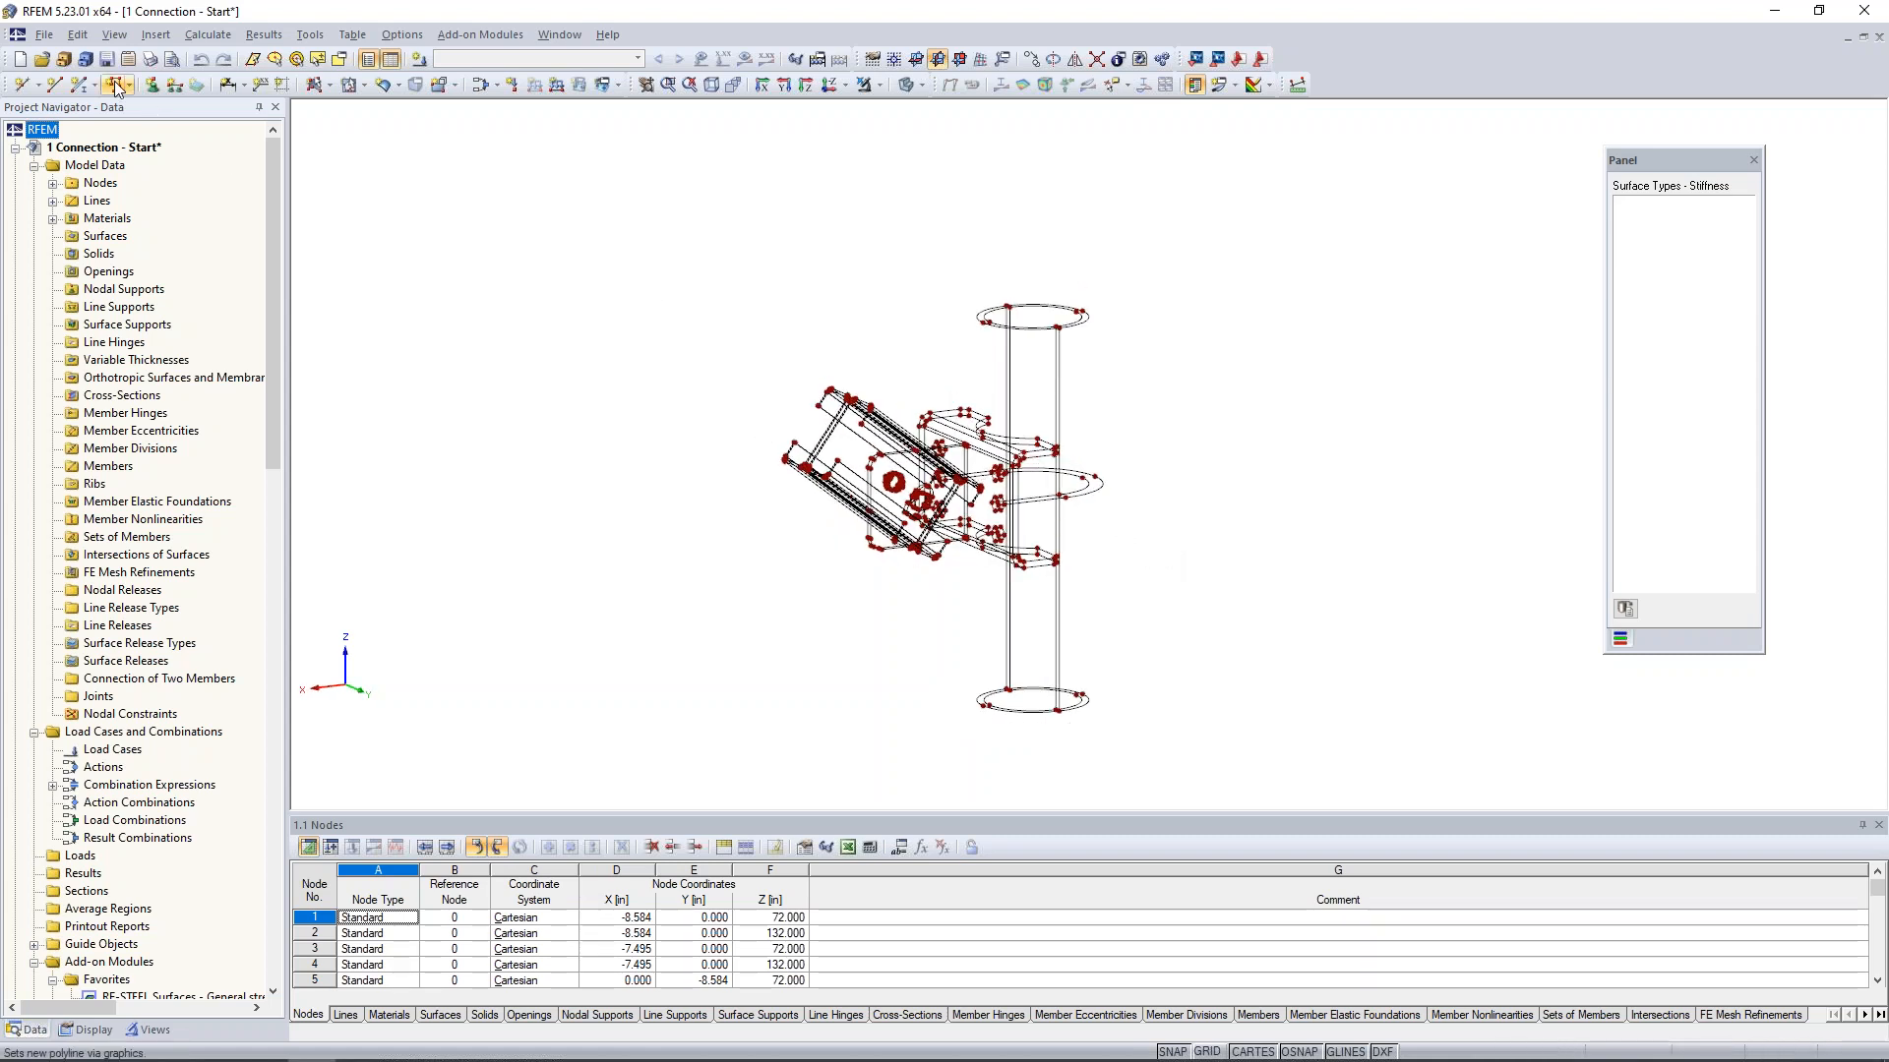
- Review the file formats available for importing a model, then close the import settings without importing
left_click(46, 36)
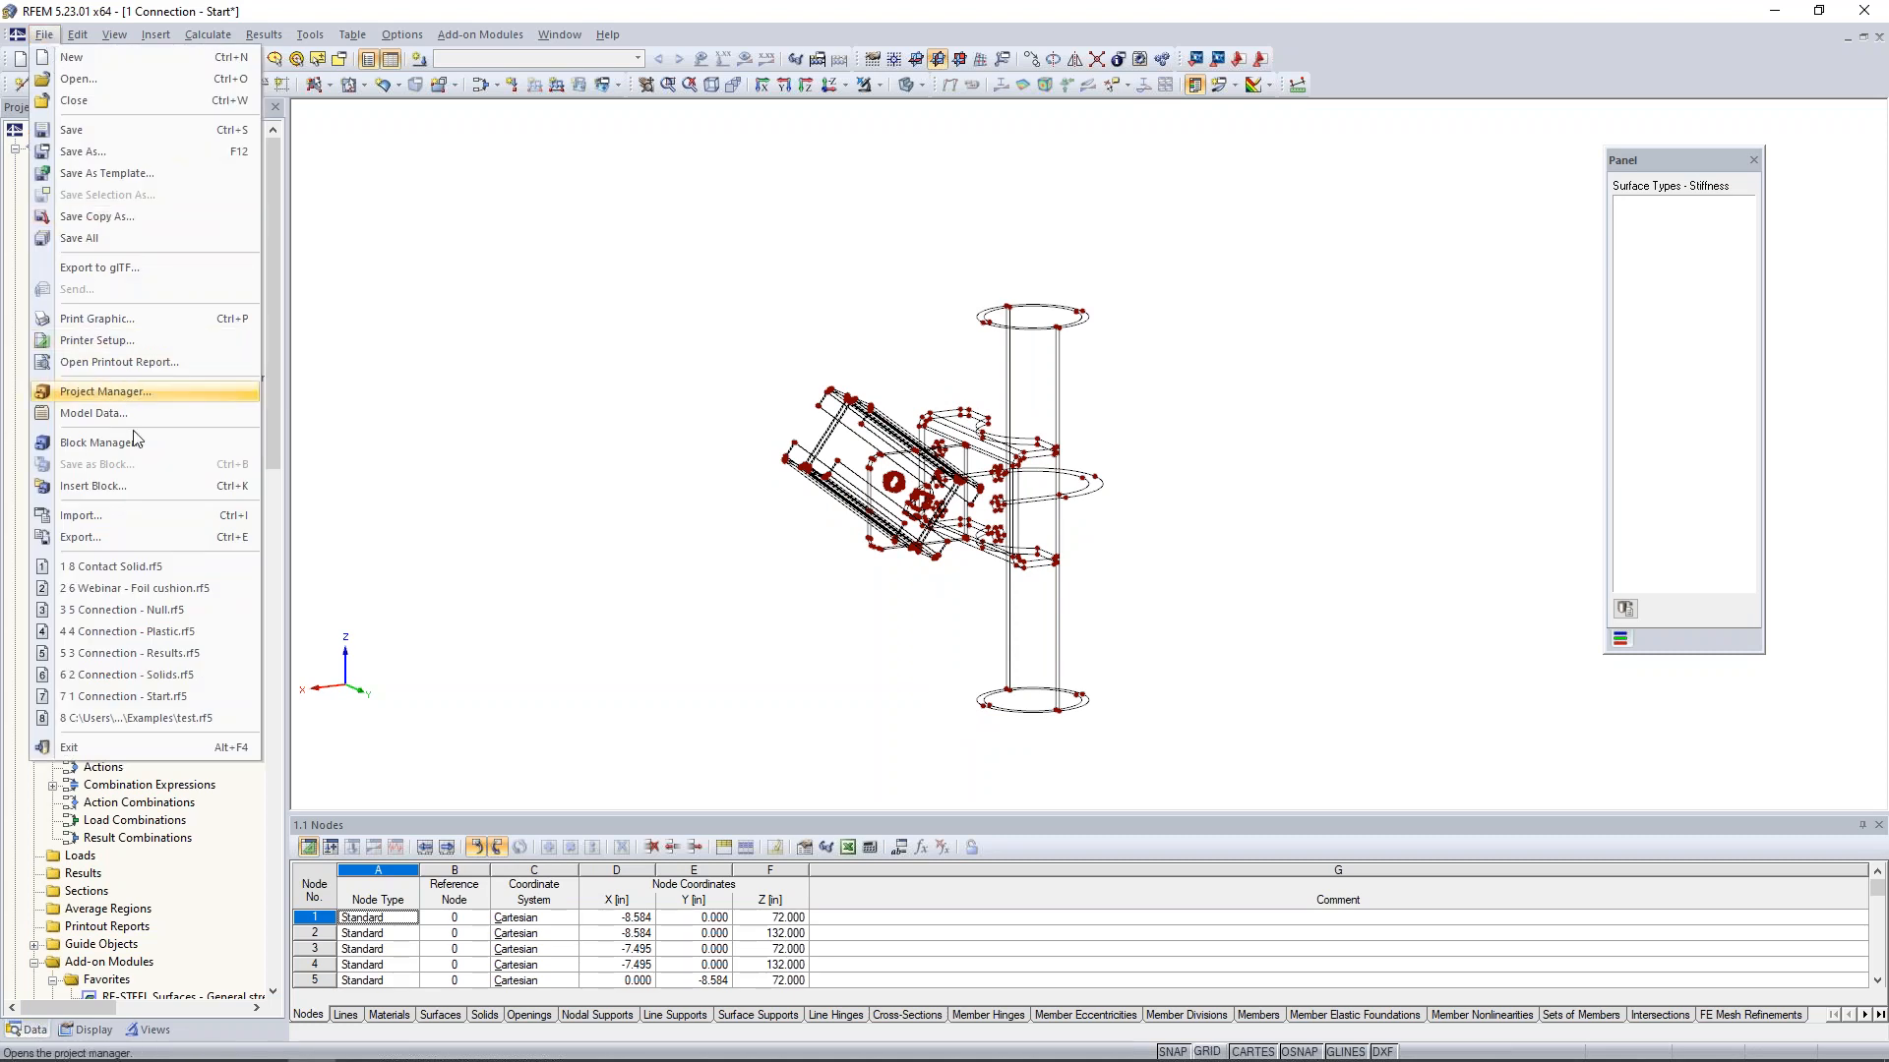
left_click(146, 524)
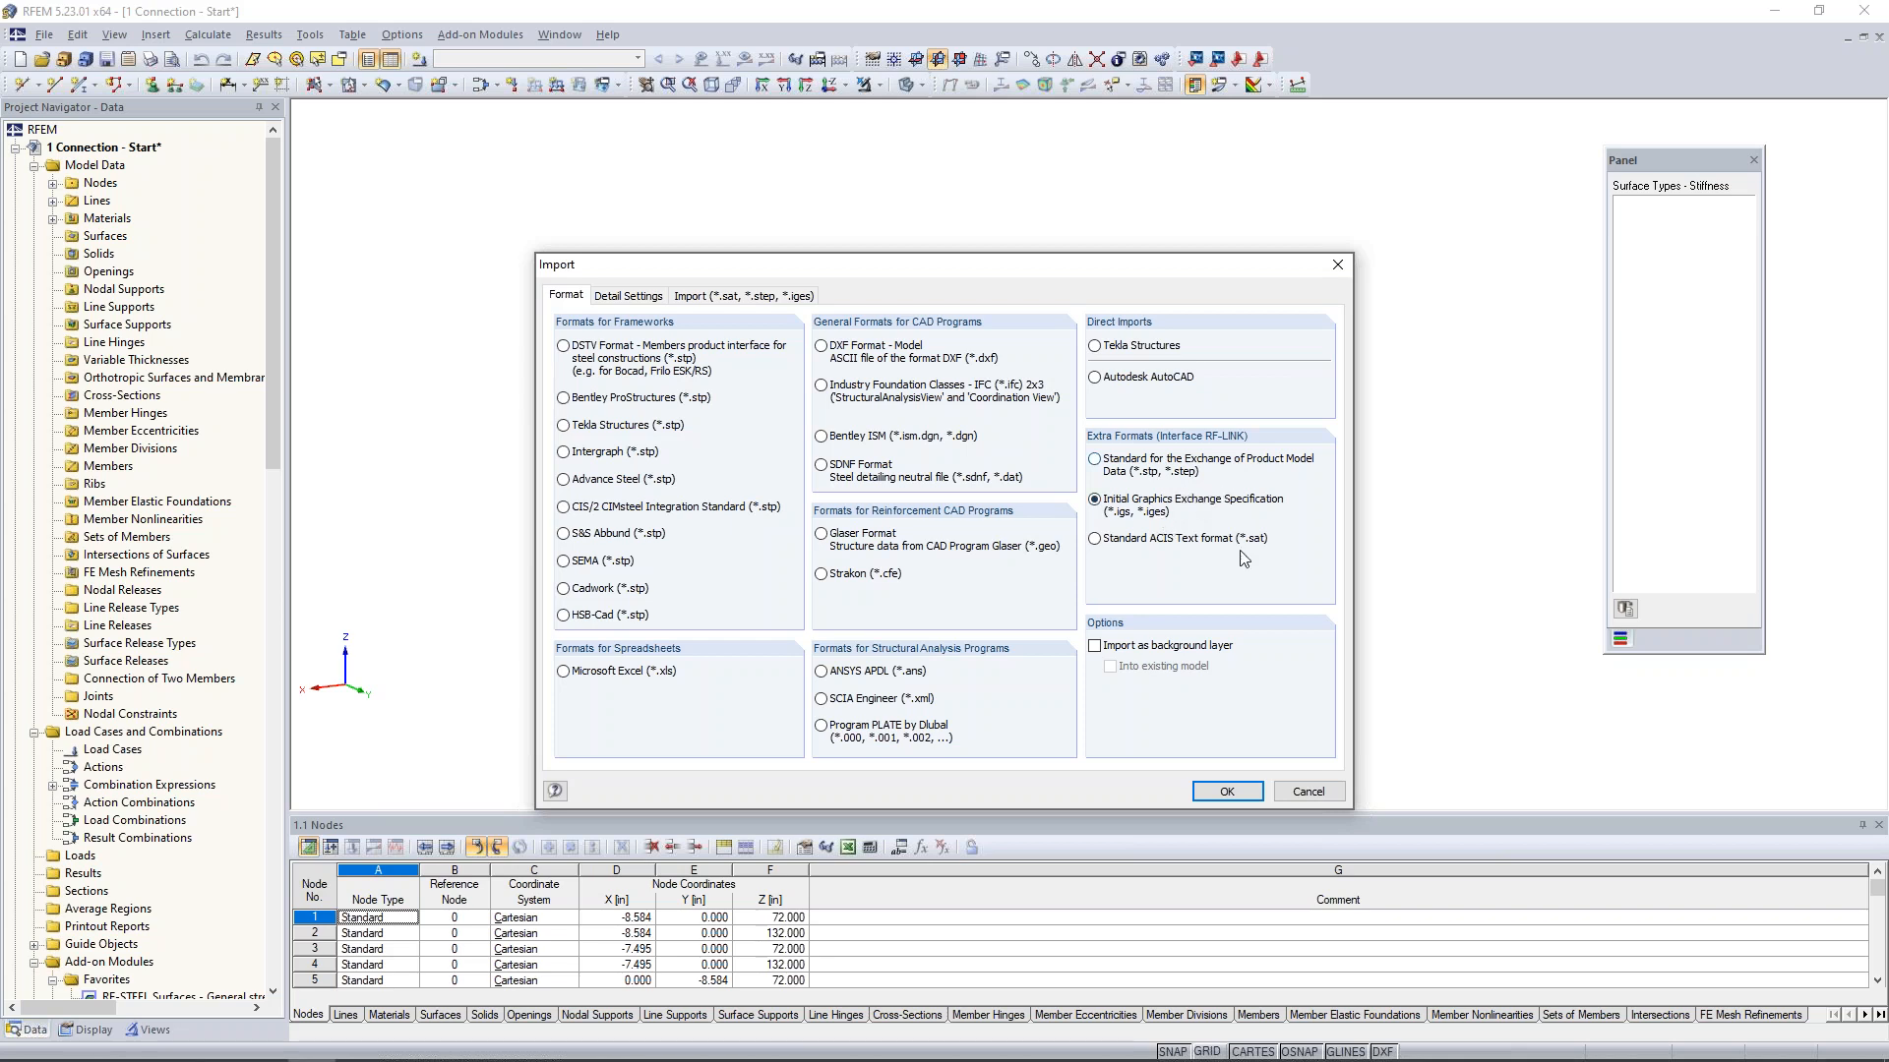
left_click(1308, 792)
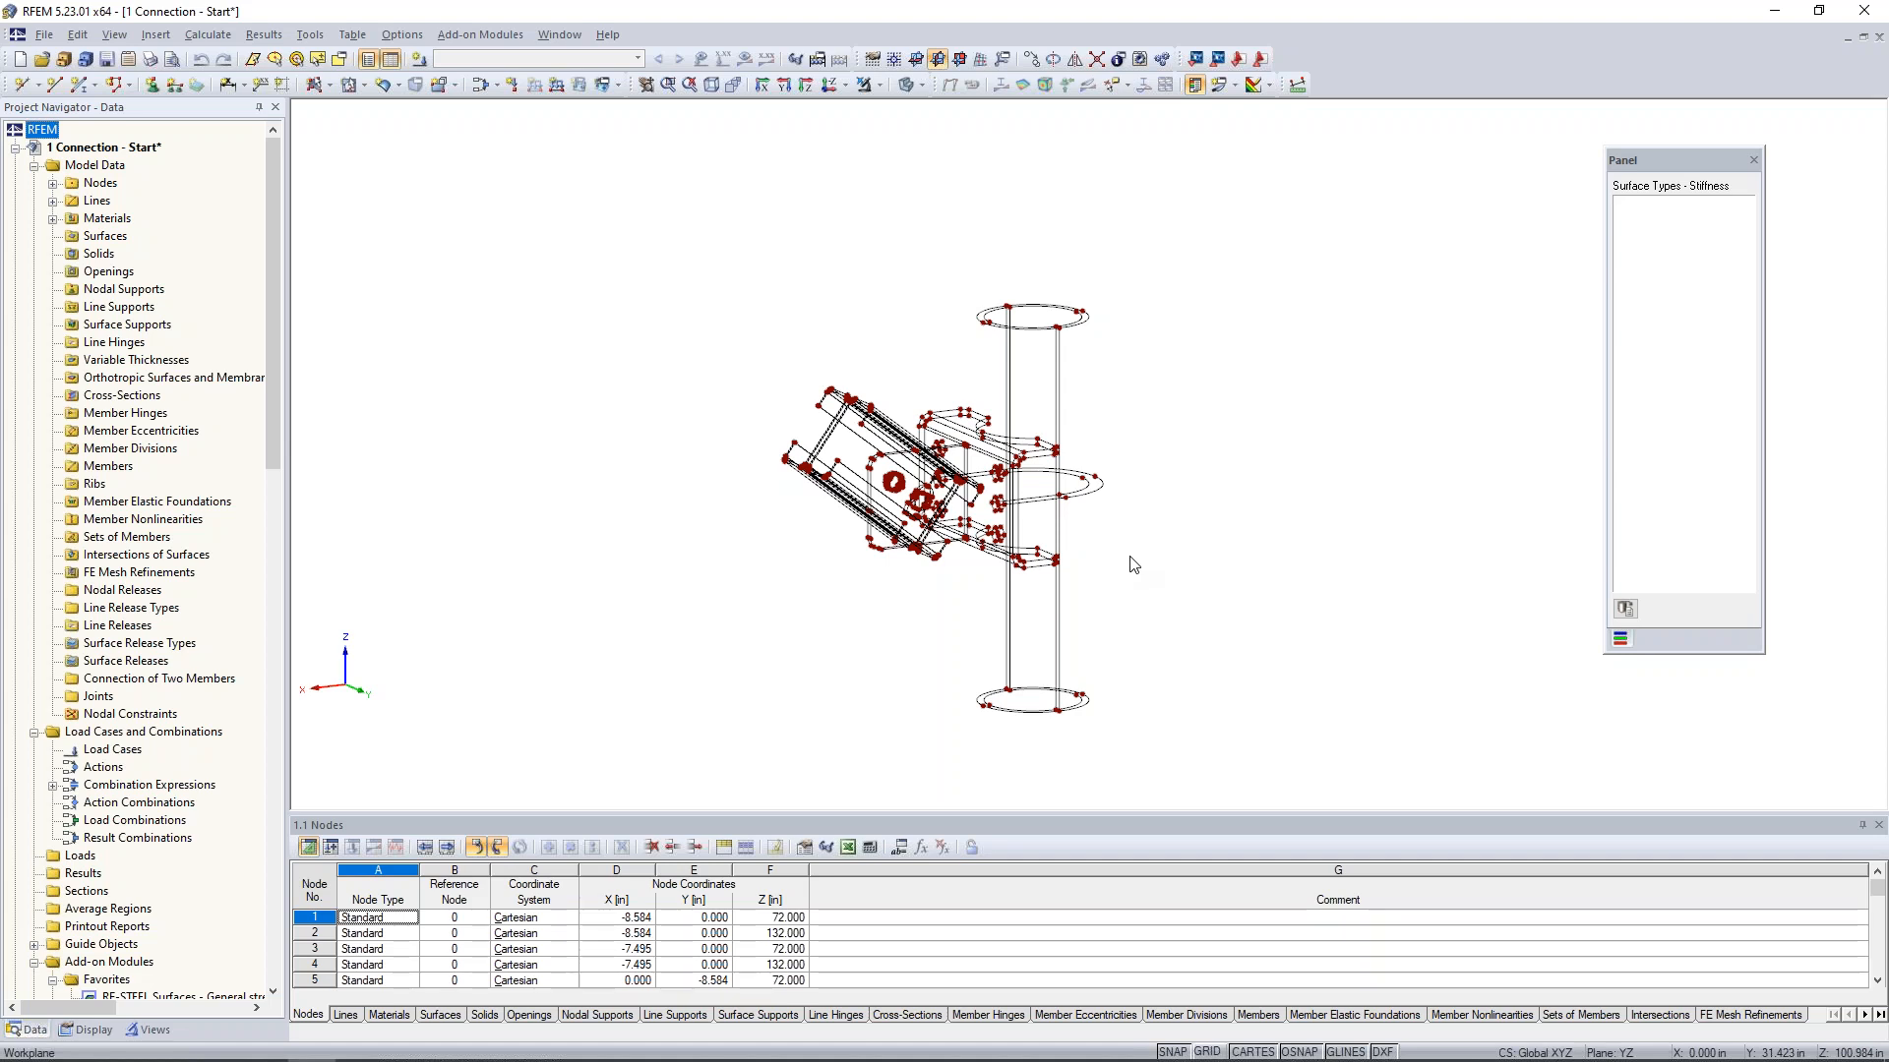
- Set up a new plane surface with stiffness type Null, defined by selecting existing boundary lines
mouse_move(1133, 565)
middle_mouse_down("ctrl")
mouse_move(1087, 540)
mouse_move(1151, 548)
middle_mouse_up("ctrl")
scroll(1075, 523, "up", 3)
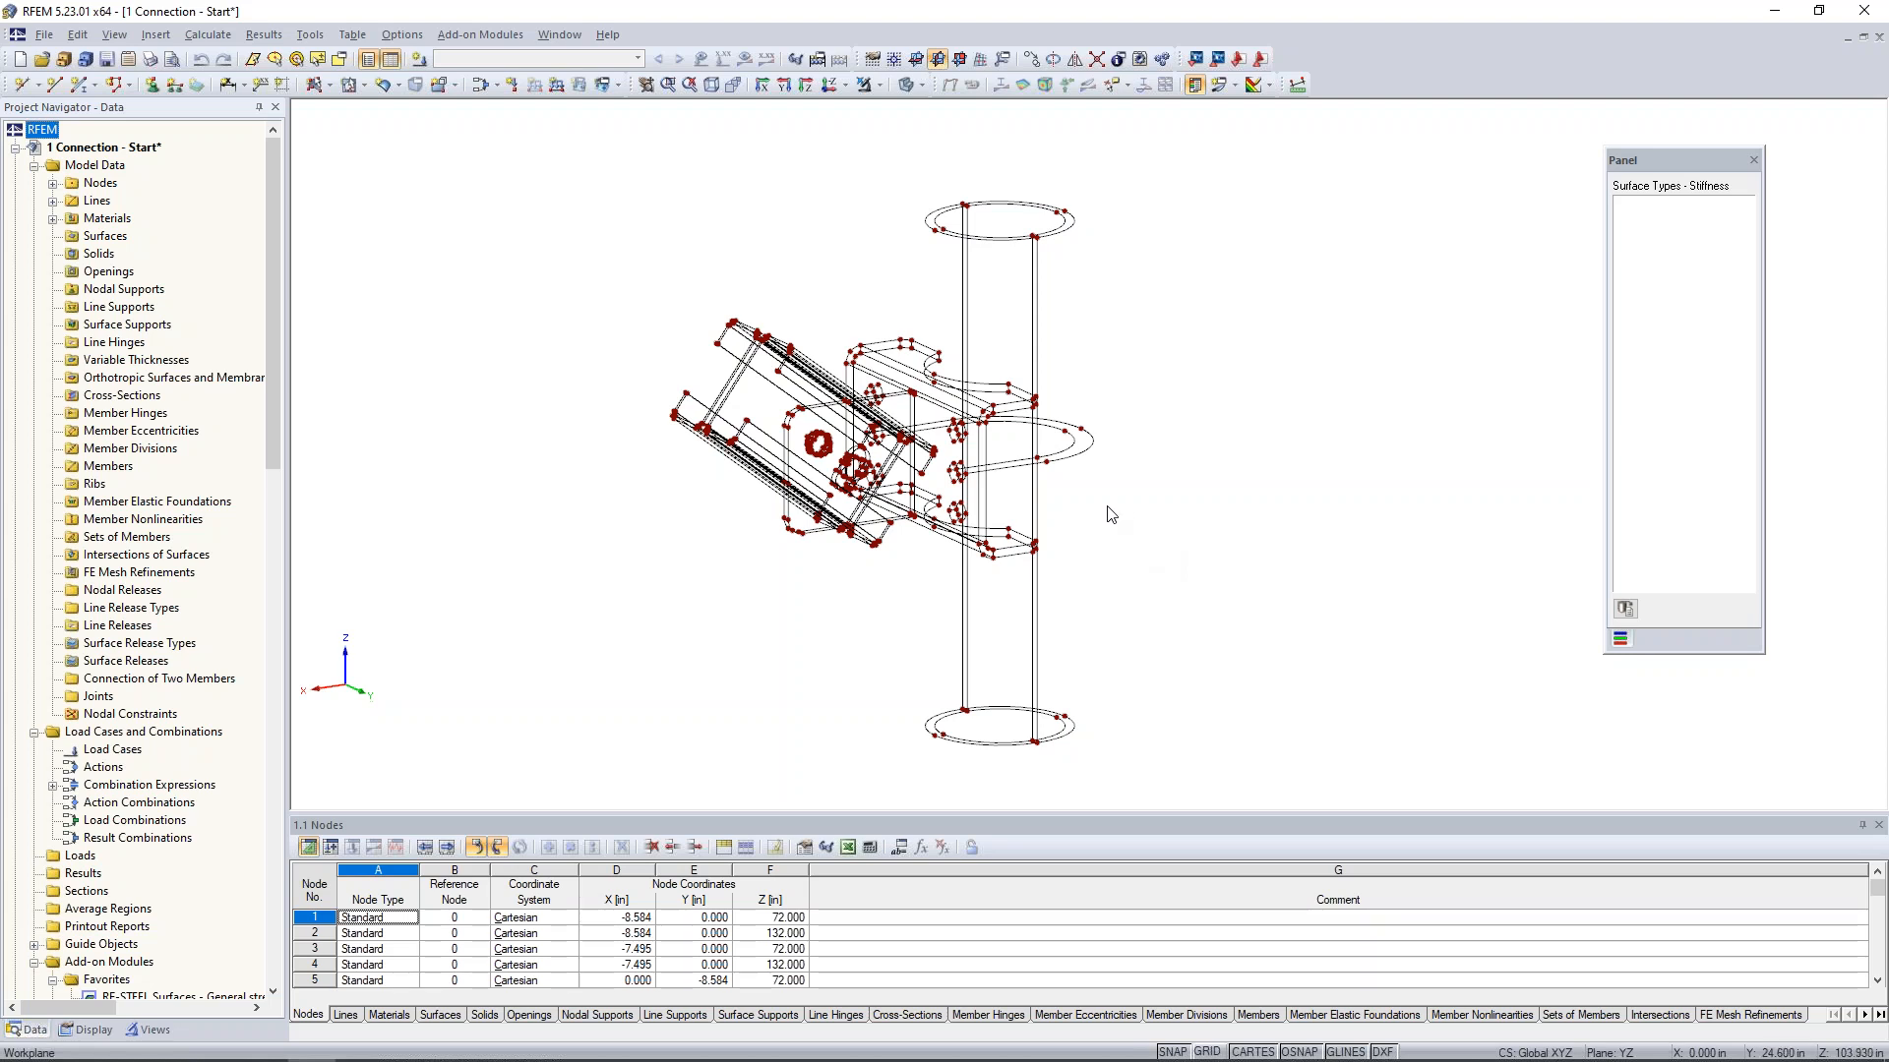
middle_click_drag(1111, 514, 1009, 336, "ctrl")
scroll(1039, 379, "up", 2)
middle_click_drag(1117, 351, 1097, 387)
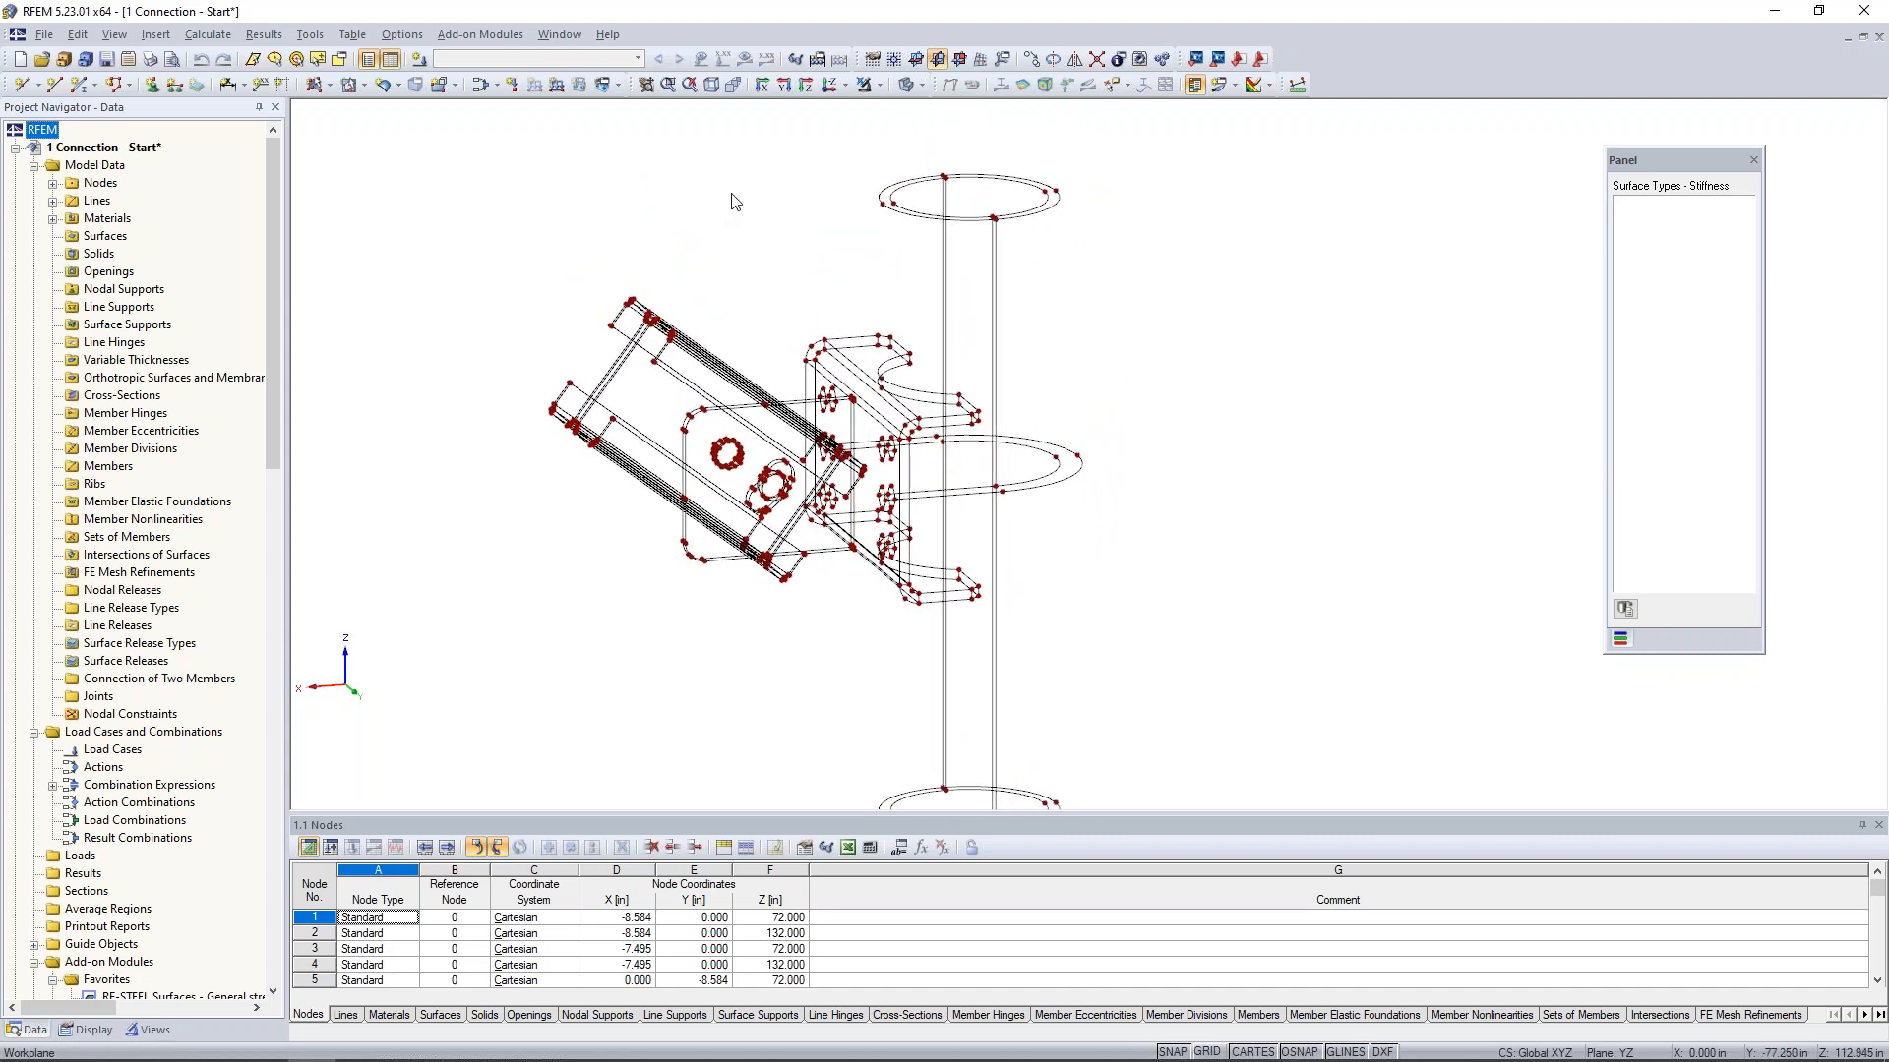
left_click(331, 86)
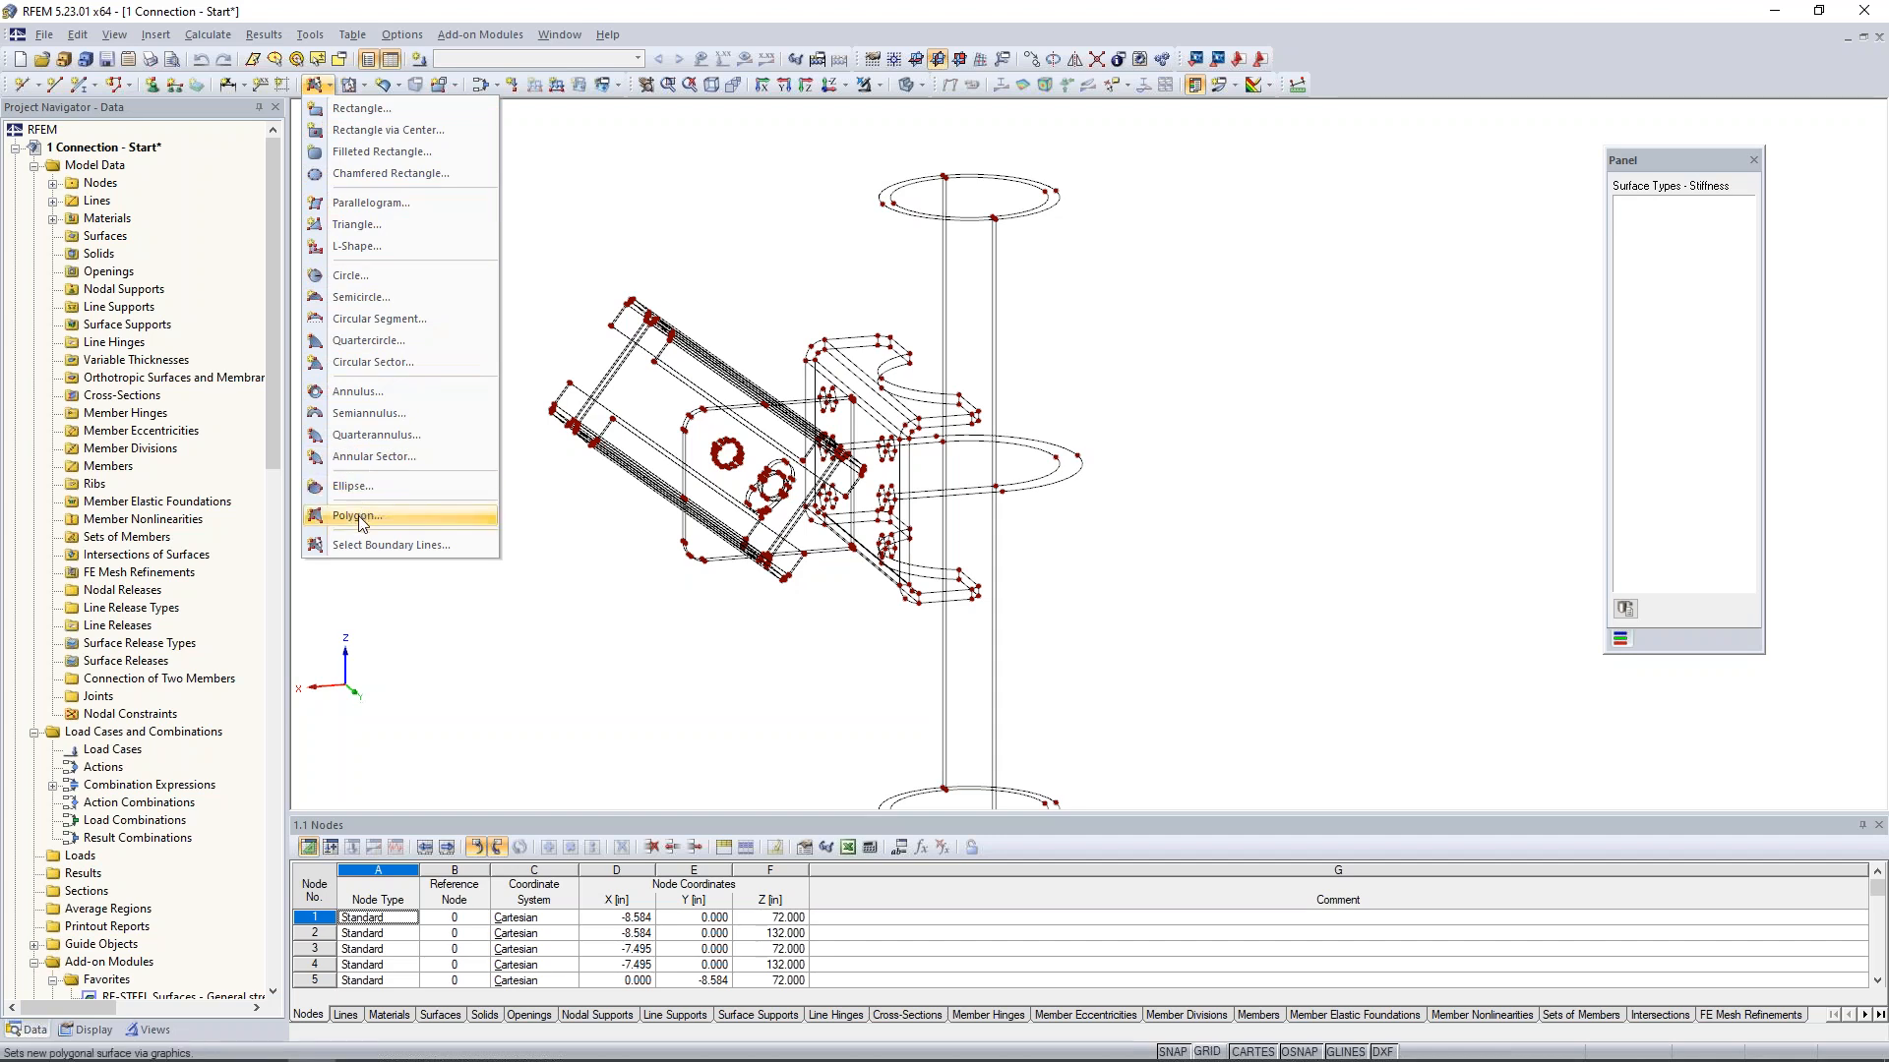
left_click(368, 549)
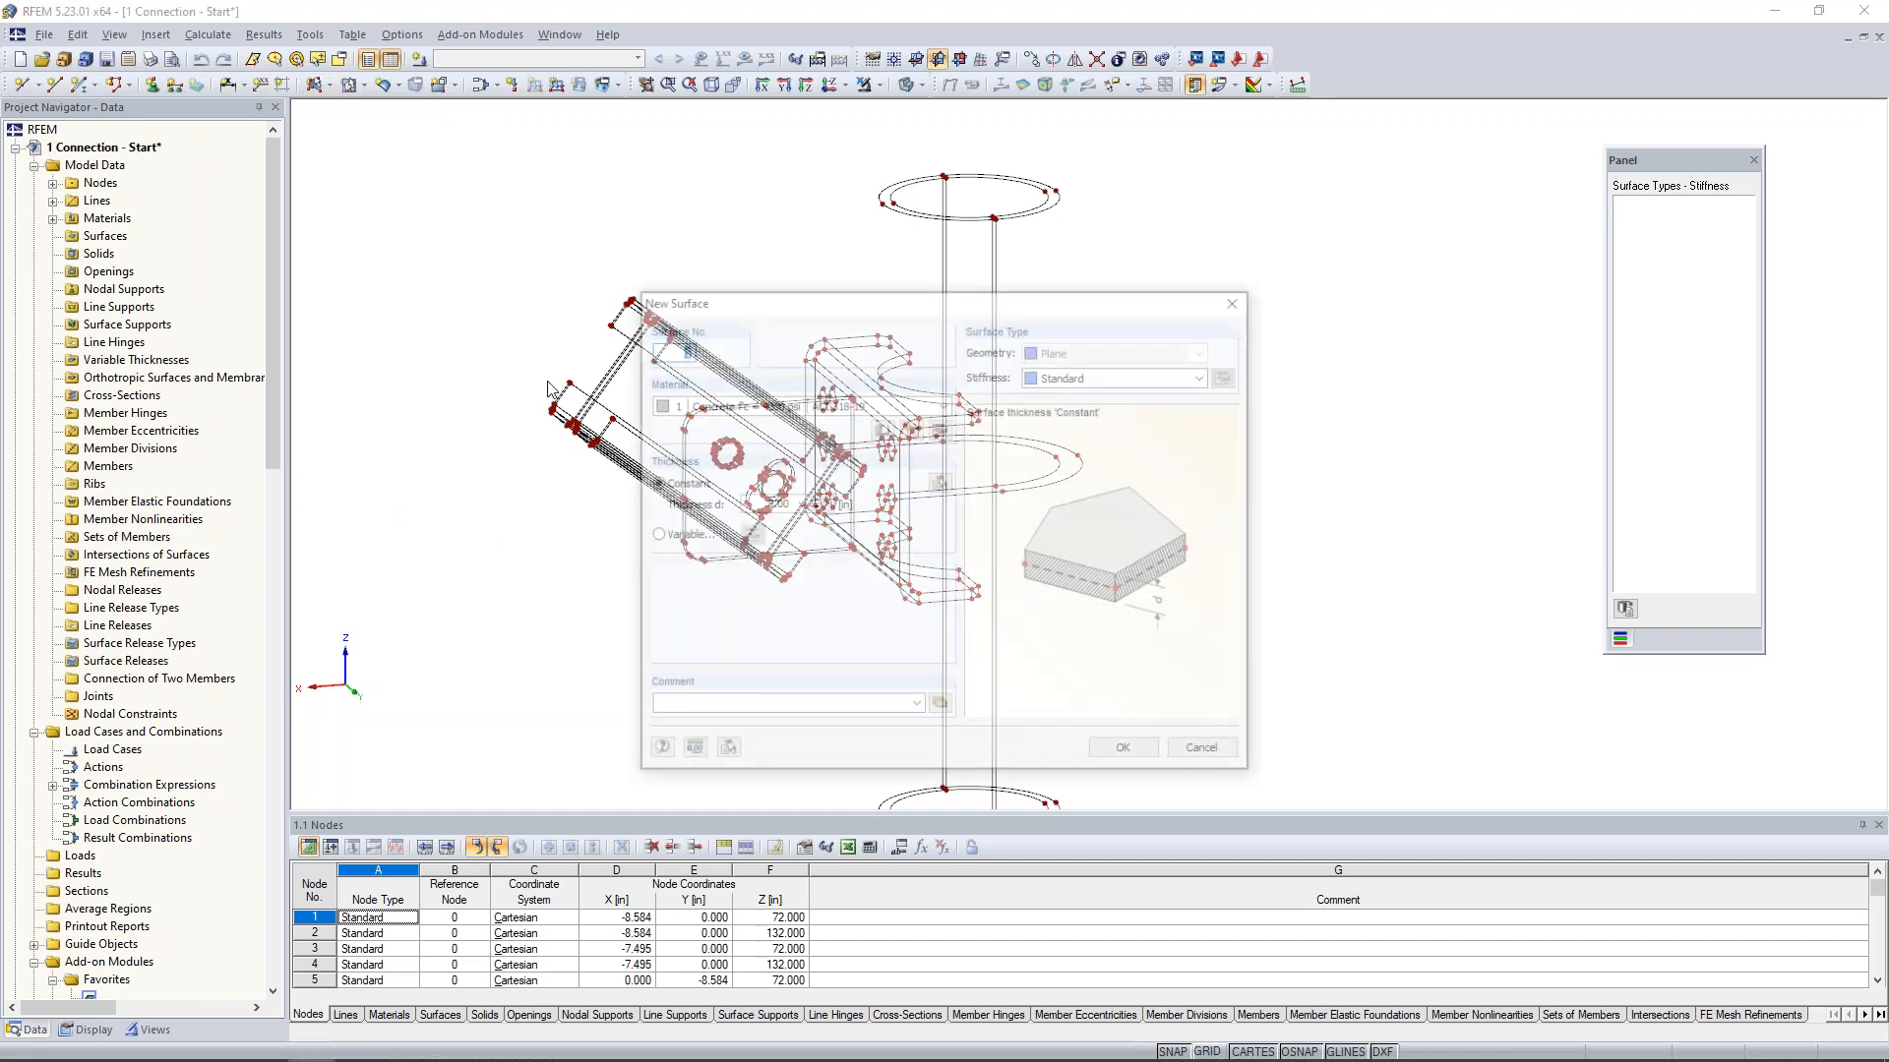
left_click(1082, 377)
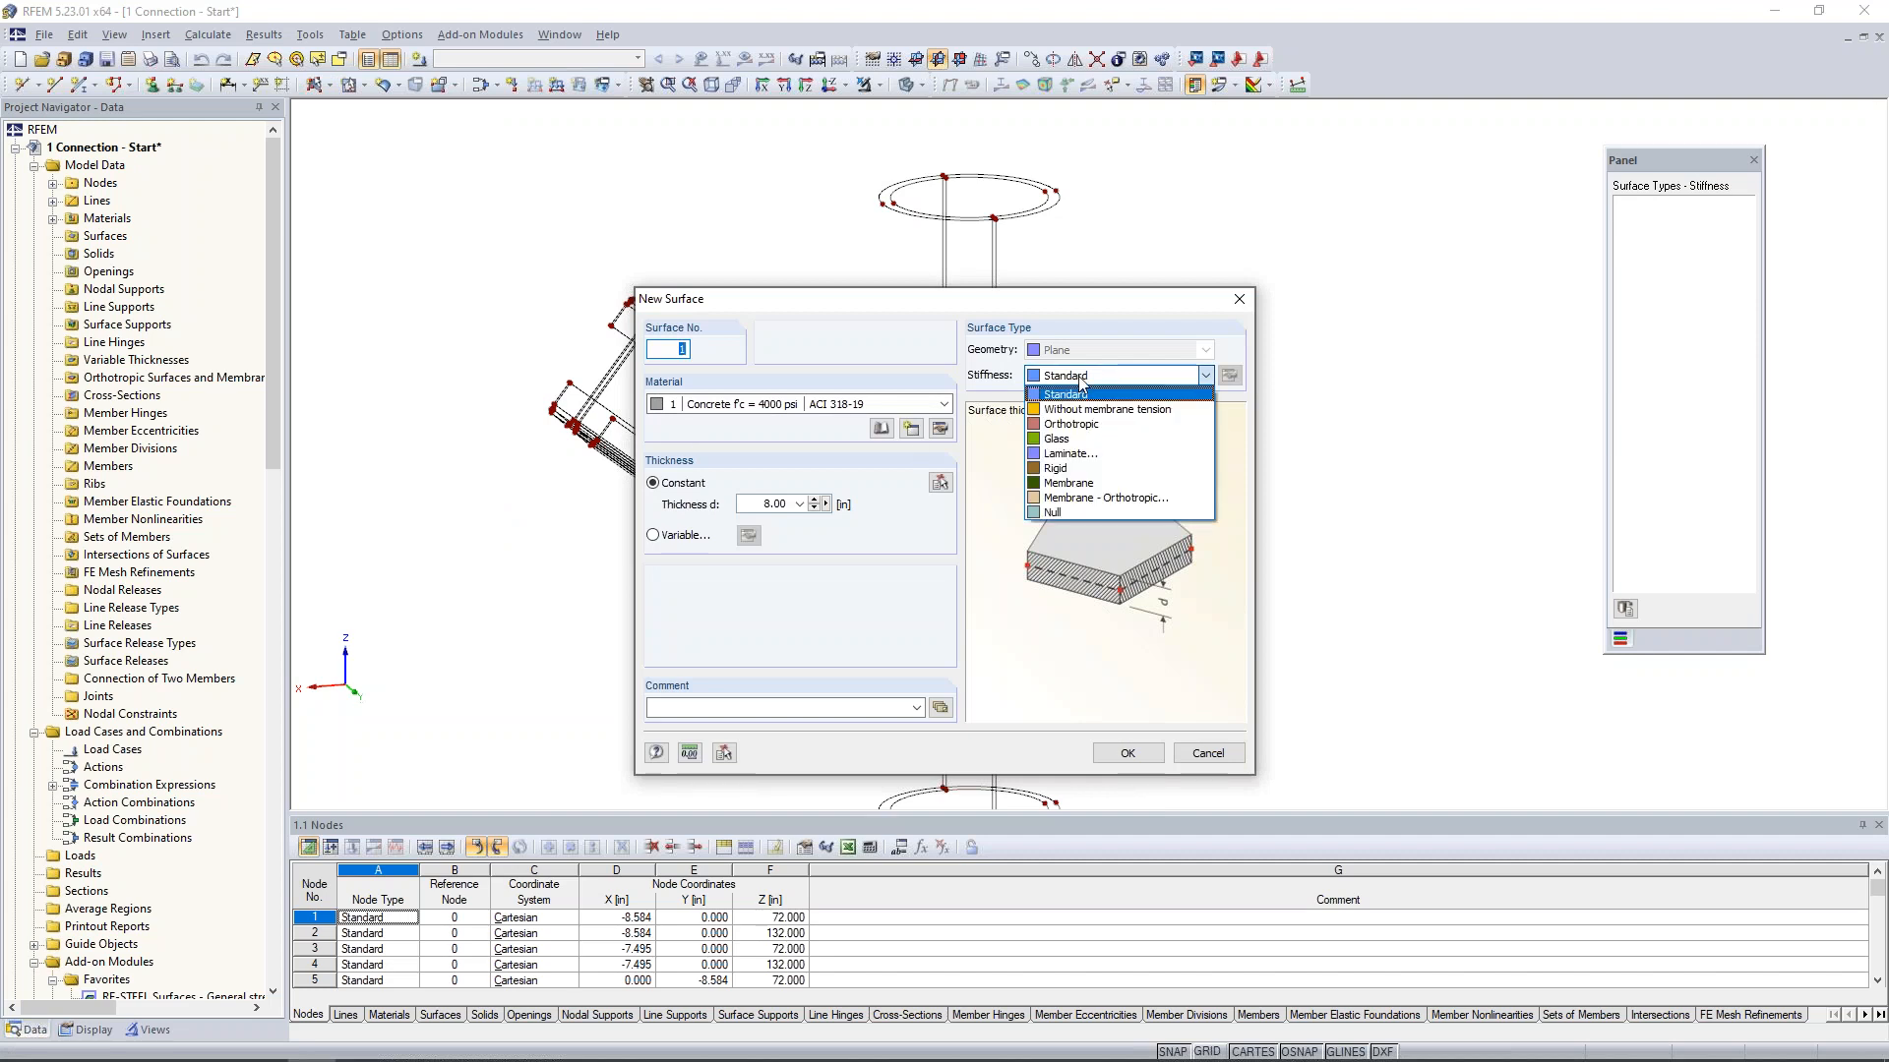
left_click(1072, 513)
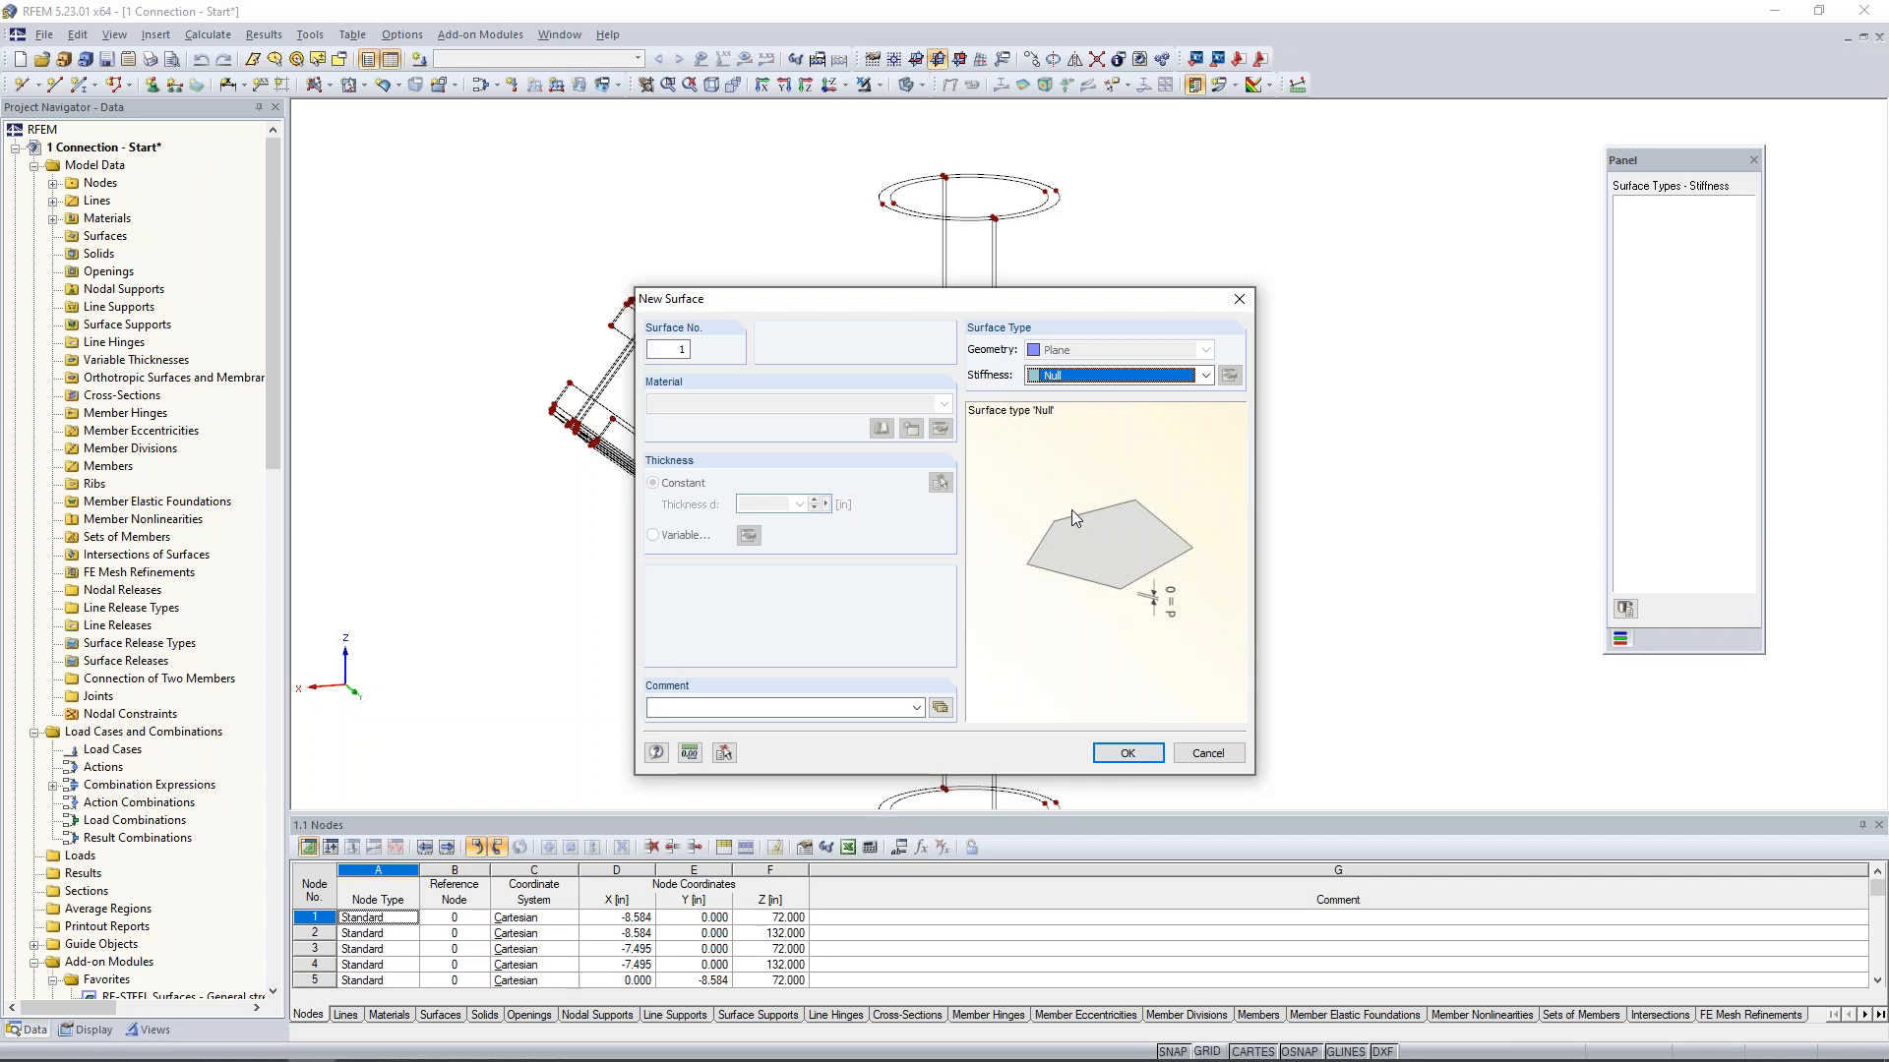
left_click(1127, 753)
- Create Null surfaces on both halves of the pipe's upper end ring from their arcs and short connecting lines
middle_click_drag(940, 300, 940, 308, "ctrl")
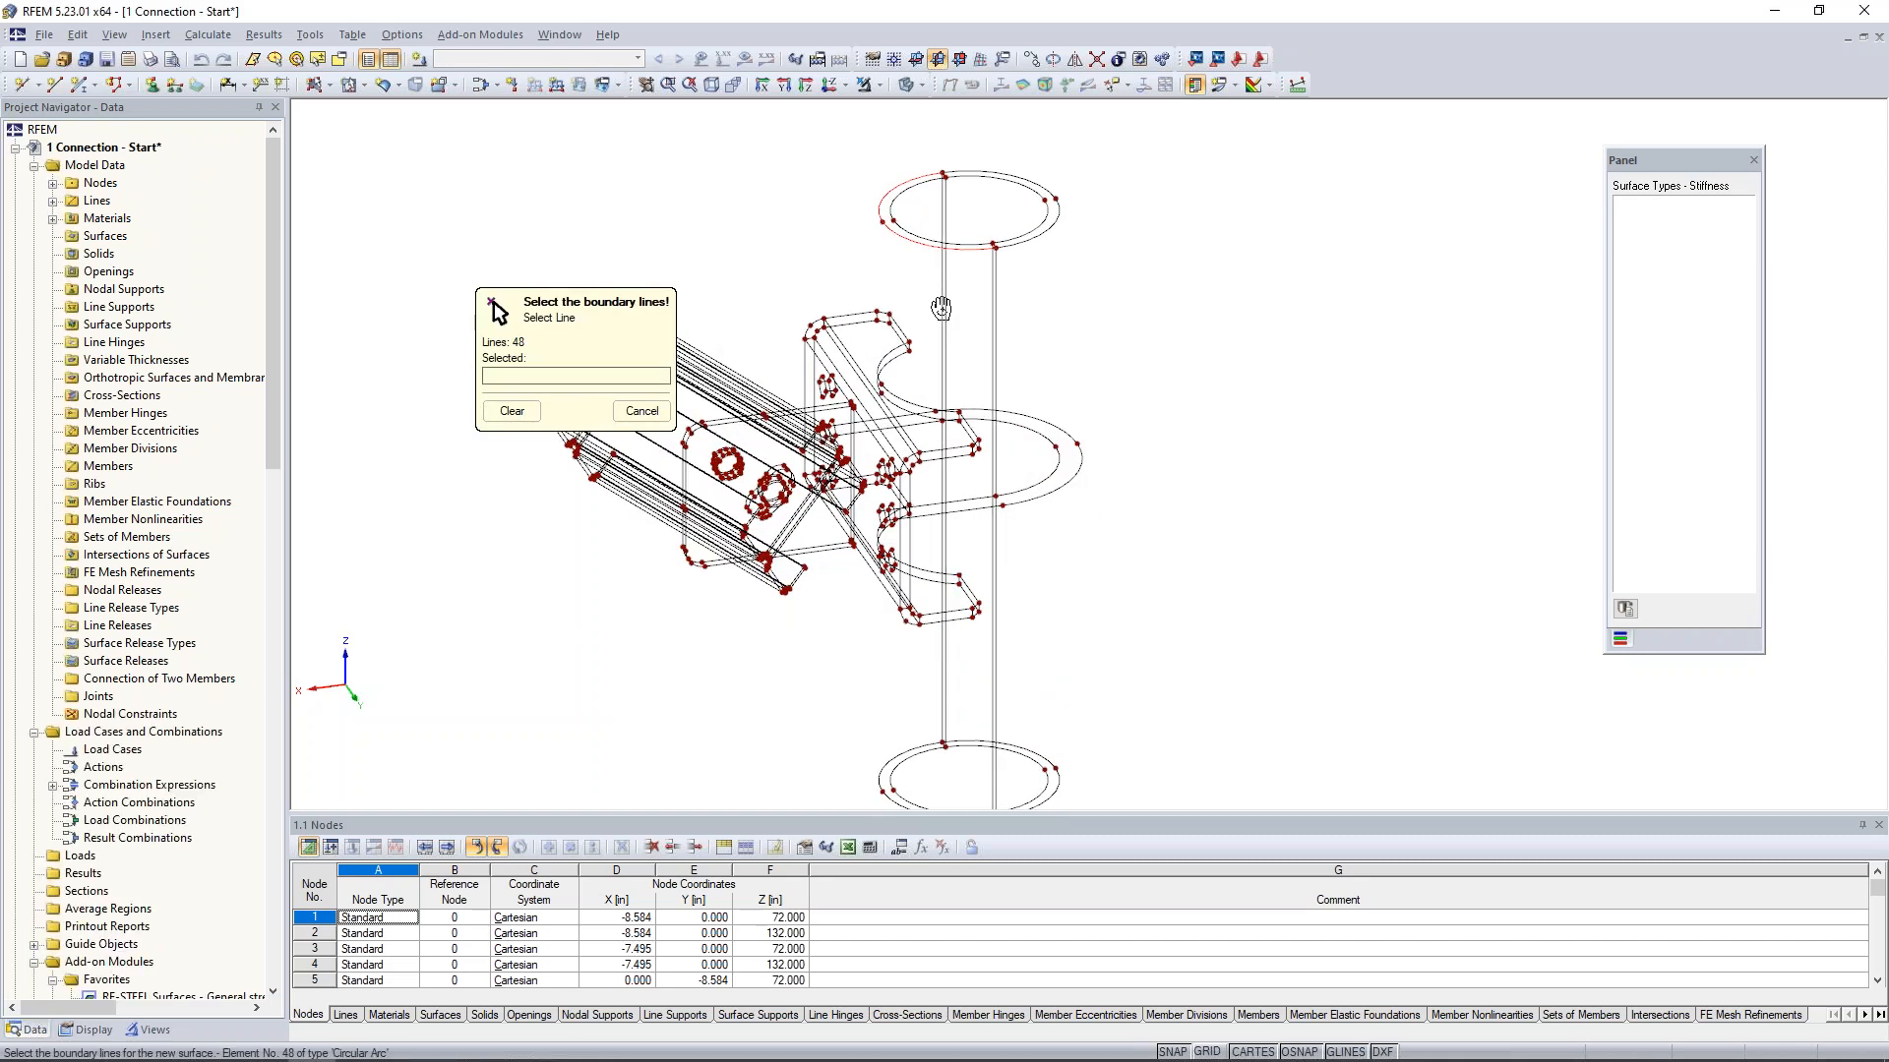
scroll(930, 220, "up", 6)
middle_click_drag(929, 218, 873, 430)
scroll(881, 369, "down", 1)
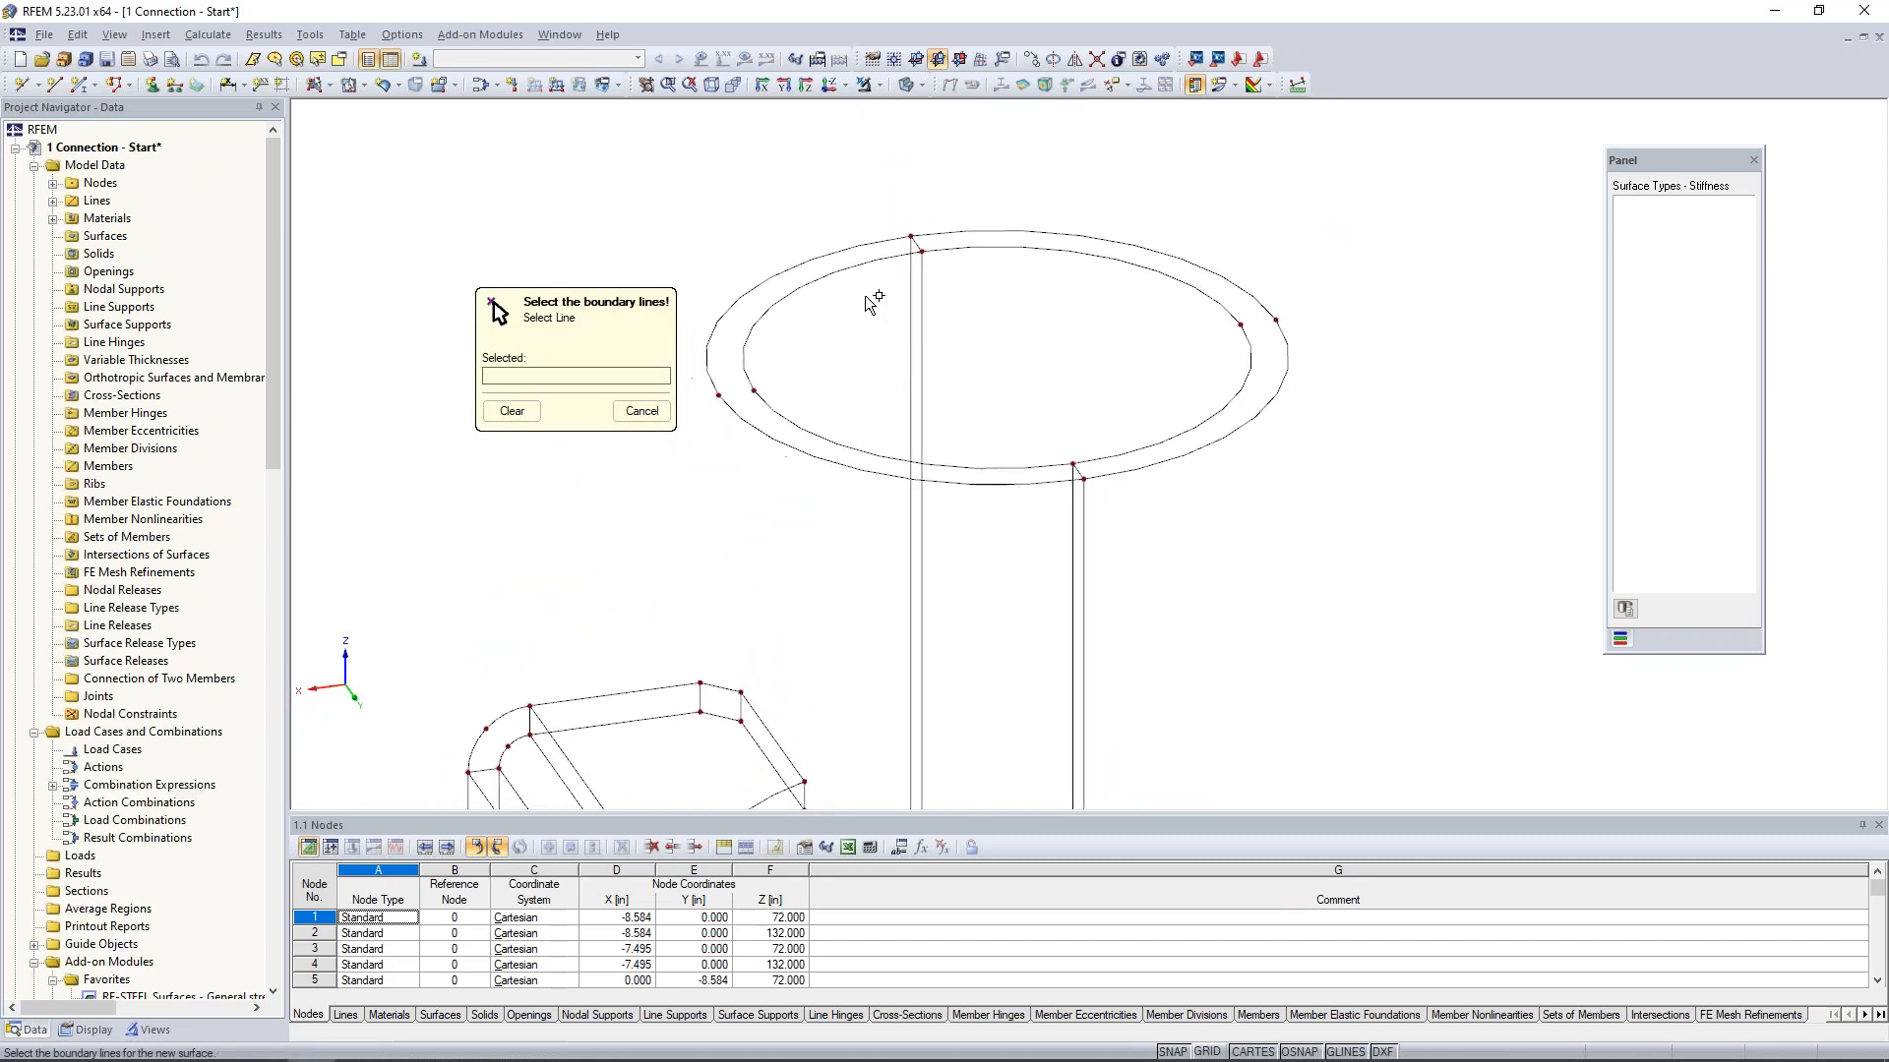
left_click(855, 267)
left_click(908, 241)
left_click(1076, 467)
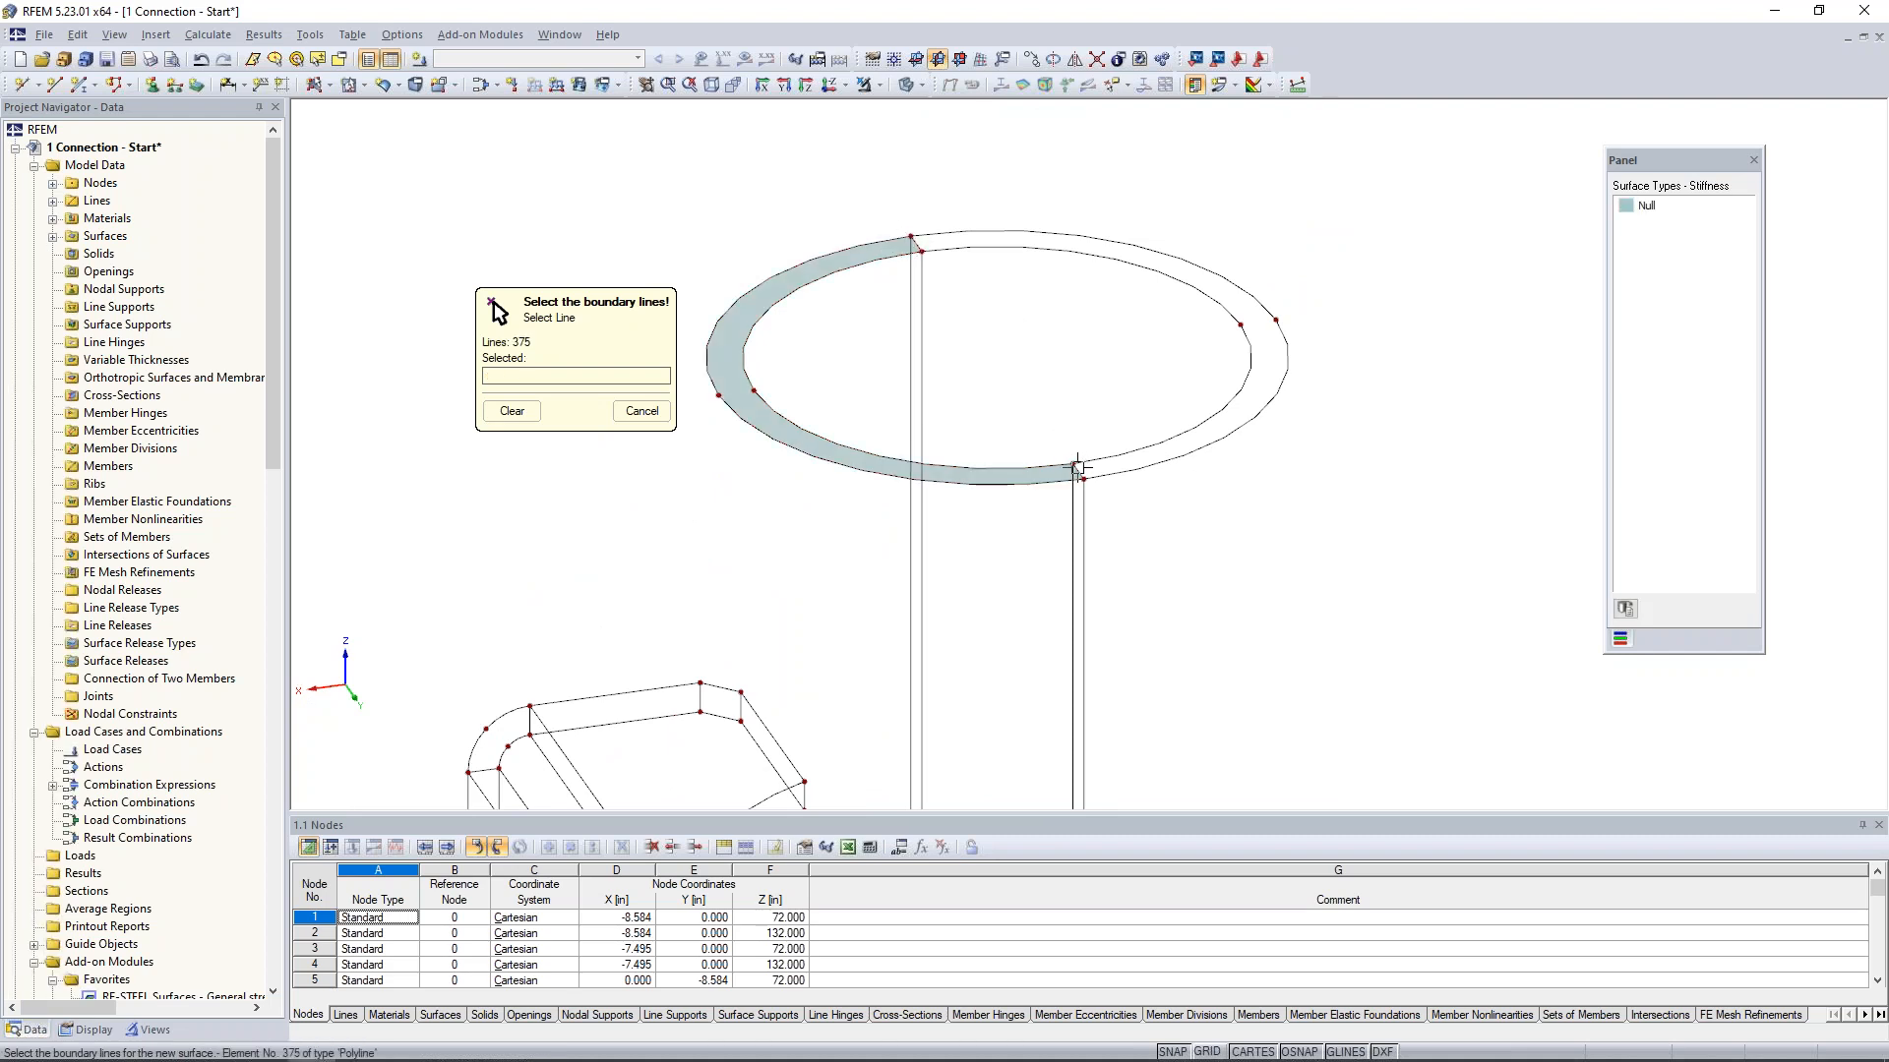
left_click(1079, 472)
left_click(1101, 475)
left_click(925, 247)
- Create Null surfaces on both halves of the pipe's lower end ring from their boundary lines and end the surface command
scroll(1075, 380, "down", 3)
middle_click_drag(1092, 577, 1052, 197)
middle_click_drag(1076, 507, 1097, 126)
scroll(1023, 546, "up", 3)
left_click(961, 441)
left_click(959, 435)
scroll(959, 434, "up", 2)
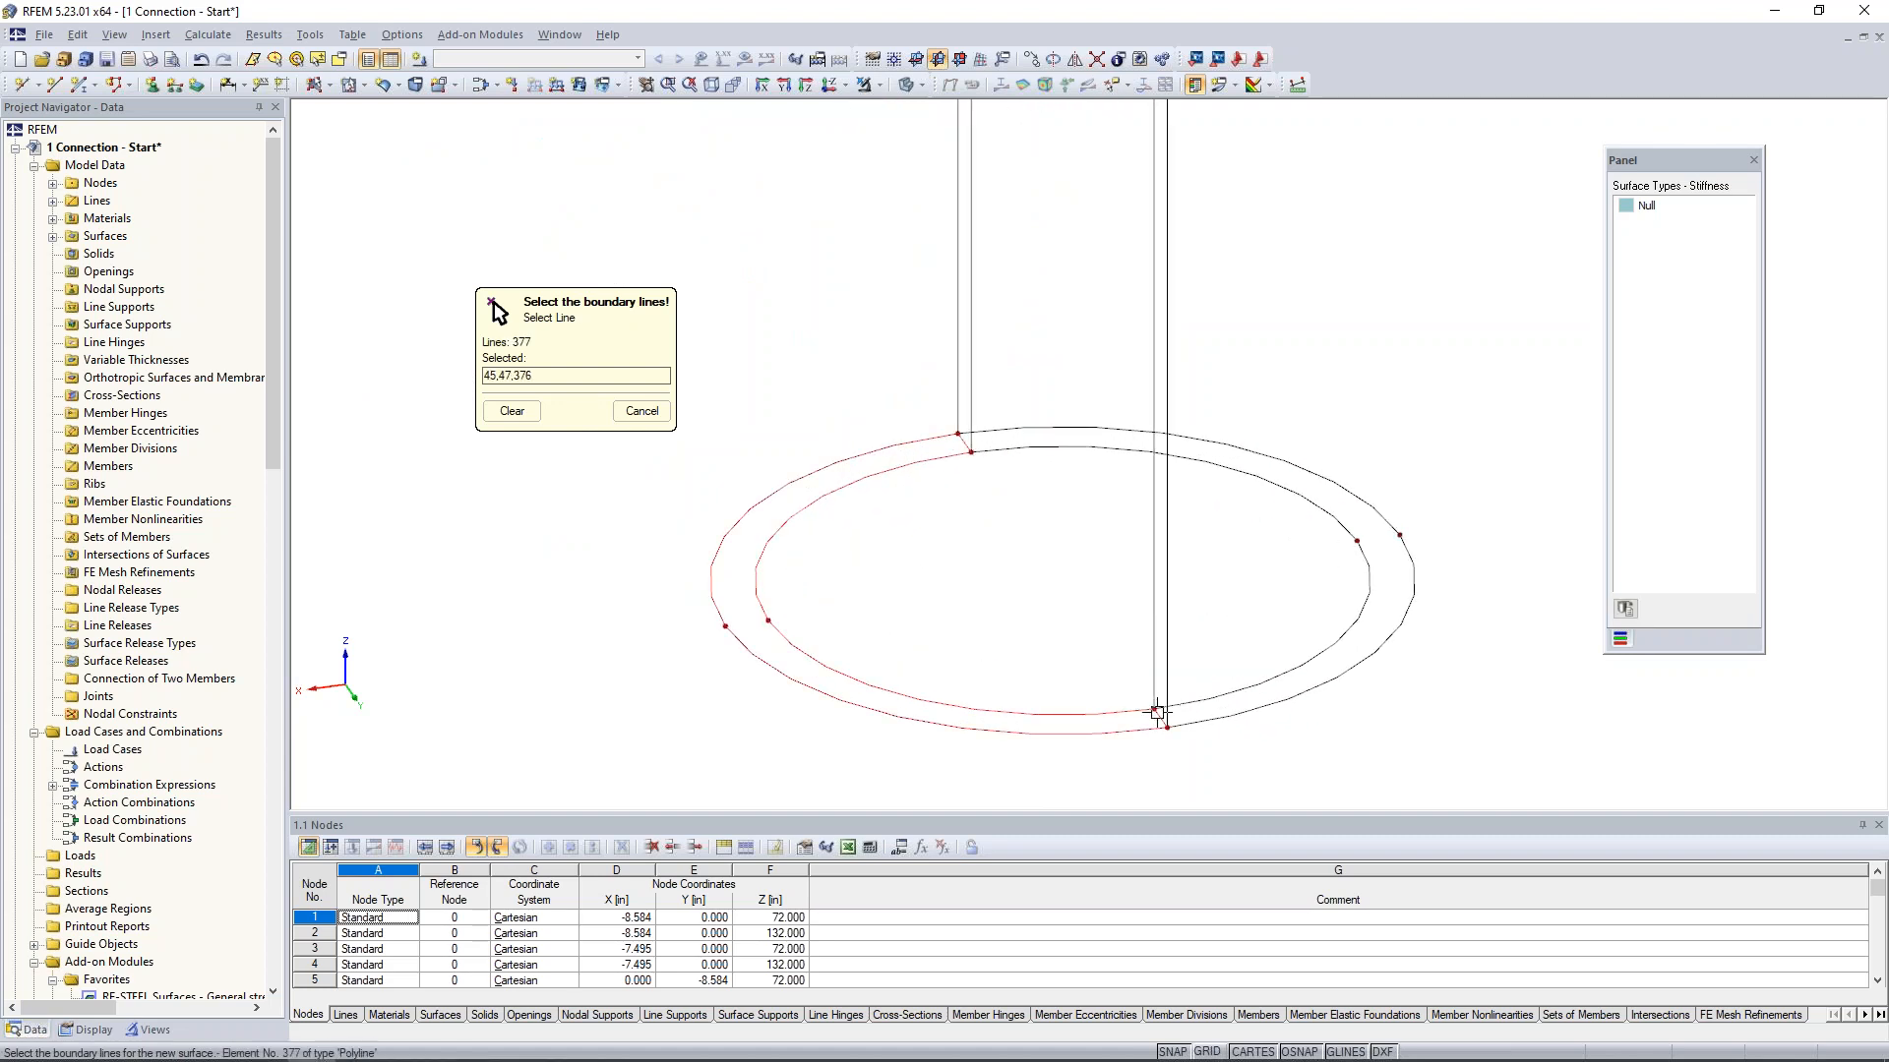
left_click(1160, 718)
left_click(1180, 704)
left_click(1161, 718)
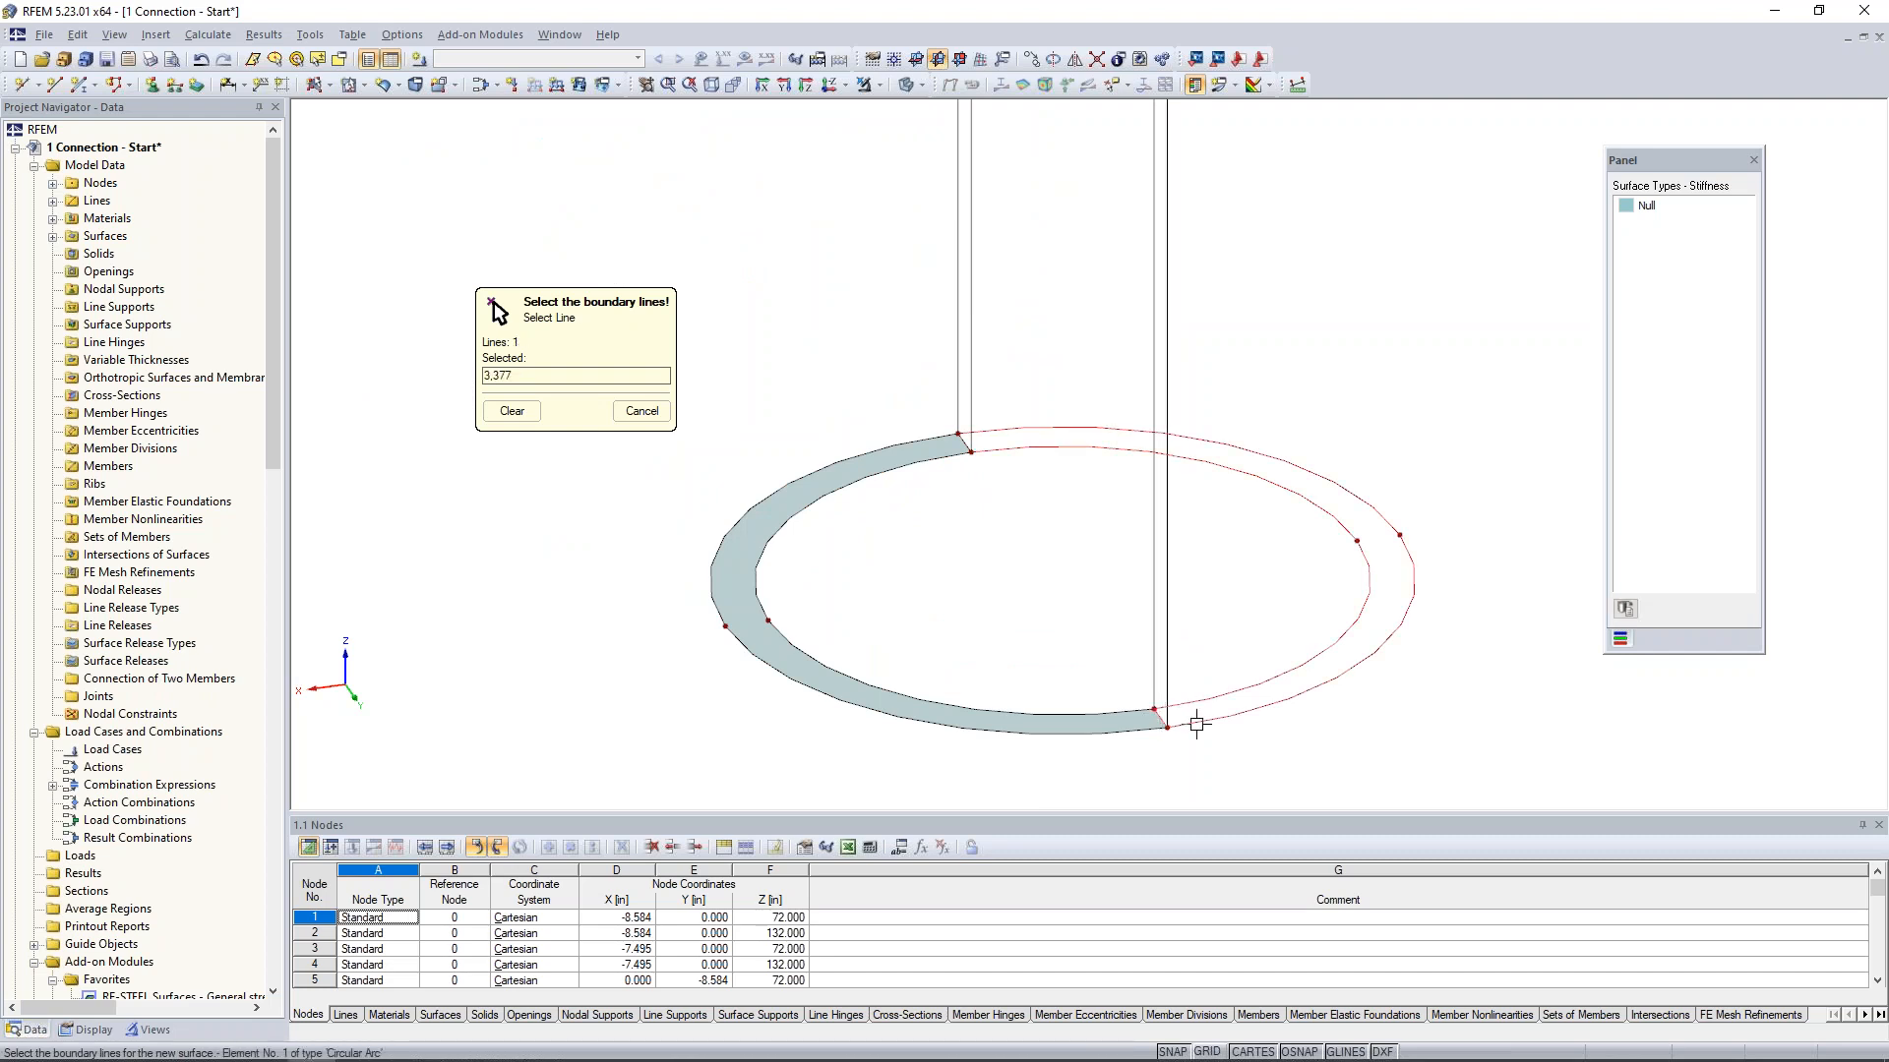
left_click(973, 450)
scroll(1011, 486, "down", 6)
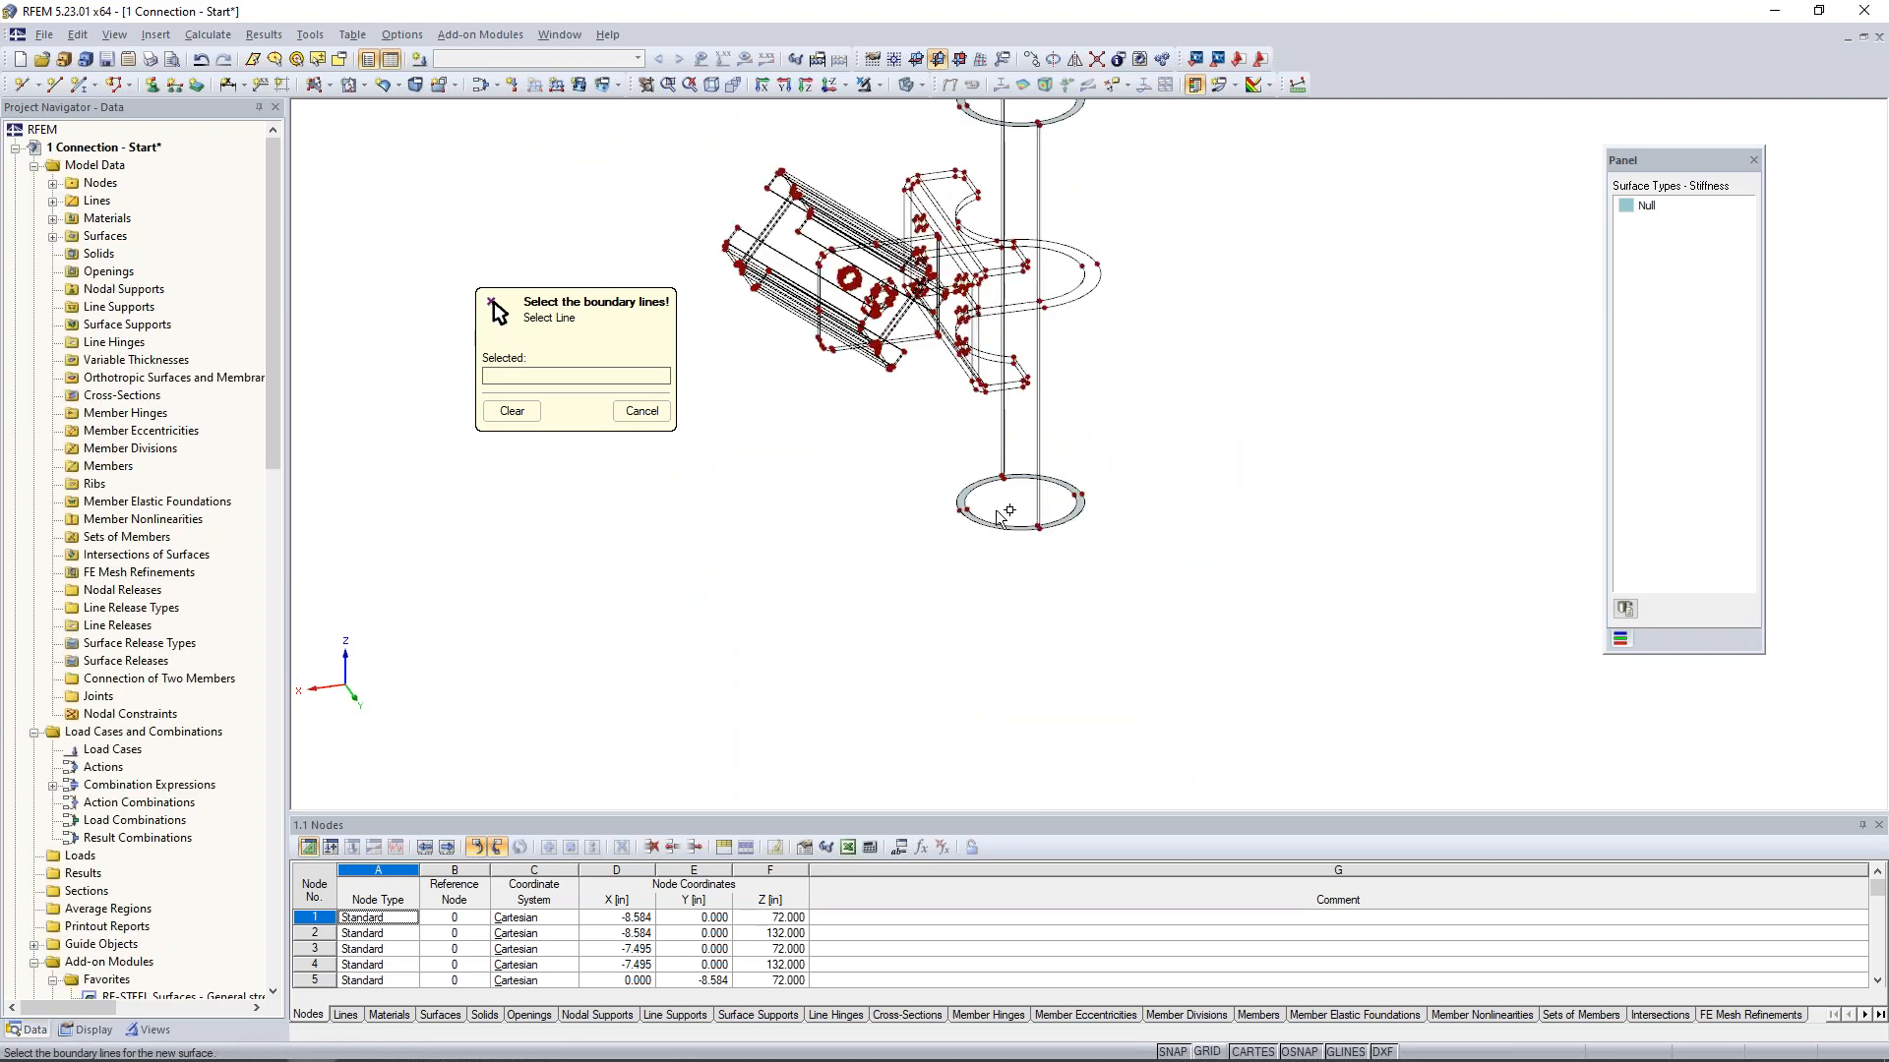
middle_click_drag(1007, 500, 1002, 602)
key("Escape")
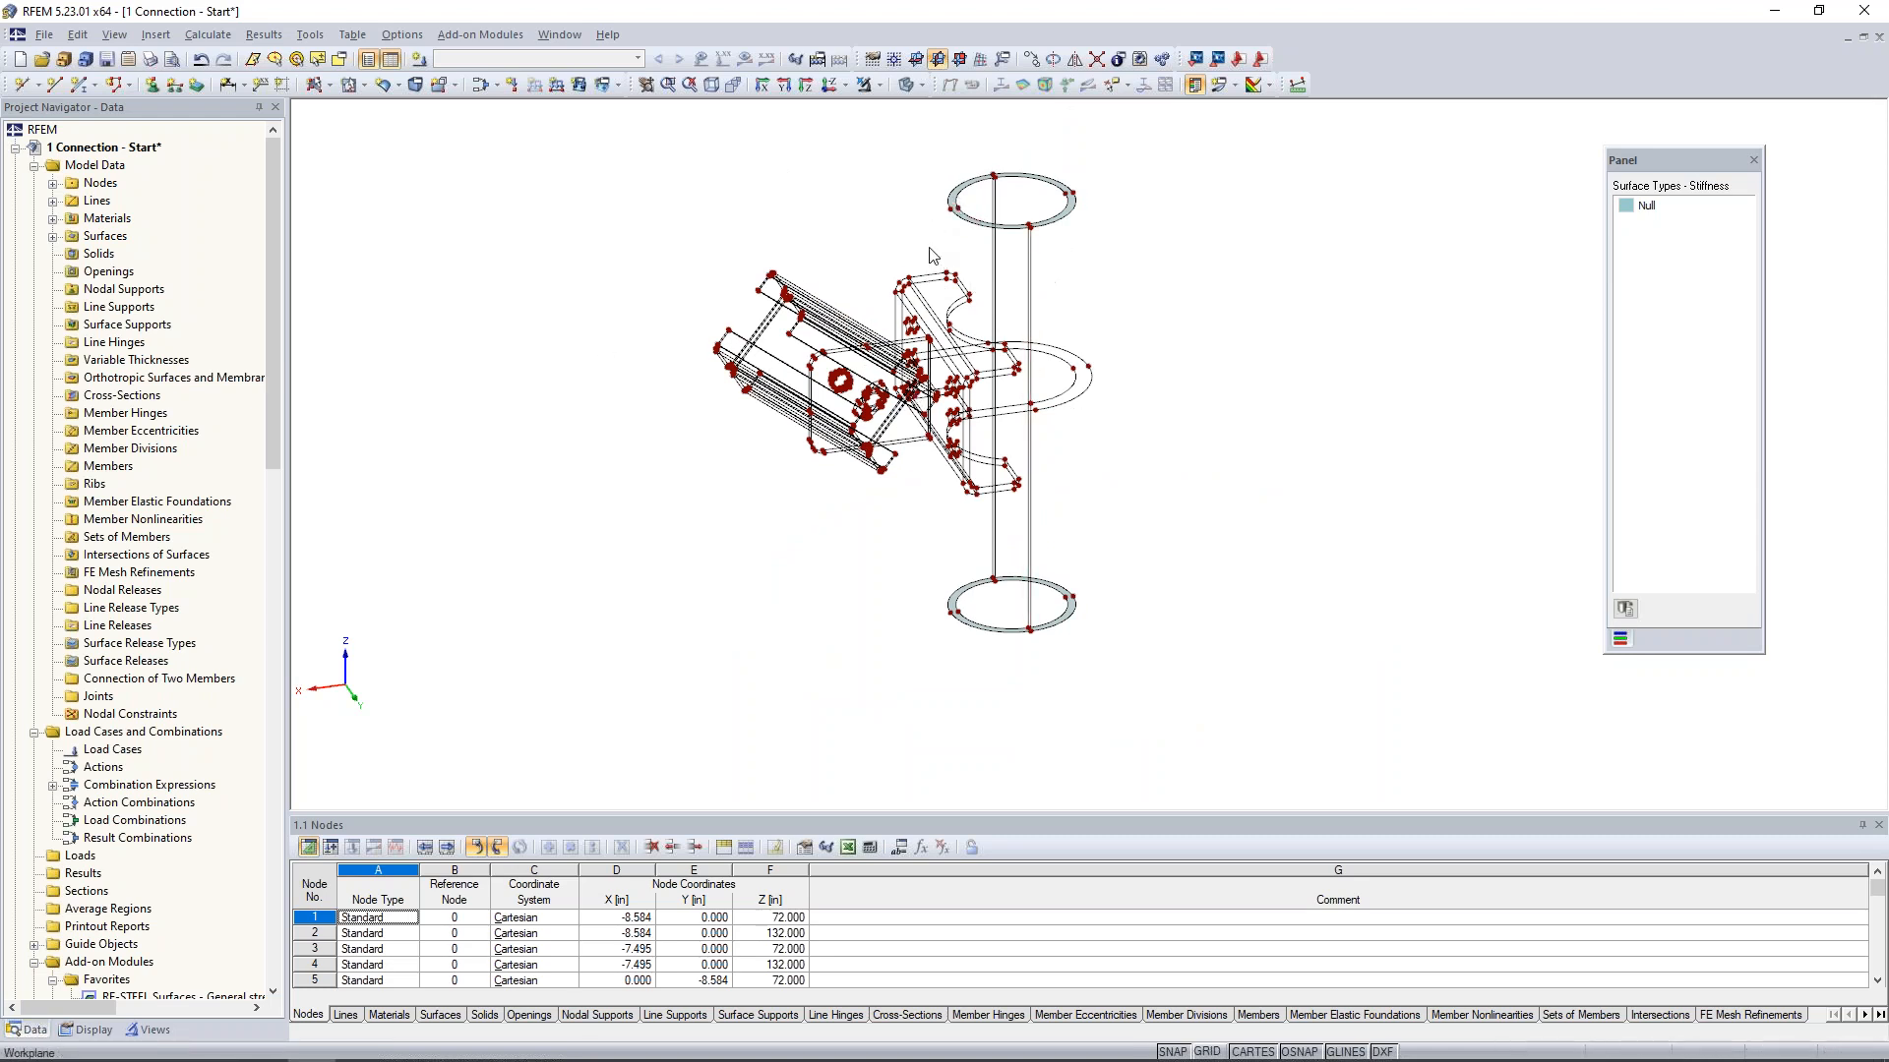
- Create a Null quadrangle surface for one outer half of the pipe wall from its end arcs and vertical edge lines
left_click(329, 86)
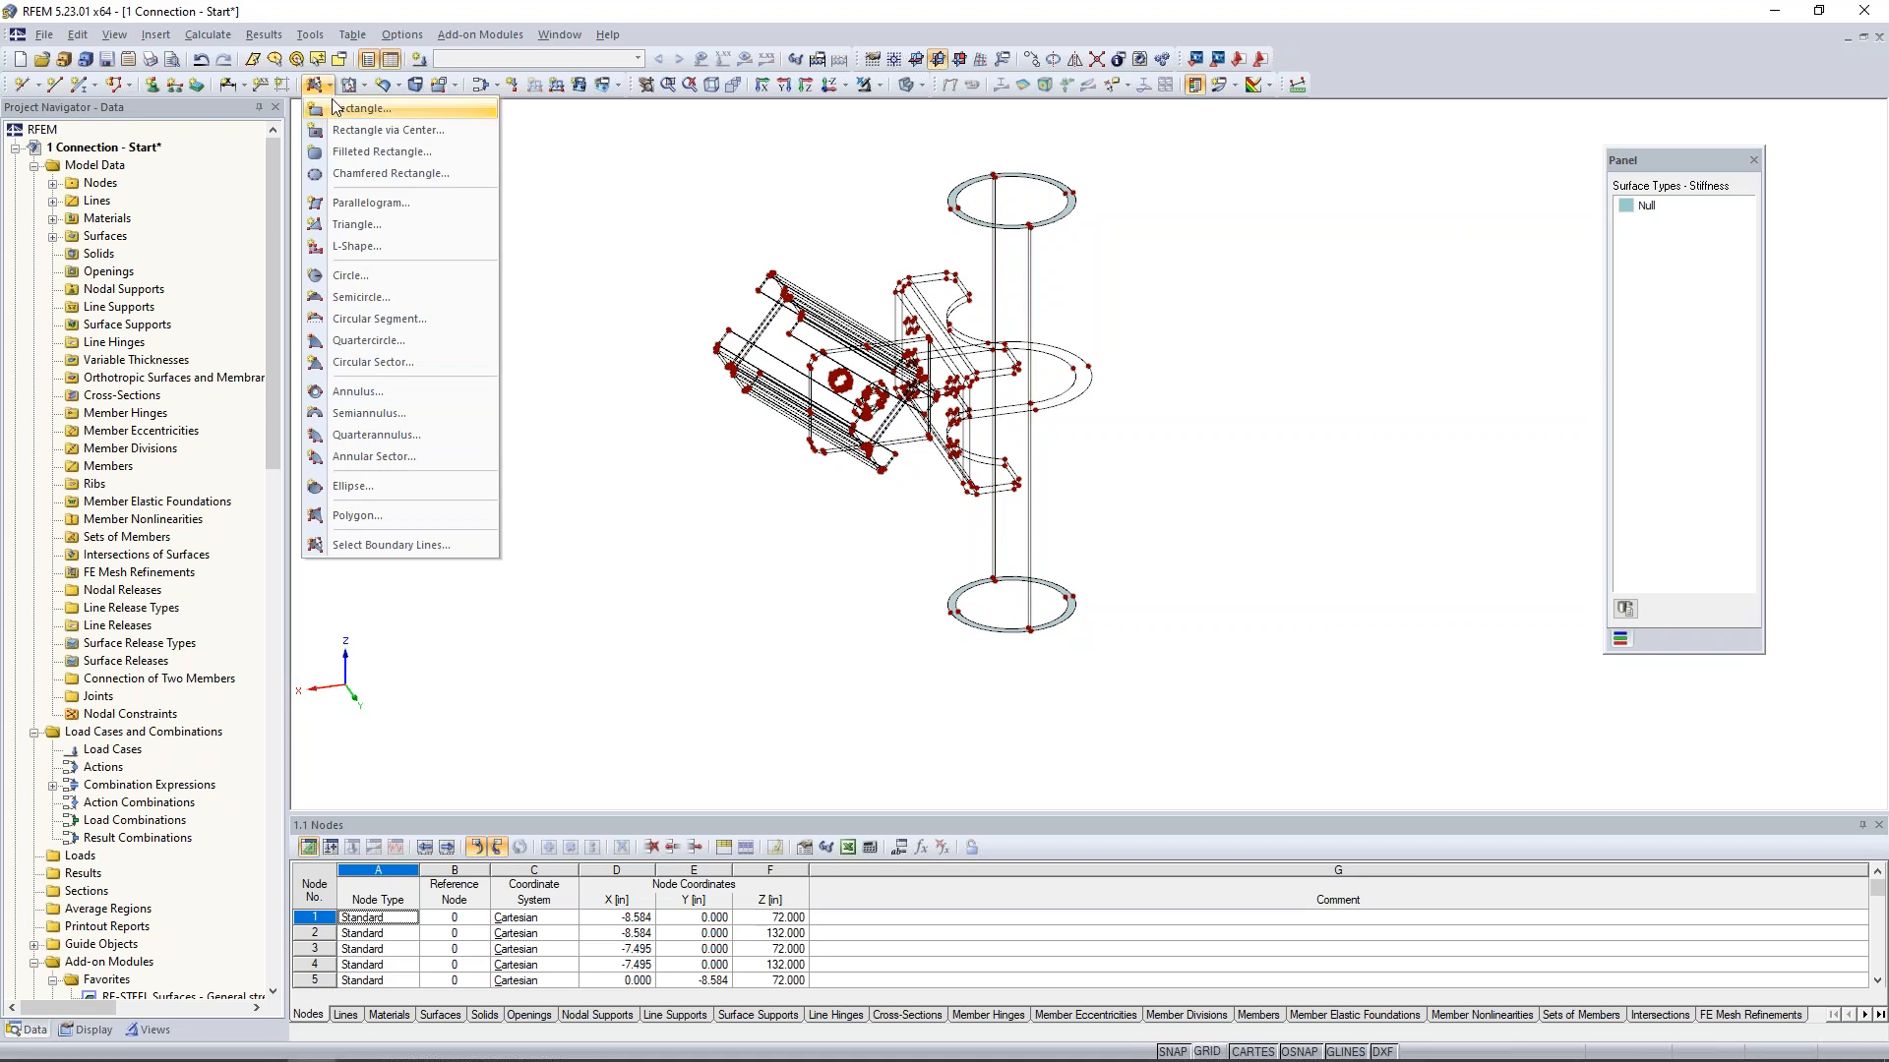
mouse_move(383, 87)
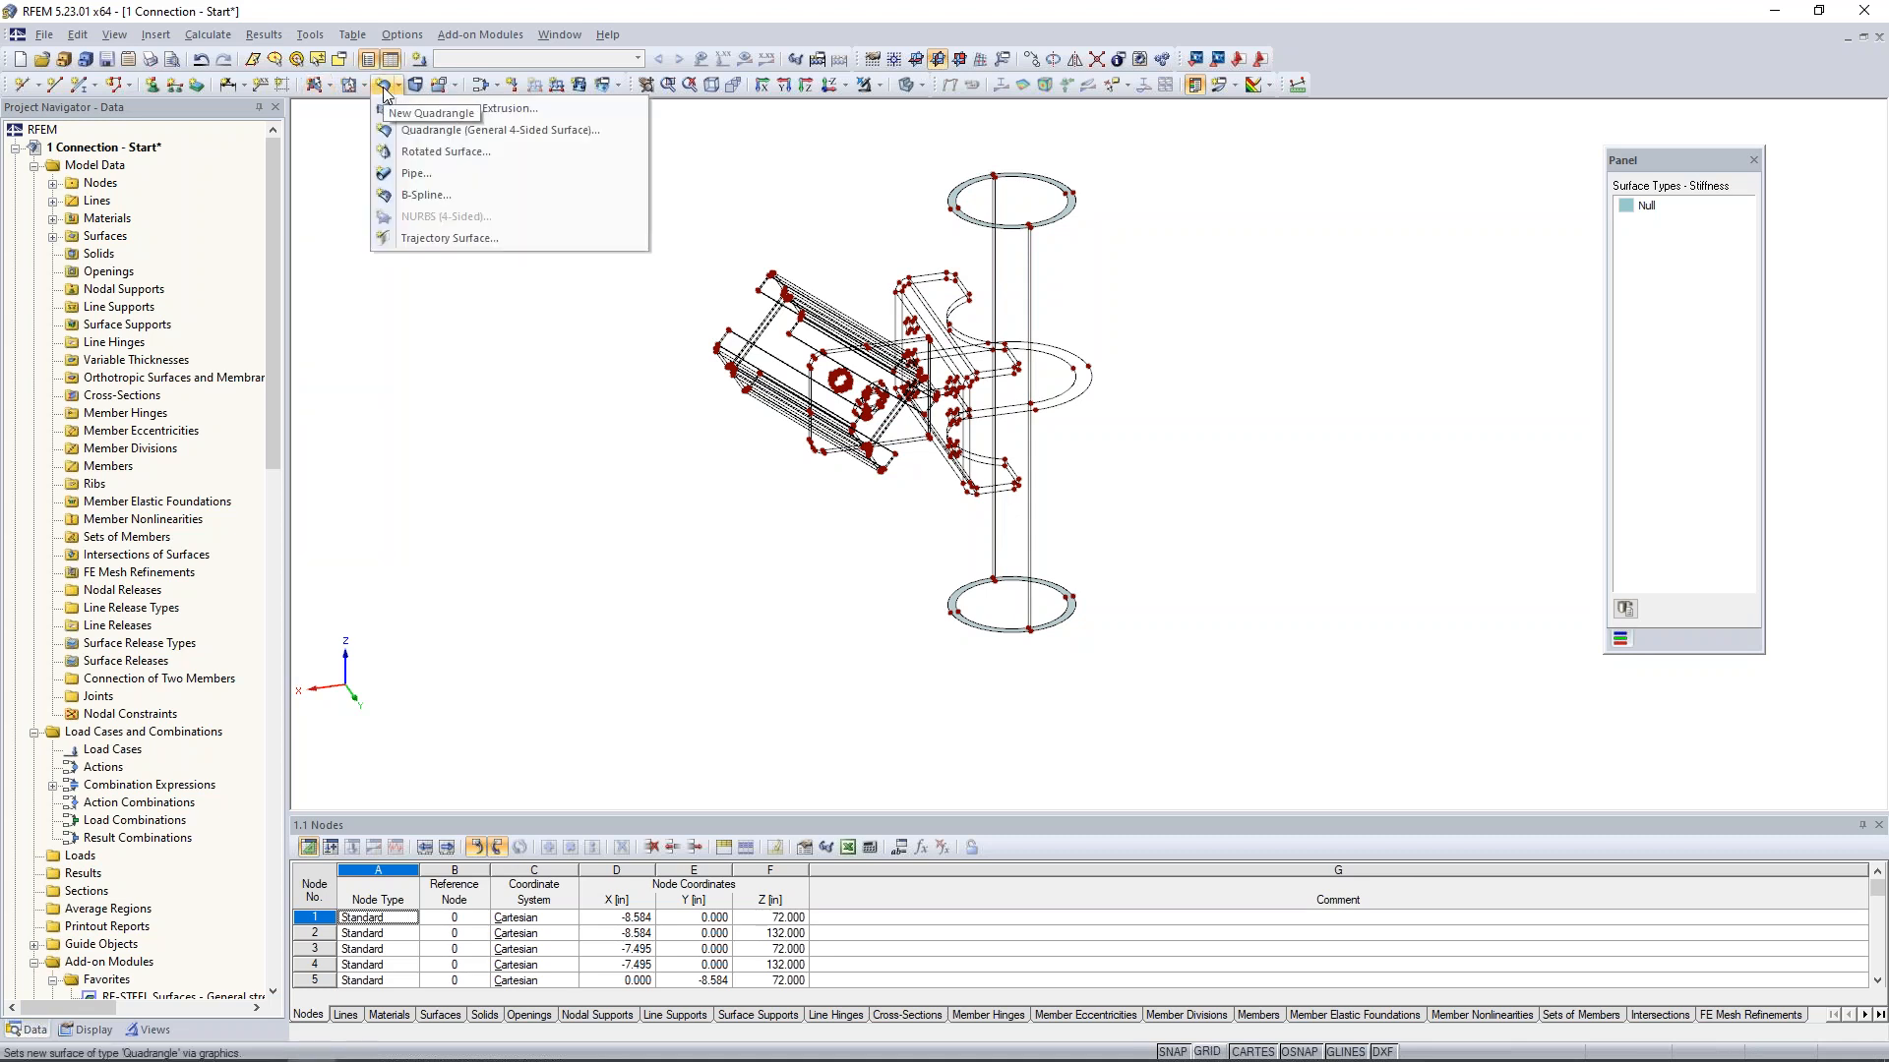
left_click(420, 138)
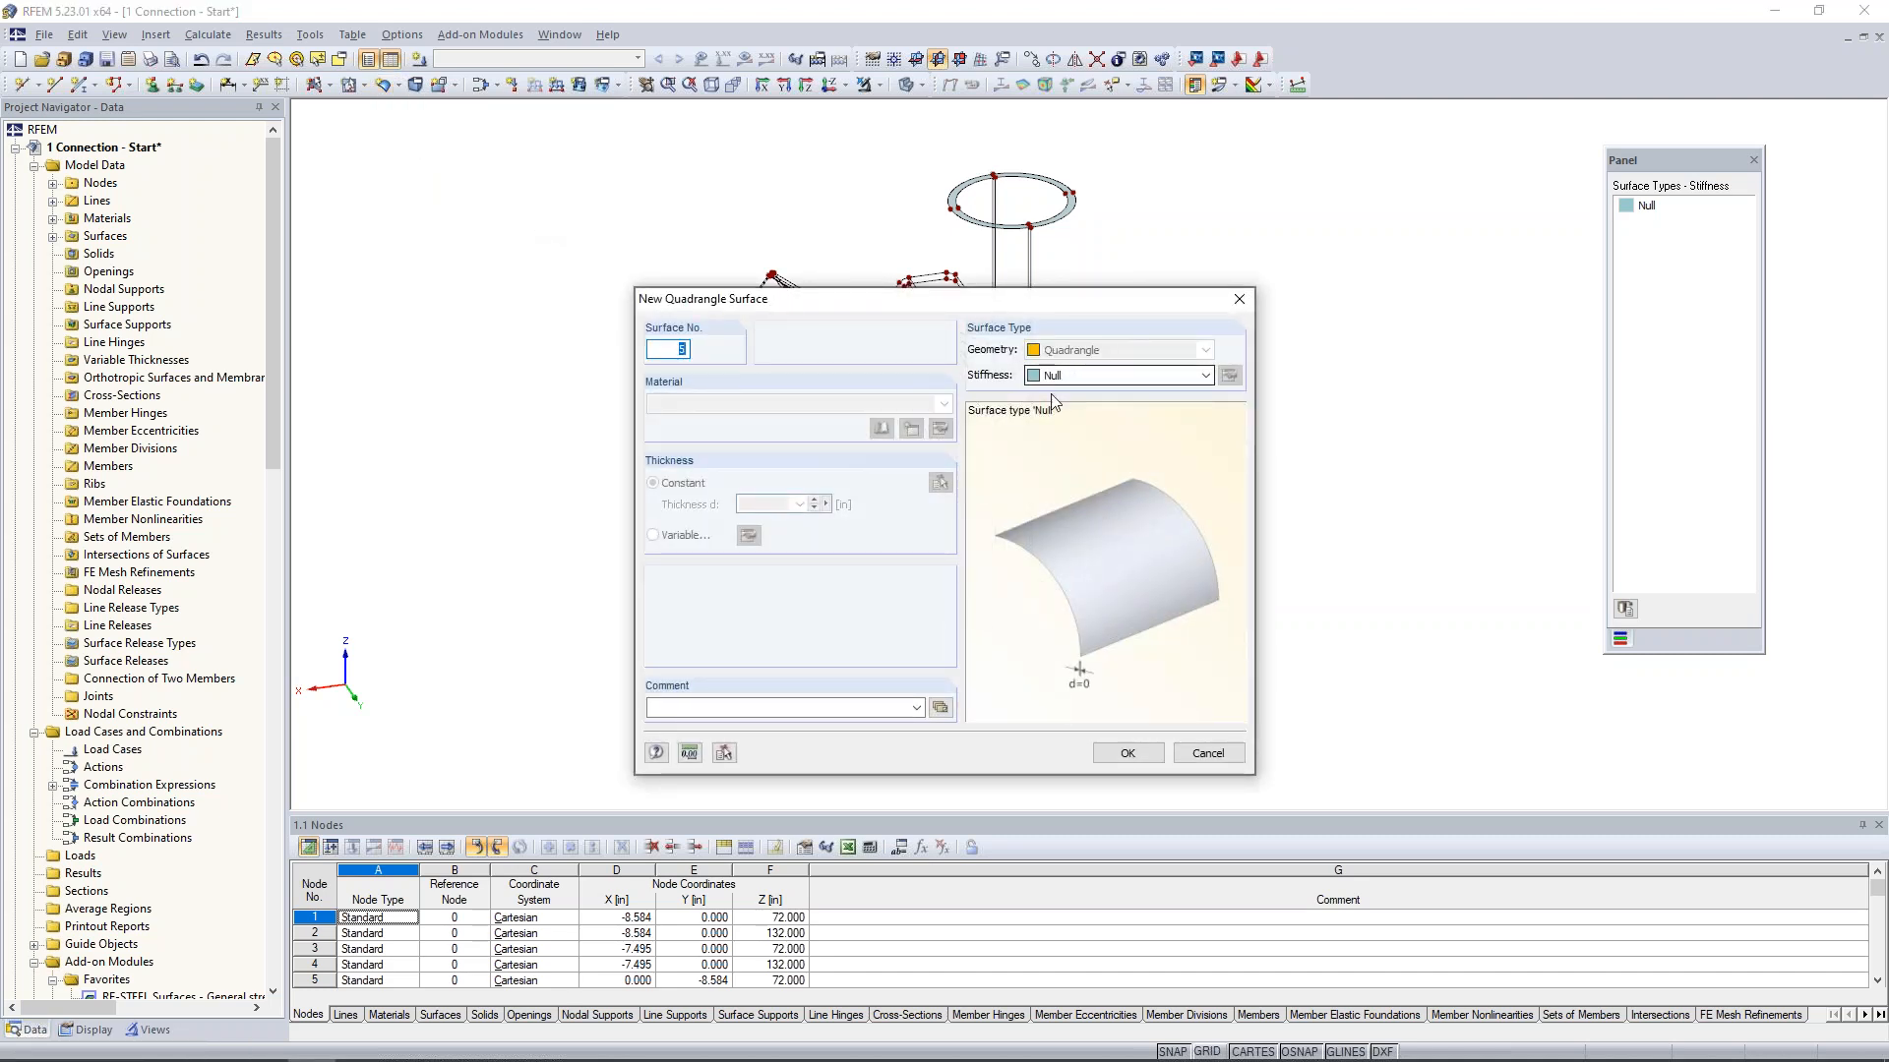
left_click(1146, 755)
scroll(977, 205, "up", 4)
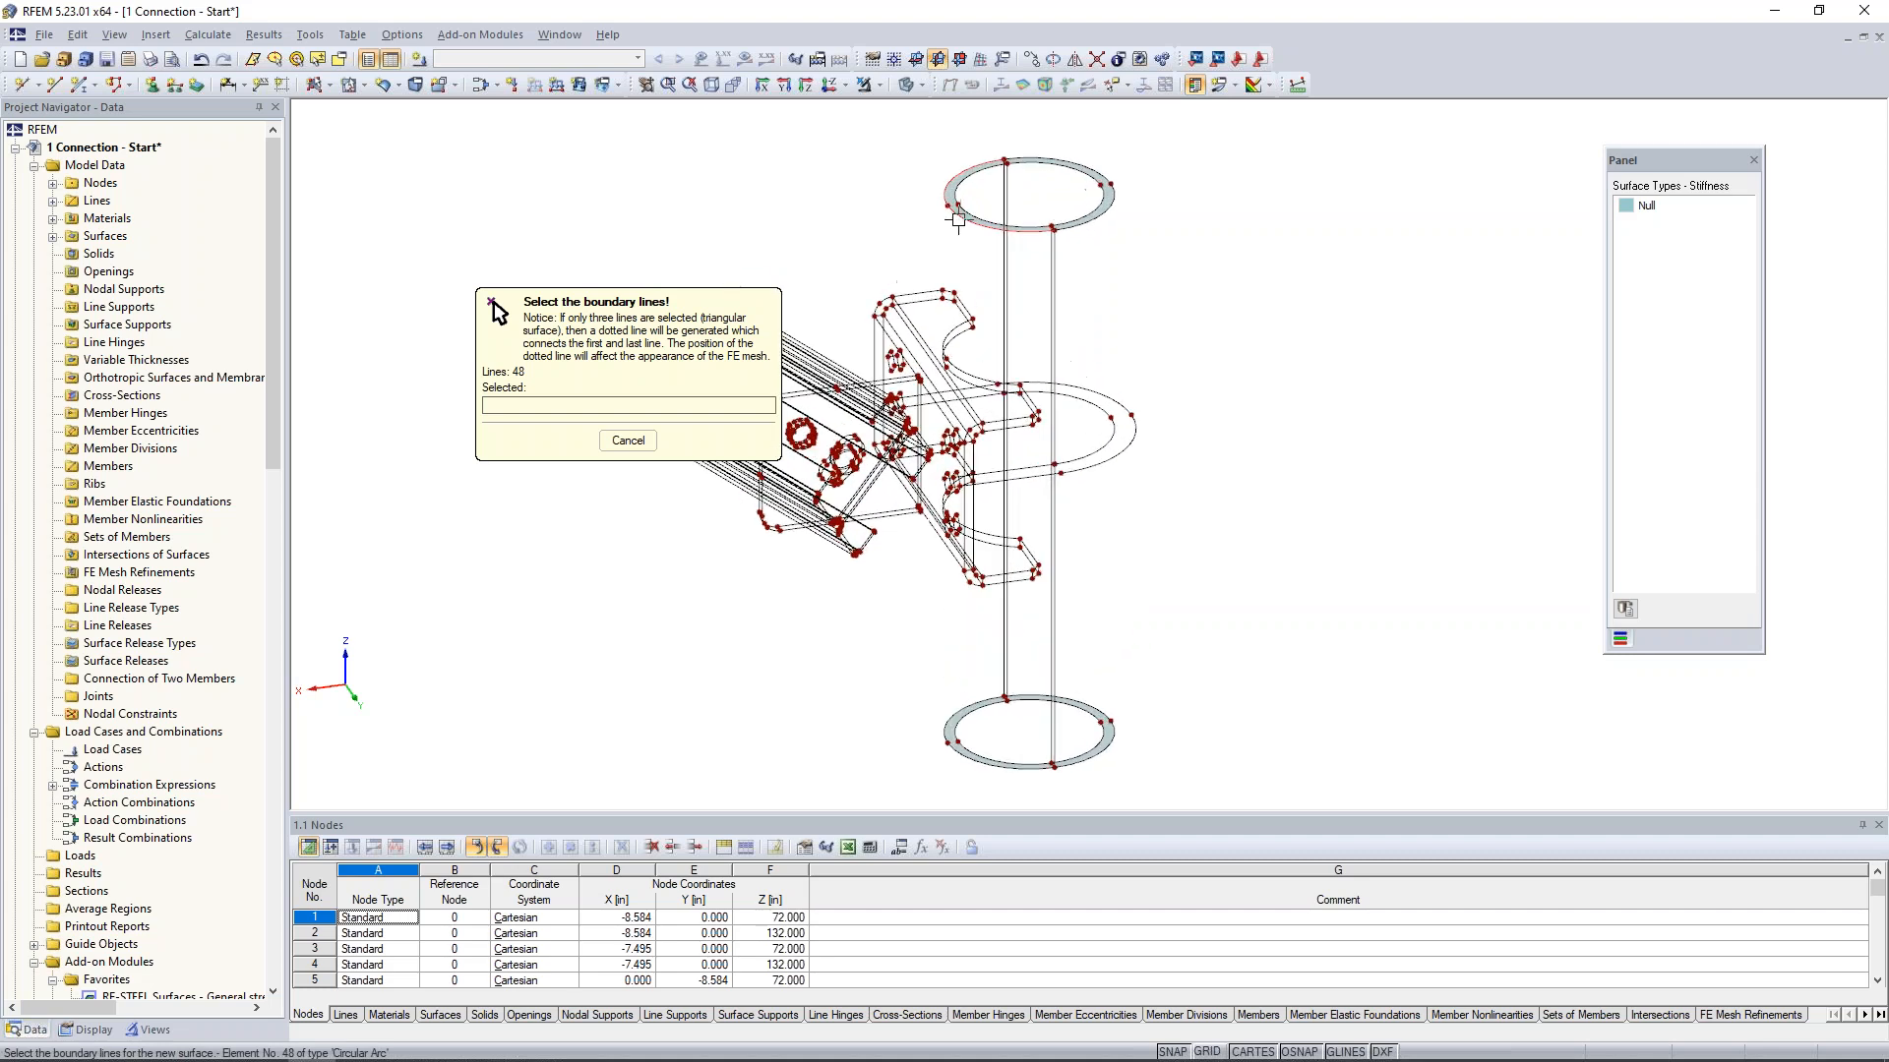
left_click(1026, 163)
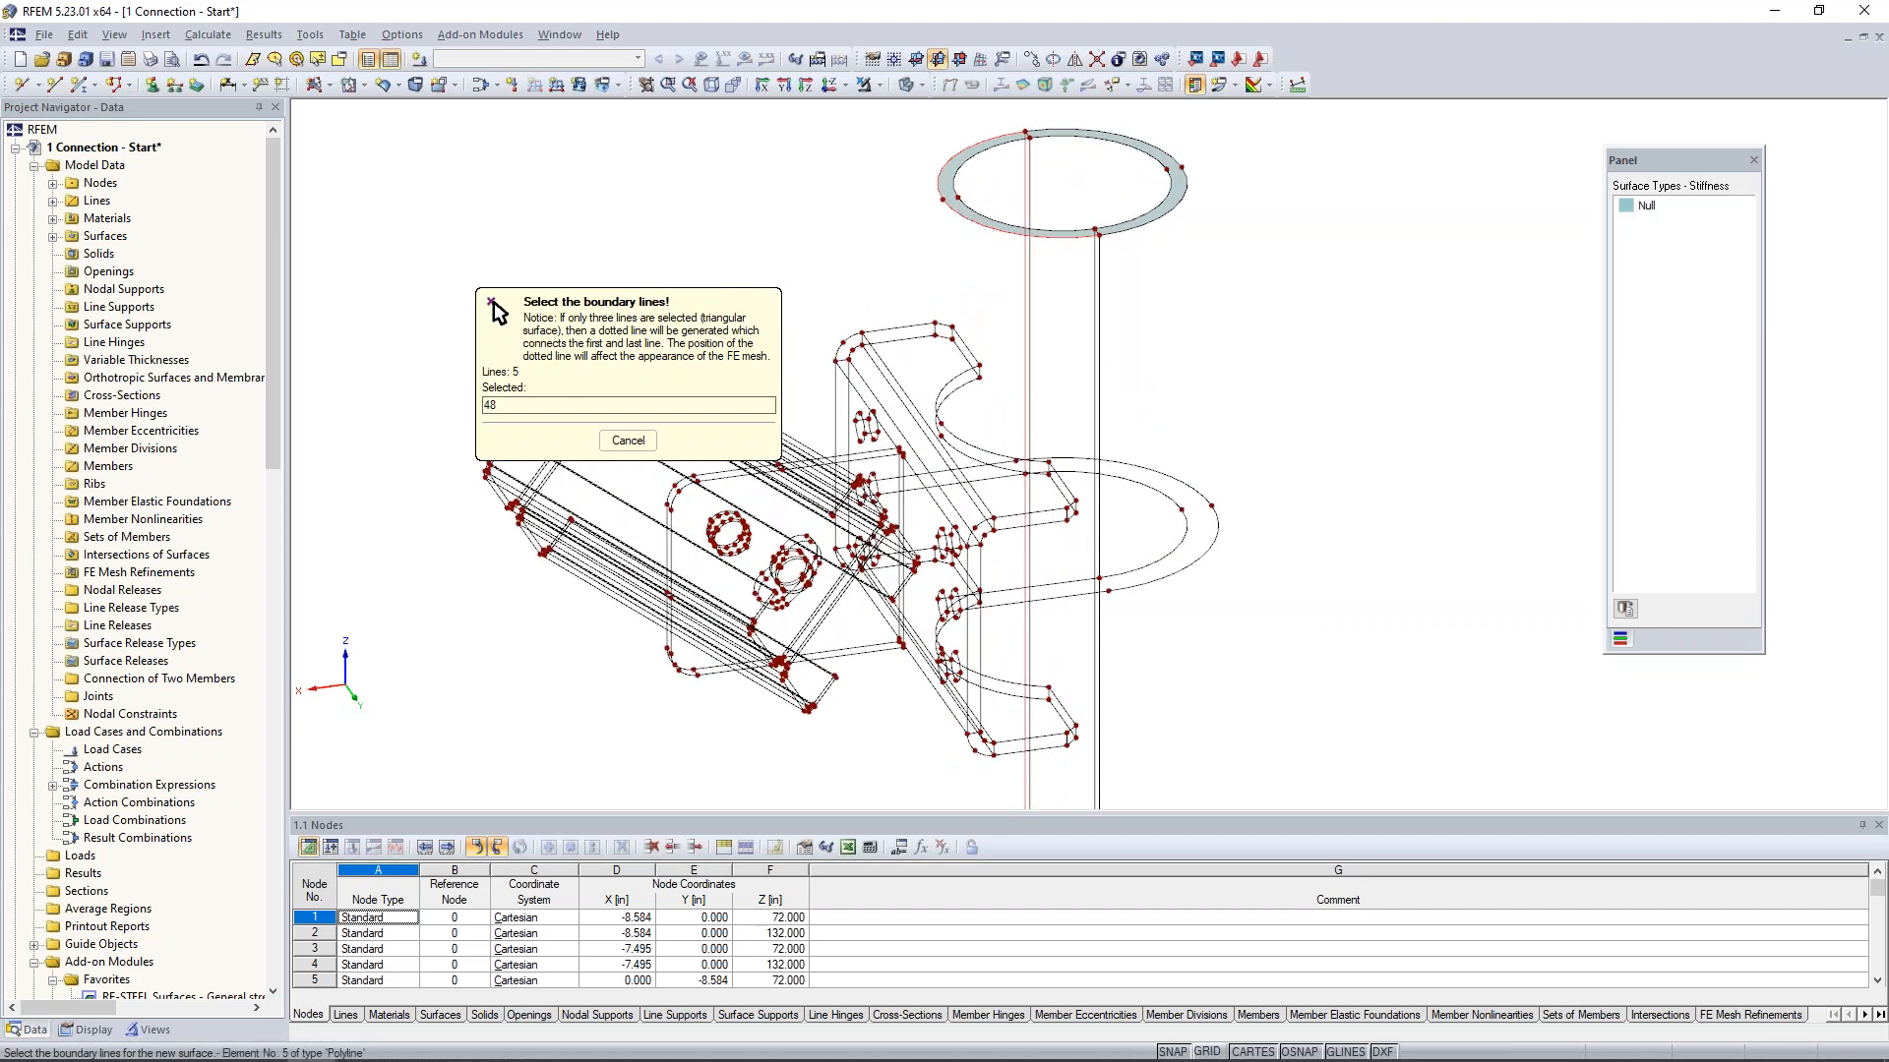
left_click(1100, 308)
middle_click_drag(1107, 593, 1096, 246)
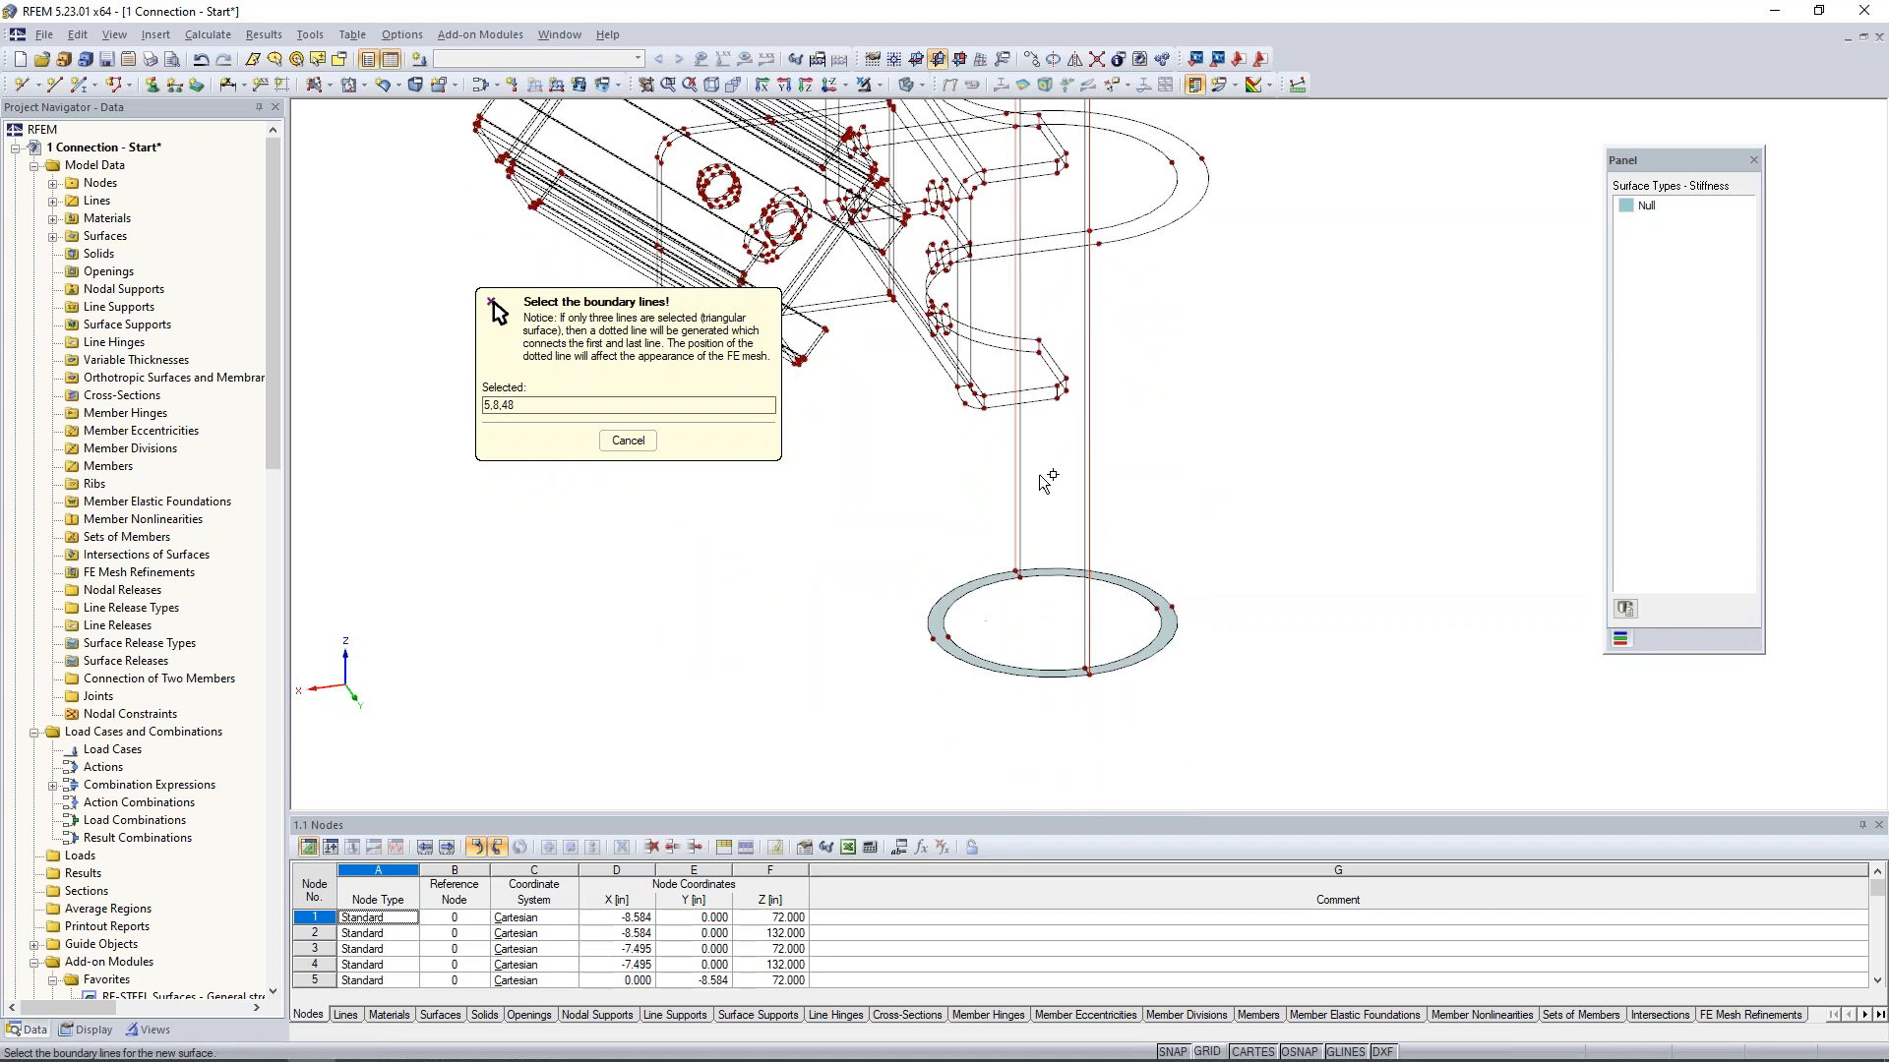
left_click(926, 629)
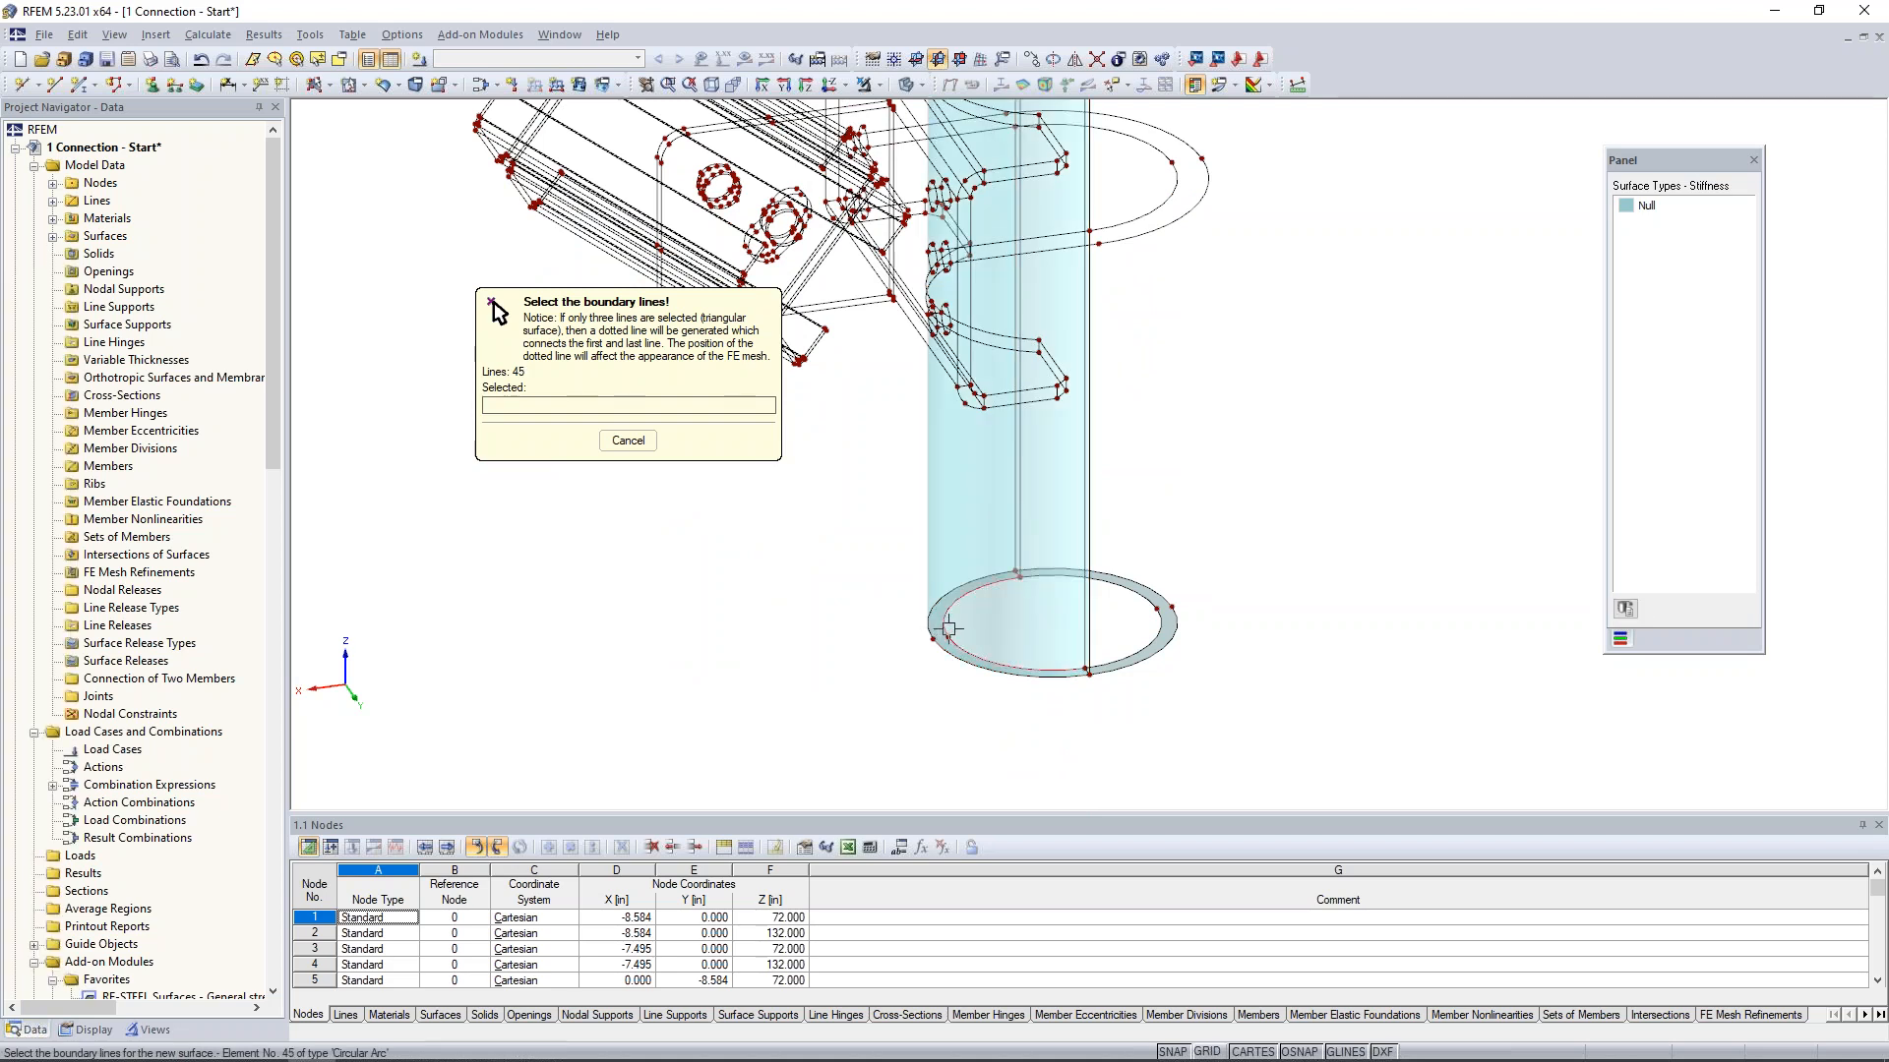
- Create the matching inner half of the pipe wall as a Null quadrangle surface from the inner arcs and vertical lines
left_click(1022, 561)
left_click(1086, 596)
middle_click_drag(1092, 285, 1134, 629)
left_click(1074, 294)
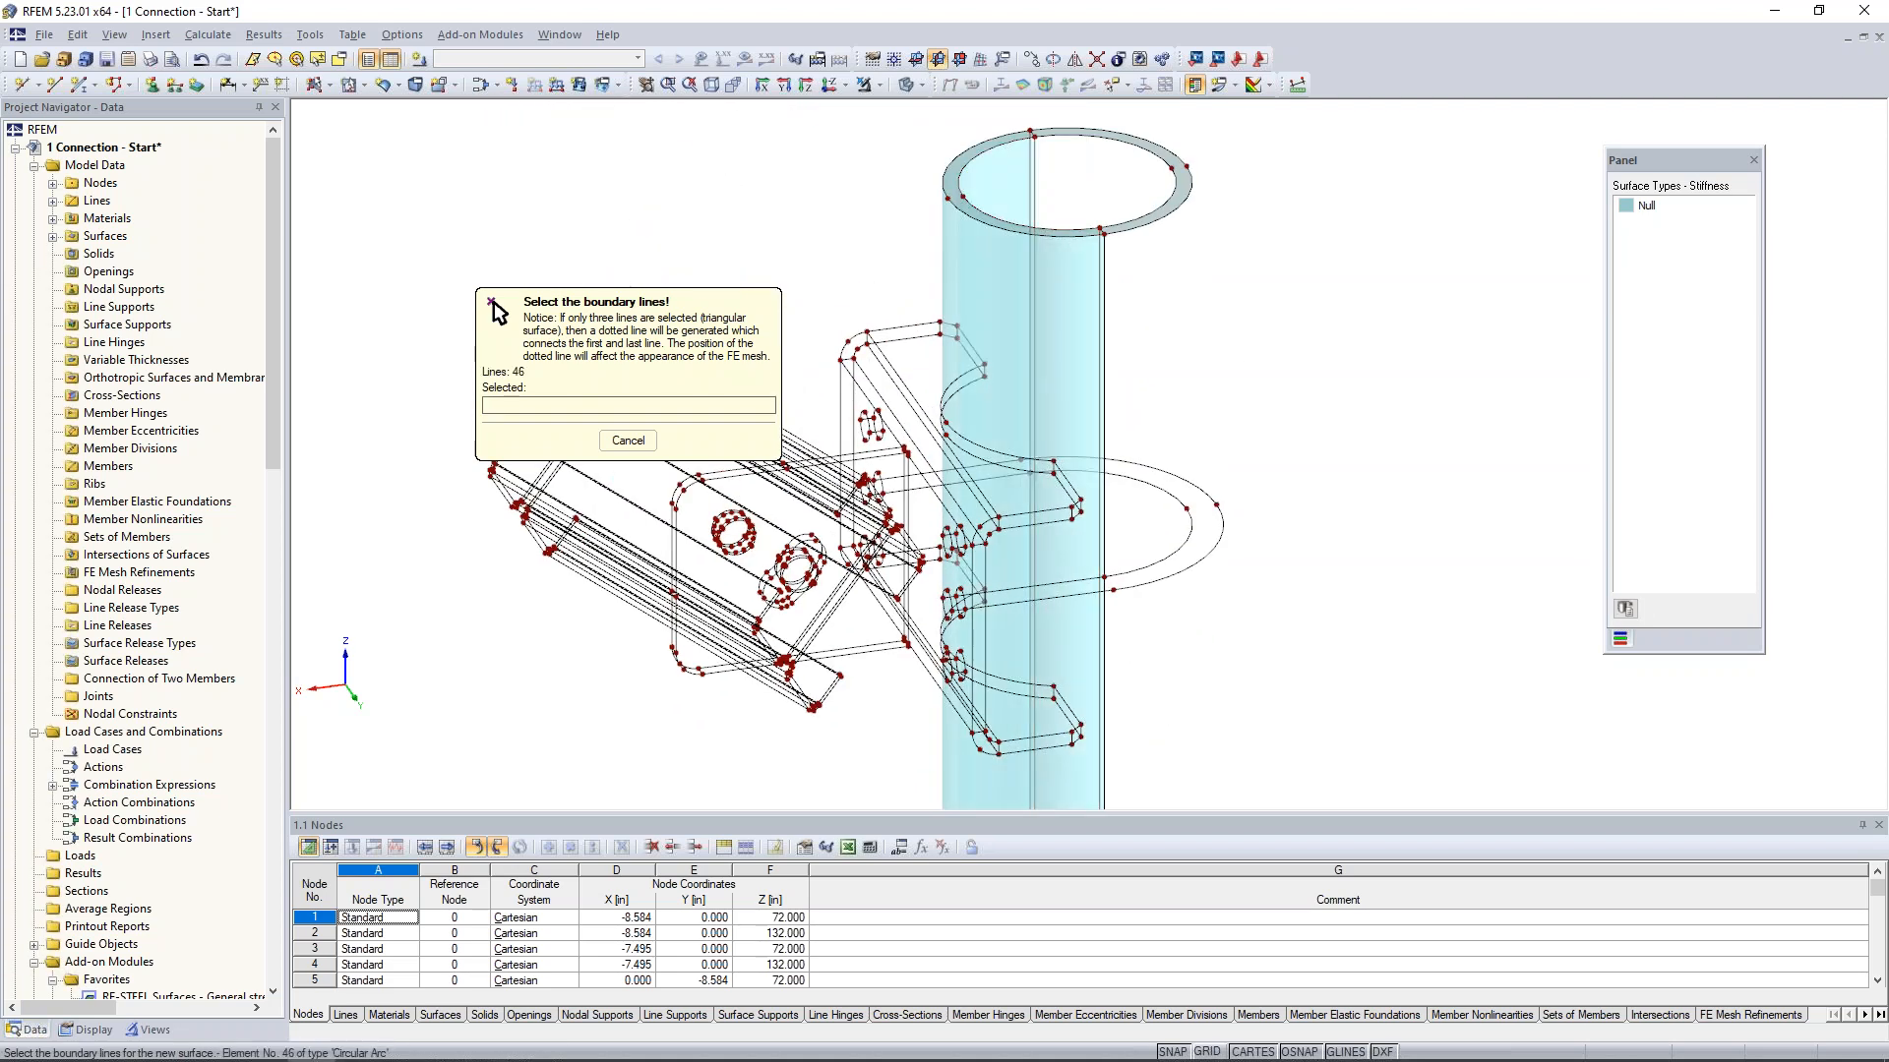
key("Escape")
- Mirror a copy of the inner and outer half-pipe surfaces about the Y-Z plane through node 12 on the upper ring
left_click_drag(1175, 318, 1053, 281)
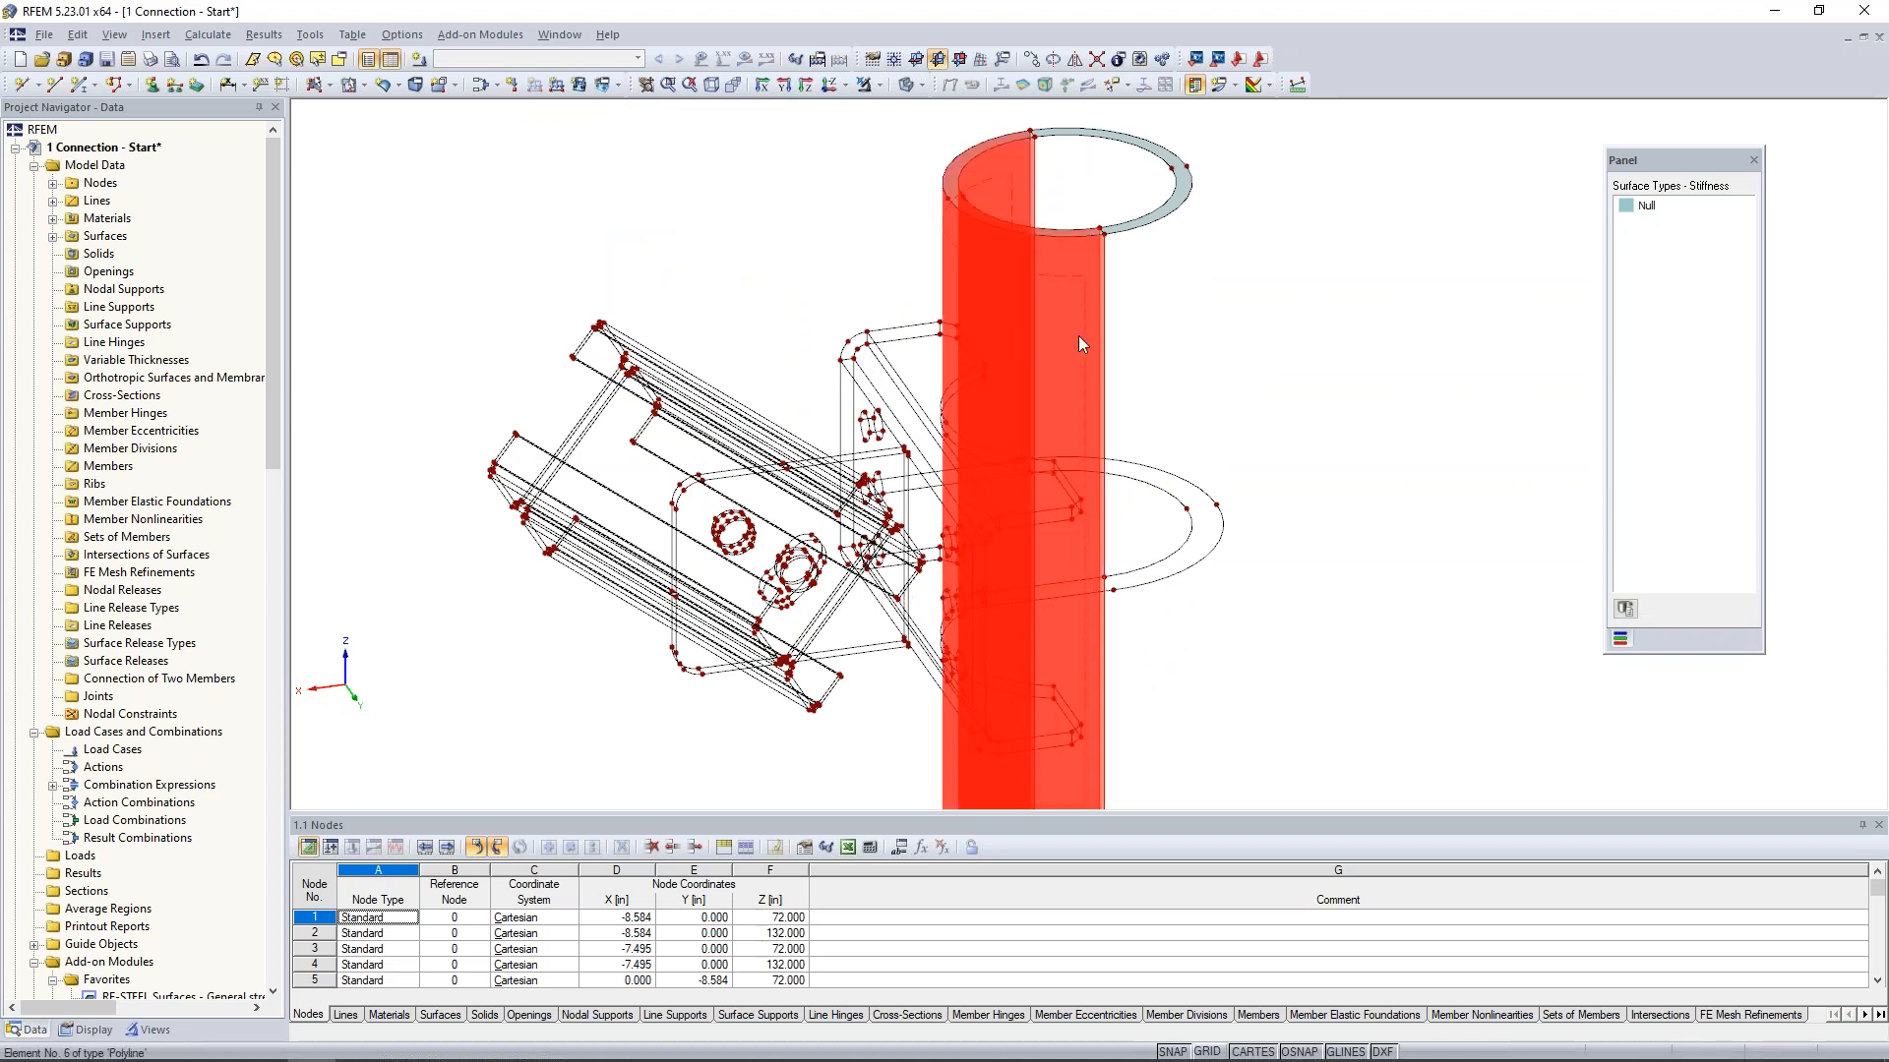
left_click(1075, 59)
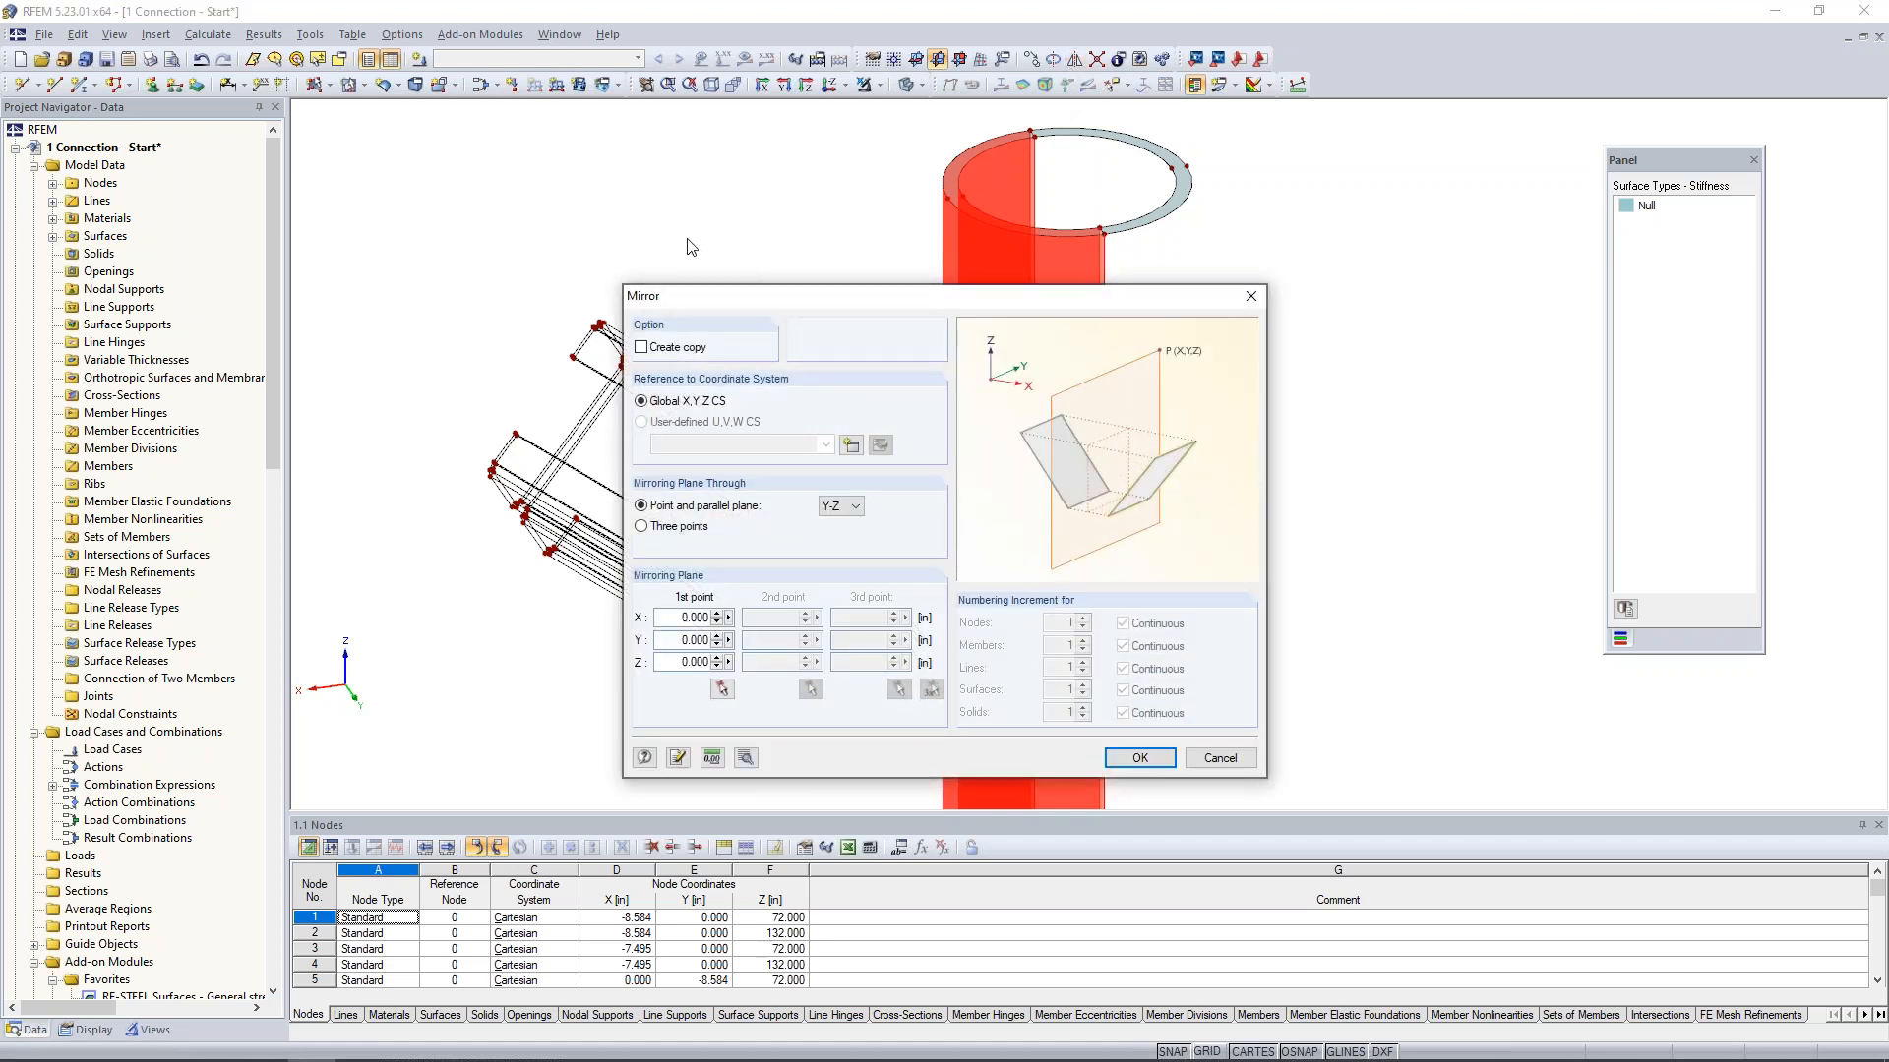
left_click(642, 348)
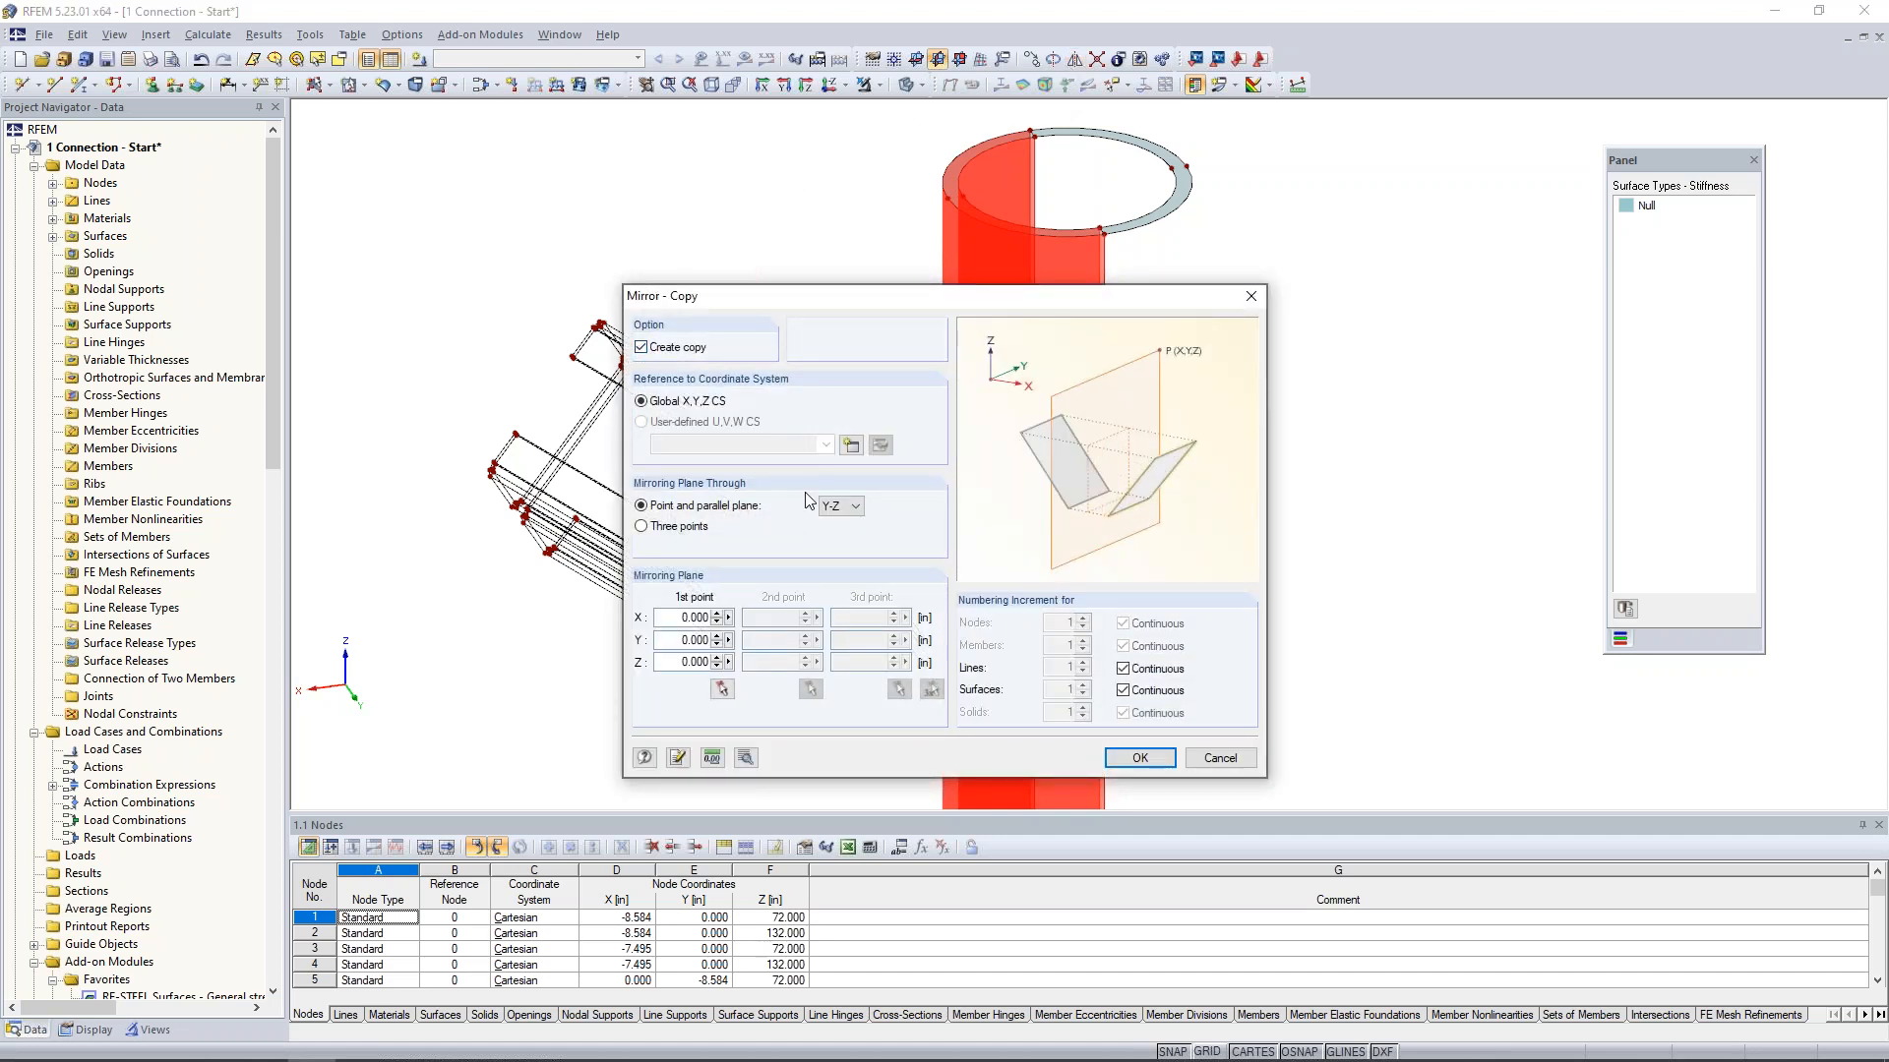
left_click(842, 508)
left_click(836, 537)
left_click(723, 691)
scroll(1104, 230, "up", 4)
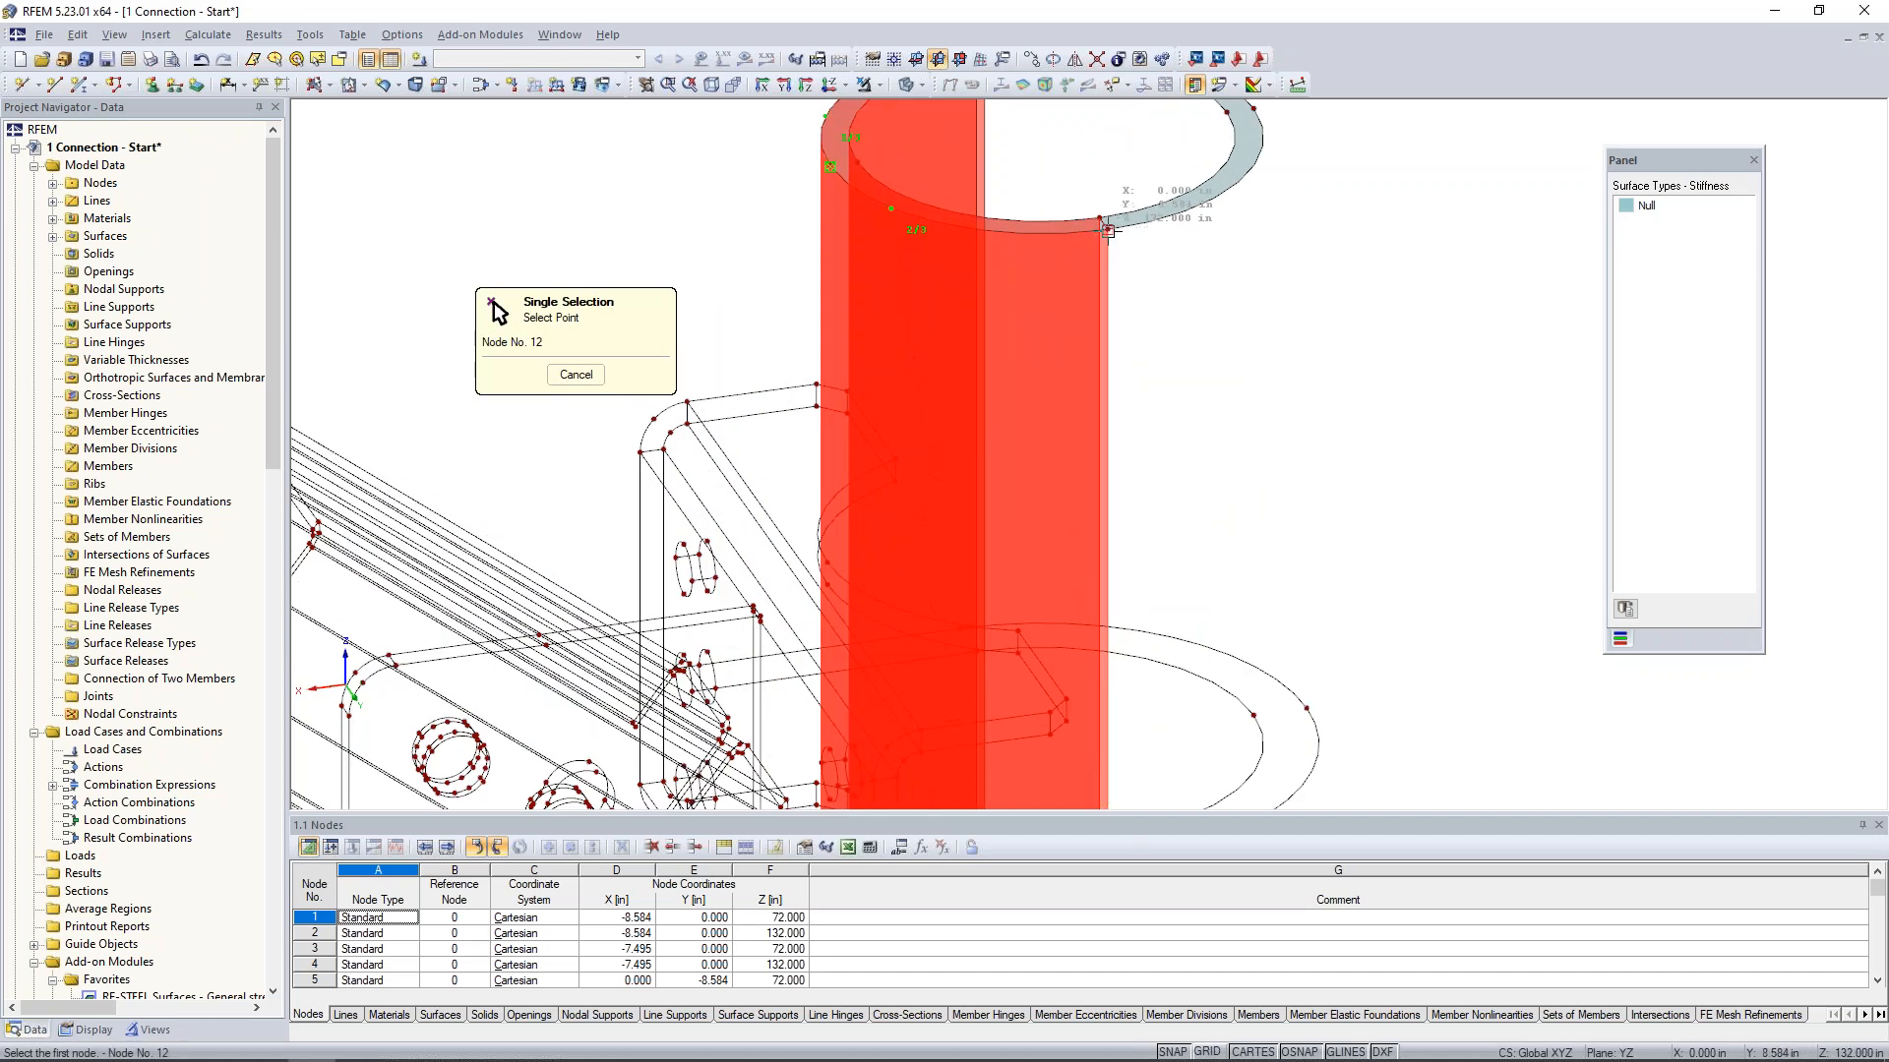
left_click(1107, 231)
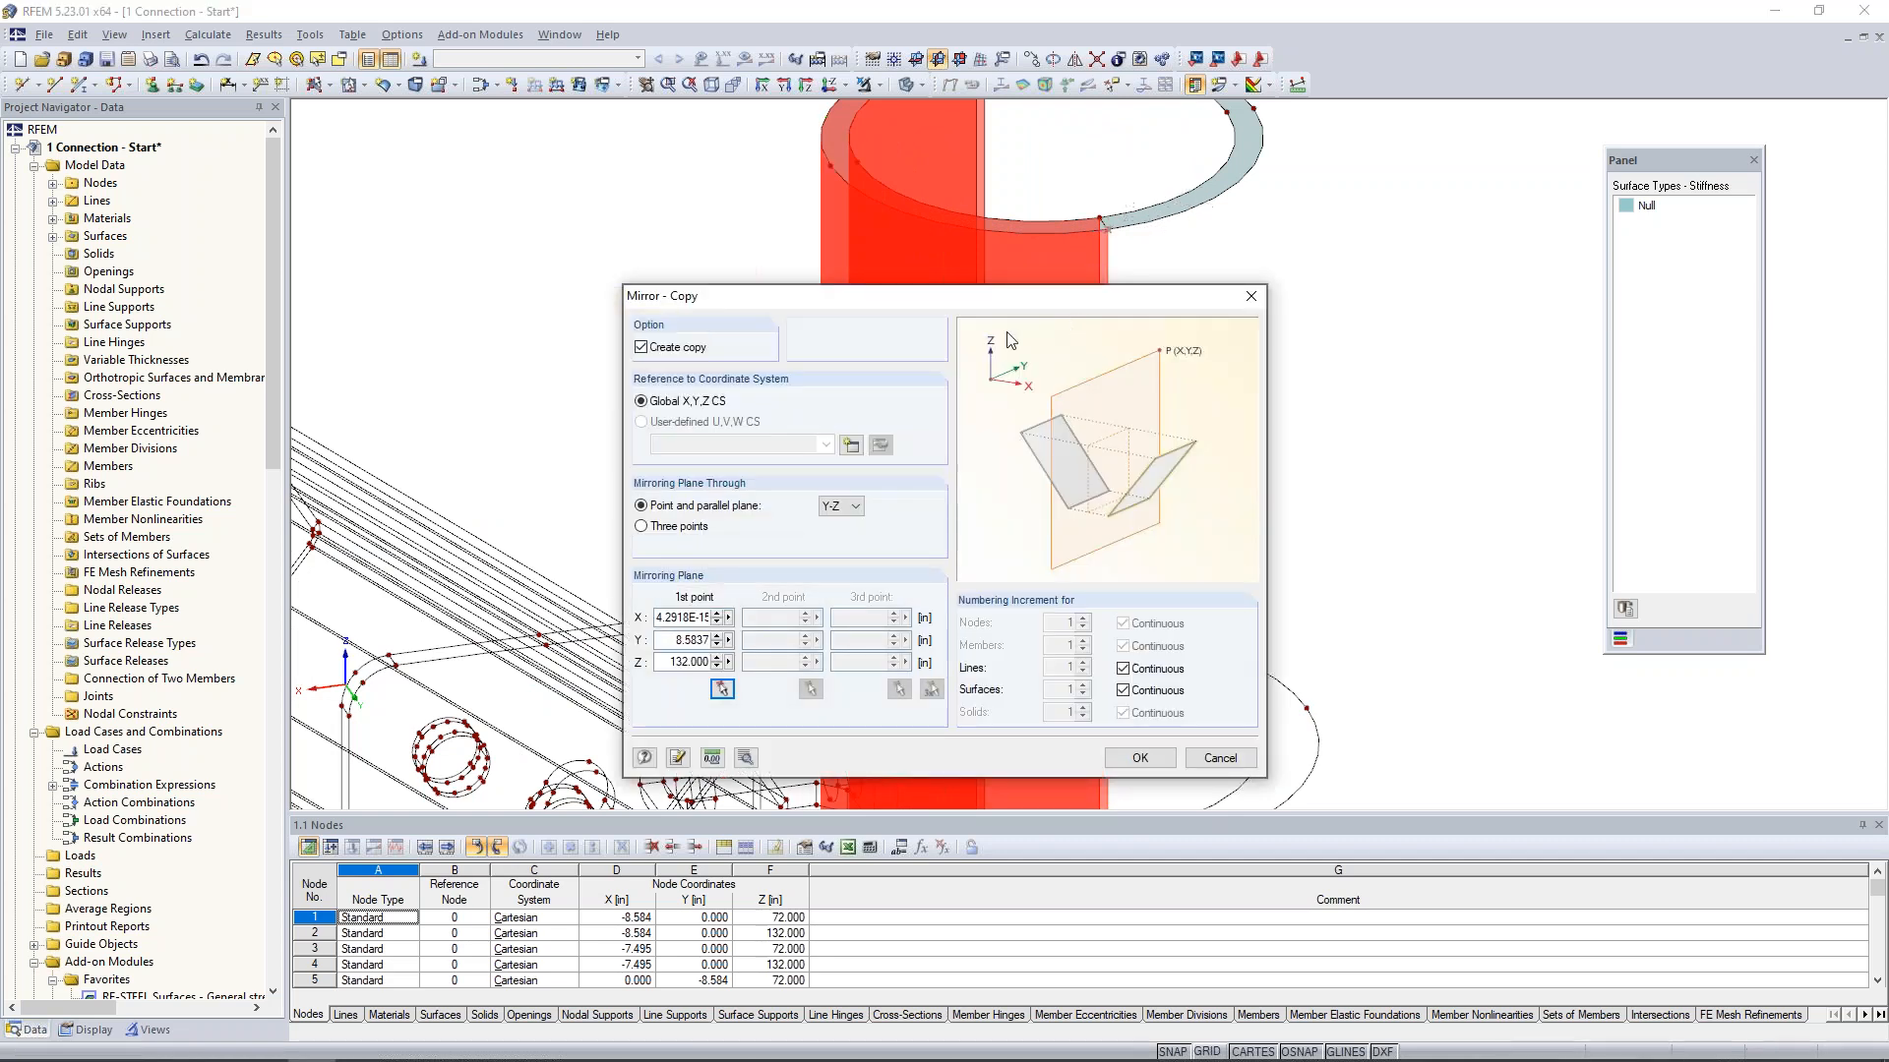
left_click(1140, 758)
scroll(1392, 433, "down", 6)
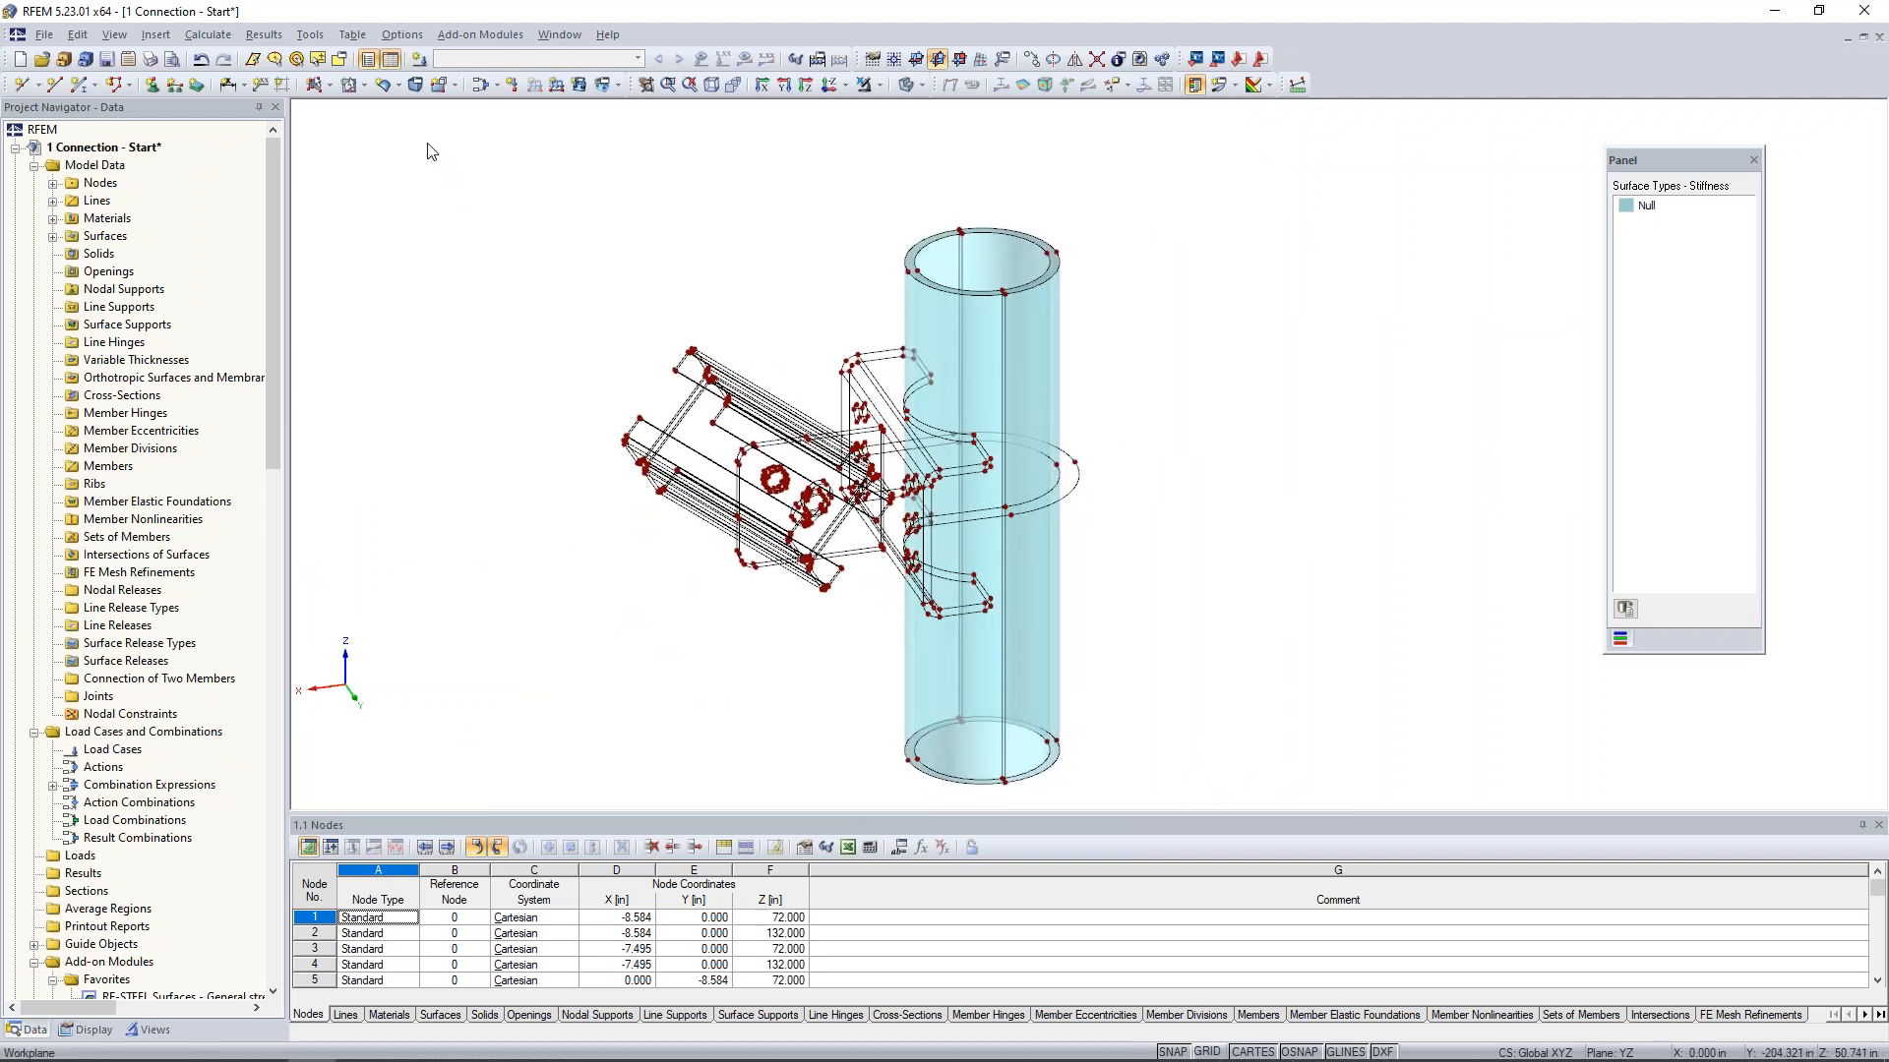
- Start a new solid of type Material and filter its material library to Metal, Steel, ASTM, ANSI/AISC 360-16:2016
left_click(415, 91)
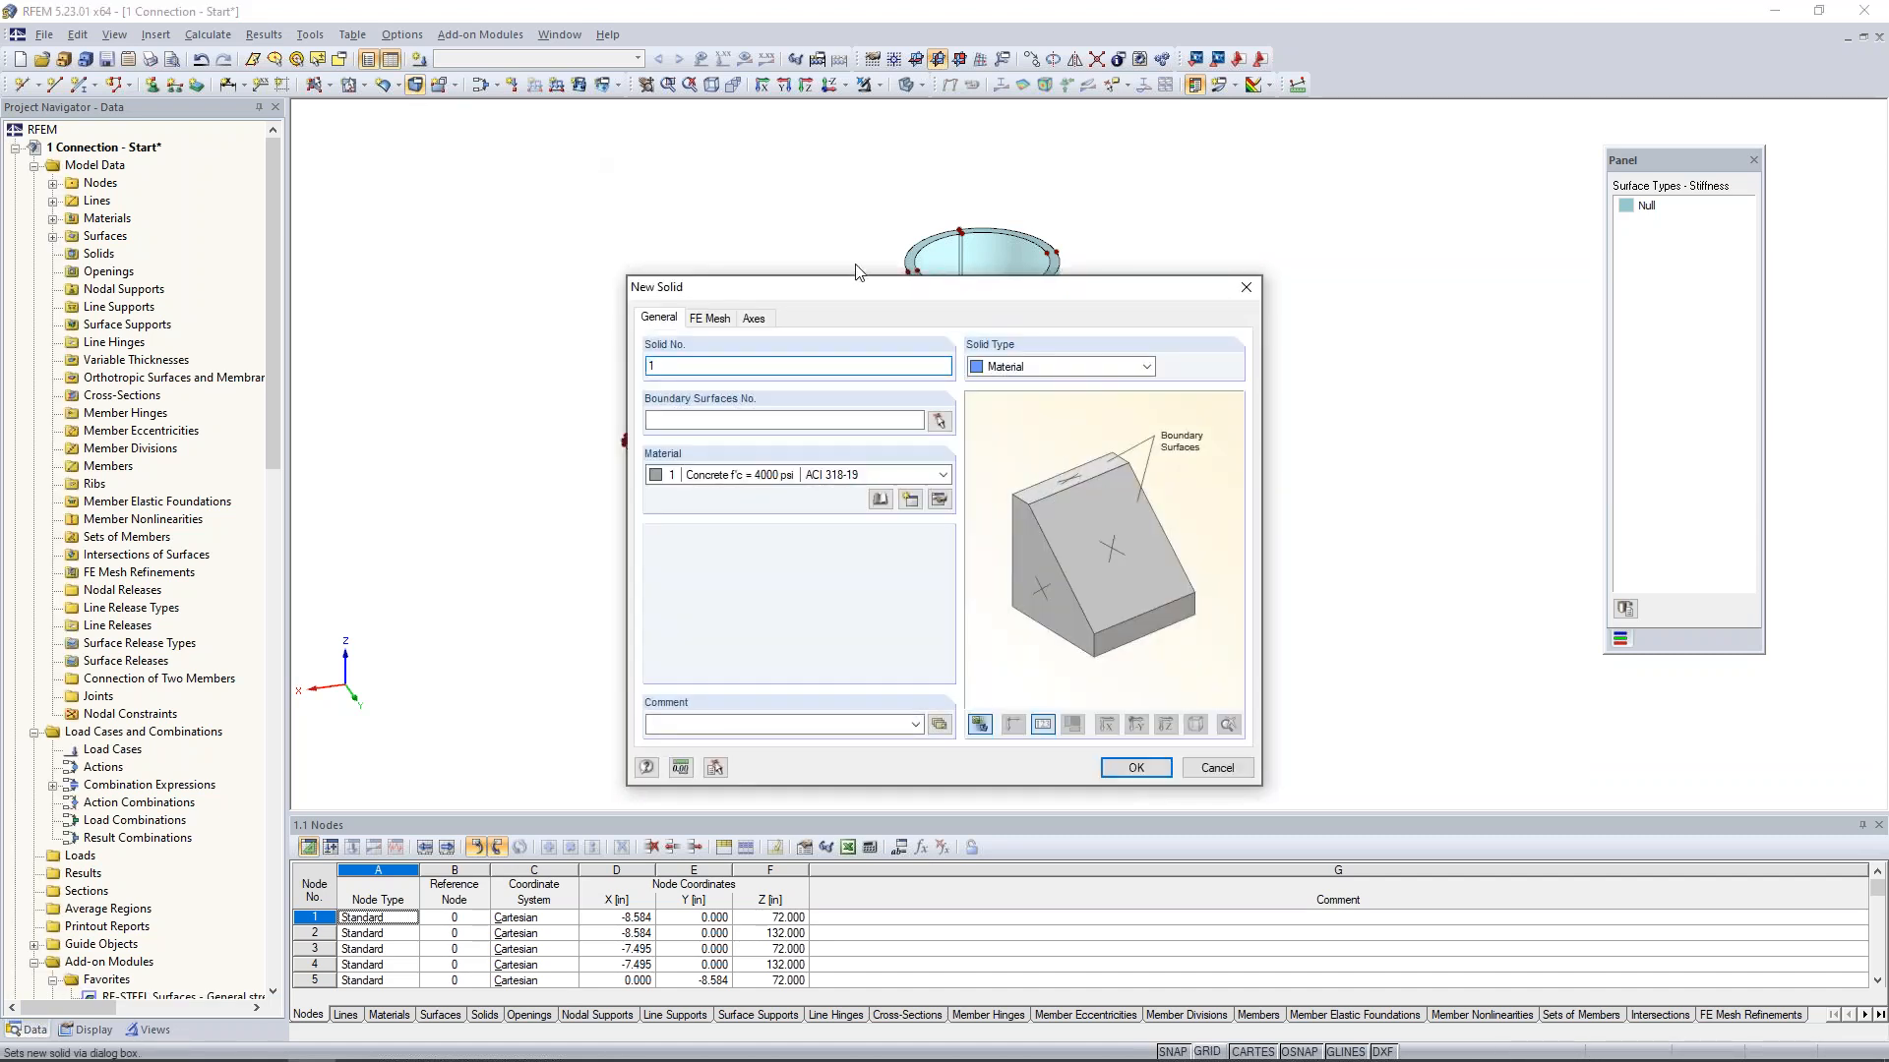
left_click(1017, 370)
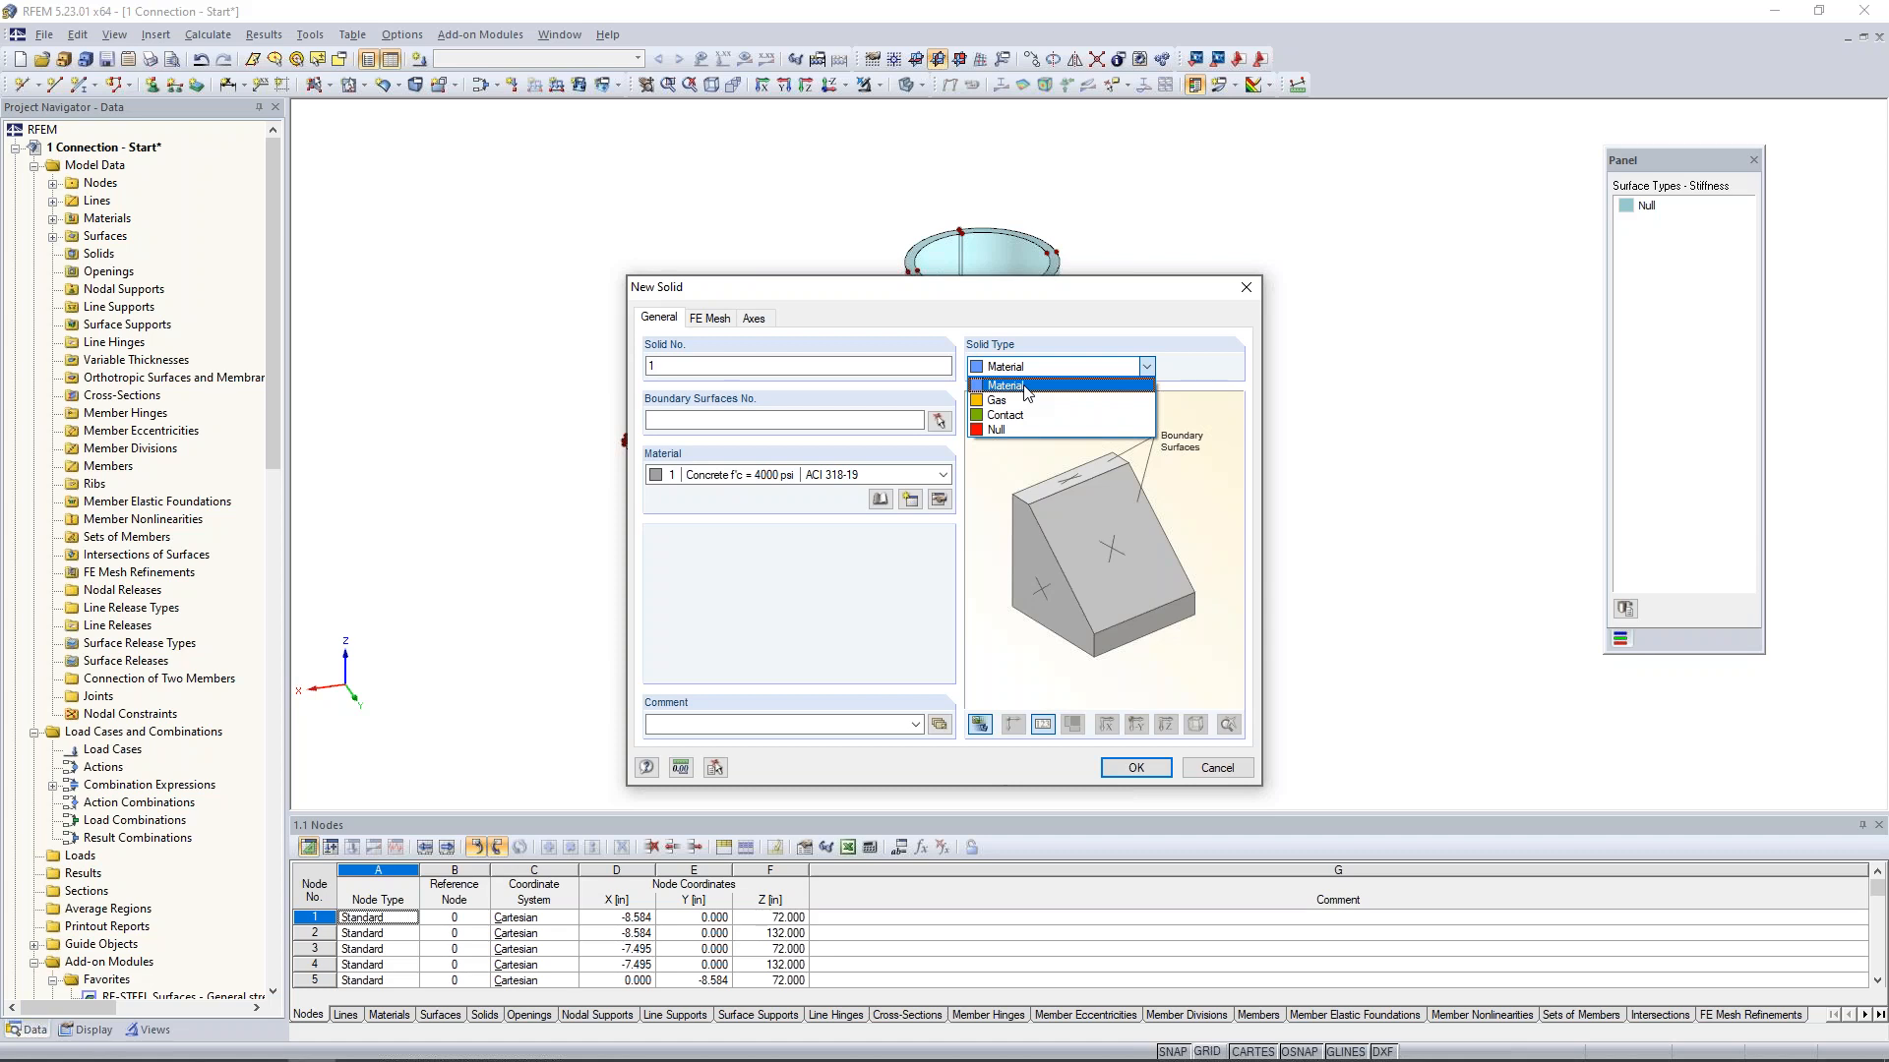
left_click(777, 487)
left_click(877, 506)
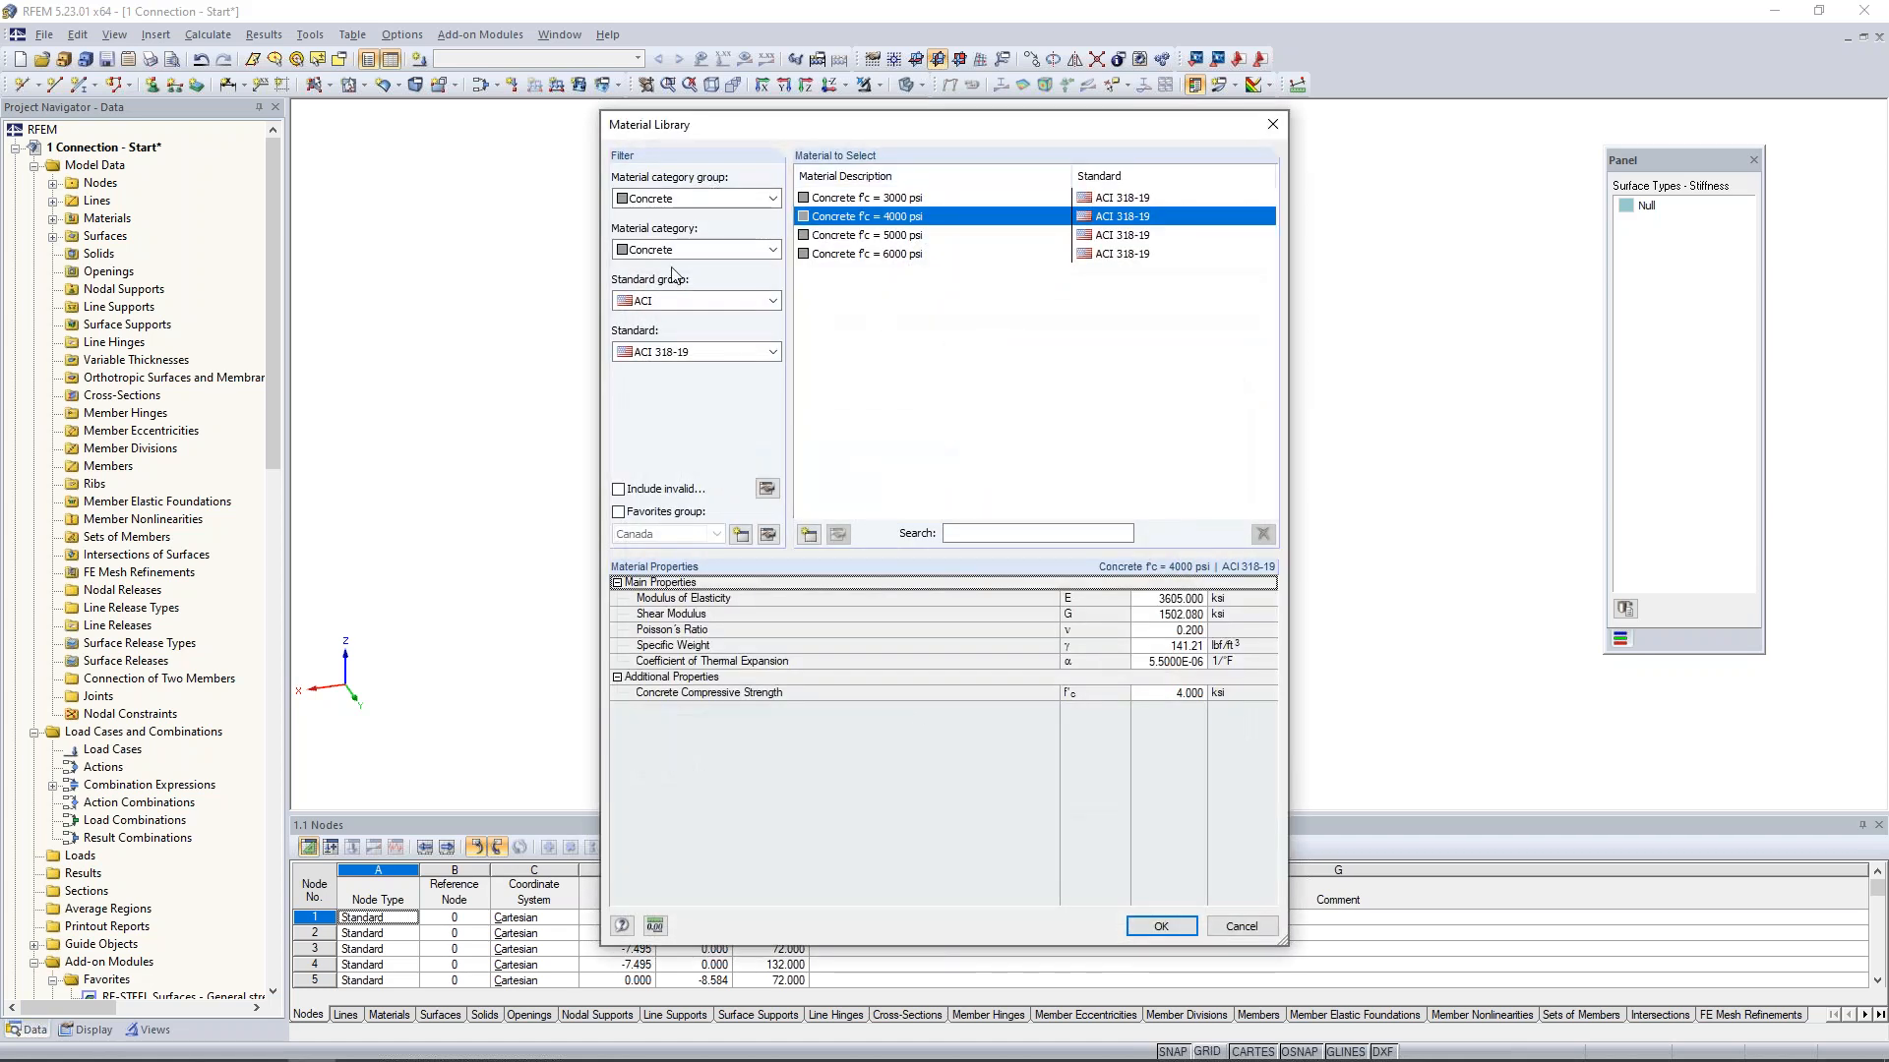
left_click(714, 204)
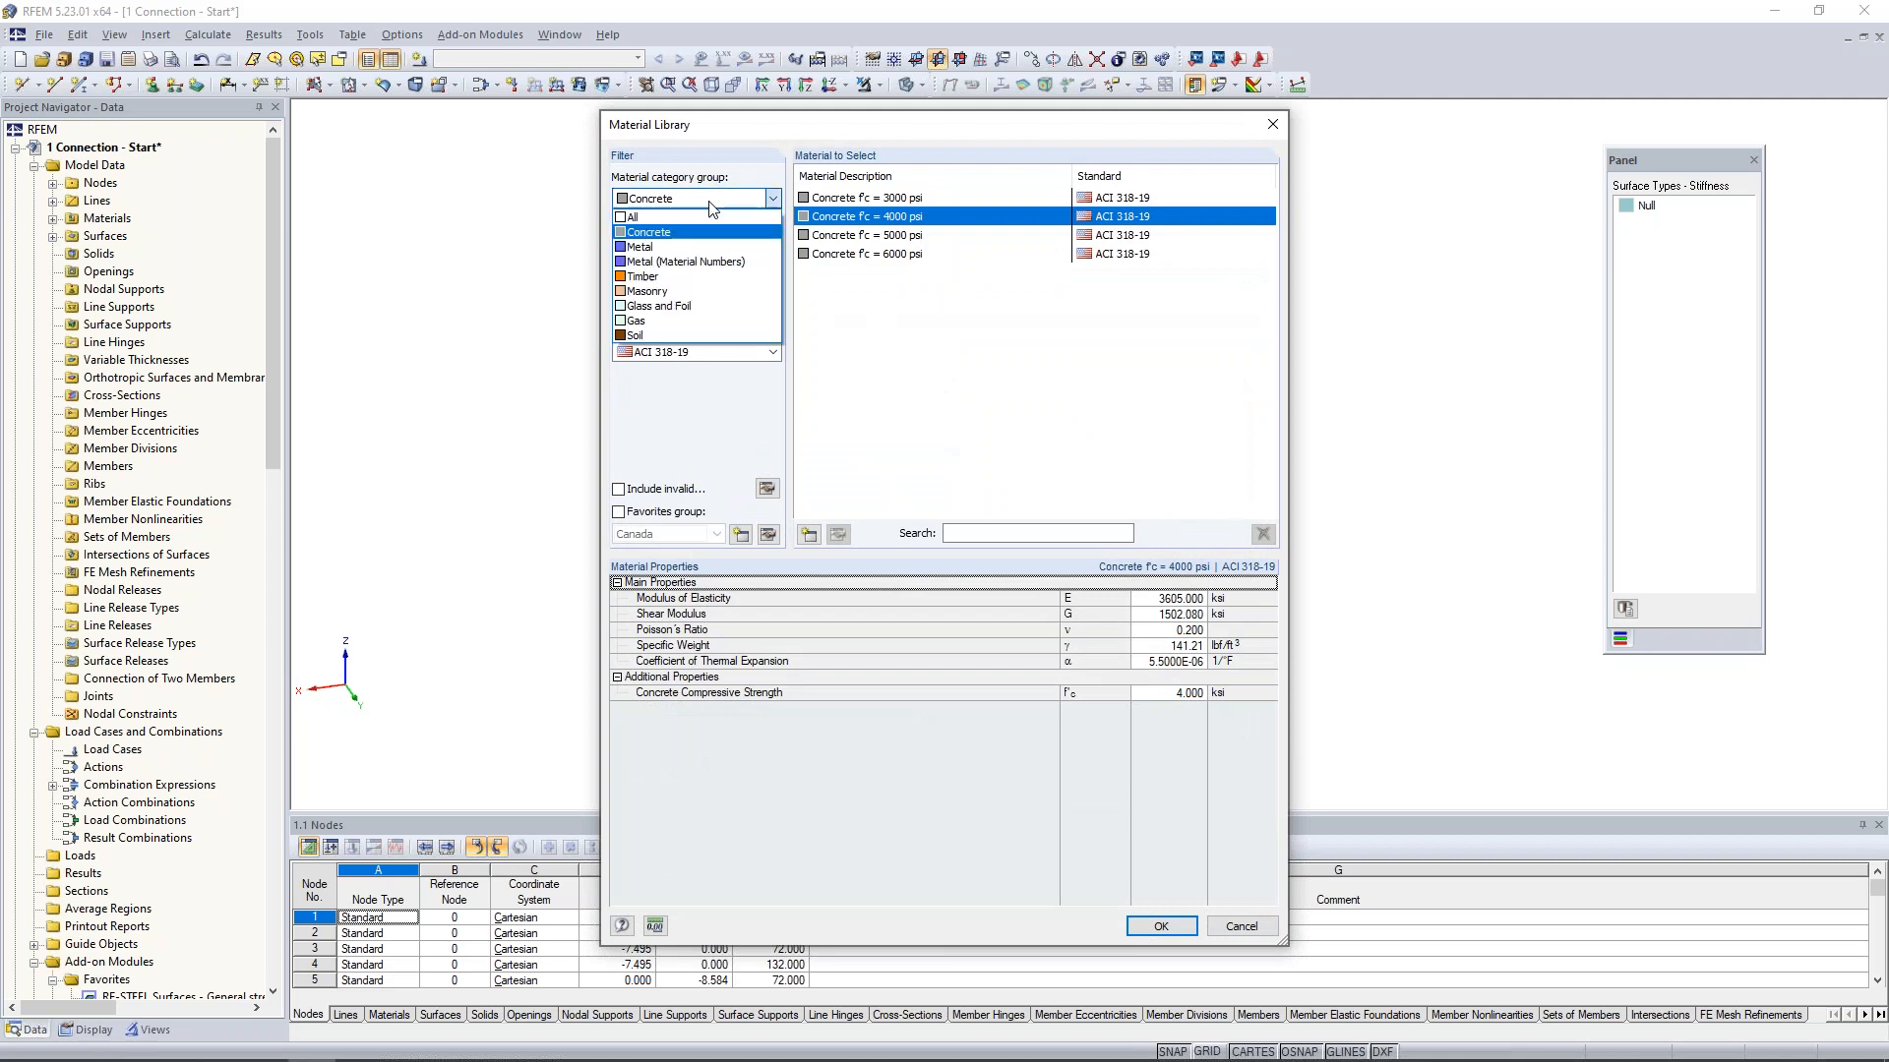
left_click(675, 246)
left_click(677, 250)
left_click(676, 287)
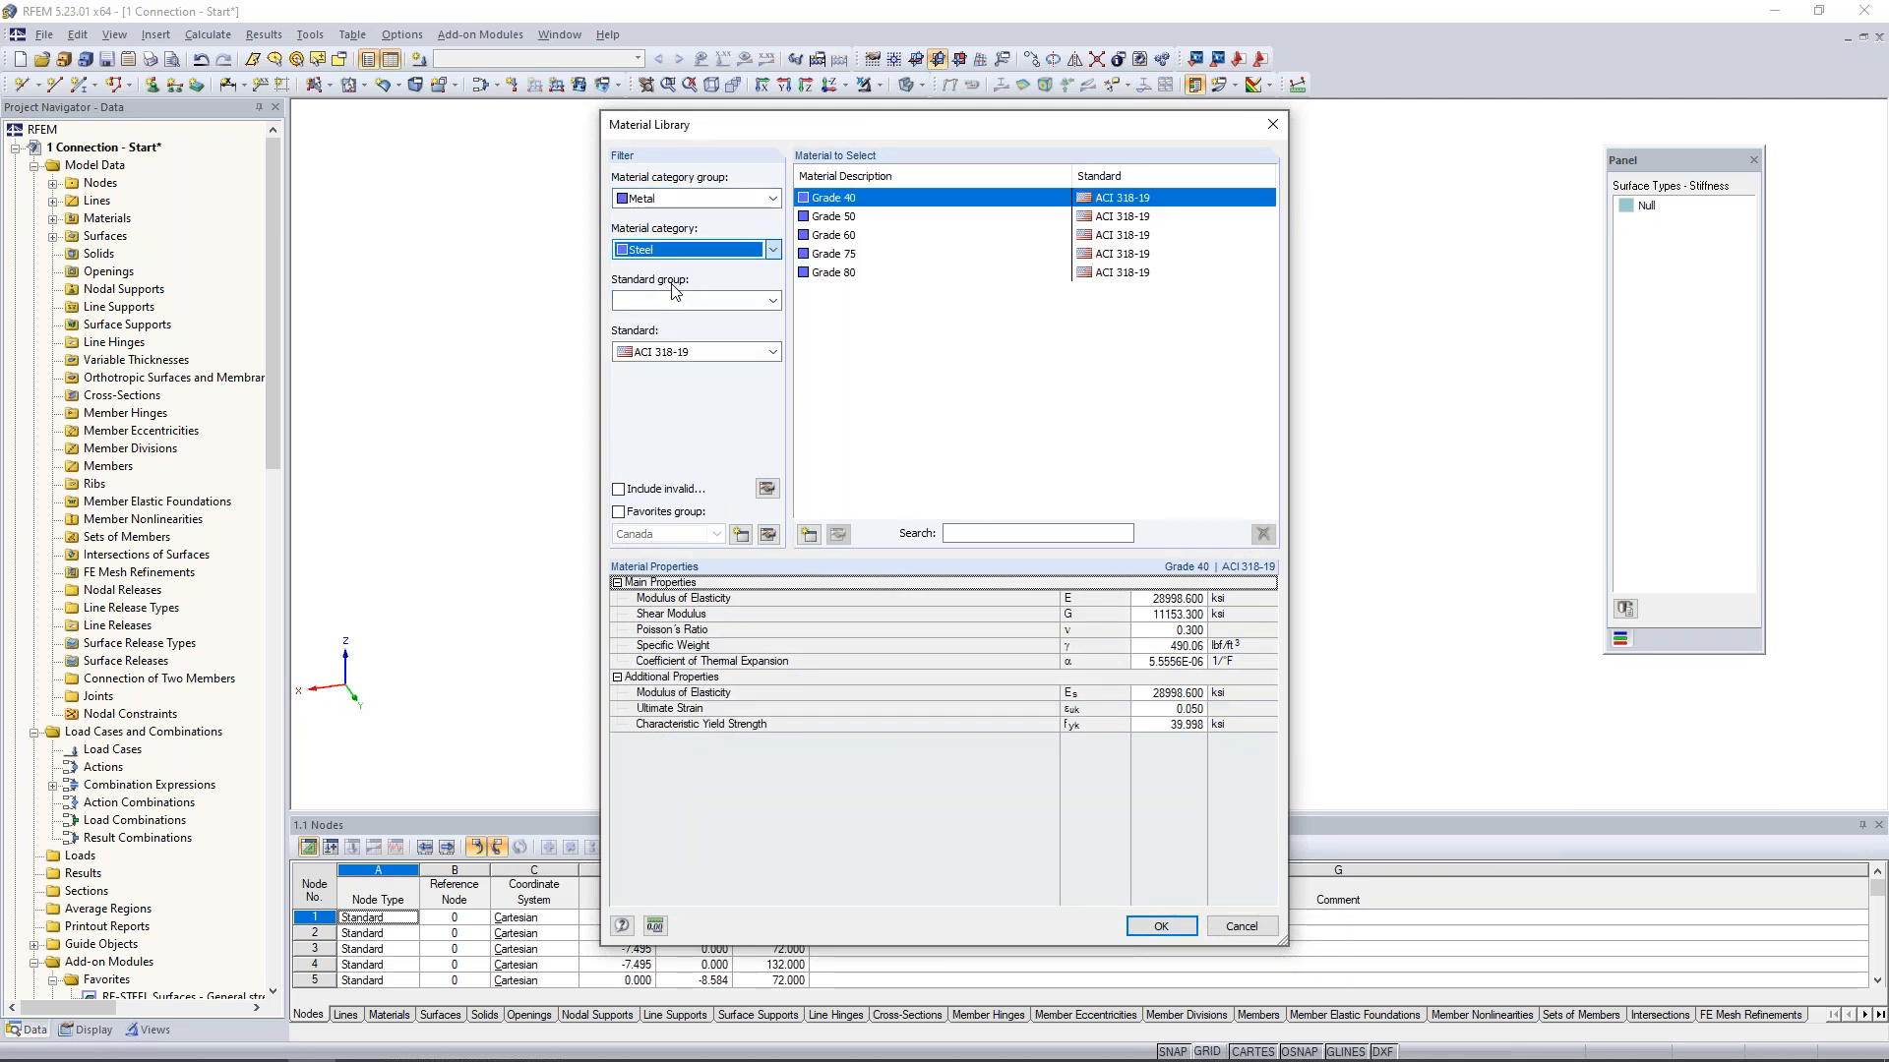
left_click(677, 300)
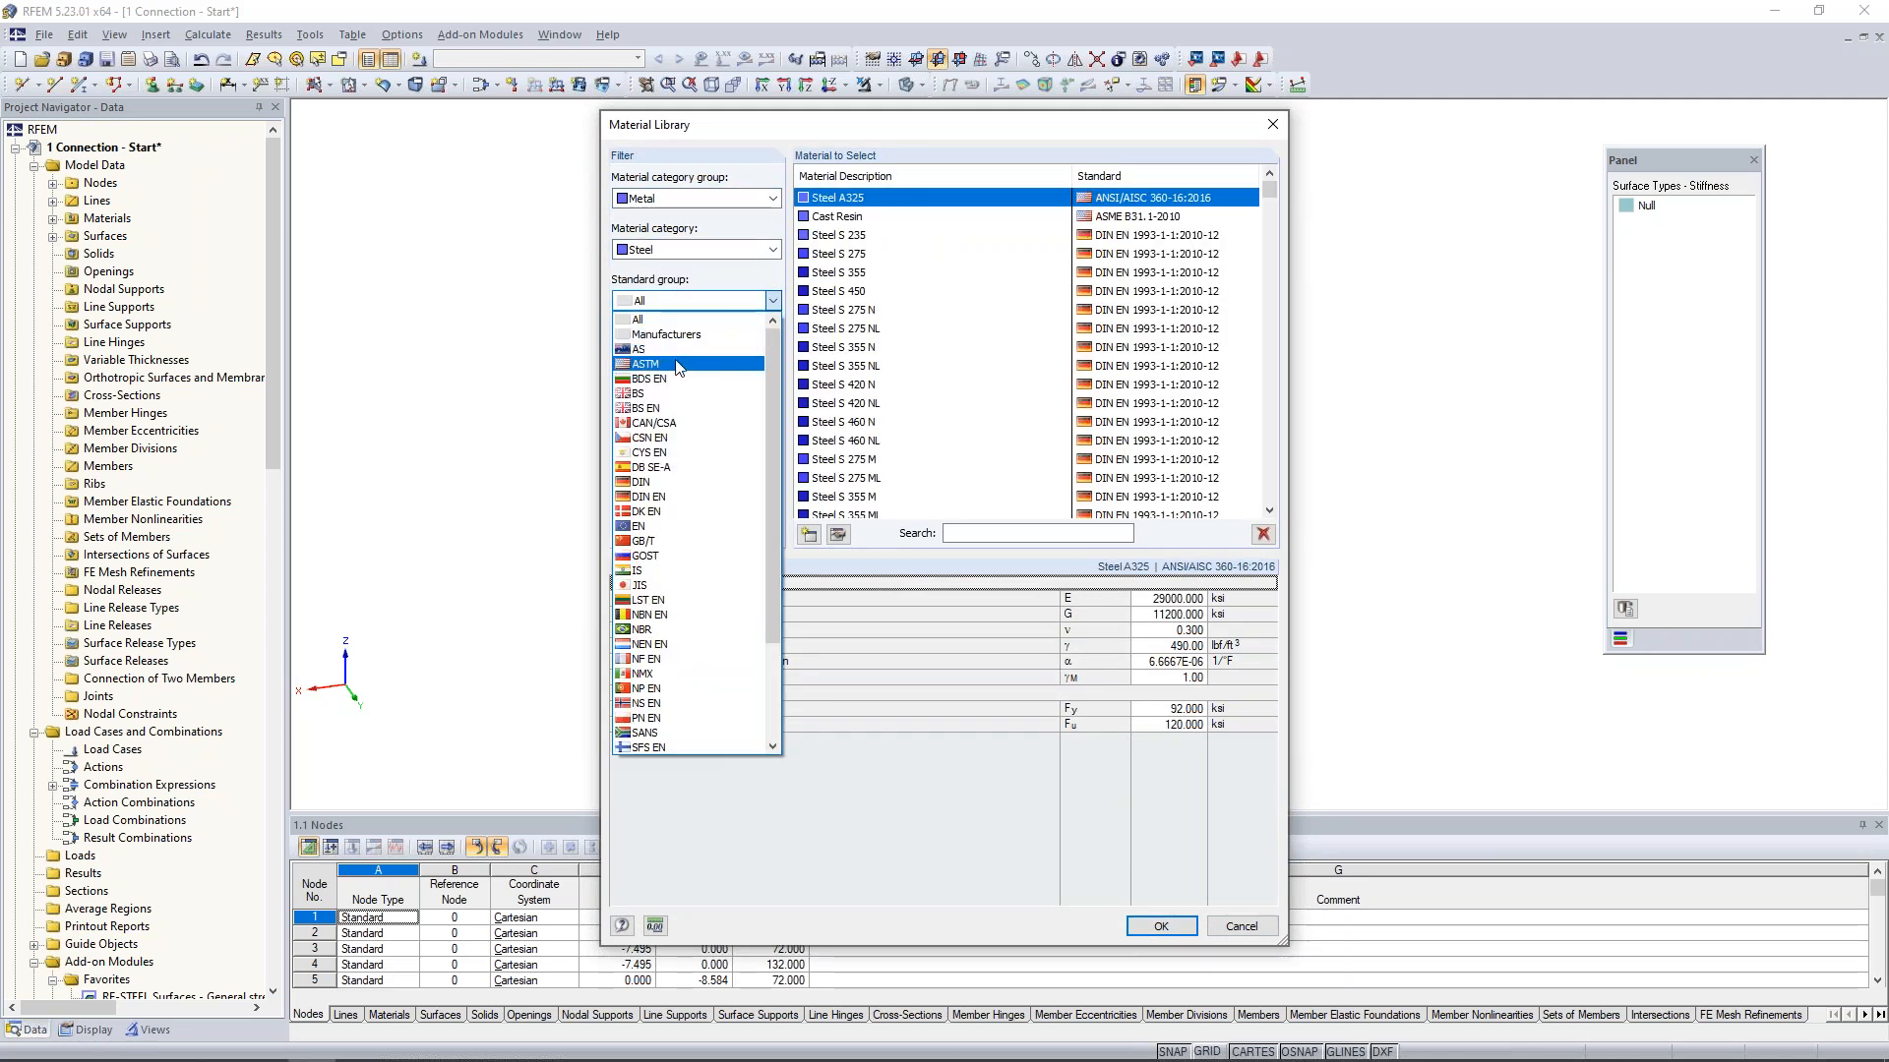
left_click(676, 364)
left_click(681, 357)
left_click(686, 386)
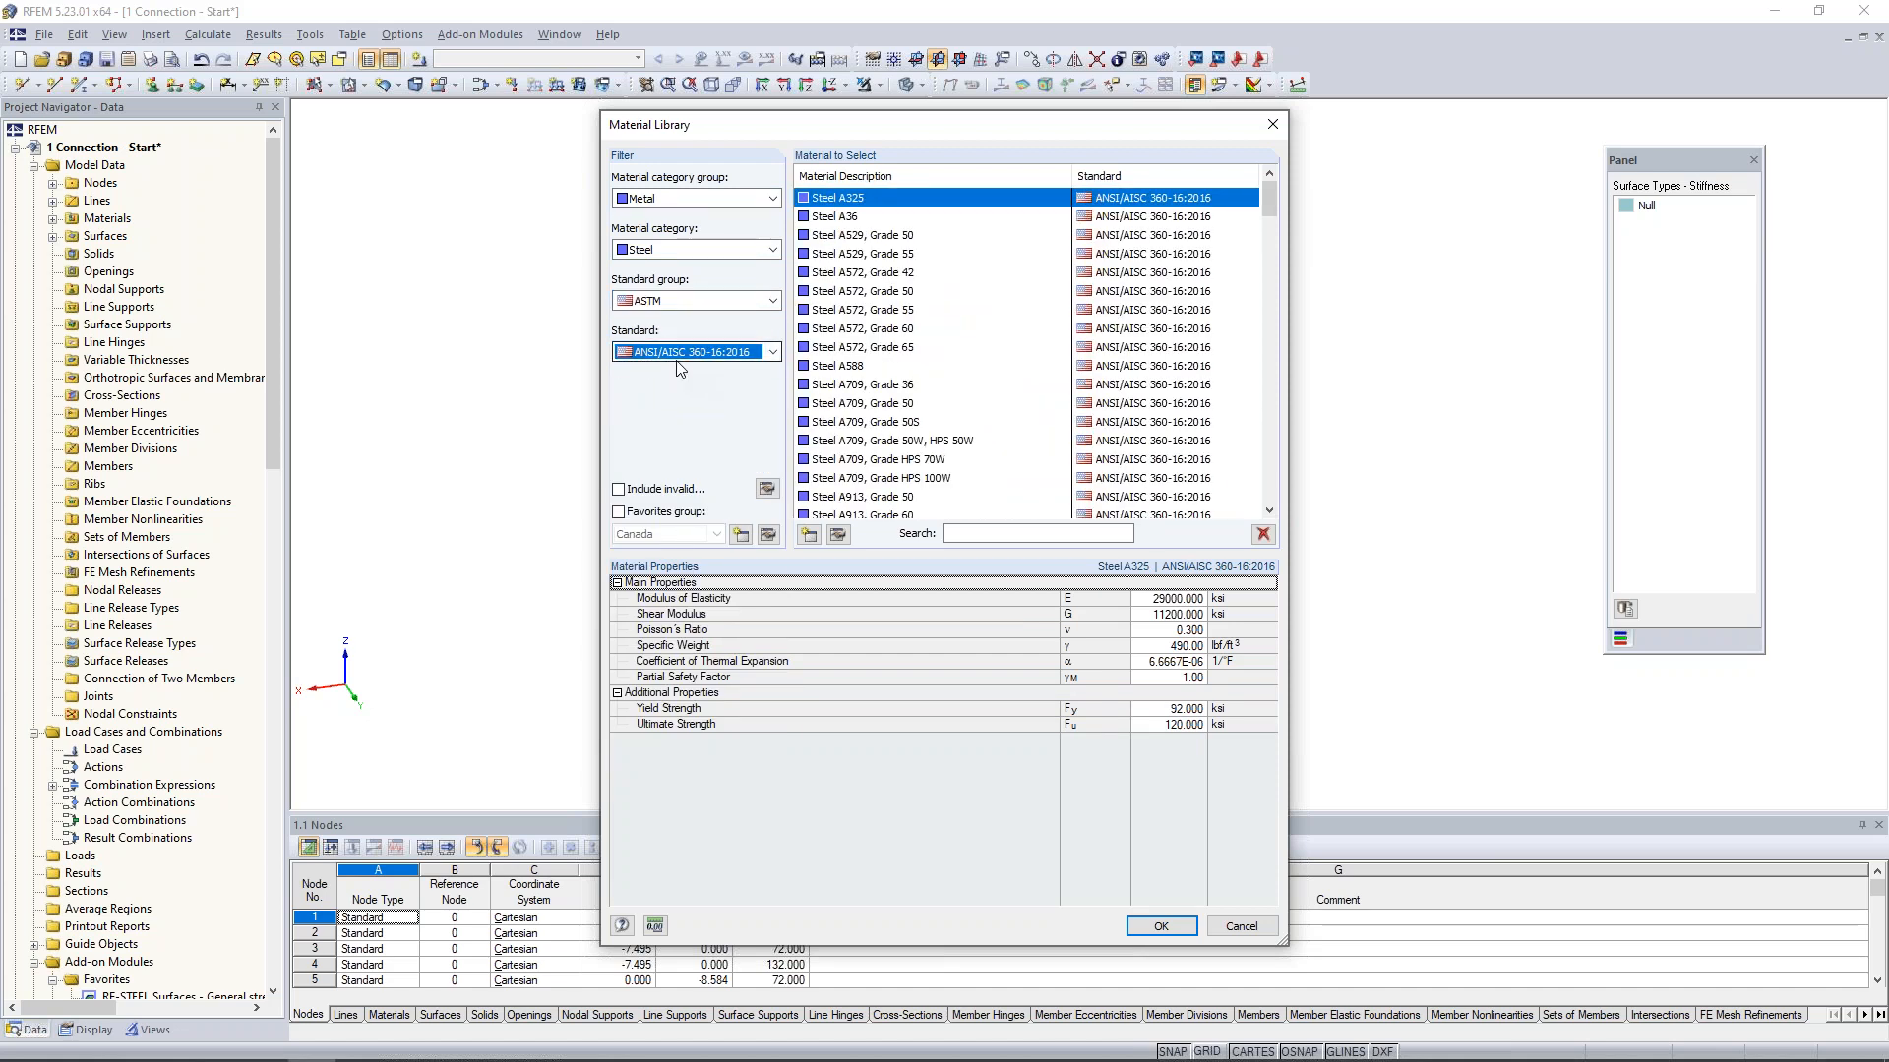
- Choose Steel A53, Grade B from the filtered library as the solid's material
scroll(881, 389, "down", 3)
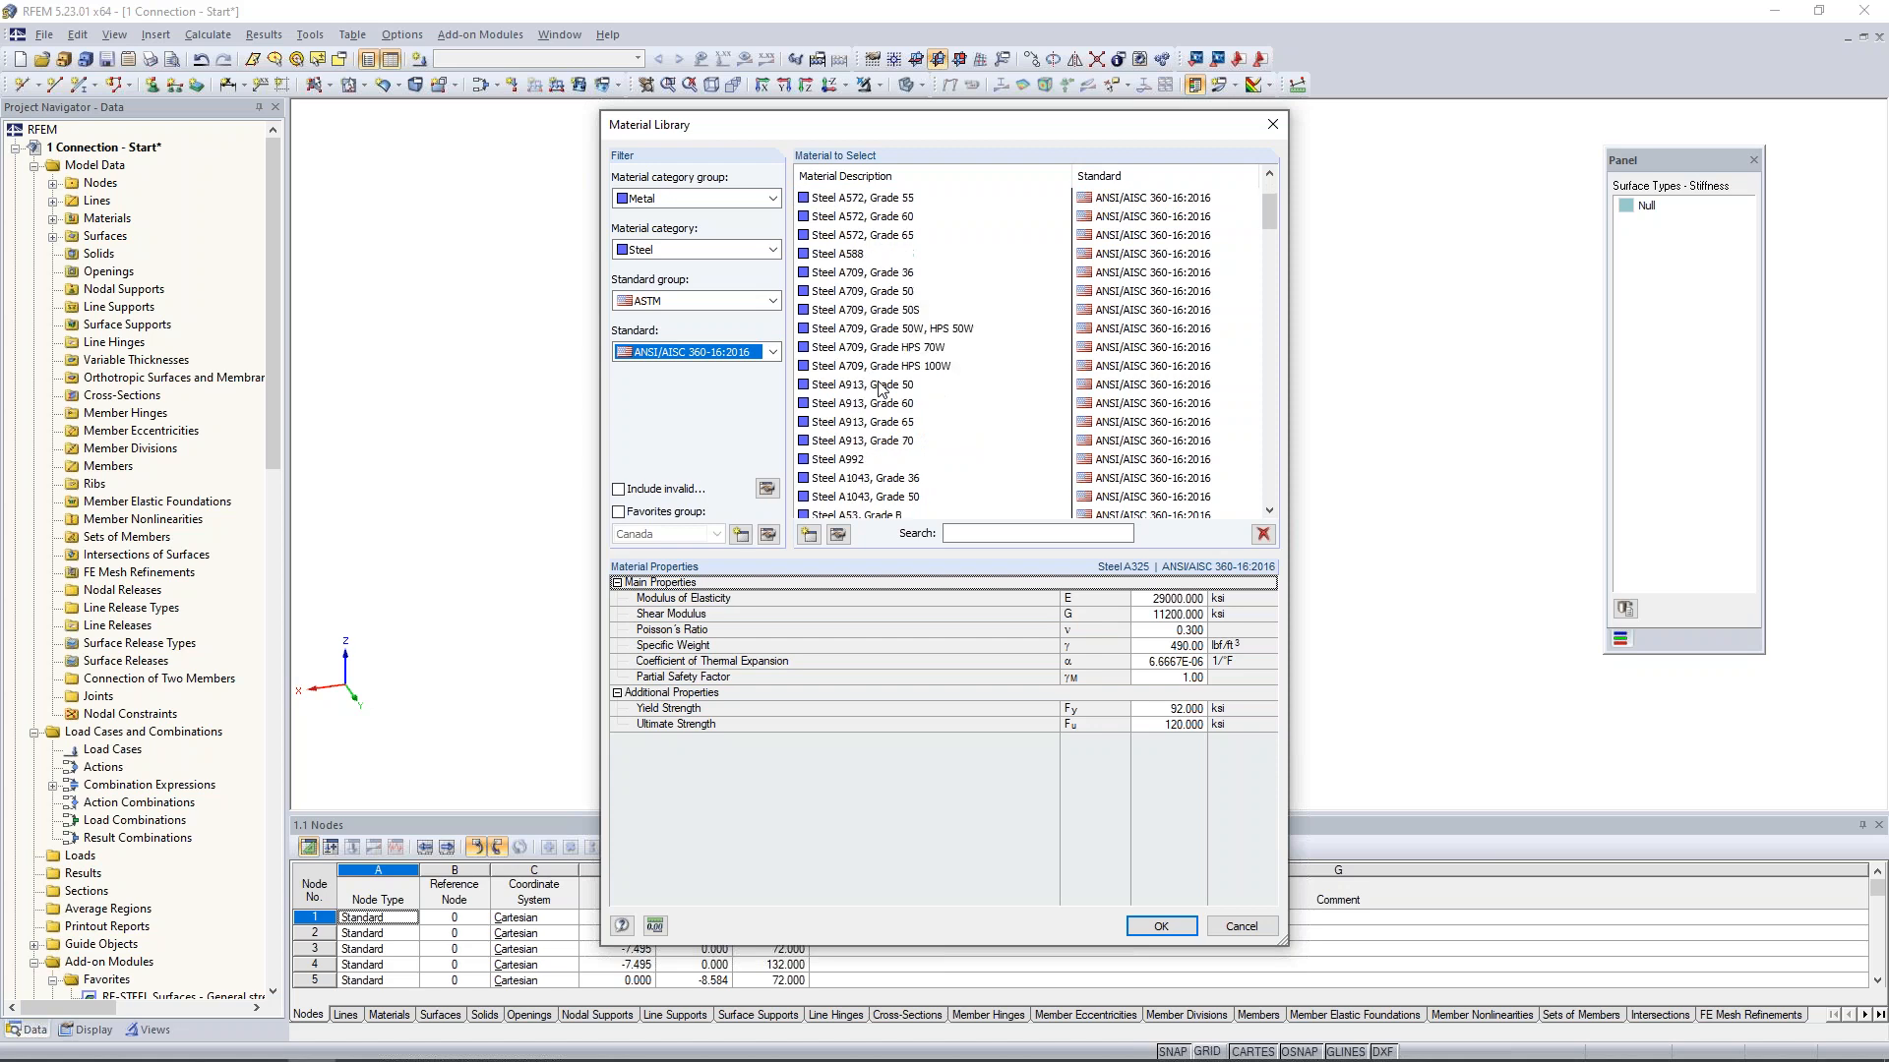
left_click(860, 462)
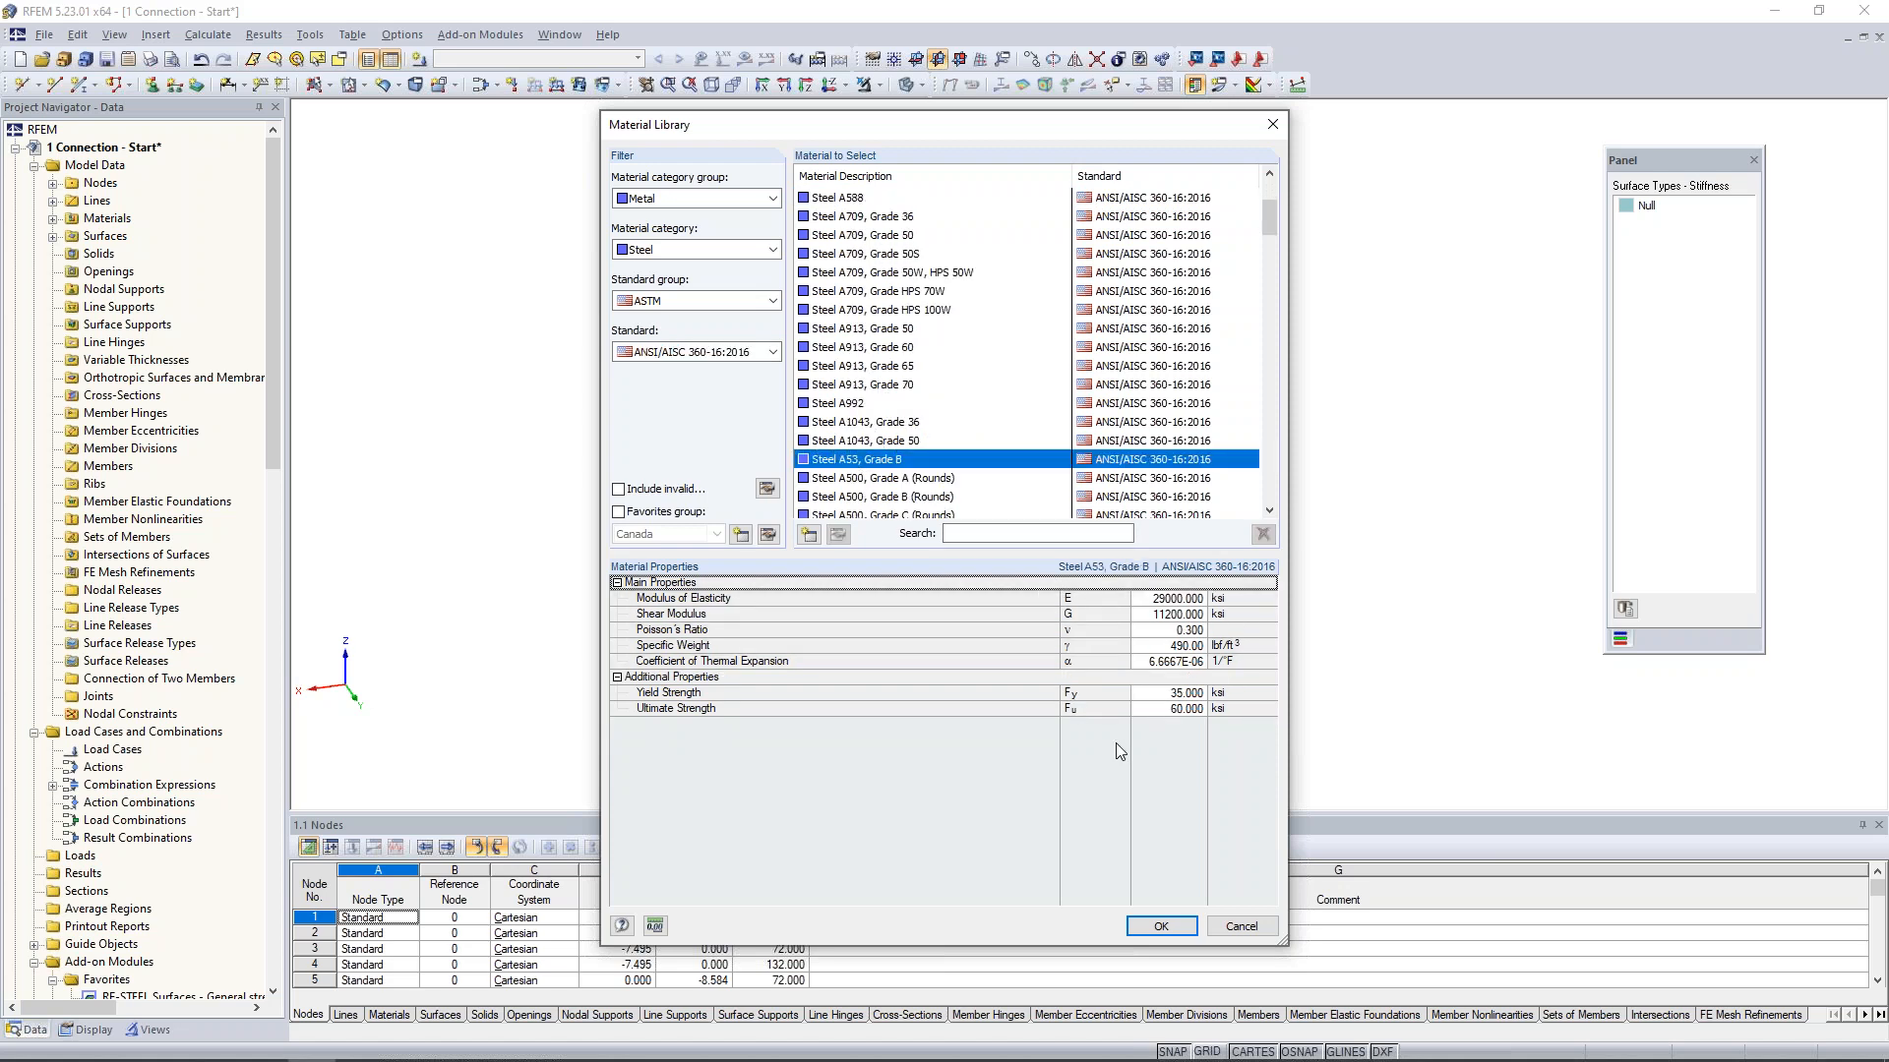
left_click(1160, 926)
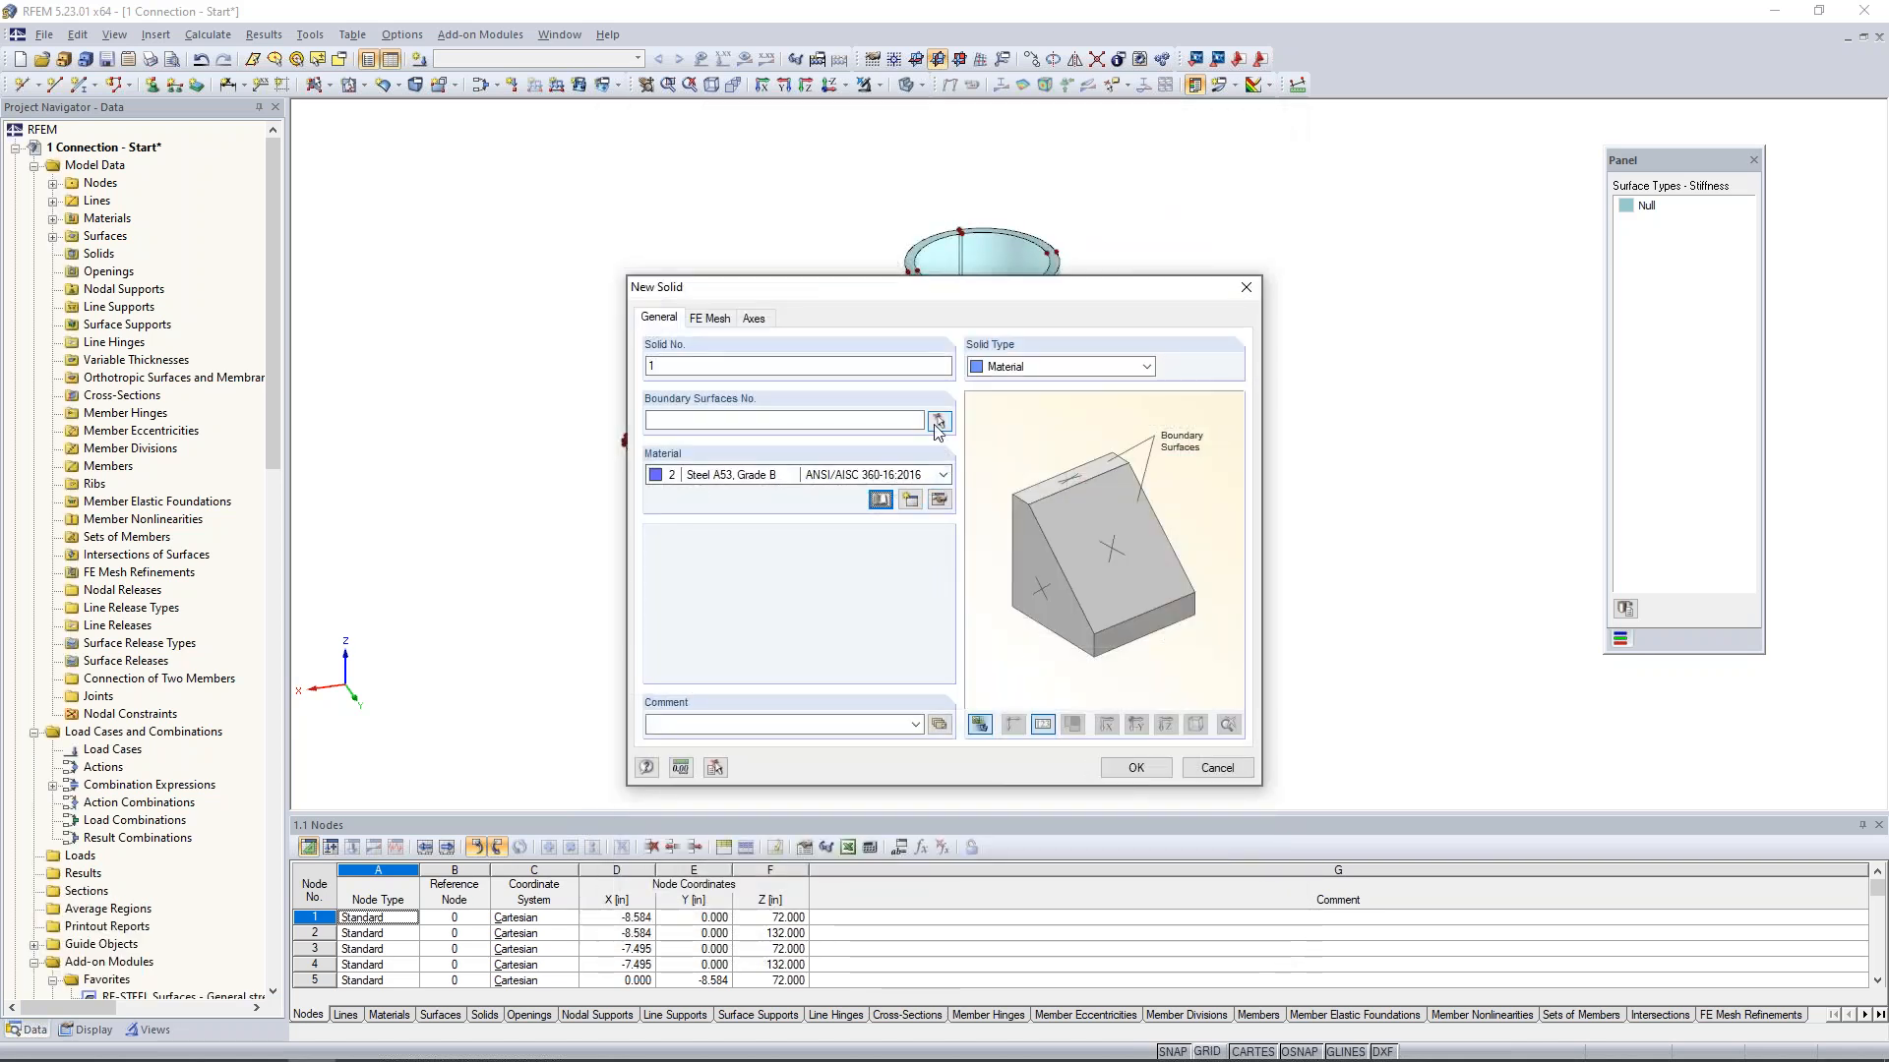
- Assign all the pipe surfaces 1-8 as boundary surfaces, review the FE mesh and axes settings, and create the solid
left_click(938, 423)
left_click_drag(854, 191, 1186, 814)
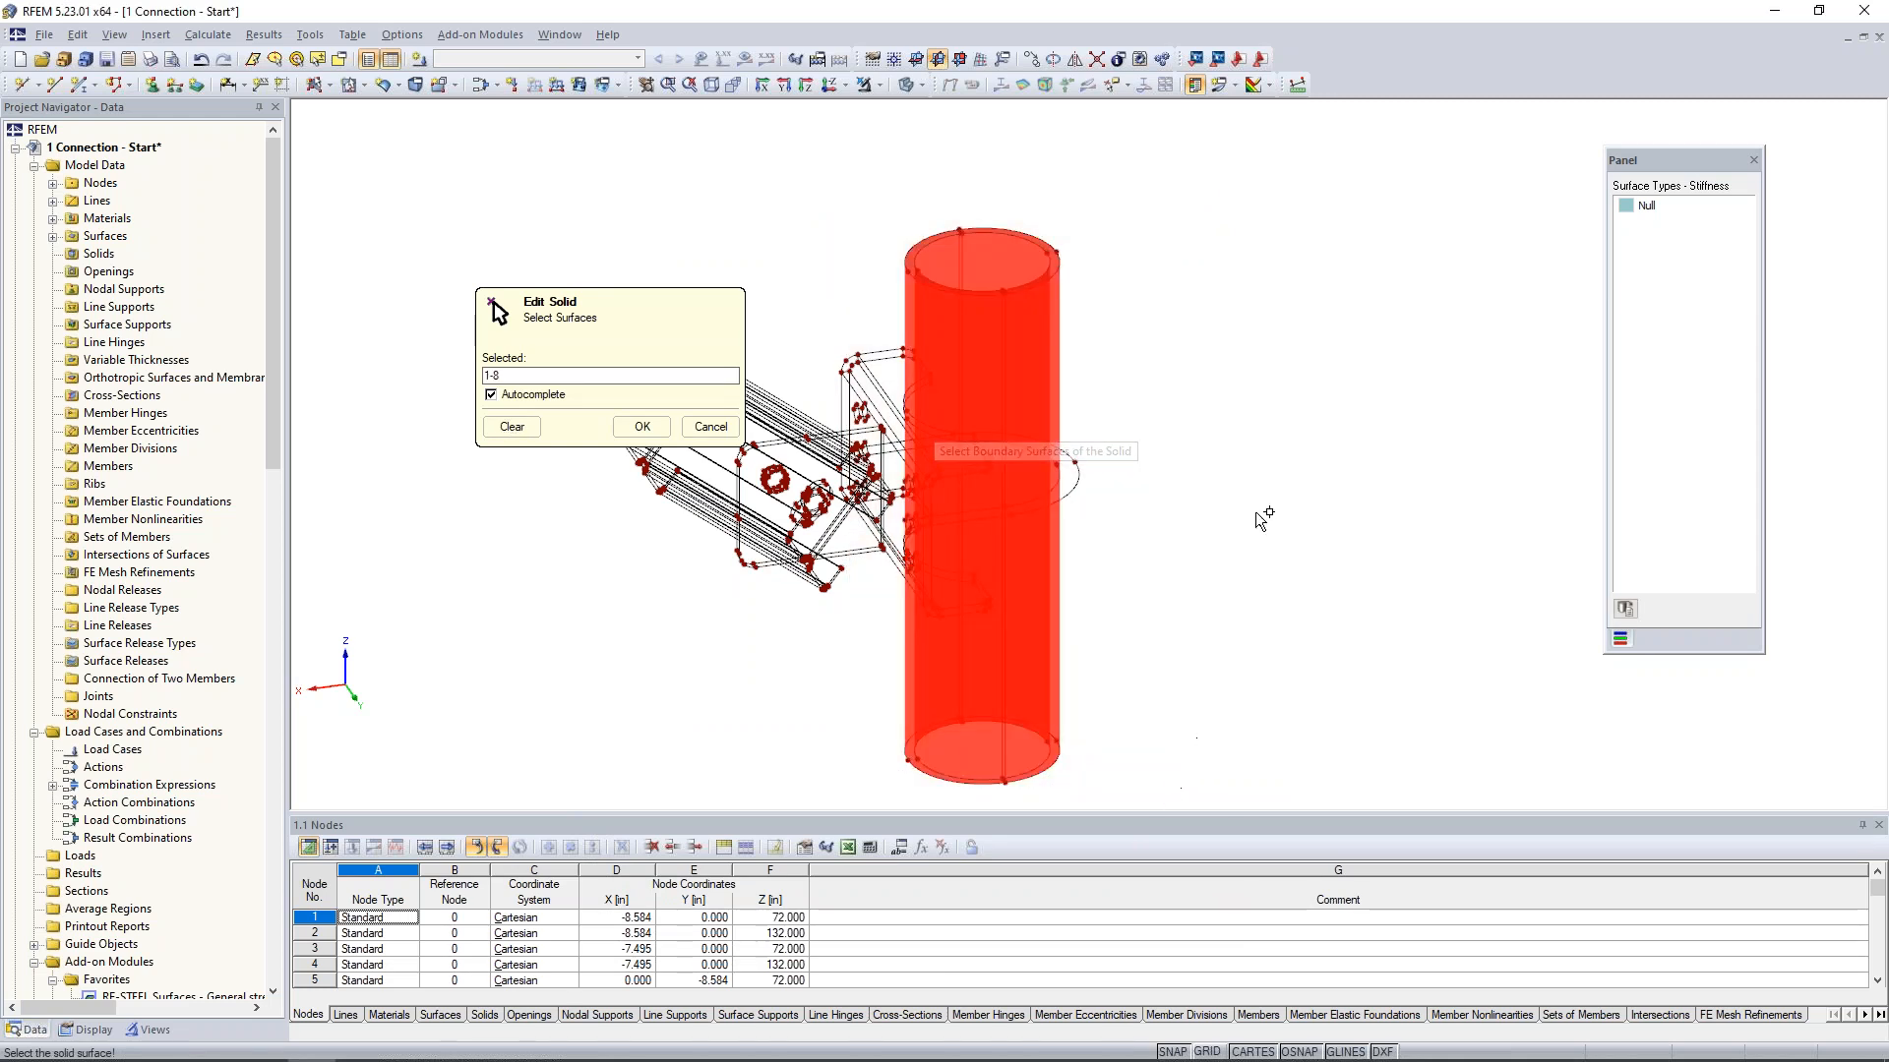
left_click(641, 427)
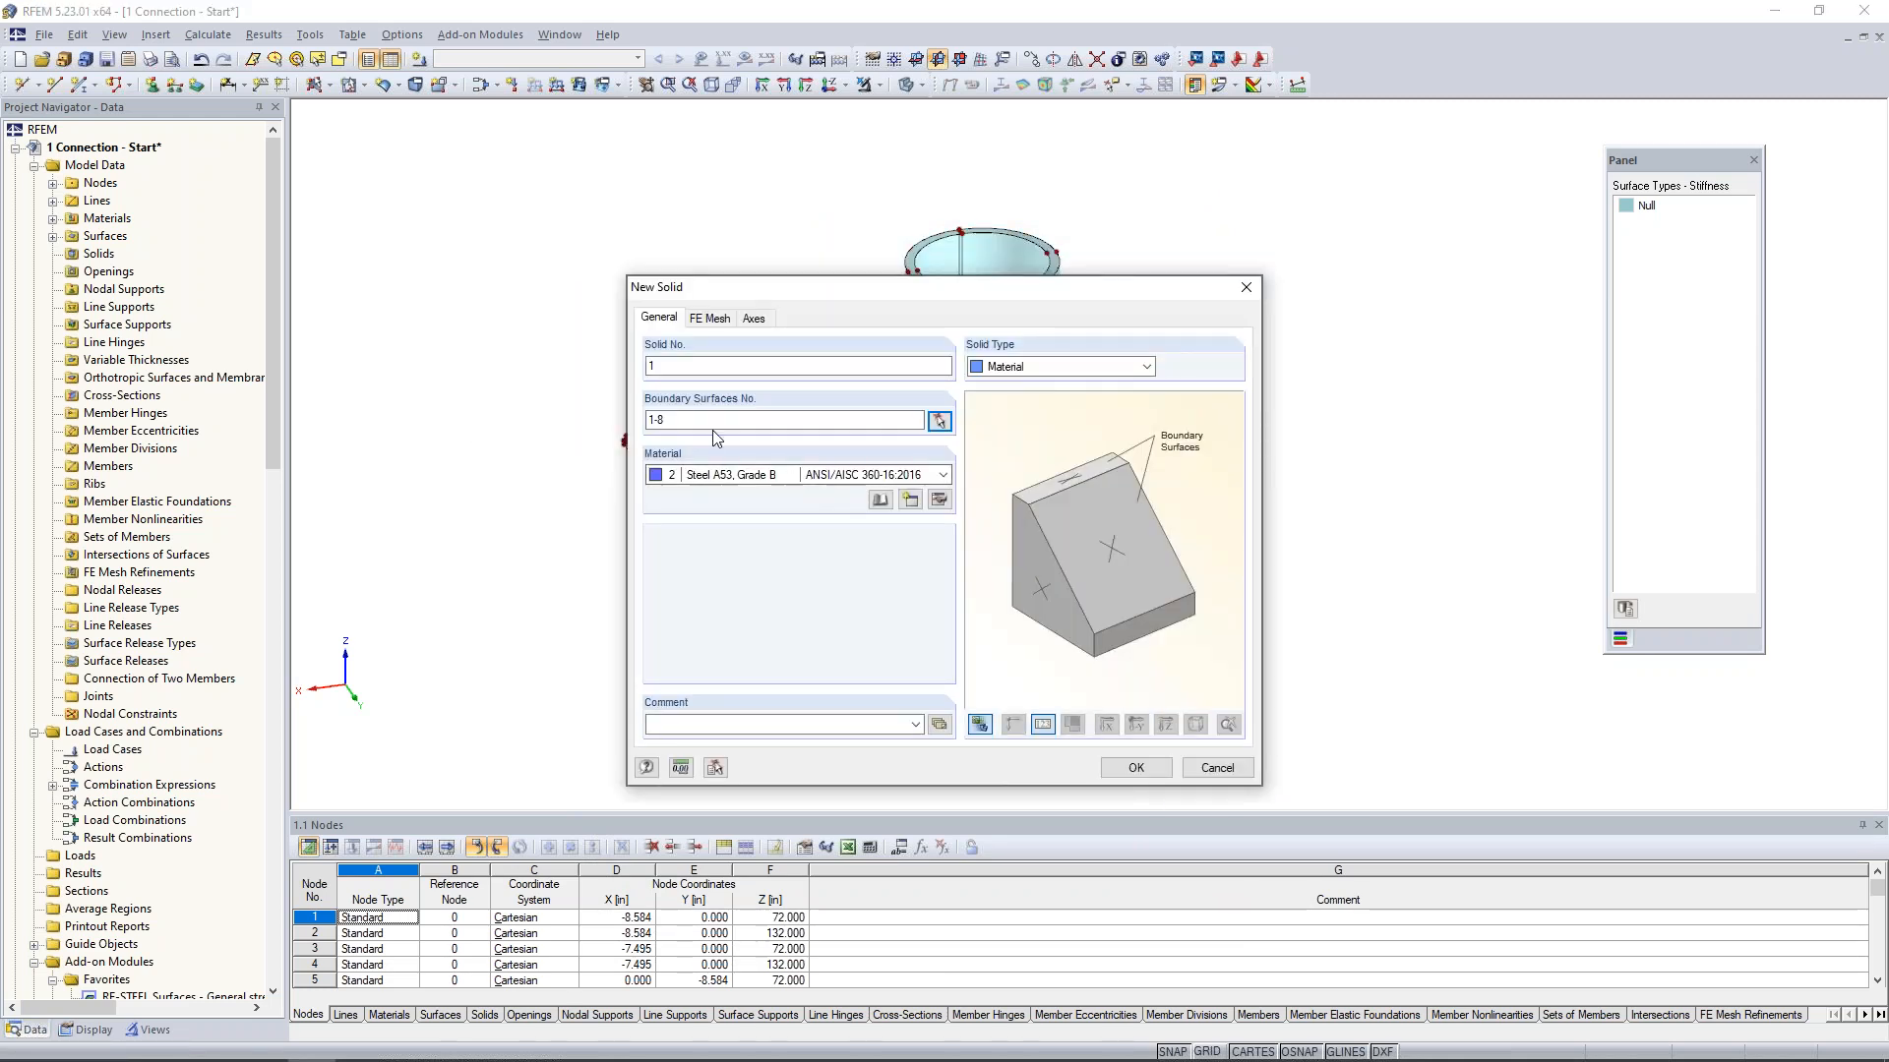
left_click(714, 319)
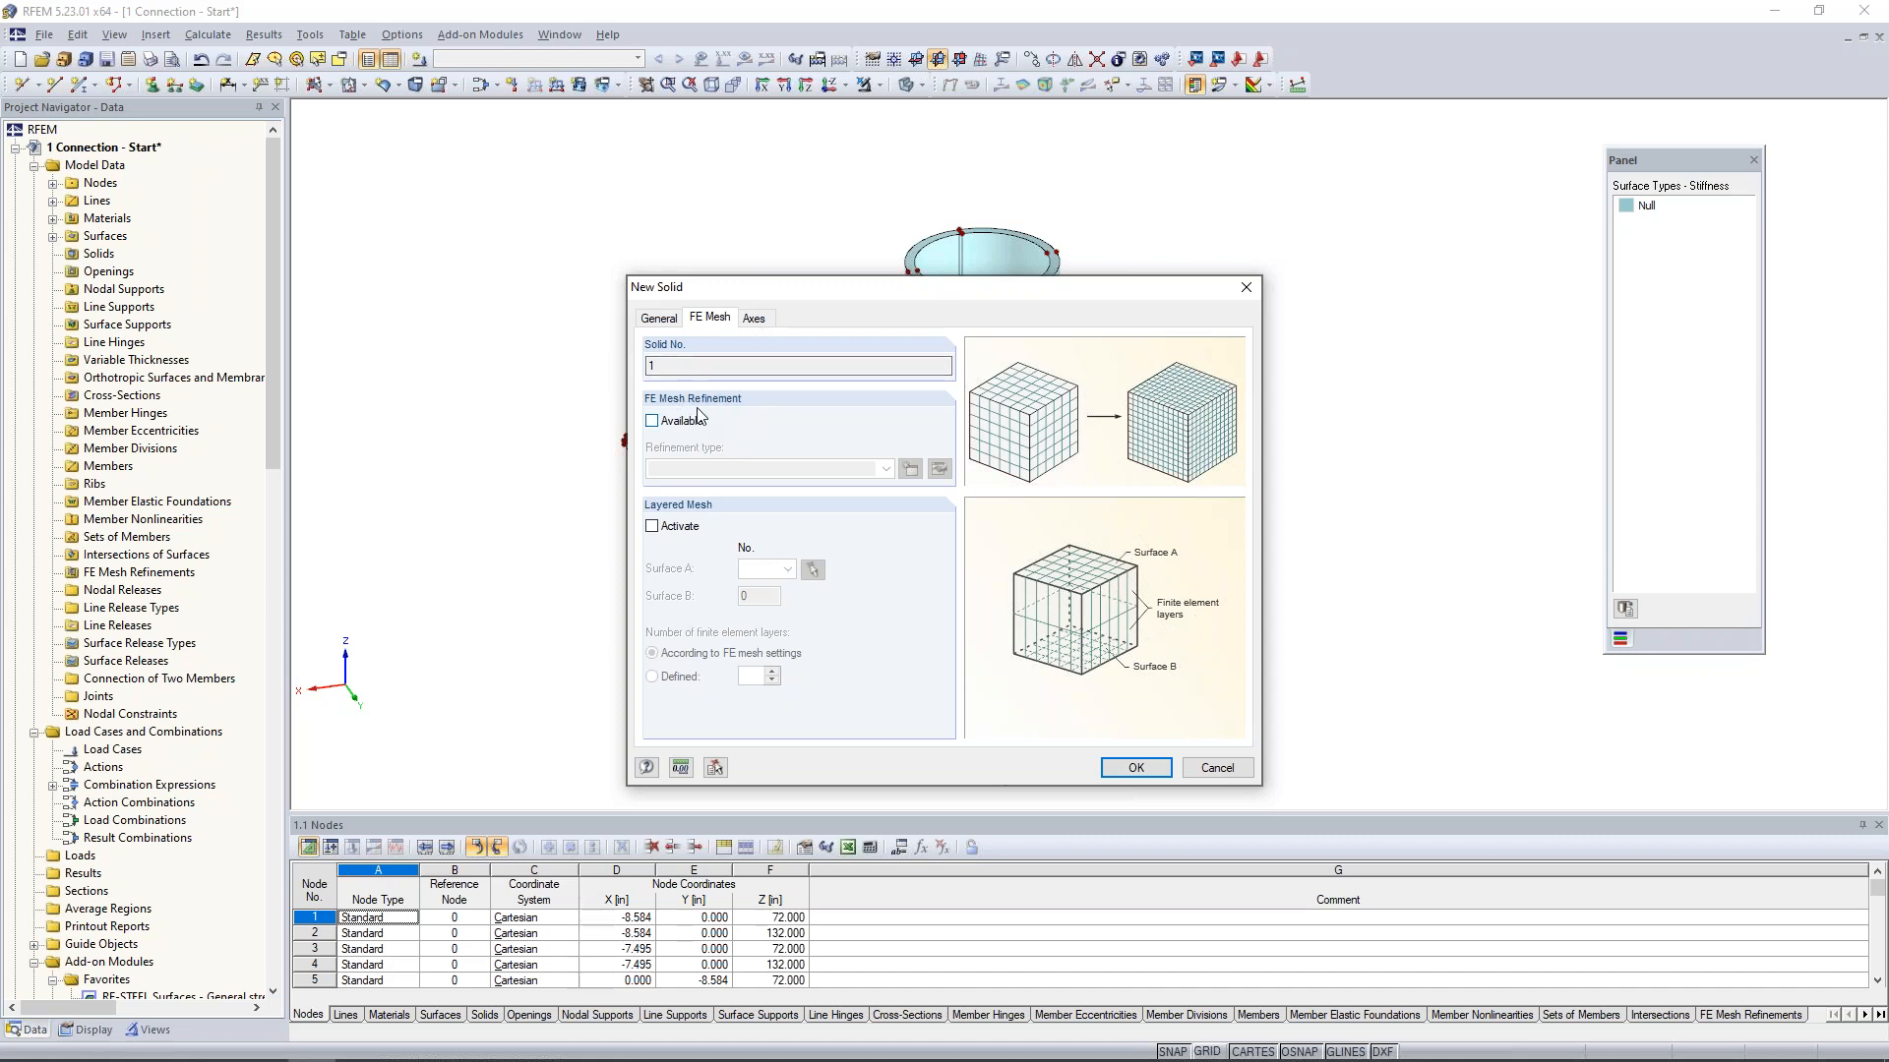
left_click(757, 326)
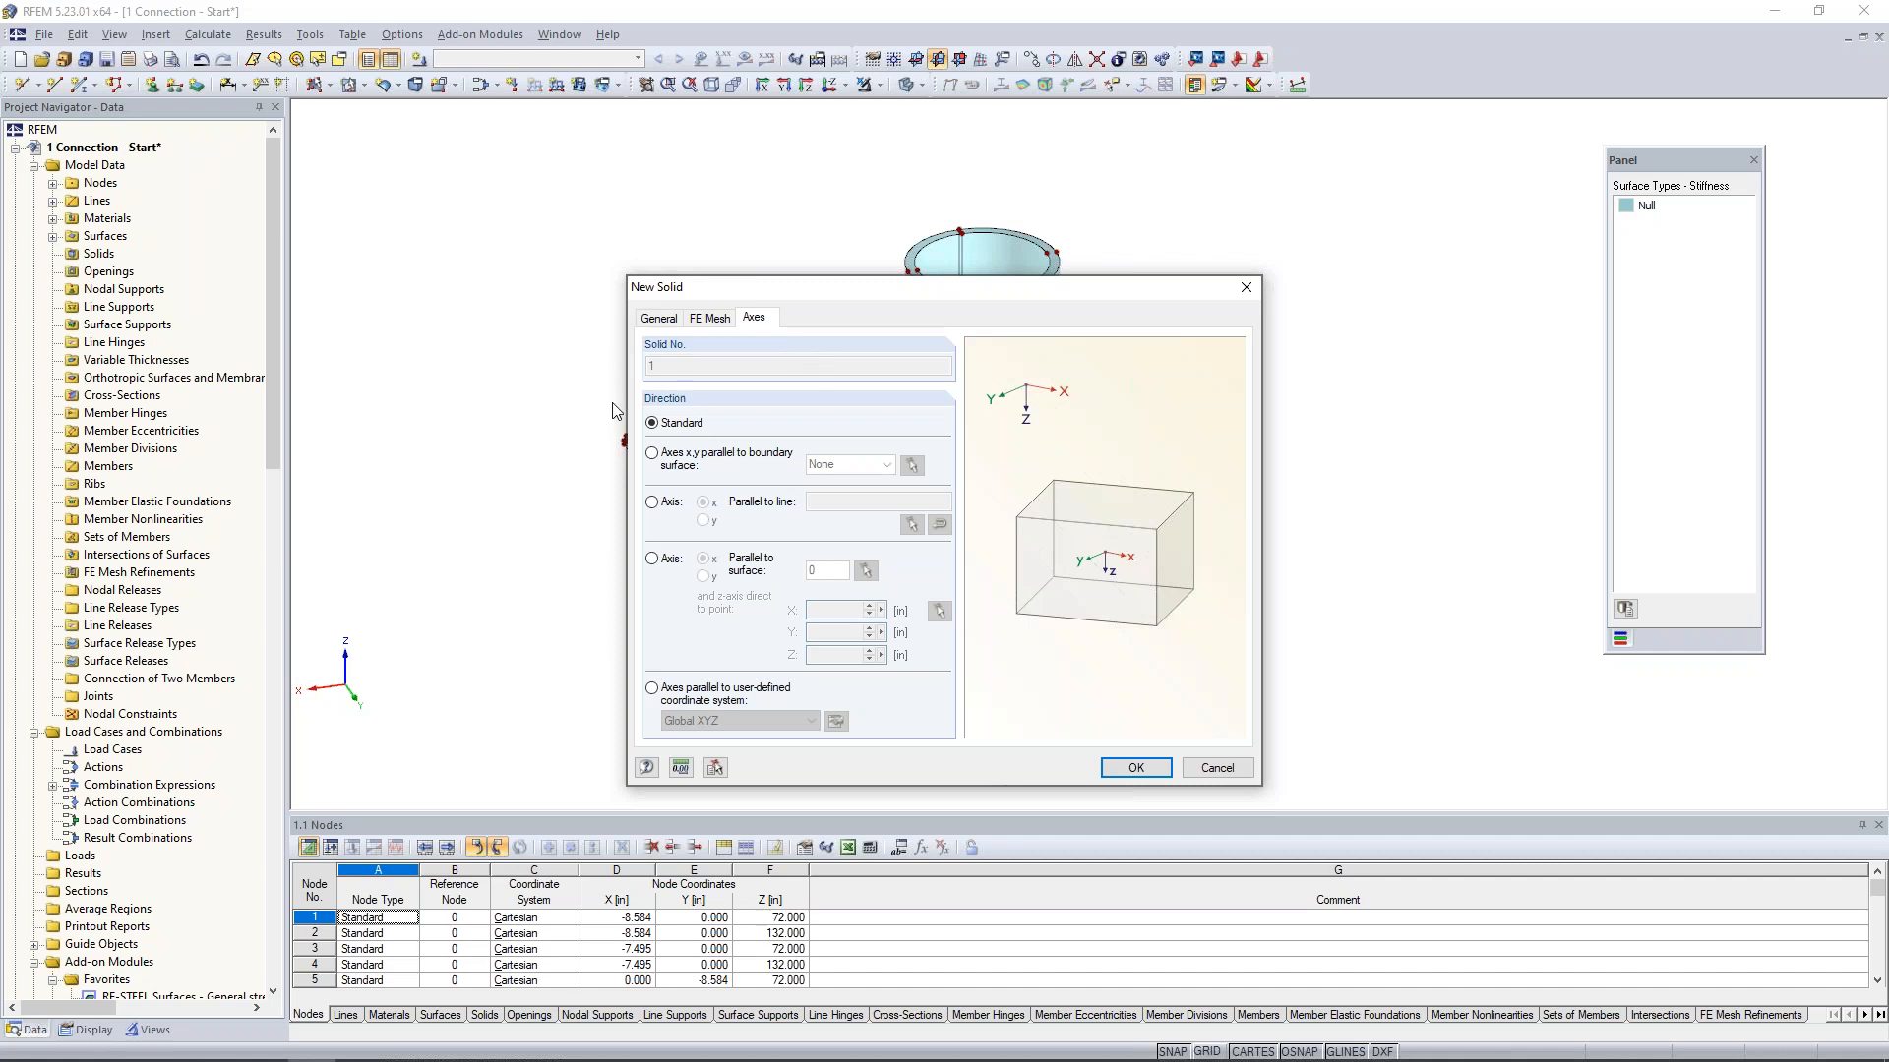
left_click(658, 320)
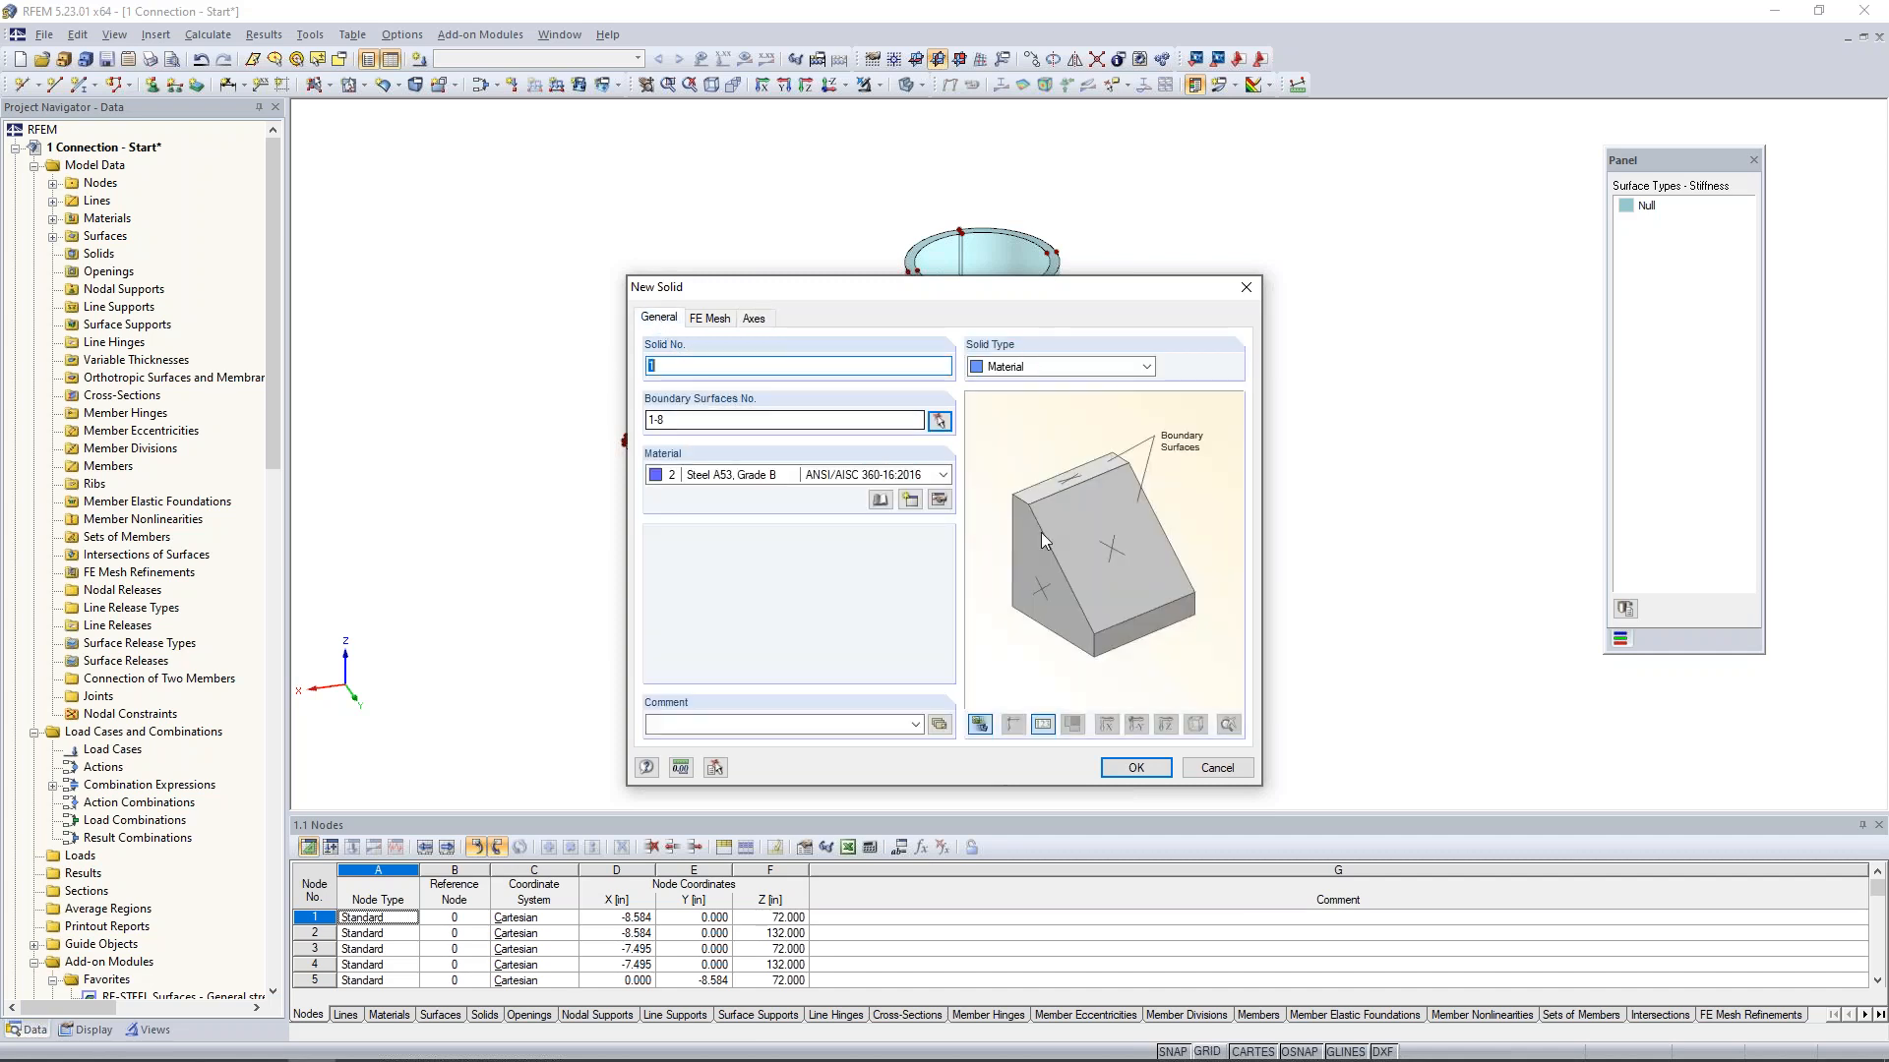
left_click(1133, 769)
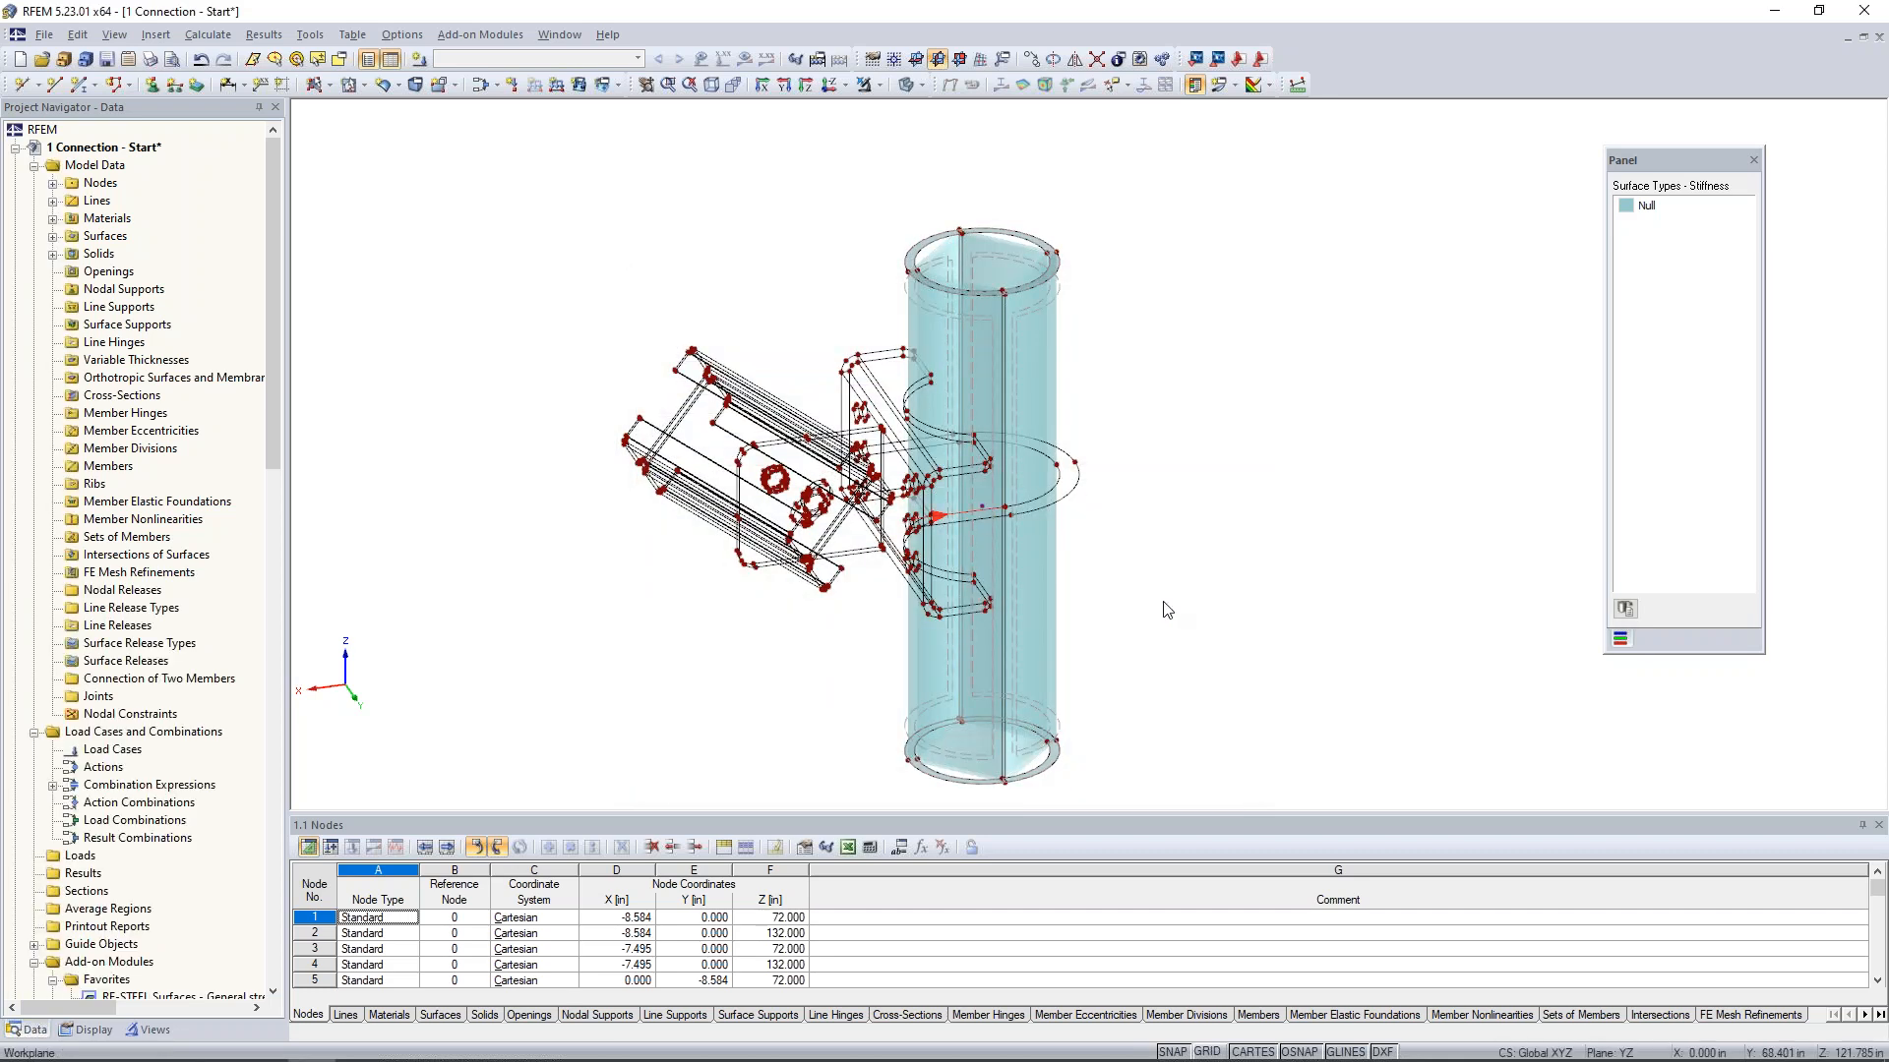
- Select the U-shaped bent plate beside the pipe and display only these selected objects
scroll(1006, 541, "up", 3)
middle_click_drag(1185, 488, 1142, 501, "ctrl")
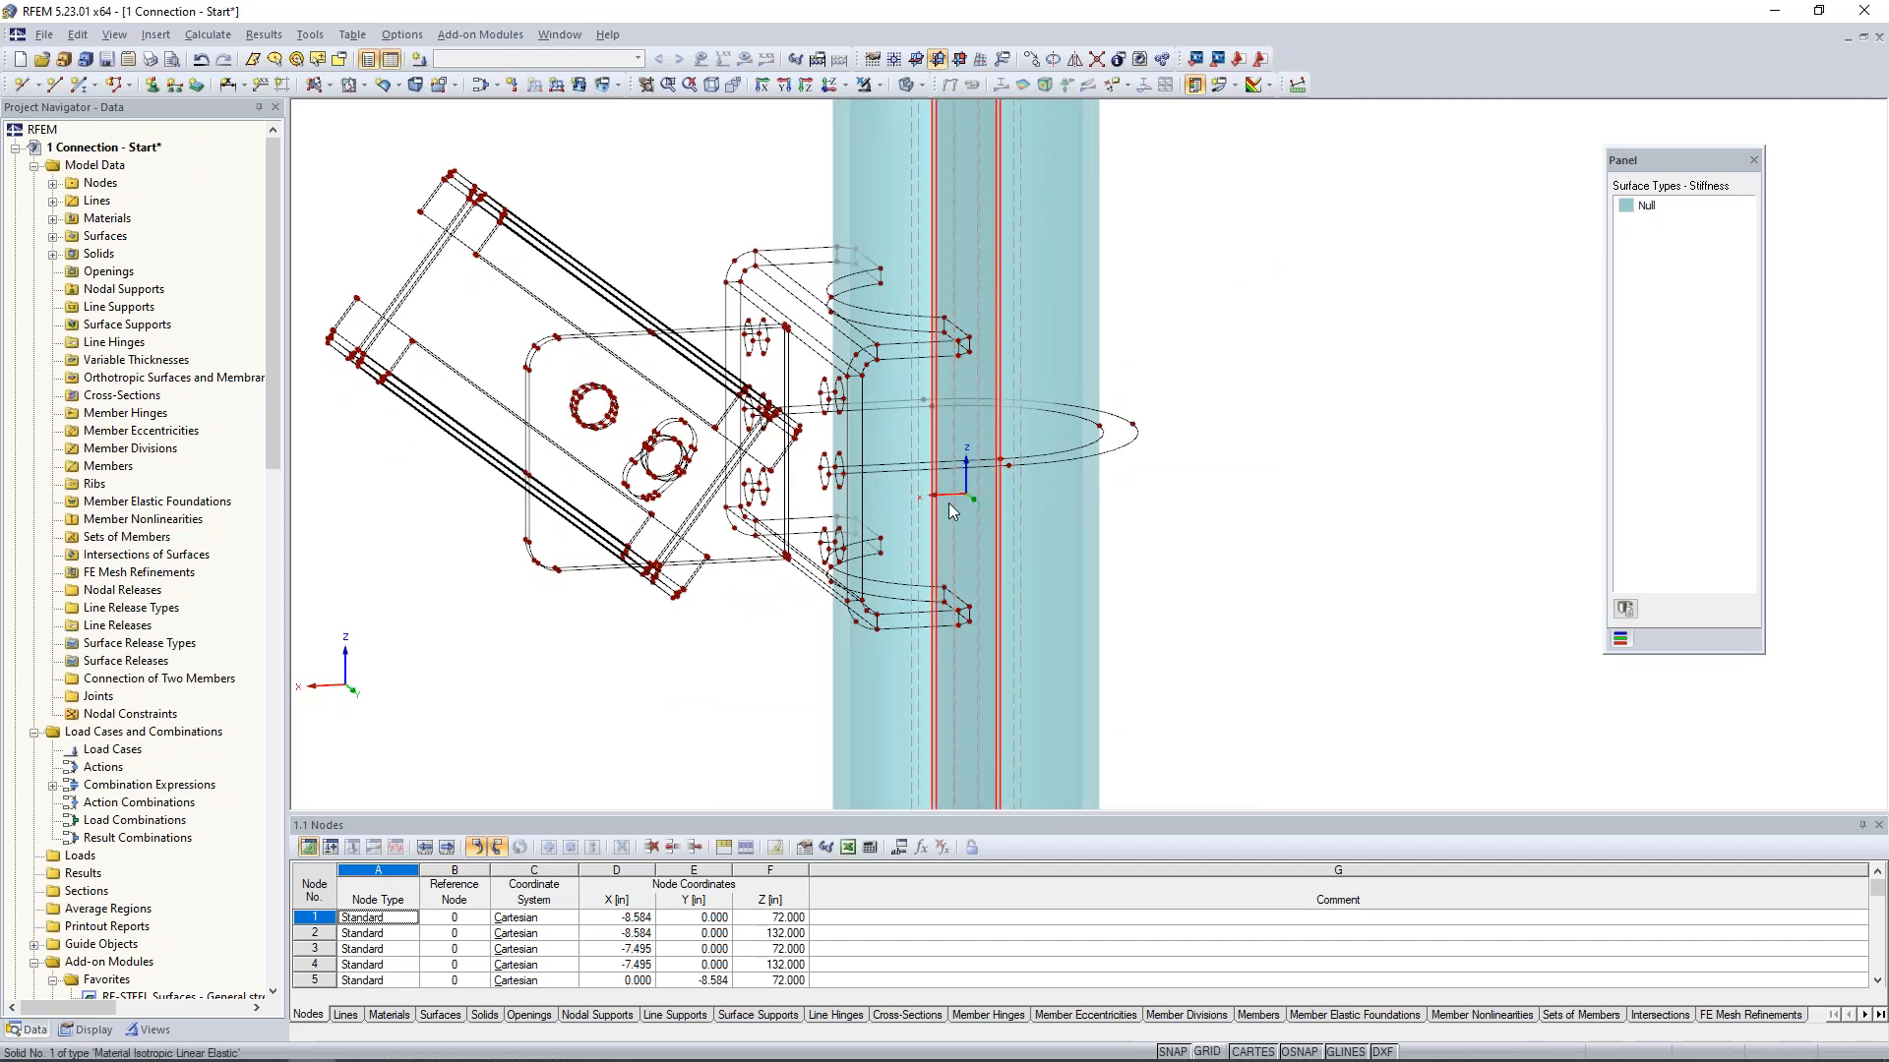
scroll(948, 504, "down", 3)
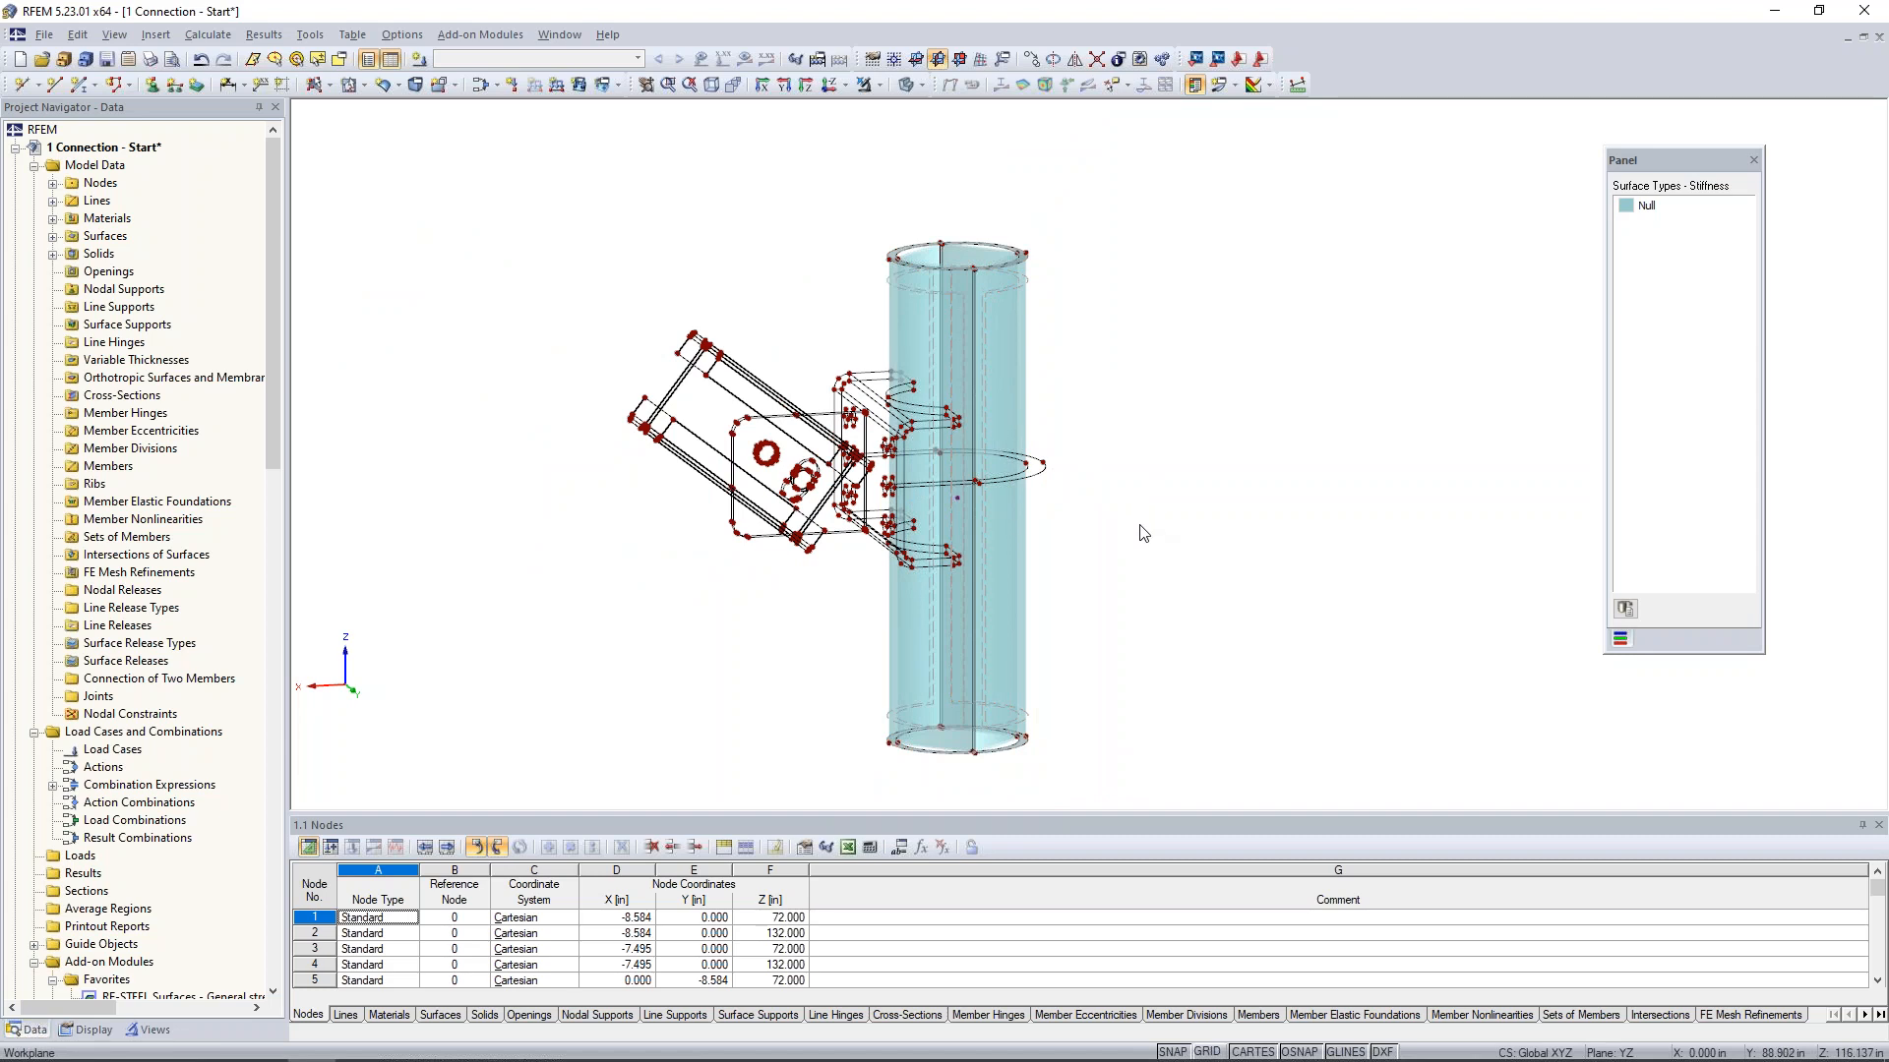
middle_click_drag(1094, 507, 1025, 453, "ctrl")
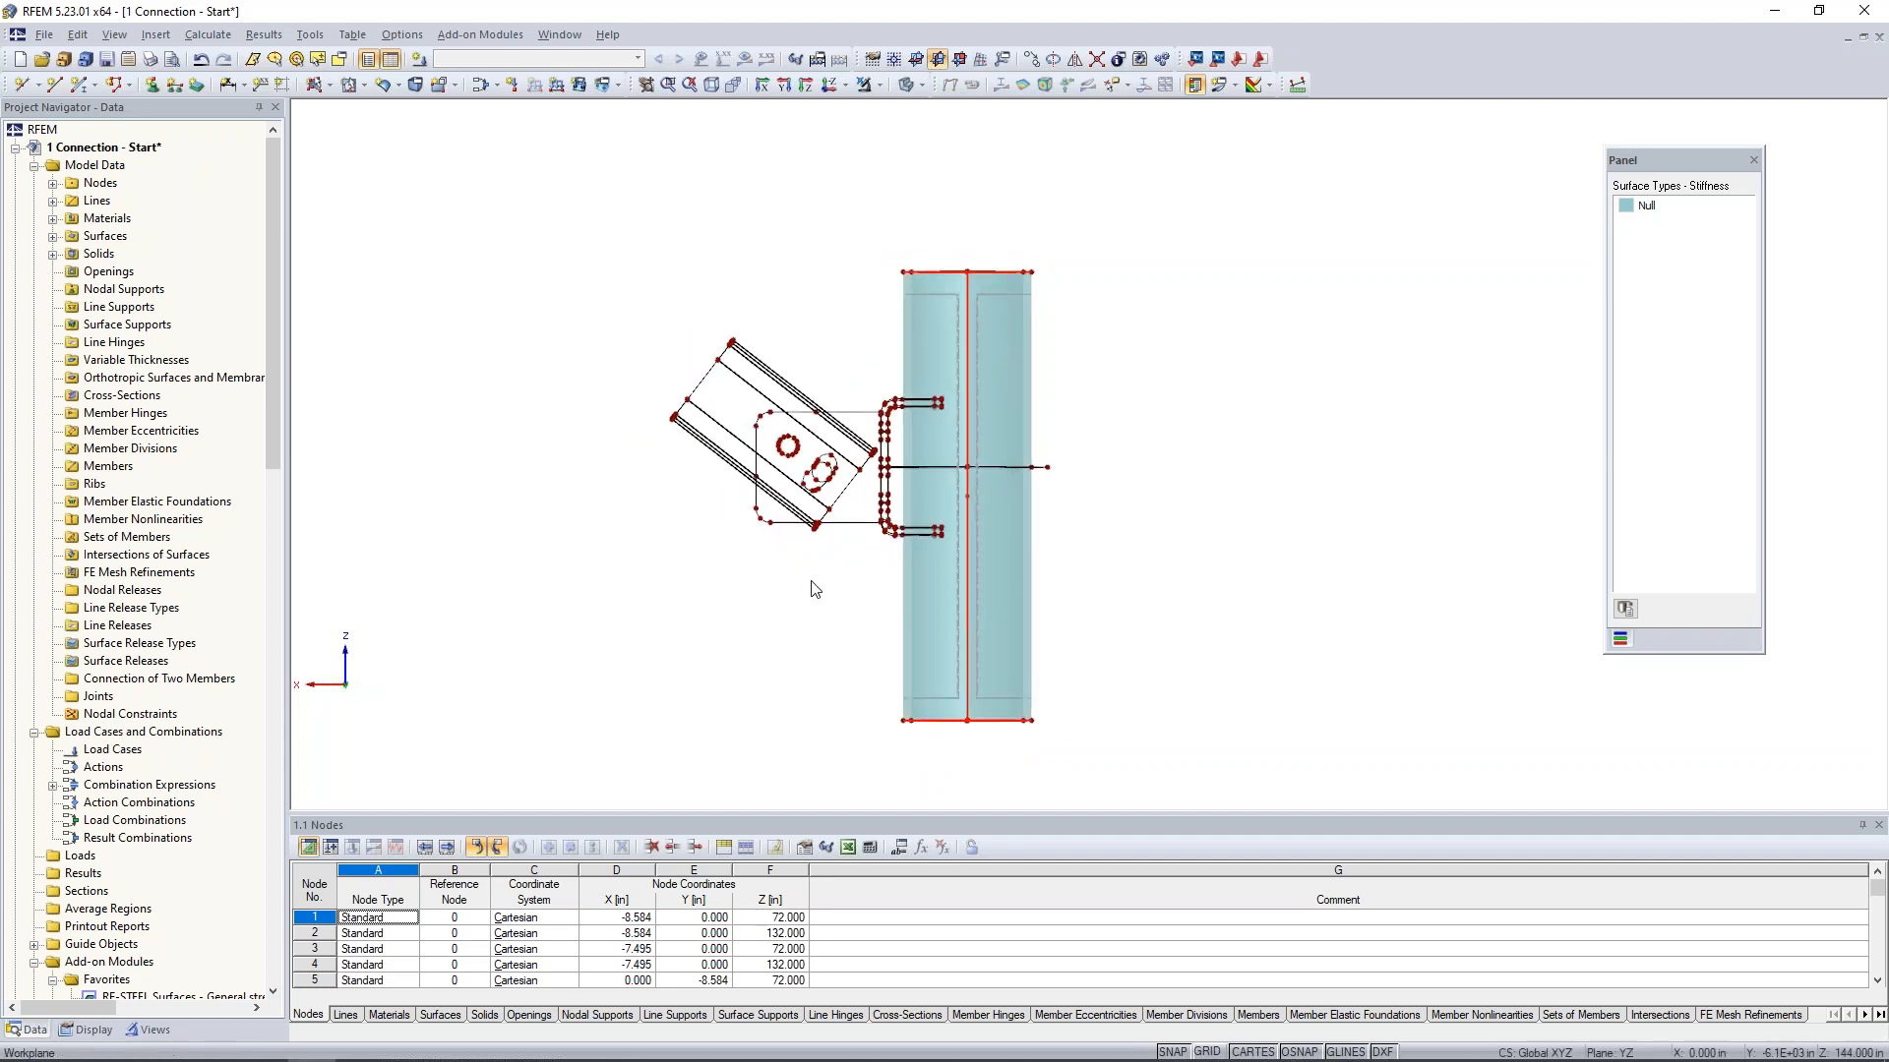
scroll(816, 587, "up", 2)
middle_click_drag(856, 565, 817, 600)
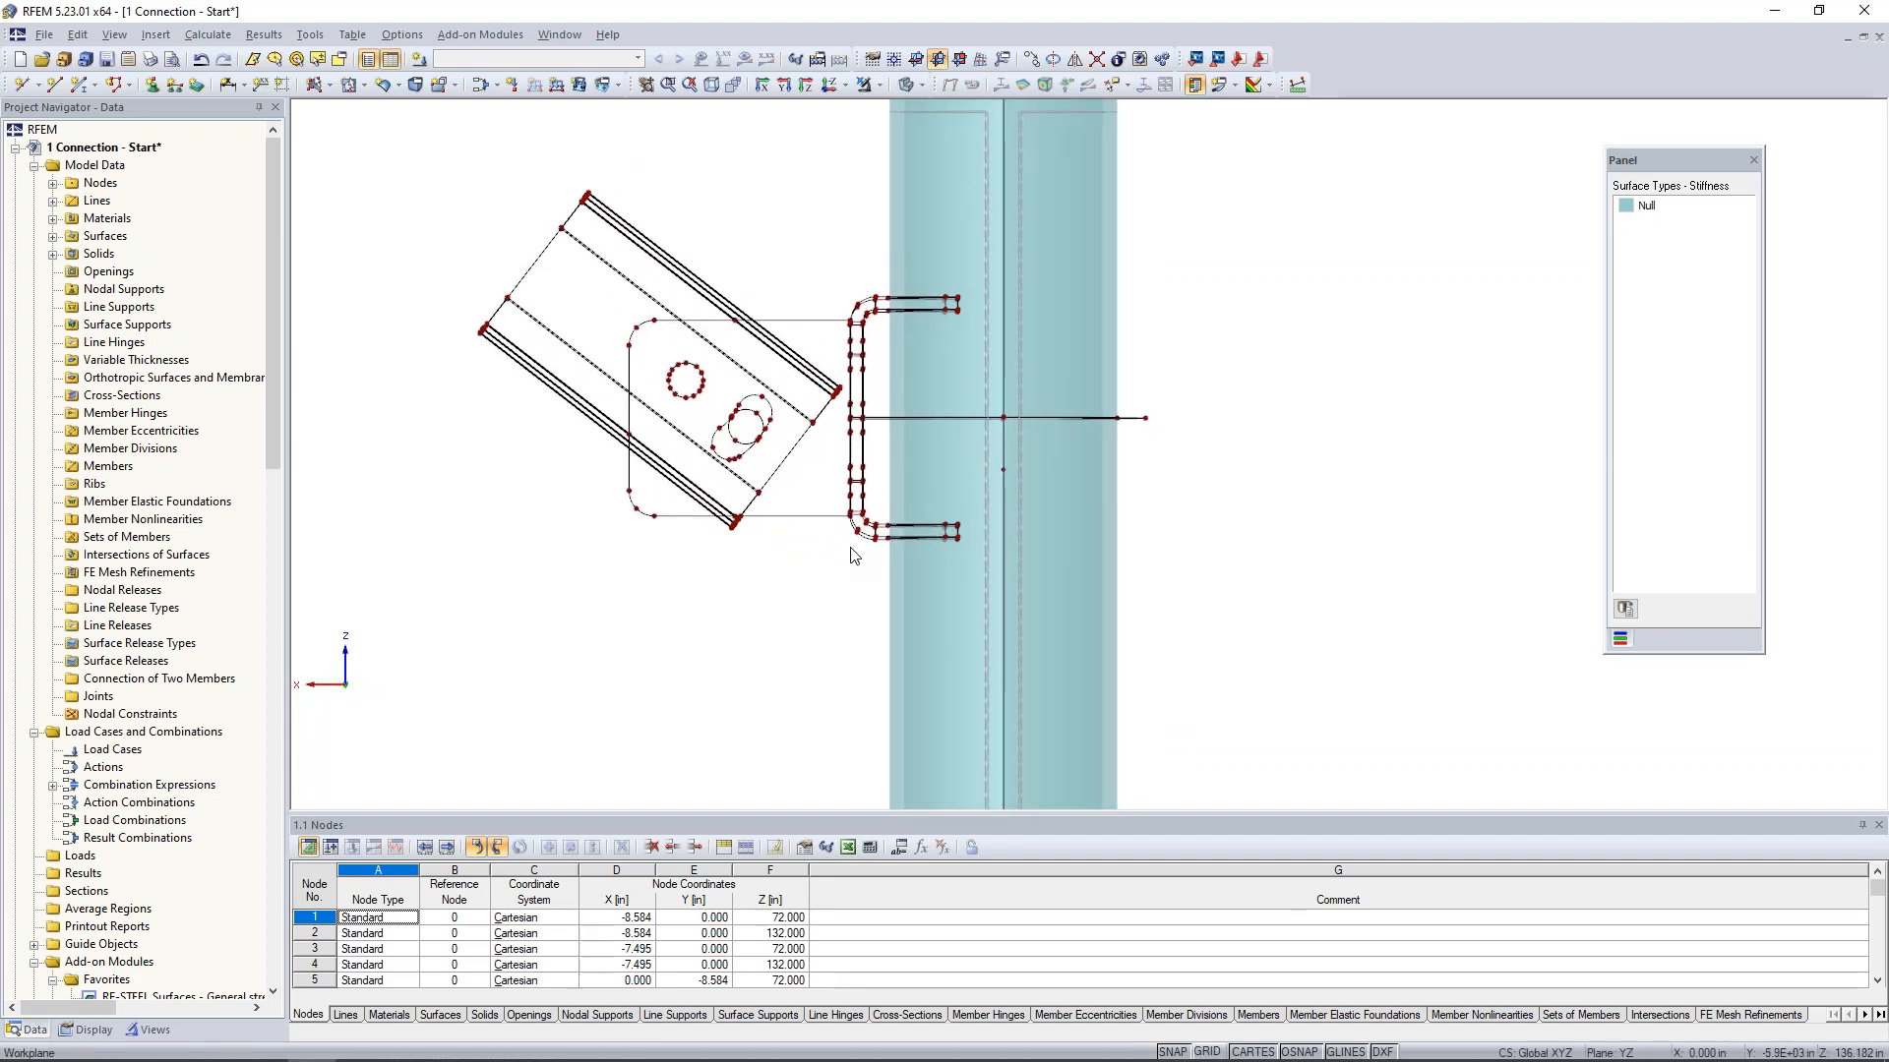
left_click_drag(842, 272, 982, 558)
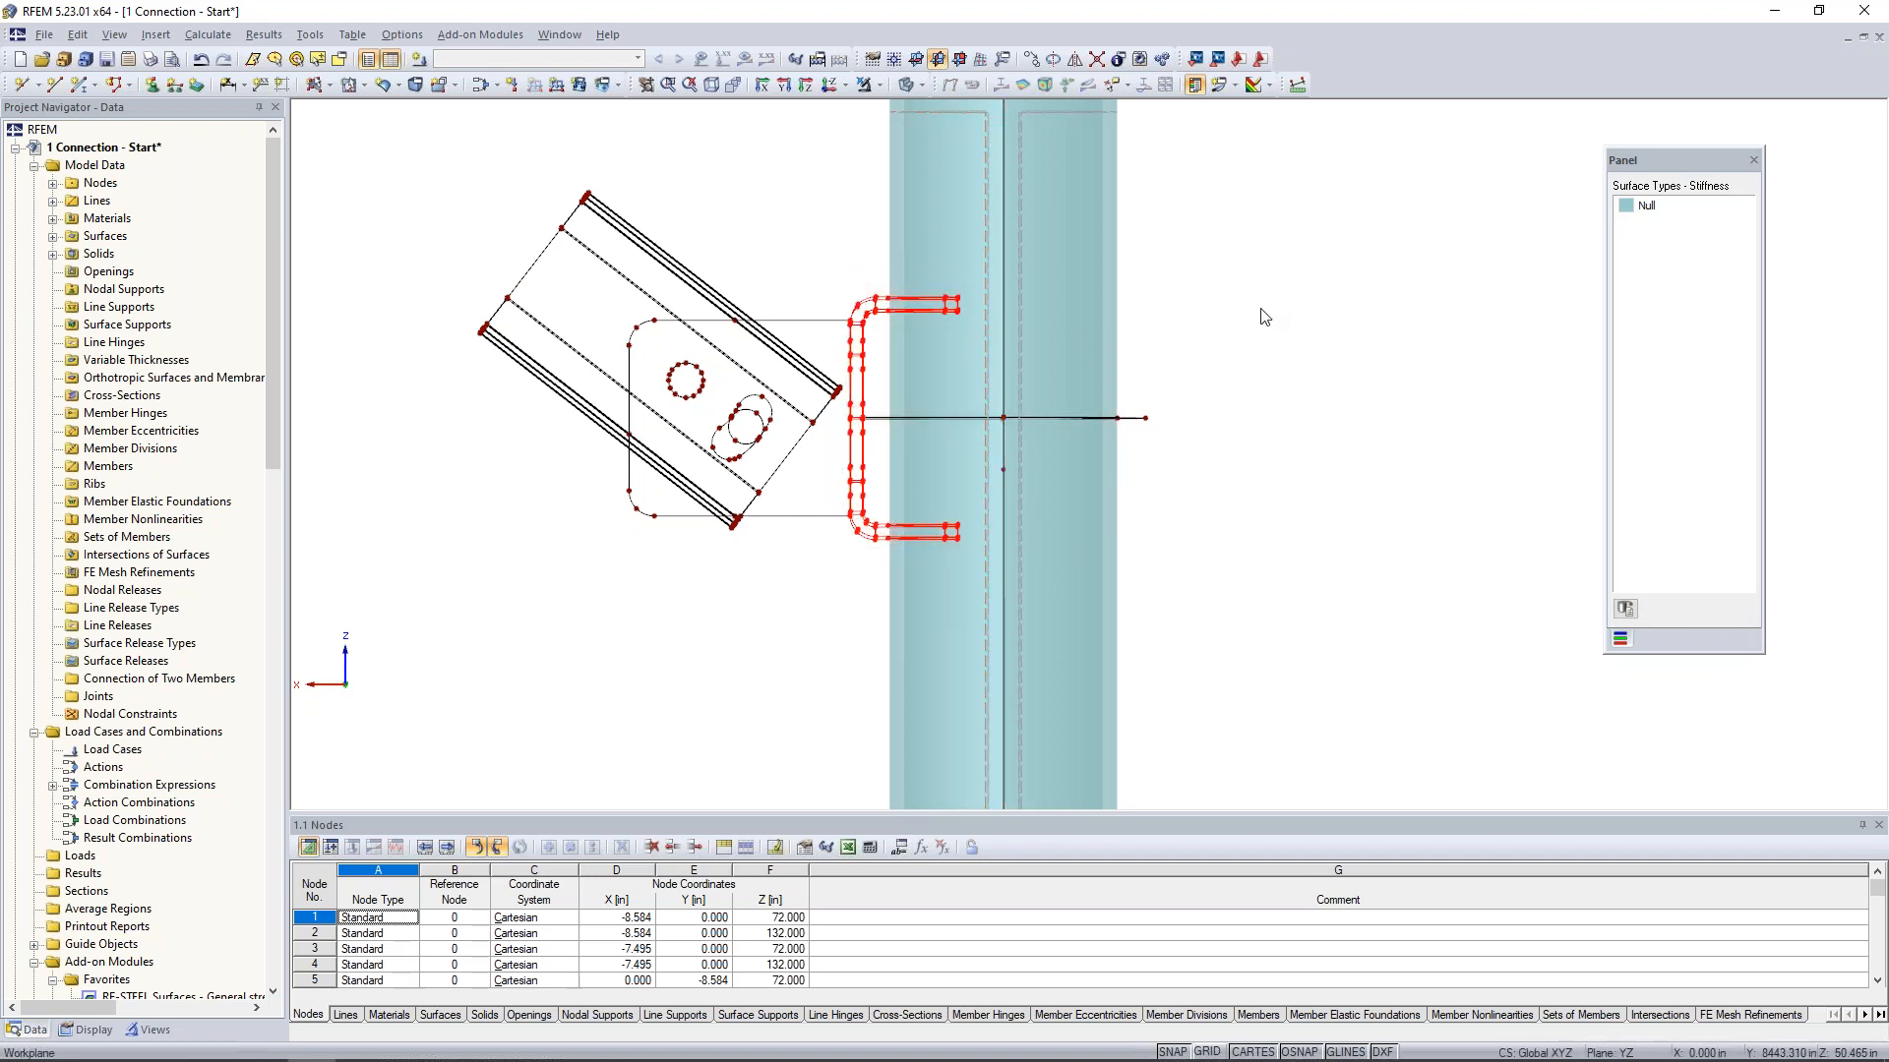
left_click(879, 87)
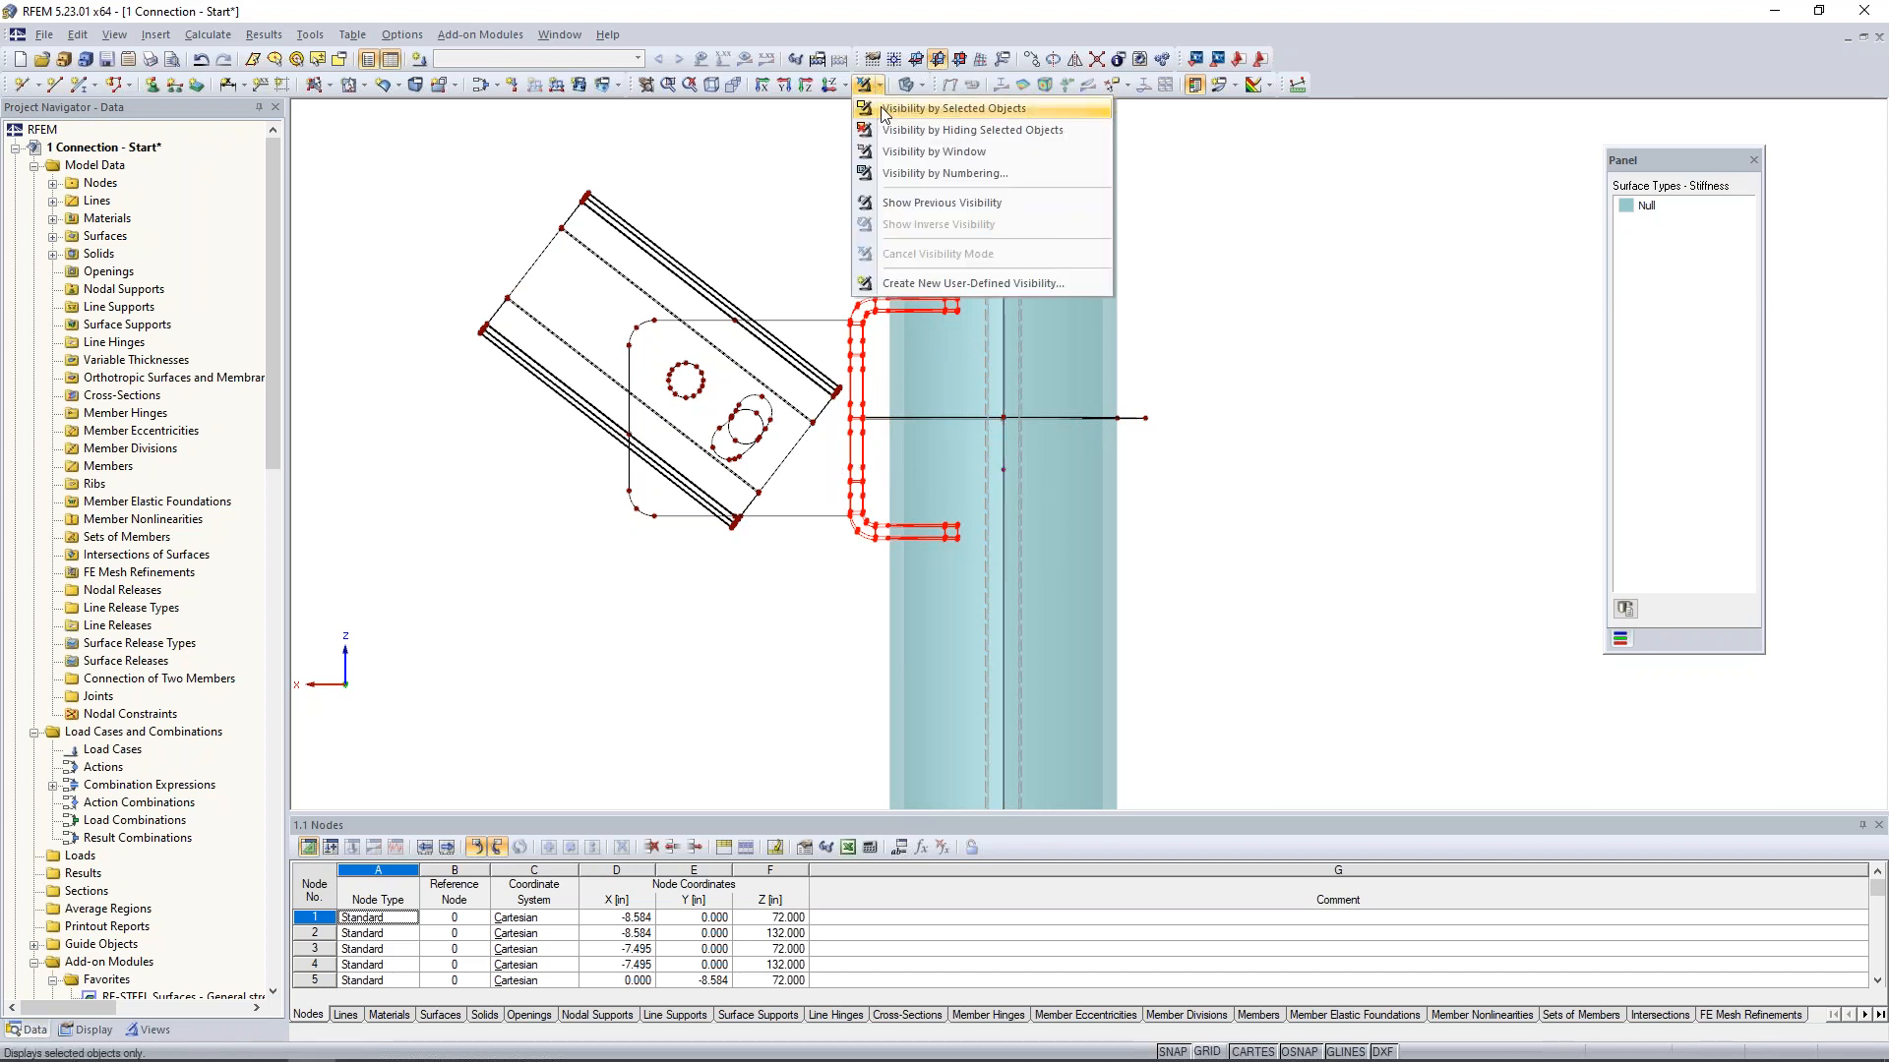
left_click(884, 115)
left_click(709, 357)
- Create a Null surface on the upper face of the bent plate's top flange from its boundary lines, including the curved cut-out edge
middle_click_drag(710, 358, 840, 387, "ctrl")
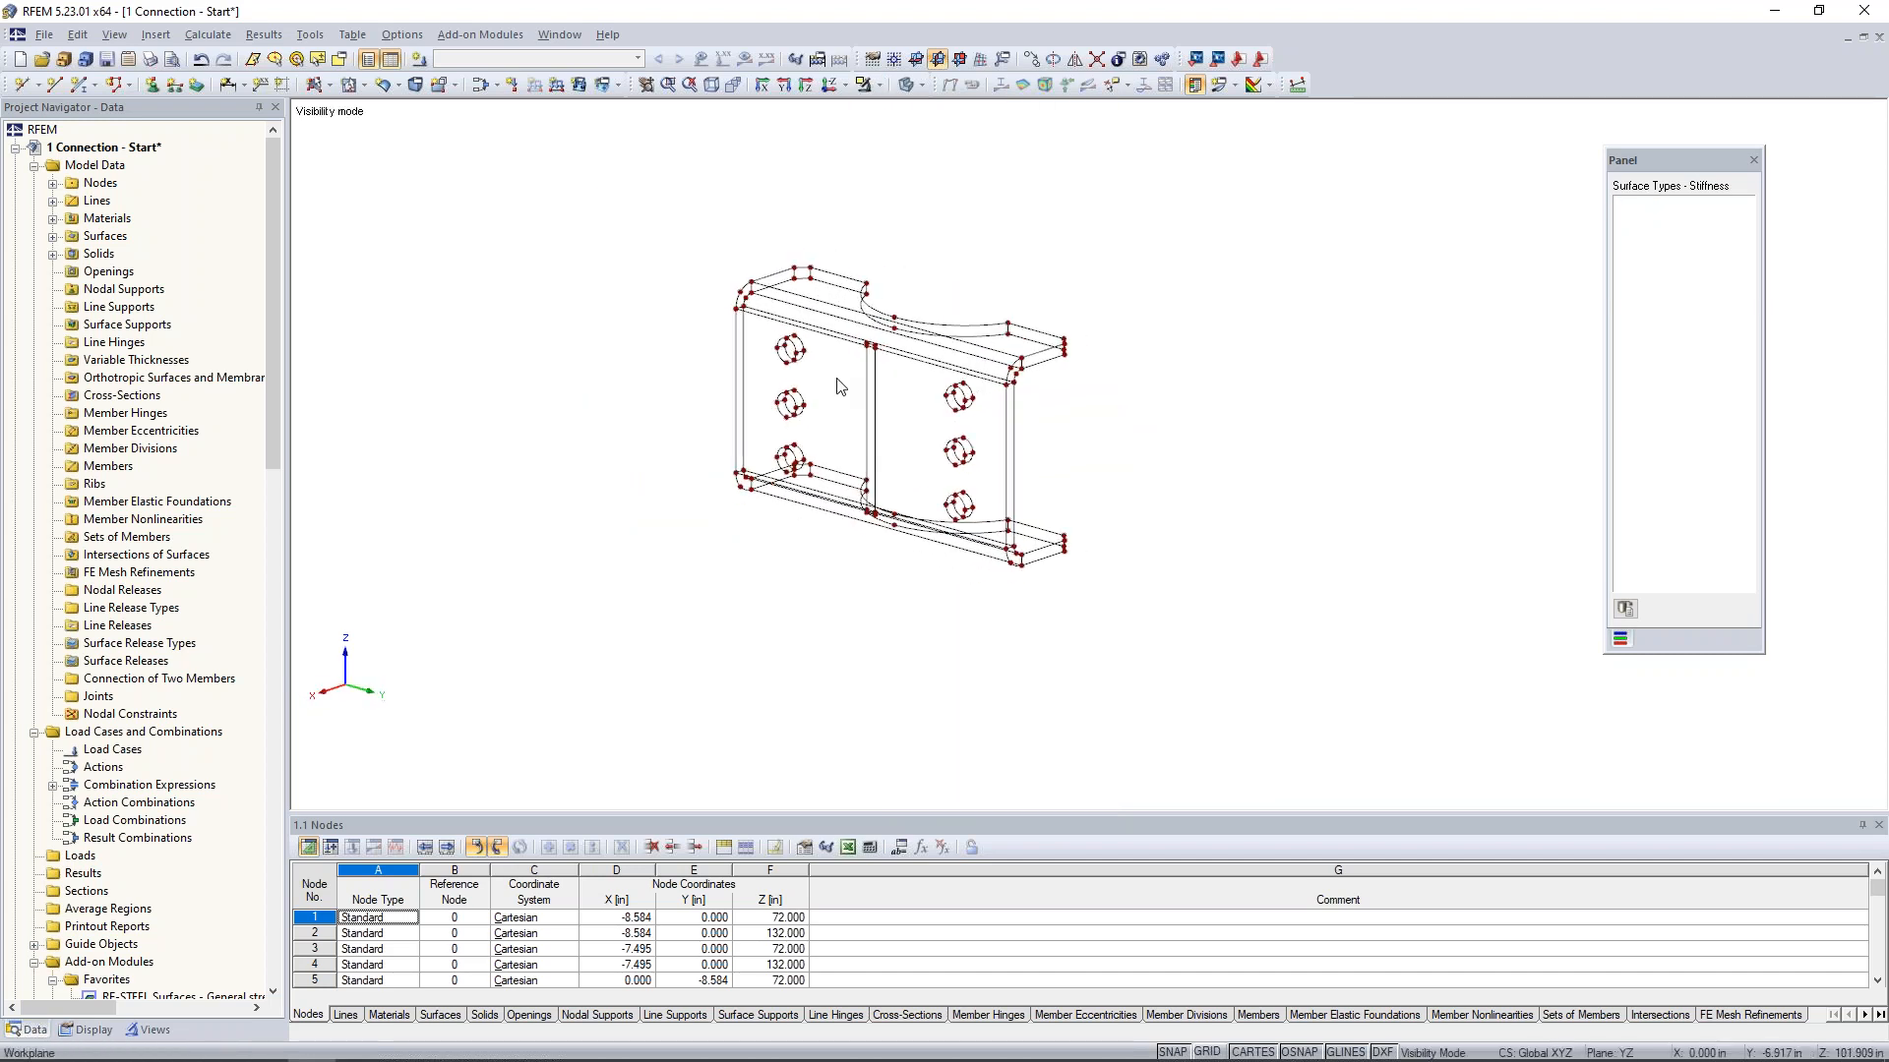
scroll(832, 303, "up", 3)
middle_click_drag(1275, 524, 1160, 514)
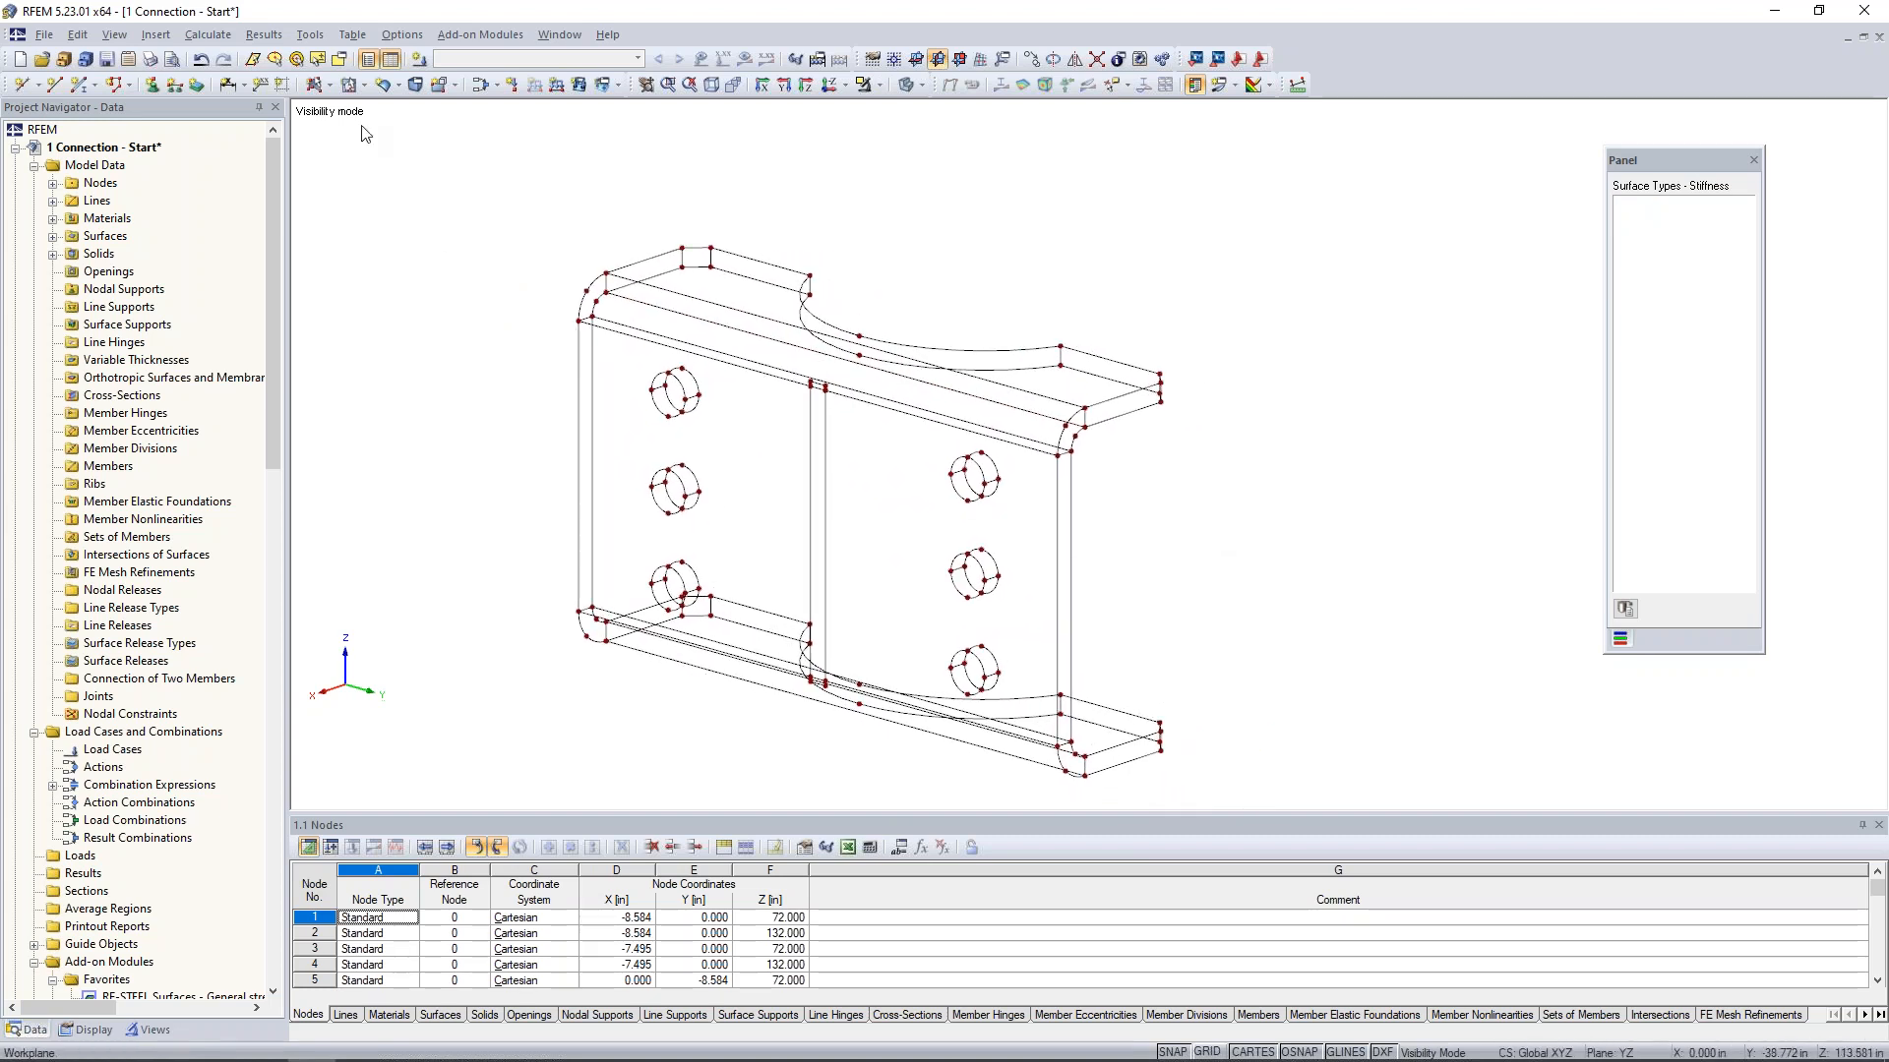
left_click(328, 86)
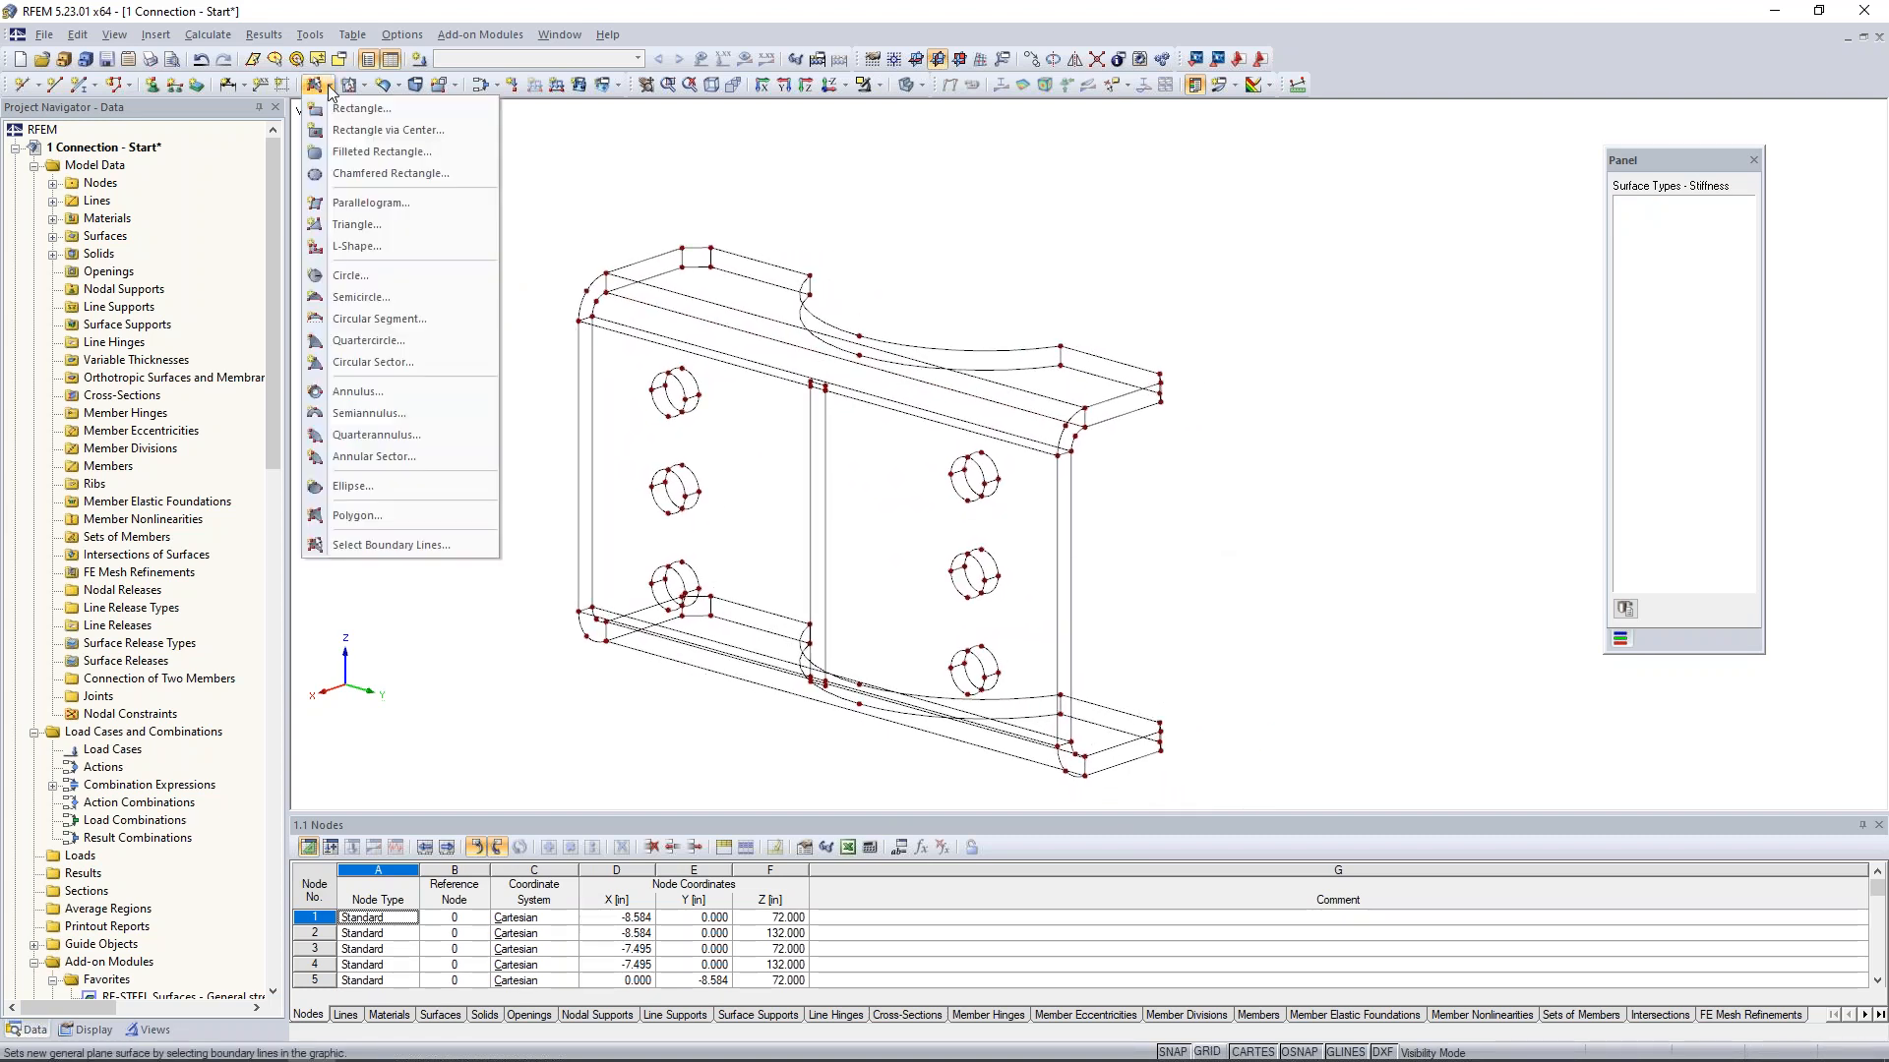
left_click(365, 548)
left_click(1109, 466)
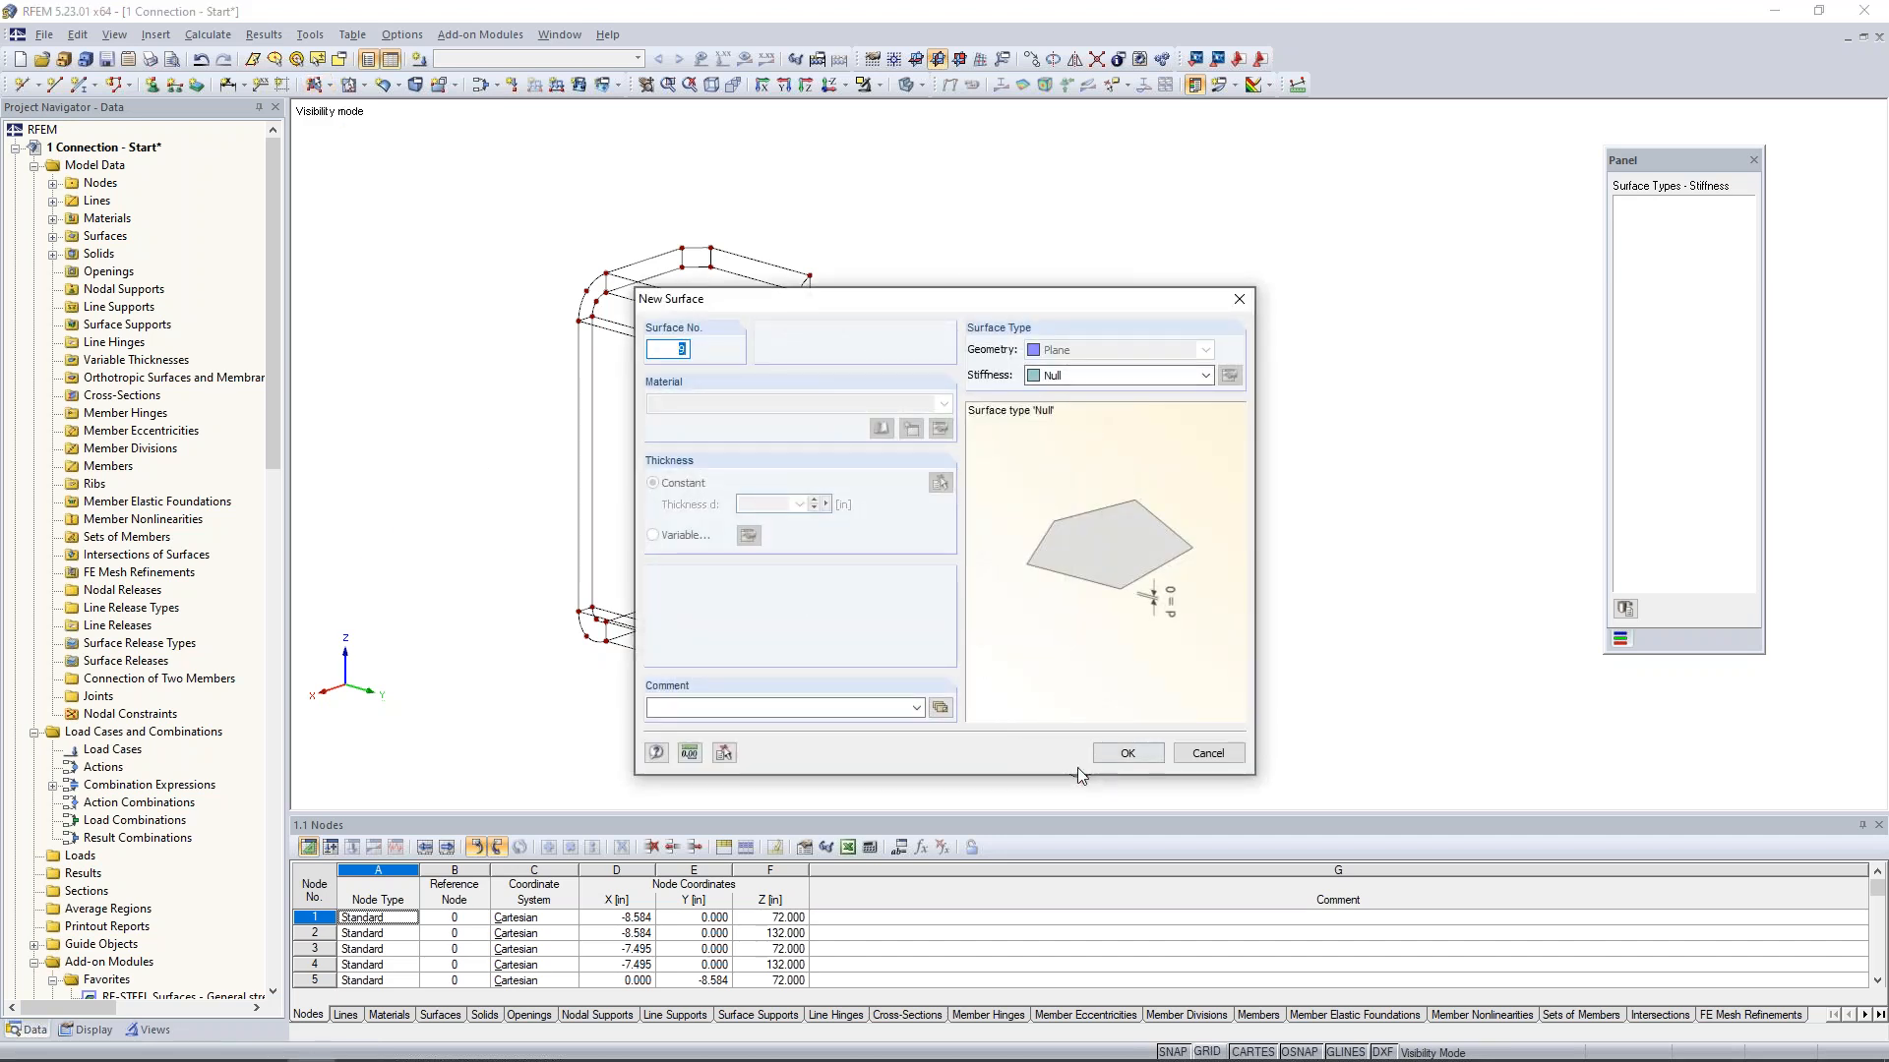
left_click(1122, 754)
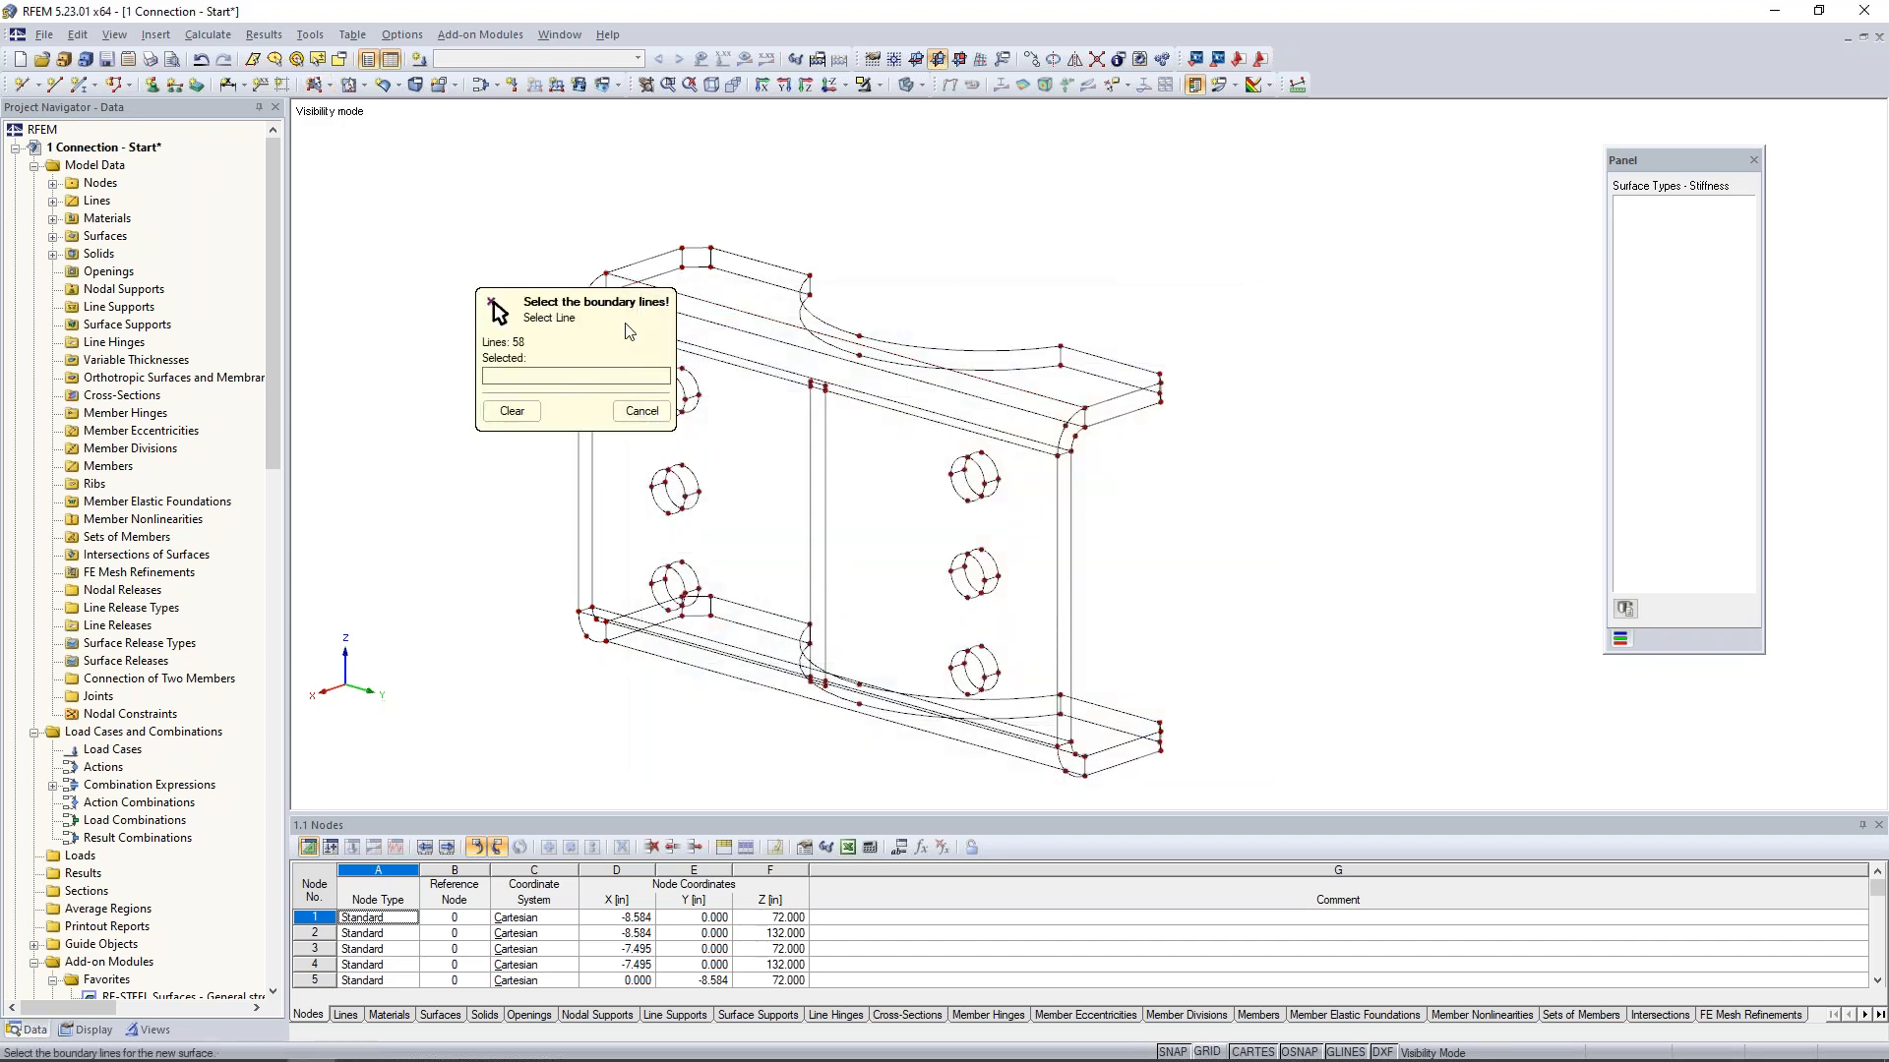
left_click_drag(625, 324, 409, 258)
middle_click_drag(818, 299, 913, 279)
scroll(845, 262, "up", 4)
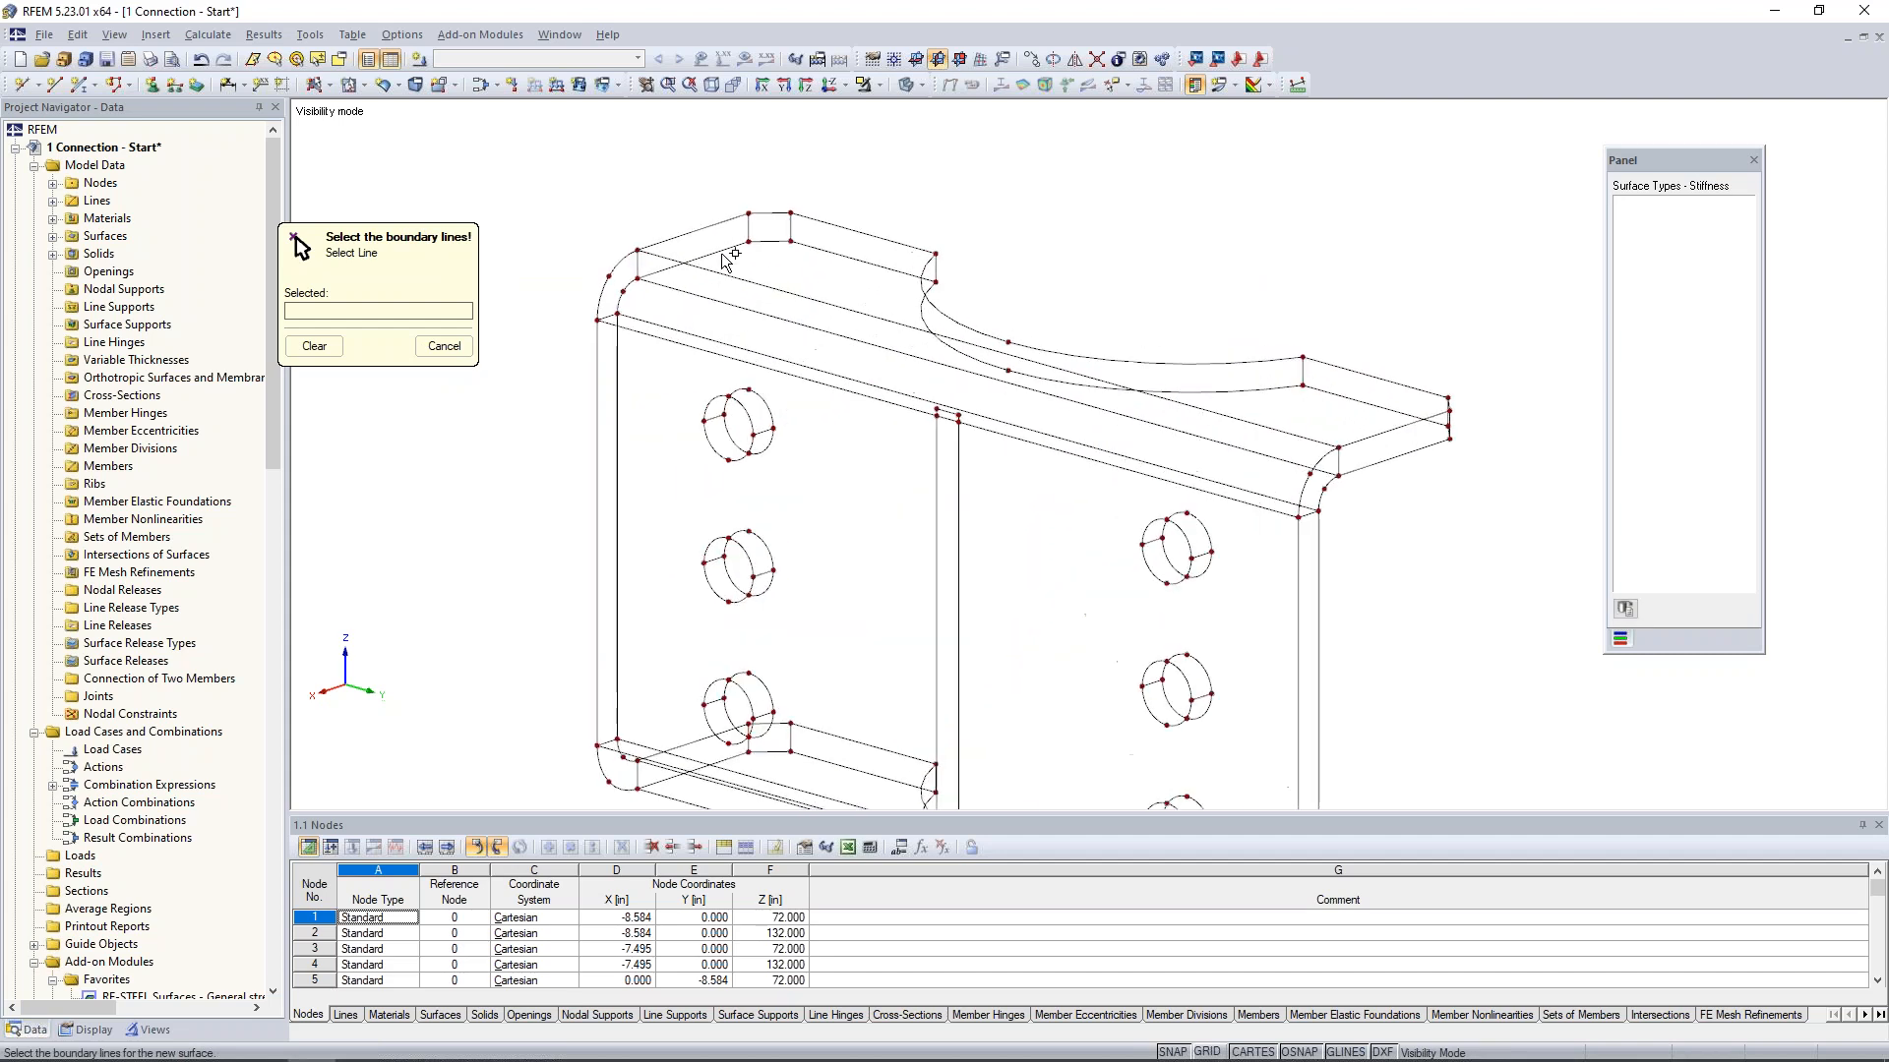
left_click(769, 212)
left_click(821, 221)
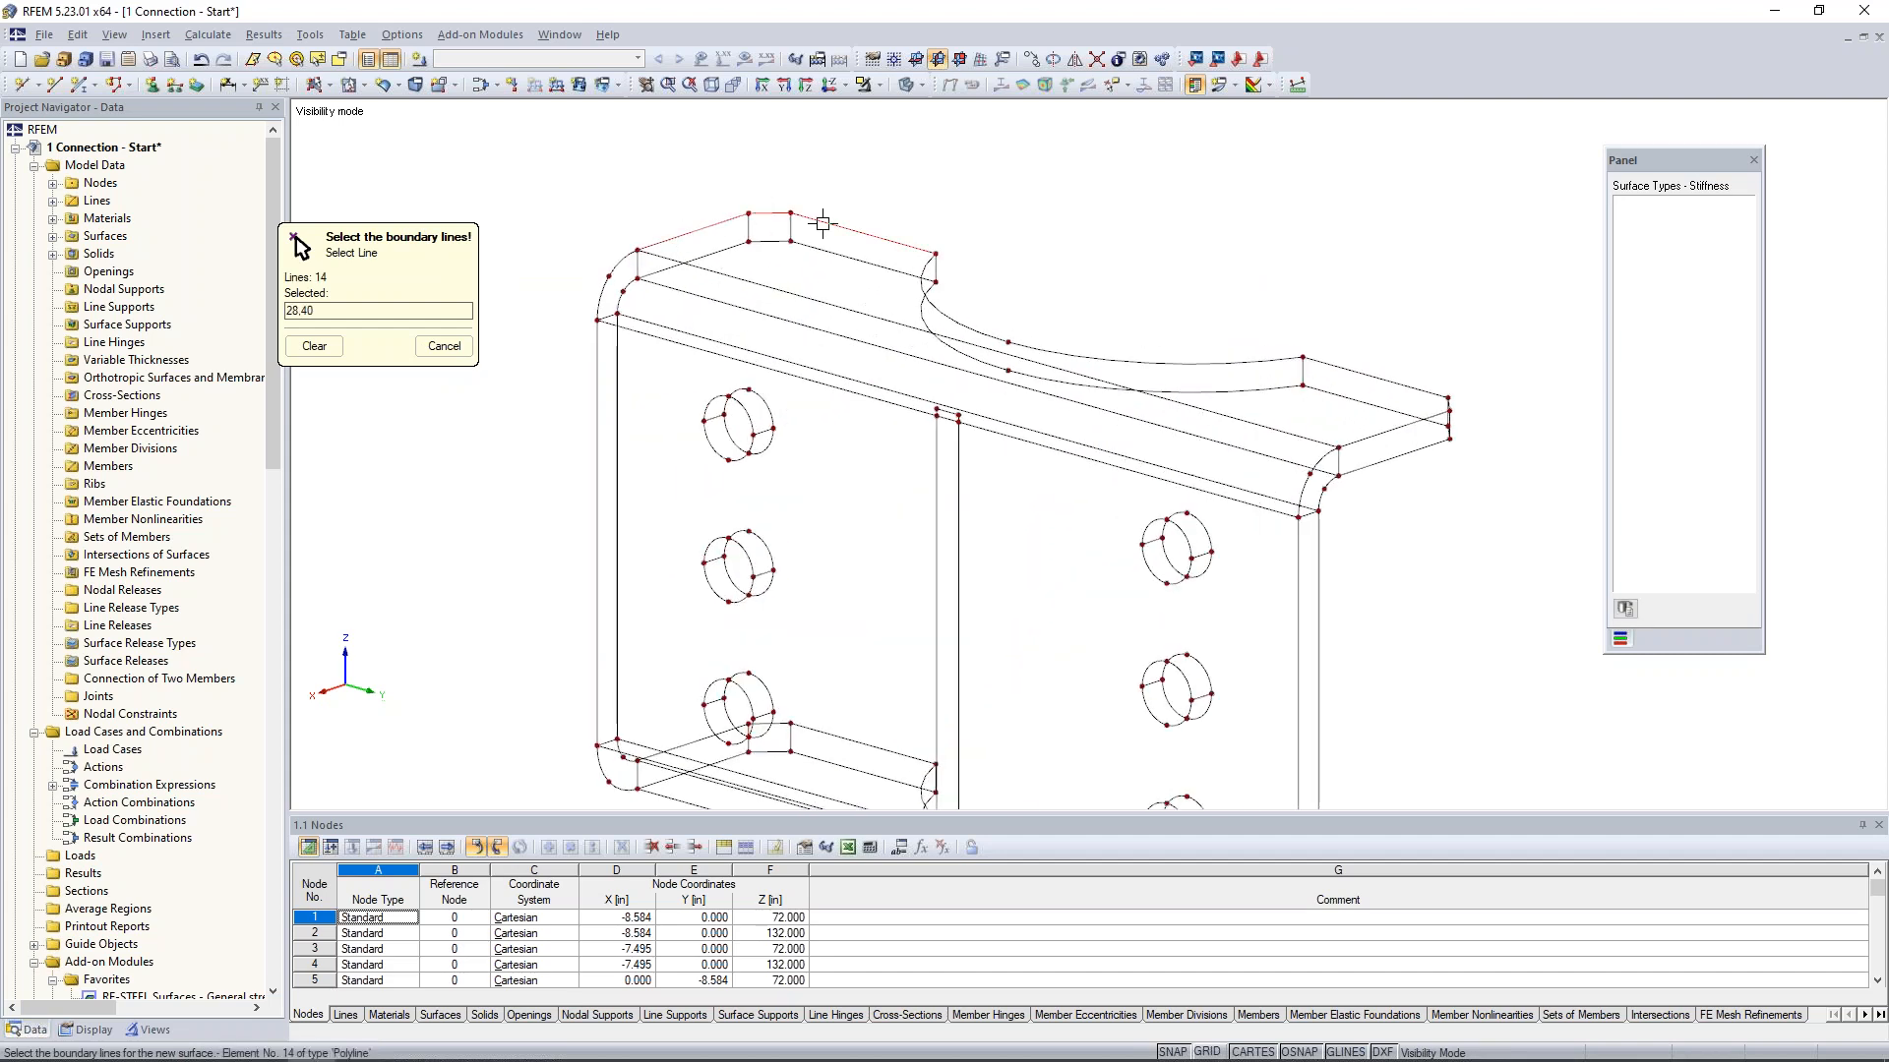
left_click(921, 280)
left_click(1355, 371)
middle_click_drag(1473, 408, 1232, 502, "ctrl")
left_click(1313, 507)
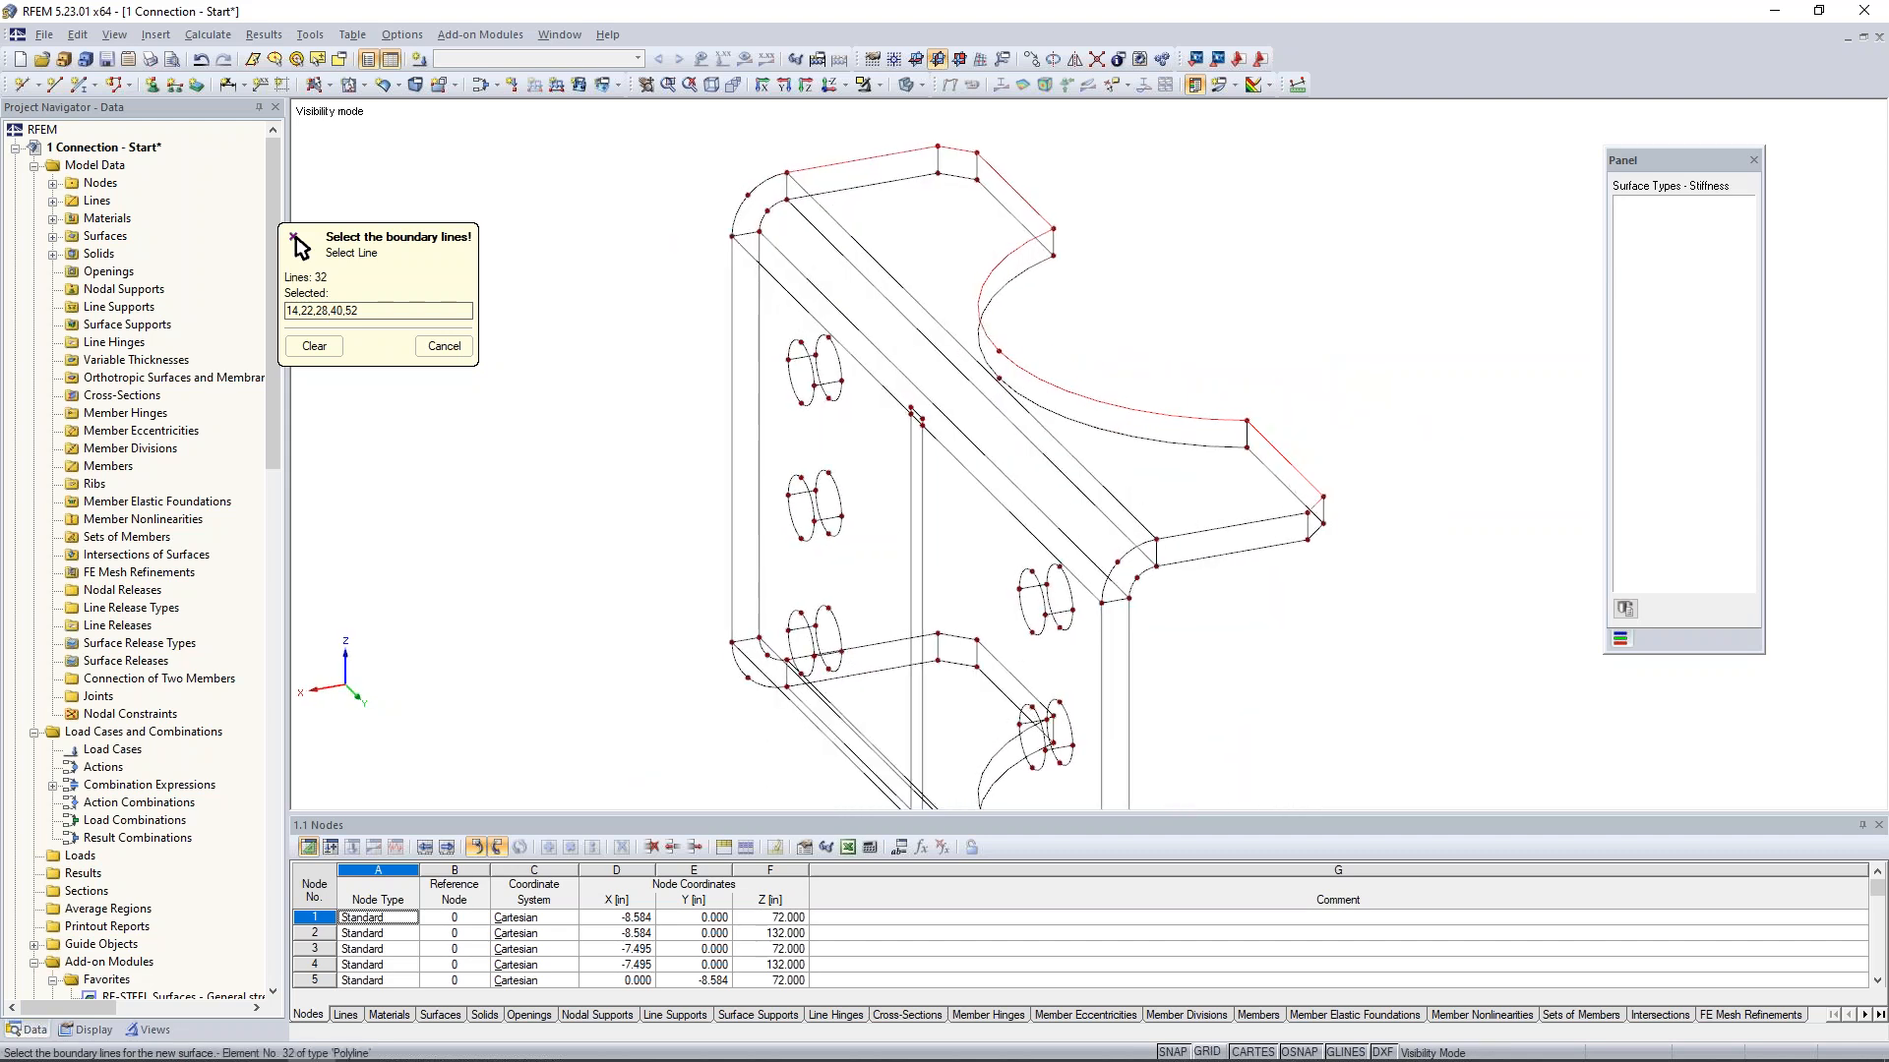
left_click(1252, 523)
left_click(1160, 526)
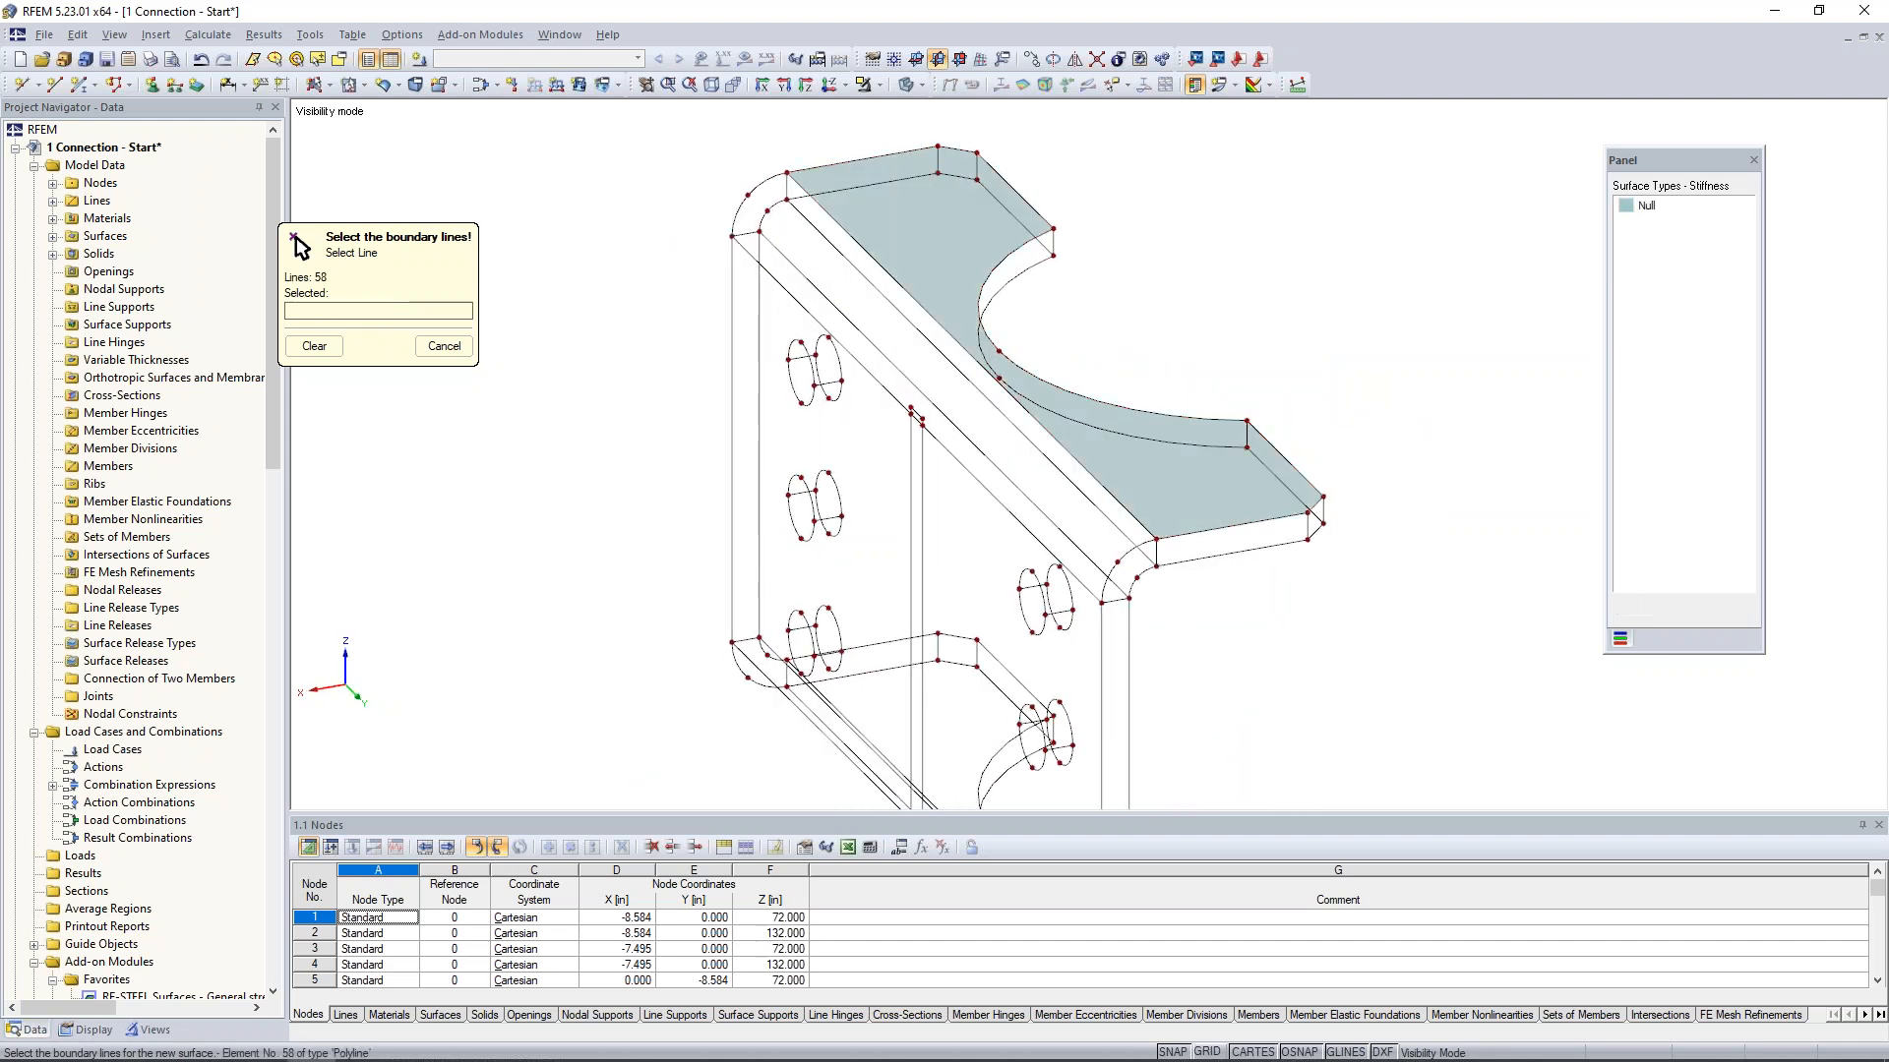
- Create a Null surface on the long end face of the top flange from its two edges and short vertical lines
left_click(816, 166)
left_click(821, 192)
left_click(908, 174)
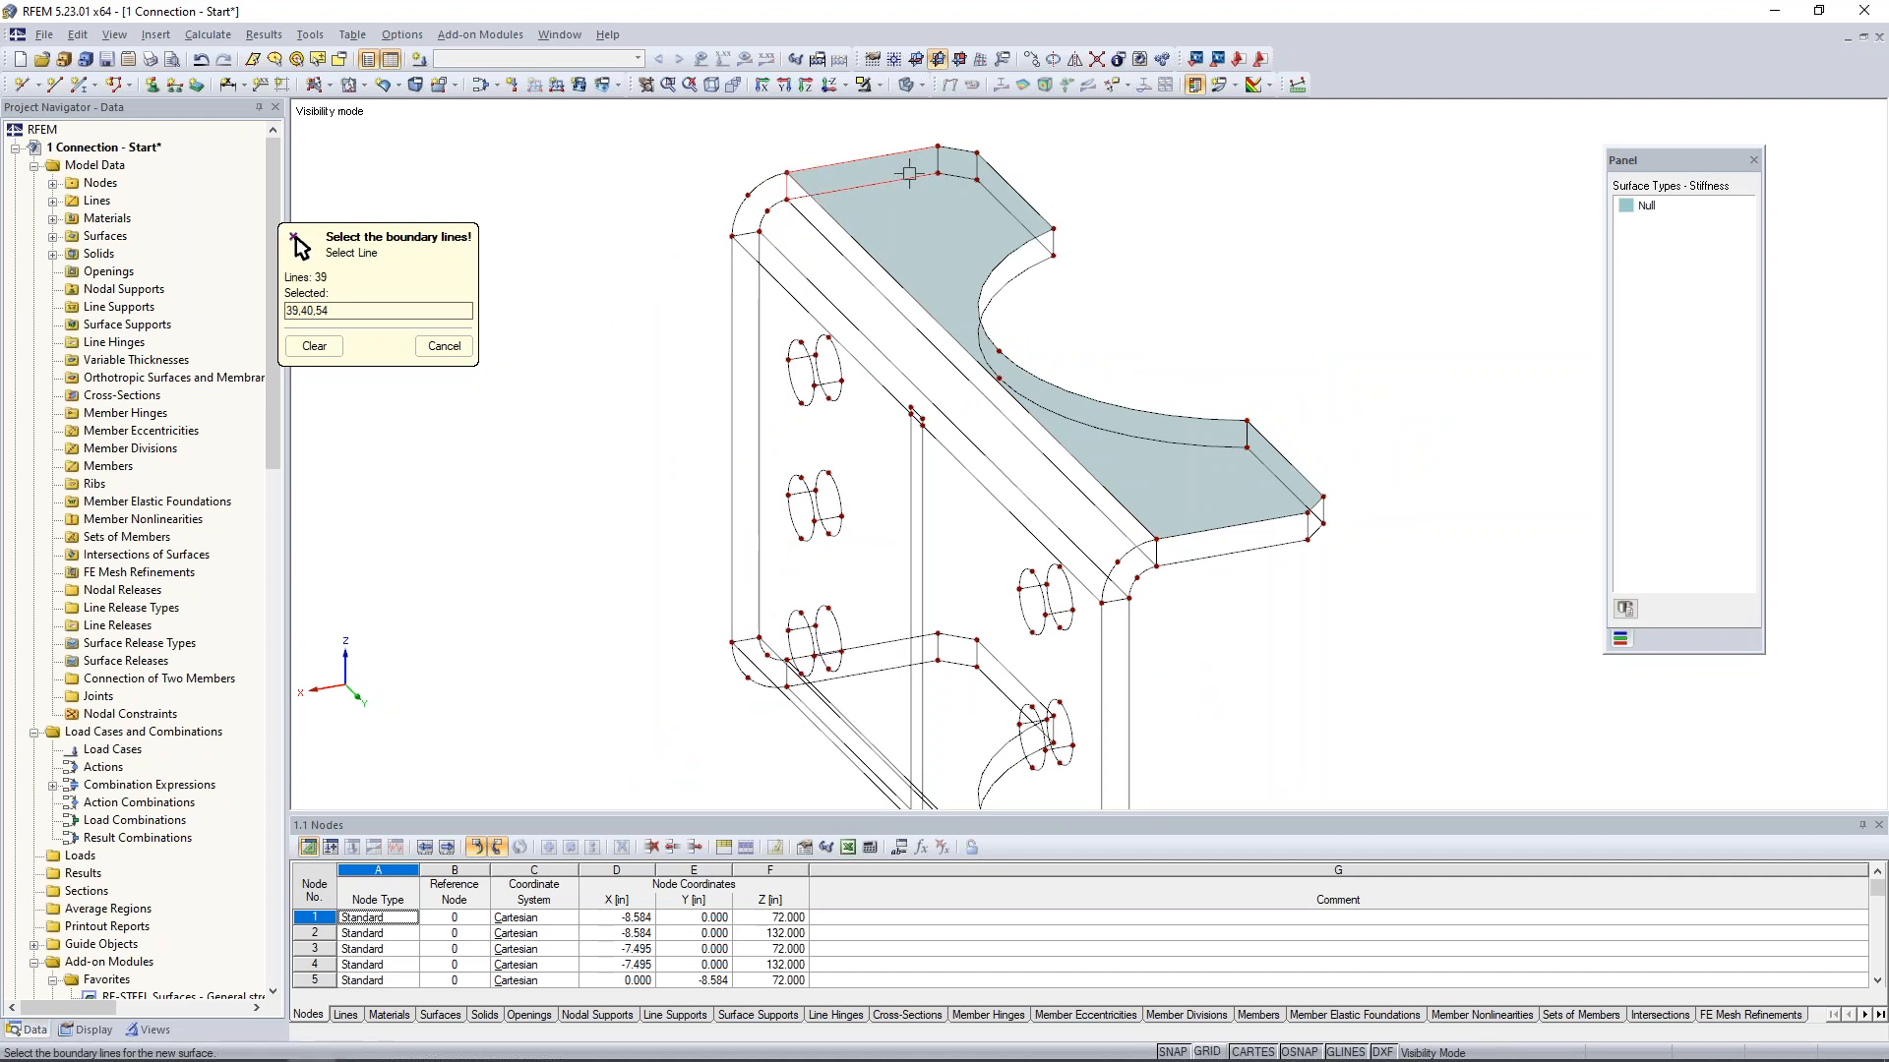
left_click(937, 162)
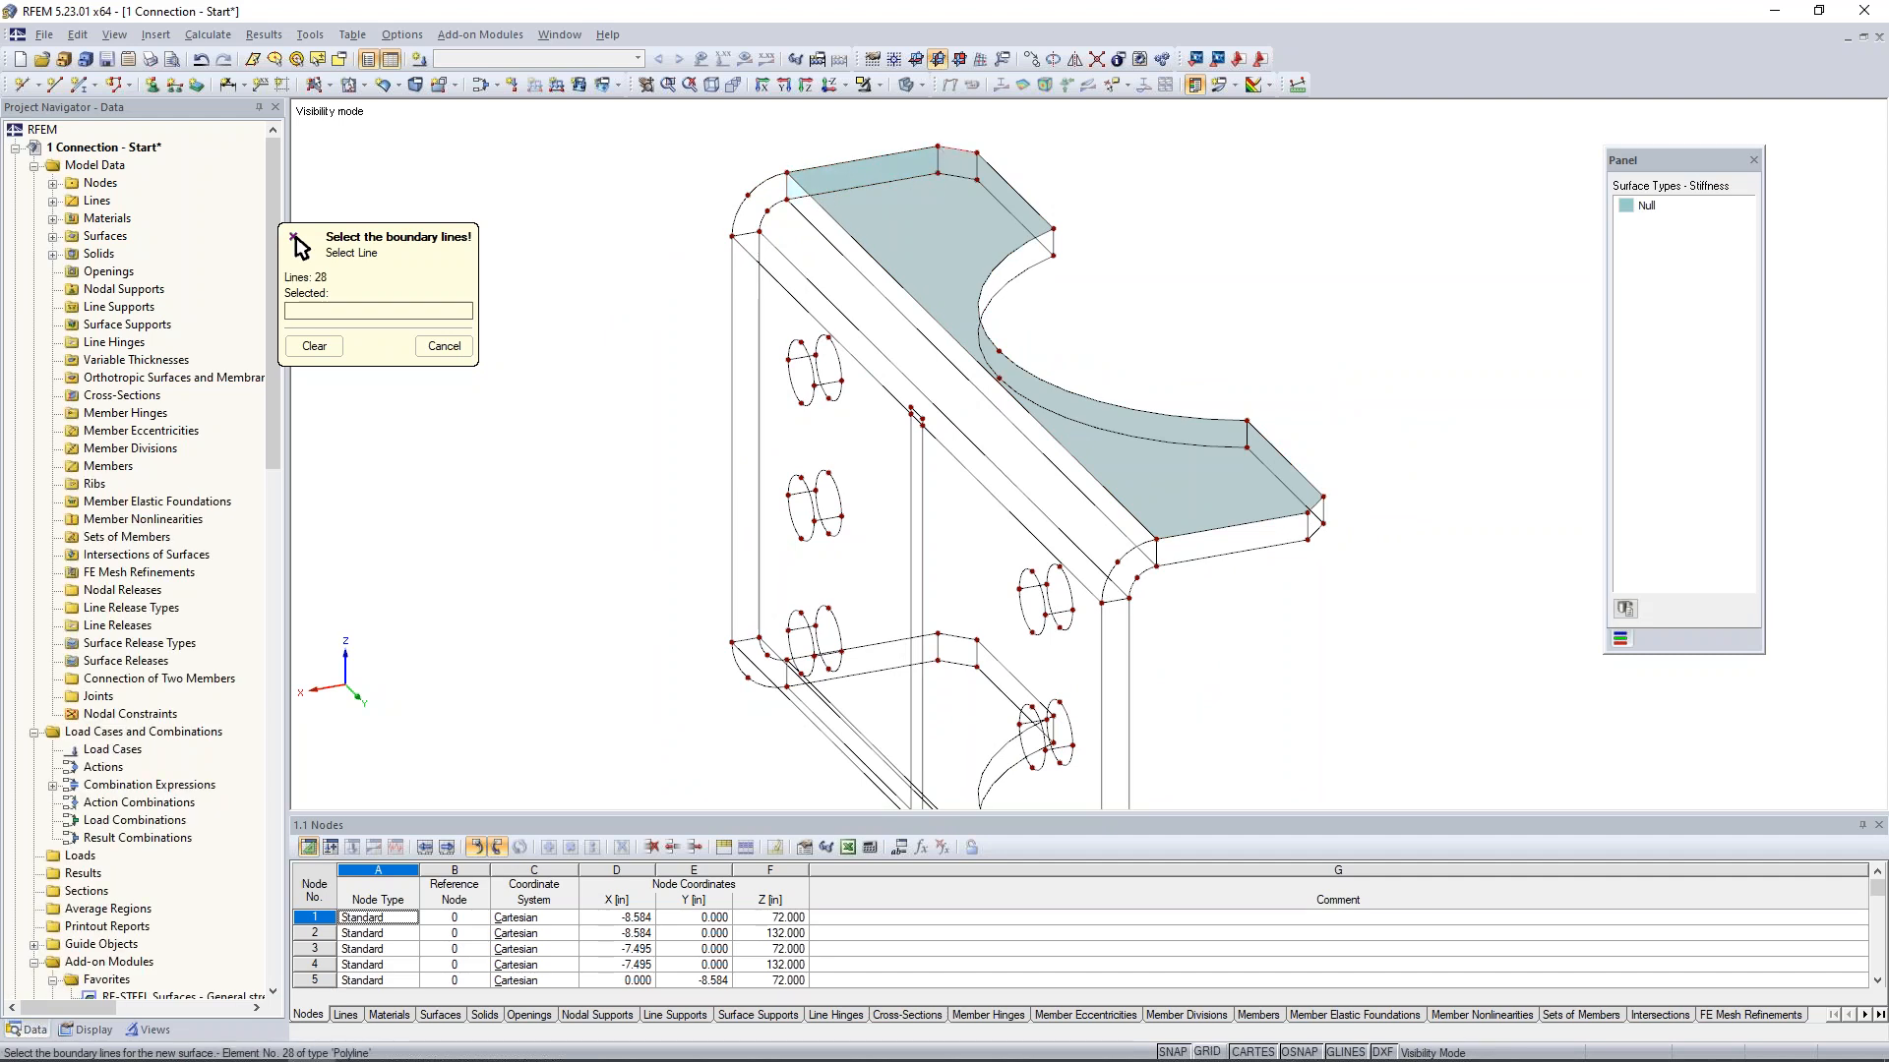
- Create Null surfaces on the short corner face and the adjoining straight side face leading to the flange's curved cut-out
left_click(957, 176)
left_click(937, 161)
left_click(977, 166)
left_click(989, 193)
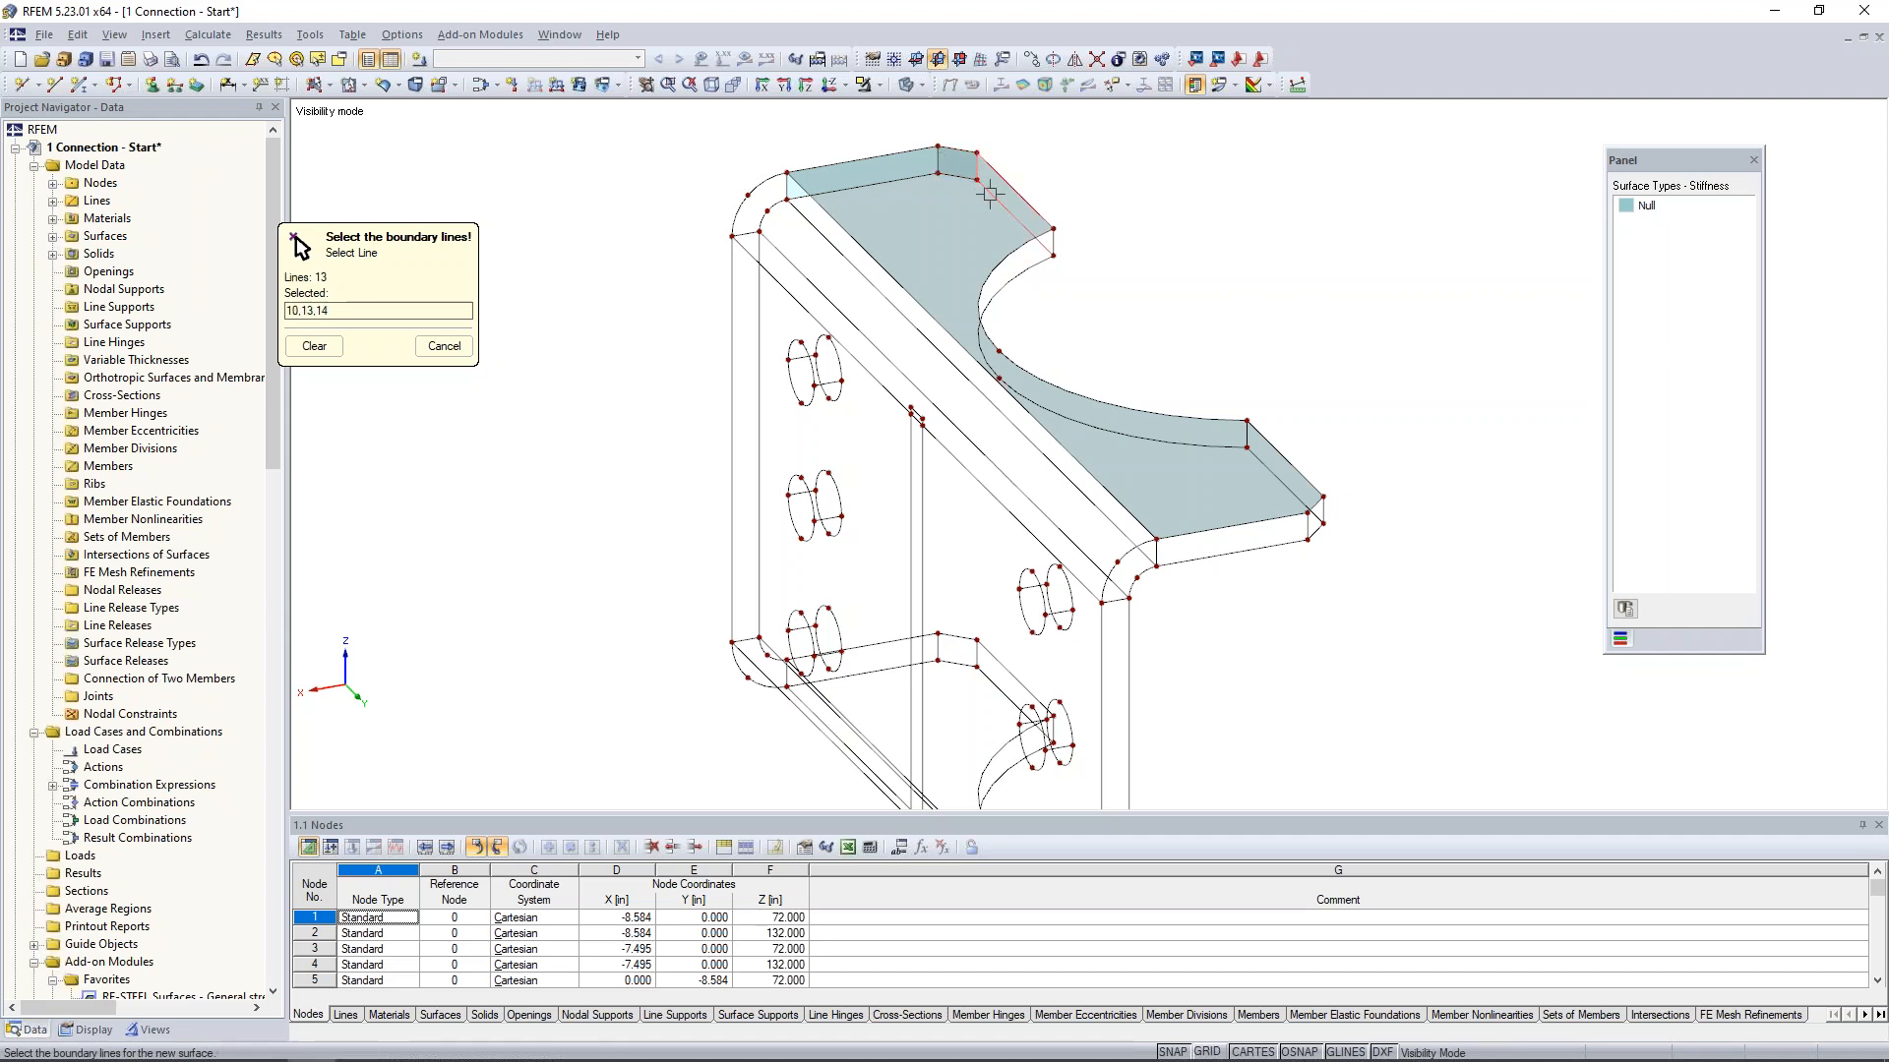
left_click(1051, 237)
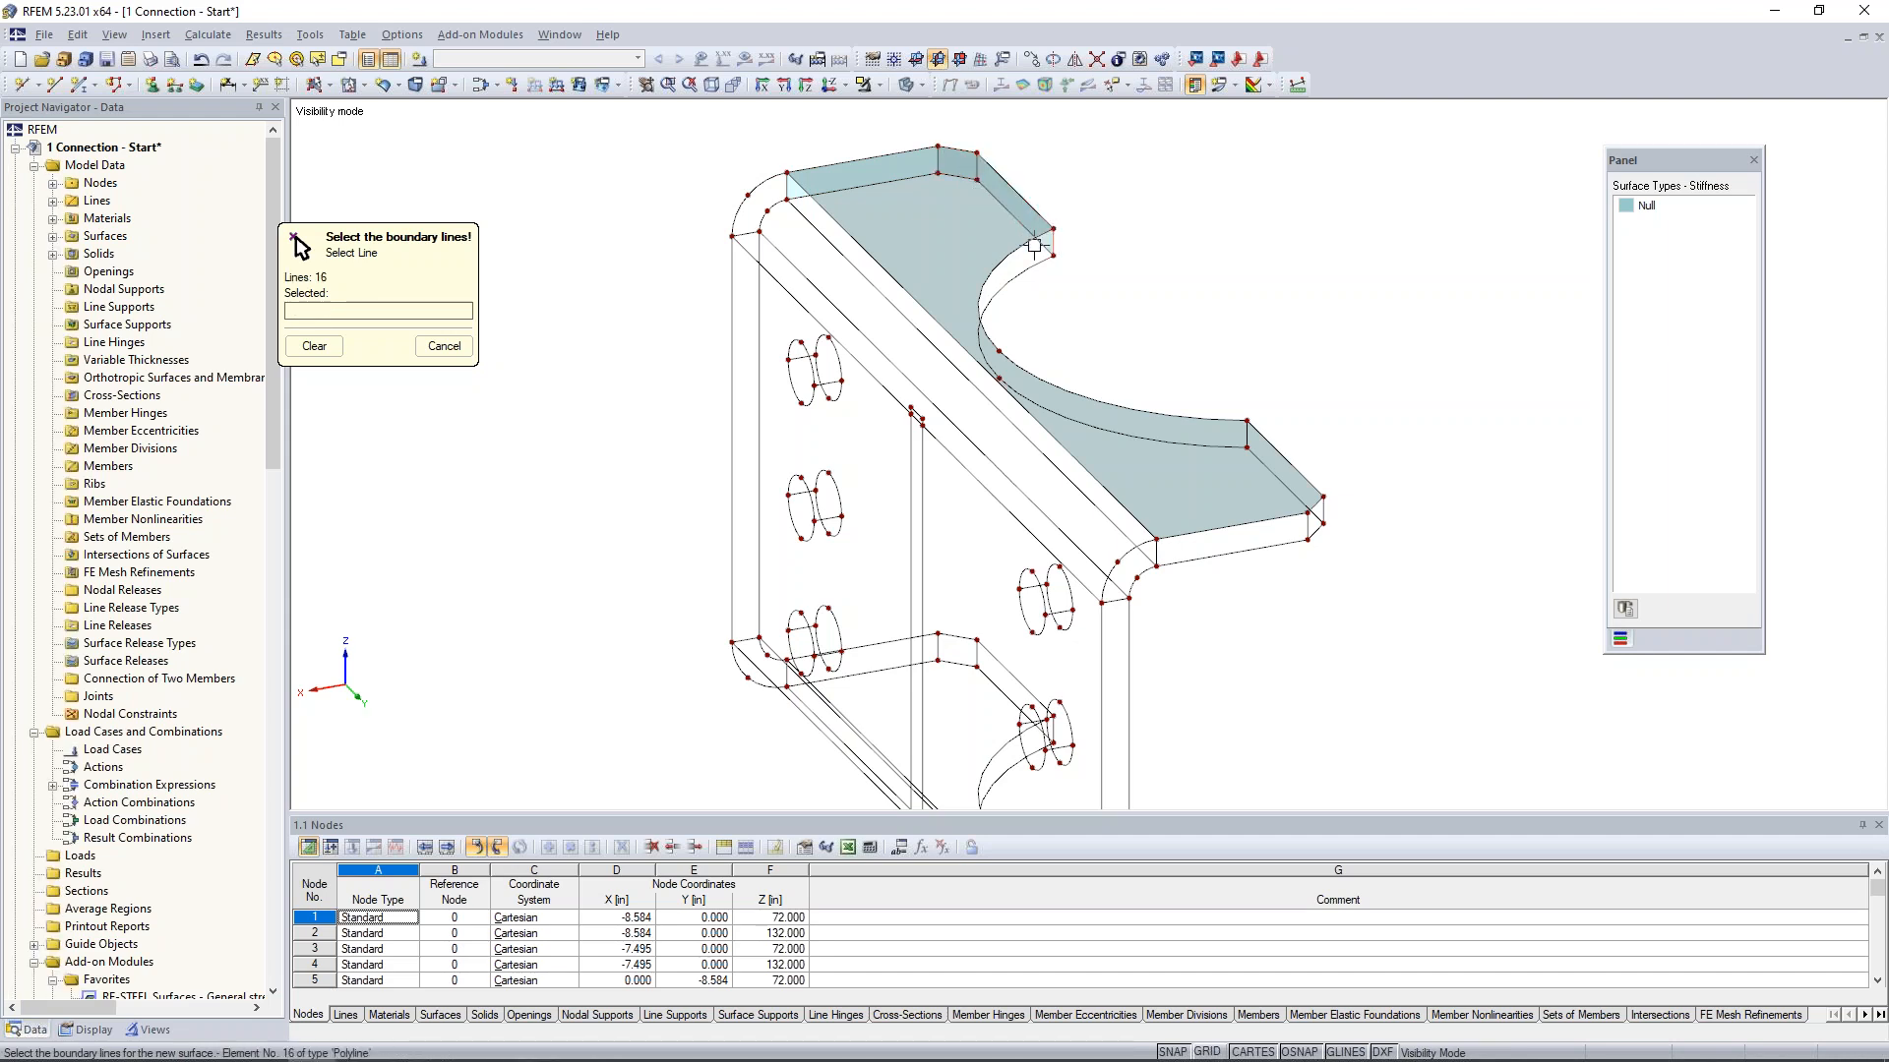
- Create a Null surface on the straight side face at the opposite end of the flange's curved cut-out
left_click(1255, 439)
left_click(1257, 450)
left_click(1257, 451)
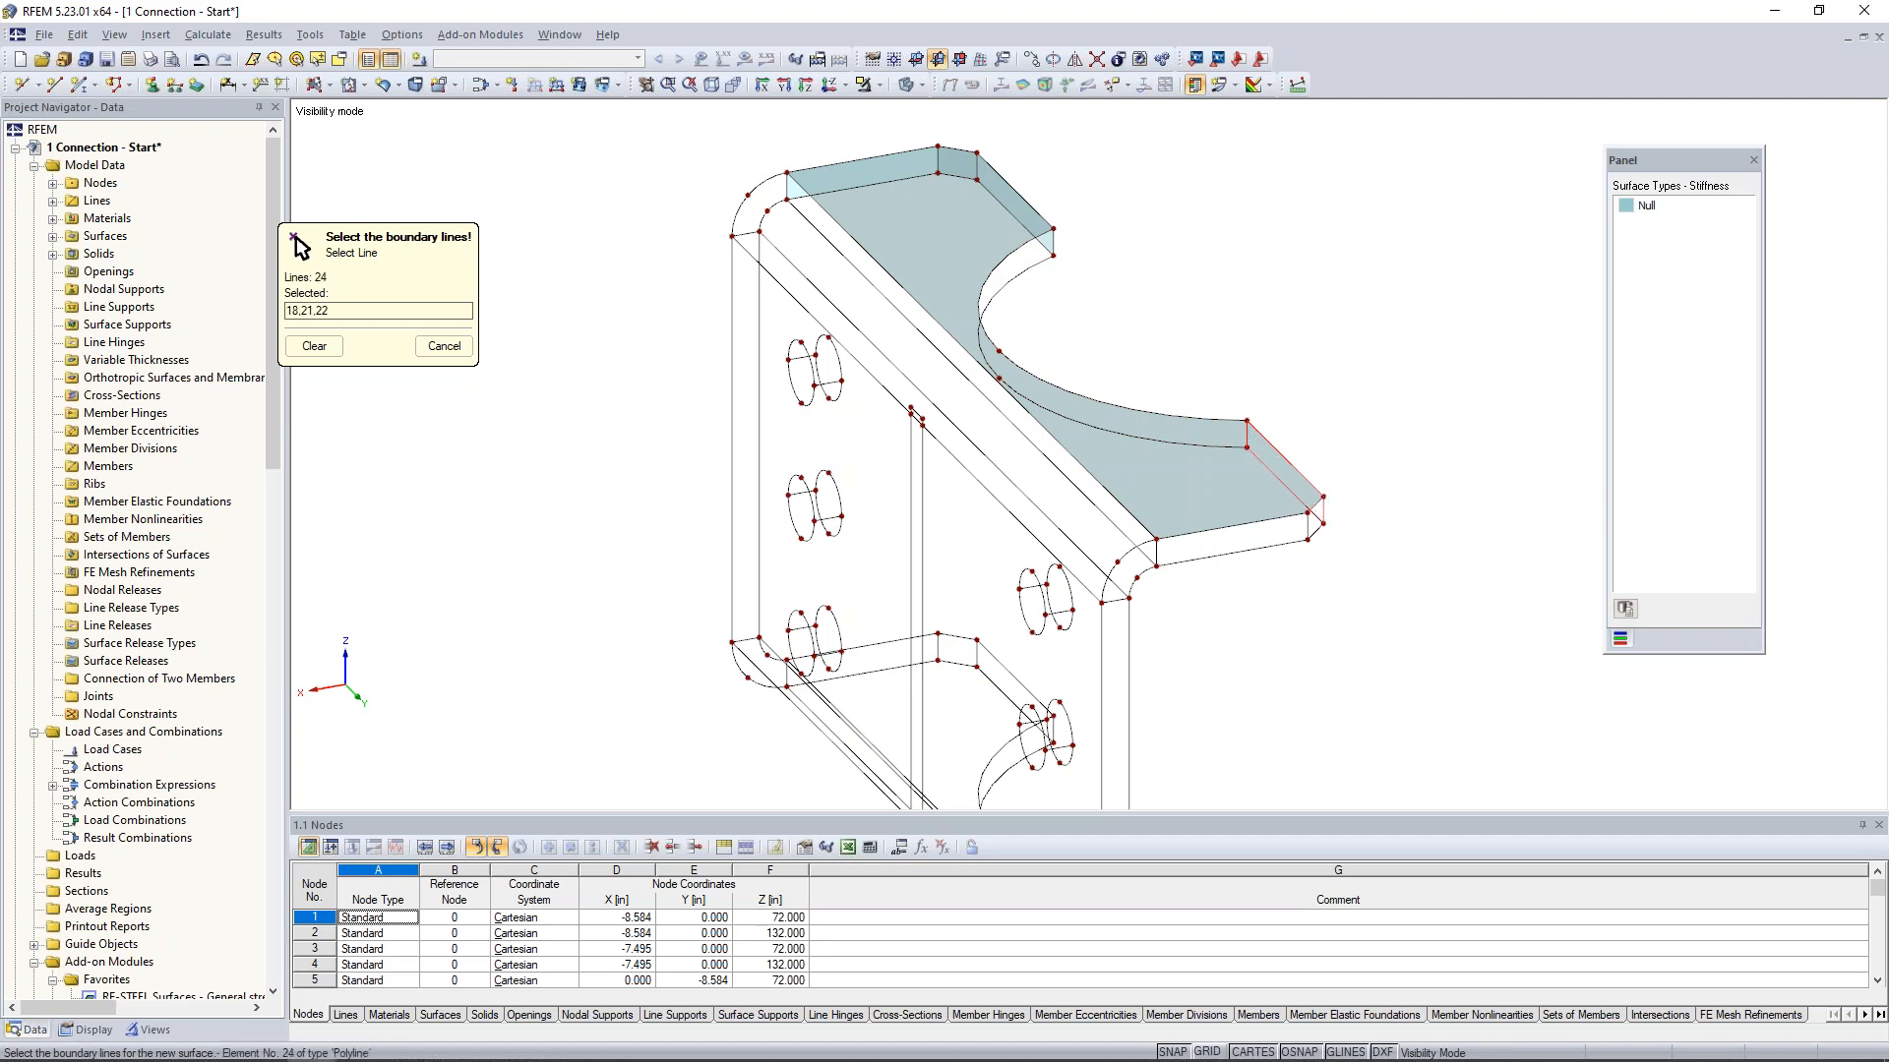
- Create Null surfaces on the top flange's other short corner face and the adjoining straight side face running to the bend
left_click(1325, 510)
left_click(1322, 520)
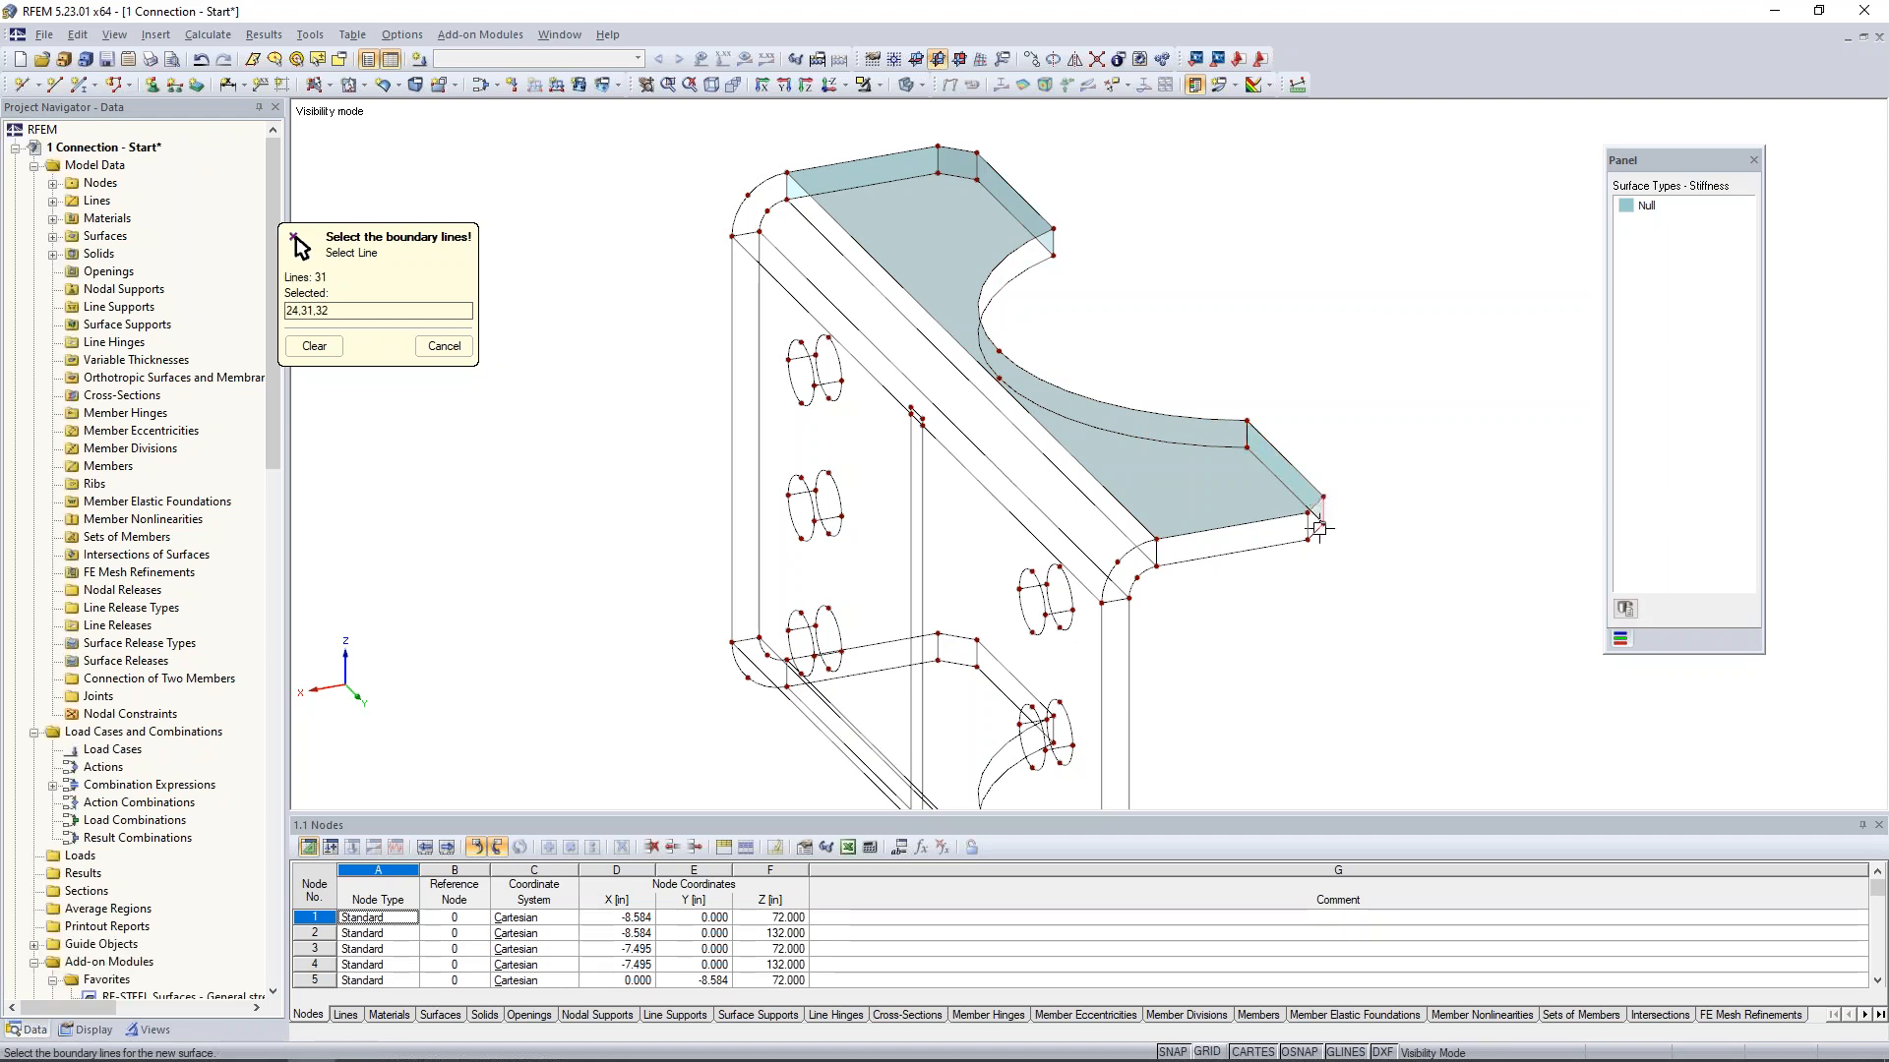
left_click(1297, 521)
left_click(1185, 562)
left_click(1149, 567)
left_click(1308, 528)
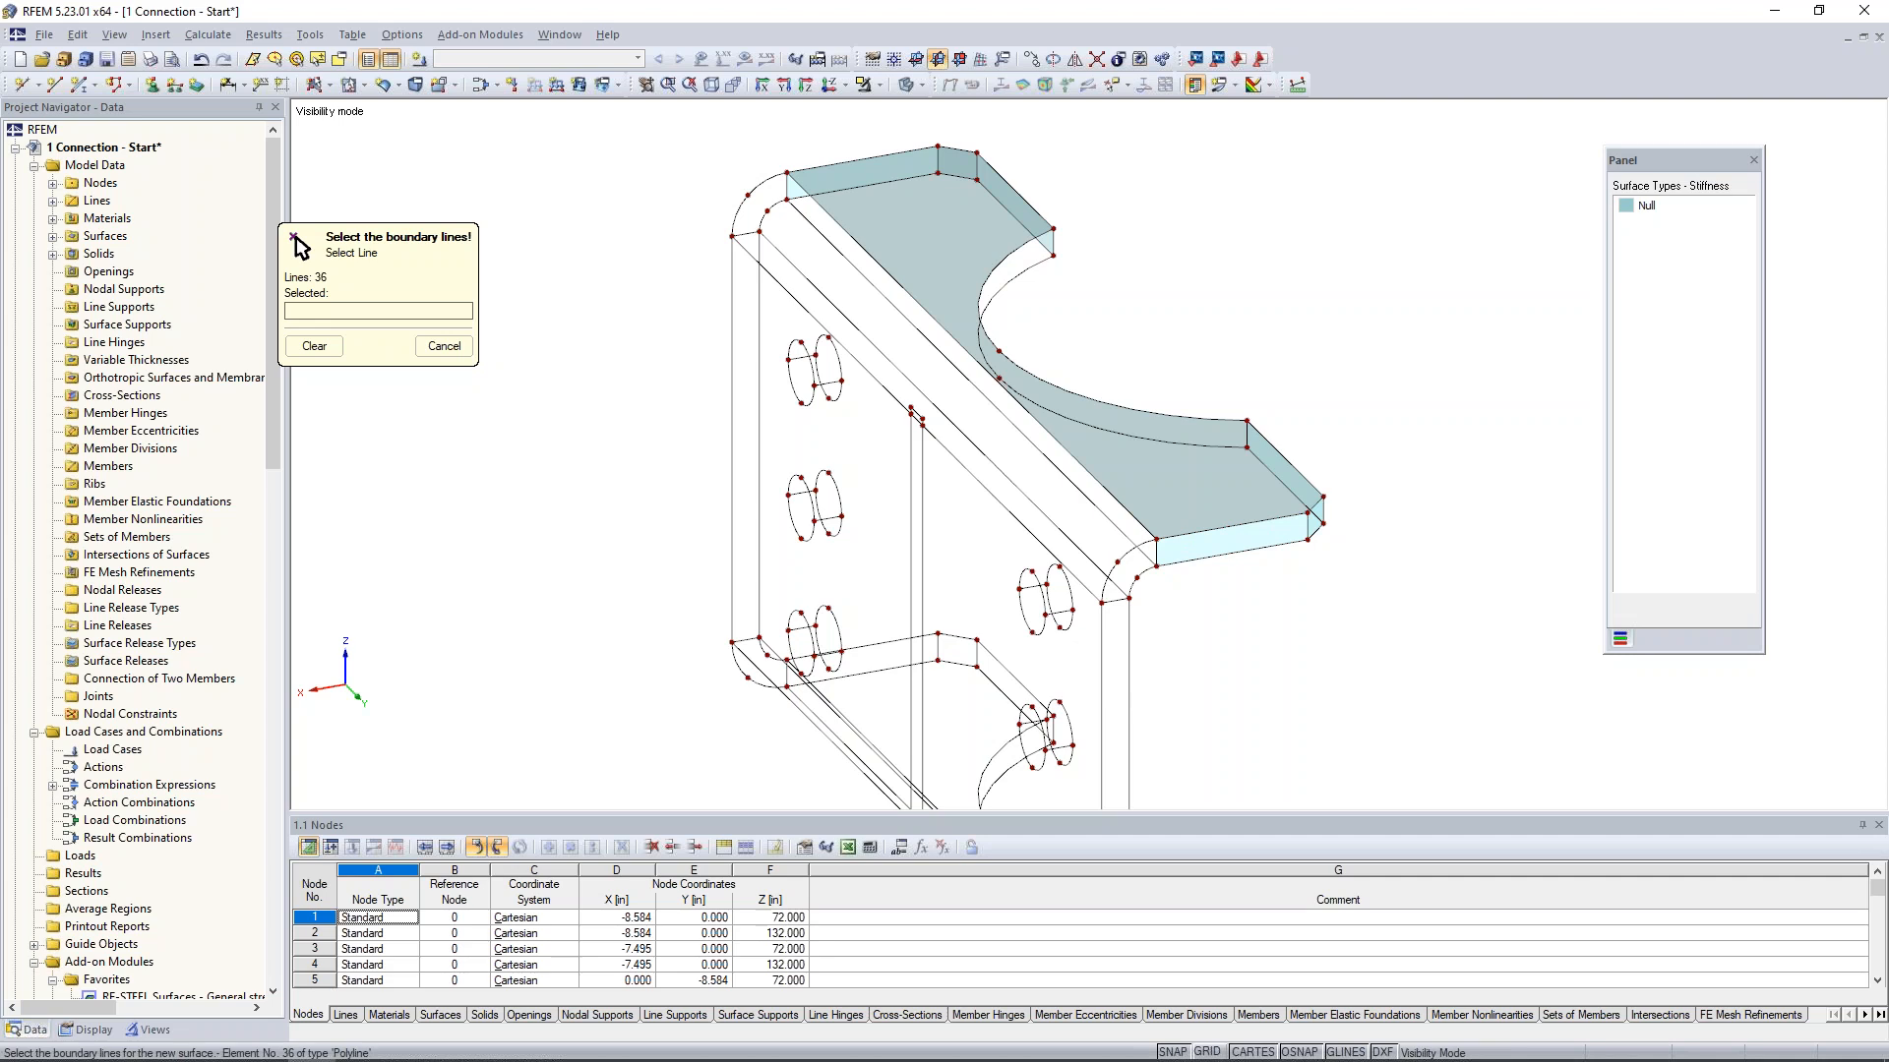
- Create Null surfaces on both quarter-ring end faces of the top bend from their inner and outer arcs and short edges
left_click(1157, 552)
left_click(1132, 549)
left_click(1118, 600)
left_click(1138, 577)
left_click(759, 187)
left_click(787, 189)
left_click(775, 205)
left_click(746, 233)
right_click(629, 446)
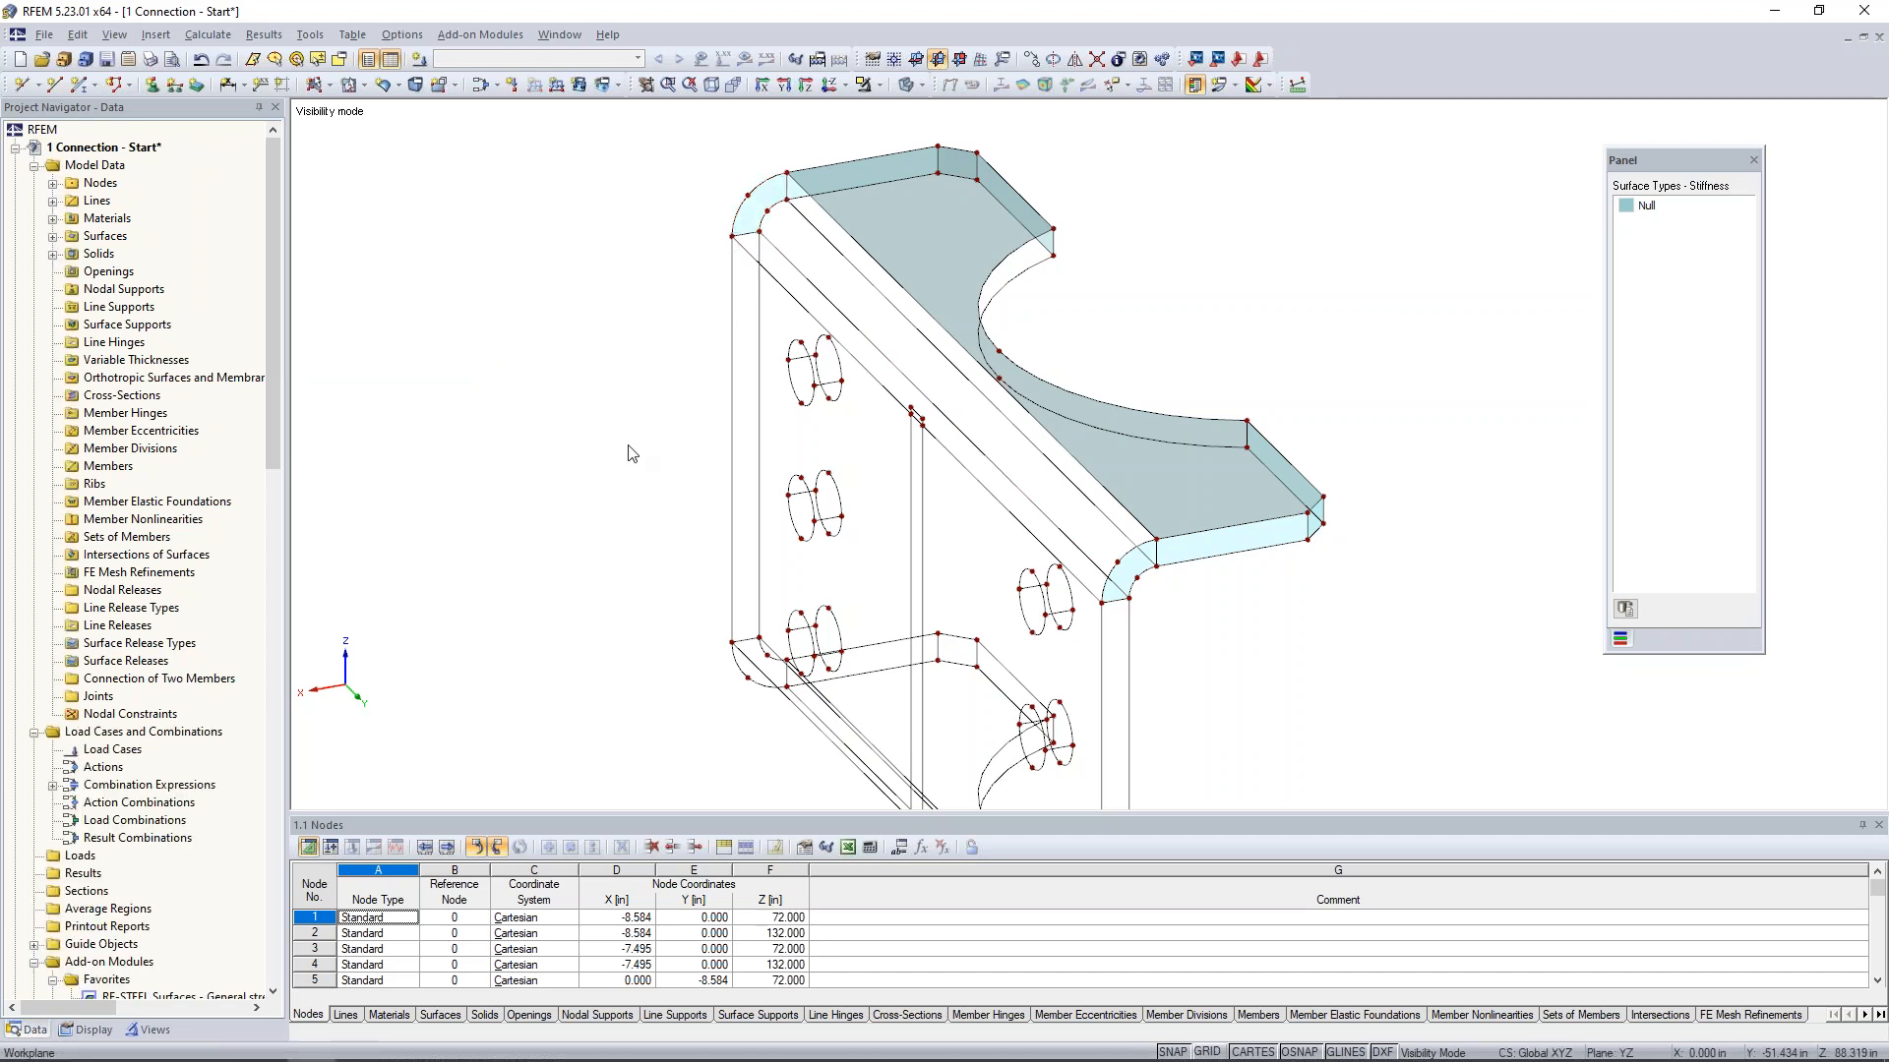
- Copy the Null surface of the top flange's upper face down onto its lower face
left_click(1197, 453)
middle_click_drag(1379, 609, 1198, 564)
scroll(1197, 564, "down", 1)
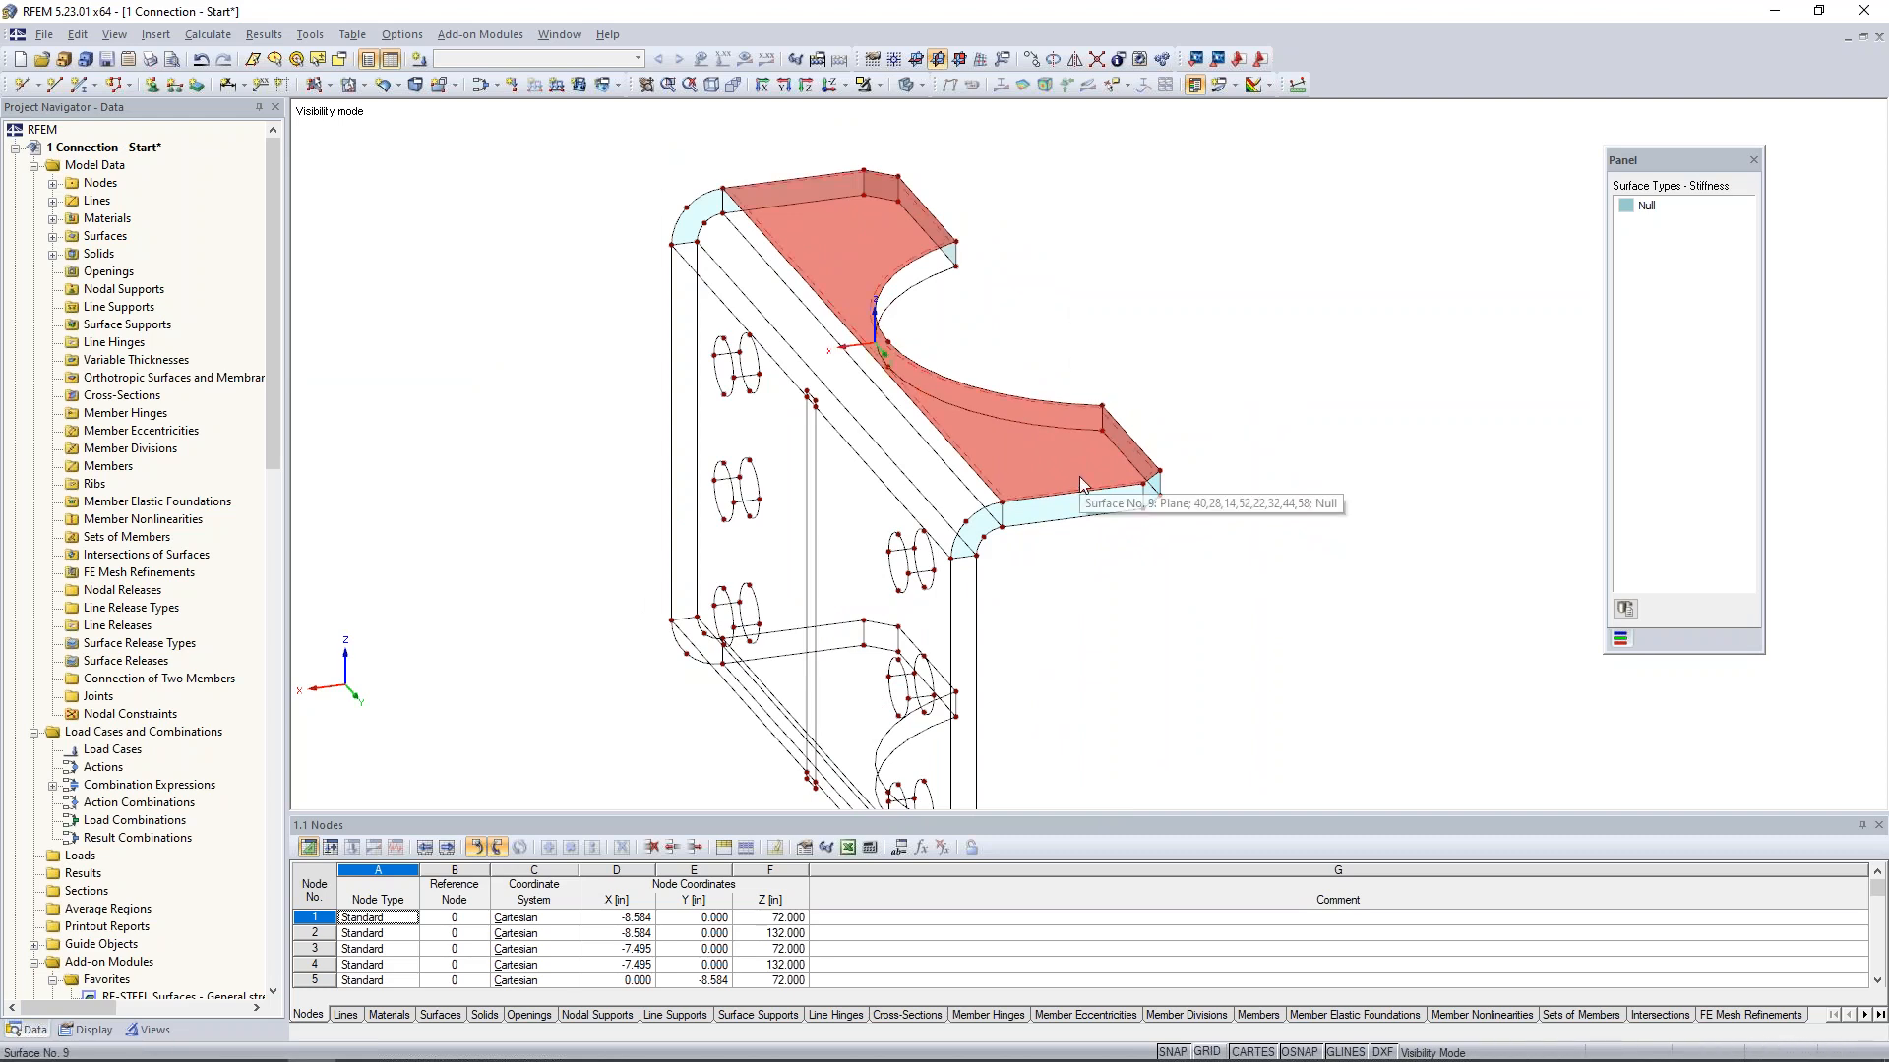
mouse_move(1169, 480)
left_mouse_down()
mouse_move(1170, 529)
mouse_move(1193, 509)
left_mouse_up()
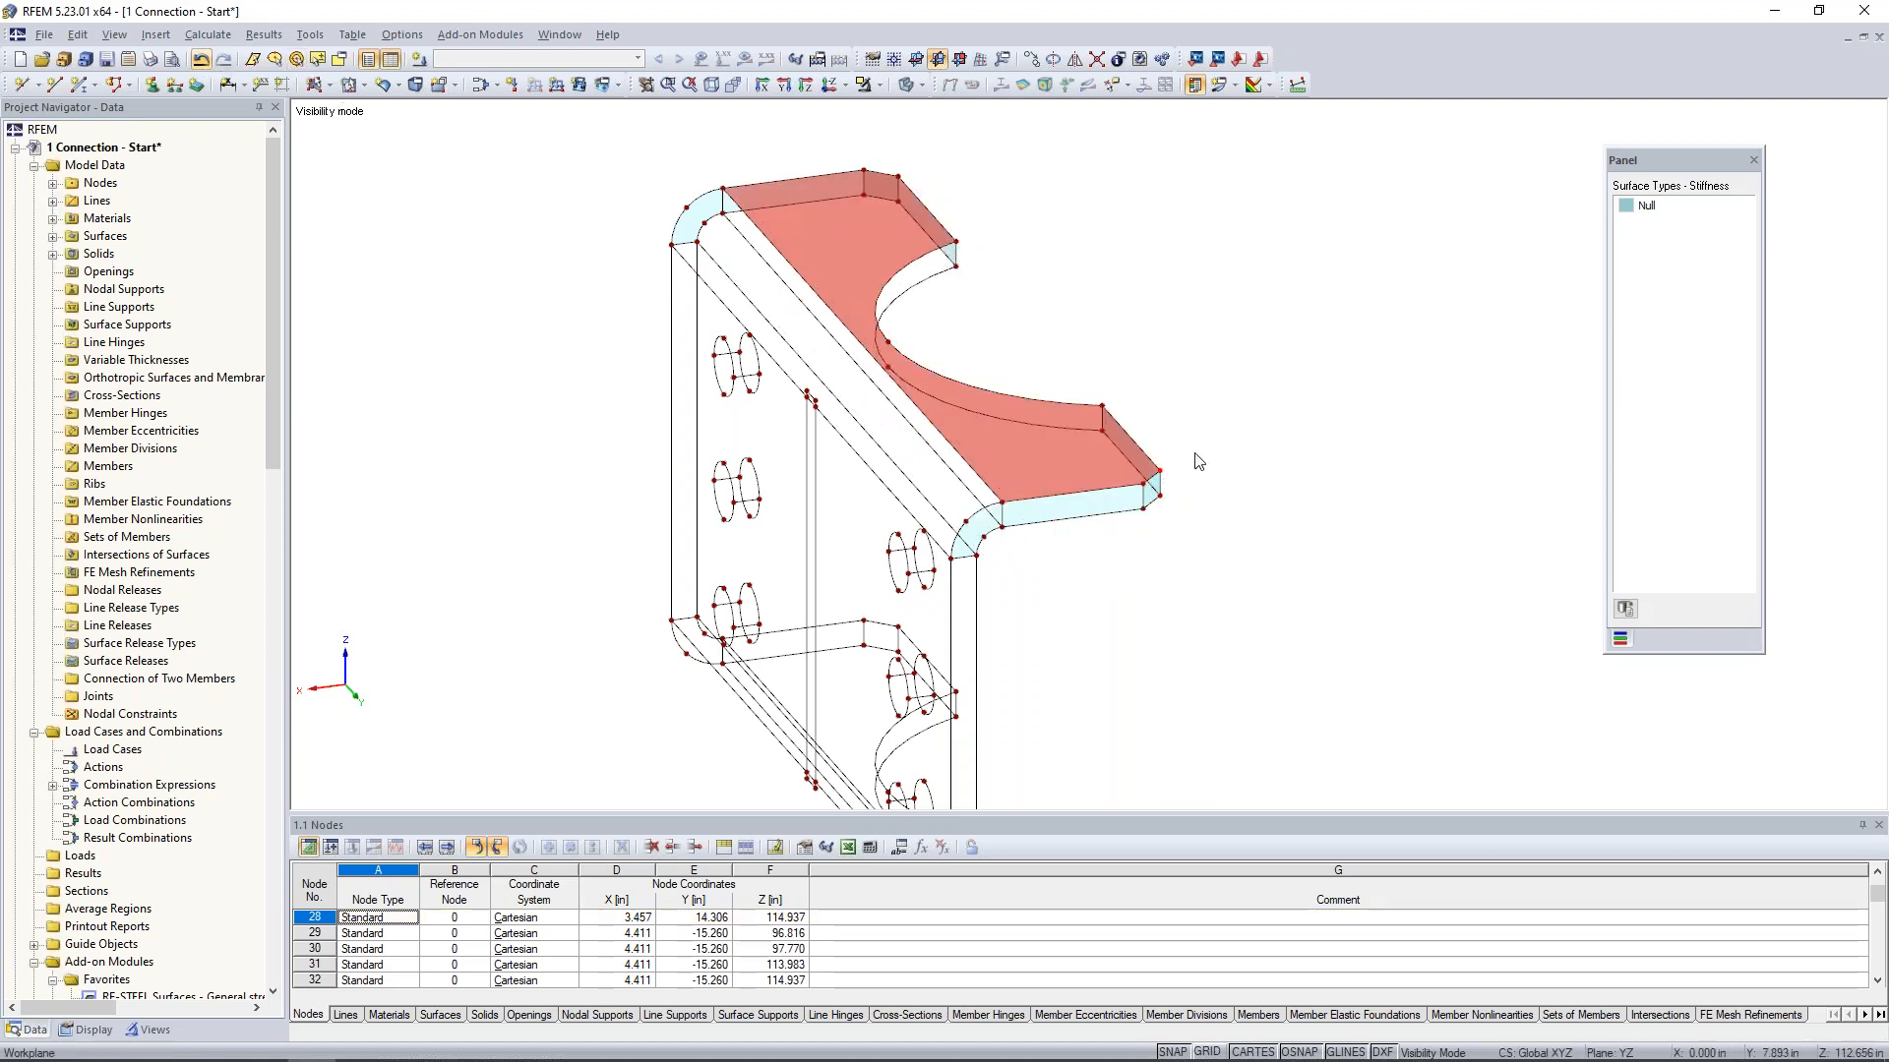
scroll(1170, 494, "up", 1)
scroll(1170, 501, "up", 2)
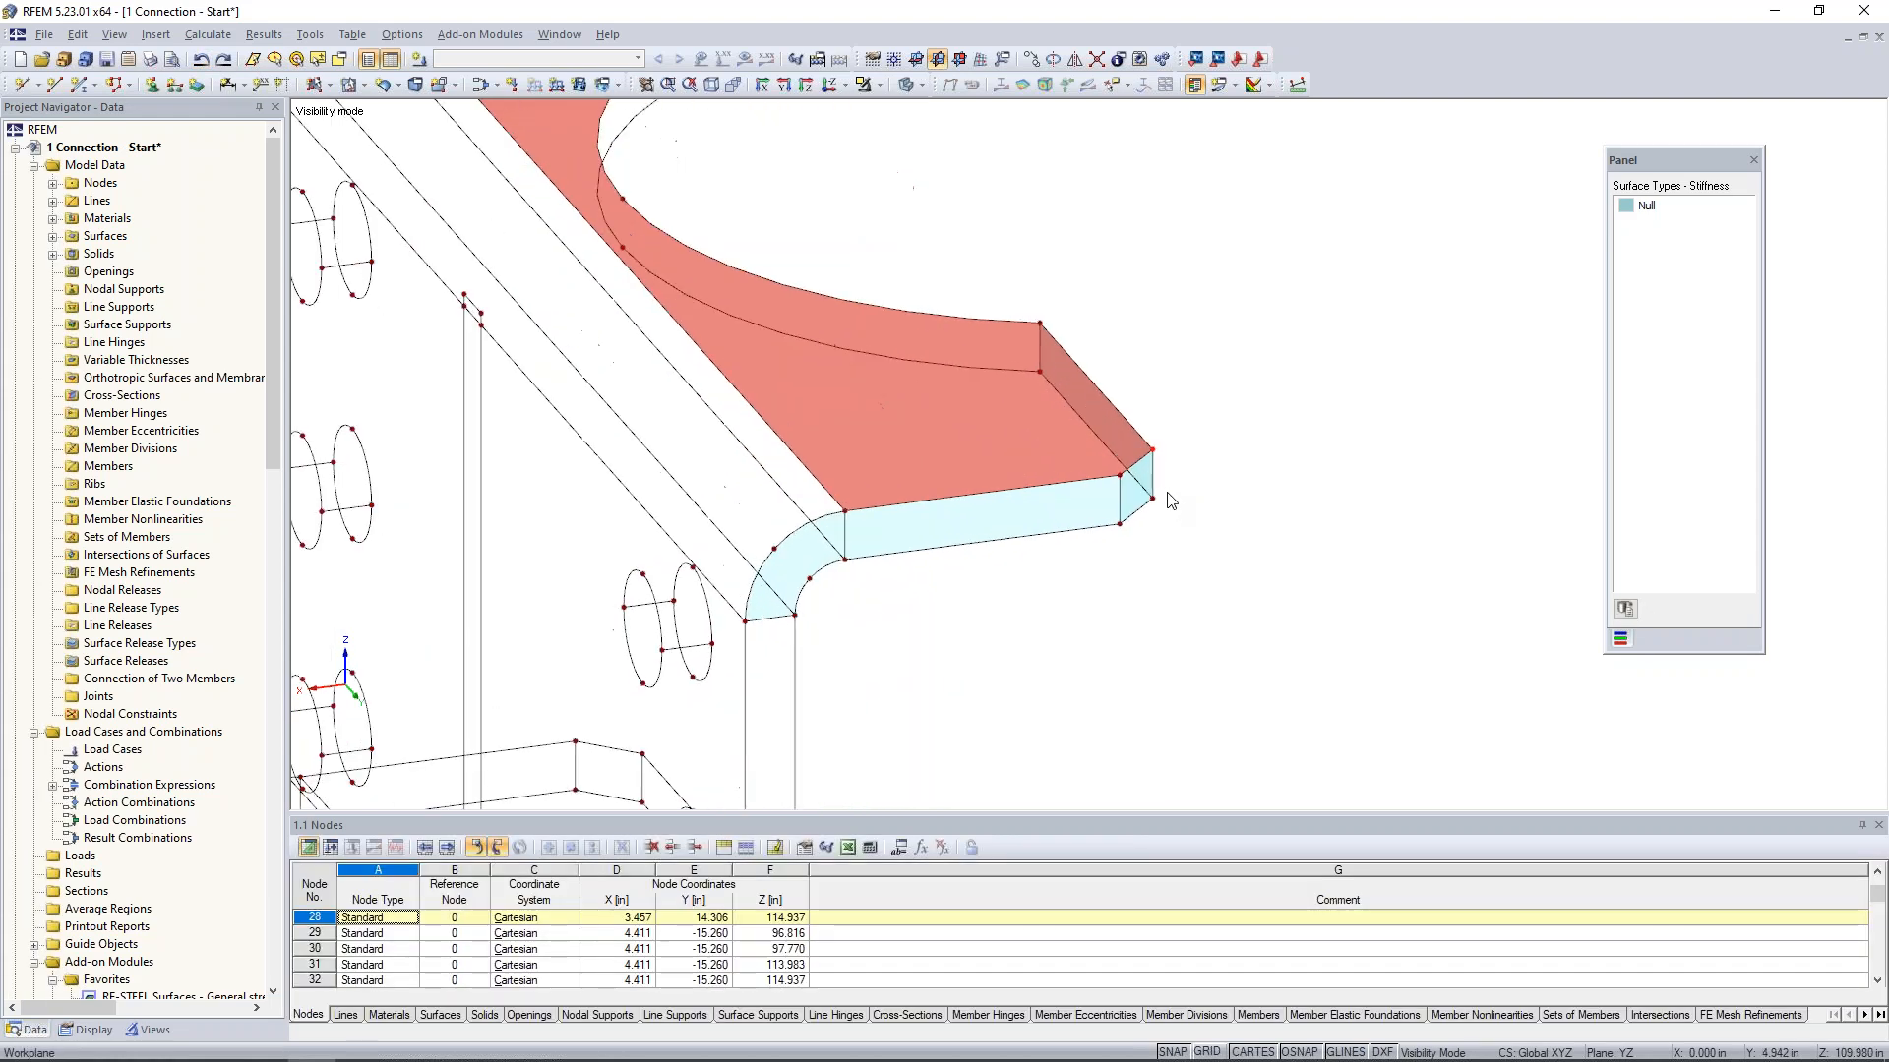
mouse_move(1190, 512)
left_mouse_down("ctrl")
mouse_move(1172, 532)
mouse_move(1154, 503)
mouse_move(1131, 576)
mouse_move(1161, 506)
left_mouse_up("ctrl")
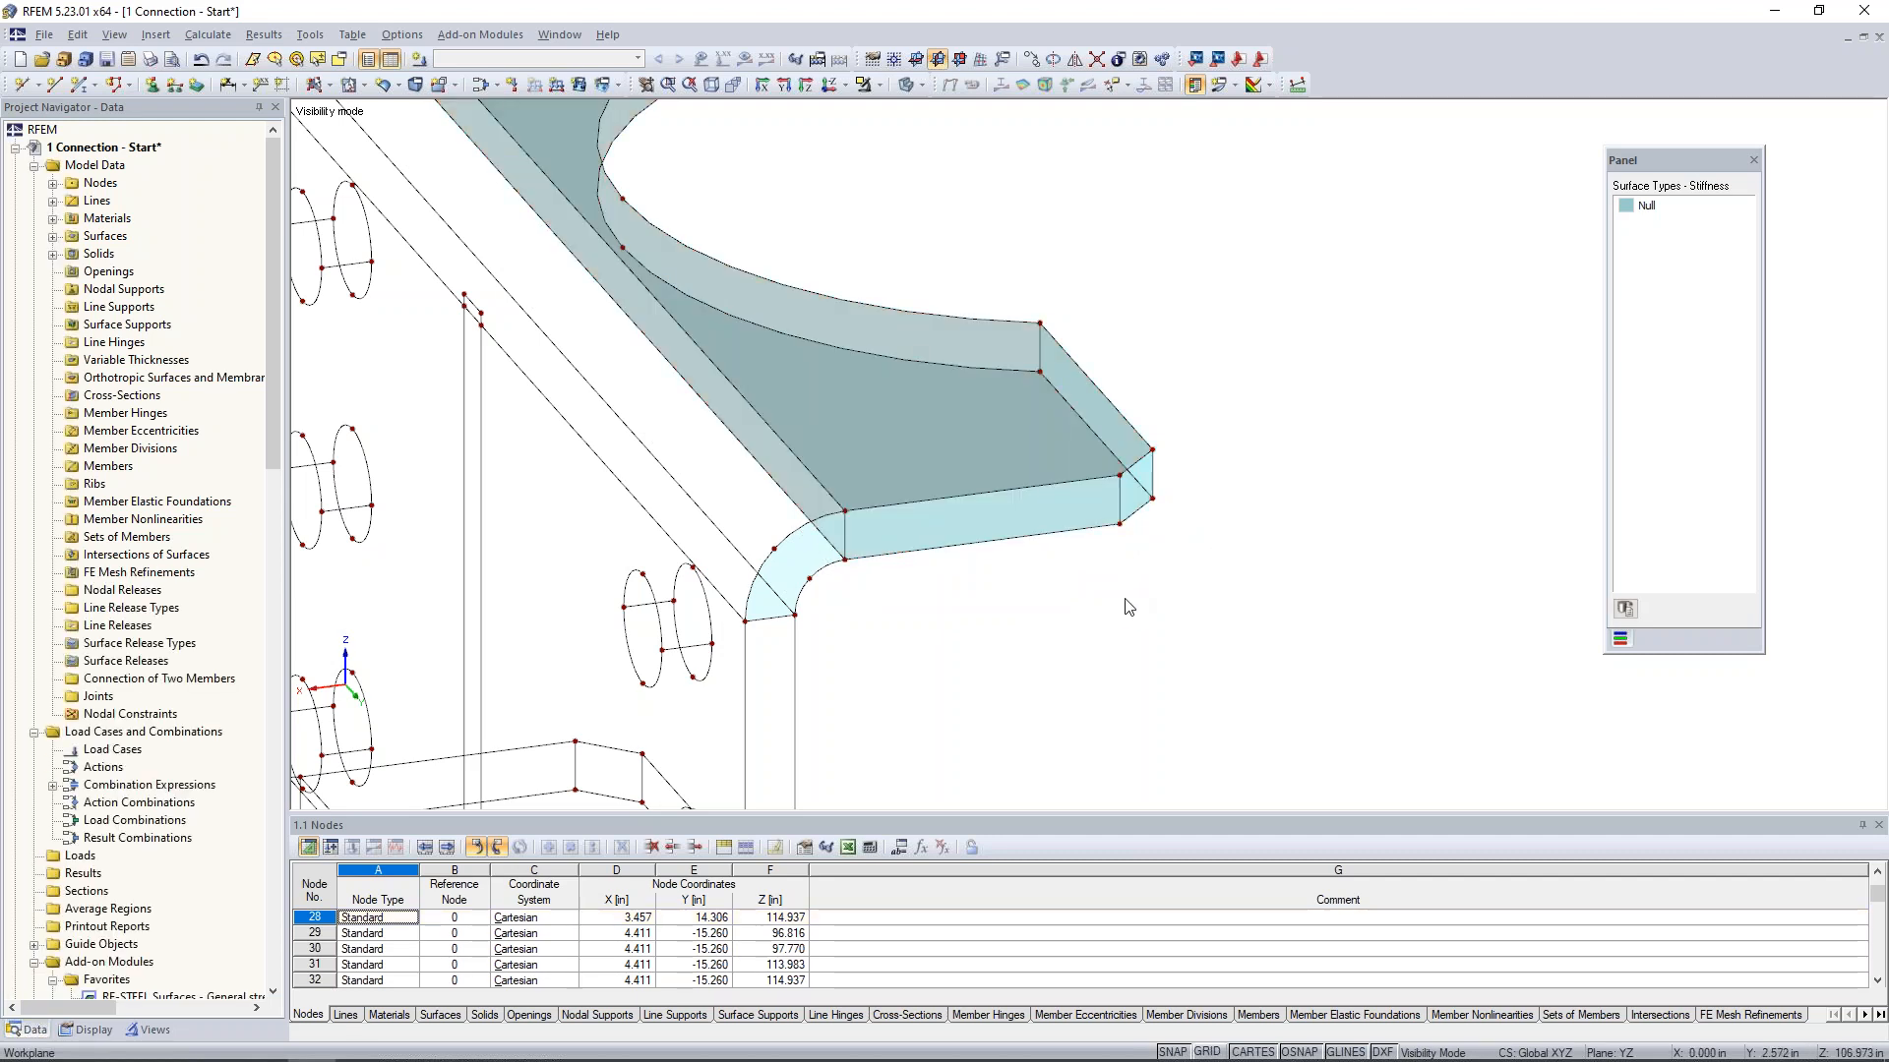
- Create a Null quadrangle surface on the outer curved face of the top bend from its end arcs and long edge lines
scroll(1220, 620, "down", 3)
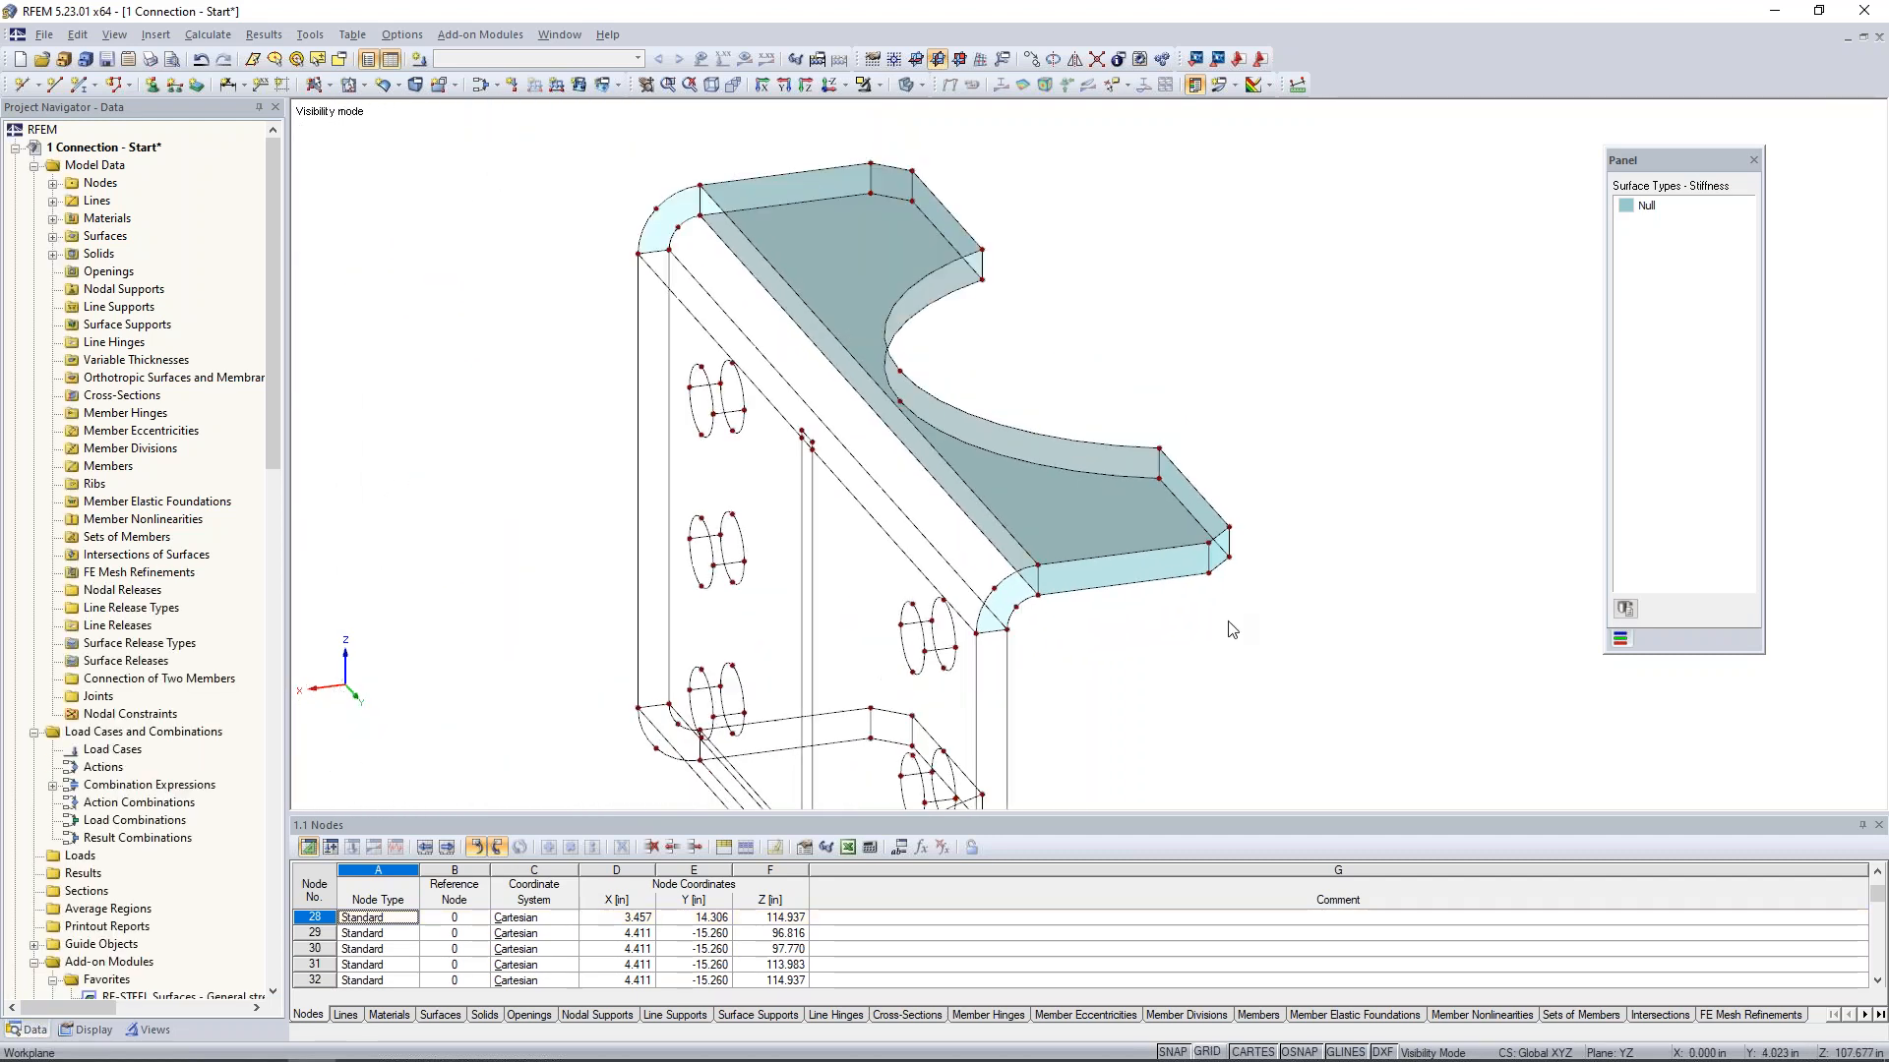
middle_click_drag(1201, 661, 1227, 663, "ctrl")
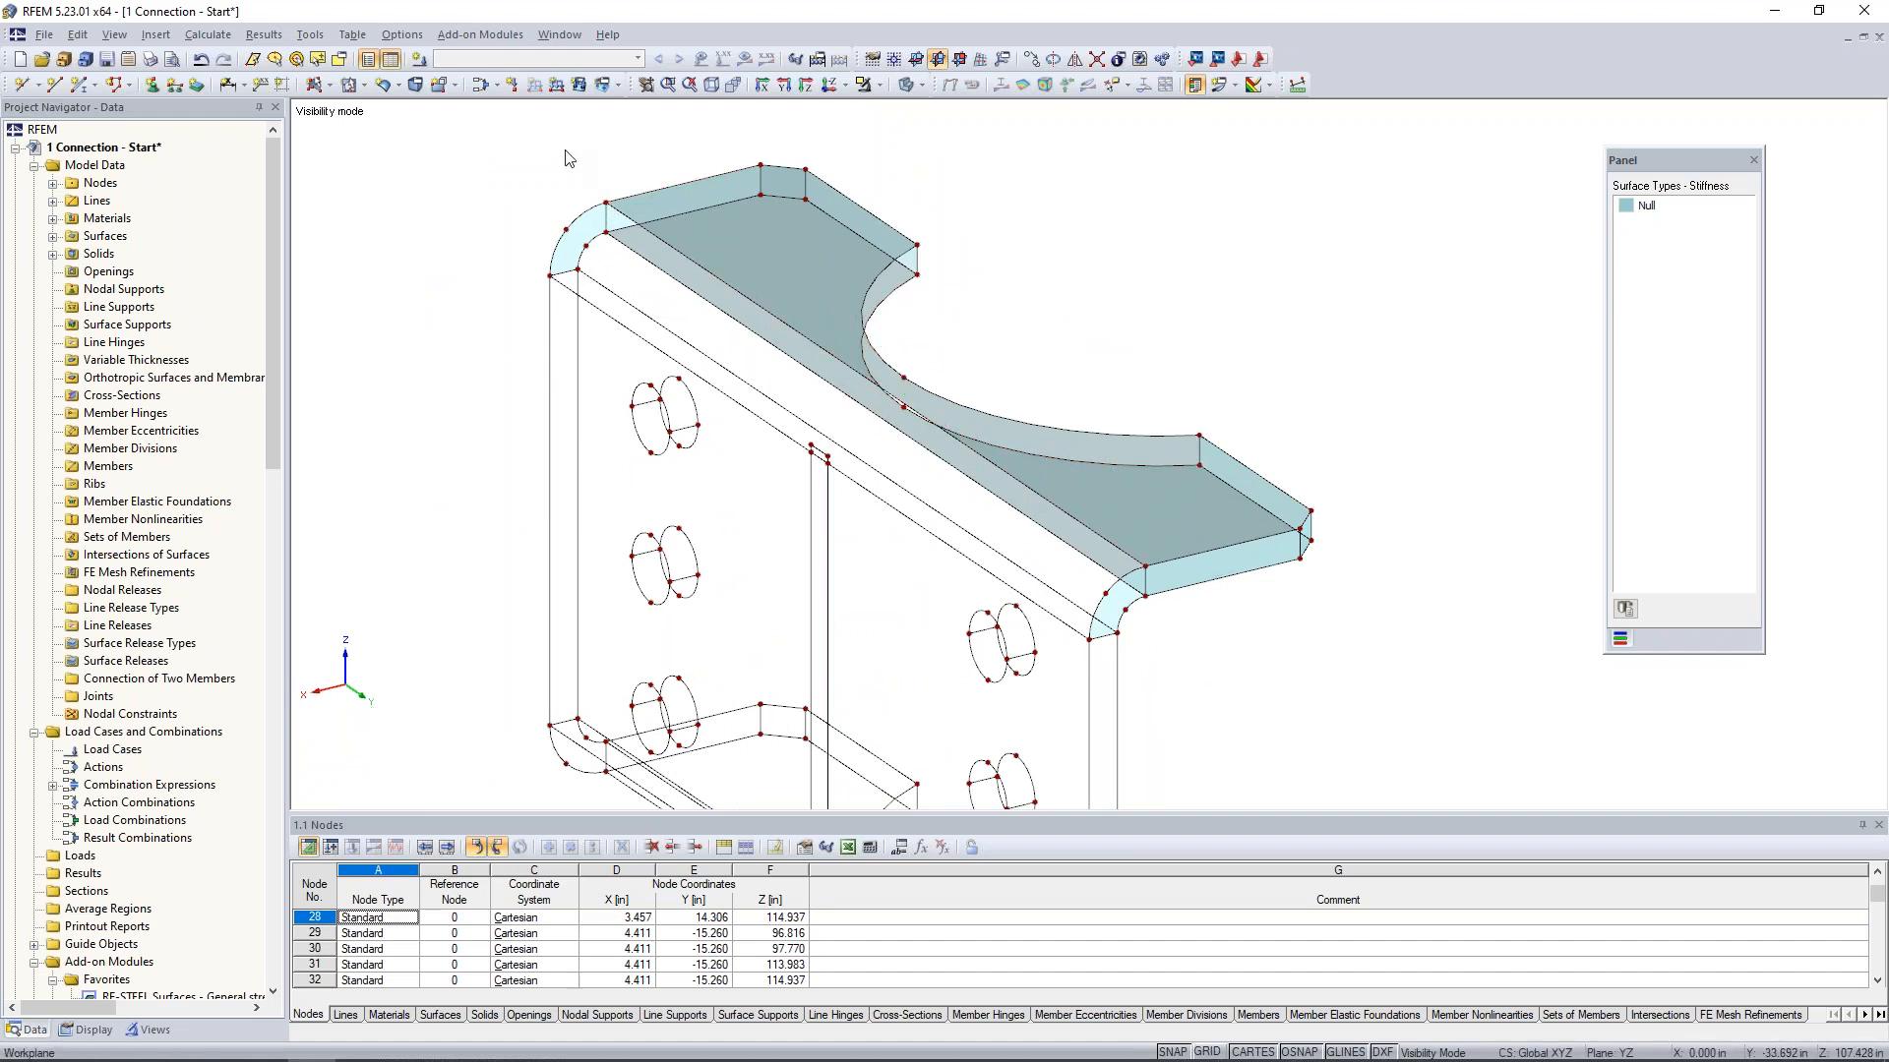
left_click(384, 86)
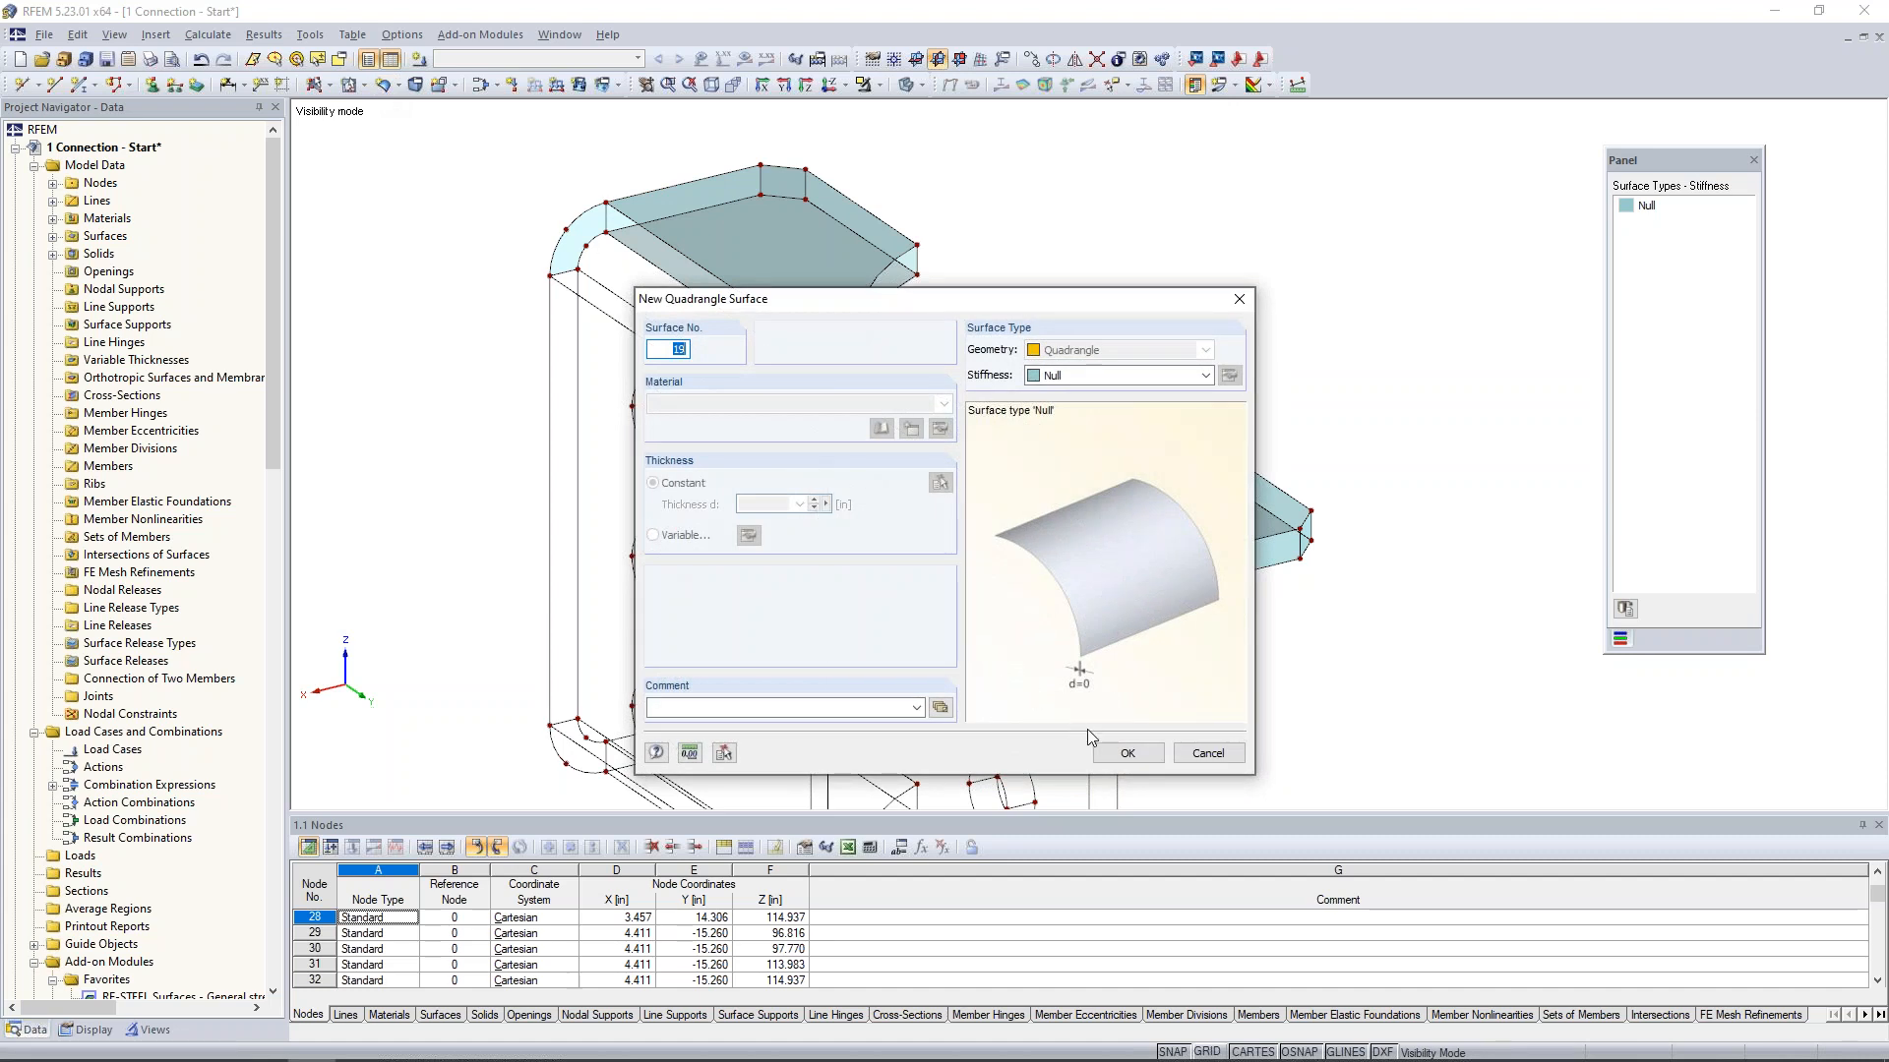
left_click(1127, 753)
left_click(918, 261)
left_click(863, 314)
left_click(1199, 451)
left_click(1141, 464)
left_click(1107, 588)
left_click(1106, 554)
left_click(1041, 602)
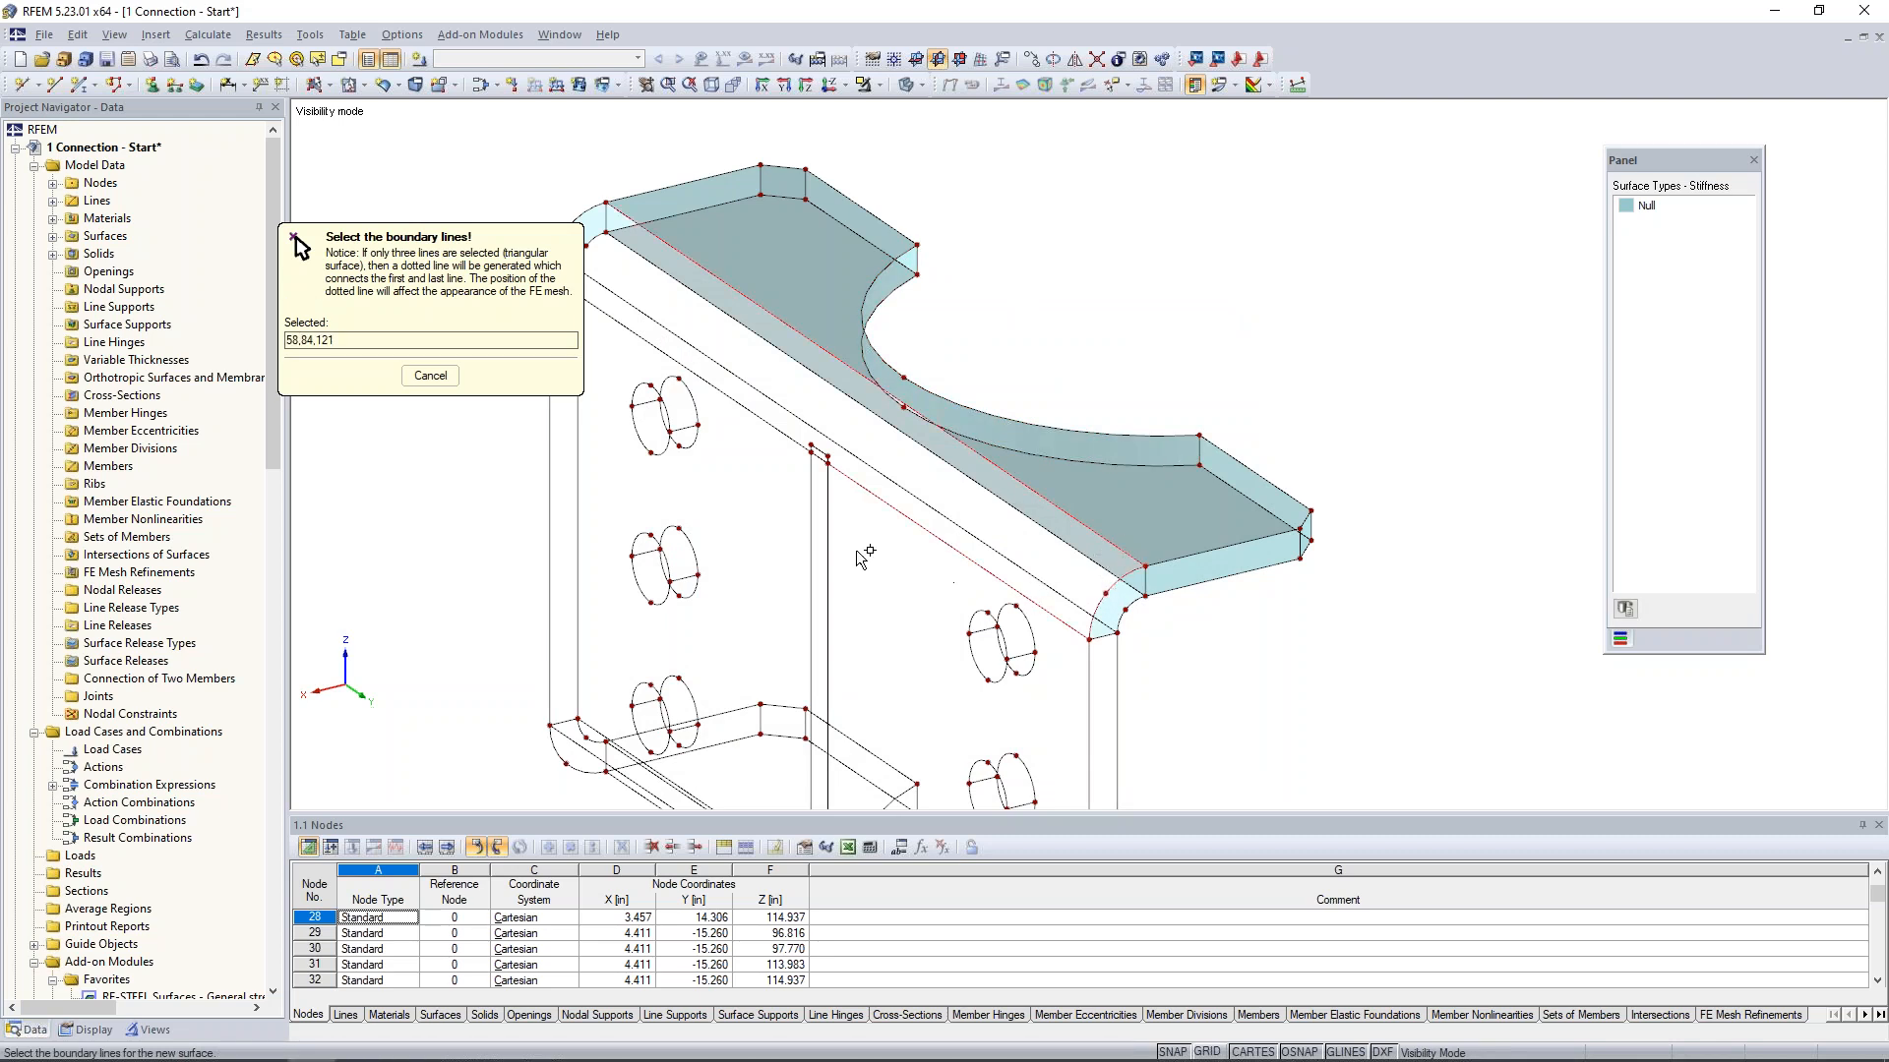
scroll(984, 532, "up", 5)
left_click(980, 454)
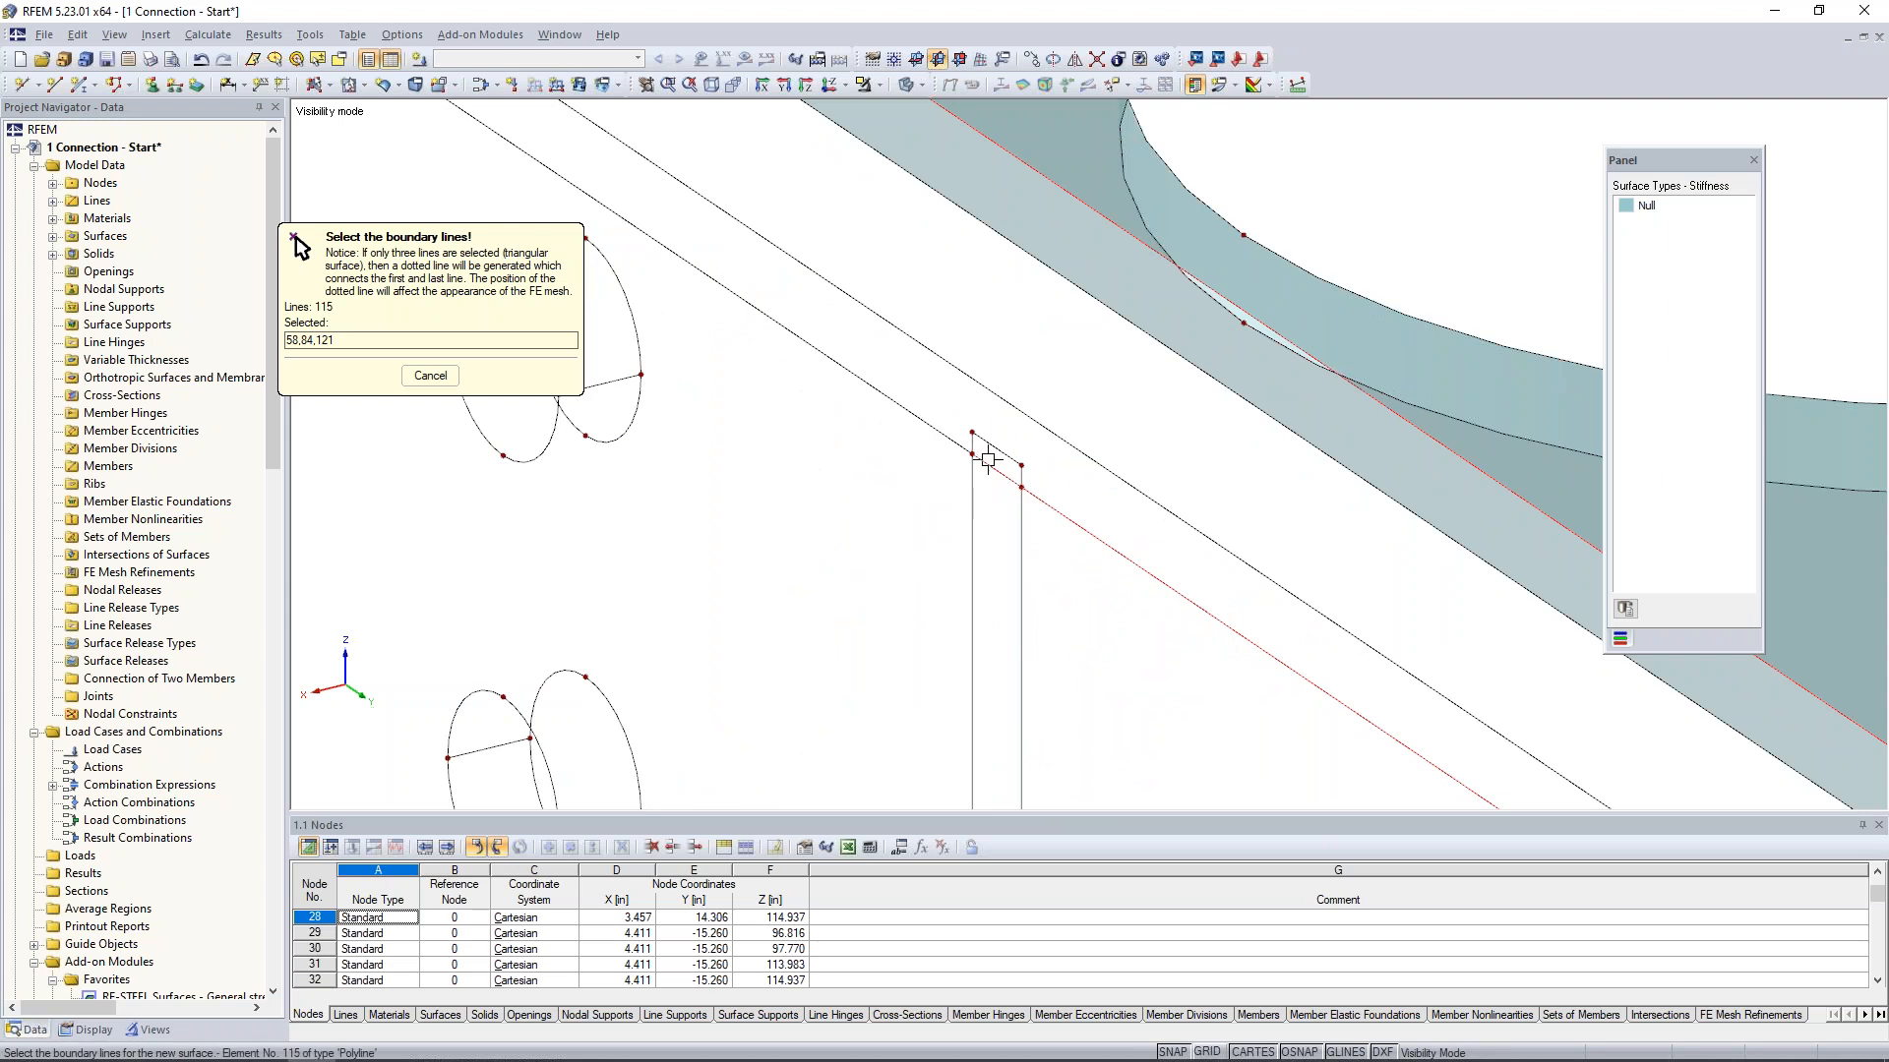
scroll(979, 454, "down", 5)
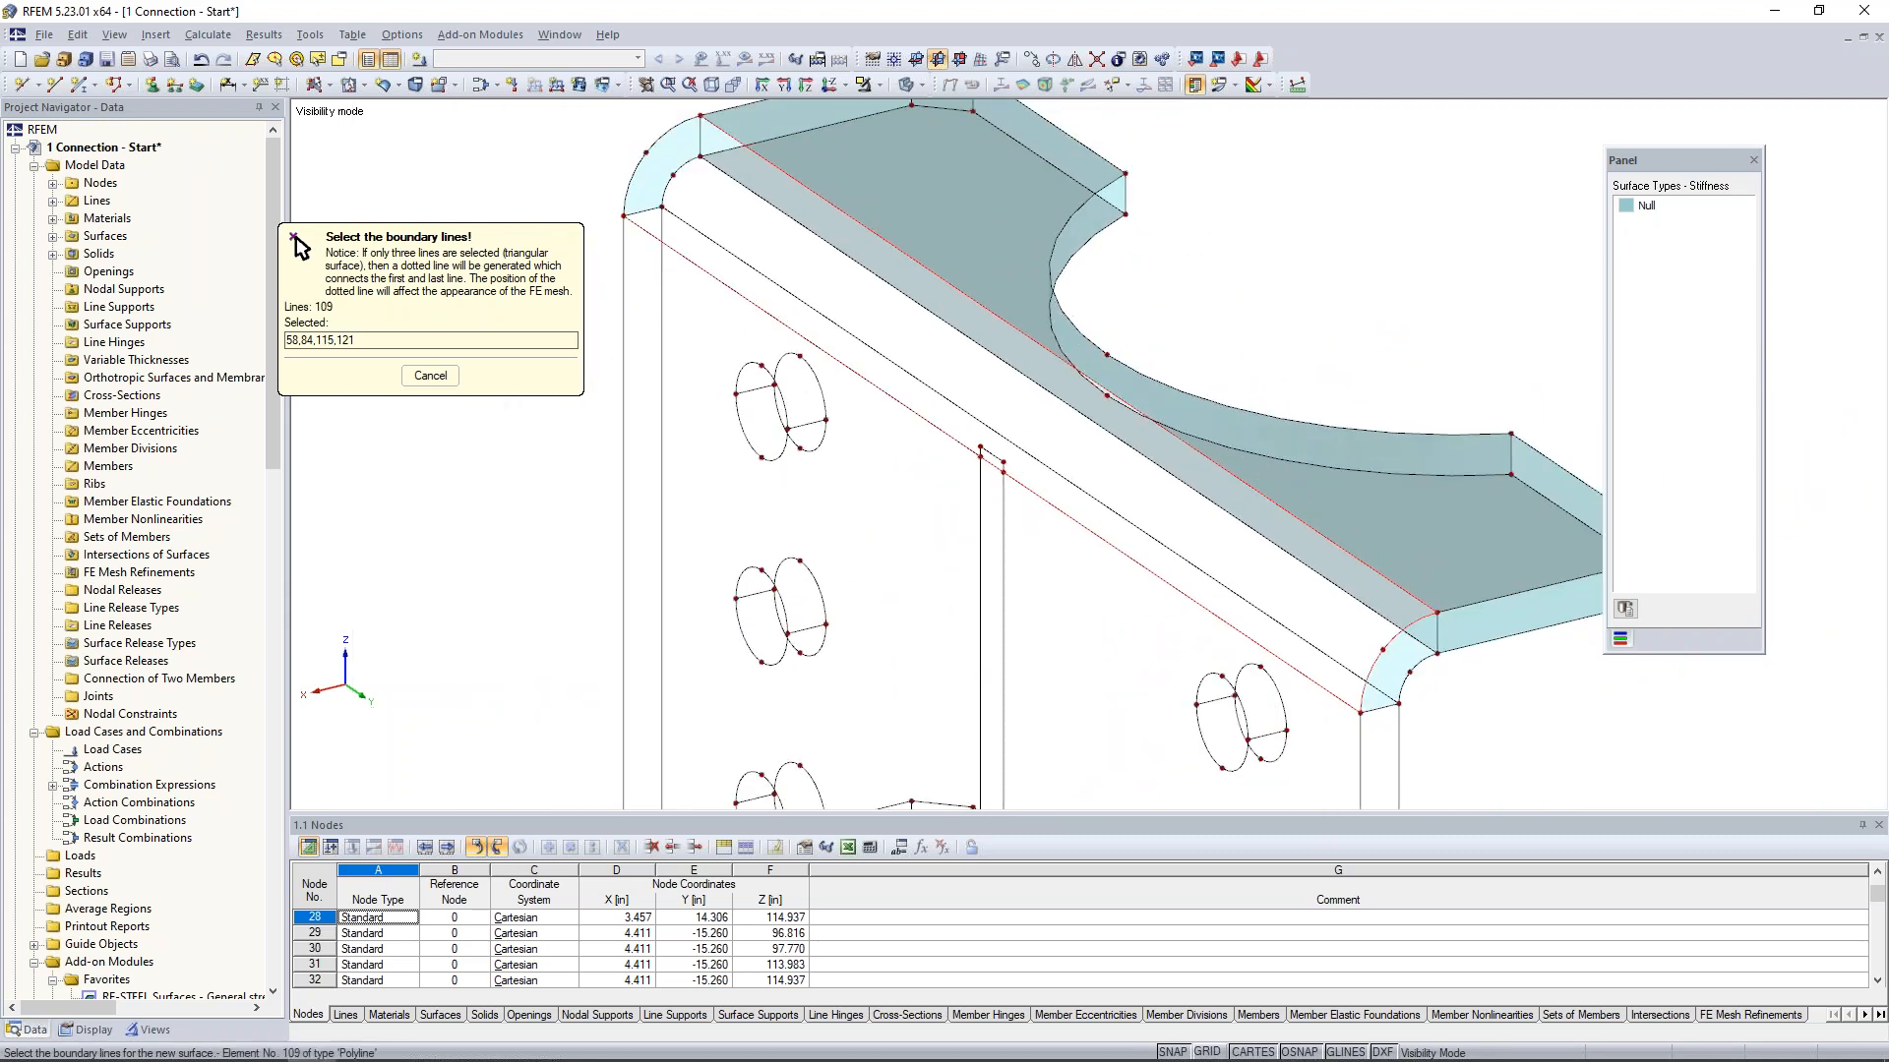
left_click(640, 171)
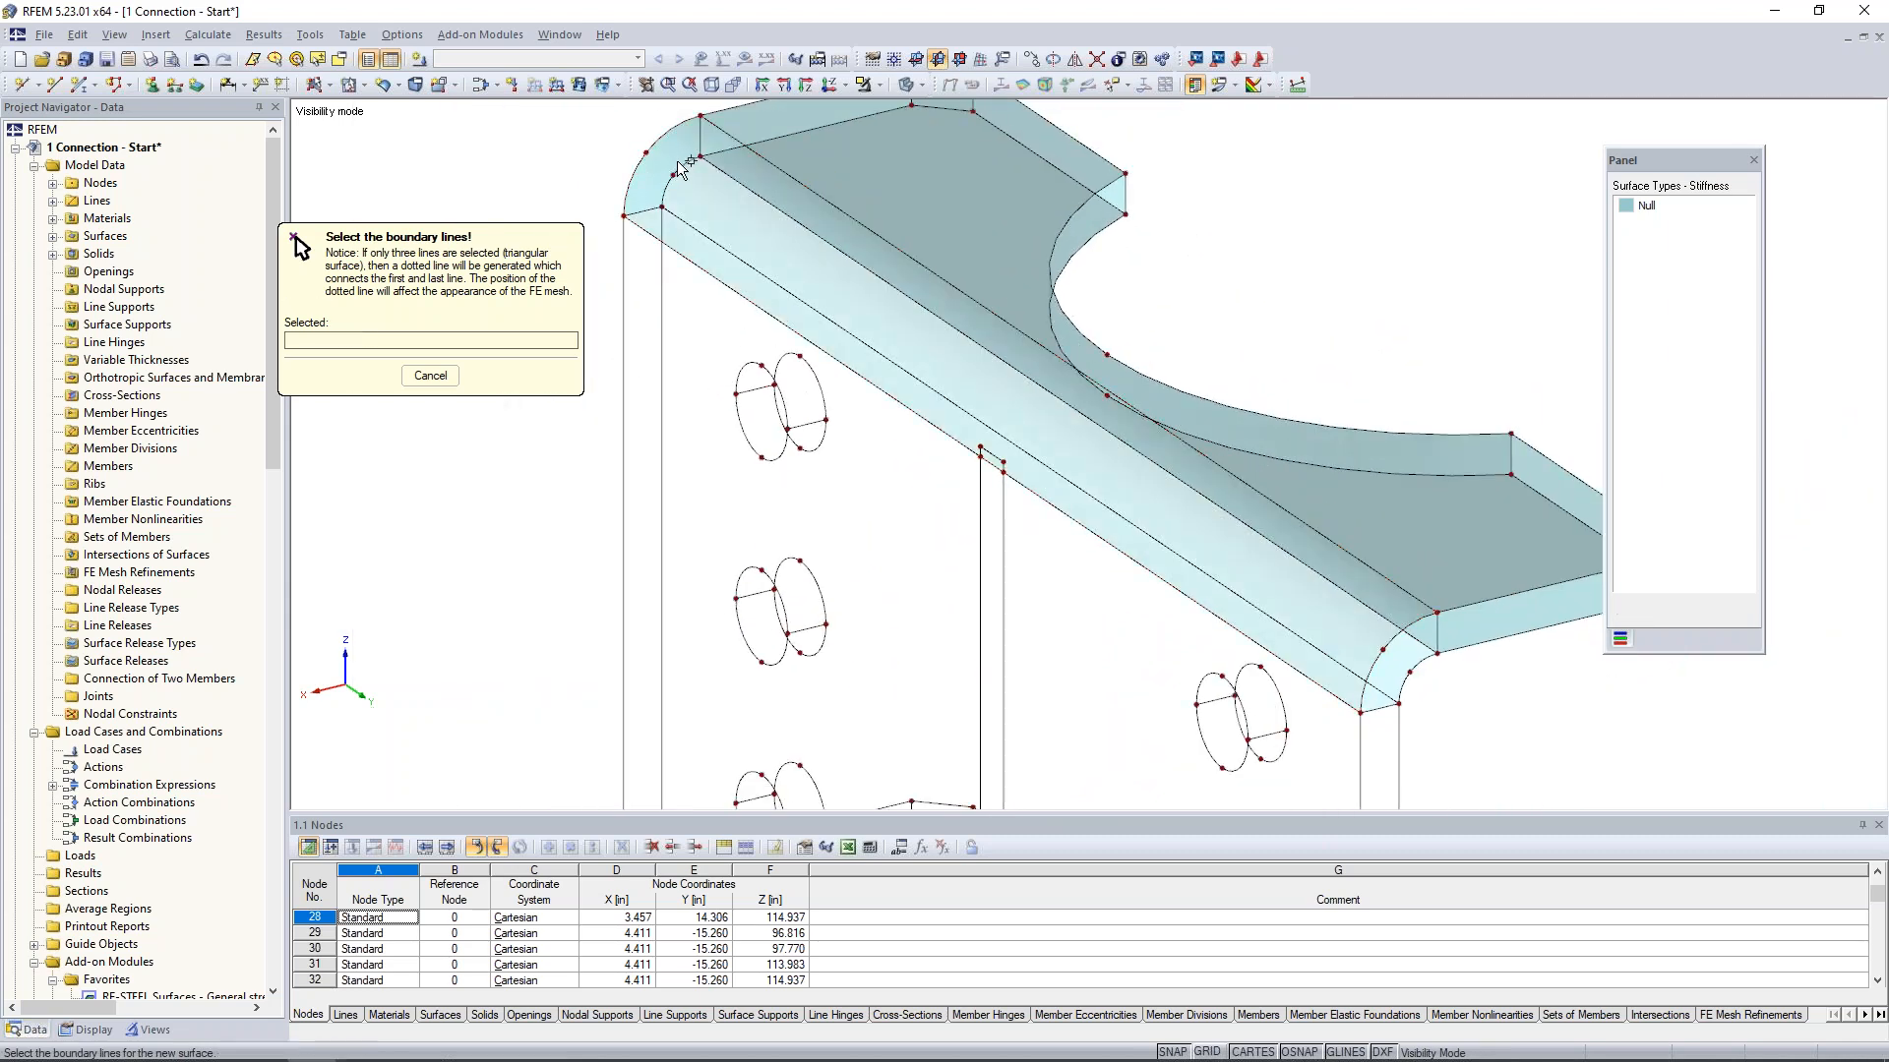
- Create a Null quadrangle surface on the inner curved face of the top bend from its end arcs and long edge lines
left_click(686, 164)
left_click(715, 168)
left_click(695, 232)
left_click(1401, 649)
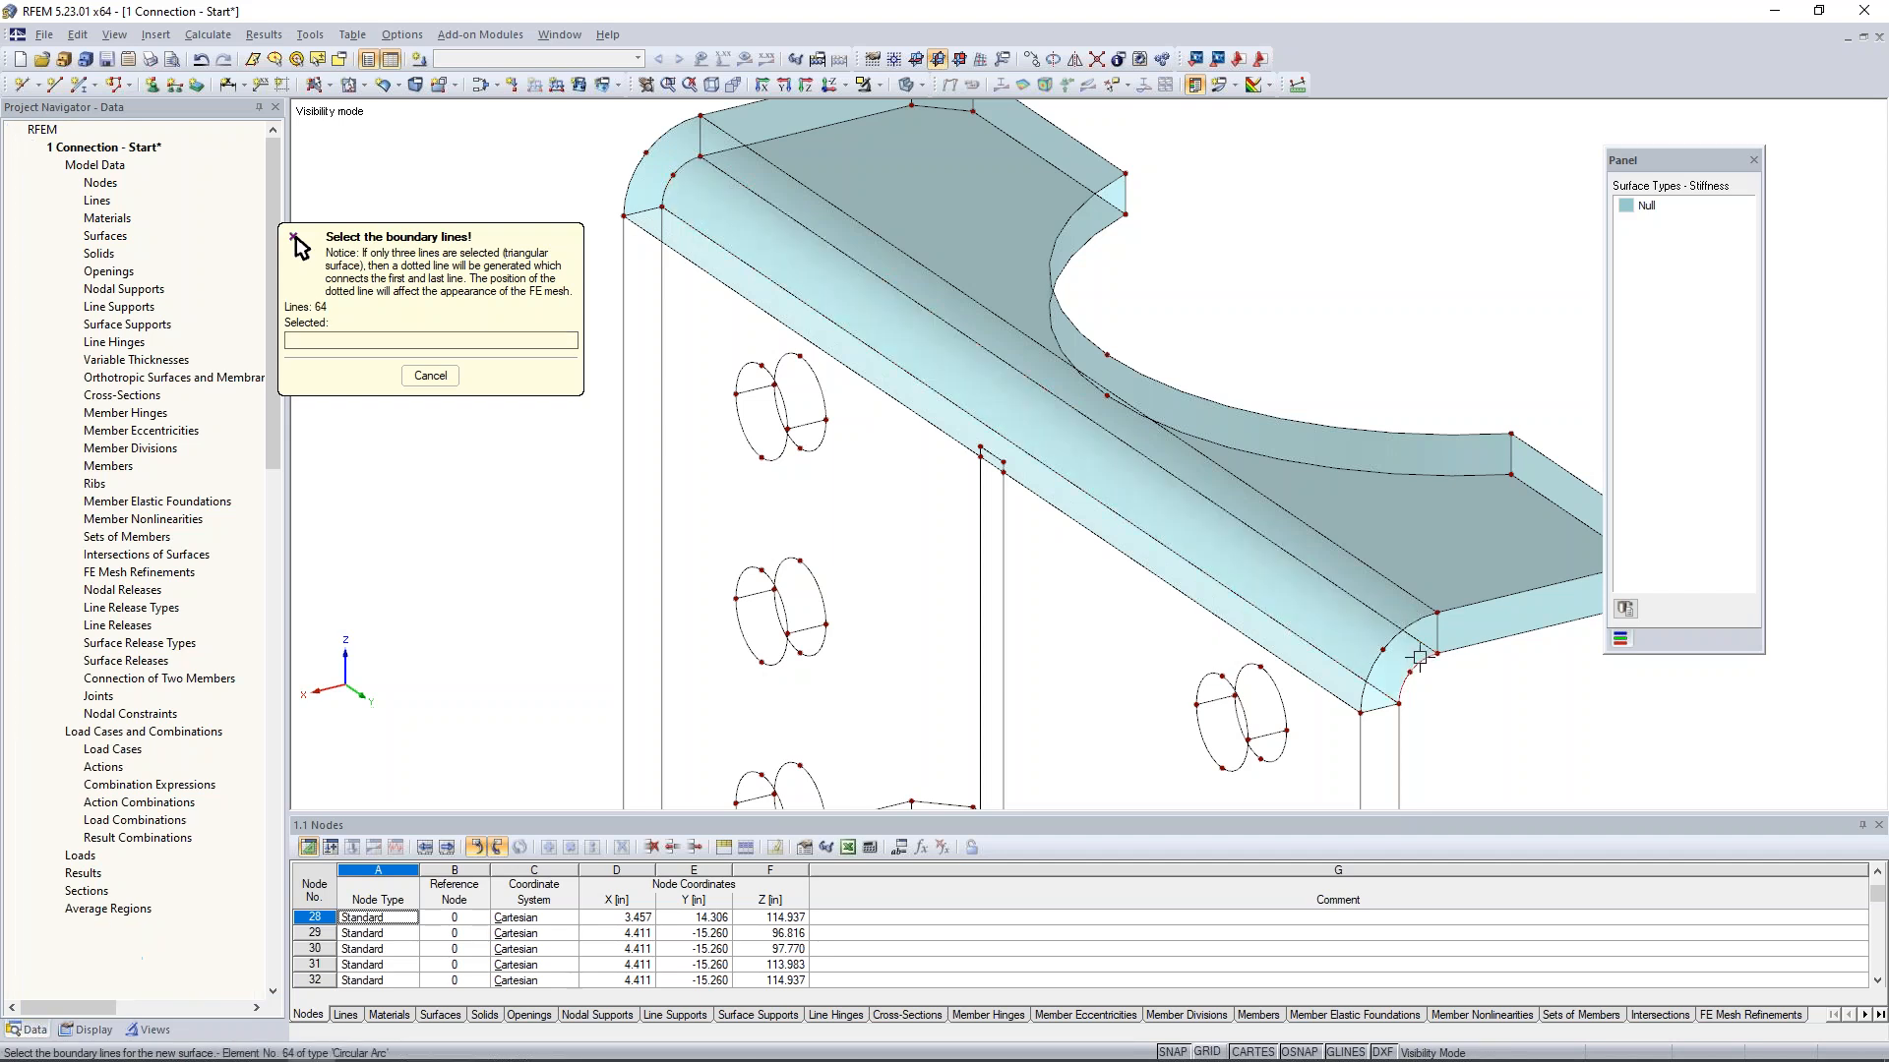
scroll(1406, 651, "down", 3)
scroll(1289, 696, "down", 1)
middle_click_drag(1541, 726, 973, 447)
key("Escape")
- Mirror a copy of the top flange and bend surfaces about the X-Y plane through the midpoint of the plate's vertical edge
scroll(986, 451, "up", 4)
left_click_drag(843, 320, 1241, 465)
middle_click_drag(1078, 499, 1133, 442, "ctrl")
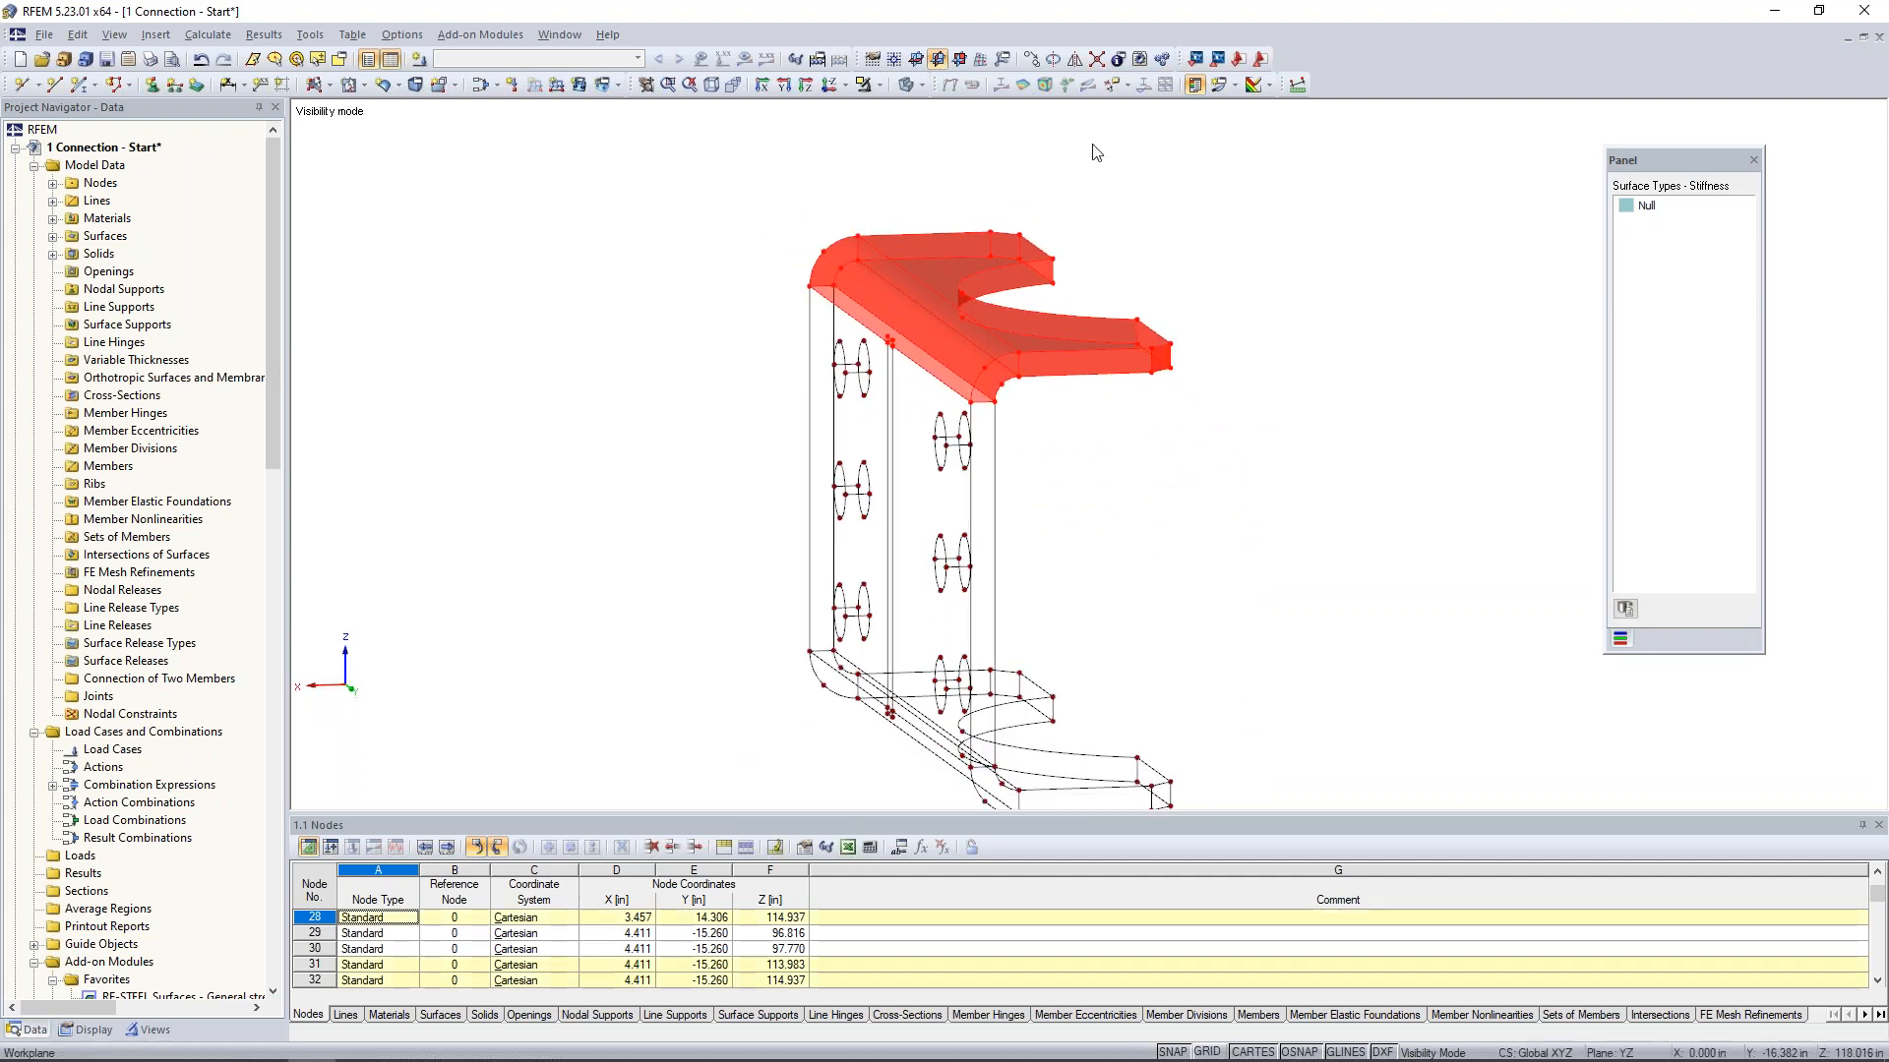
left_click(1072, 68)
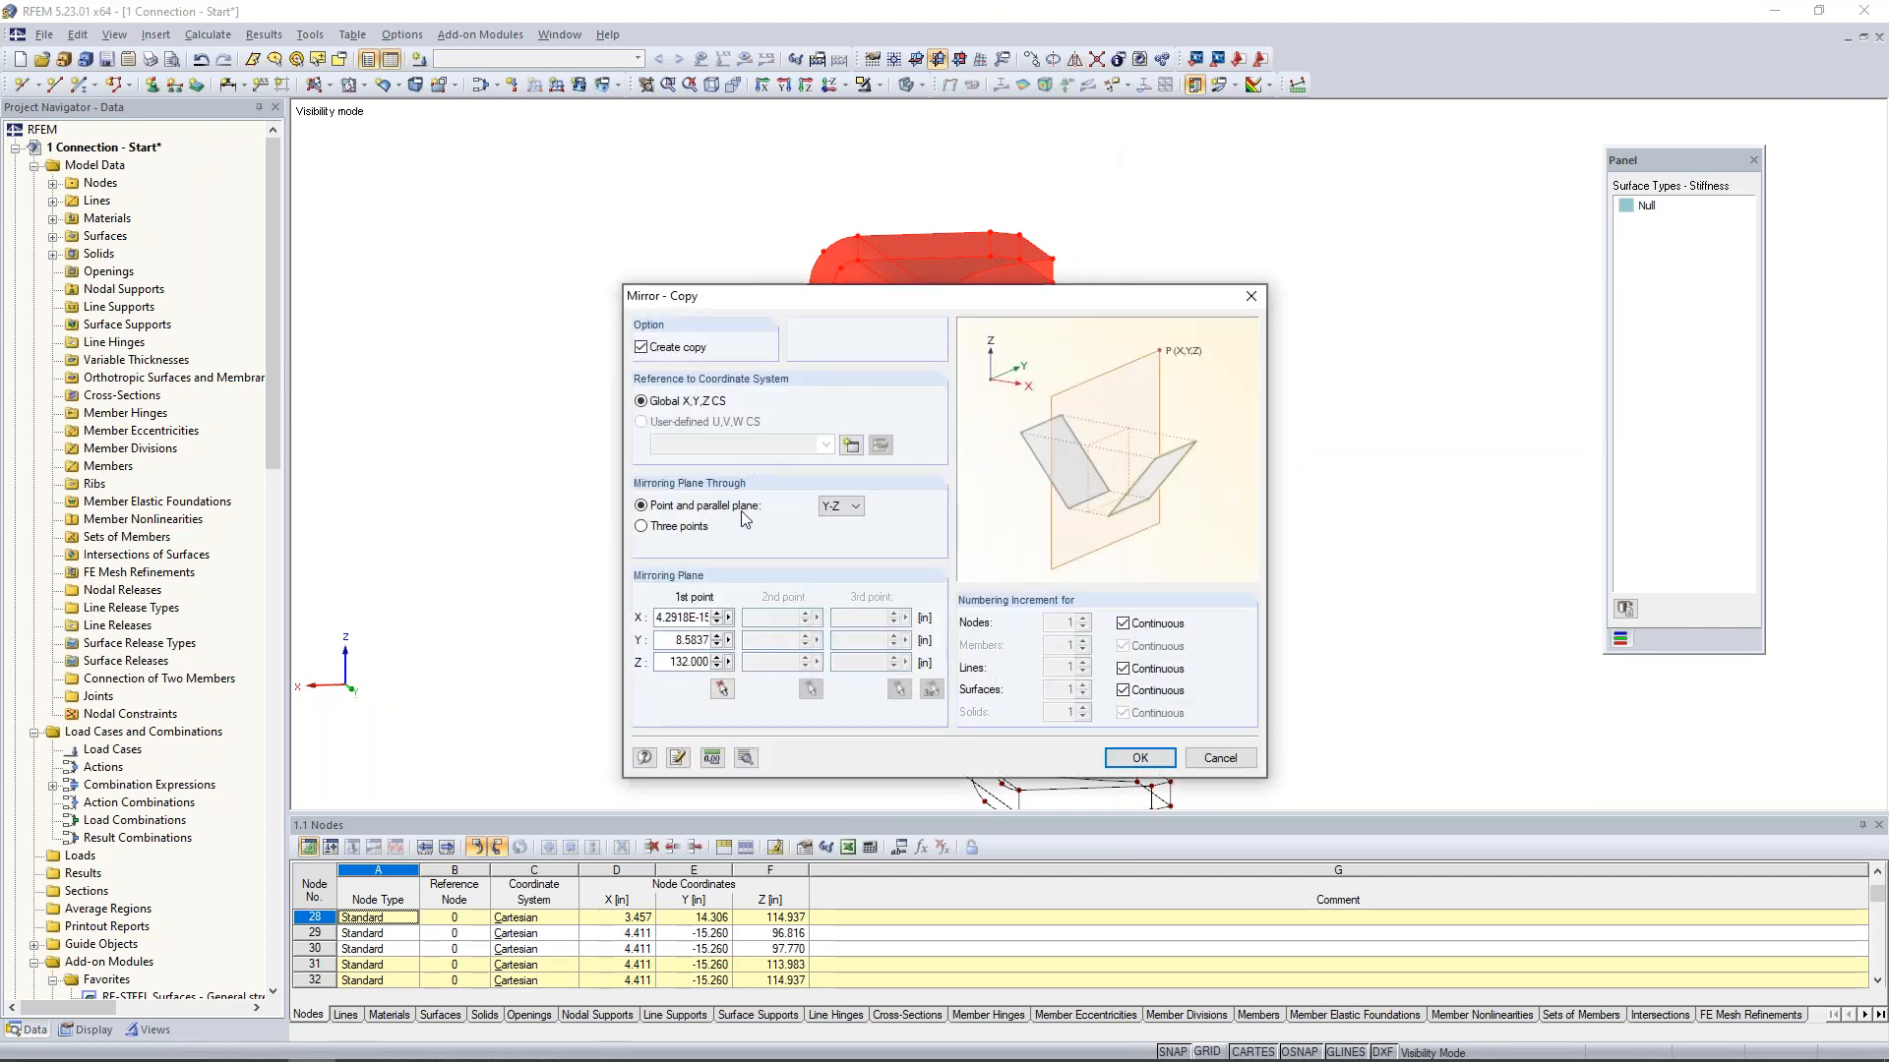
left_click(838, 506)
left_click(835, 520)
left_click(723, 689)
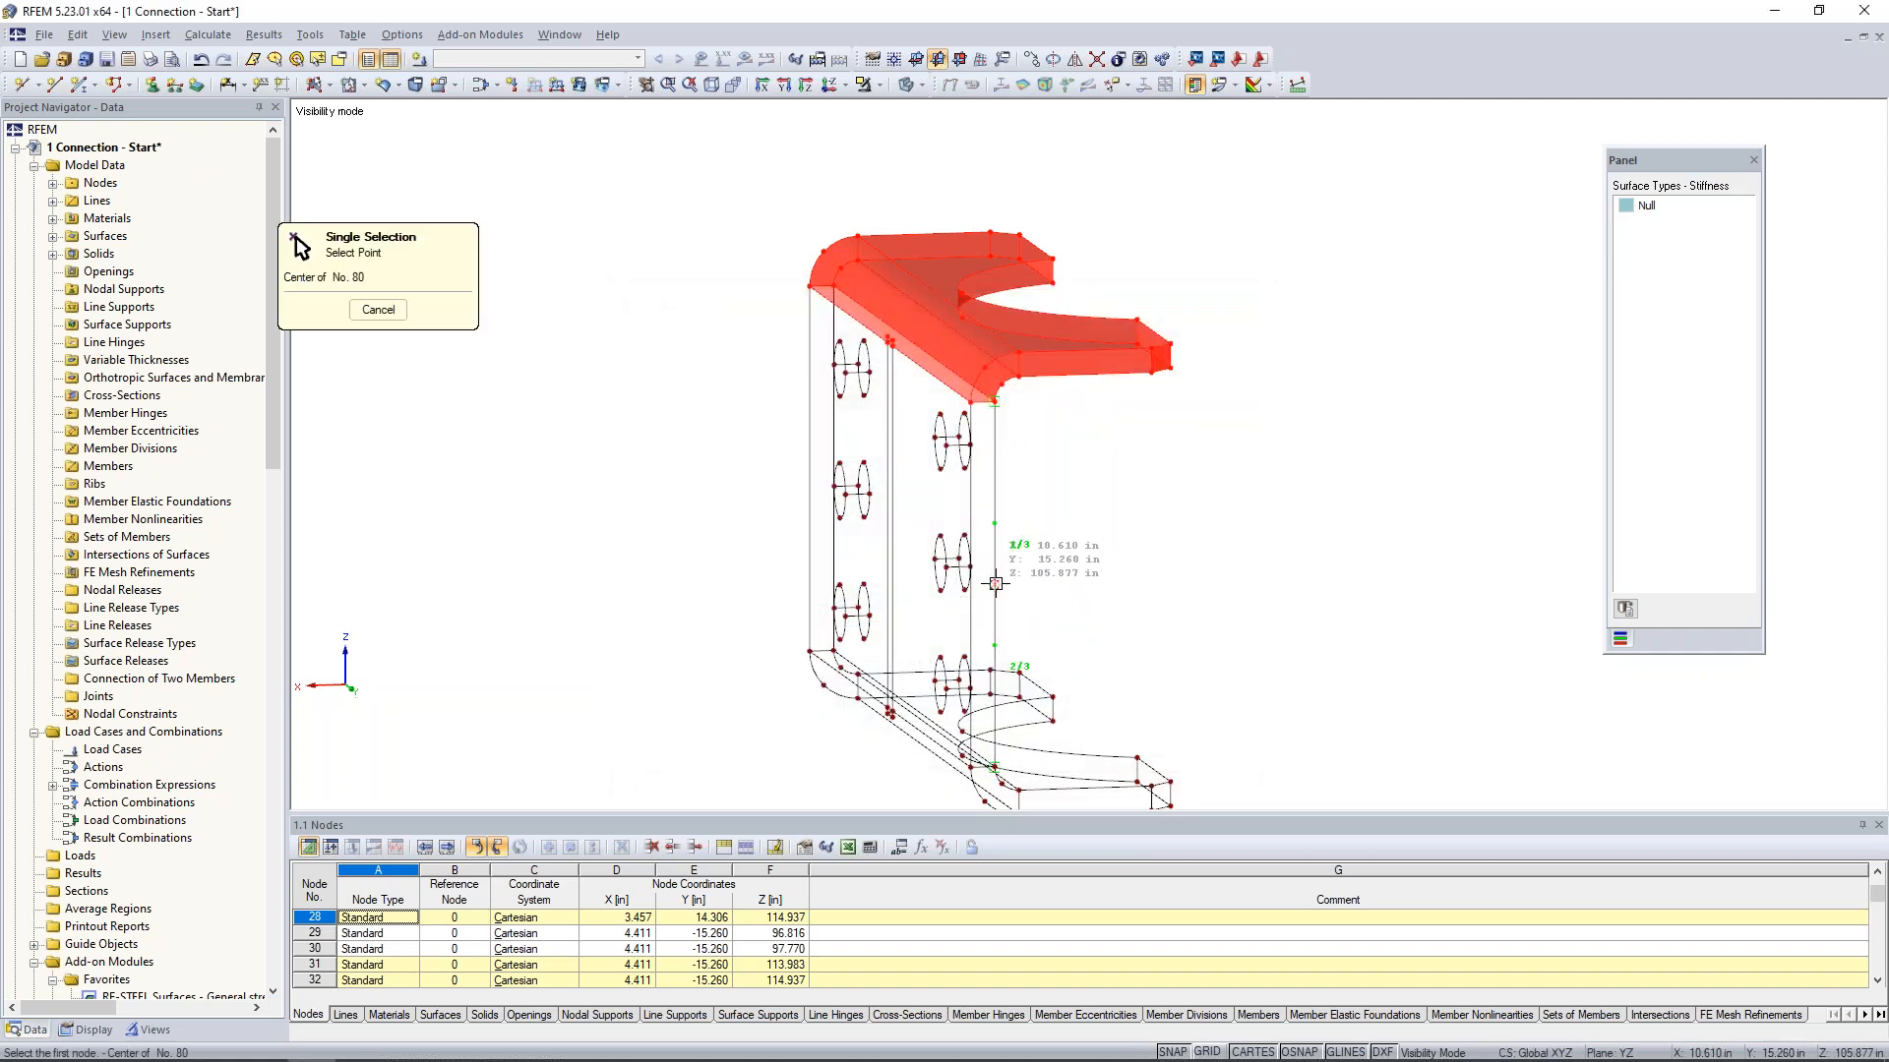
left_click(995, 583)
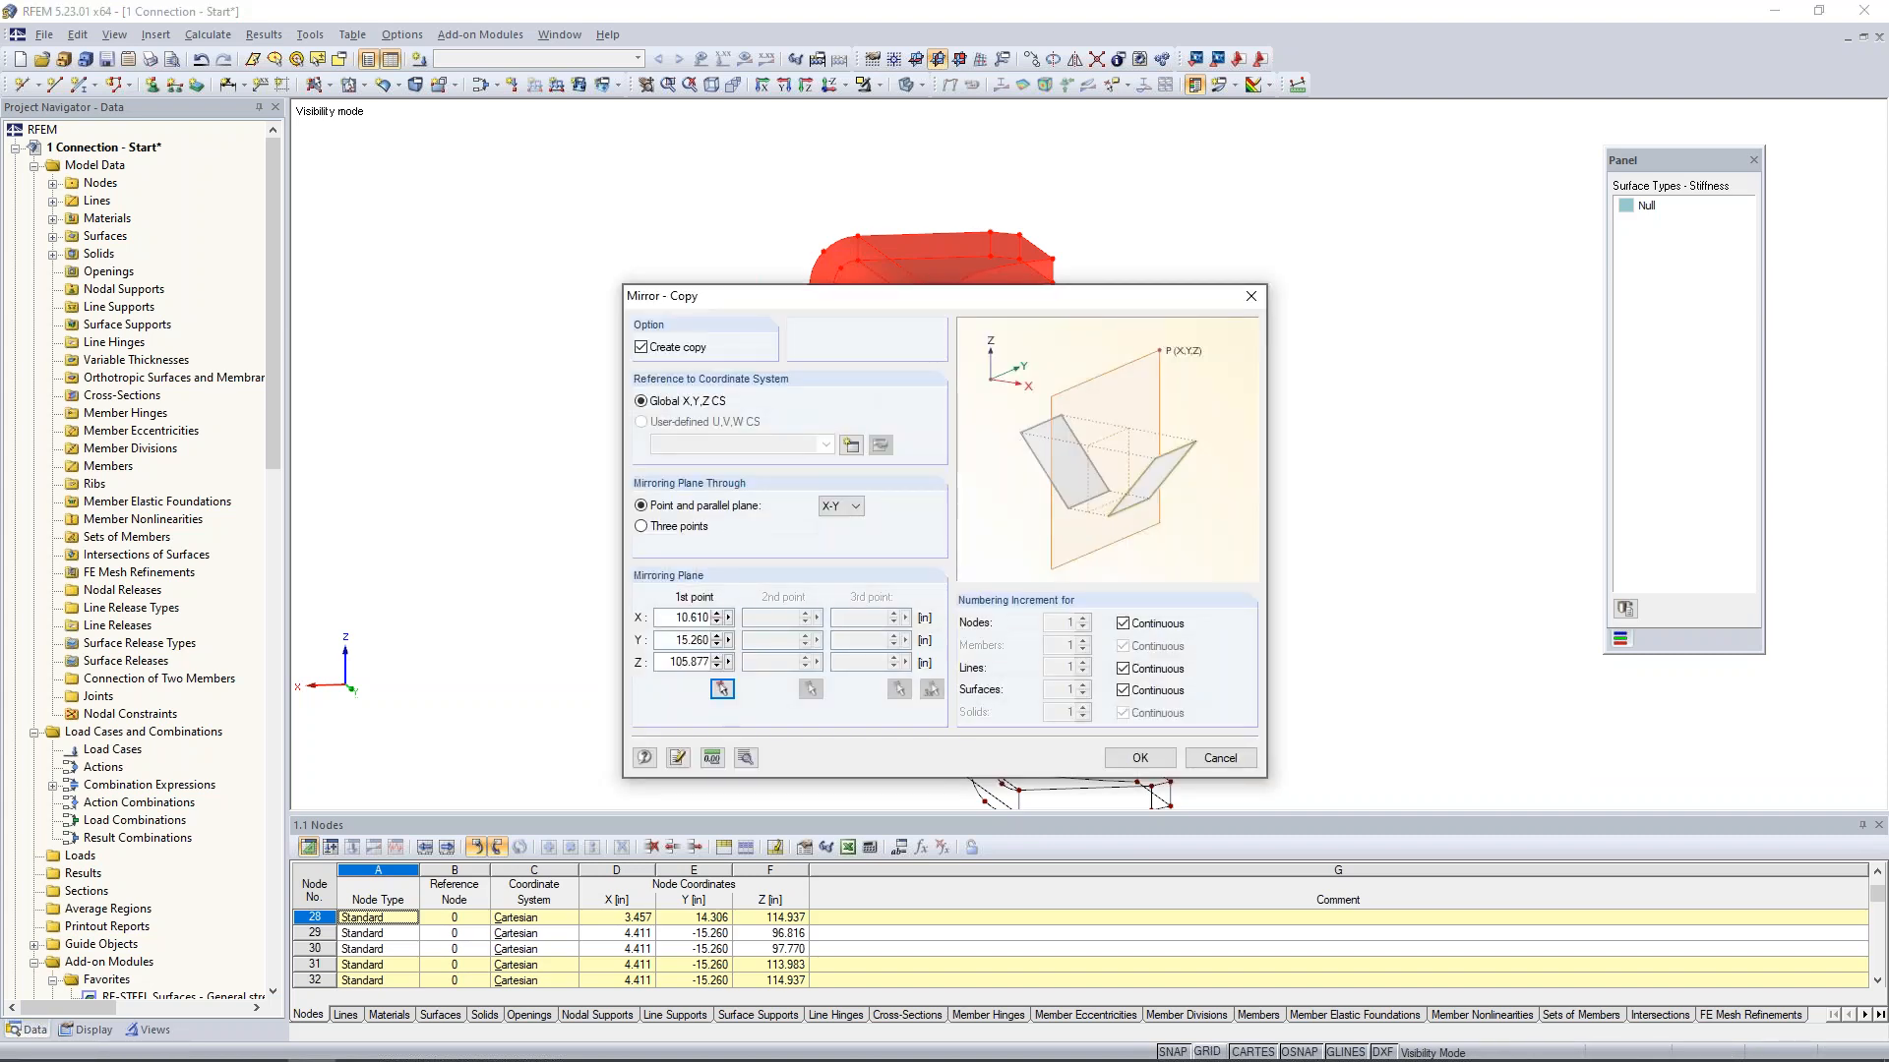
key("Return")
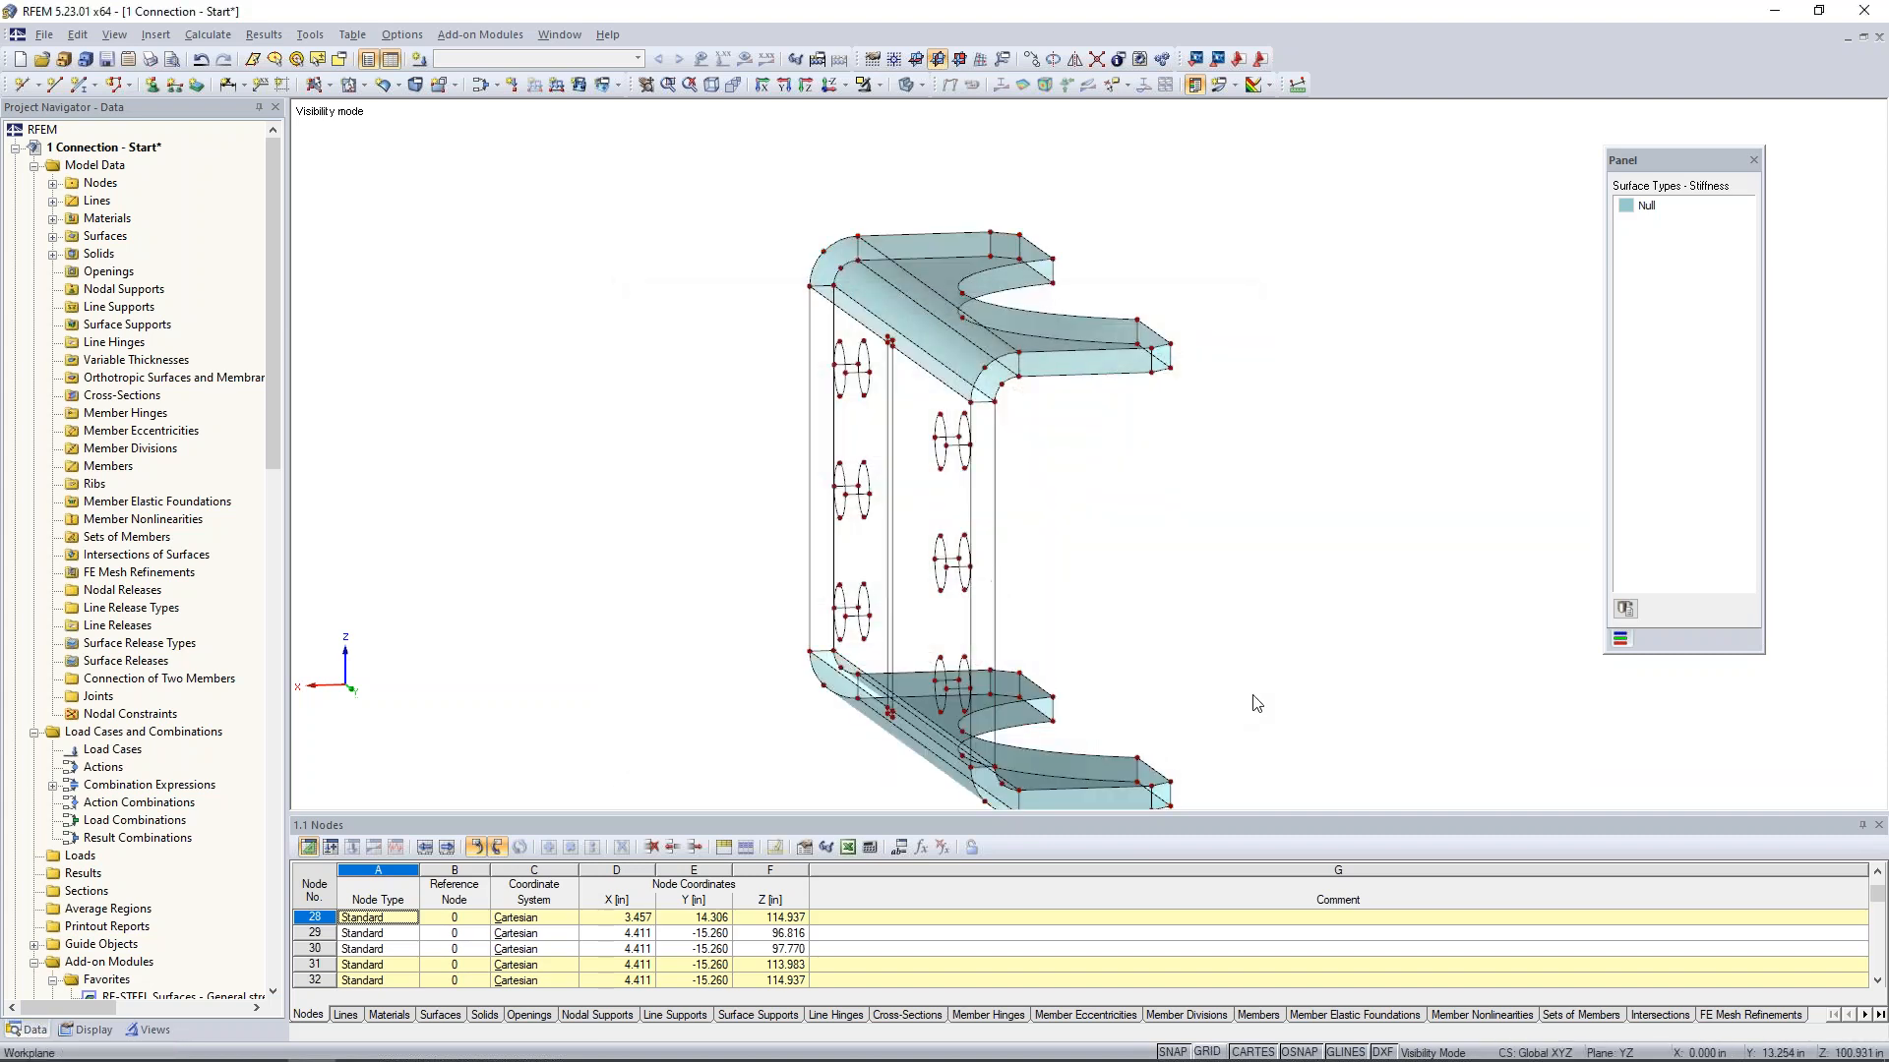
- Create a plane Null surface on the outer face of the vertical plate from its side edges and upper and lower edge lines, including the slot-end segments
middle_click_drag(1228, 561, 1340, 576, "ctrl")
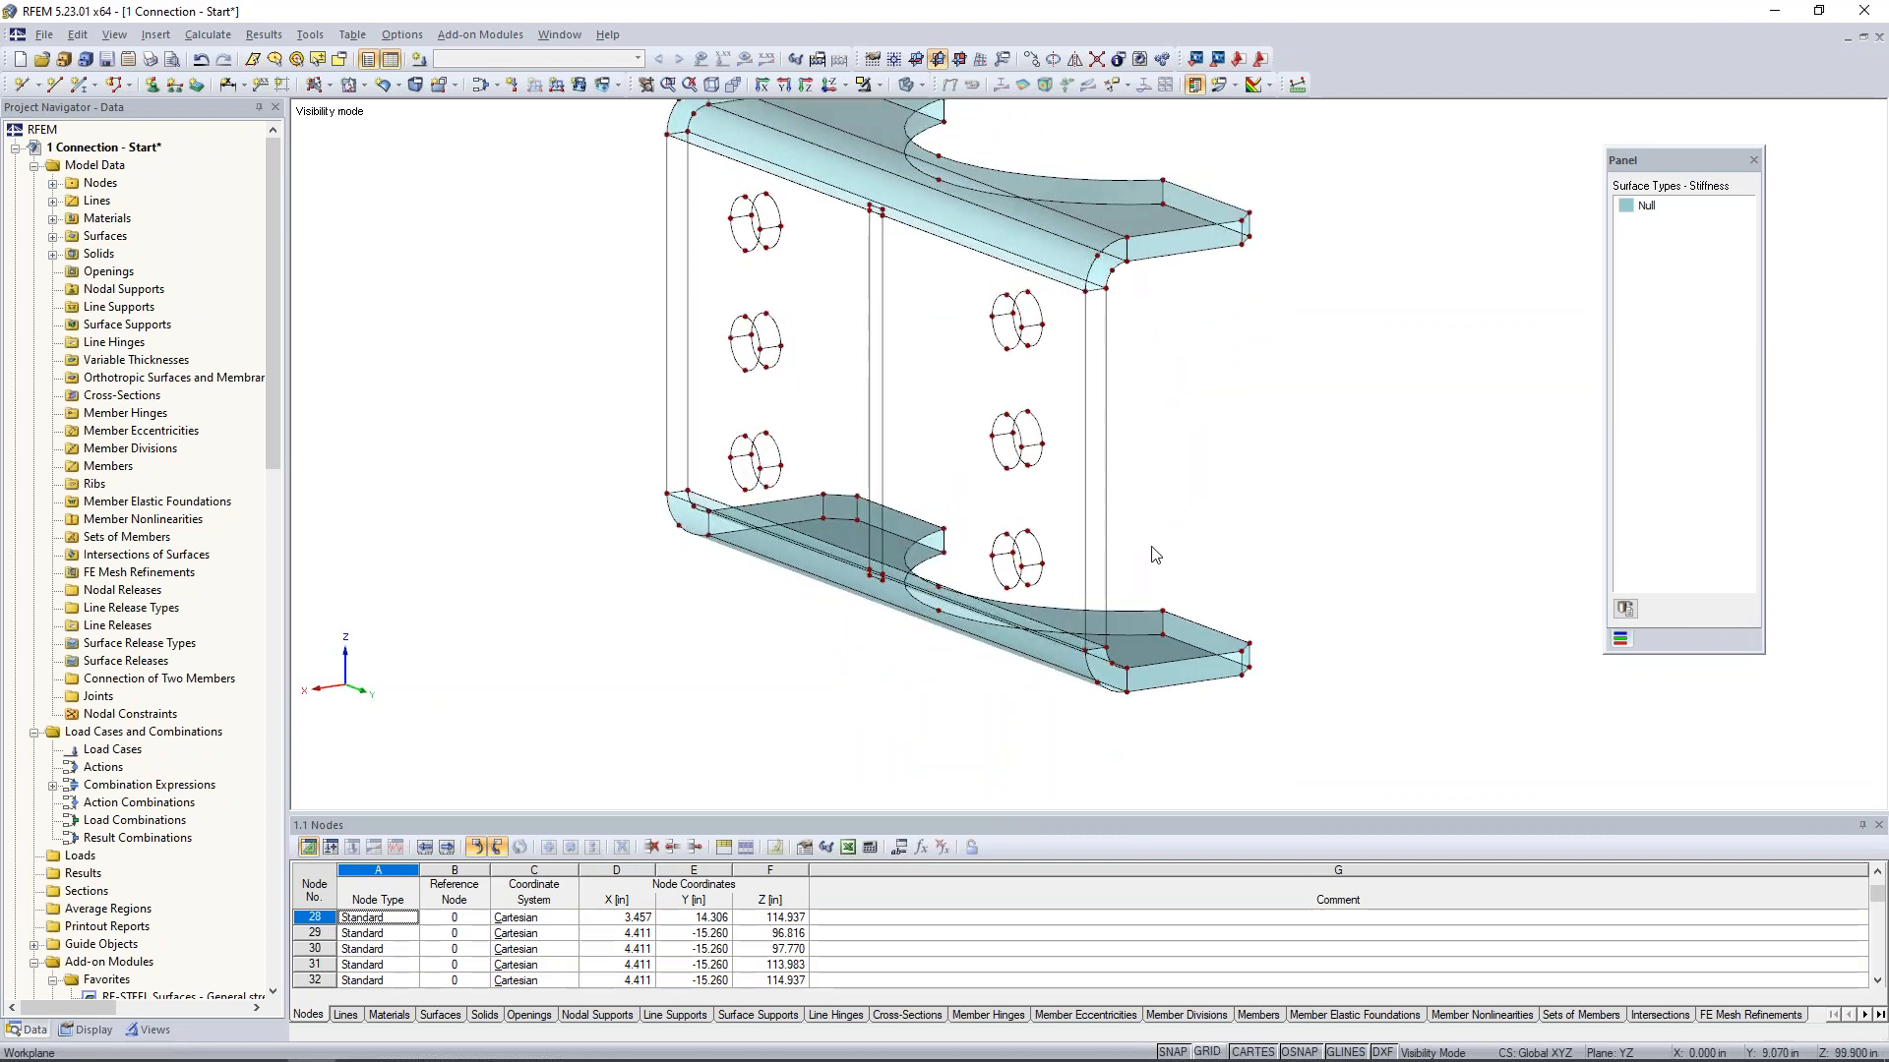
scroll(1165, 526, "up", 3)
scroll(1166, 526, "down", 2)
middle_click_drag(1166, 526, 1228, 625)
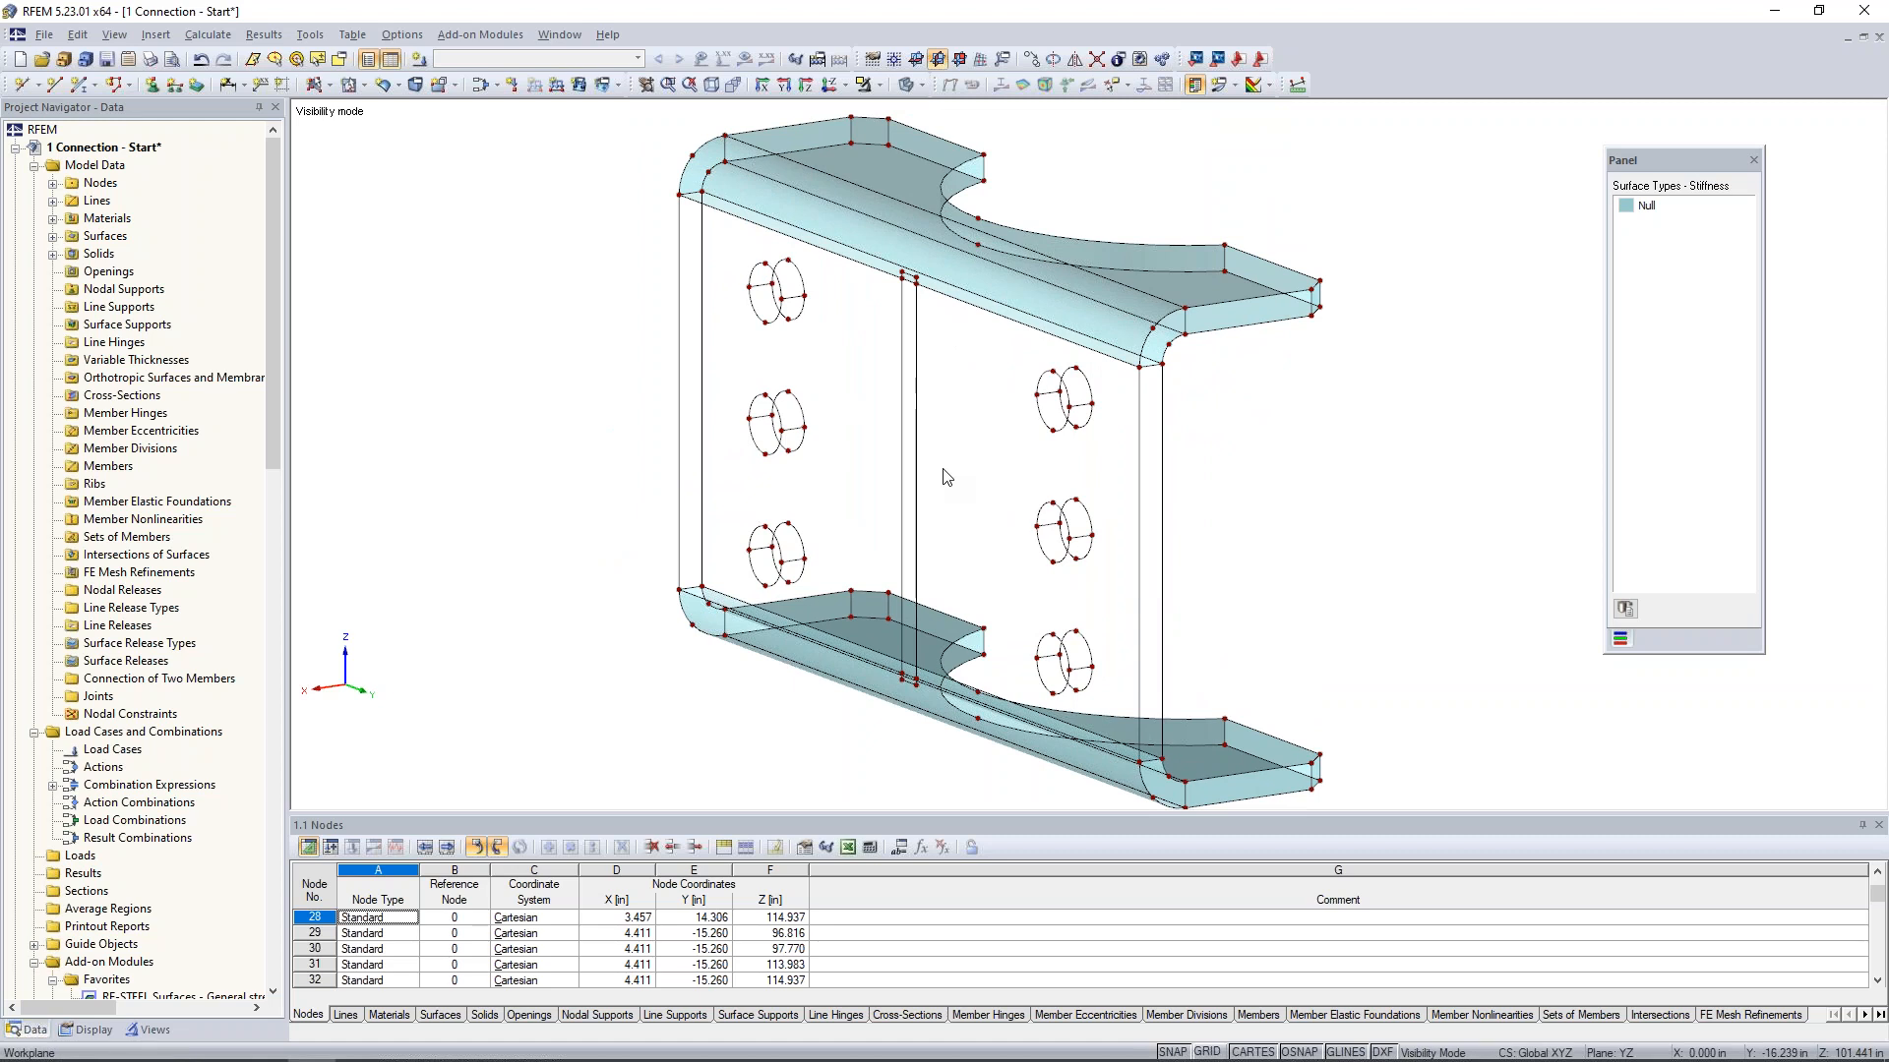
left_click(318, 87)
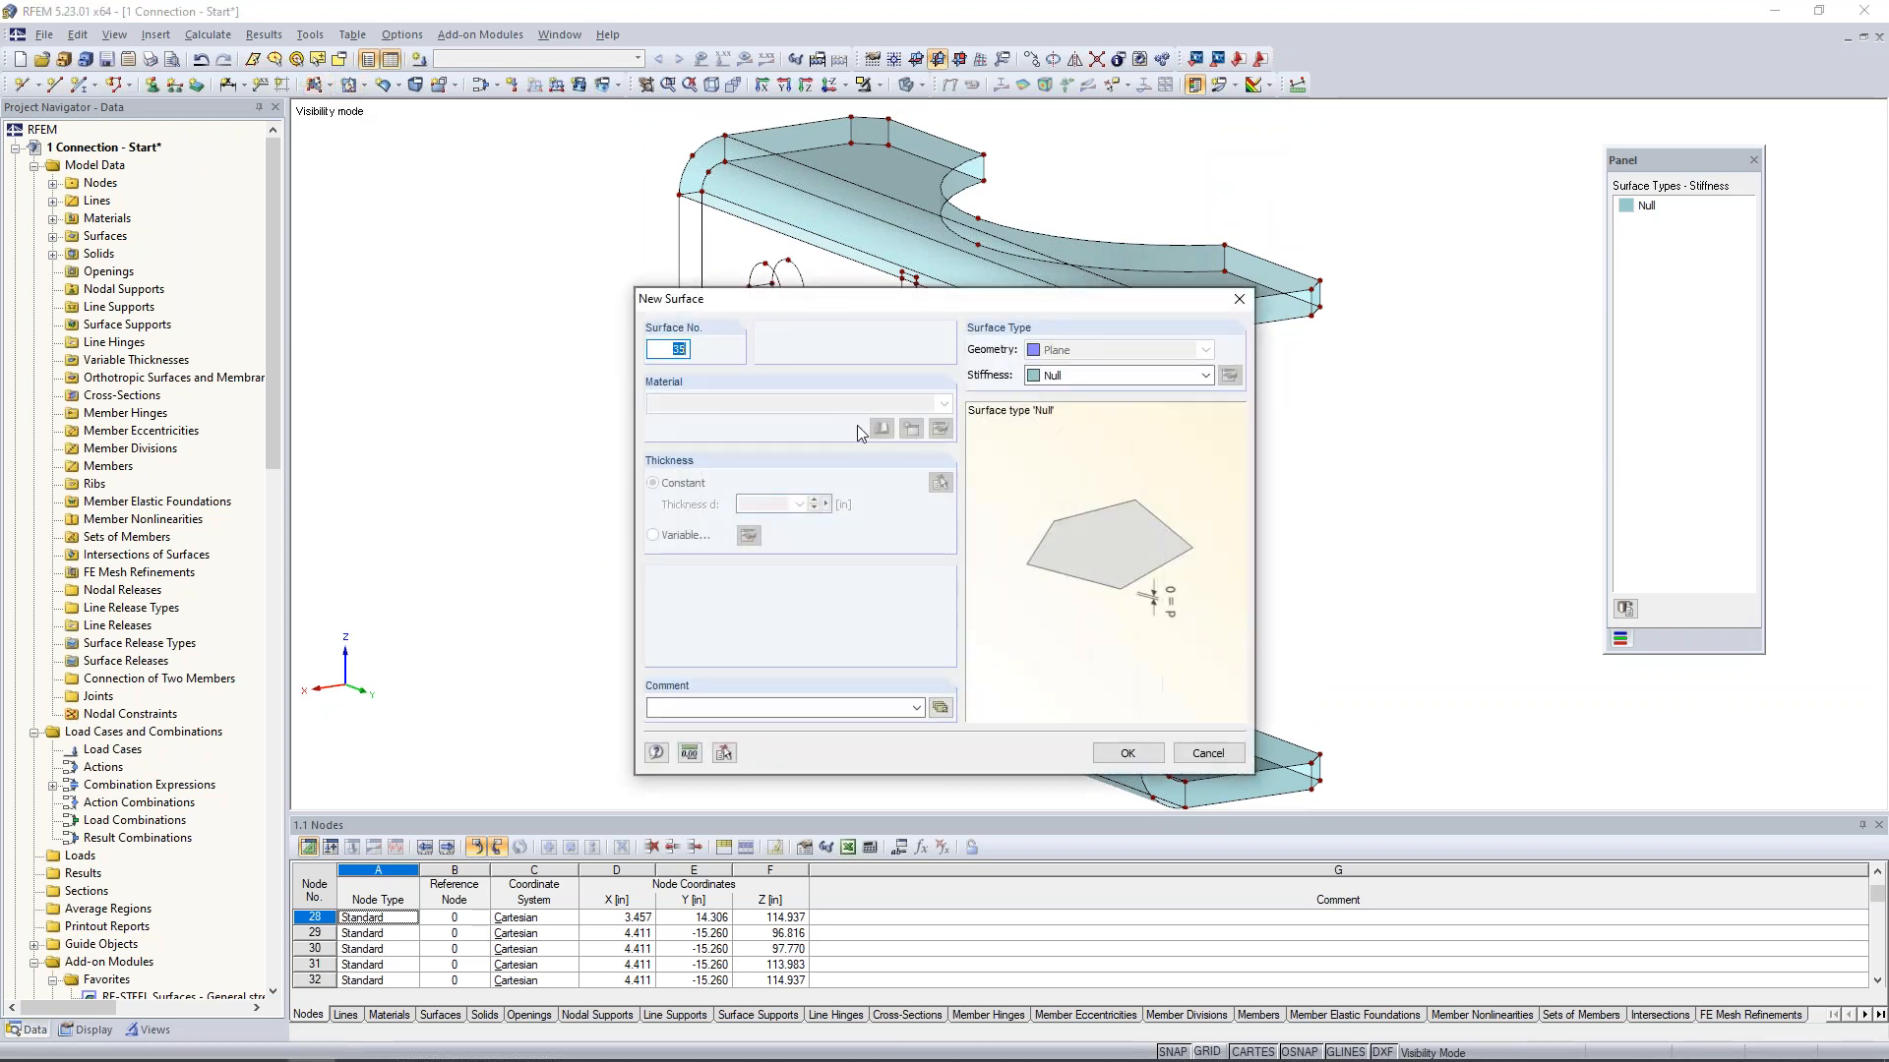
left_click(1127, 763)
left_click(680, 253)
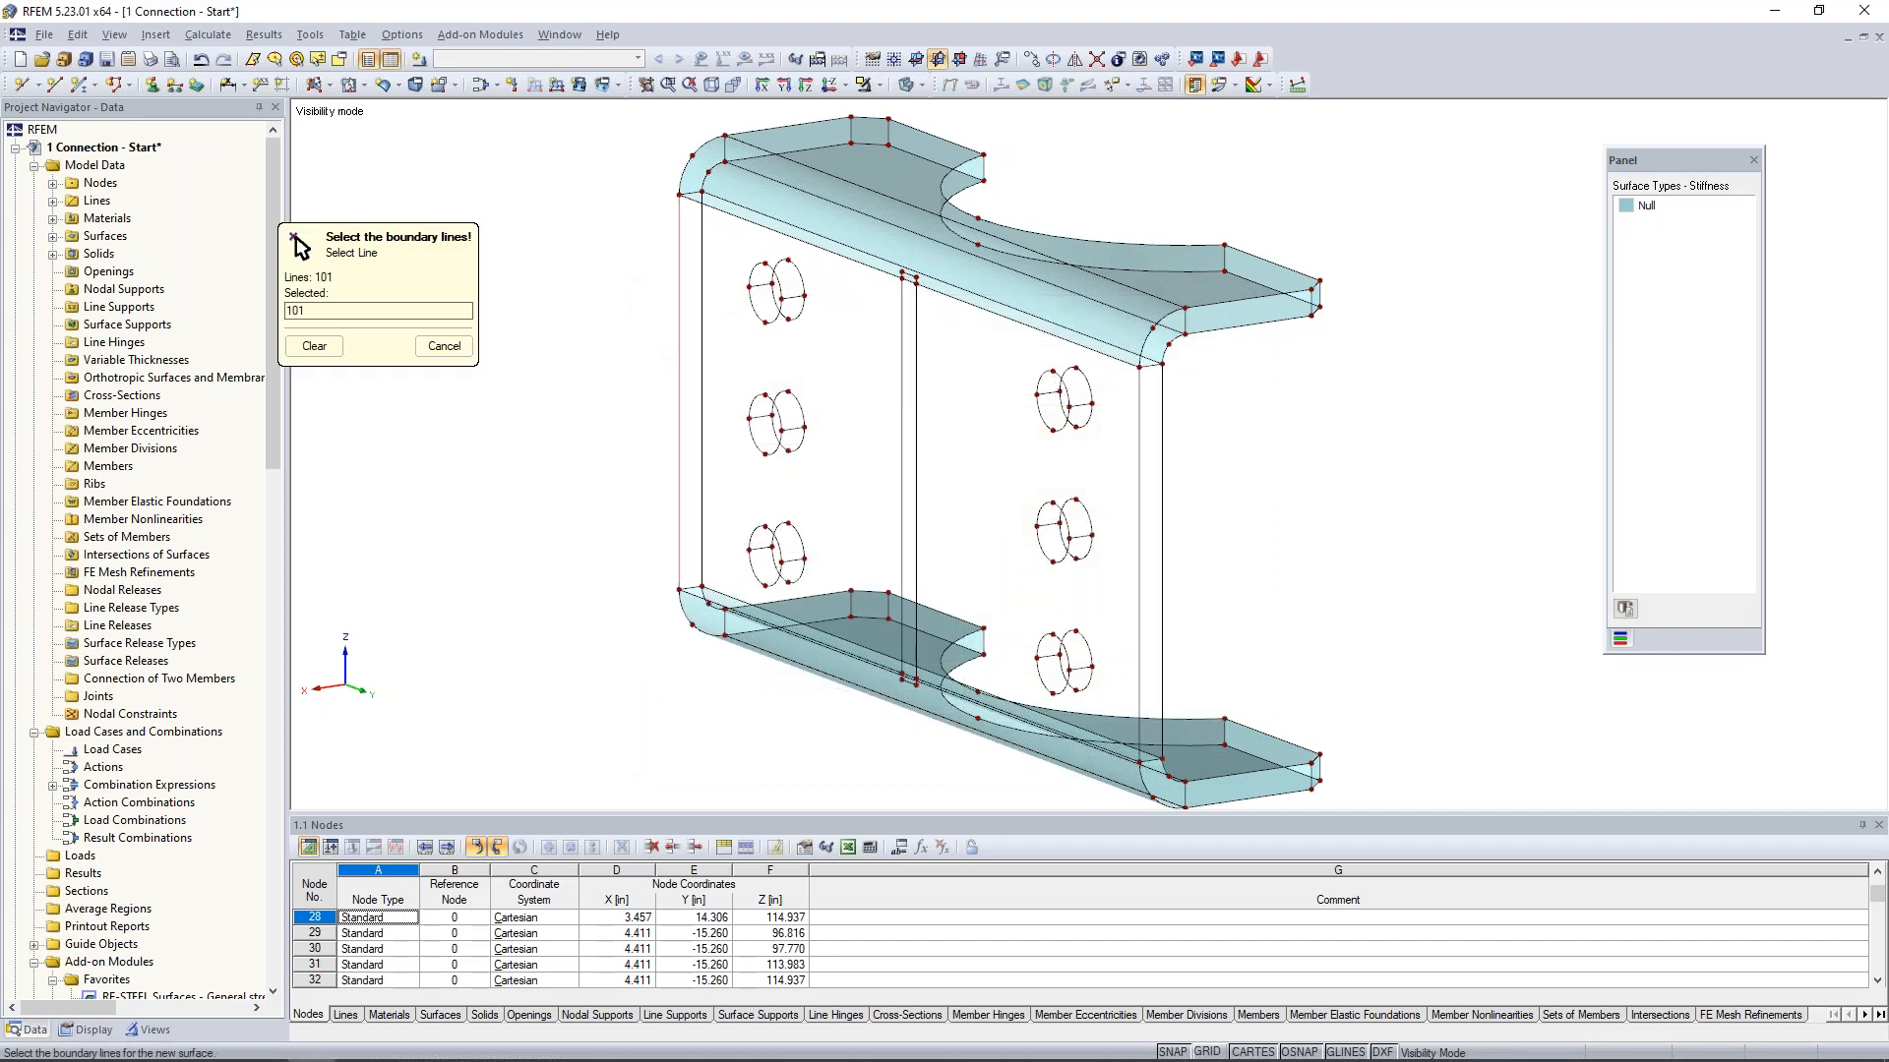
left_click(713, 210)
scroll(940, 284, "up", 3)
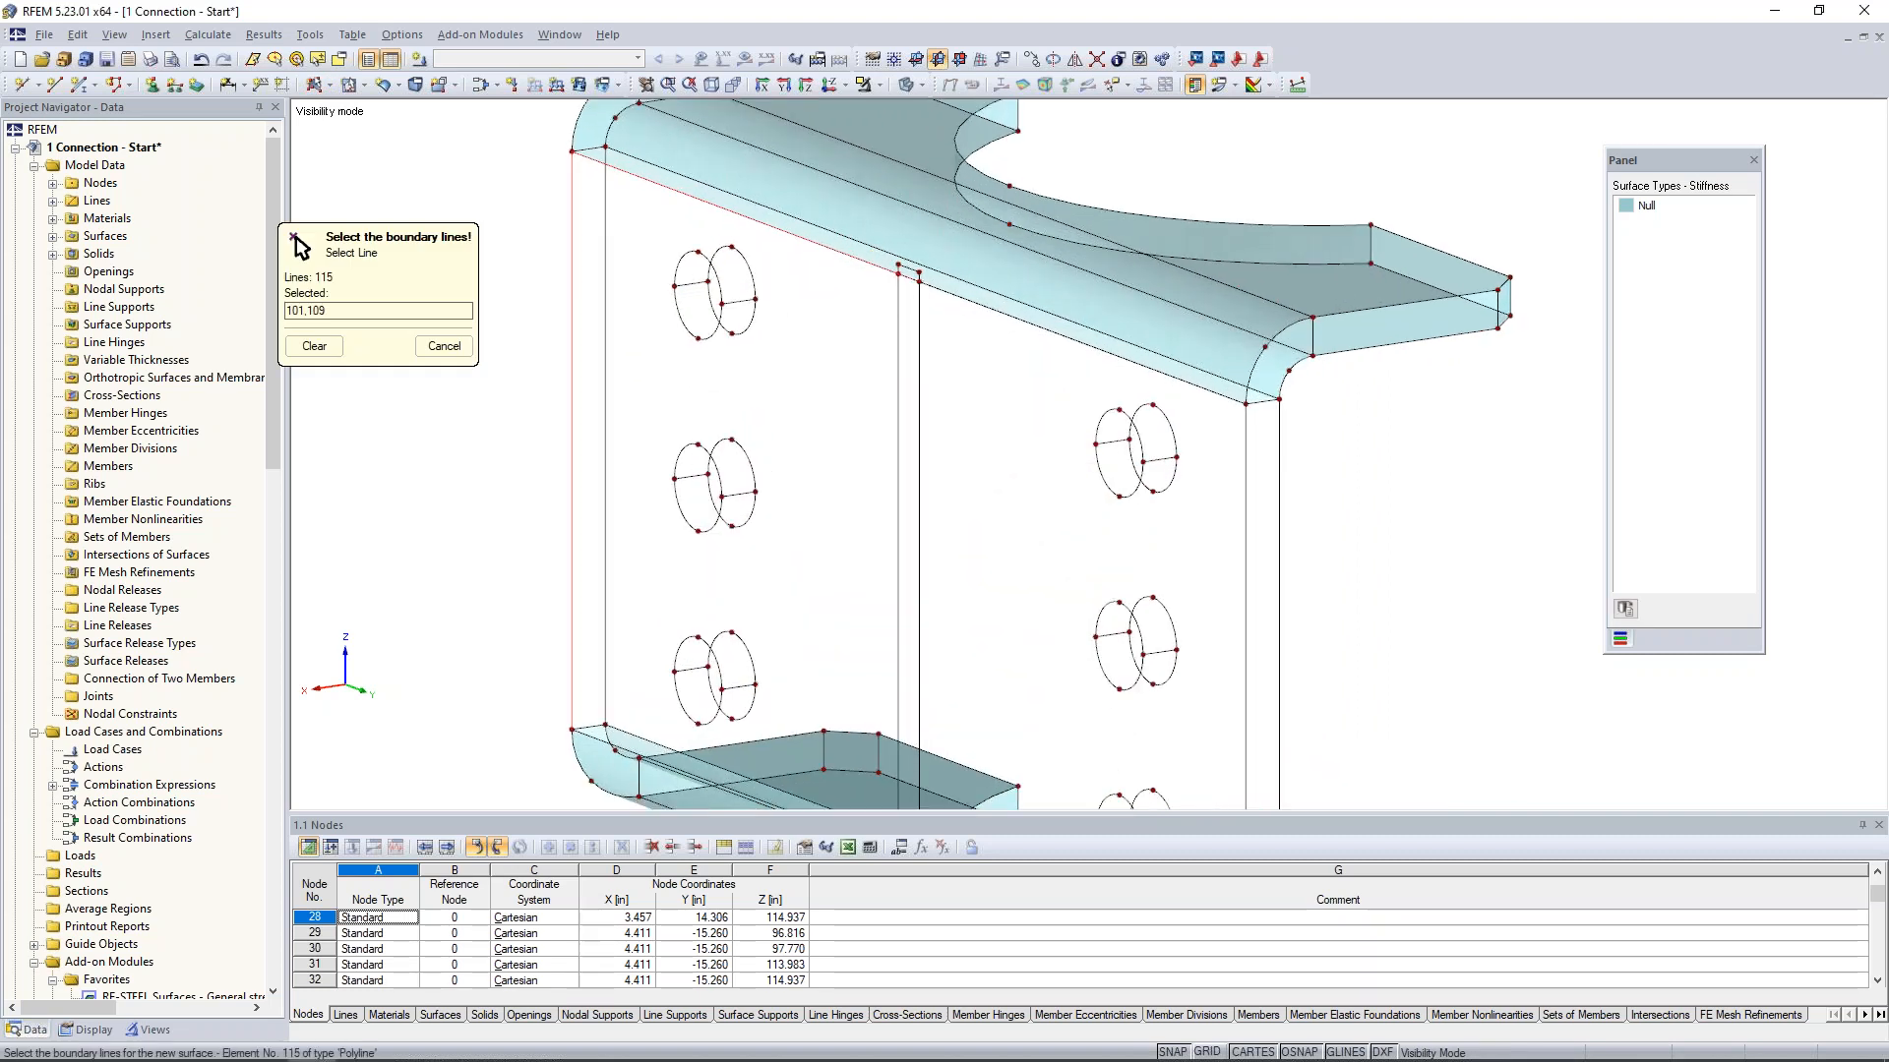
left_click(1033, 324)
middle_click_drag(1139, 580, 1134, 372)
scroll(1135, 374, "down", 1)
left_click(1232, 456)
left_click(1159, 708)
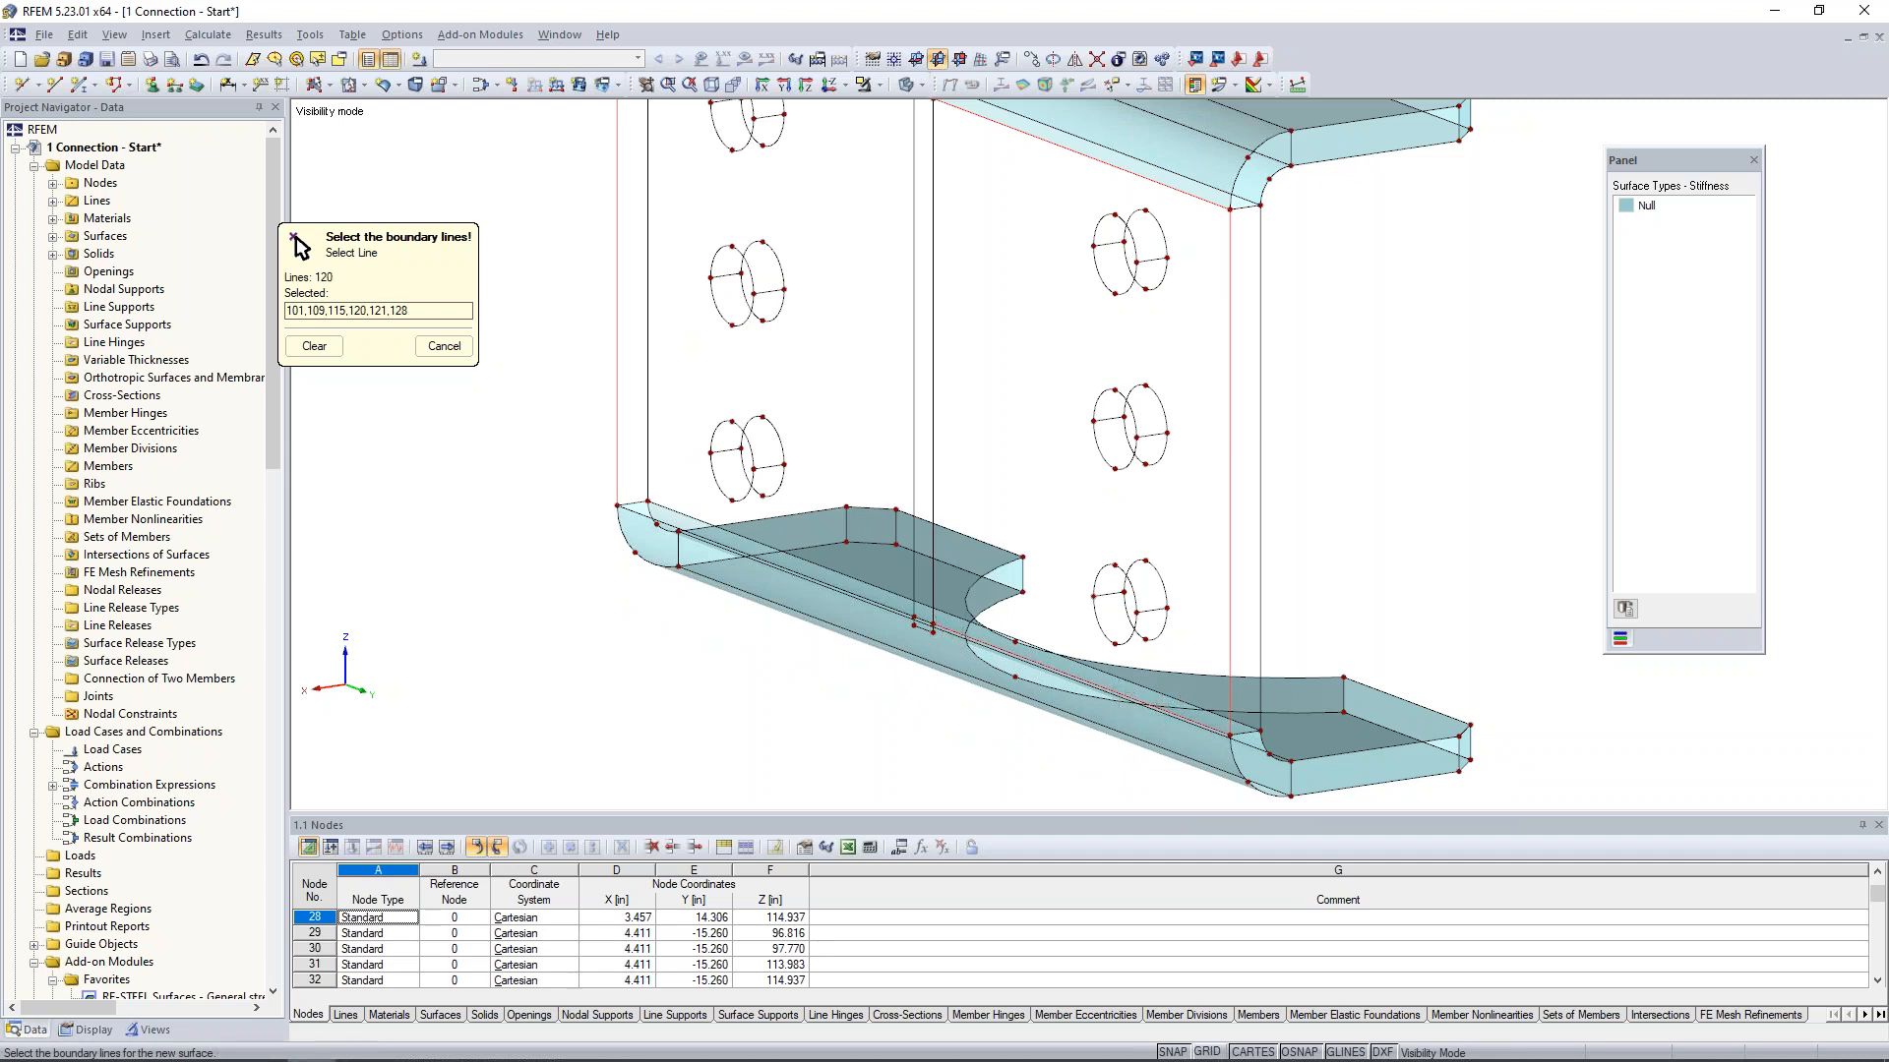
left_click(923, 620)
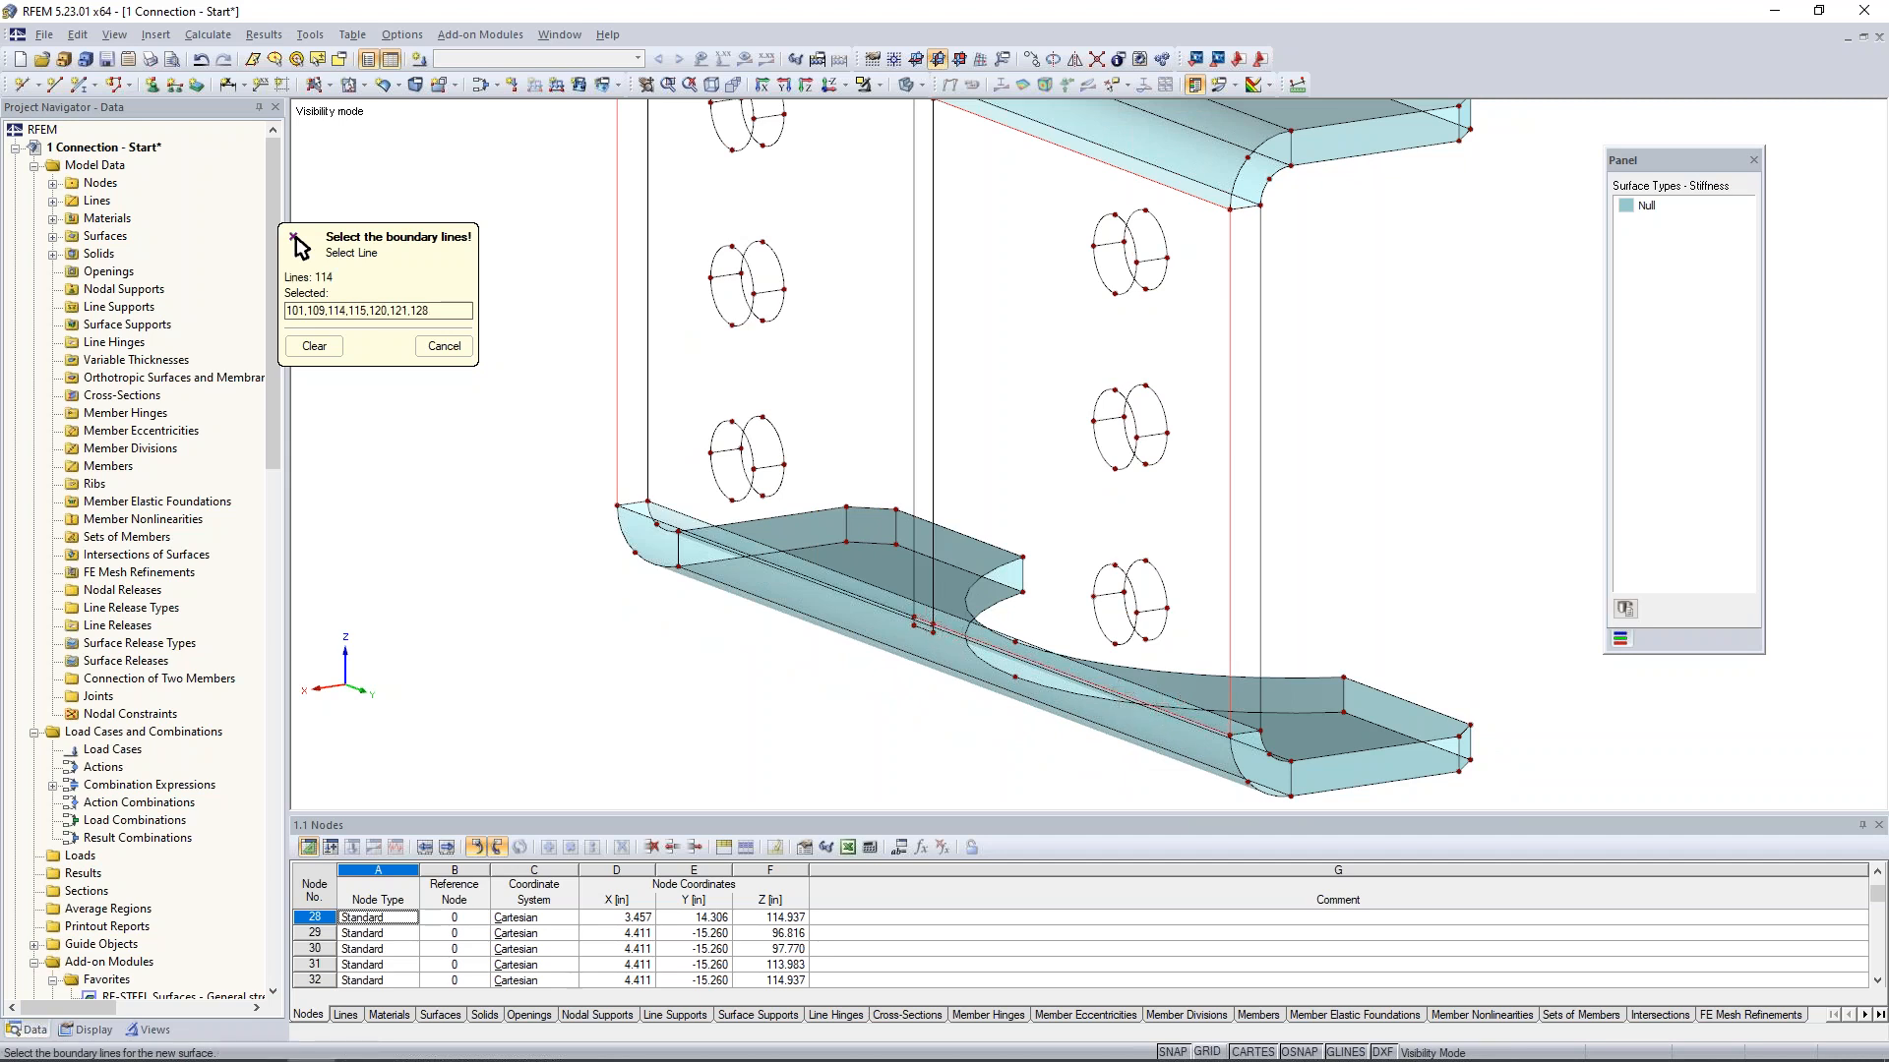
left_click(893, 615)
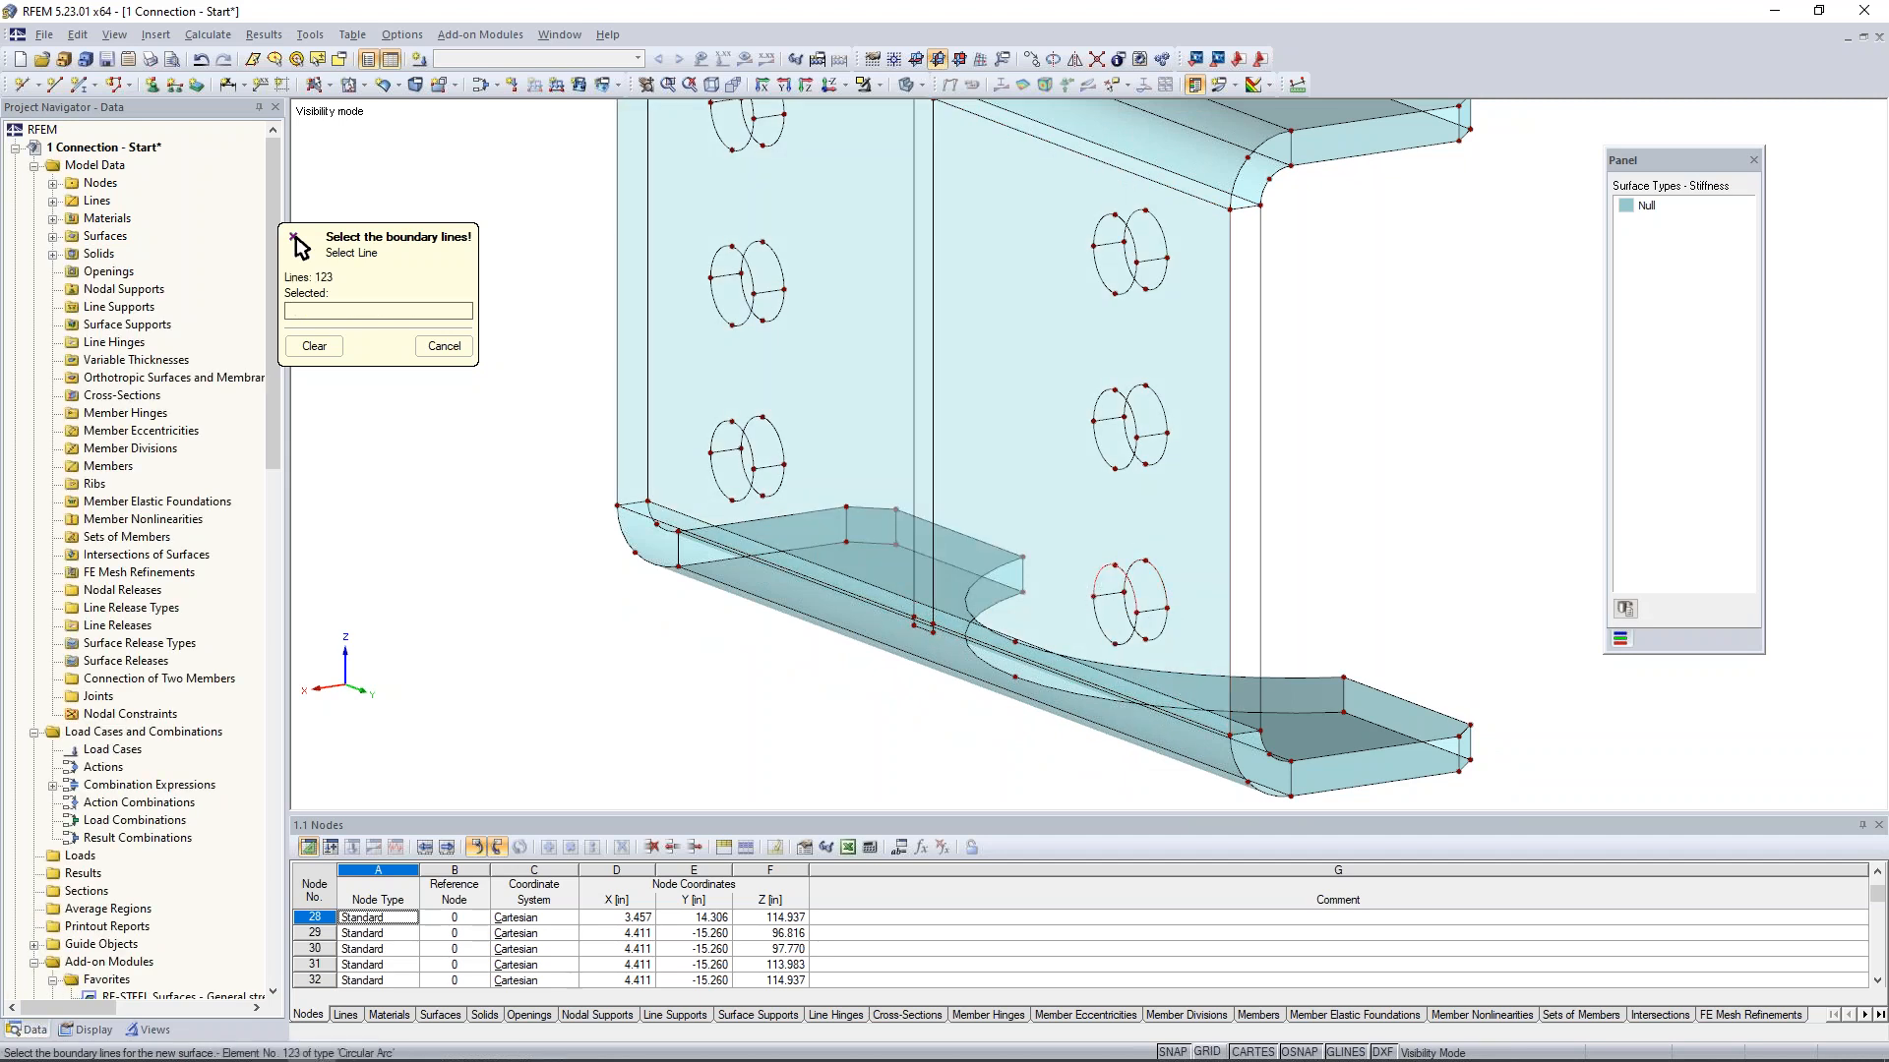
- Create a Null surface on the narrow vertical end face of the plate at the near end of the bends
left_click(1237, 227)
left_click(1260, 393)
left_click(1131, 694)
left_click(1241, 732)
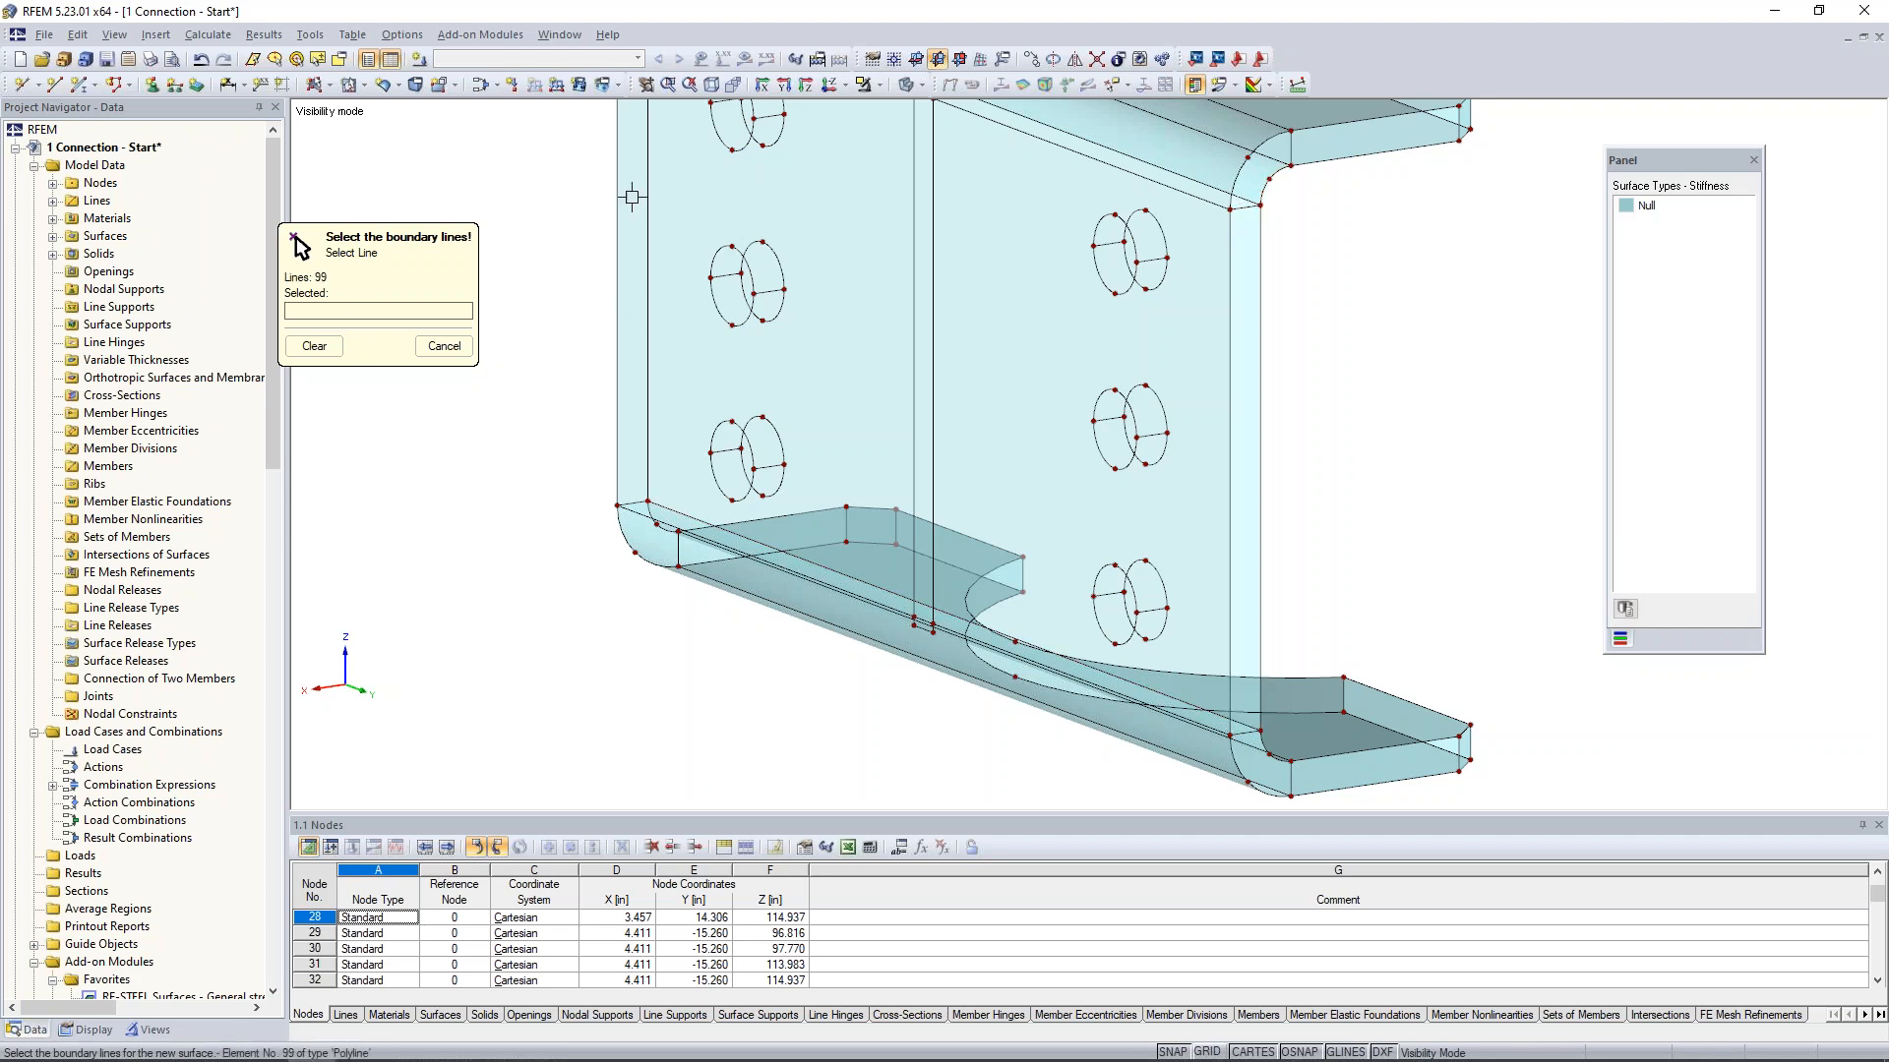
- Create a Null surface on the plate's opposite narrow vertical end face from its two vertical edges and short end lines
left_click(632, 505)
left_click(619, 475)
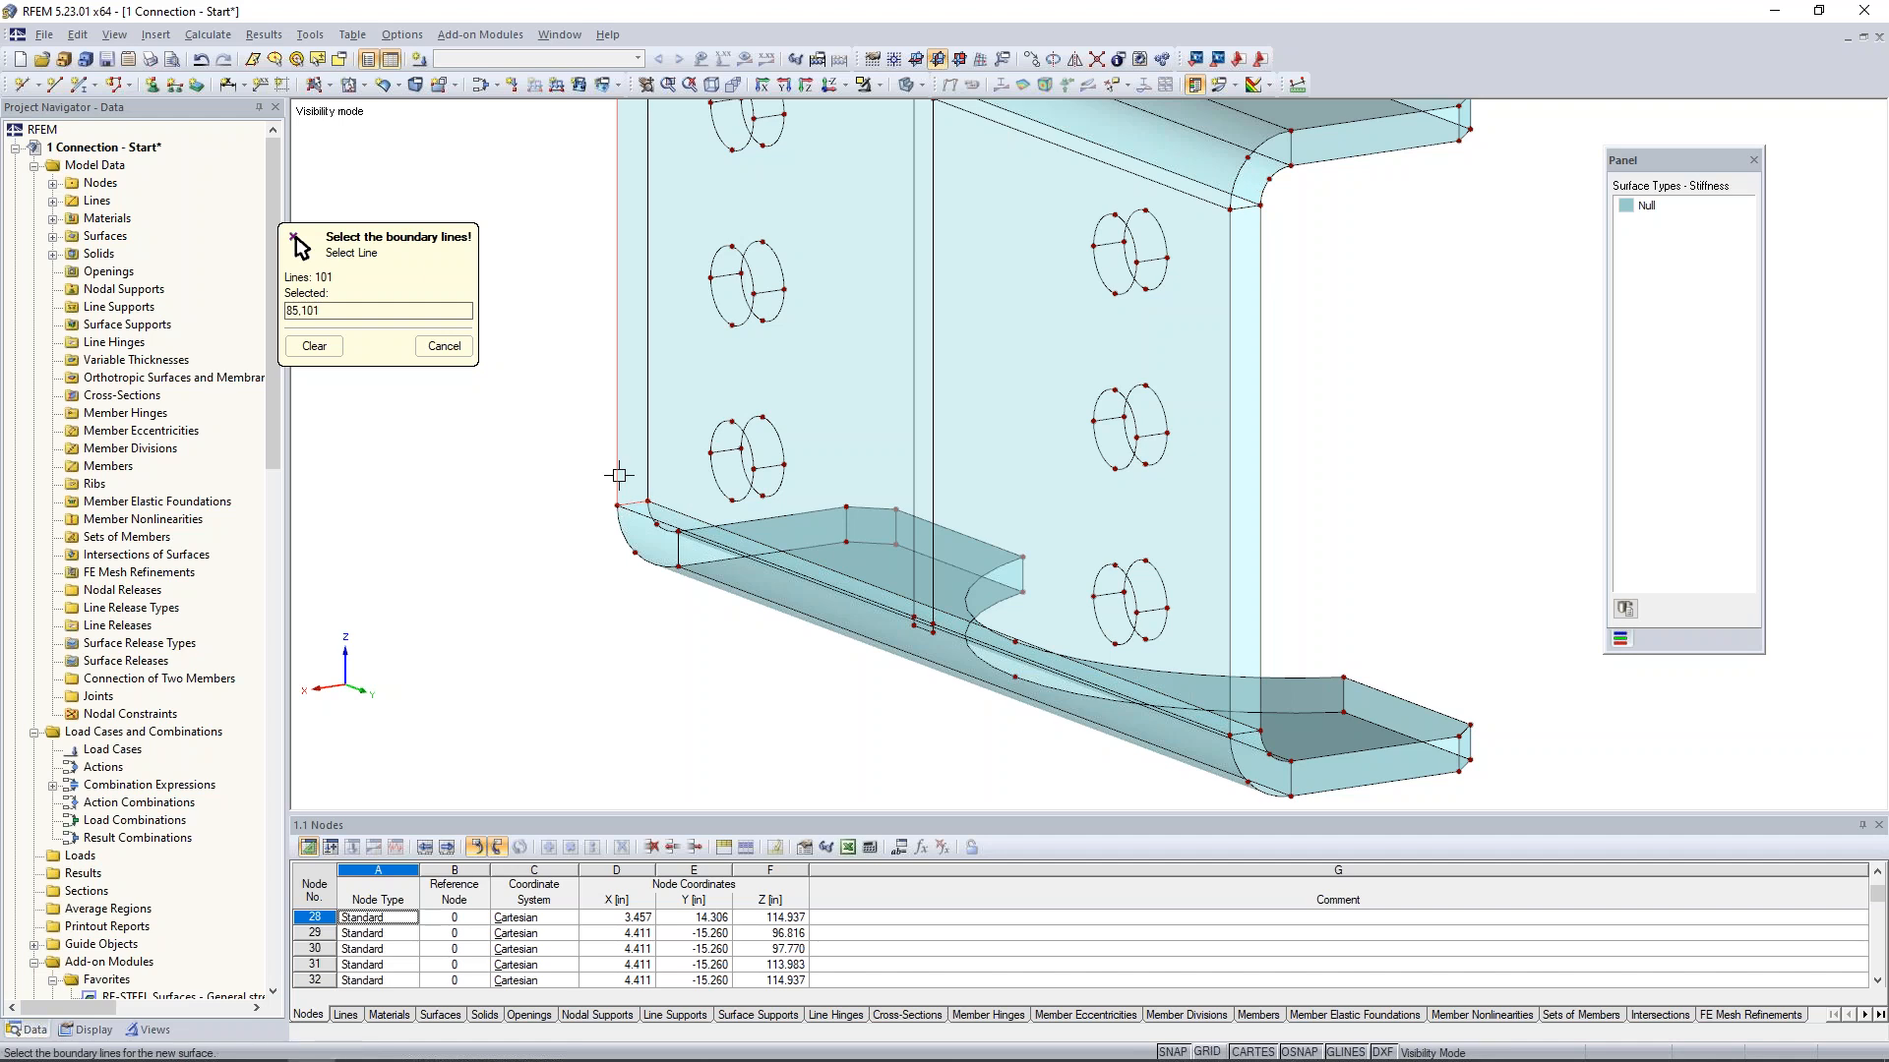
left_click(650, 453)
middle_click_drag(740, 337, 774, 607)
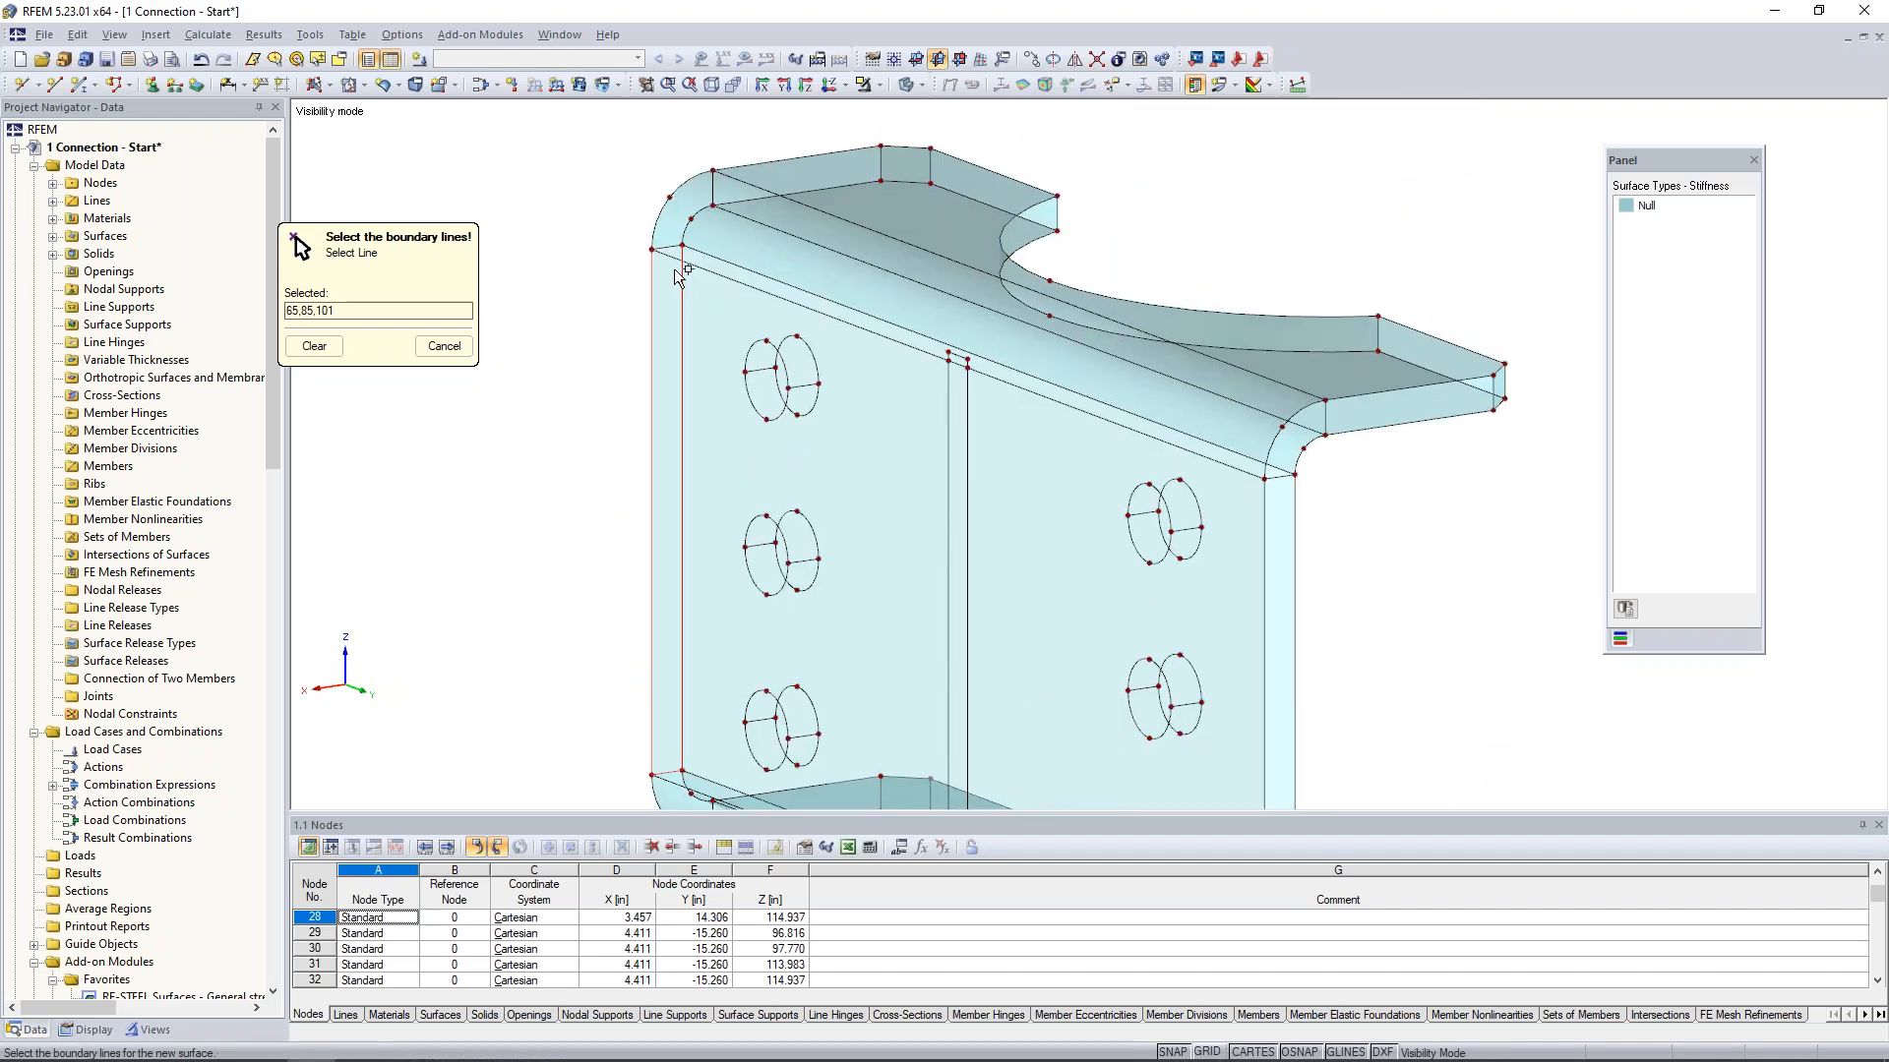
left_click(670, 253)
key("Escape")
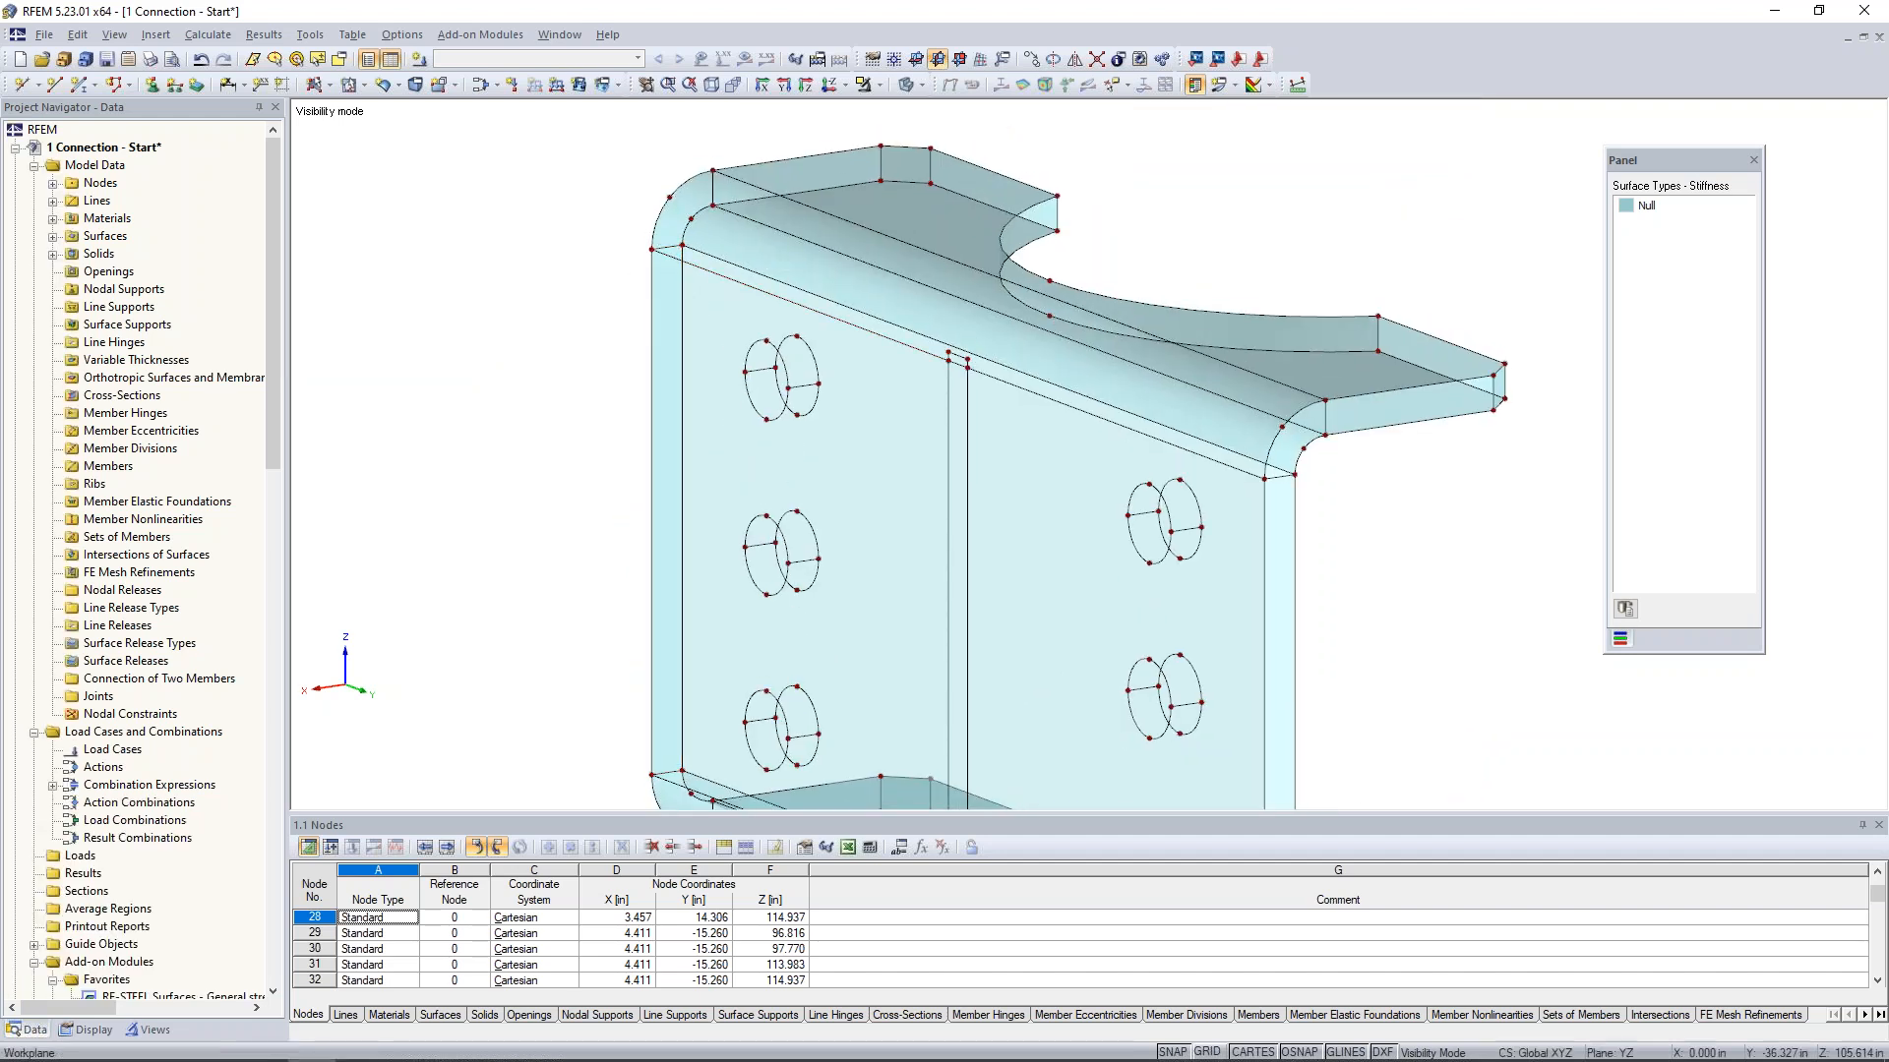
- Cut openings in the vertical plate's outer face at all six bolt holes by selecting their circular boundary lines
left_click(362, 86)
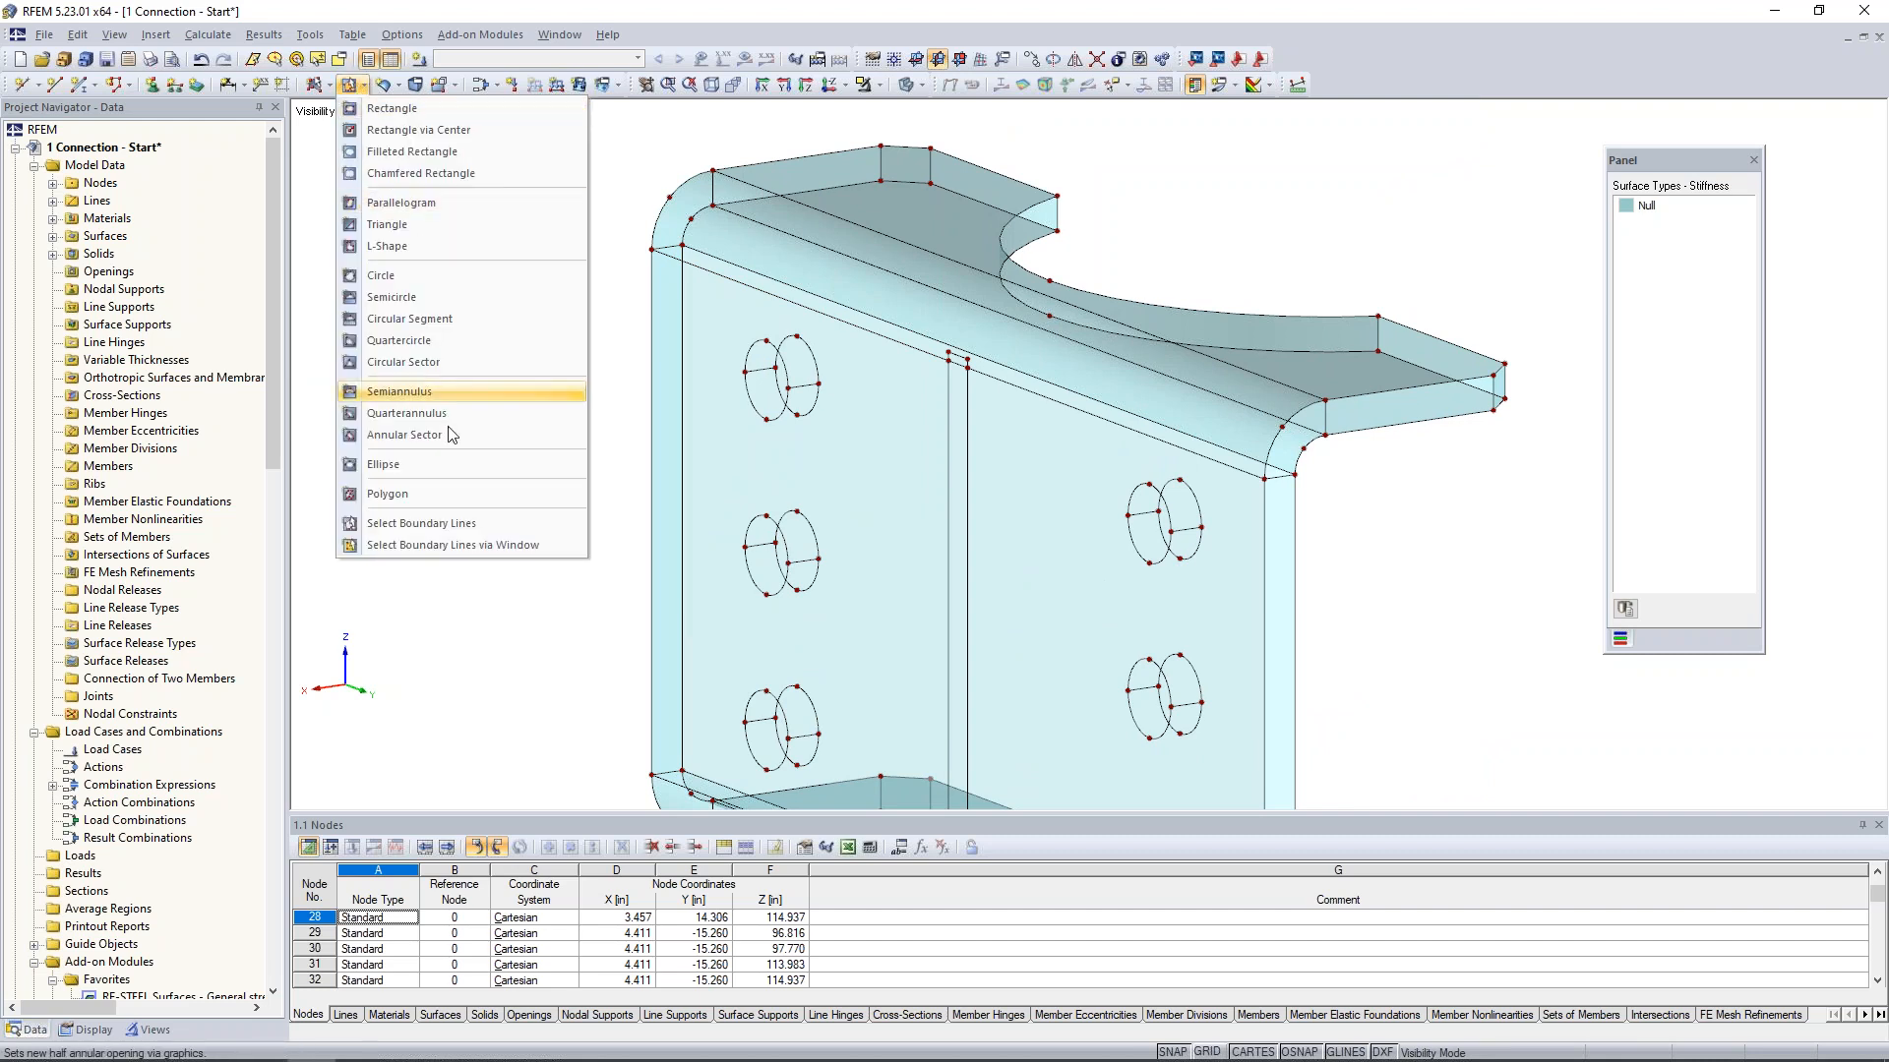
left_click(458, 524)
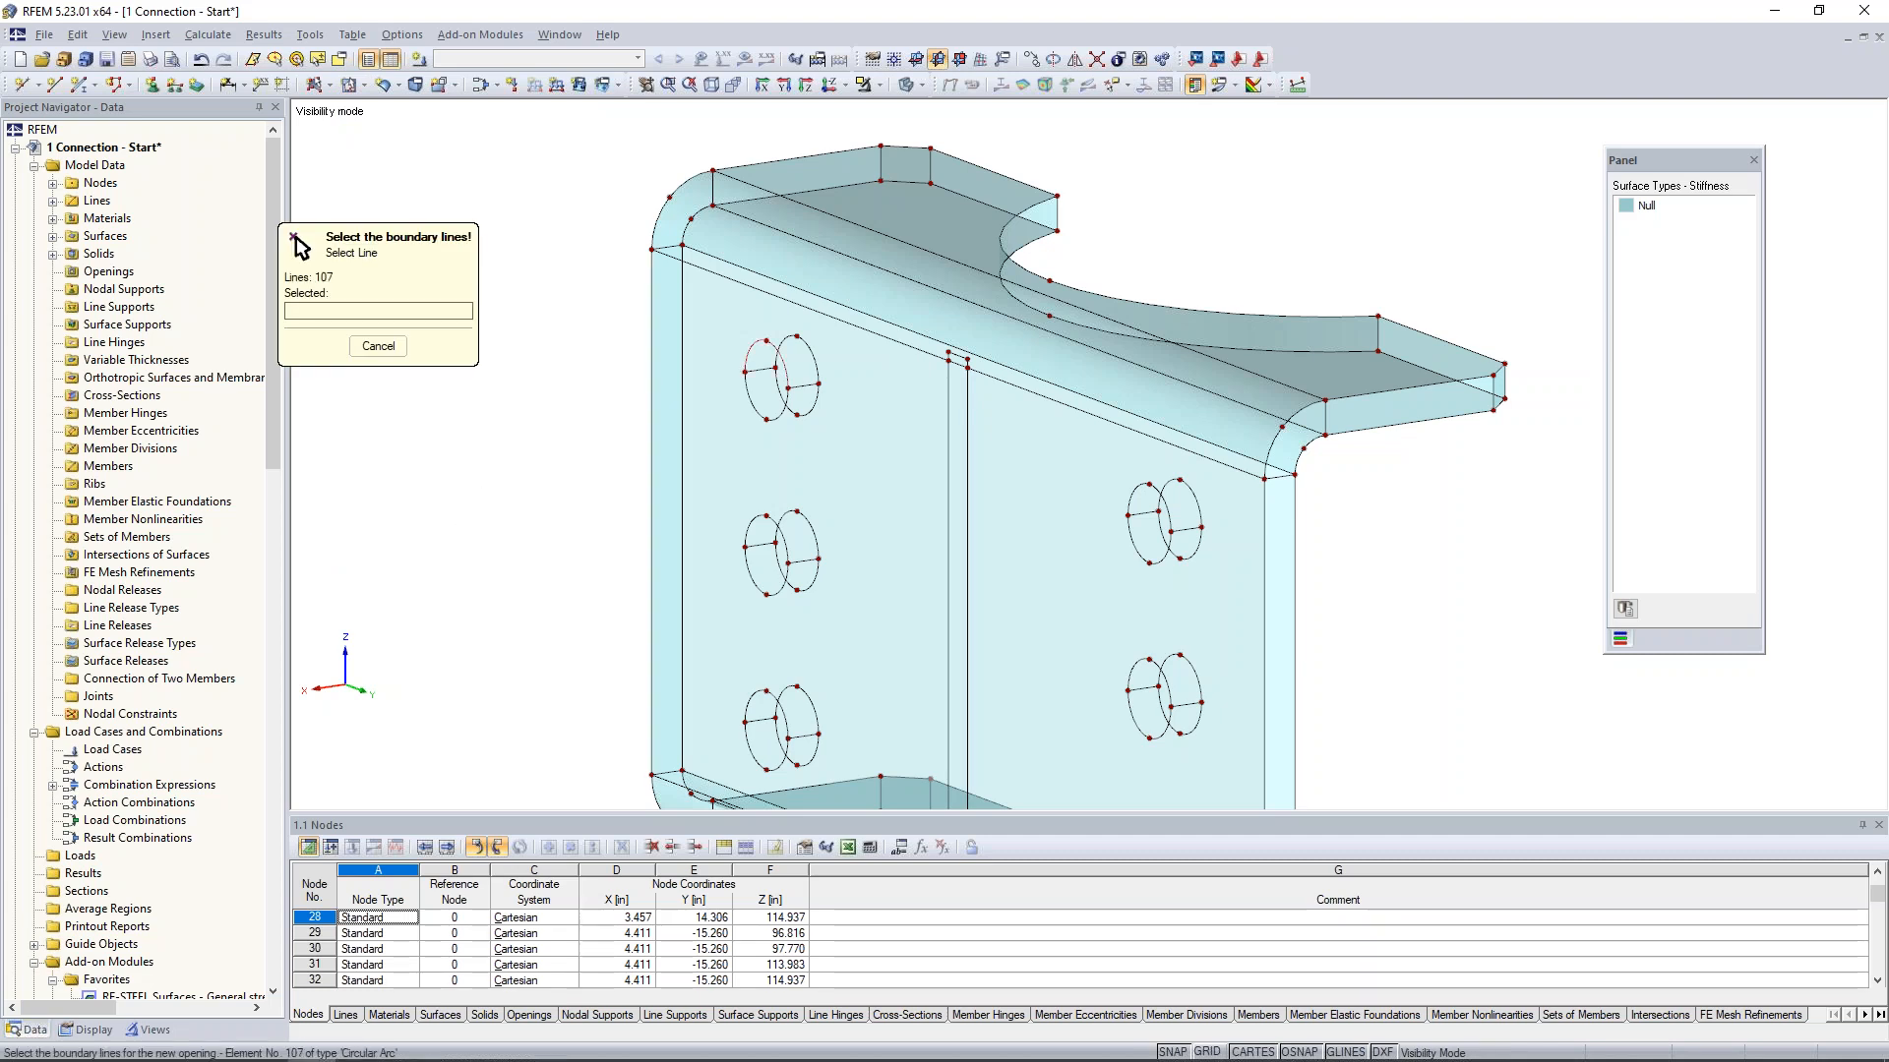
left_click(754, 345)
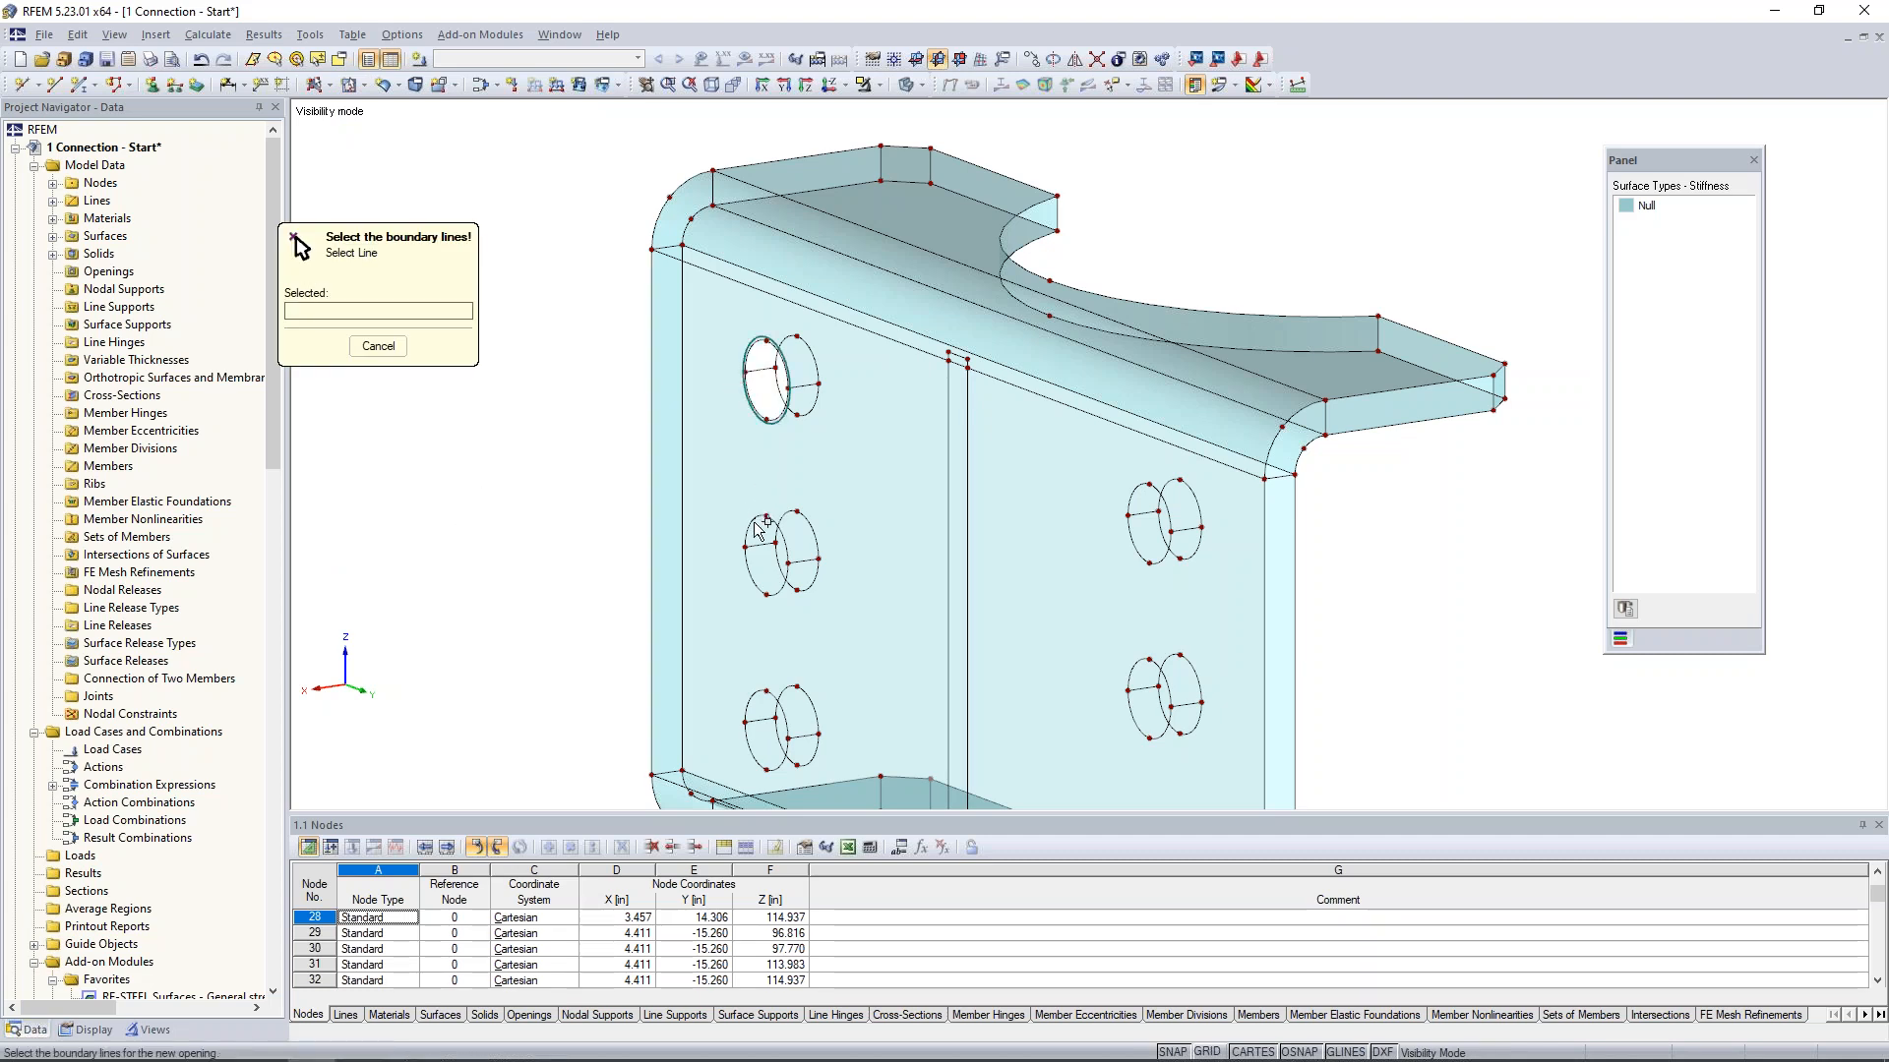
left_click(746, 553)
middle_click_drag(911, 659, 936, 426)
scroll(935, 426, "down", 1)
left_click(816, 465)
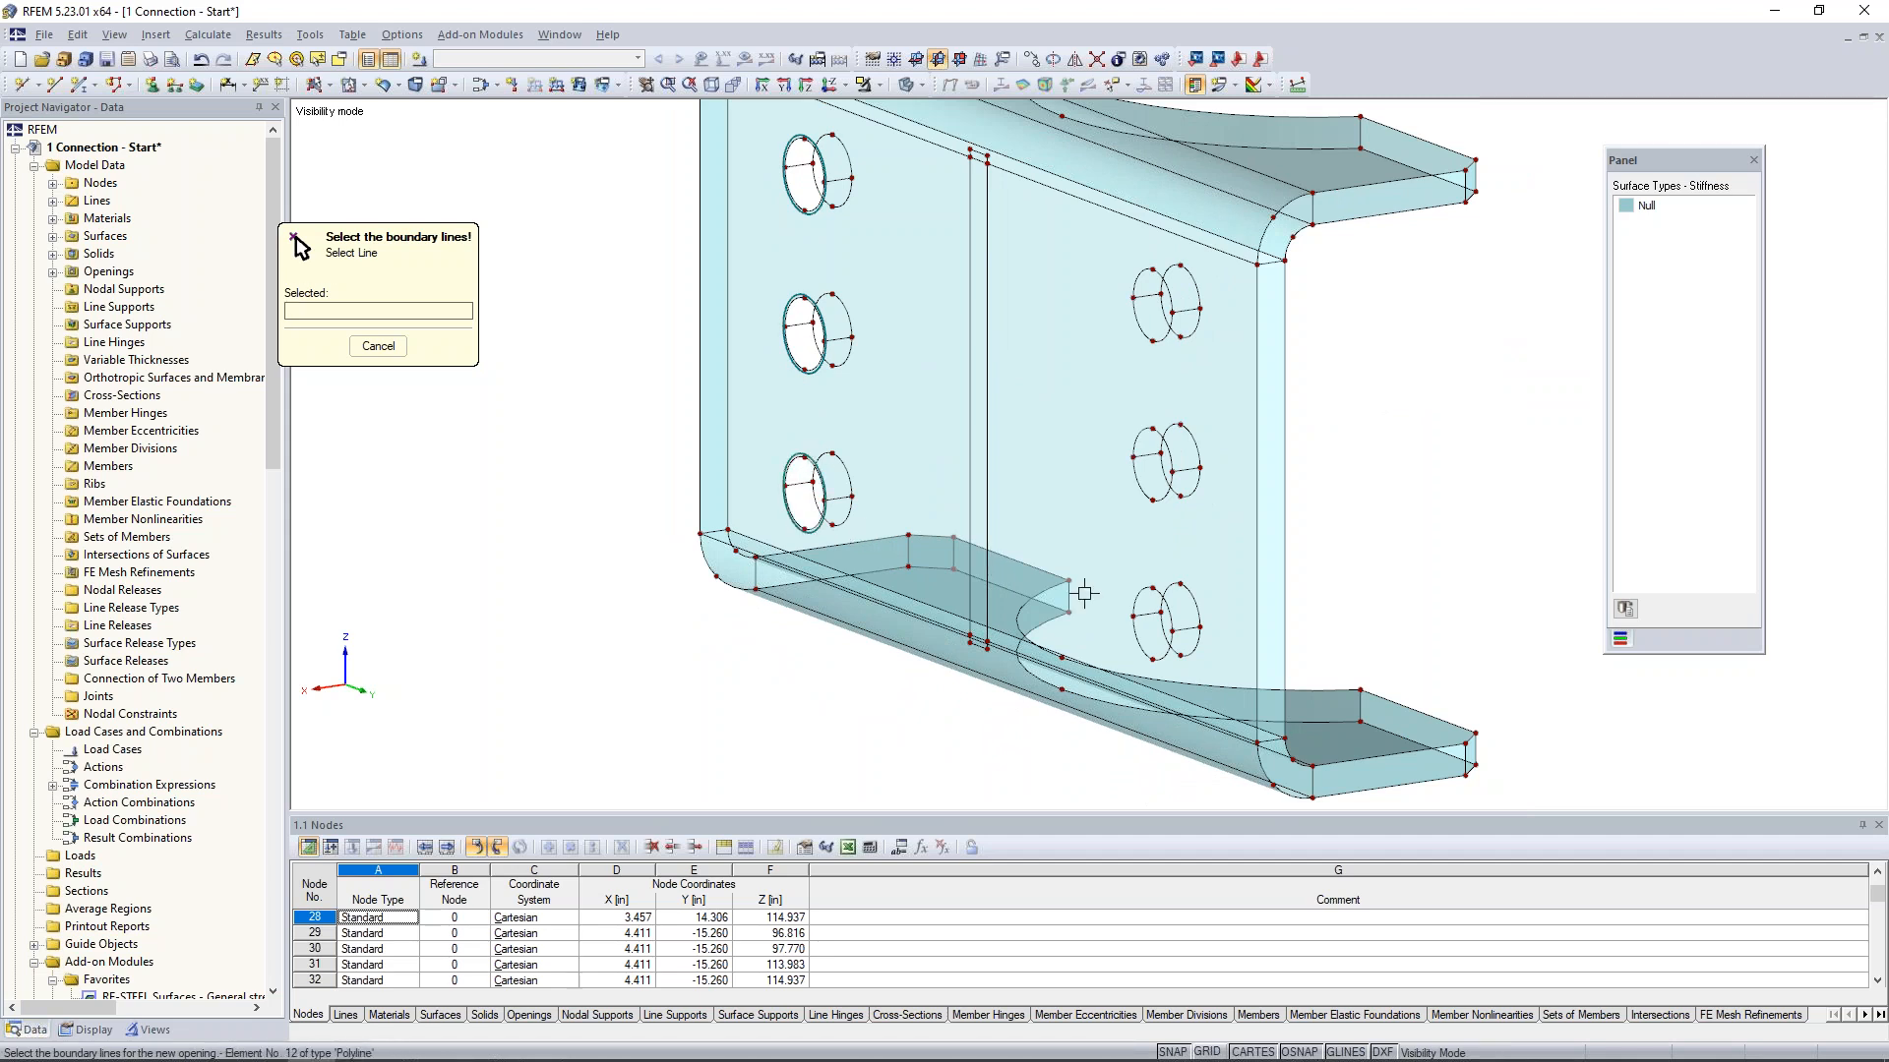
left_click(1165, 601)
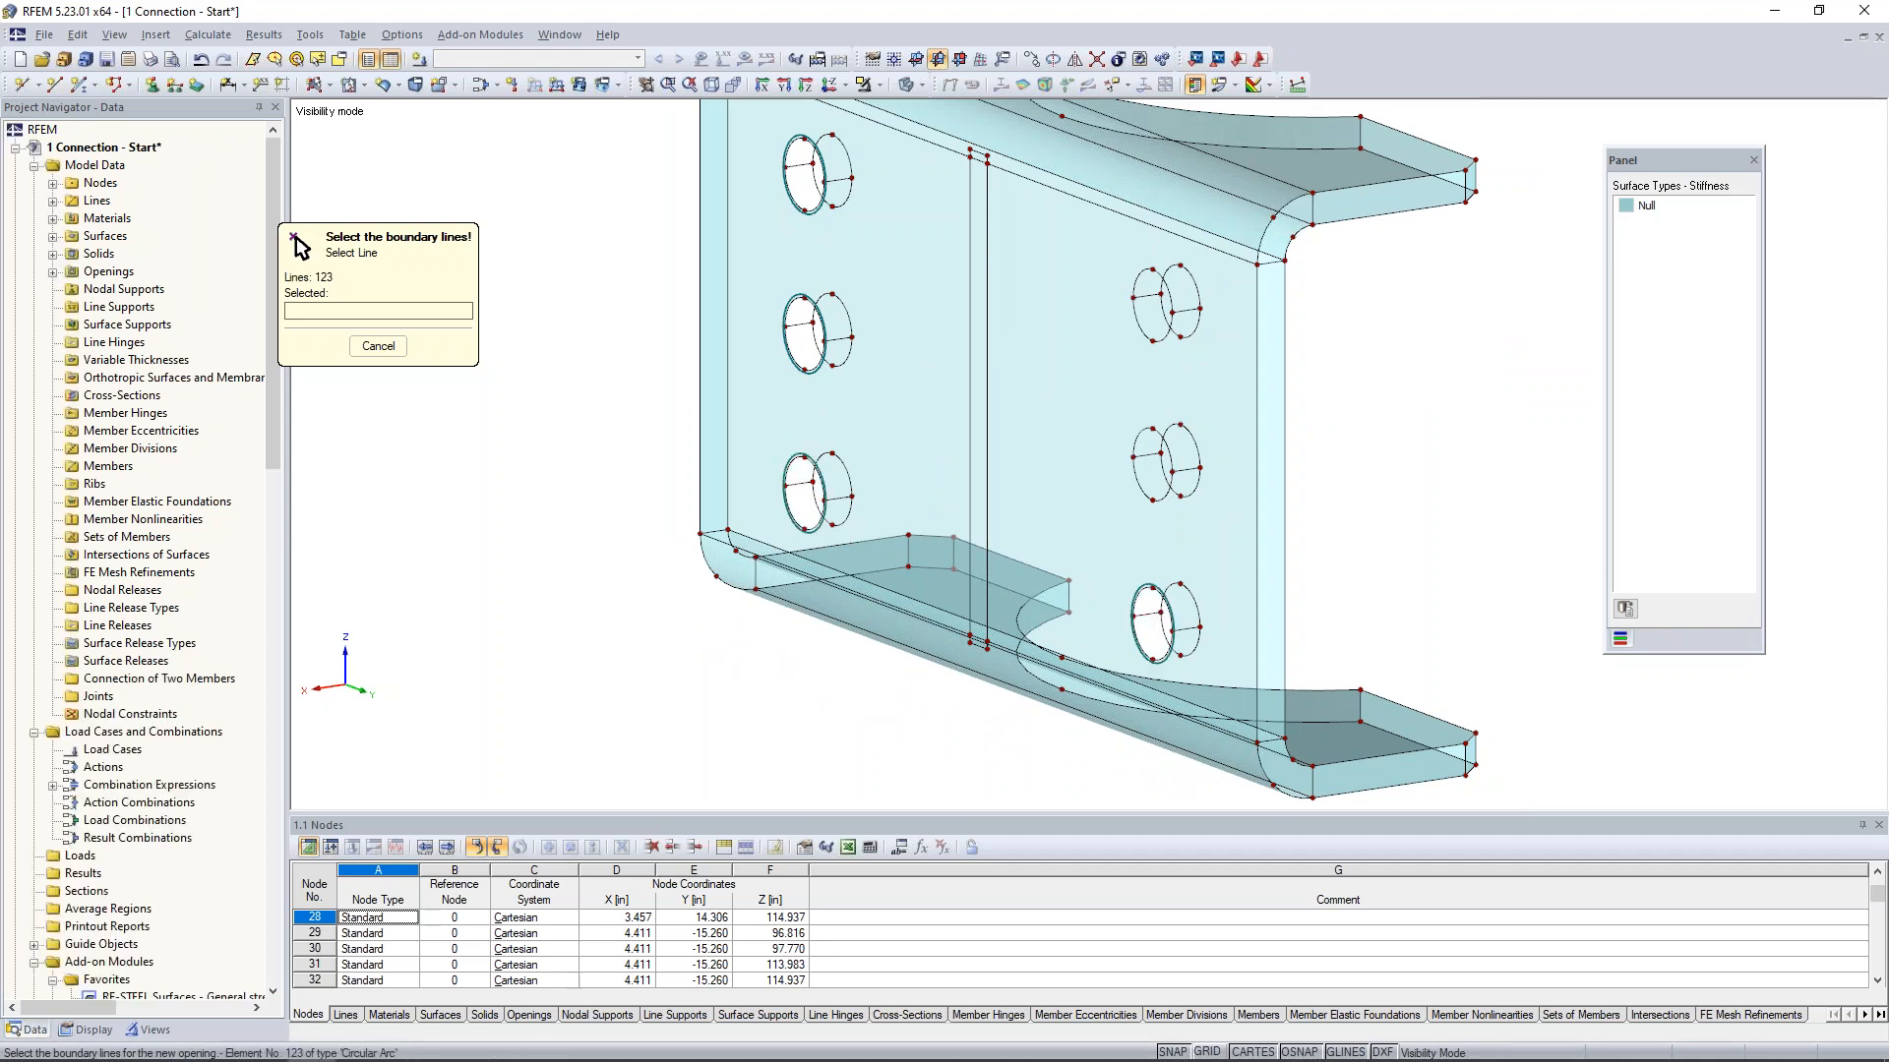
left_click(1164, 495)
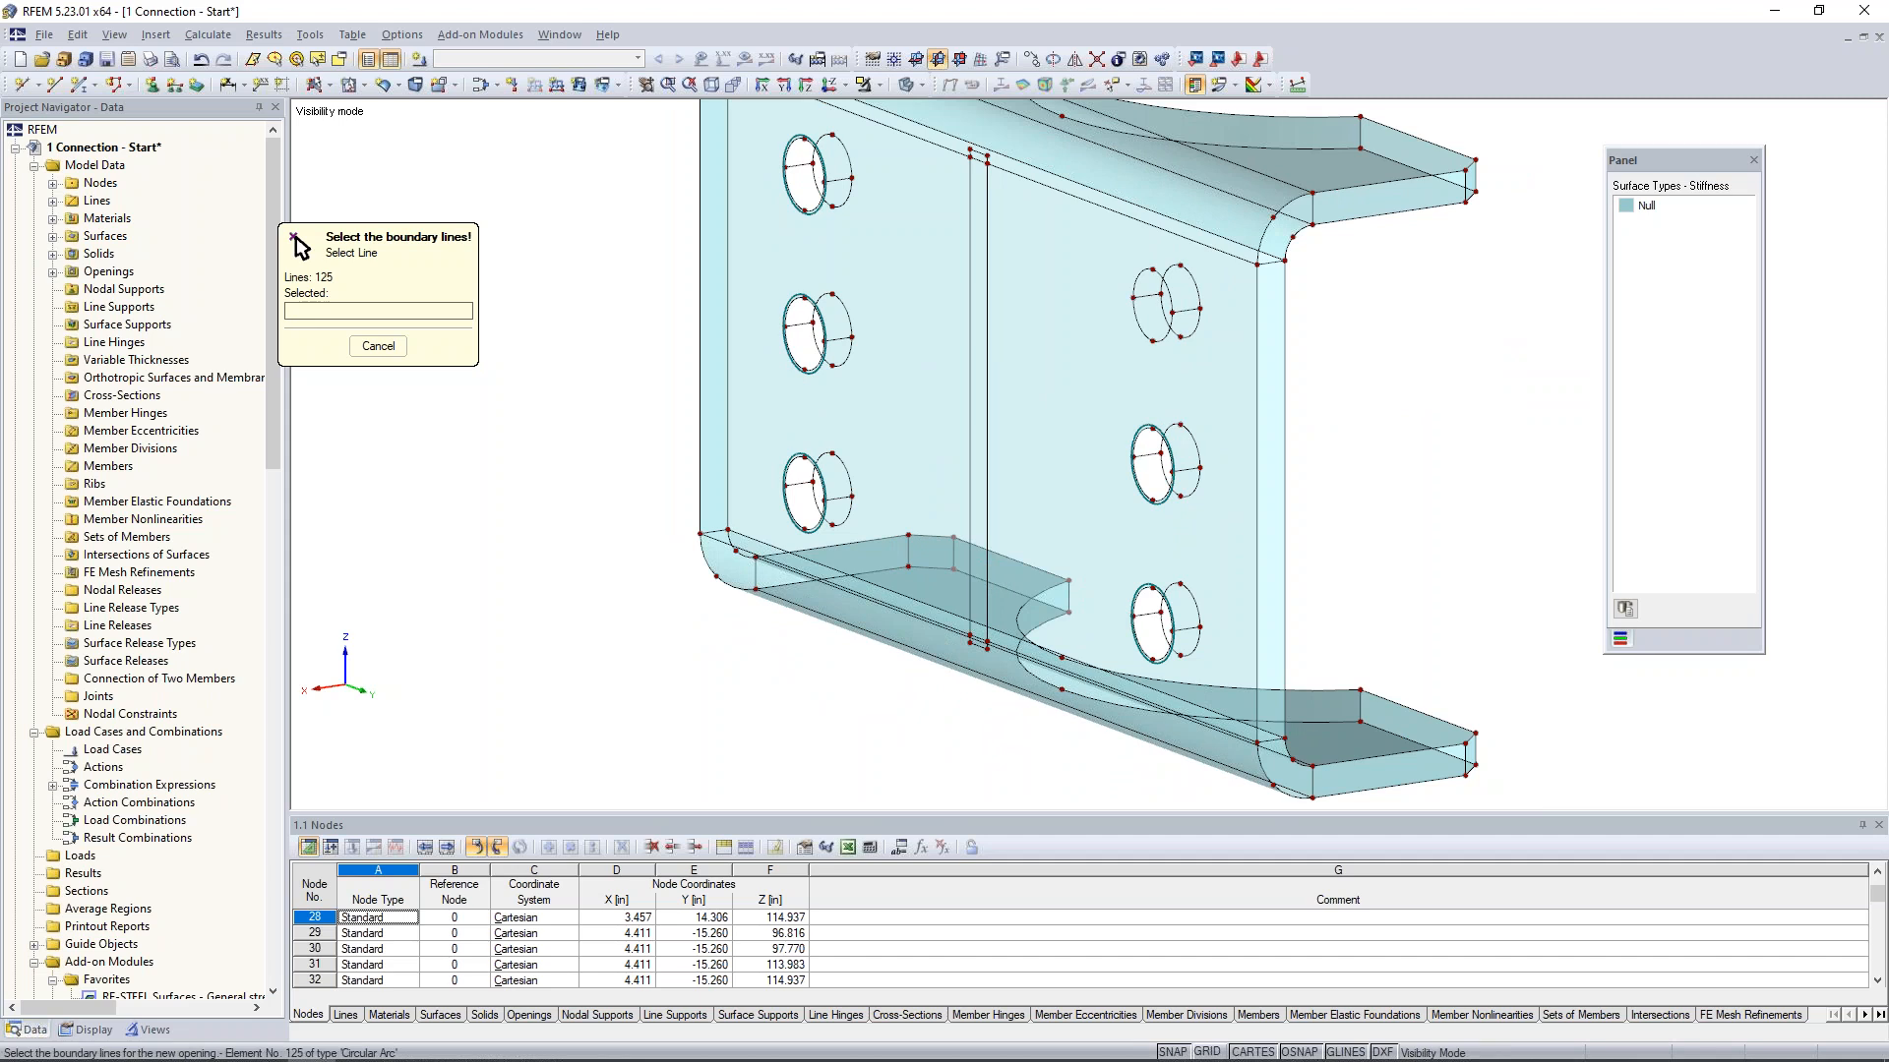
left_click(1166, 338)
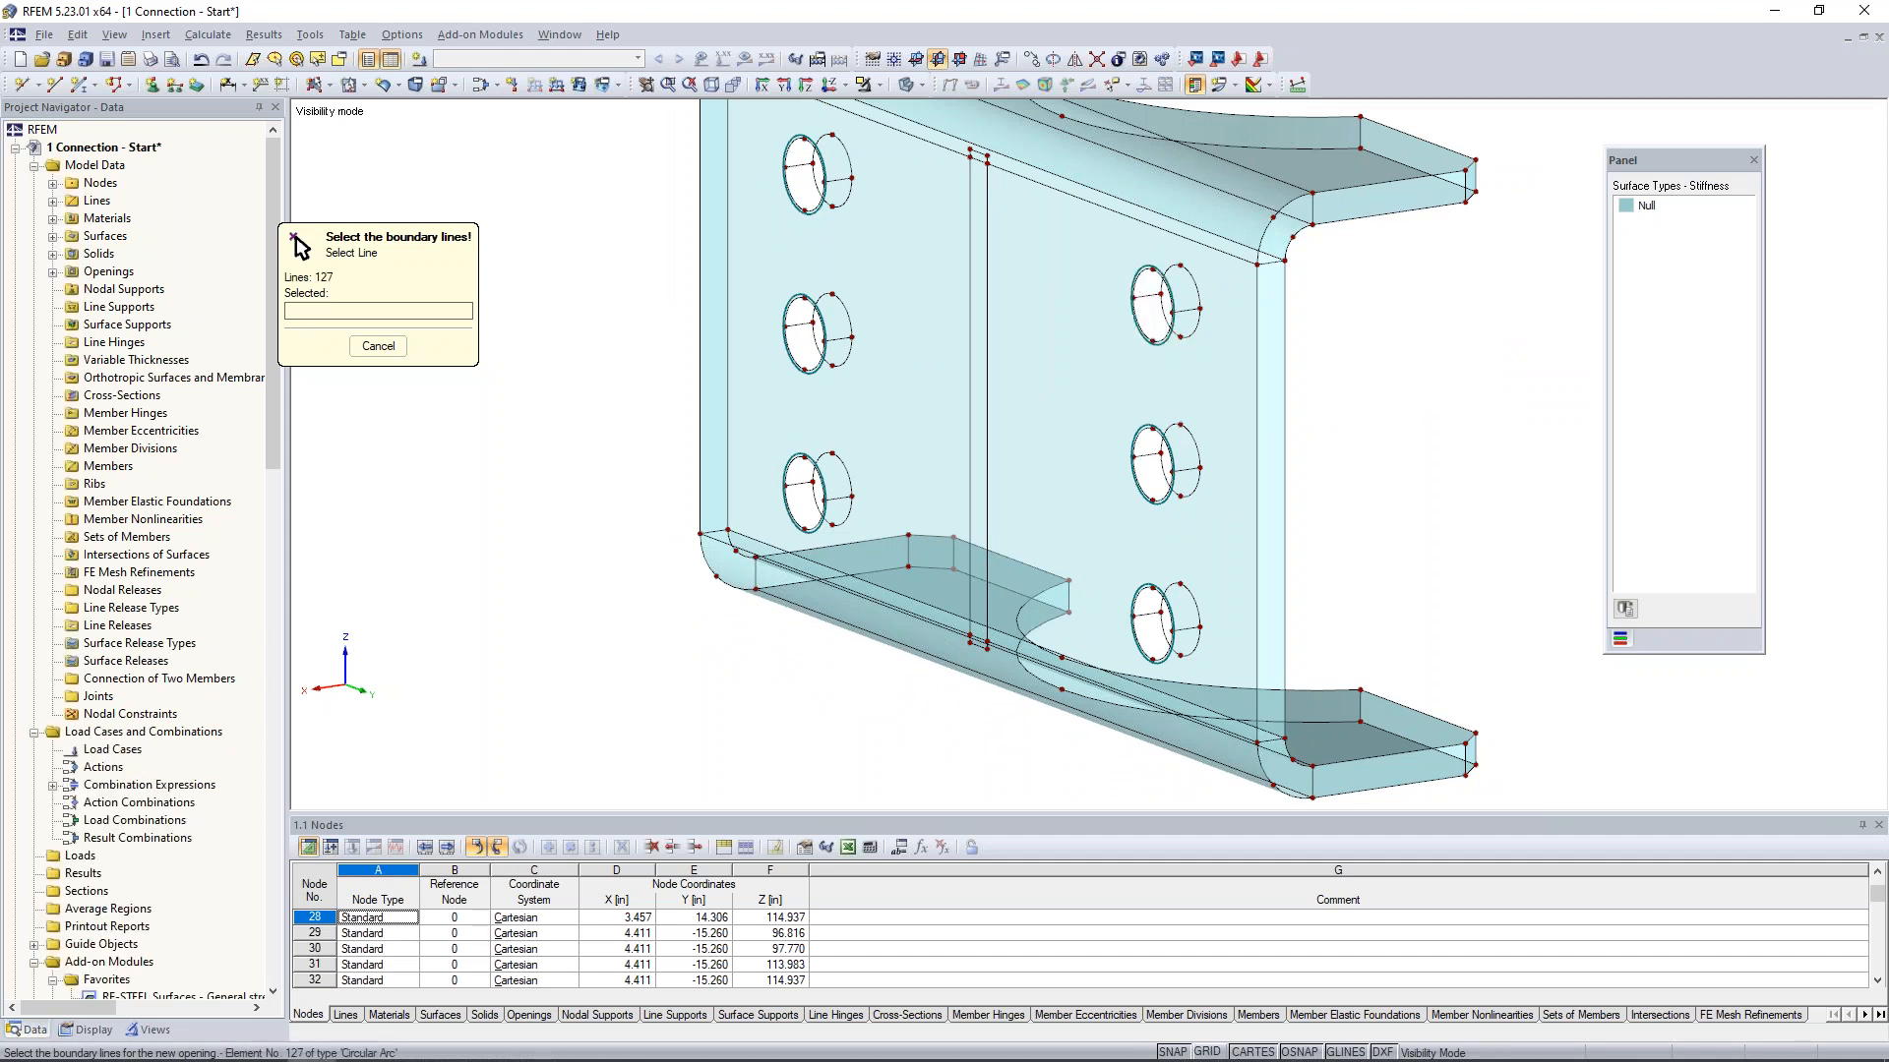
- Copy the perforated vertical surface across the plate thickness onto the opposite face, from one bolt-hole node to its matching node
mouse_move(866, 504)
middle_mouse_down("ctrl")
mouse_move(978, 491)
mouse_move(877, 513)
middle_mouse_up("ctrl")
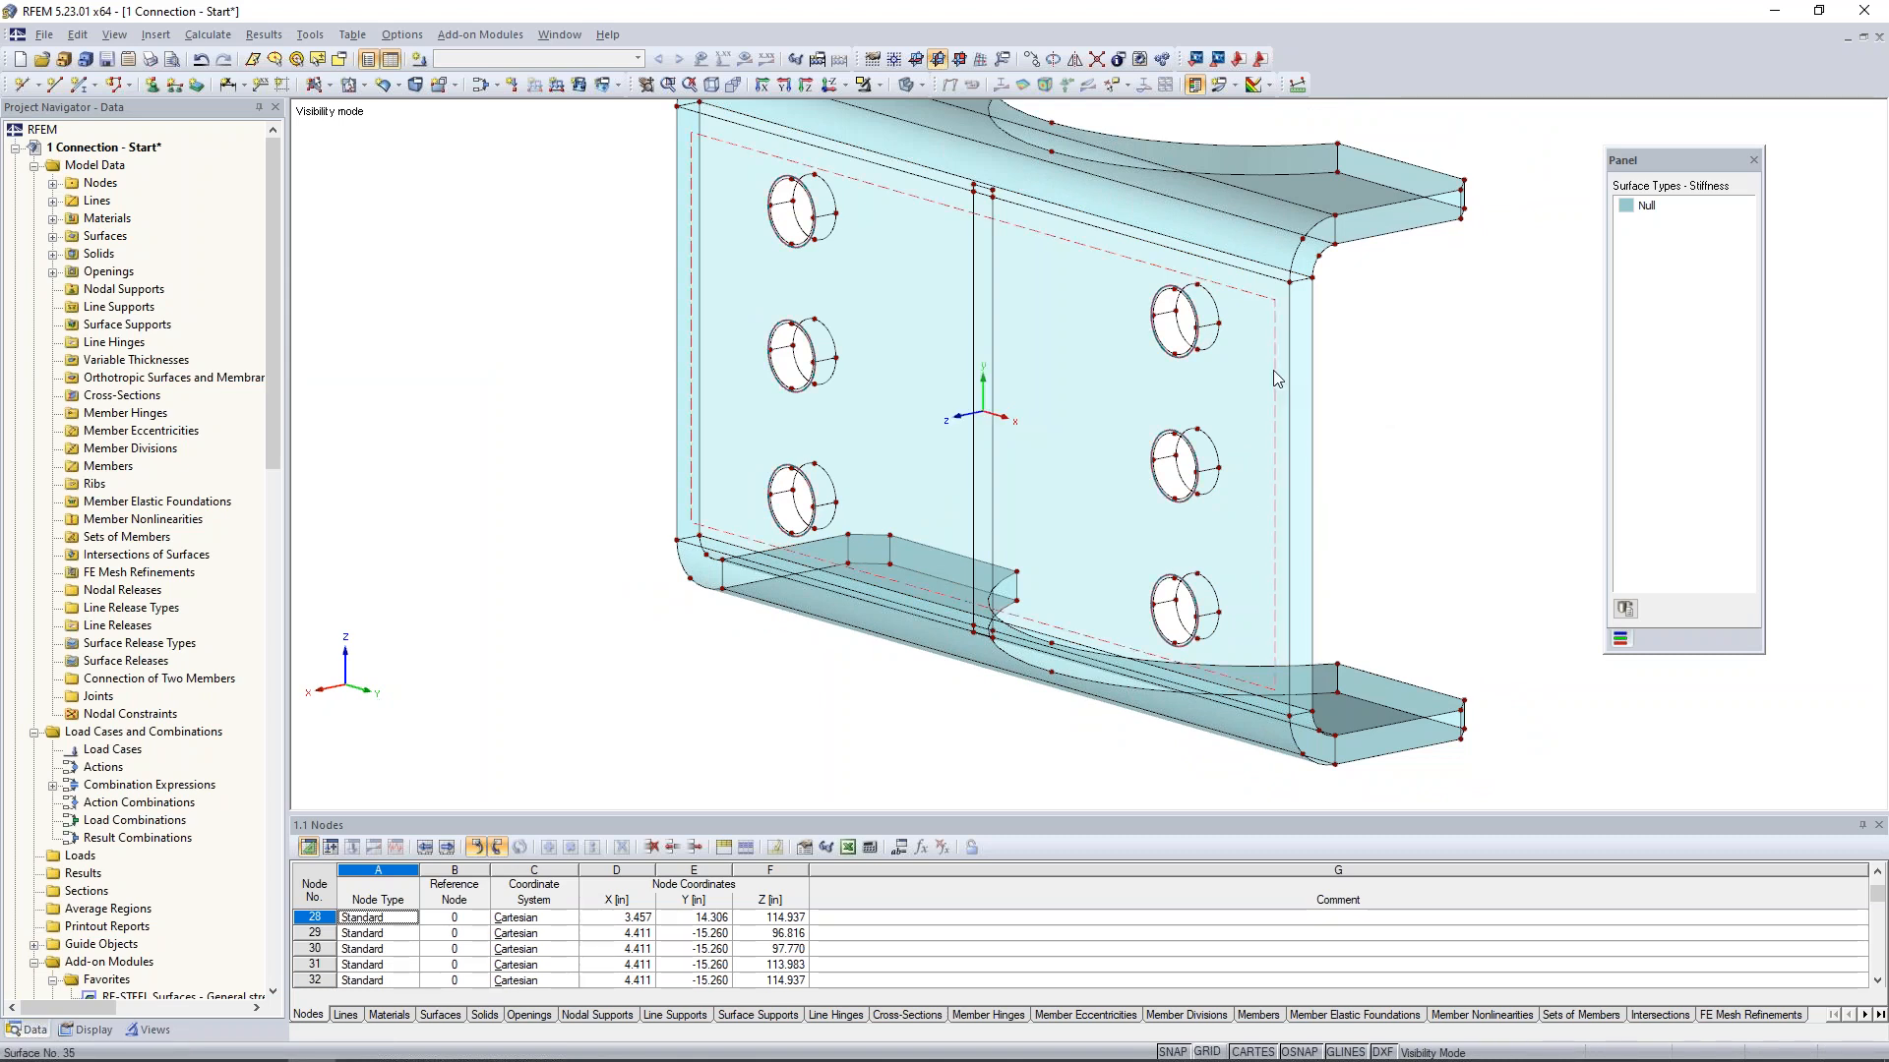
left_click(1274, 379)
middle_click_drag(1392, 340, 1353, 353)
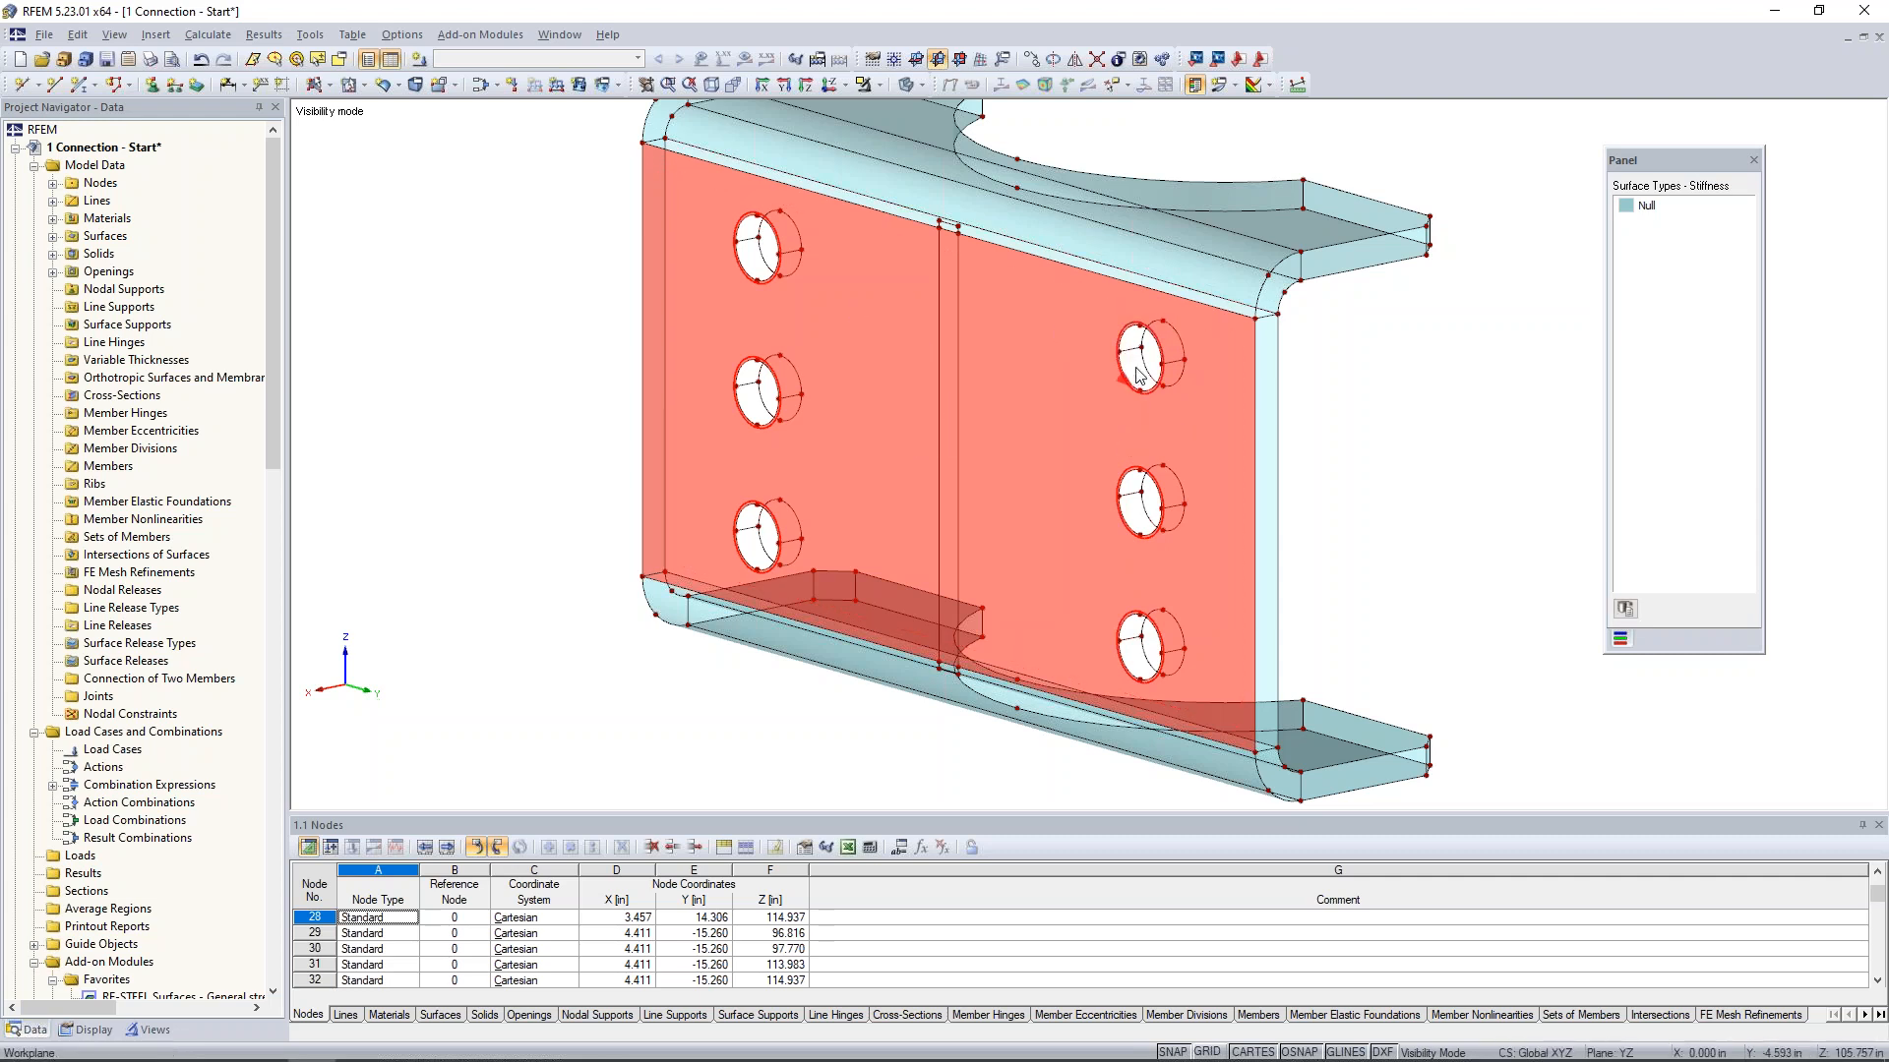
scroll(1136, 368, "up", 2)
scroll(1138, 375, "up", 1)
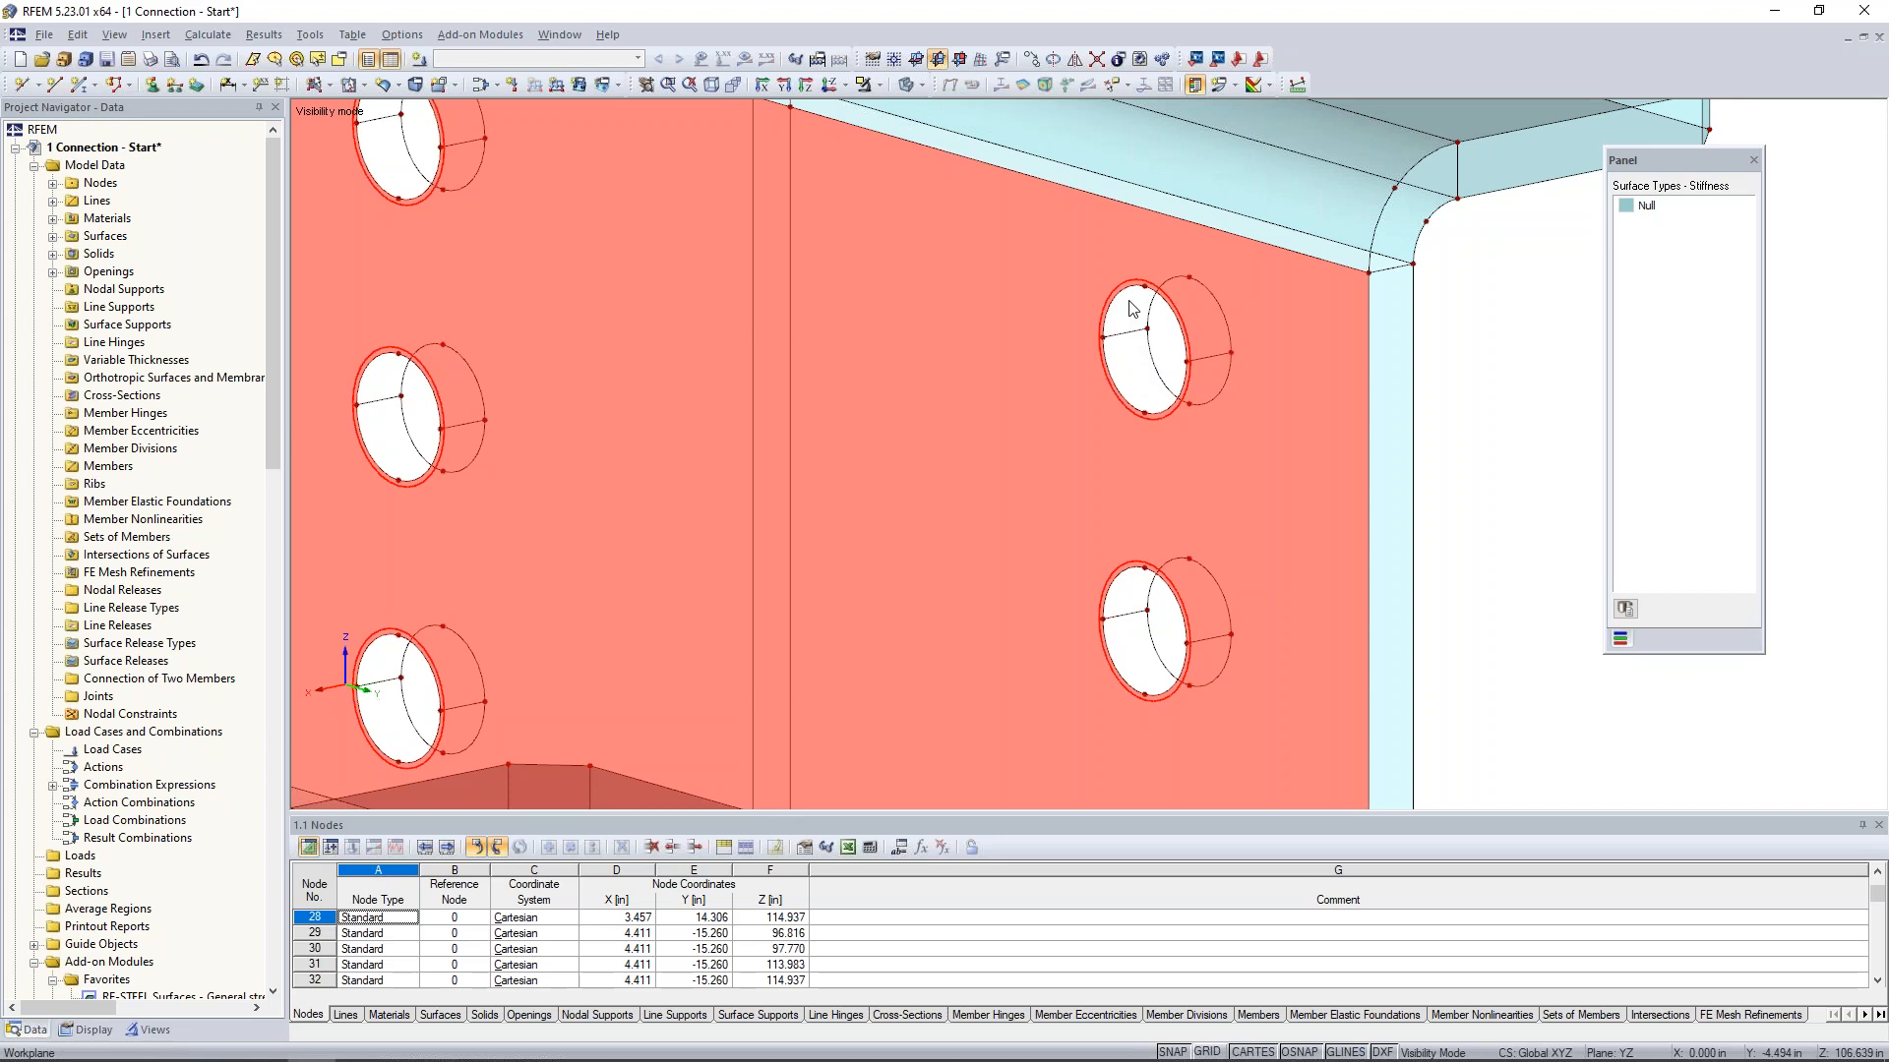
left_click_drag(1144, 286, 1189, 278, "ctrl")
left_click(1469, 469)
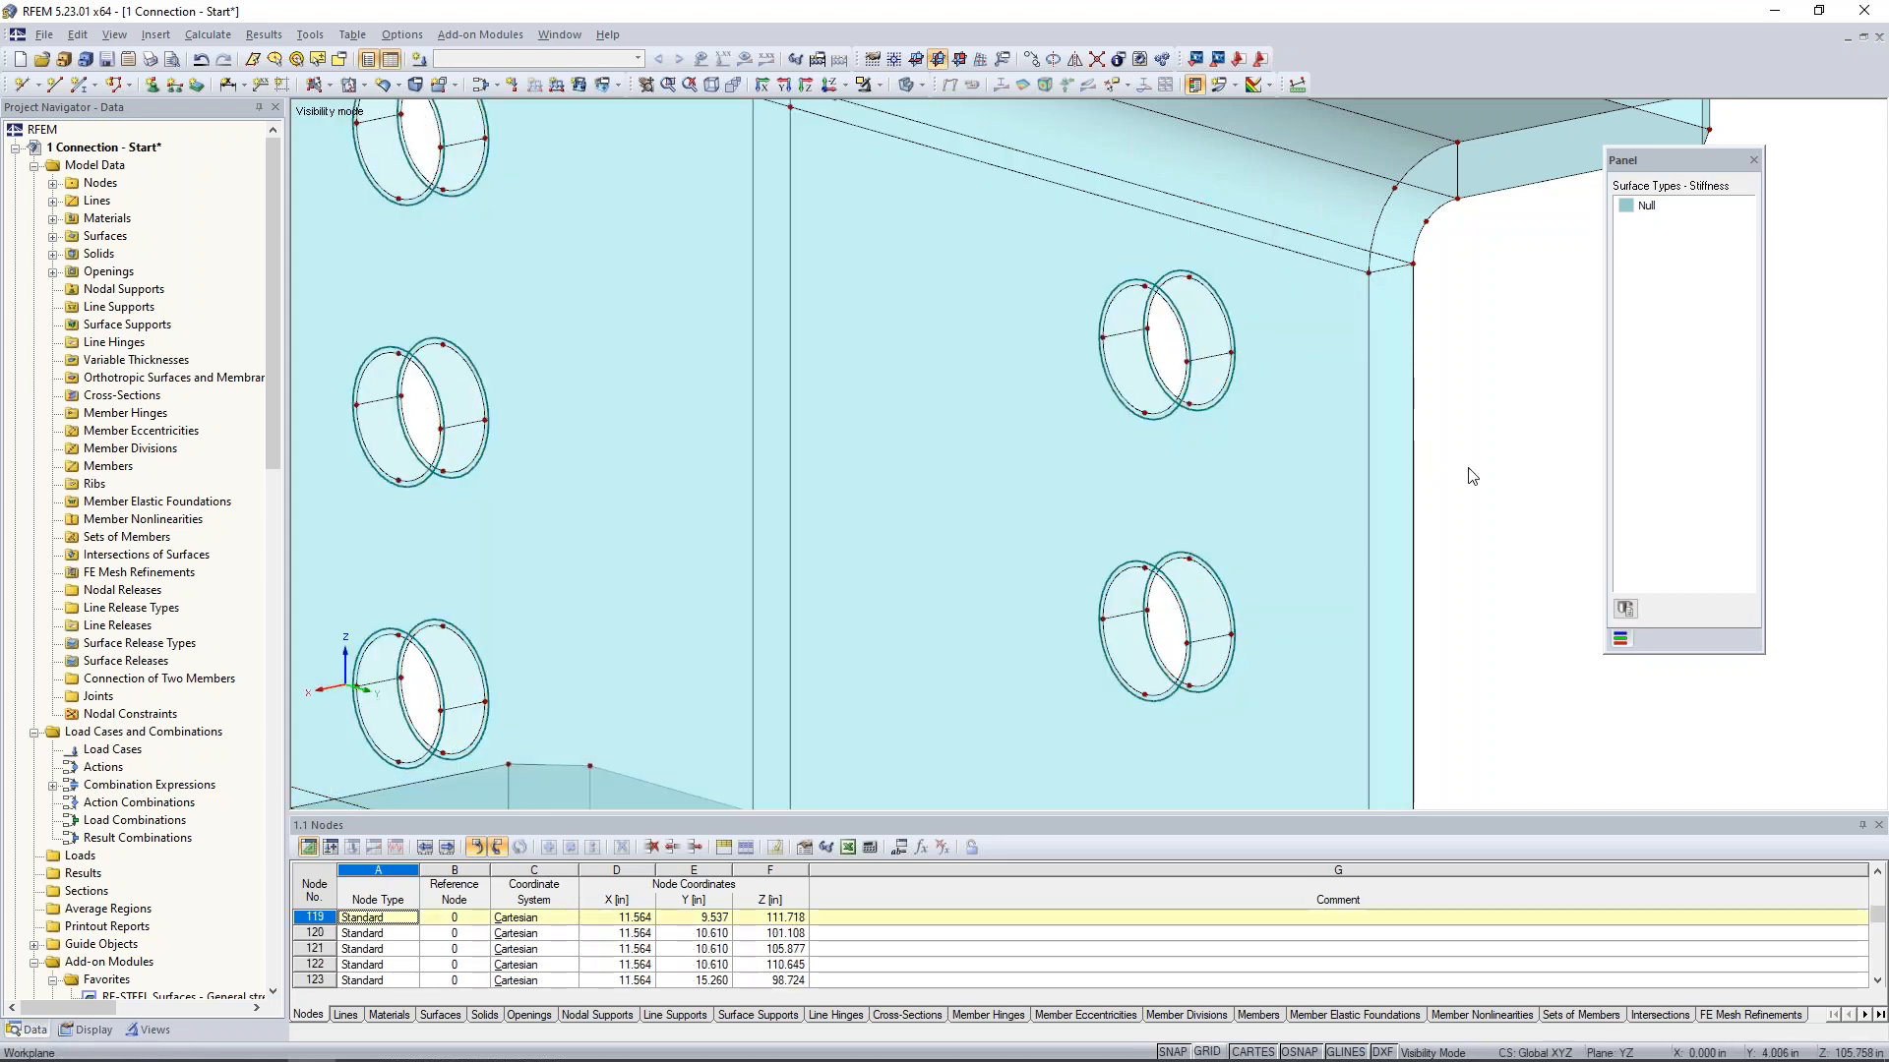
- Start a new solid of type Material and assign it Steel A36 from the material library
scroll(1469, 472, "down", 5)
middle_click_drag(1452, 500, 1217, 499, "ctrl")
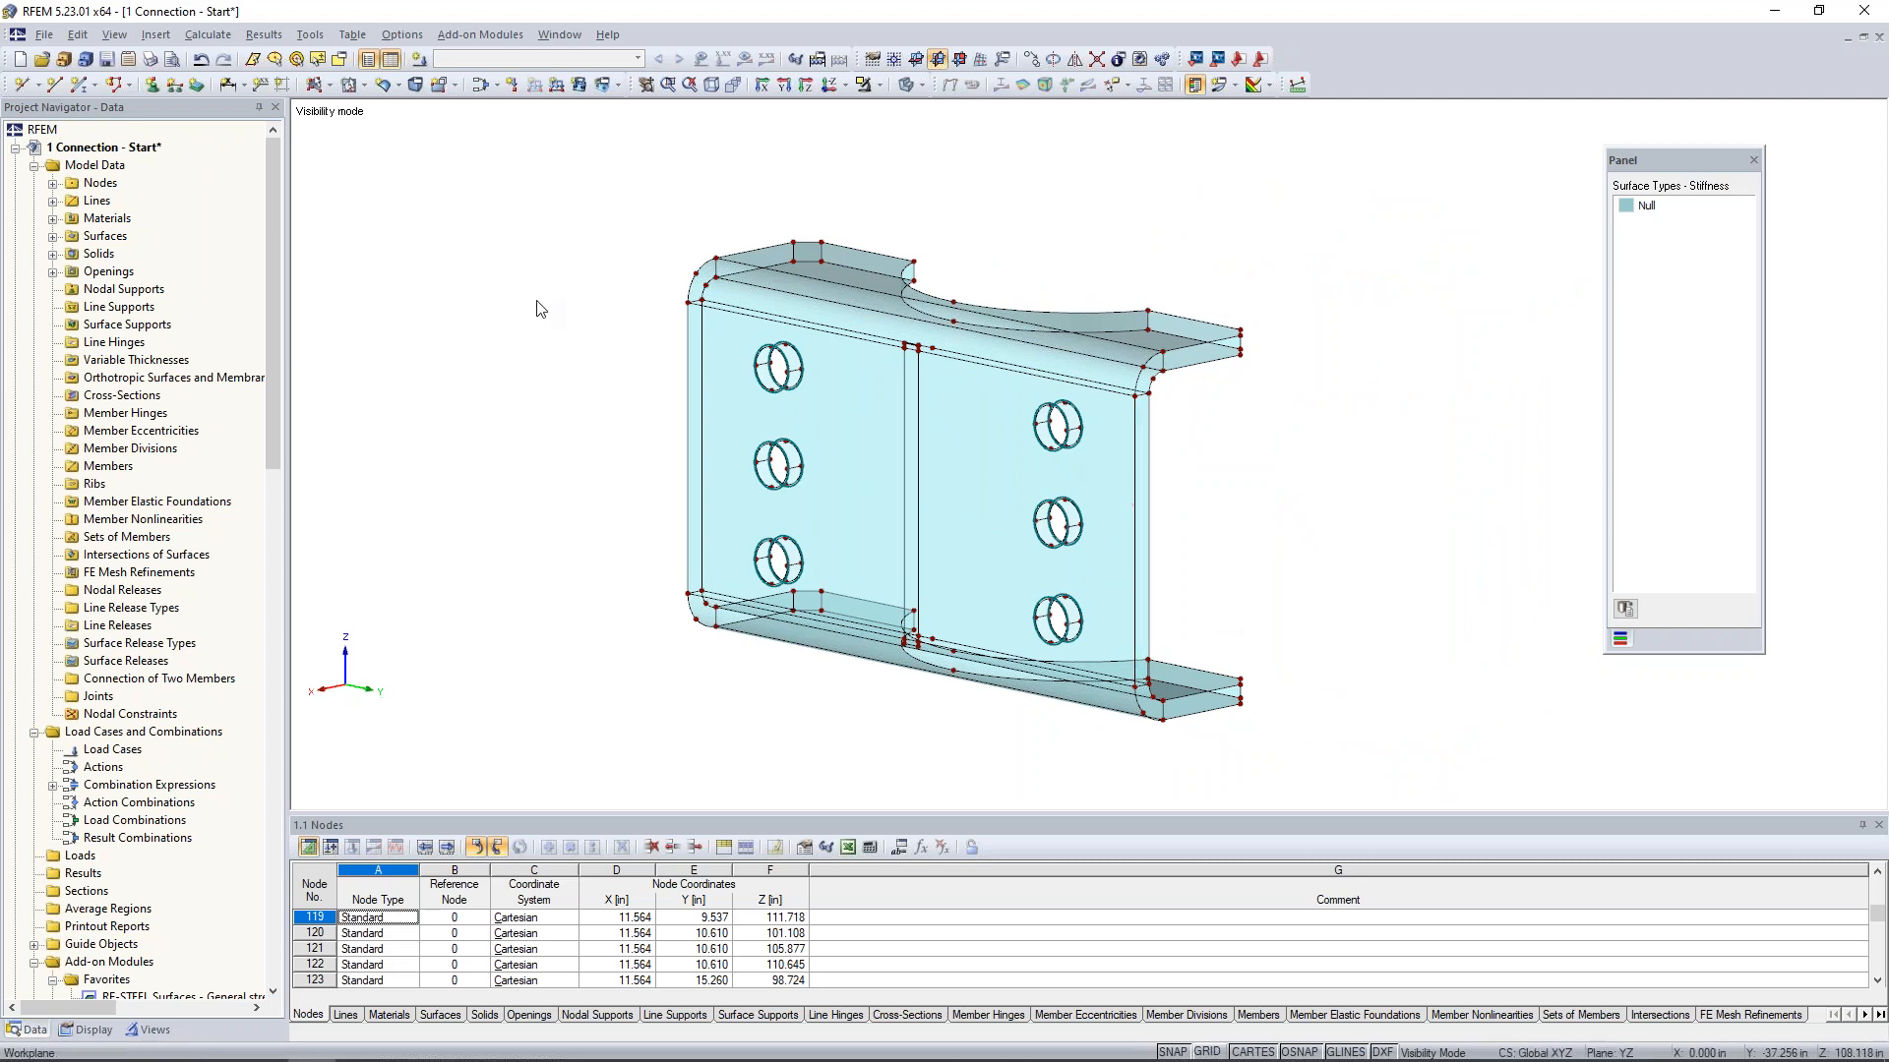
left_click(415, 88)
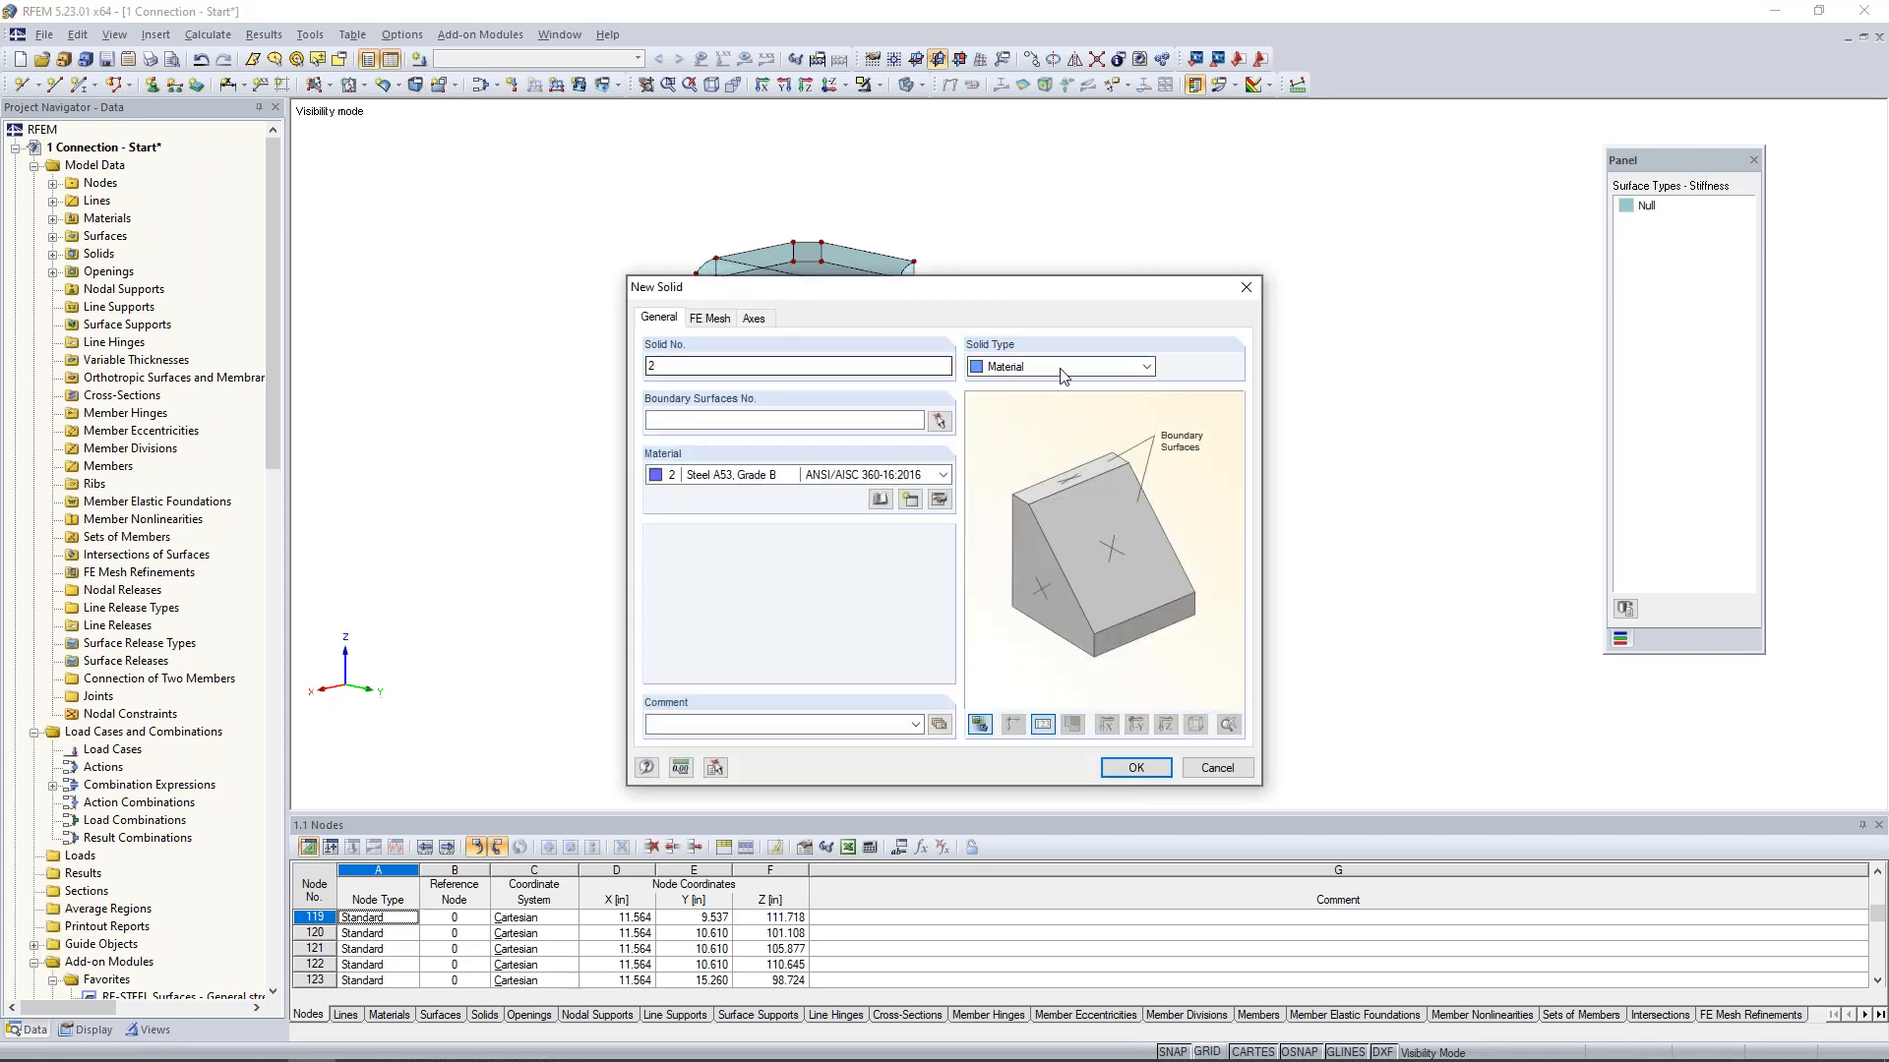
left_click(880, 500)
scroll(882, 402, "up", 2)
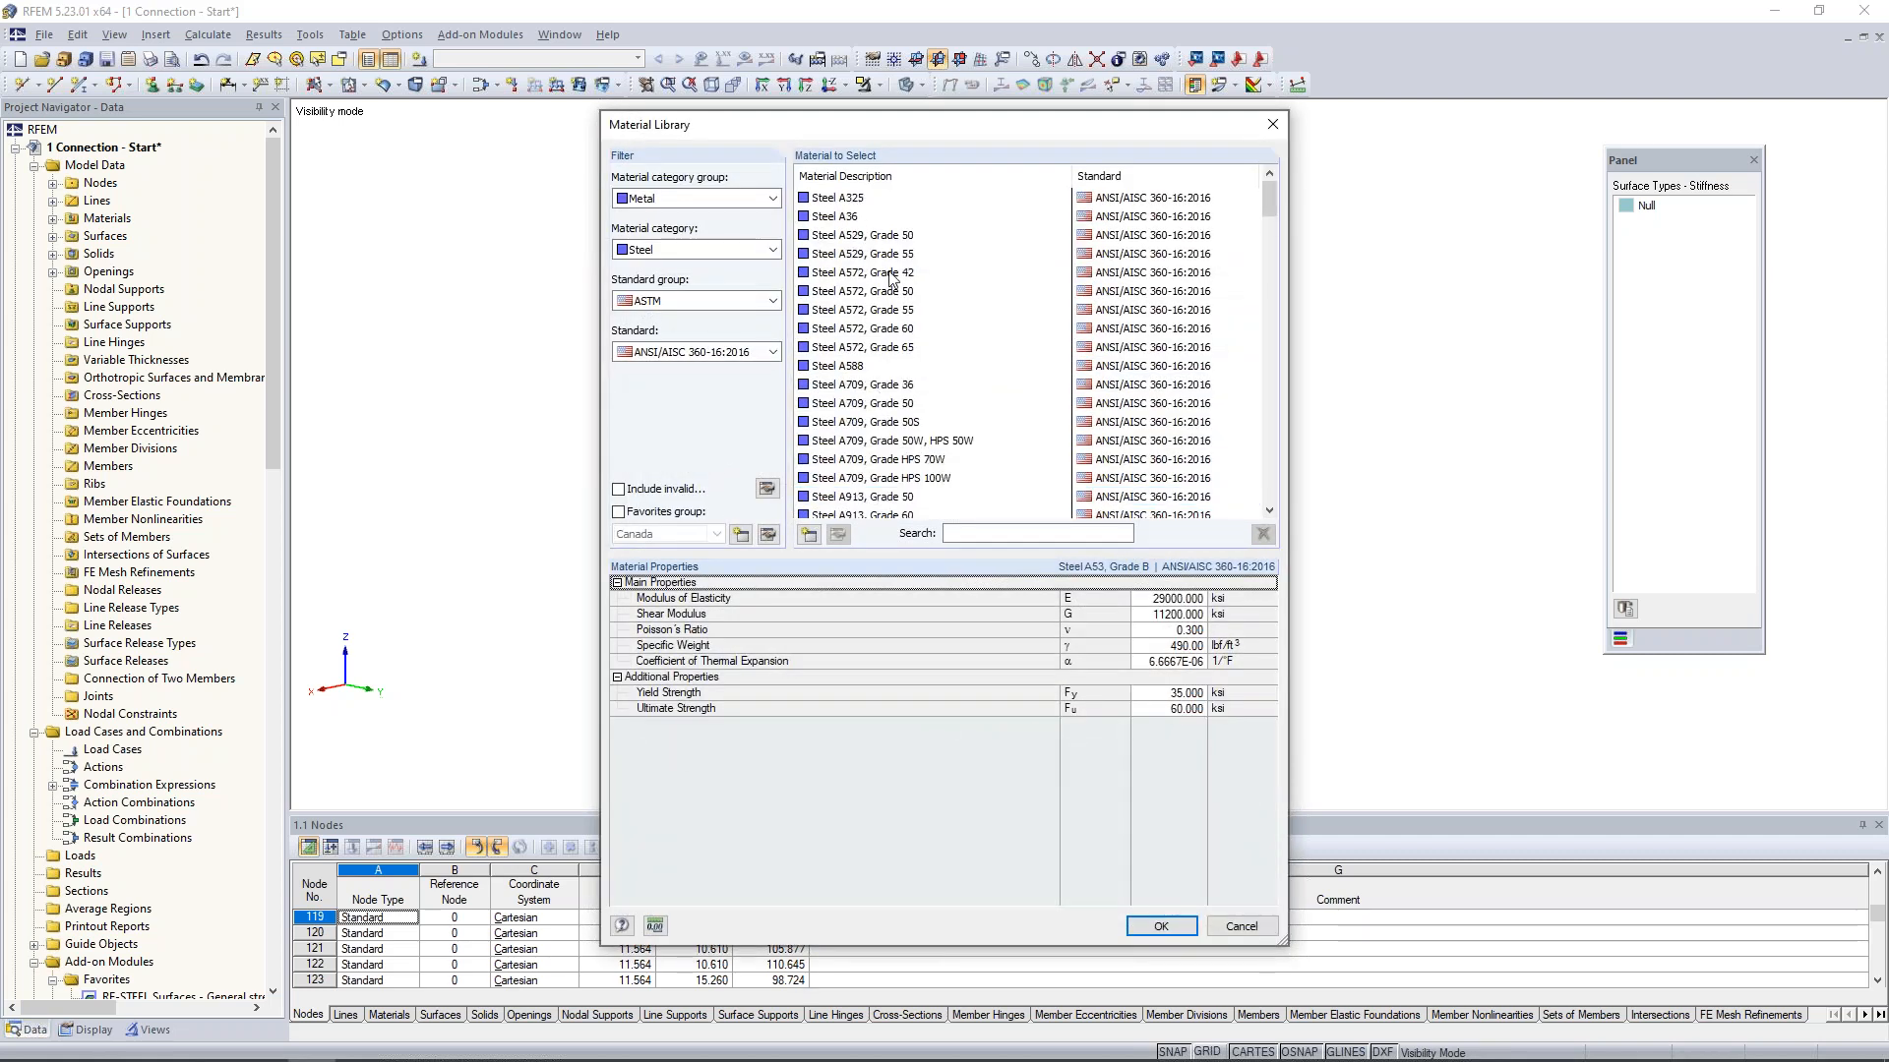
left_click(844, 219)
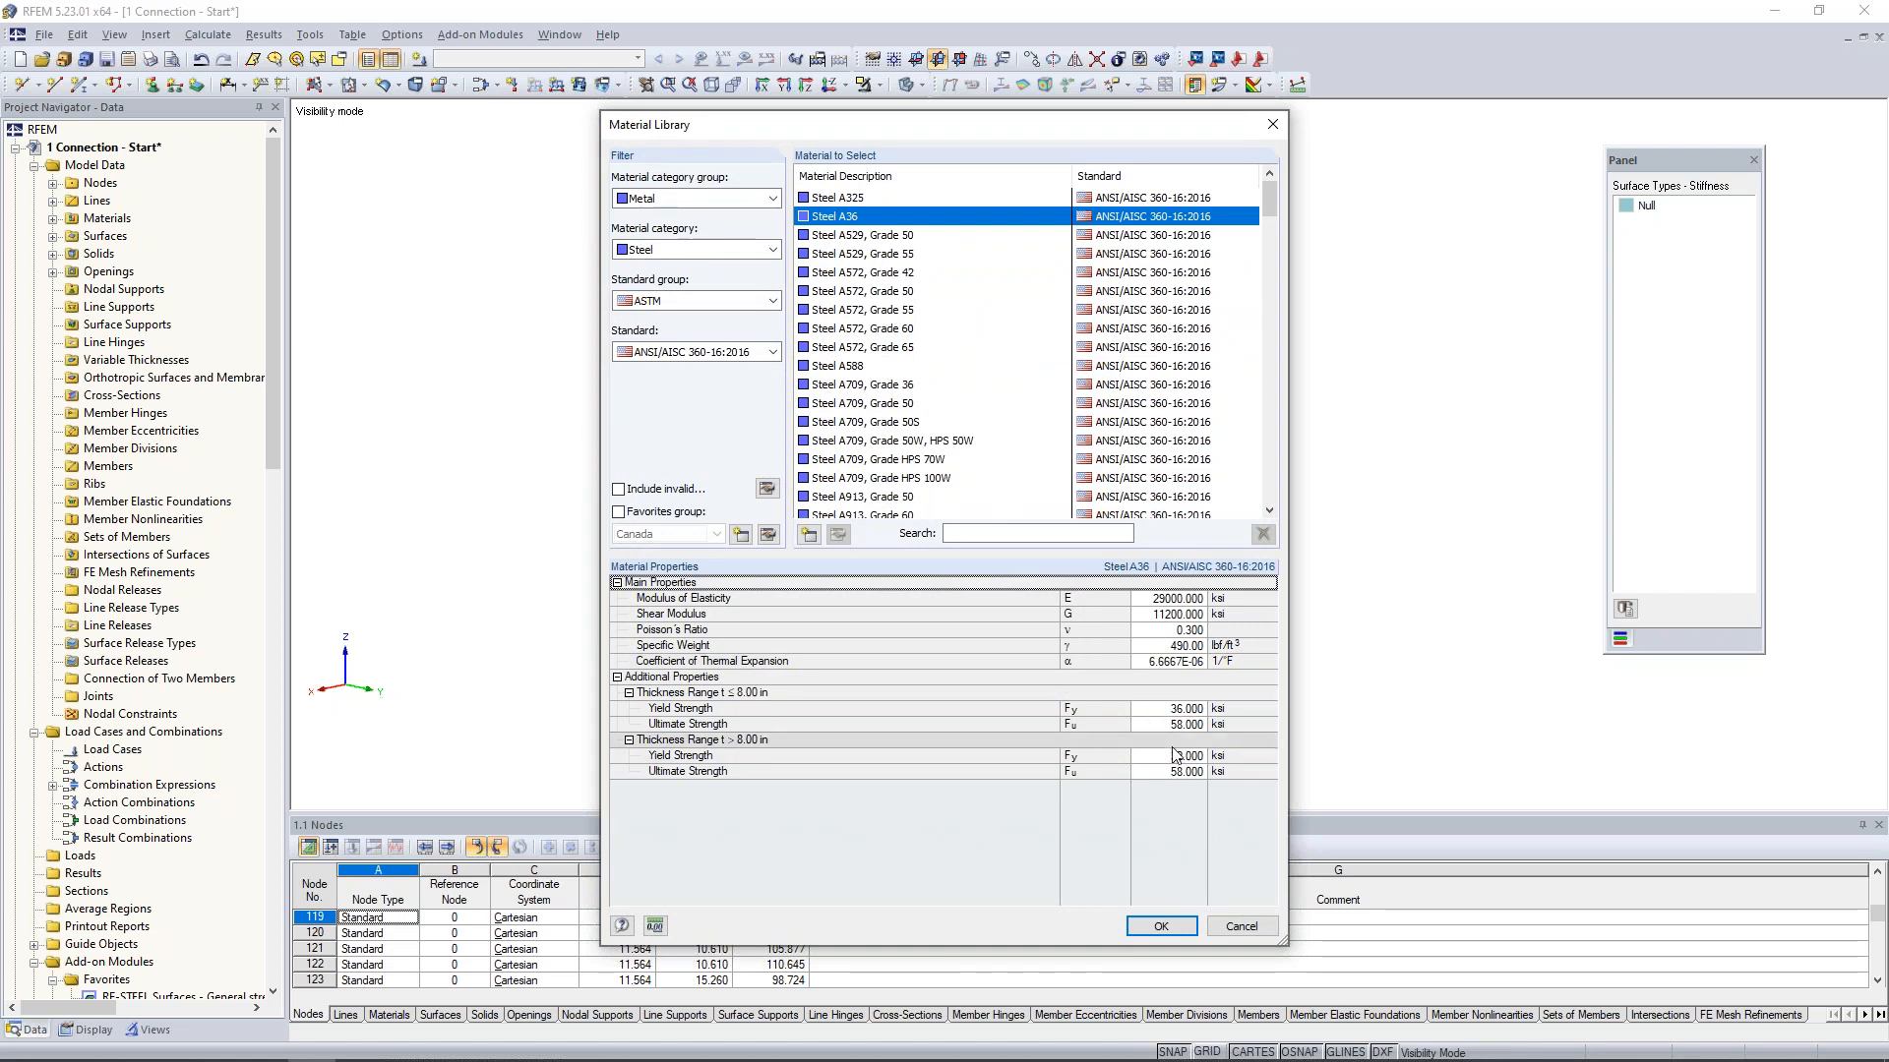
left_click(1160, 926)
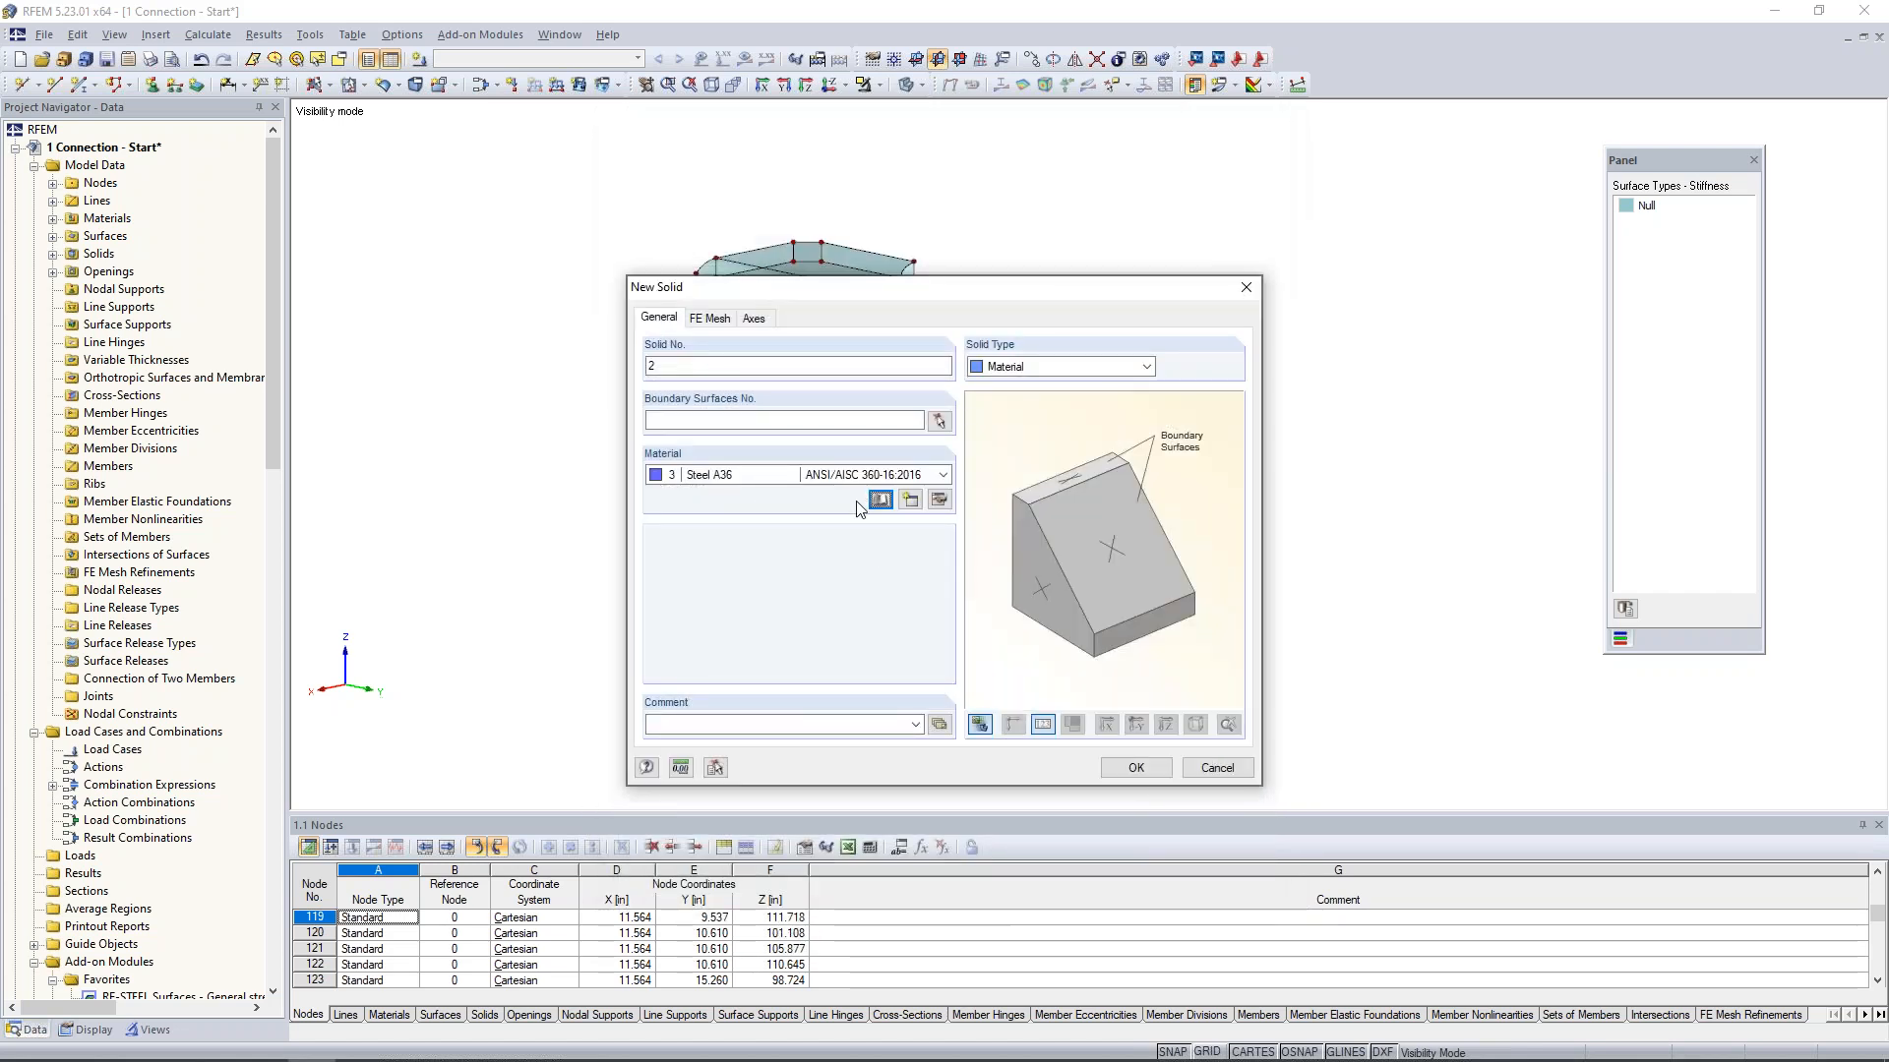
- Try to create the bent plate solid using all visible surfaces, 9-38, as its boundary
left_click(939, 421)
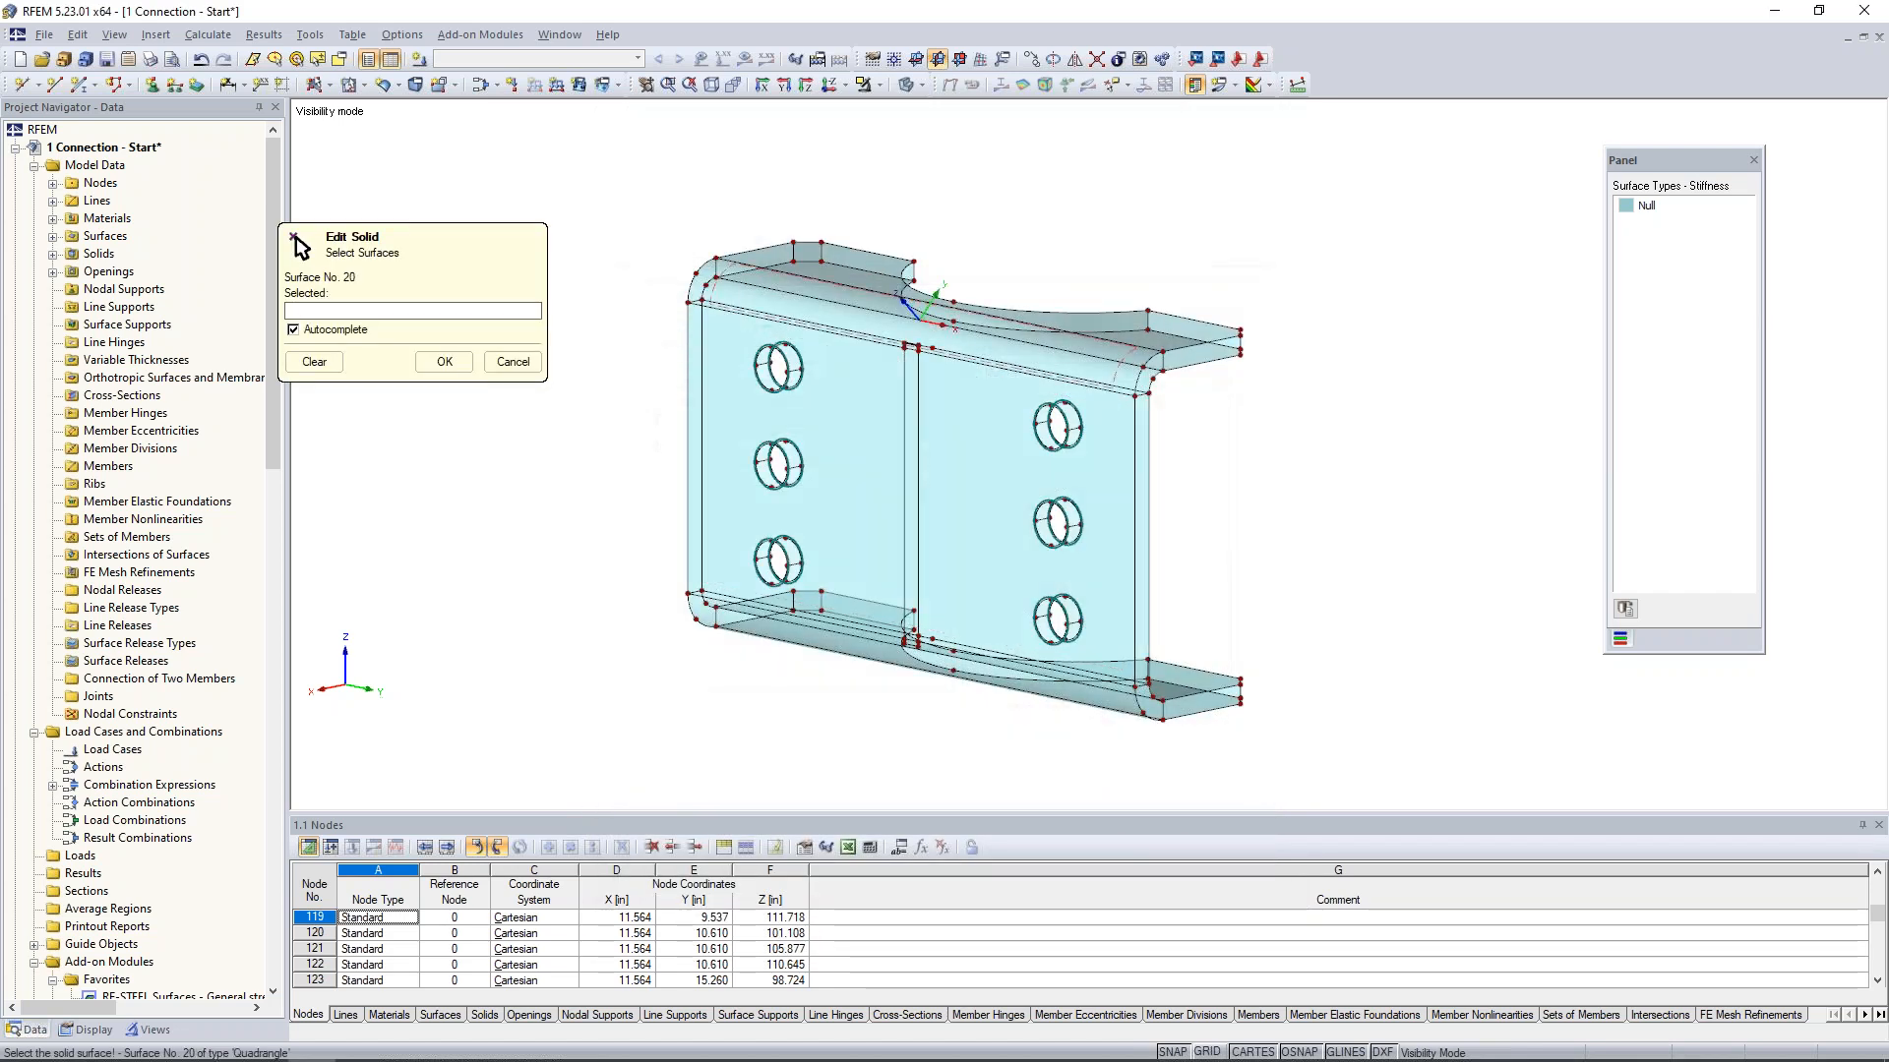
left_click_drag(641, 163, 1363, 779)
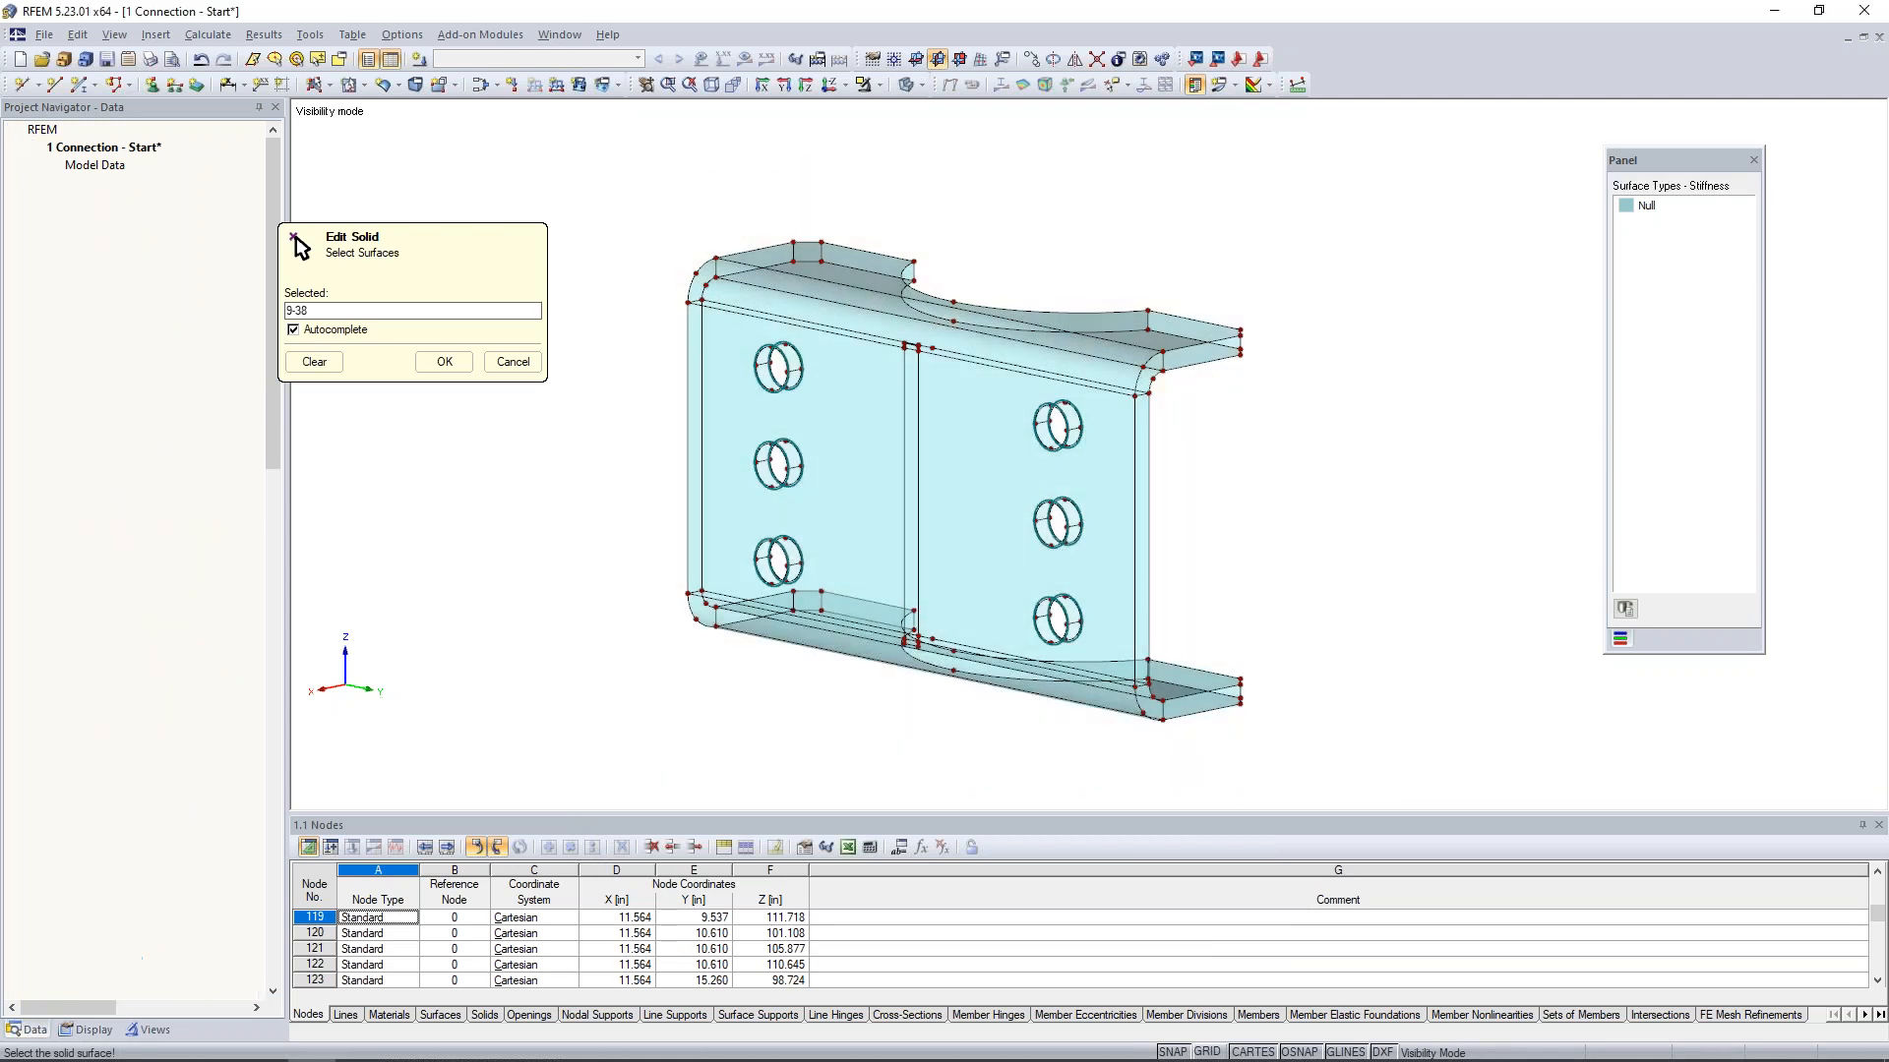
left_click(445, 363)
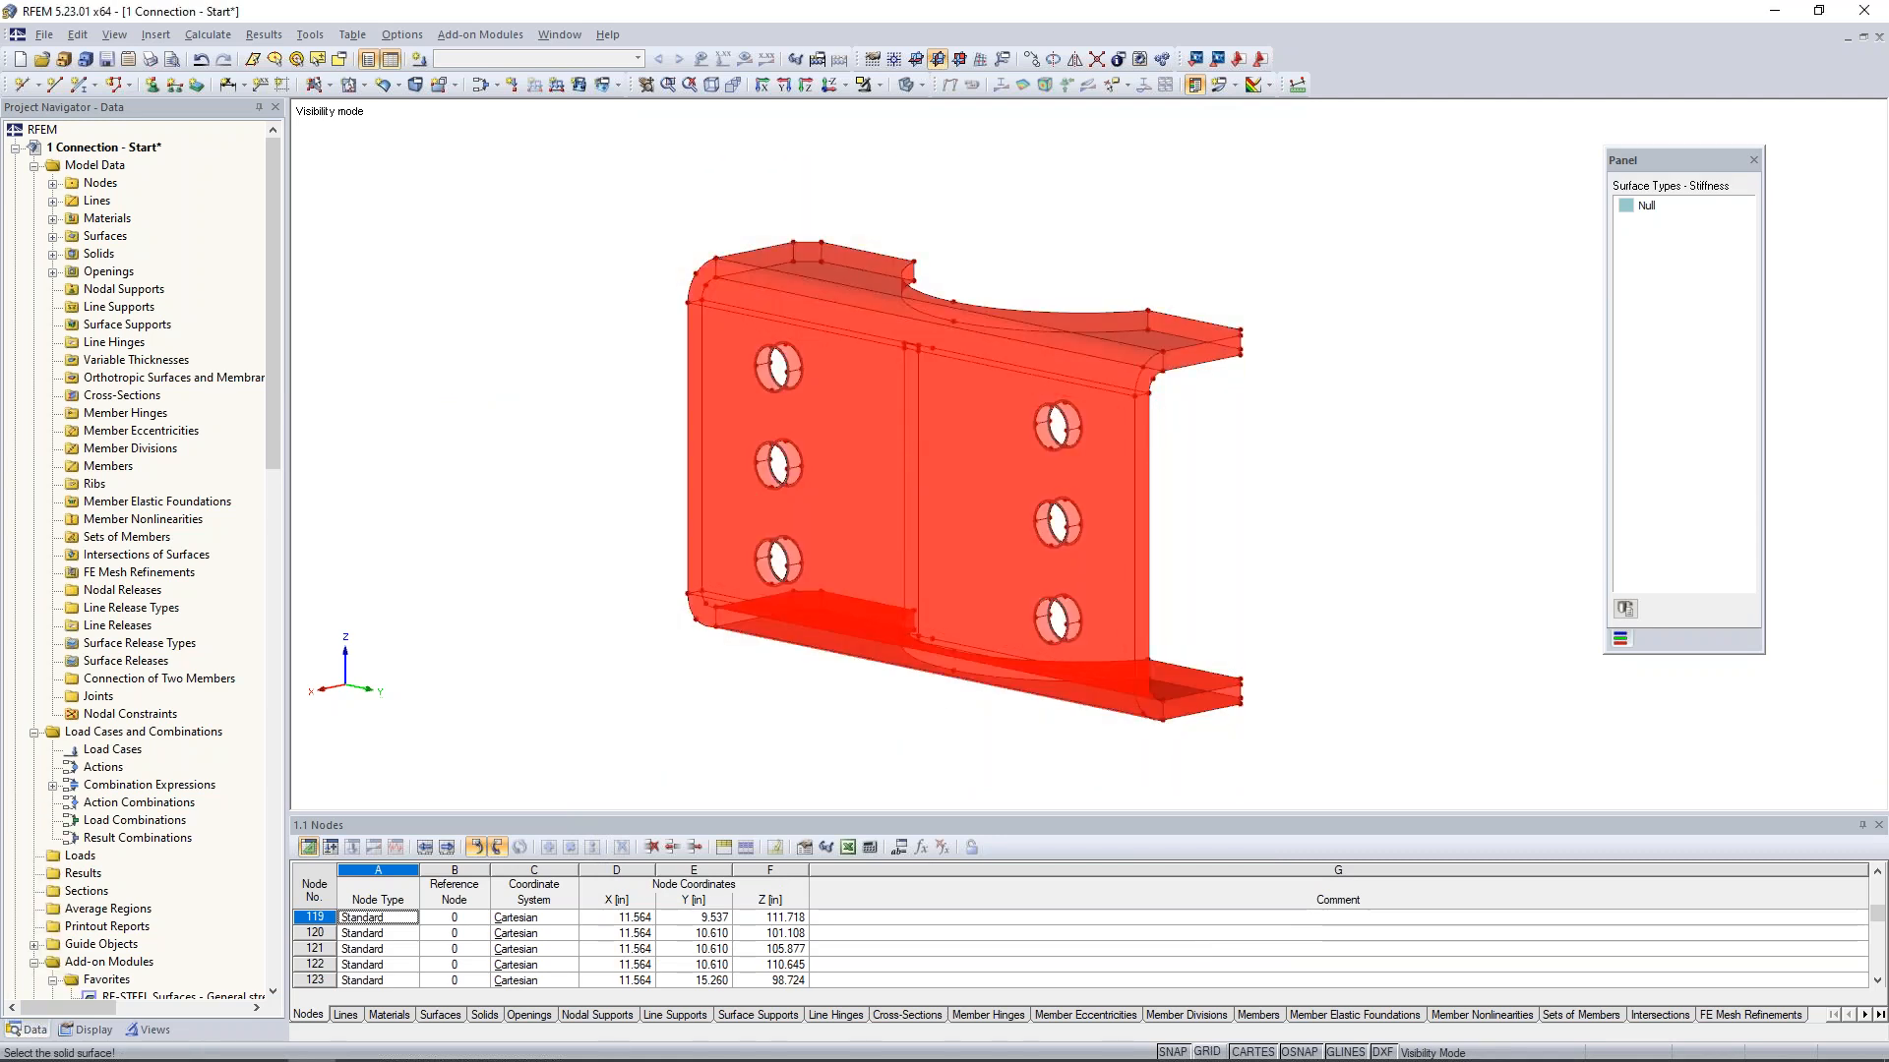
left_click(1136, 768)
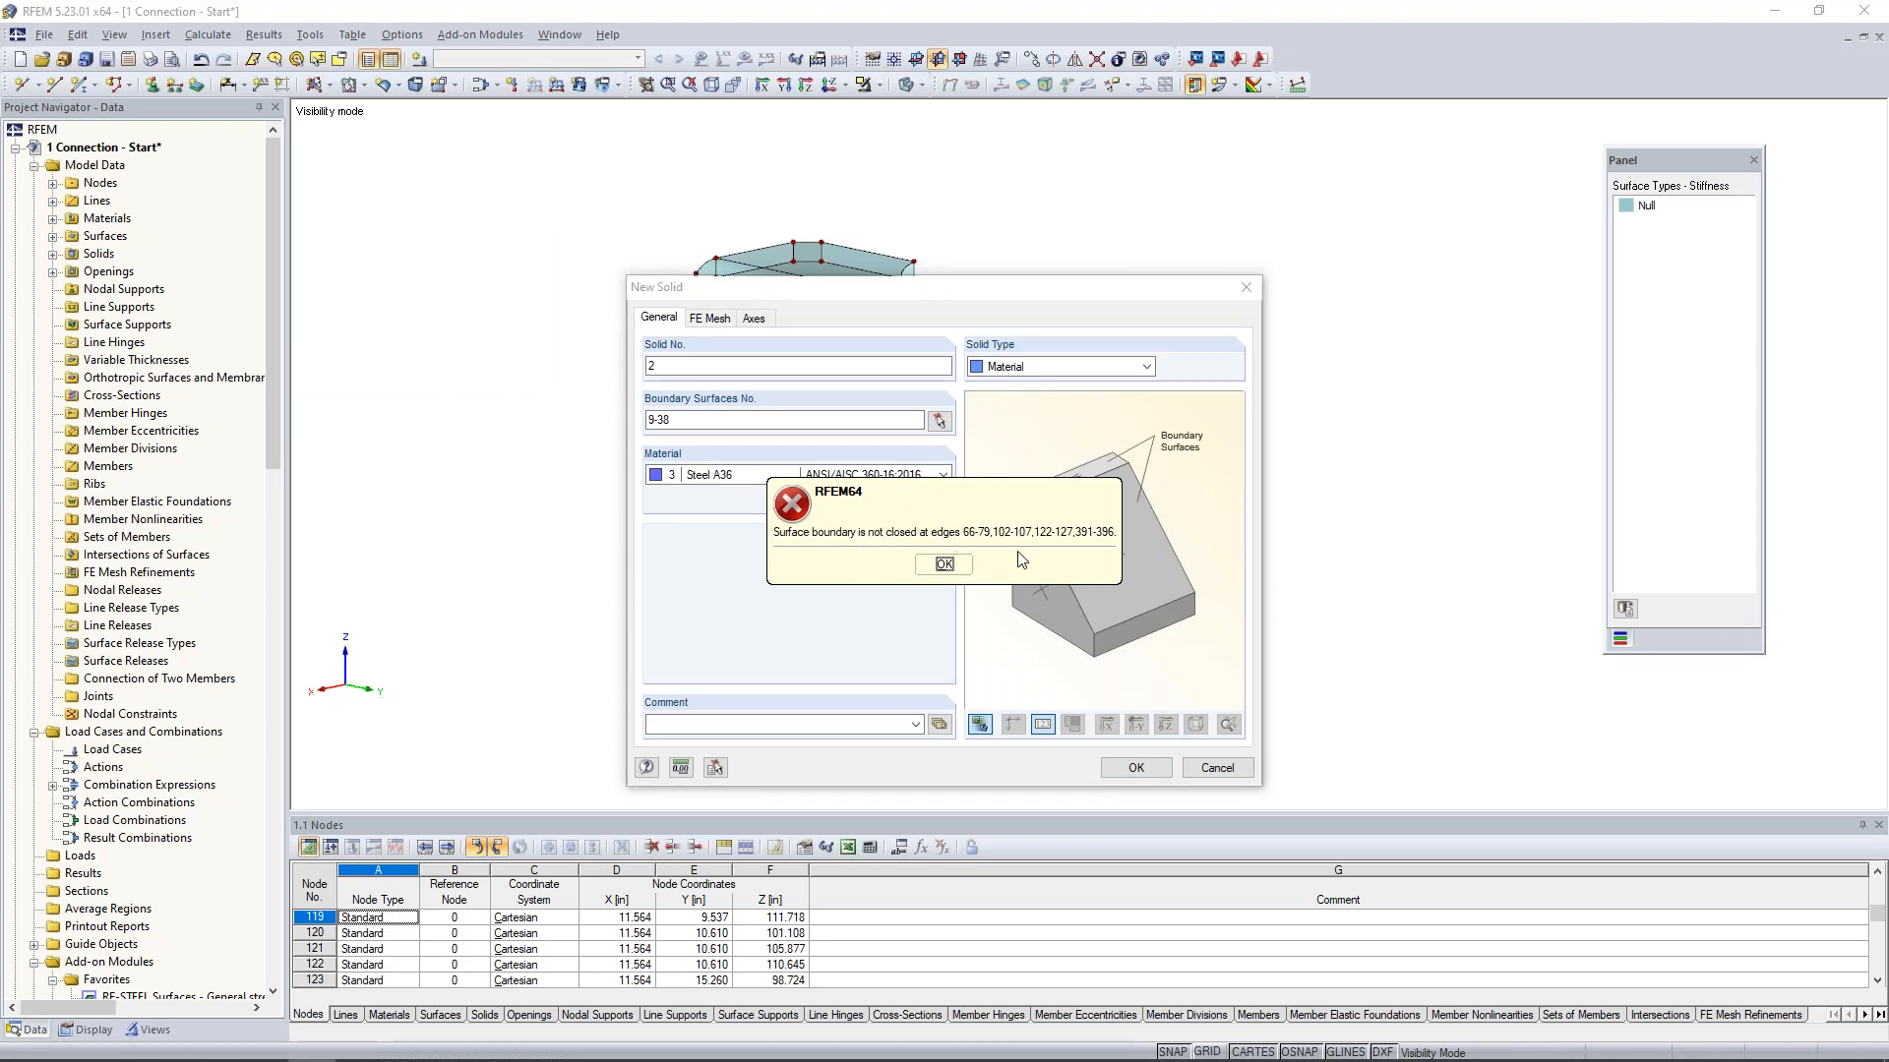
left_click(944, 564)
left_click(1217, 768)
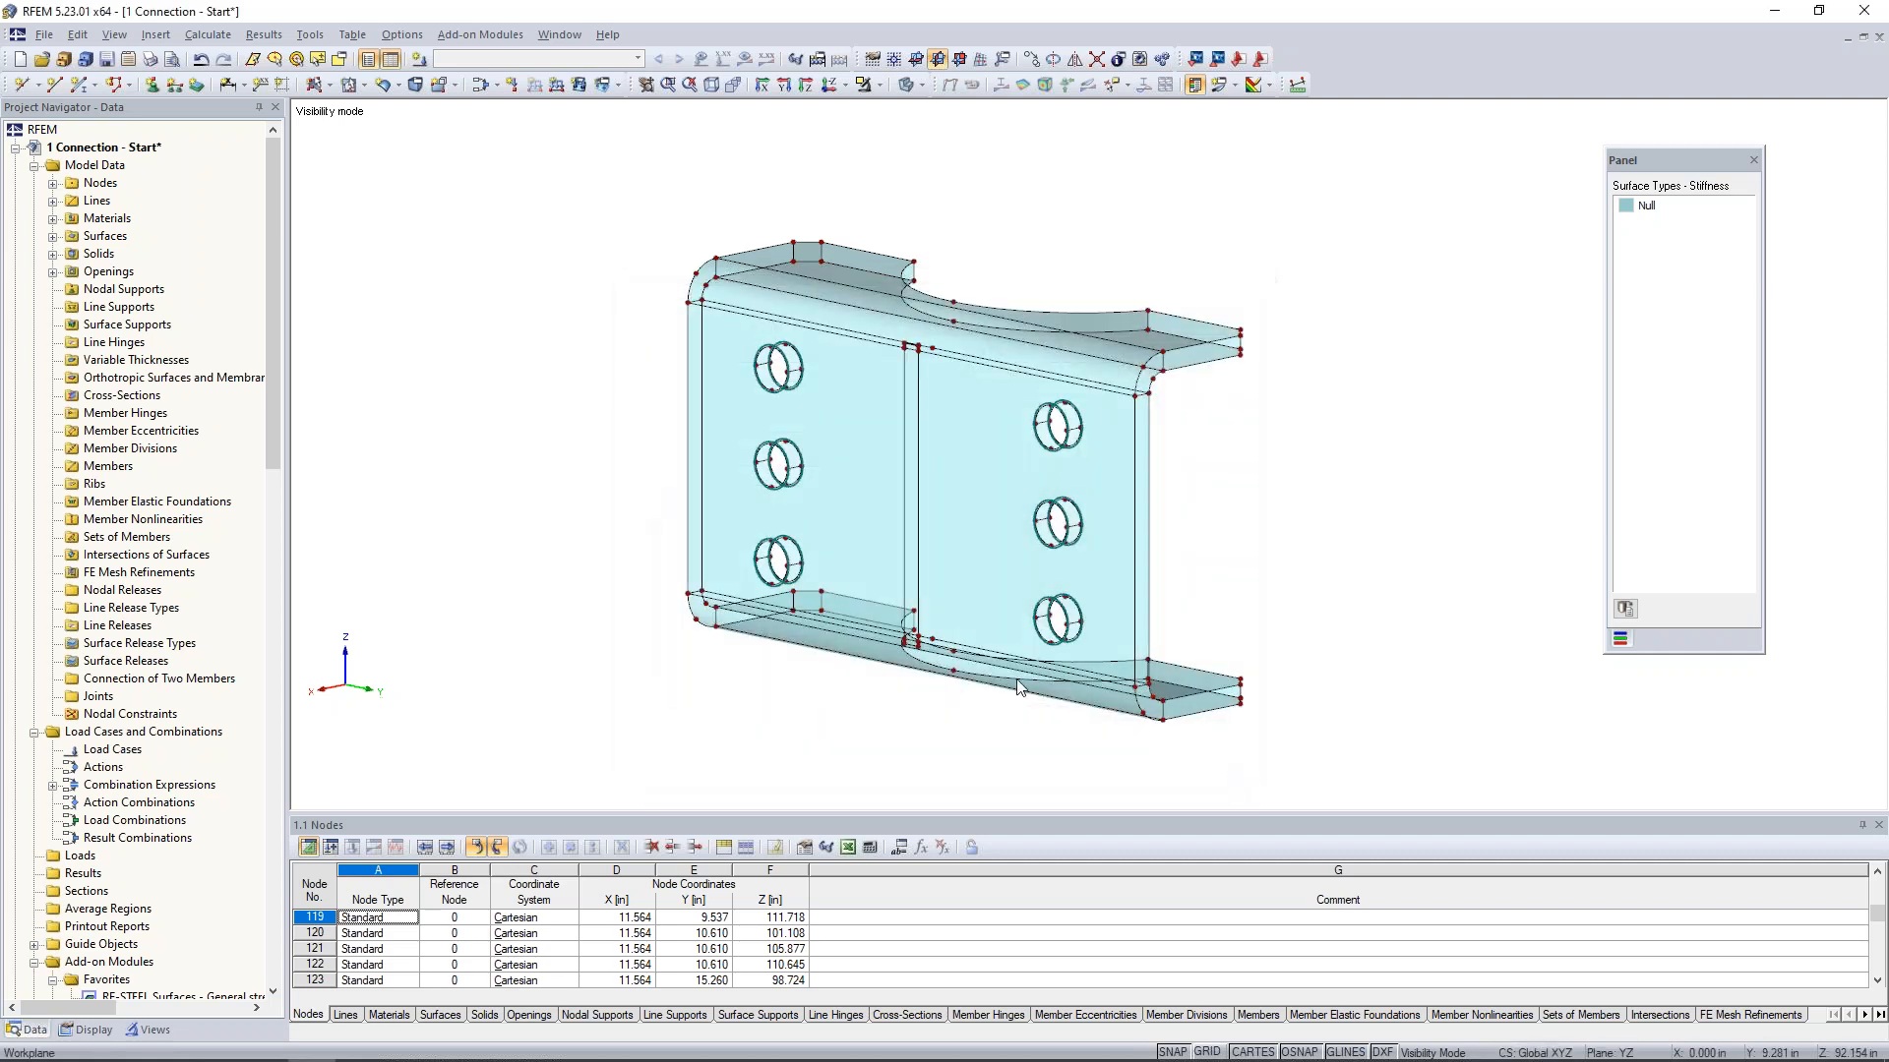
- Create a quadrangle Null surface for the upper half of the top left-hand bolt hole's wall from its arcs and connecting lines
scroll(769, 495, "up", 2)
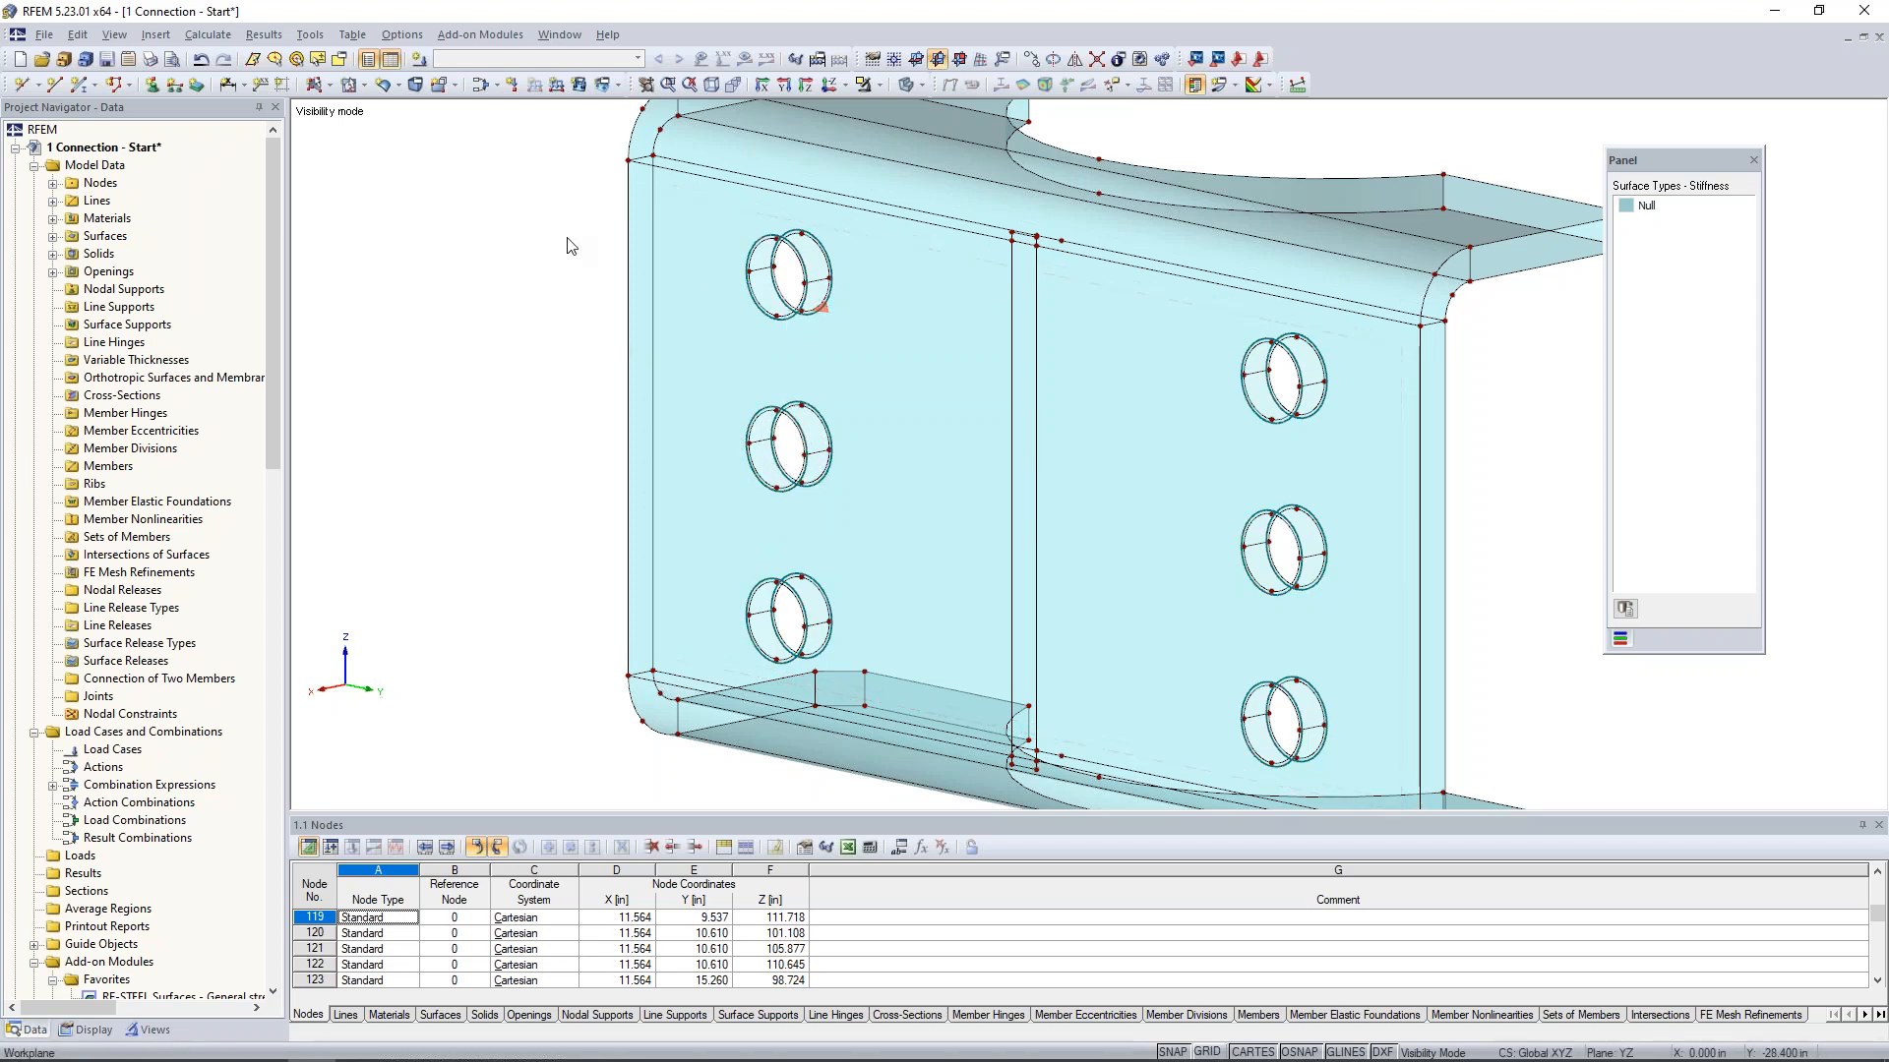
middle_click_drag(563, 240, 529, 273)
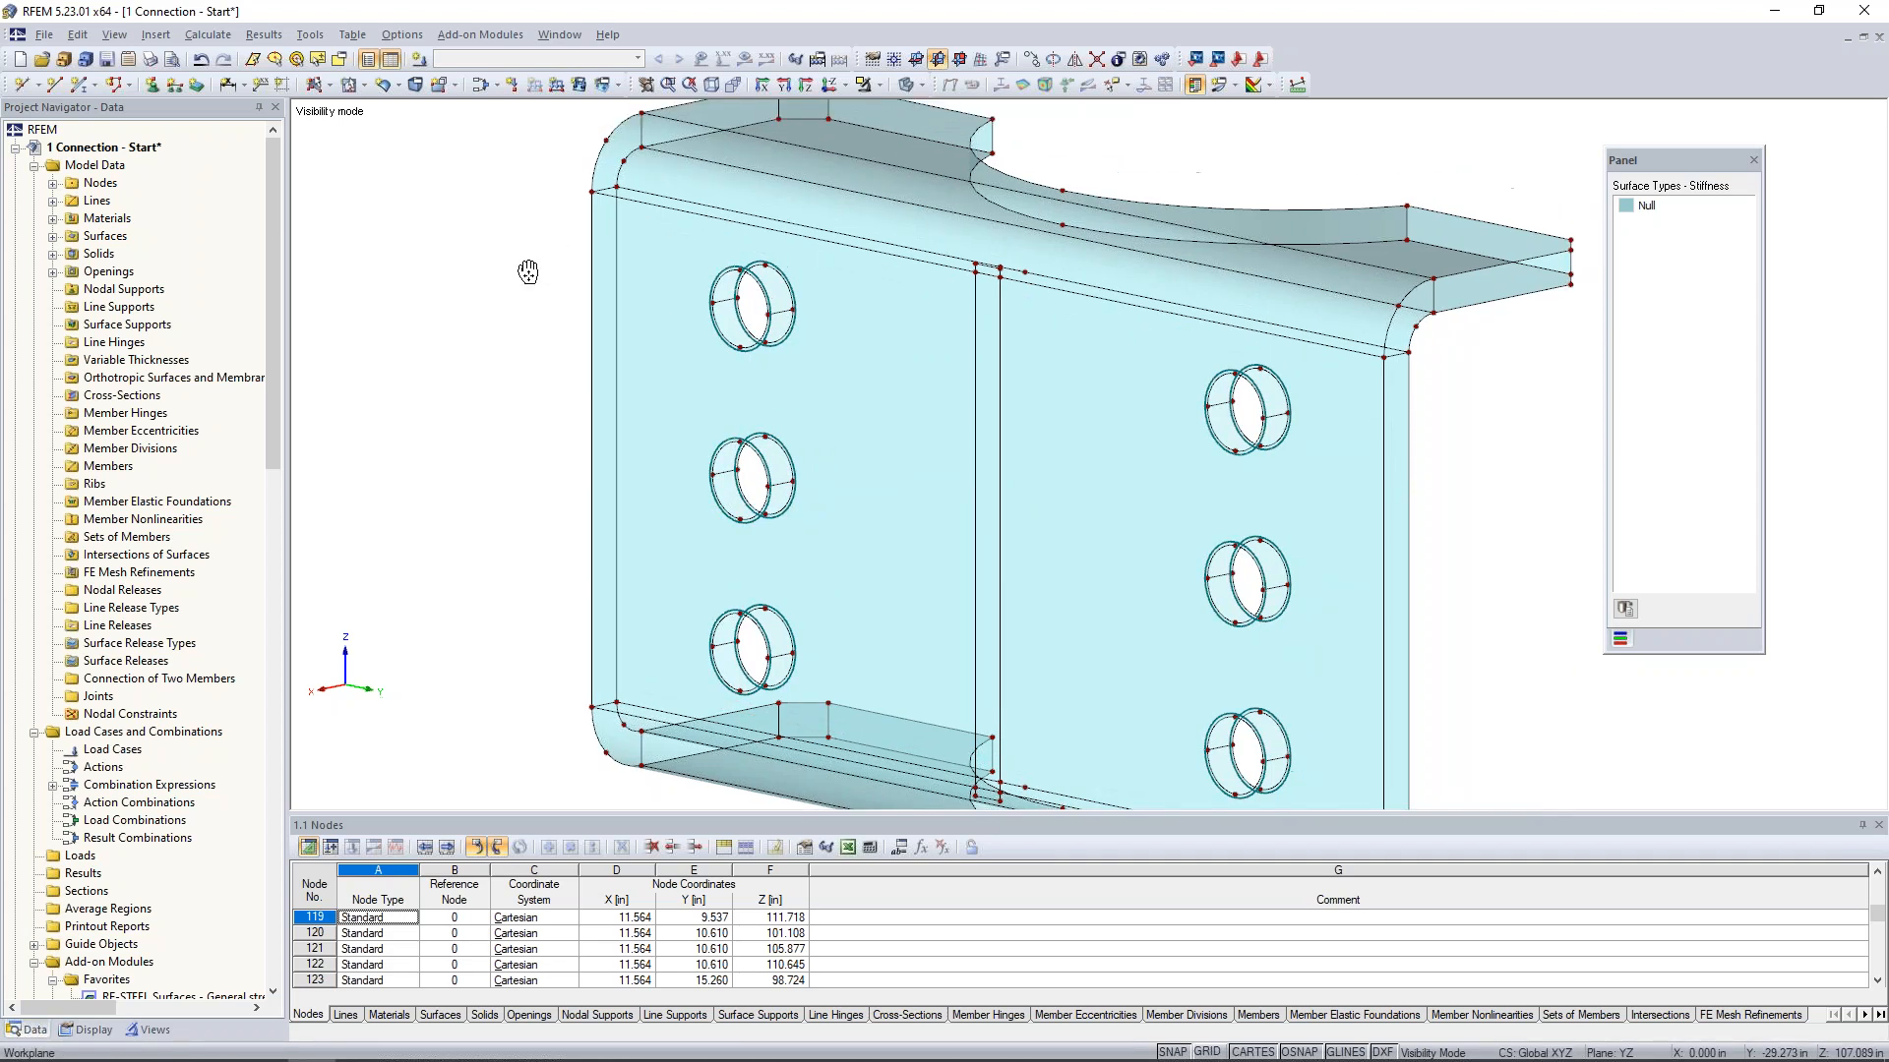
left_click(382, 85)
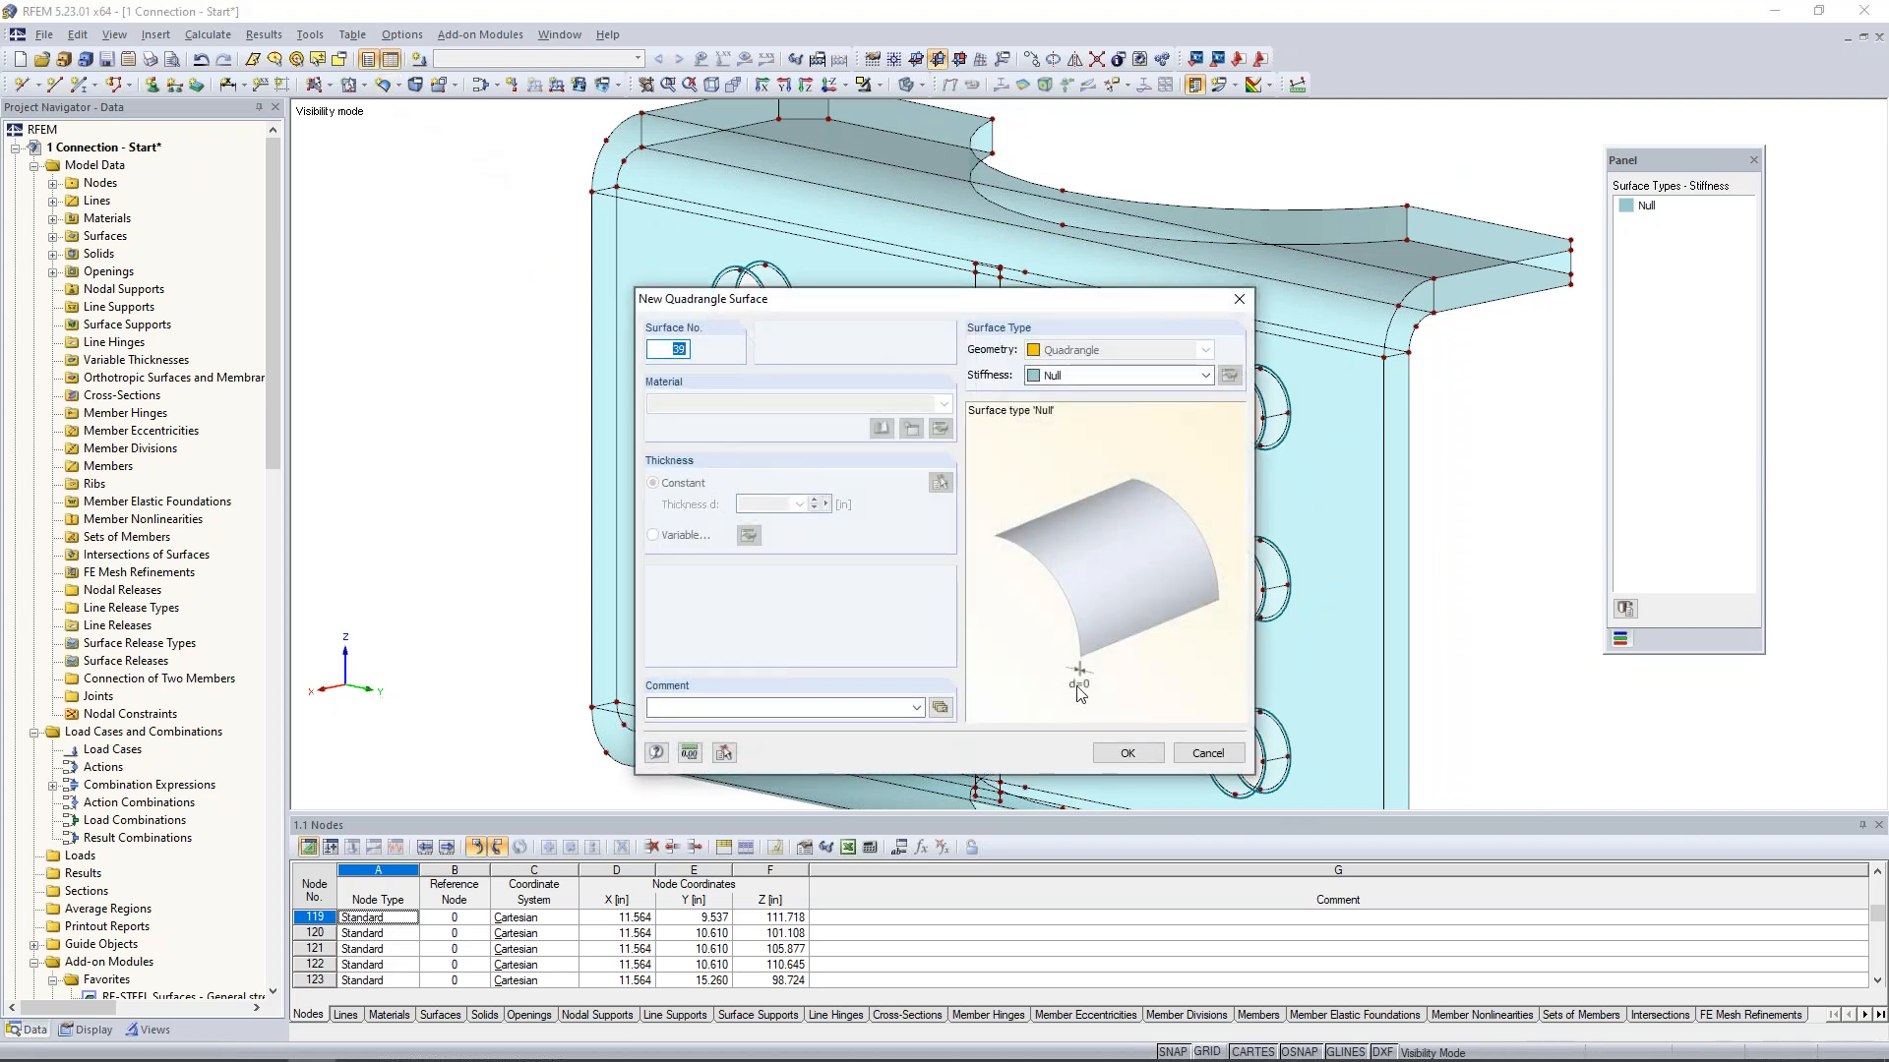
left_click(1127, 754)
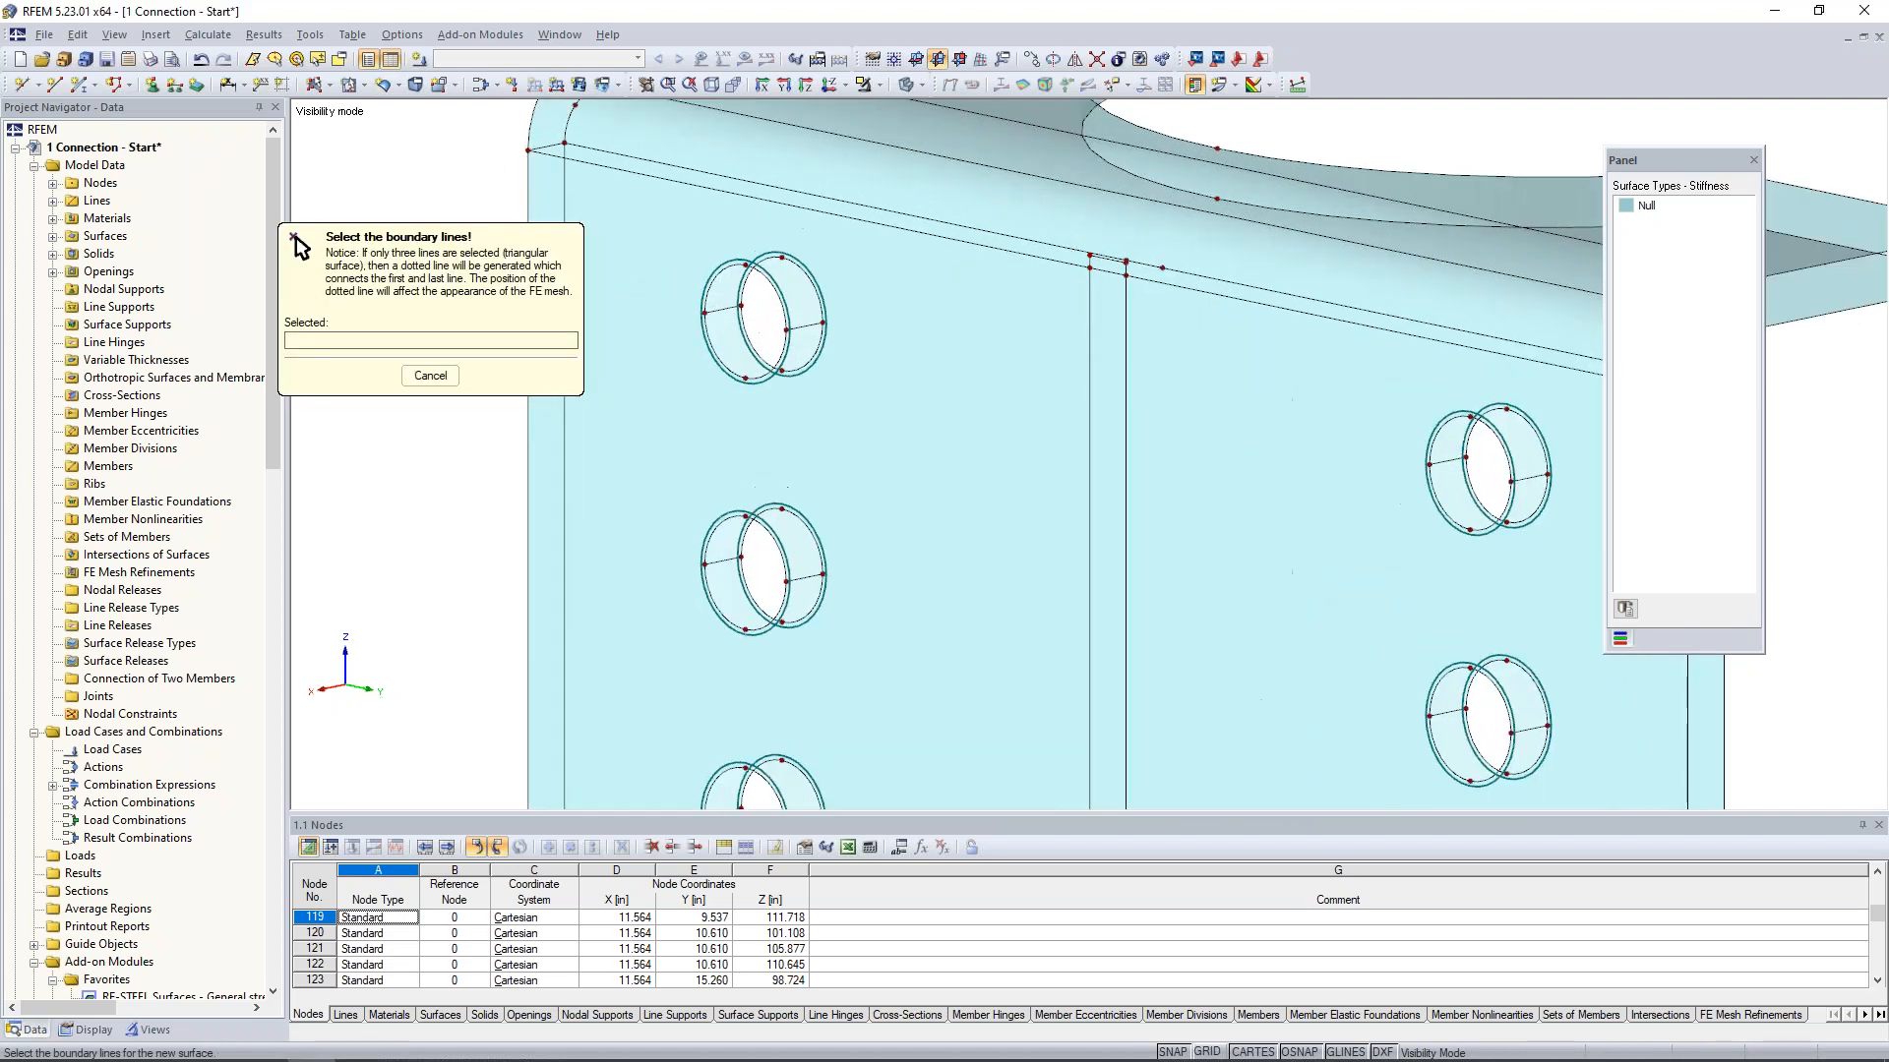
left_click(732, 267)
left_click(805, 325)
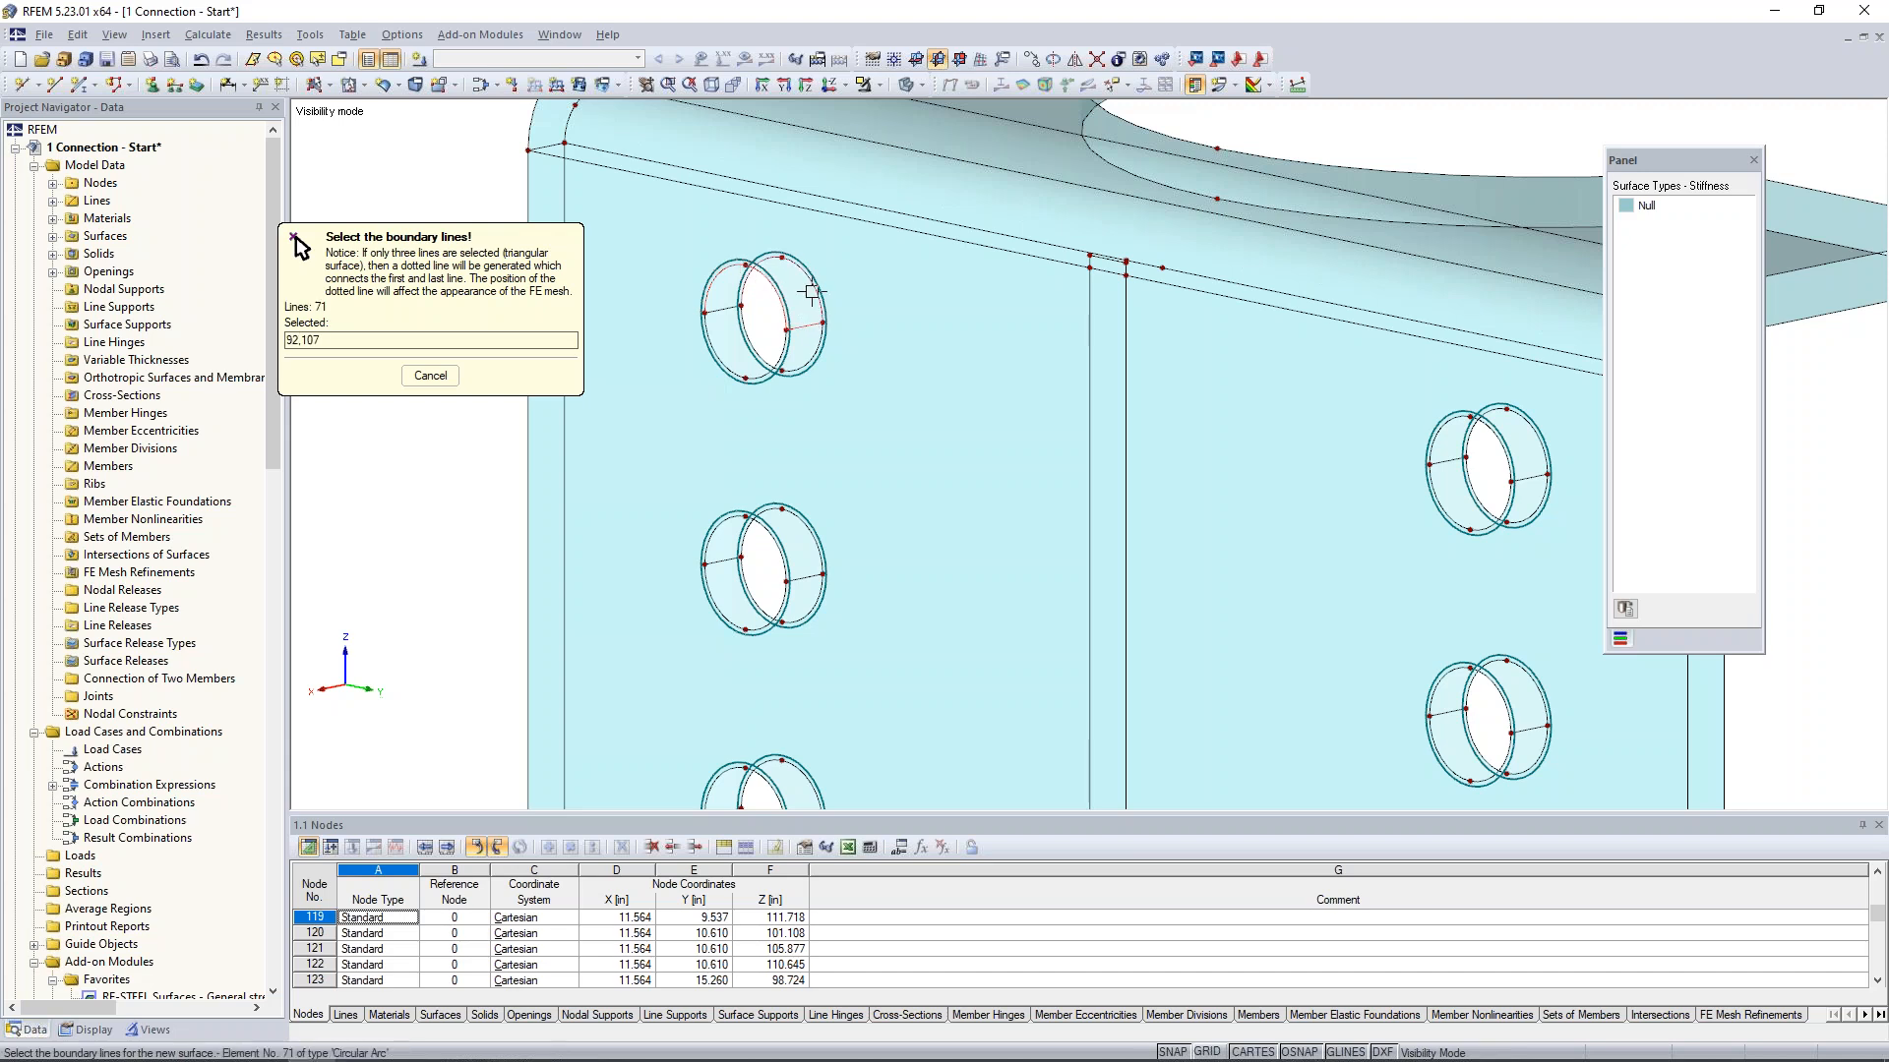
left_click(724, 309)
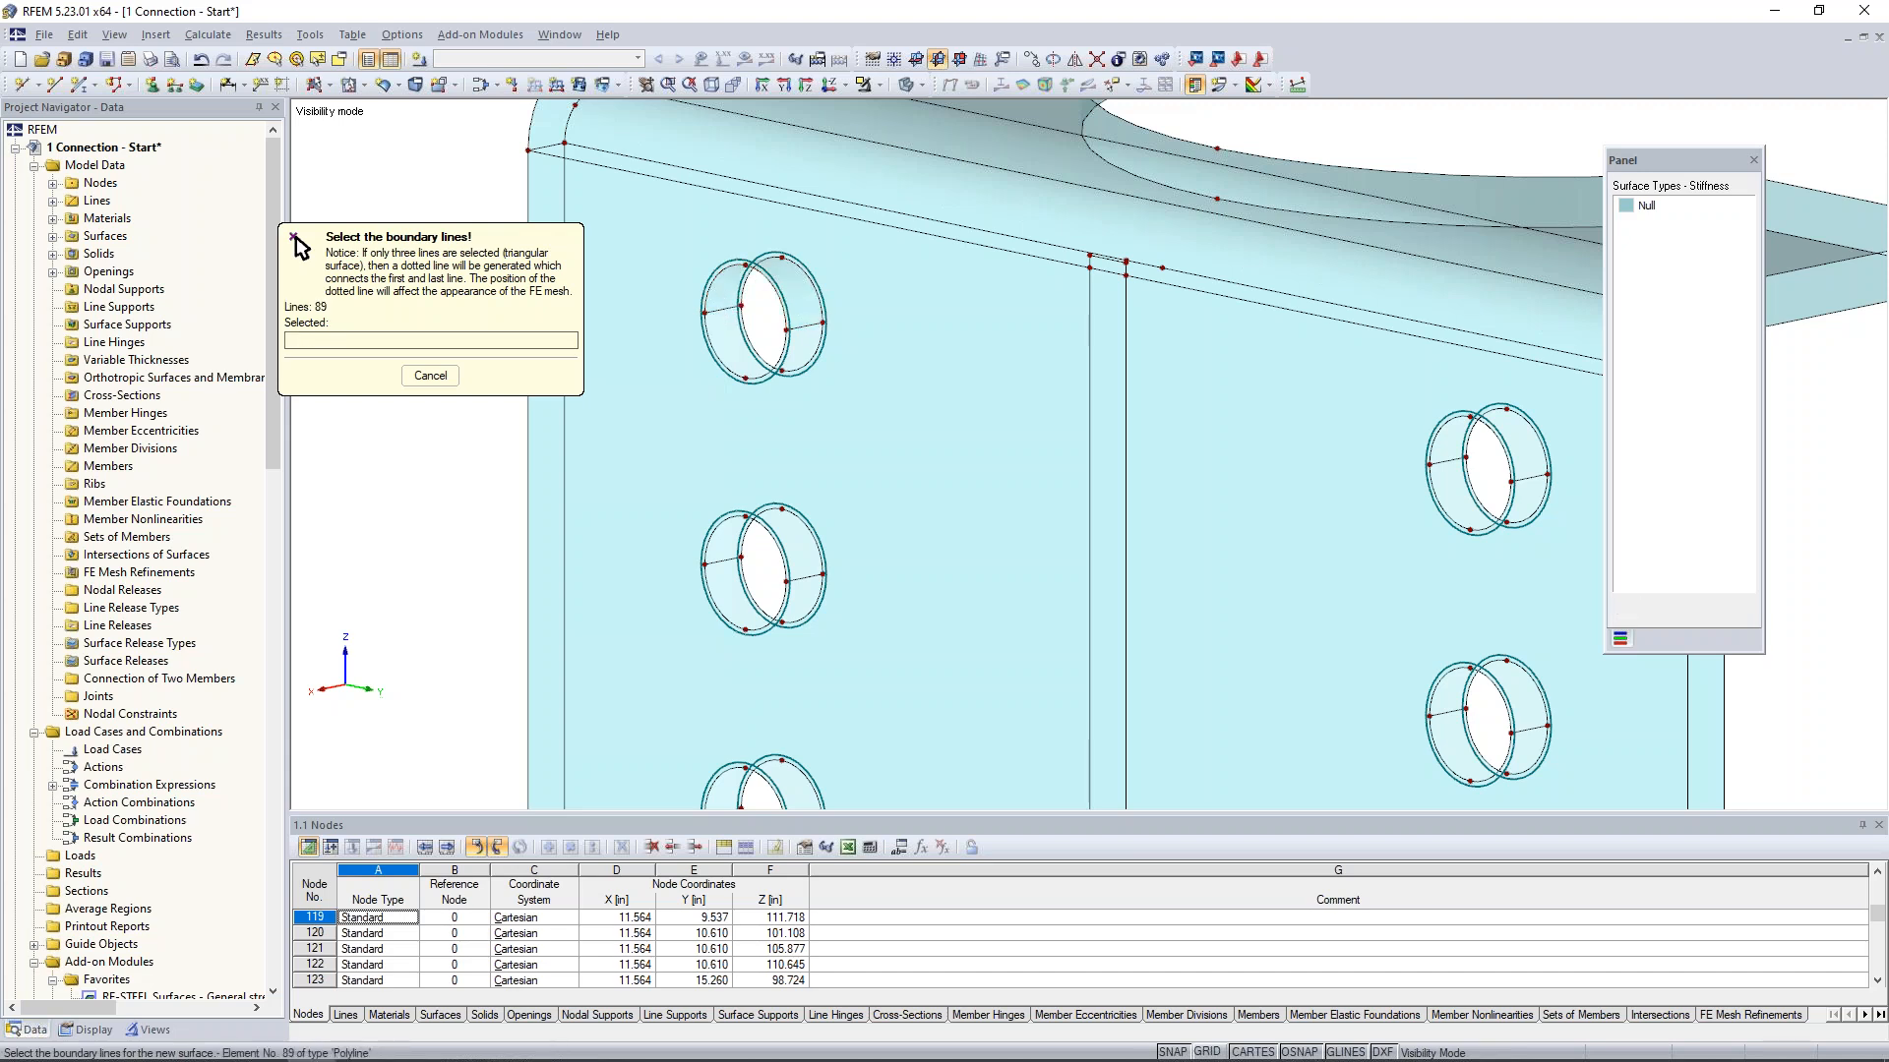
- Create a quadrangle Null surface for the lower half of the same bolt hole's wall from its lower arcs and connecting lines
left_click(723, 309)
left_click(719, 357)
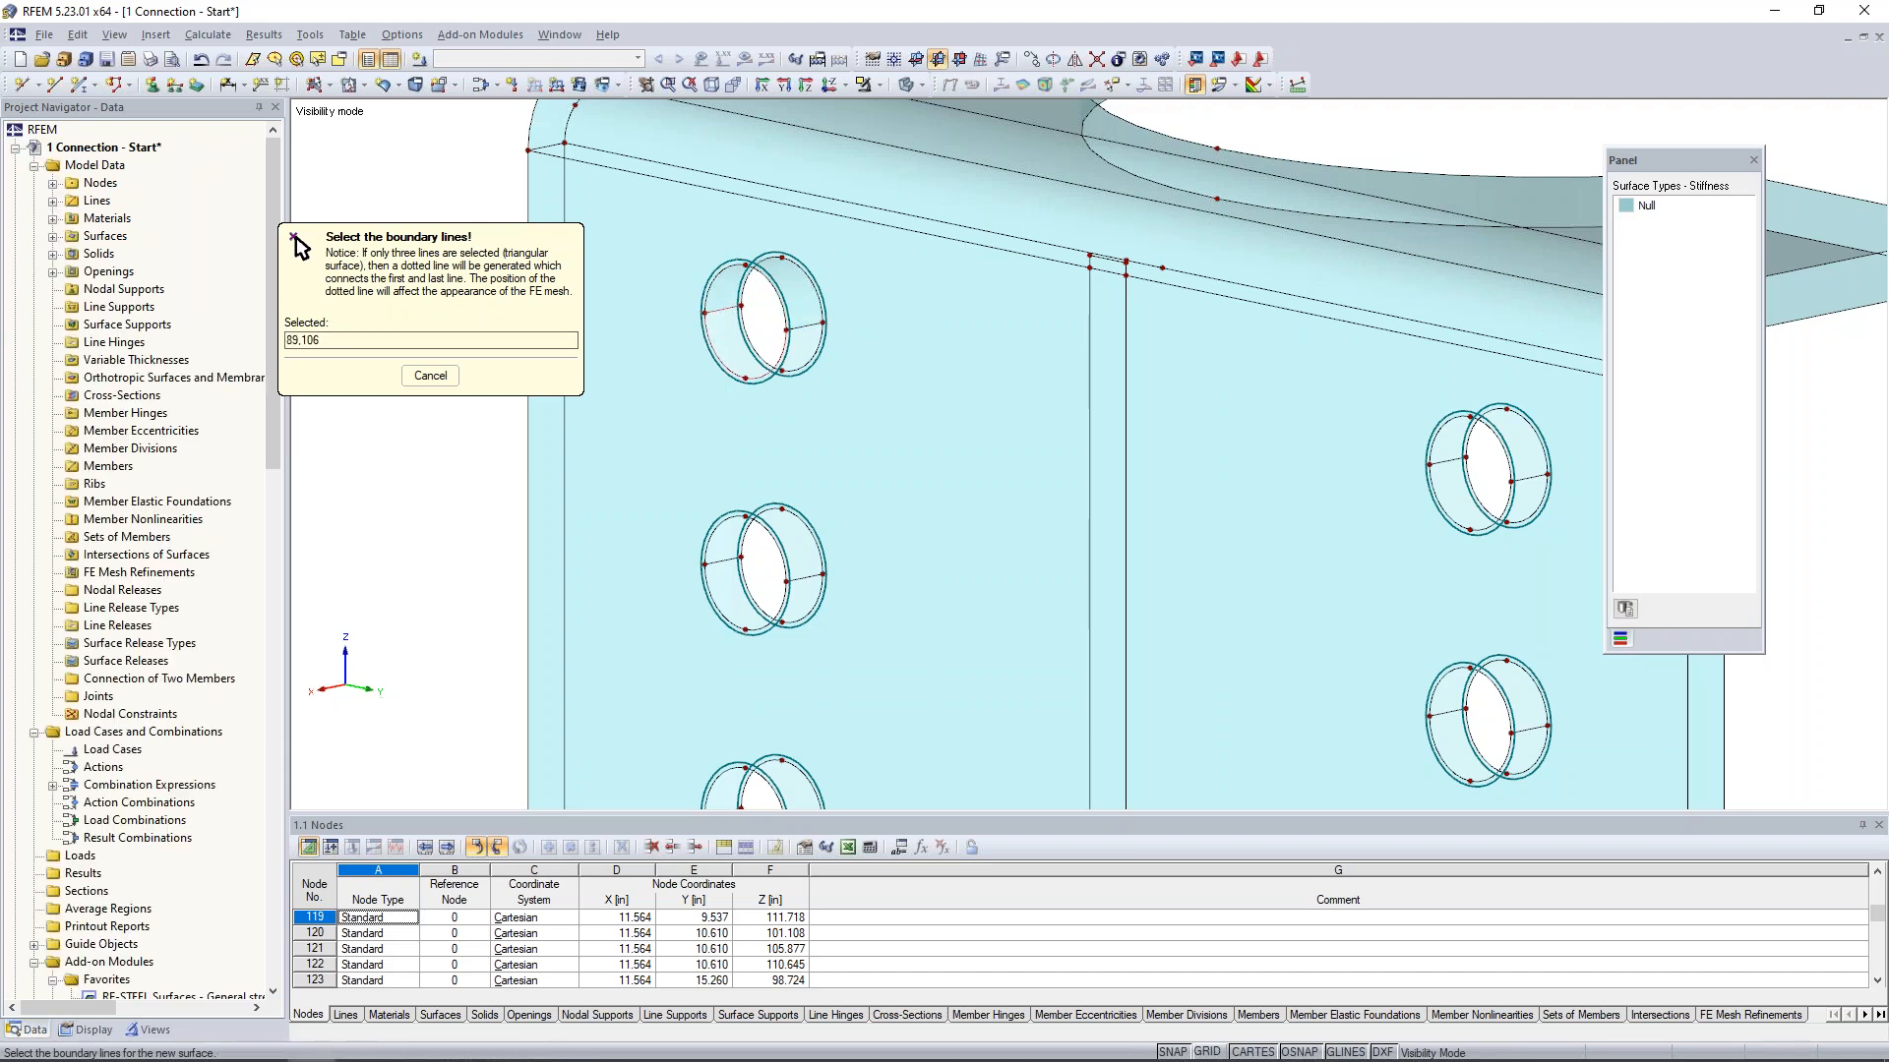
left_click(807, 361)
left_click(799, 327)
right_click(478, 136)
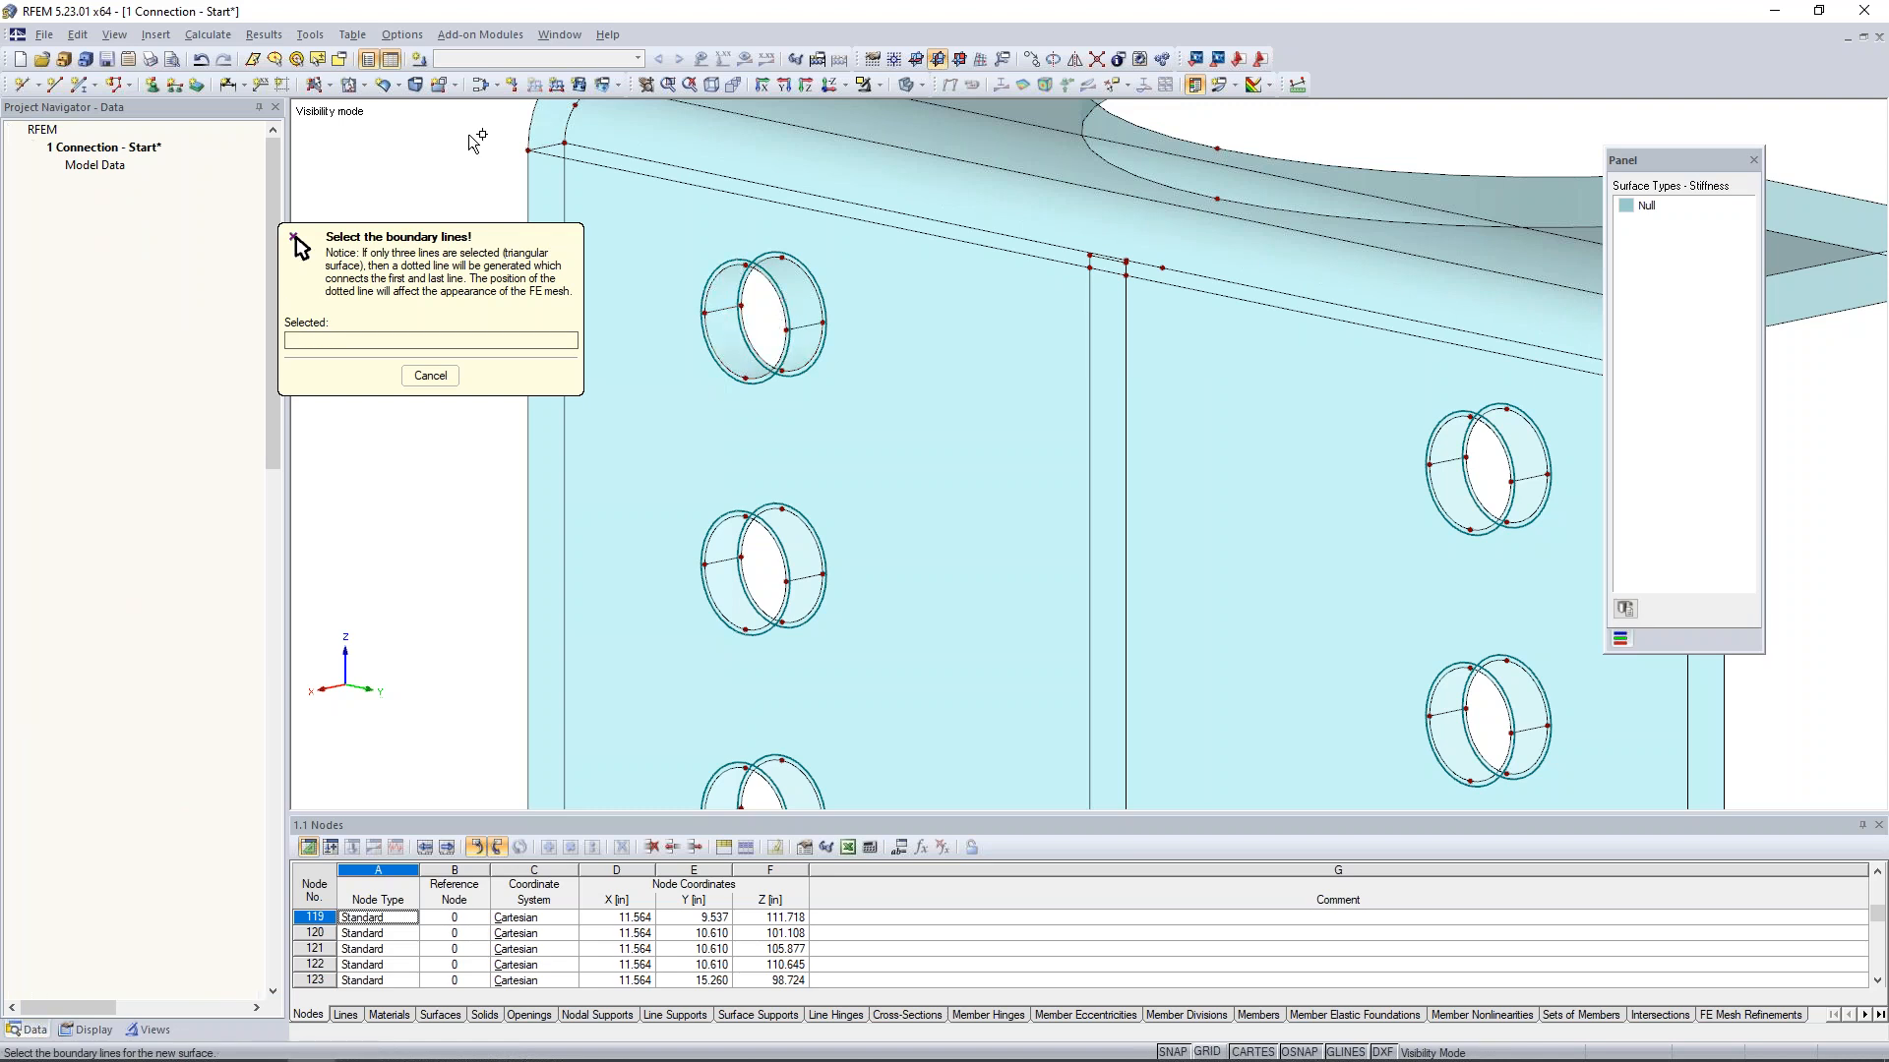
- Copy the top left-hand bolt hole's two Null wall surfaces to the other five bolt holes of the bent plate
left_click(724, 346)
left_click(724, 290, "ctrl")
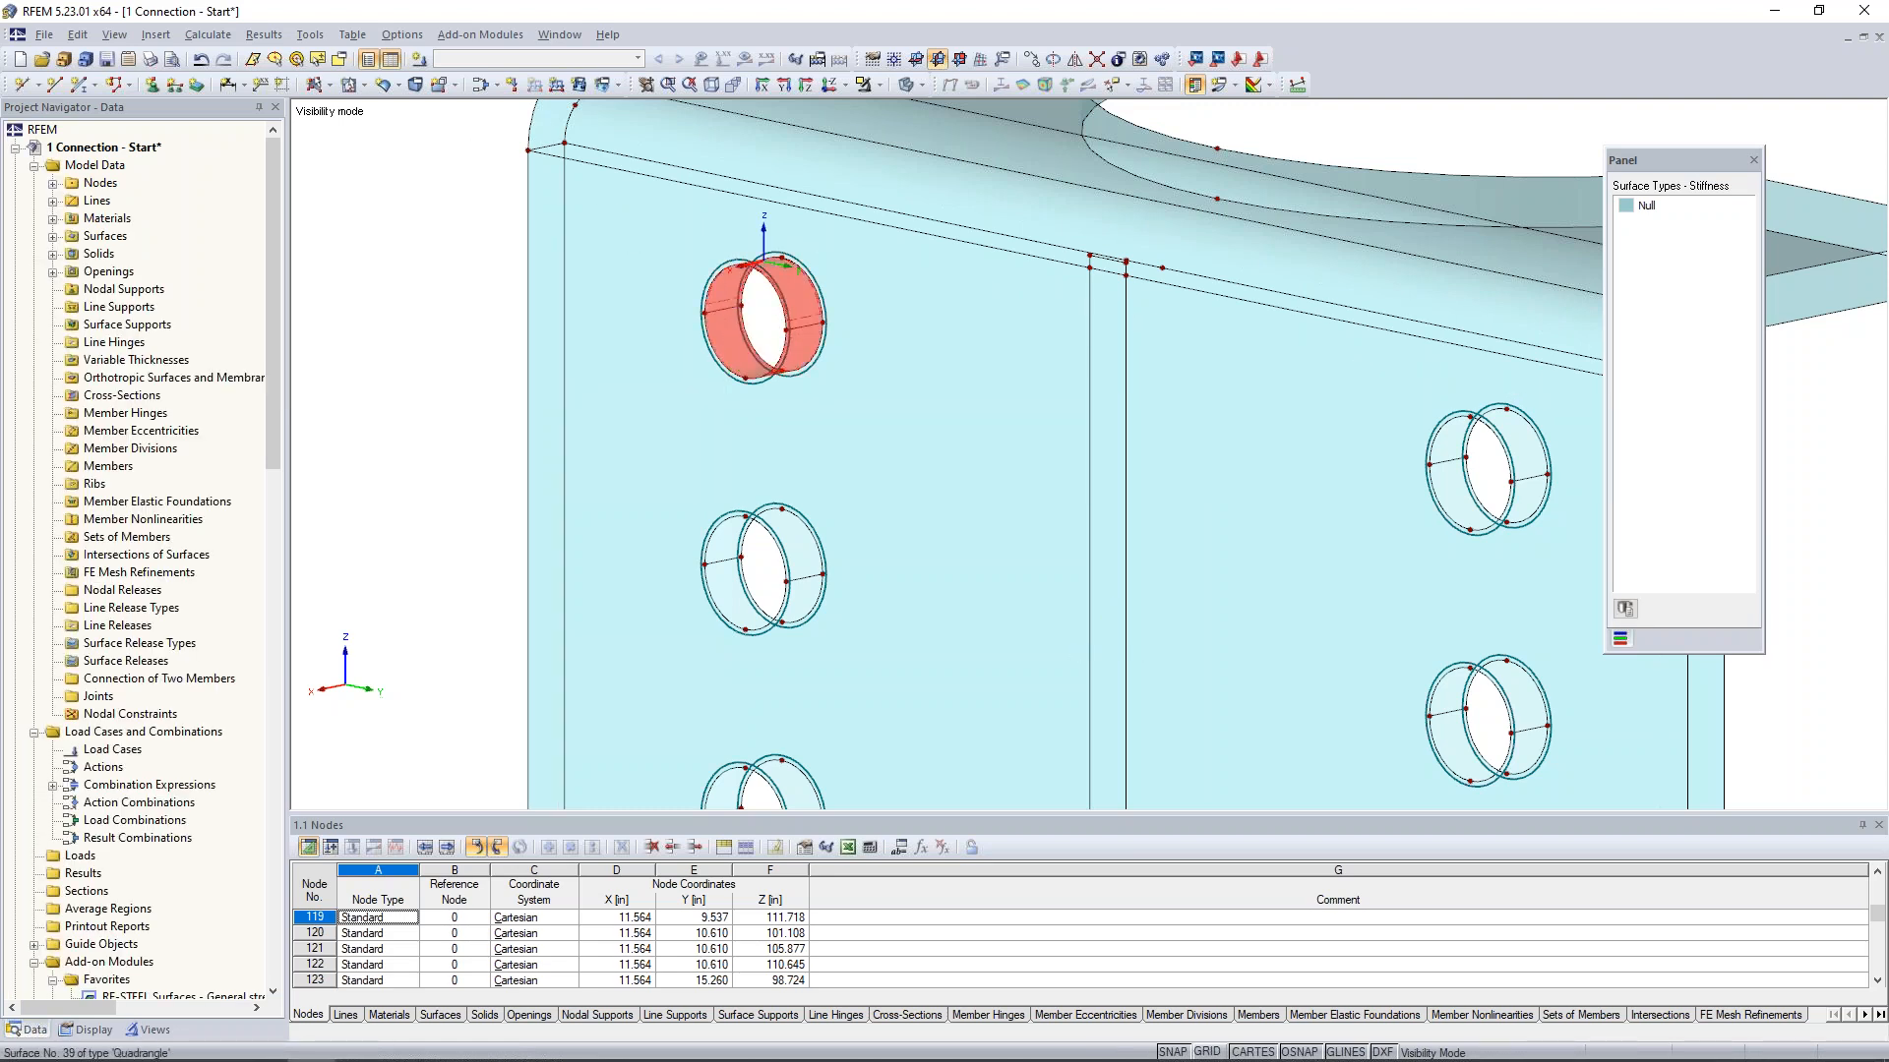
middle_click_drag(826, 419, 804, 289)
scroll(805, 290, "down", 1)
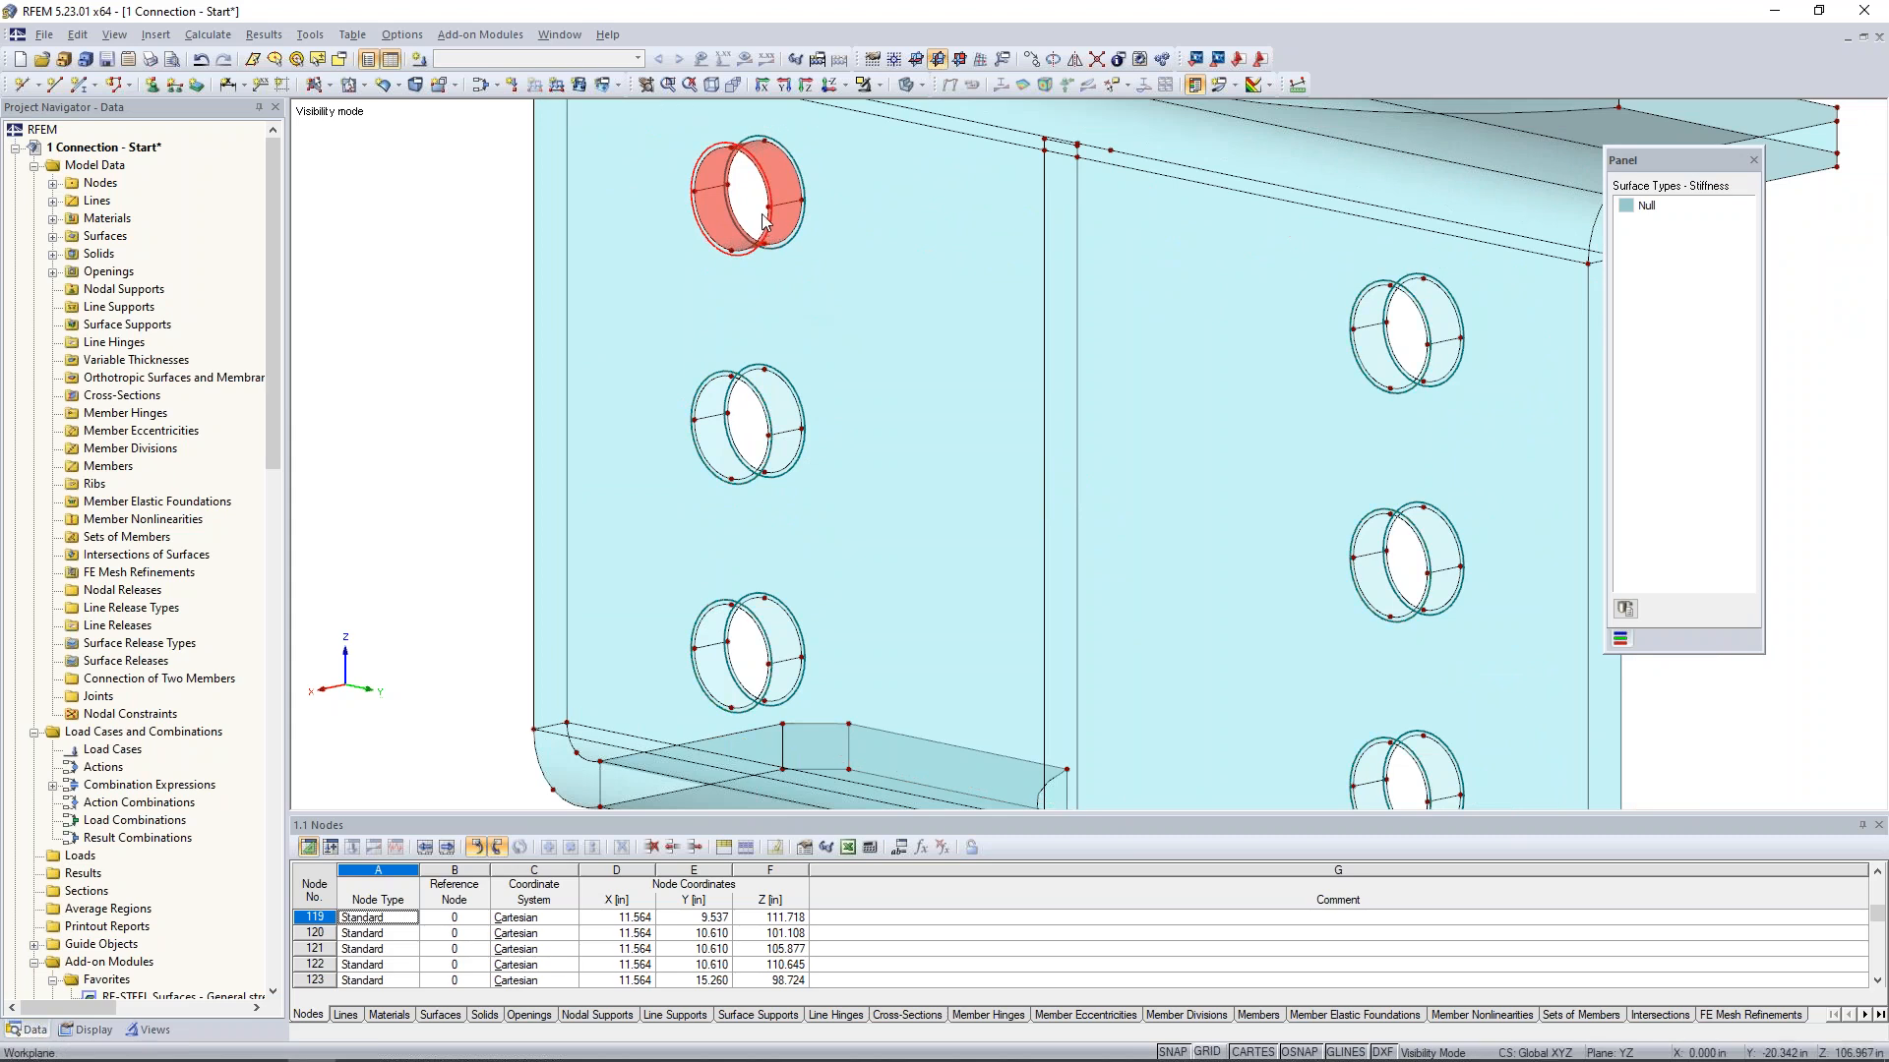
left_click(771, 443)
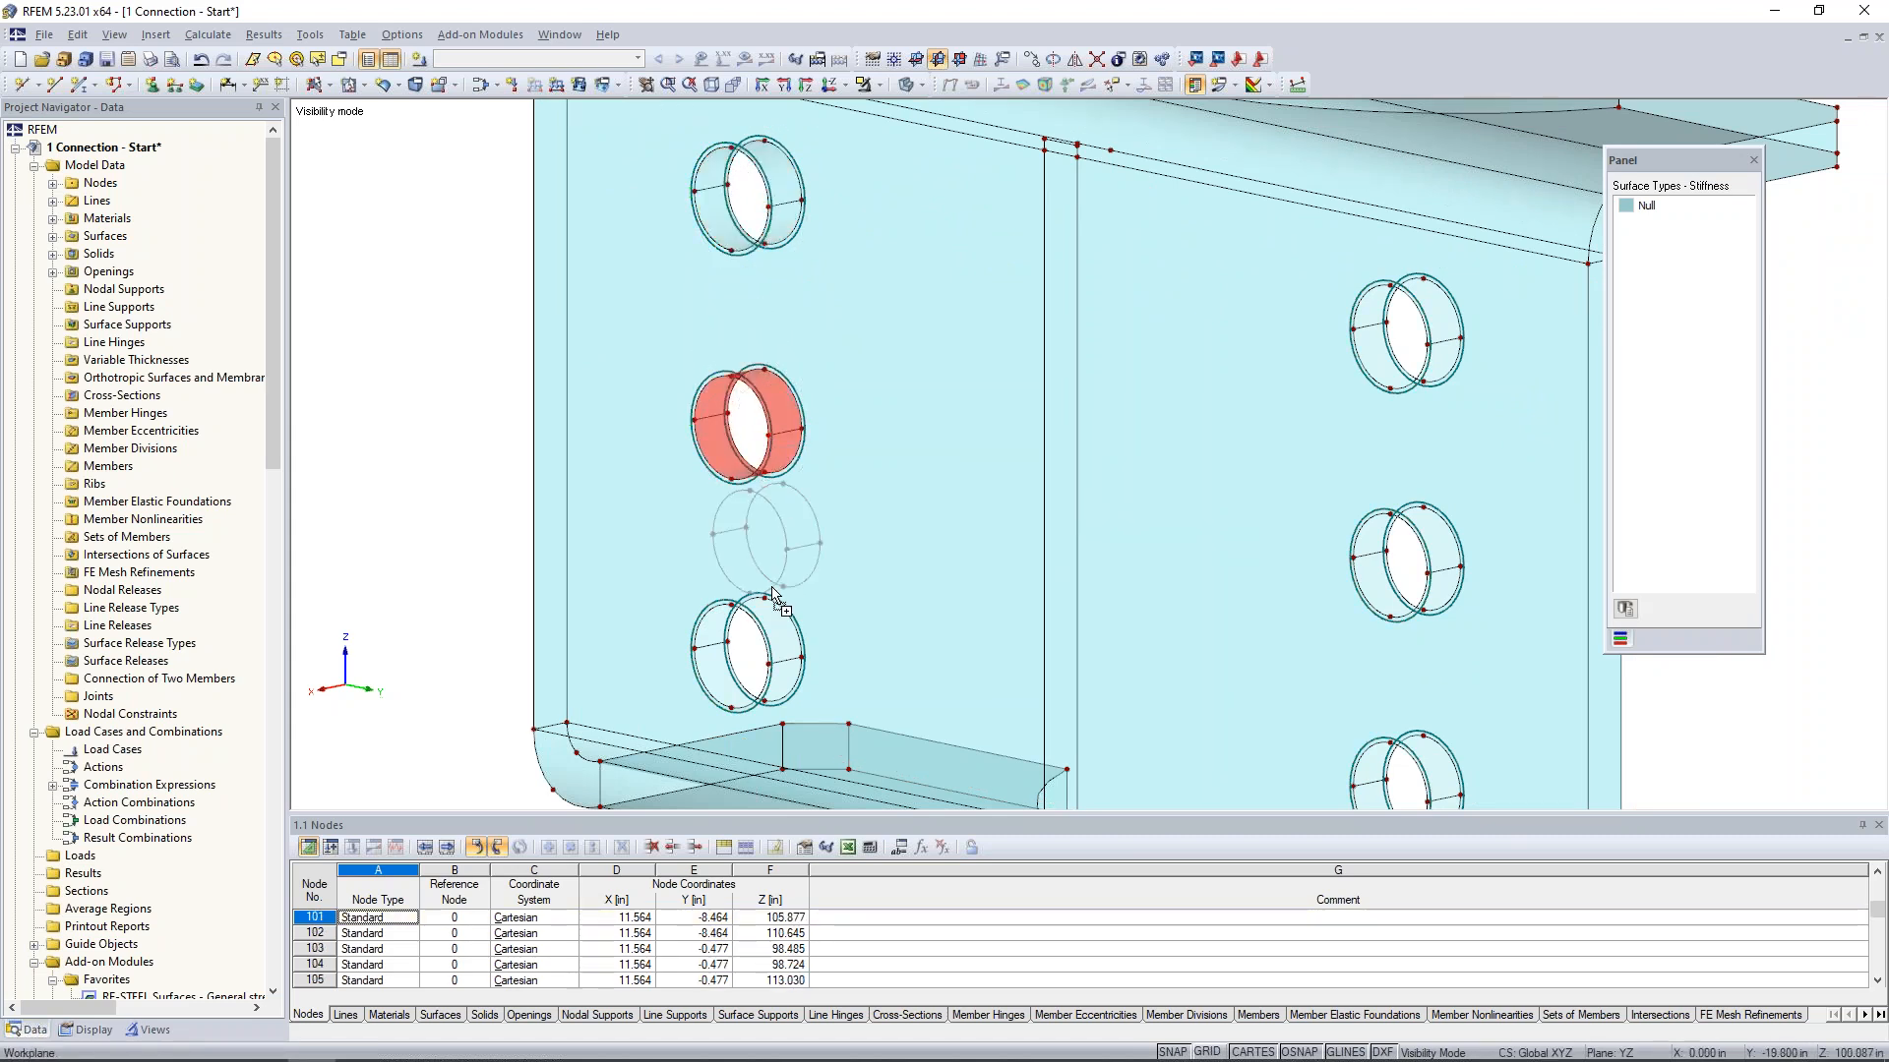
left_click(745, 639)
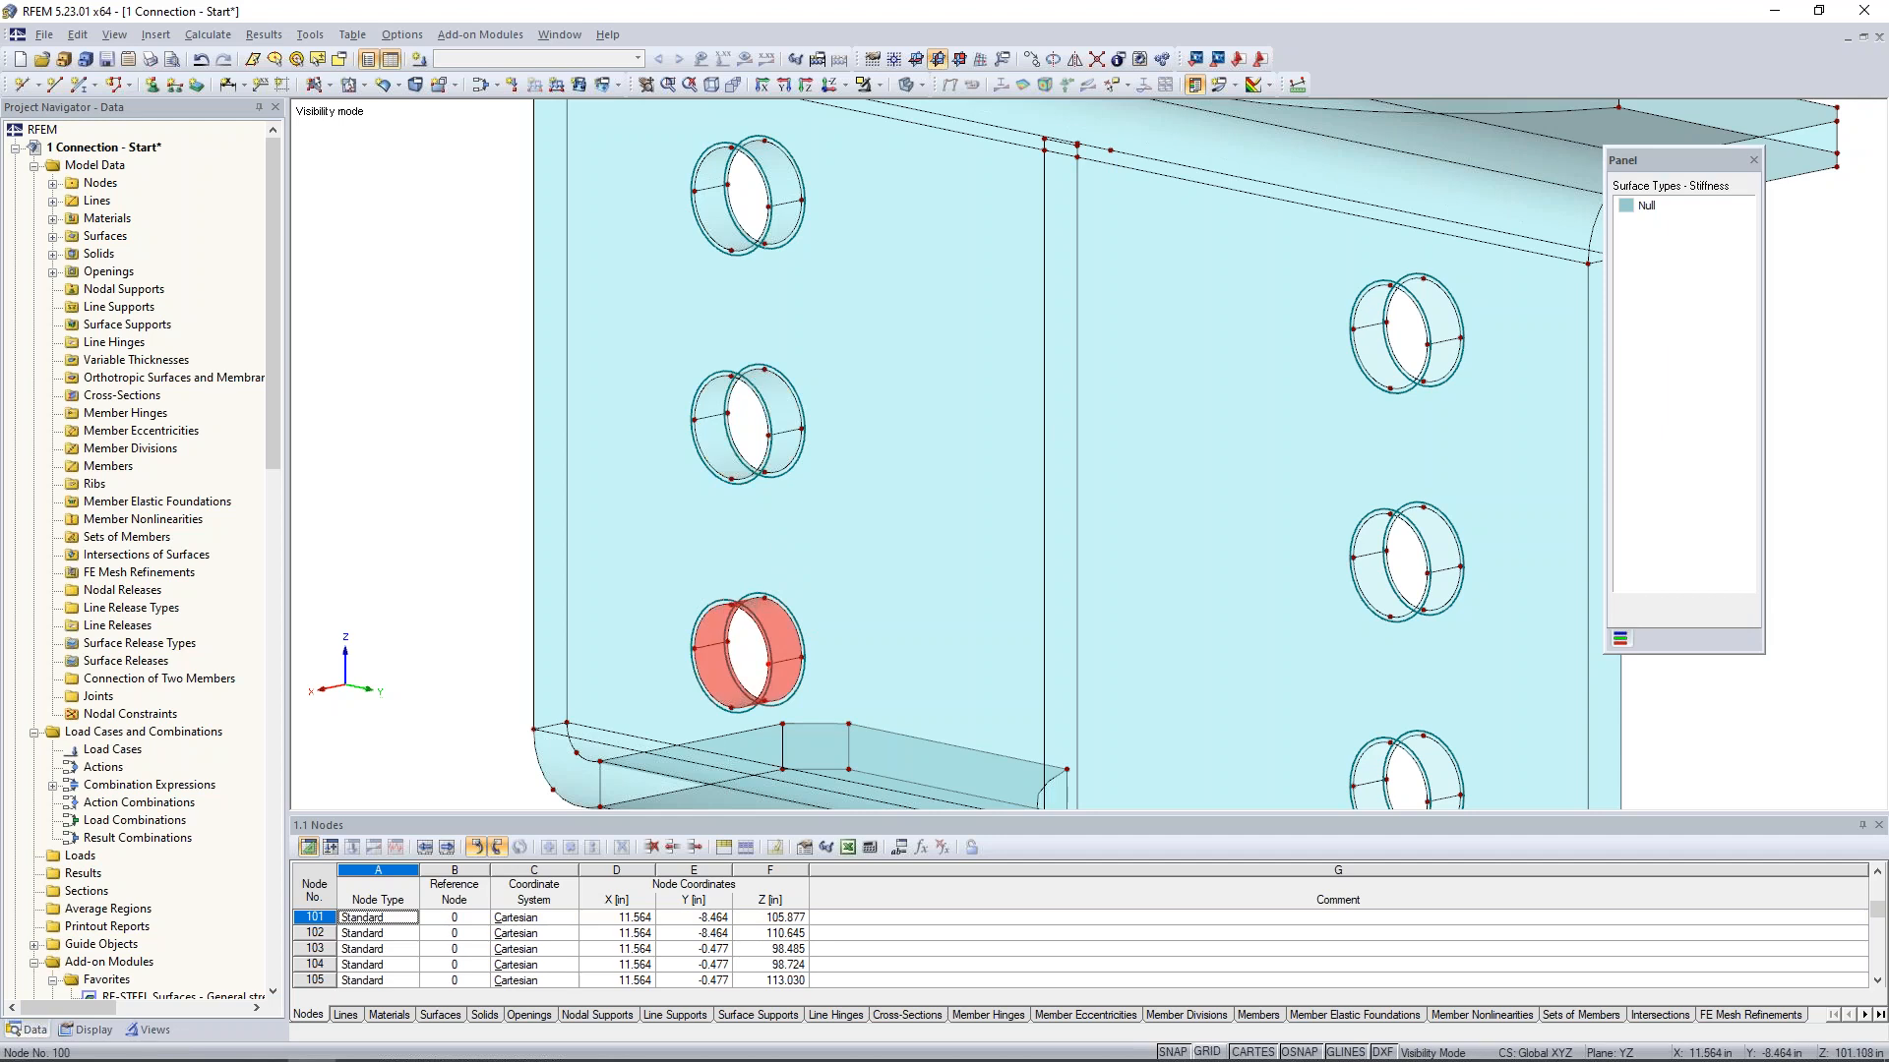
left_click(1432, 584)
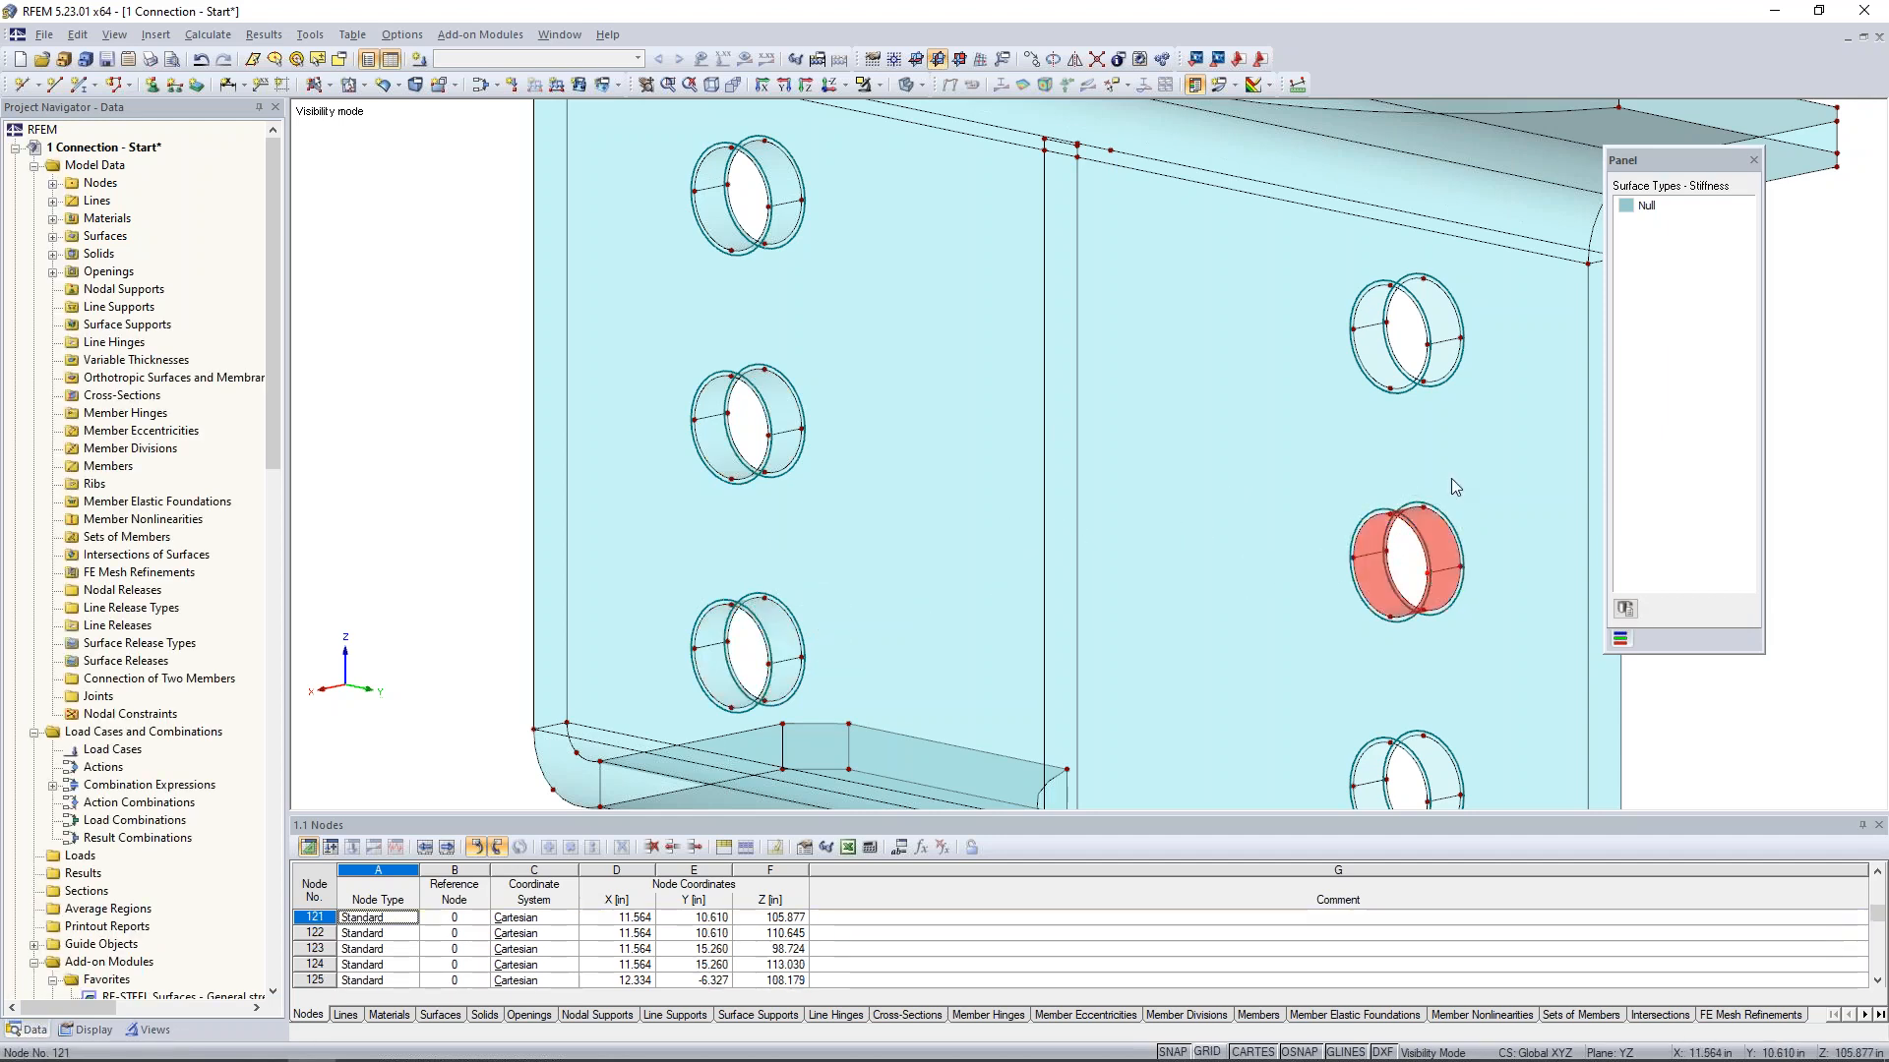
left_click(1434, 341)
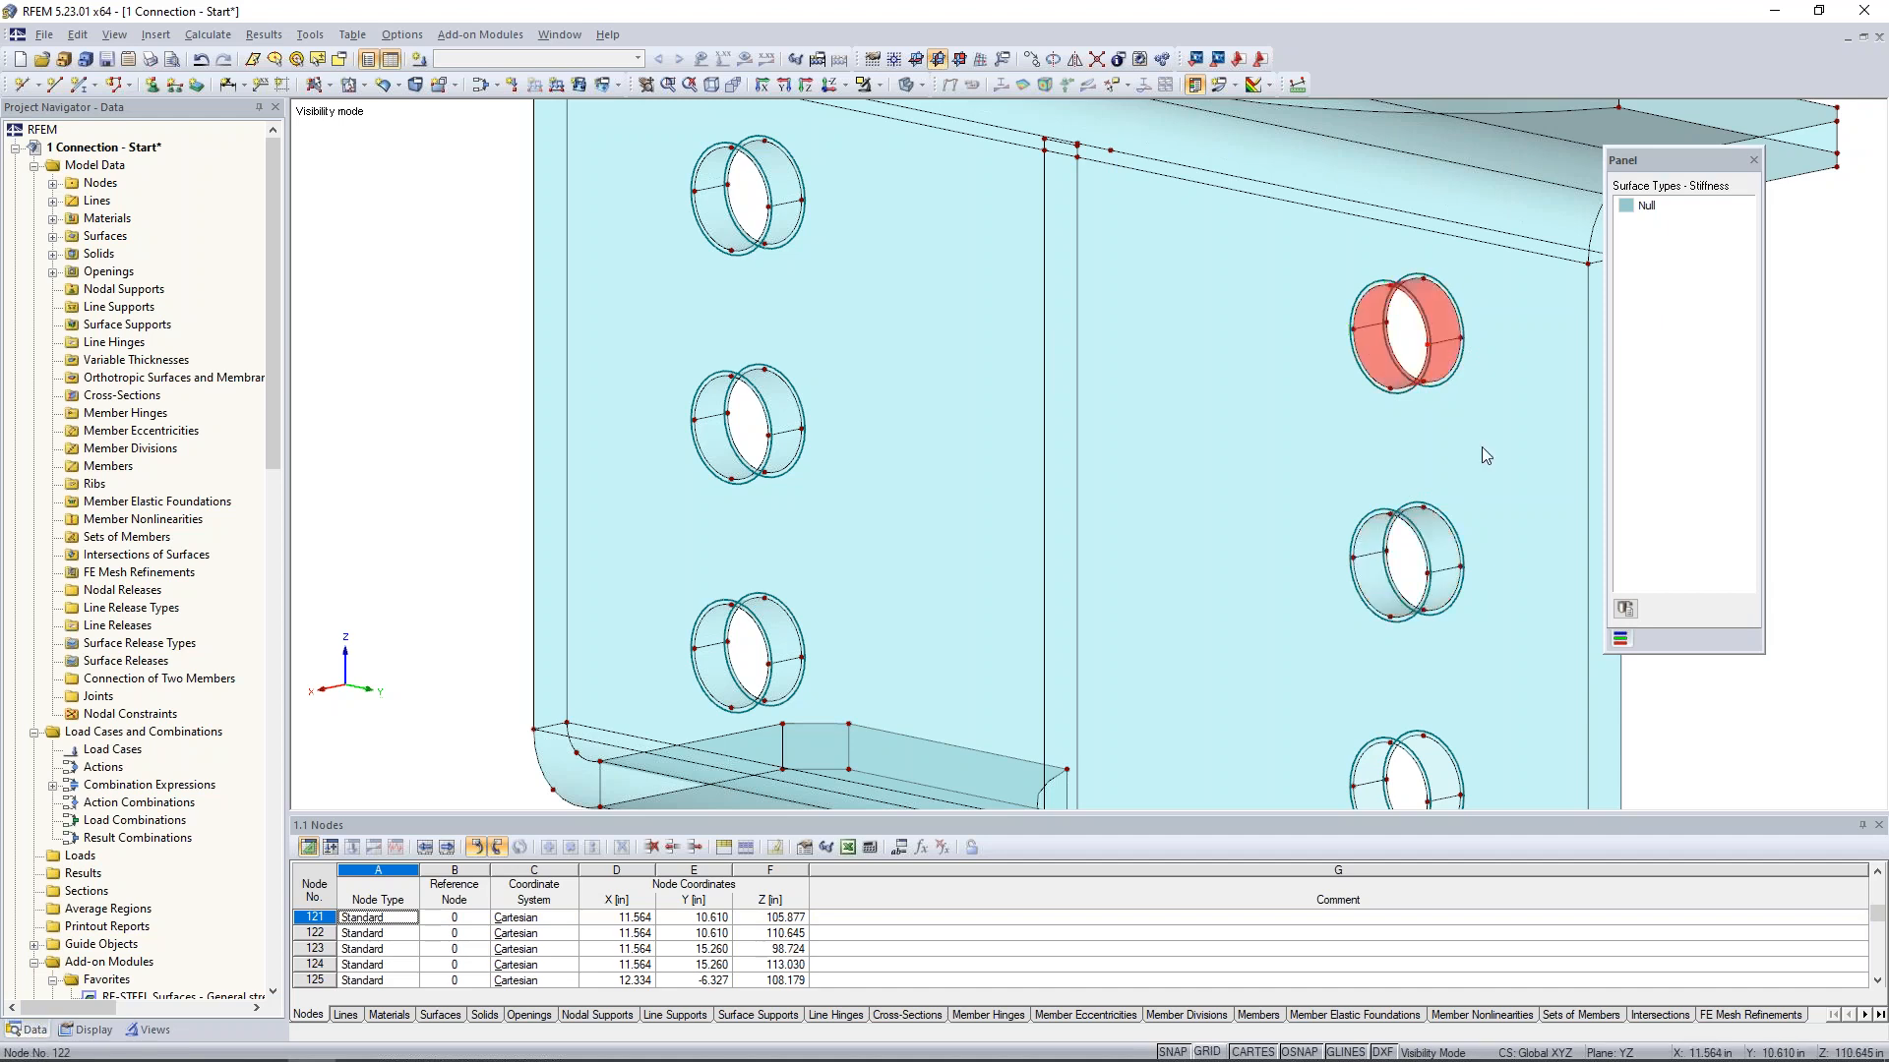
middle_click_drag(1259, 258, 1243, 287)
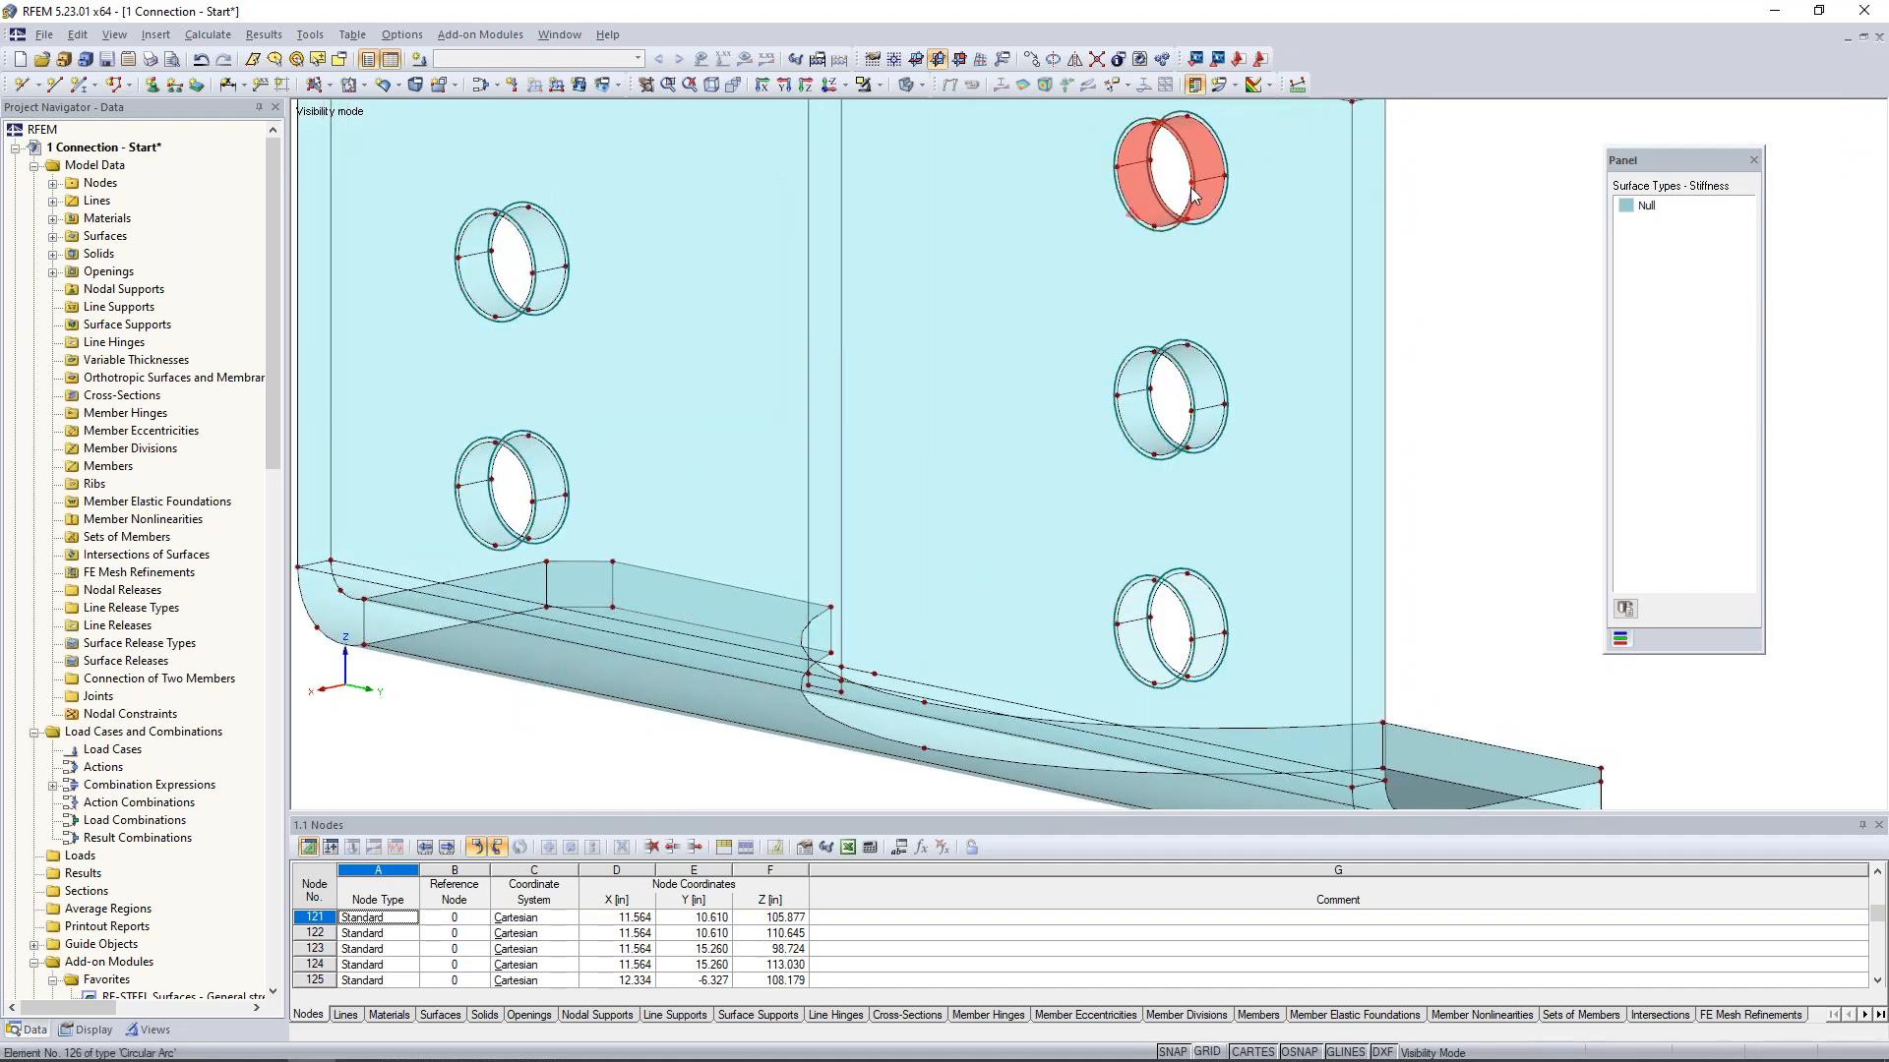
left_click(1193, 614)
- Connect the crossing and touching lines within a window around the whole bent plate
scroll(1469, 430, "down", 6)
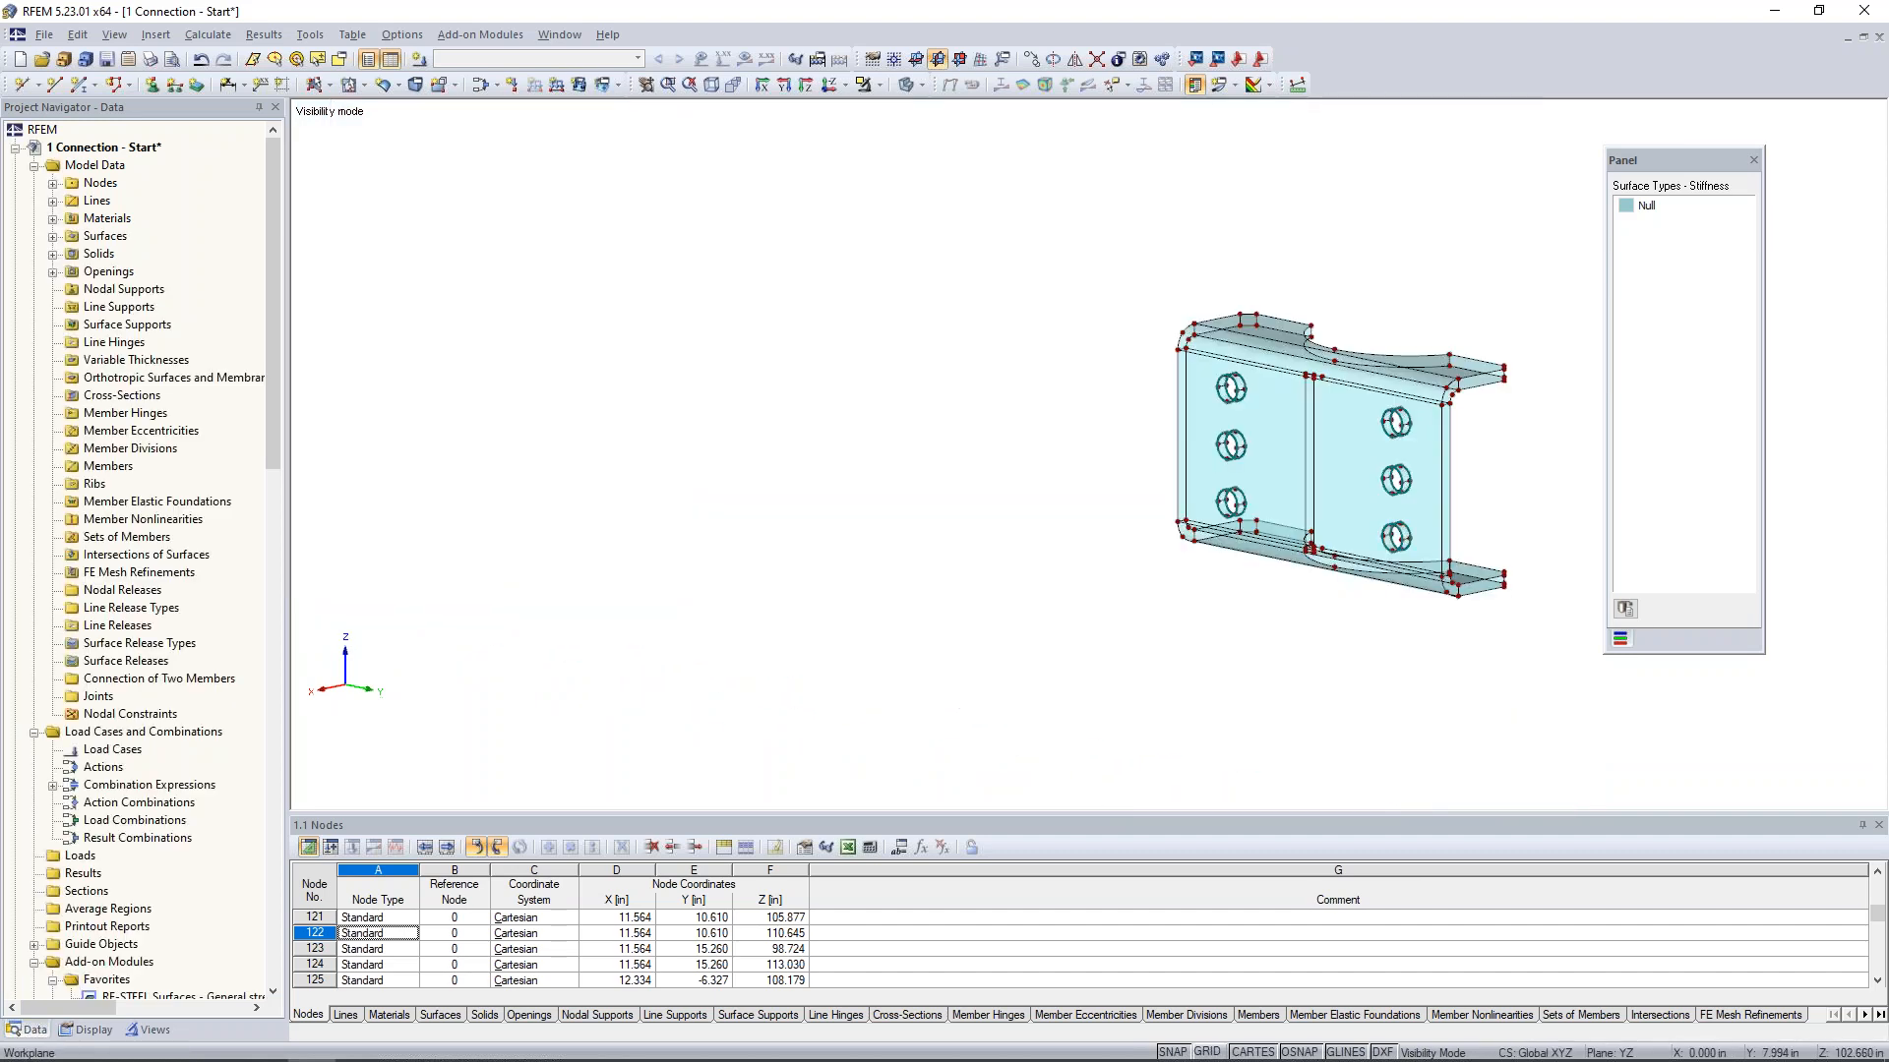
middle_click_drag(1463, 486, 1154, 483)
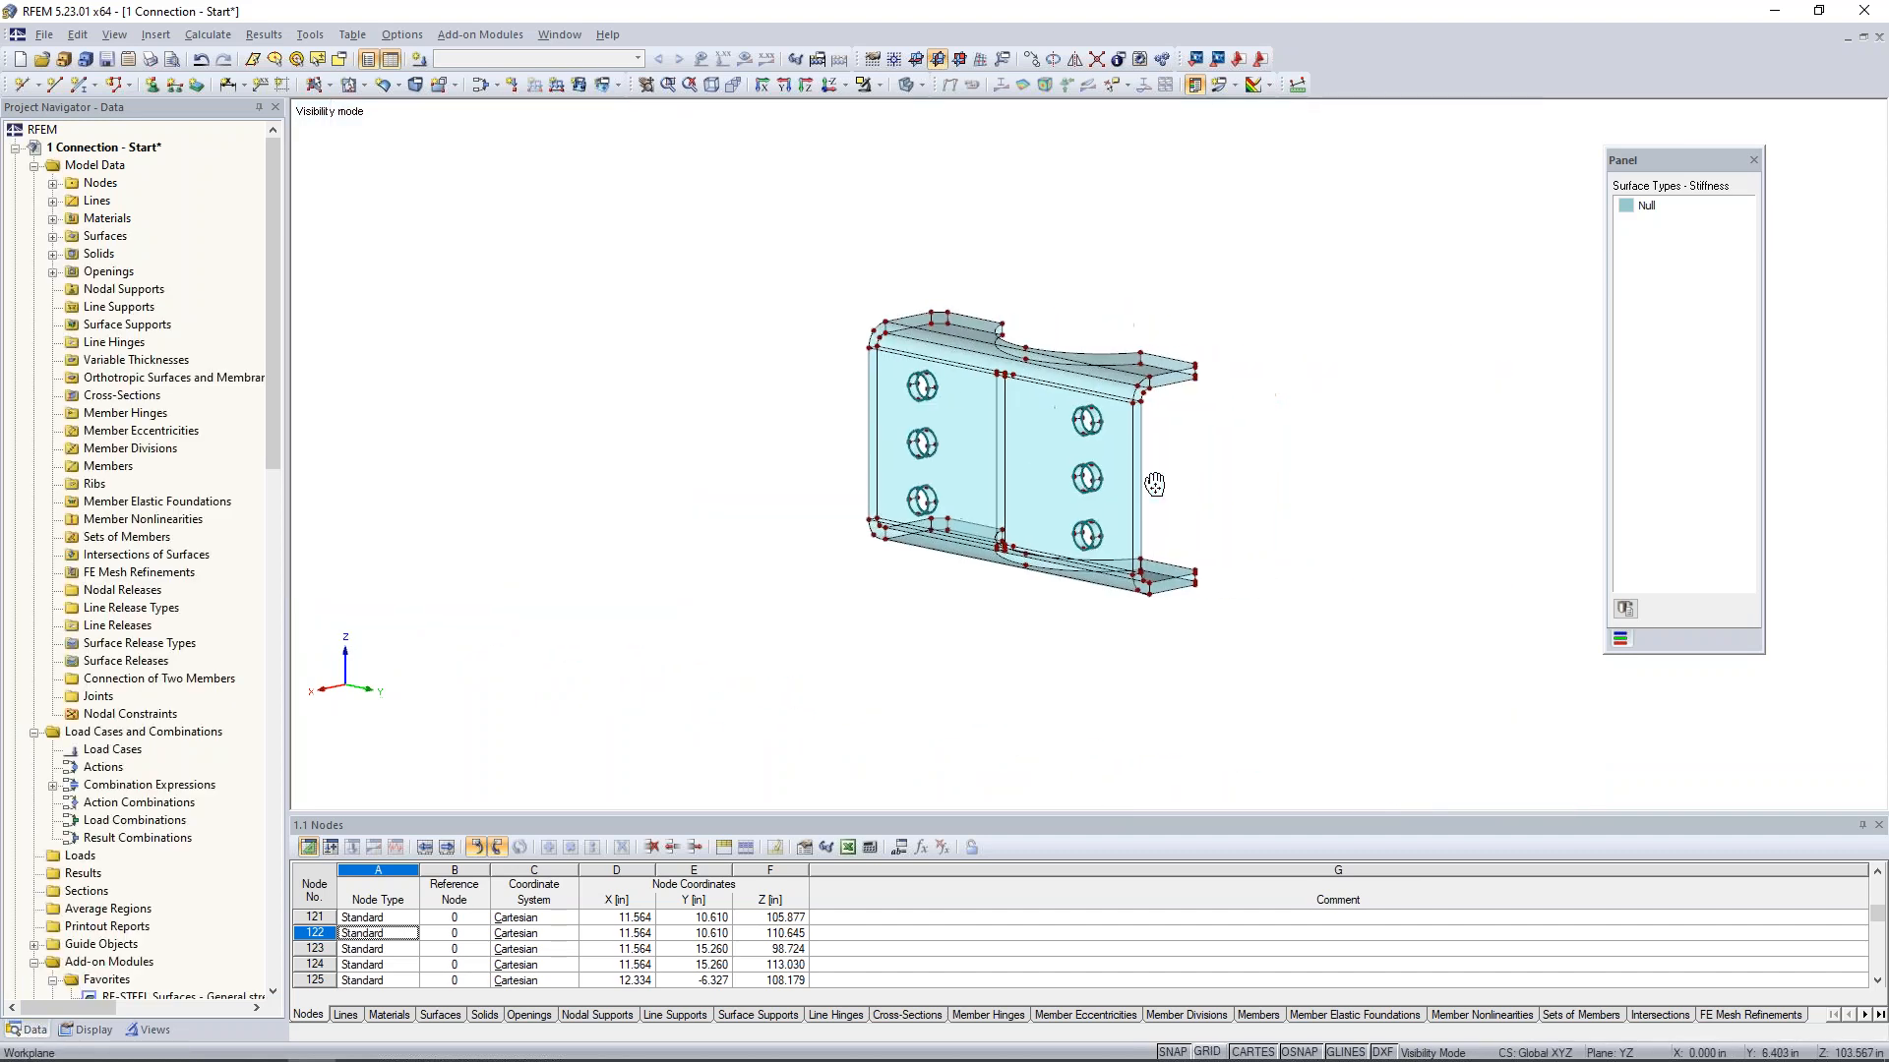
left_click(1099, 59)
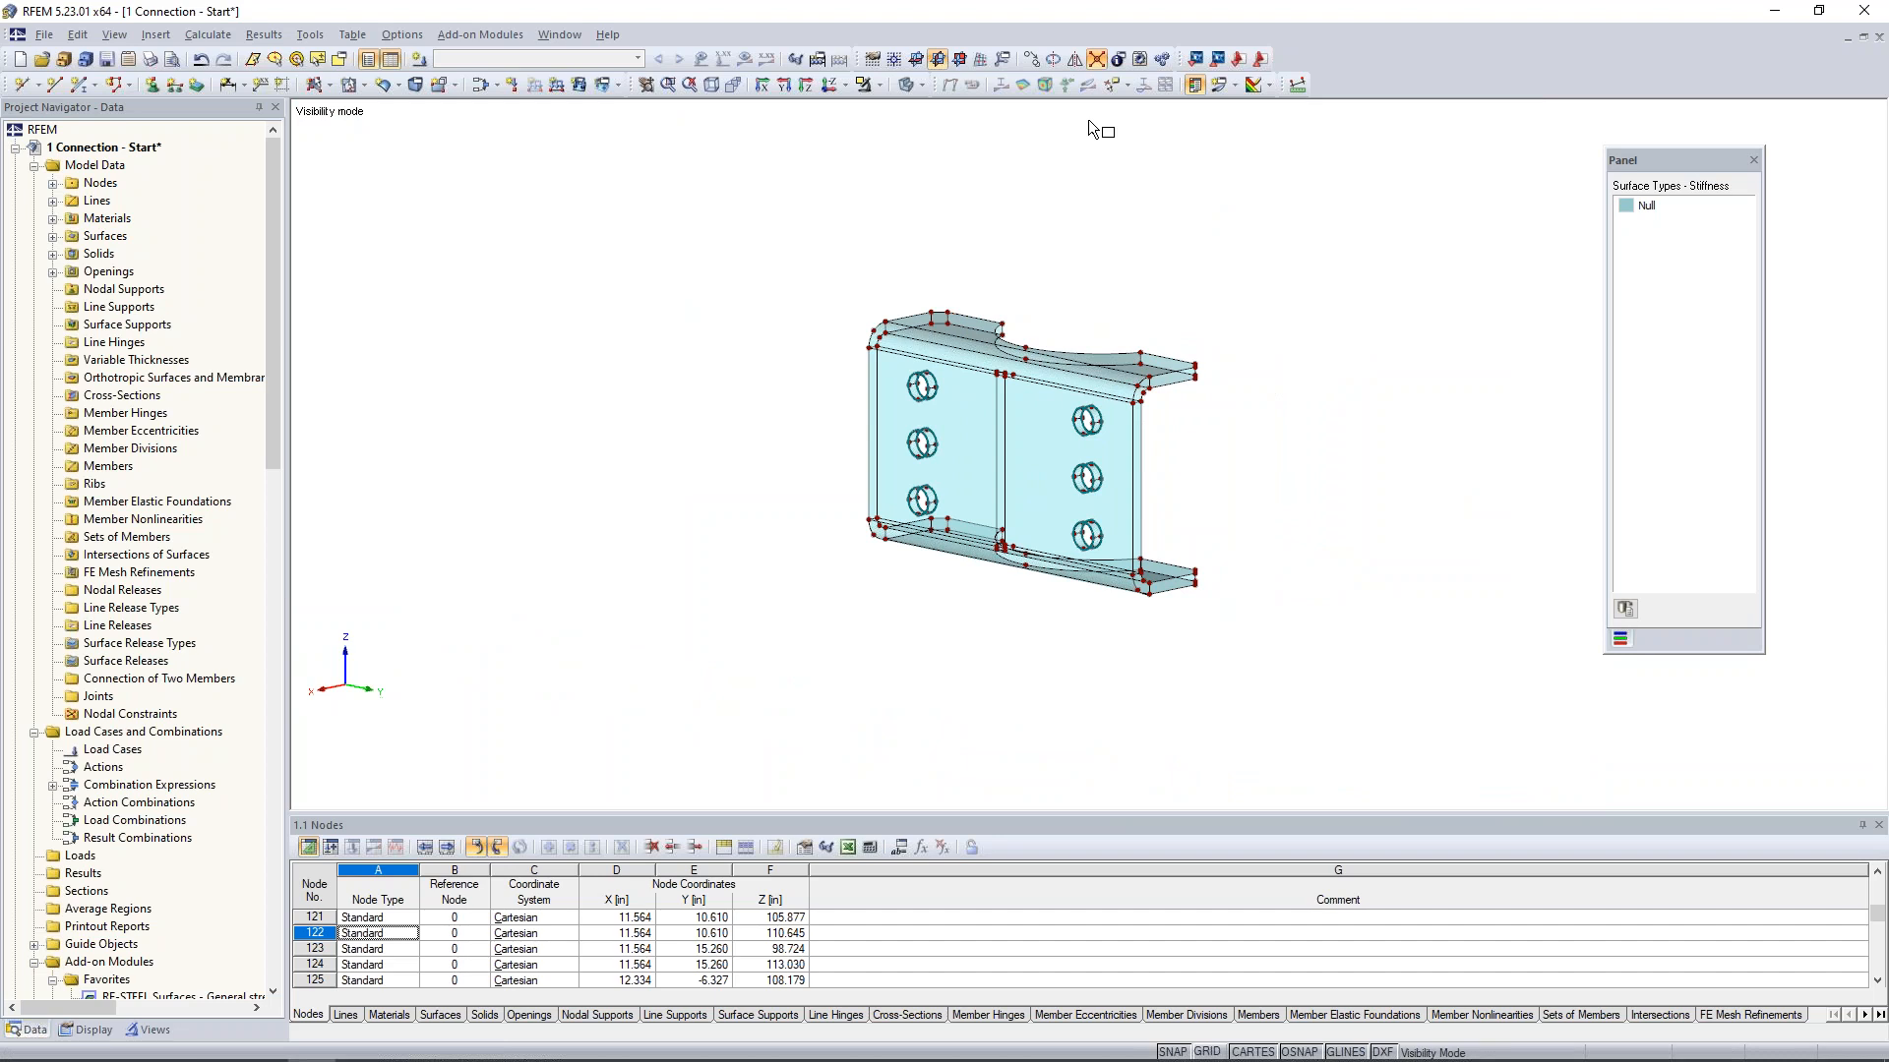
left_click_drag(768, 209, 1384, 708)
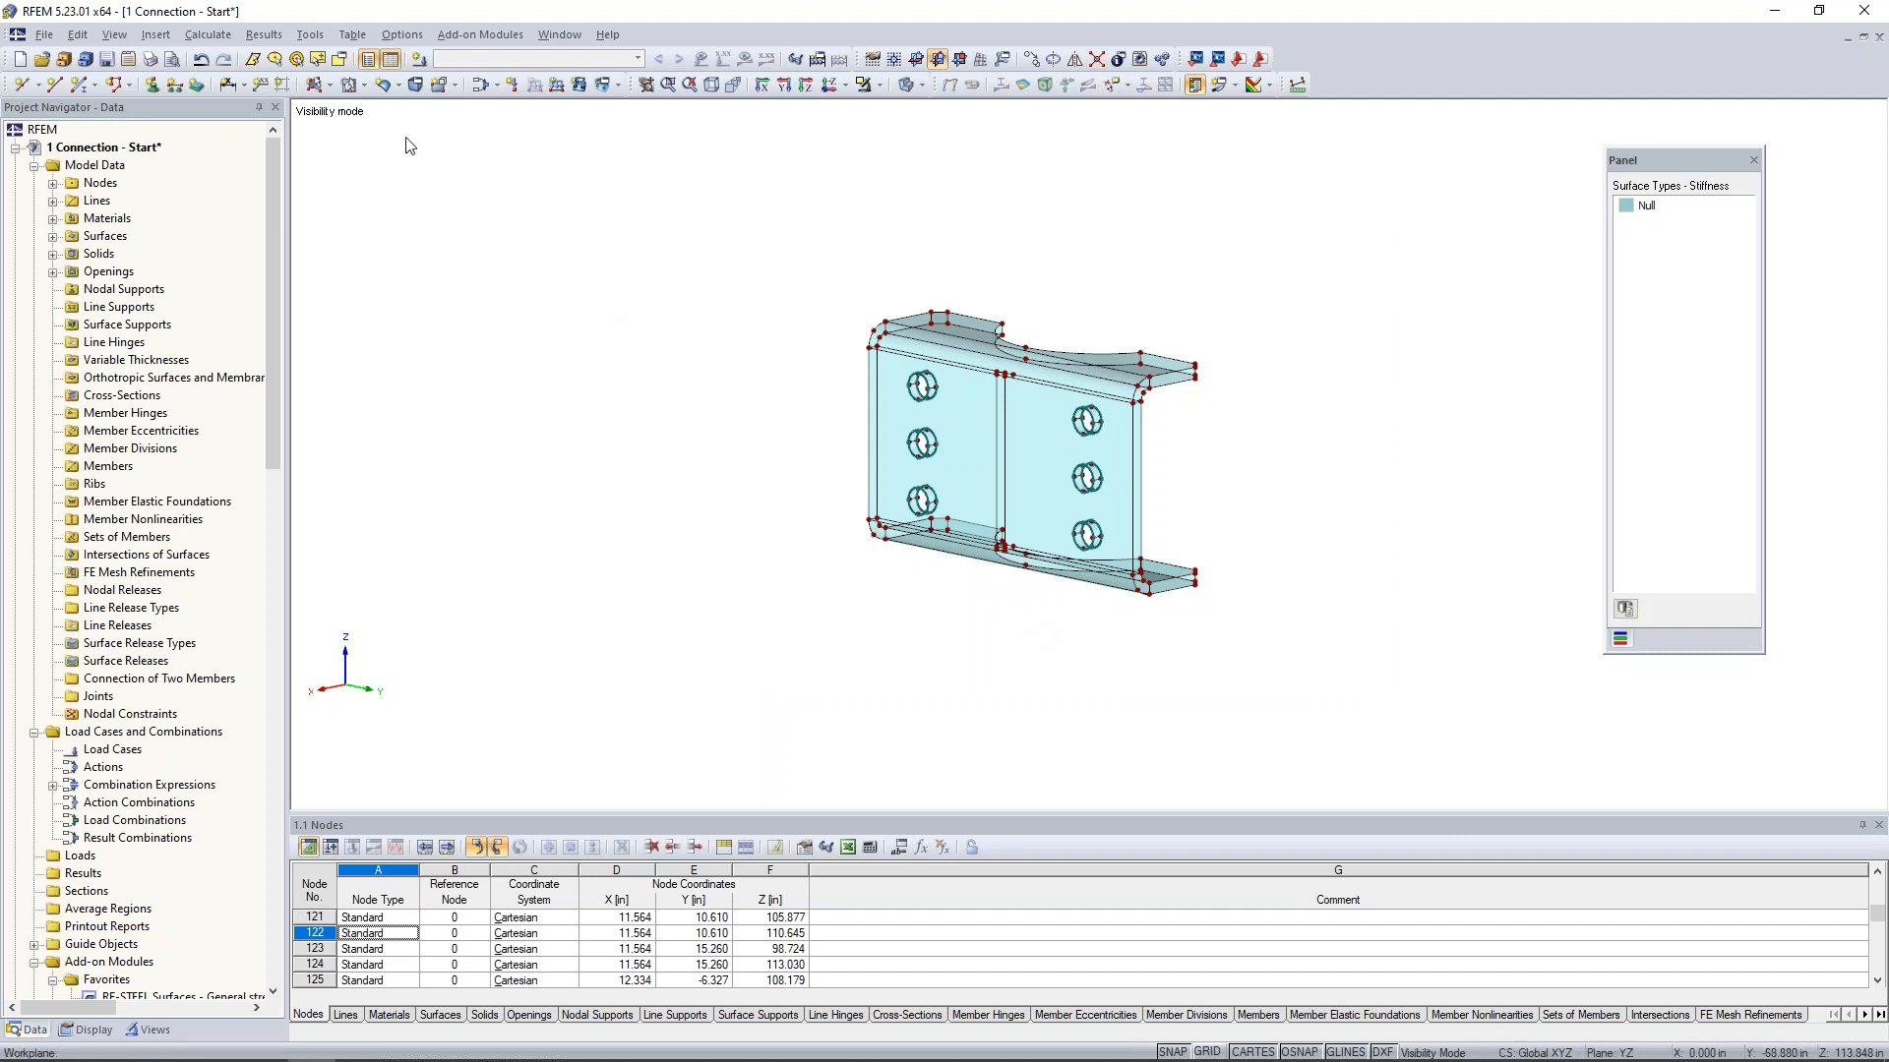
- Create the bent plate solid of type Material in Steel A36, bounded by all visible surfaces, 9-50
left_click(415, 84)
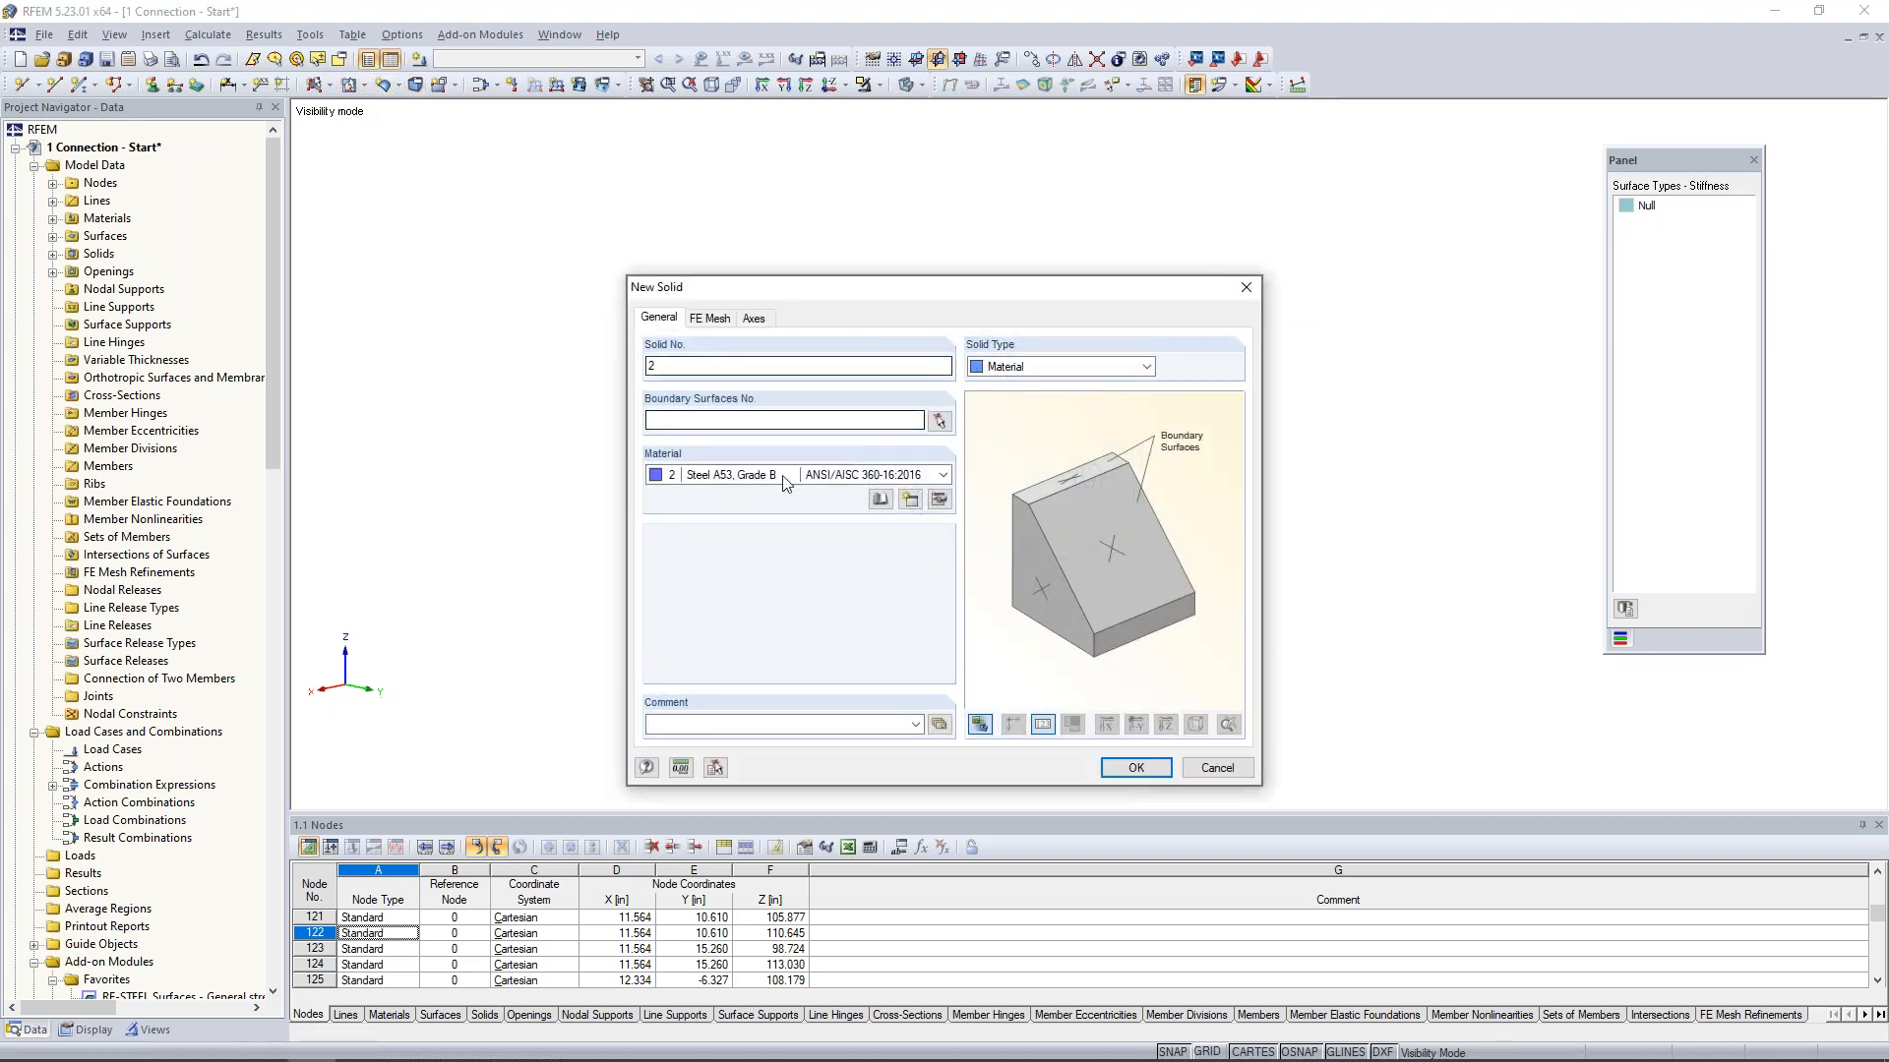
left_click(783, 476)
left_click(737, 523)
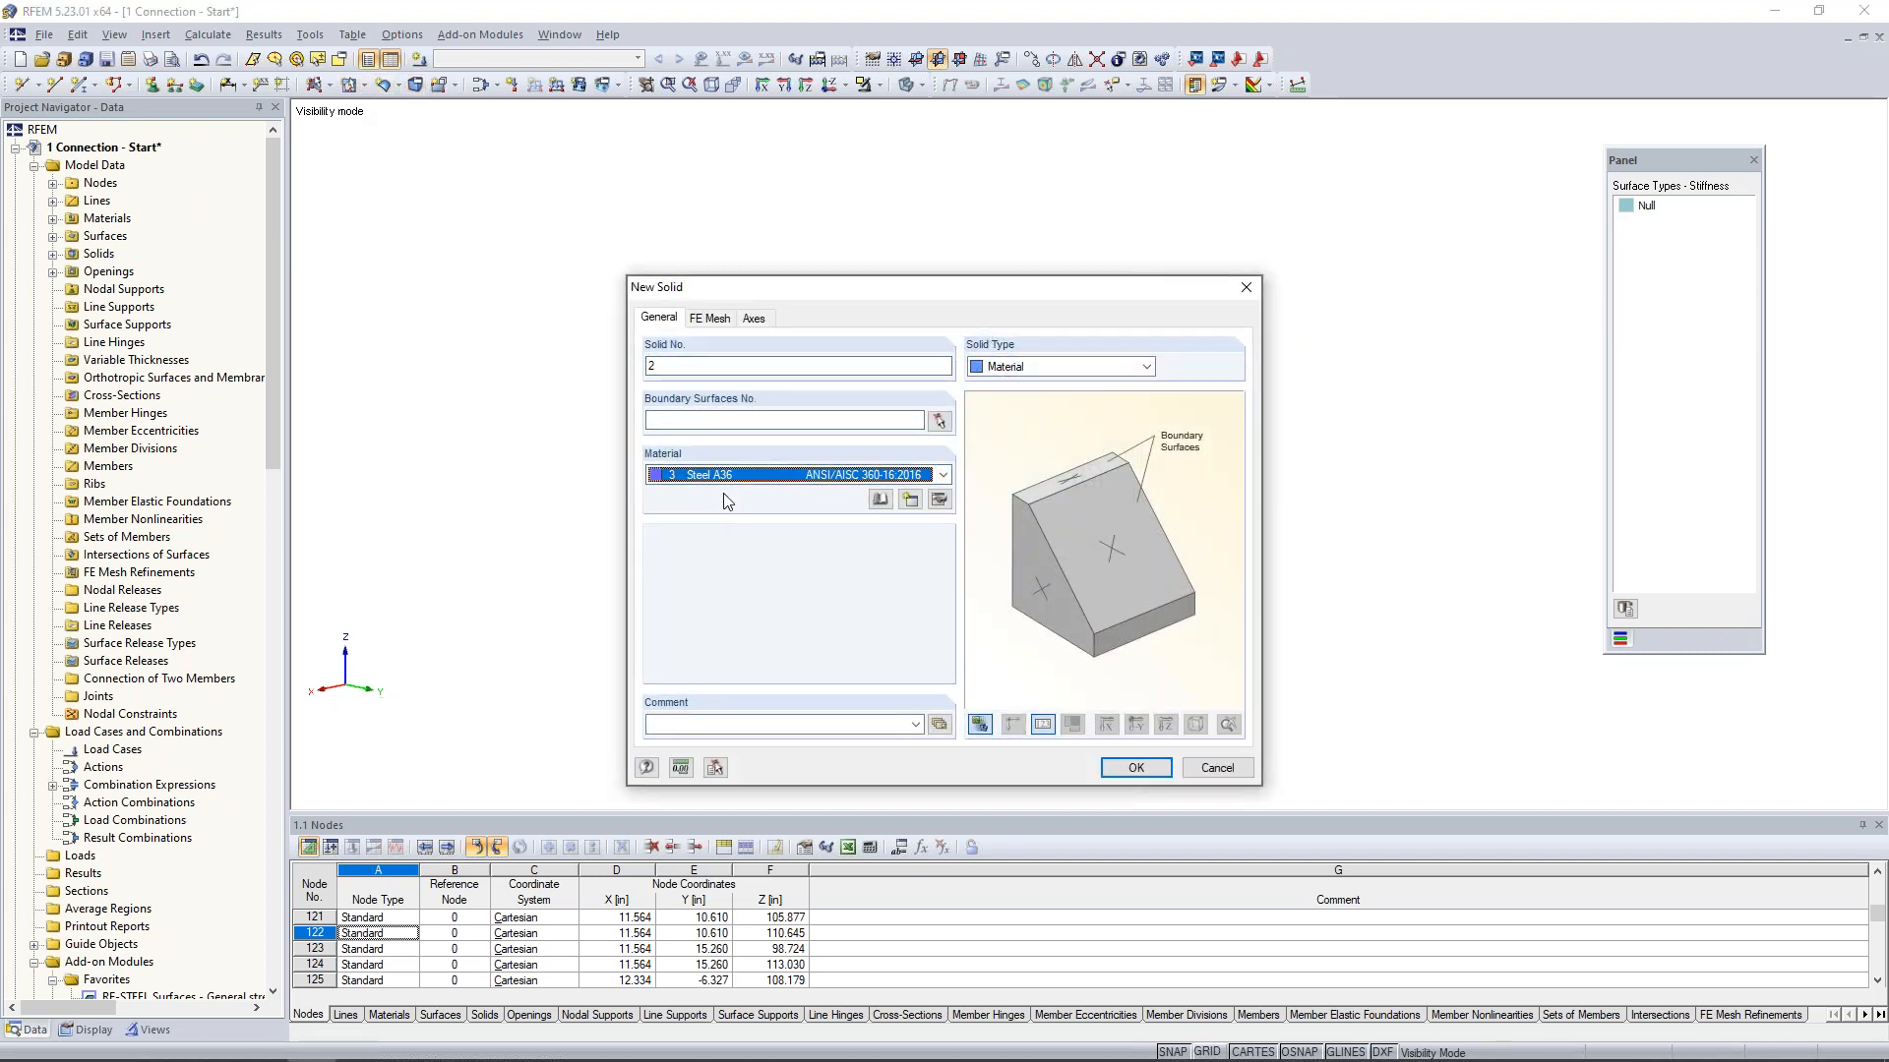
left_click(939, 421)
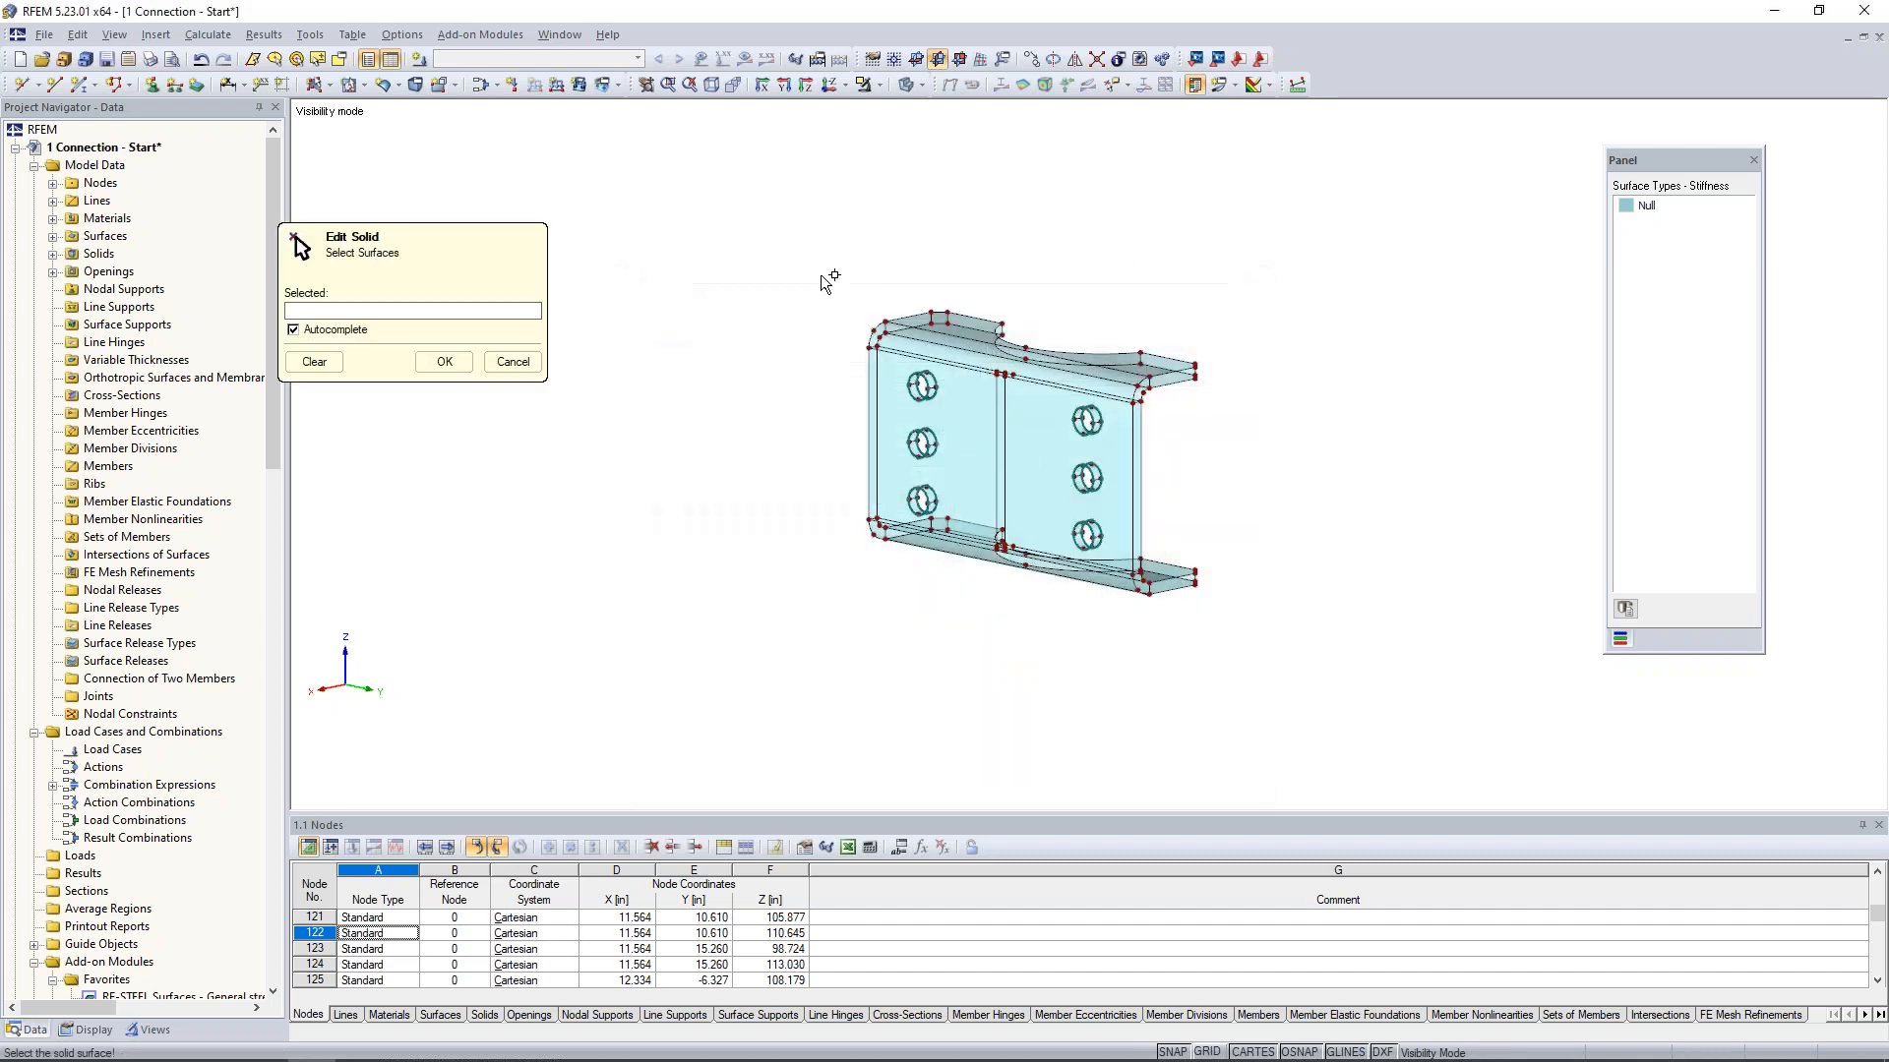
left_click_drag(1036, 489, 1269, 669)
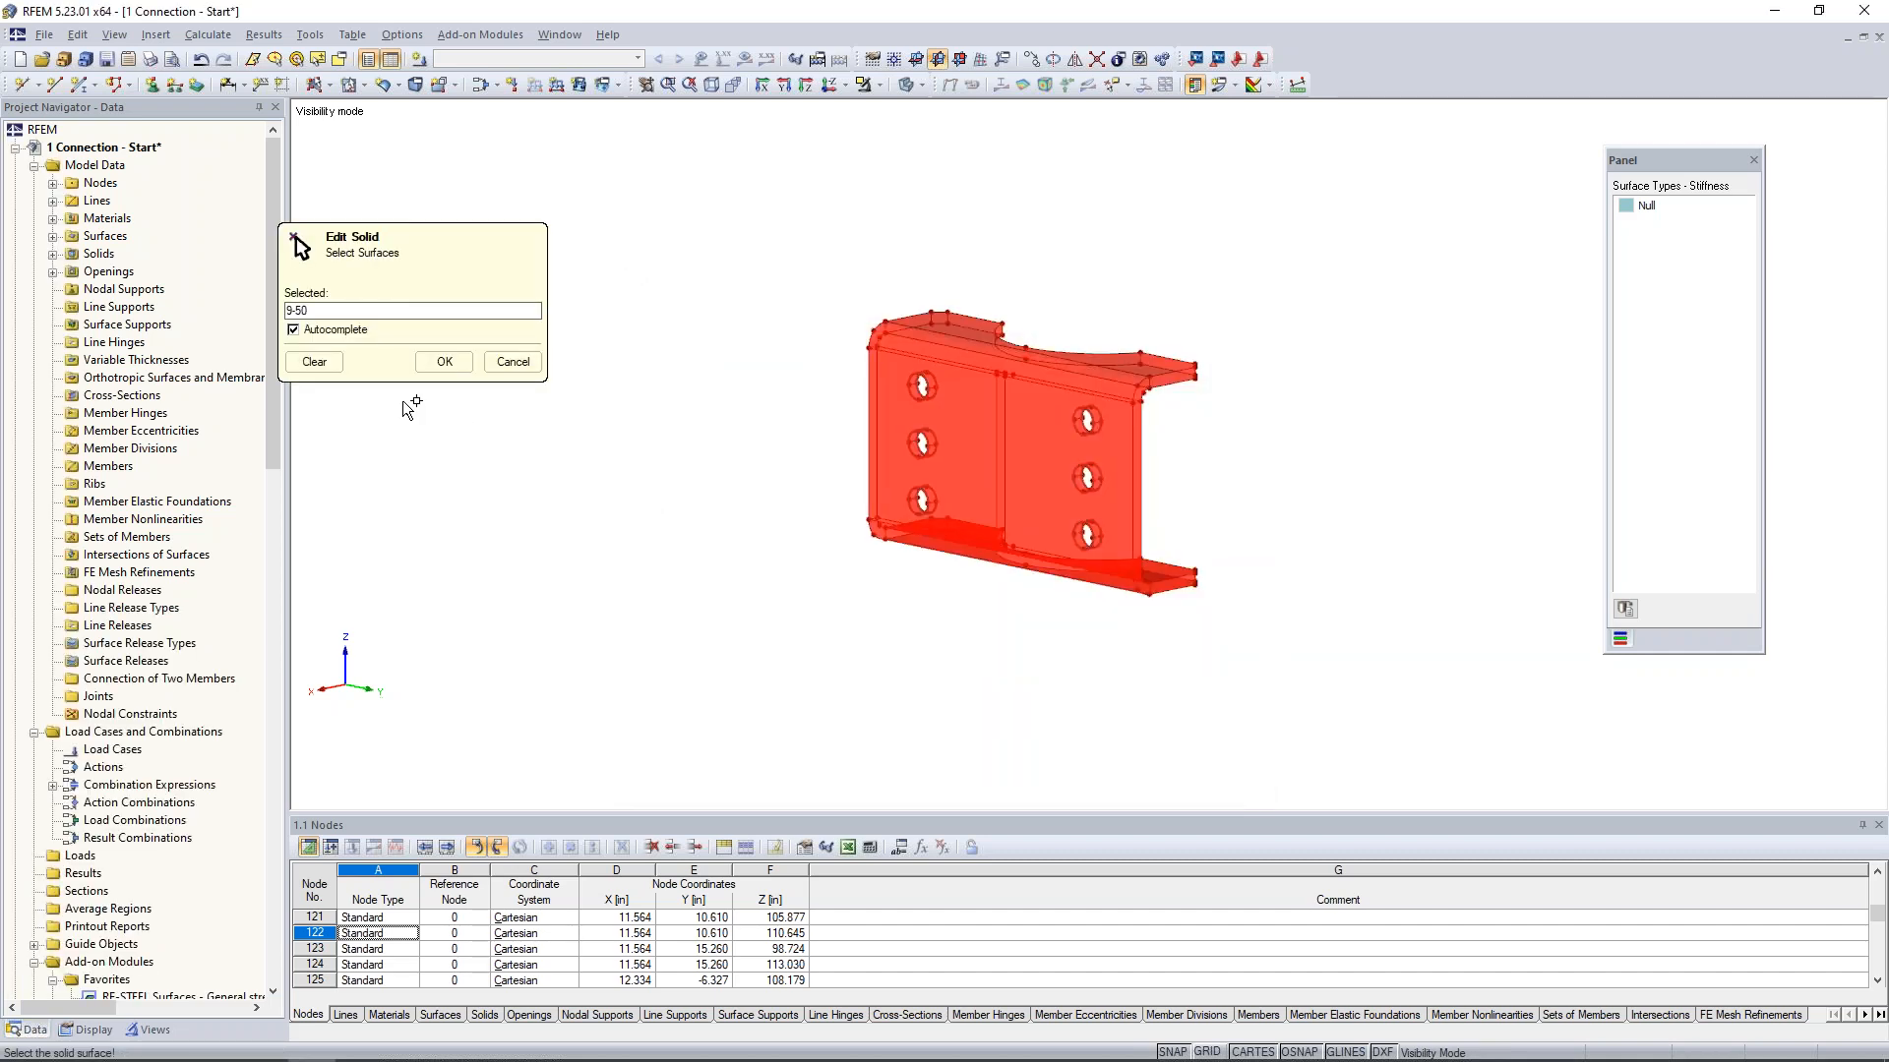
left_click(438, 362)
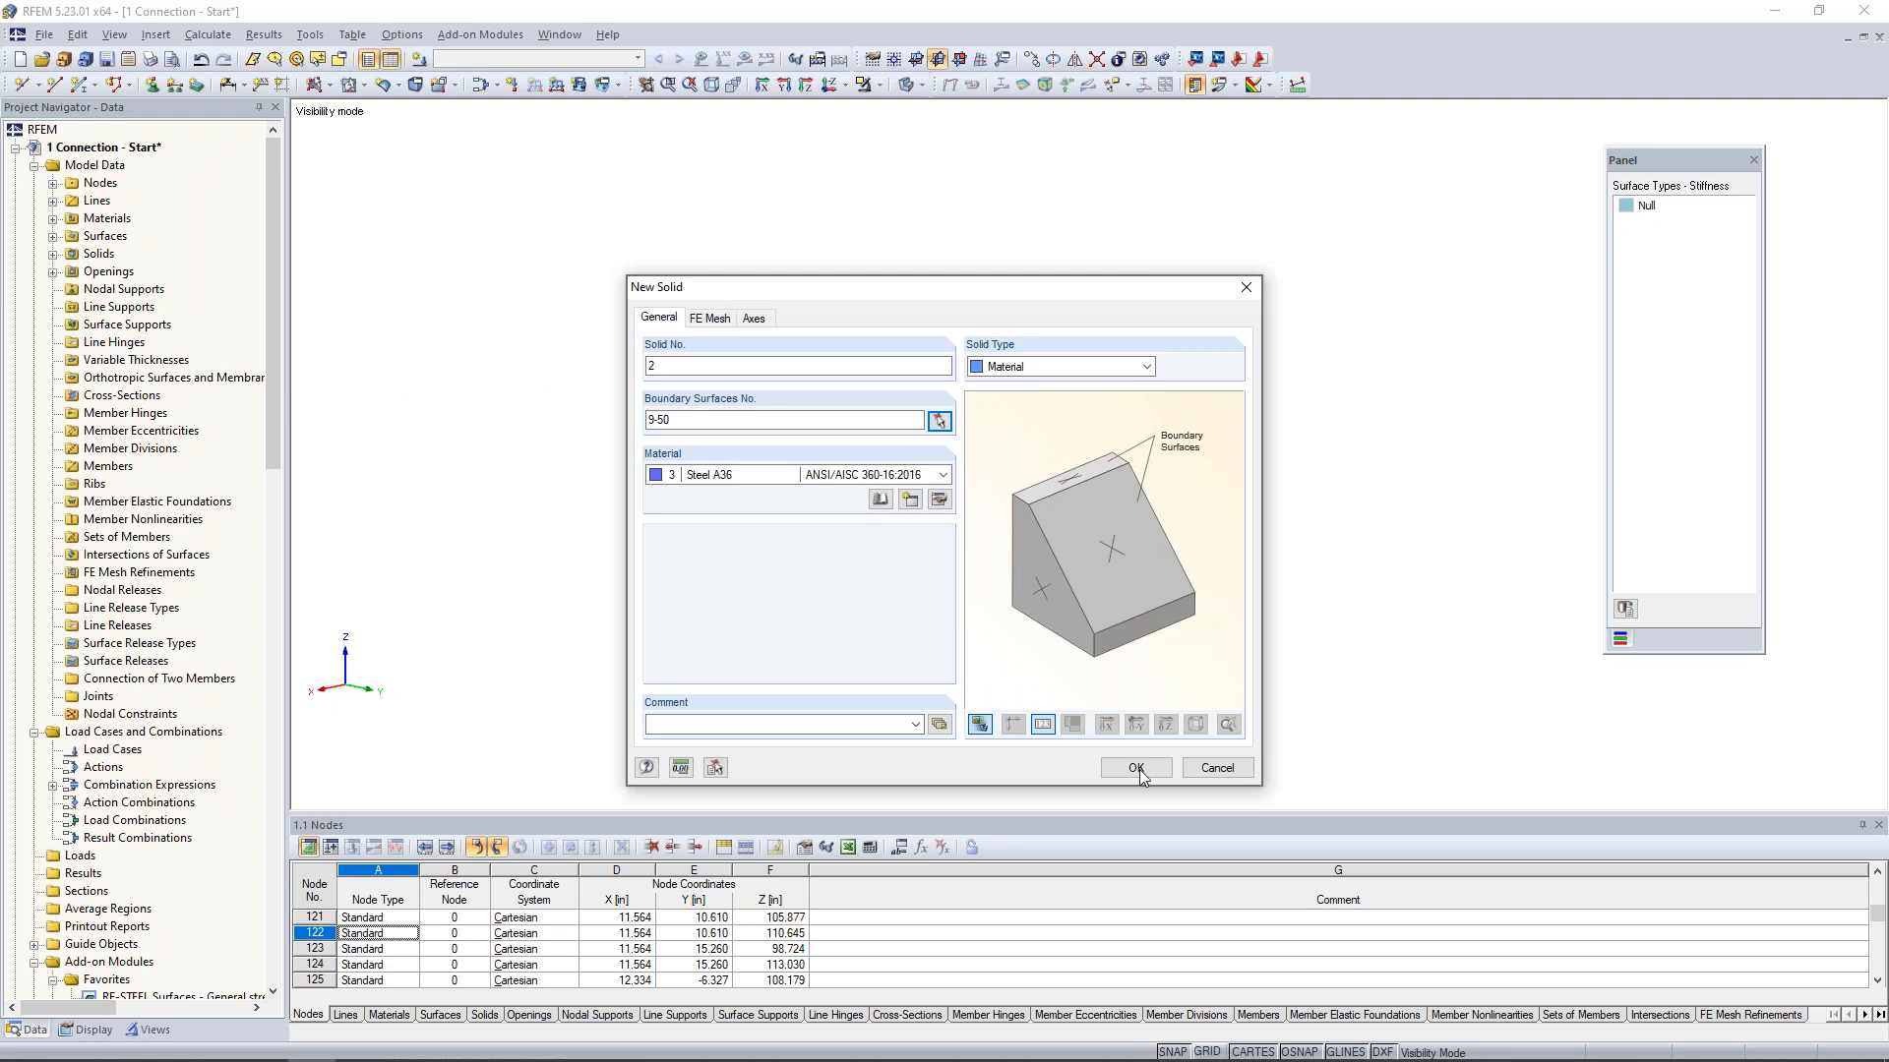
left_click(1135, 768)
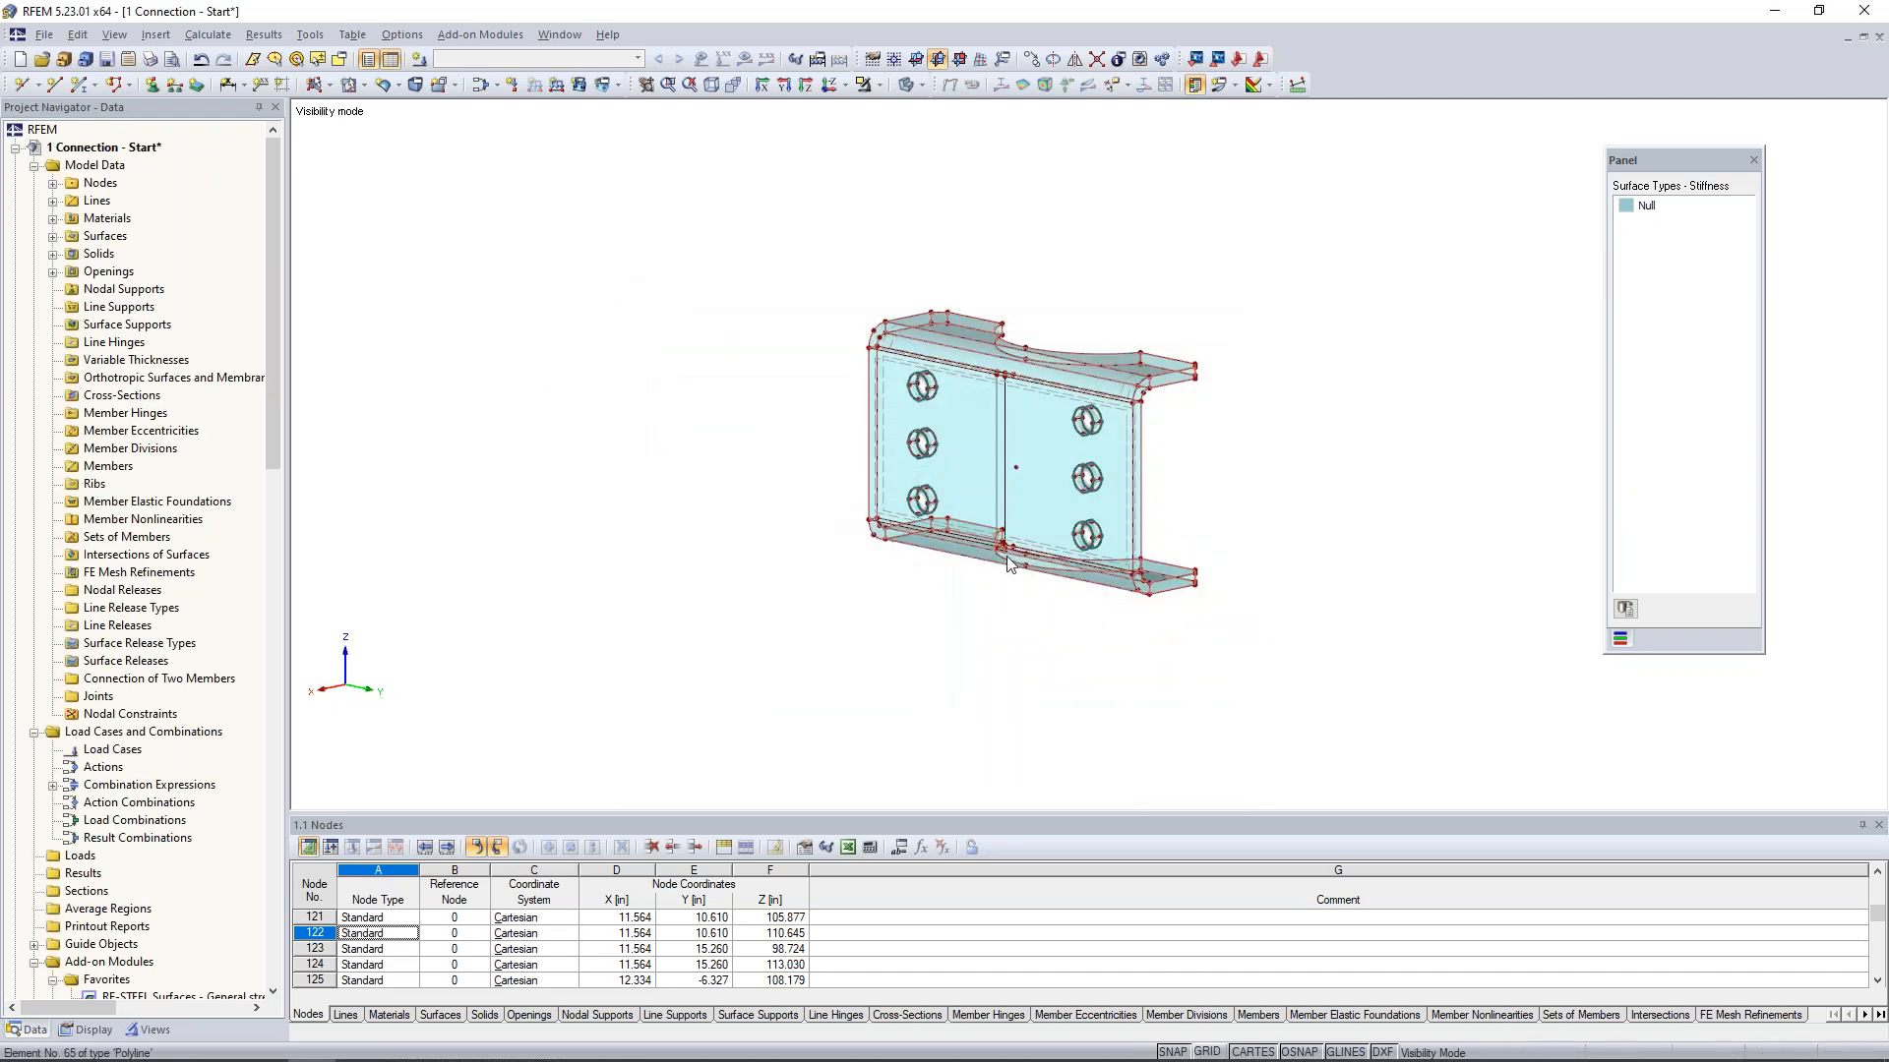
- Select the new bent plate solid and cancel visibility mode to show the whole connection model
scroll(1007, 633, "up", 4)
left_click(945, 488)
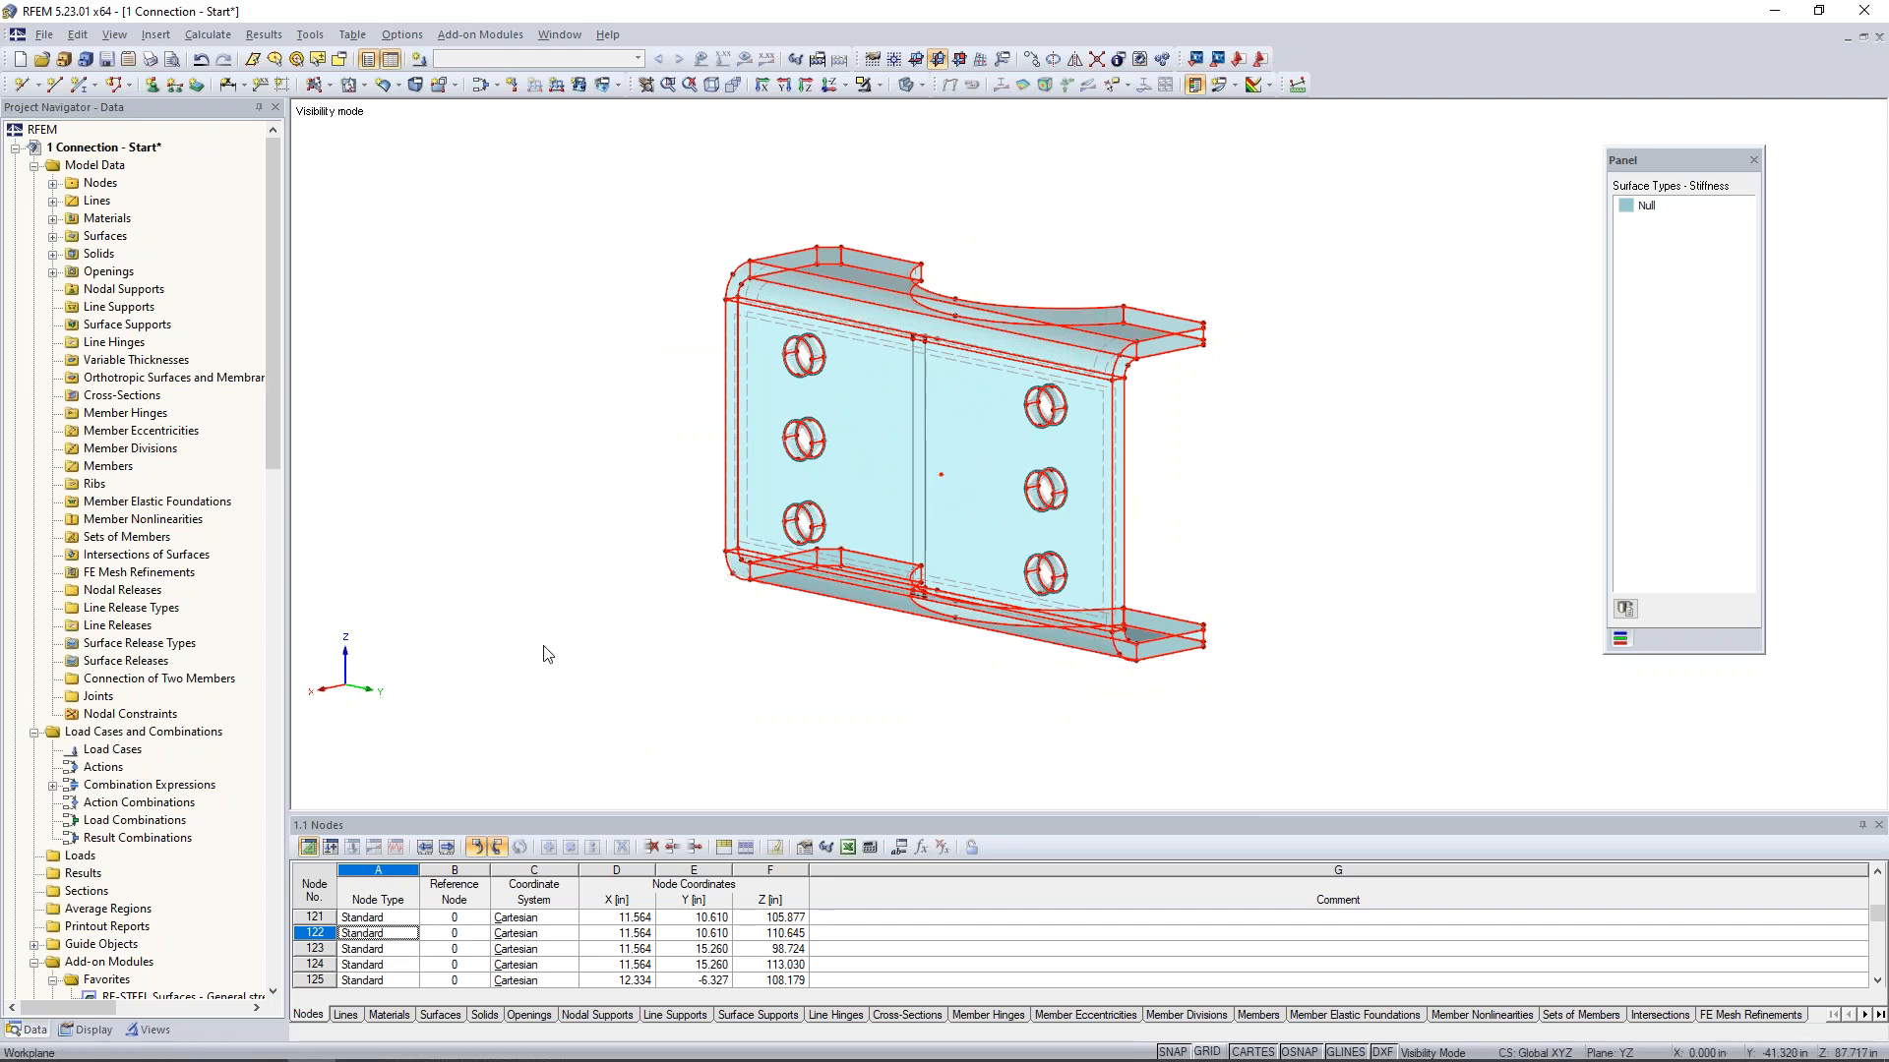
left_click(878, 85)
left_click(897, 252)
- Colour the graphics according to material and give Steel A53, Grade B a green colour
left_click(93, 1029)
scroll(144, 754, "down", 10)
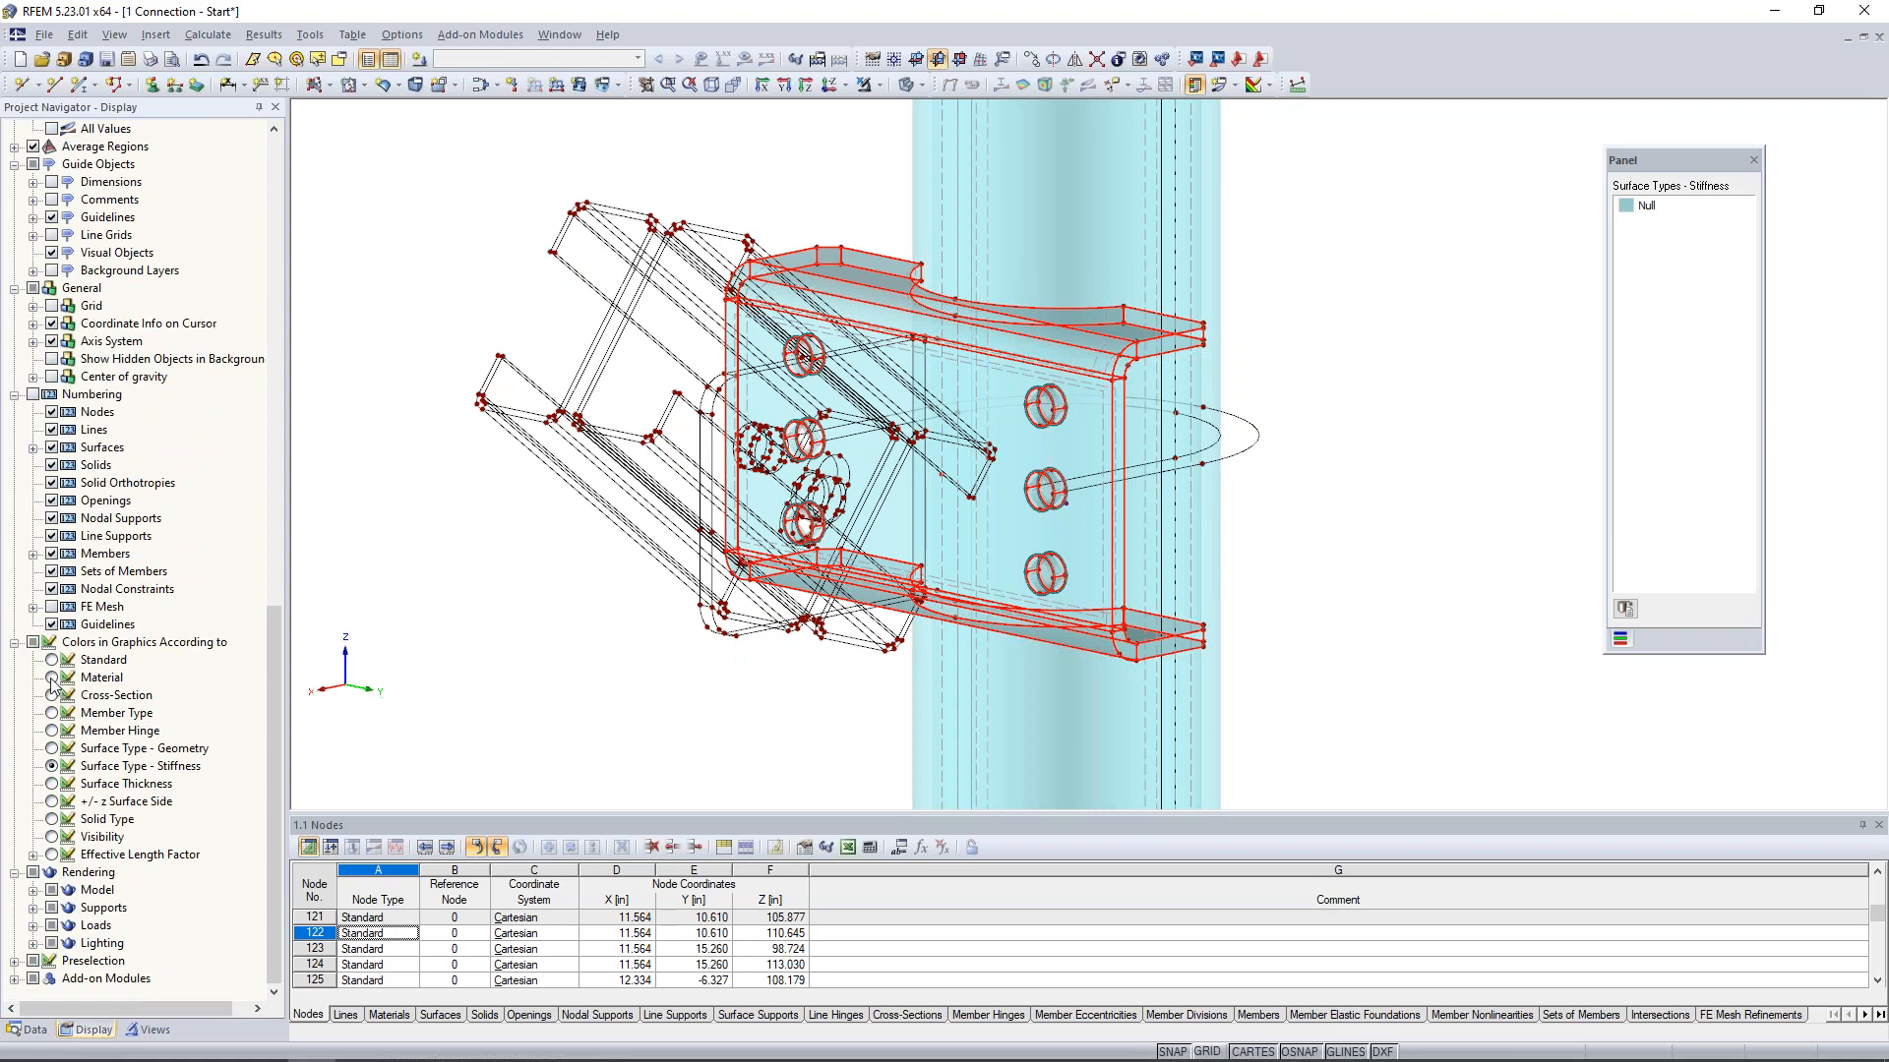
left_click(52, 678)
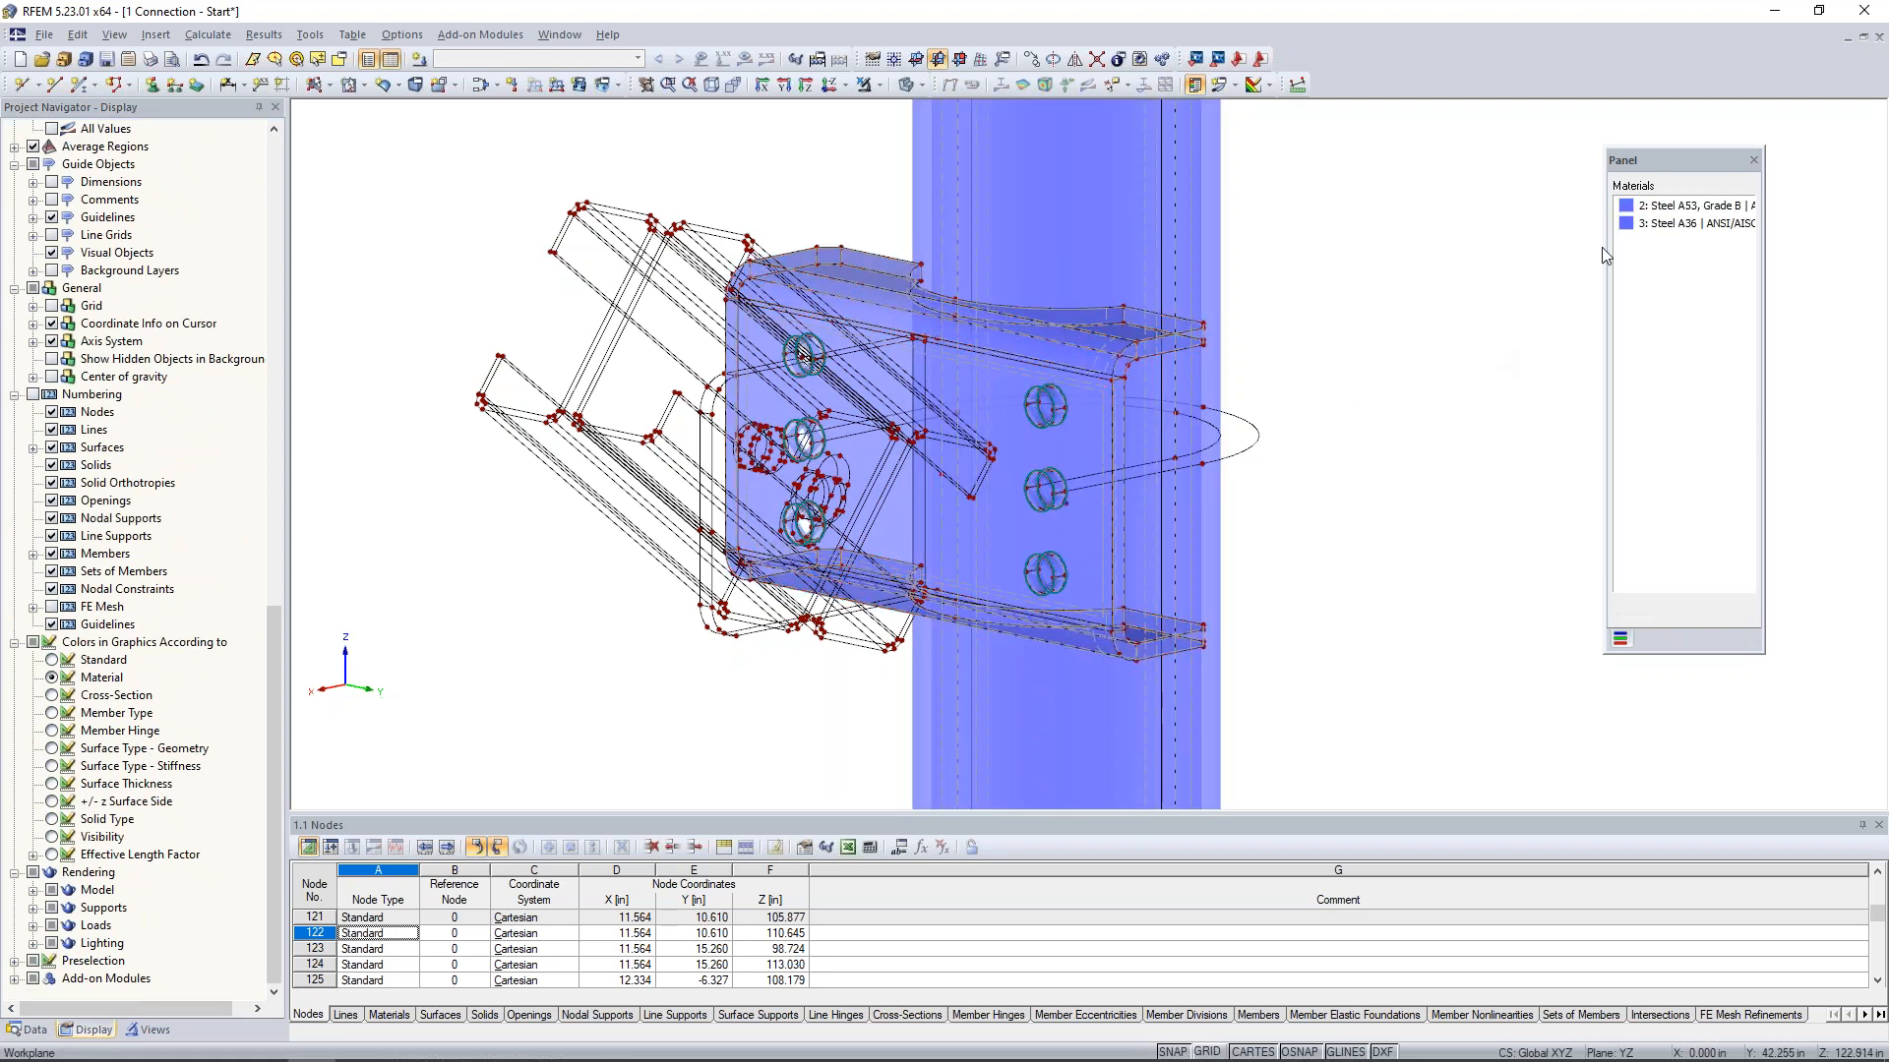
left_click(1626, 208)
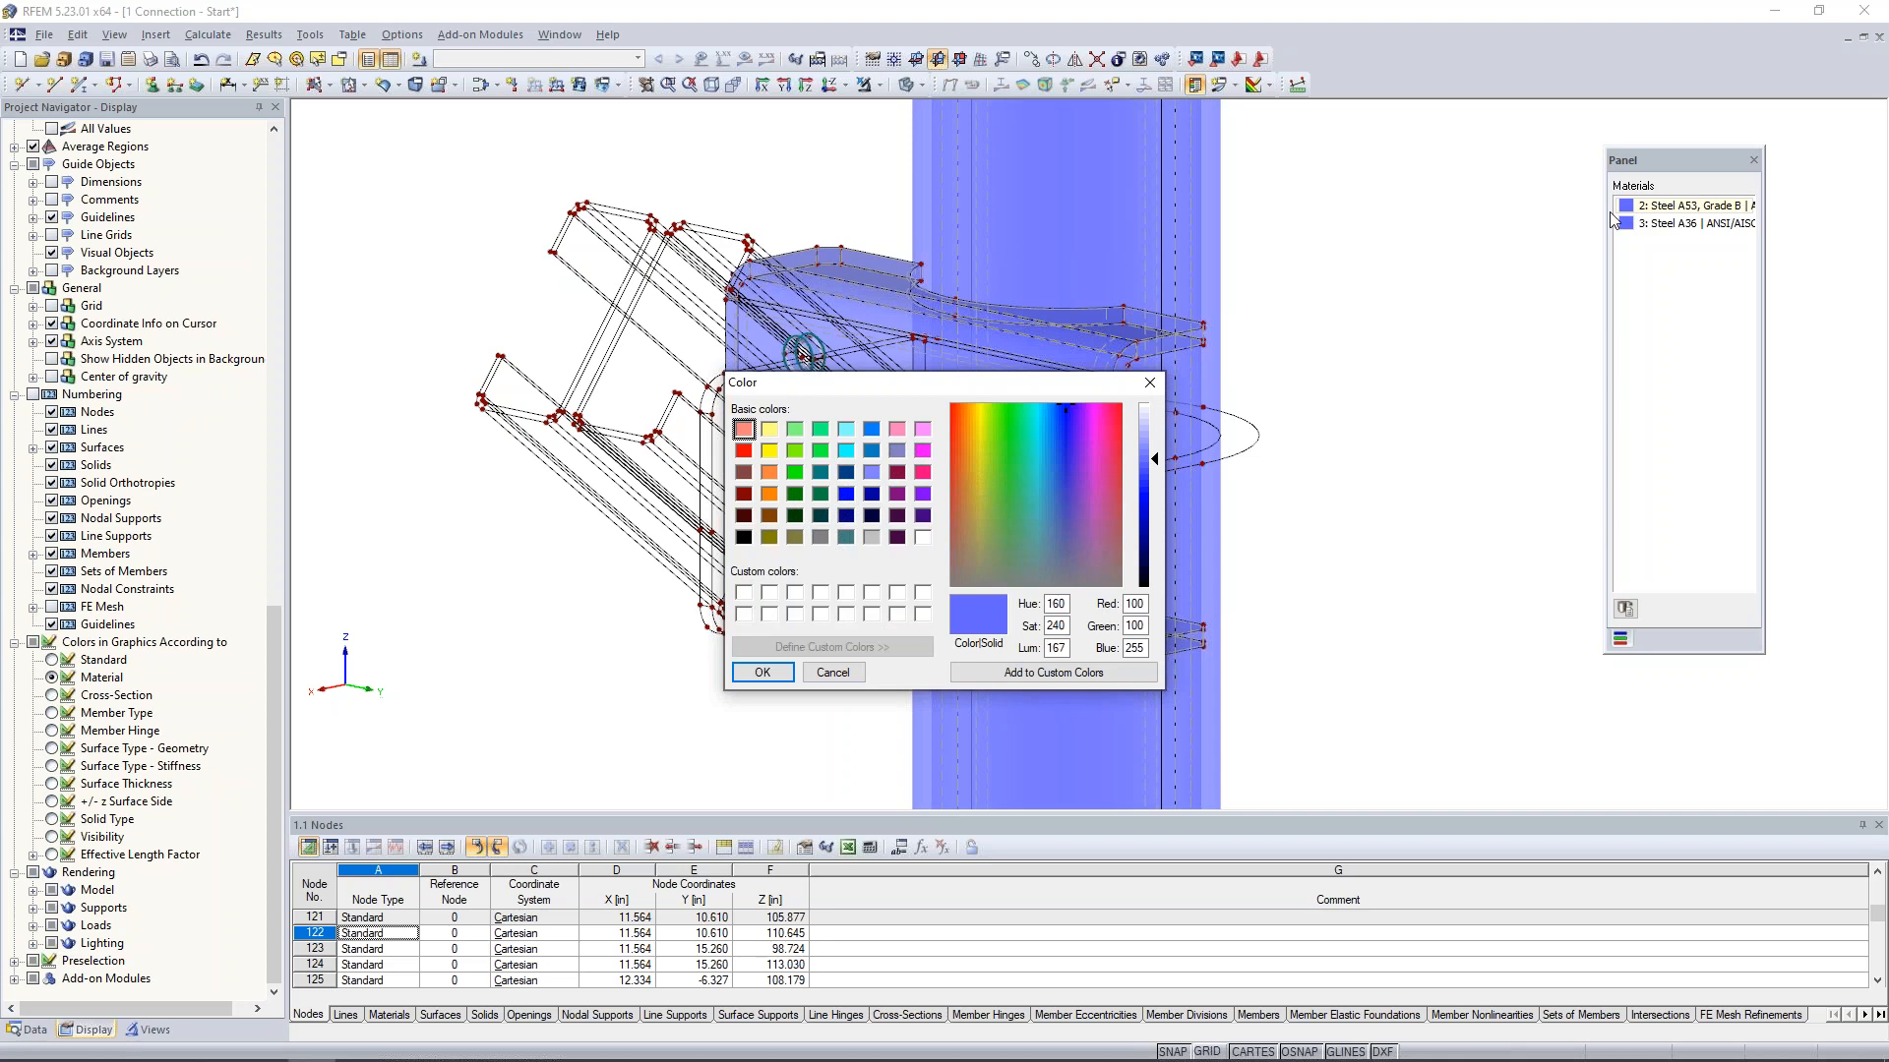
left_click(794, 472)
left_click(762, 671)
- Examine the contact between the bent plate's upper curved cutout and the pipe's outer surface
middle_click_drag(1406, 440, 1198, 585, "ctrl")
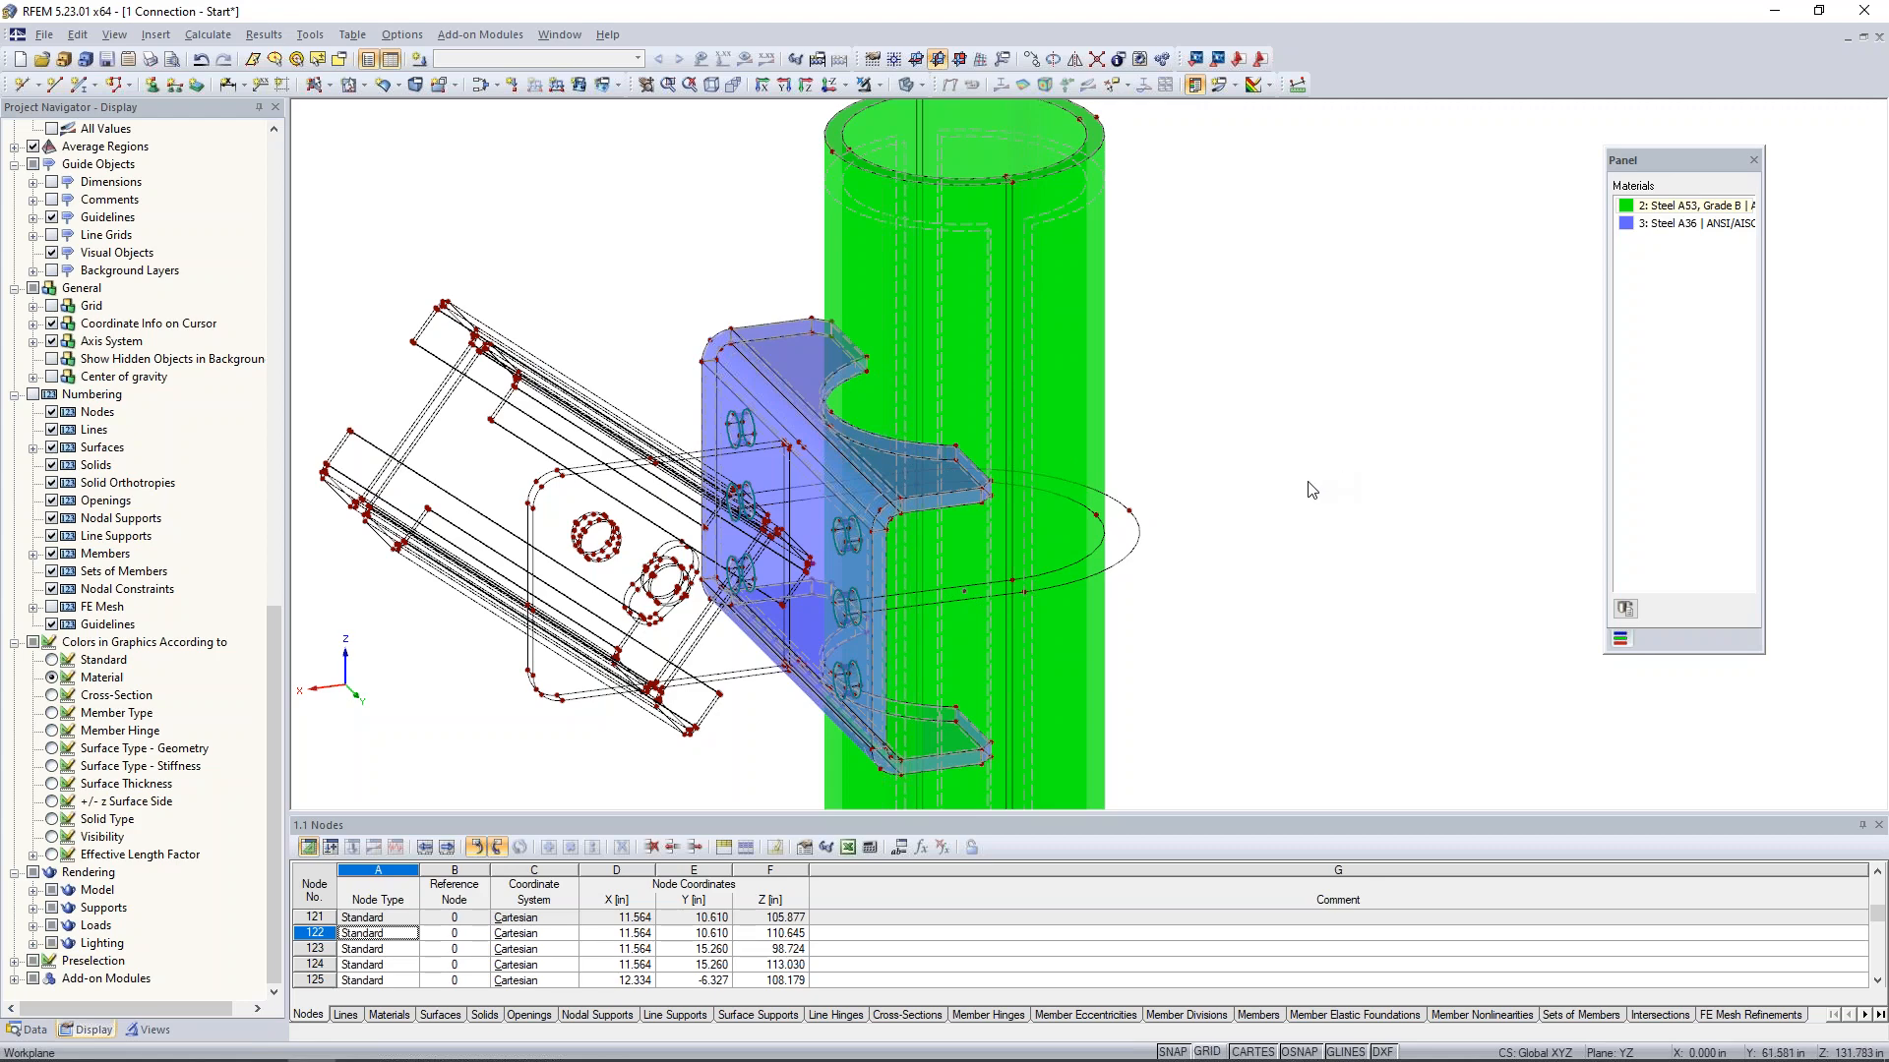
scroll(1215, 460, "up", 3)
middle_click_drag(1226, 443, 1259, 444, "ctrl")
scroll(765, 414, "up", 2)
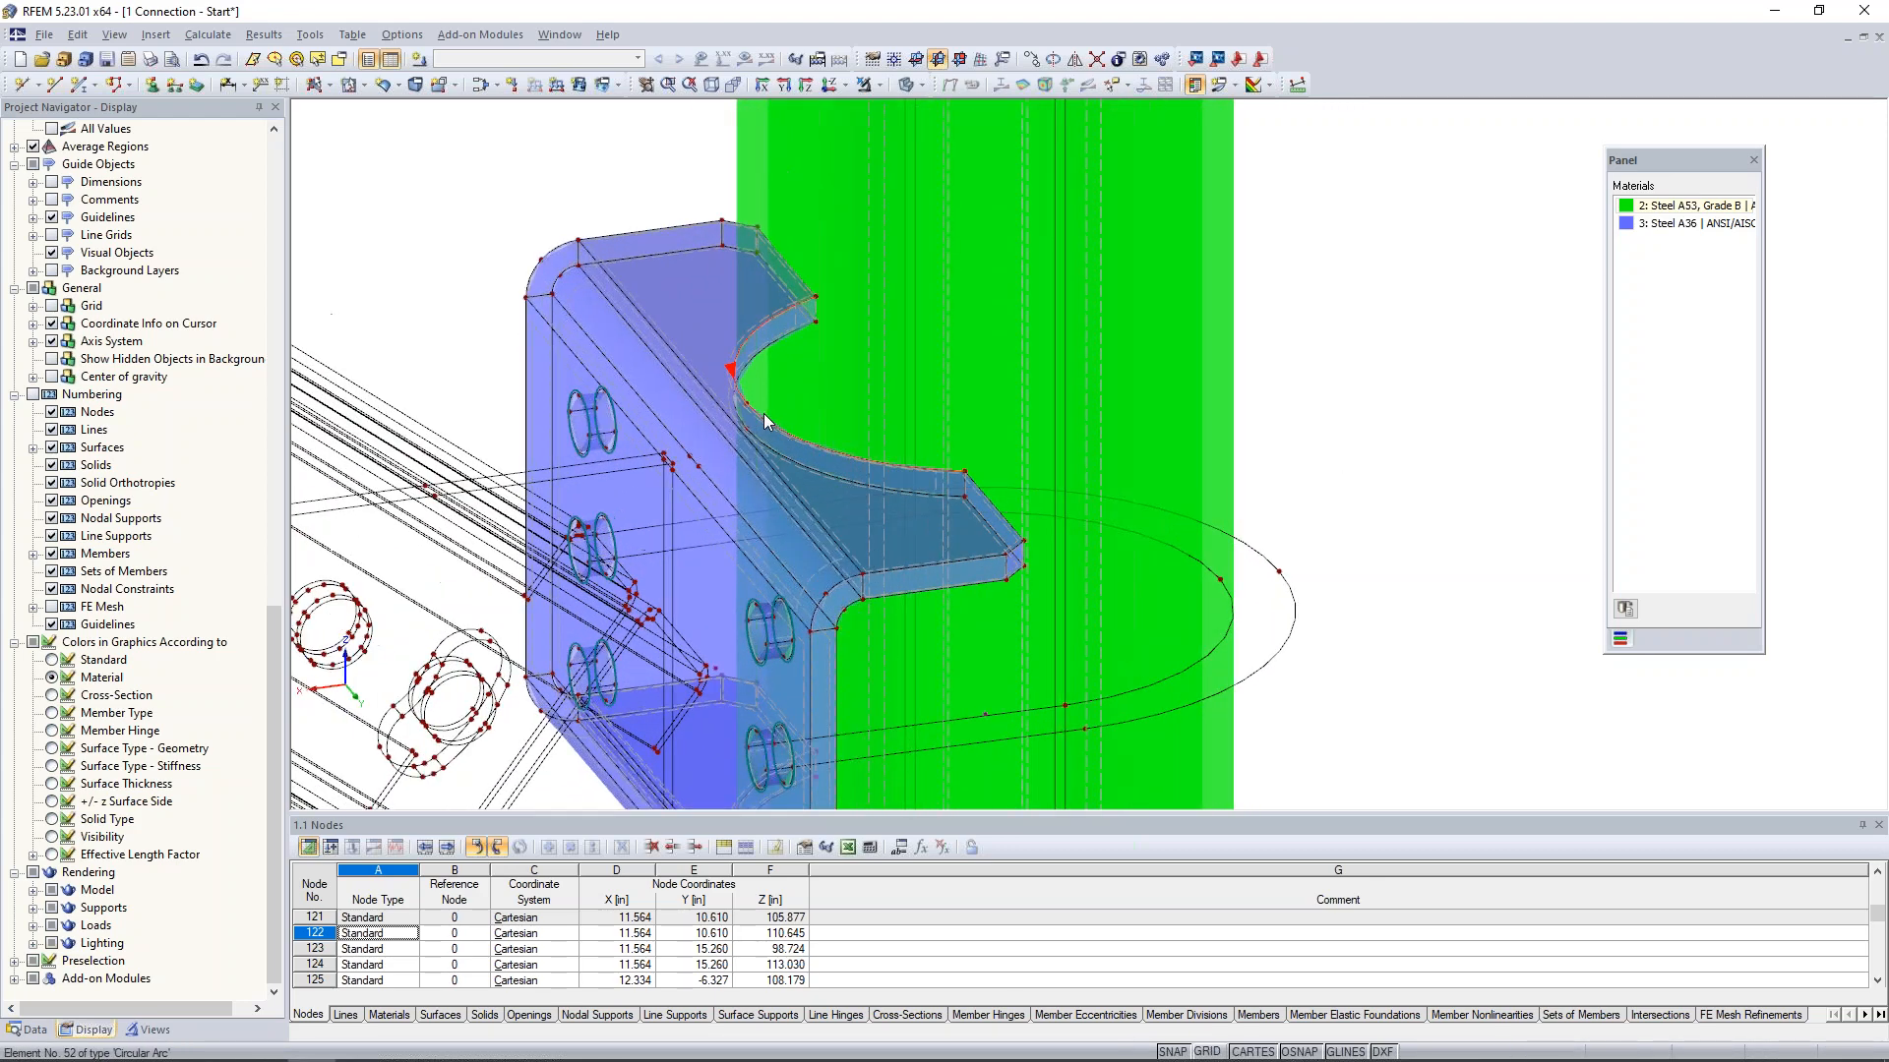
scroll(764, 413, "up", 1)
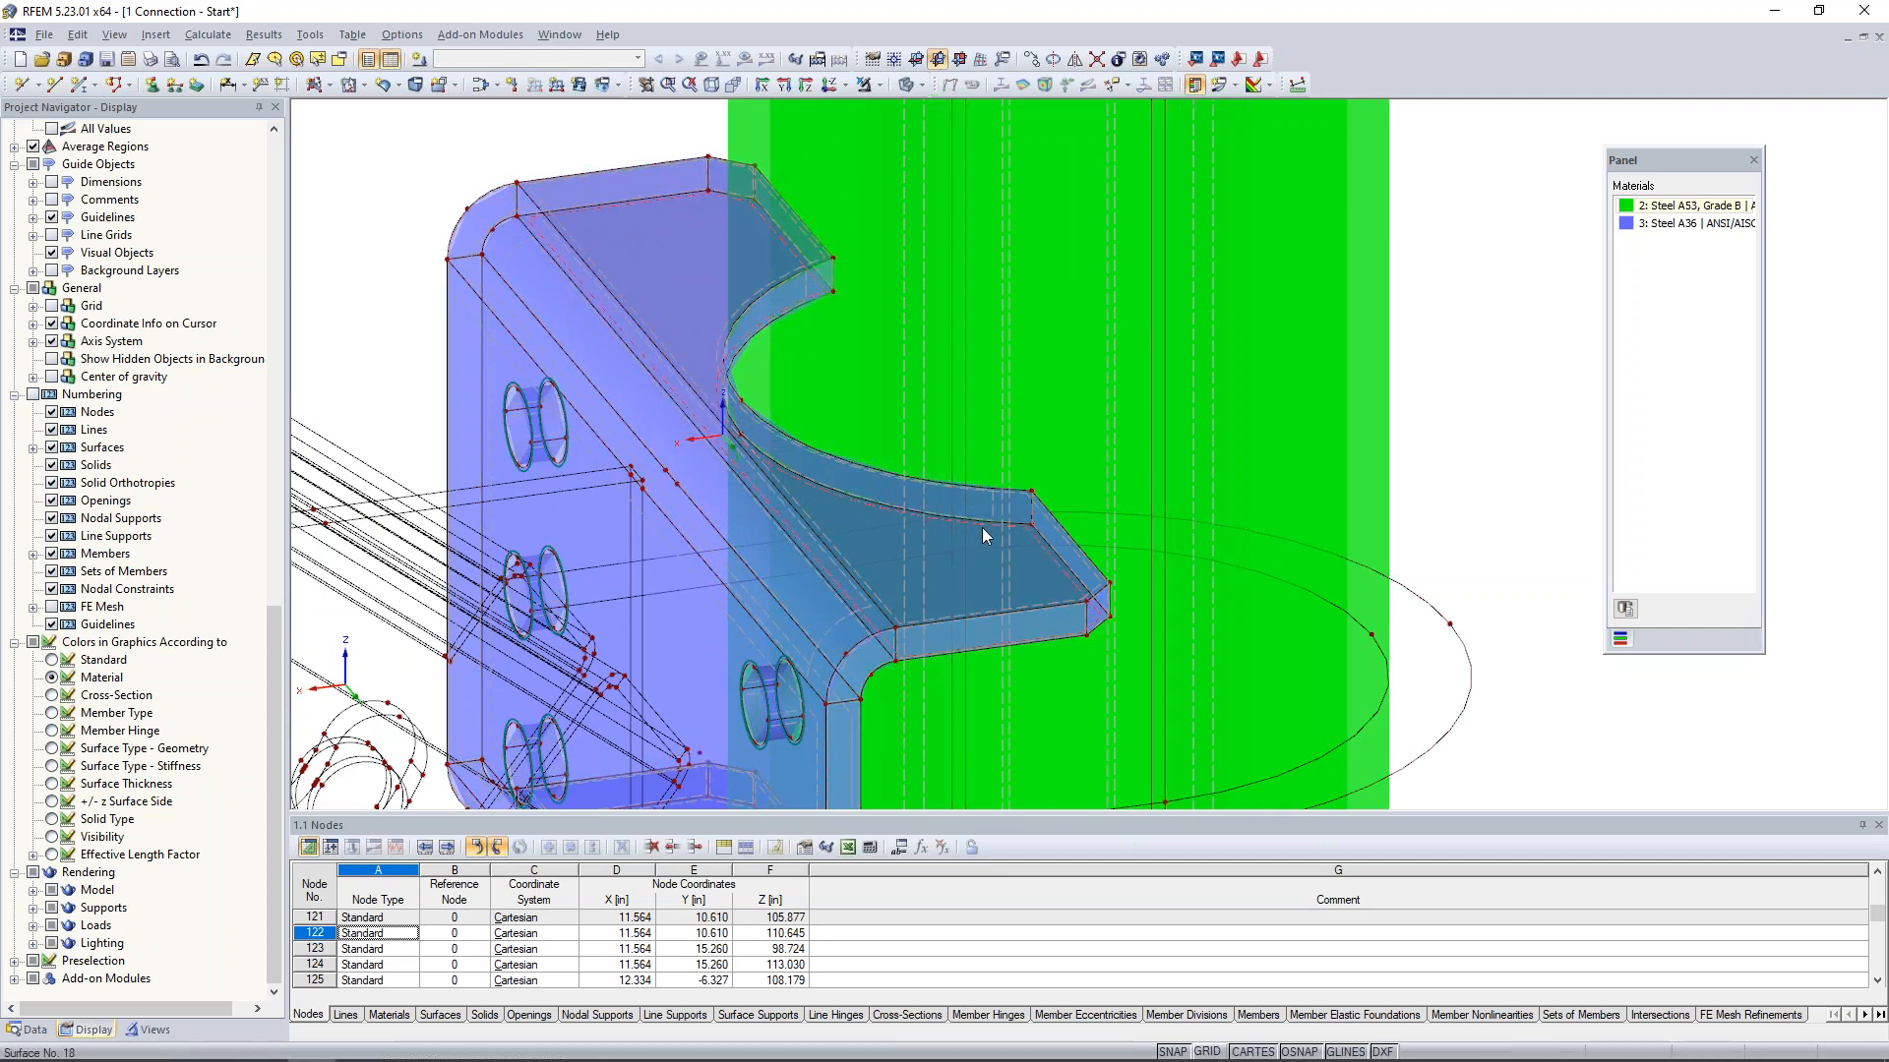
scroll(983, 531, "down", 2)
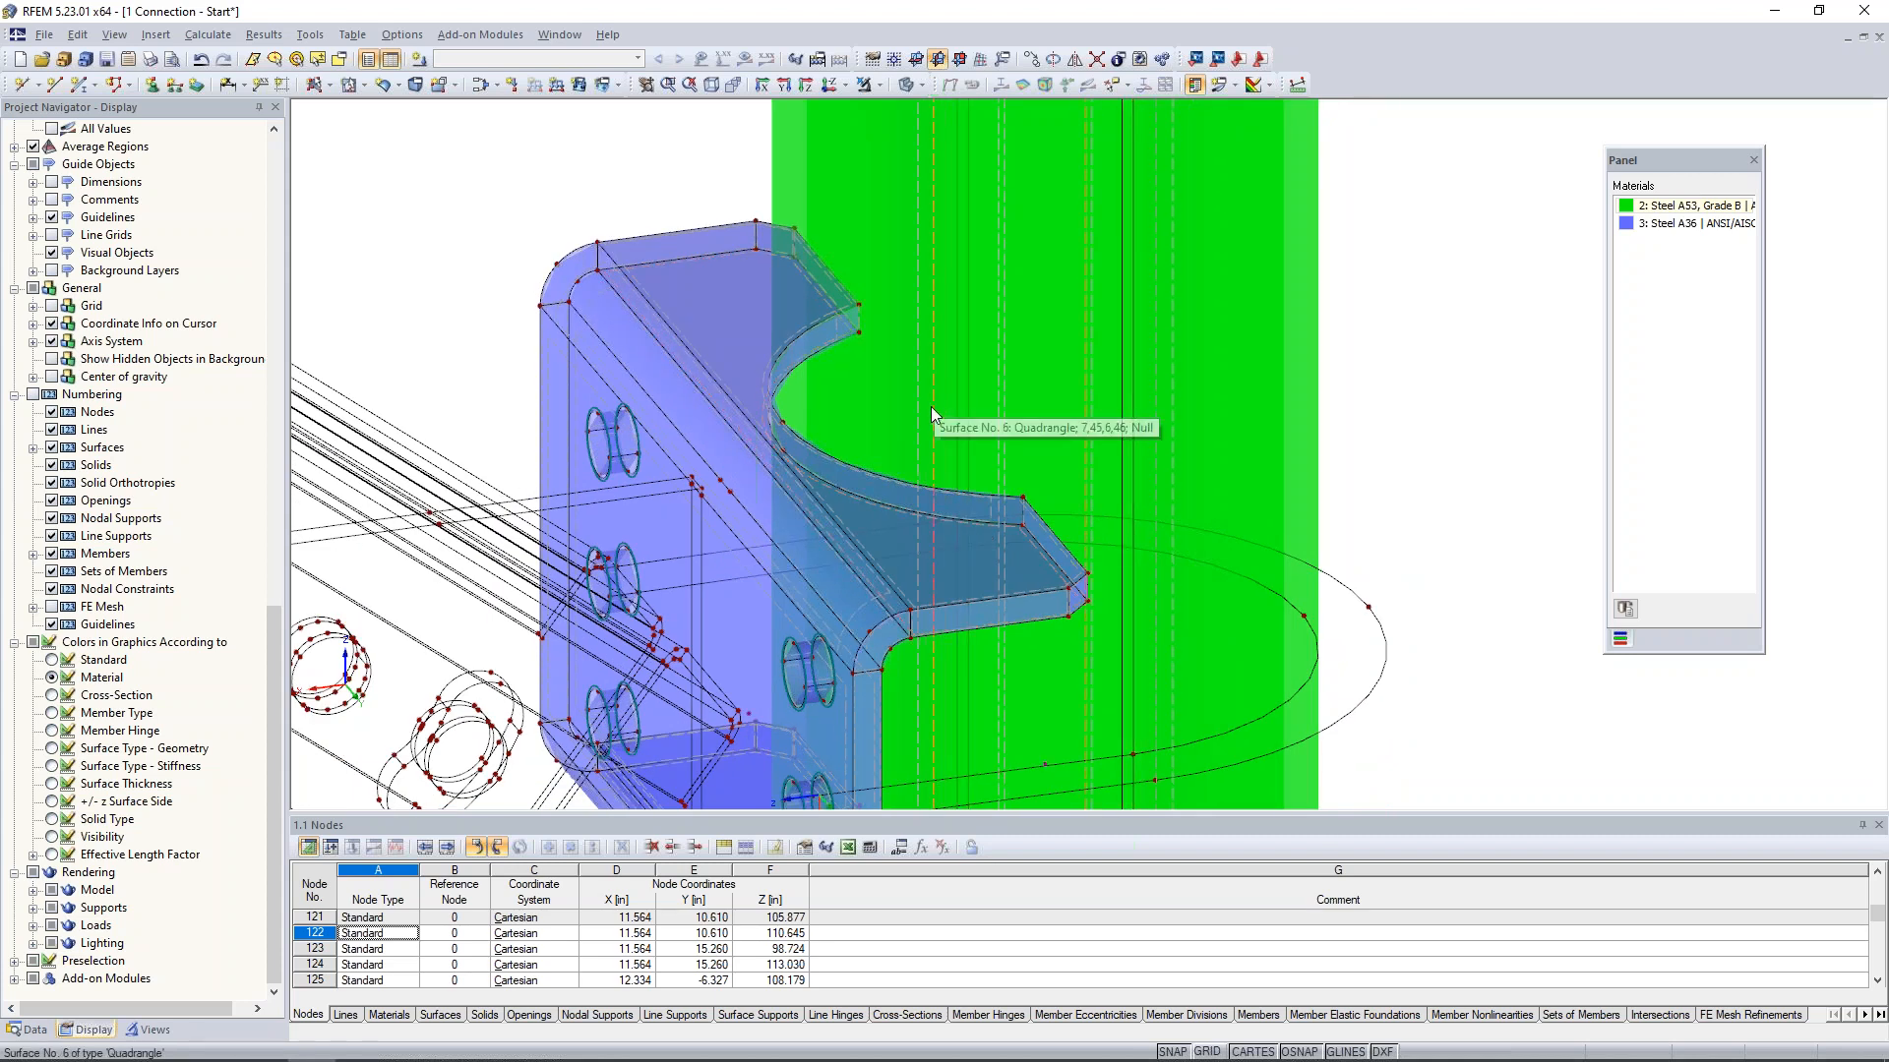
scroll(930, 405, "down", 1)
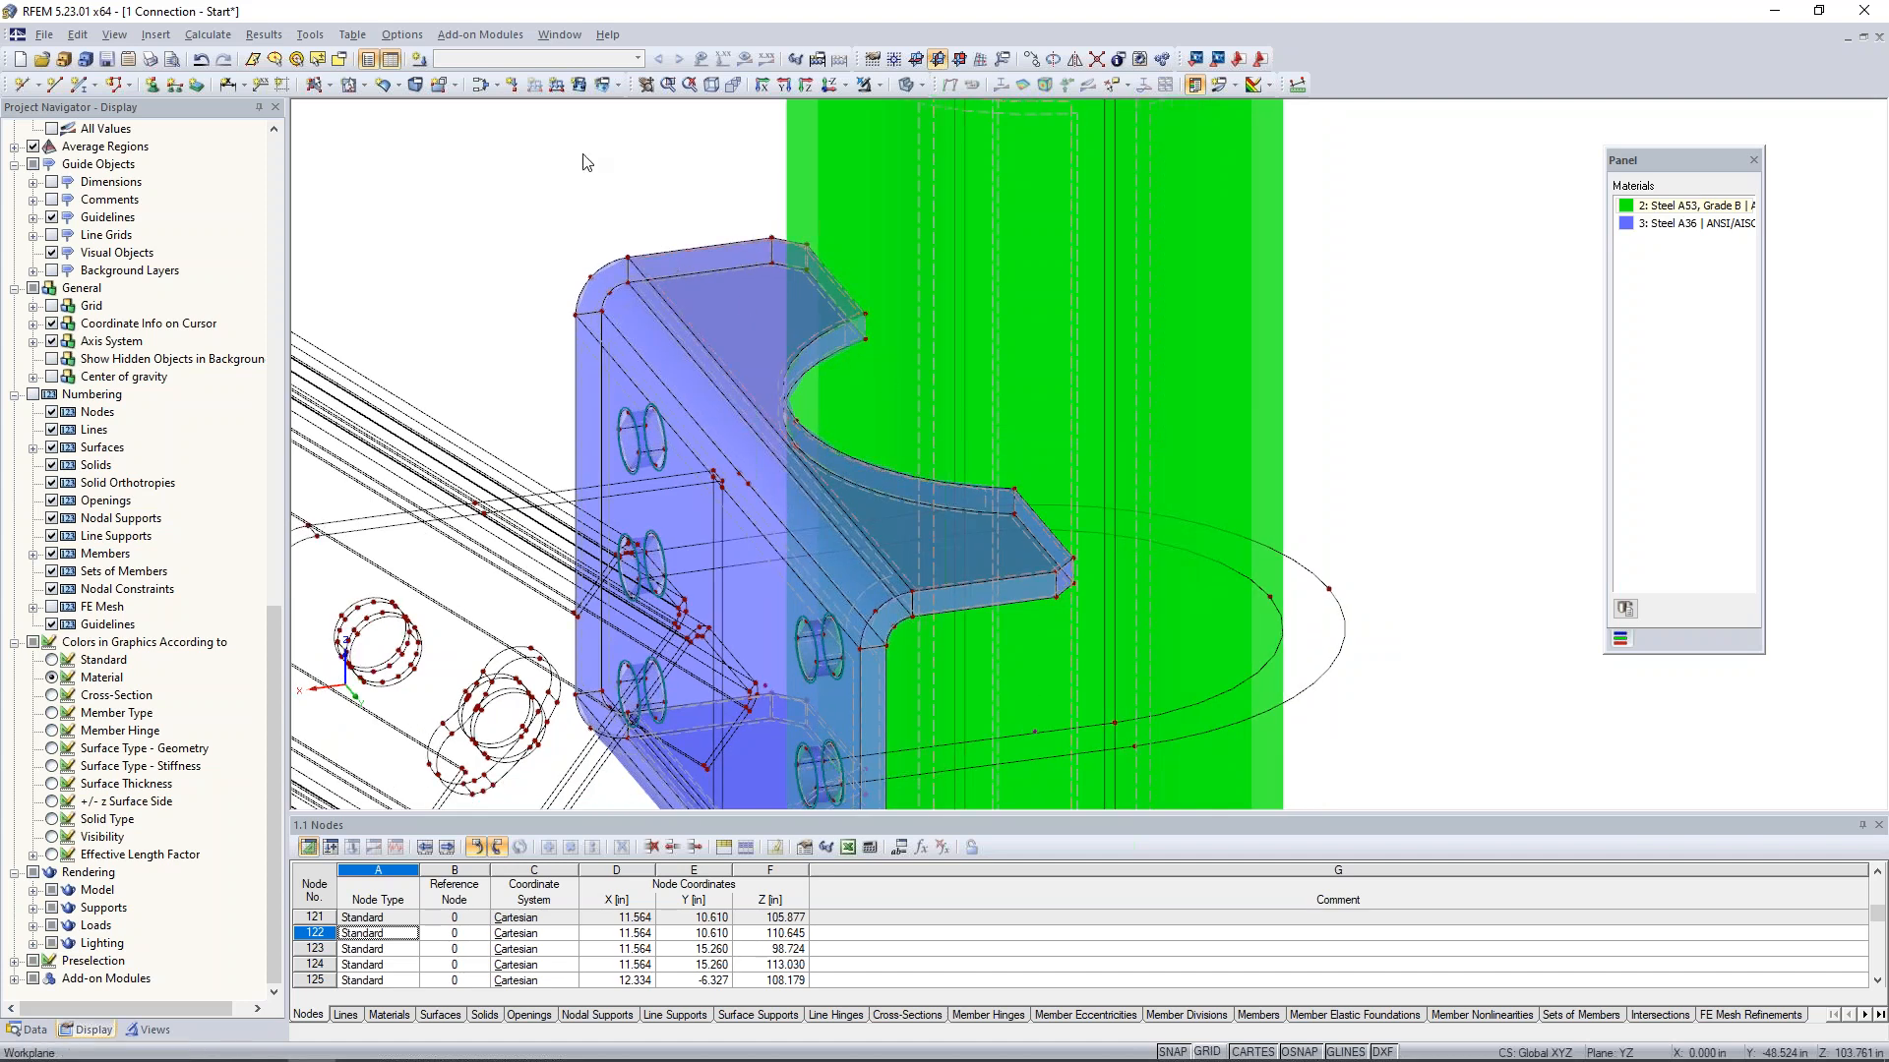
- Switch to wireframe display and create an opening in the pipe surface from the upper cutout's two arcs and two short end edges
left_click(362, 84)
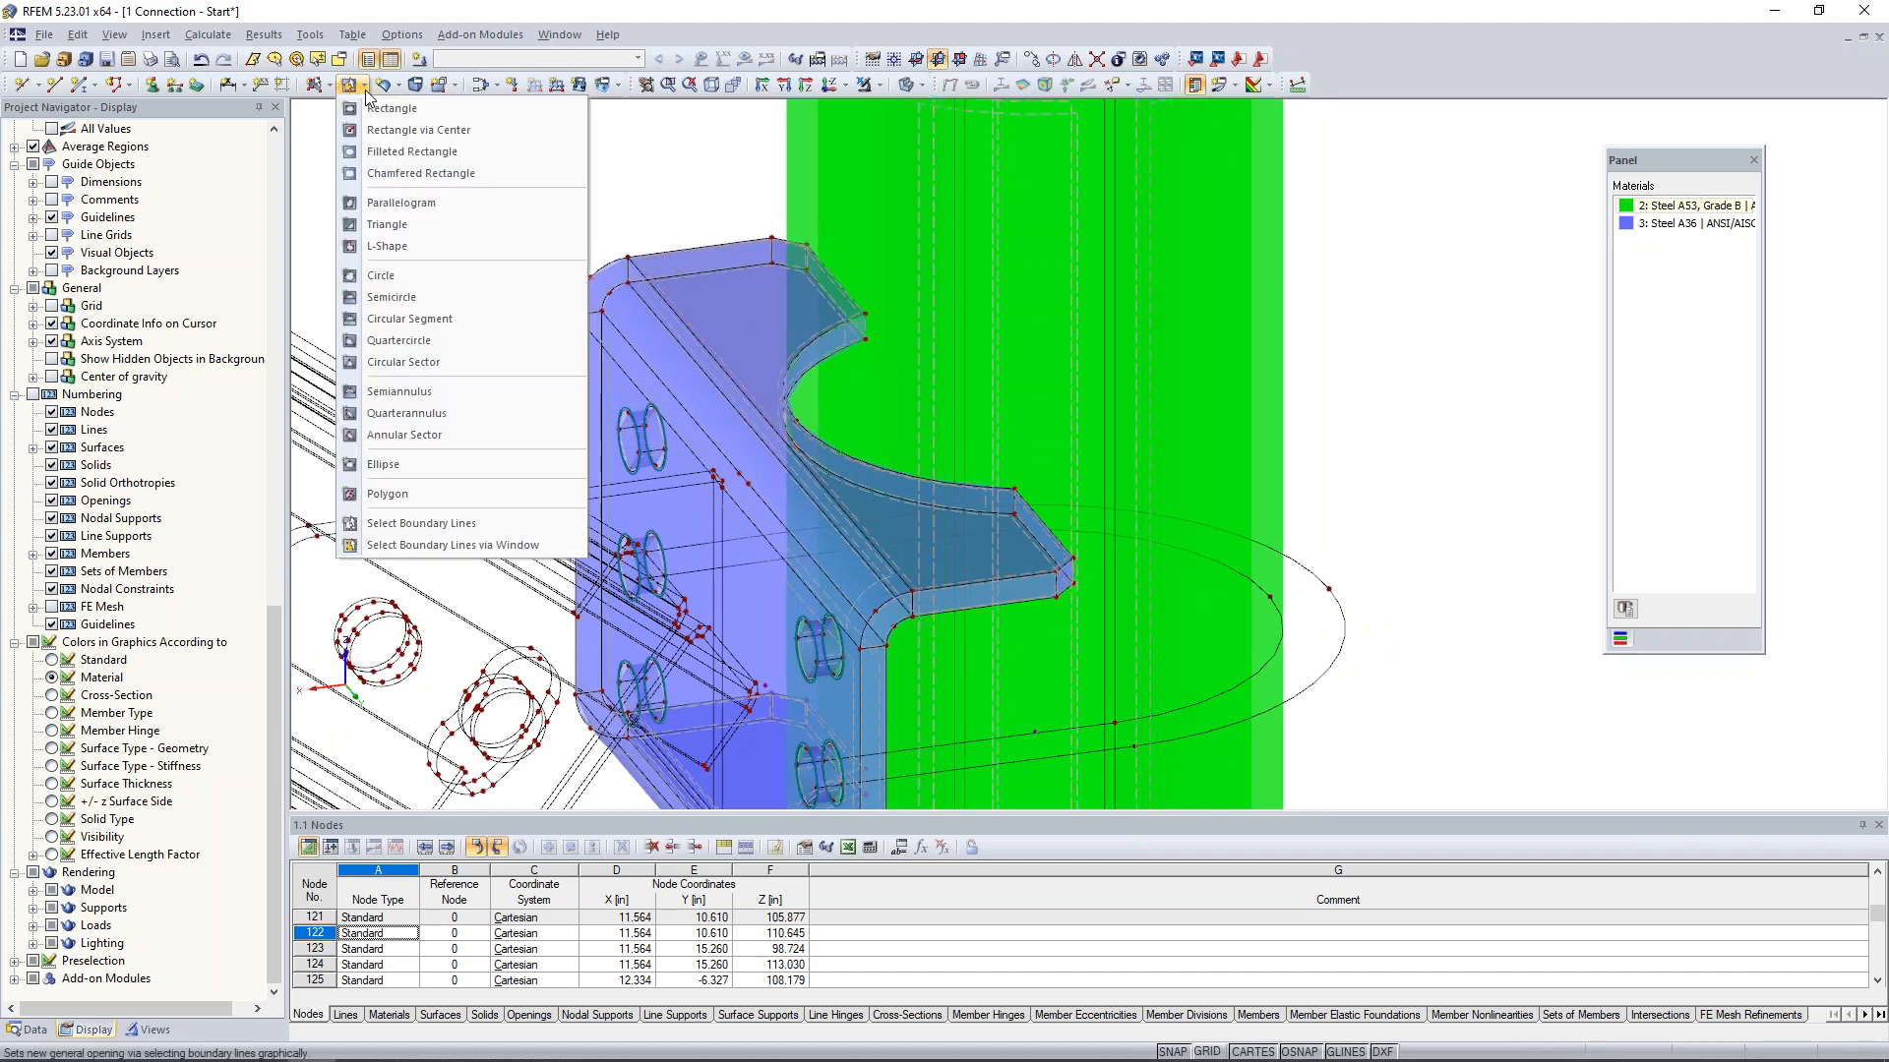
left_click(412, 524)
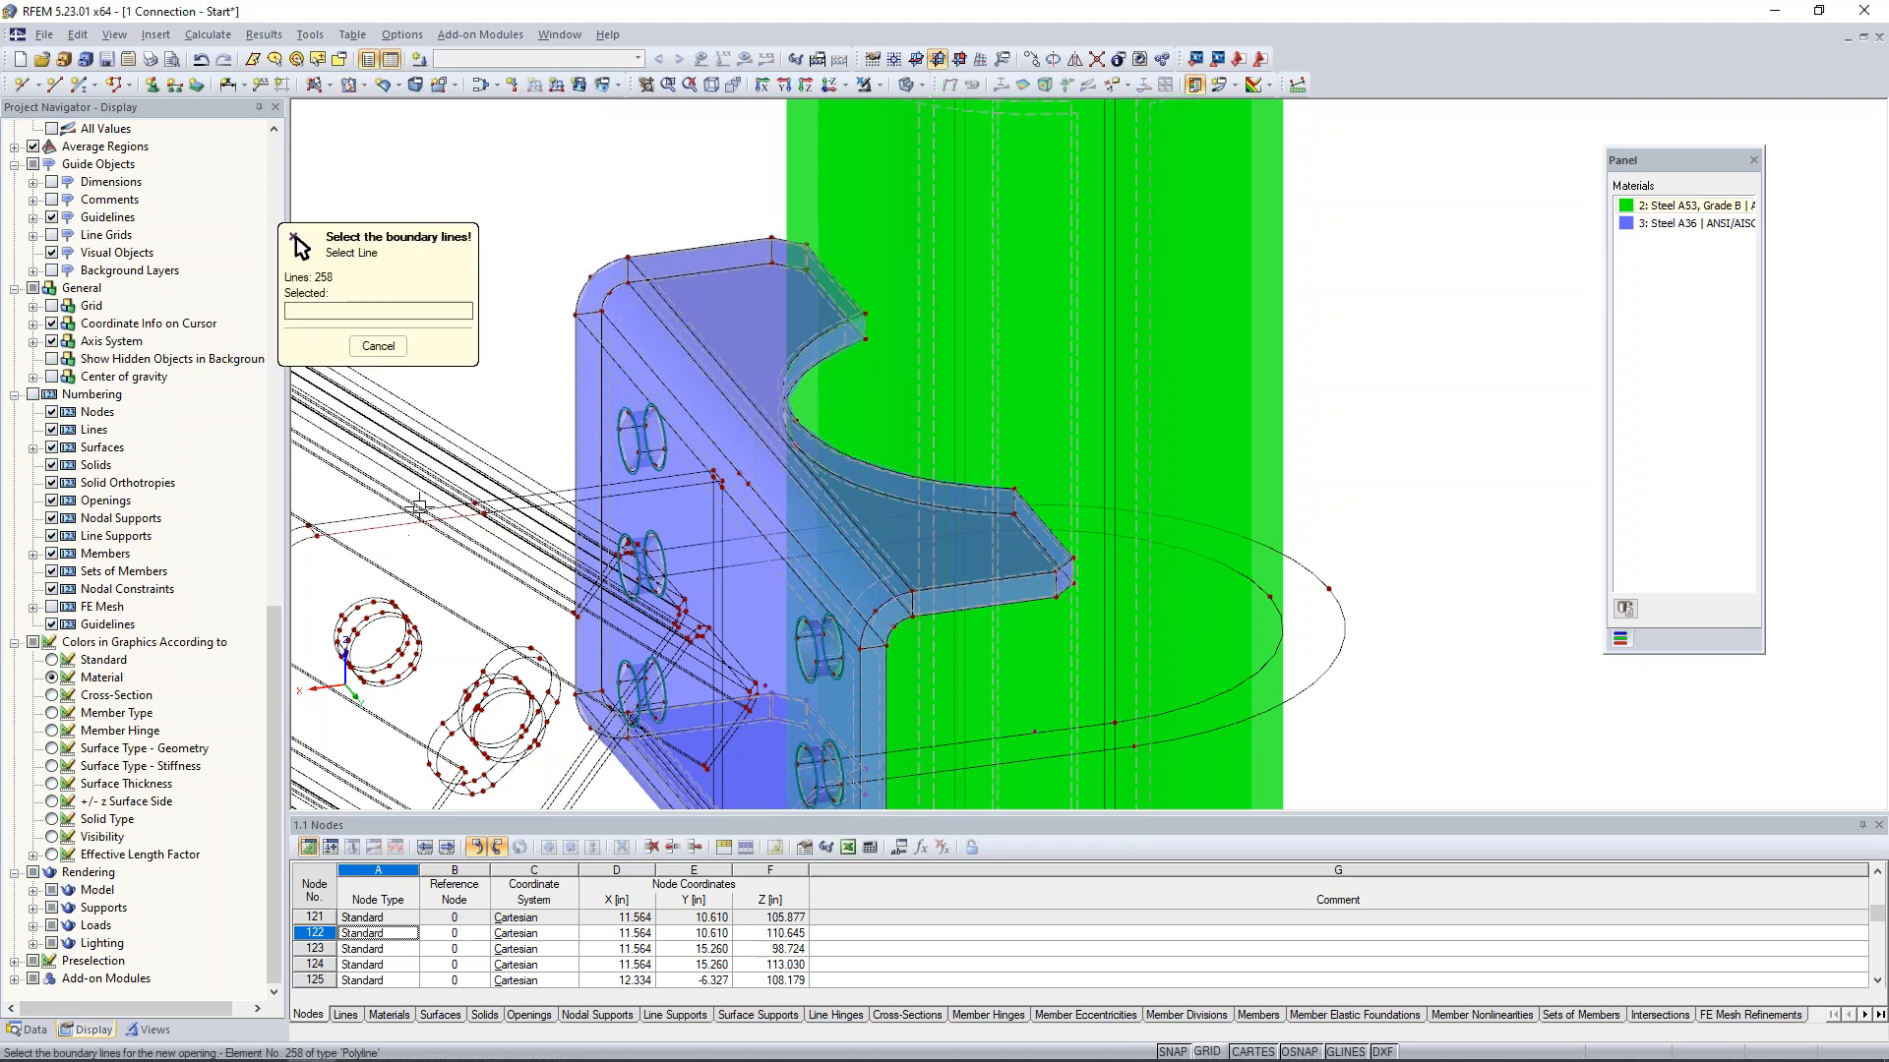
left_click(919, 84)
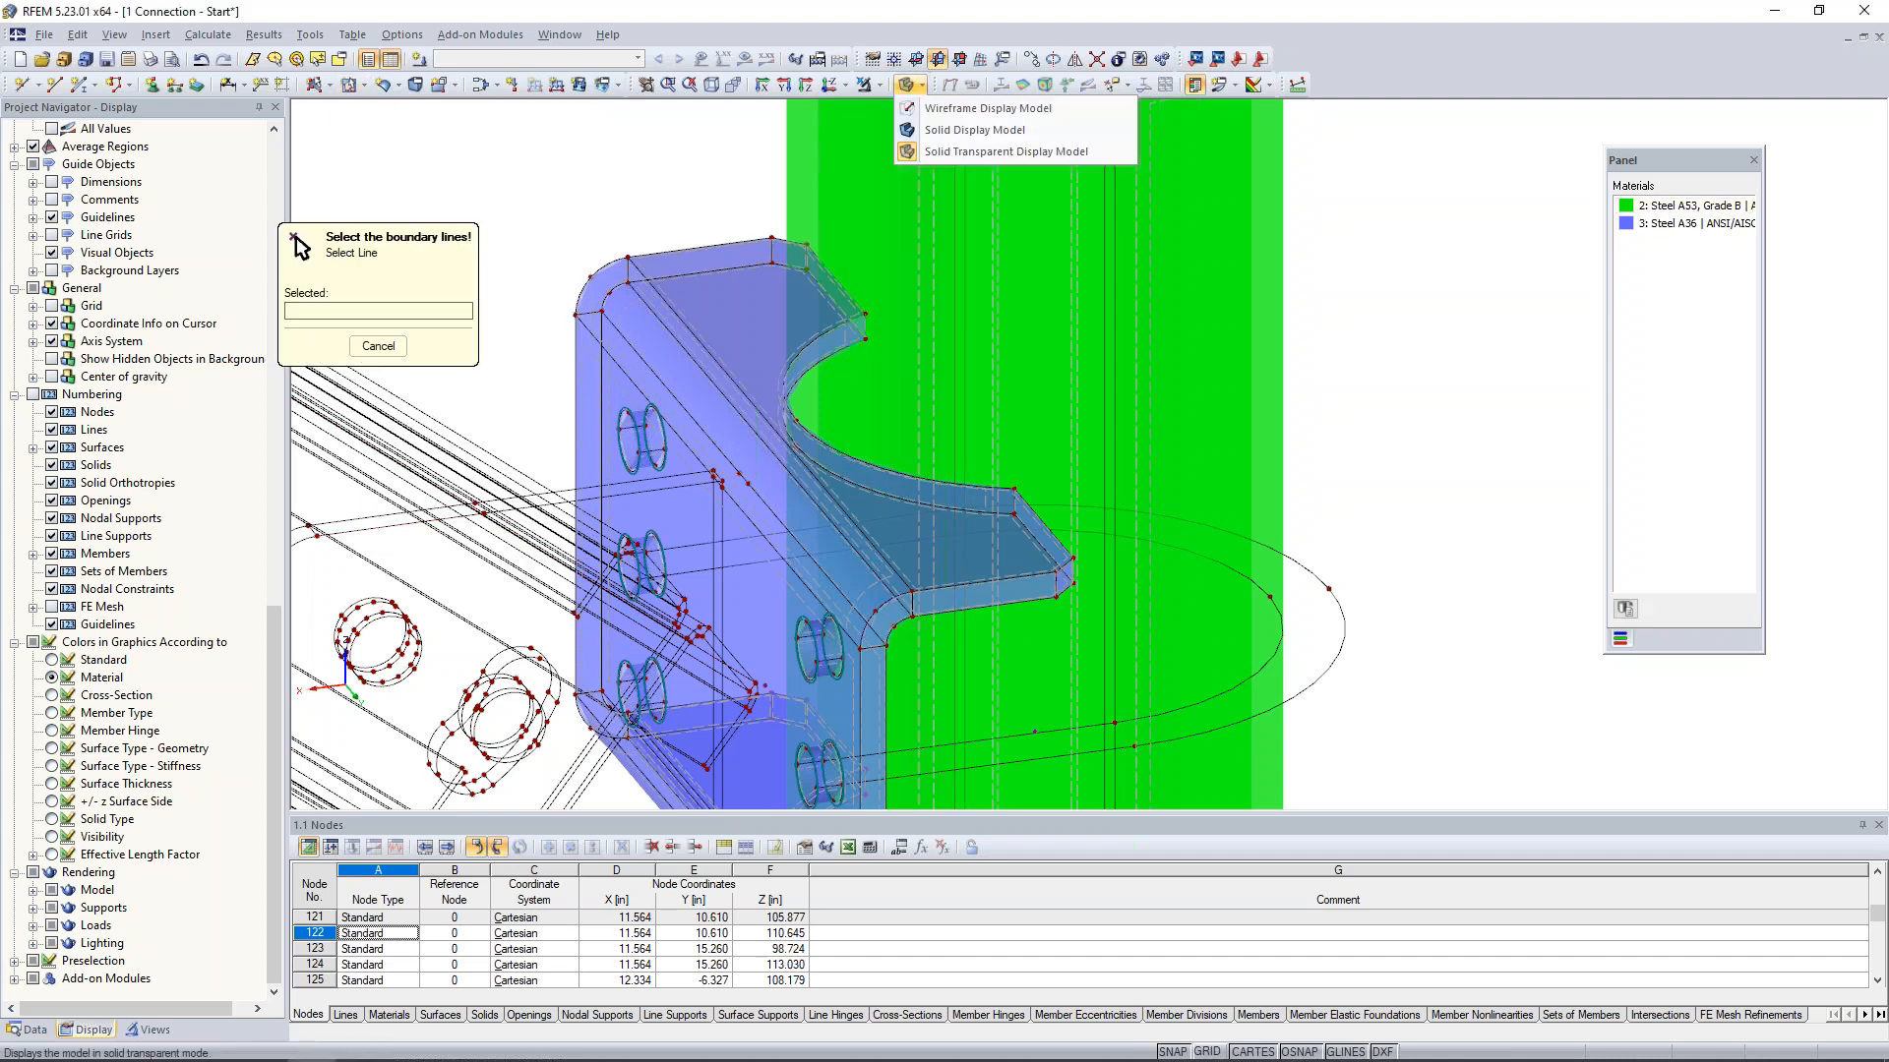
left_click(932, 109)
left_click(806, 356)
left_click(866, 329)
left_click(842, 348)
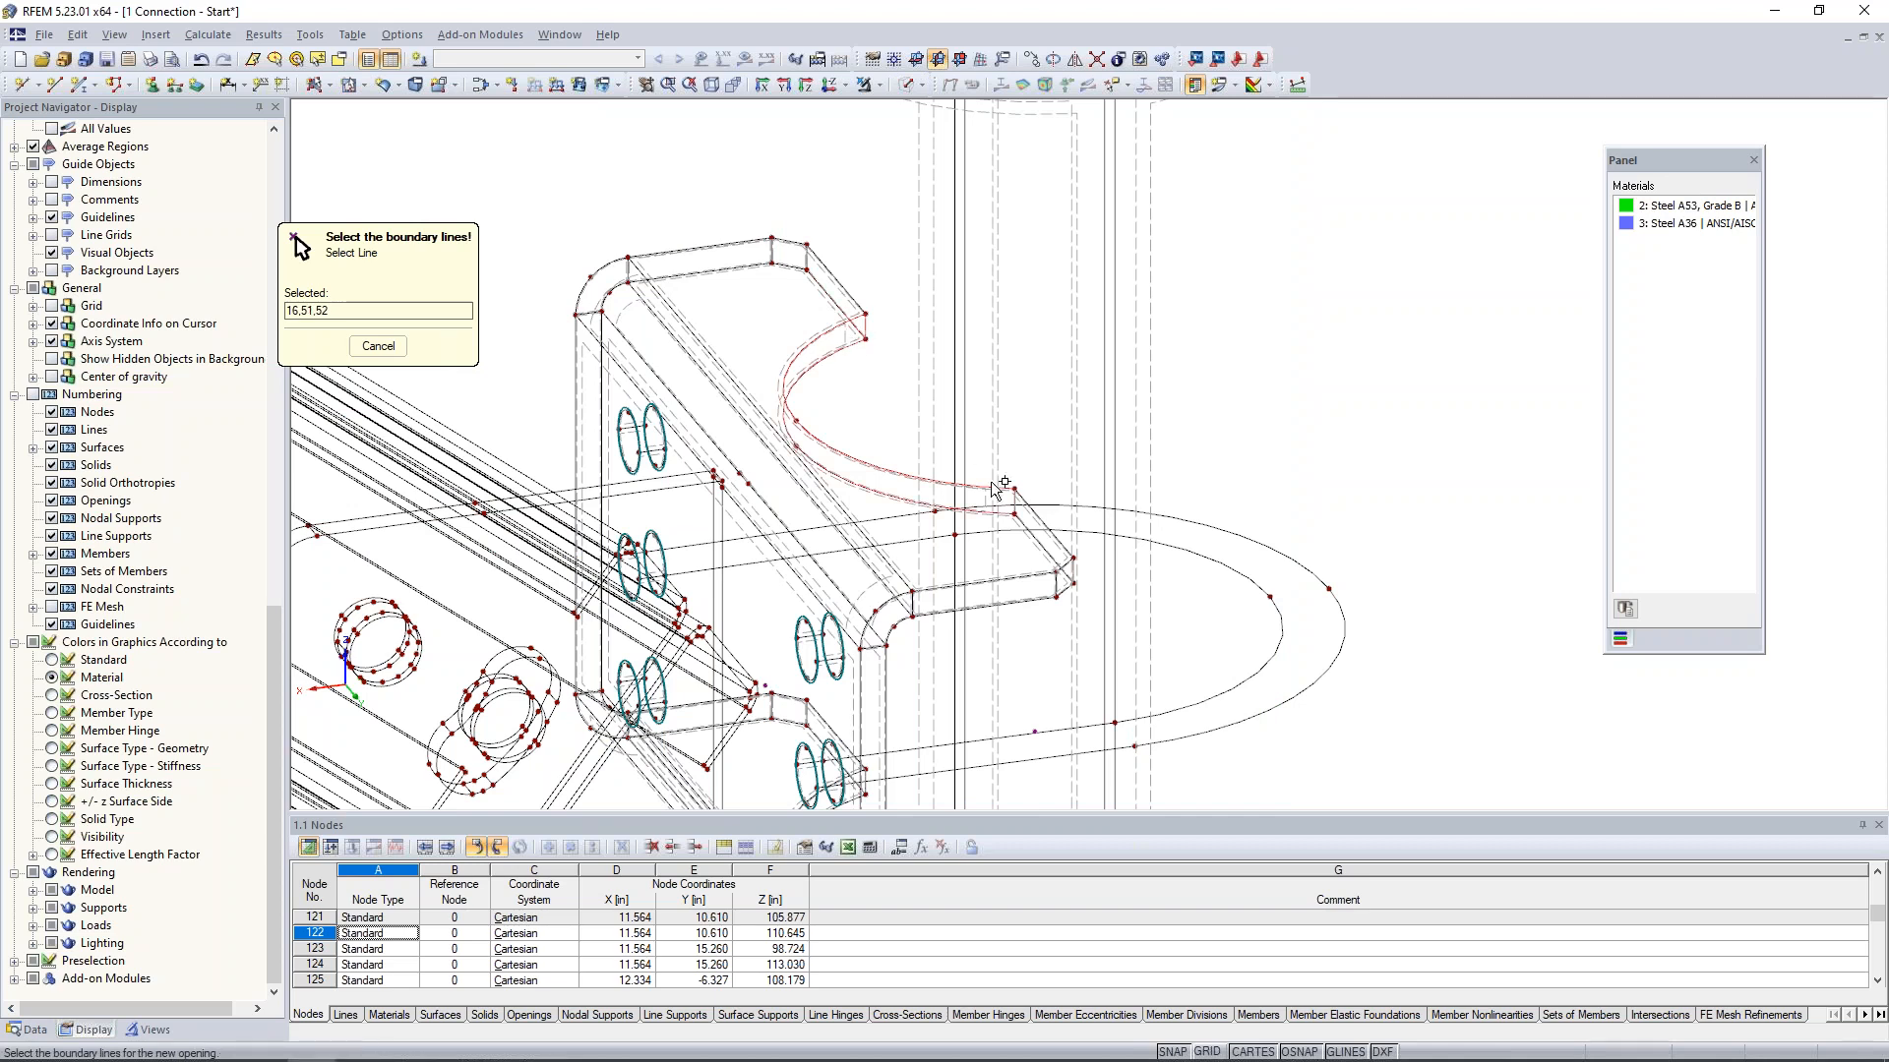
left_click(1016, 505)
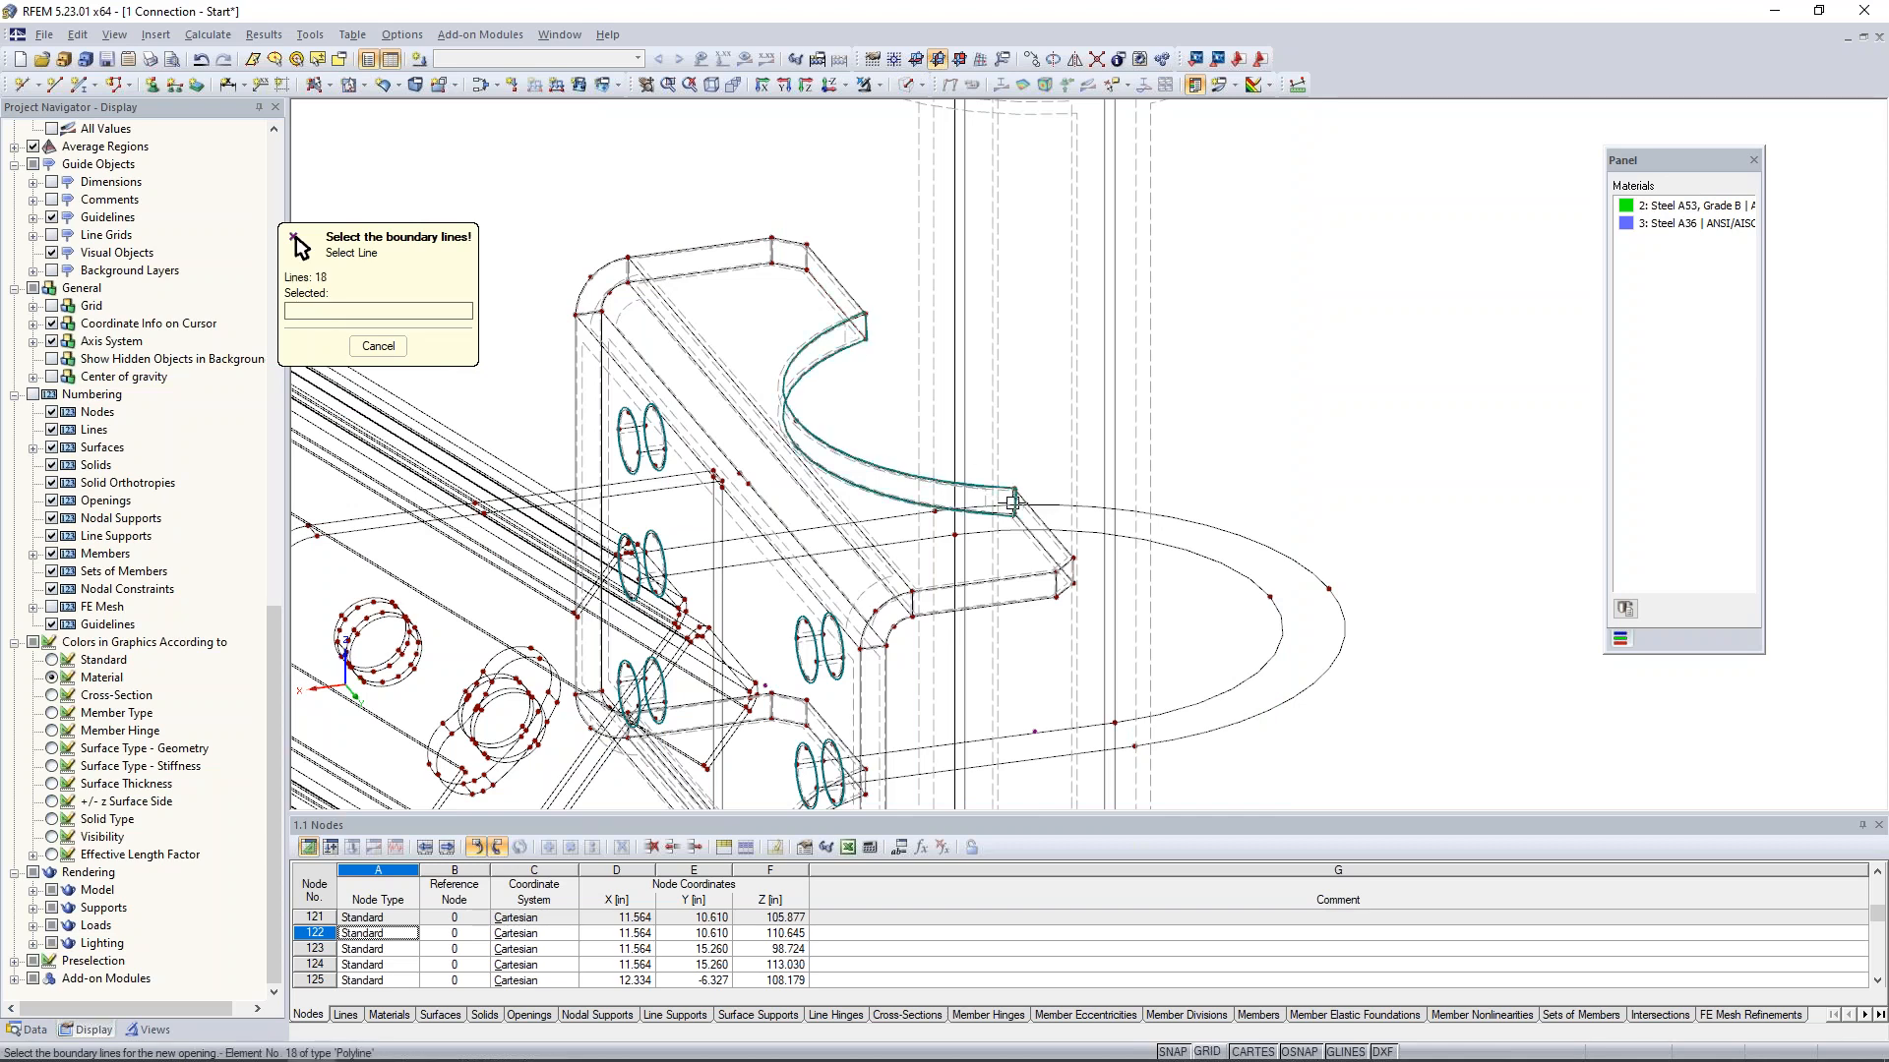
key("Escape")
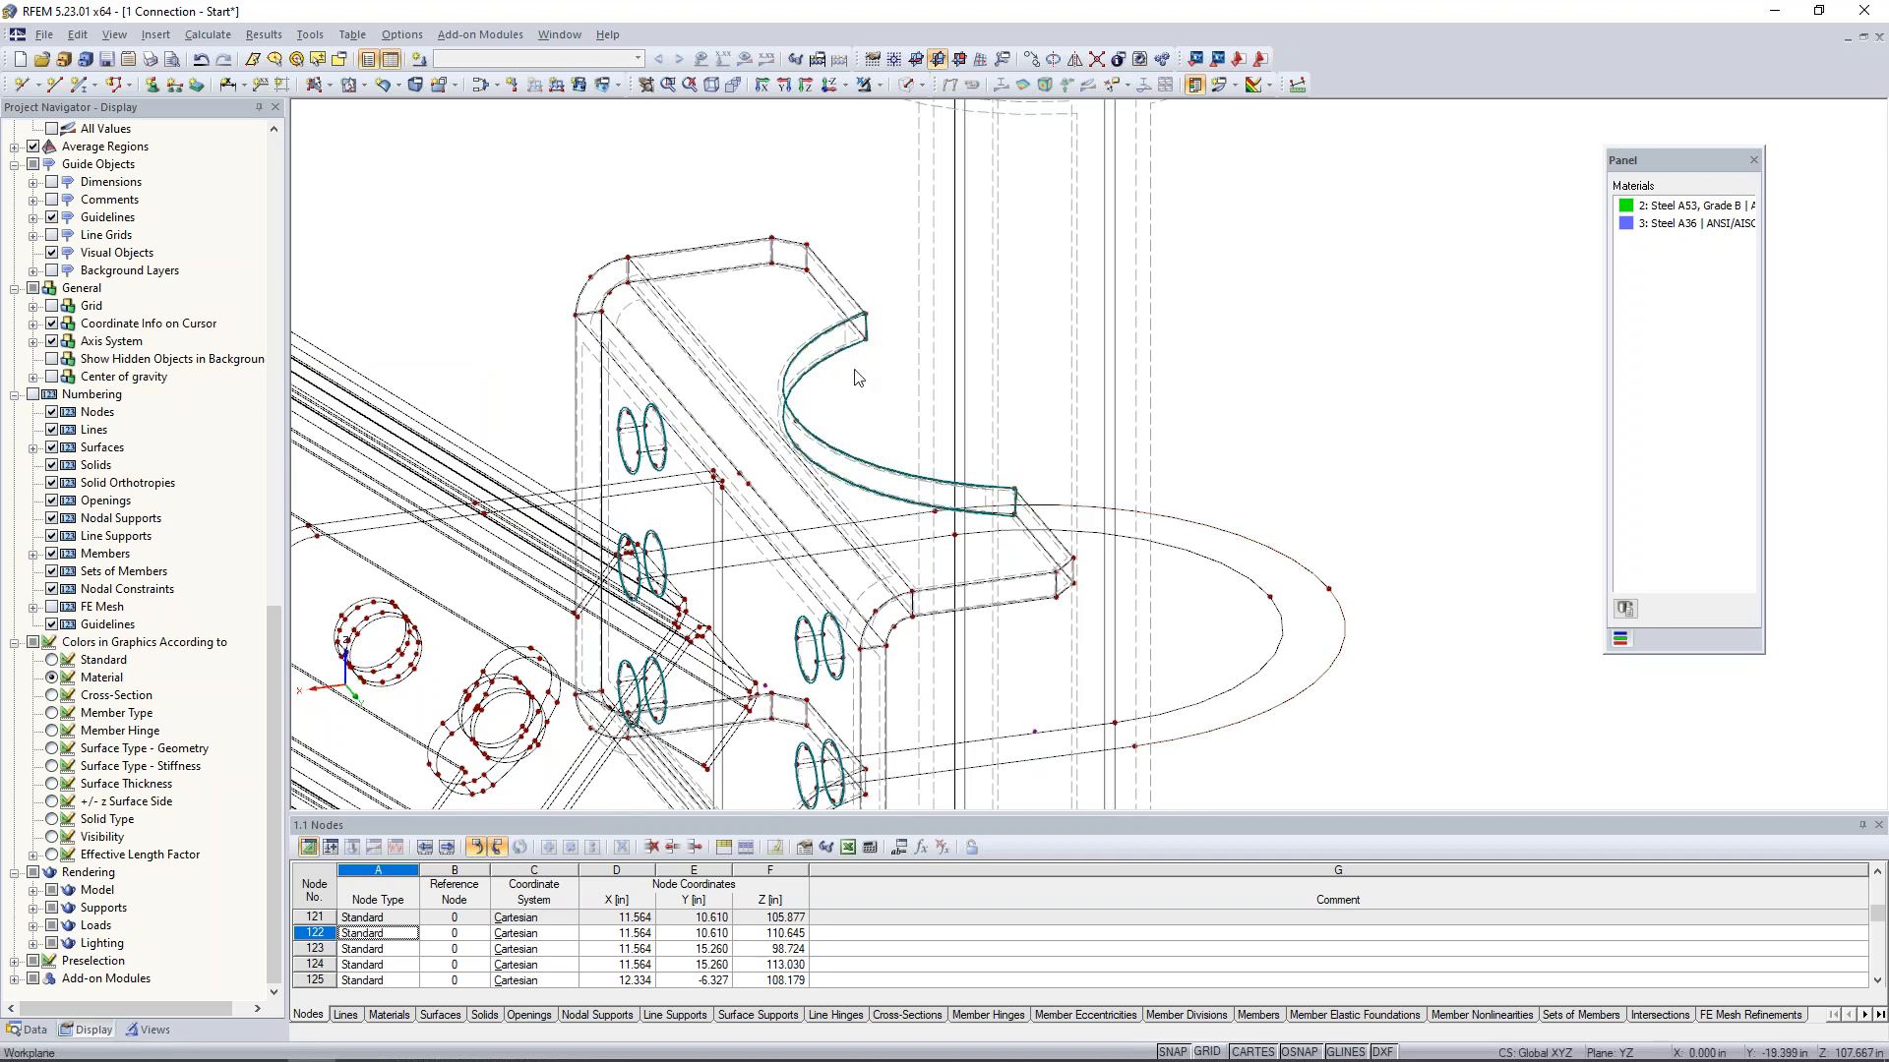
- Examine the opening's outline at the upper cutout and the bent plate's matching lower cutout
scroll(856, 377, "up", 2)
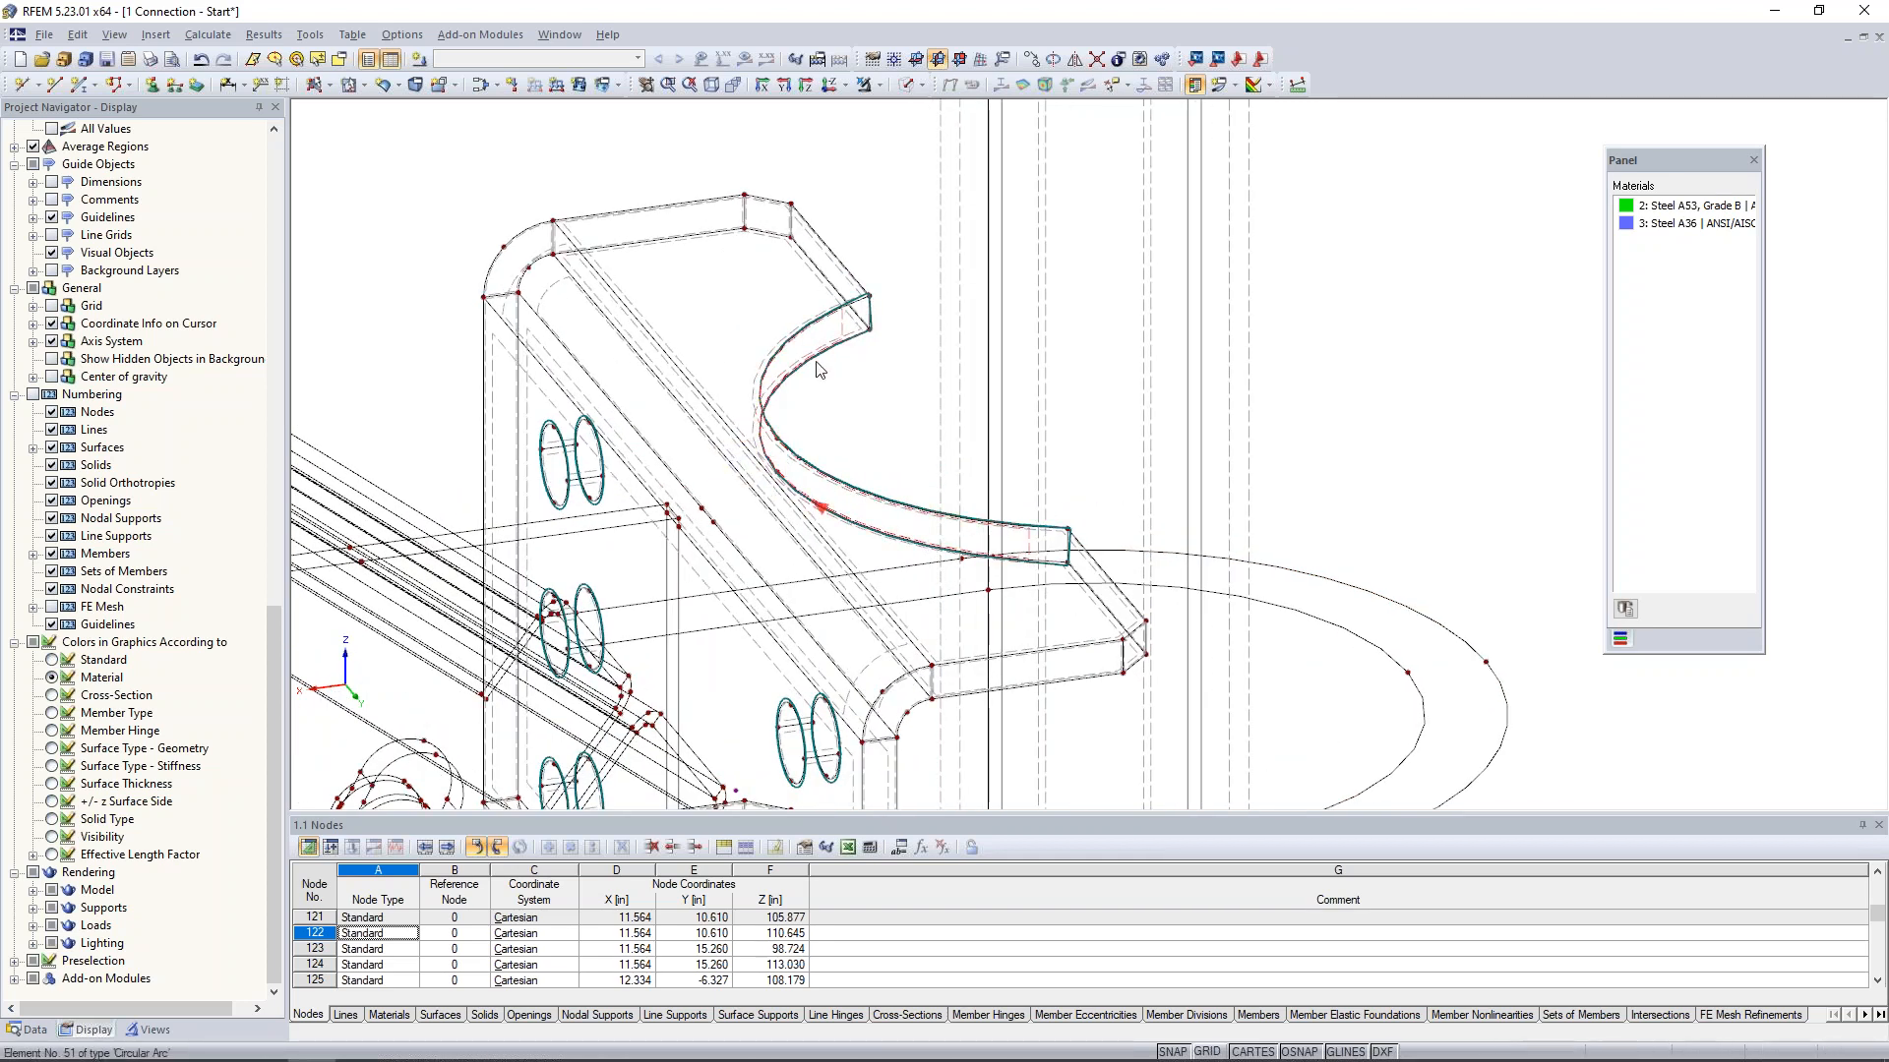
scroll(836, 356, "down", 1)
scroll(835, 356, "down", 4)
middle_click_drag(1261, 444, 1249, 300, "ctrl")
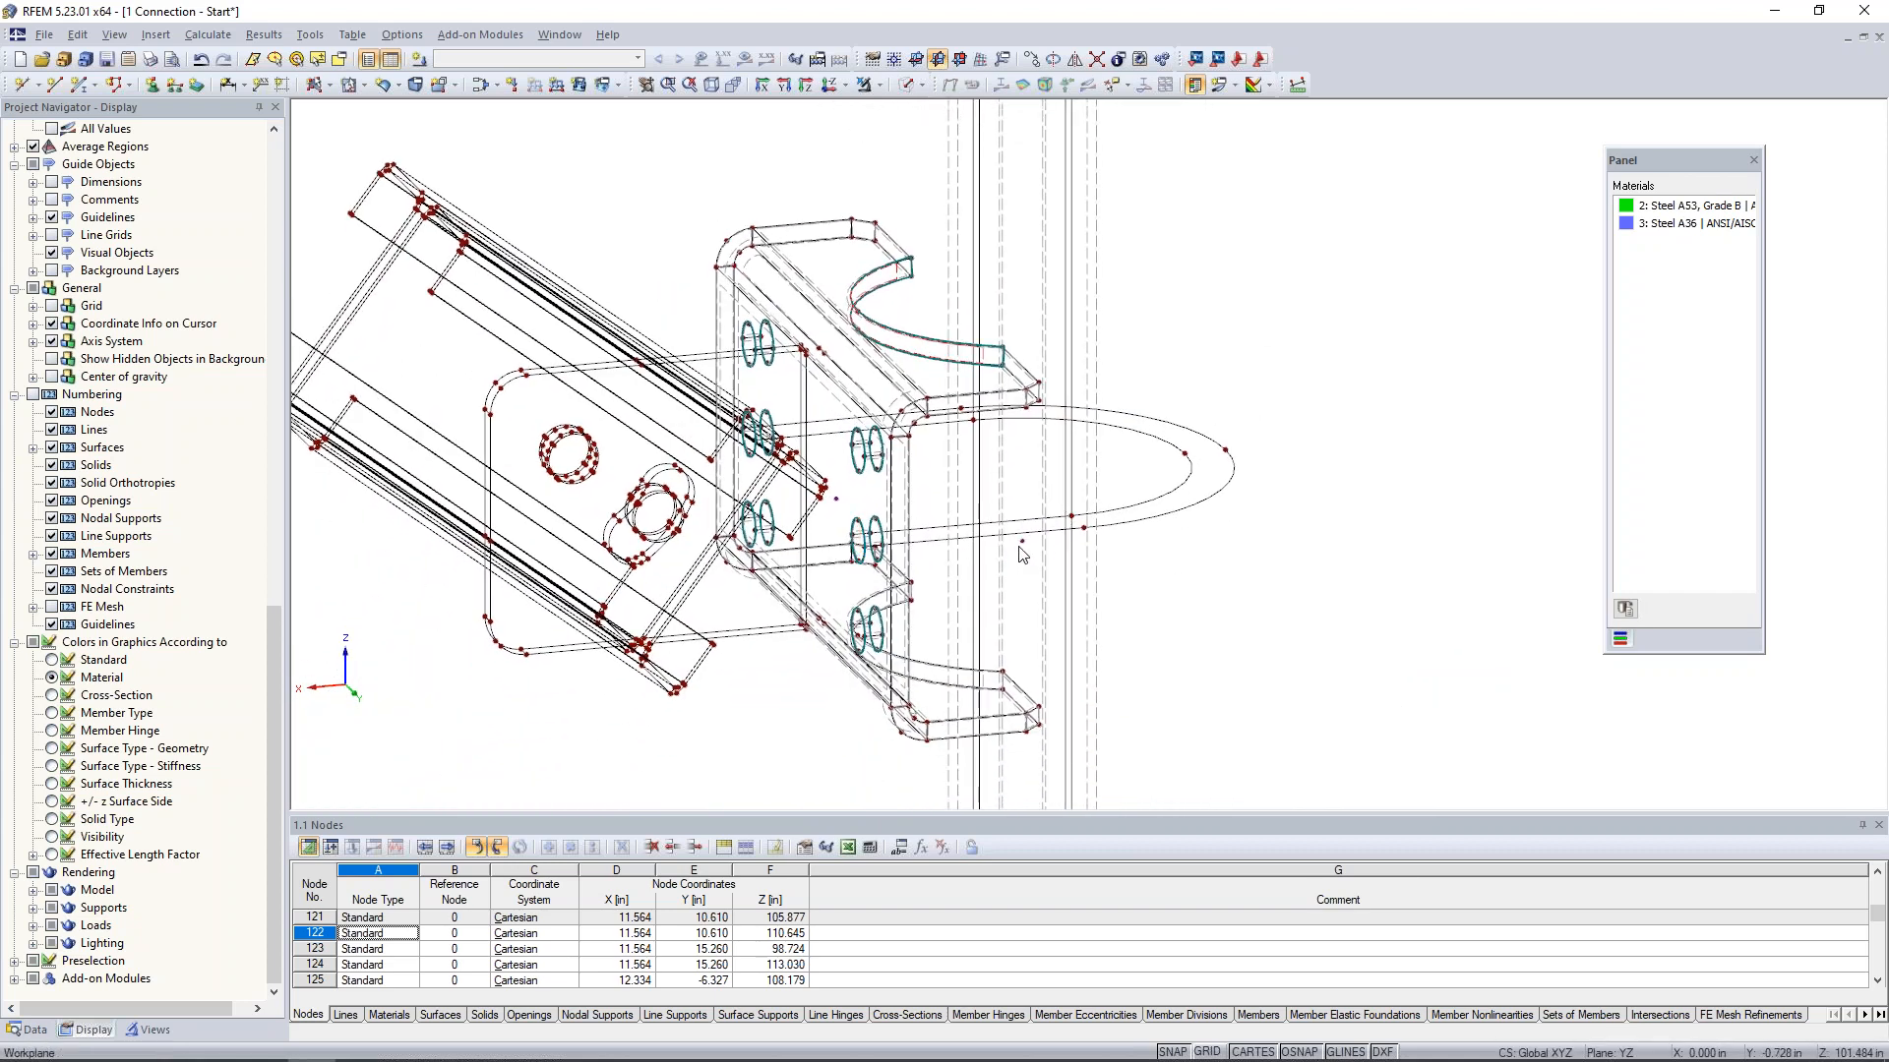
- Review the pipe solid's definition and examine its quadrangle surface No. 5 in shaded display, returning to wireframe
double_click(1021, 549)
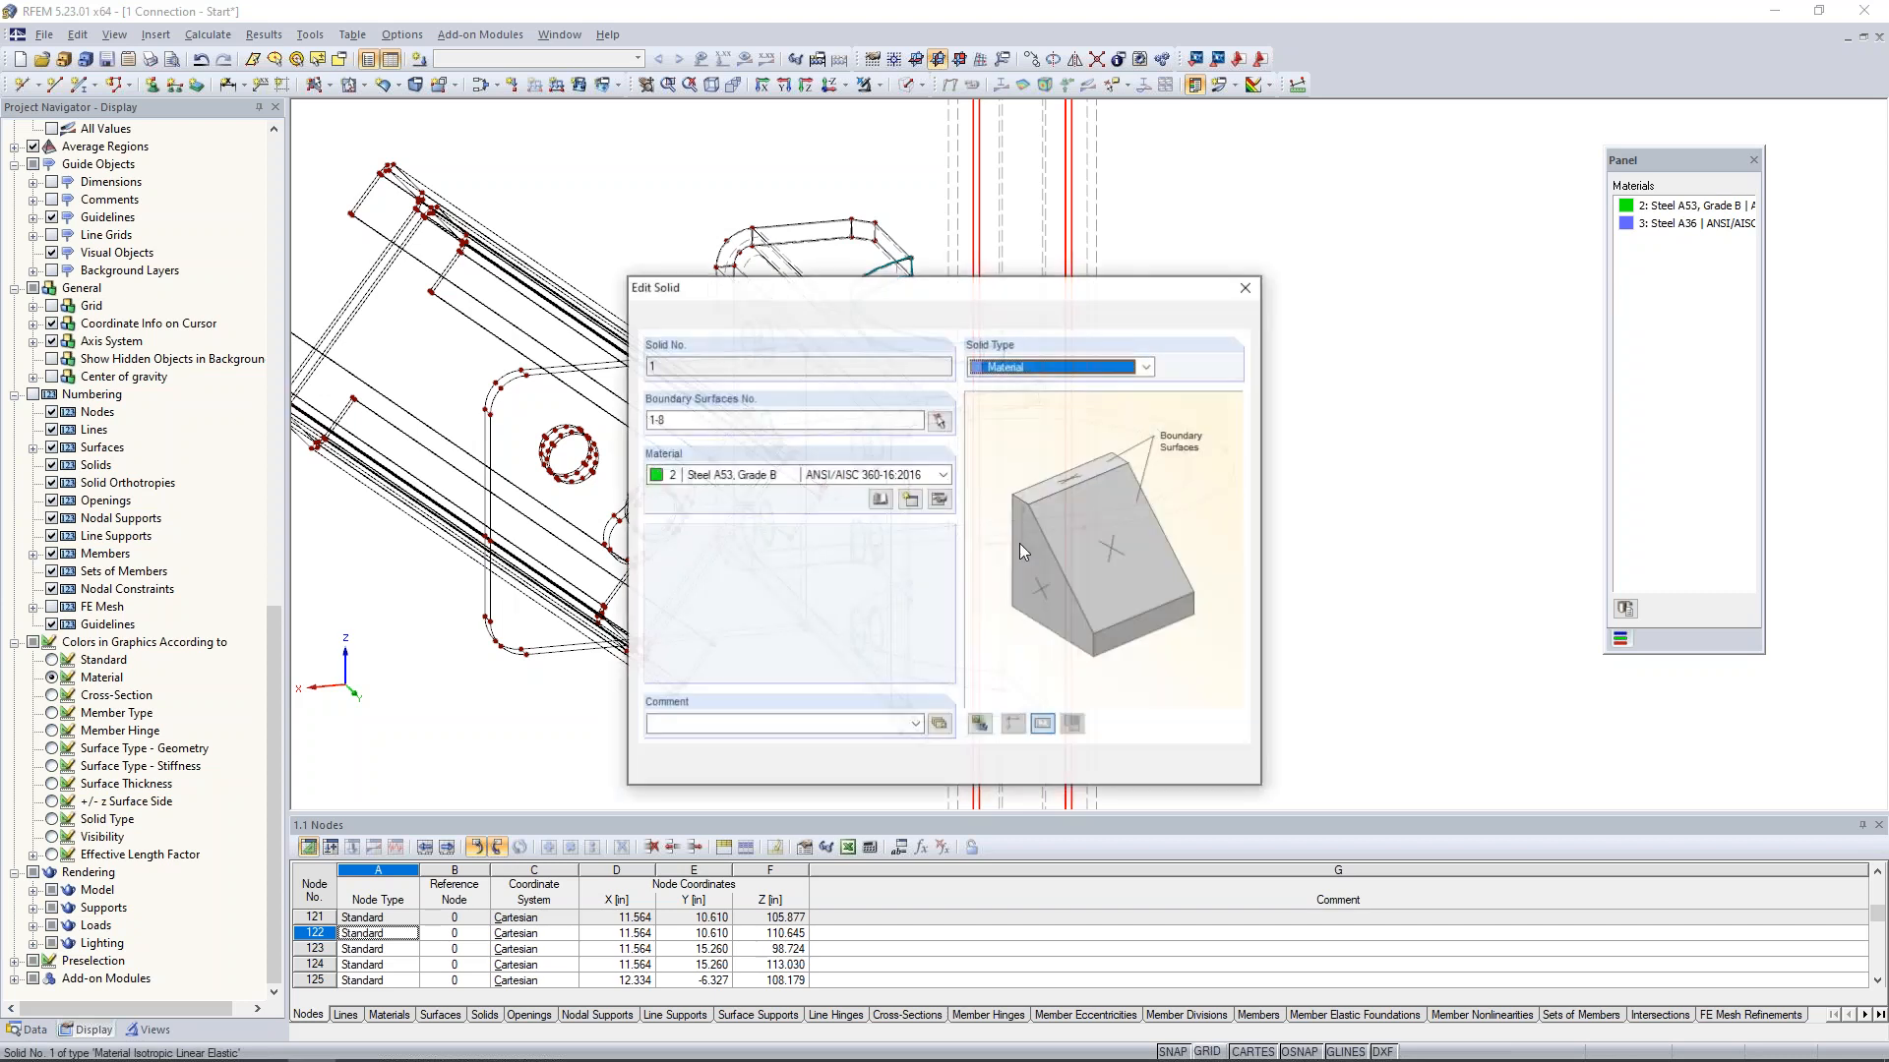
left_click(1250, 290)
middle_click_drag(1251, 275, 1305, 337, "ctrl")
scroll(1306, 337, "down", 1)
left_click(1045, 142)
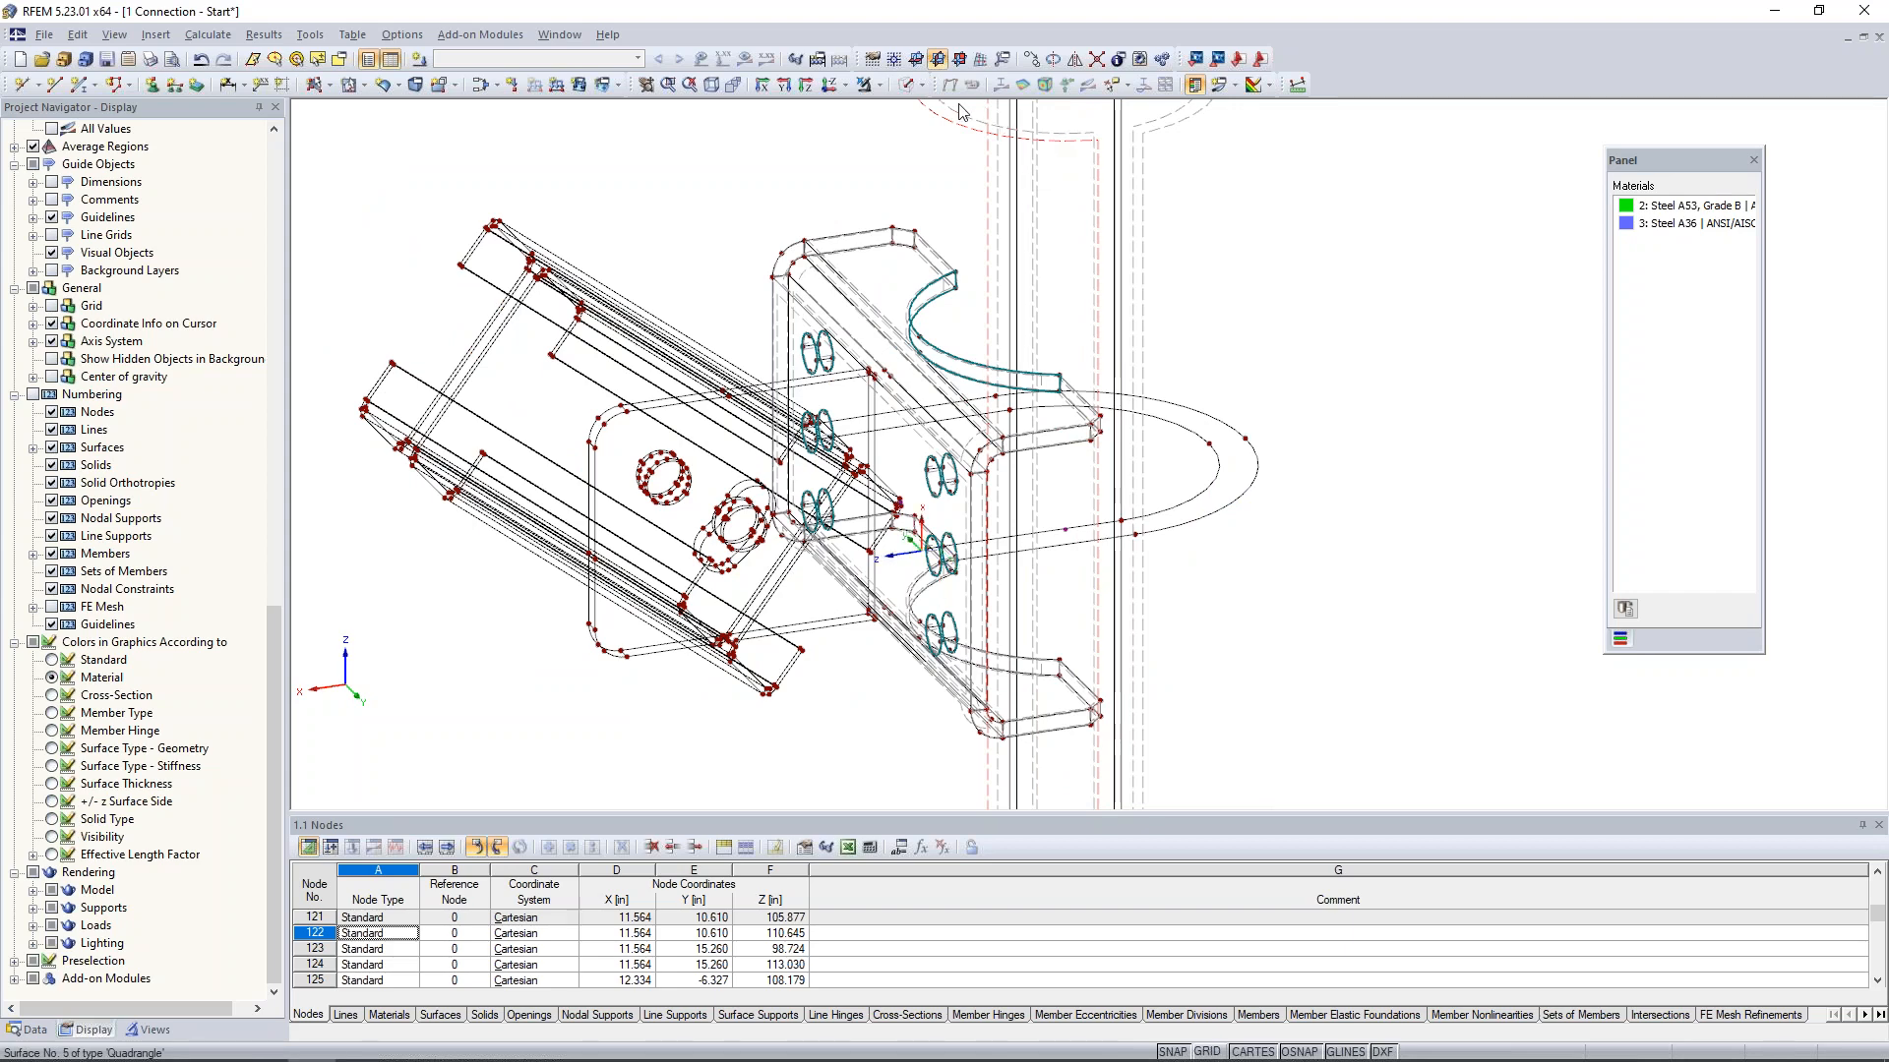
left_click(915, 85)
left_click(974, 114)
mouse_move(1398, 270)
middle_mouse_down("ctrl")
mouse_move(1313, 323)
mouse_move(1387, 279)
middle_mouse_up("ctrl")
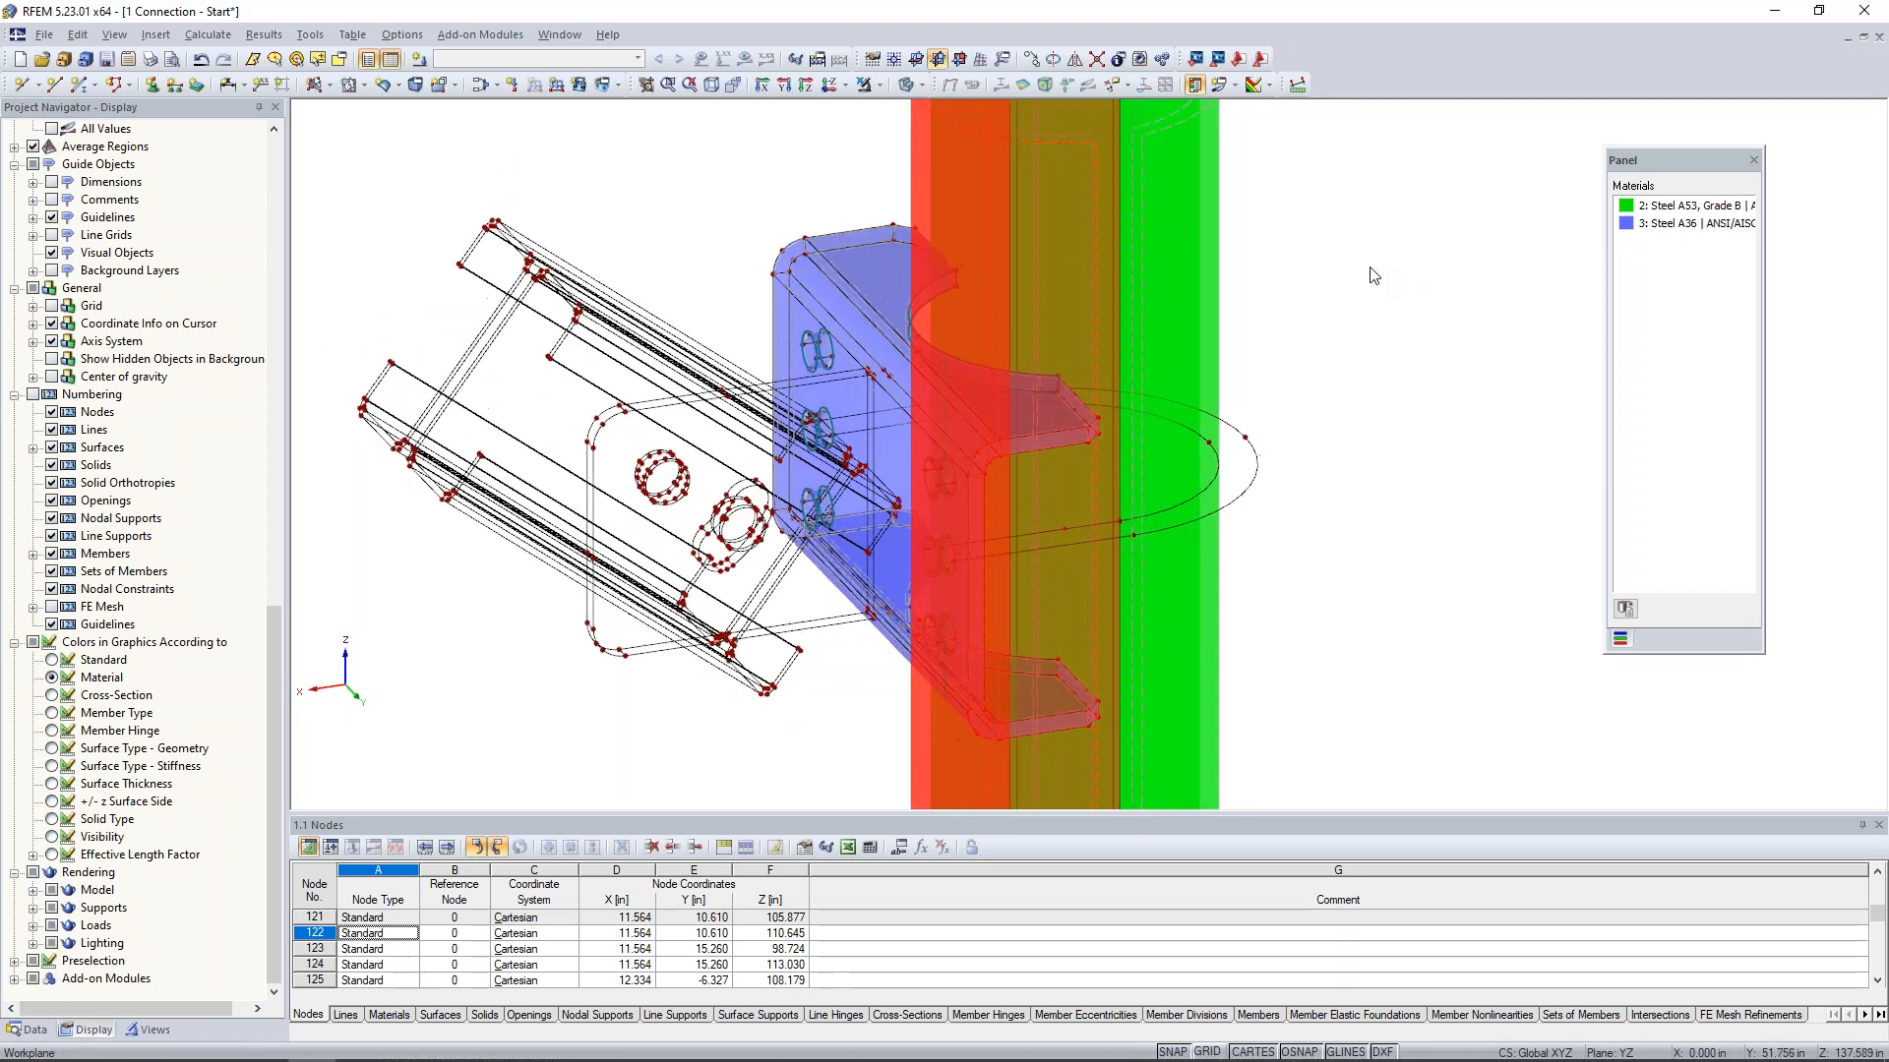
left_click(915, 85)
left_click(984, 110)
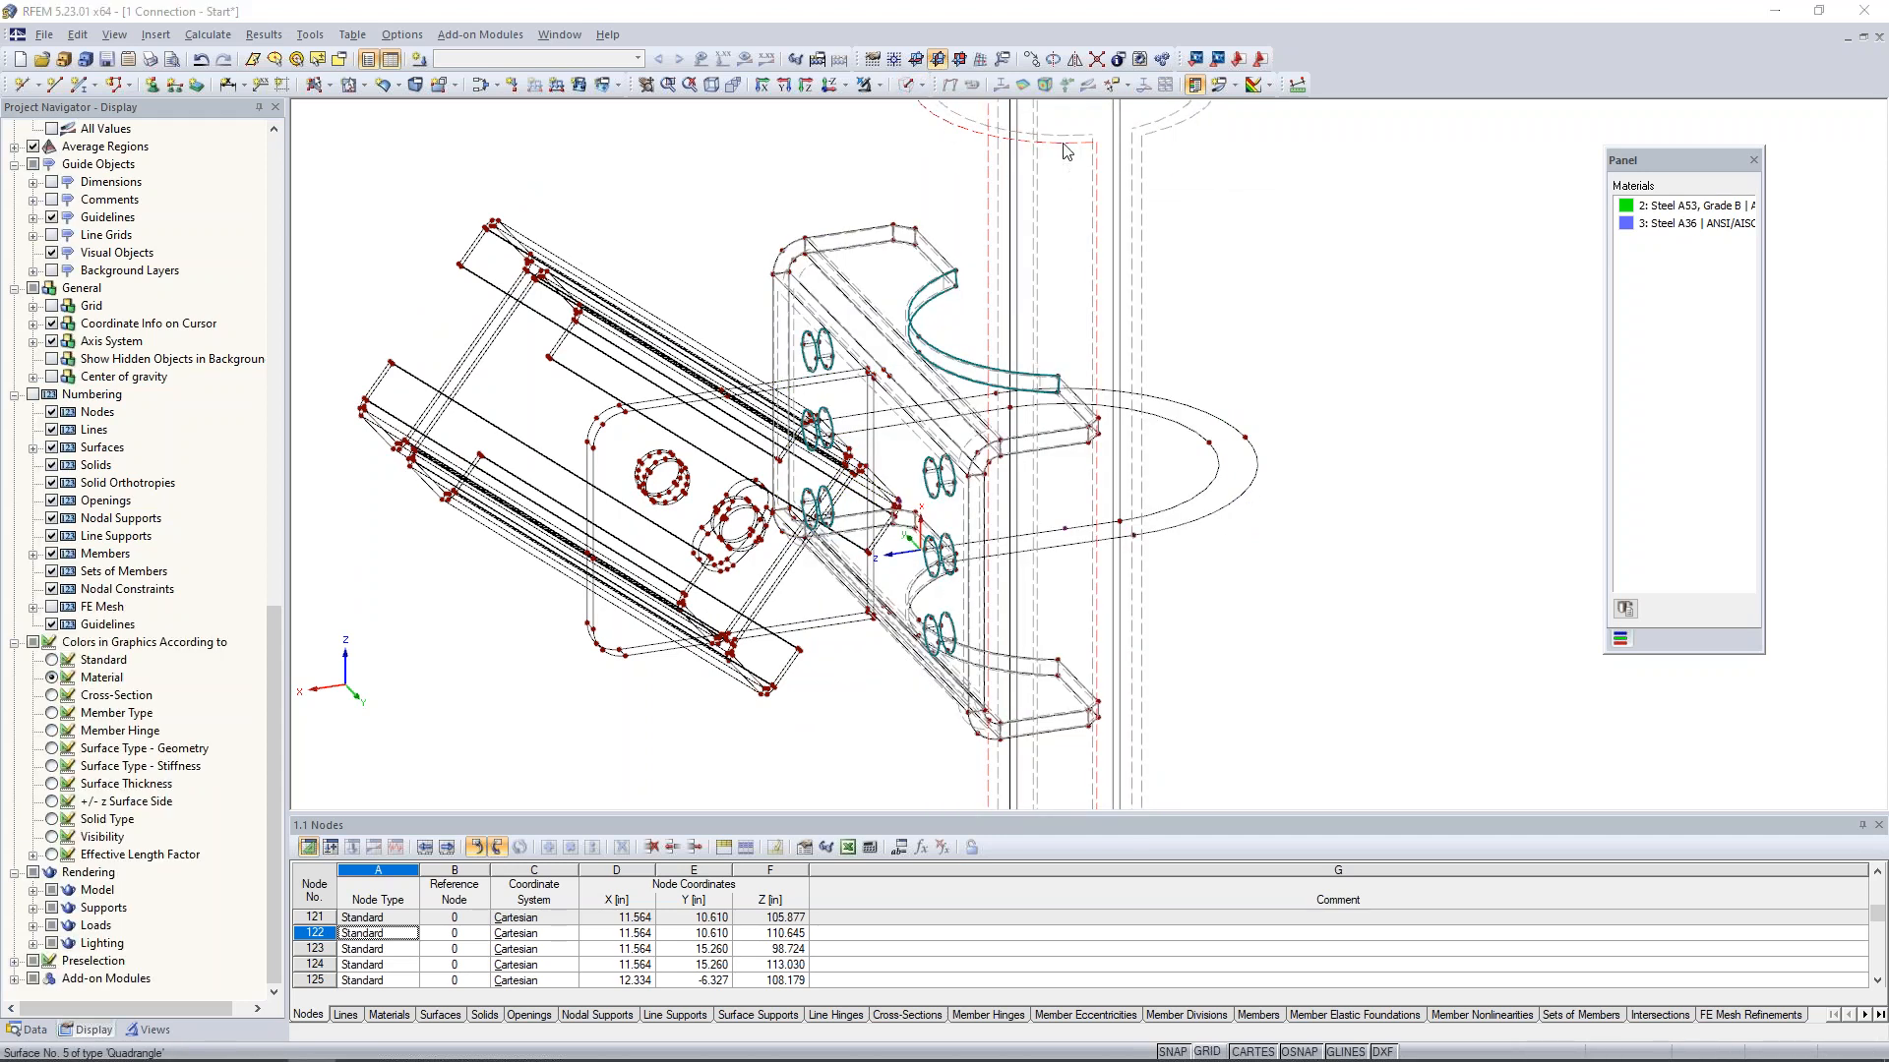
- Integrate opening 13 at the bent plate's upper cutout into the pipe's quadrangle surface No. 5
double_click(1064, 147)
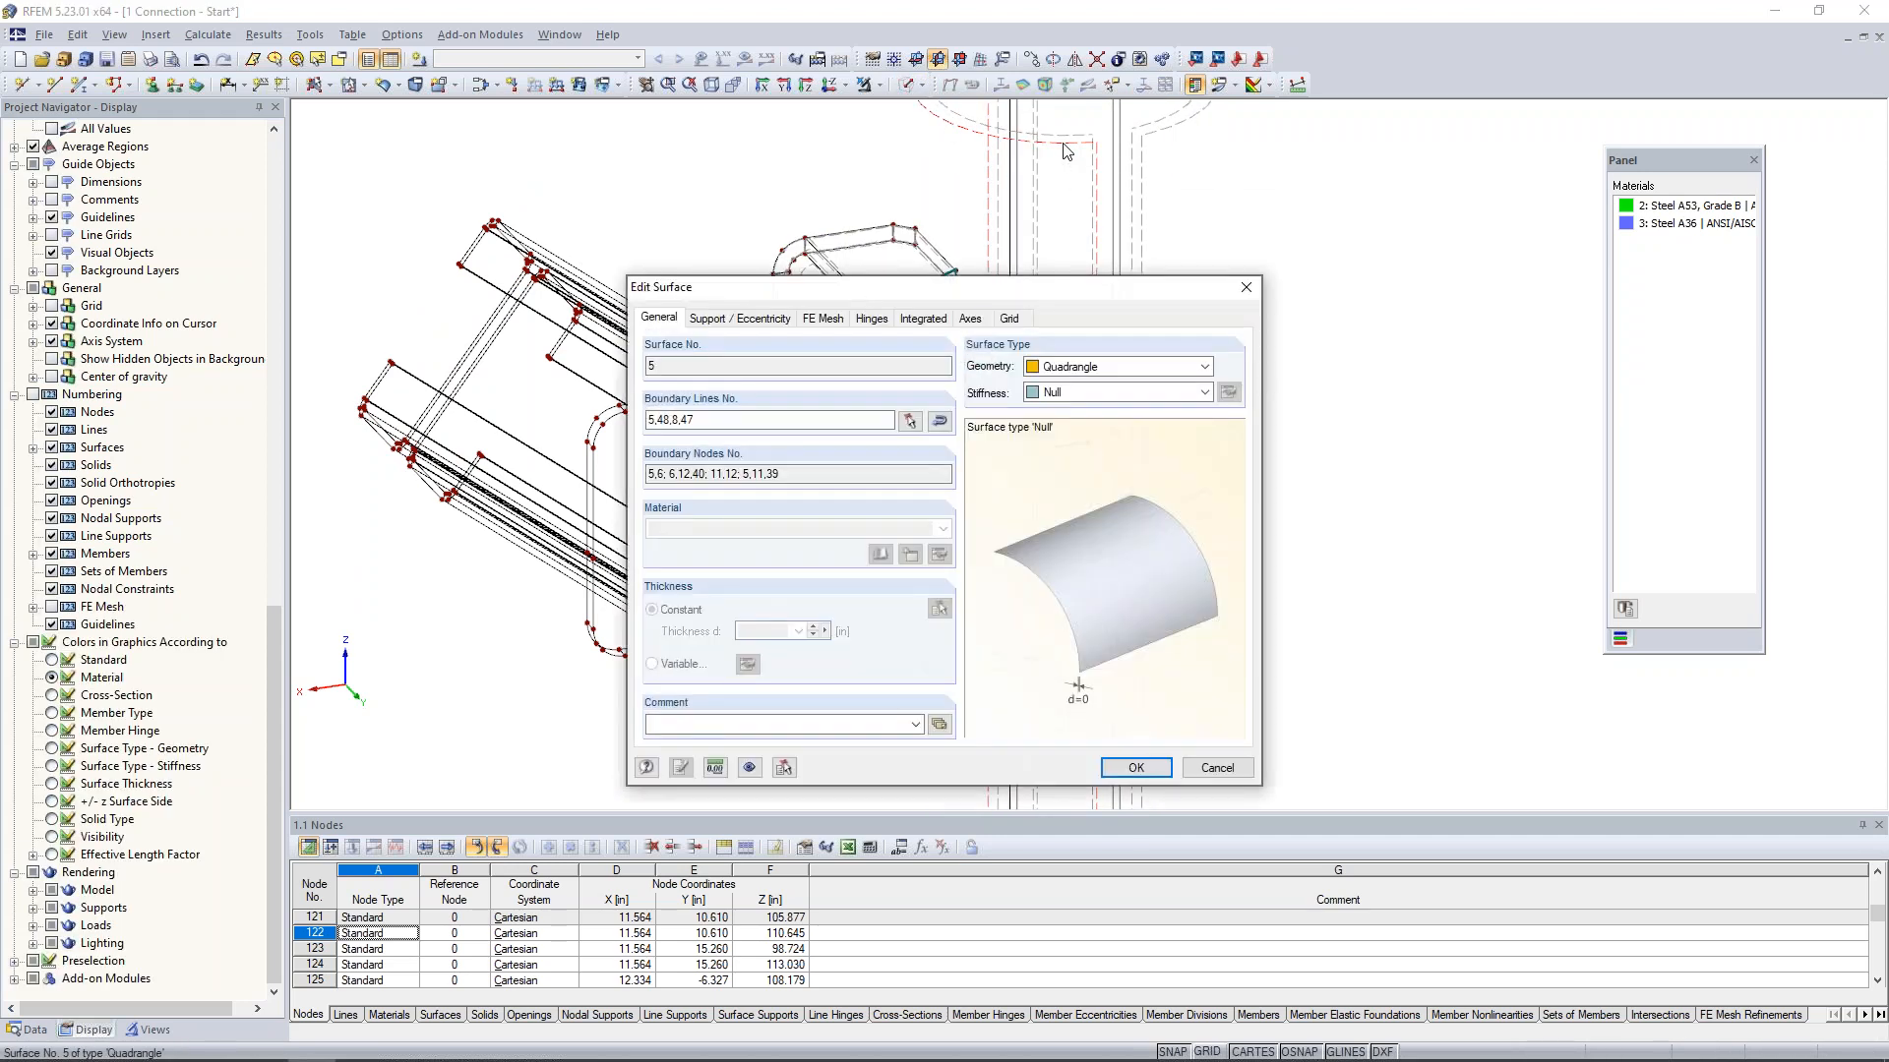
left_click(926, 318)
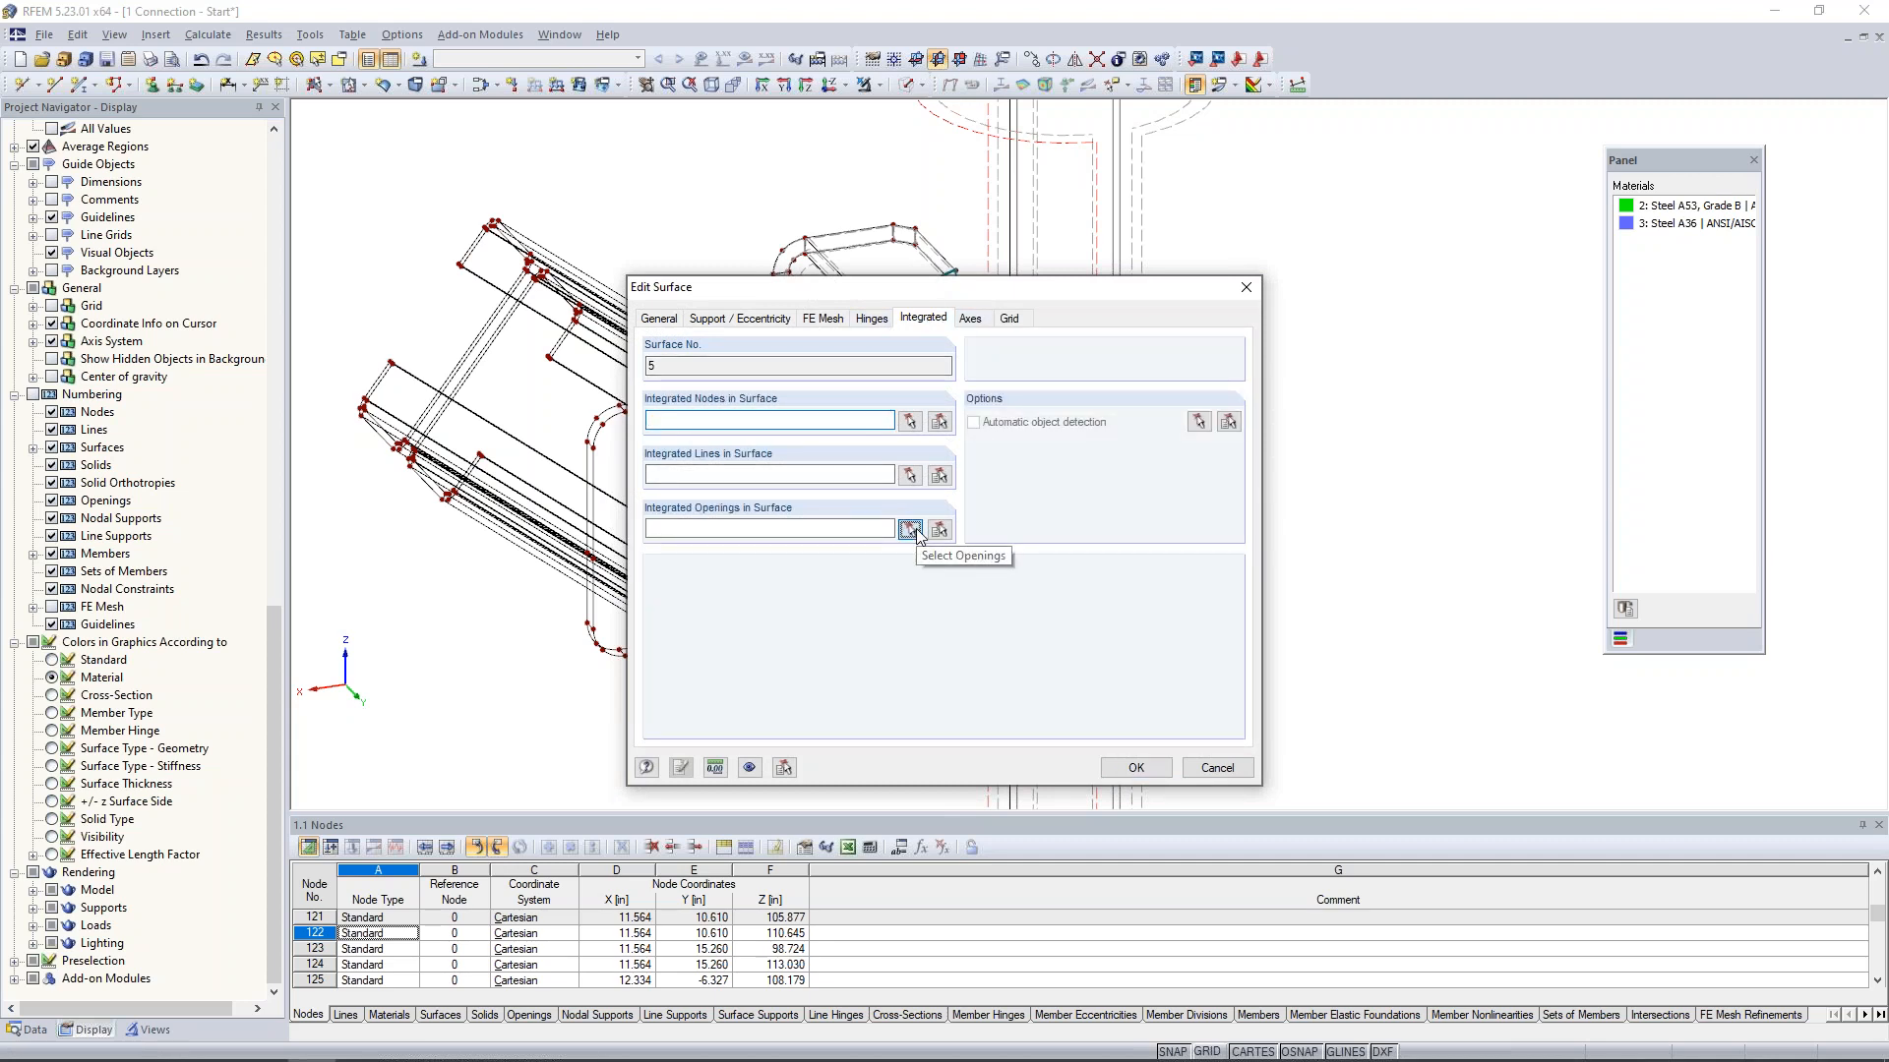
left_click(910, 530)
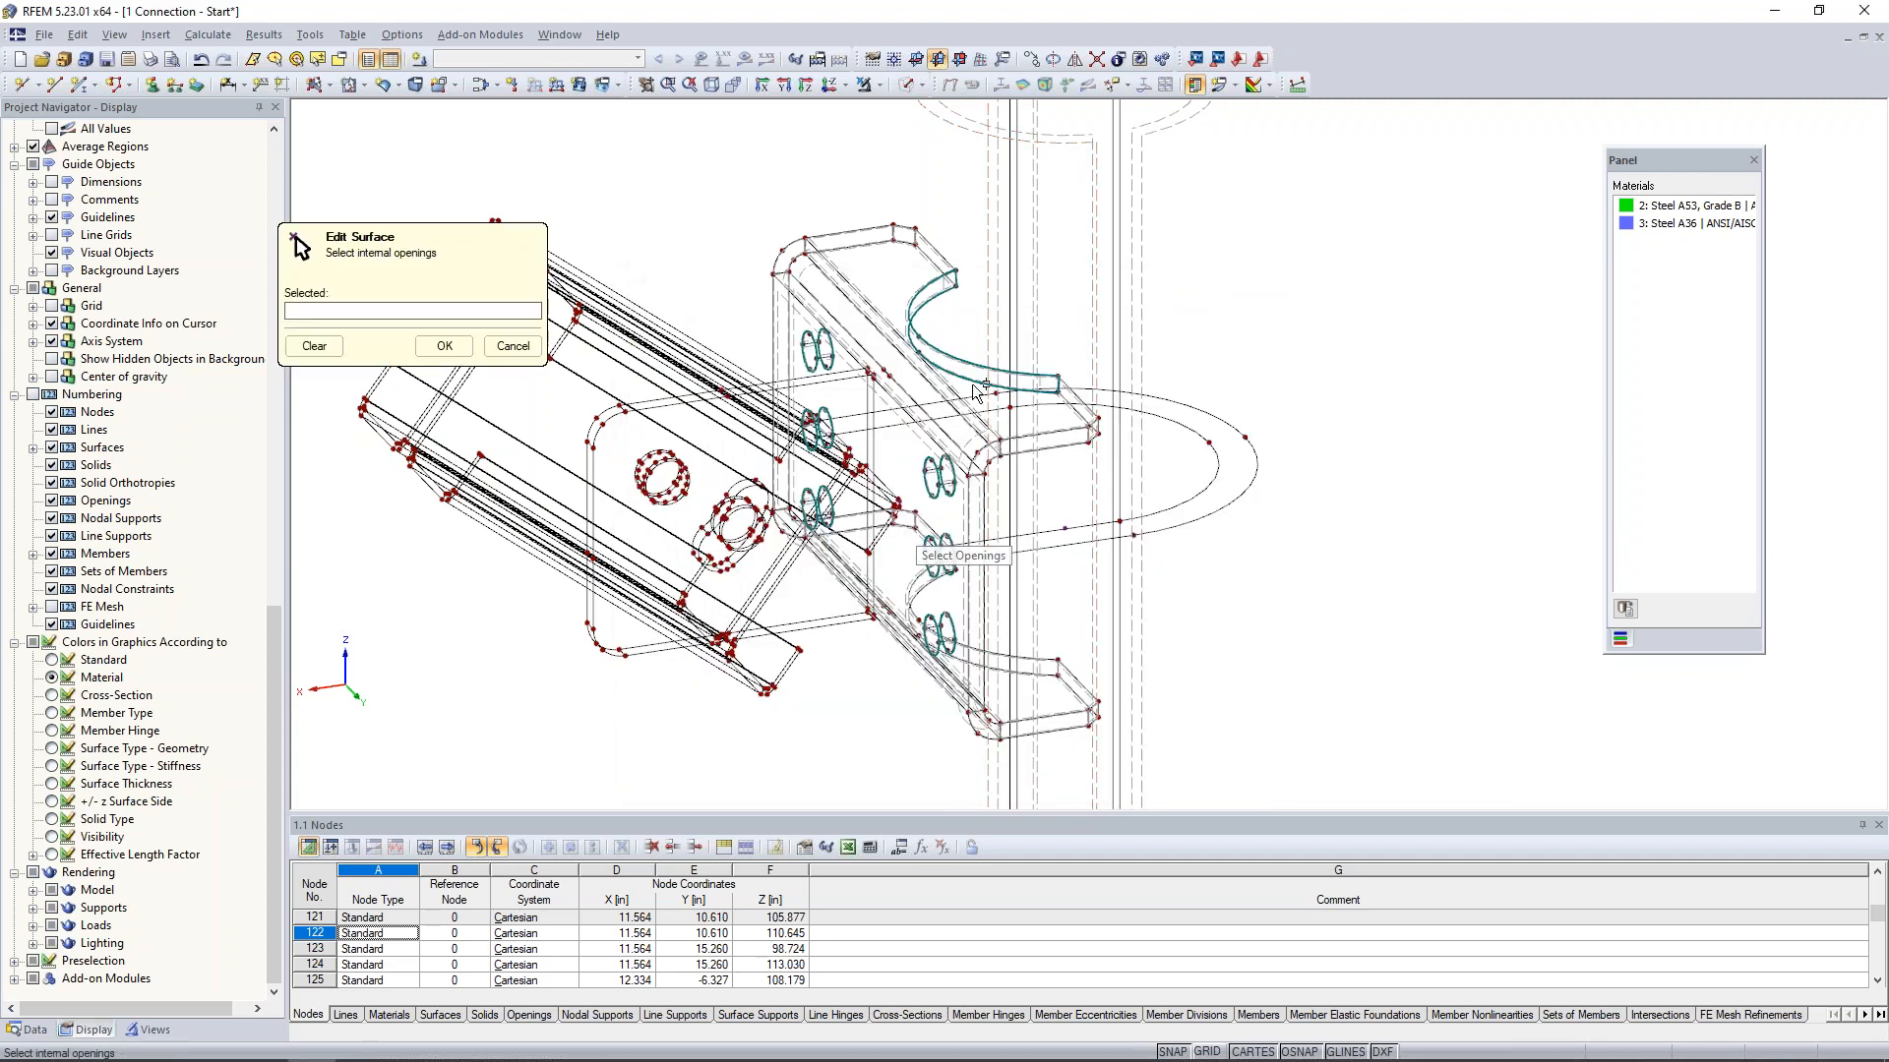
left_click(915, 346)
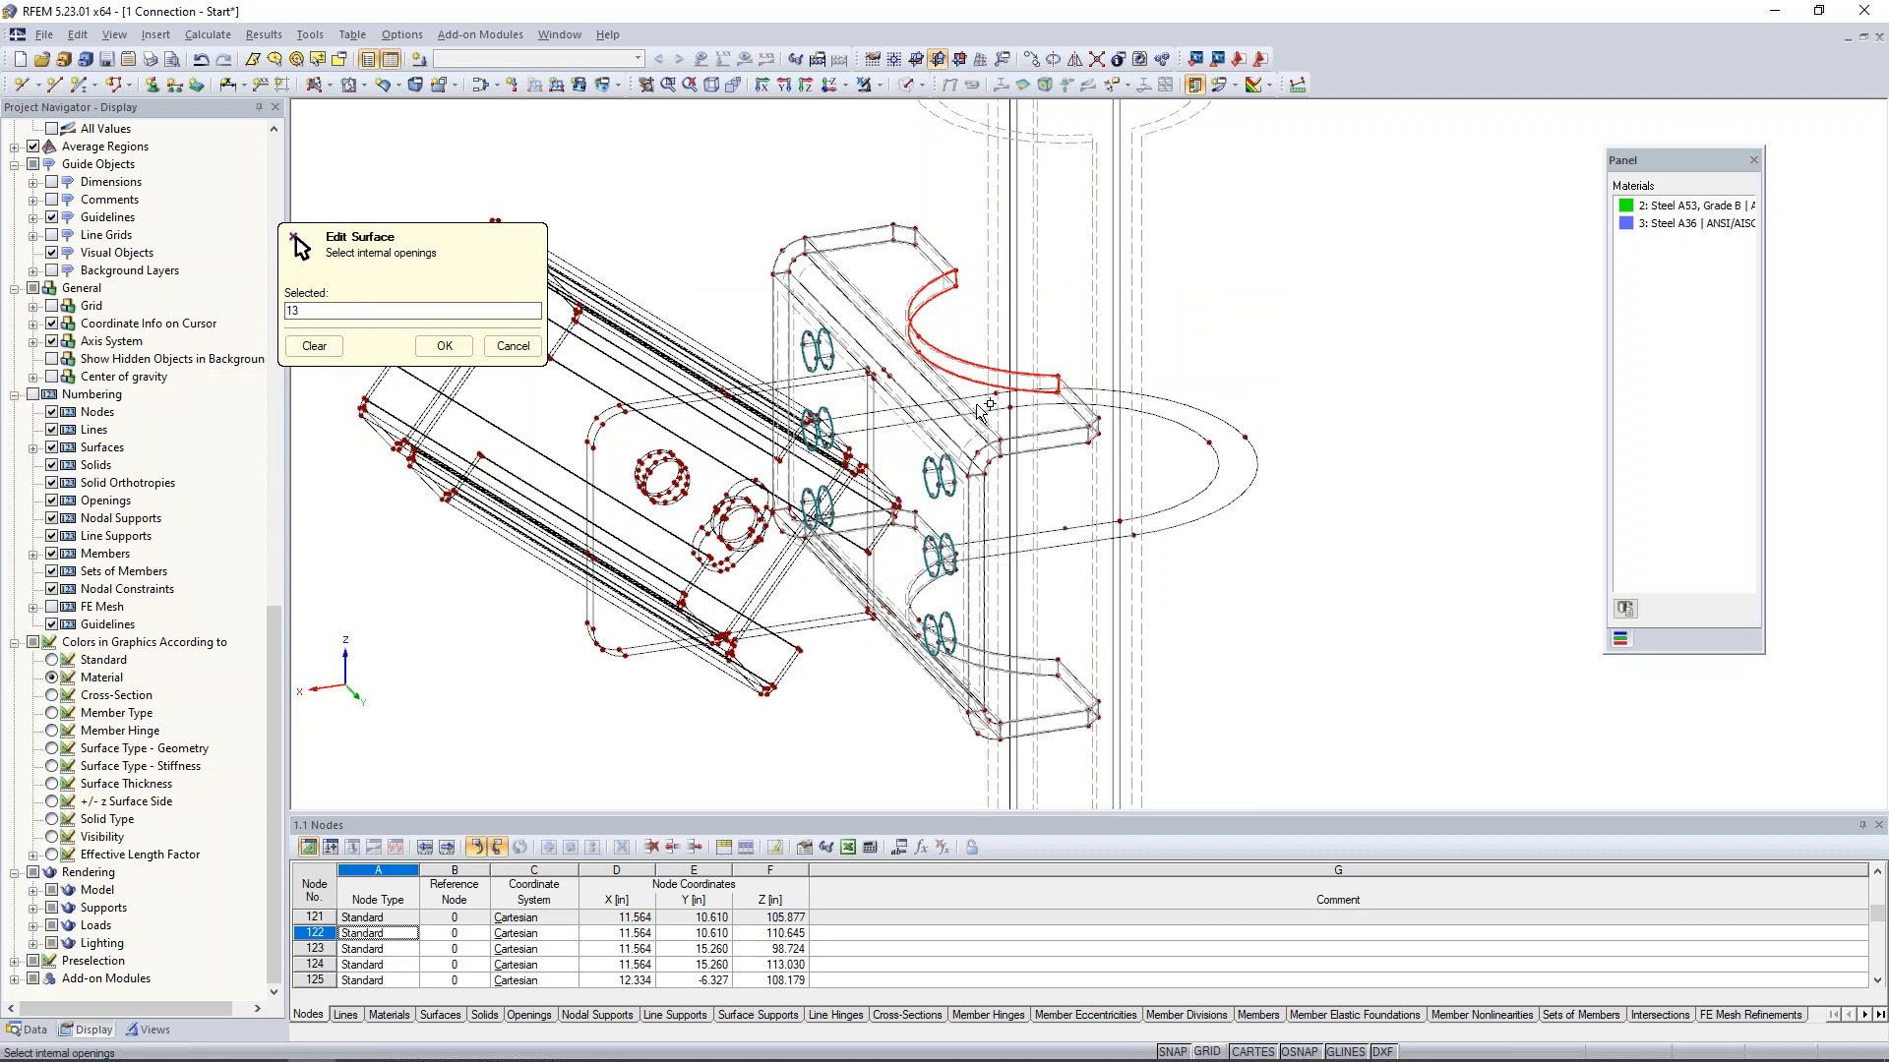
left_click(445, 346)
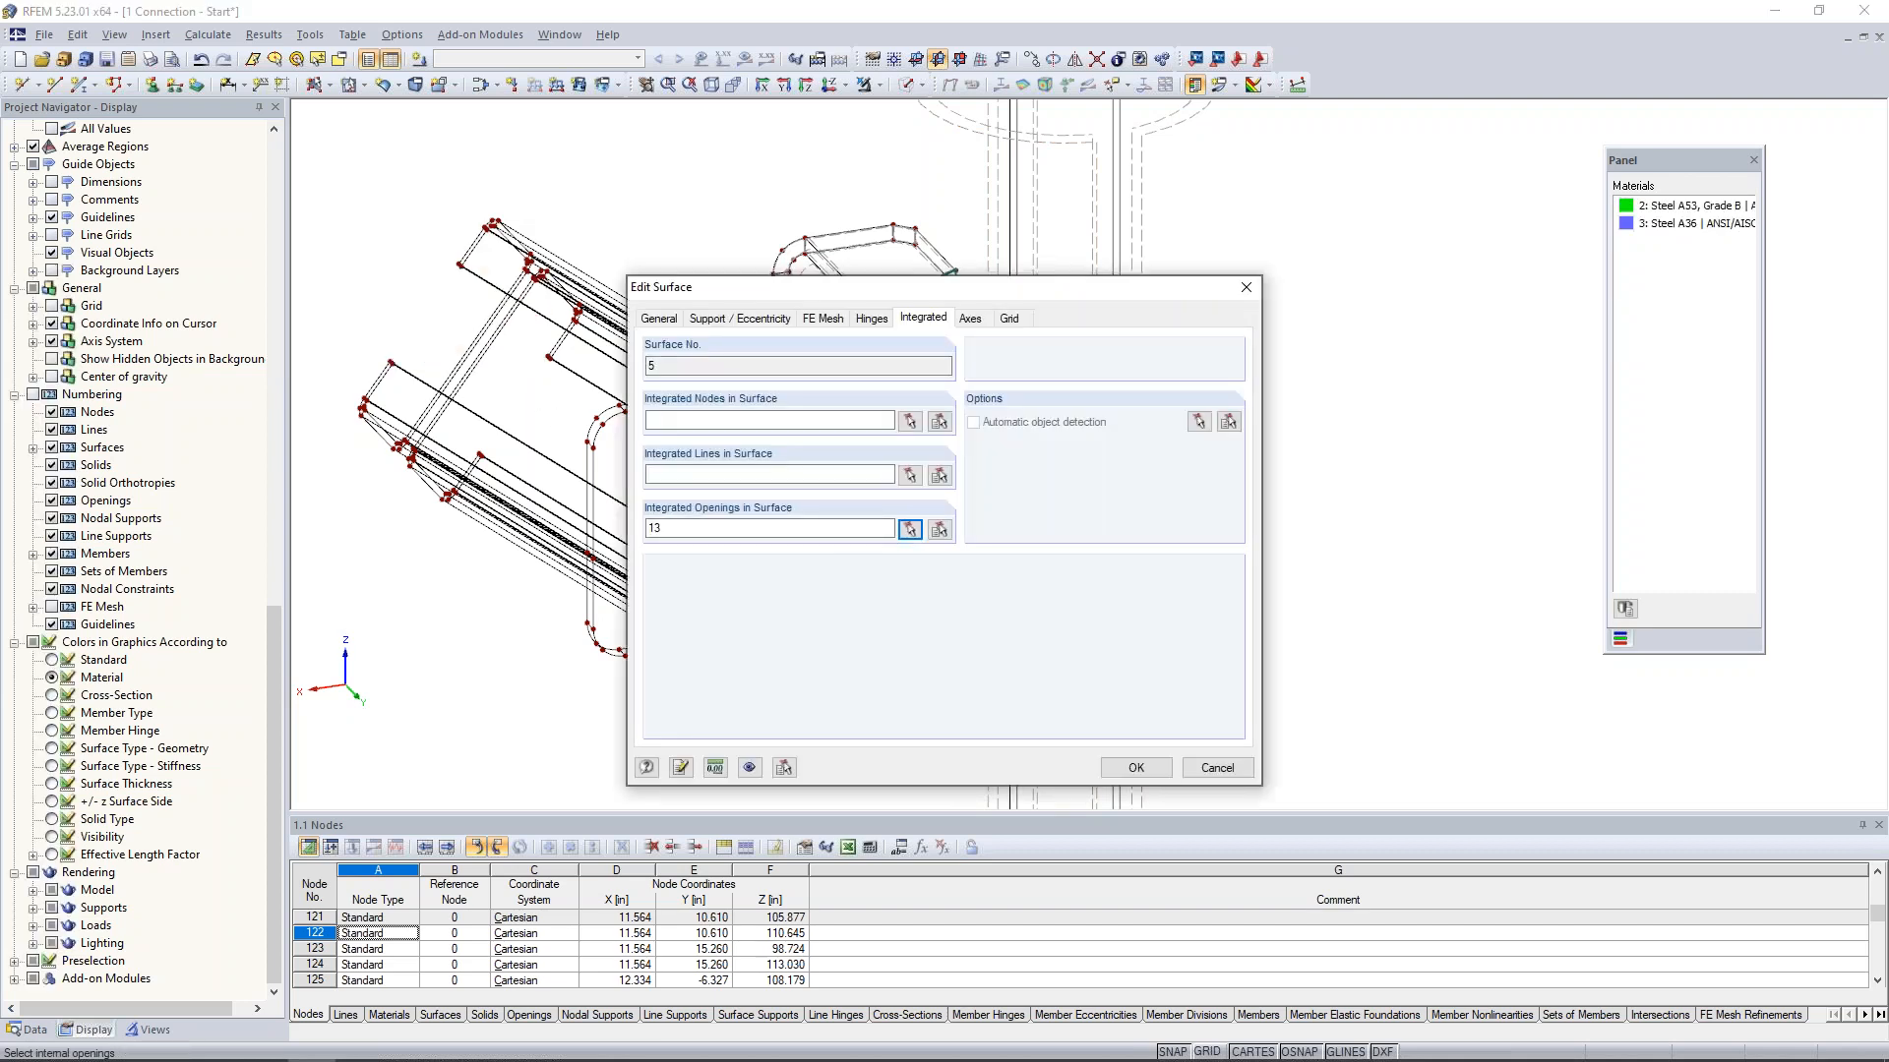
left_click(1134, 769)
- Add the upper cutout's curved contact surface 19 to the pipe solid's boundary surfaces, making them 1-8,19
middle_click_drag(1244, 536, 1210, 535, "ctrl")
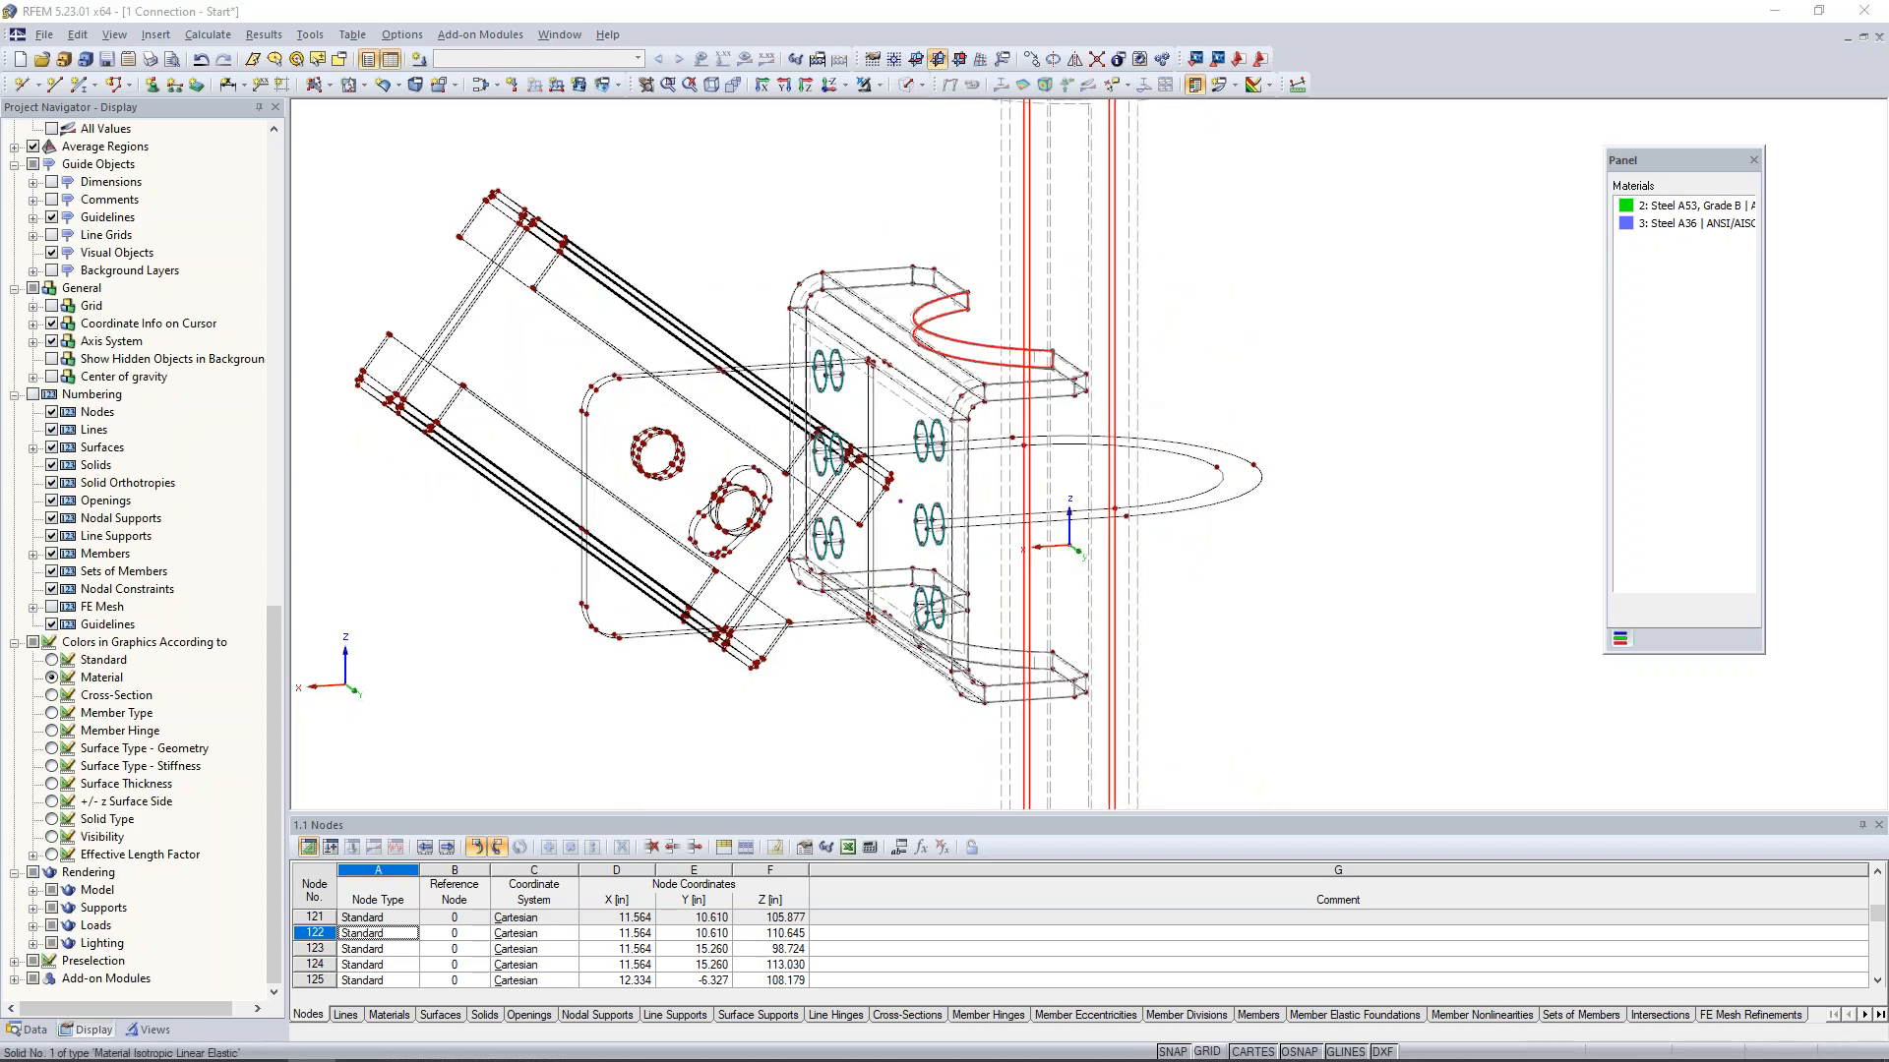
double_click(1069, 546)
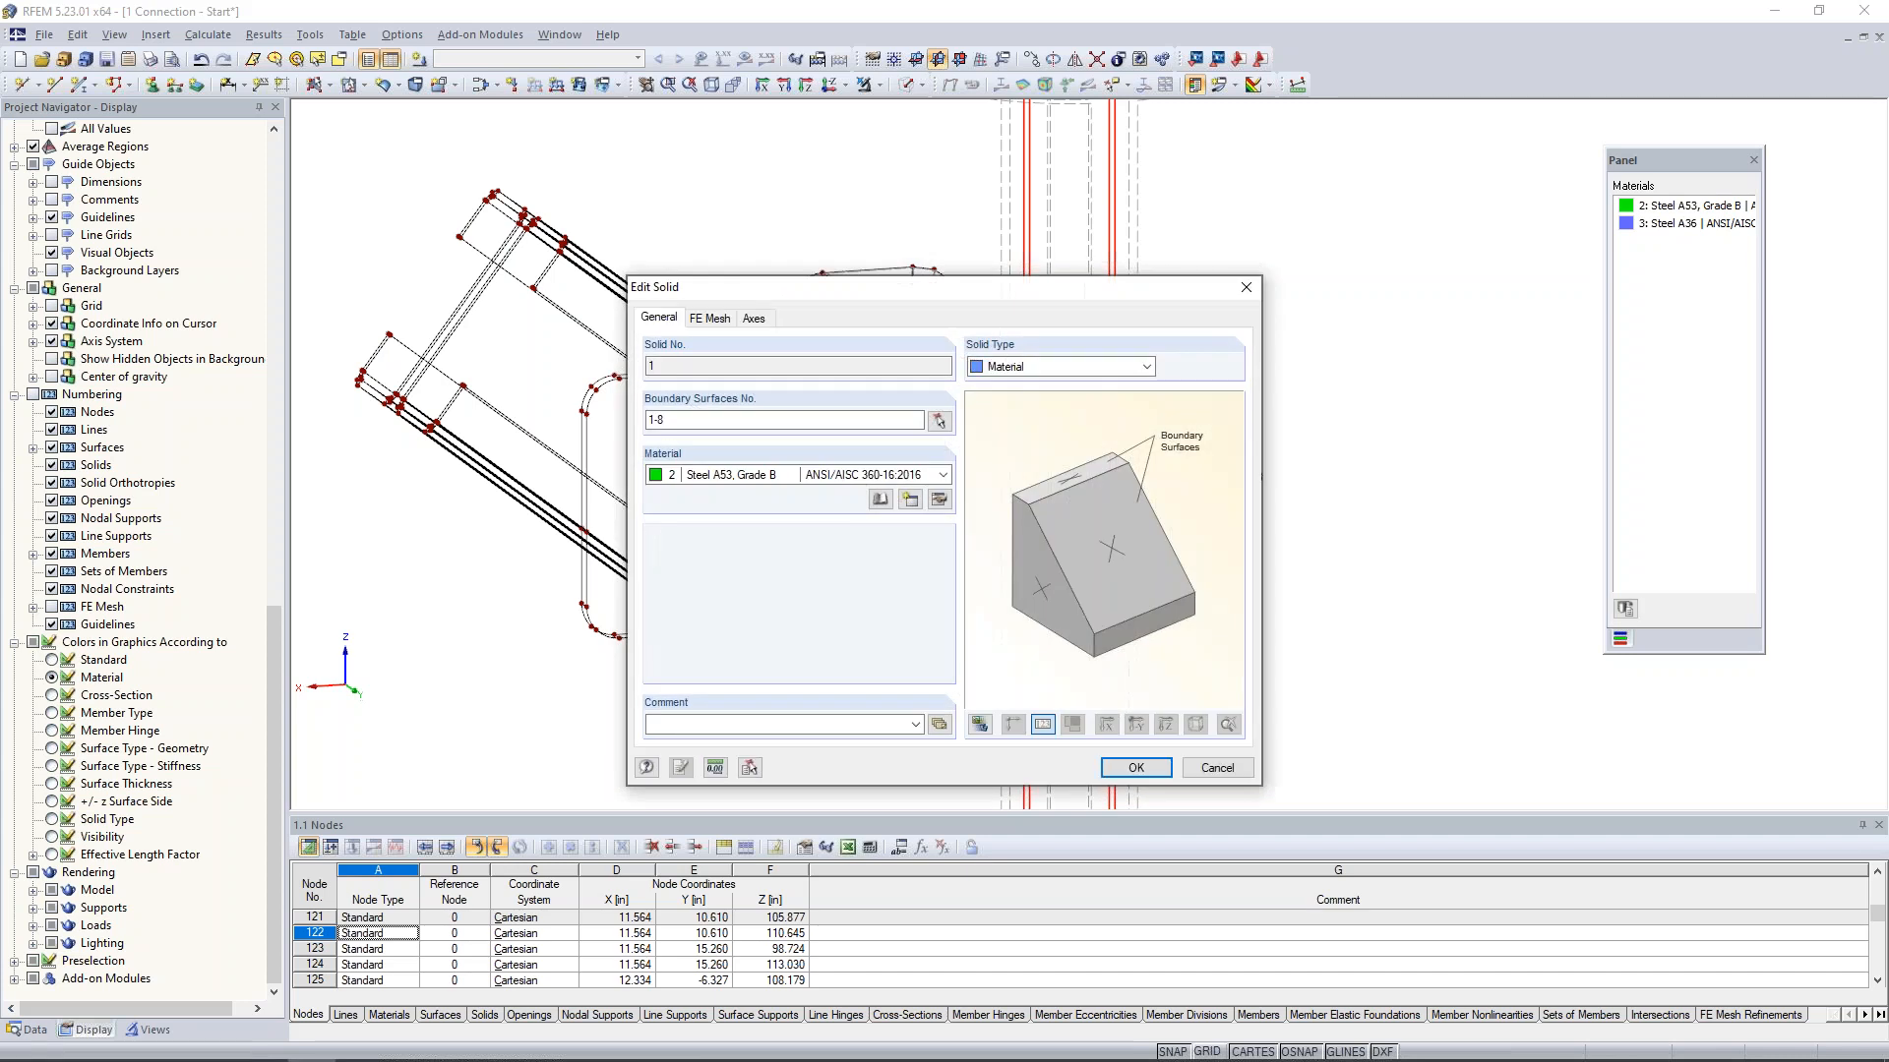
left_click(780, 421)
left_click(940, 421)
scroll(1020, 342, "up", 3)
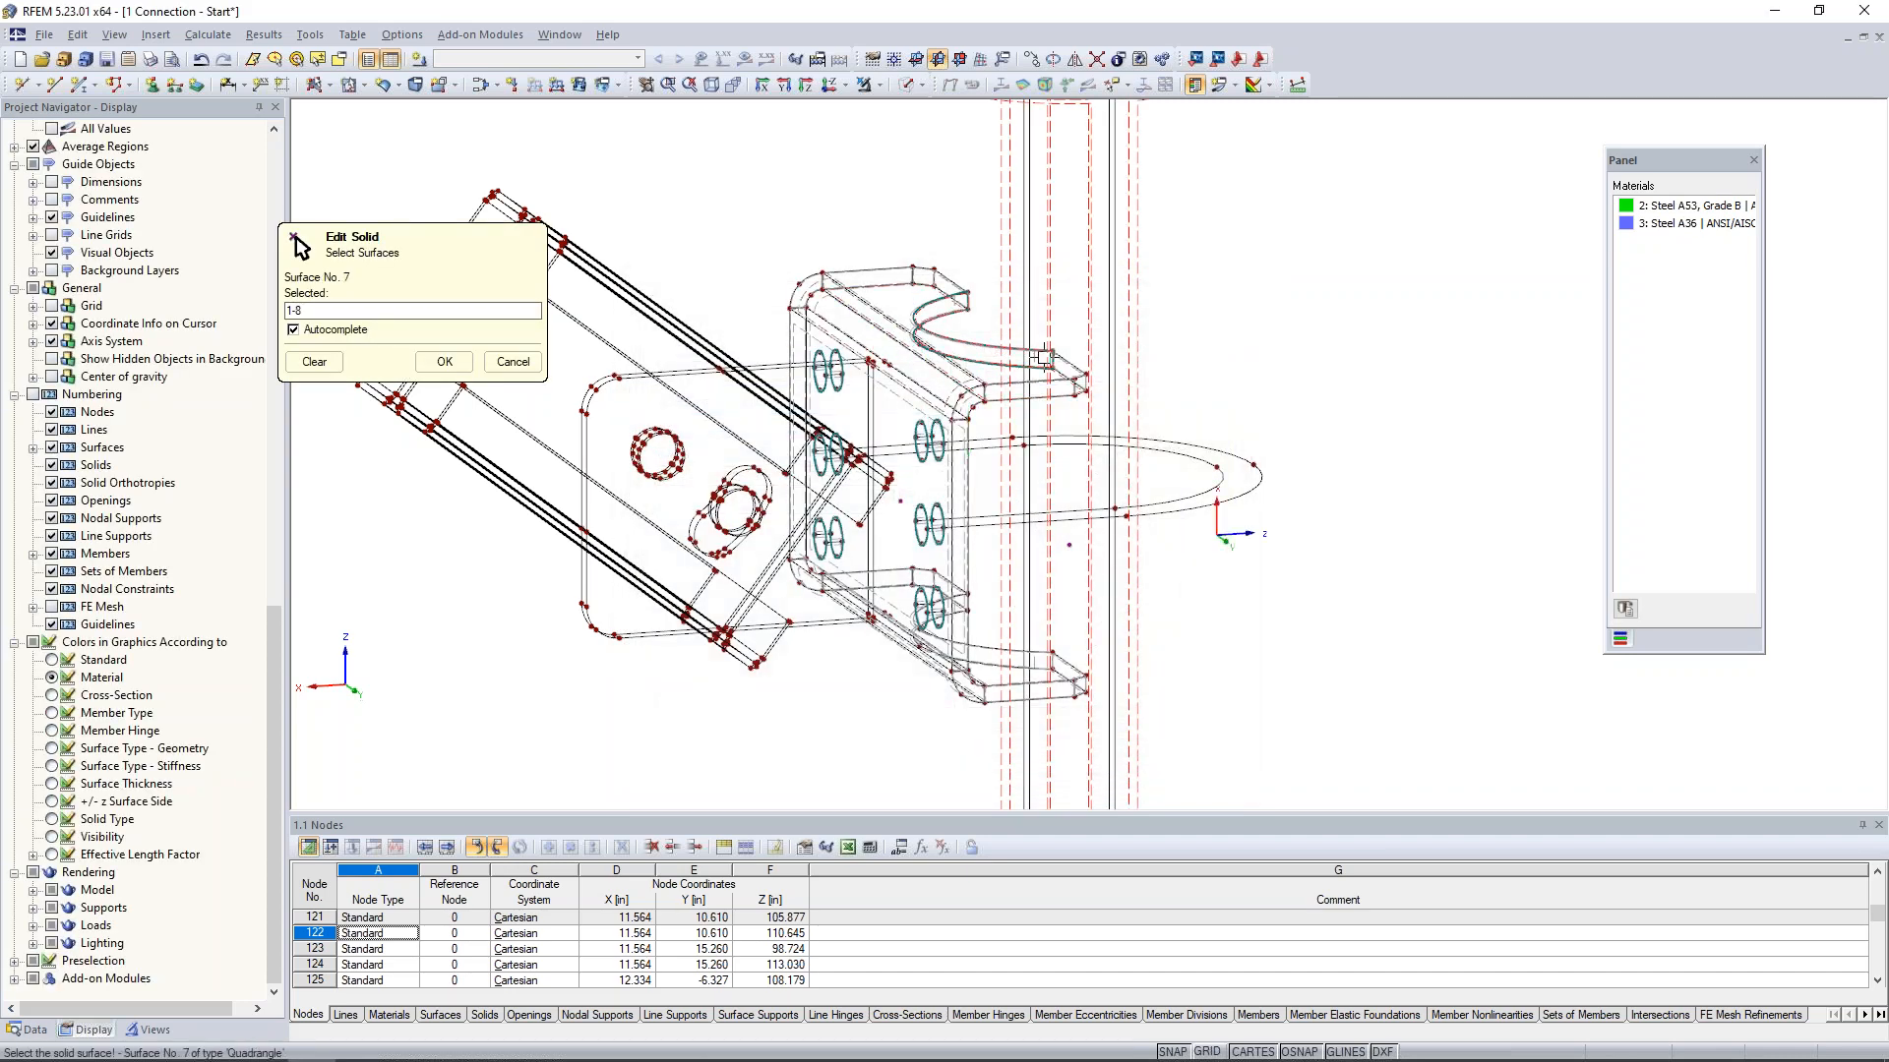
scroll(1020, 341, "up", 2)
scroll(1020, 341, "up", 3)
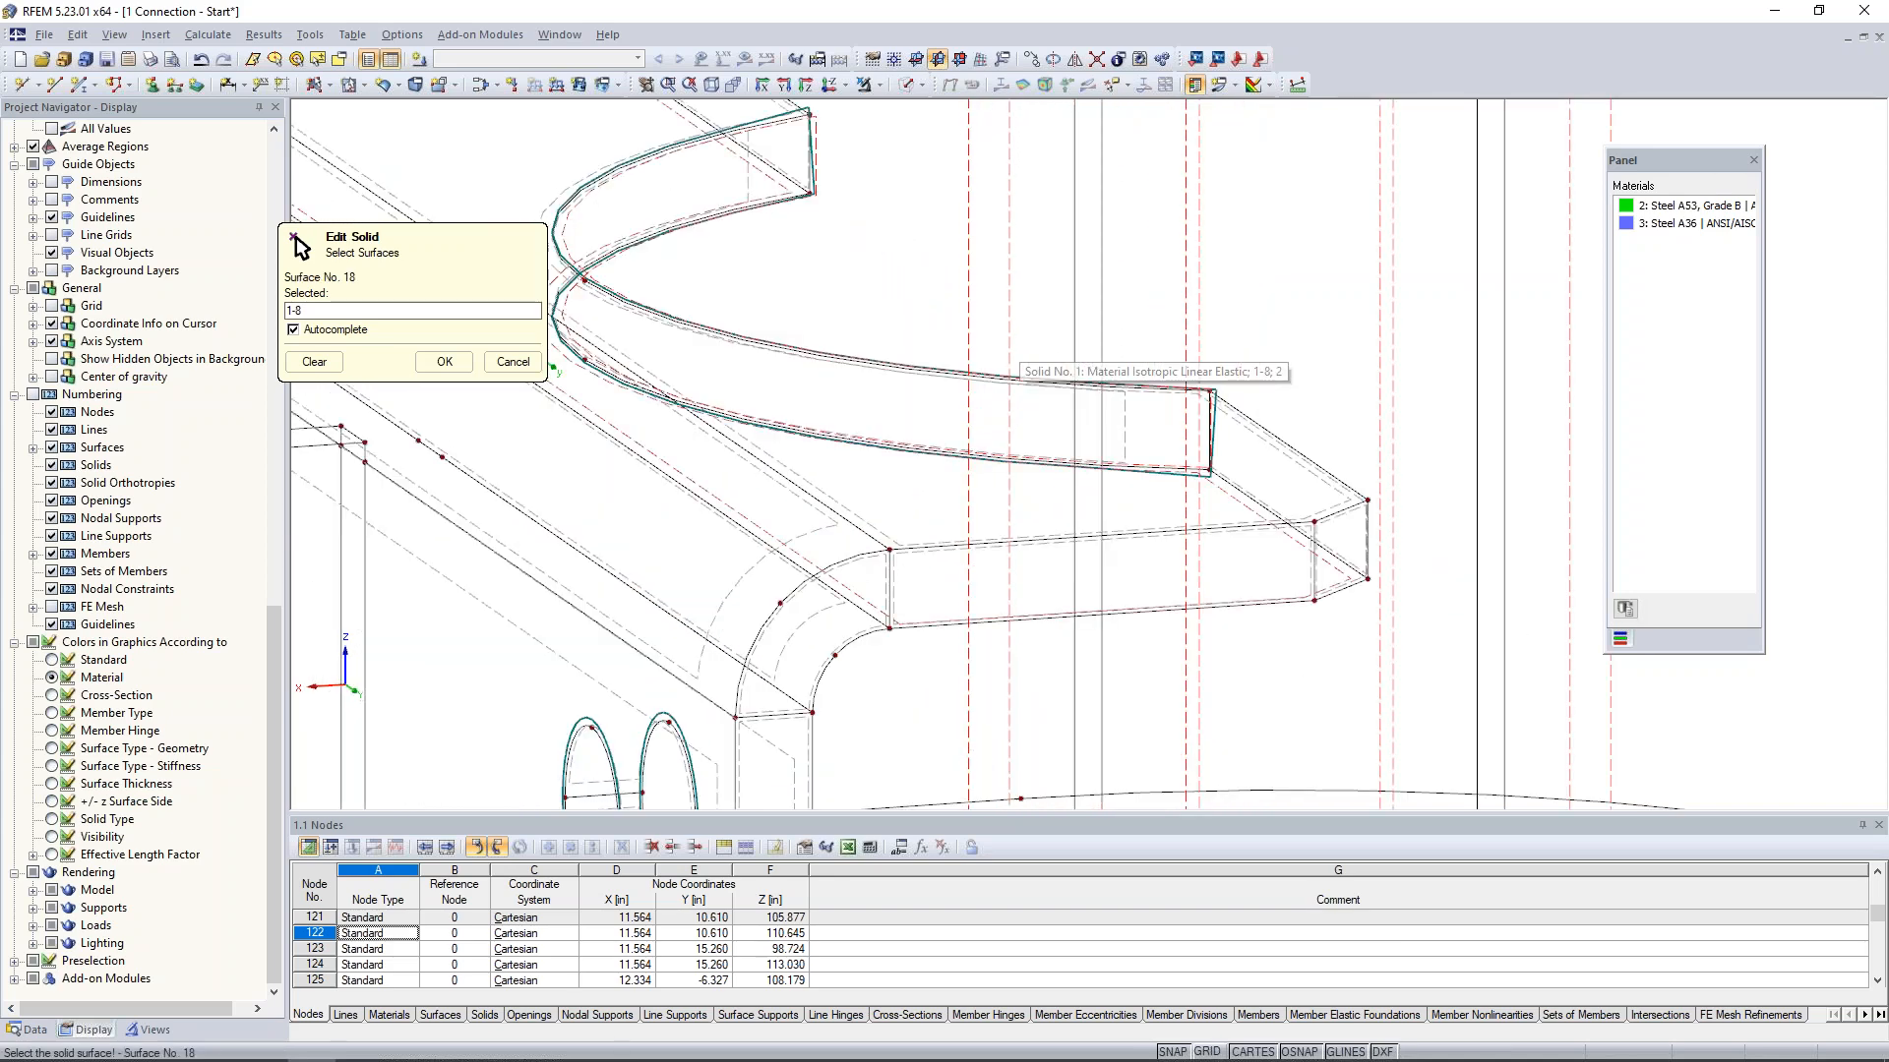
left_click(746, 183)
scroll(747, 182, "down", 3)
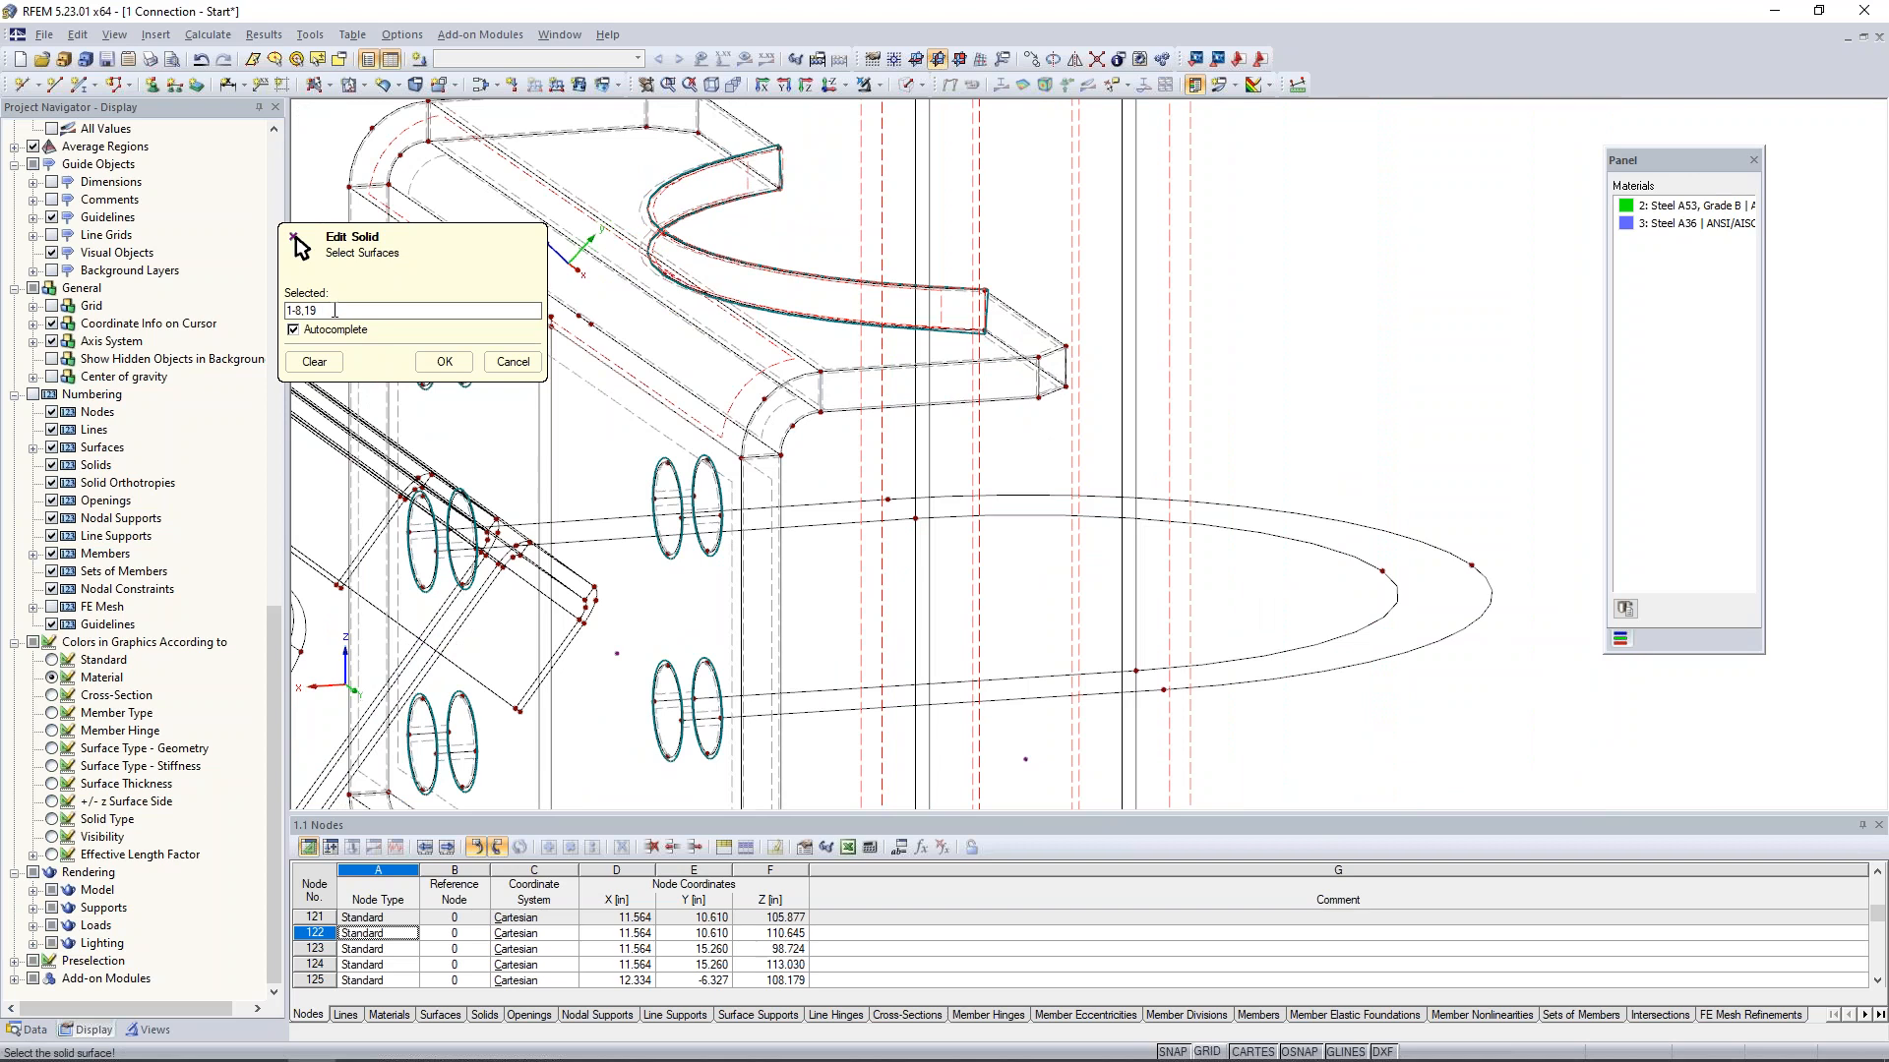
left_click(445, 361)
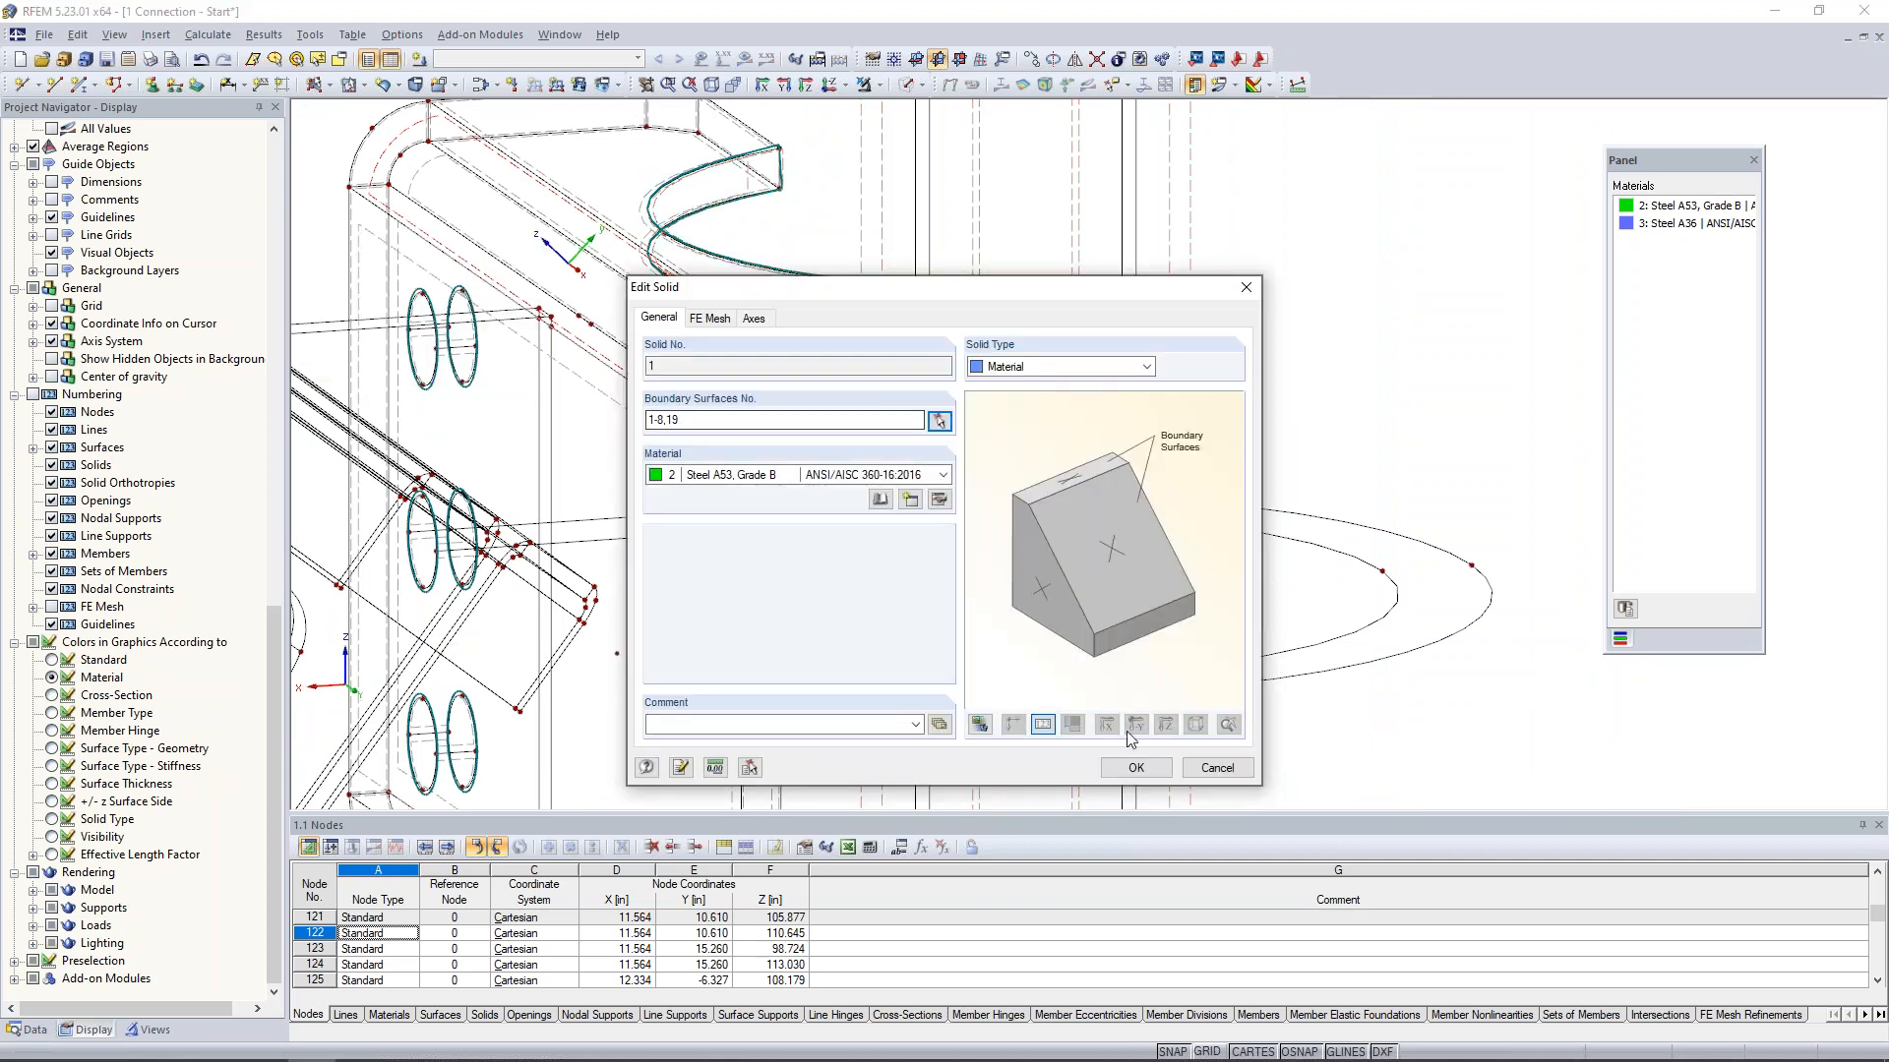
key("Return")
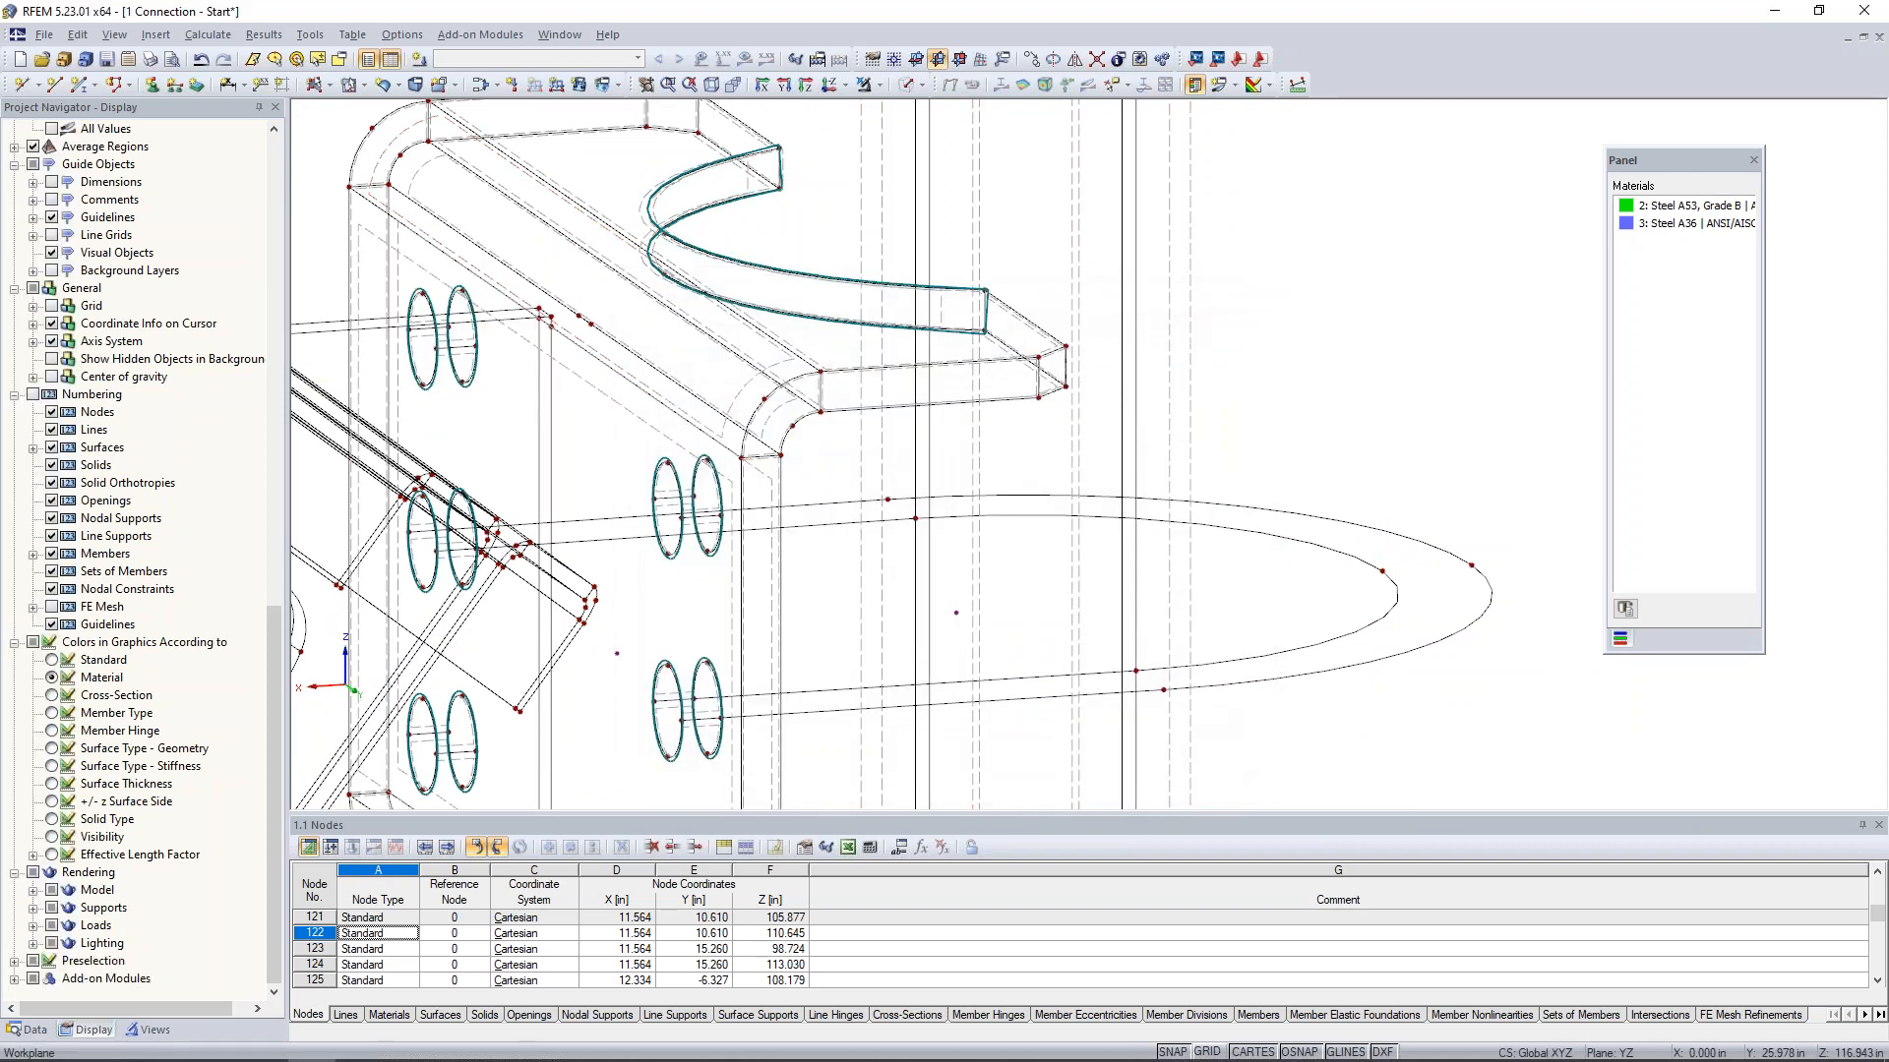
- Switch to the open model 2 Connection - Solids and view the whole connection
scroll(1363, 364, "down", 1)
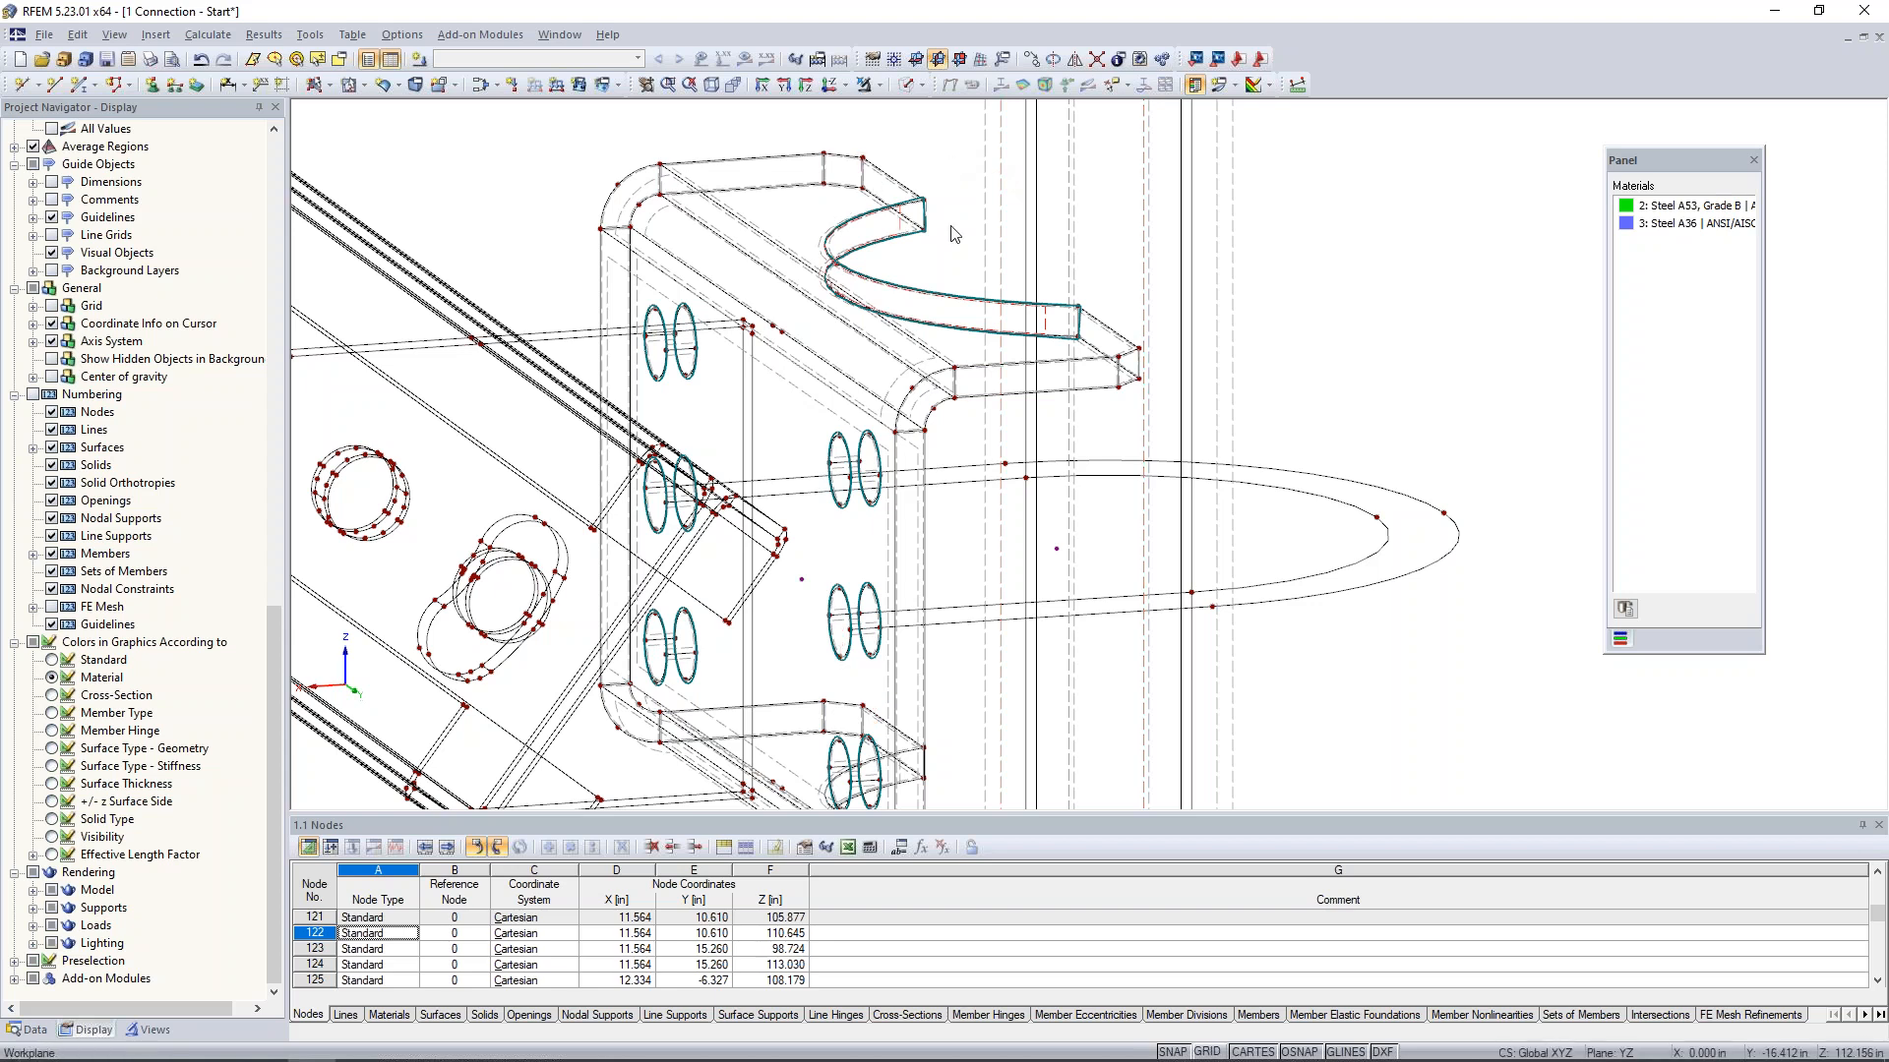
scroll(951, 220, "down", 2)
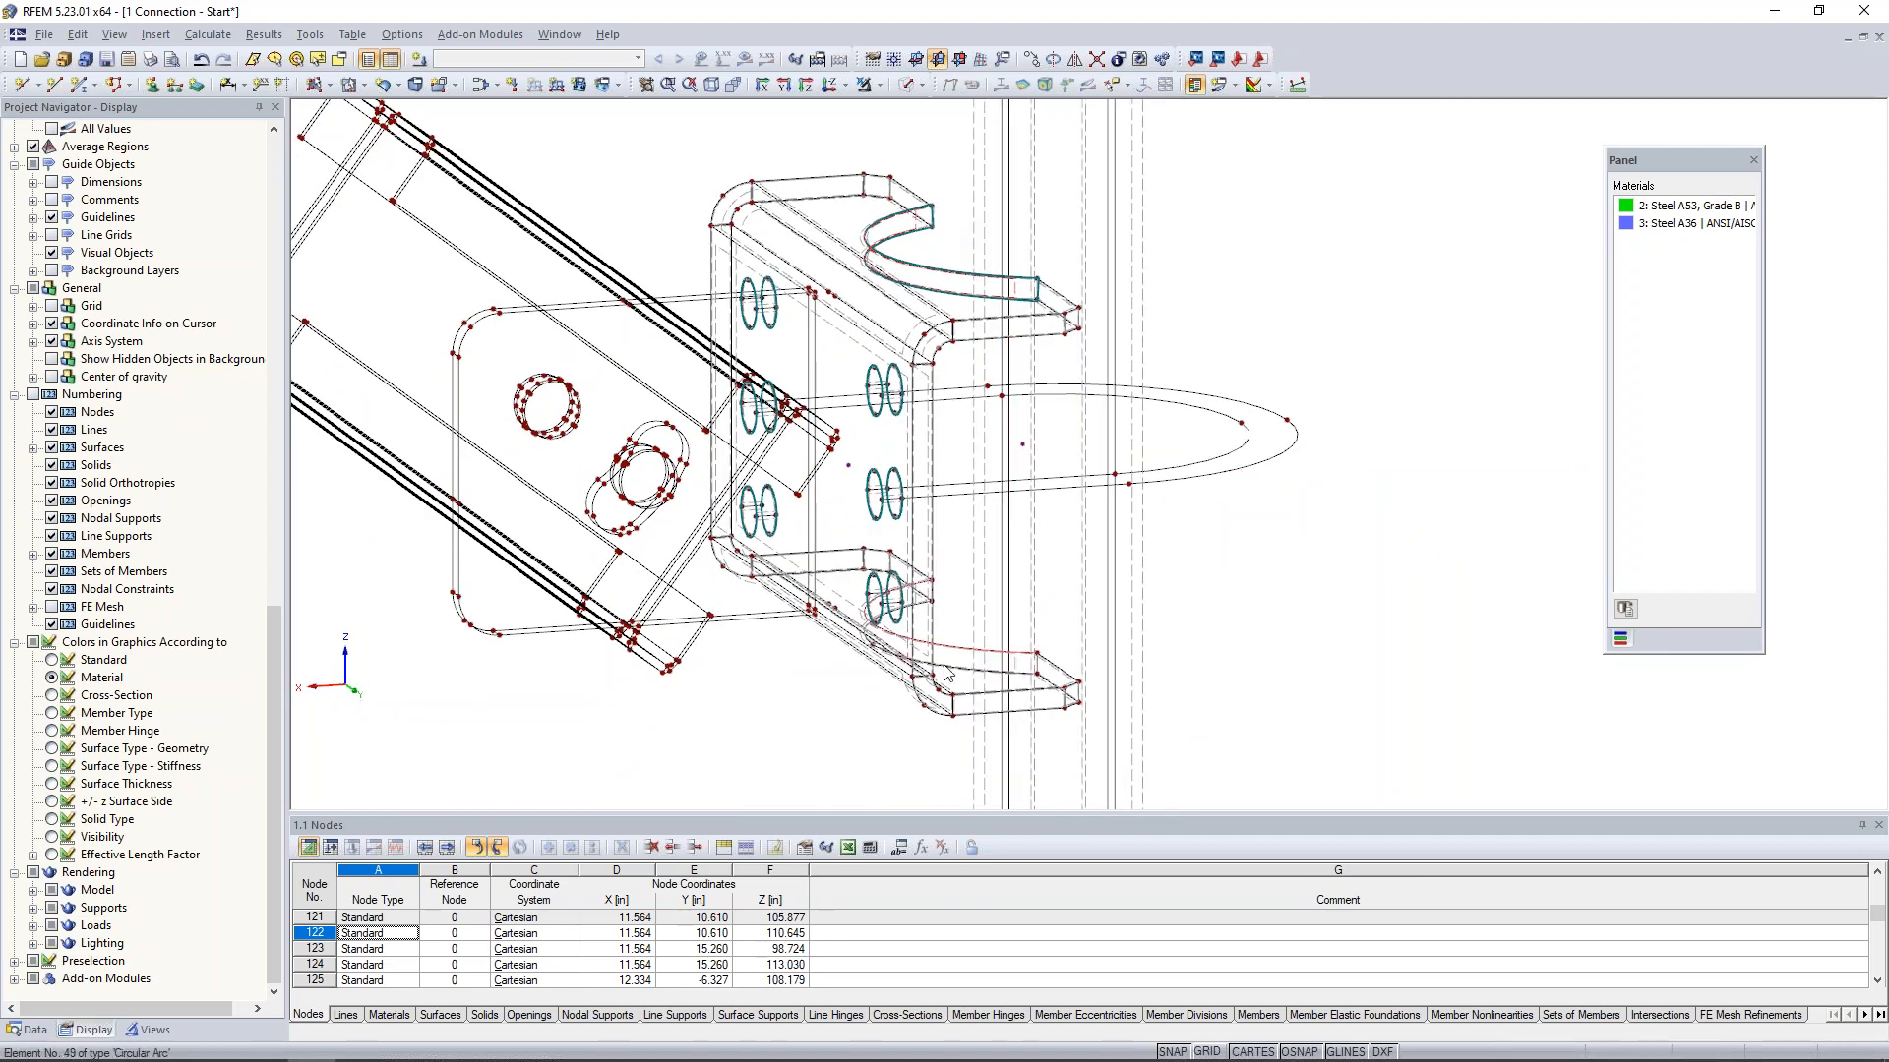
left_click(559, 34)
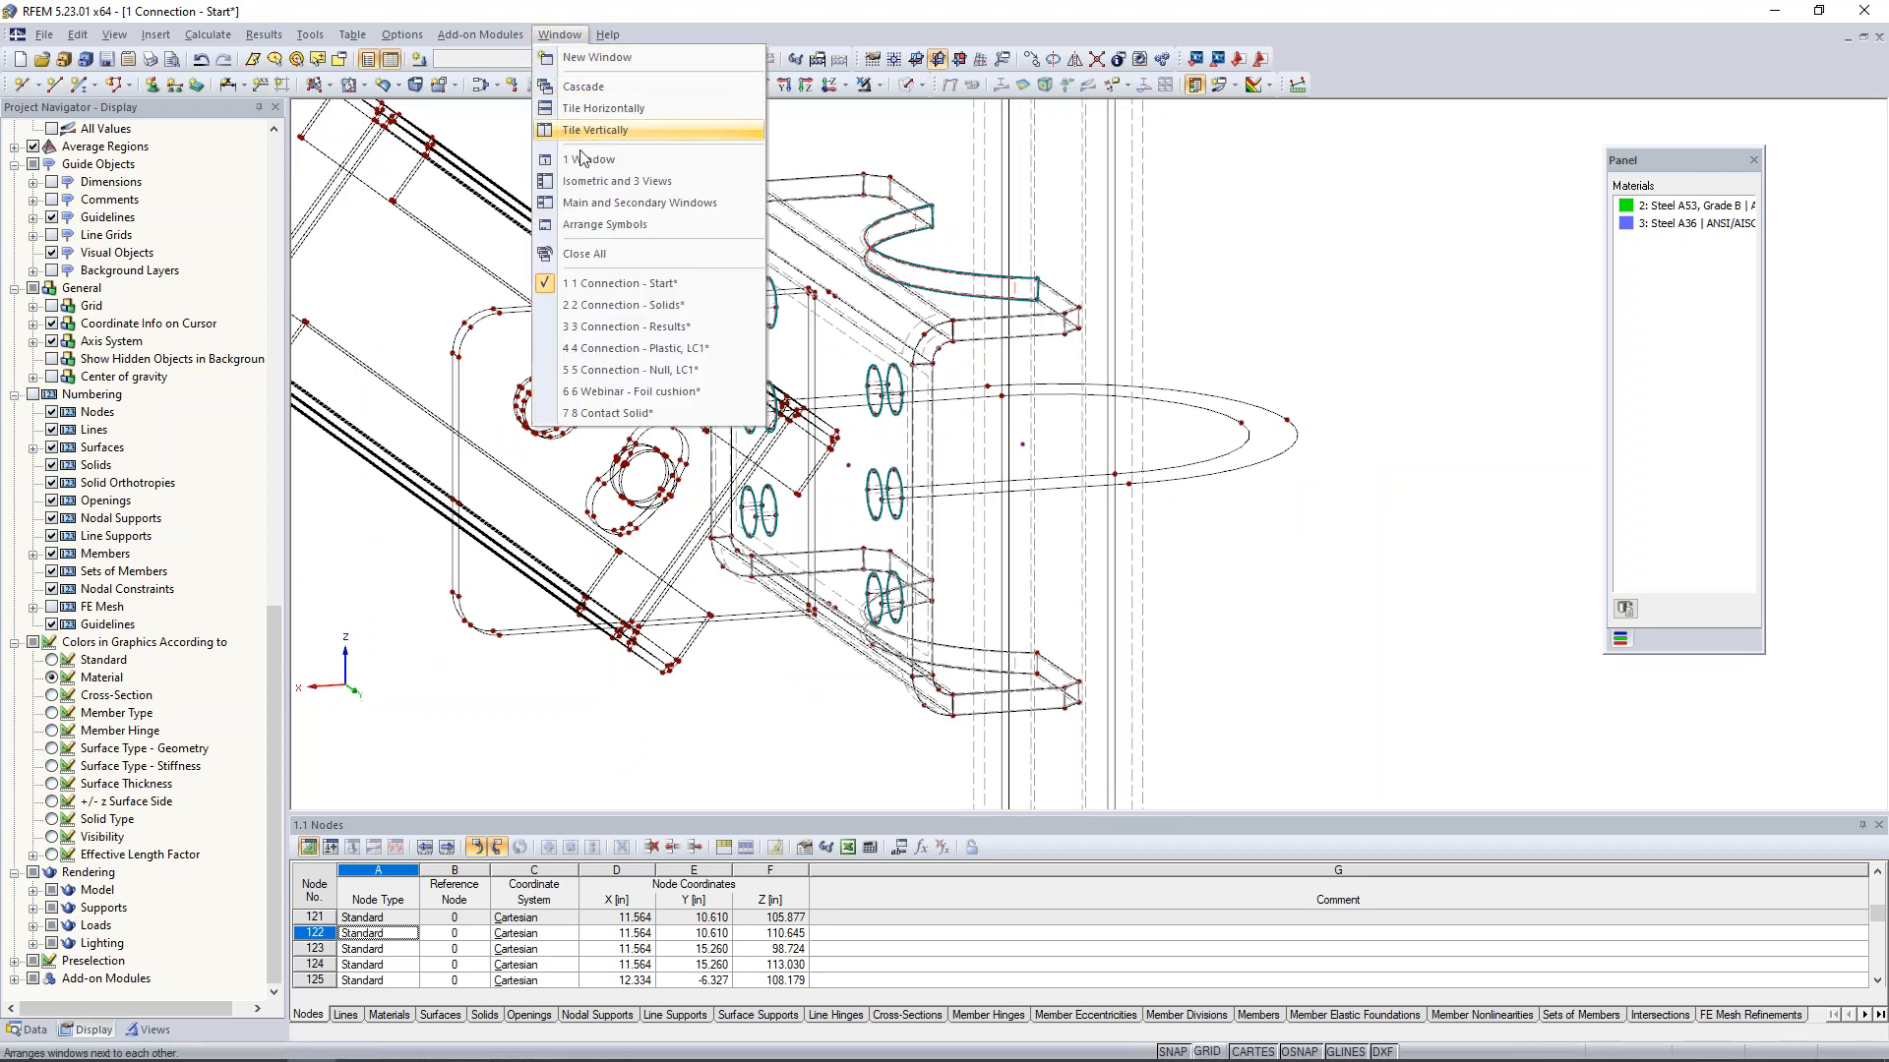
left_click(594, 307)
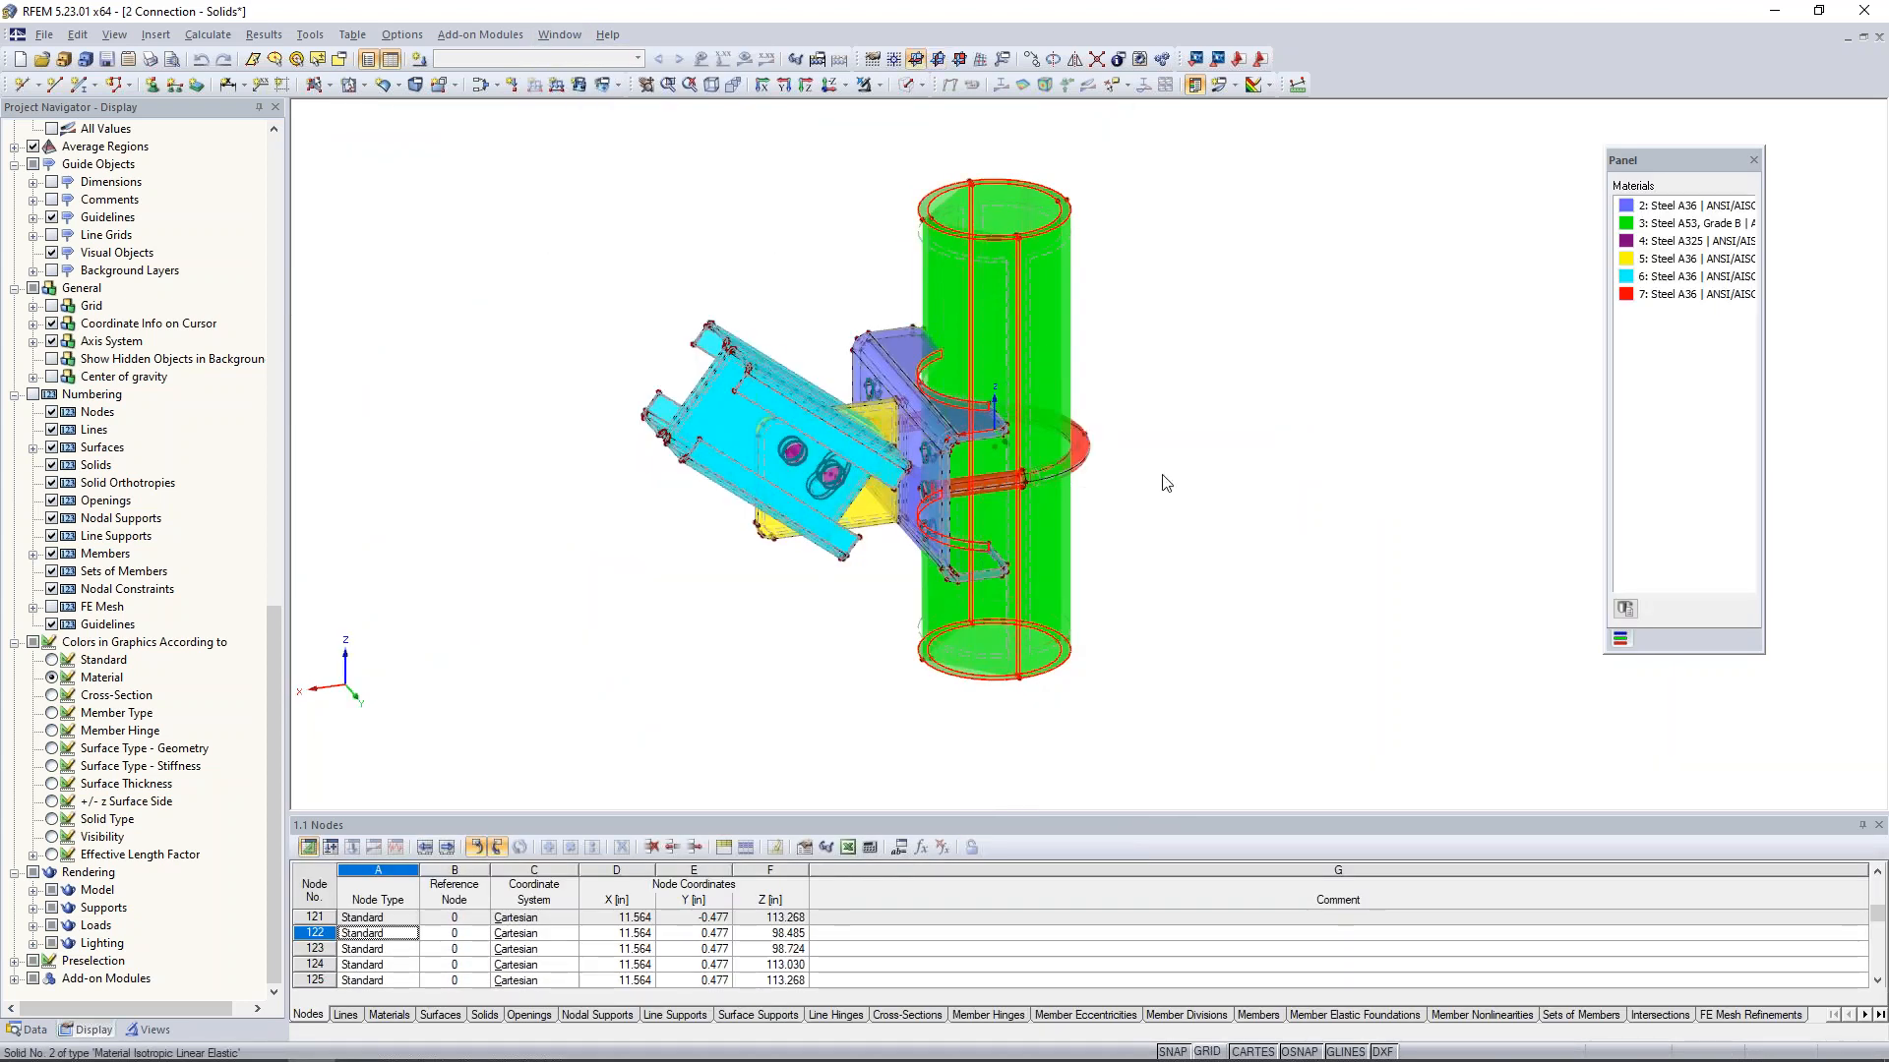
middle_click_drag(1180, 544, 1235, 519, "ctrl")
scroll(1188, 472, "down", 1)
scroll(1192, 479, "up", 4)
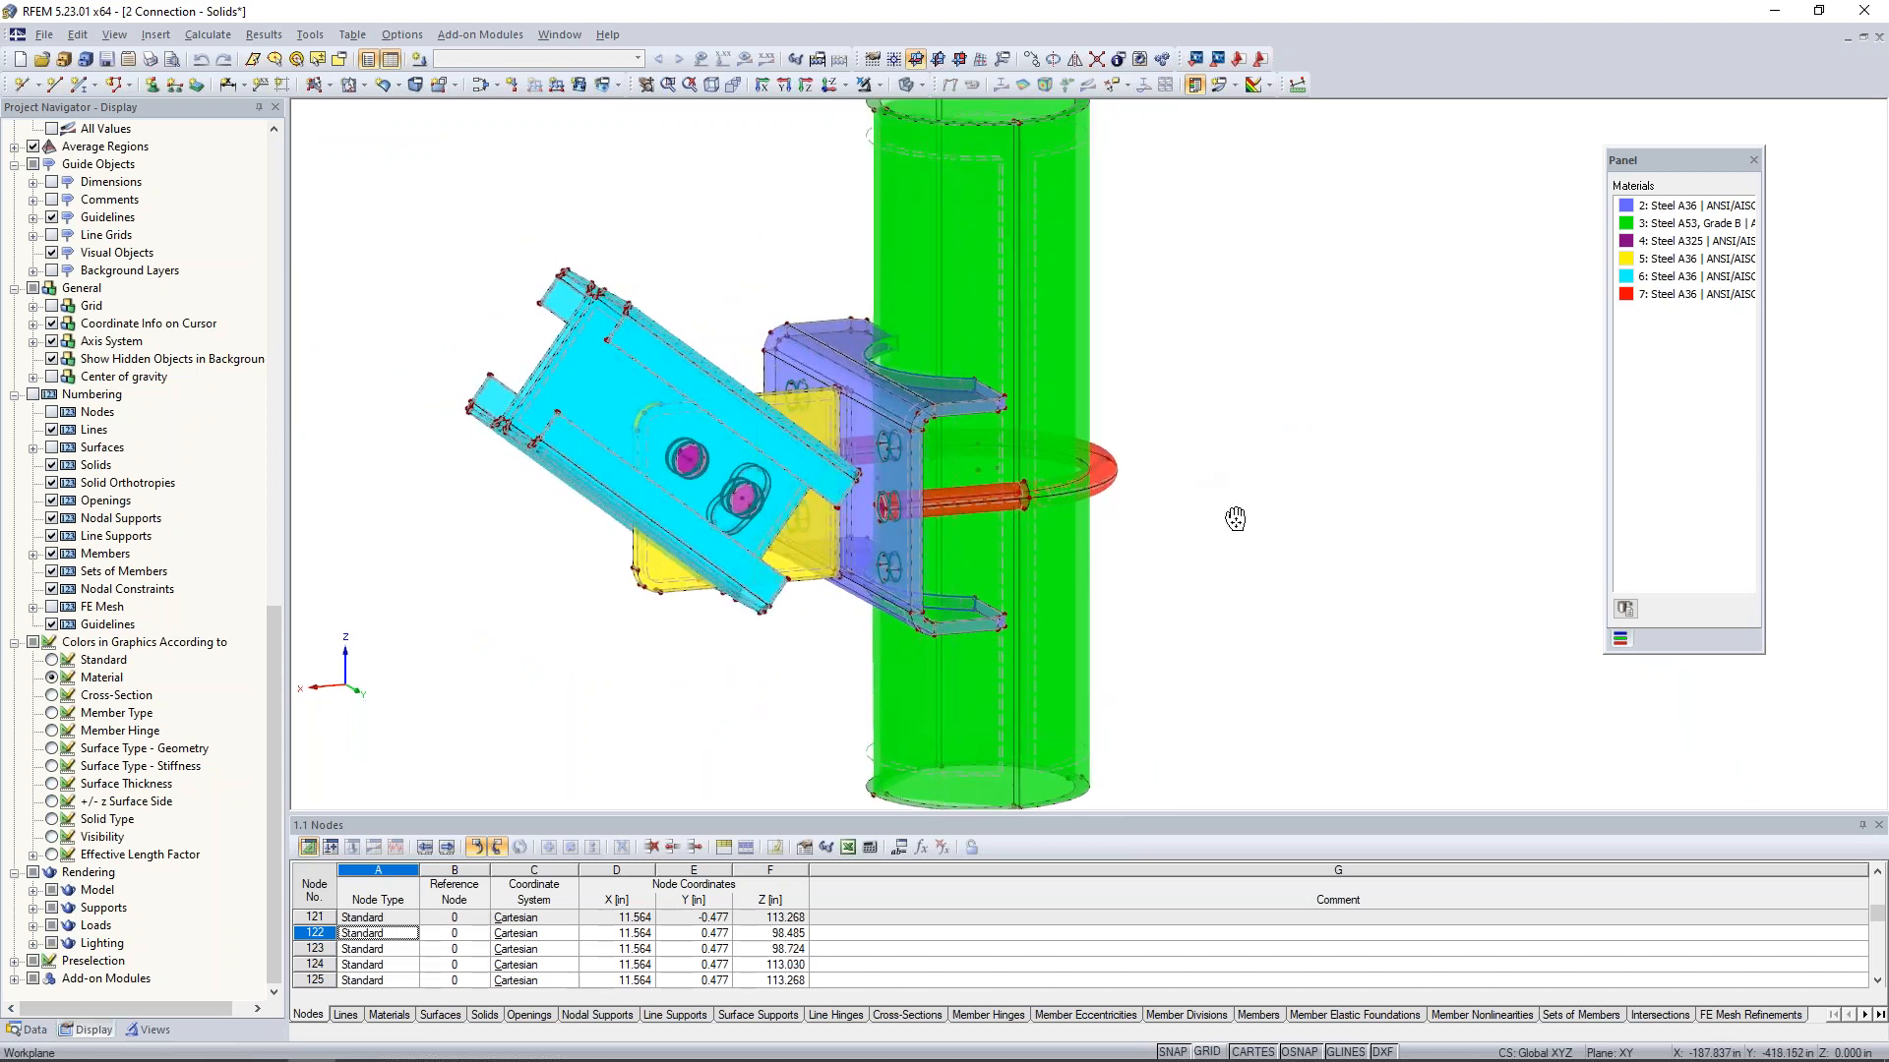
scroll(1236, 518, "down", 1)
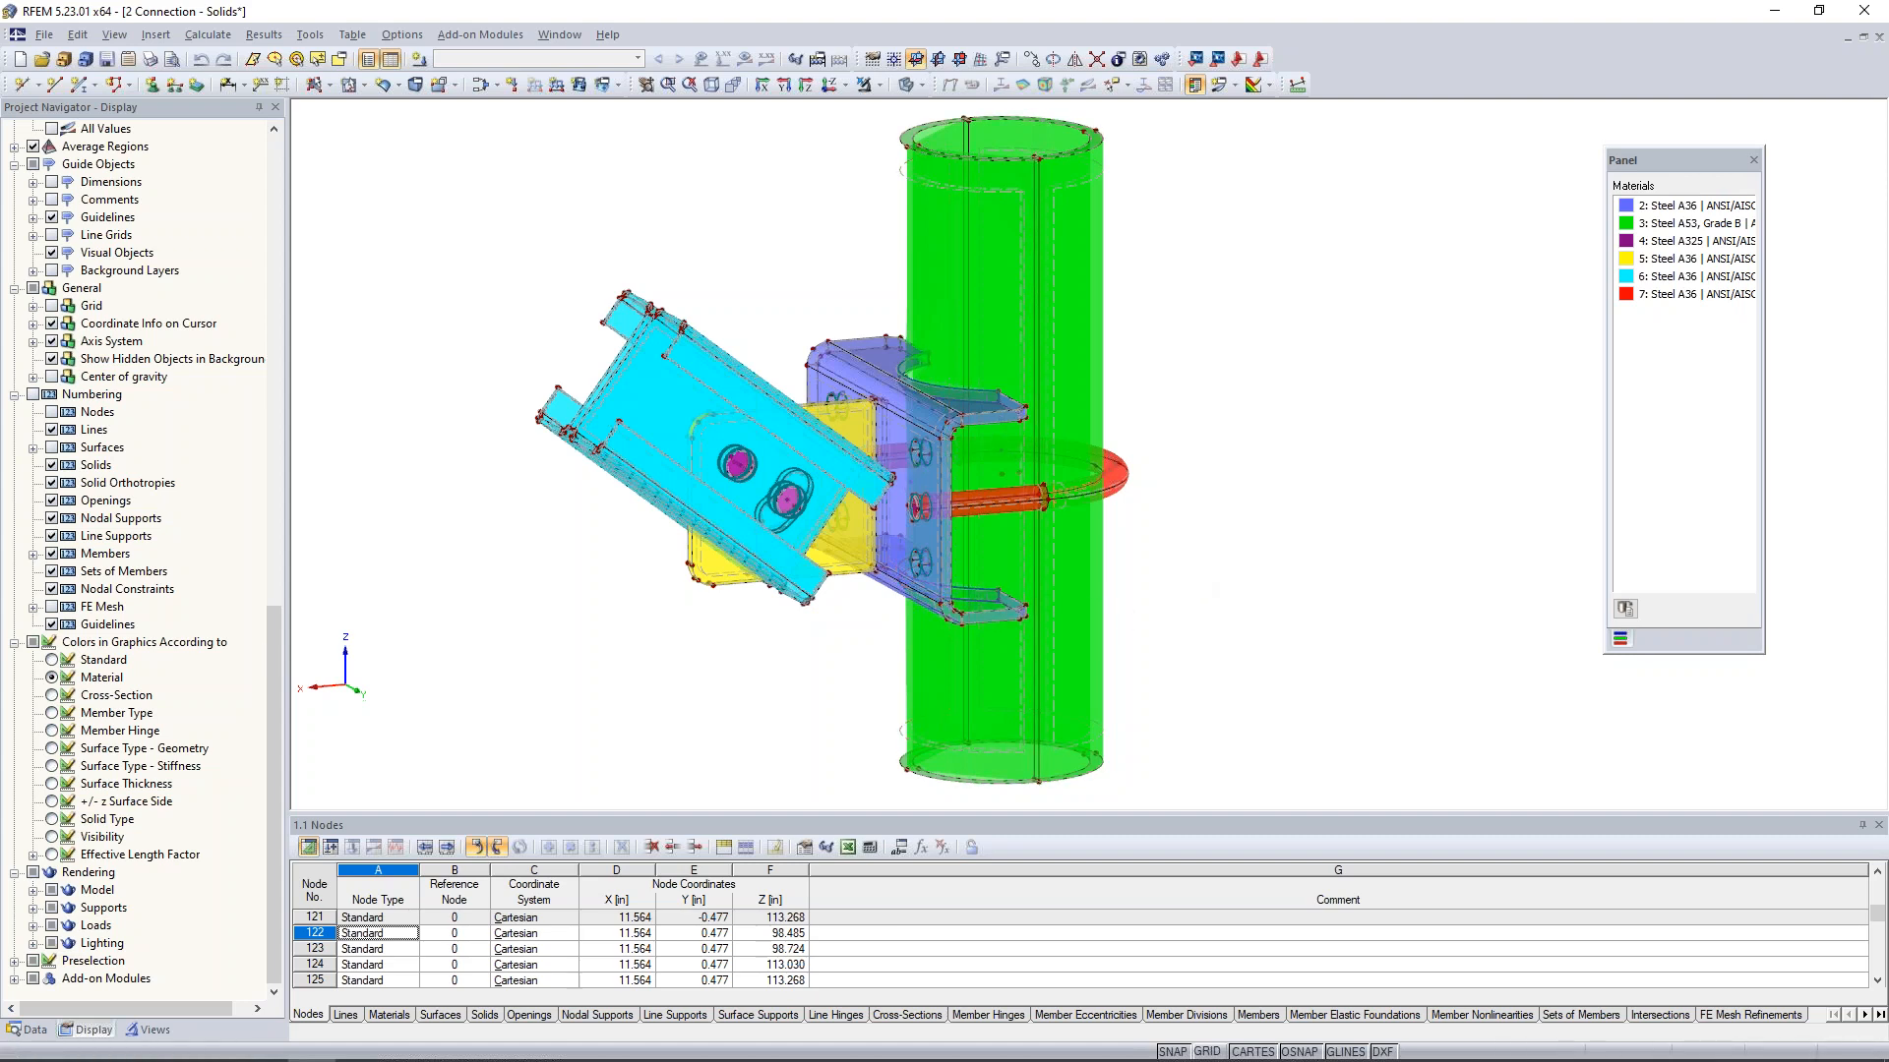
- List the model's solids and highlight solids 1 to 3 in turn to identify each one in the connection
left_click(35, 1030)
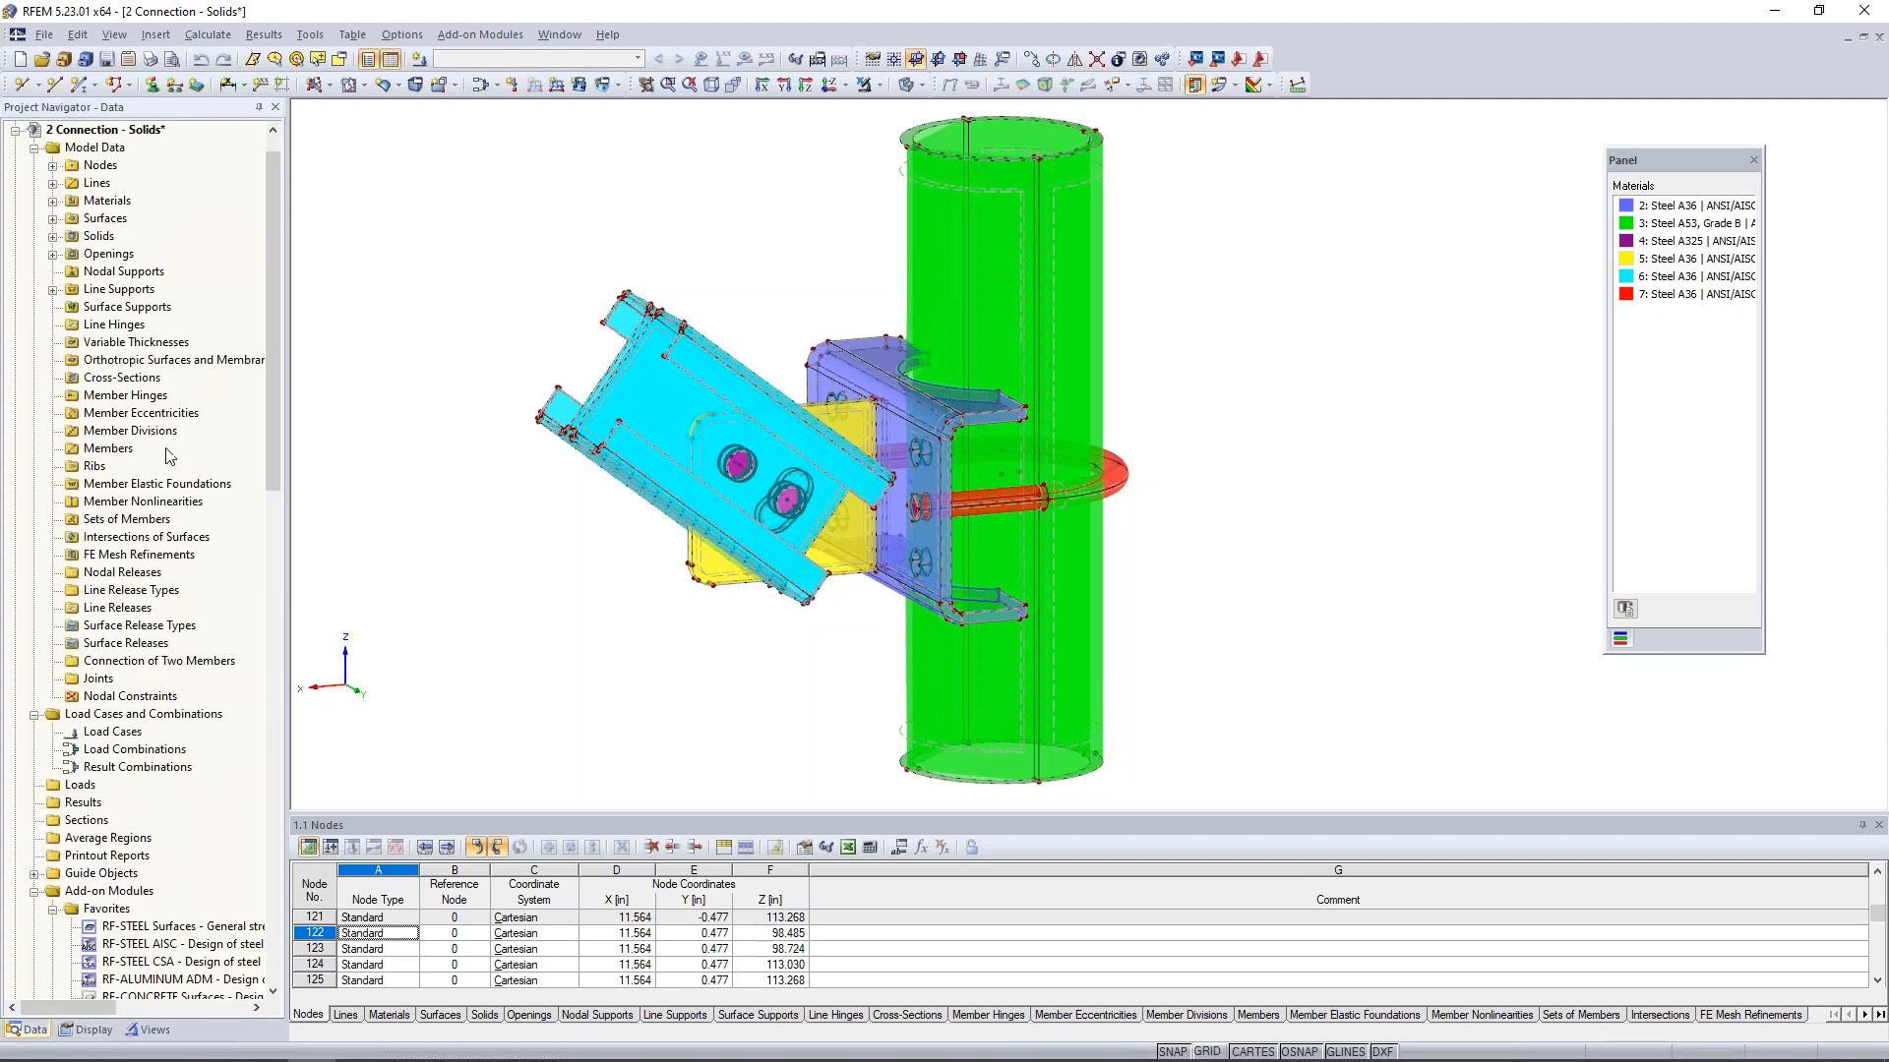
left_click(53, 237)
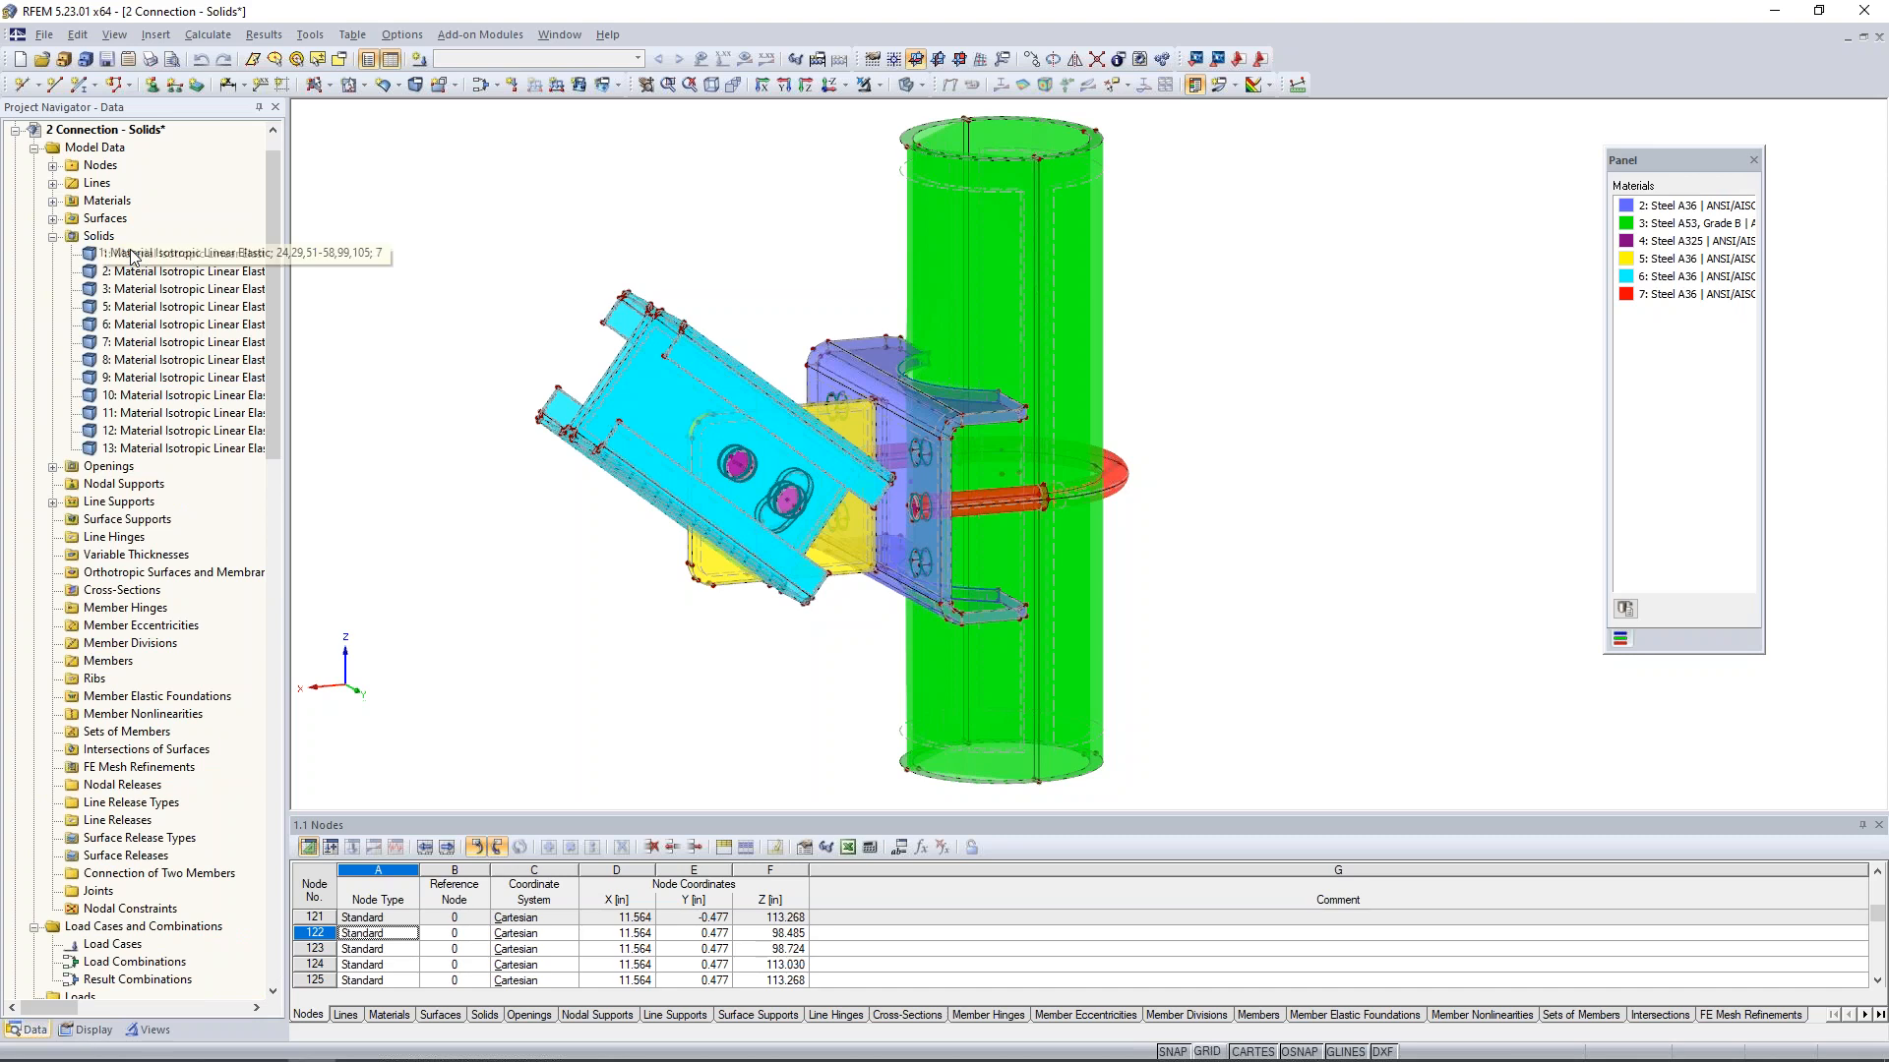
middle_click_drag(1254, 405, 1150, 403, "ctrl")
scroll(1141, 475, "up", 3)
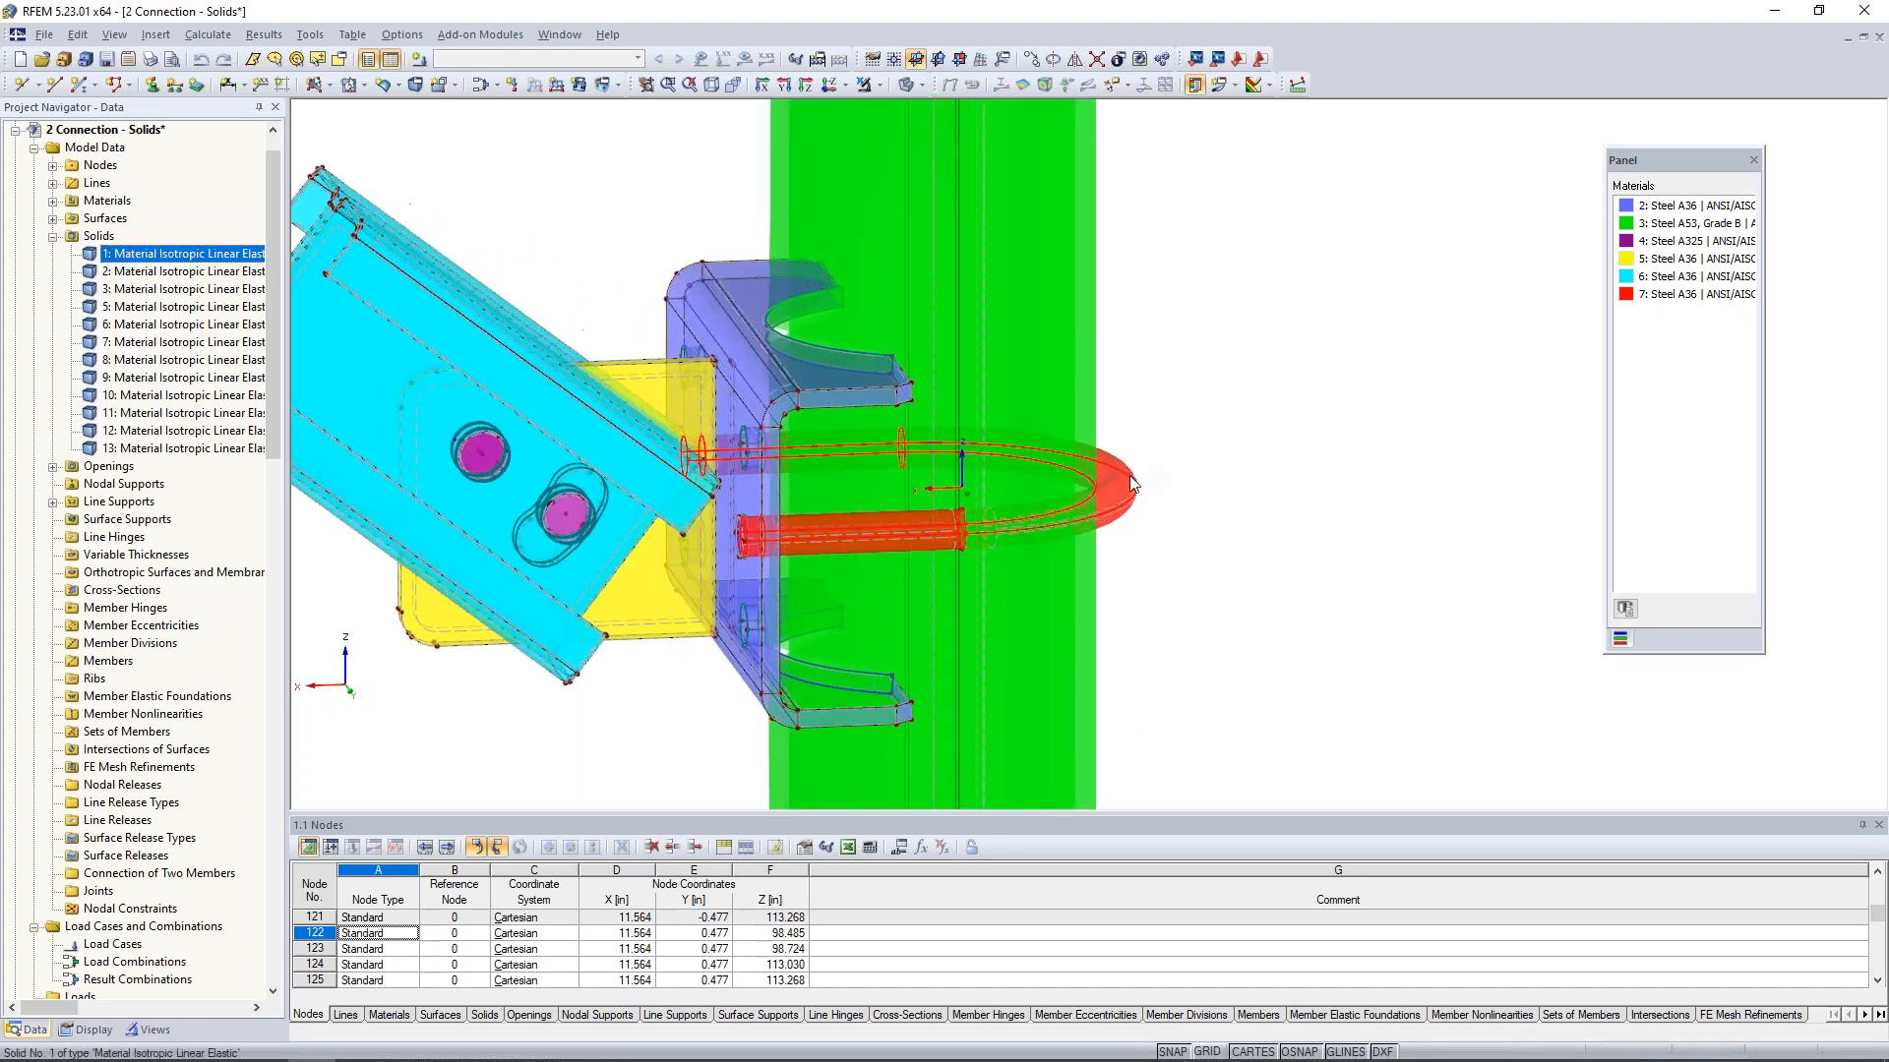
middle_click_drag(1032, 359, 1328, 438, "ctrl")
scroll(1218, 551, "down", 1)
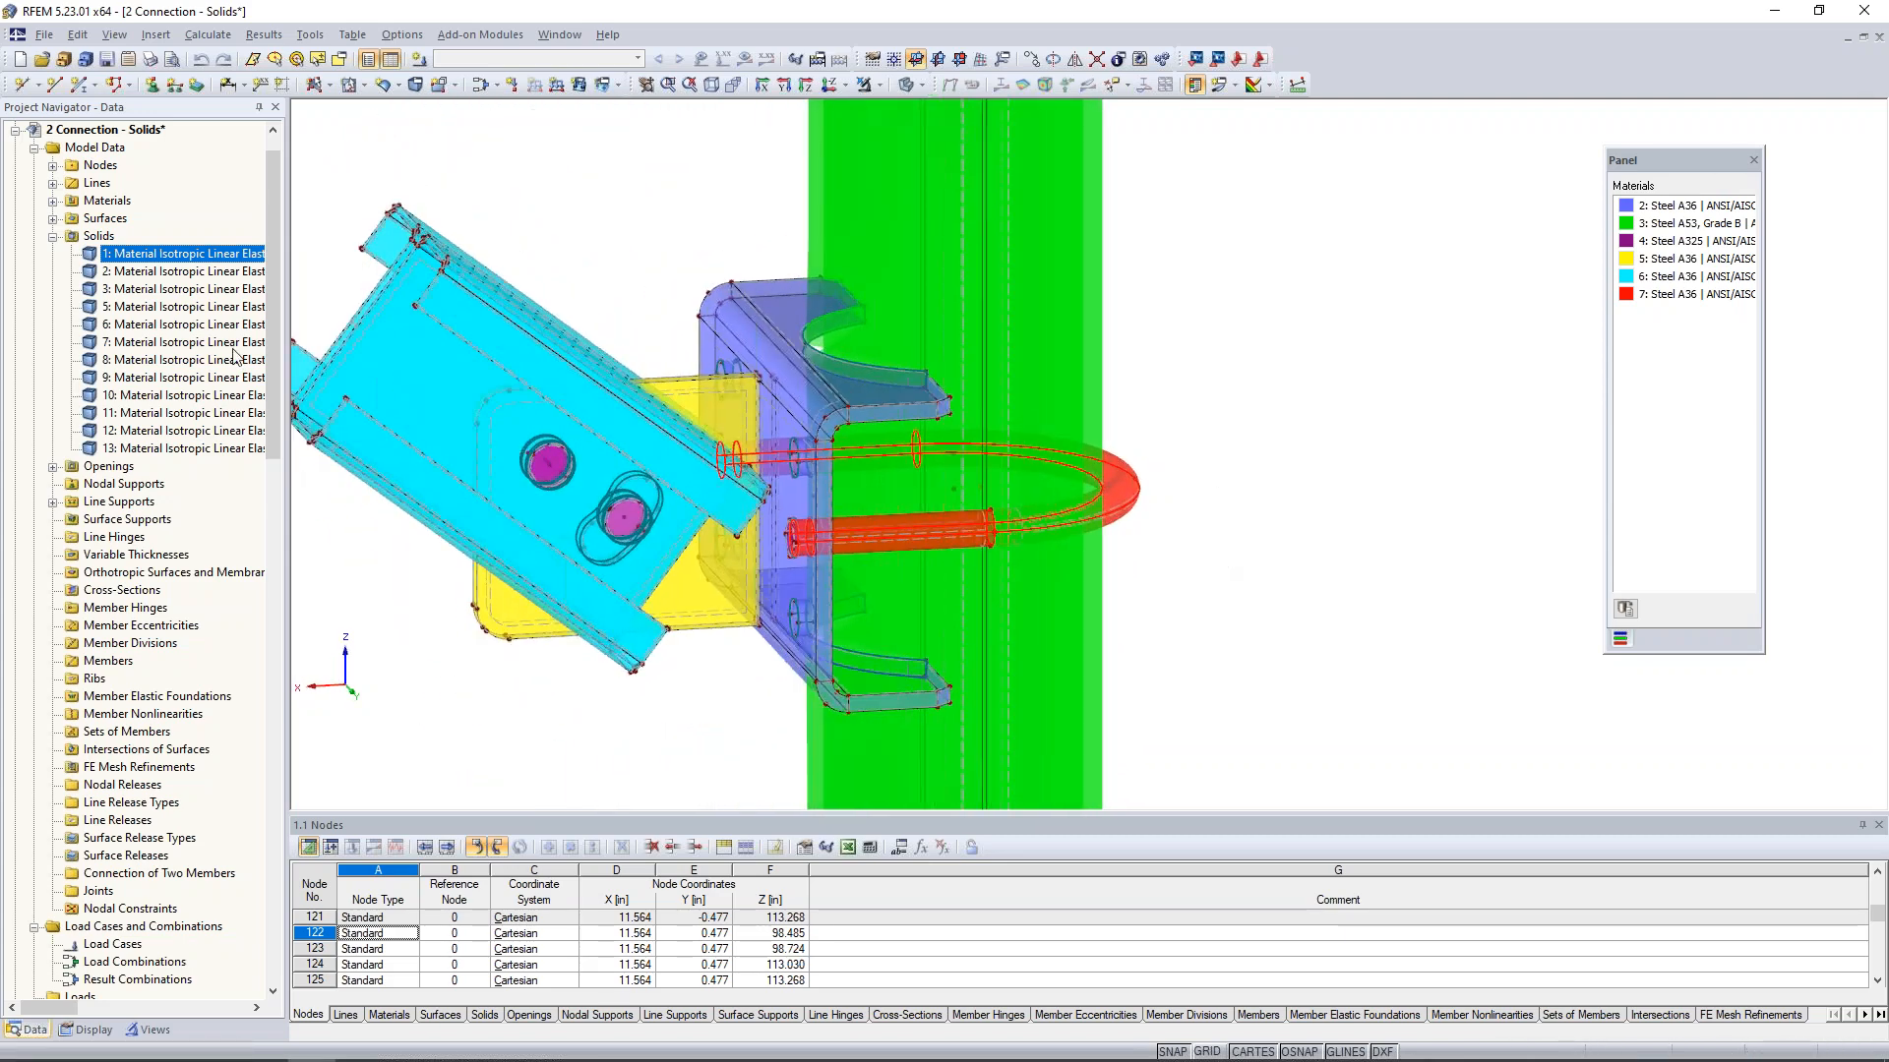
left_click(207, 271)
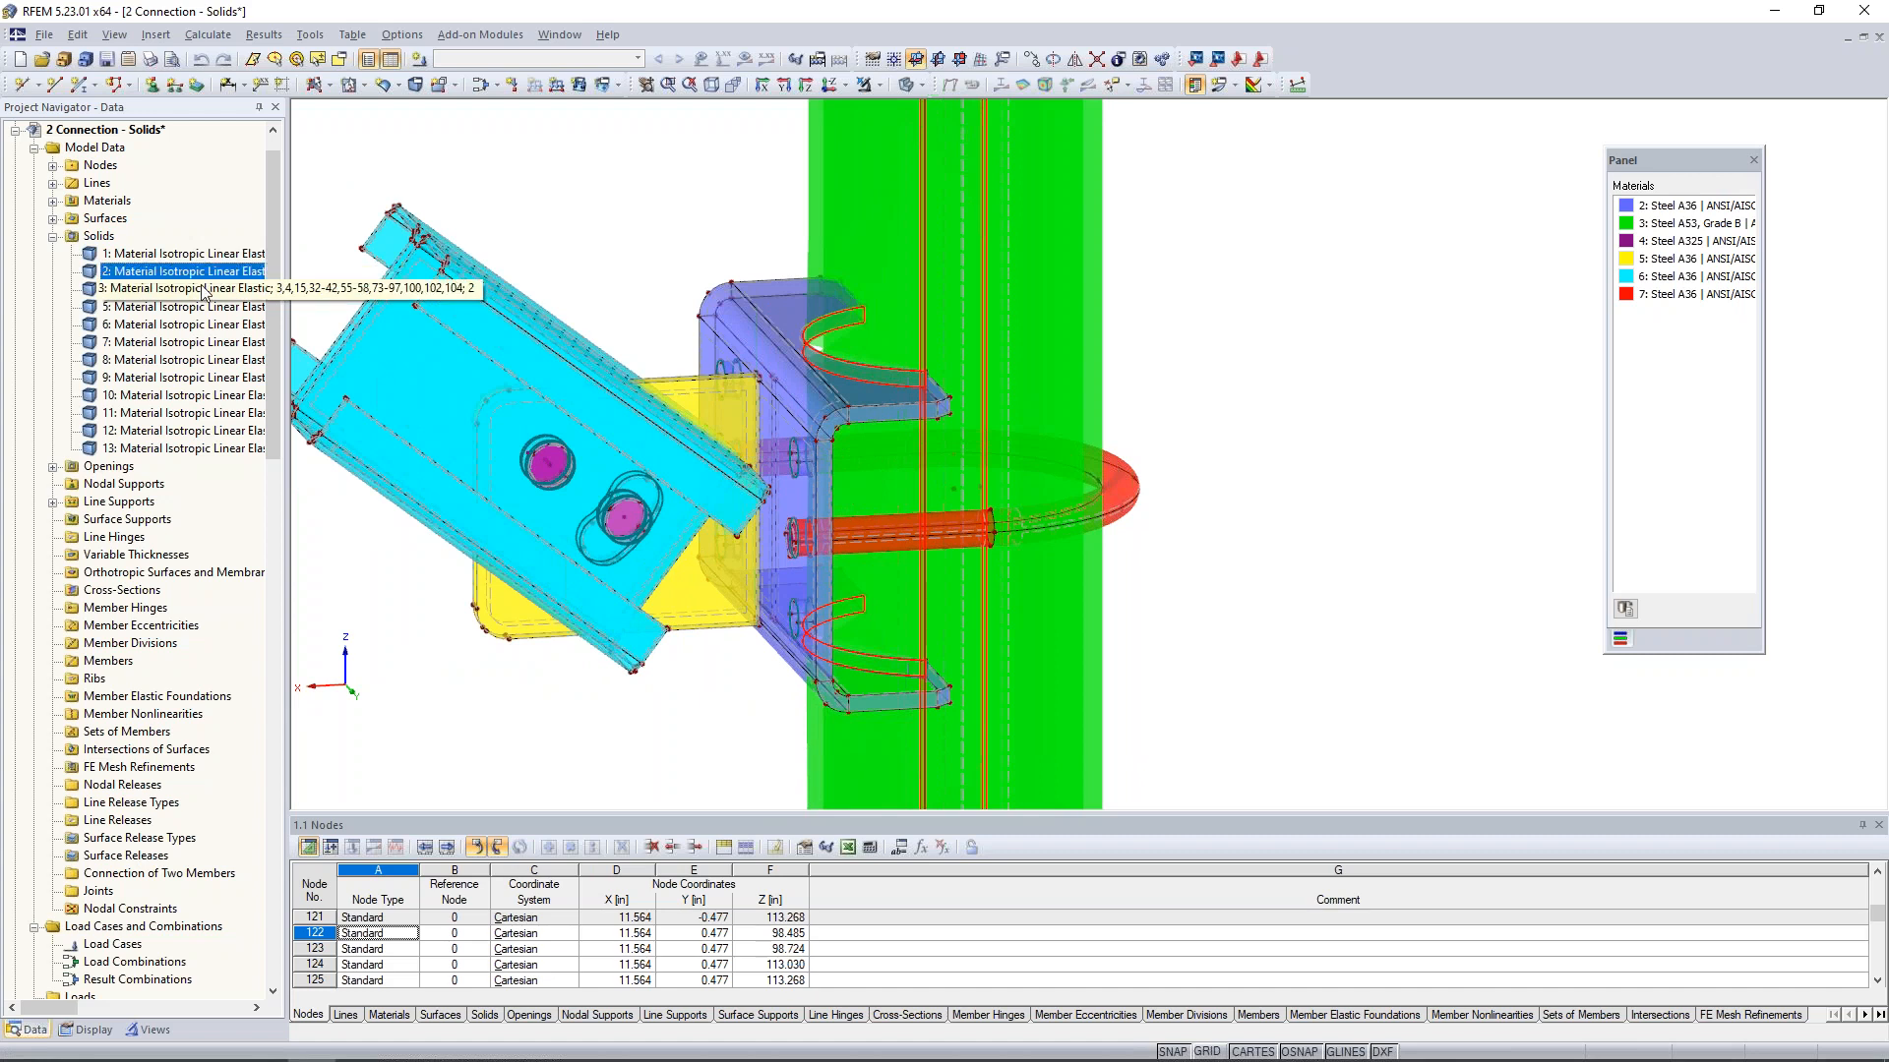
left_click(204, 290)
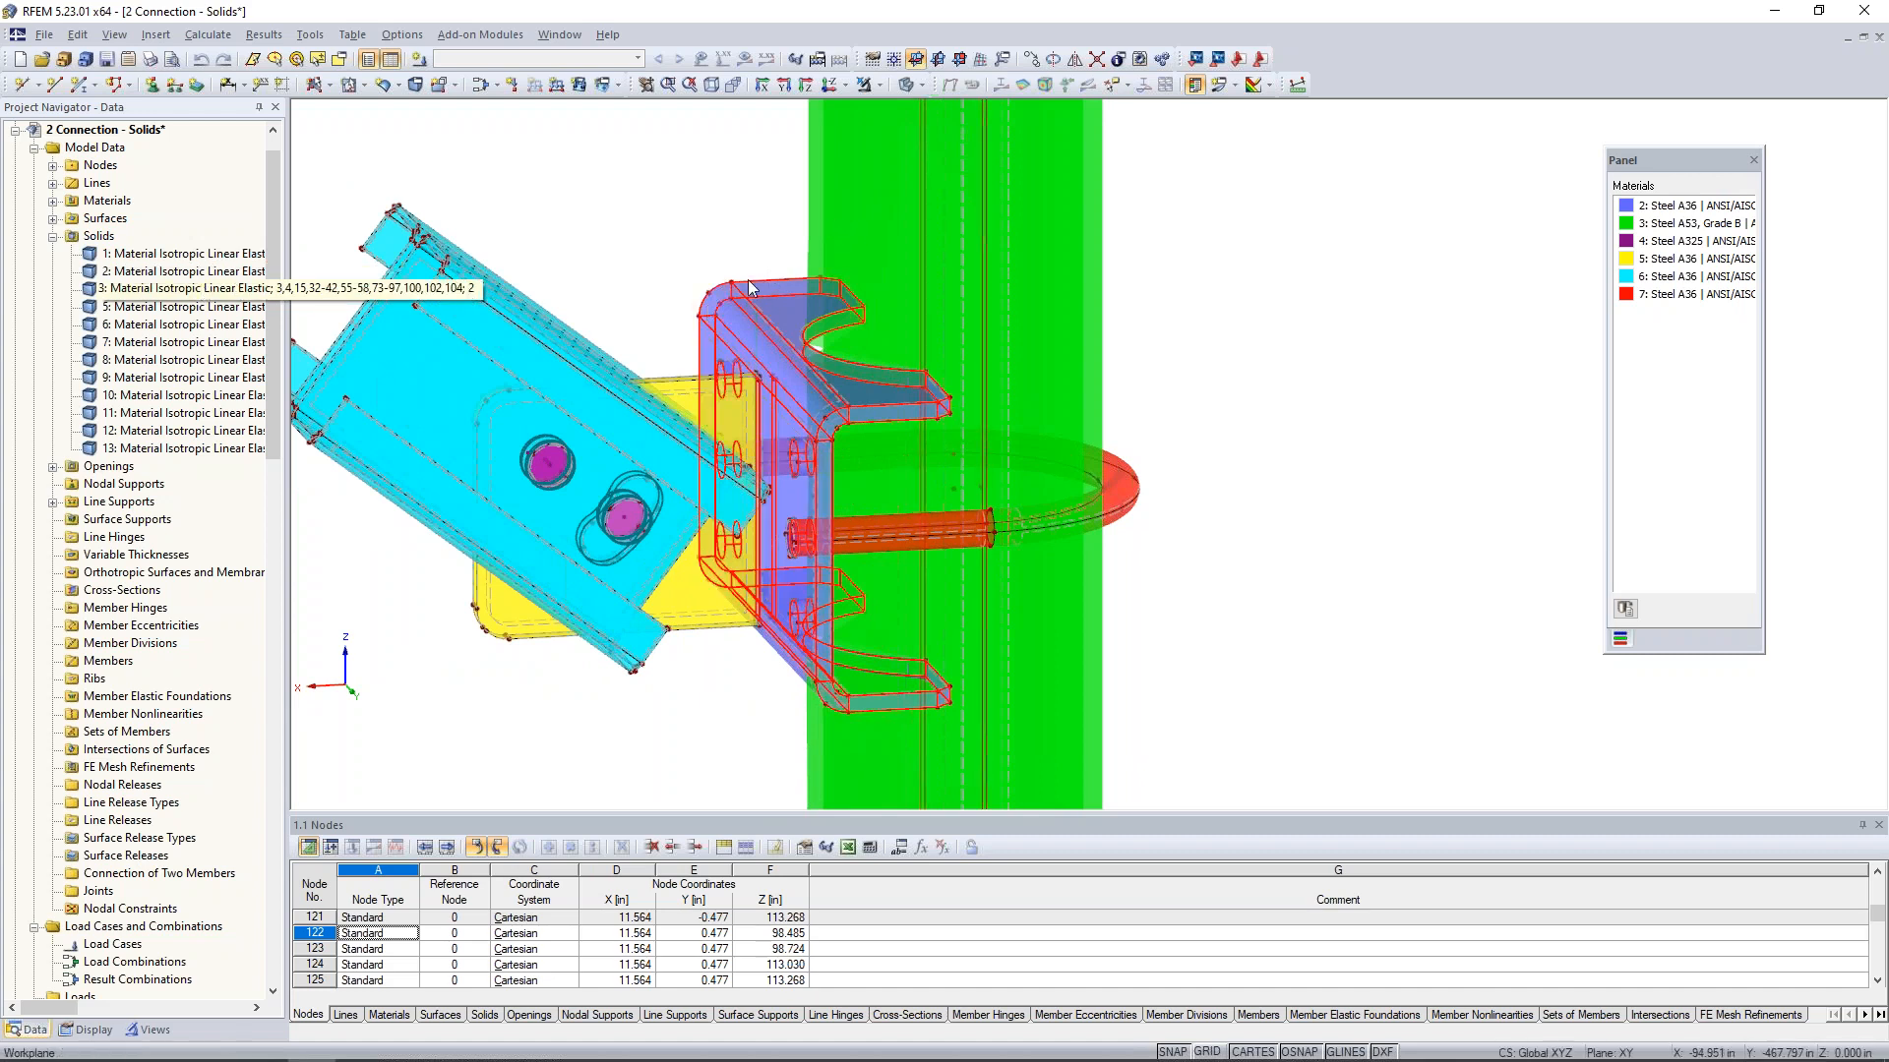
- Highlight solids 5 to 8 in turn and examine which part of the connection each one represents
left_click(161, 307)
left_click(422, 336)
middle_click_drag(422, 337, 1346, 292, "ctrl")
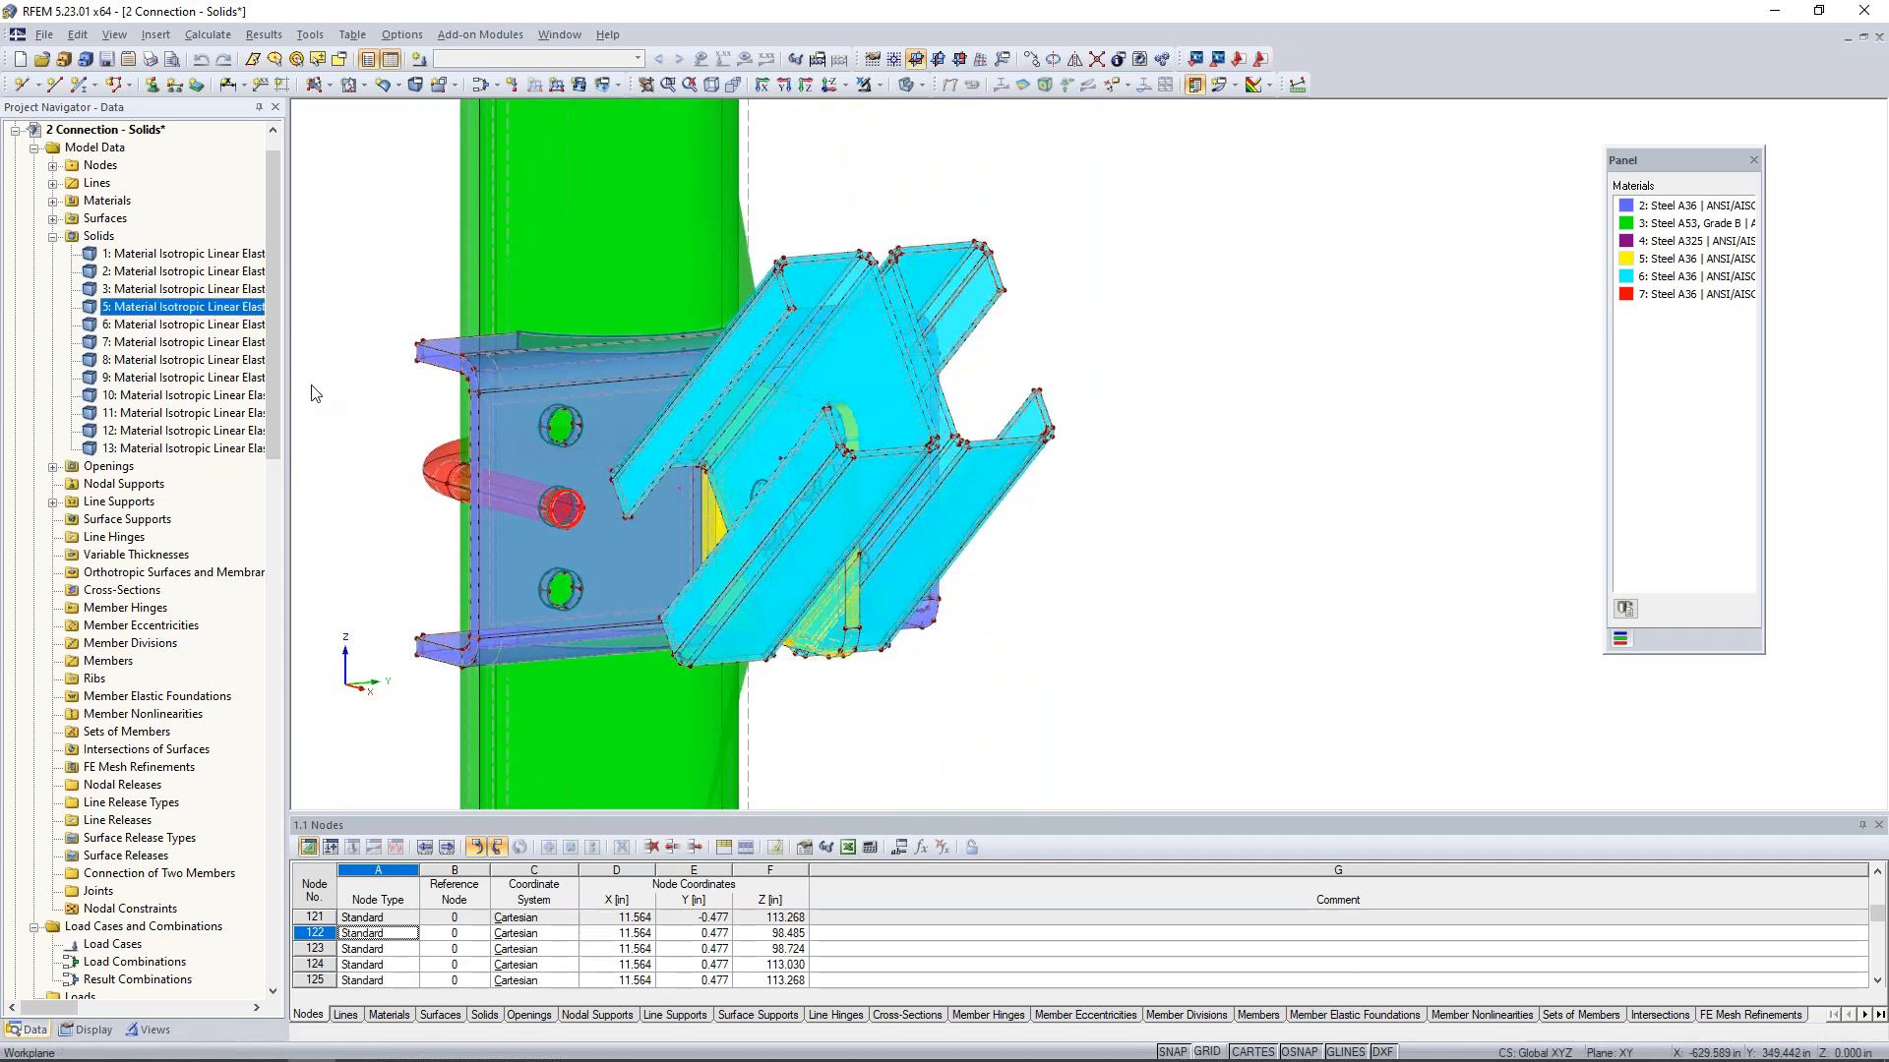
left_click(225, 327)
middle_click_drag(1129, 510, 531, 536, "ctrl")
left_click(187, 342)
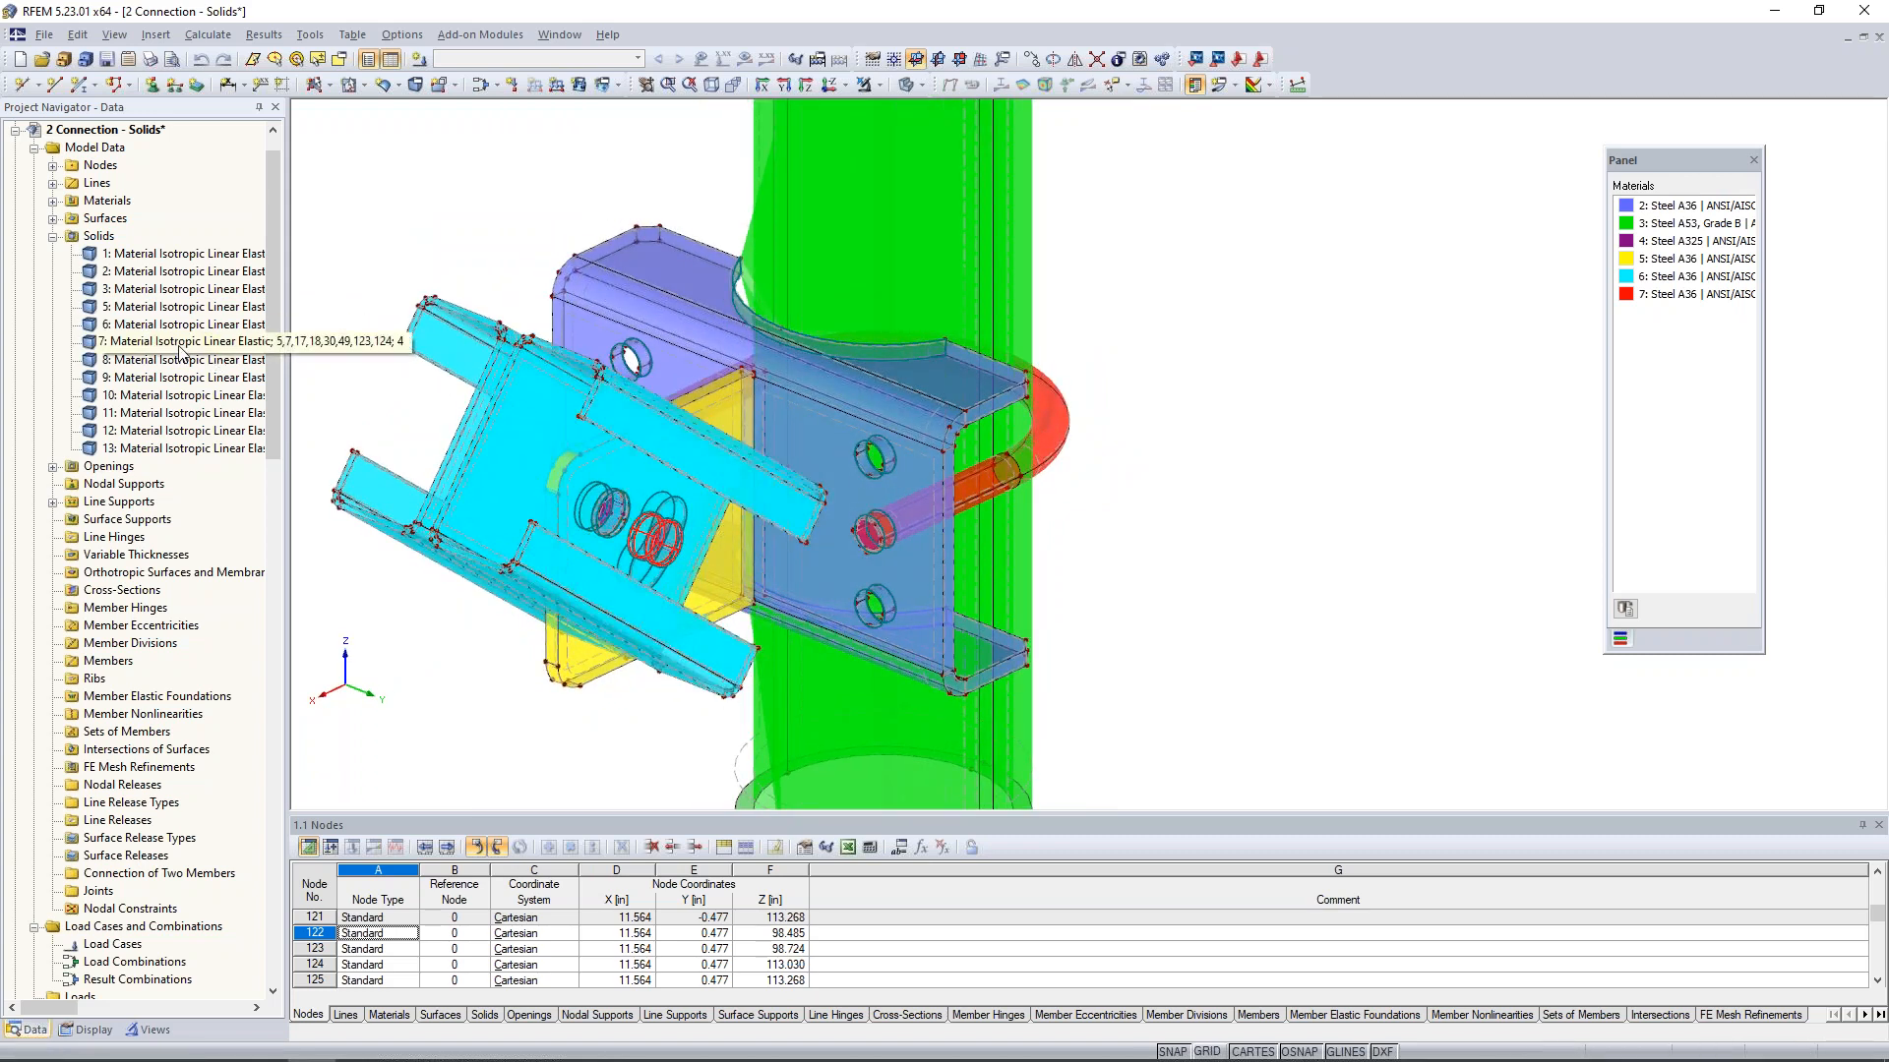
left_click(187, 360)
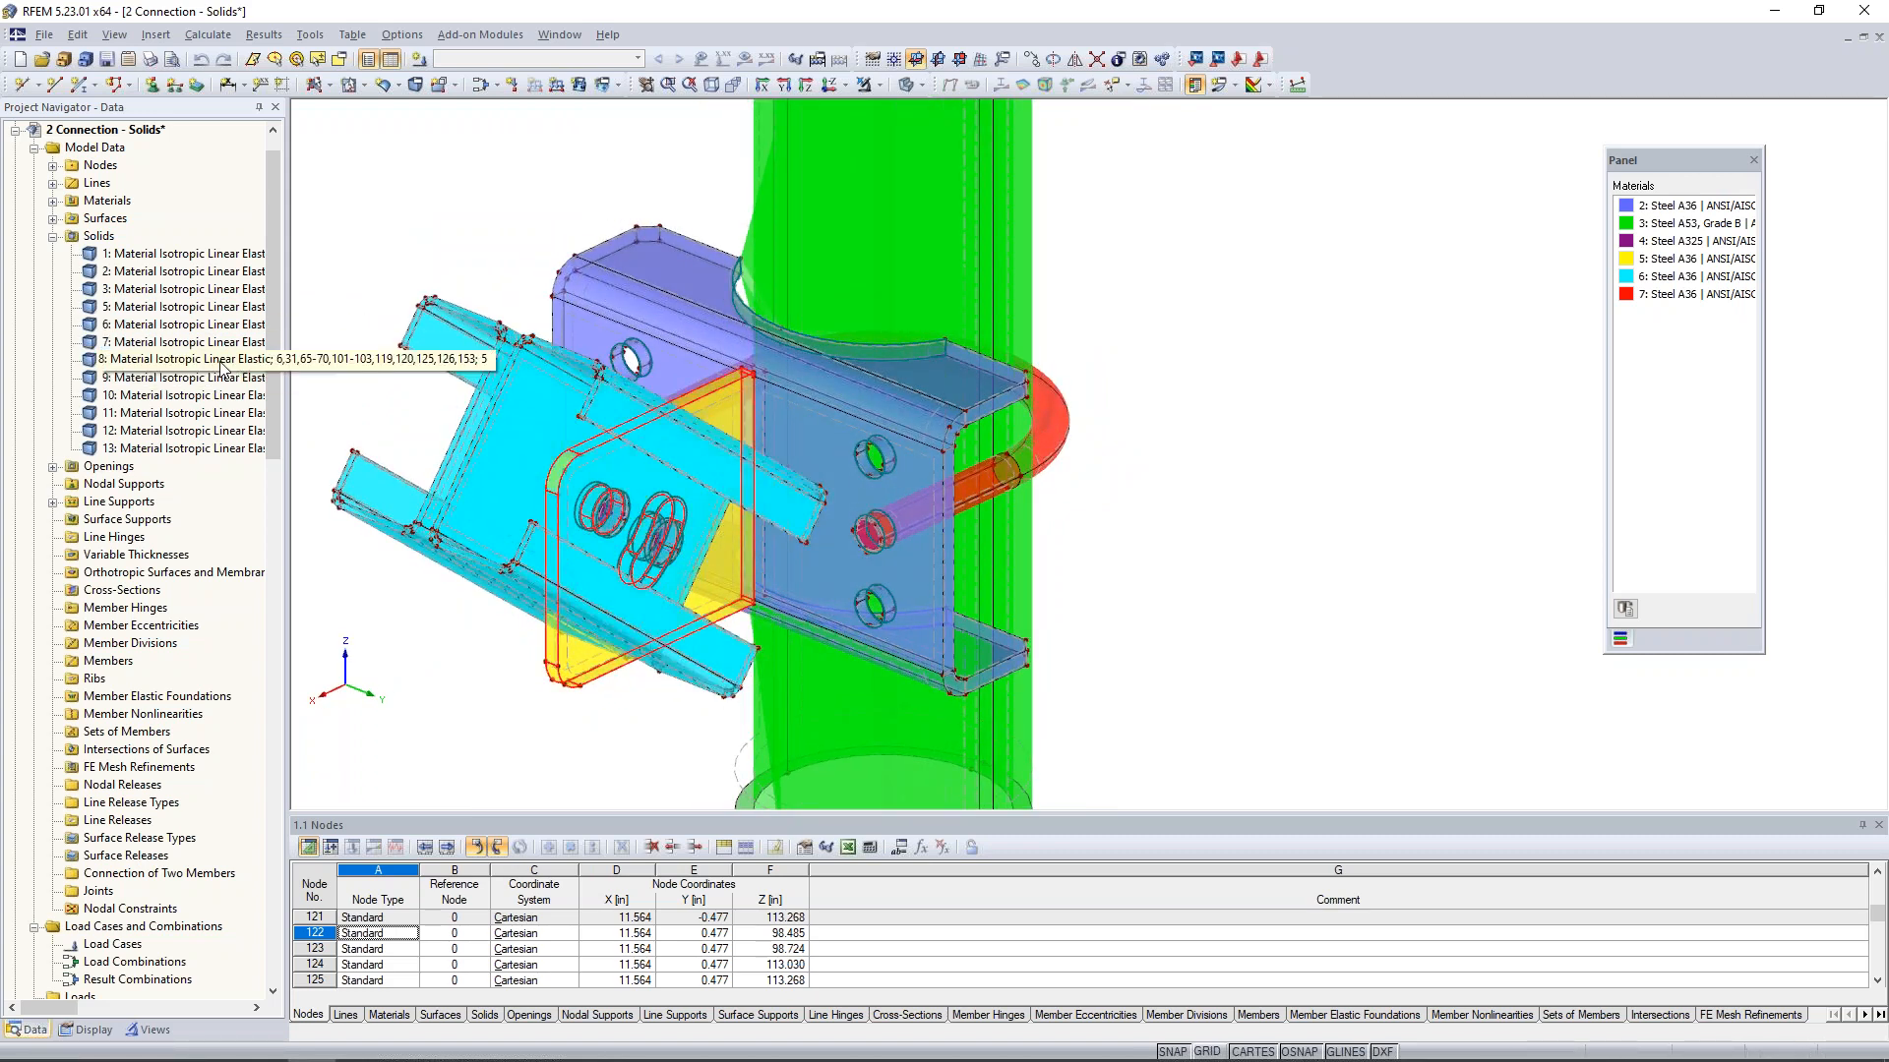
middle_click_drag(453, 667, 376, 640, "ctrl")
middle_click_drag(413, 598, 667, 525)
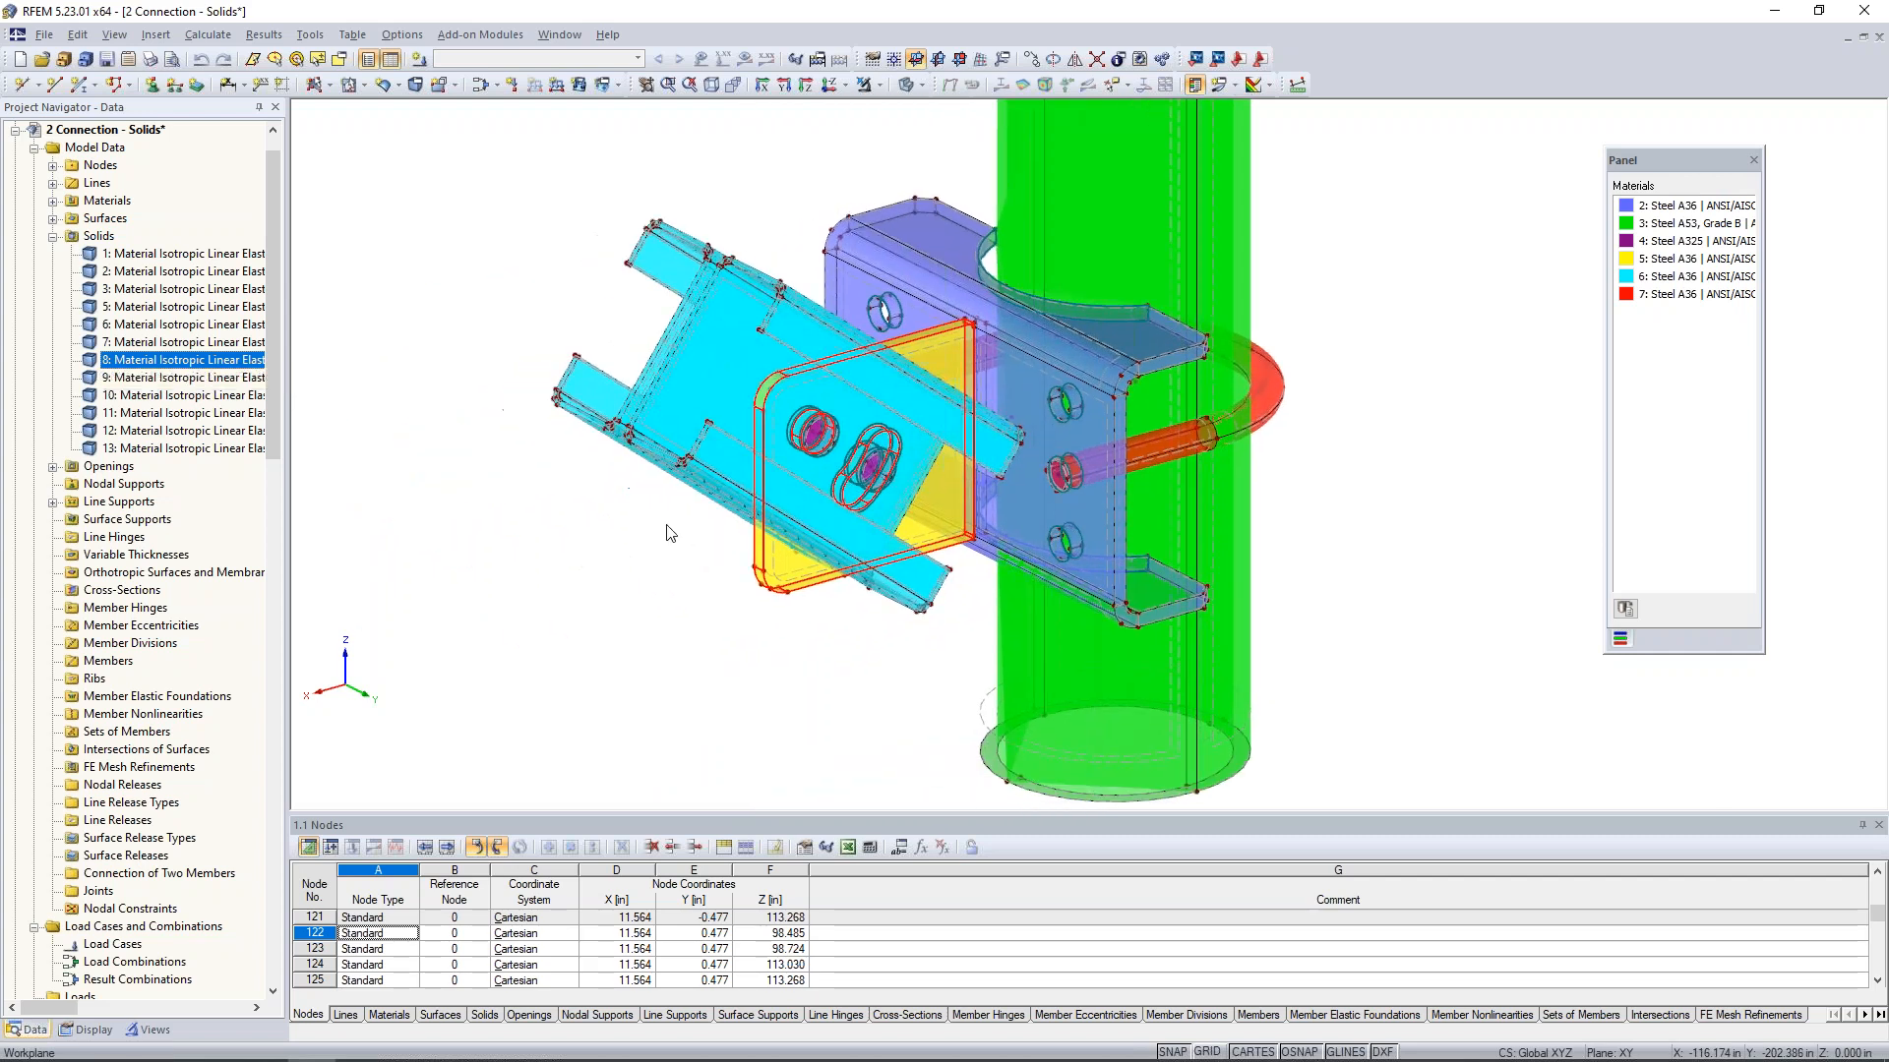
middle_click_drag(712, 603, 866, 423, "ctrl")
- Highlight solids 9 to 12 in turn to identify them in the connection, and clear the selection
key("Down")
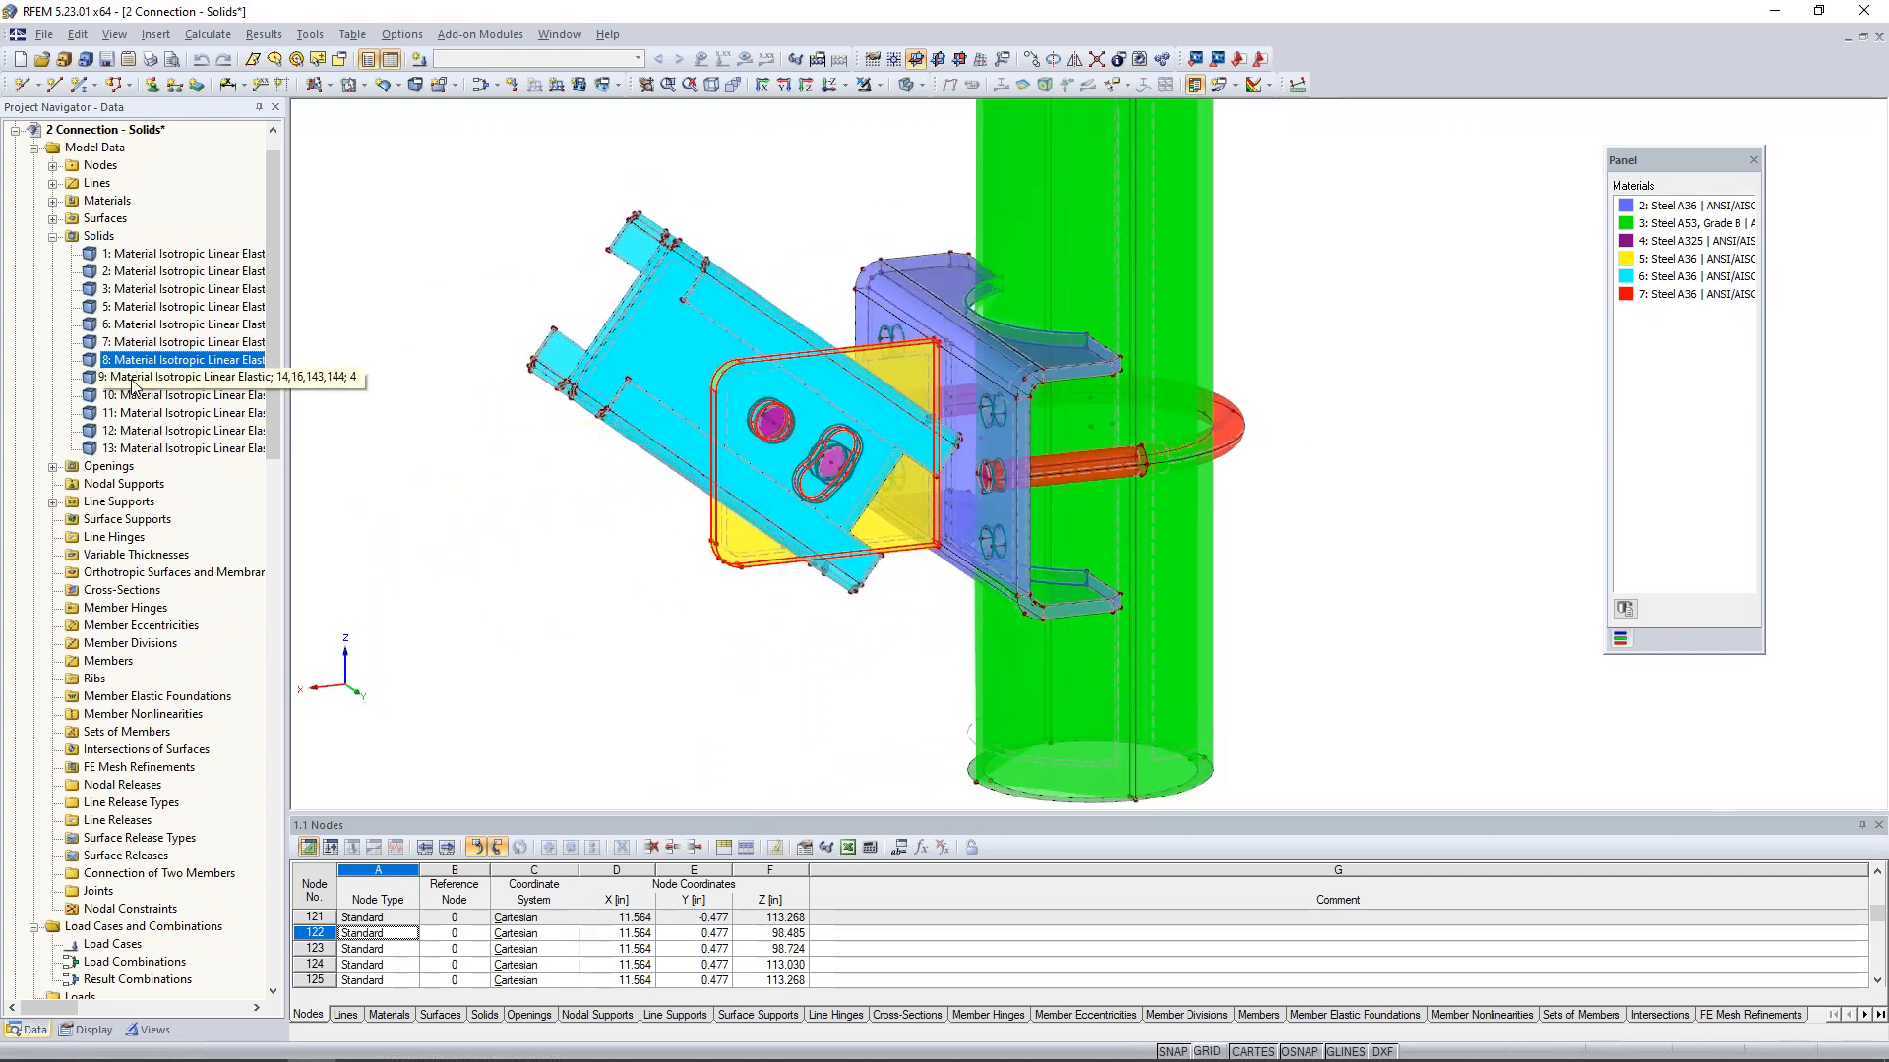
key("Down")
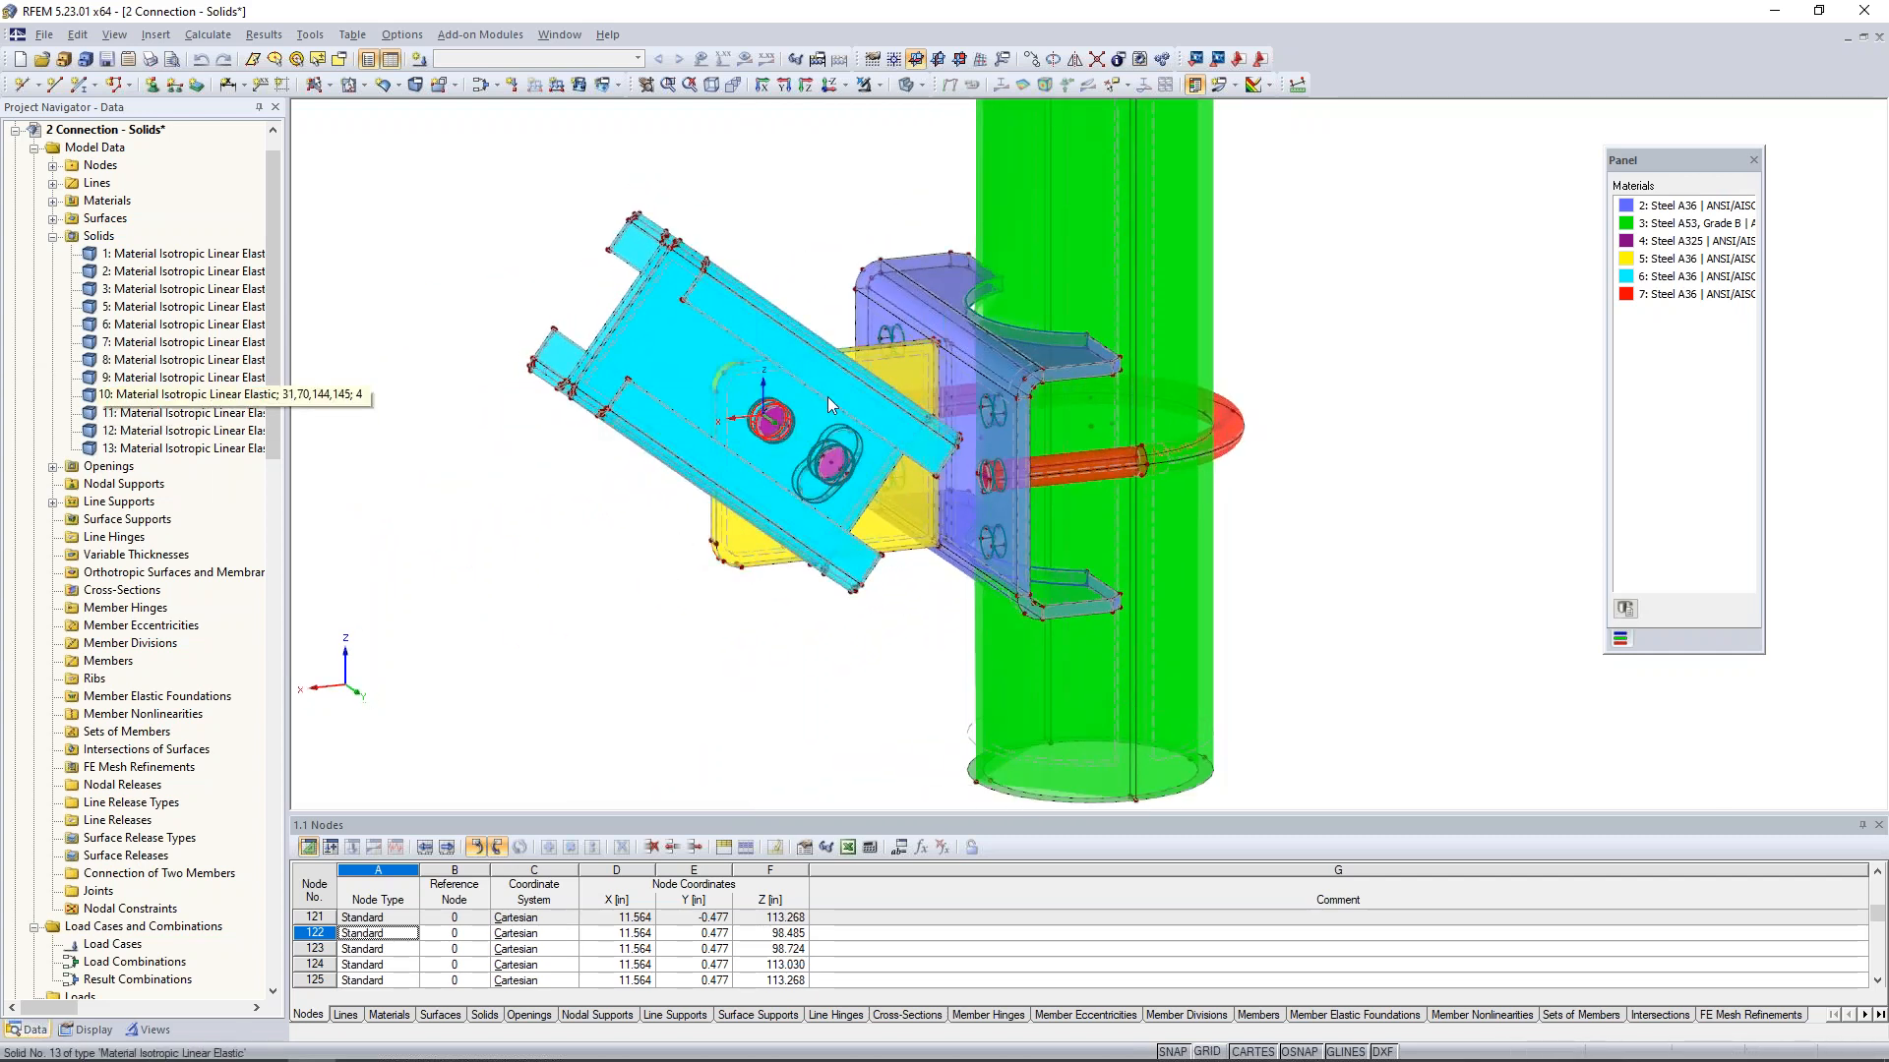
left_click(175, 414)
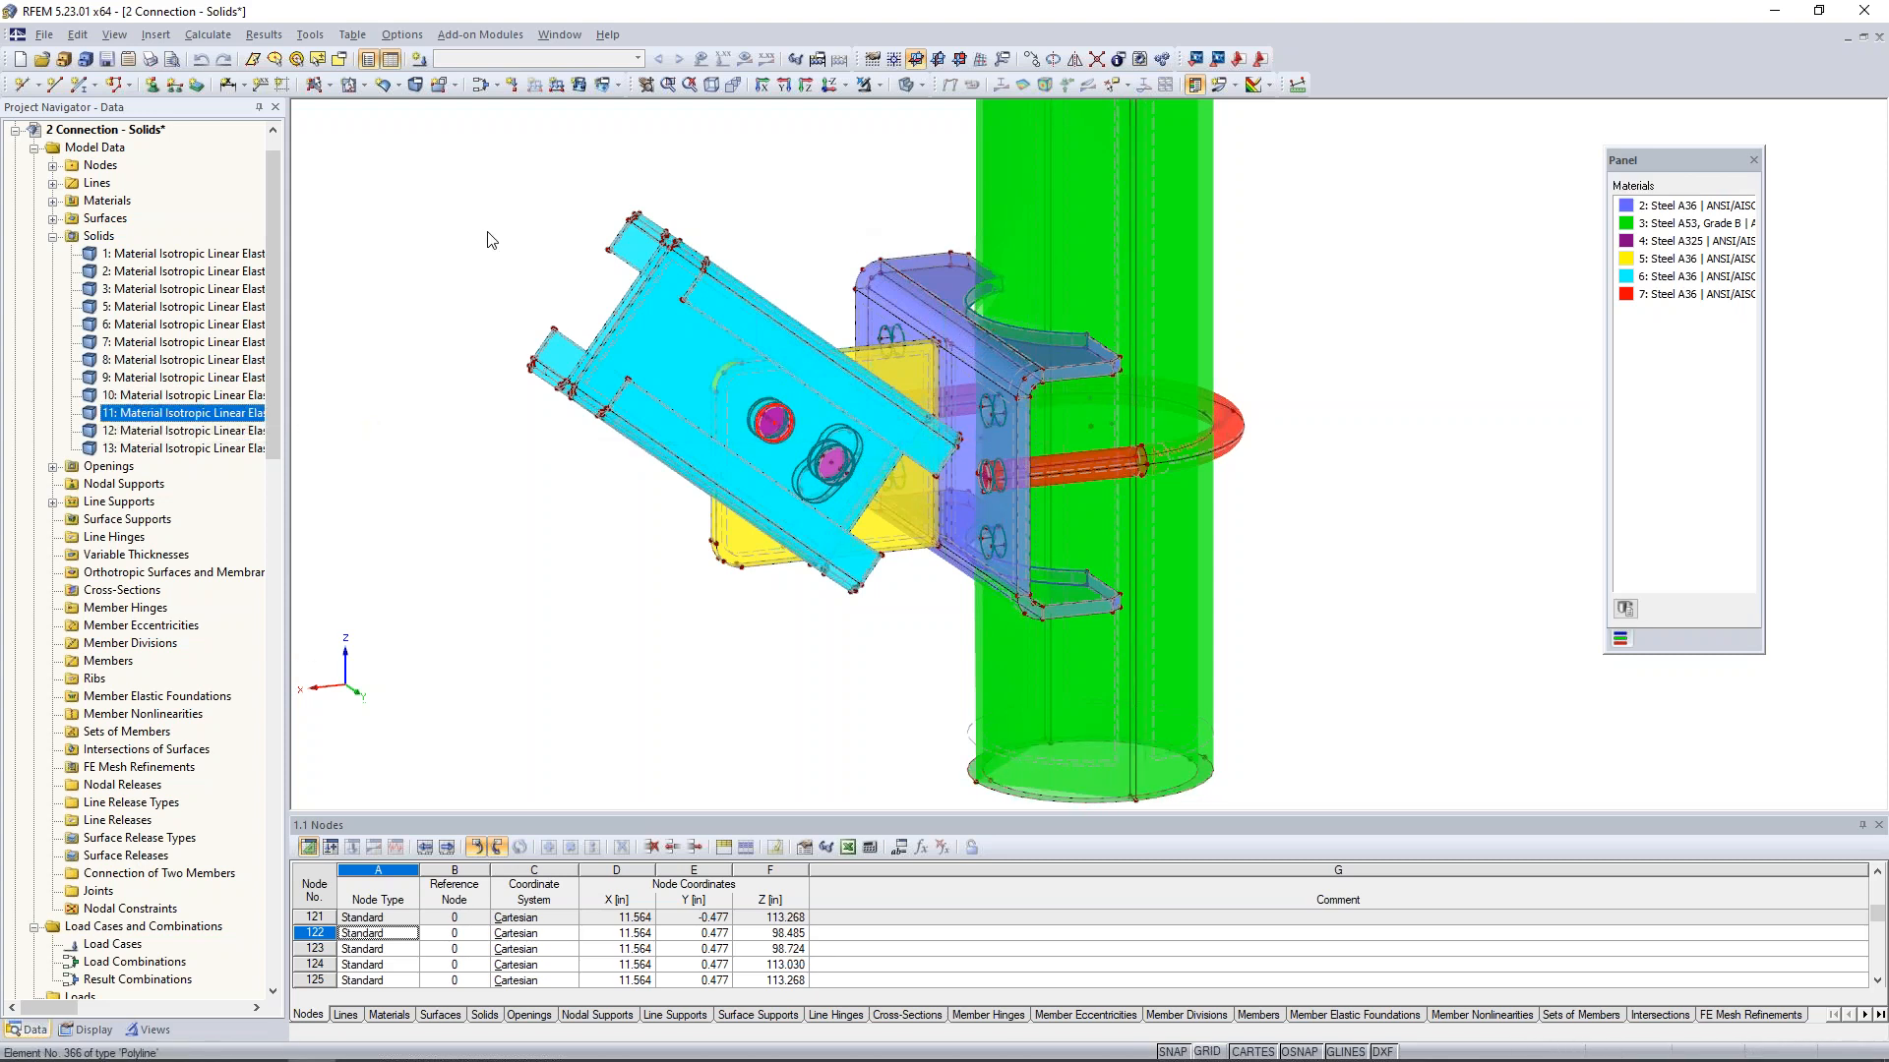
key("Down")
mouse_move(580, 534)
middle_mouse_down("ctrl")
mouse_move(1295, 544)
mouse_move(1318, 592)
mouse_move(1200, 634)
mouse_move(586, 520)
middle_mouse_up("ctrl")
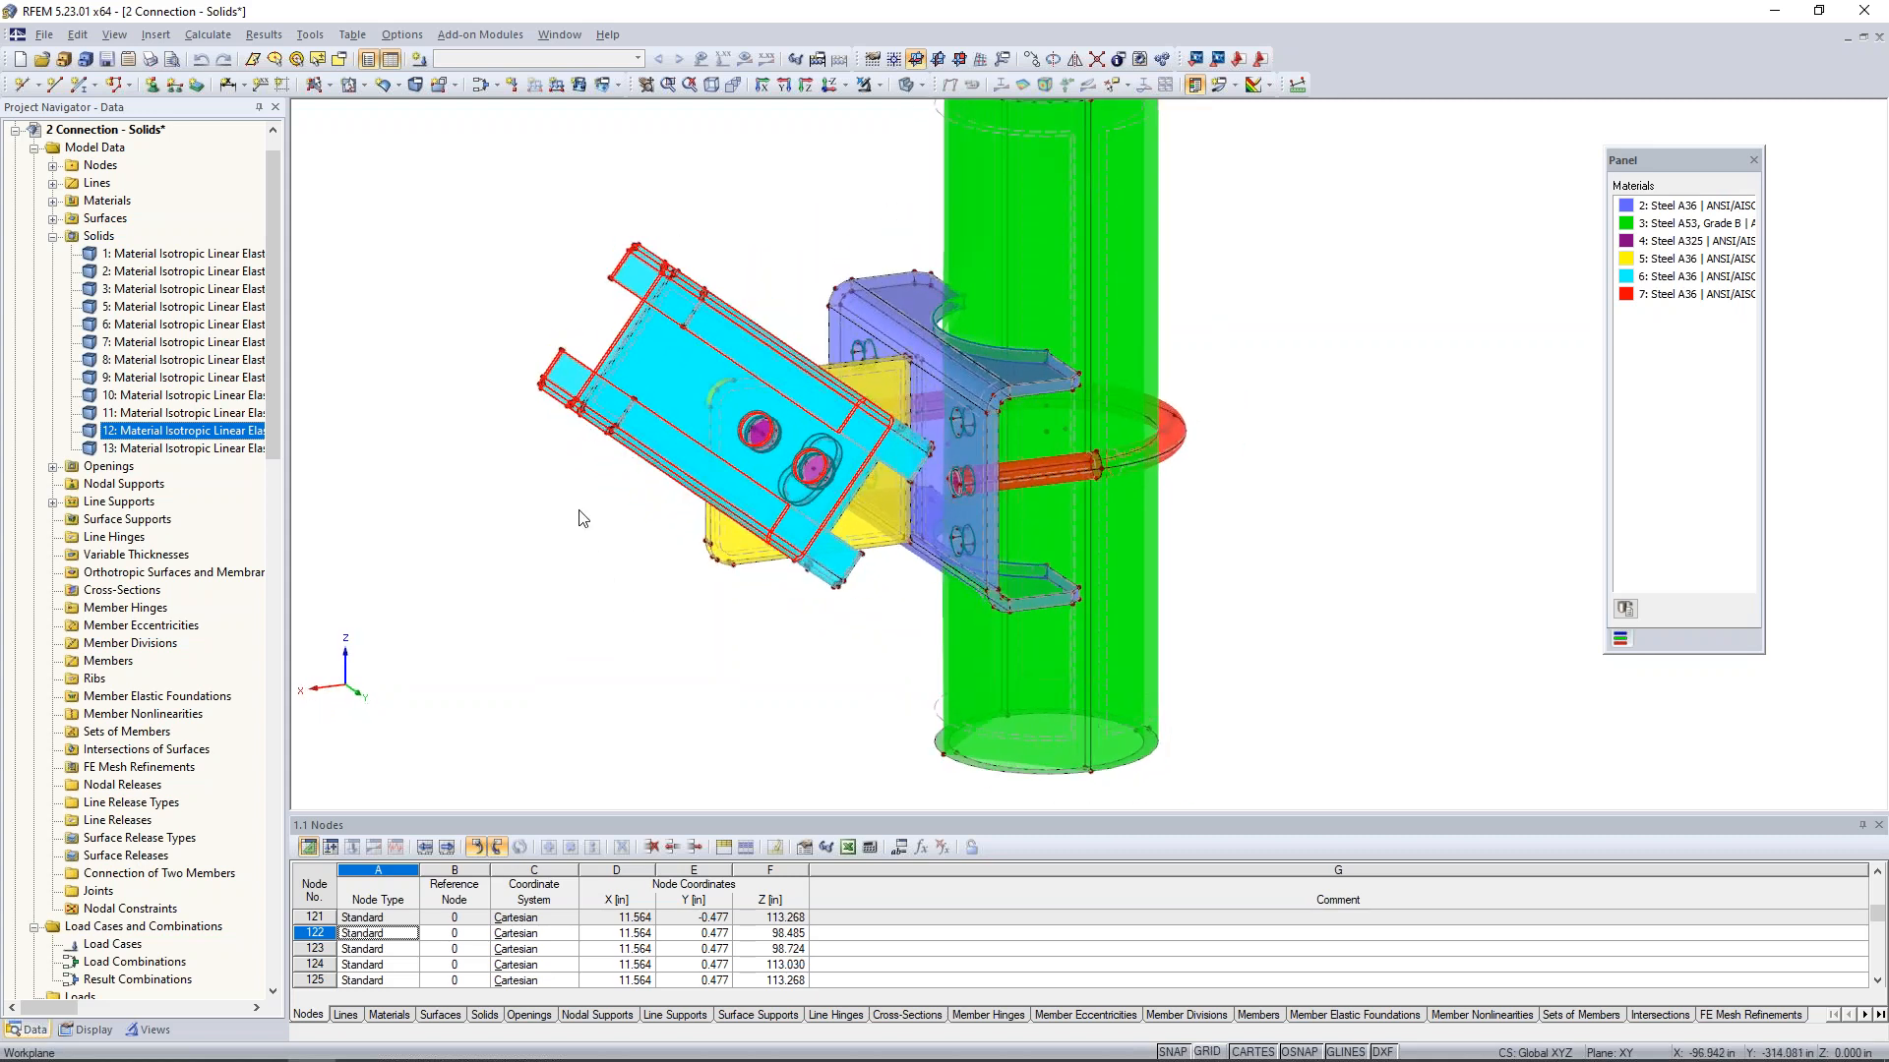
left_click(574, 606)
middle_click_drag(573, 606, 625, 613, "ctrl")
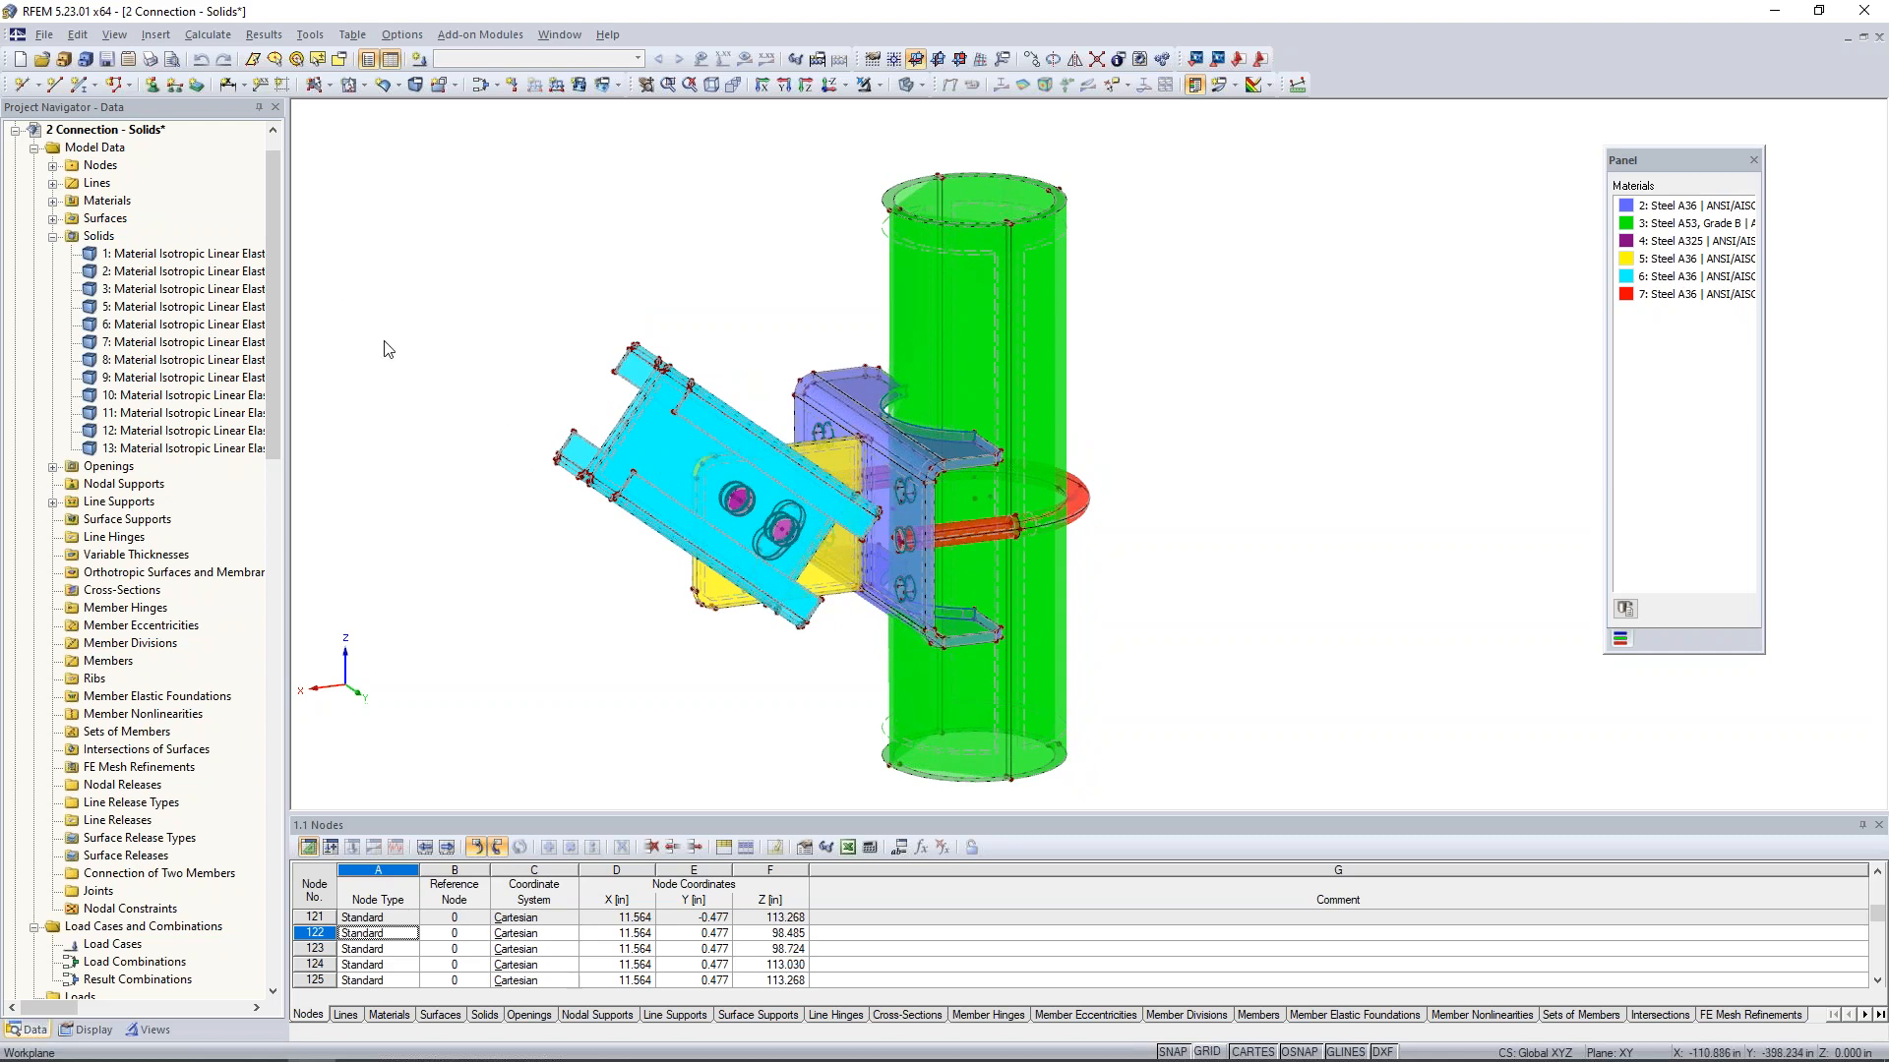
- Start new line supports with the global Hinged support type, checking the support type options first
left_click(173, 86)
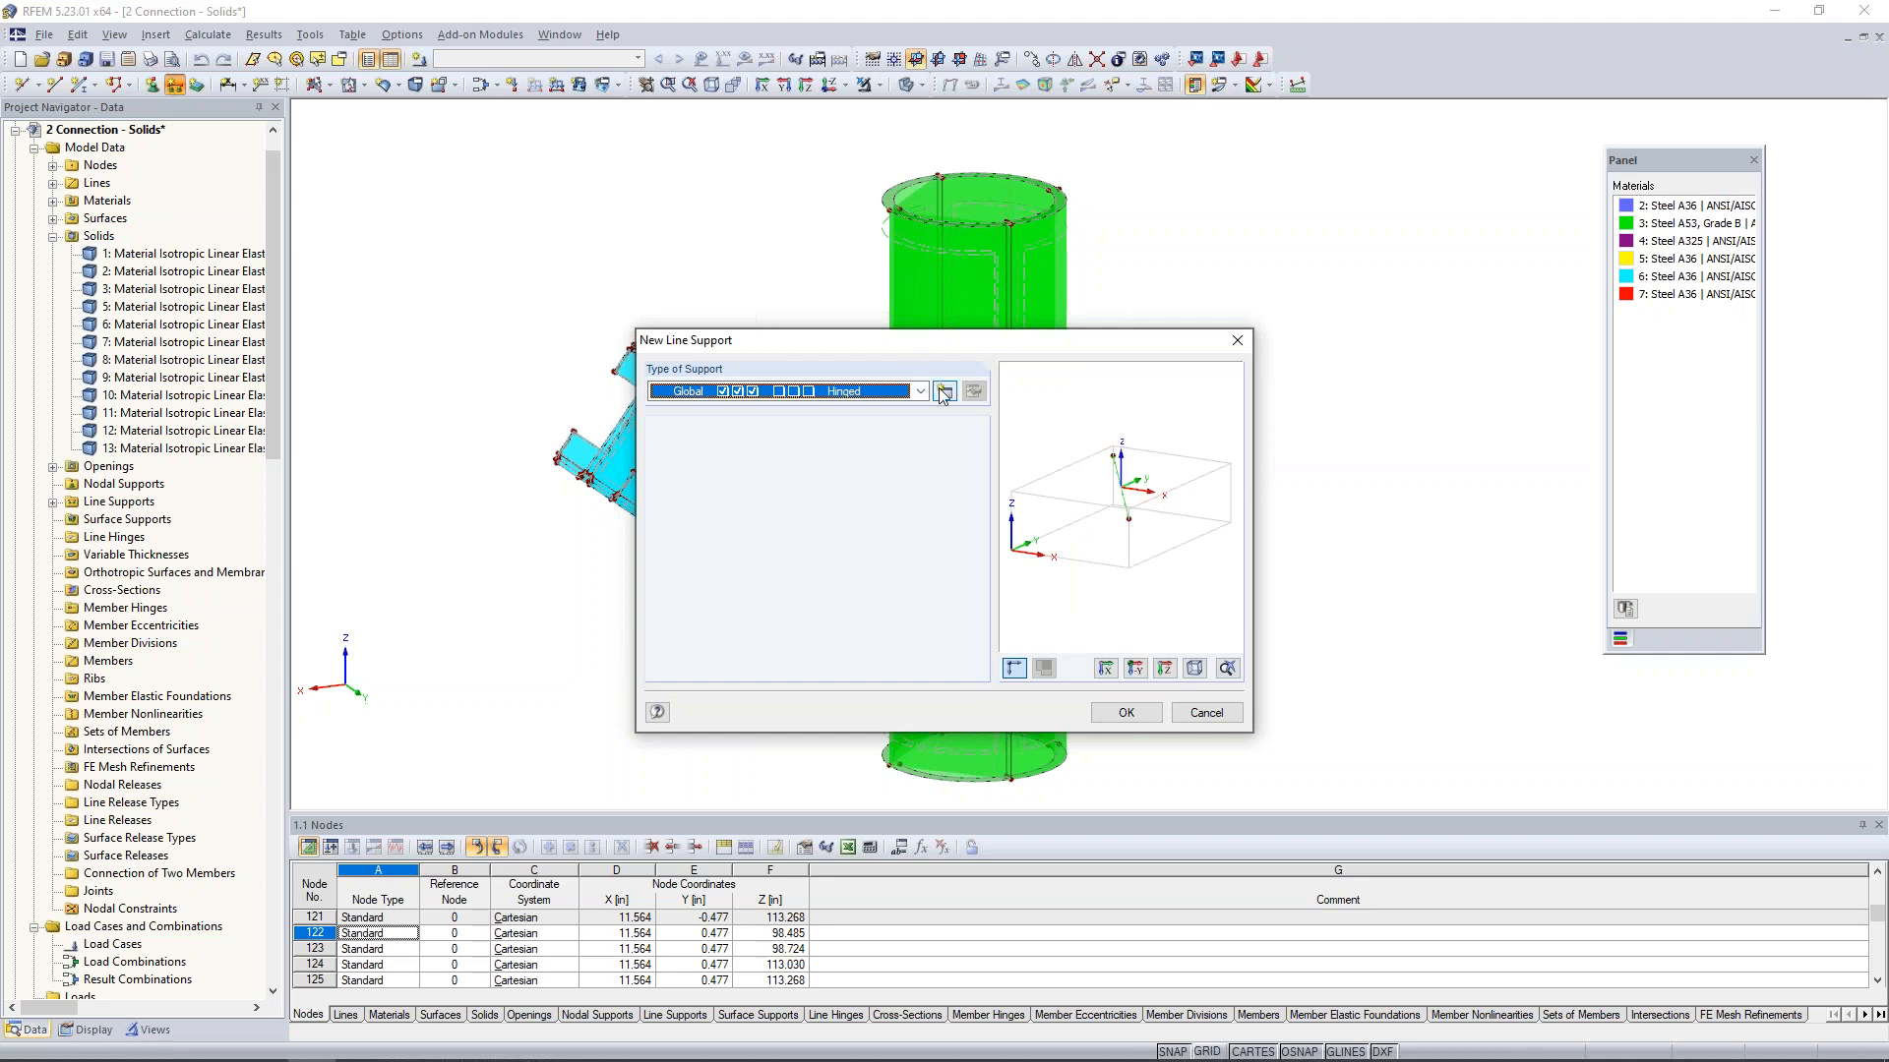
left_click(922, 392)
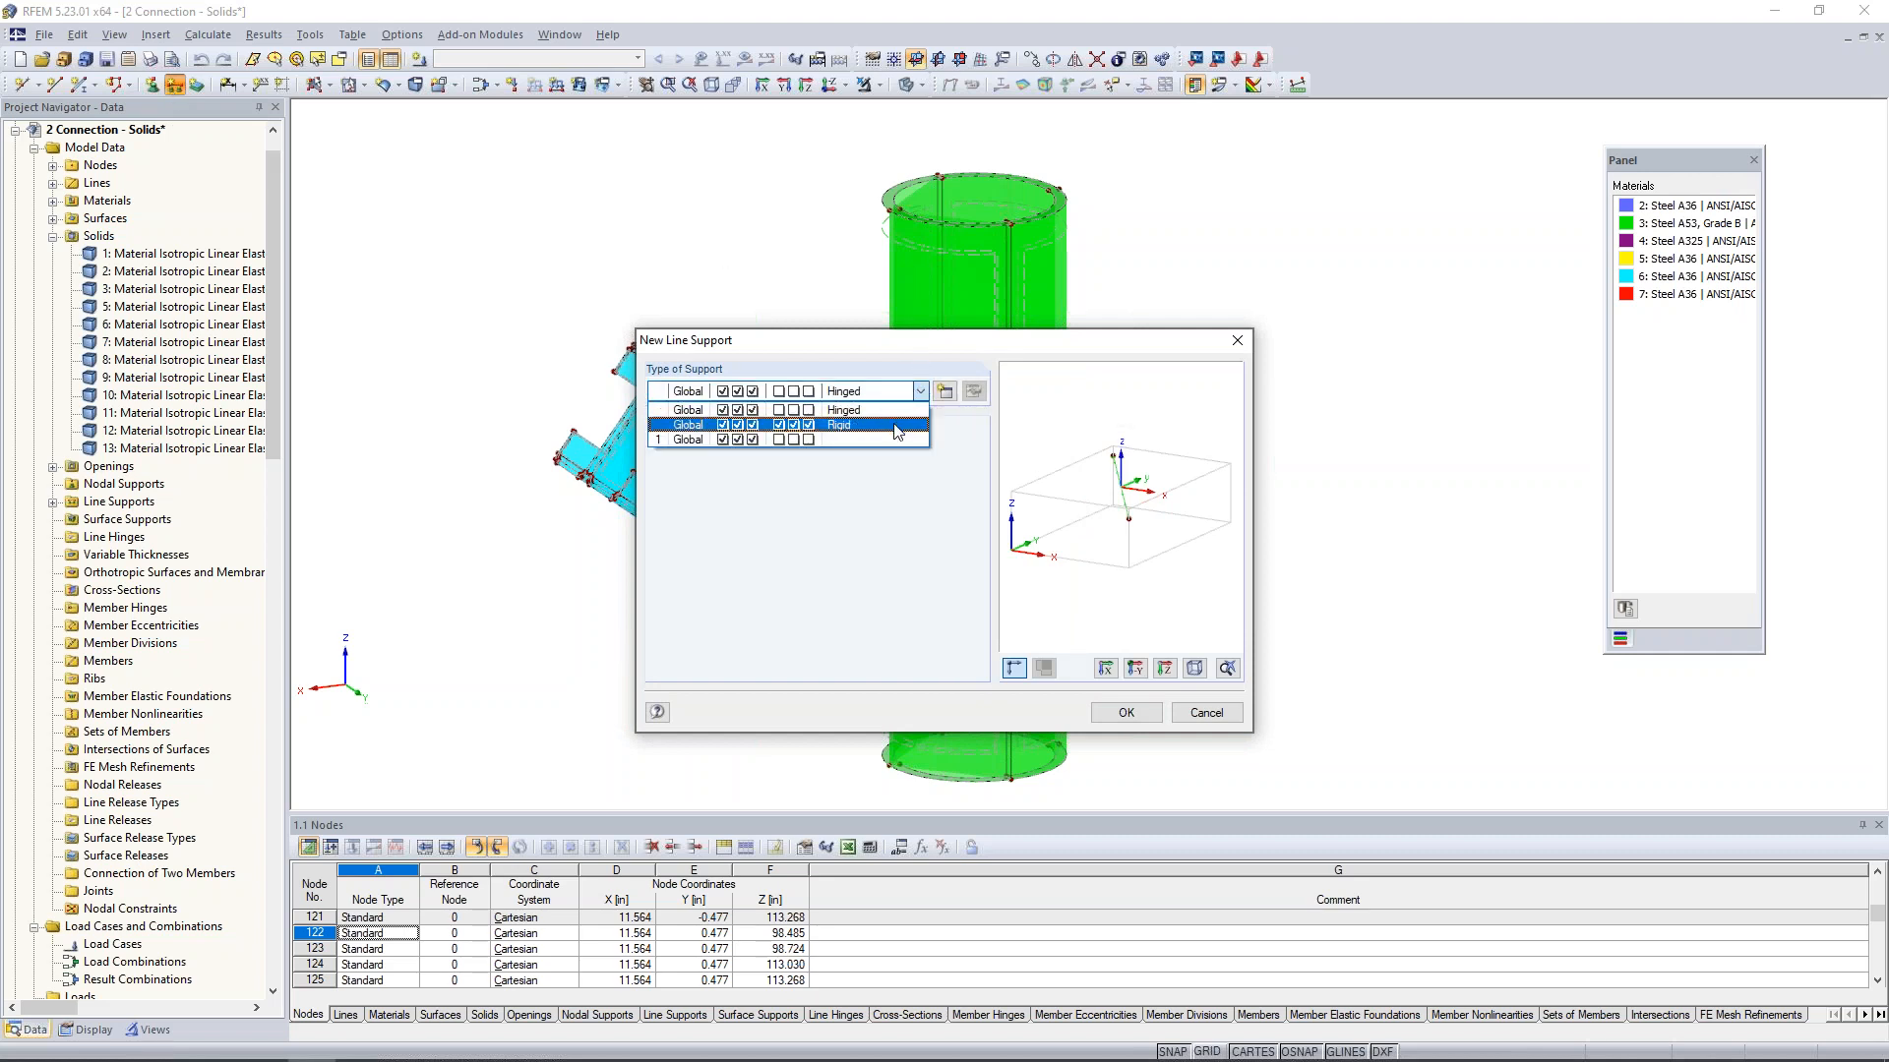
left_click(941, 399)
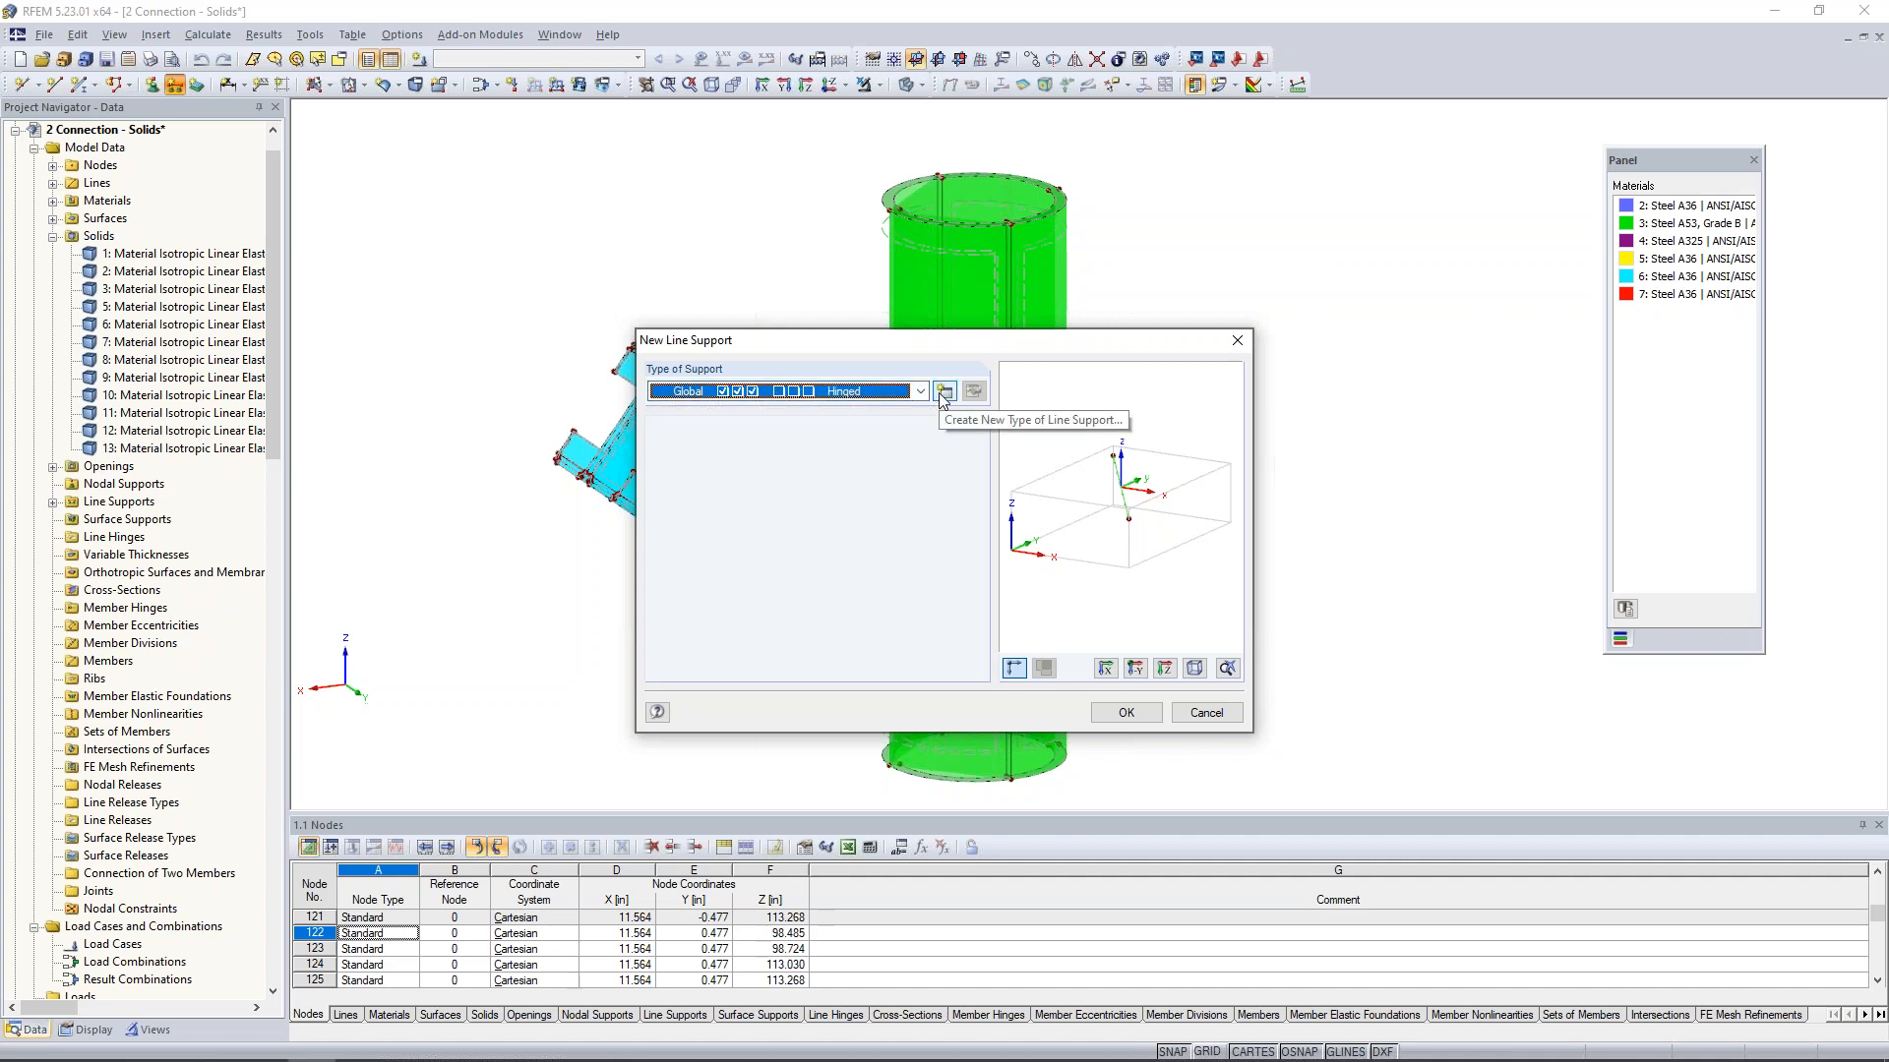
left_click(945, 397)
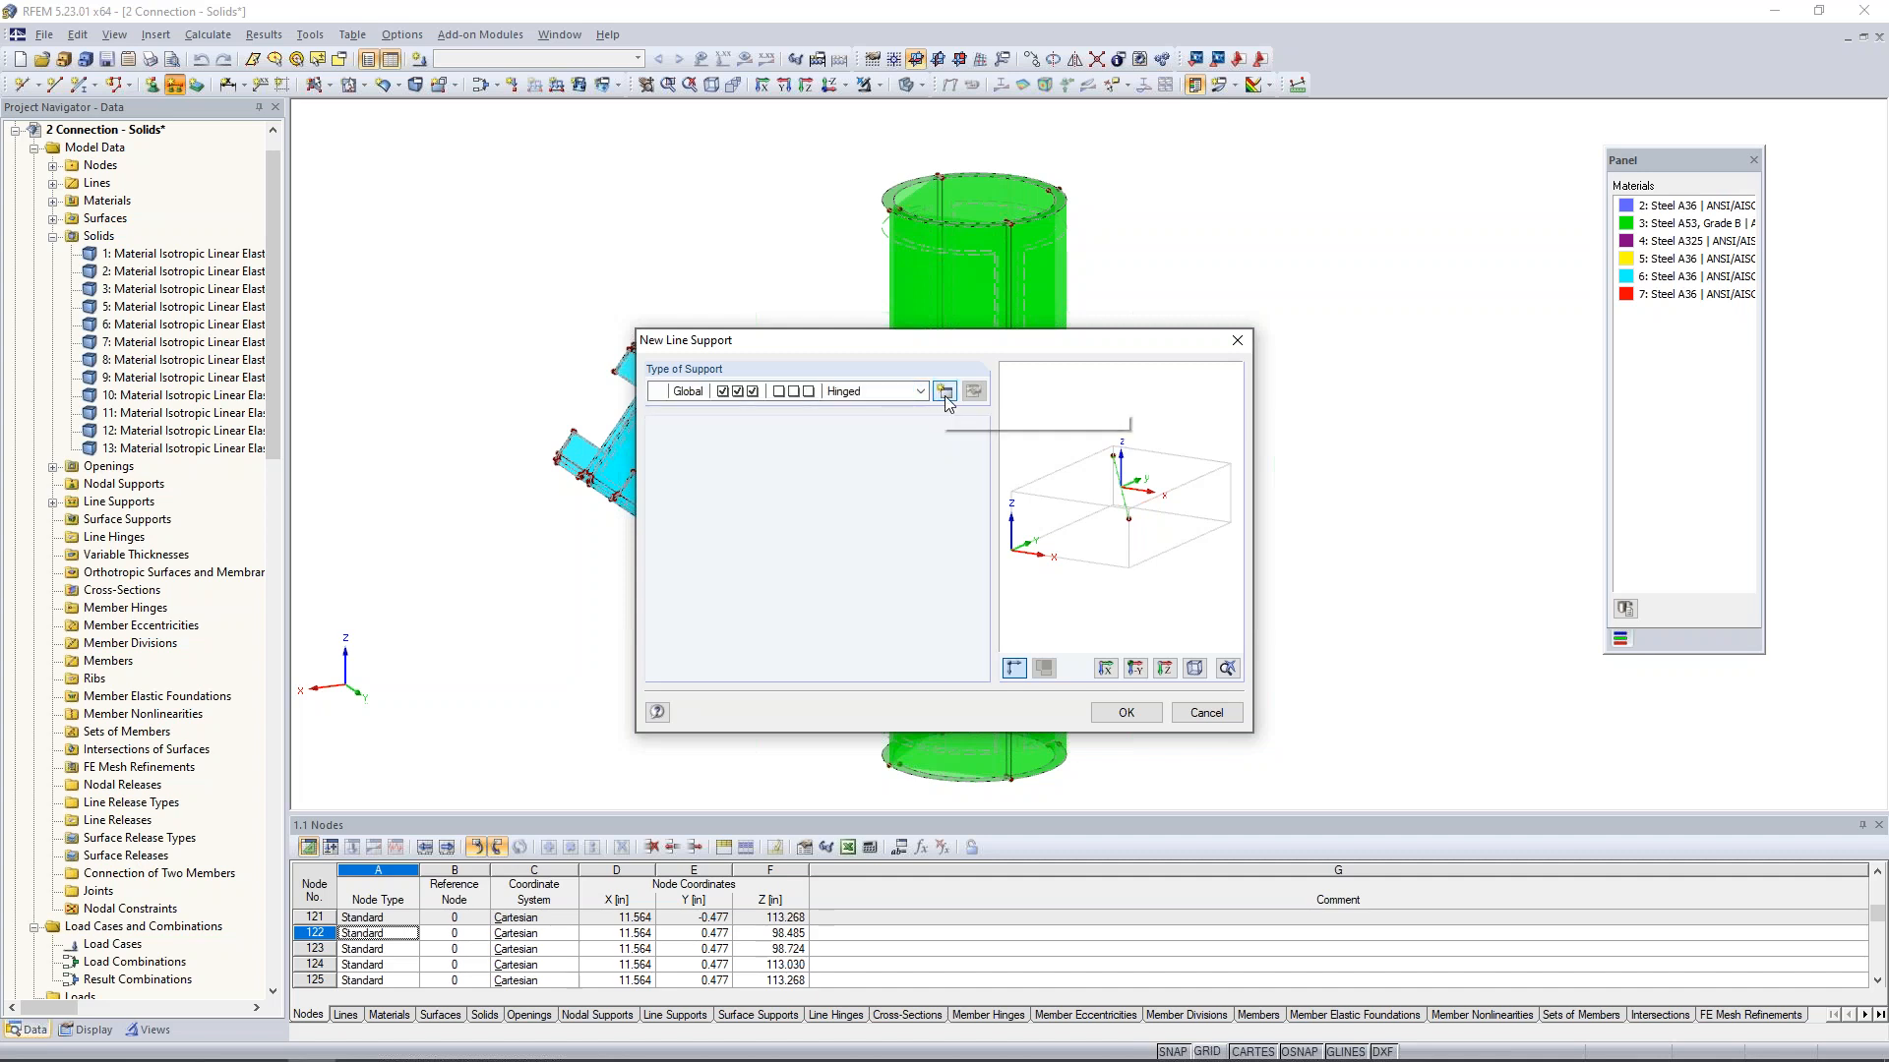
left_click(945, 399)
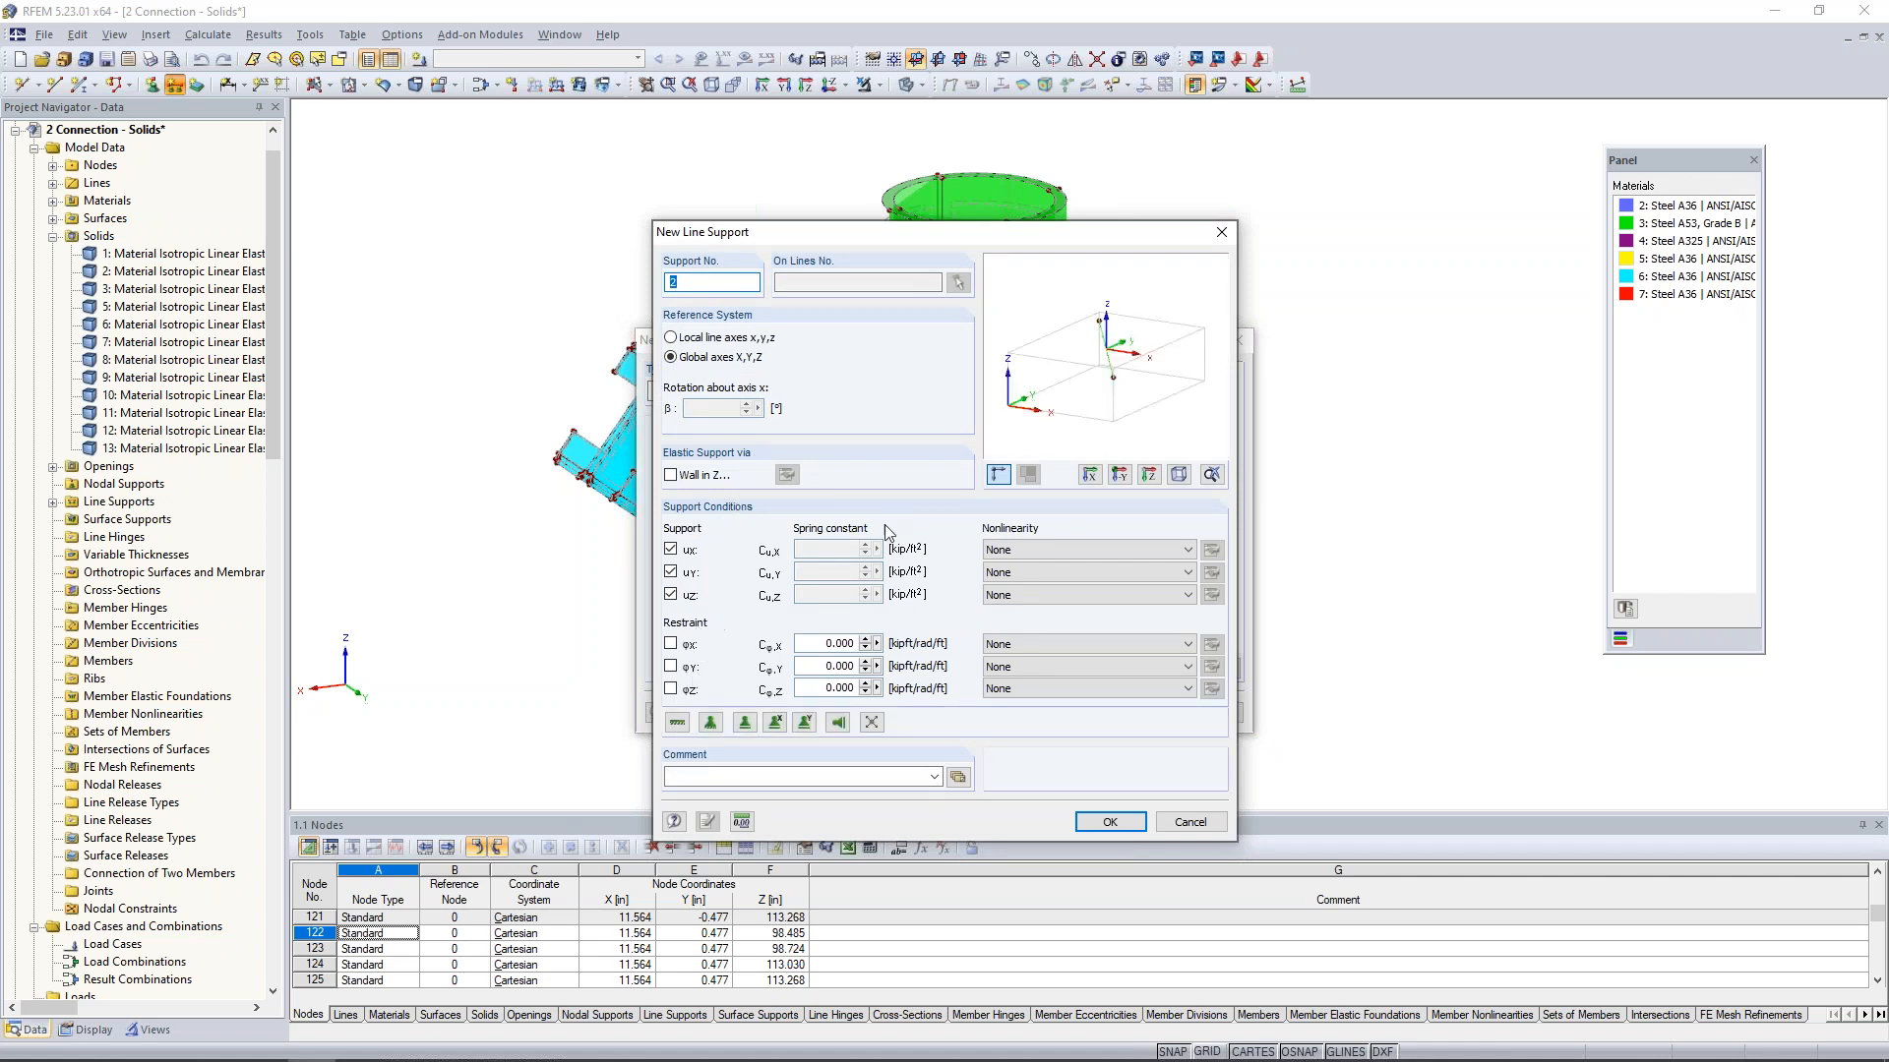
left_click(1193, 822)
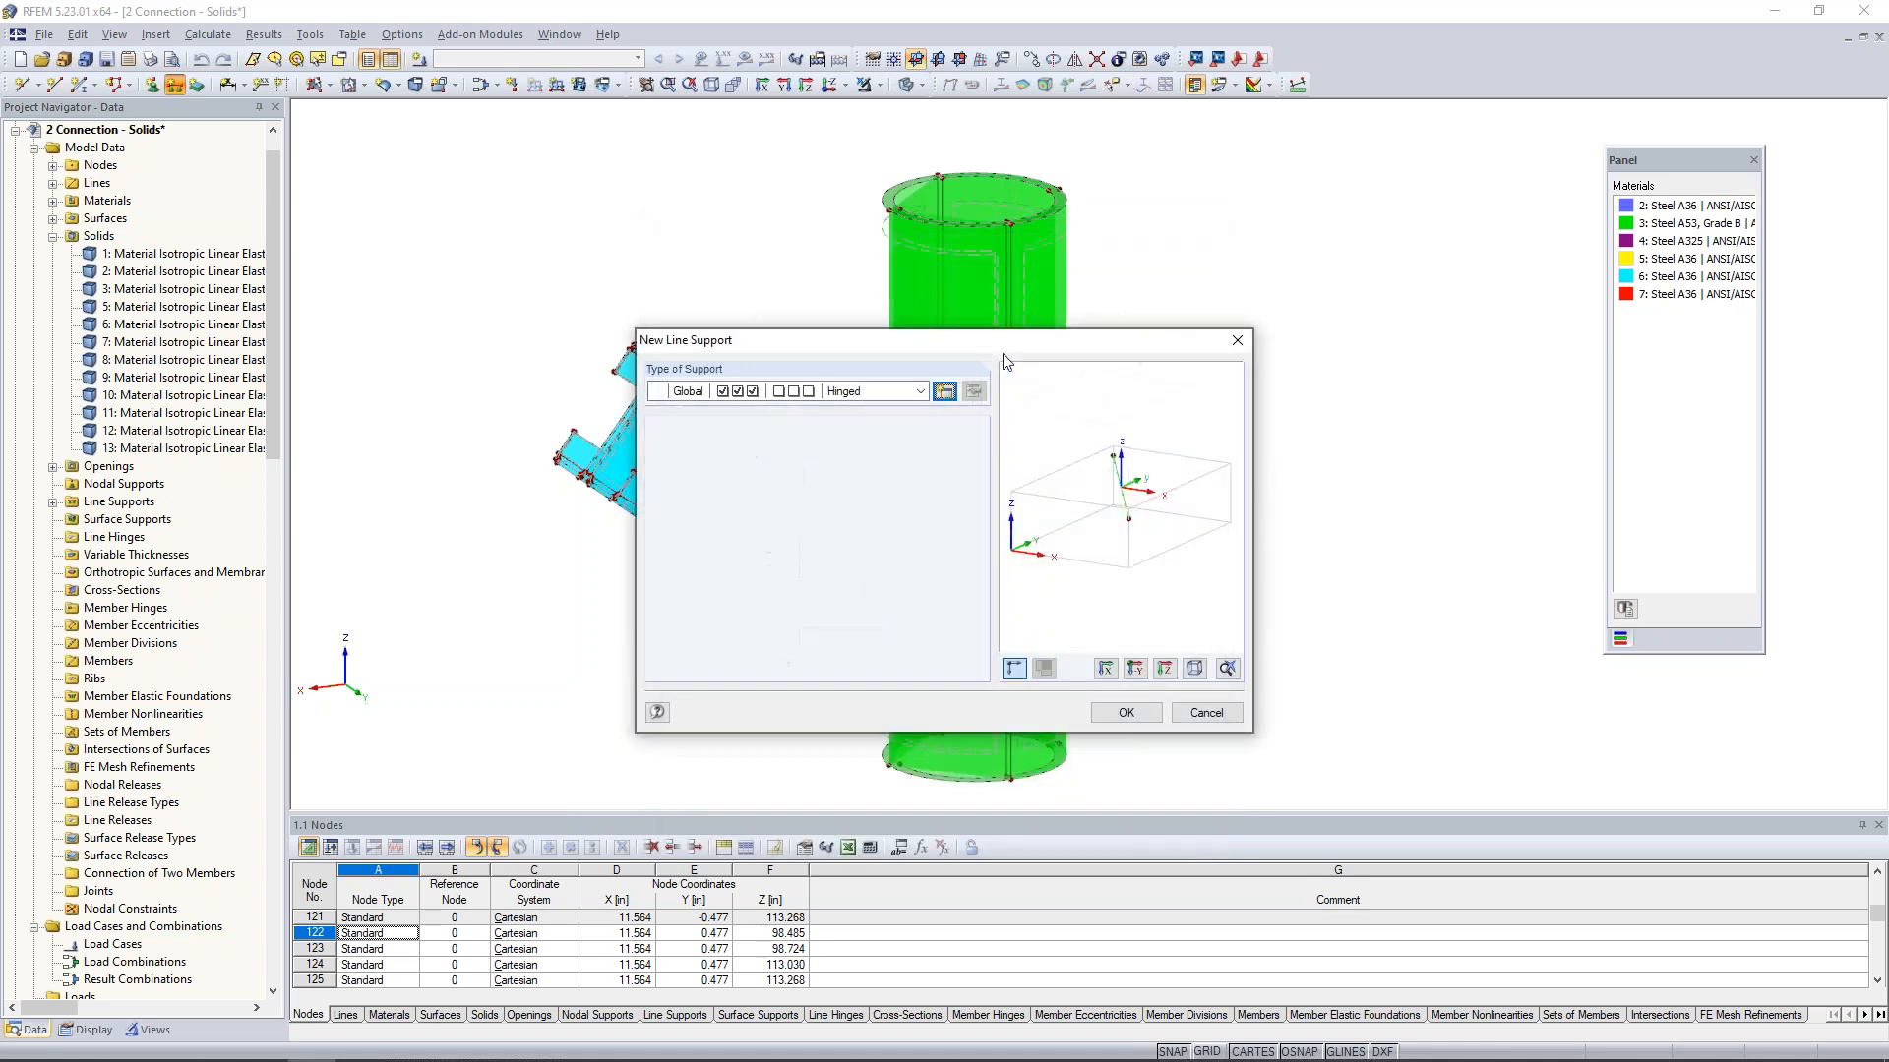
left_click(1134, 714)
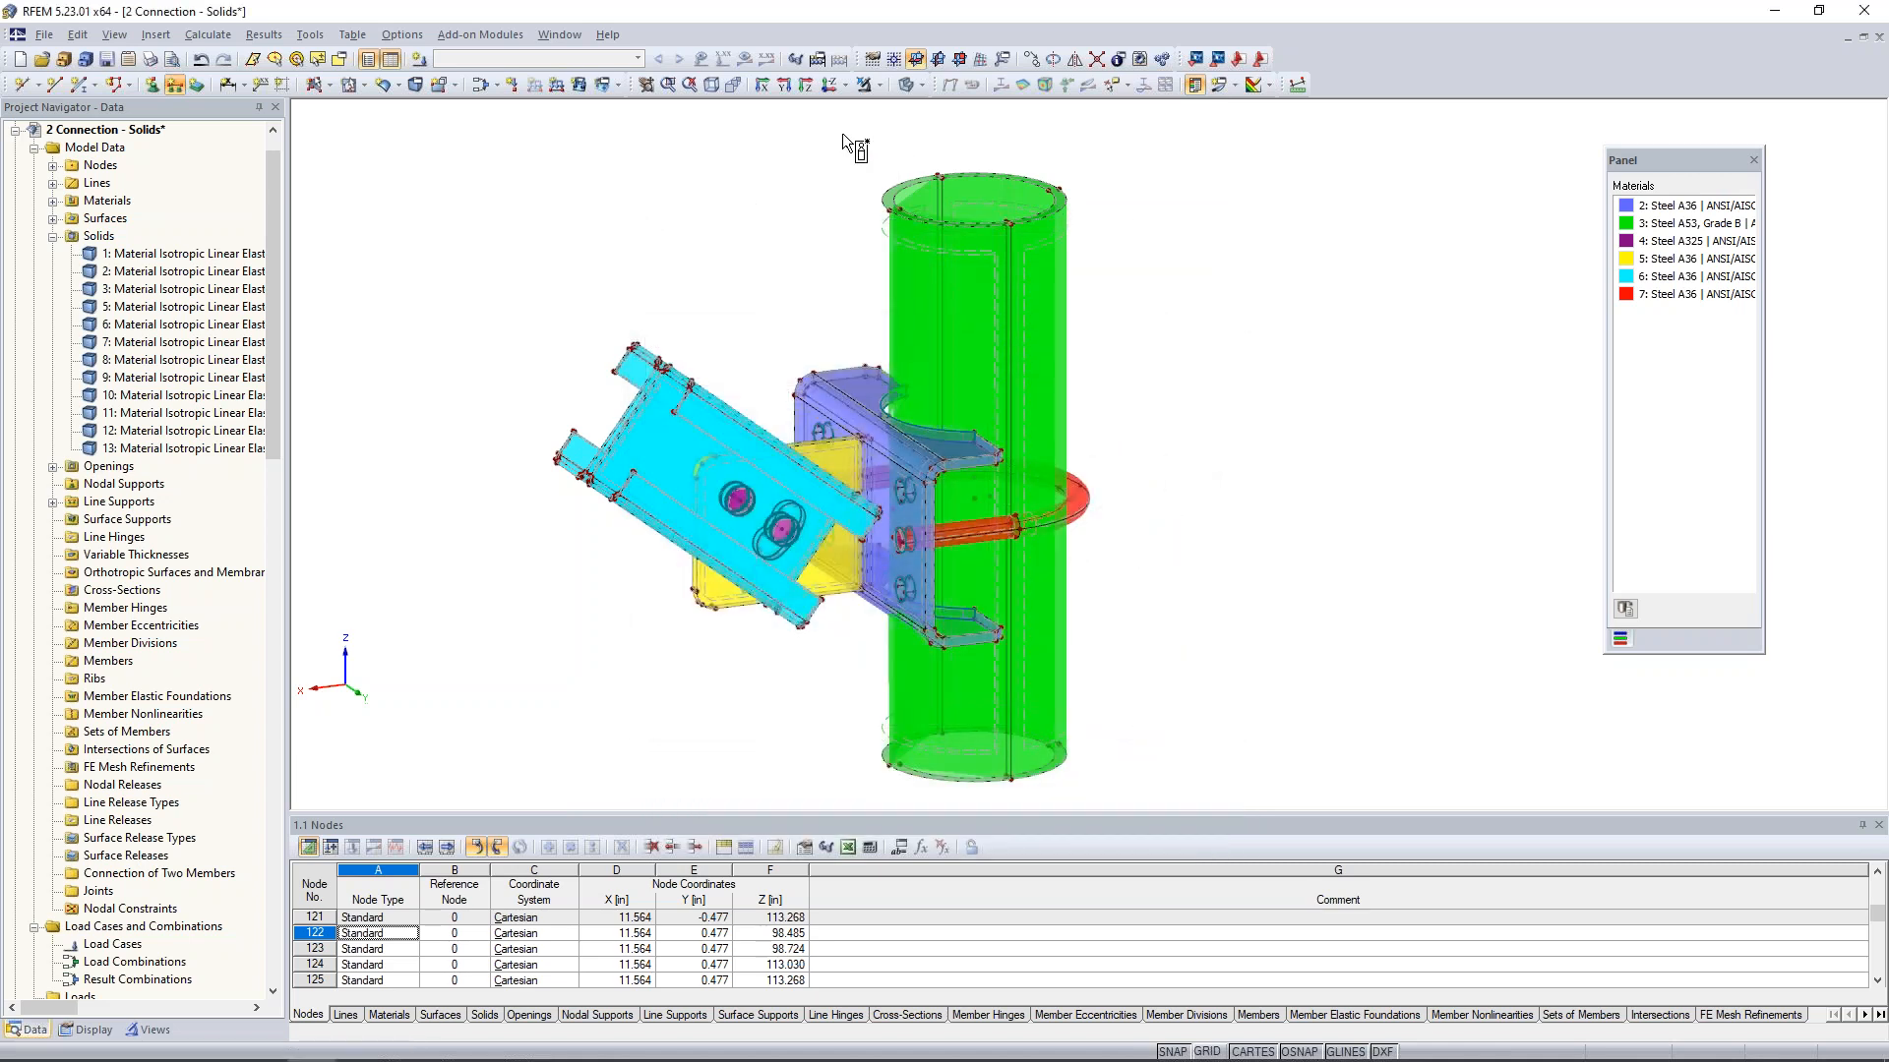
- Assign the hinged line supports to all edge lines at the pipe's bottom end
middle_click_drag(1220, 472, 1180, 384)
left_click_drag(811, 575, 1149, 707)
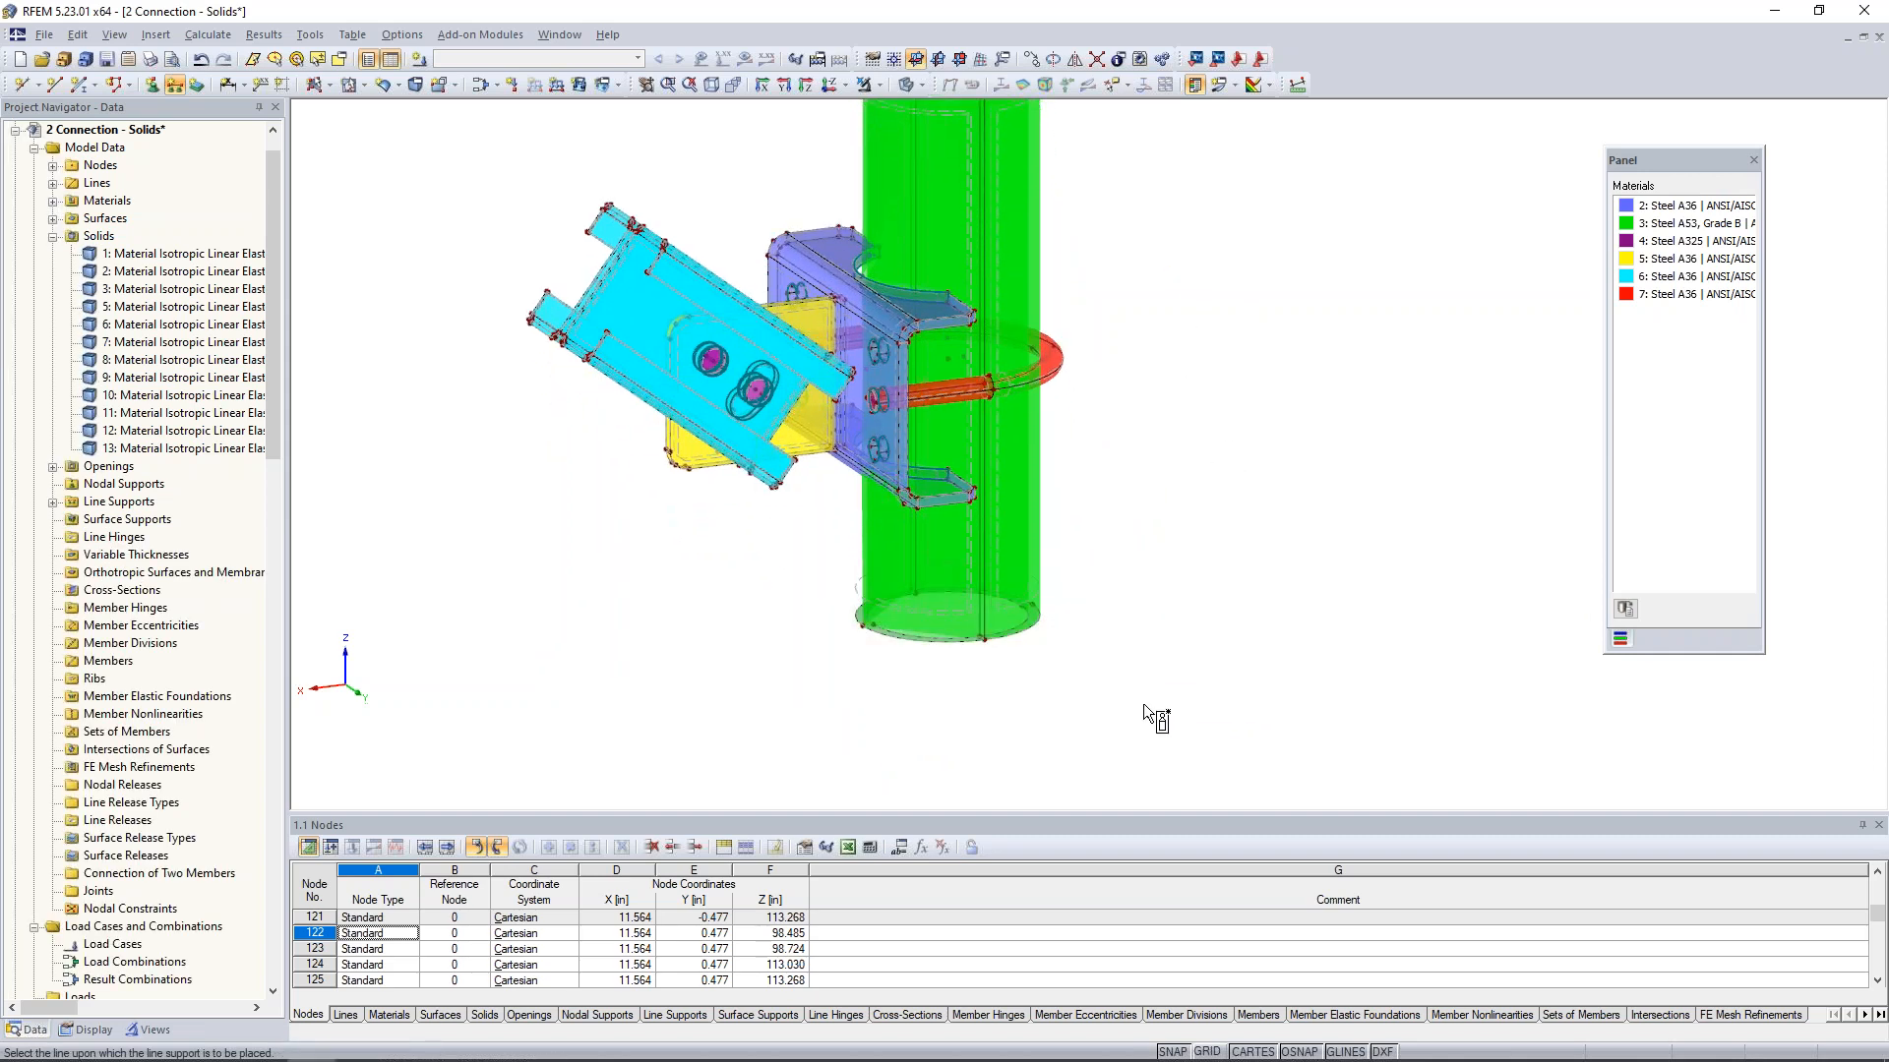
key("Escape")
scroll(947, 692, "up", 5)
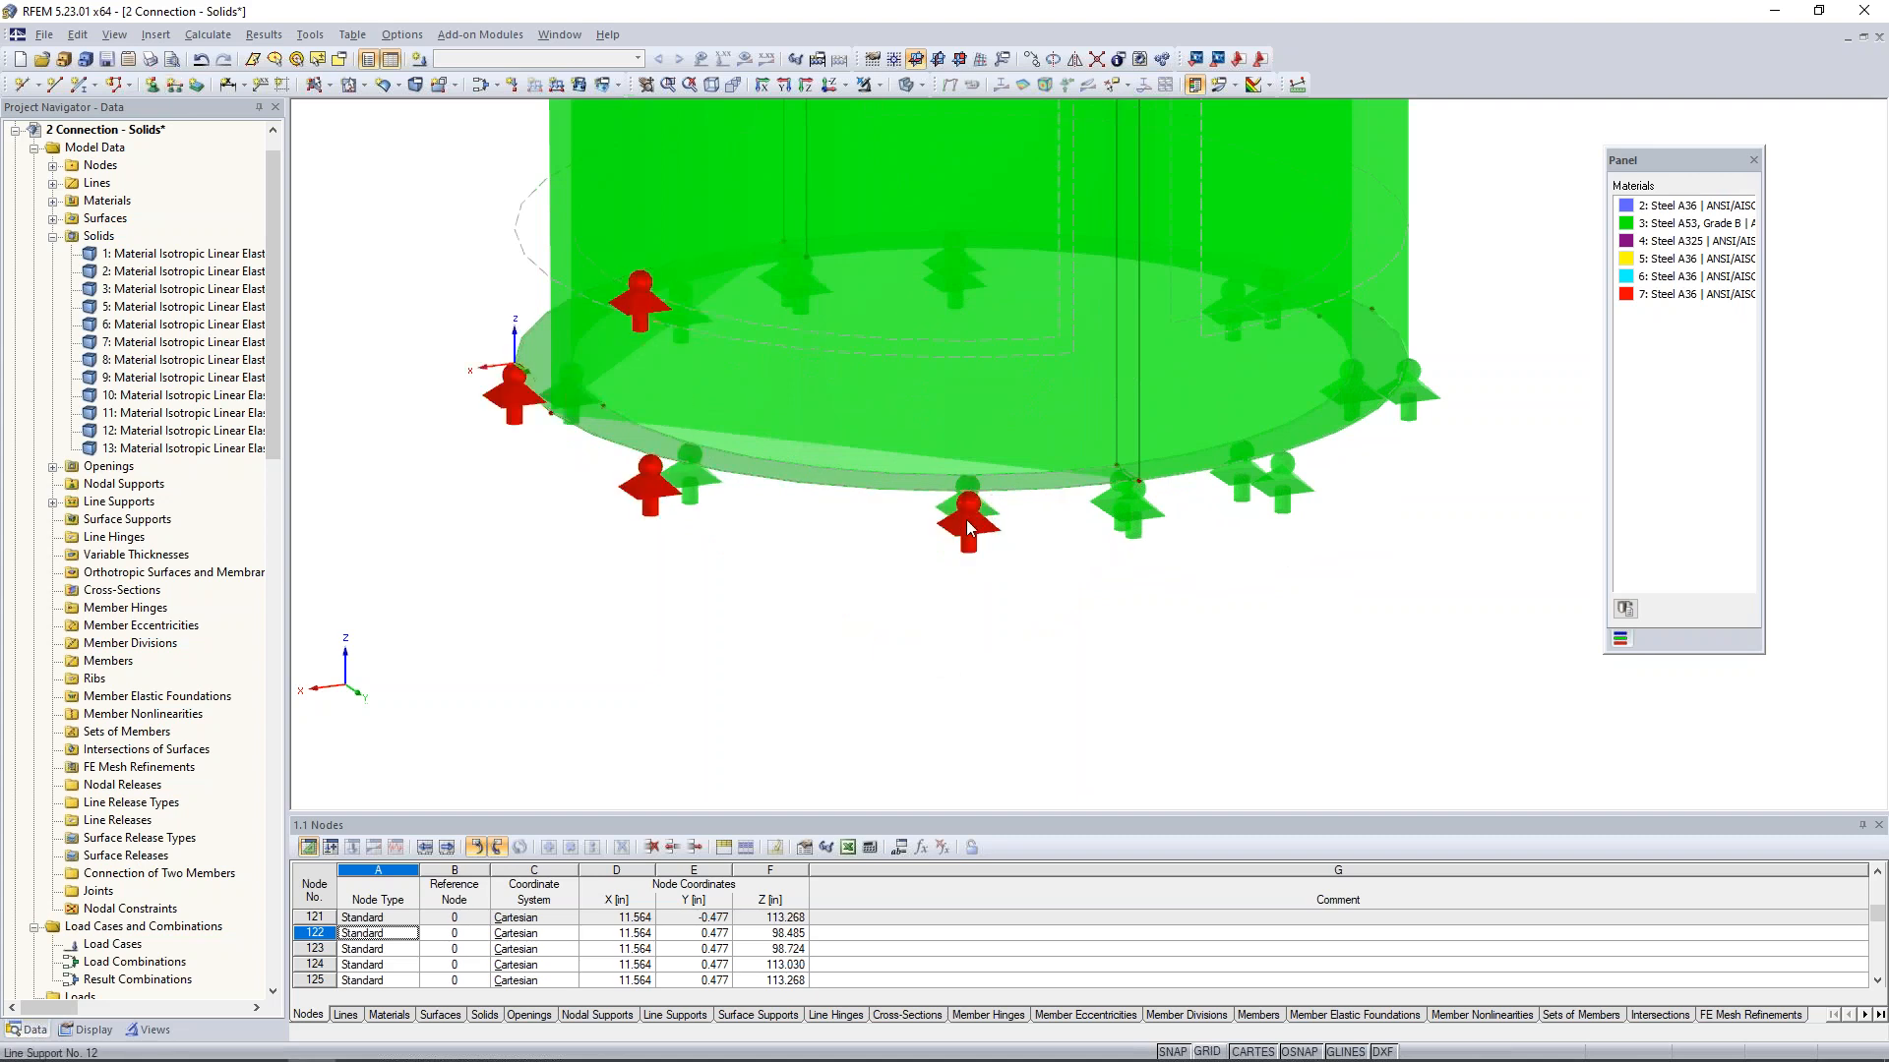
scroll(905, 615, "down", 2)
scroll(900, 620, "down", 4)
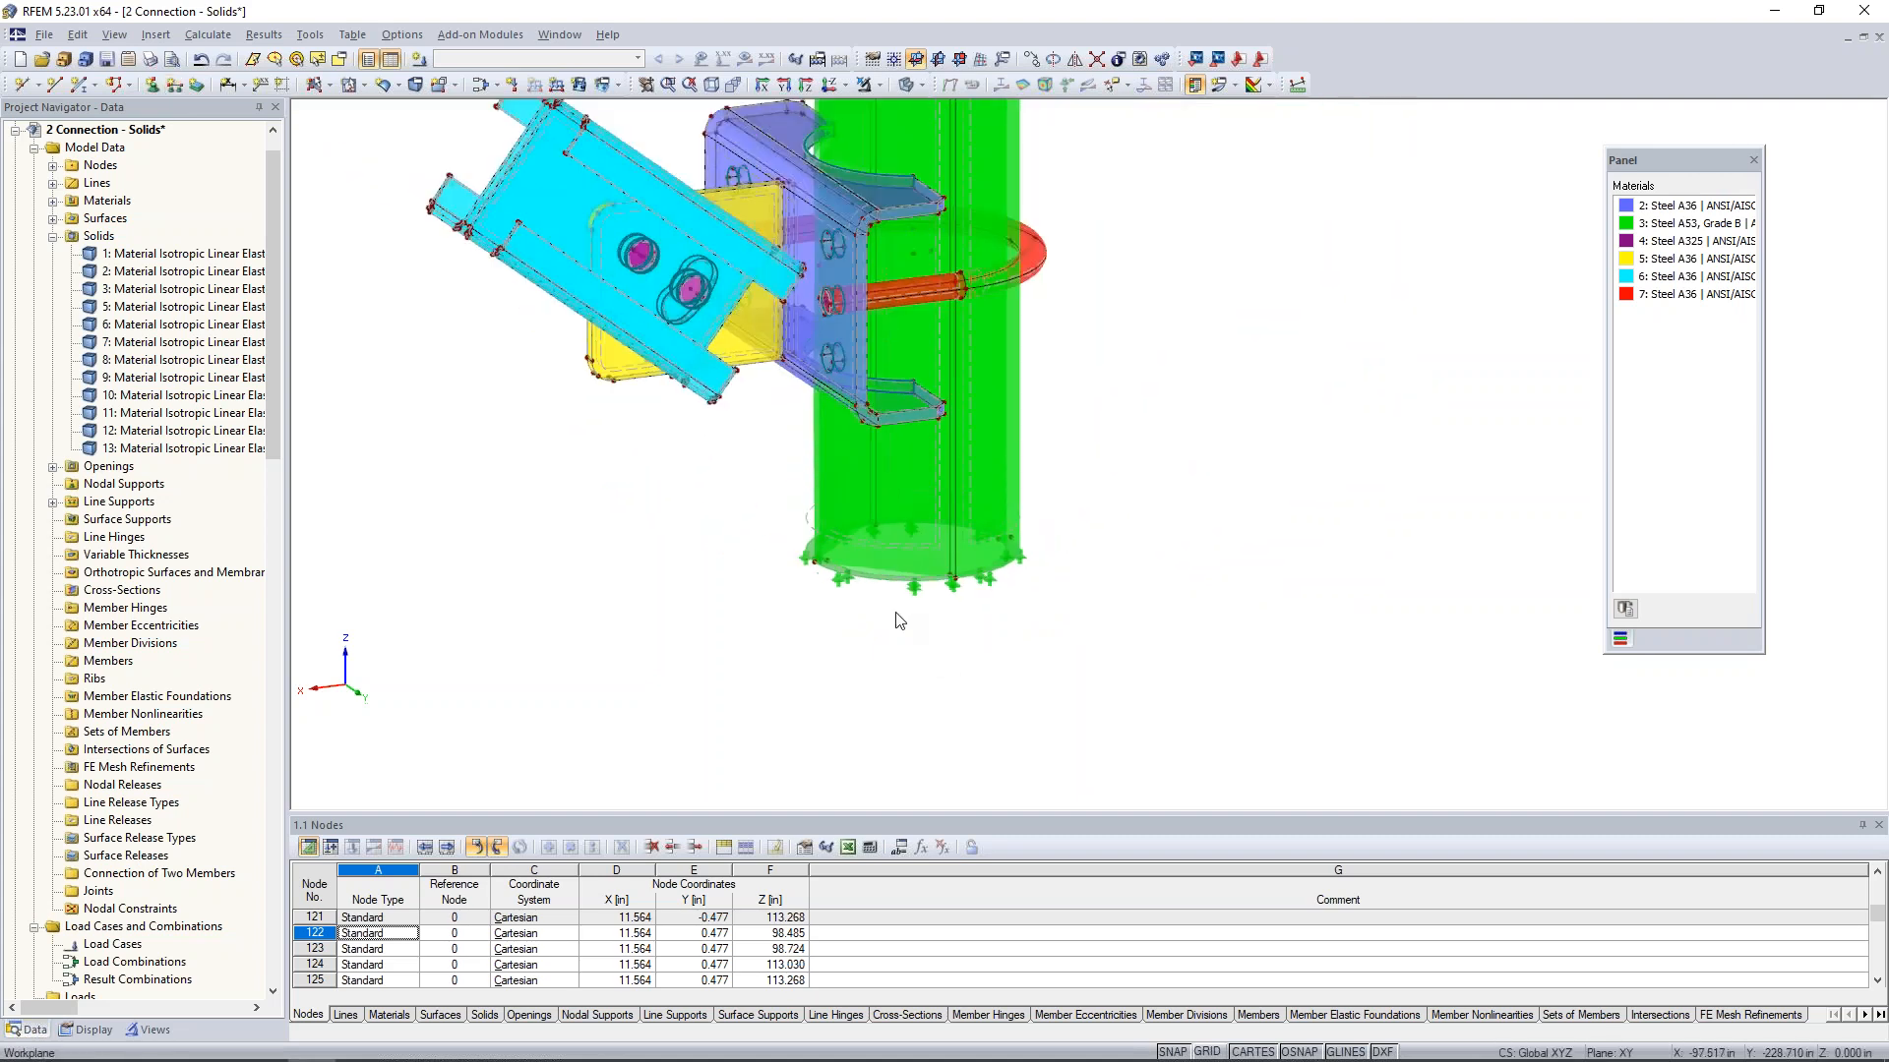
scroll(786, 523, "up", 1)
middle_click_drag(785, 523, 809, 601)
scroll(810, 601, "down", 1)
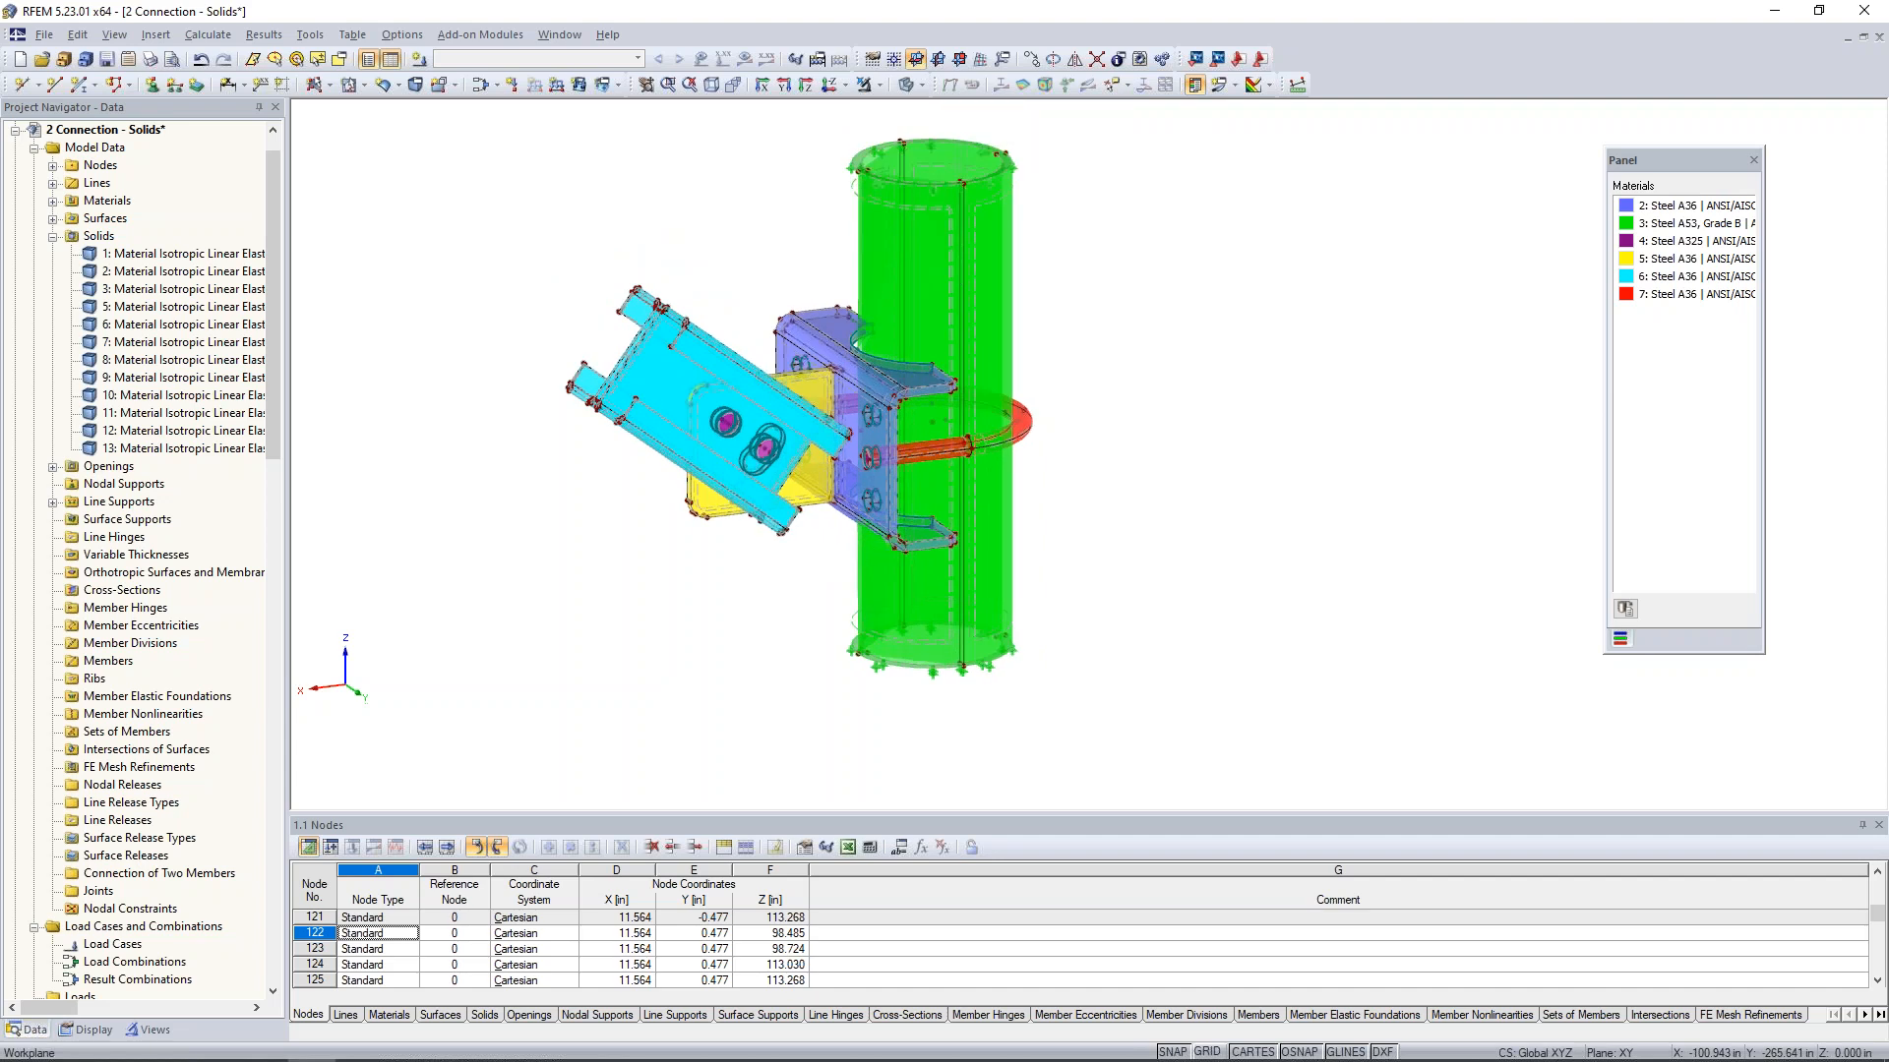
- Isolate the surfaces at the free end of the cyan channels using visibility by selected objects
mouse_move(781, 608)
middle_mouse_down("ctrl")
mouse_move(661, 552)
mouse_move(818, 608)
middle_mouse_up("ctrl")
scroll(817, 609, "up", 2)
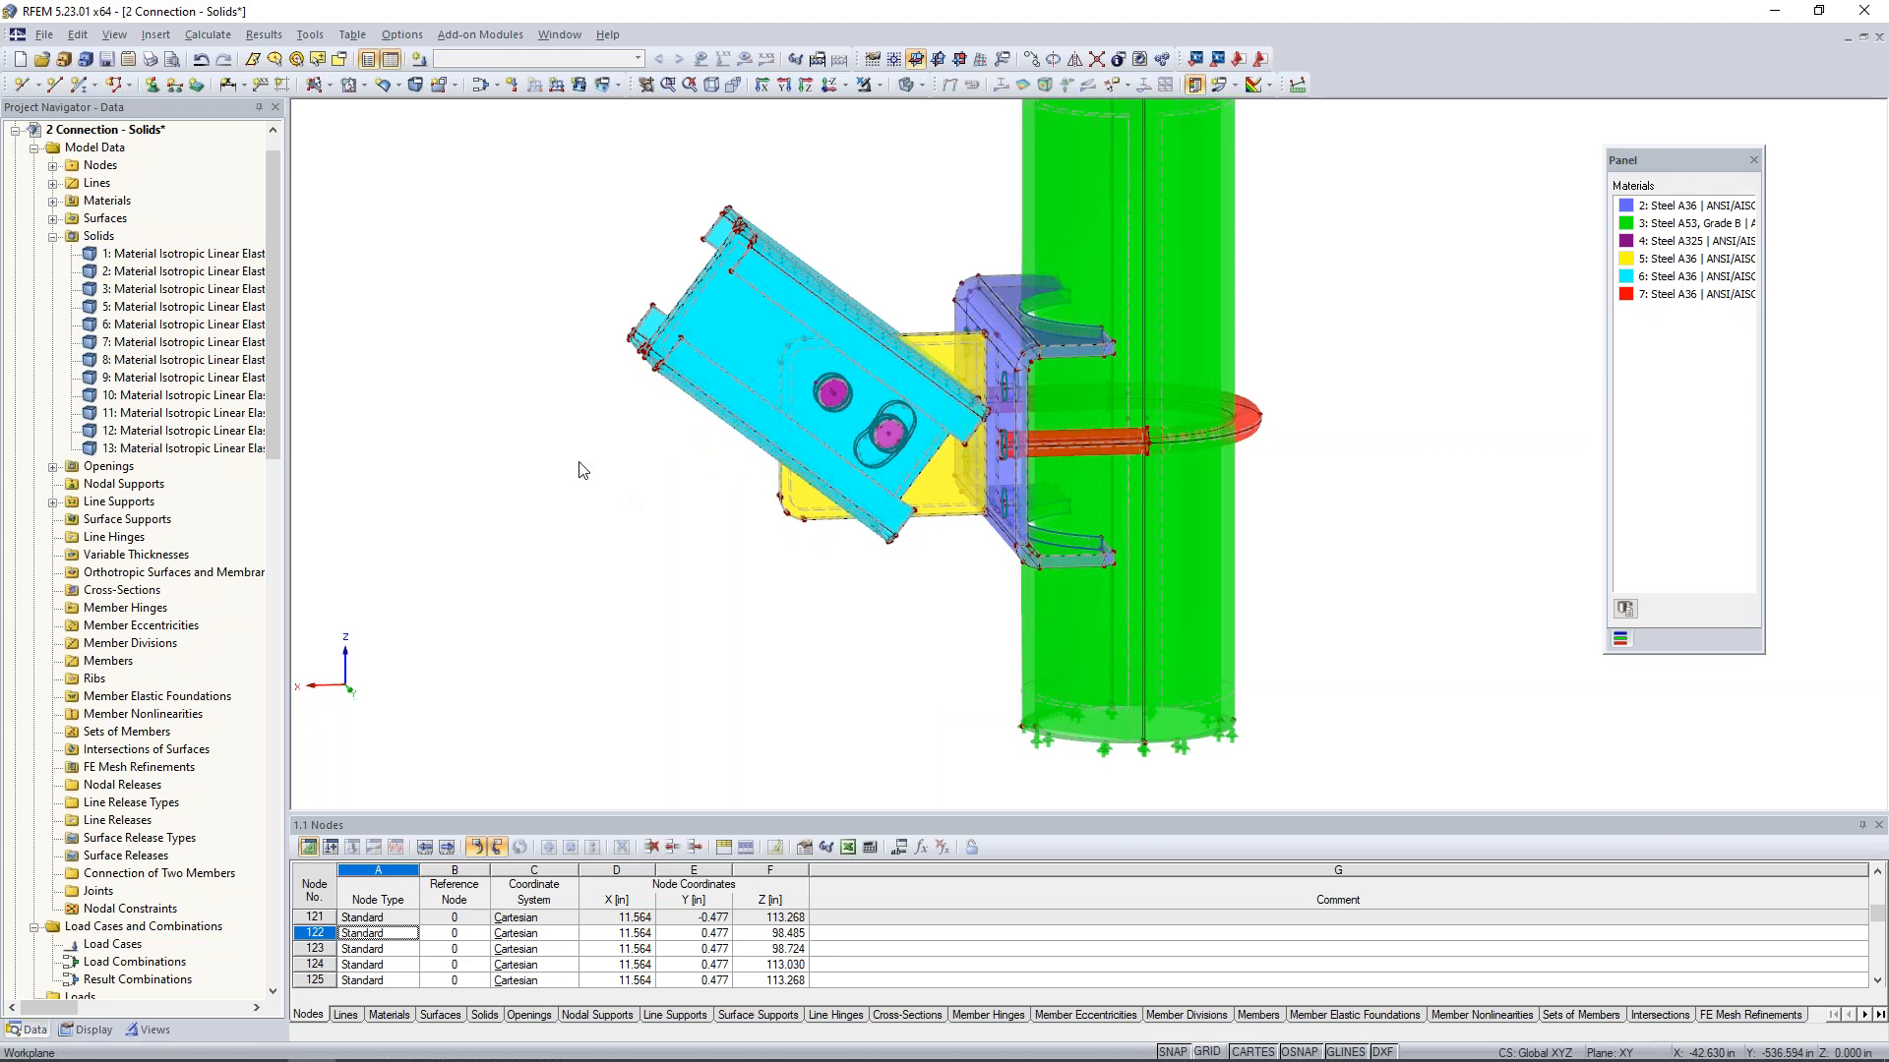
middle_click_drag(606, 403, 757, 448, "ctrl")
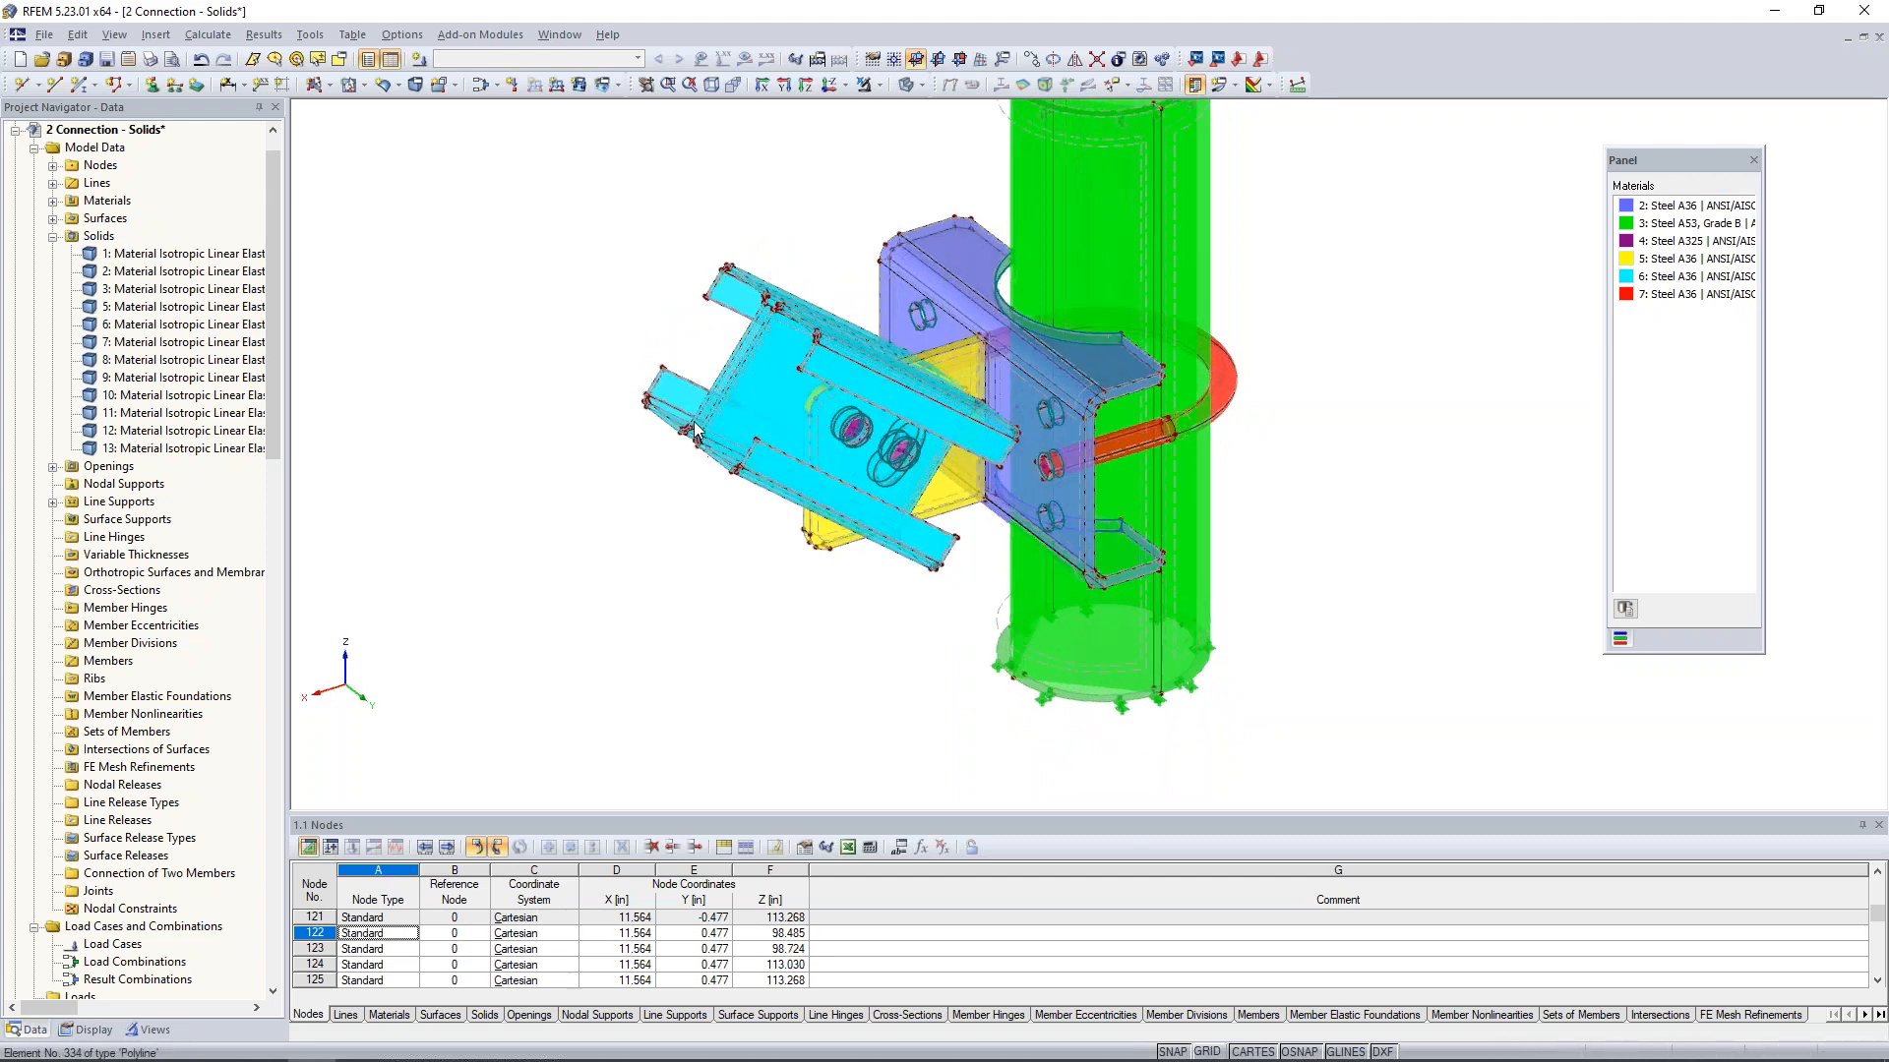
scroll(713, 349, "up", 3)
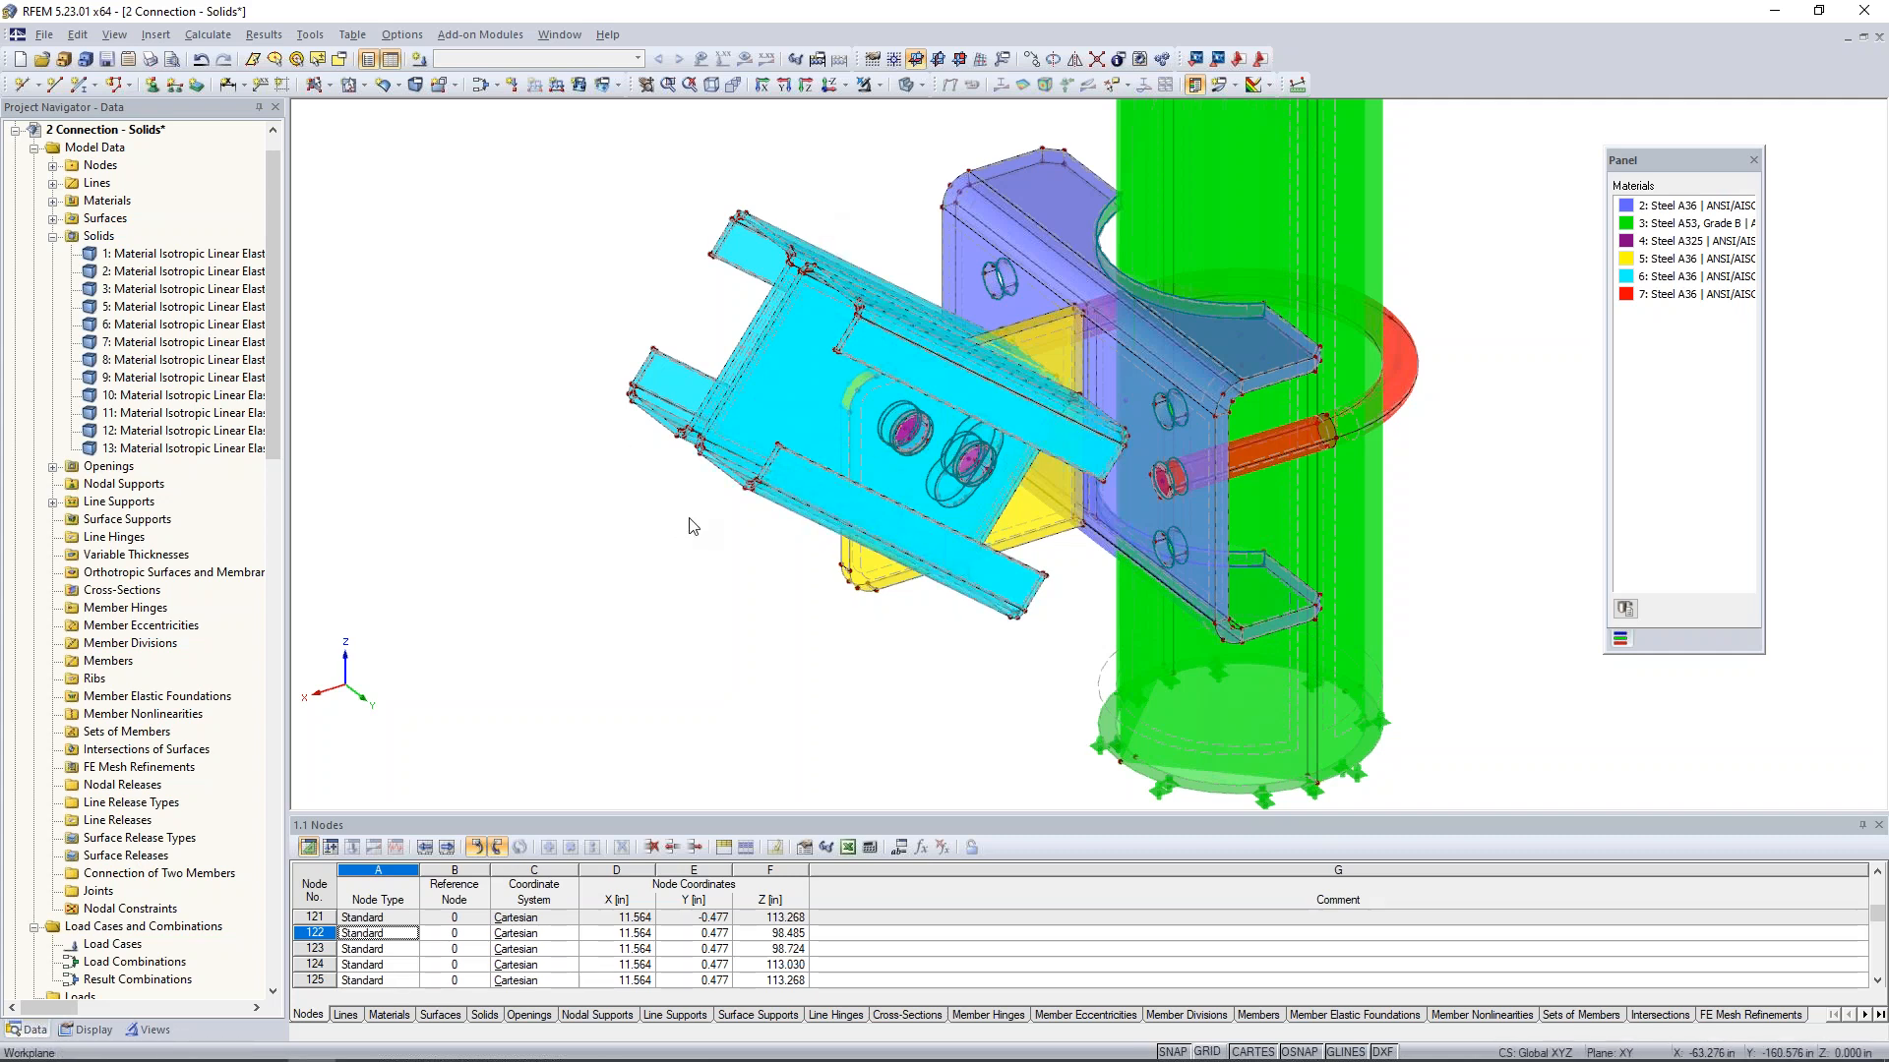
middle_click_drag(725, 587, 831, 536, "ctrl")
left_click_drag(869, 243, 1040, 482)
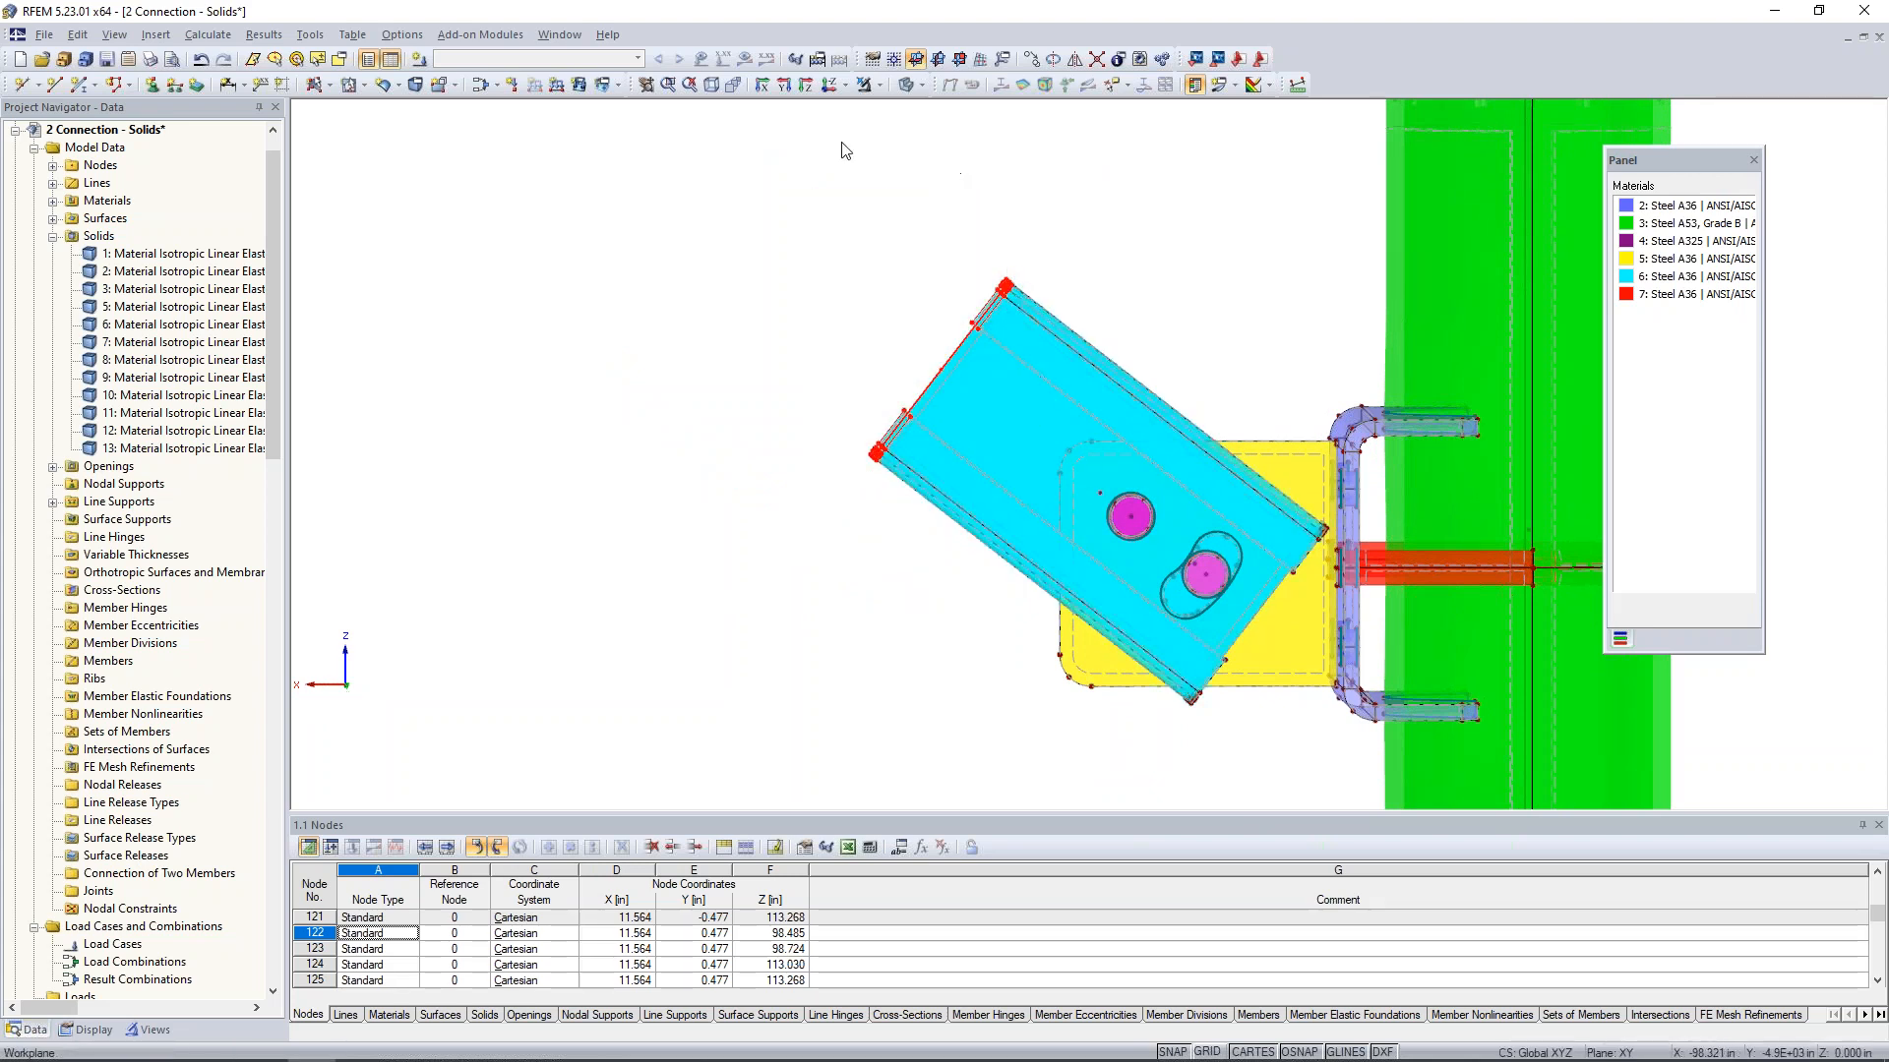
left_click(879, 85)
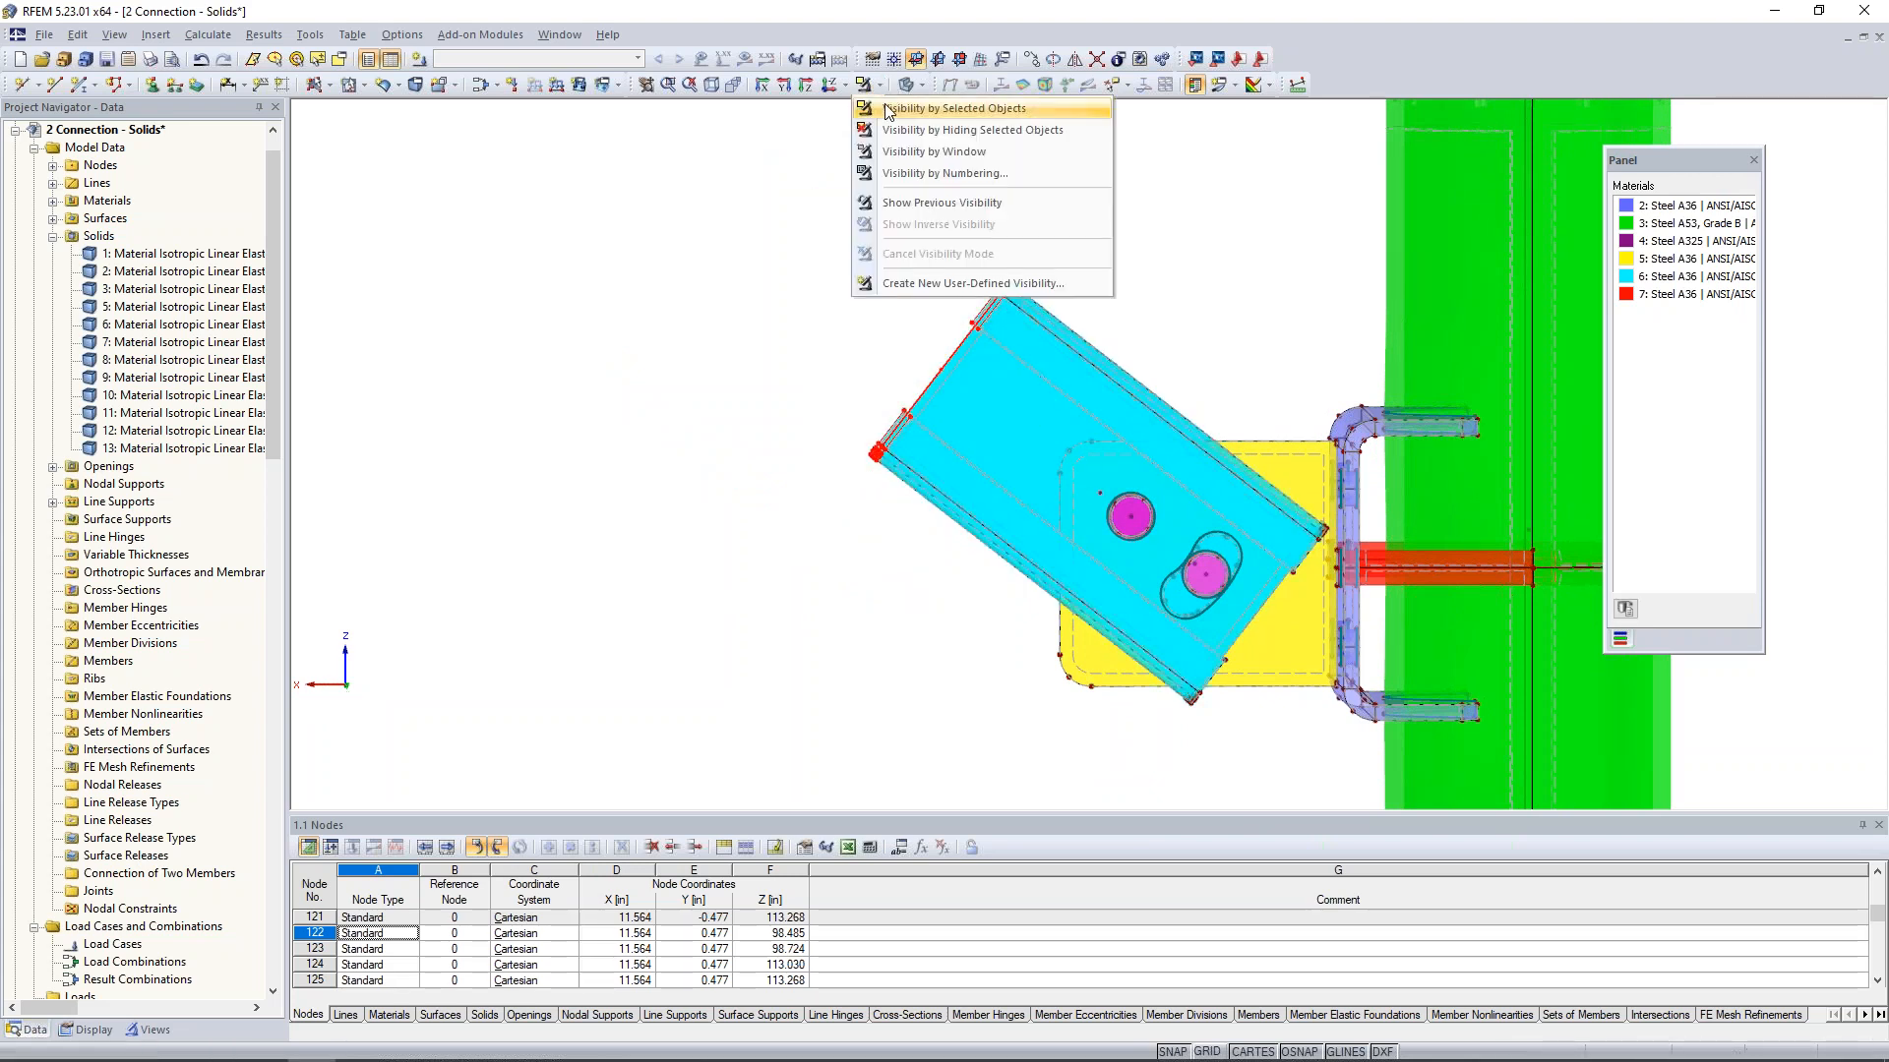
left_click(888, 111)
- Change the stiffness of the channels' end surfaces 162-179 to Rigid
middle_click_drag(708, 316, 802, 295, "ctrl")
left_click_drag(696, 160, 1163, 667)
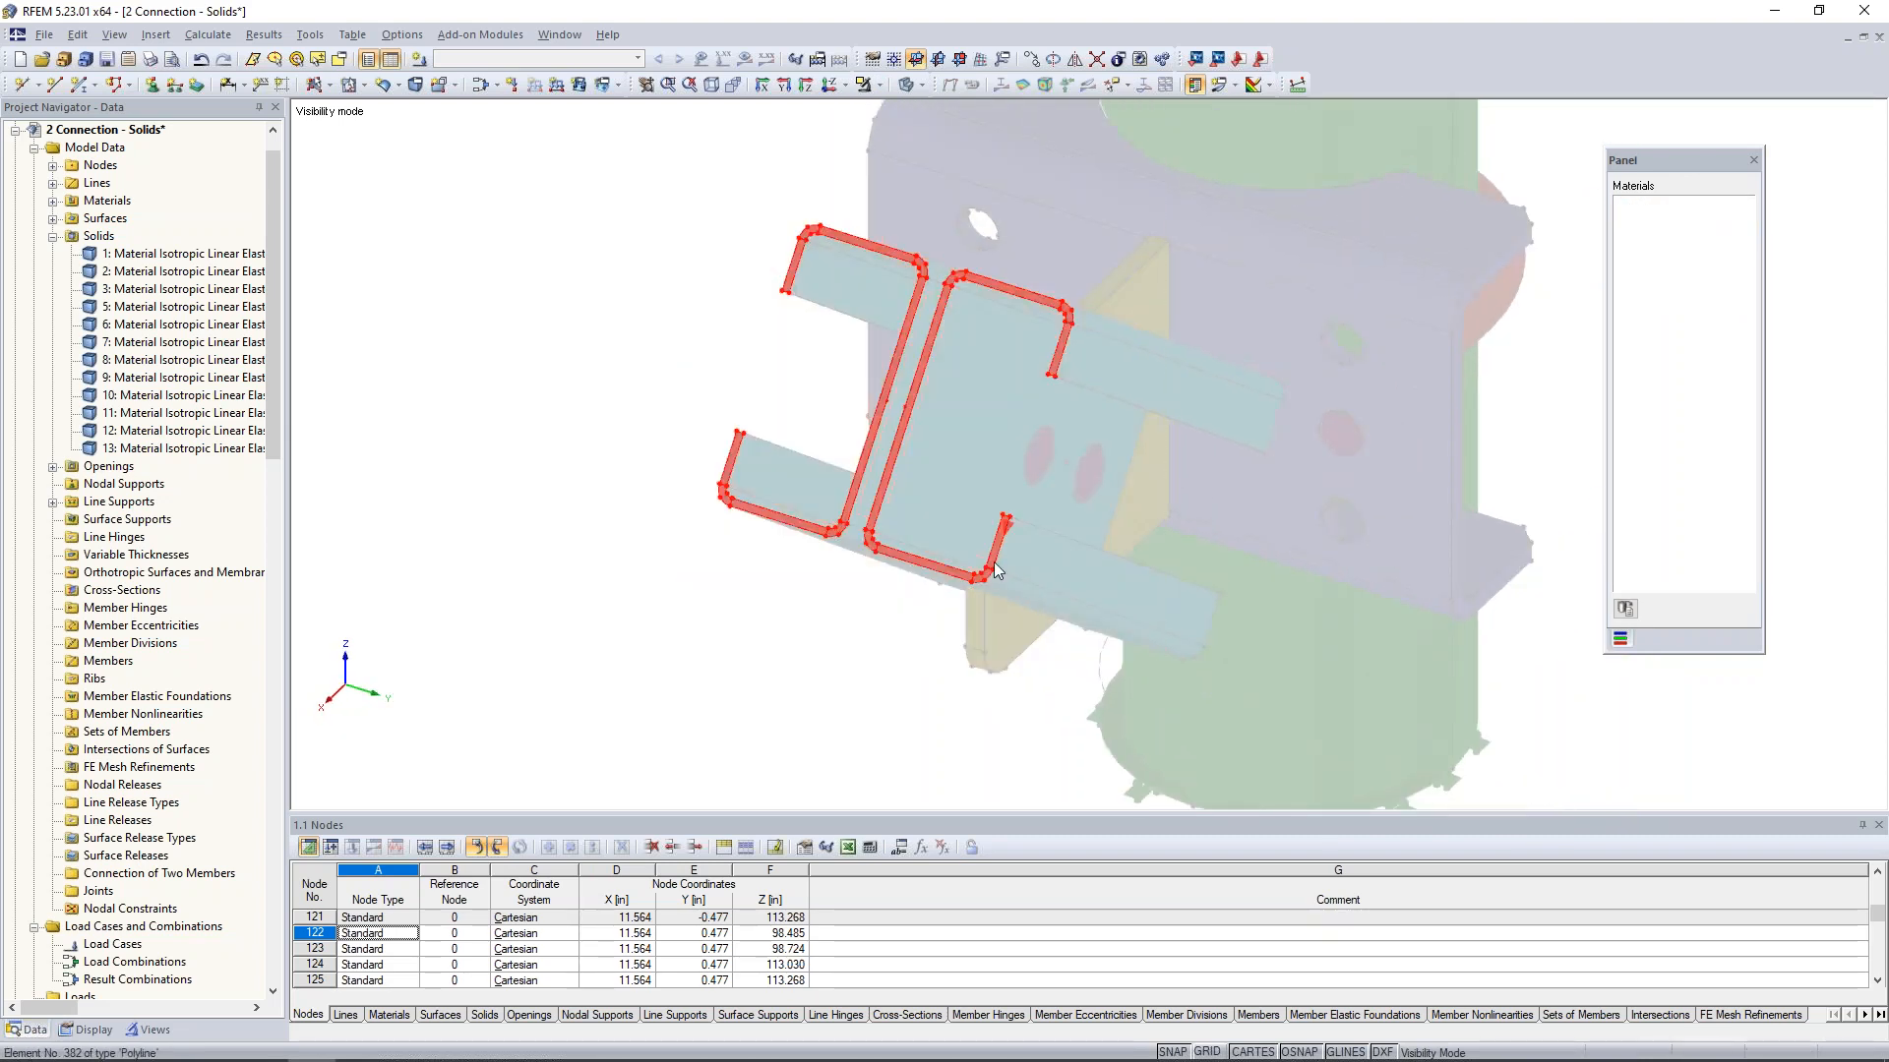
scroll(996, 571, "up", 2)
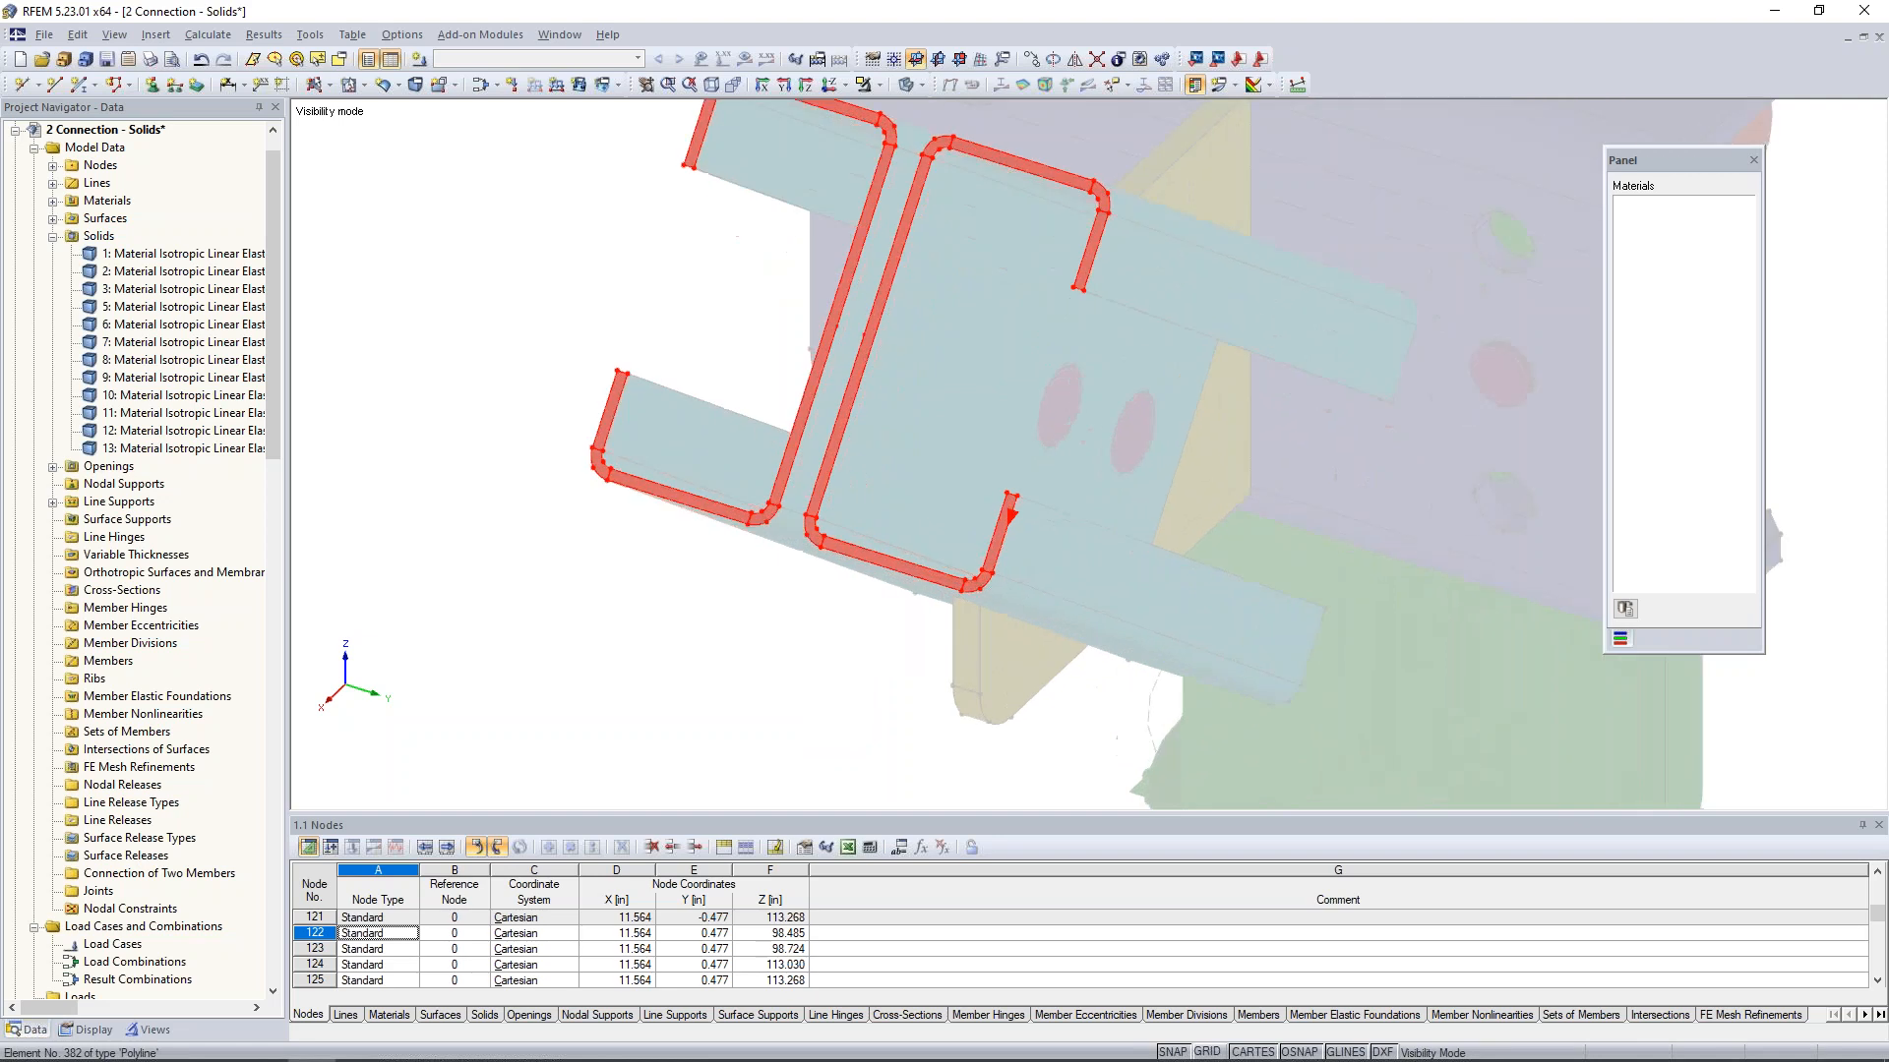
right_click(996, 557)
mouse_move(1081, 563)
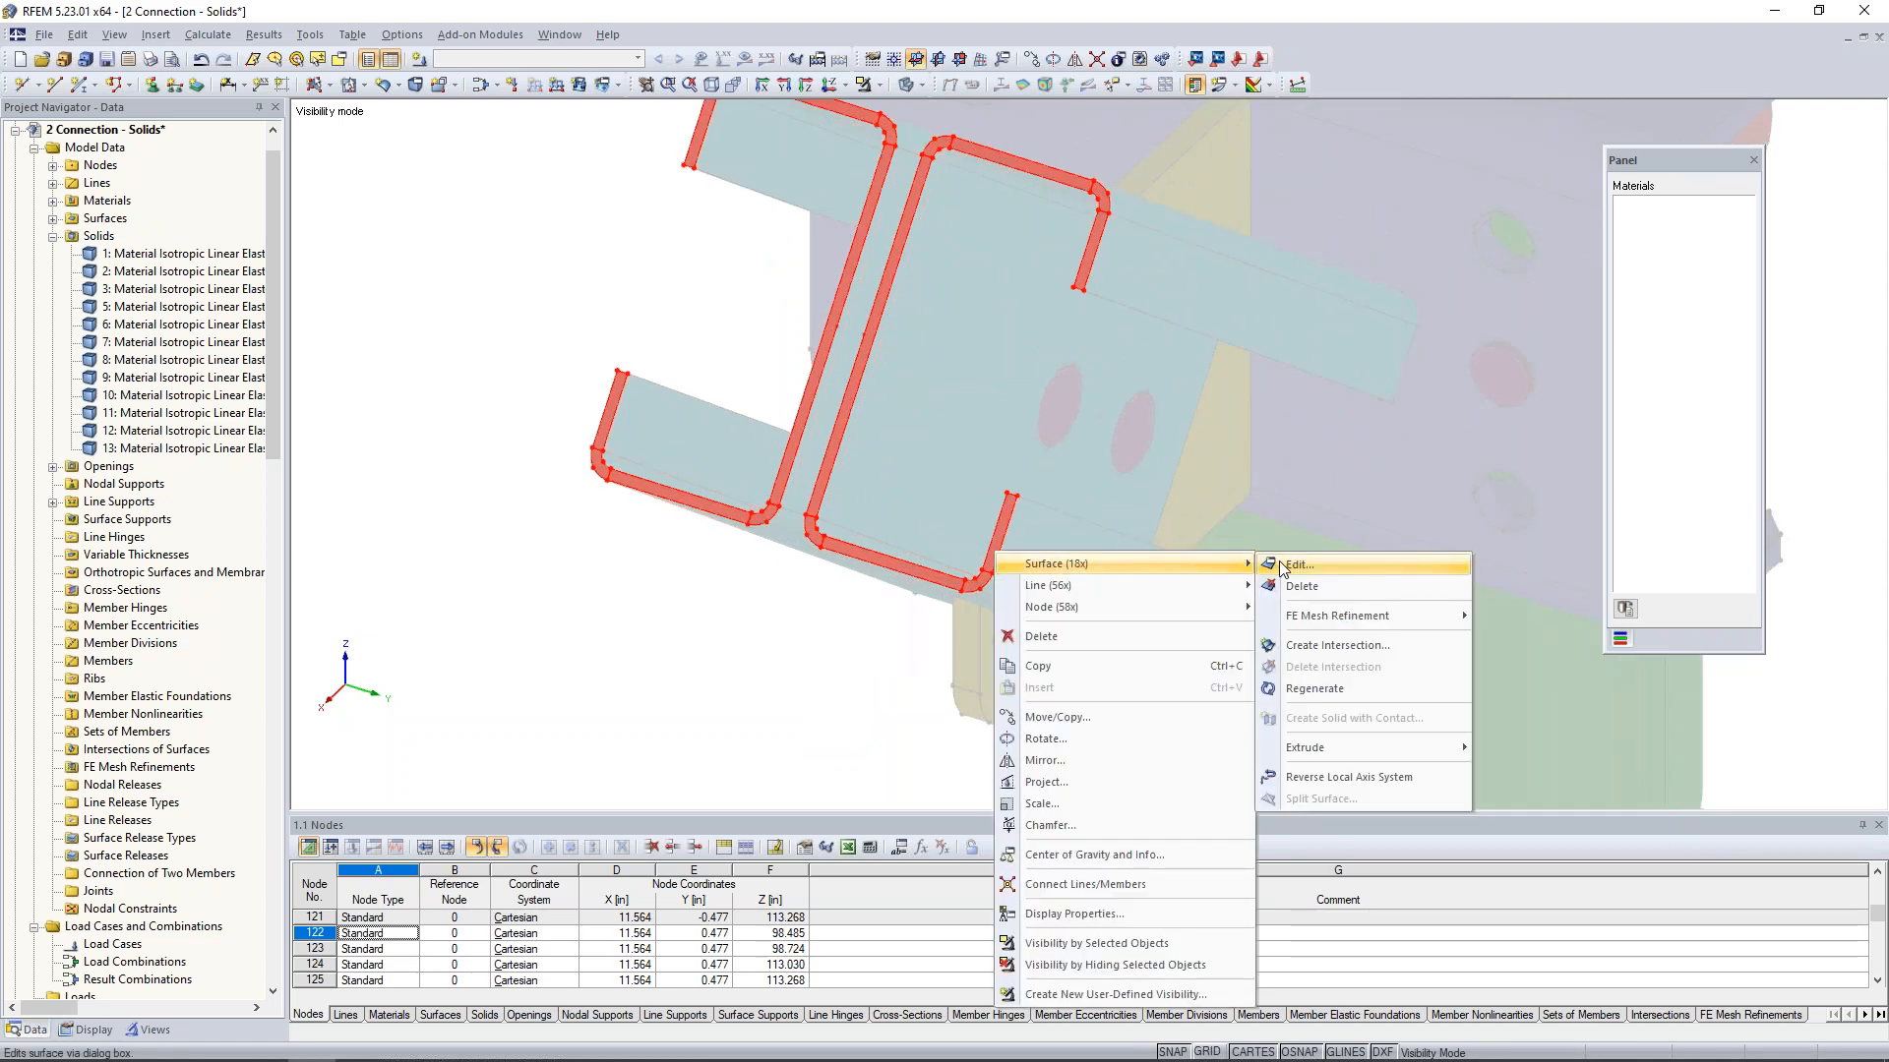
left_click(1277, 564)
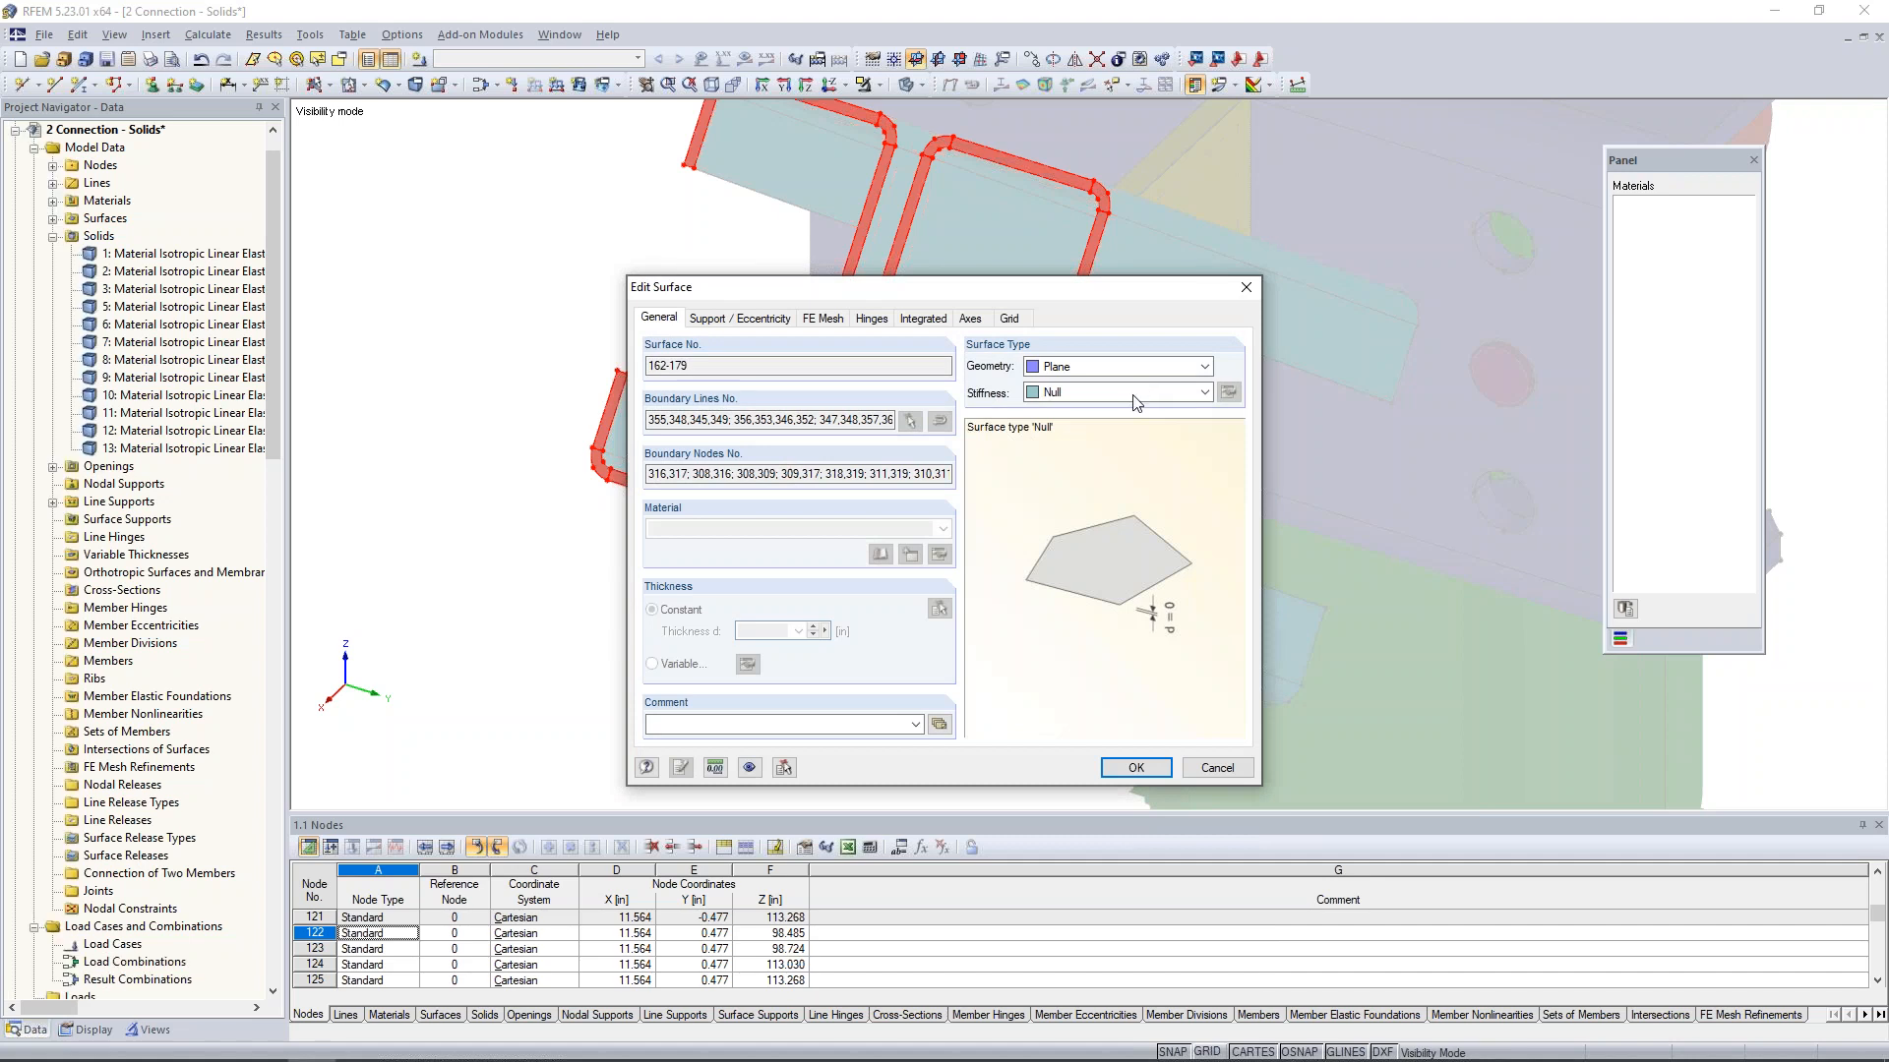
left_click(1204, 391)
left_click(1080, 485)
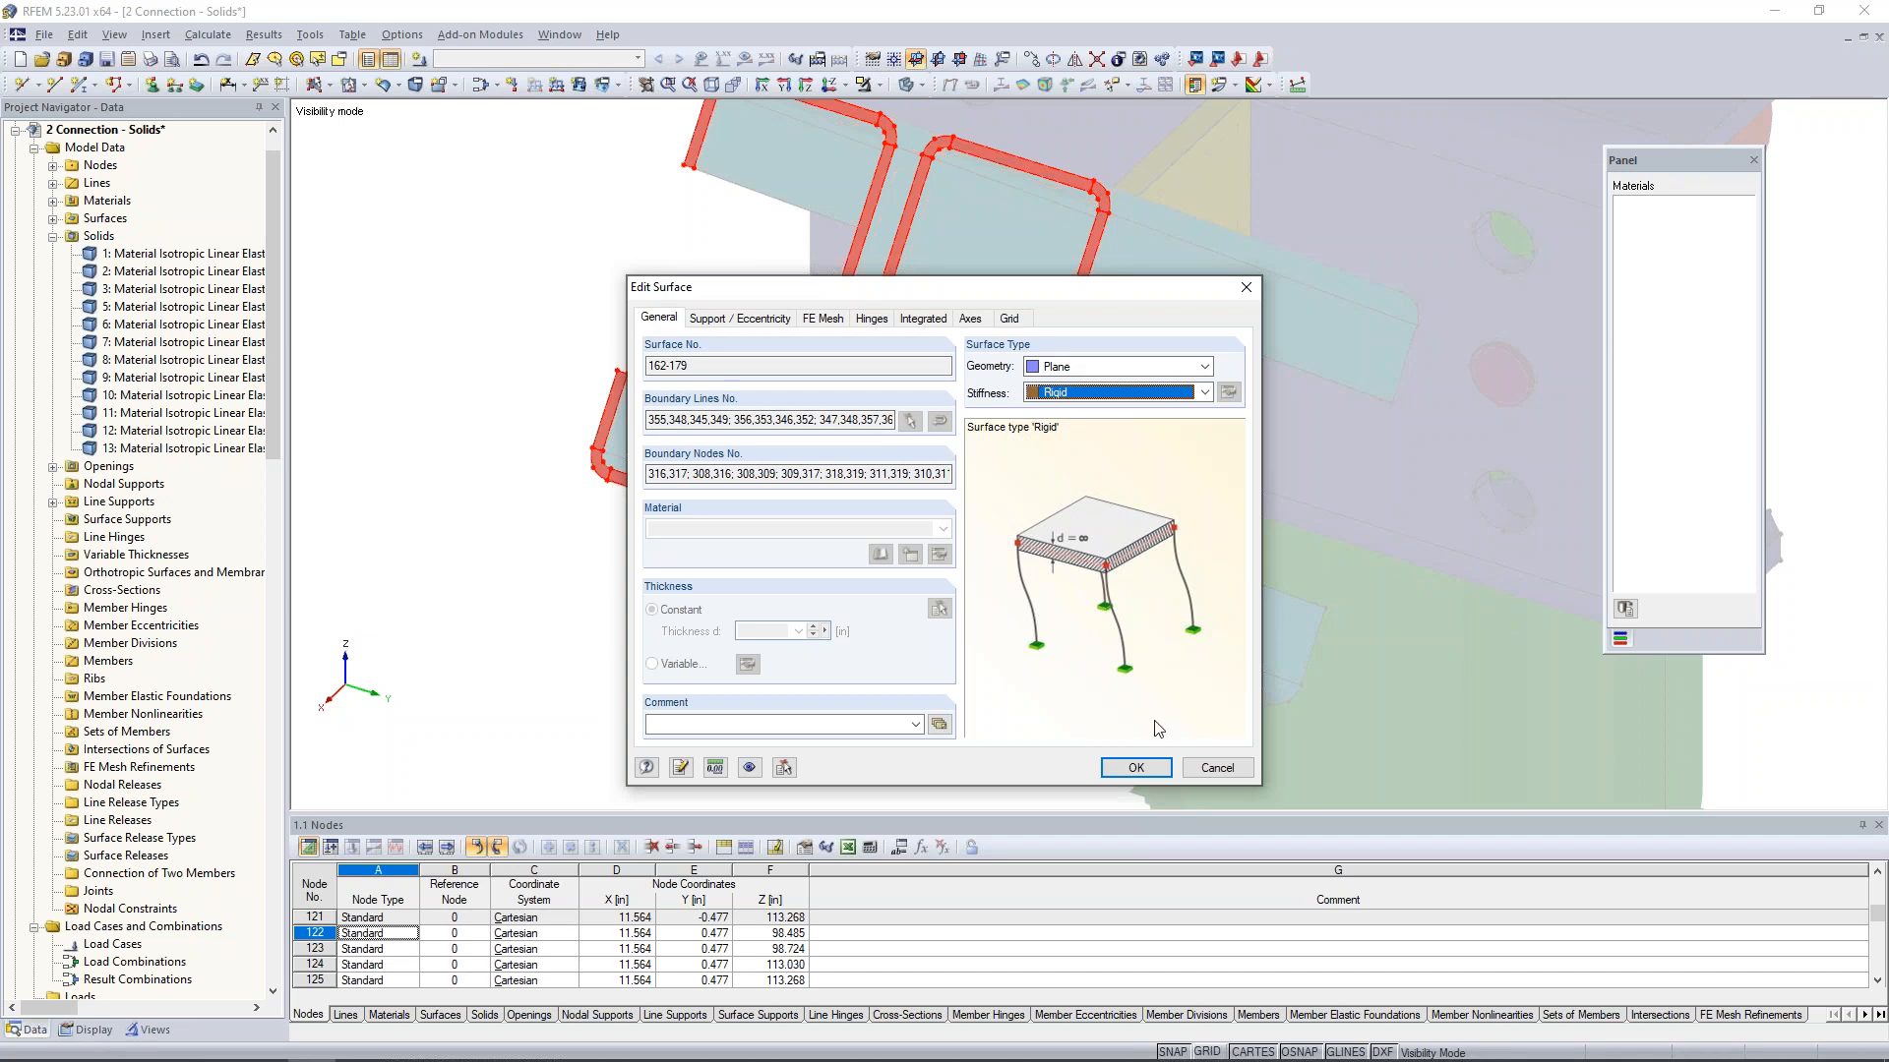
left_click(1156, 770)
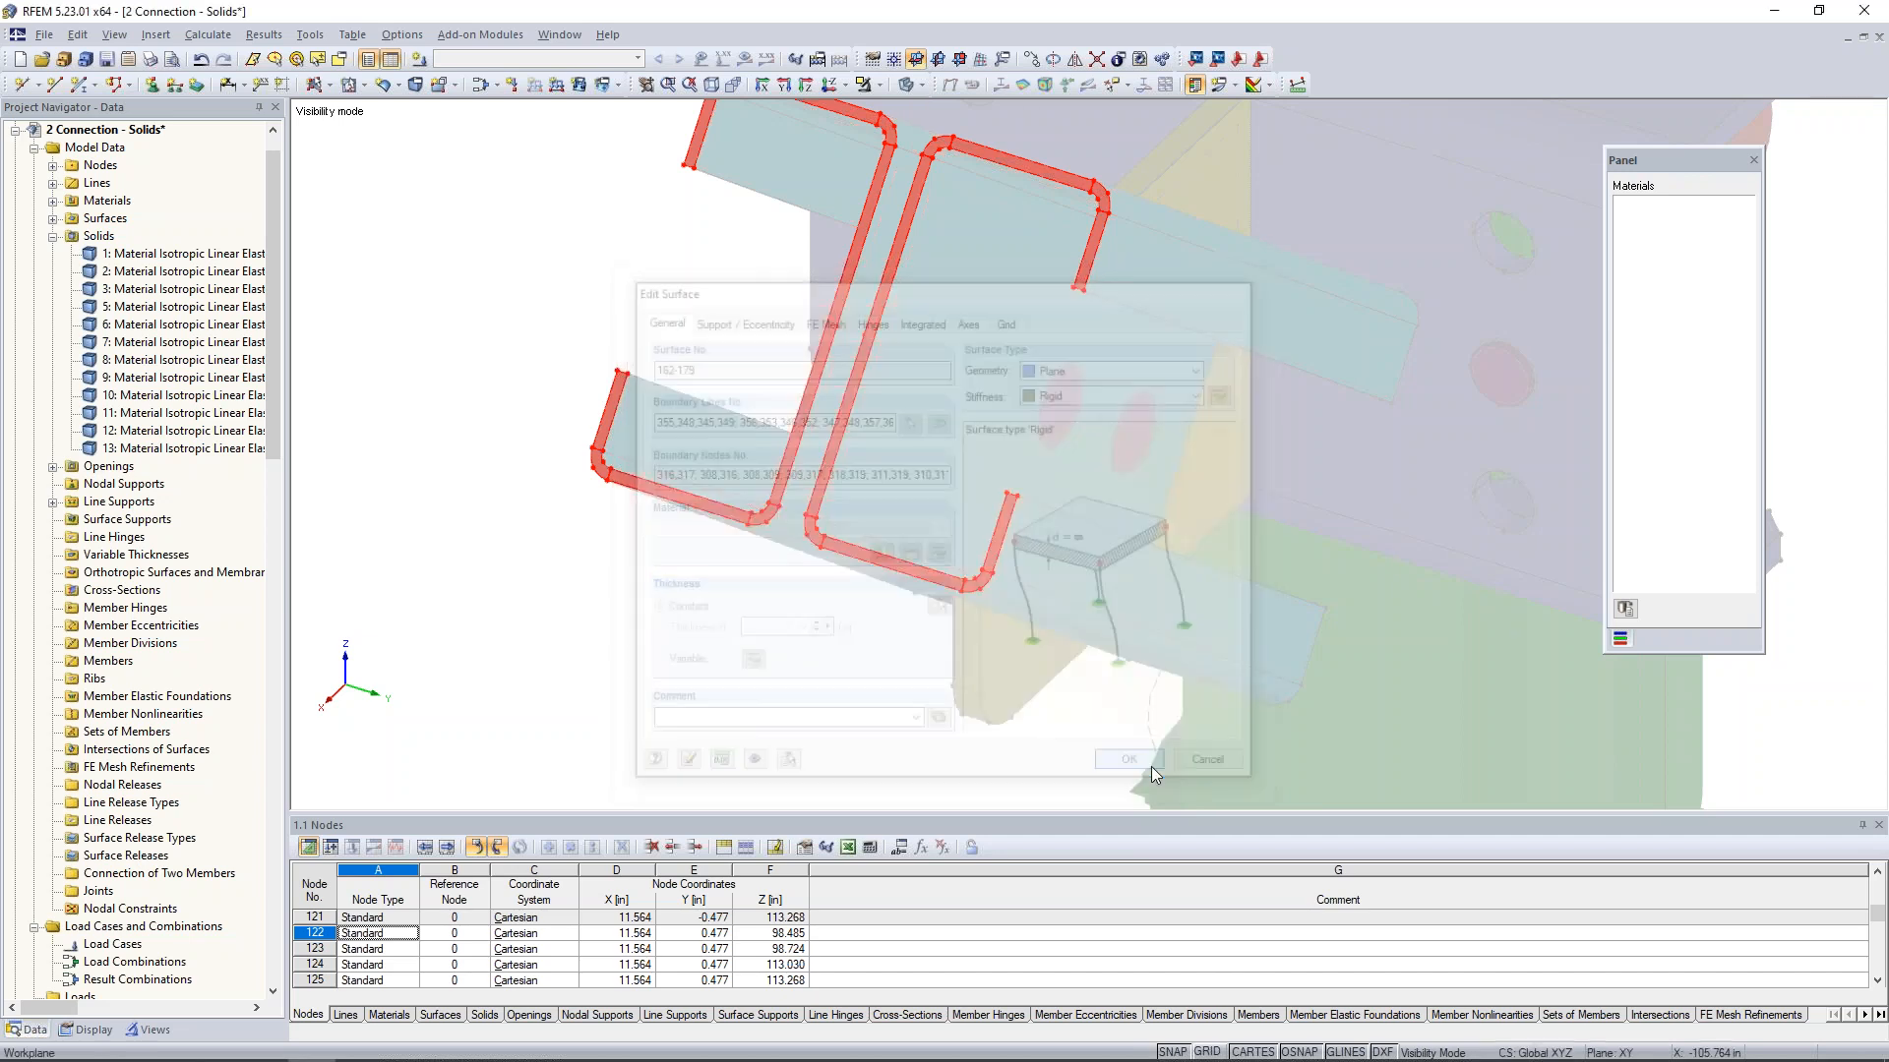
left_click(862, 637)
middle_click_drag(867, 658, 906, 742)
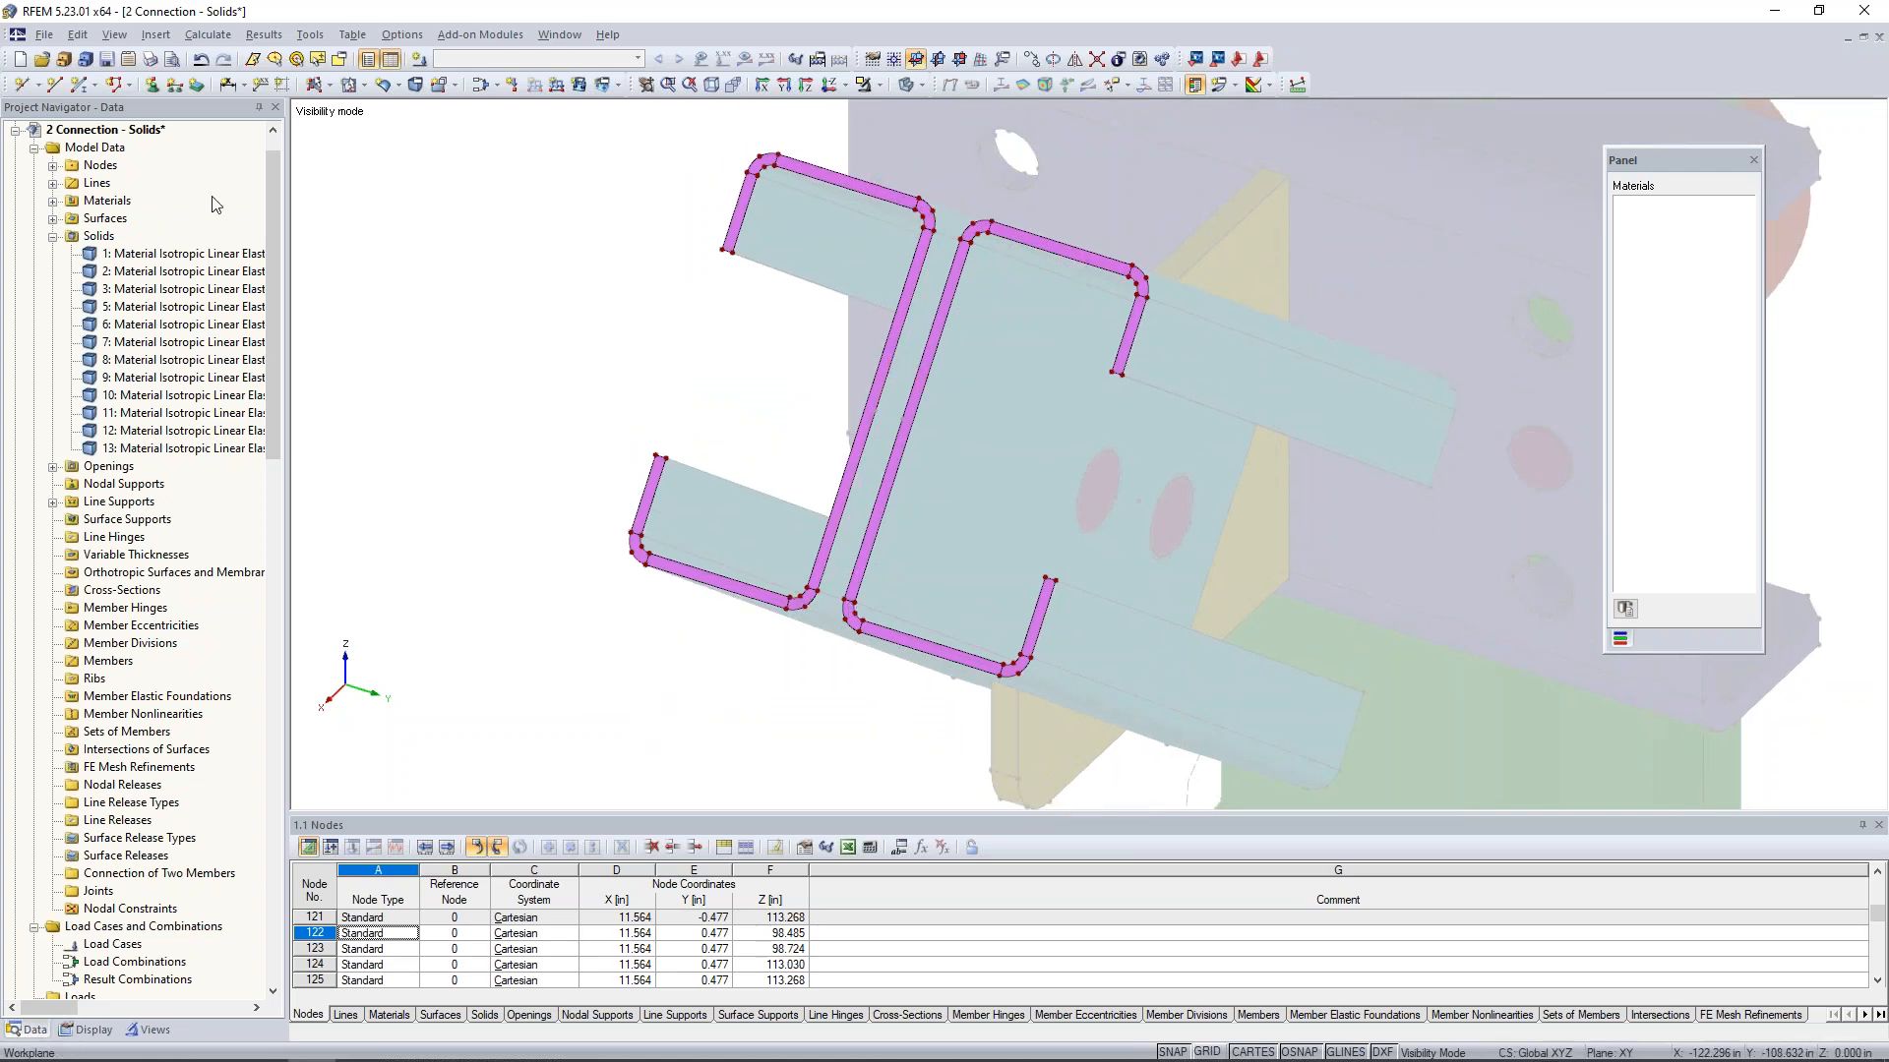
- Draw a straight line connecting the lower outer corner arcs of the two channel ends at their mid-arc nodes
left_click(54, 86)
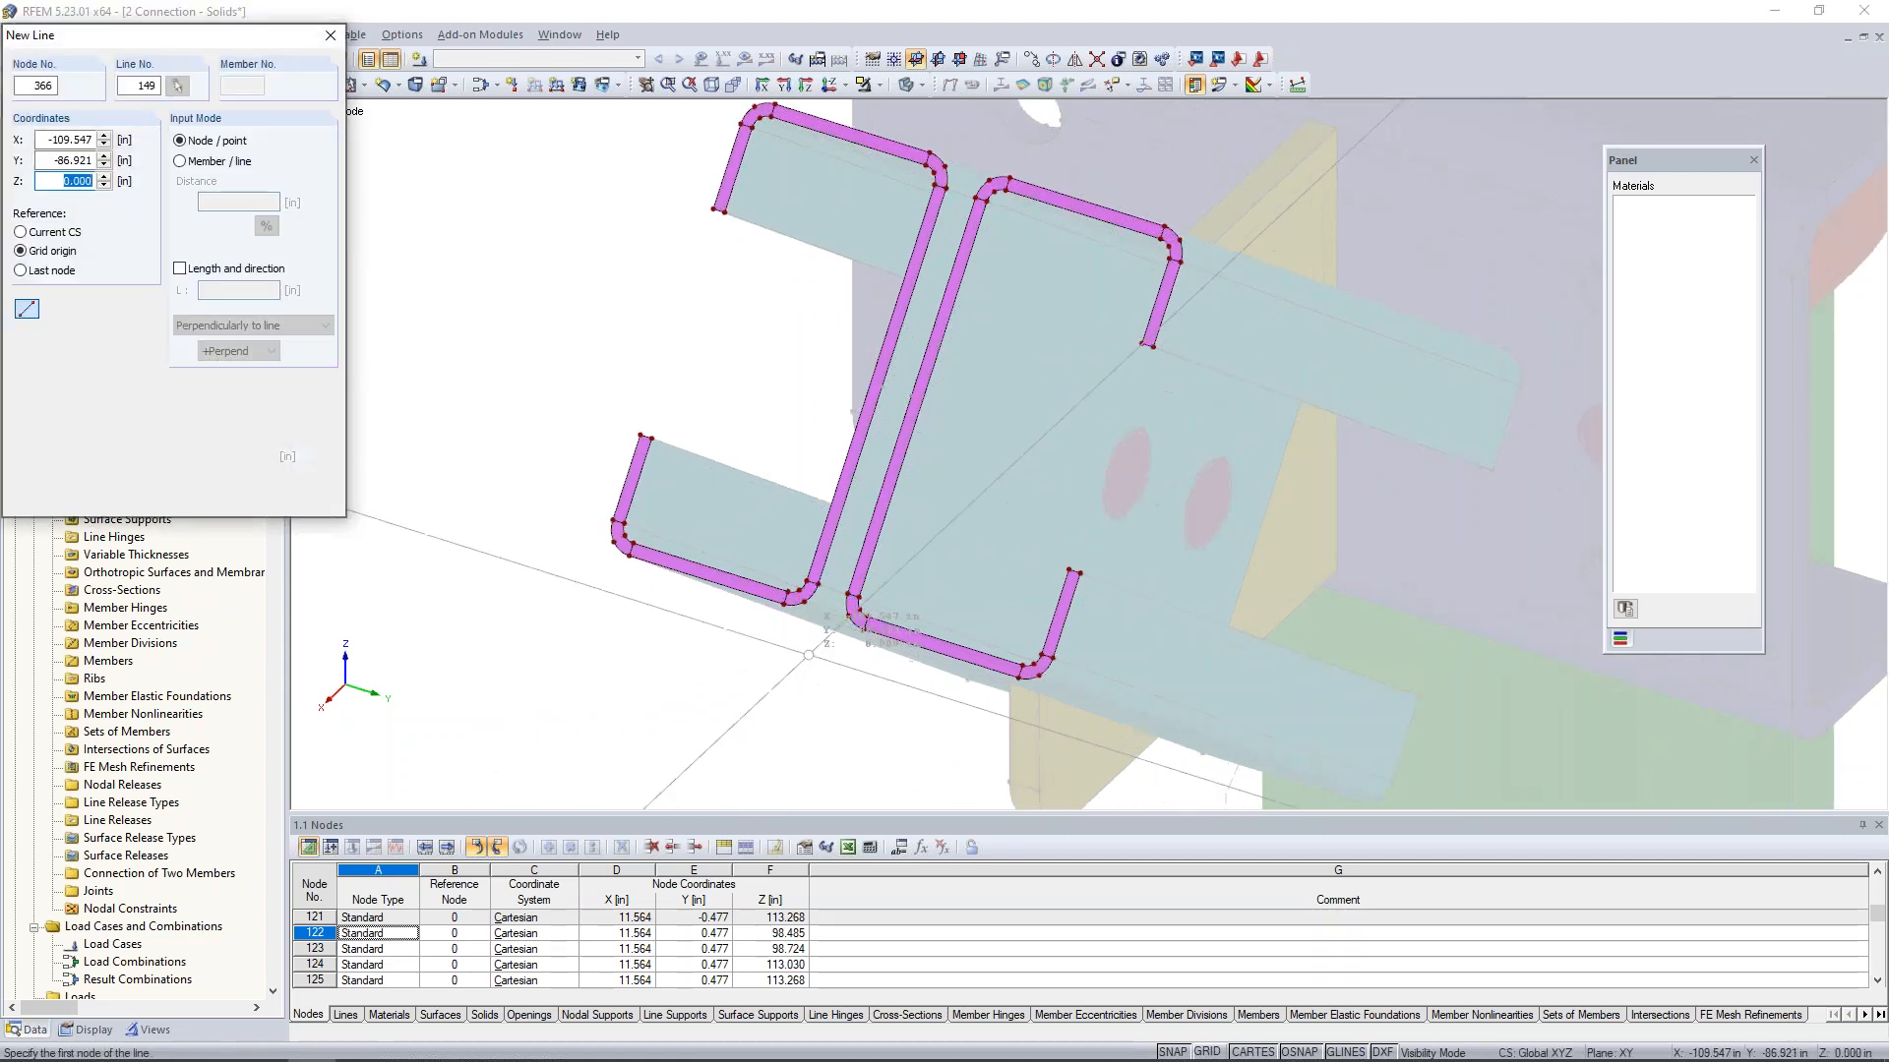
scroll(801, 693, "up", 4)
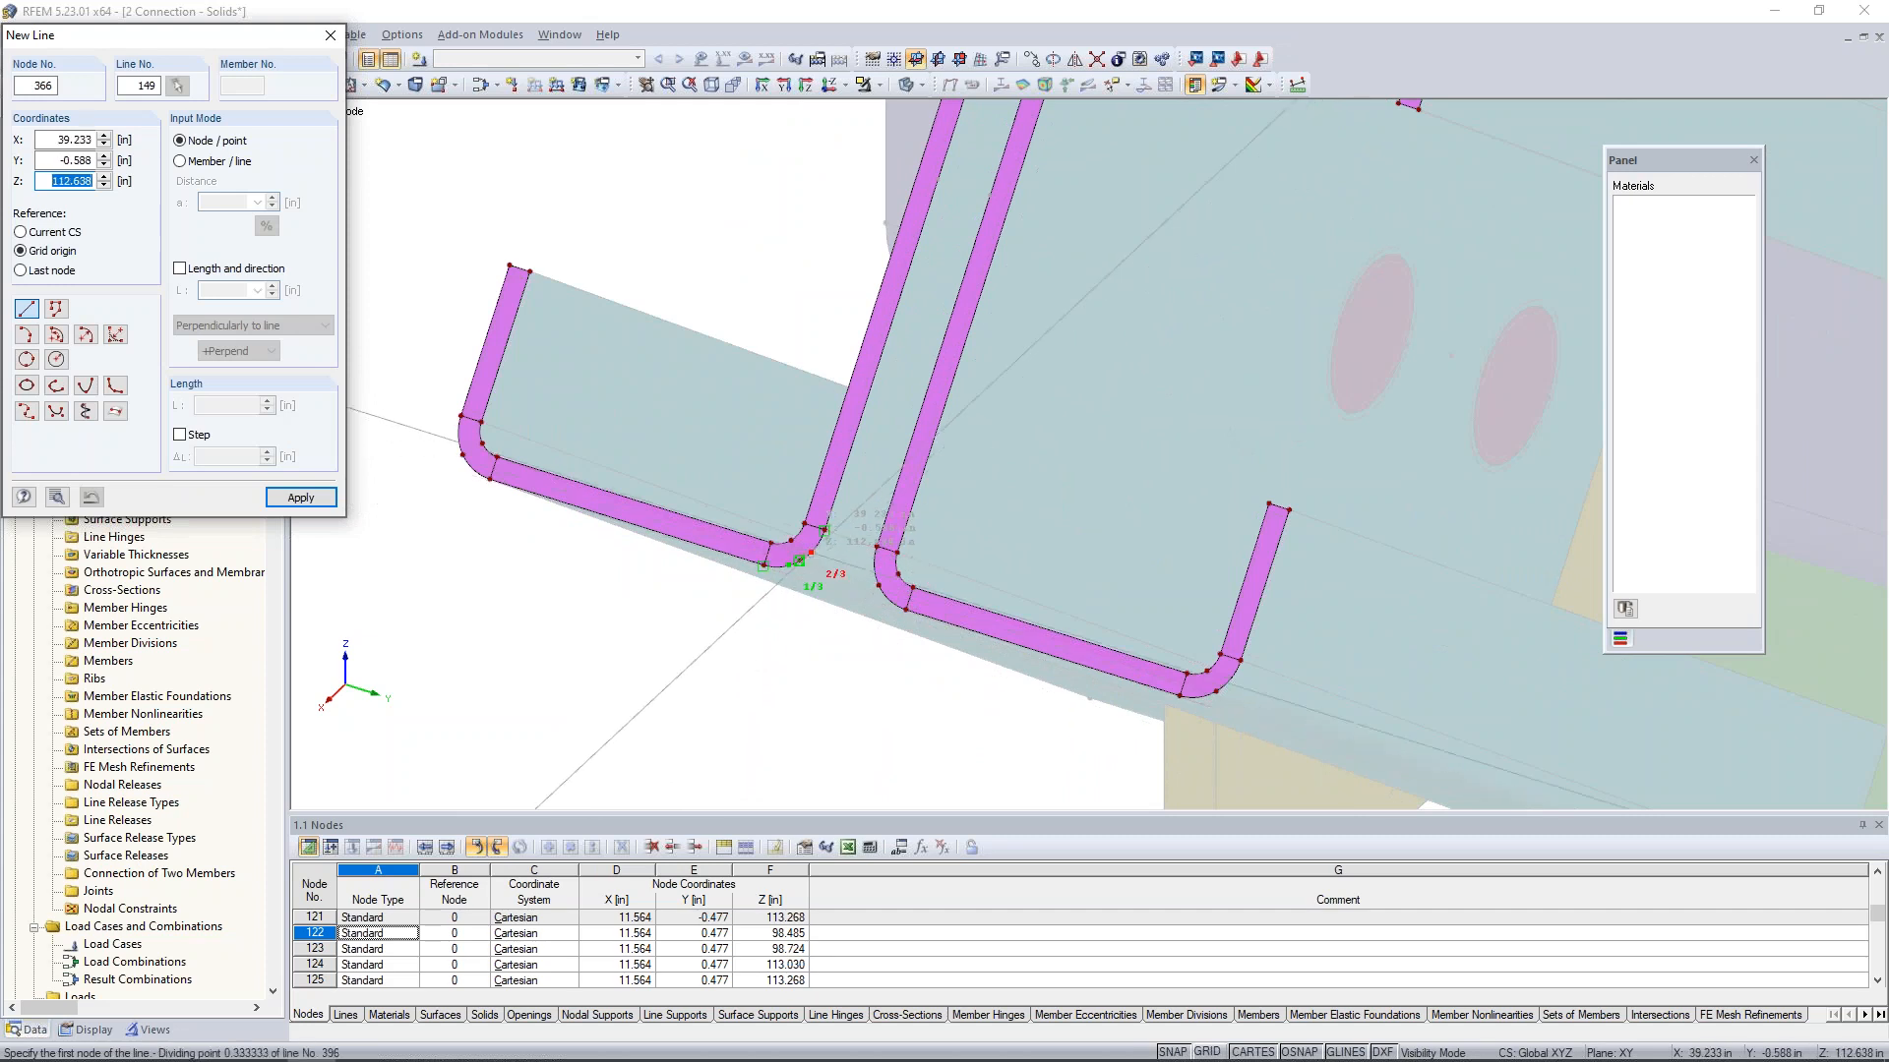
scroll(792, 606, "up", 2)
scroll(792, 606, "up", 3)
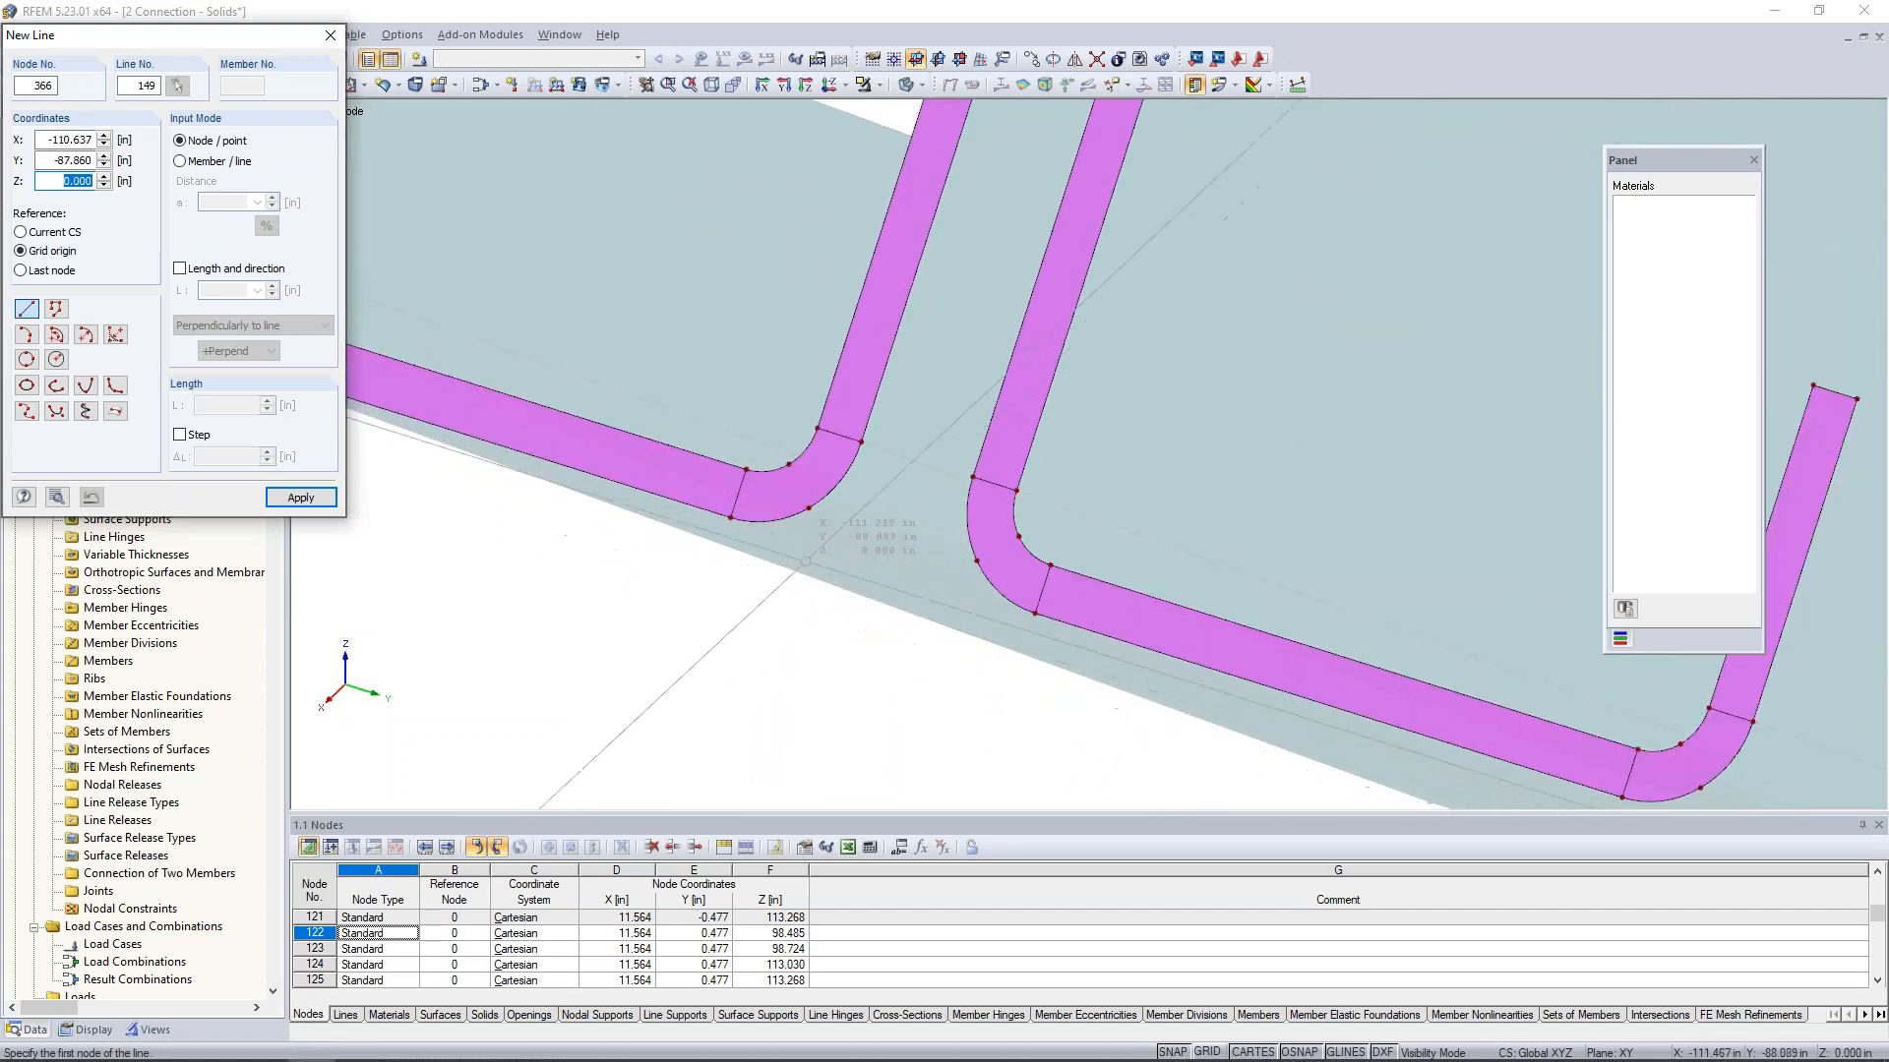
left_click(809, 508)
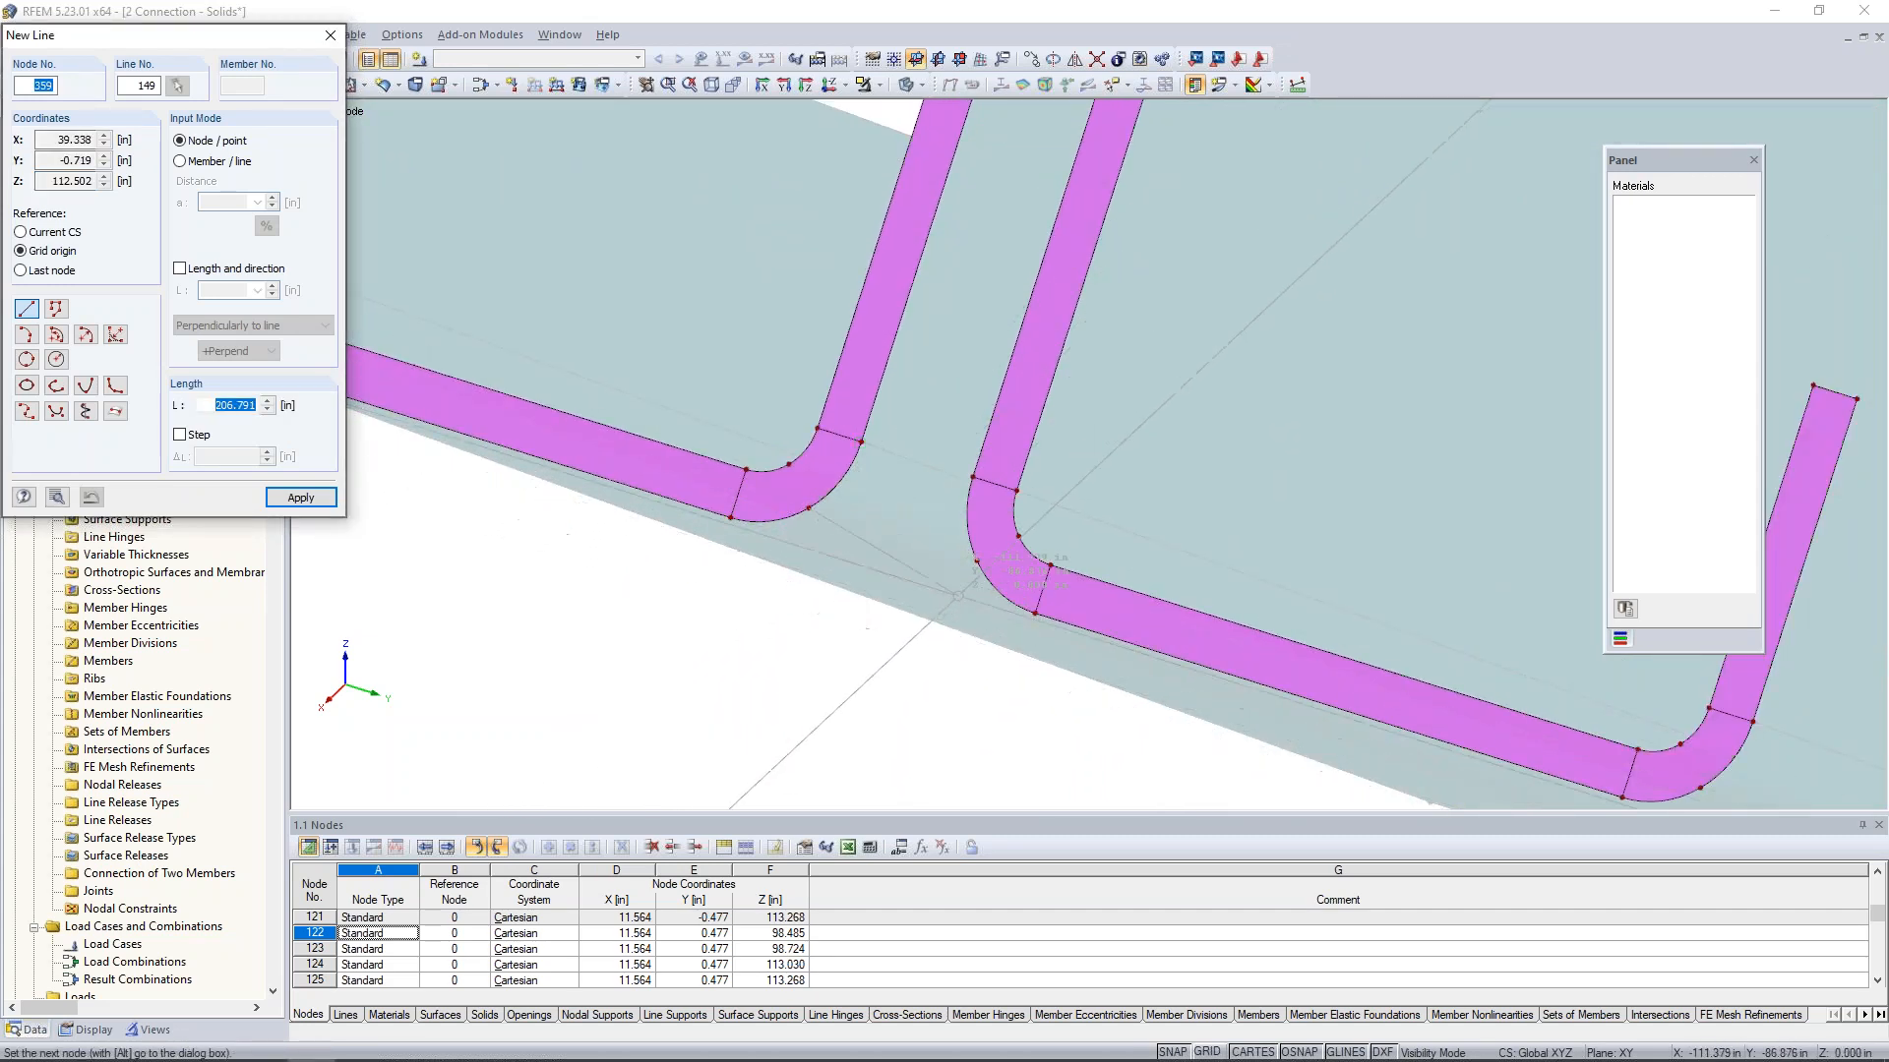
left_click(976, 561)
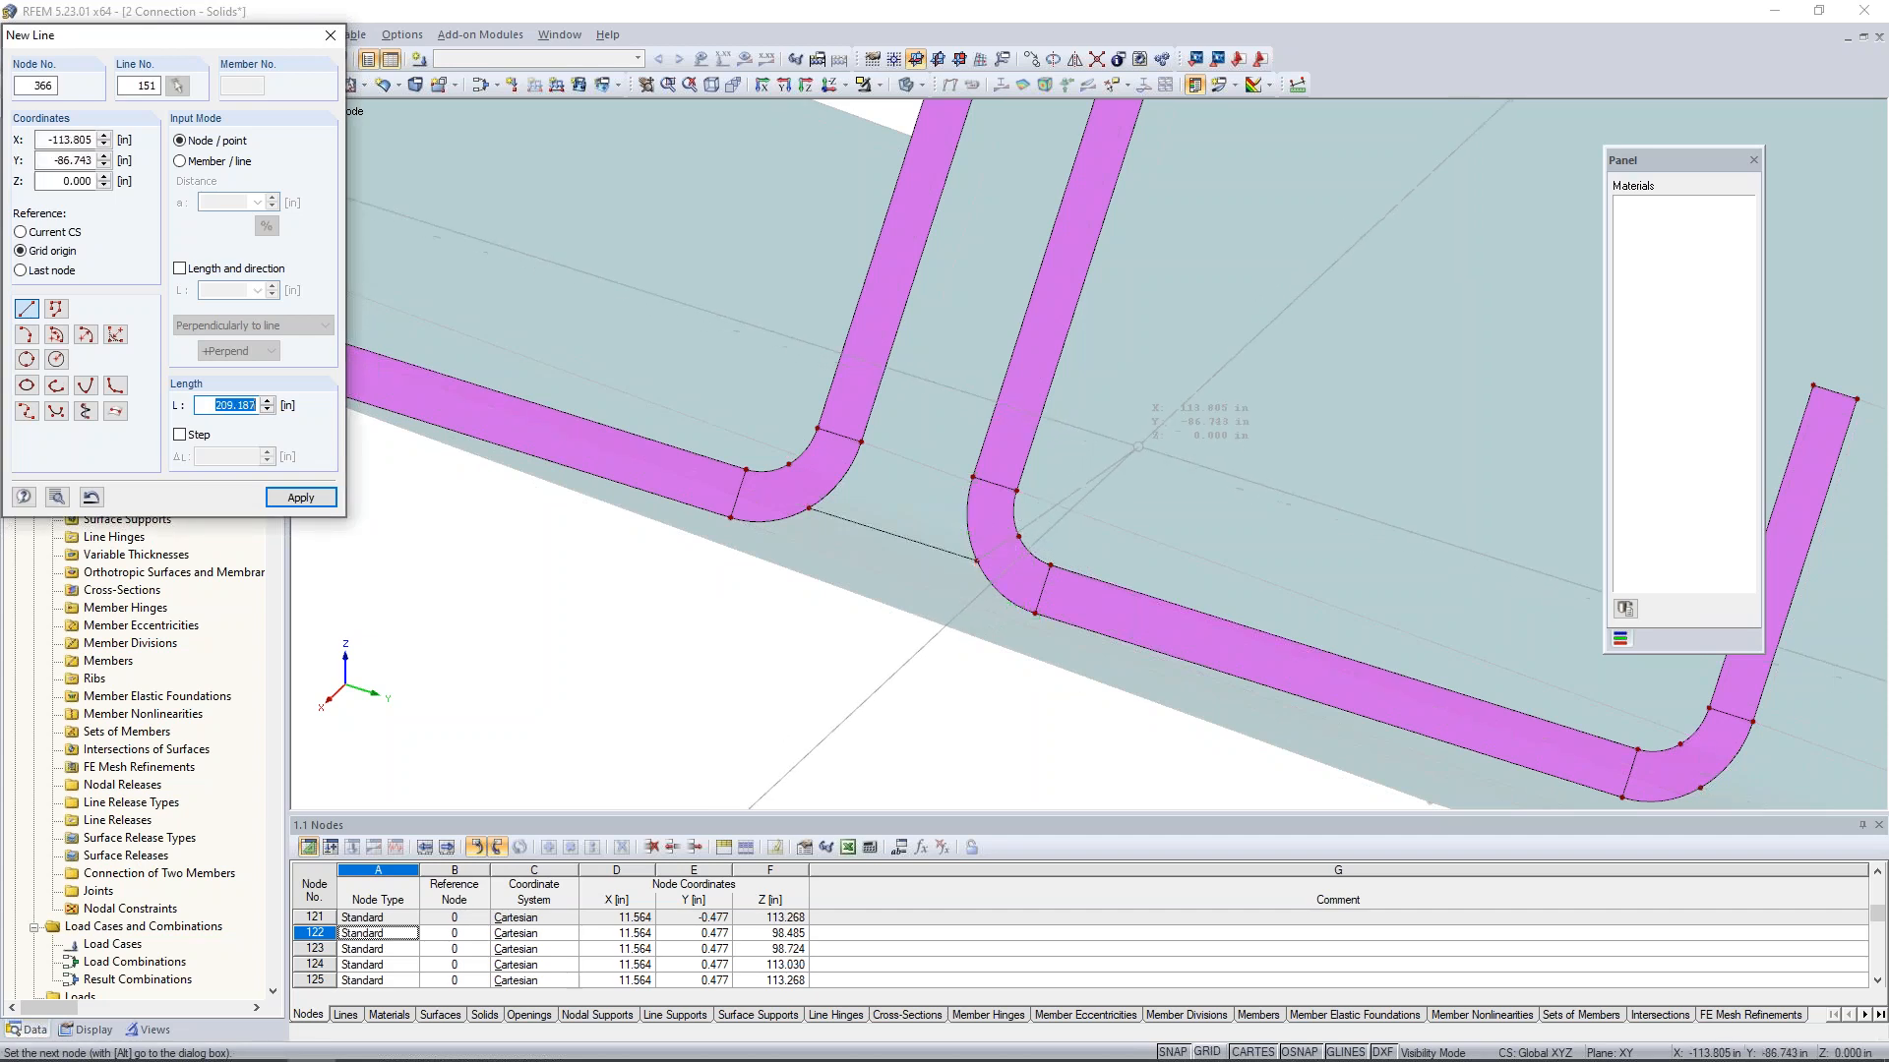
- Draw a second straight line connecting the upper outer corner arcs of the two channel ends at their mid-arc nodes
scroll(1138, 446, "down", 3)
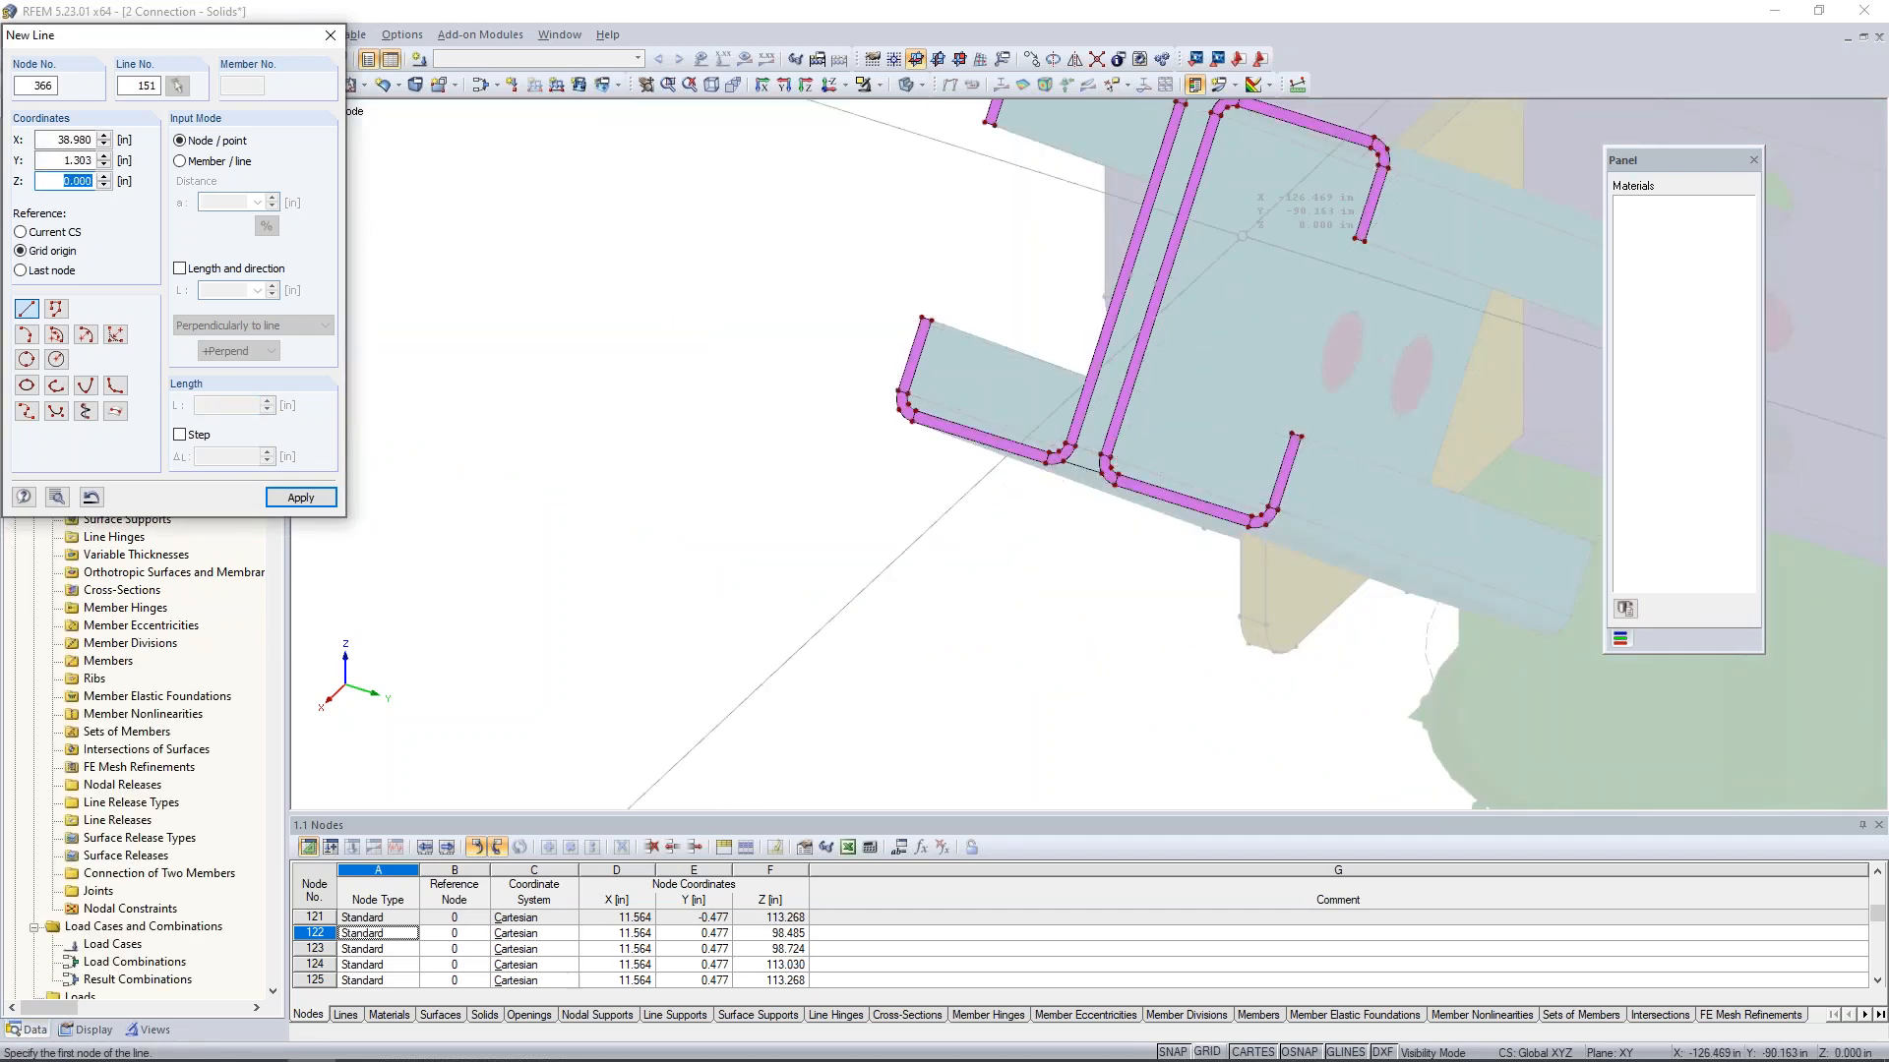
scroll(1094, 543, "up", 2)
scroll(1094, 544, "up", 3)
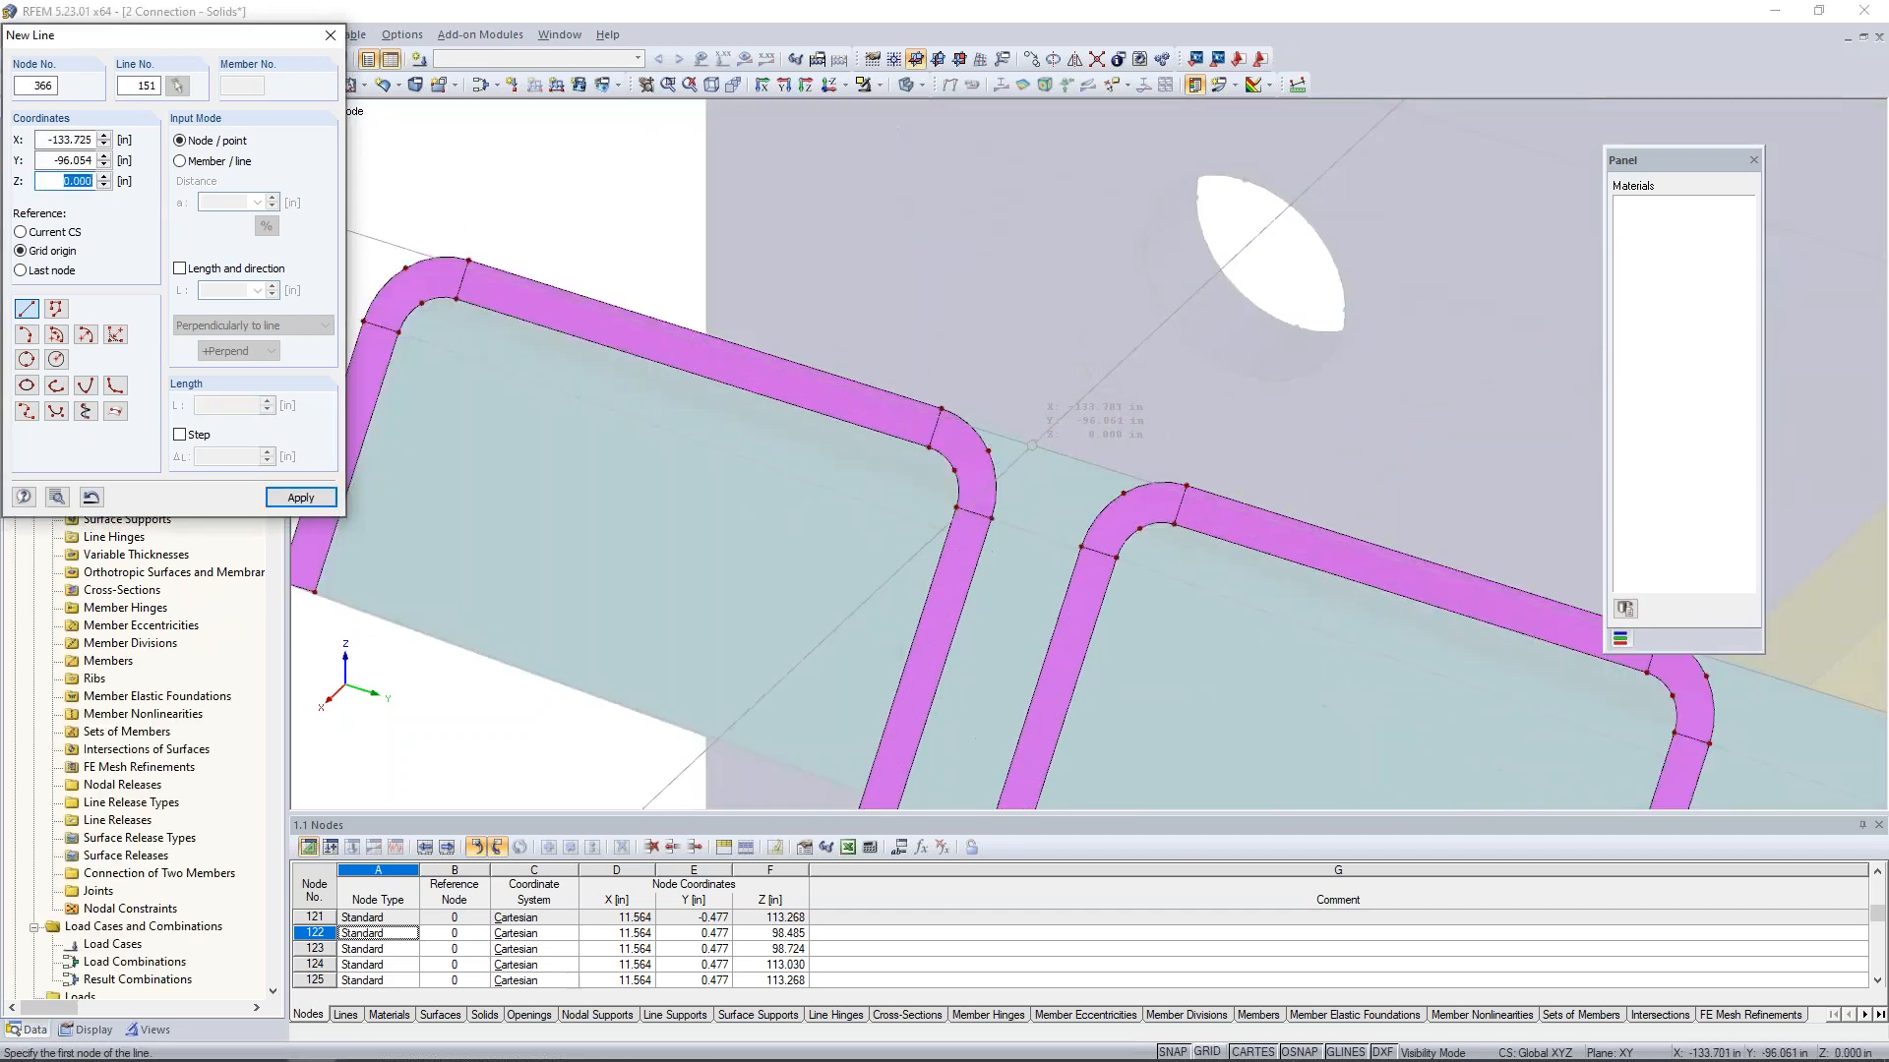
left_click(988, 451)
left_click(1122, 491)
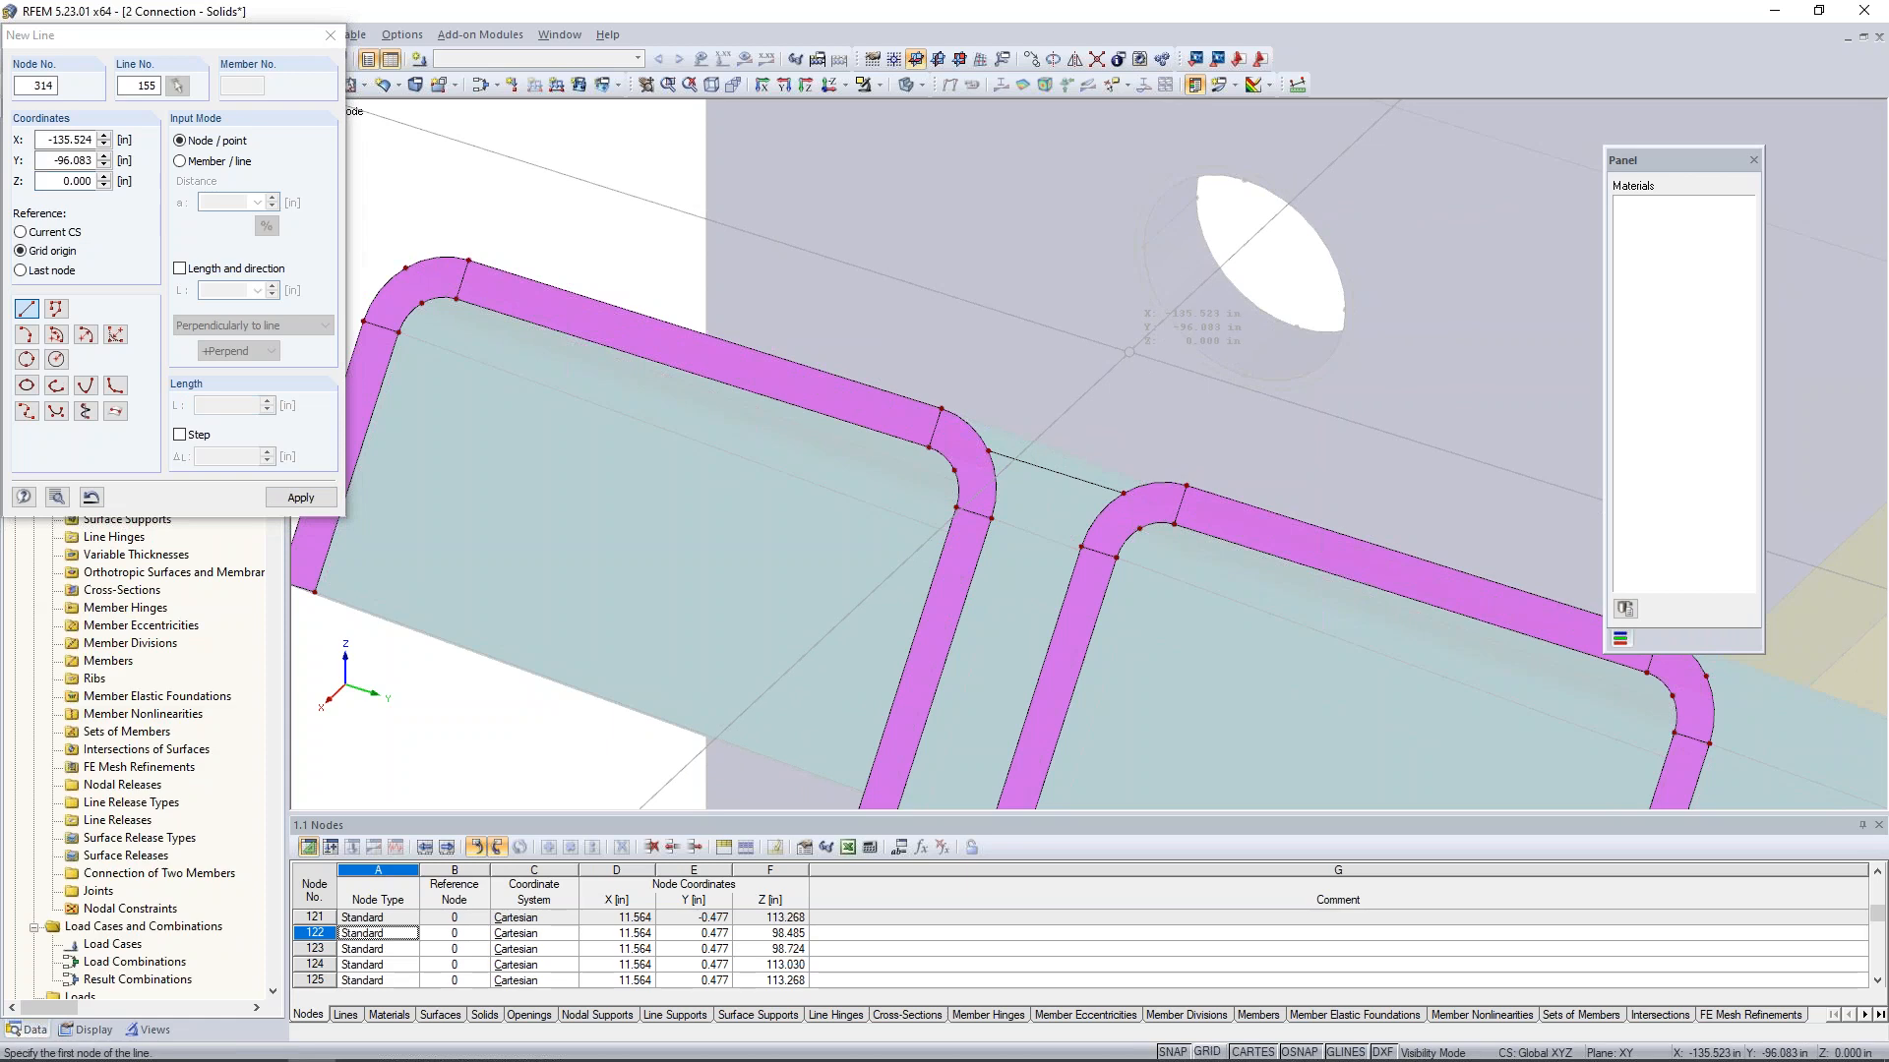
scroll(1129, 351, "down", 4)
scroll(1129, 351, "down", 2)
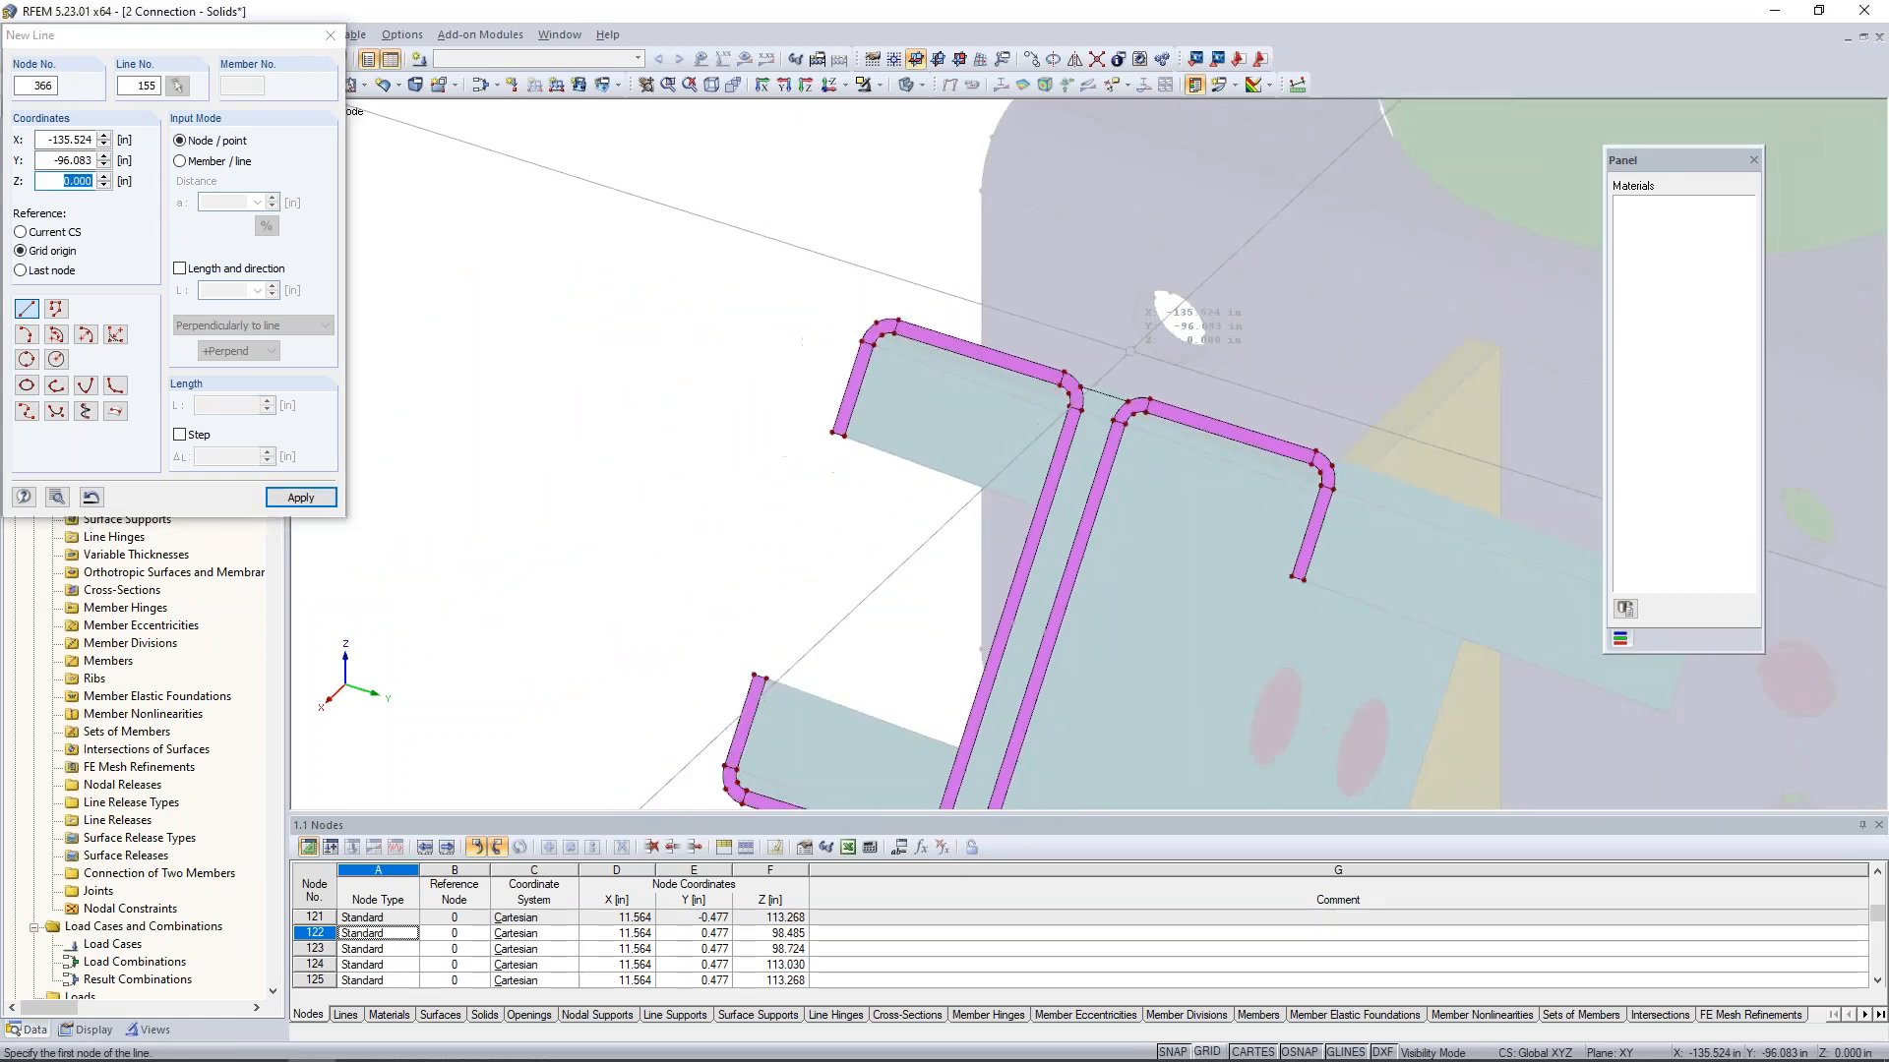
key("Escape")
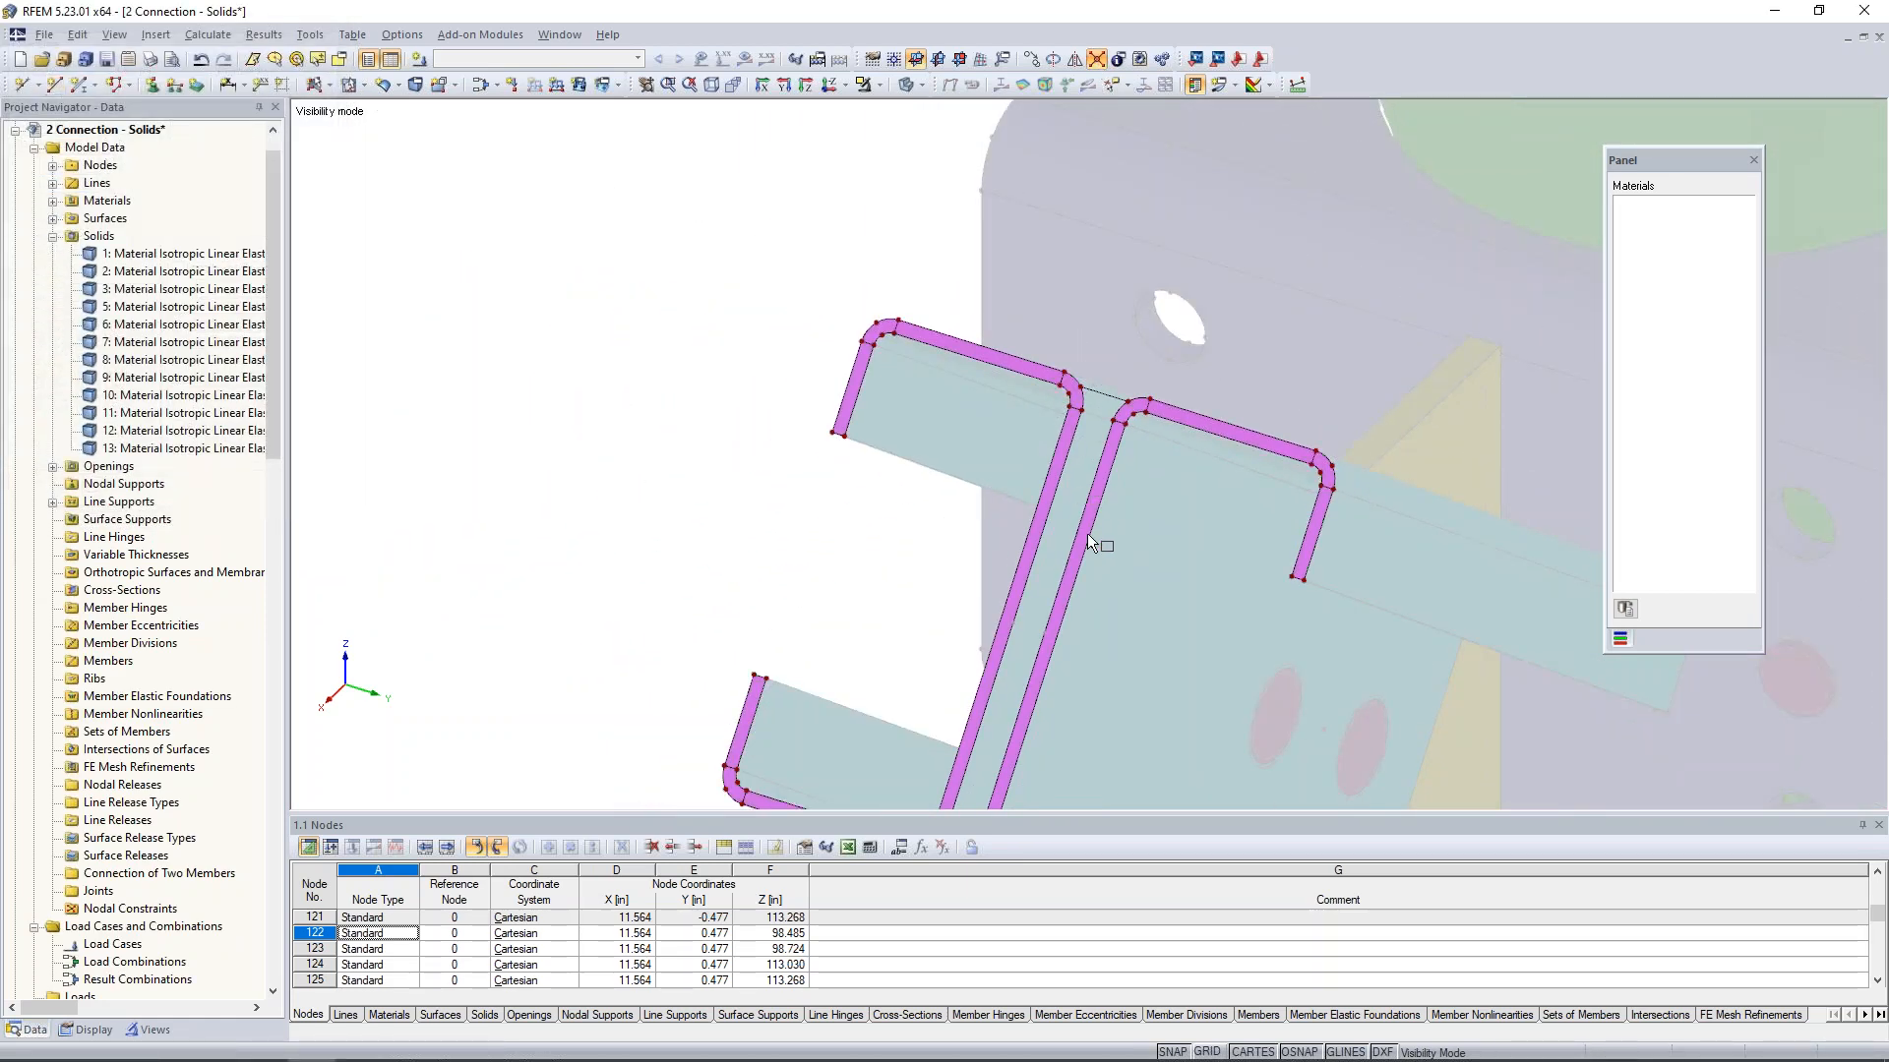
- Divide the two facing web edge lines of the channel ends with a node at each midpoint
scroll(1088, 525, "down", 3)
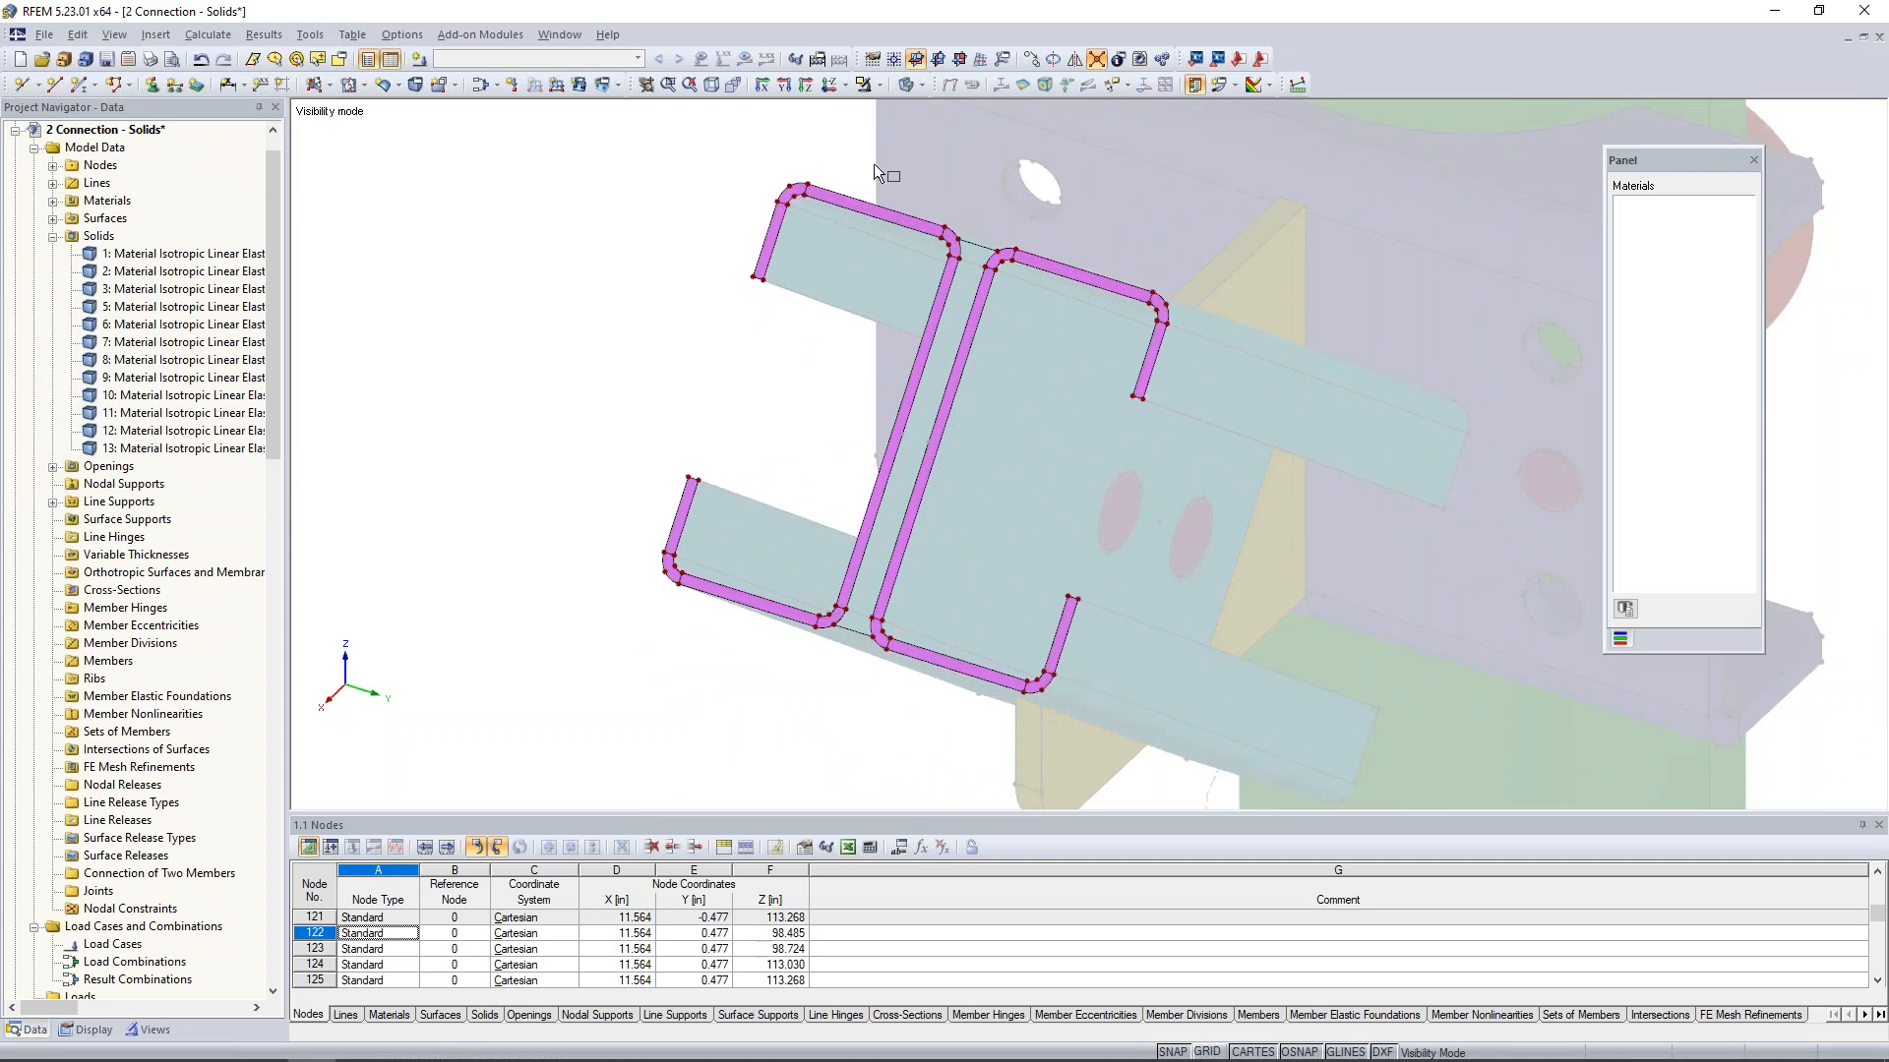
left_click_drag(959, 403, 1196, 719)
- Start a plane Rigid surface between the channel webs, picking the upper connecting line, upper corner arcs and facing web lines as boundaries
left_click(331, 92)
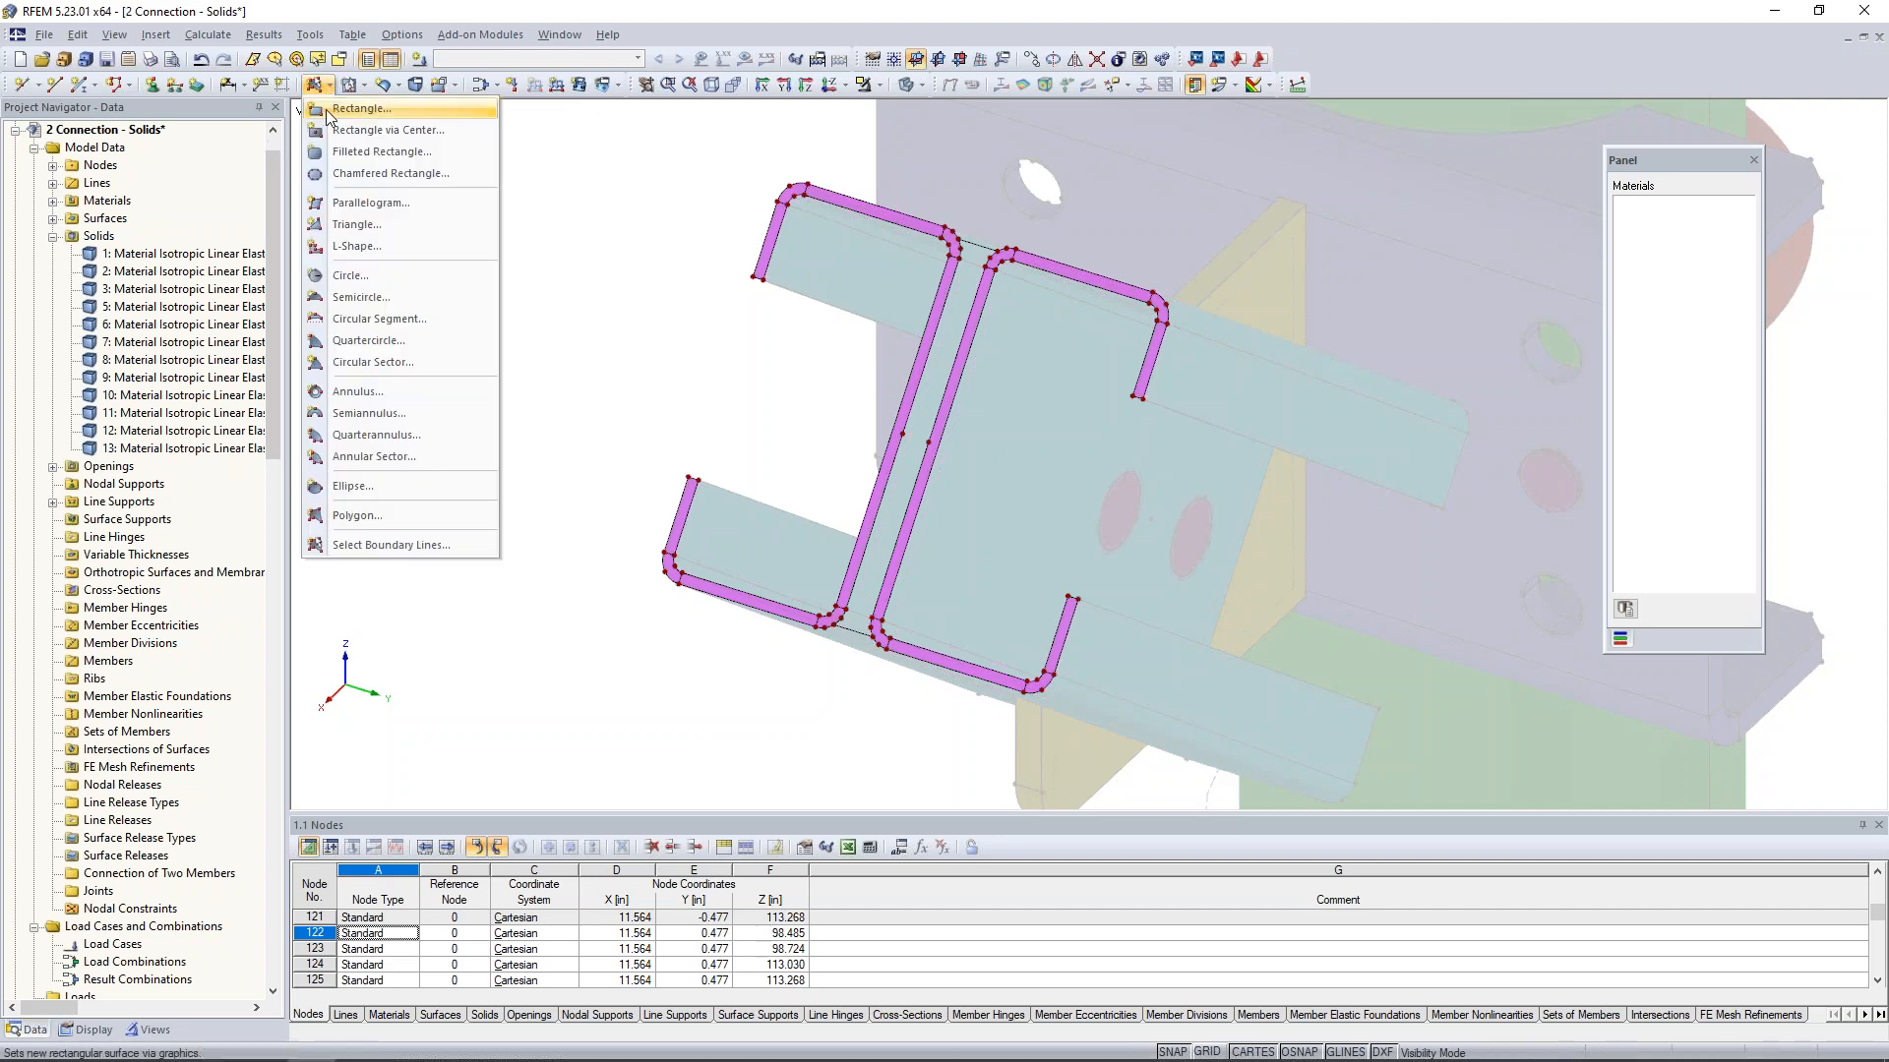
left_click(384, 545)
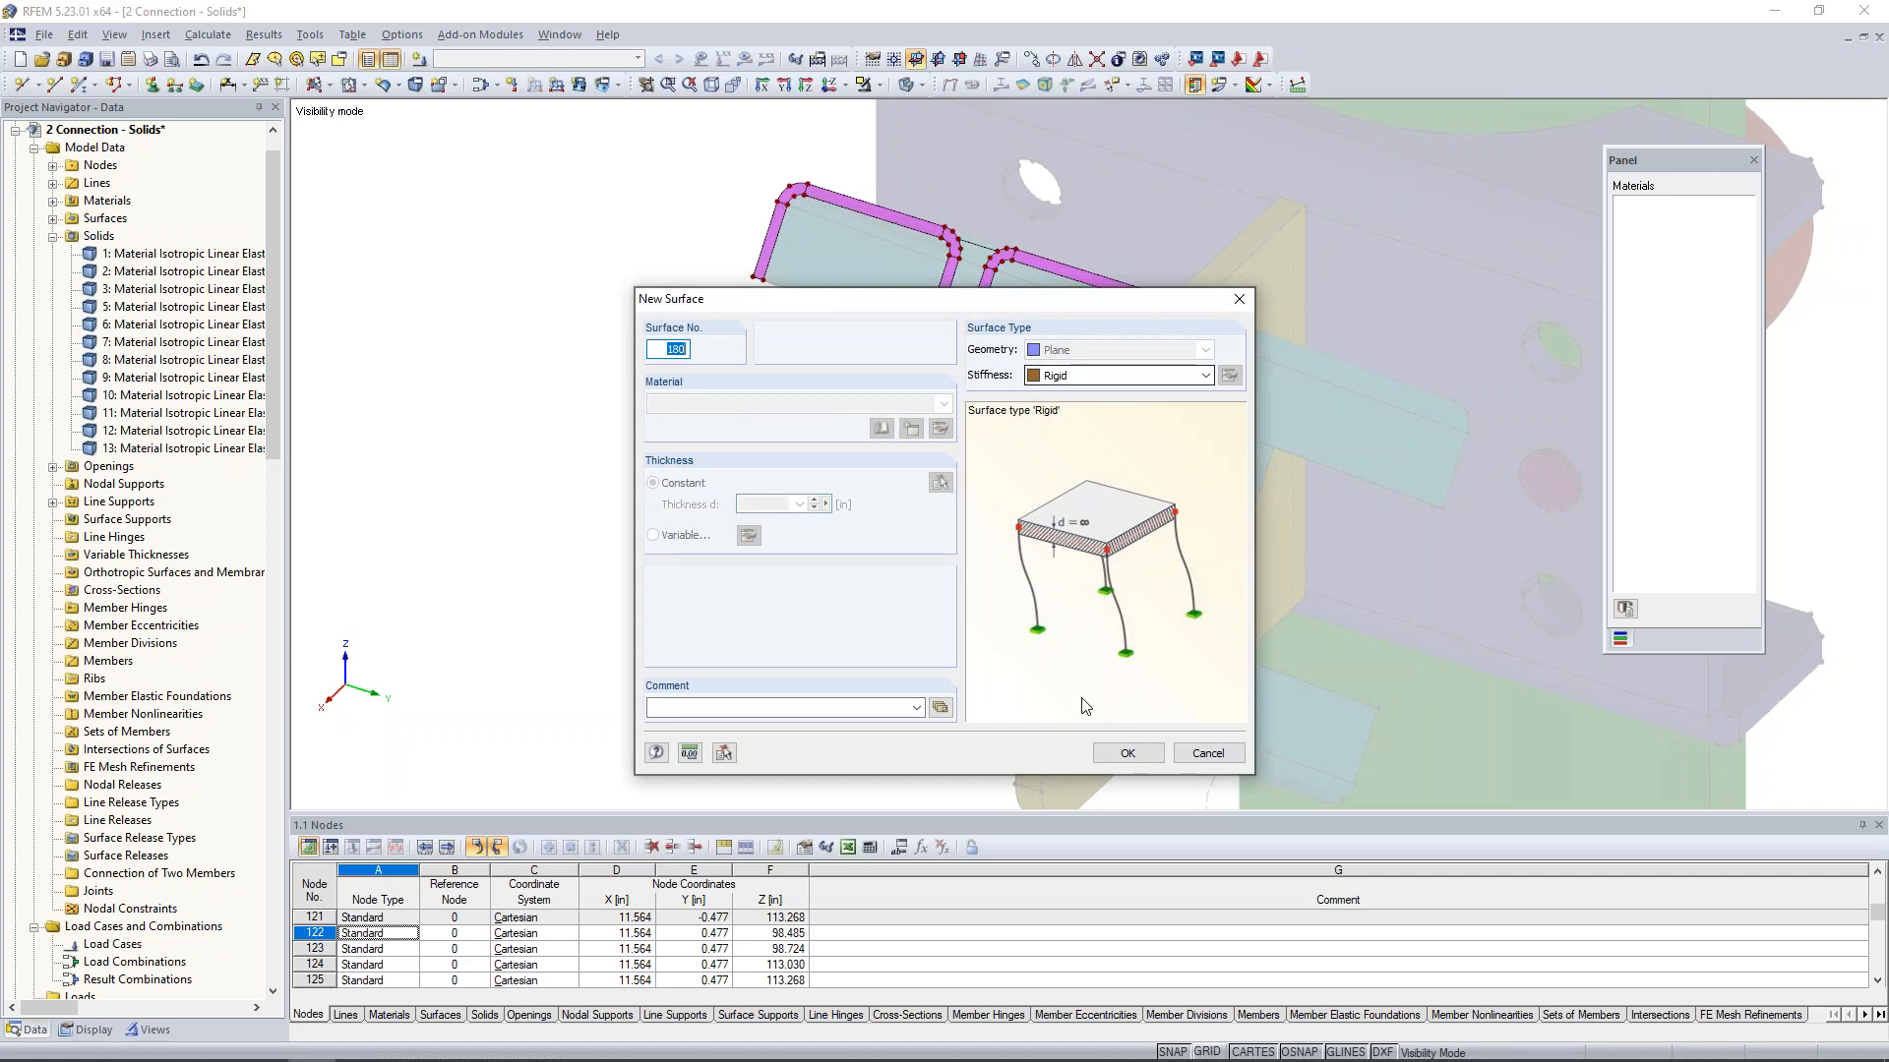
left_click(1127, 752)
left_click(980, 249)
scroll(969, 251, "up", 4)
left_click(961, 253)
left_click(1005, 265)
left_click(984, 328)
left_click(933, 328)
- Close the rigid surface's boundary with the lower connecting line and the lower corner arcs of both channels
middle_click_drag(913, 628, 970, 292)
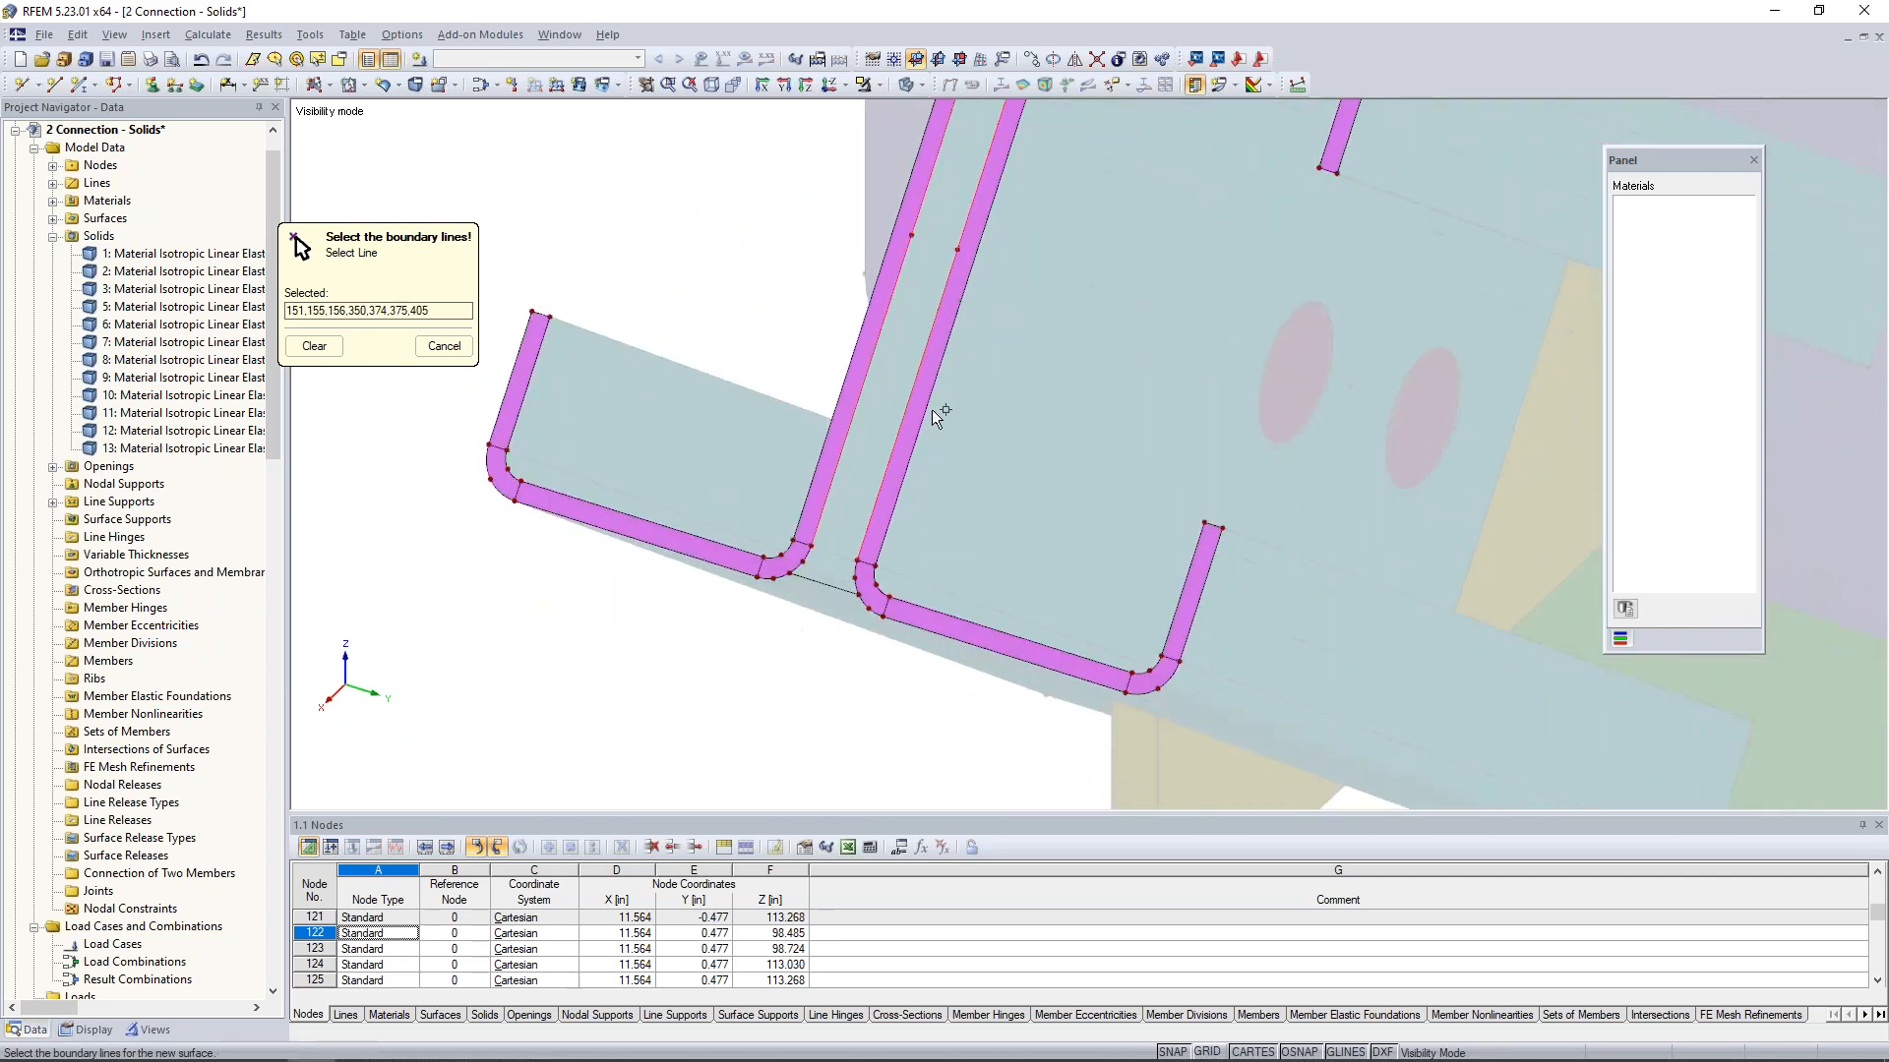
left_click(824, 584)
left_click(802, 563)
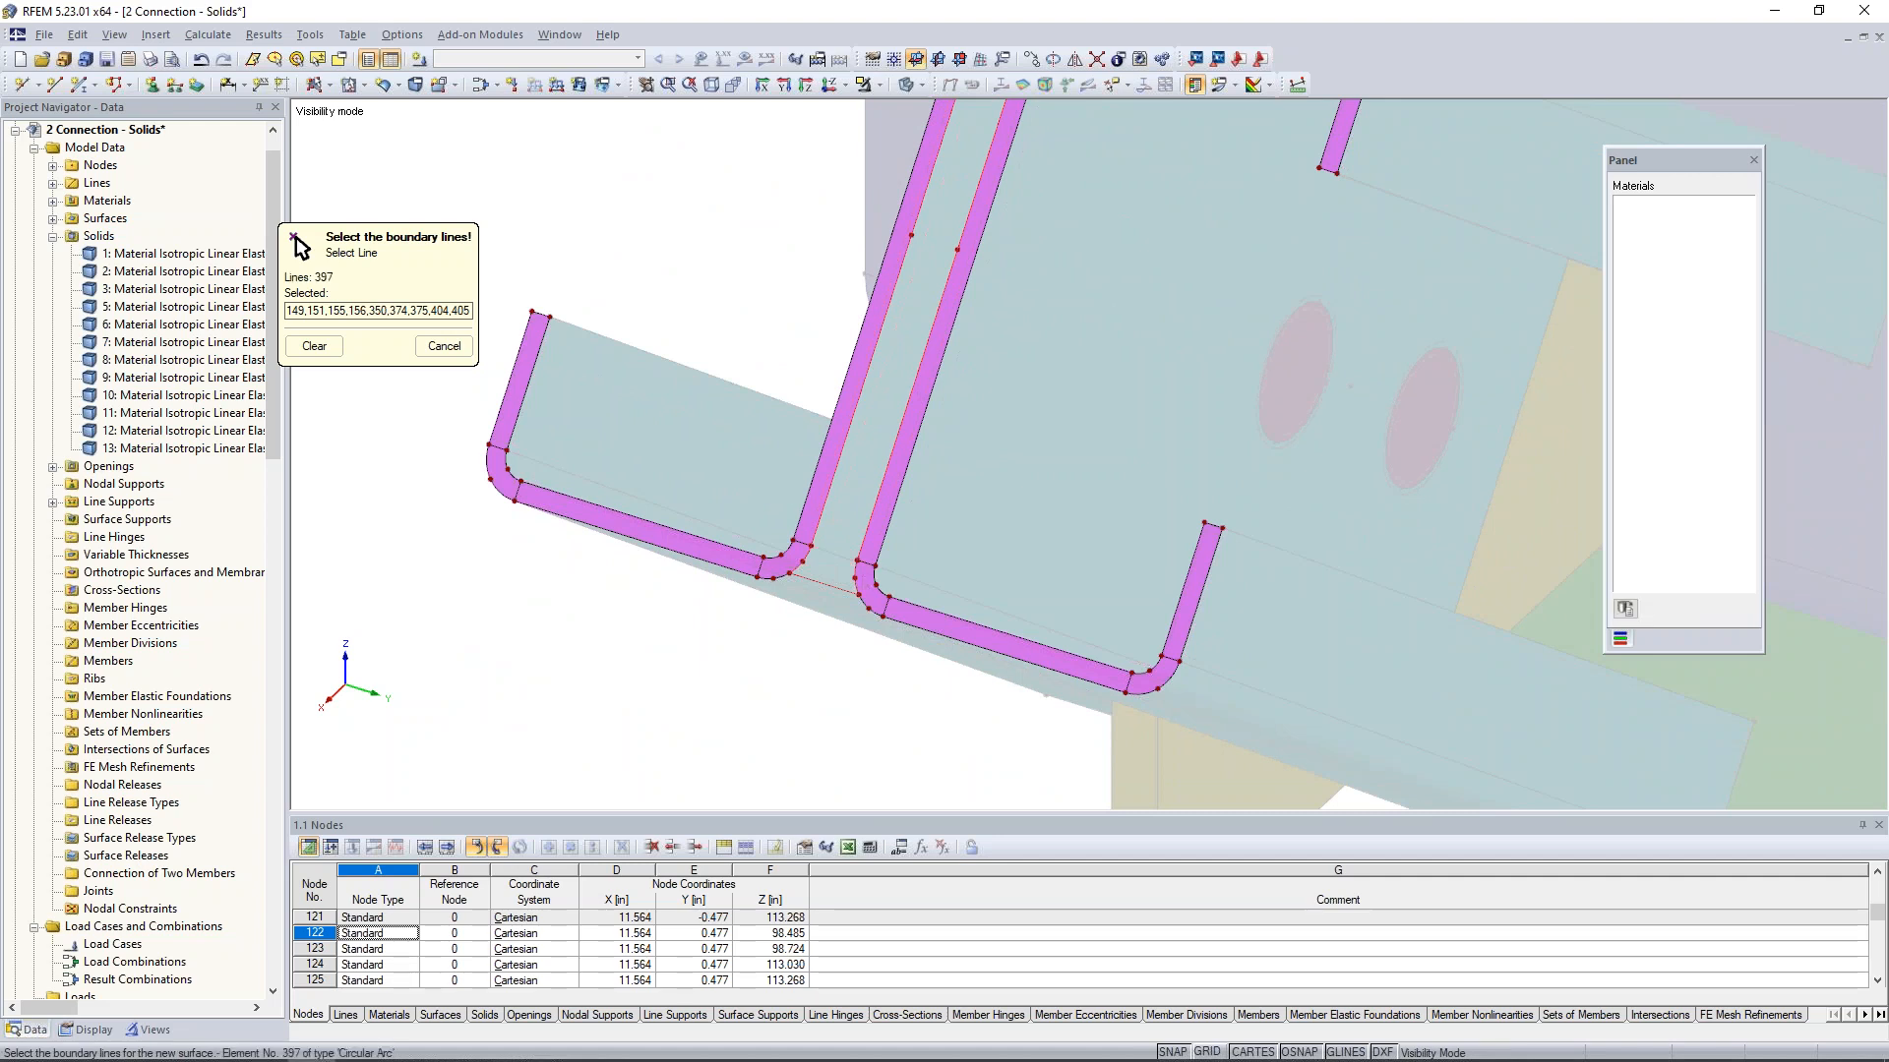
left_click(856, 578)
scroll(1031, 480, "down", 4)
middle_click_drag(1041, 443, 1003, 535)
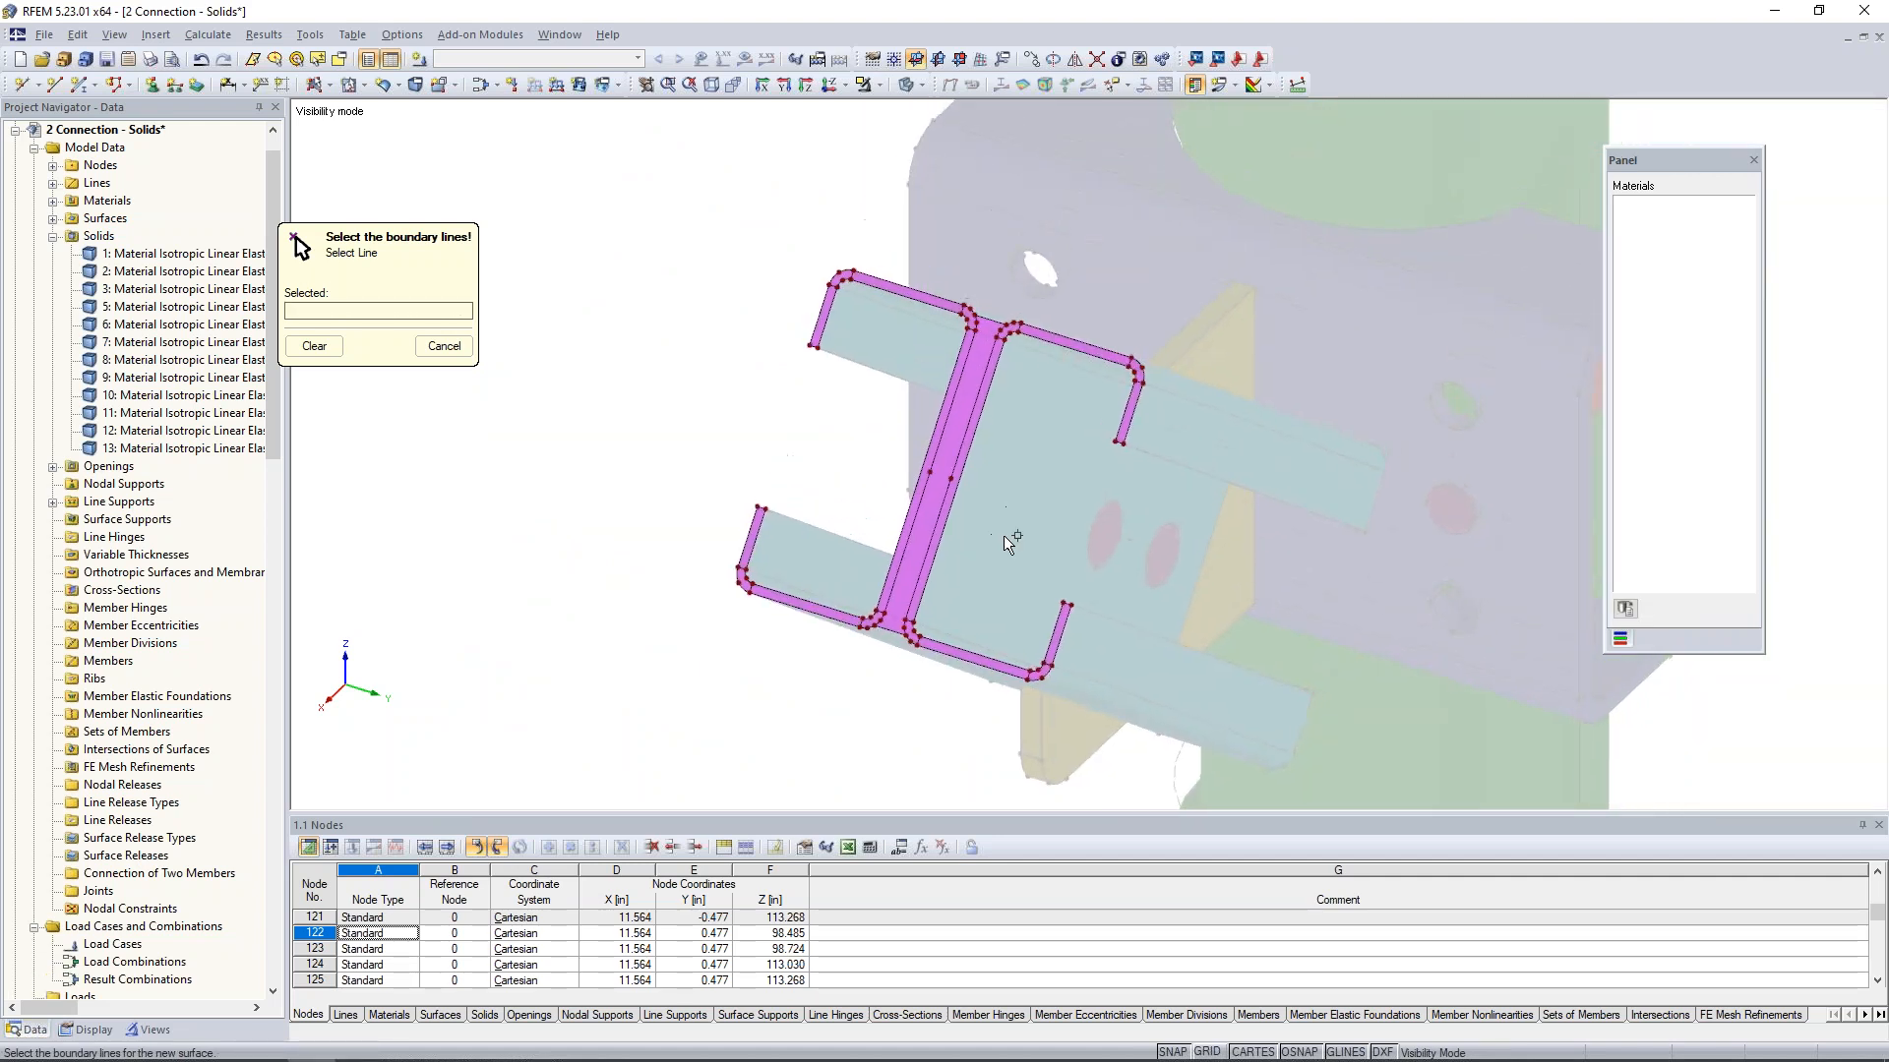
key("Escape")
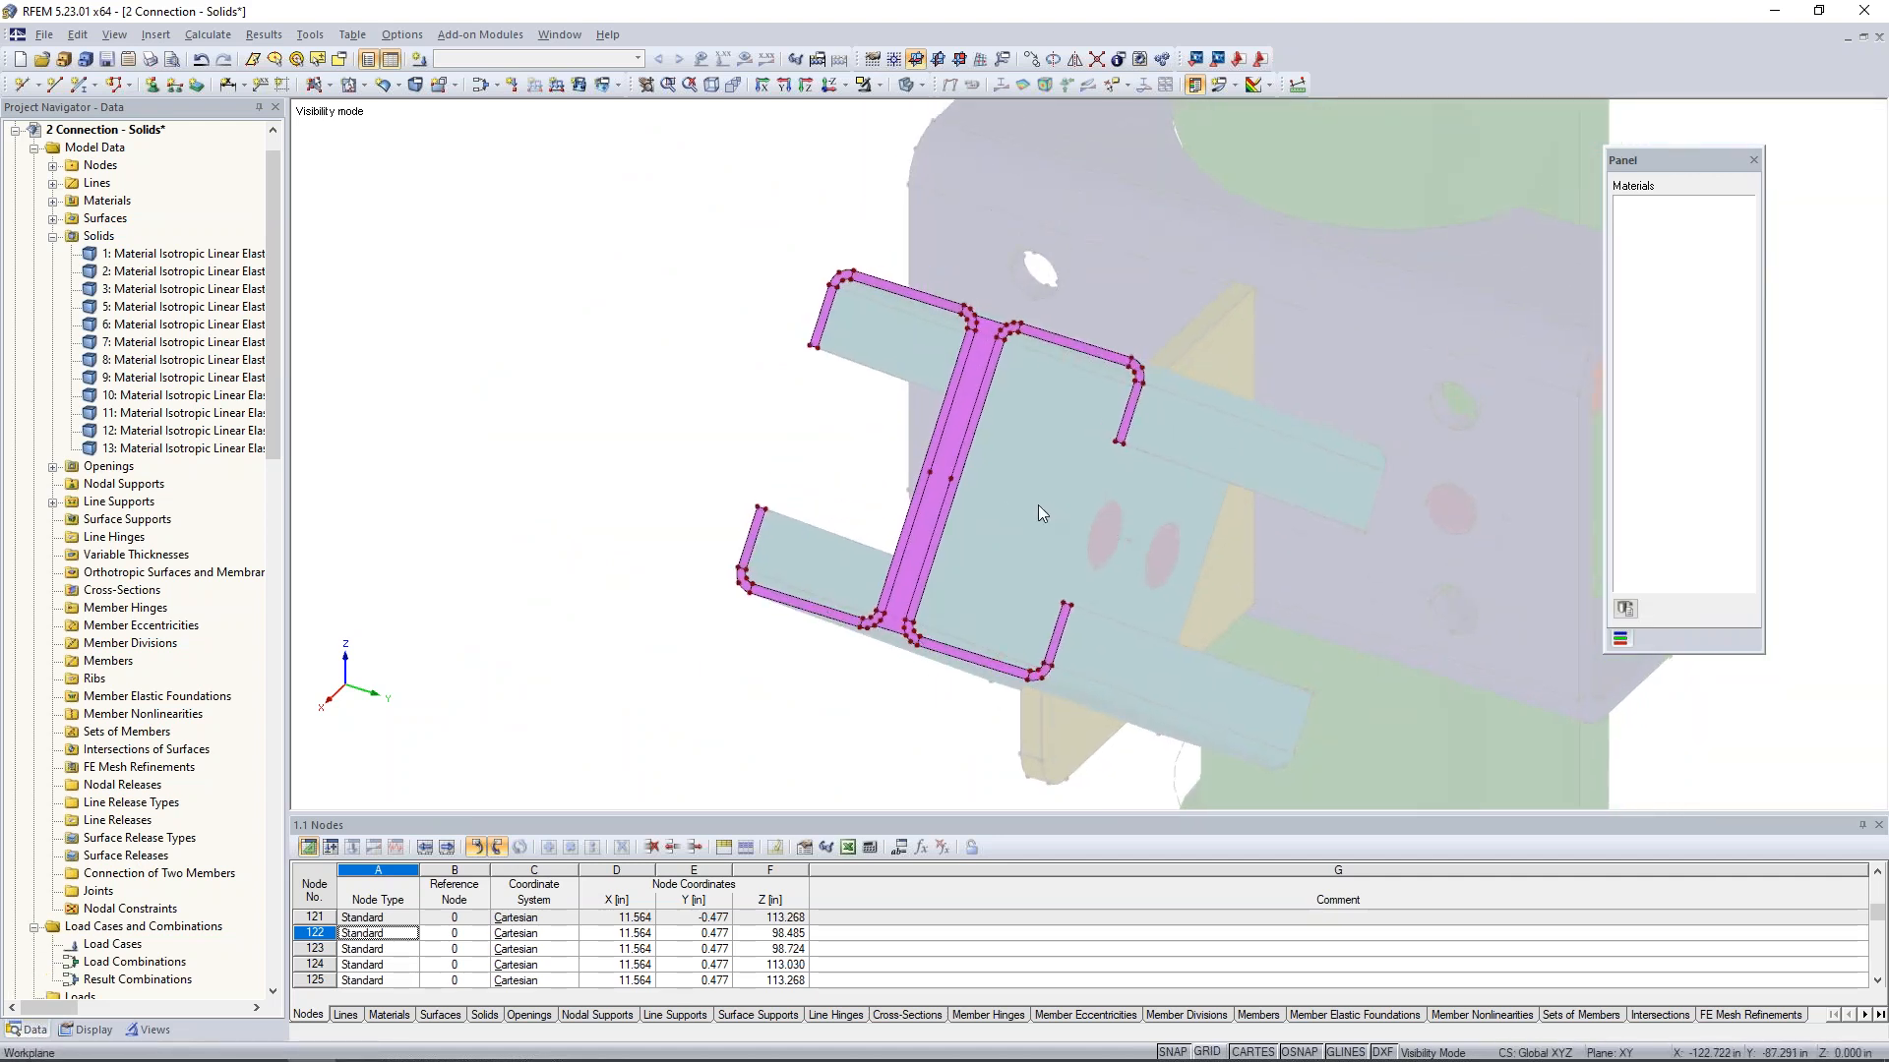
- Insert a node between the two web midpoint nodes at 50% of their distance
scroll(977, 517, "up", 3)
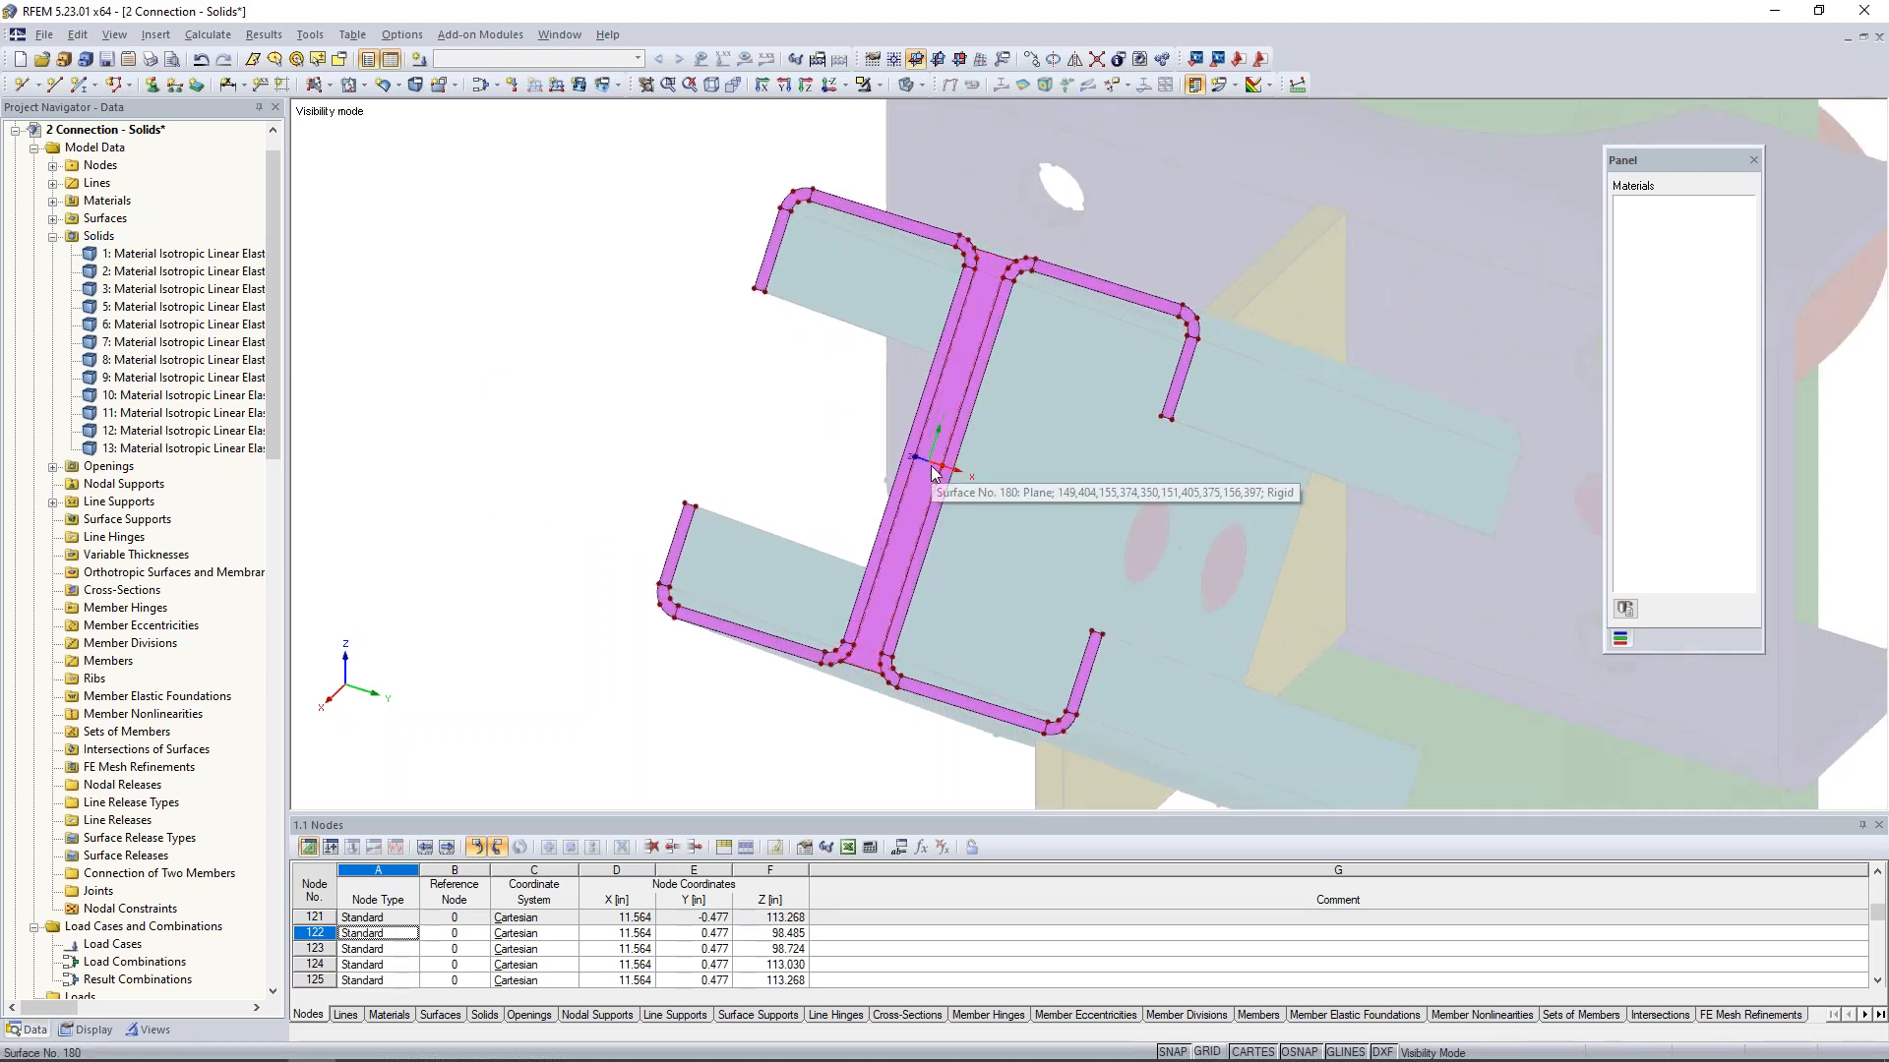
left_click(39, 85)
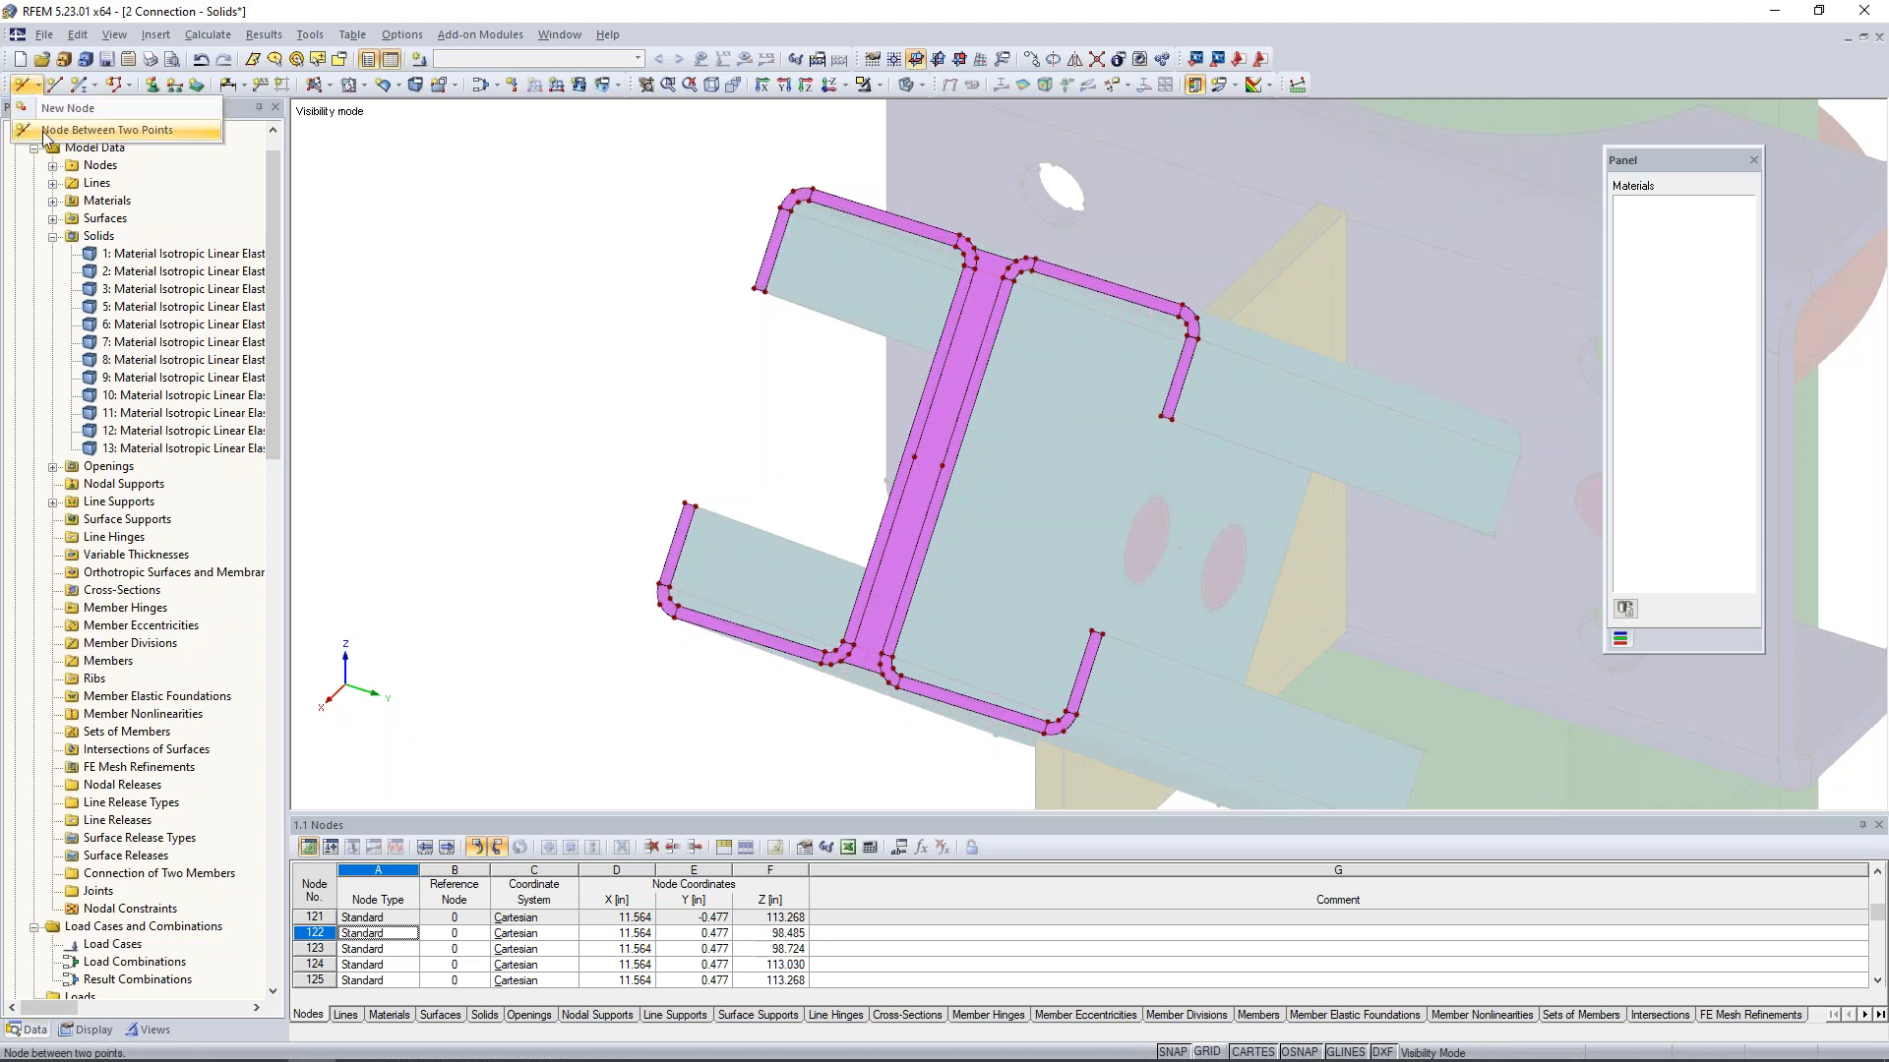
left_click(44, 132)
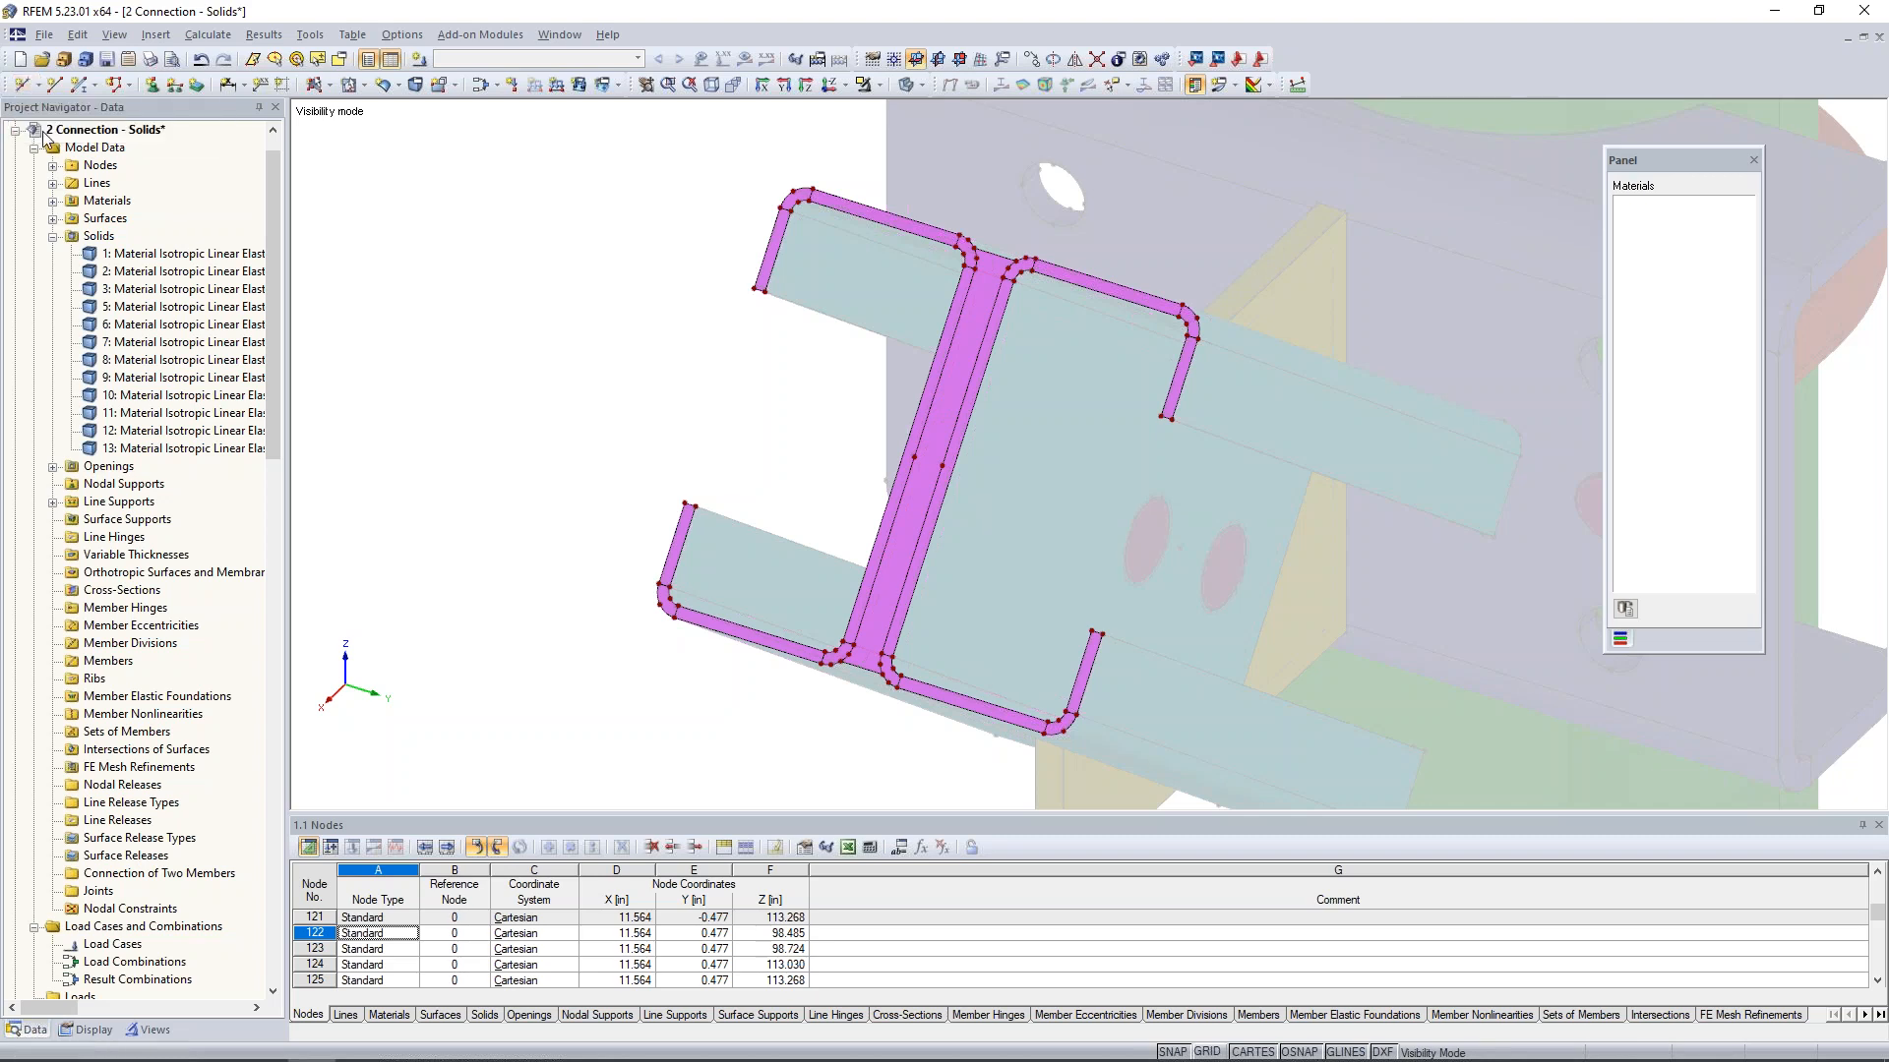
scroll(918, 446, "up", 3)
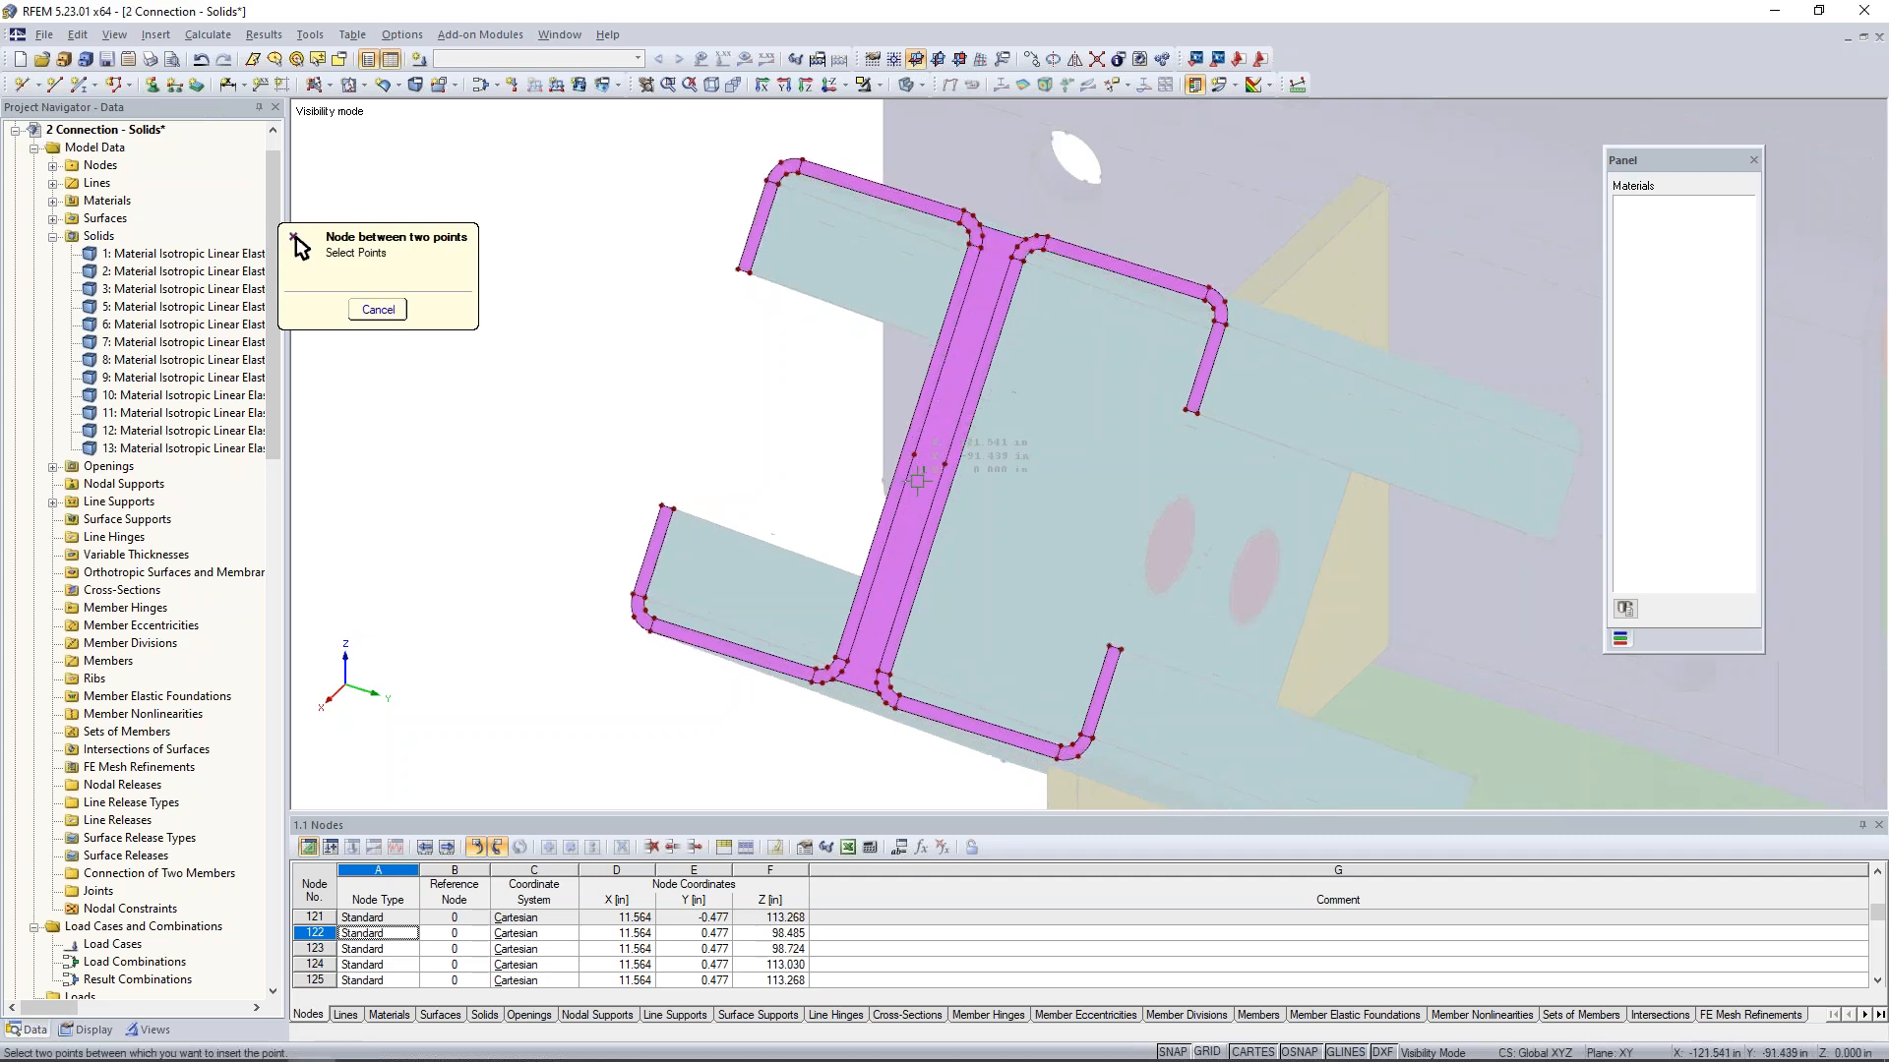
left_click(914, 444)
left_click(958, 457)
left_click(960, 458)
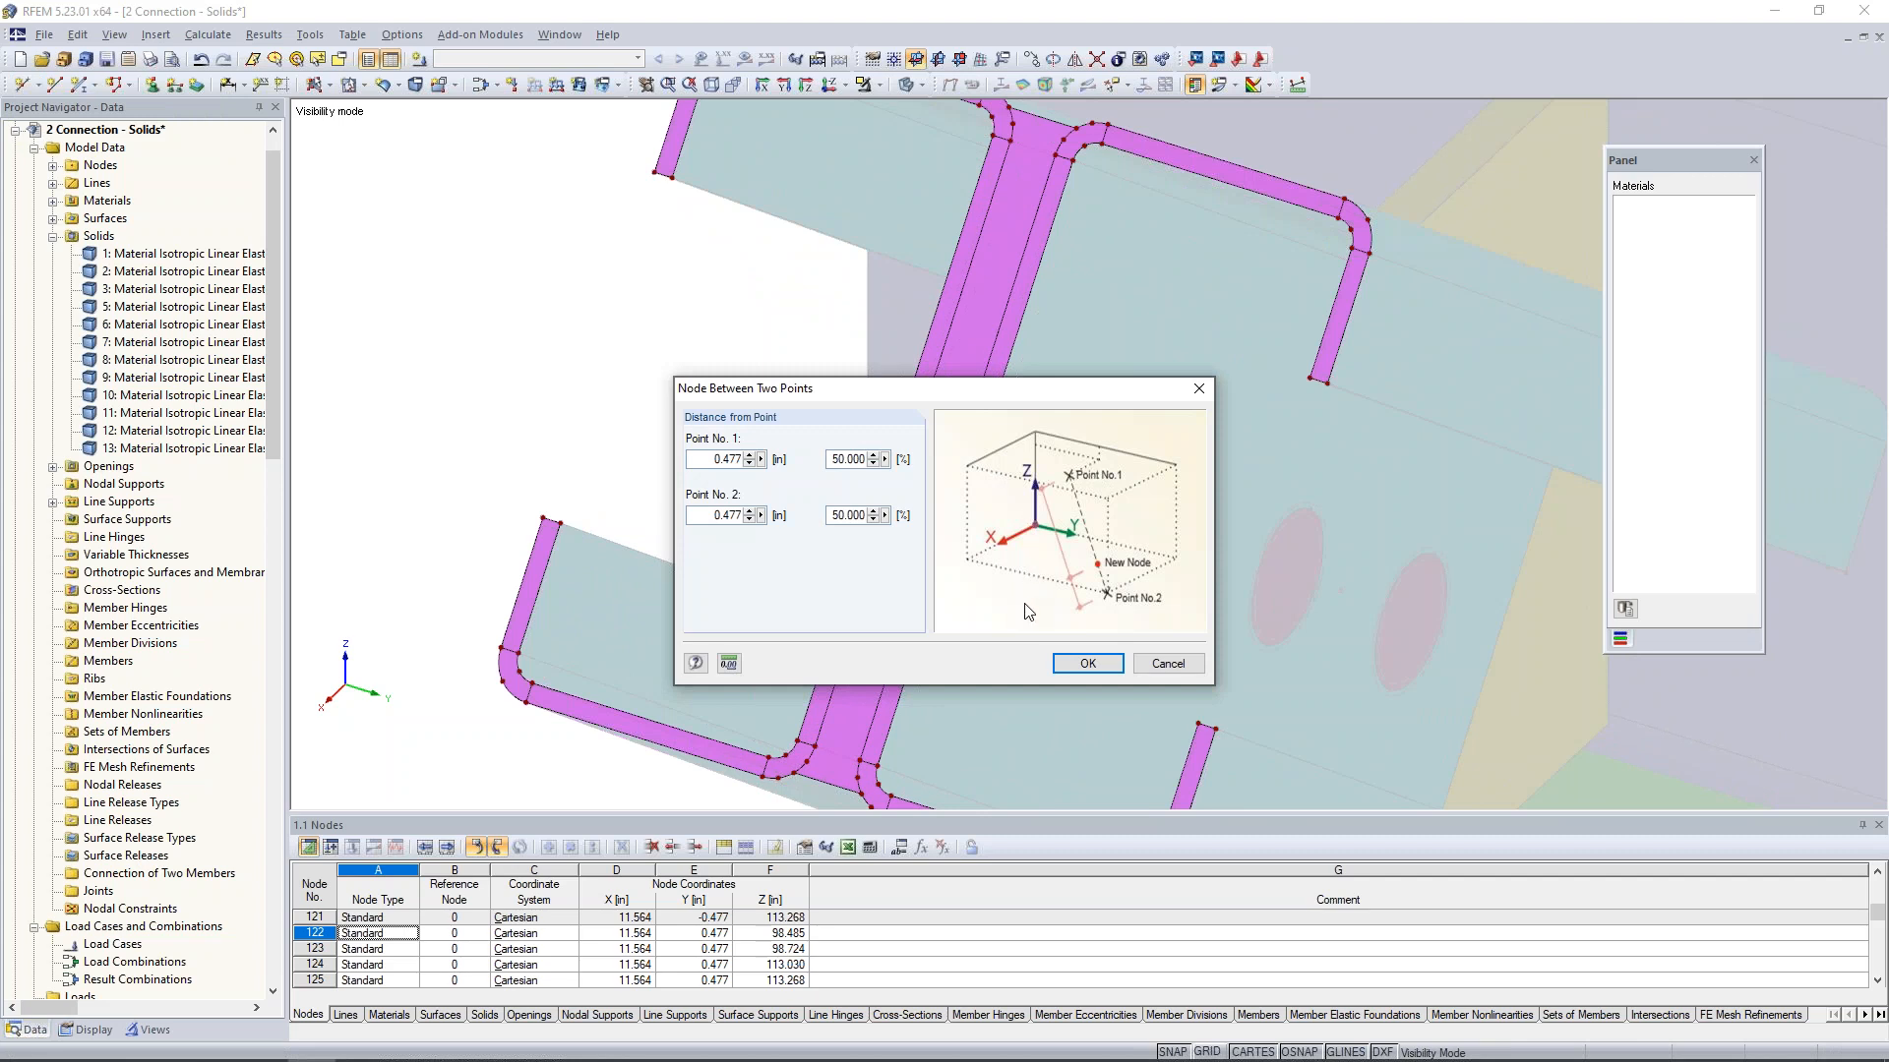
left_click(1086, 663)
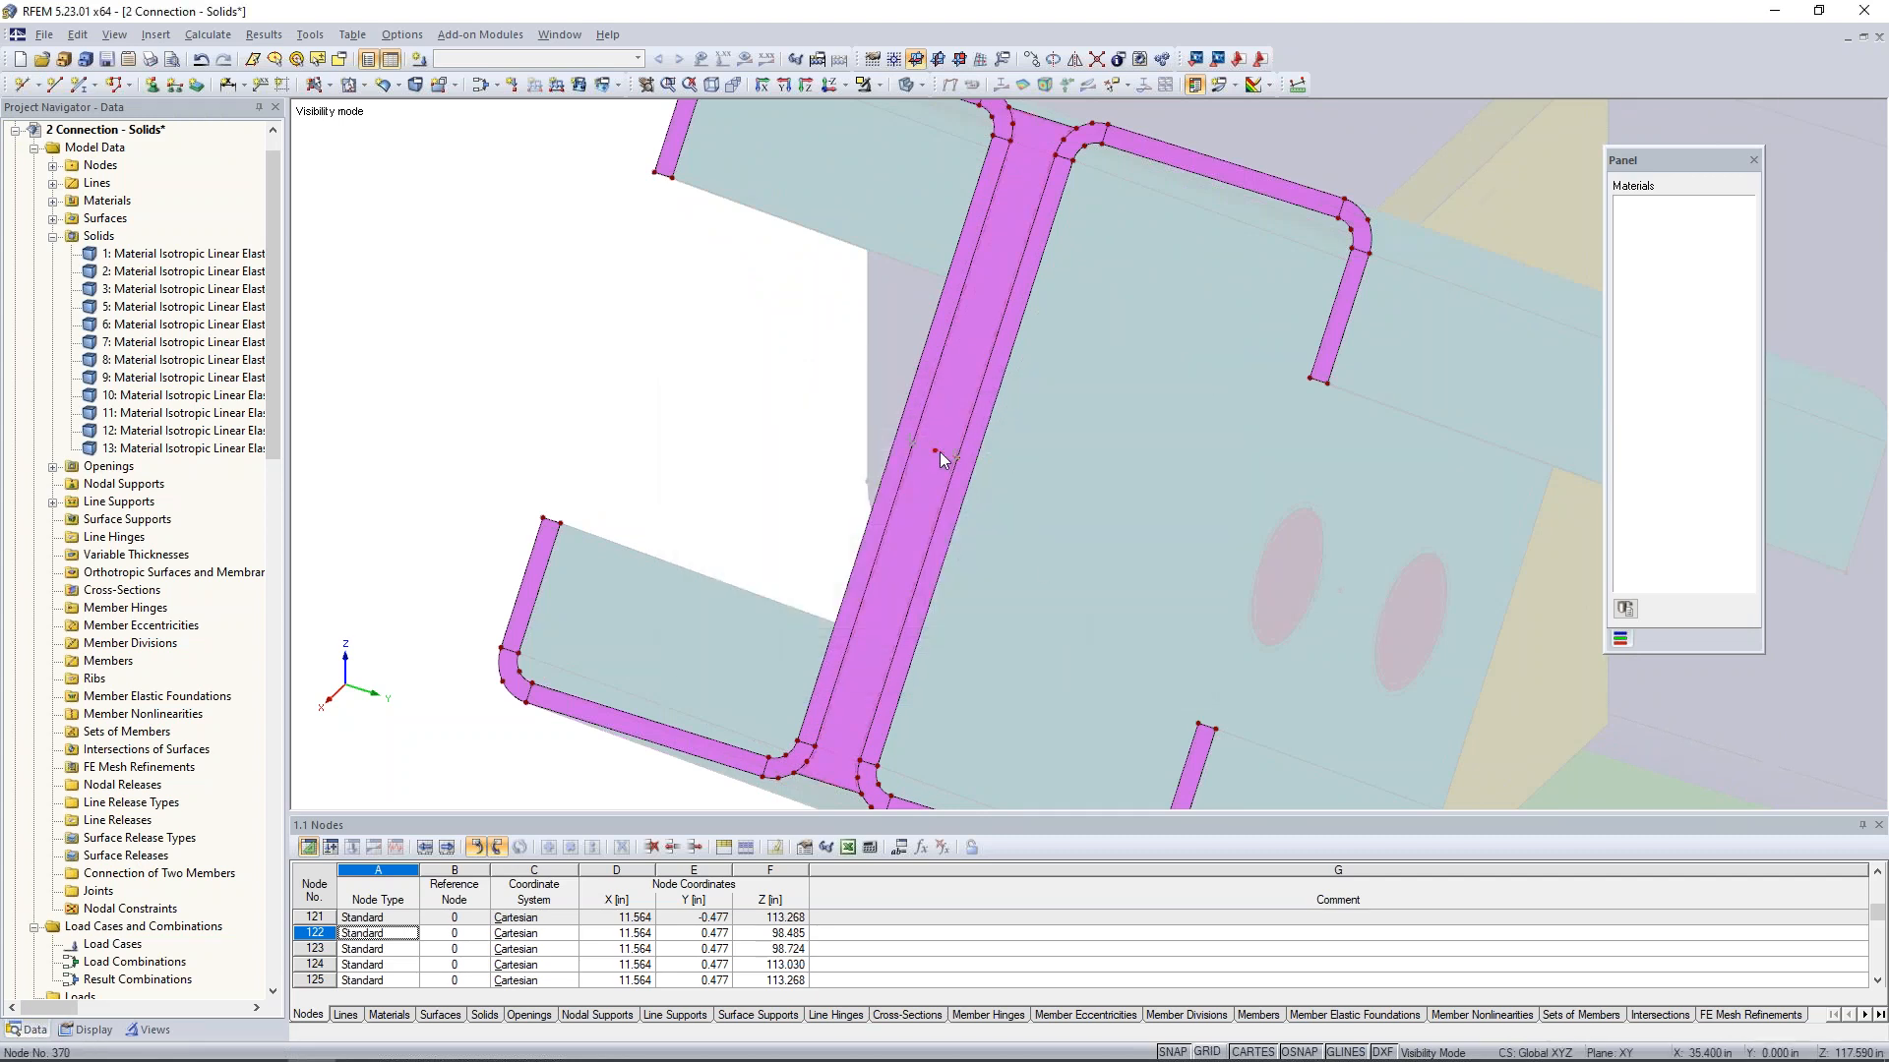
- Create load case LC1 with the description Up, keeping the Dead action category and active self-weight
scroll(982, 459, "down", 5)
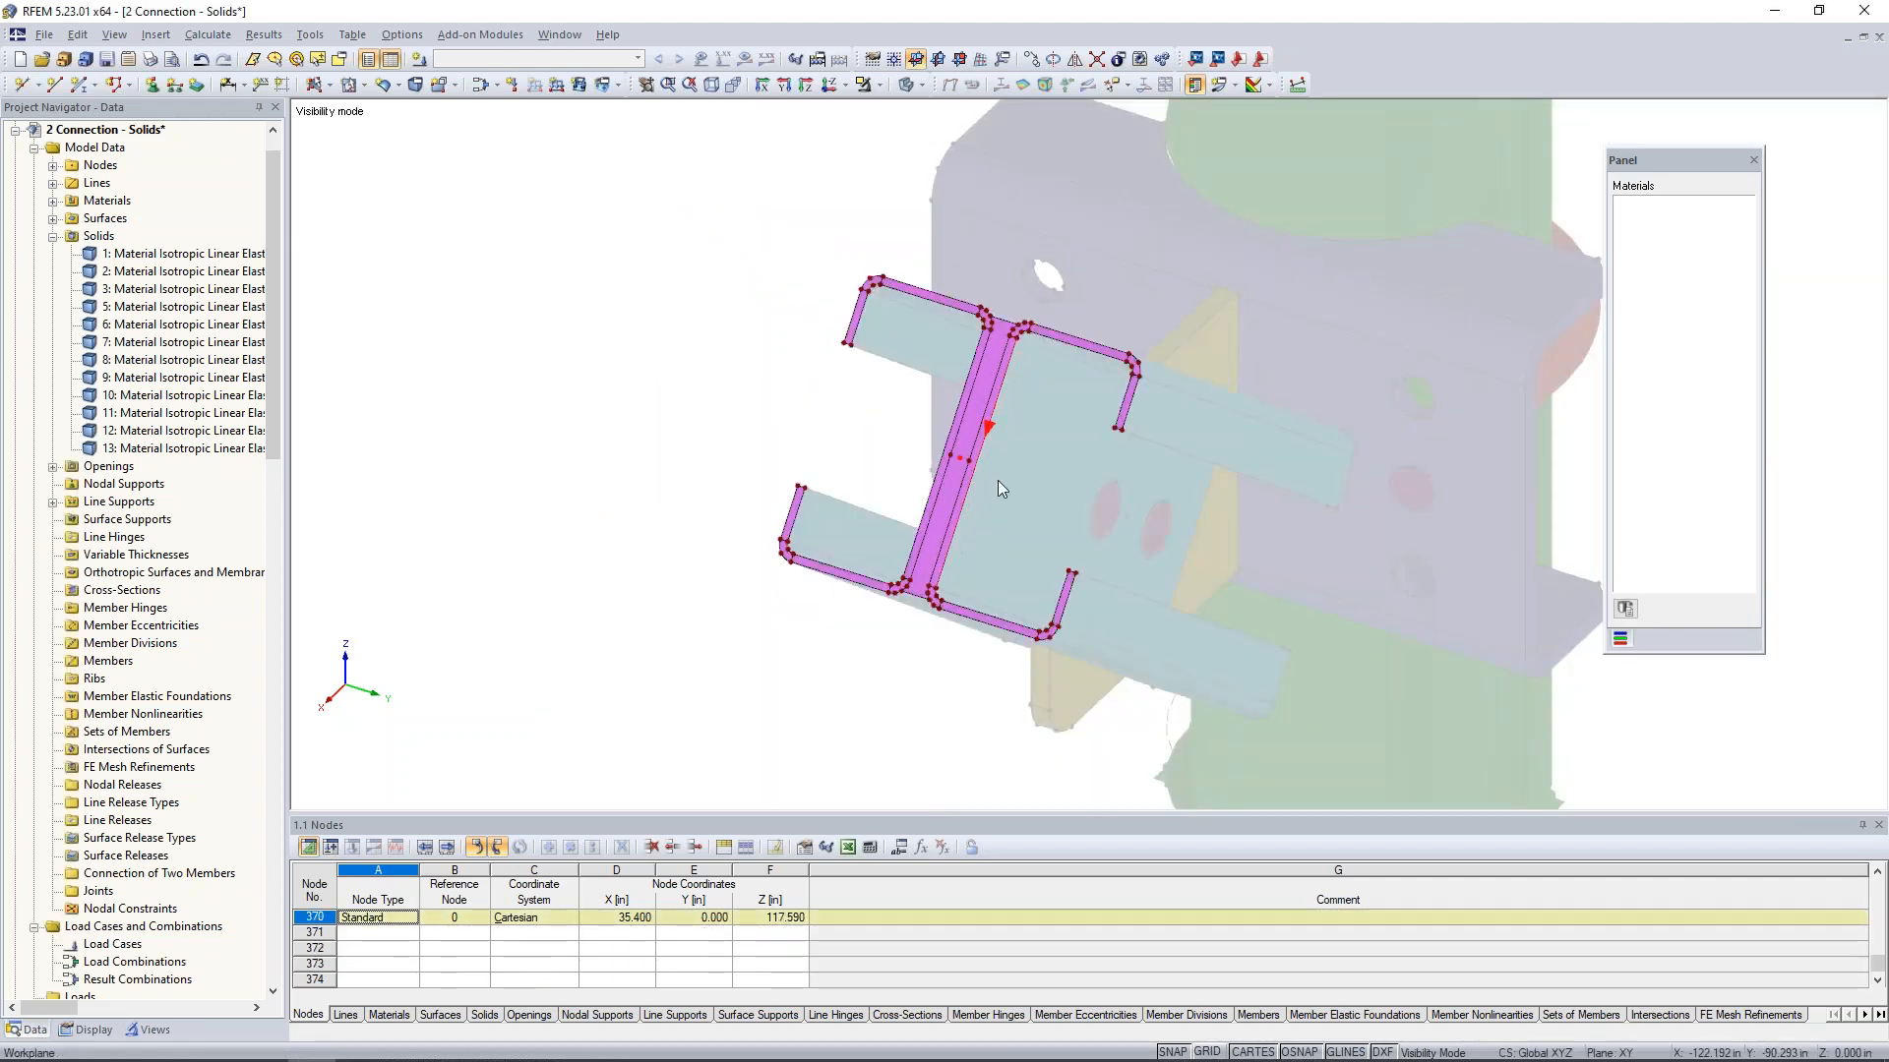
middle_click_drag(1049, 498, 1314, 190, "ctrl")
middle_click_drag(1010, 553, 885, 515)
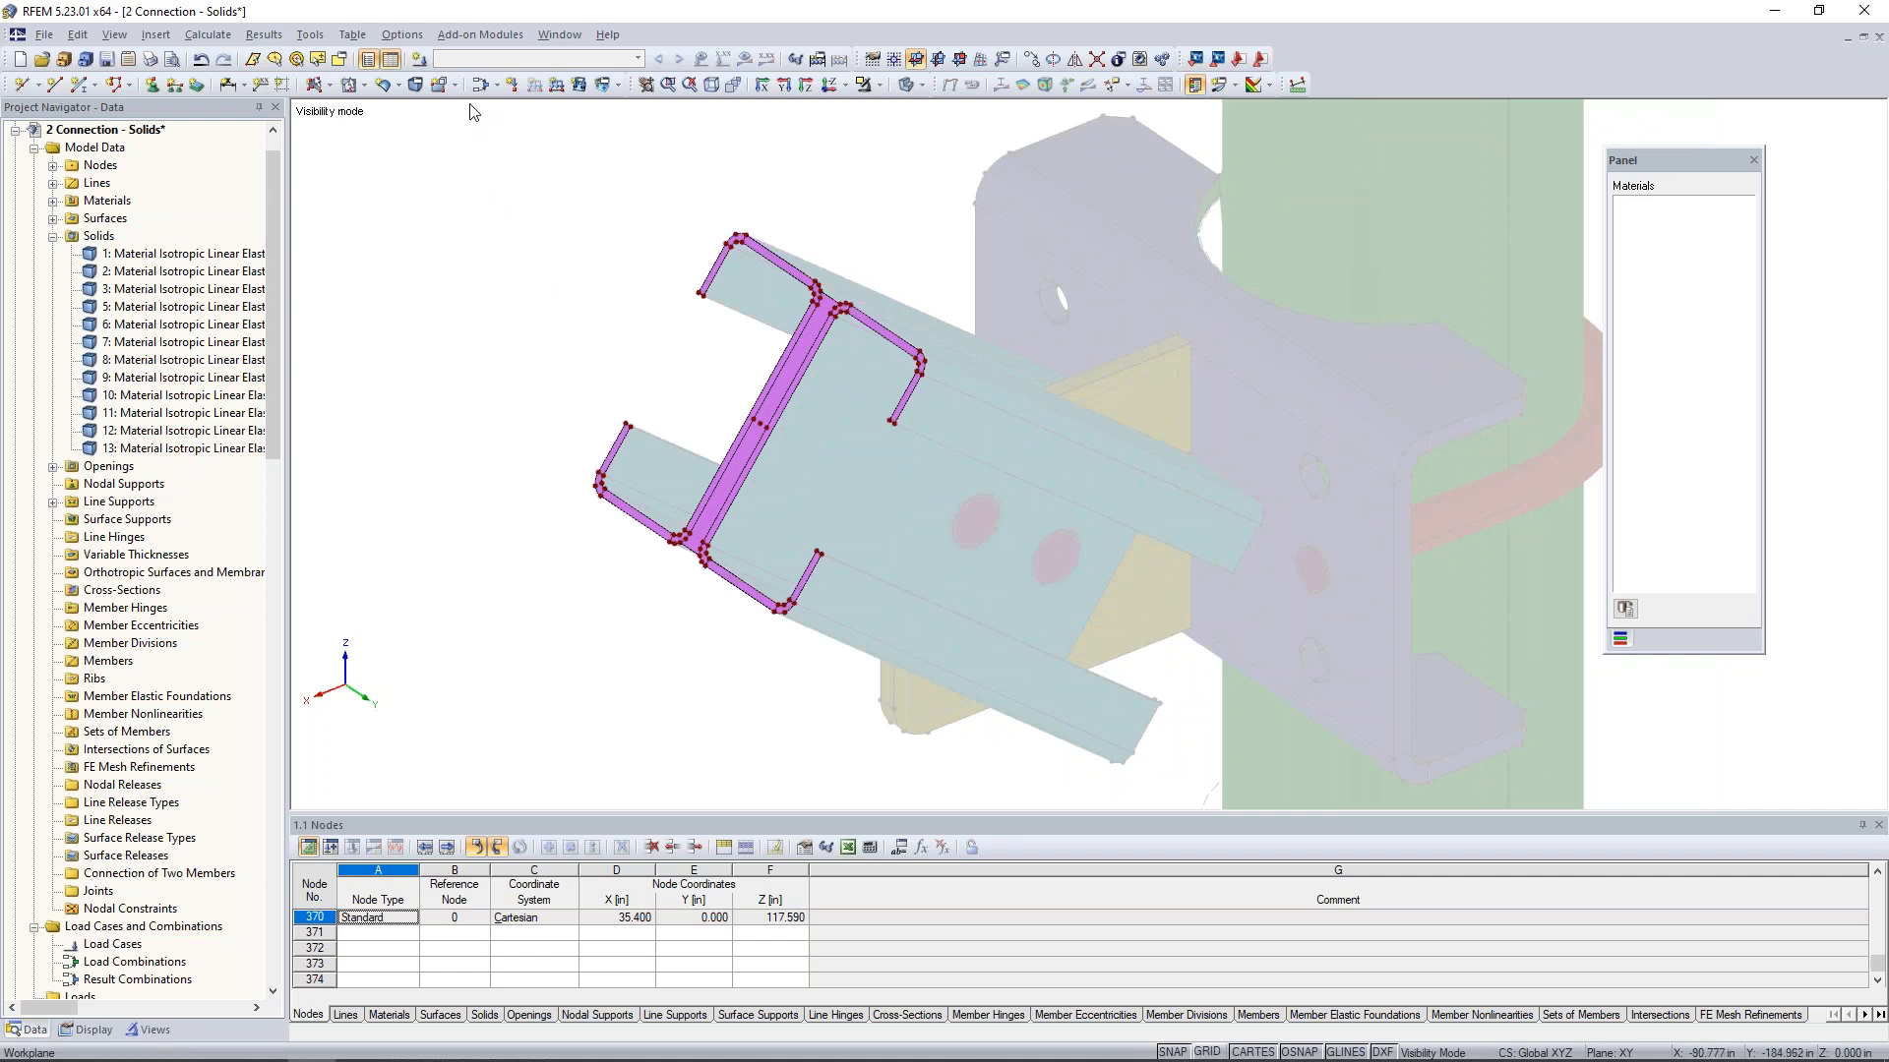
left_click(420, 65)
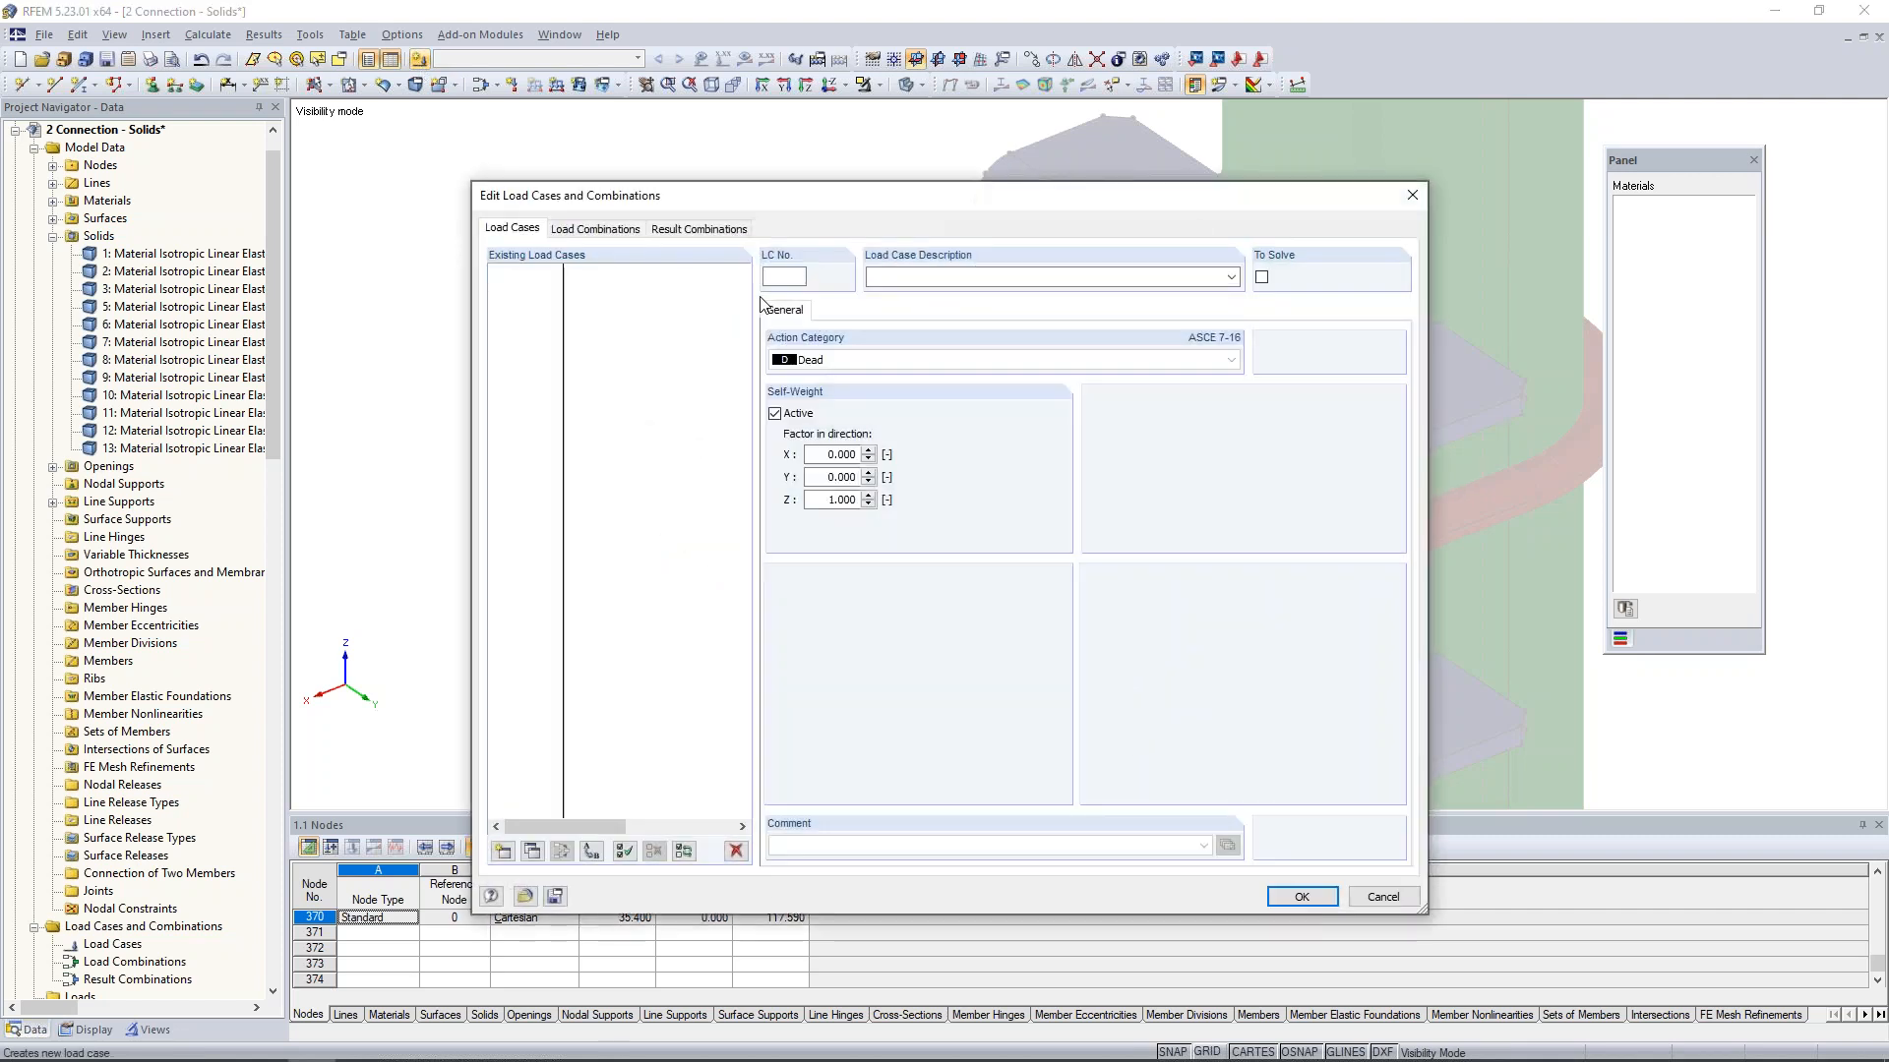
left_click(907, 276)
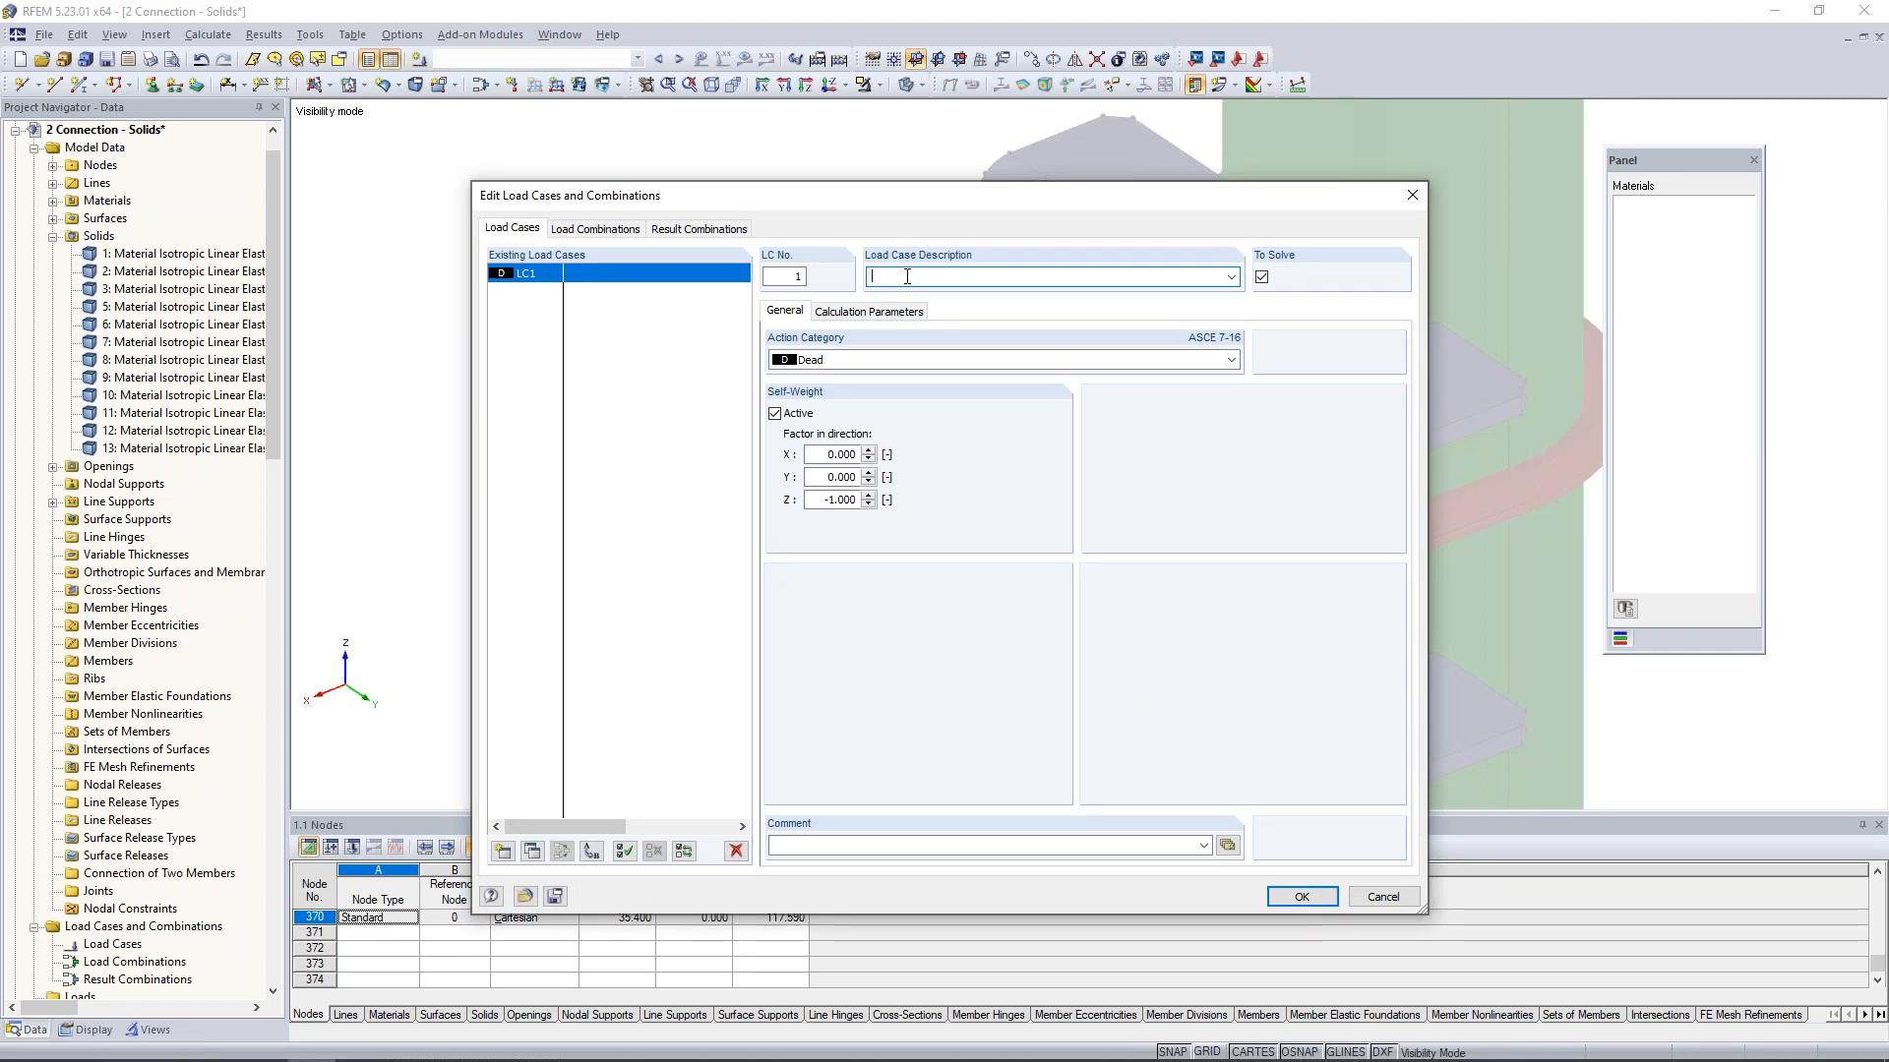
type("Up")
- Copy the load case to create LC2 Down and LC3 Tension, and make LC1 - Up the current load case
double_click(881, 275)
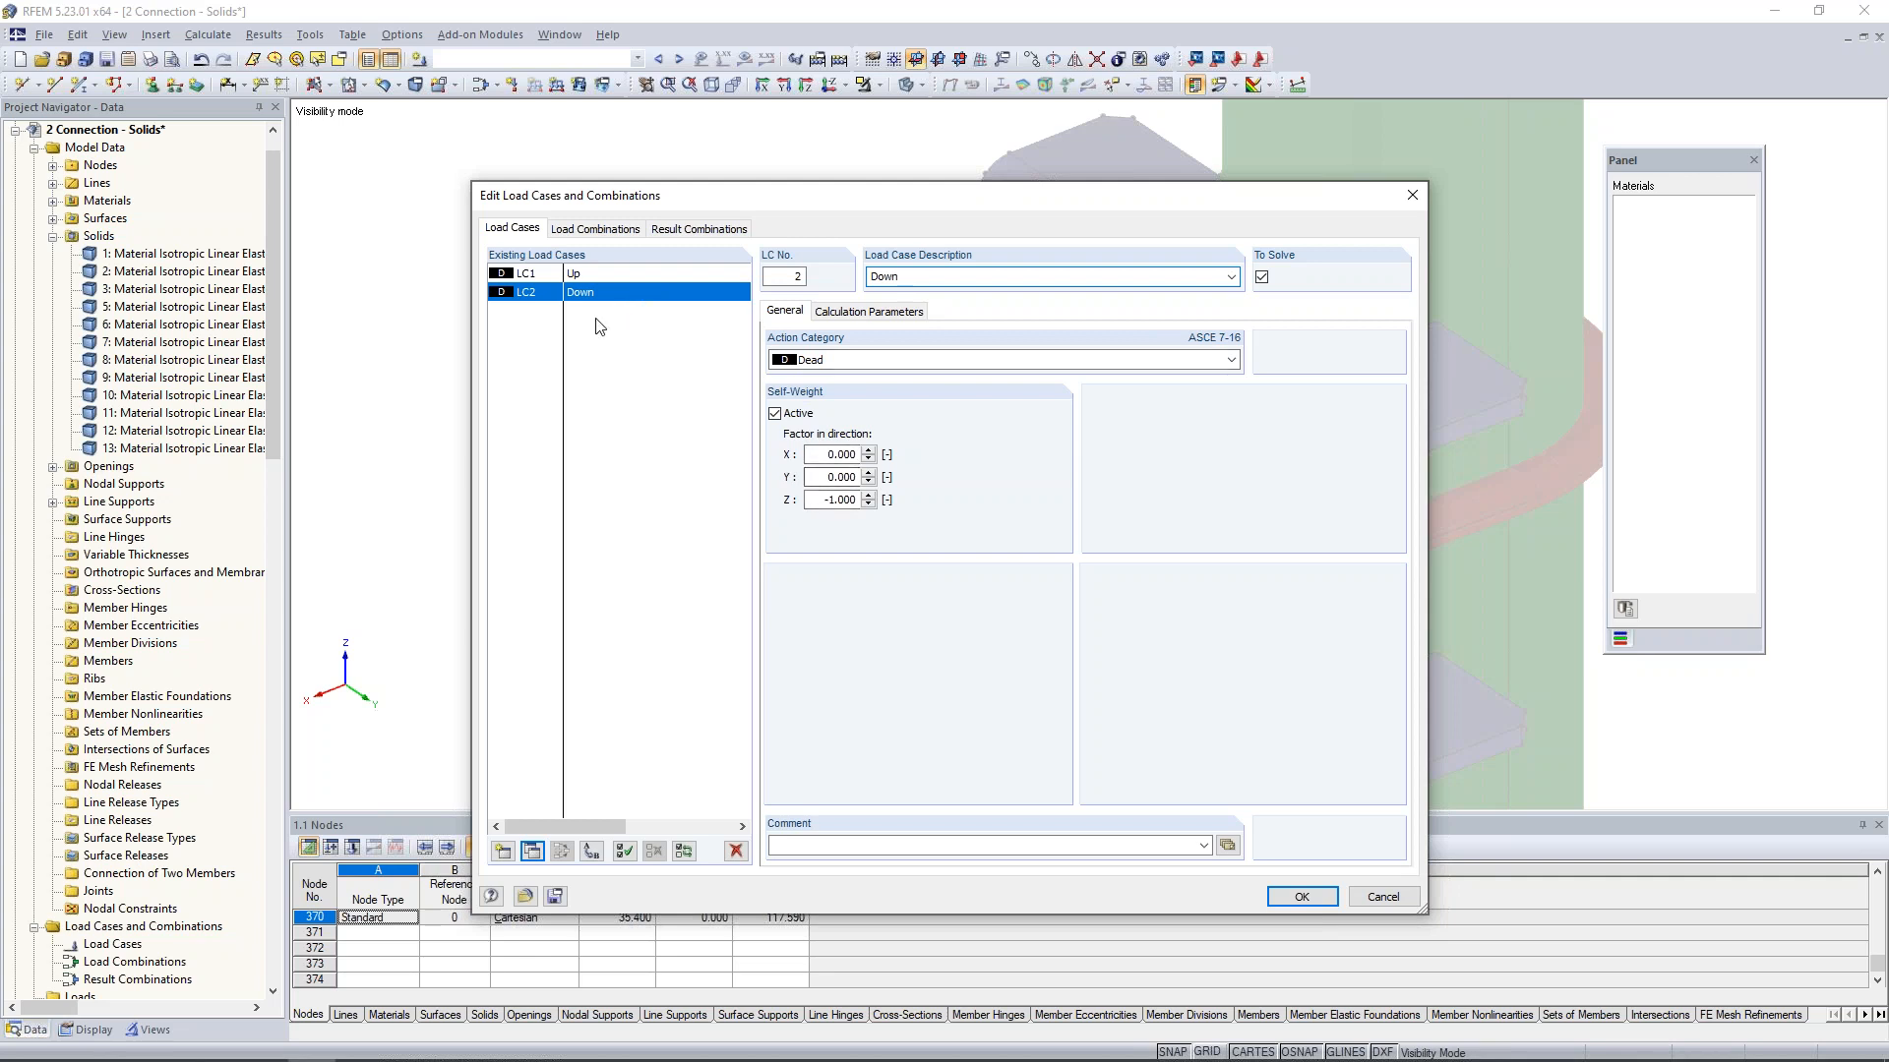
left_click(533, 851)
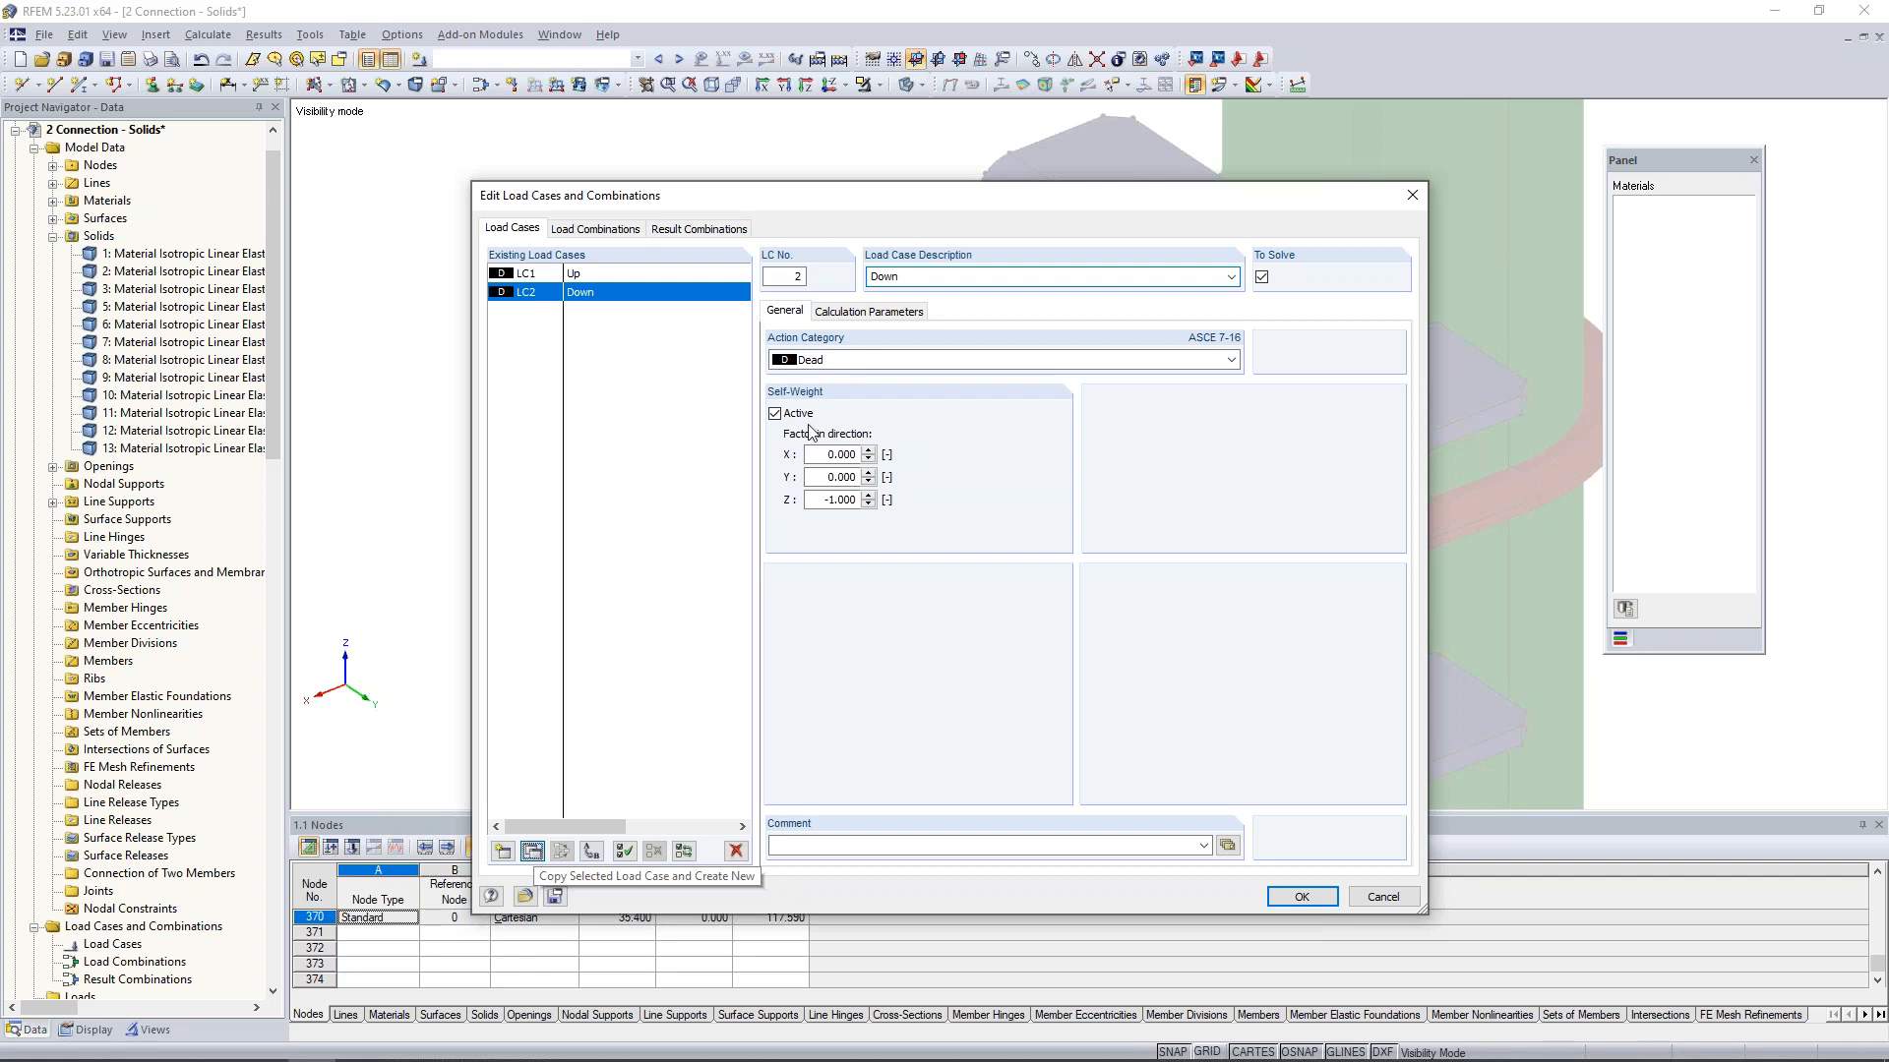
double_click(882, 276)
type("Tensi")
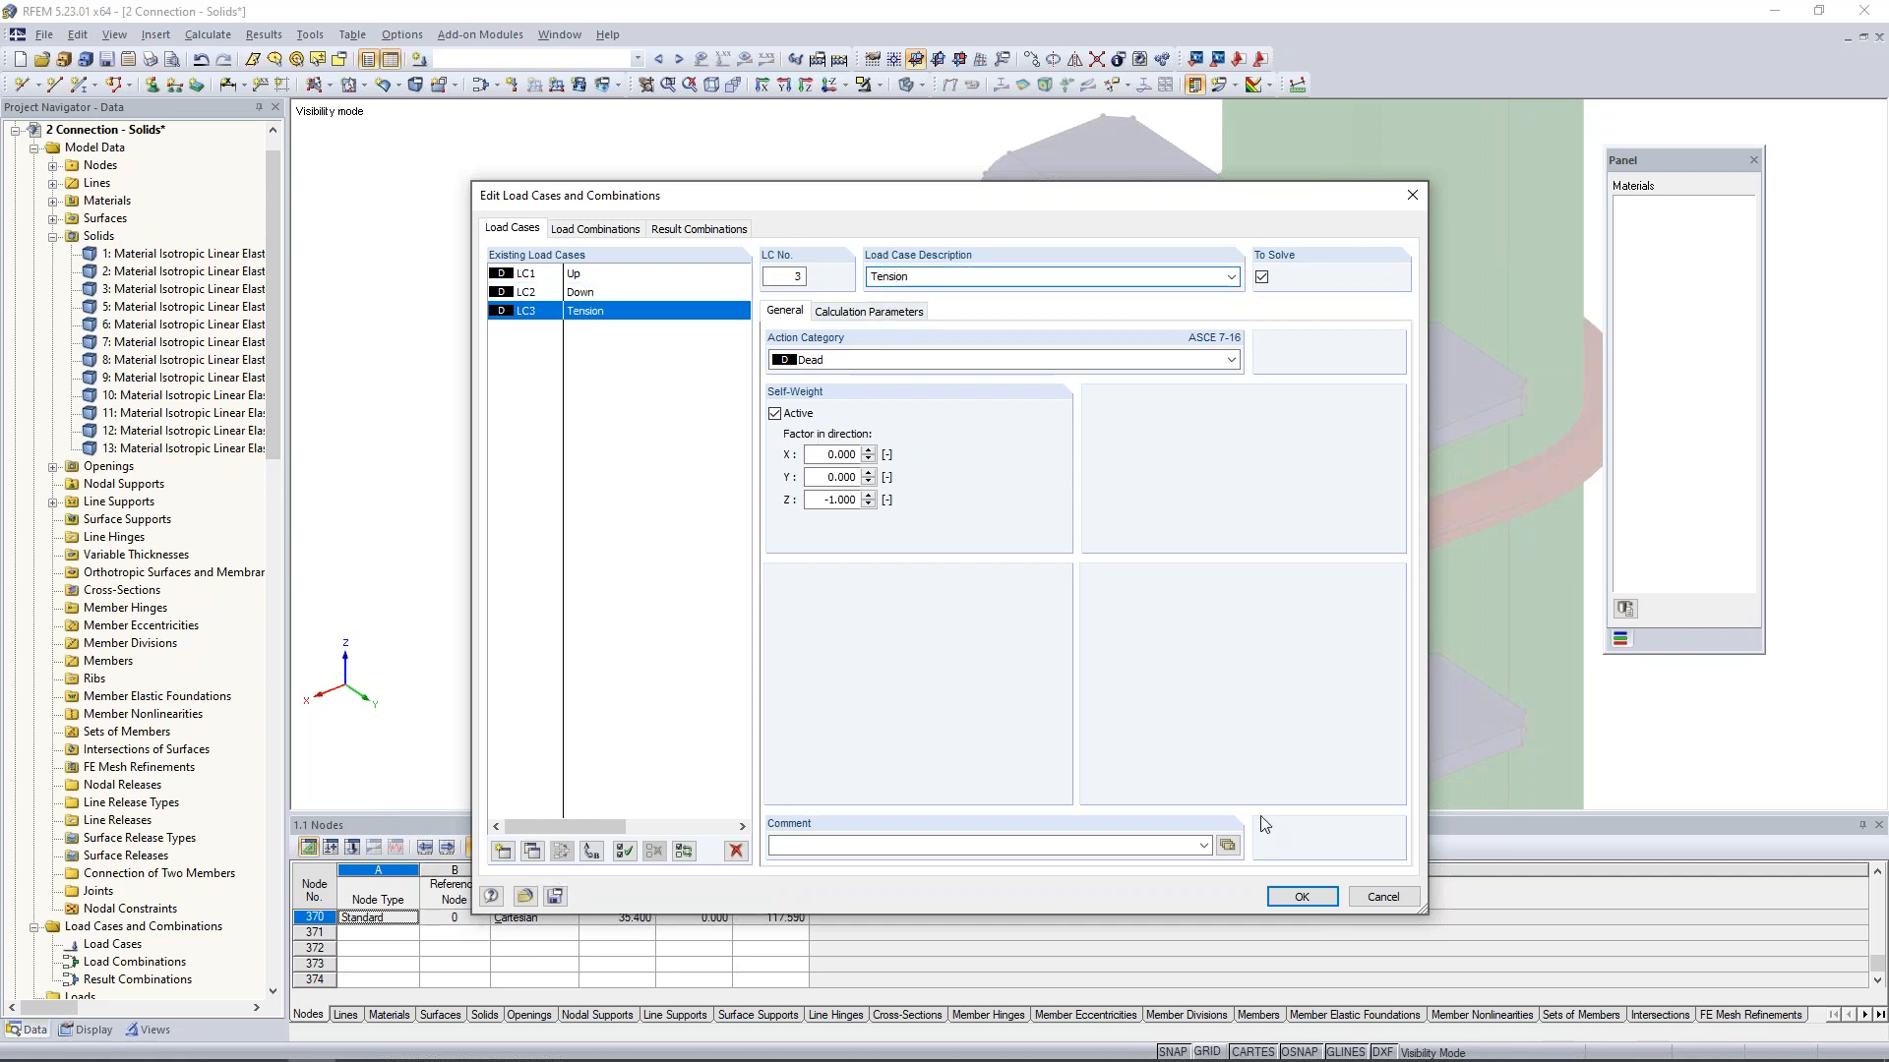
left_click(1301, 896)
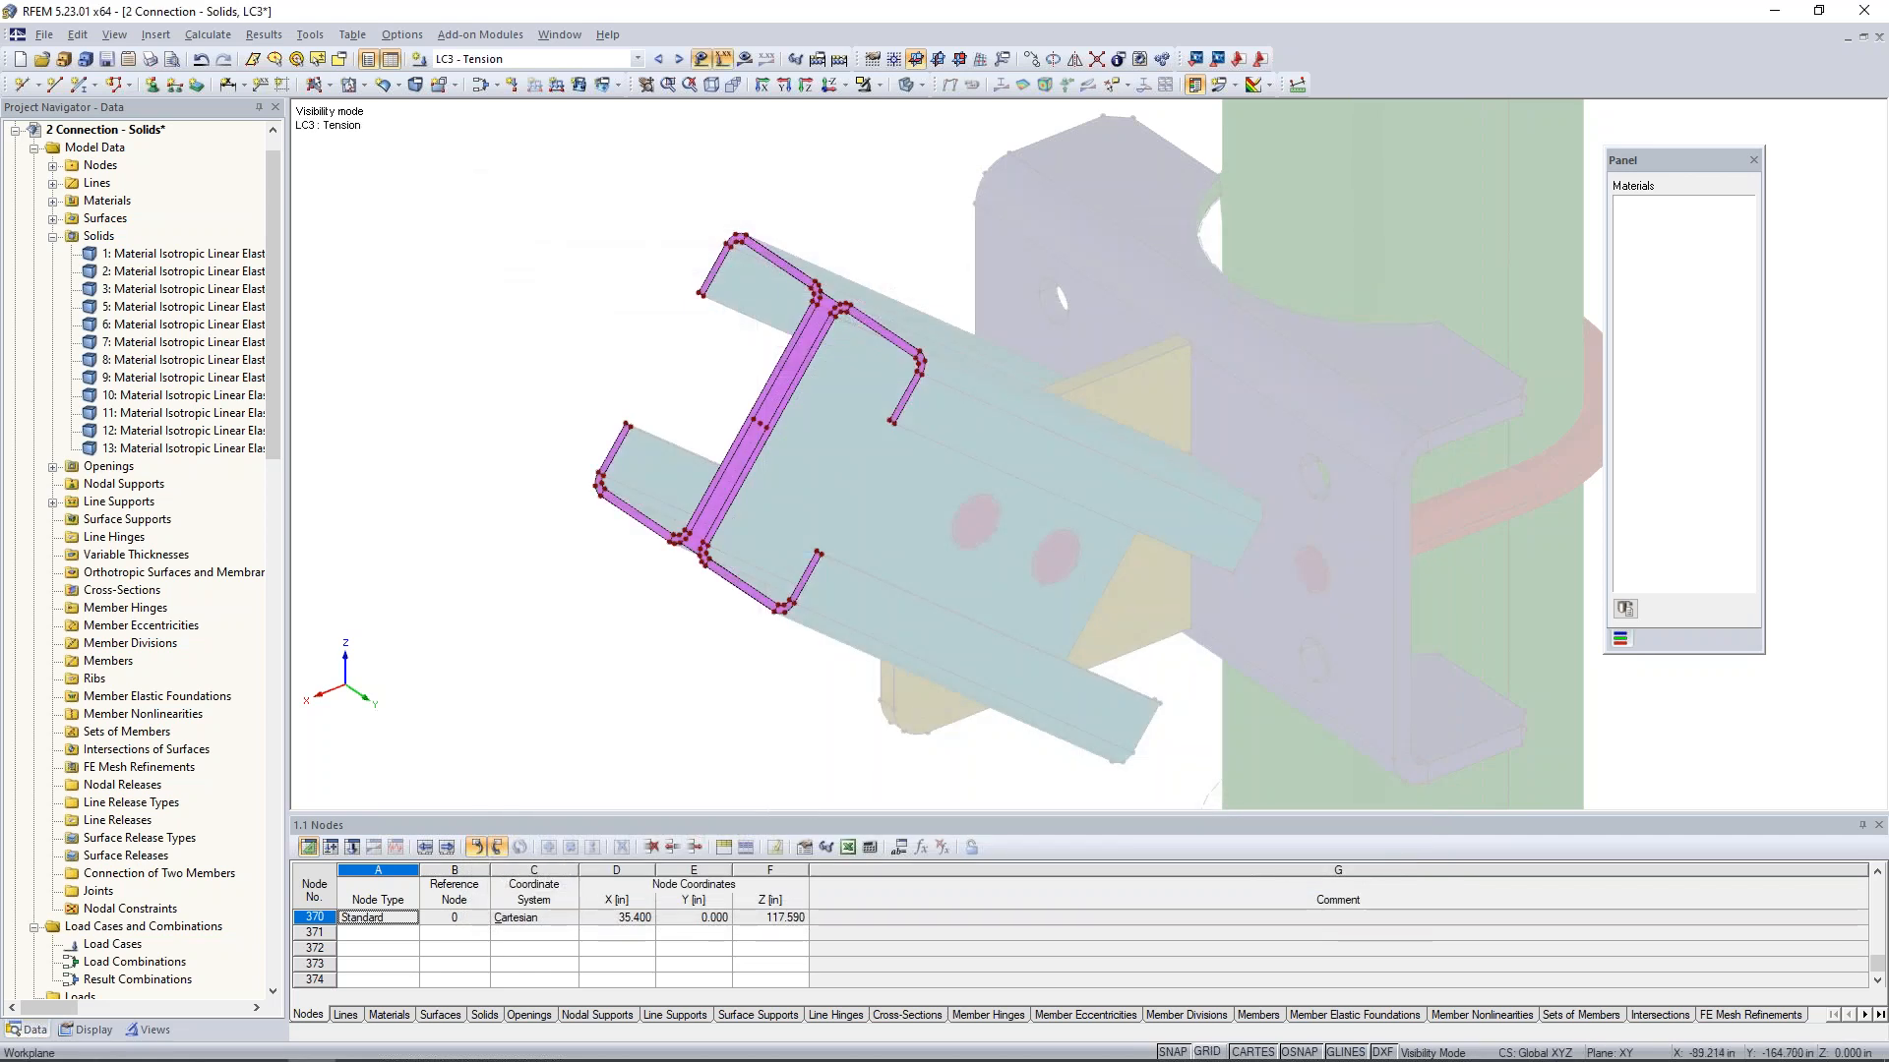
left_click(591, 59)
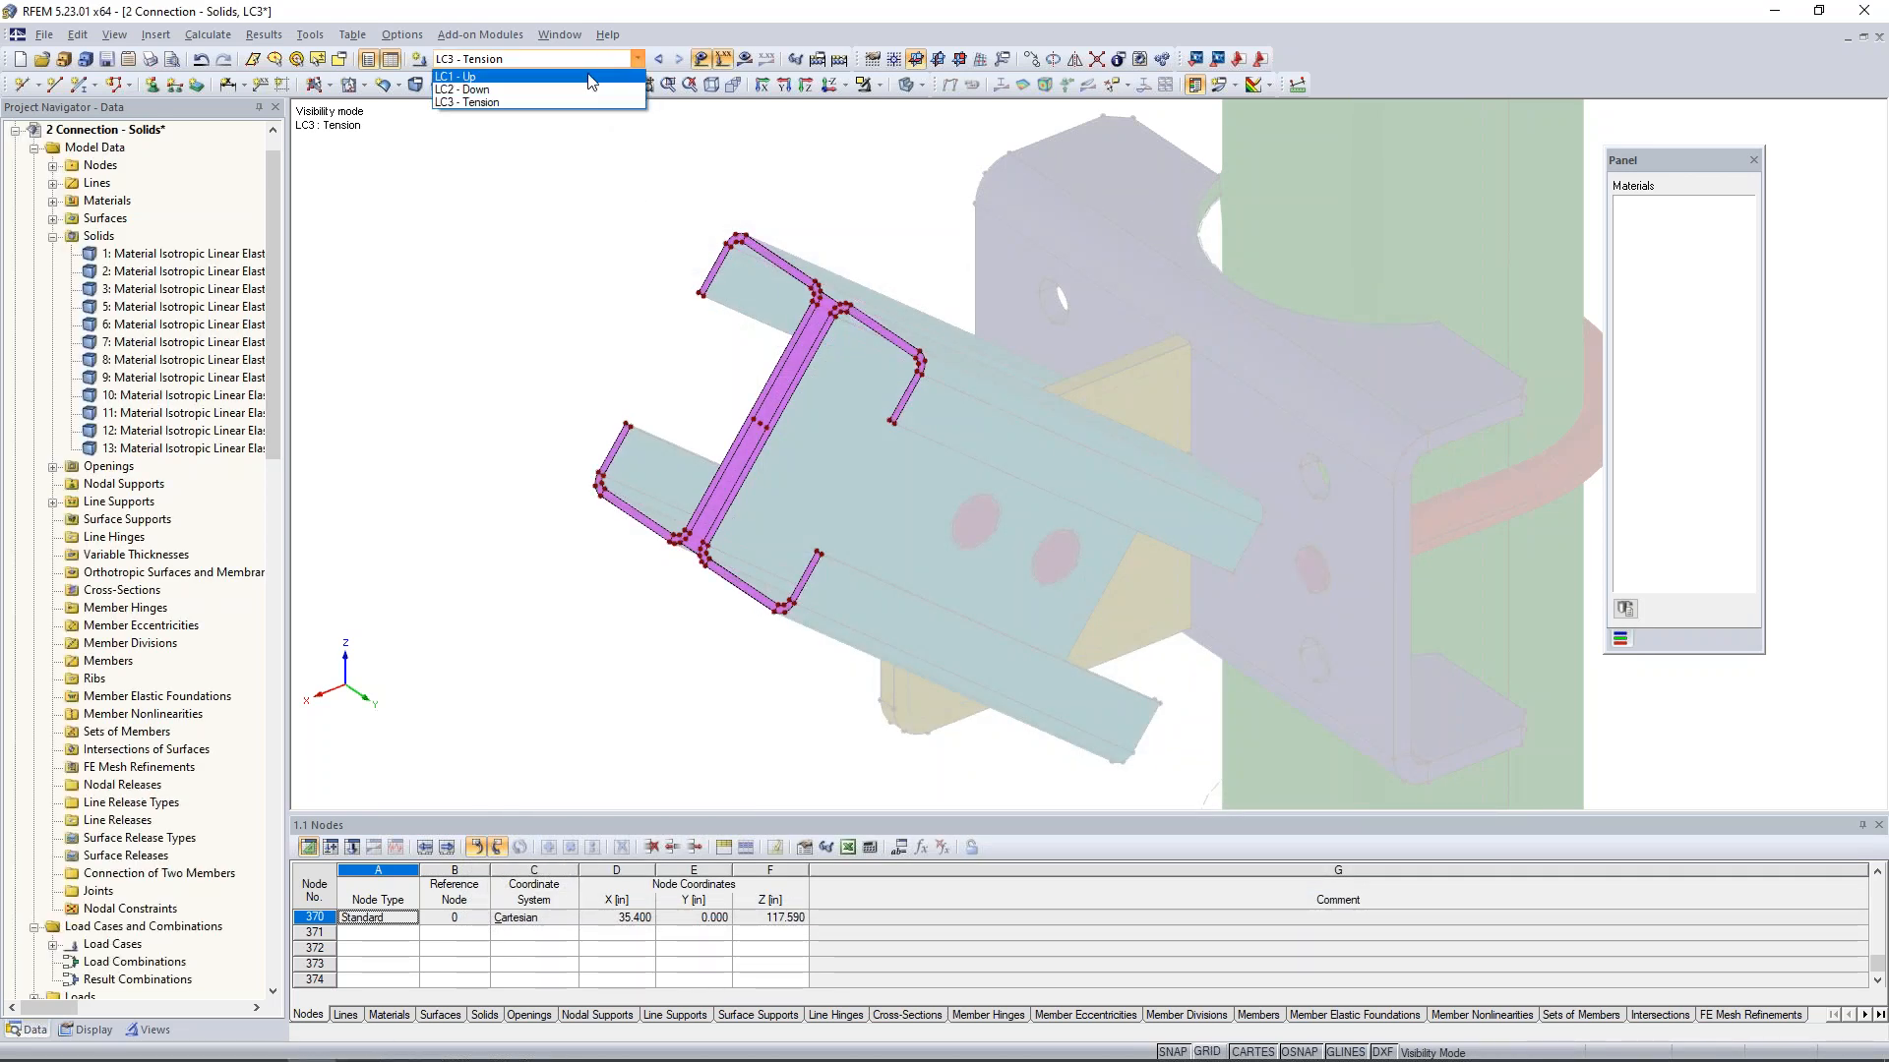
left_click(590, 79)
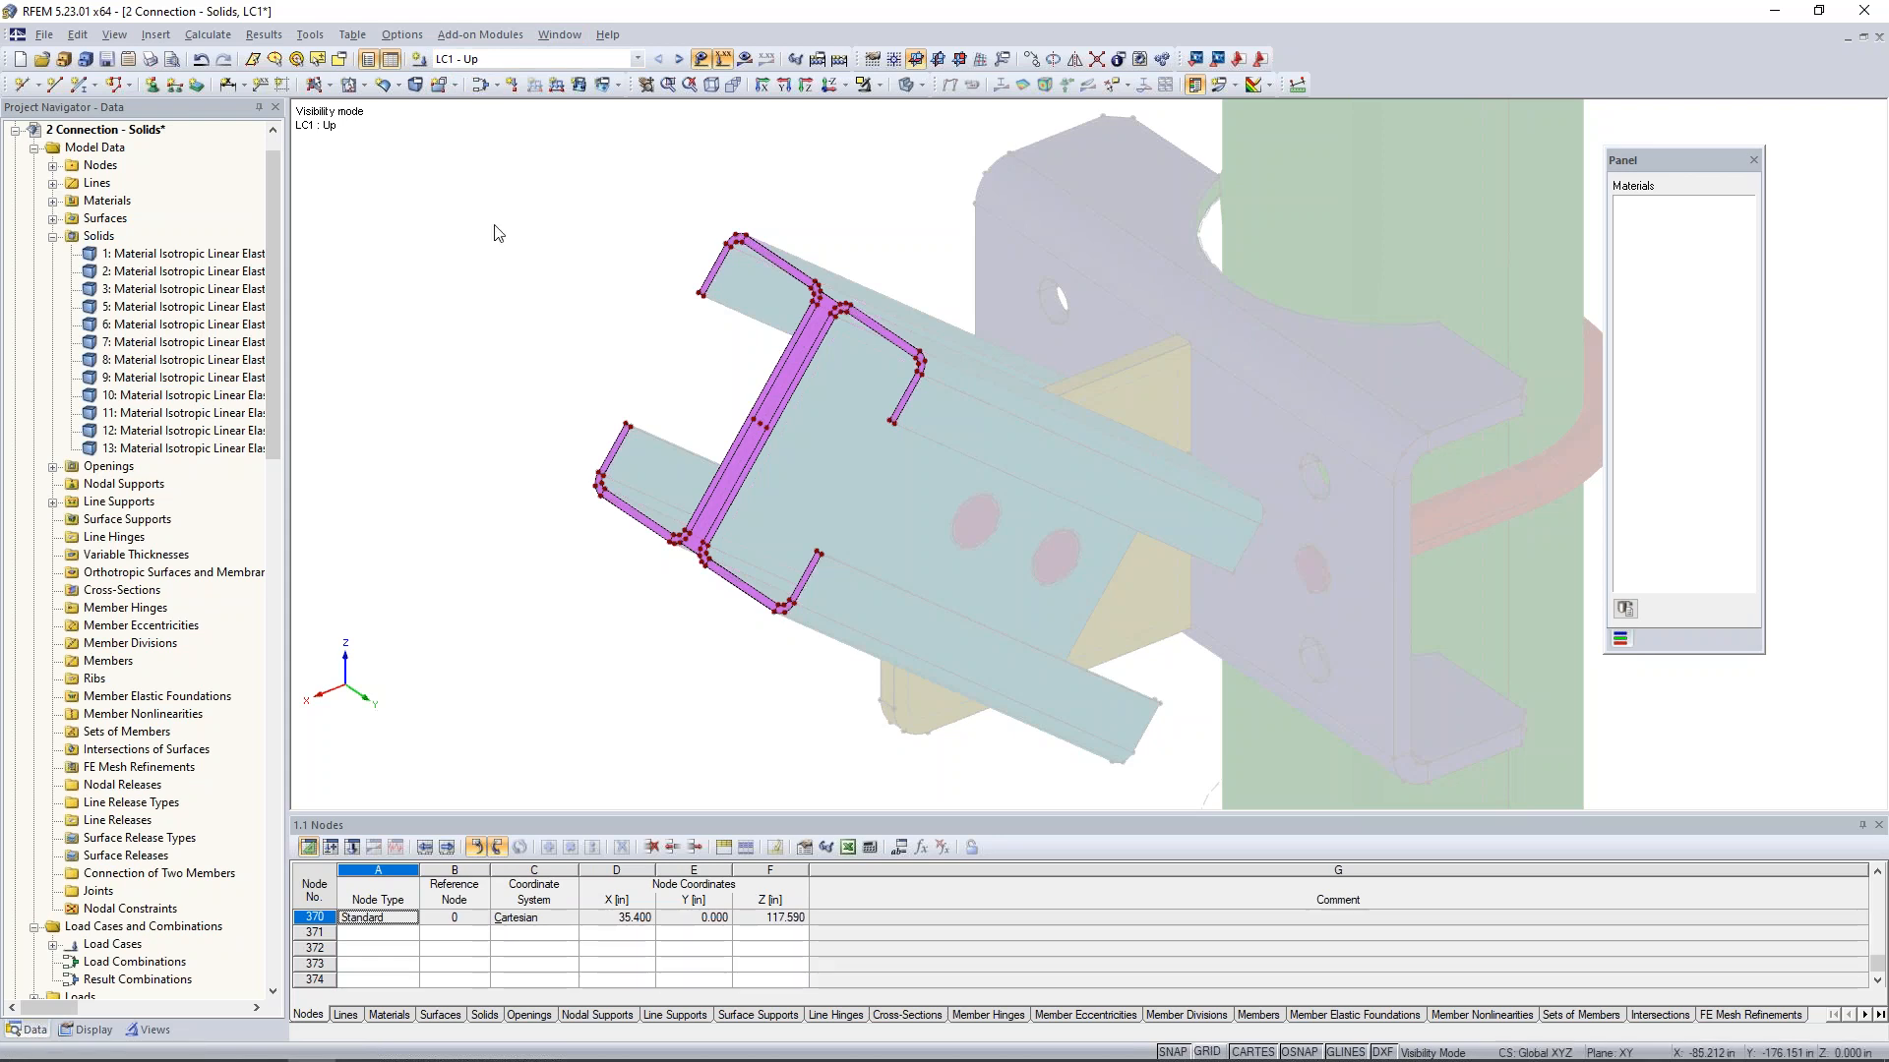
- Apply a nodal load with PZ of 20 kip to the middle node between the two channel webs in LC1 - Up
left_click(511, 83)
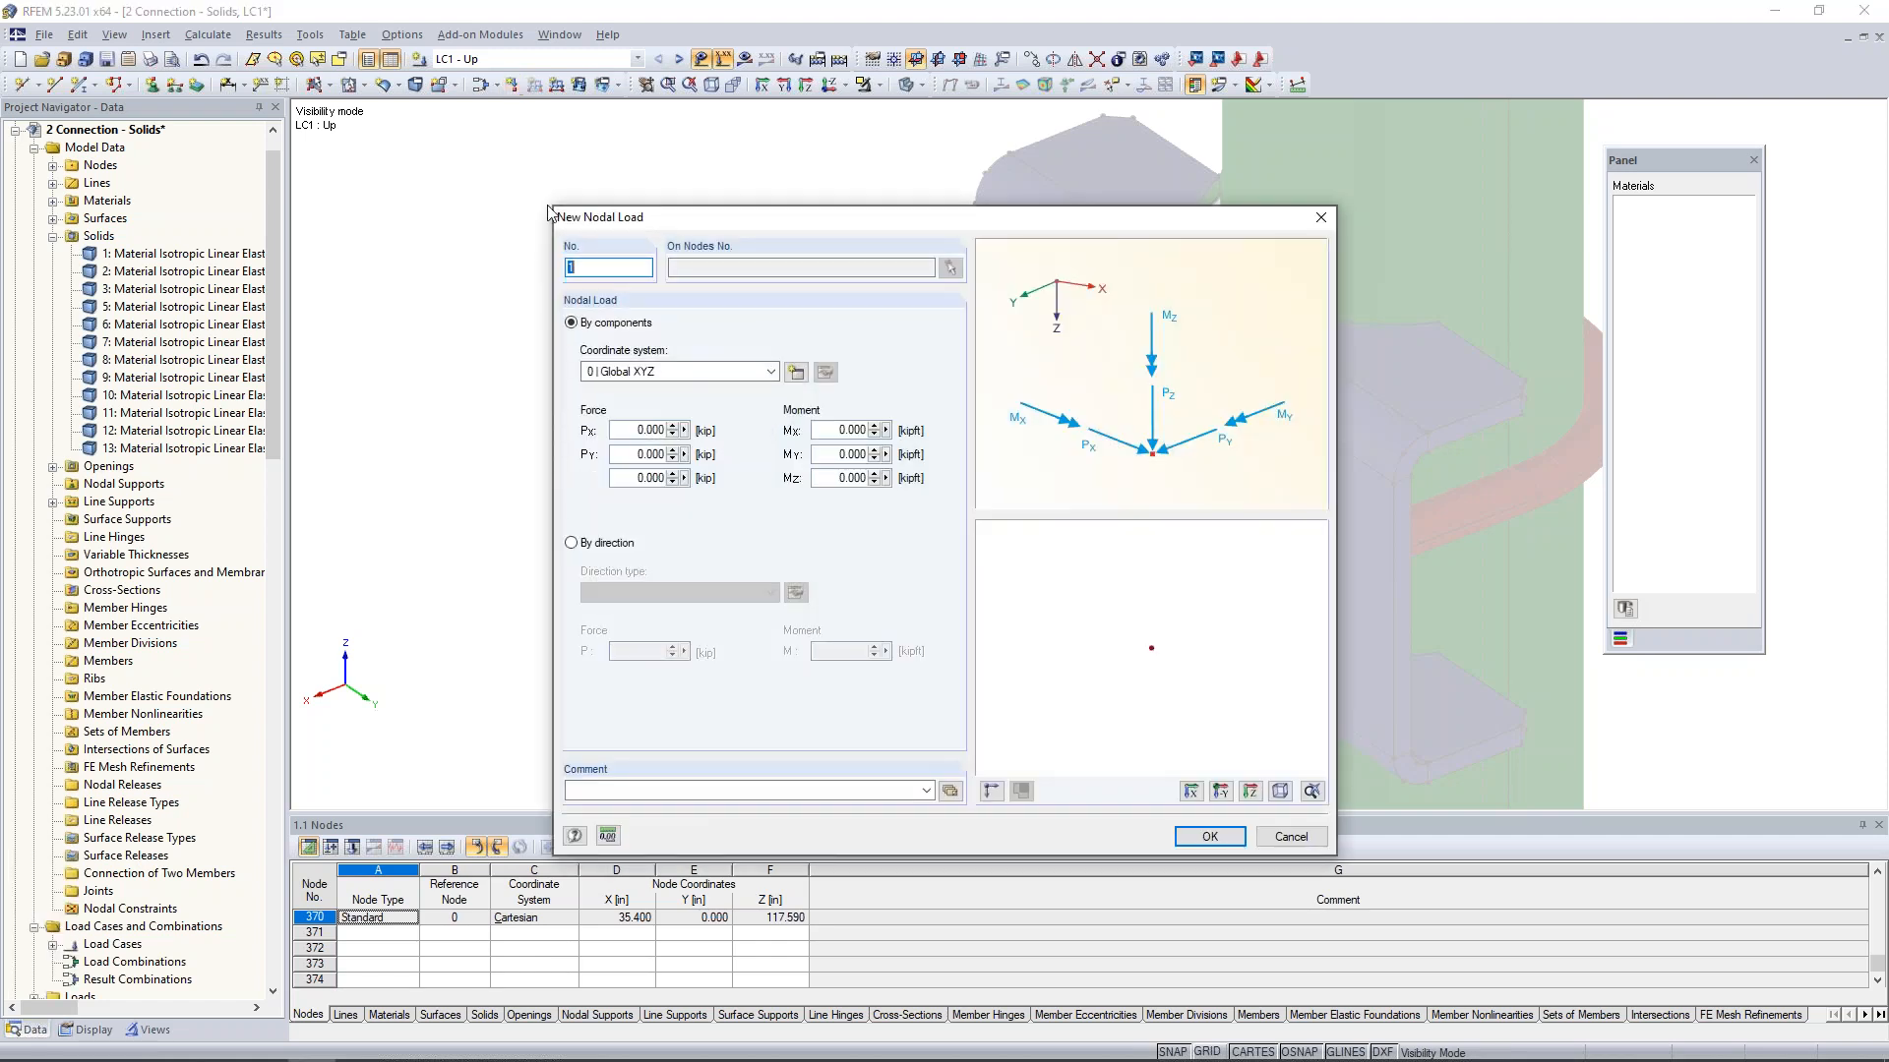
left_click(640, 477)
type("20")
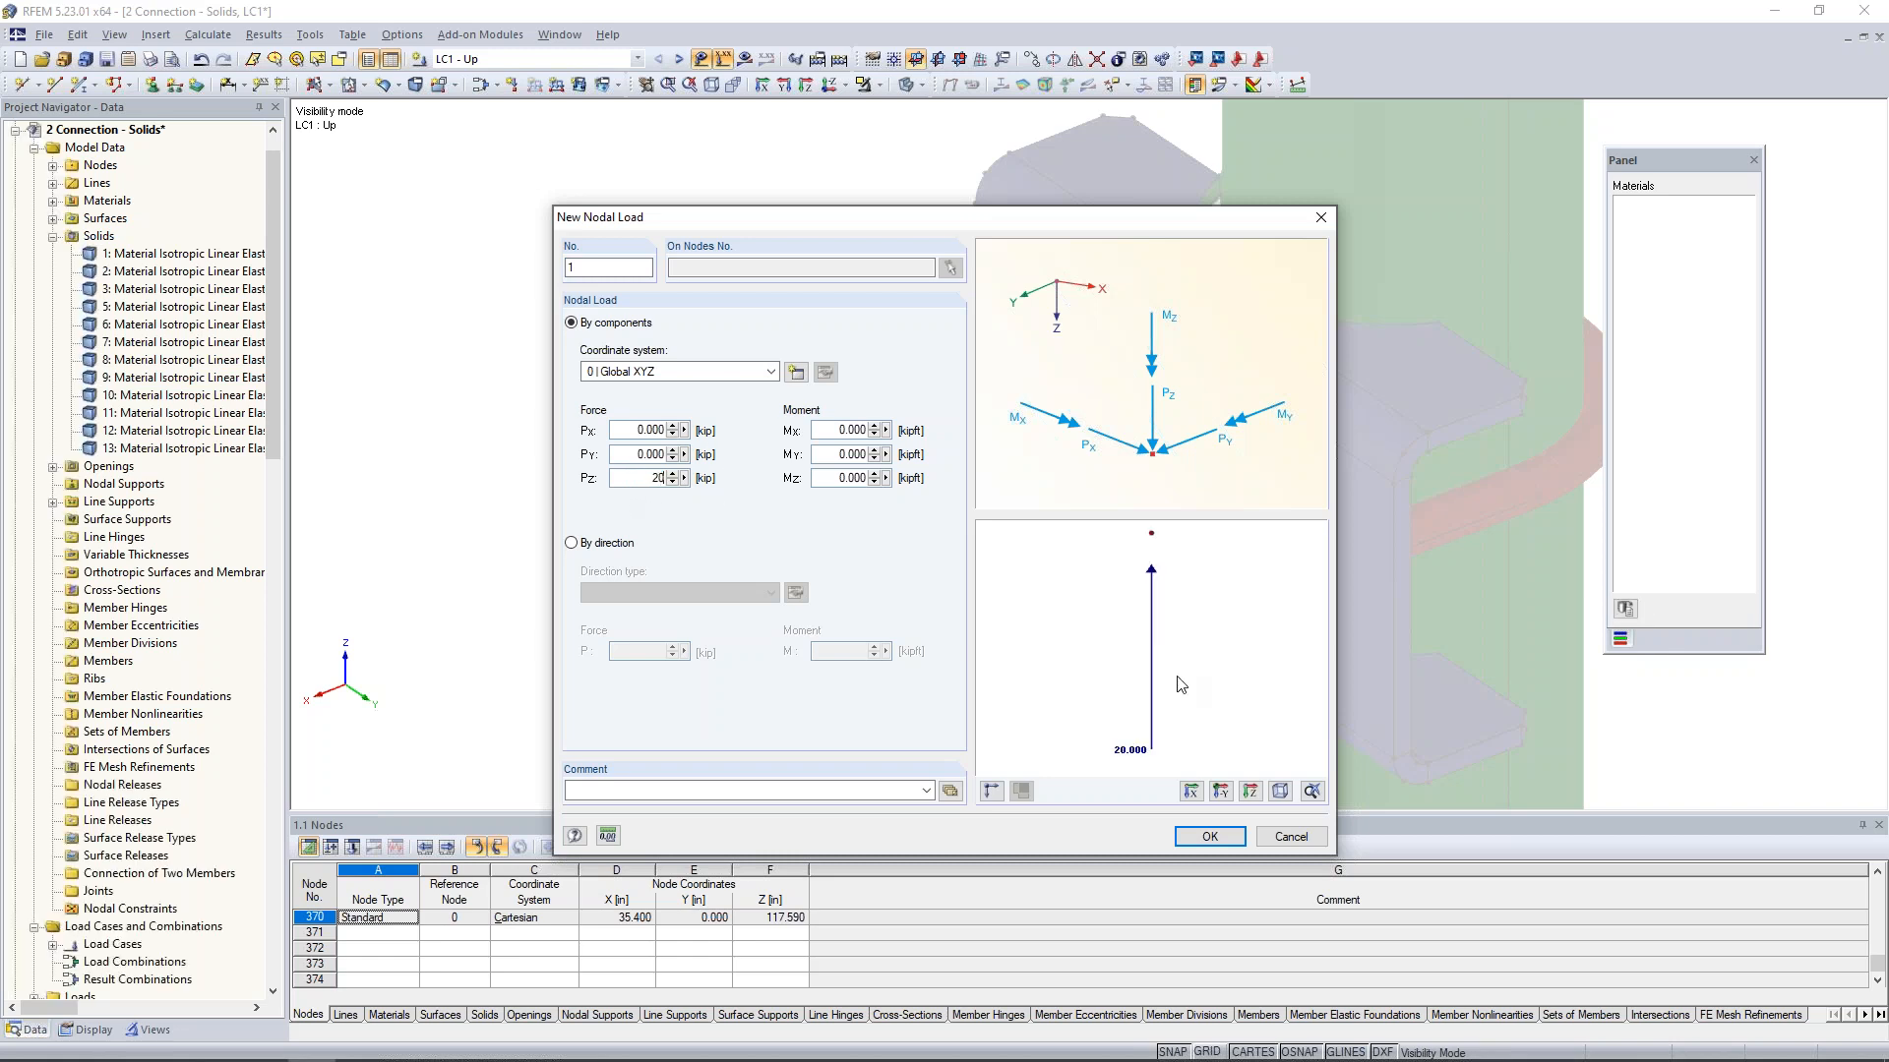
left_click(1210, 836)
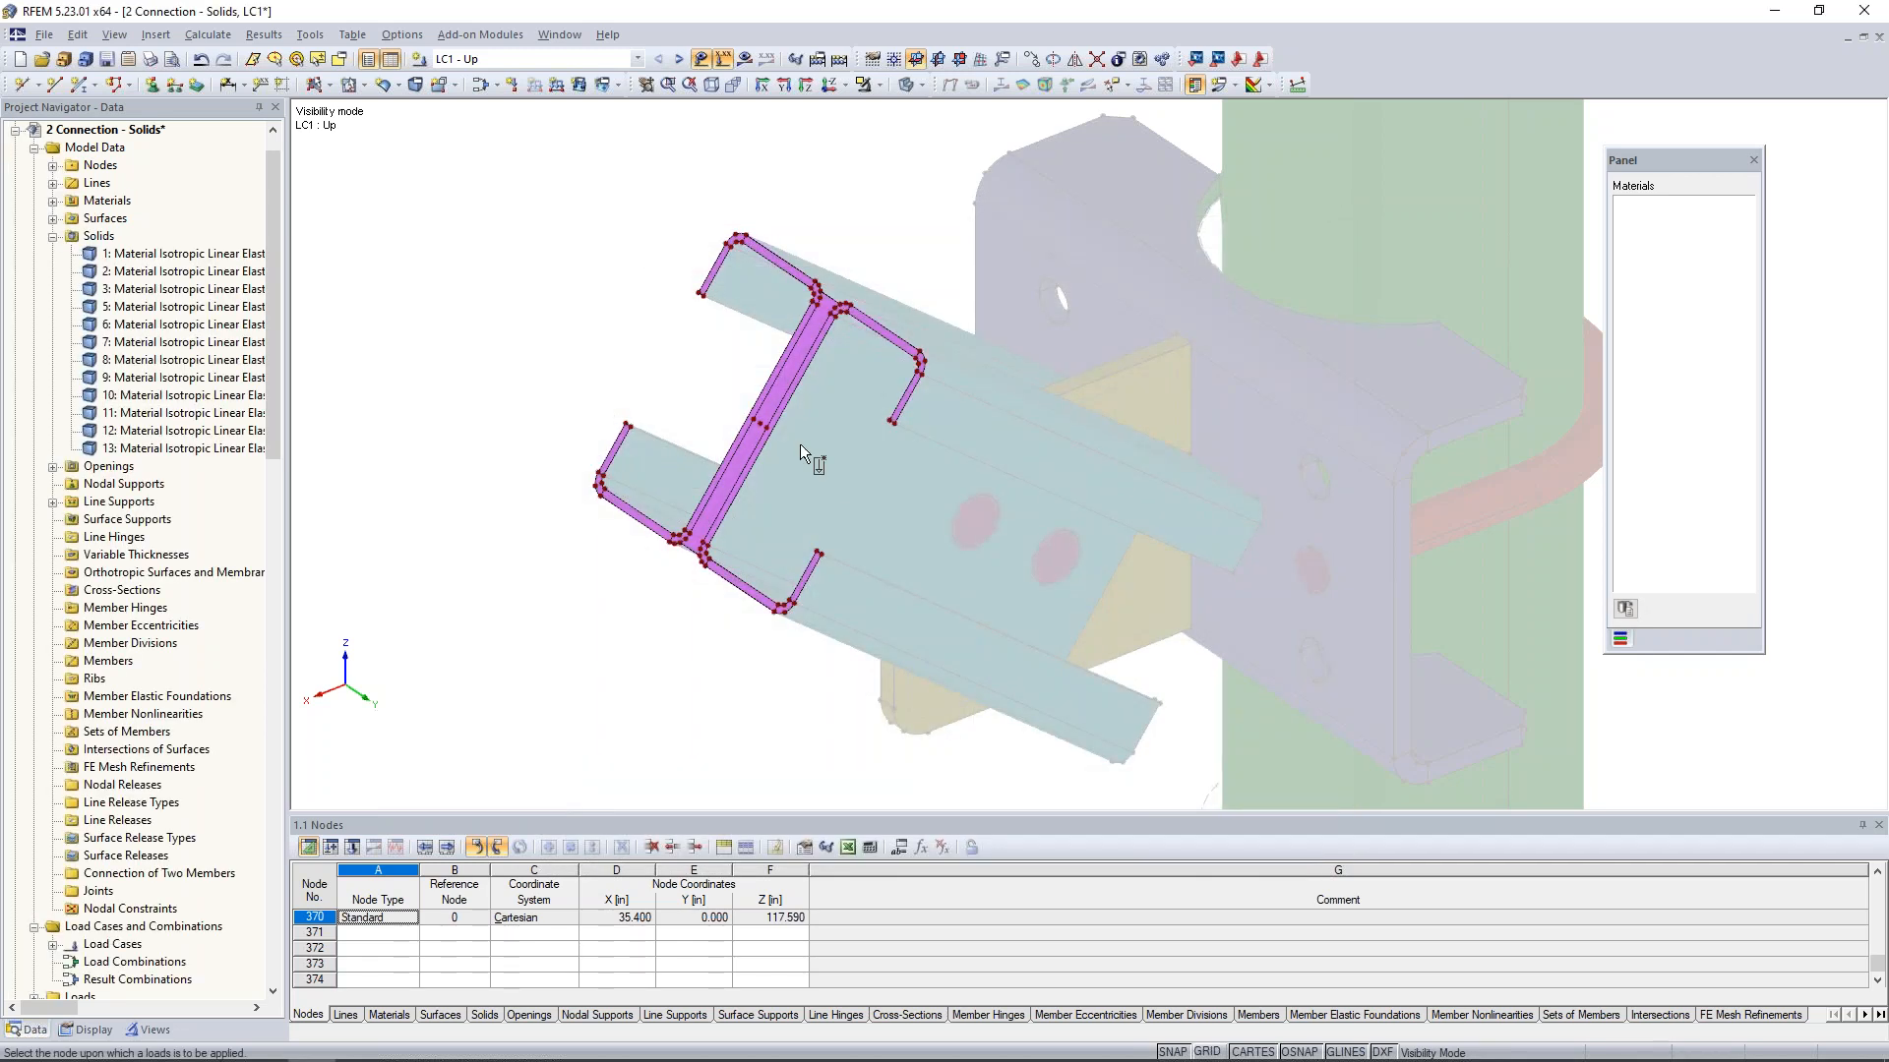
scroll(760, 421, "up", 6)
left_click(758, 404)
scroll(950, 410, "down", 3)
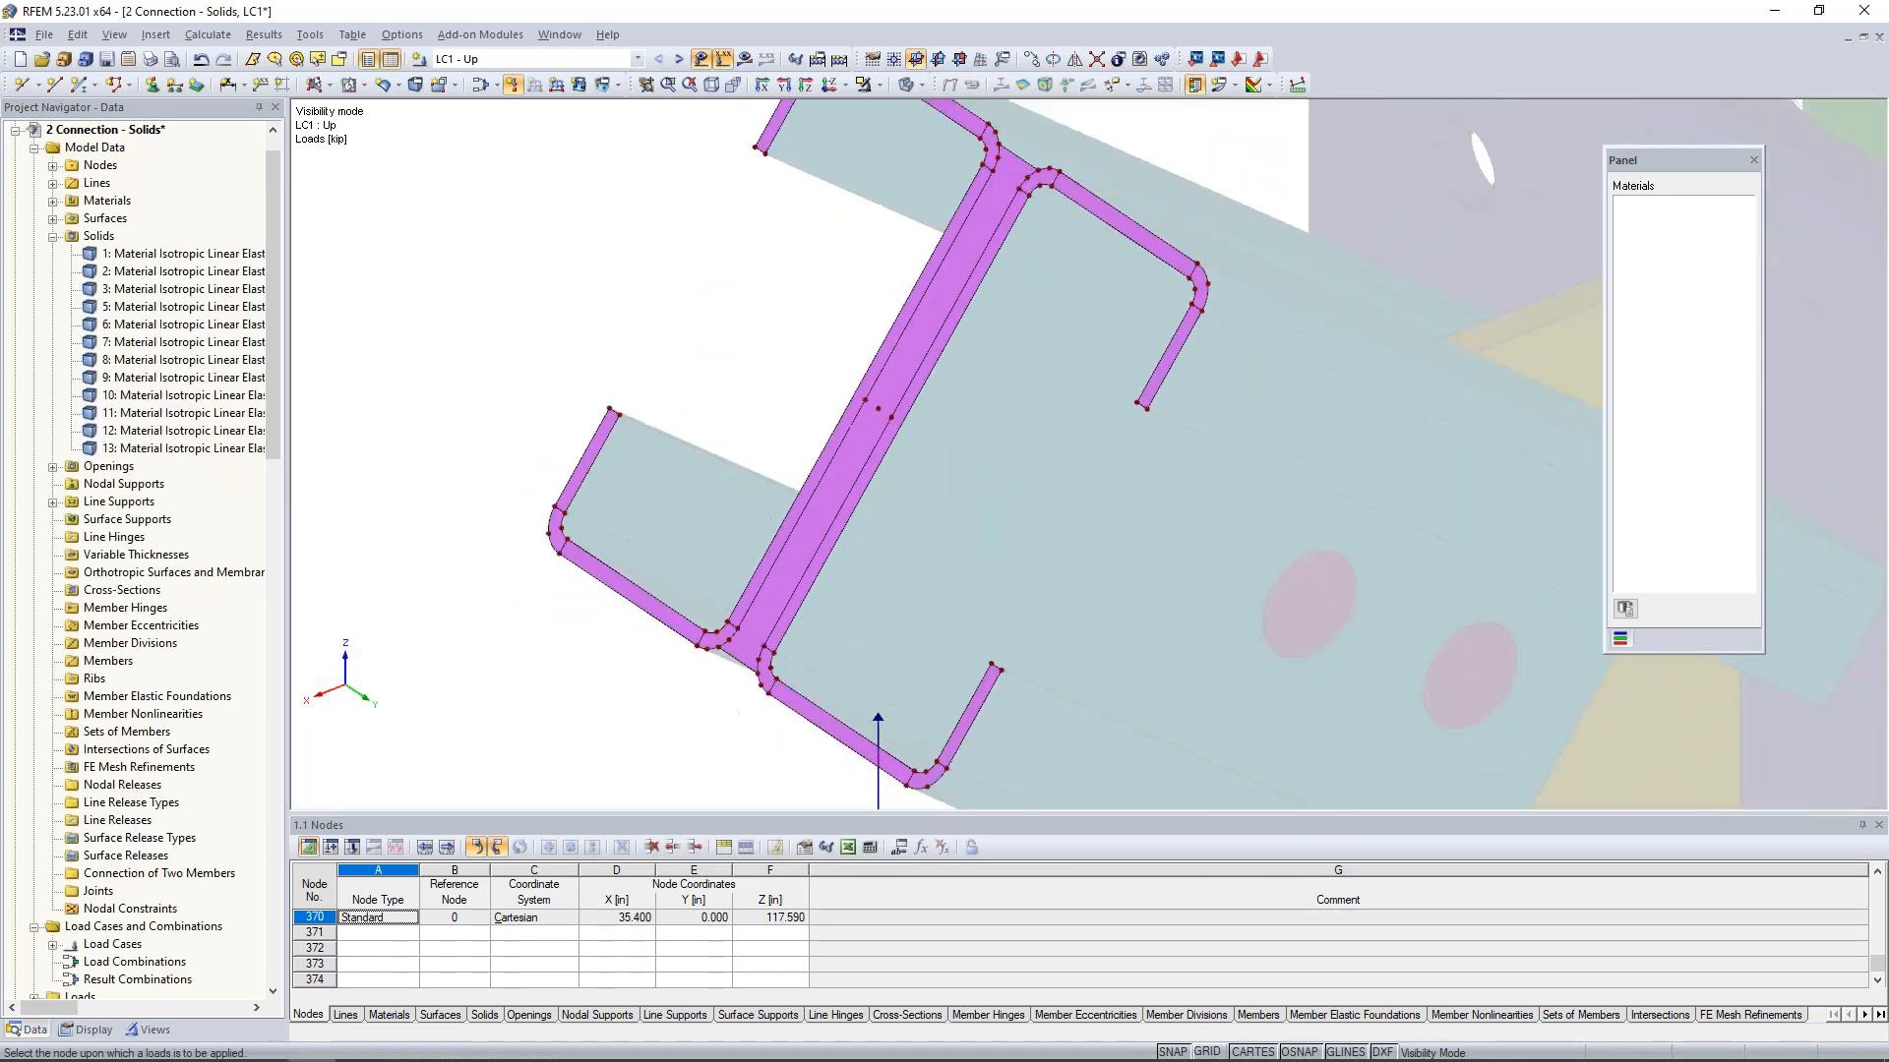
- Switch to LC2 - Down and apply a nodal load with PZ of -20 kip to the middle node between the channel webs
scroll(949, 415, "down", 6)
middle_click_drag(971, 636, 866, 556)
left_click(679, 59)
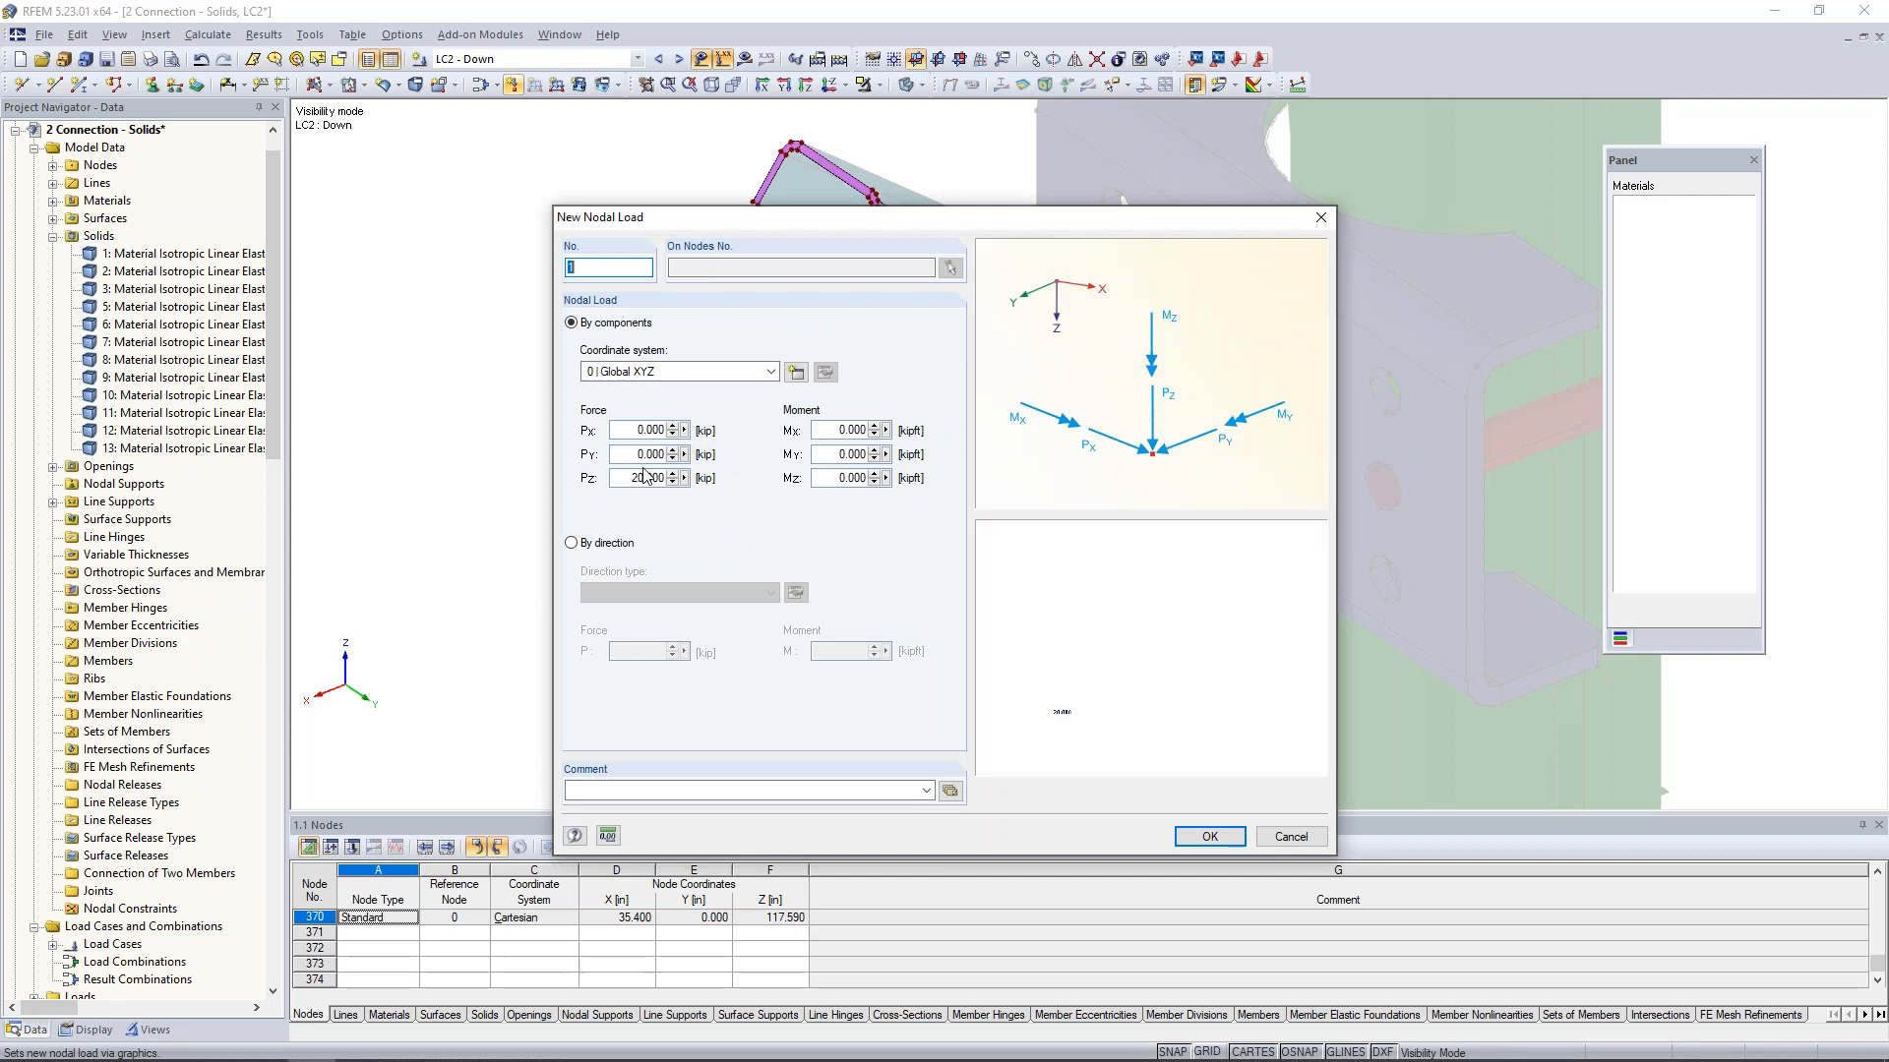
type("-")
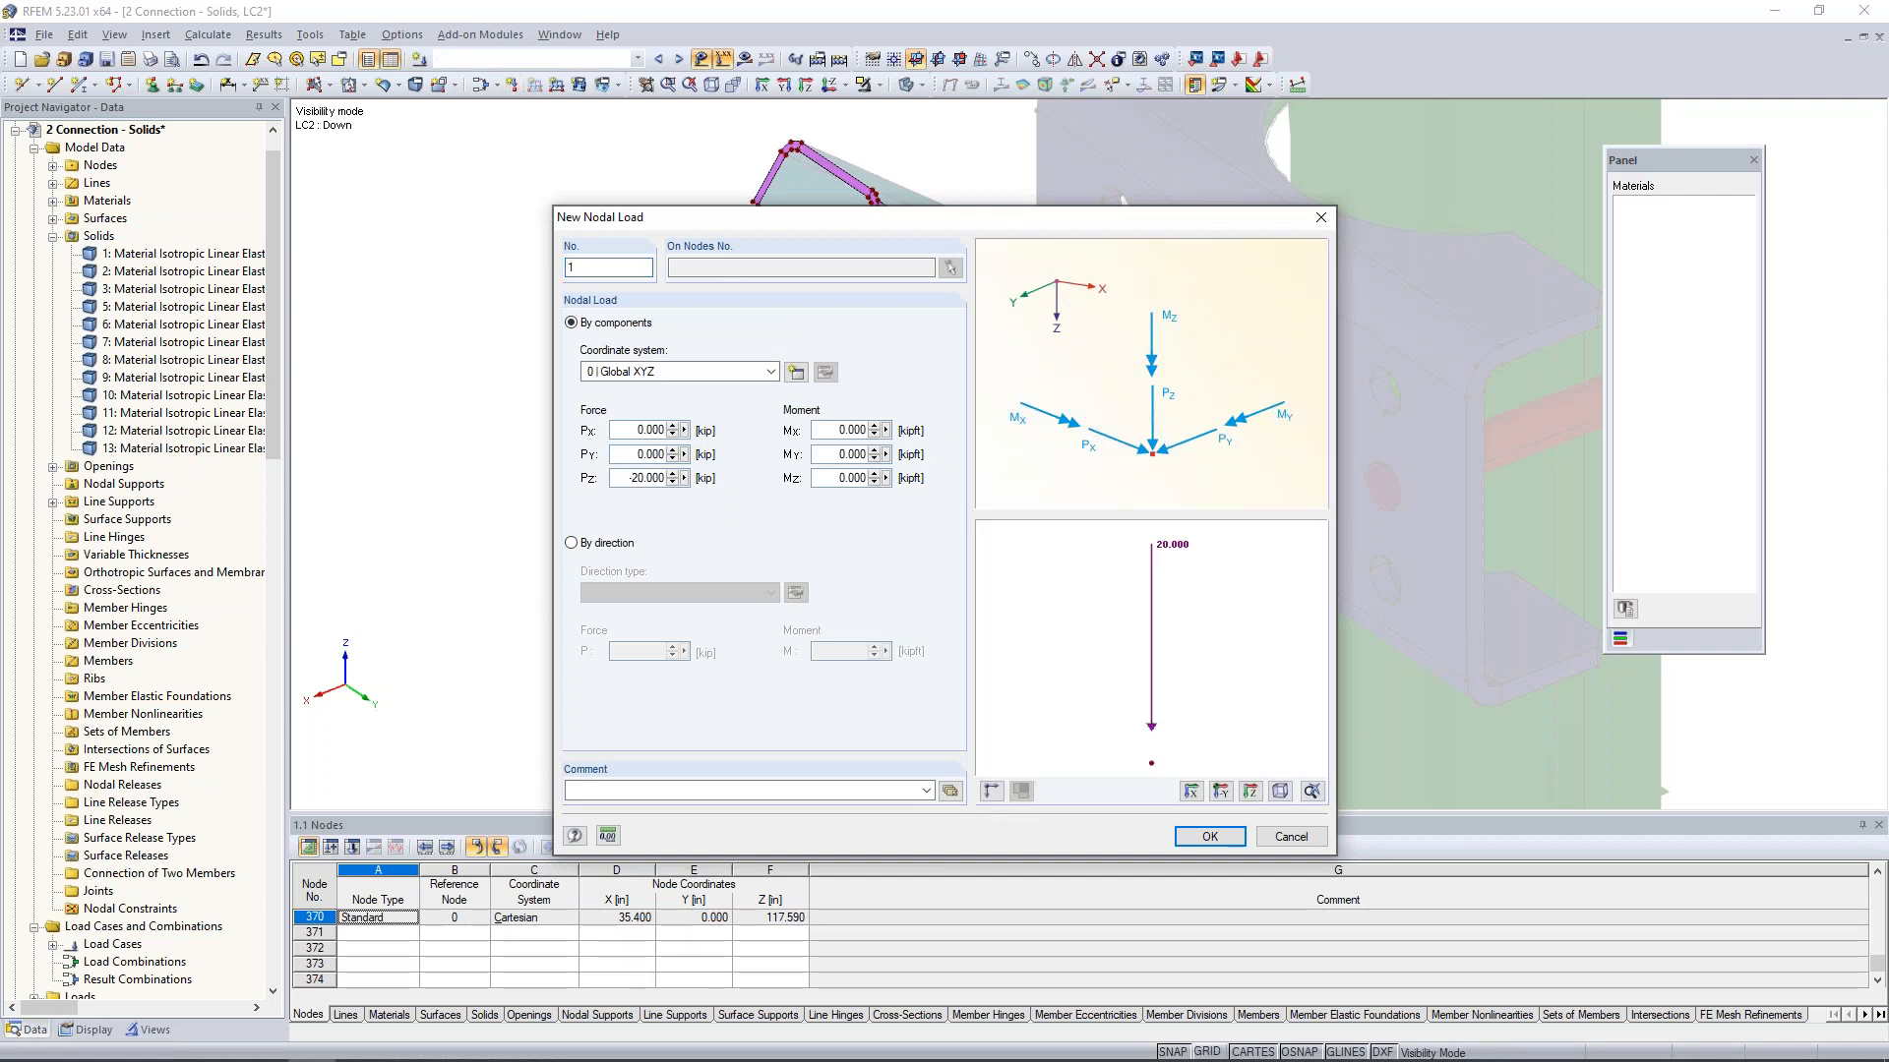
left_click(1216, 837)
left_click(814, 337)
key("Escape")
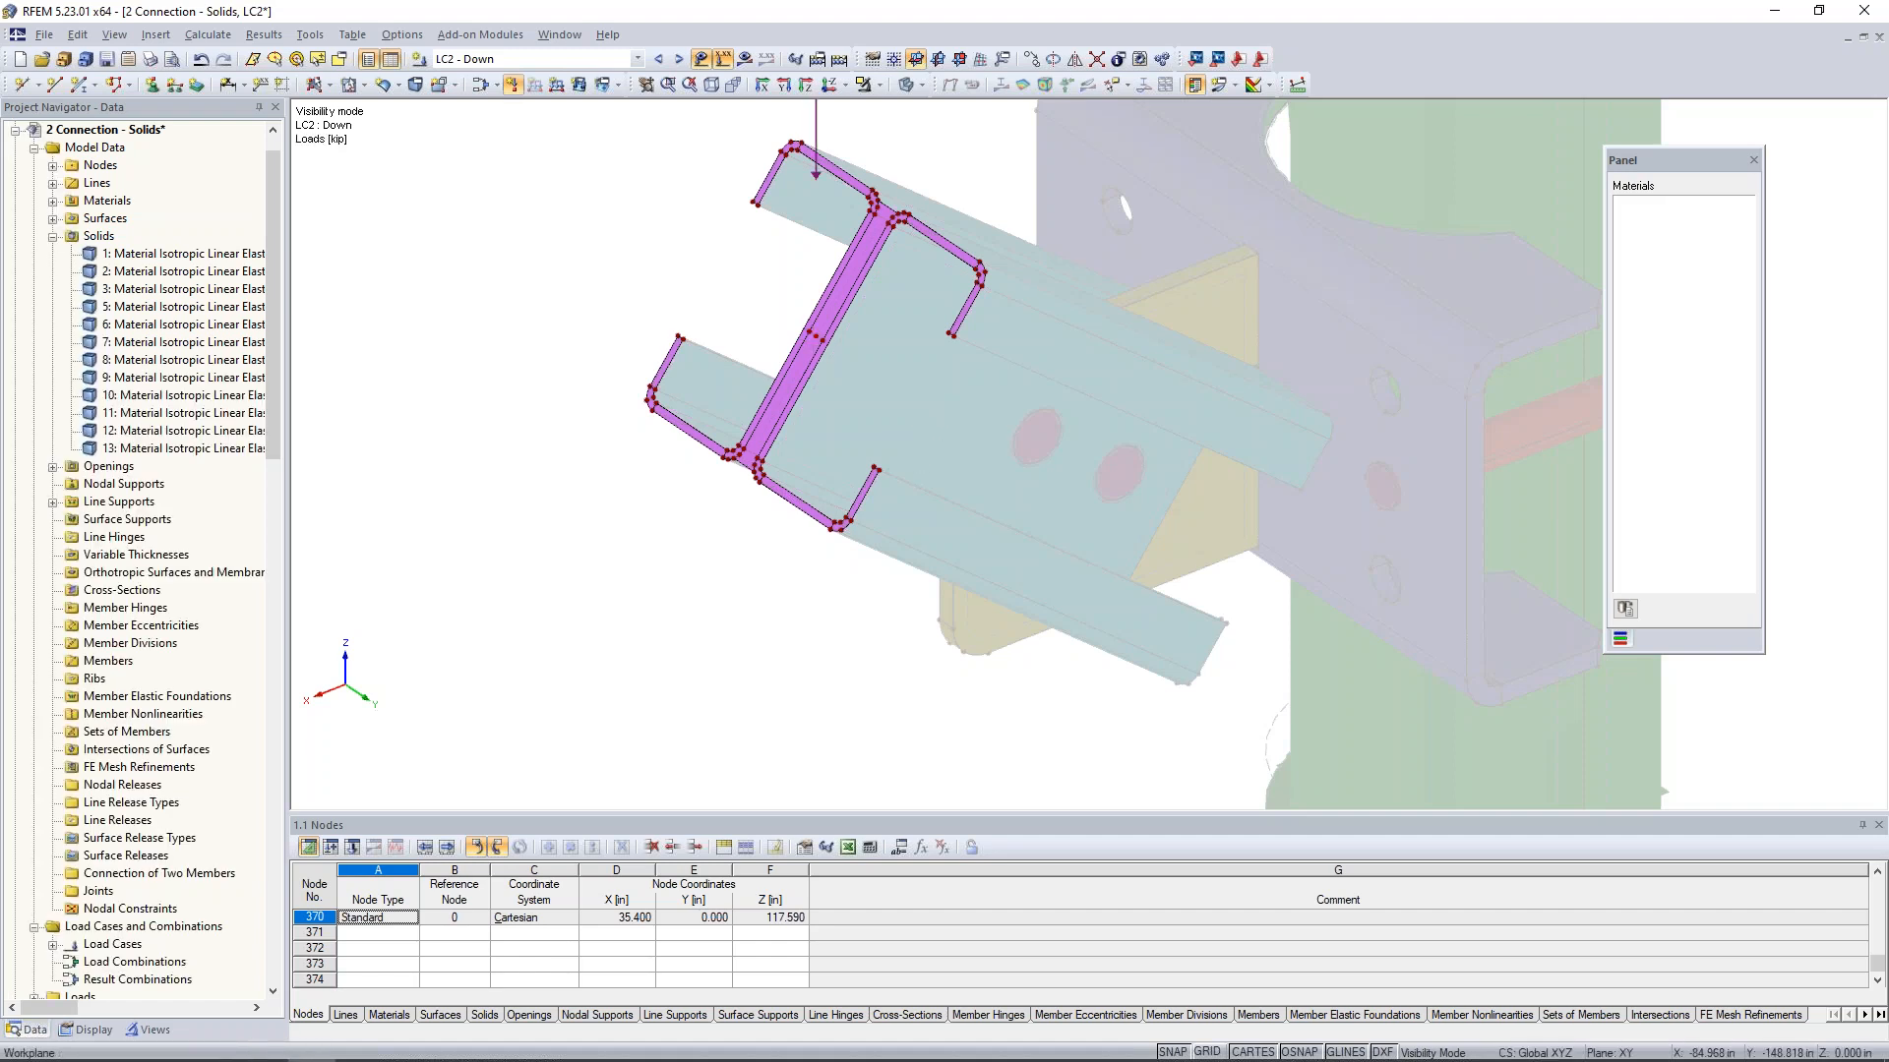
- Make LC3 - Tension the current load case and cancel the visibility mode so all objects are displayed
middle_click_drag(915, 384, 824, 382)
scroll(891, 495, "down", 3)
scroll(895, 475, "down", 1)
scroll(824, 383, "down", 1)
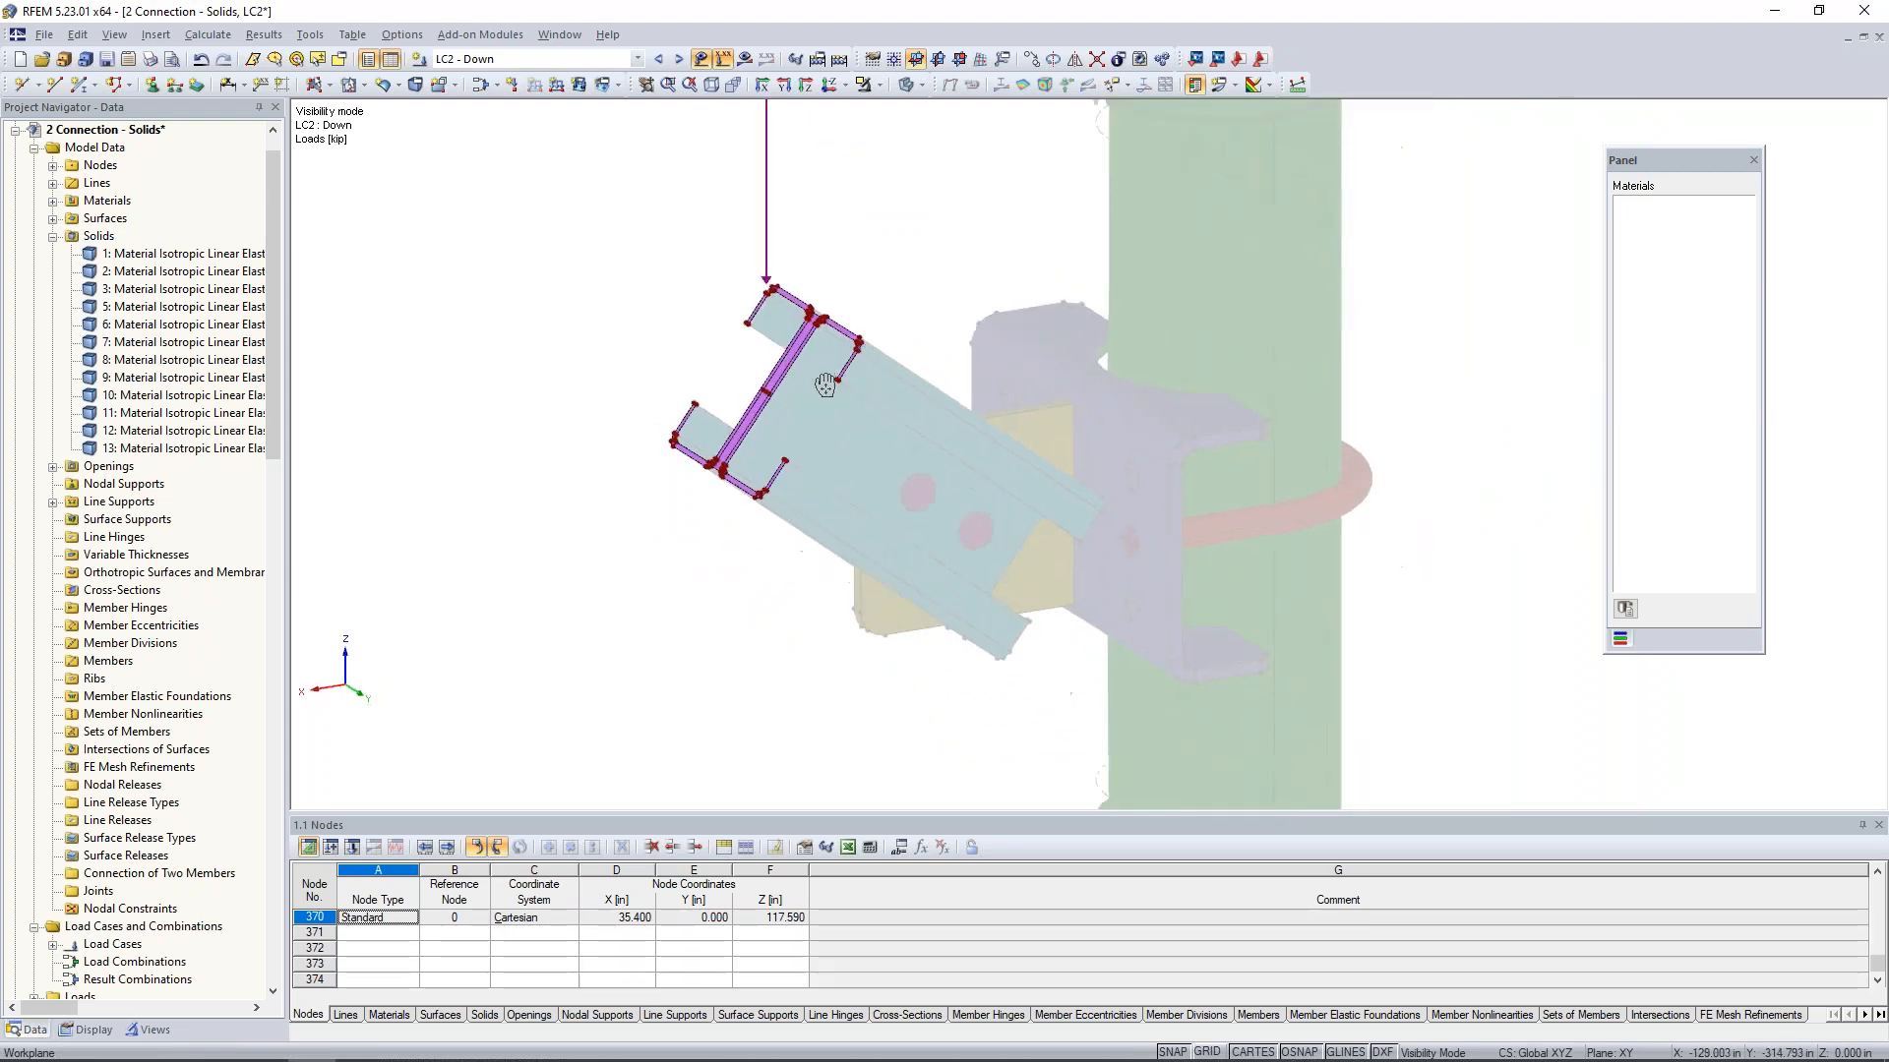
left_click(678, 60)
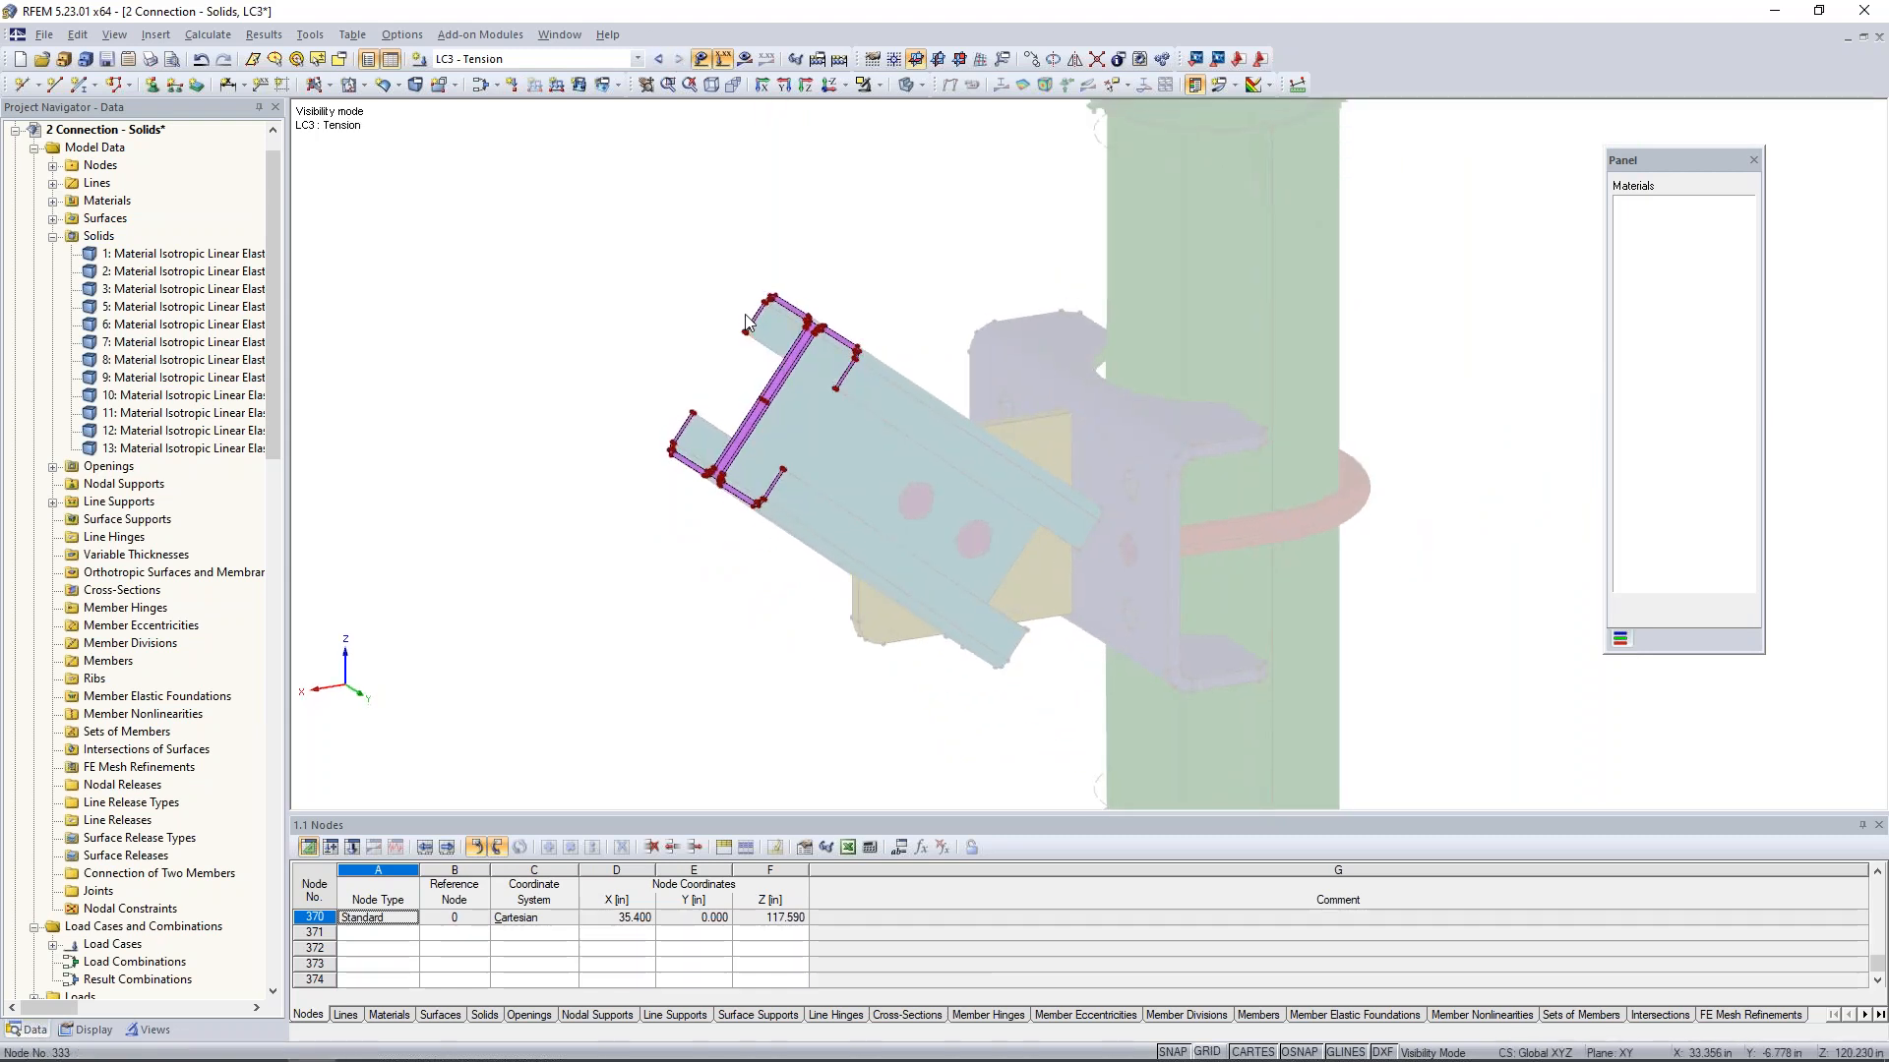
left_click(878, 85)
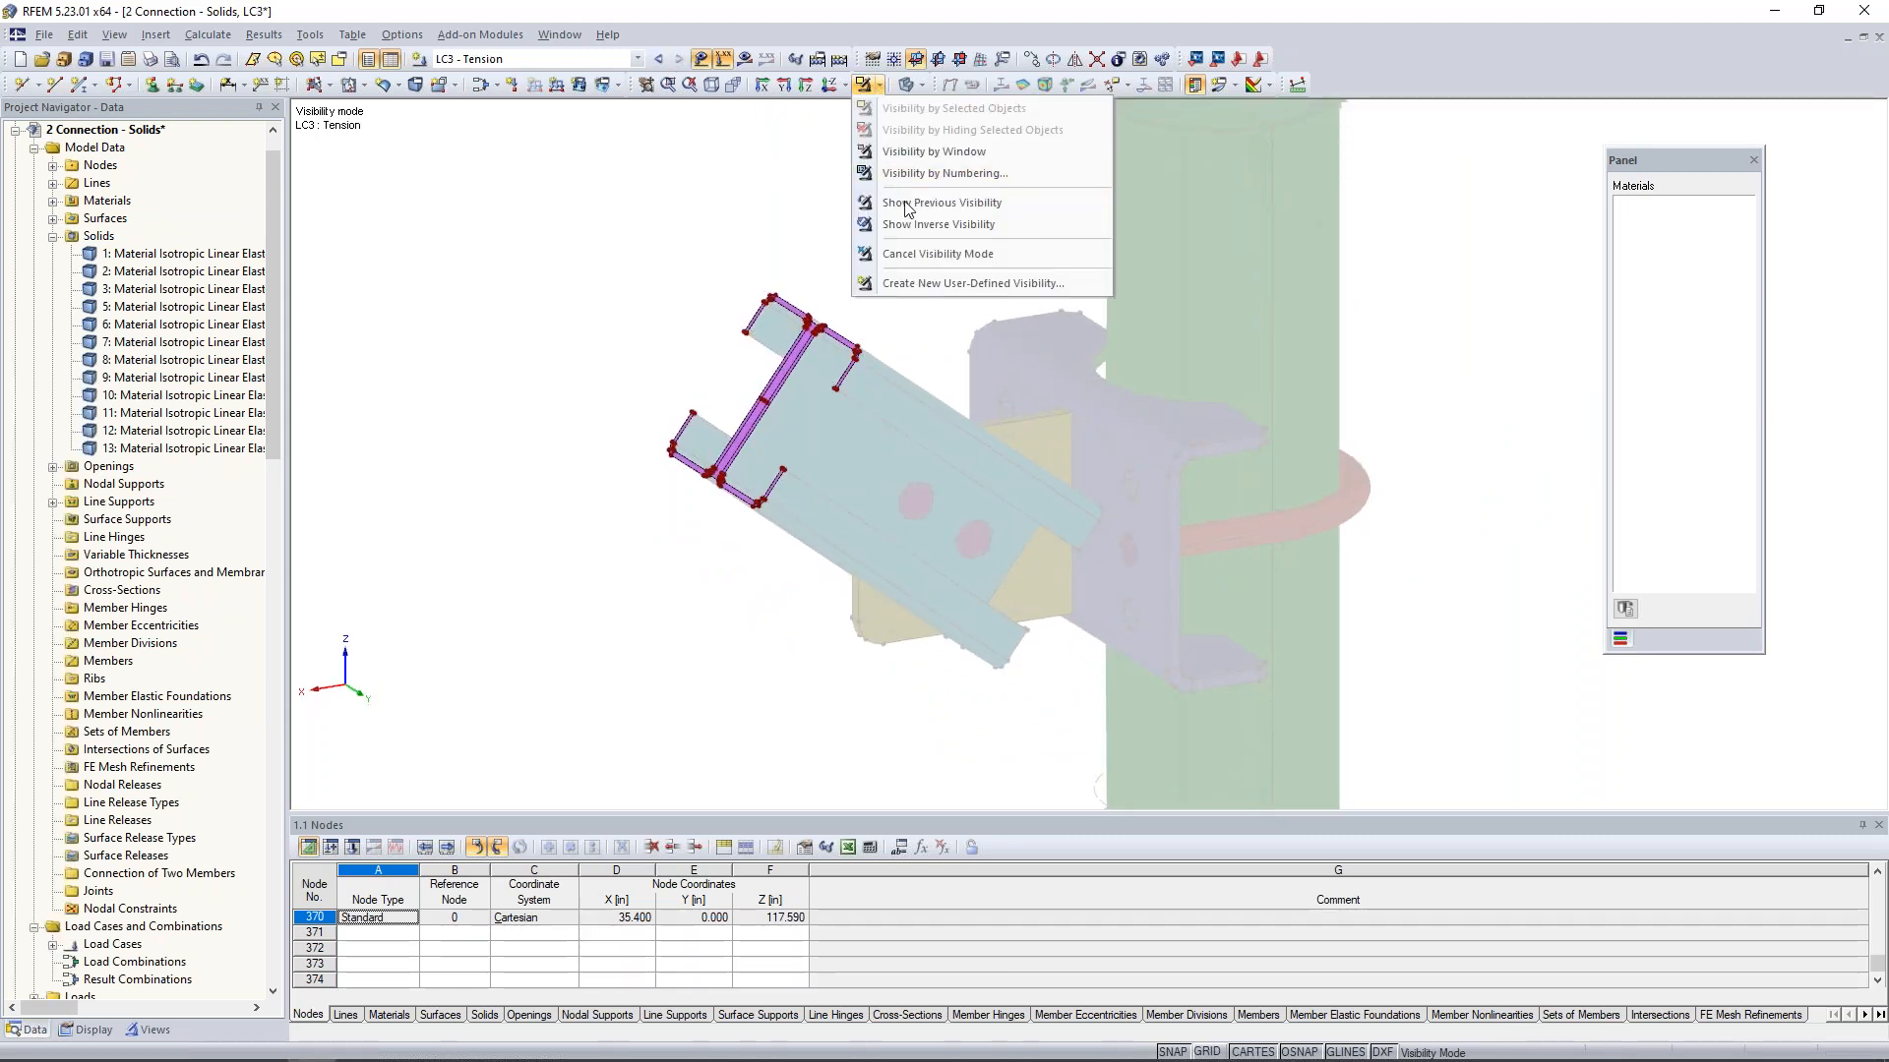
left_click(913, 253)
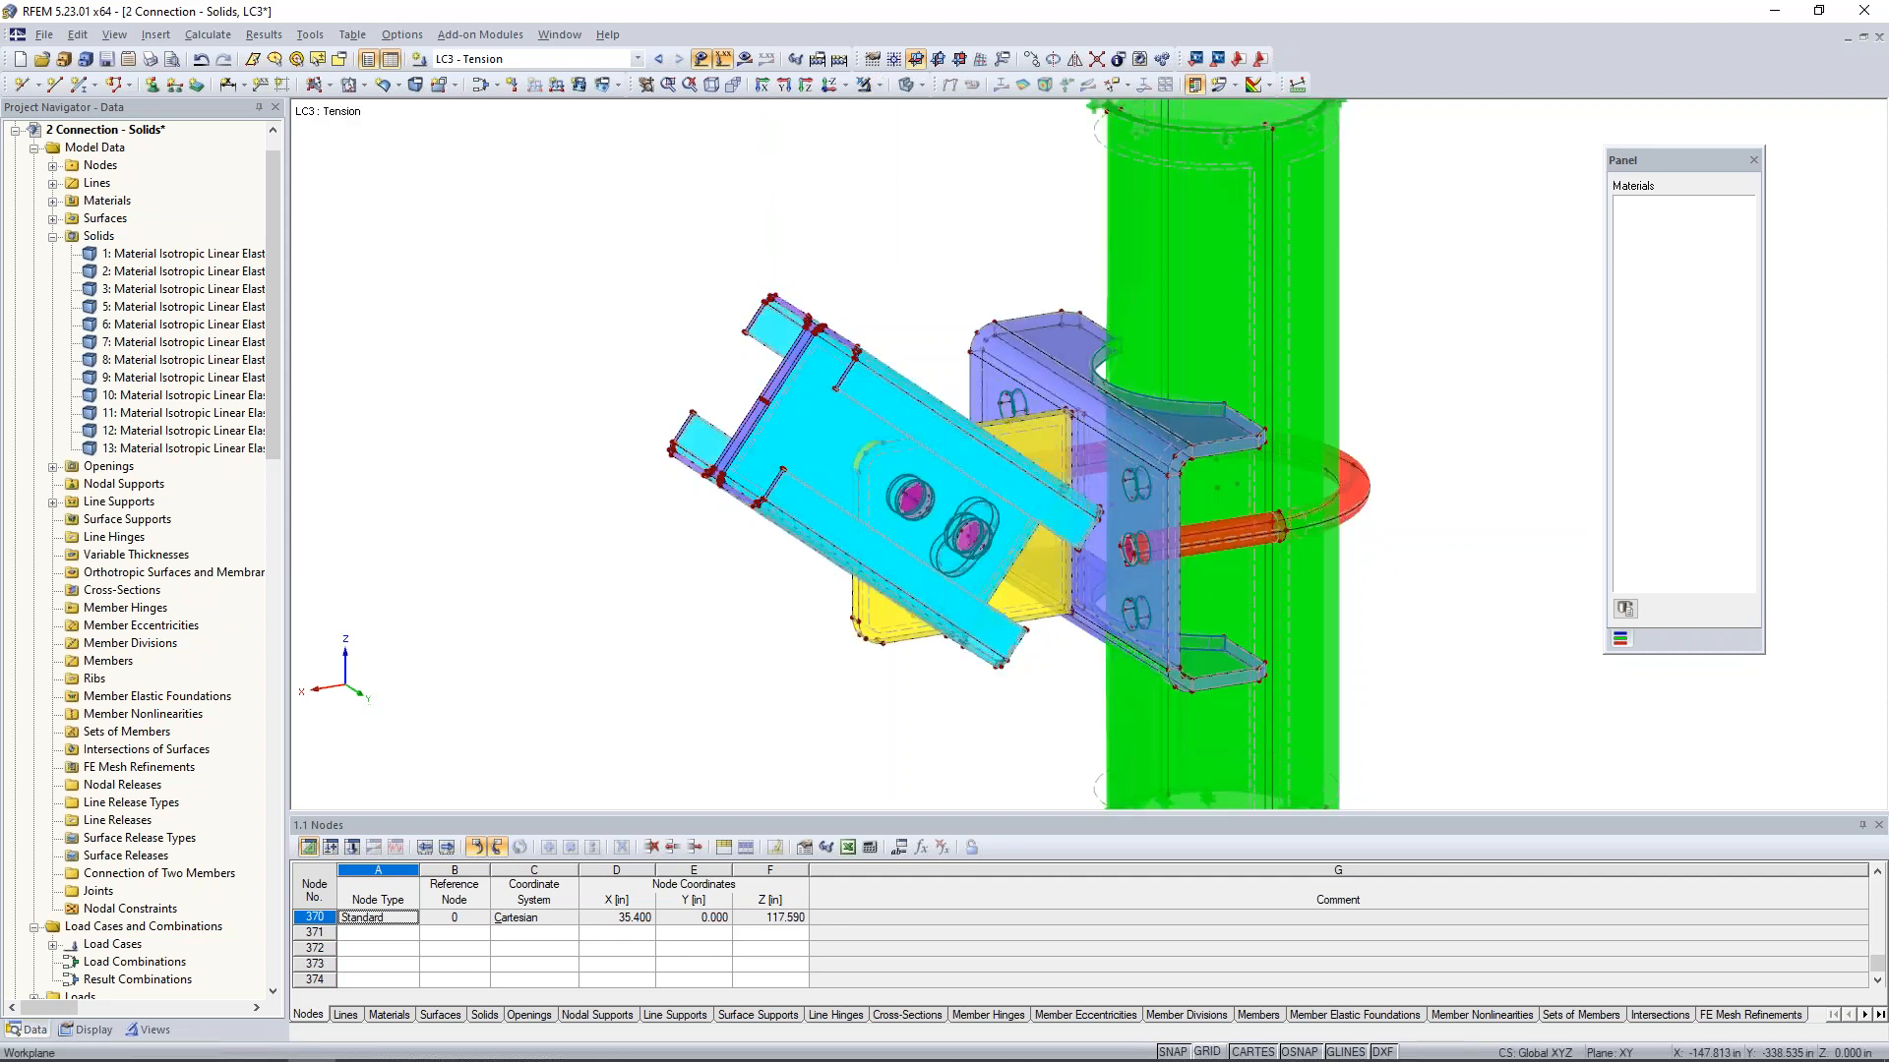
middle_click_drag(787, 655, 811, 556, "ctrl")
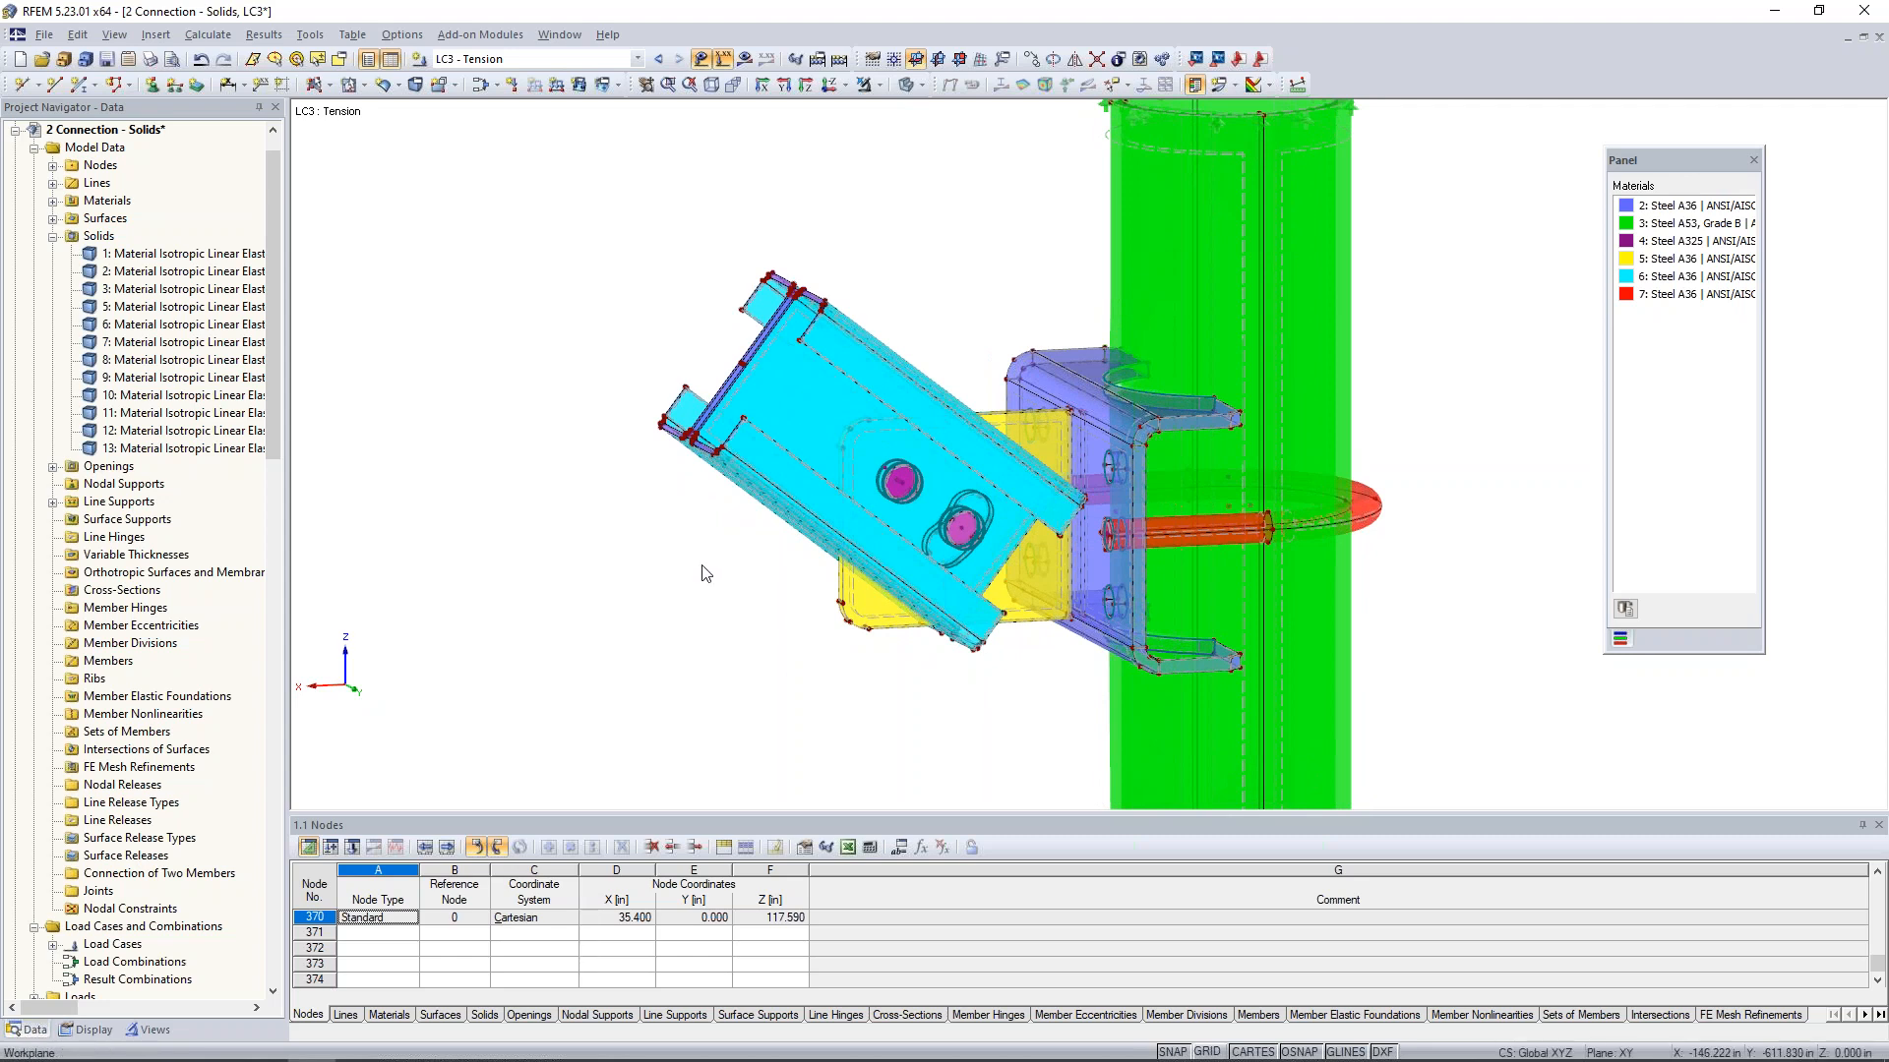
- Start a new nodal load defined by direction, oriented the same as line 324 along the channel's lower flange
left_click(511, 83)
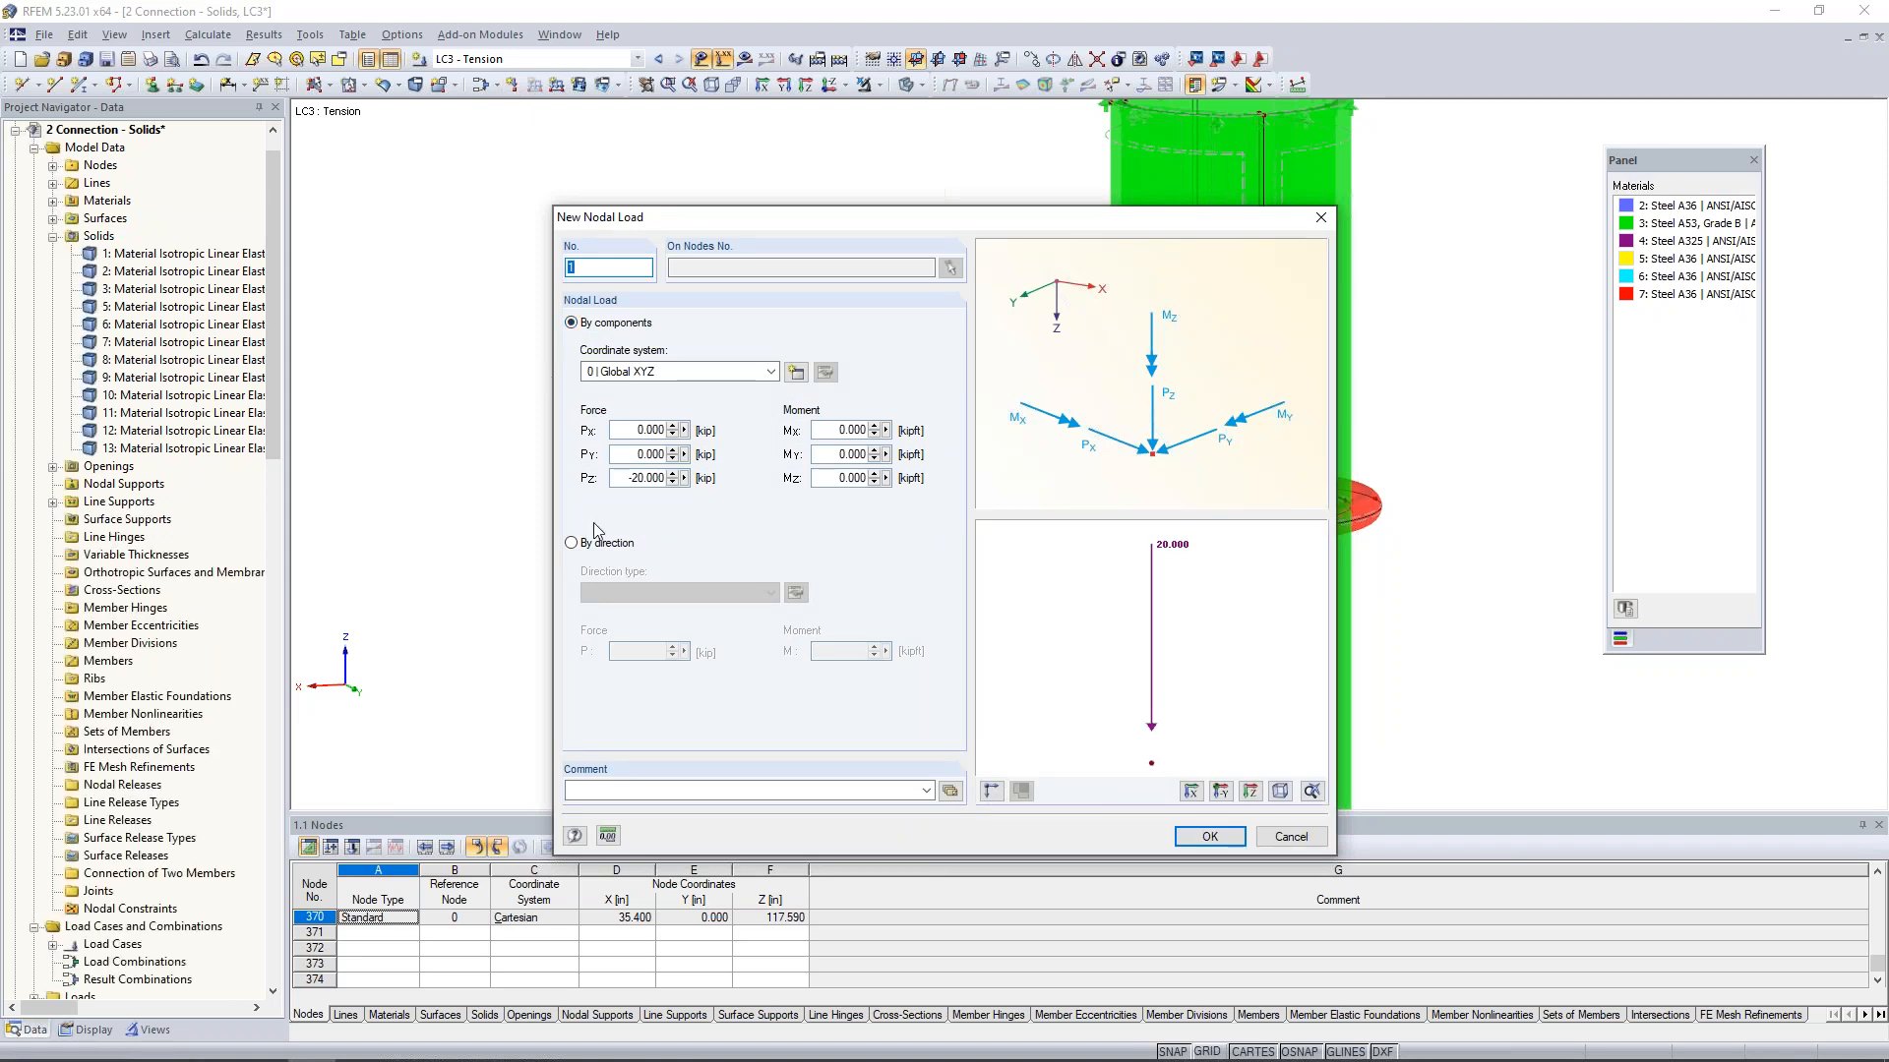
left_click(571, 544)
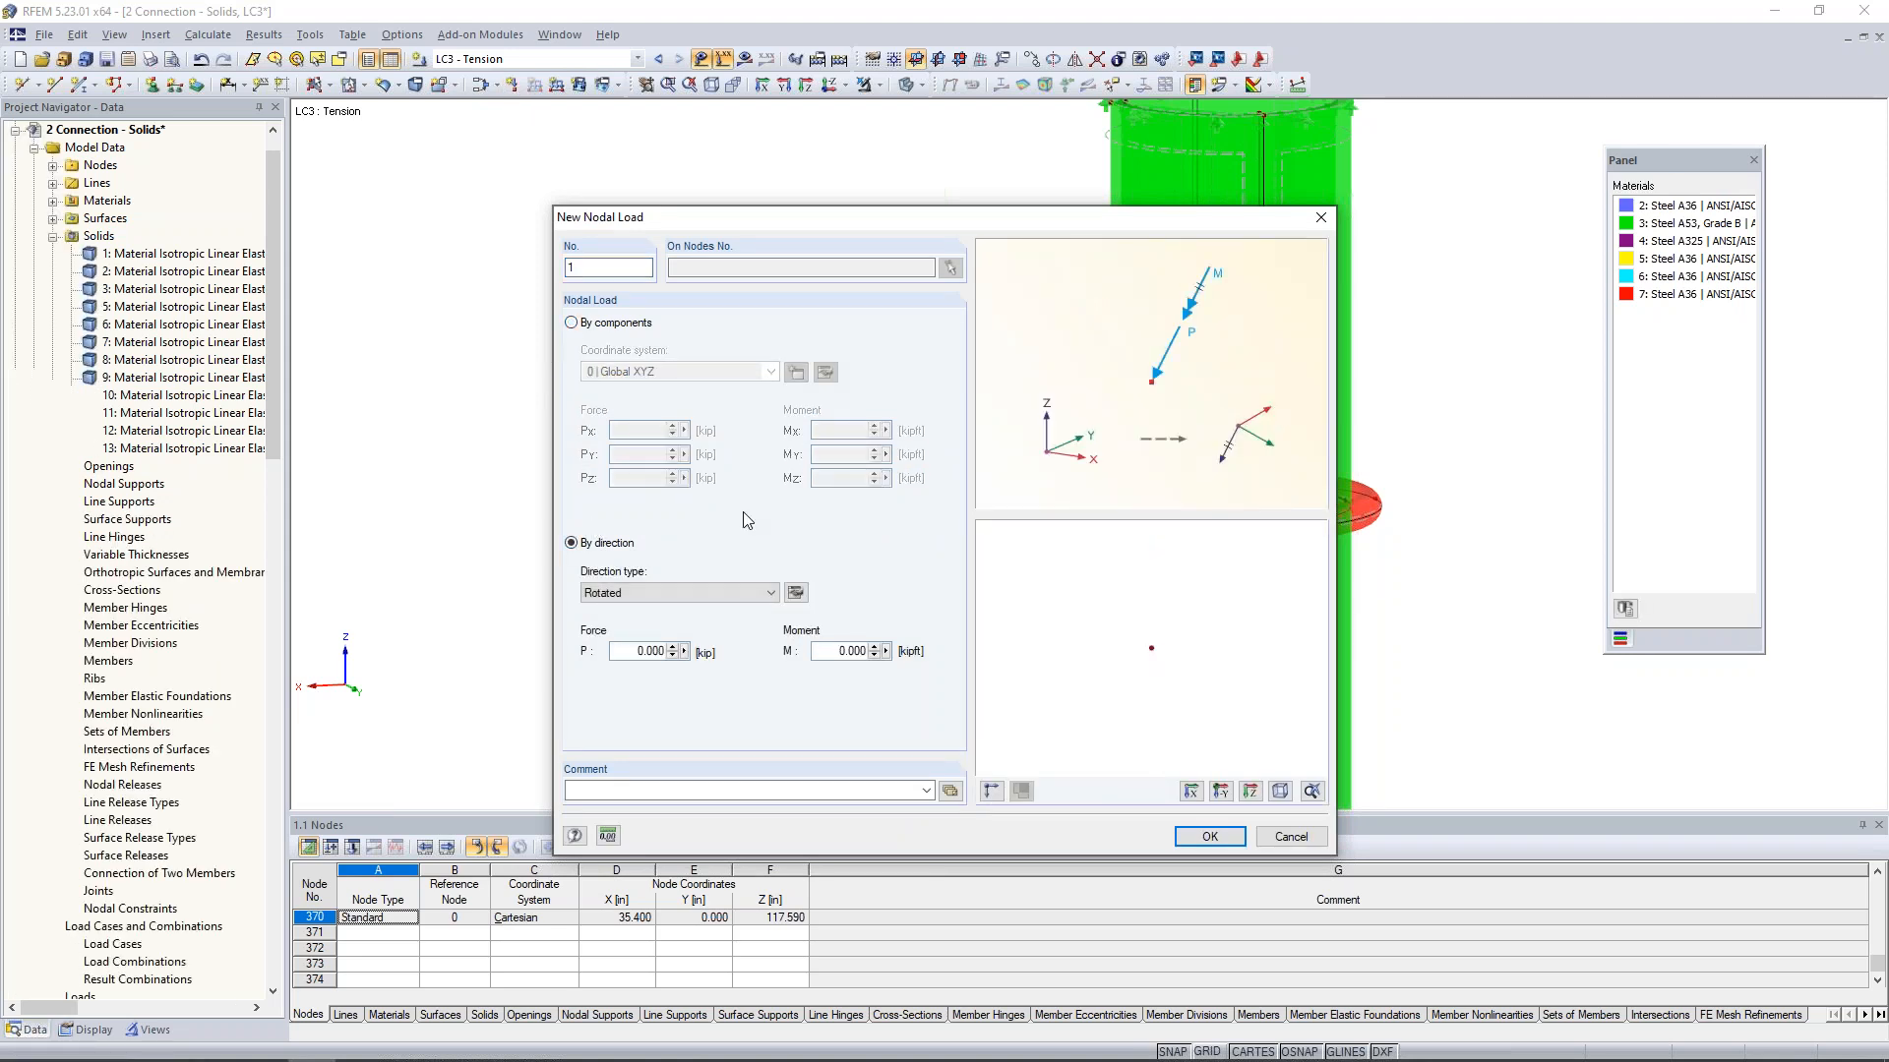
left_click(796, 592)
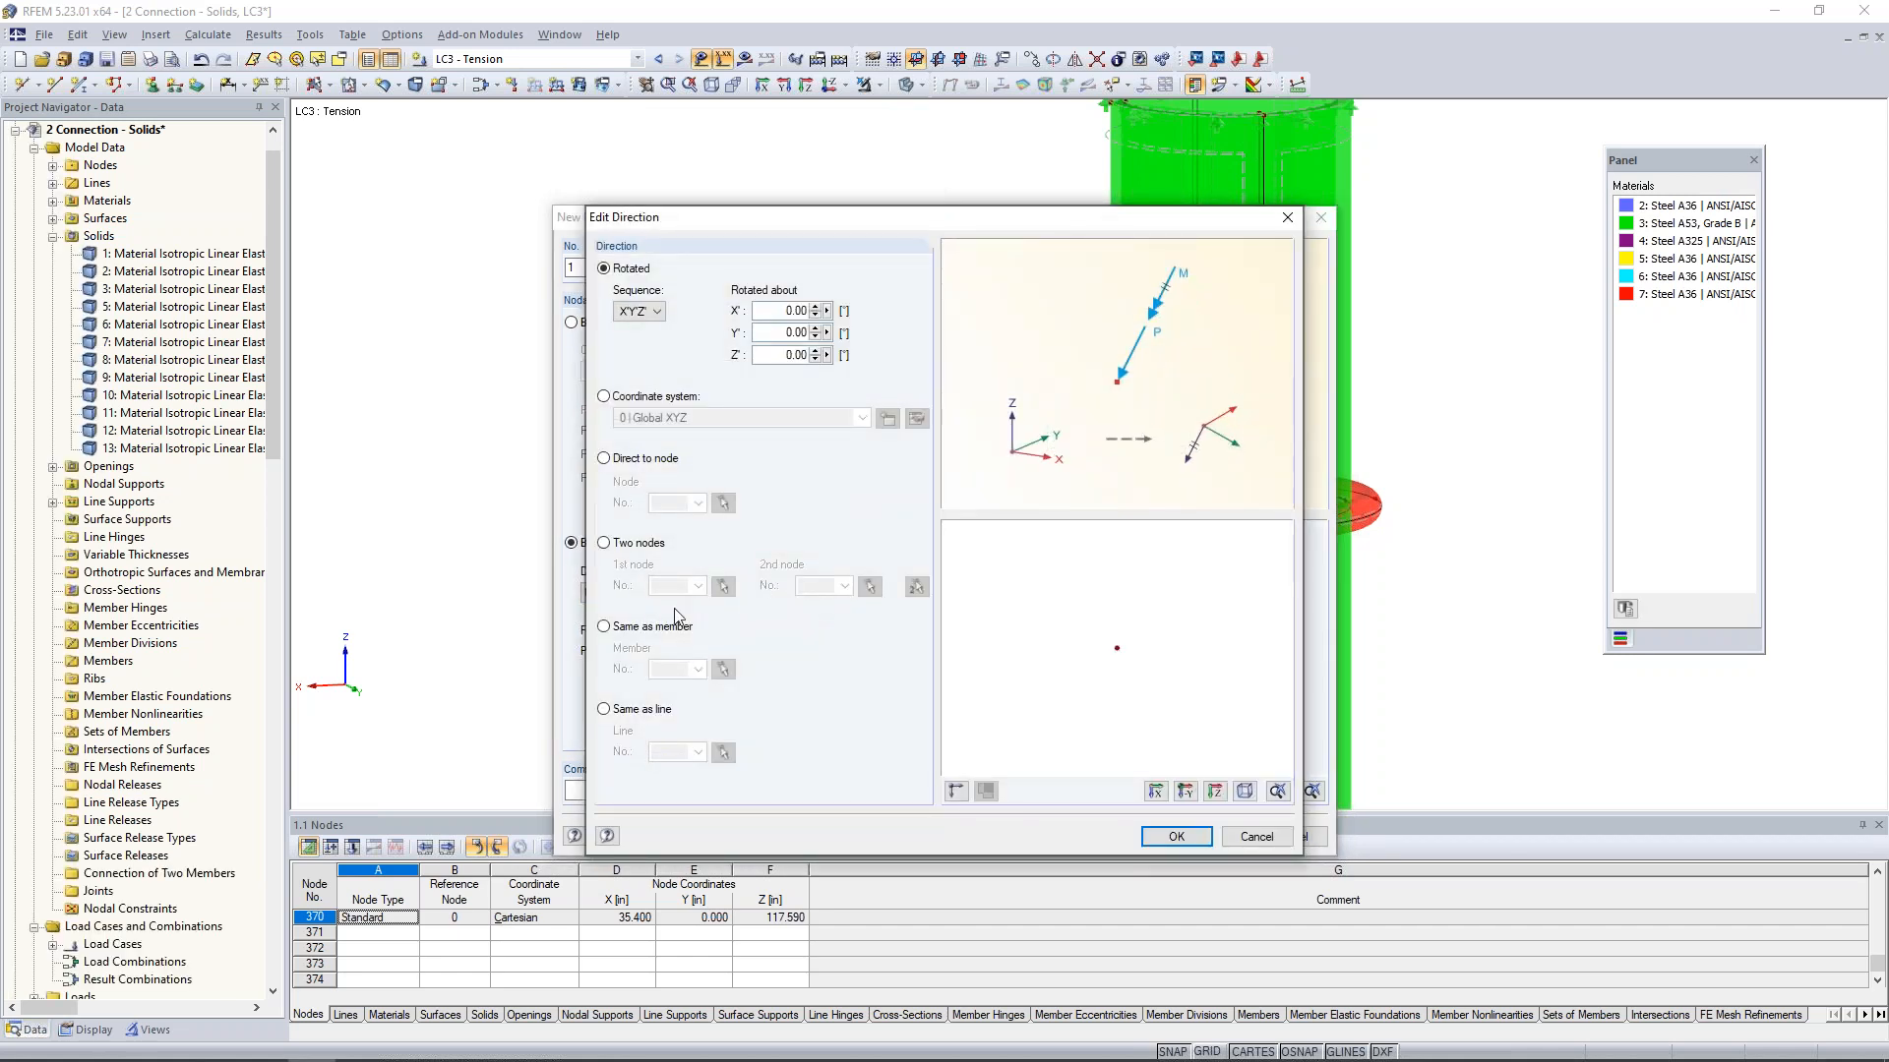
left_click(604, 710)
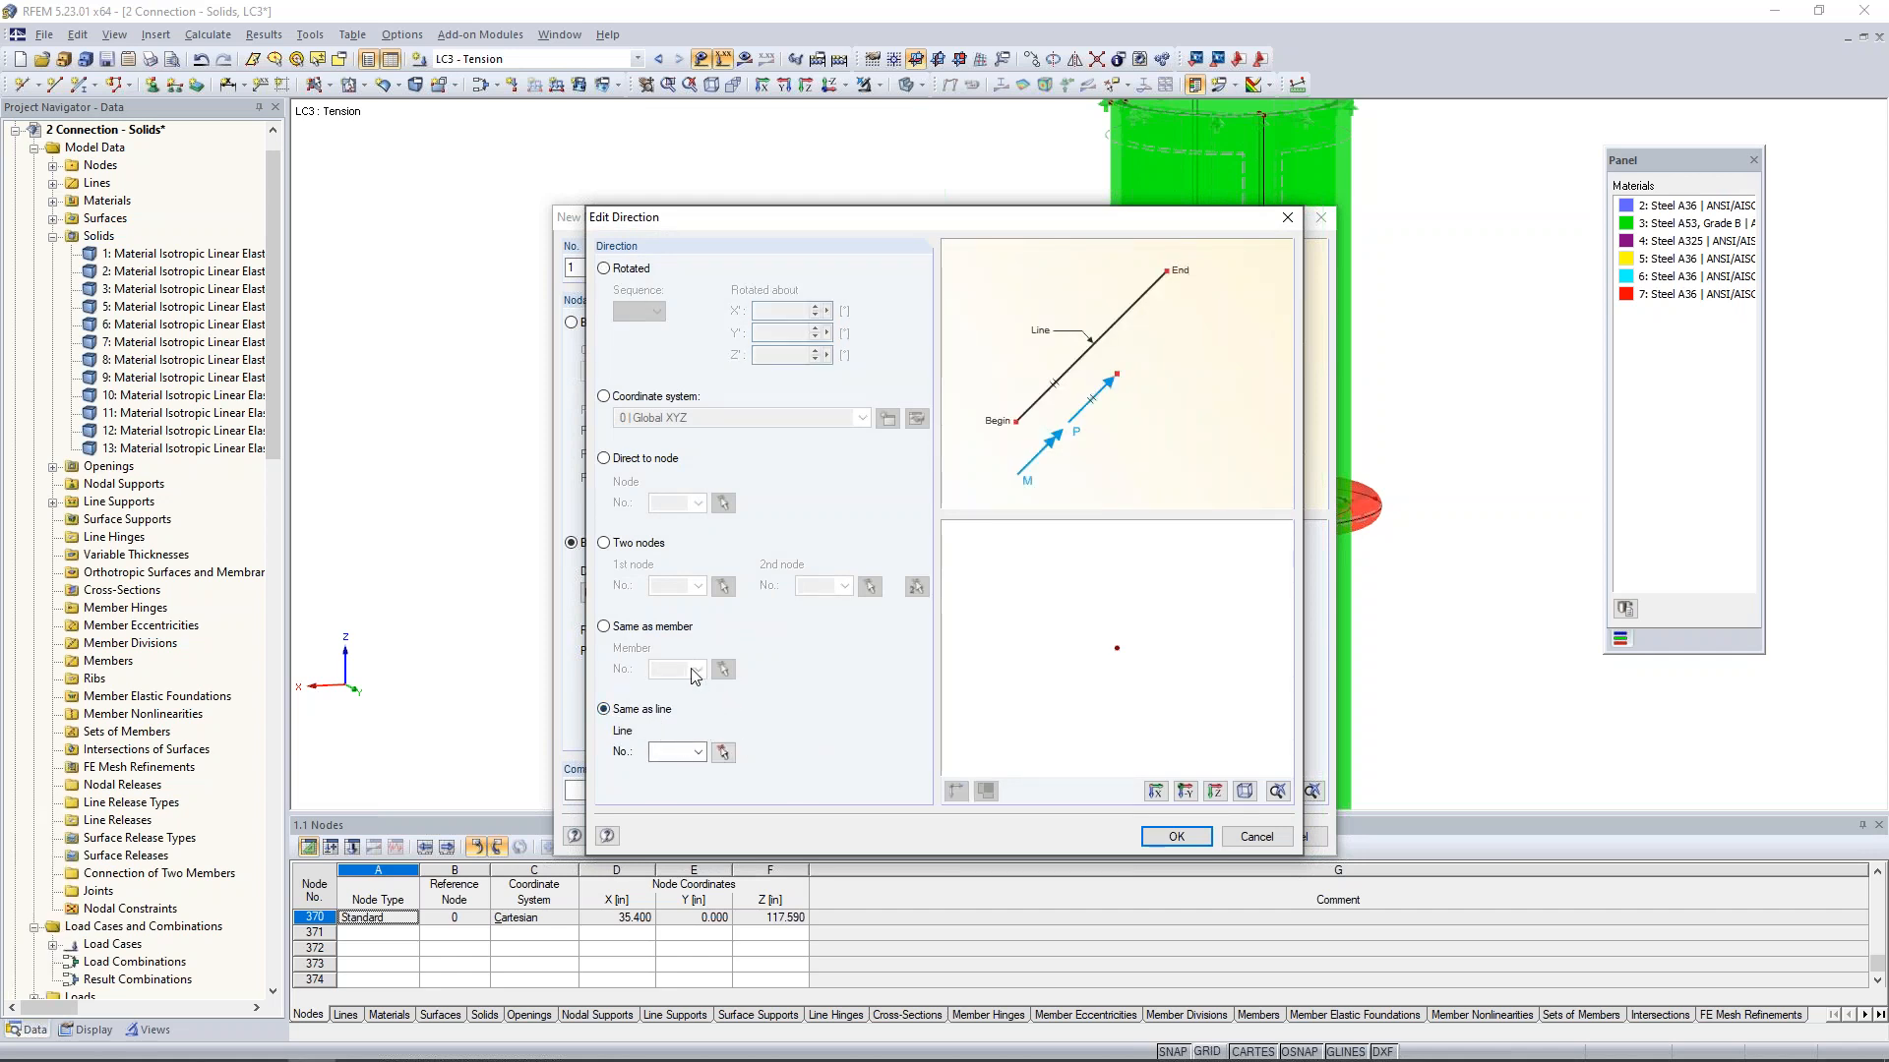
left_click(724, 753)
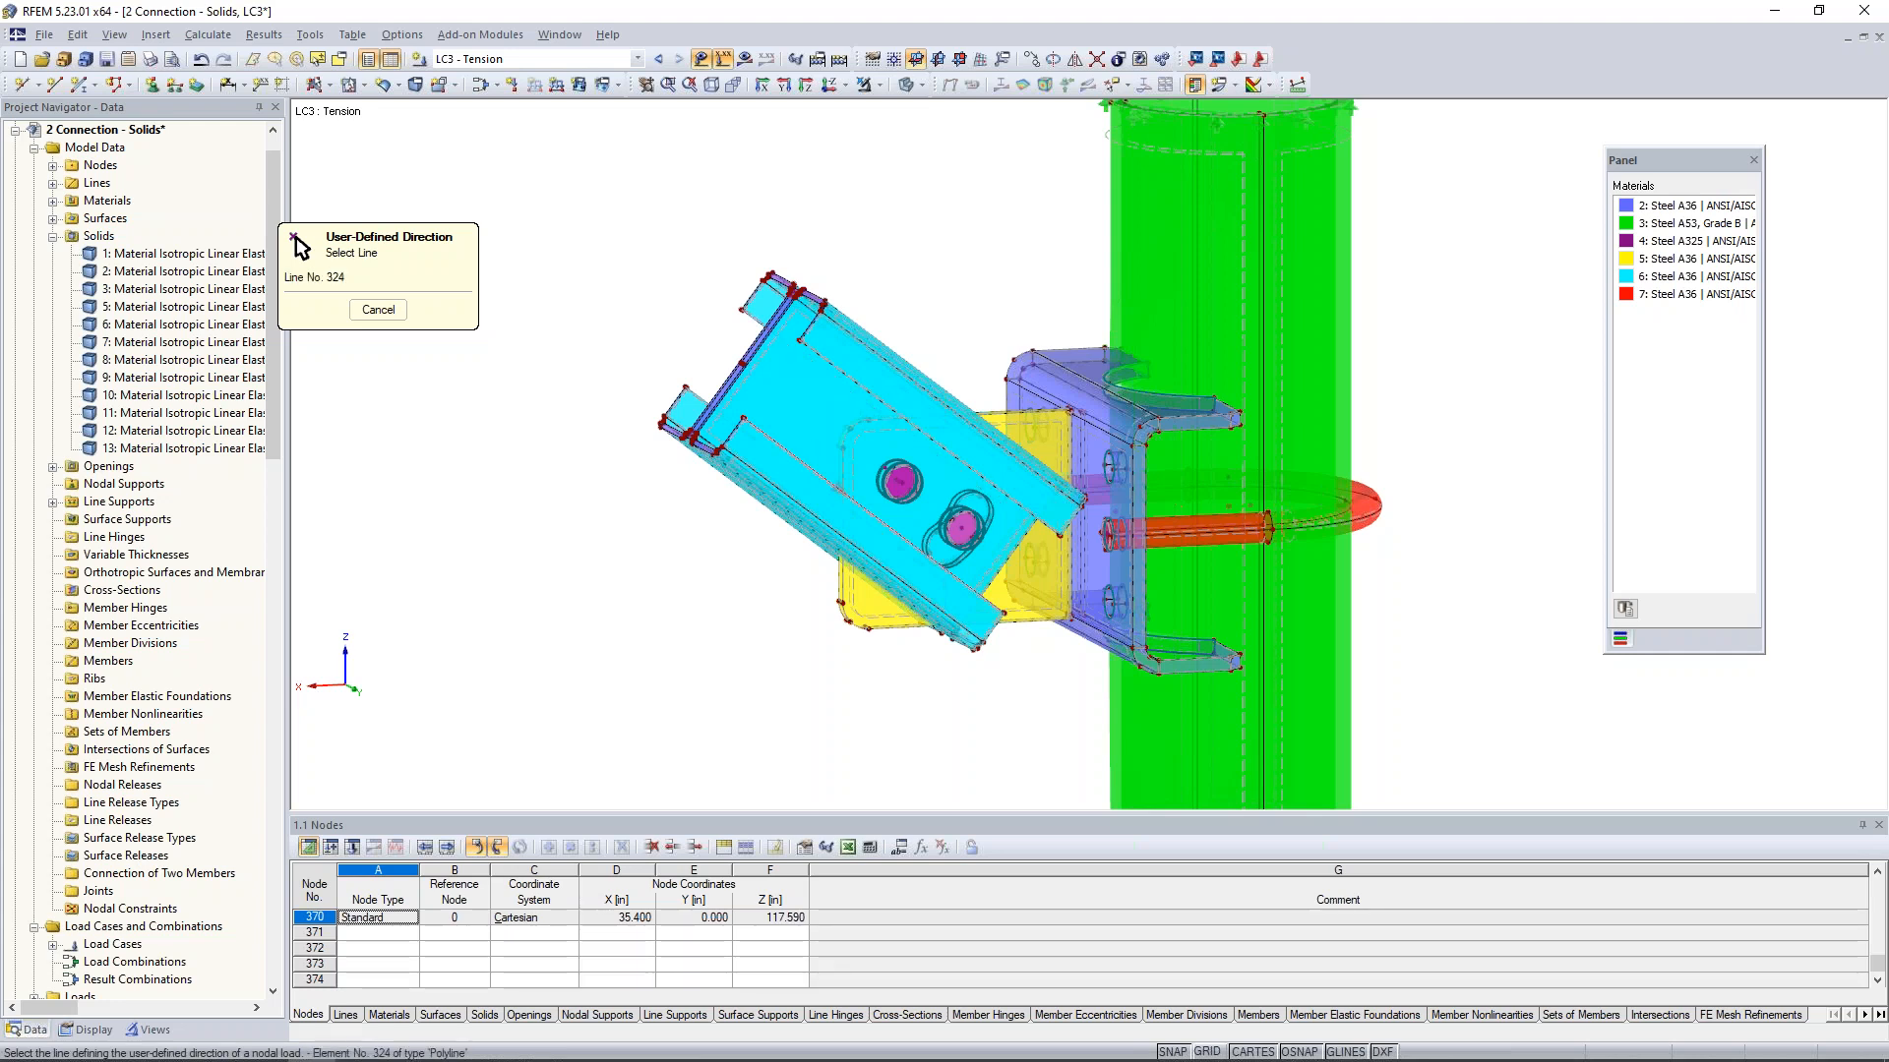
left_click(807, 465)
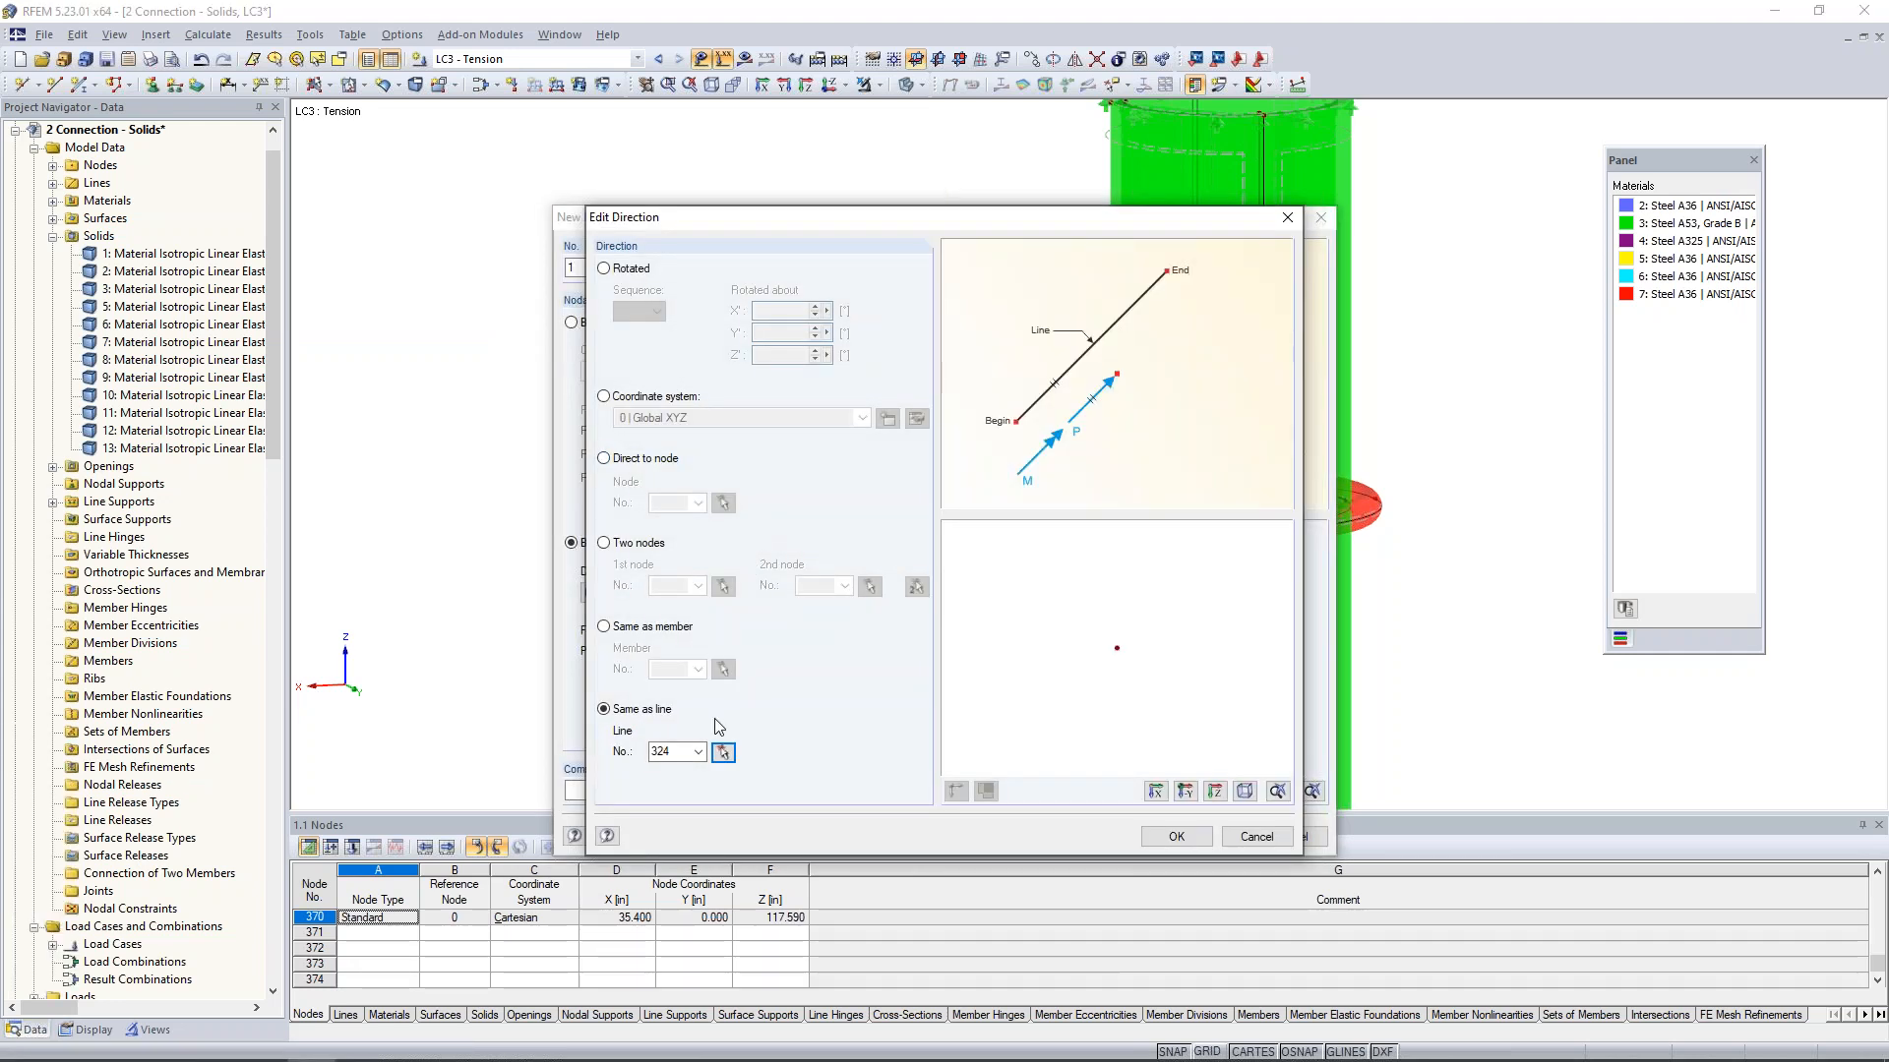
left_click(1177, 837)
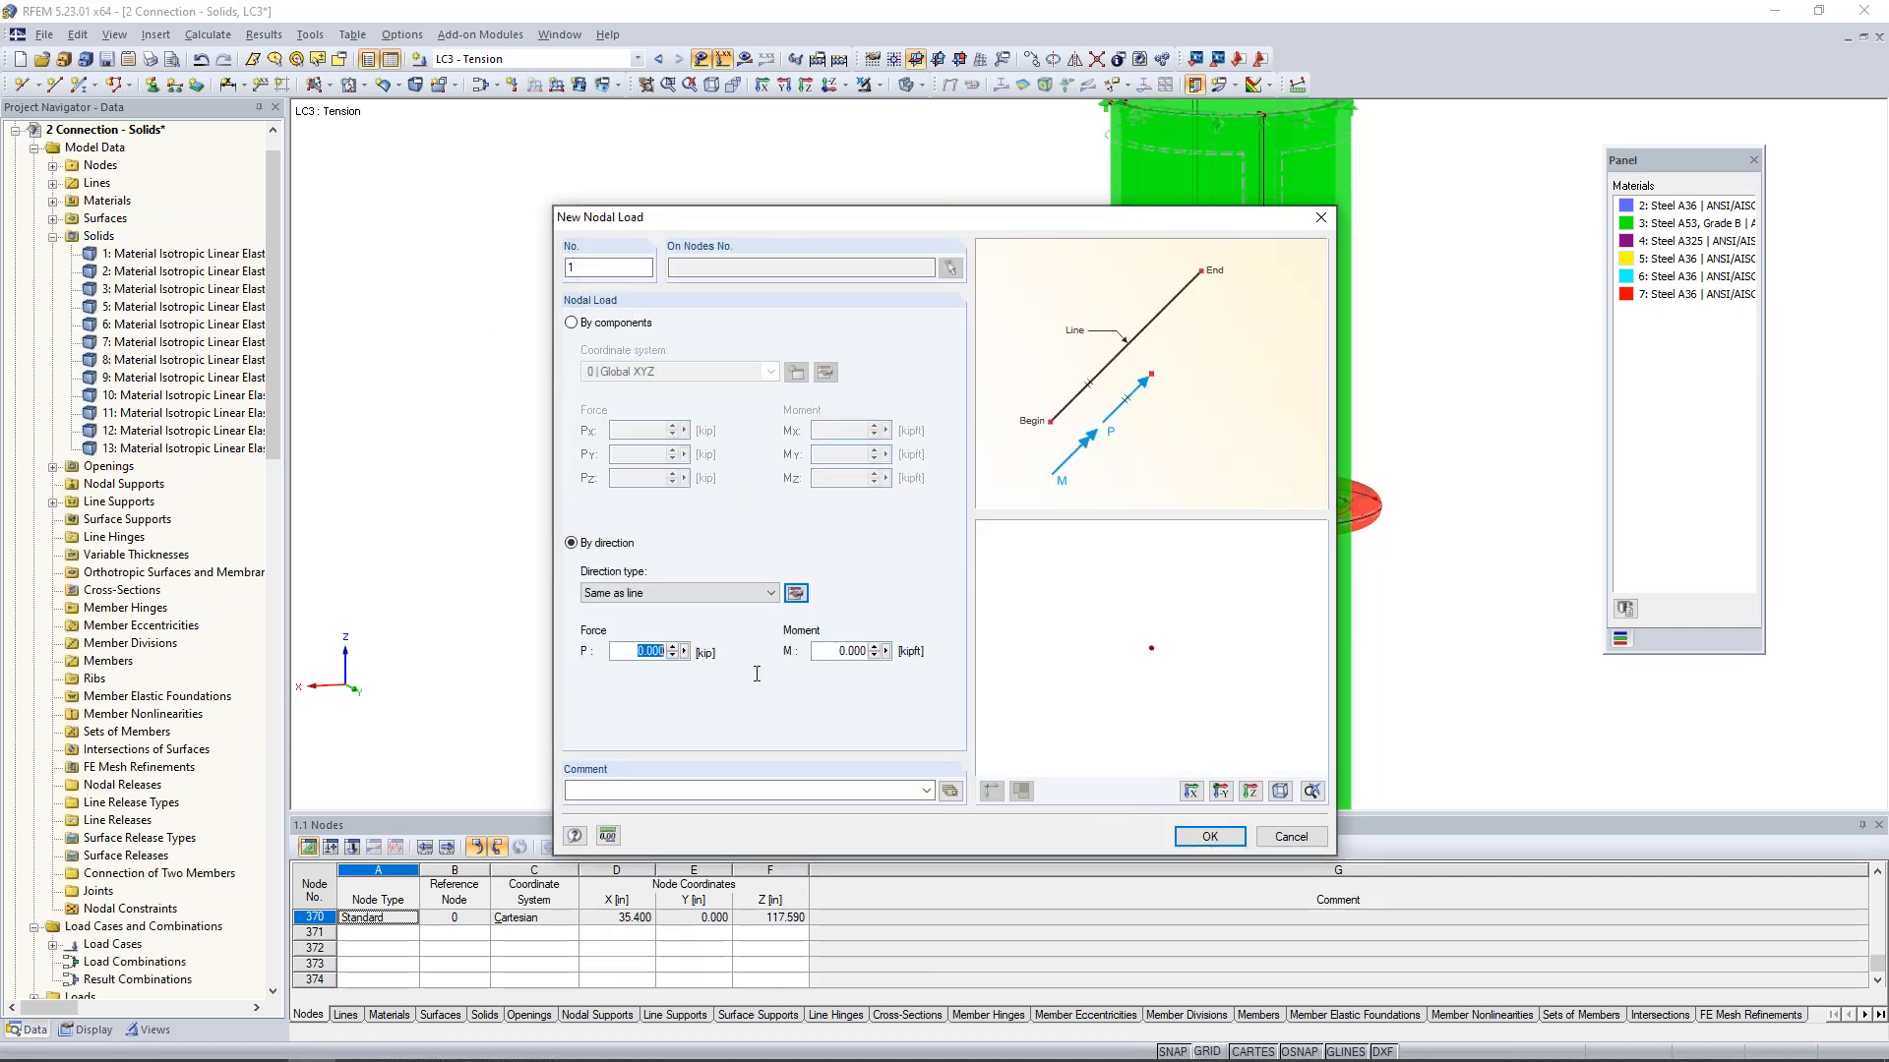
- Set the directional force P to -40 kip and place the load on the middle node between the channel webs
type("-40")
left_click(1210, 838)
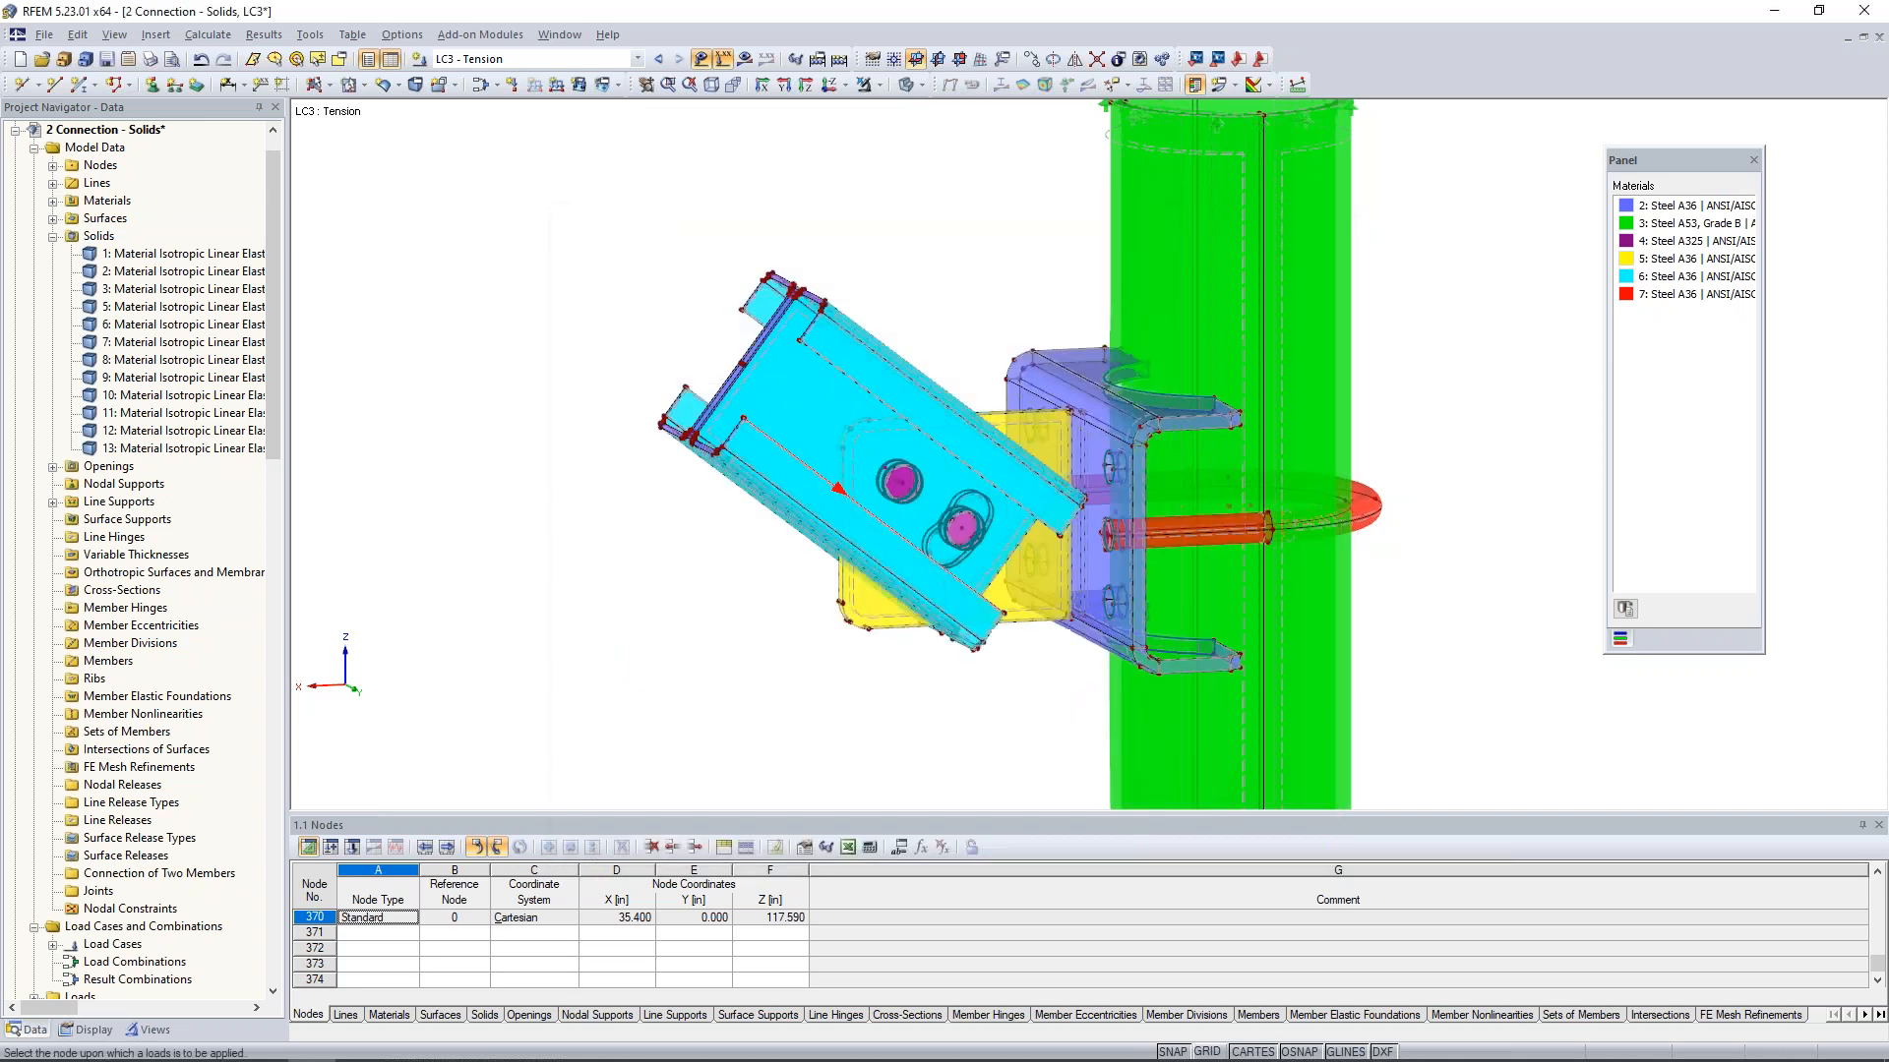
scroll(762, 386, "up", 5)
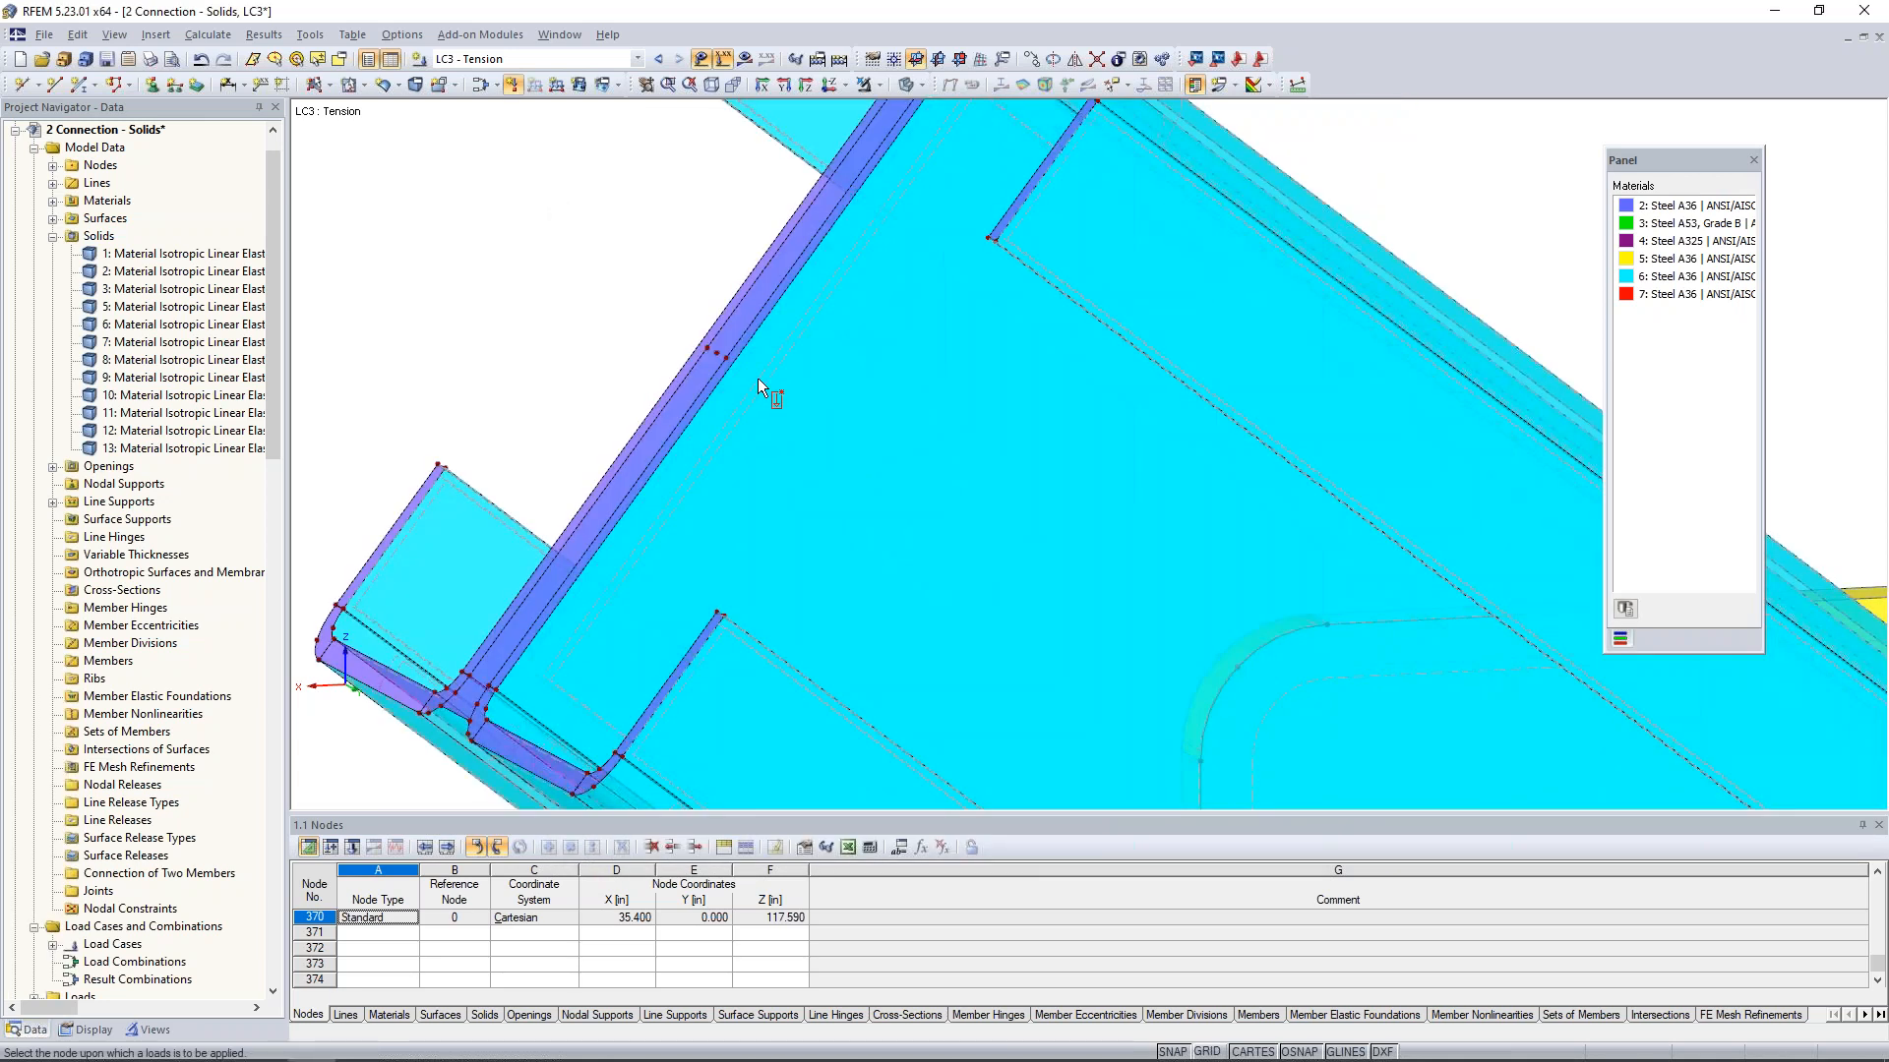
middle_click_drag(813, 416, 801, 427)
left_click(786, 436)
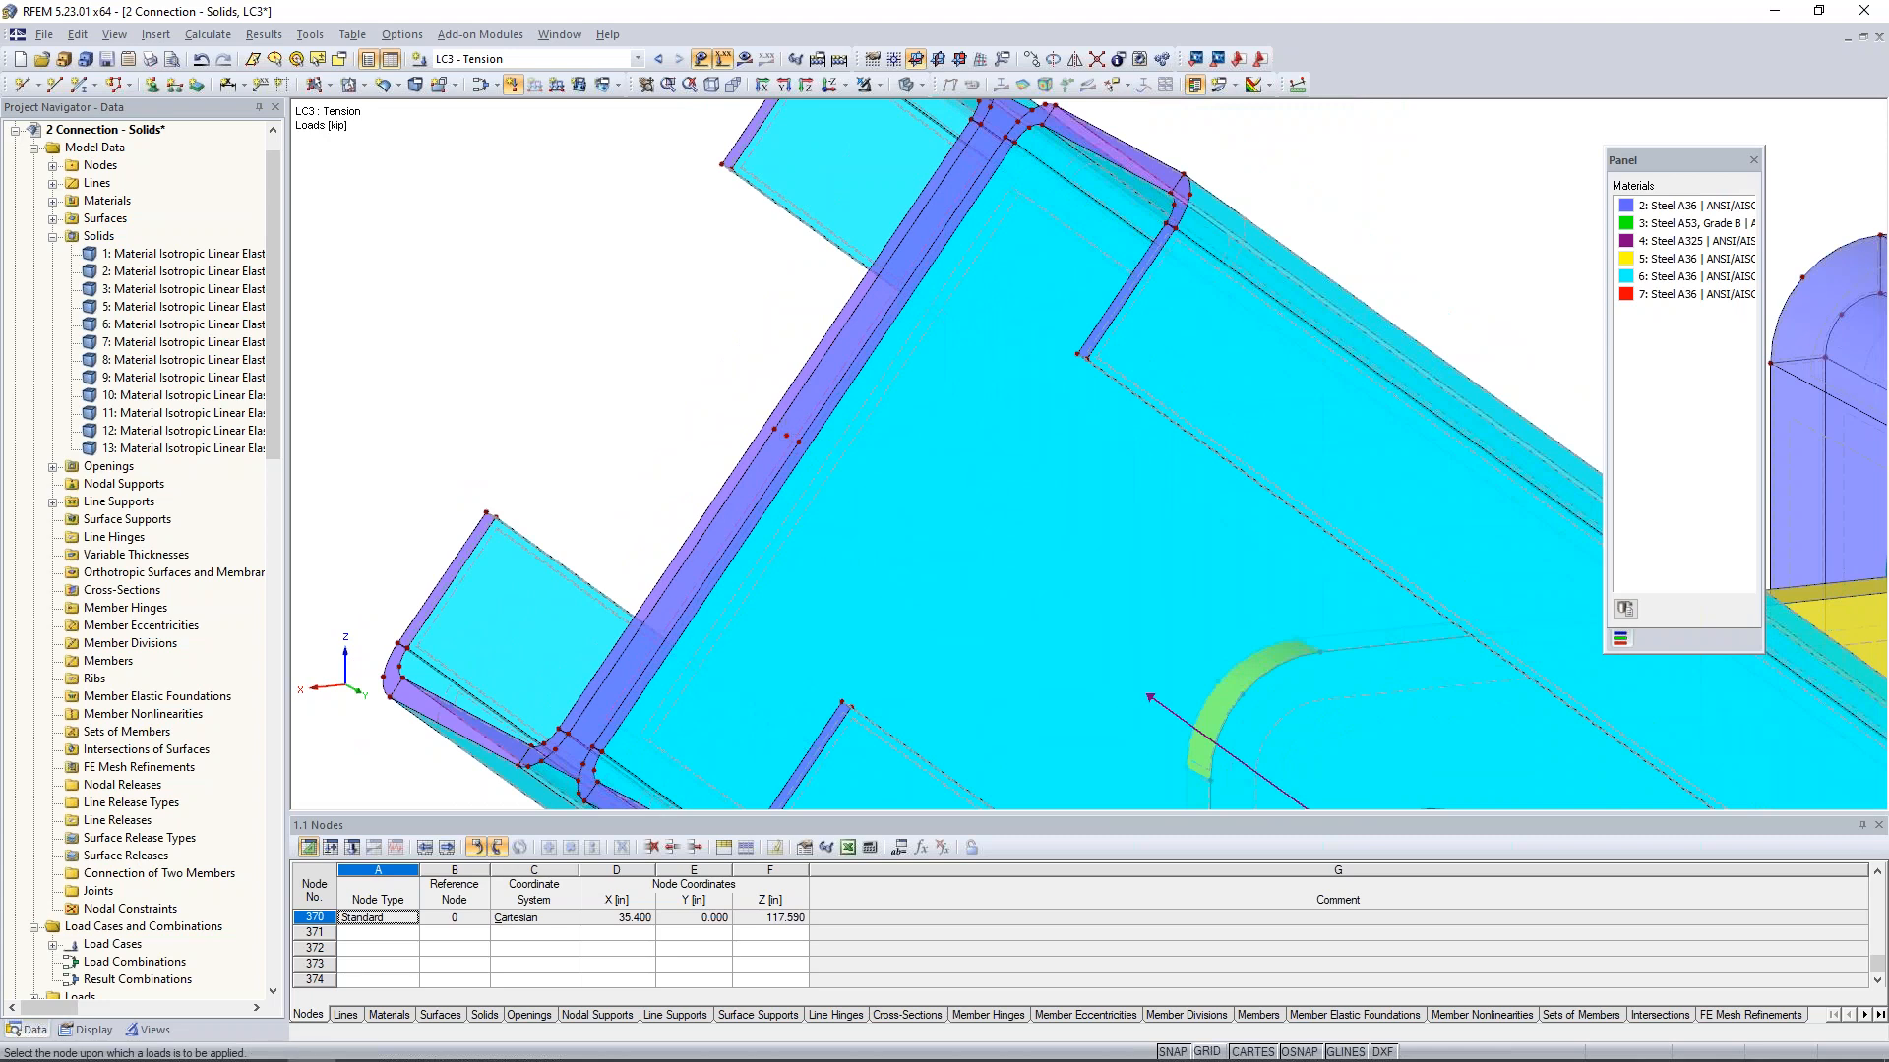
scroll(910, 433, "down", 5)
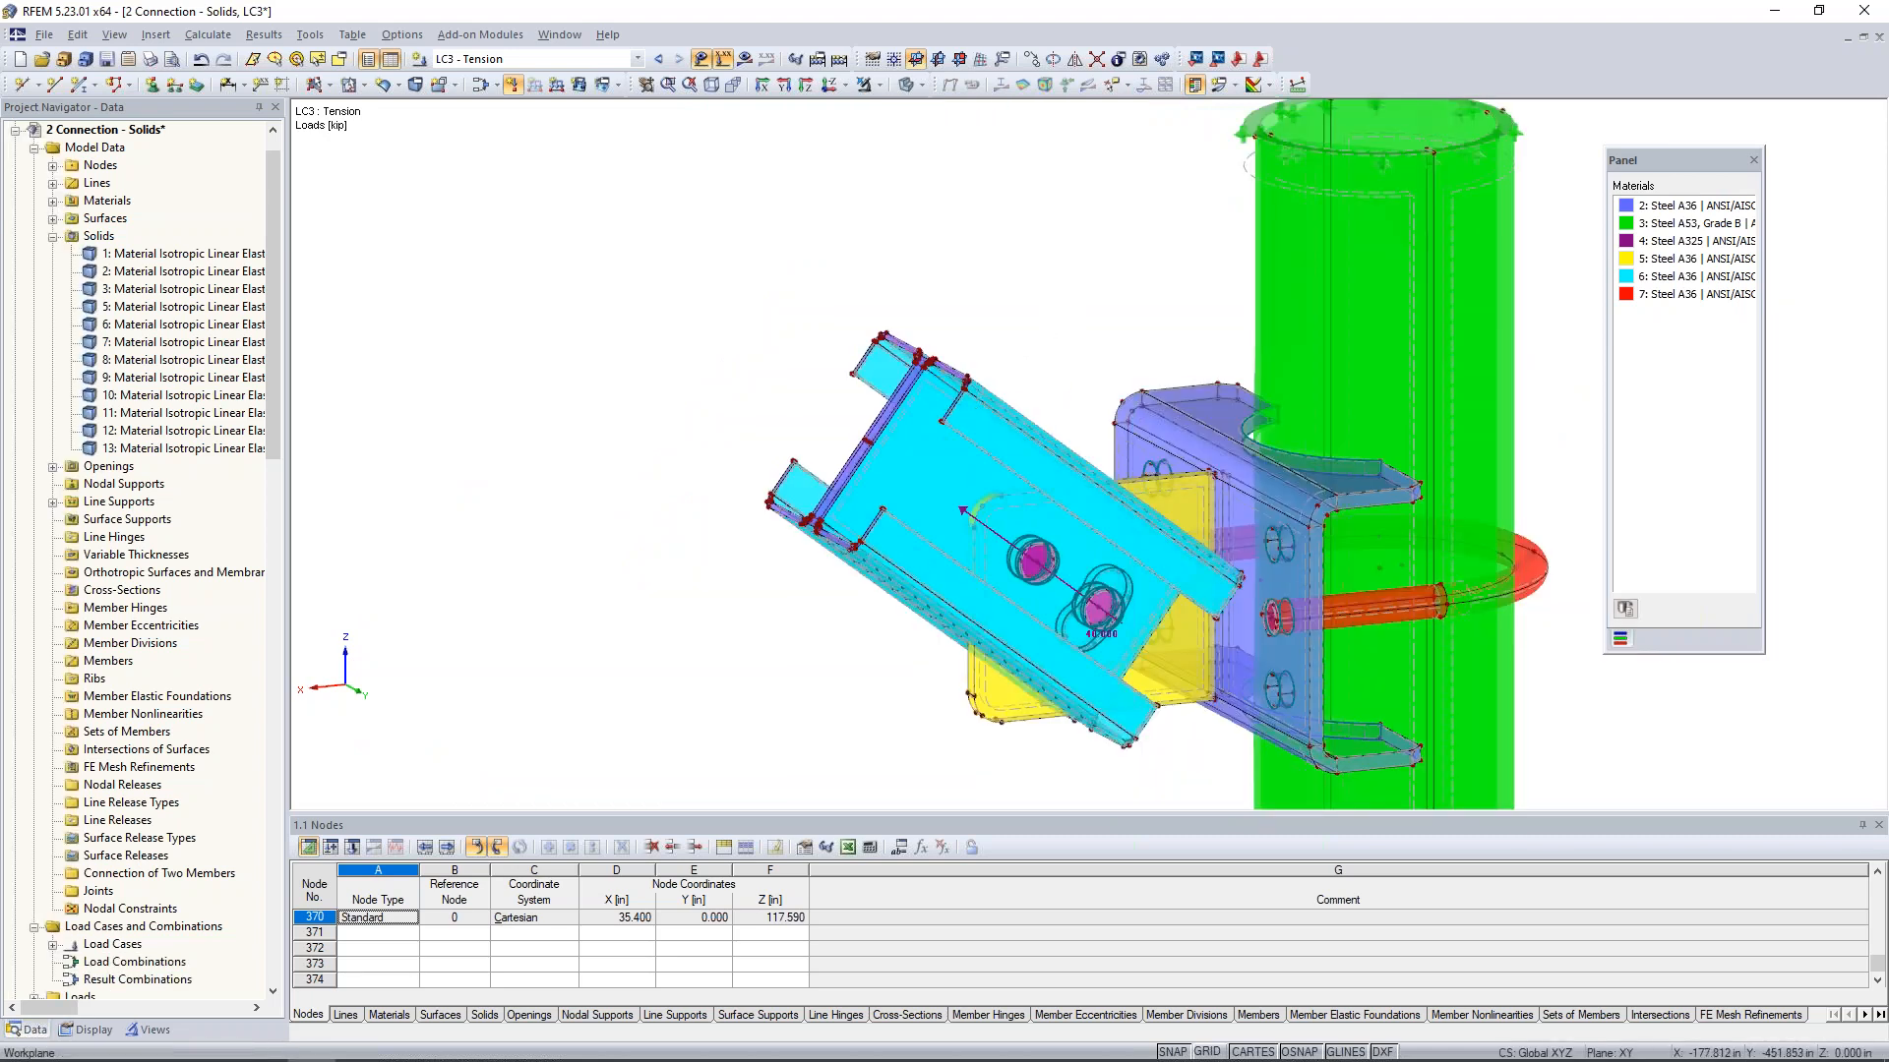
scroll(996, 340, "down", 1)
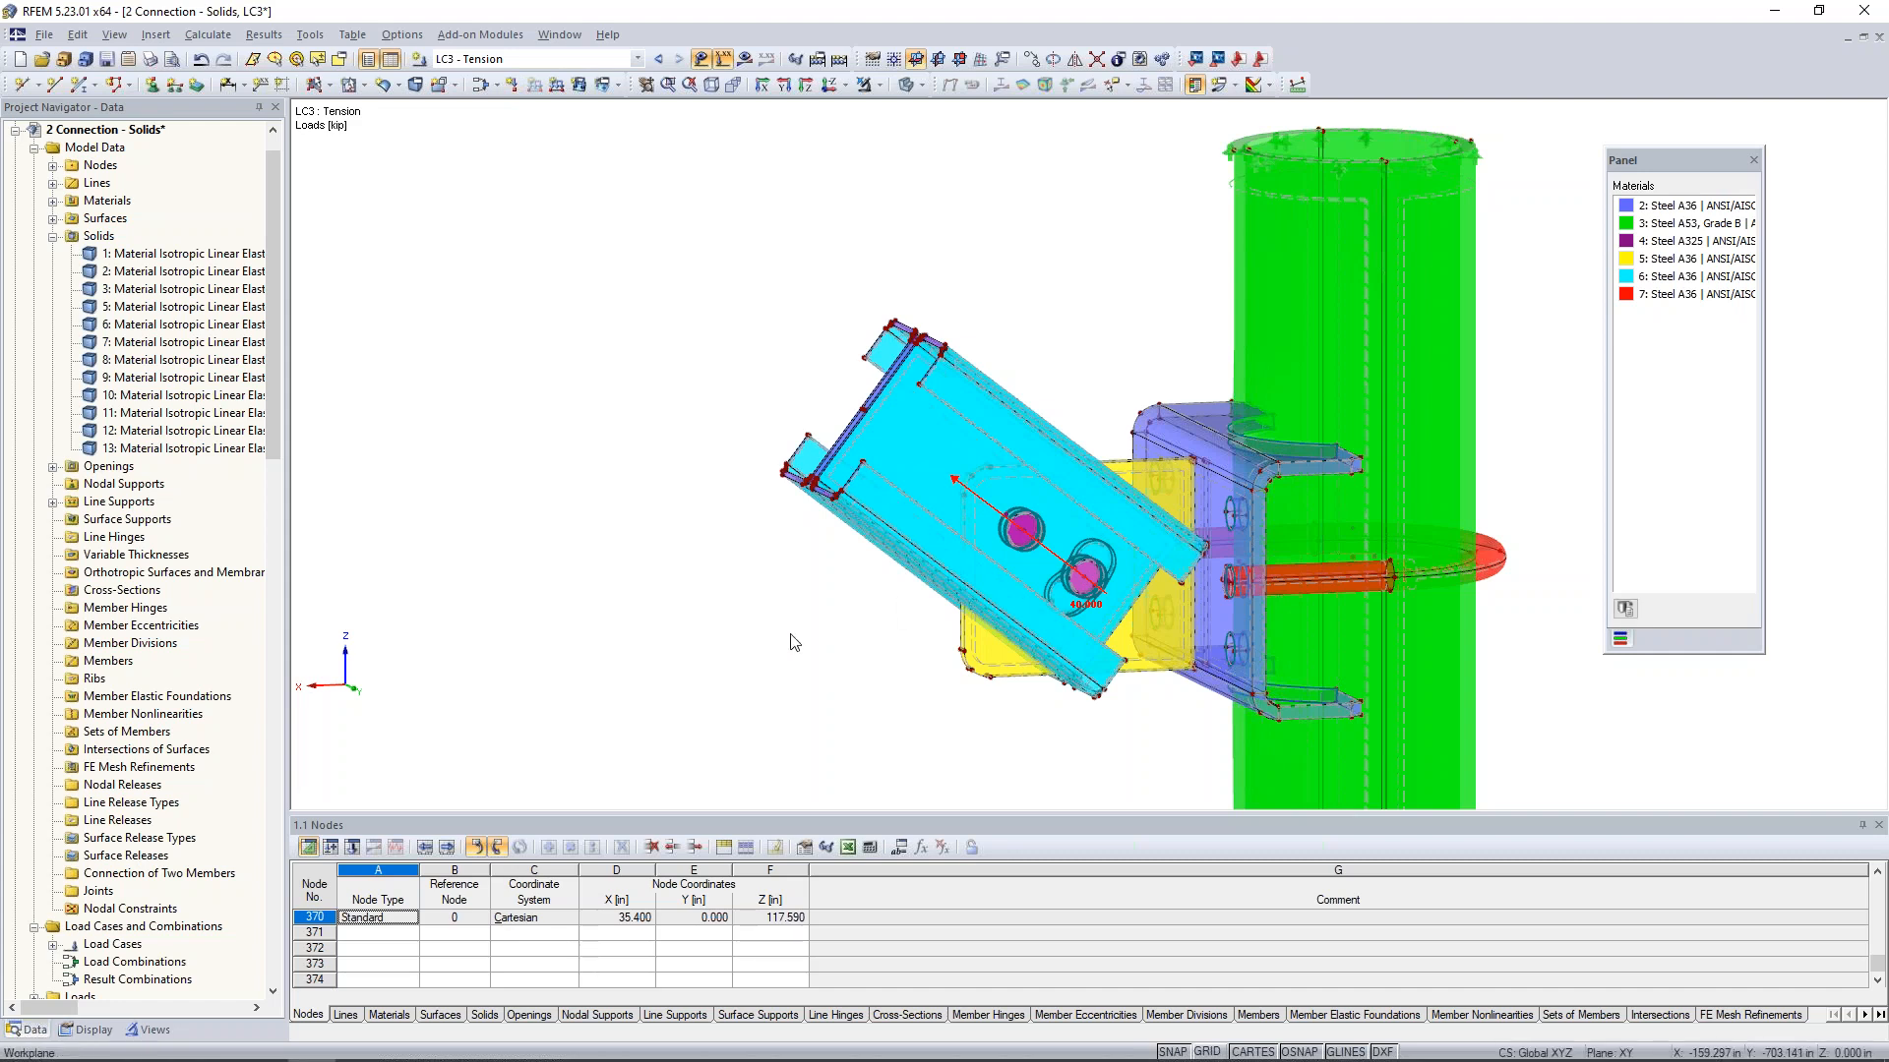
- Set the FE mesh target element length to 1 in and regenerate the mesh when accepting the settings
middle_click_drag(788, 638, 697, 609)
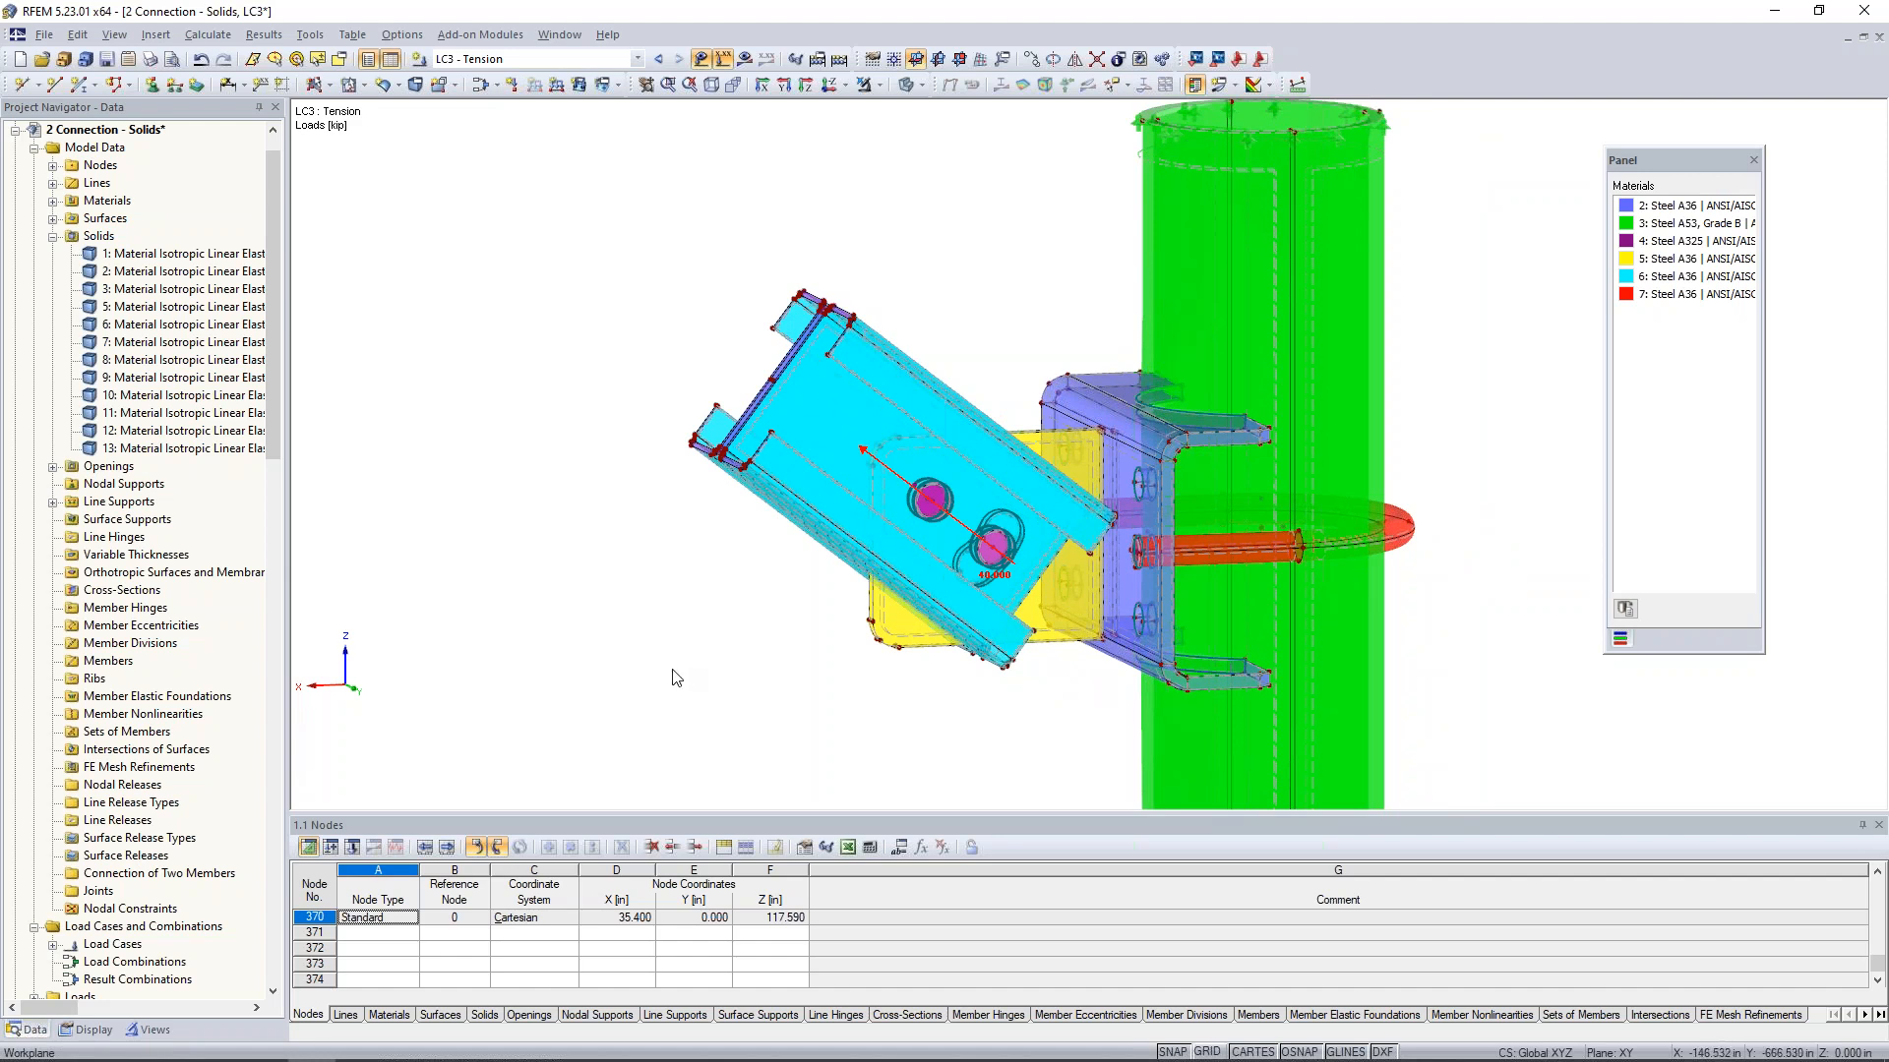
scroll(698, 651, "down", 1)
scroll(689, 569, "down", 3)
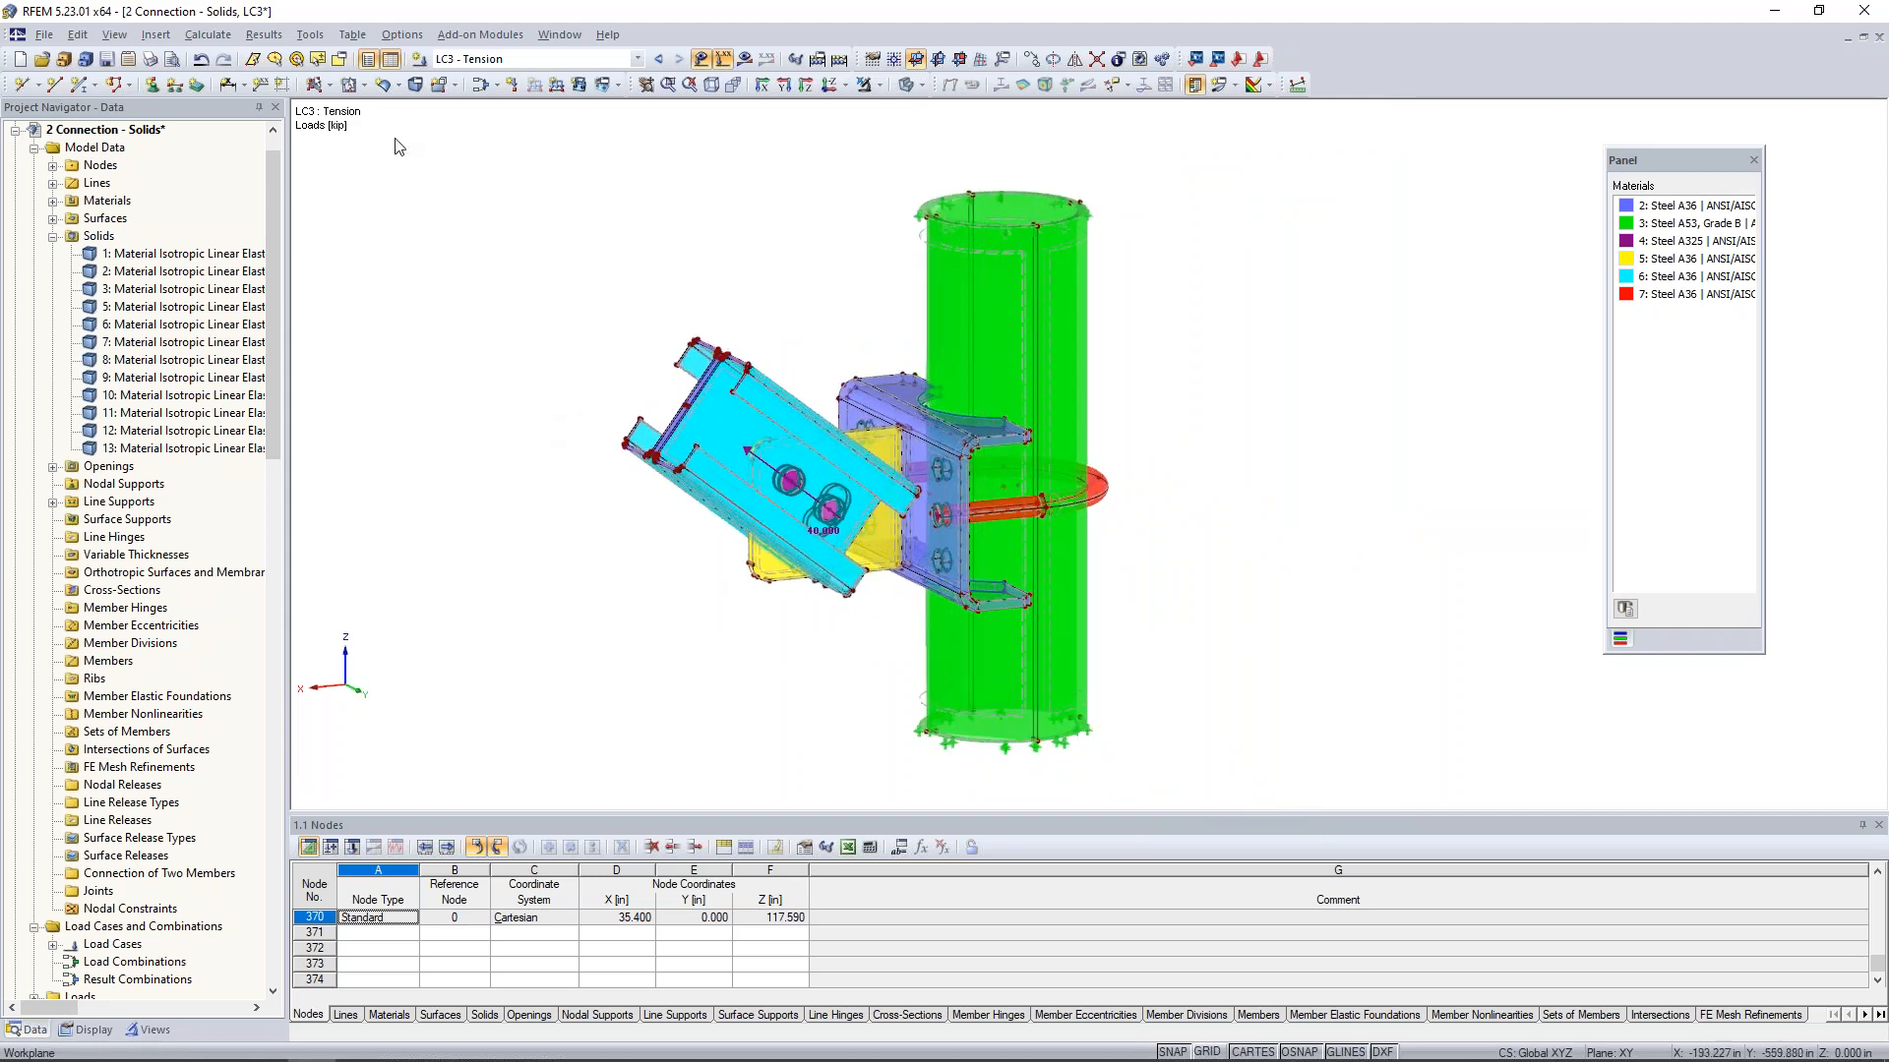
left_click(207, 34)
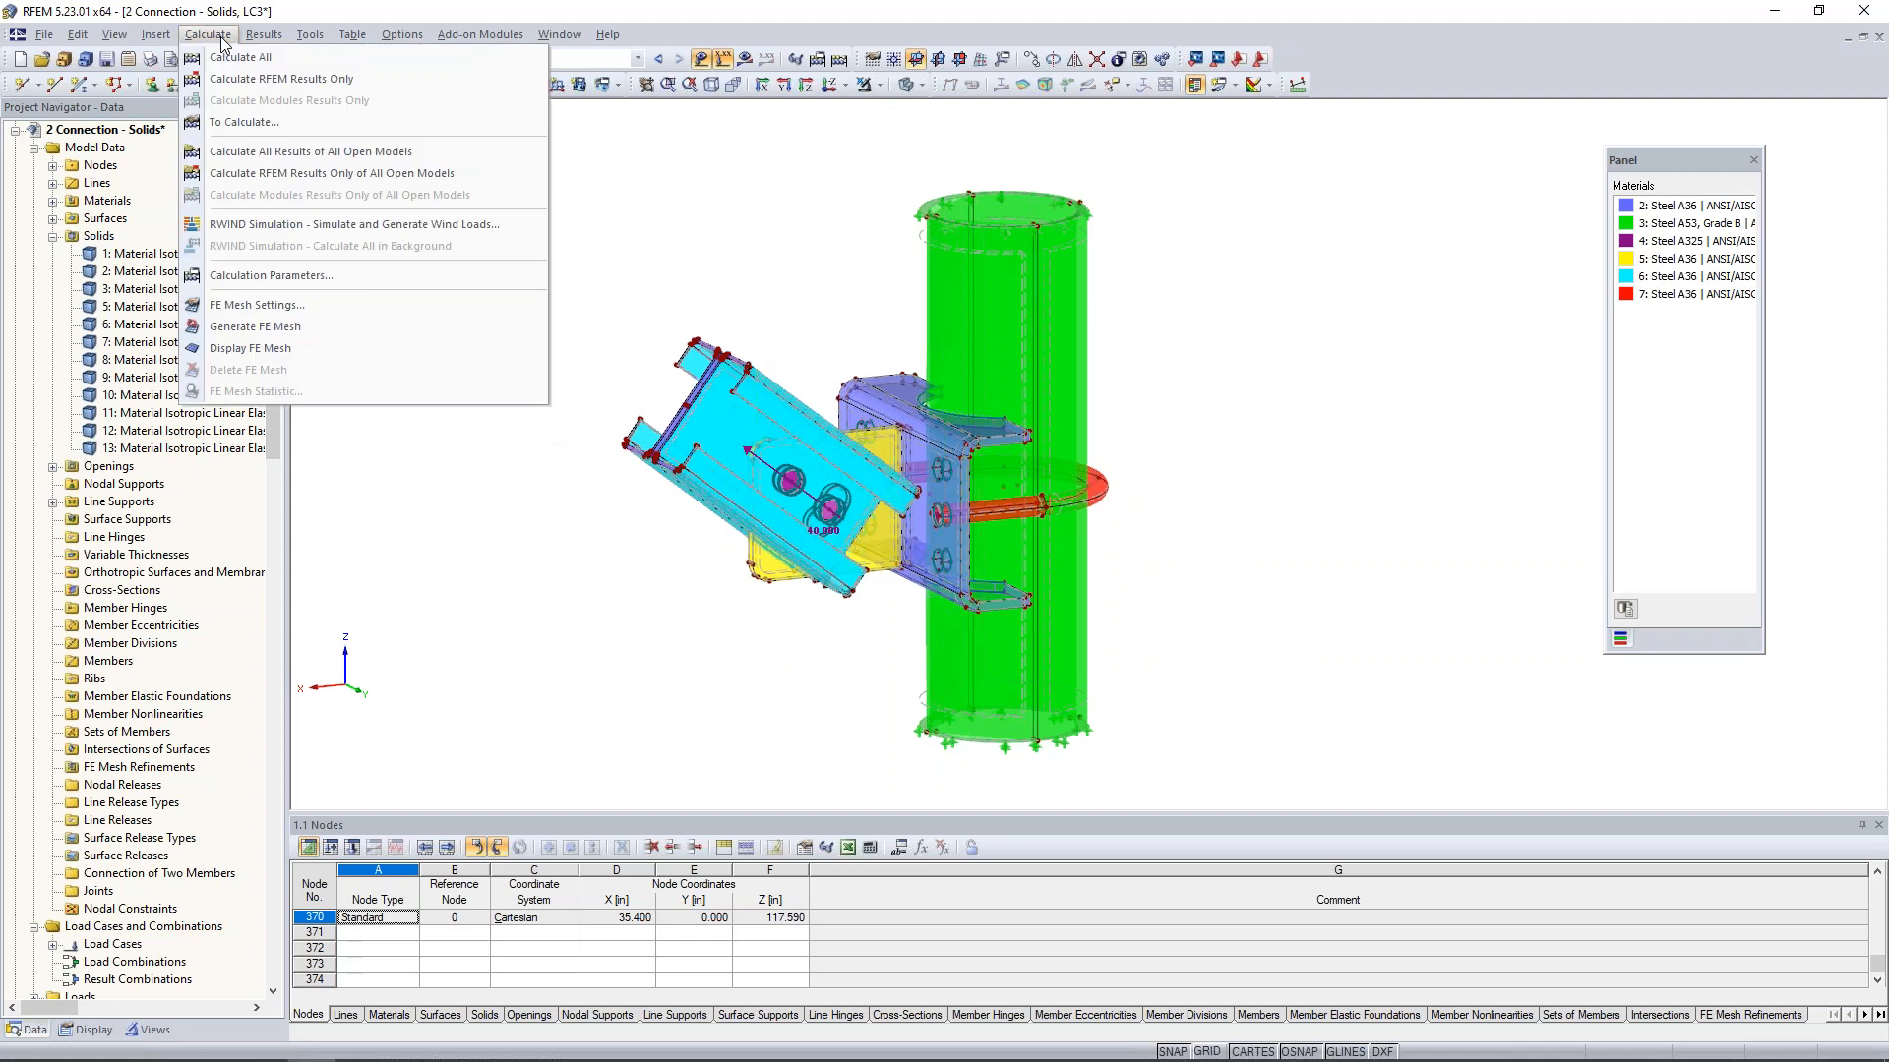
left_click(254, 308)
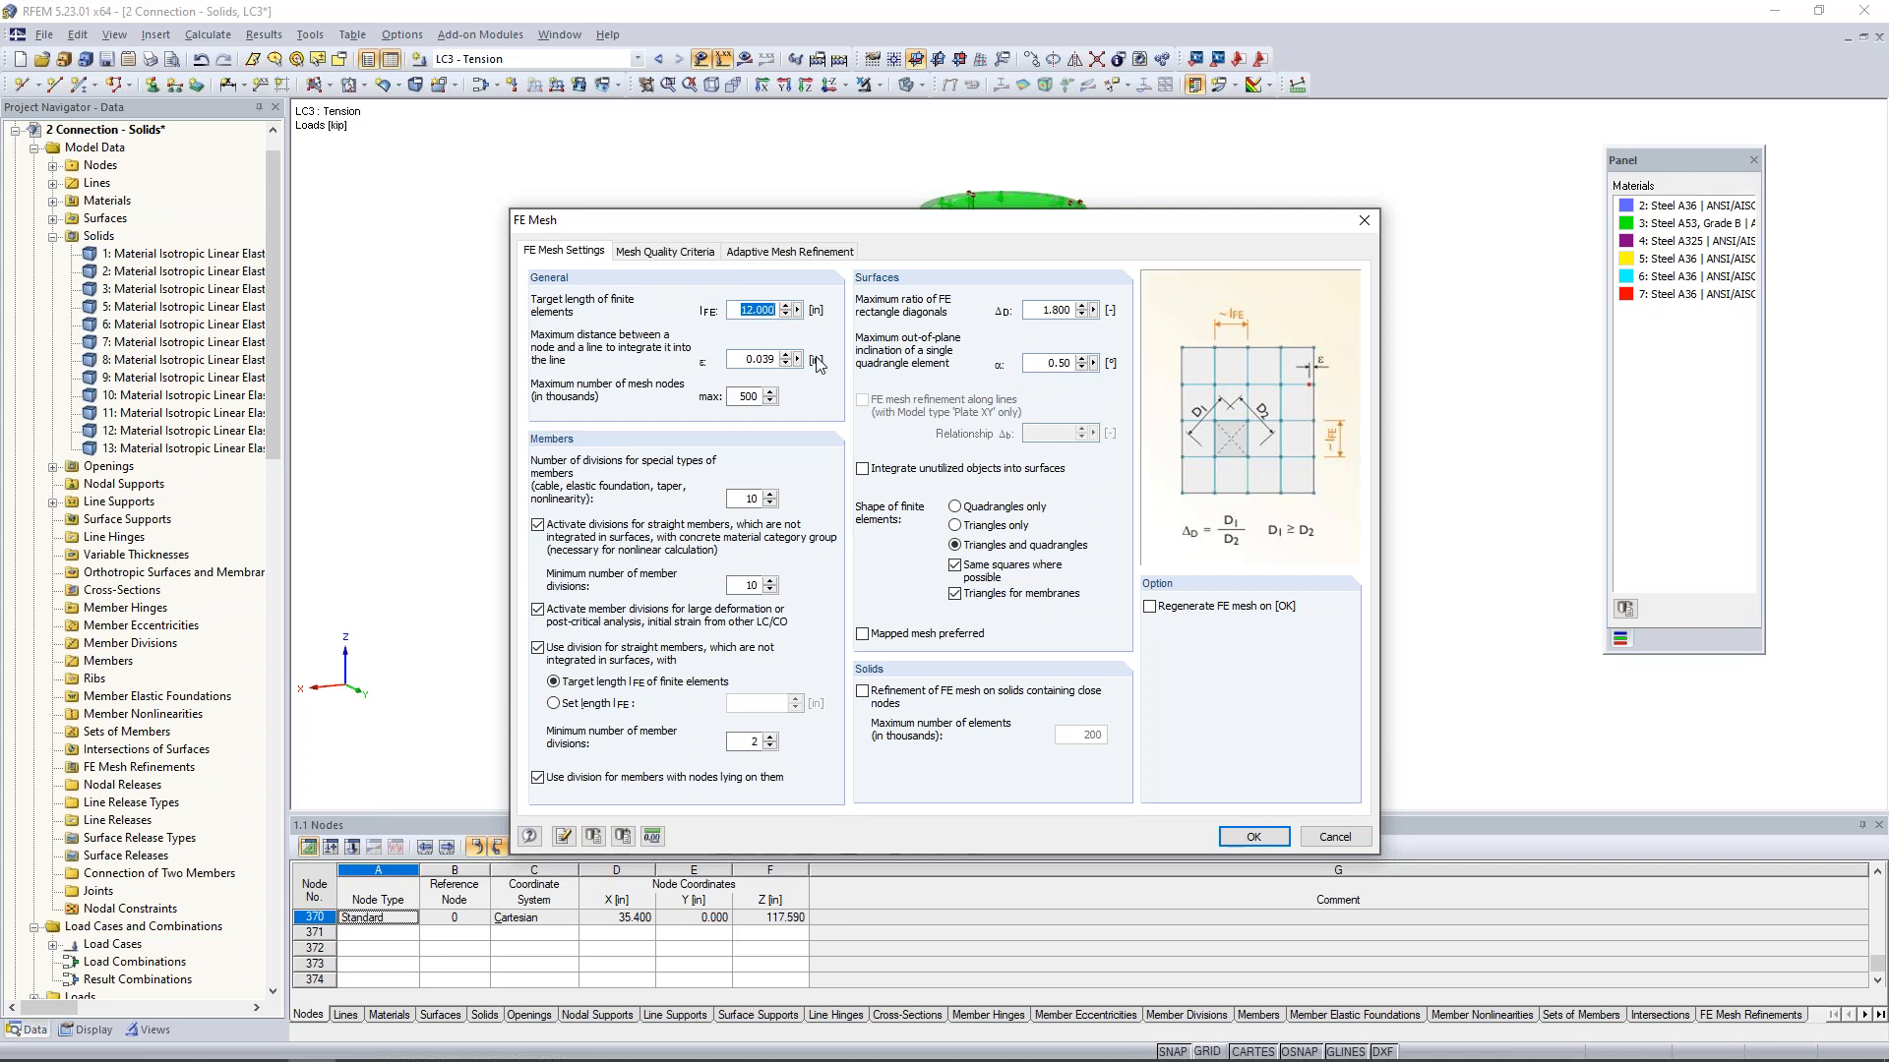
type("1")
left_click(1150, 607)
left_click(1264, 839)
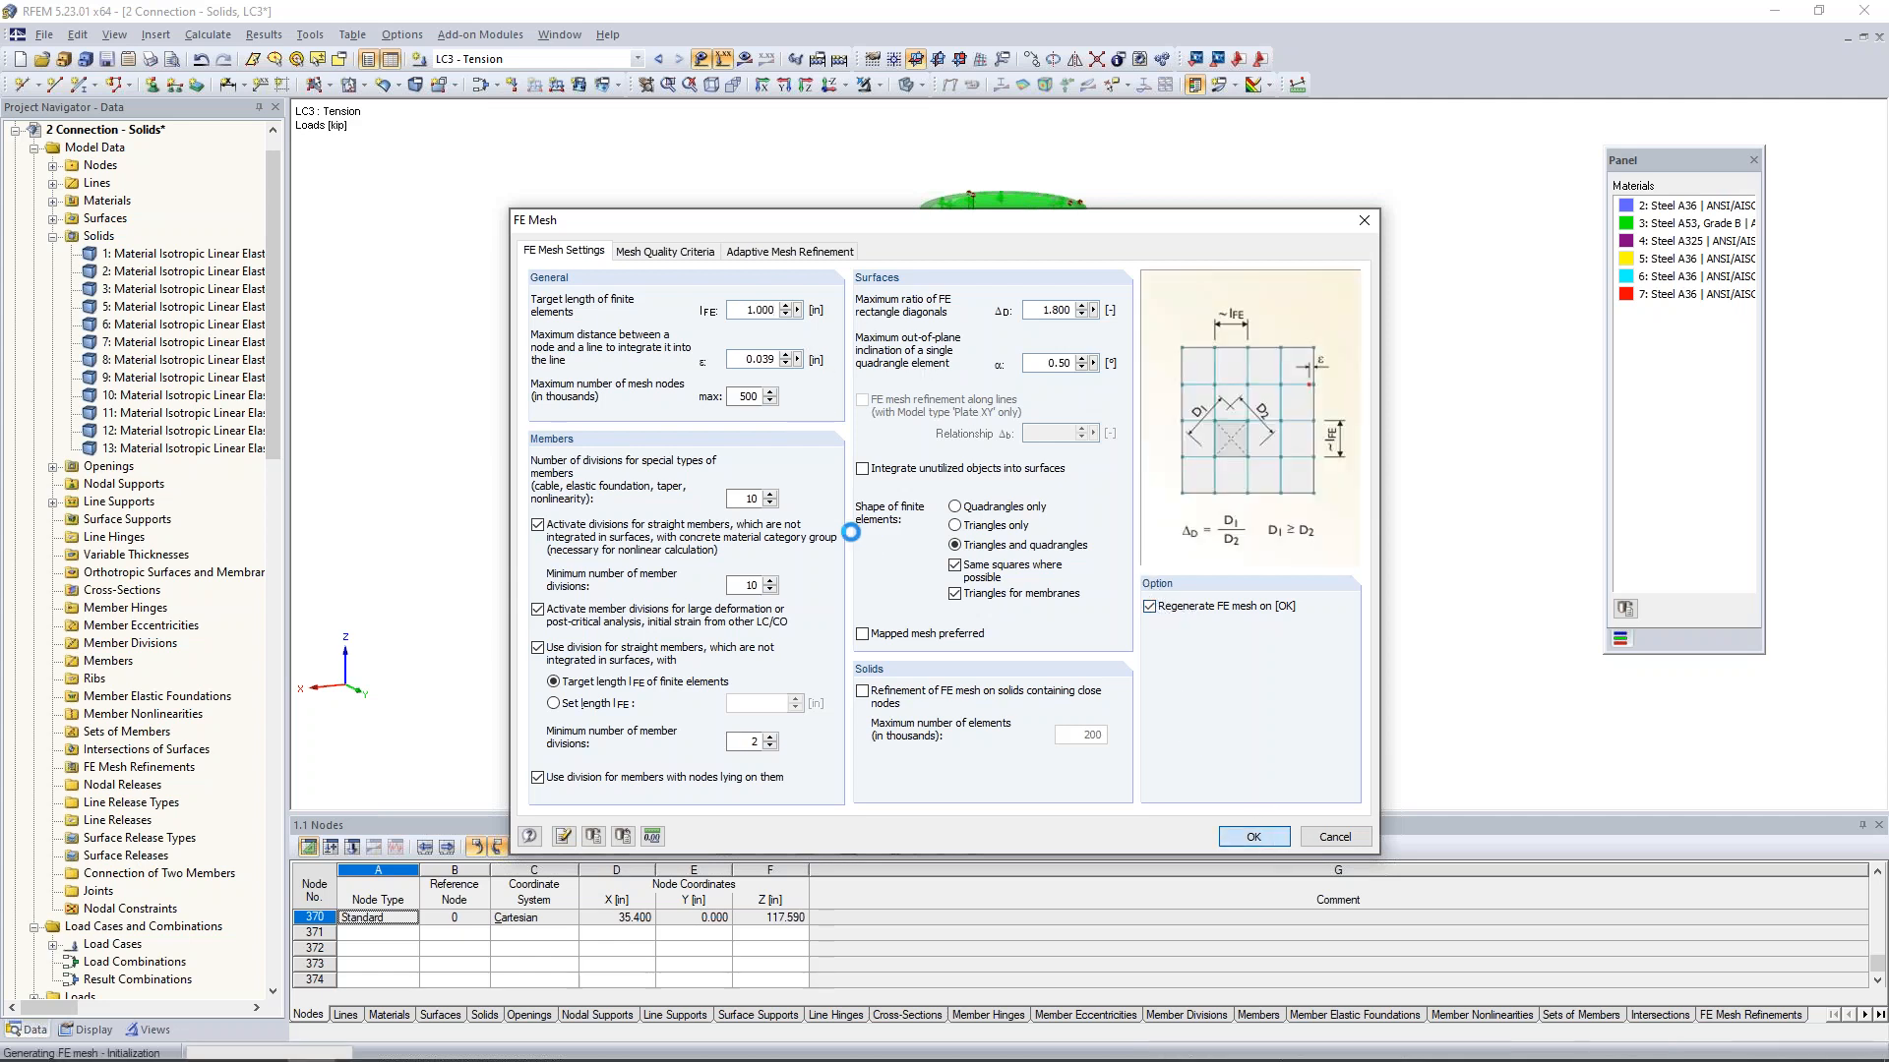
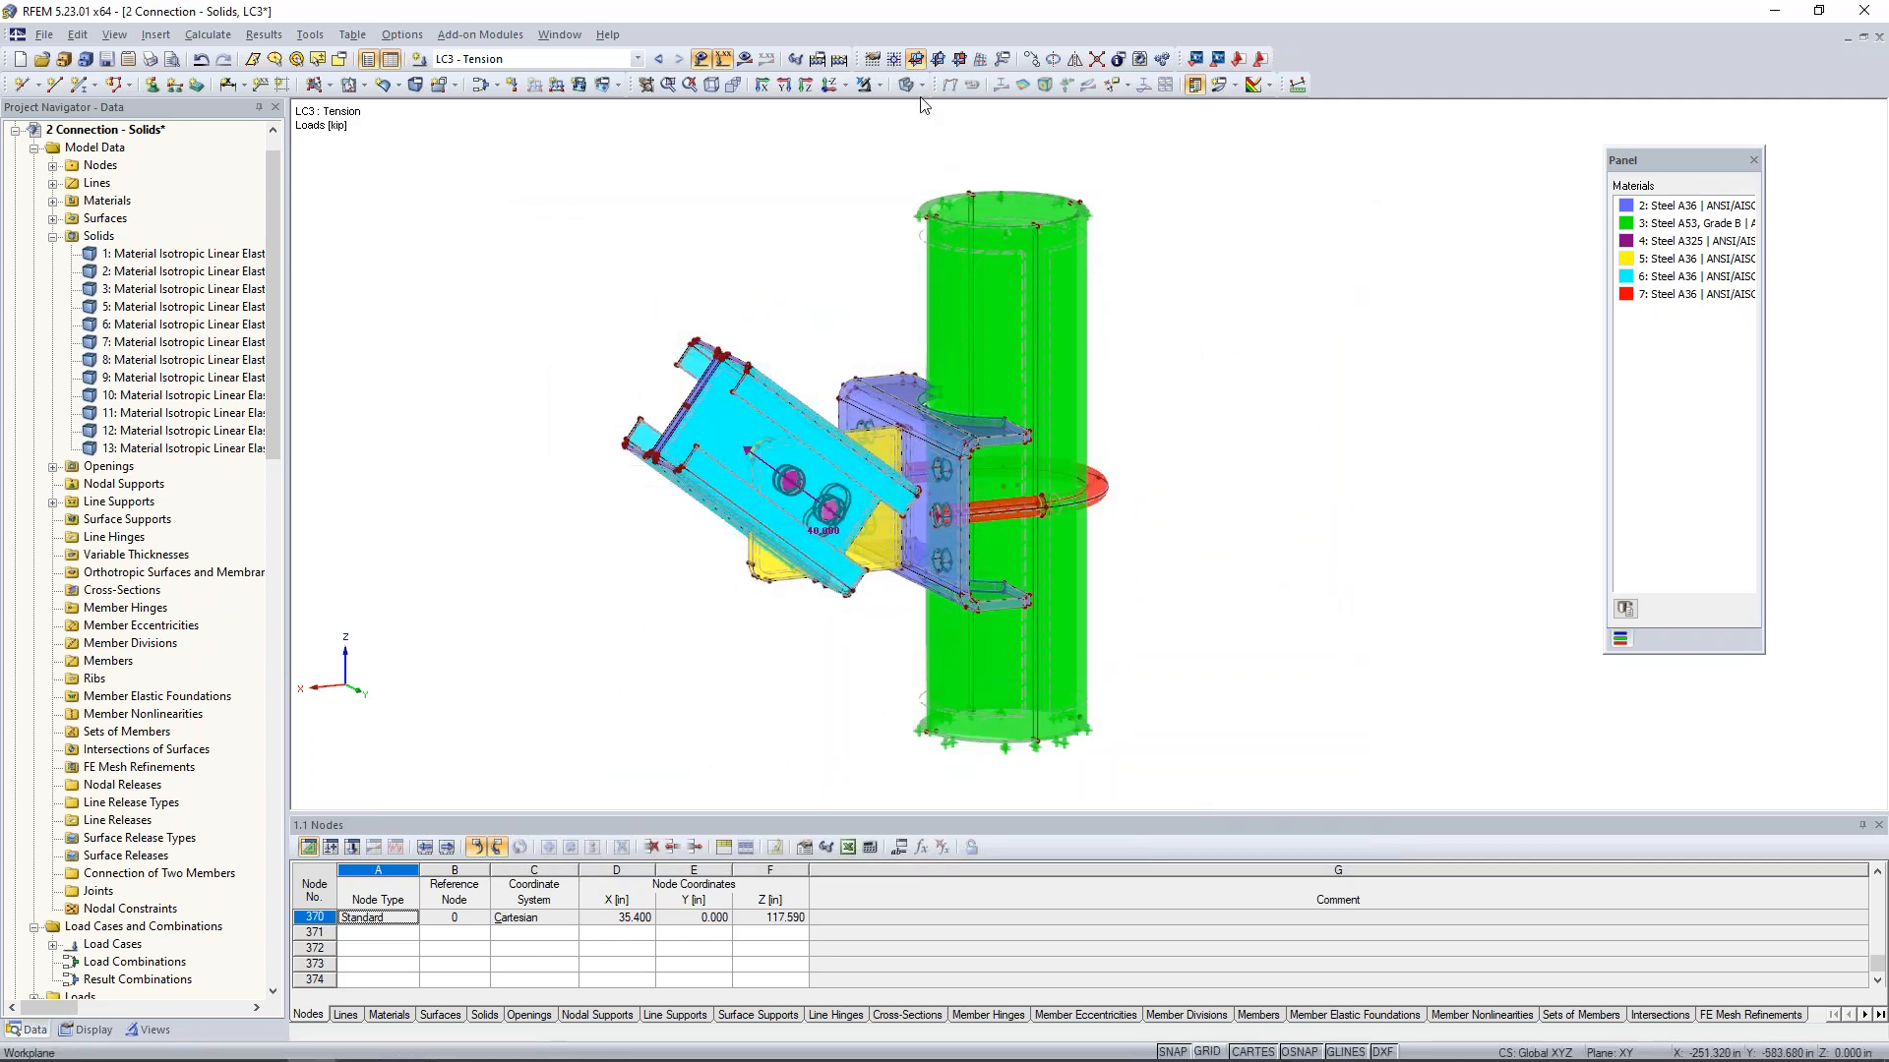
- Display the FE mesh on the surfaces of the wireframe model with the loads hidden
left_click(89, 1030)
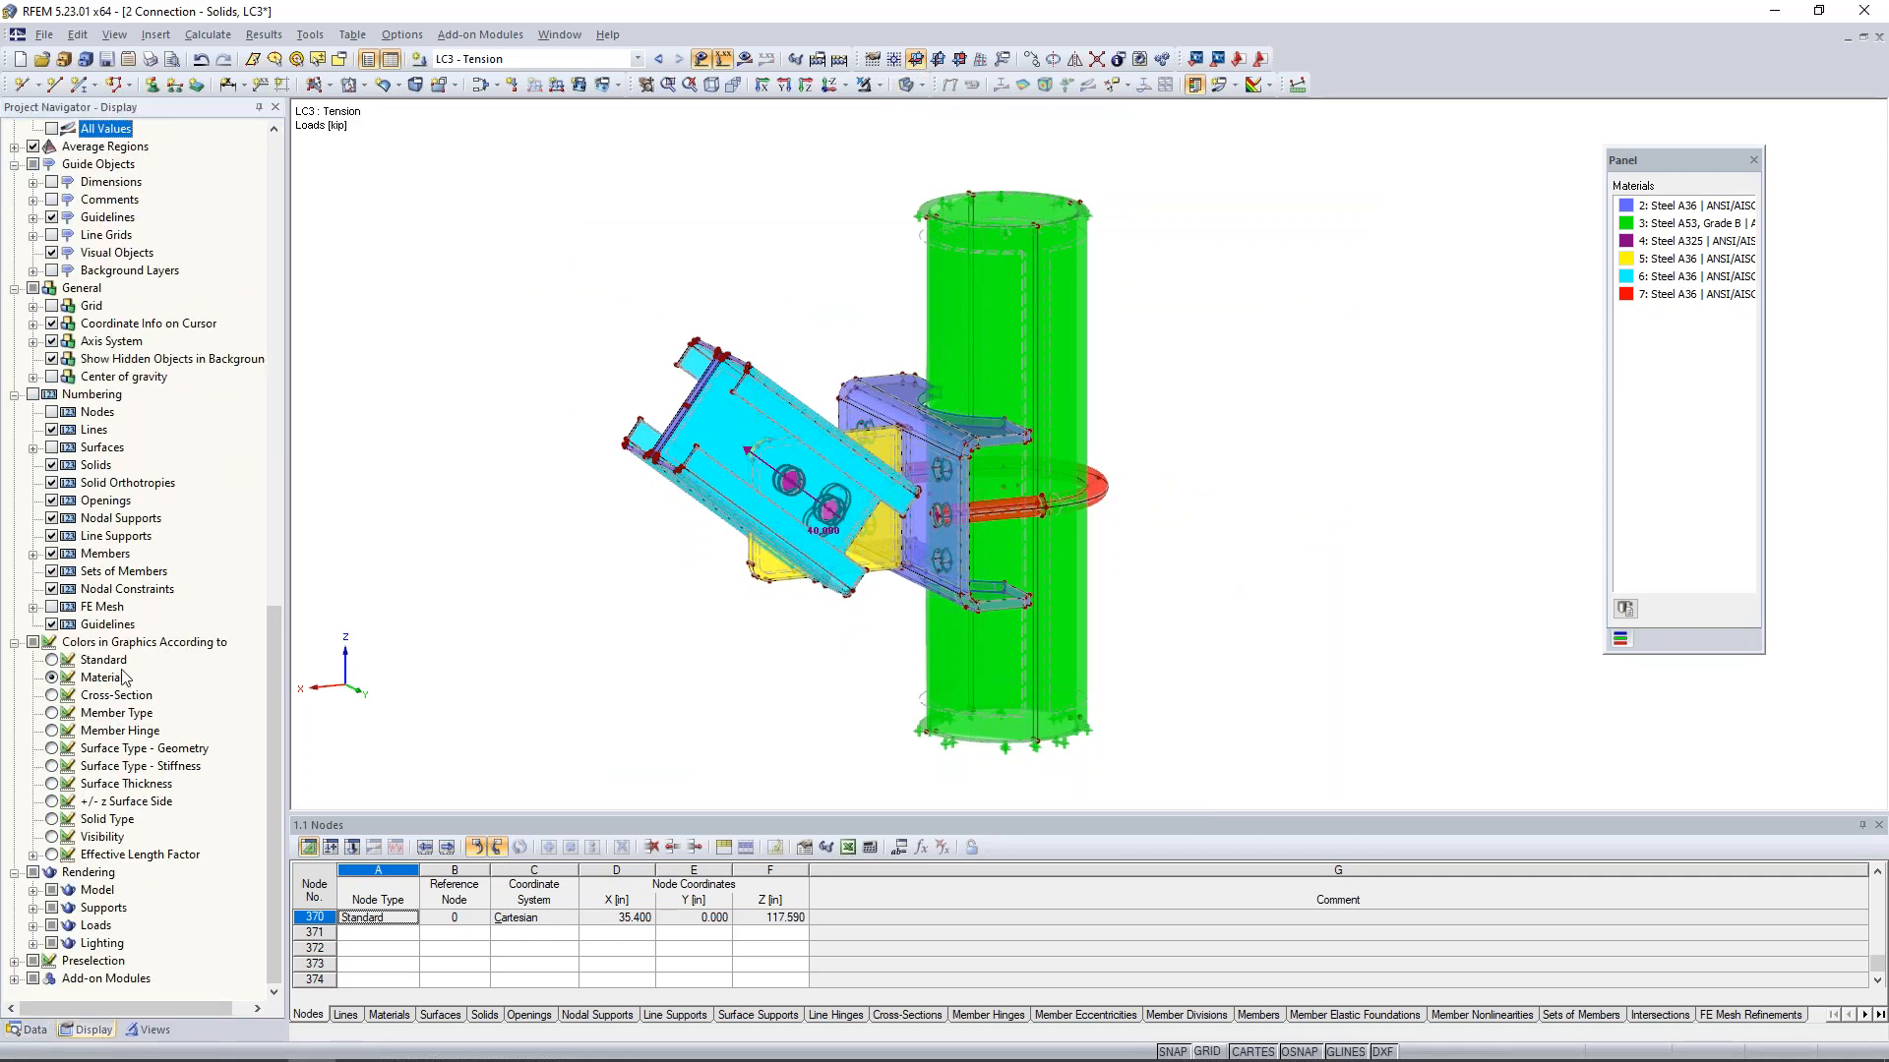
scroll(125, 676, "up", 9)
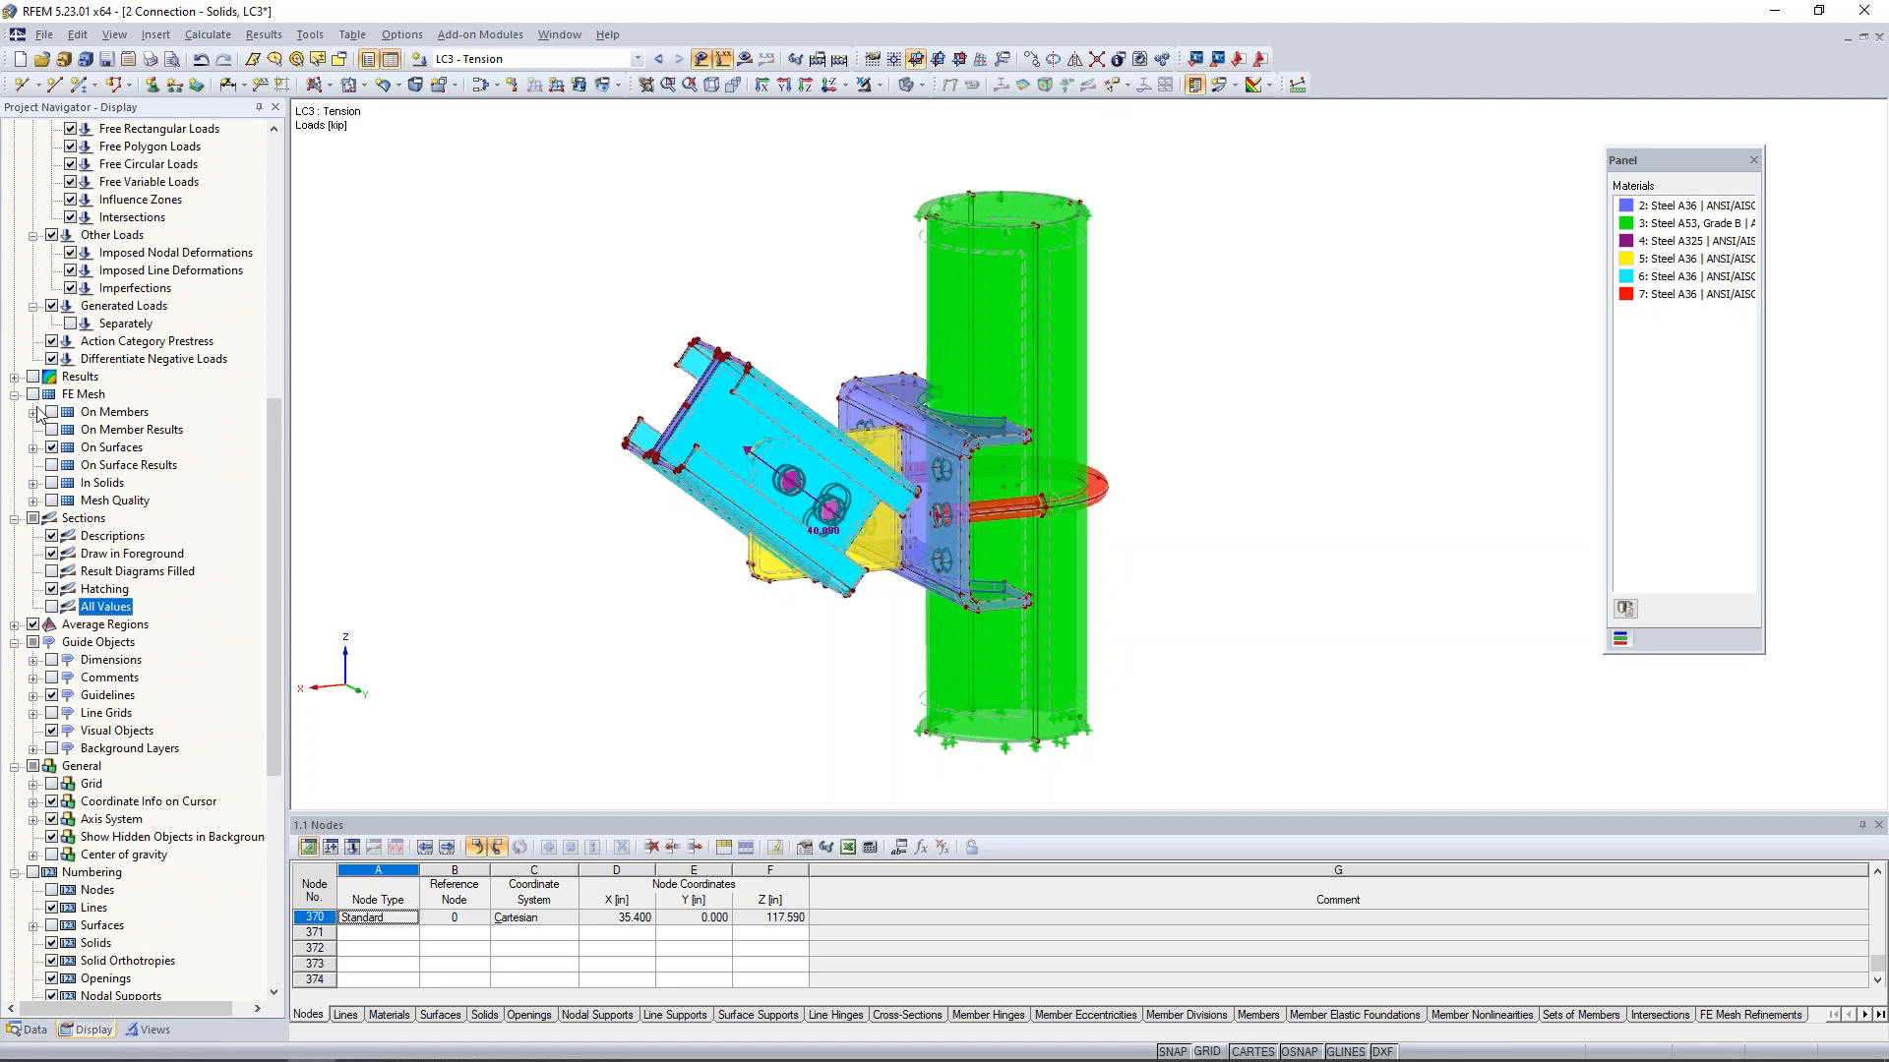
left_click(921, 85)
left_click(924, 107)
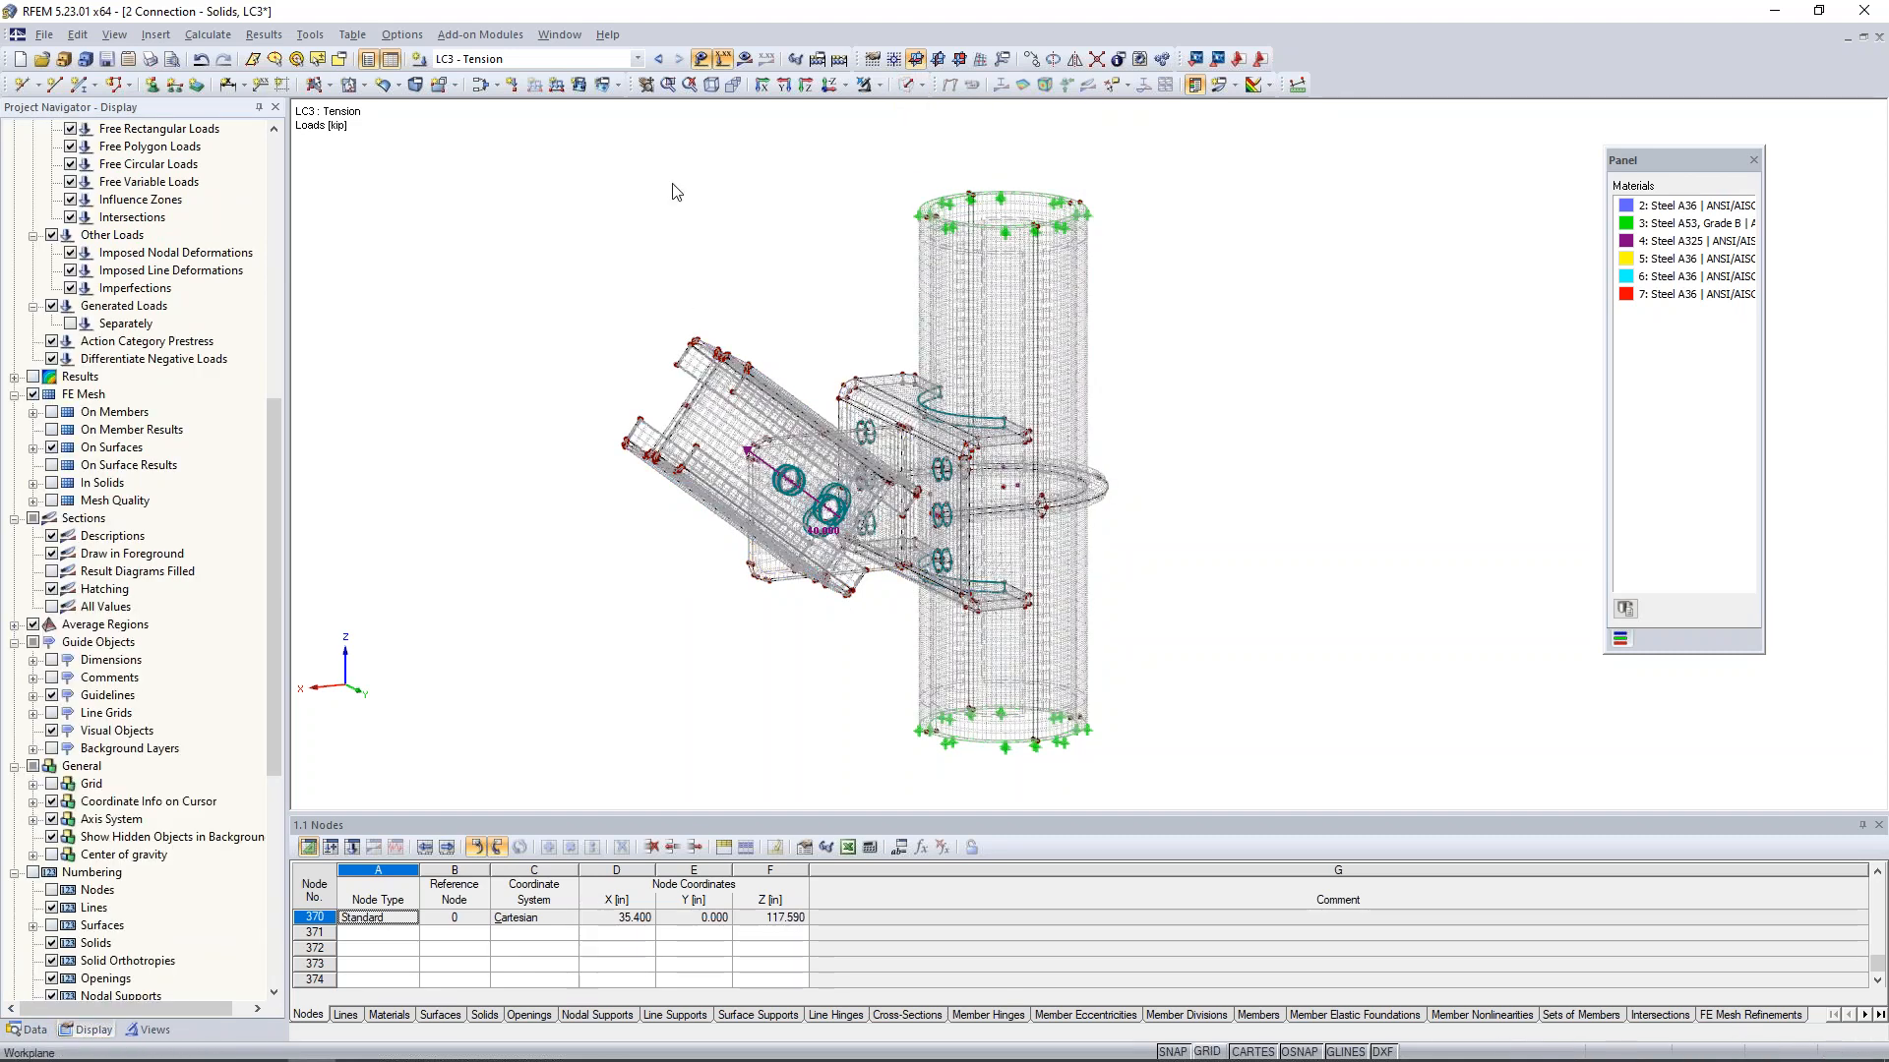
left_click(701, 59)
- Isolate the middle bolt solid in the bracket to examine its mesh, and cancel the visibility mode
scroll(880, 634, "up", 3)
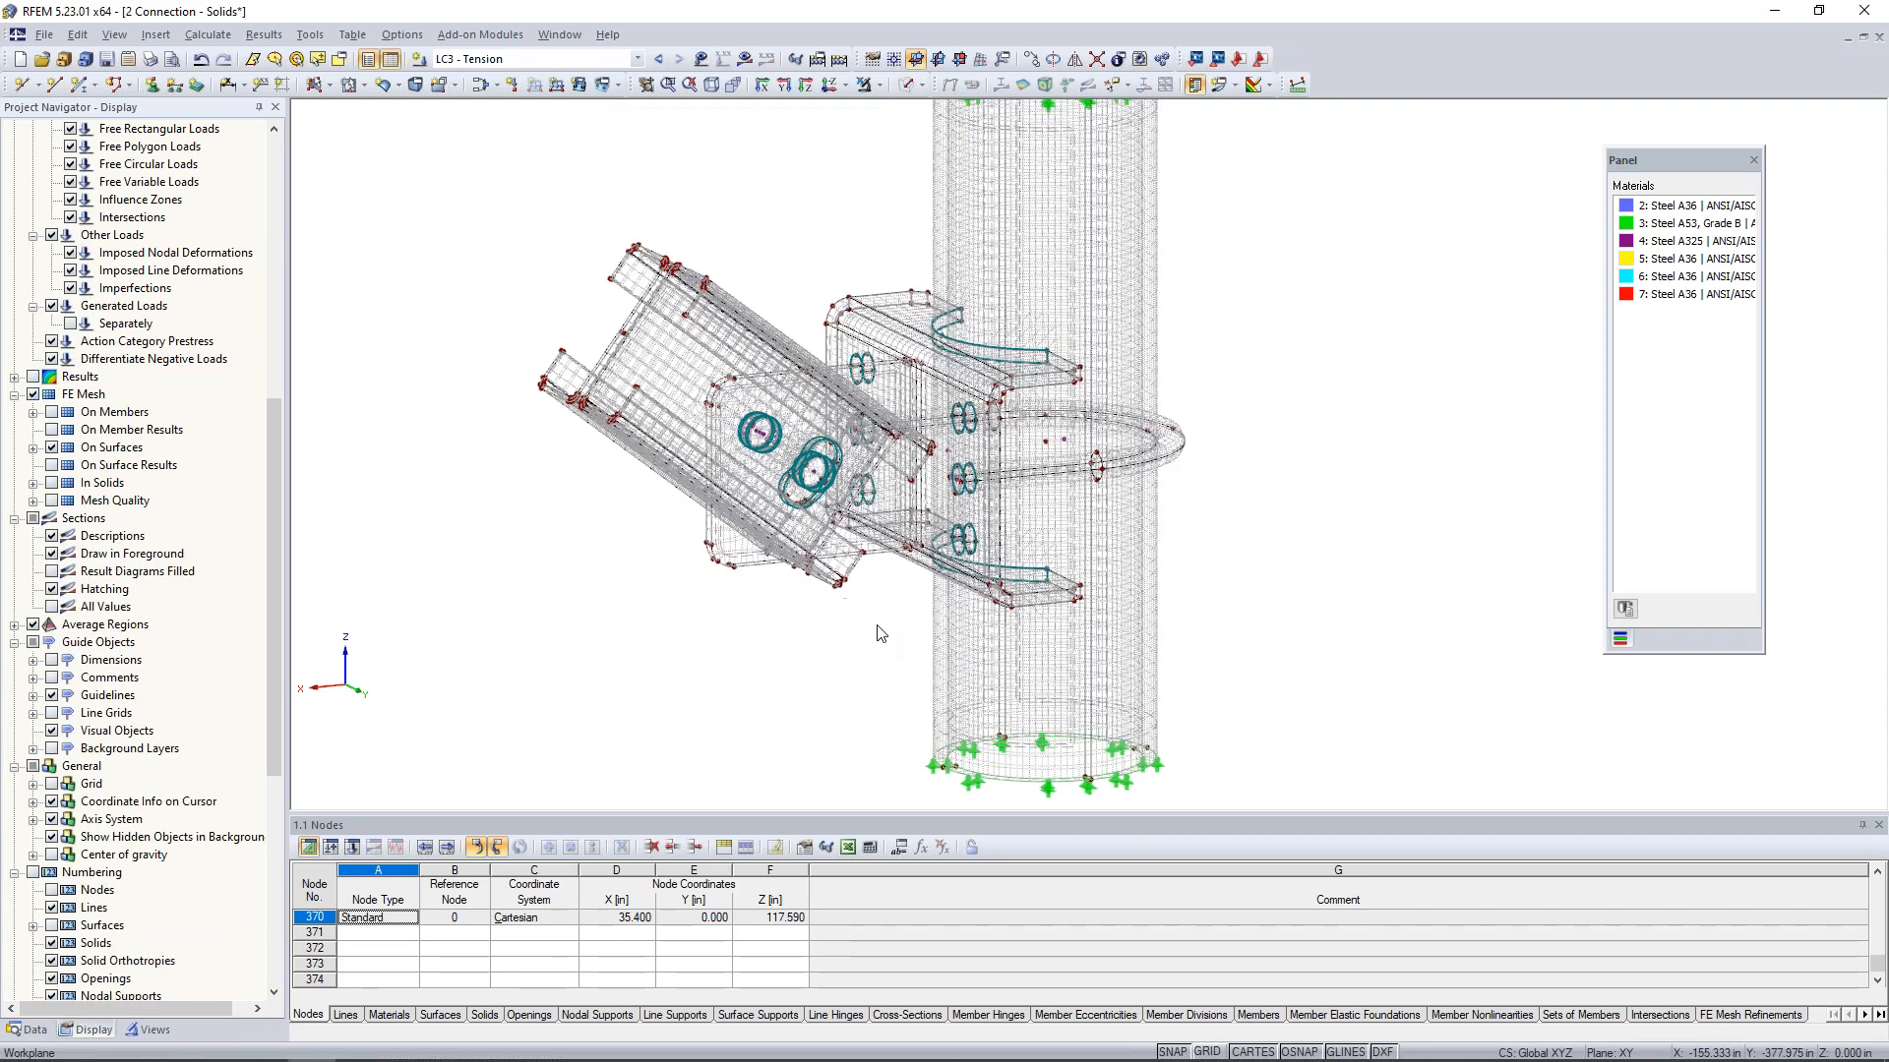
scroll(880, 634, "down", 1)
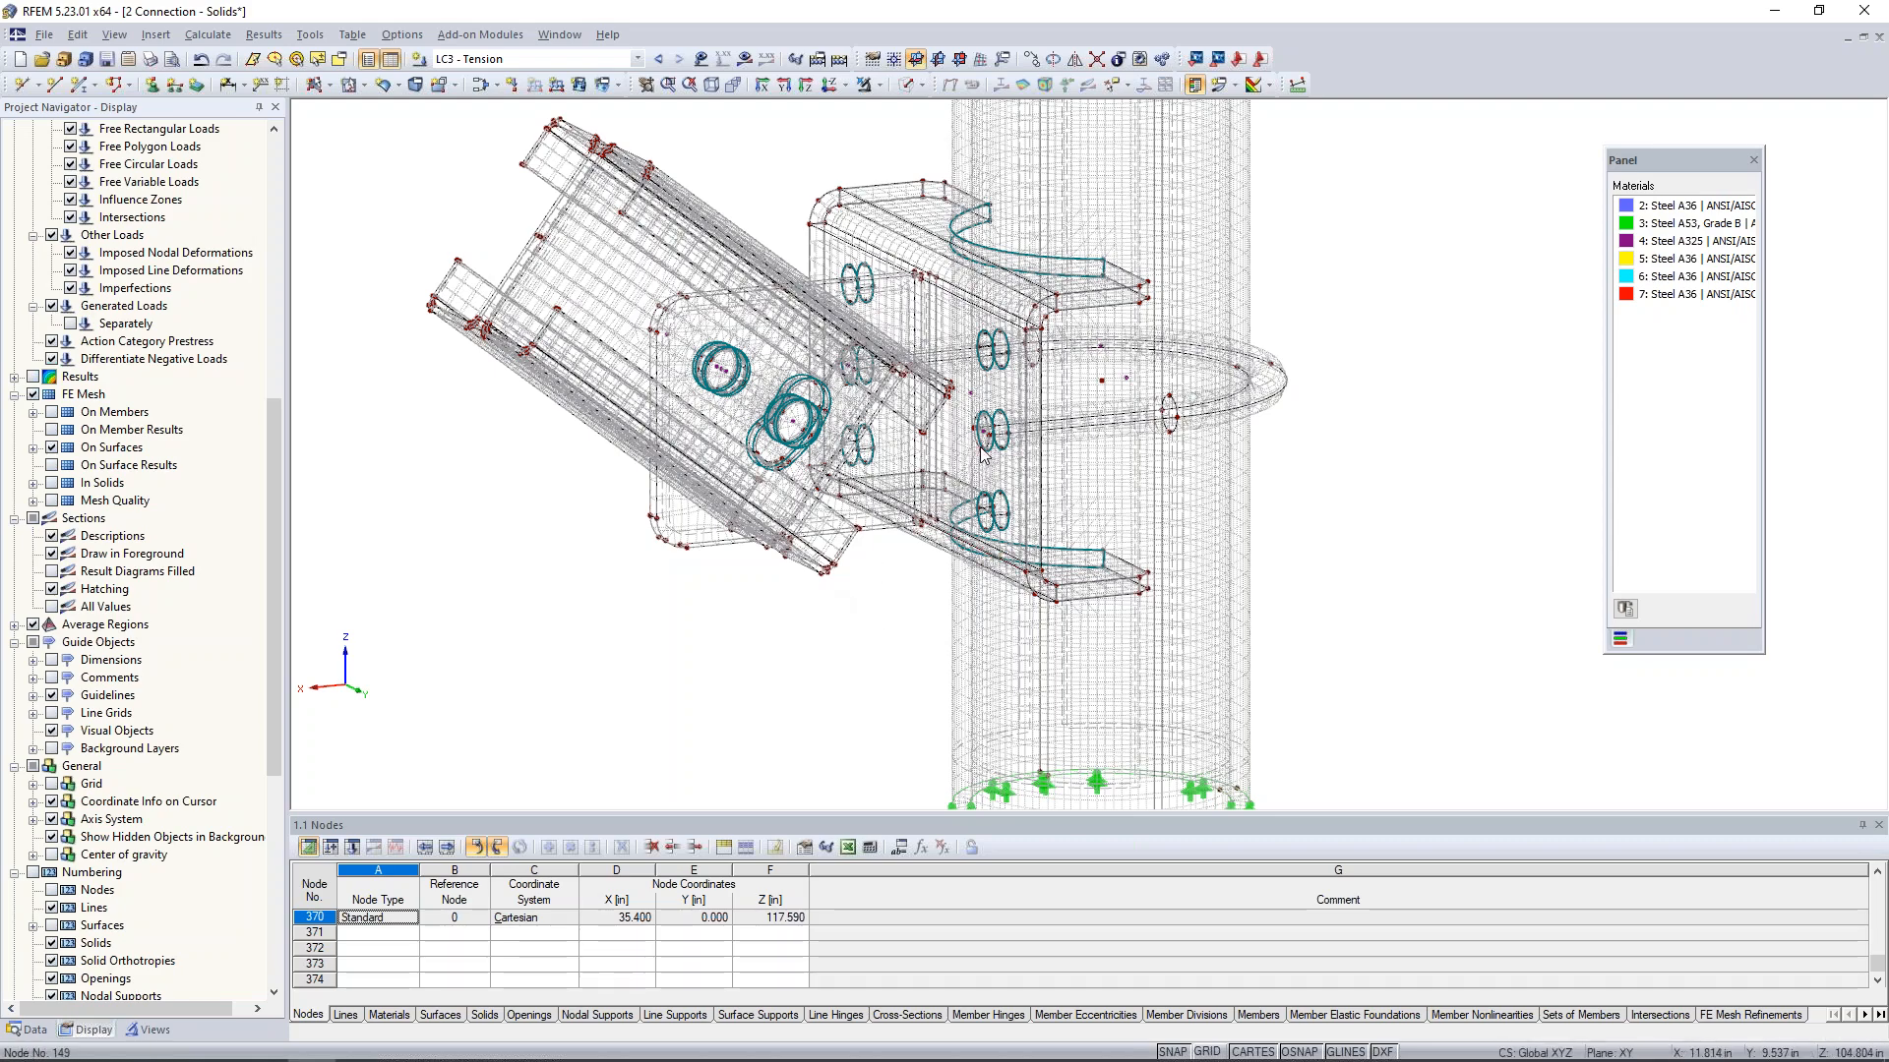
scroll(981, 453, "up", 3)
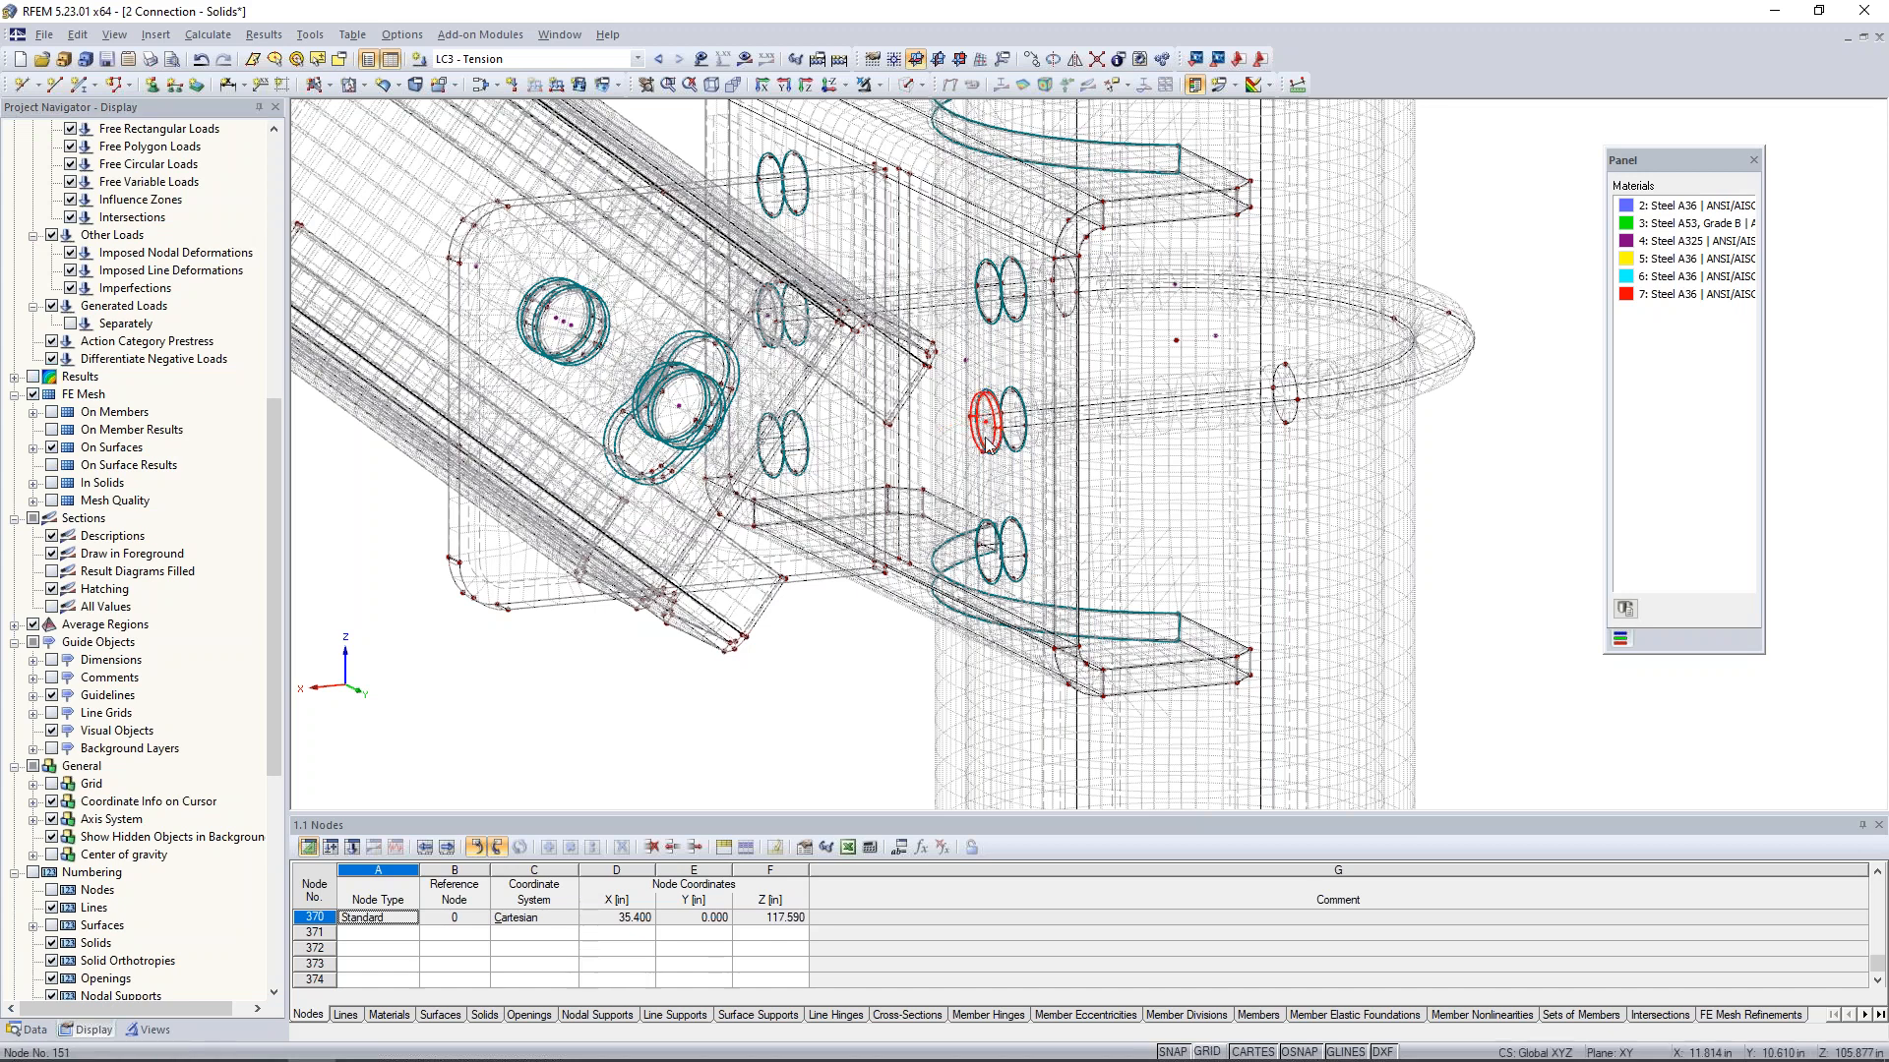
left_click(879, 84)
left_click(888, 108)
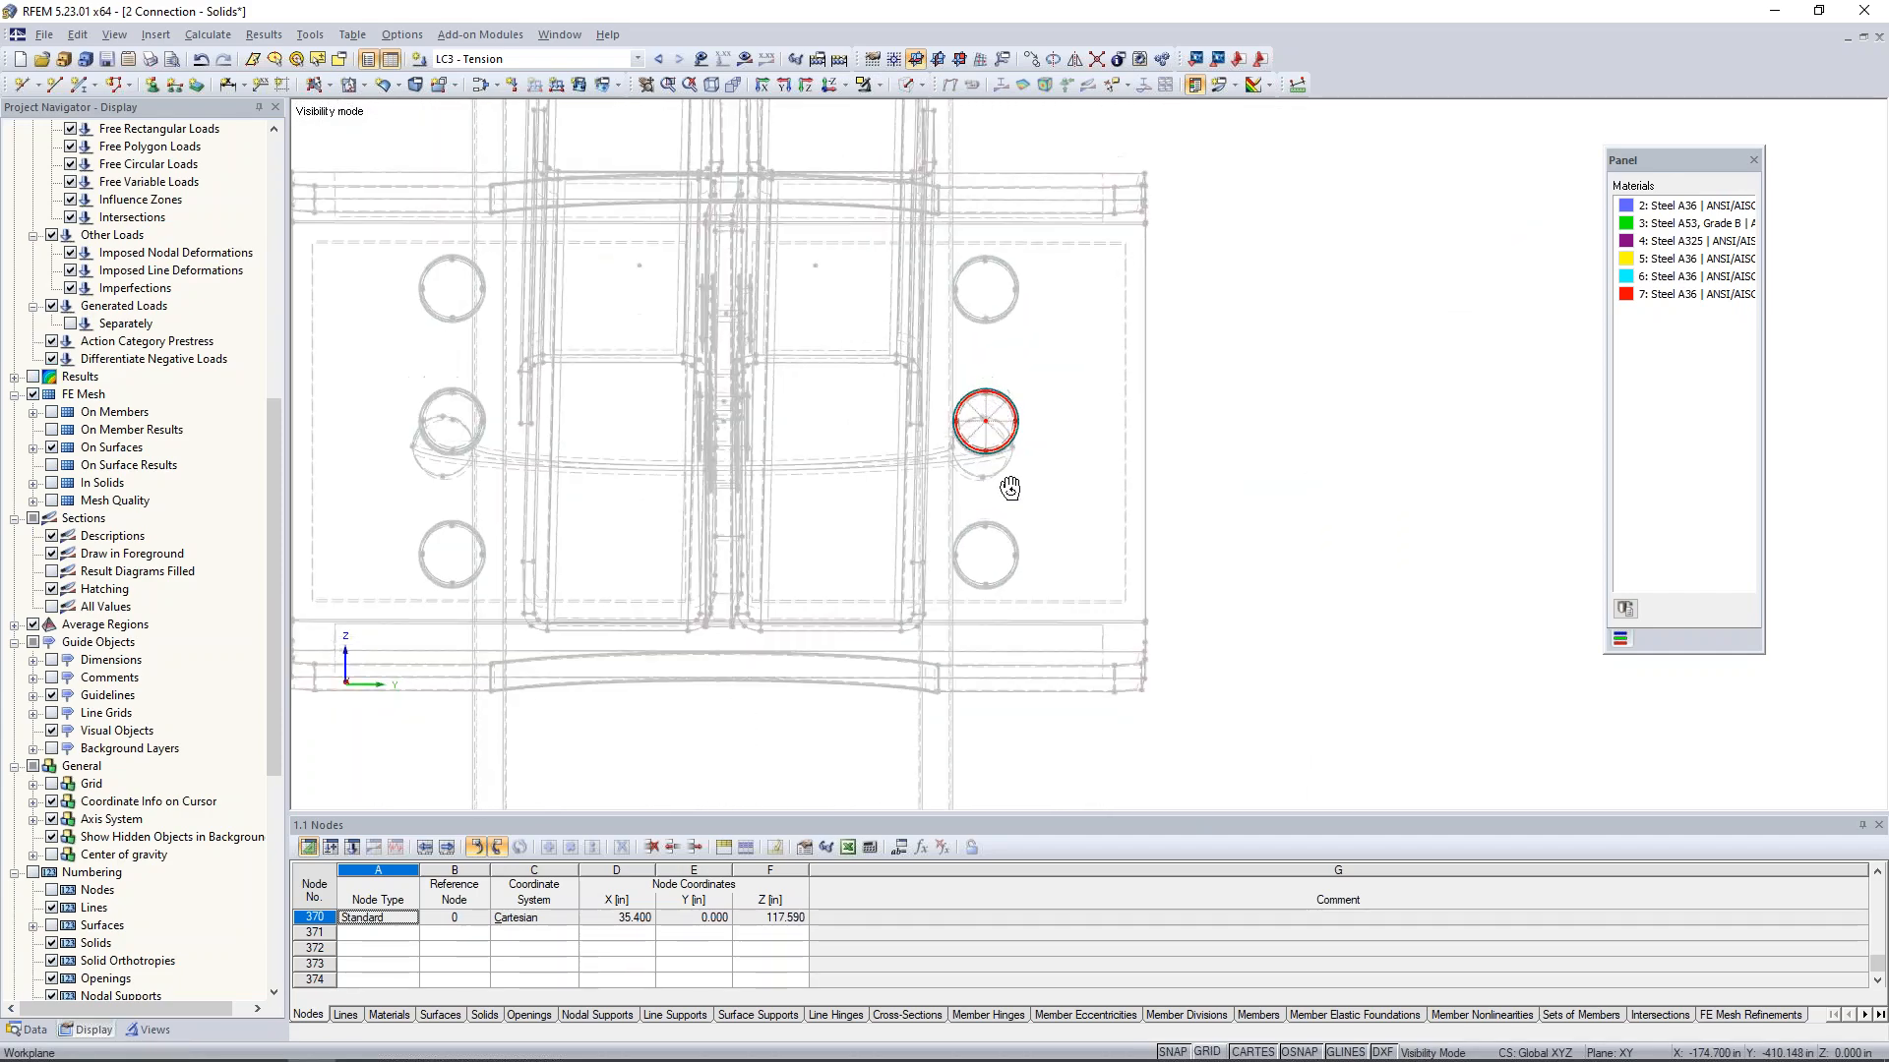
scroll(981, 421, "up", 5)
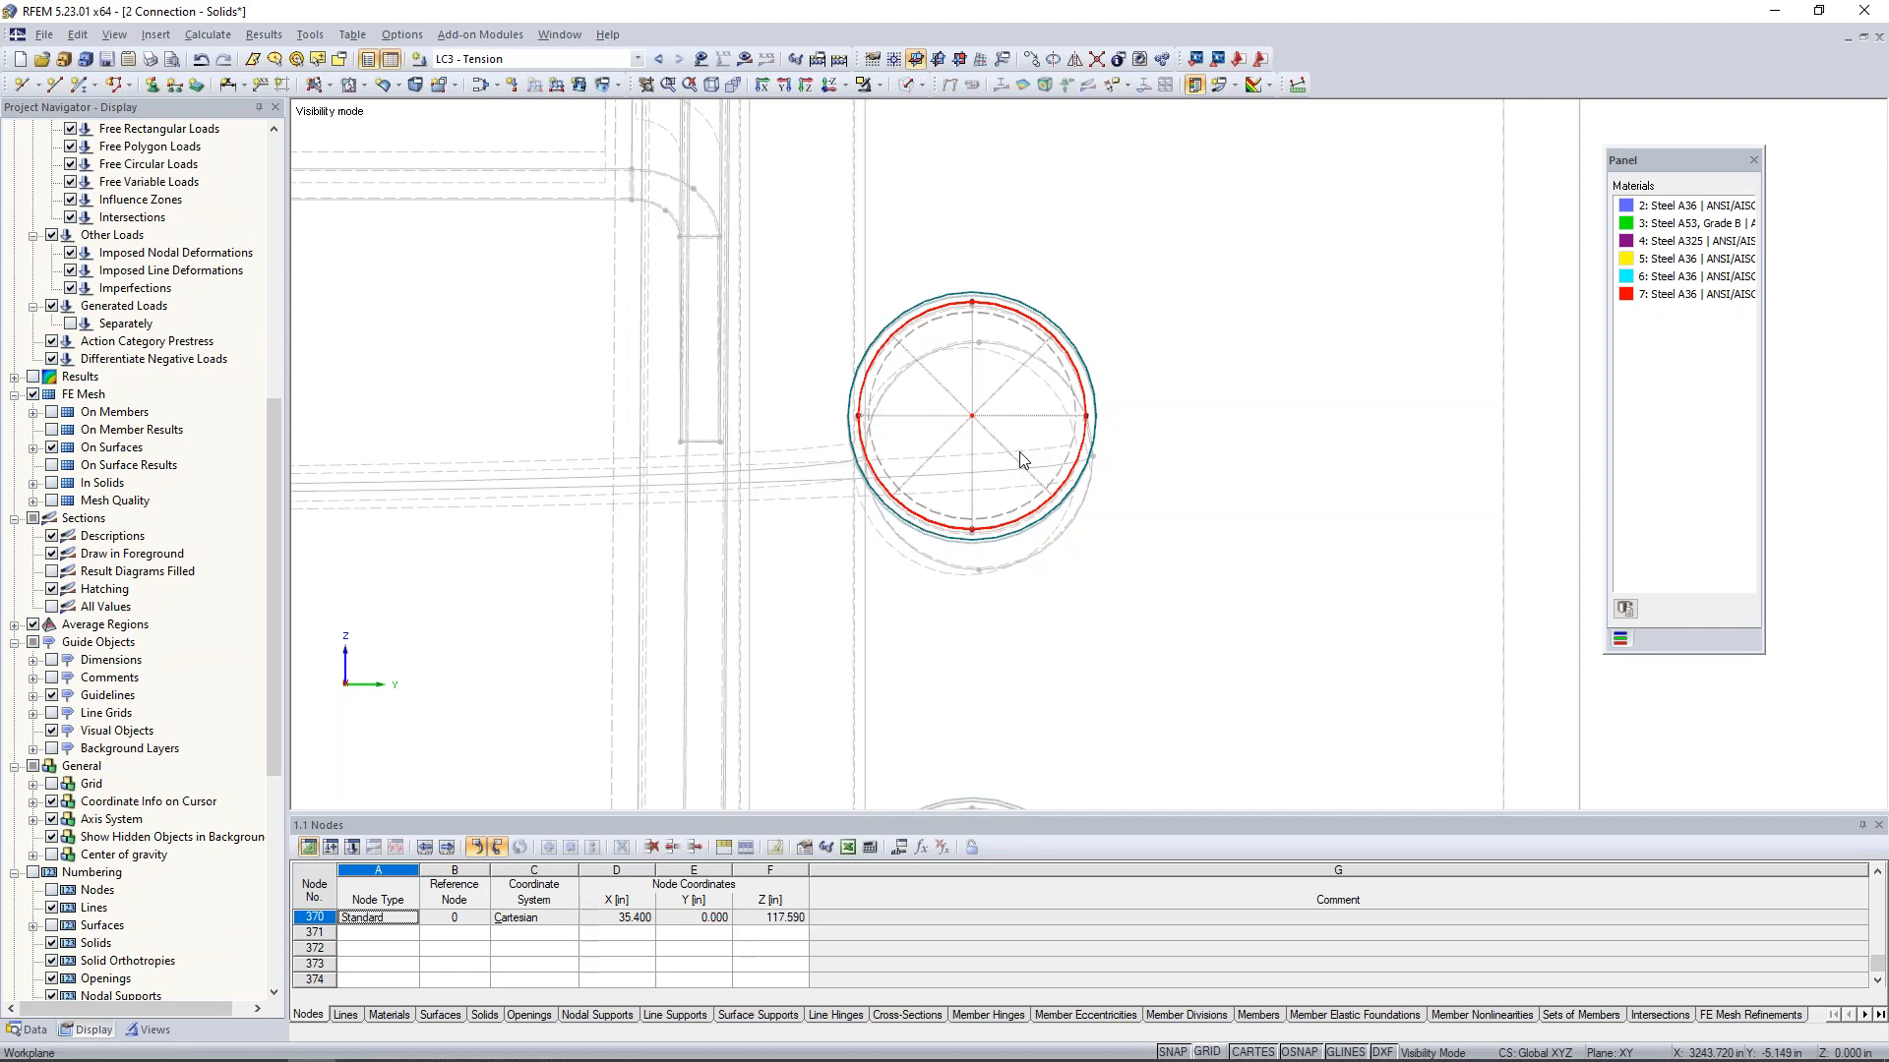
scroll(1045, 409, "down", 3)
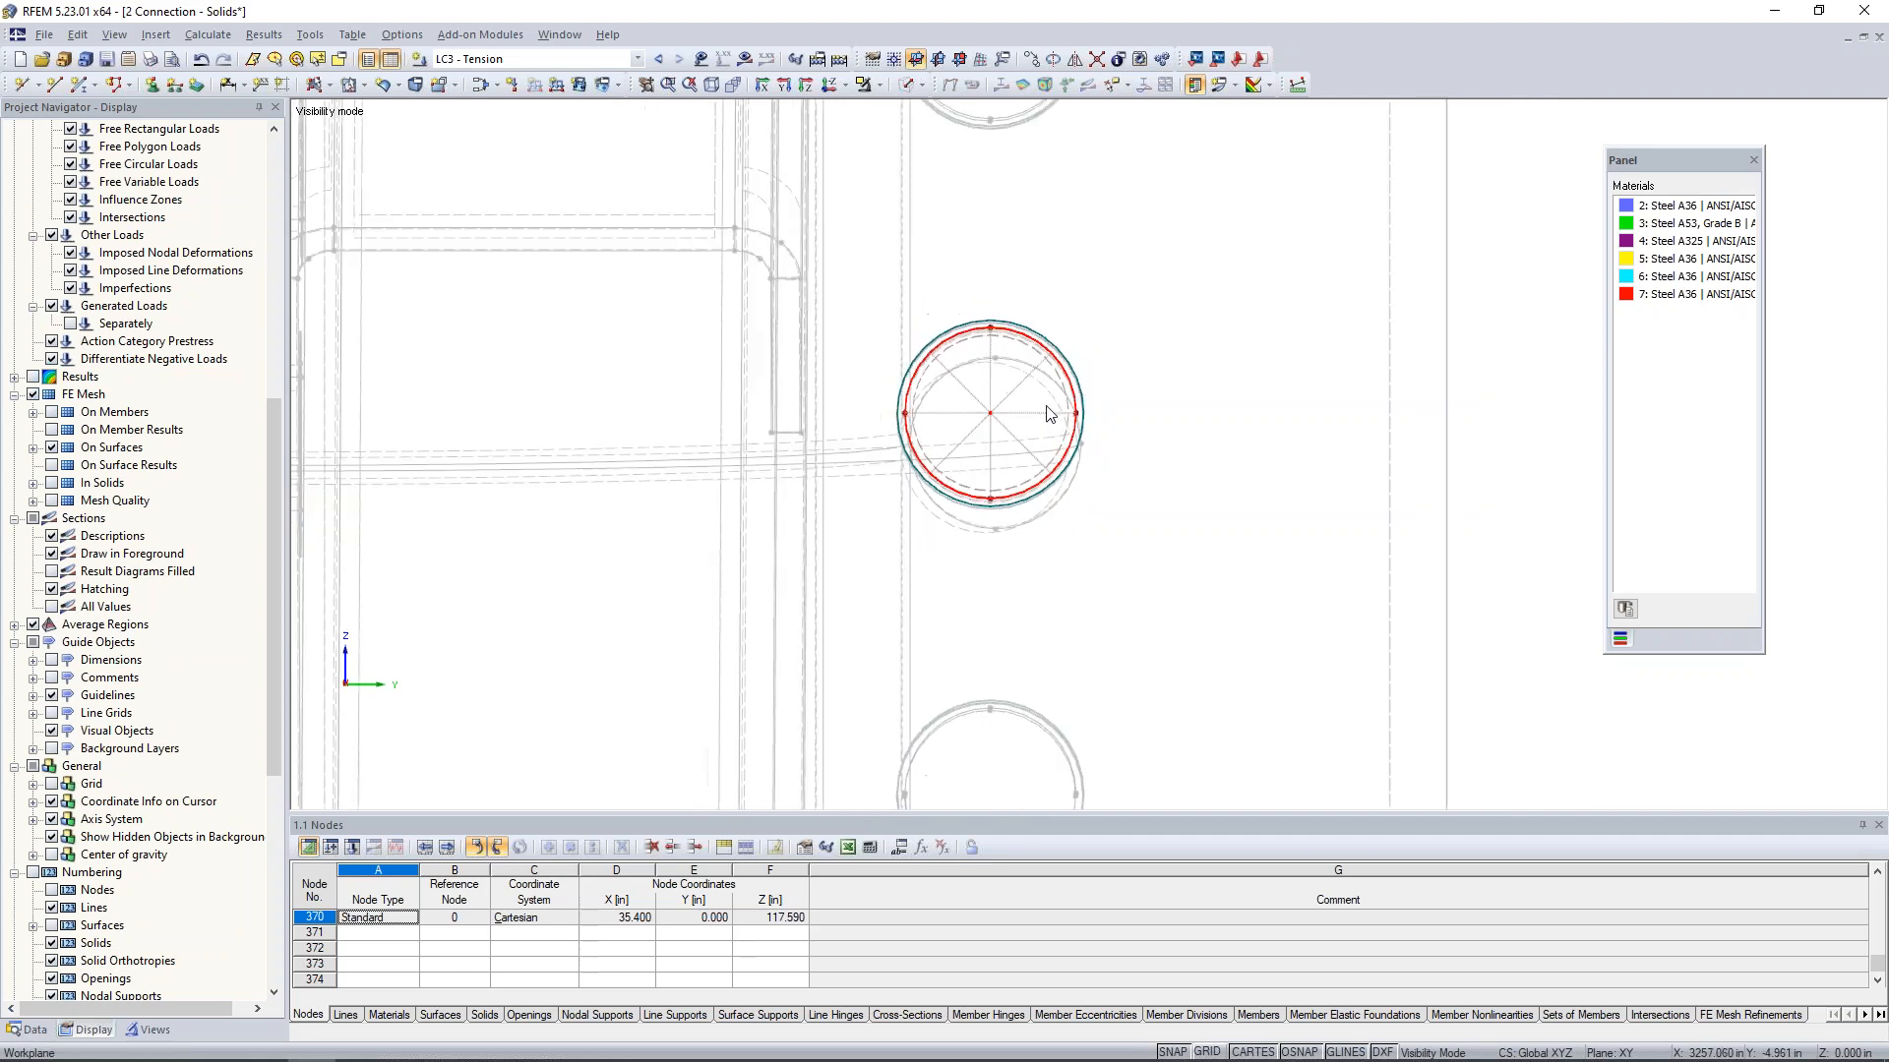
left_click(879, 87)
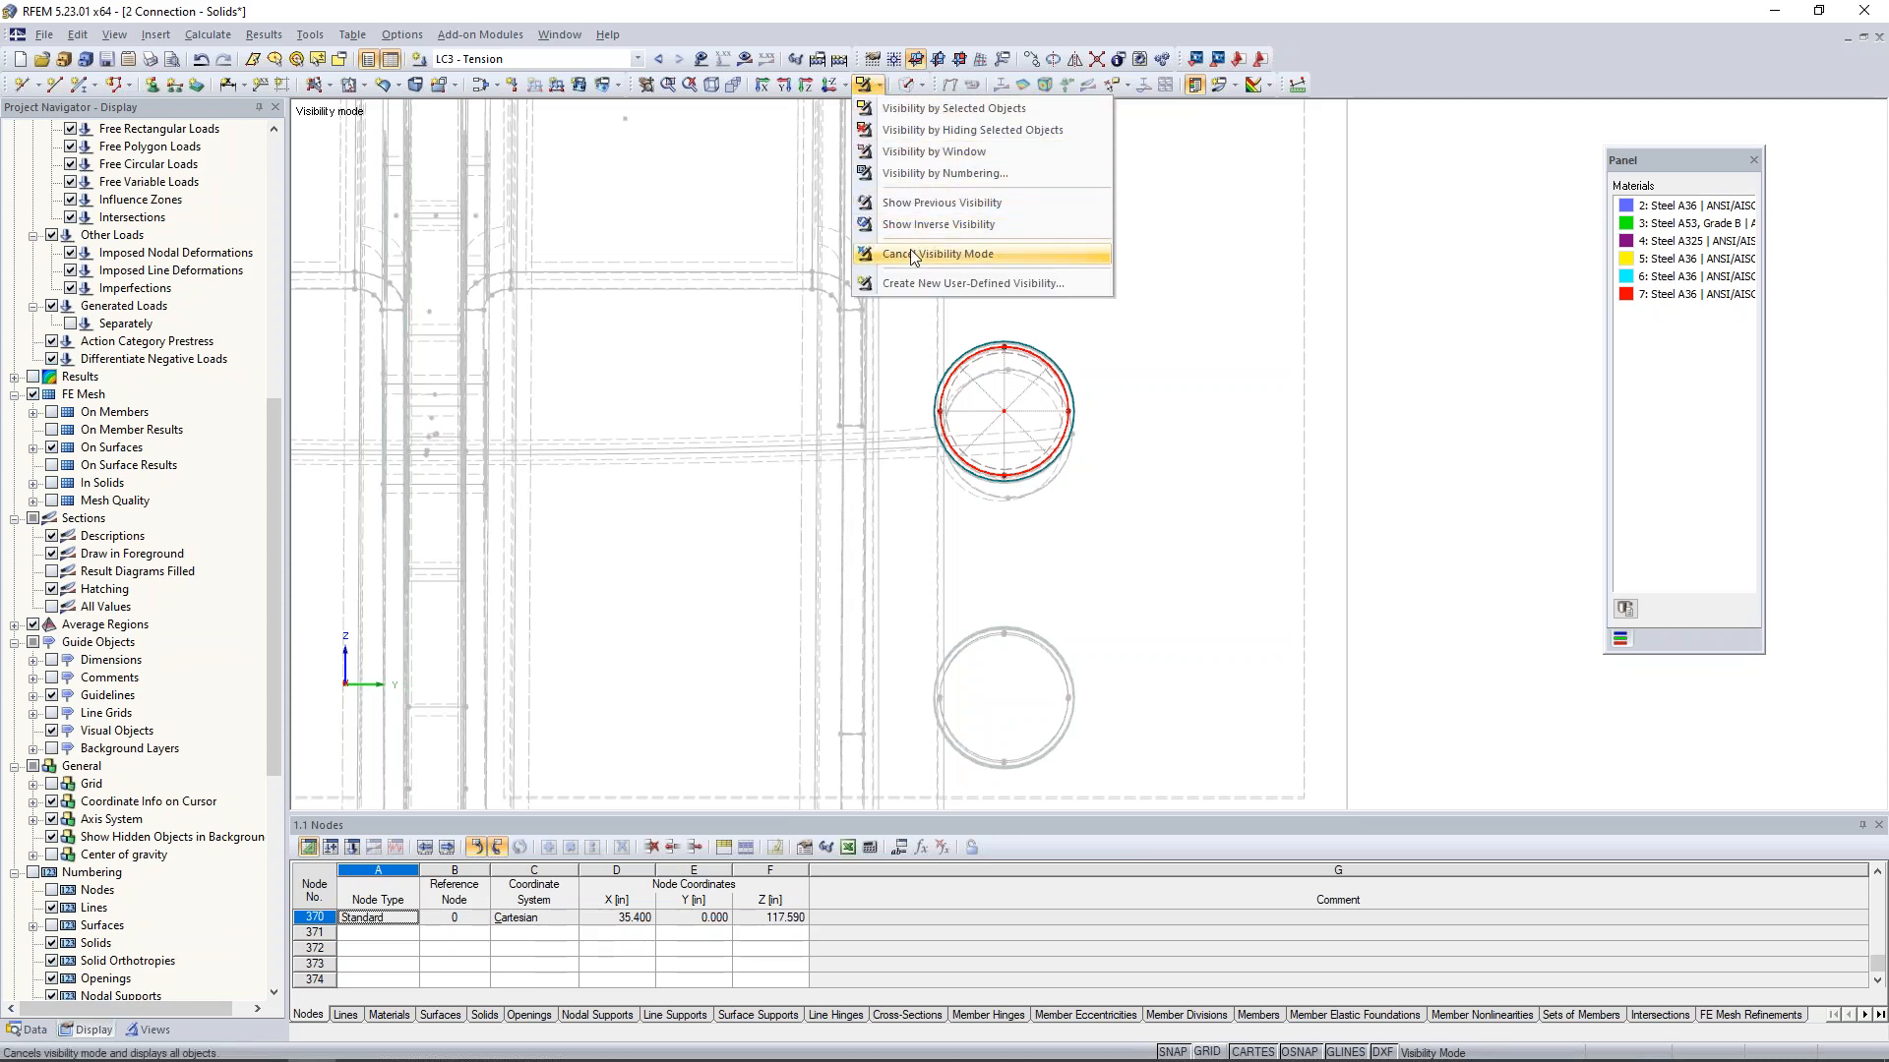
left_click(974, 254)
scroll(932, 413, "down", 4)
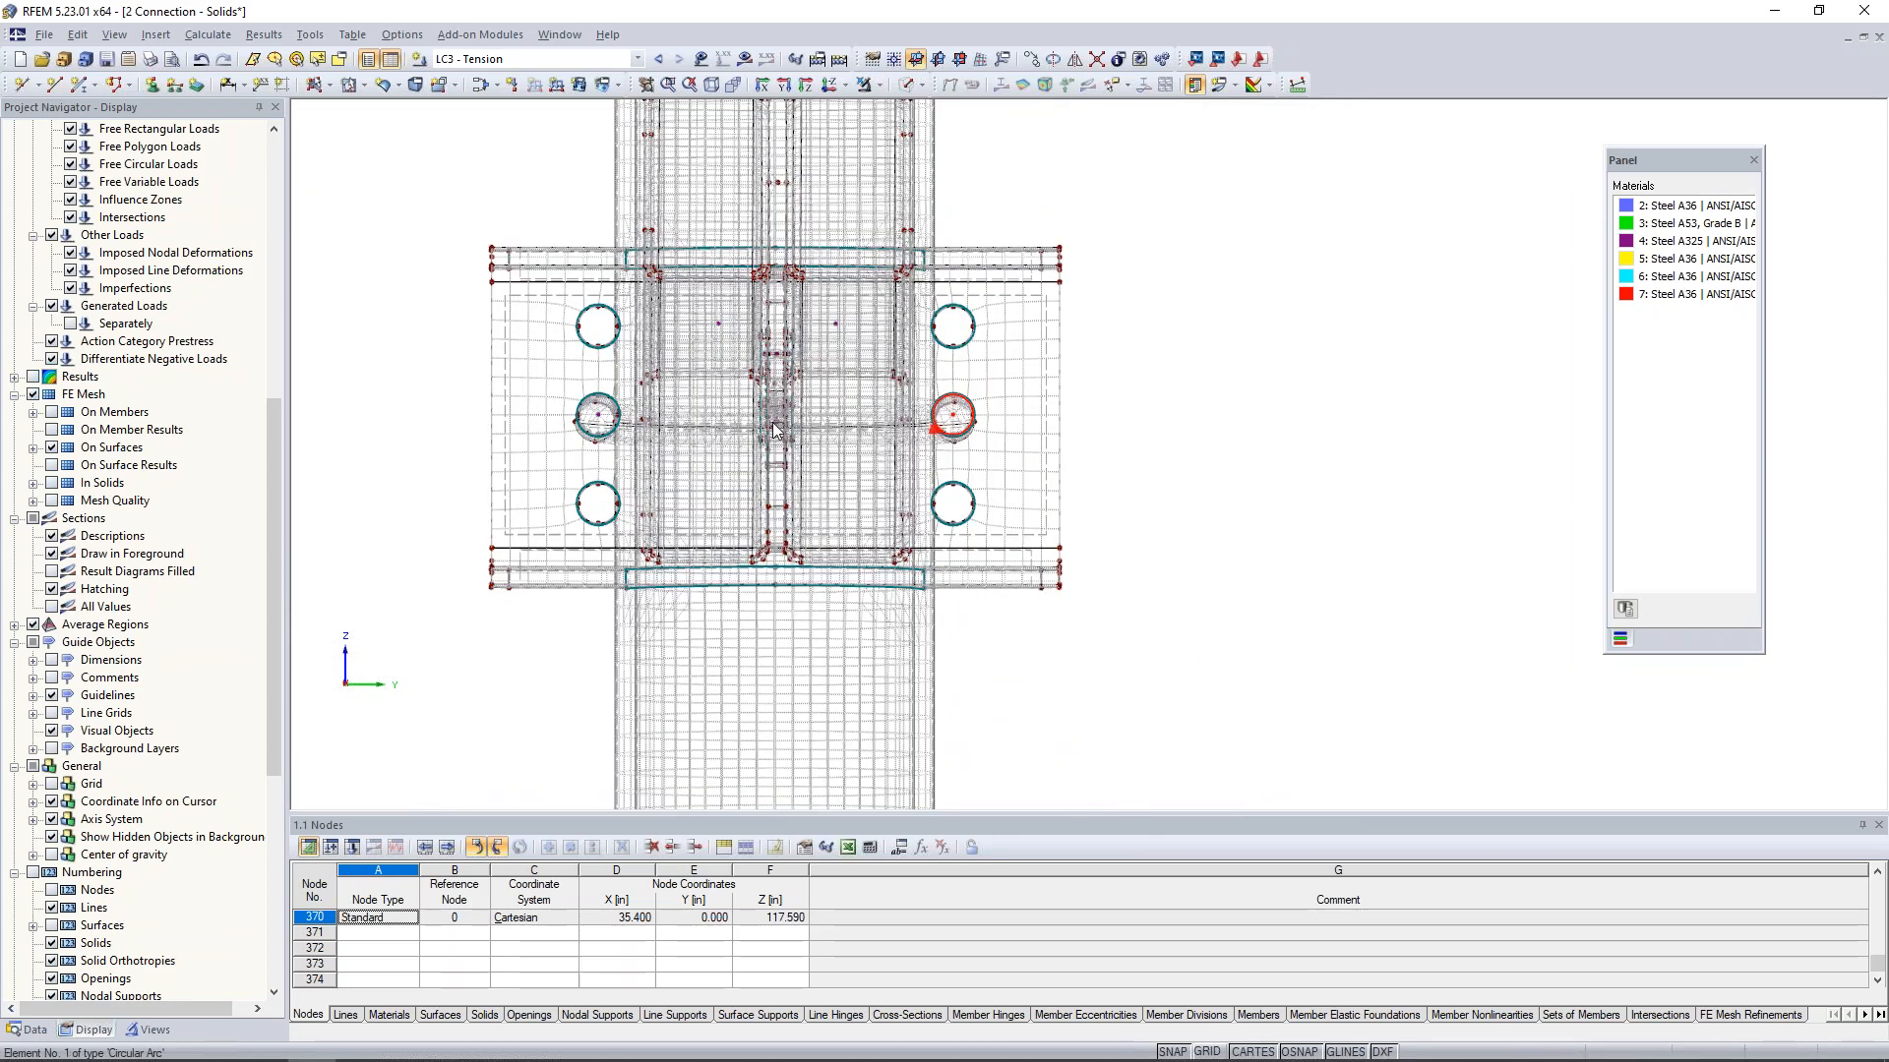
- Select bolt solids 5-7 and 9-11 and limit the visibility to these selected objects
middle_click_drag(986, 453, 300, 467, "ctrl")
scroll(760, 423, "up", 5)
scroll(758, 415, "up", 1)
left_click_drag(762, 389, 806, 431, "ctrl")
left_click_drag(1028, 594, 1056, 638, "ctrl")
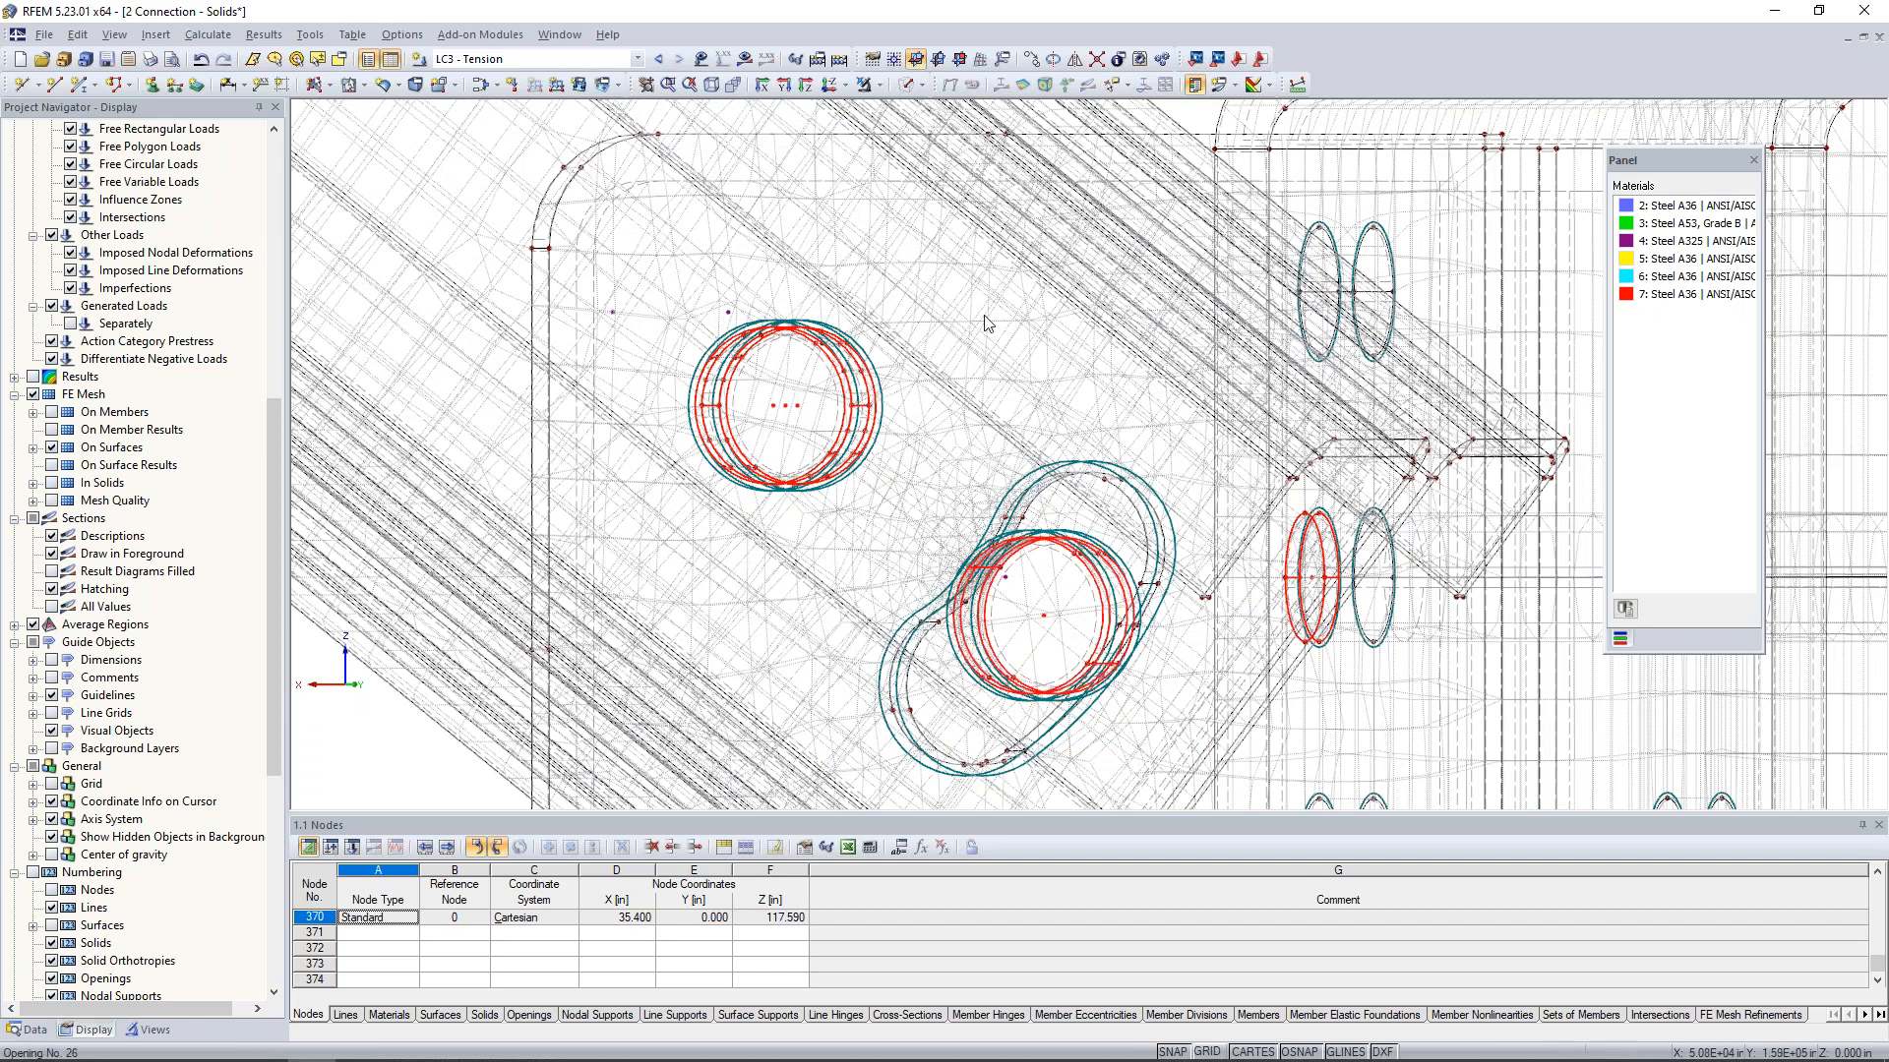
left_click(882, 91)
left_click(892, 114)
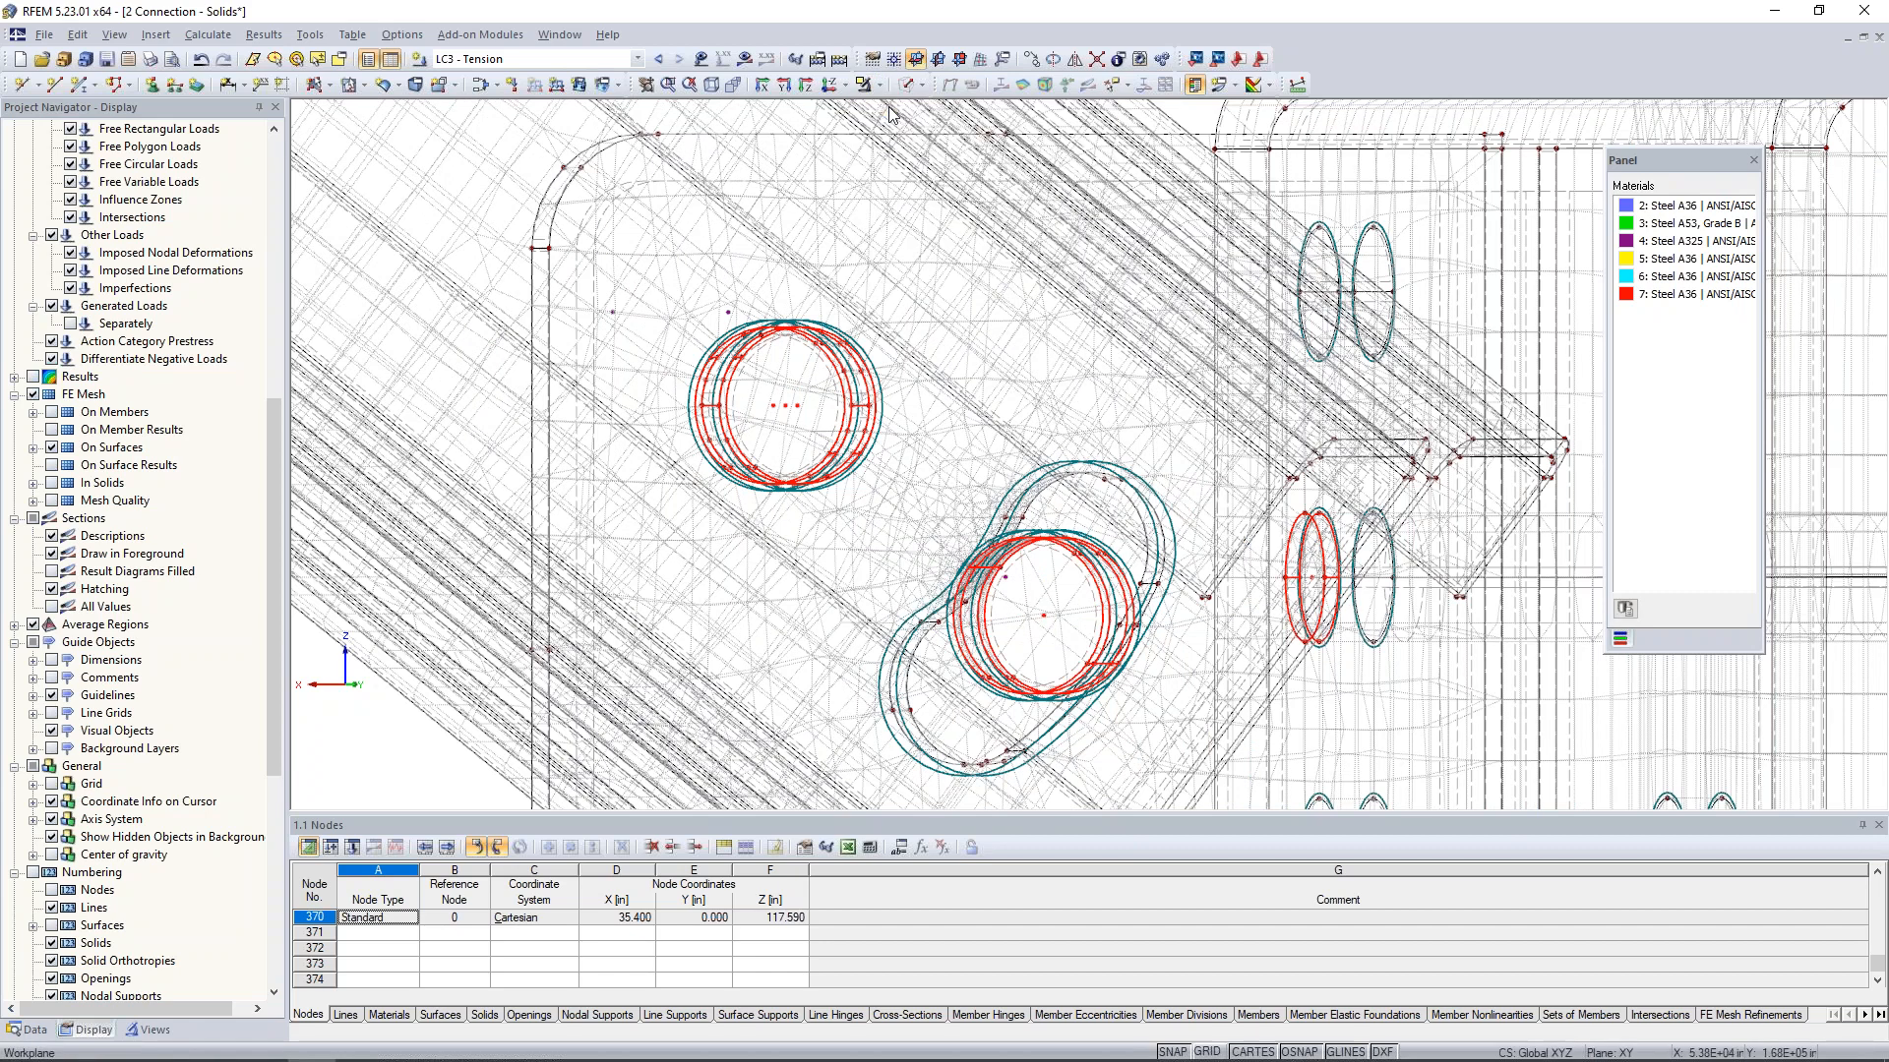
- Assign the selected bolt solids a new FE mesh refinement with a target FE length of 0.3 in
right_click(786, 407)
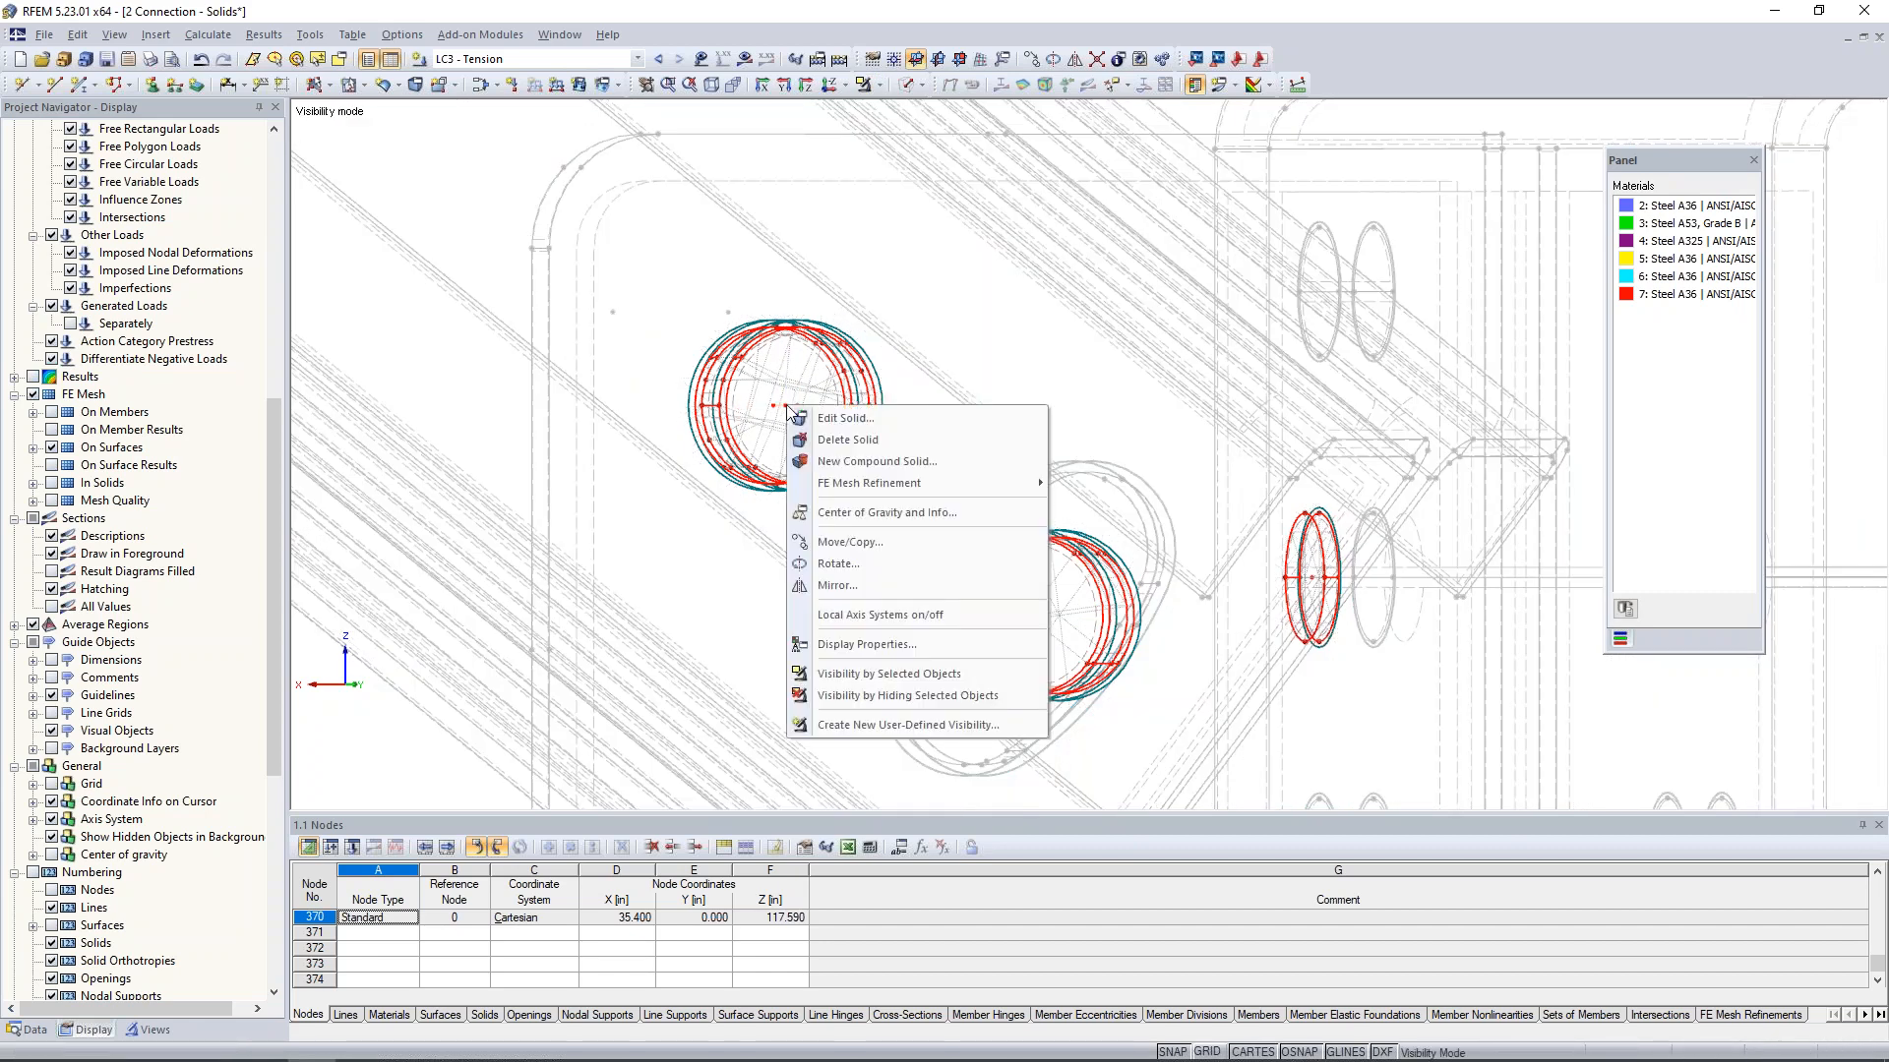
left_click(814, 419)
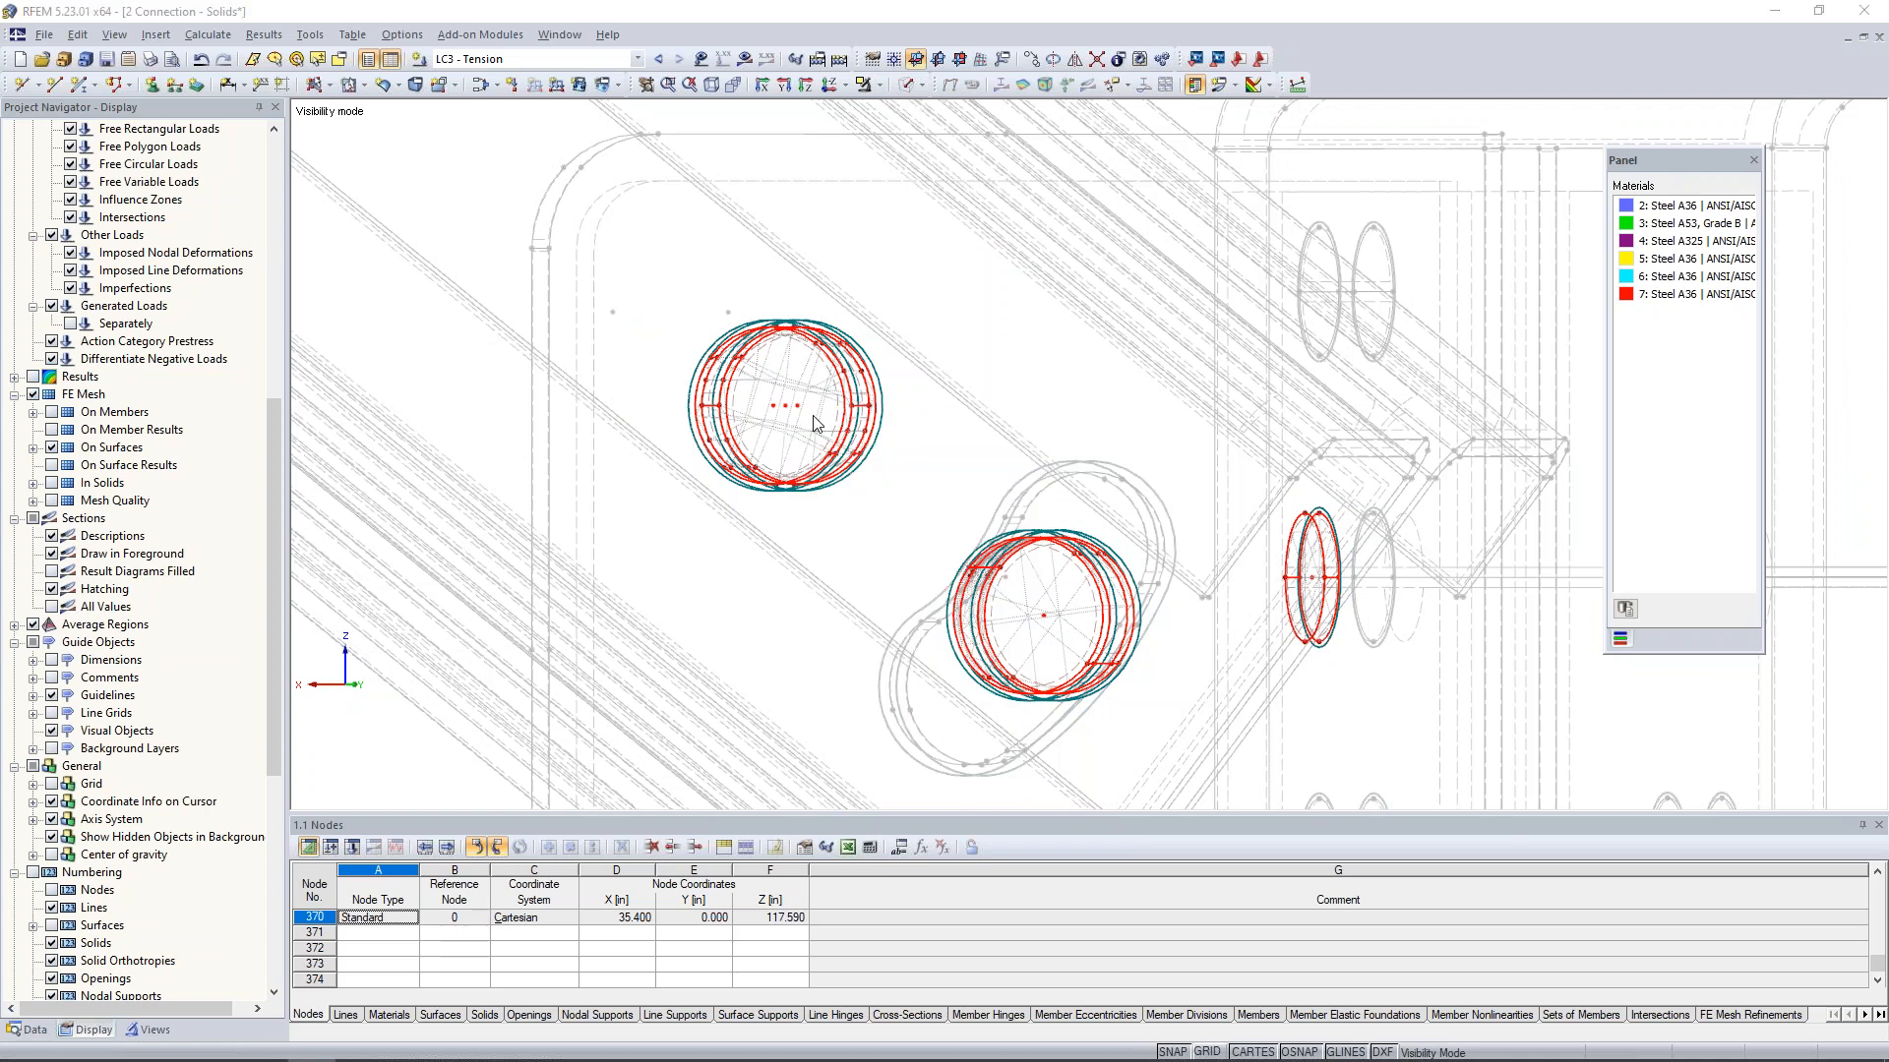
left_click(710, 320)
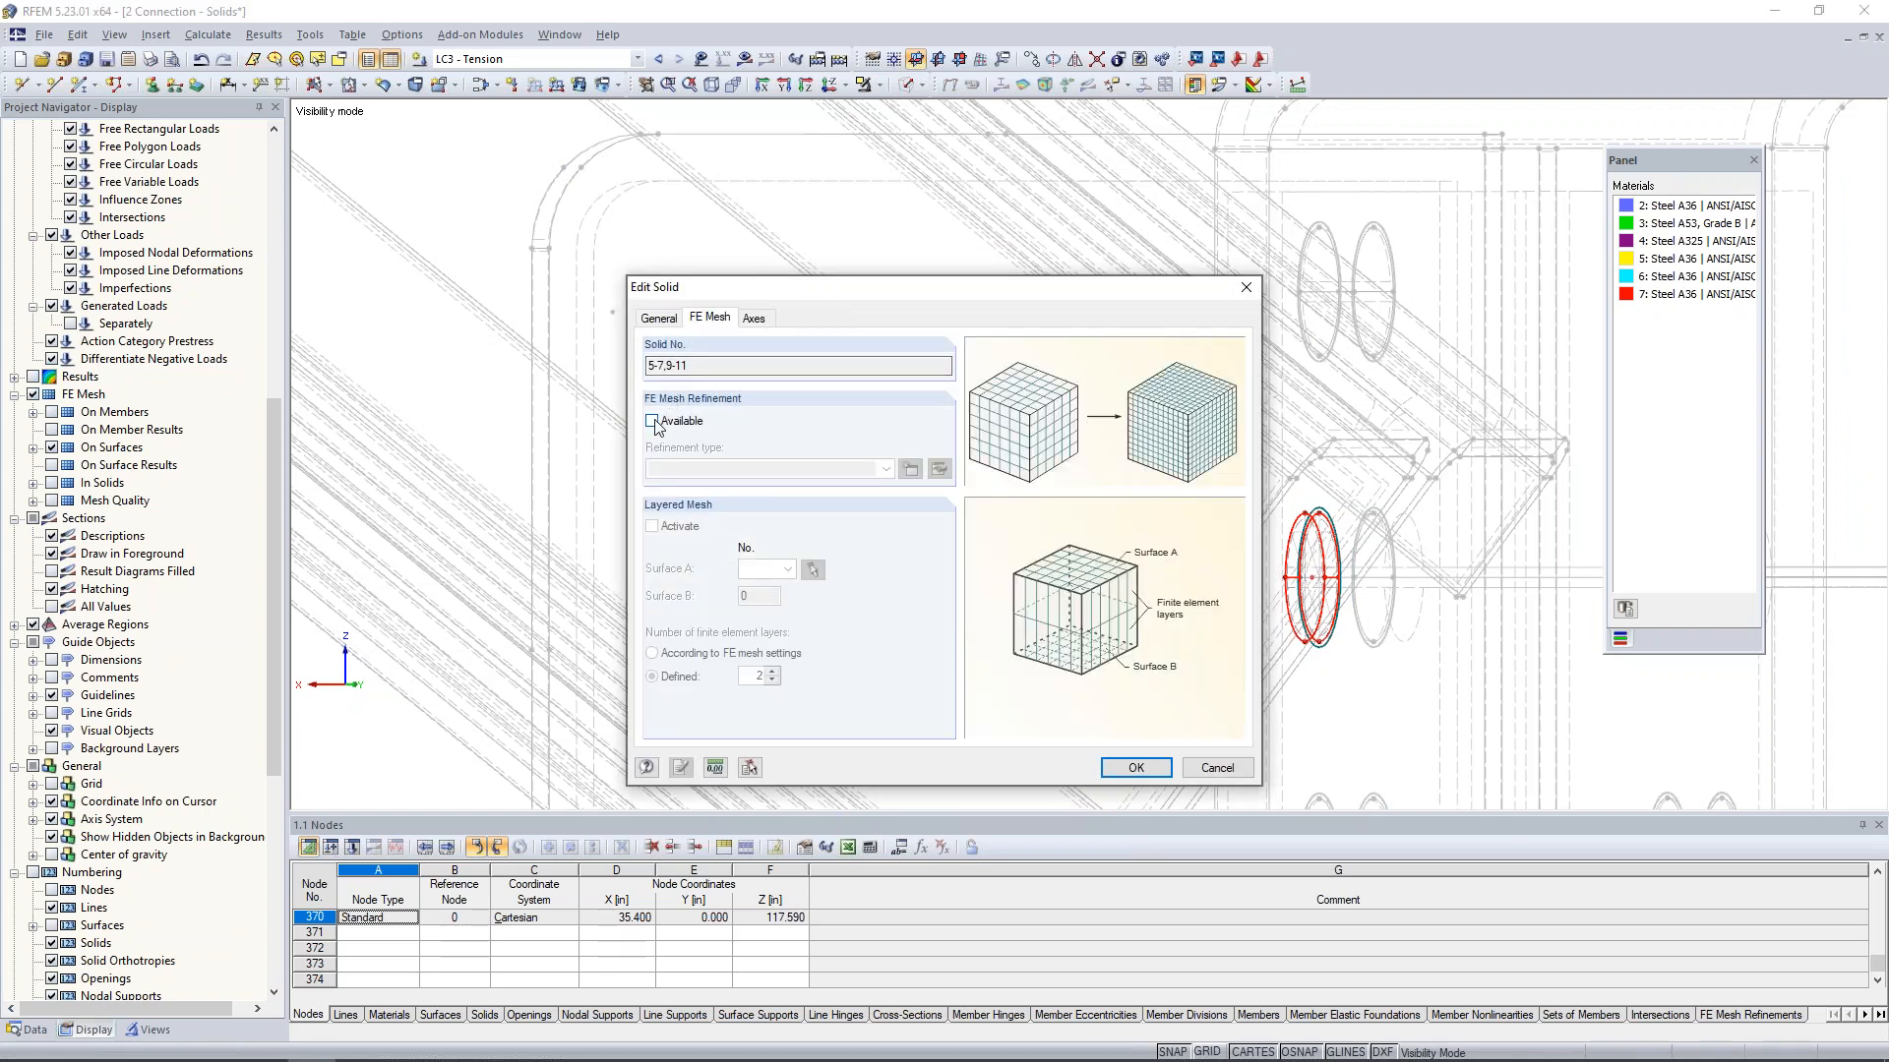
left_click(712, 423)
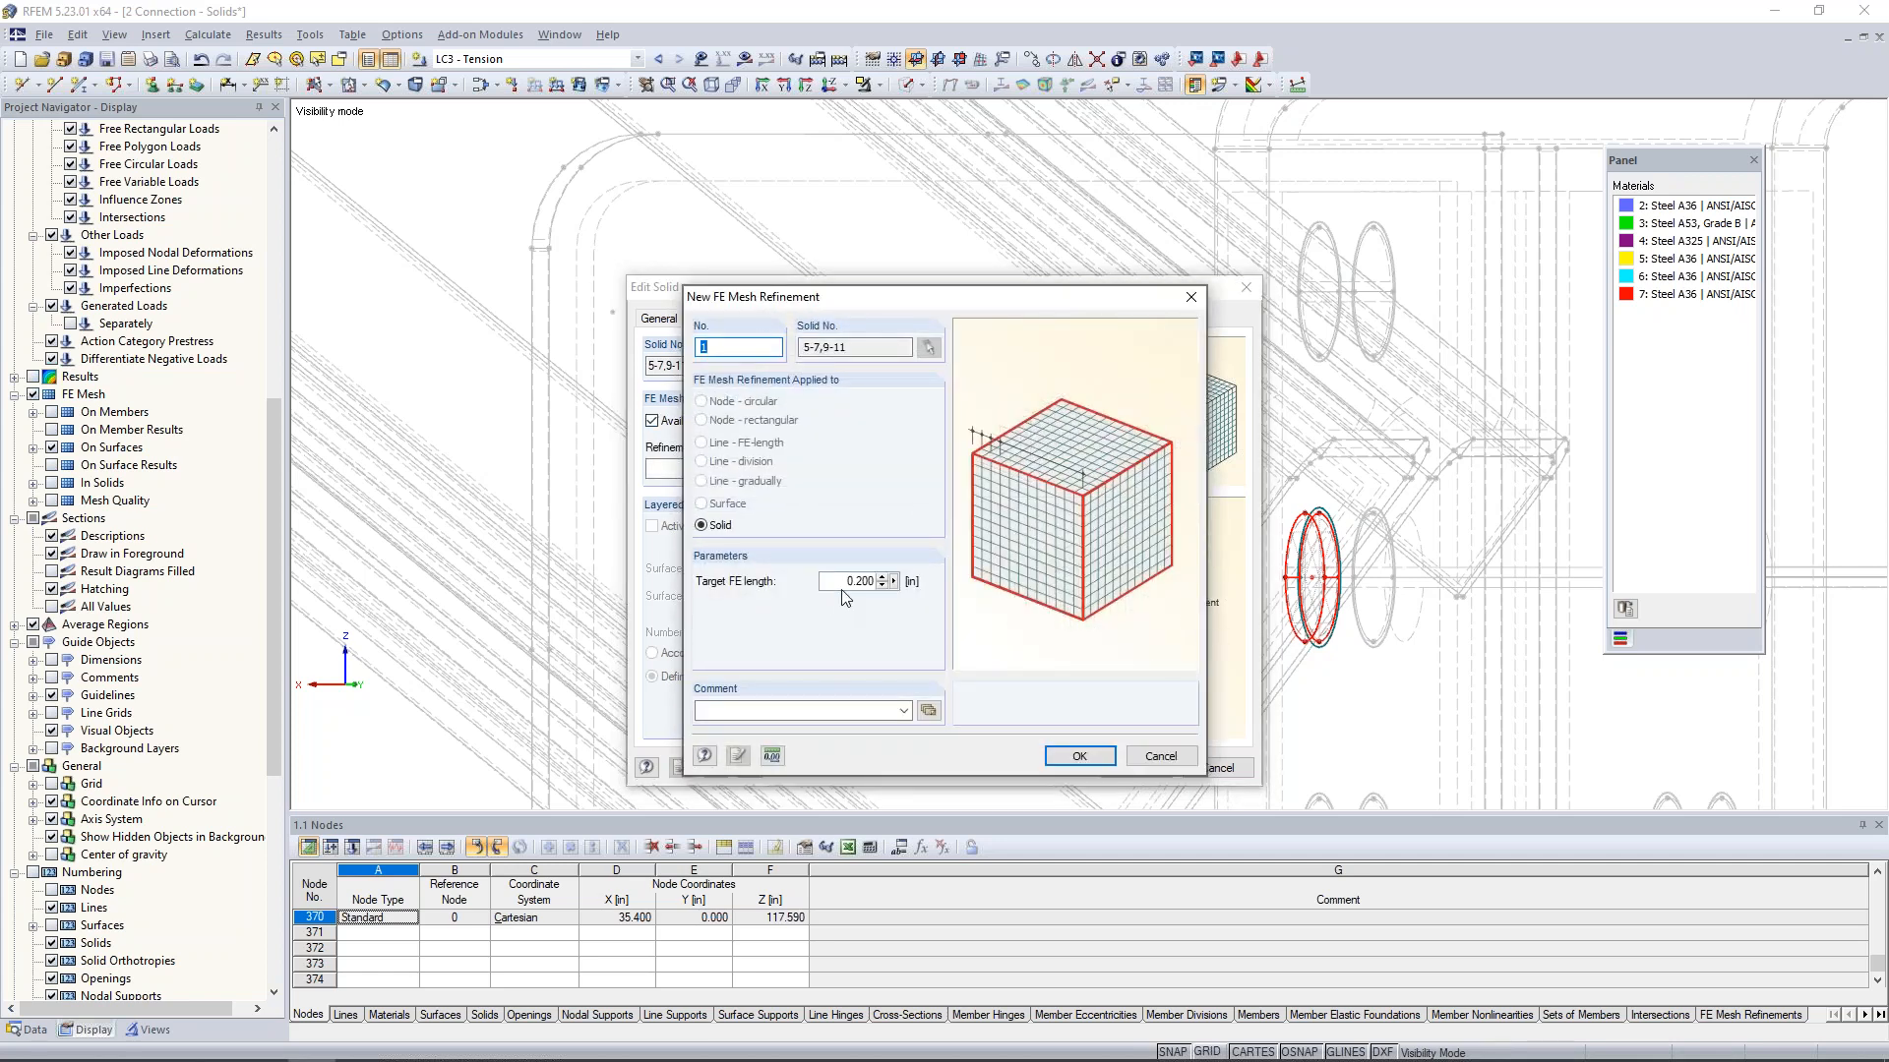
type("0.3")
left_click(1082, 755)
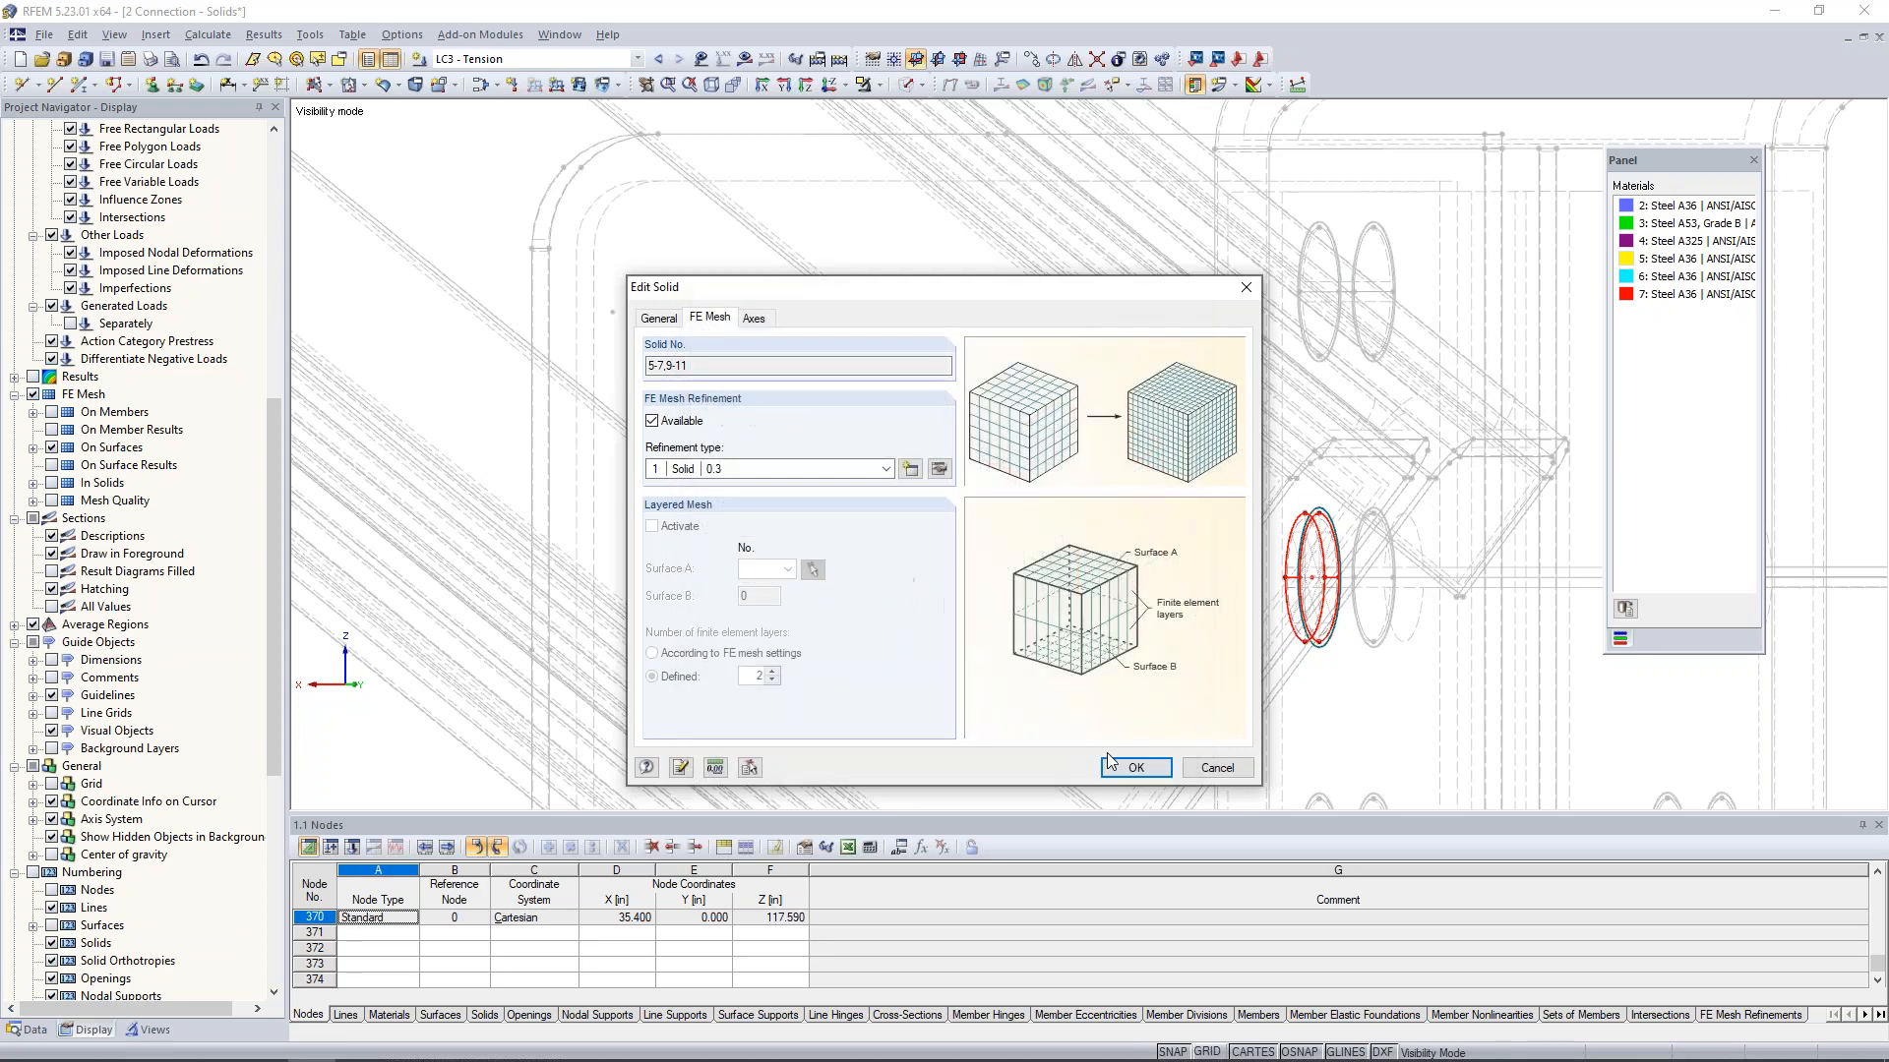
left_click(1133, 768)
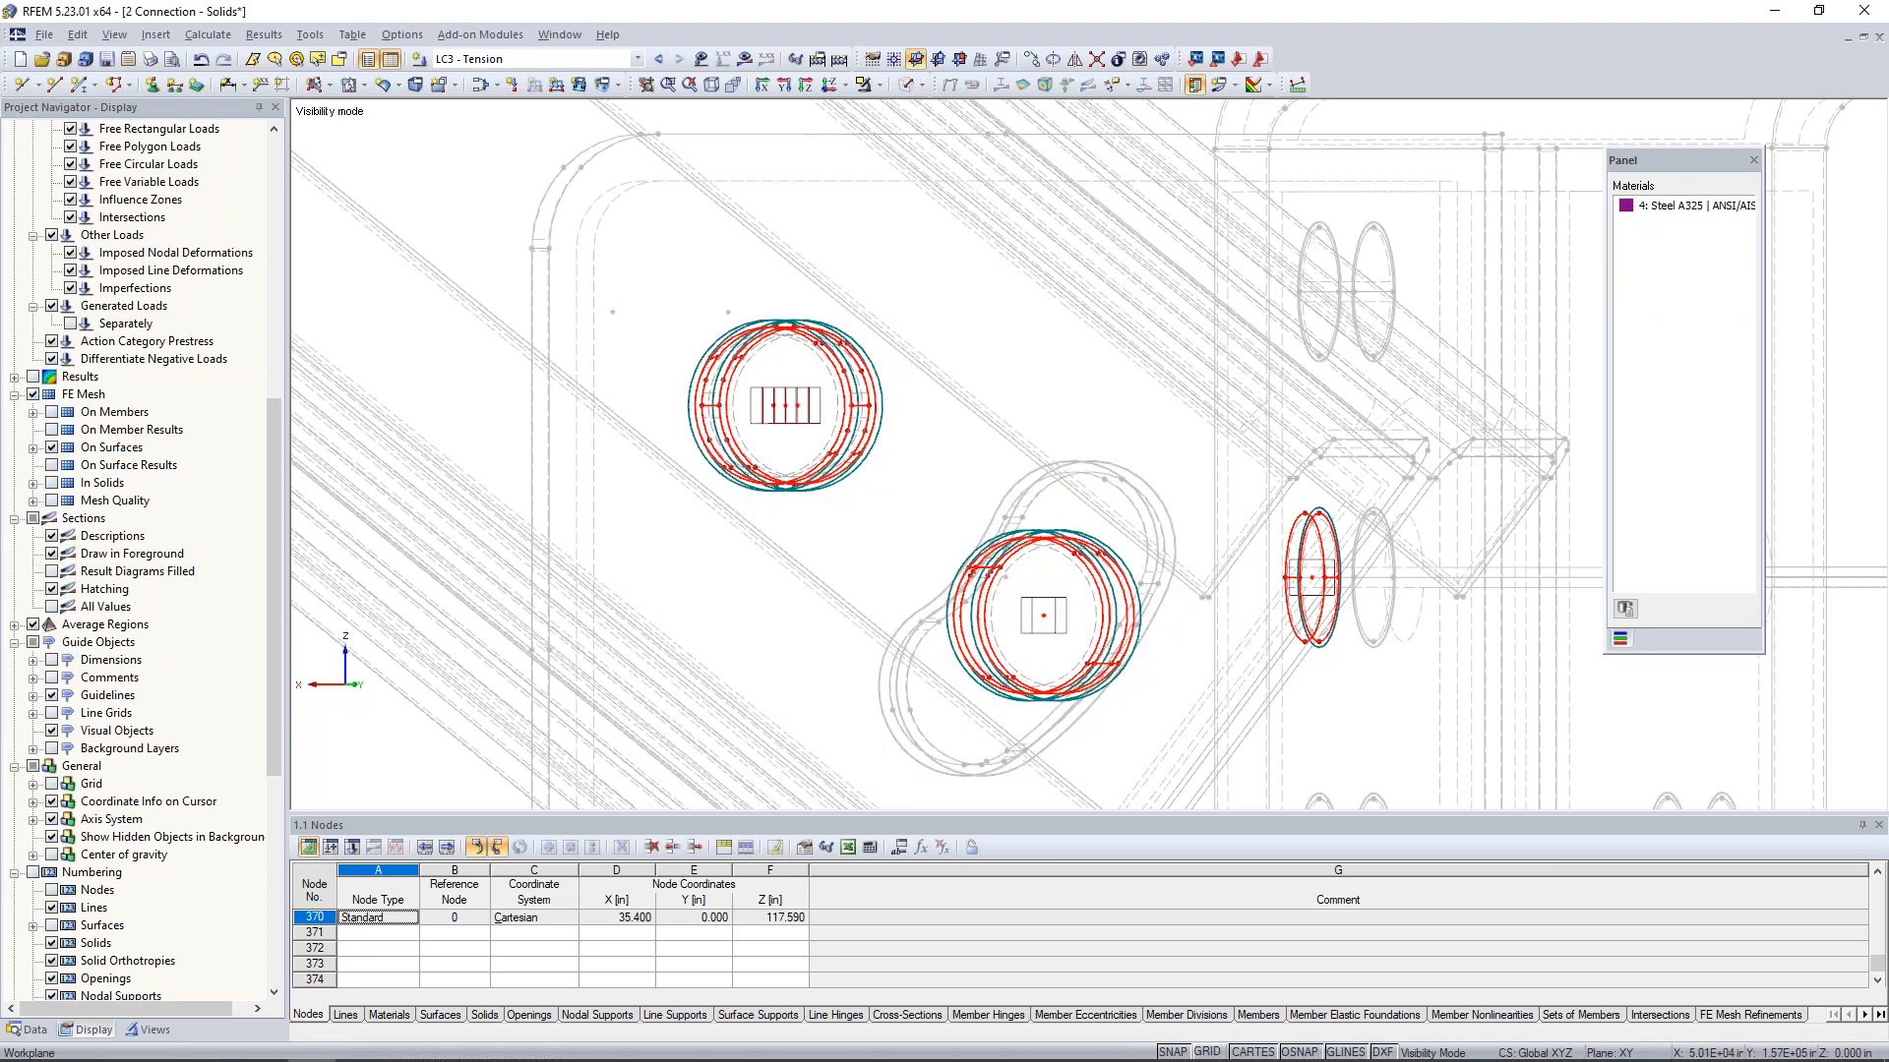
- Return the isolated bolts to the wireframe display and cancel the visibility mode so all objects are displayed
scroll(1118, 612, "up", 3)
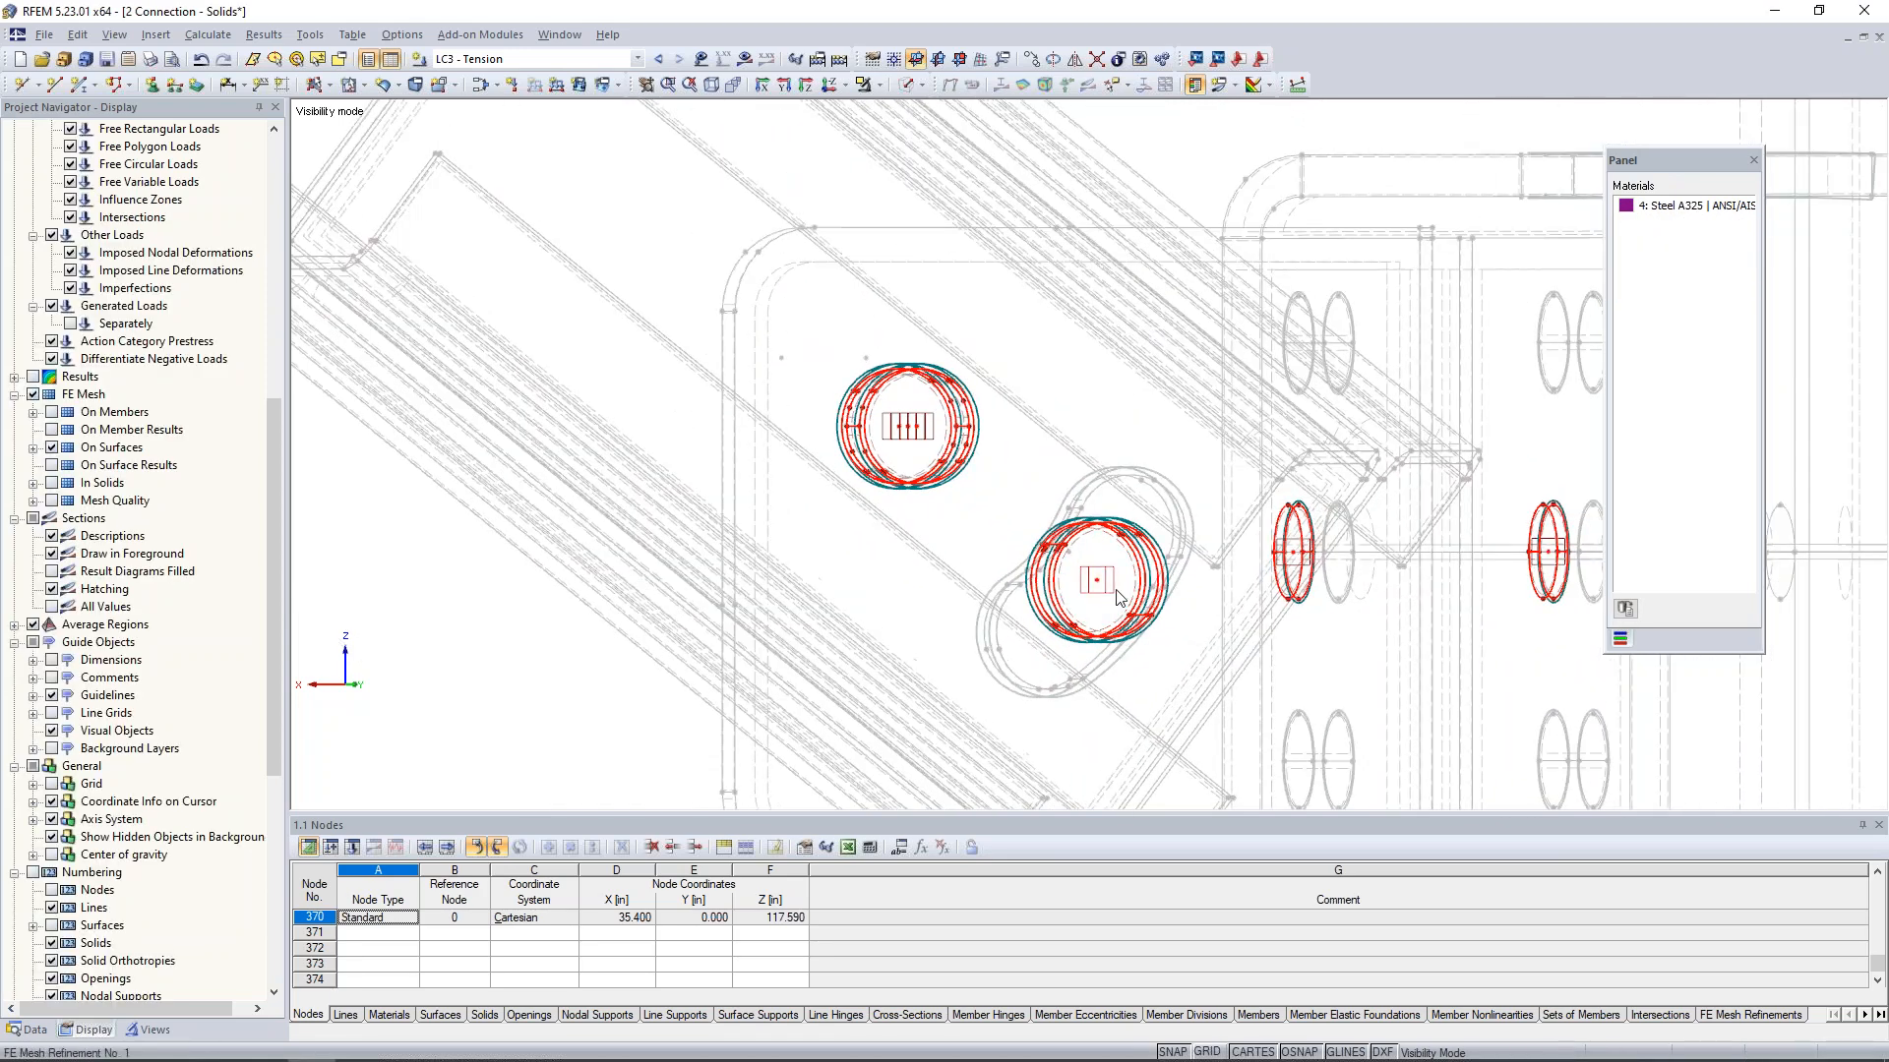
middle_click_drag(1114, 593, 878, 556, "ctrl")
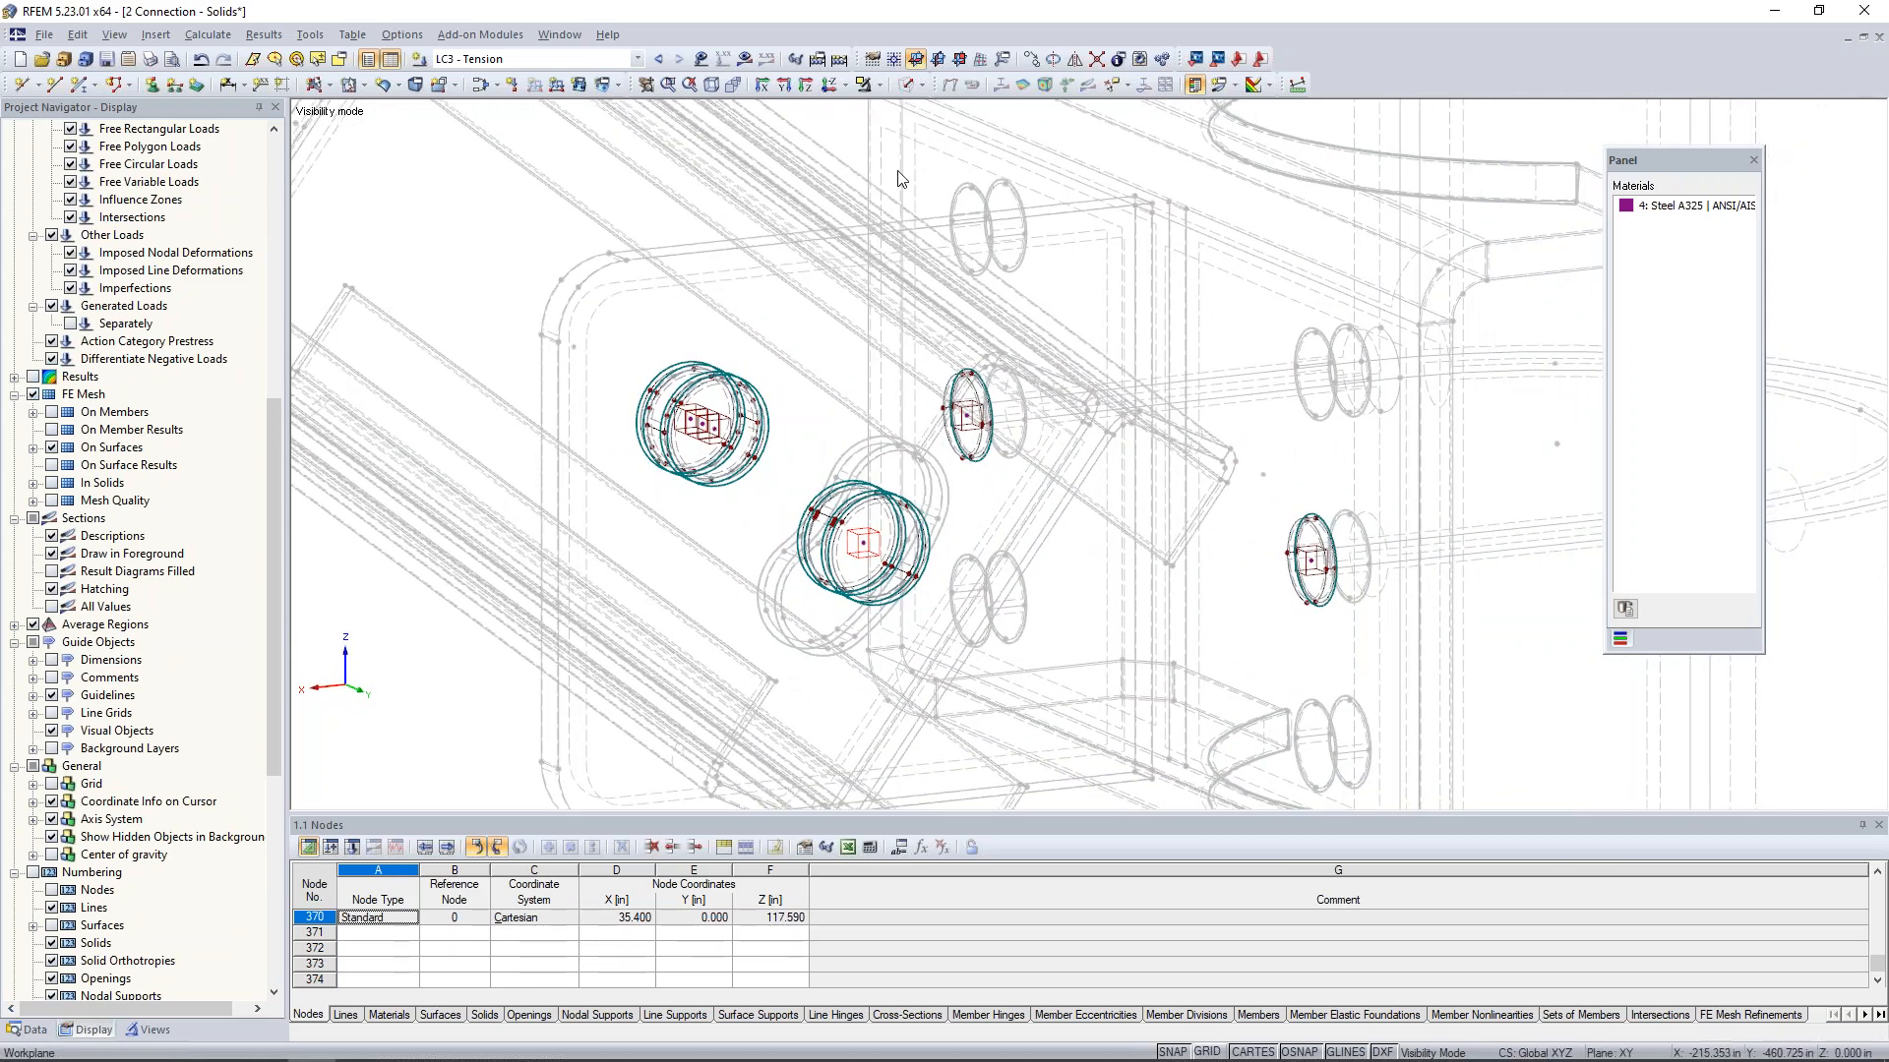
left_click(915, 86)
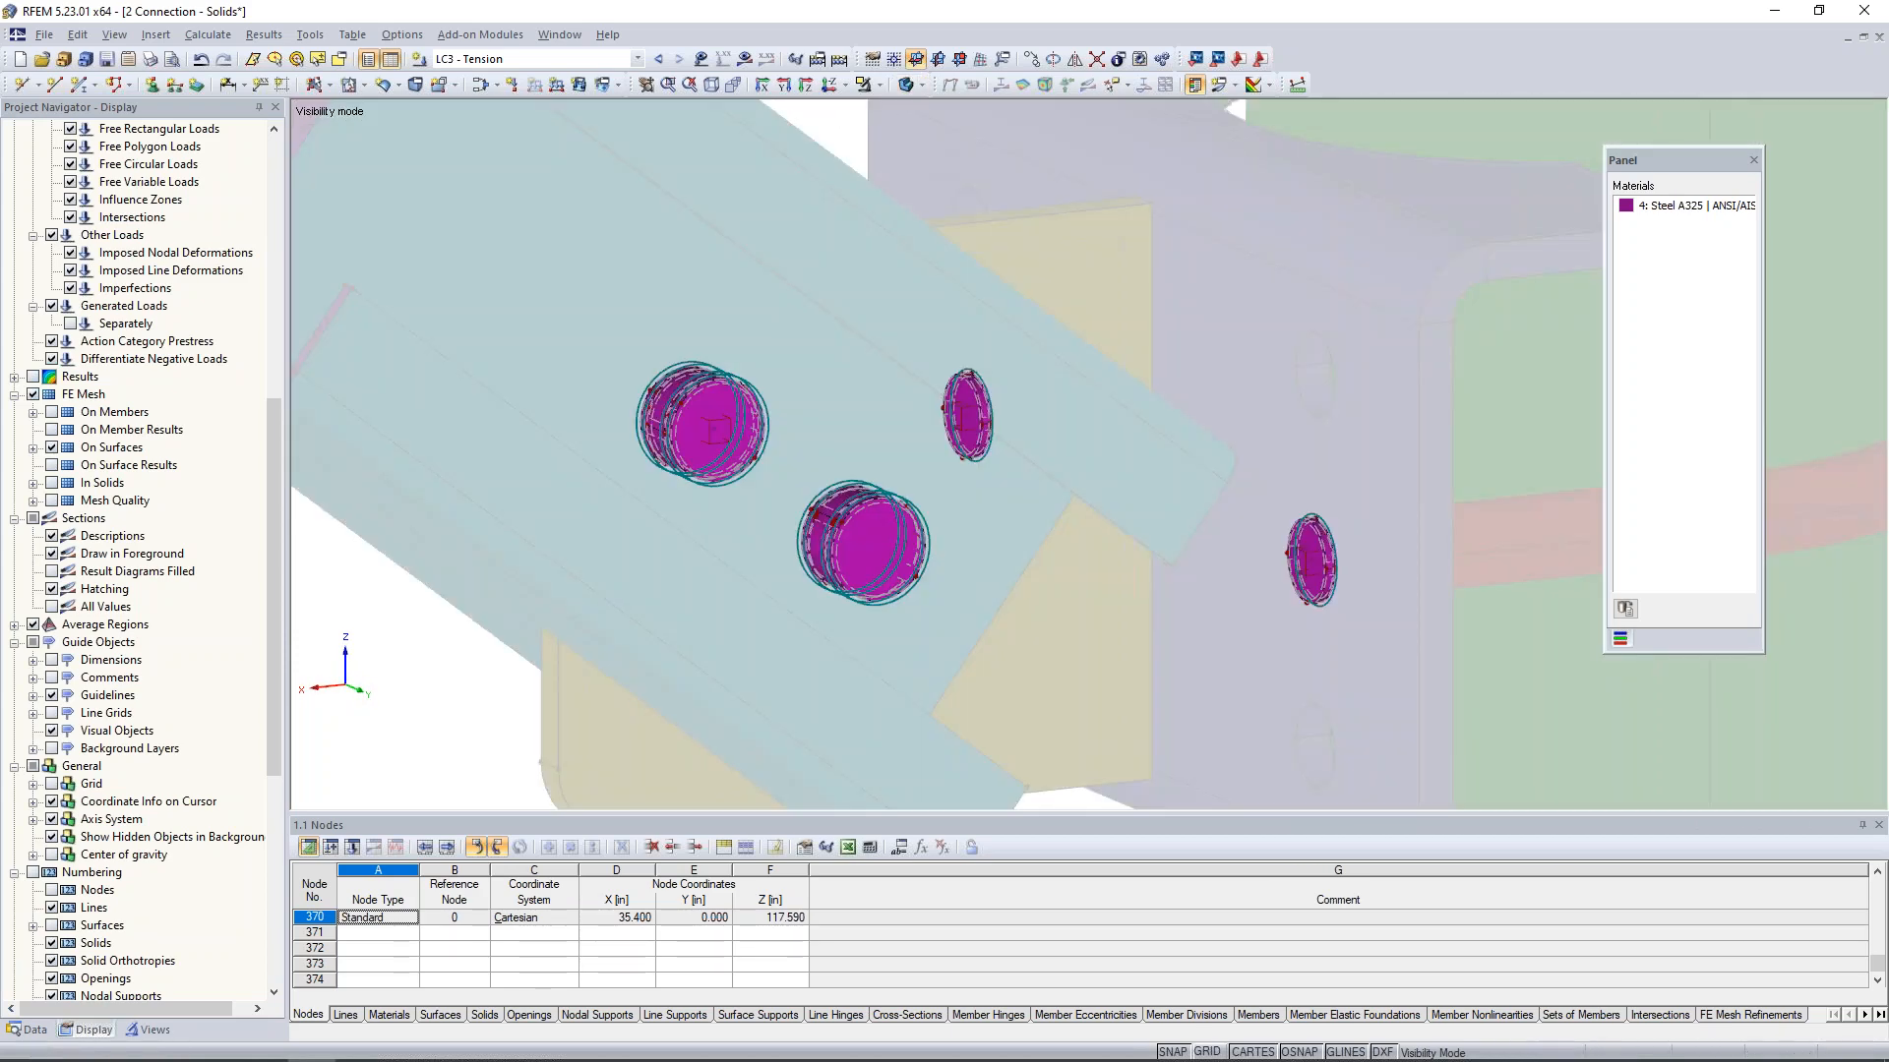
left_click(917, 85)
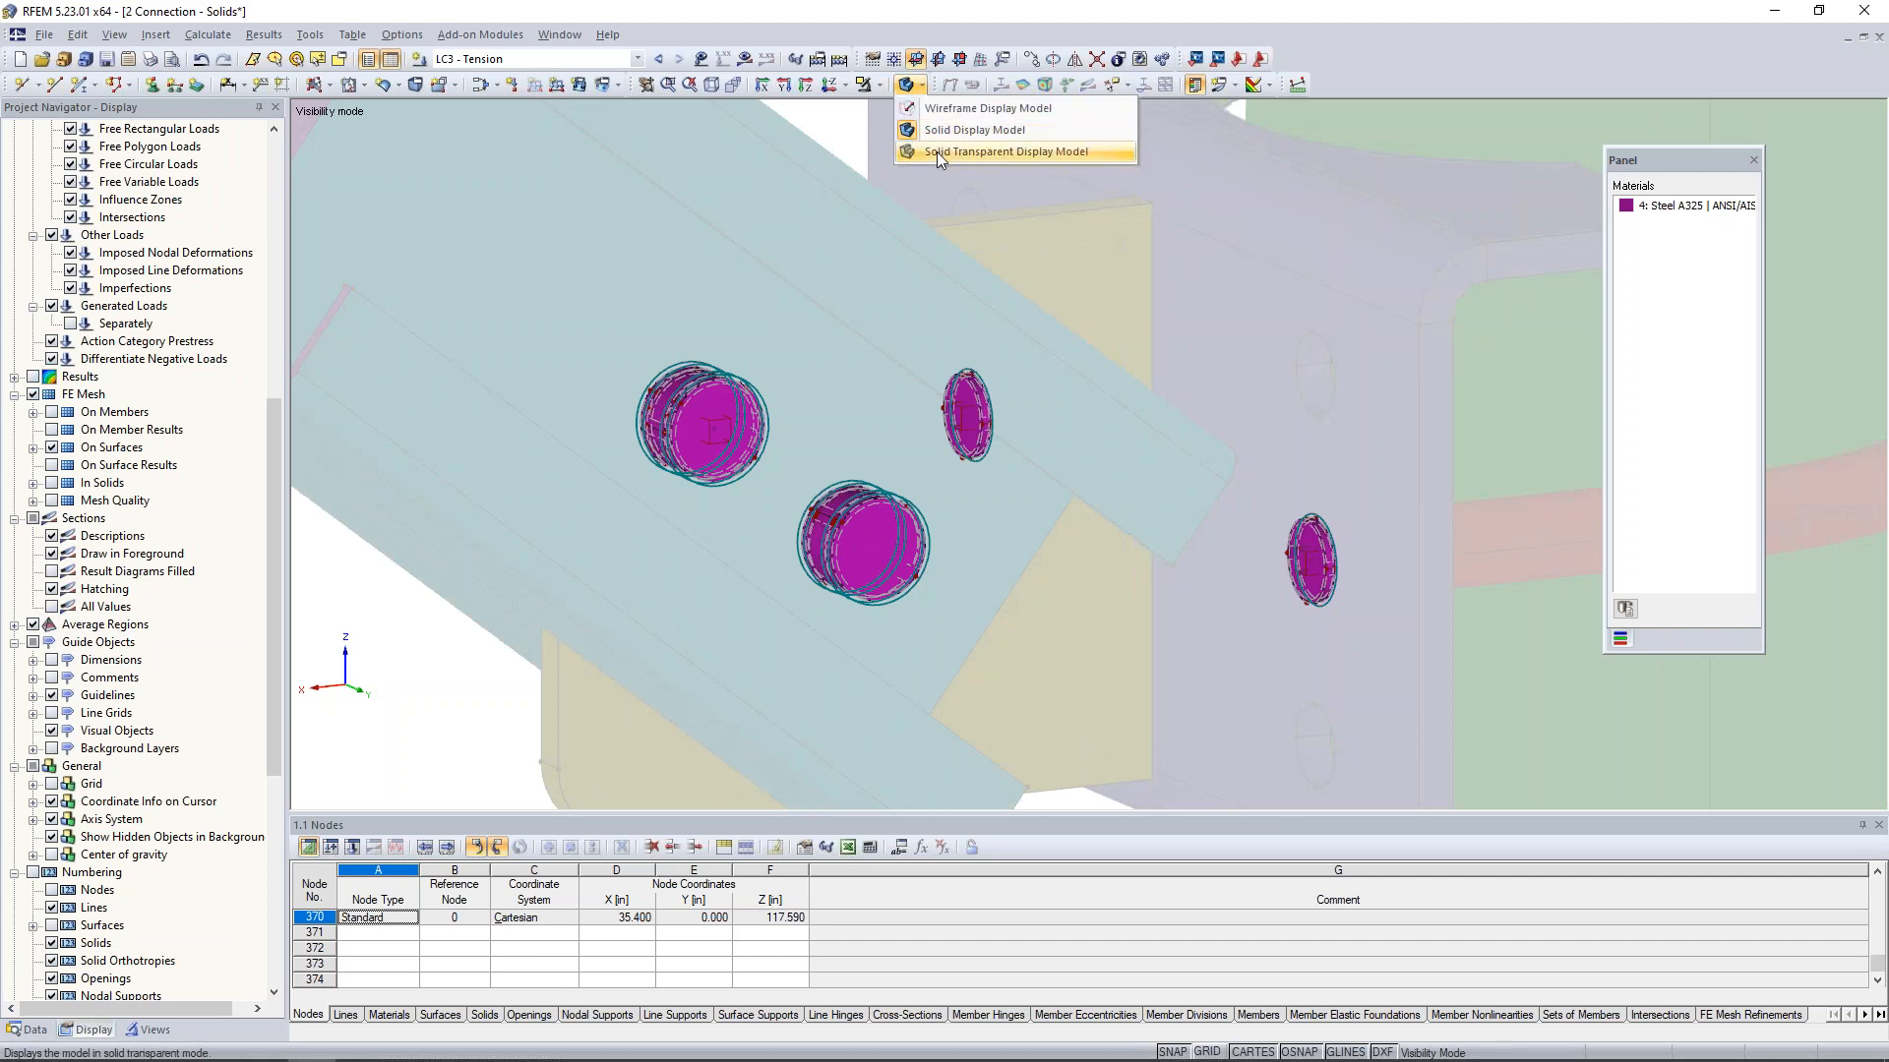
left_click(937, 108)
left_click(871, 85)
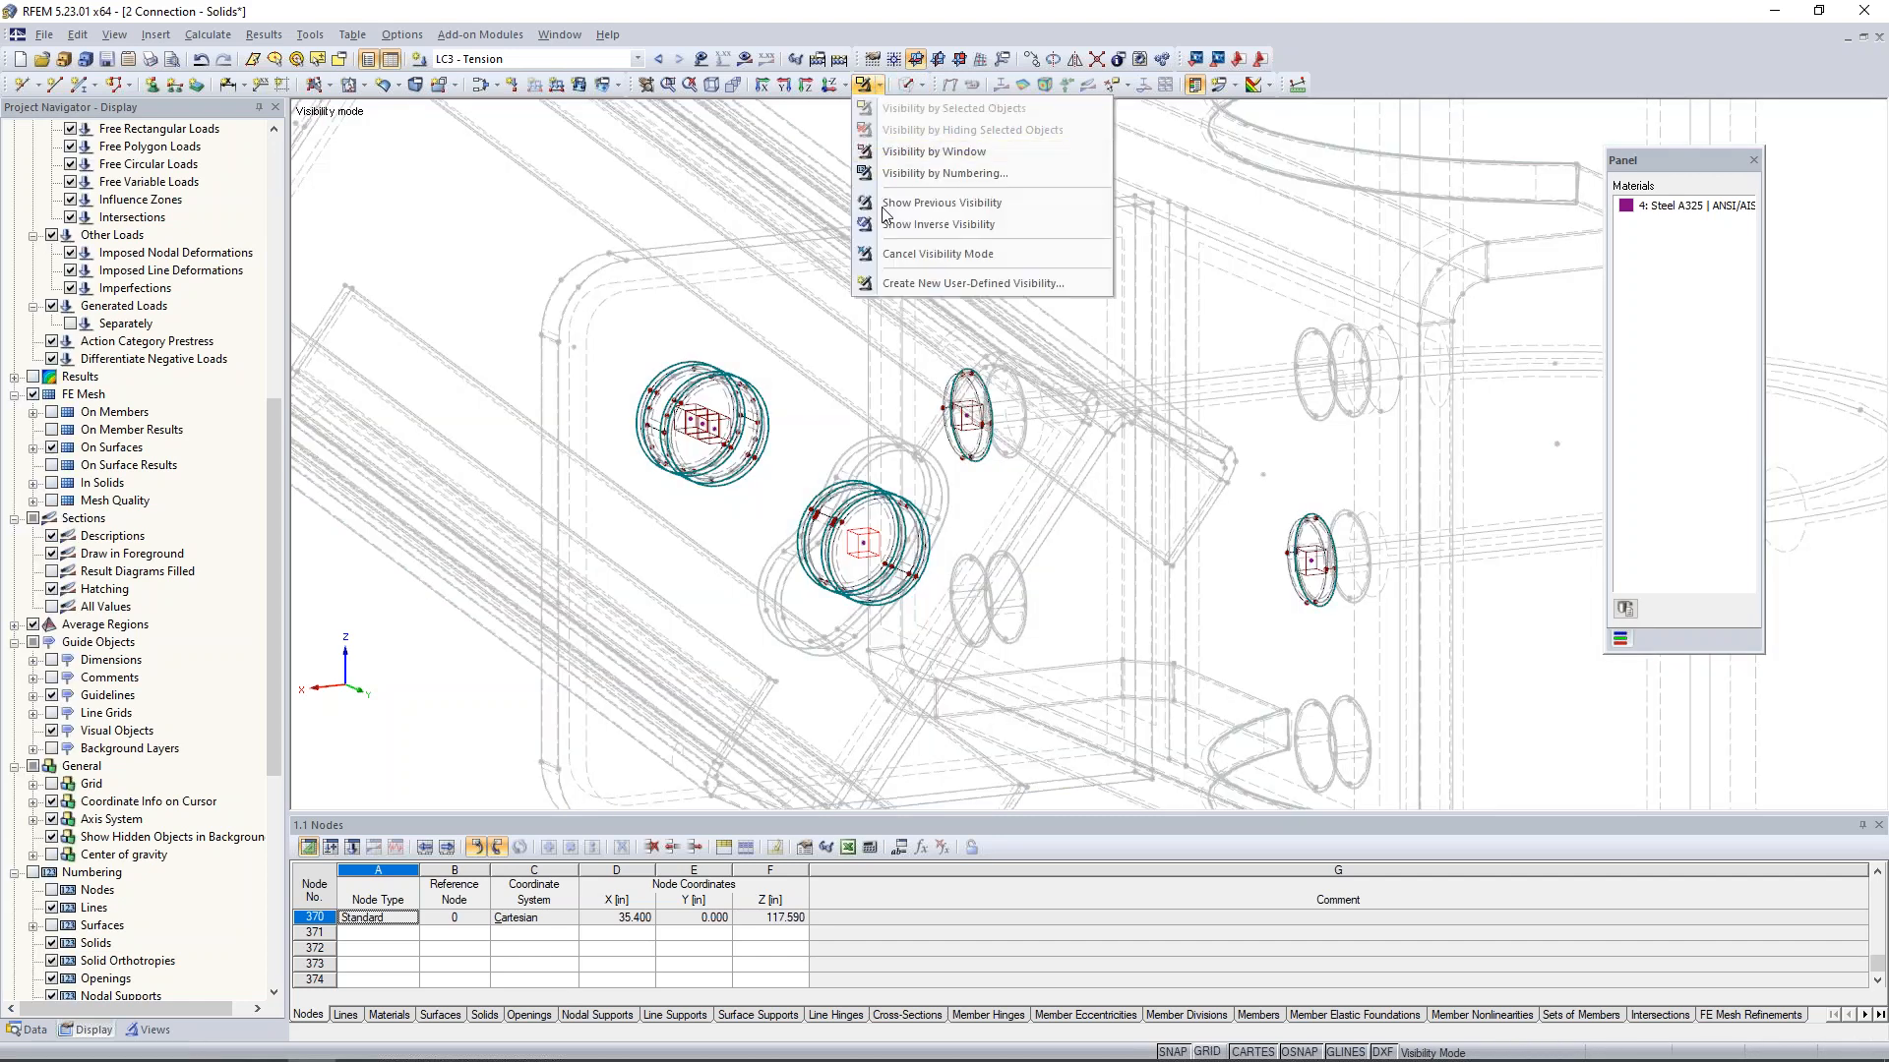
left_click(934, 253)
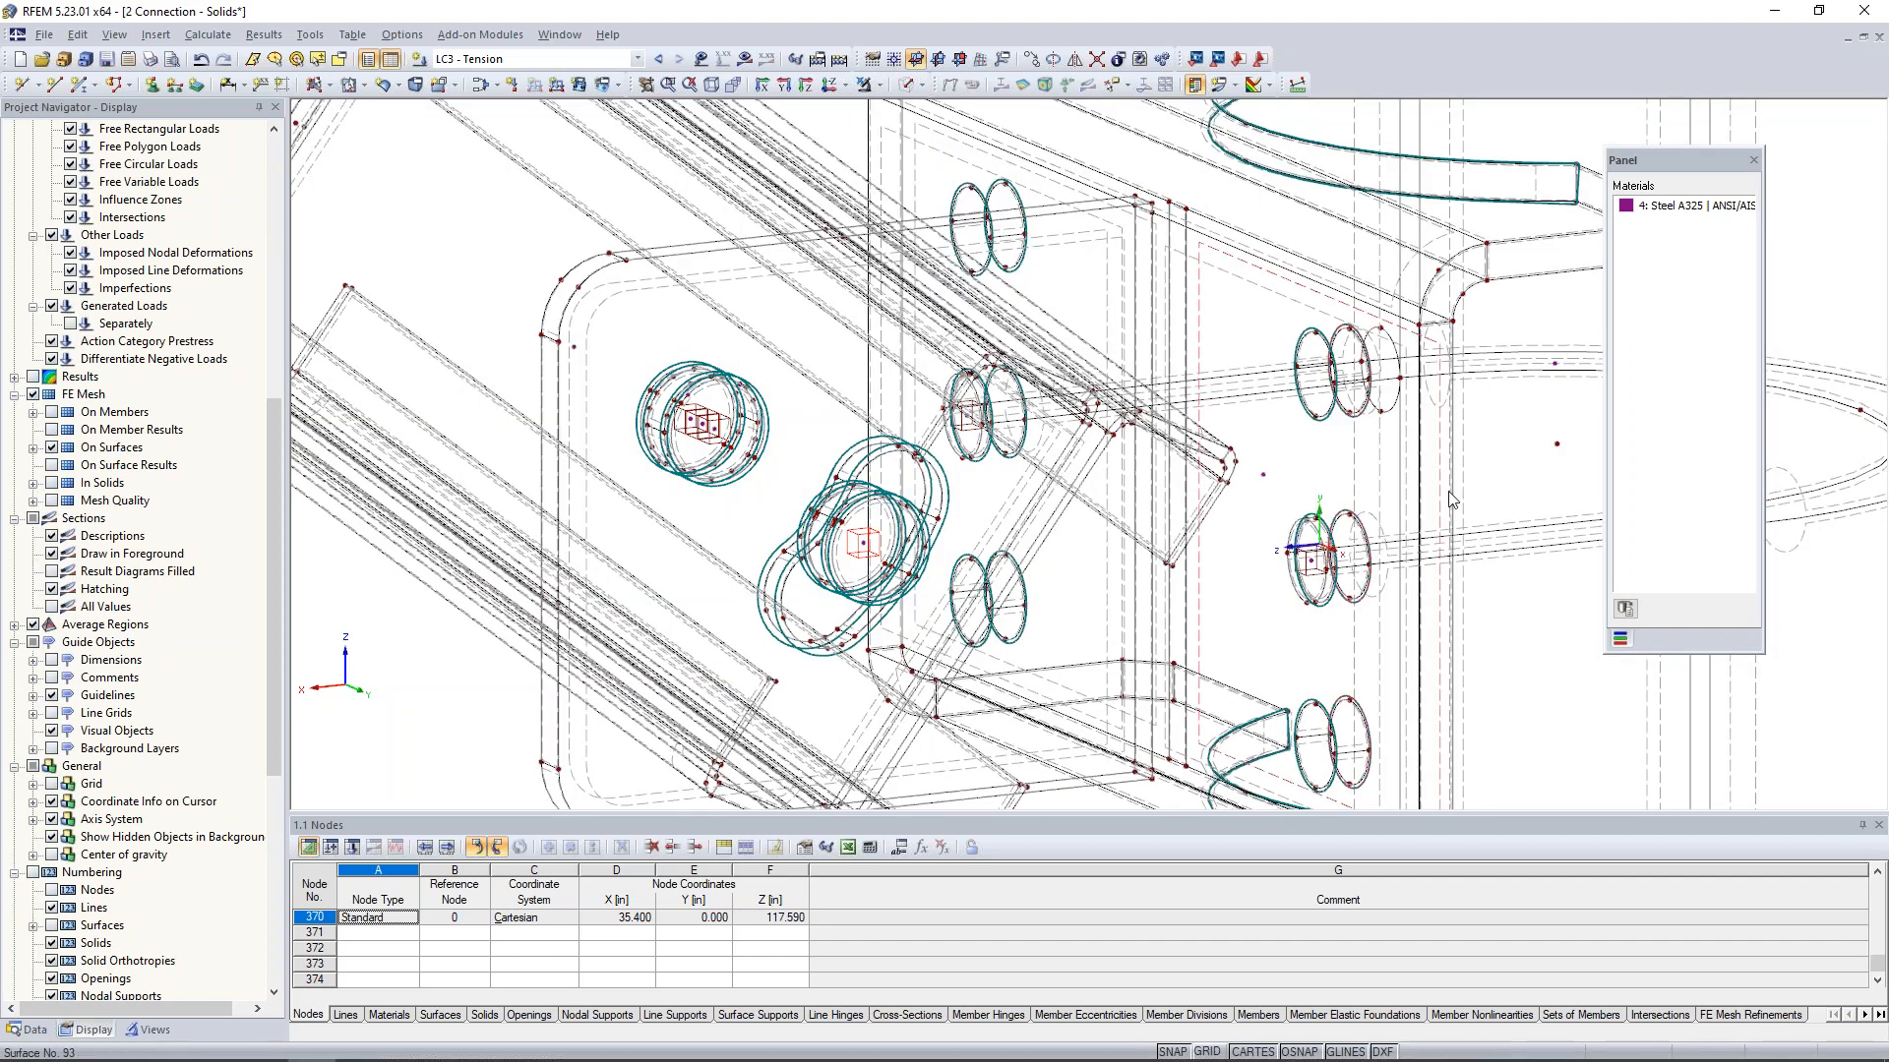
- Assign the round column, solid 2, a new FE mesh refinement with a target FE length of 1.6 in
scroll(1440, 489, "down", 1)
middle_click_drag(1436, 488, 969, 415)
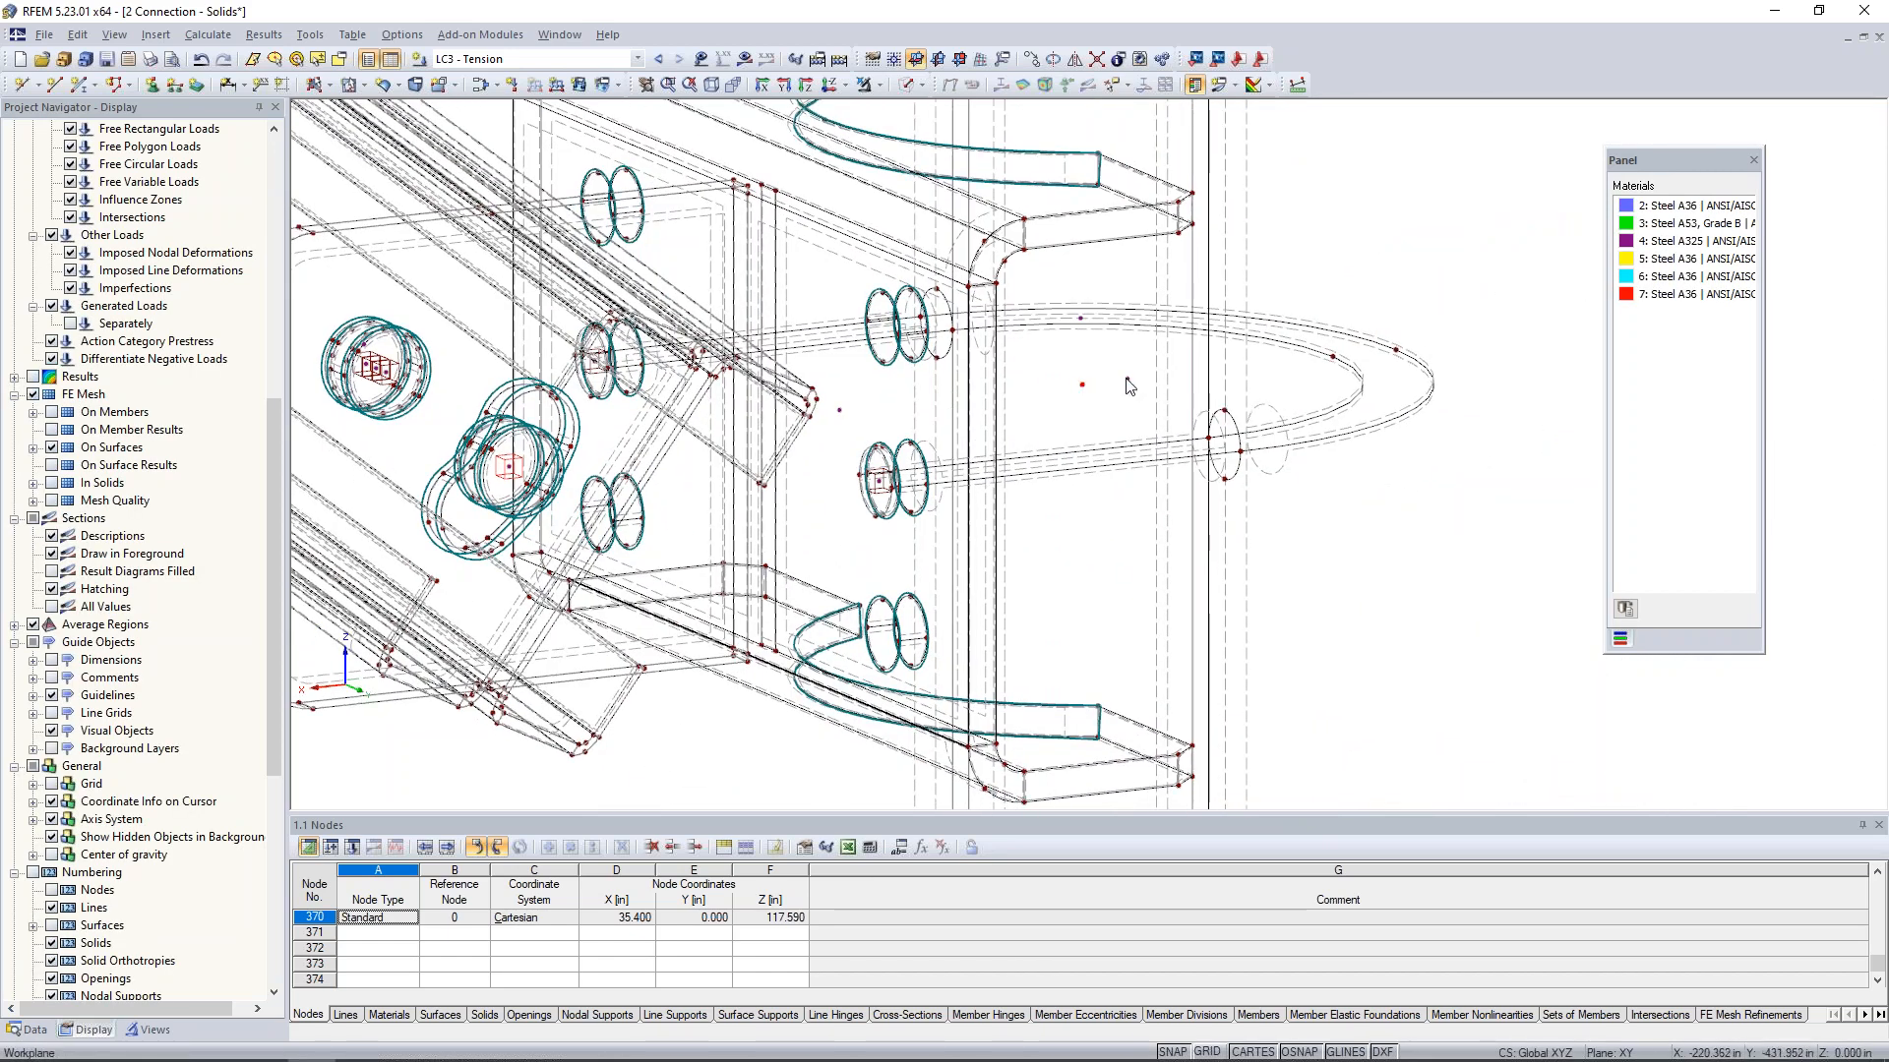
double_click(1082, 322)
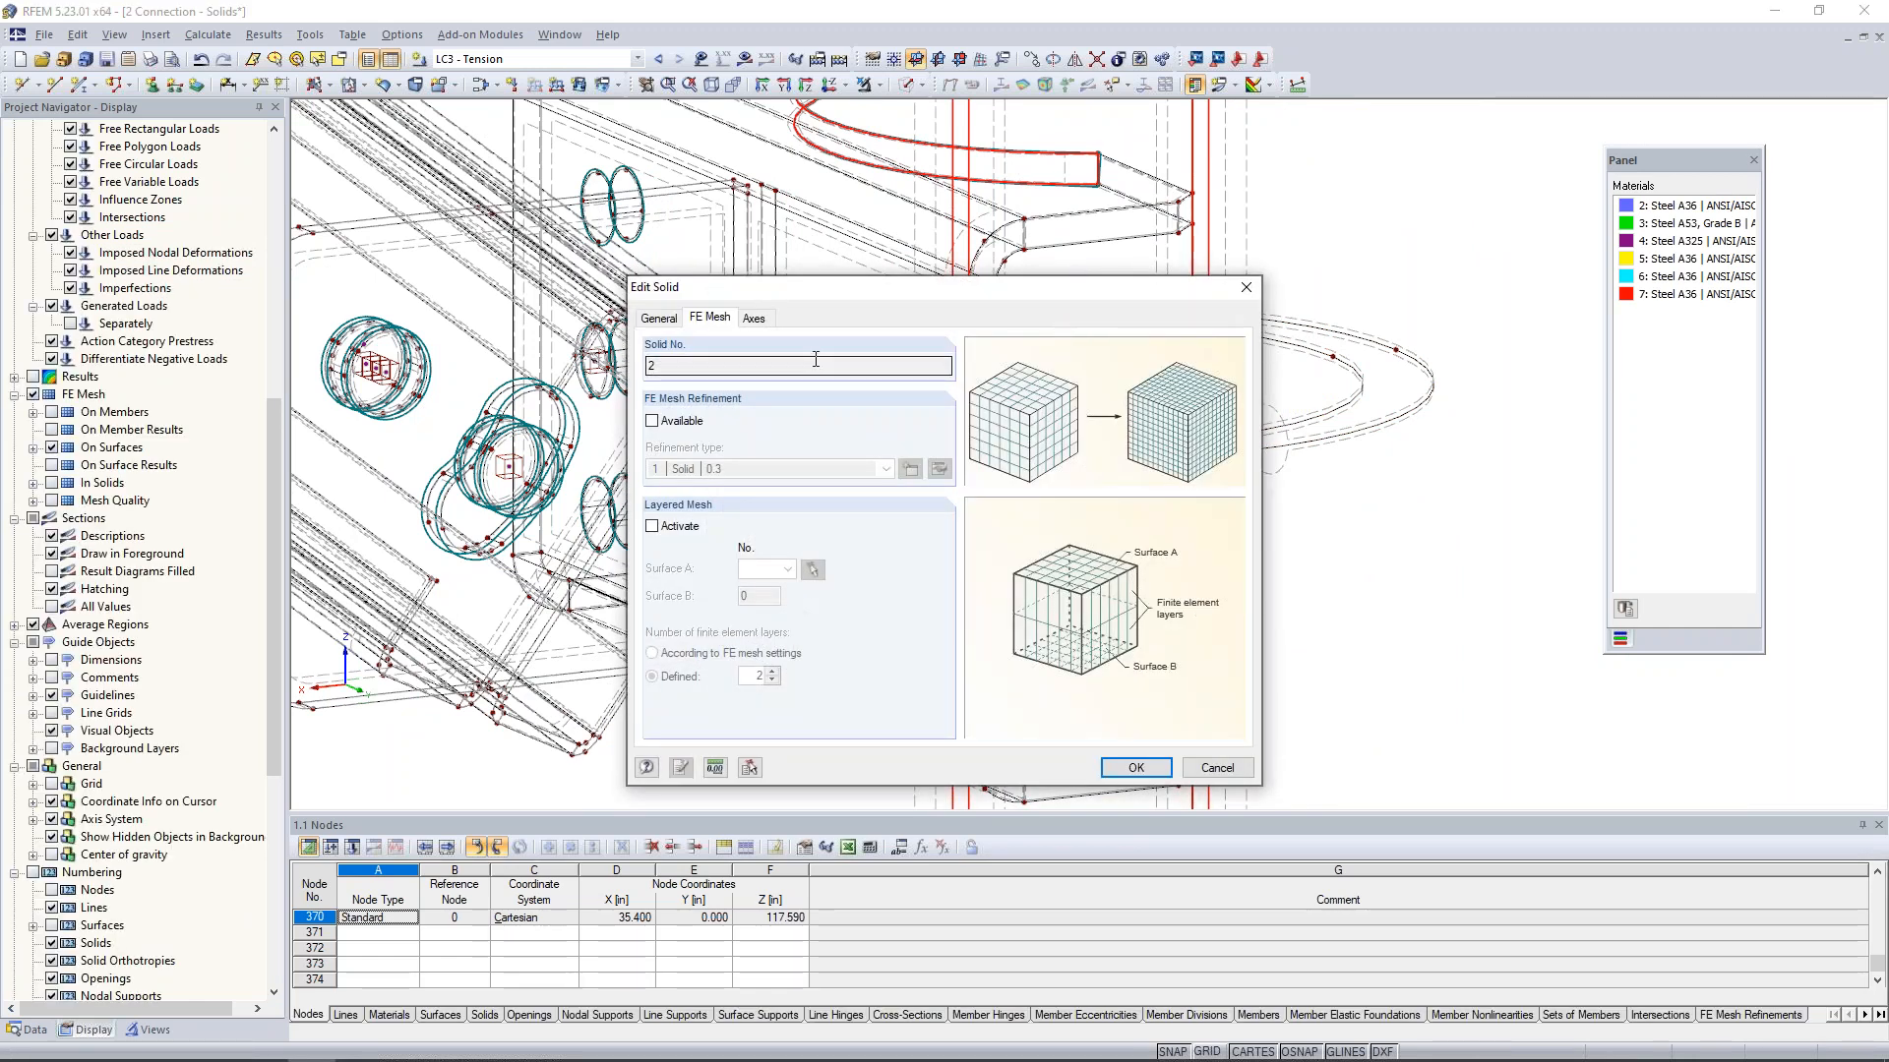
left_click(653, 423)
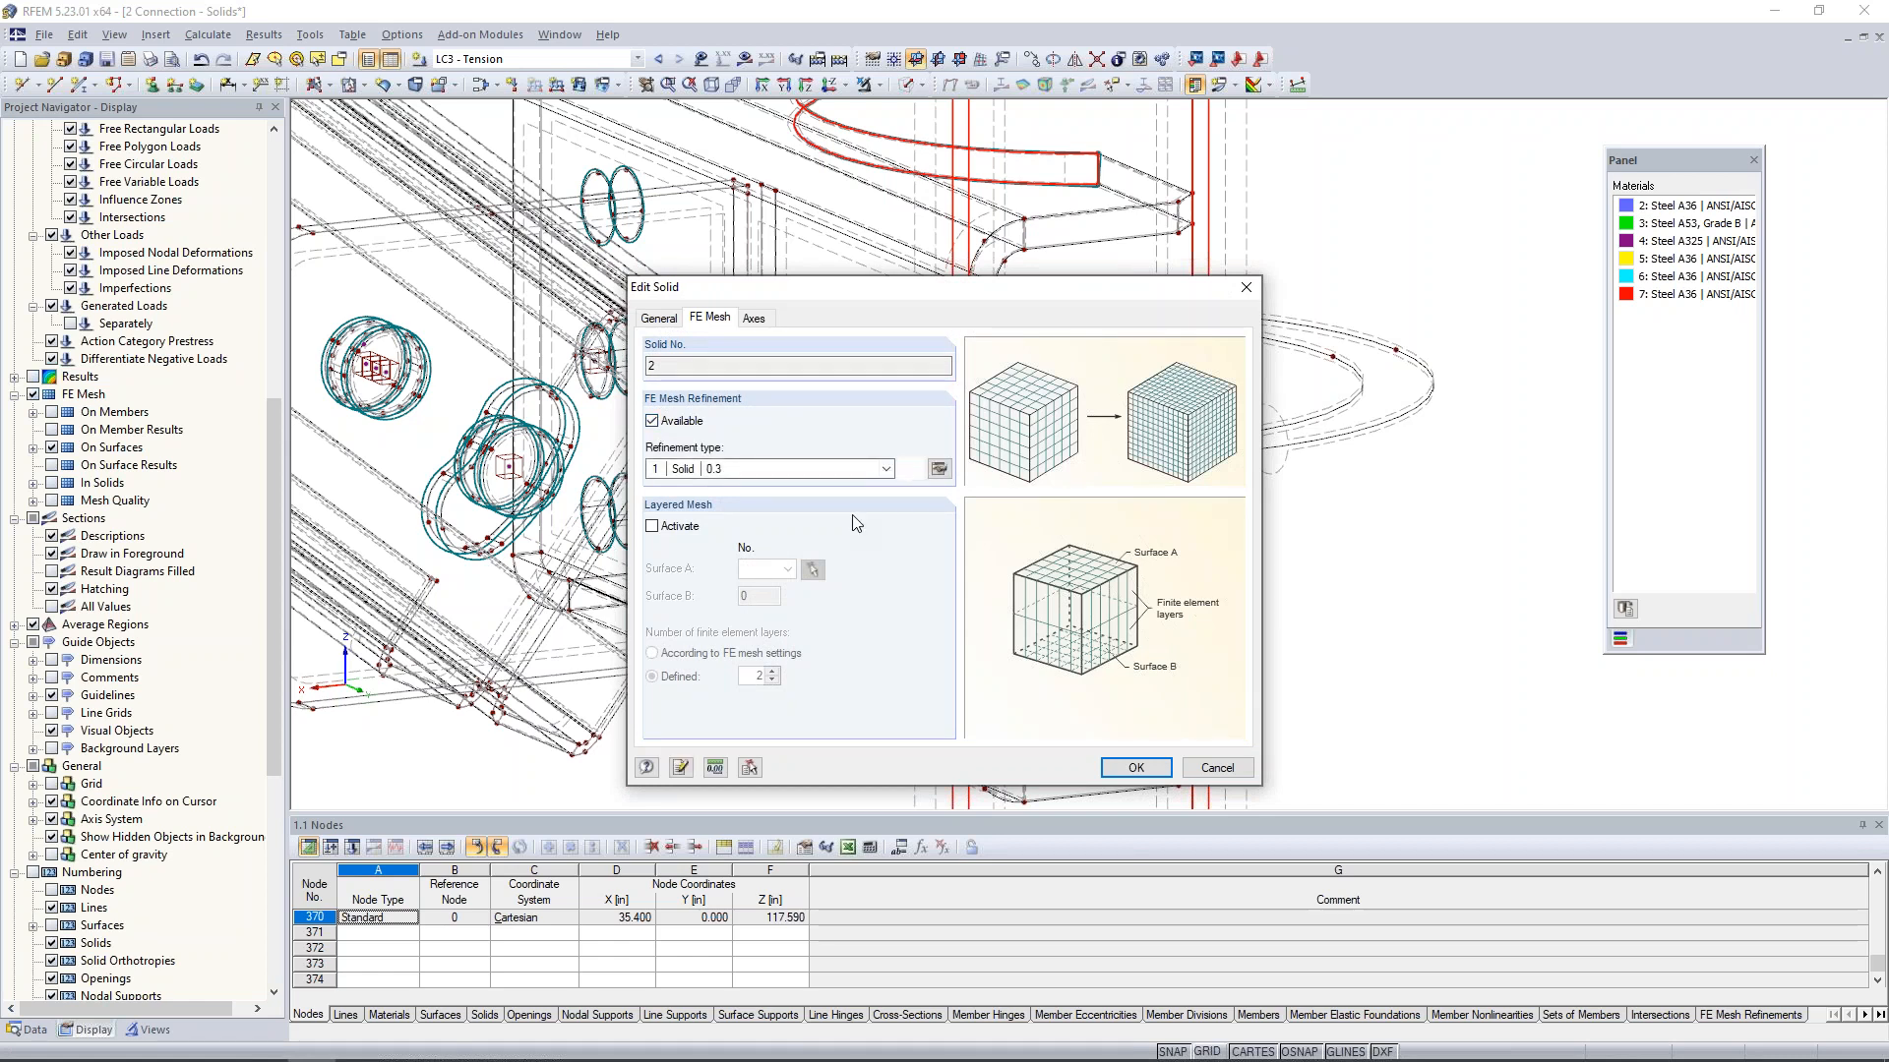
left_click(938, 468)
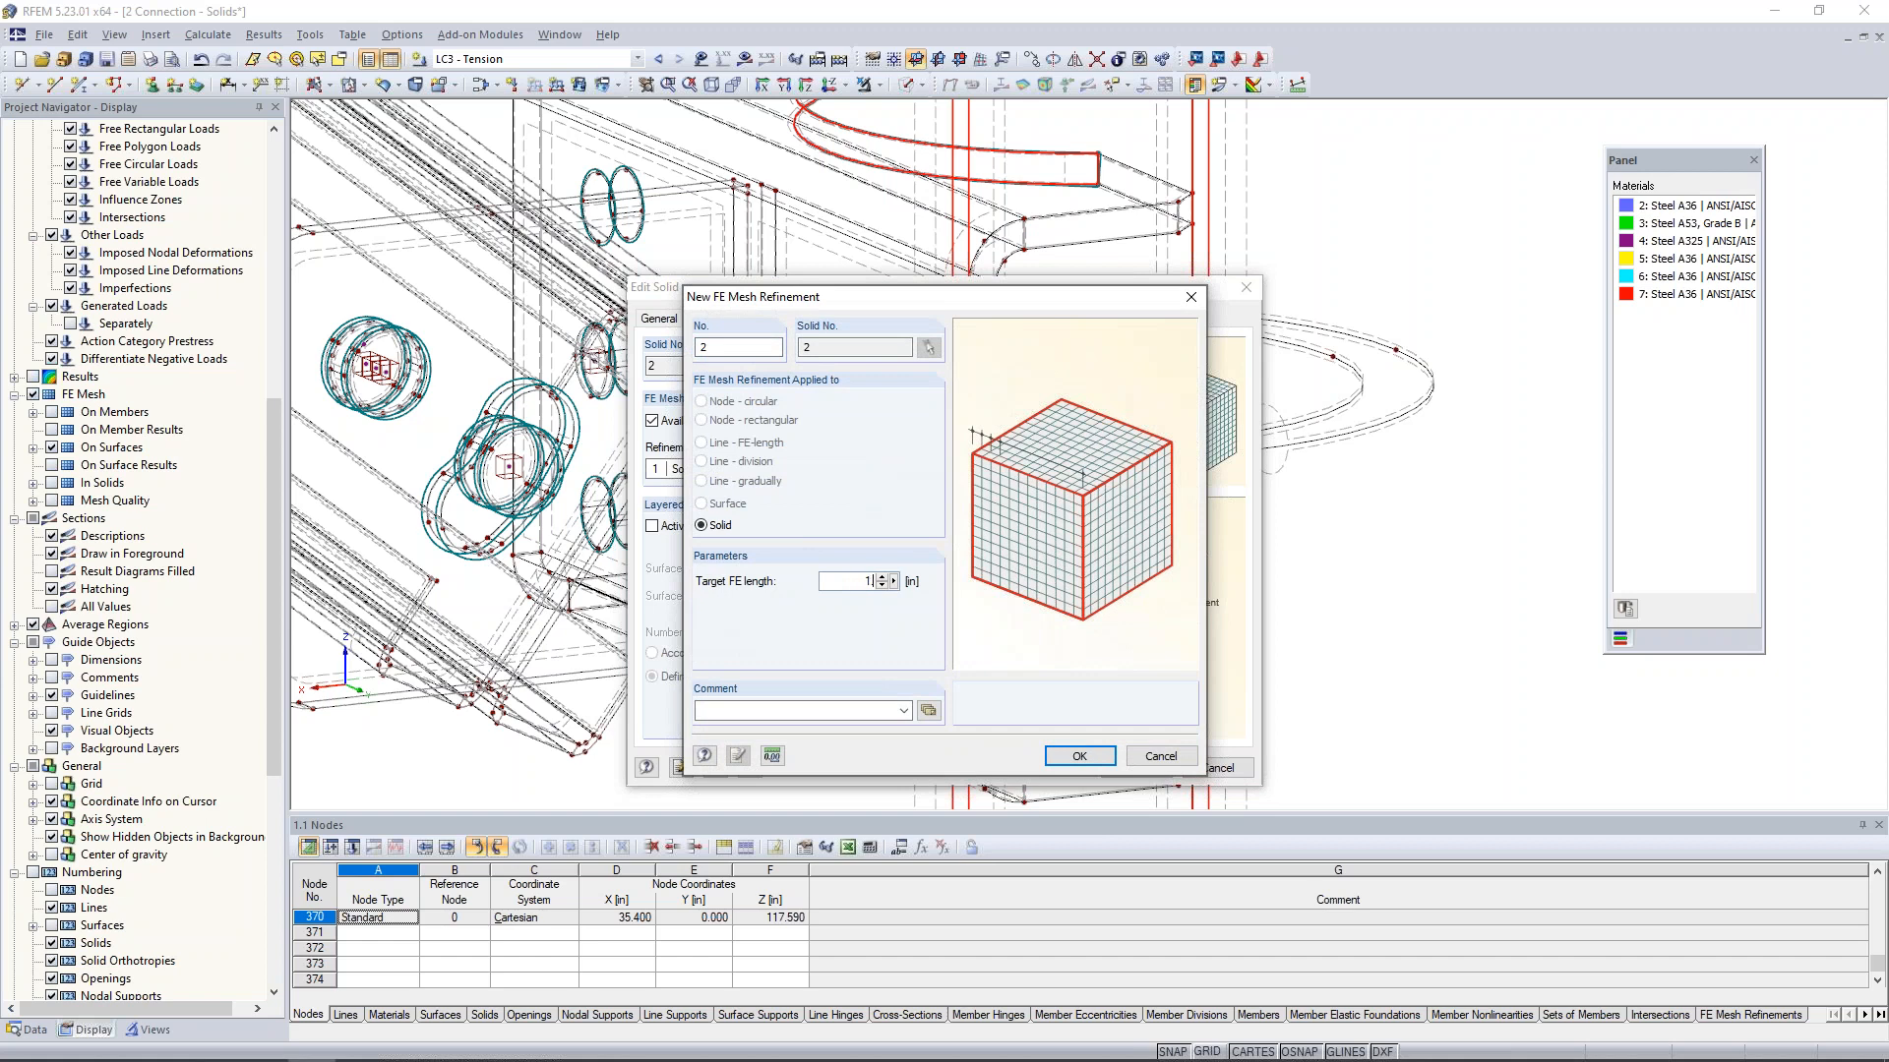
left_click(1072, 756)
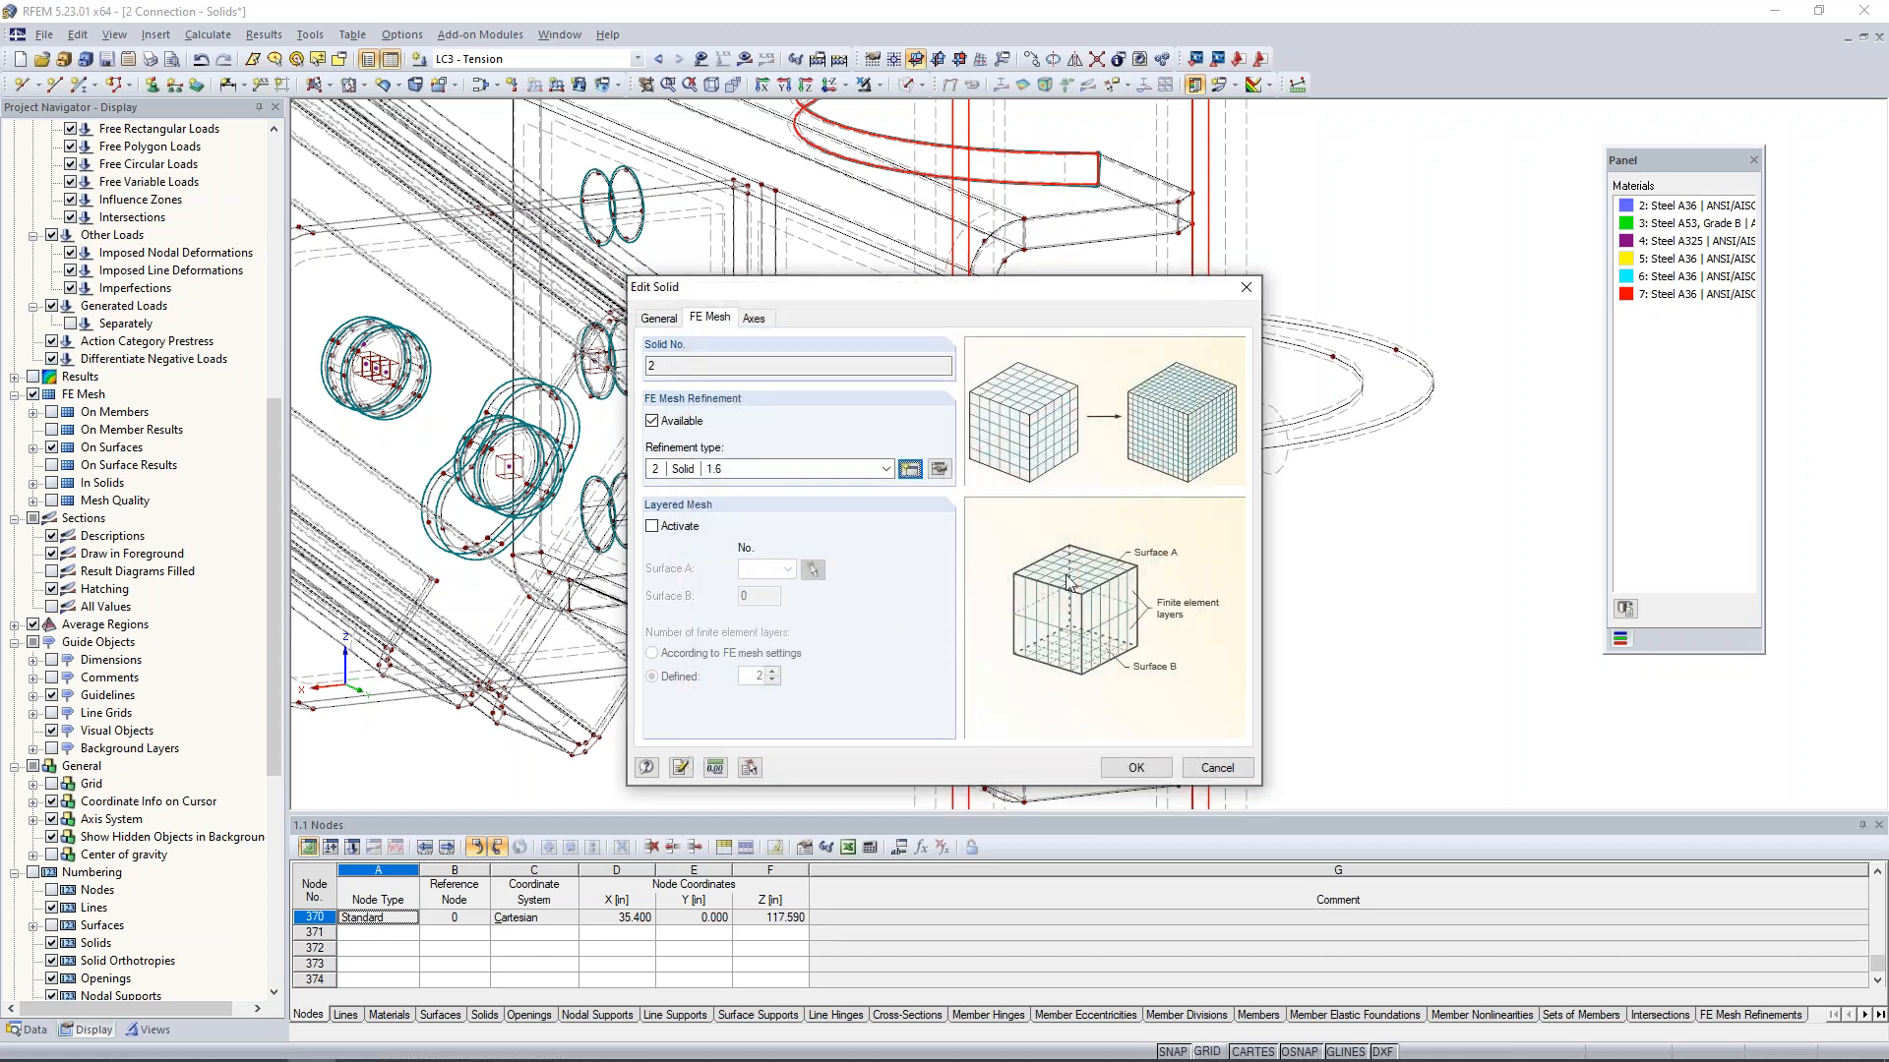
left_click(1136, 766)
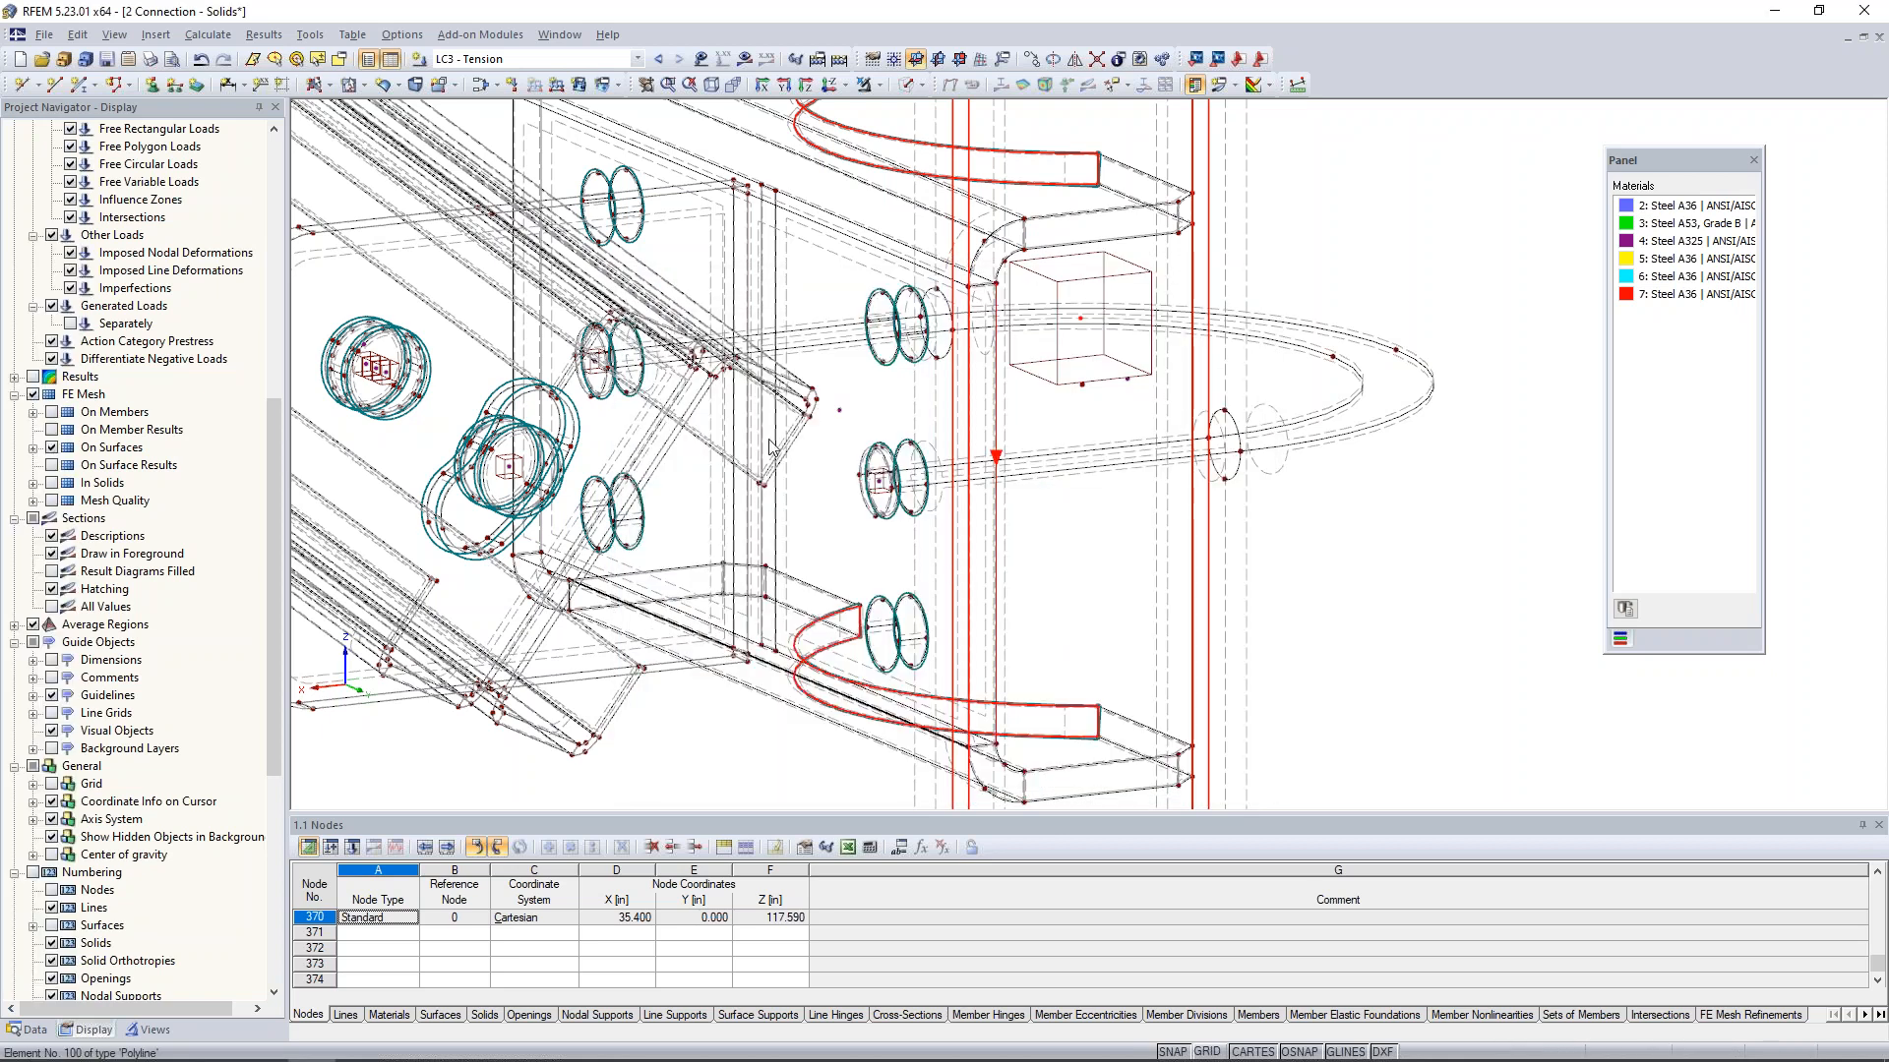
- Deselect the column and regenerate the FE mesh of the whole model with the solid refinements
scroll(1063, 492, "down", 1)
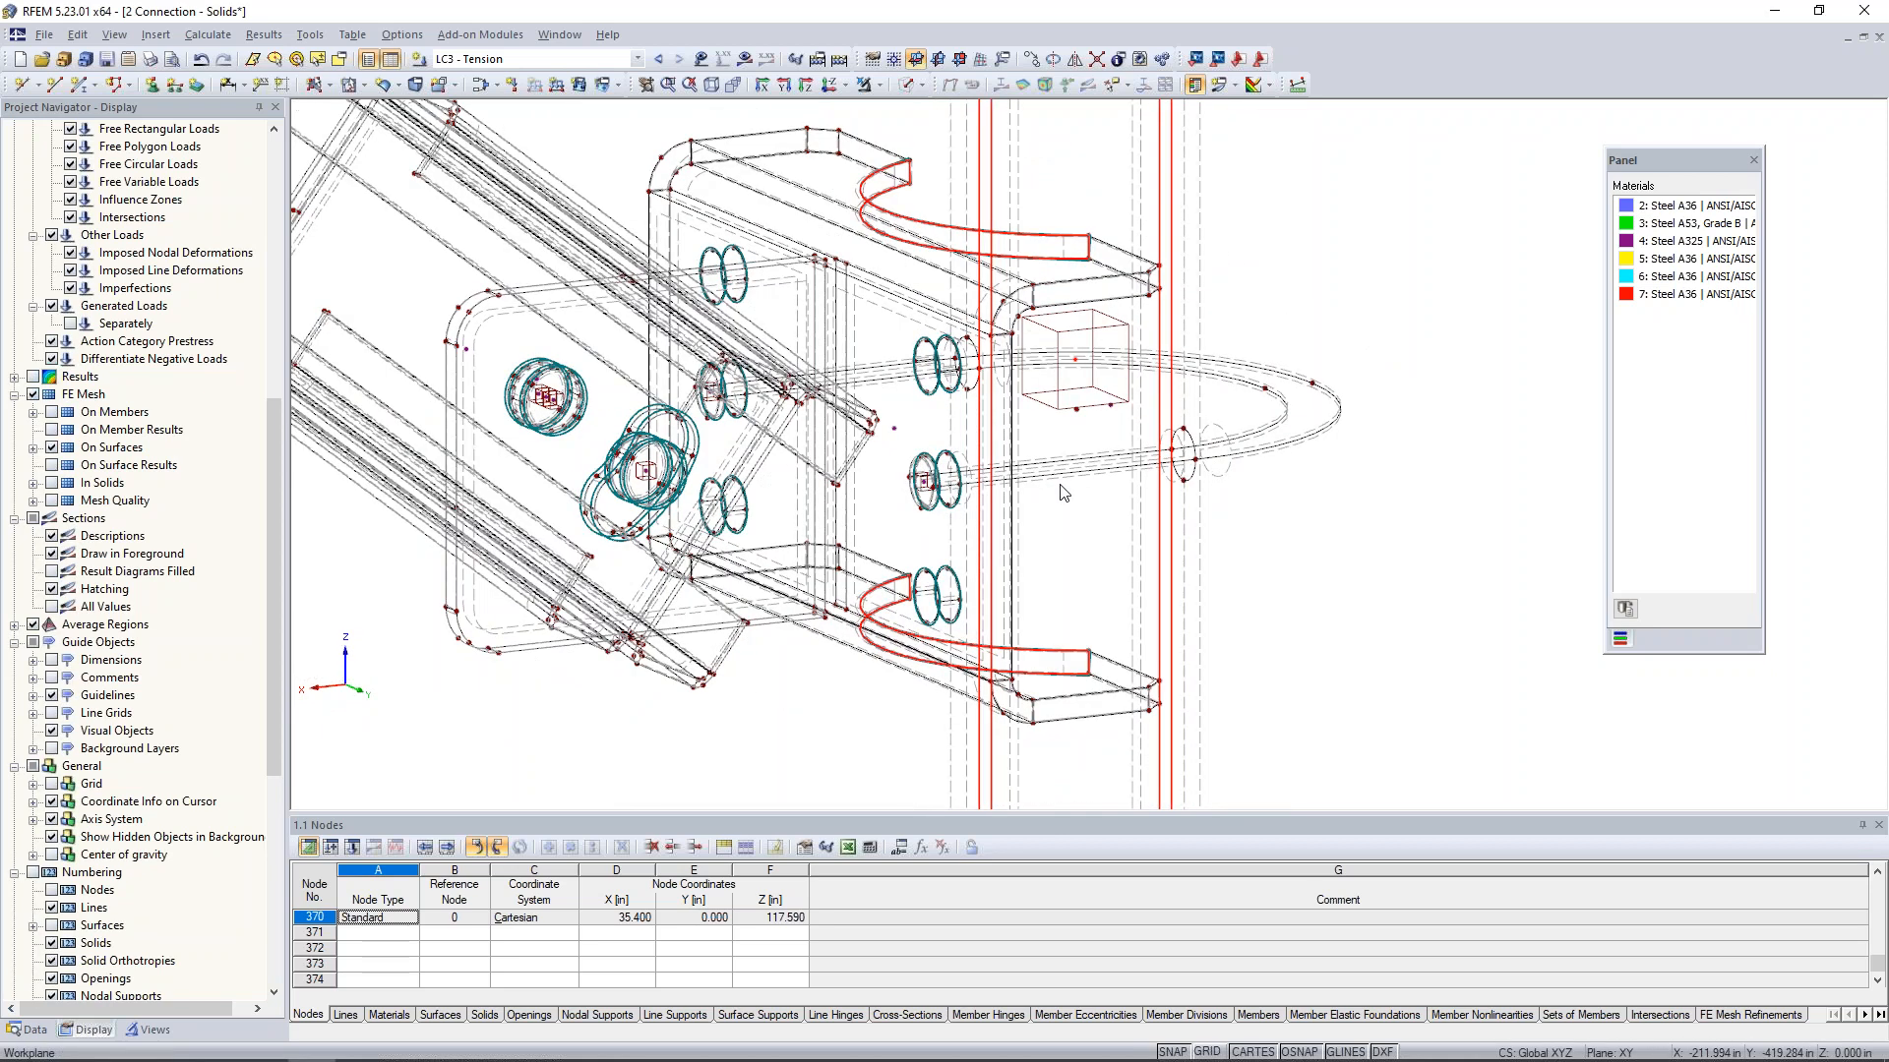
scroll(1064, 493, "down", 2)
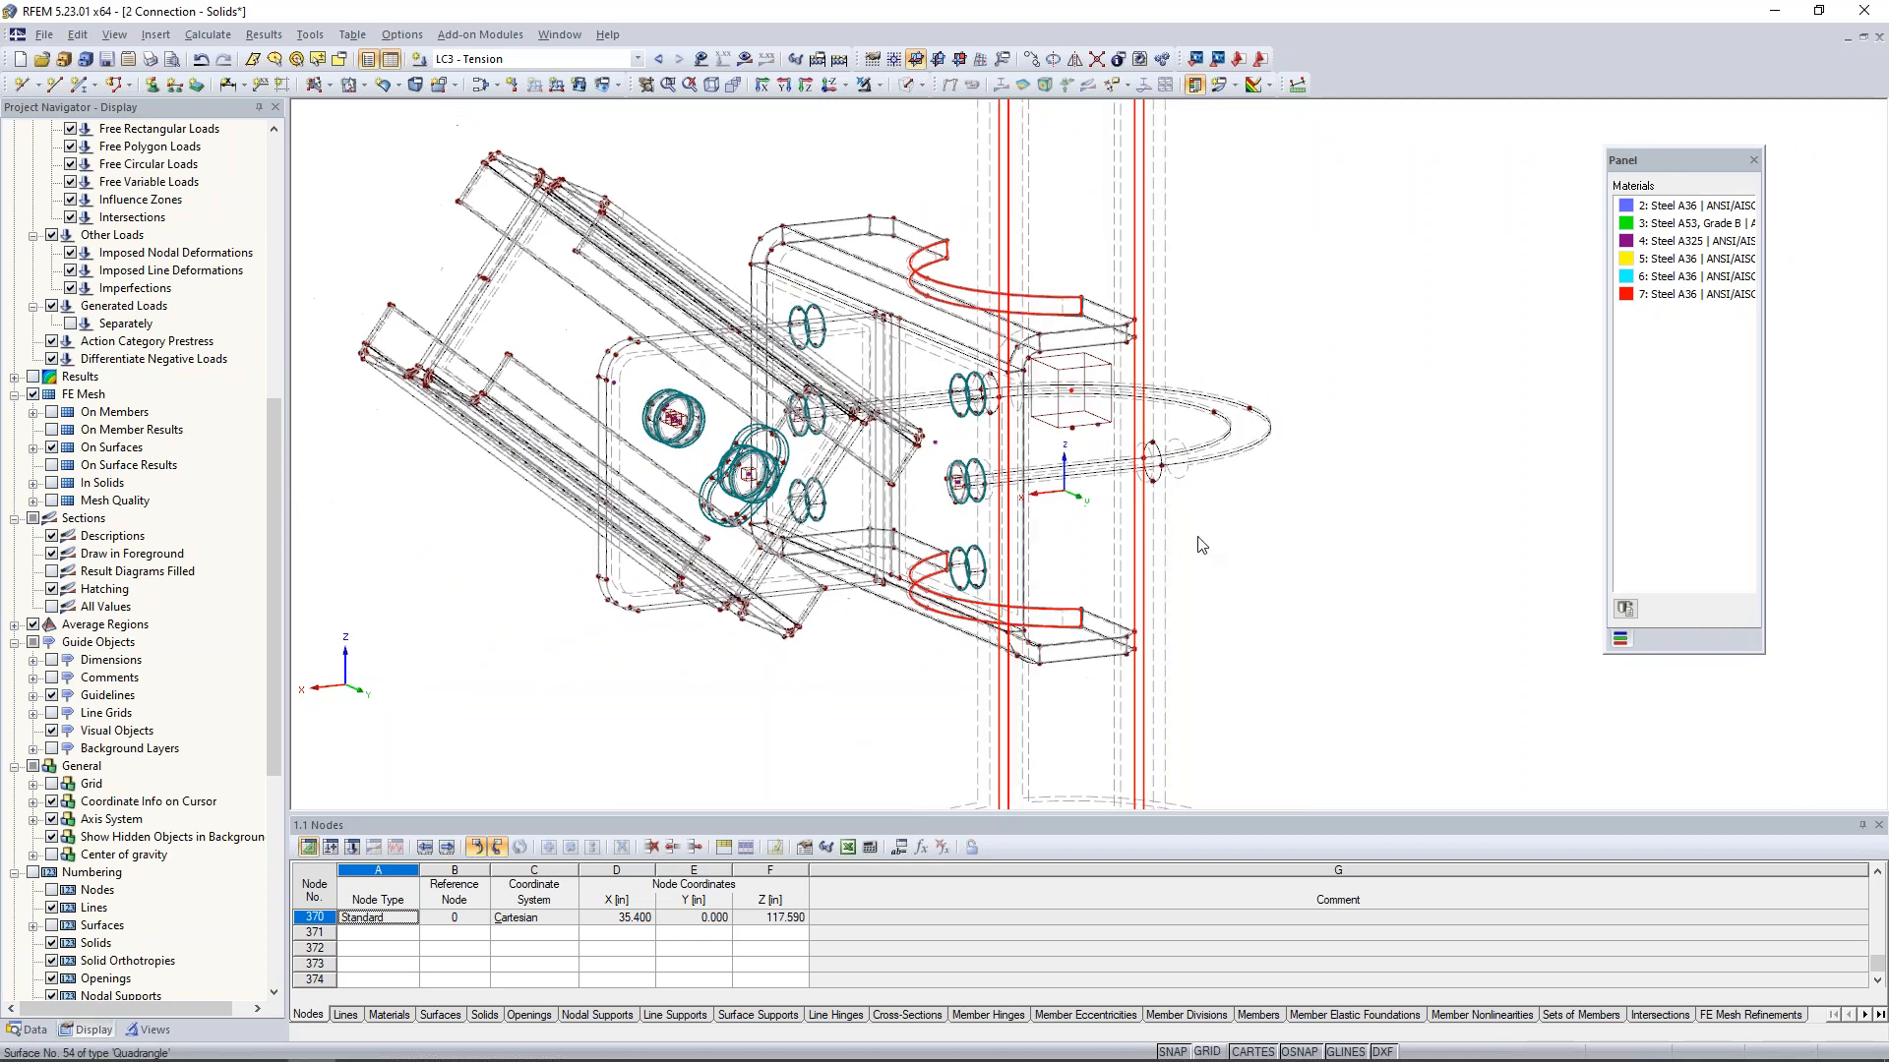
left_click(207, 35)
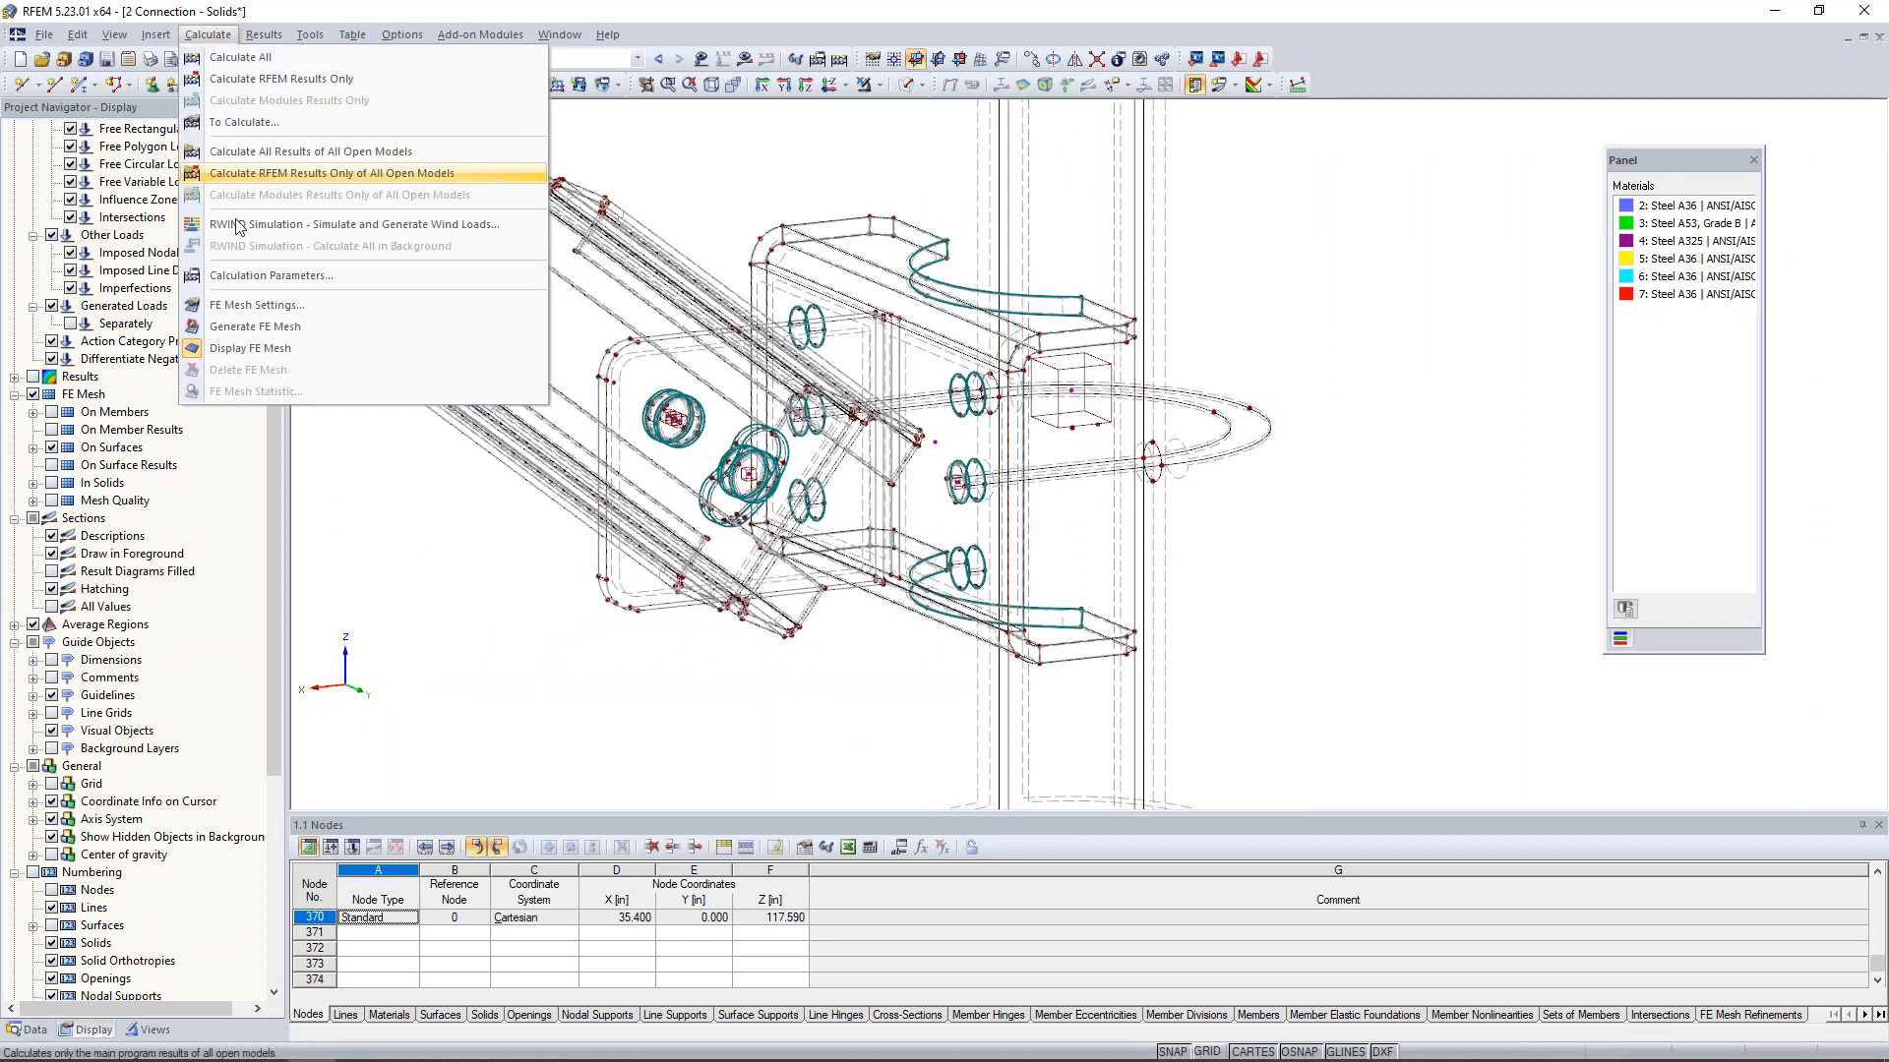
left_click(372, 333)
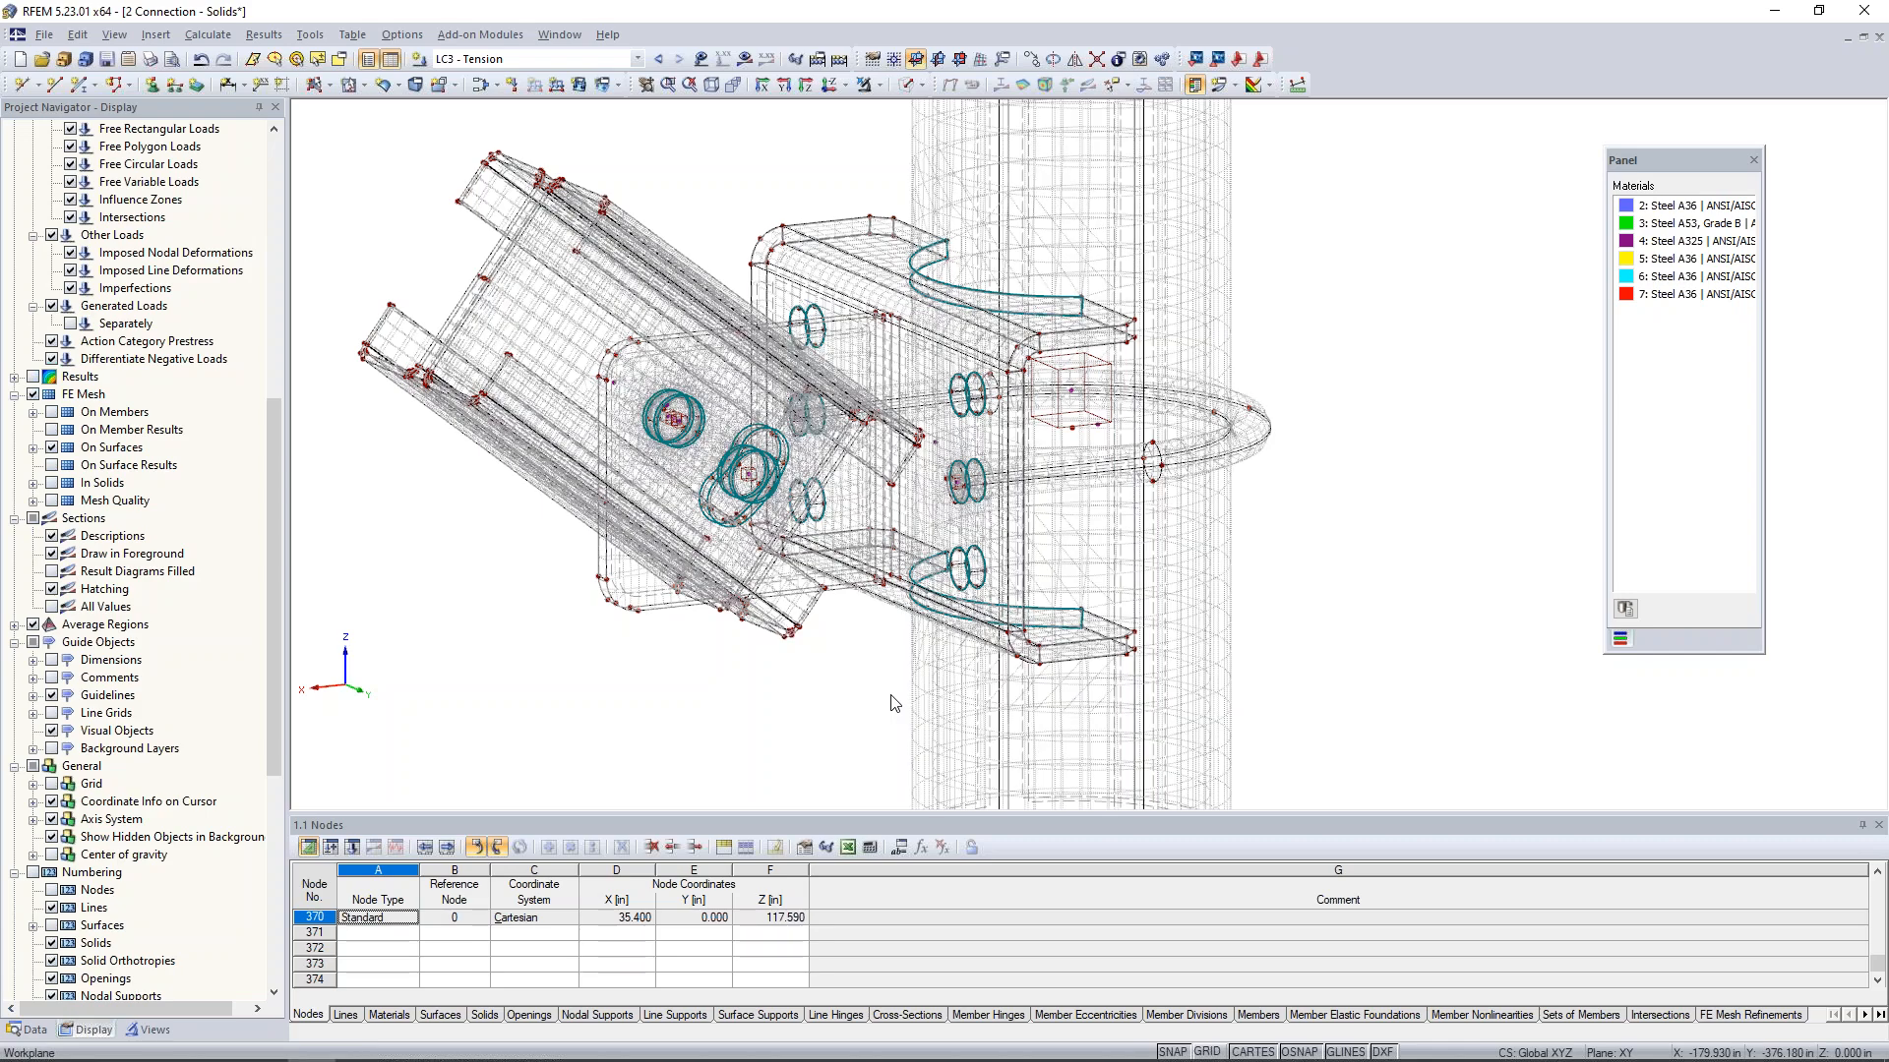
- Switch the current load case to LC1 - Up
scroll(984, 506, "down", 3)
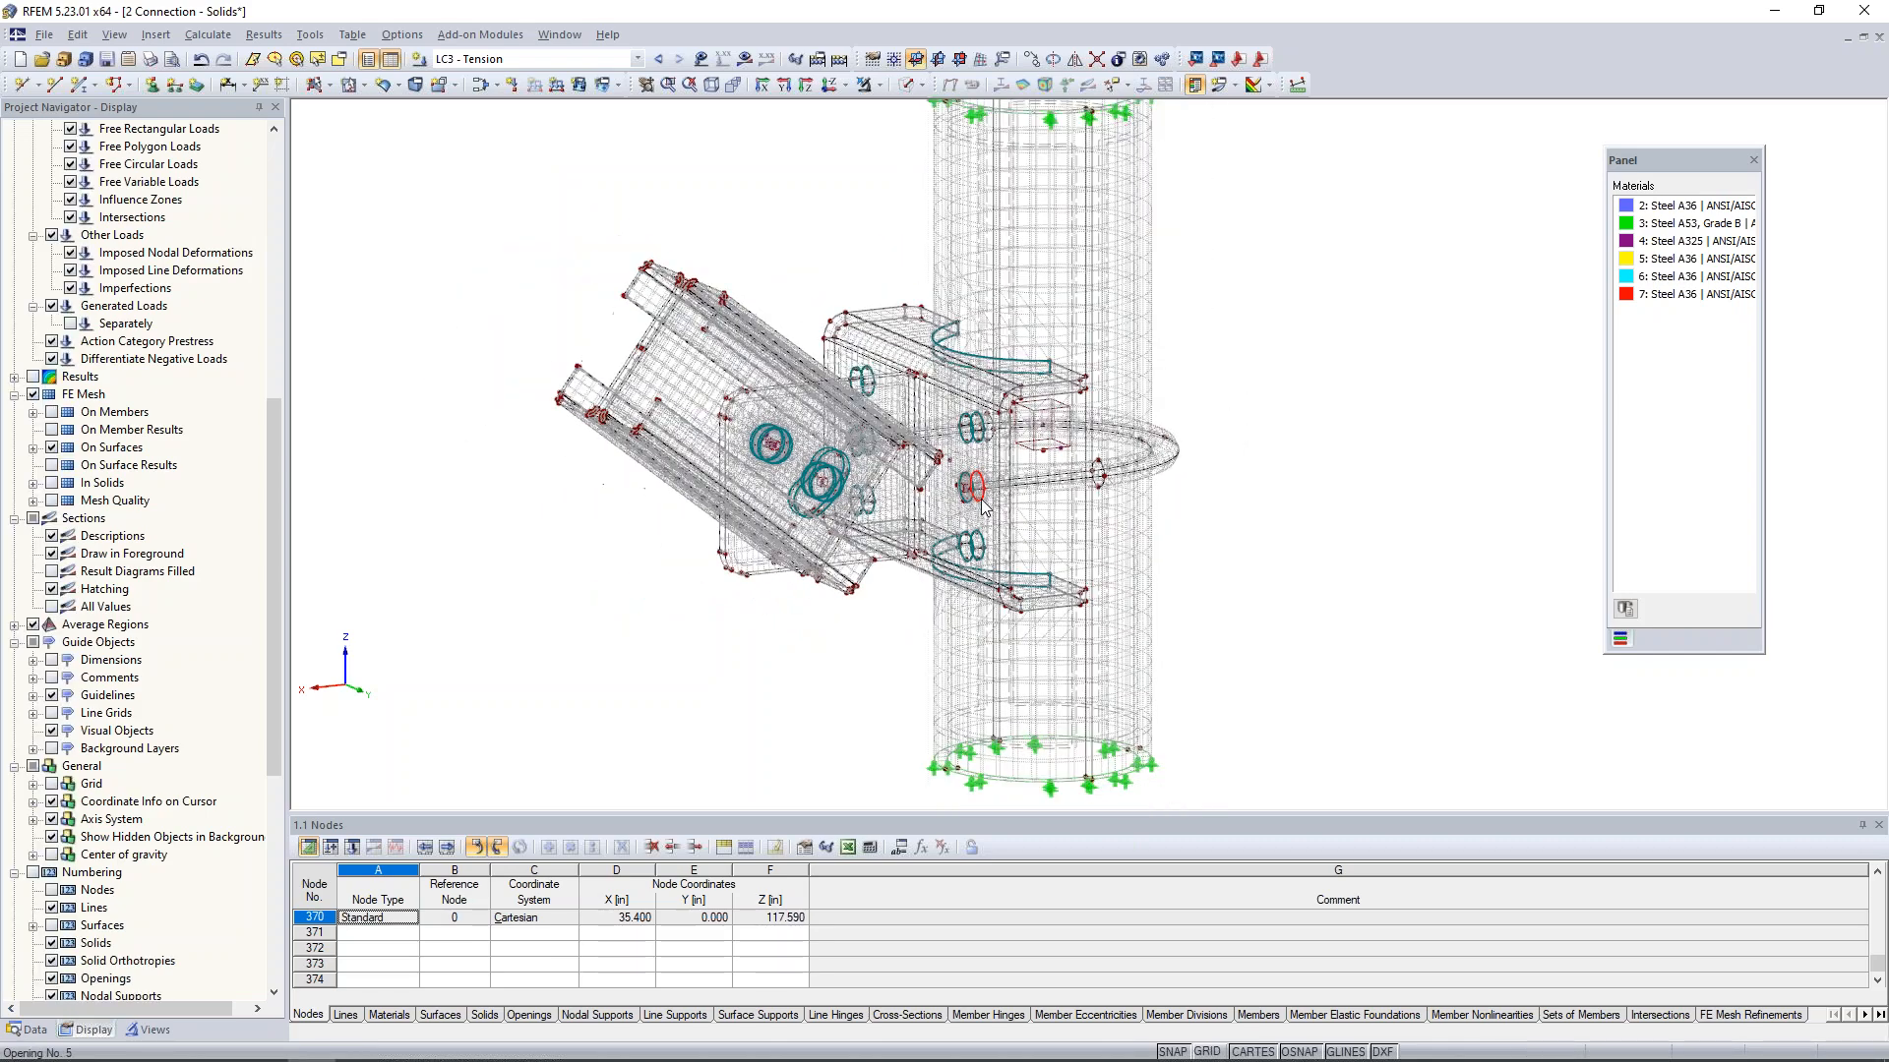
scroll(817, 510, "up", 4)
scroll(818, 510, "up", 5)
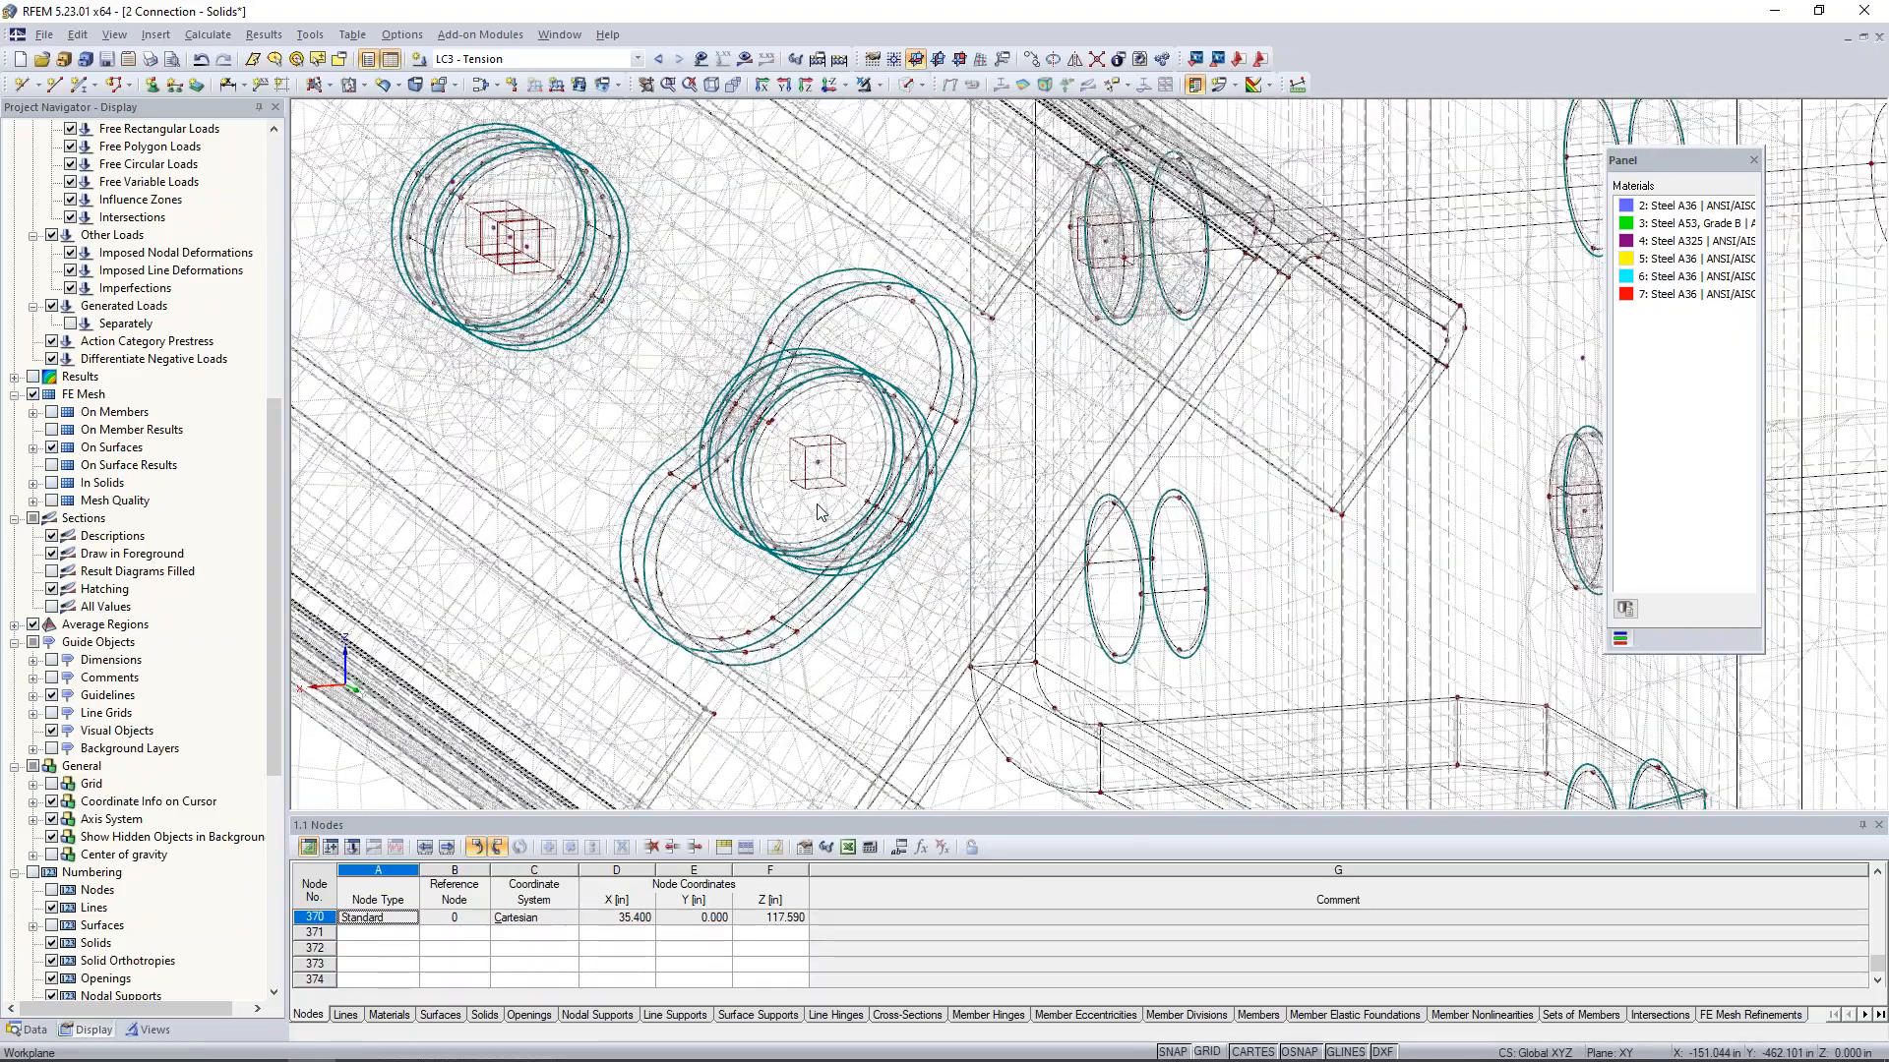
scroll(804, 469, "down", 5)
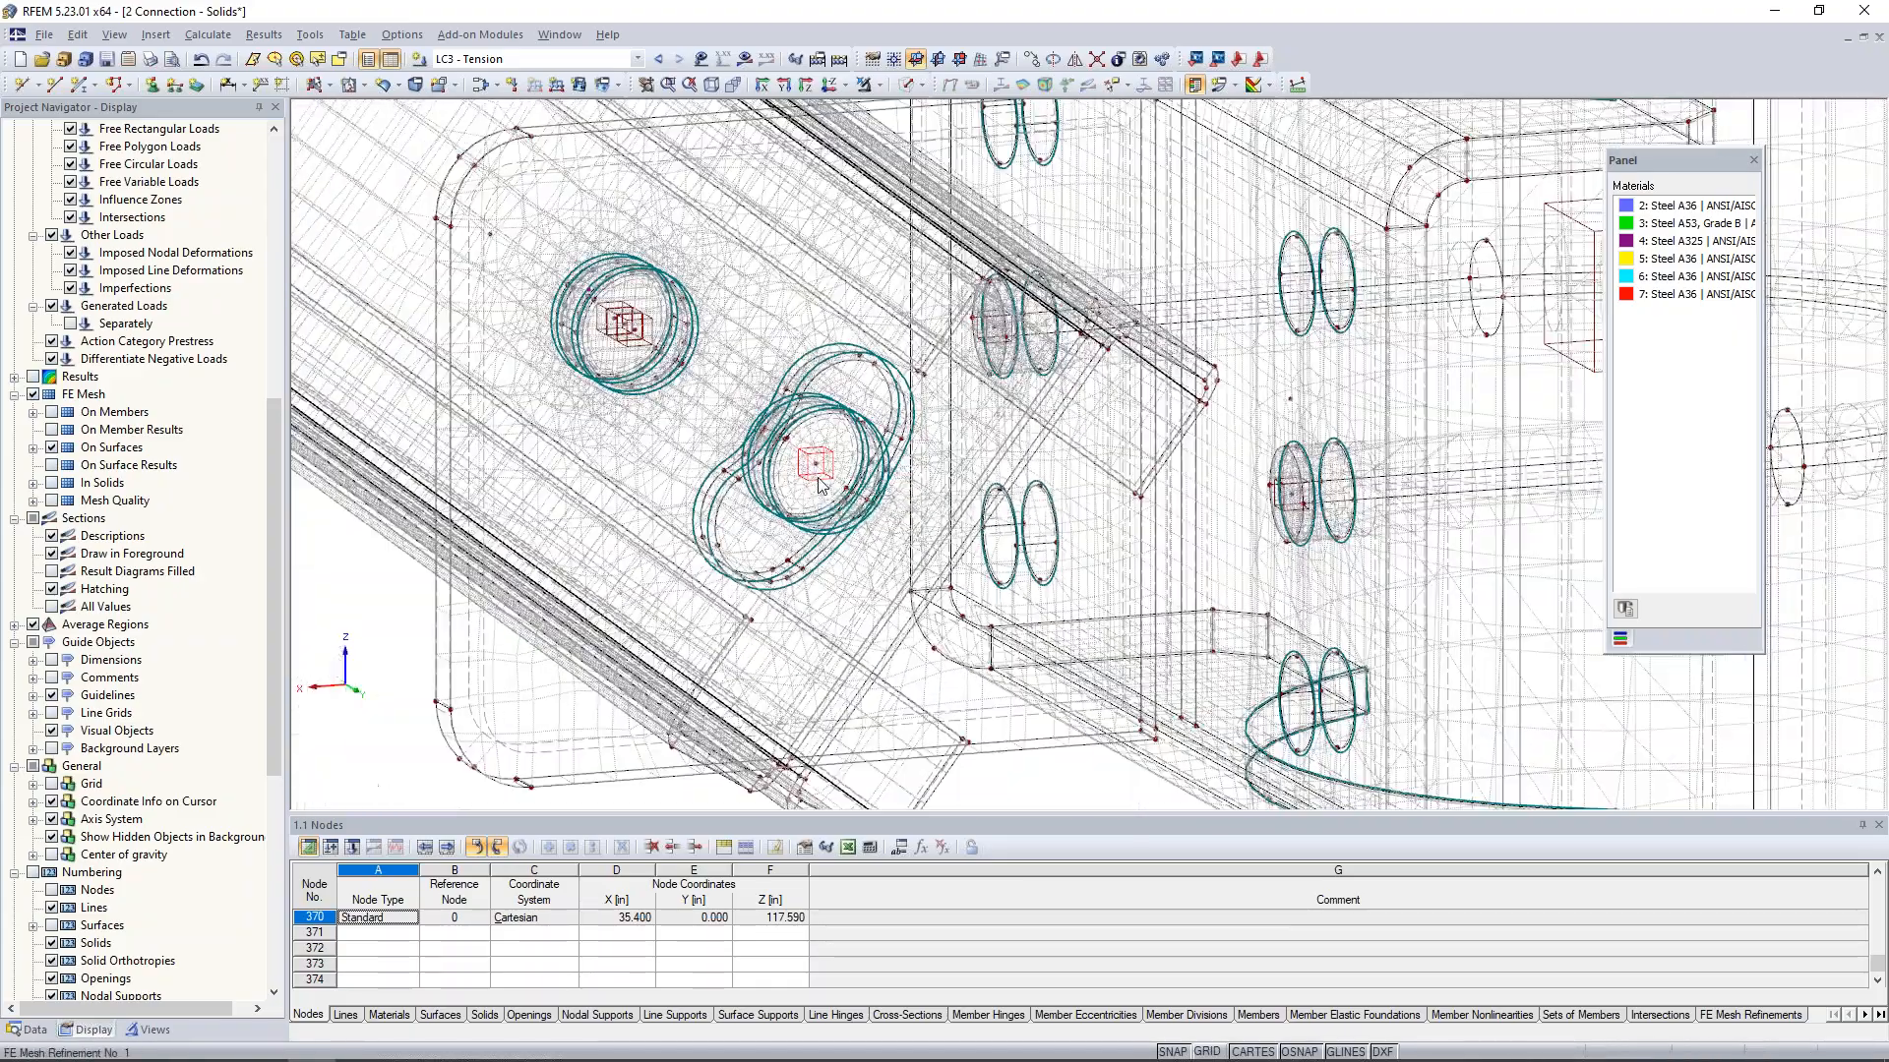
scroll(821, 484, "down", 4)
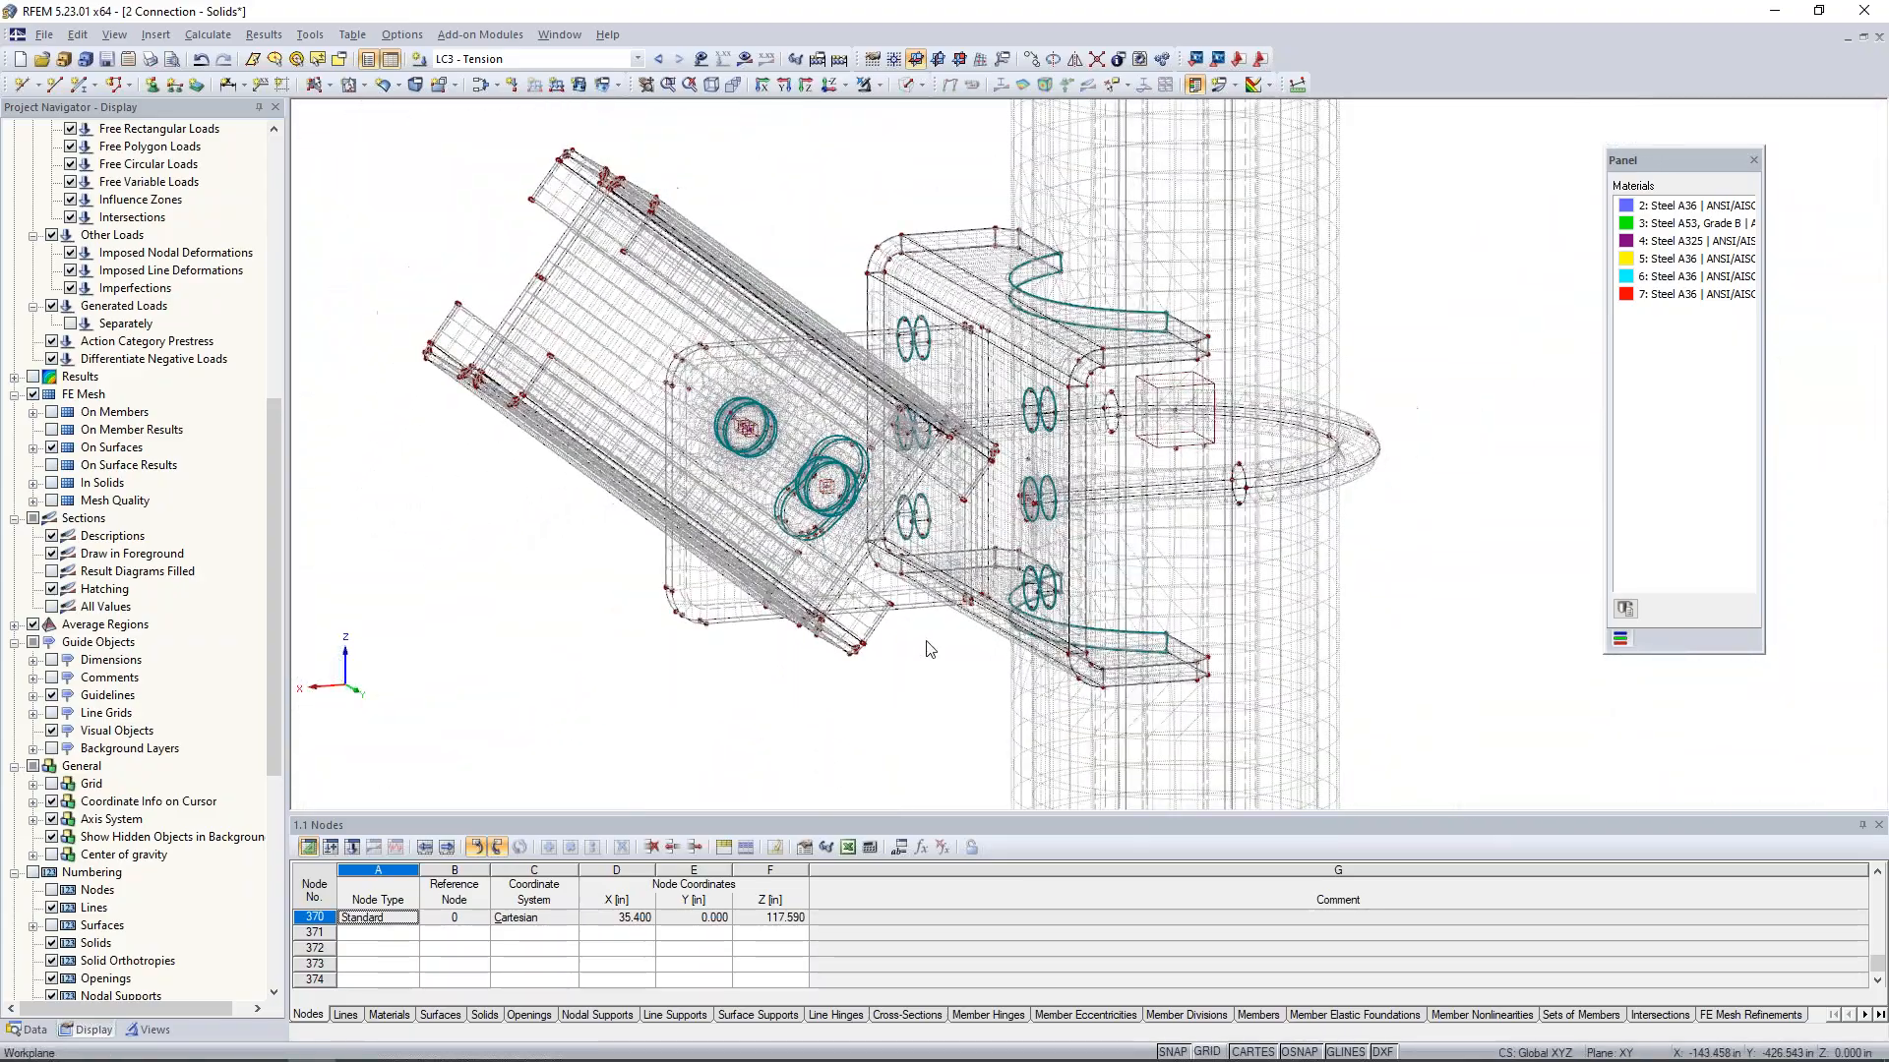
scroll(1278, 295, "down", 2)
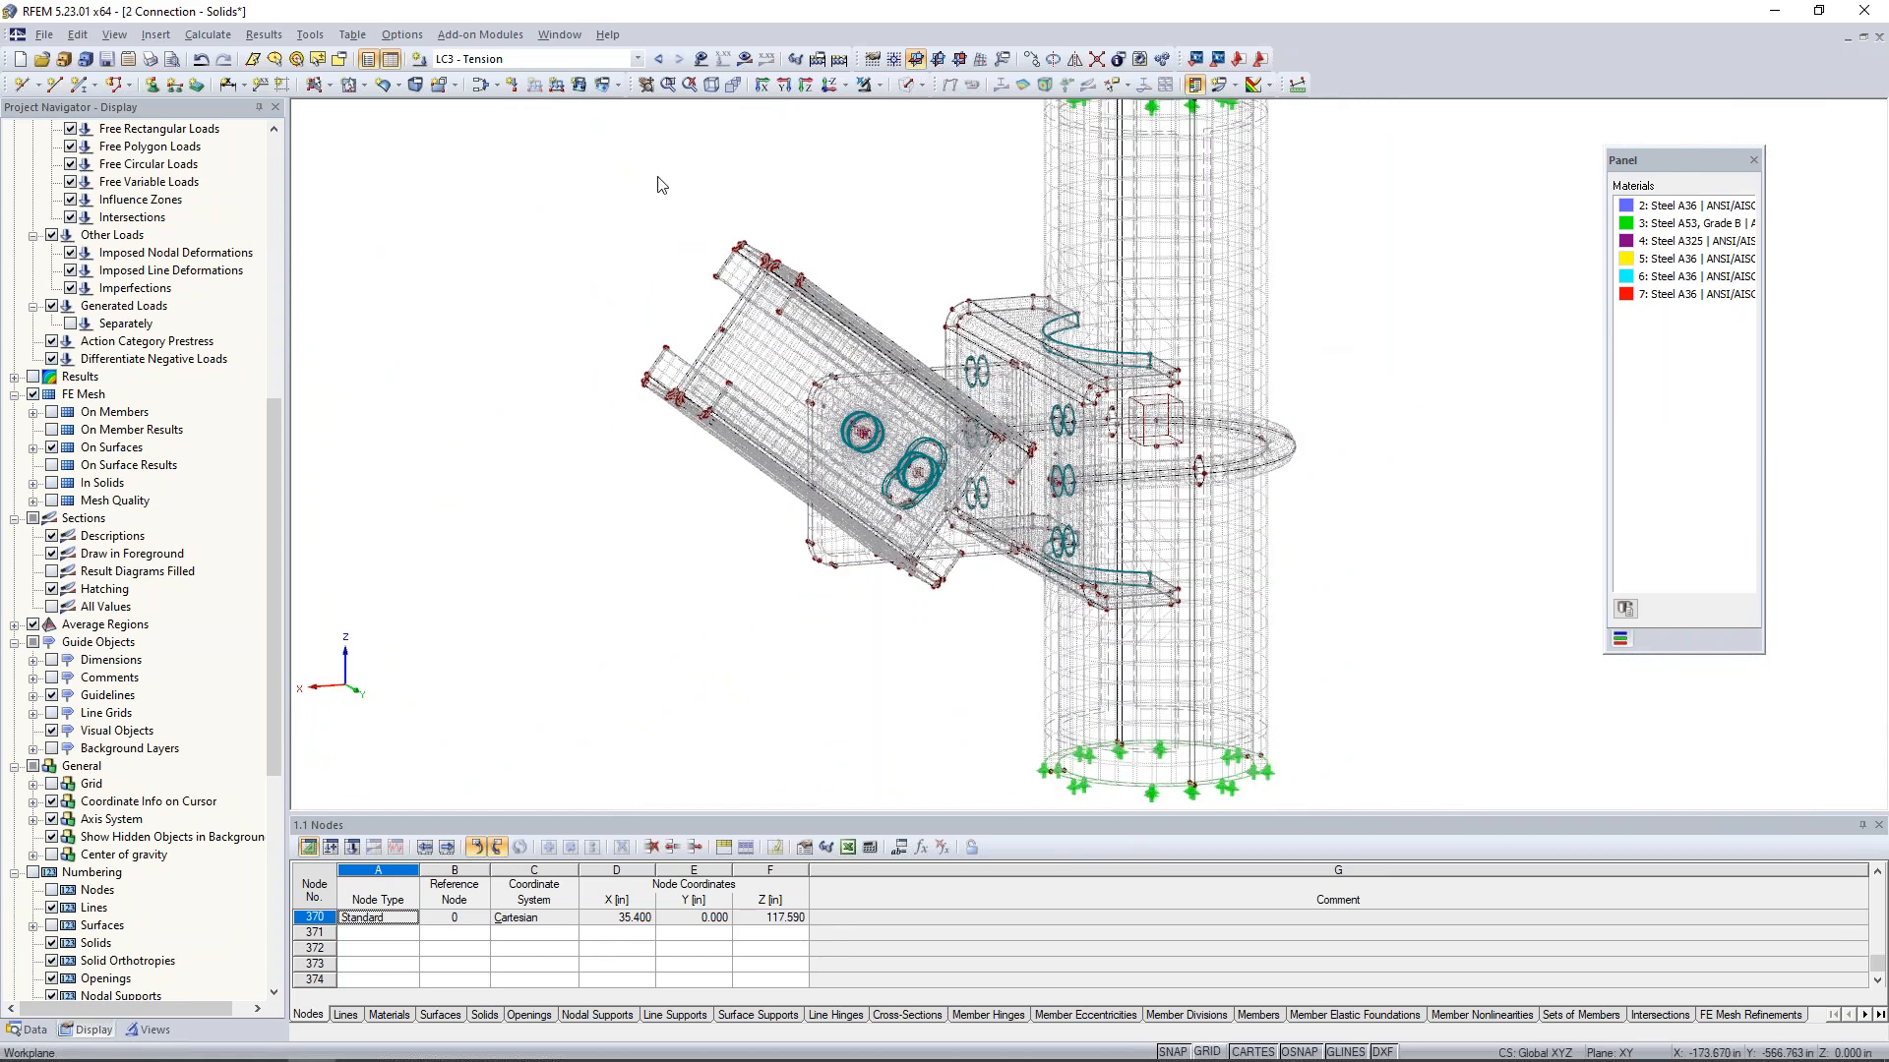
left_click(619, 61)
left_click(616, 76)
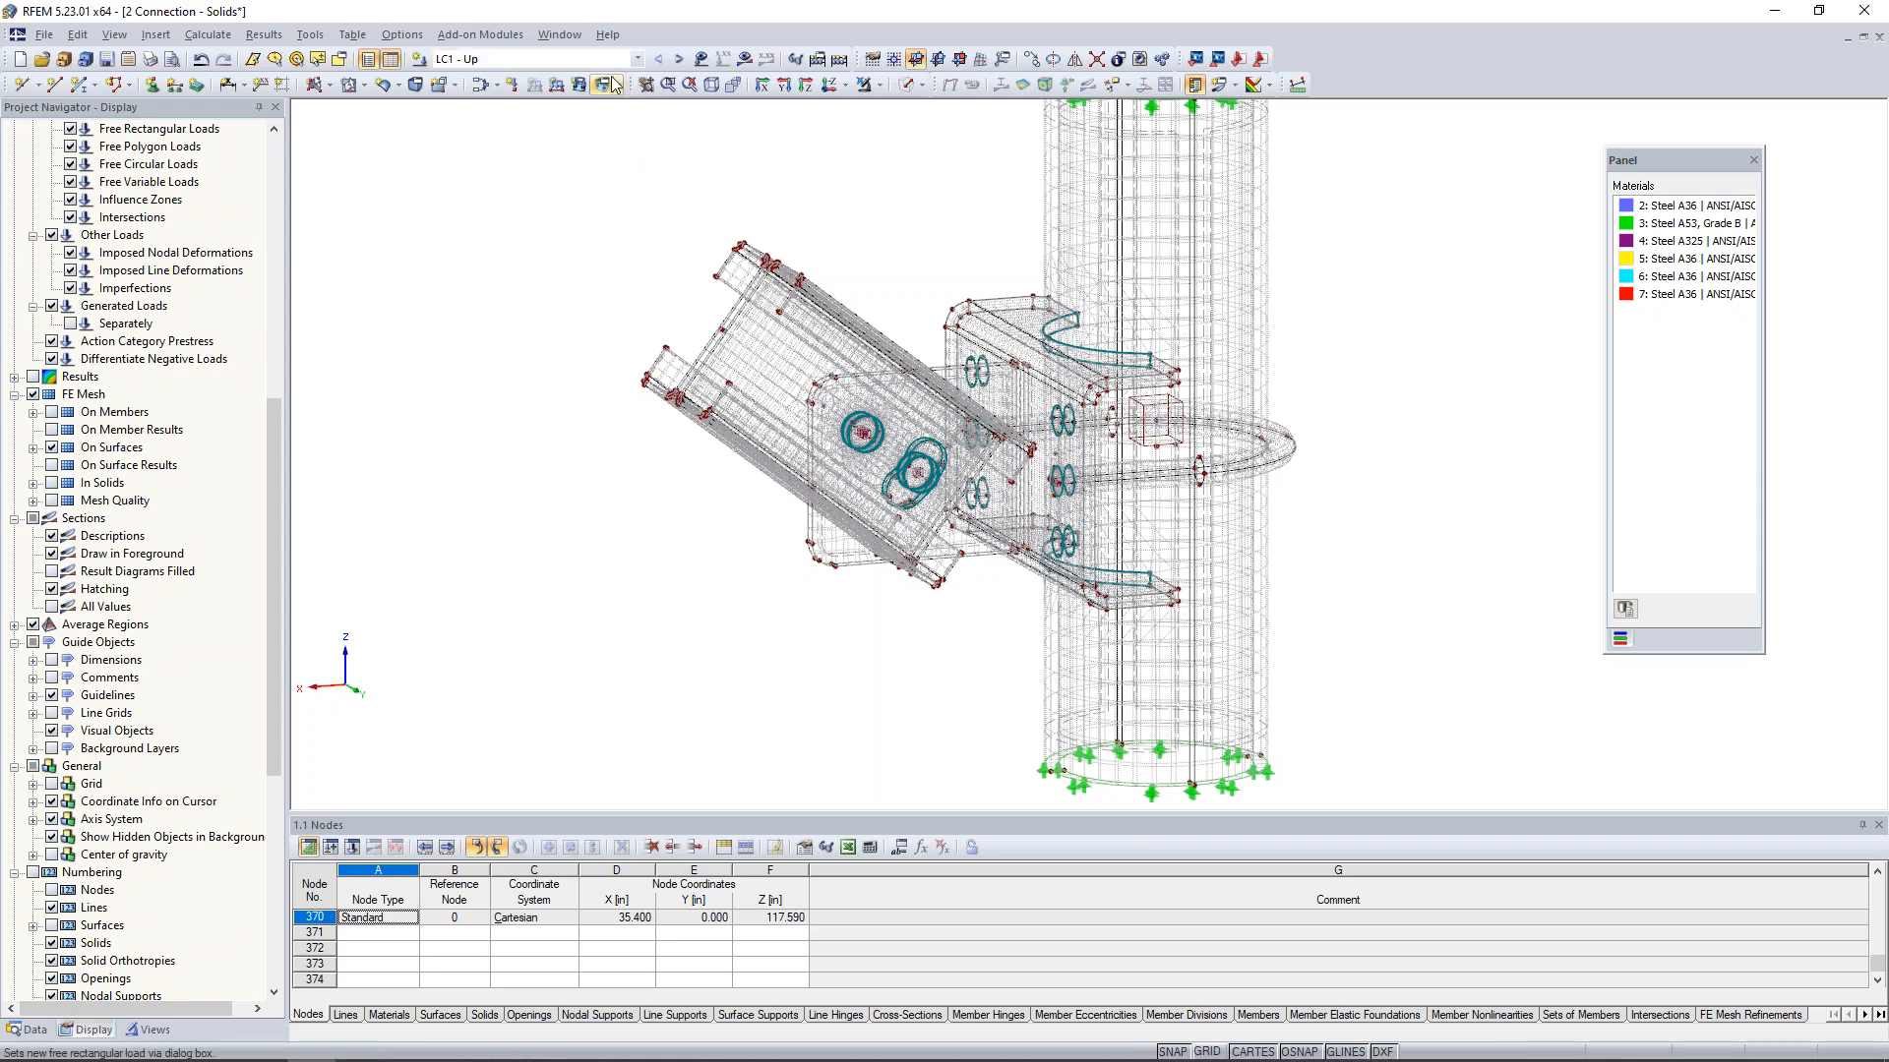
- Display the LC1 loads and calculate the load case, showing the global deformations together with their result values
left_click(702, 61)
left_click(745, 62)
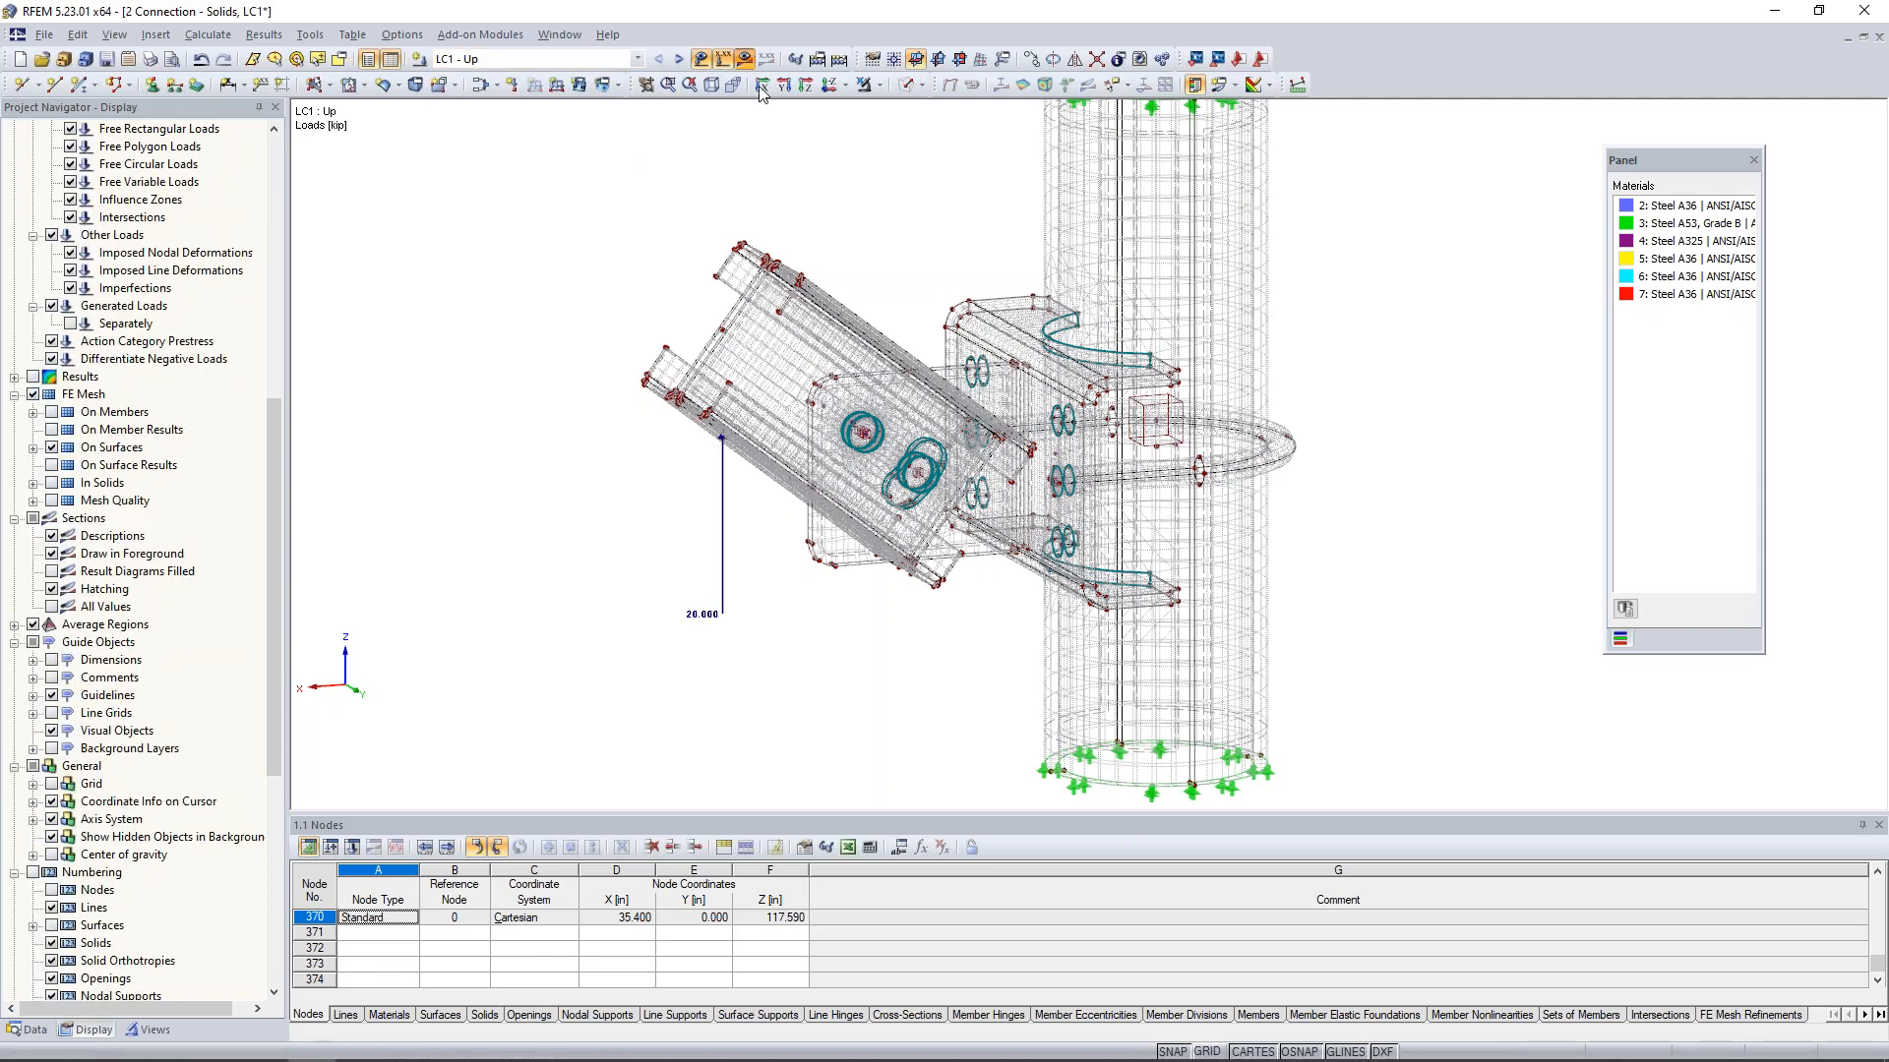
left_click(910, 571)
left_click(795, 597)
left_click(917, 629)
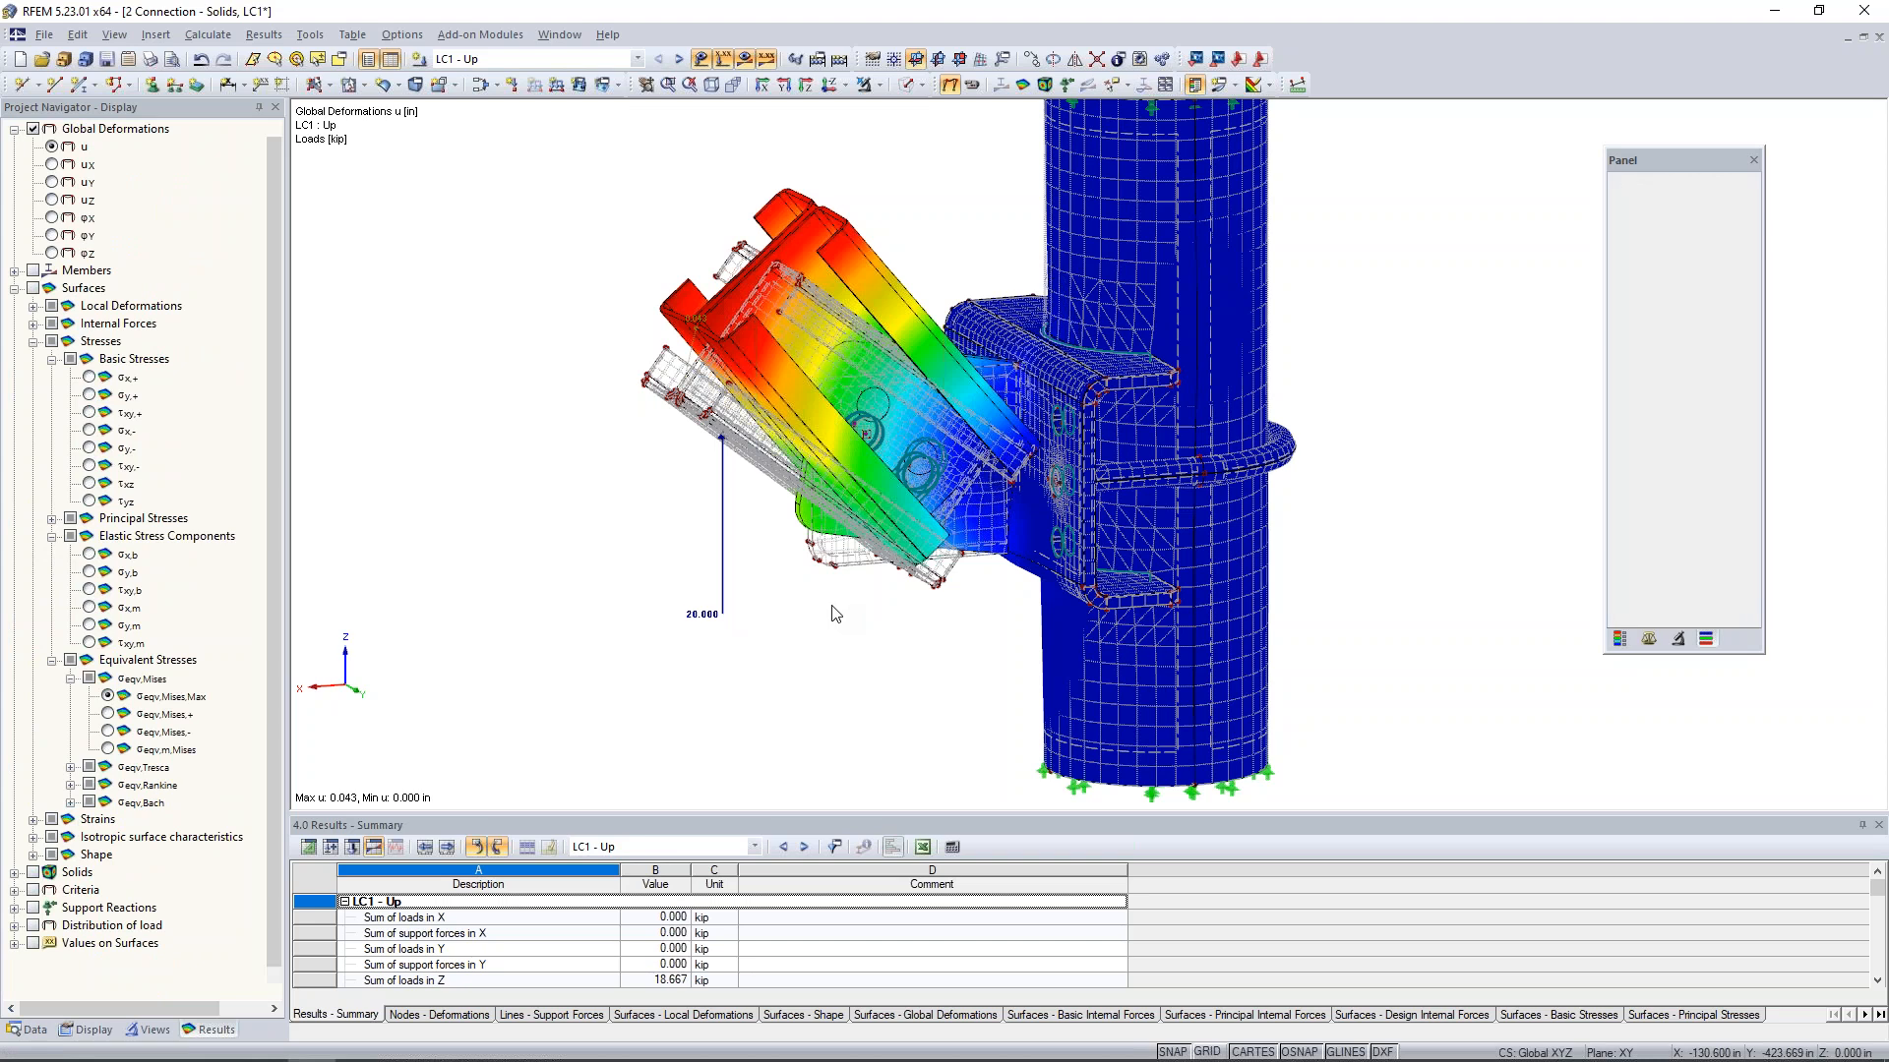
scroll(835, 613, "down", 2)
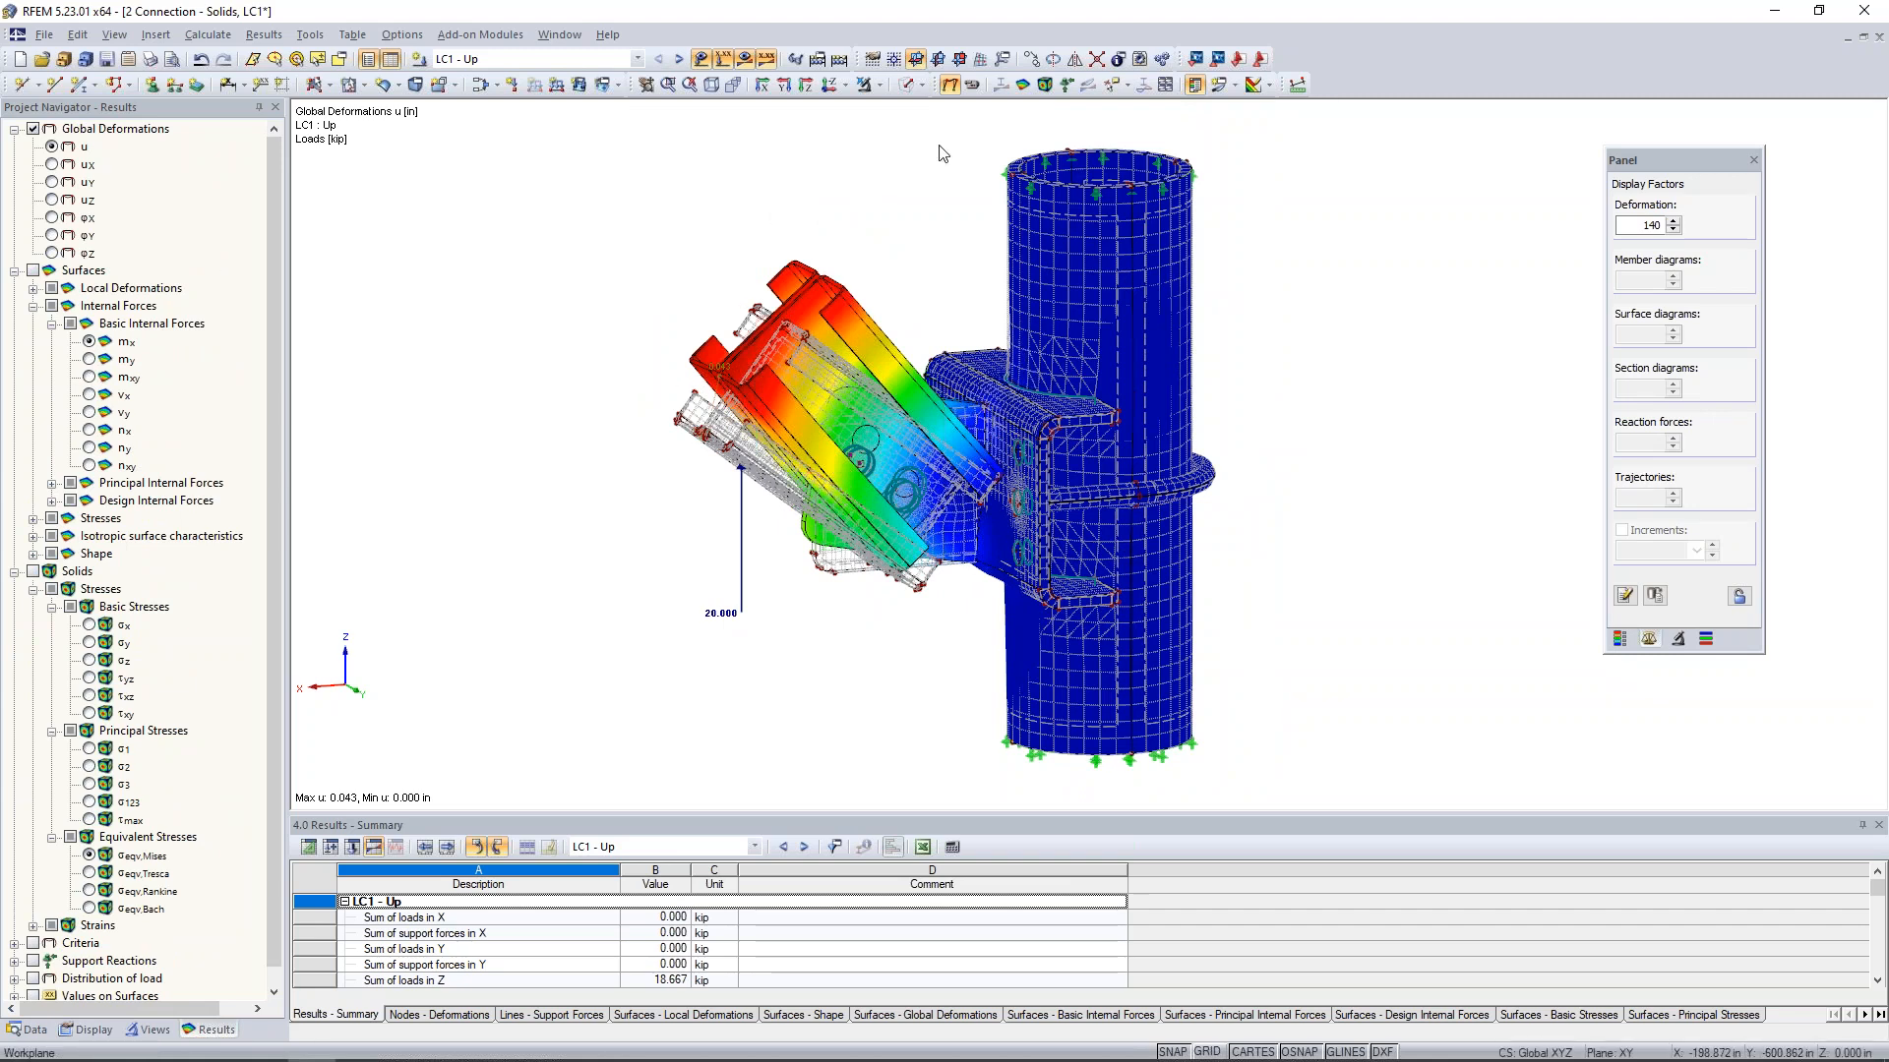
left_click(971, 87)
- Isolate the column, bracket and U-bolt with visibility by selected objects, and turn off the hidden objects in the background
middle_click_drag(1202, 426, 981, 389, "ctrl")
left_click_drag(972, 356, 1270, 601)
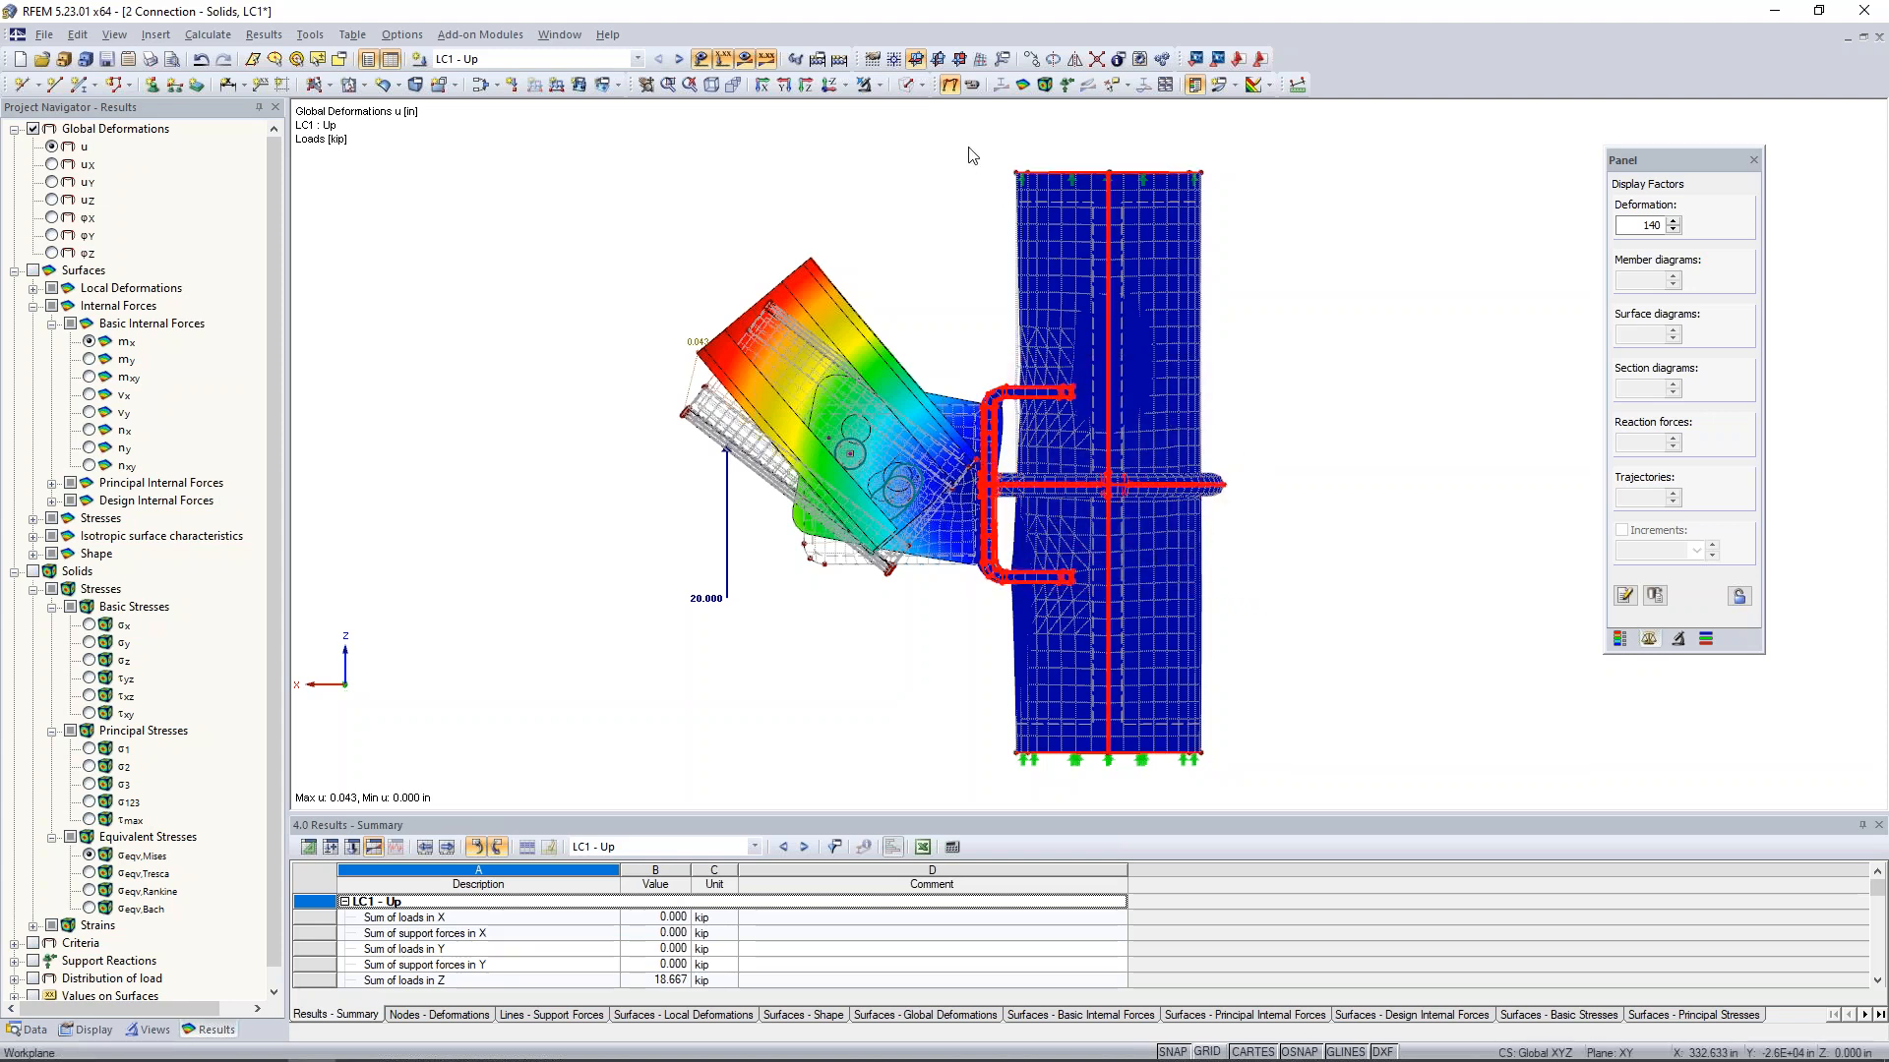
left_click(878, 85)
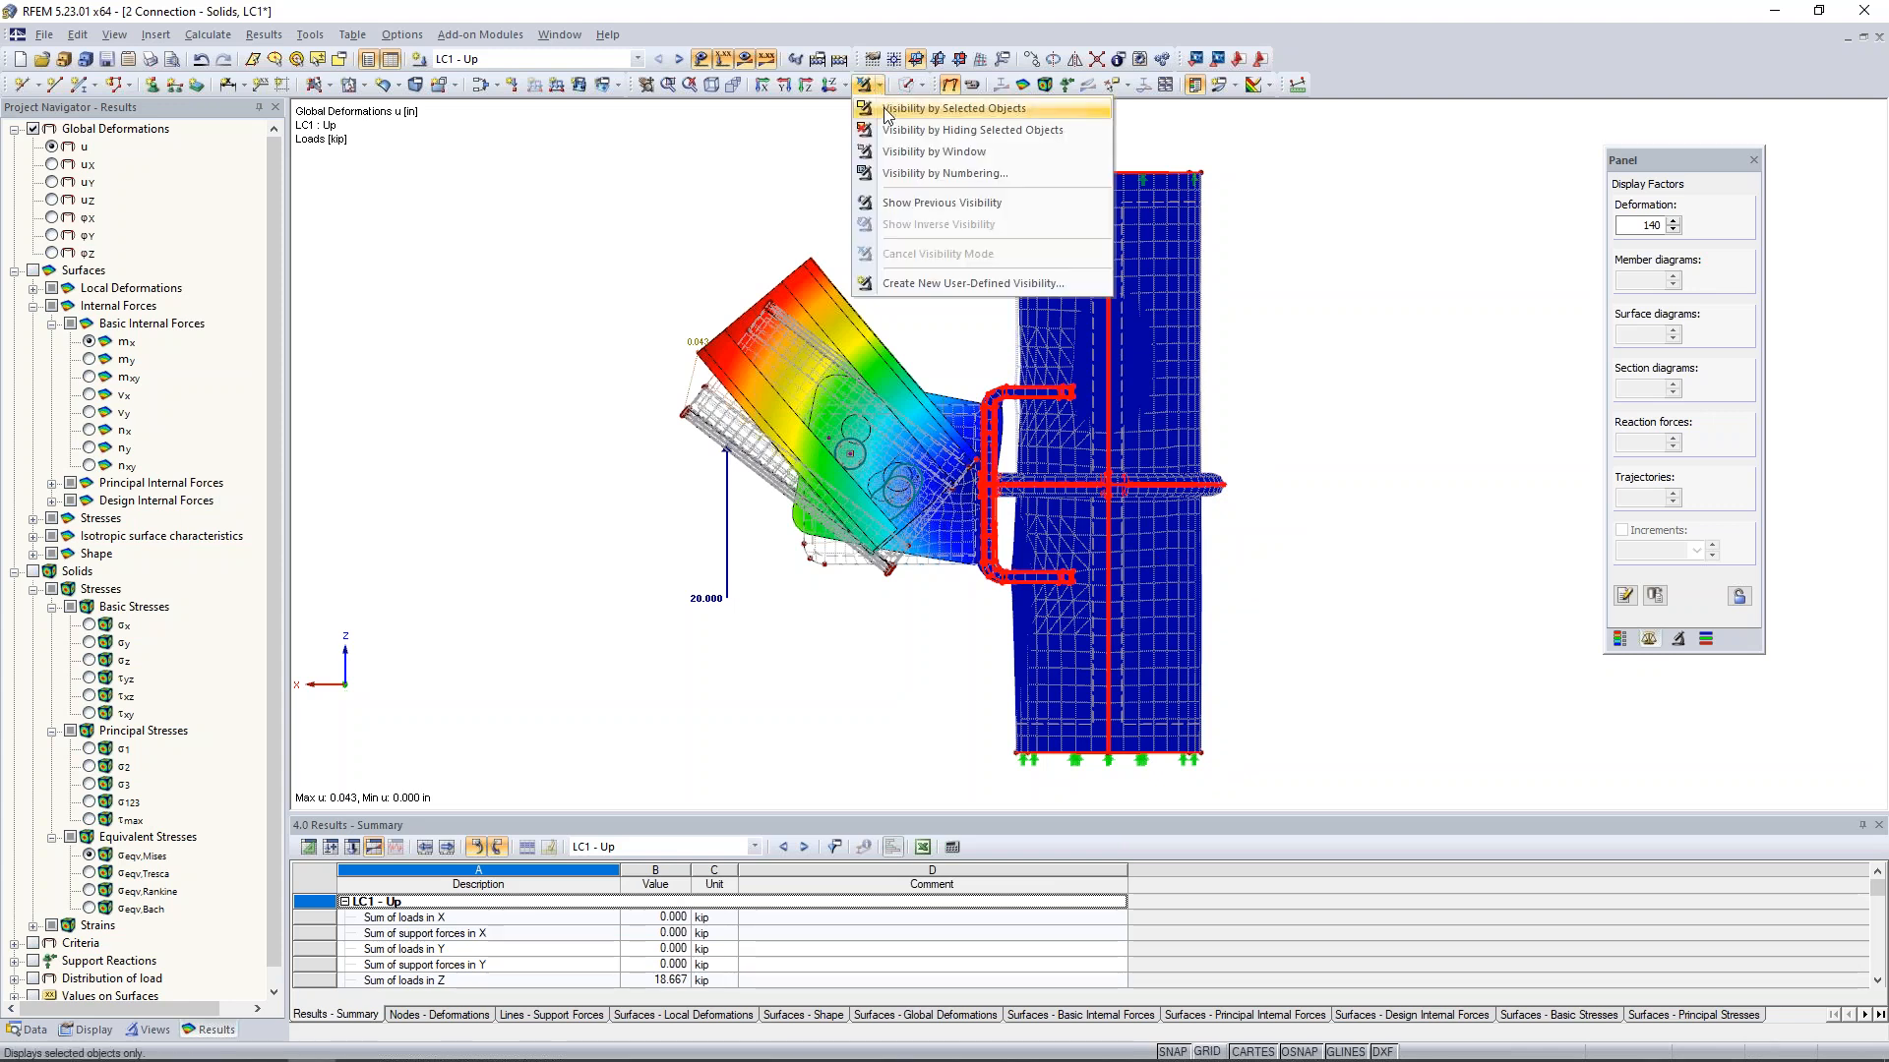
left_click(888, 114)
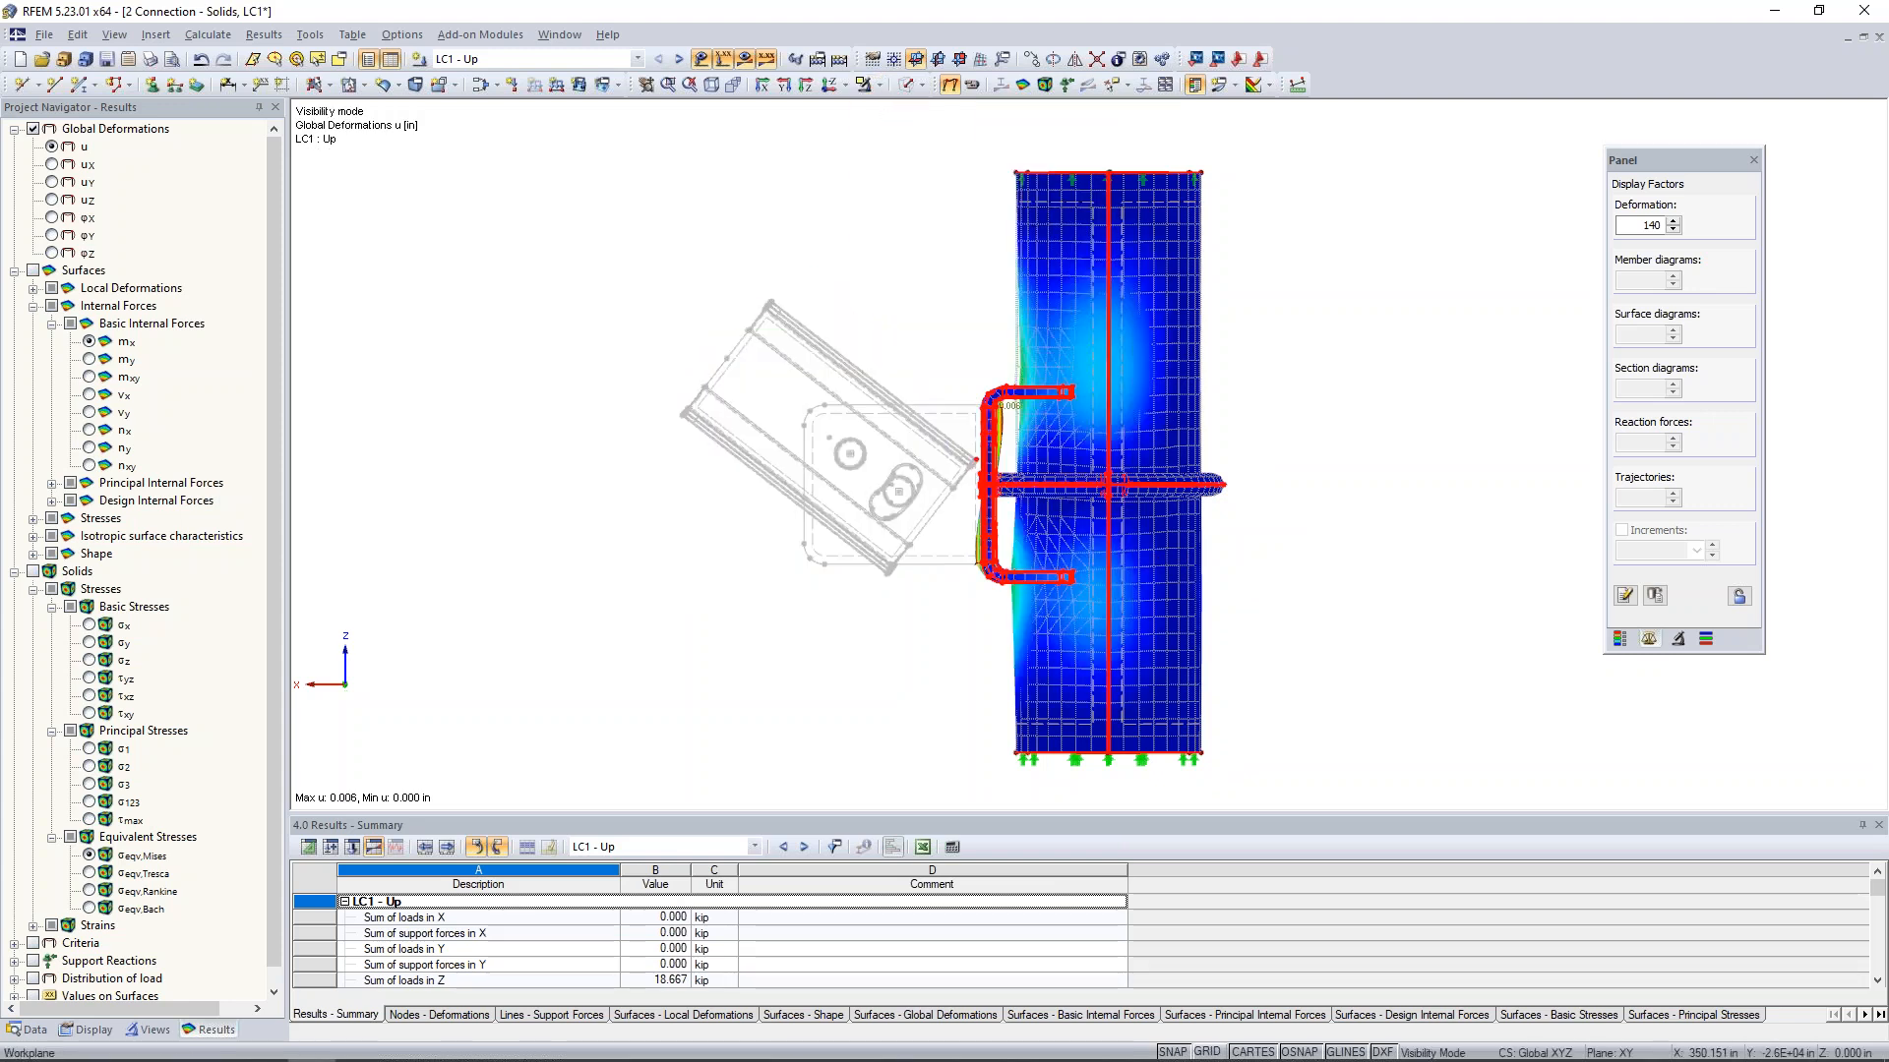
right_click(850, 262)
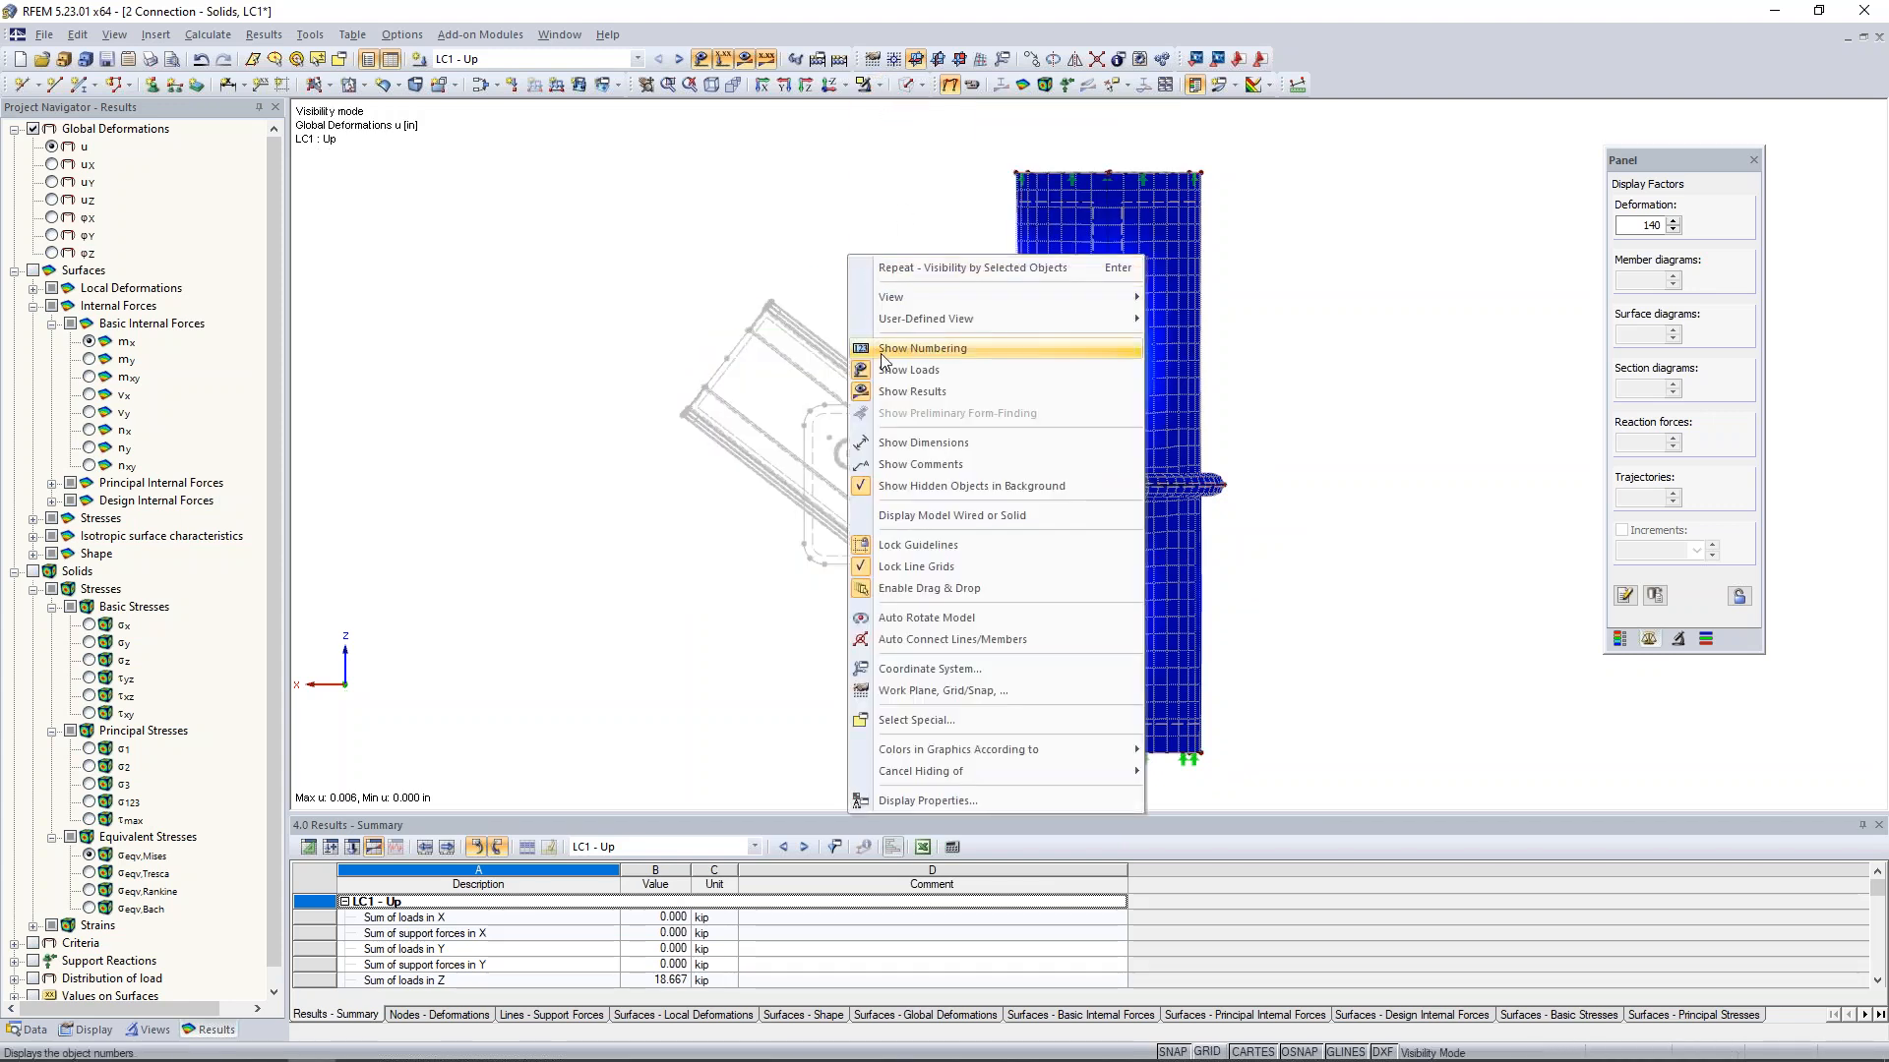
left_click(901, 484)
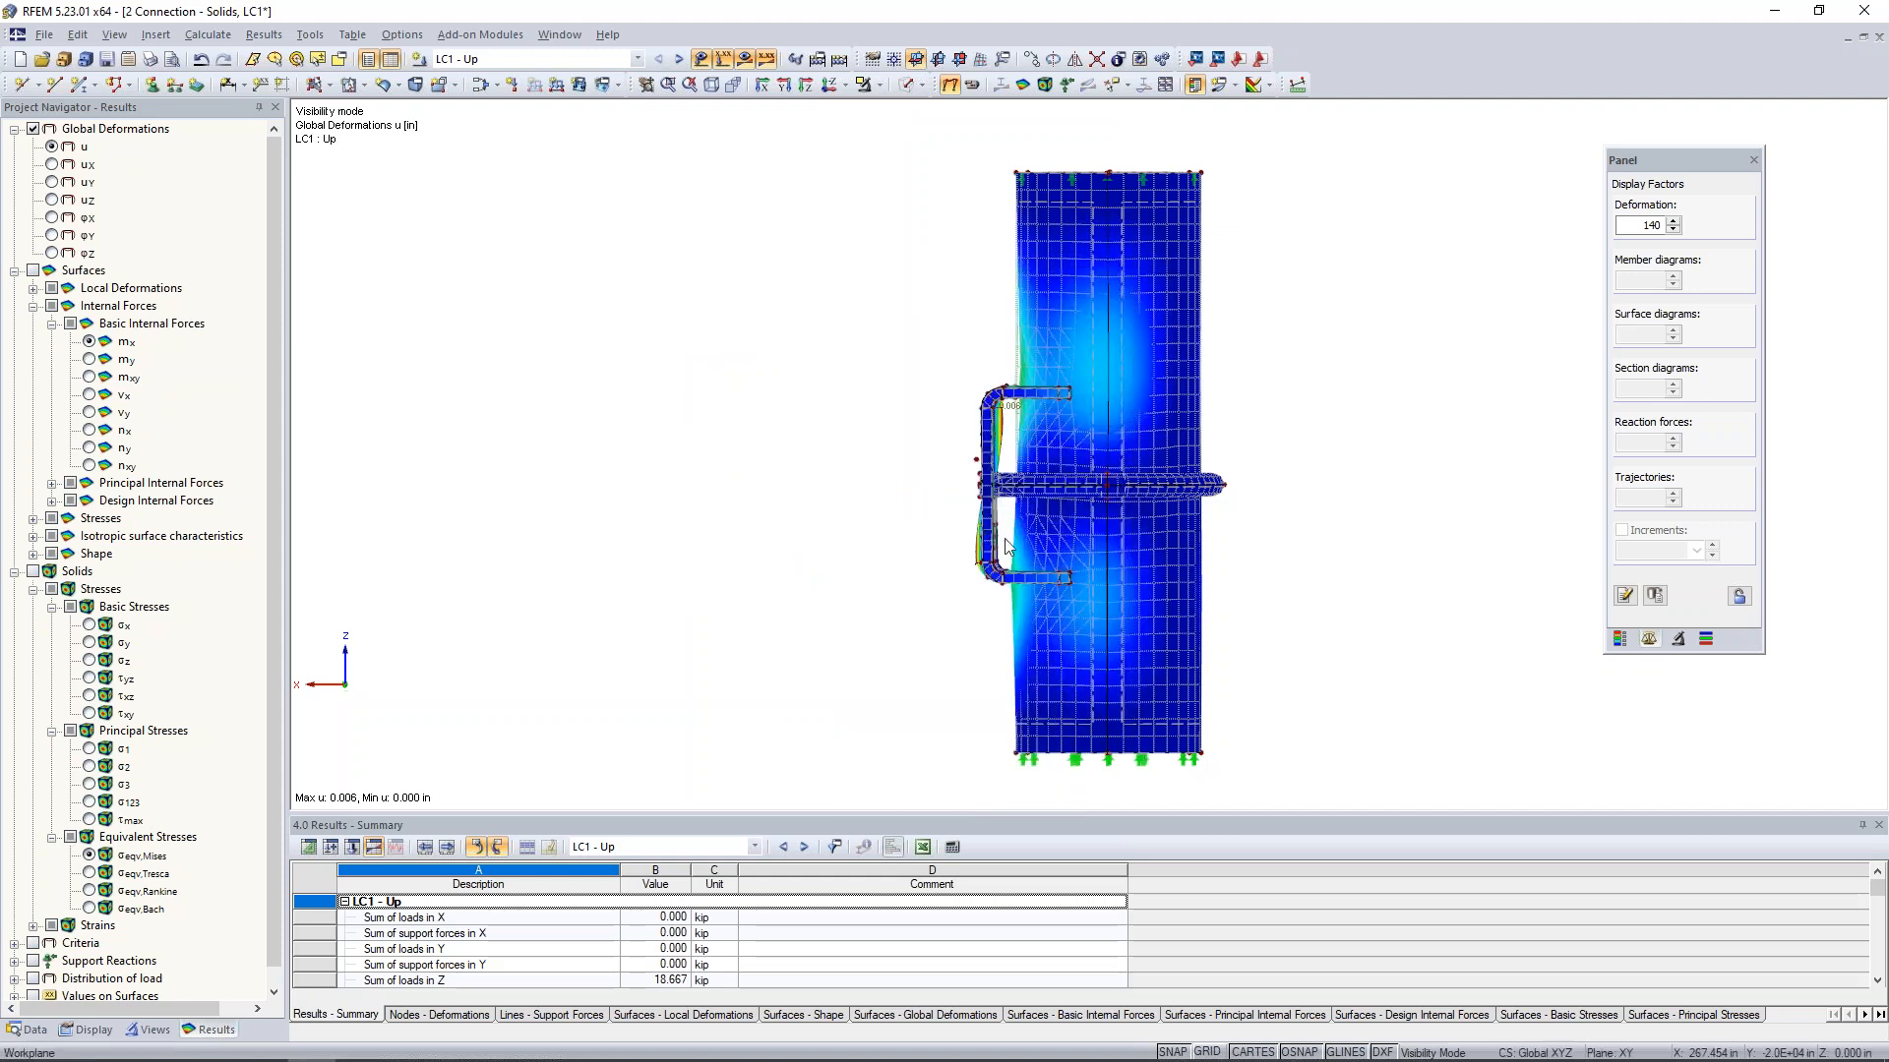
- Increase the deformation display factor to 1120 for the isolated column and bracket
middle_click_drag(1053, 571, 1079, 577, "ctrl")
middle_click_drag(1201, 557, 1109, 558)
scroll(984, 580, "up", 3)
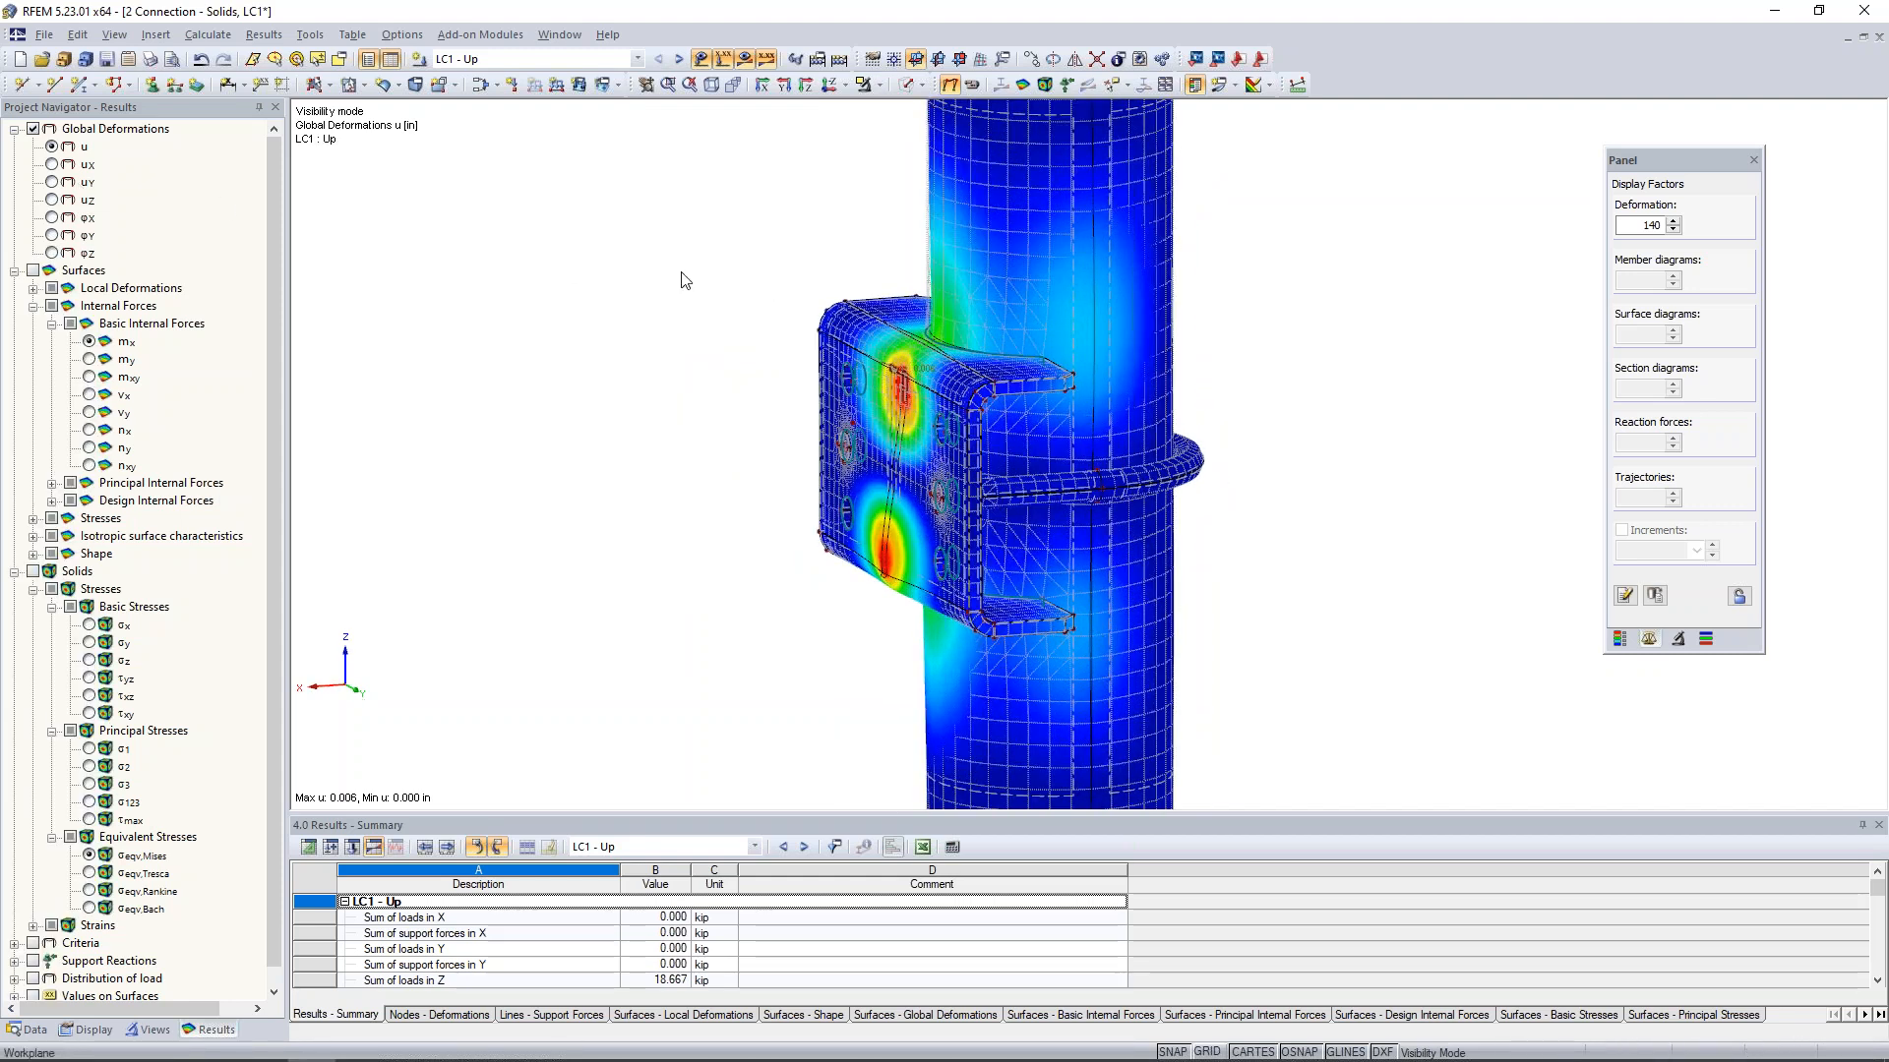
left_click(1672, 222)
left_click(1672, 221)
left_click(1672, 222)
- Examine the exaggerated deformations of the bracket and column from several sides, especially where the two parts touch and overlap
middle_click_drag(1286, 577, 1003, 628, "ctrl")
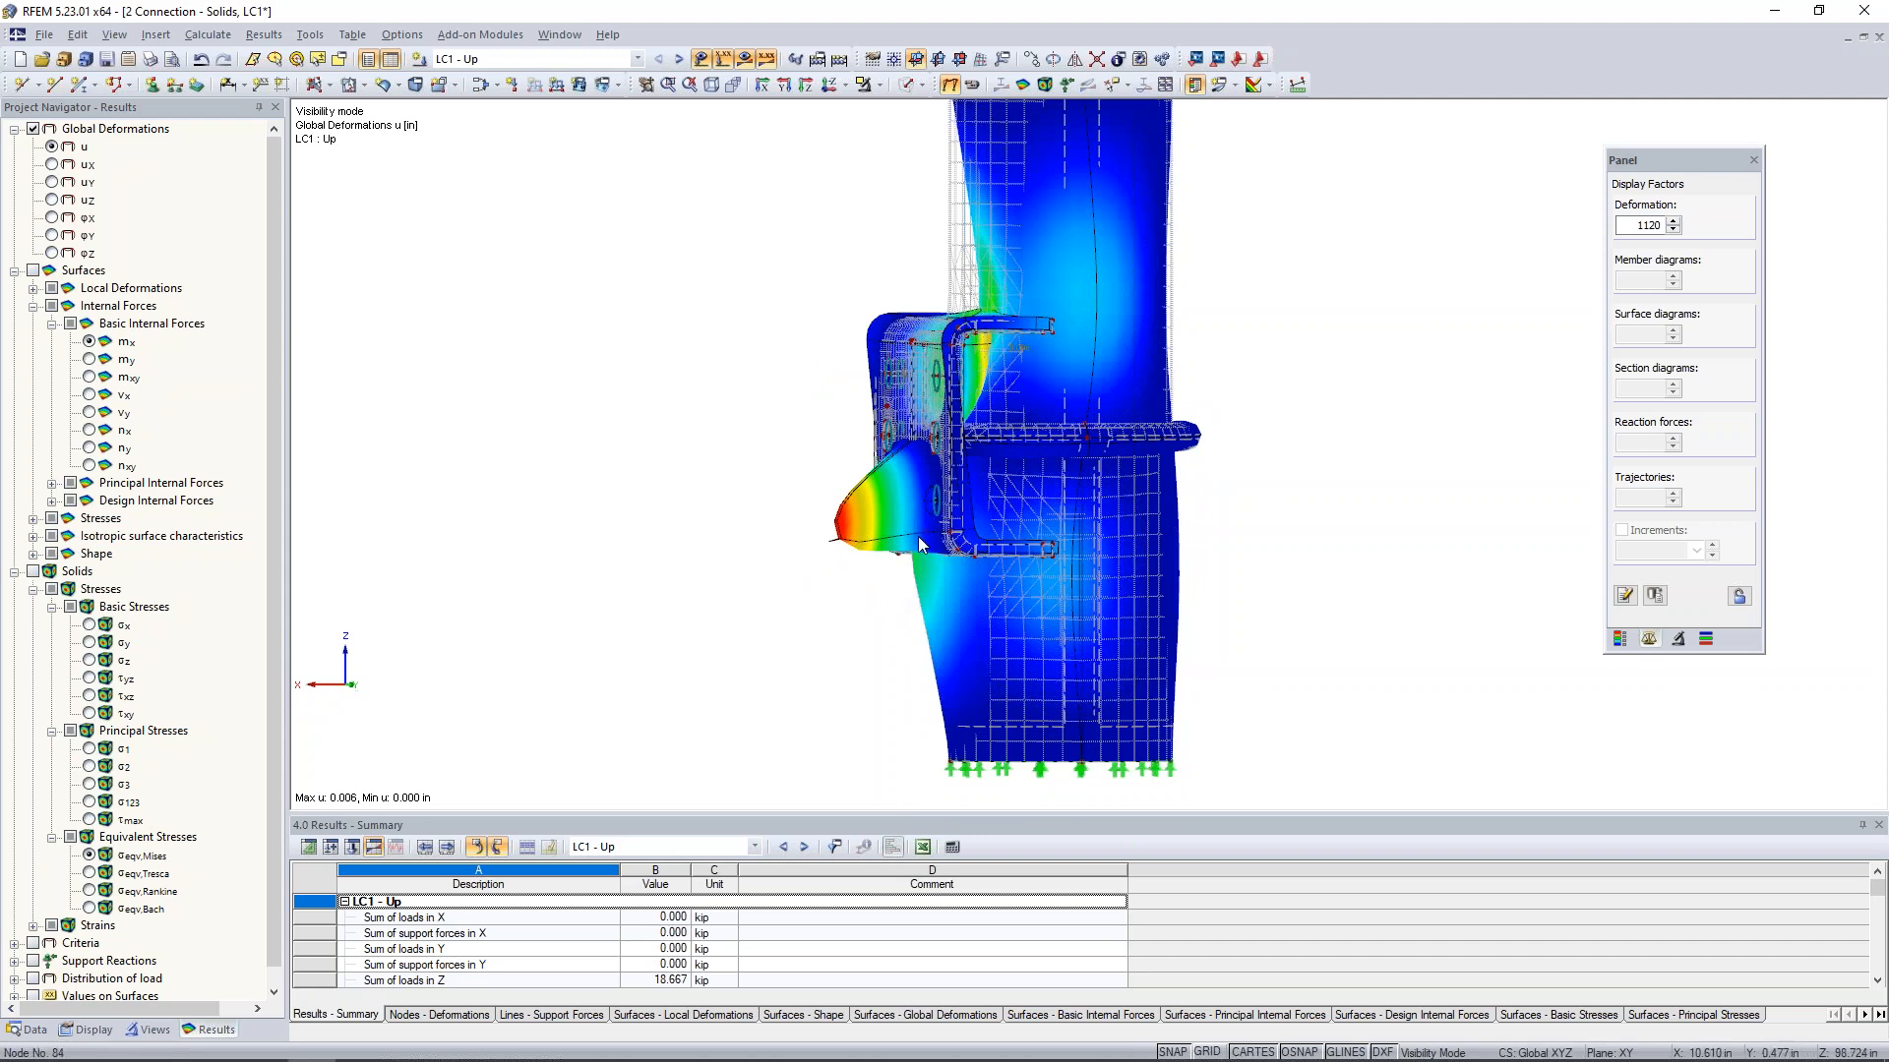
scroll(895, 577, "up", 2)
middle_click_drag(890, 607, 1023, 668, "ctrl")
scroll(925, 617, "up", 3)
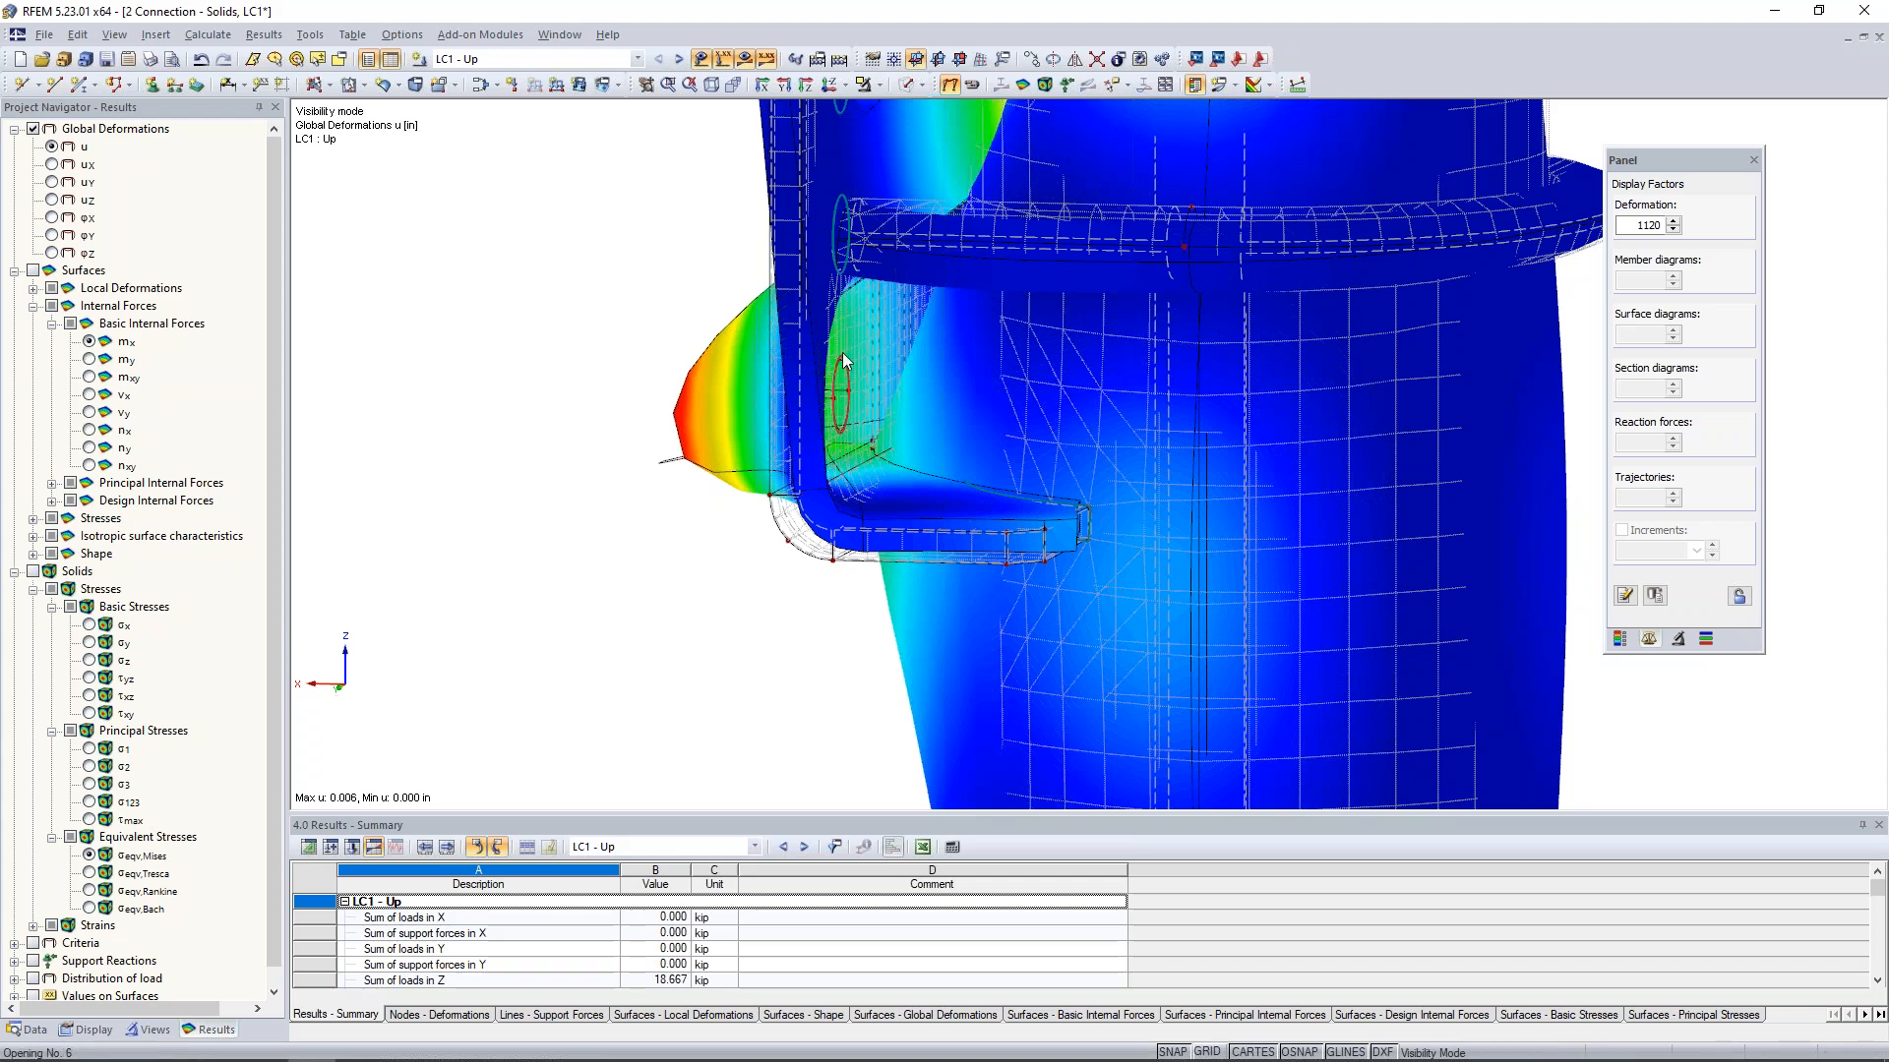
middle_click_drag(858, 360, 1175, 541, "ctrl")
middle_click_drag(1035, 238, 1025, 575)
middle_click_drag(1024, 575, 1170, 386, "ctrl")
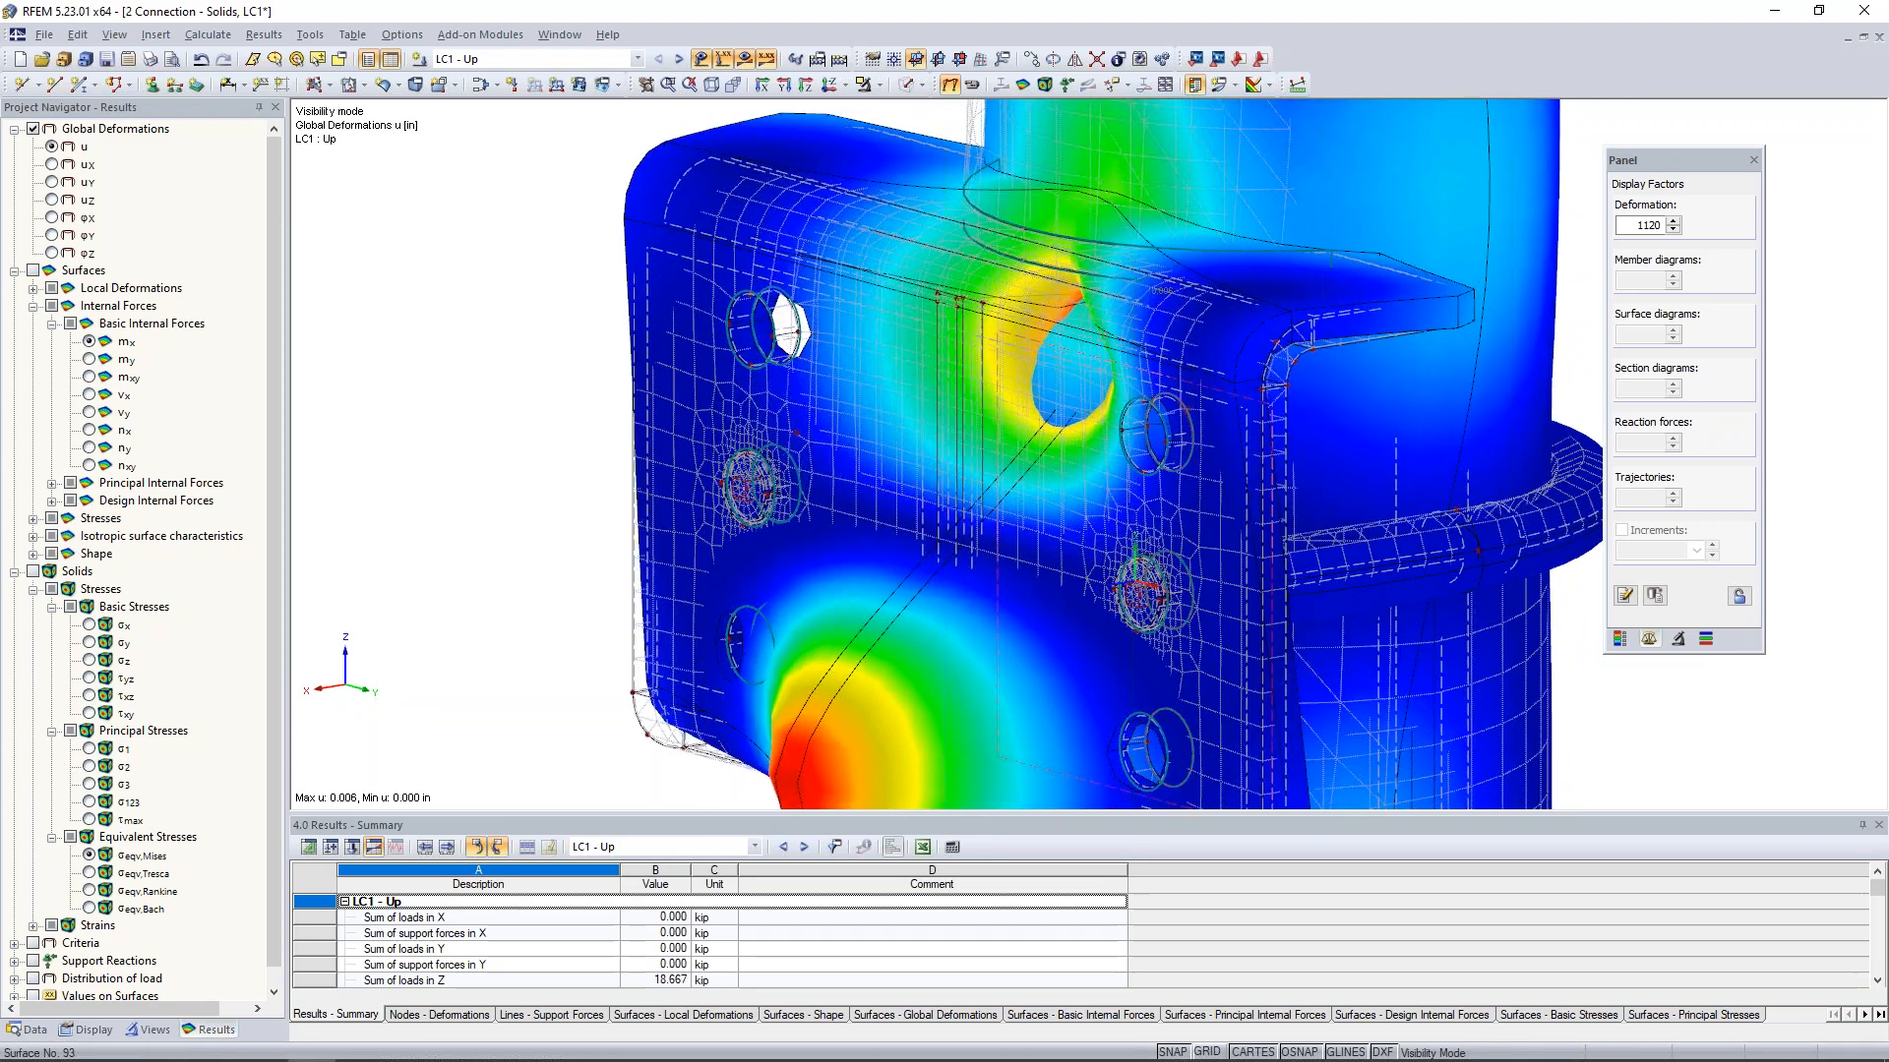
scroll(1171, 384, "down", 3)
scroll(1172, 382, "down", 1)
- Reduce the deformation display factor to 280 and hide the results to return to the wireframe model
left_click(1673, 231)
left_click(1673, 230)
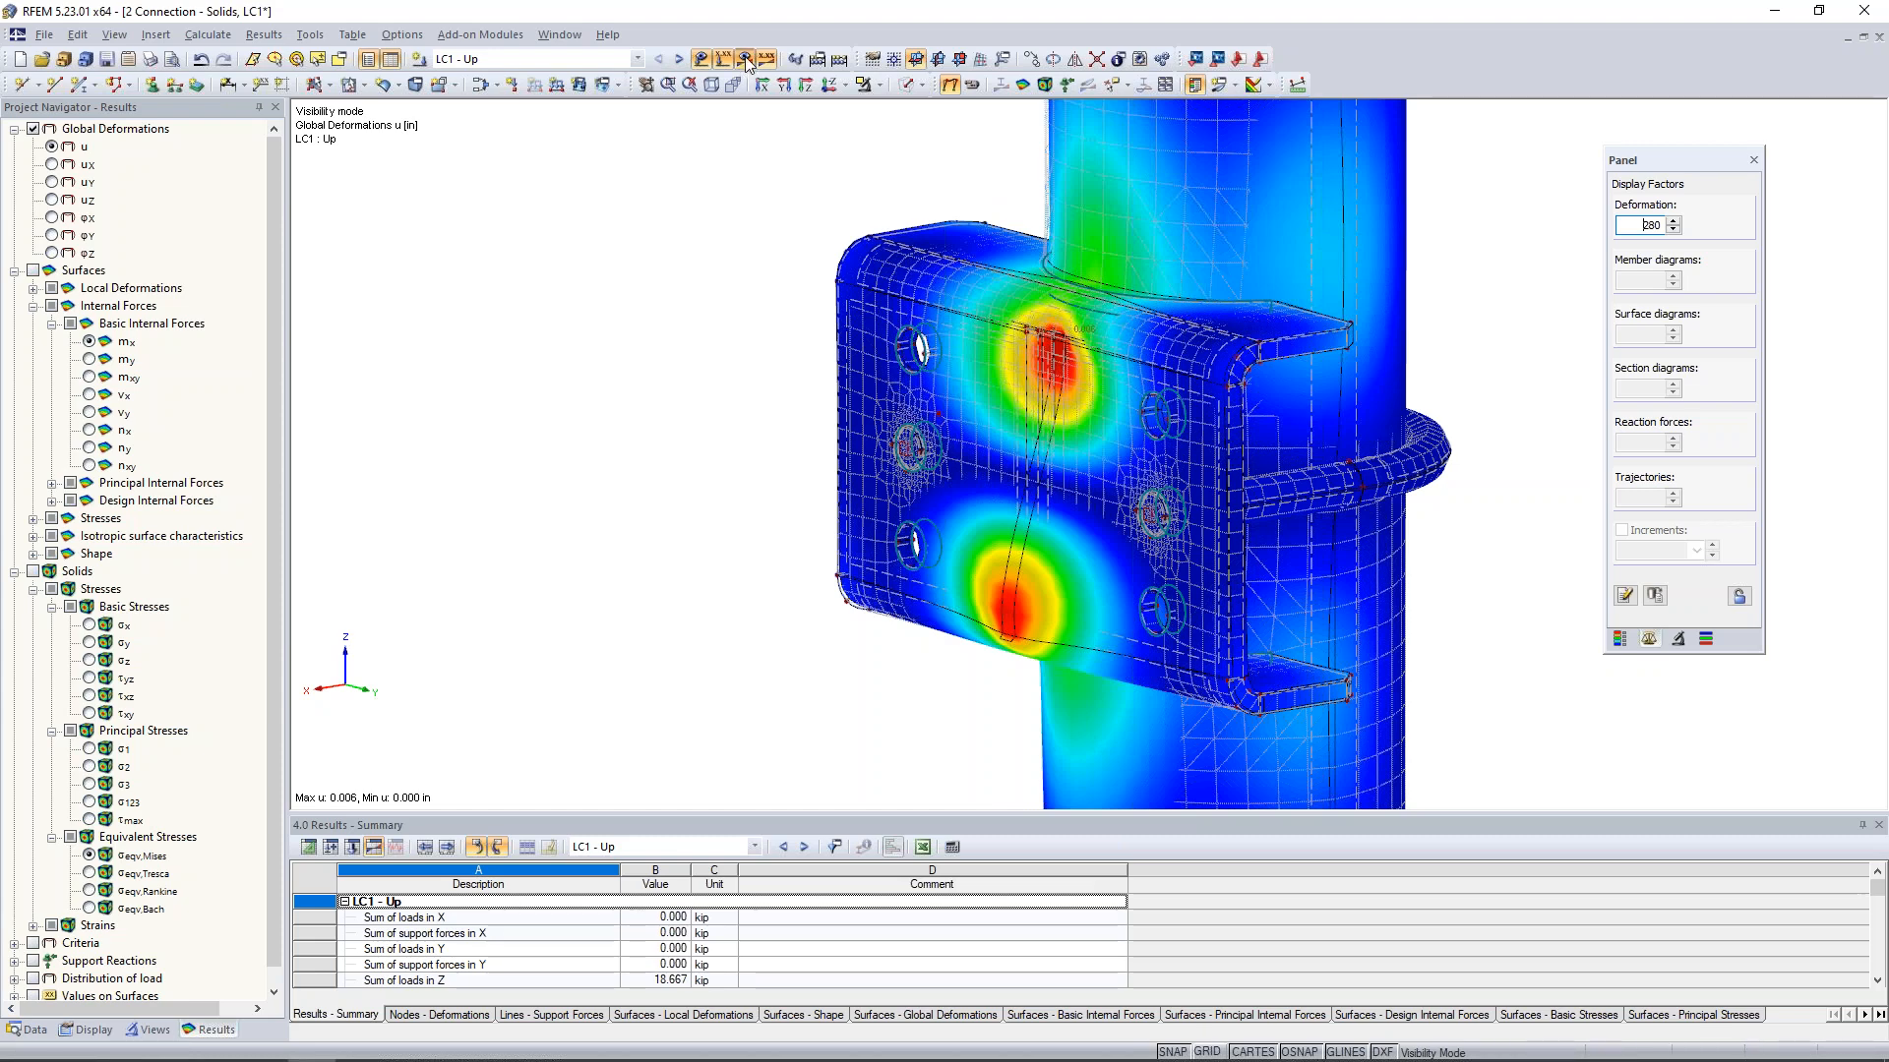
left_click(949, 84)
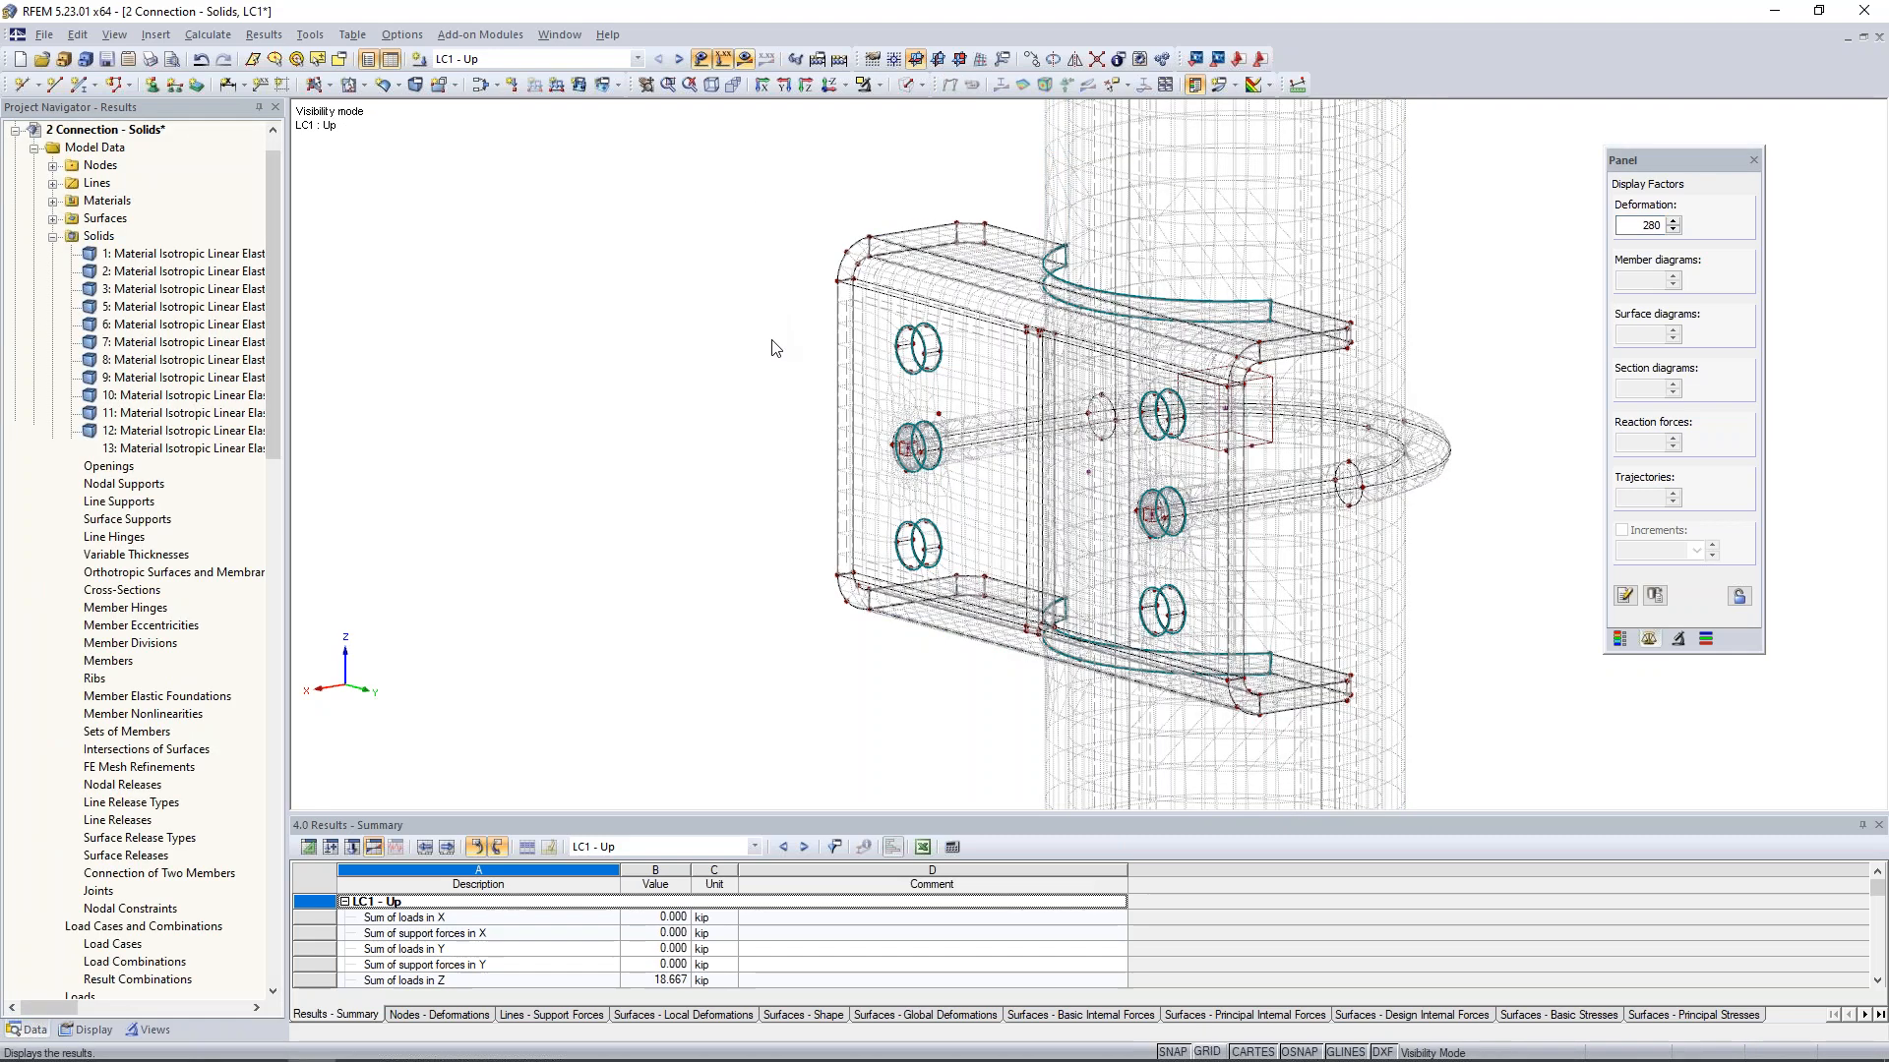
- Start a new surface release and choose surface 15, the bracket's upper curved contact face against the column, as its surface
middle_click_drag(643, 343, 635, 340, "ctrl")
middle_click_drag(748, 286, 562, 288)
scroll(334, 662, "down", 1)
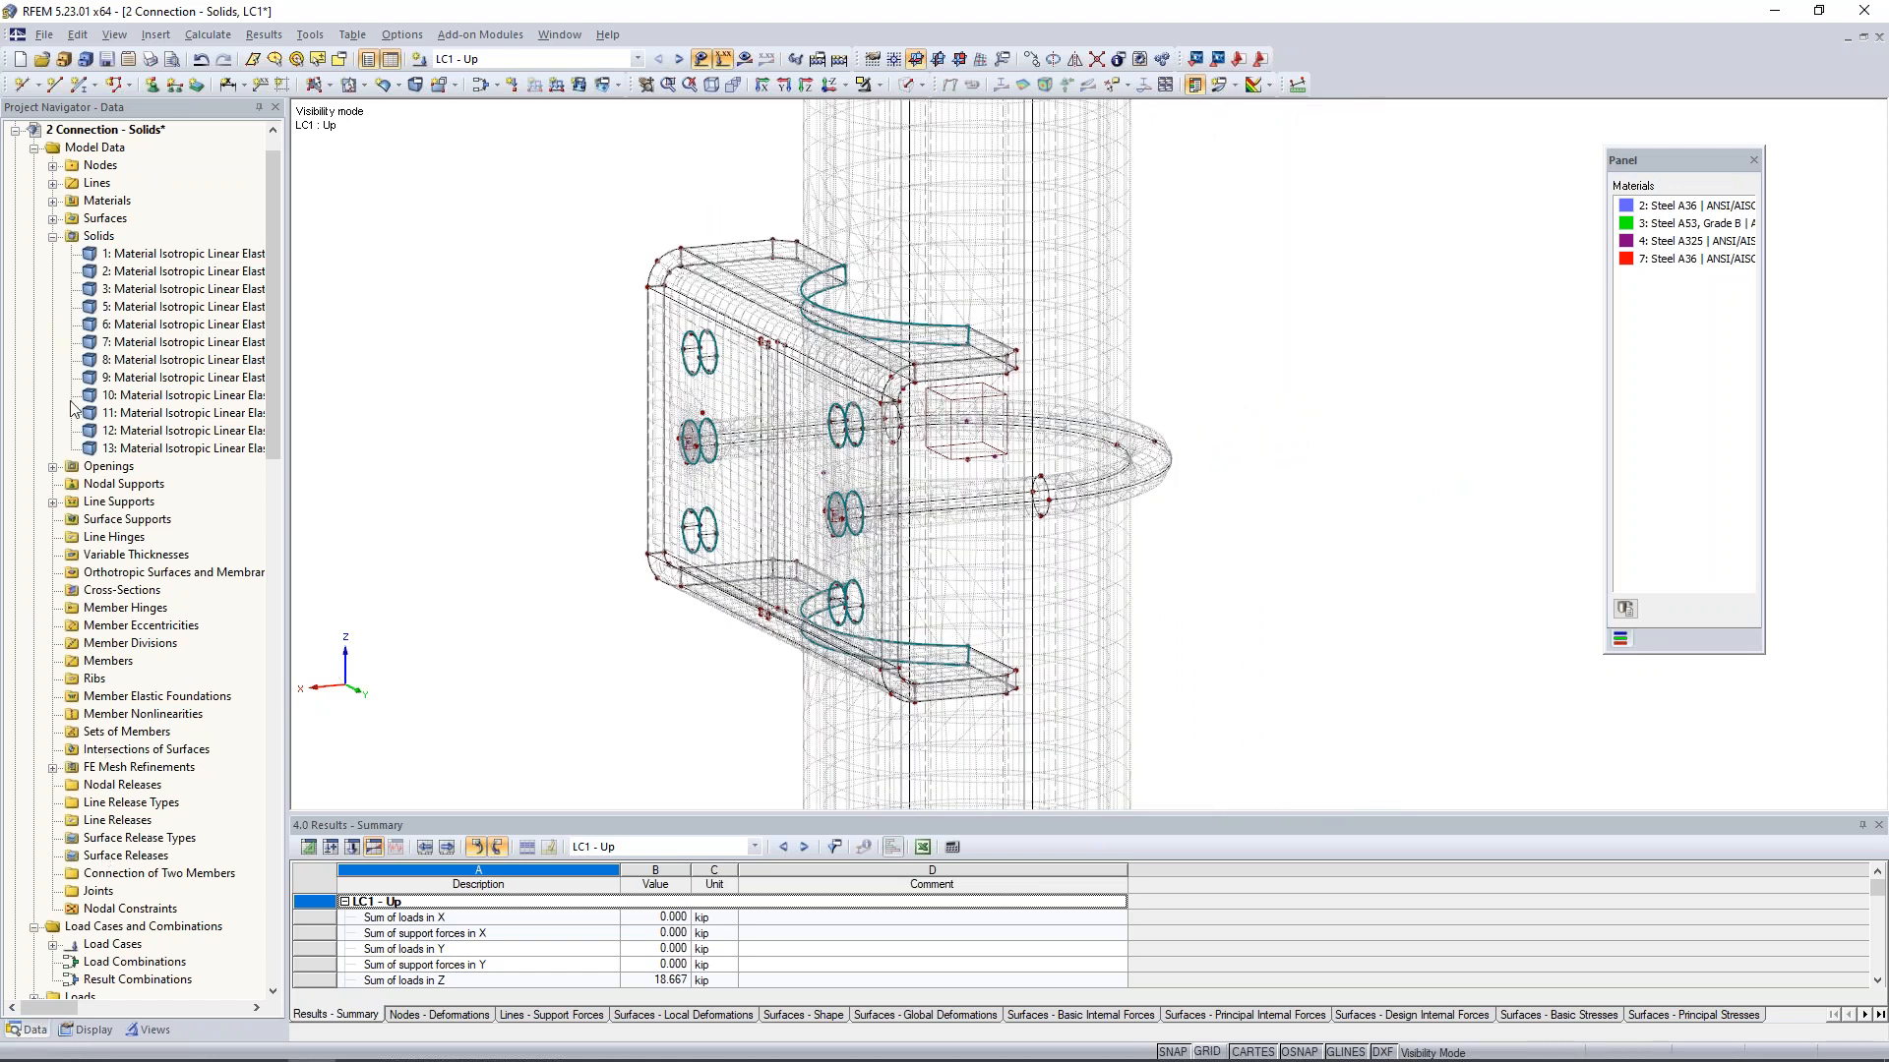
left_click(54, 237)
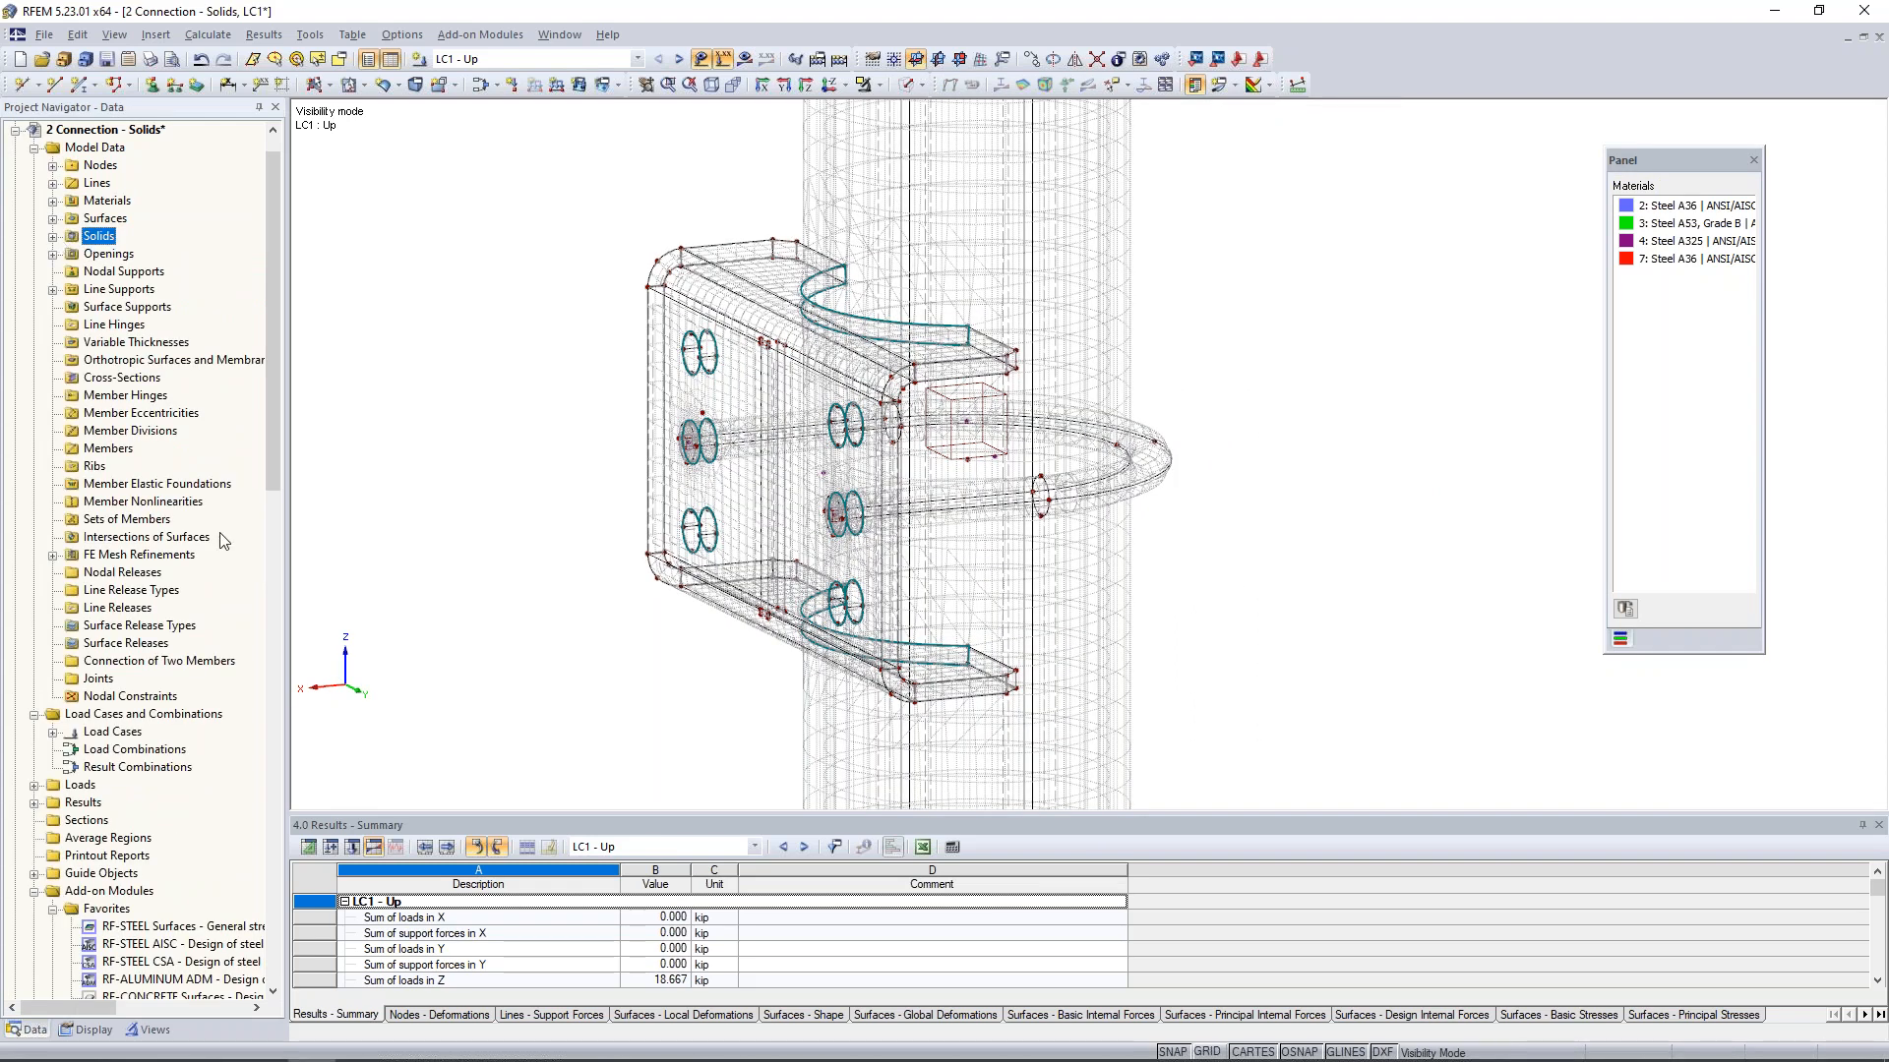
right_click(133, 647)
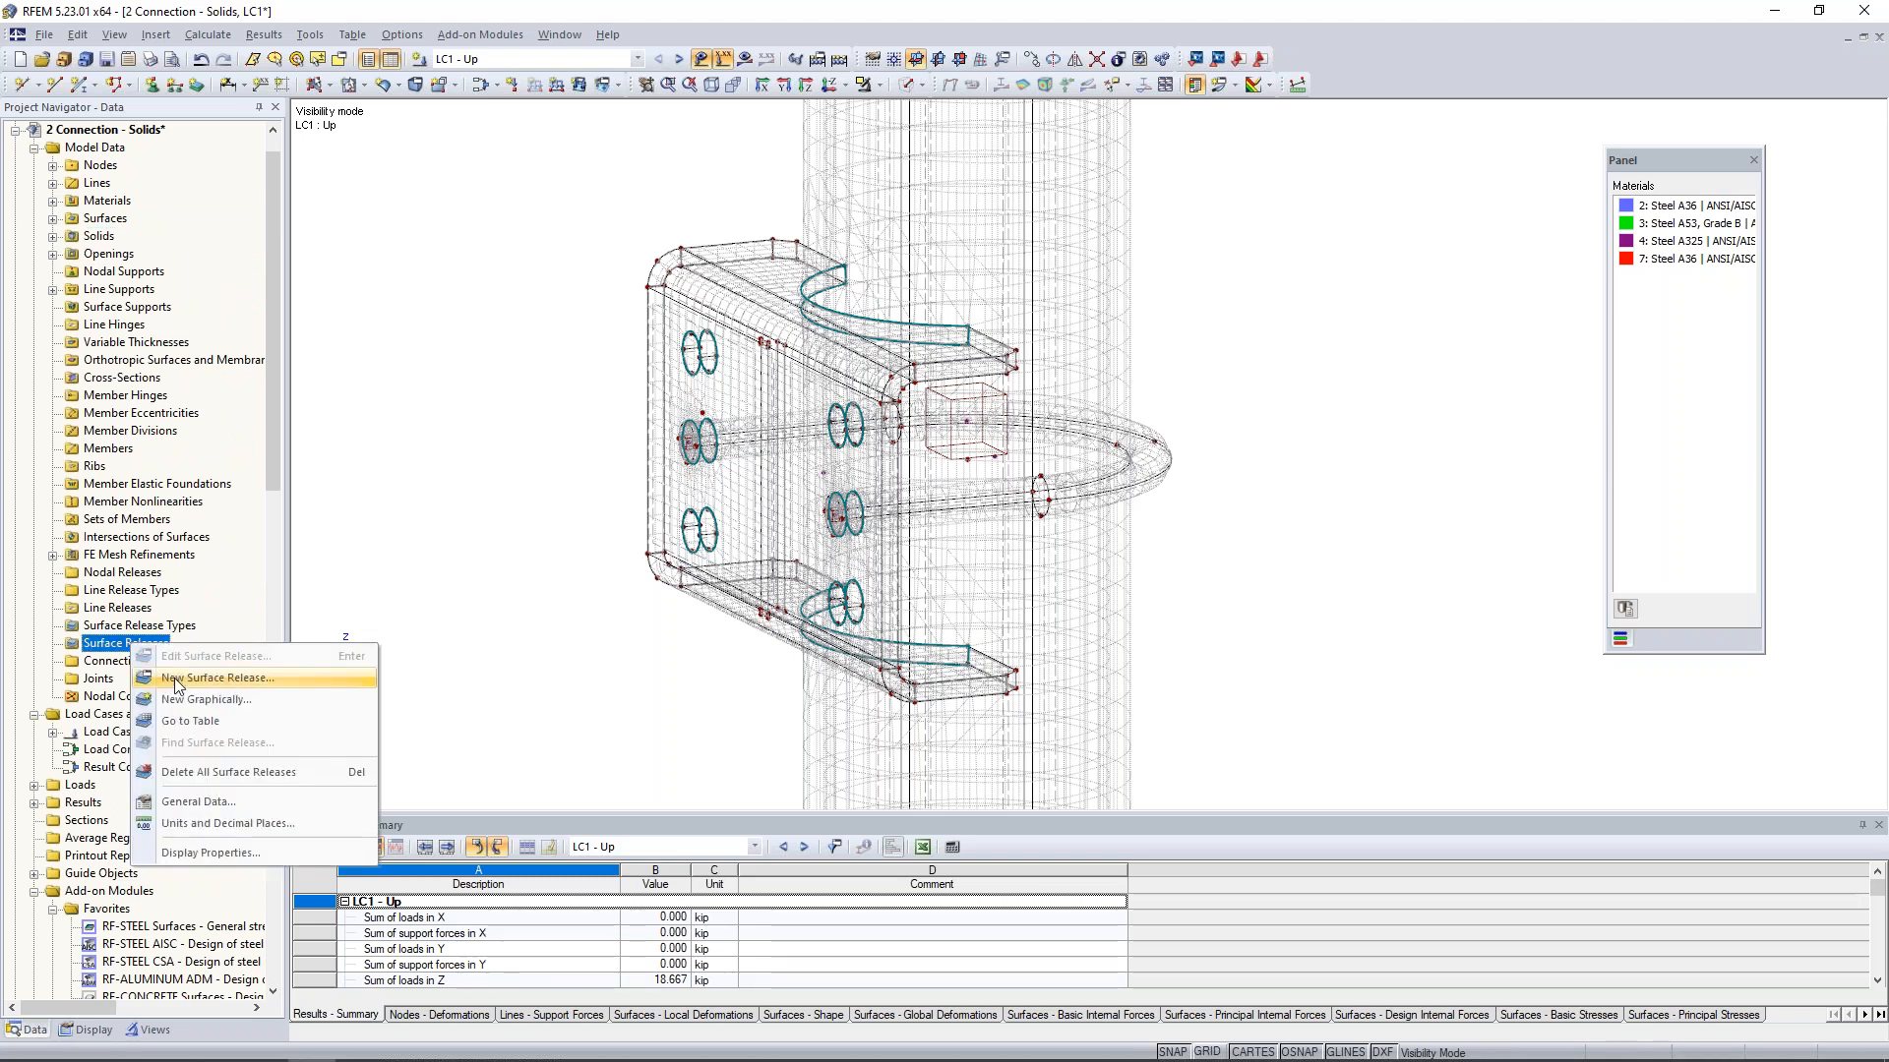
left_click(177, 681)
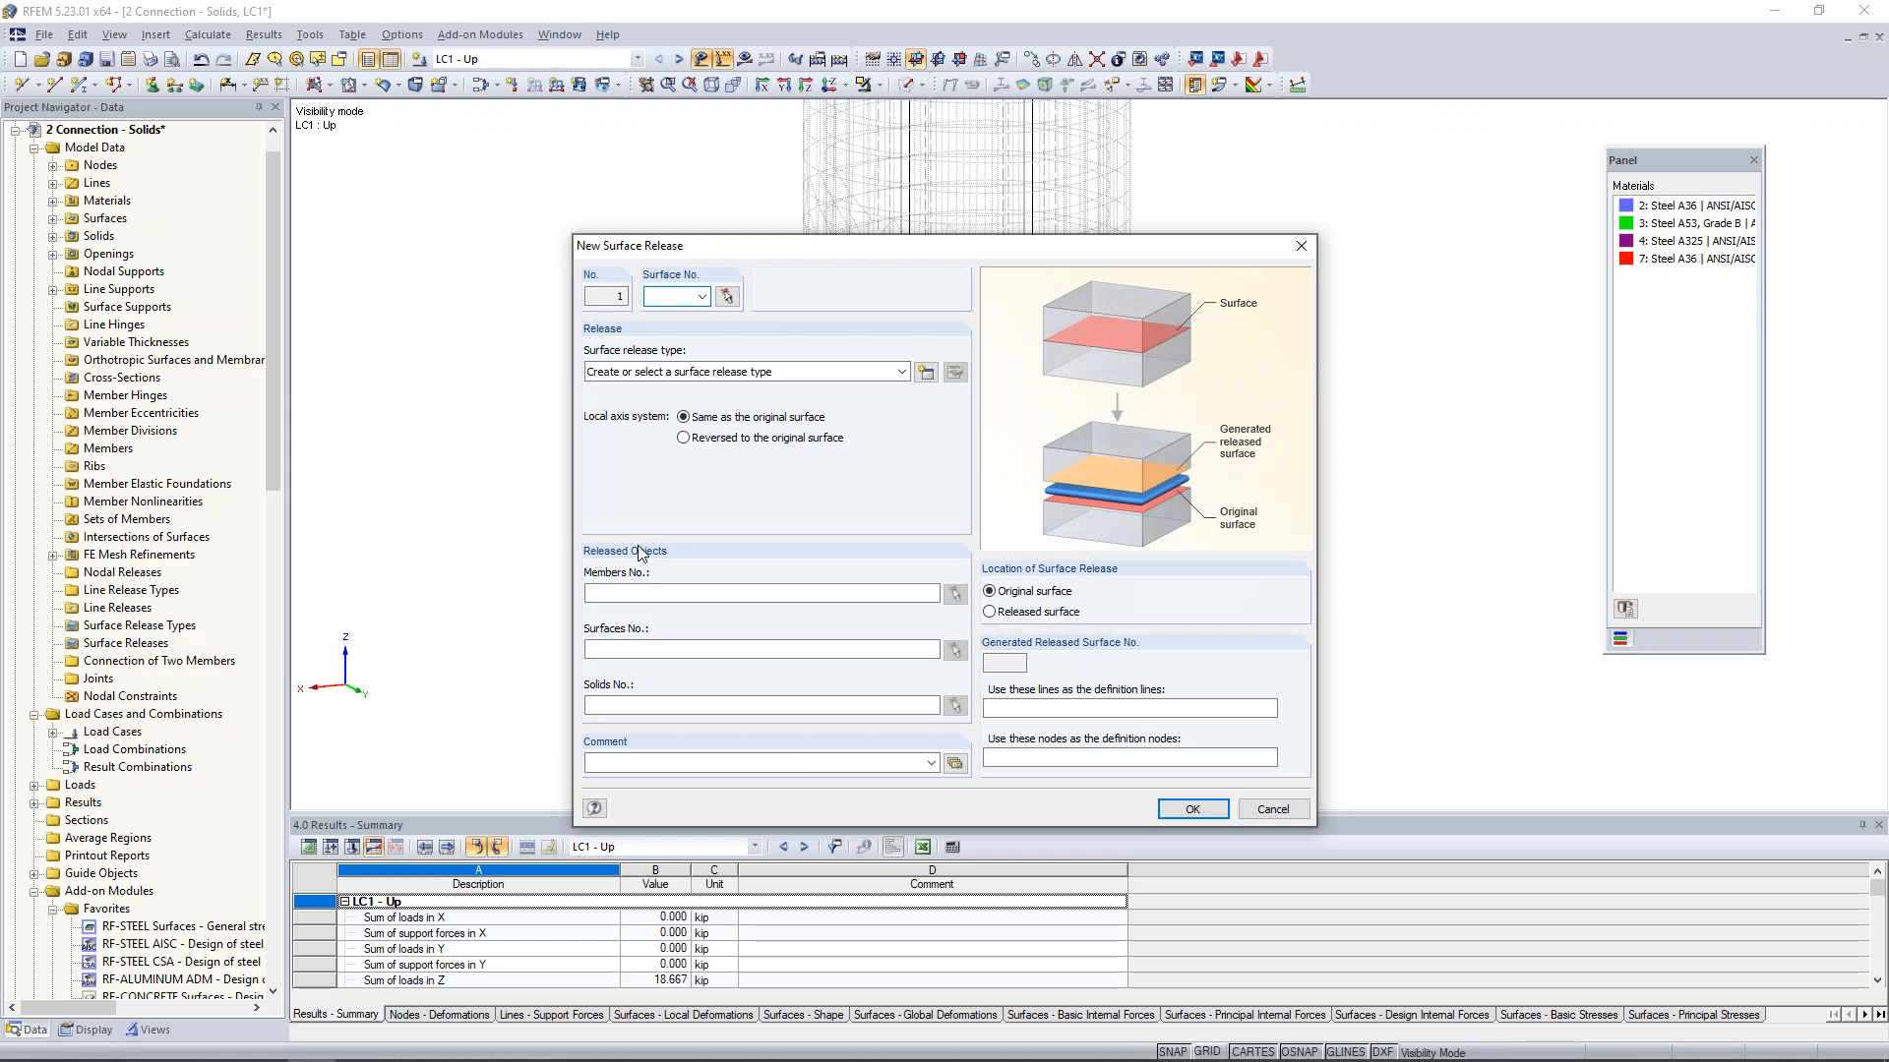
left_click(726, 297)
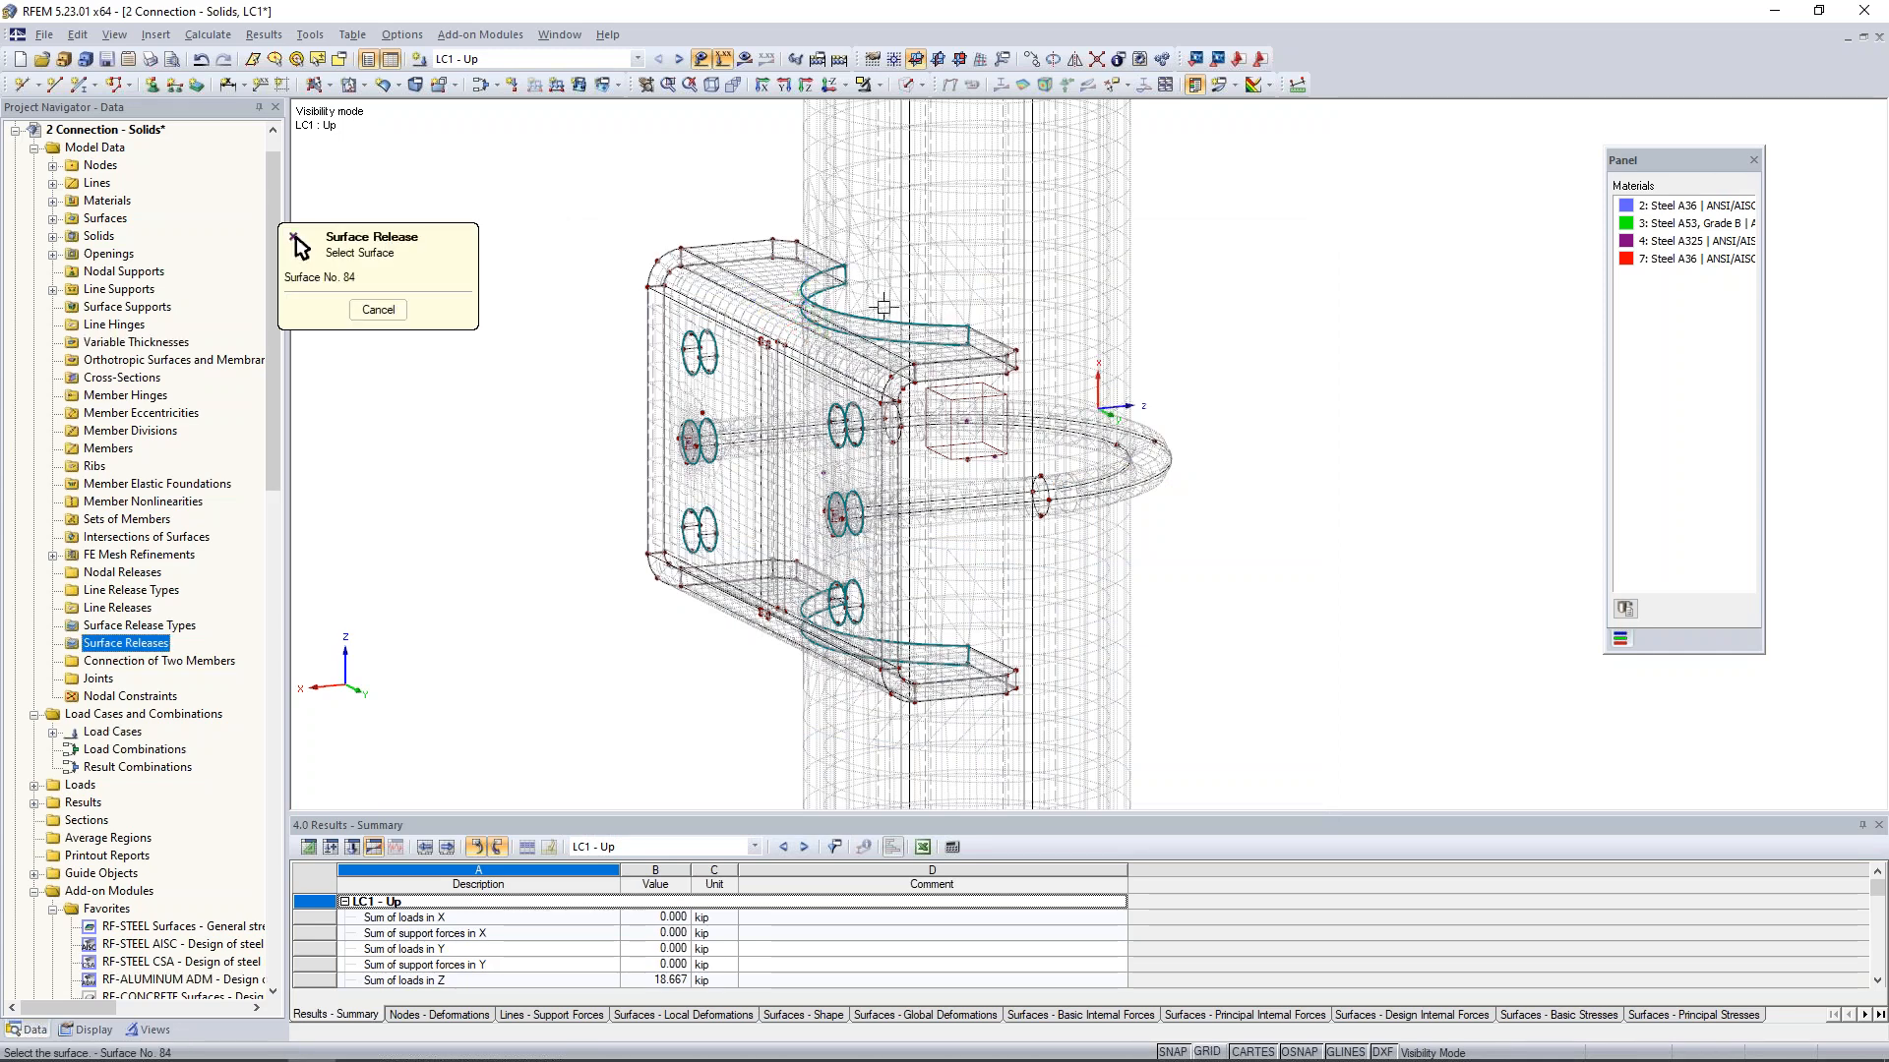
scroll(883, 306, "up", 4)
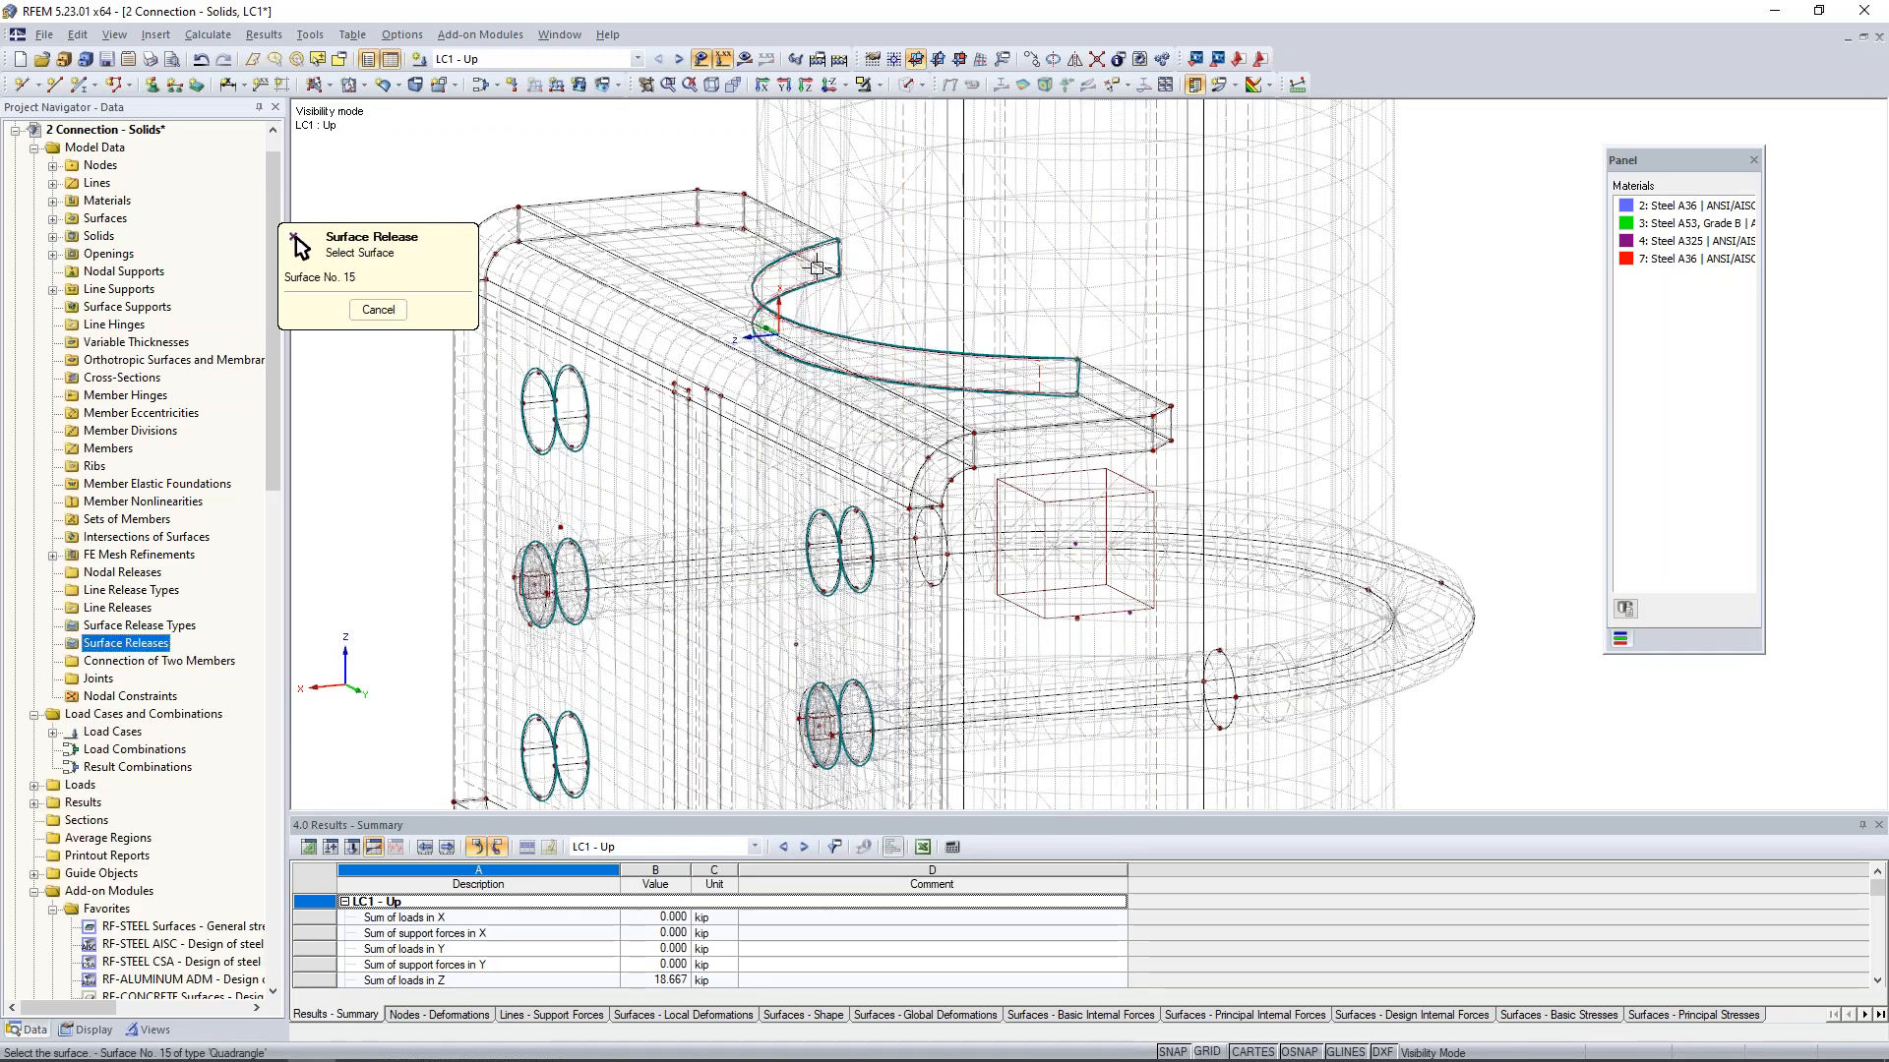
left_click(816, 267)
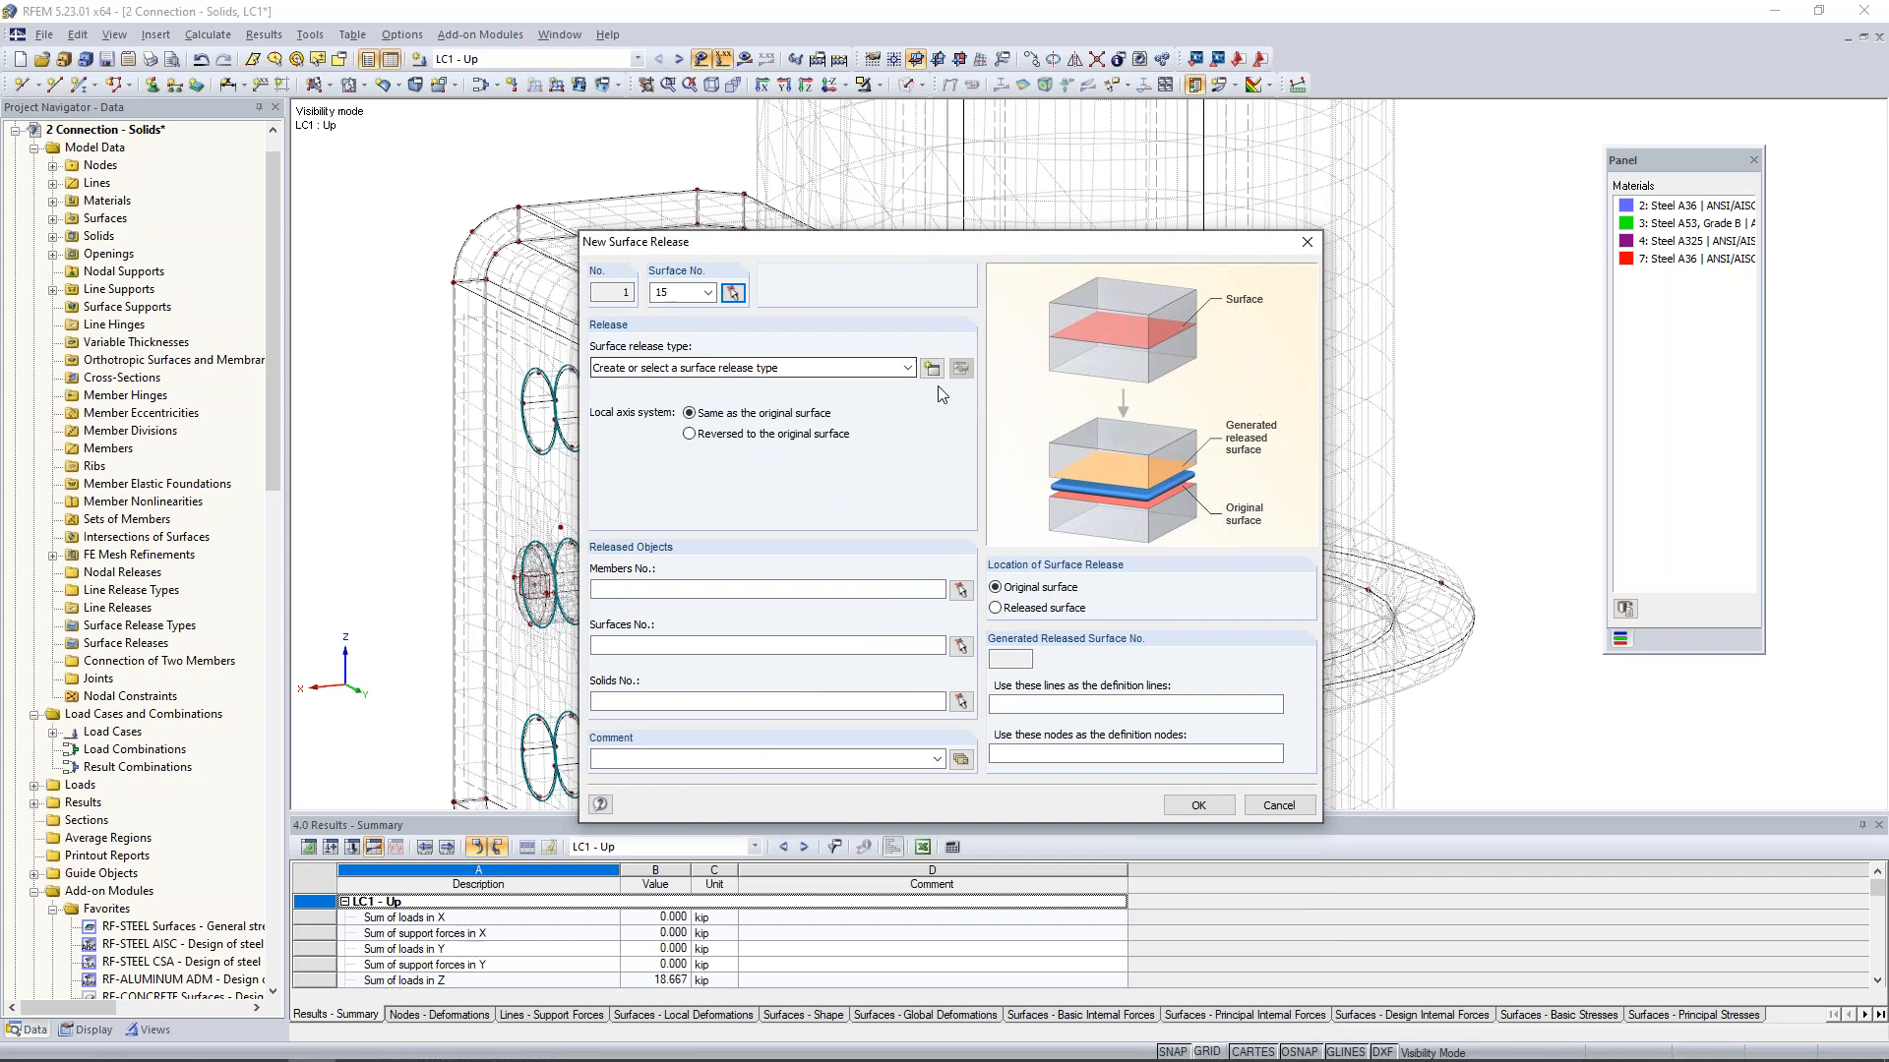
- Create a surface release type that releases uz with a spring constant of 0.000 and the nonlinearity Fixed if positive pz
left_click(931, 369)
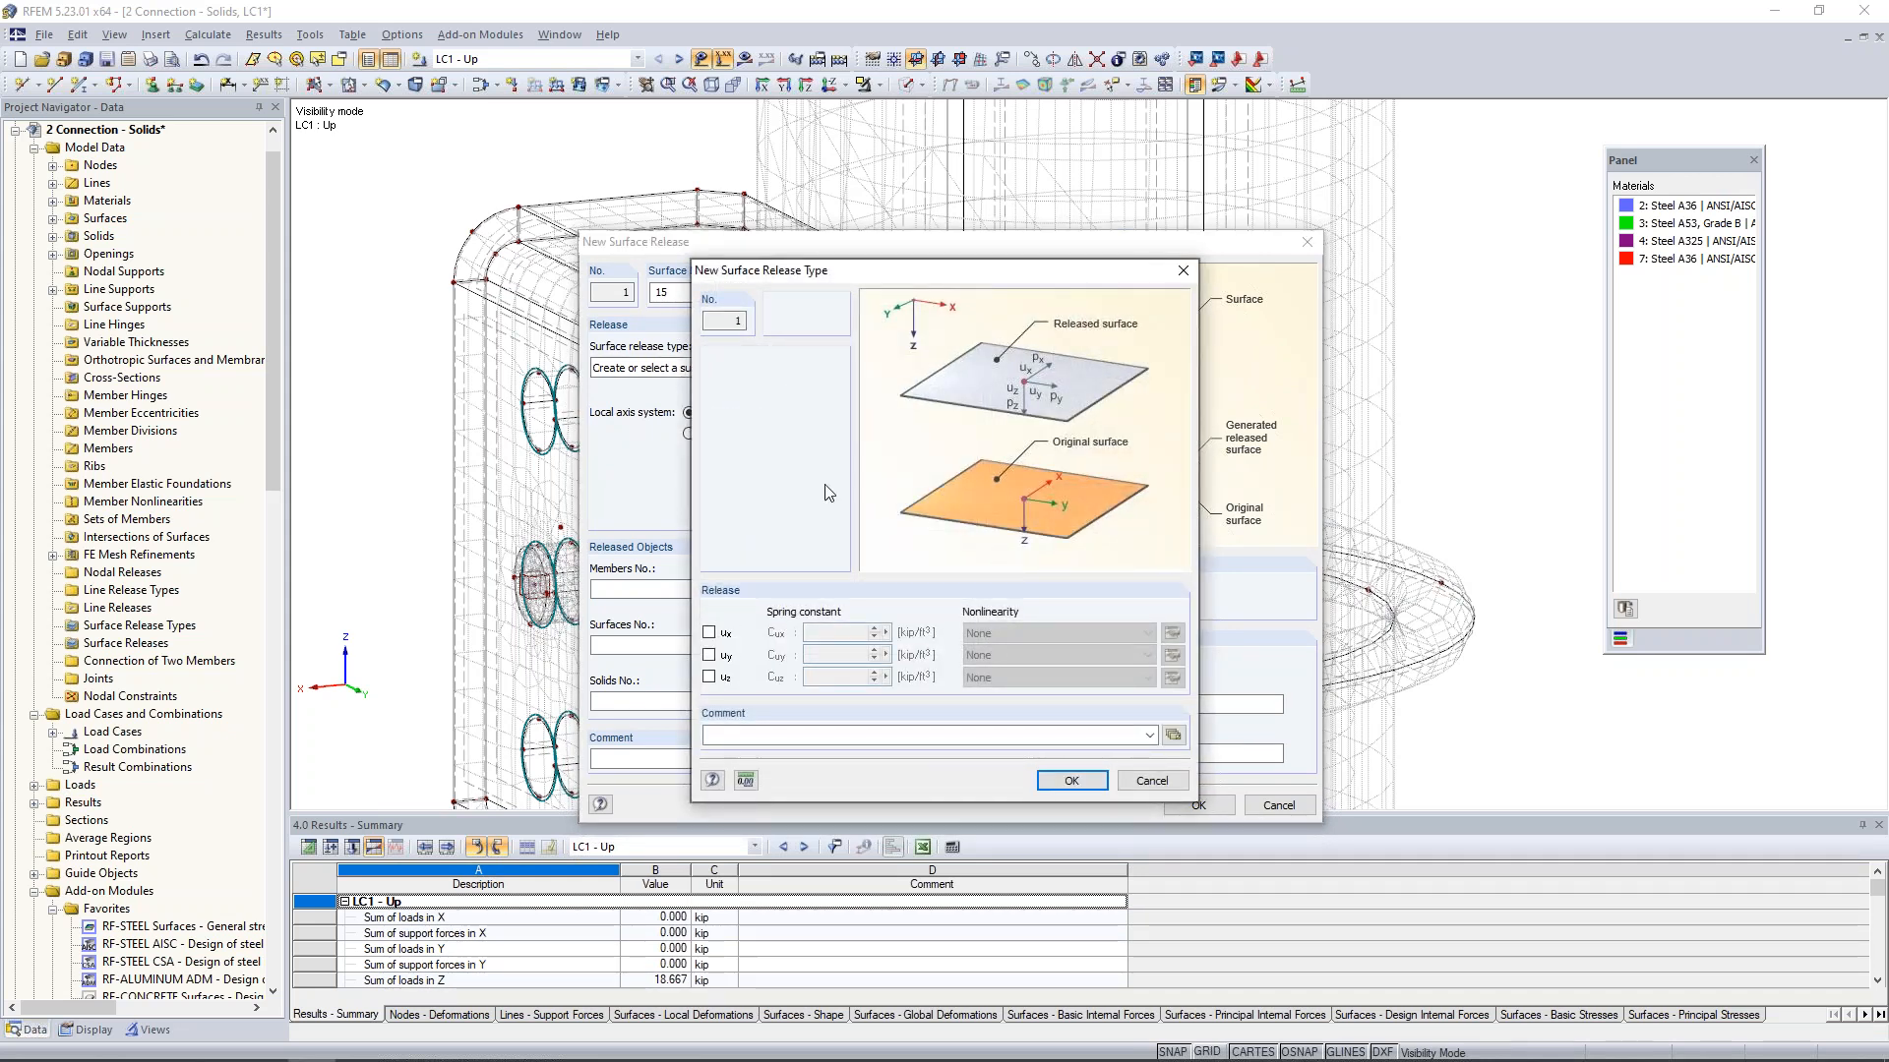
left_click(709, 677)
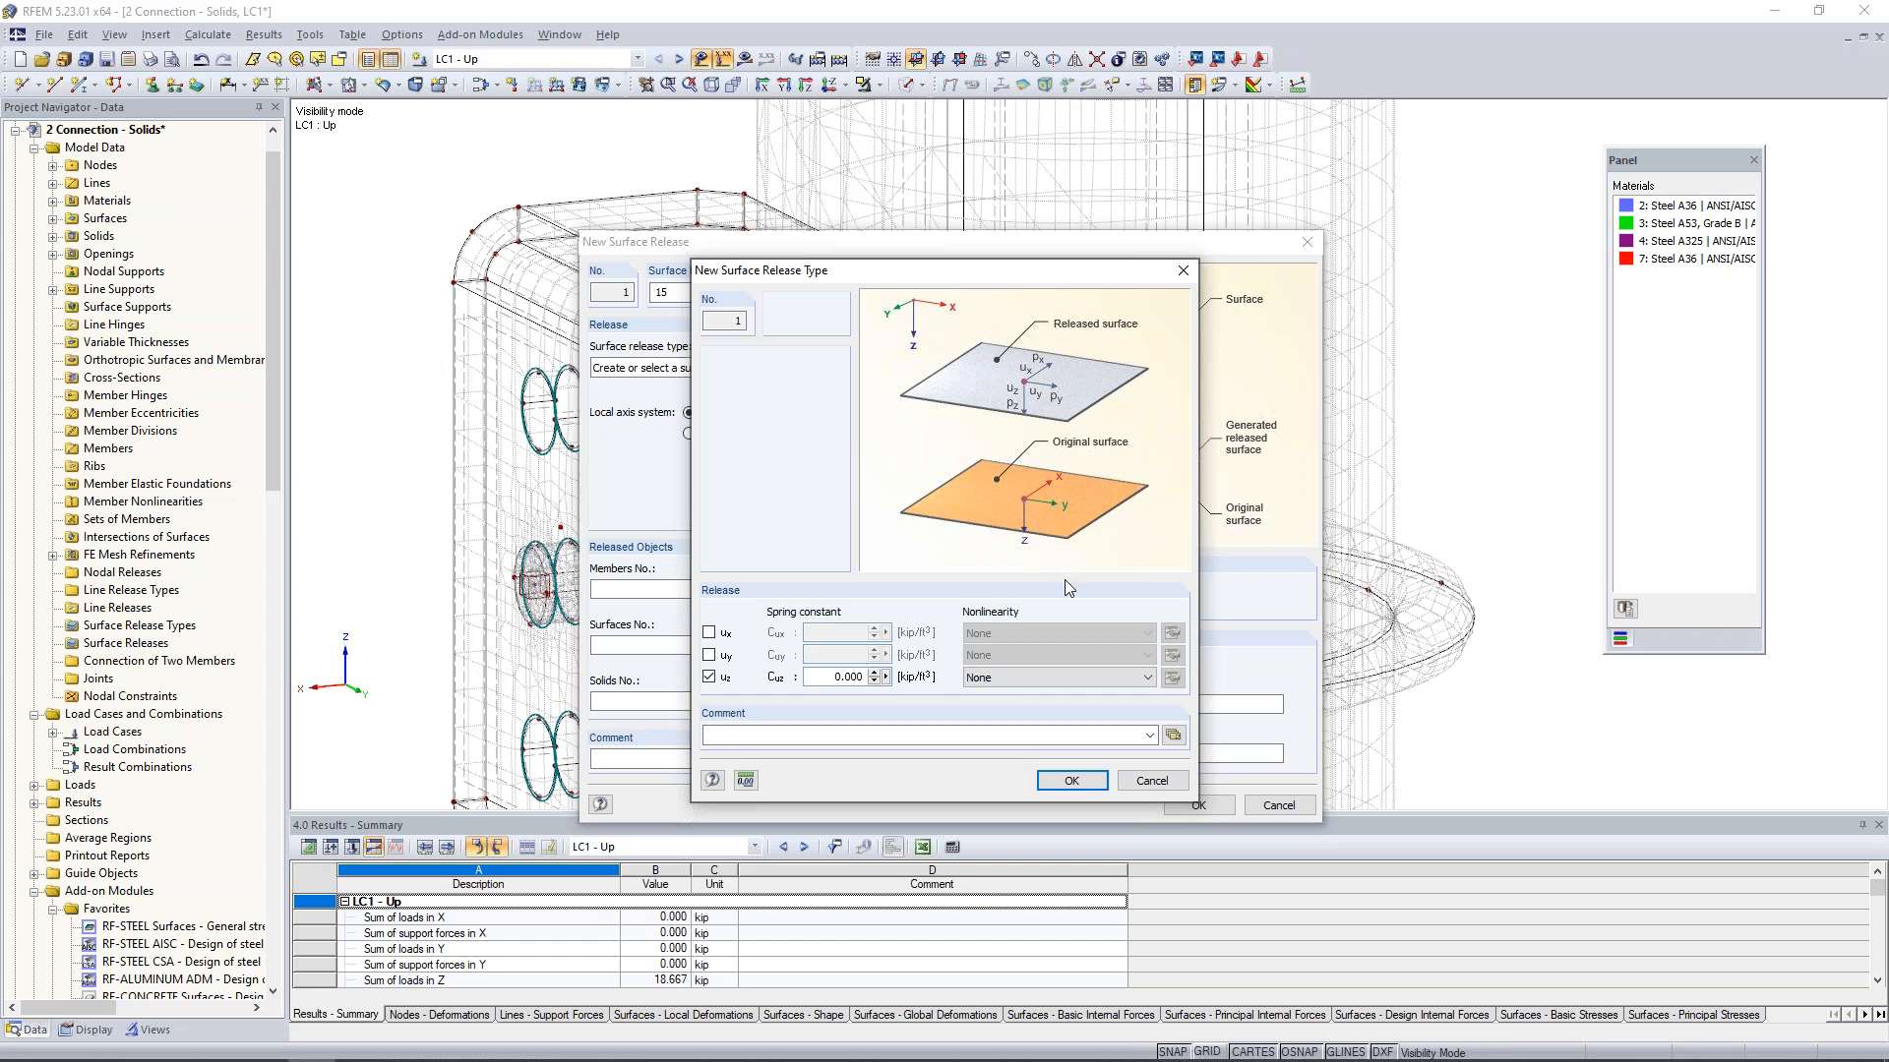
left_click(1041, 679)
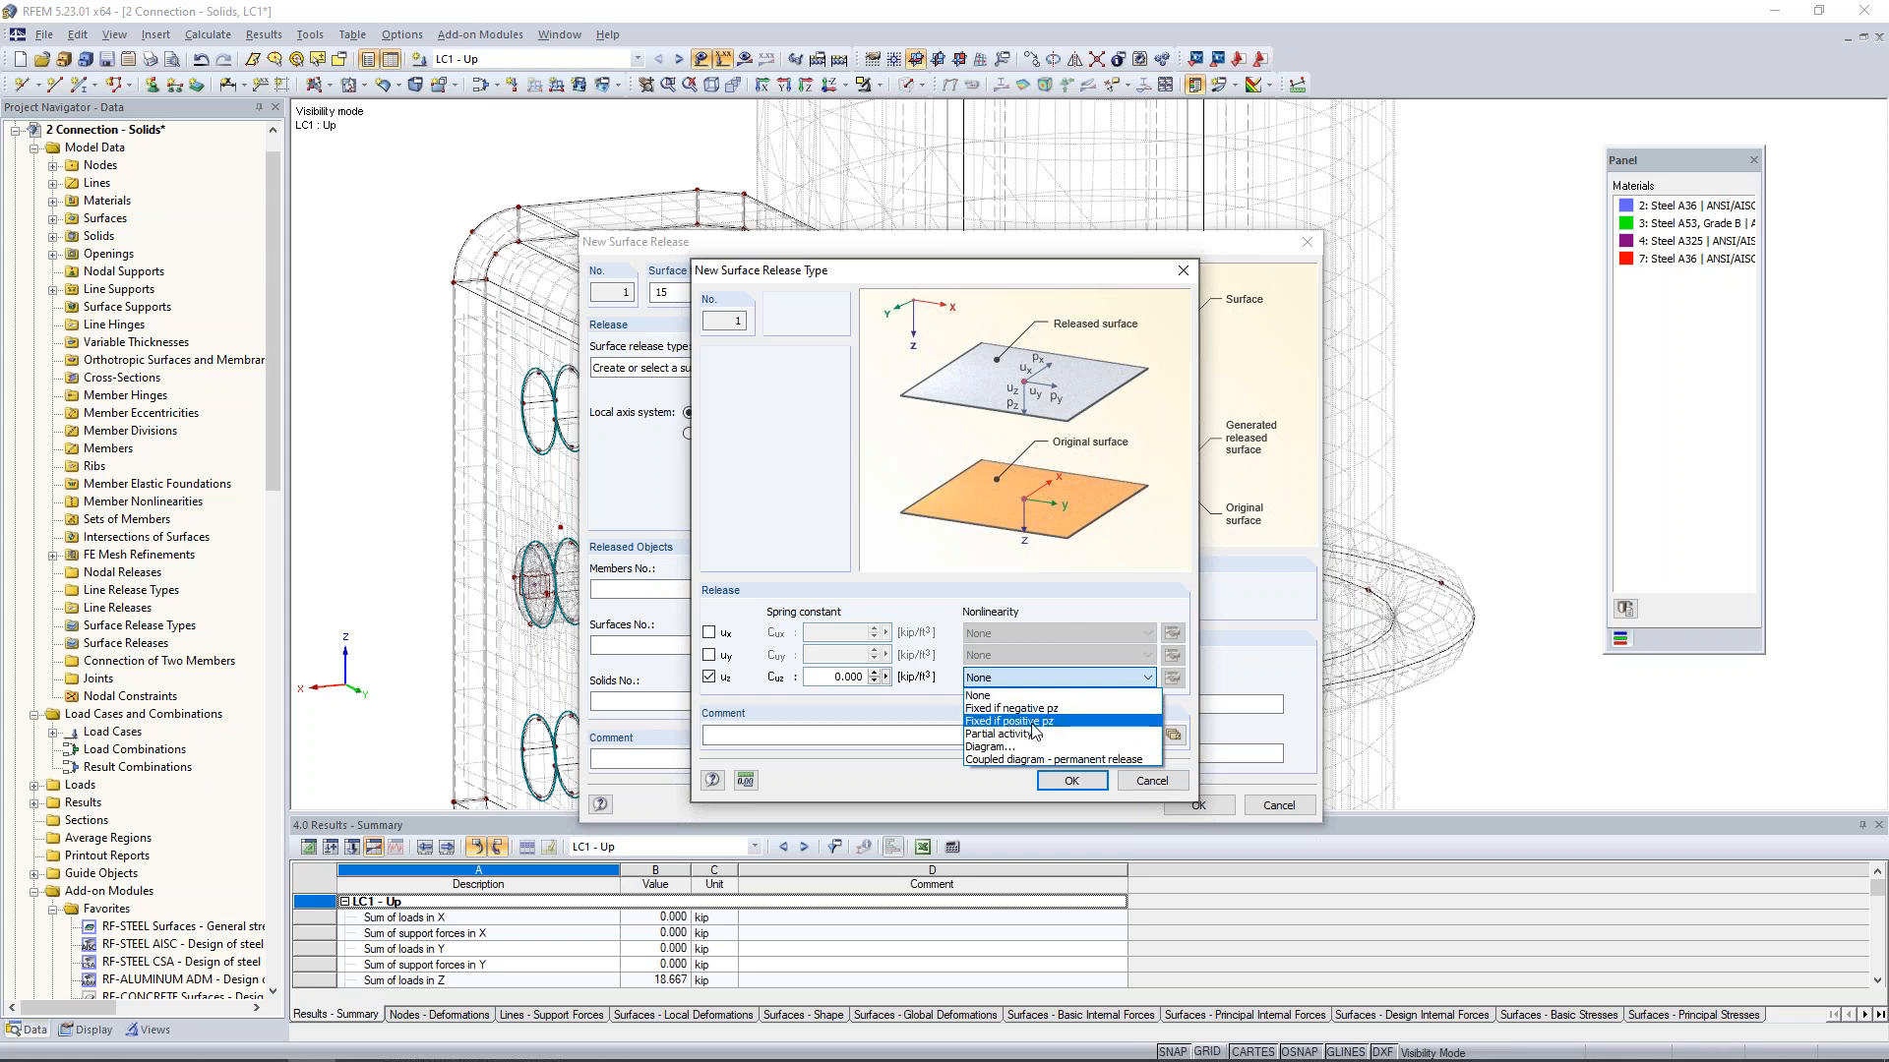
left_click(1031, 723)
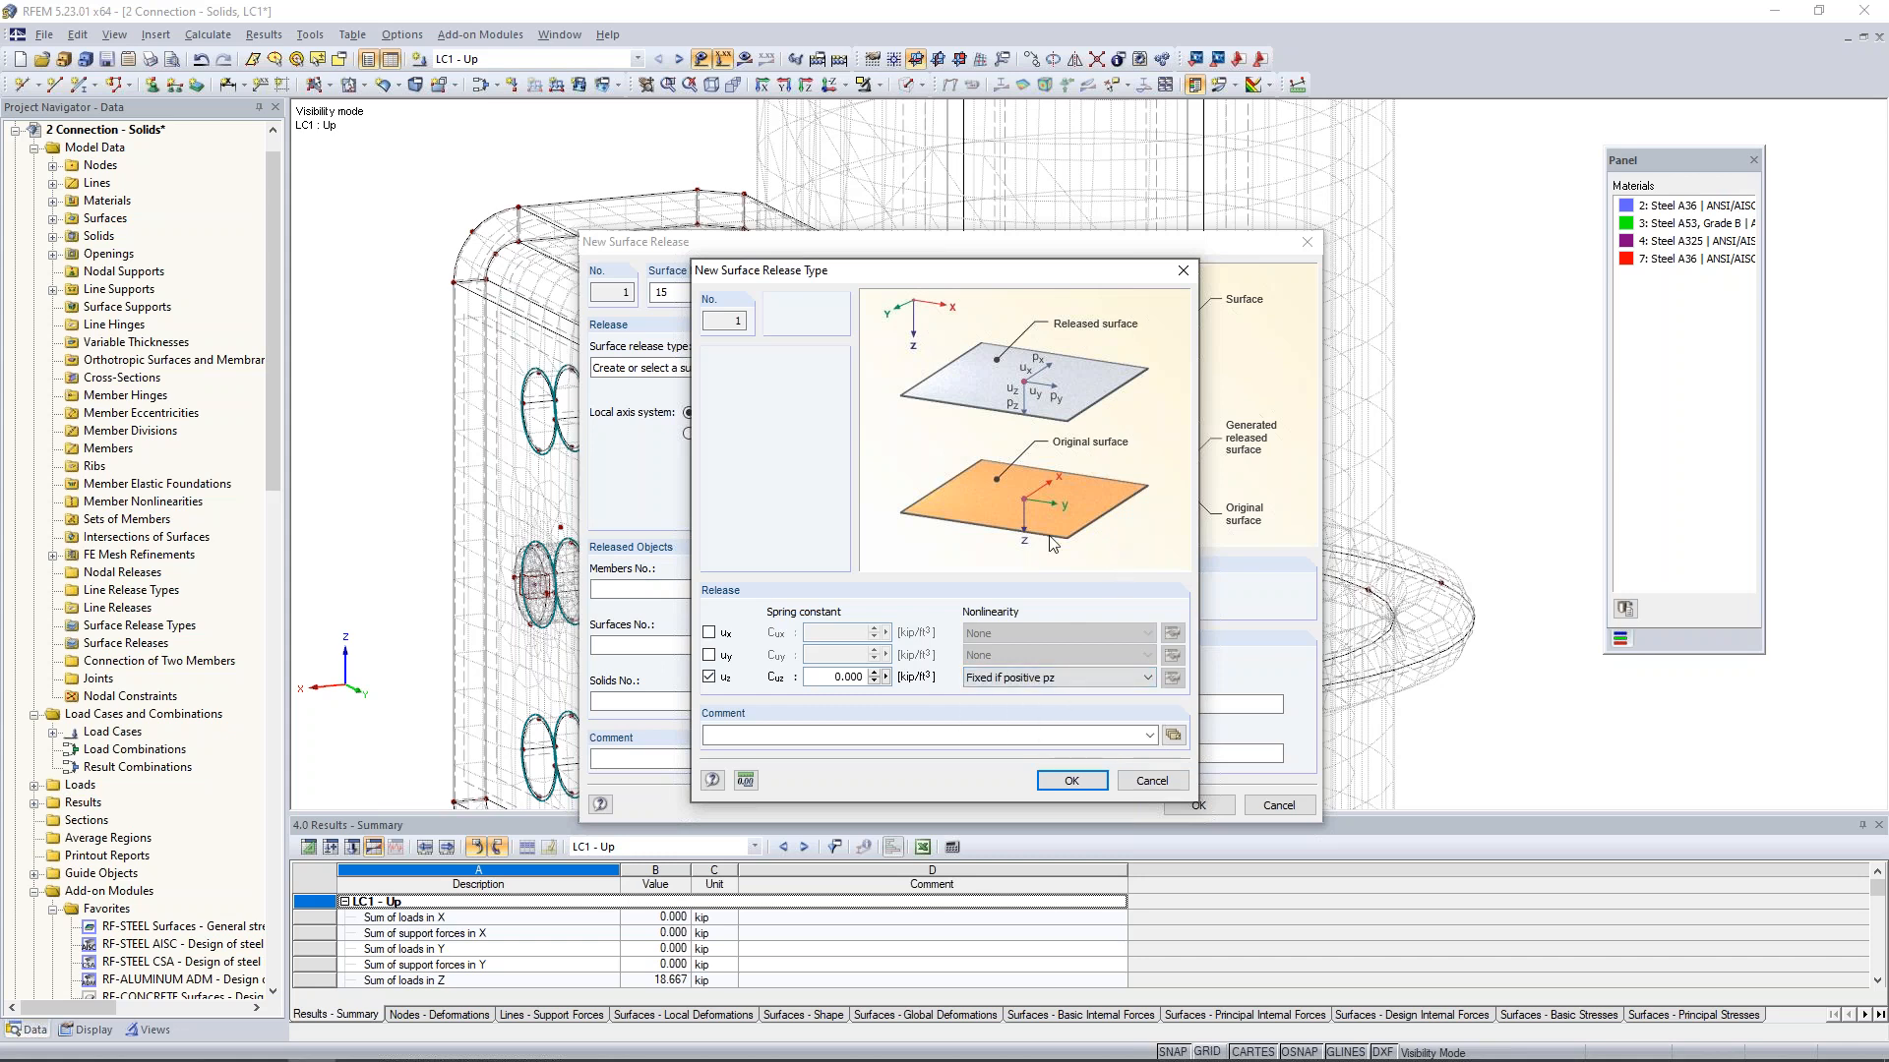
left_click(1075, 780)
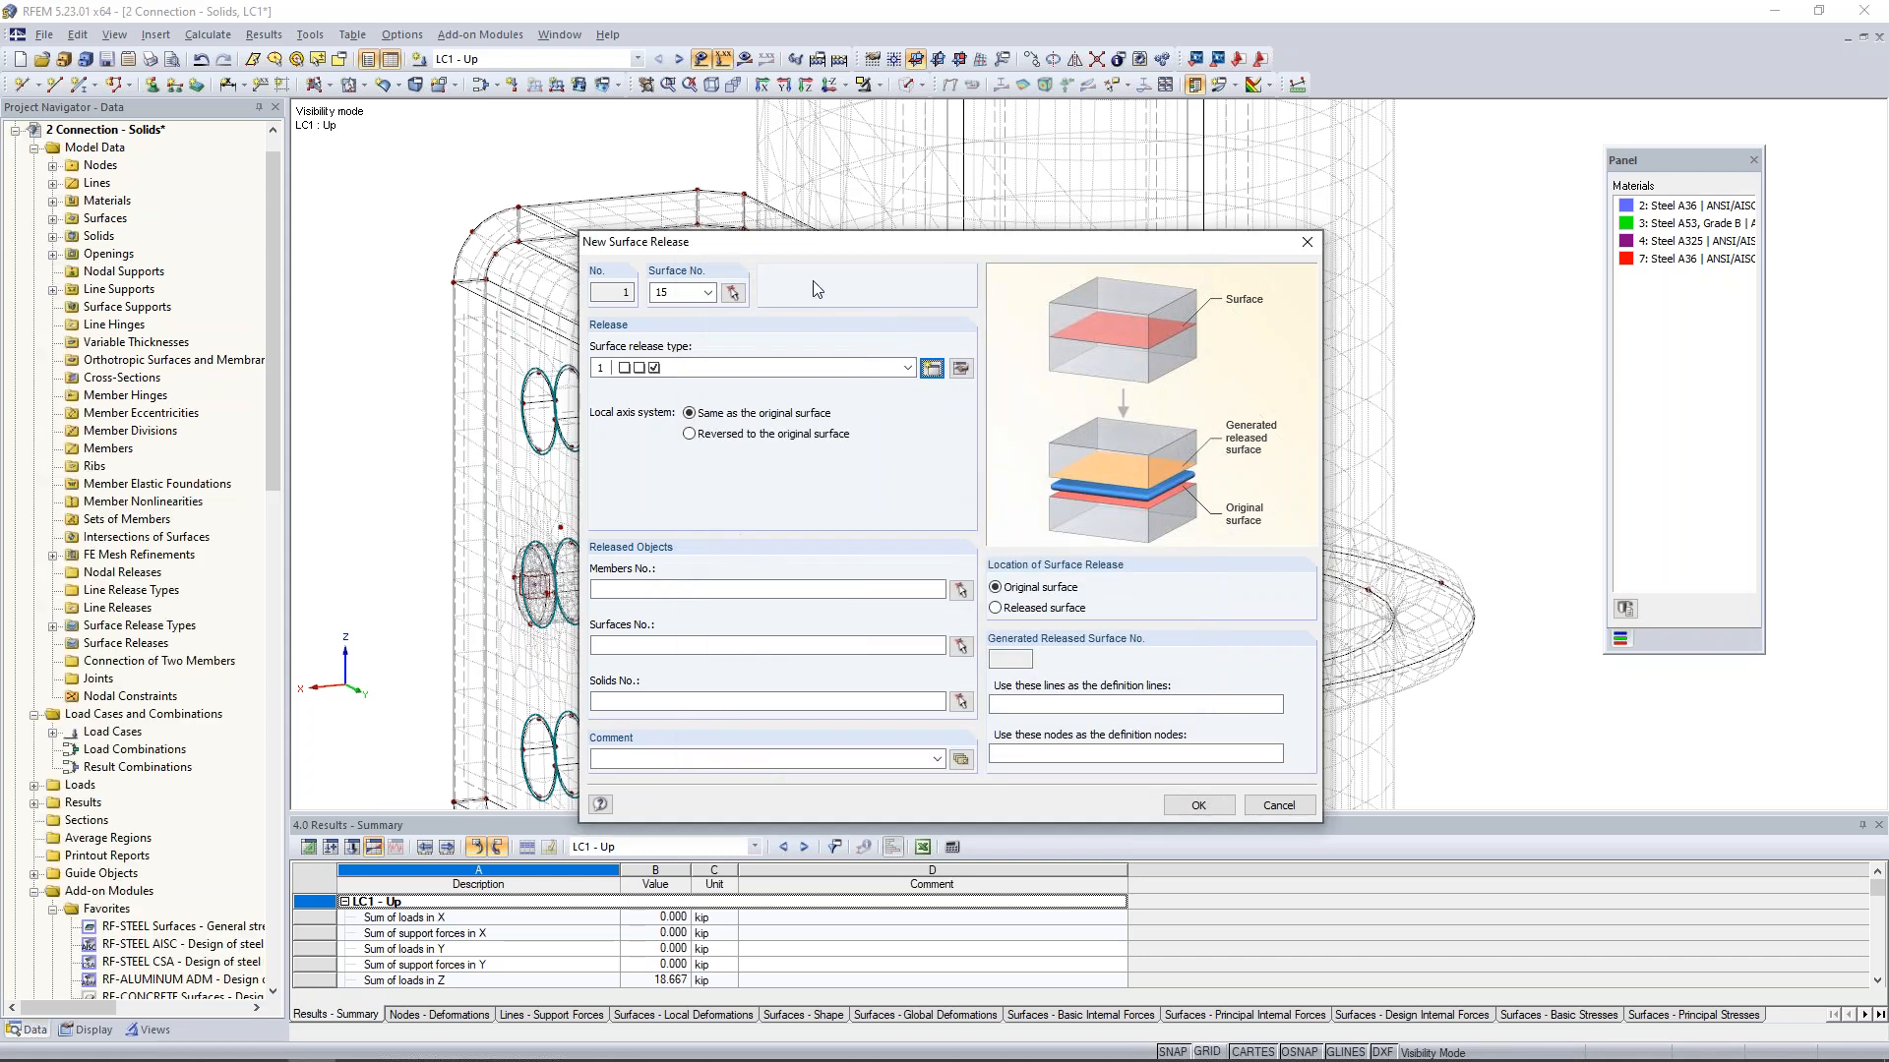
- Assign the round column, solid 2, as the released solid of the new surface release
left_click(664, 701)
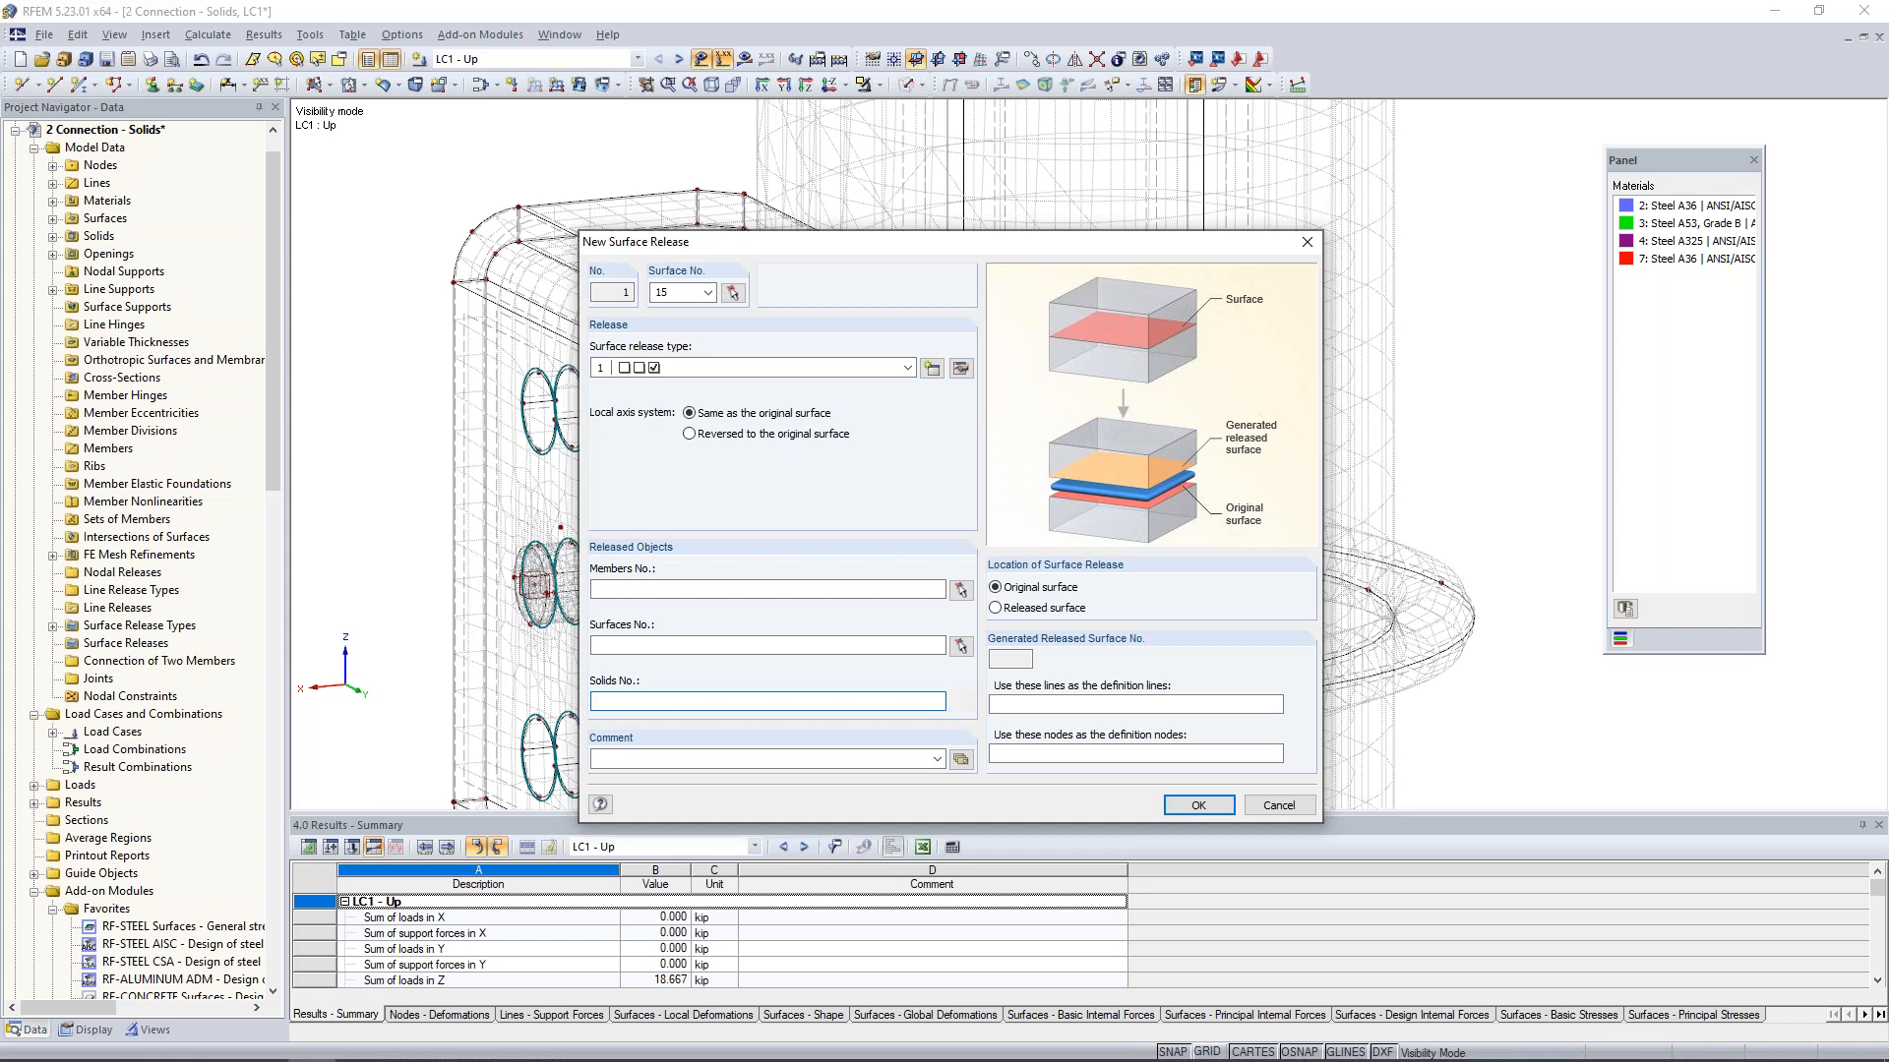
left_click(960, 702)
left_click(1077, 544)
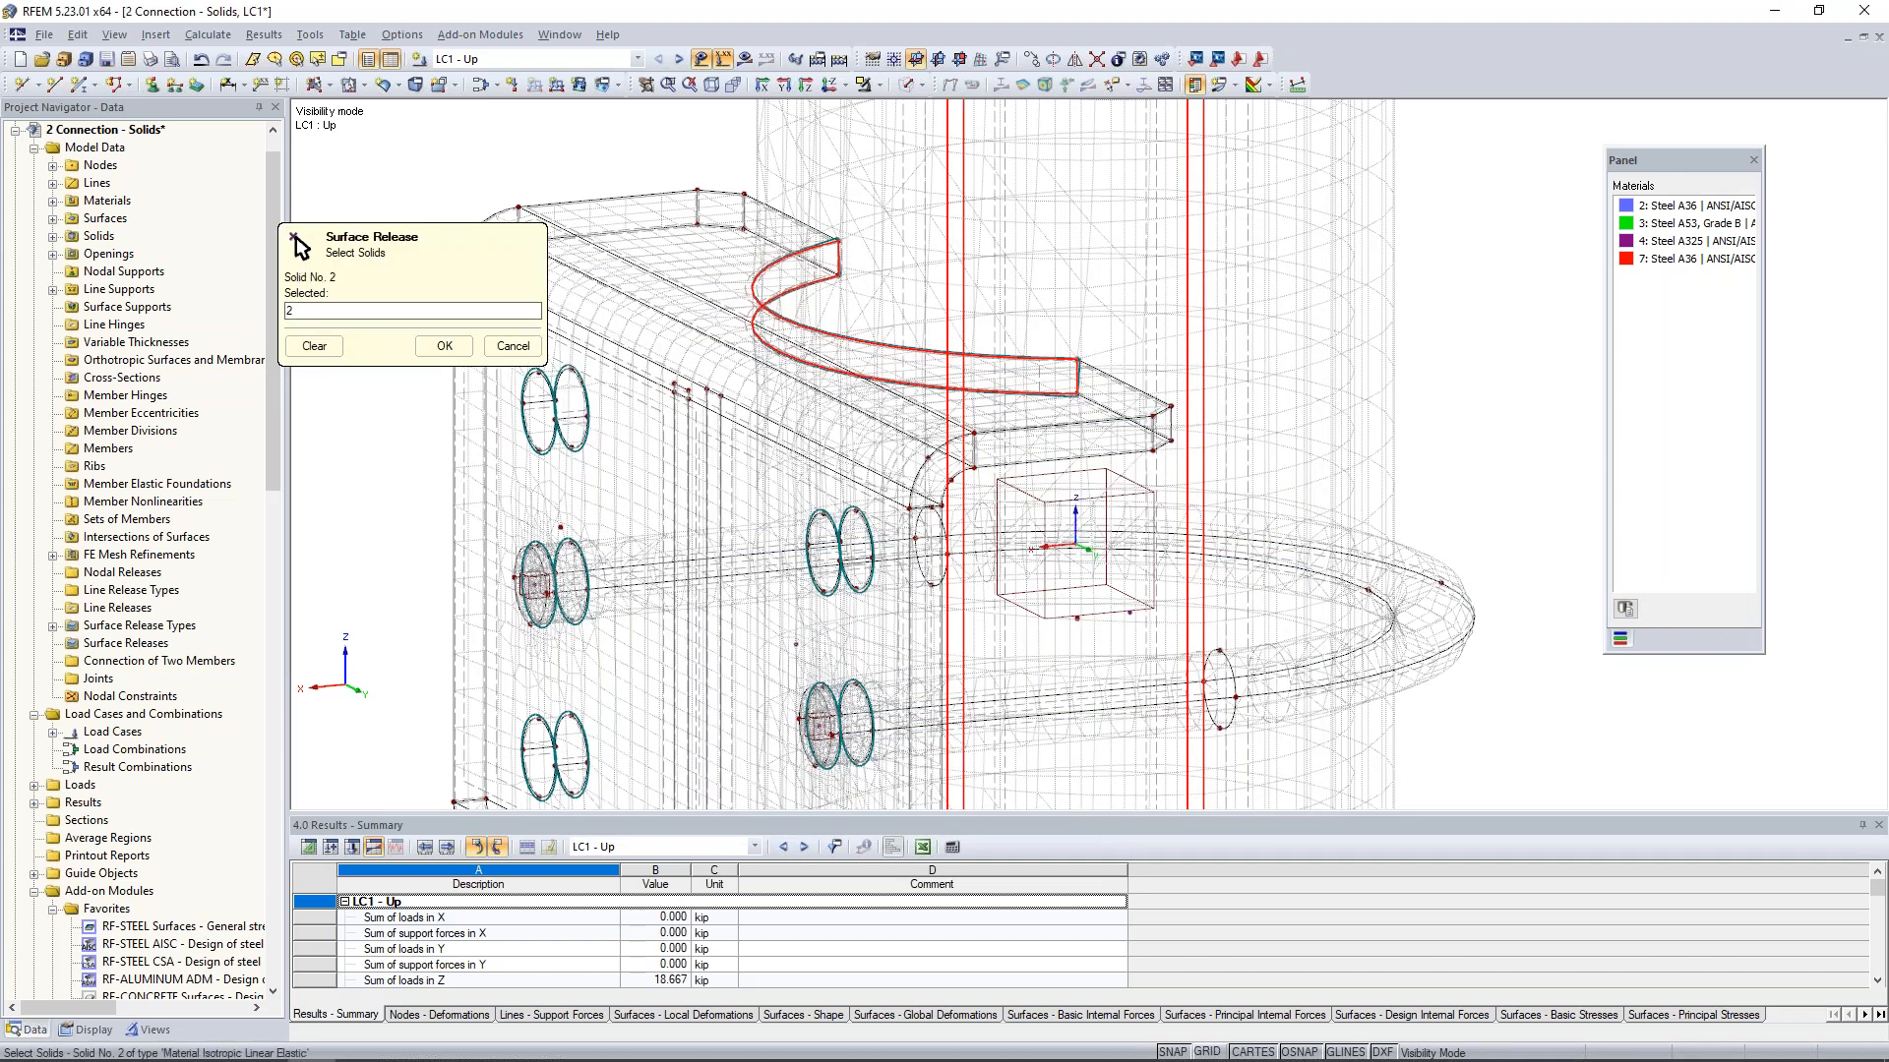
left_click(444, 345)
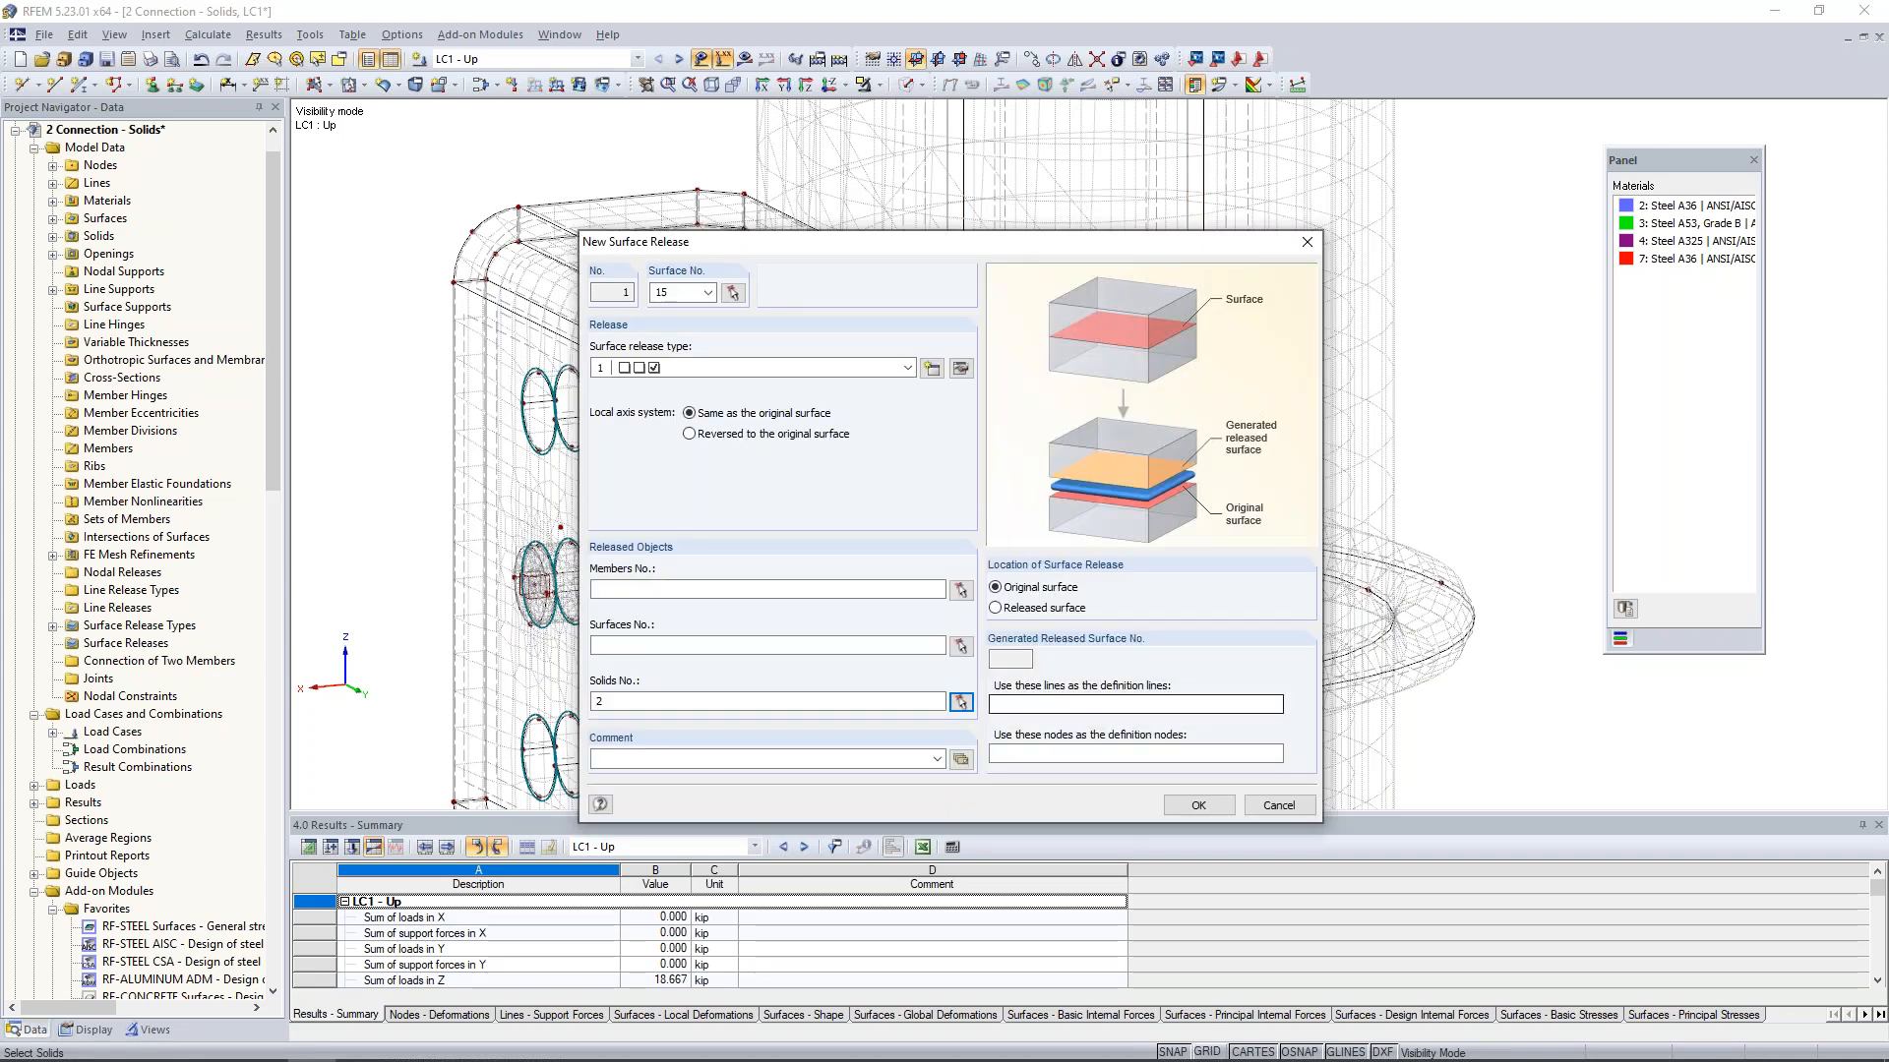
- Create the surface release on surface 15, the bracket's upper curved contact face, with the settings entered
left_click(1198, 805)
left_click(917, 573)
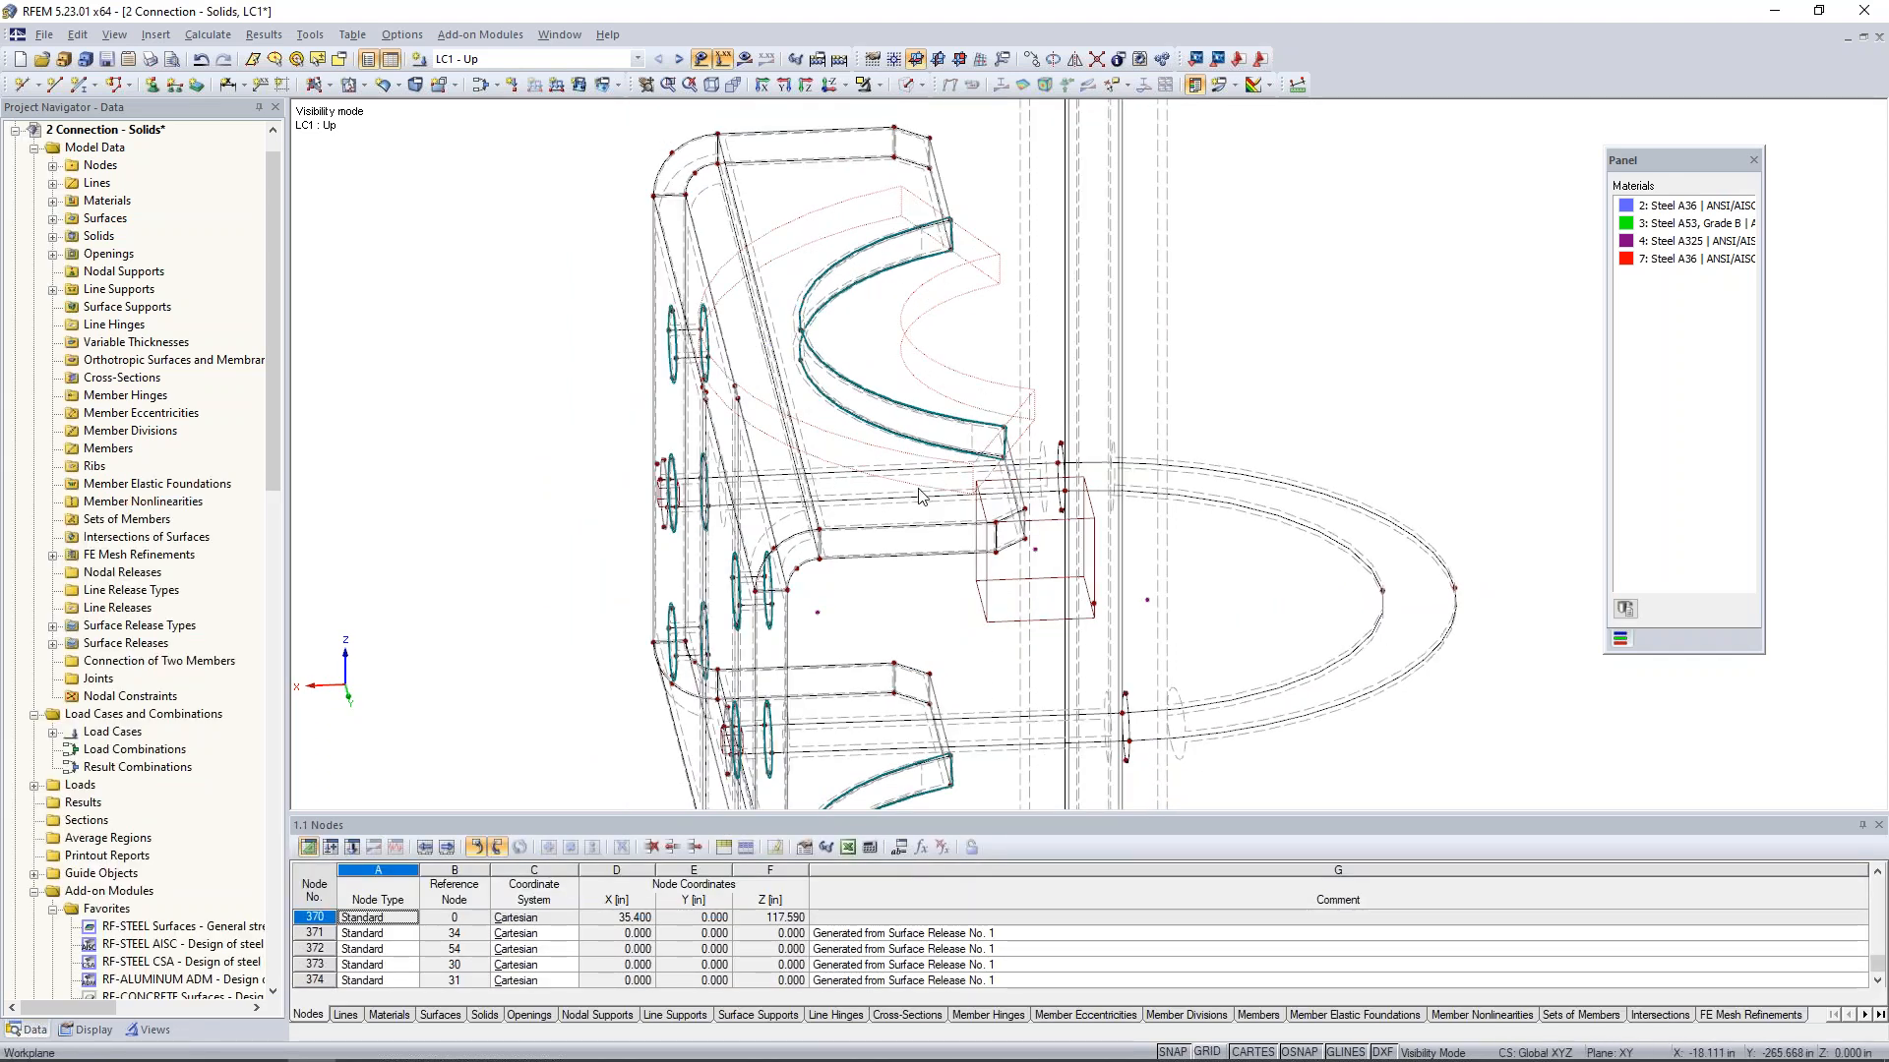
middle_click_drag(1007, 381, 932, 617, "ctrl")
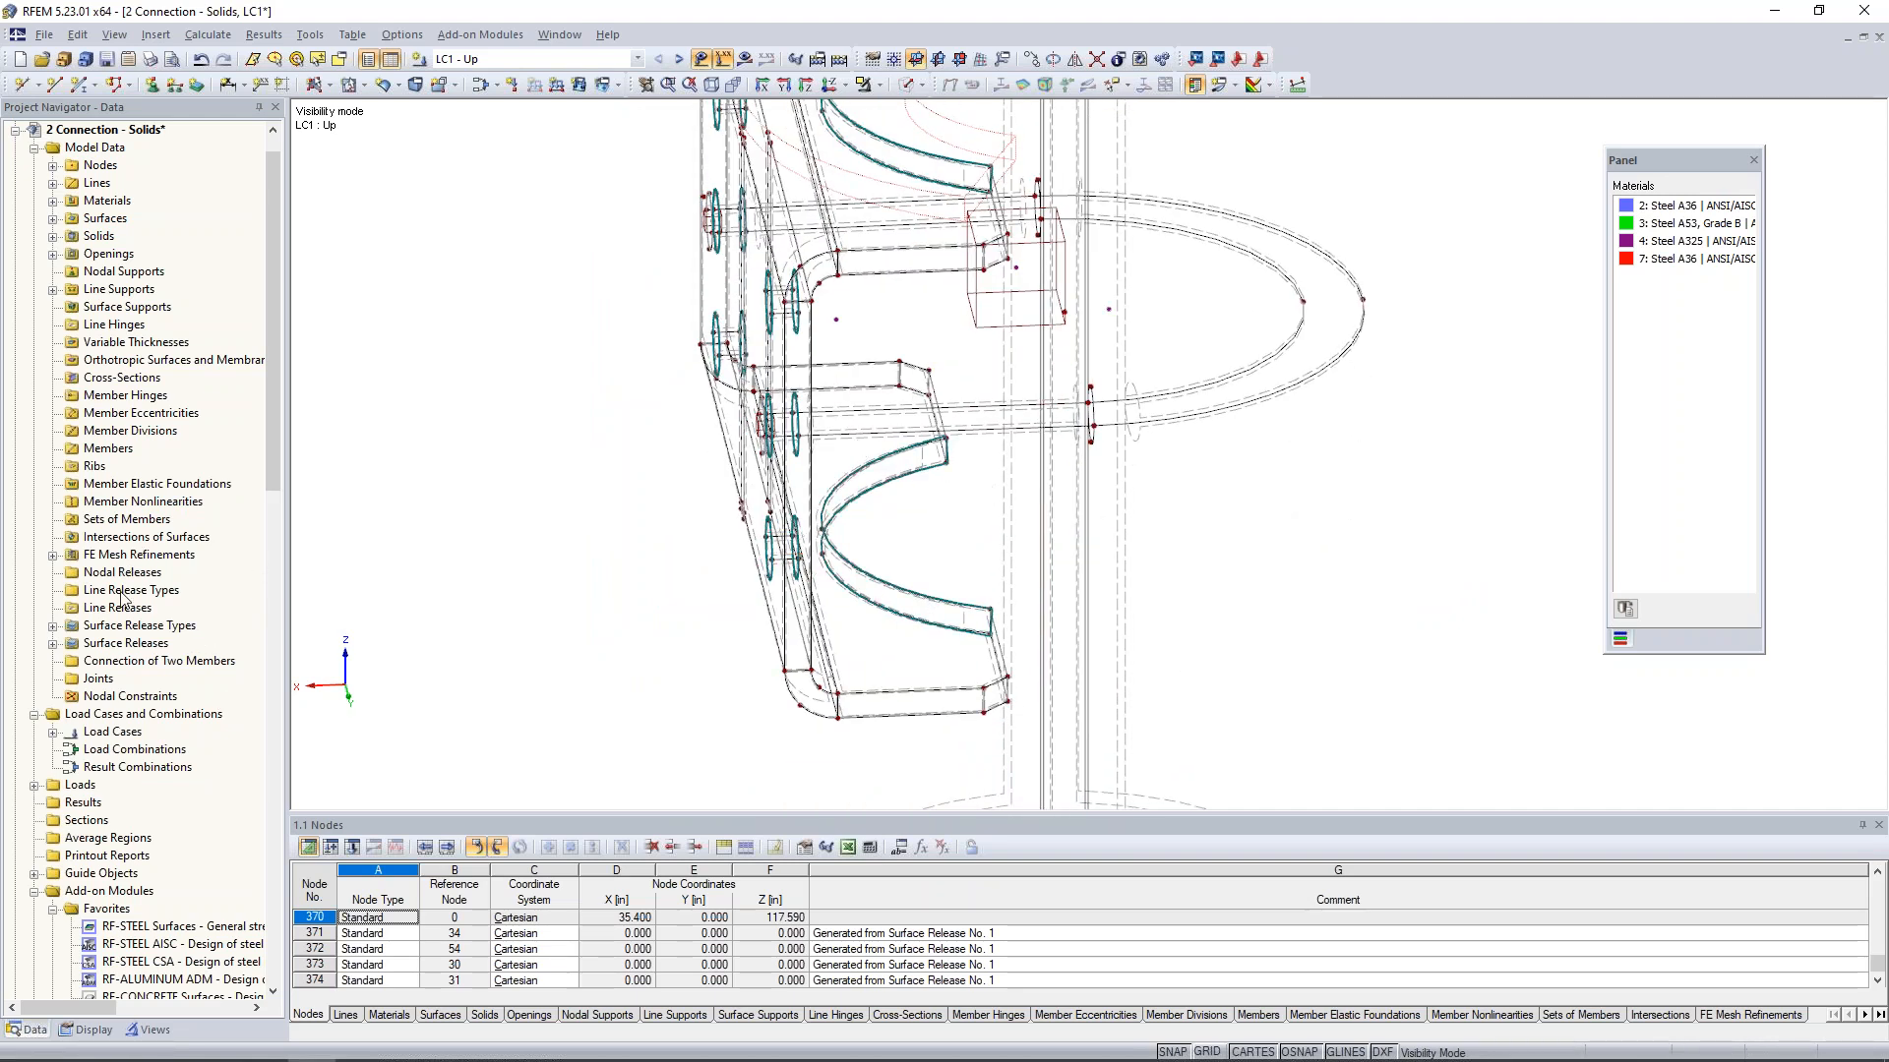
- Create a second surface release on surface 32, the bracket's lower curved contact face, with surface release type 1 and solid 2 as released solid
right_click(126, 642)
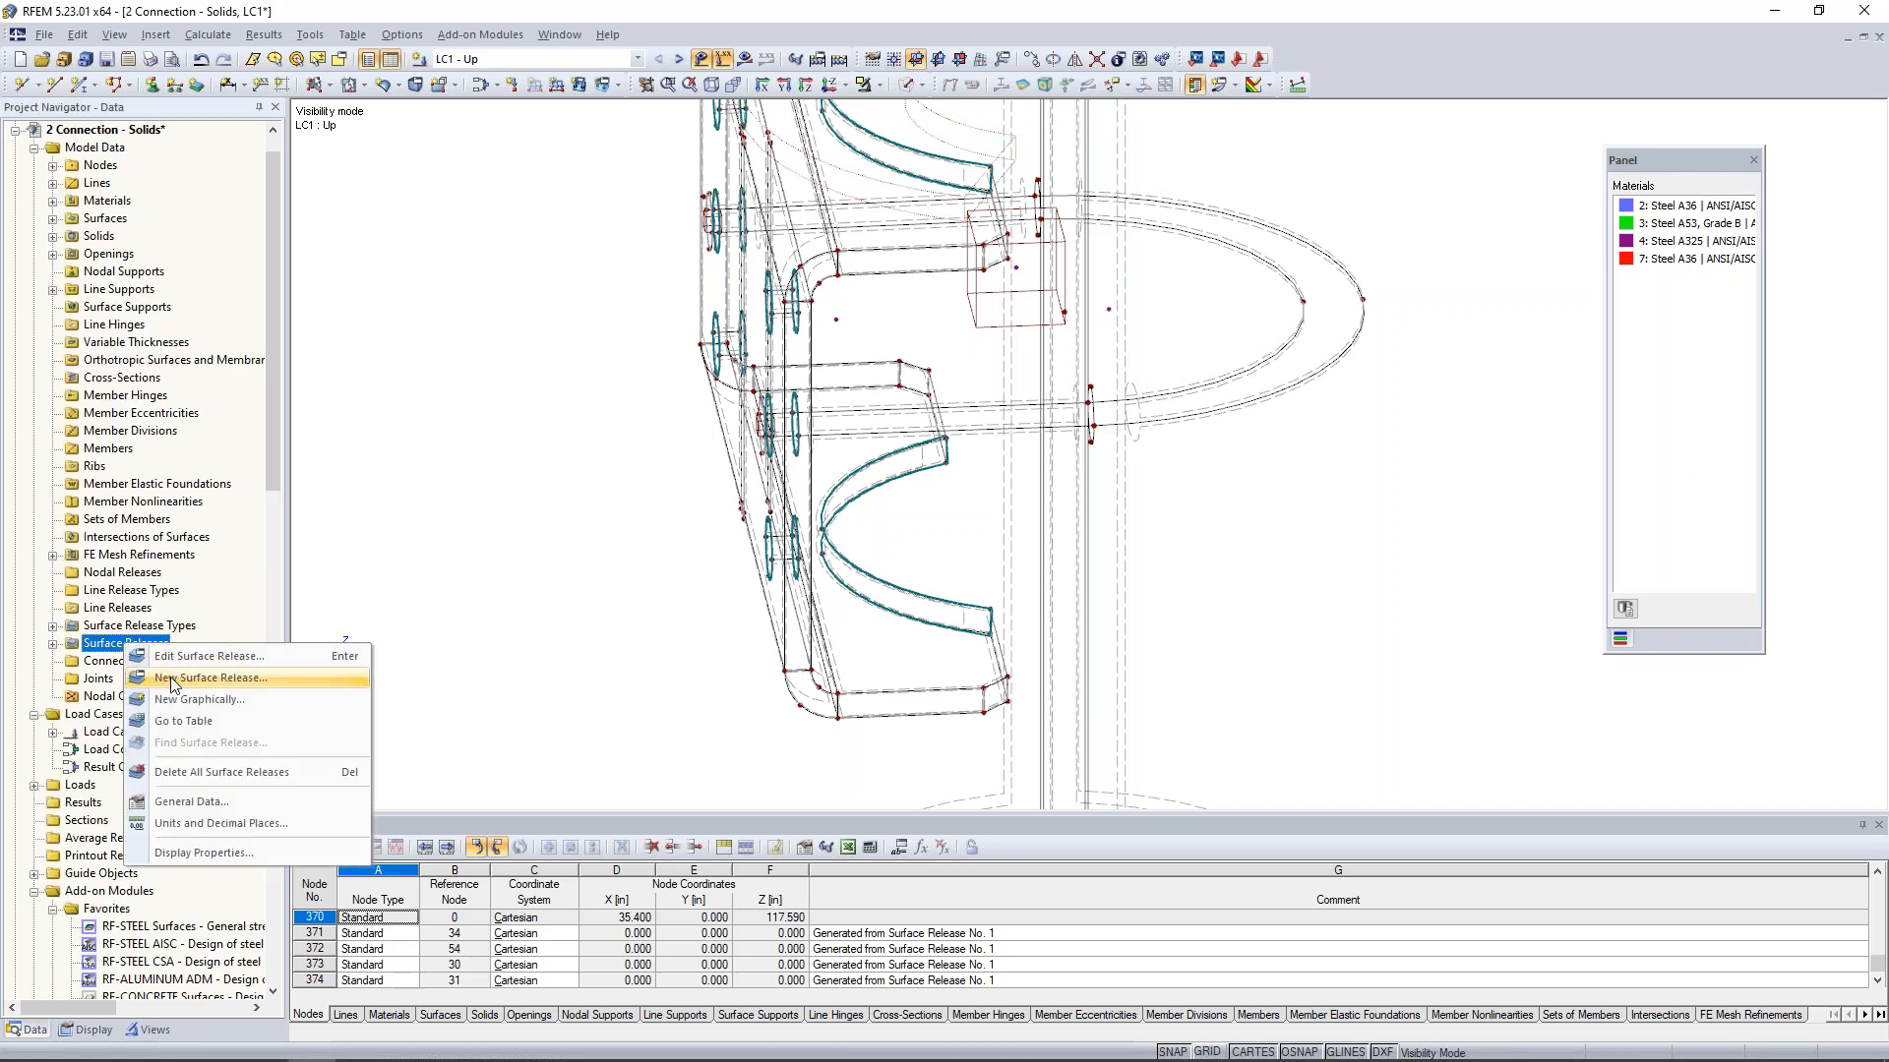
left_click(172, 680)
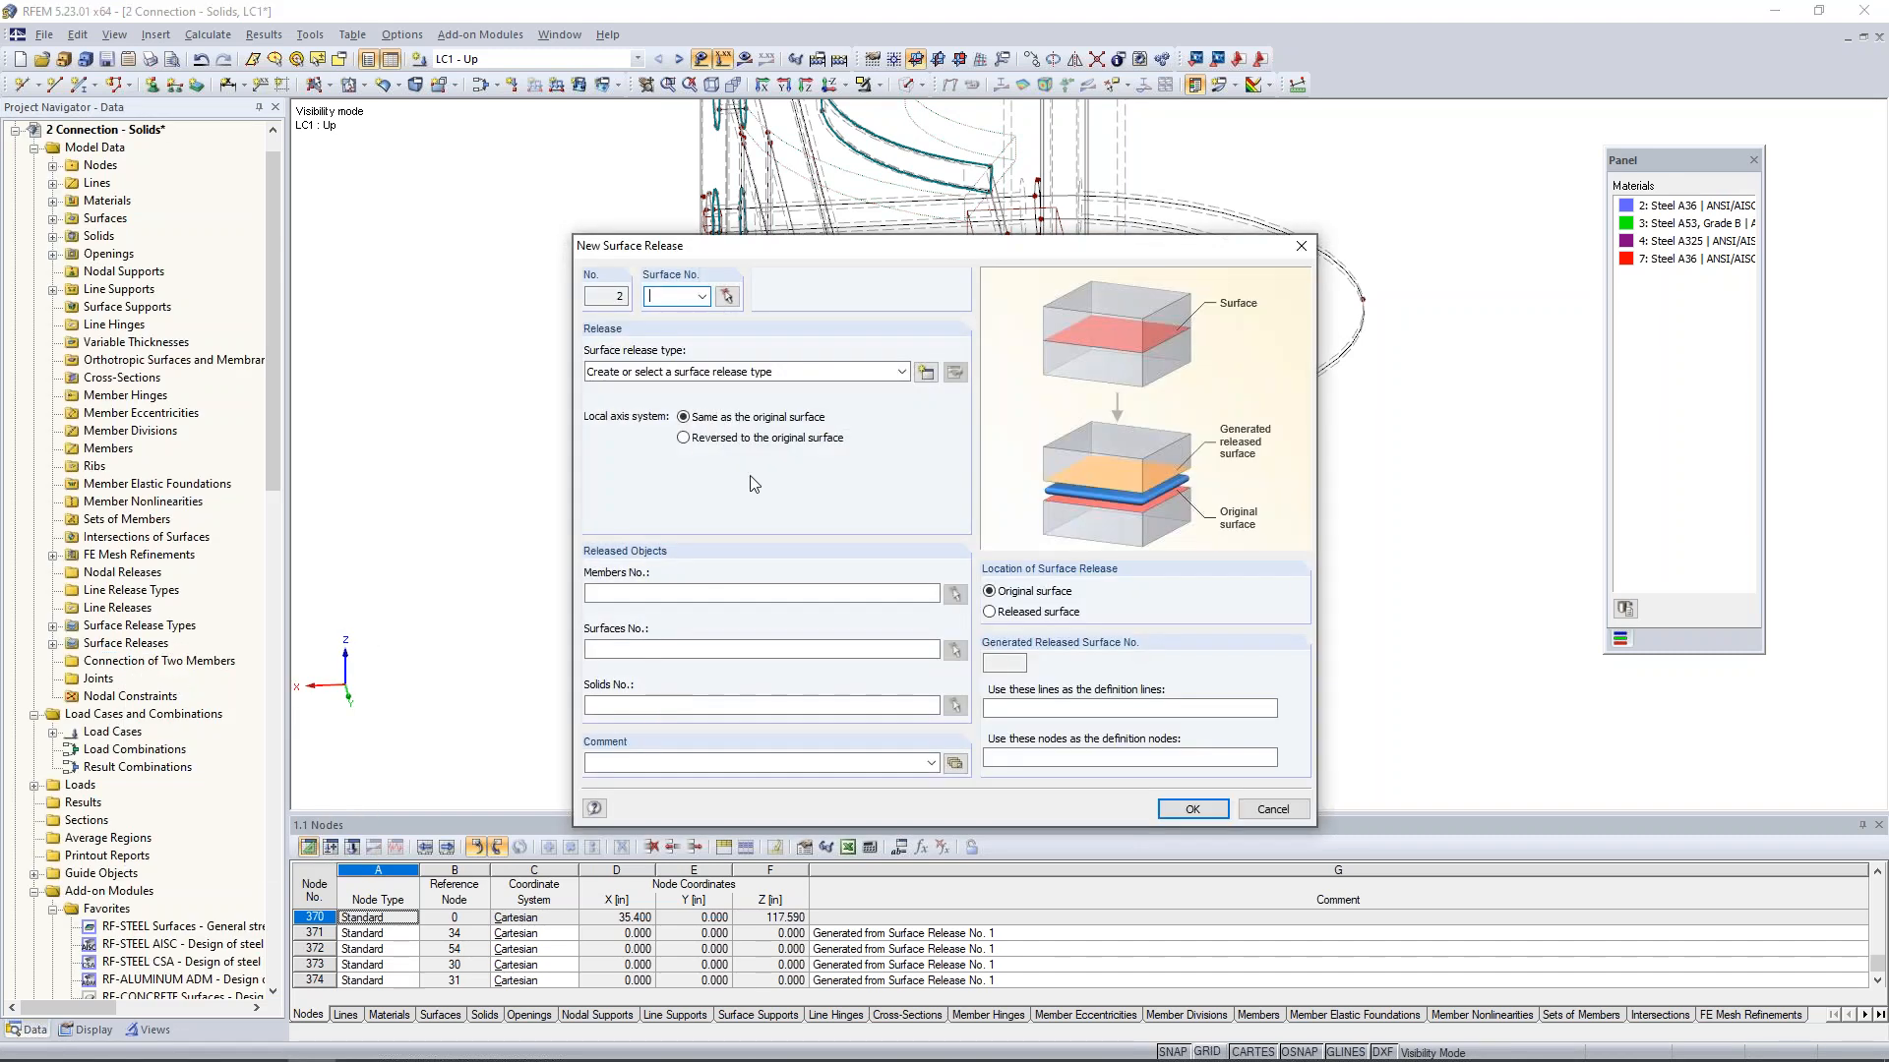
left_click(727, 296)
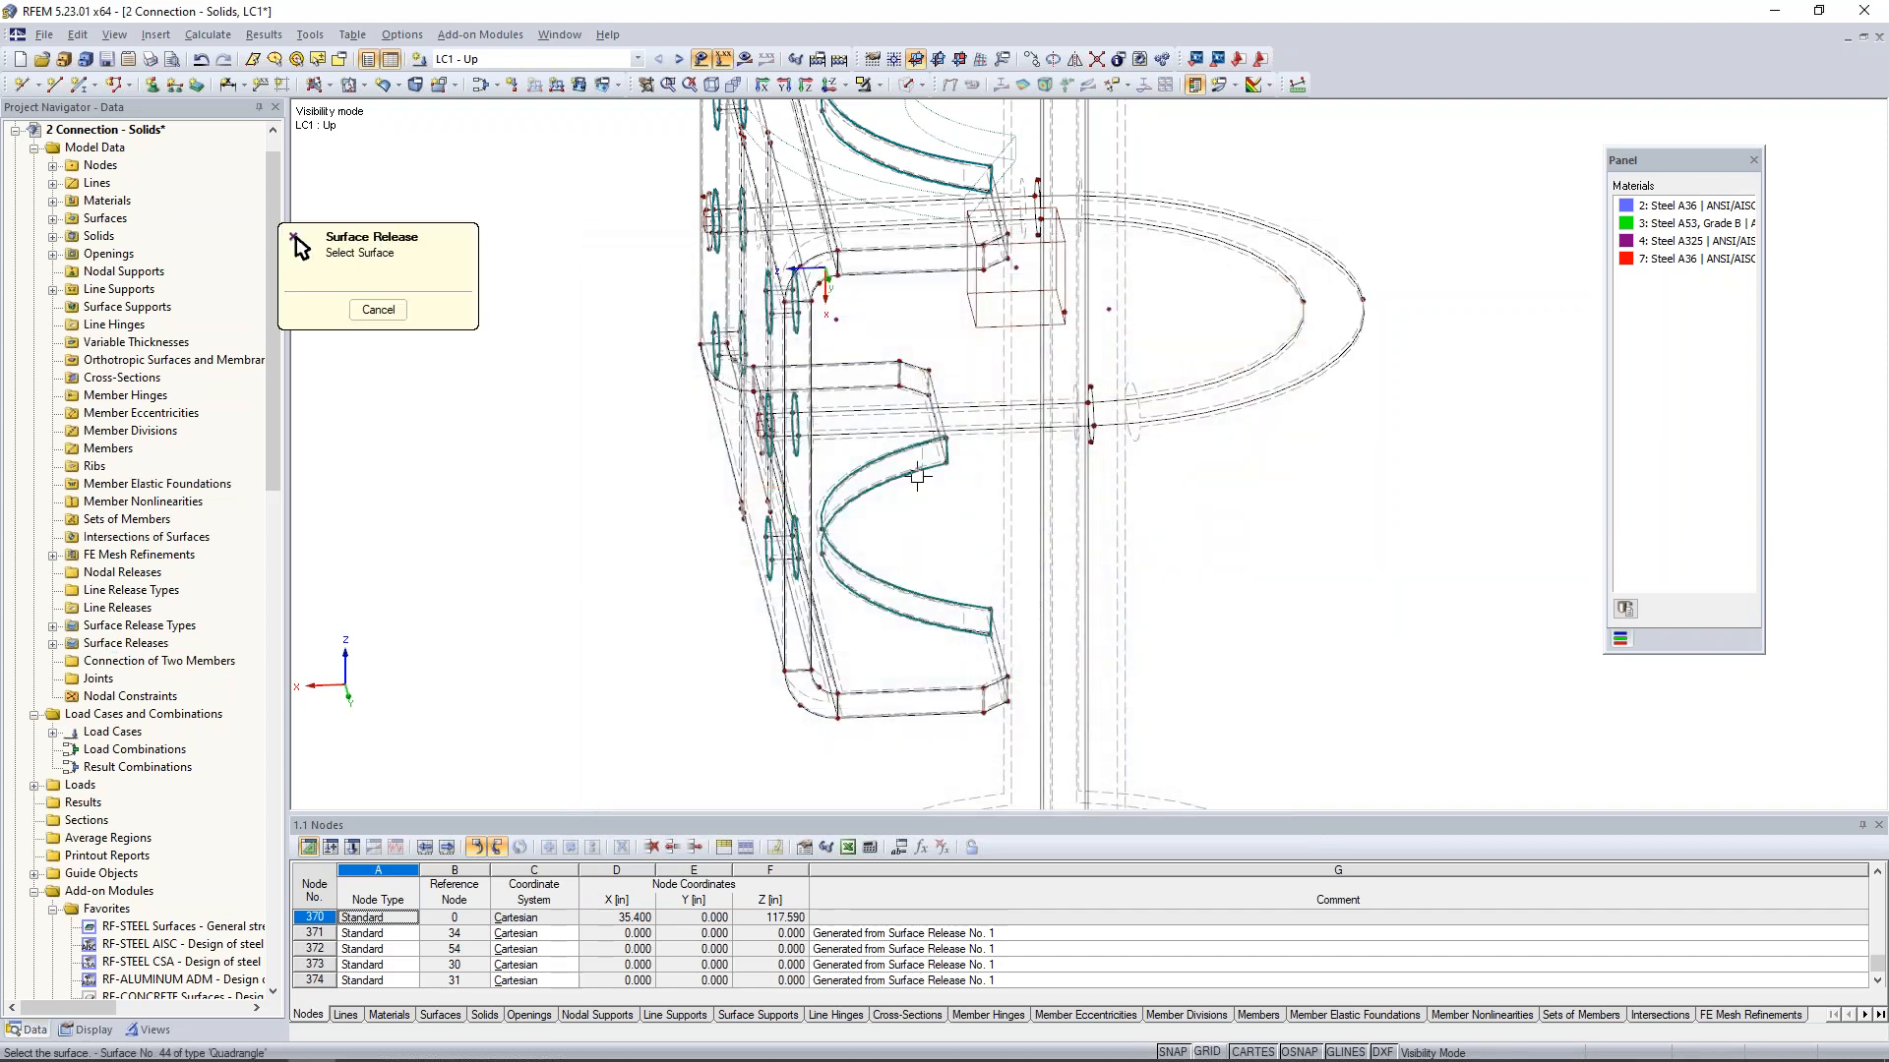
left_click(923, 456)
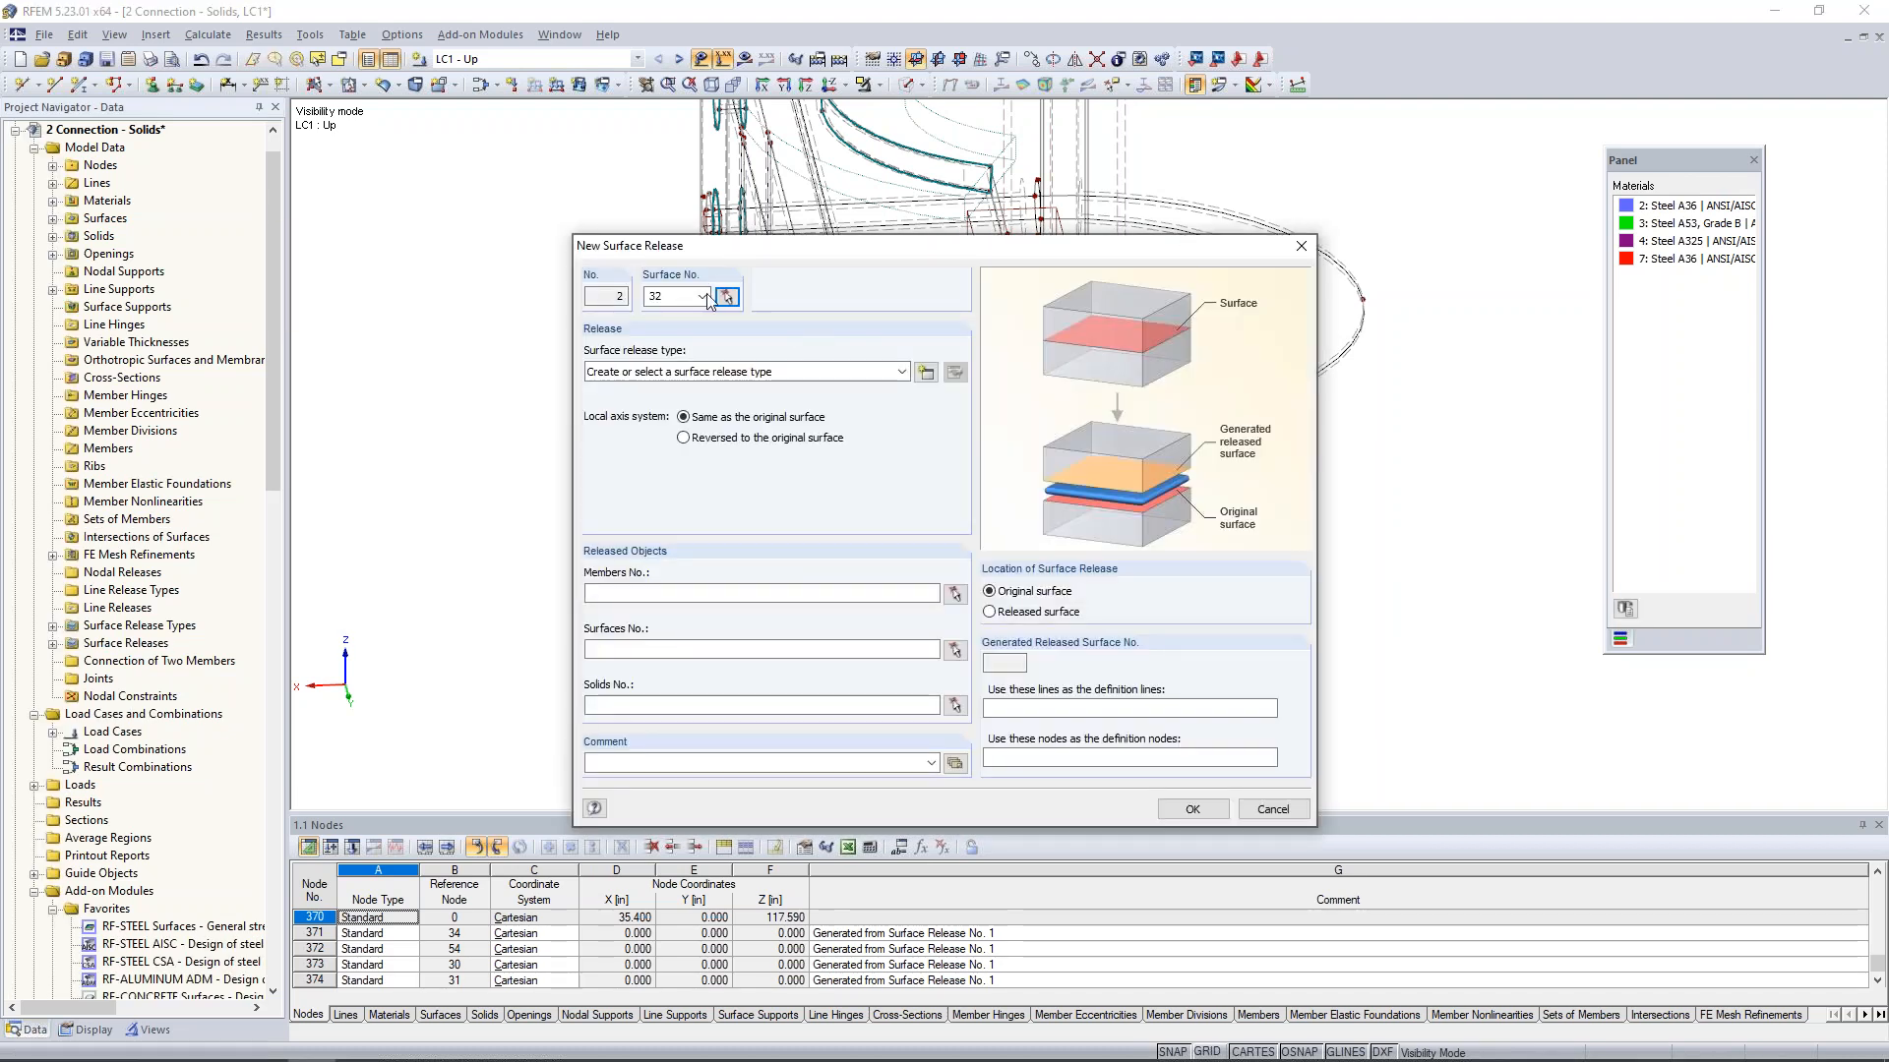
left_click(838, 372)
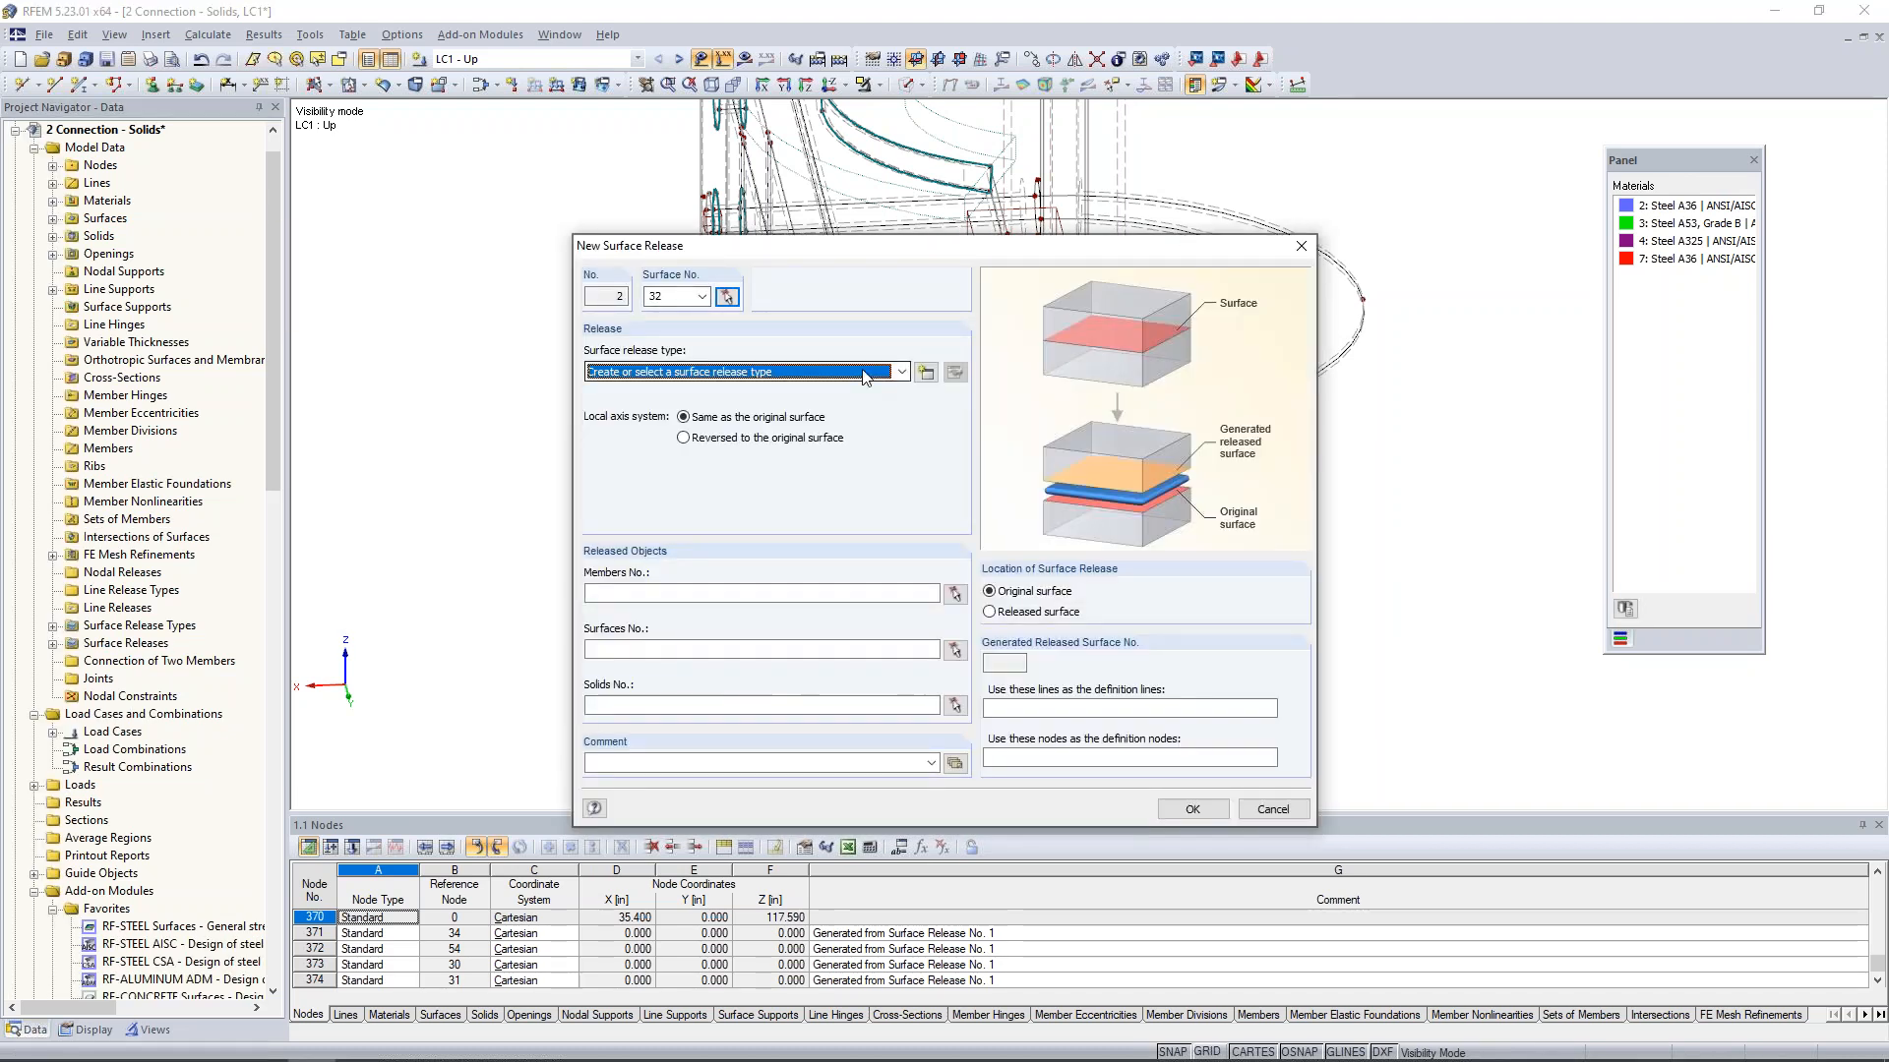
left_click(843, 405)
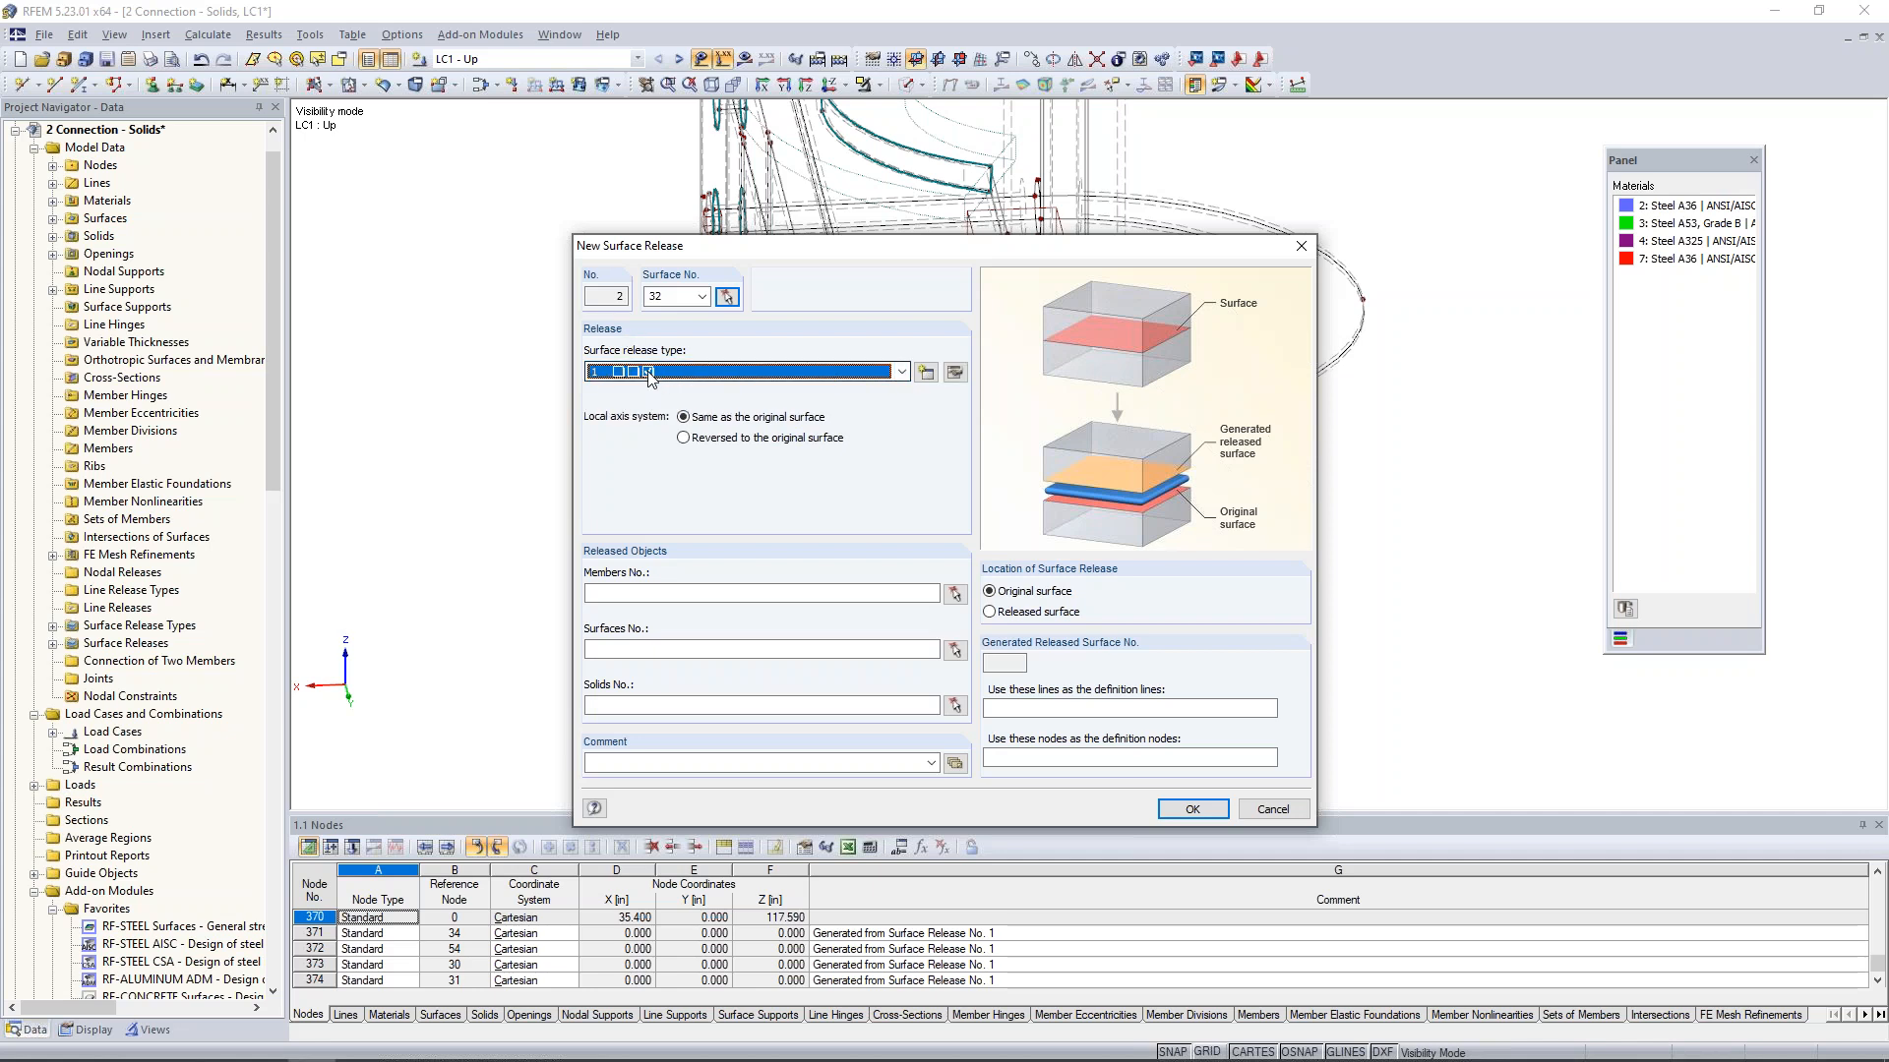
left_click(637, 705)
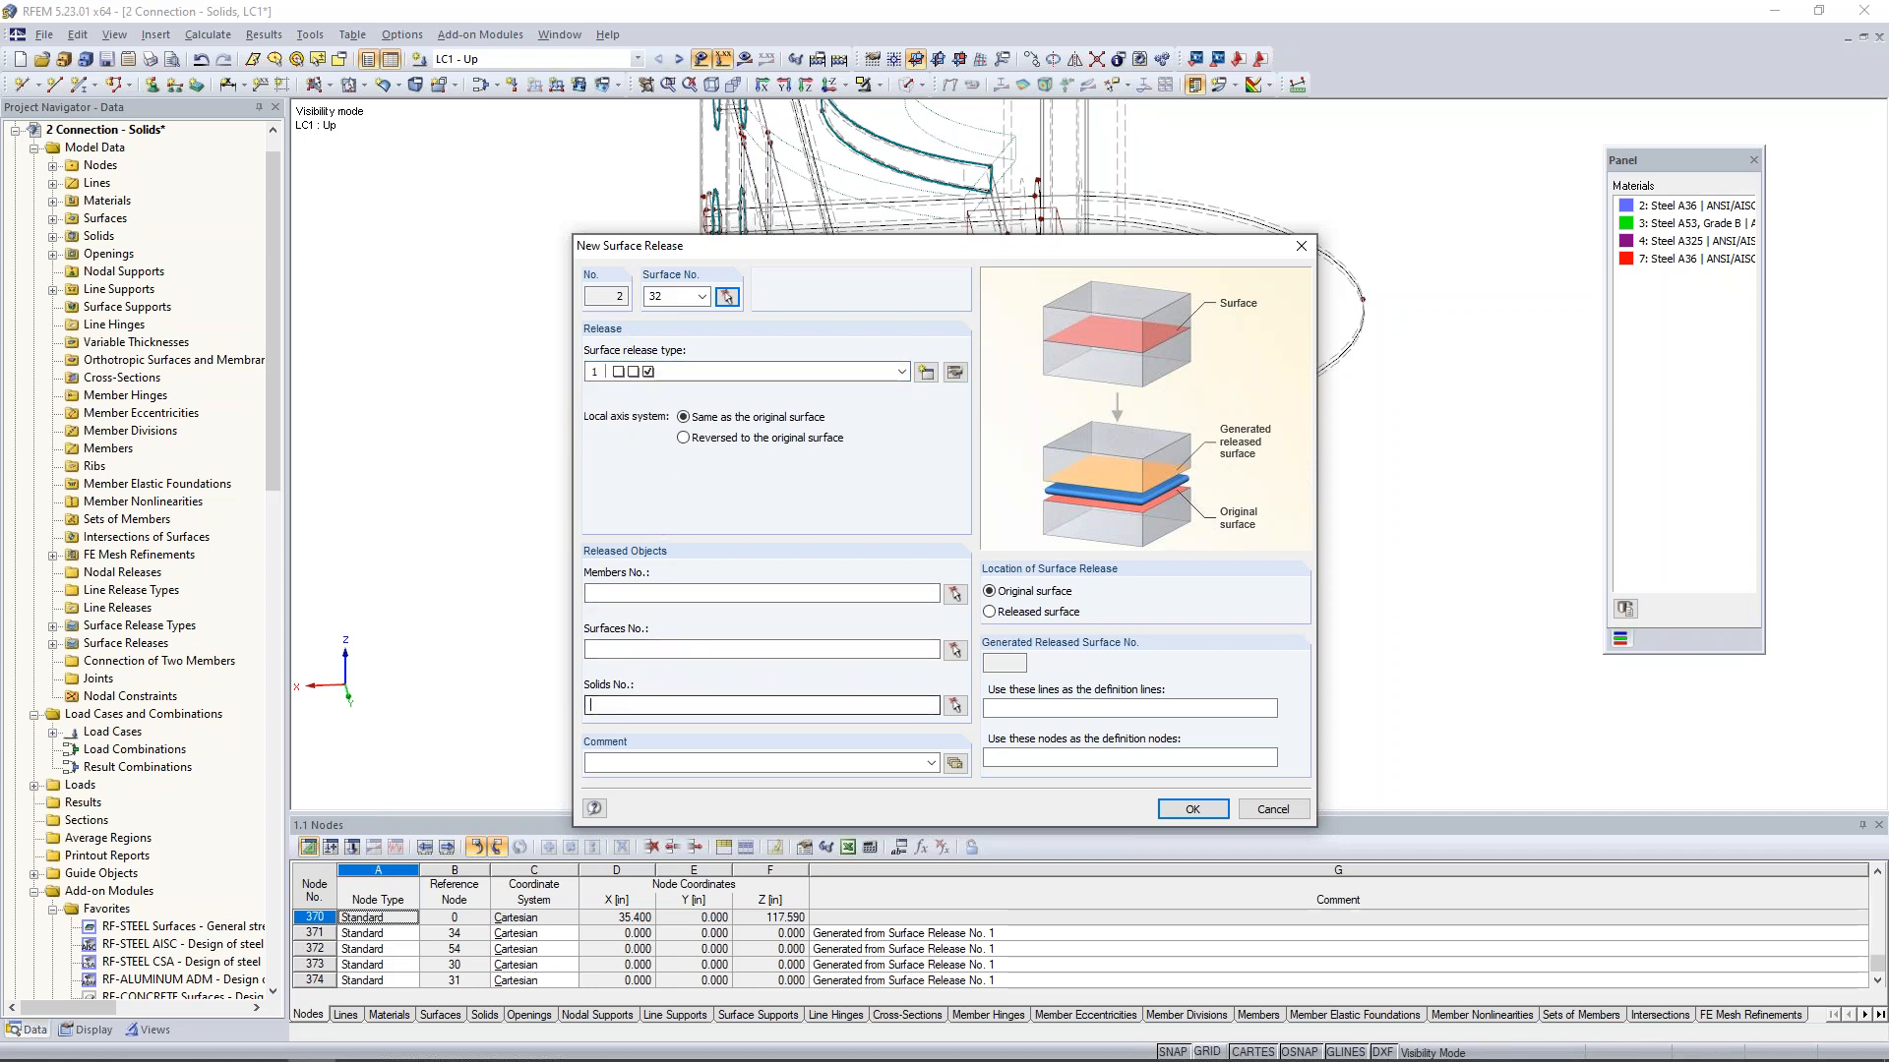
type("2")
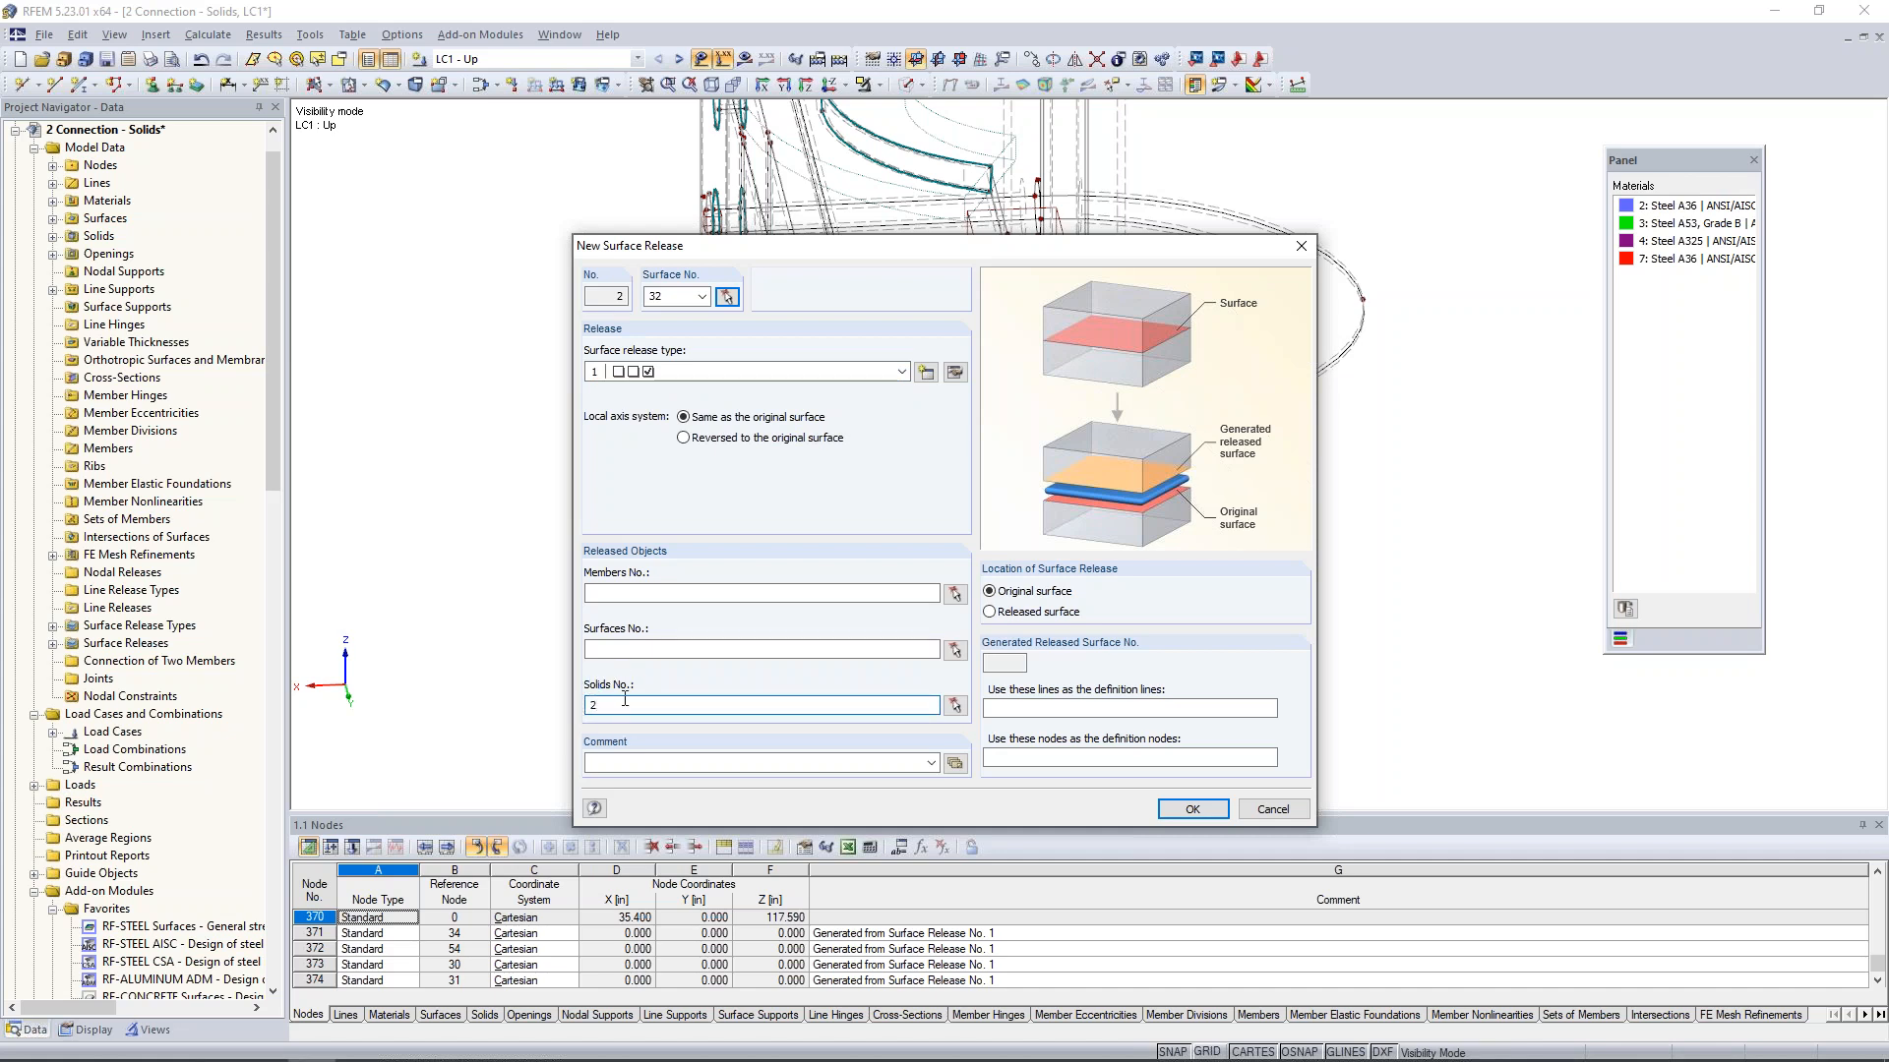
left_click(1183, 809)
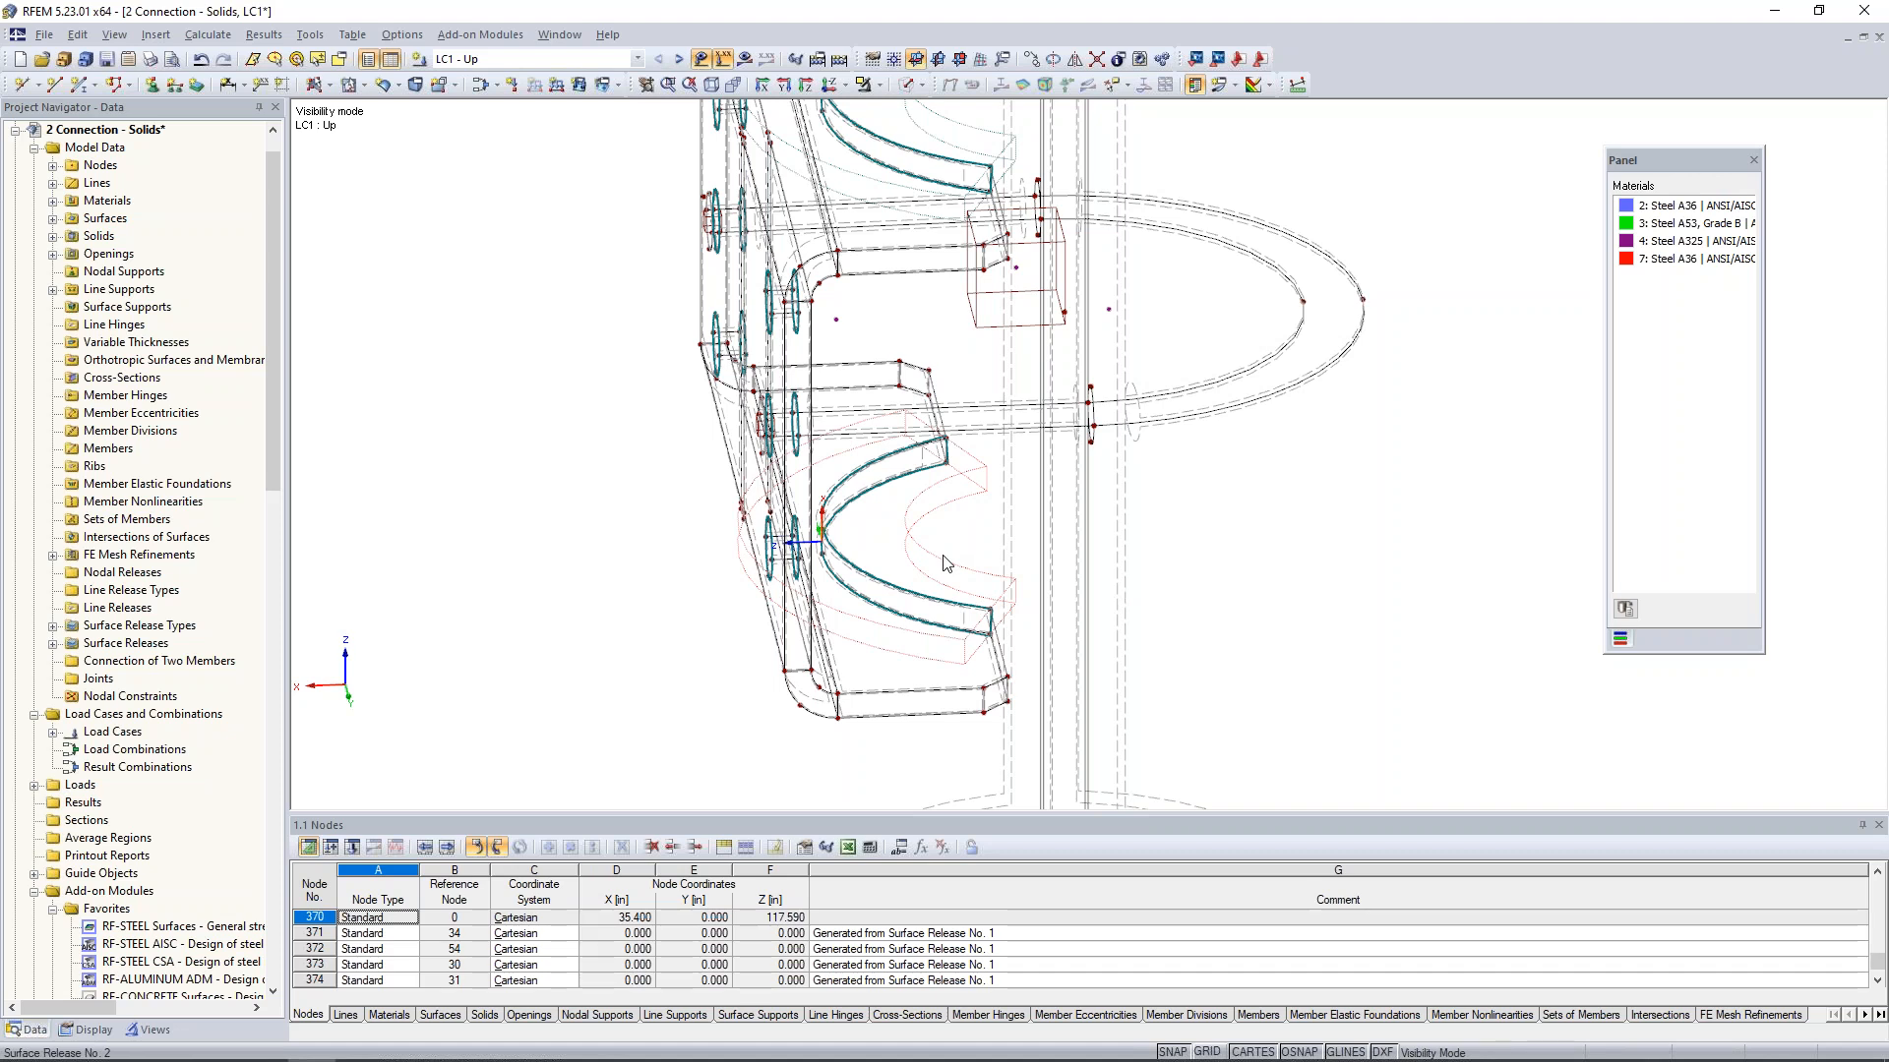
- Switch the model from wireframe to the transparent solid display around the U-bolt and column
middle_click_drag(1336, 562, 1264, 565, "ctrl")
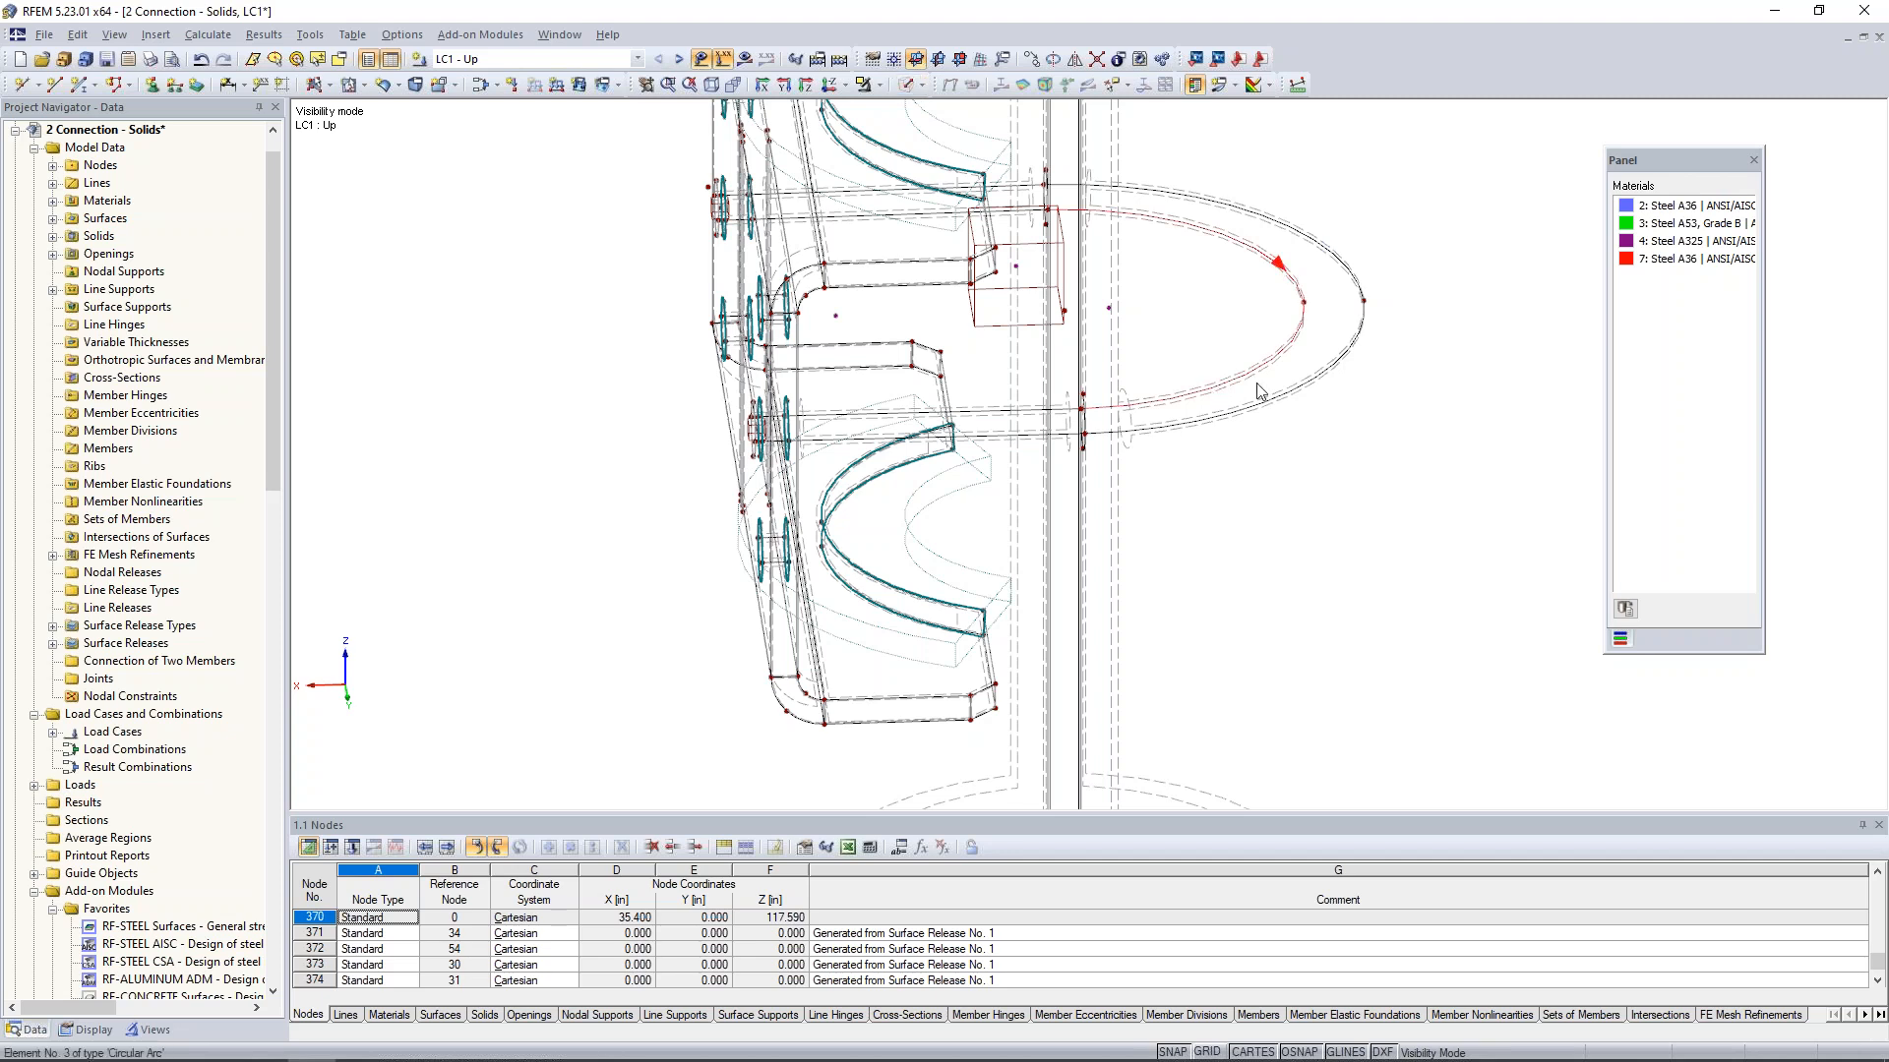
left_click(918, 85)
left_click(942, 150)
middle_click_drag(1359, 521, 1360, 465, "ctrl")
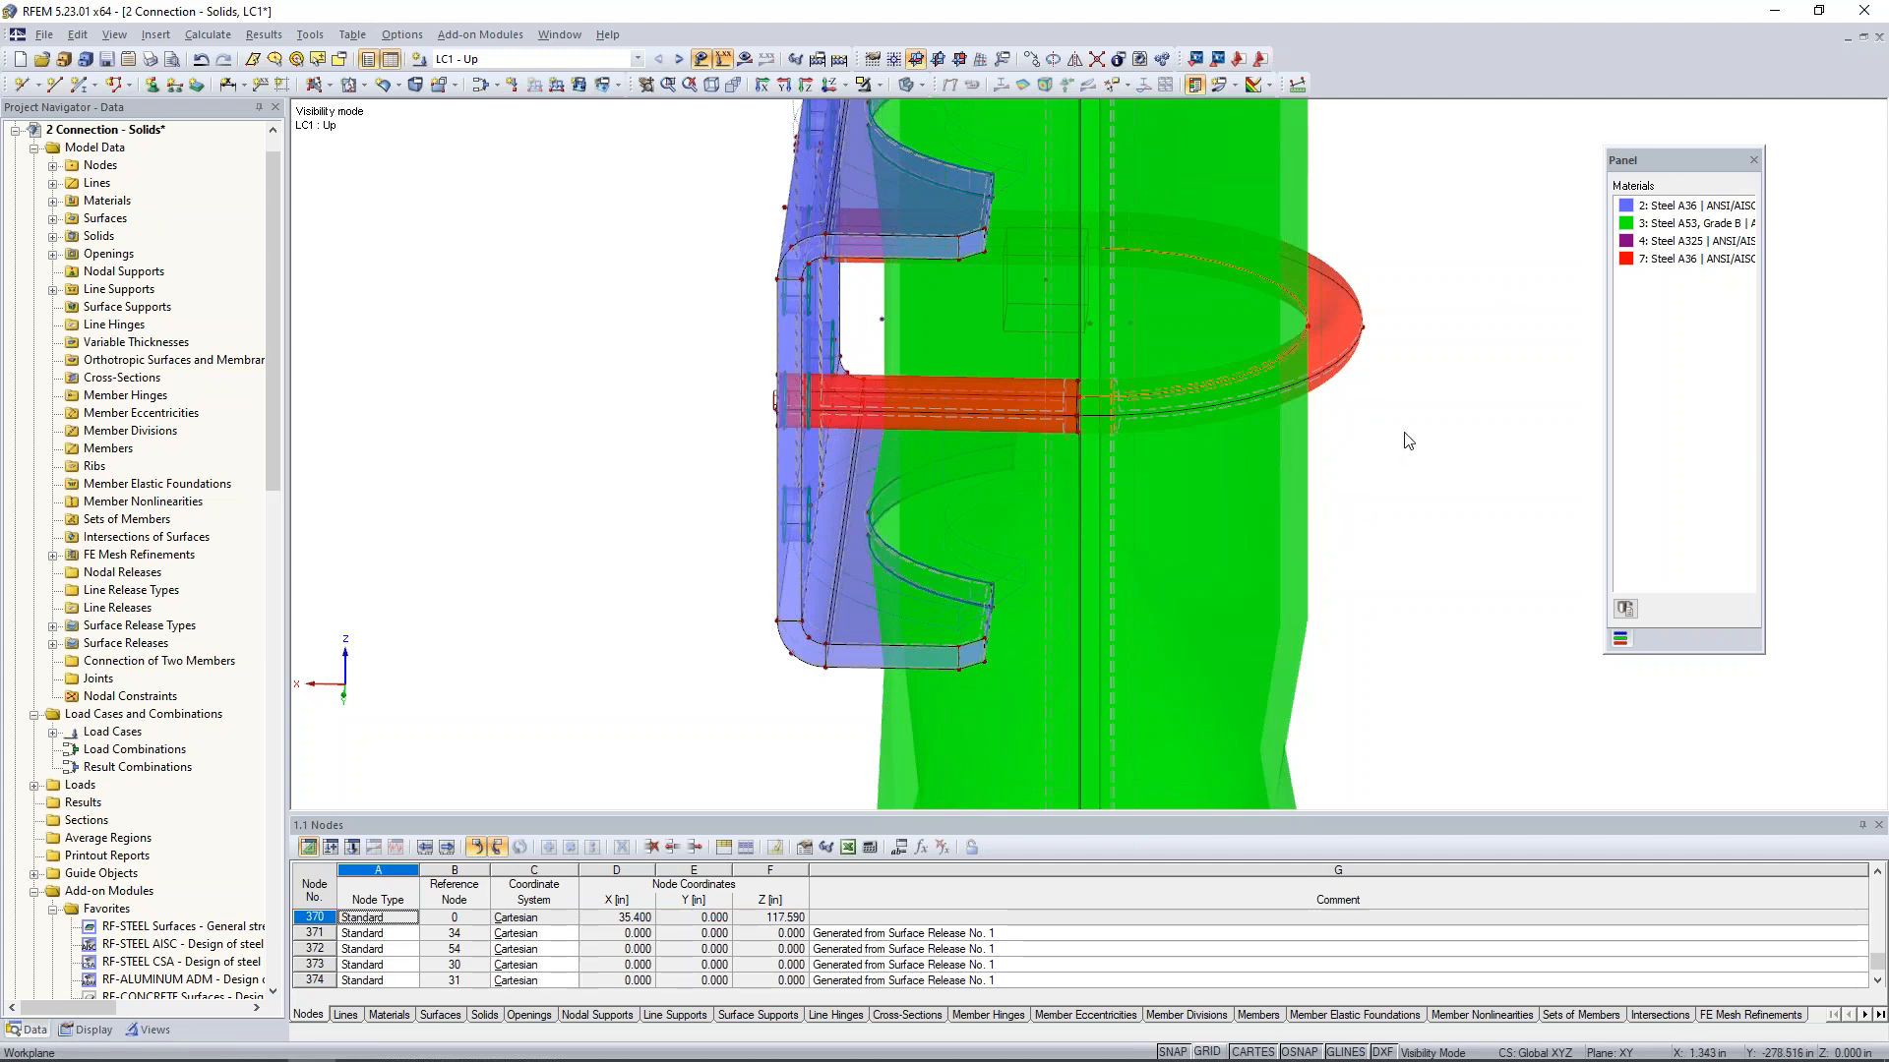
- Isolate the selected inner arc lines of the U-bolt and show the hidden objects in the background
left_click(879, 84)
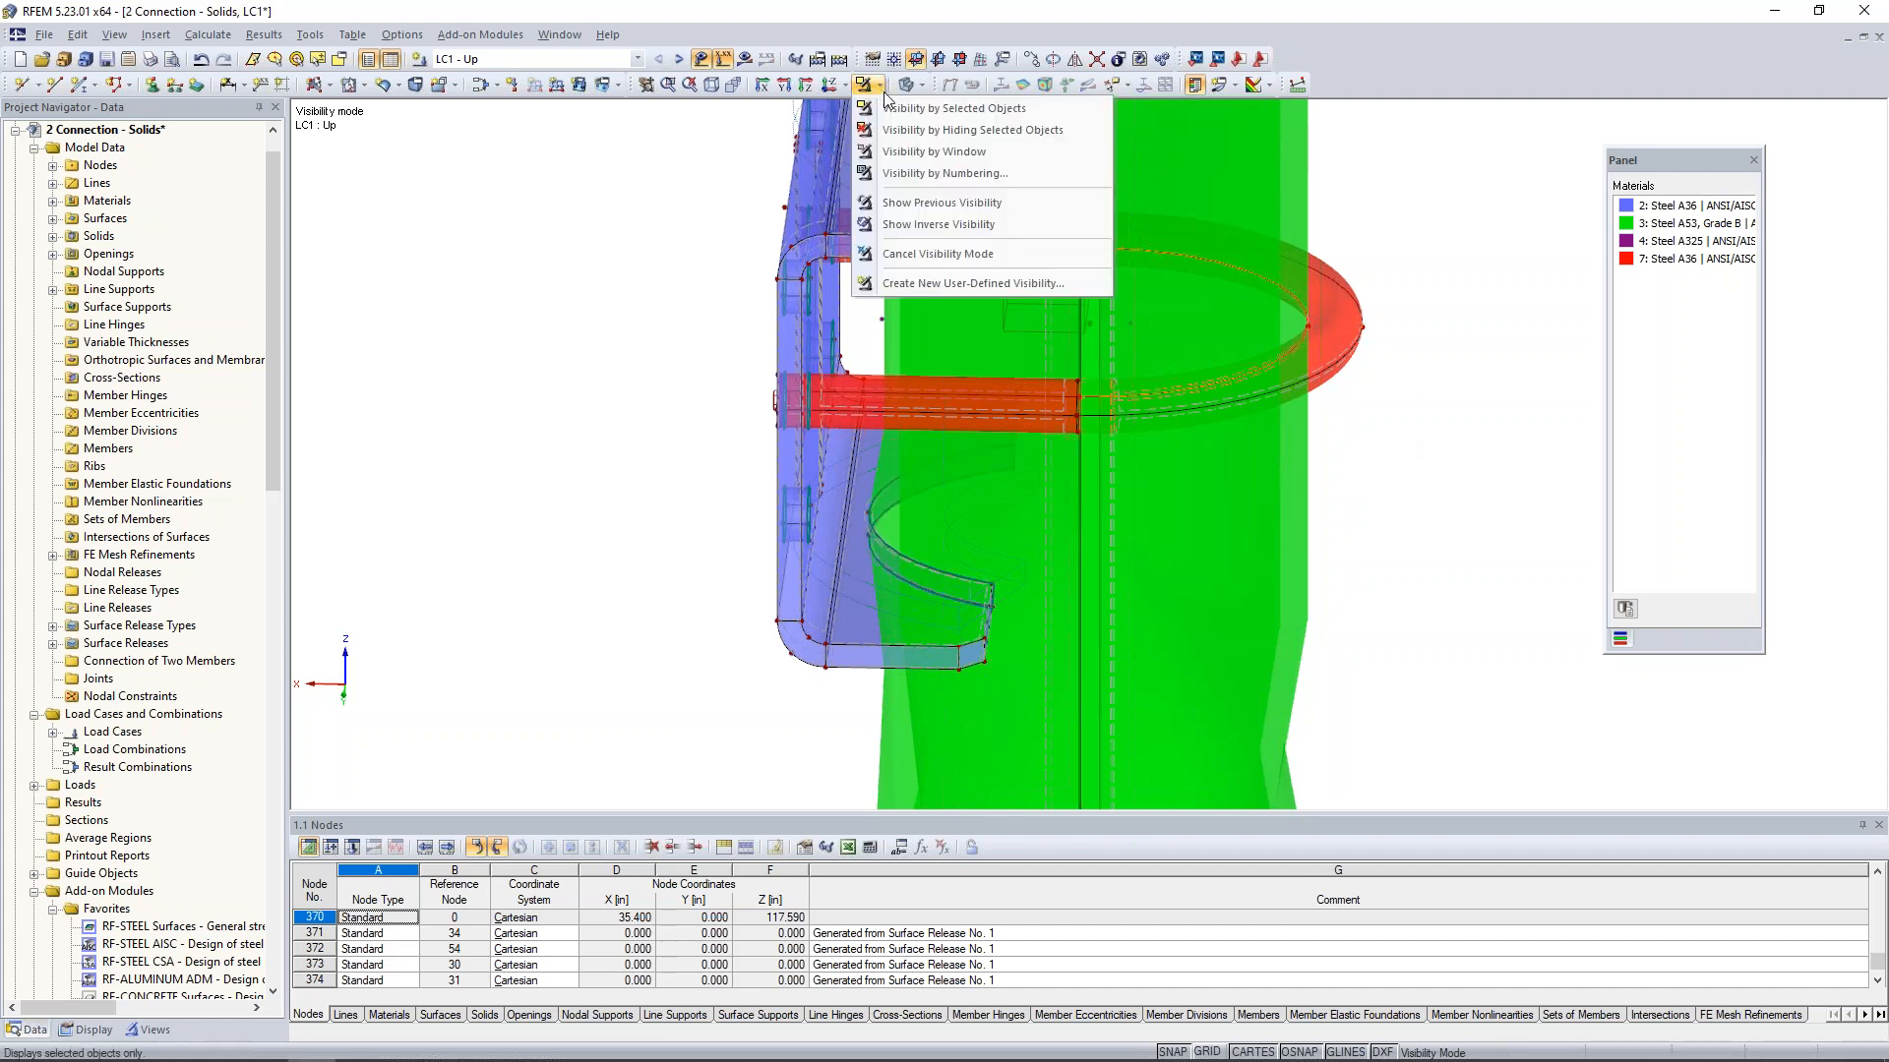
left_click(891, 112)
right_click(1035, 310)
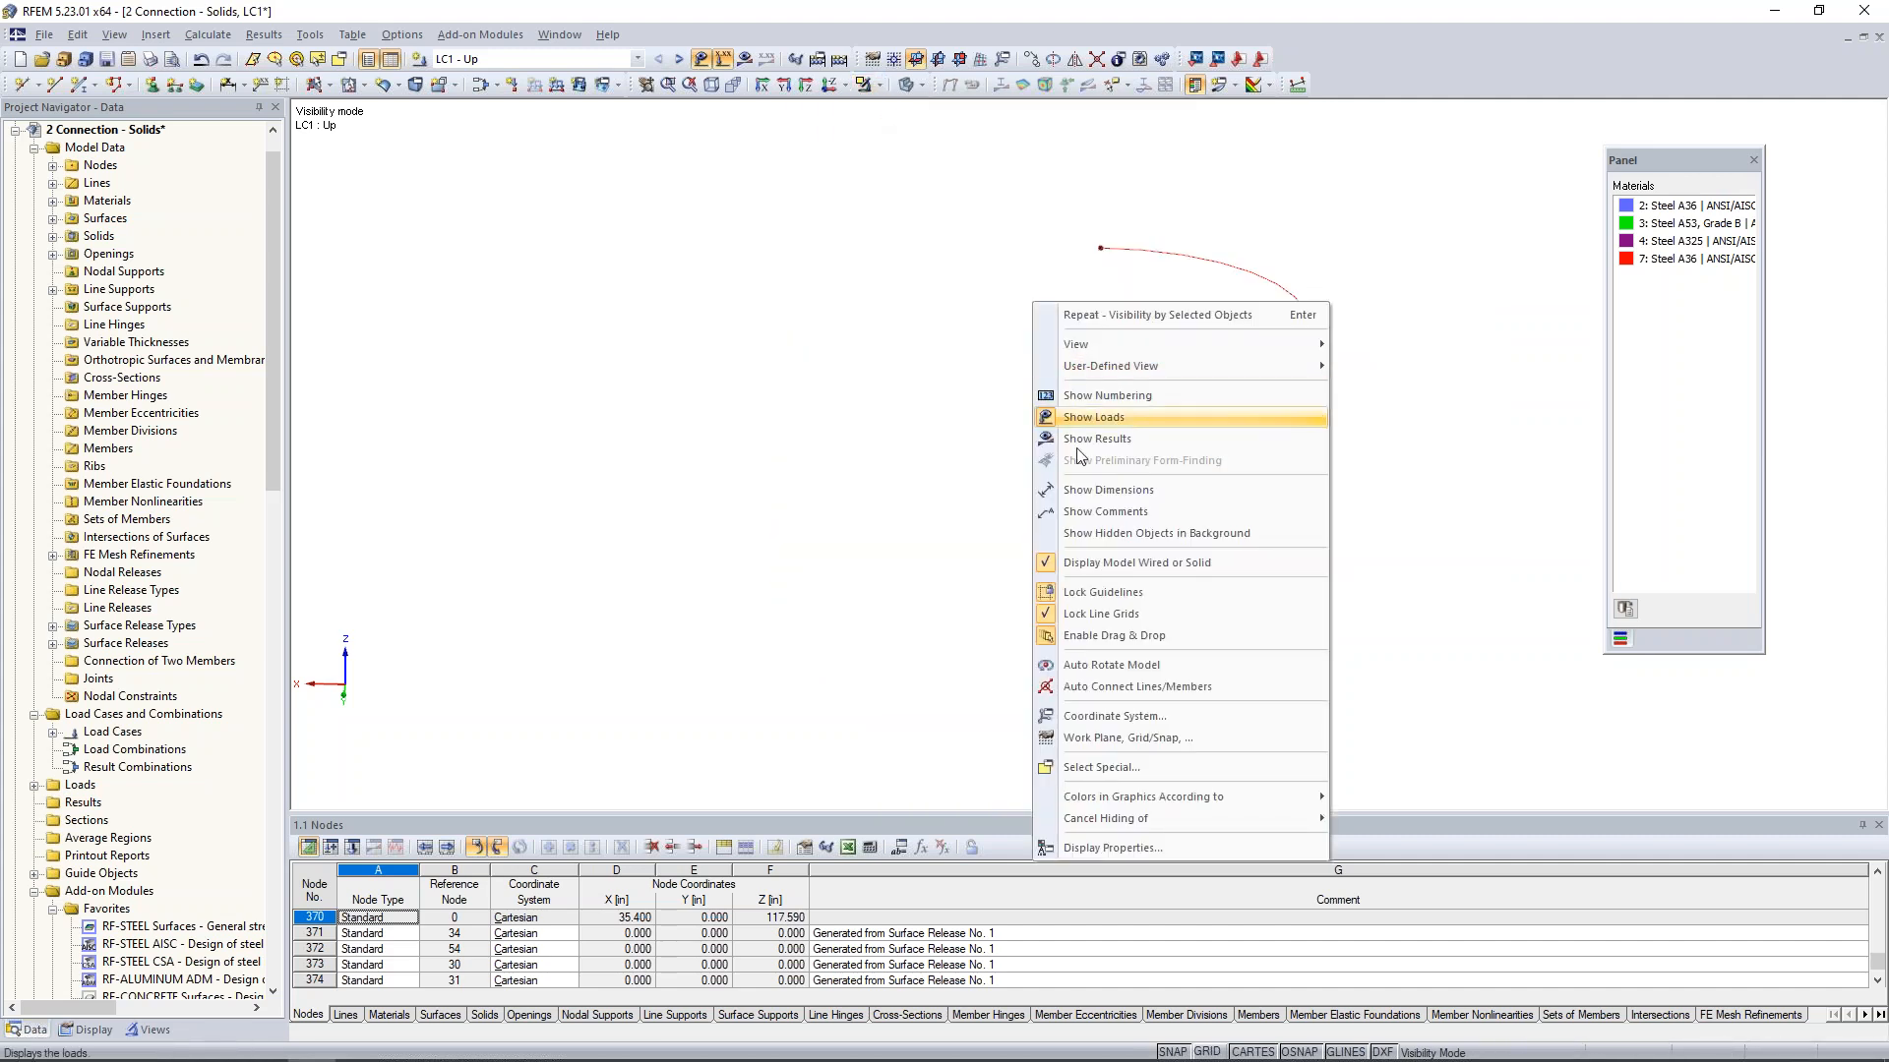
left_click(1131, 537)
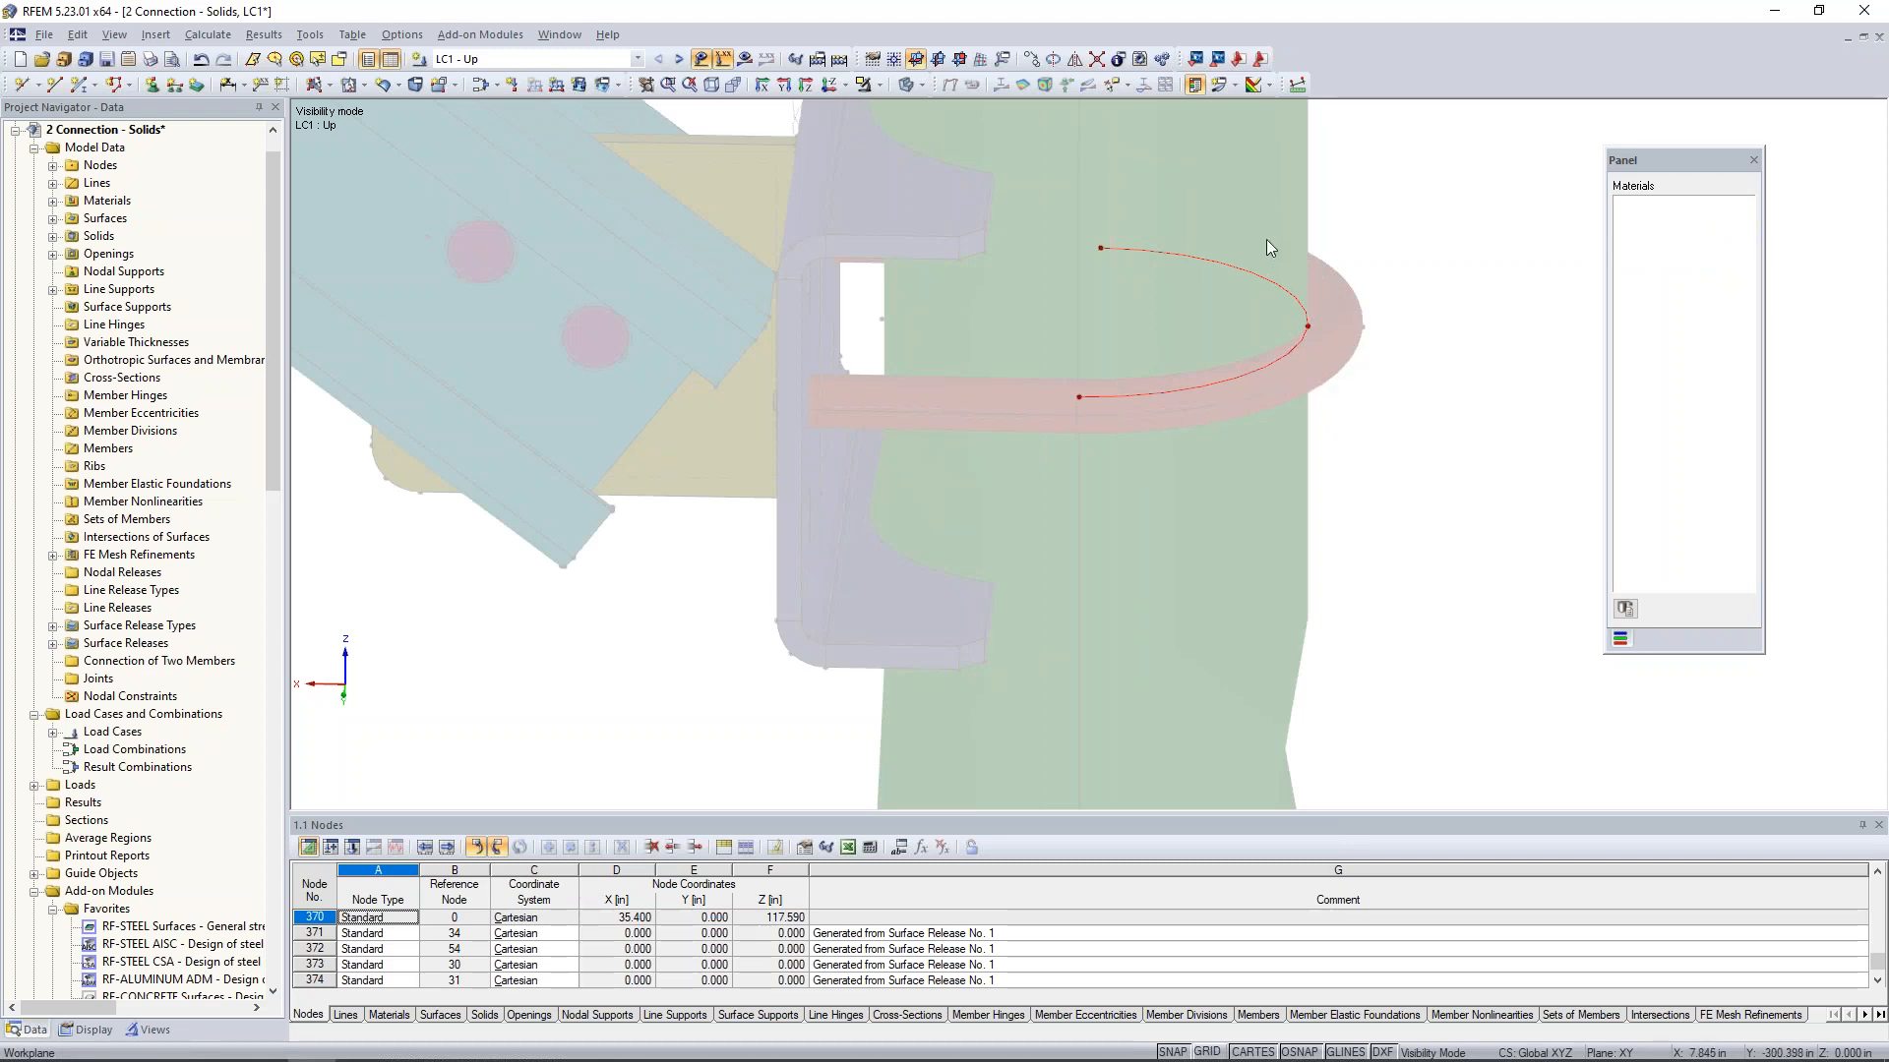
- Display the local axis systems of the isolated U-bolt arc lines
right_click(1236, 268)
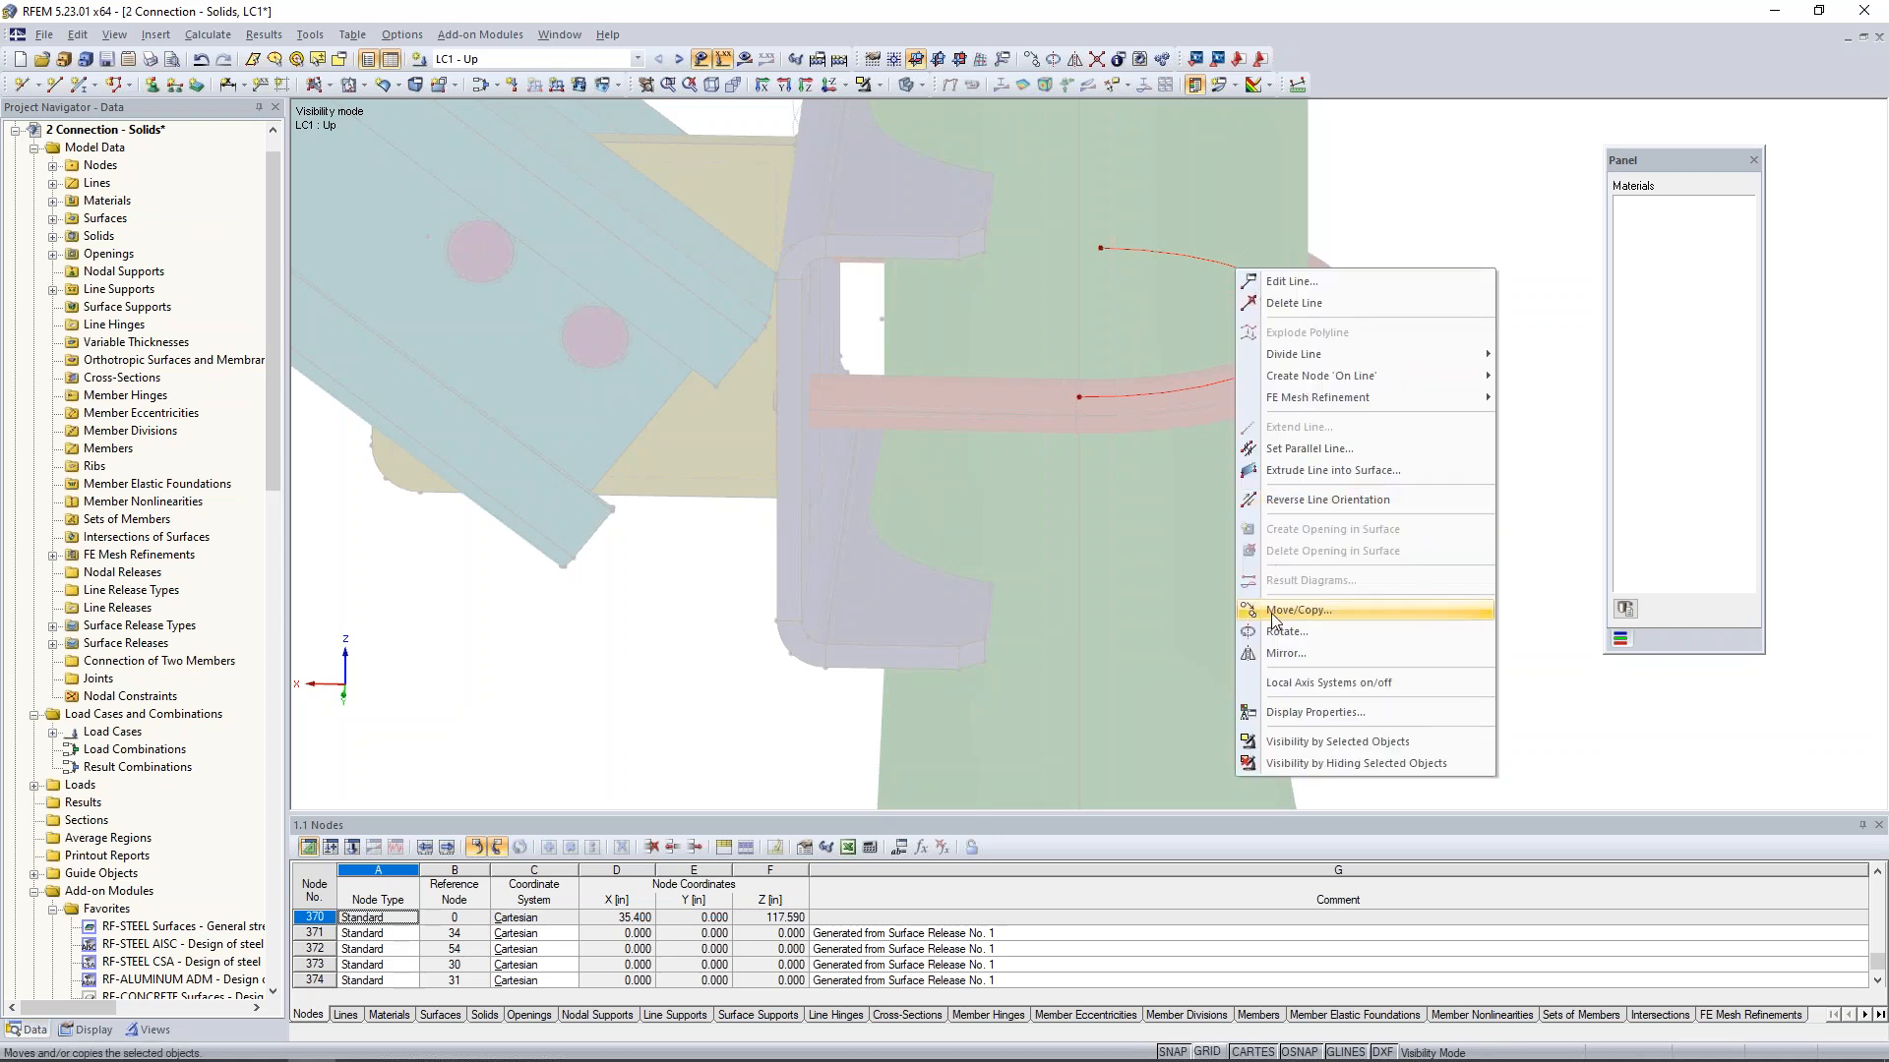
left_click(1290, 679)
middle_click_drag(1340, 413, 1495, 365)
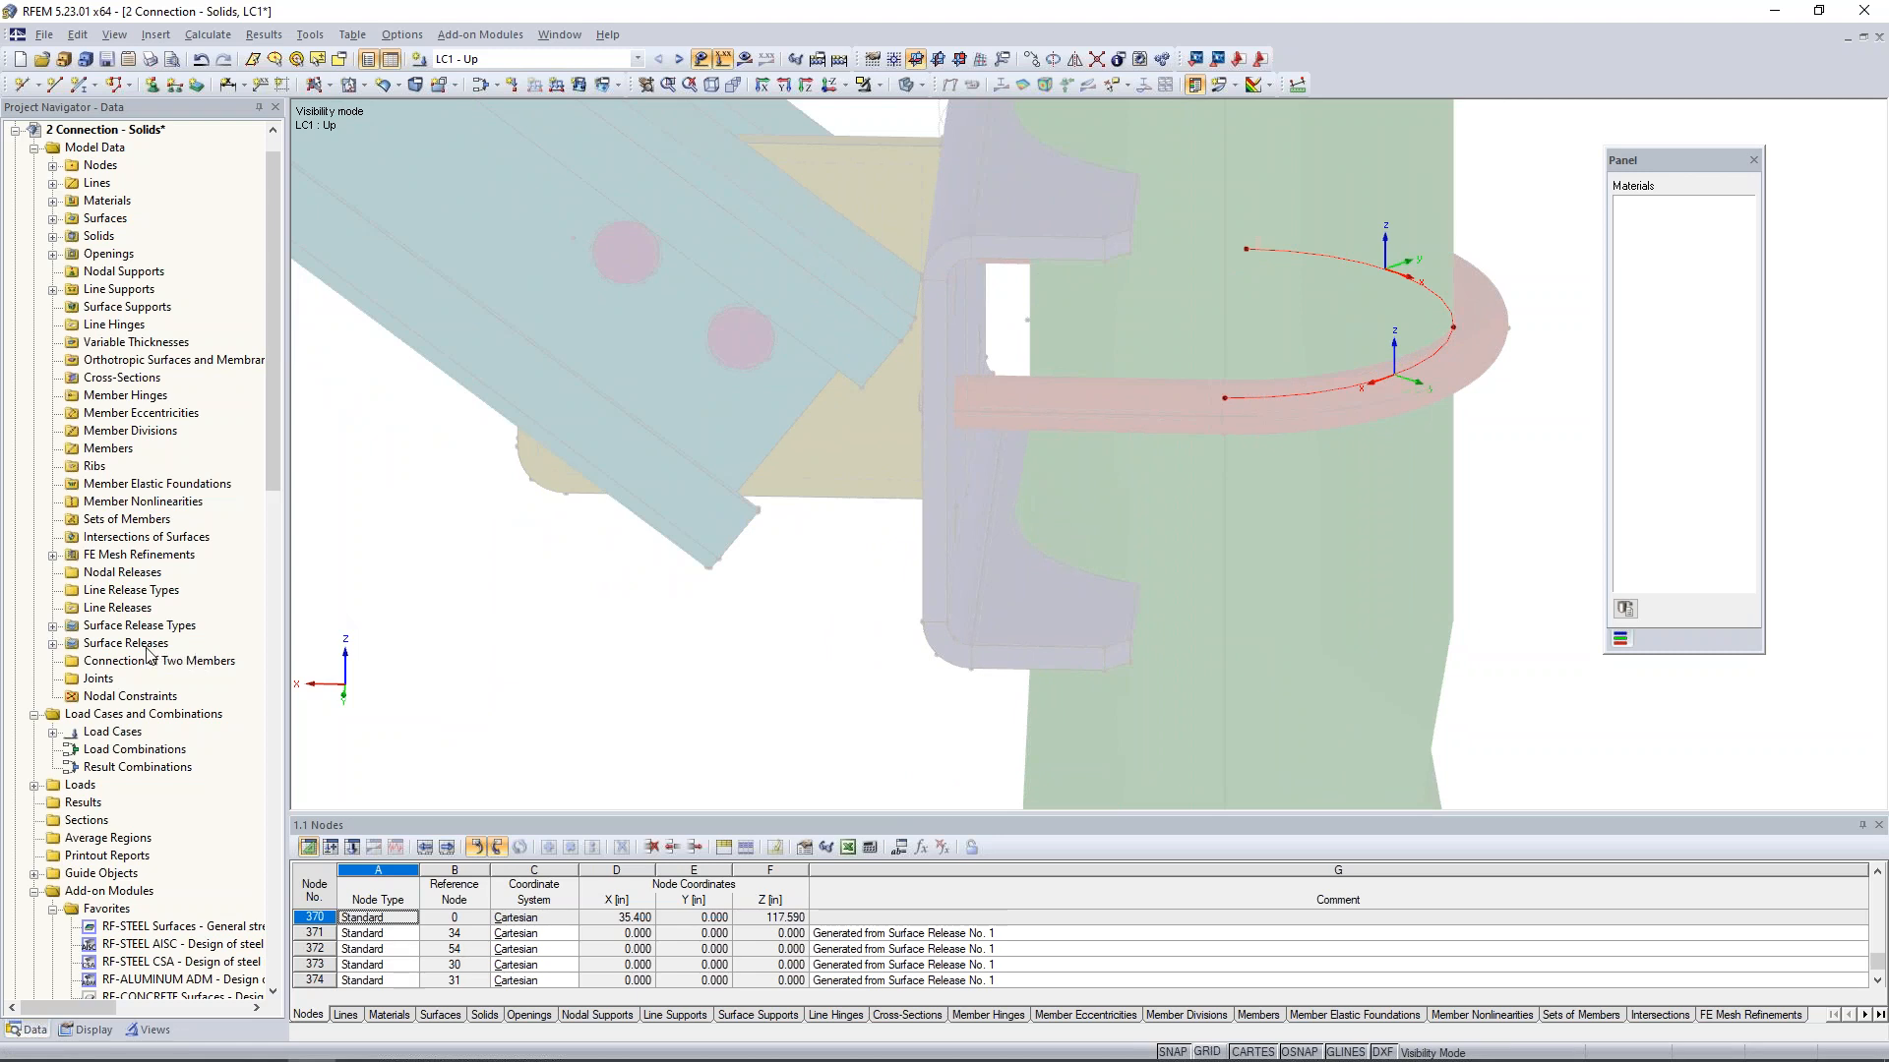
- Start a new line release and choose line 3, an inner arc of the U-bolt, as its line
right_click(140, 609)
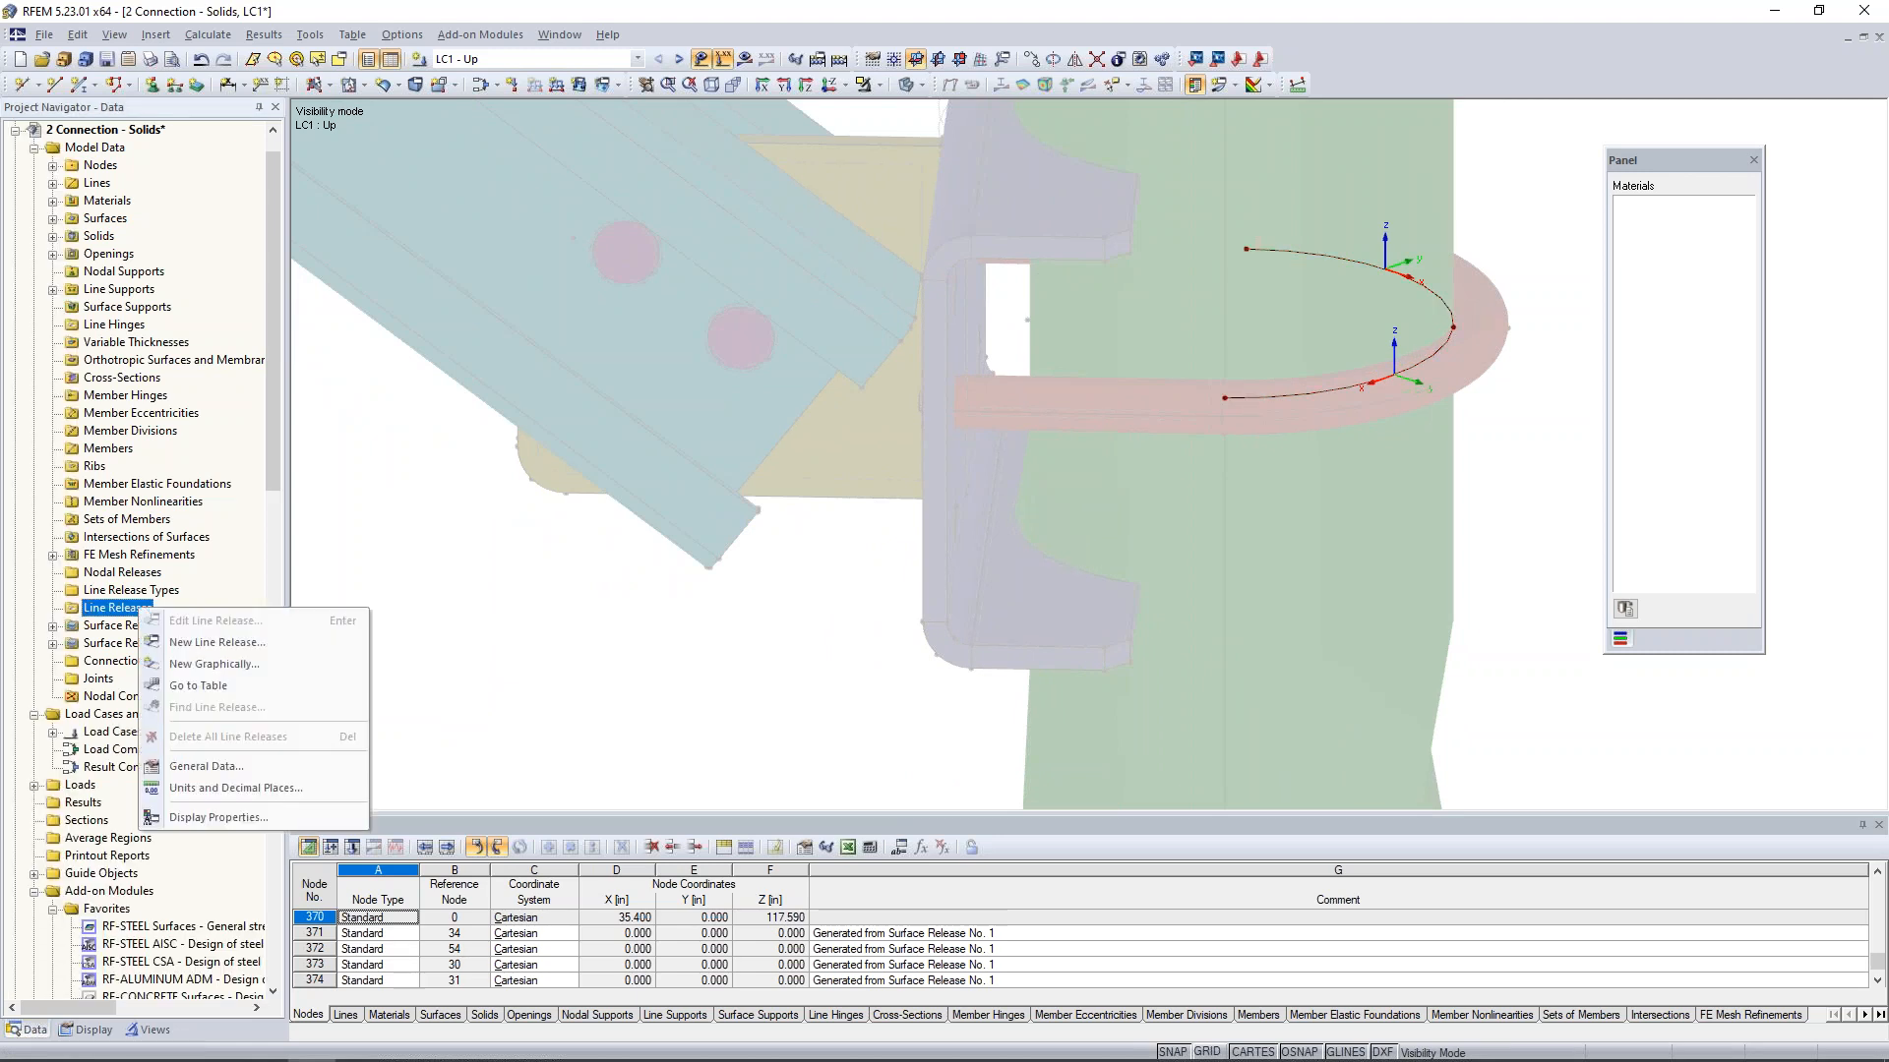
left_click(204, 644)
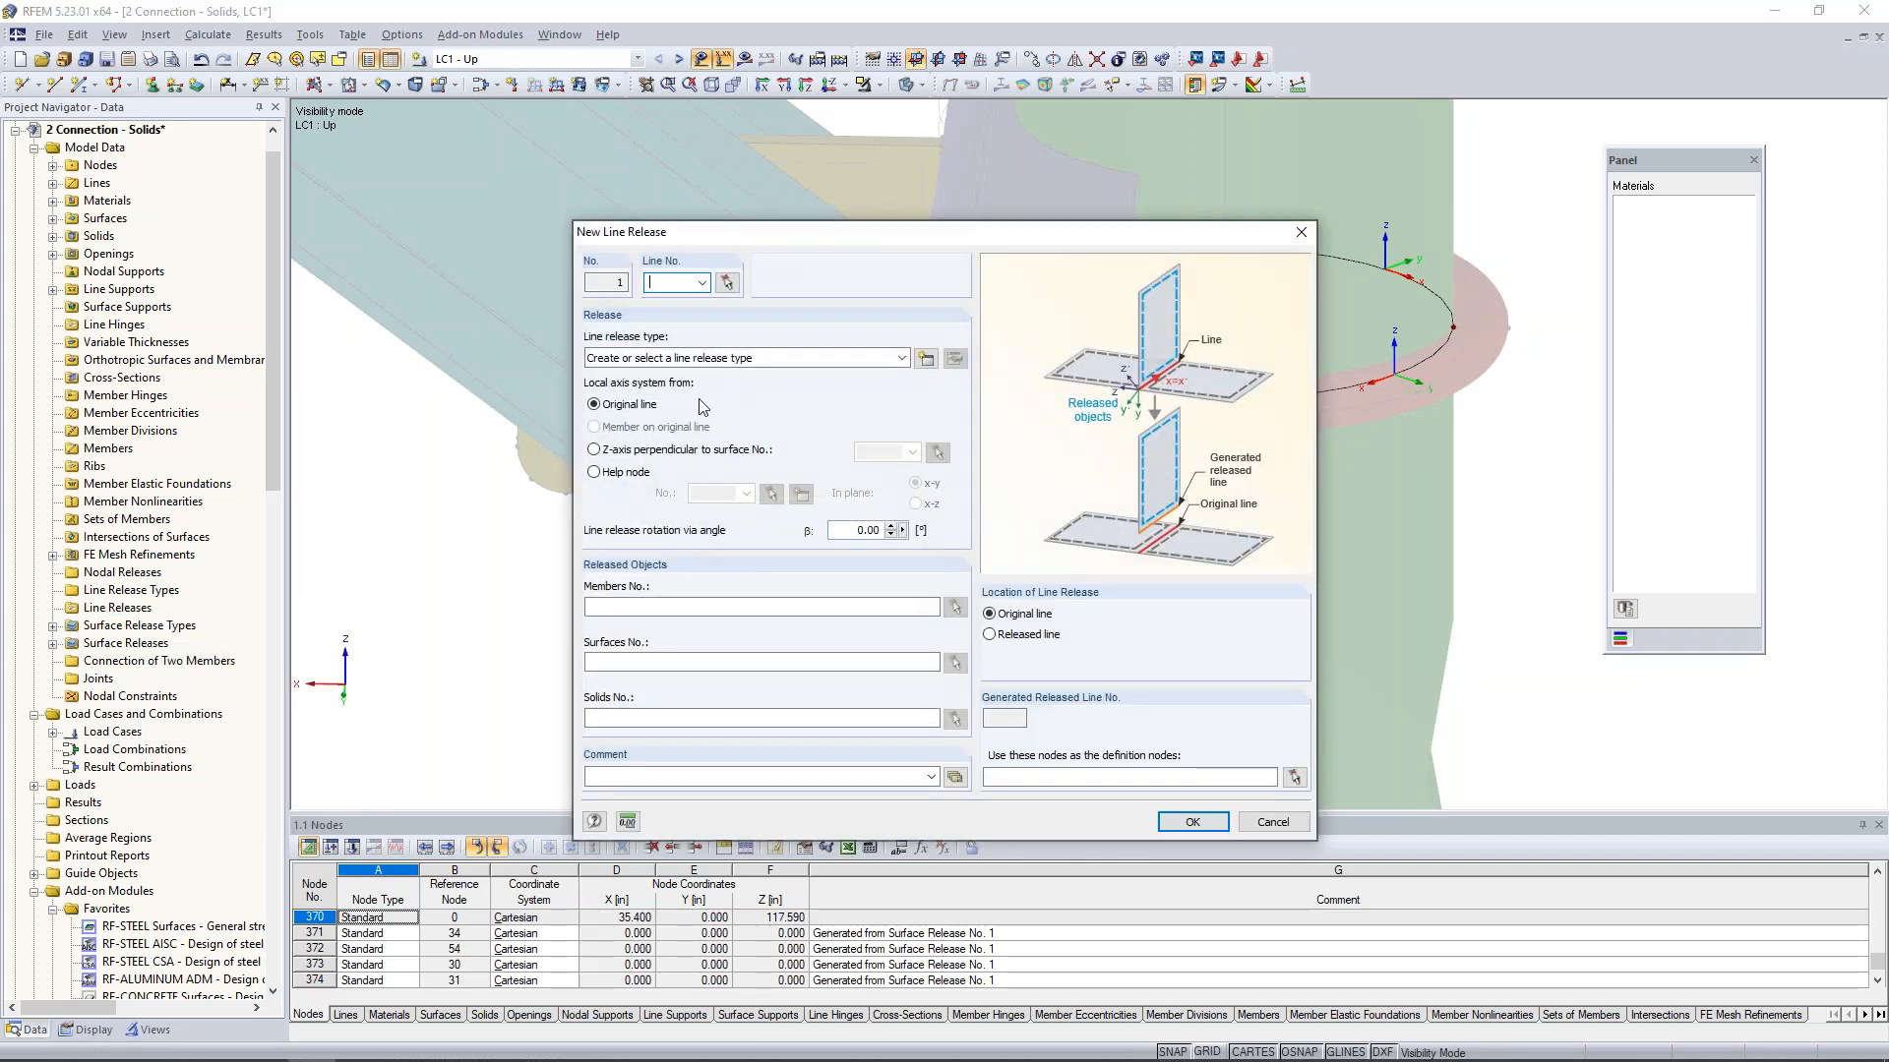
left_click(732, 289)
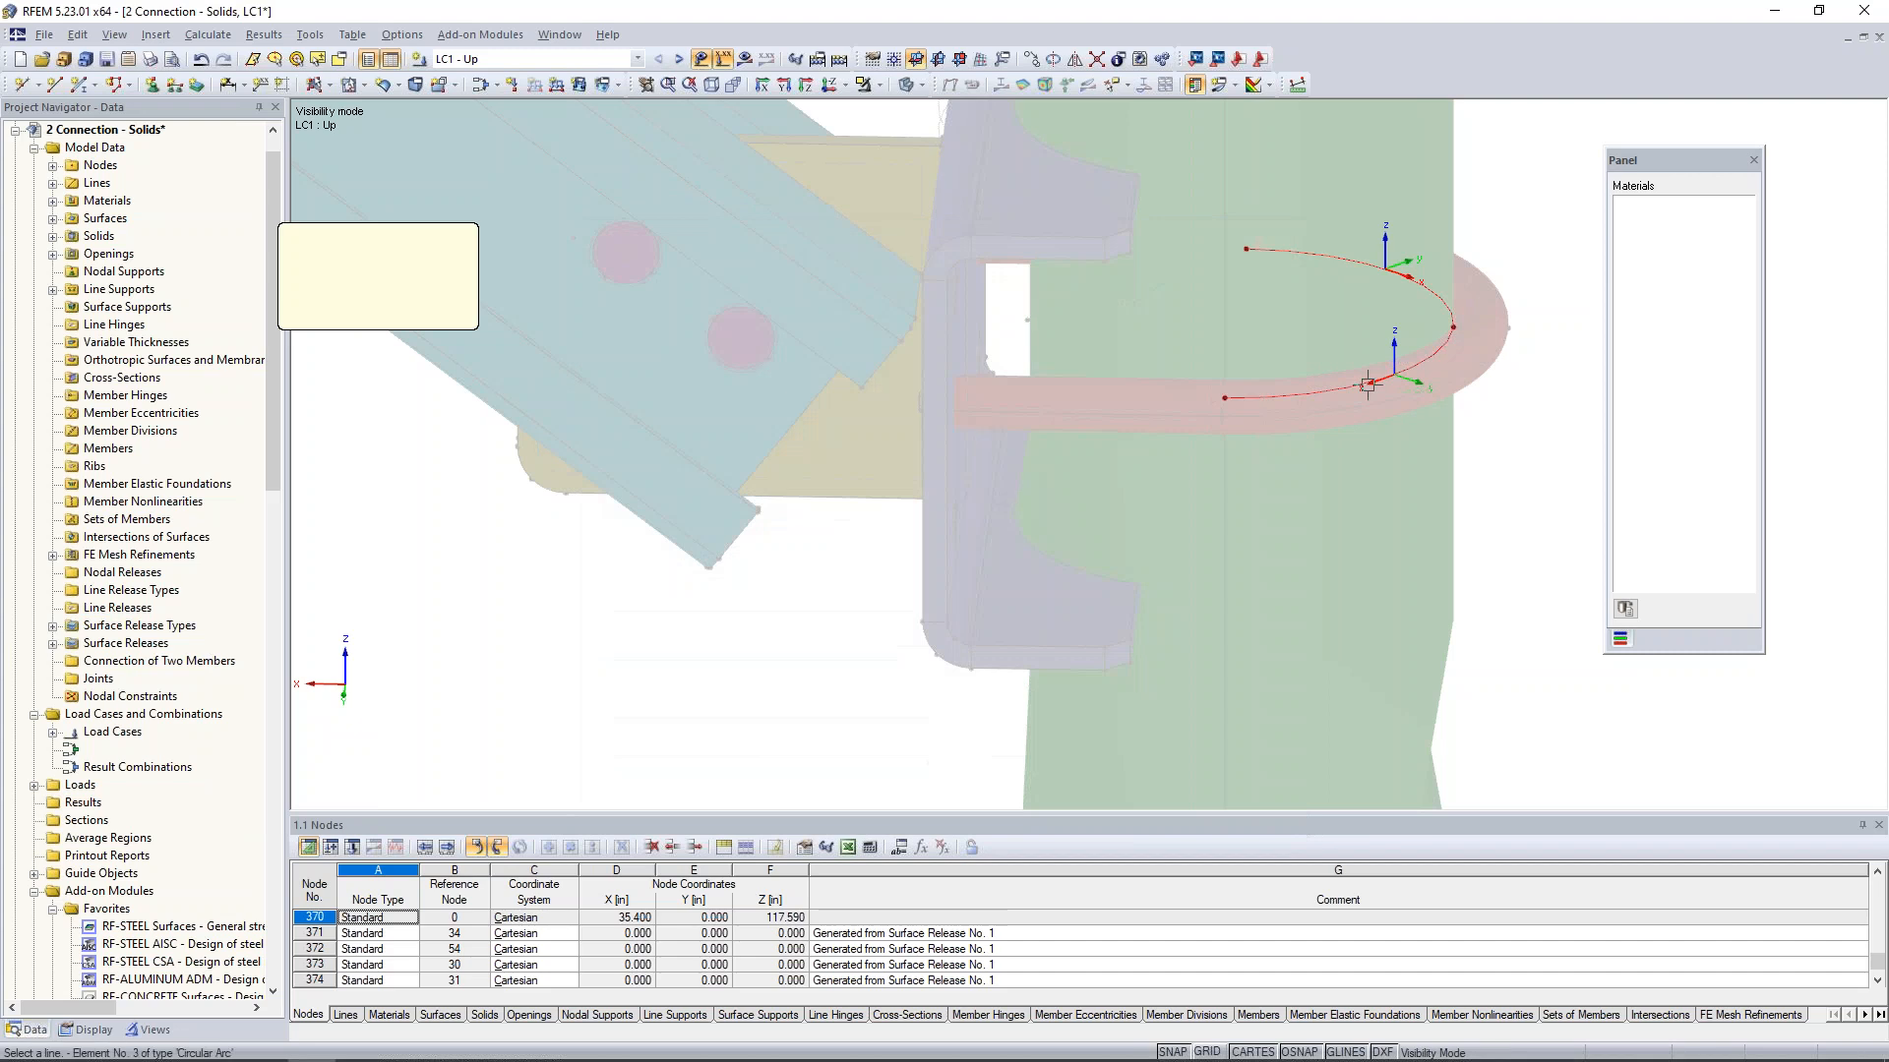
left_click(1239, 394)
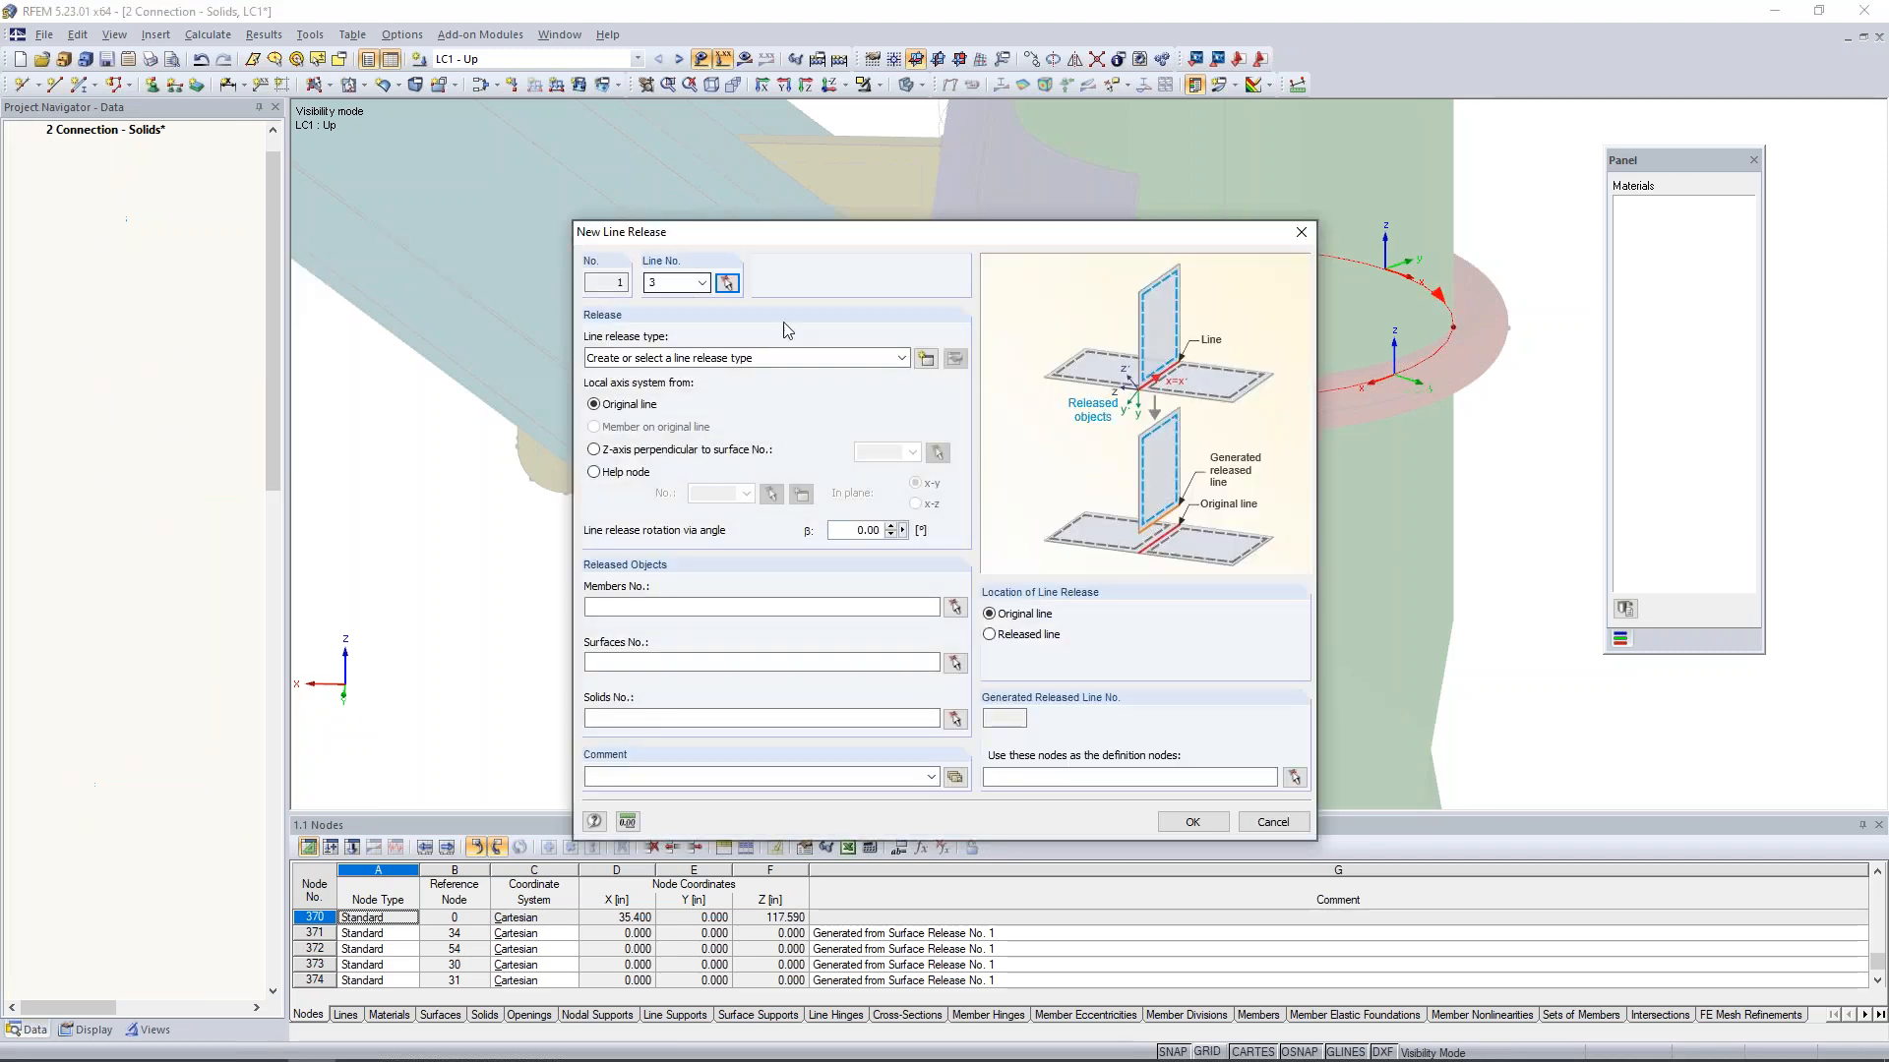
- Start a new line release type and release the translations ux, uy and uz and the rotation φx
left_click(926, 360)
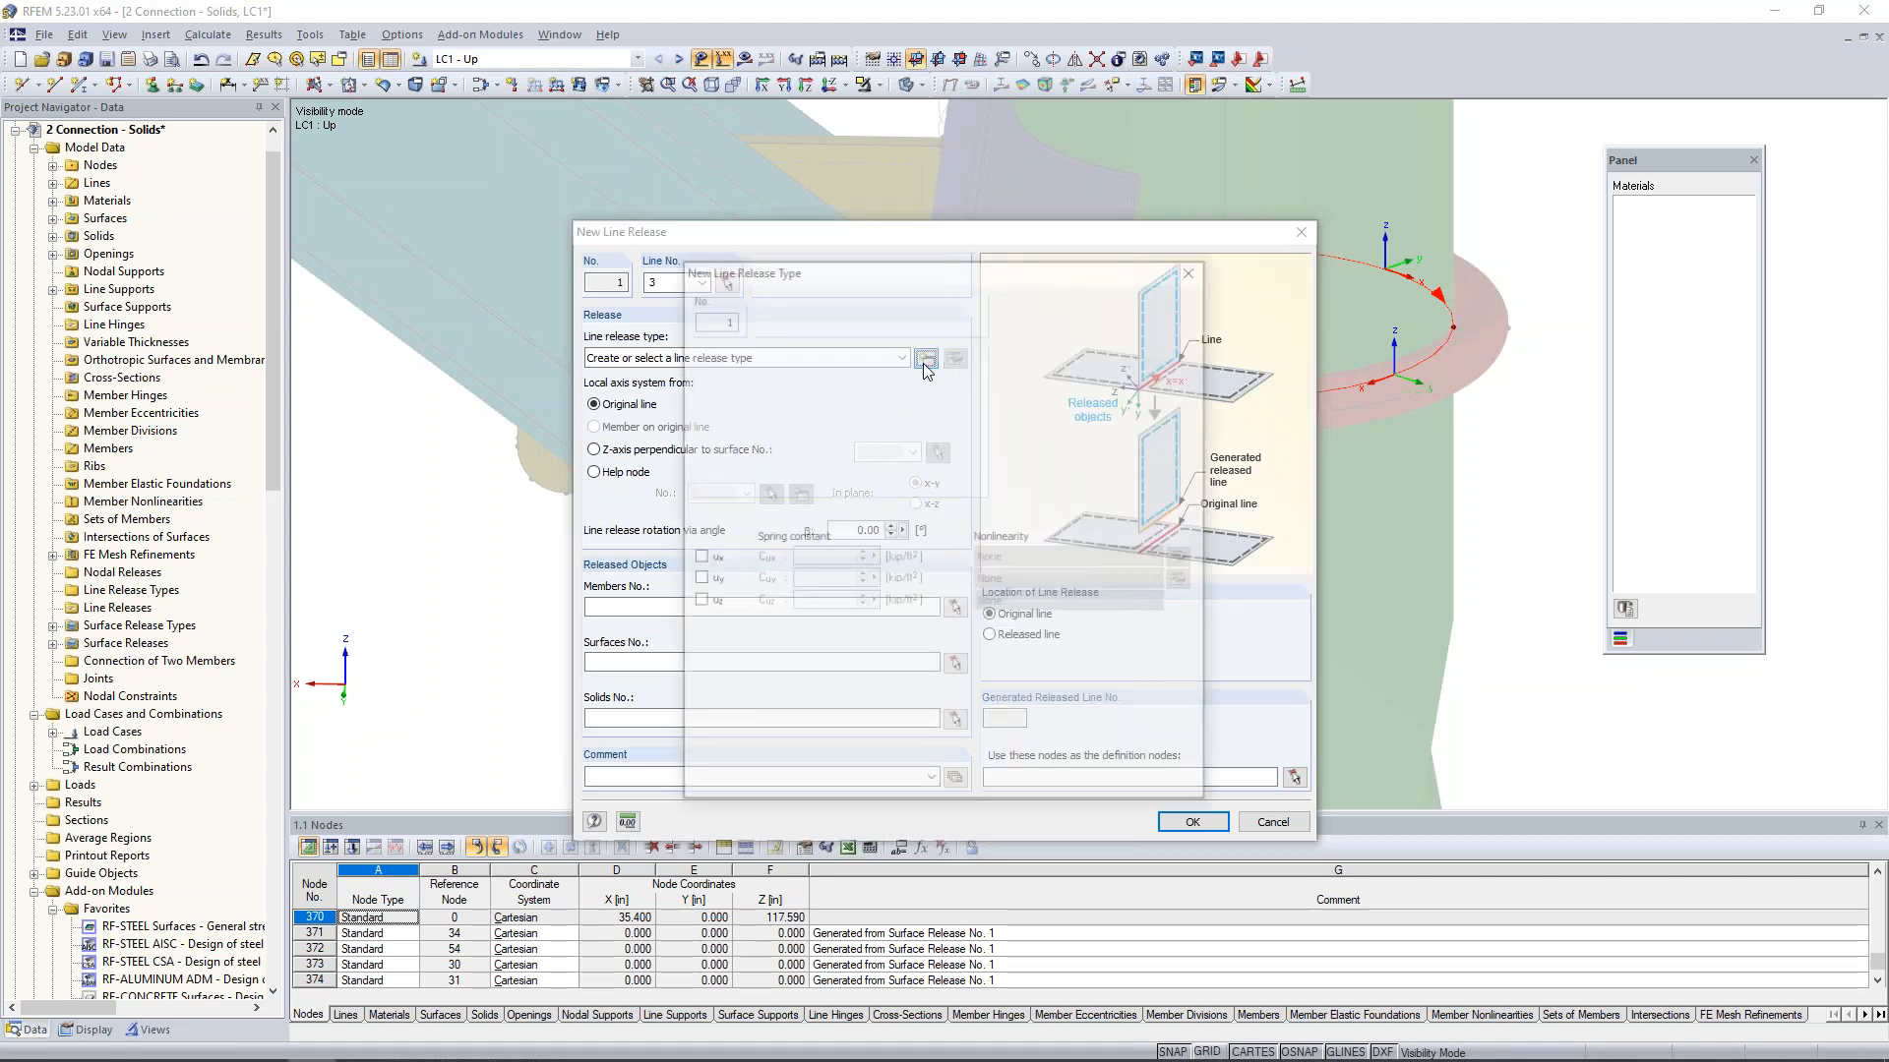
left_click_drag(946, 275, 715, 271)
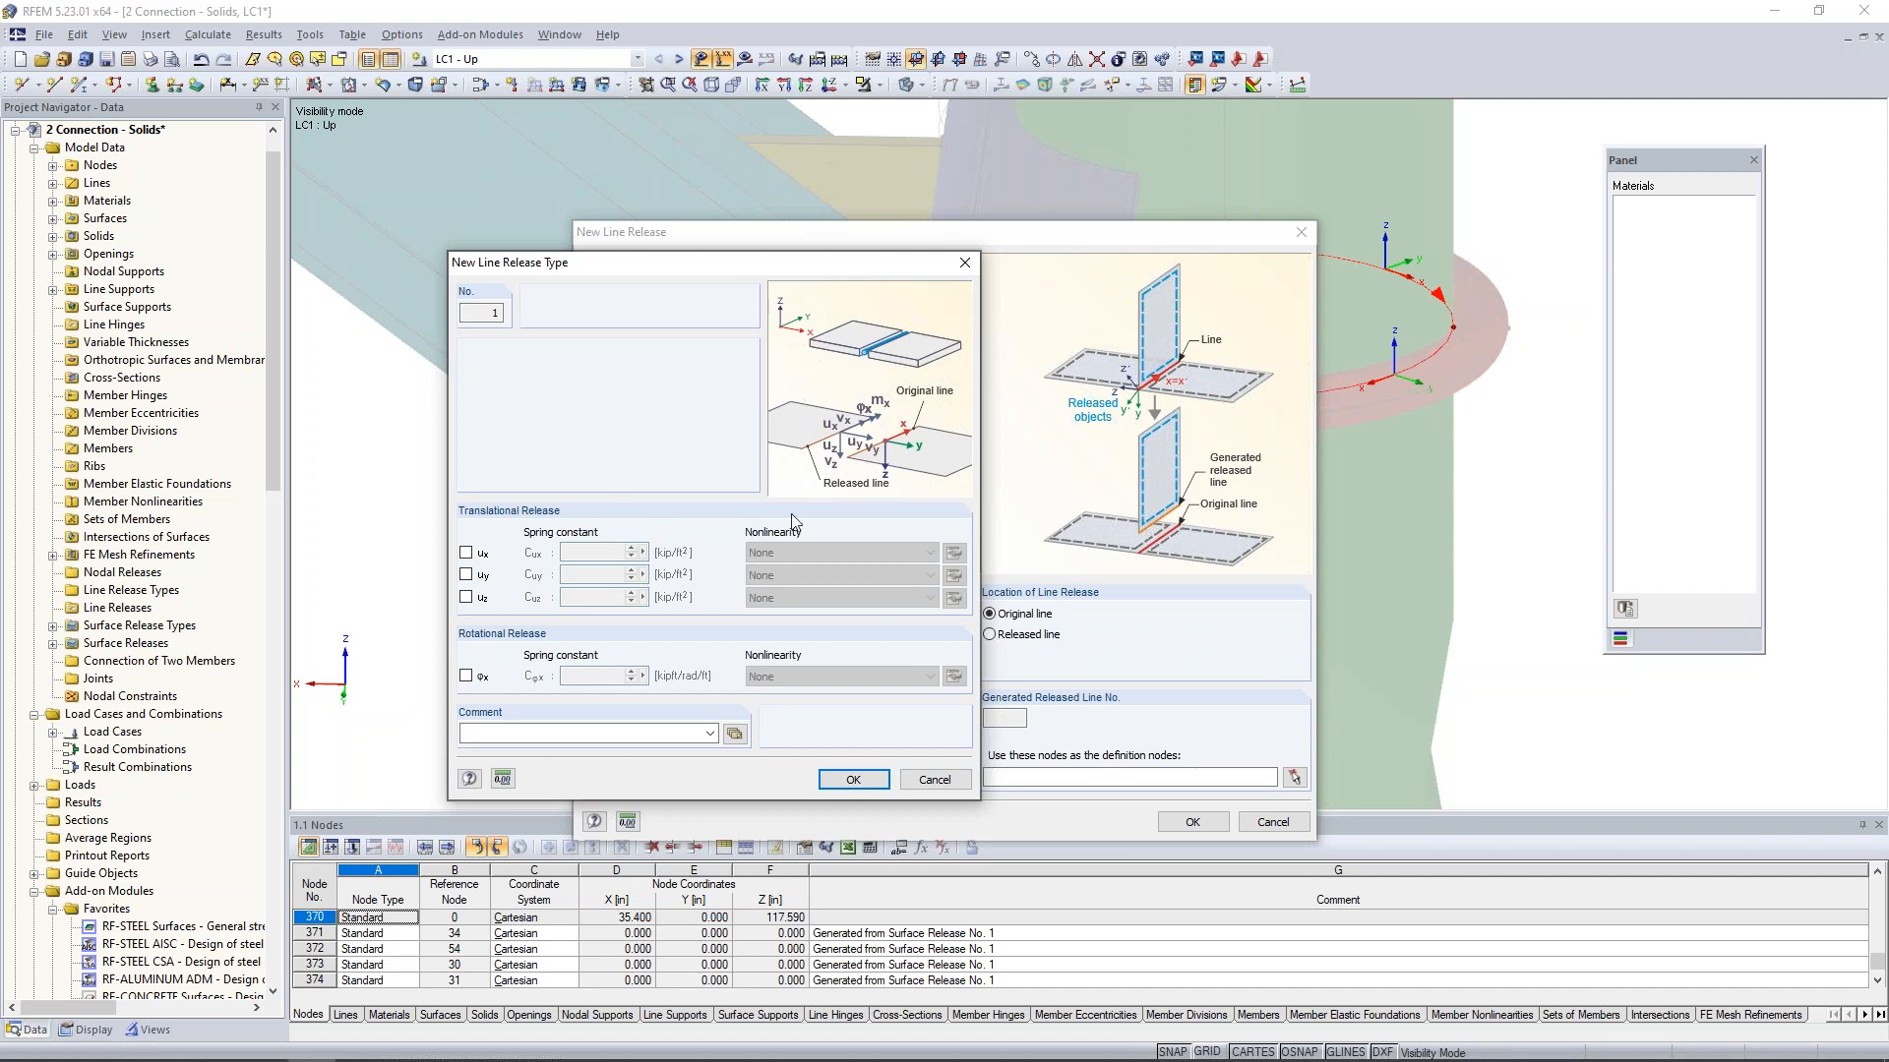
left_click(466, 553)
left_click(467, 575)
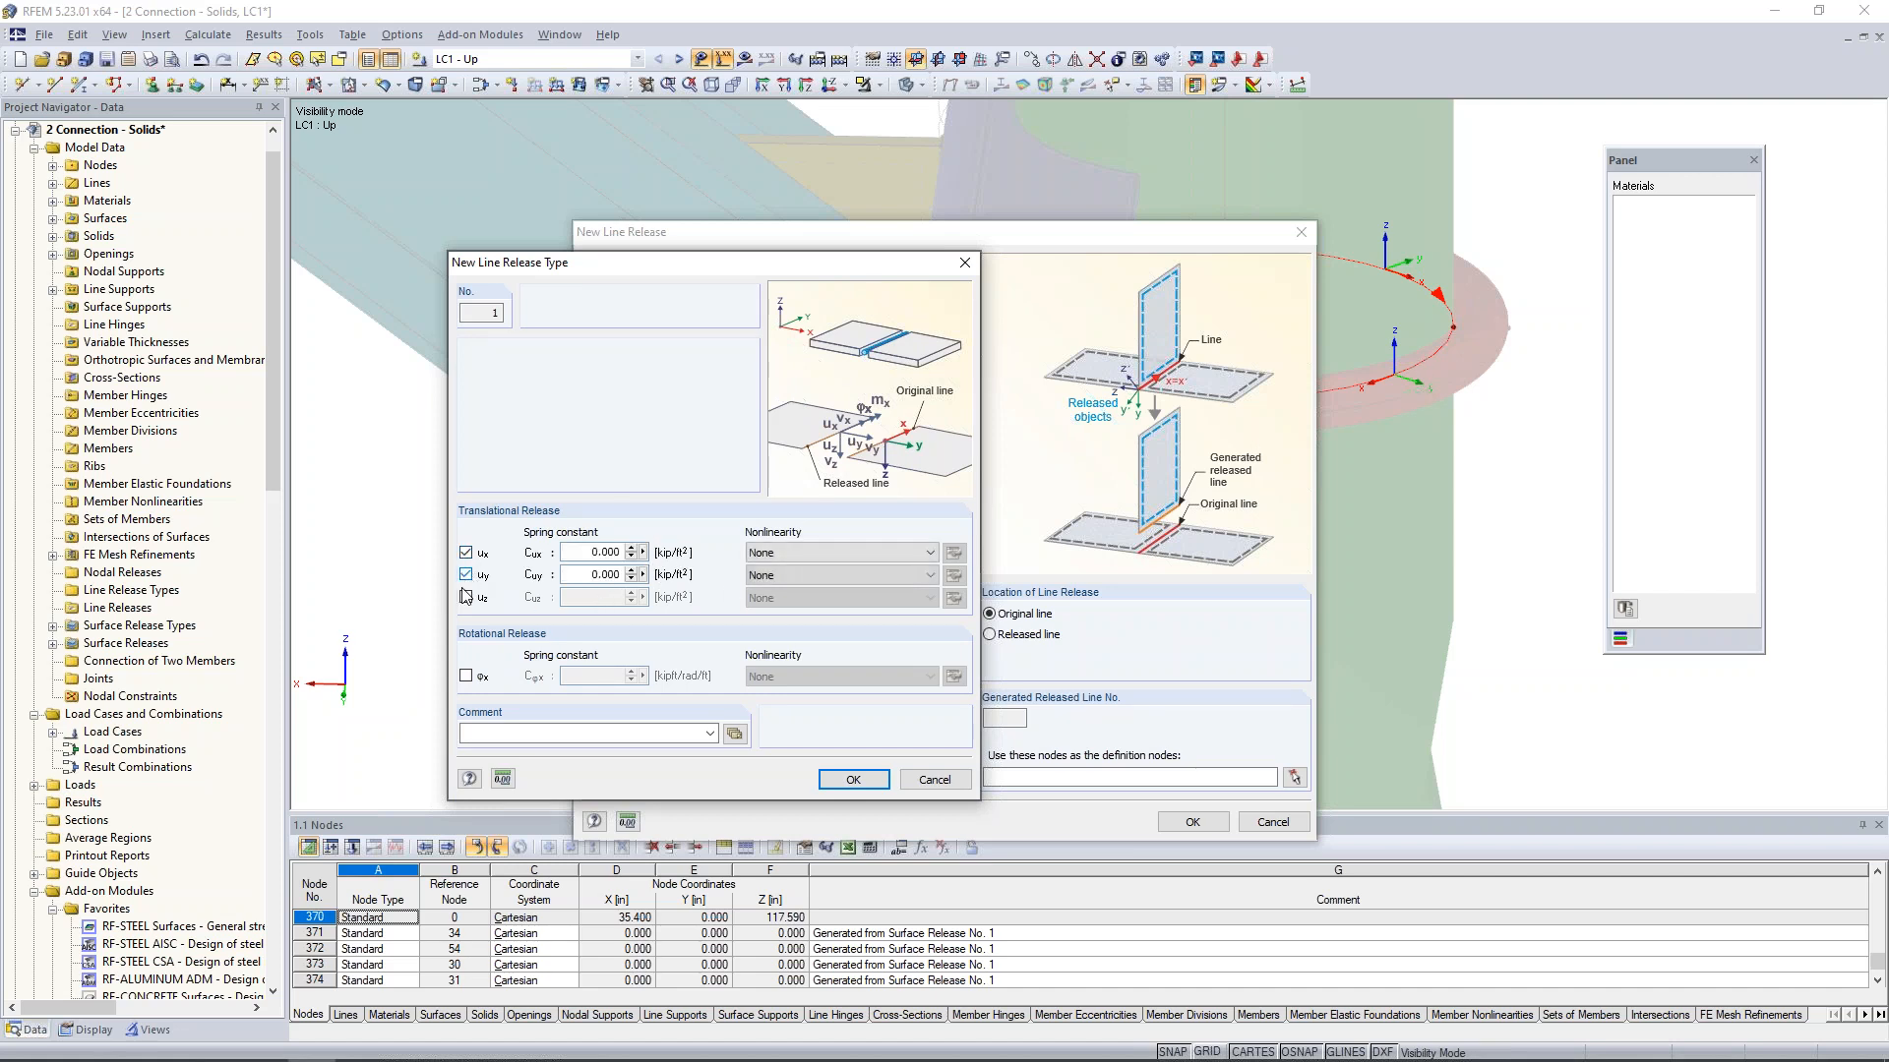
left_click(466, 597)
left_click(467, 676)
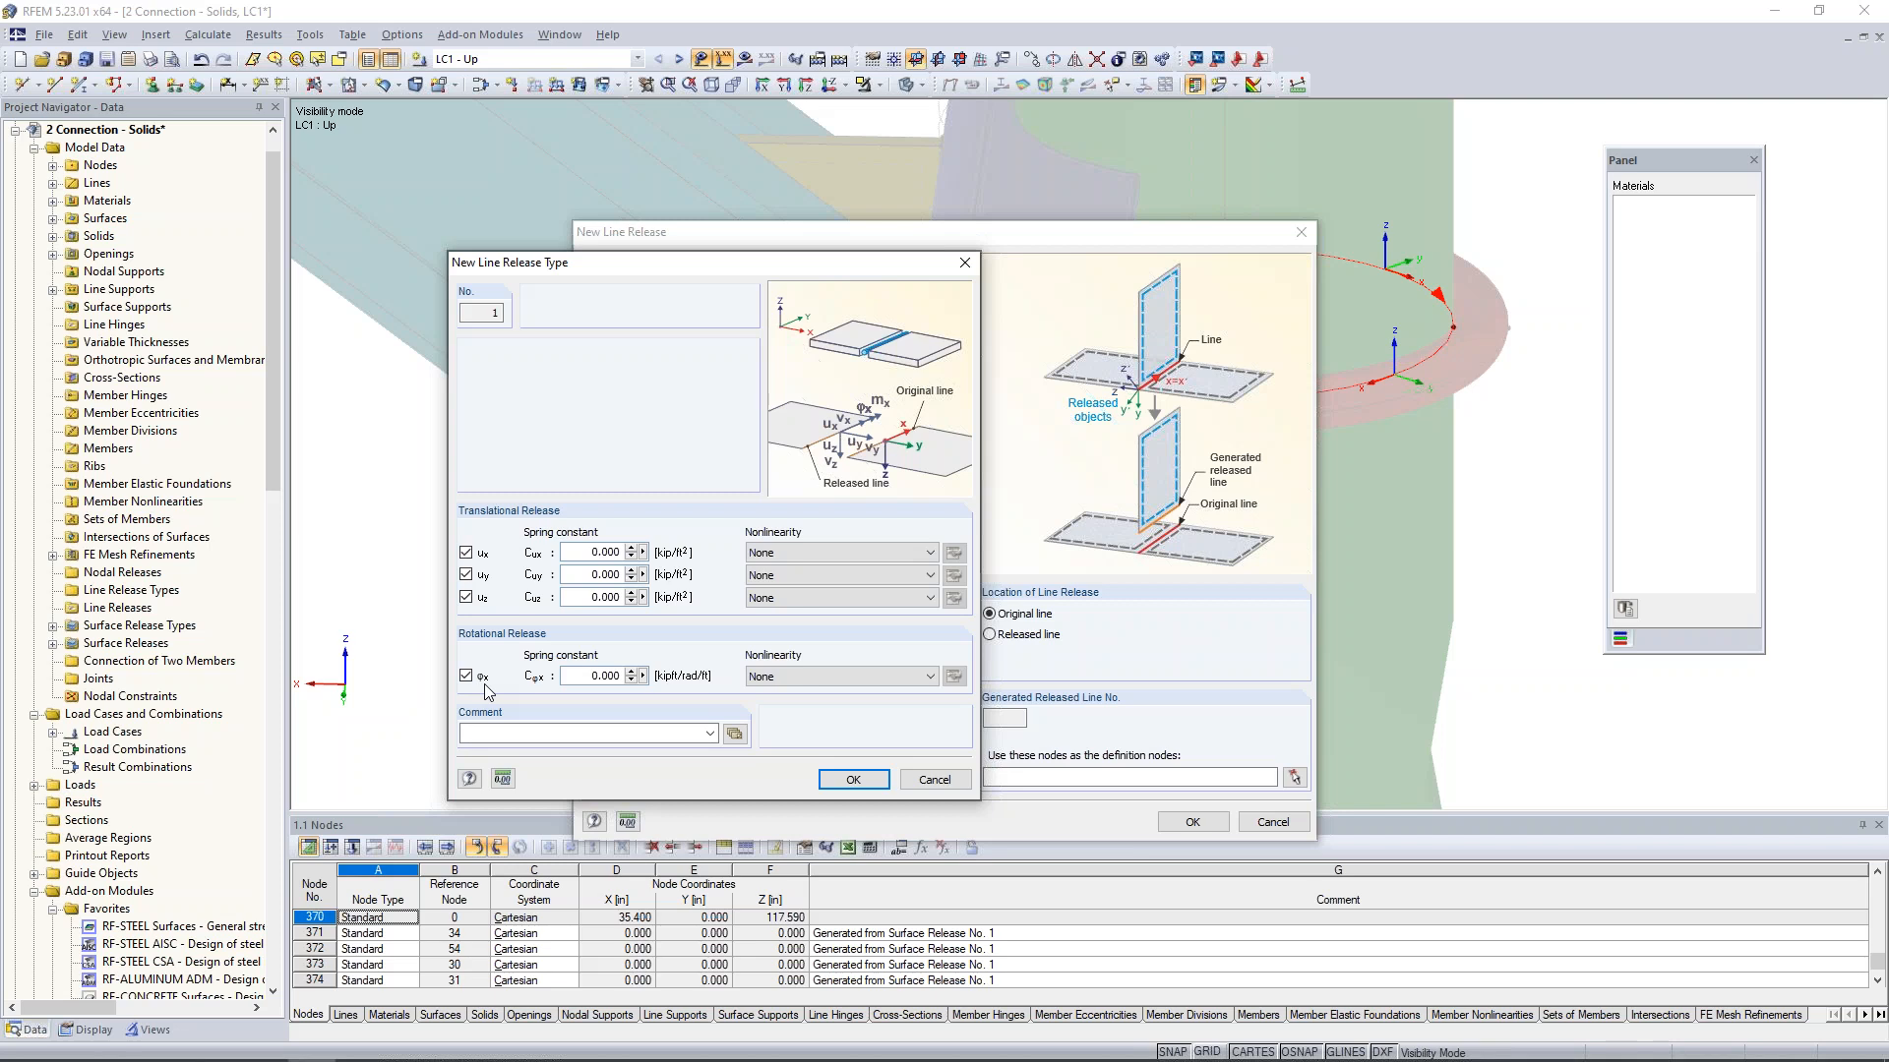
- Give uz the nonlinearity Friction vy with a spring constant of 10e6 kip/ft², and save the line release type
left_click(767, 602)
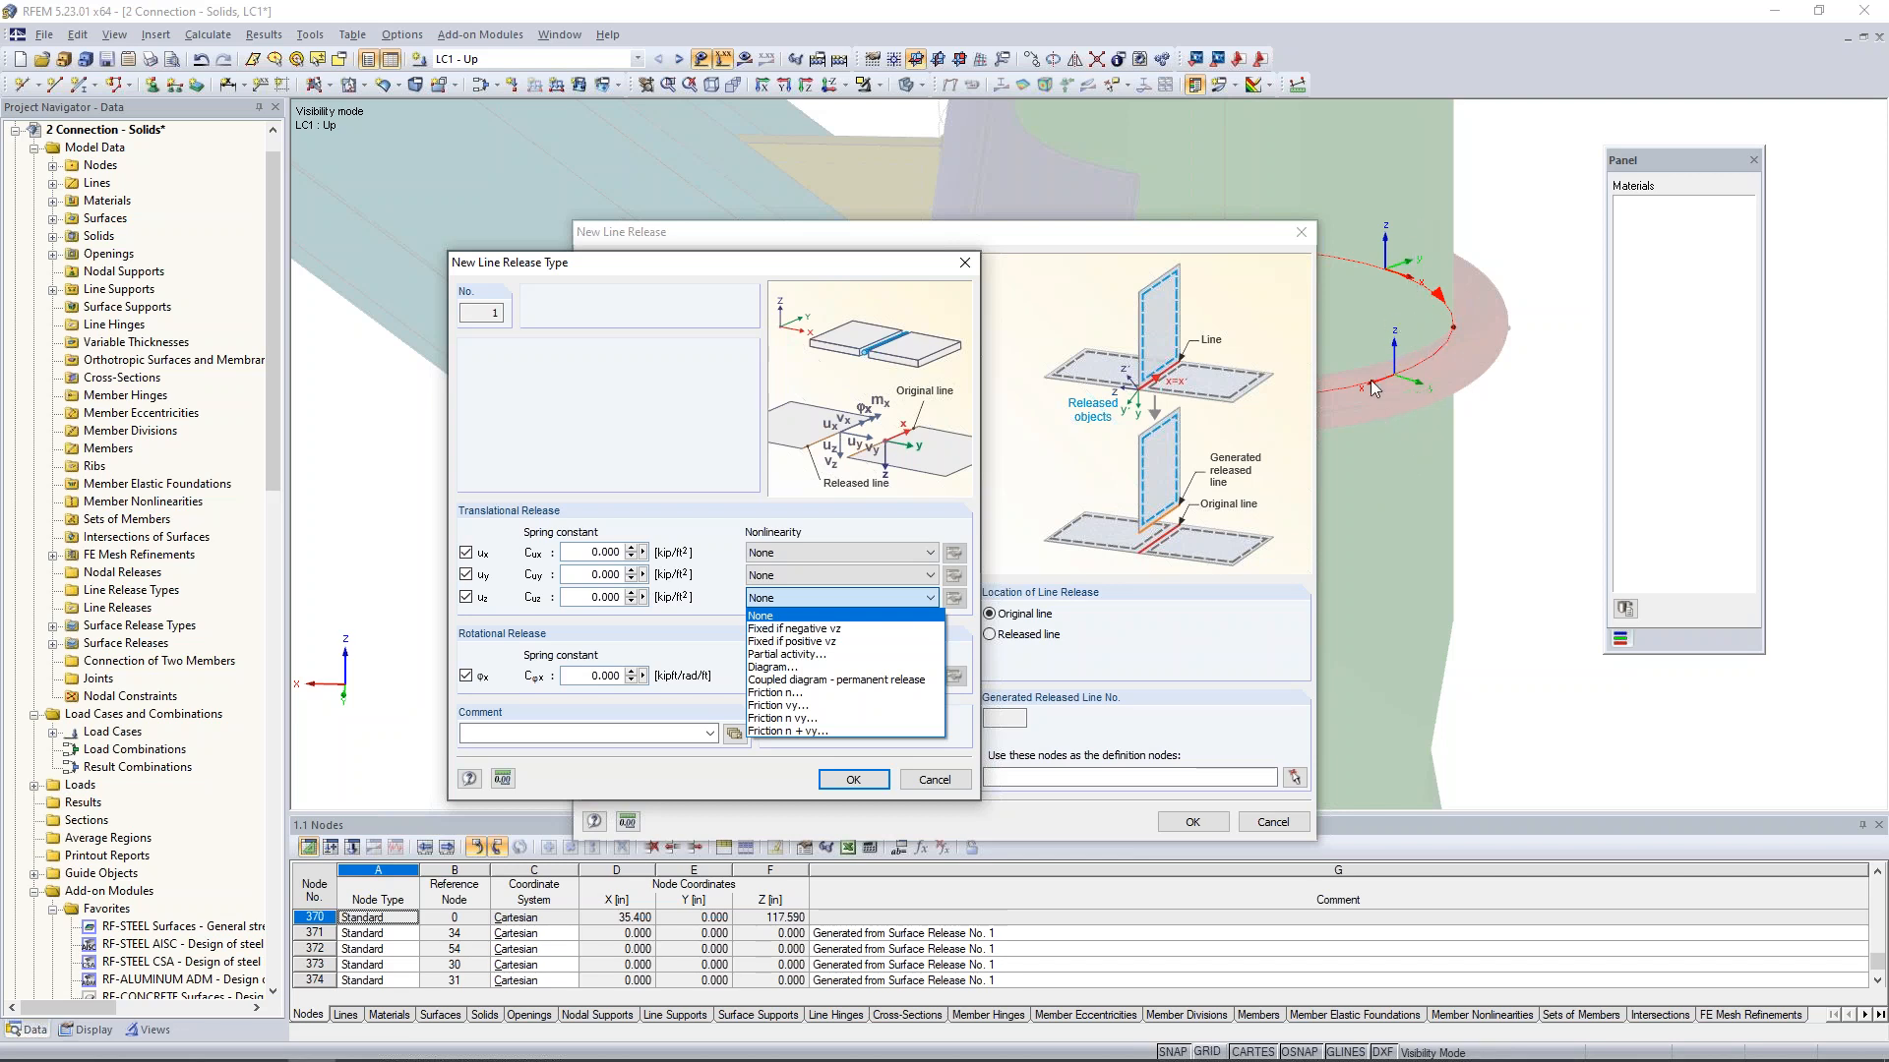
left_click(776, 706)
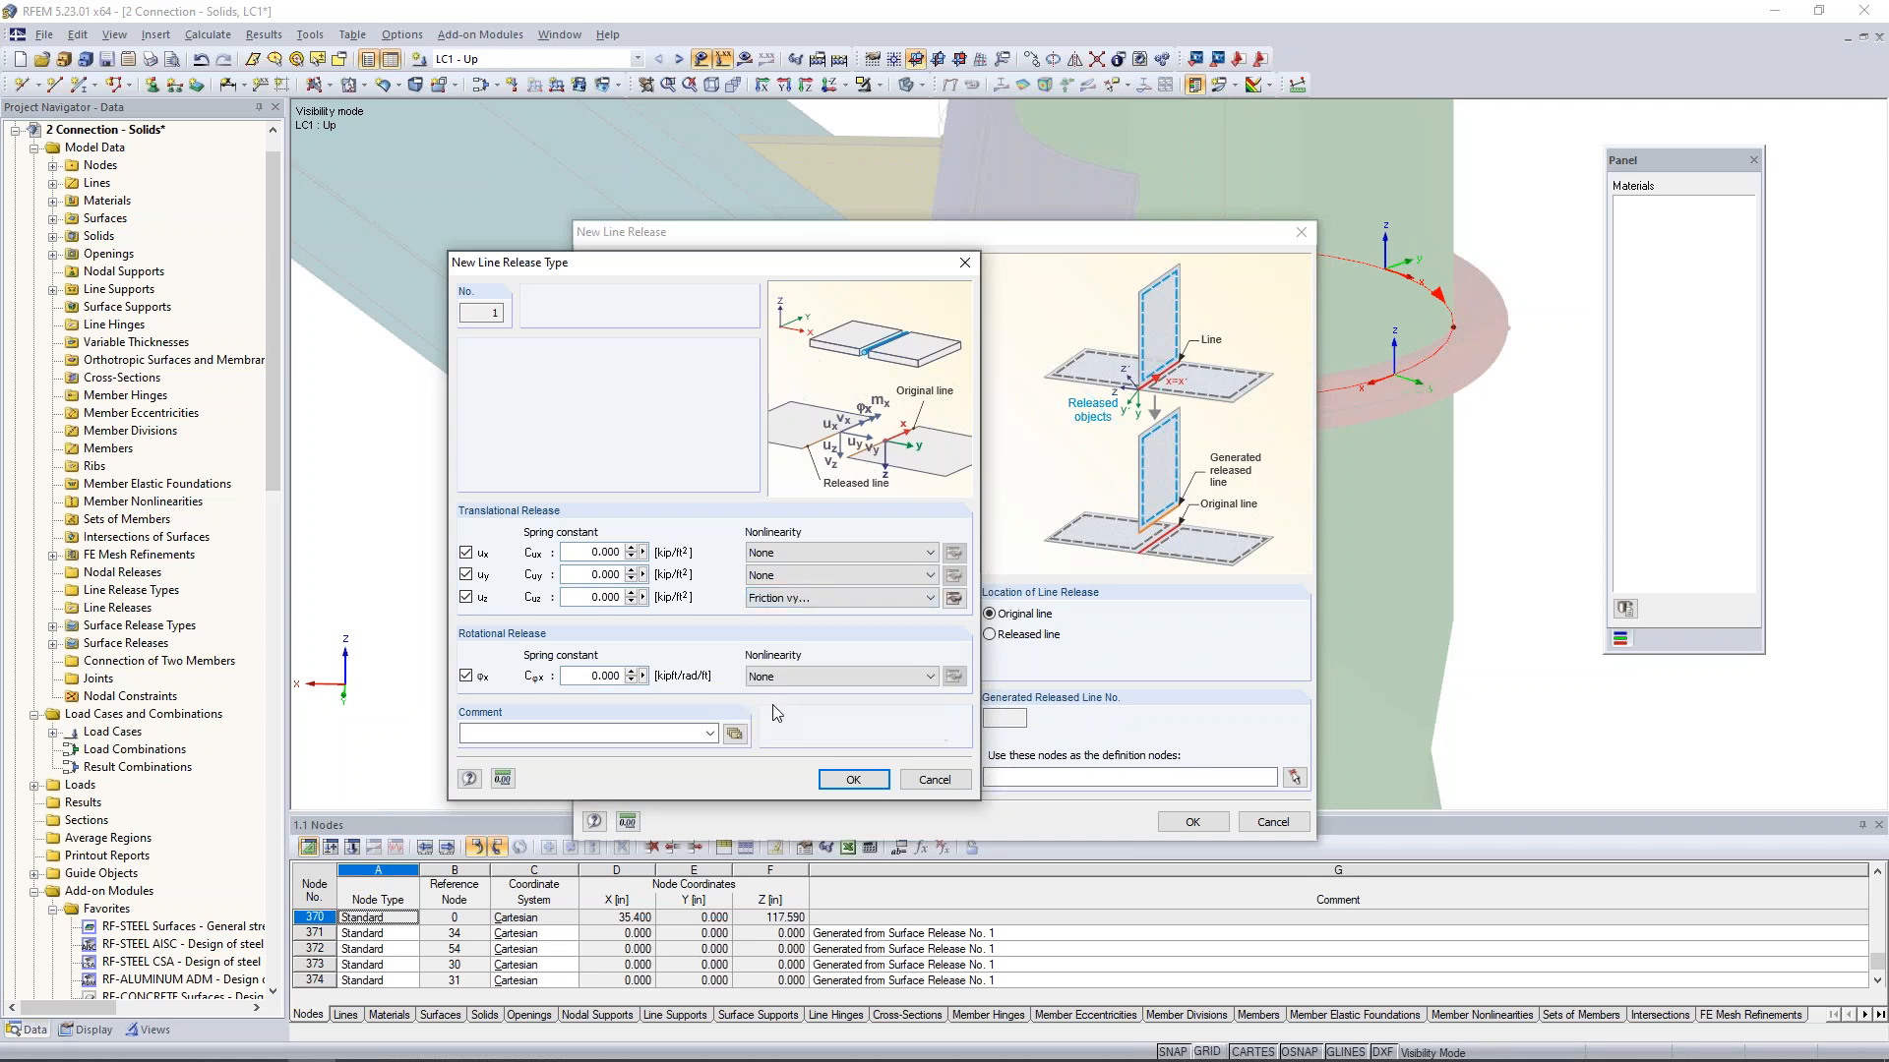
left_click(952, 600)
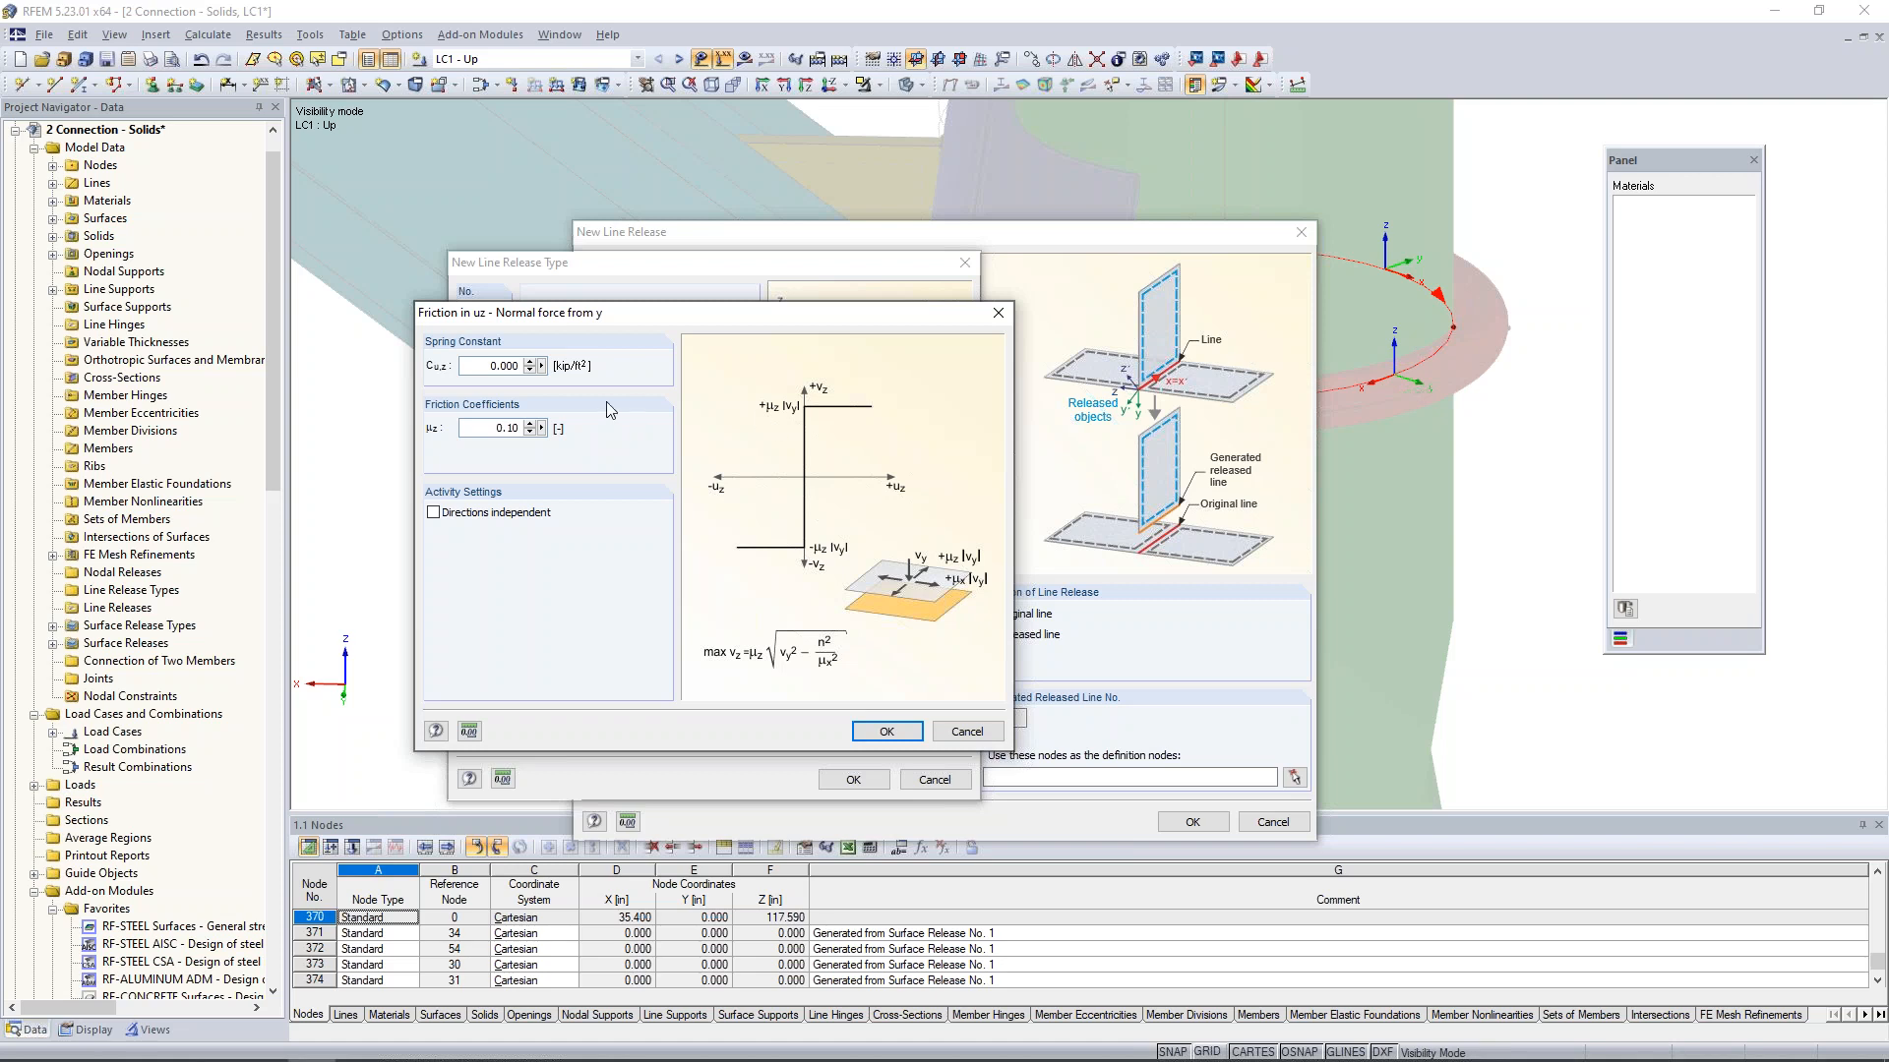
double_click(480, 368)
type("10e6")
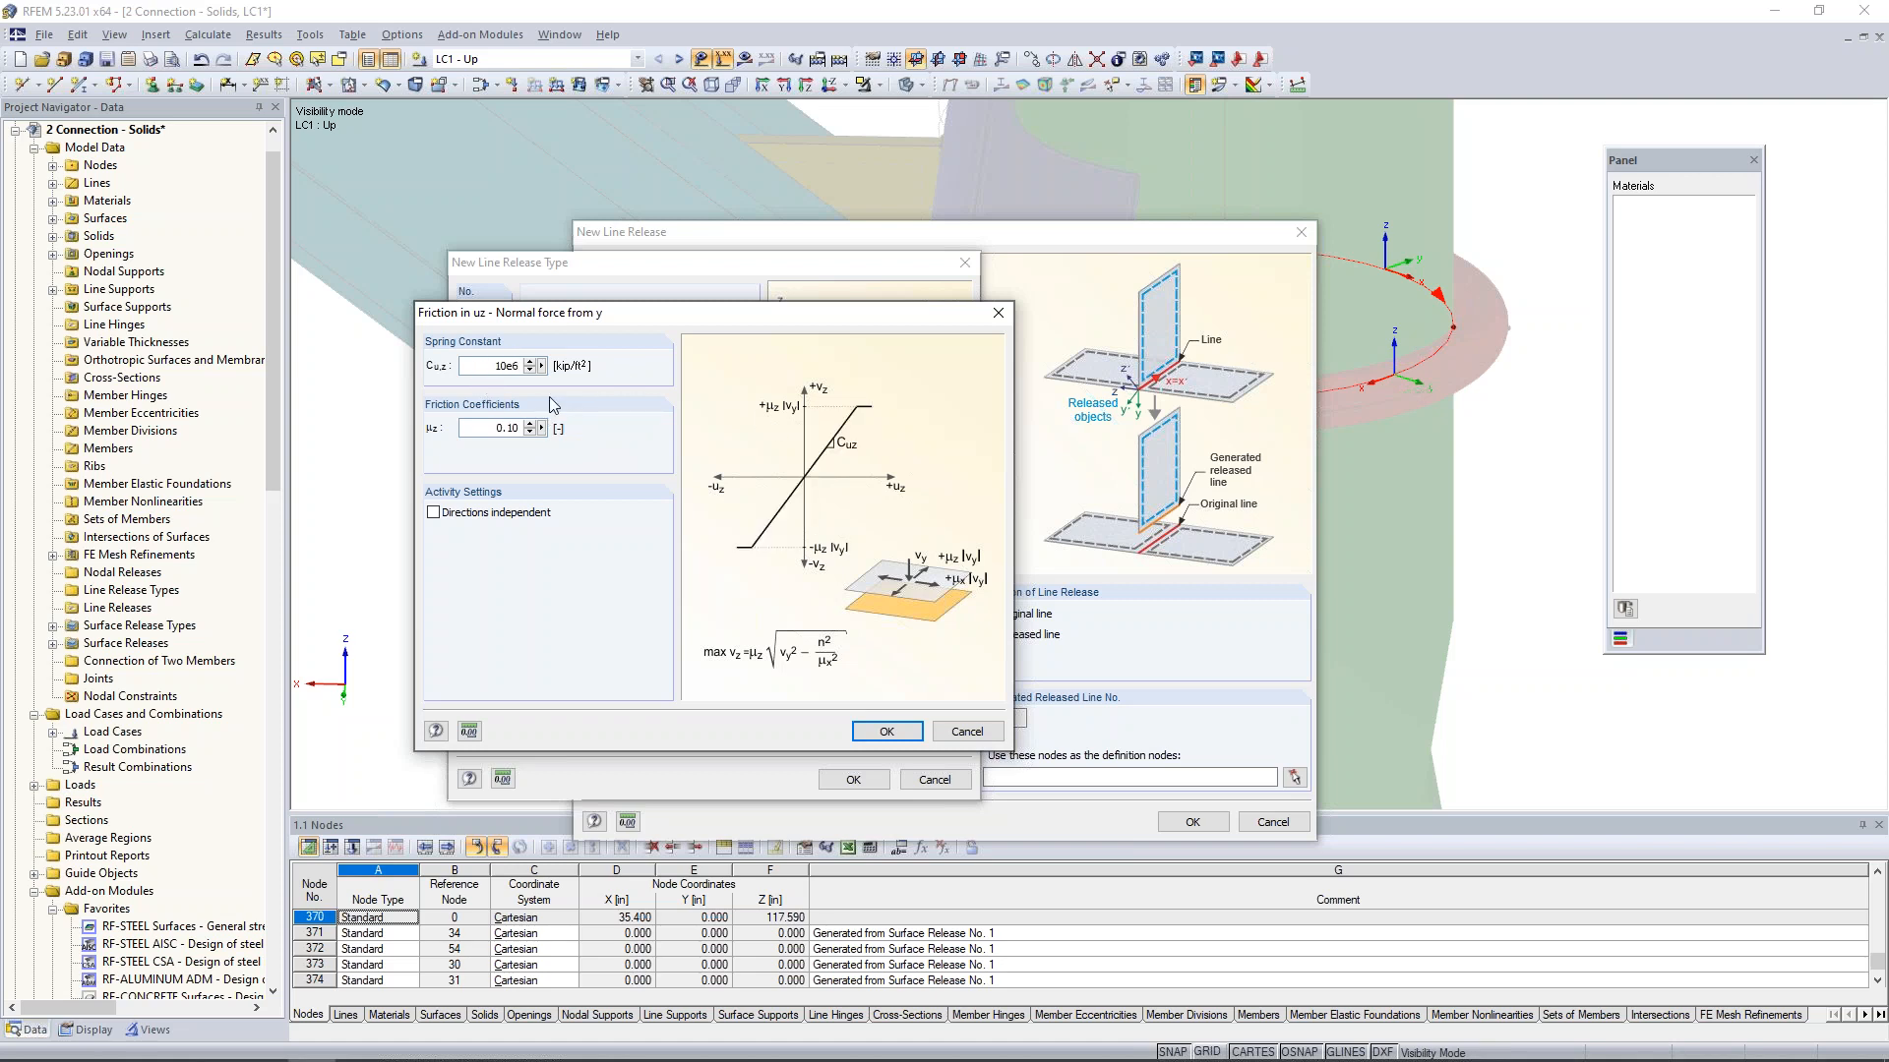
key("Tab")
type(".")
left_click(910, 732)
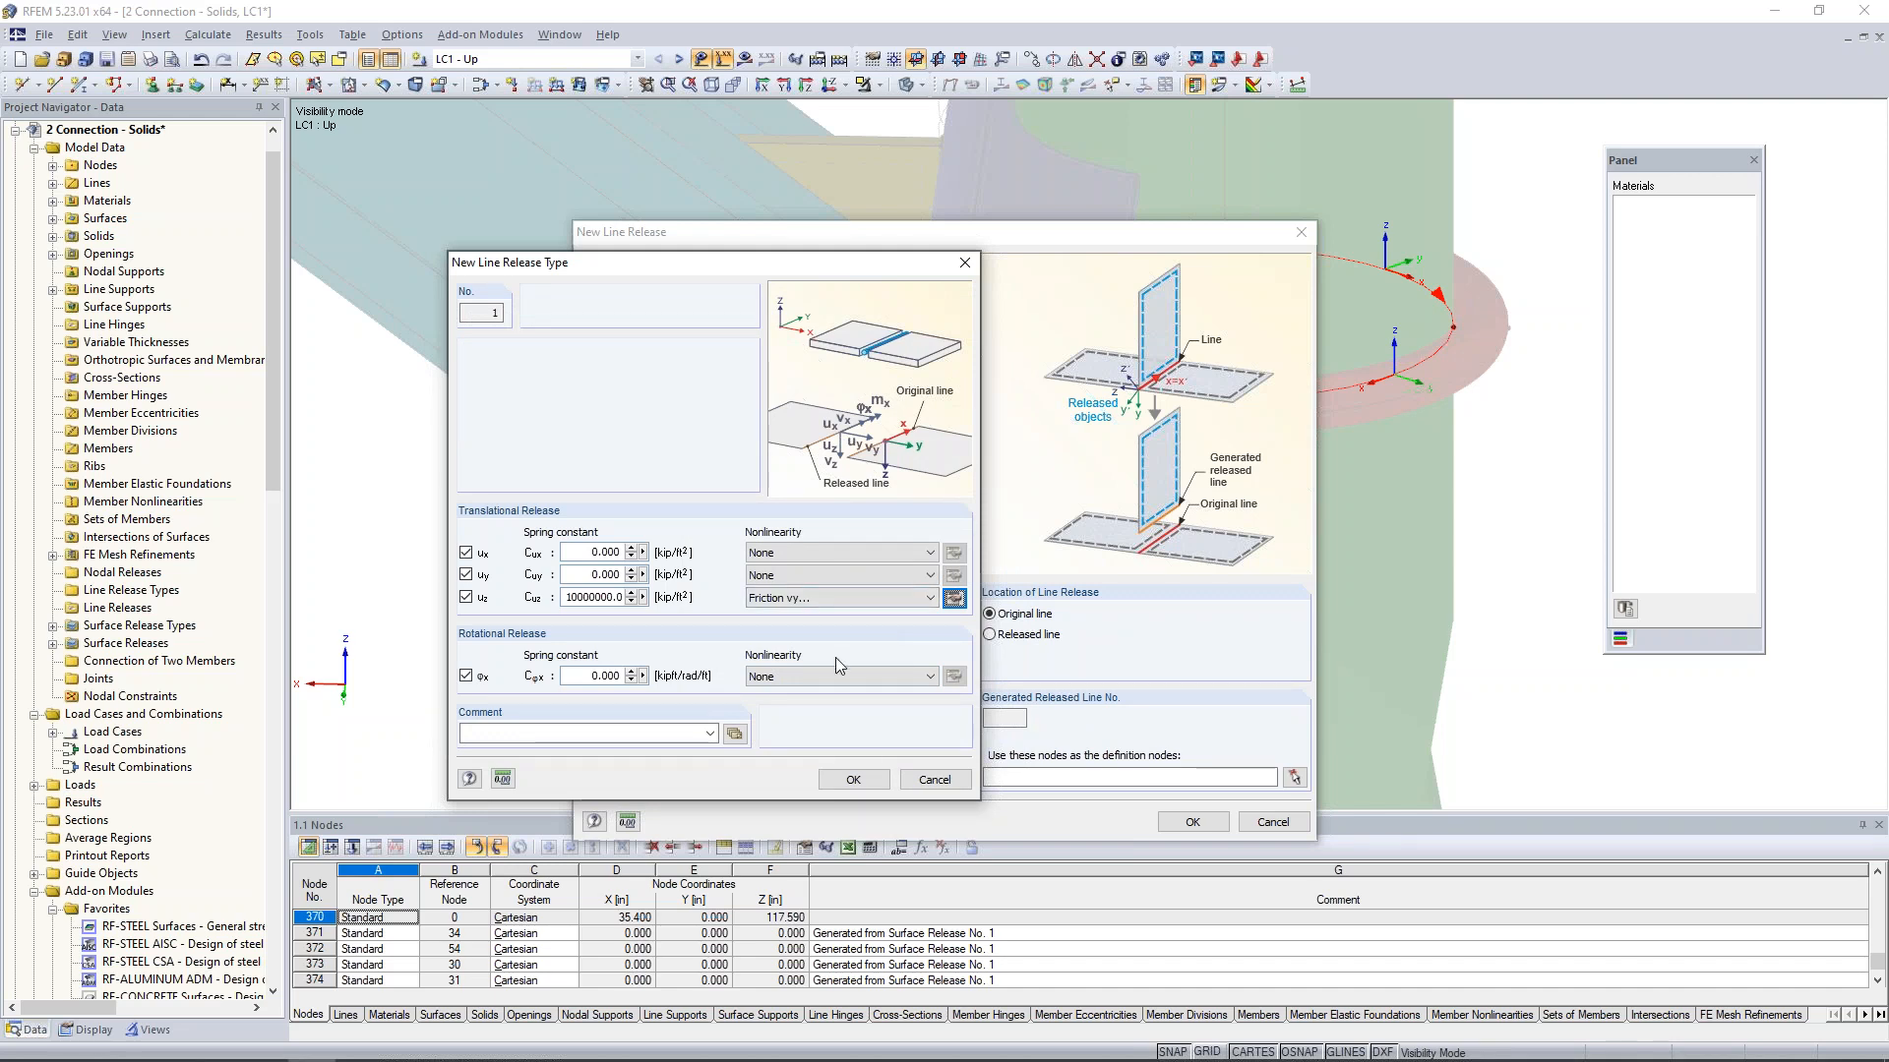
left_click(852, 779)
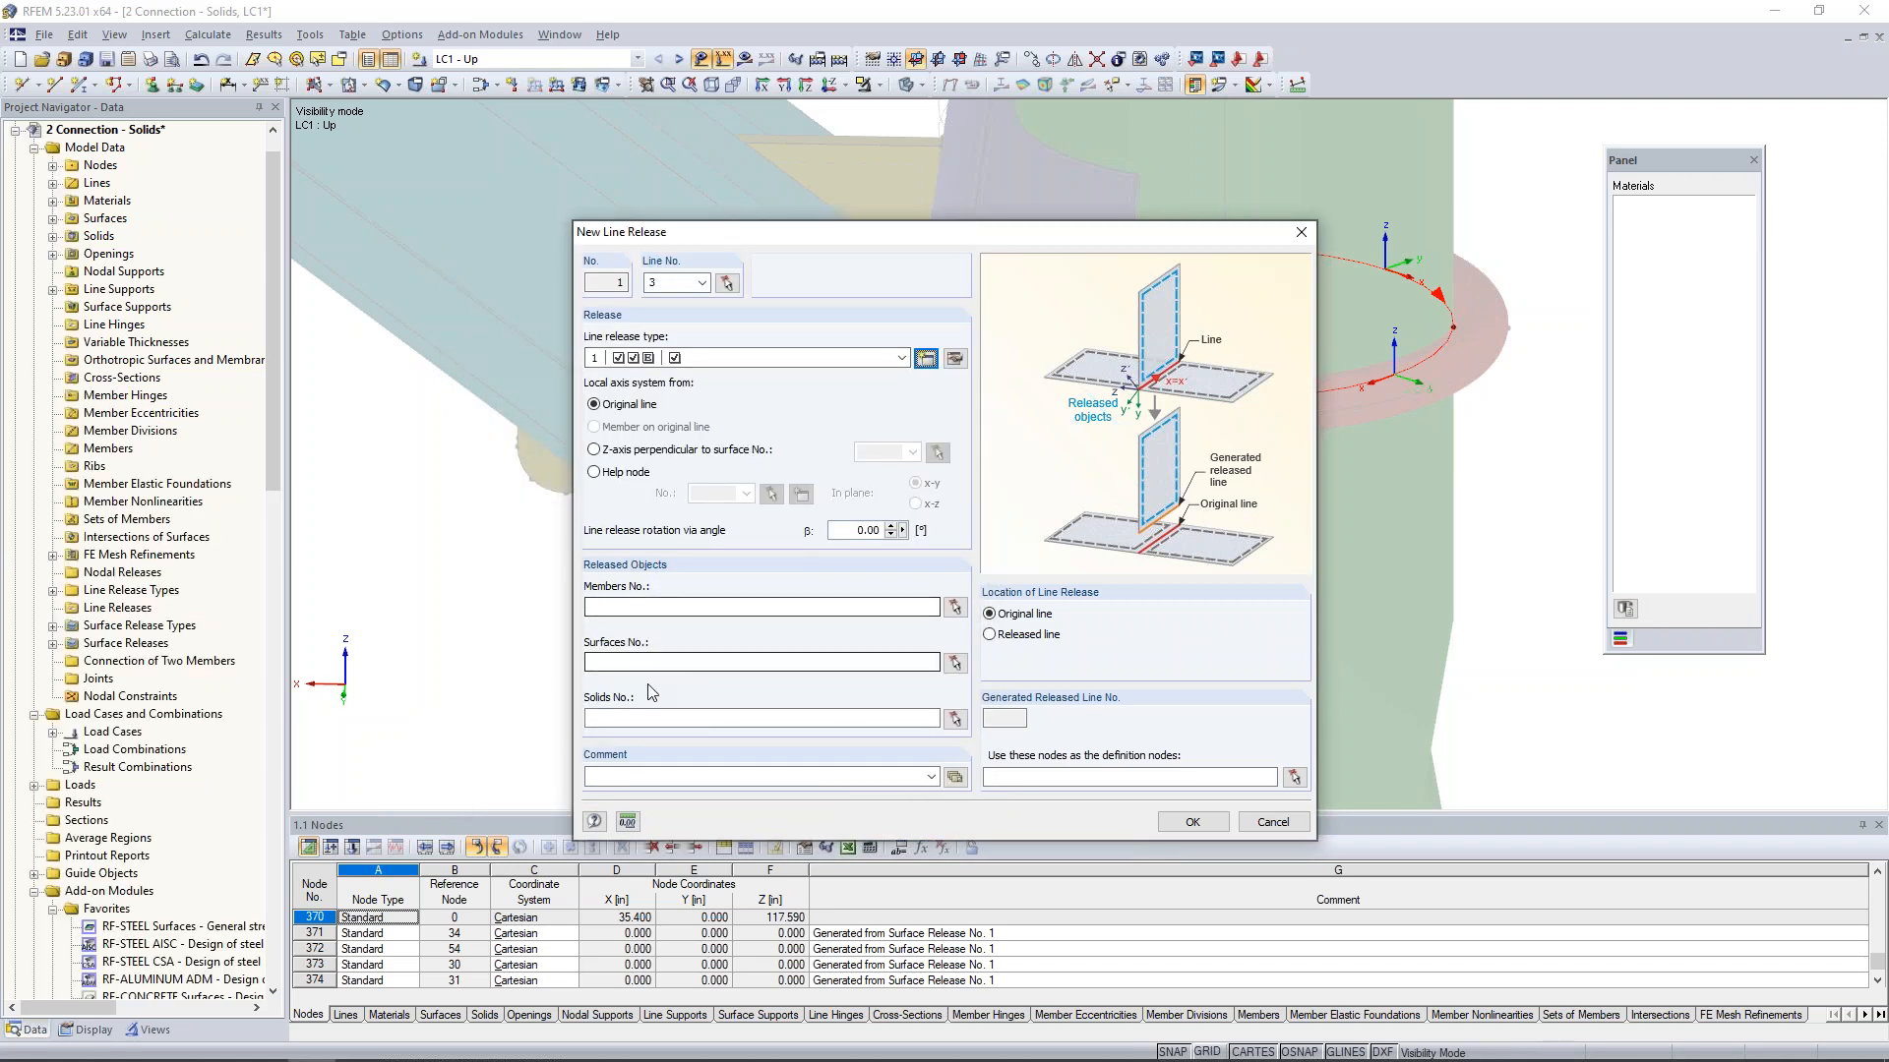
- Assign solid 2 as the released solid and create the line release on line 3
left_click(689, 718)
type("2")
left_click(1218, 822)
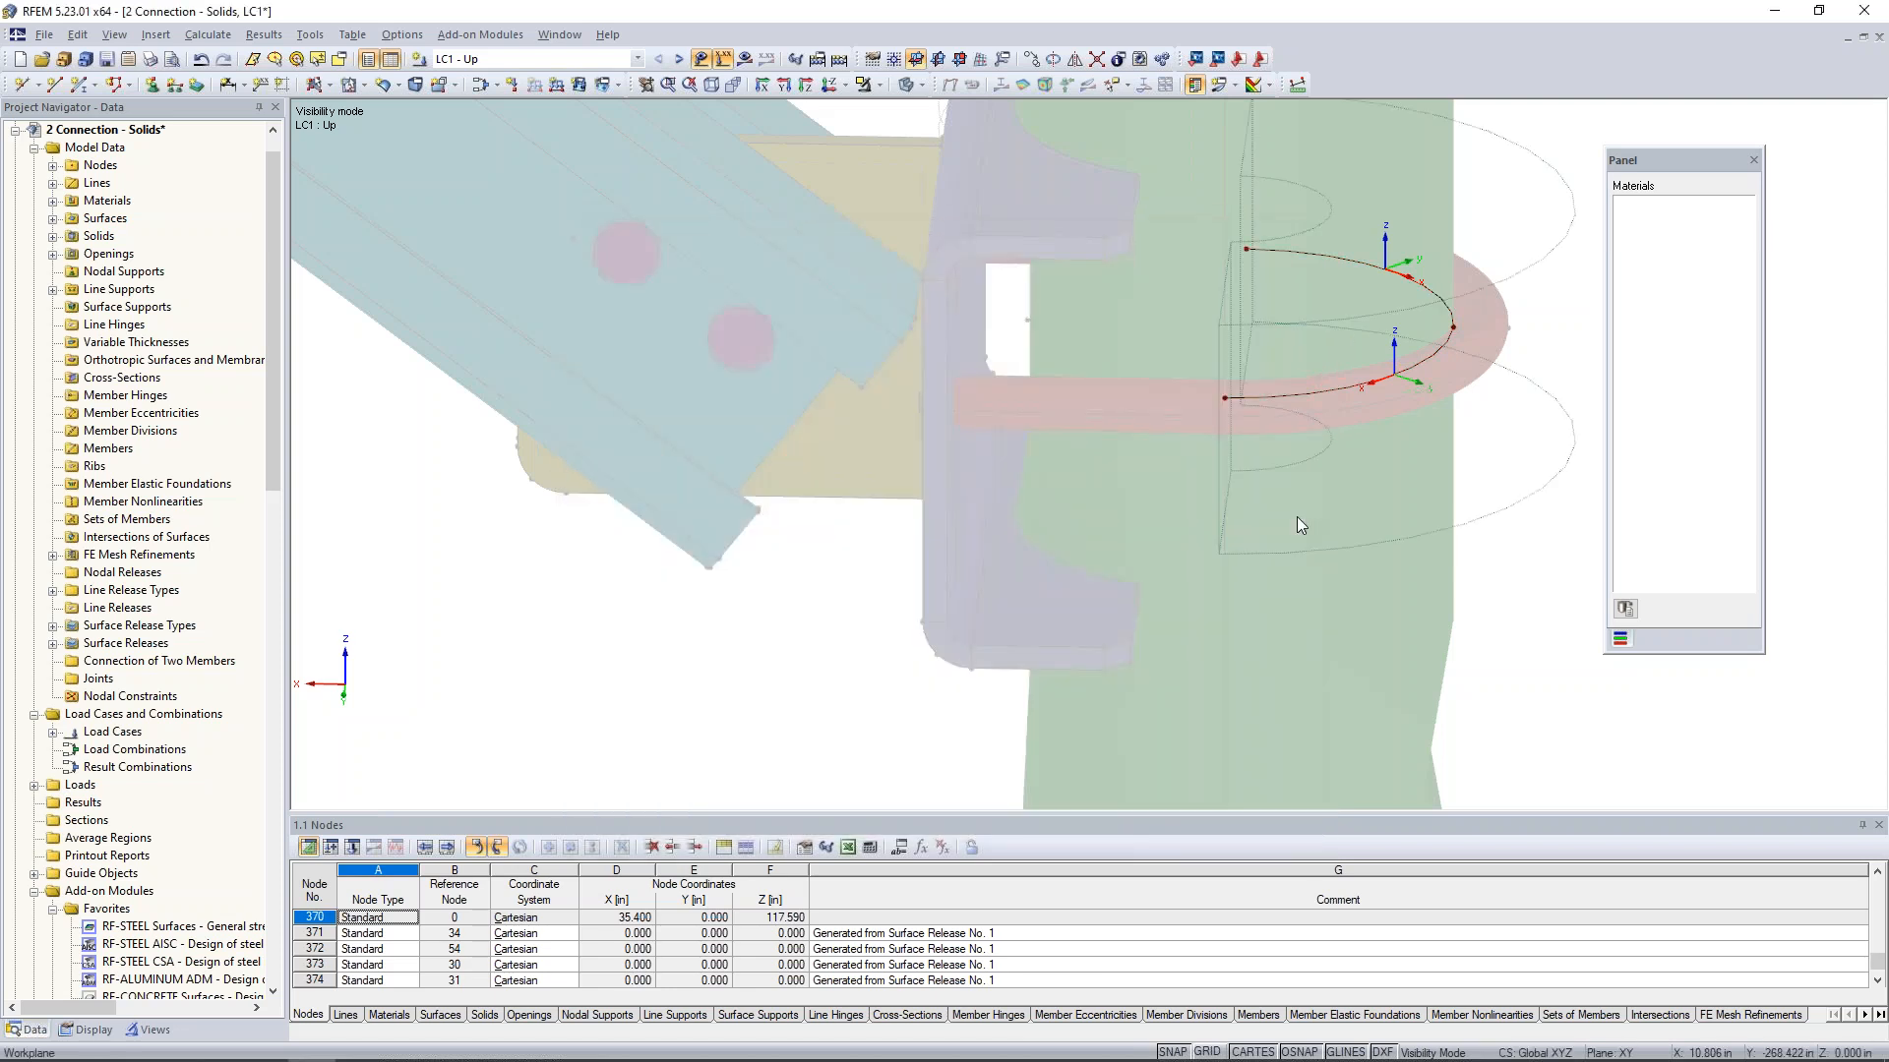
- Toggle off the local axis systems of the U-bolt's inner arc lines
middle_click_drag(1361, 594, 1279, 590, "ctrl")
middle_click_drag(1281, 462, 1134, 492)
middle_click_drag(1131, 556, 1152, 590)
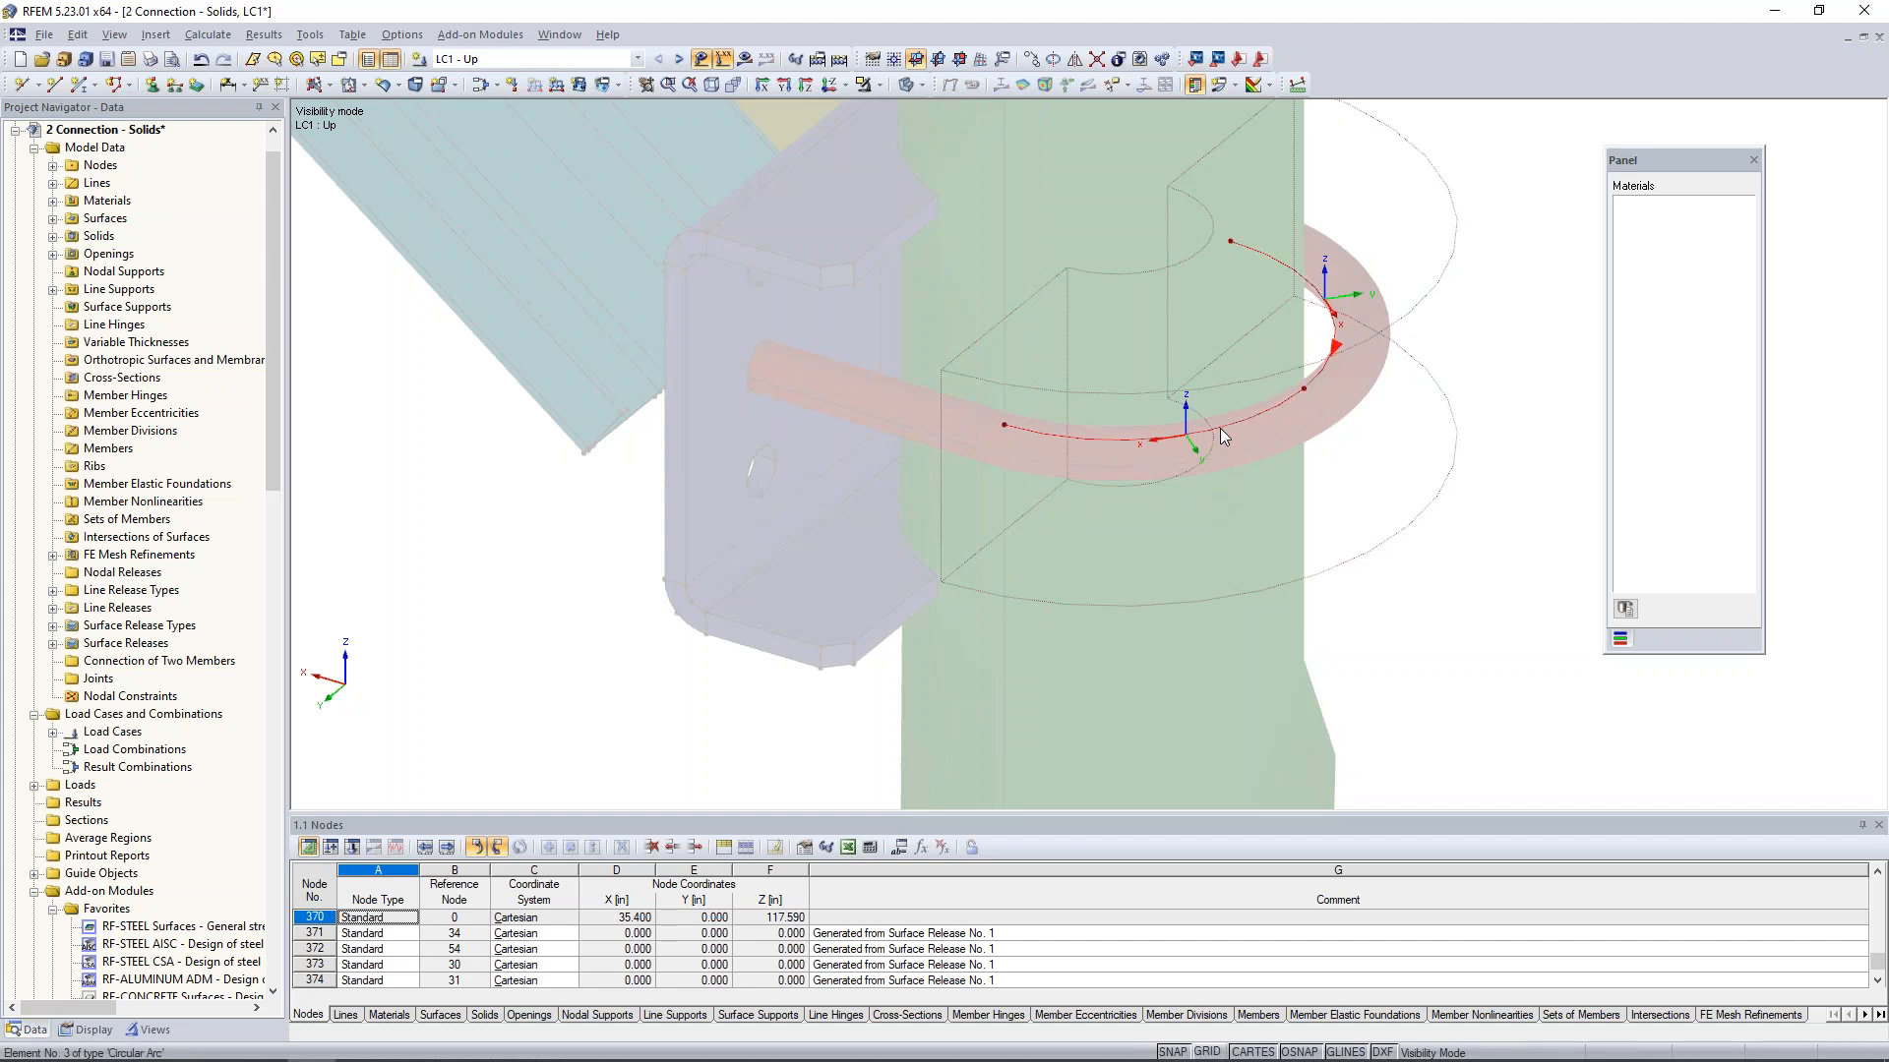
right_click(1220, 428)
left_click(1314, 843)
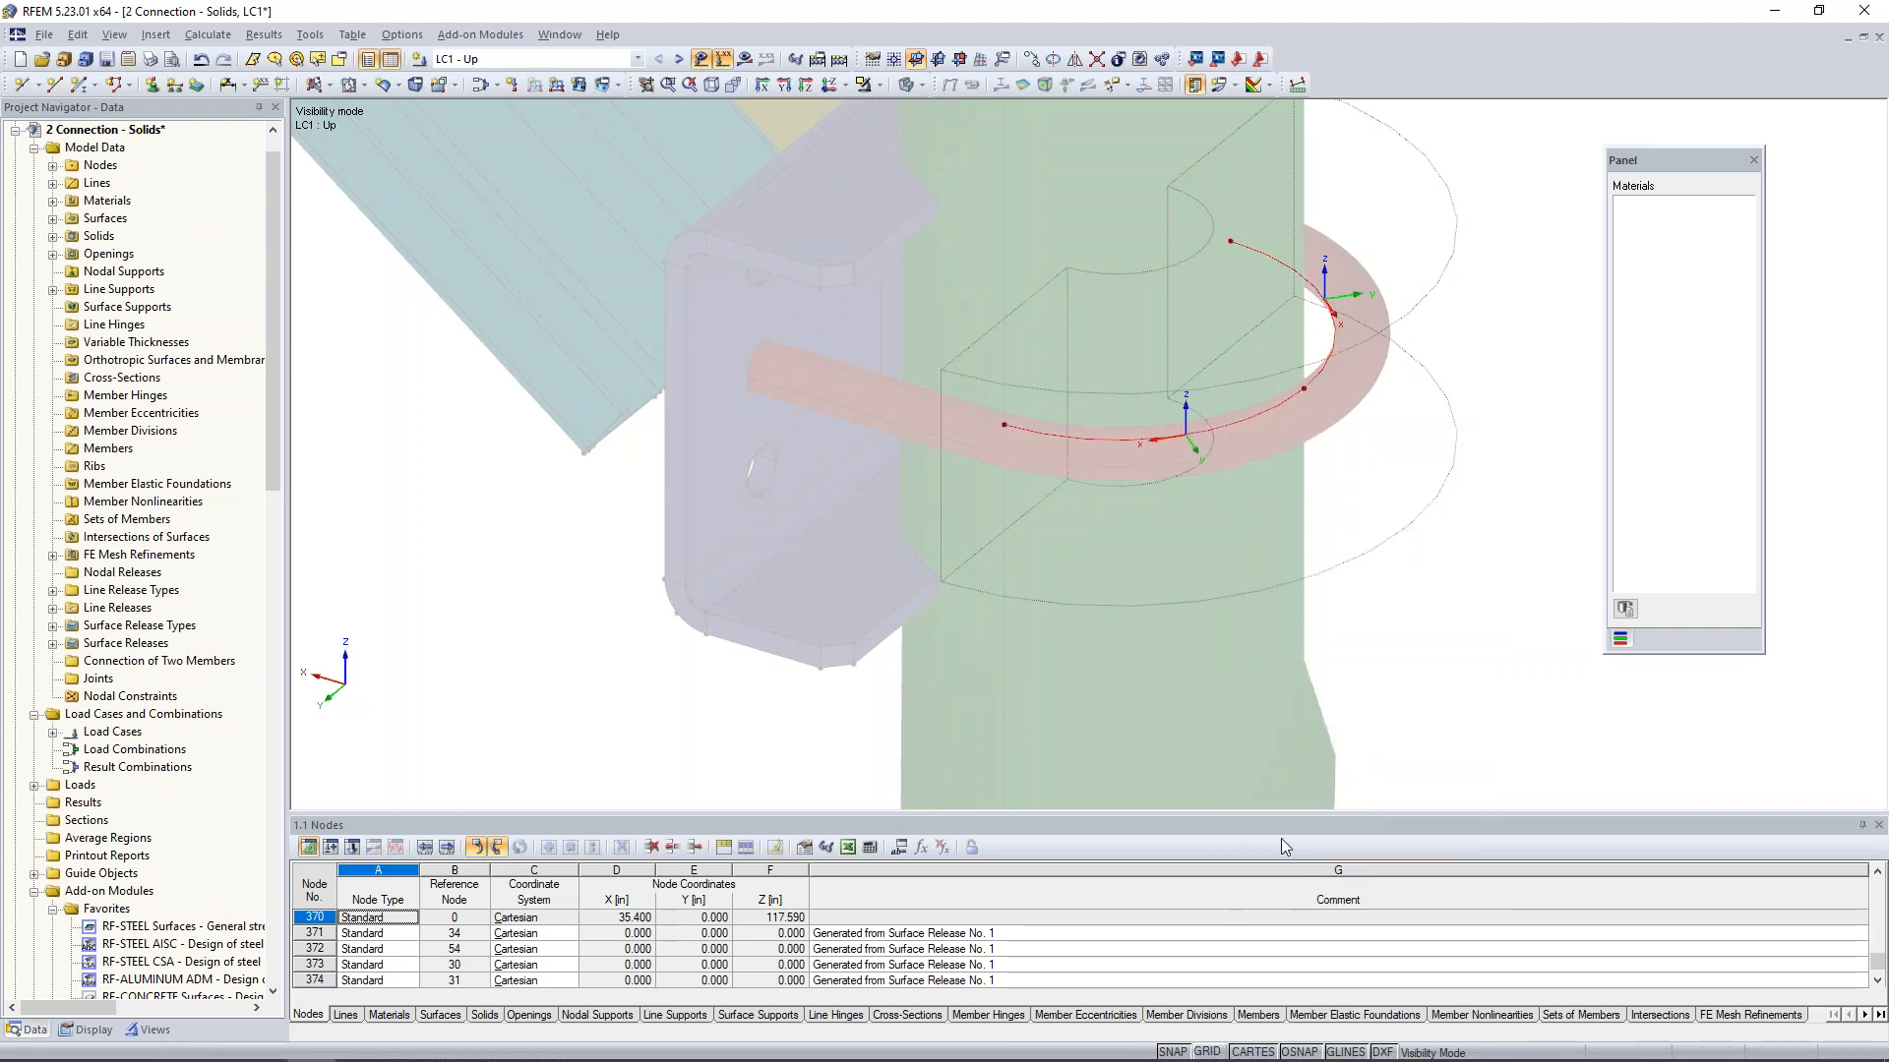
- Cancel the visibility mode to show the complete connection and orbit to a view from the bracket side
left_click(877, 84)
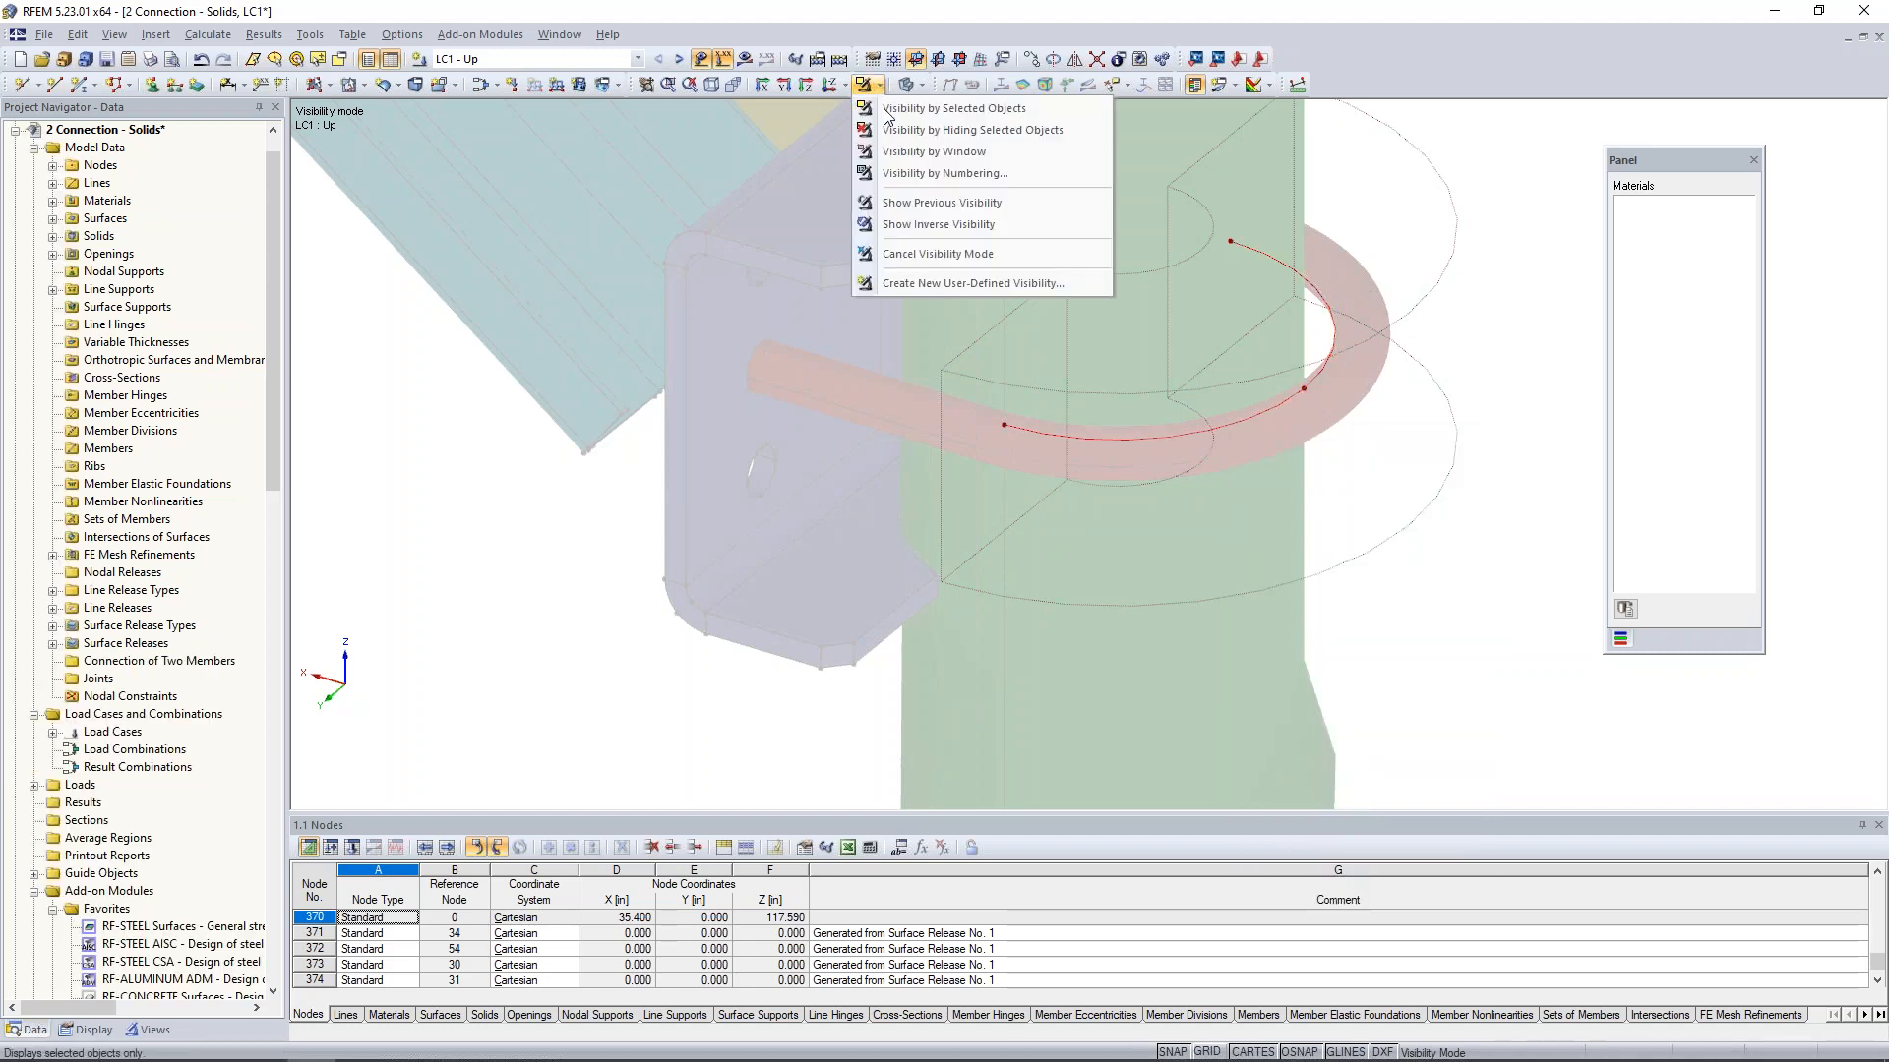
left_click(913, 252)
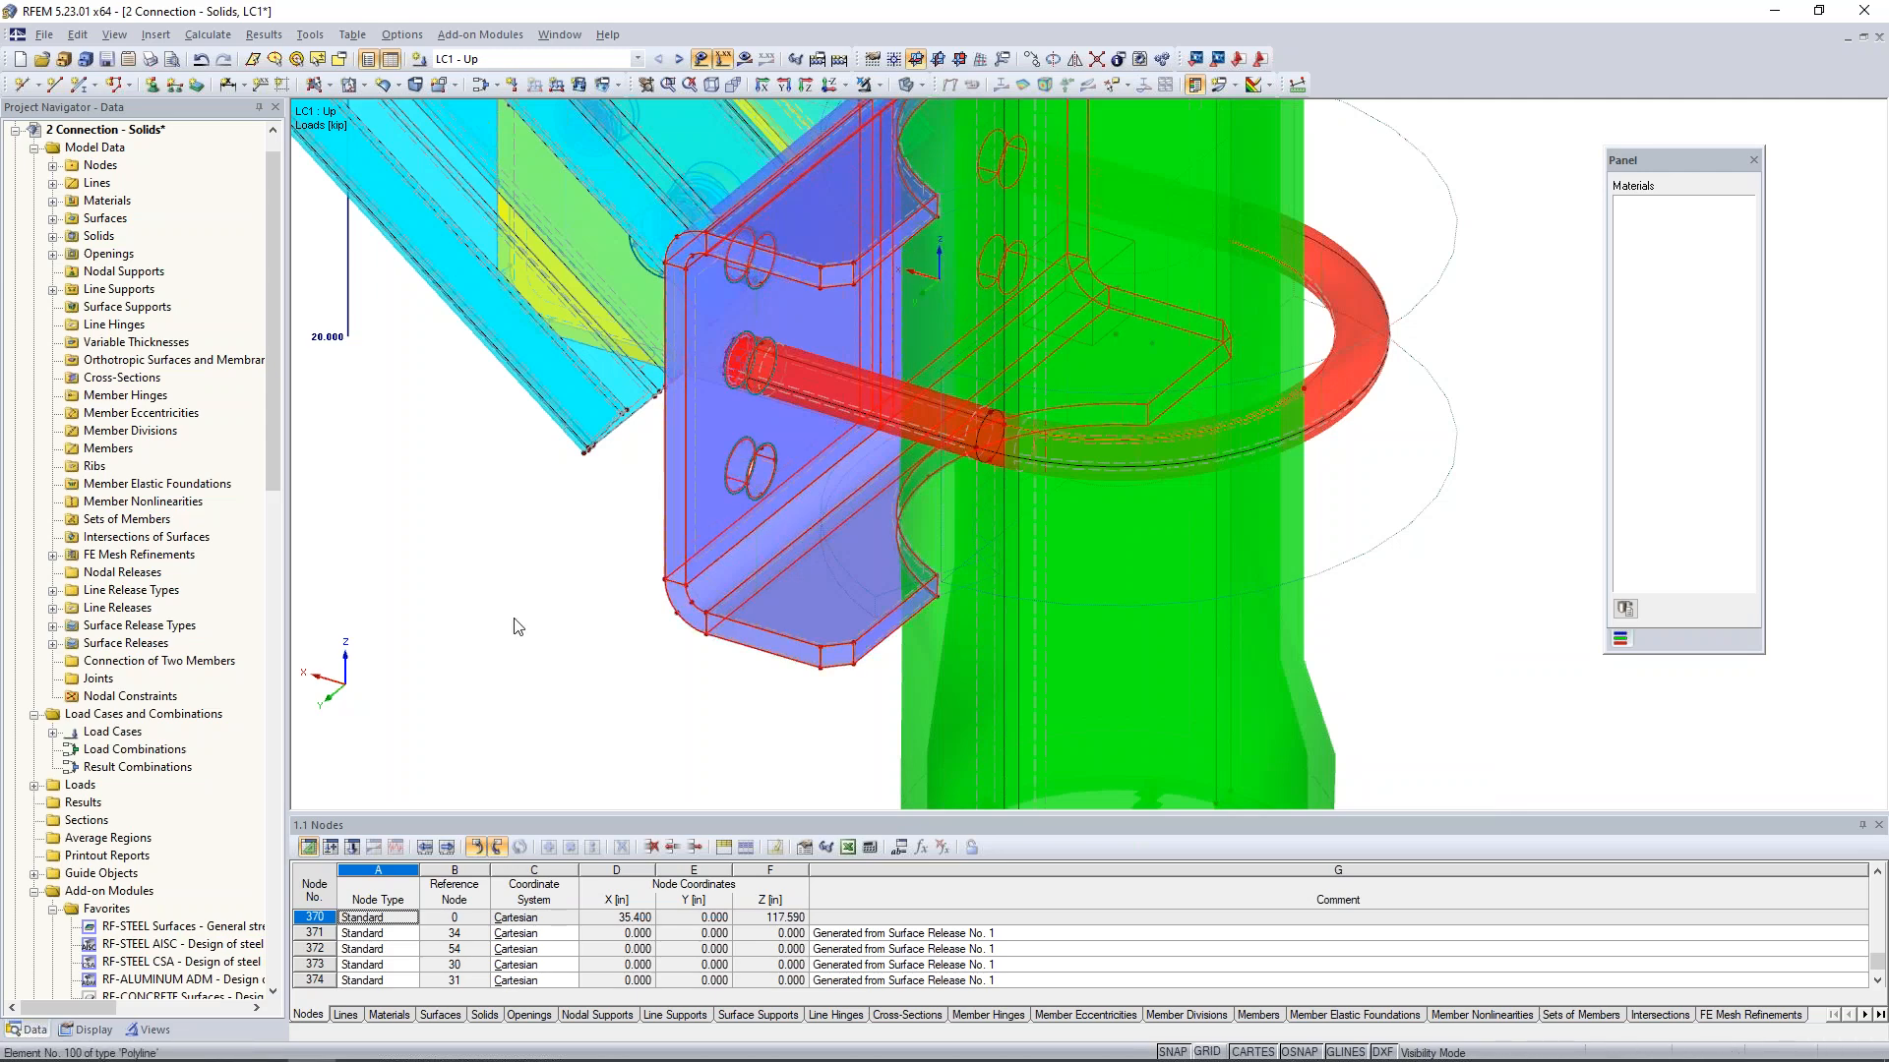
middle_click_drag(549, 588, 861, 561, "ctrl")
middle_click_drag(934, 491, 918, 605)
scroll(918, 605, "down", 3)
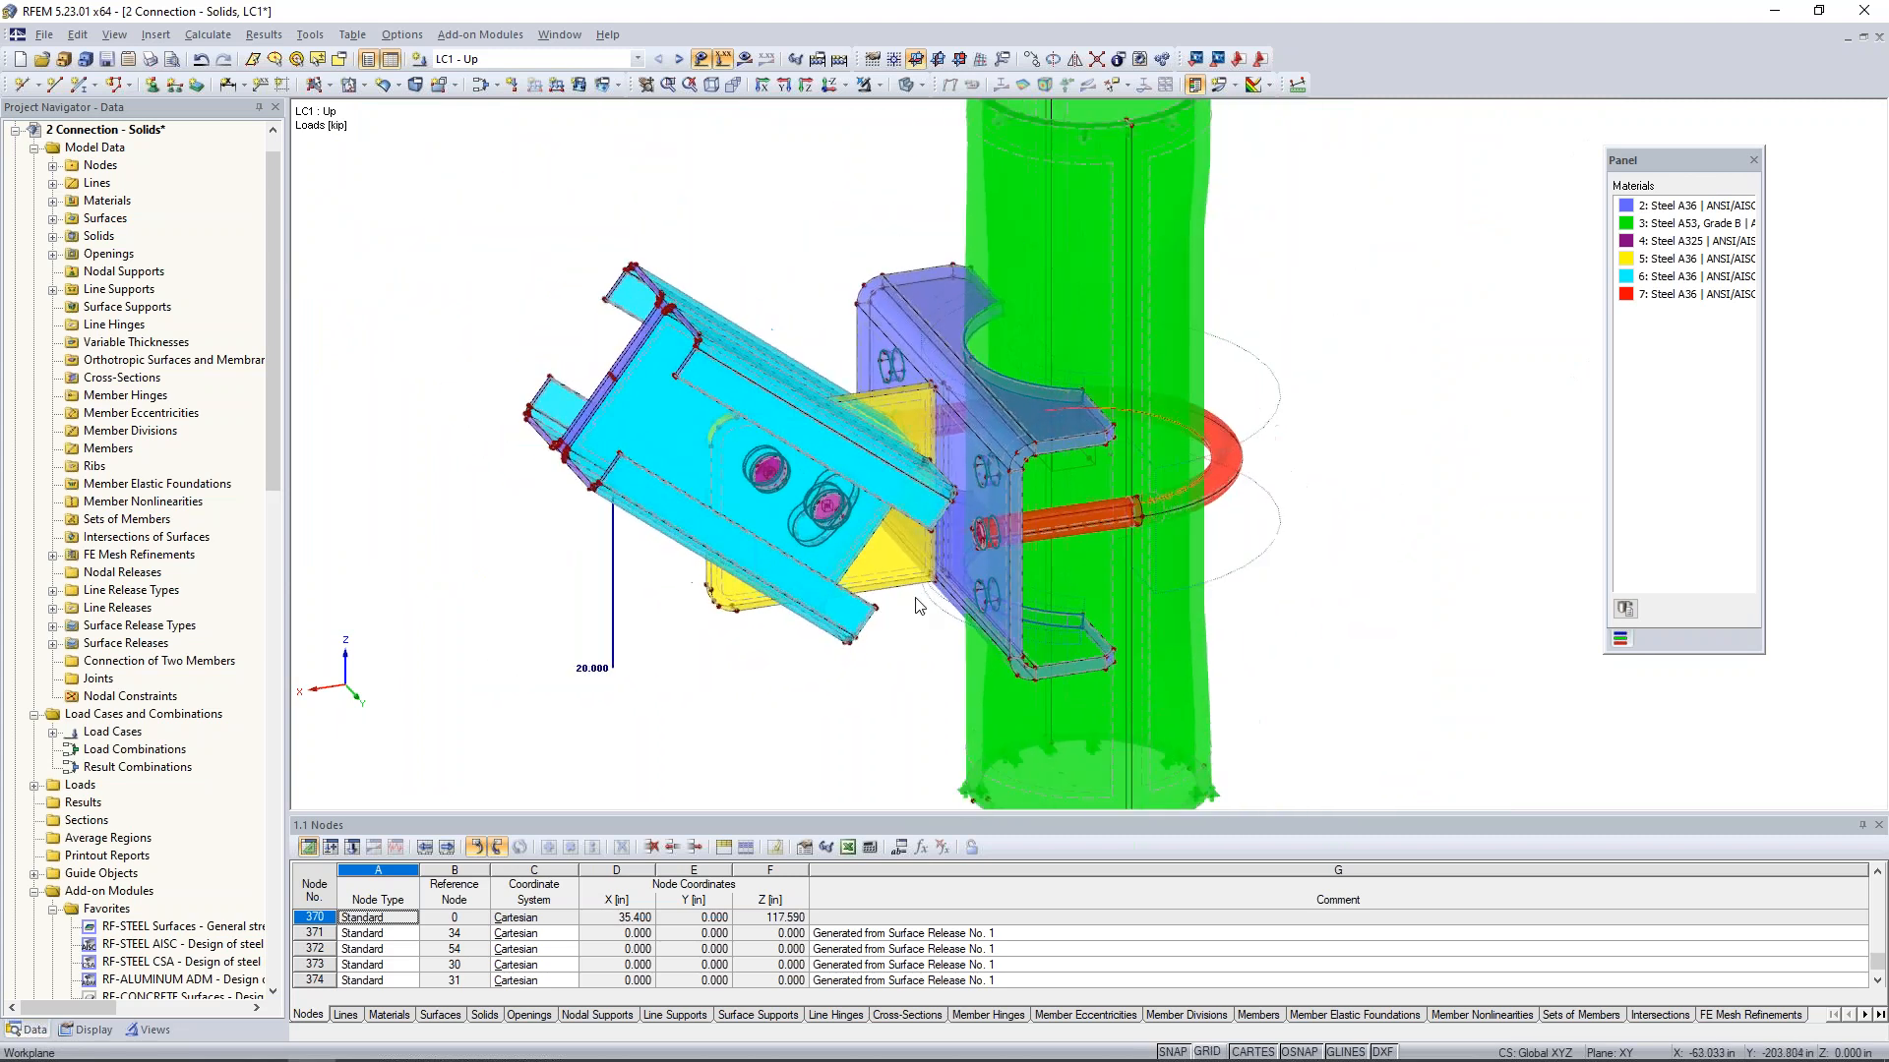
- Switch to the model 3 Connection - Results and display its global deformations u for LC1 - Up
left_click(559, 35)
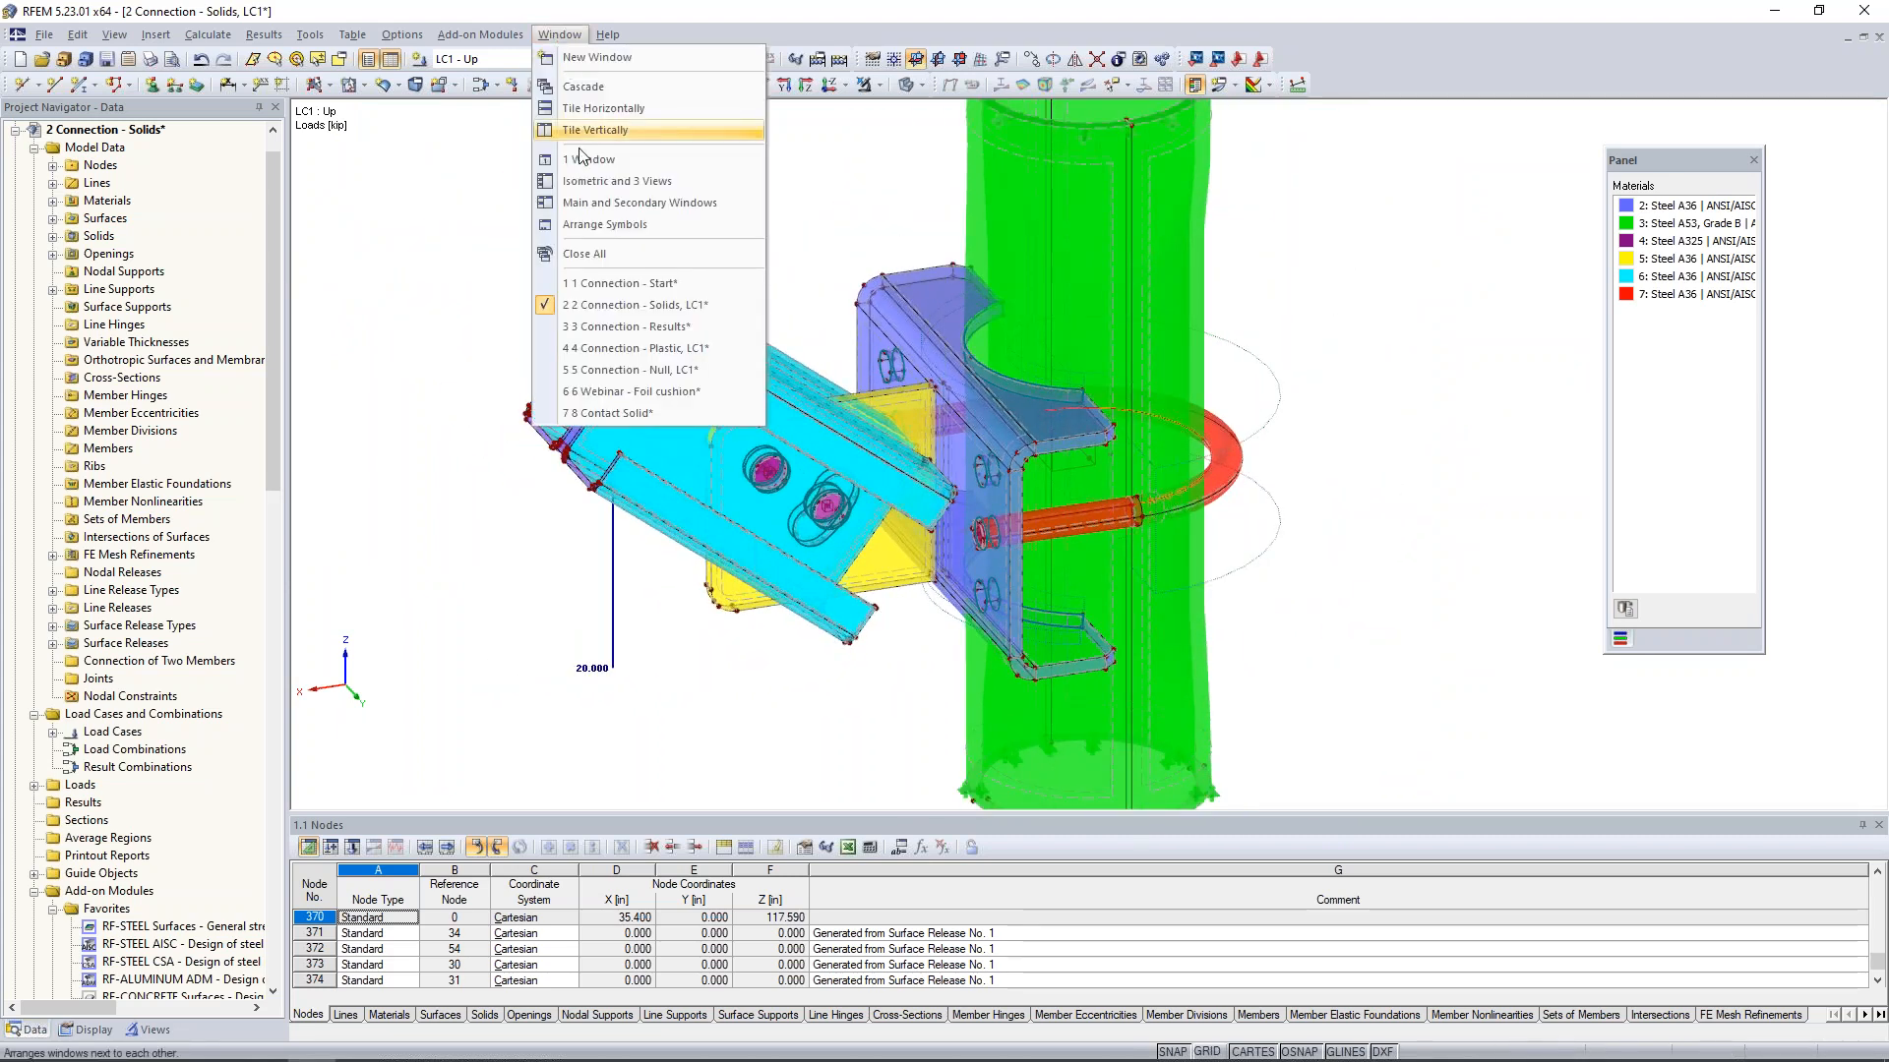
left_click(601, 326)
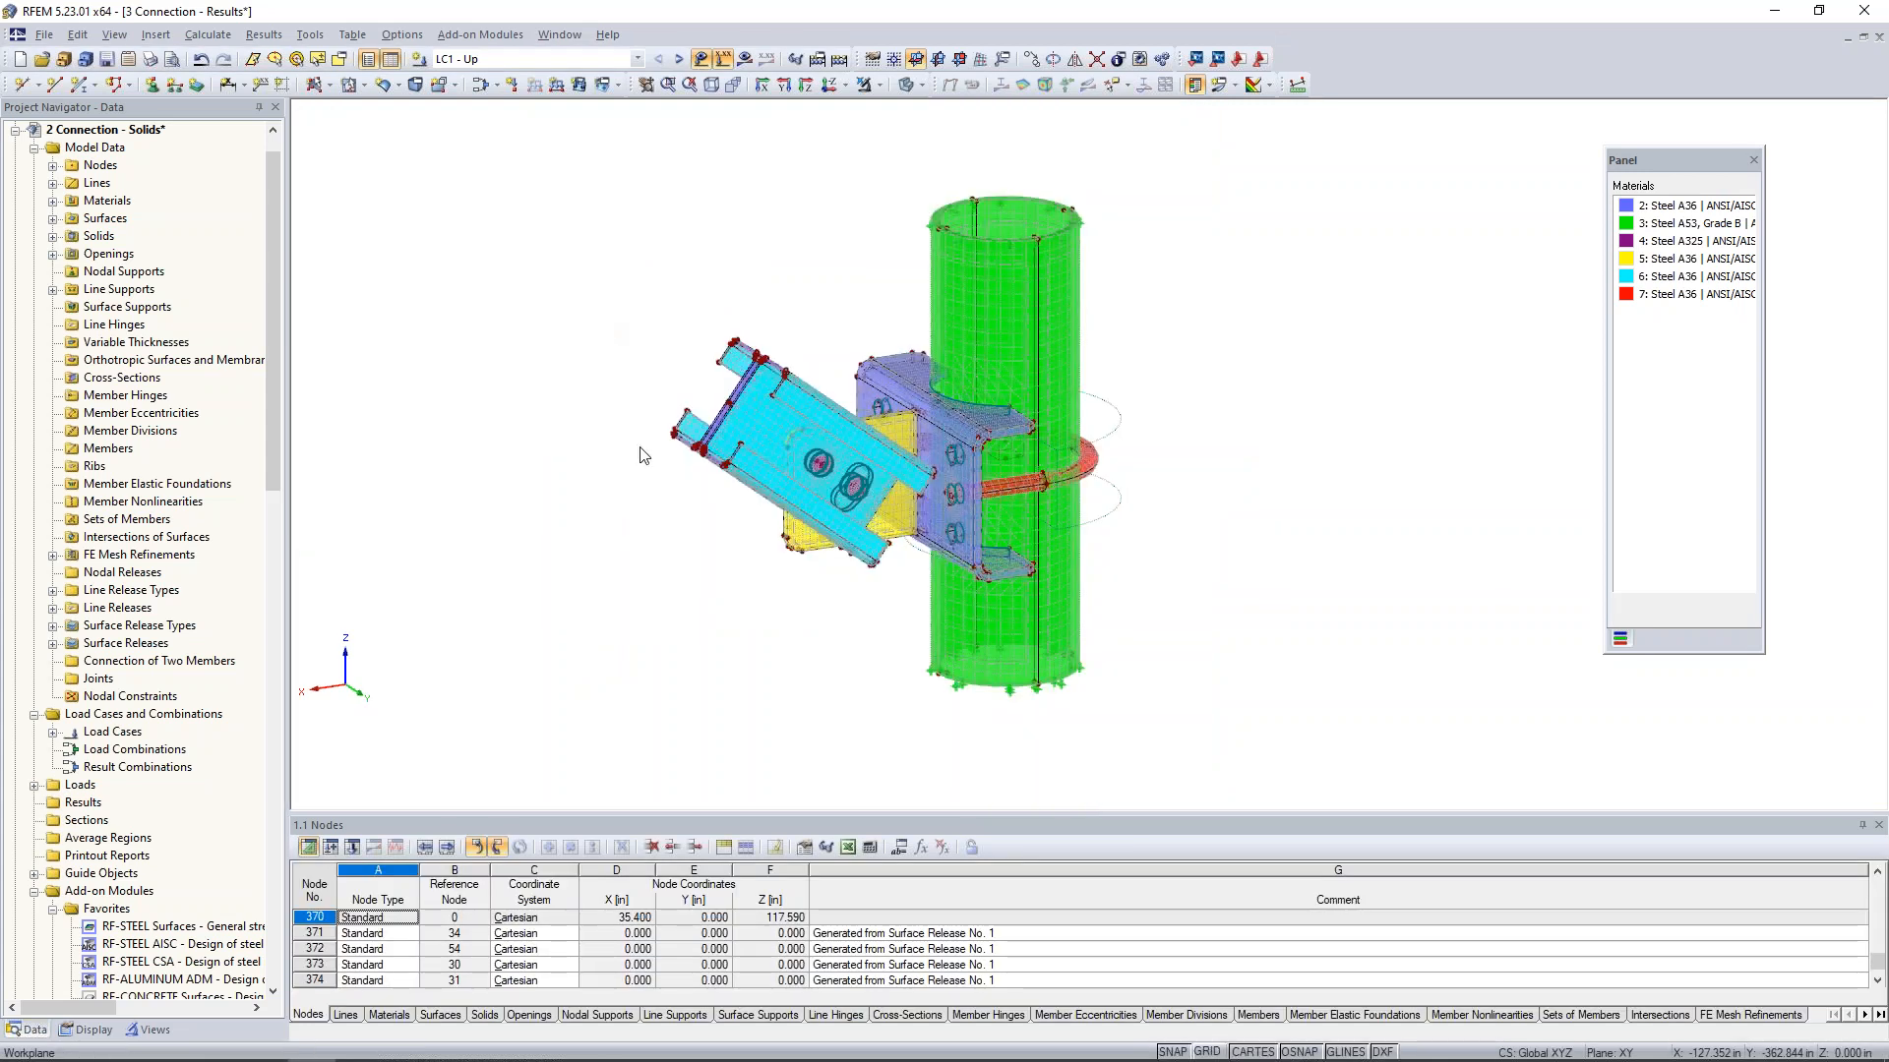
left_click(745, 58)
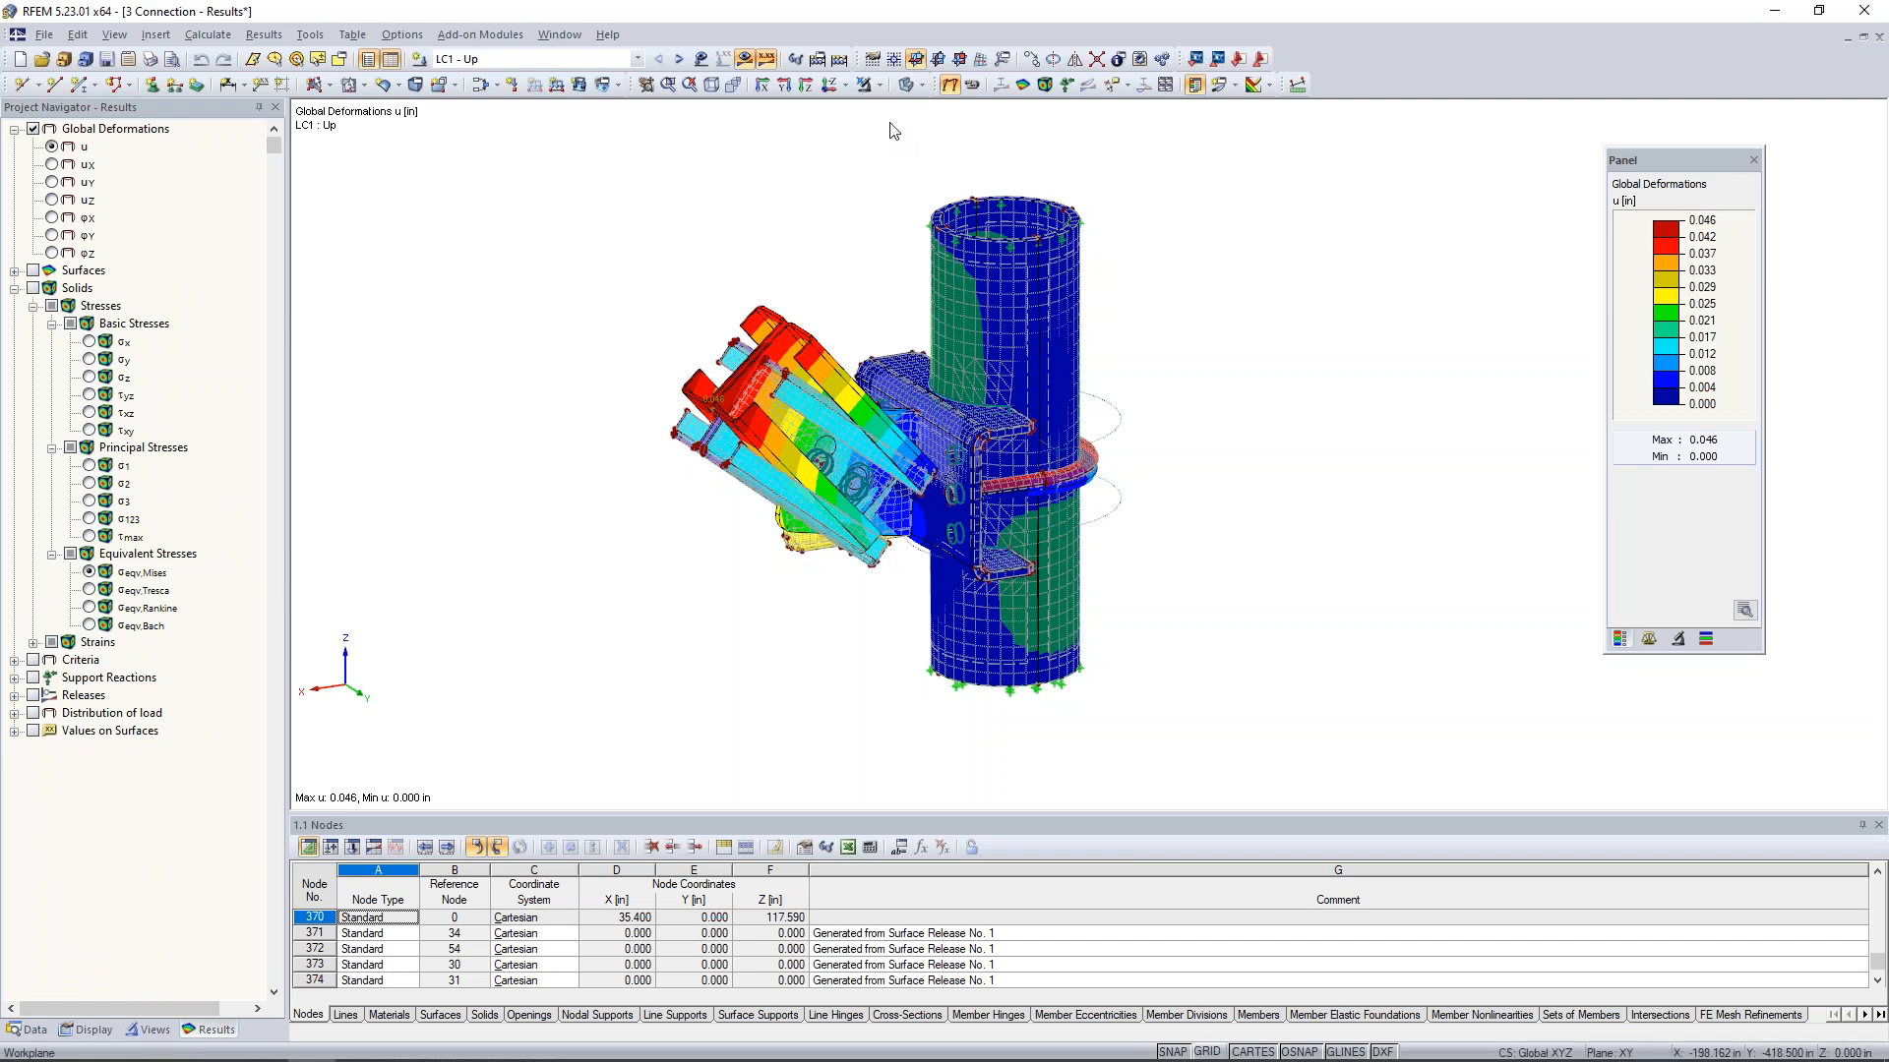
- Animate the global deformations of LC1 - Up and view the connection from the side
left_click(701, 61)
left_click(701, 60)
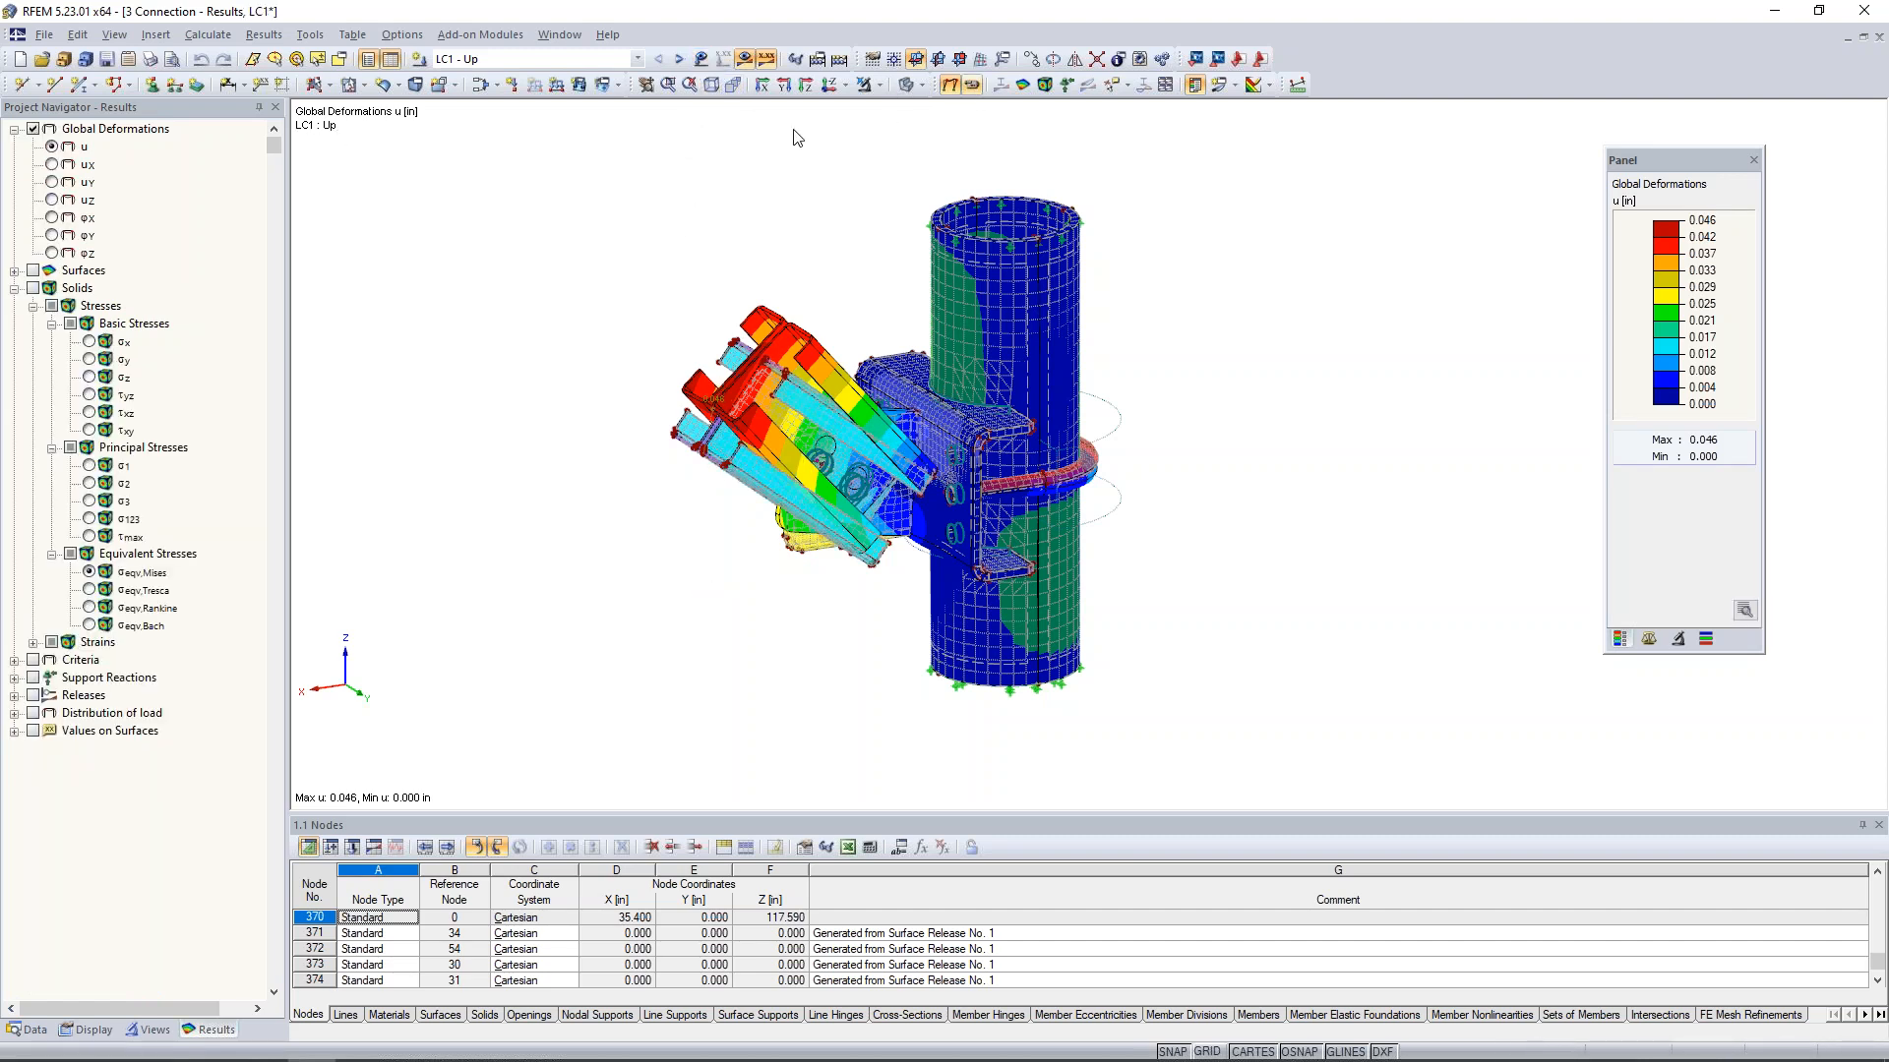
middle_click_drag(710, 547, 617, 495, "ctrl")
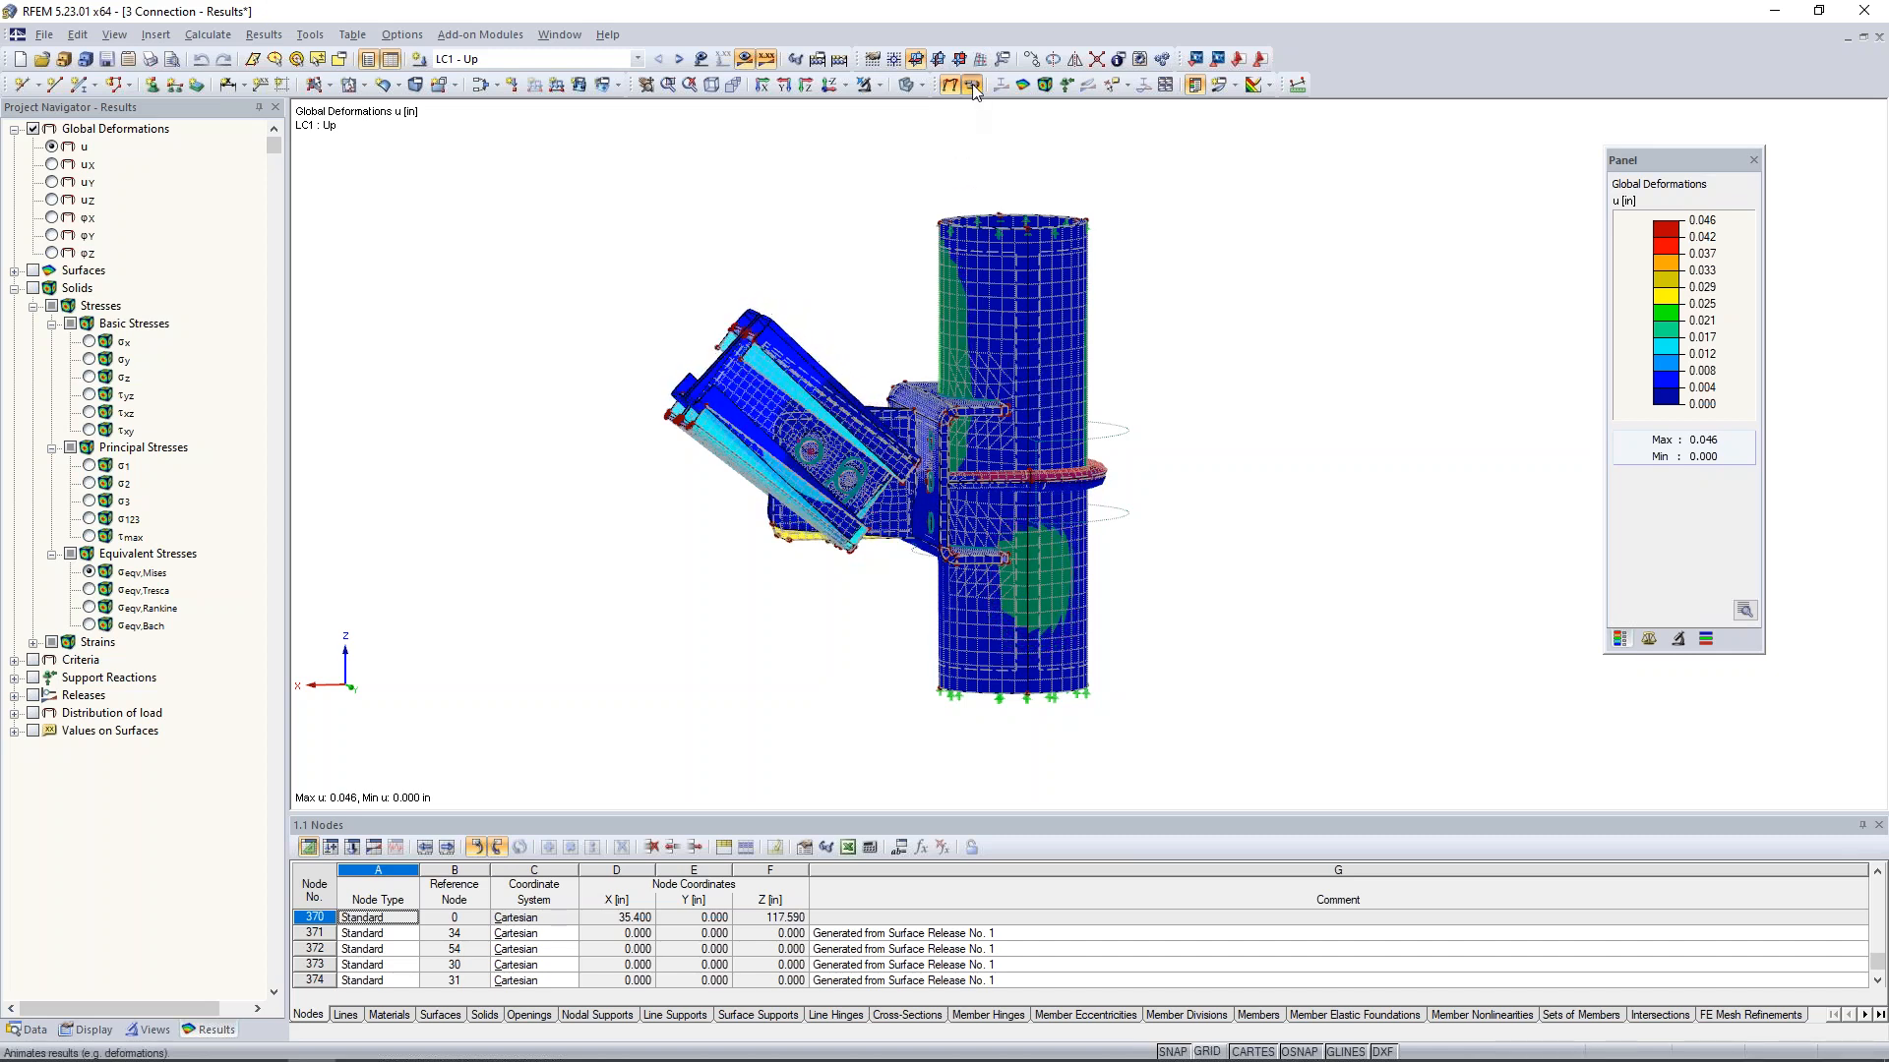
middle_click_drag(931, 377, 897, 361, "ctrl")
- Isolate the column, the bracket and the U-bolt so only these parts show their deformation results
left_click_drag(897, 369, 1119, 569)
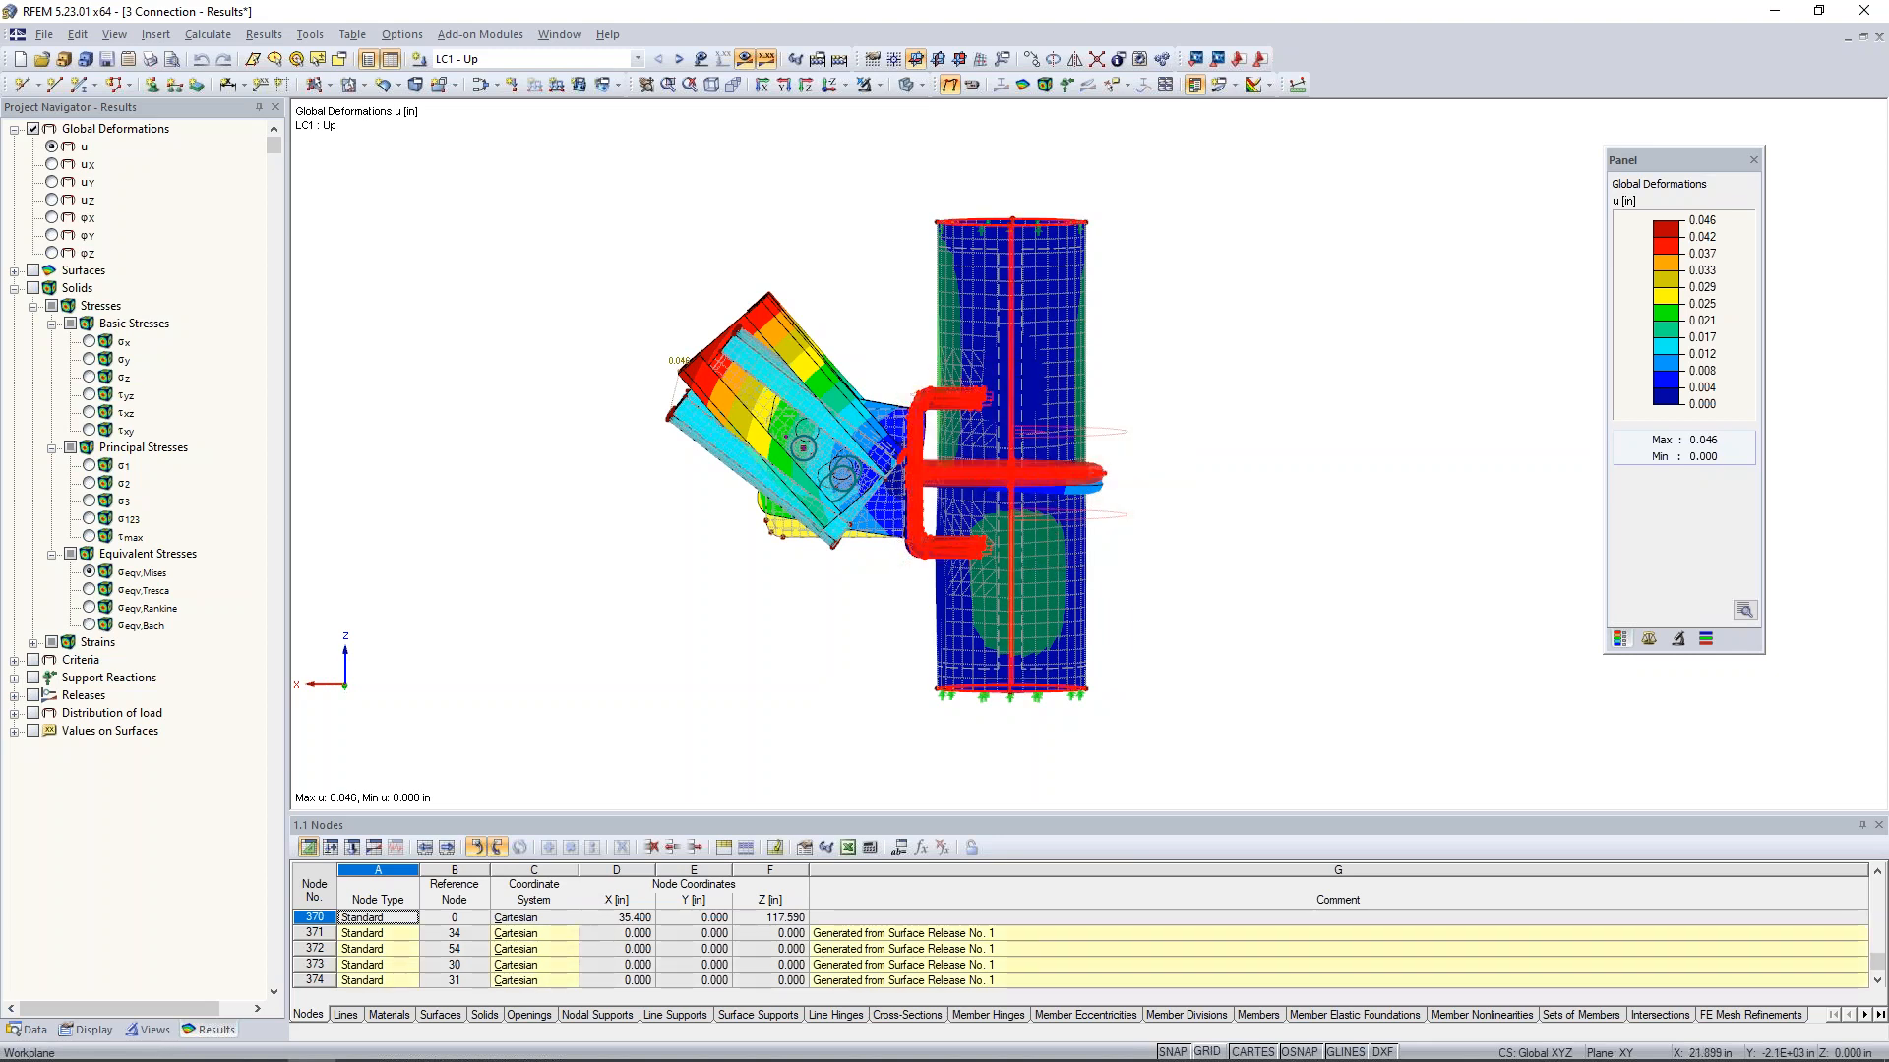
scroll(1236, 503, "up", 3)
middle_click_drag(1371, 431, 1186, 483)
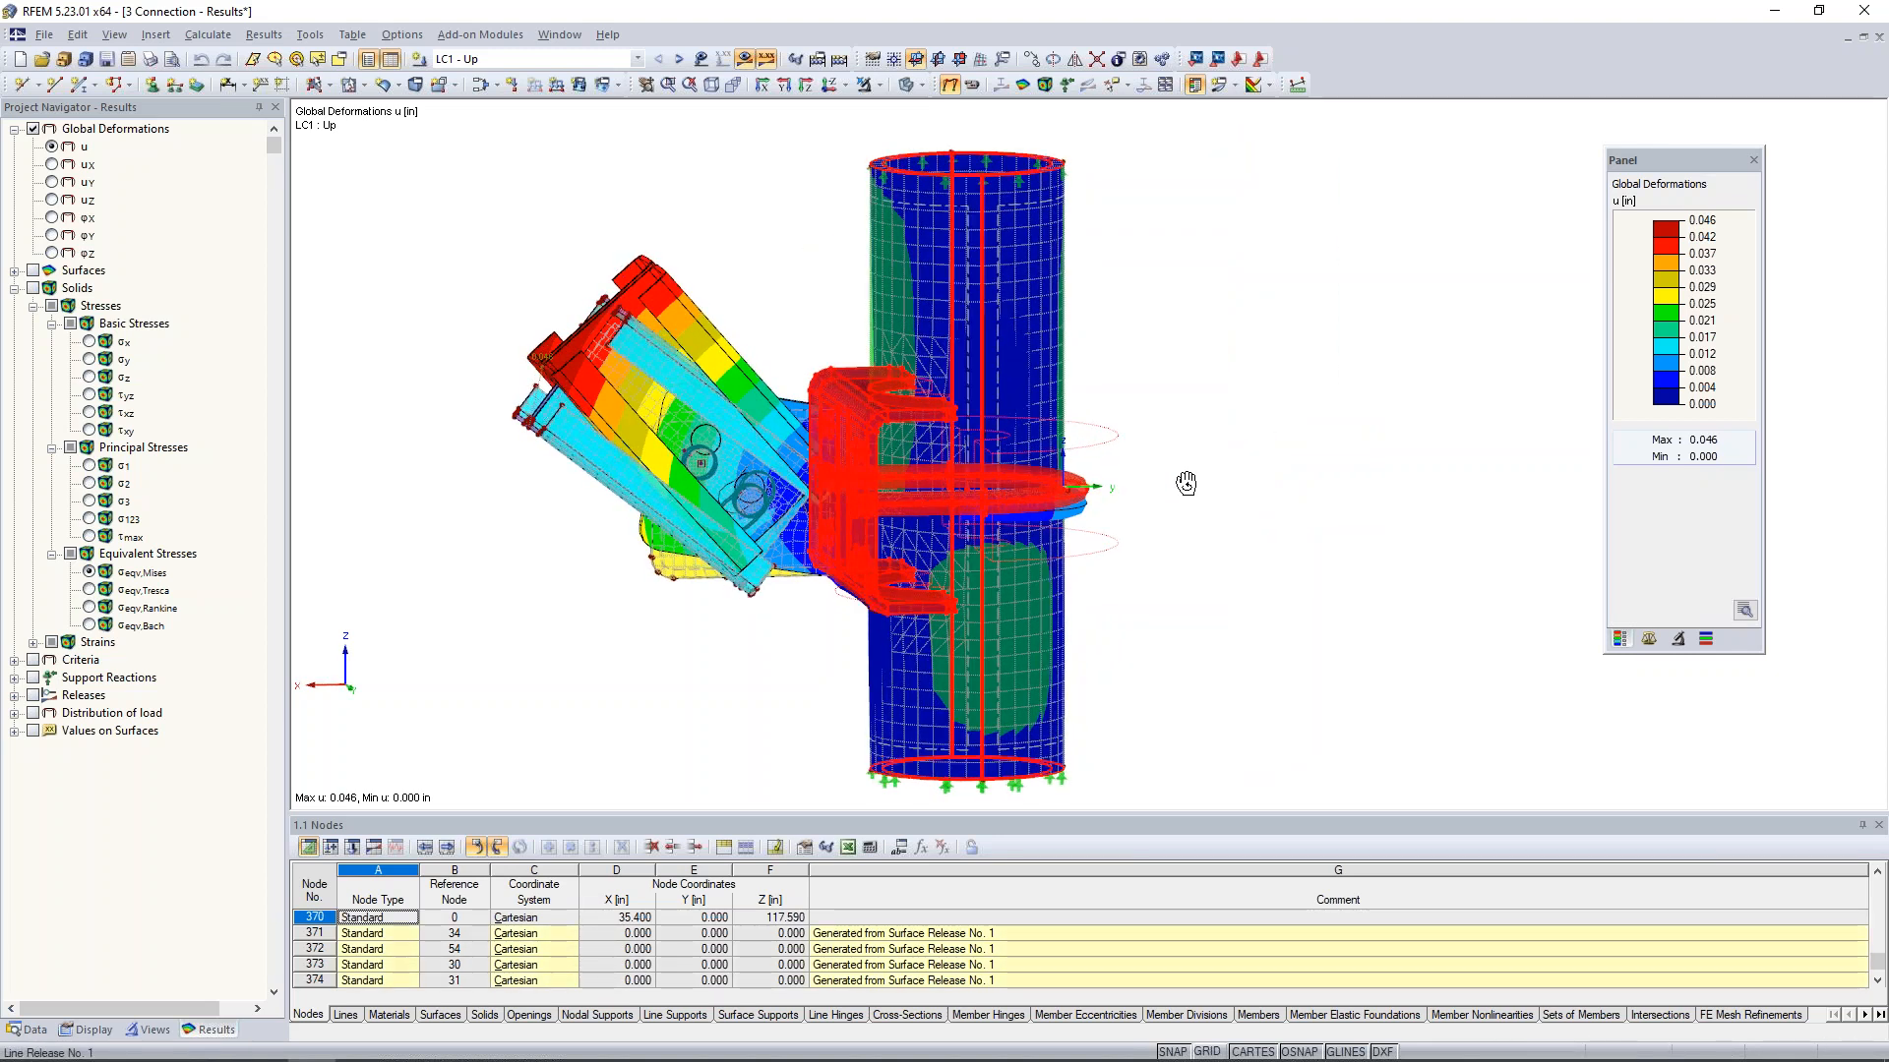
left_click(878, 85)
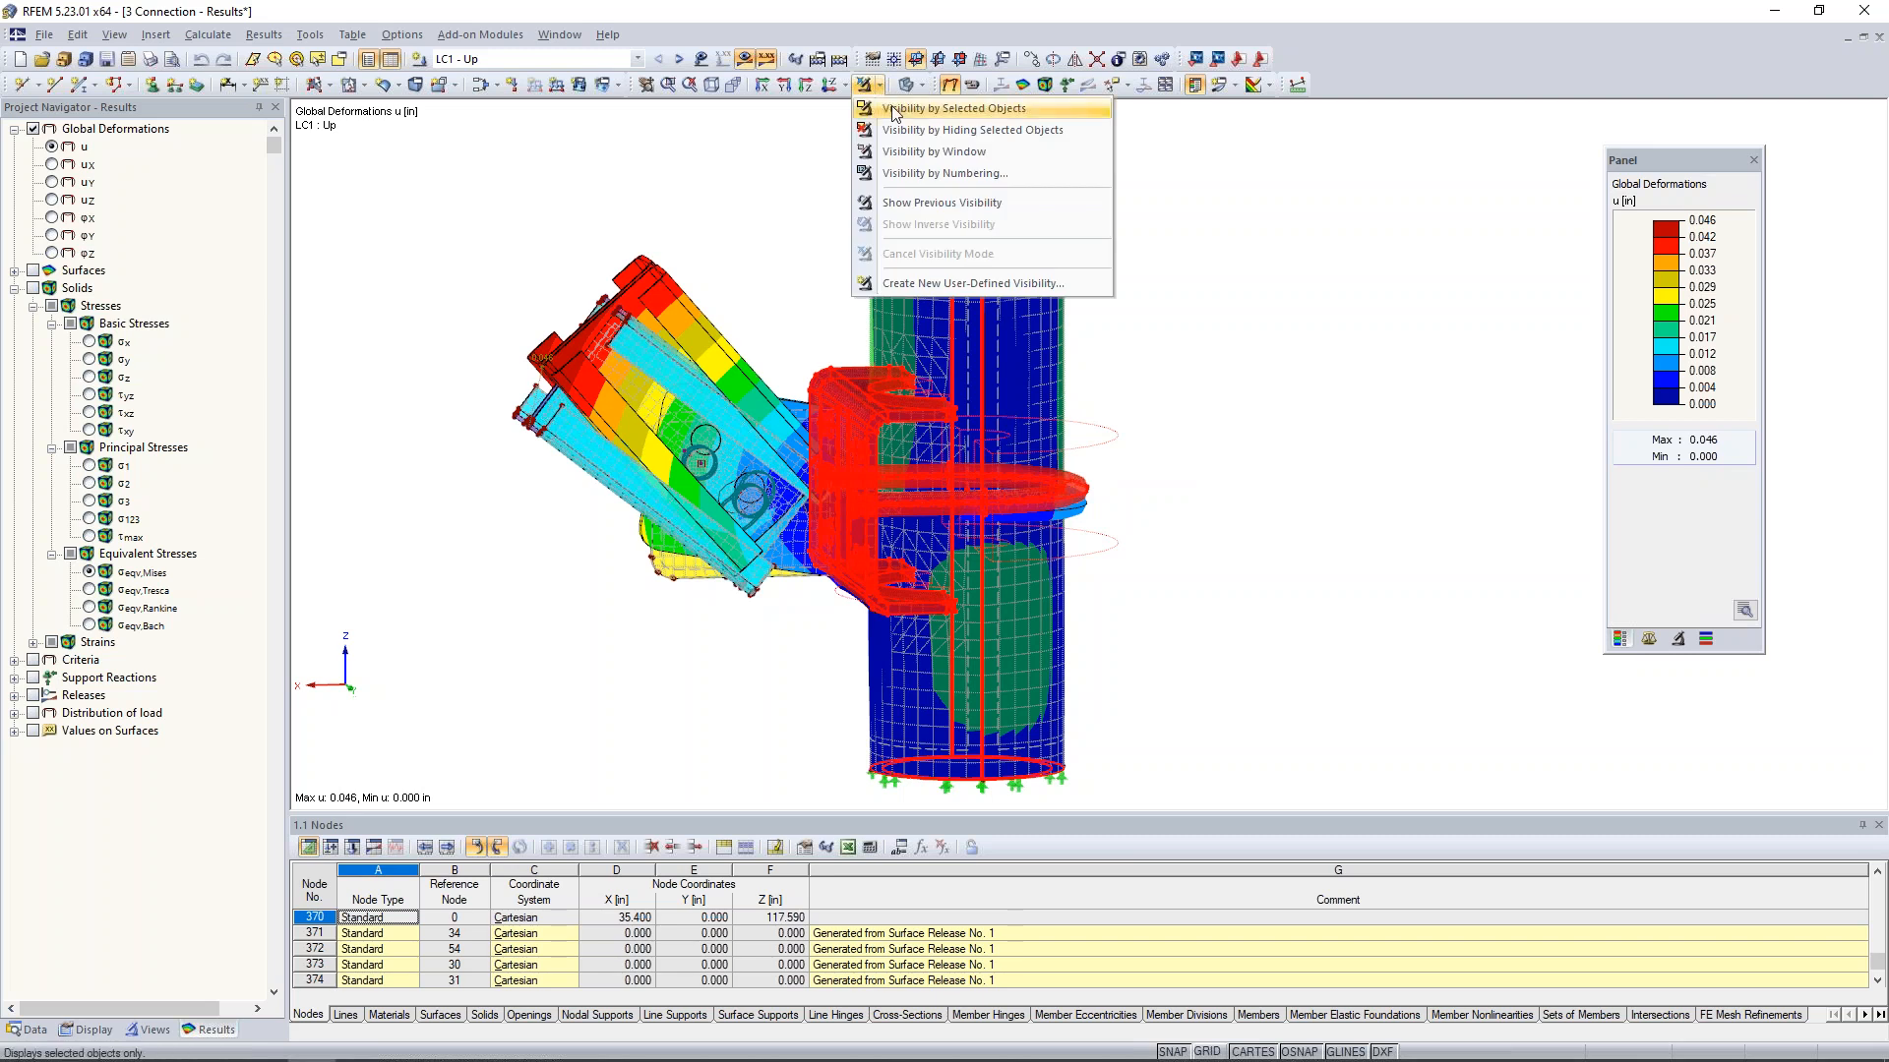
left_click(895, 109)
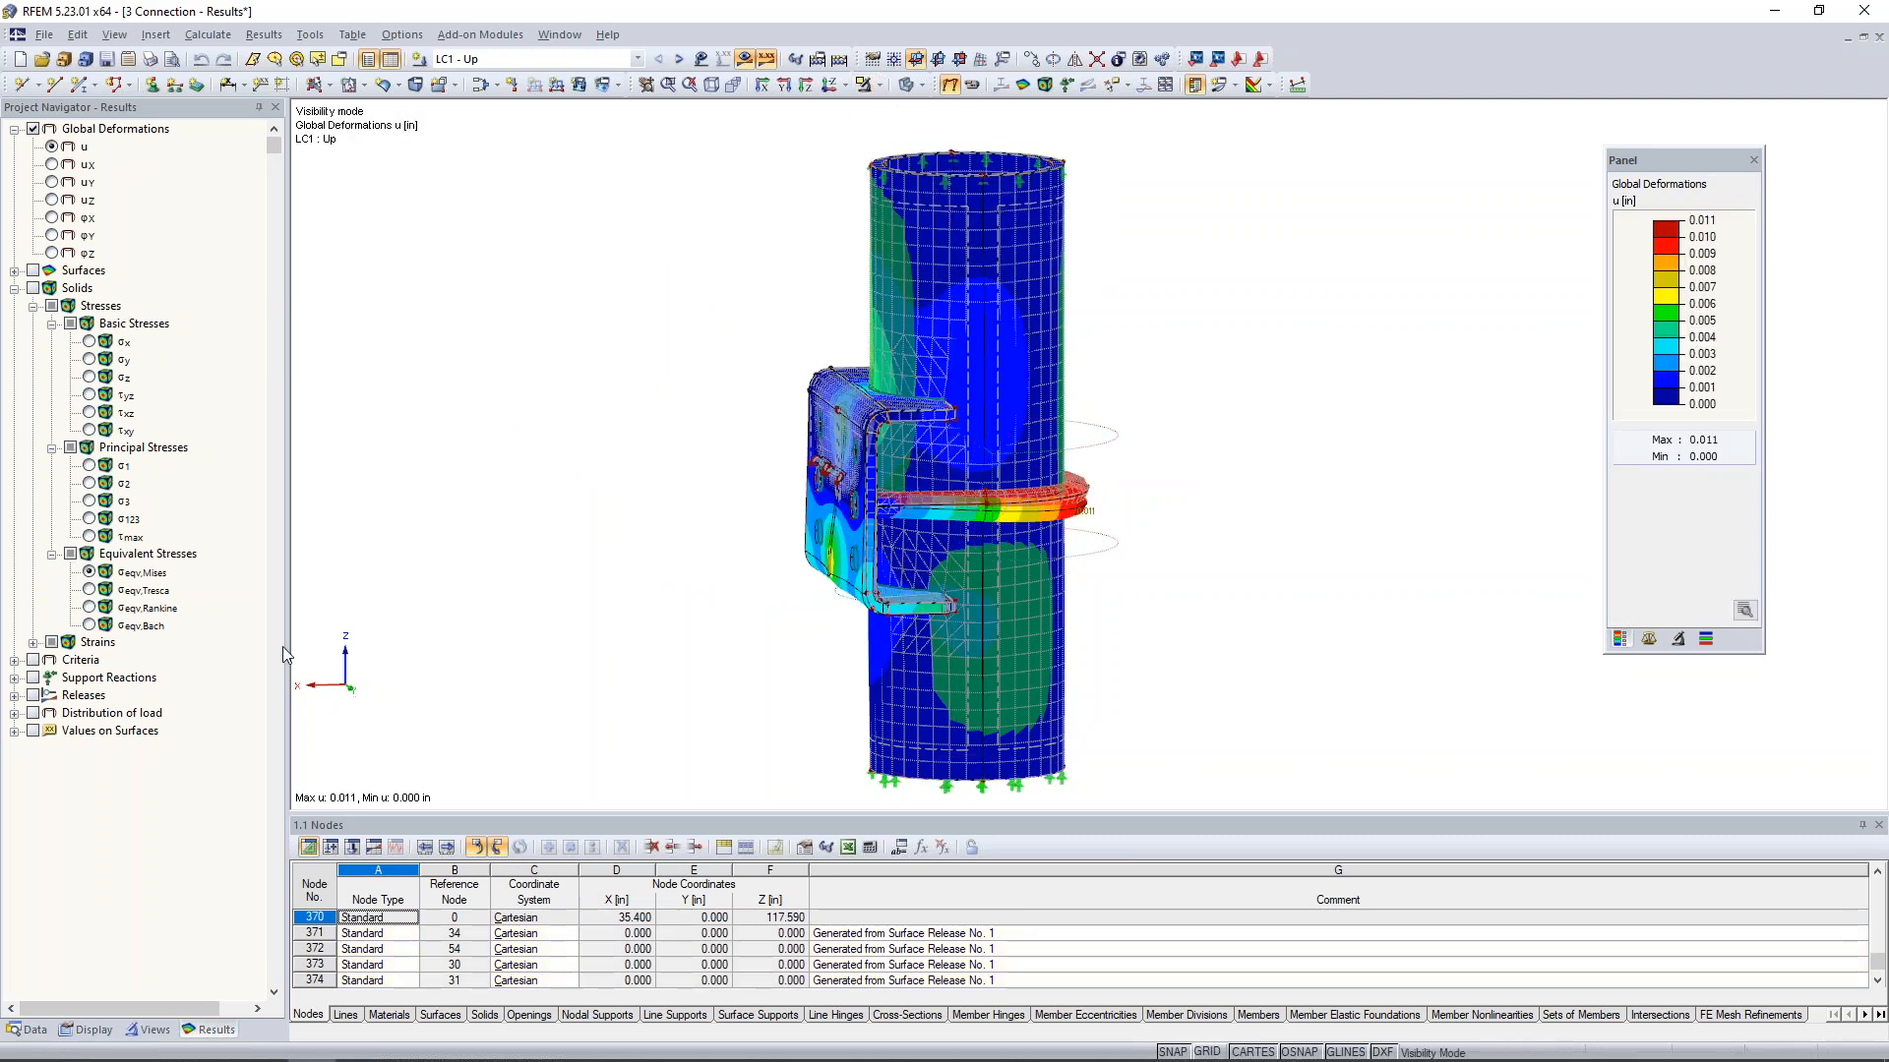
- Turn off the display of the FE mesh and the model objects over the deformation results
left_click(88, 1030)
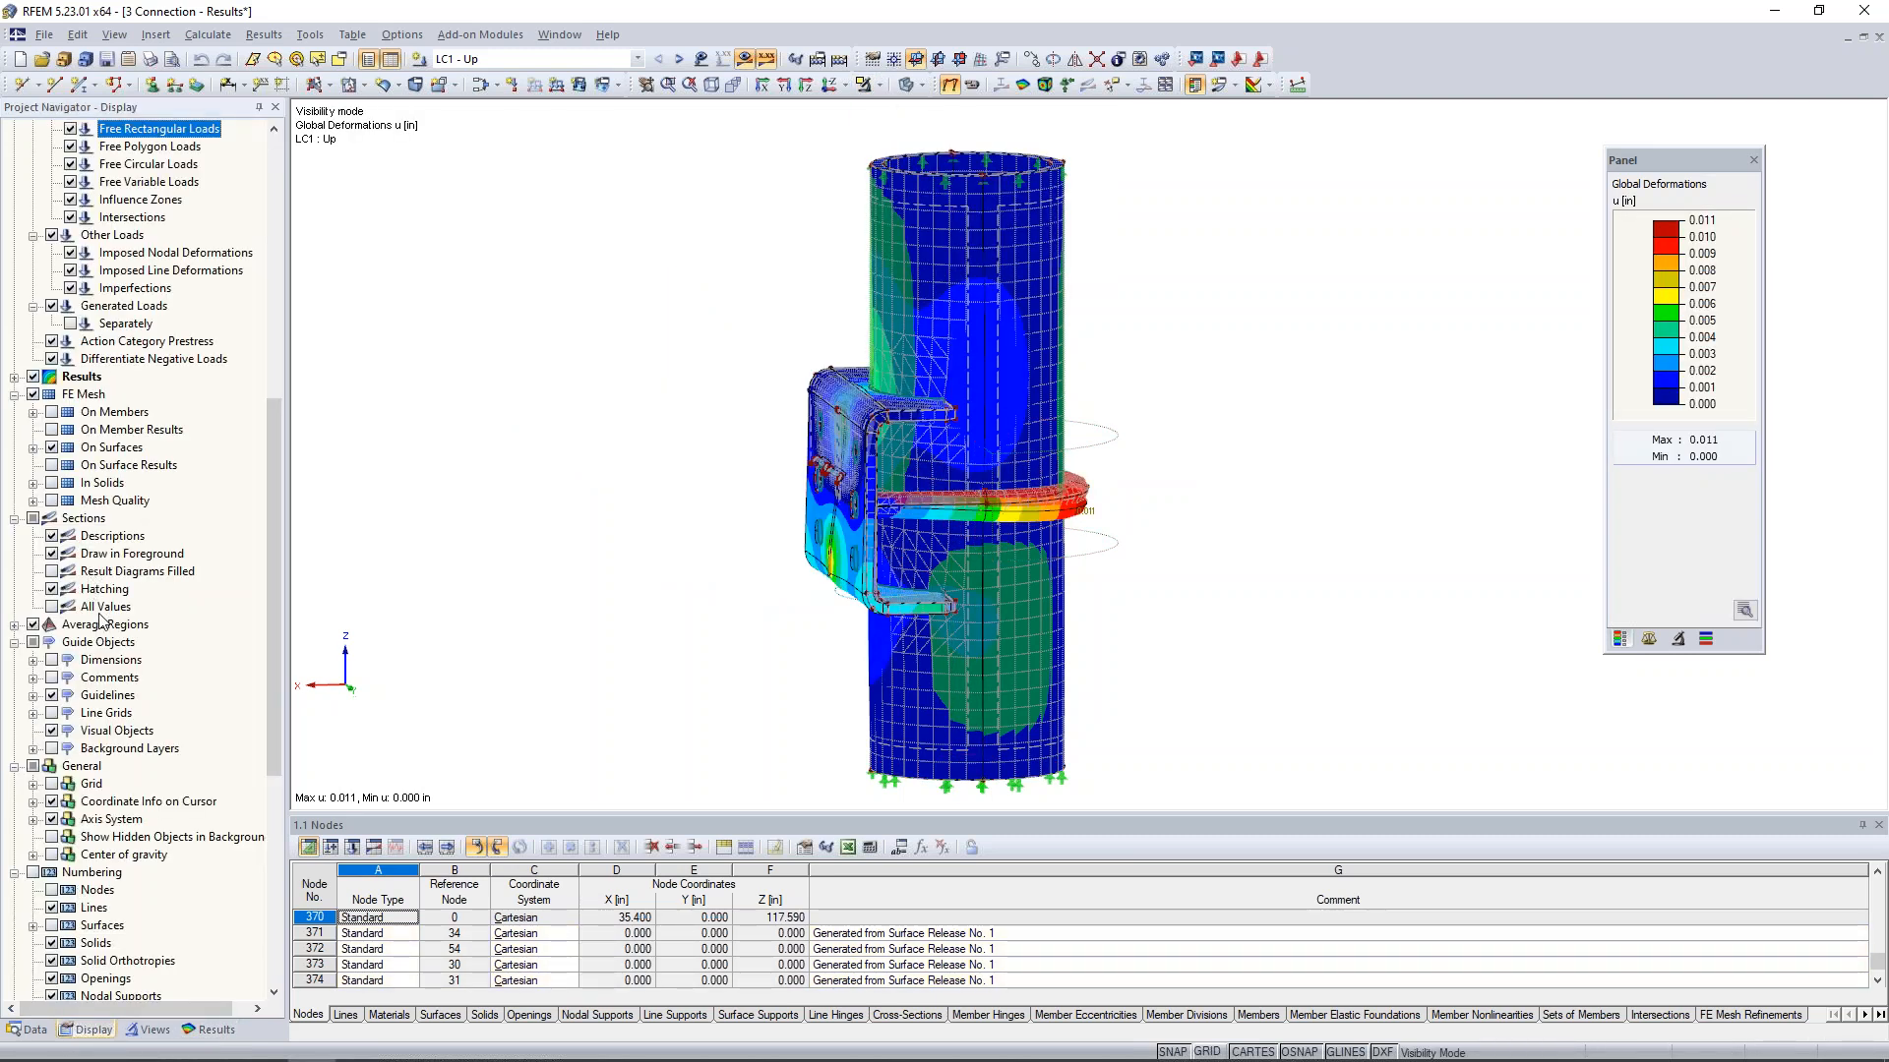
left_click(32, 395)
scroll(44, 246, "up", 11)
left_click(32, 129)
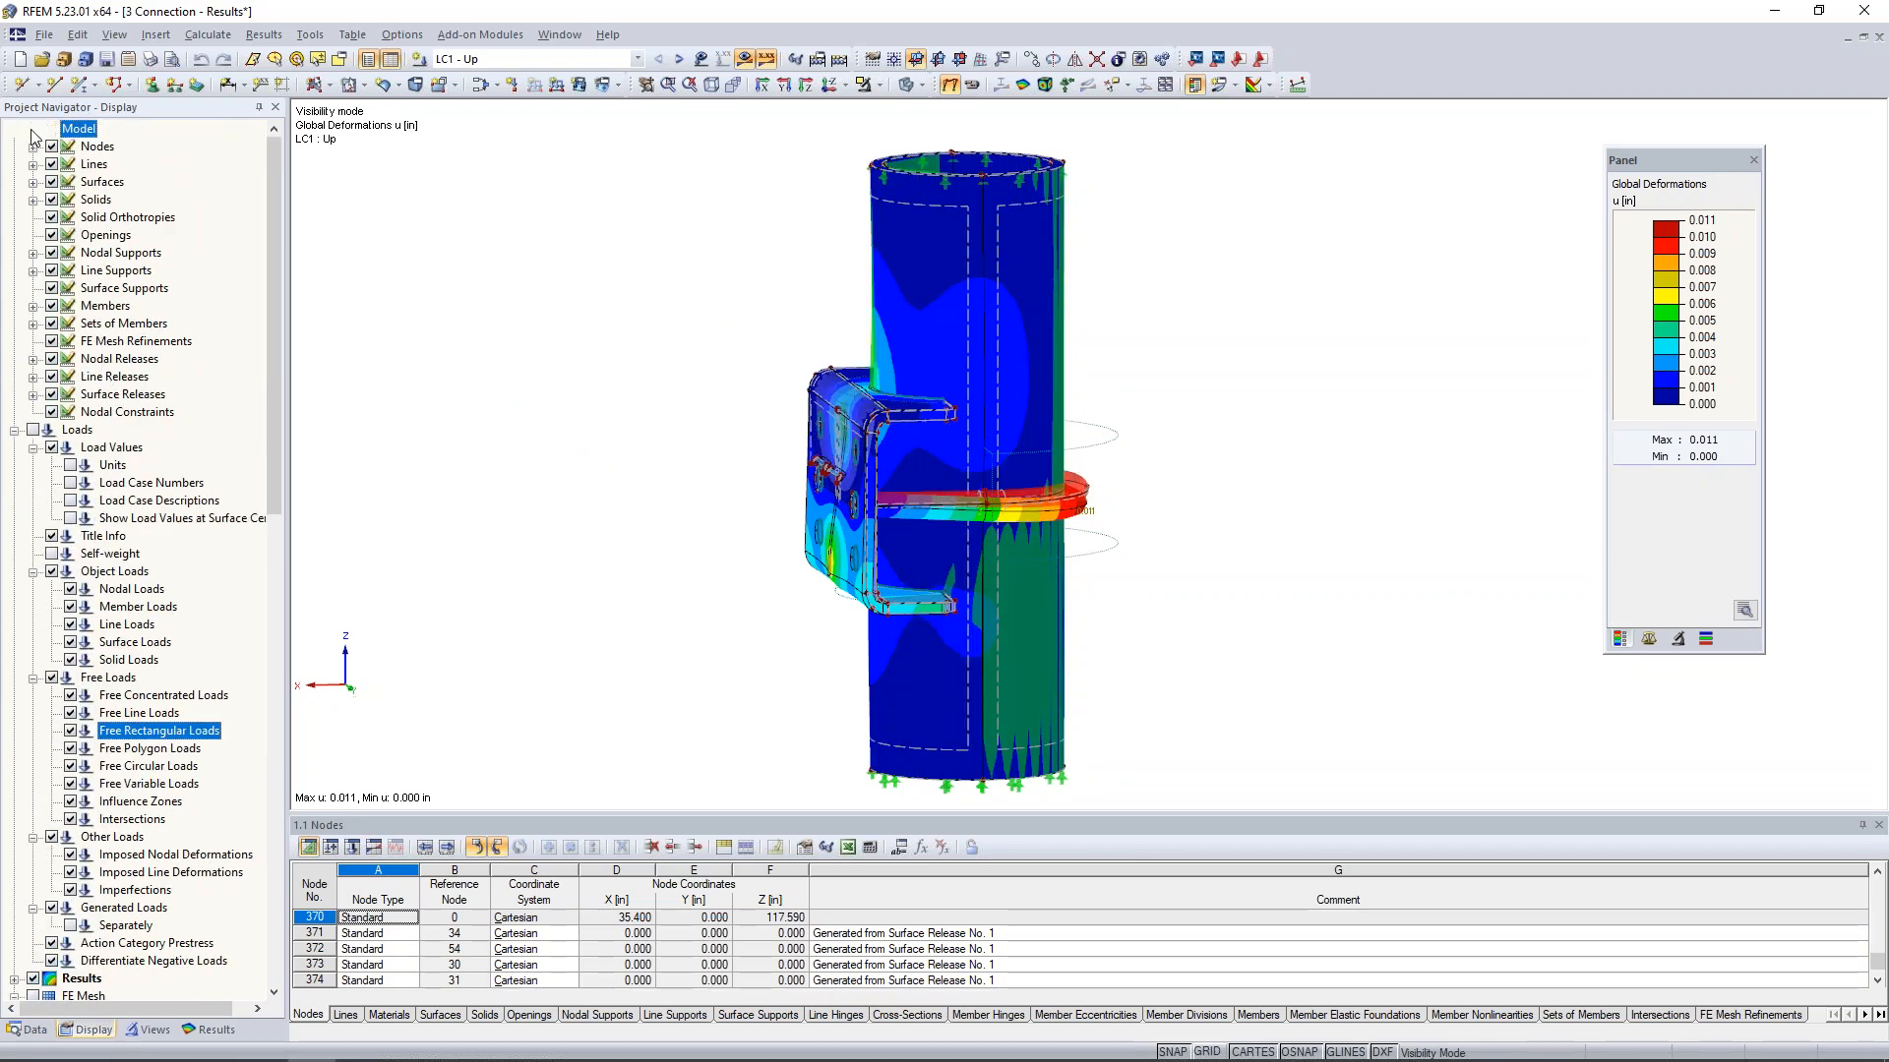
- Set the deformation display factor to 960 for the isolated parts under LC1 - Up
middle_click_drag(1190, 422, 1149, 458, "ctrl")
middle_click_drag(1127, 559, 1163, 511)
scroll(761, 658, "up", 3)
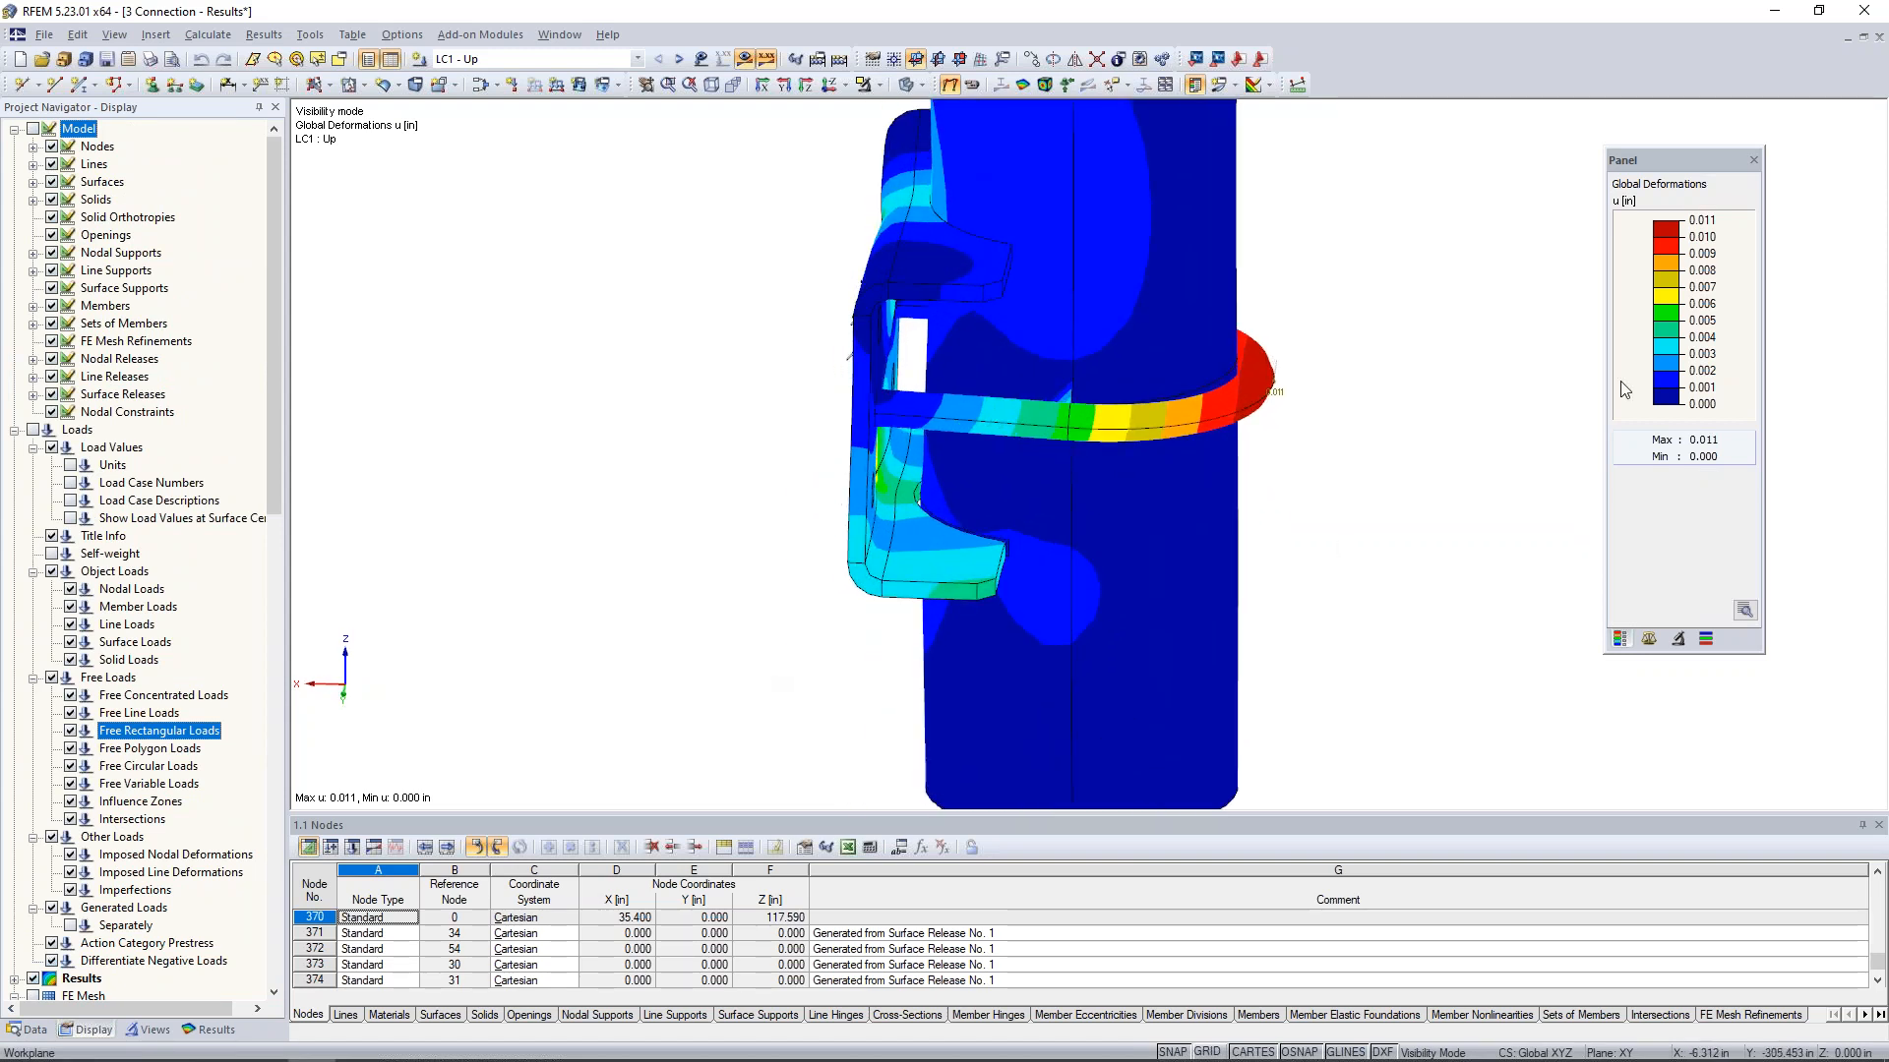
left_click(1649, 638)
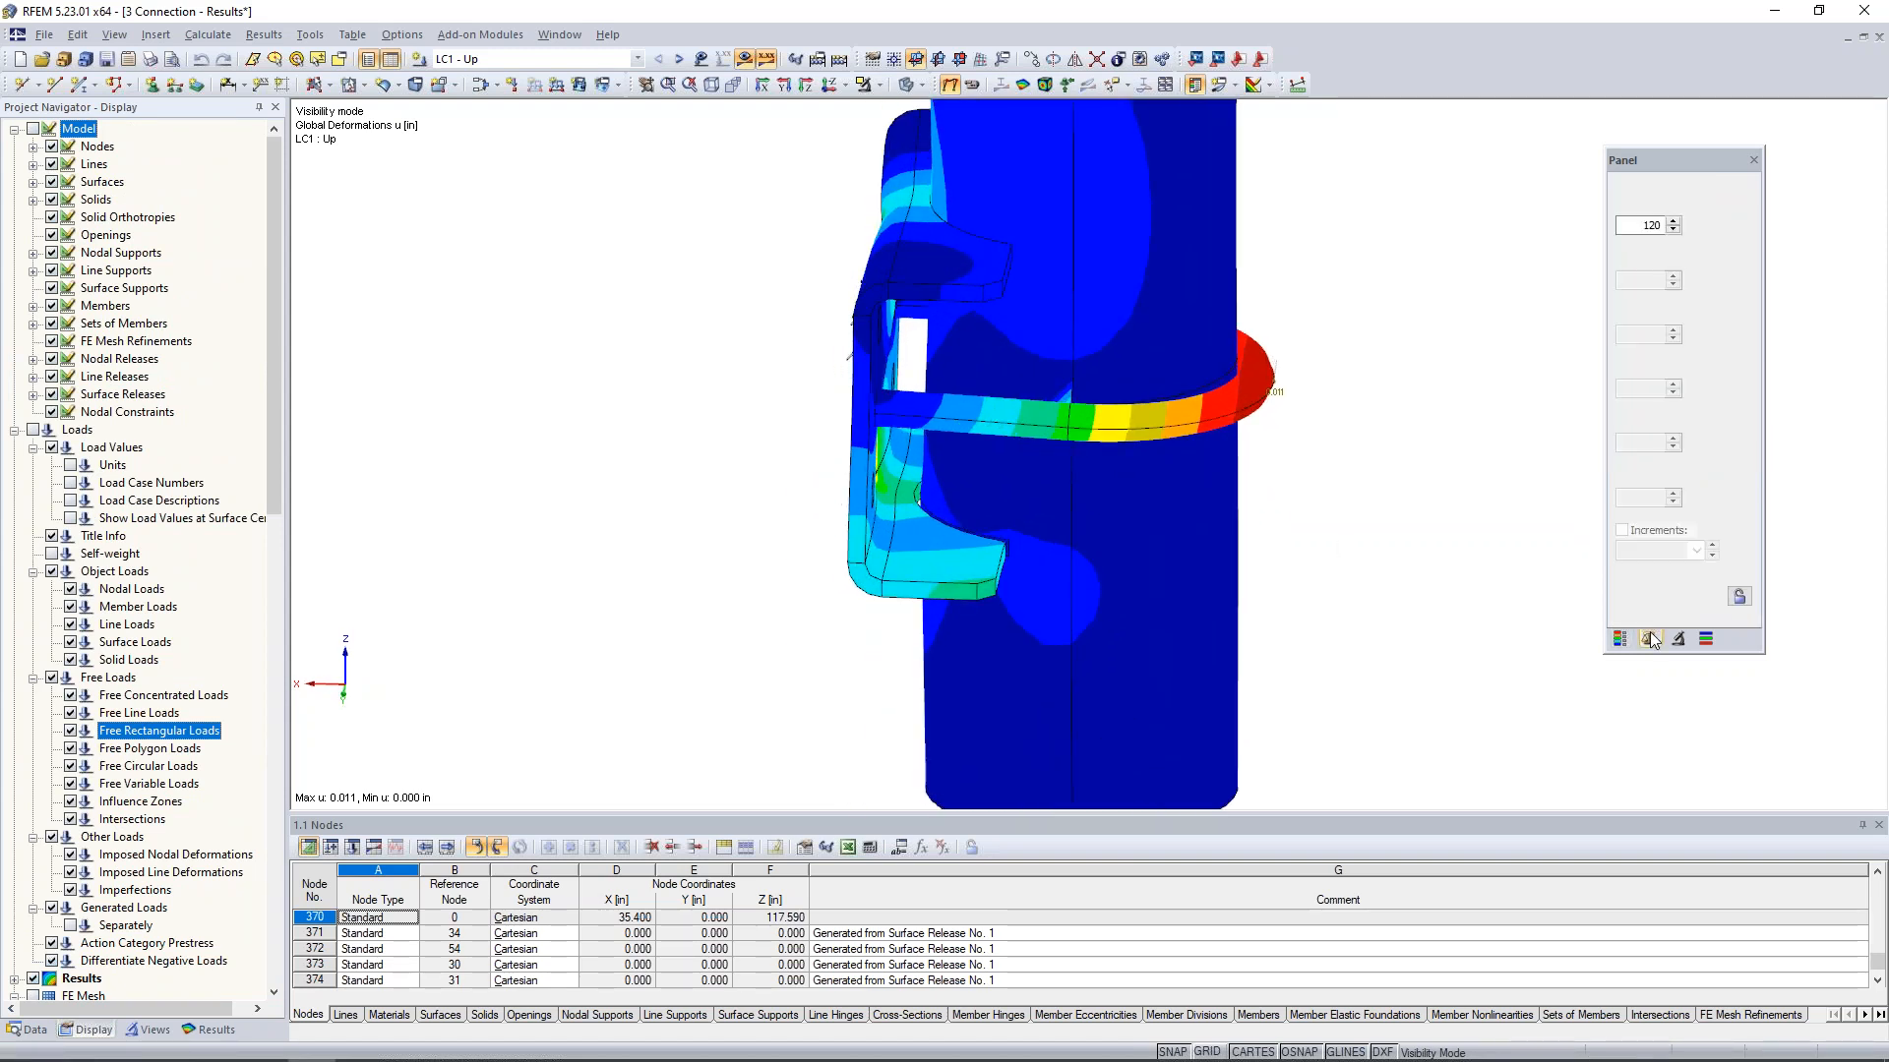
left_click(1673, 222)
left_click(1674, 222)
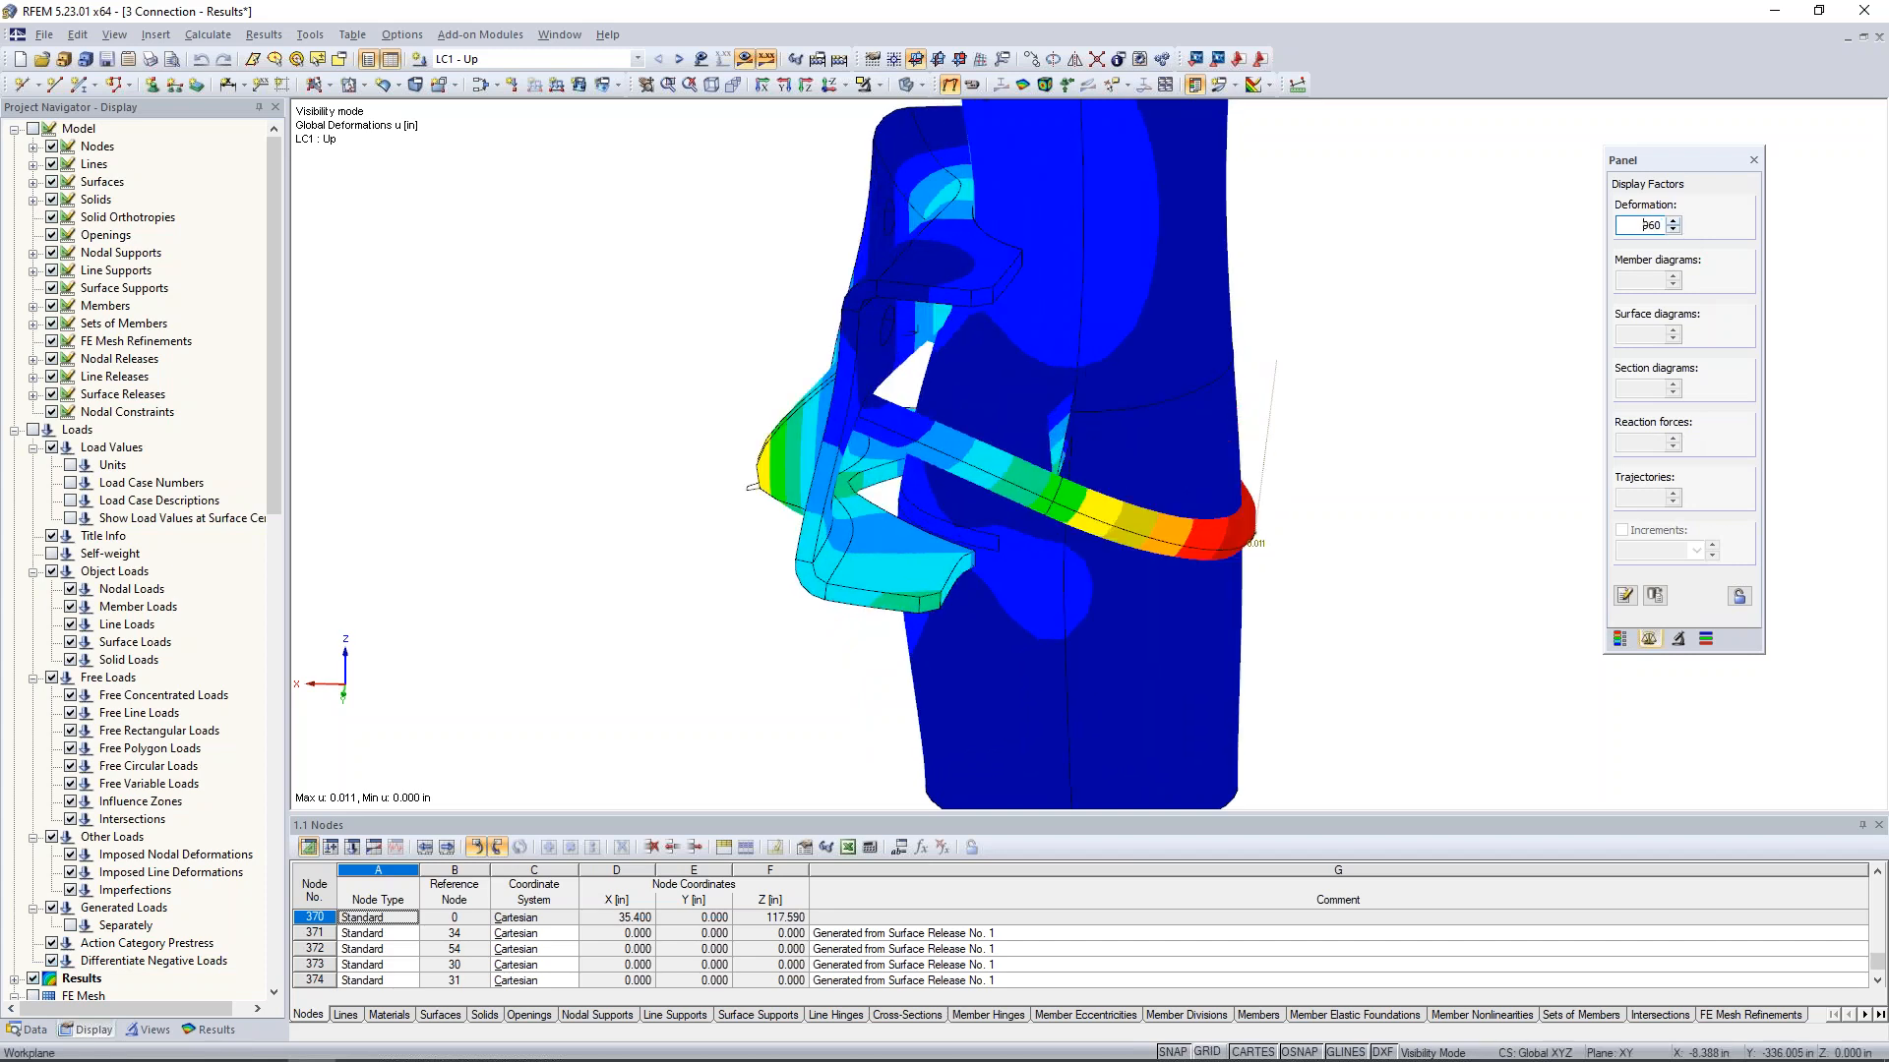
- Examine how the deformed bracket and U-bolt bear against or separate from the column under LC1 - Up
left_click(159, 731)
middle_click_drag(893, 561, 876, 557, "ctrl")
scroll(874, 553, "up", 2)
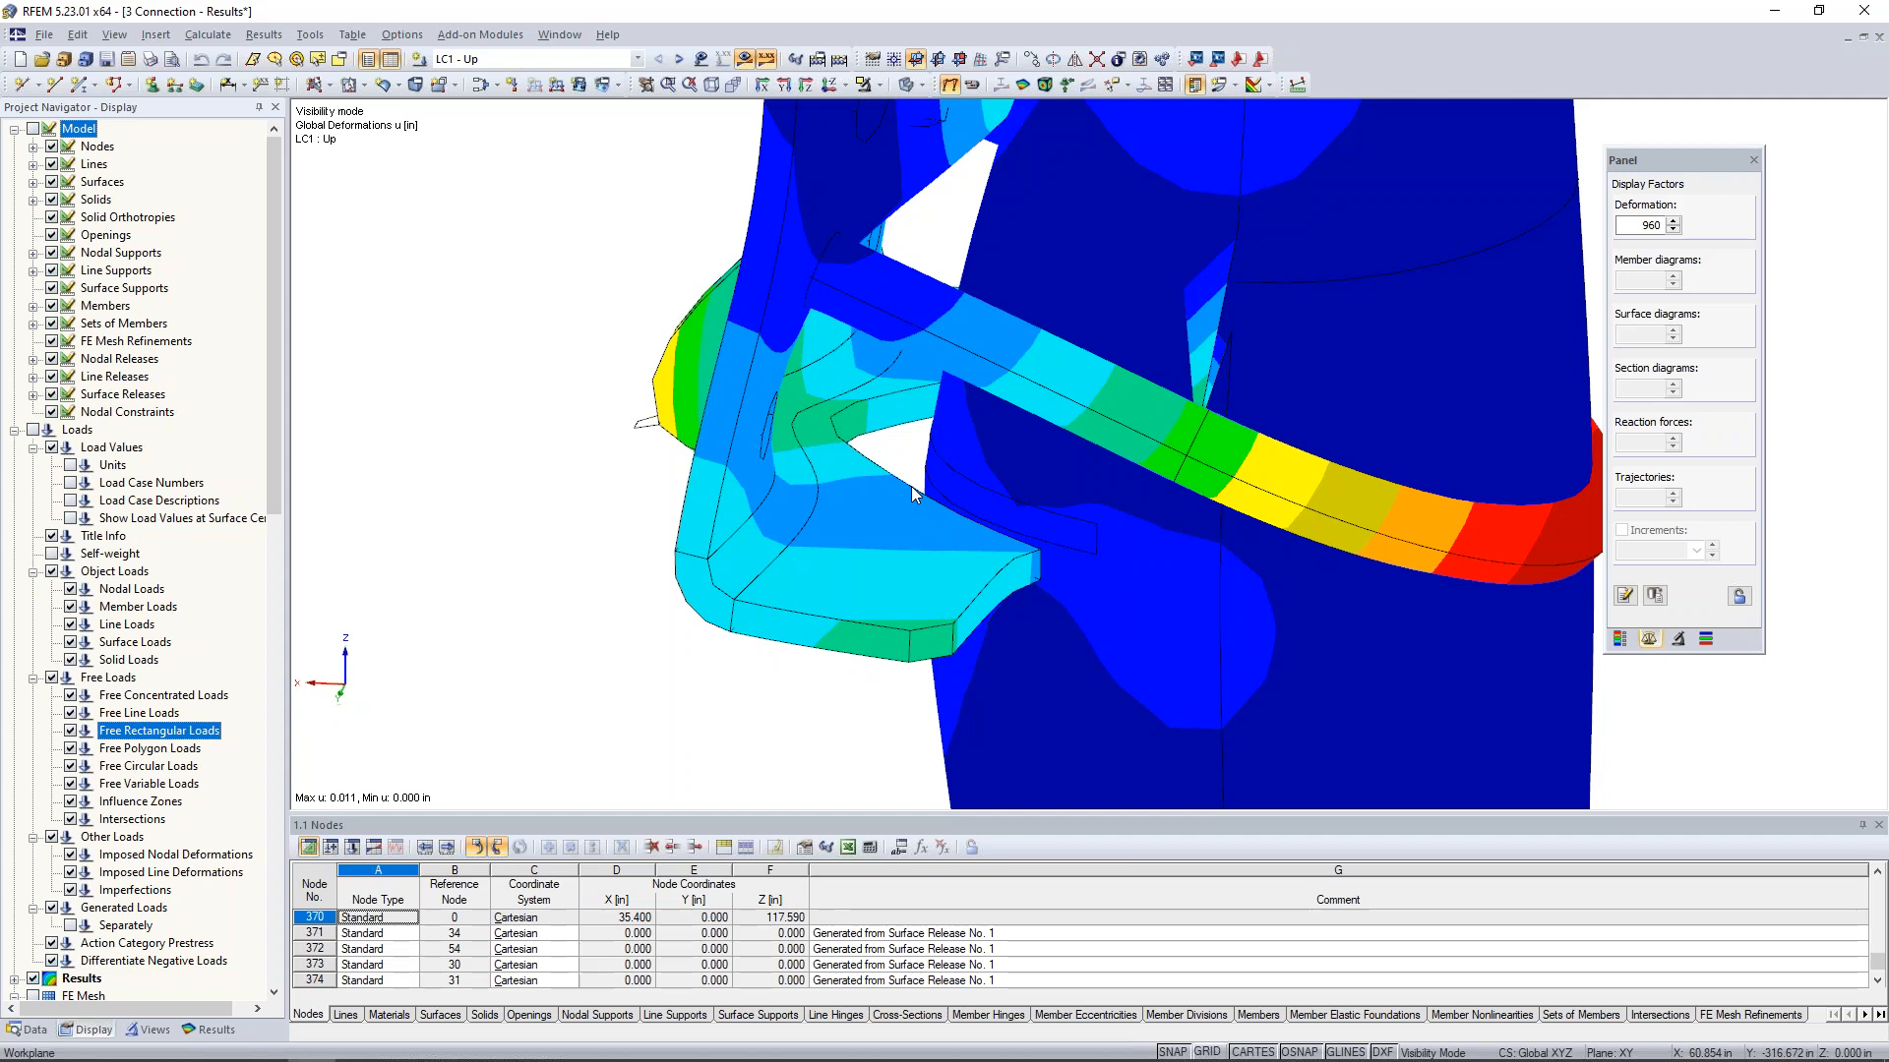
middle_click_drag(861, 352, 1168, 464, "ctrl")
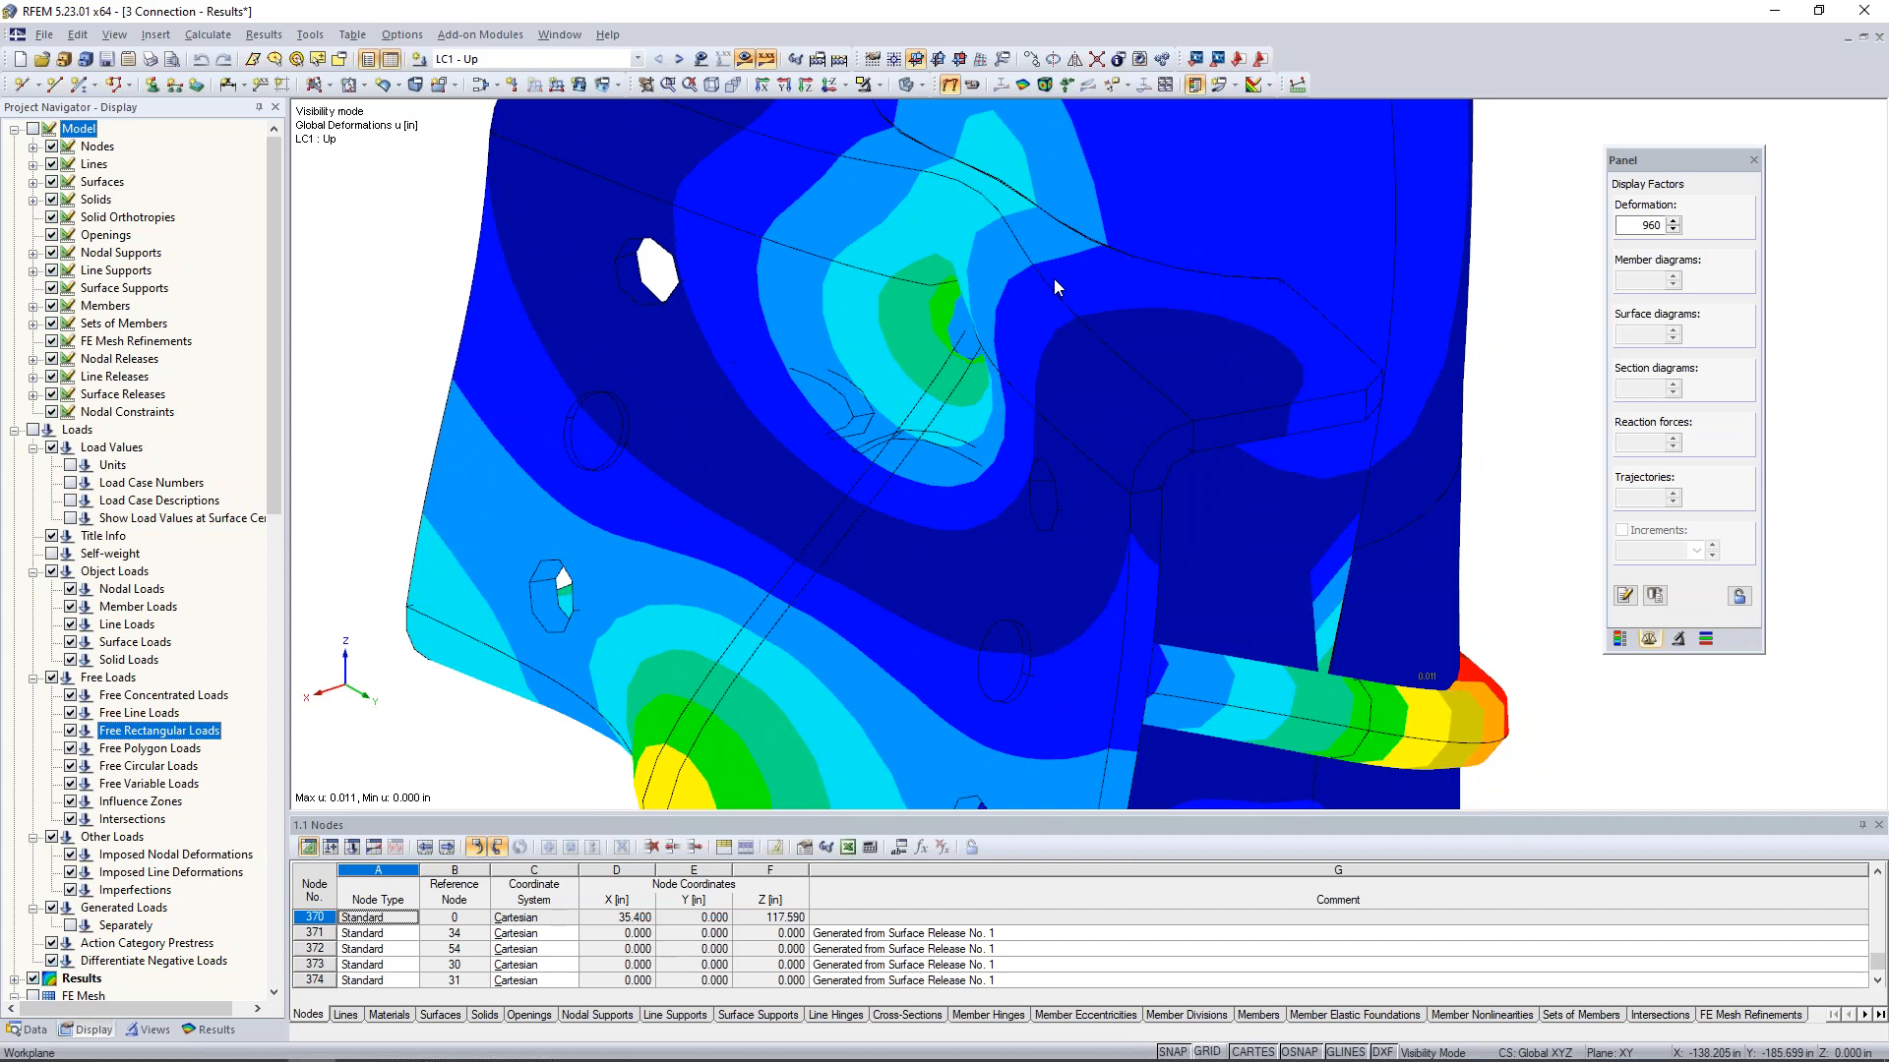
scroll(1053, 280, "down", 2)
scroll(1054, 280, "down", 1)
middle_click_drag(1092, 379, 920, 312, "ctrl")
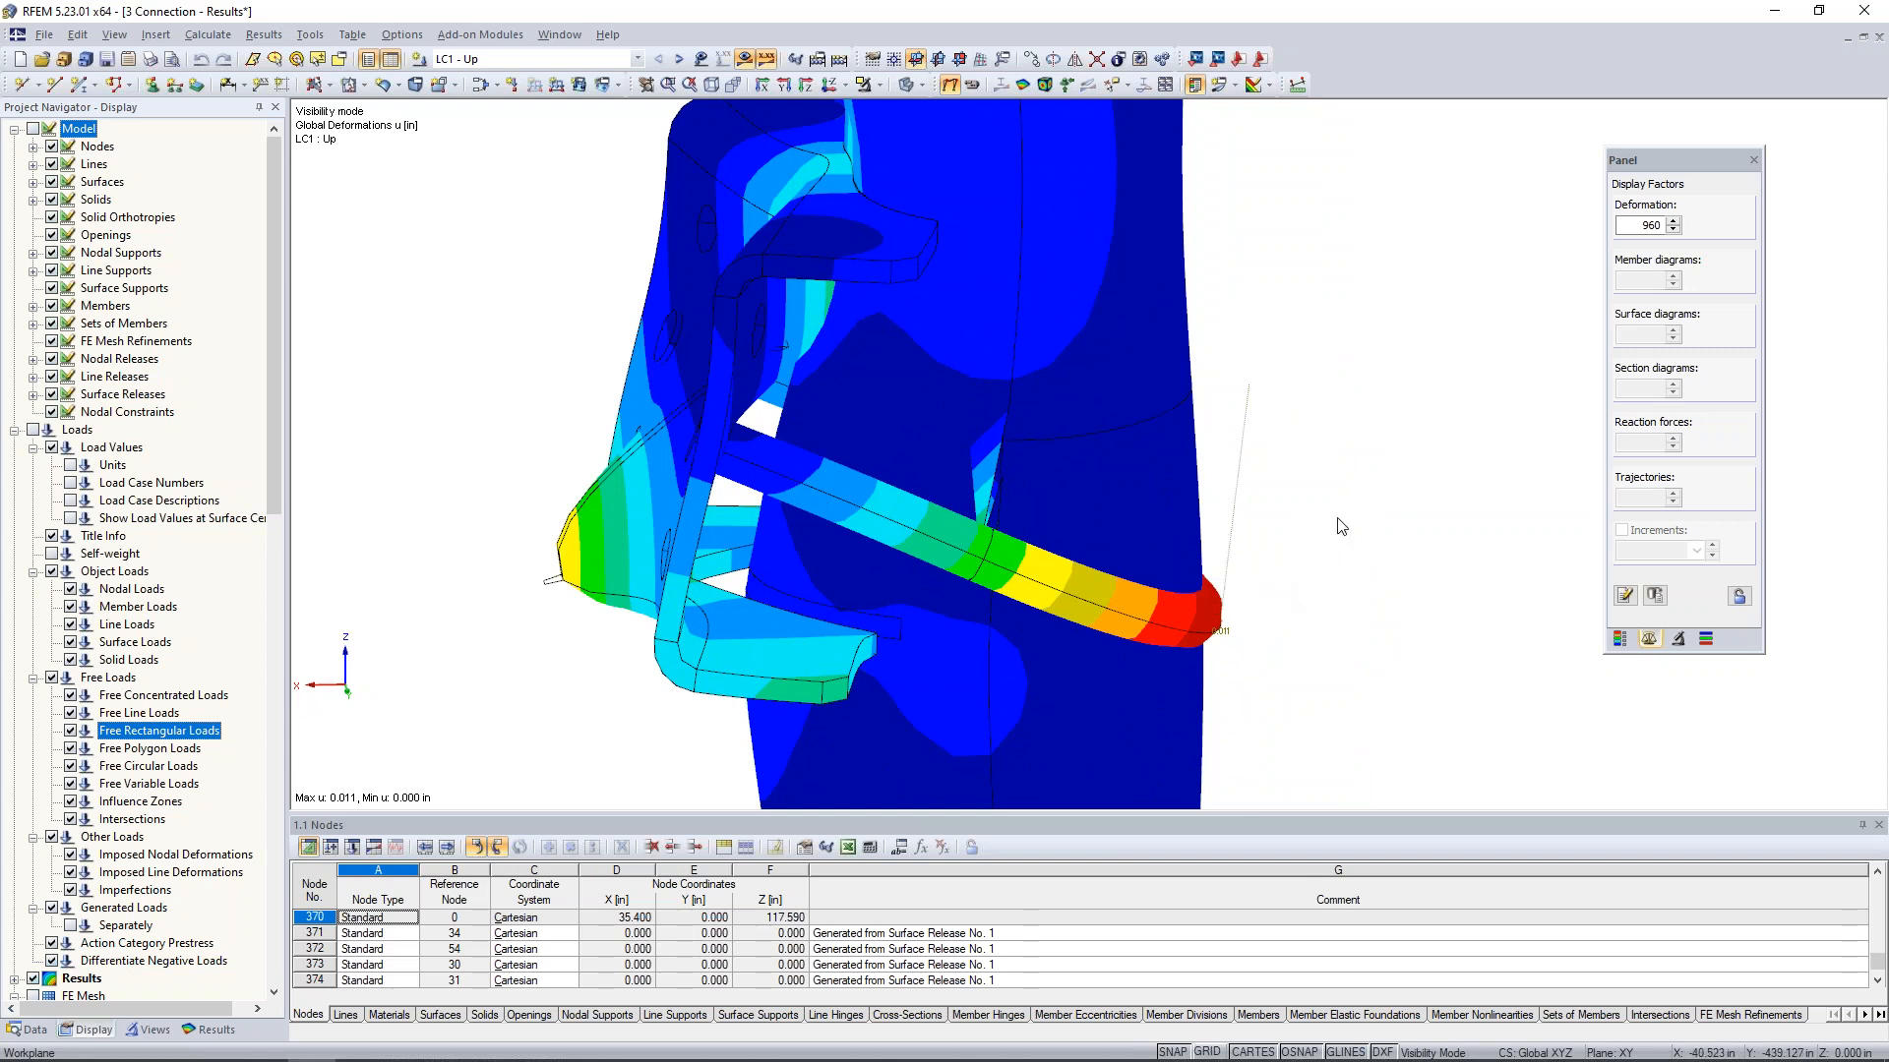
middle_click_drag(1340, 552, 1244, 466, "ctrl")
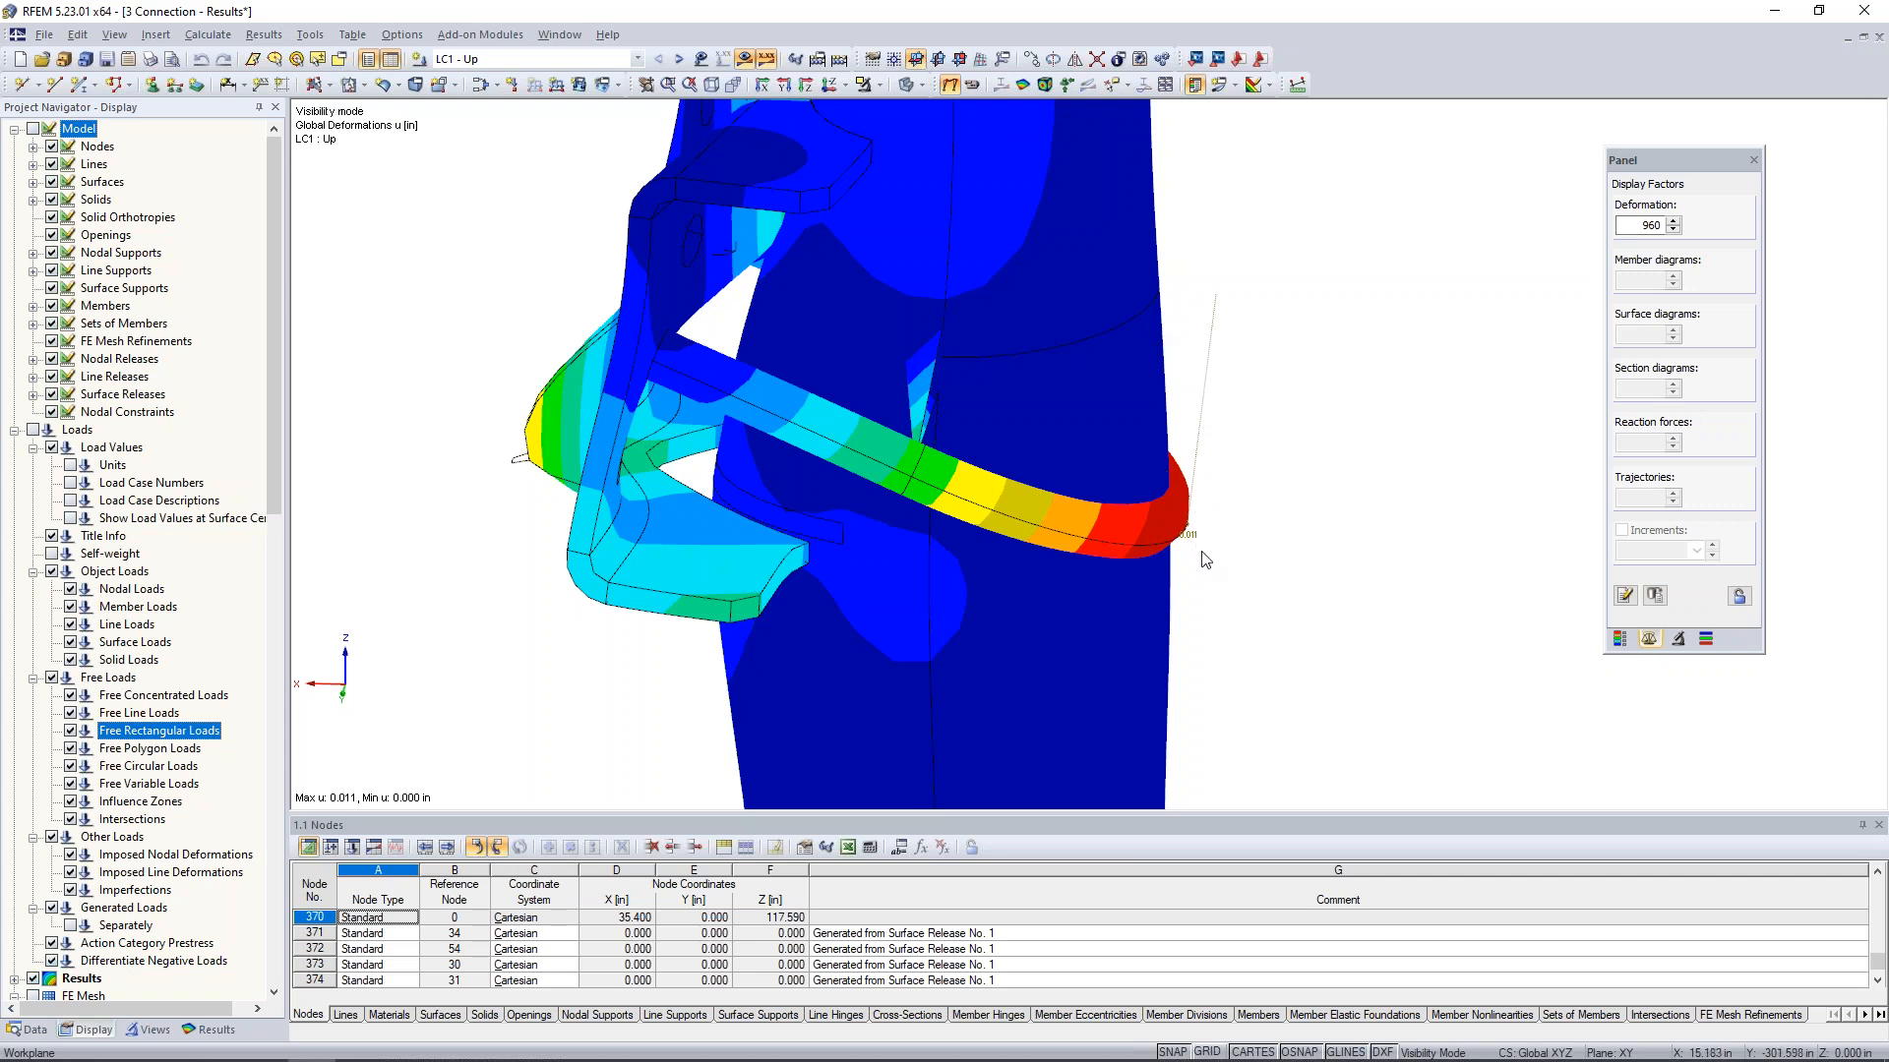
- Display the deformations of LC2 - Down on the isolated parts and reduce the deformation display factor to 120
left_click(1673, 231)
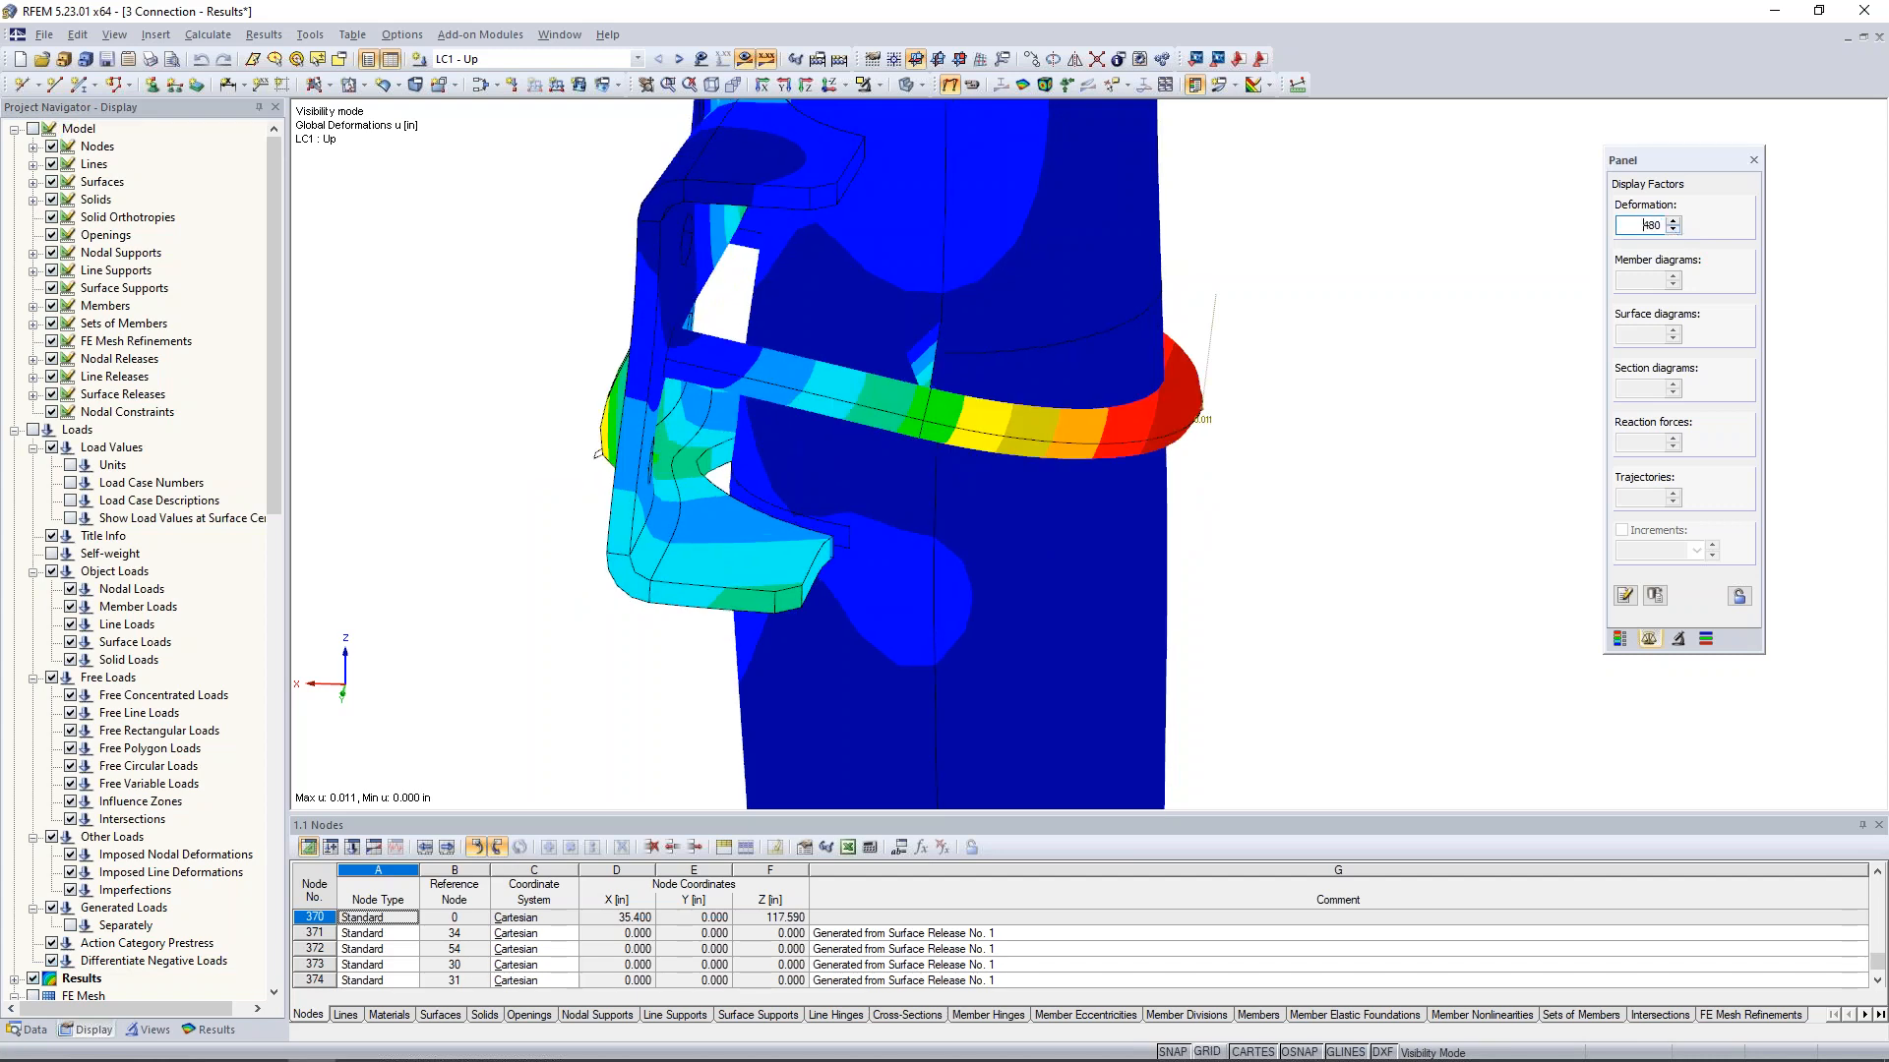
left_click(680, 60)
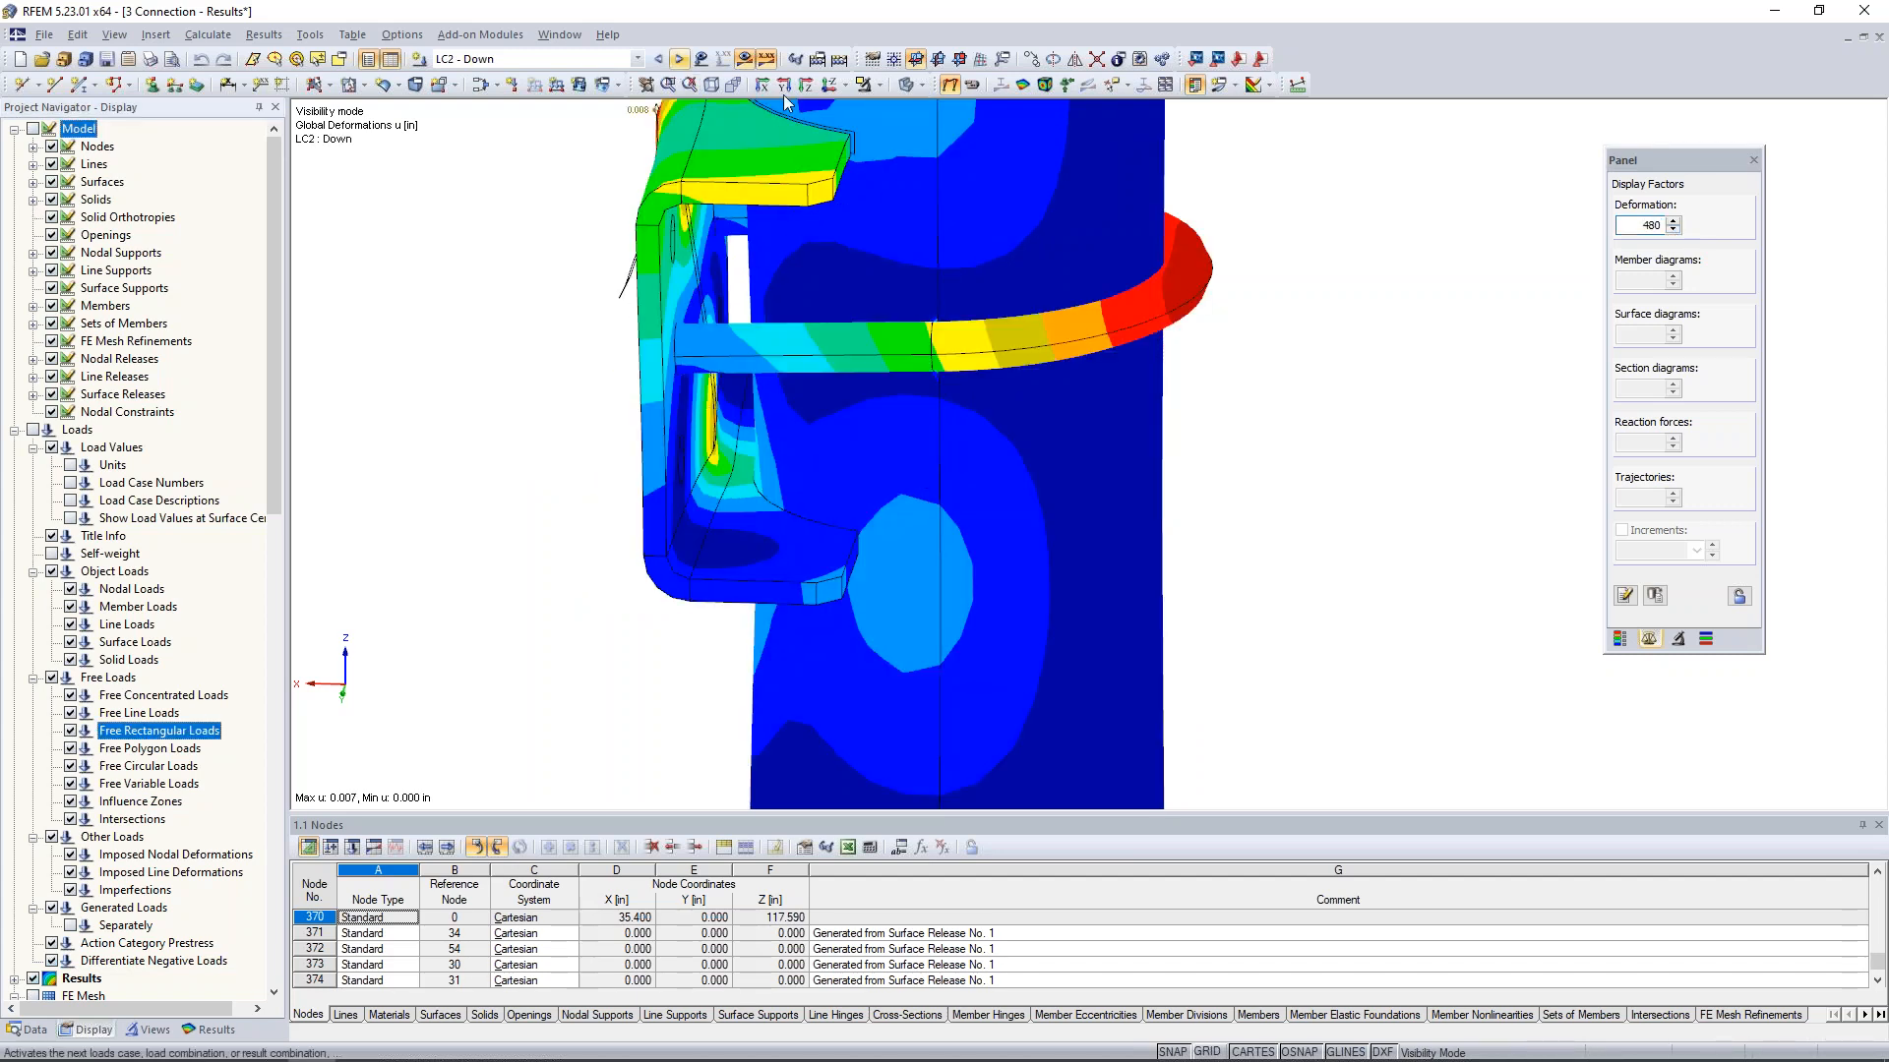
scroll(586, 302, "down", 2)
middle_click_drag(598, 309, 774, 439)
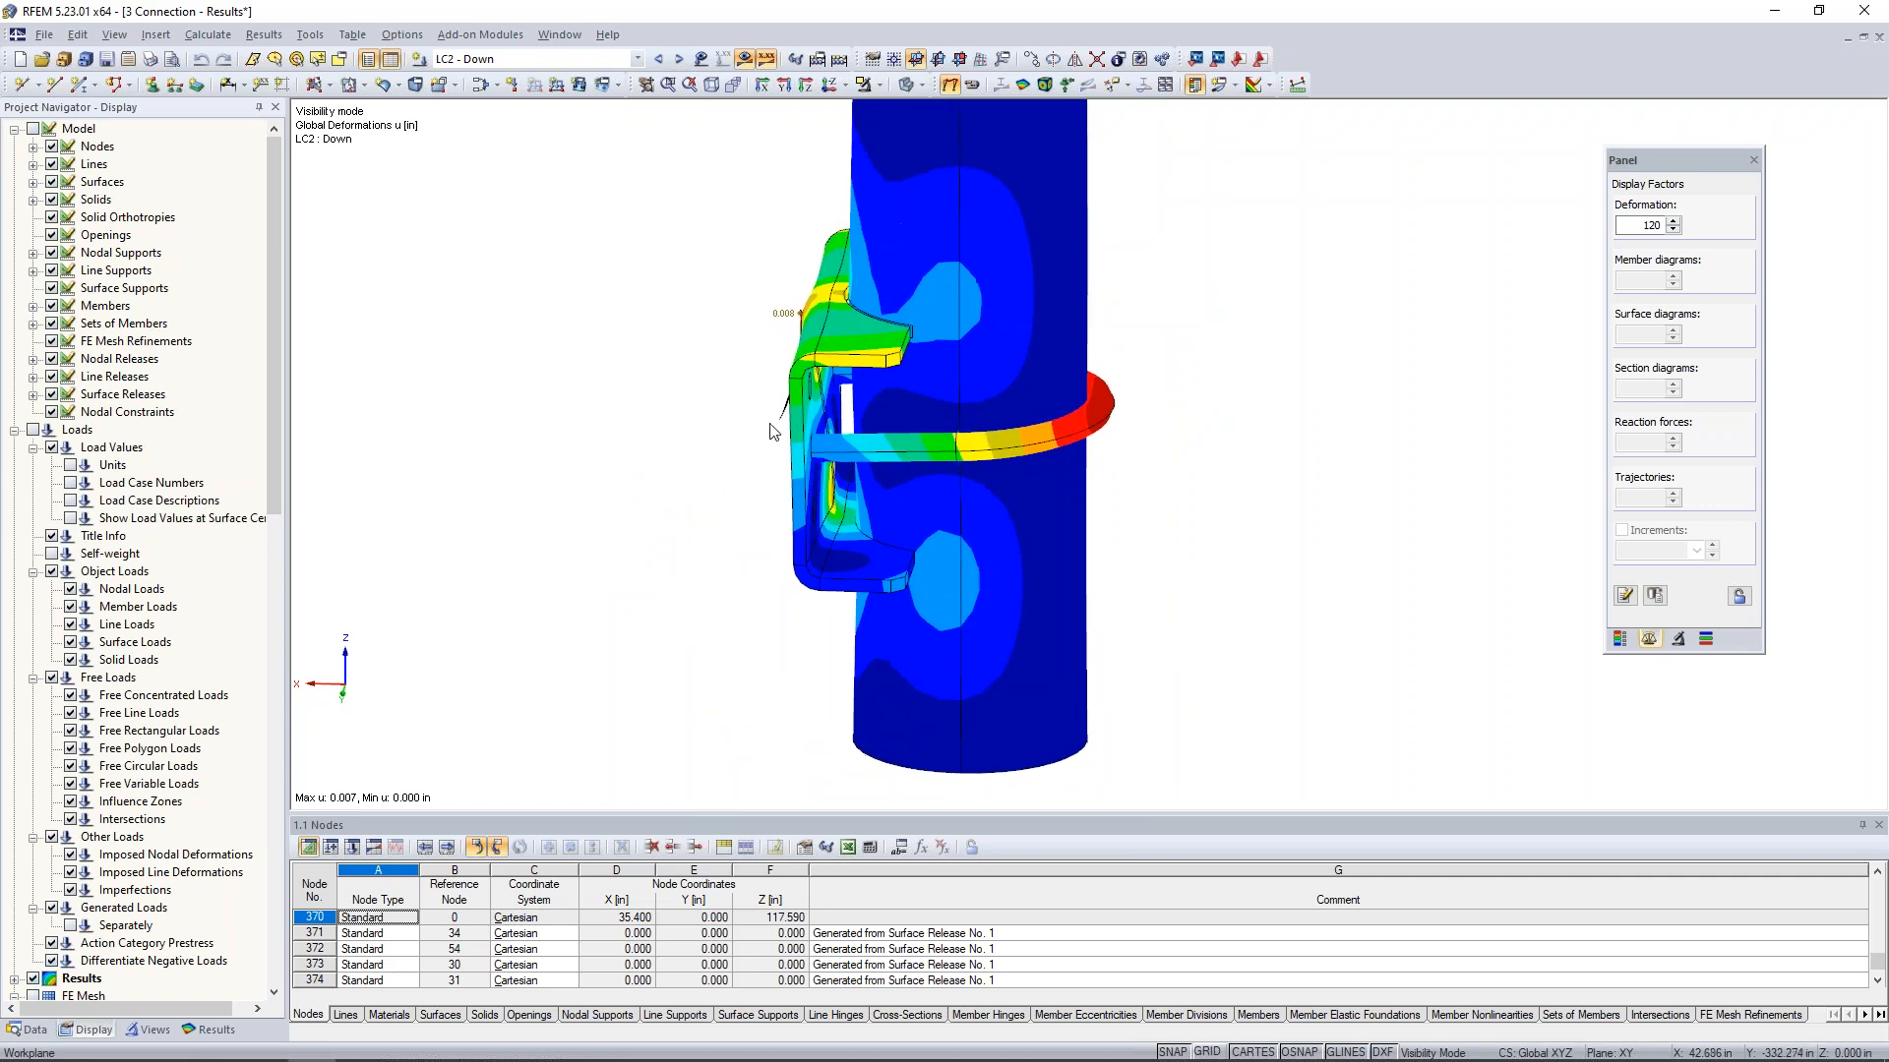
scroll(774, 438, "down", 1)
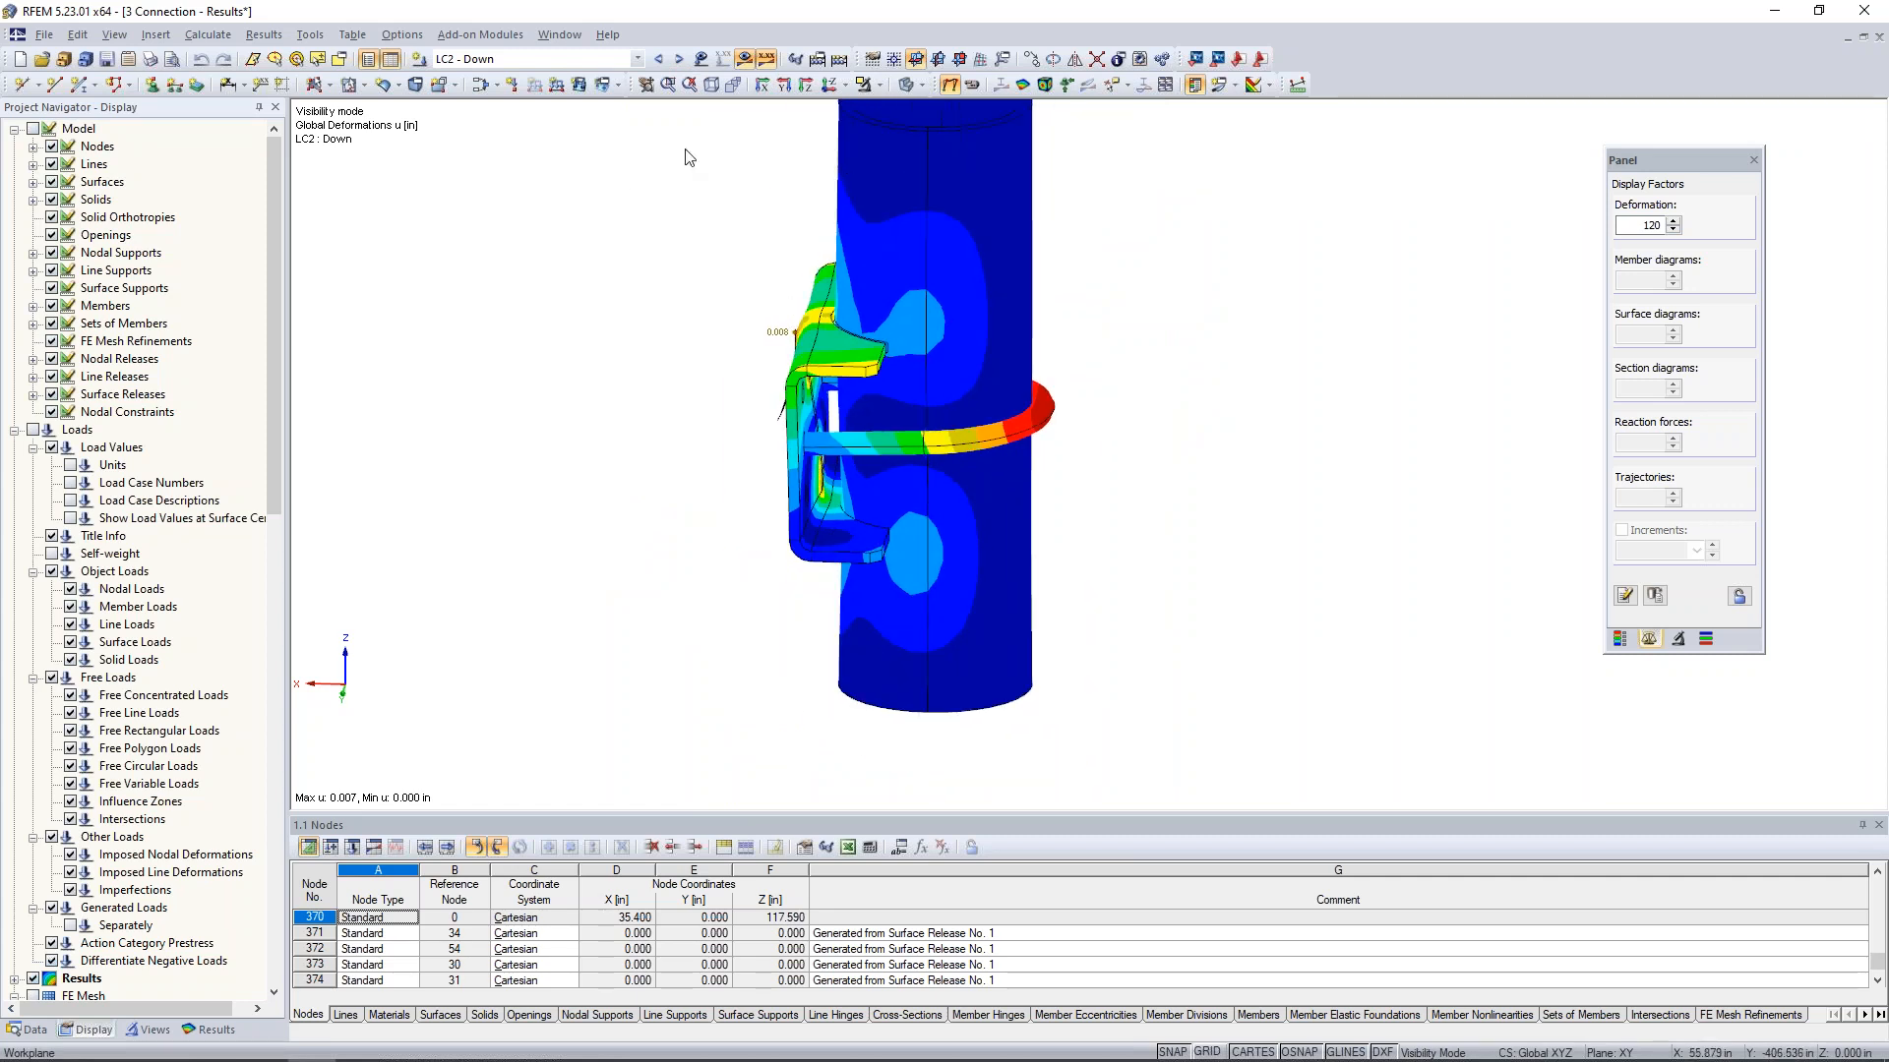
- Show all parts of the connection again and briefly animate the LC2 - Down deformation
left_click(878, 89)
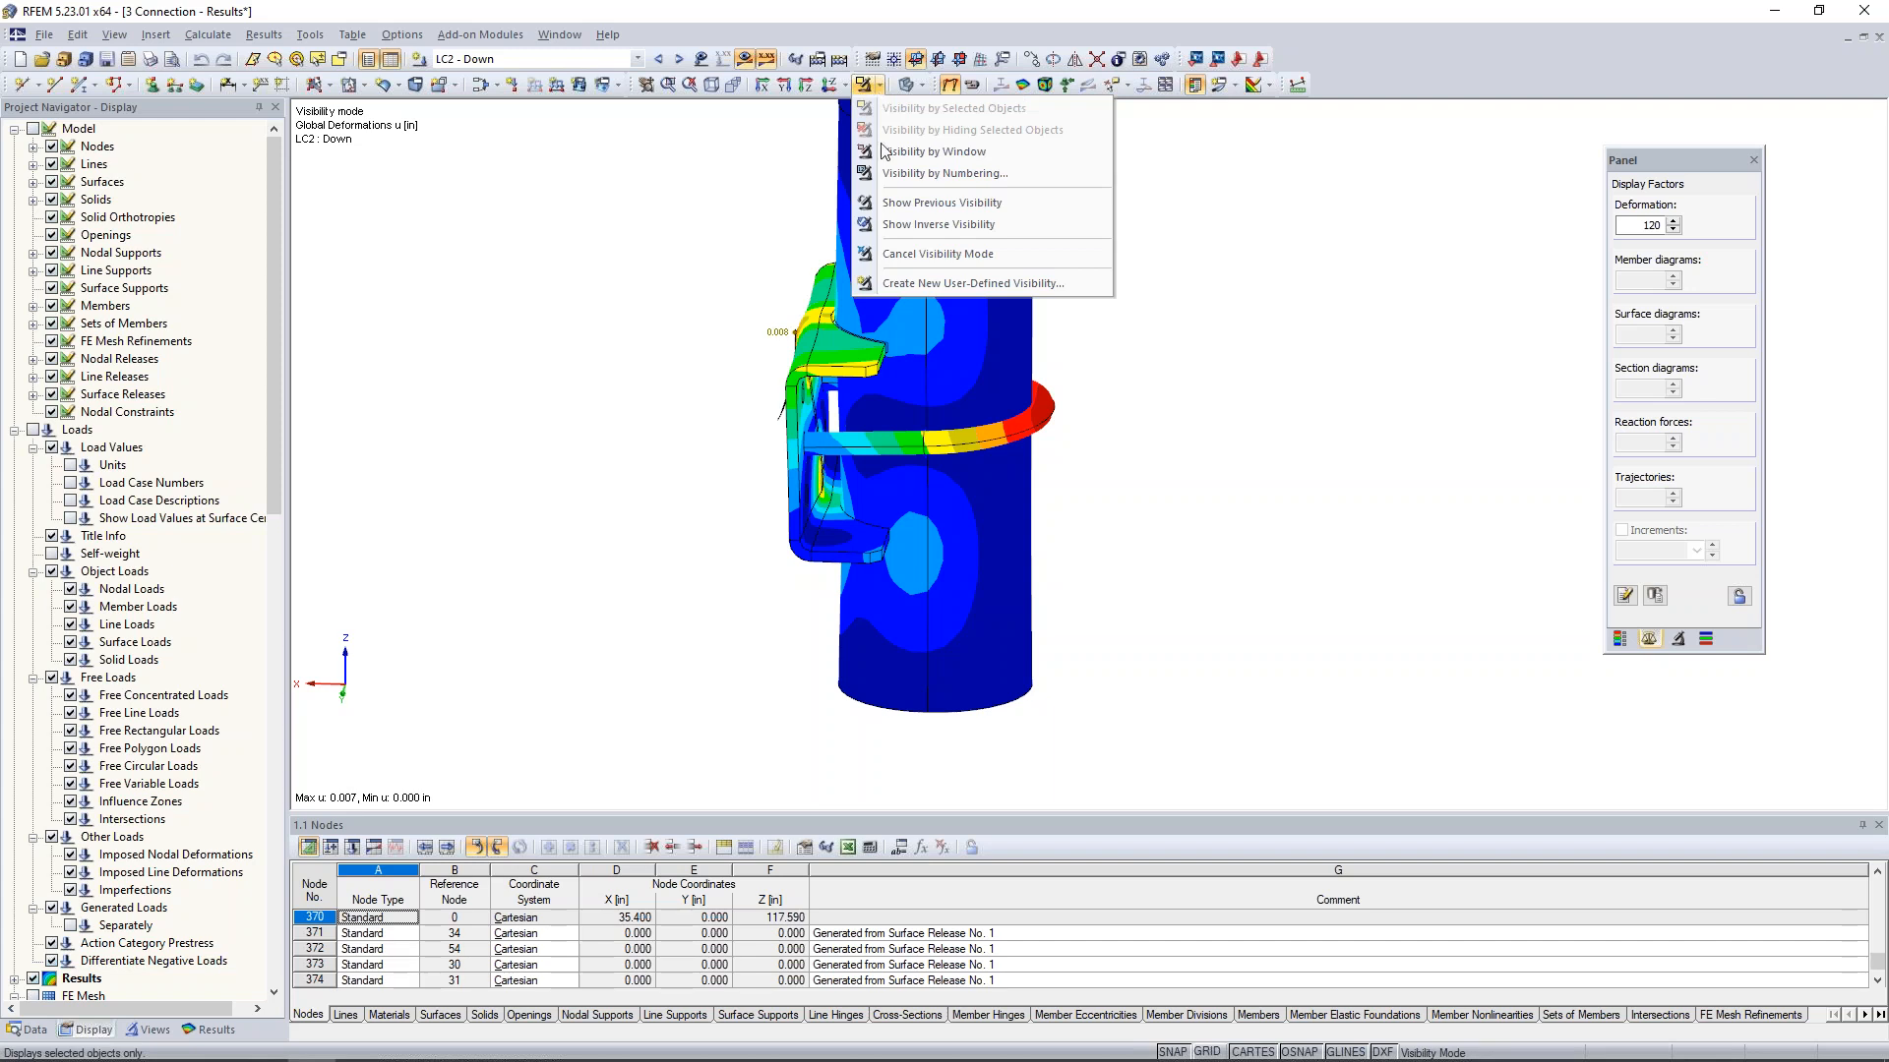
left_click(882, 254)
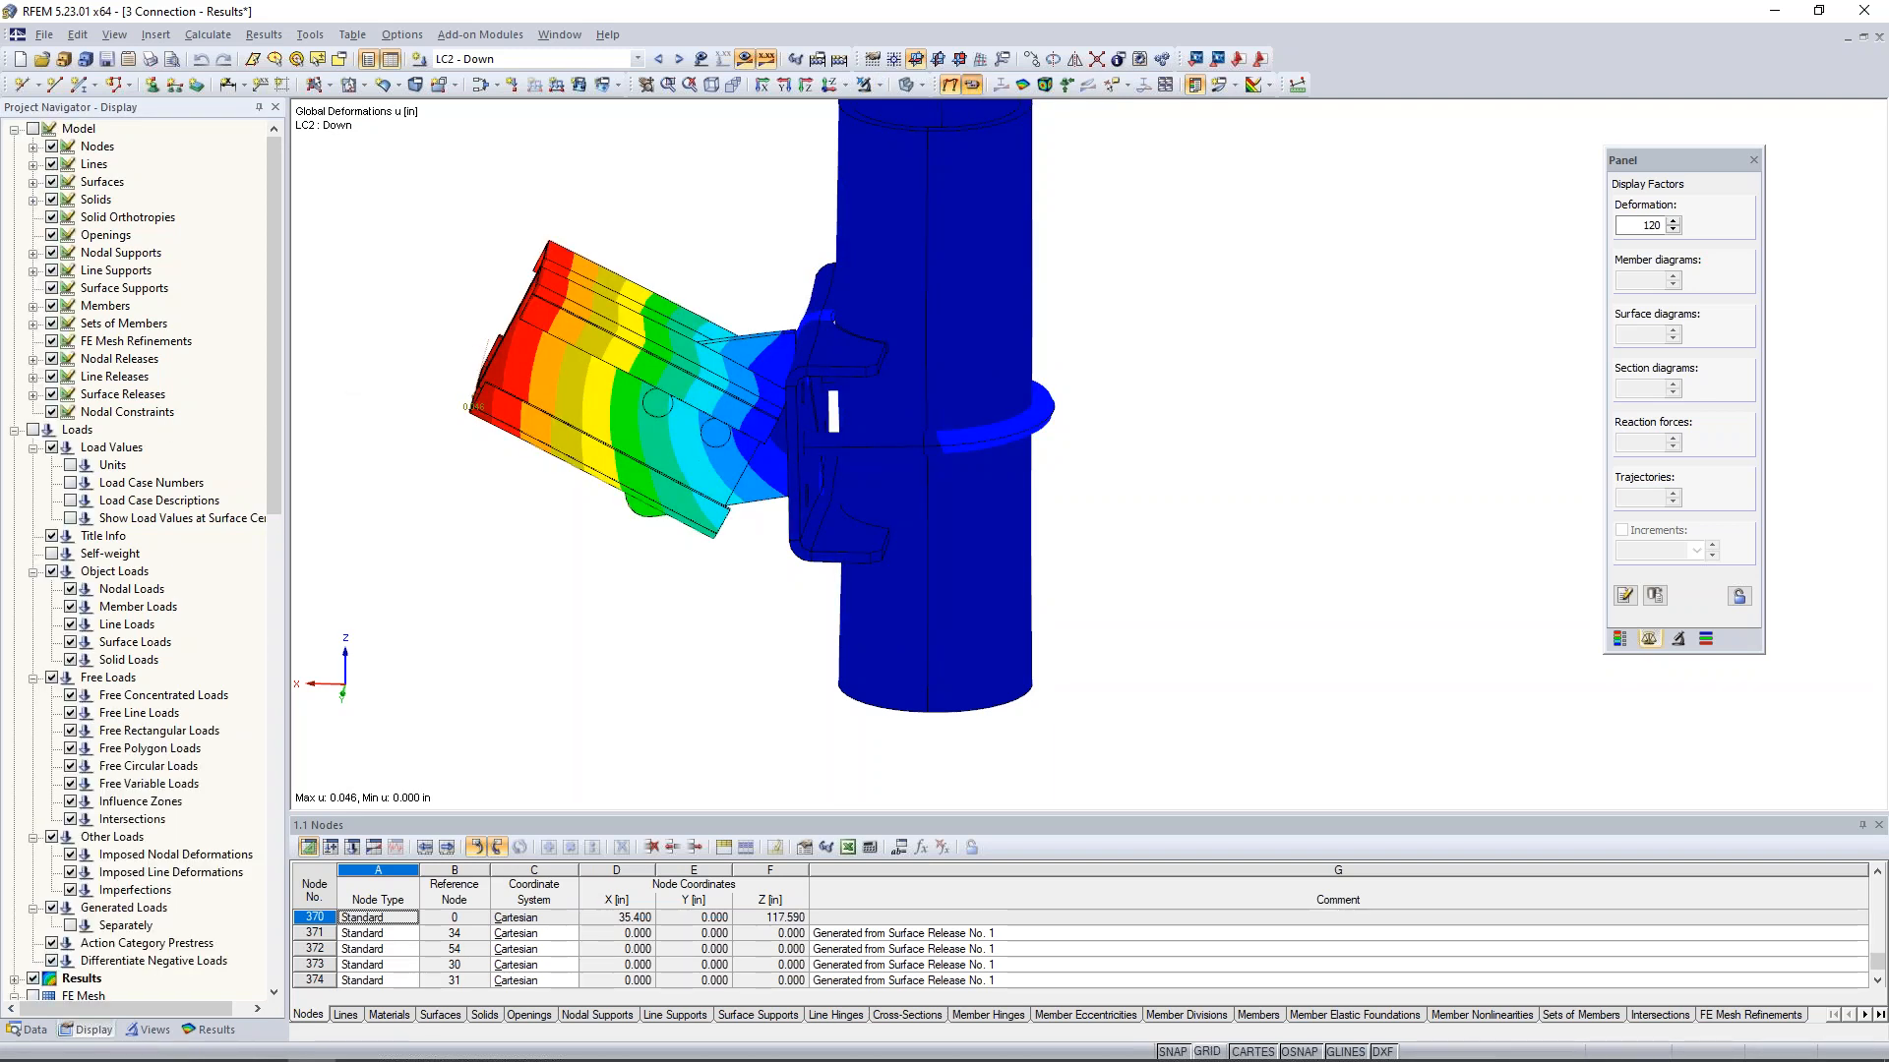
left_click(971, 86)
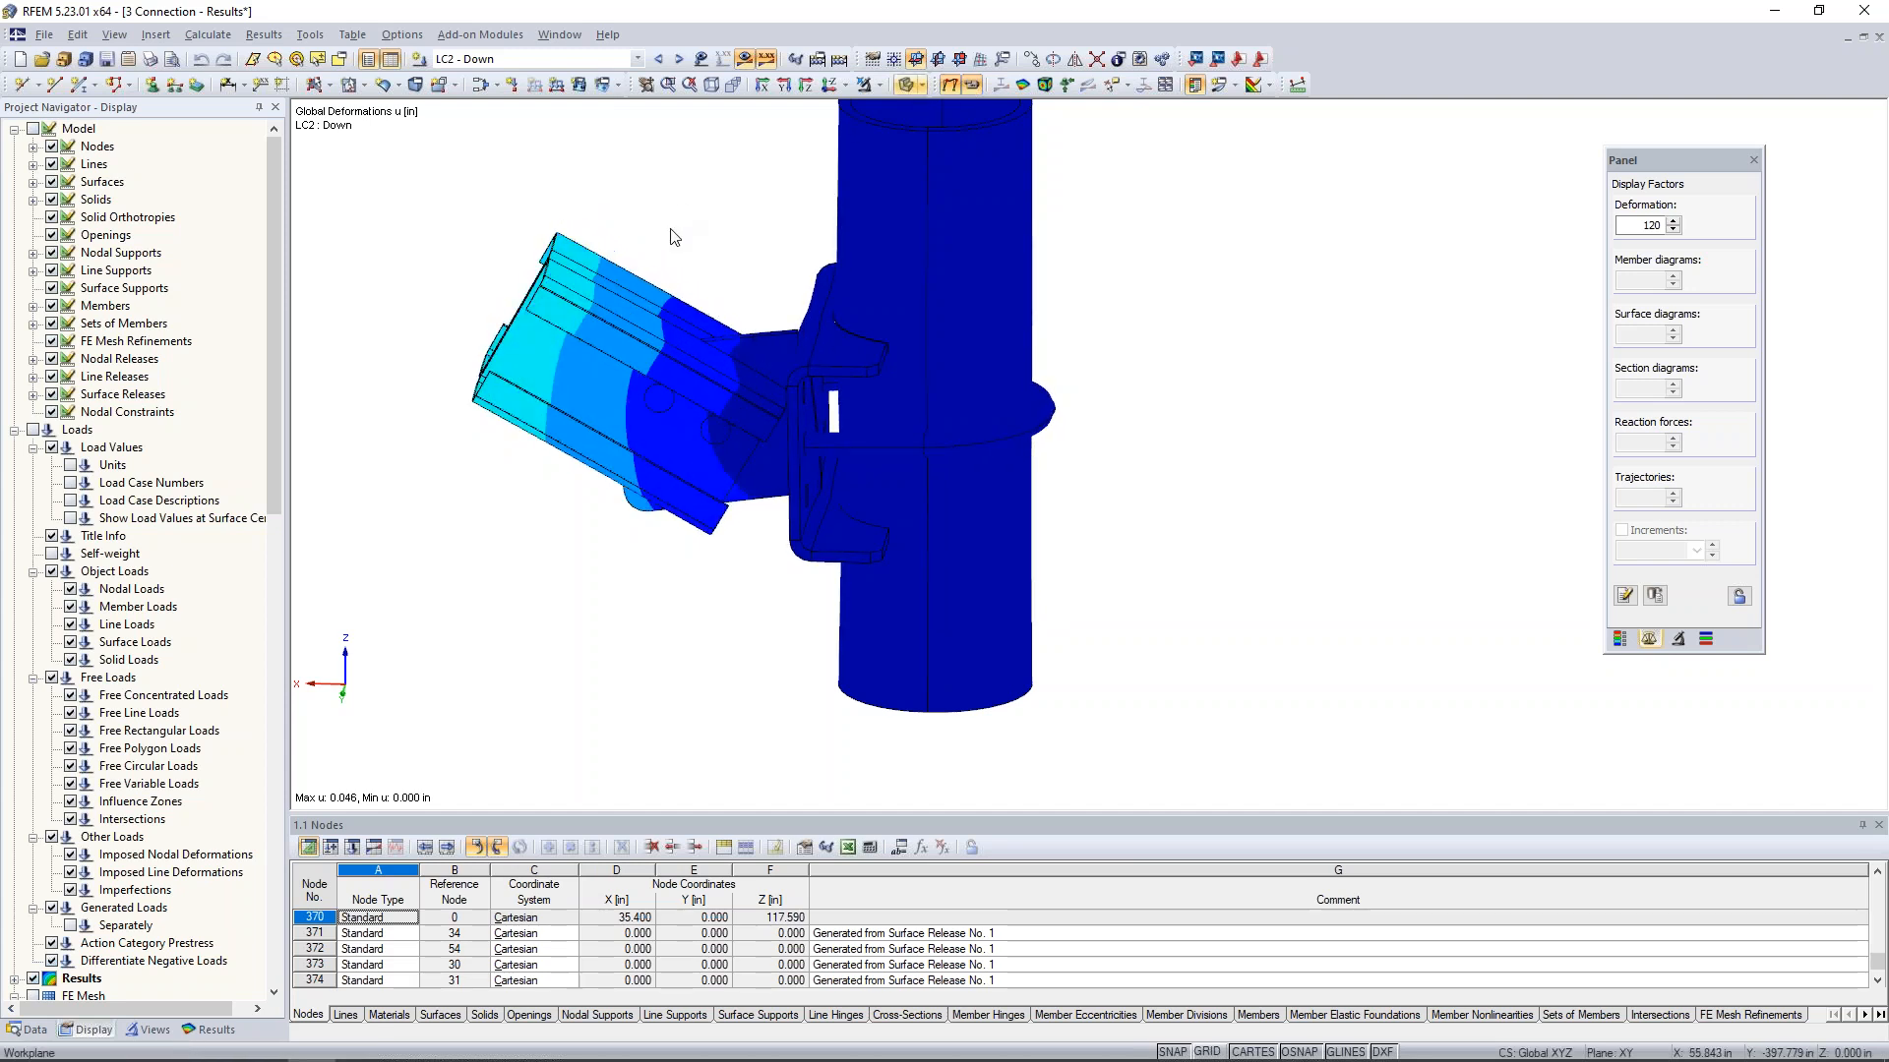
left_click(973, 89)
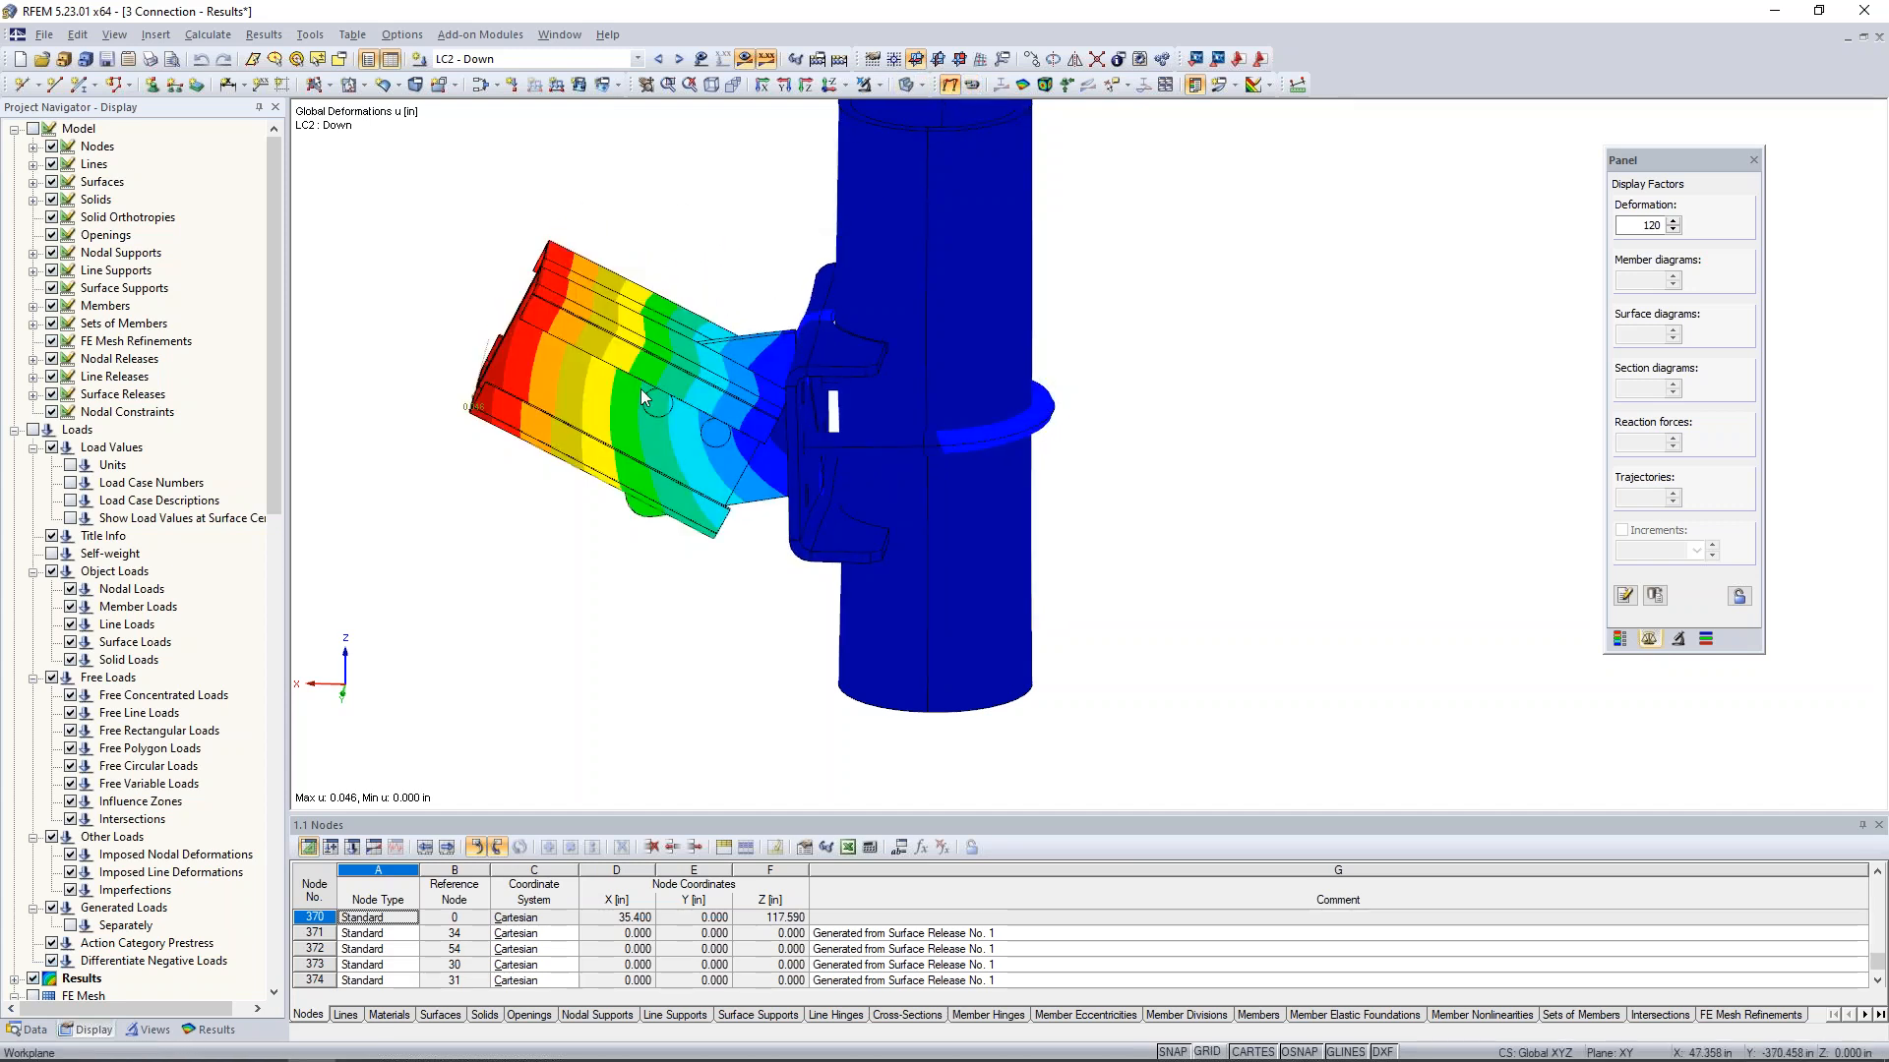
- Set the deformation display factor to 480 and examine the contact between bracket and column under LC2 - Down
left_click(1673, 221)
left_click(1673, 221)
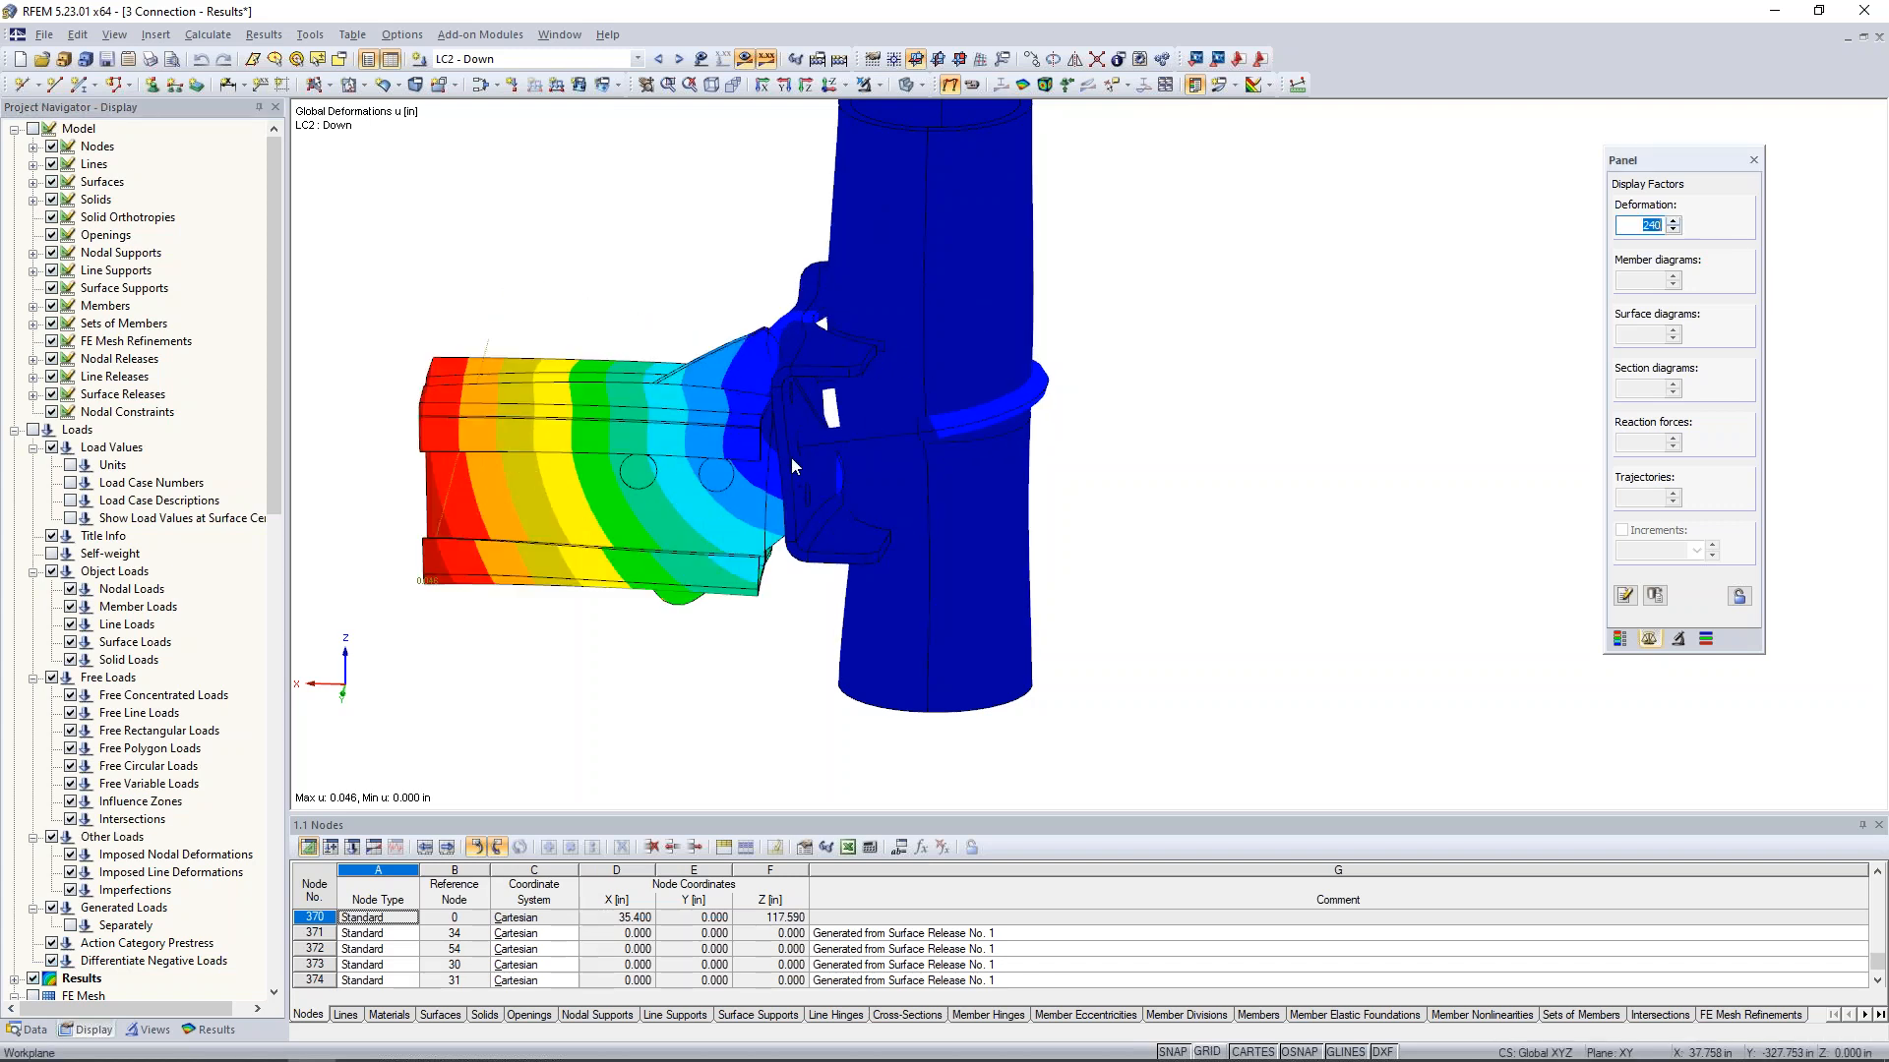
middle_click_drag(853, 403, 818, 313, "ctrl")
scroll(854, 425, "up", 1)
scroll(818, 314, "down", 1)
scroll(821, 320, "up", 4)
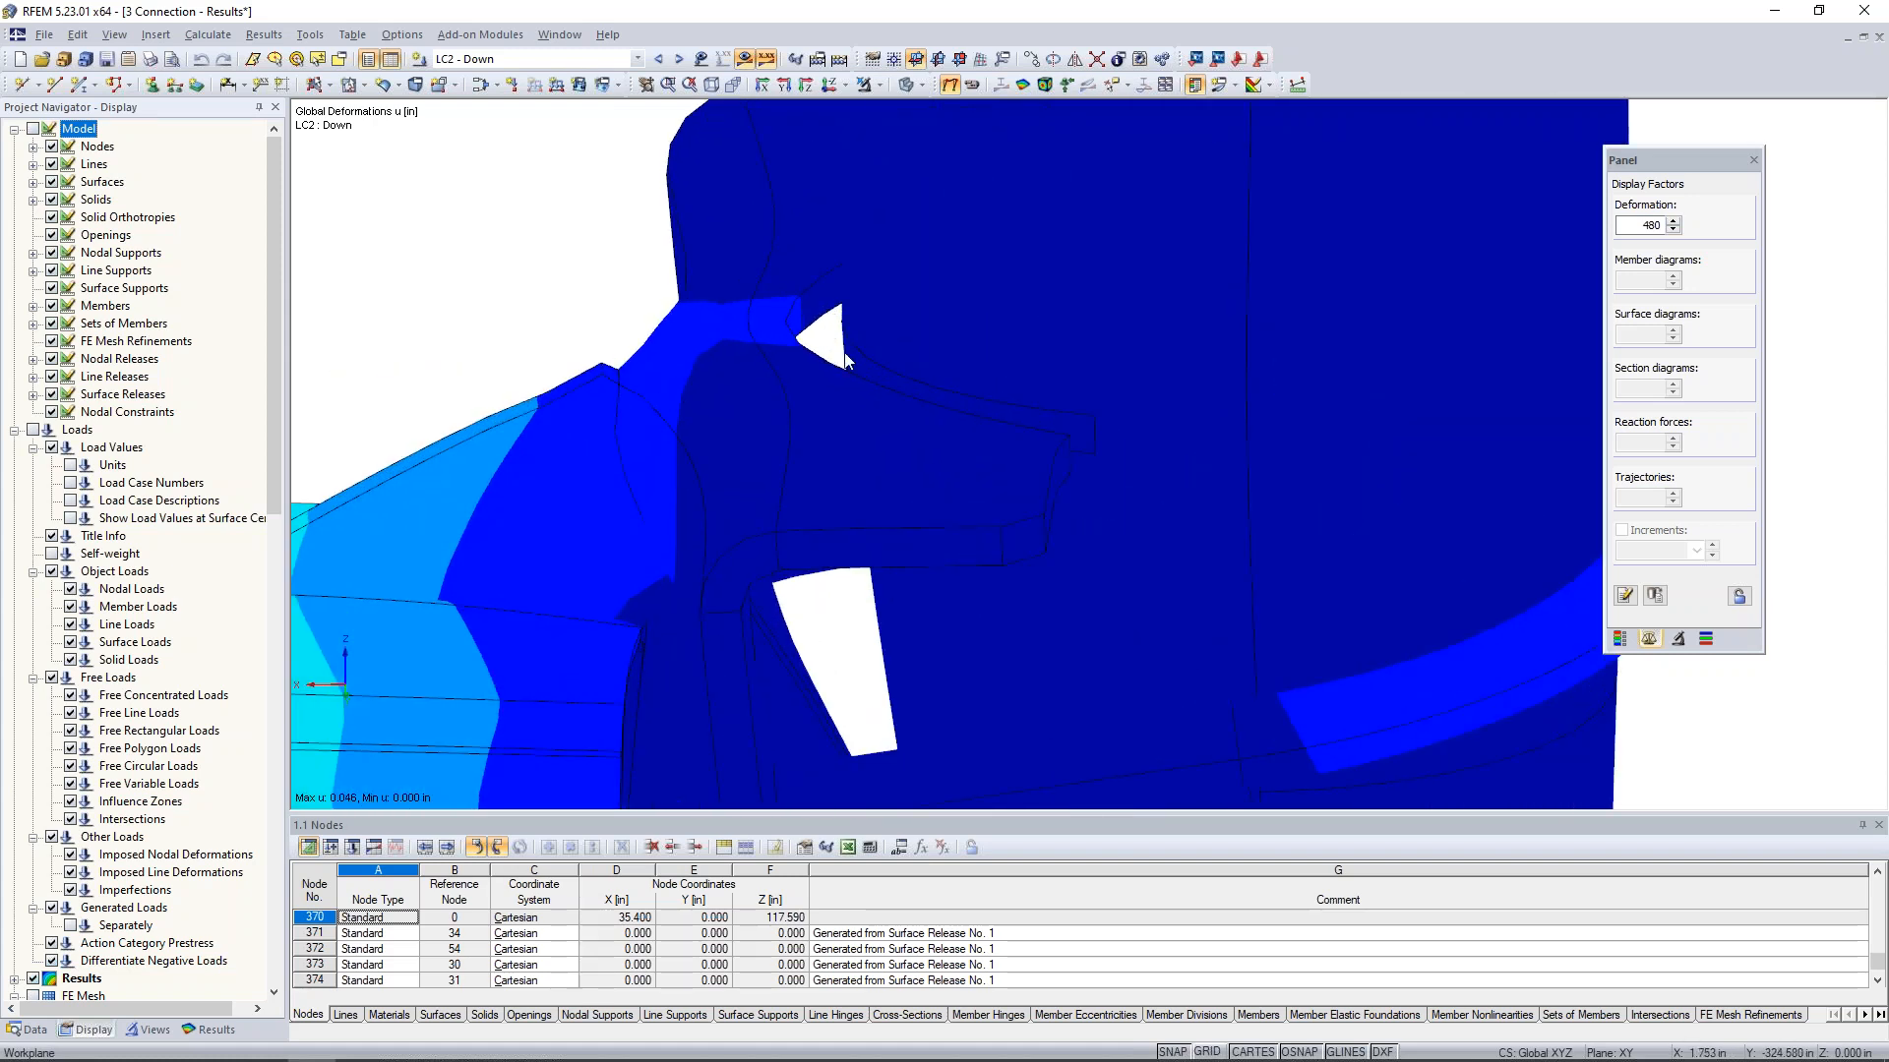
scroll(827, 350, "down", 4)
middle_click_drag(1228, 489, 1139, 429, "ctrl")
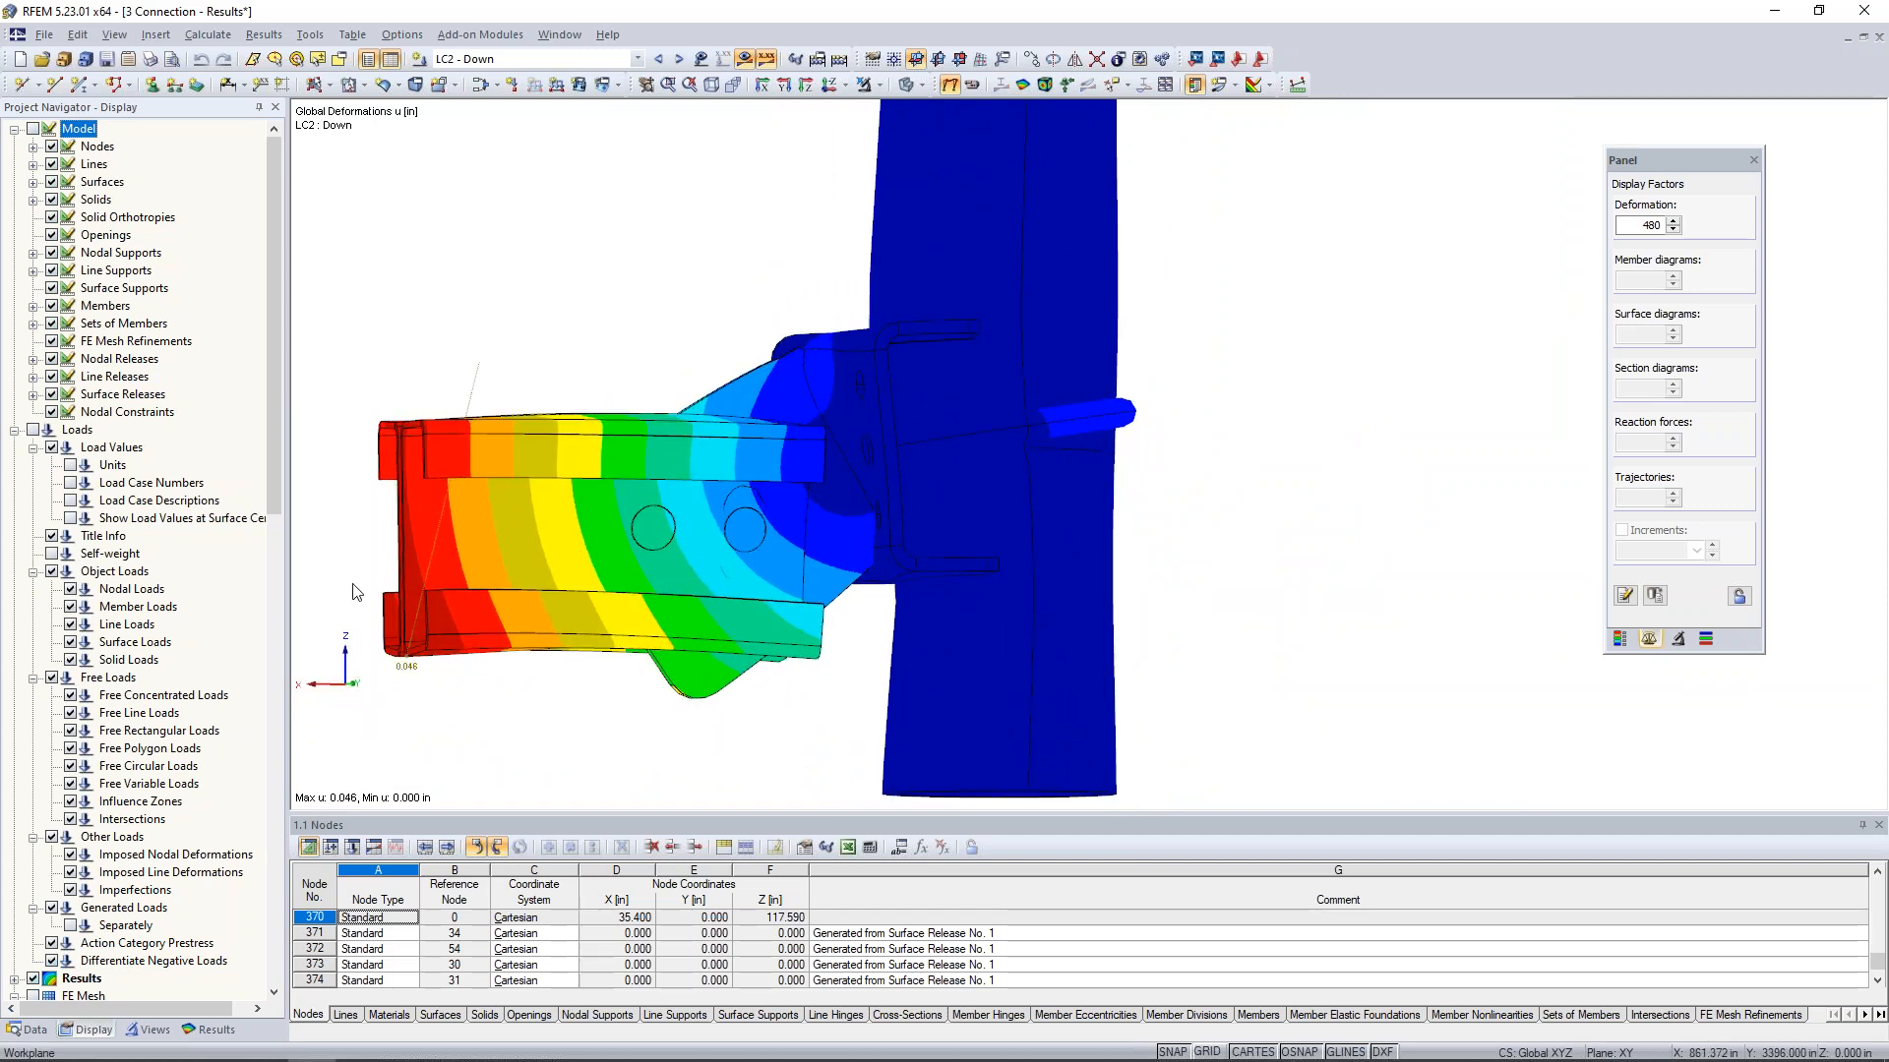
middle_click_drag(1163, 480, 1141, 491, "ctrl")
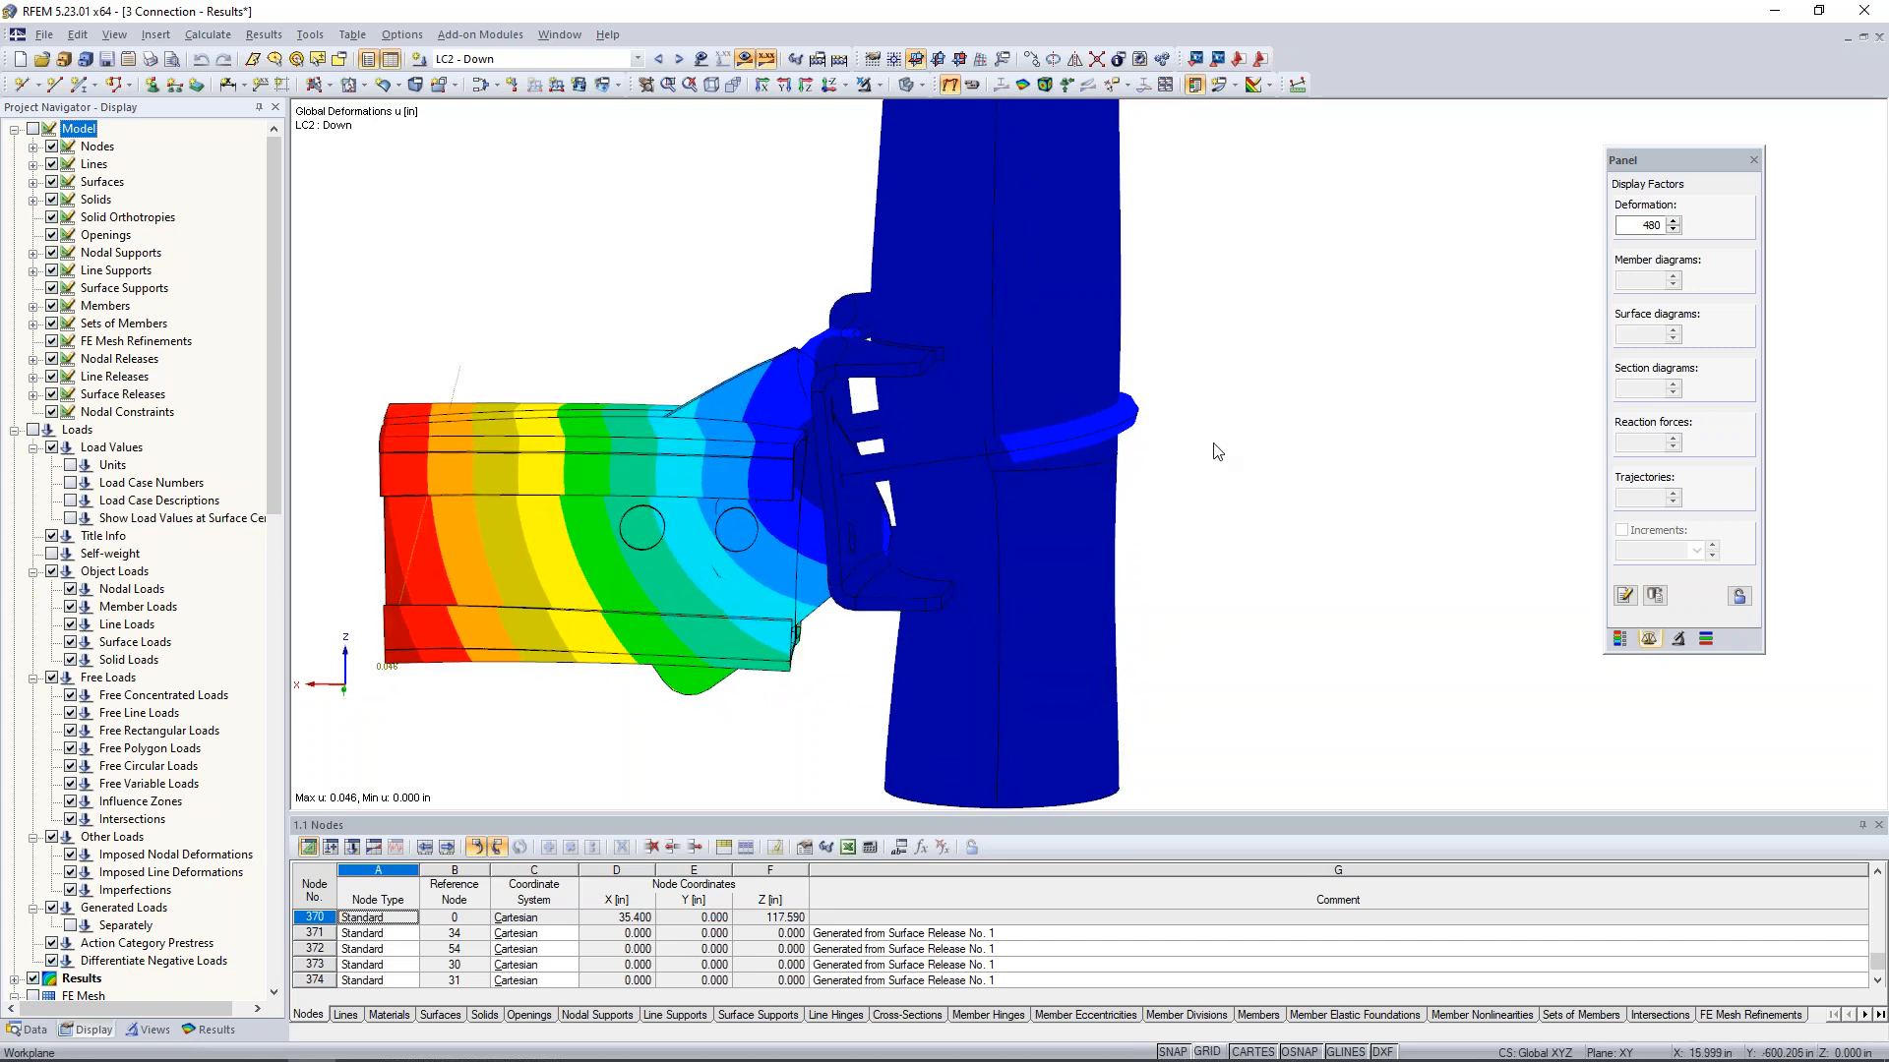
- Display the global deformations of LC3 - Tension for the complete connection
left_click(679, 59)
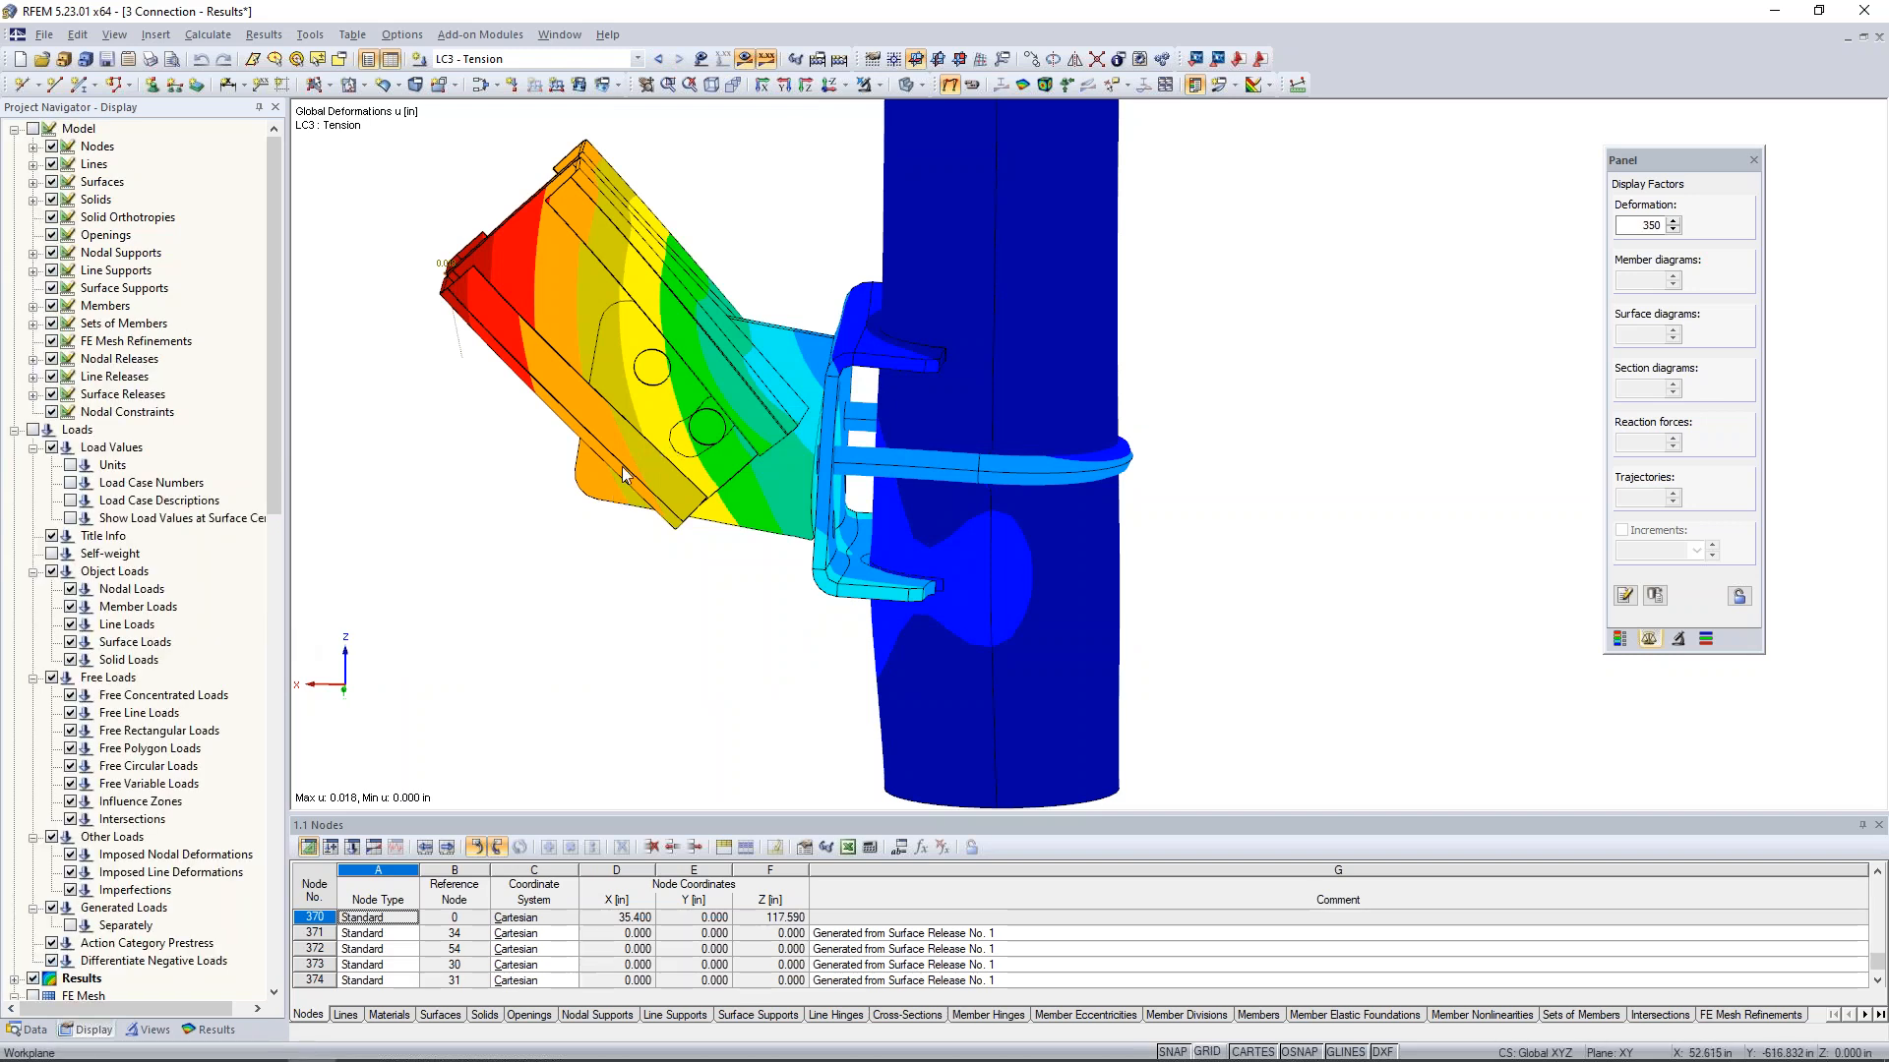
left_click(878, 85)
left_click(803, 195)
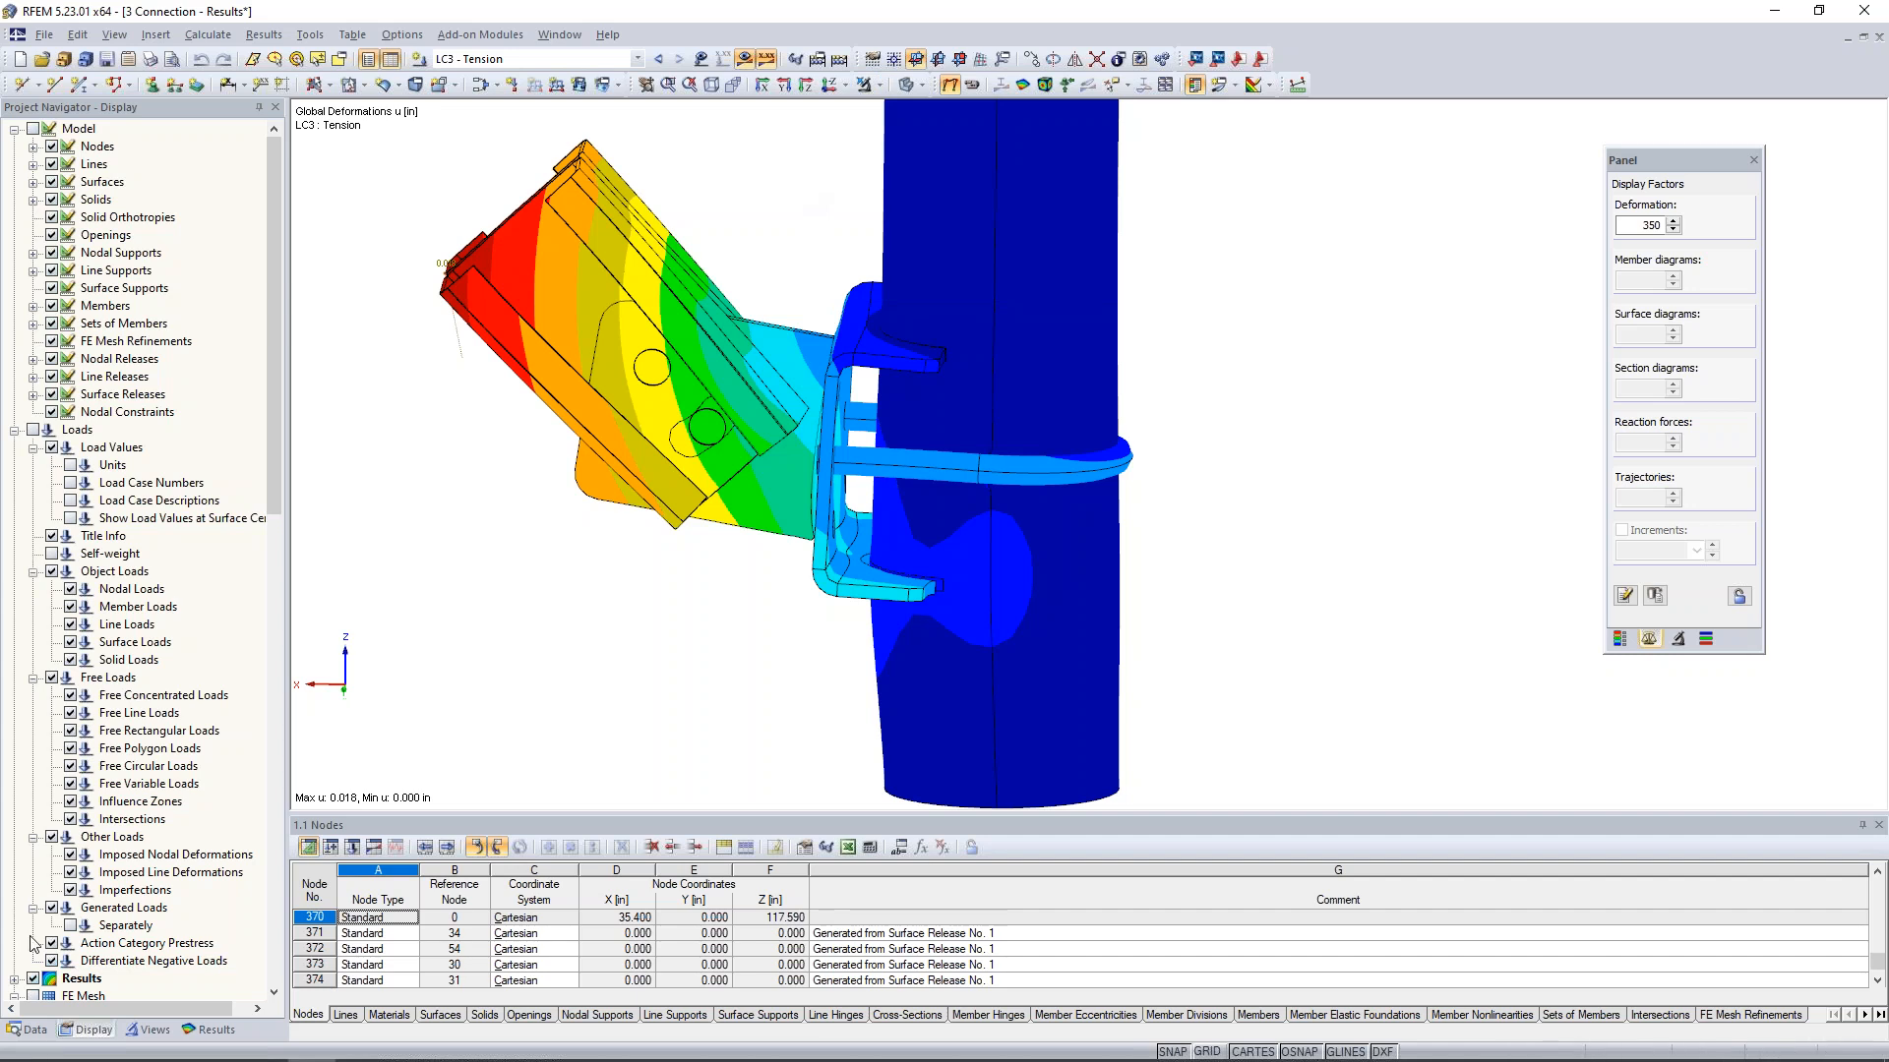
- Show the model objects and the LC3 - Tension loads together with the global deformations
left_click(33, 129)
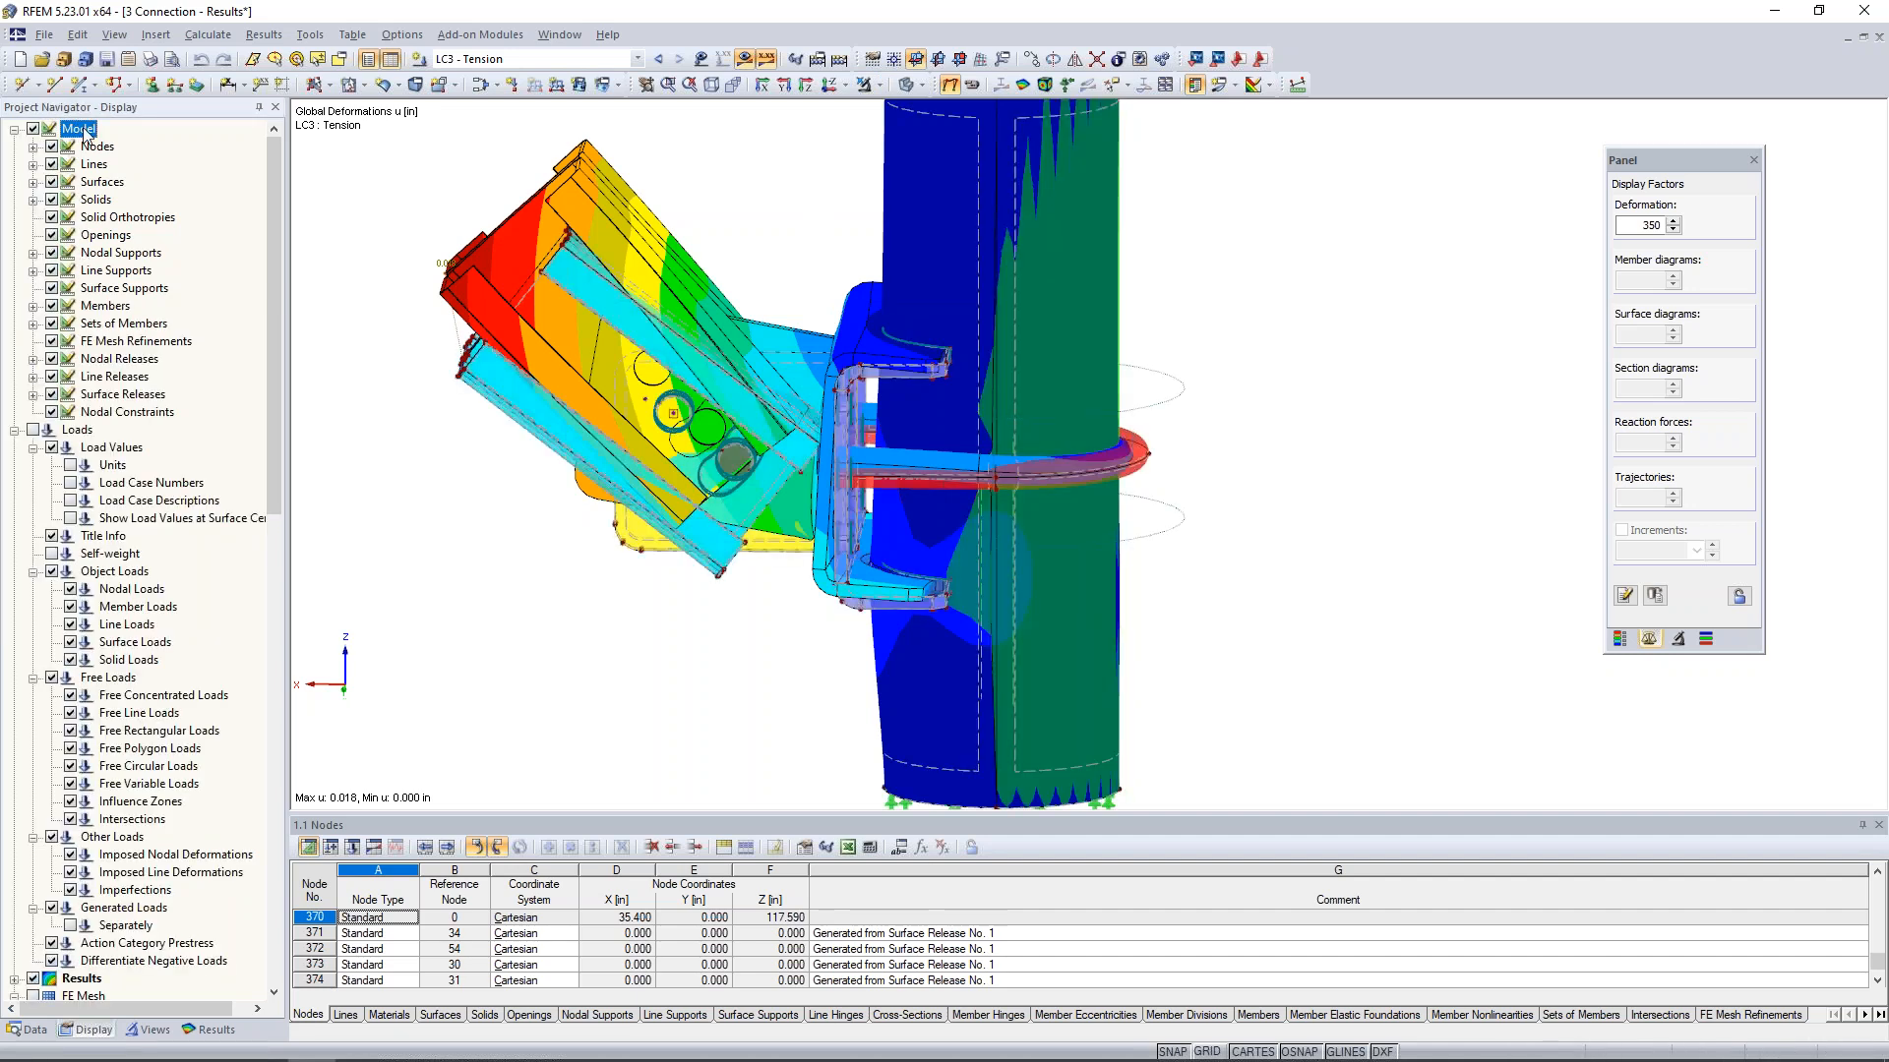
left_click(746, 59)
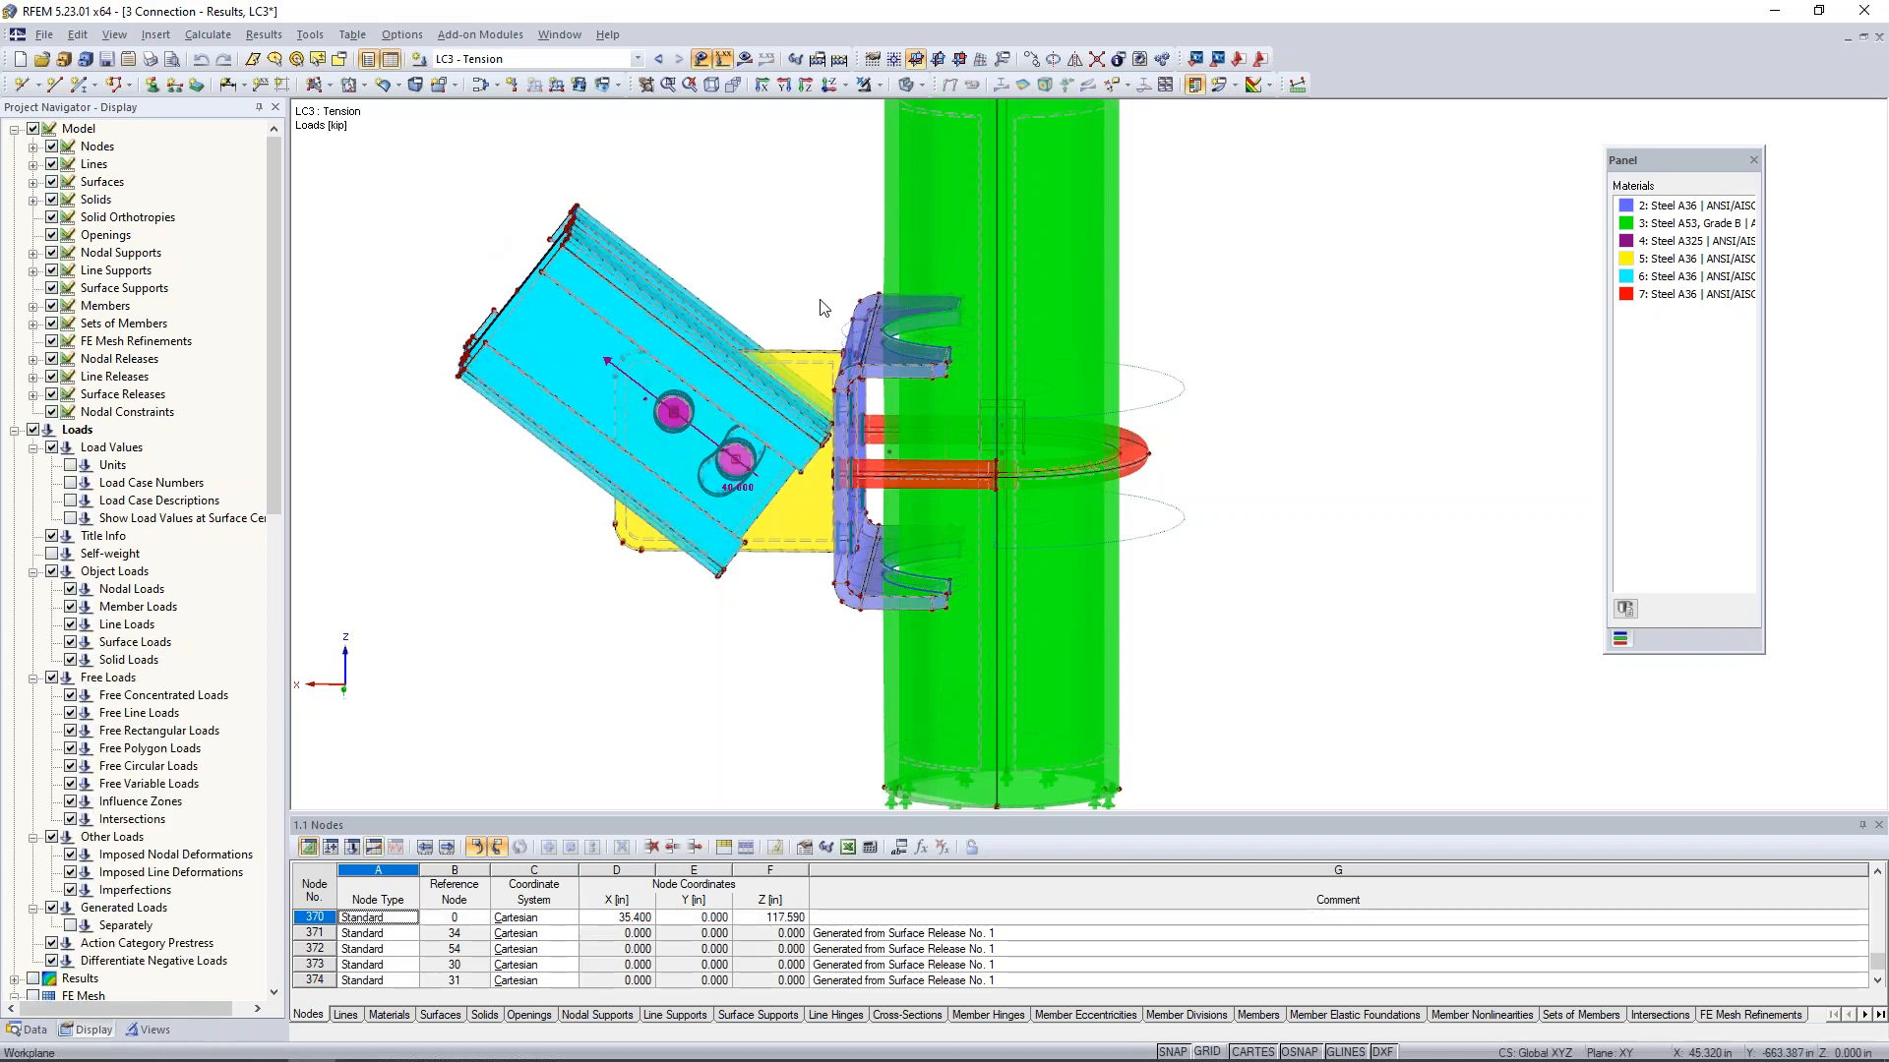
left_click(746, 59)
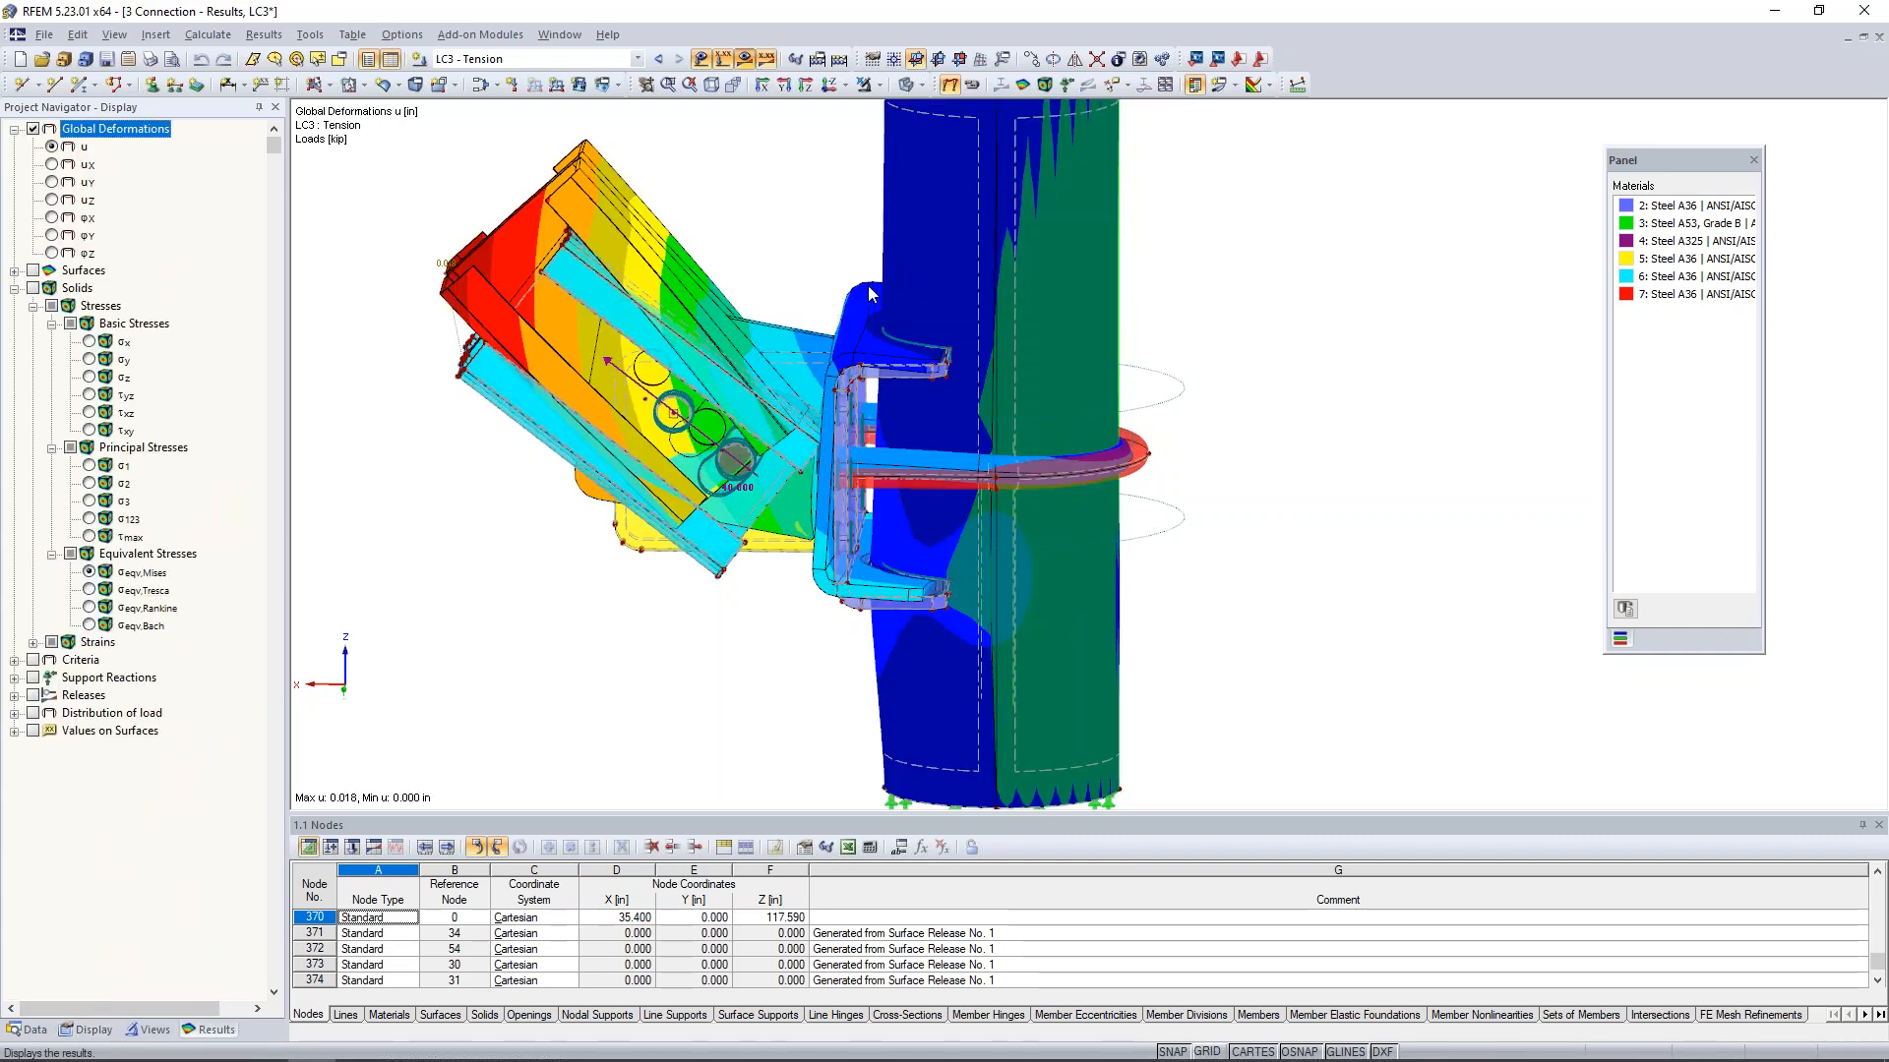
- Isolate the bracket, U-bolt and column by selection and display them as a wireframe model
middle_click_drag(888, 271, 884, 236, "ctrl")
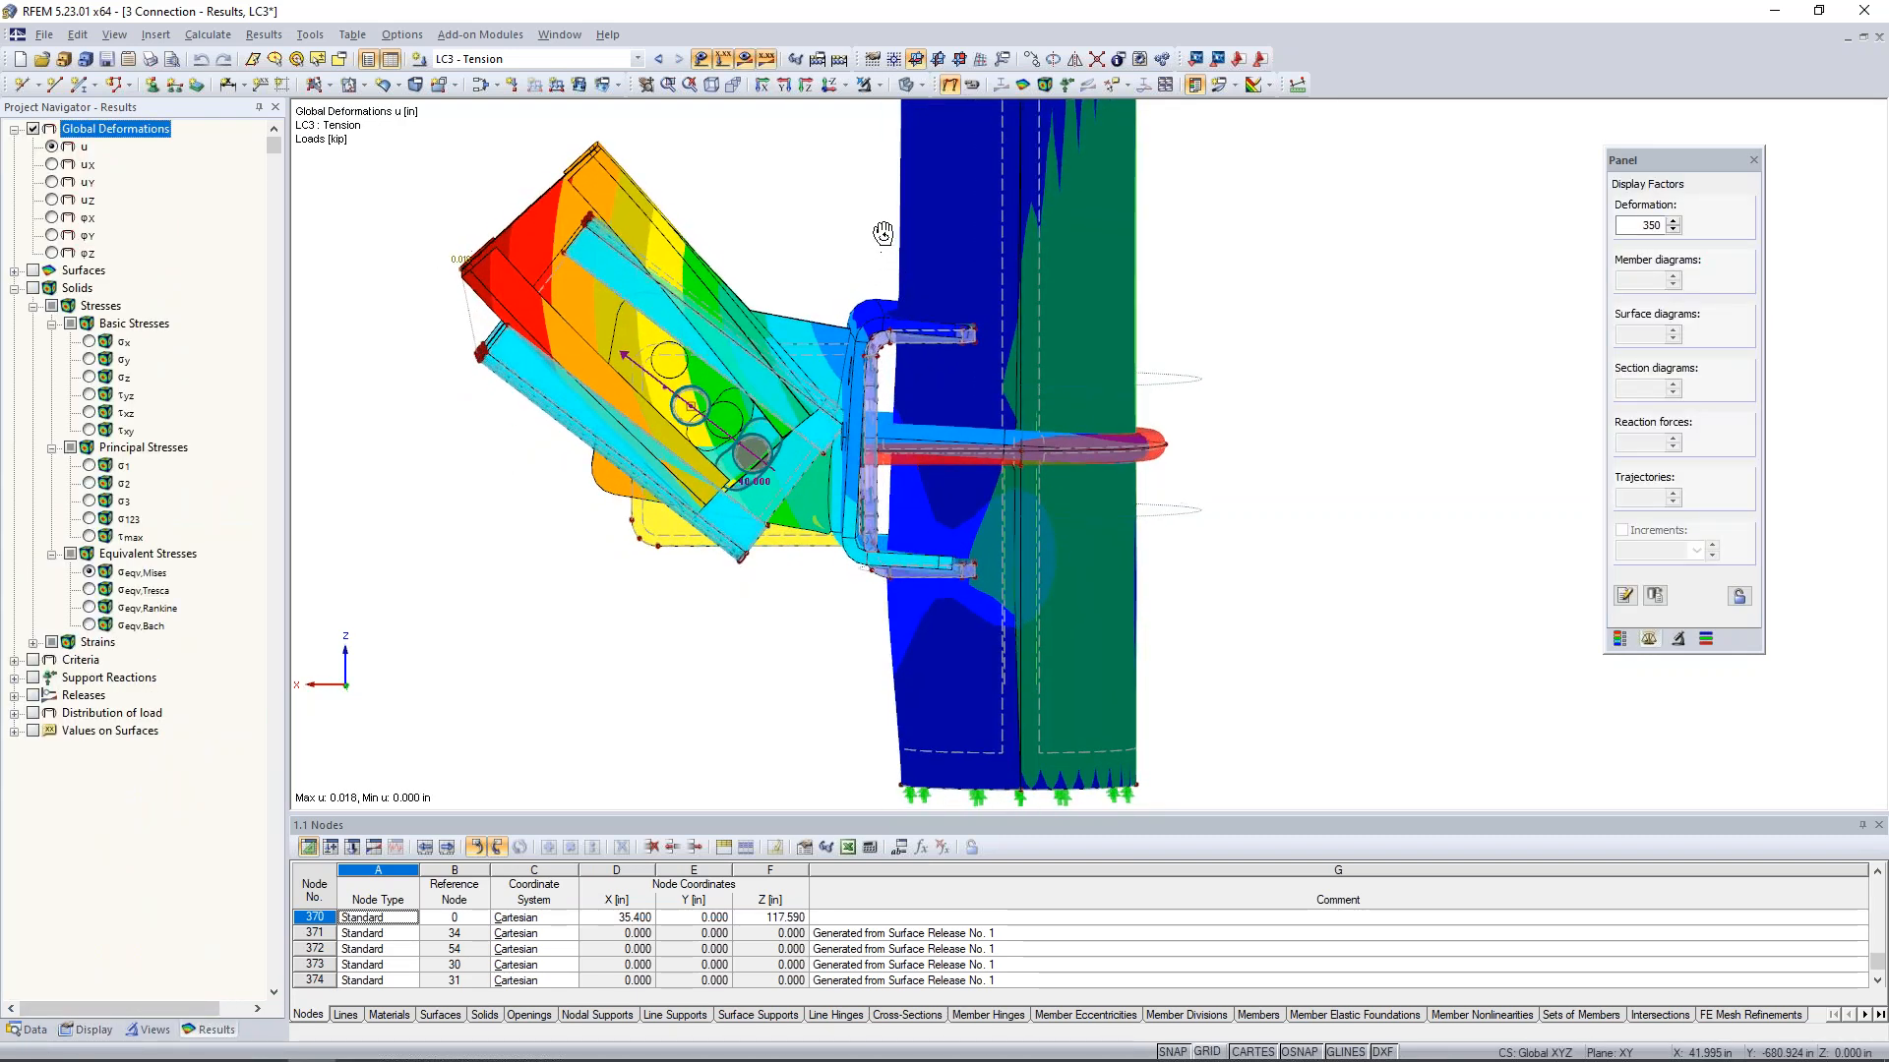
left_click_drag(839, 260, 1237, 625)
left_click(875, 85)
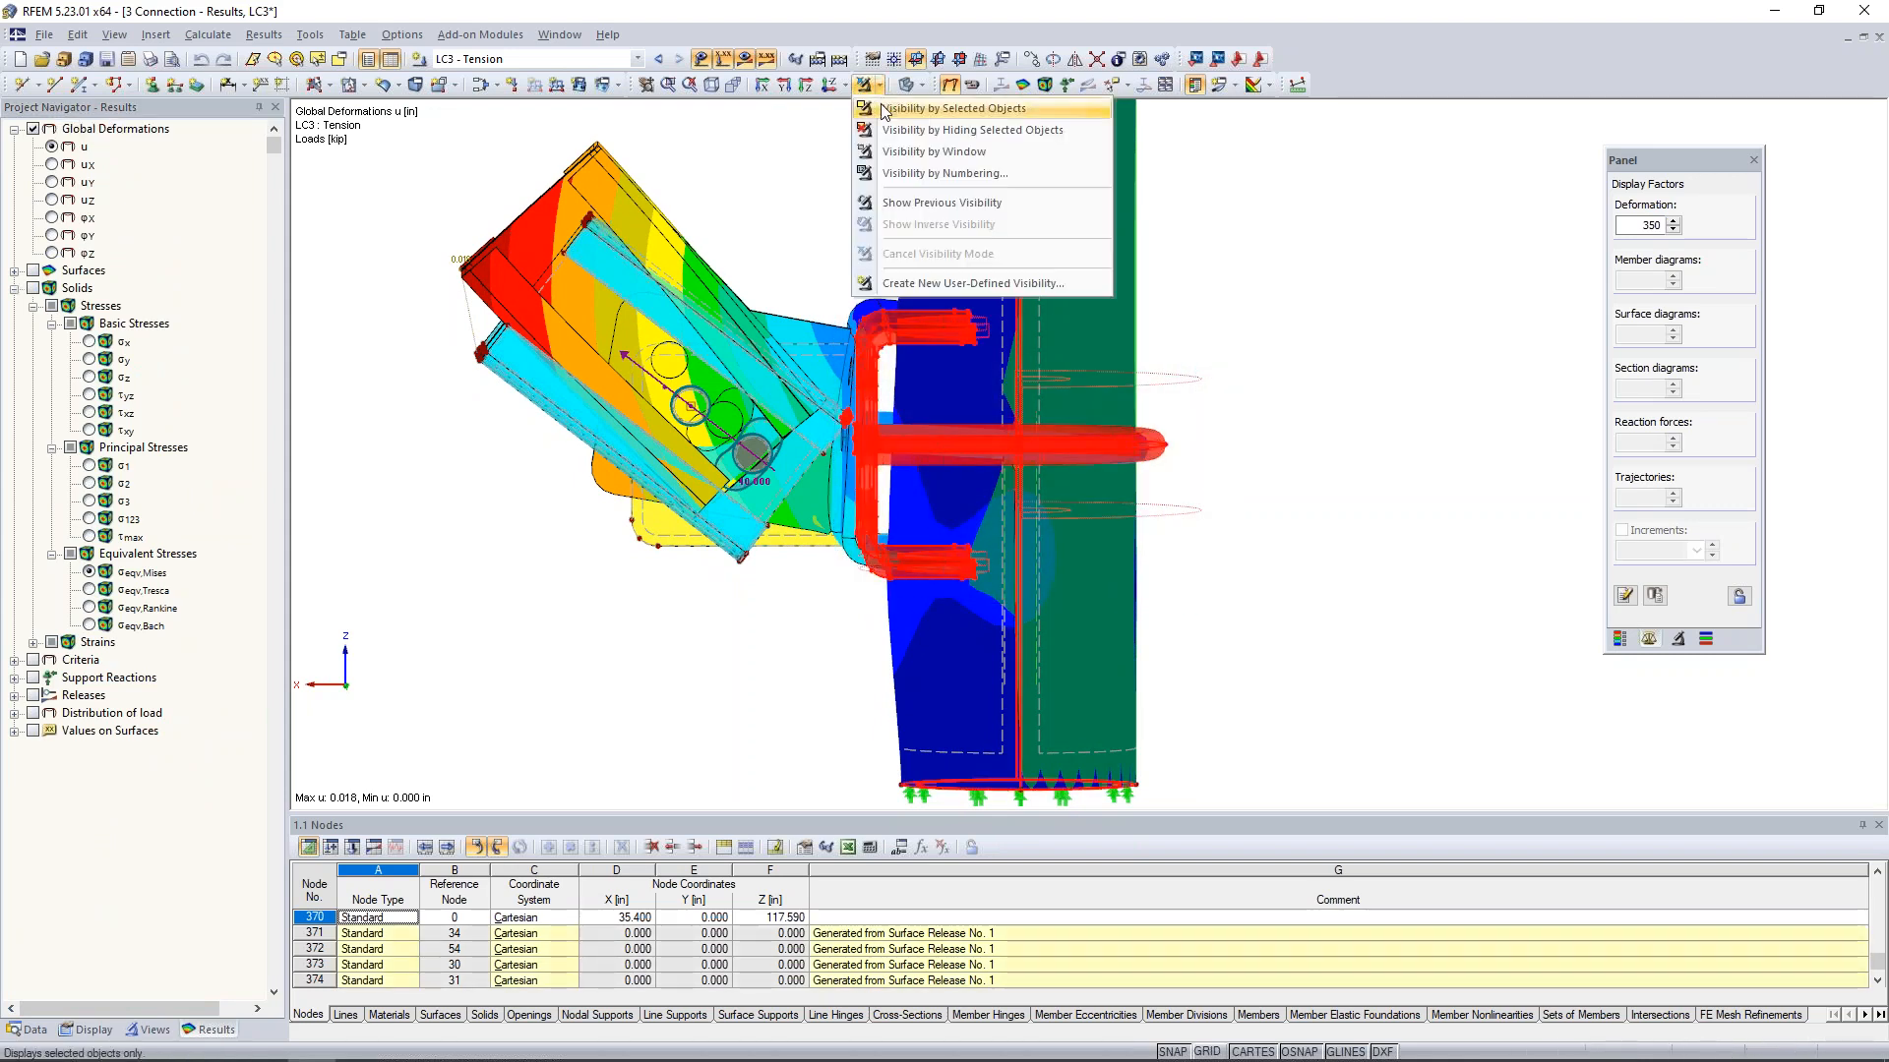
left_click(883, 110)
middle_click_drag(763, 278, 745, 378, "ctrl")
left_click(744, 379)
left_click(921, 84)
left_click(934, 108)
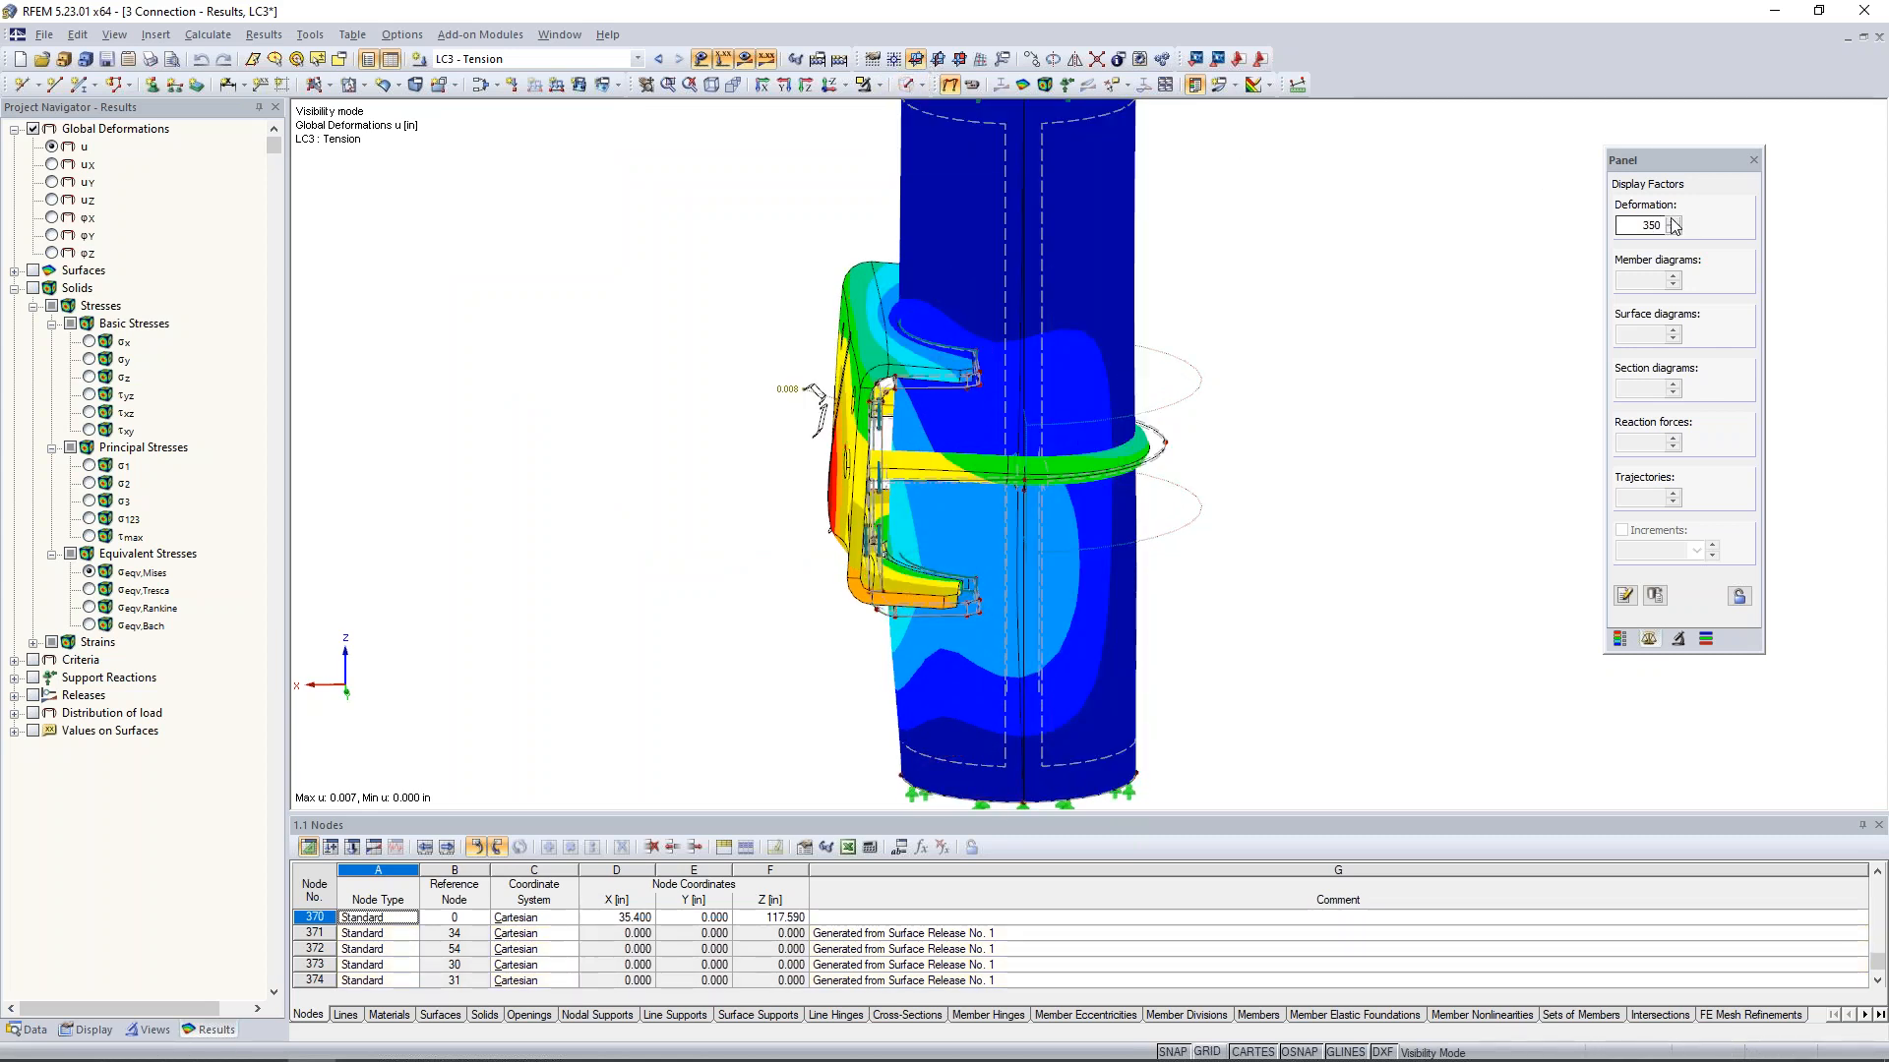
- Raise the deformation display factor to 1400 and examine the contact of bracket, U-bolt and column under LC3 - Tension
left_click(1674, 222)
left_click(1674, 222)
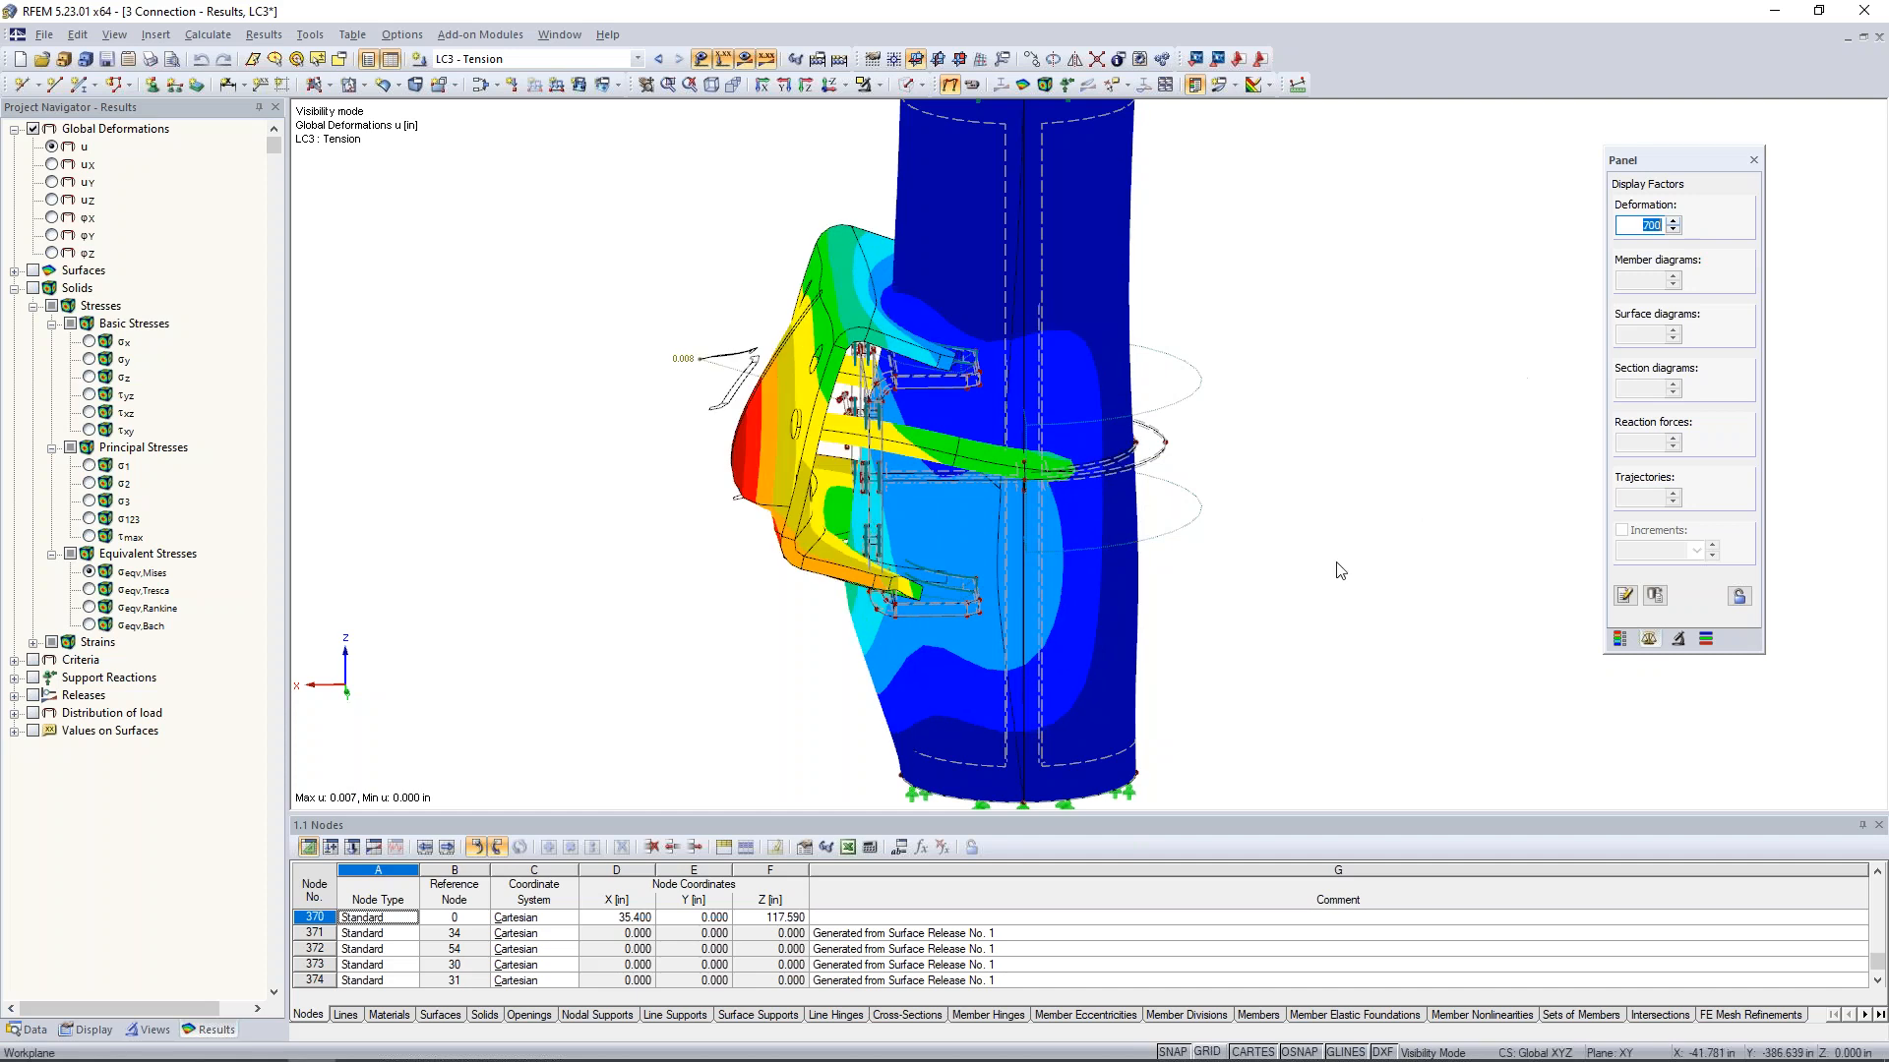
middle_click_drag(1274, 455, 1214, 594, "ctrl")
scroll(1214, 594, "down", 1)
middle_click_drag(836, 688, 869, 531, "ctrl")
scroll(869, 529, "down", 1)
scroll(869, 531, "up", 4)
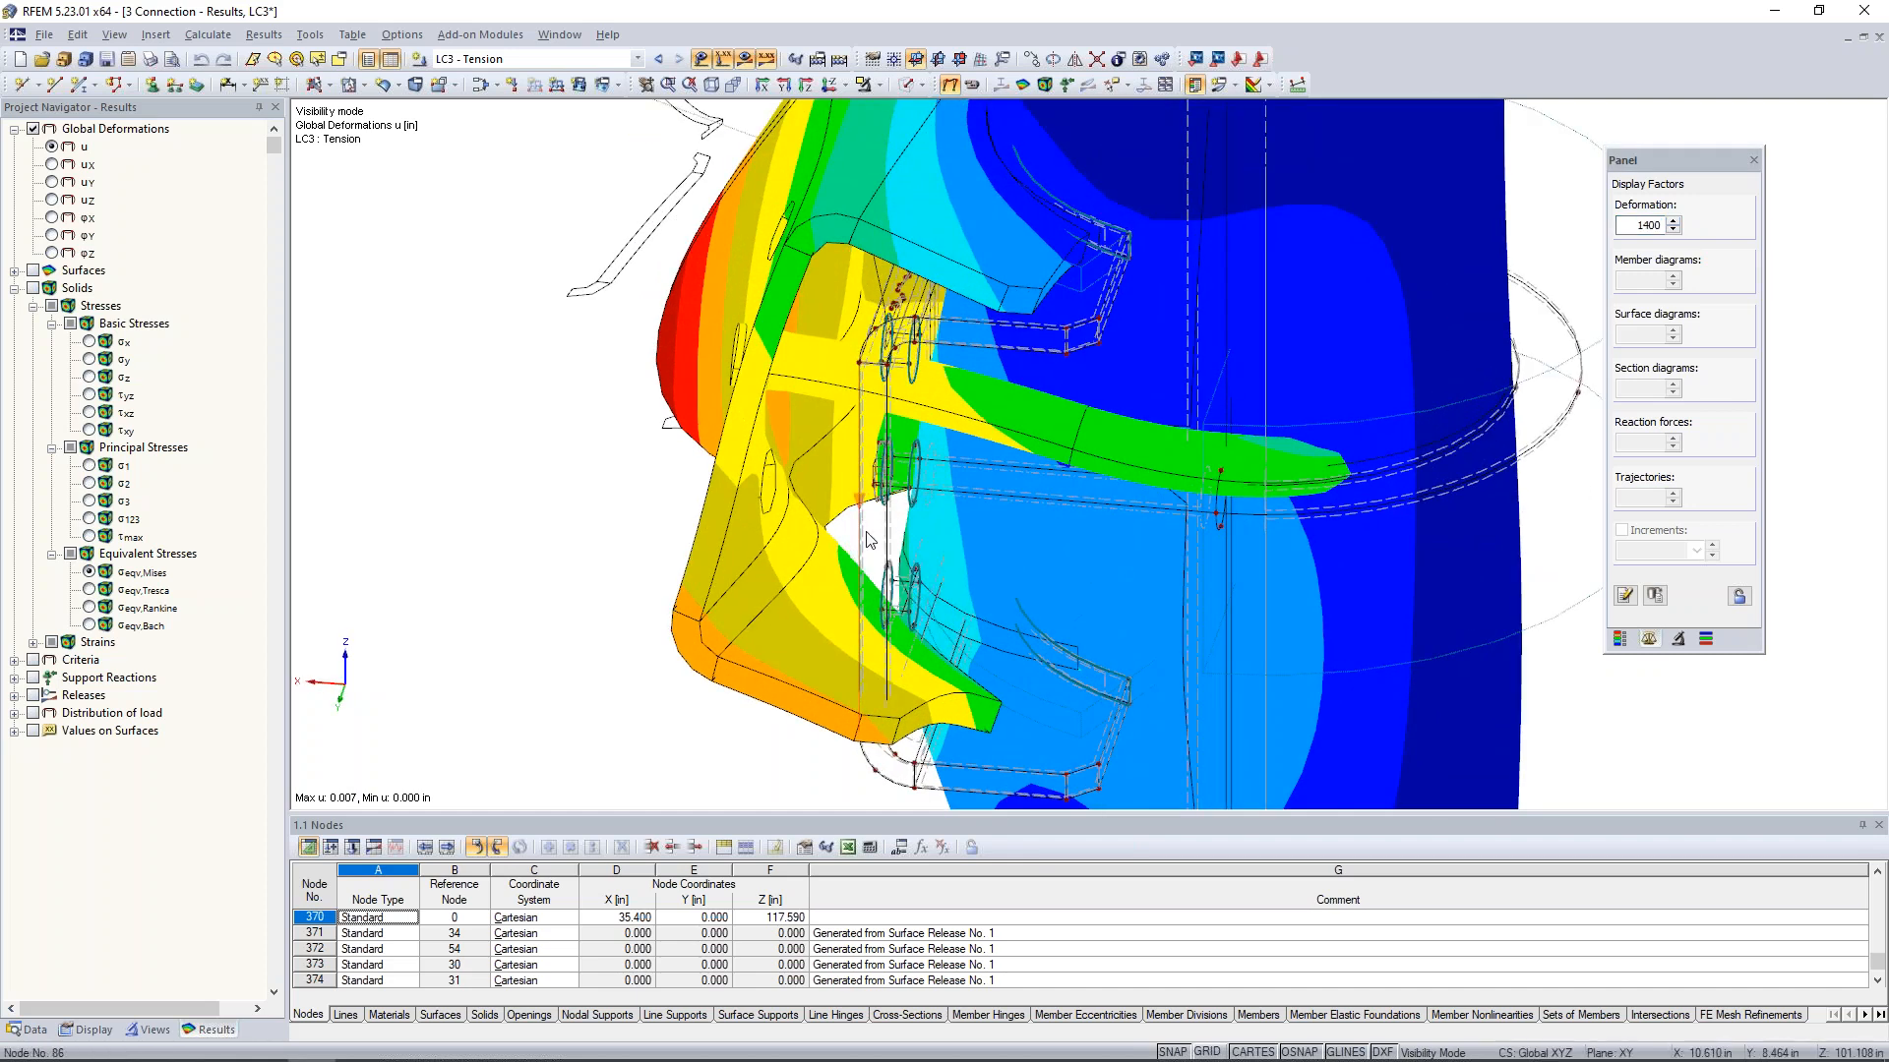
scroll(890, 539, "down", 3)
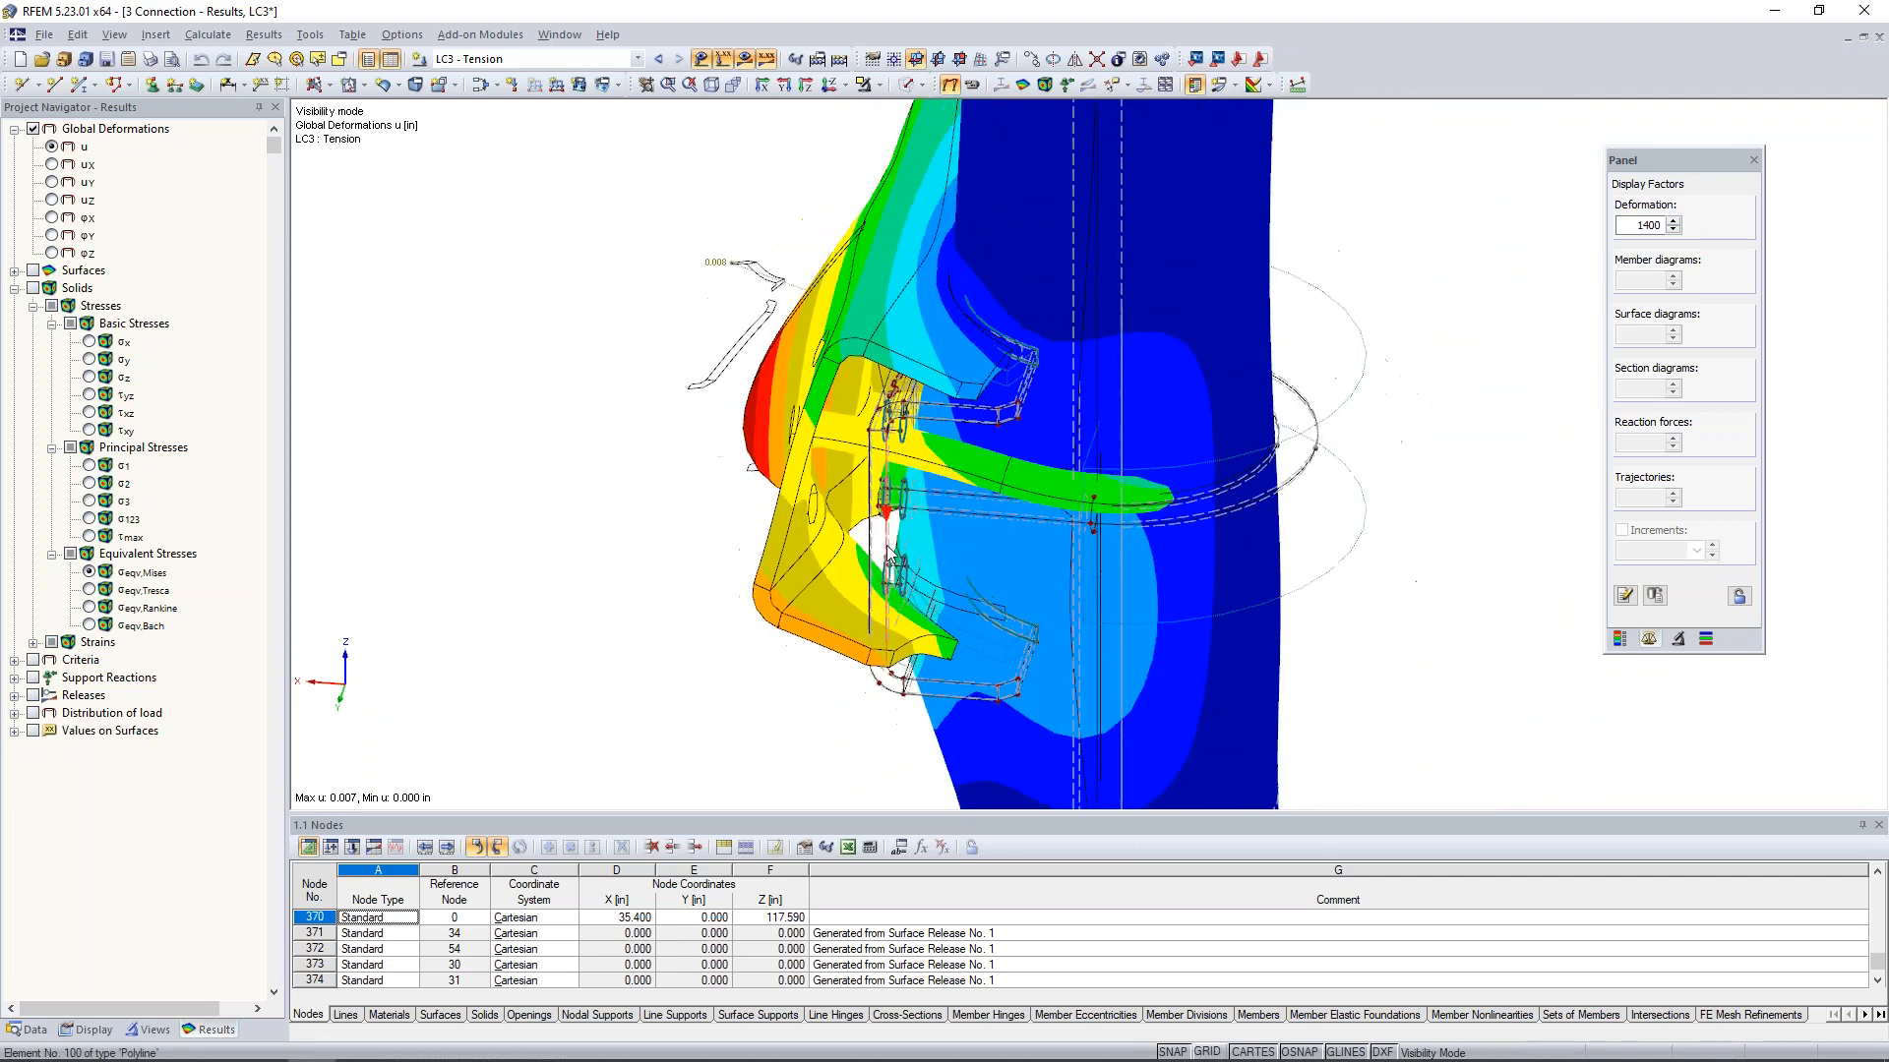
middle_click_drag(634, 544, 726, 541, "ctrl")
scroll(725, 541, "down", 1)
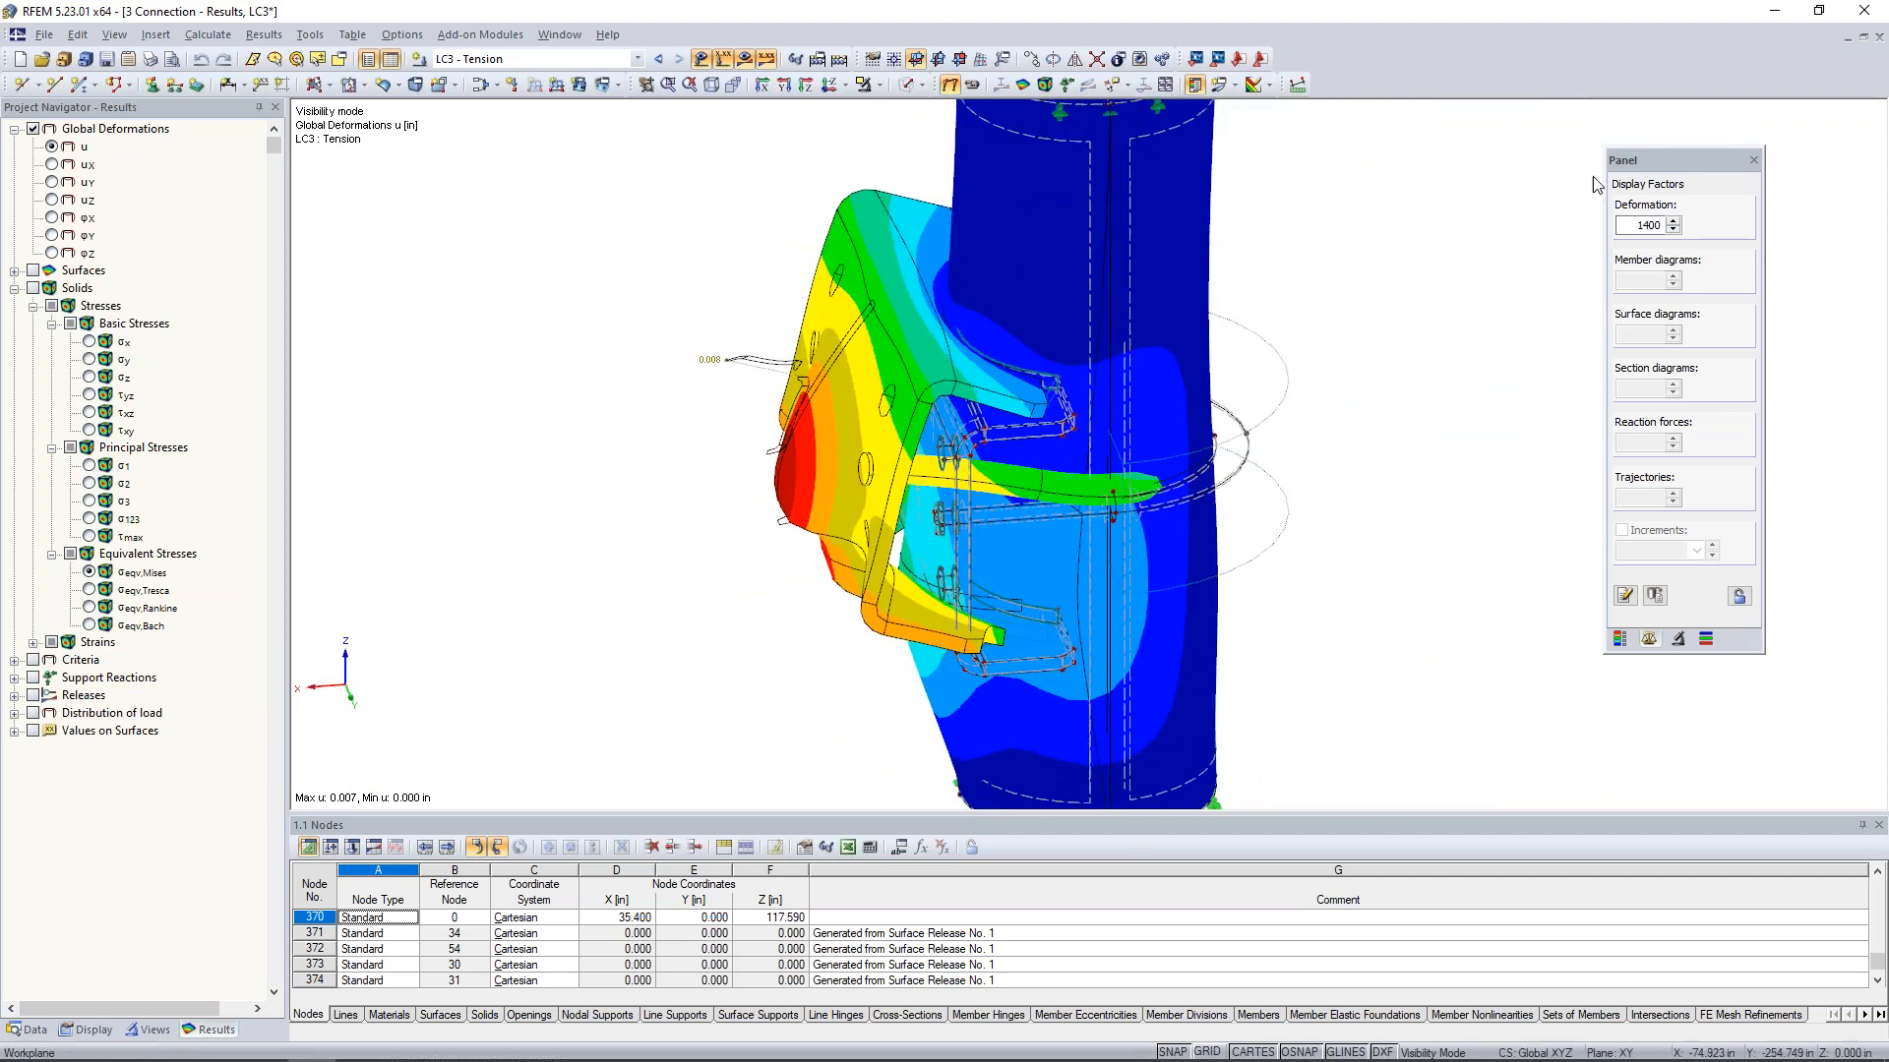
- Reduce the deformation display factor to 175 for the isolated parts
left_click(1673, 229)
left_click(1673, 229)
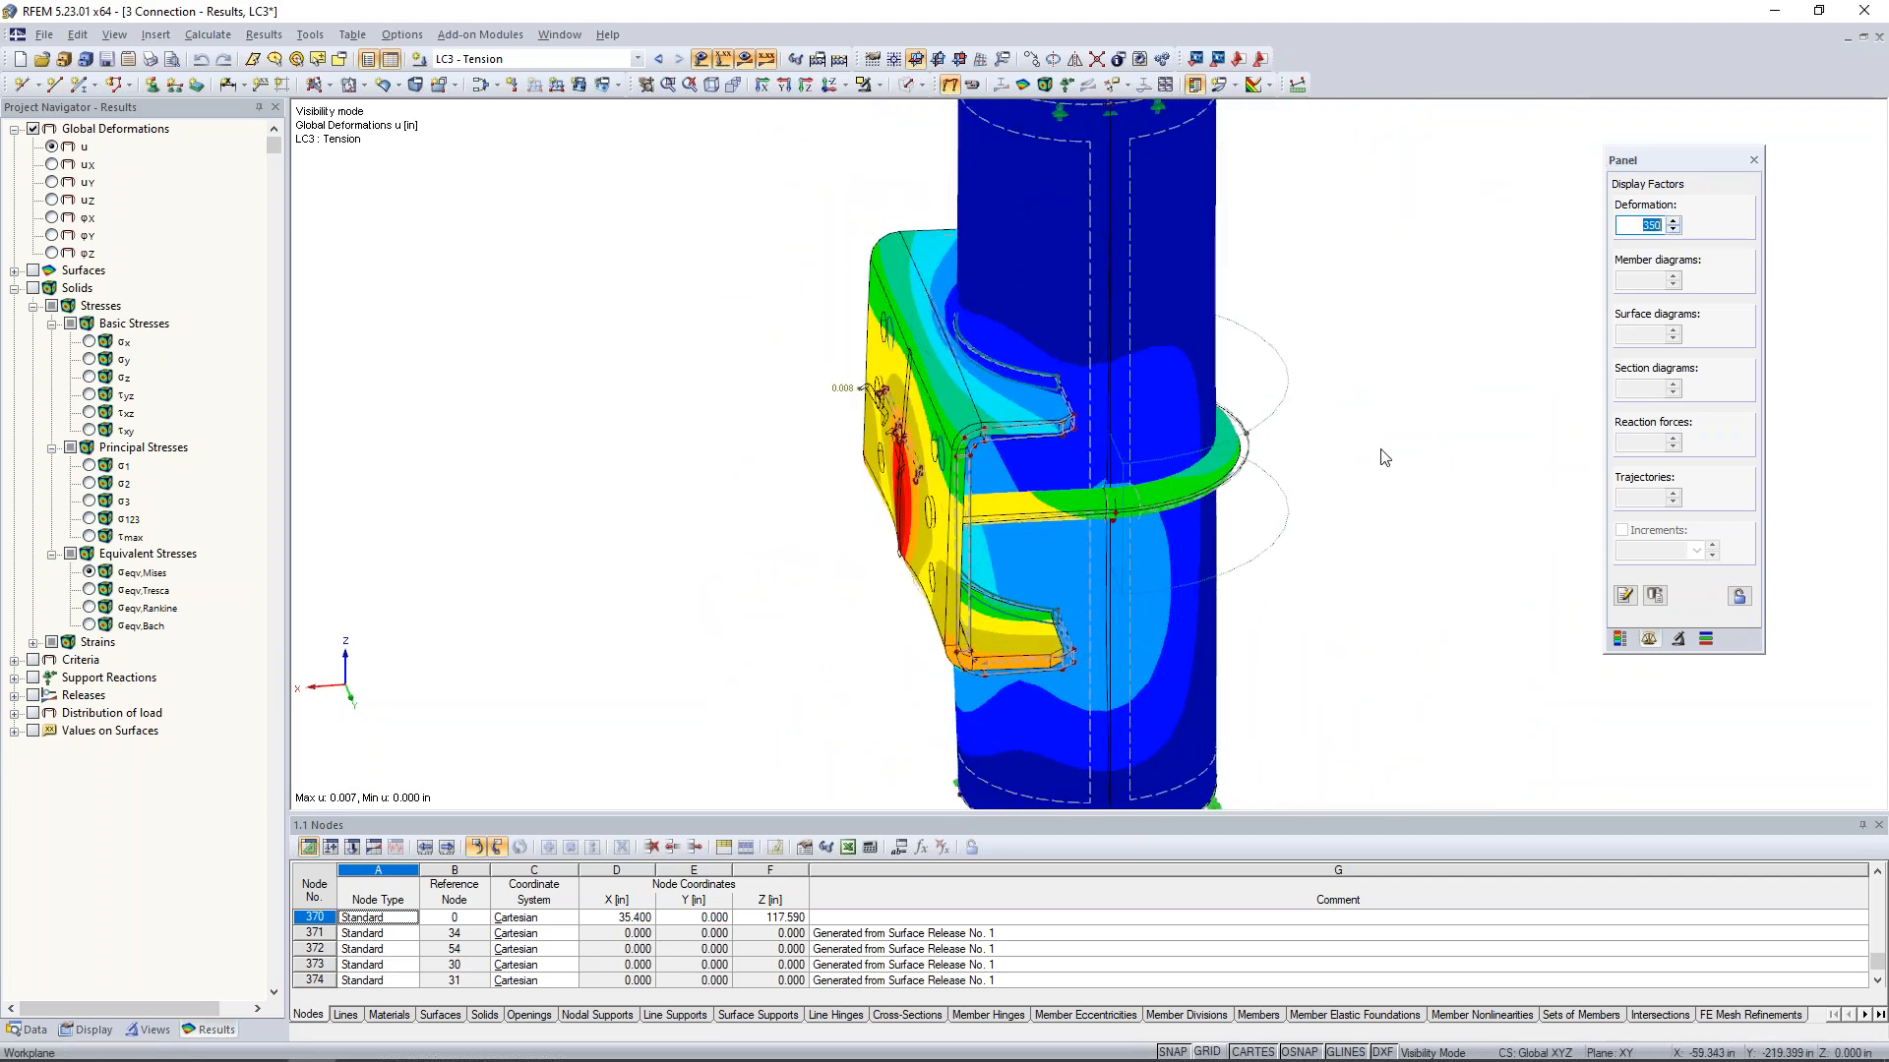
scroll(1230, 434, "down", 3)
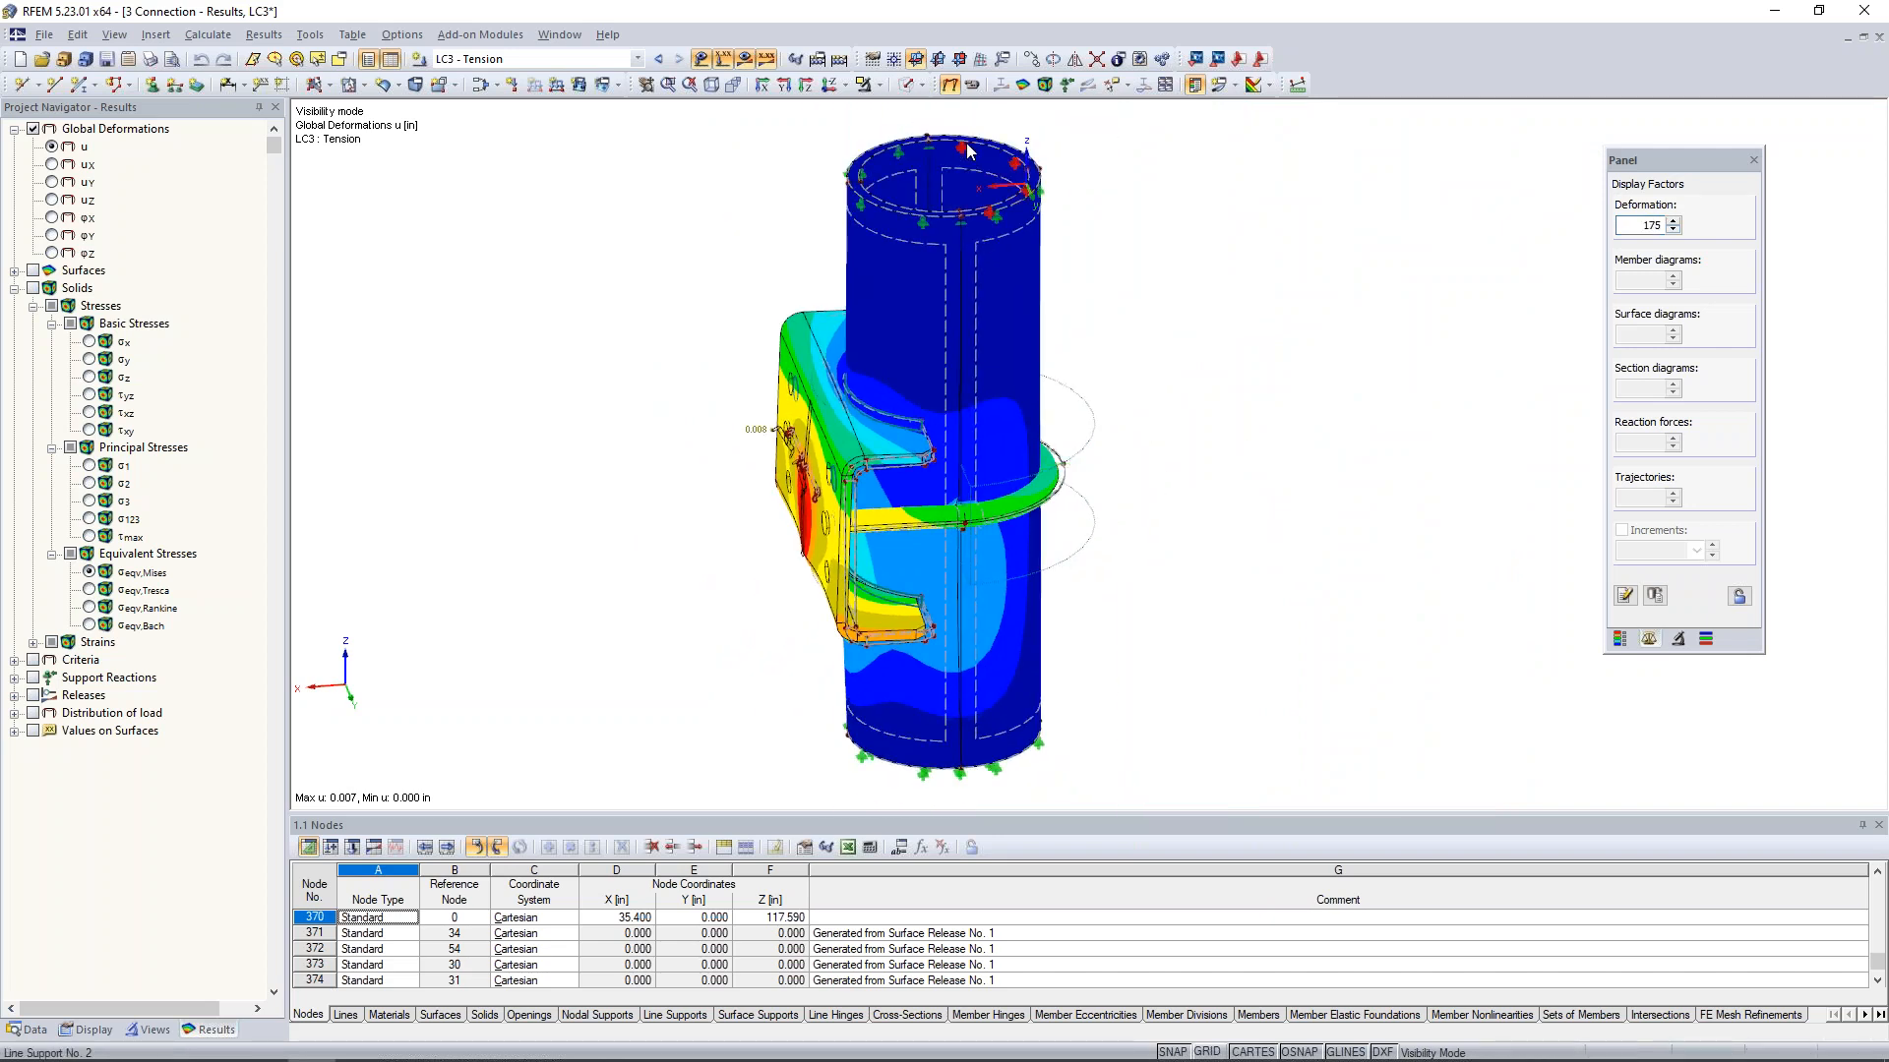
- Cancel the visibility mode to show the complete connection and display it as a wireframe model
left_click(920, 85)
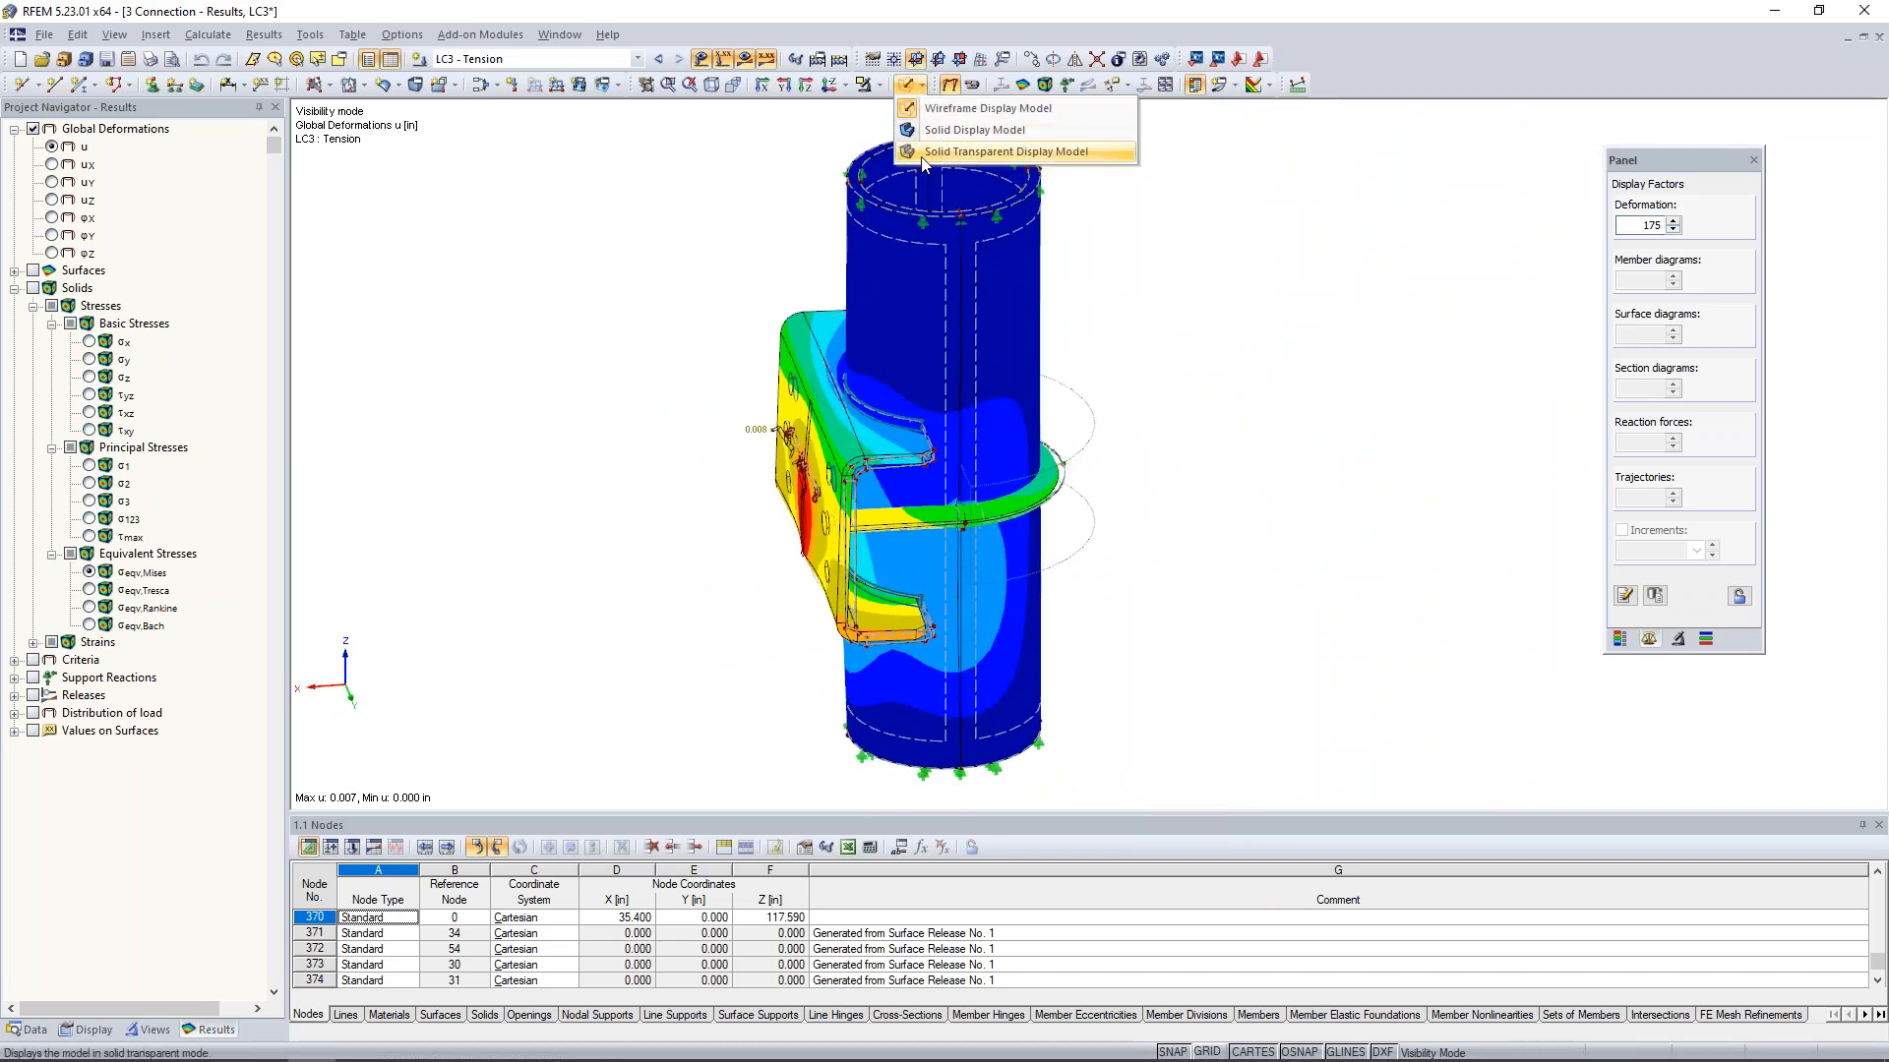
left_click(928, 110)
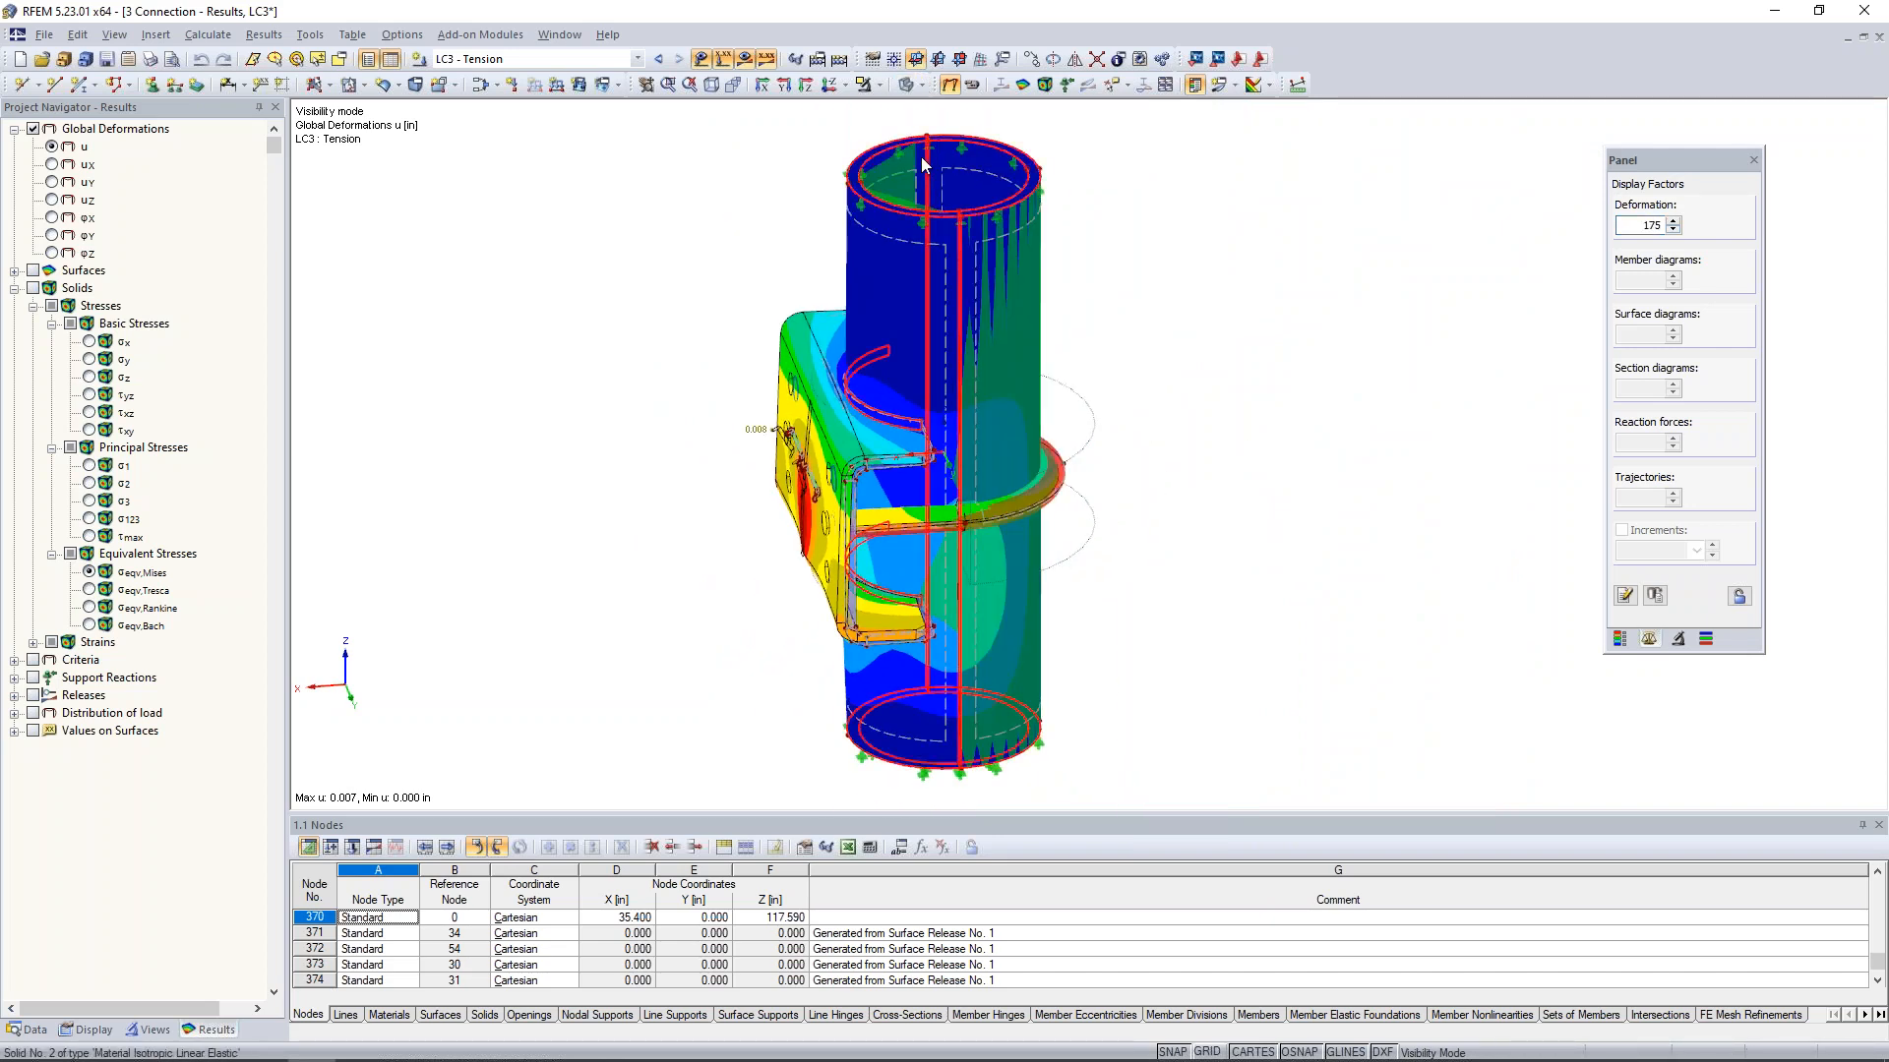
left_click(878, 85)
left_click(901, 258)
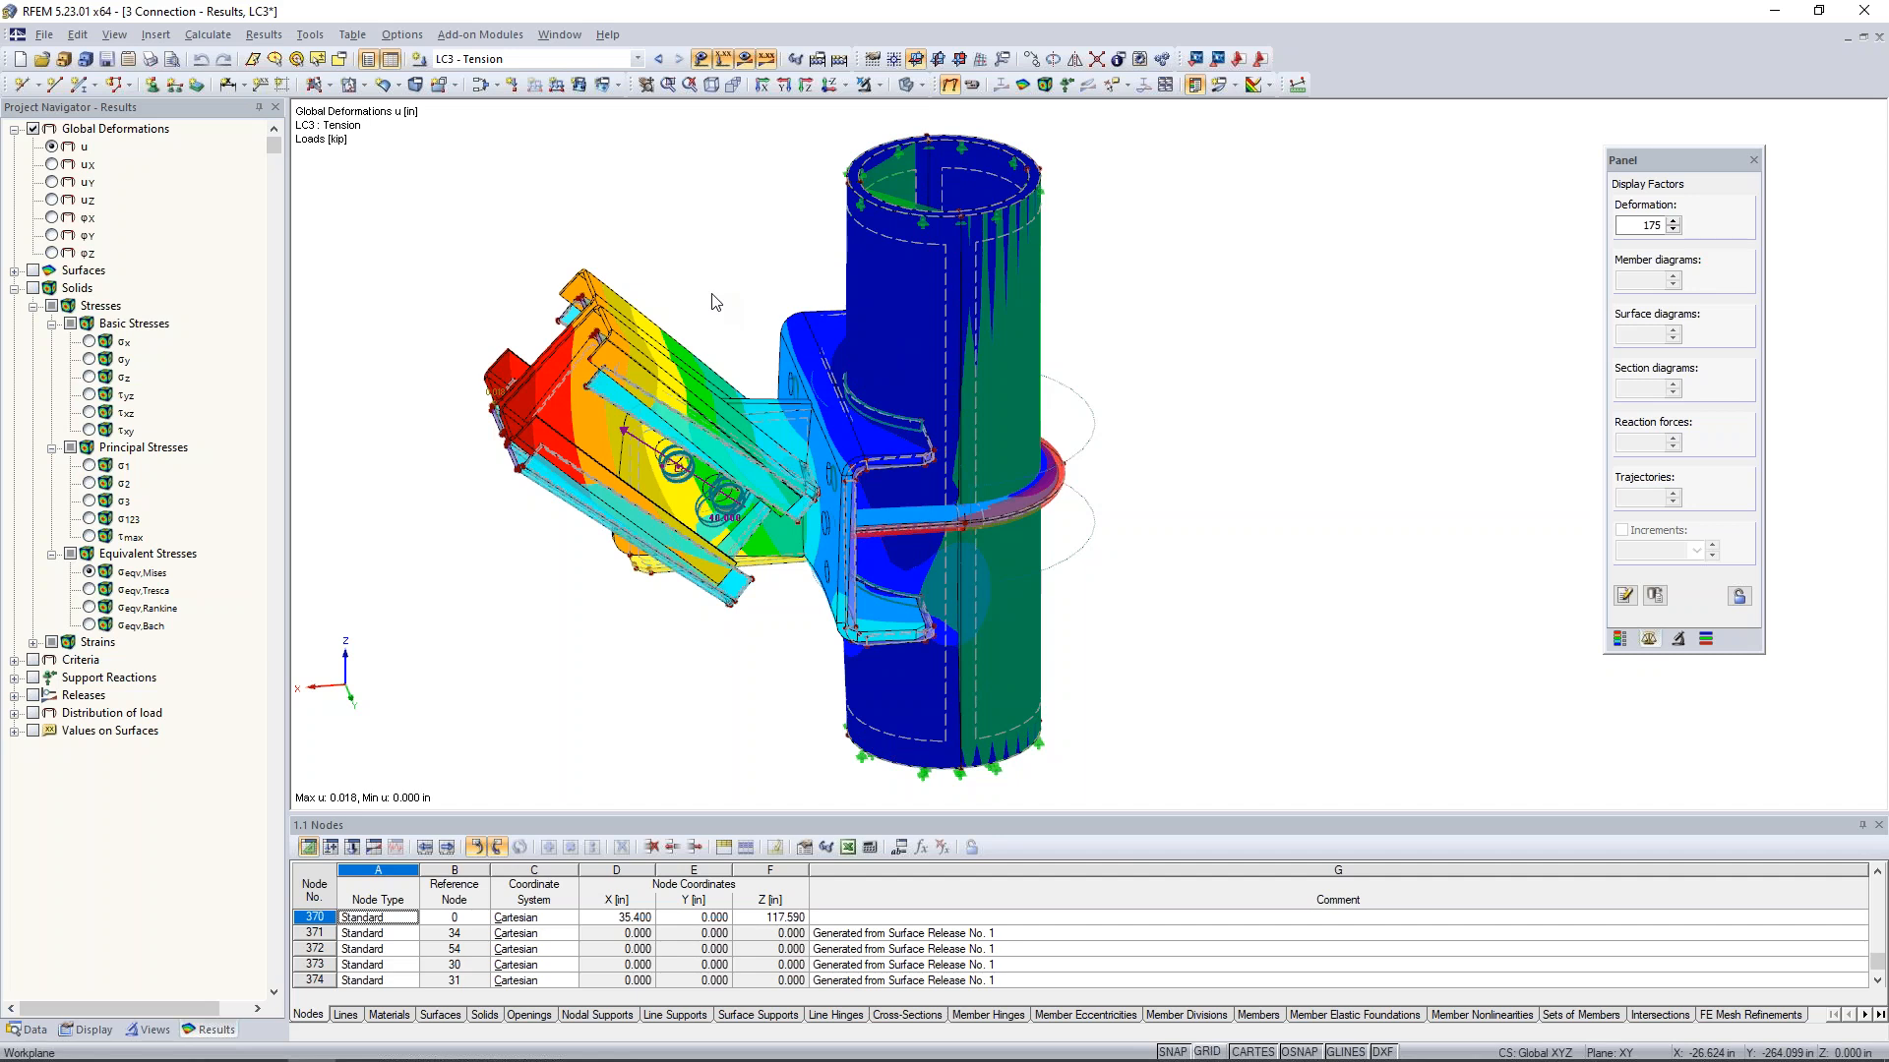
left_click(913, 84)
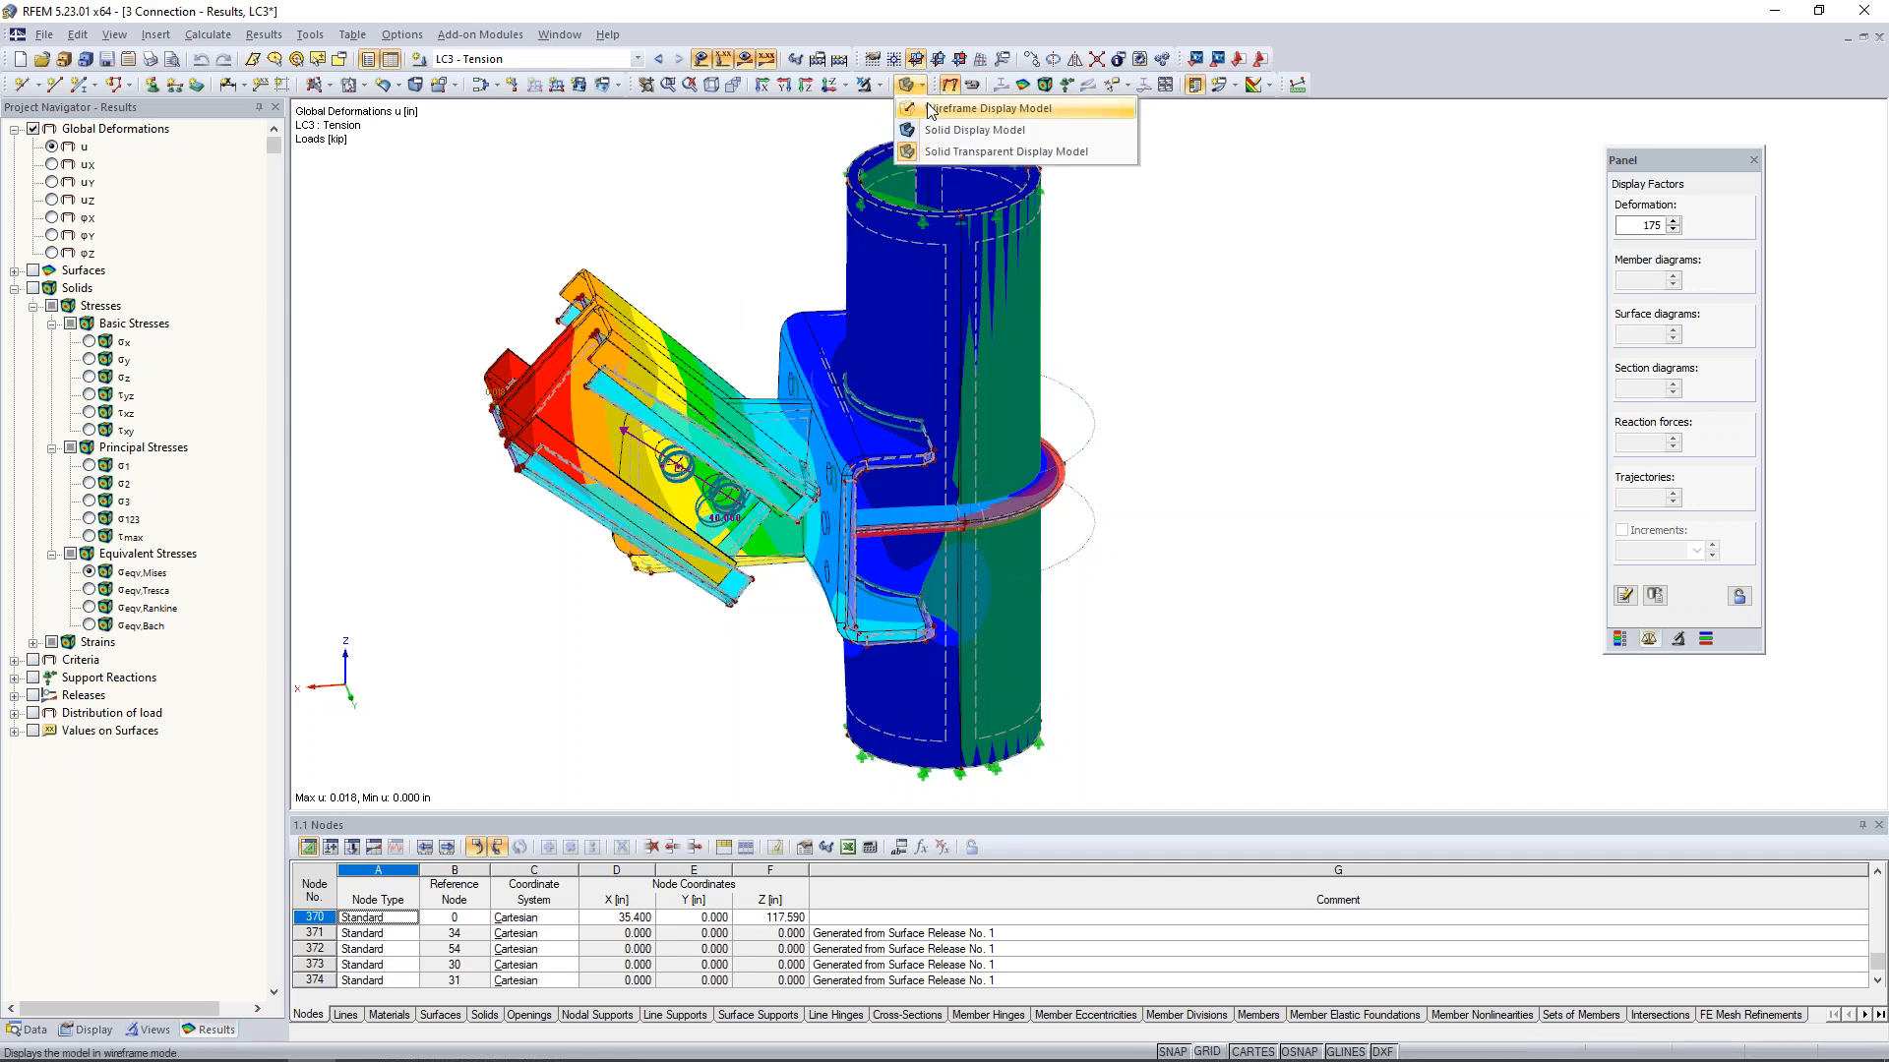
left_click(930, 102)
middle_click_drag(677, 608, 722, 607, "ctrl")
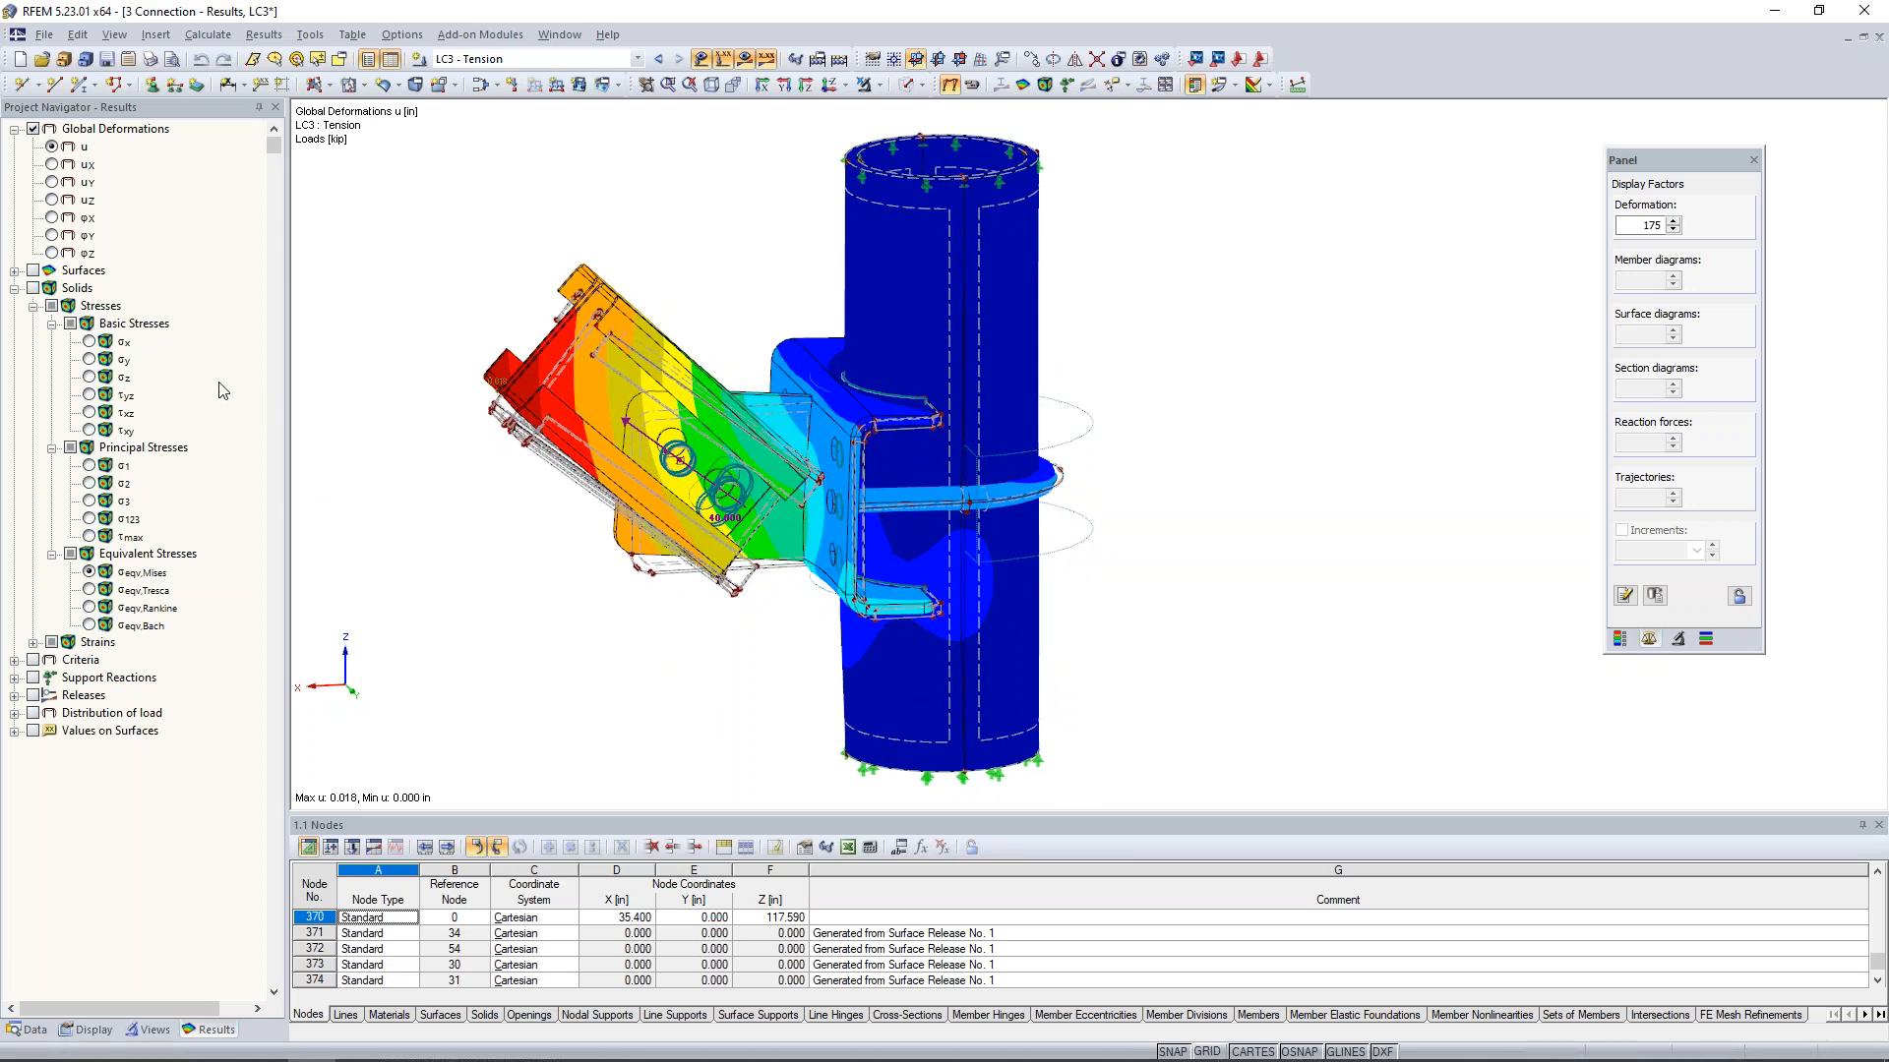
- Display the solid results for LC3 - Tension instead of the deformations and view basic stresses such as σx and τyz
left_click(34, 288)
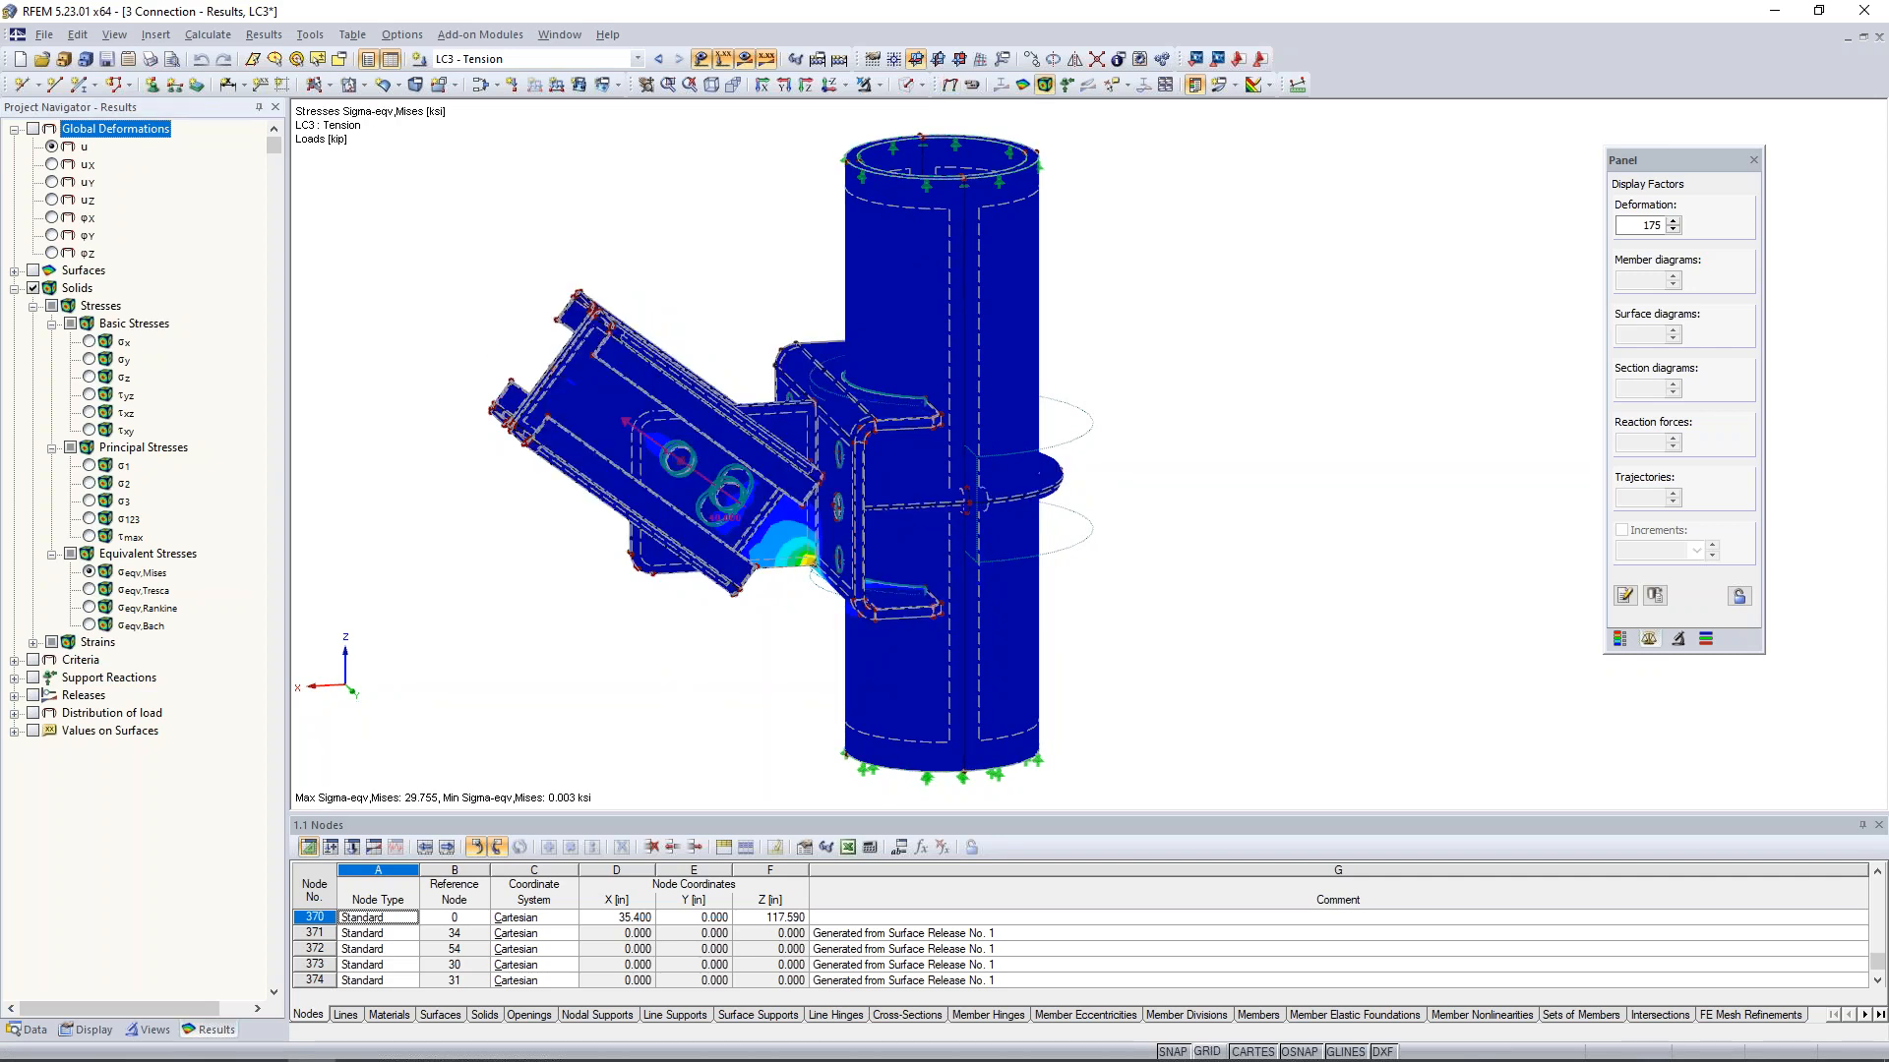
left_click(88, 341)
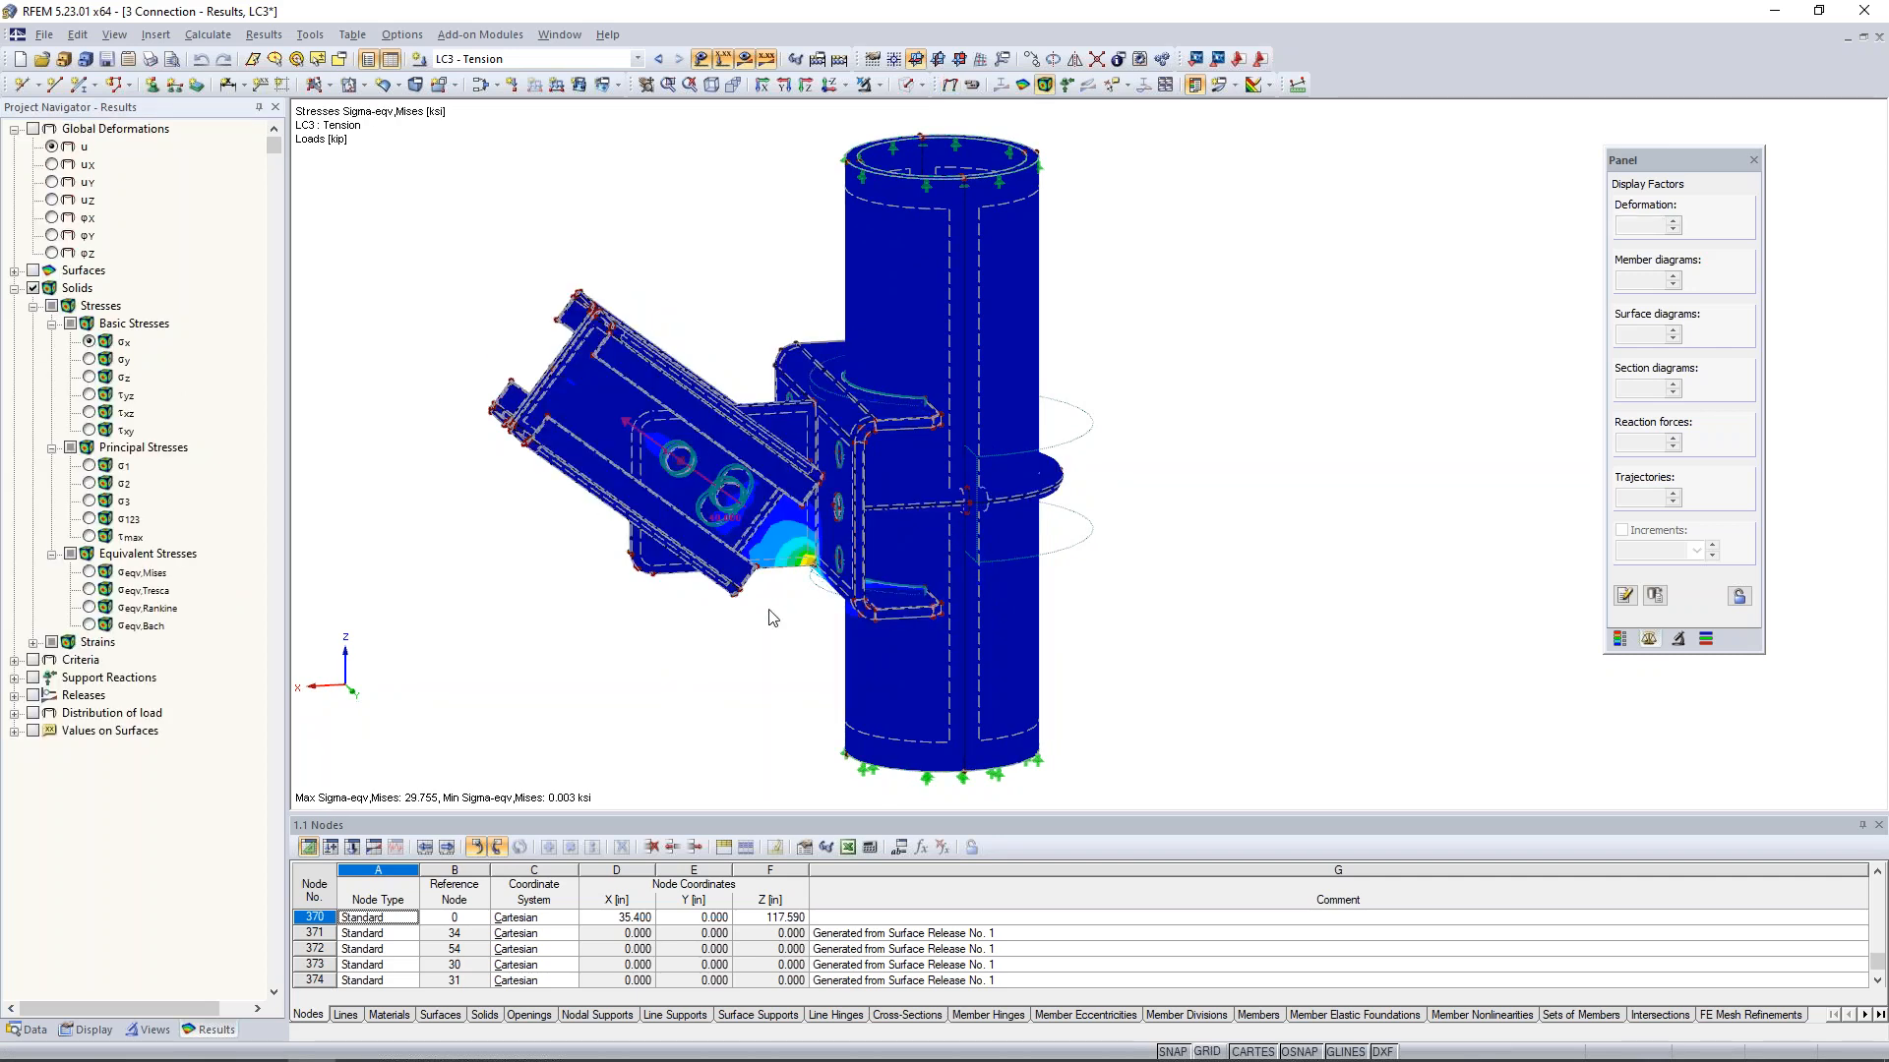
middle_click_drag(787, 614, 824, 622, "ctrl")
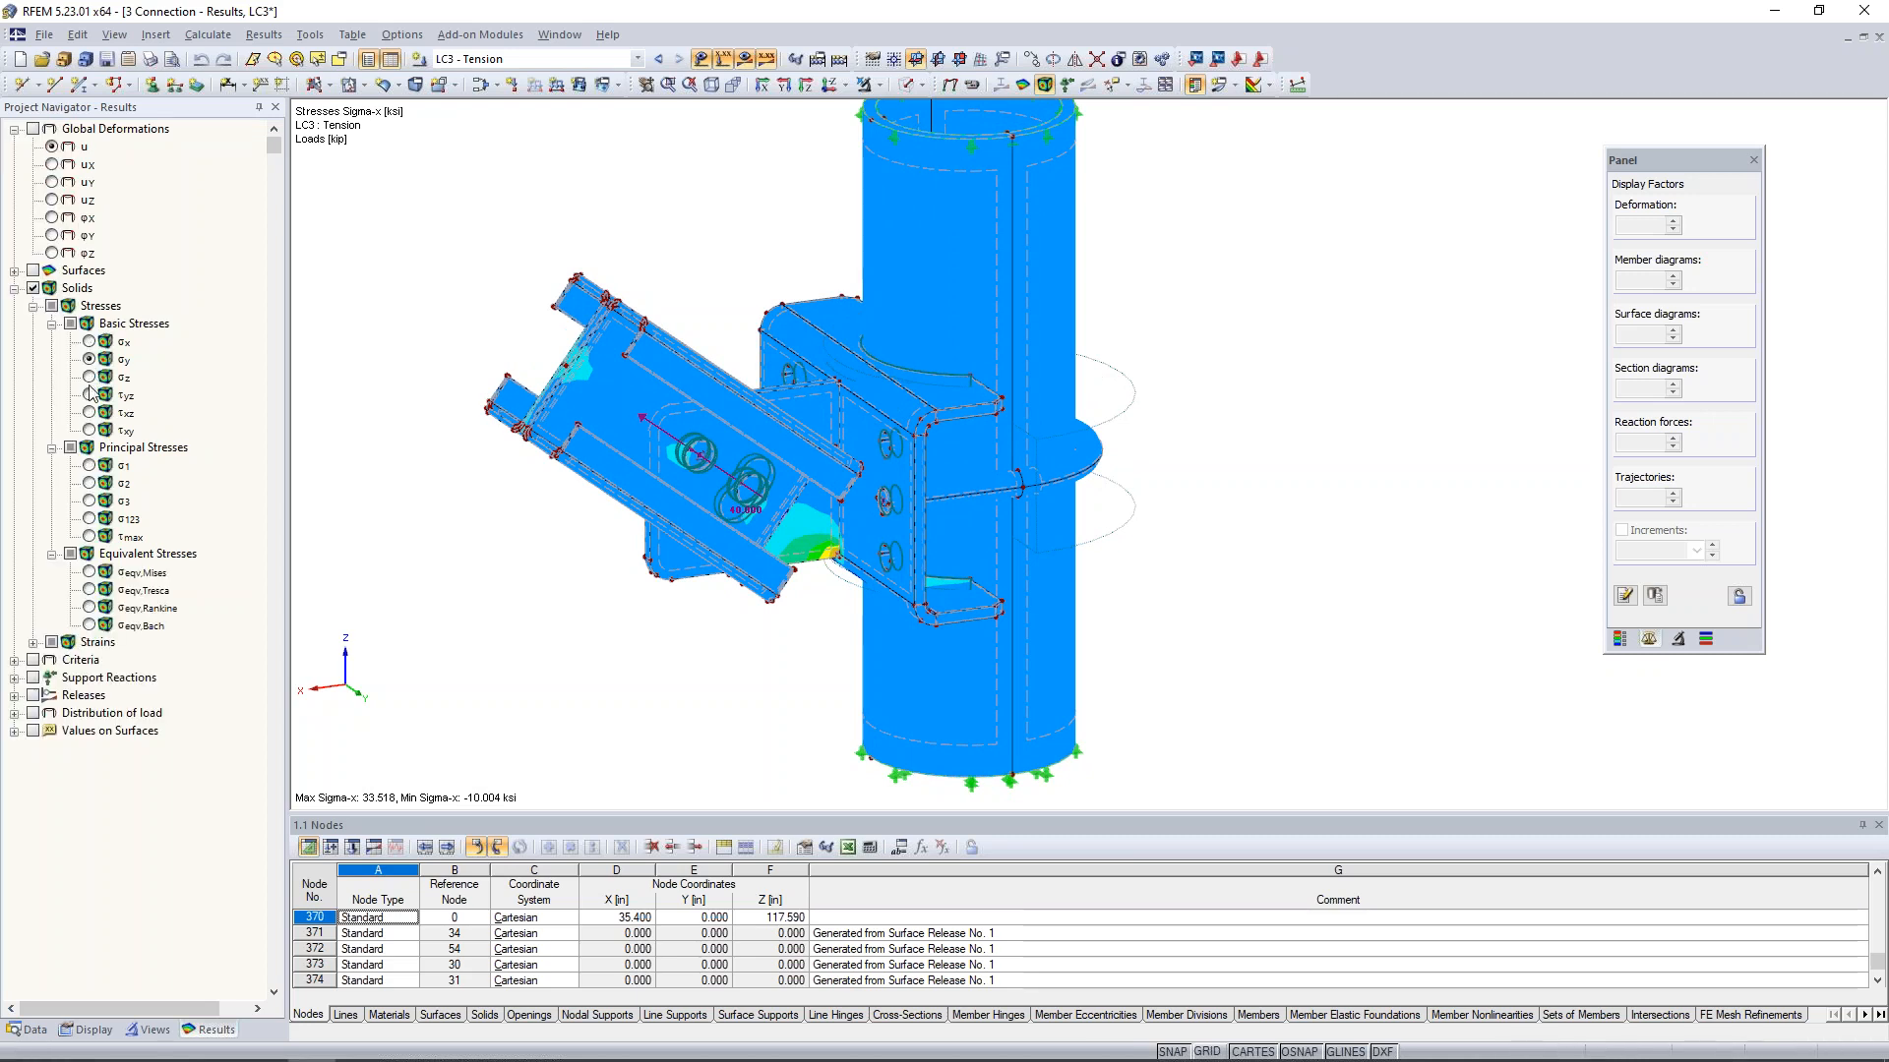
left_click(90, 378)
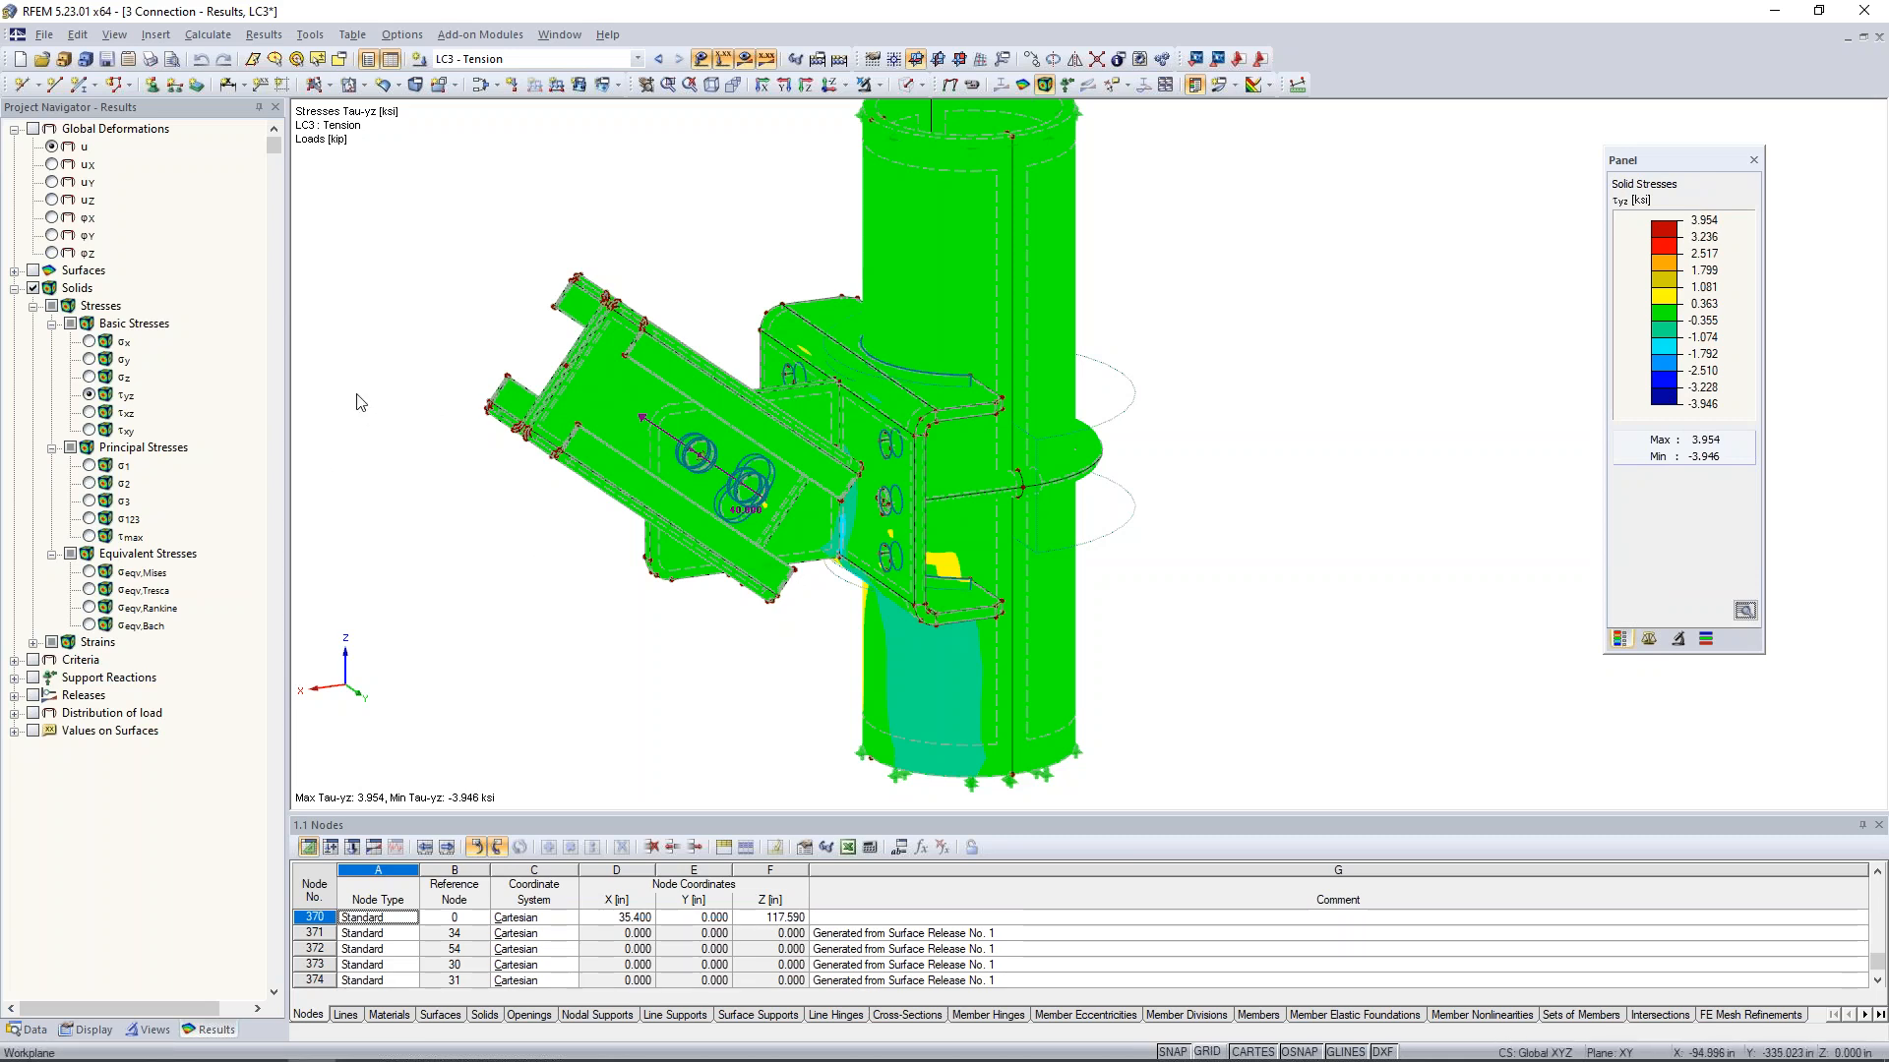
- Display the von Mises equivalent stresses of the solids for LC3 - Tension
left_click(93, 573)
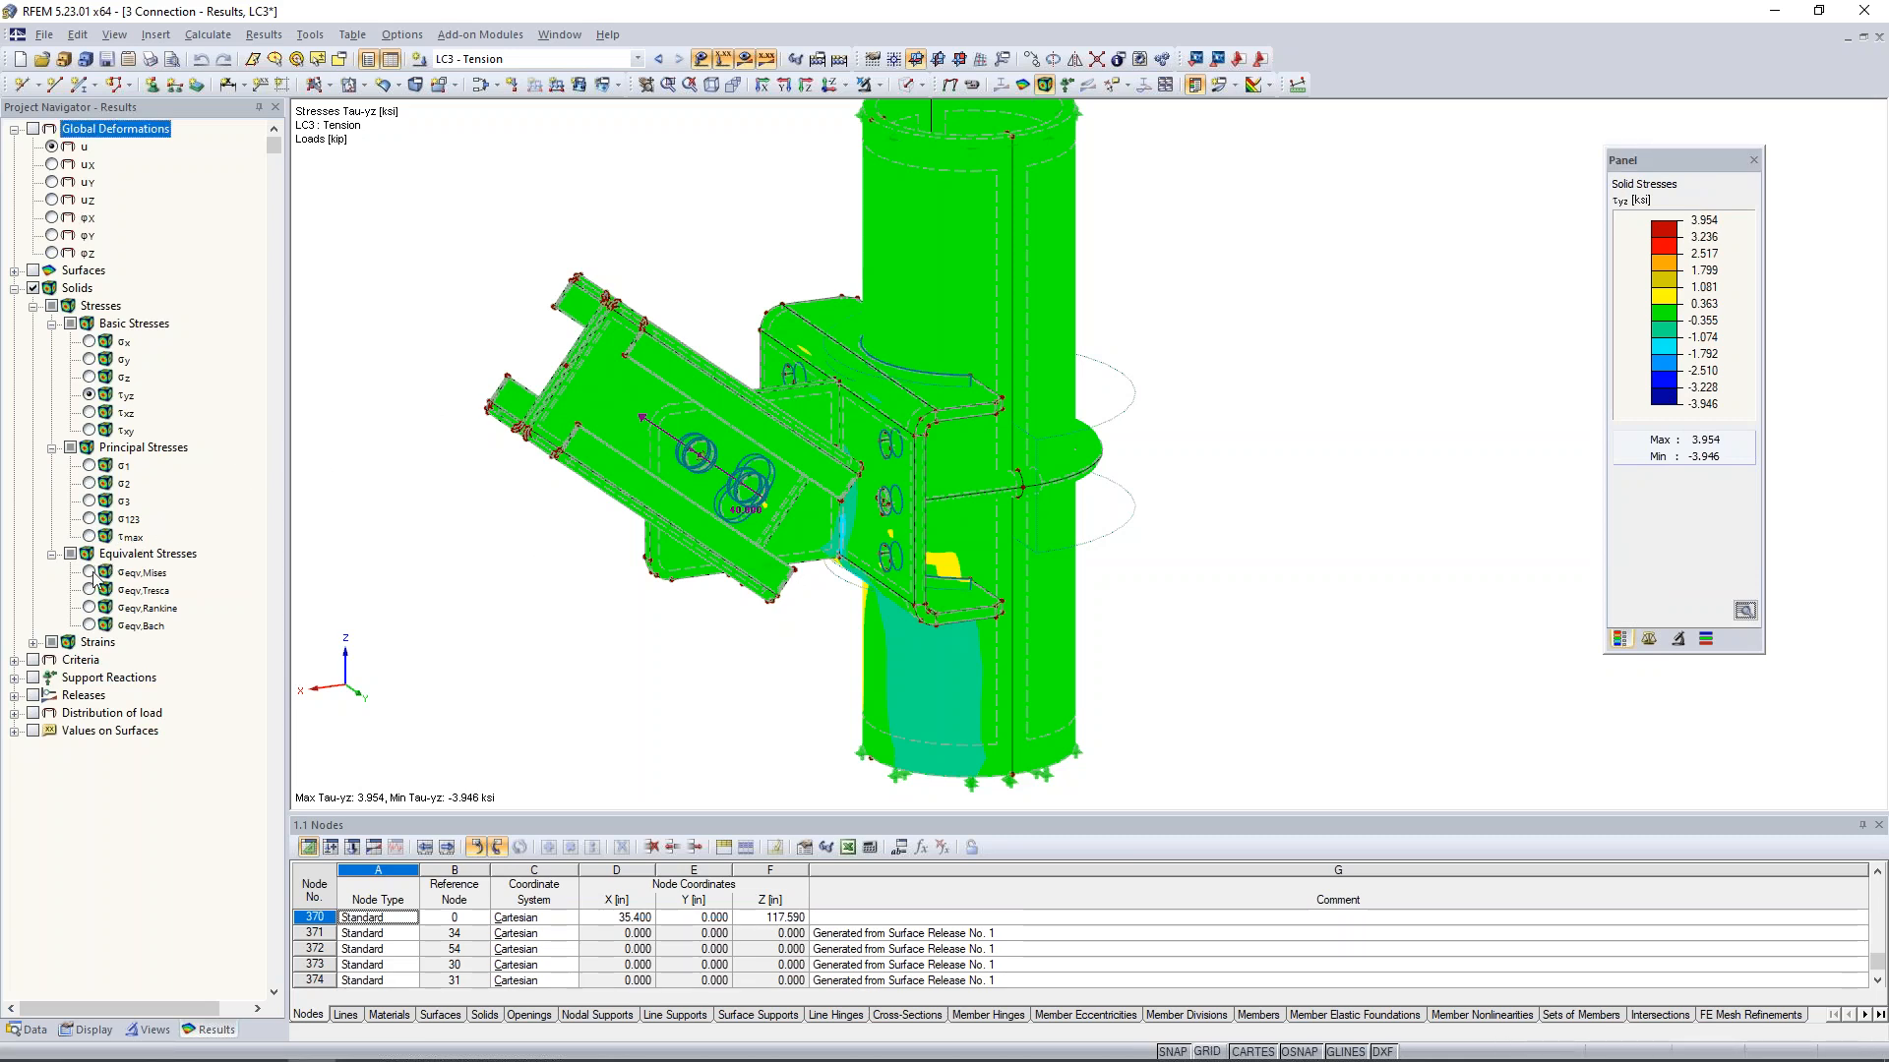
left_click(91, 573)
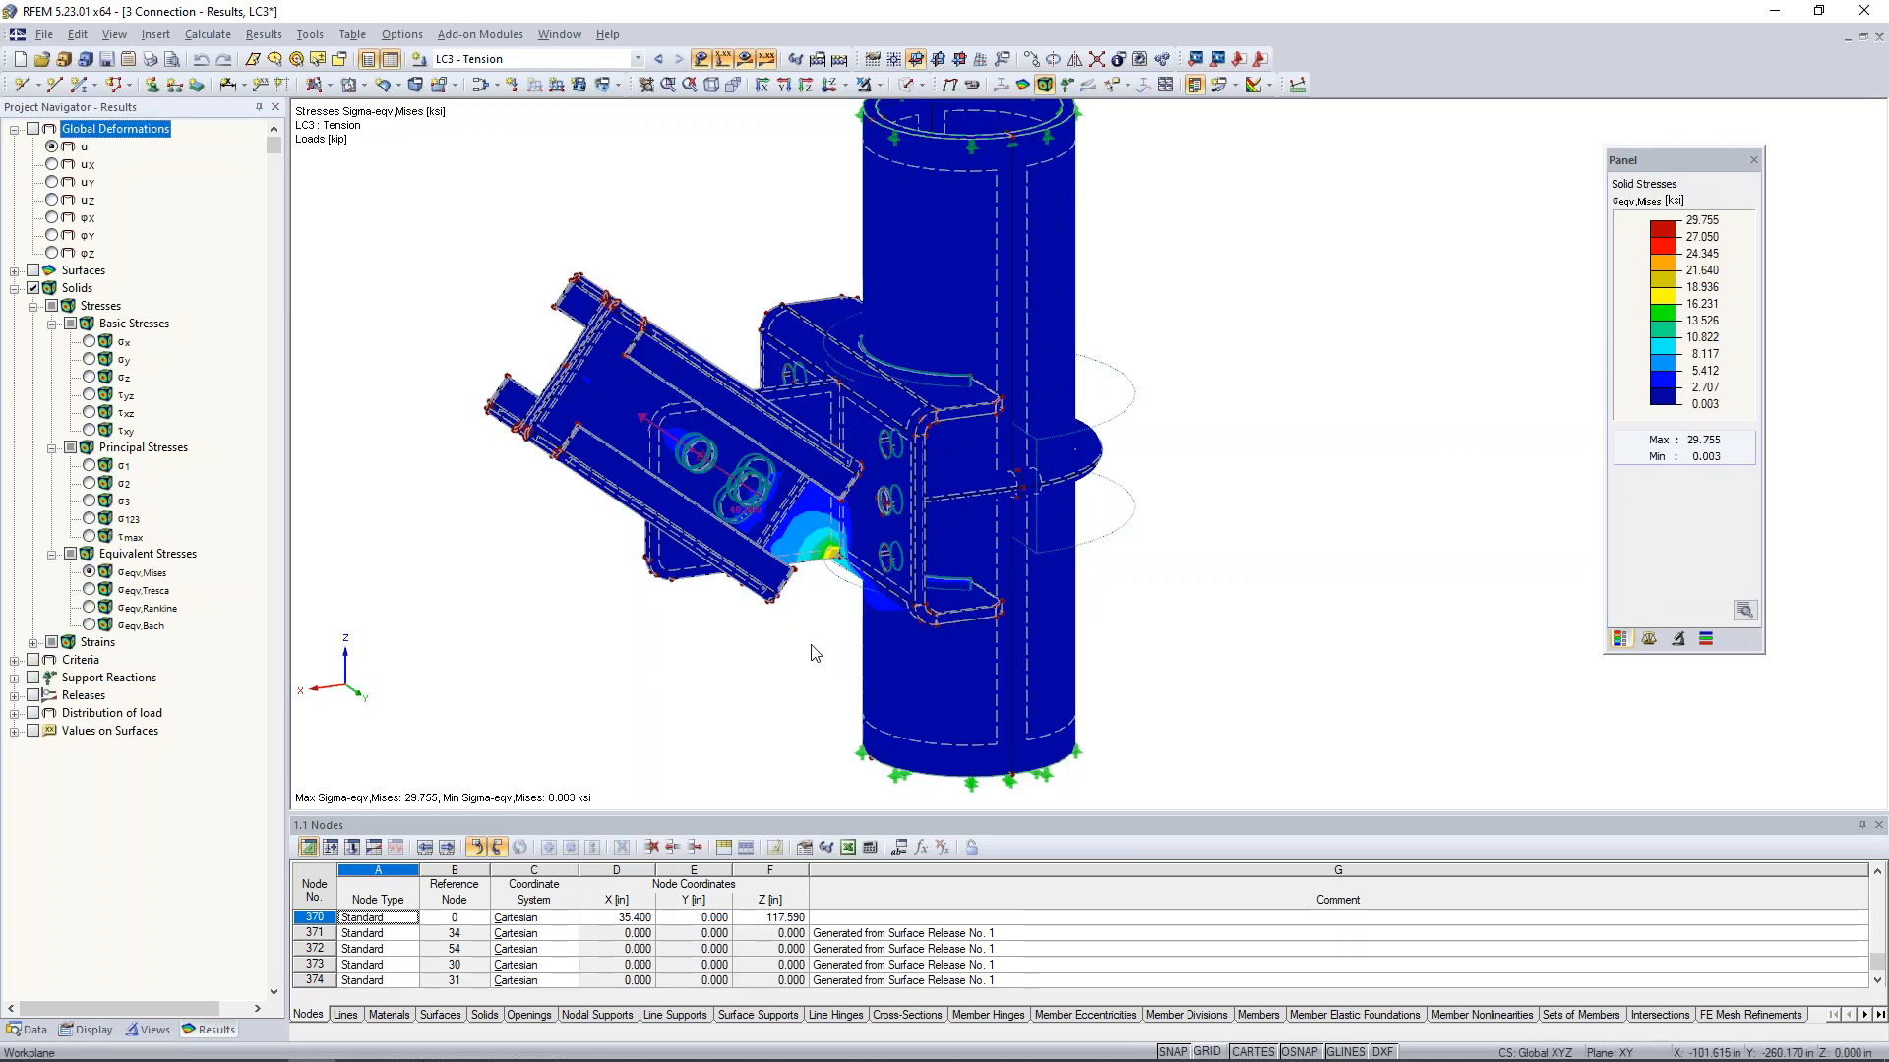
middle_click_drag(727, 672, 878, 677)
- Switch to load case LC1 - Up and examine the von Mises stresses where the gusset plate meets the bracket
left_click(659, 60)
left_click(659, 60)
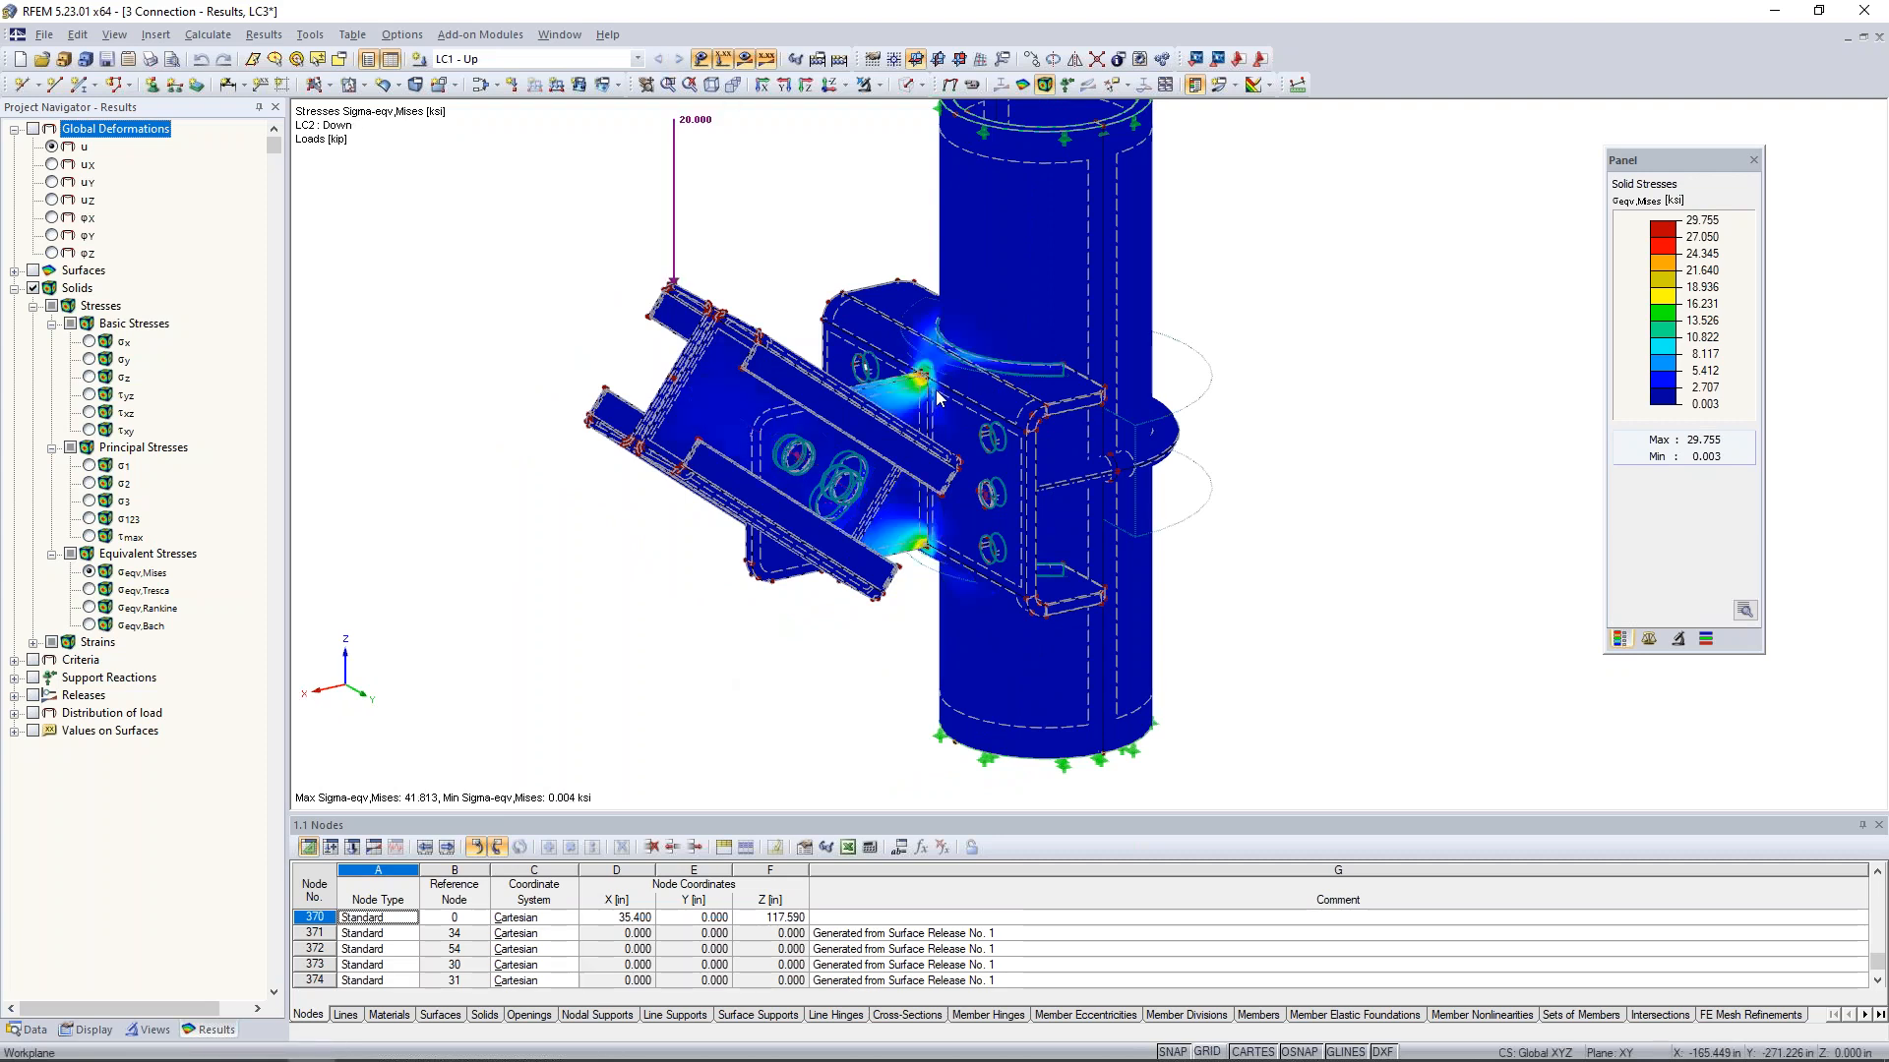
scroll(938, 397, "up", 4)
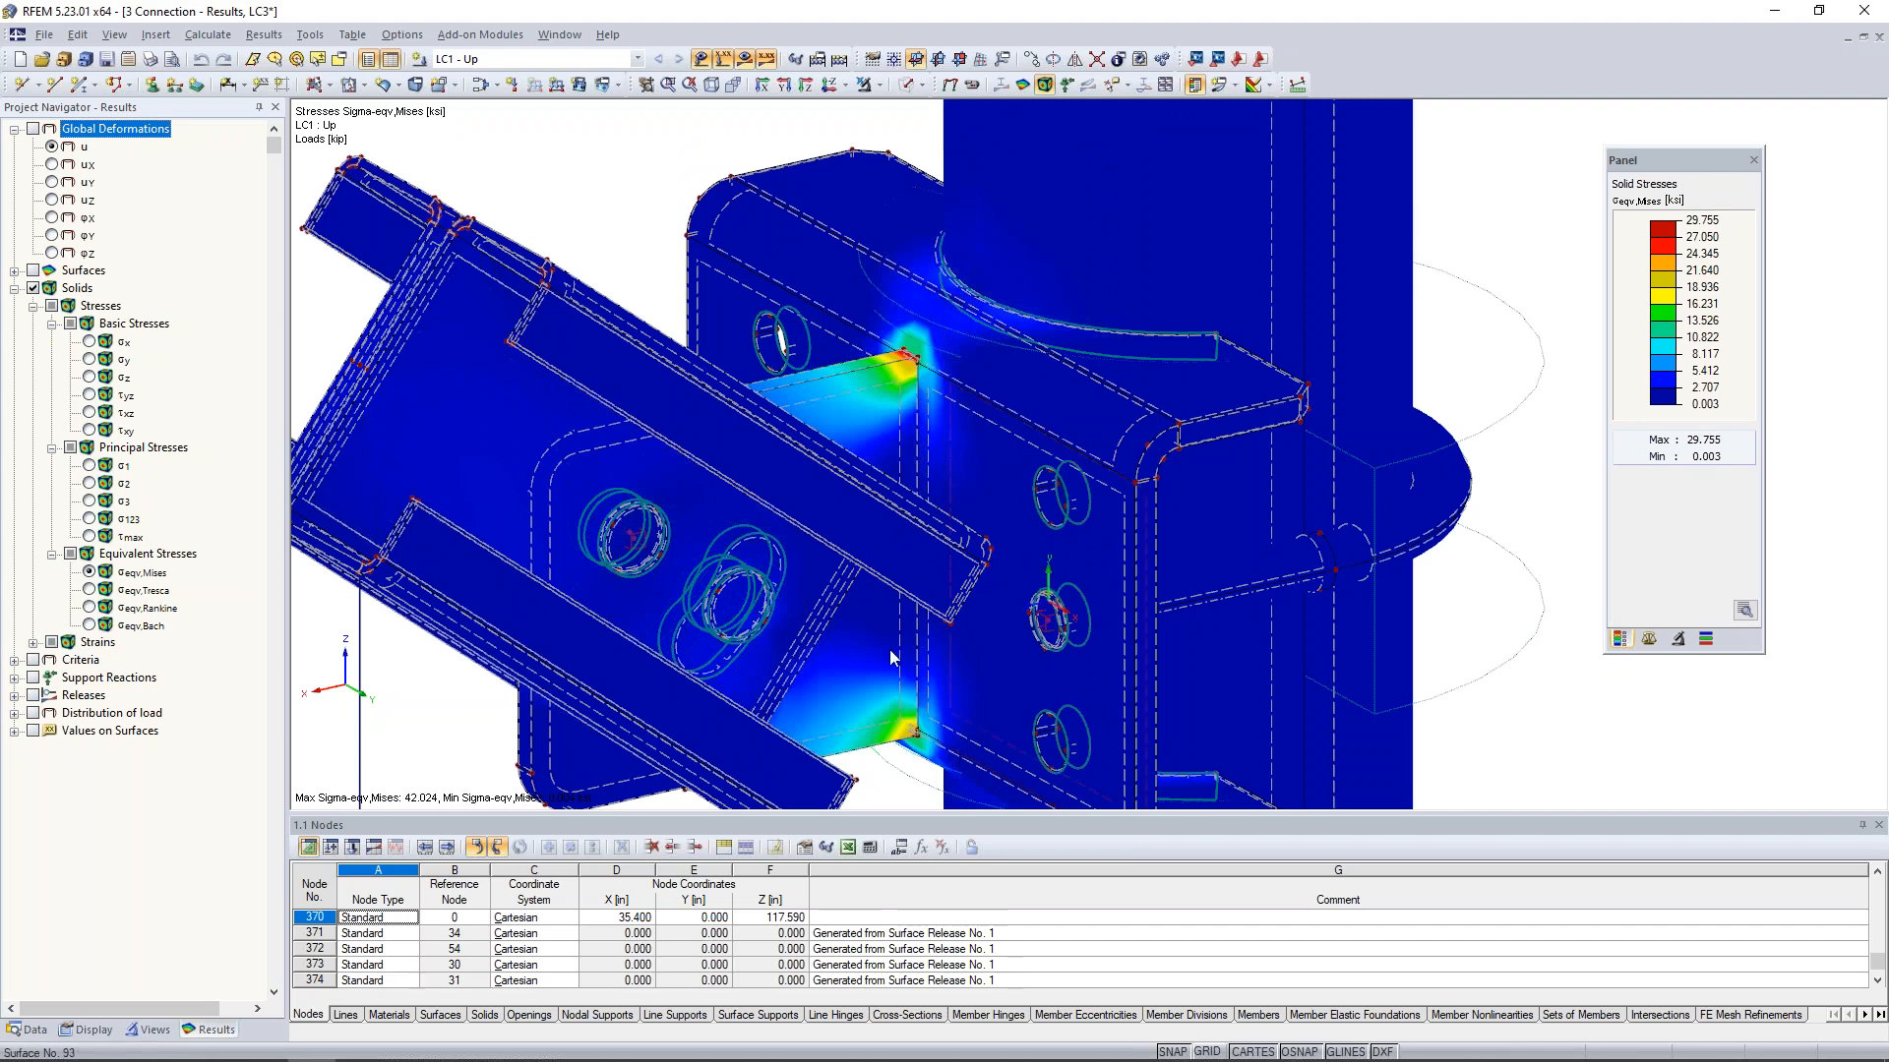
scroll(1043, 557, "down", 2)
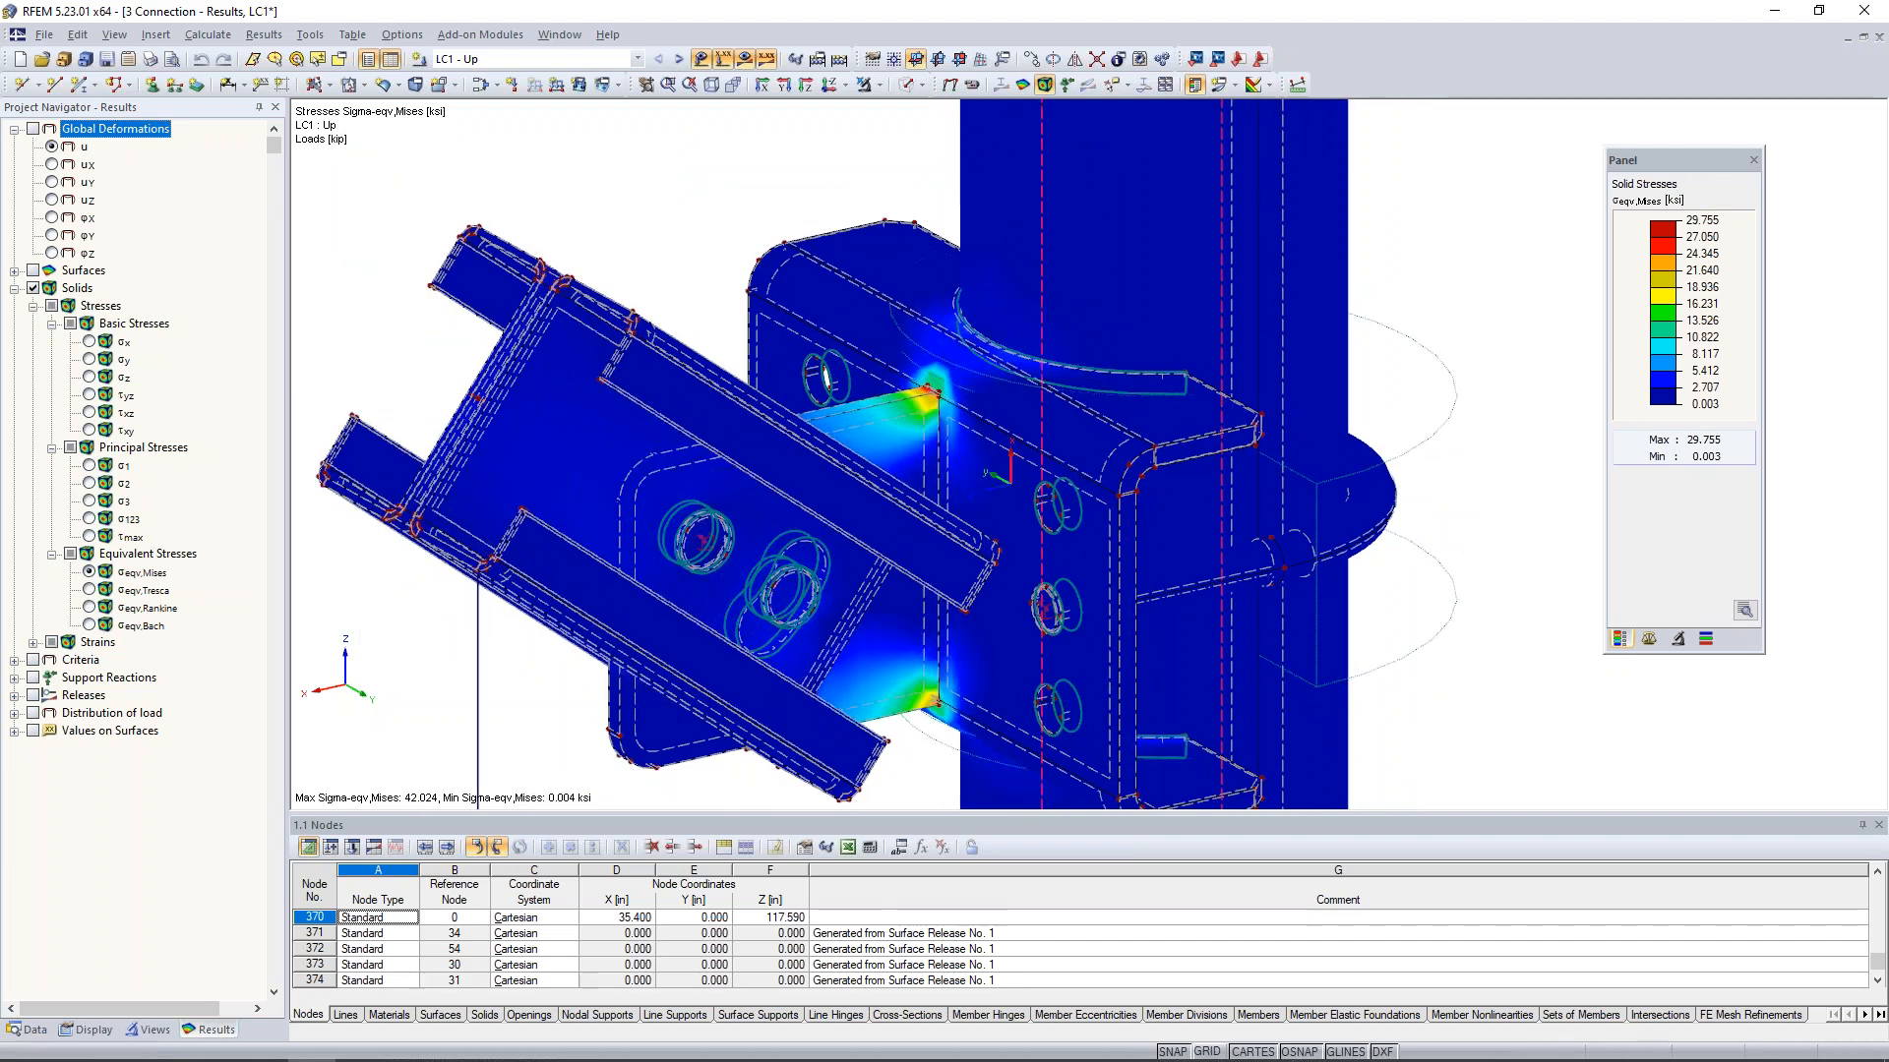
scroll(974, 521, "down", 6)
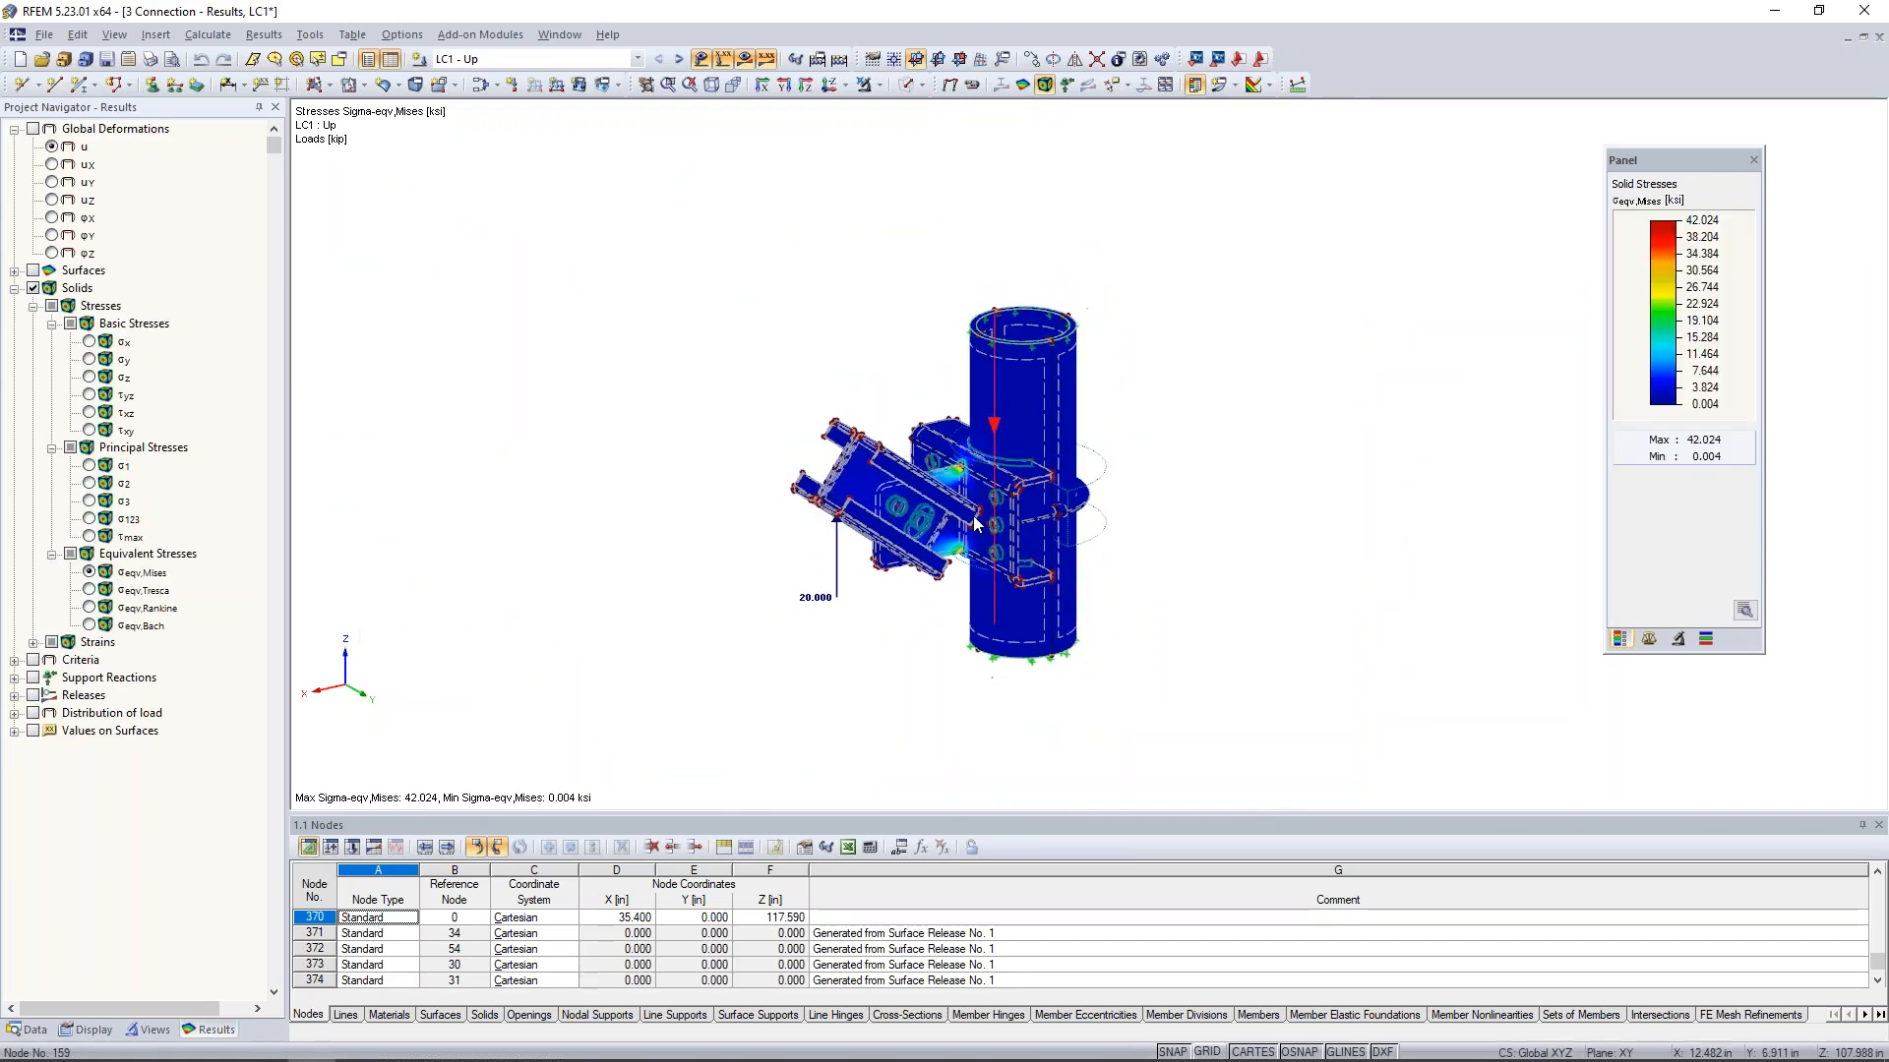
scroll(974, 521, "up", 2)
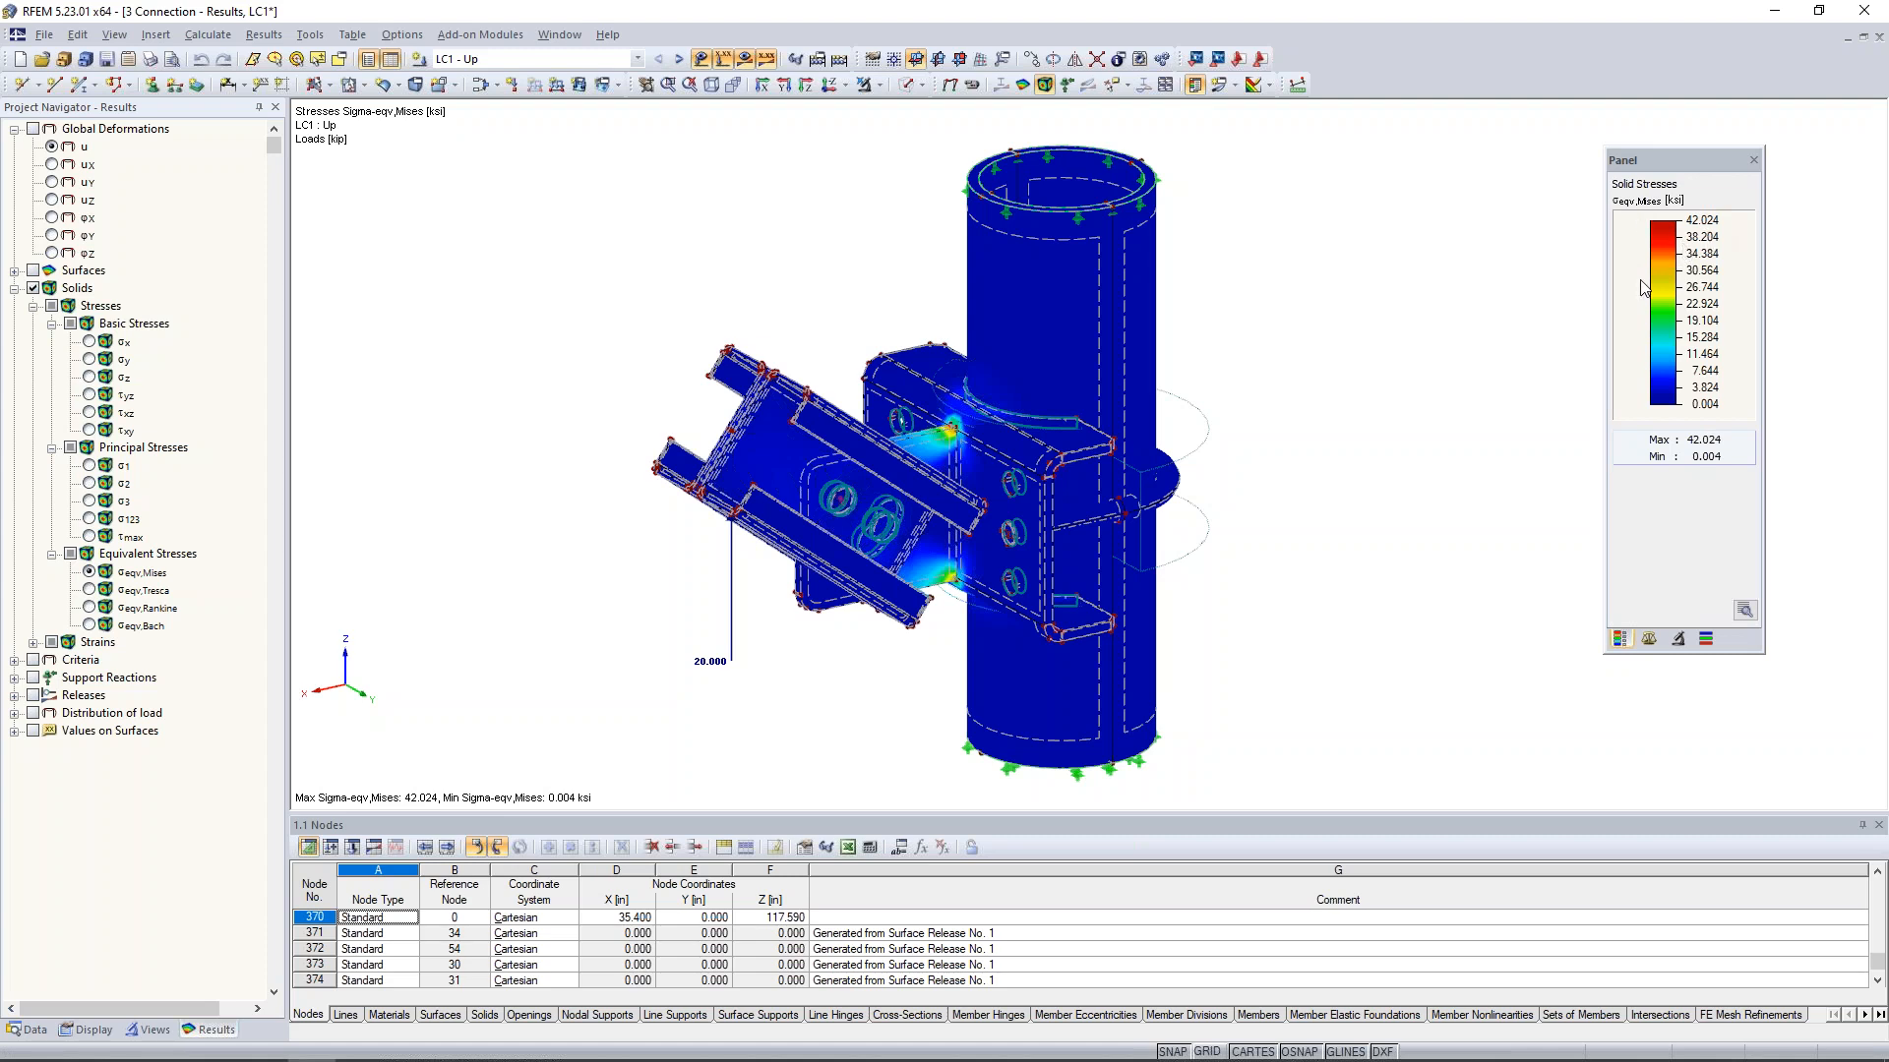
- Turn on the FE mesh display over the LC1 - Up stress results
left_click(88, 1030)
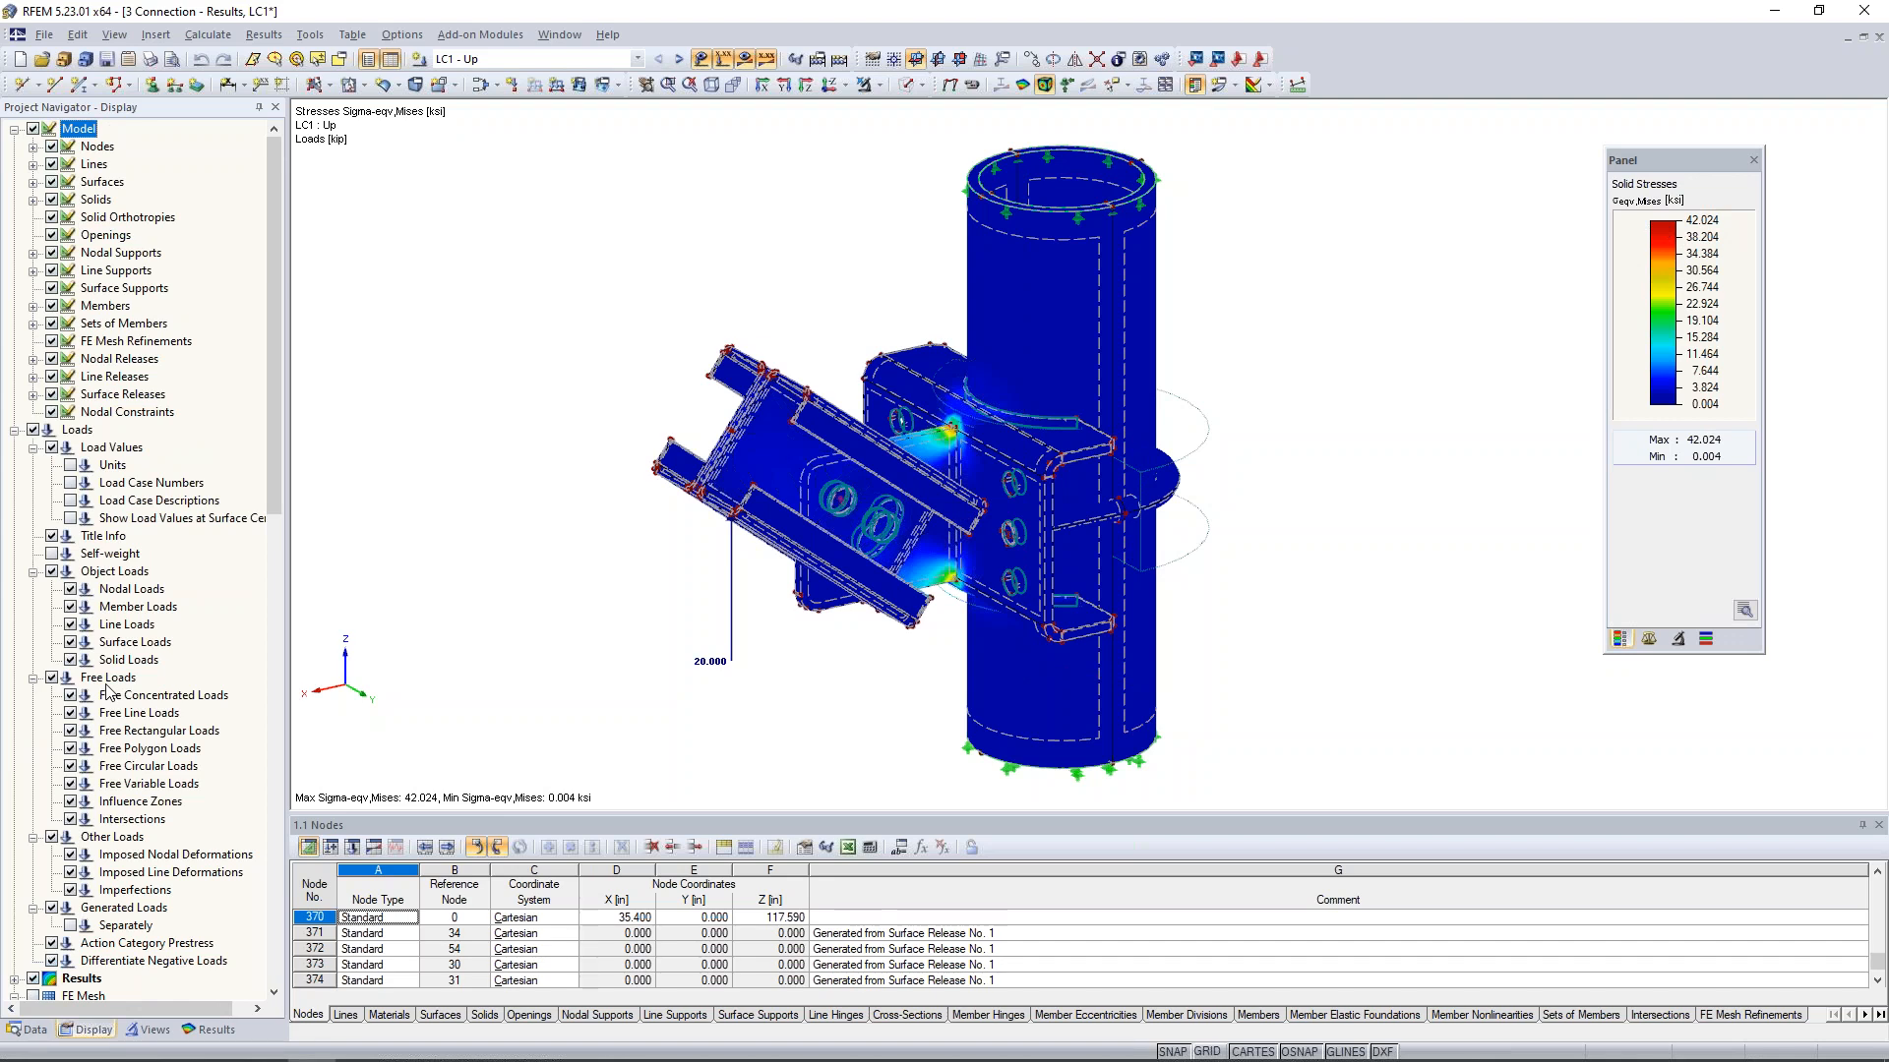
scroll(108, 692, "down", 5)
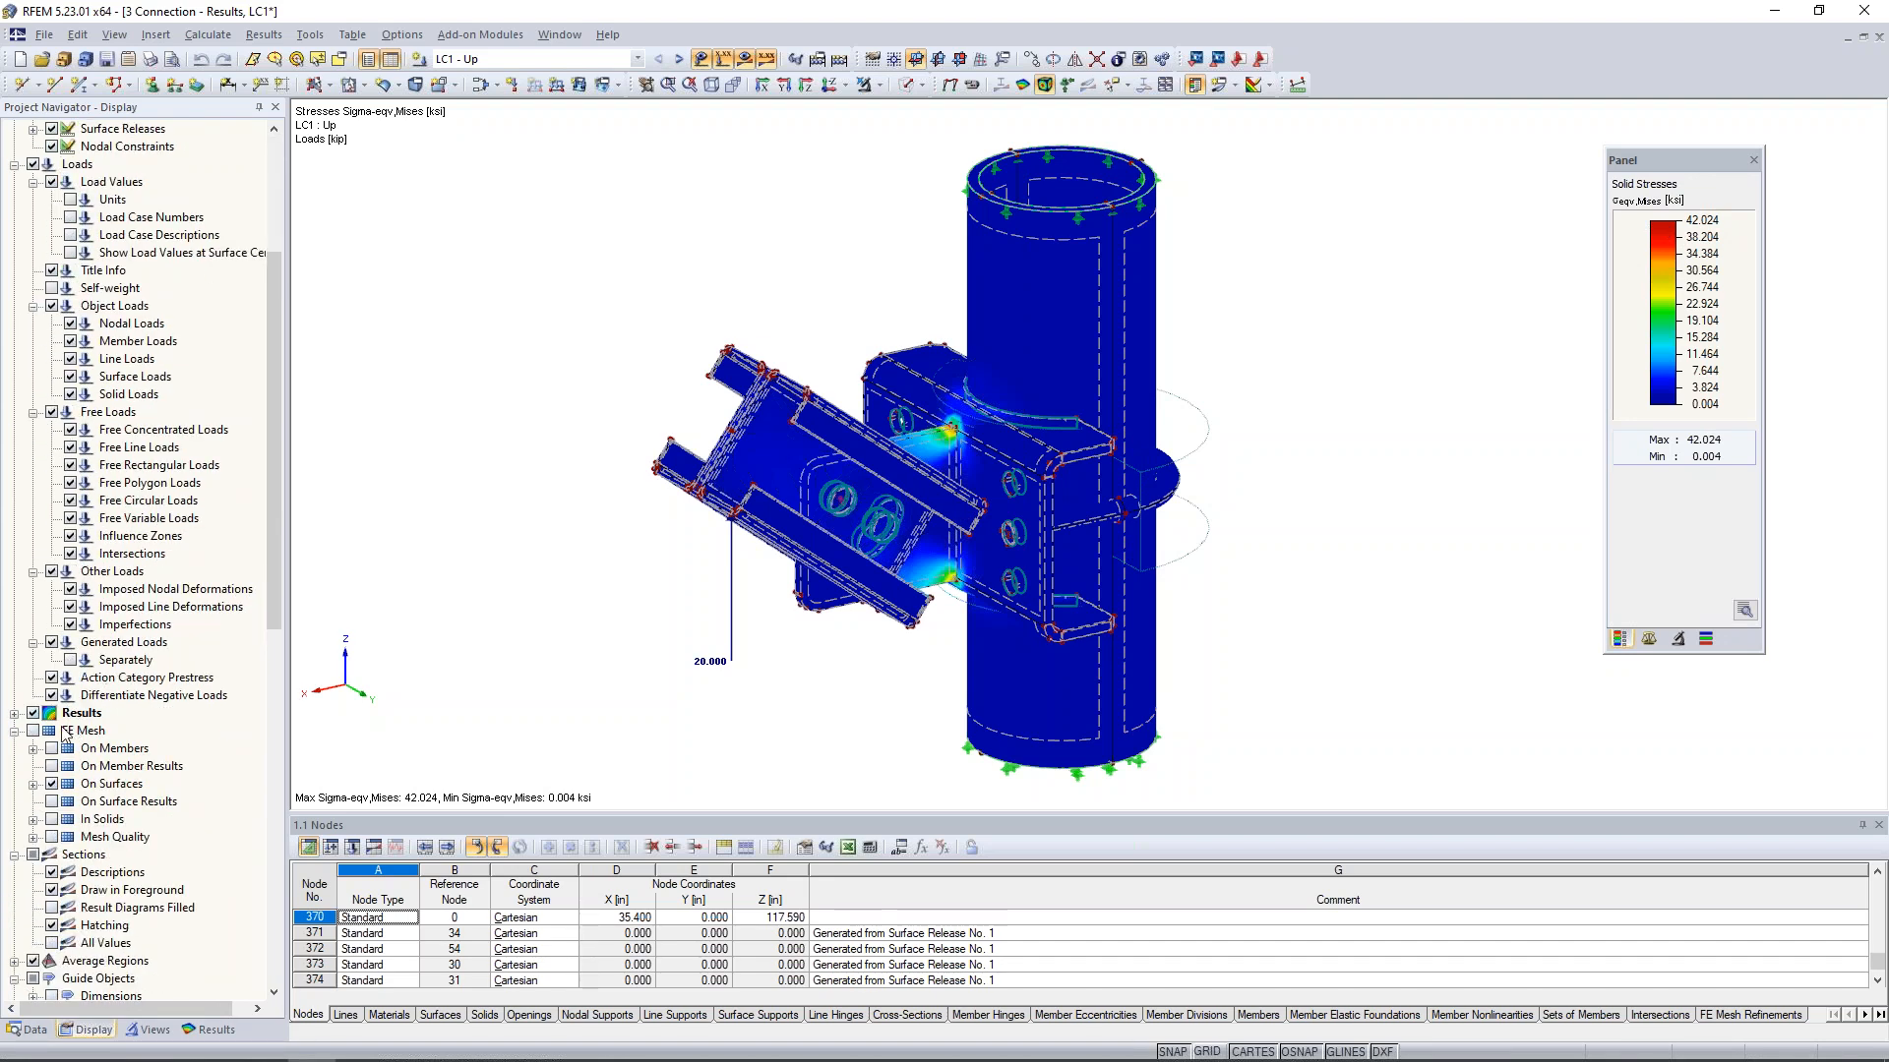
left_click(33, 731)
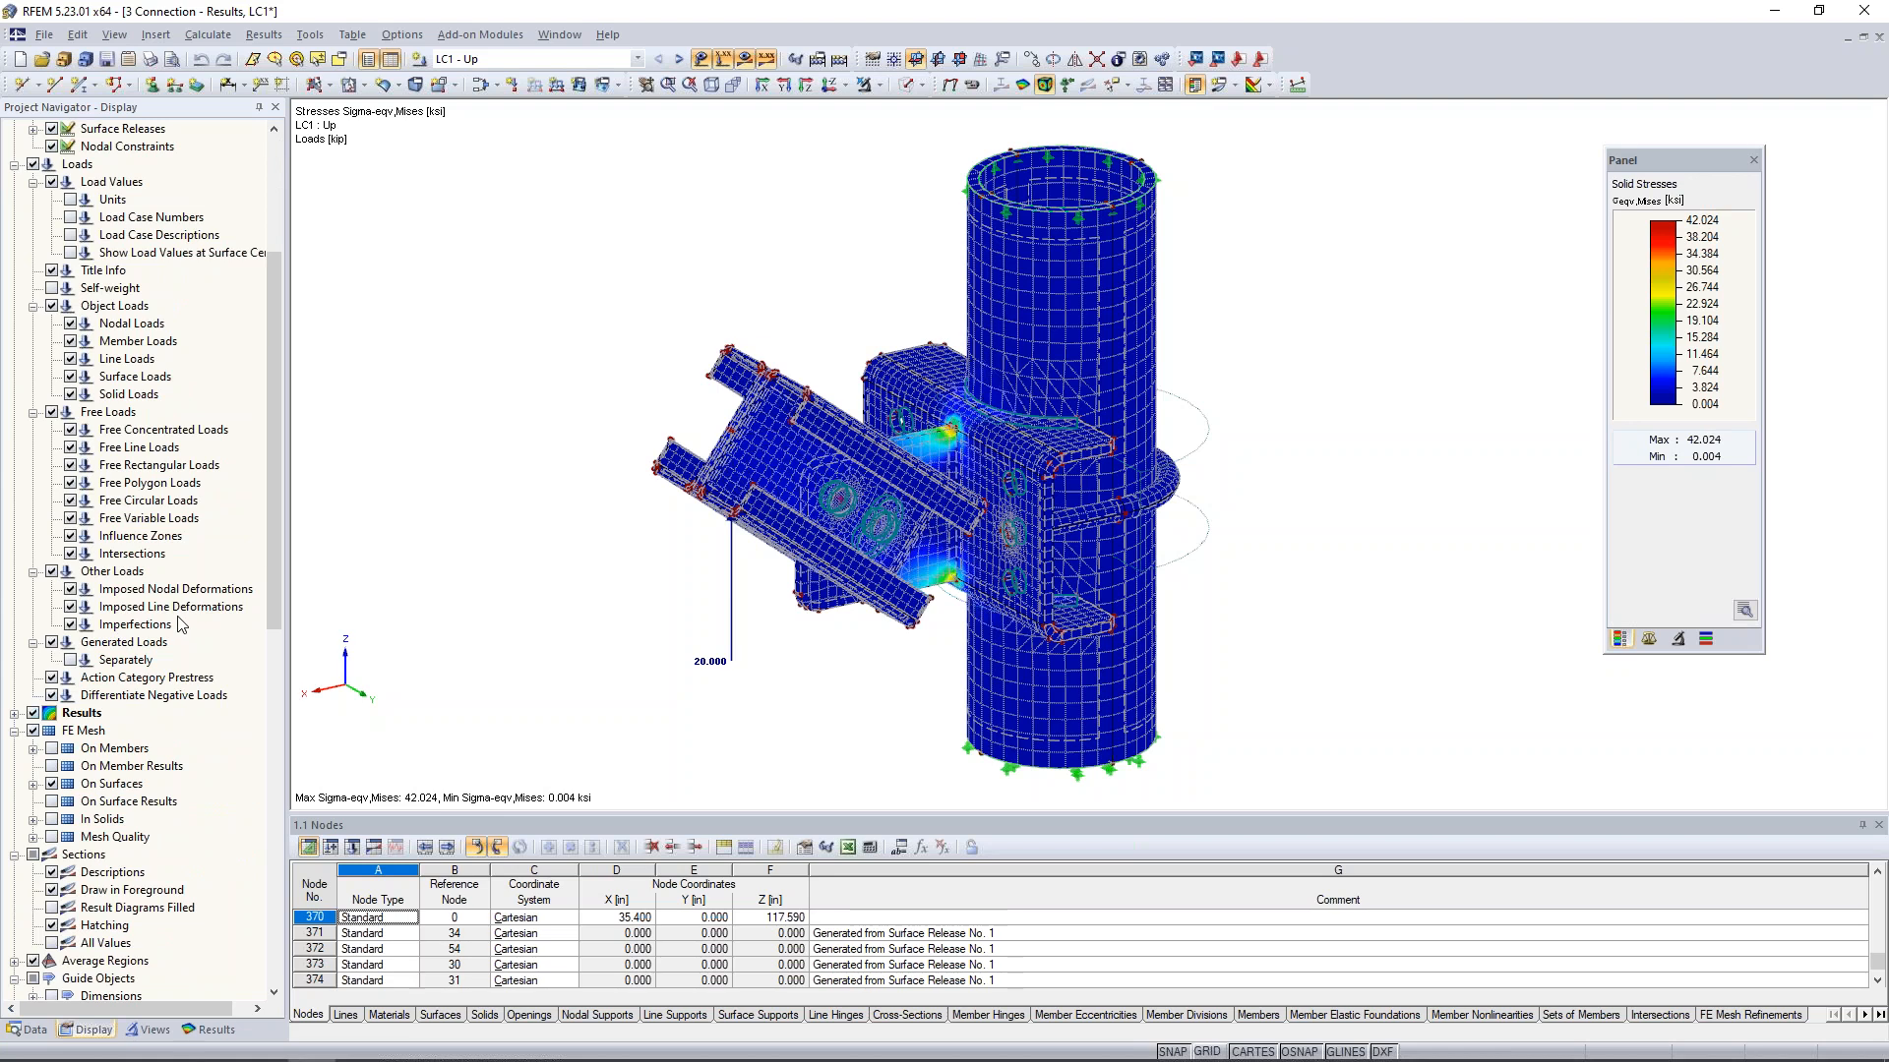
- Set the distribution of internal forces and stresses in the solids to Constant on Elements
scroll(180, 625, "down", 7)
scroll(180, 625, "down", 3)
scroll(119, 650, "up", 9)
left_click(15, 660)
scroll(22, 694, "down", 2)
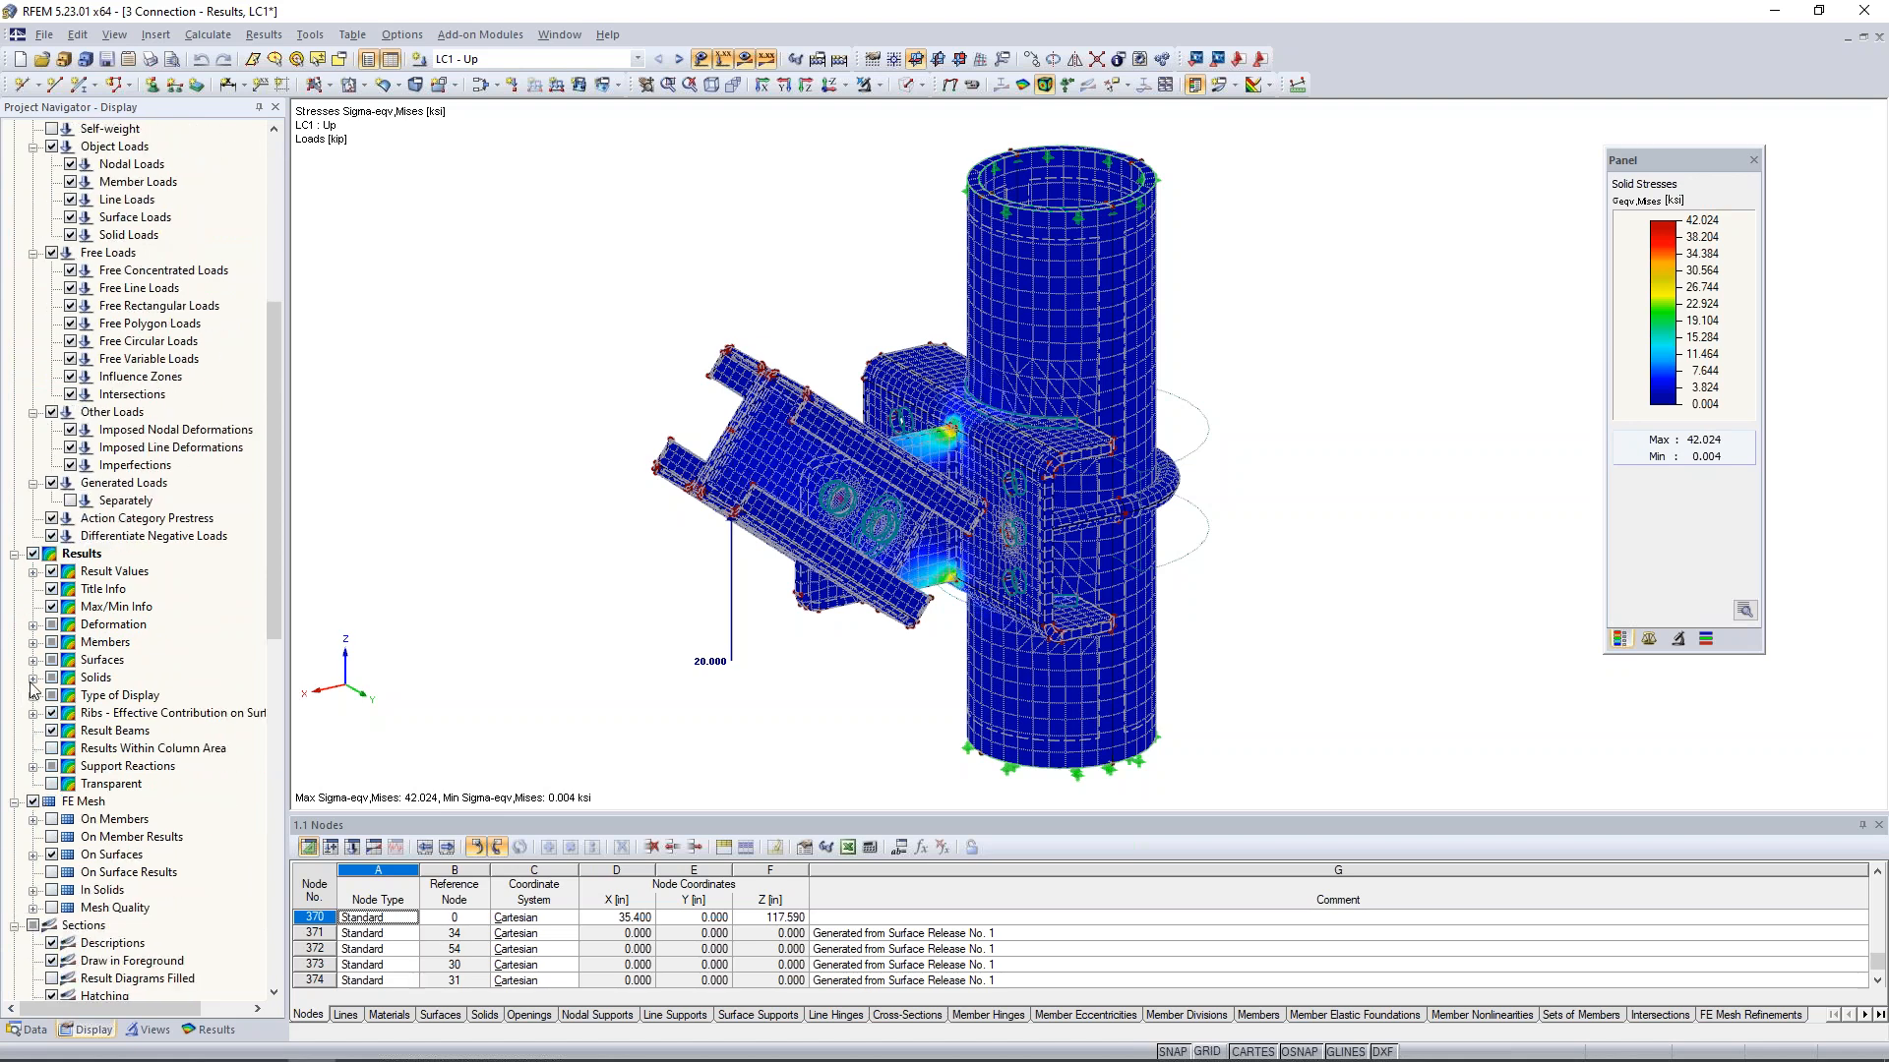
left_click(34, 678)
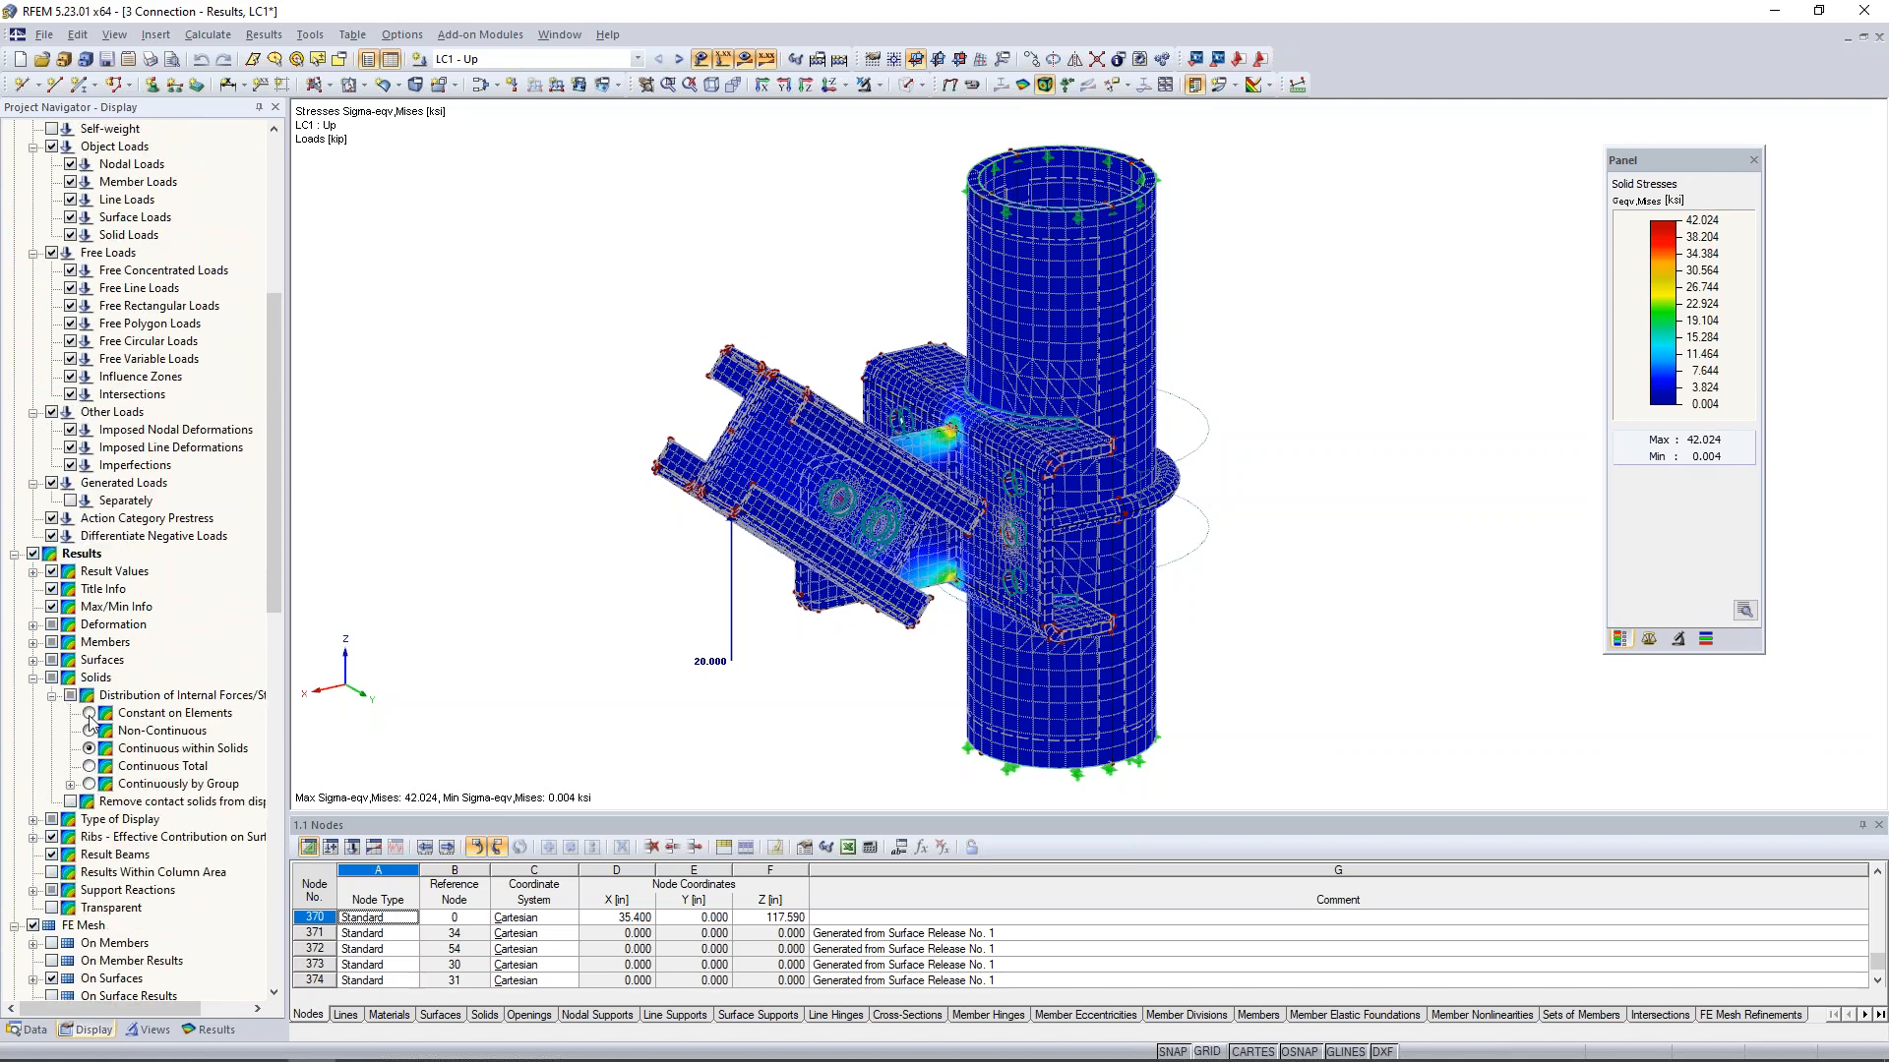
scroll(961, 459, "up", 3)
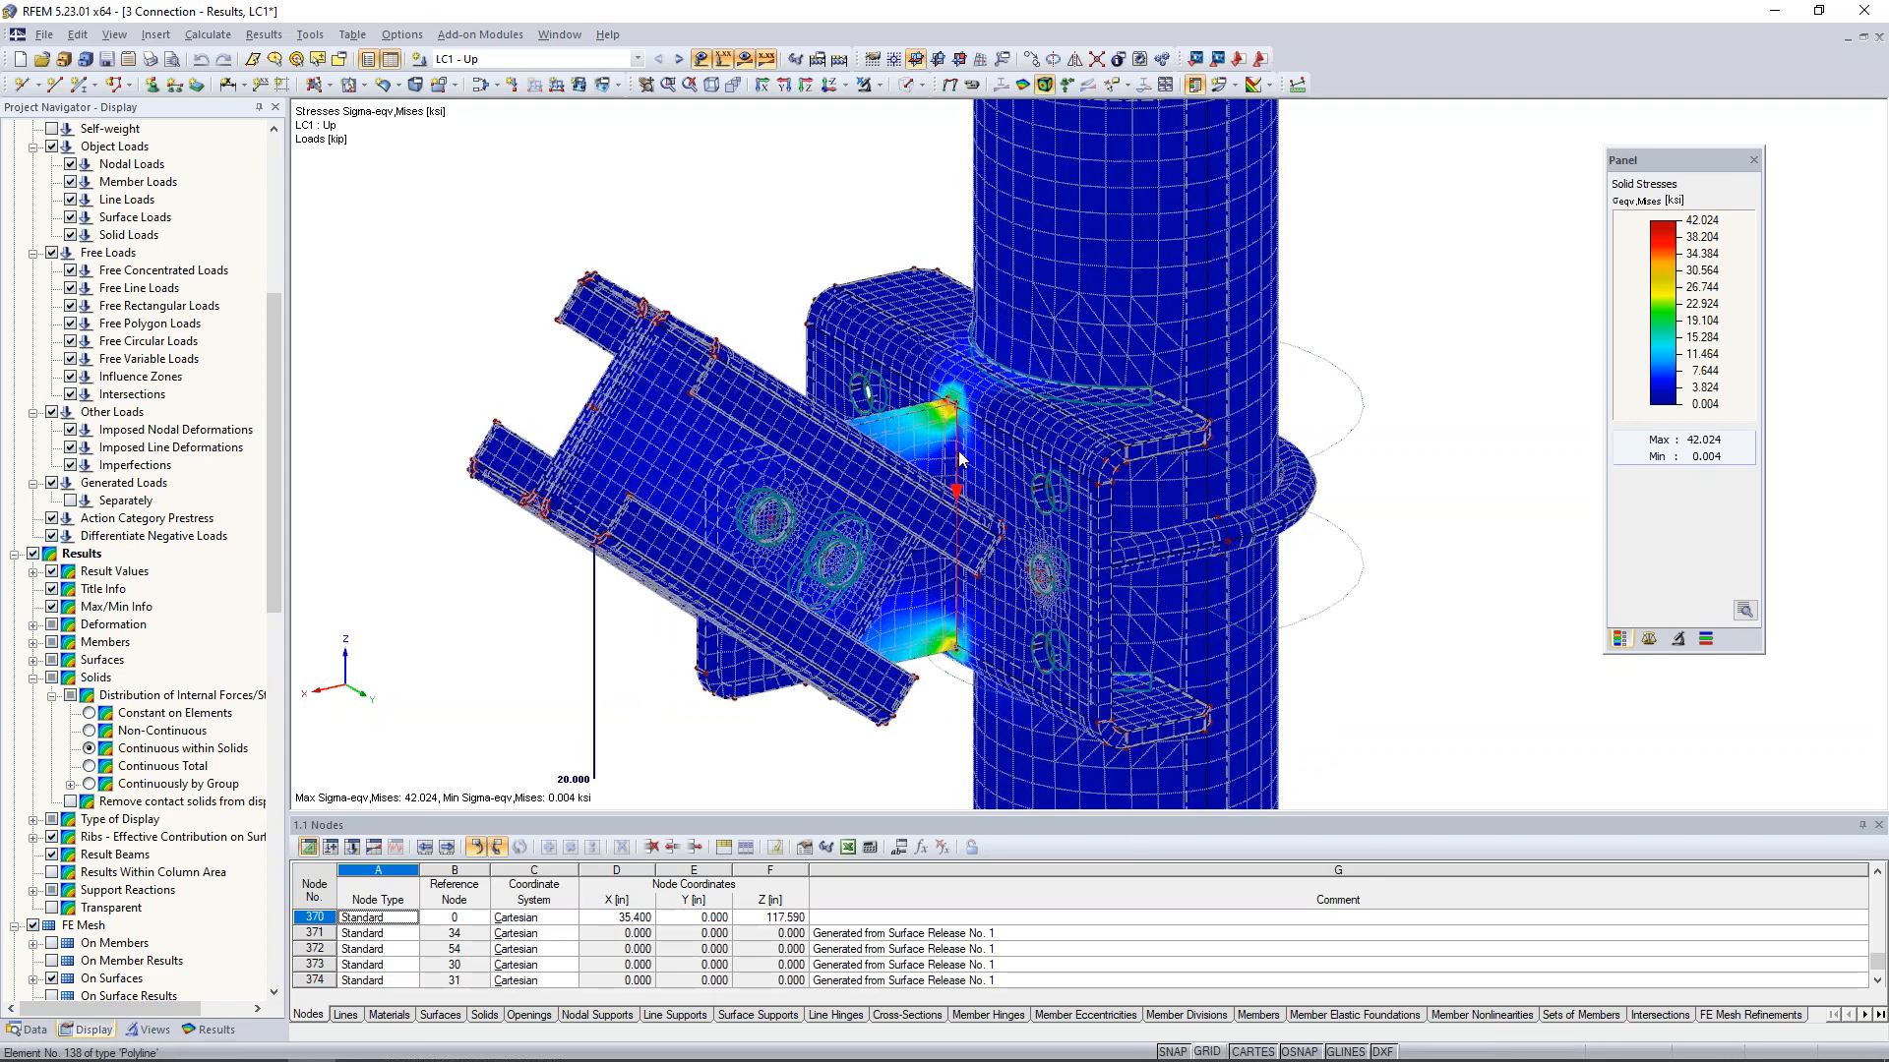
scroll(961, 458, "up", 2)
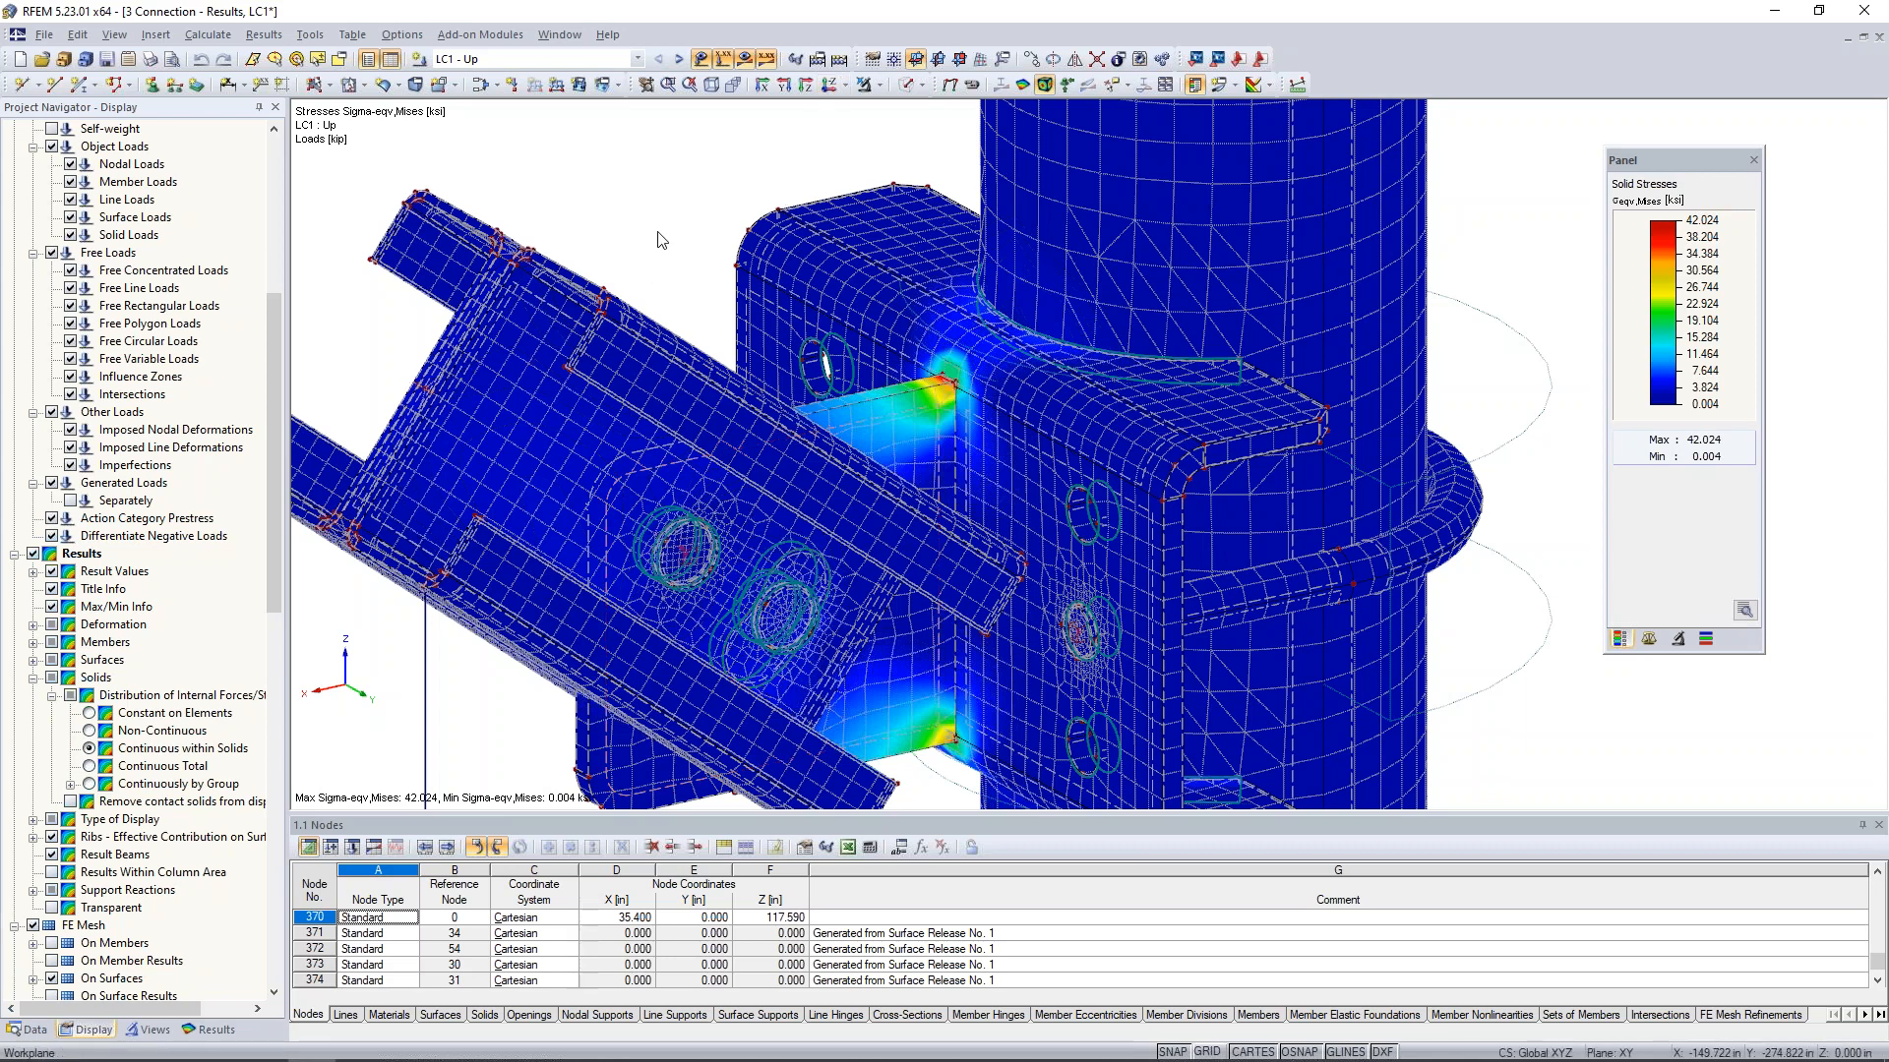
left_click(89, 713)
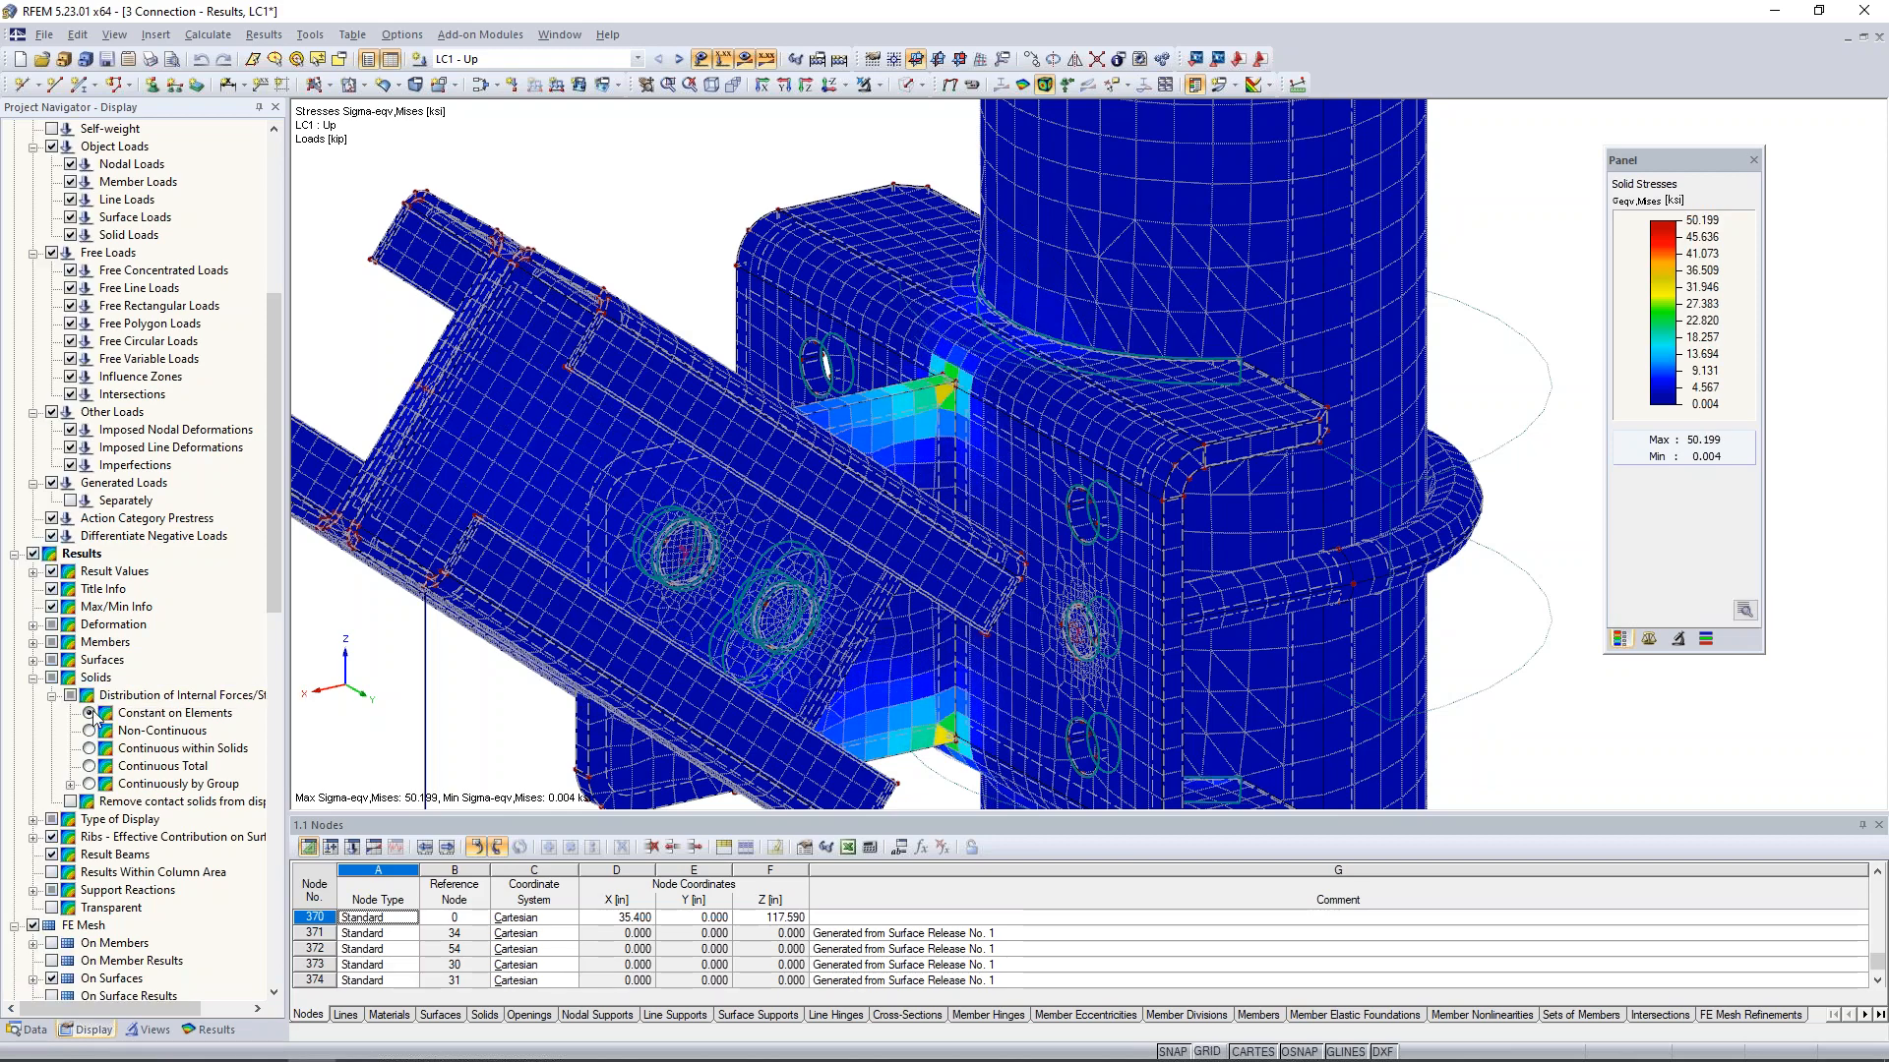
- Examine the element-wise von Mises stresses where the gusset plate meets the bracket and compare them with the colour scale
scroll(944, 398, "up", 2)
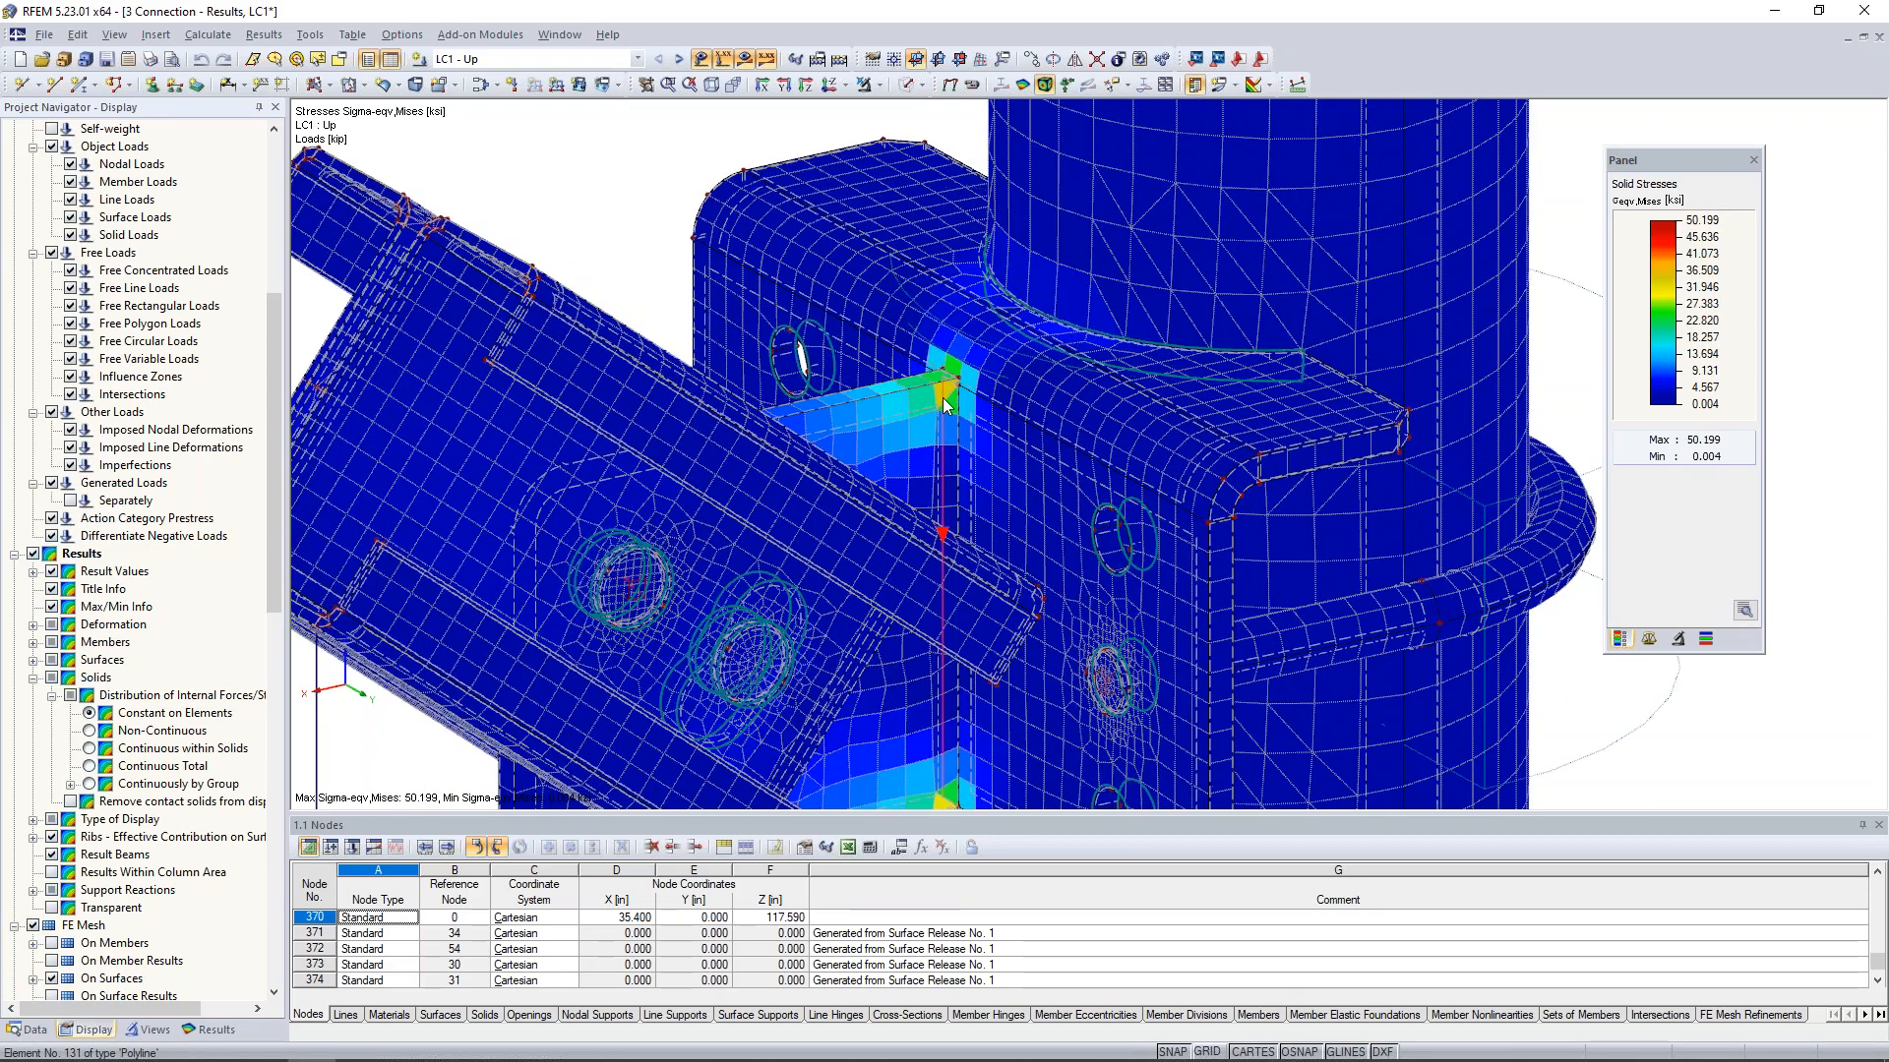
scroll(944, 403, "up", 2)
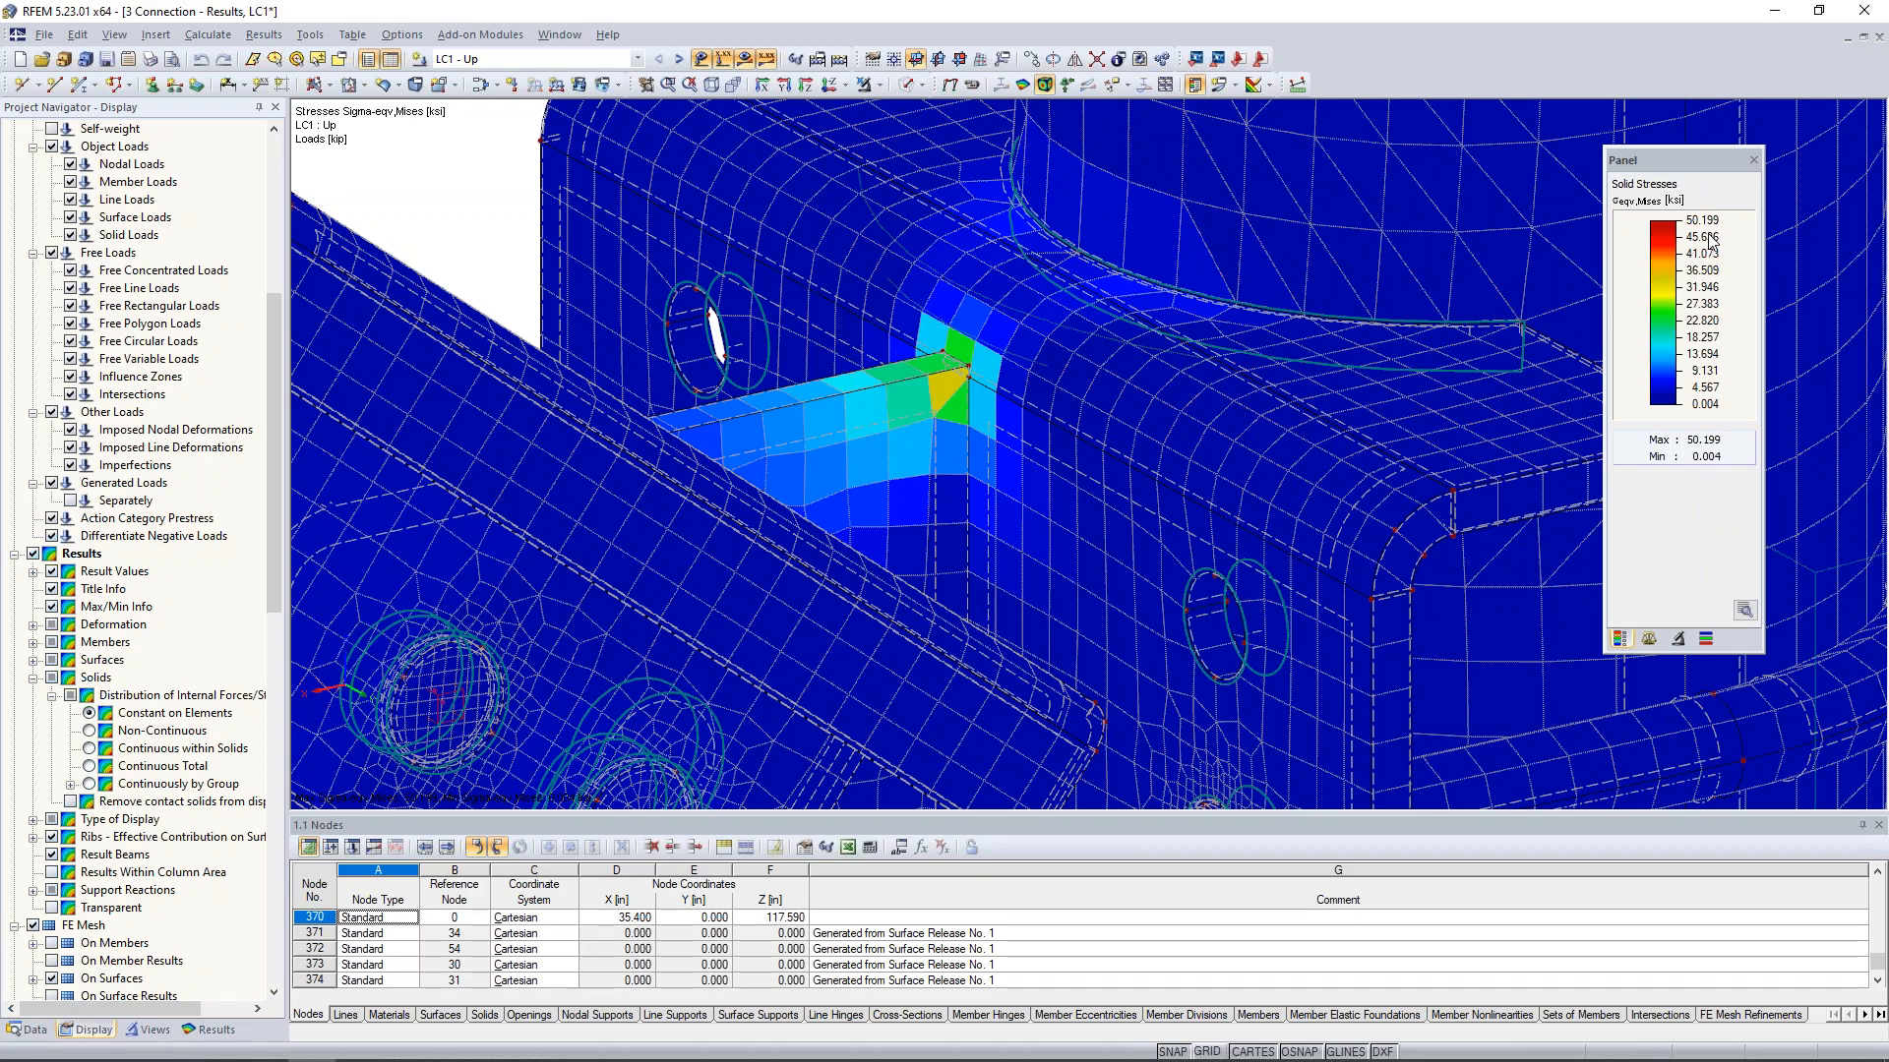
scroll(1281, 337, "down", 3)
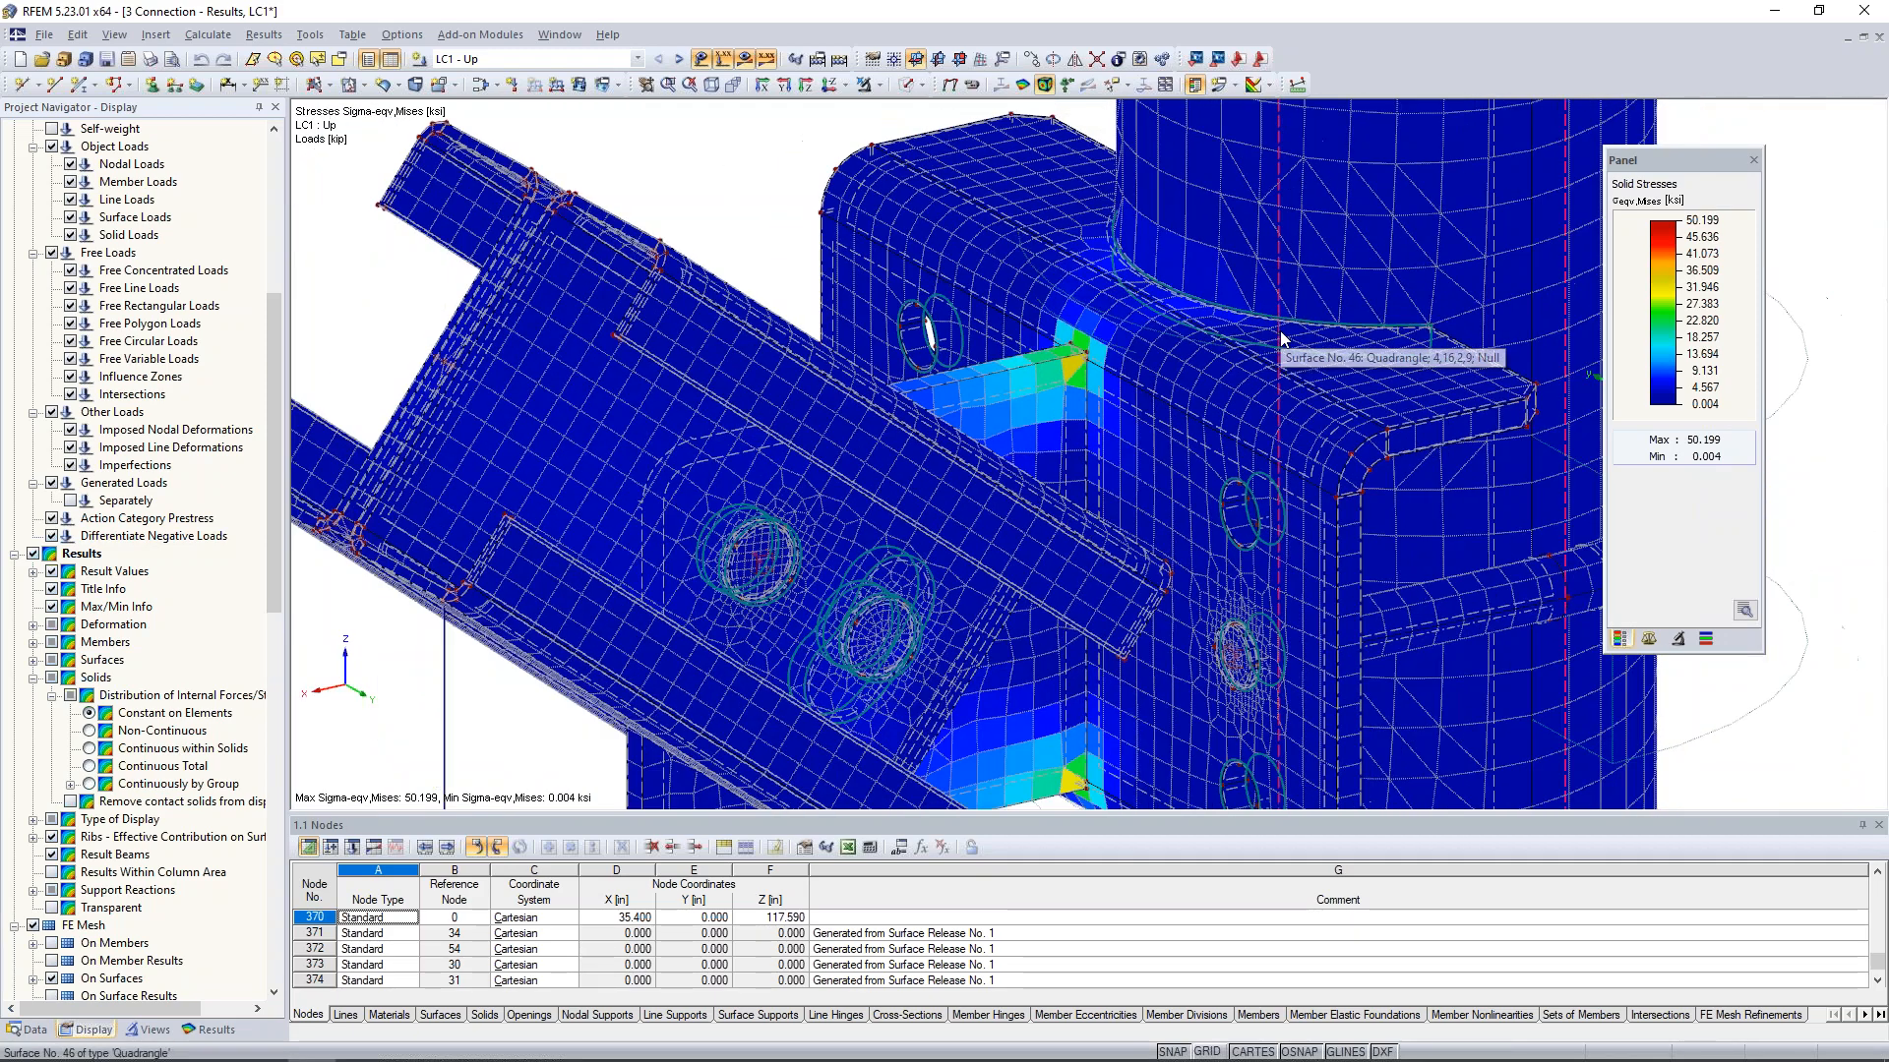
scroll(1281, 337, "down", 2)
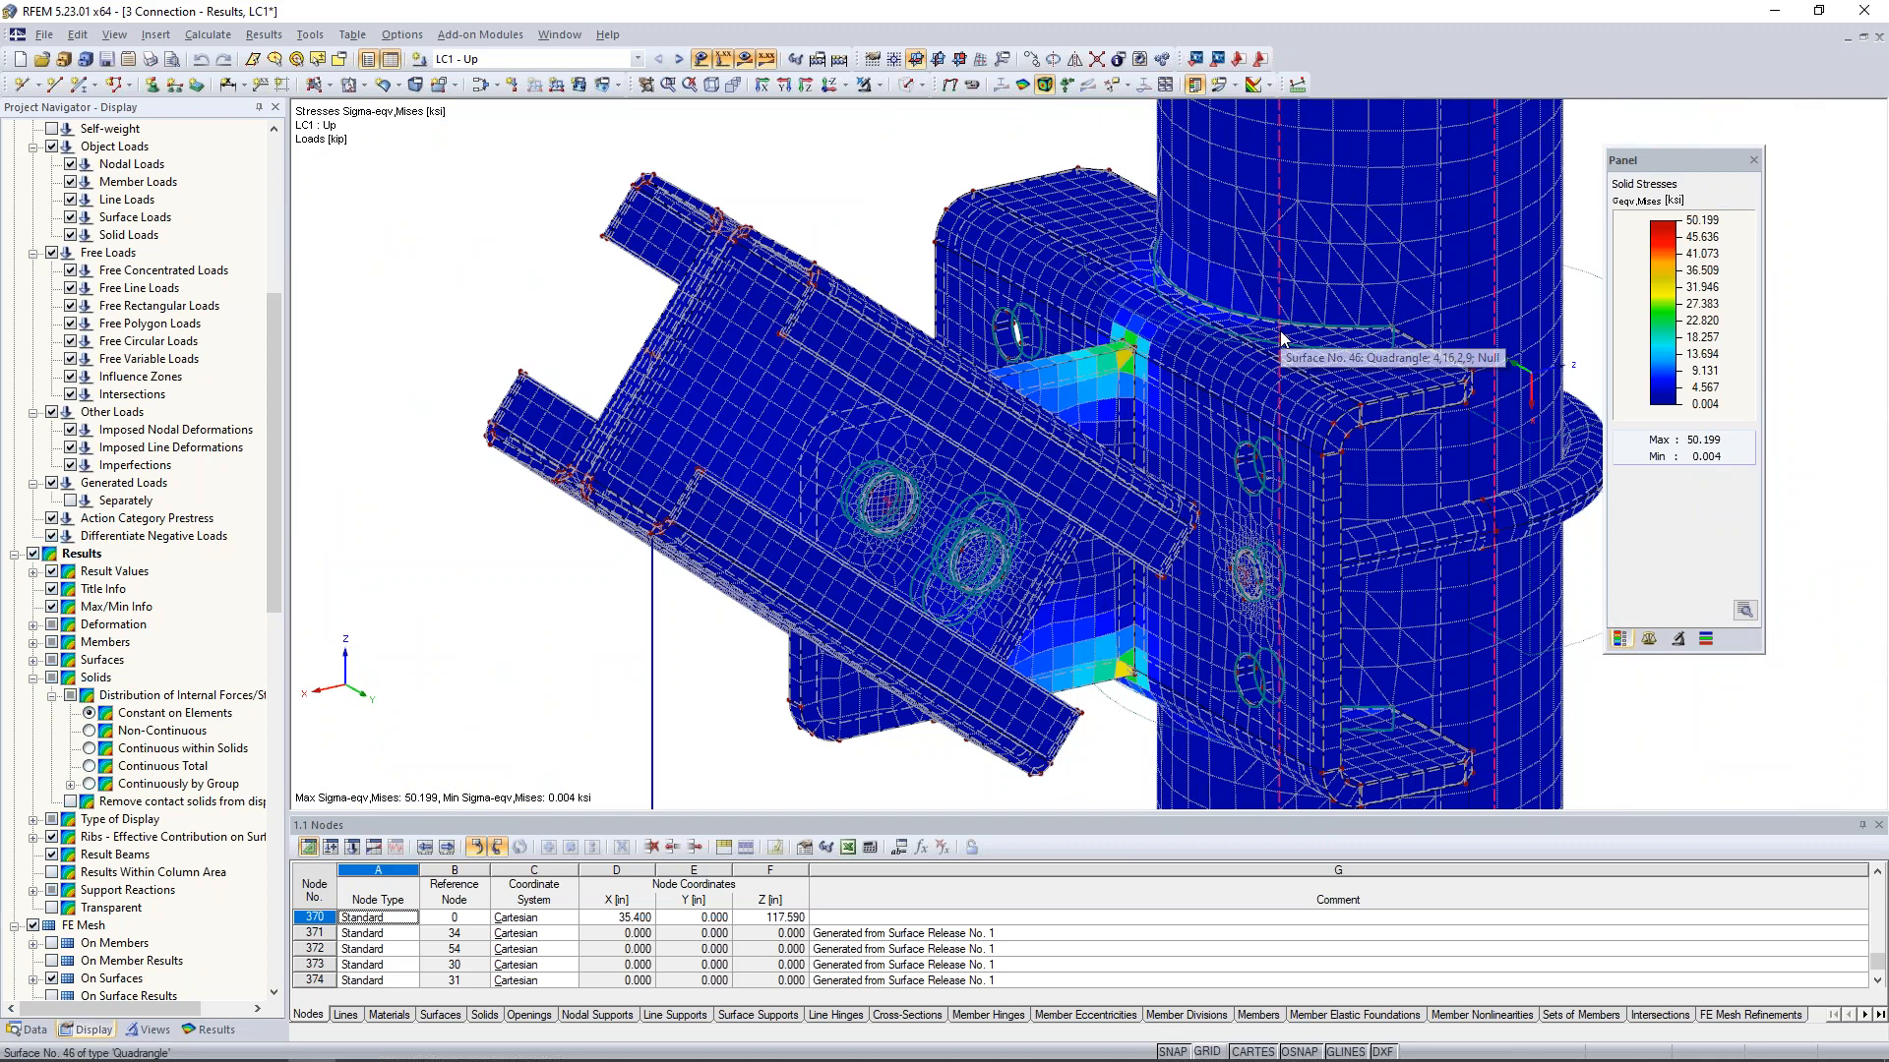
scroll(925, 197, "down", 1)
middle_click_drag(924, 196, 860, 188)
left_click(212, 1030)
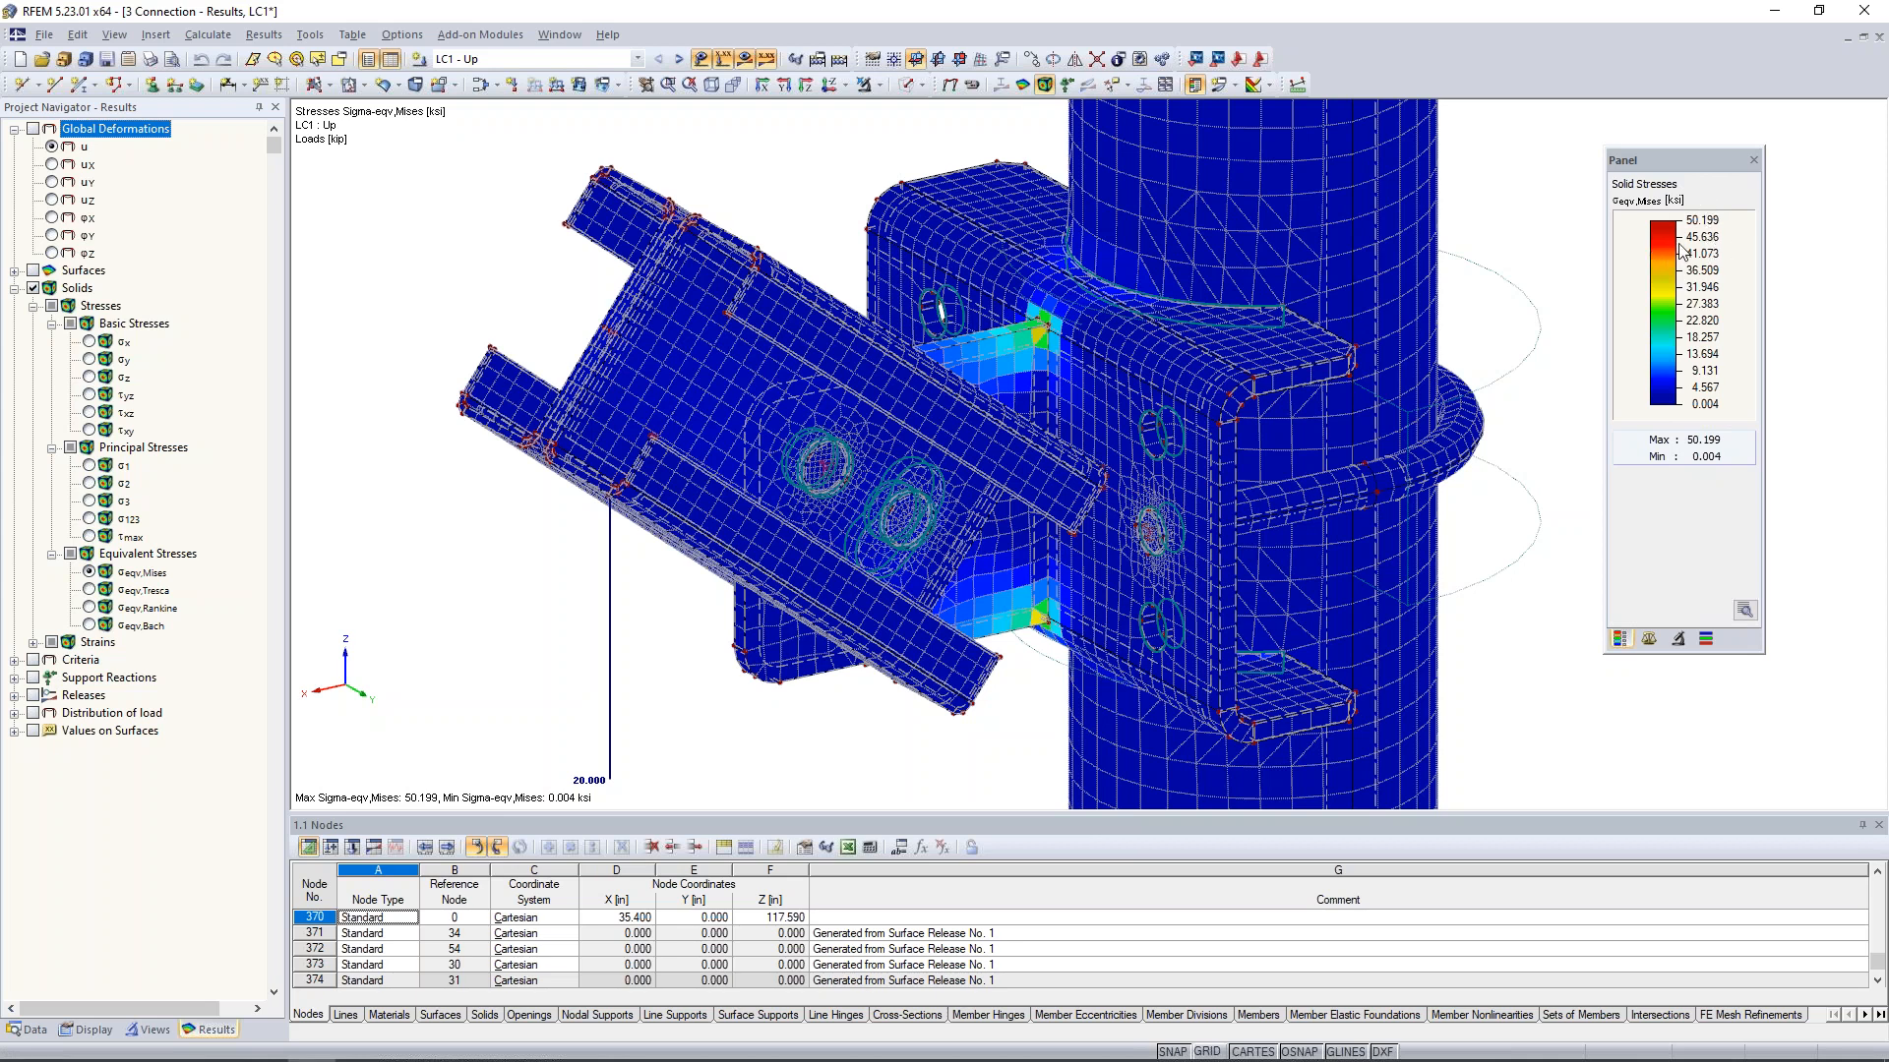
scroll(1564, 269, "down", 5)
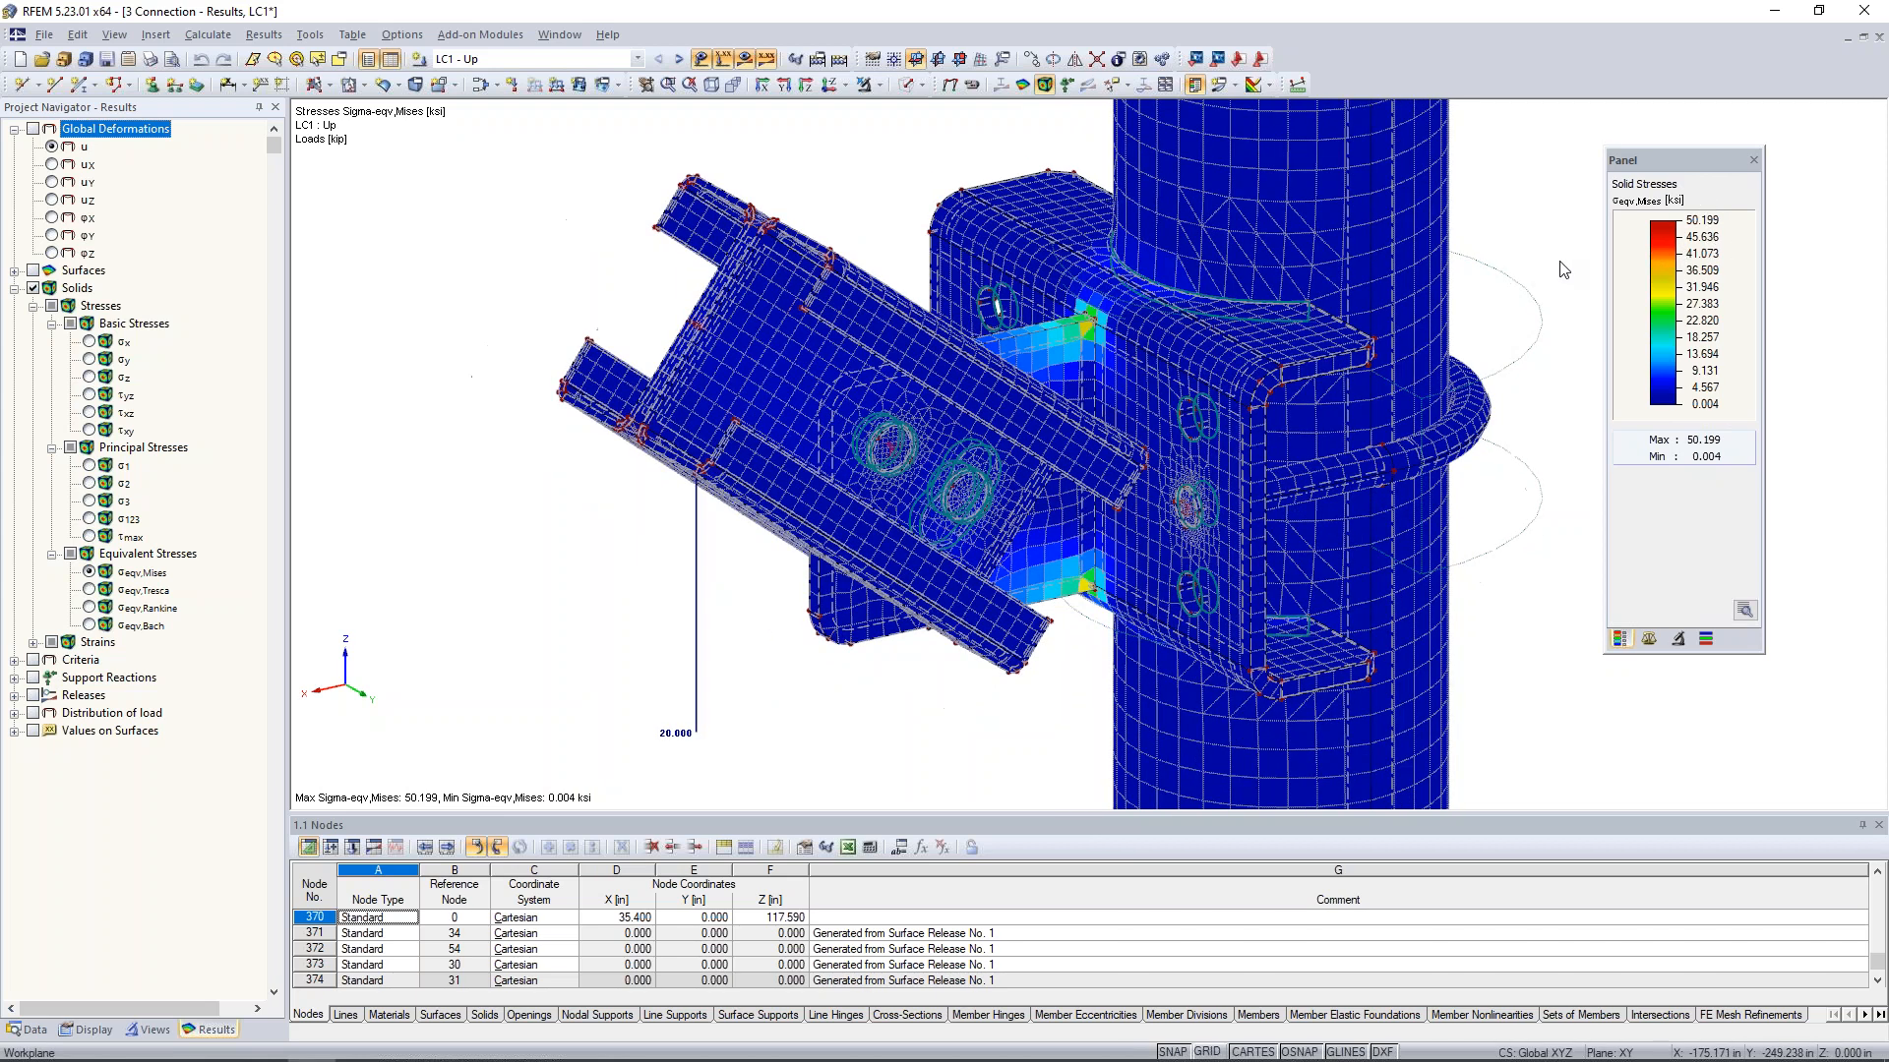
middle_click_drag(1399, 306, 1140, 359)
scroll(1140, 359, "down", 1)
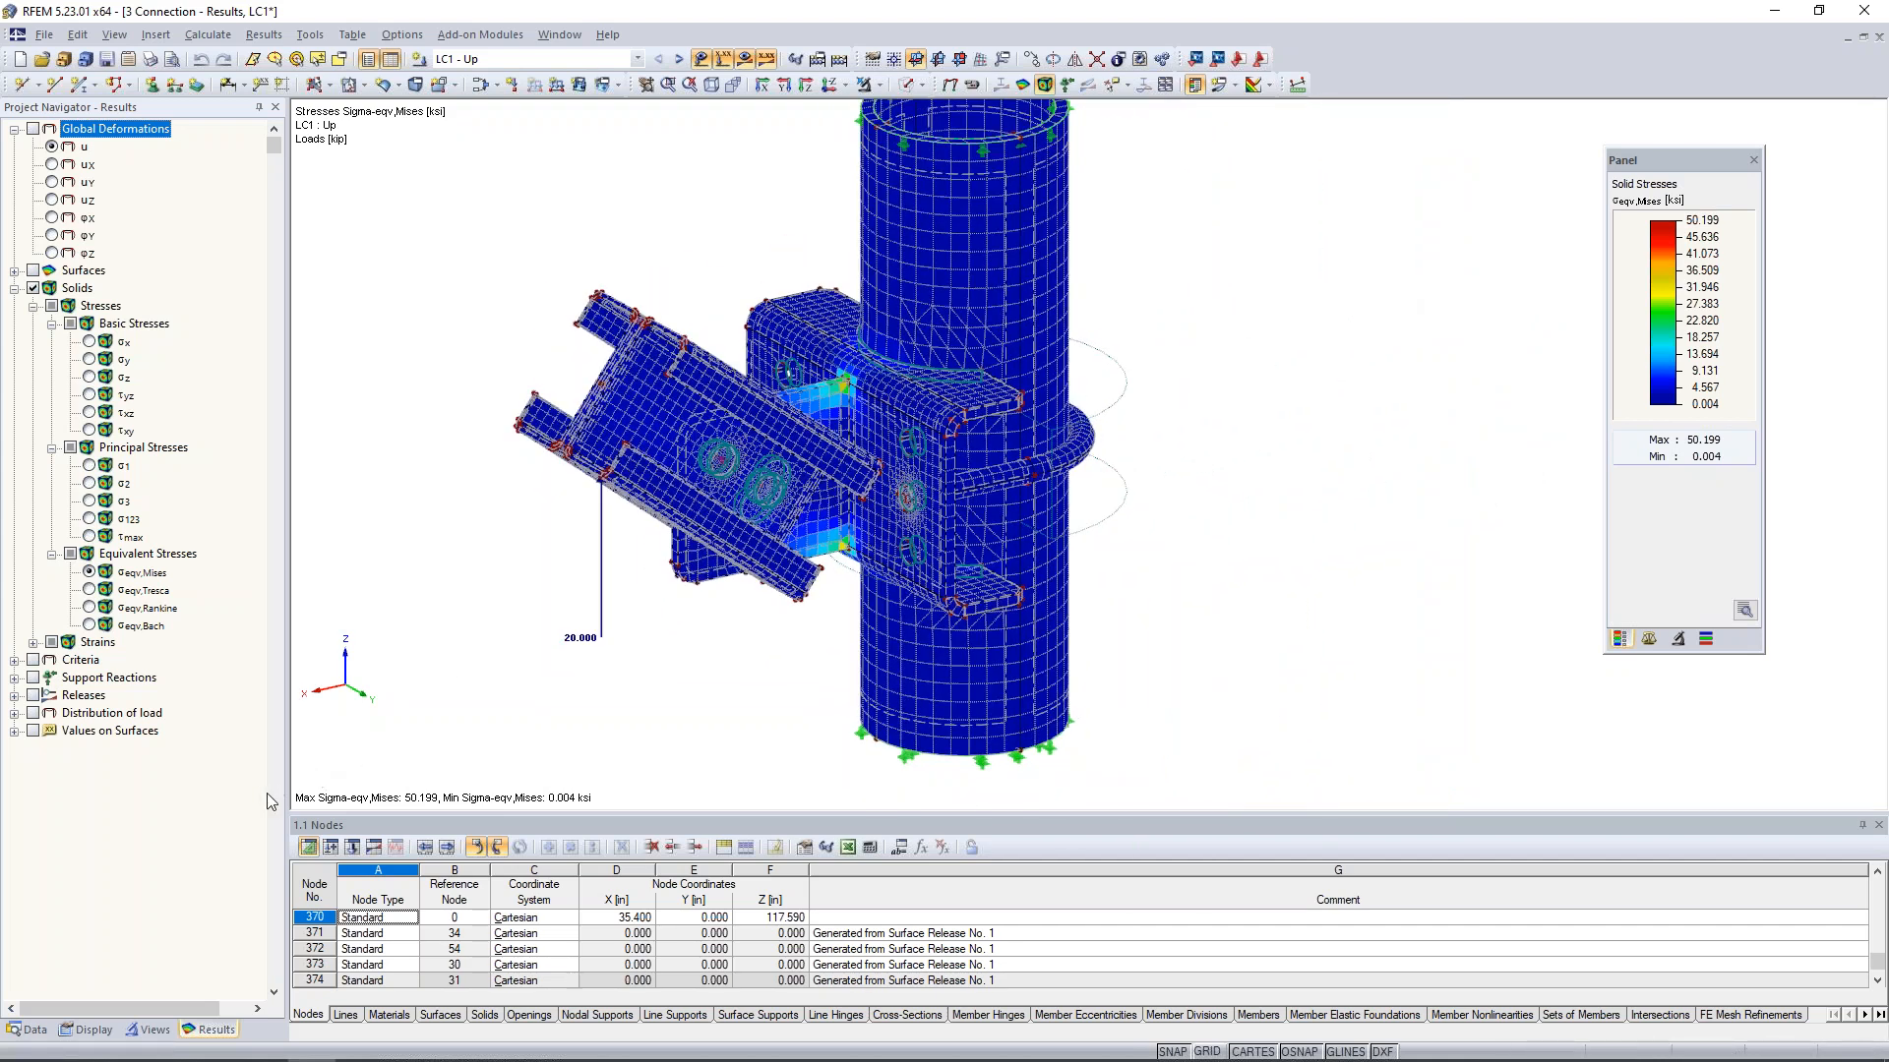
- Change material 2 (Steel A36) to the Isotropic Plastic 2D/3D model with 36 ksi yield strength and accept deleting all results
left_click(29, 1030)
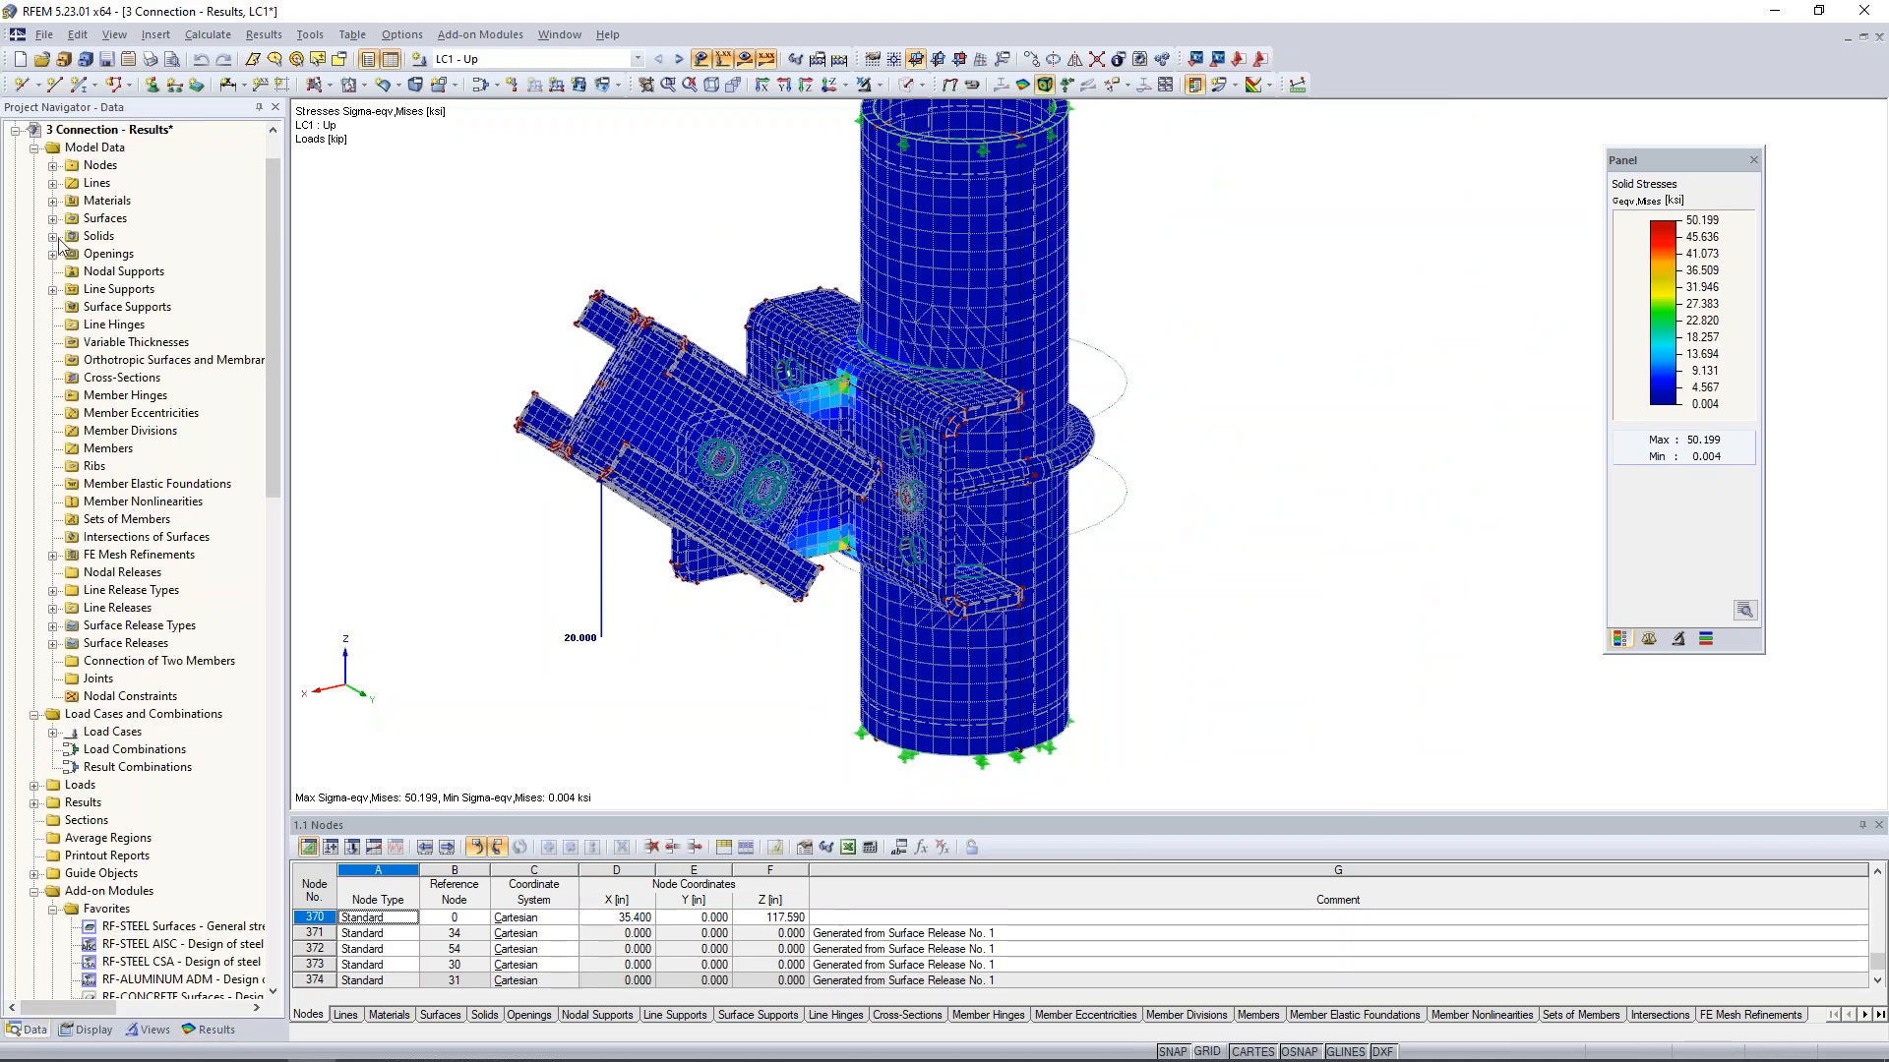
left_click(53, 201)
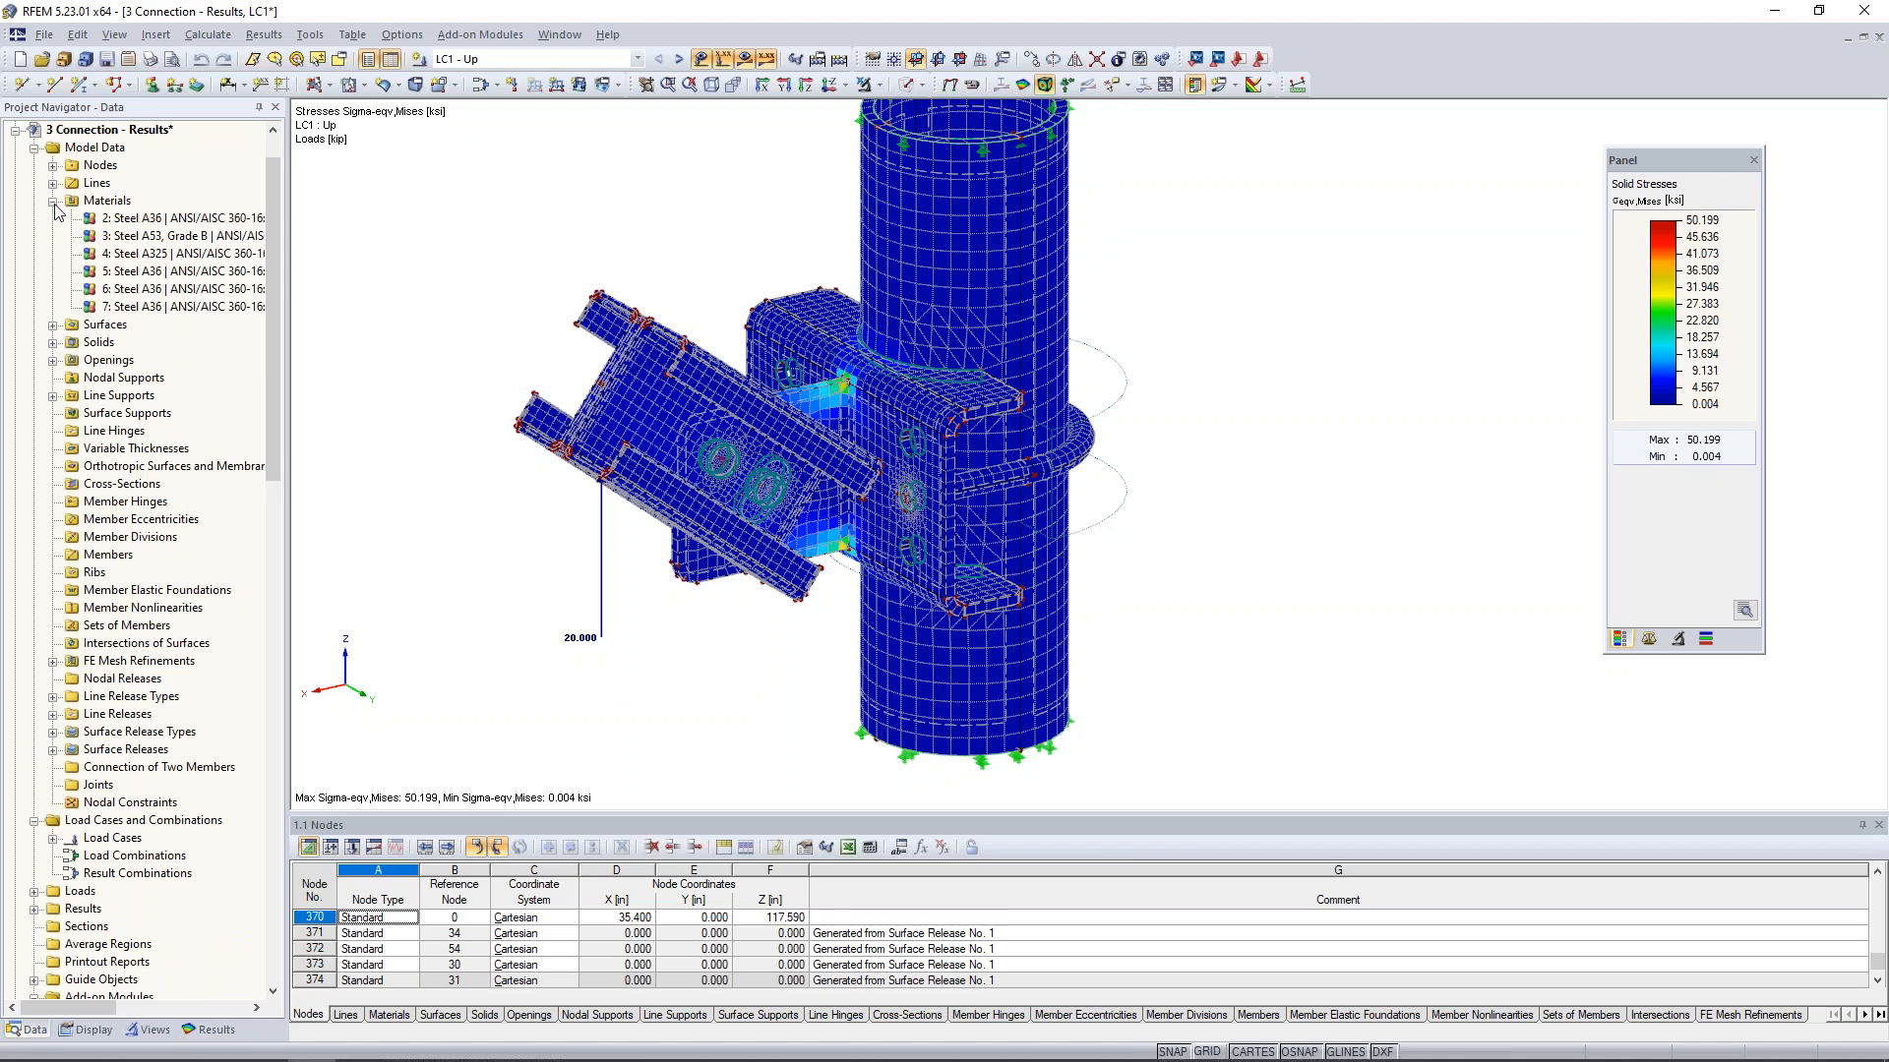
left_click(122, 220)
double_click(122, 221)
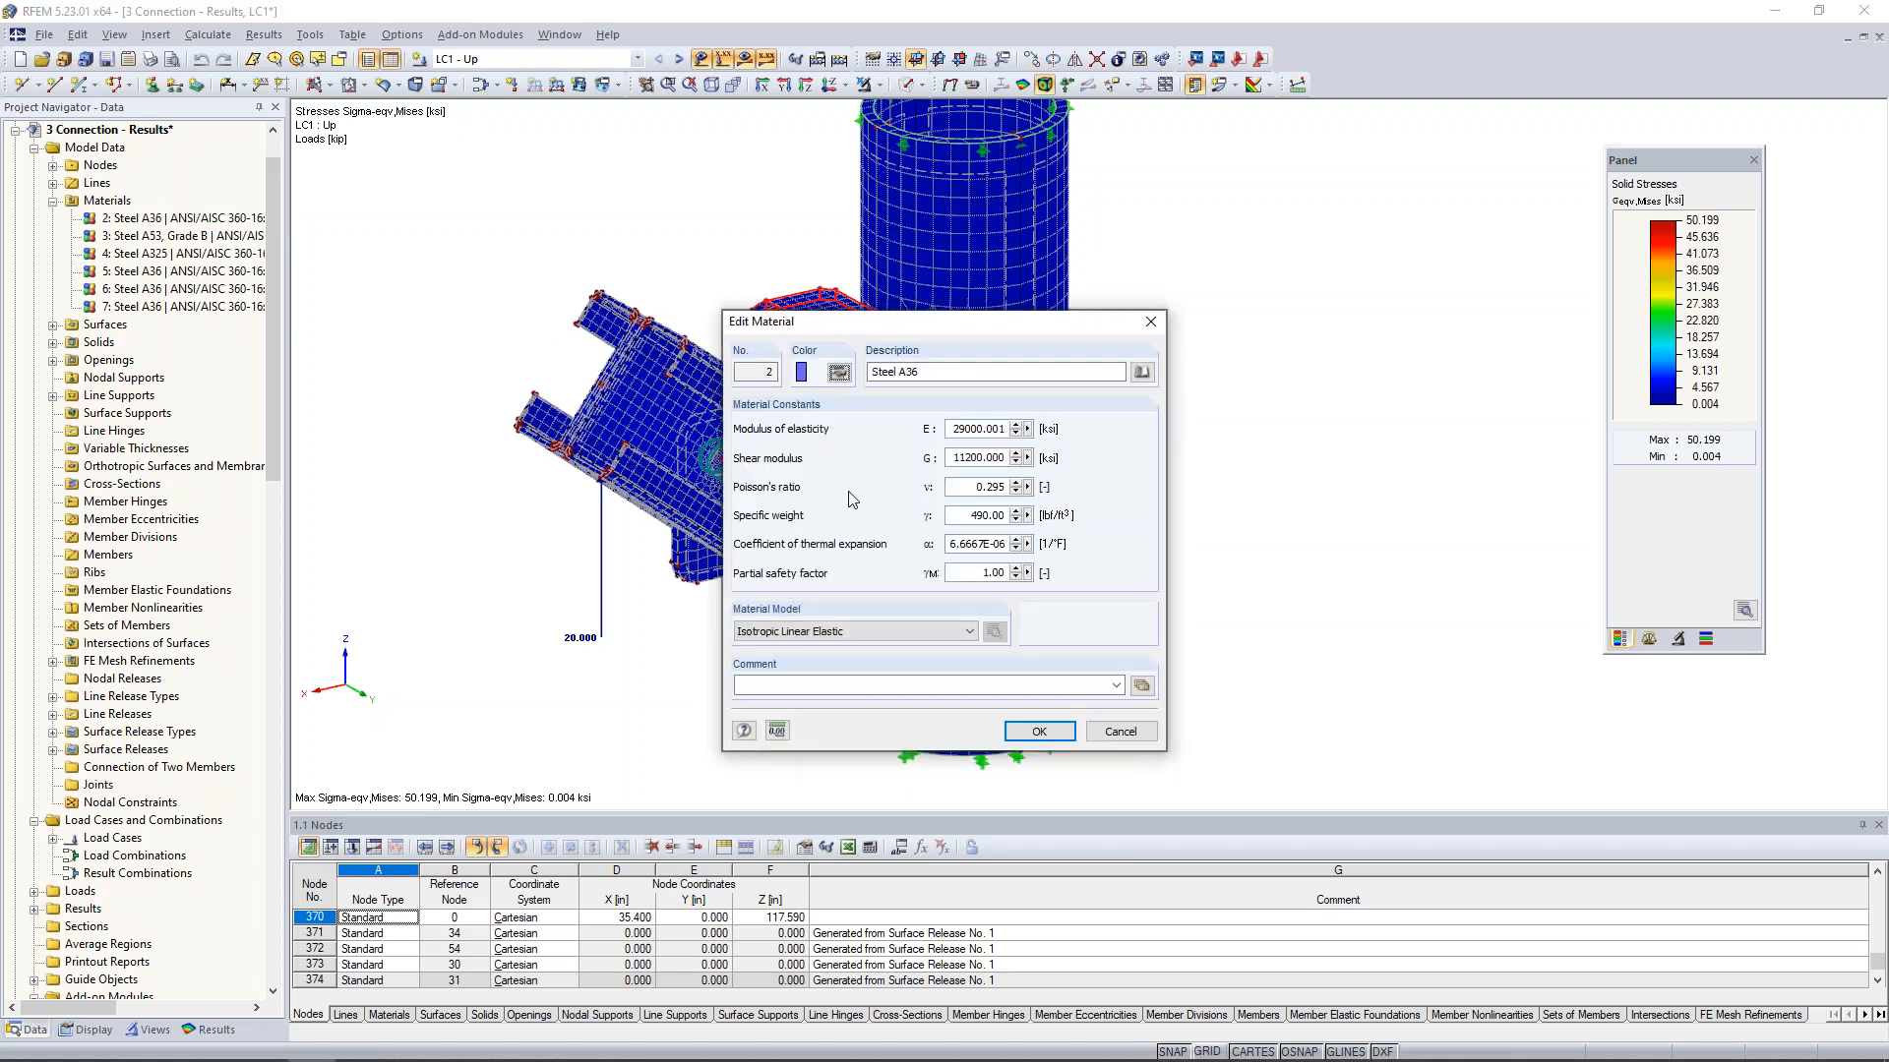
left_click(804, 640)
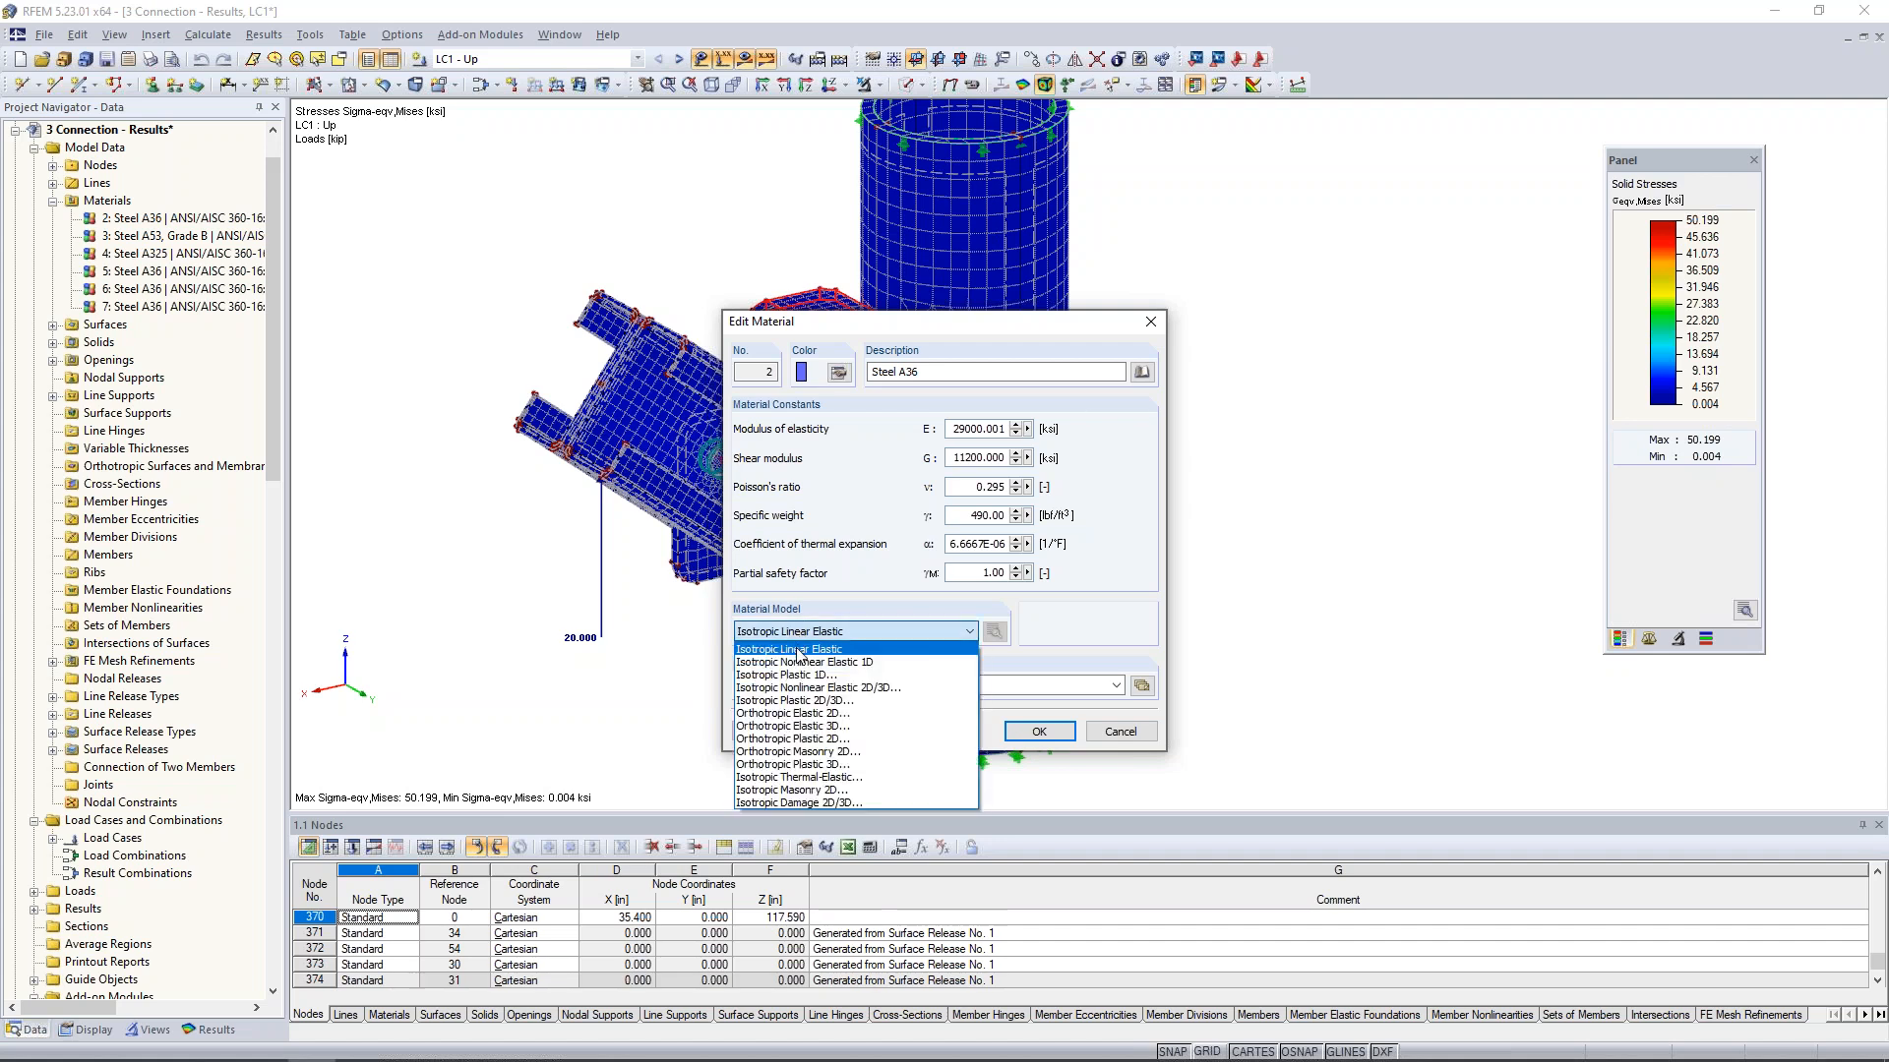
left_click(809, 702)
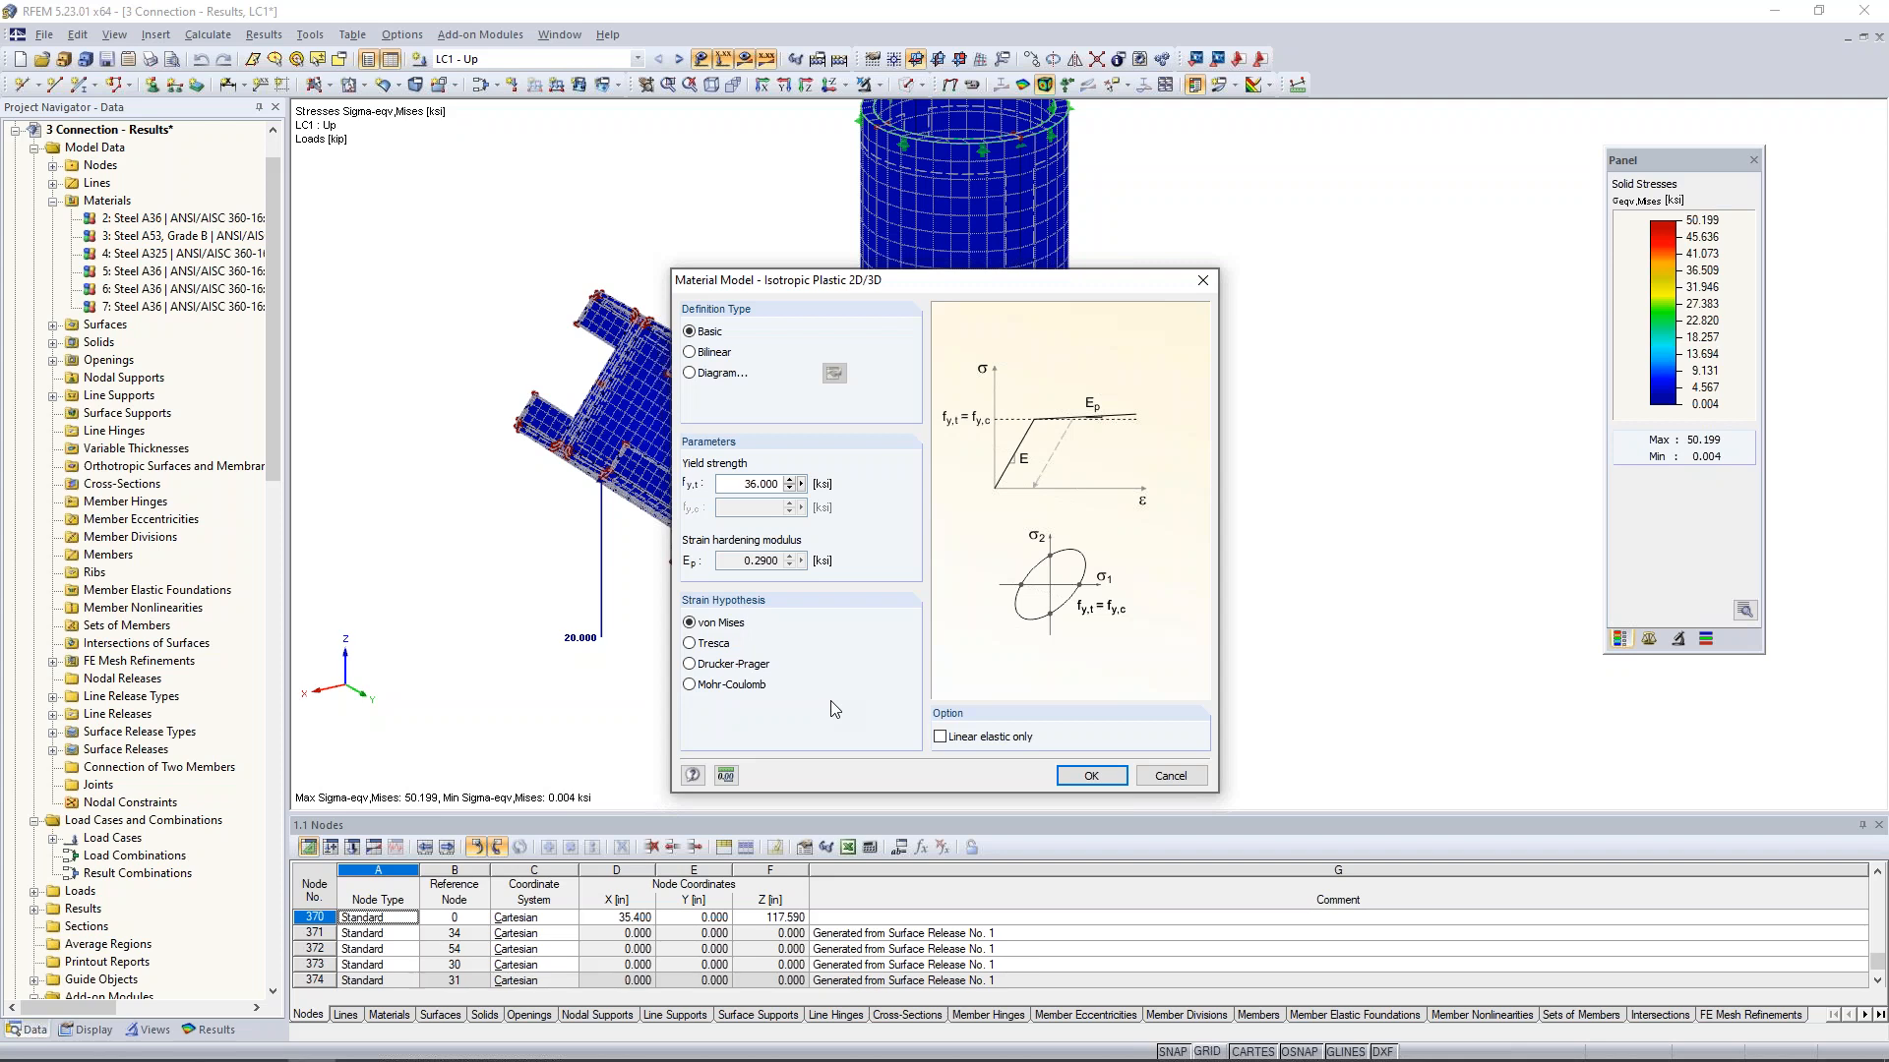
left_click_drag(739, 487, 806, 500)
left_click(739, 486)
left_click(1092, 776)
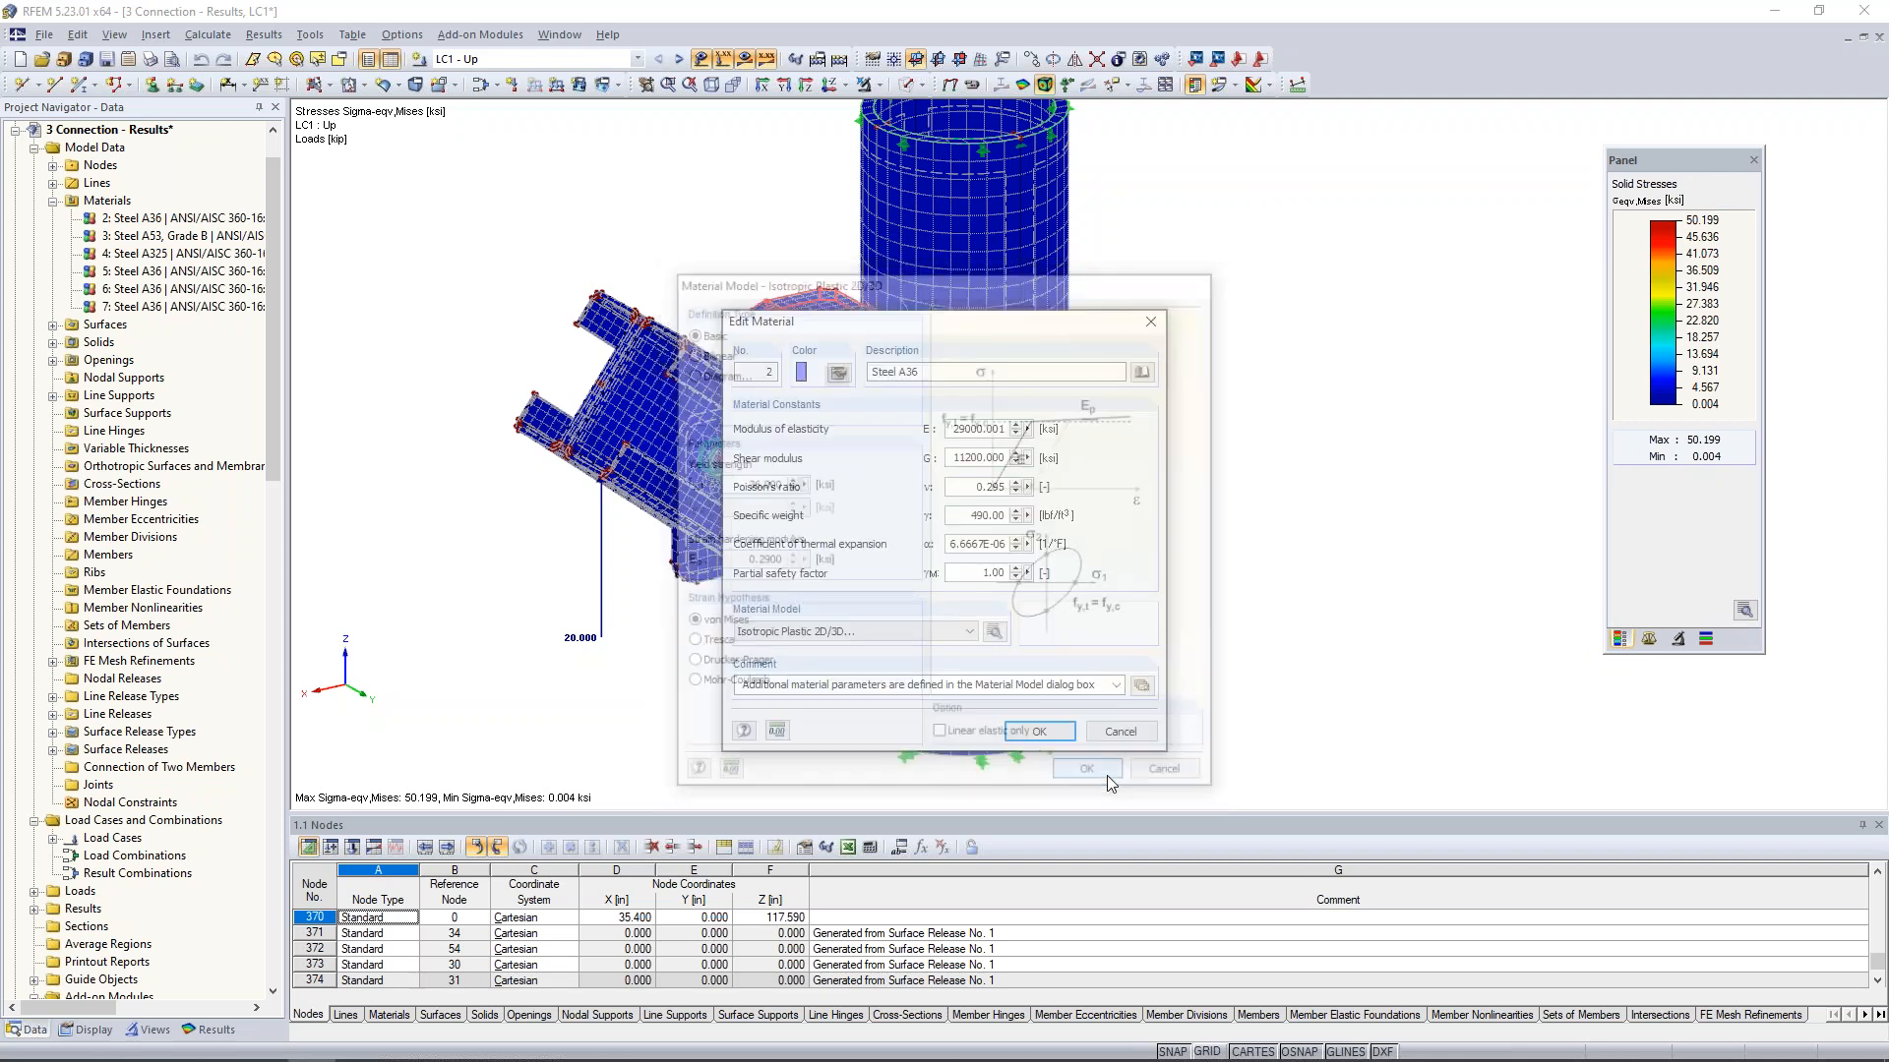
left_click(1048, 732)
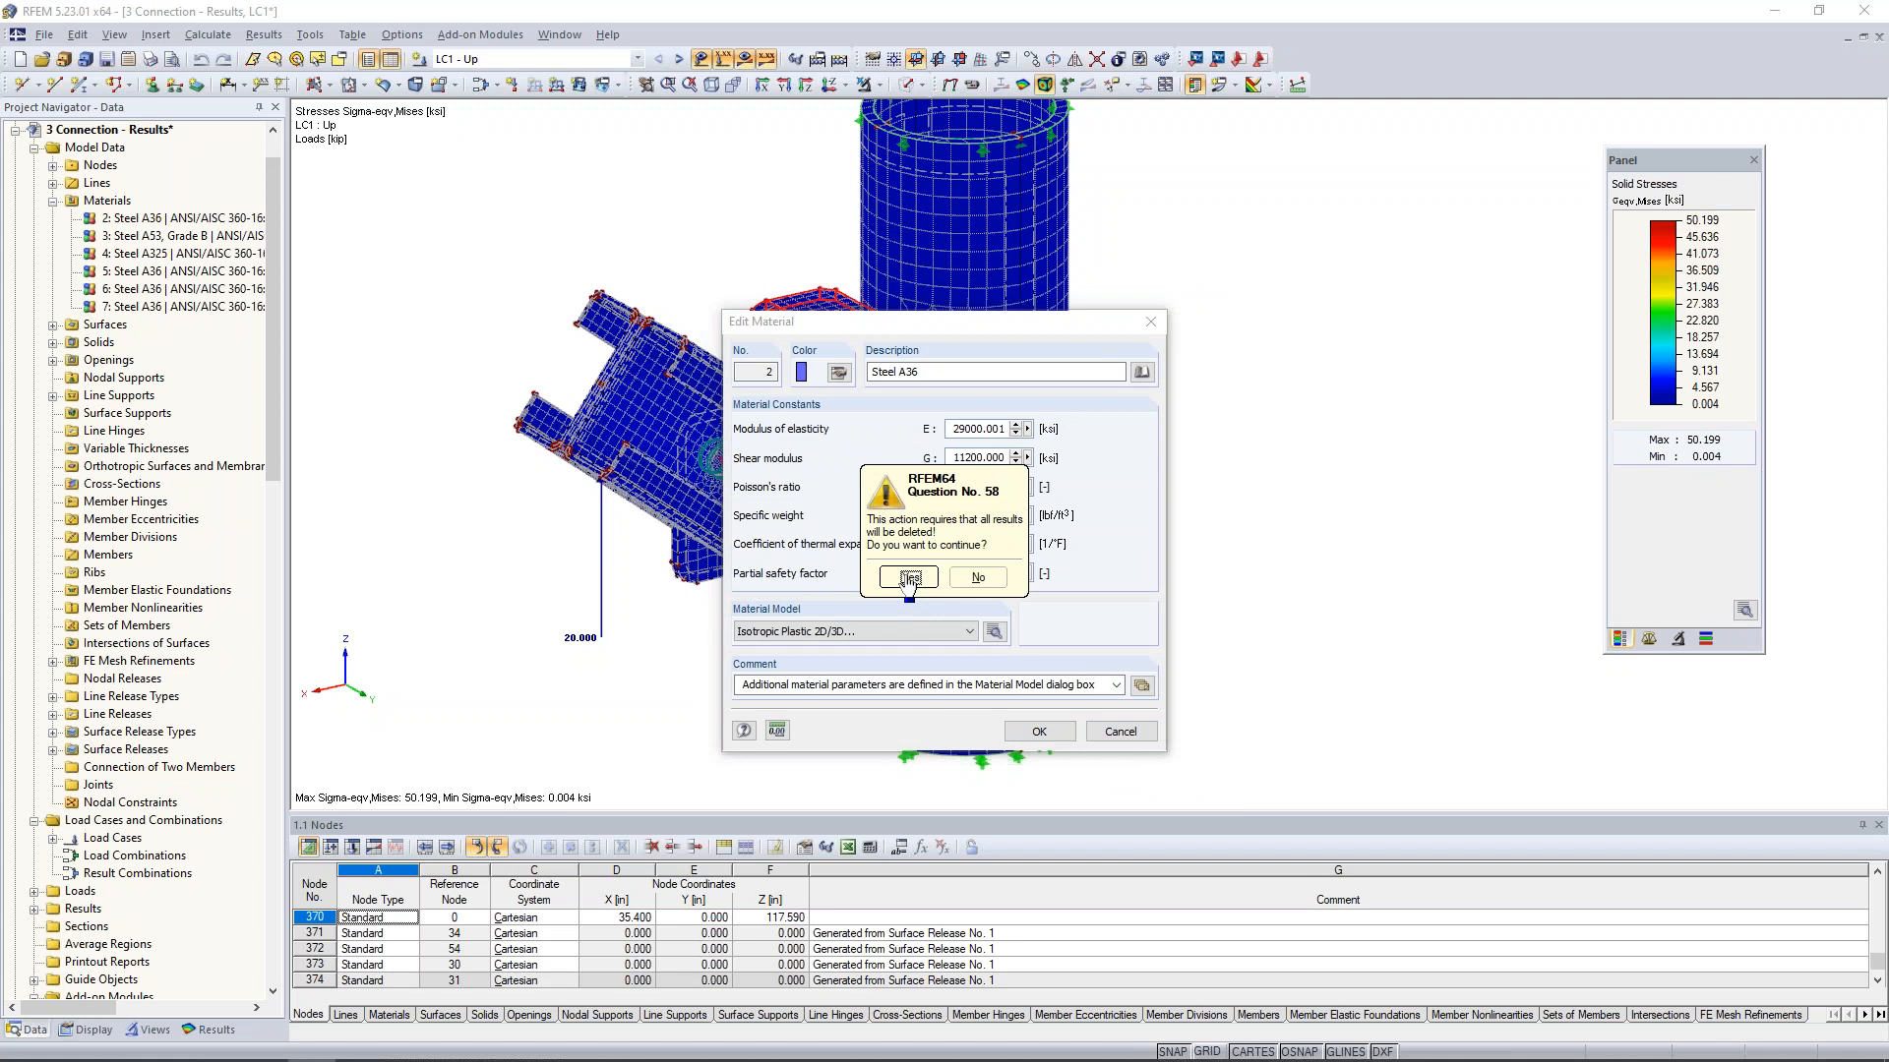
left_click(905, 583)
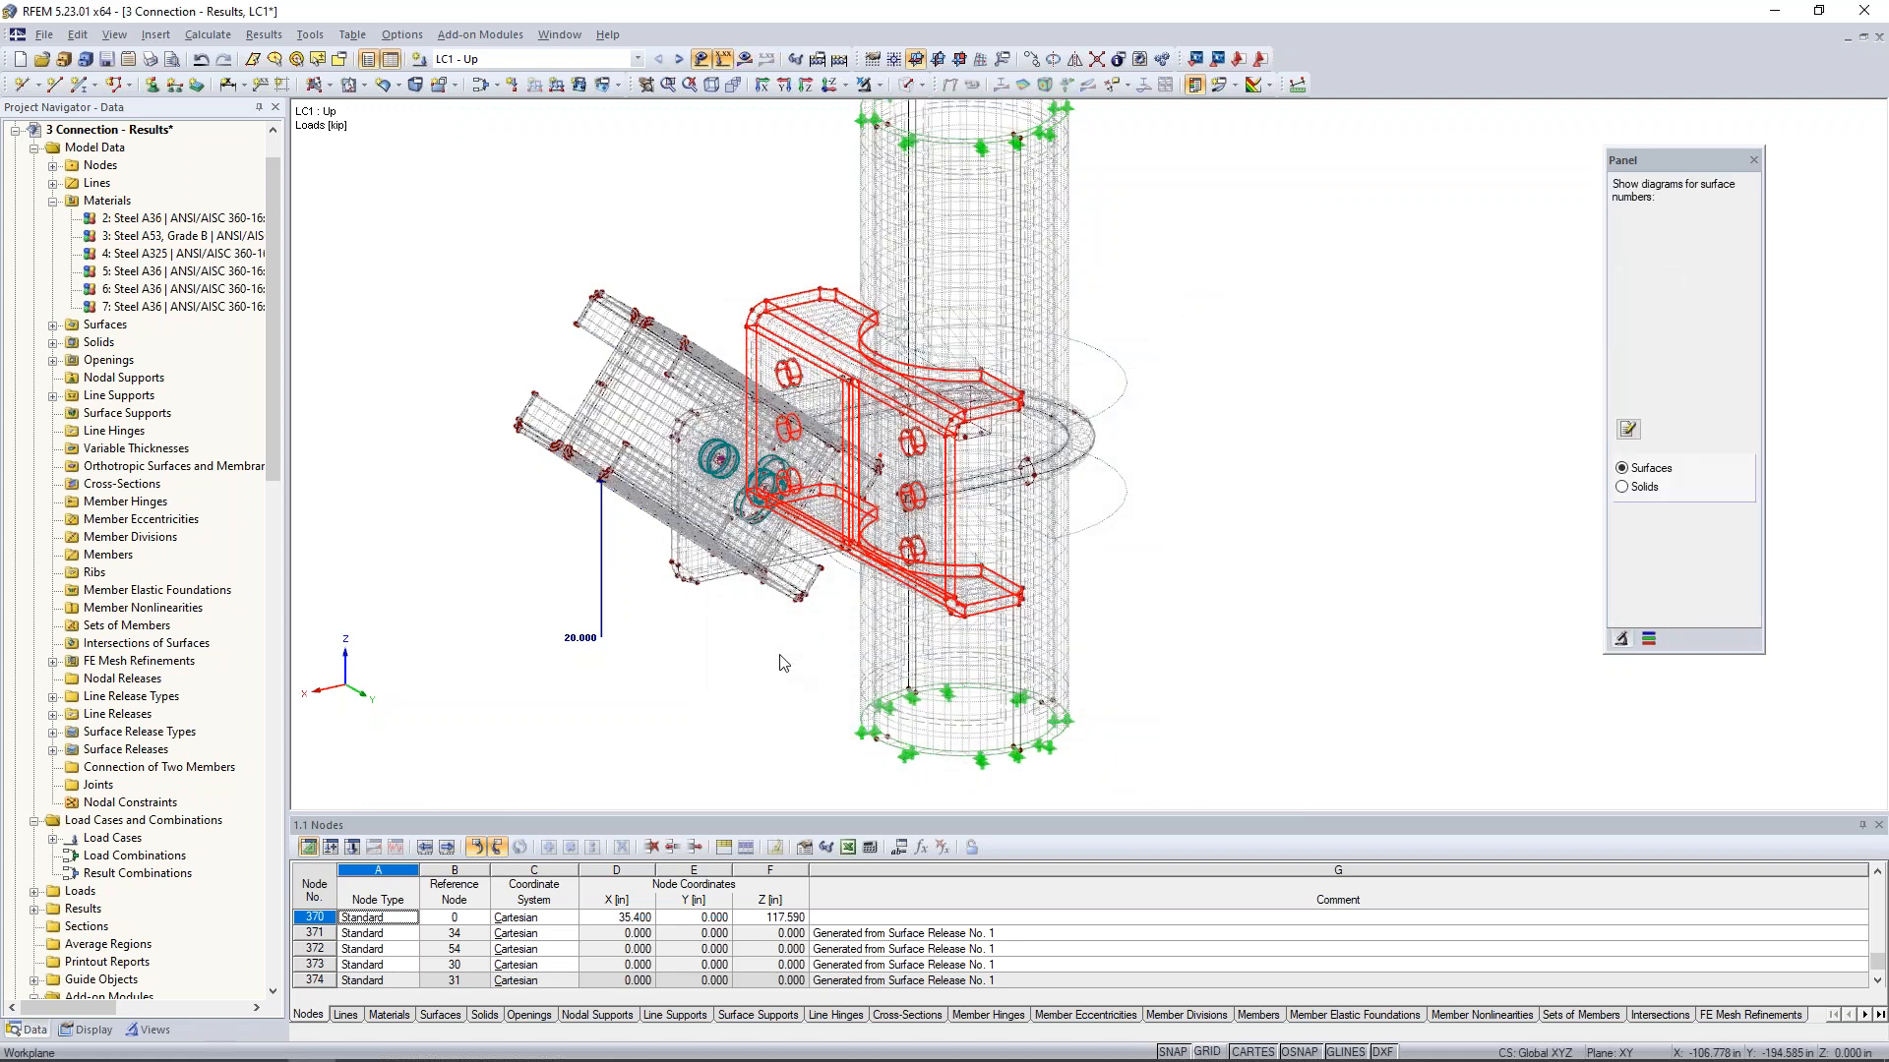
- Show the model in solid transparent display and change the gusset plate's material 5 (Steel A36) to Isotropic Plastic 2D/3D
left_click(918, 85)
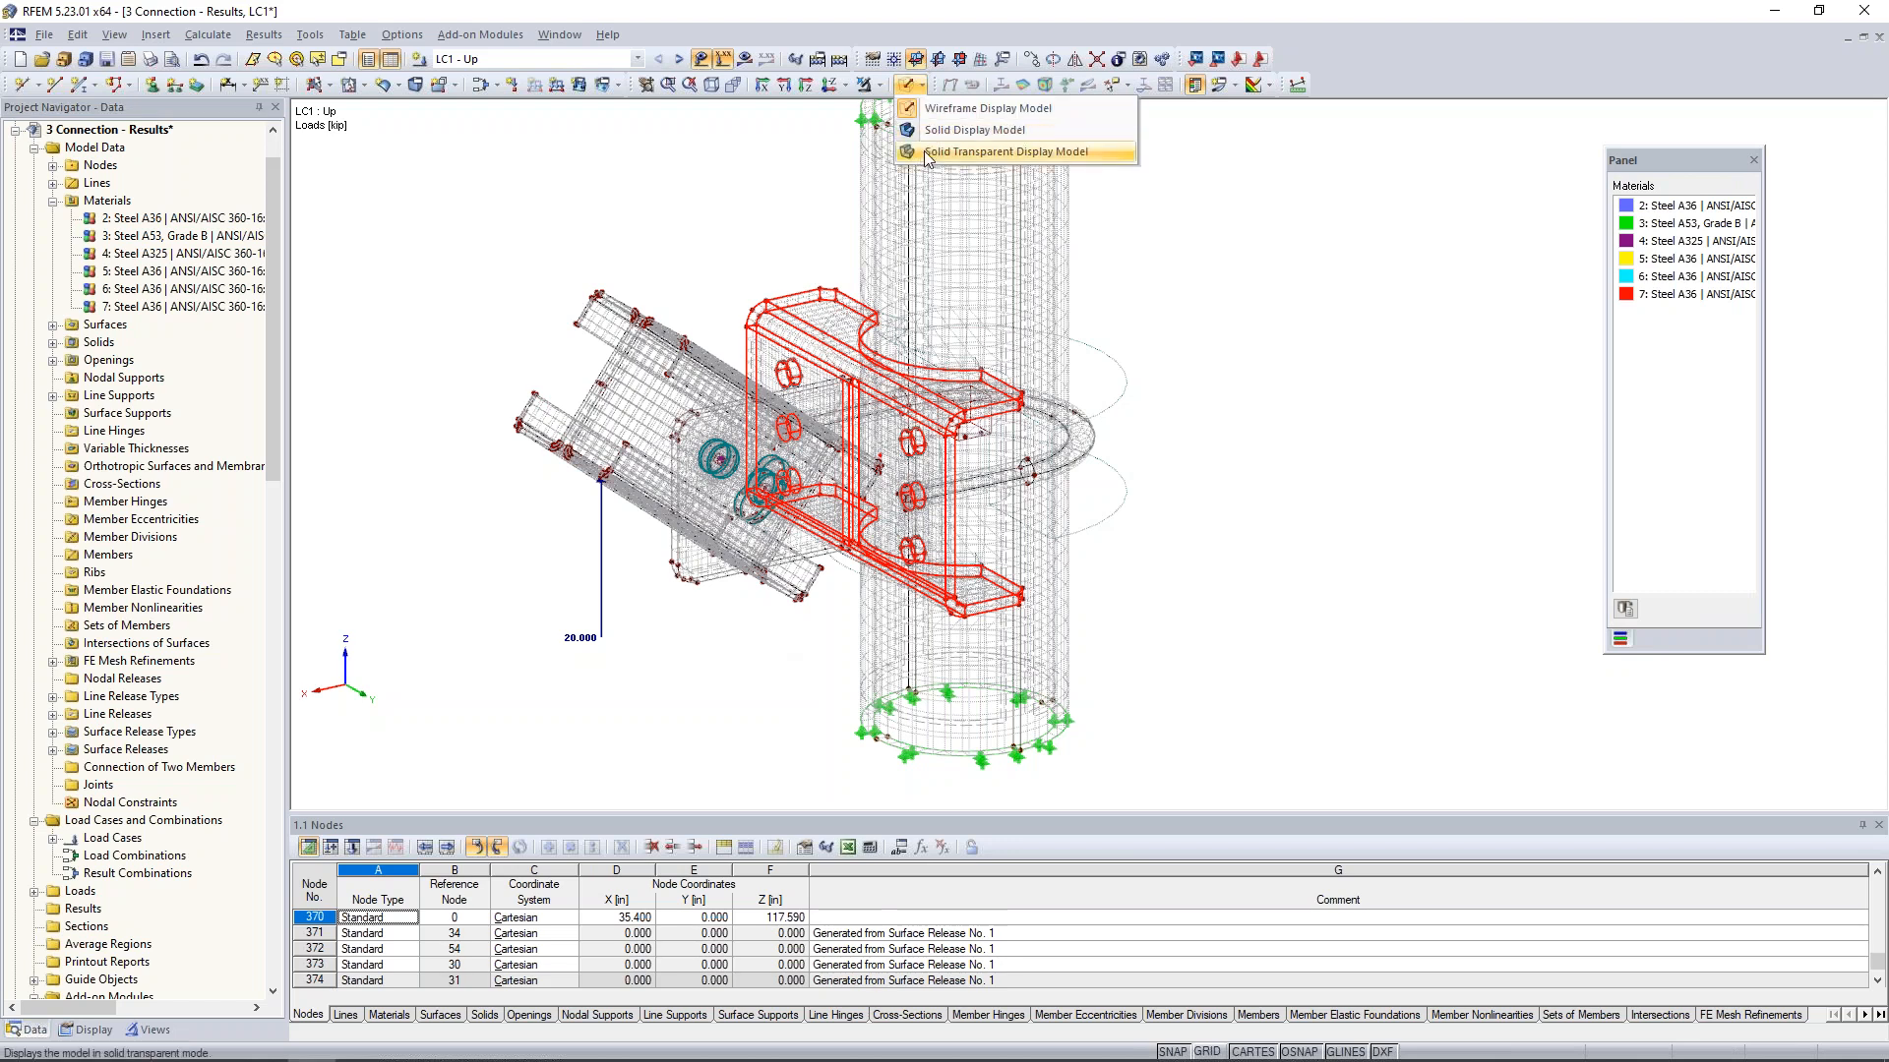
left_click(925, 152)
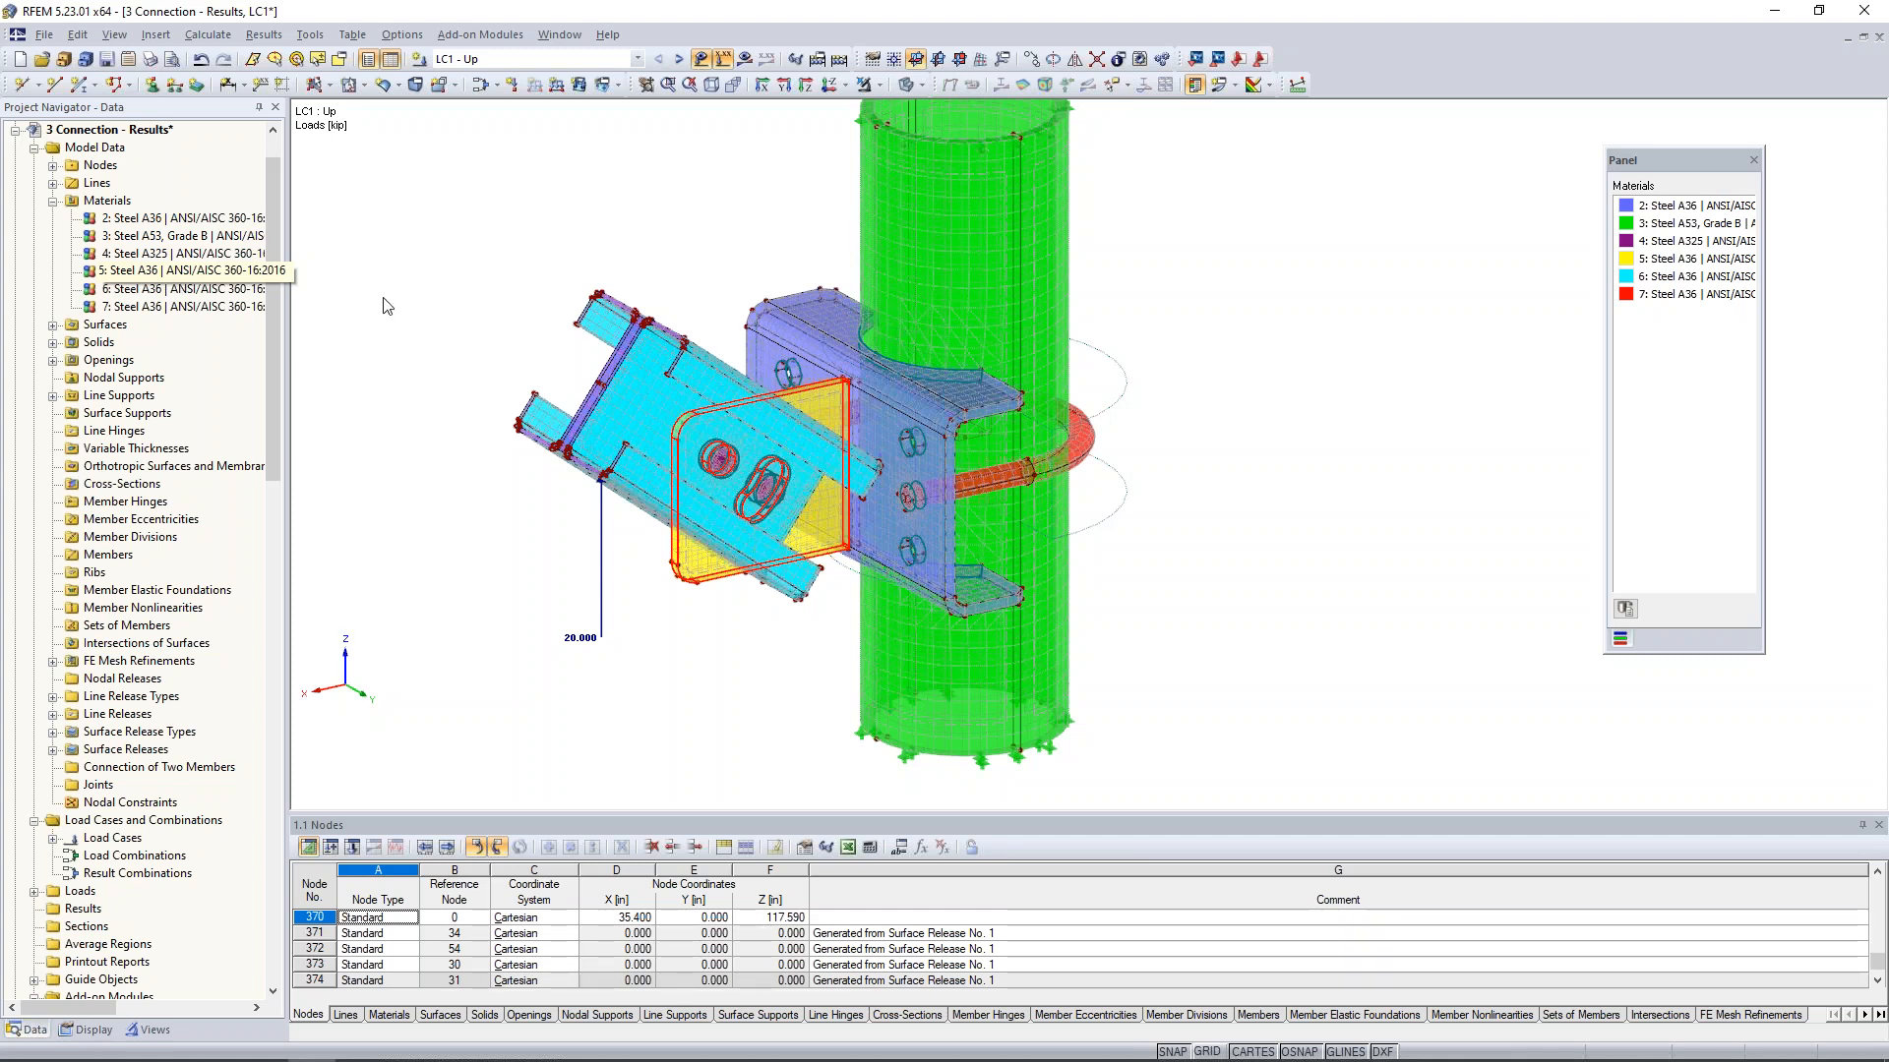
double_click(177, 279)
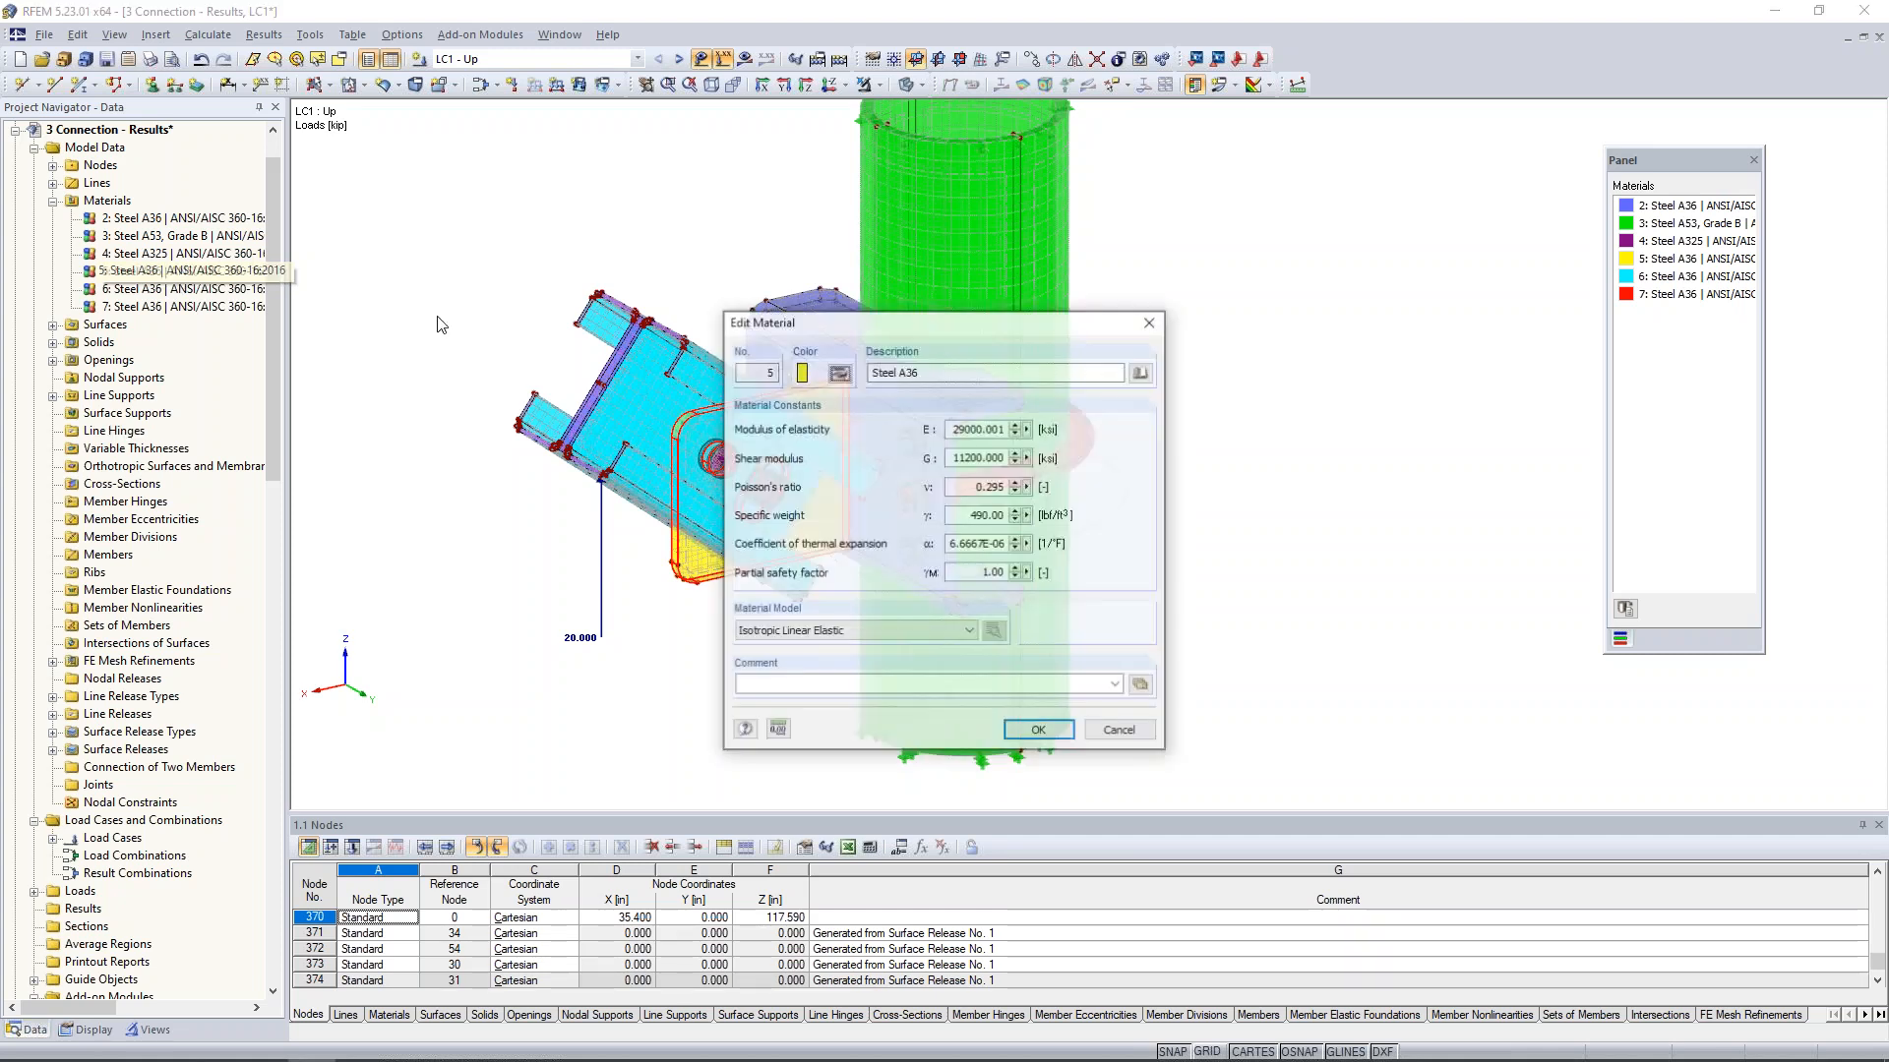
left_click(909, 631)
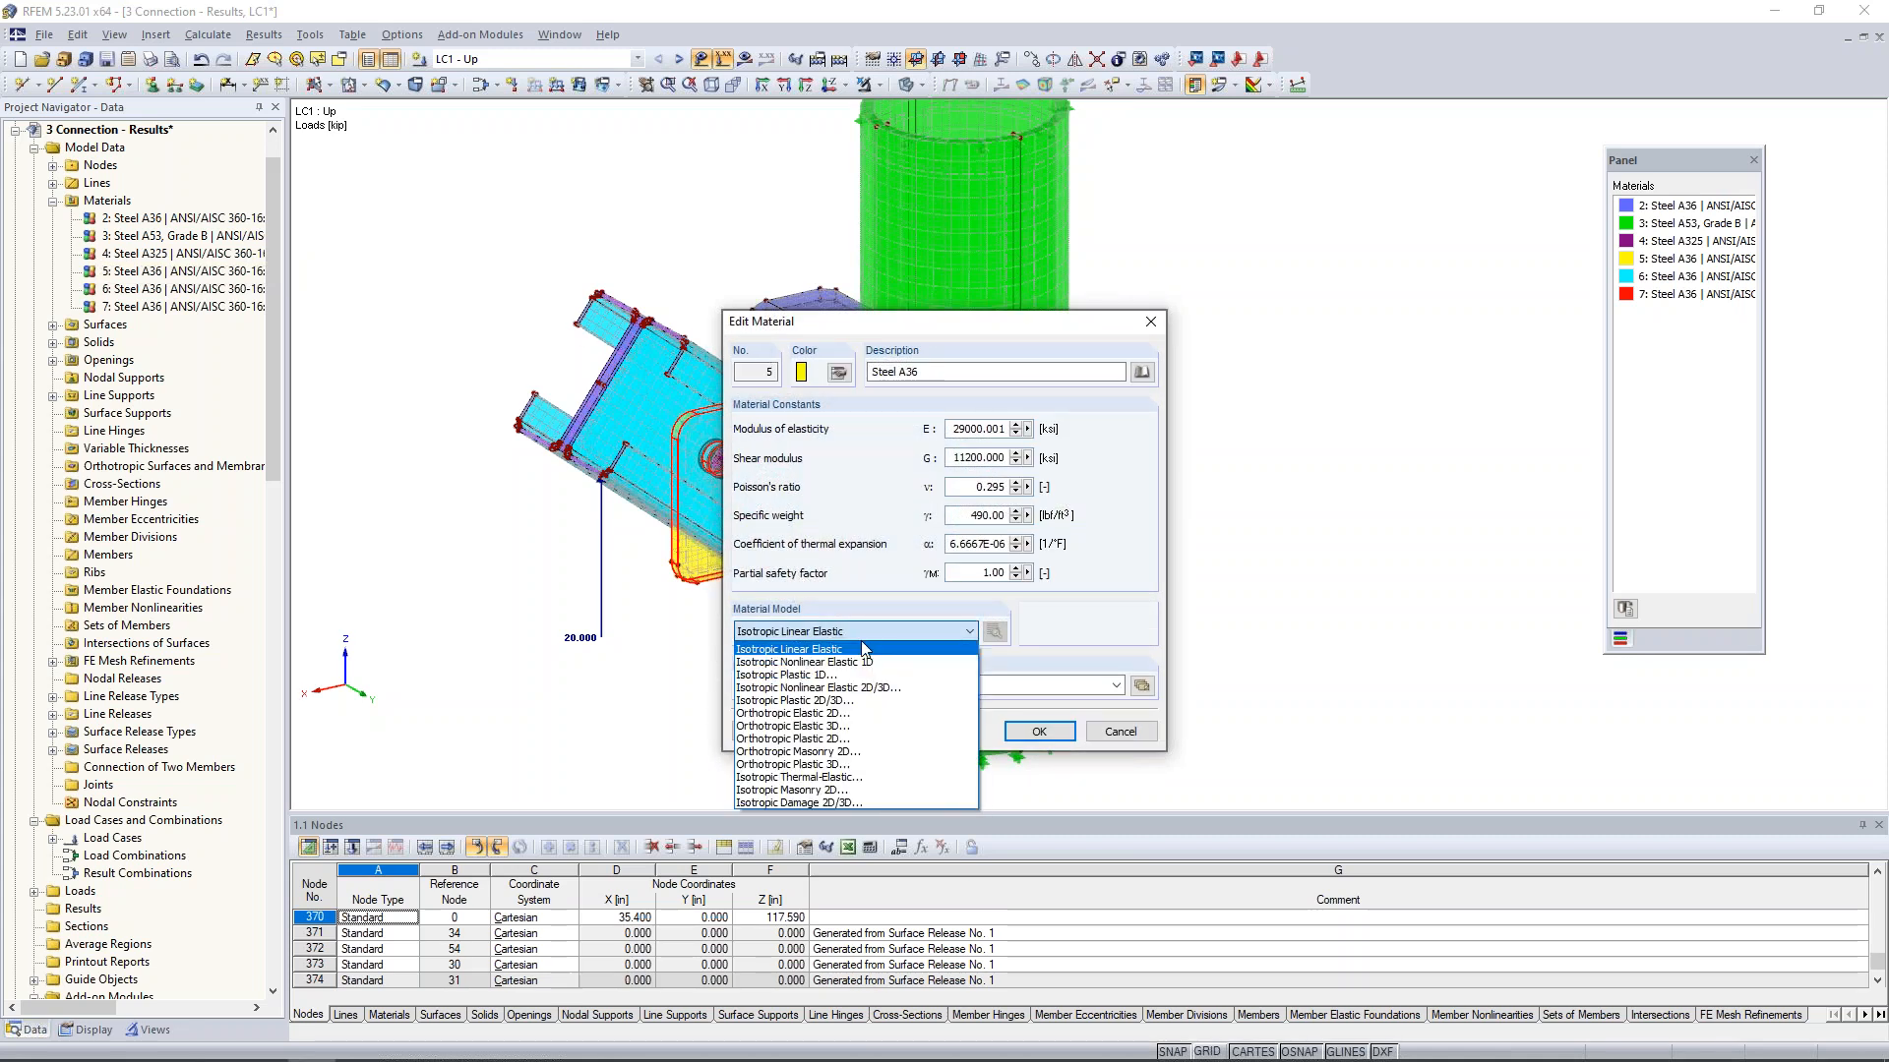
left_click(805, 700)
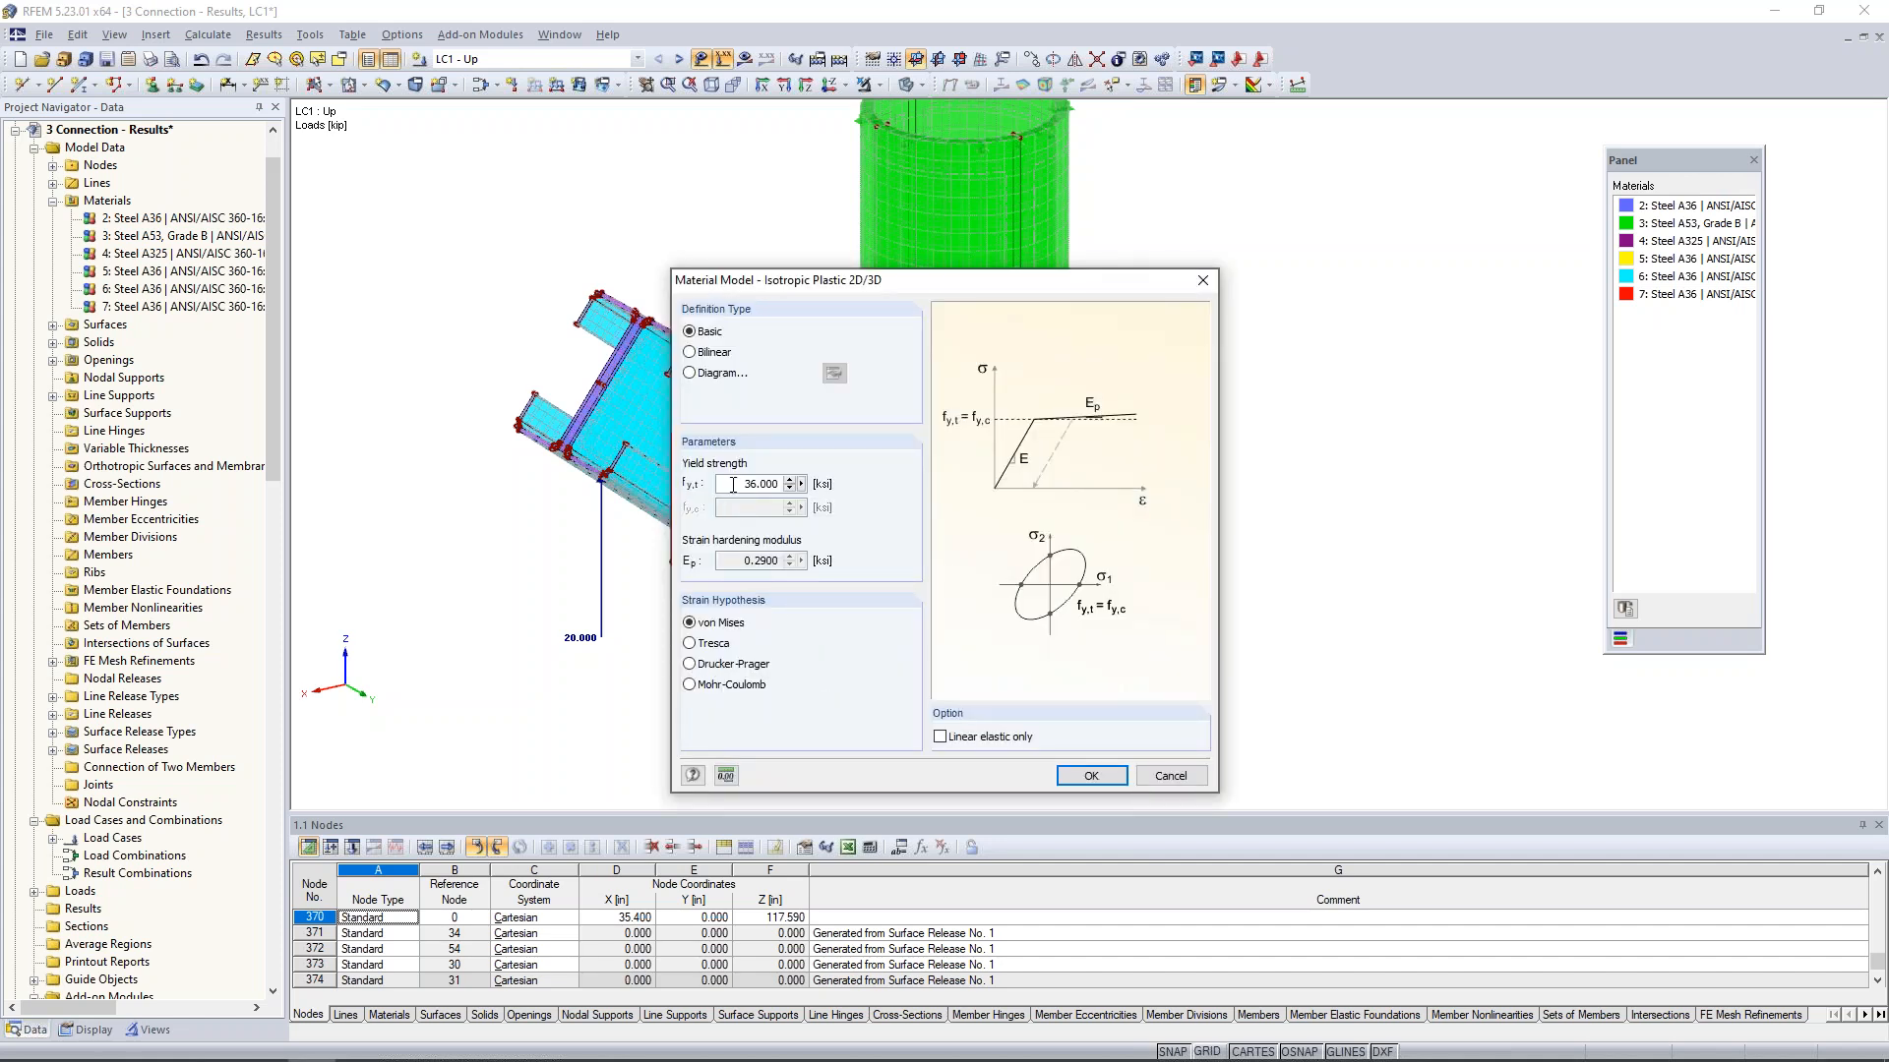
left_click(1090, 777)
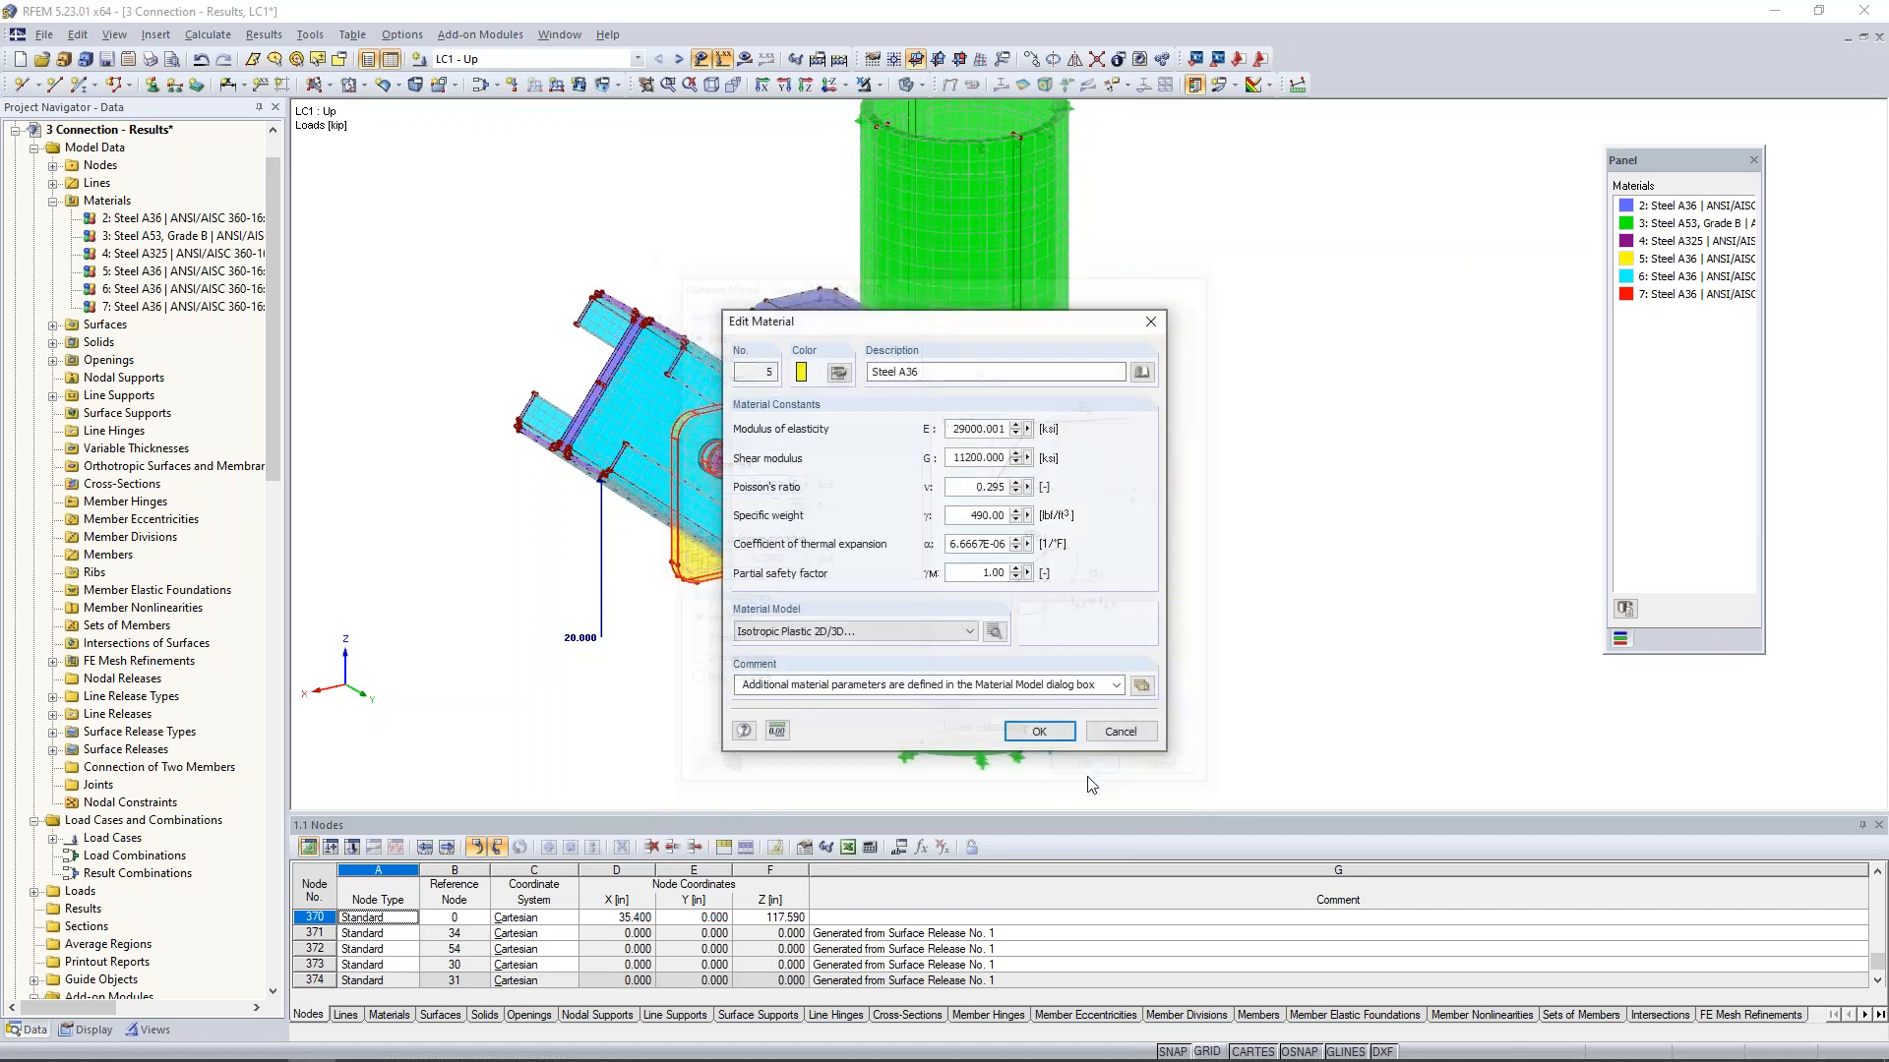
left_click(1053, 740)
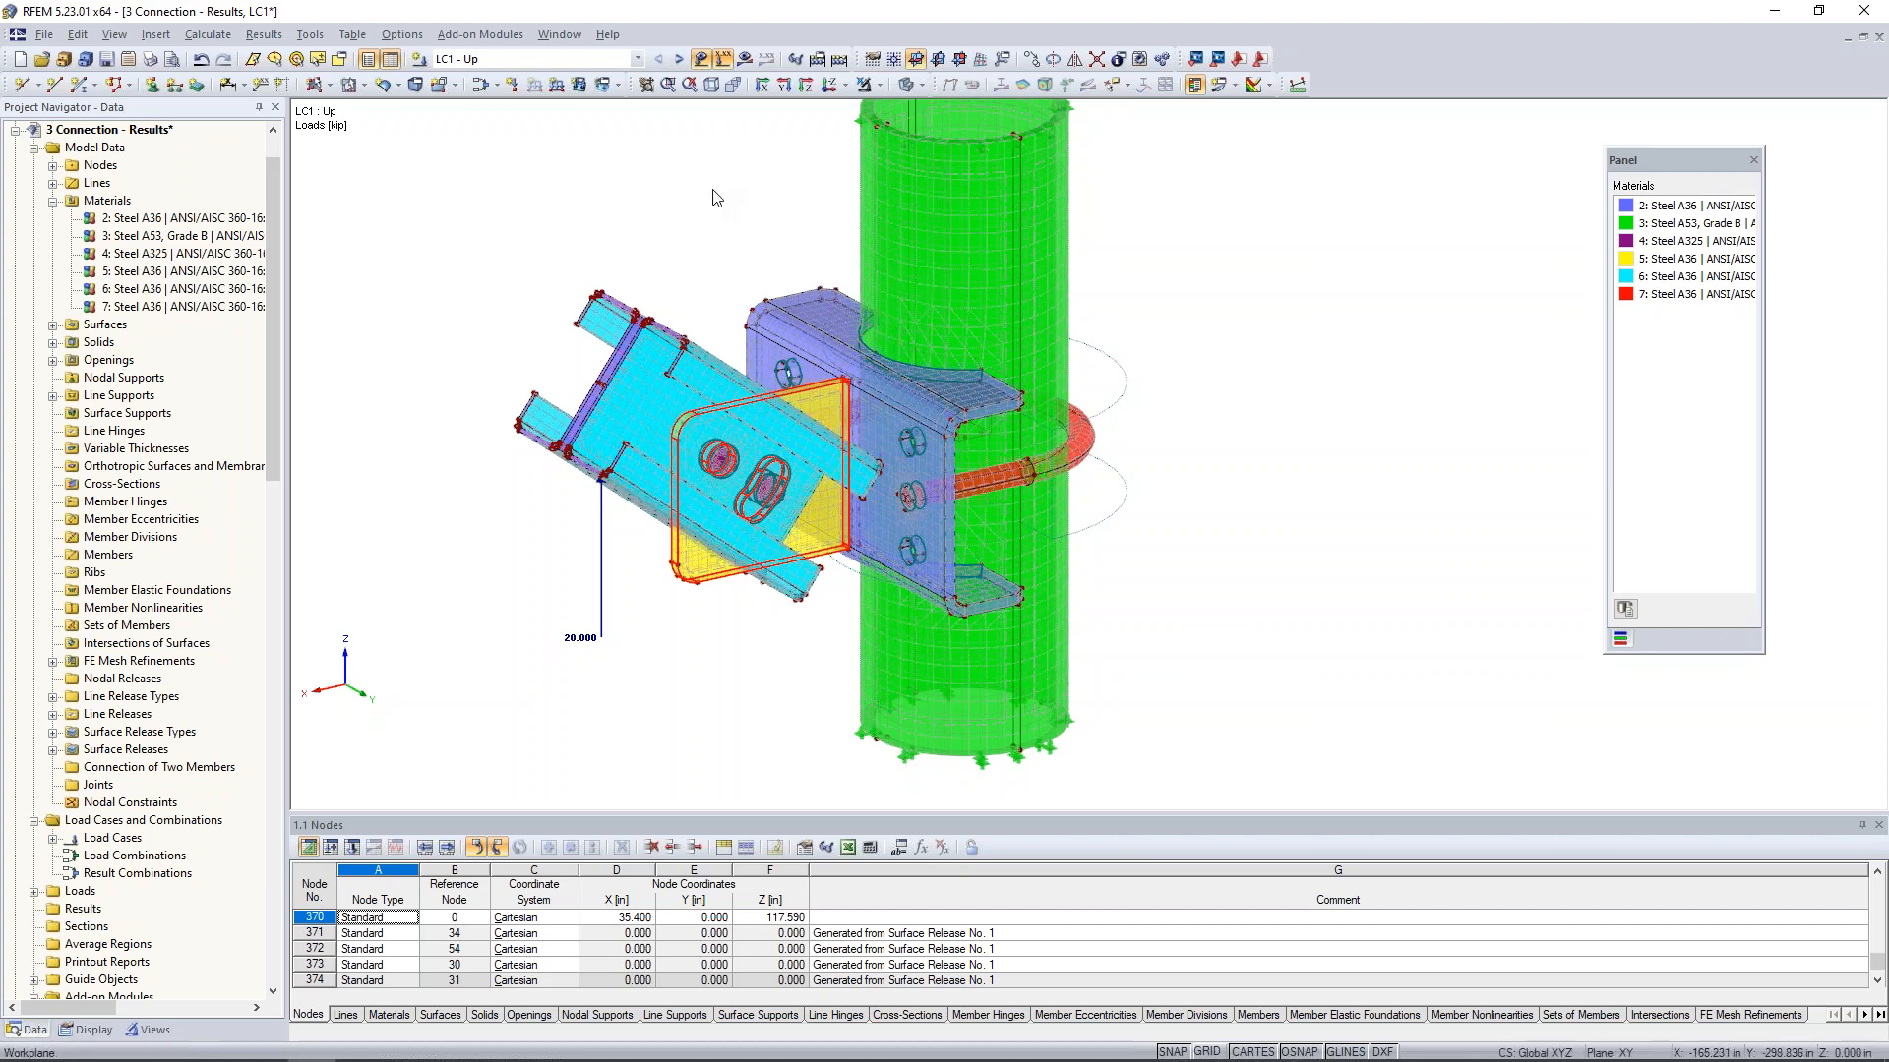
- Switch to the open model 4 Connection - Plastic and display its results for LC1 - Up
left_click(559, 34)
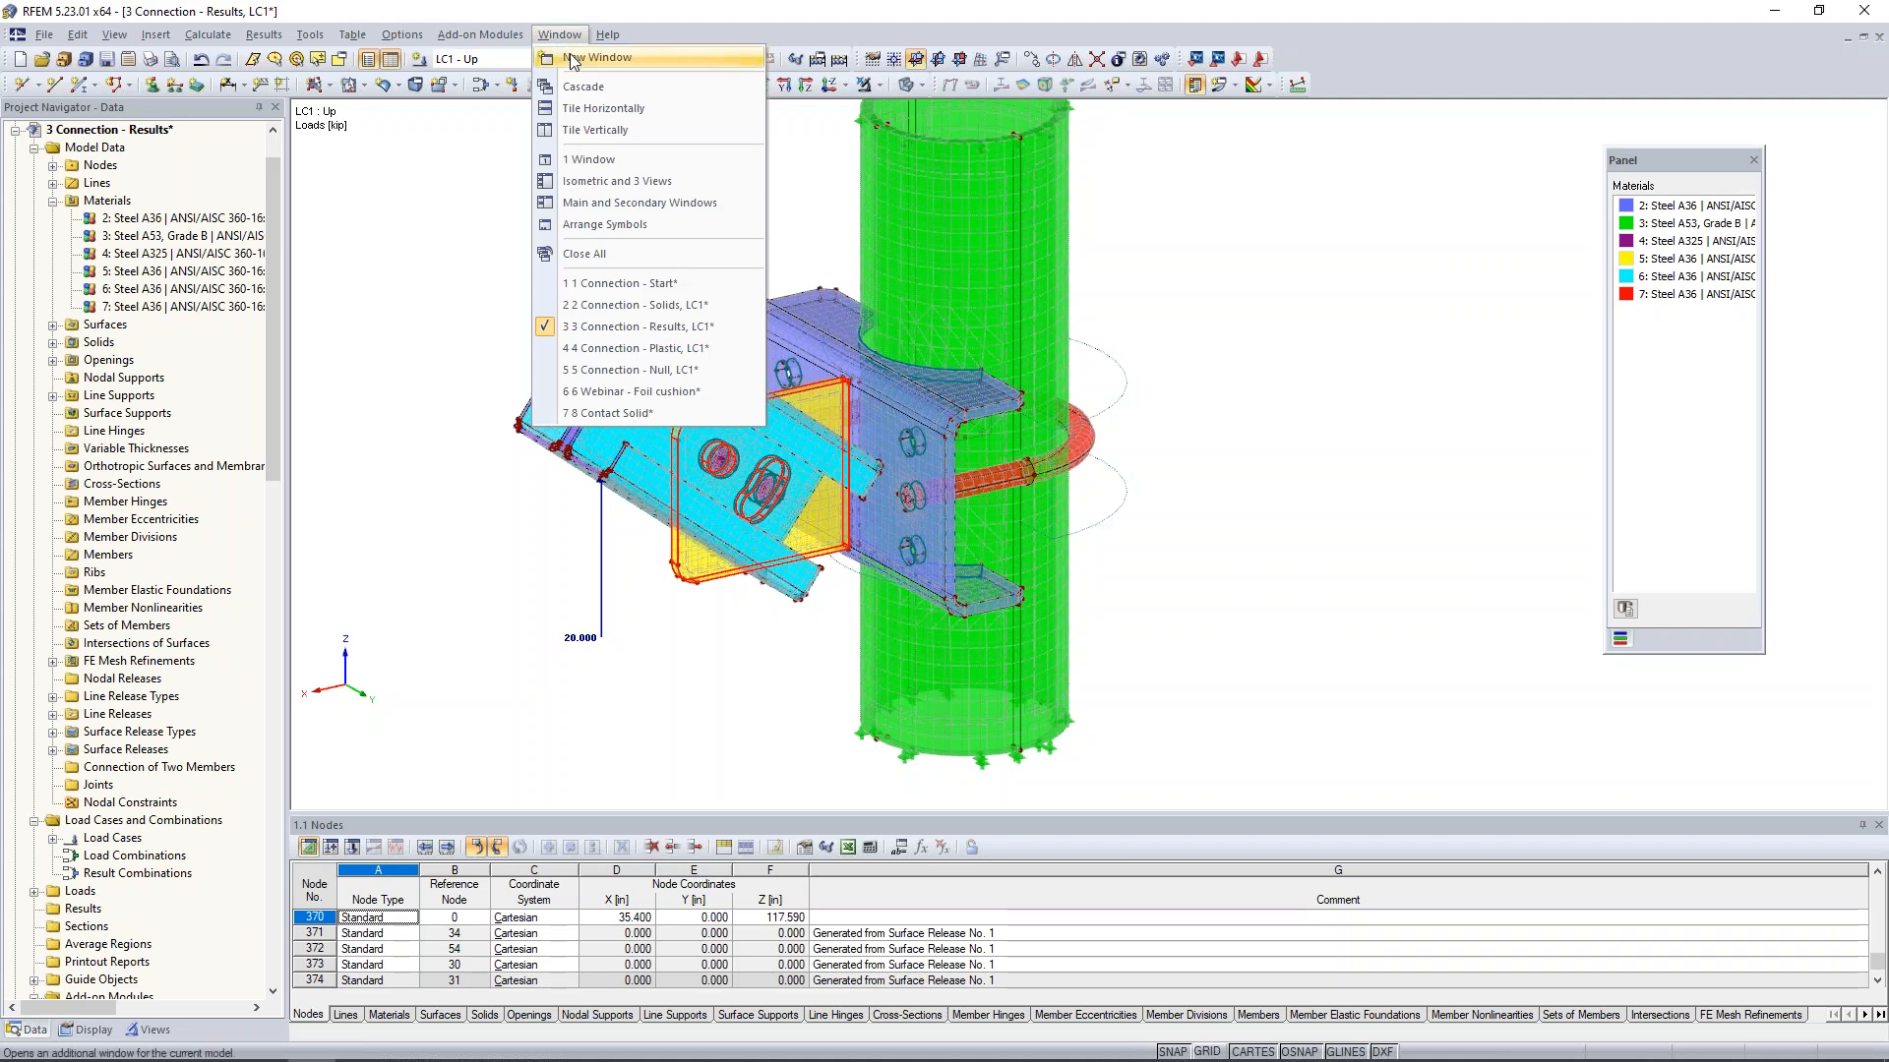
left_click(604, 353)
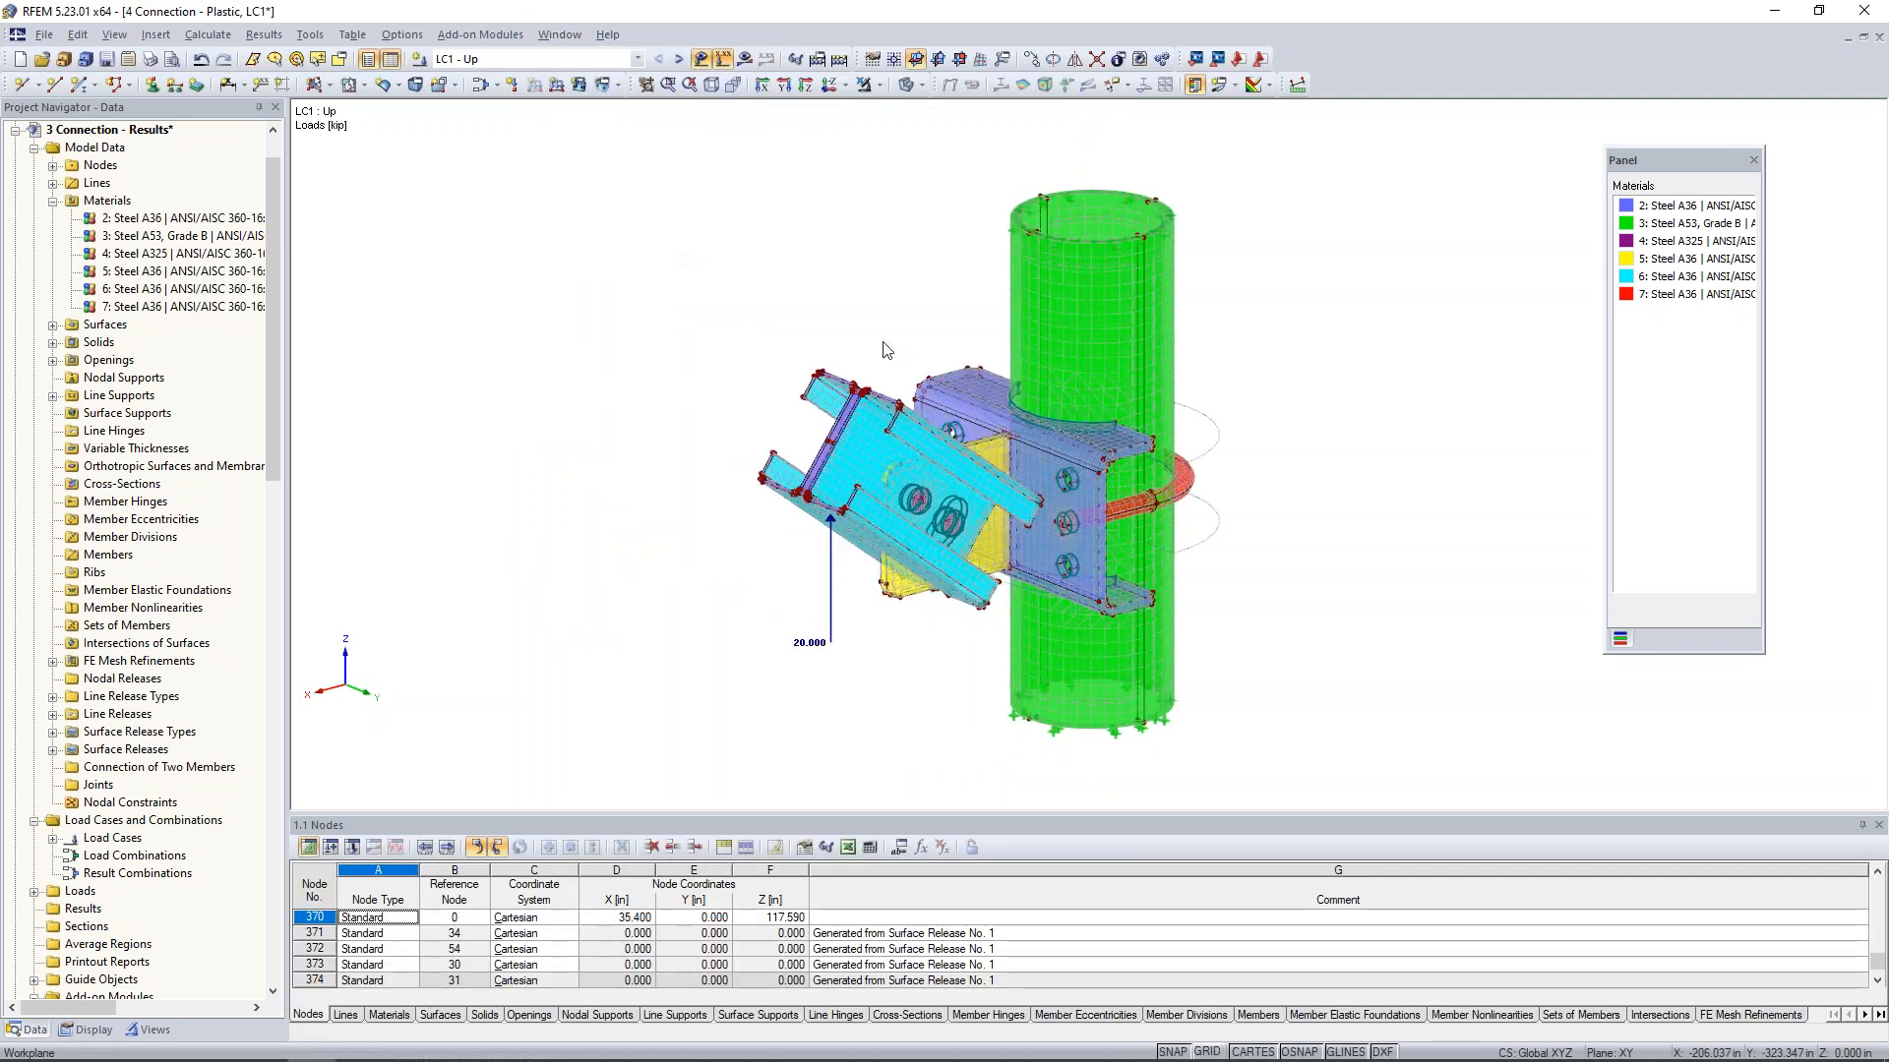
middle_click_drag(776, 275, 681, 269)
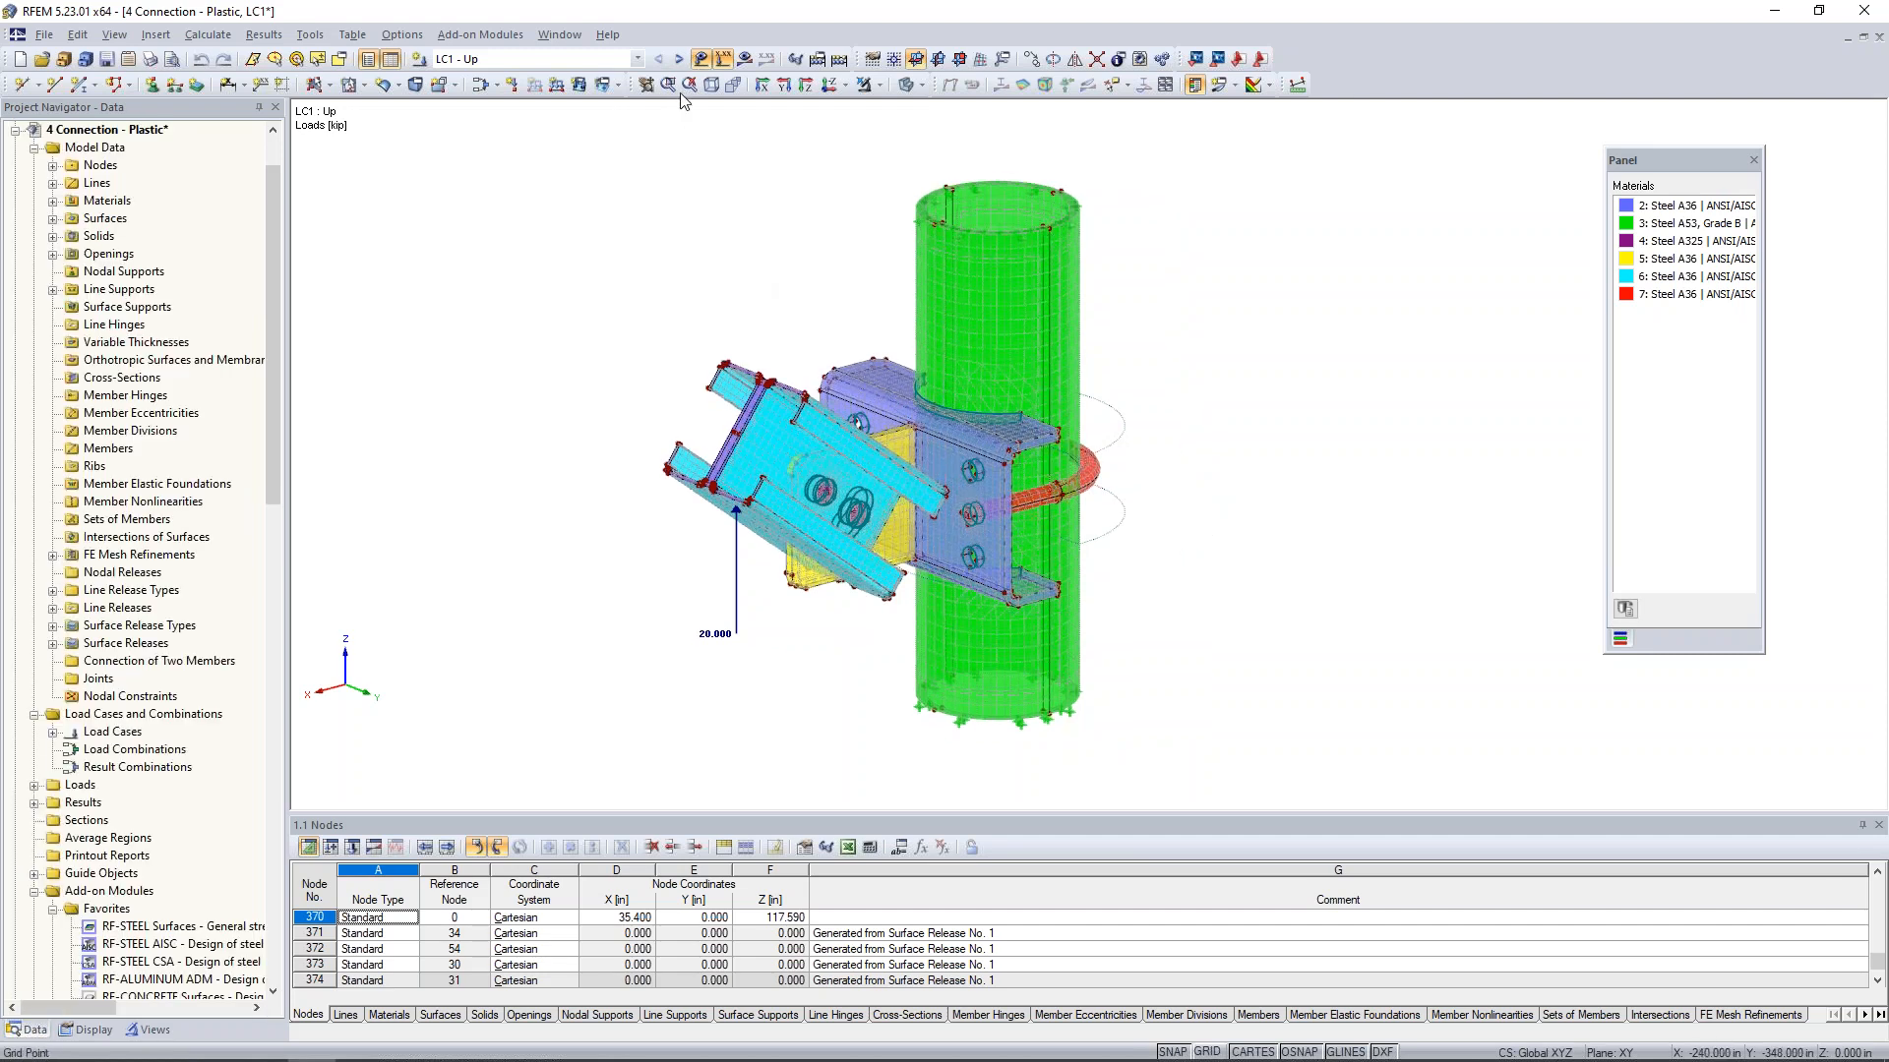
left_click(745, 61)
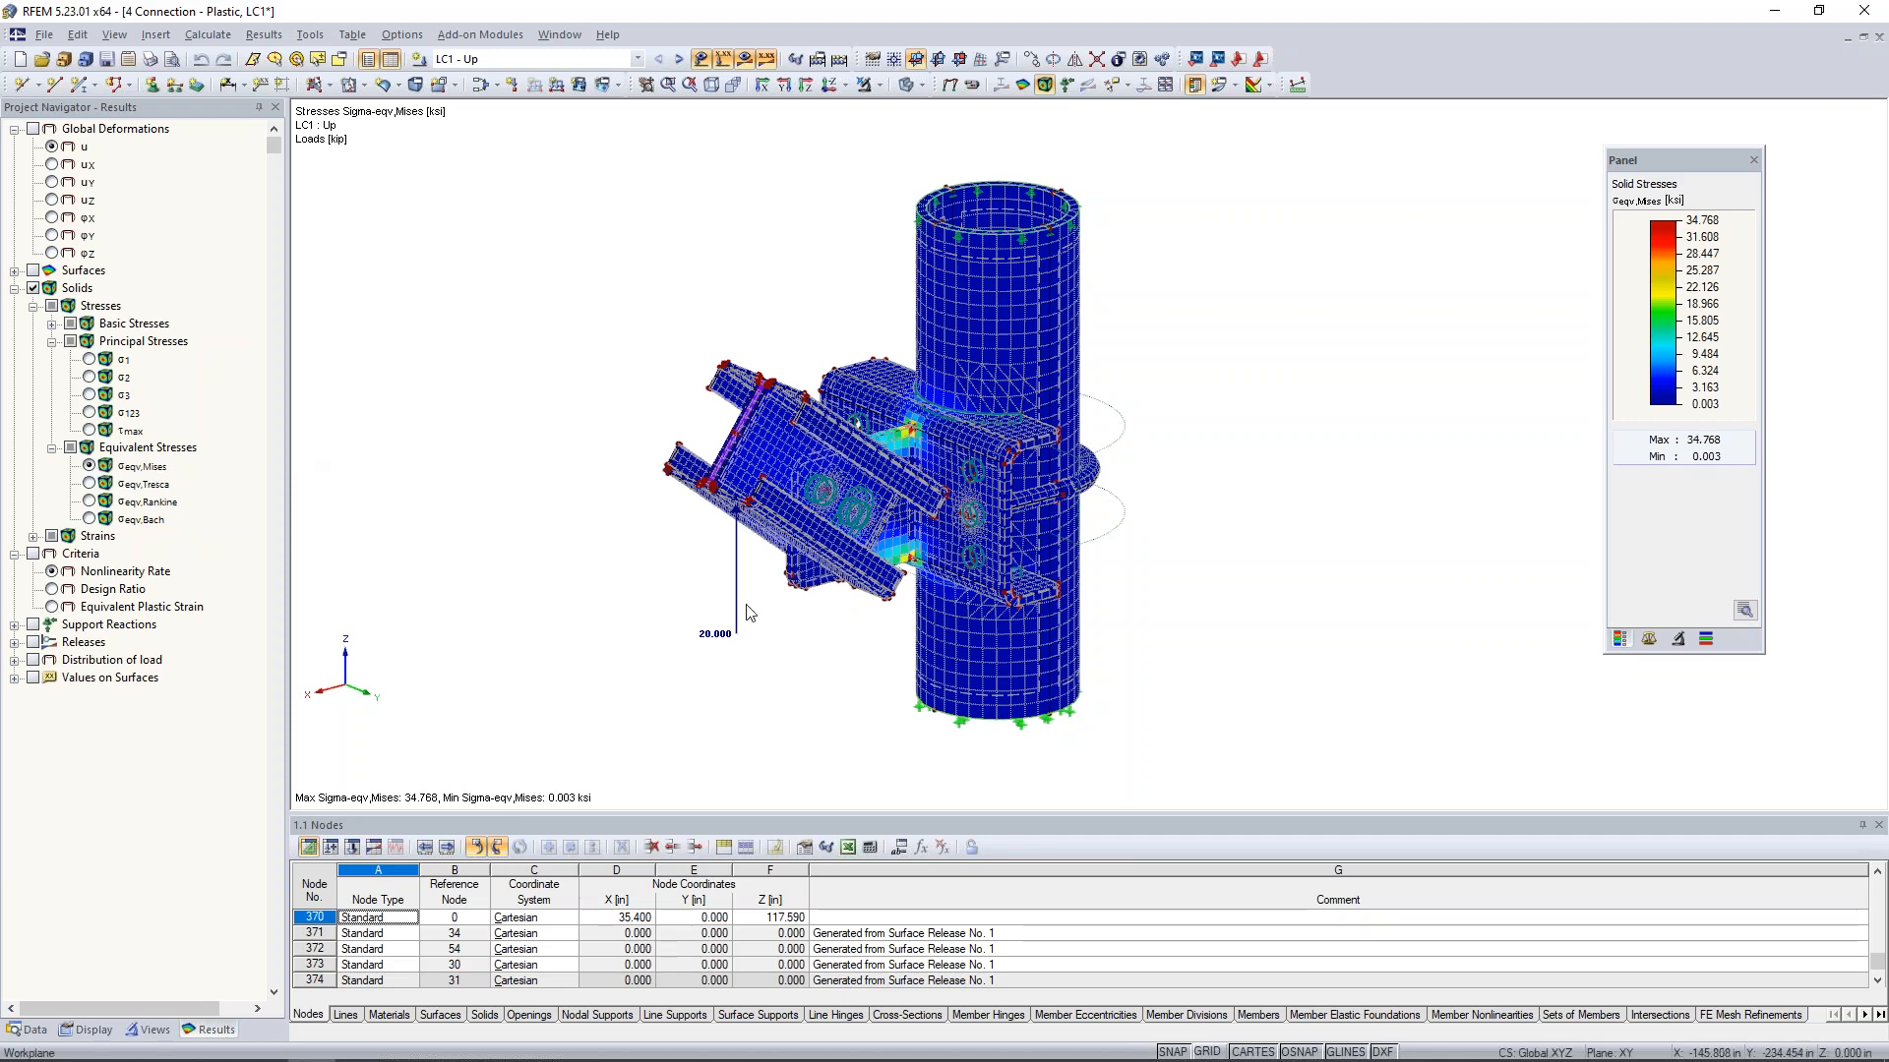
- Examine the plastic model's von Mises stresses at the upper and lower corners where the gusset plate meets the bracket
middle_click_drag(851, 665, 795, 680, "ctrl")
scroll(794, 681, "down", 1)
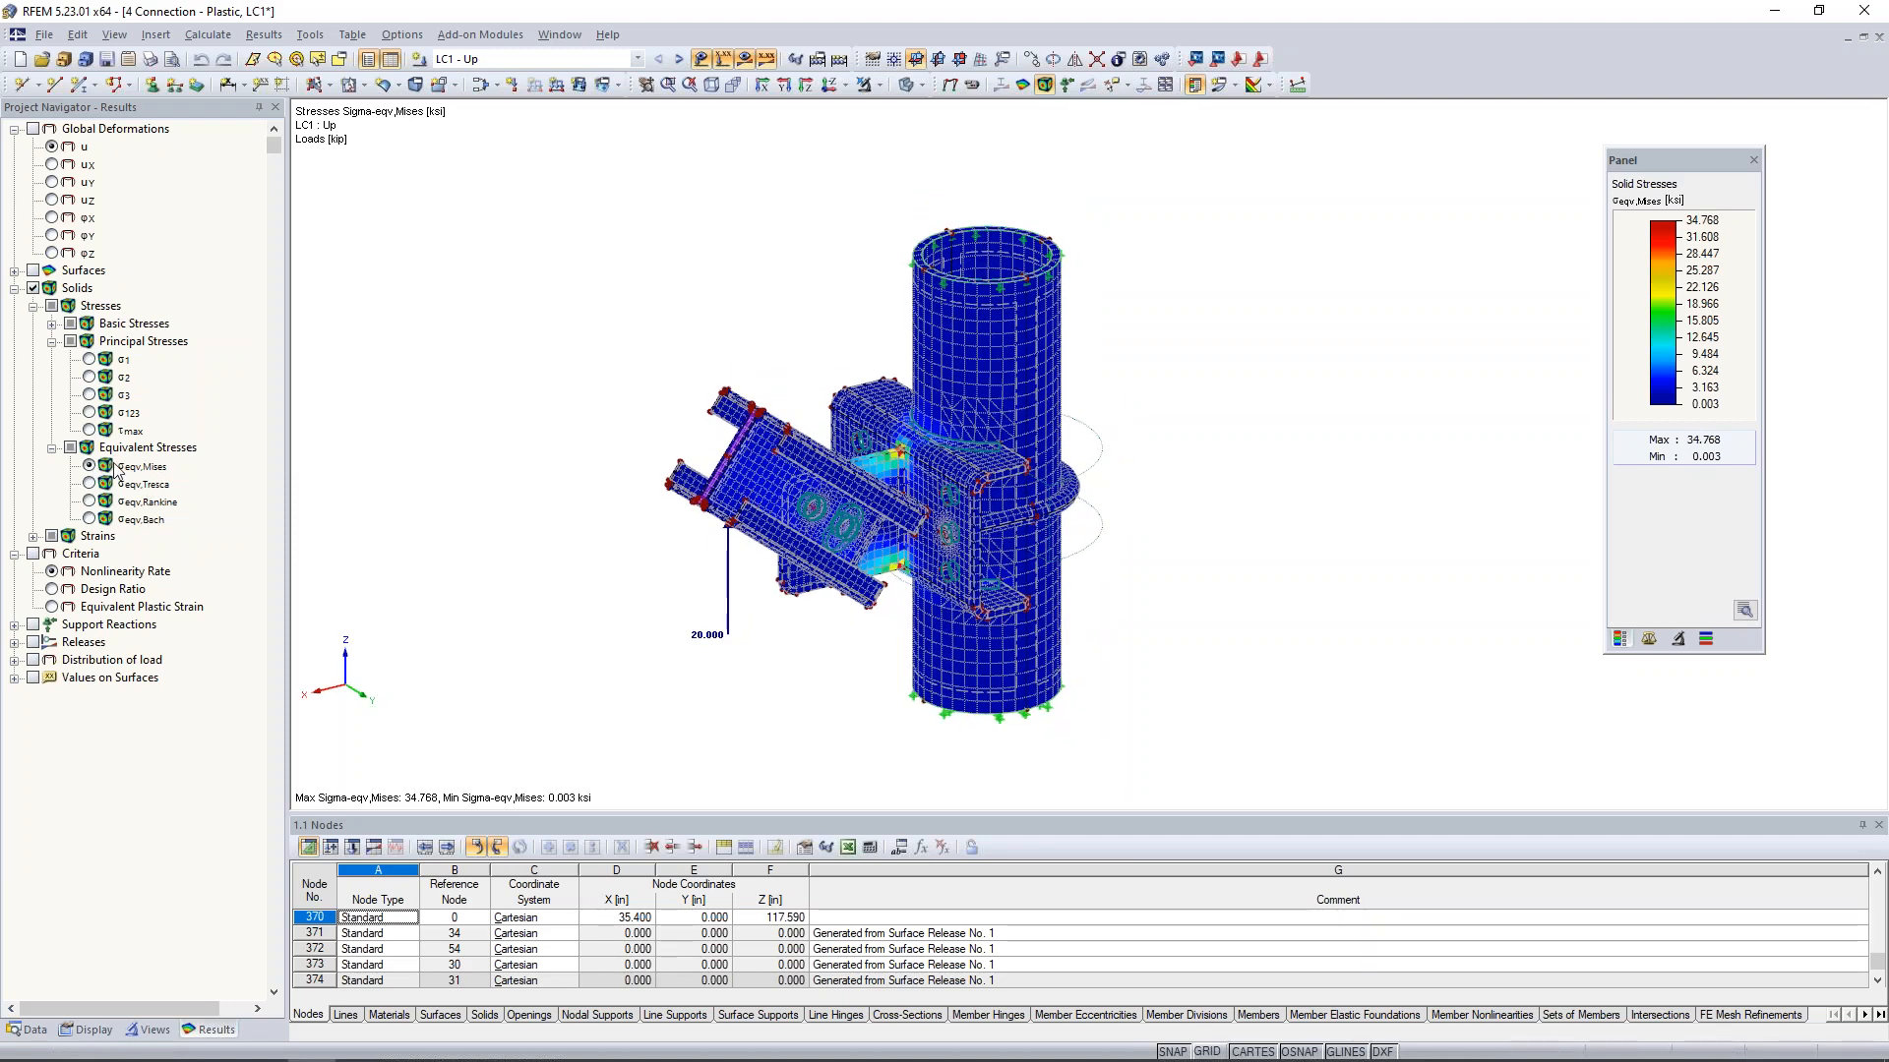
scroll(890, 455, "up", 3)
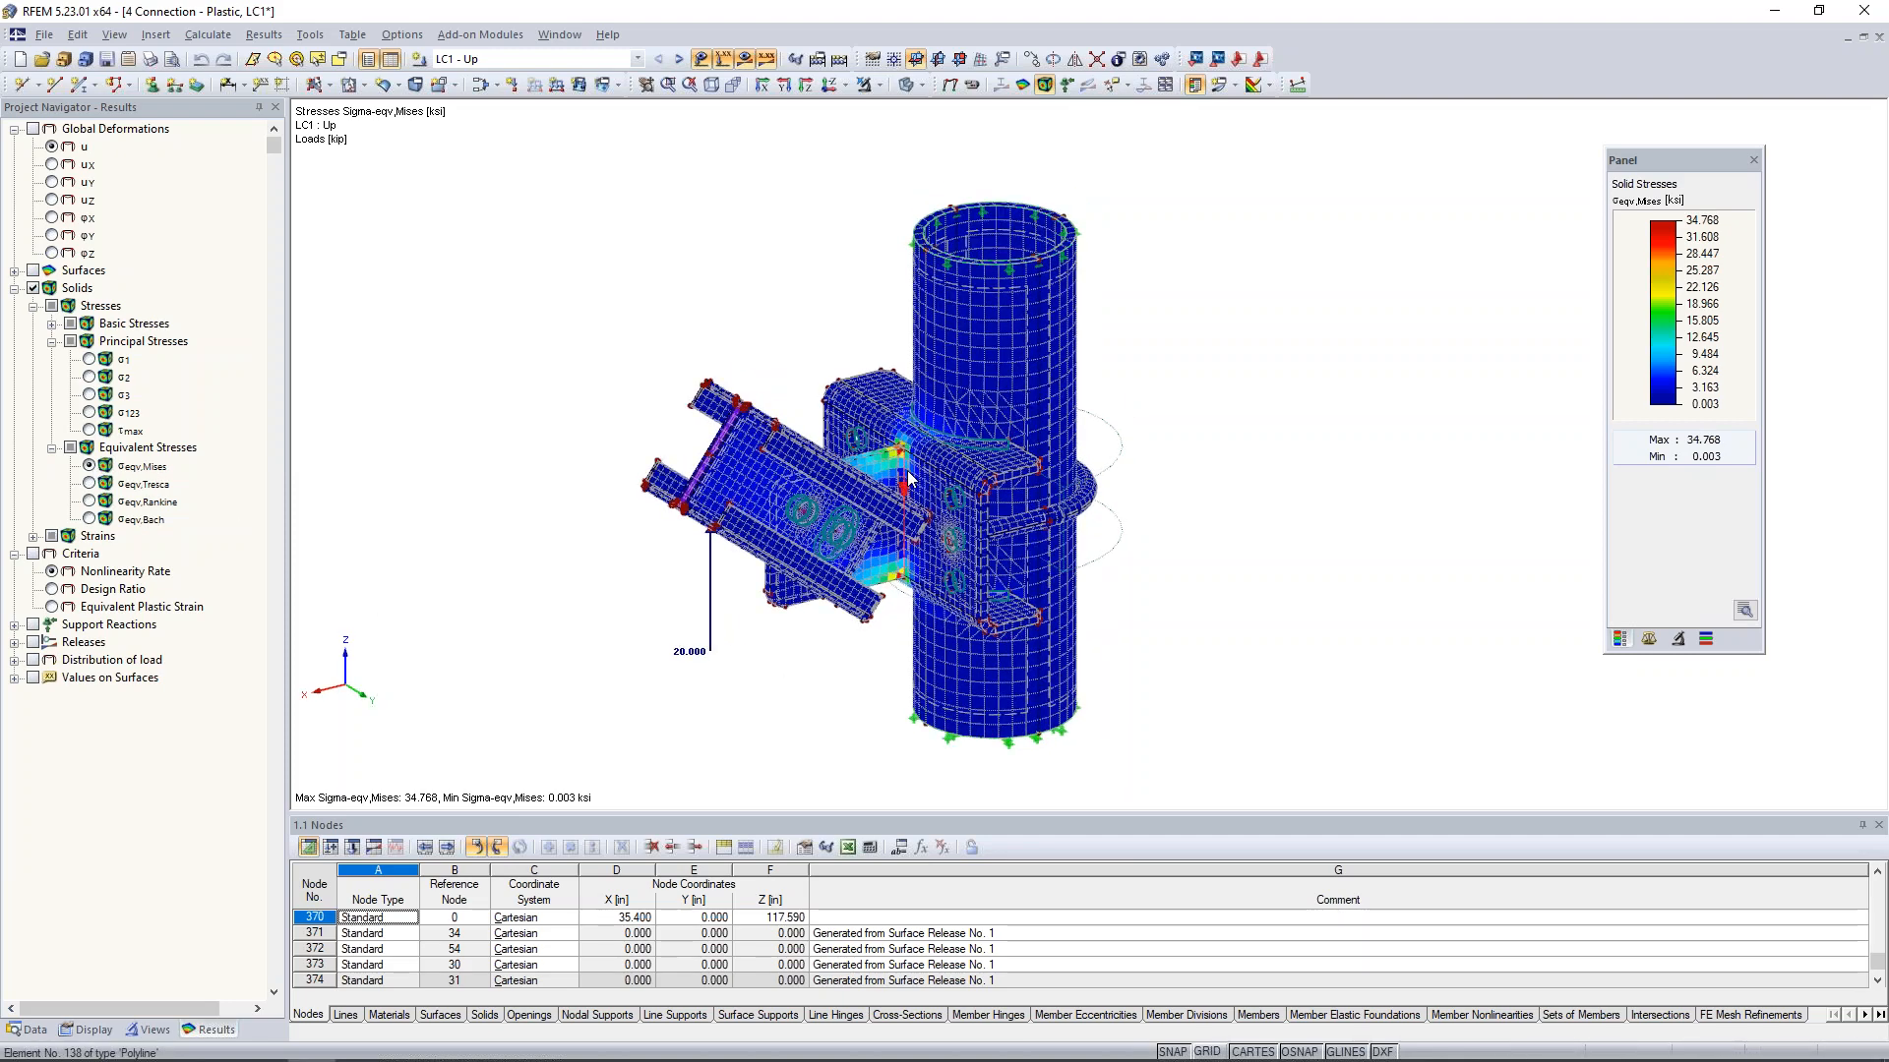
scroll(890, 456, "up", 5)
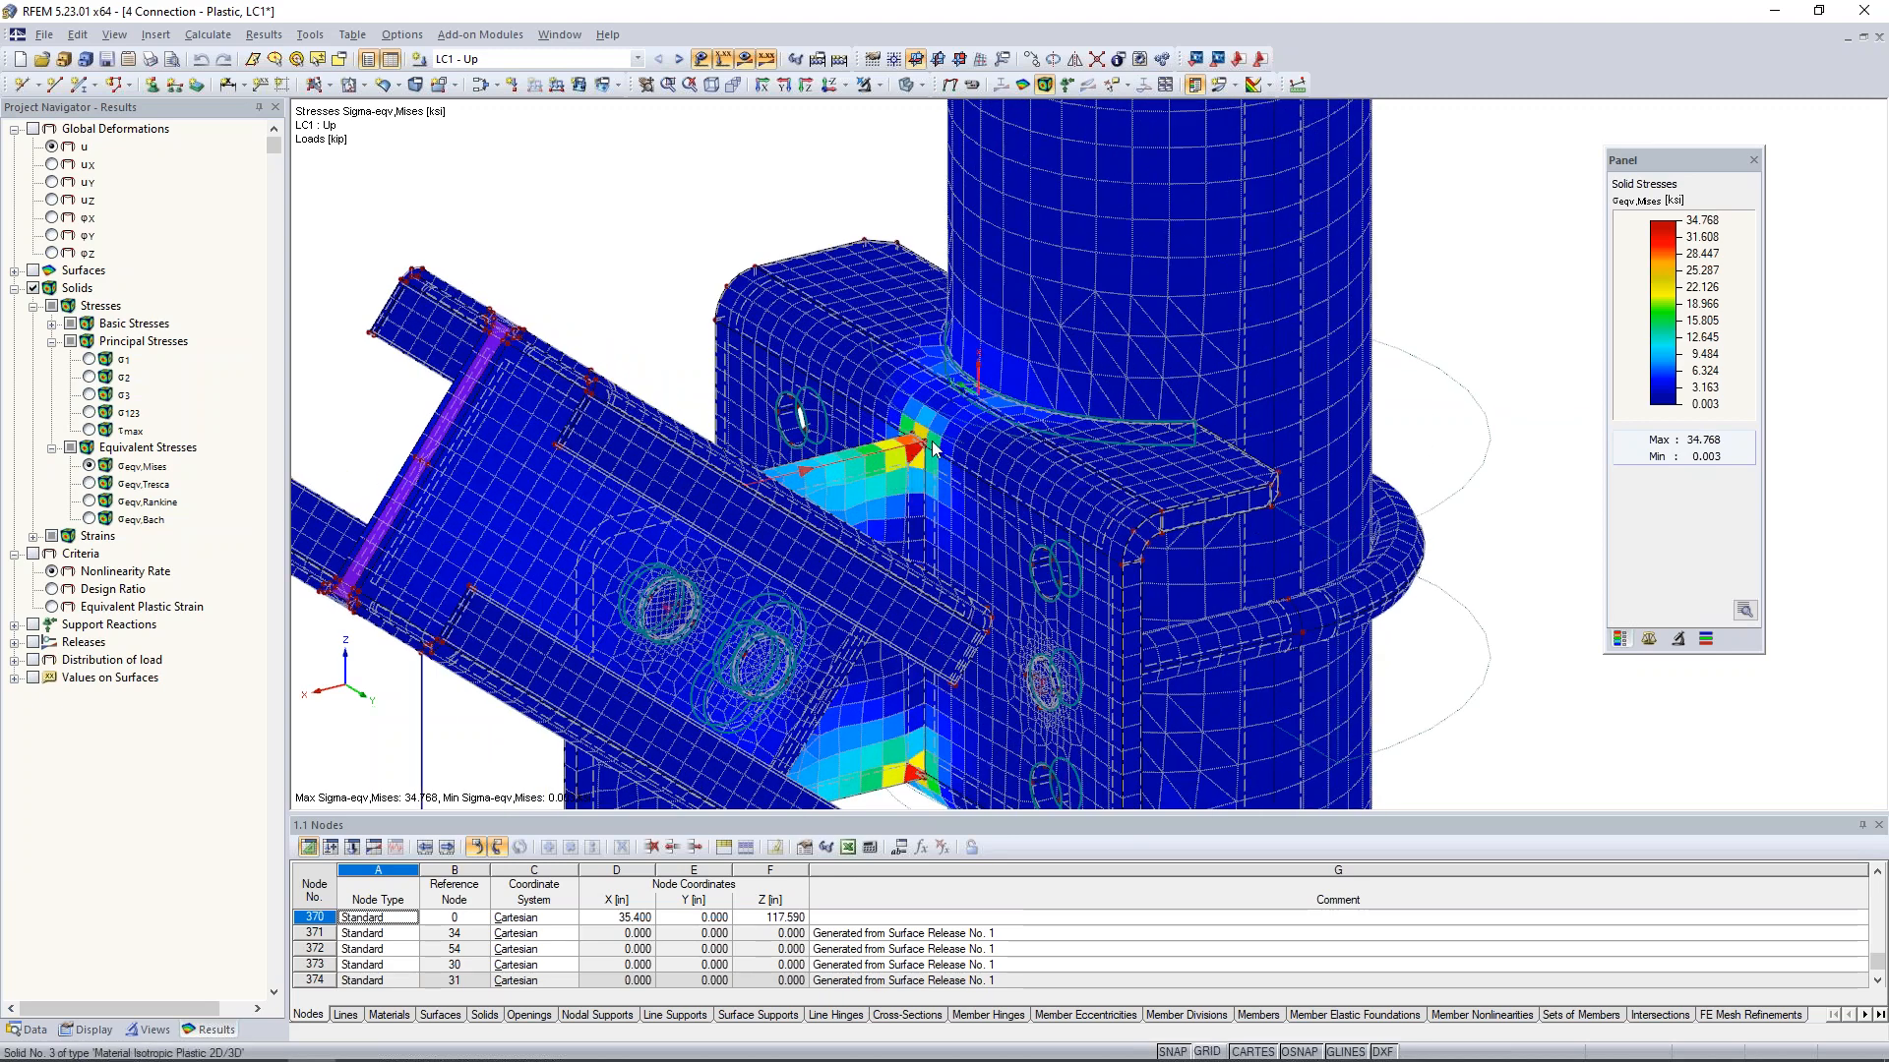
scroll(890, 456, "up", 1)
middle_click_drag(929, 464, 926, 395)
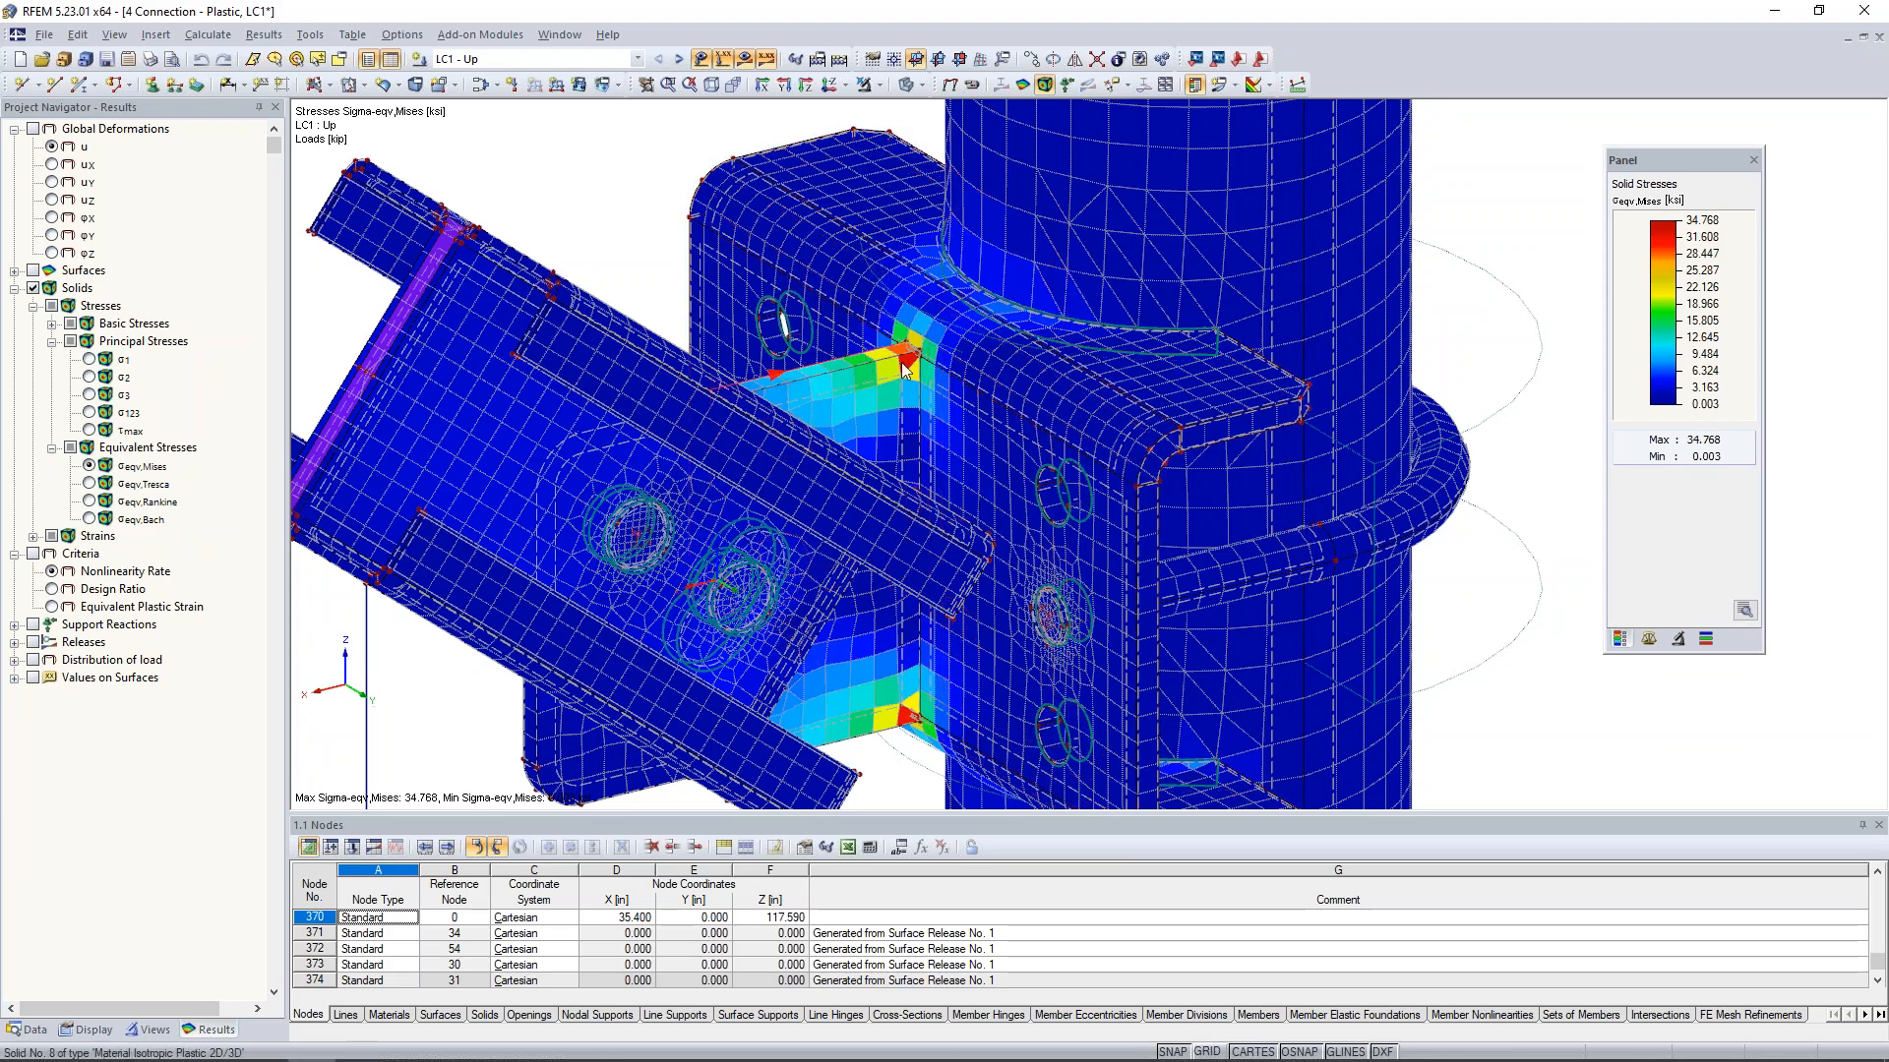
- Display the Nonlinearity Rate criterion with the model in wireframe and examine the corners where the gusset plate meets the bracket
middle_click_drag(662, 200, 704, 185, "ctrl")
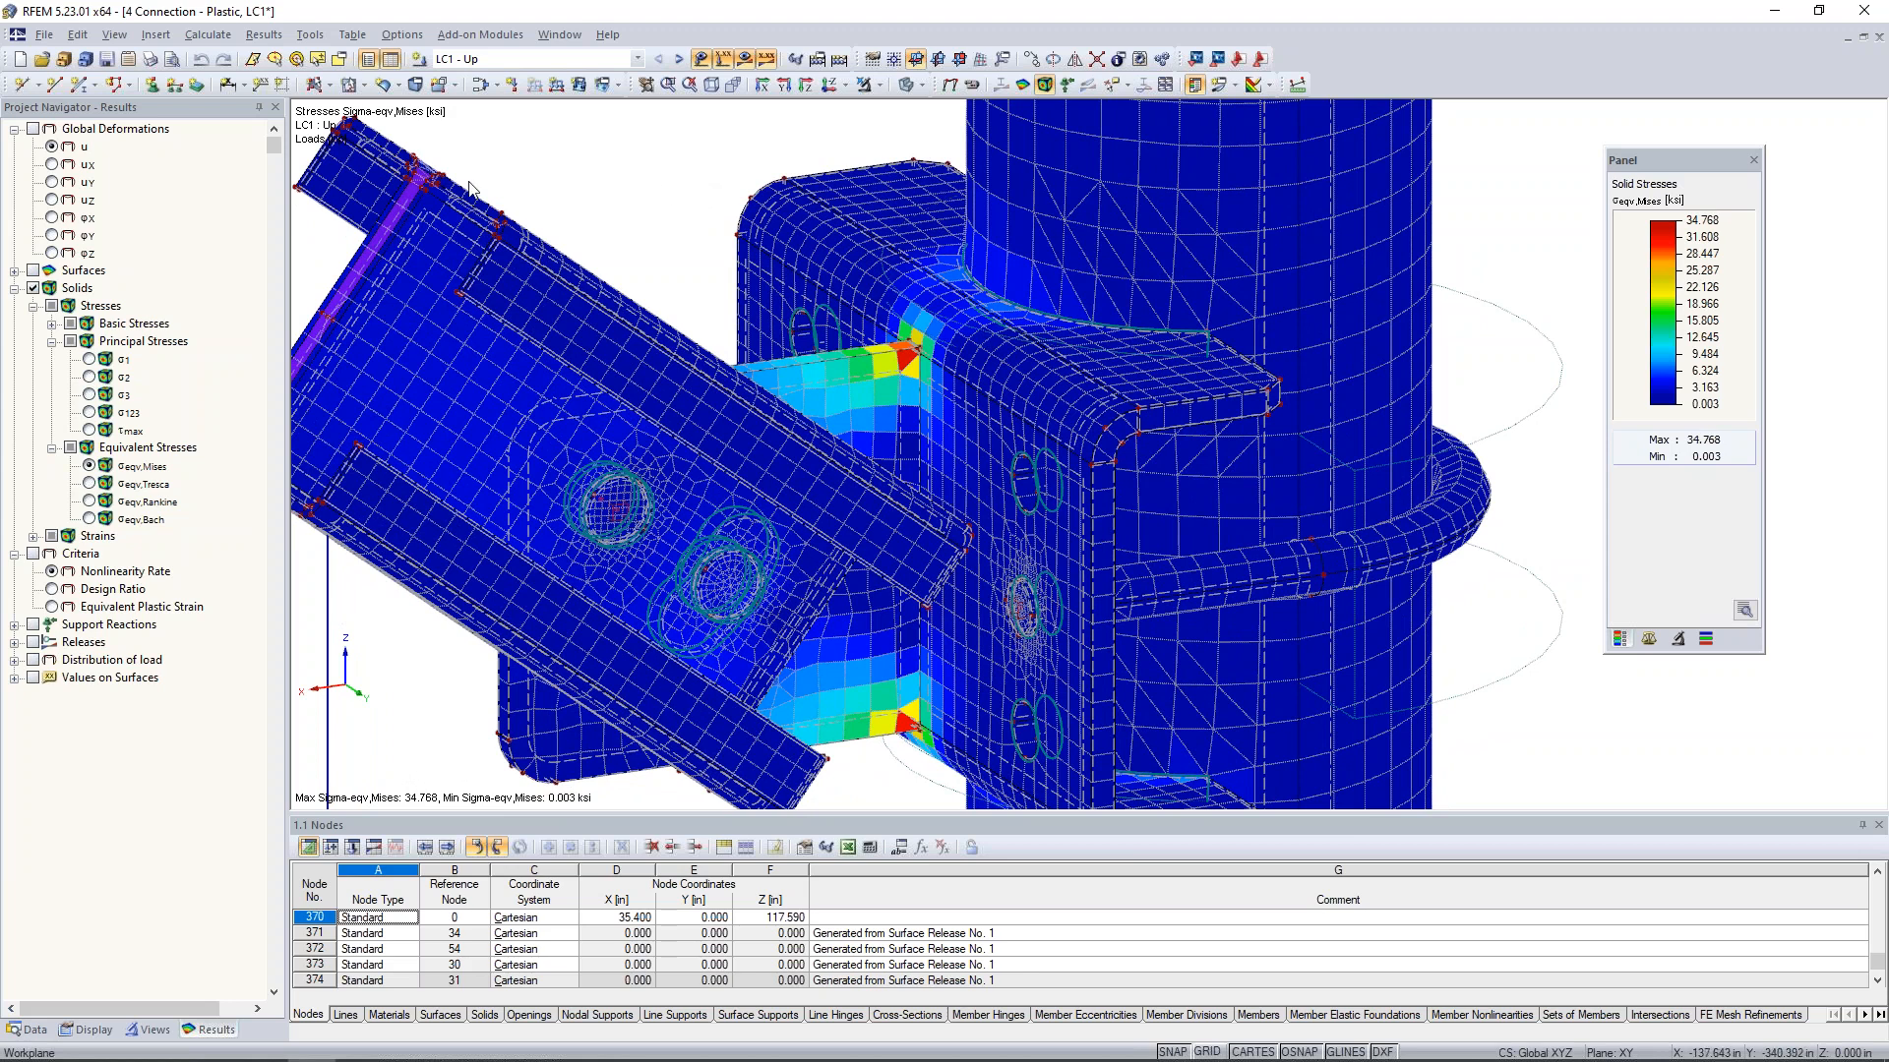
left_click(32, 554)
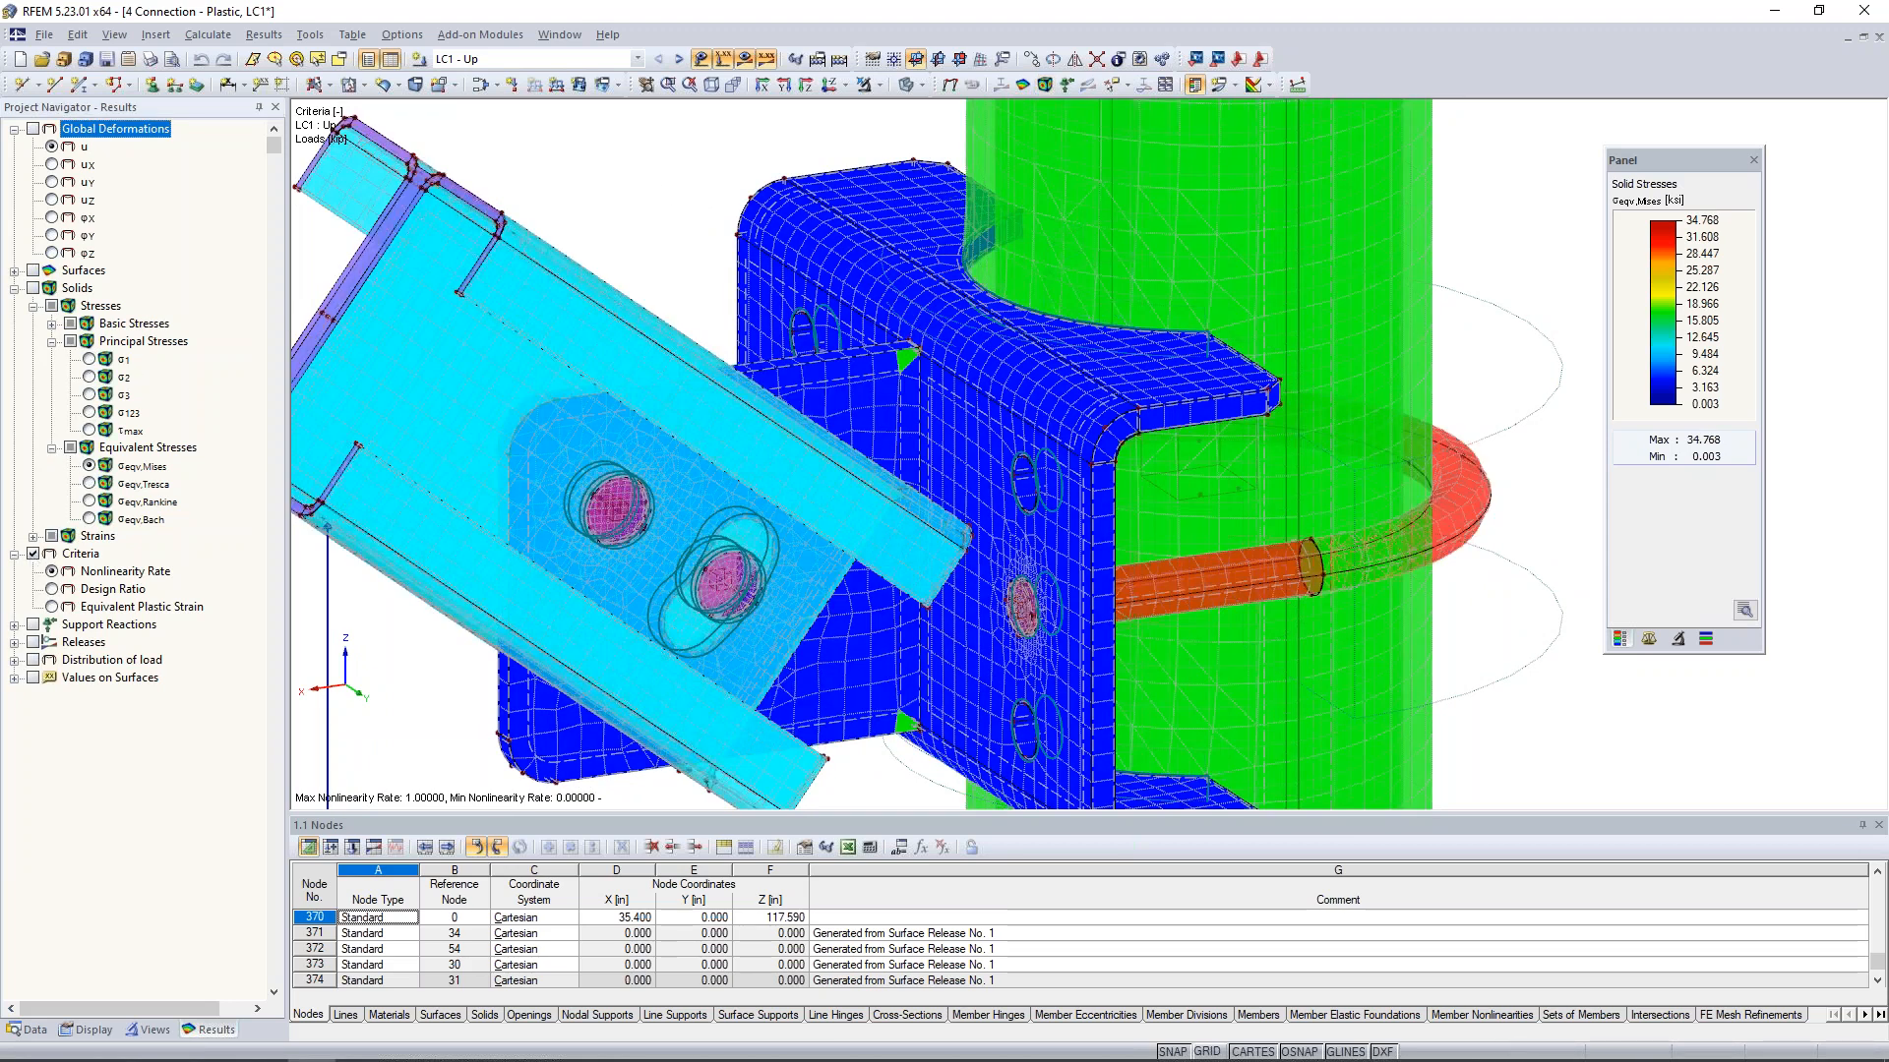
left_click(911, 84)
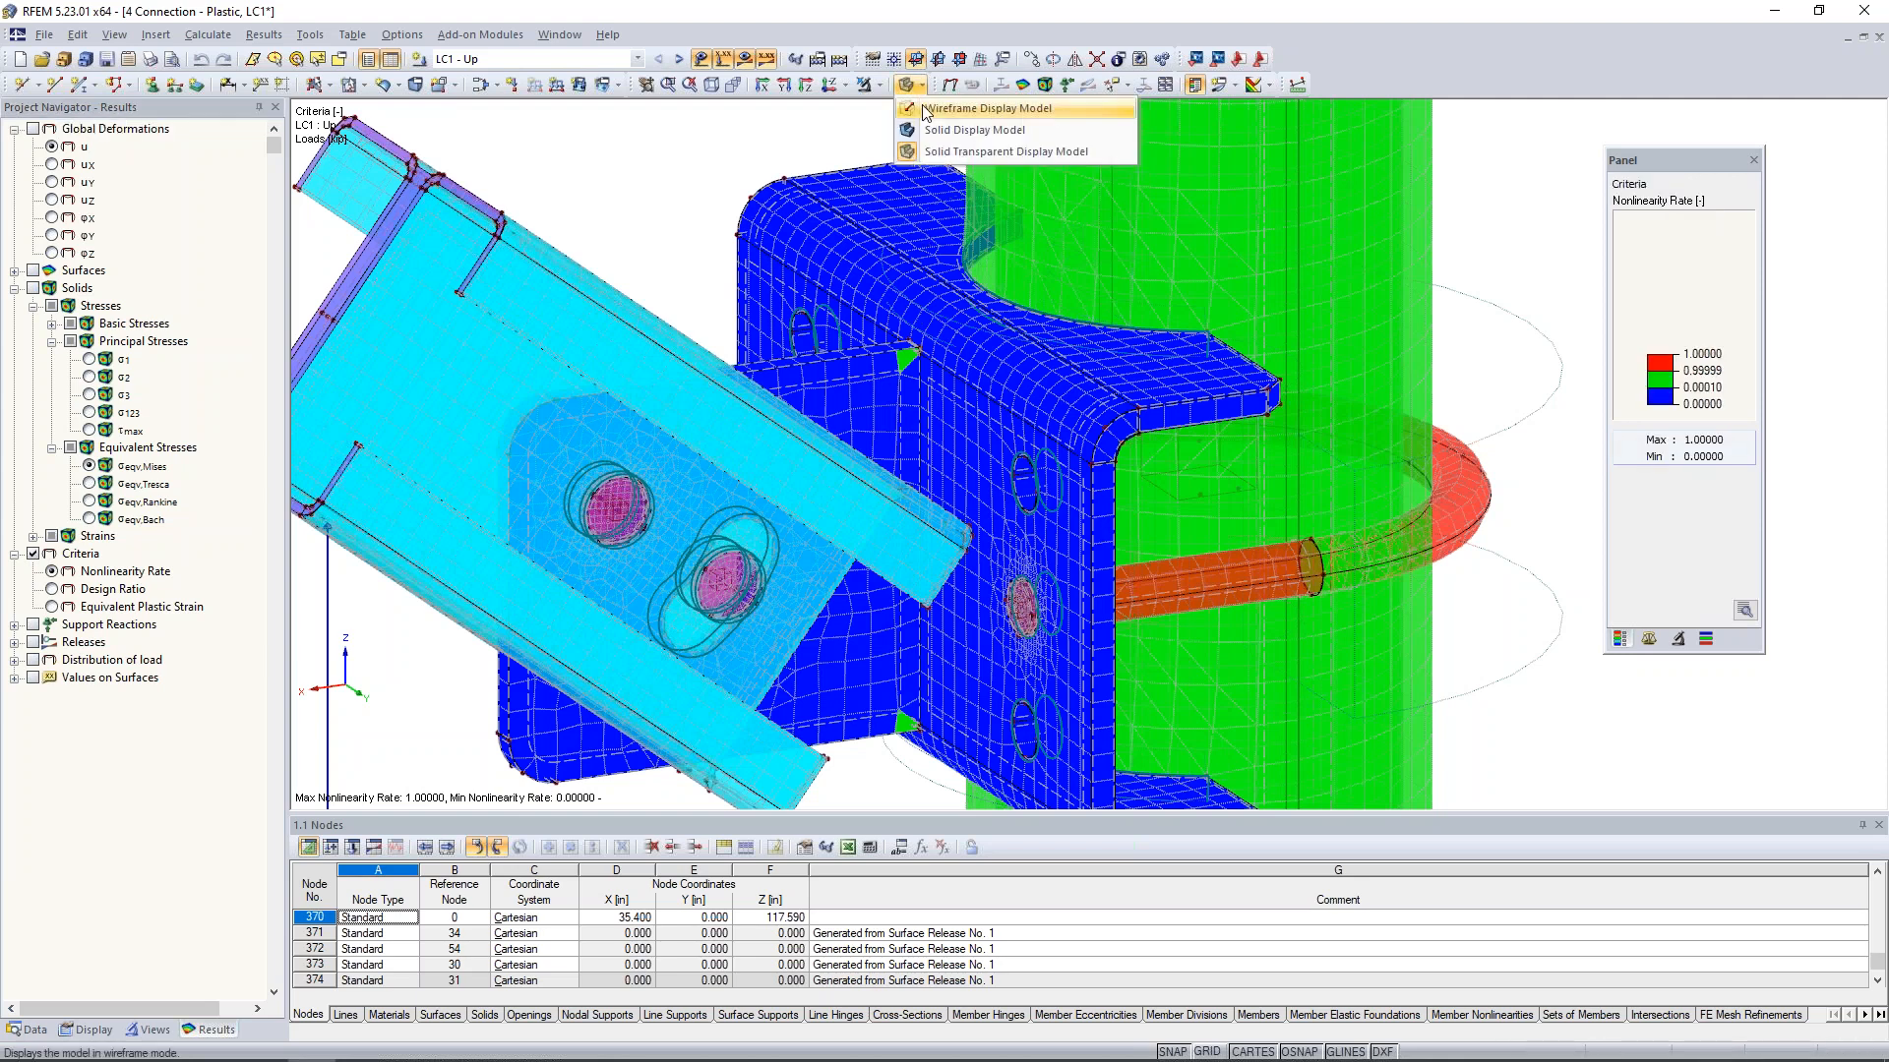
left_click(987, 108)
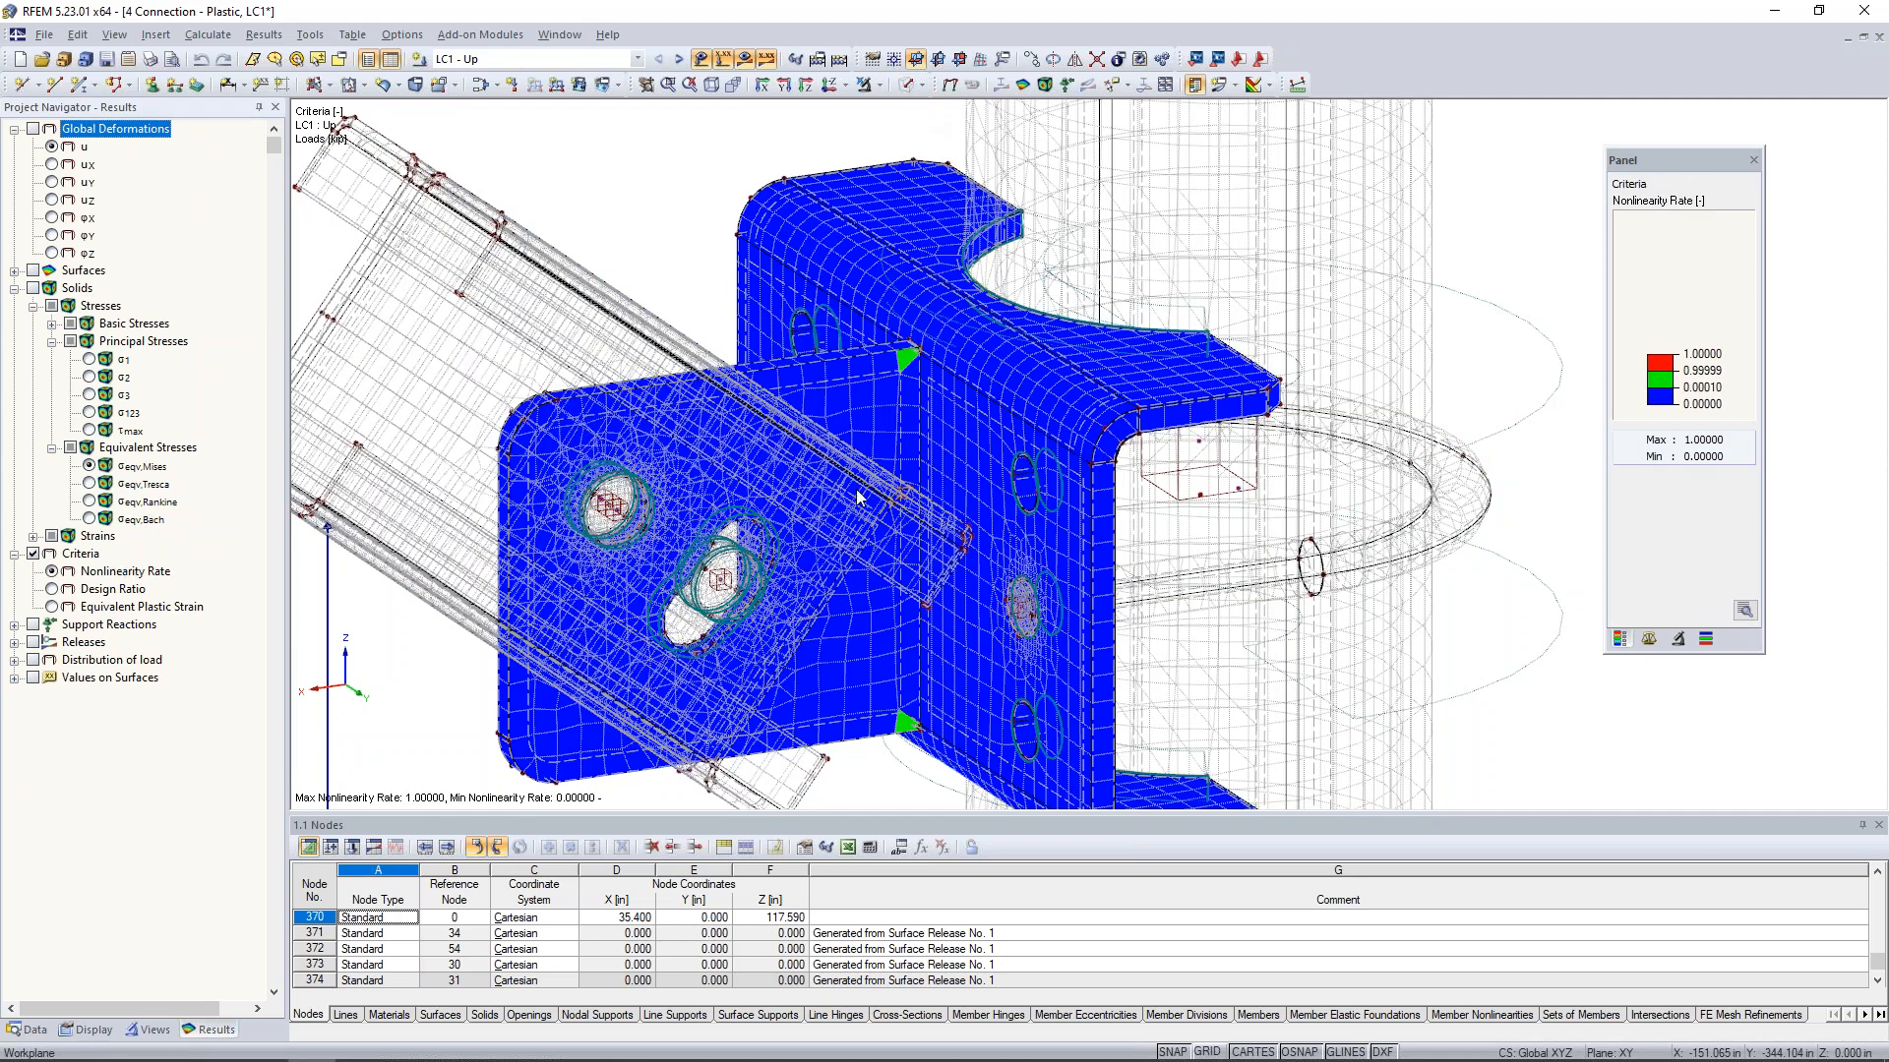
scroll(903, 382, "up", 3)
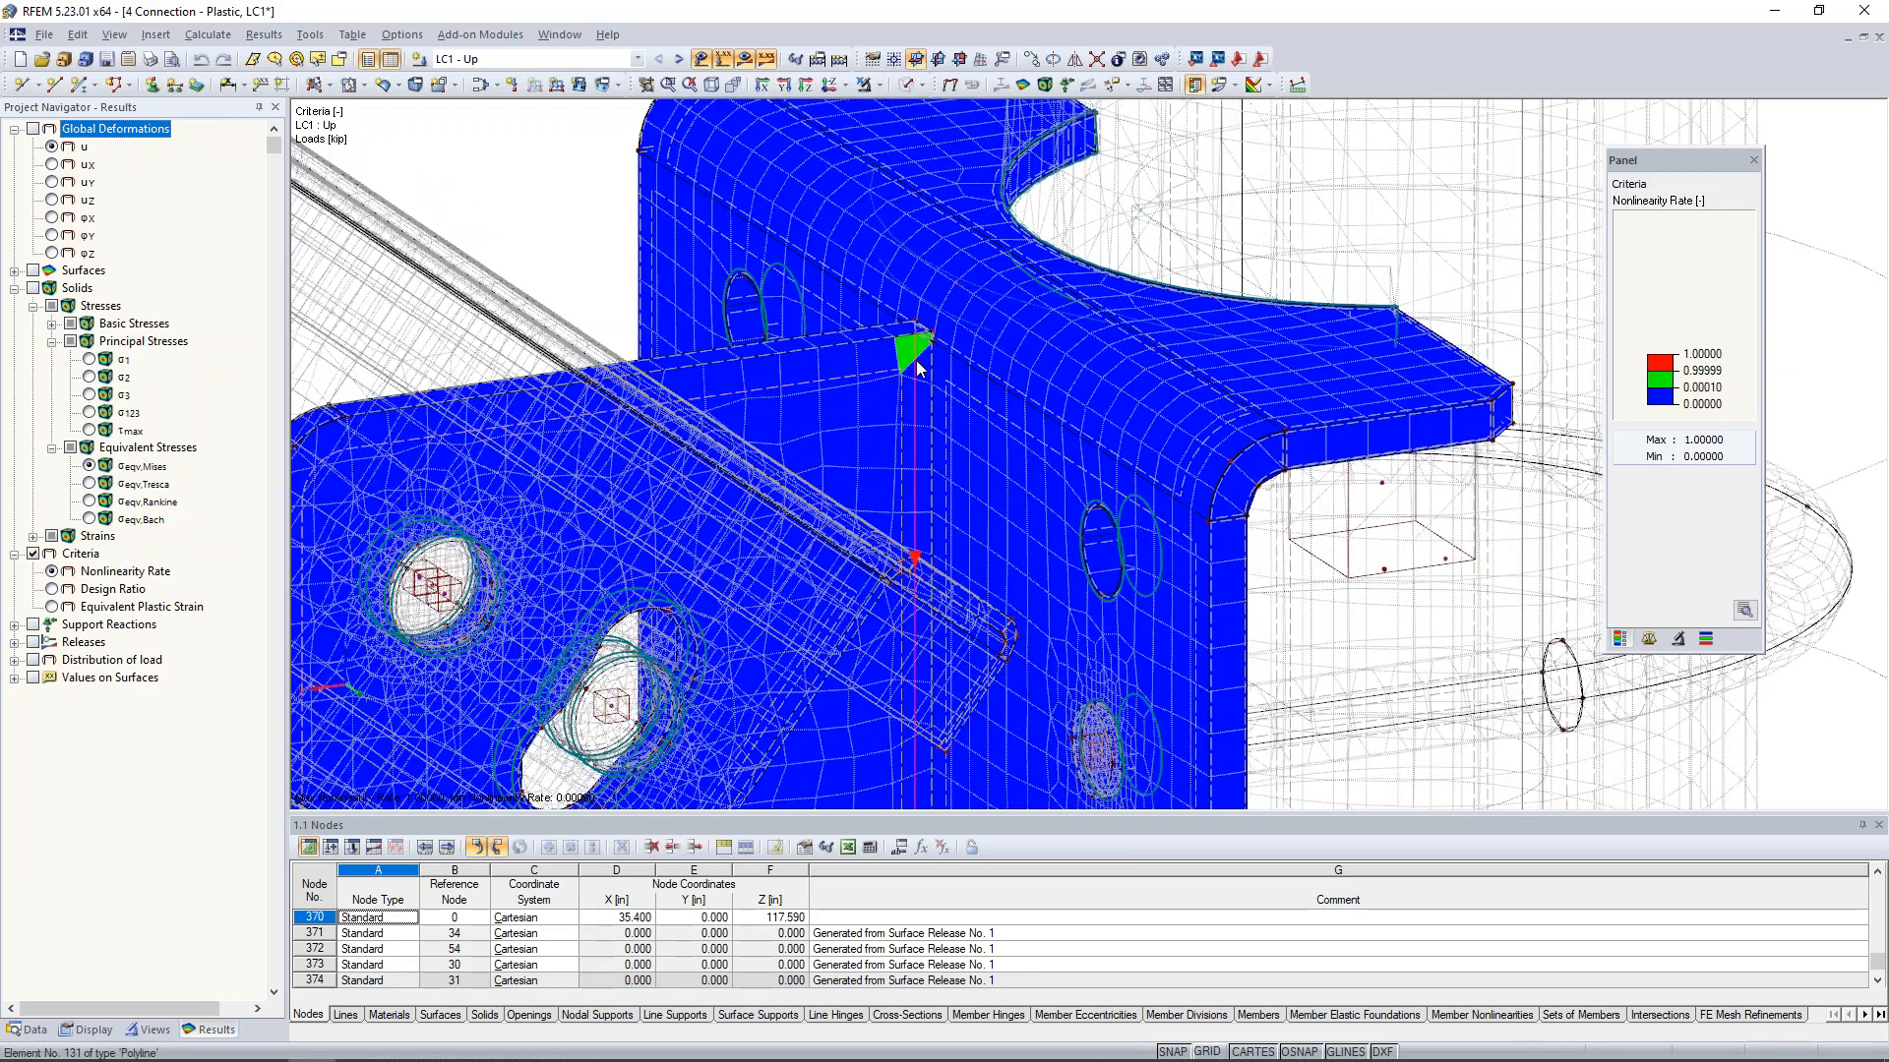
scroll(917, 360, "down", 4)
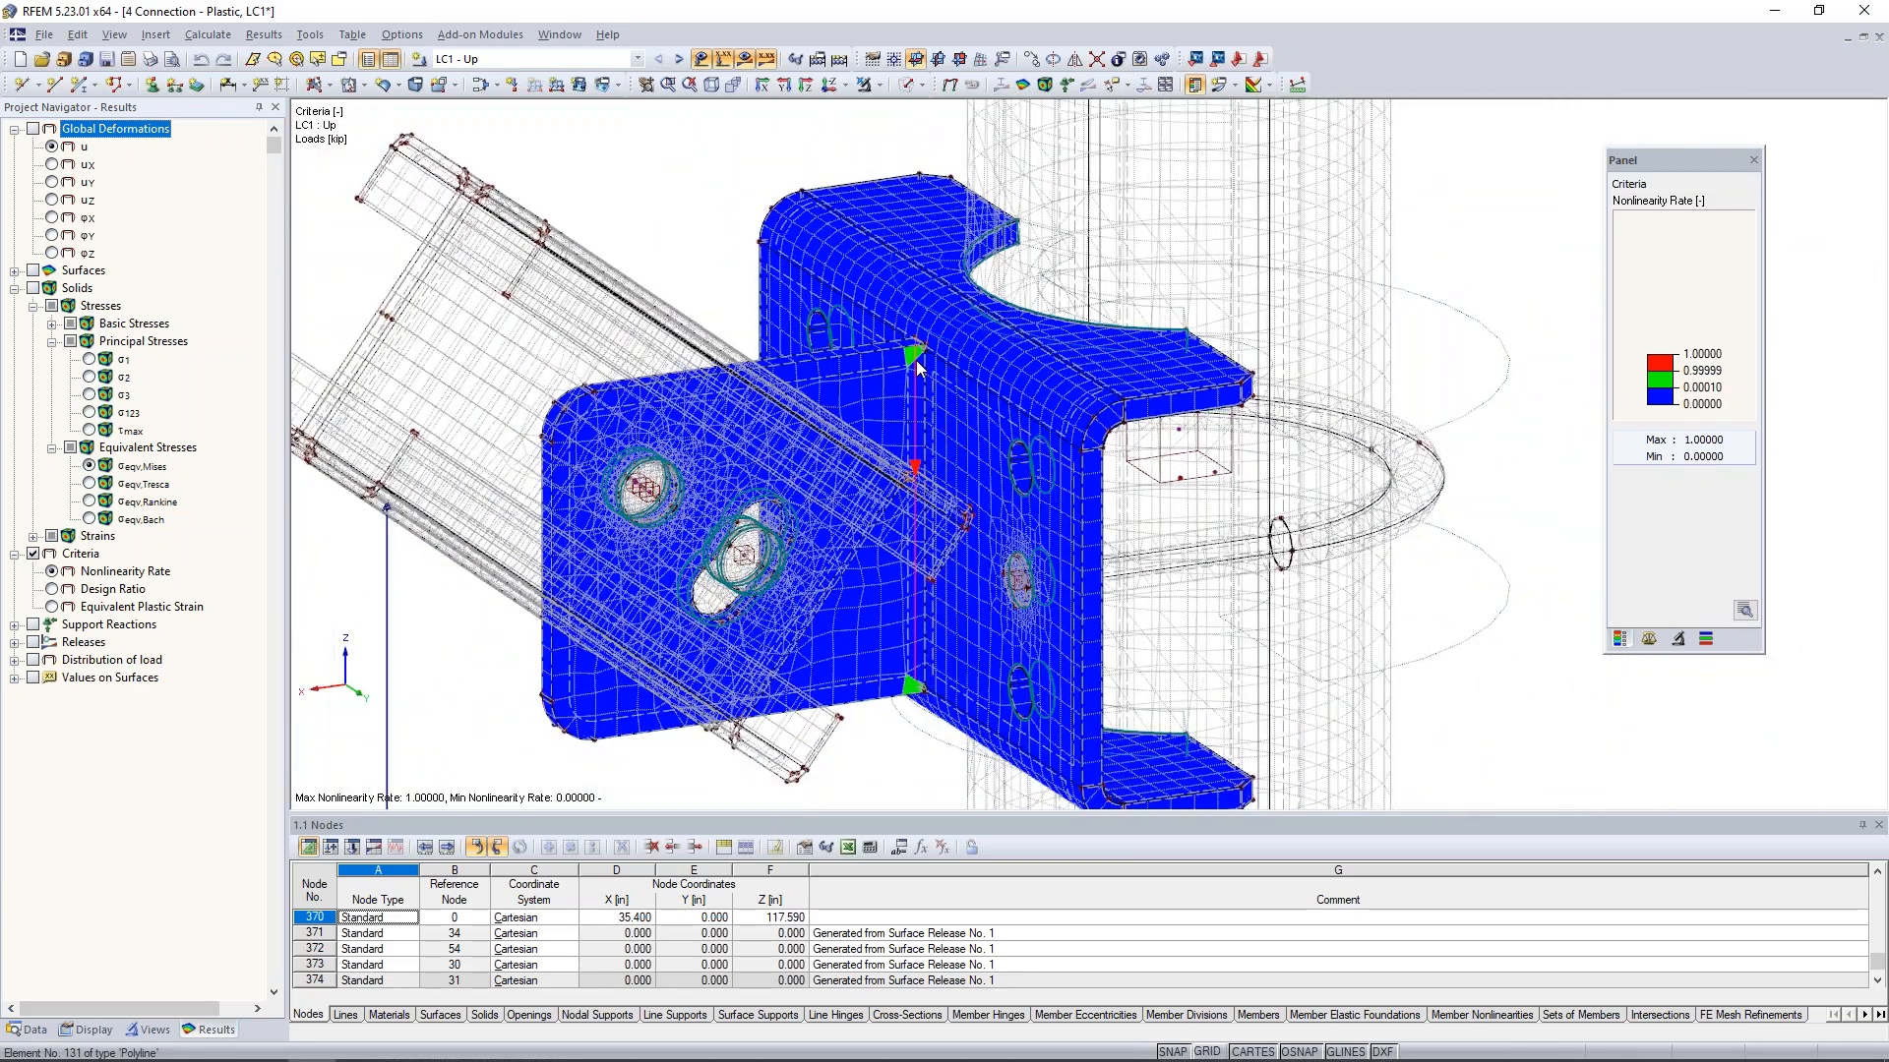
middle_click_drag(871, 481, 989, 472, "ctrl")
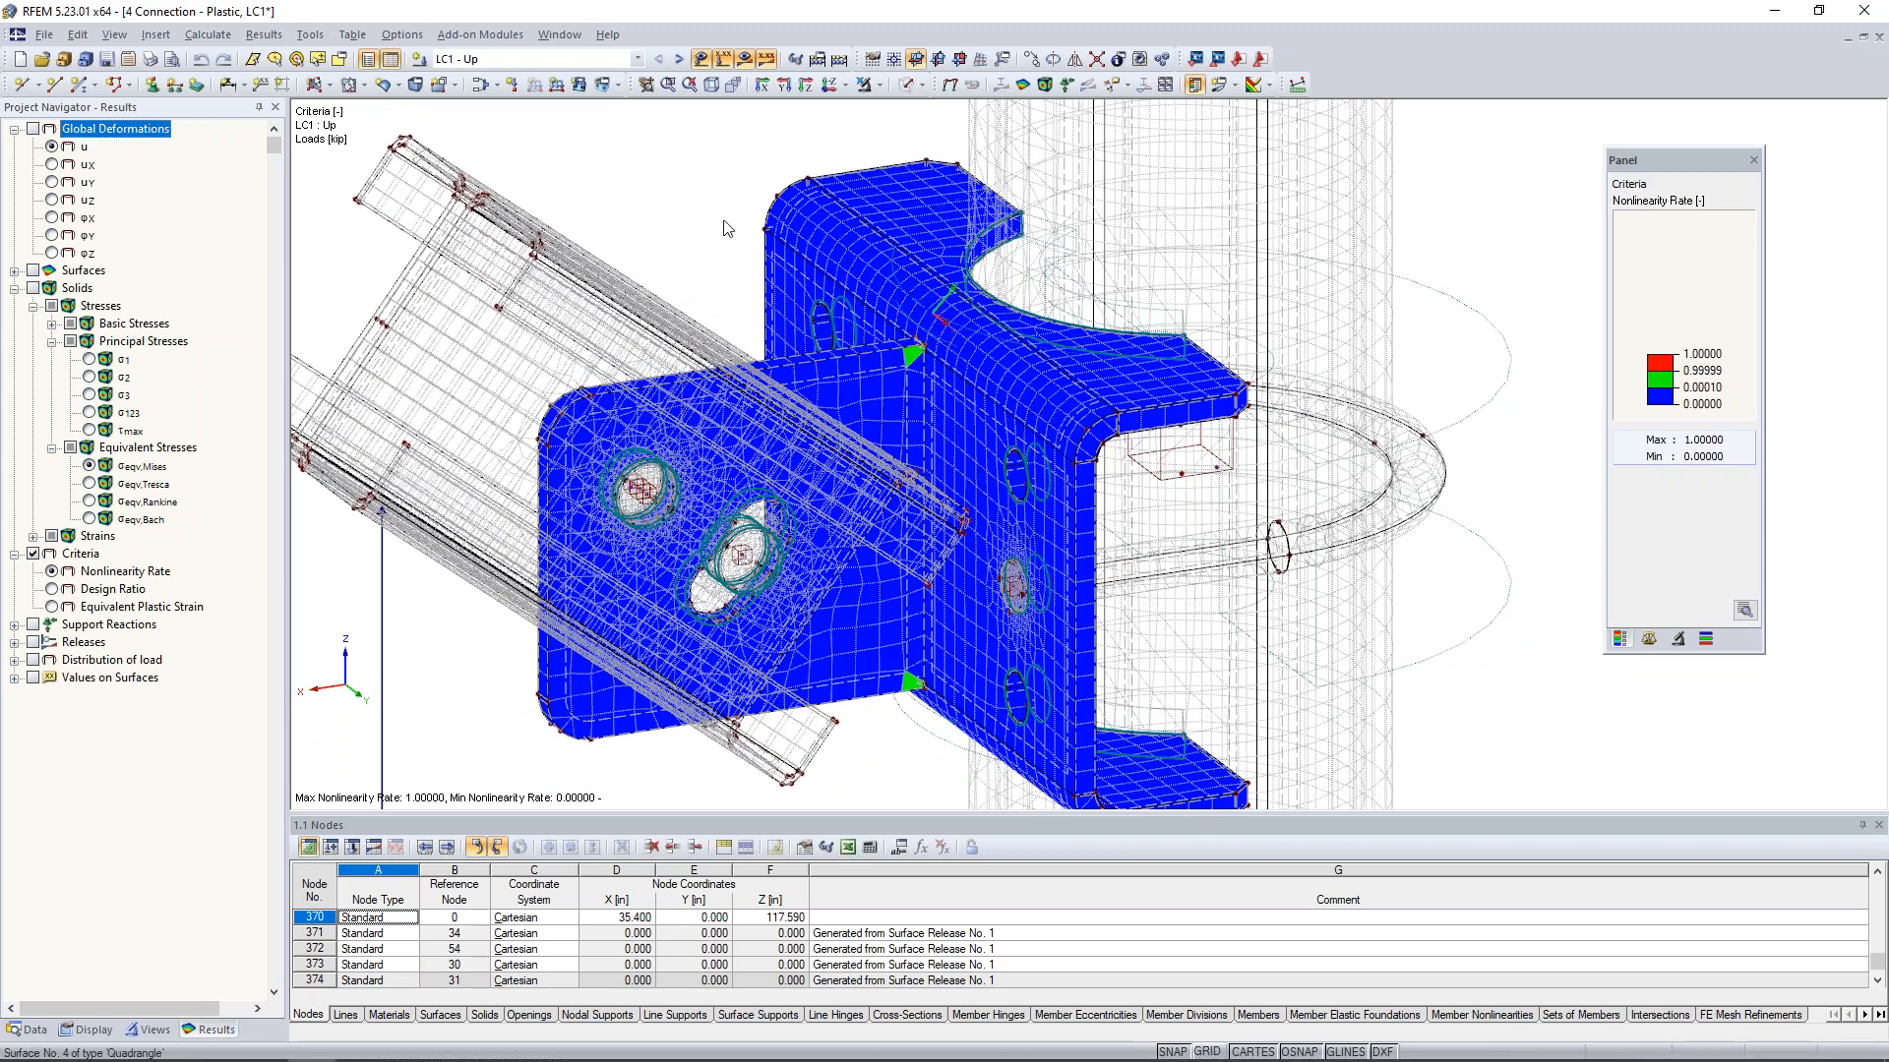
- Display the solids' equivalent von Mises stresses and cut the model with an X-Z clipping plane to examine the gusset plate's interior
left_click(89, 467)
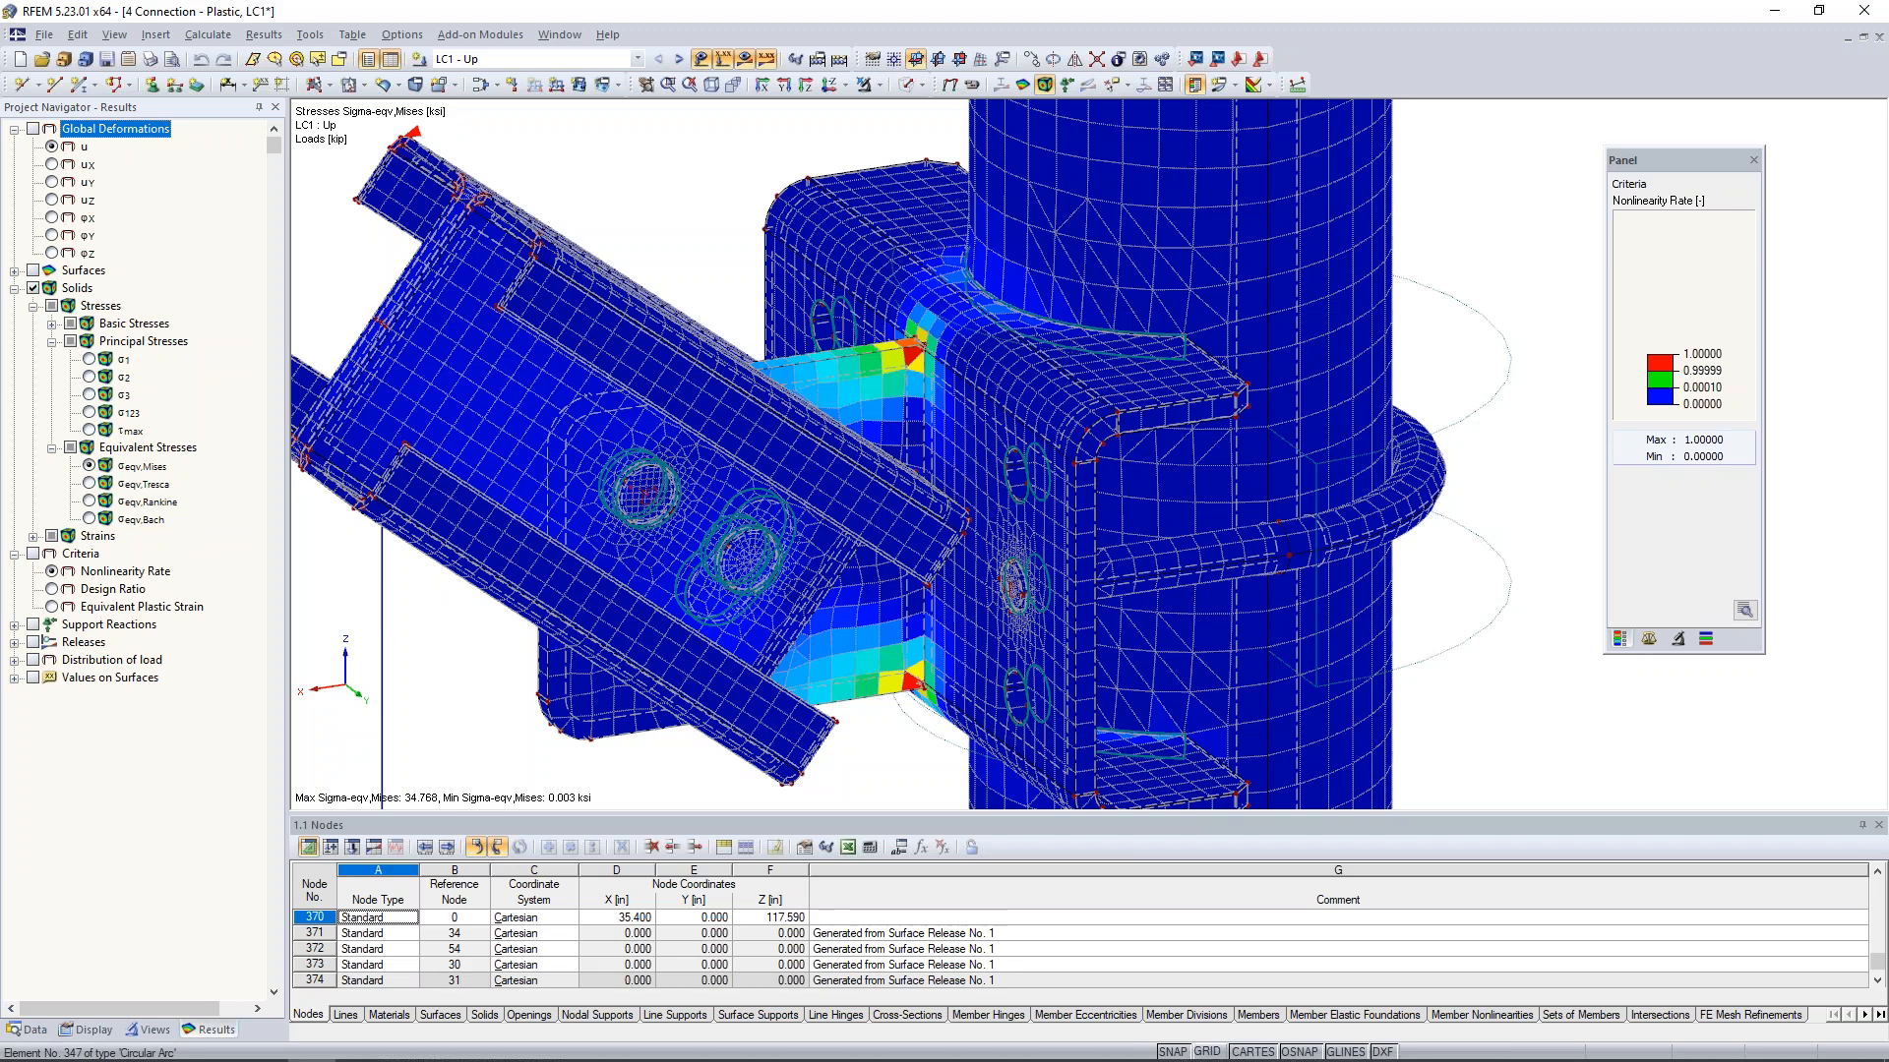
left_click(168, 42)
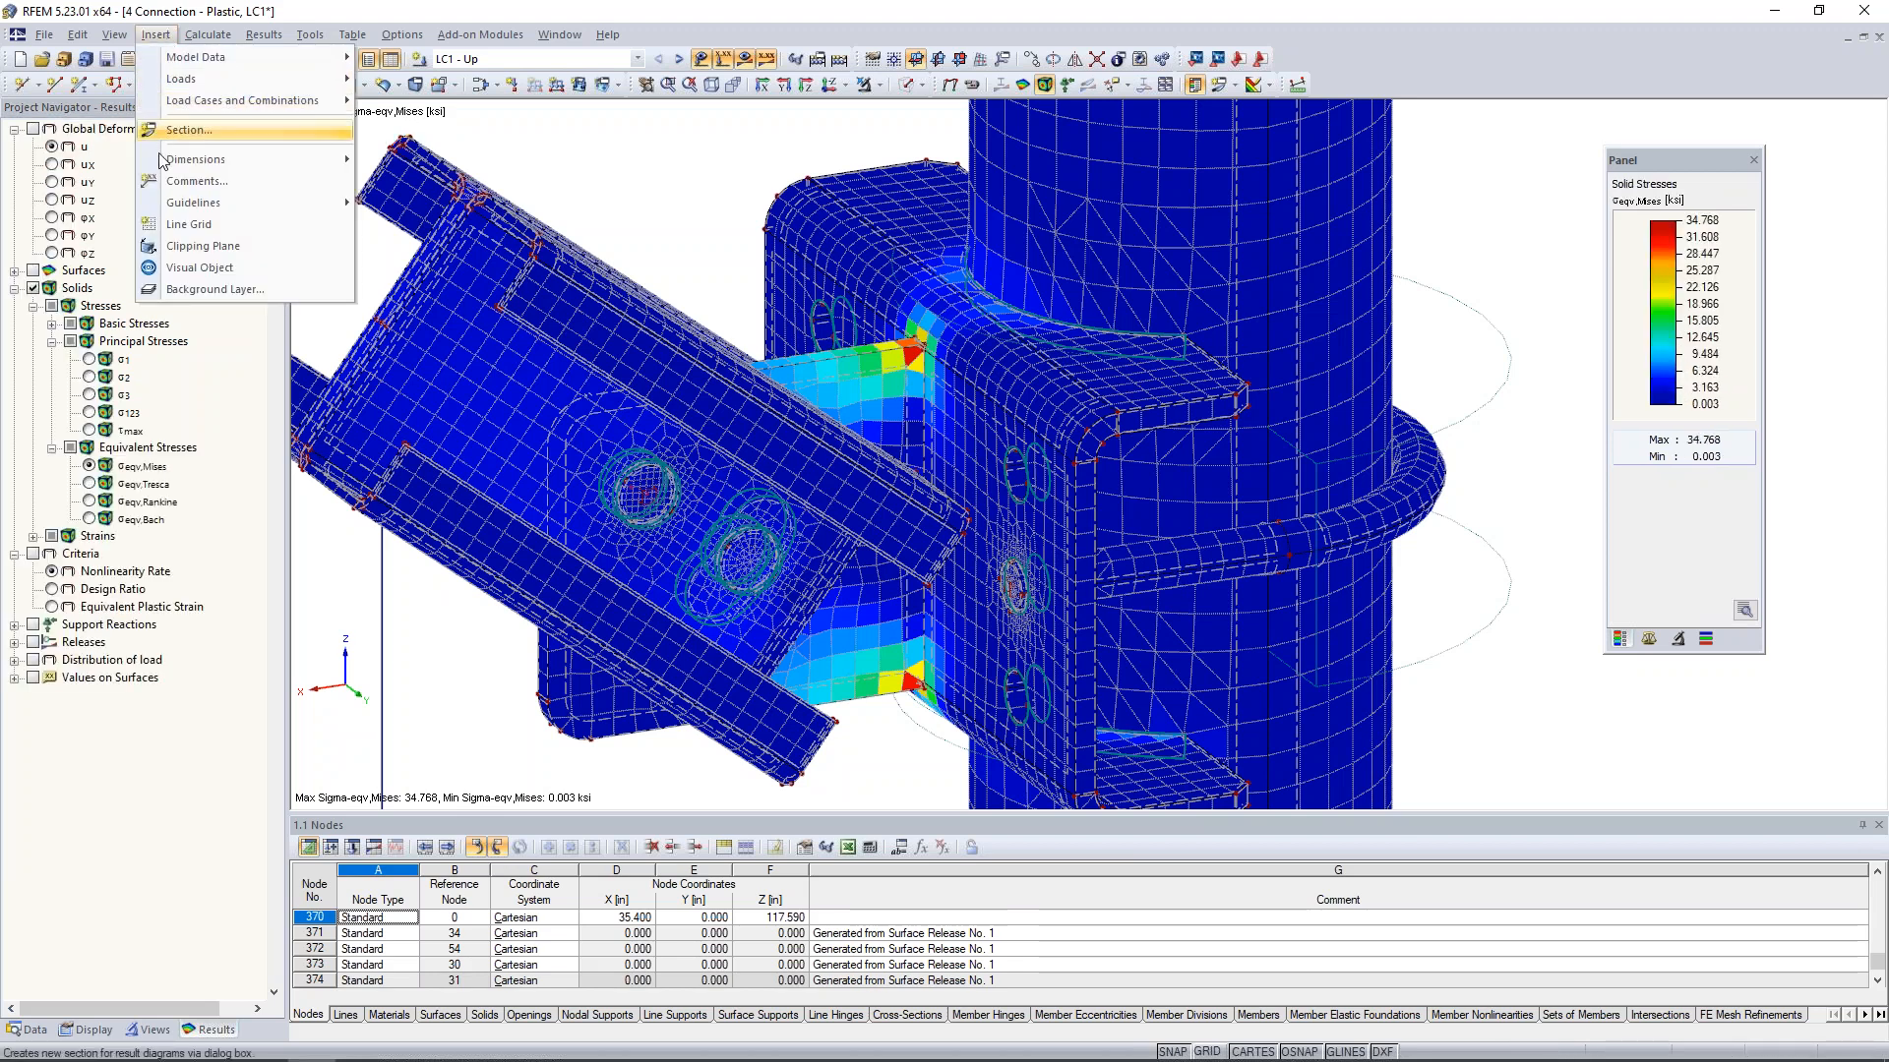
left_click(181, 248)
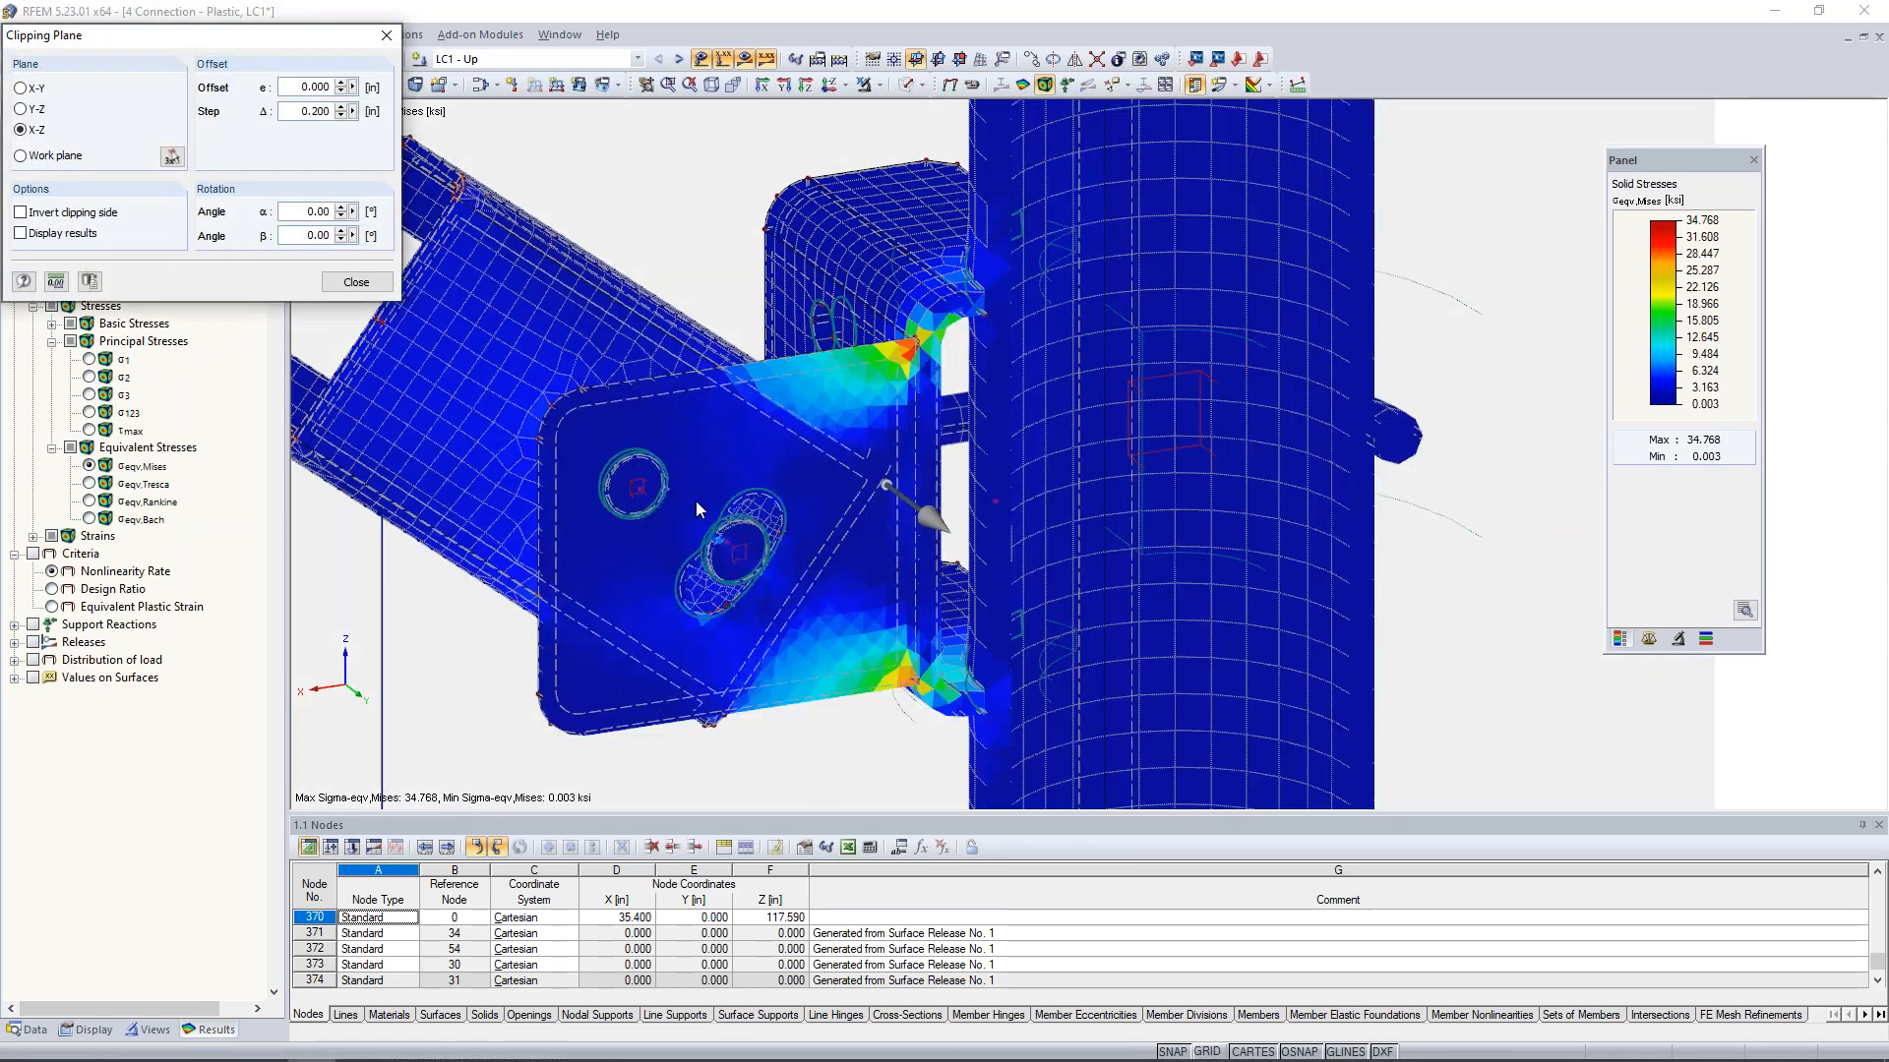
middle_click_drag(694, 500, 470, 387, "ctrl")
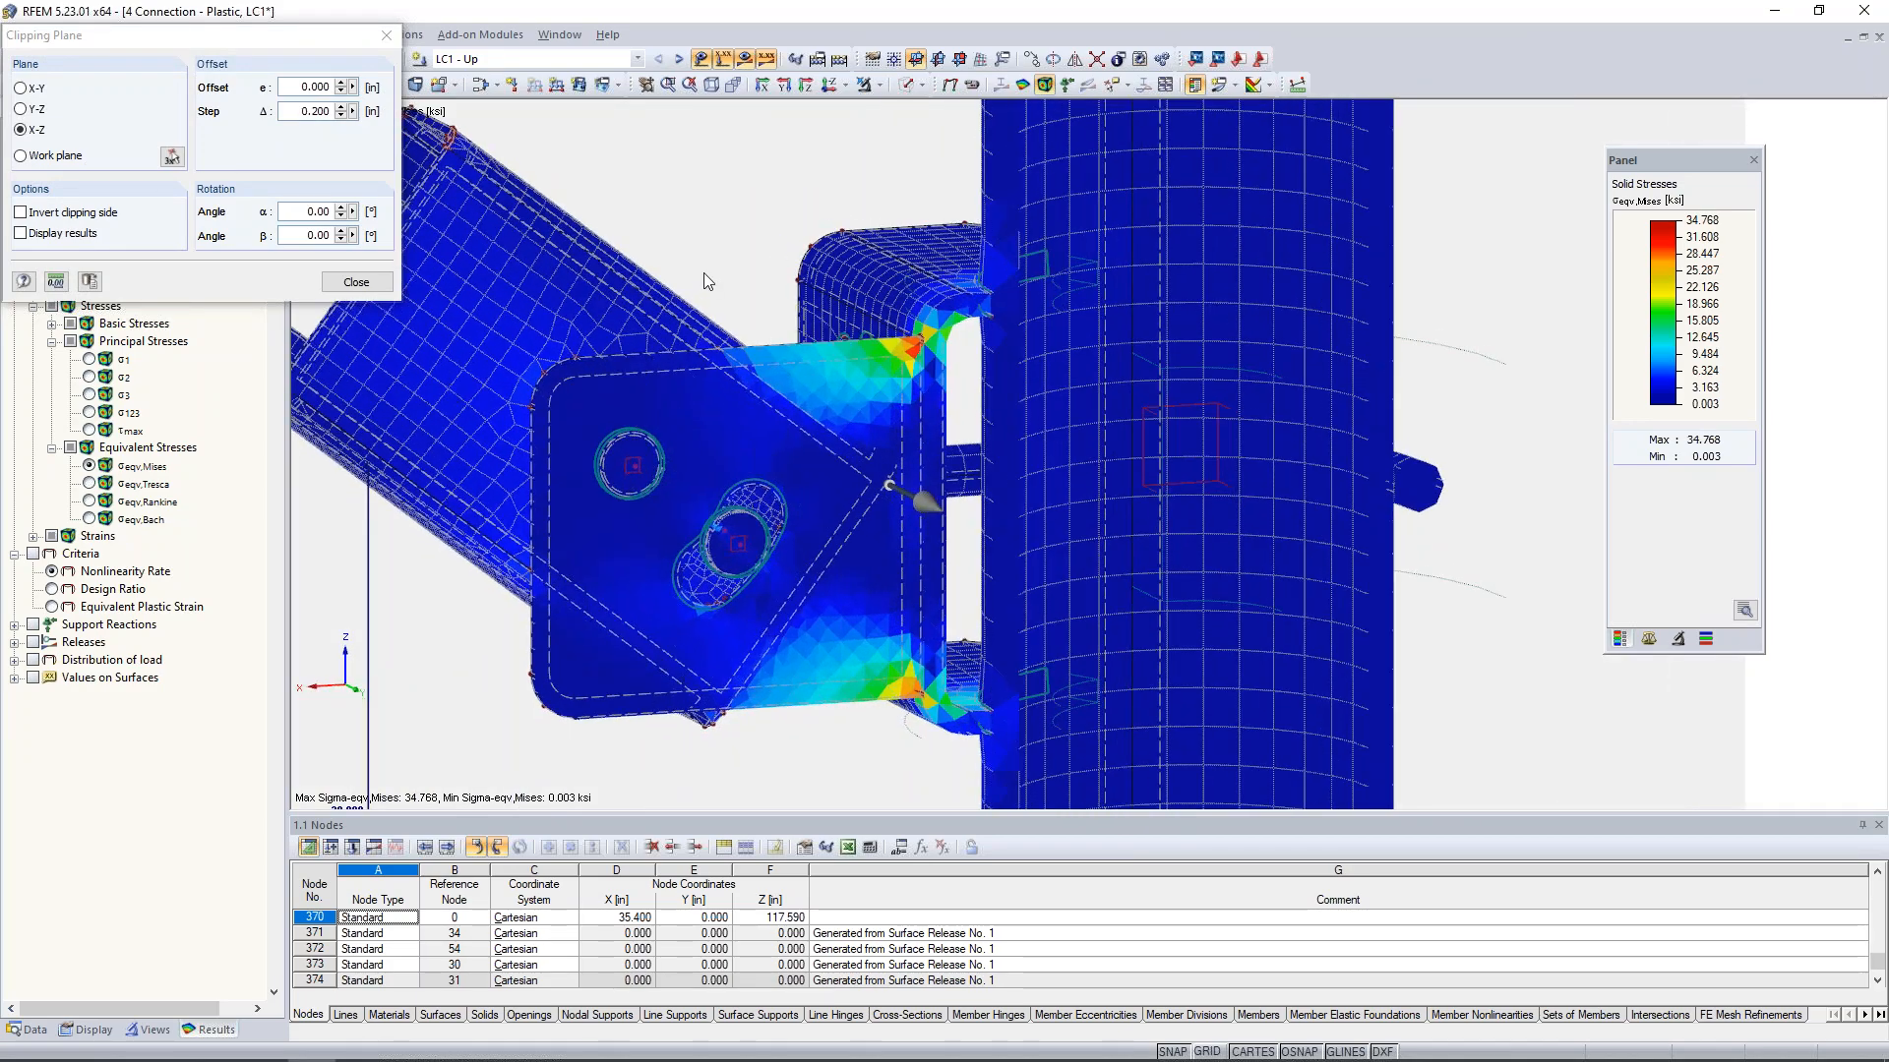
middle_click_drag(705, 274, 808, 256)
scroll(808, 257, "up", 1)
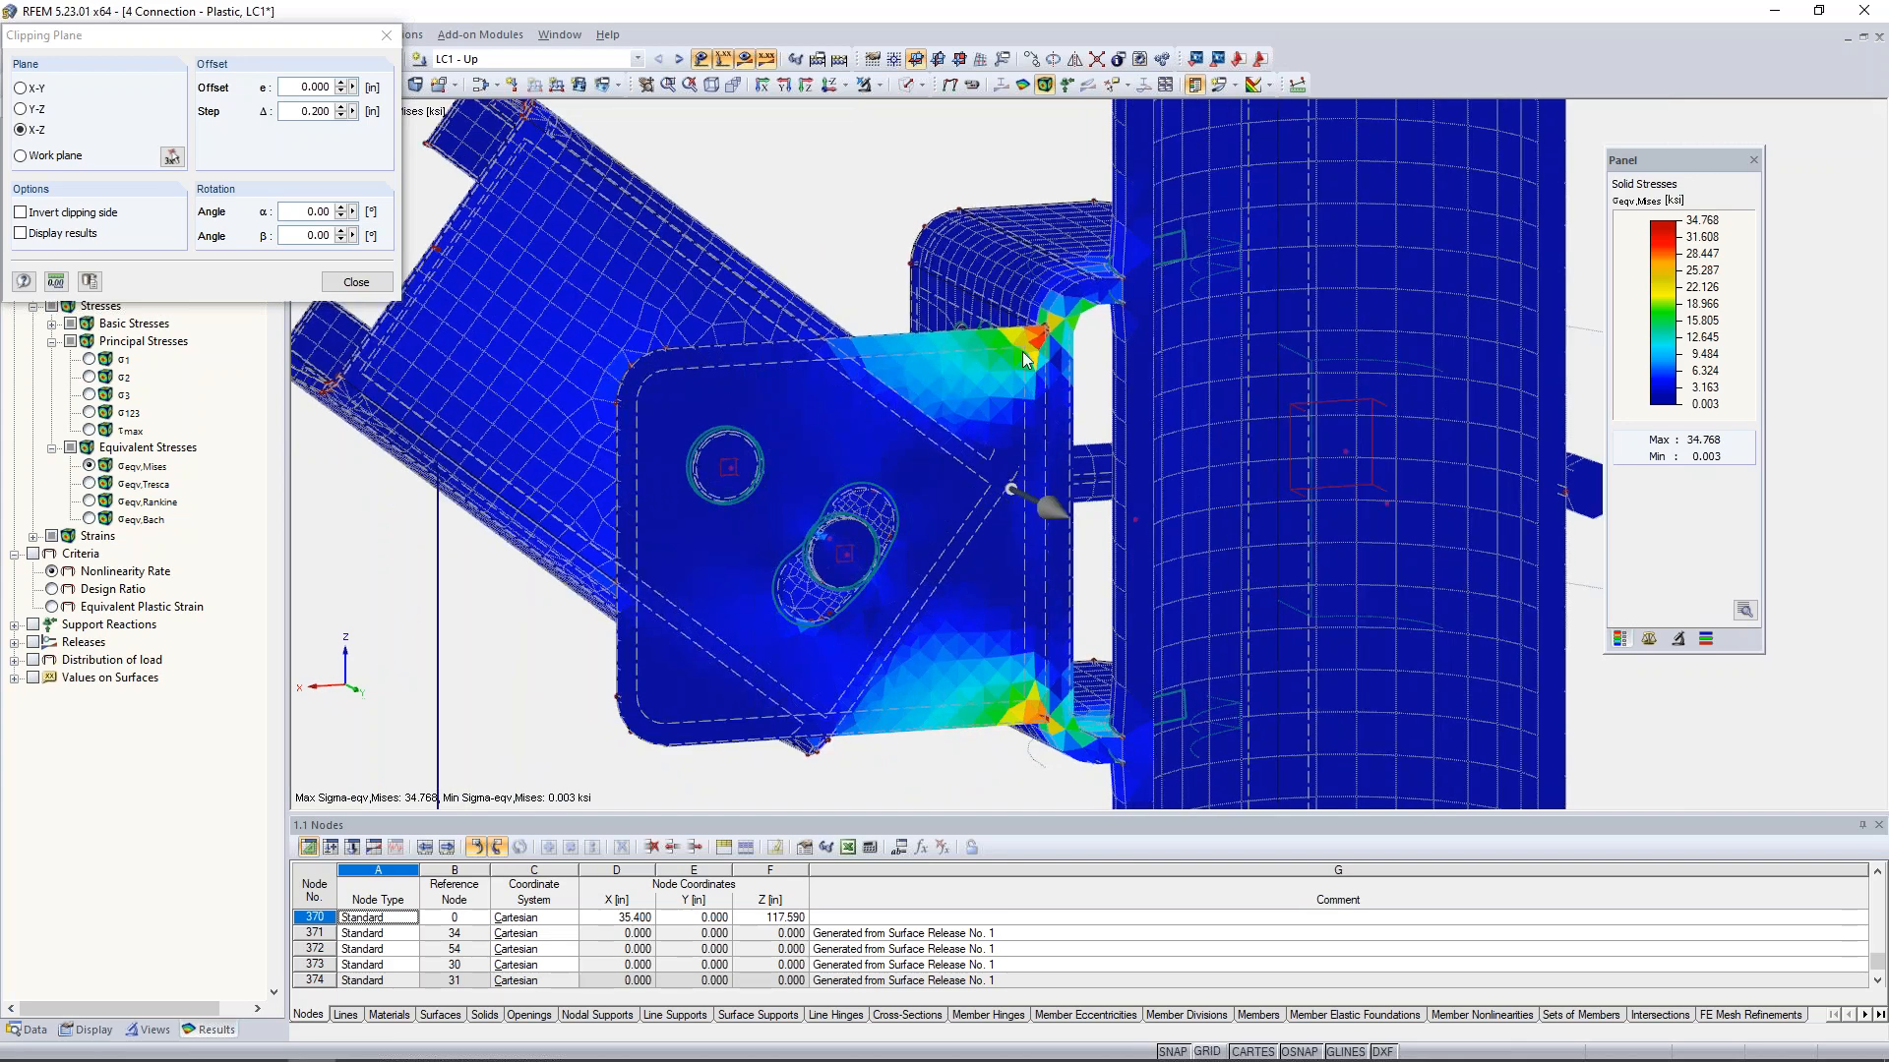
scroll(1023, 351, "up", 4)
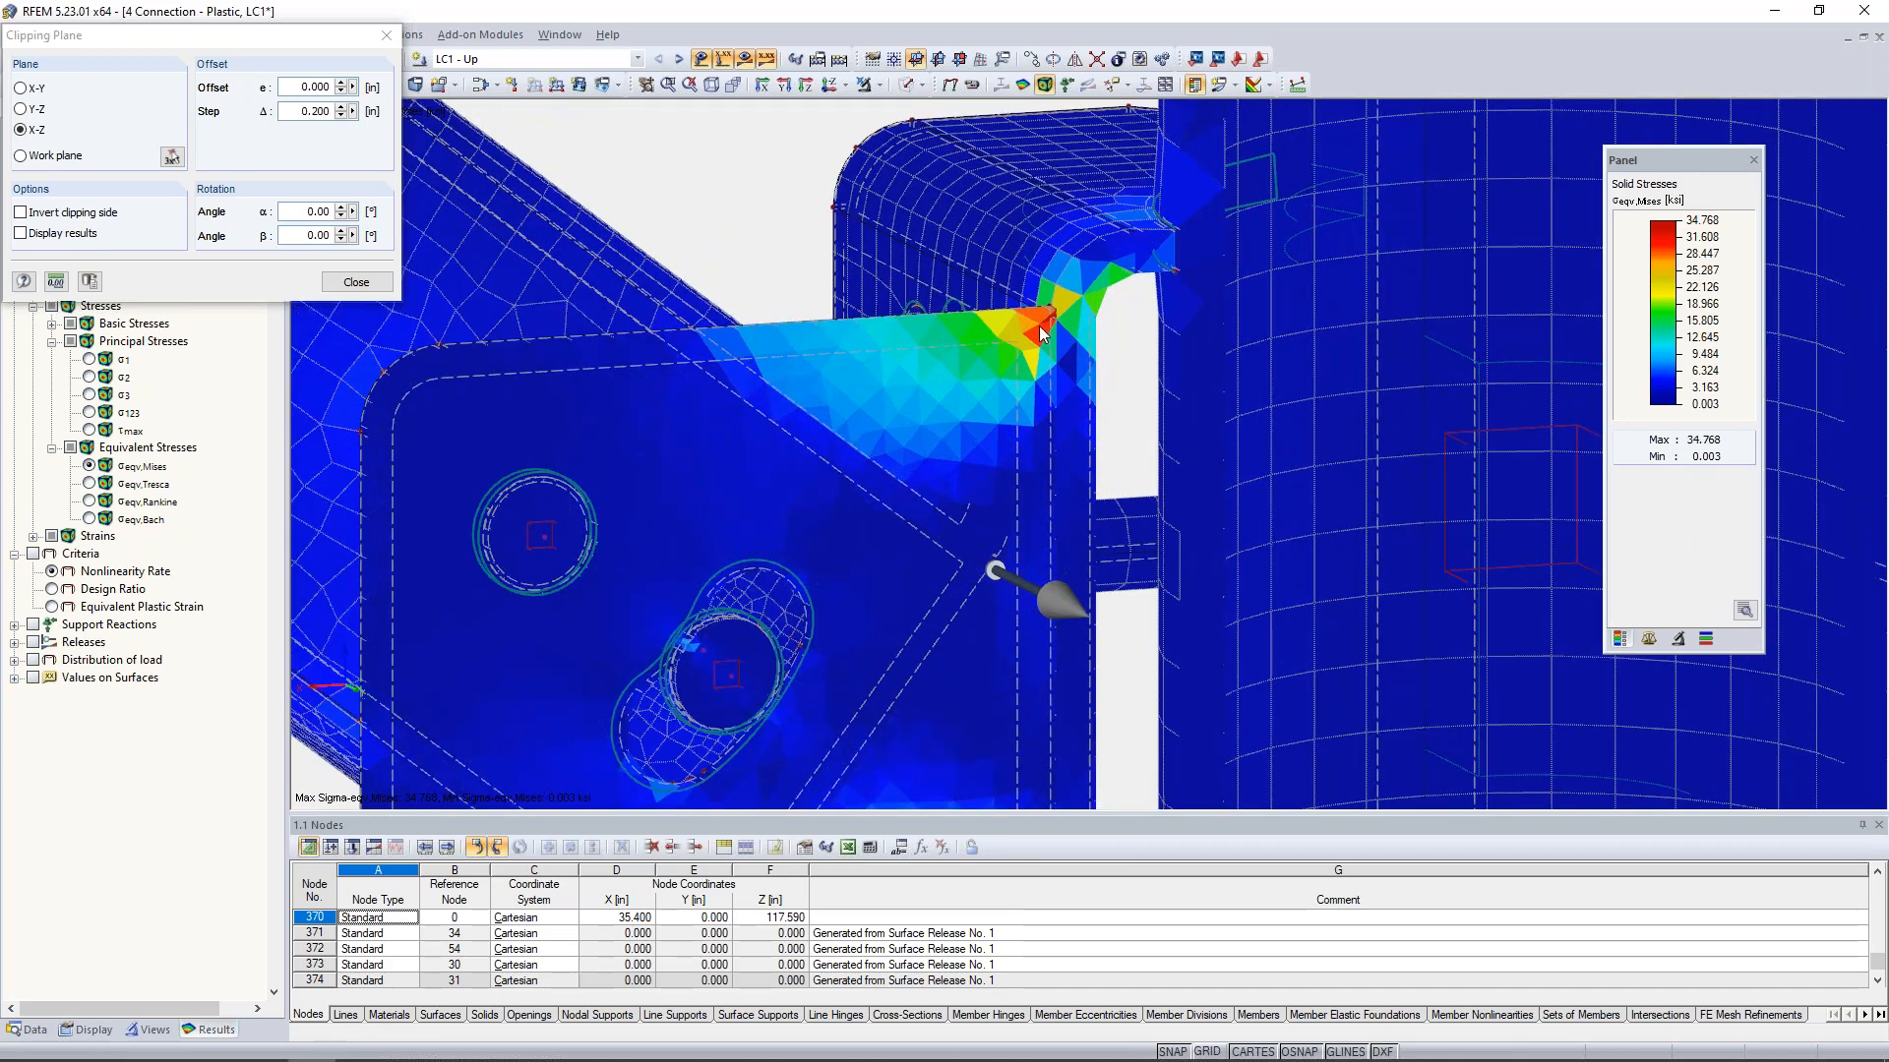
scroll(1040, 330, "down", 3)
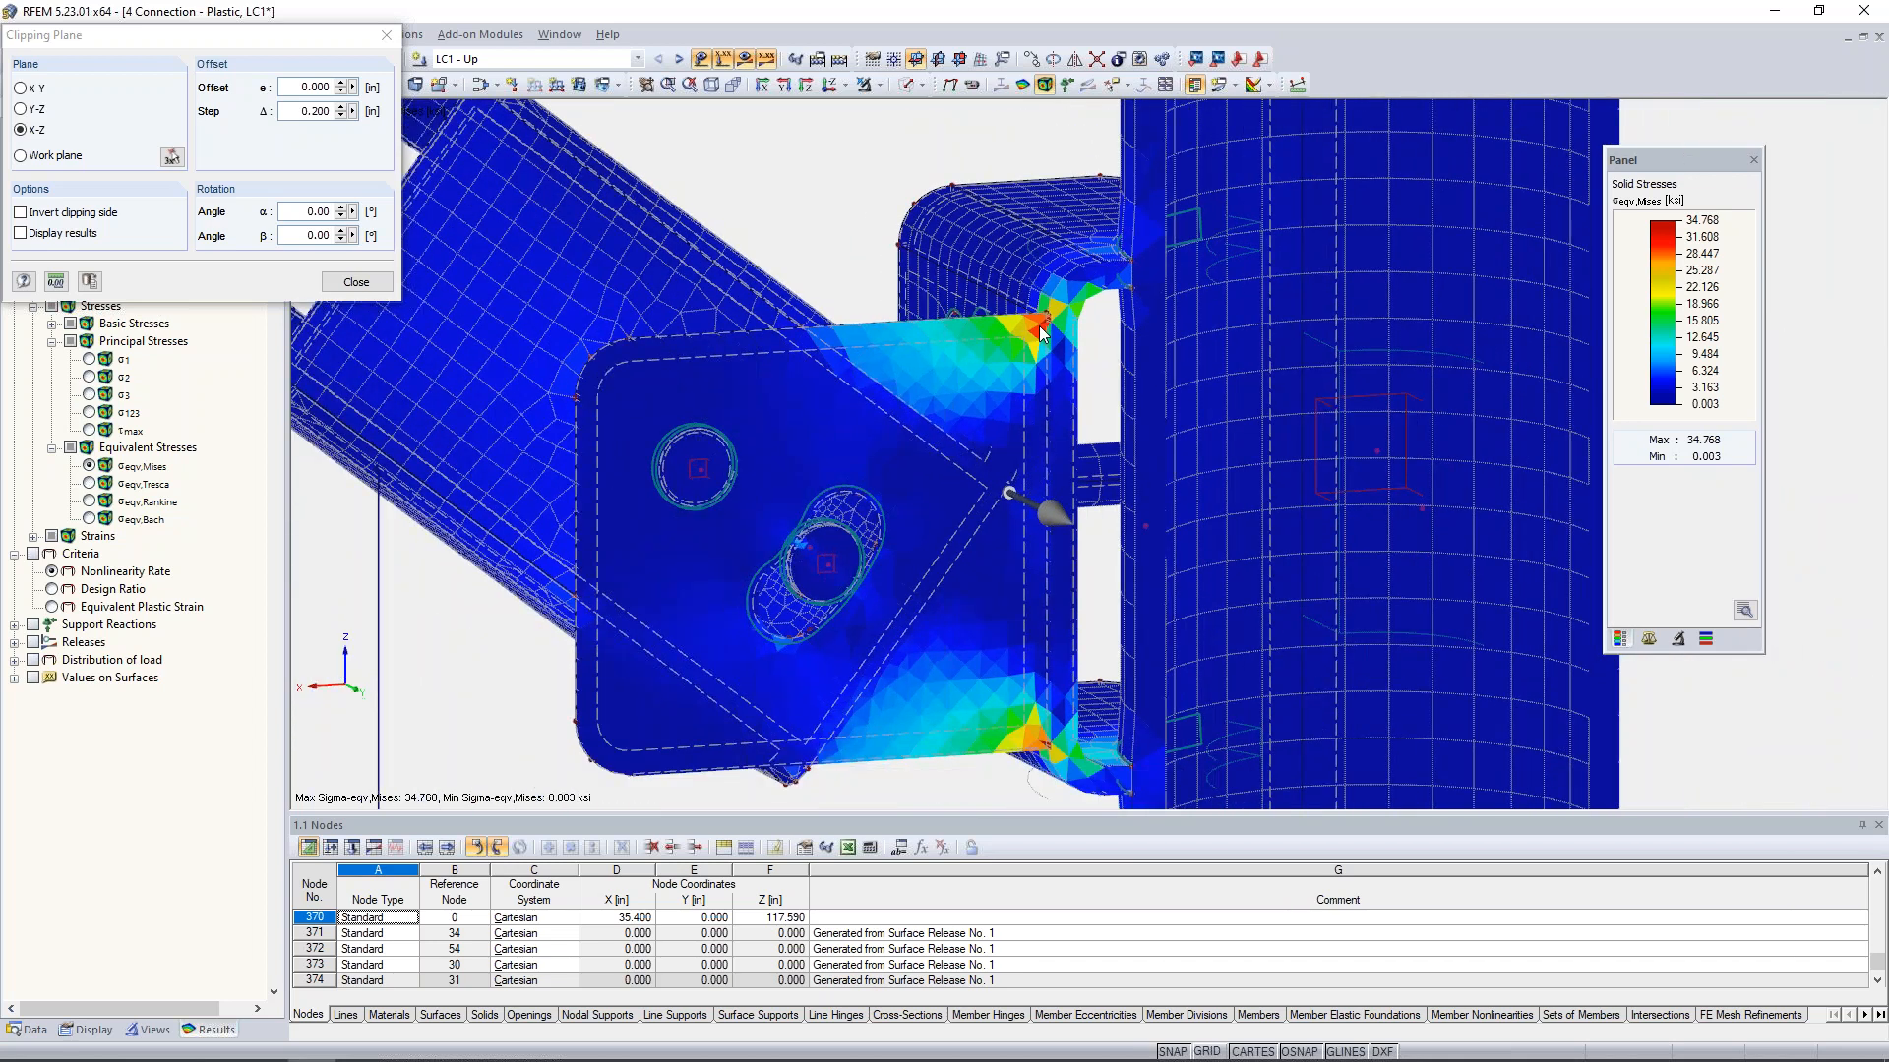
- Move the X-Z clipping plane through the gusset plate in 0.200 in steps and return it to a 0.200 in offset
double_click(294, 111)
type("0")
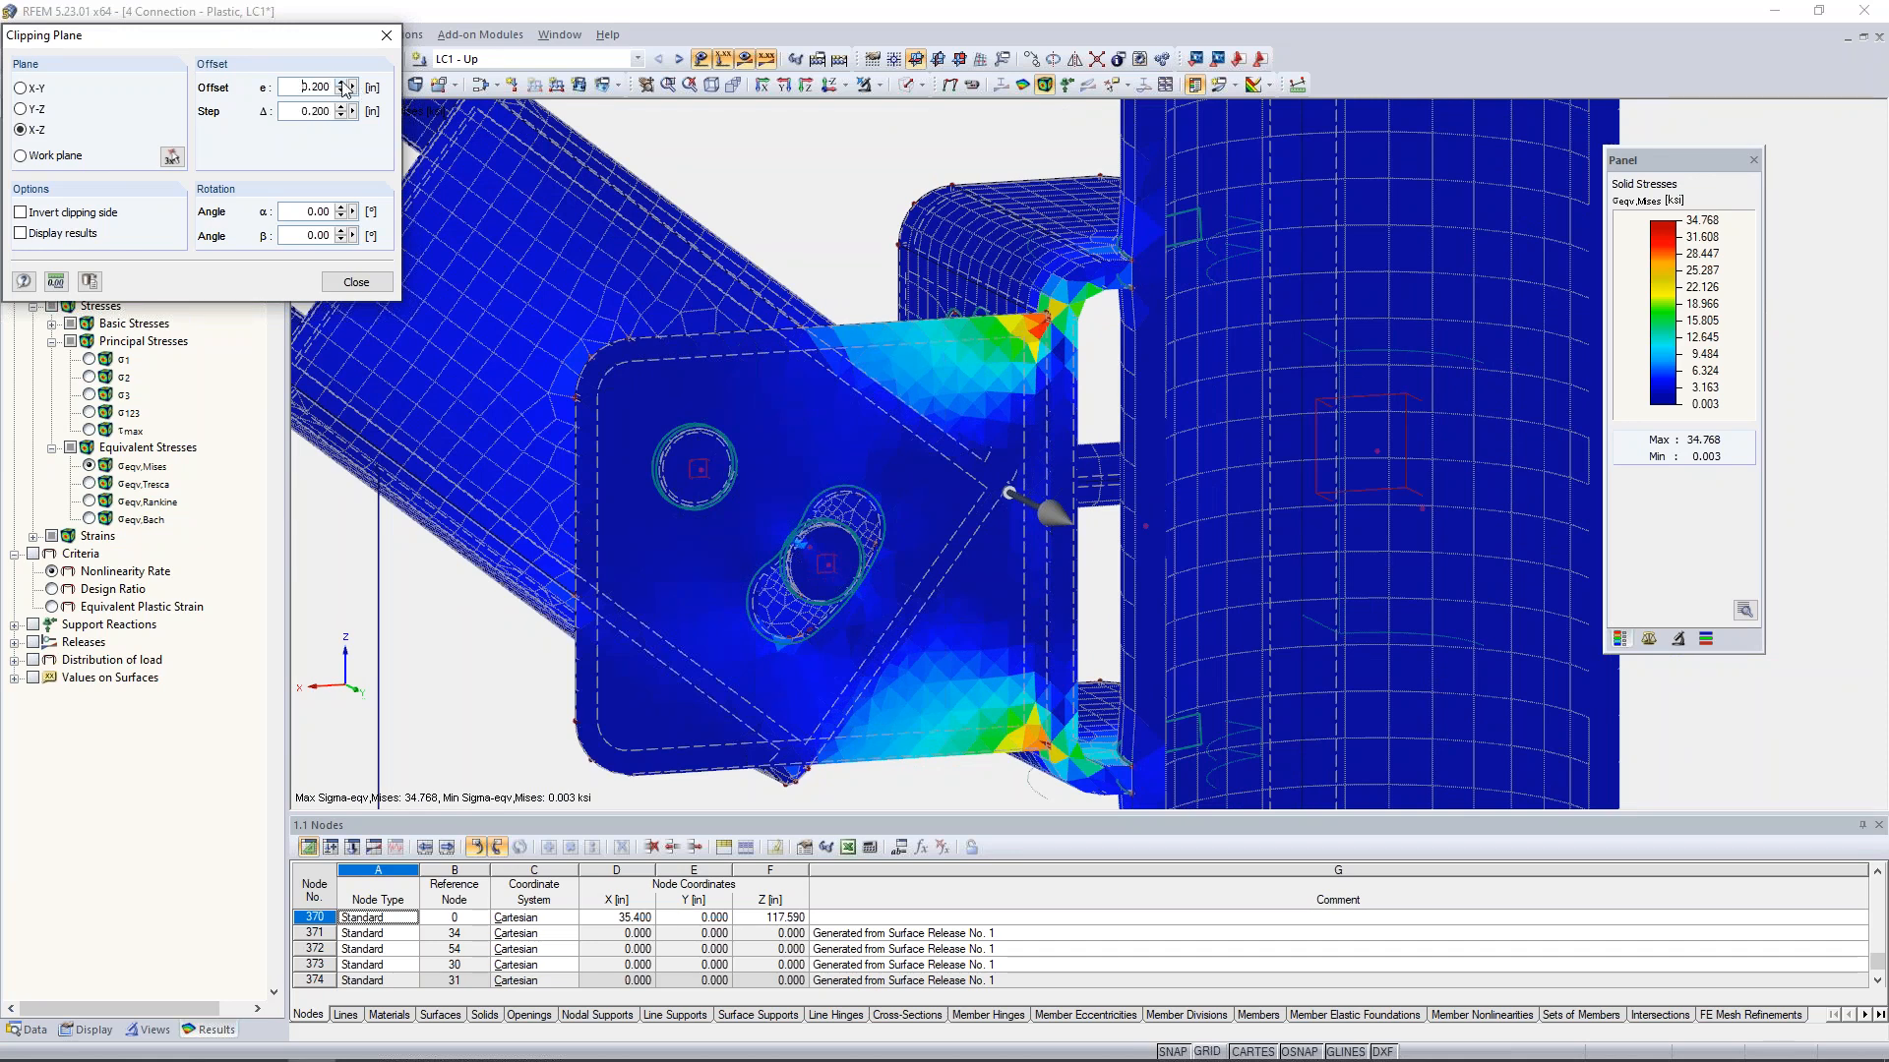
left_click(341, 83)
left_click(342, 83)
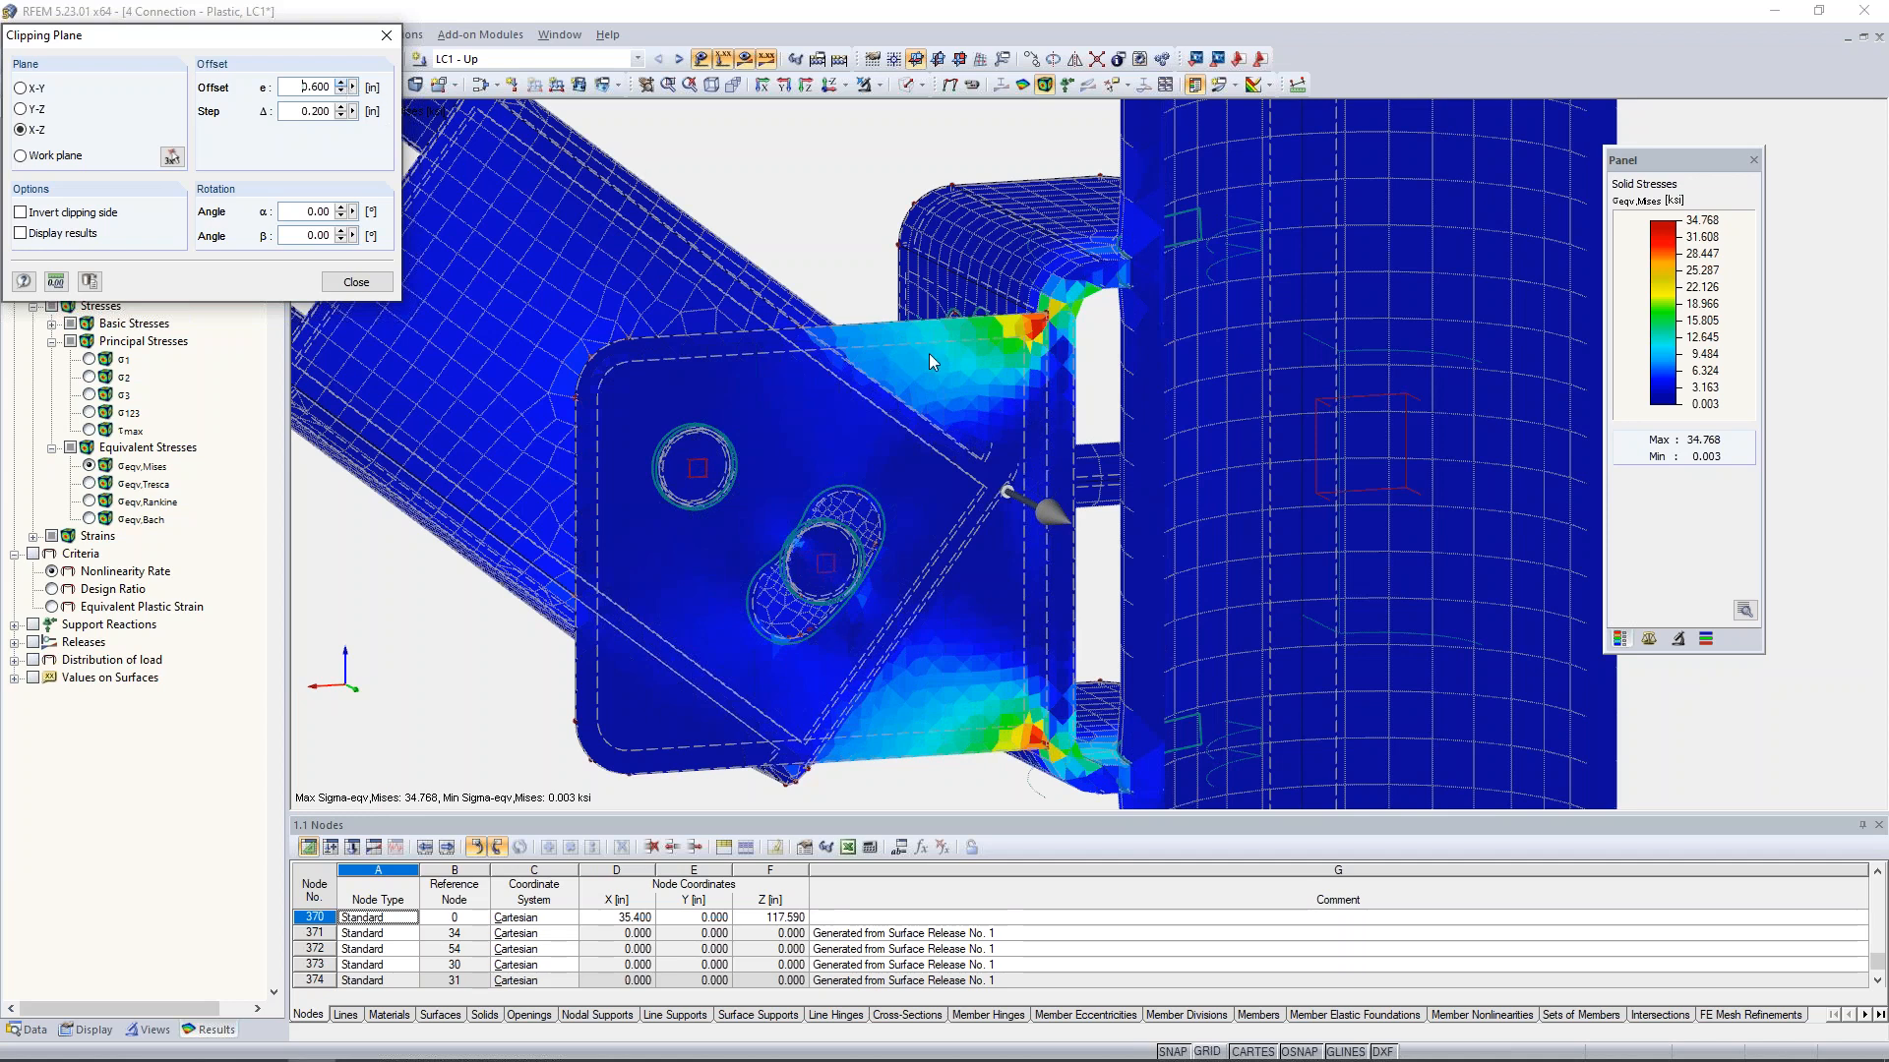
left_click(344, 86)
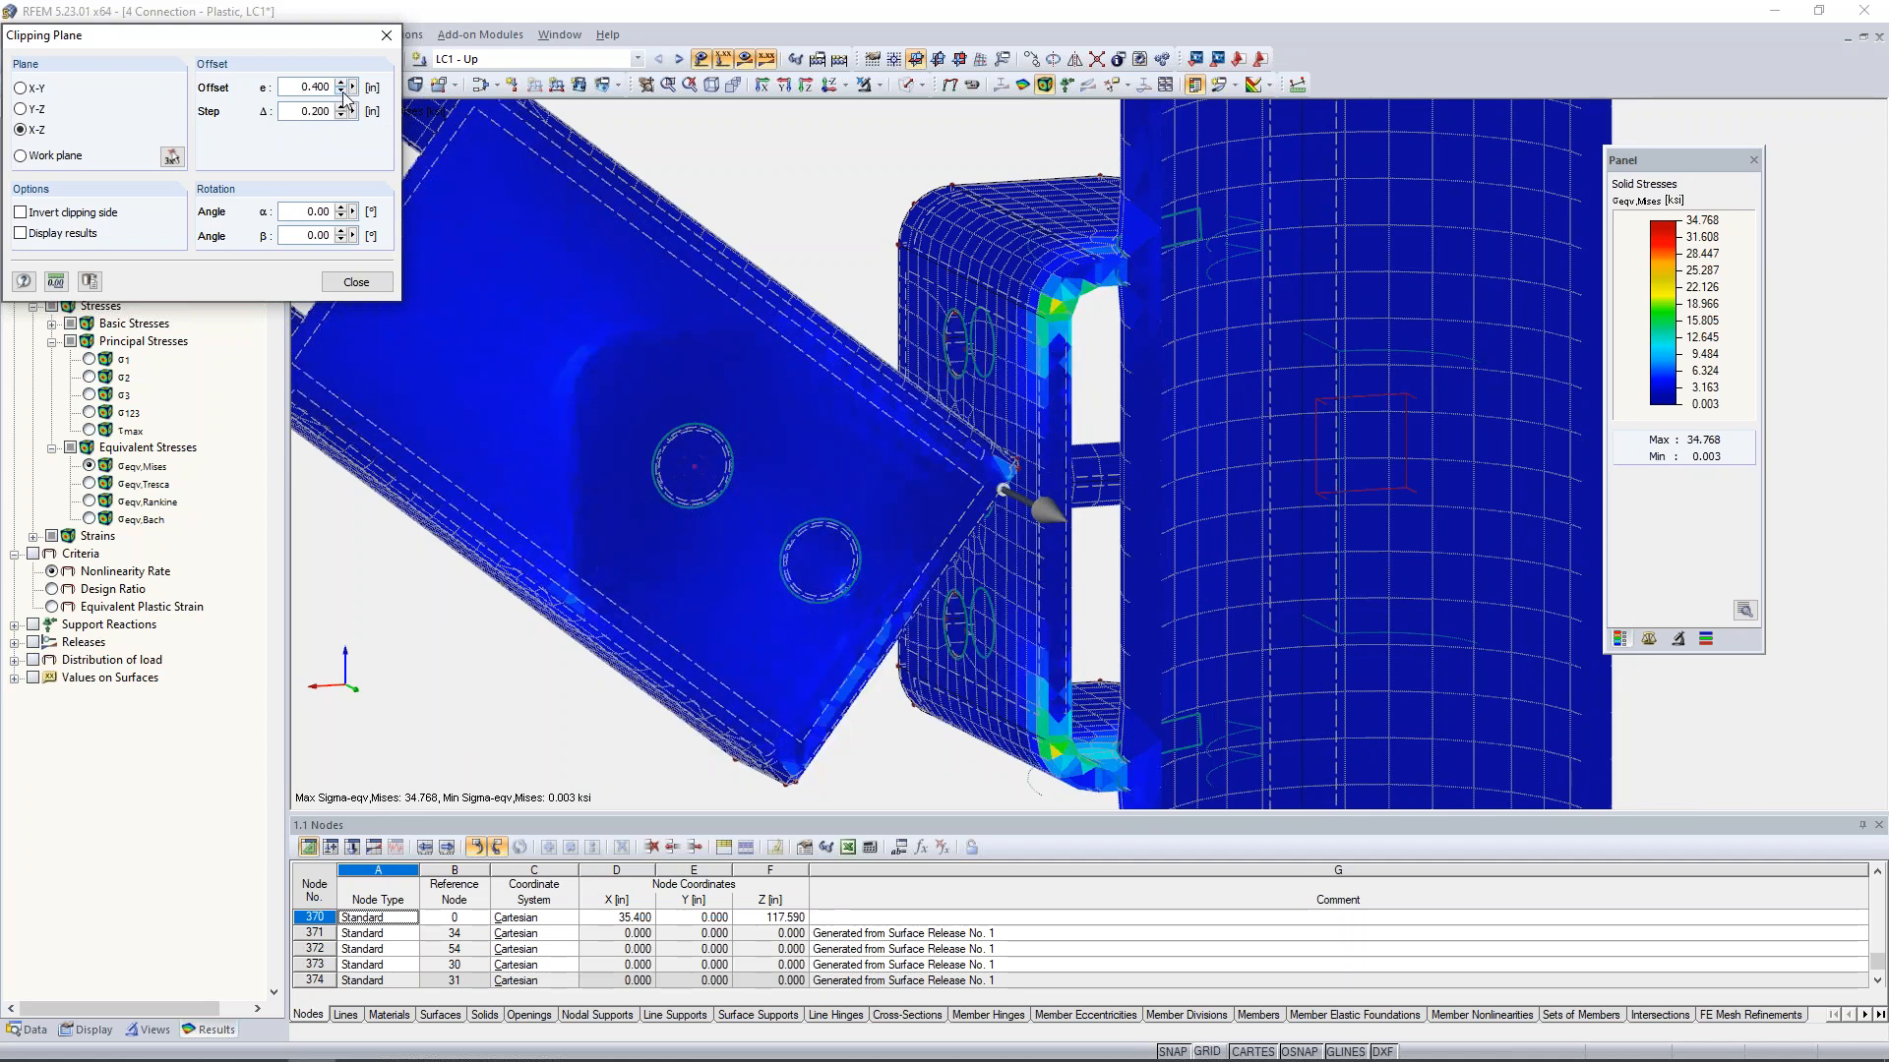
left_click(344, 91)
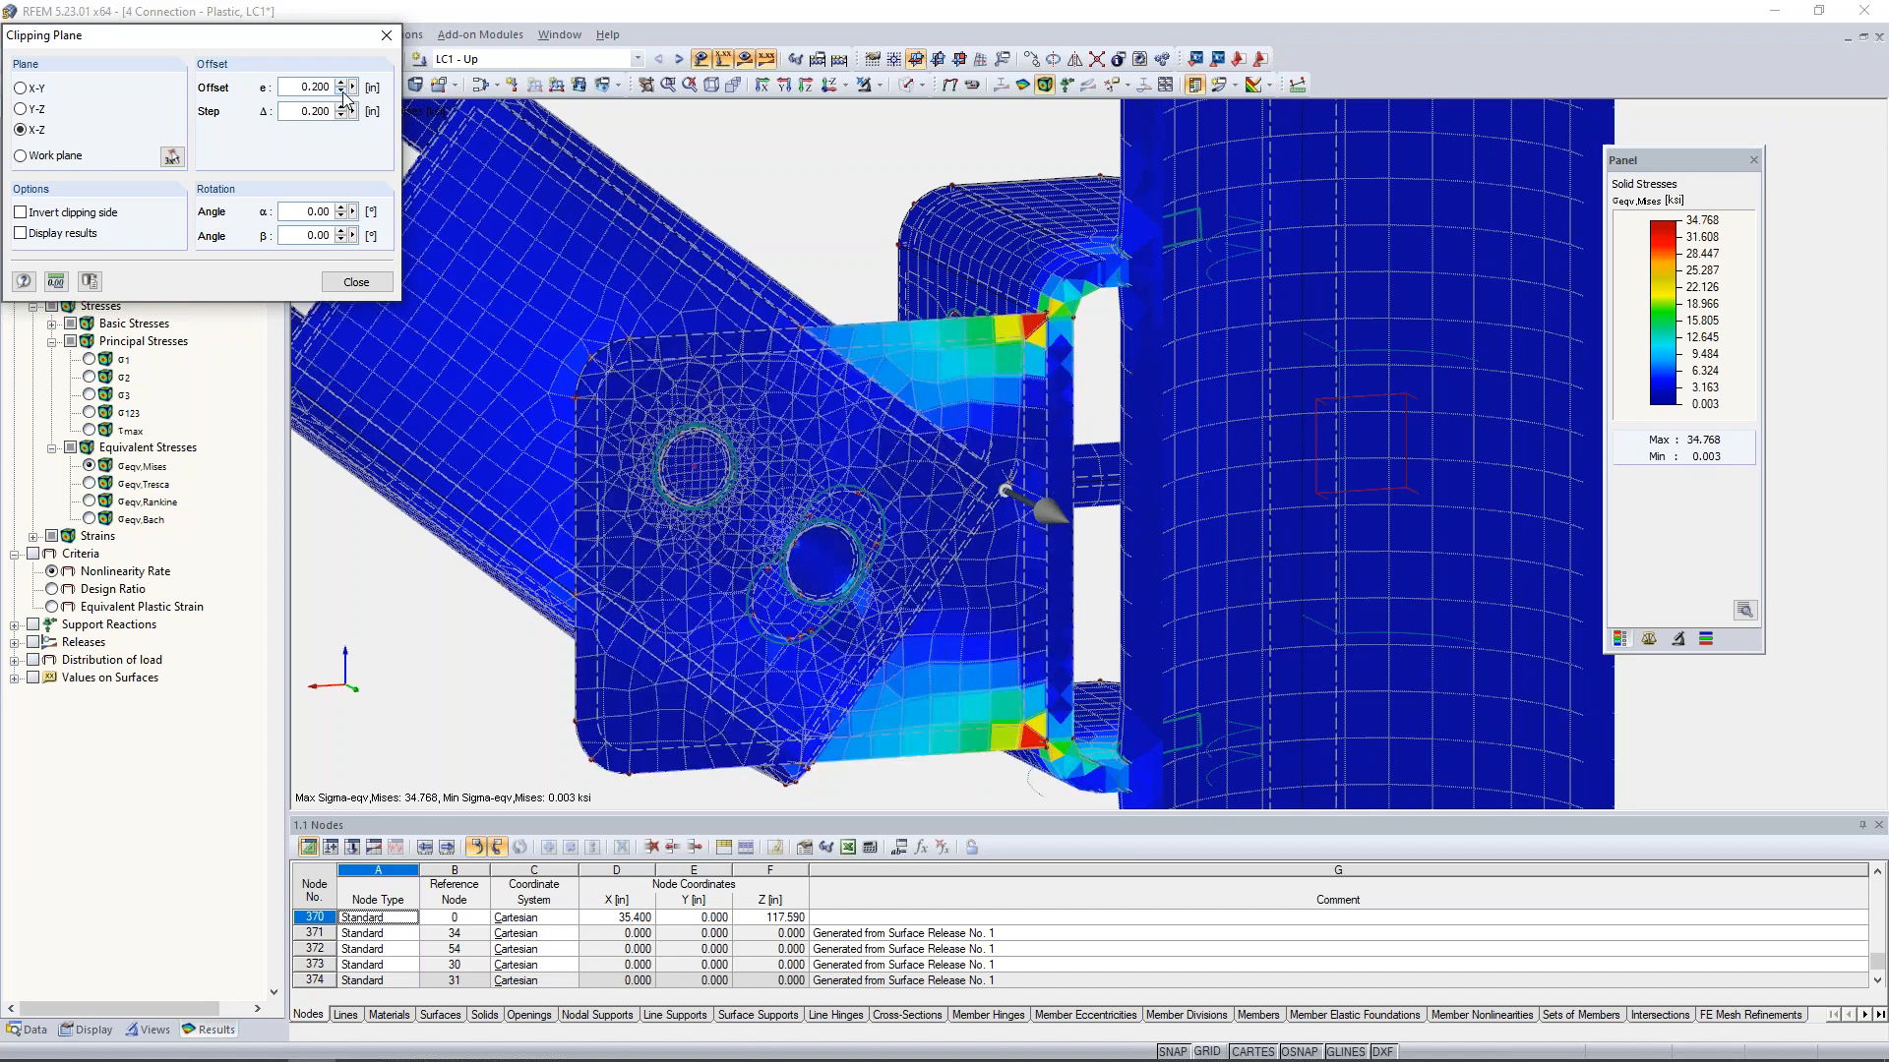
left_click(343, 92)
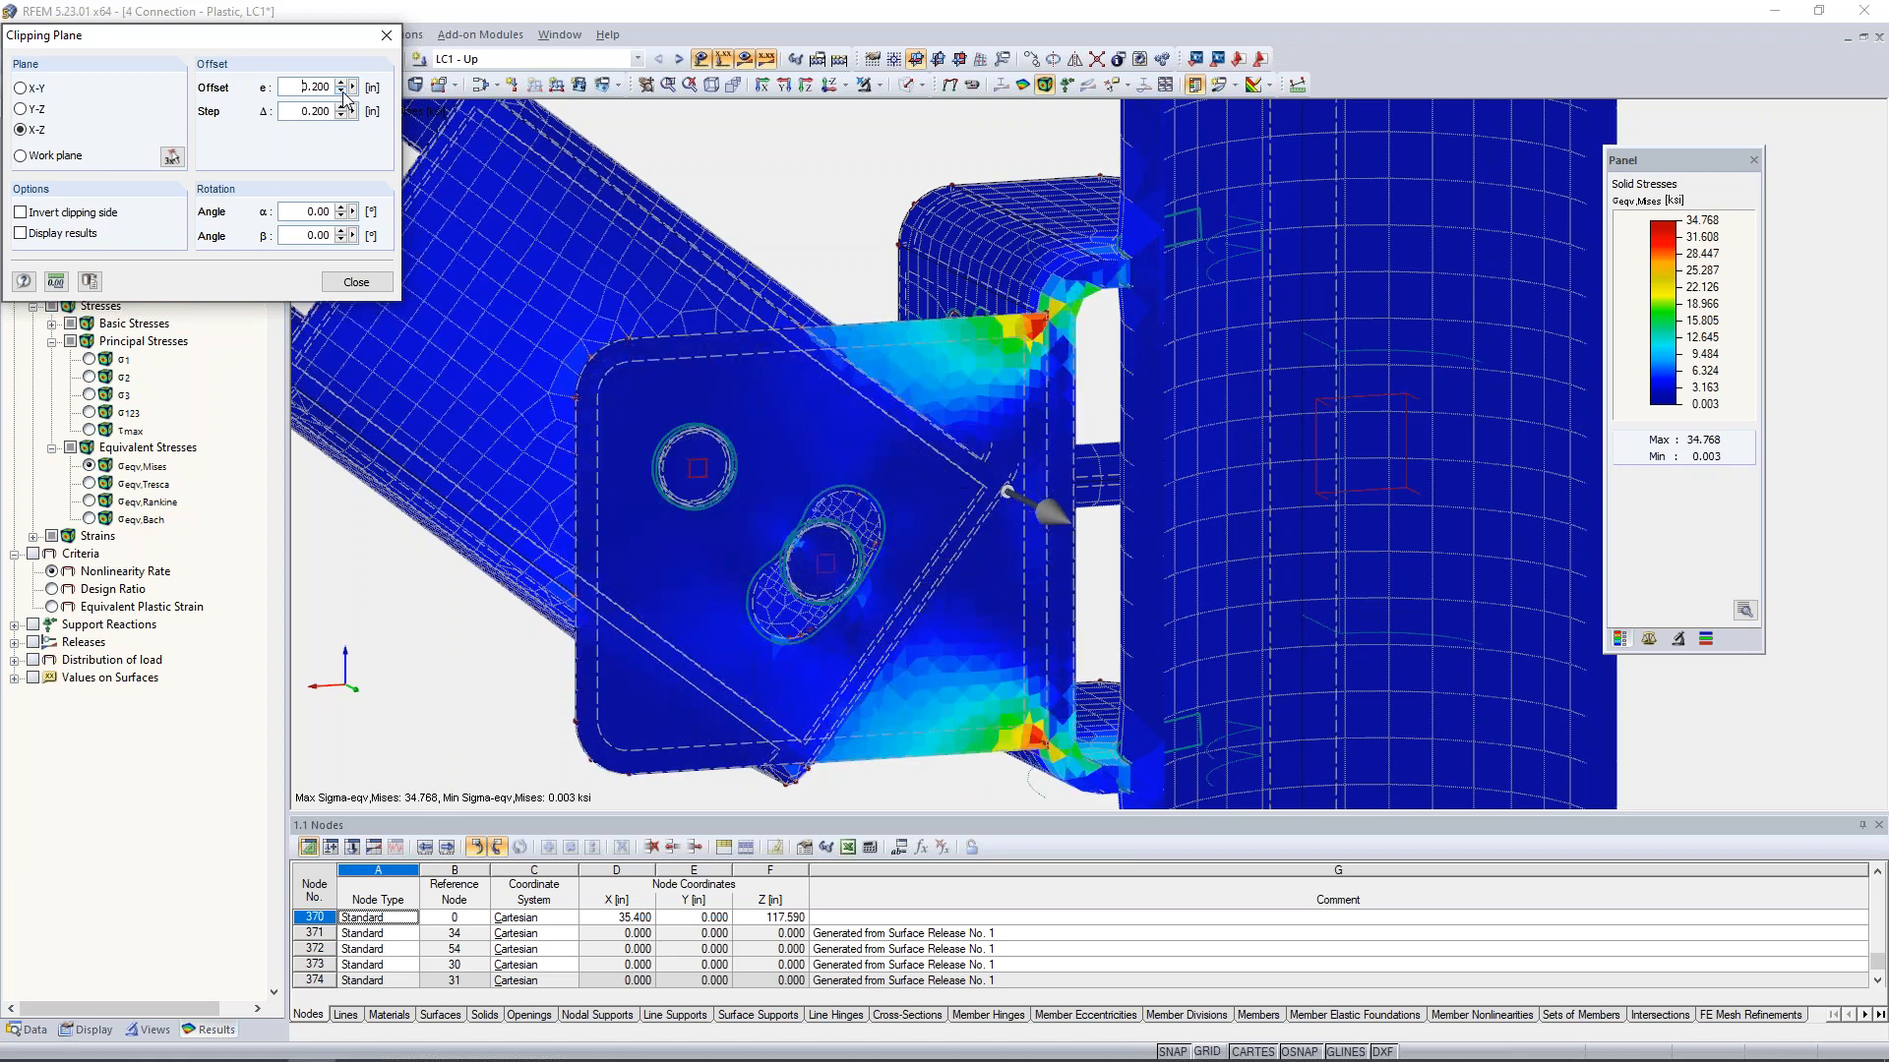
- Switch the clipping plane to Y-Z and raise its offset to 0.600 in to inspect the stresses at the gusset-to-bracket joint
left_click(24, 110)
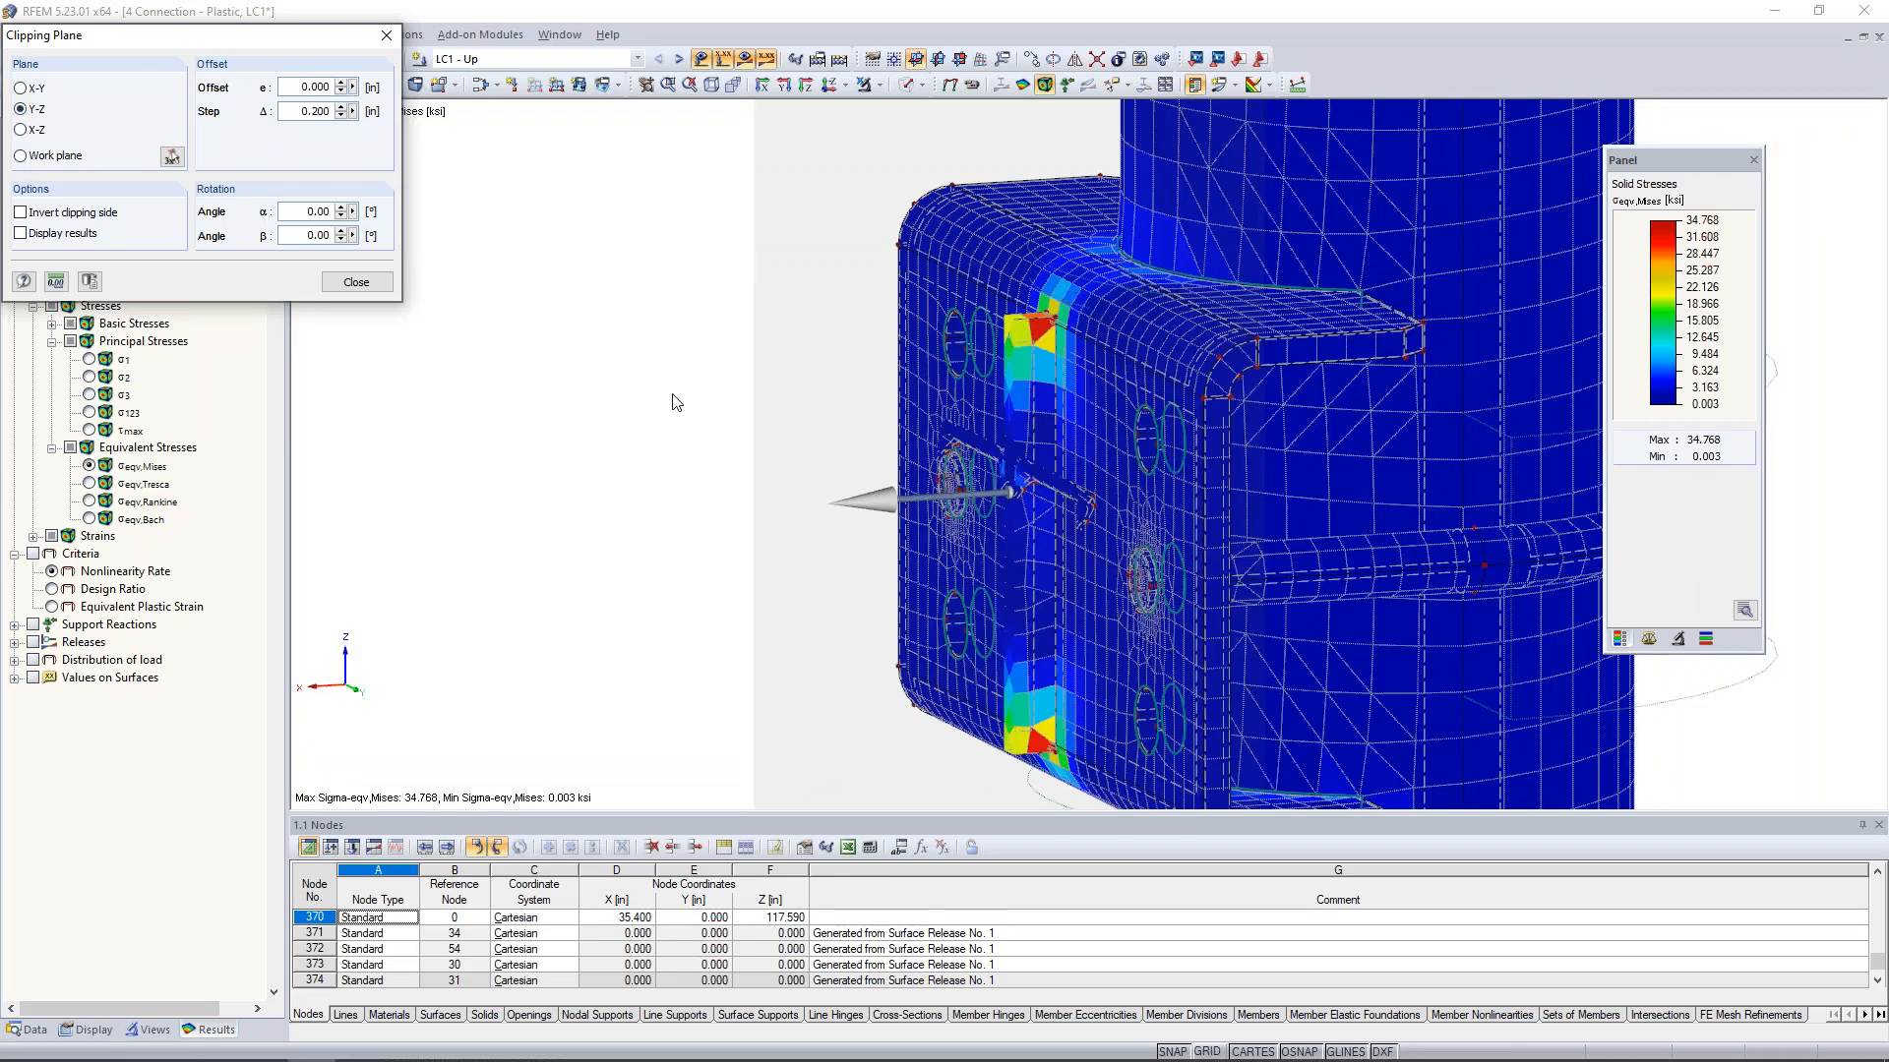
scroll(679, 405, "down", 3)
middle_click_drag(988, 449, 1393, 453, "ctrl")
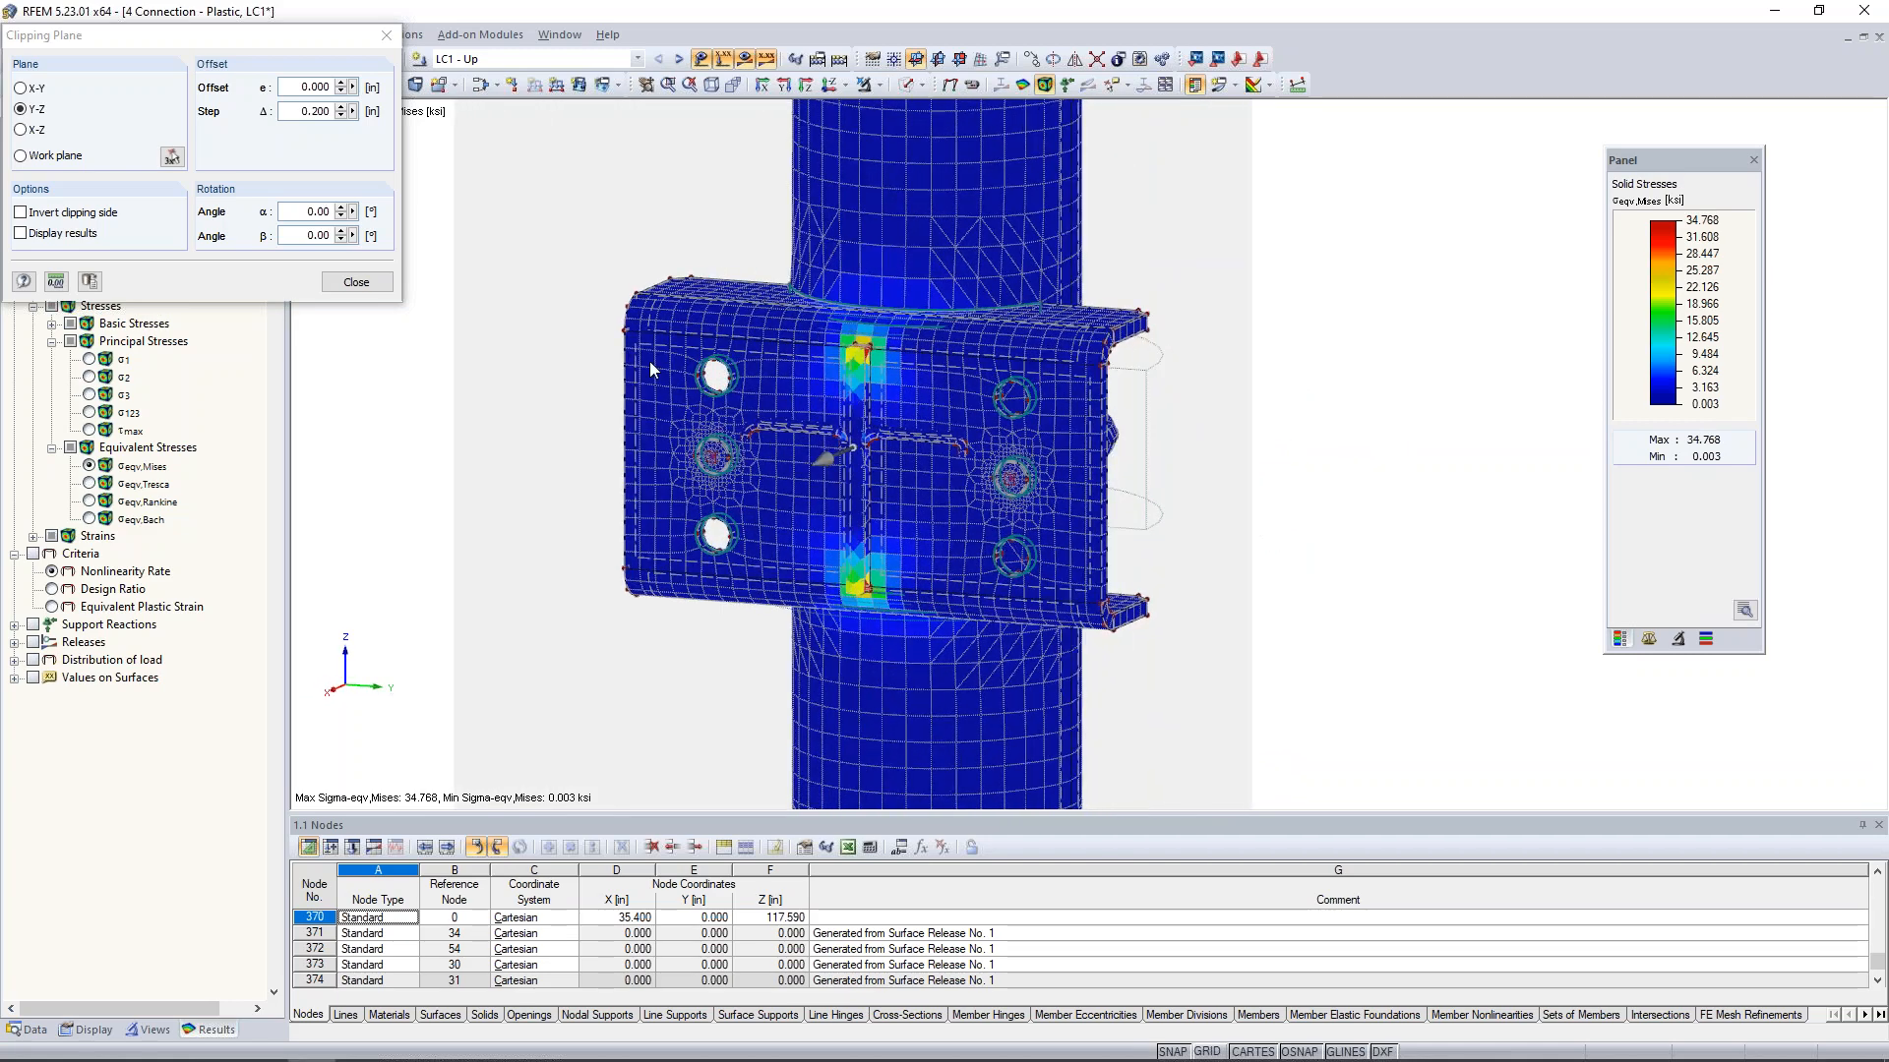
left_click(341, 84)
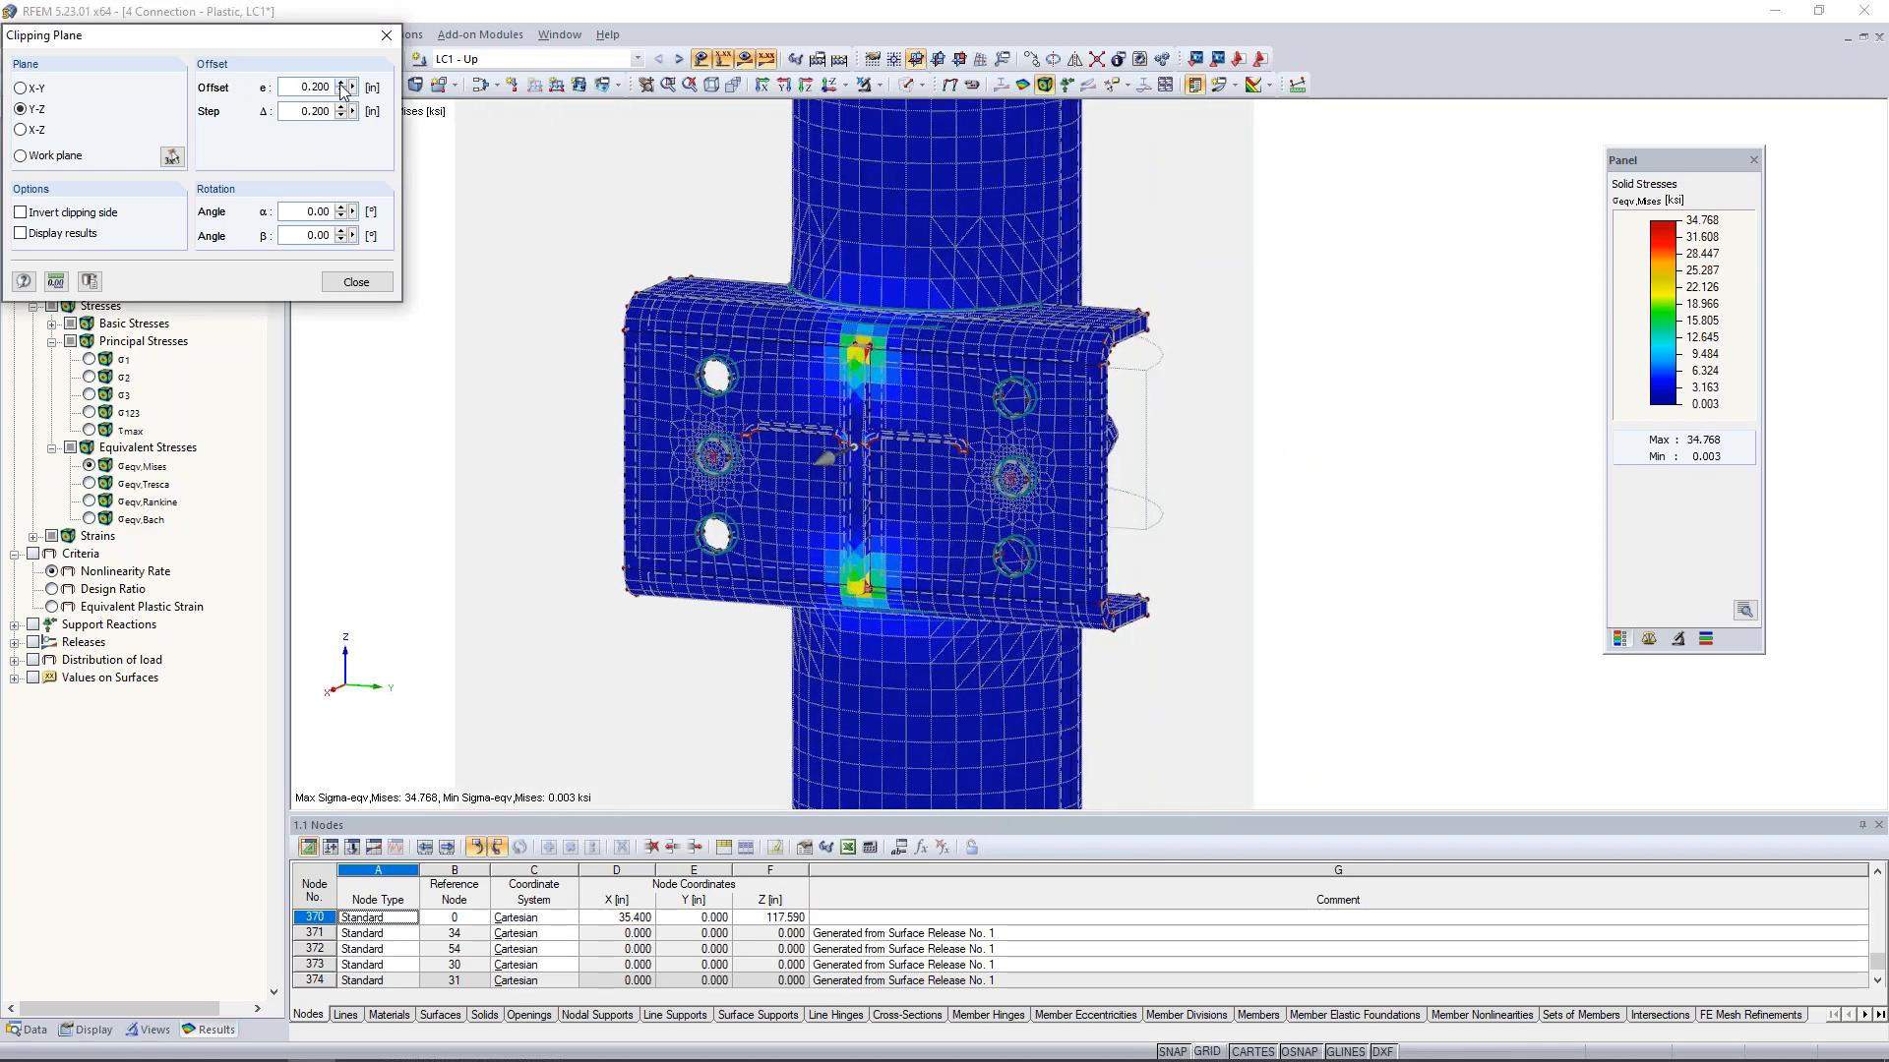
left_click(341, 84)
scroll(864, 369, "up", 2)
scroll(865, 369, "up", 2)
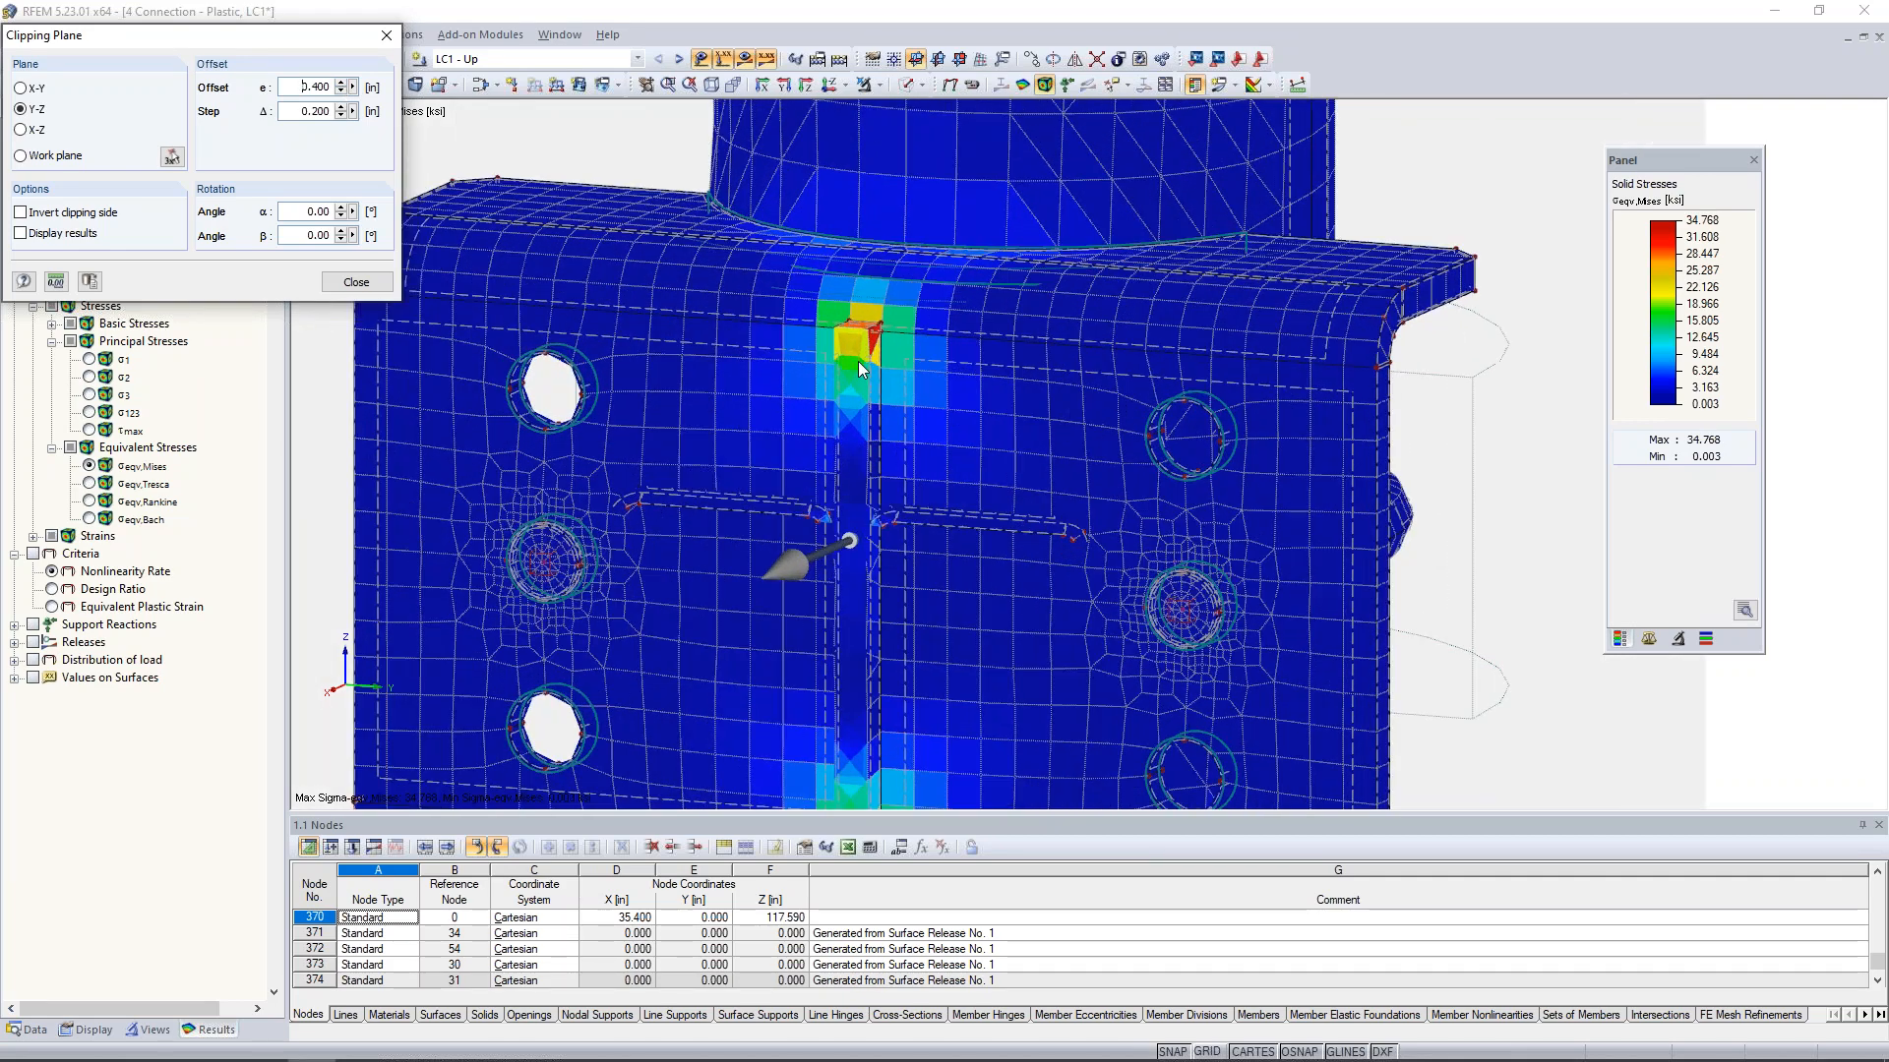
left_click(342, 84)
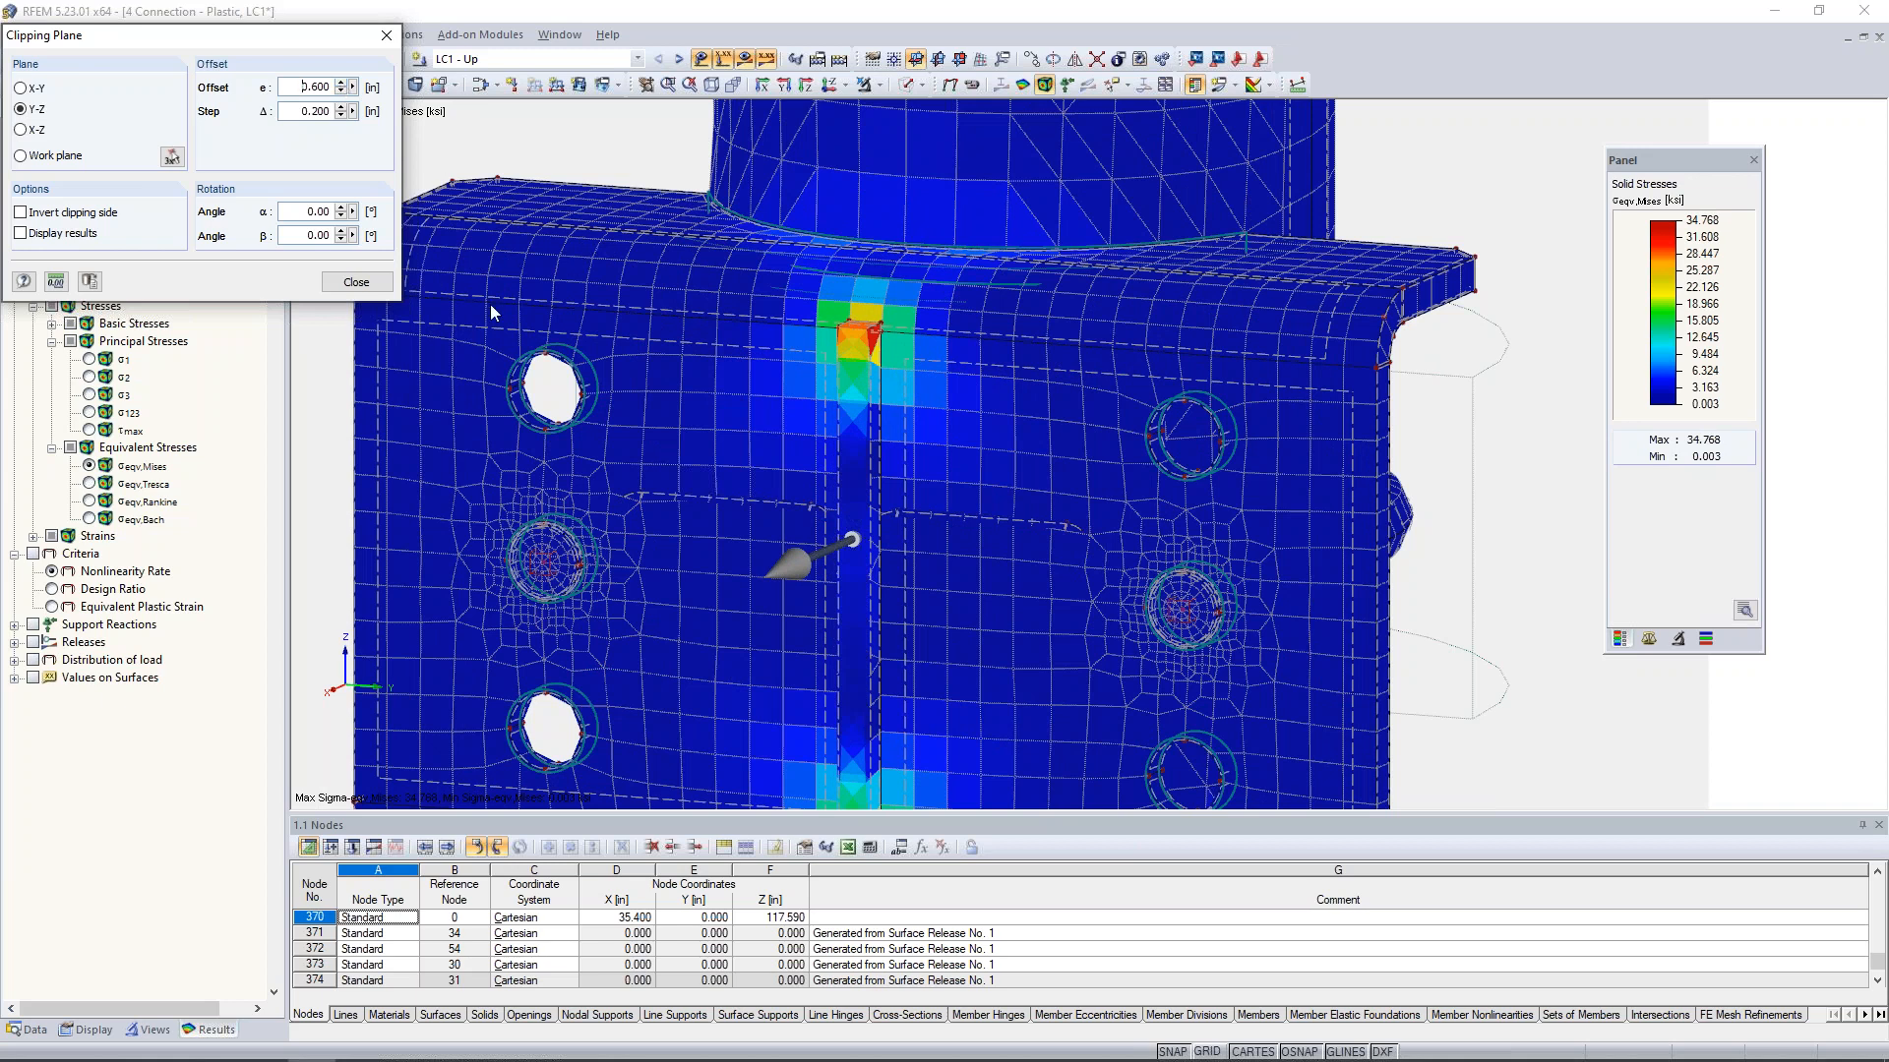
- Display the Nonlinearity Rate criterion and raise the Y-Z clipping plane's offset to 1.400 in to inspect the upper gusset corner
left_click(33, 554)
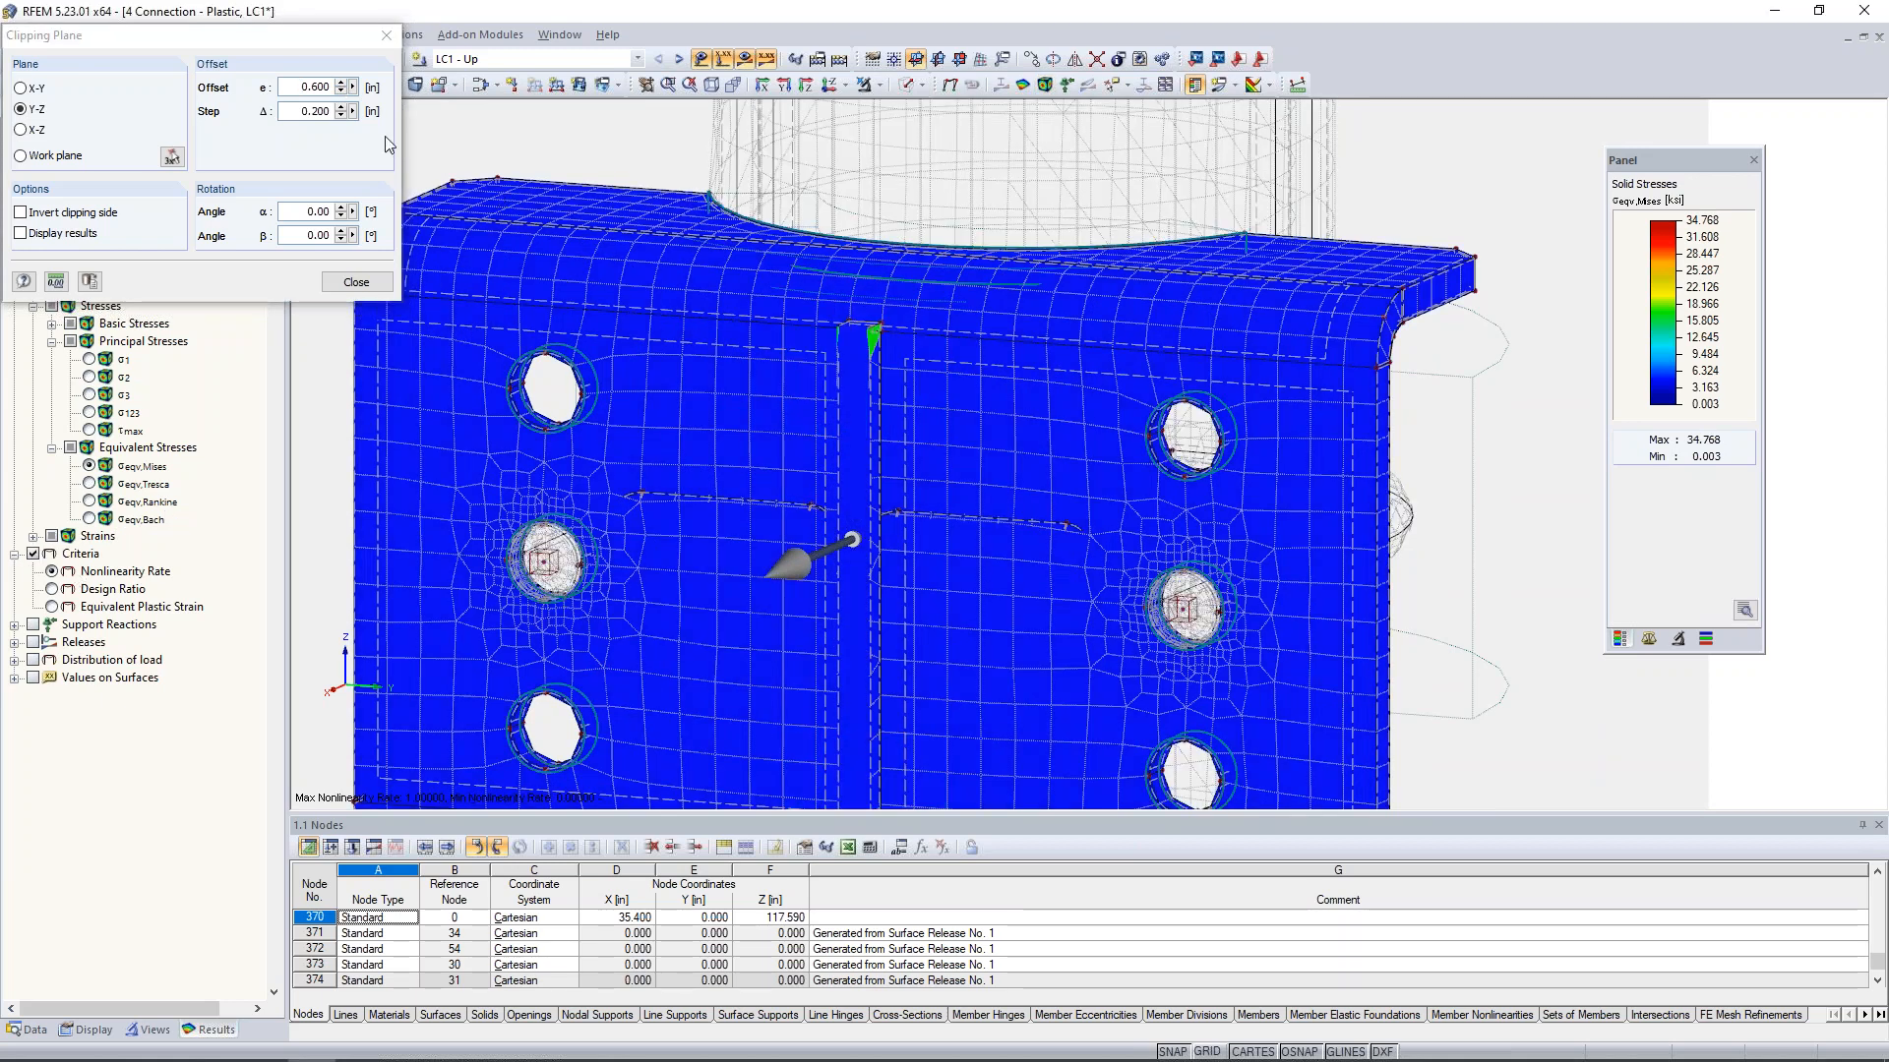
left_click(342, 83)
left_click(341, 85)
left_click(342, 85)
scroll(870, 332, "up", 4)
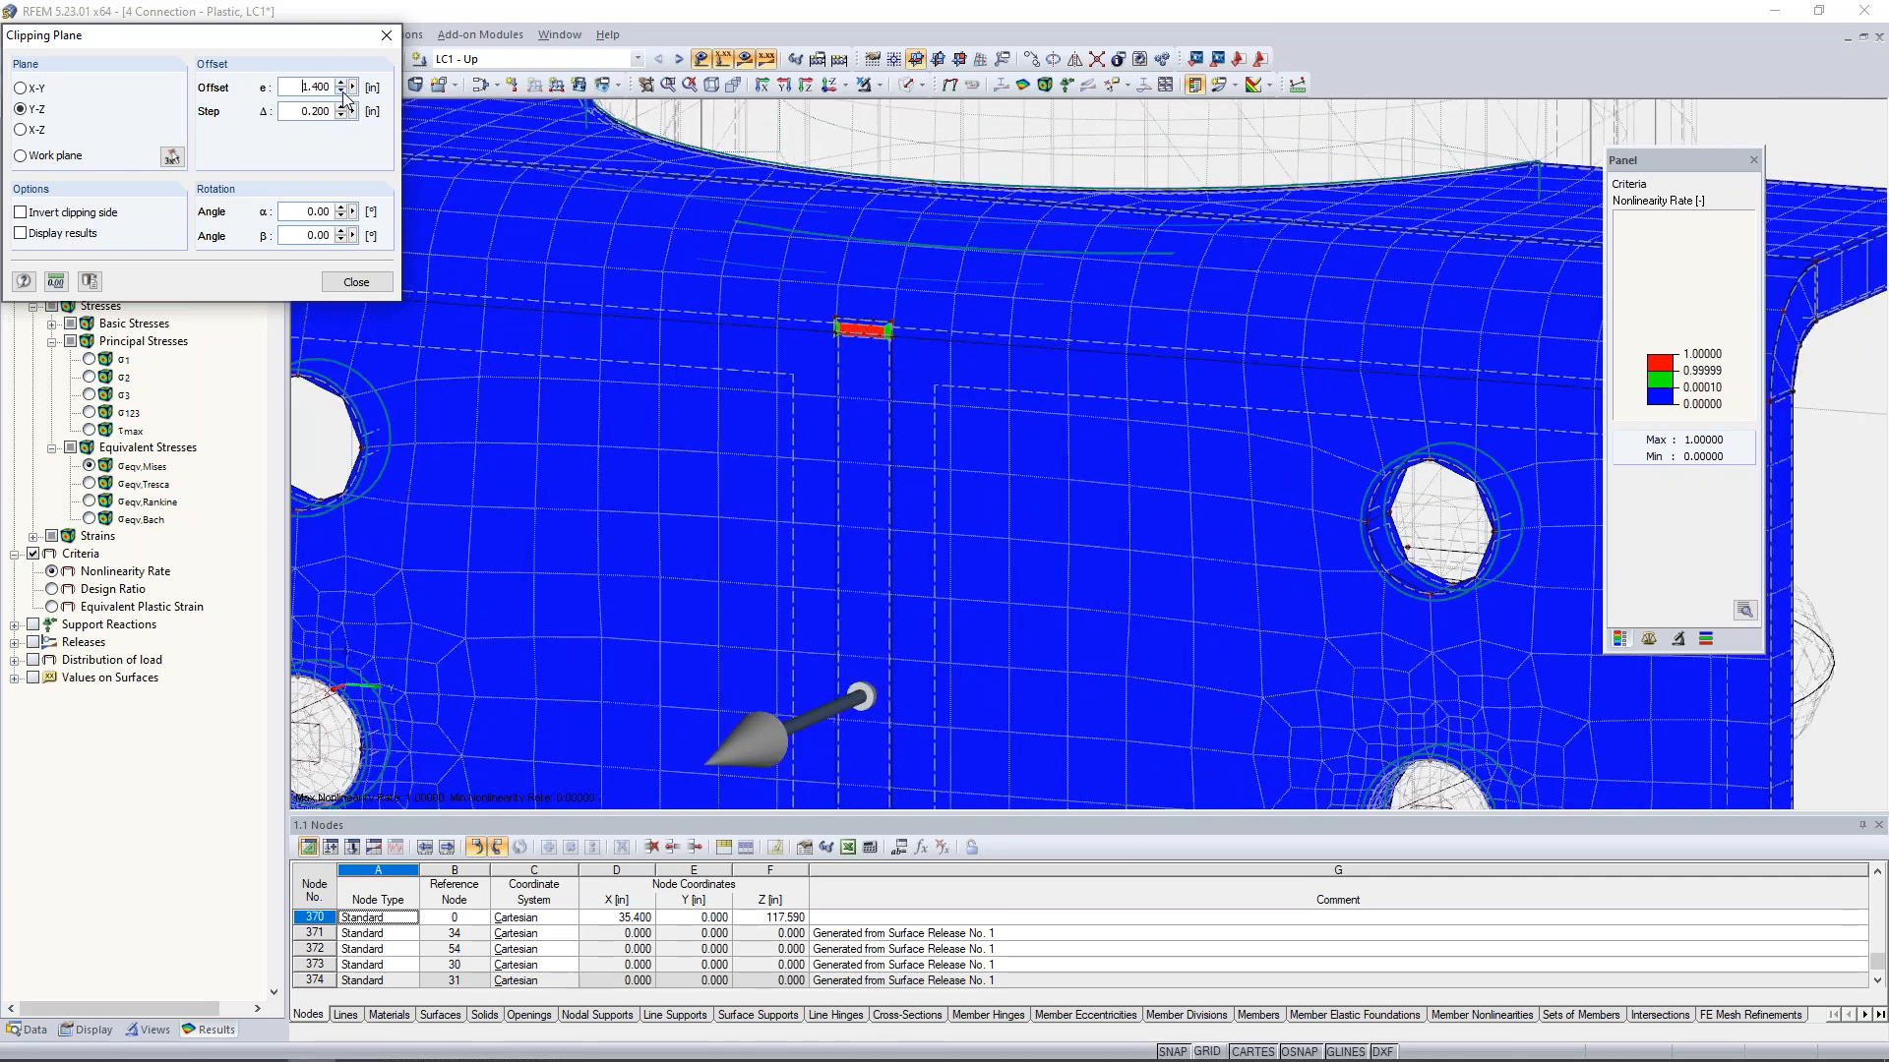
- Show the von Mises stresses with the clipping side inverted, inspect the cut gusset plate from behind, and close the clipping plane
left_click(89, 466)
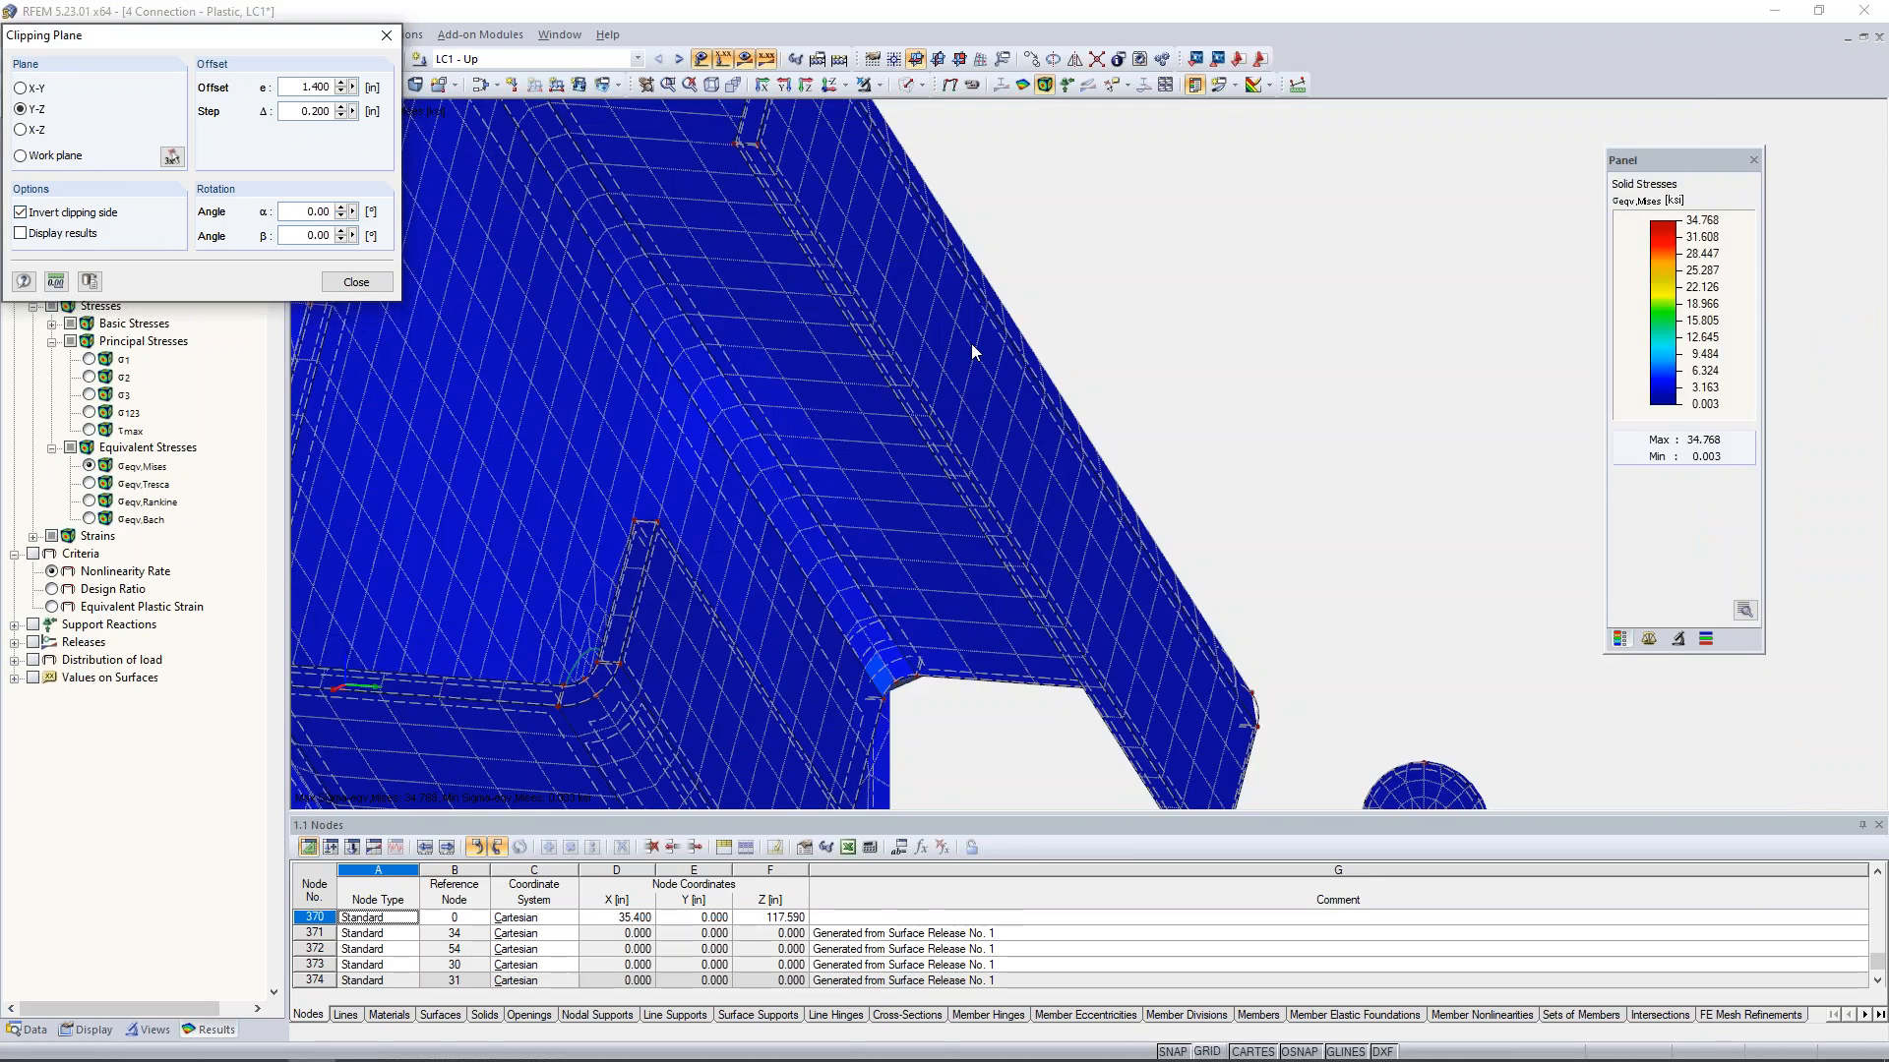
scroll(971, 344, "down", 5)
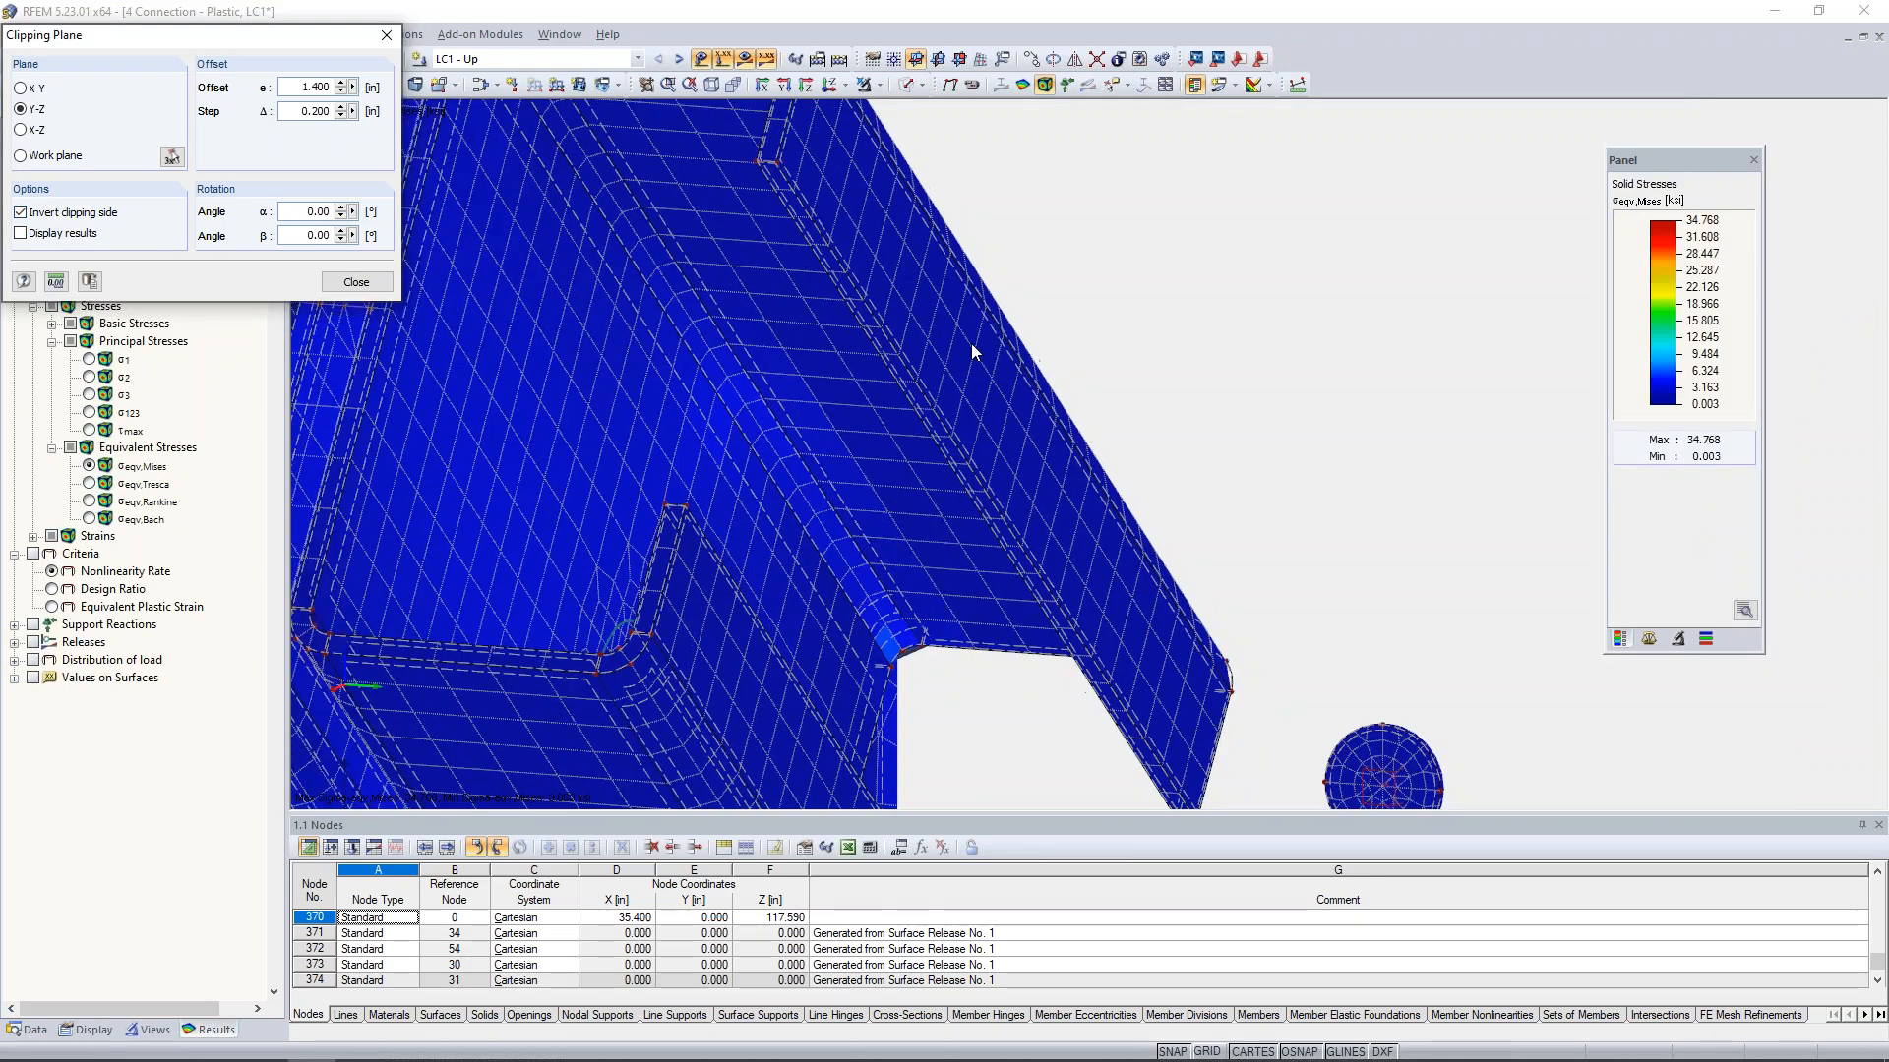
scroll(972, 350, "down", 1)
middle_click_drag(1111, 432, 590, 472, "ctrl")
middle_click_drag(1192, 493, 922, 557, "ctrl")
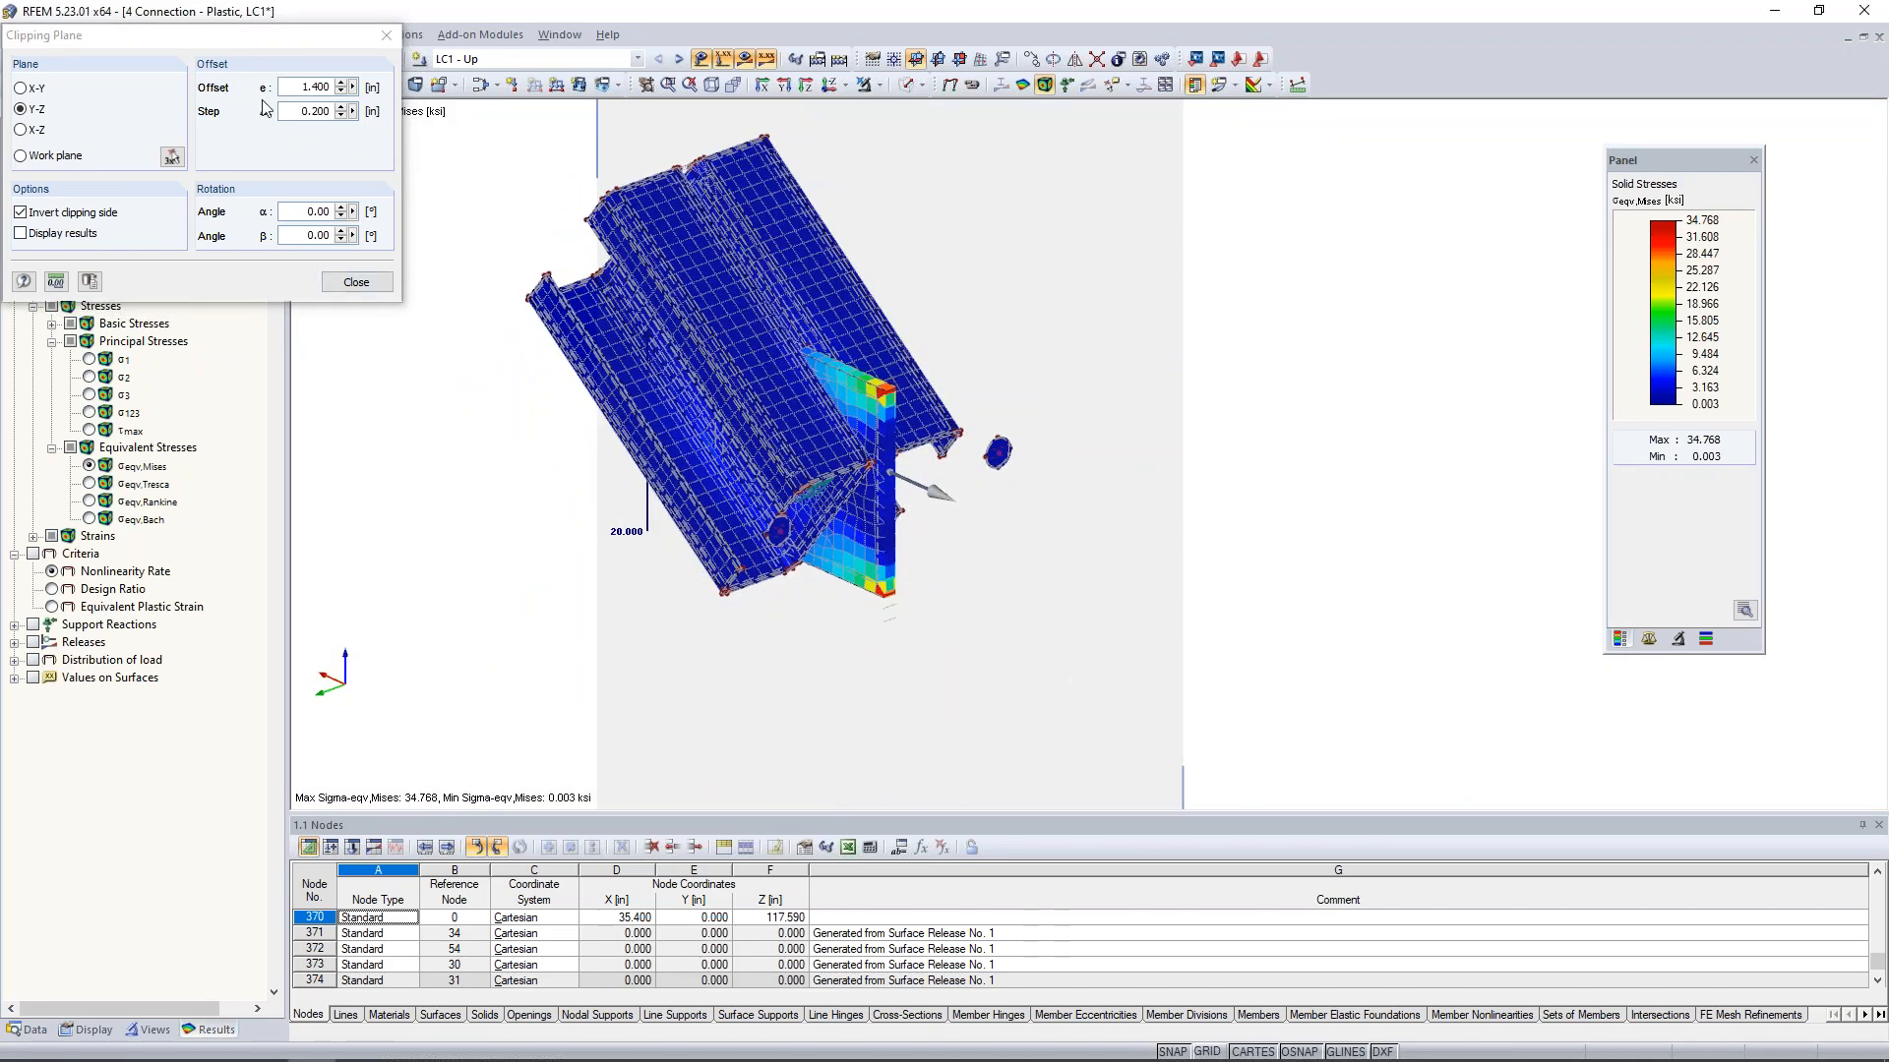
left_click(354, 283)
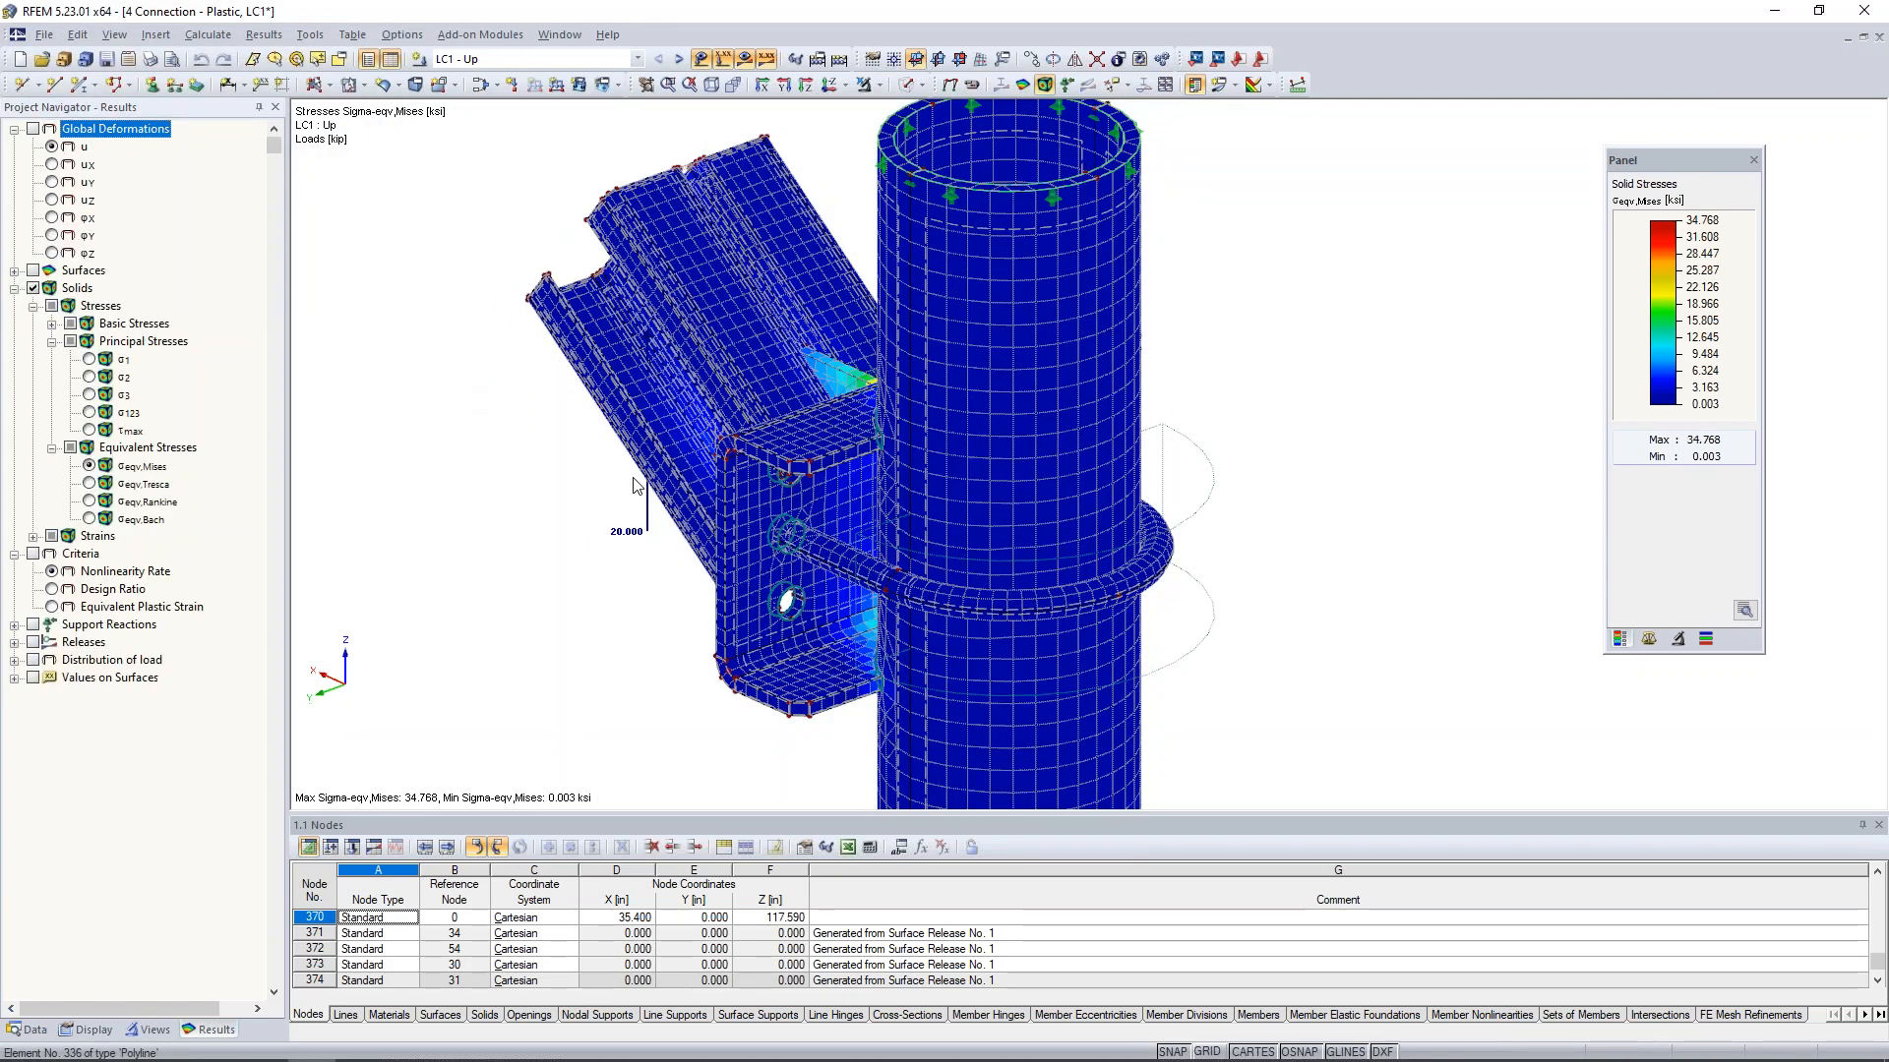
- Hide the results and show the whole connection in solid transparent display
middle_click_drag(634, 485, 1216, 445, "ctrl")
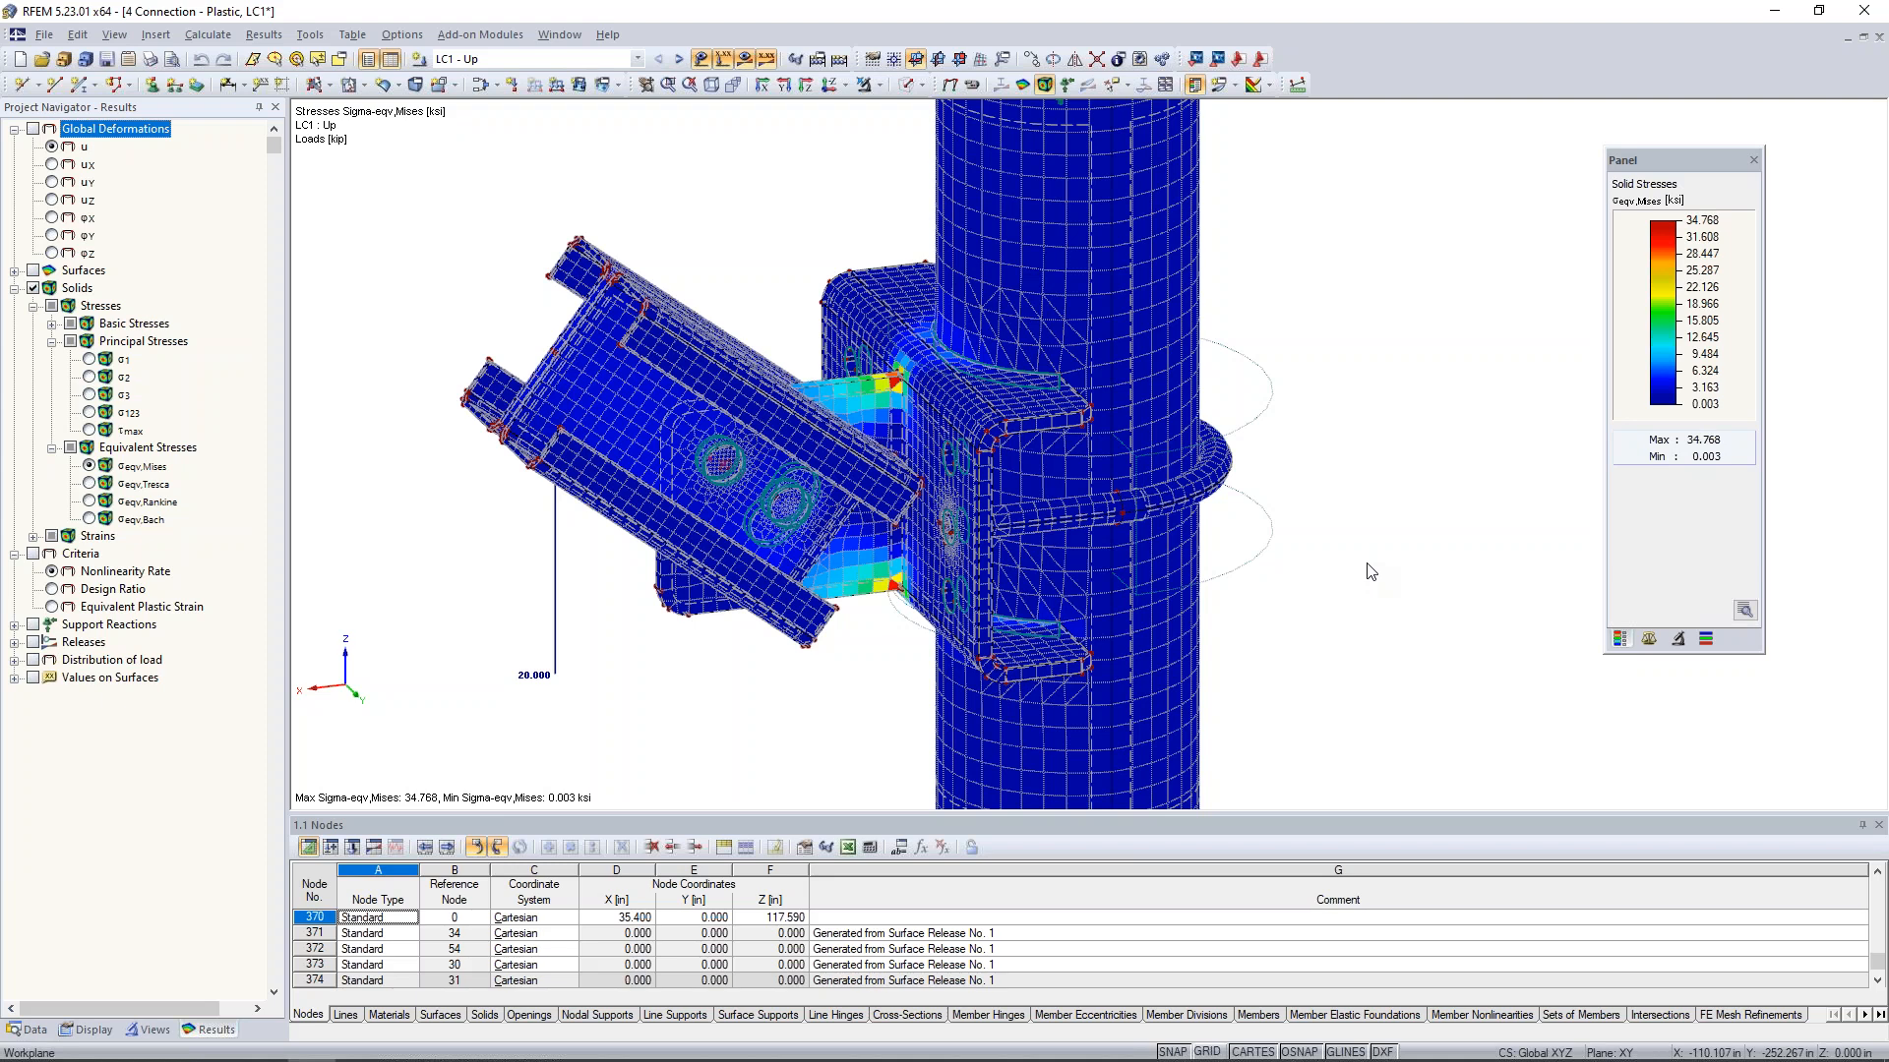
middle_click_drag(1370, 571, 1211, 539, "ctrl")
scroll(1211, 539, "down", 2)
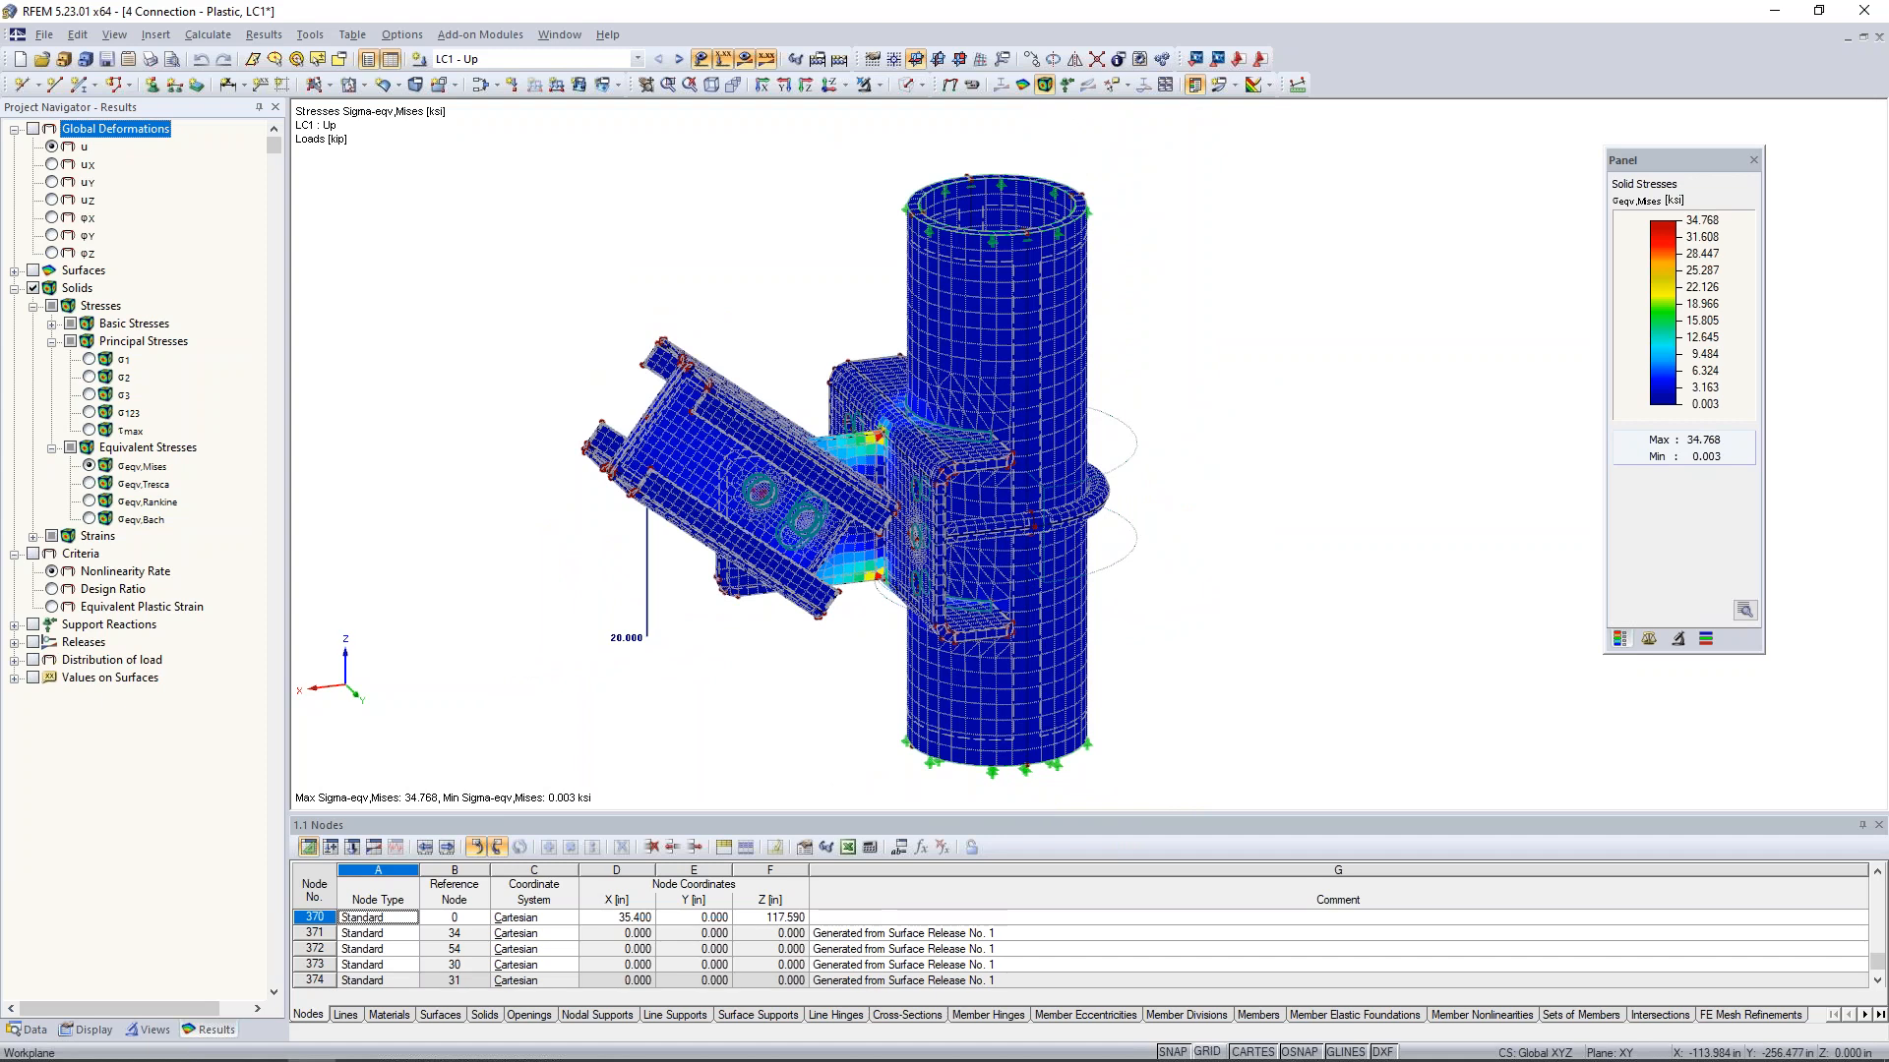
mouse_move(1200, 518)
middle_mouse_down("ctrl")
mouse_move(1242, 513)
mouse_move(1216, 509)
middle_mouse_up("ctrl")
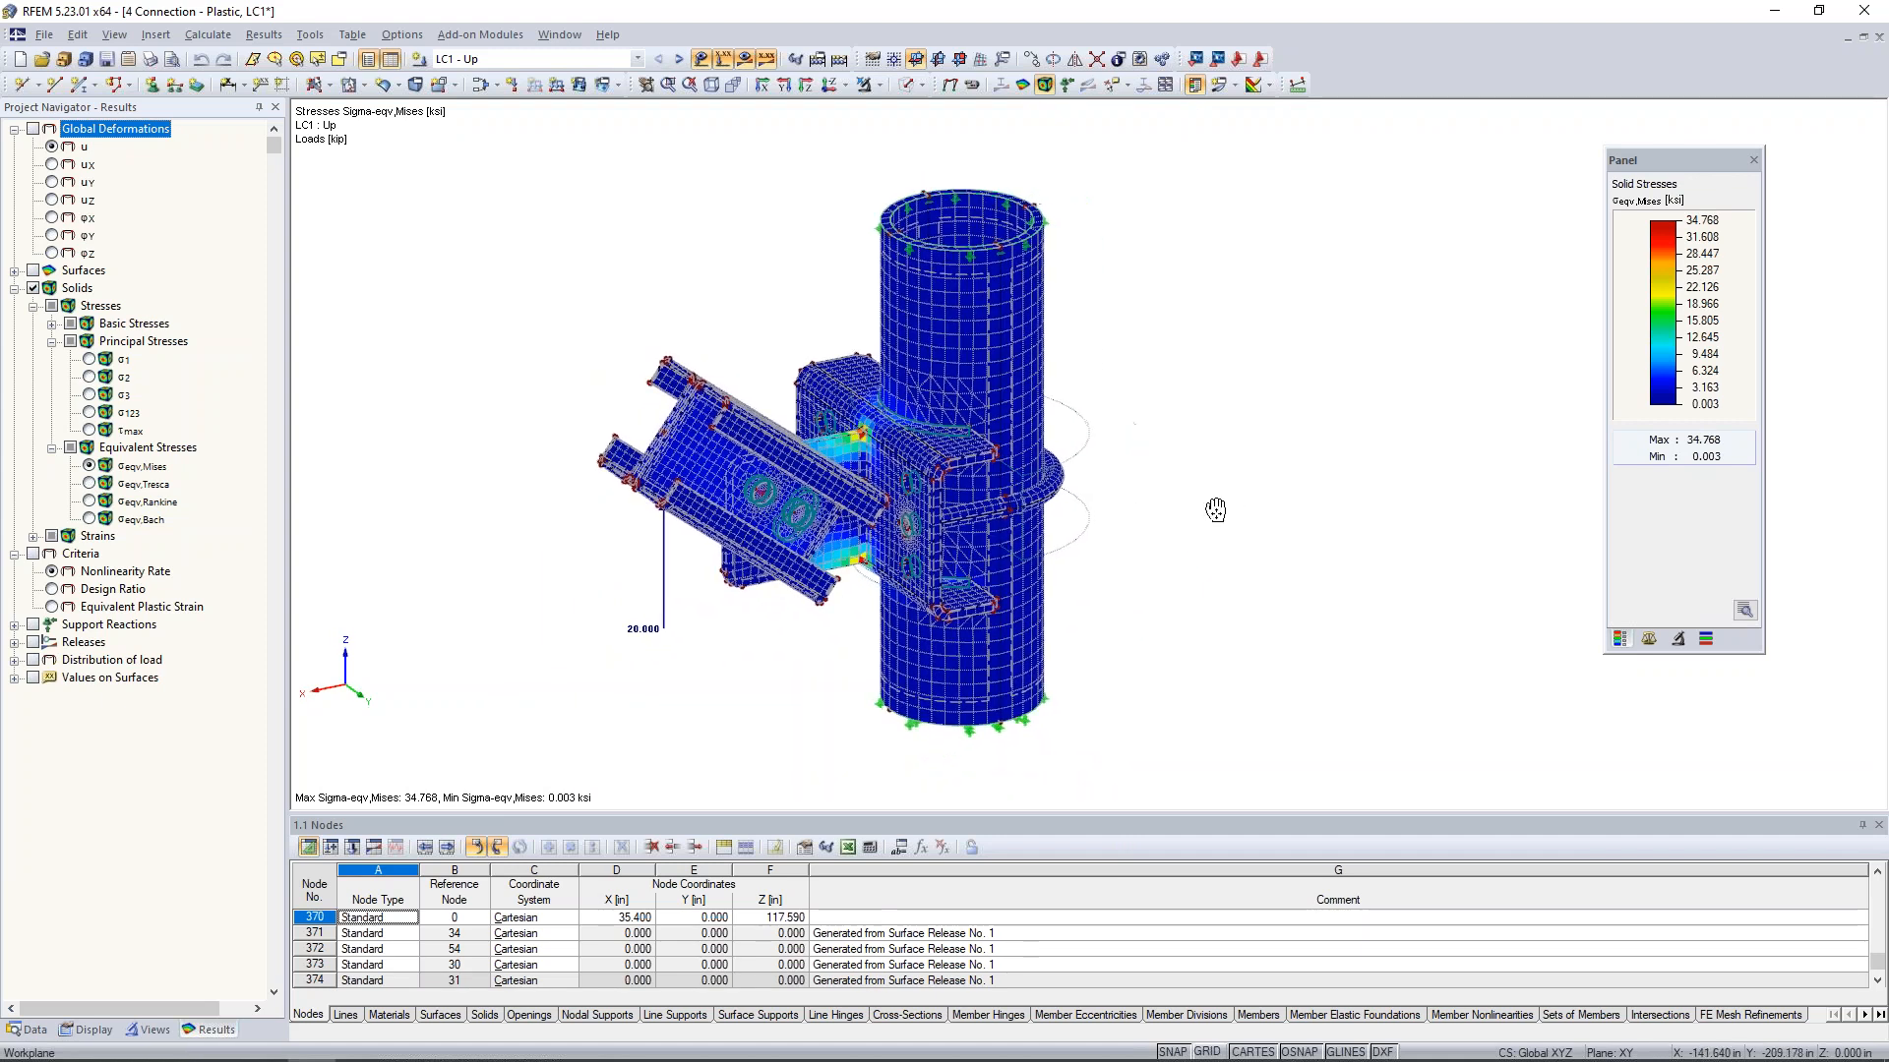
left_click(745, 59)
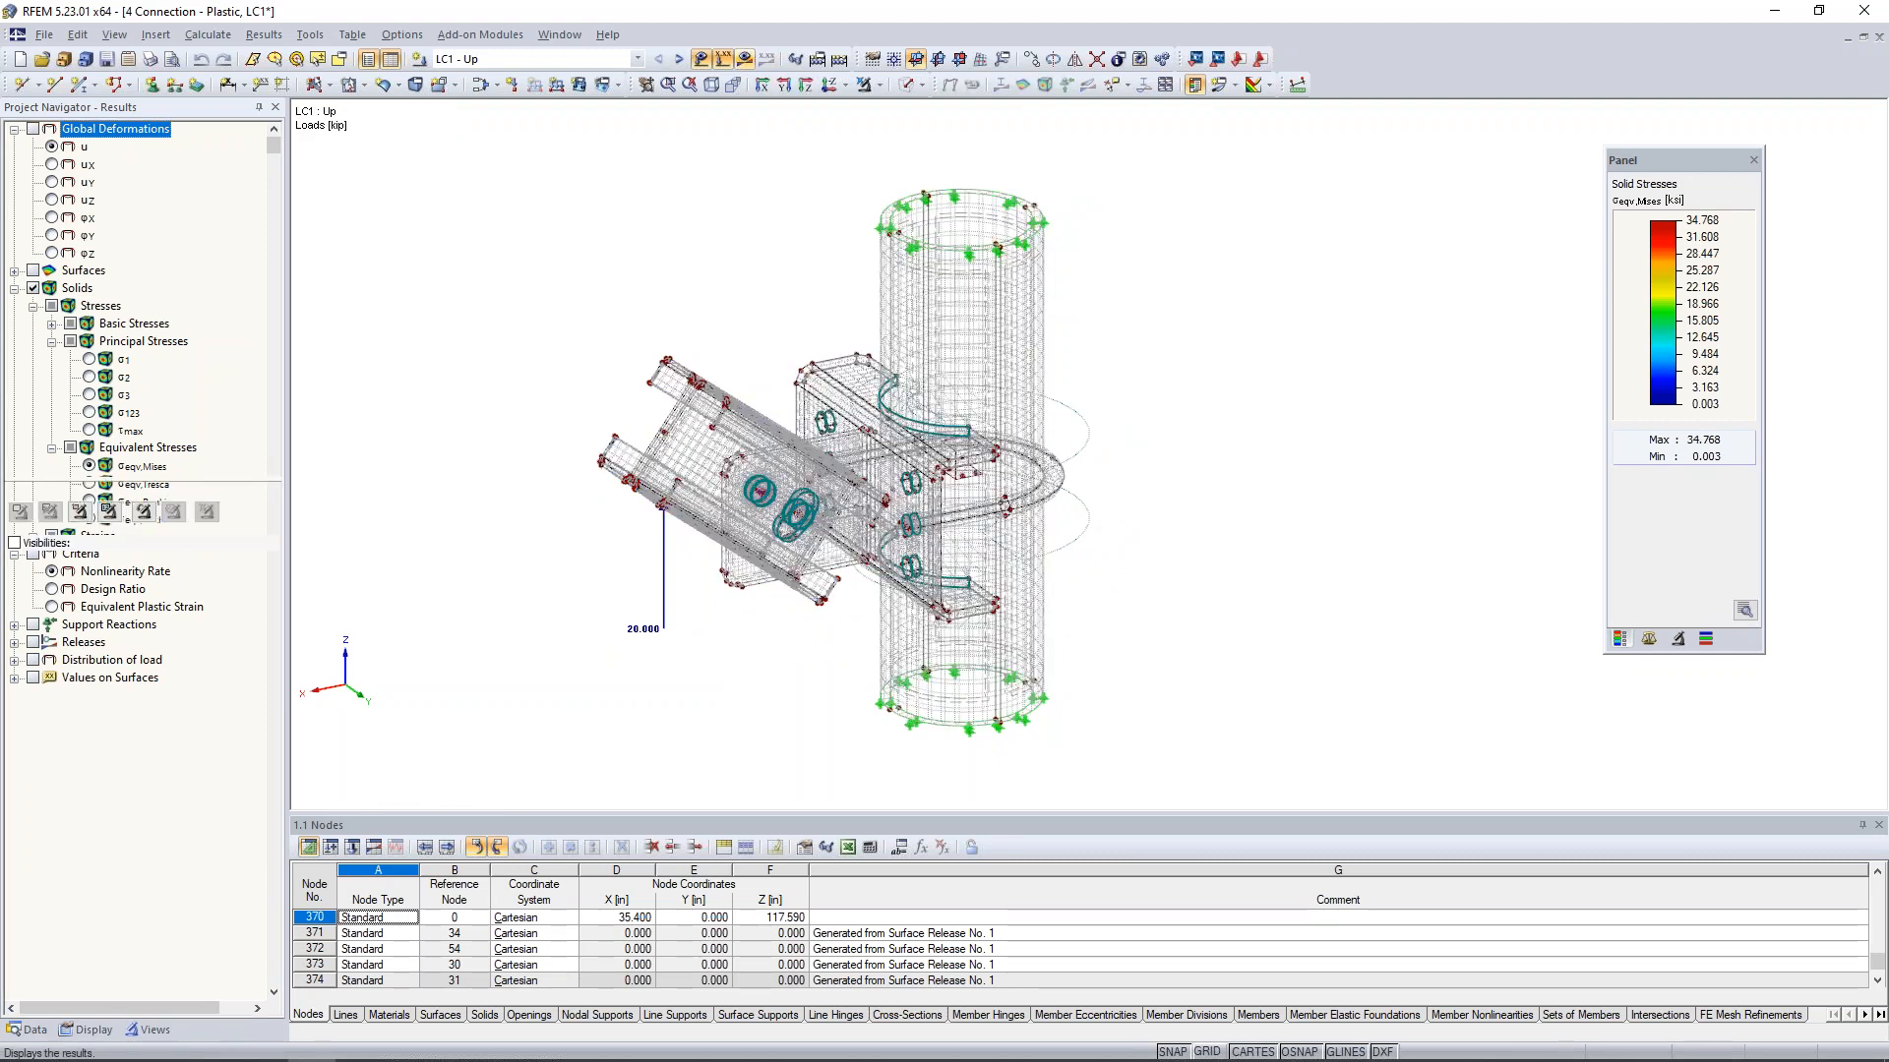
left_click(920, 85)
left_click(940, 155)
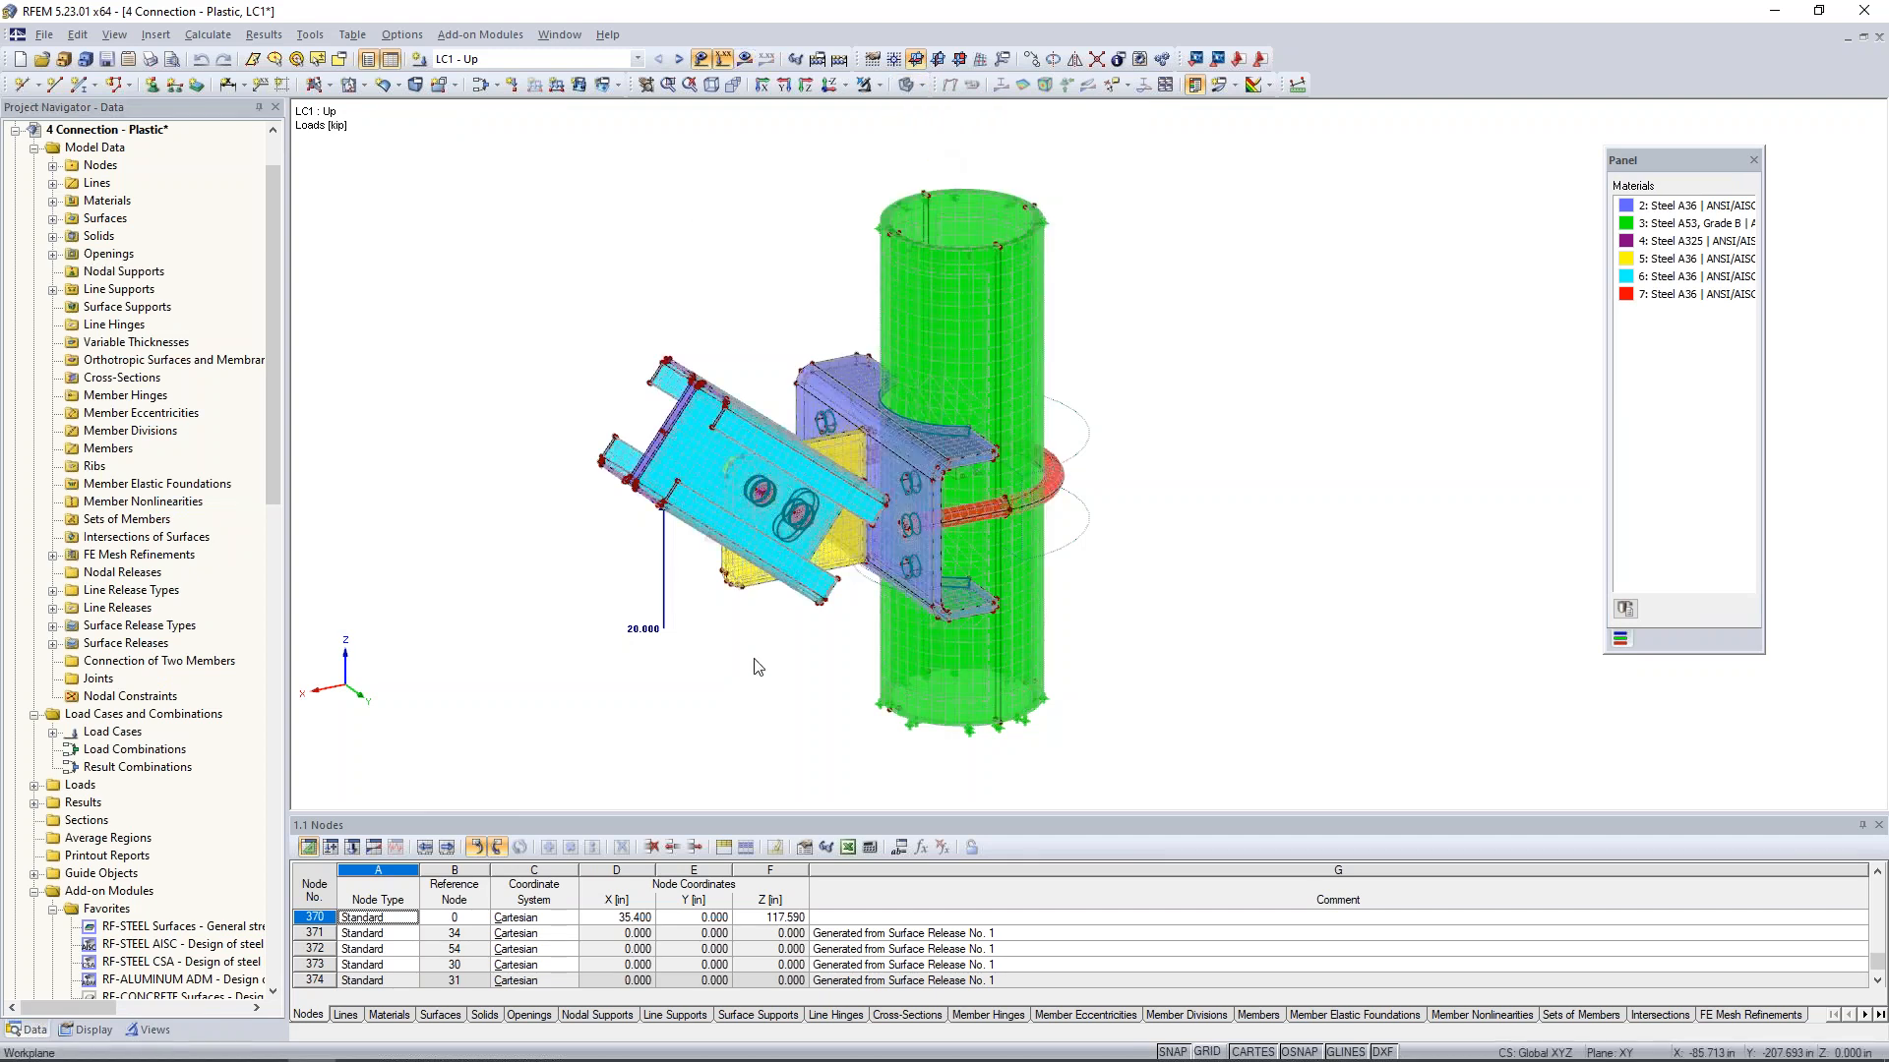
- Change solid No. 13, the near channel of the brace, to solid type Null
scroll(741, 667, "up", 1)
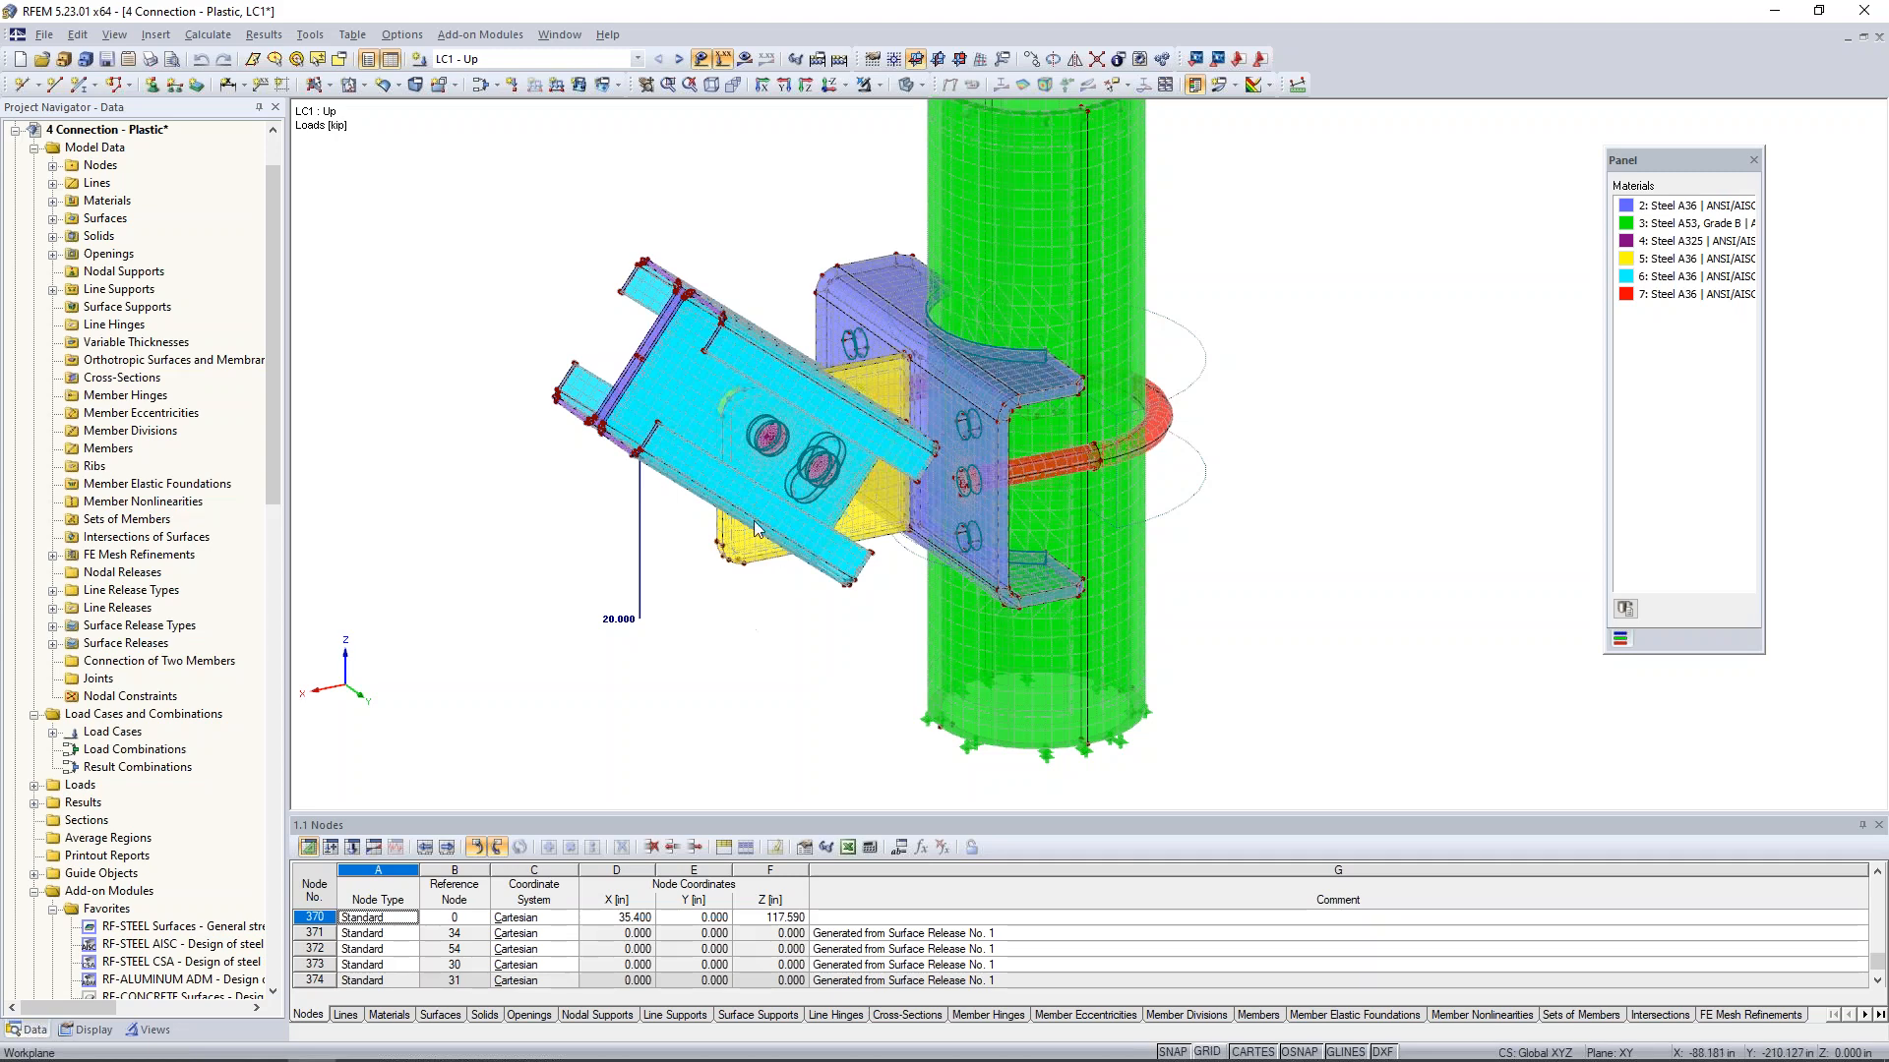
middle_click_drag(733, 685, 767, 667, "ctrl")
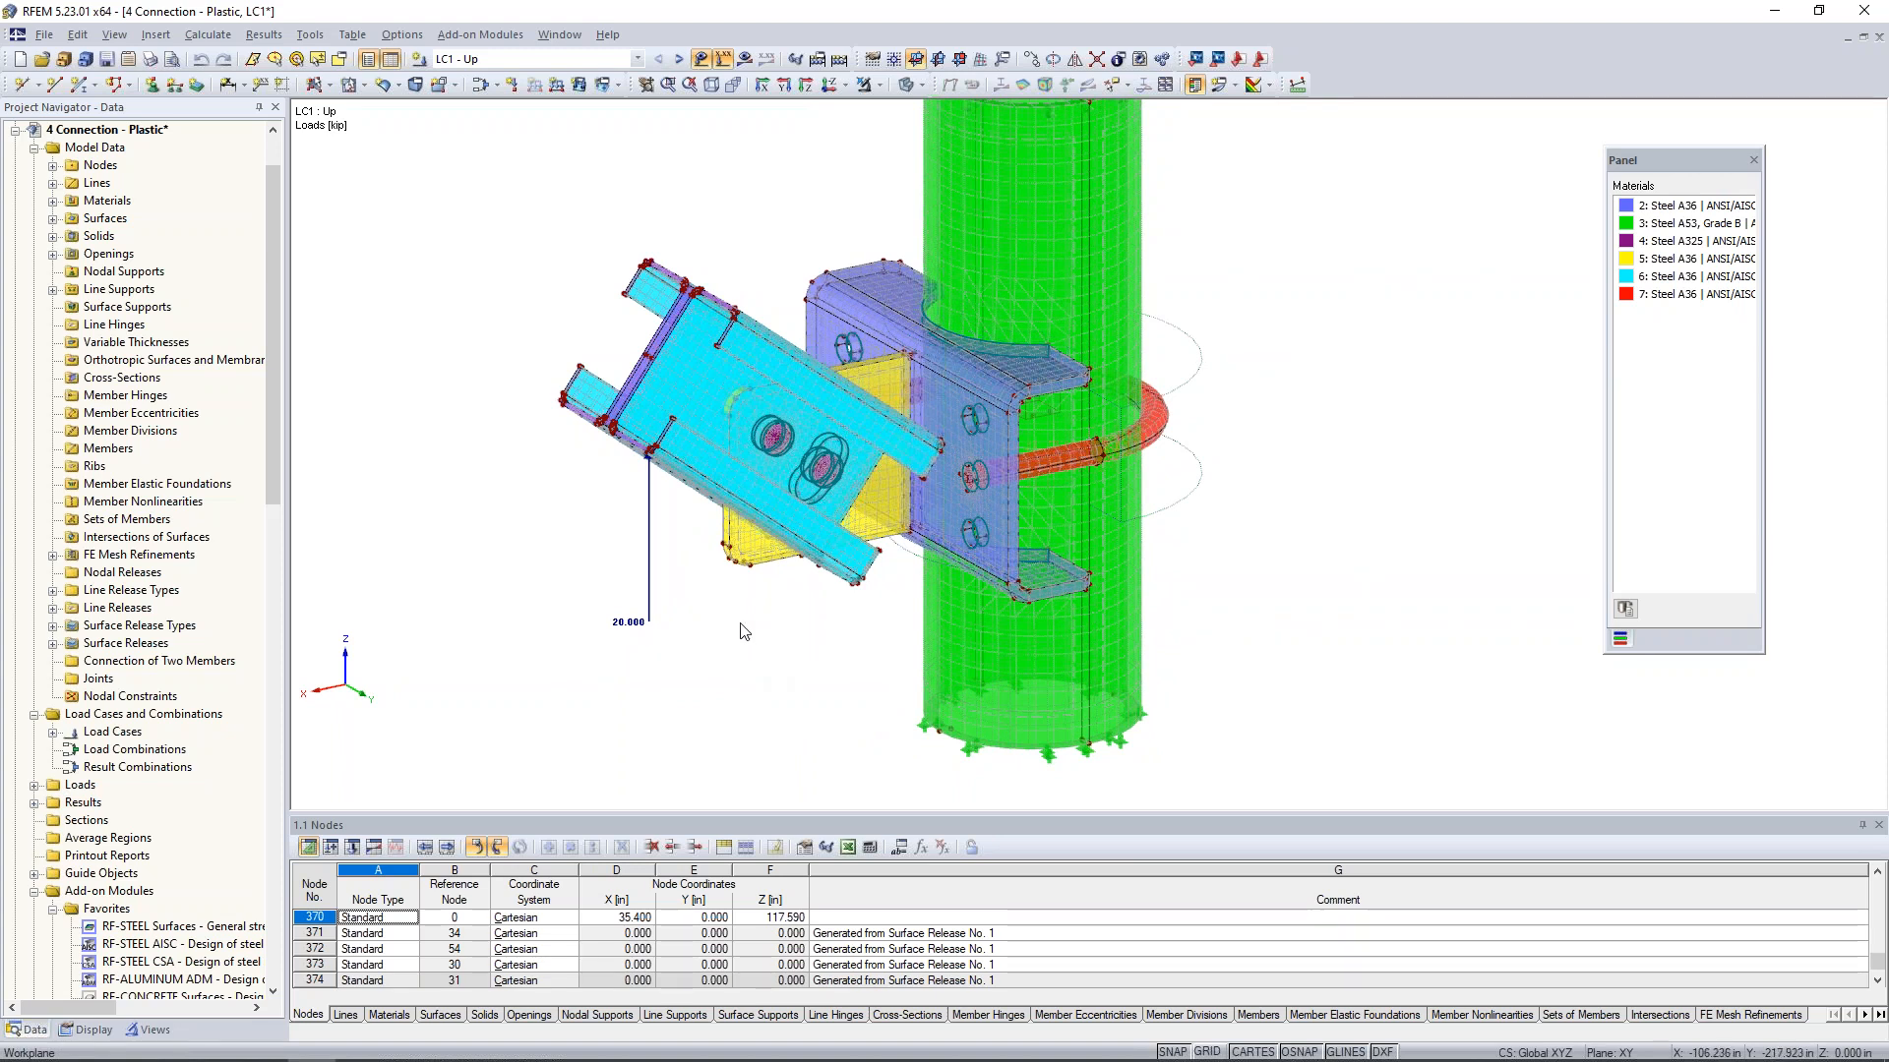
middle_click_drag(745, 632, 1233, 676, "ctrl")
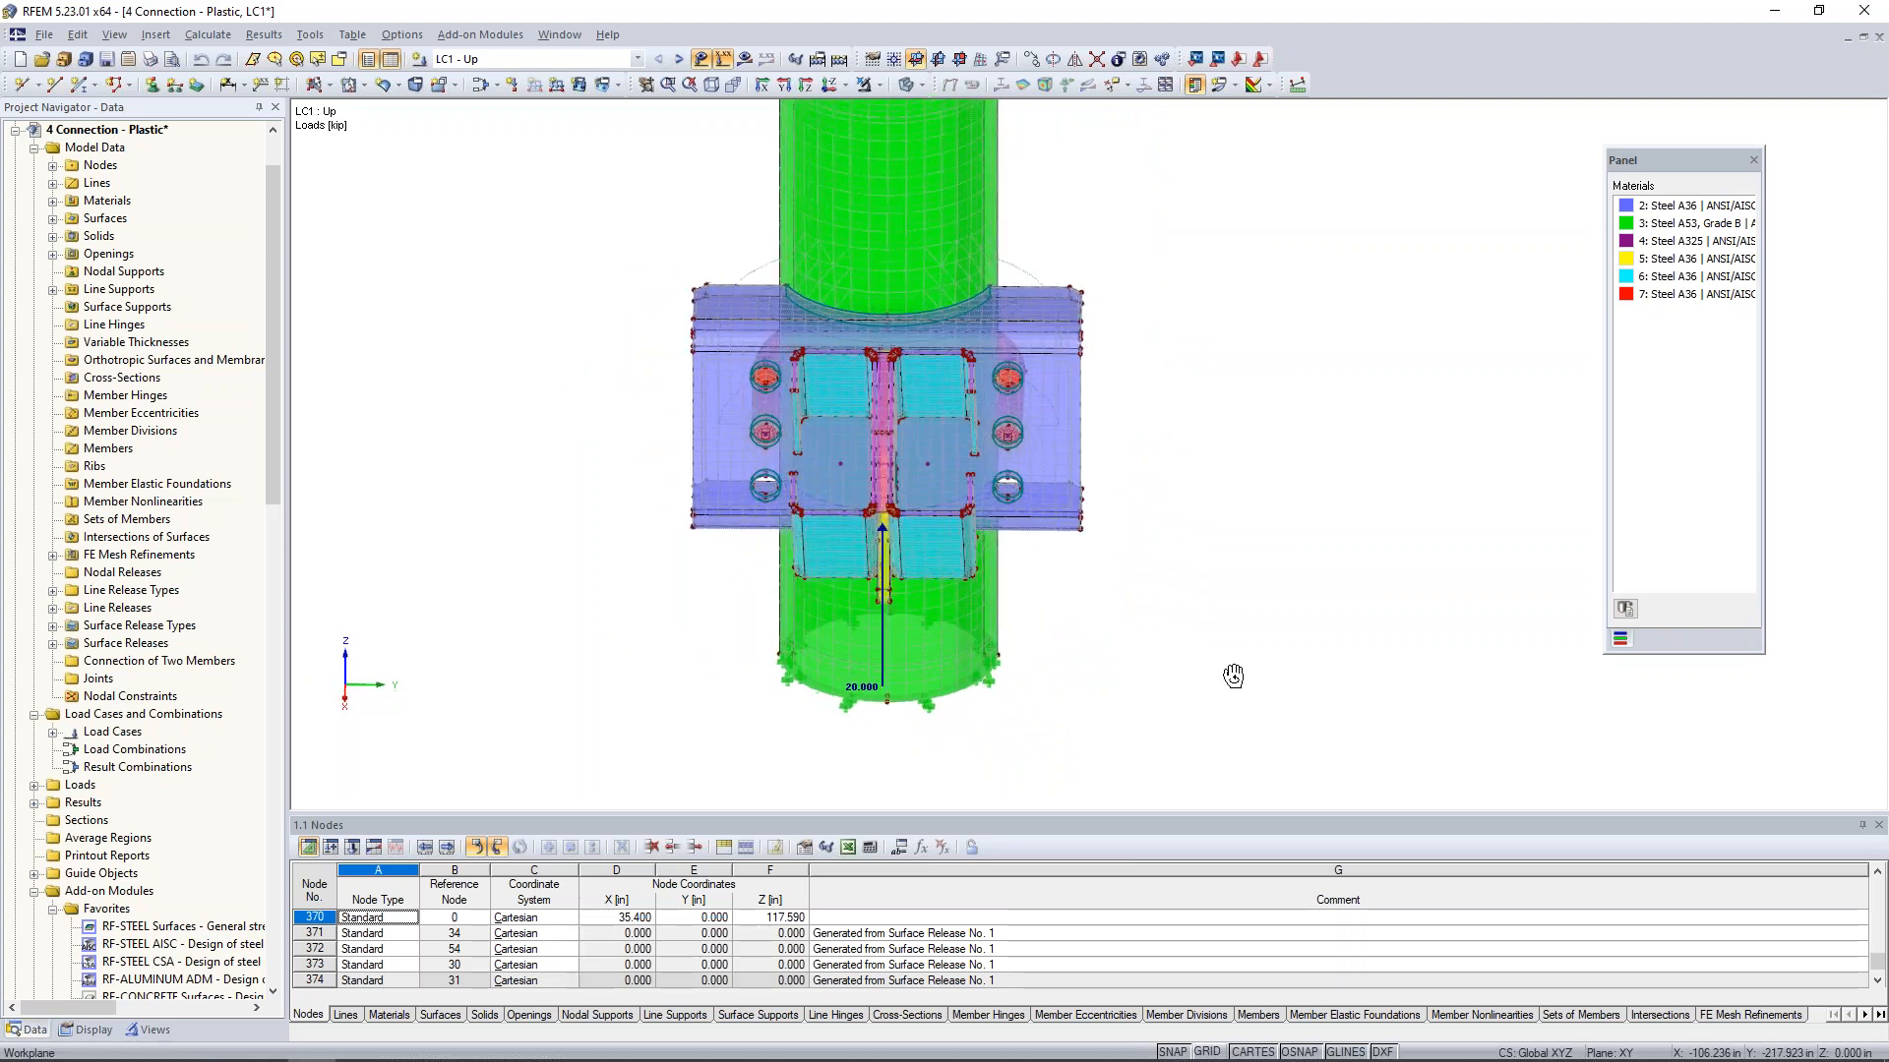
double_click(929, 463)
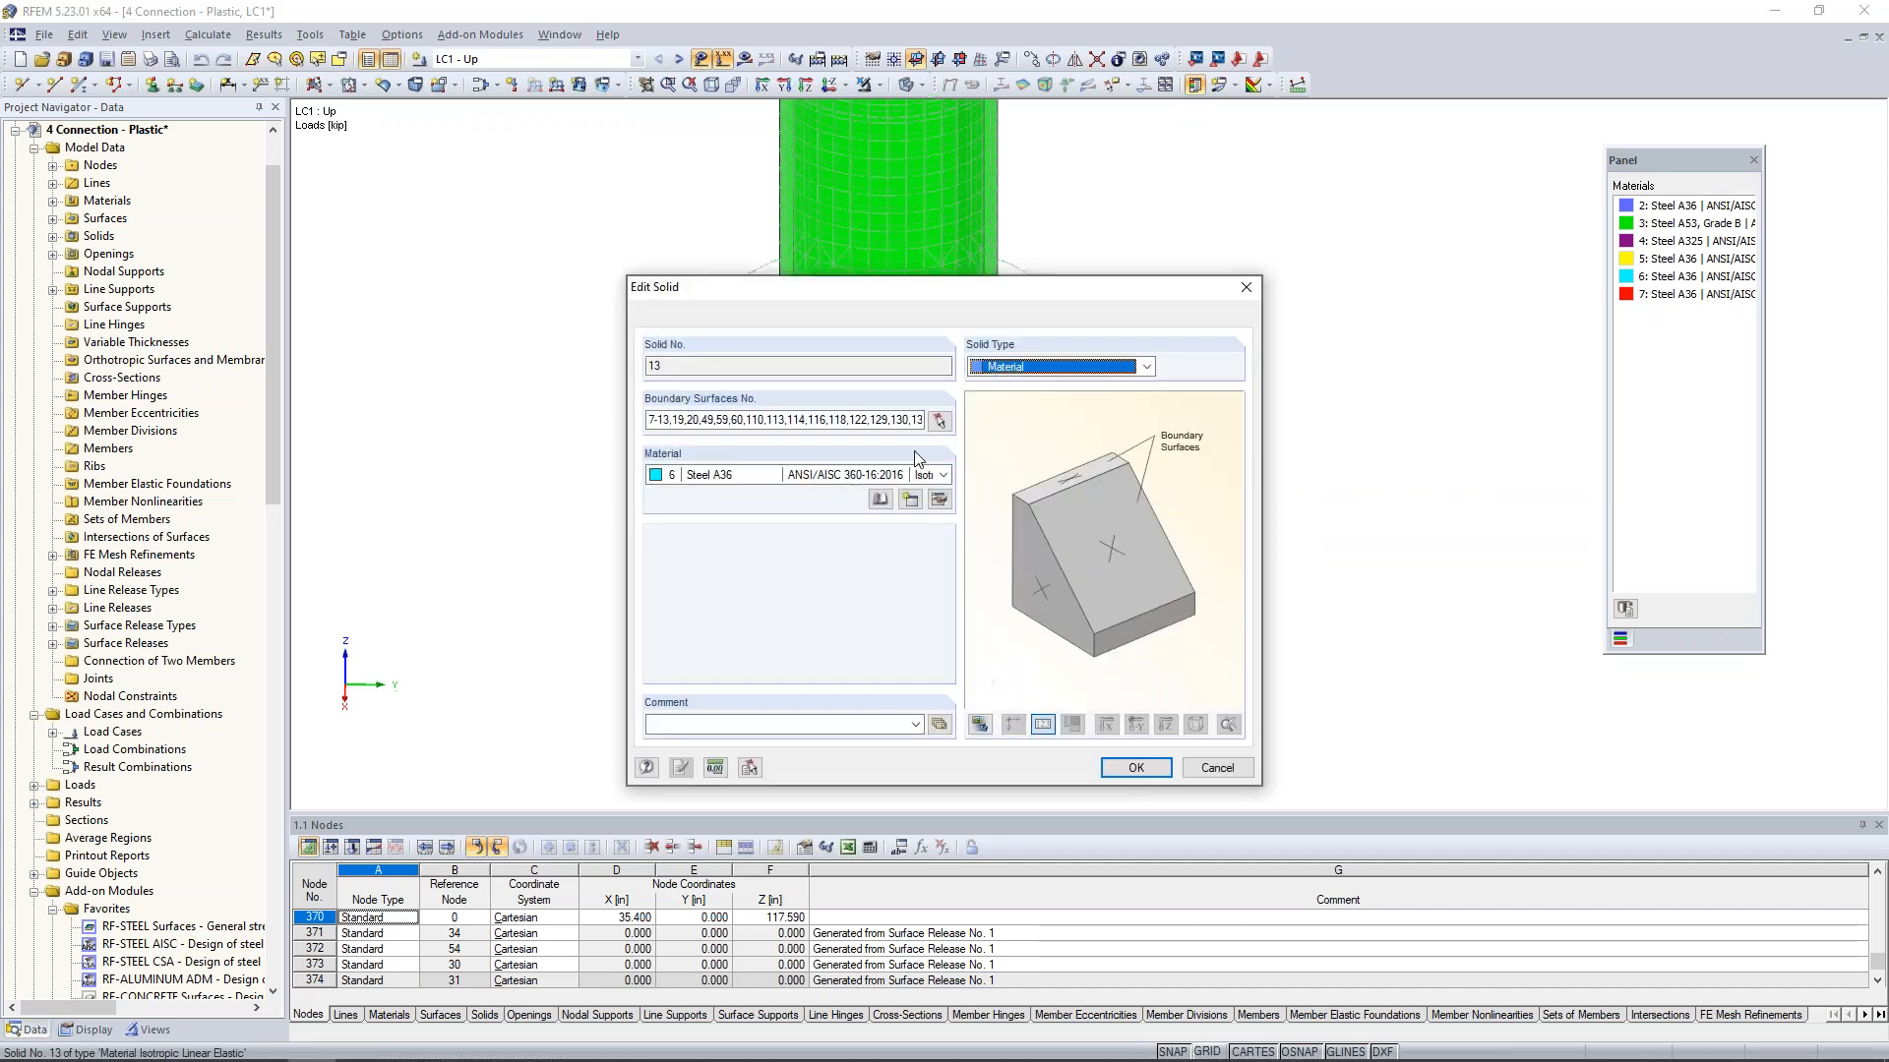
left_click(1041, 366)
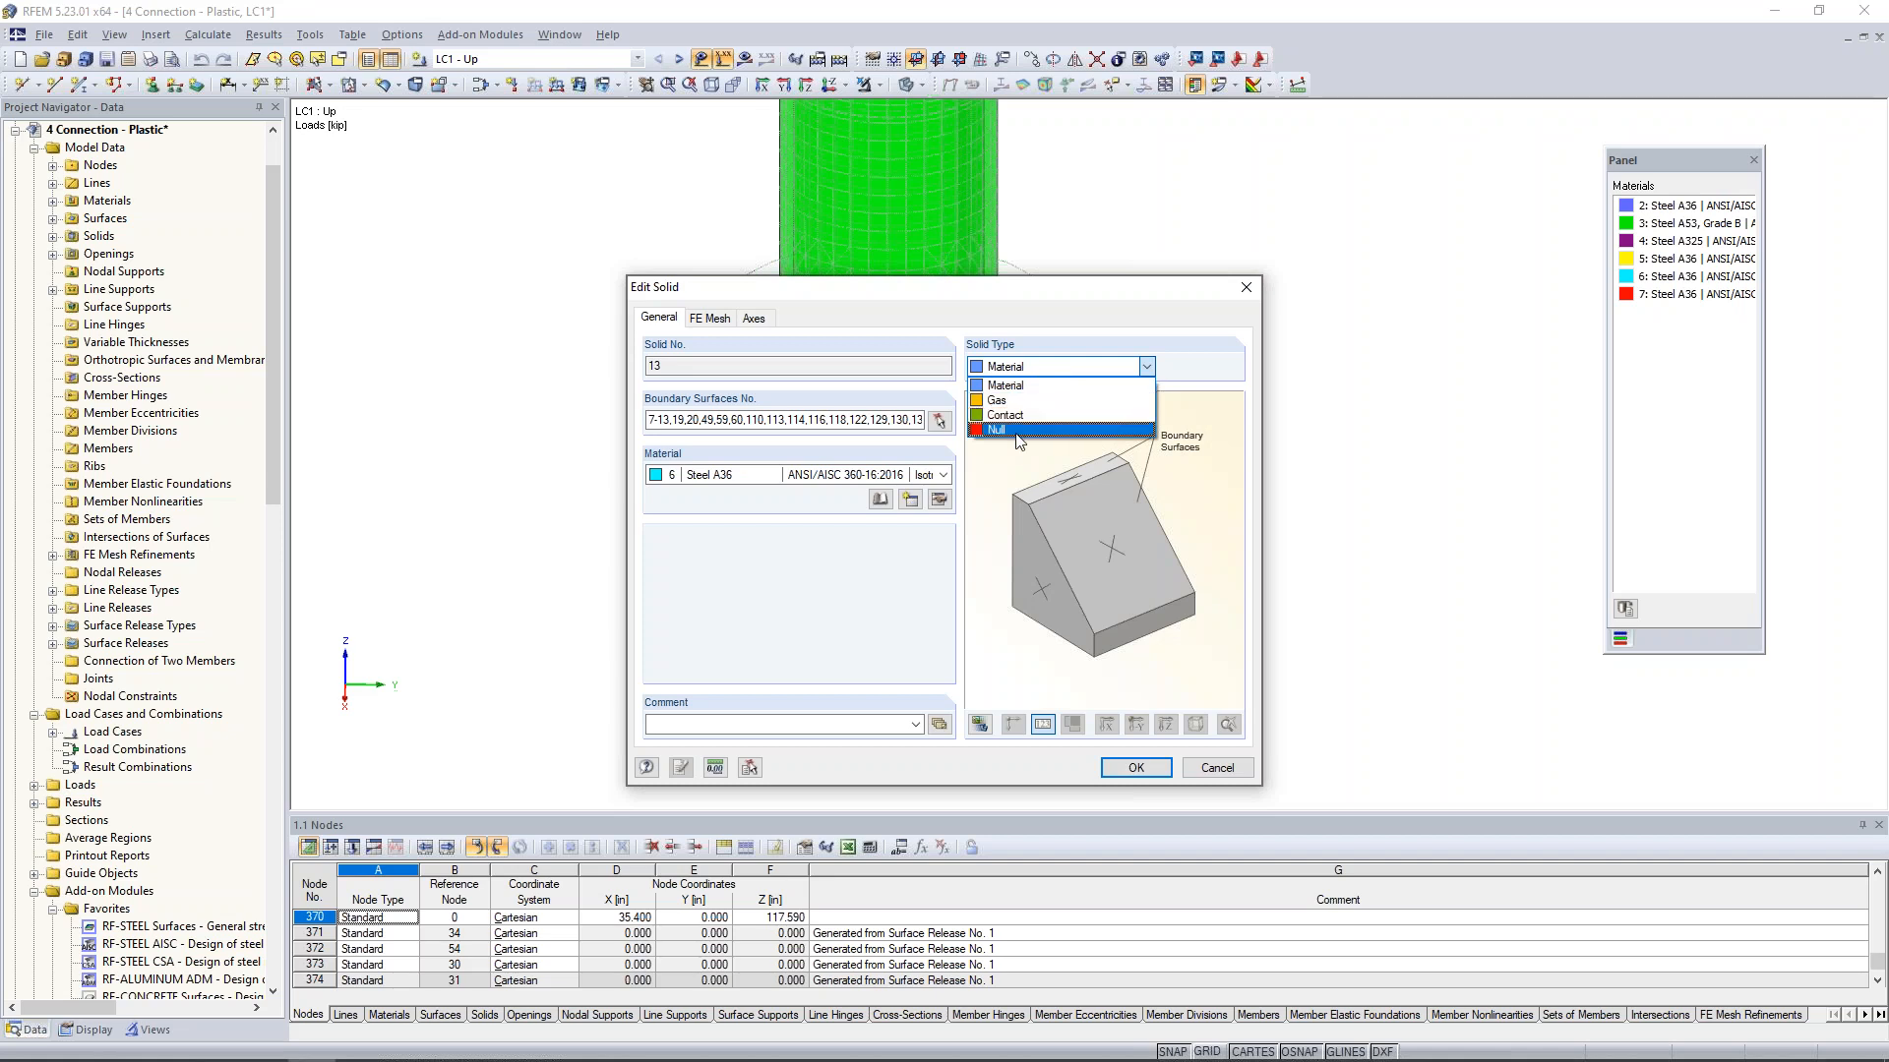
left_click(1018, 430)
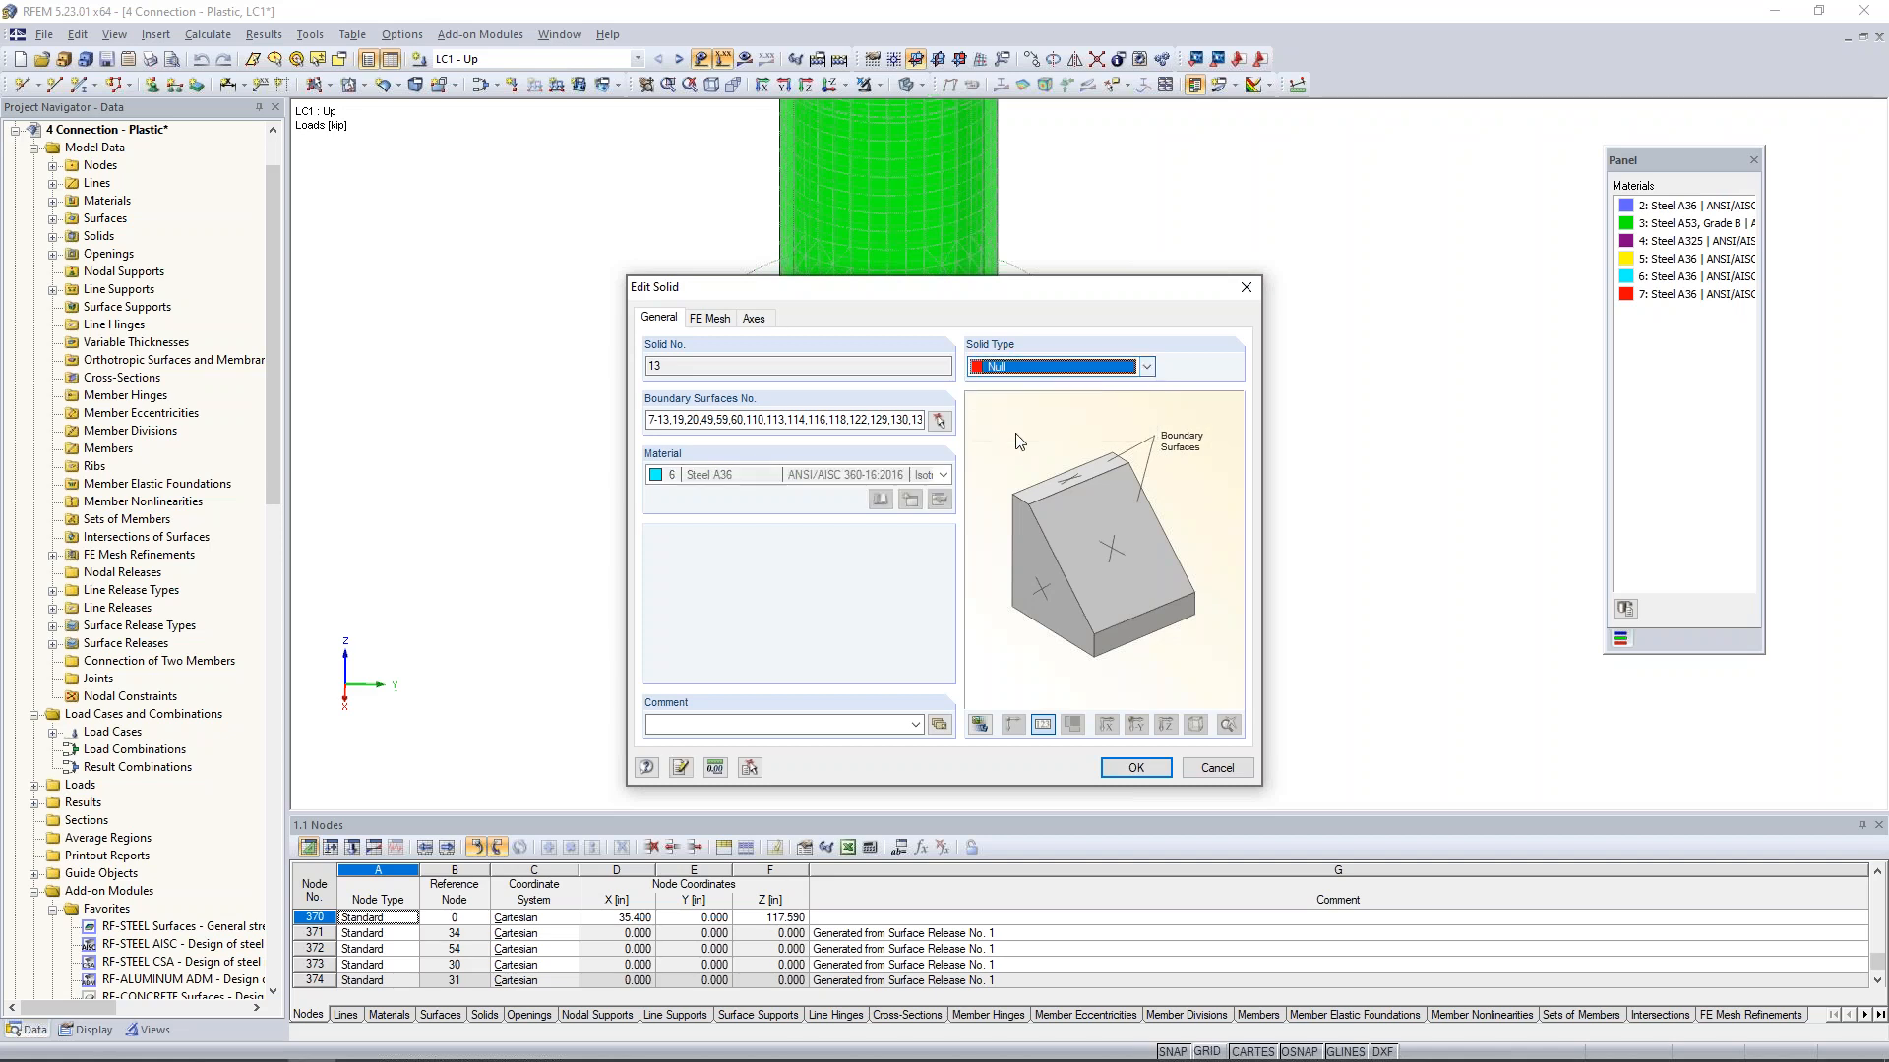
left_click(1135, 769)
left_click(901, 588)
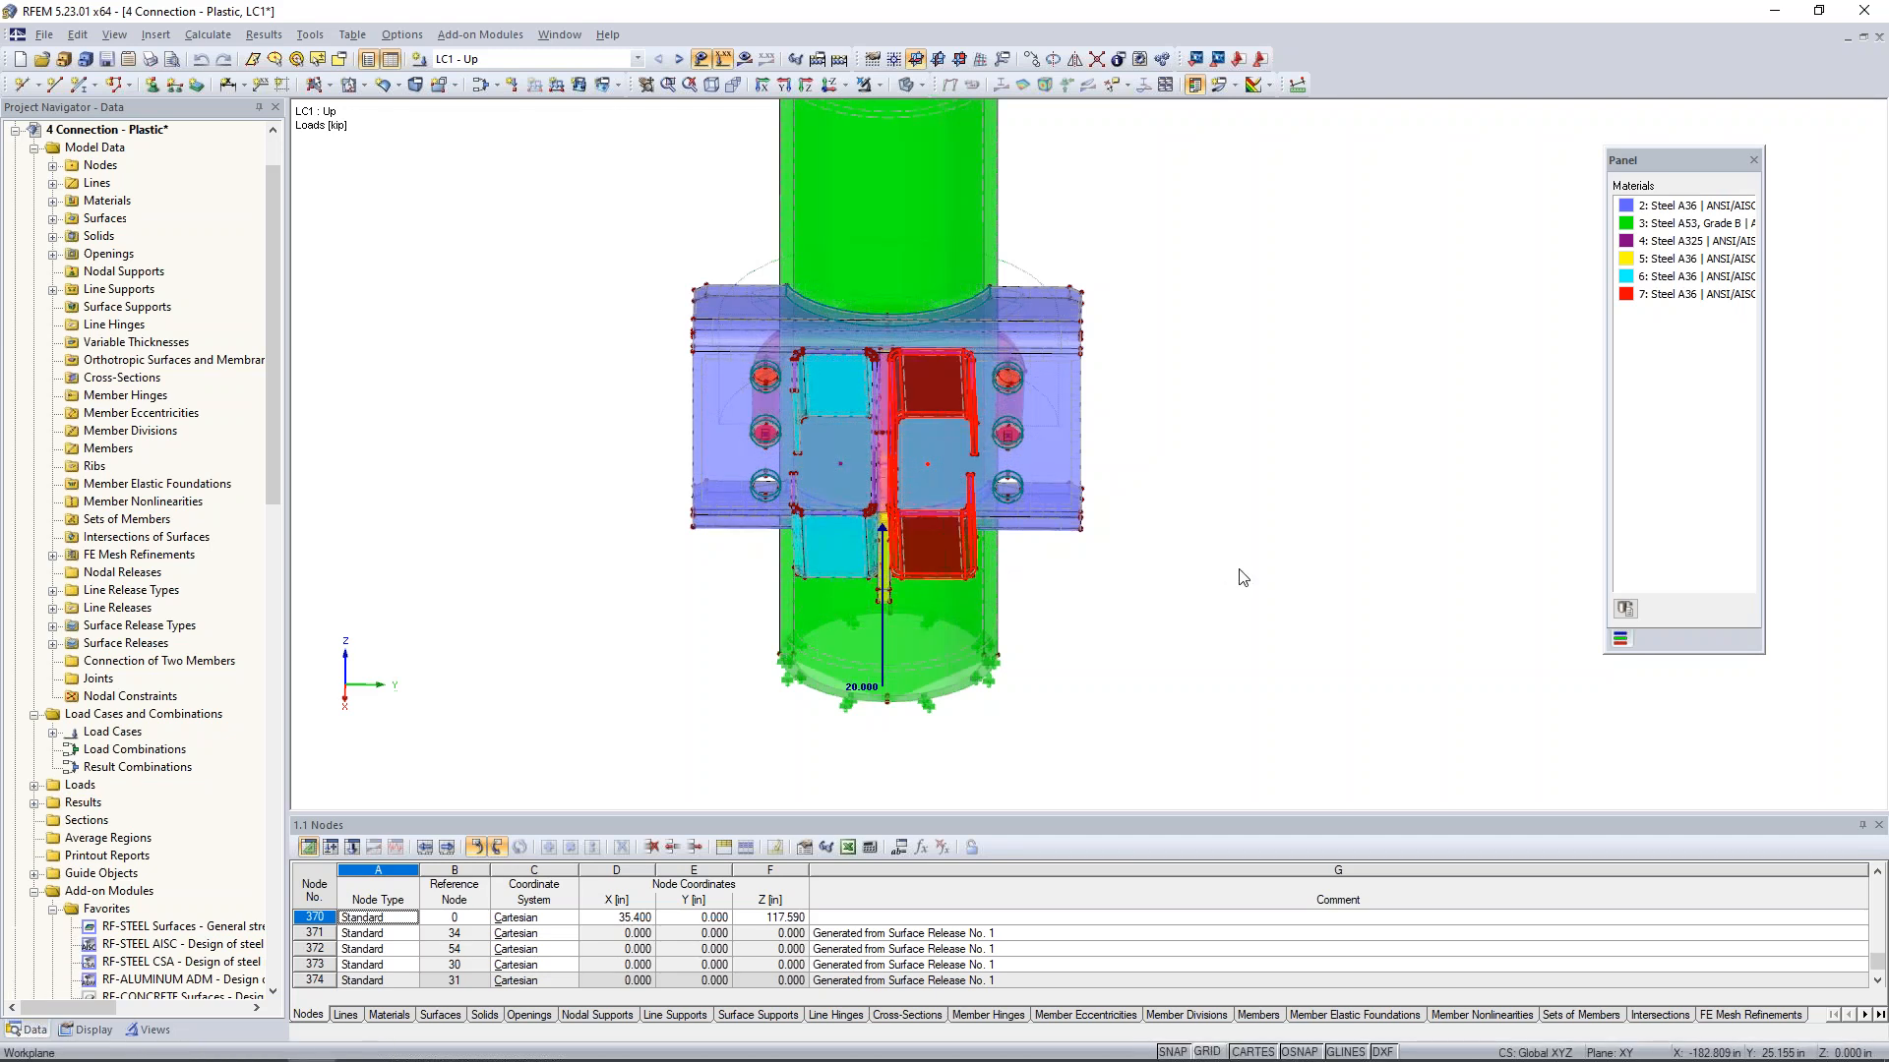
- Isolate the end surfaces at the free end of both channels with a visibility by selected objects, and hide the loads
middle_click_drag(1012, 579, 689, 464, "ctrl")
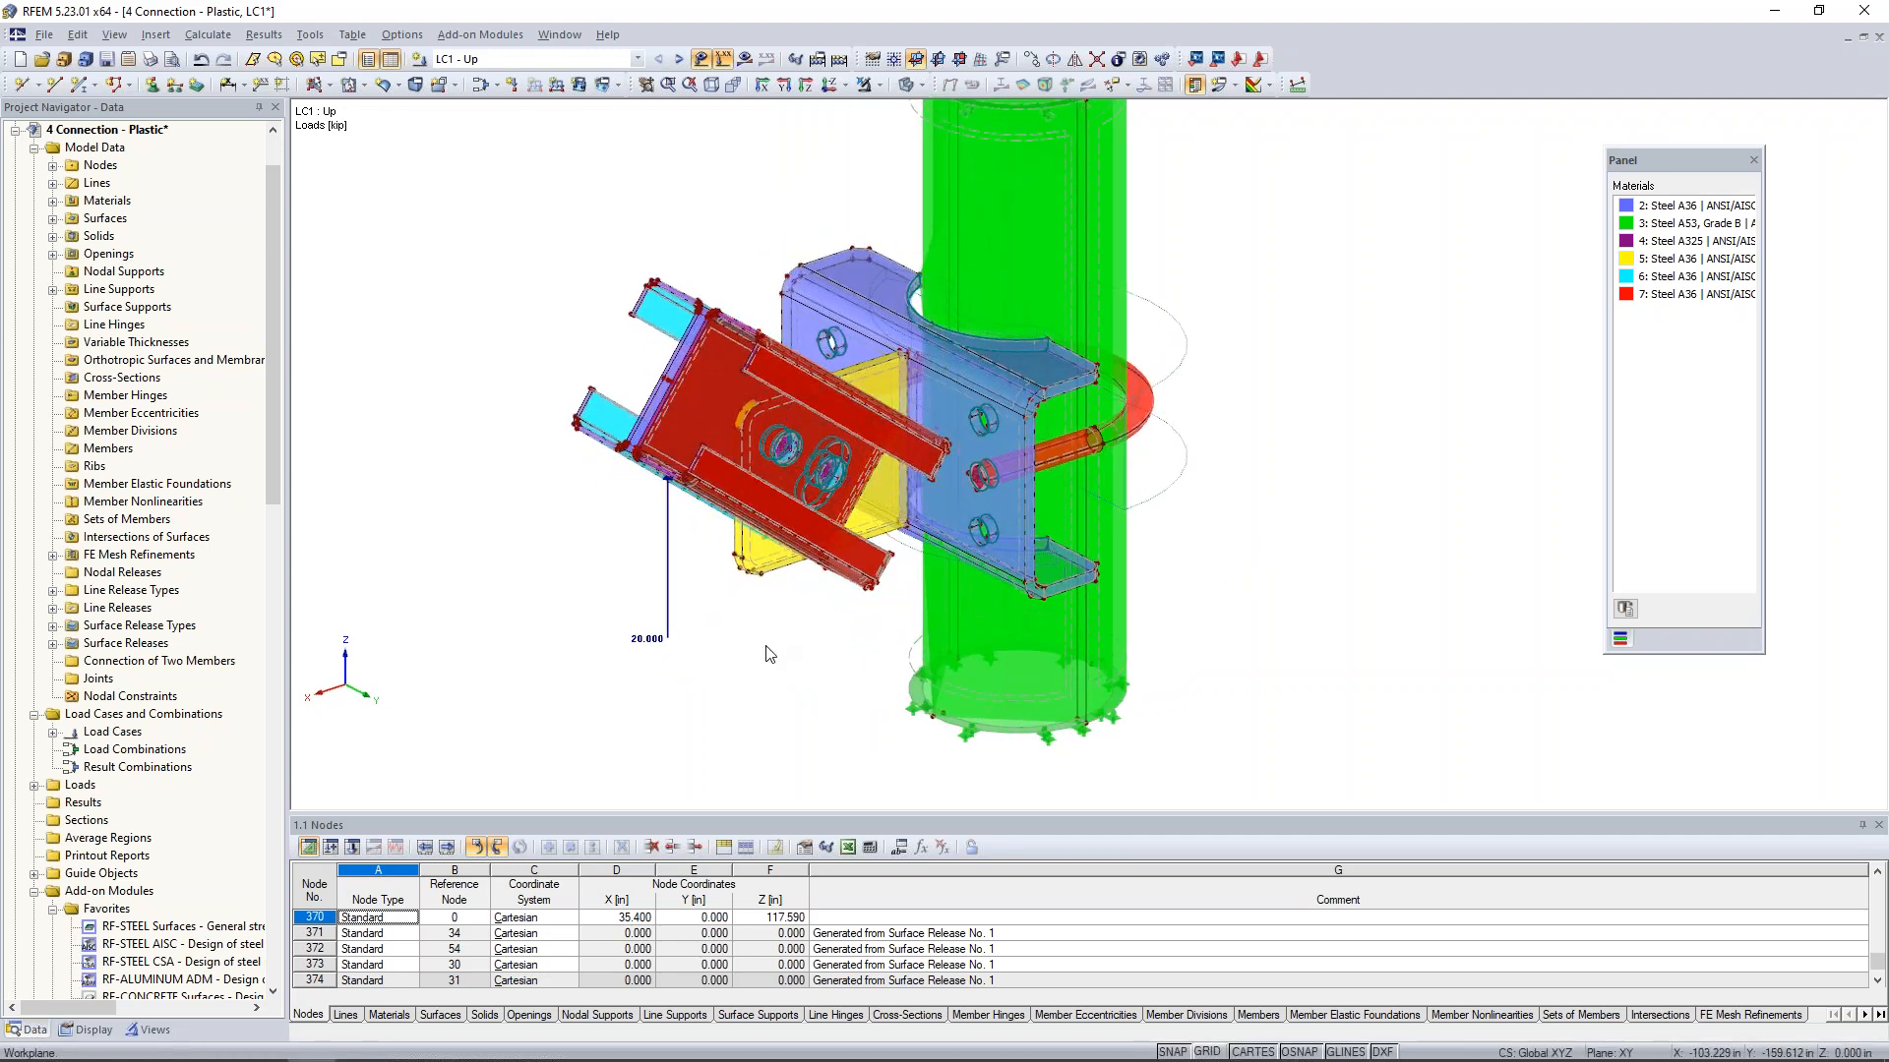
middle_click_drag(769, 655, 880, 693)
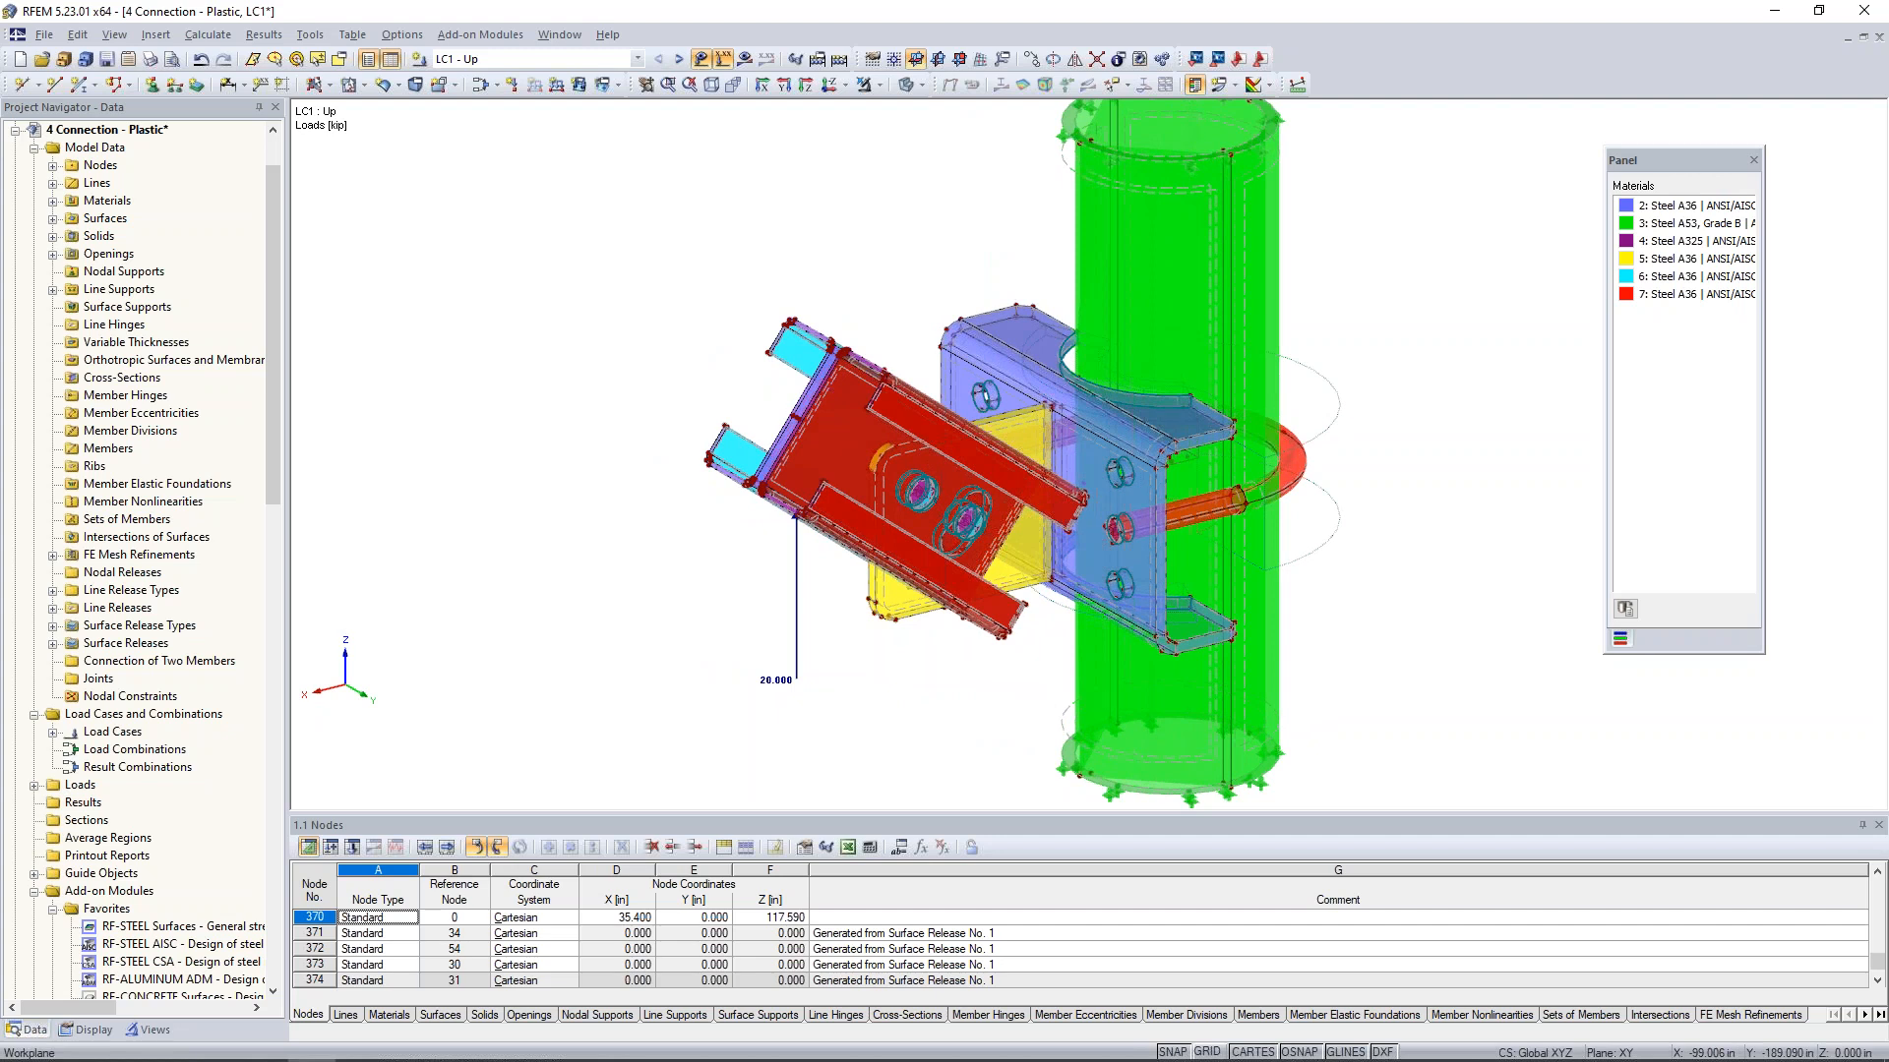
middle_click_drag(920, 689, 653, 315, "ctrl")
left_click_drag(605, 206, 820, 435)
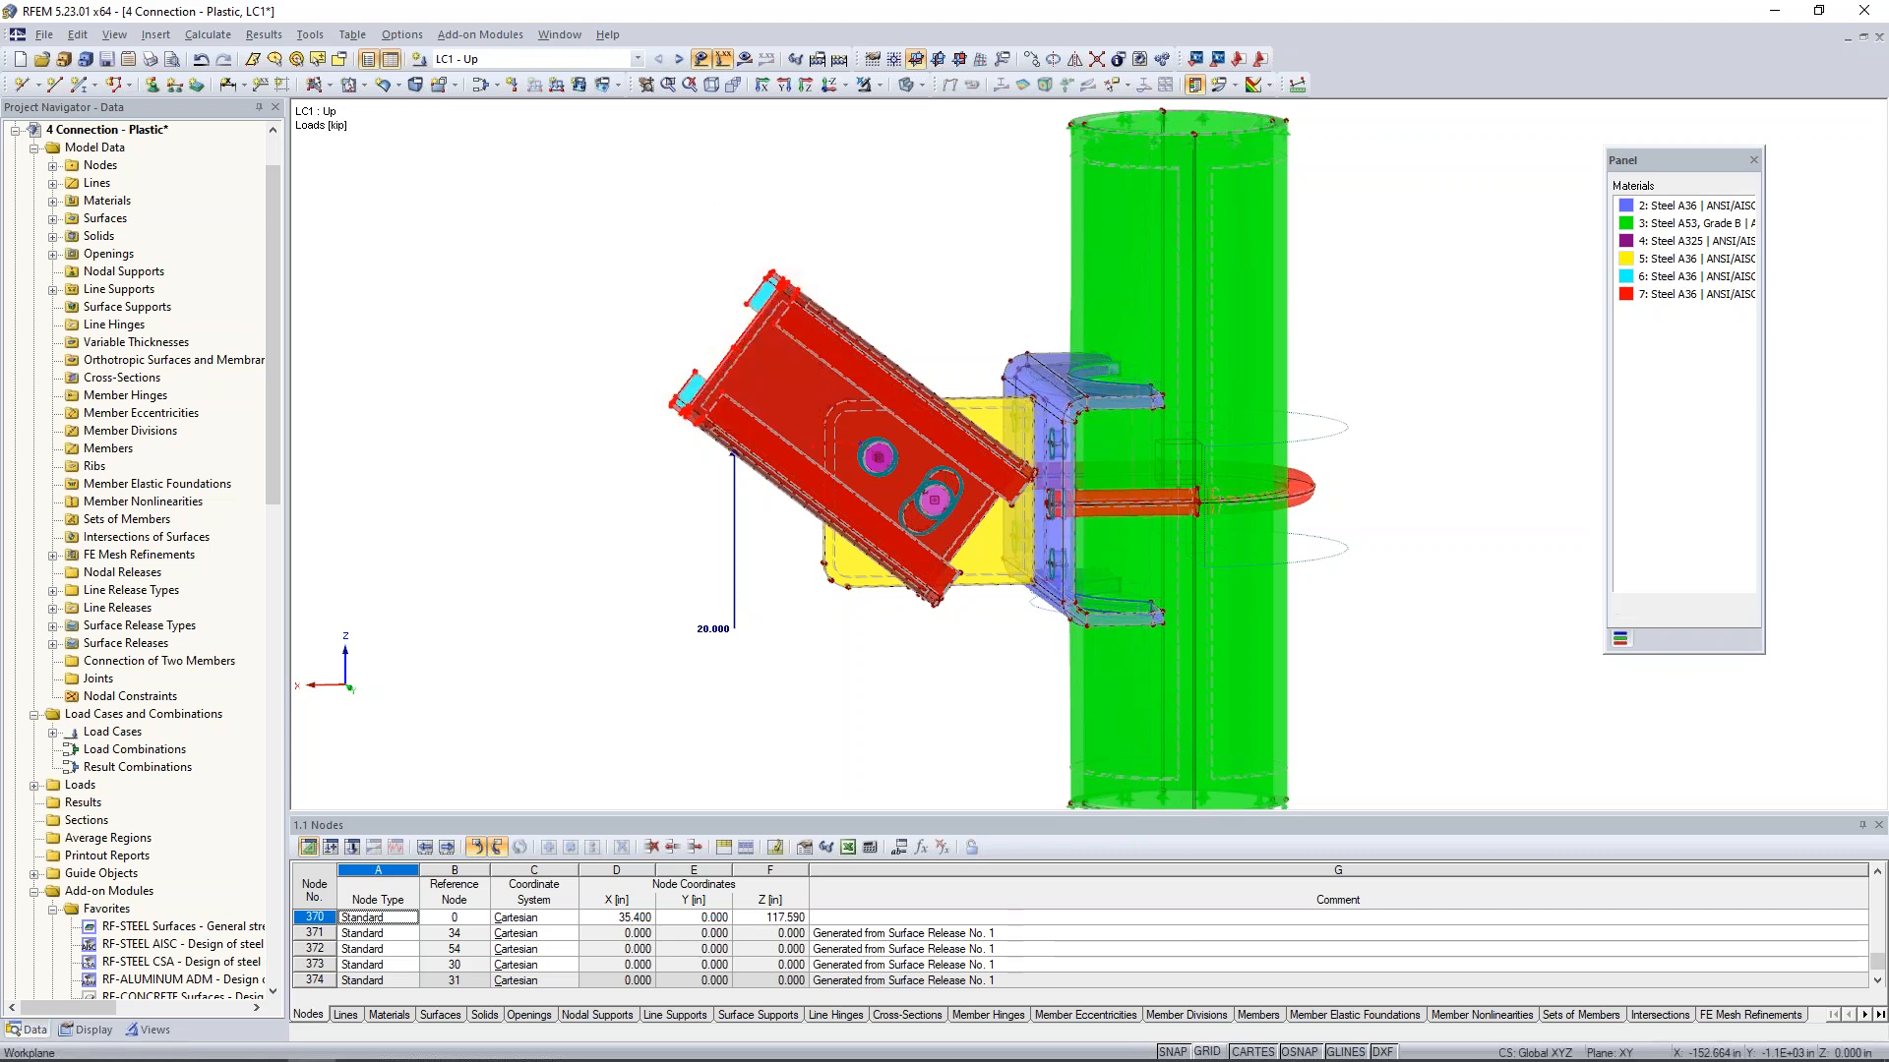
left_click(878, 86)
left_click(889, 110)
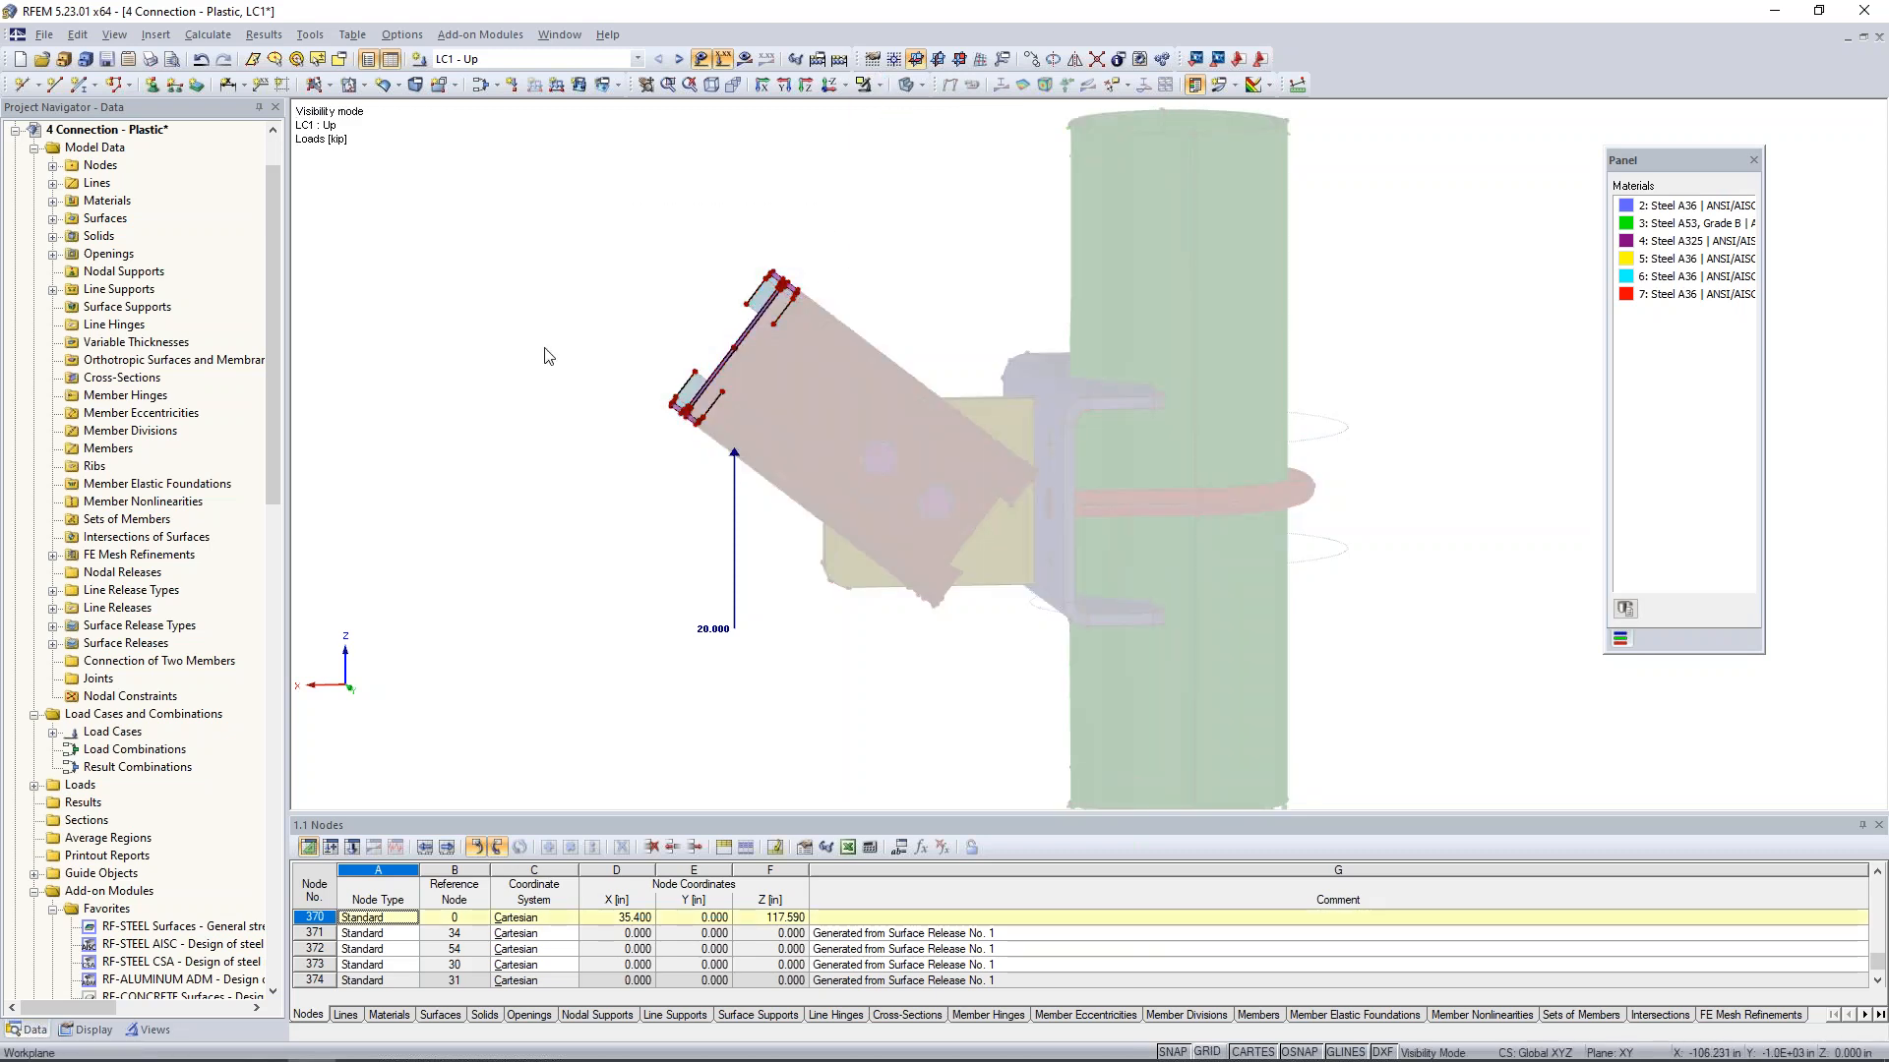
middle_click_drag(600, 381, 768, 328, "ctrl")
left_click(701, 61)
- Select the ten rigid end surfaces of the null channel and the gap between the channels, and set their stiffness to Null
middle_click_drag(786, 456, 861, 549)
scroll(861, 551, "up", 4)
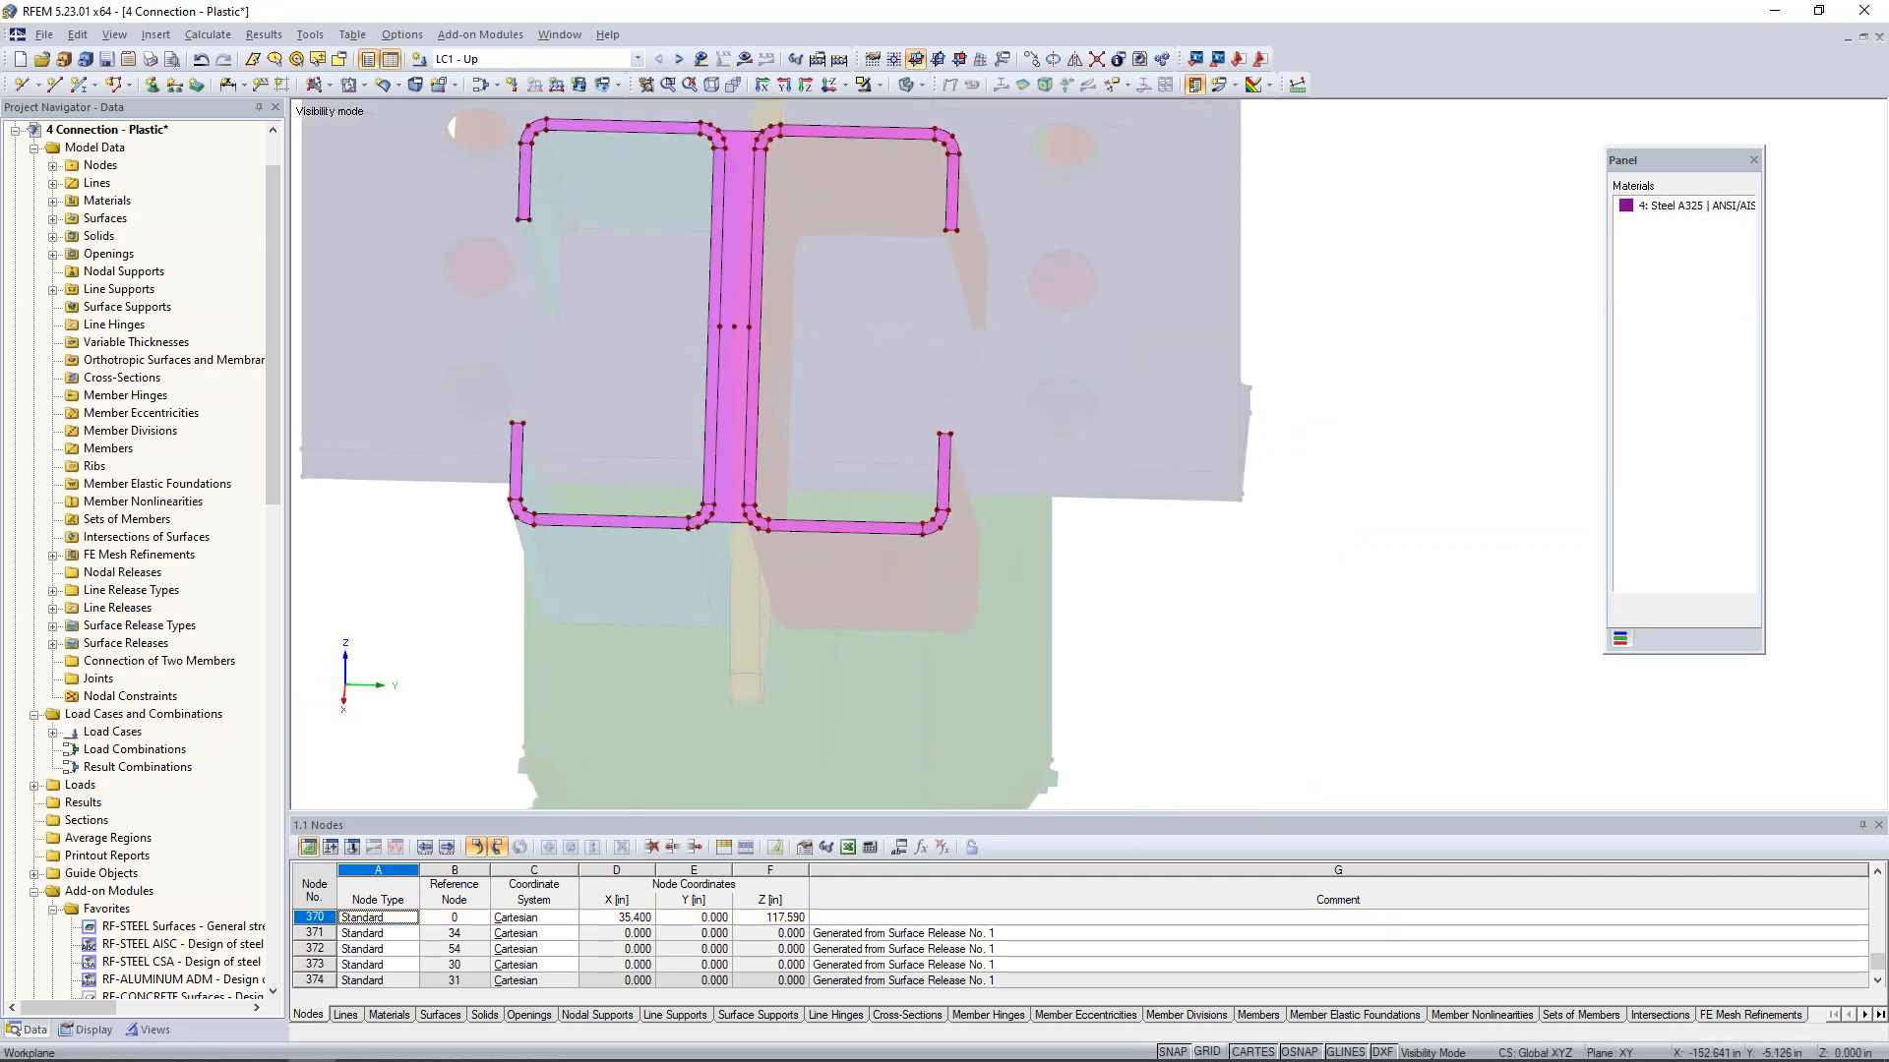
scroll(900, 558, "down", 1)
left_click_drag(1054, 602, 750, 122)
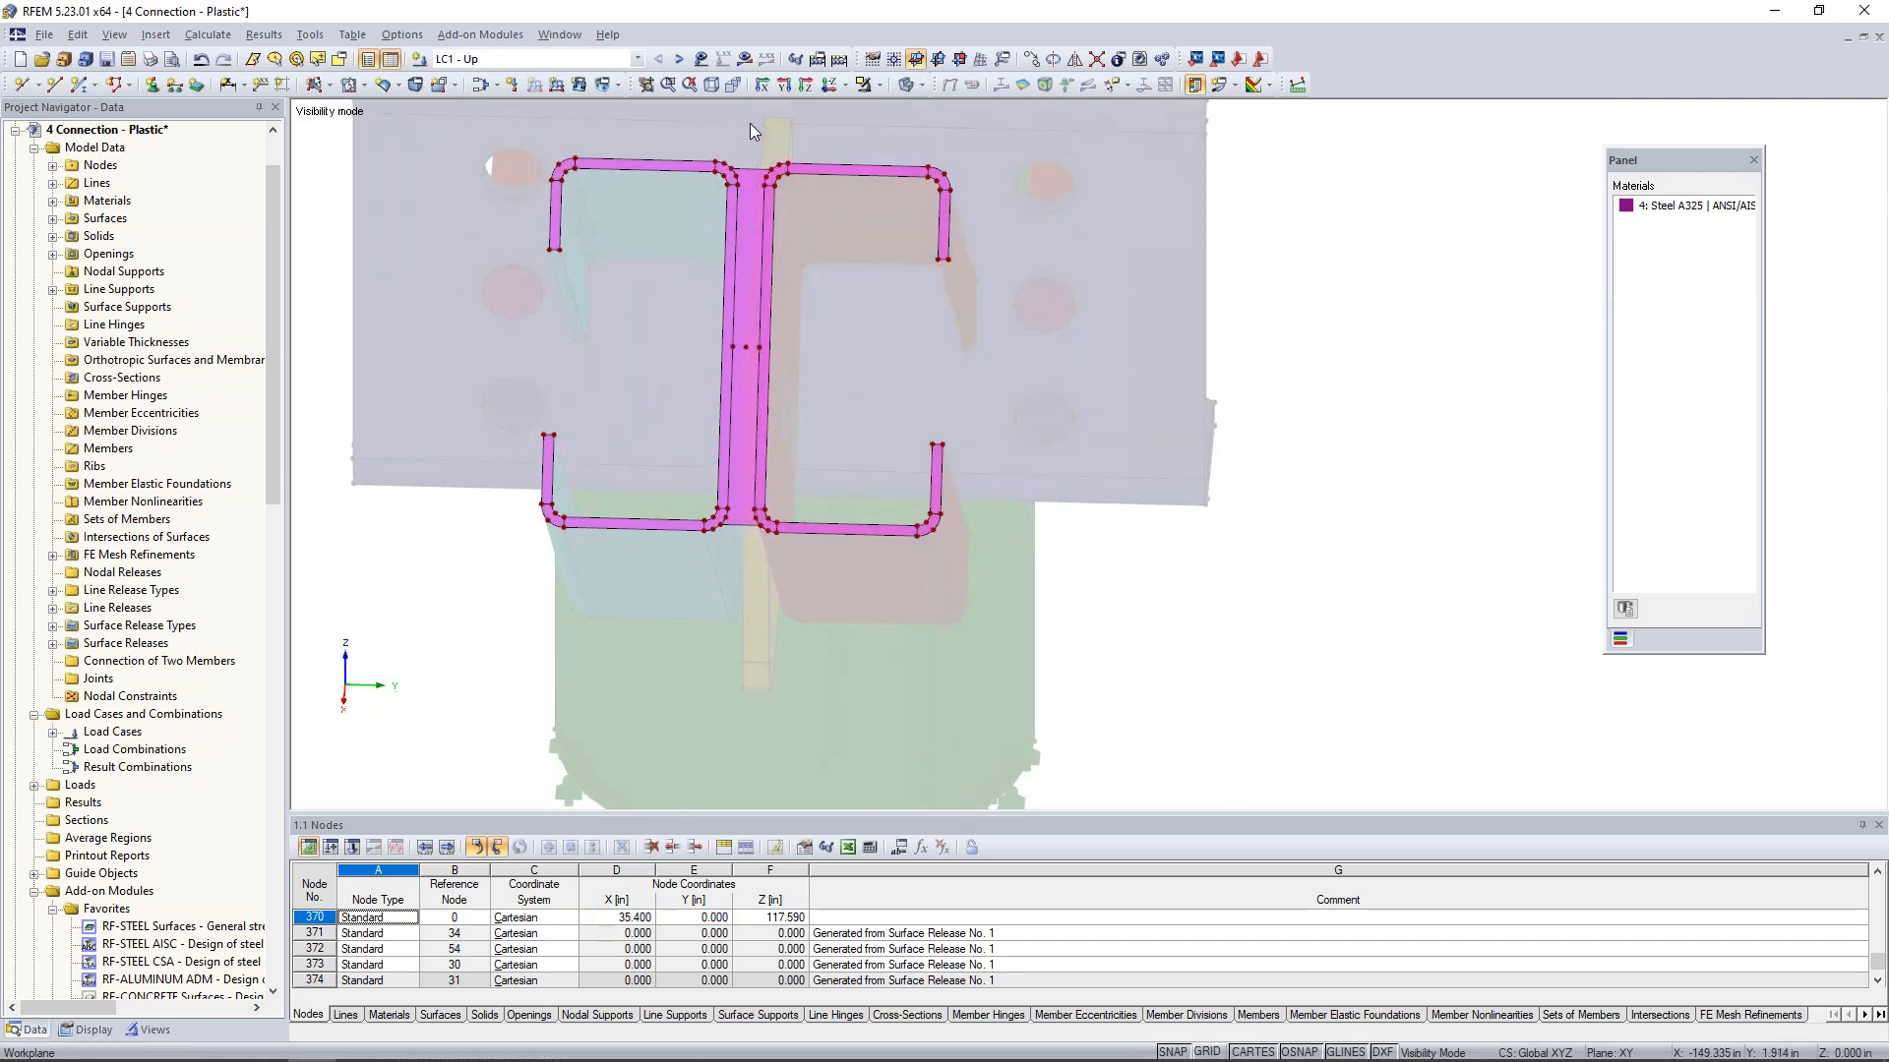
double_click(753, 174)
left_click(1235, 283)
right_click(754, 181)
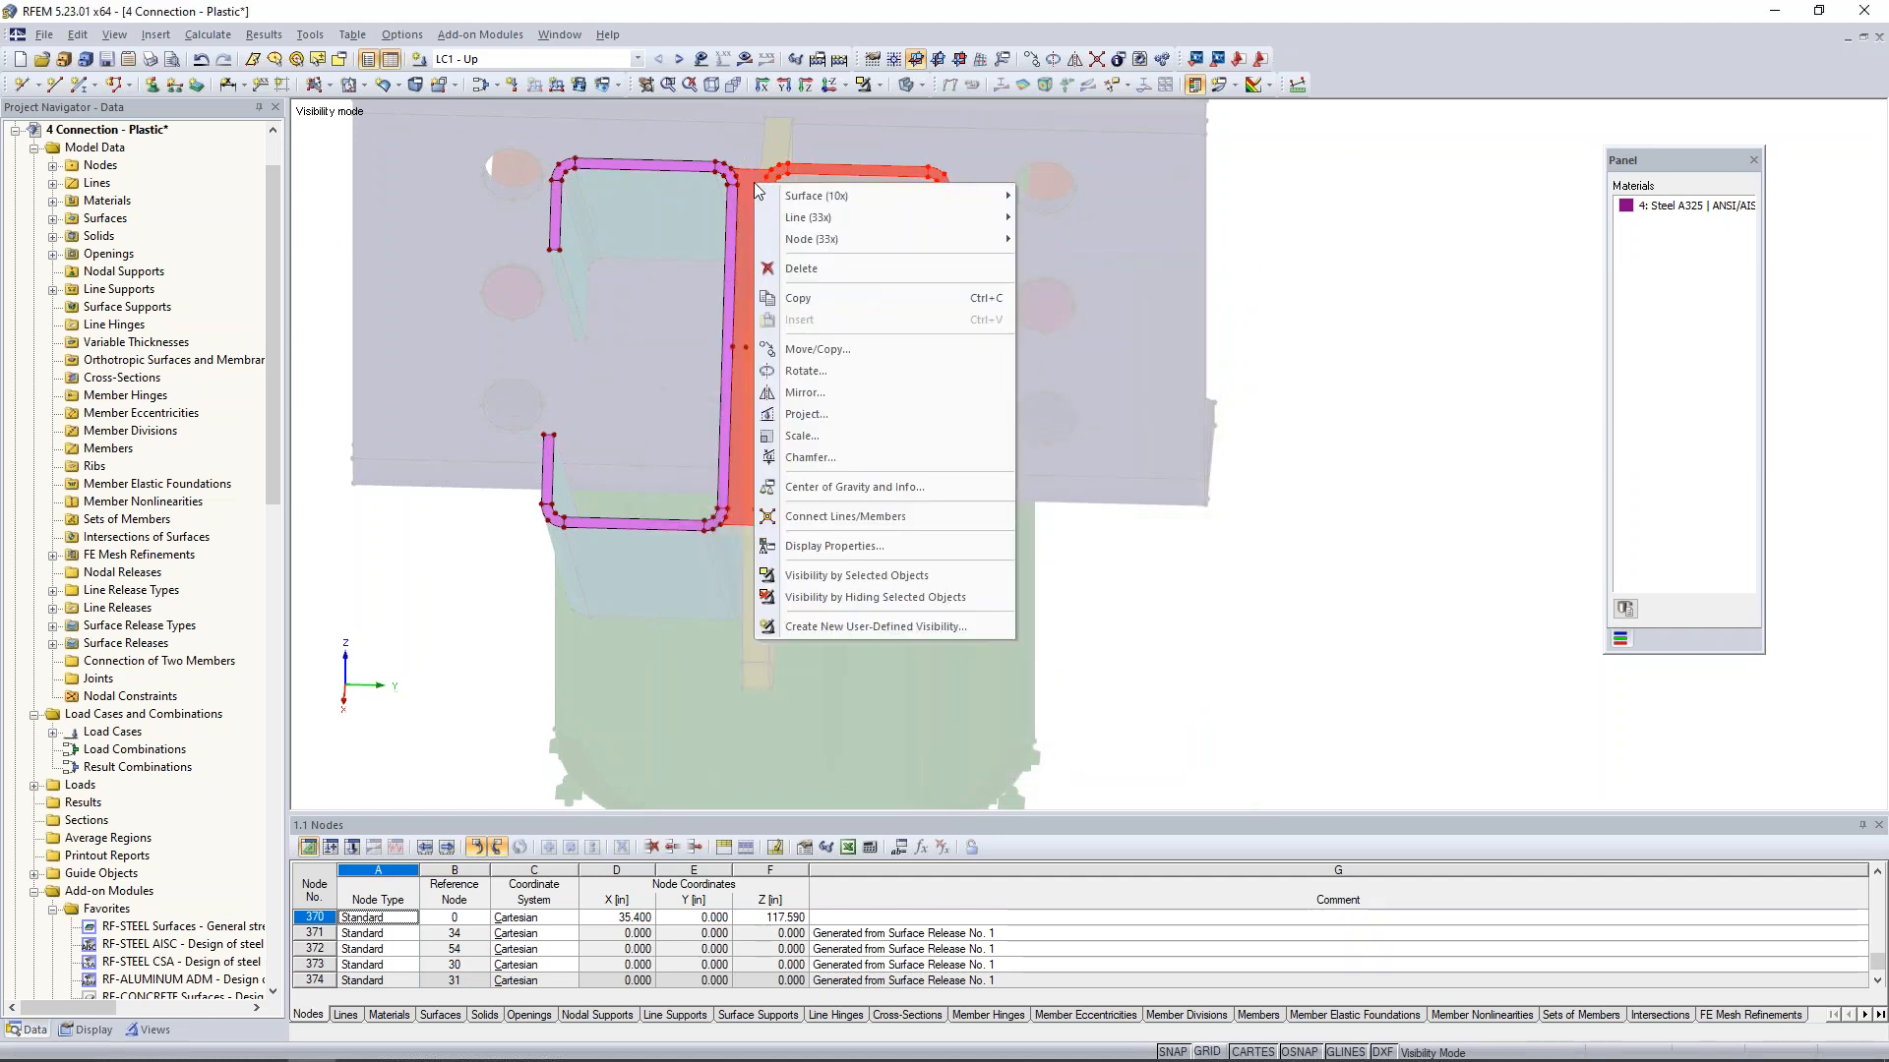
mouse_move(788, 200)
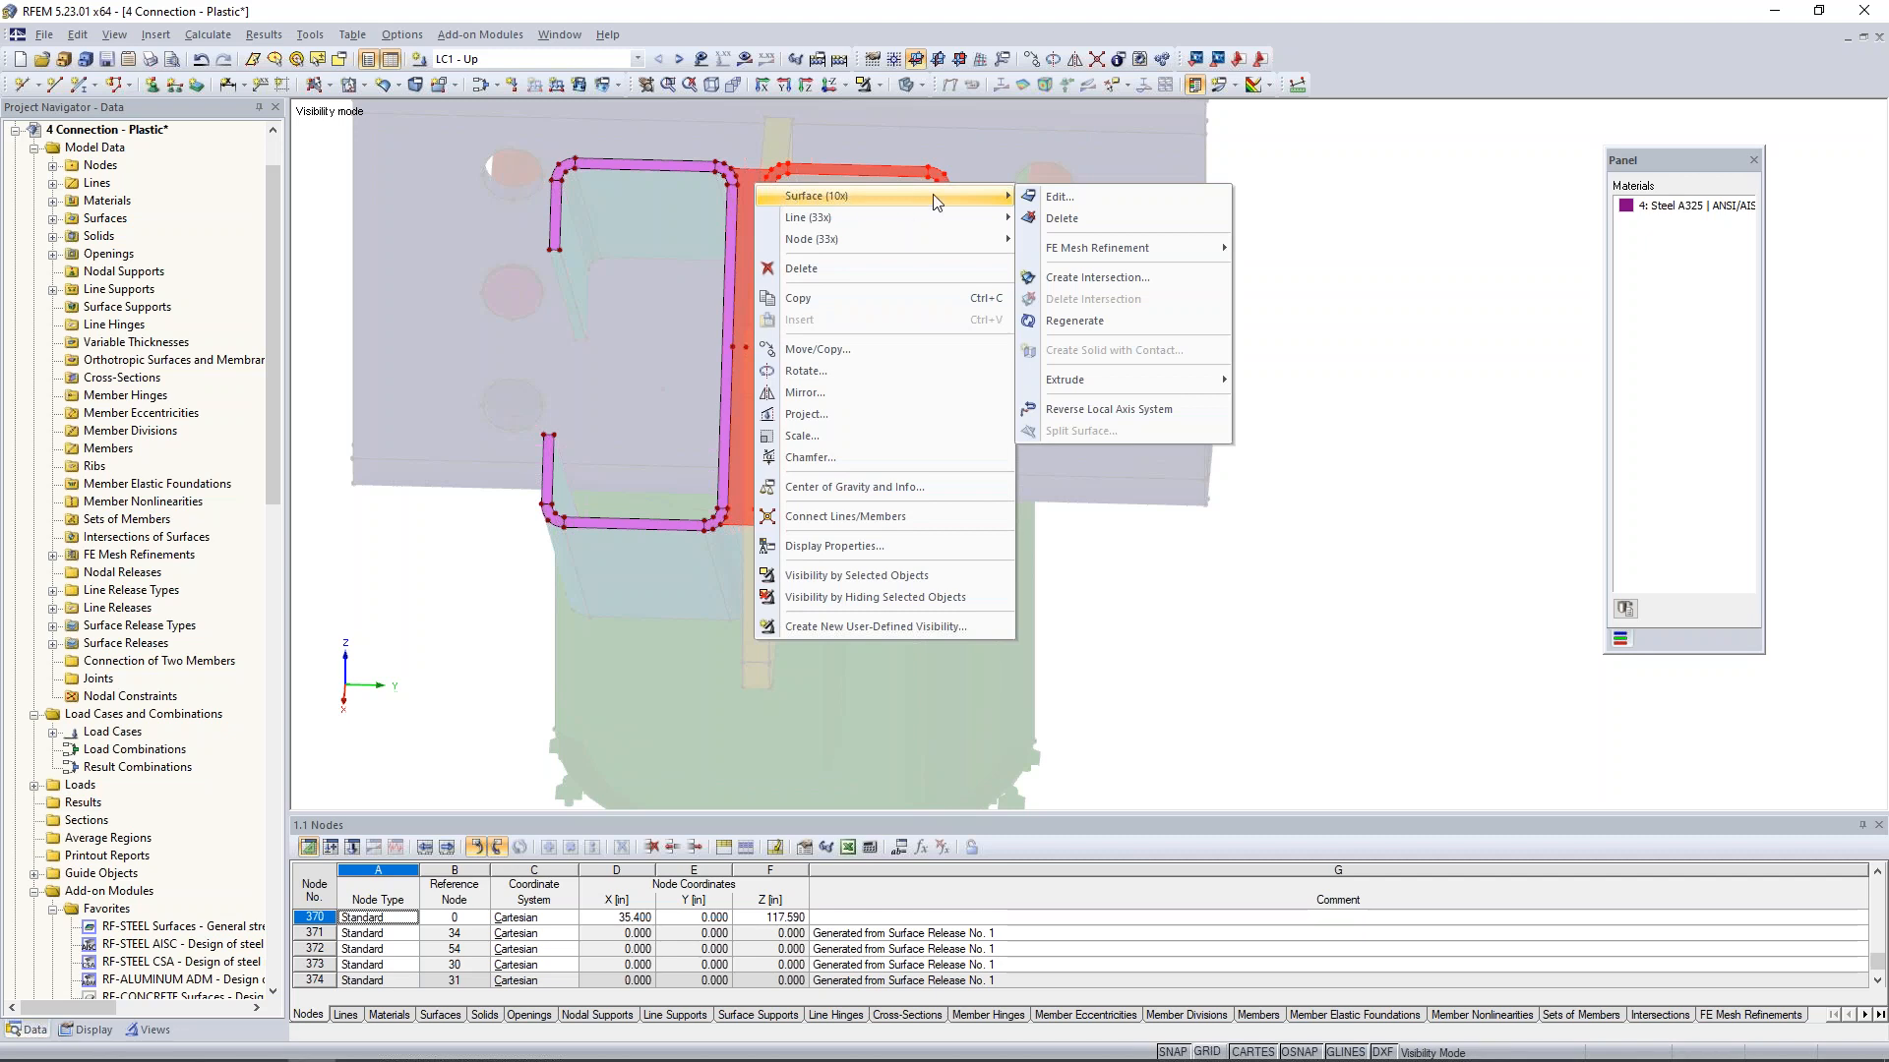
left_click(1049, 197)
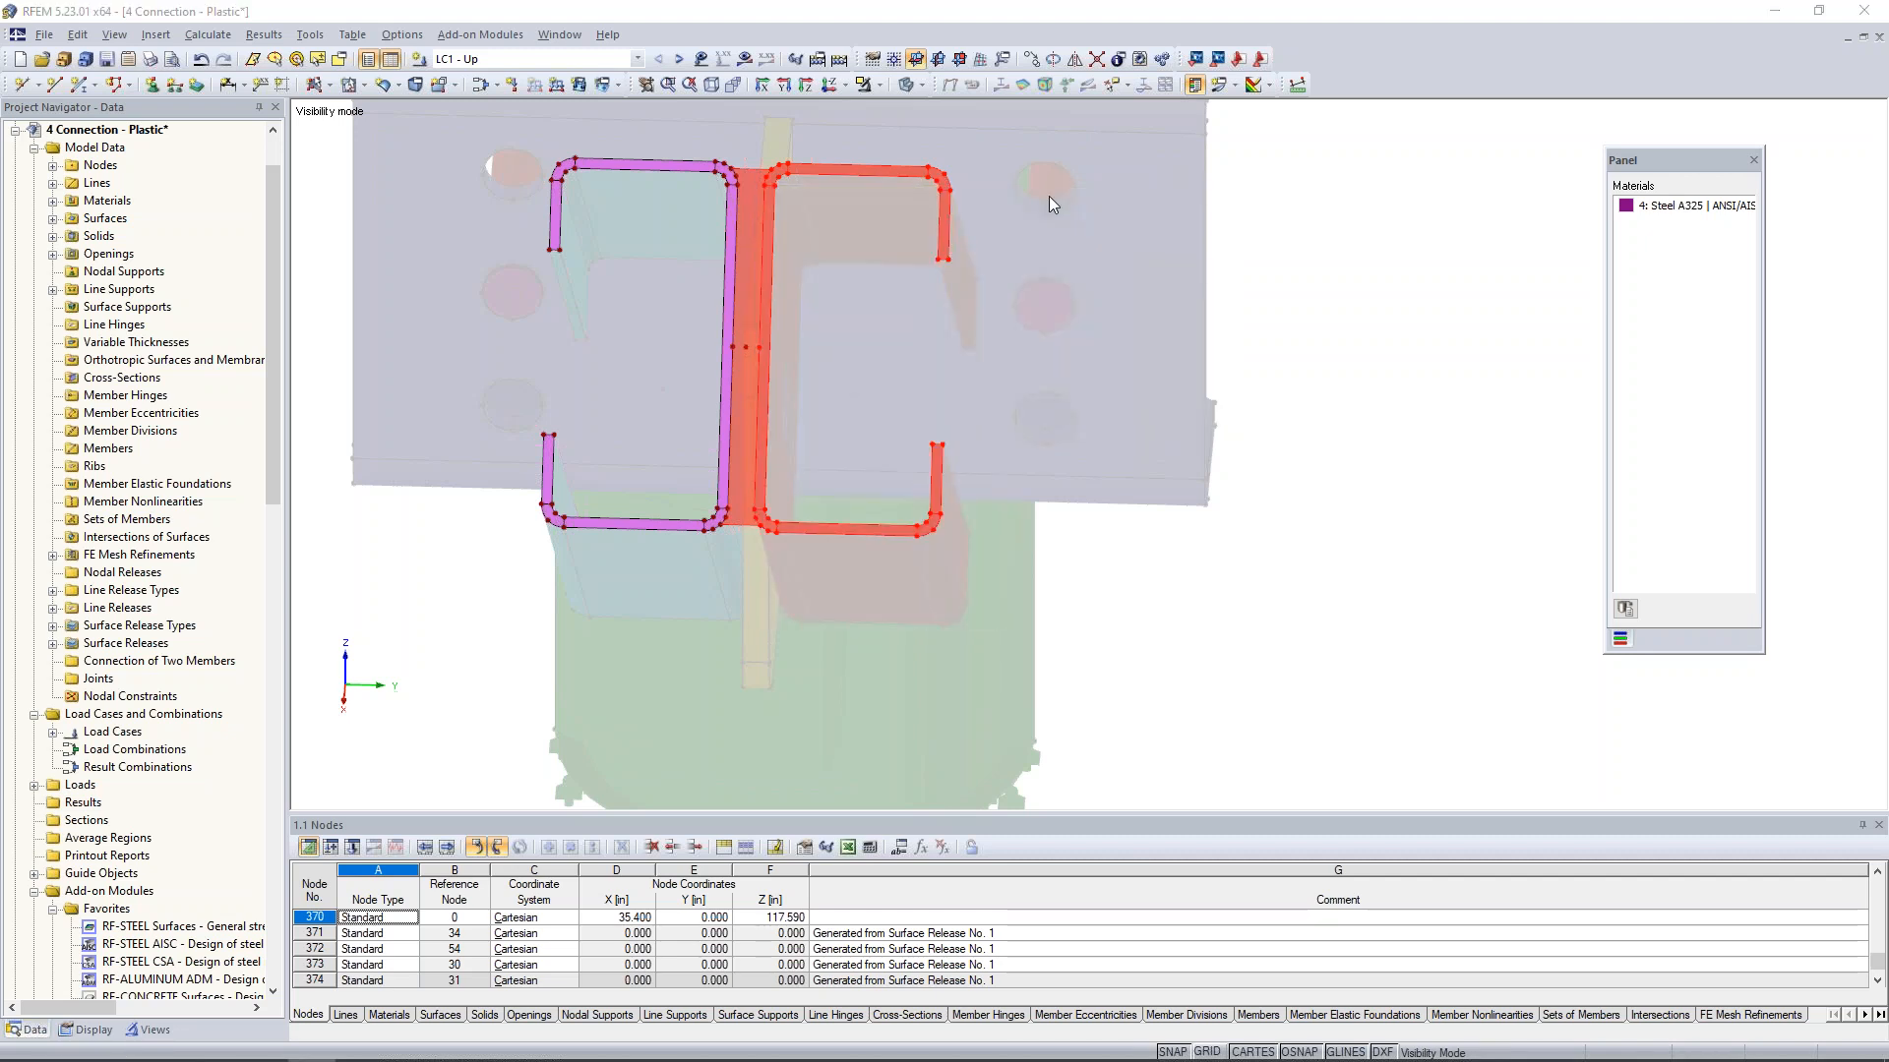
left_click(1099, 394)
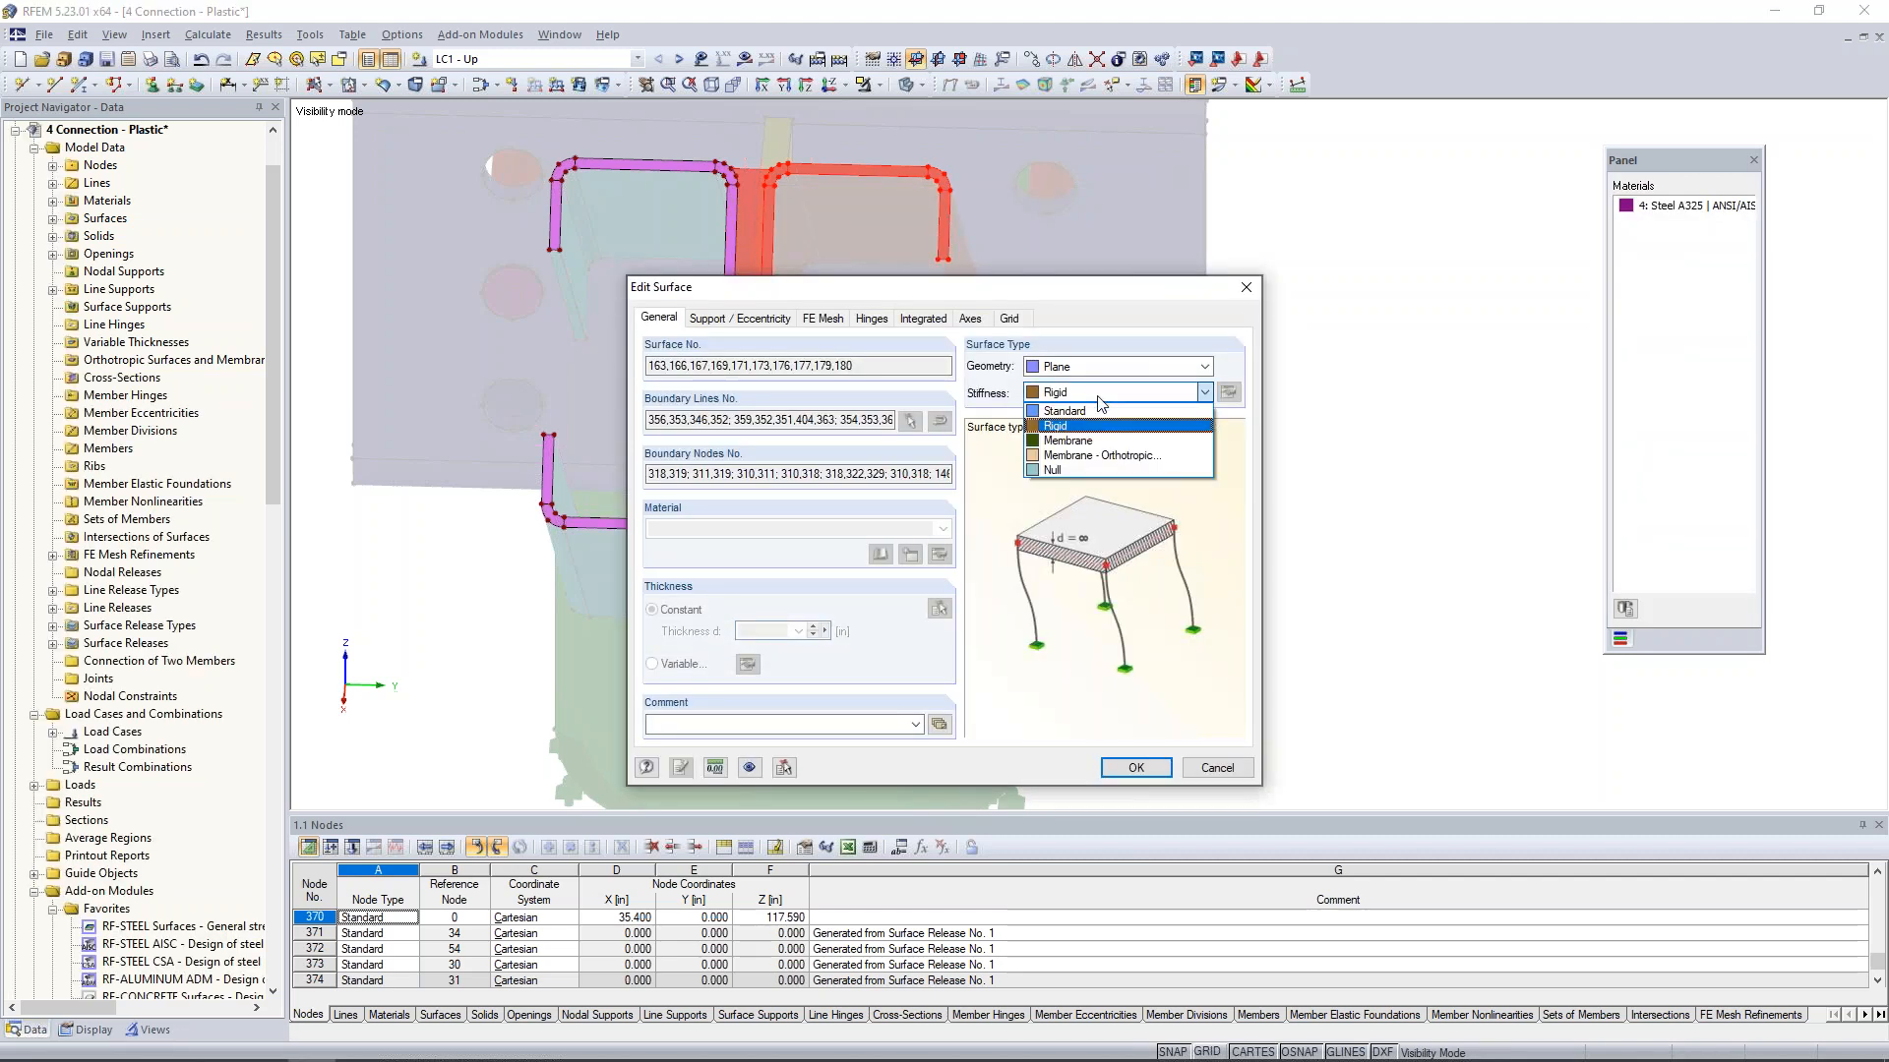
key("Down")
key("Down")
key("Down")
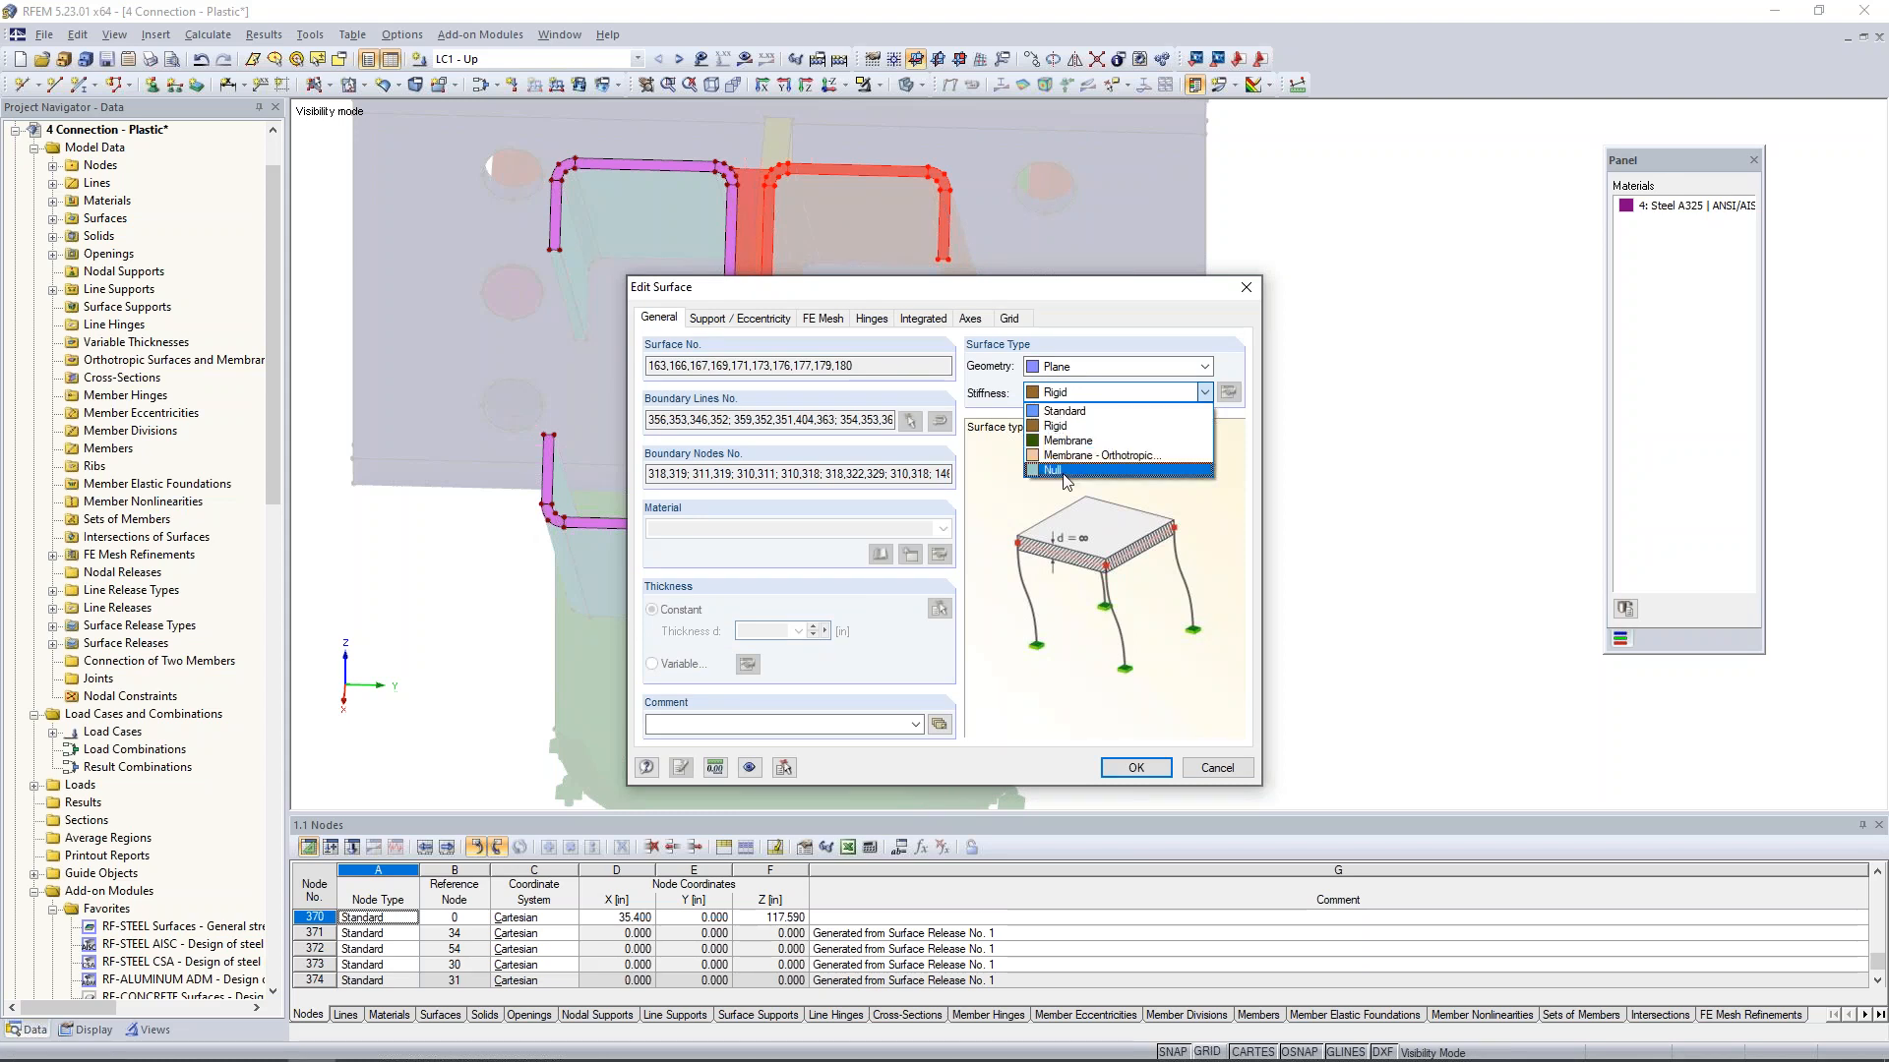
key("Return")
left_click(1116, 770)
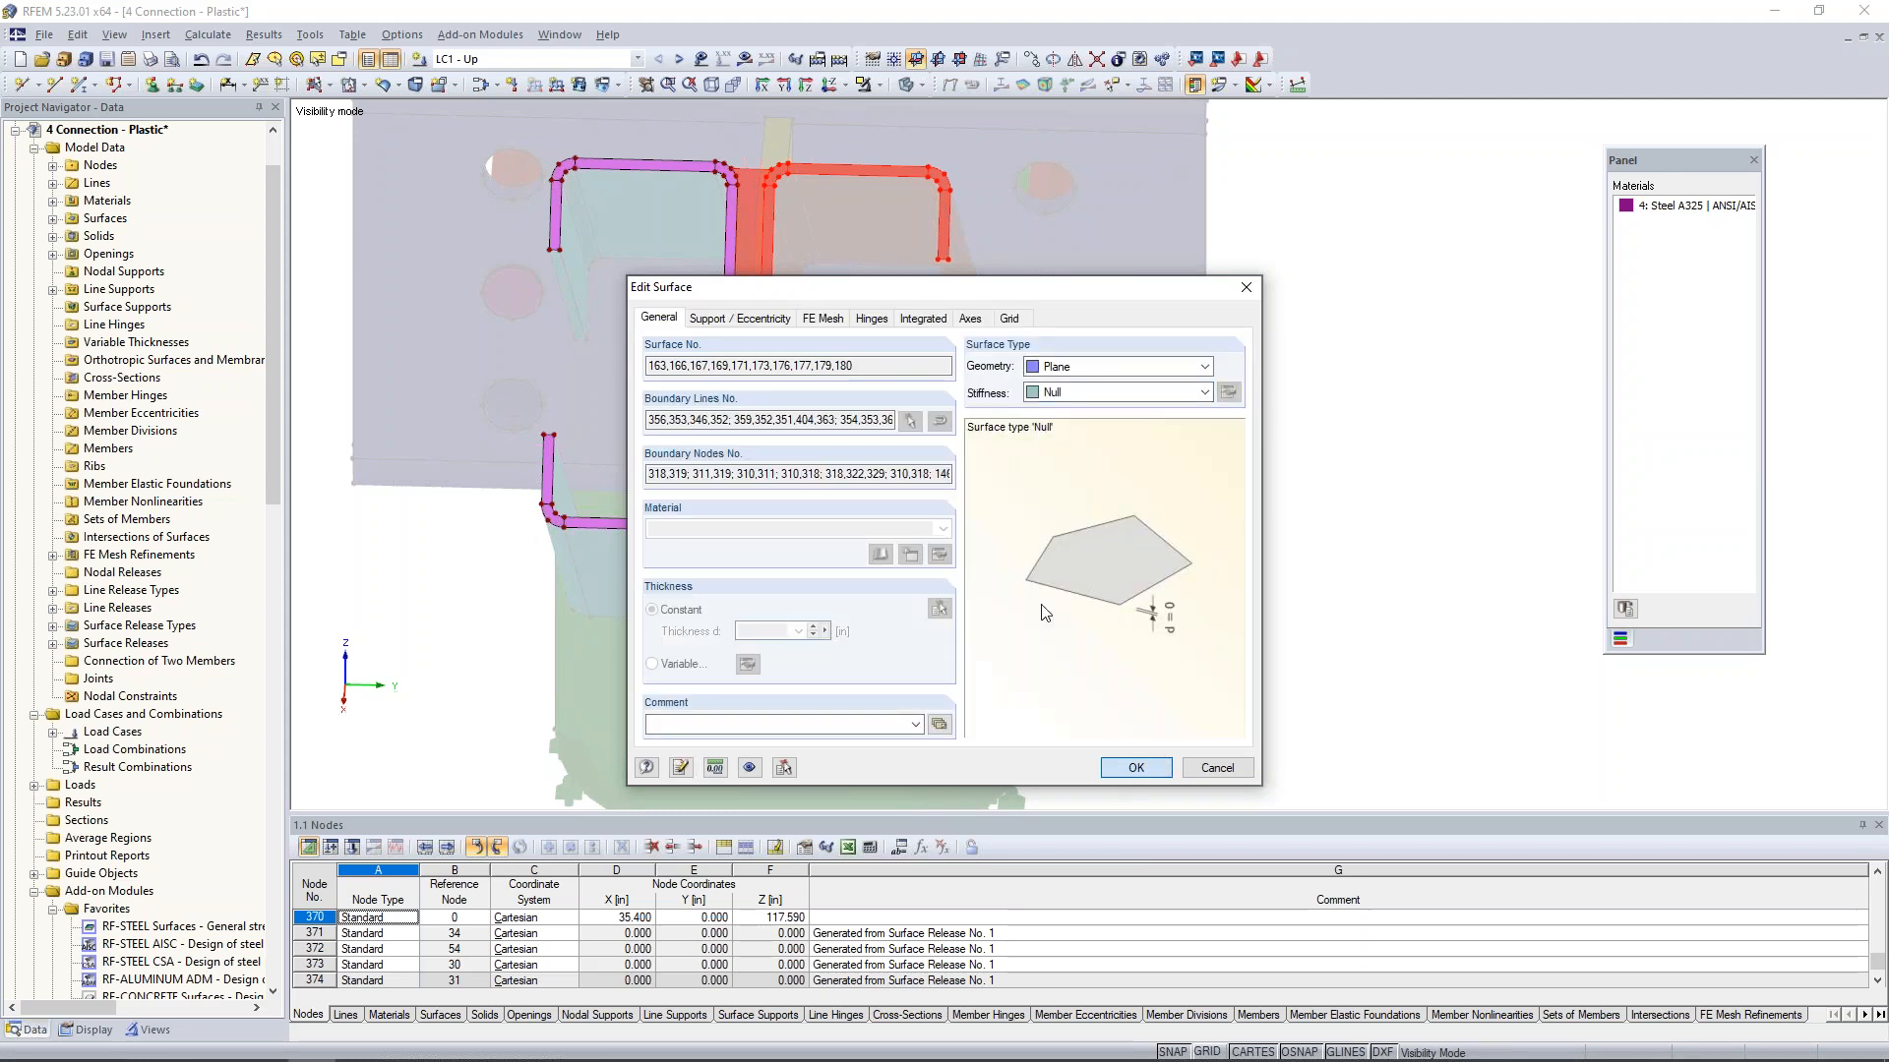
- Show the loads and move the LC1 upward nodal load onto the middle node of the remaining channel's end surface
middle_click_drag(1058, 561, 987, 521, "ctrl")
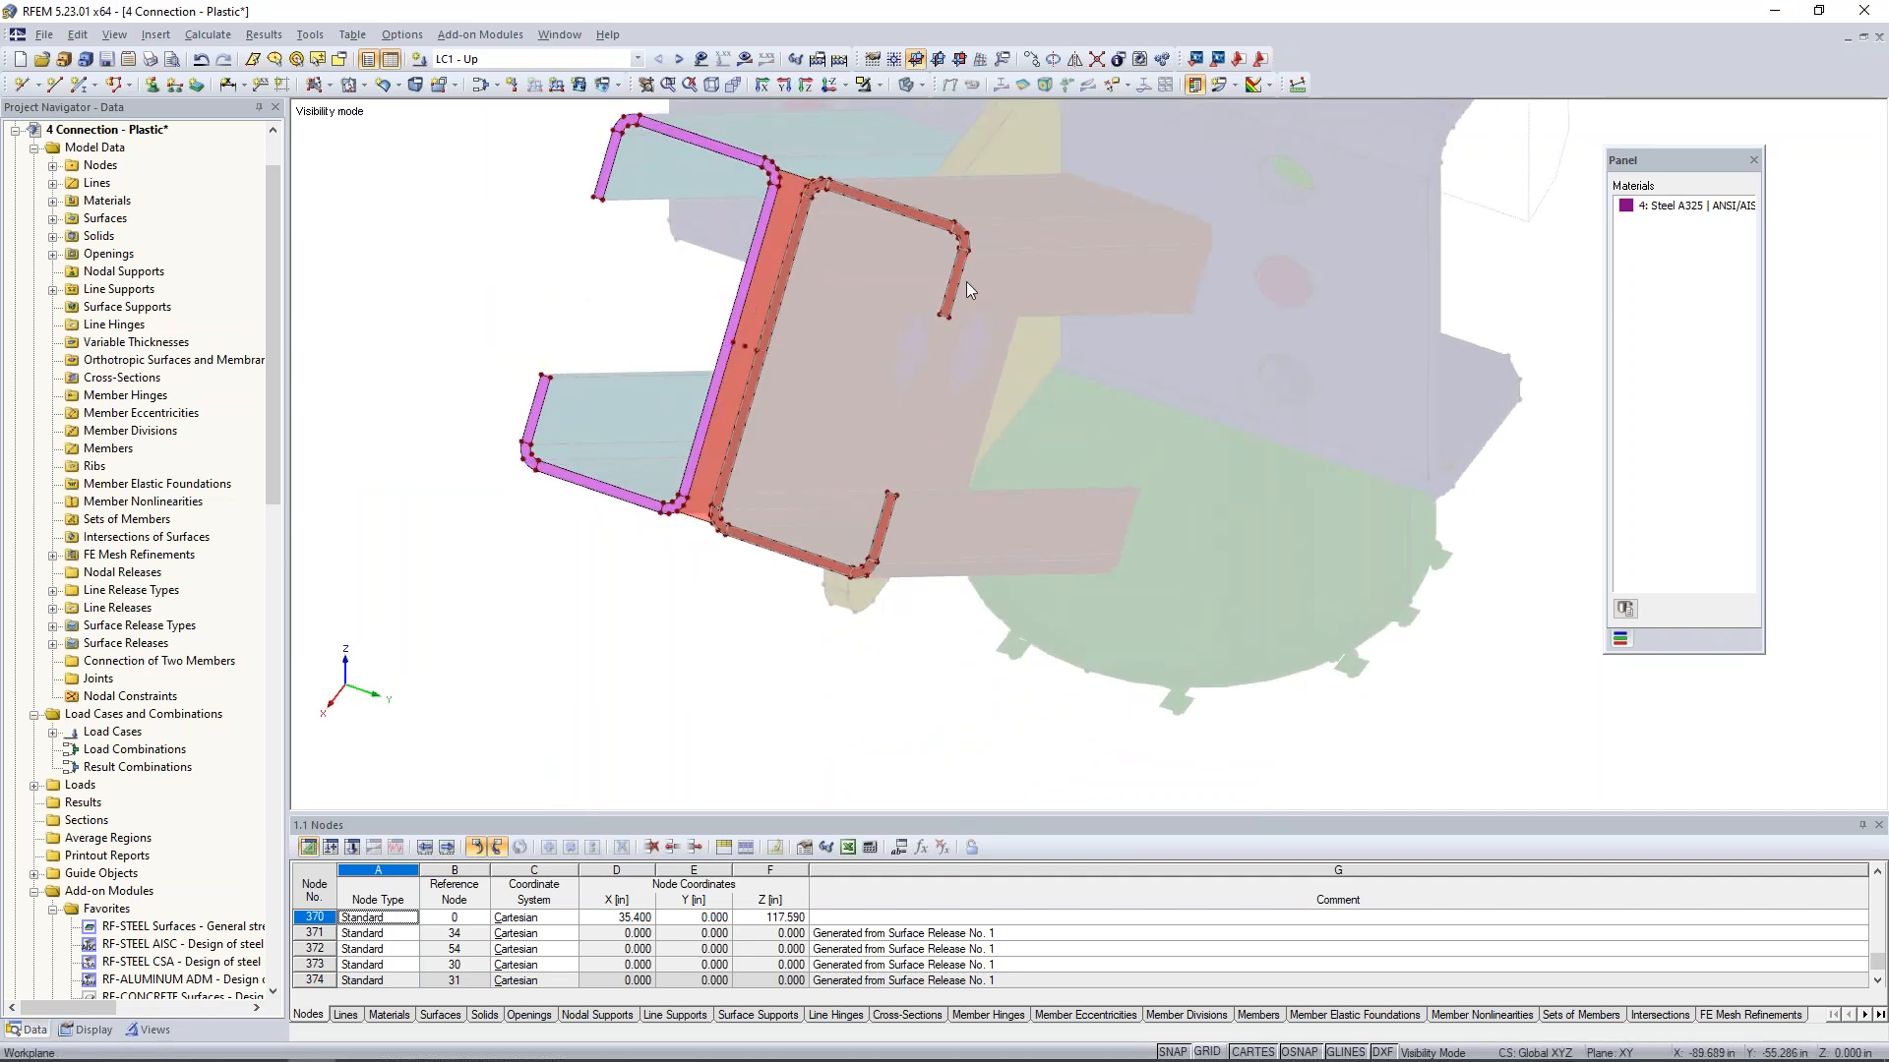
left_click(700, 58)
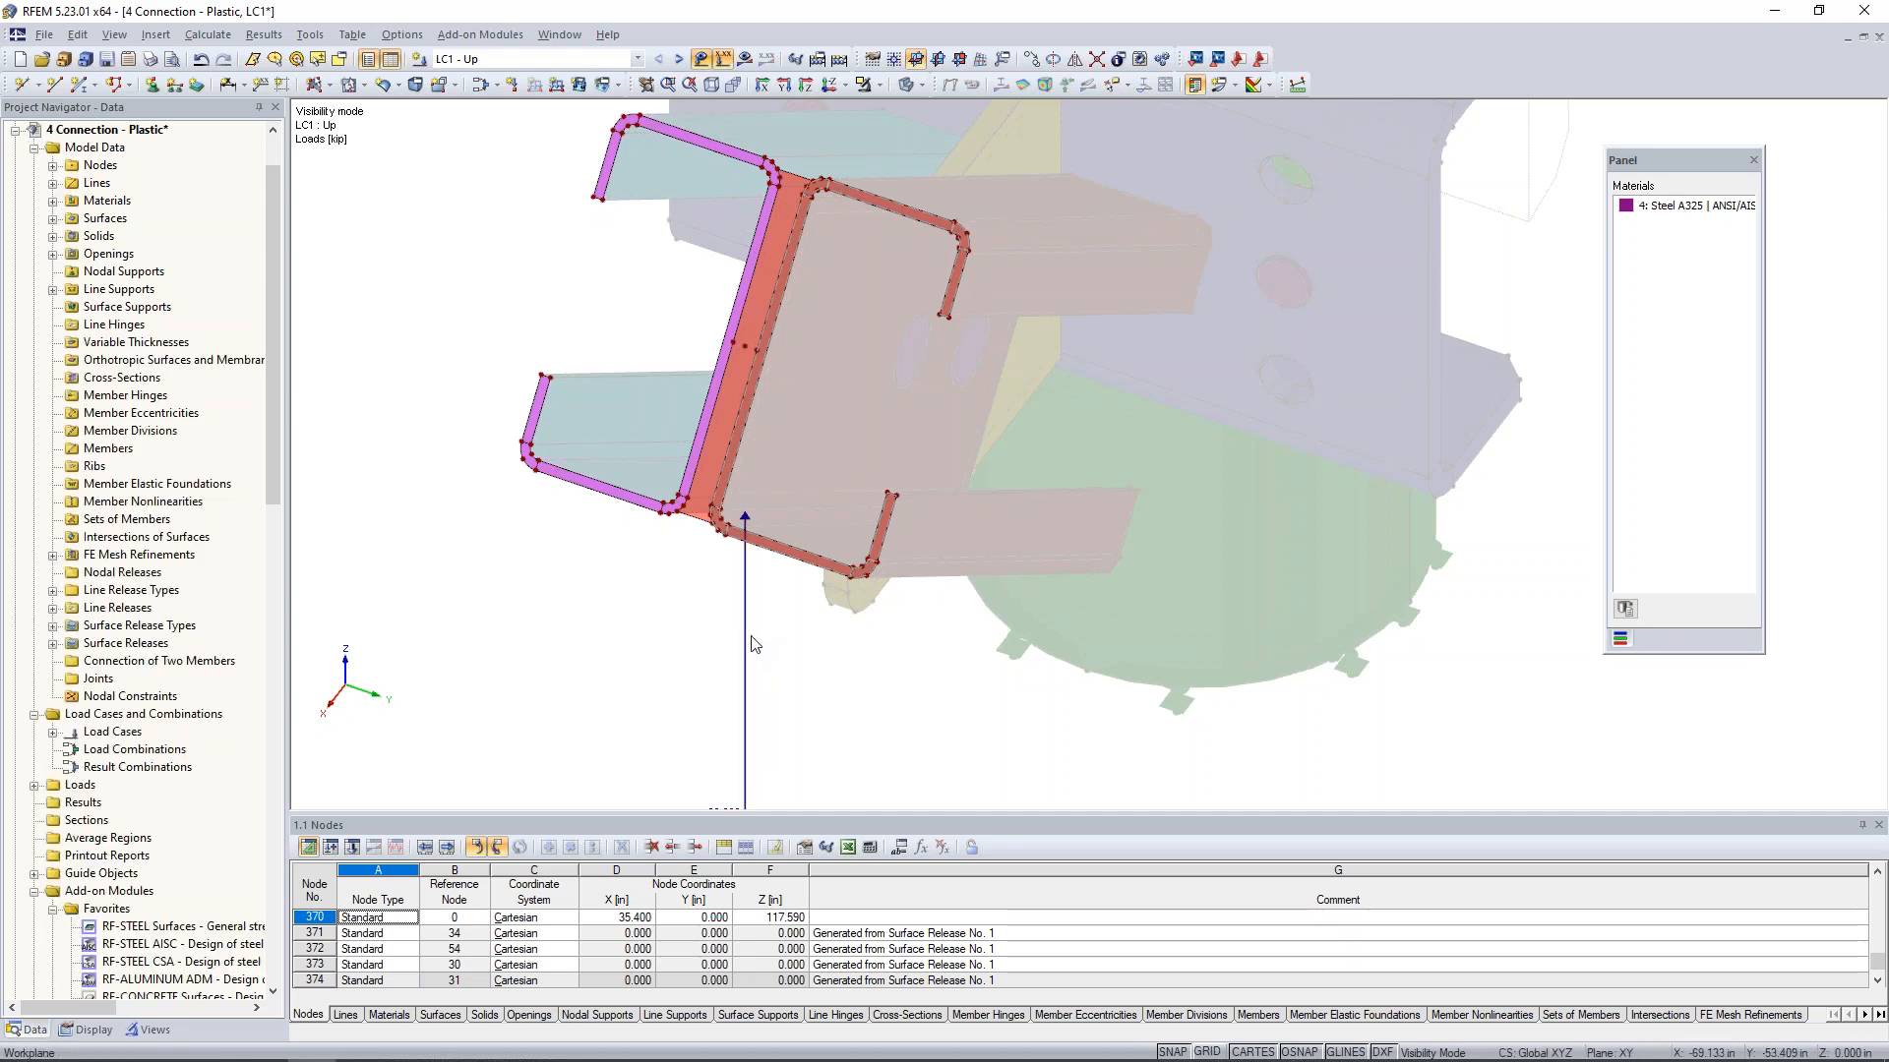
scroll(756, 645, "down", 2)
middle_click_drag(771, 652, 750, 649, "ctrl")
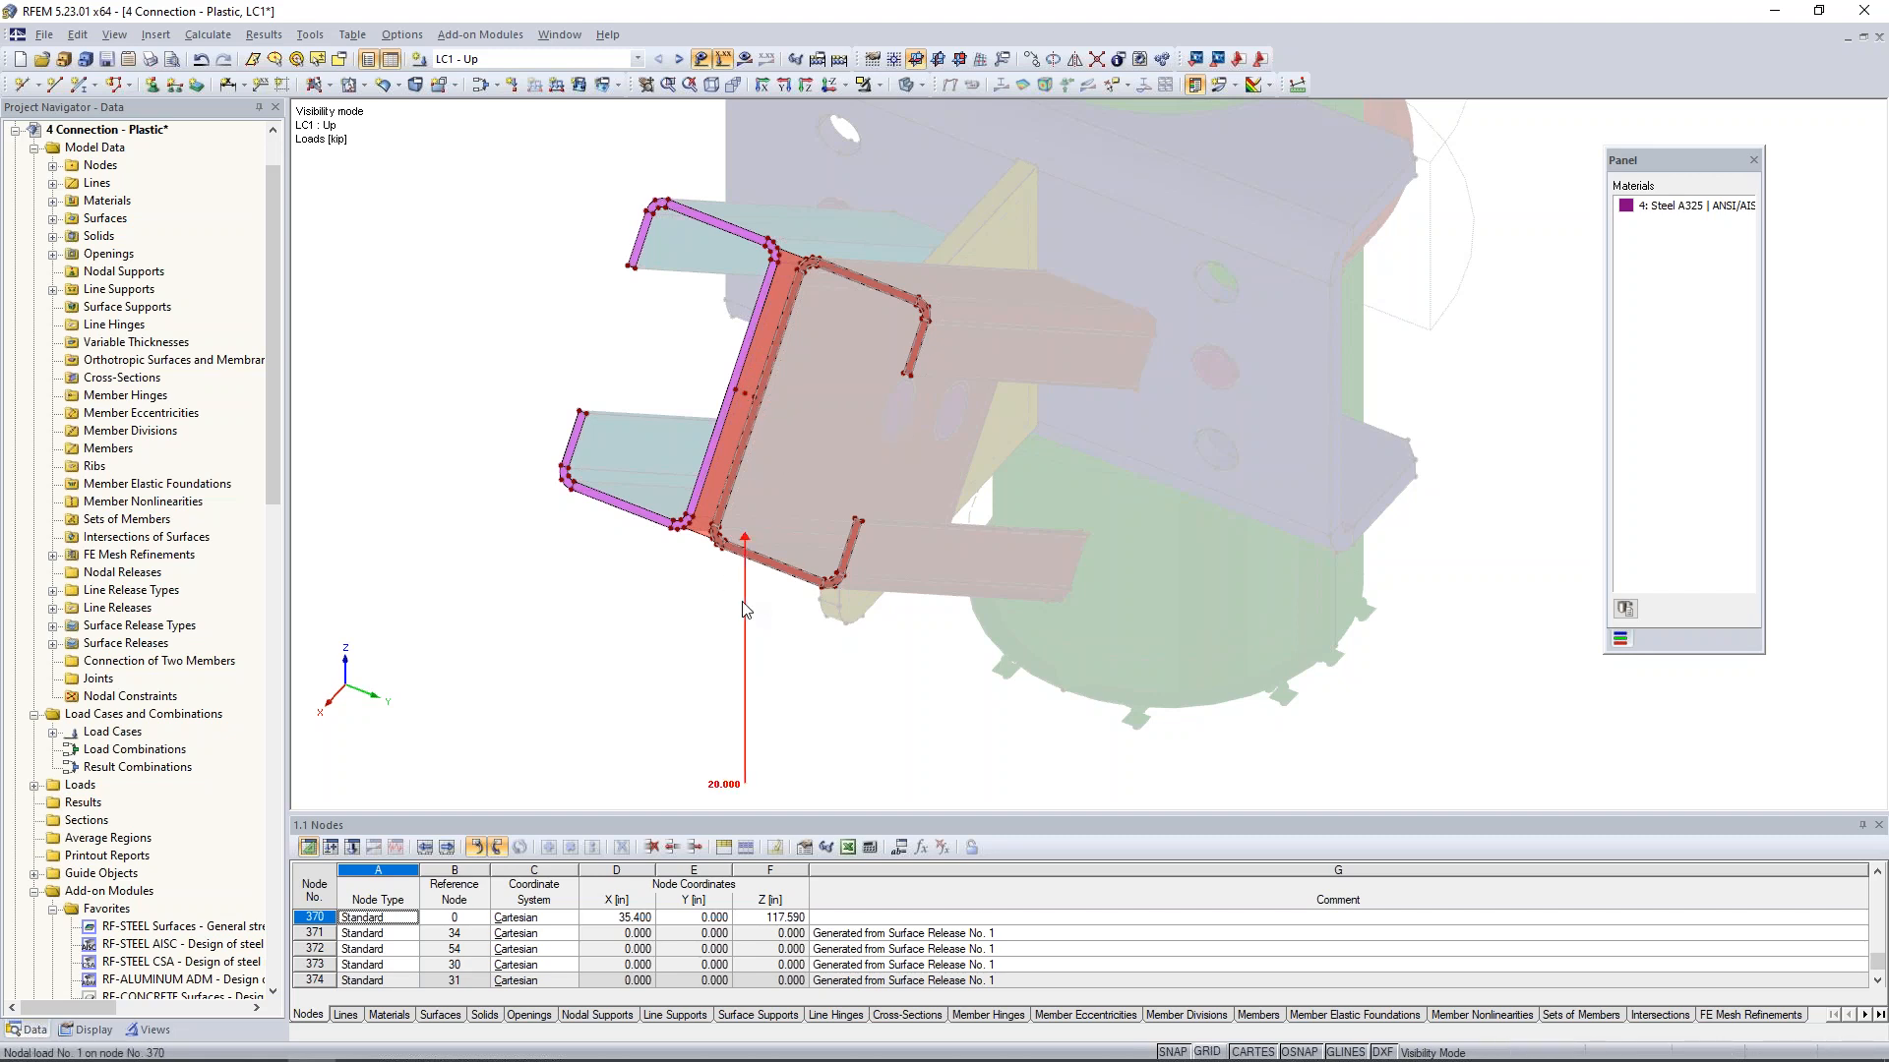
left_click_drag(743, 607, 764, 292)
scroll(764, 292, "up", 5)
scroll(720, 399, "down", 1)
left_click_drag(769, 720, 746, 364)
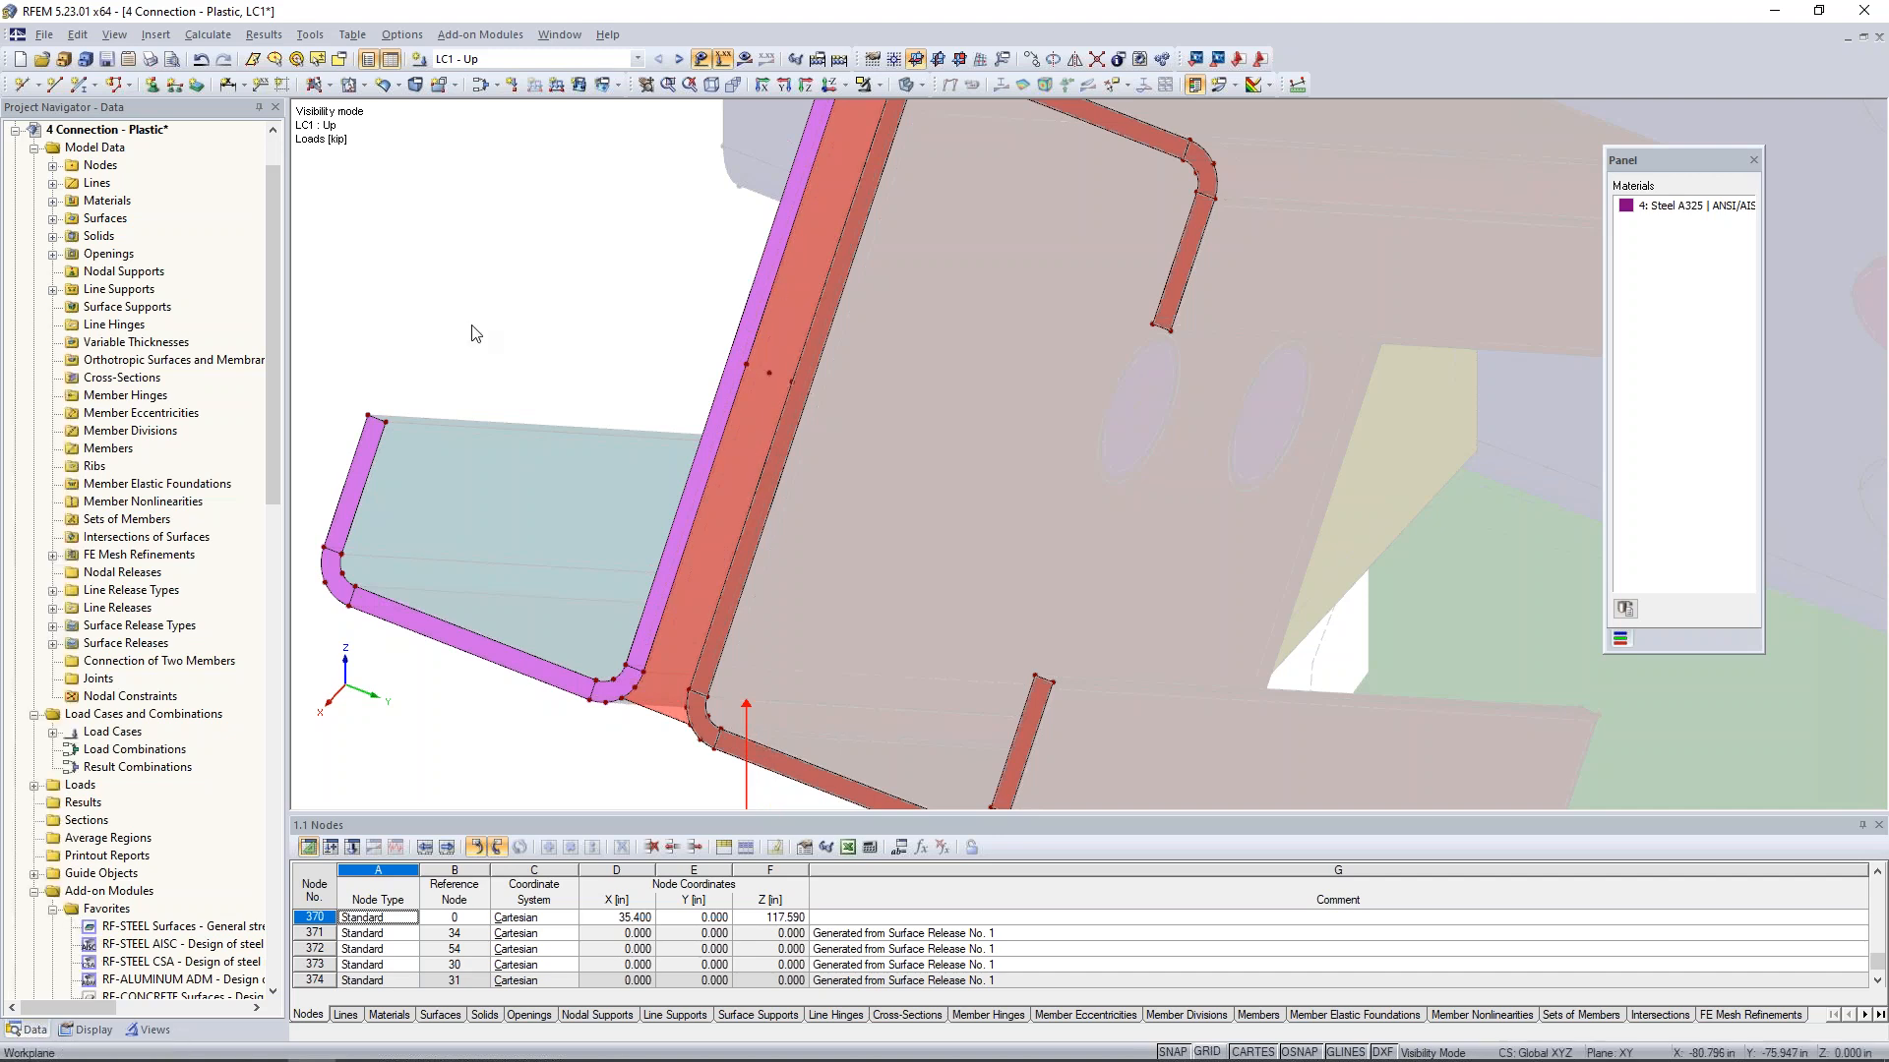
- Switch to LC2 - Down and move its nodal load onto the middle node of the remaining channel's end surface
left_click(679, 59)
scroll(825, 559, "down", 4)
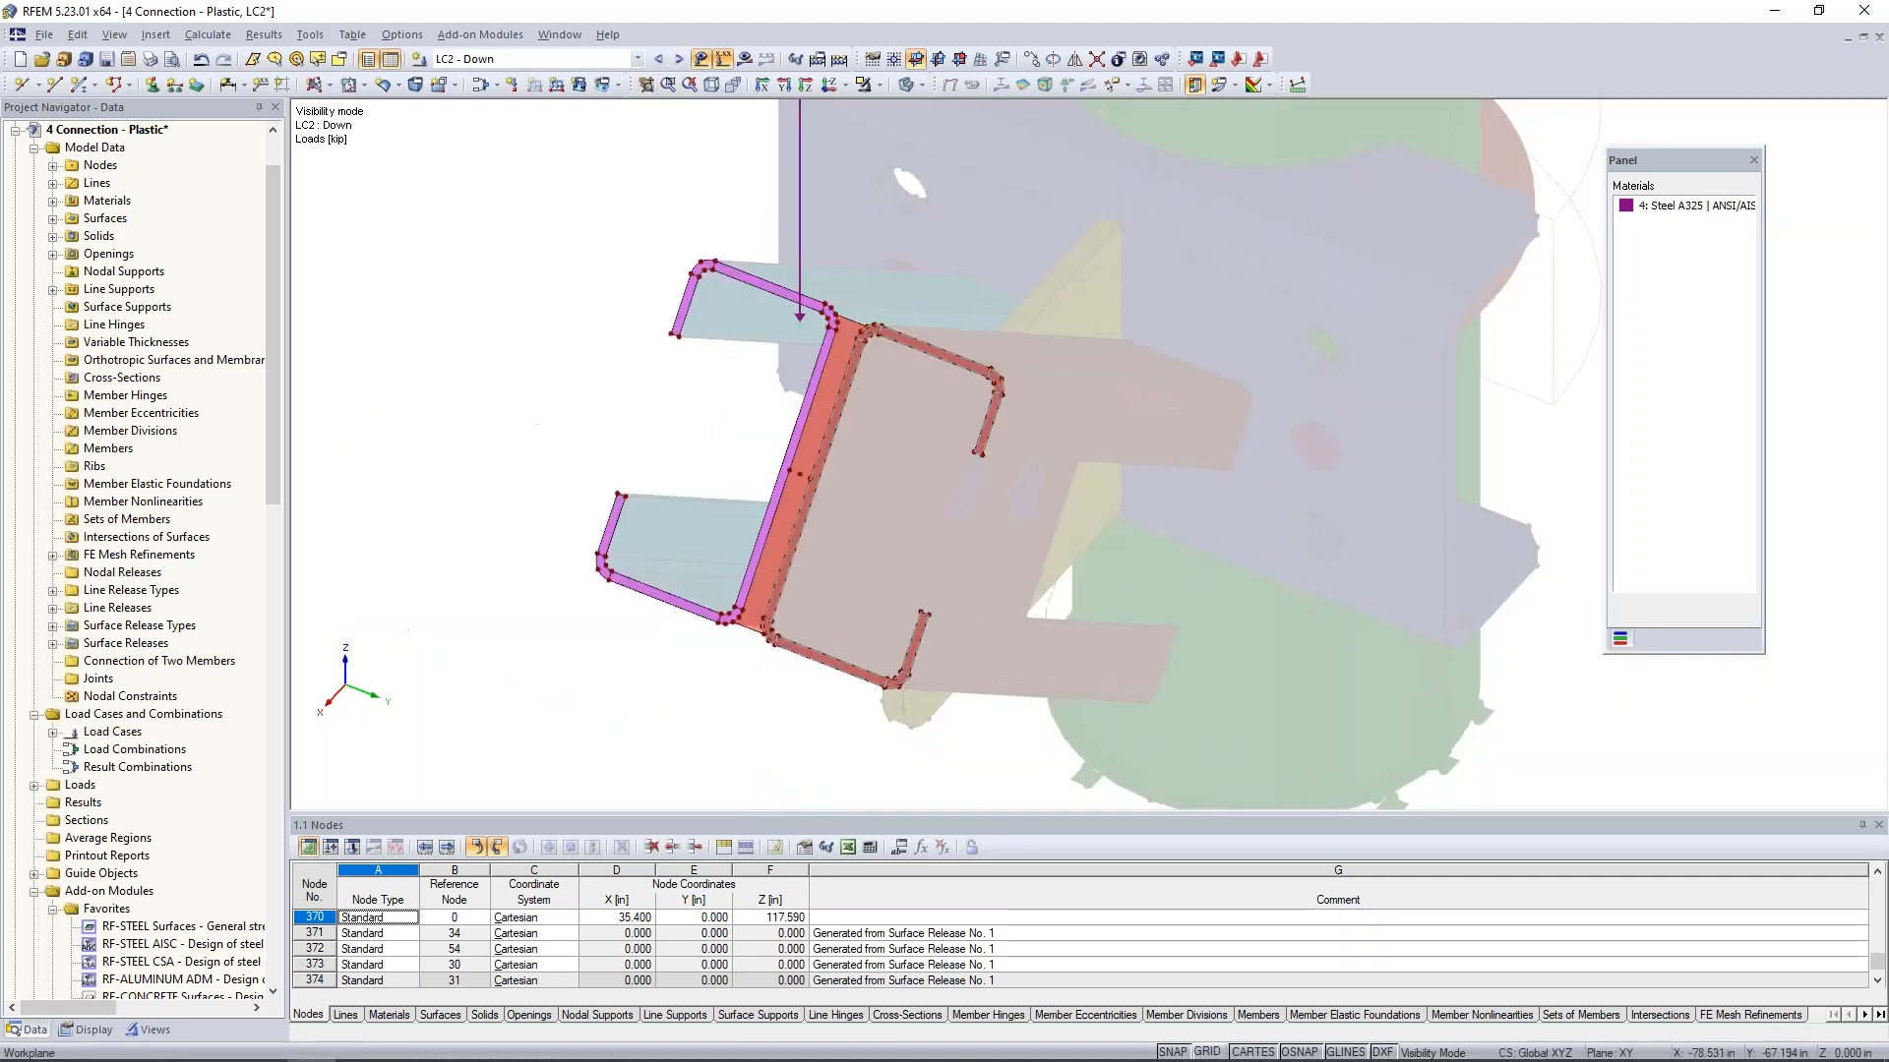
scroll(765, 443, "up", 1)
middle_click_drag(766, 427, 725, 506)
scroll(745, 472, "up", 2)
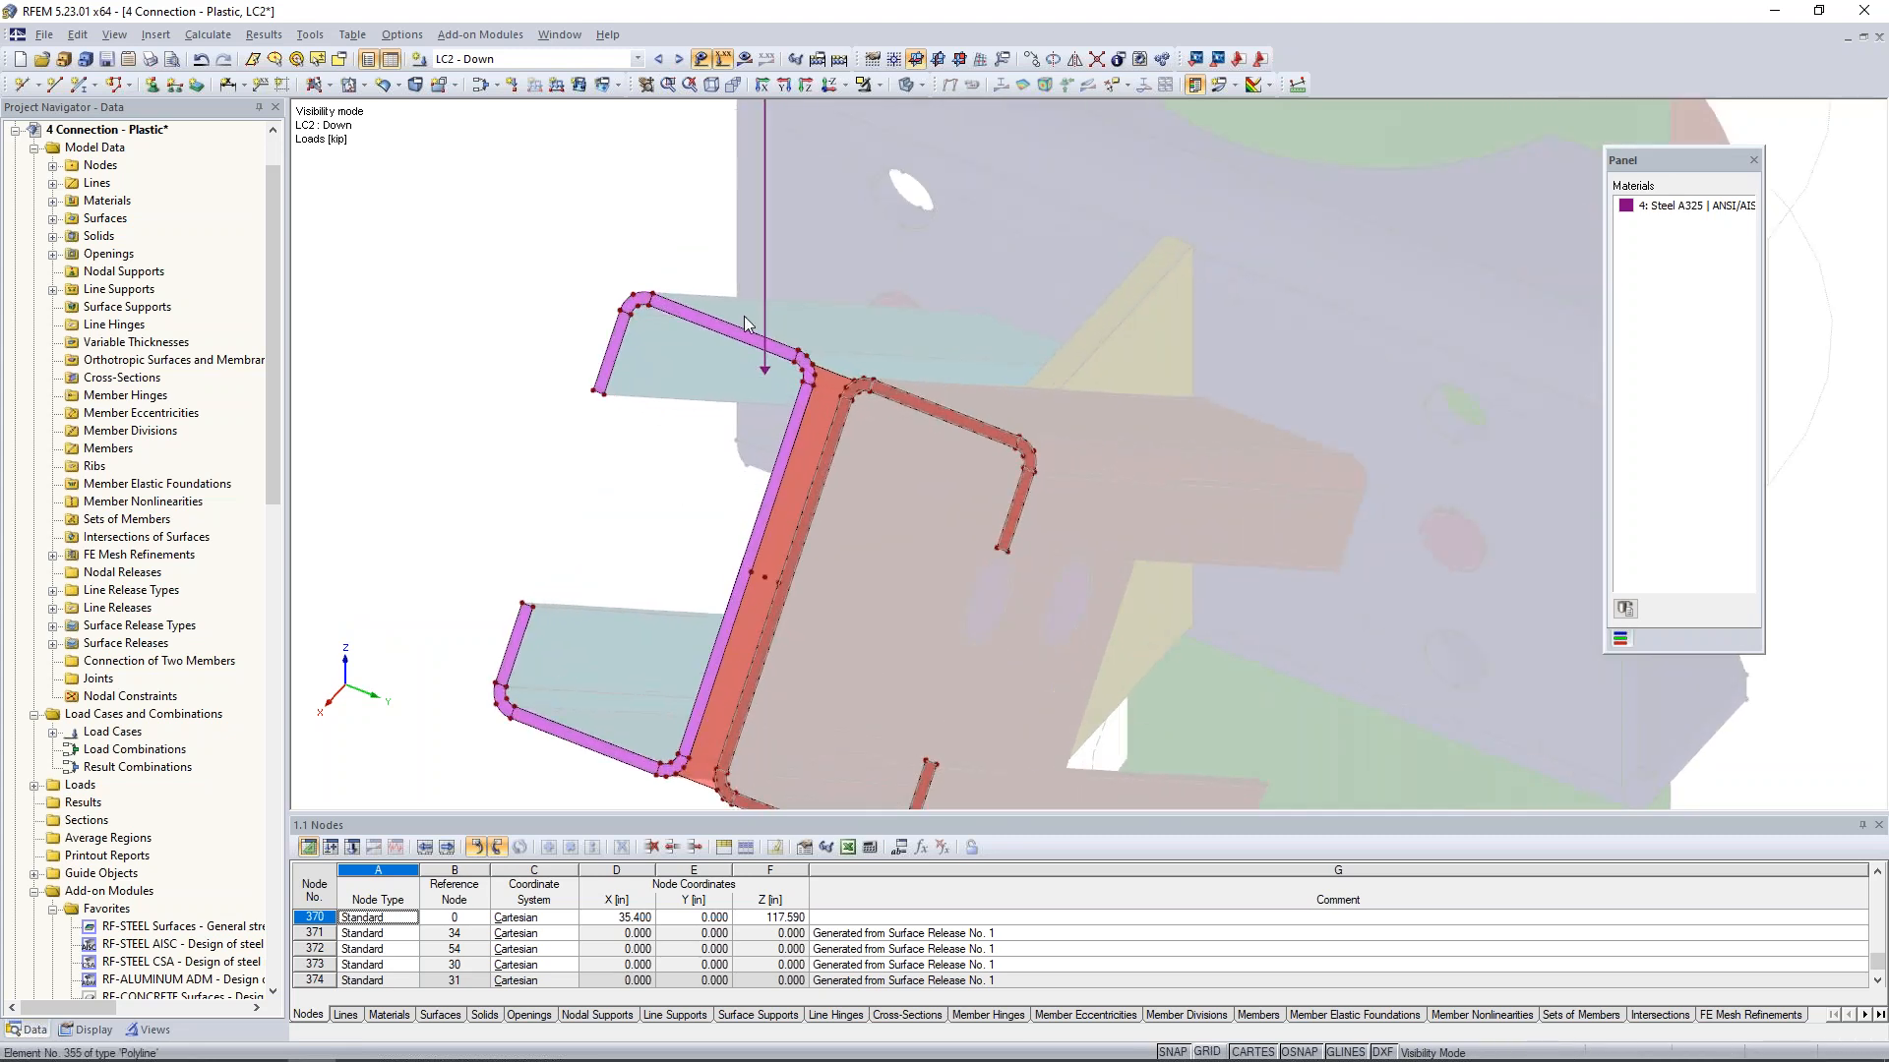
left_click_drag(766, 304, 749, 571)
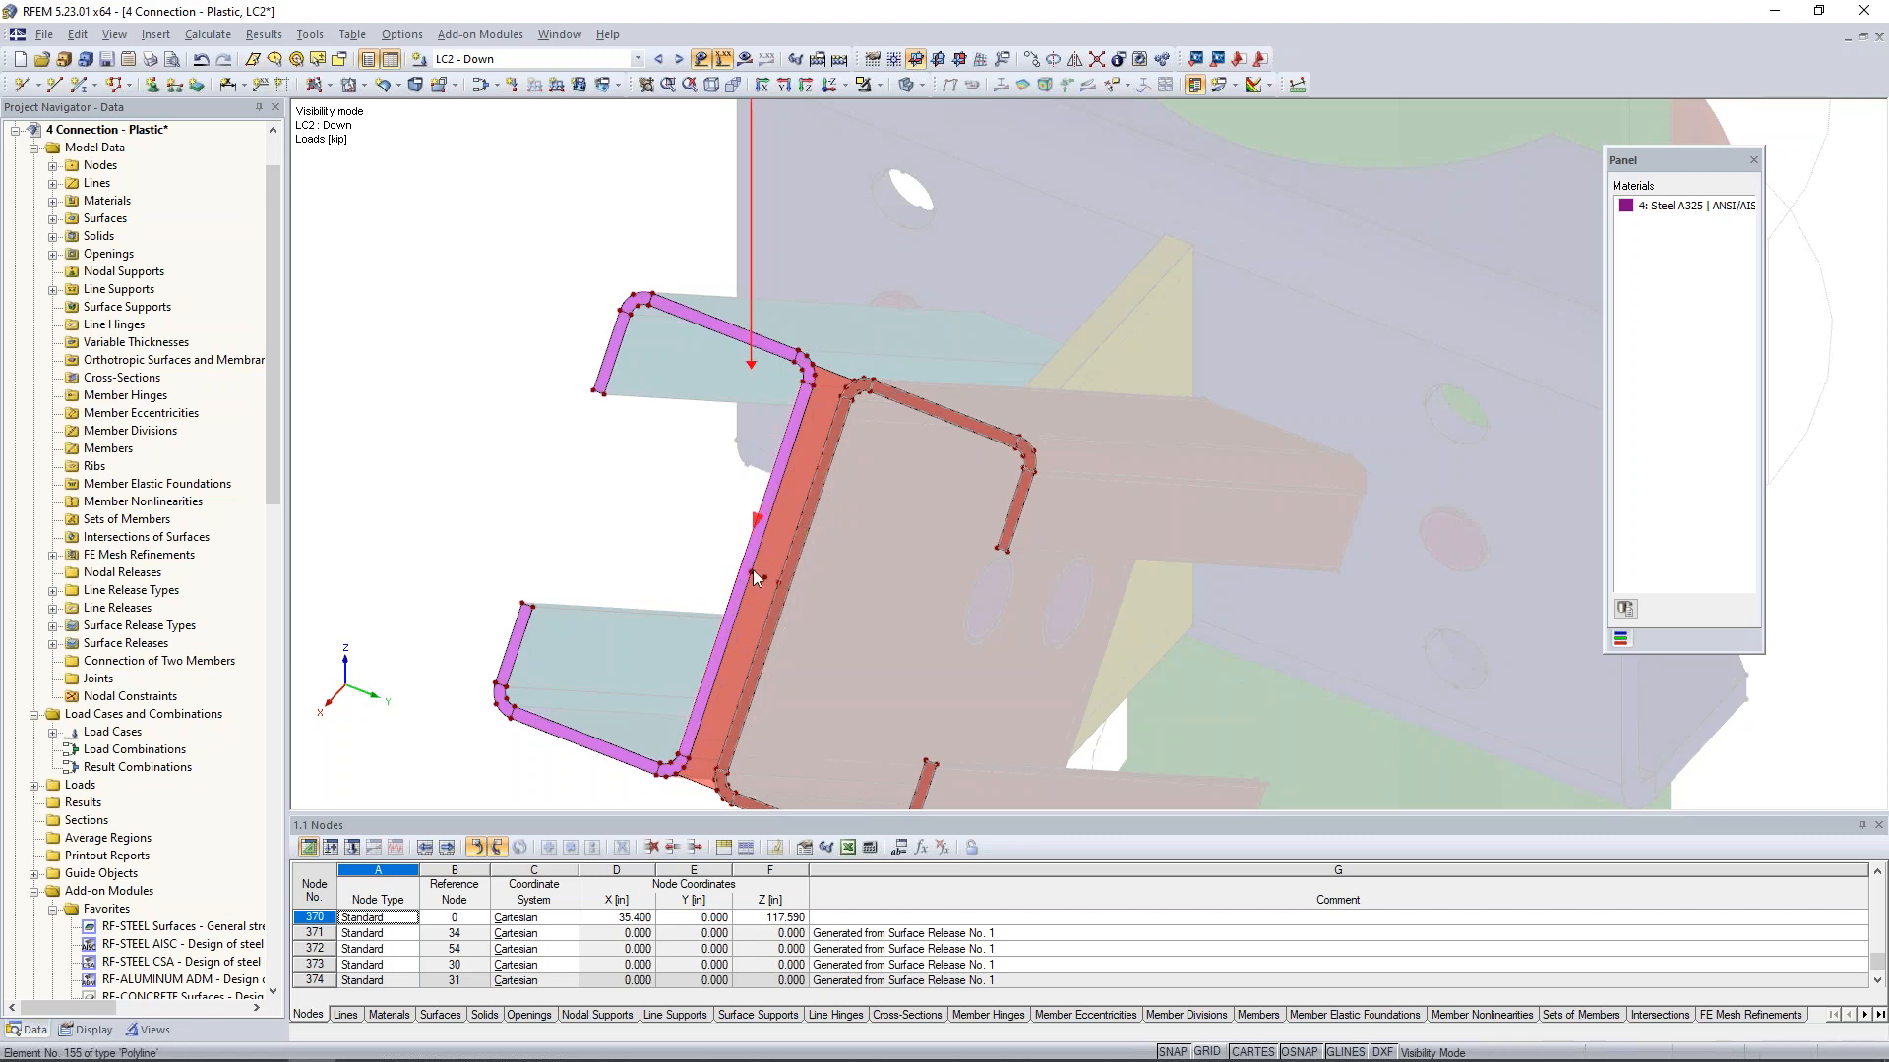
scroll(753, 570, "down", 4)
- Switch to LC3 - Tension and move its nodal load onto the middle node of the remaining channel's end surface
left_click(678, 61)
scroll(798, 594, "up", 4)
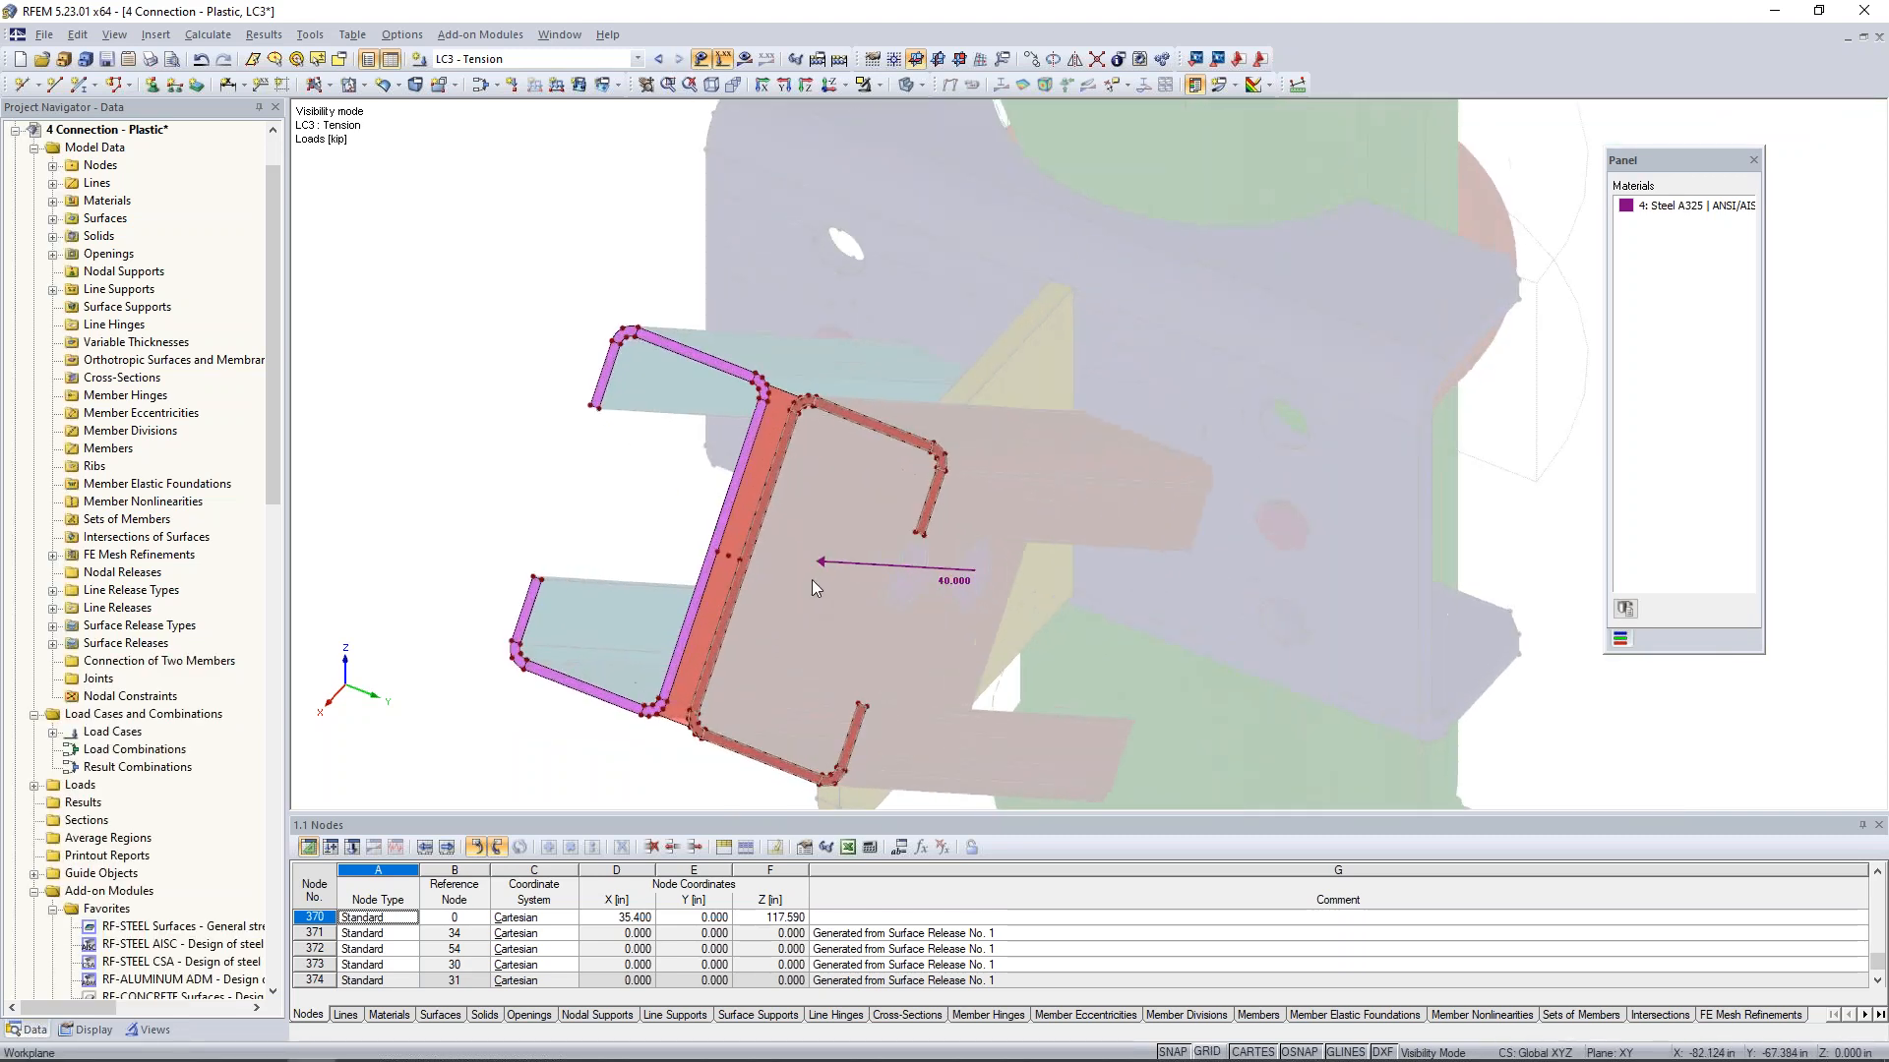
left_click_drag(825, 559, 718, 549)
scroll(641, 530, "down", 4)
middle_click_drag(690, 605, 860, 590, "ctrl")
scroll(746, 528, "up", 3)
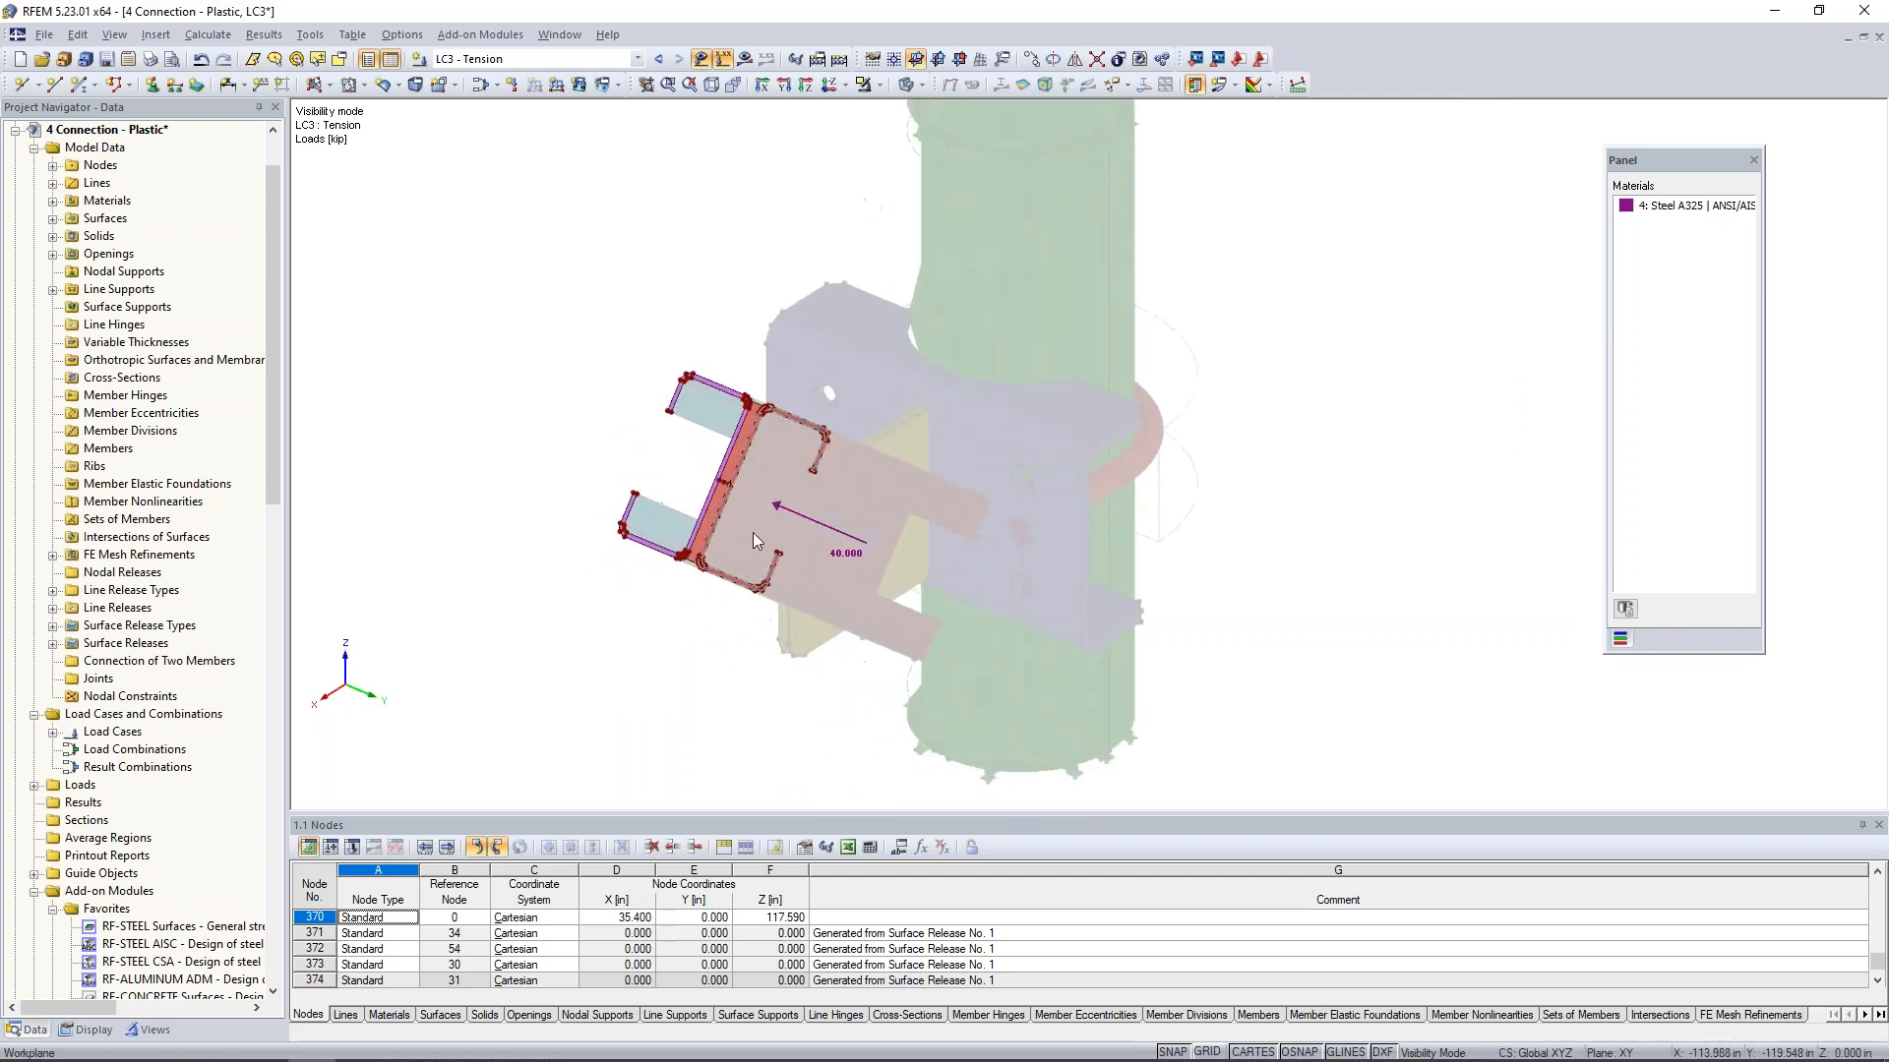
scroll(927, 557, "down", 1)
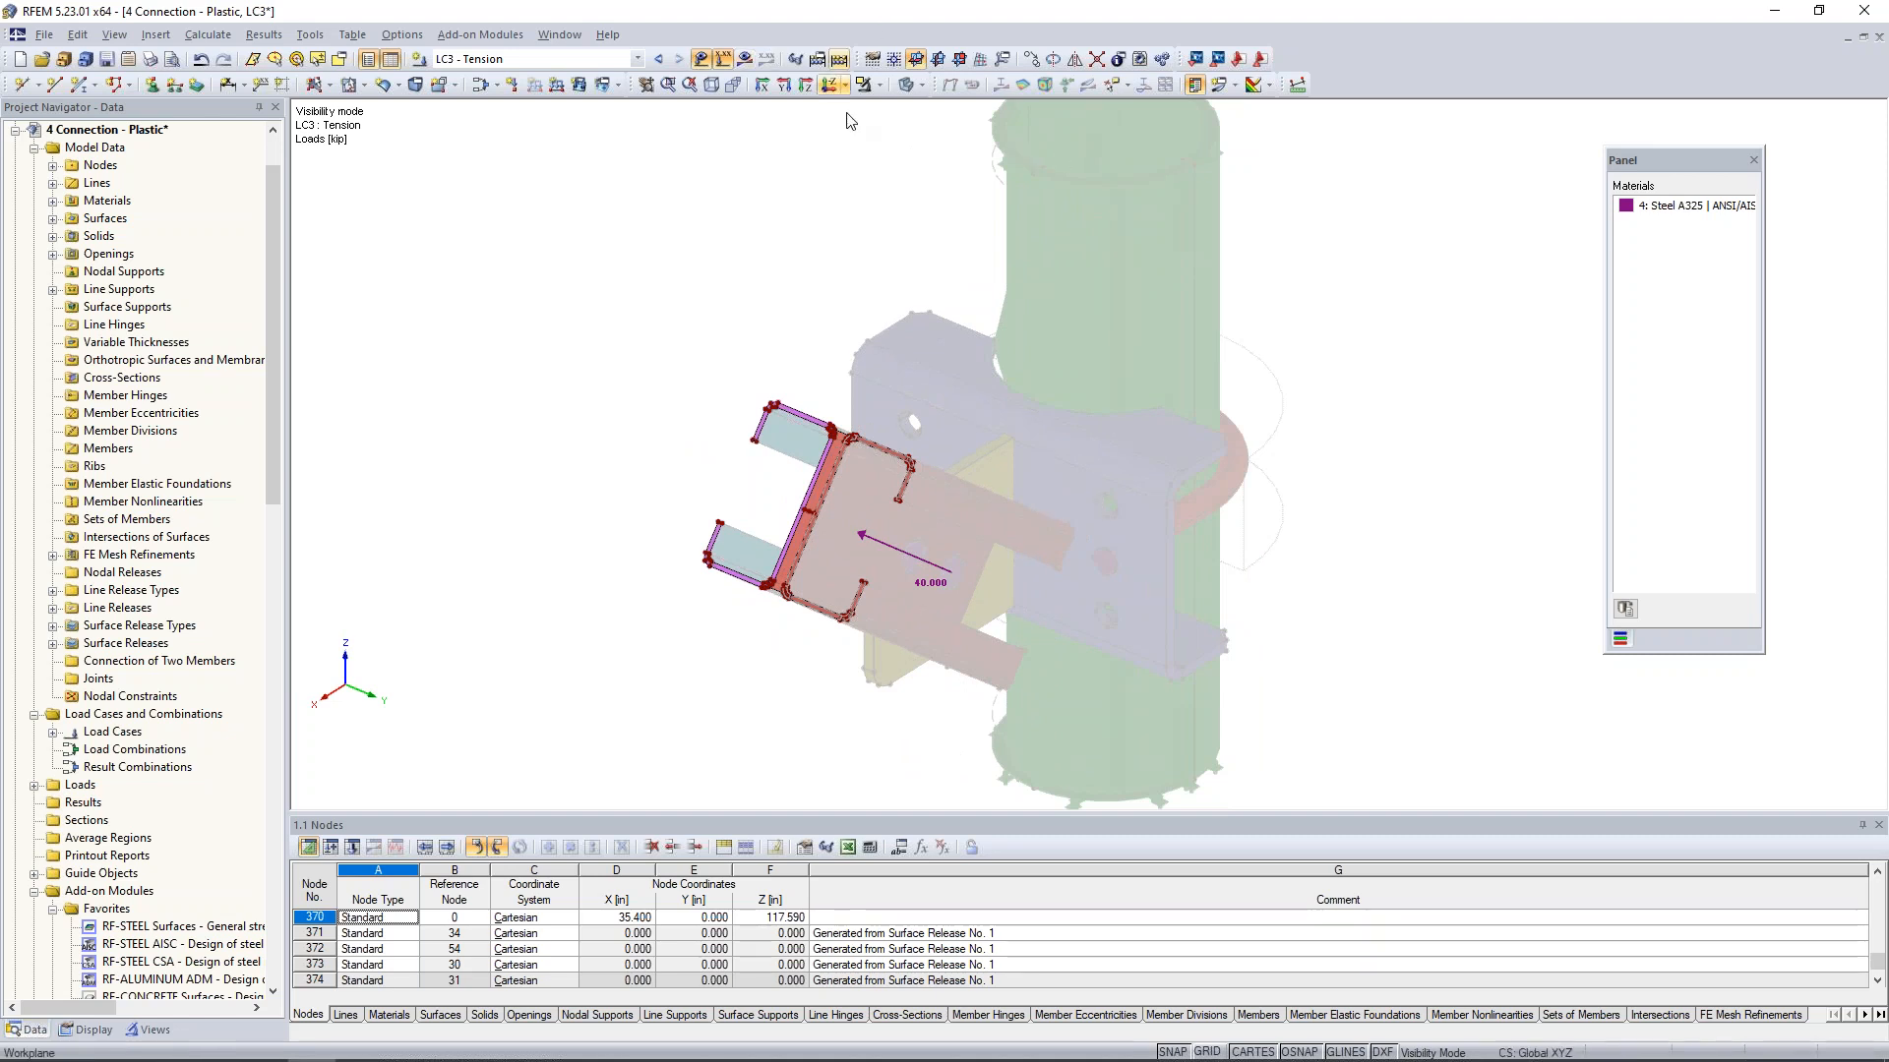
- Switch to the 5 Connection - Null model and display the global deformations u for LC1 - Up
left_click(559, 34)
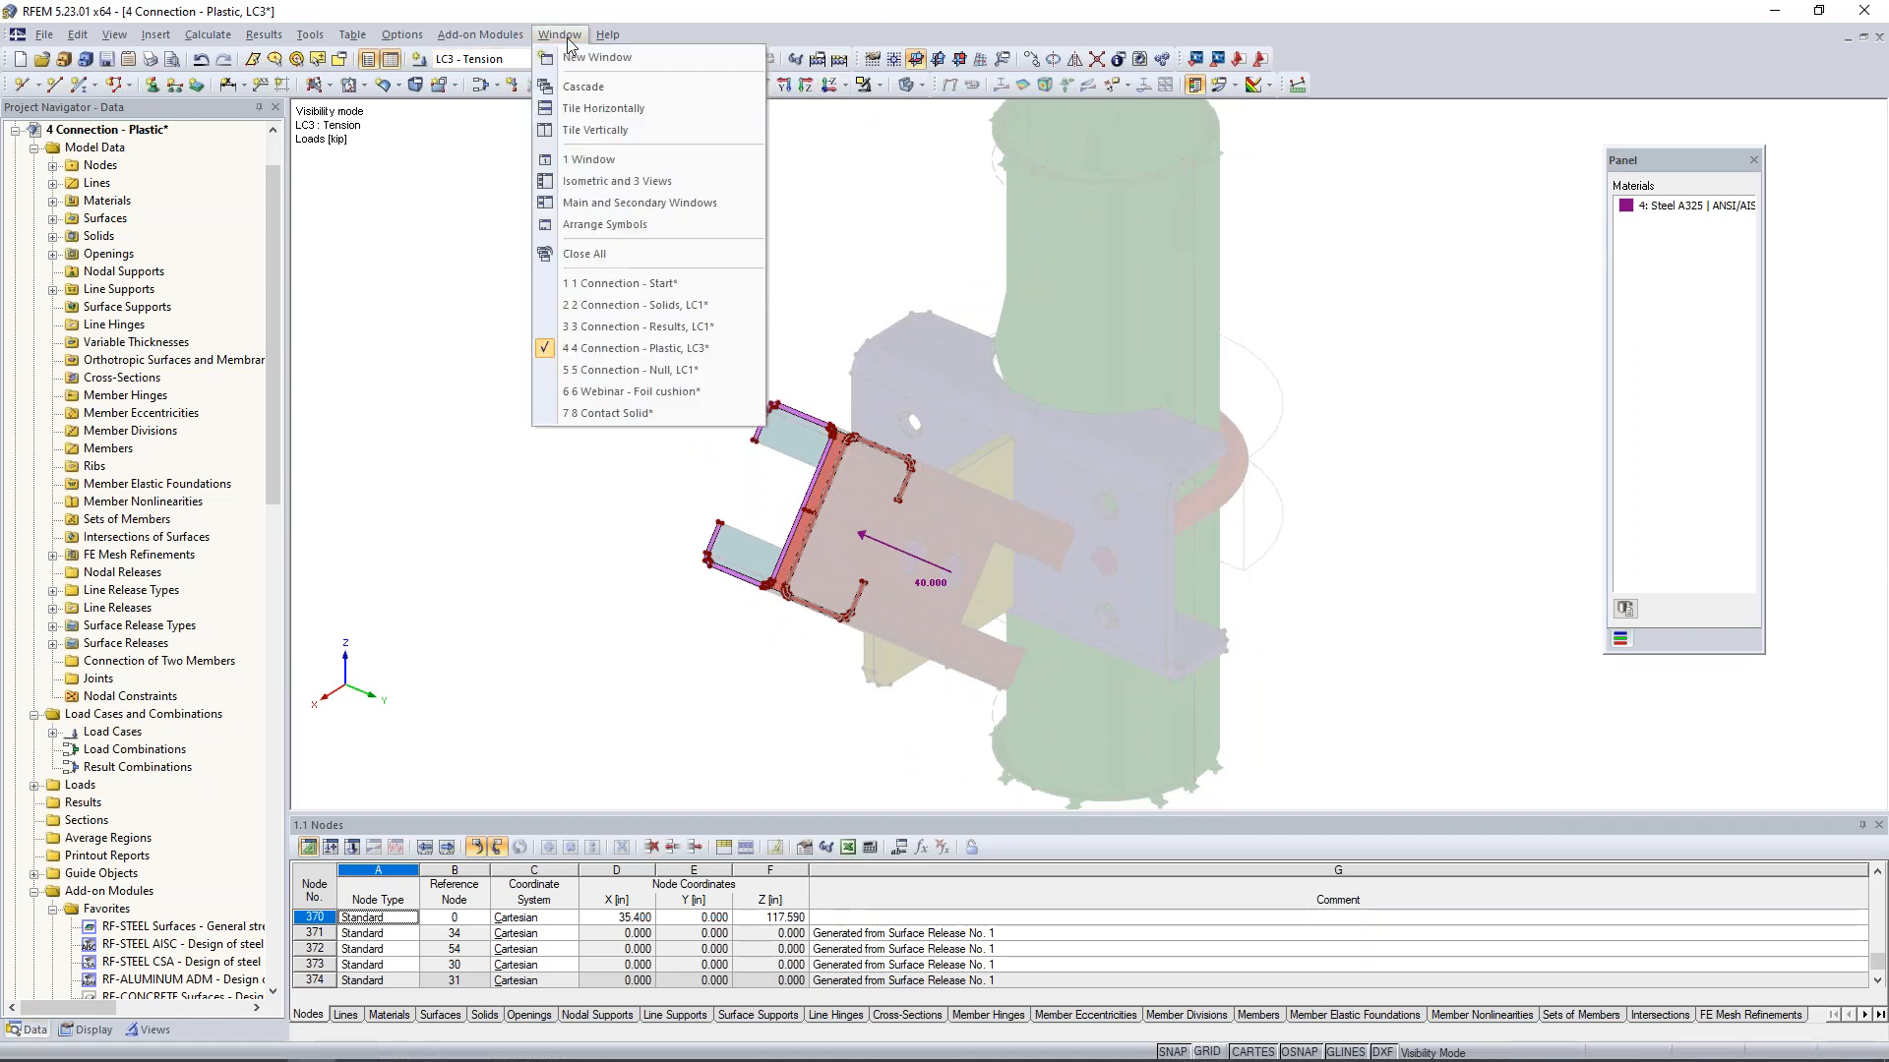
left_click(605, 370)
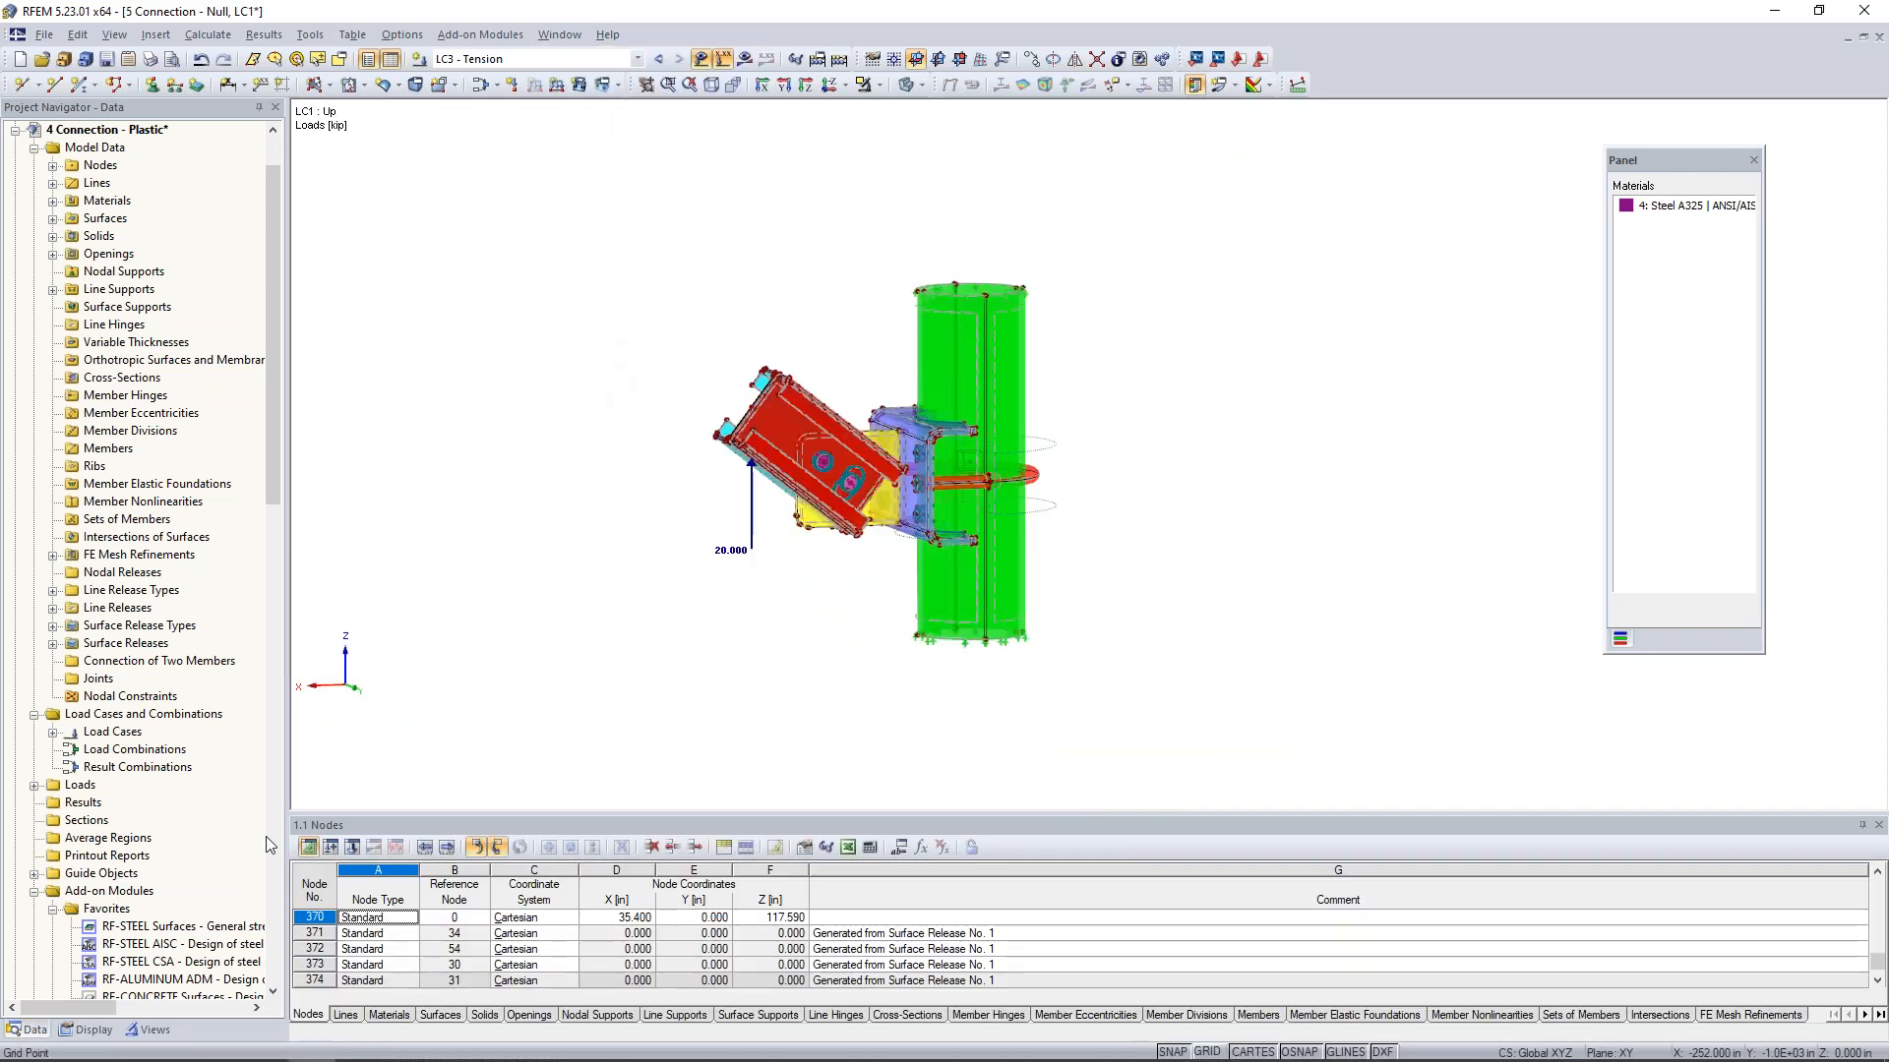
left_click(637, 59)
left_click(621, 78)
left_click(745, 59)
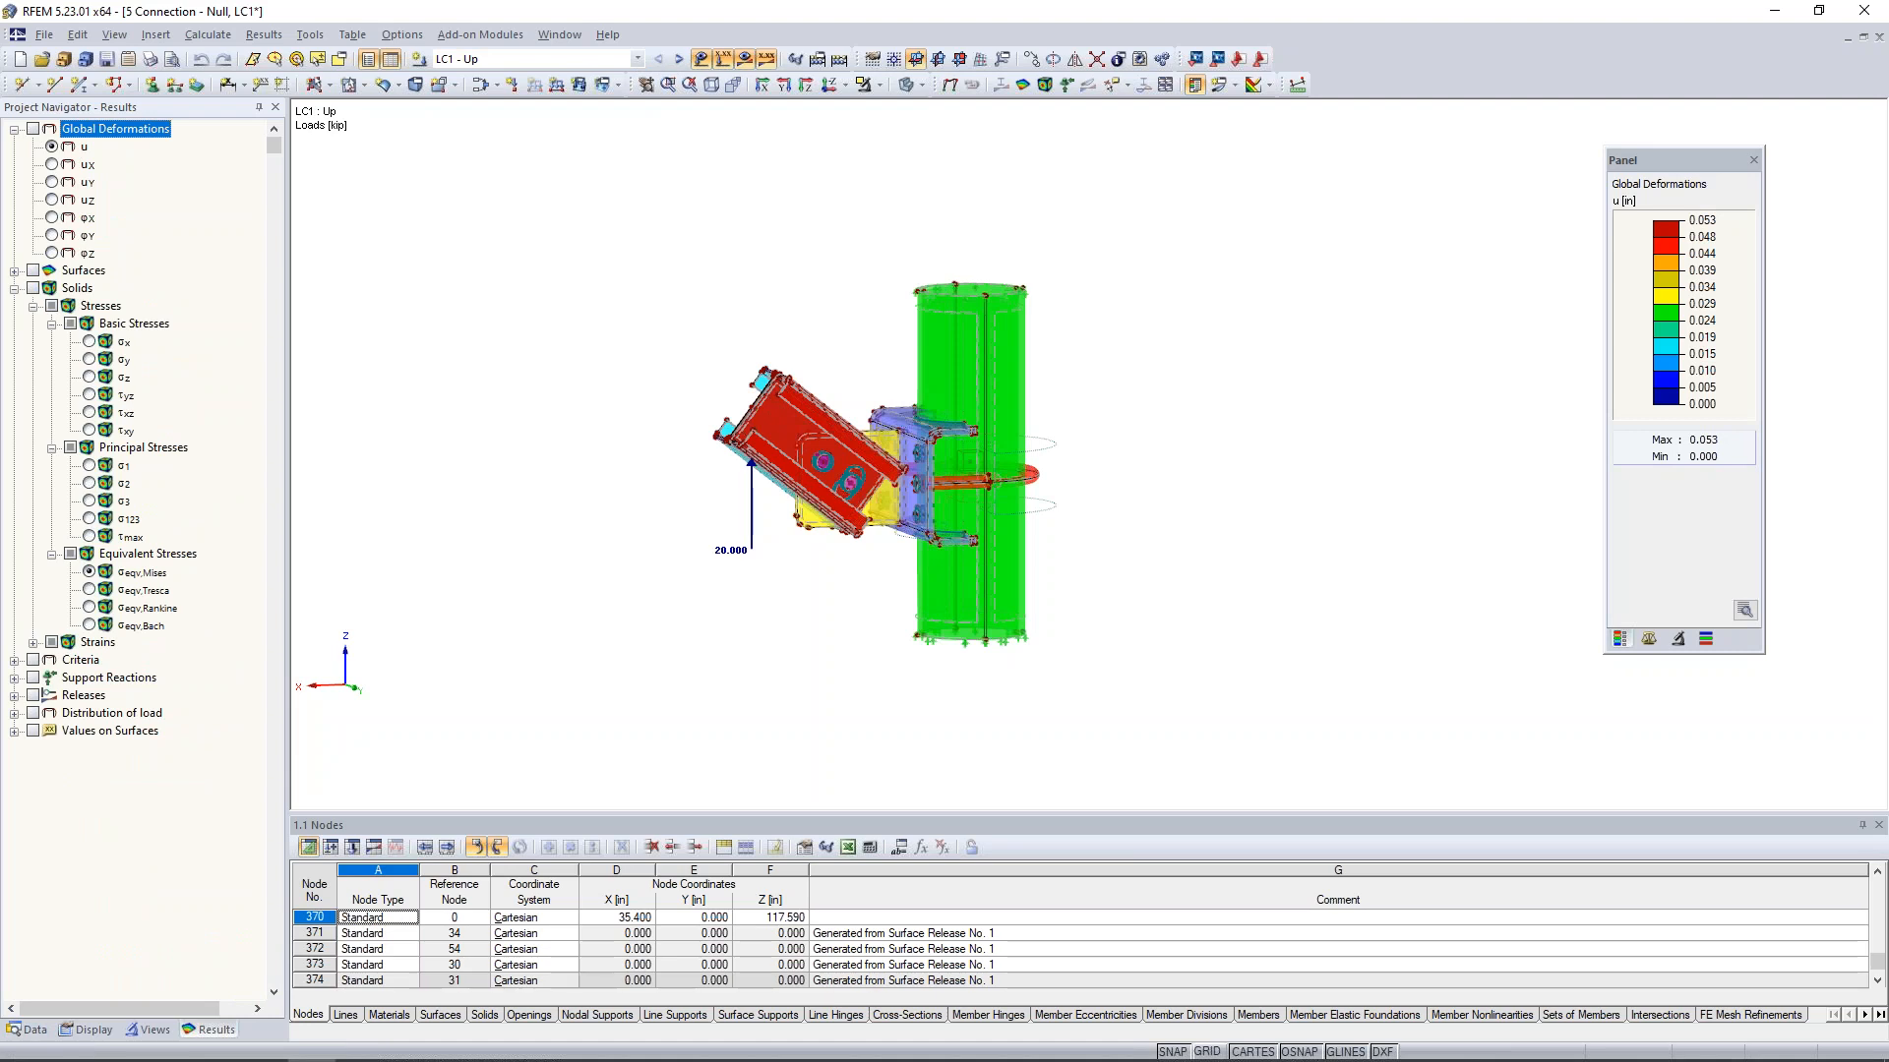
left_click(34, 128)
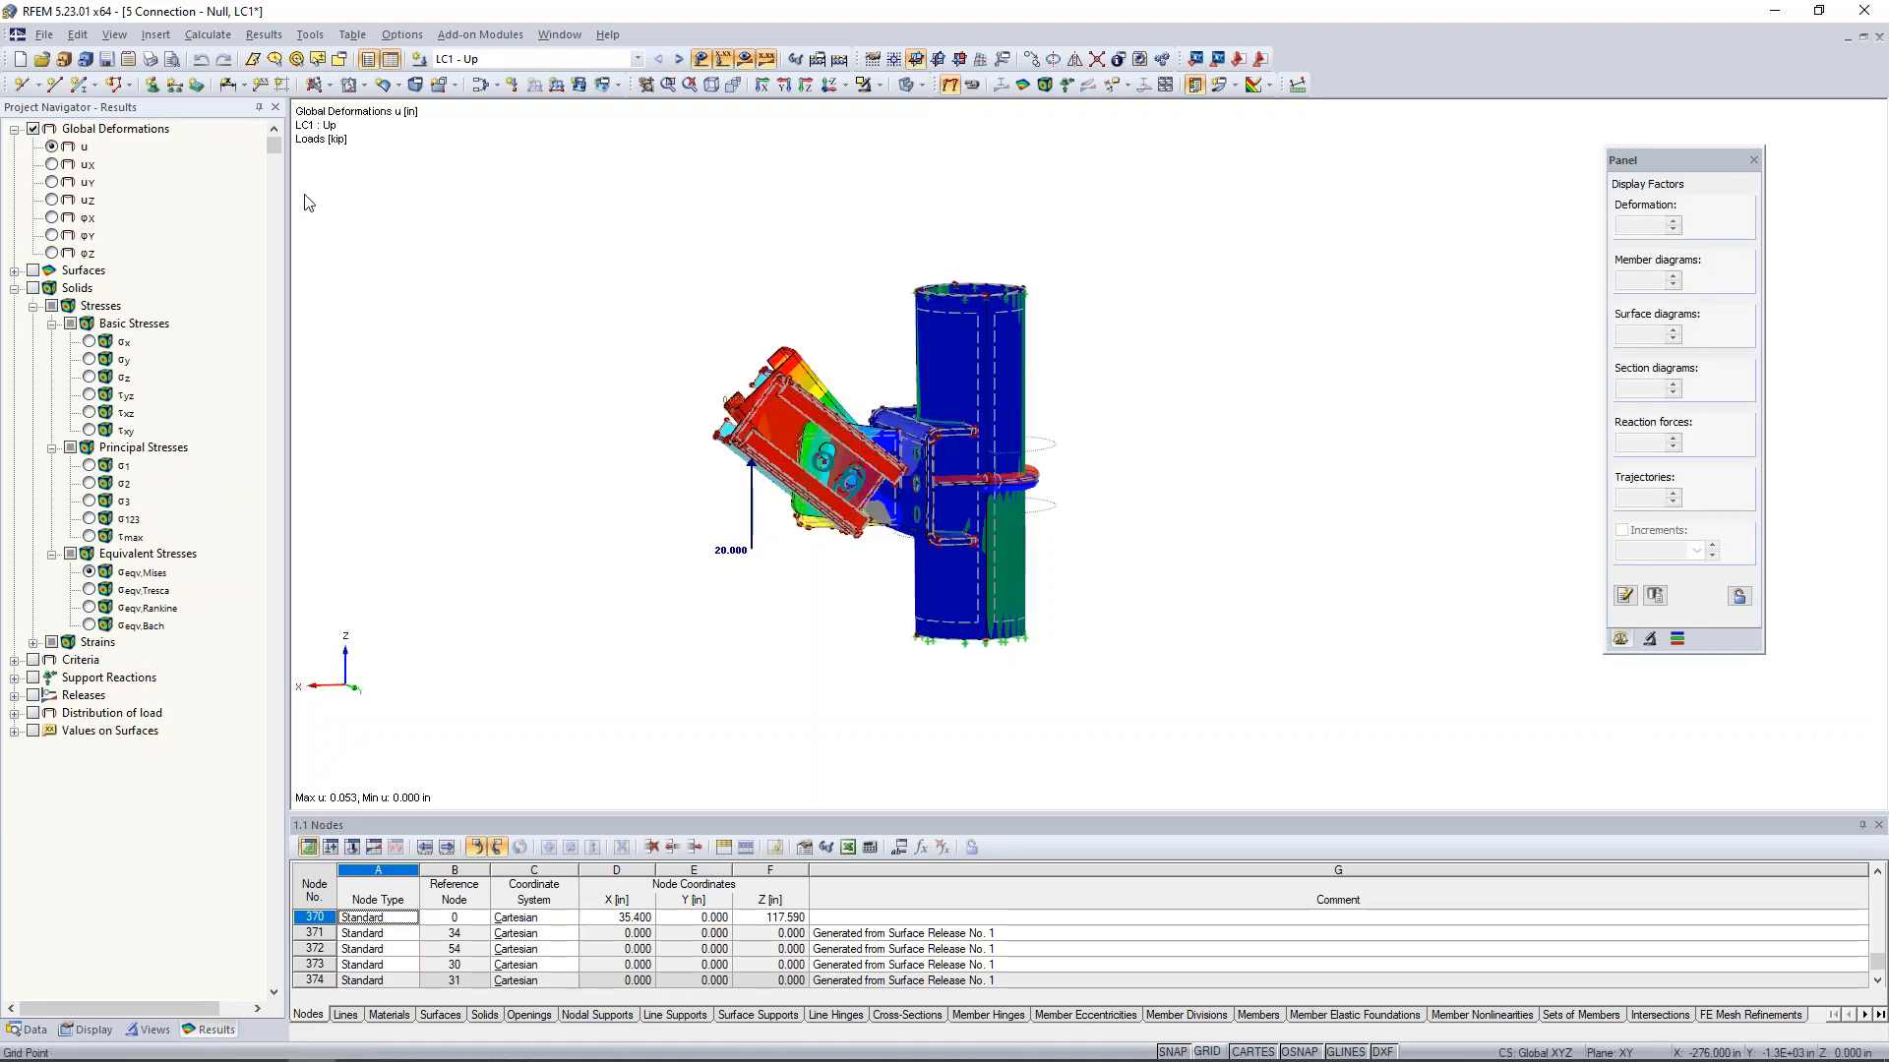
- Hide all model objects so only the results remain, and animate the global deformation of the connection
left_click(91, 1030)
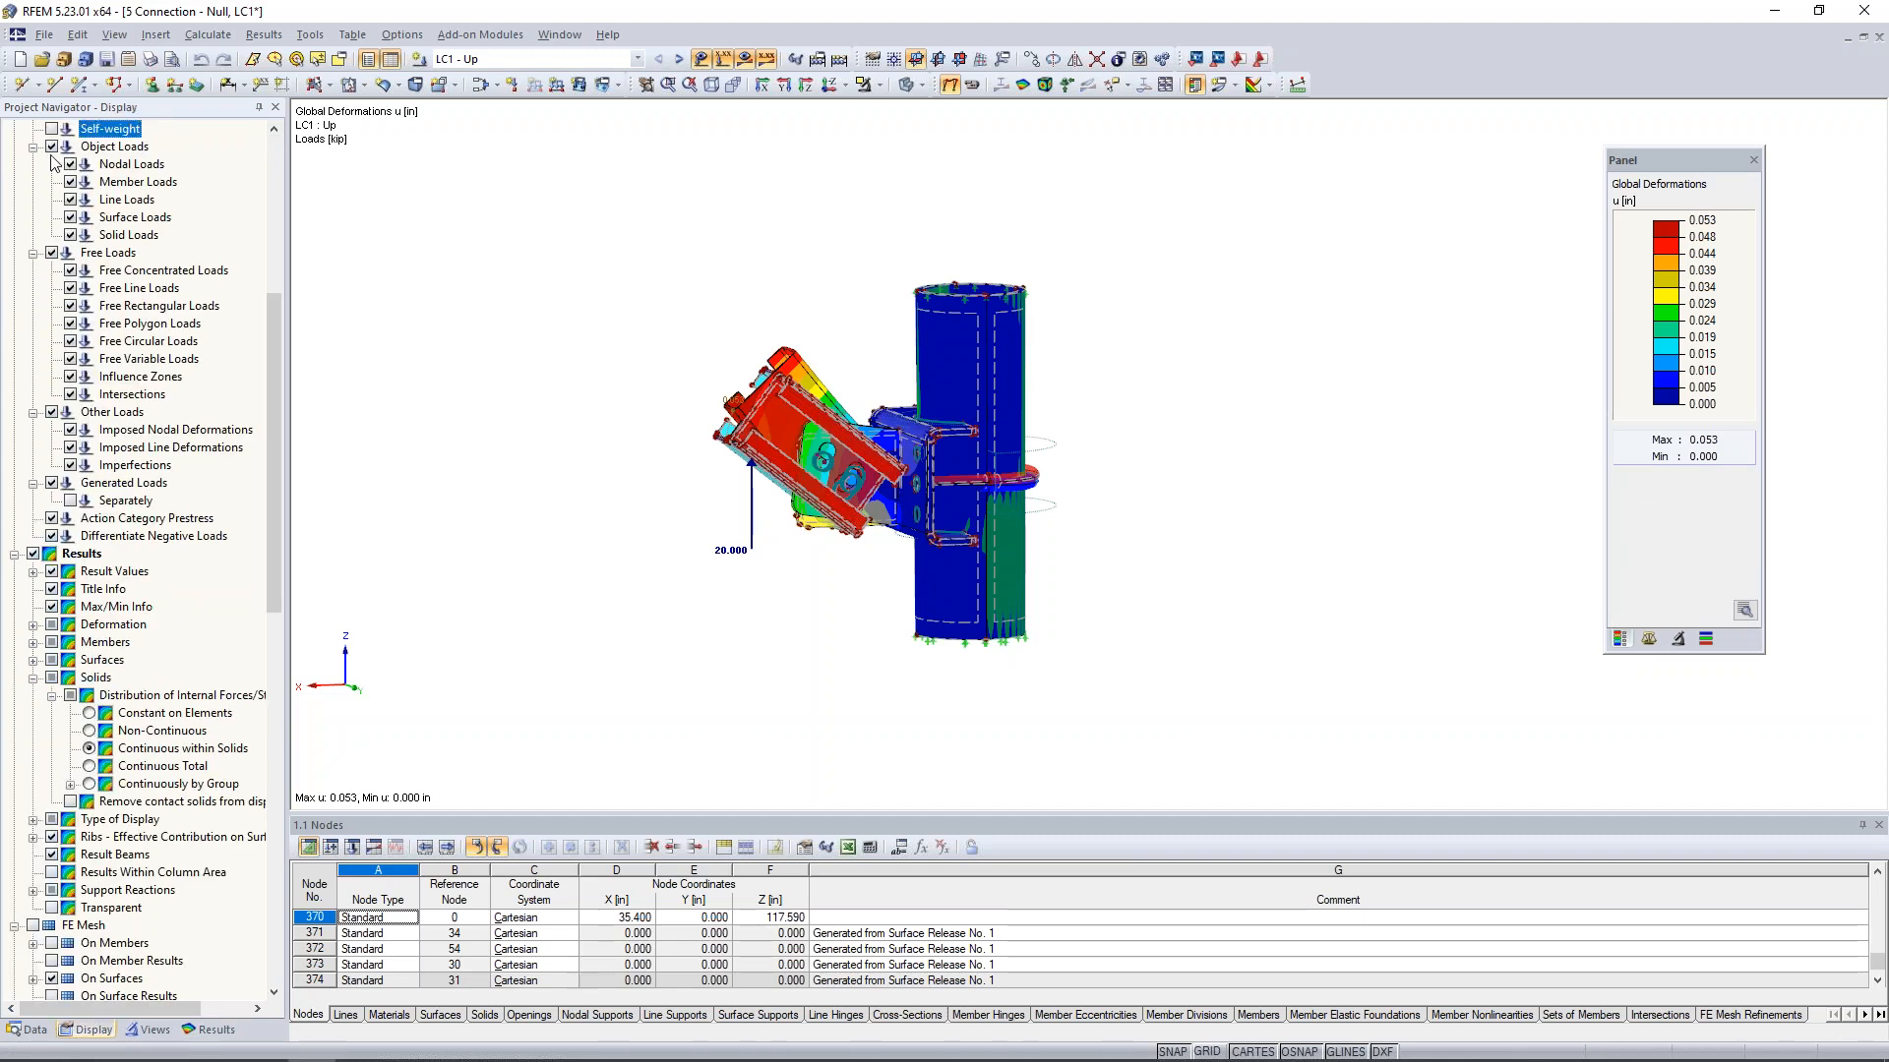
scroll(54, 162, "up", 8)
left_click(33, 129)
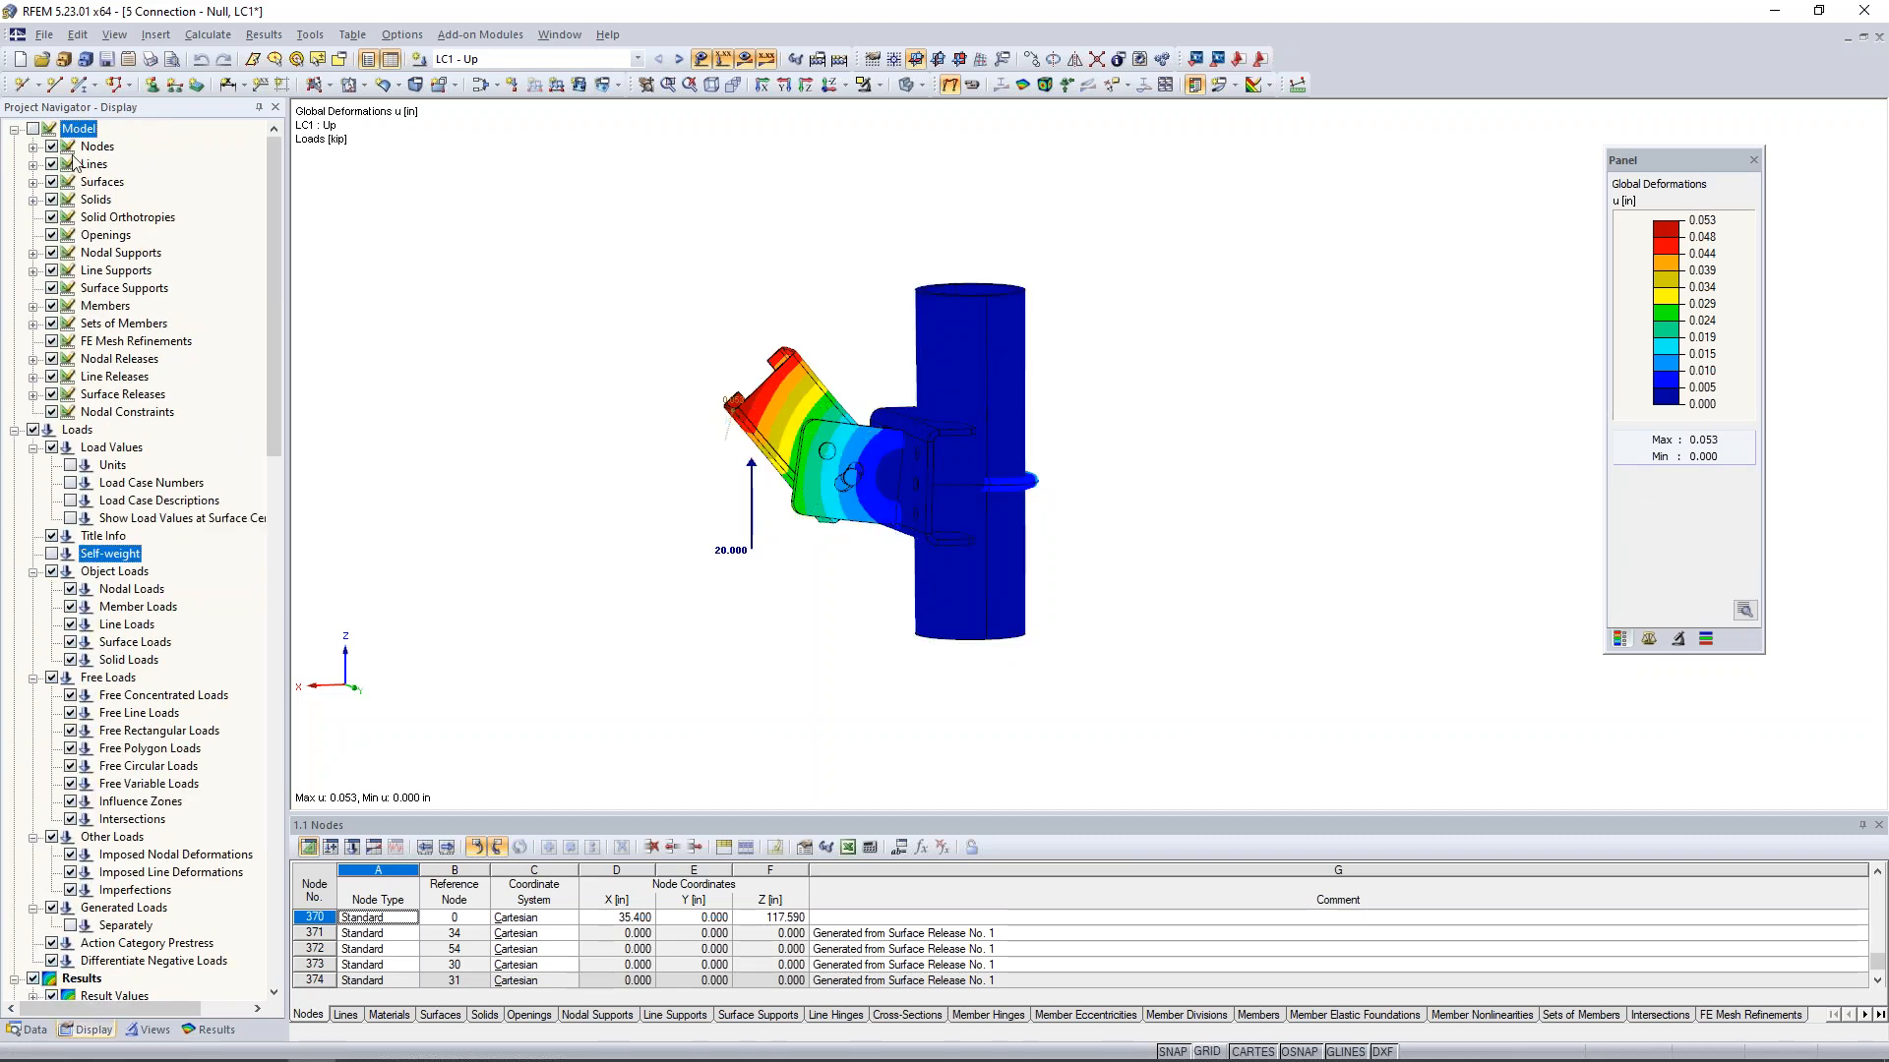
mouse_move(772, 485)
middle_mouse_down("ctrl")
mouse_move(799, 511)
mouse_move(758, 509)
middle_mouse_up("ctrl")
scroll(752, 524, "down", 1)
scroll(752, 523, "up", 4)
scroll(753, 523, "up", 1)
left_click(973, 86)
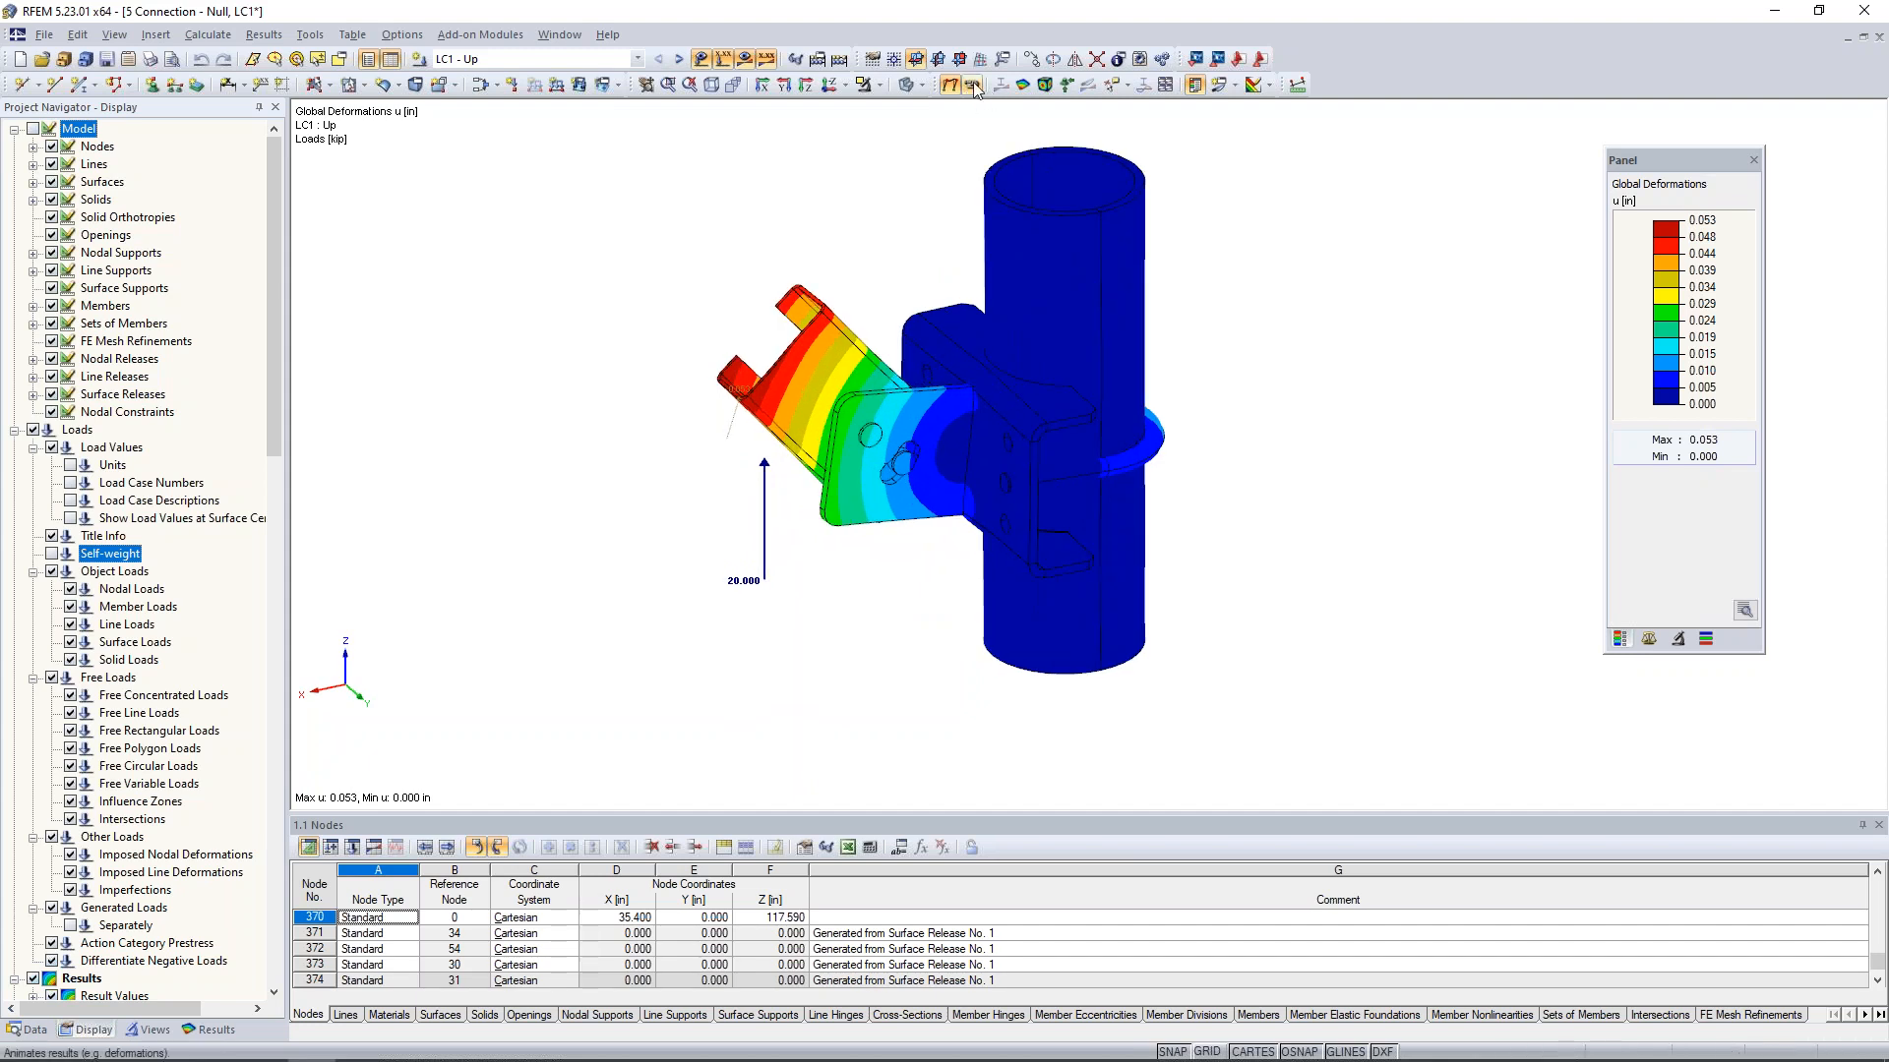
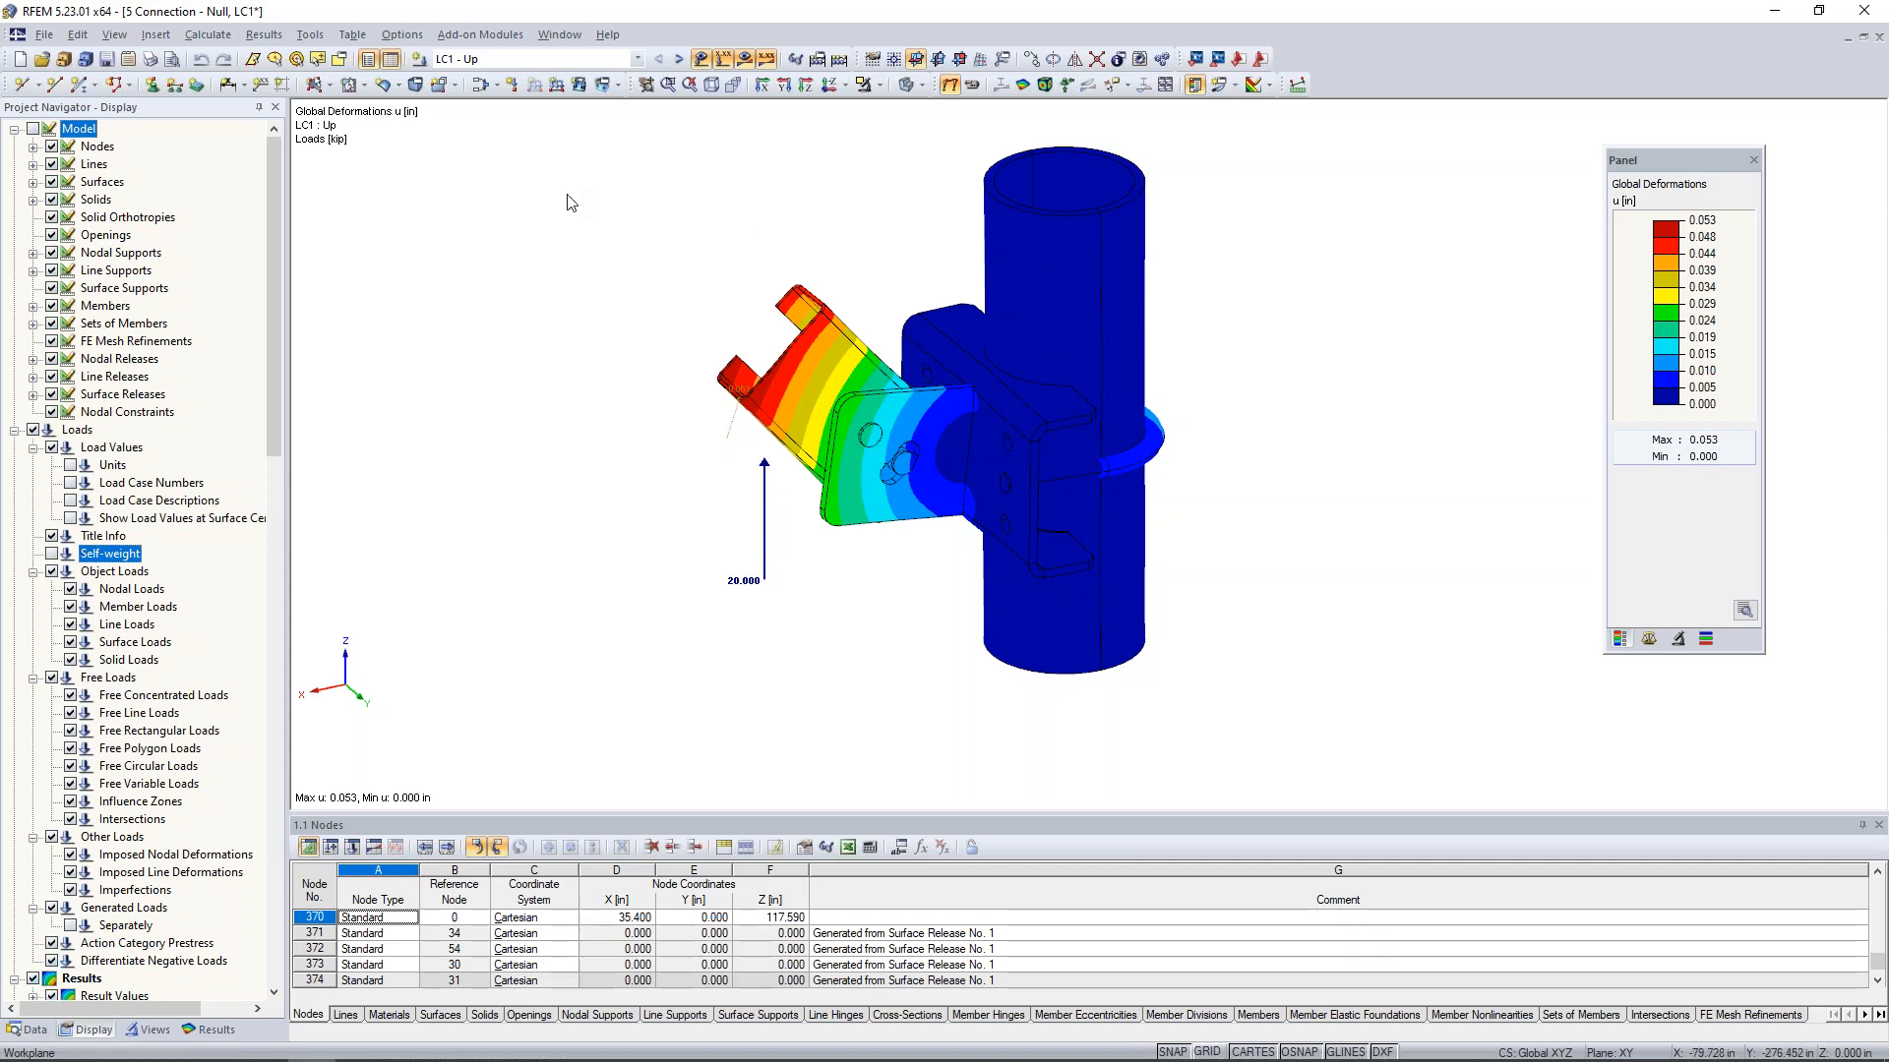
- Switch to the 6 Webinar - Foil cushion model, show its data tree and examine the cushion from several angles
left_click(559, 34)
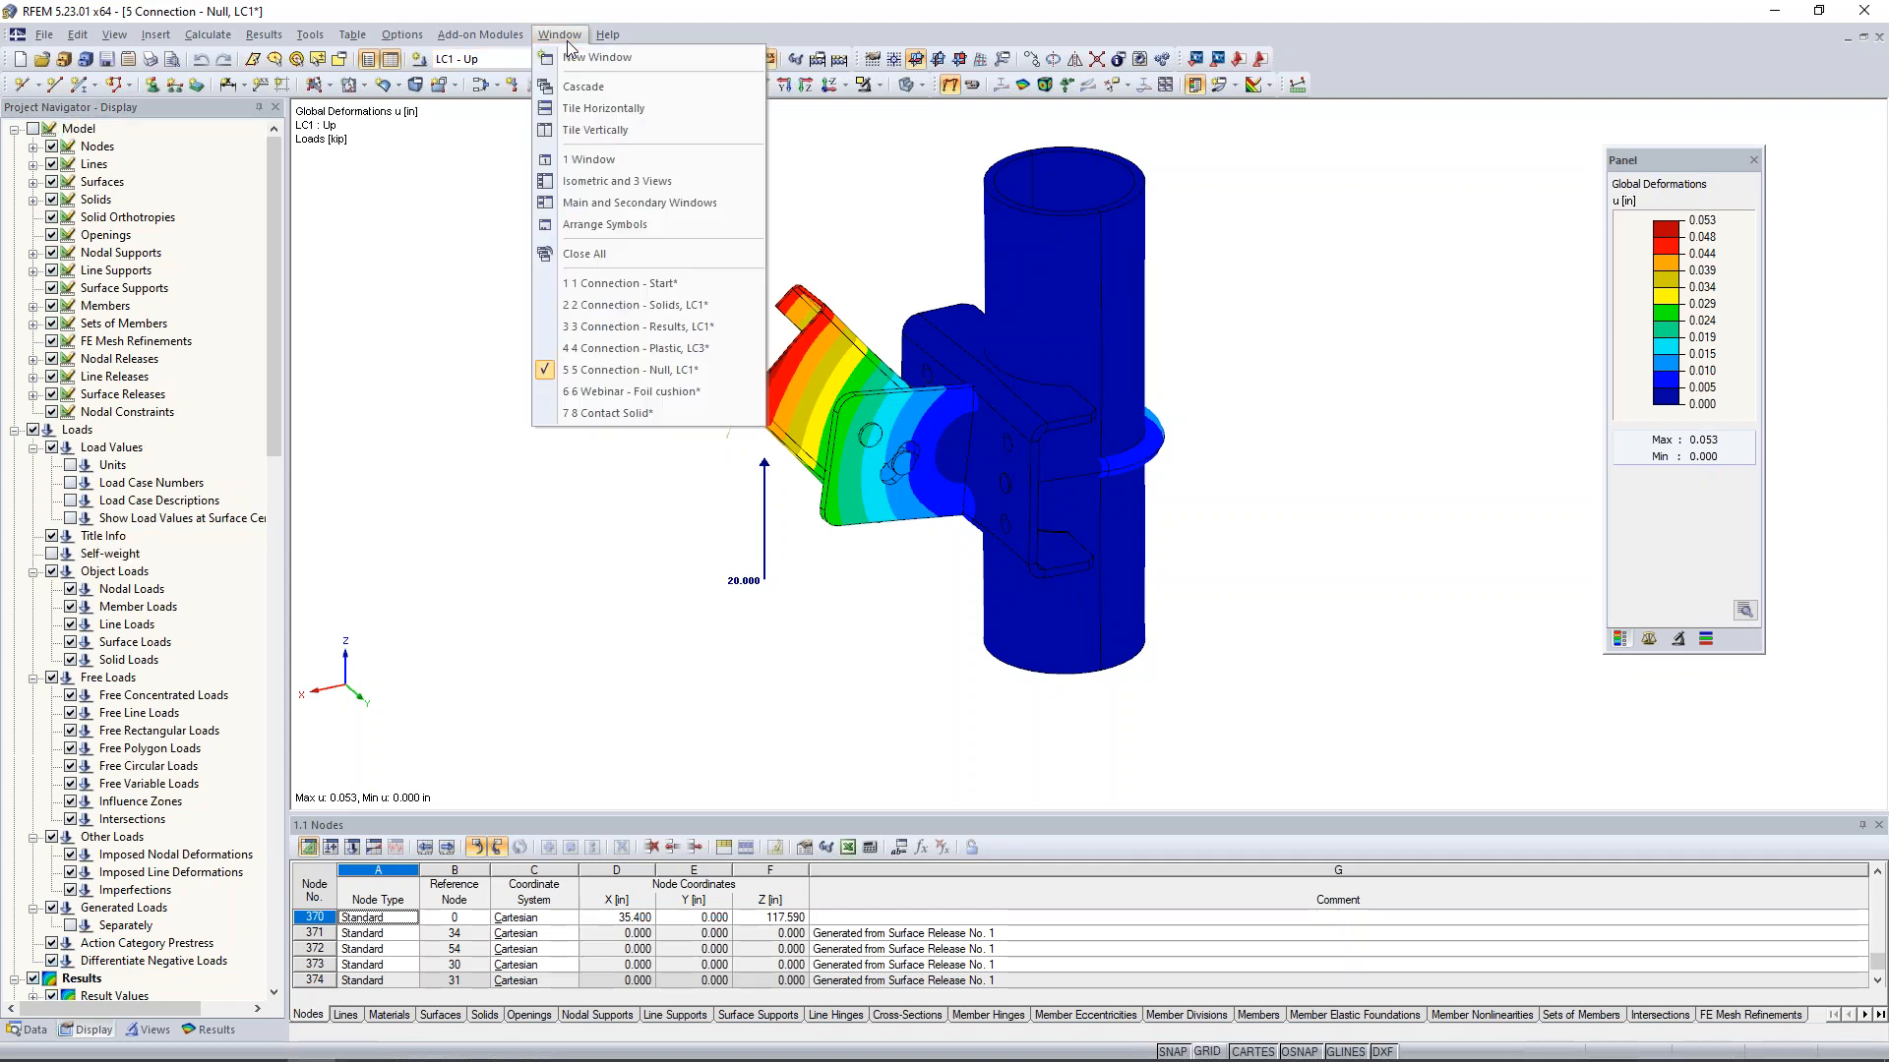
left_click(598, 391)
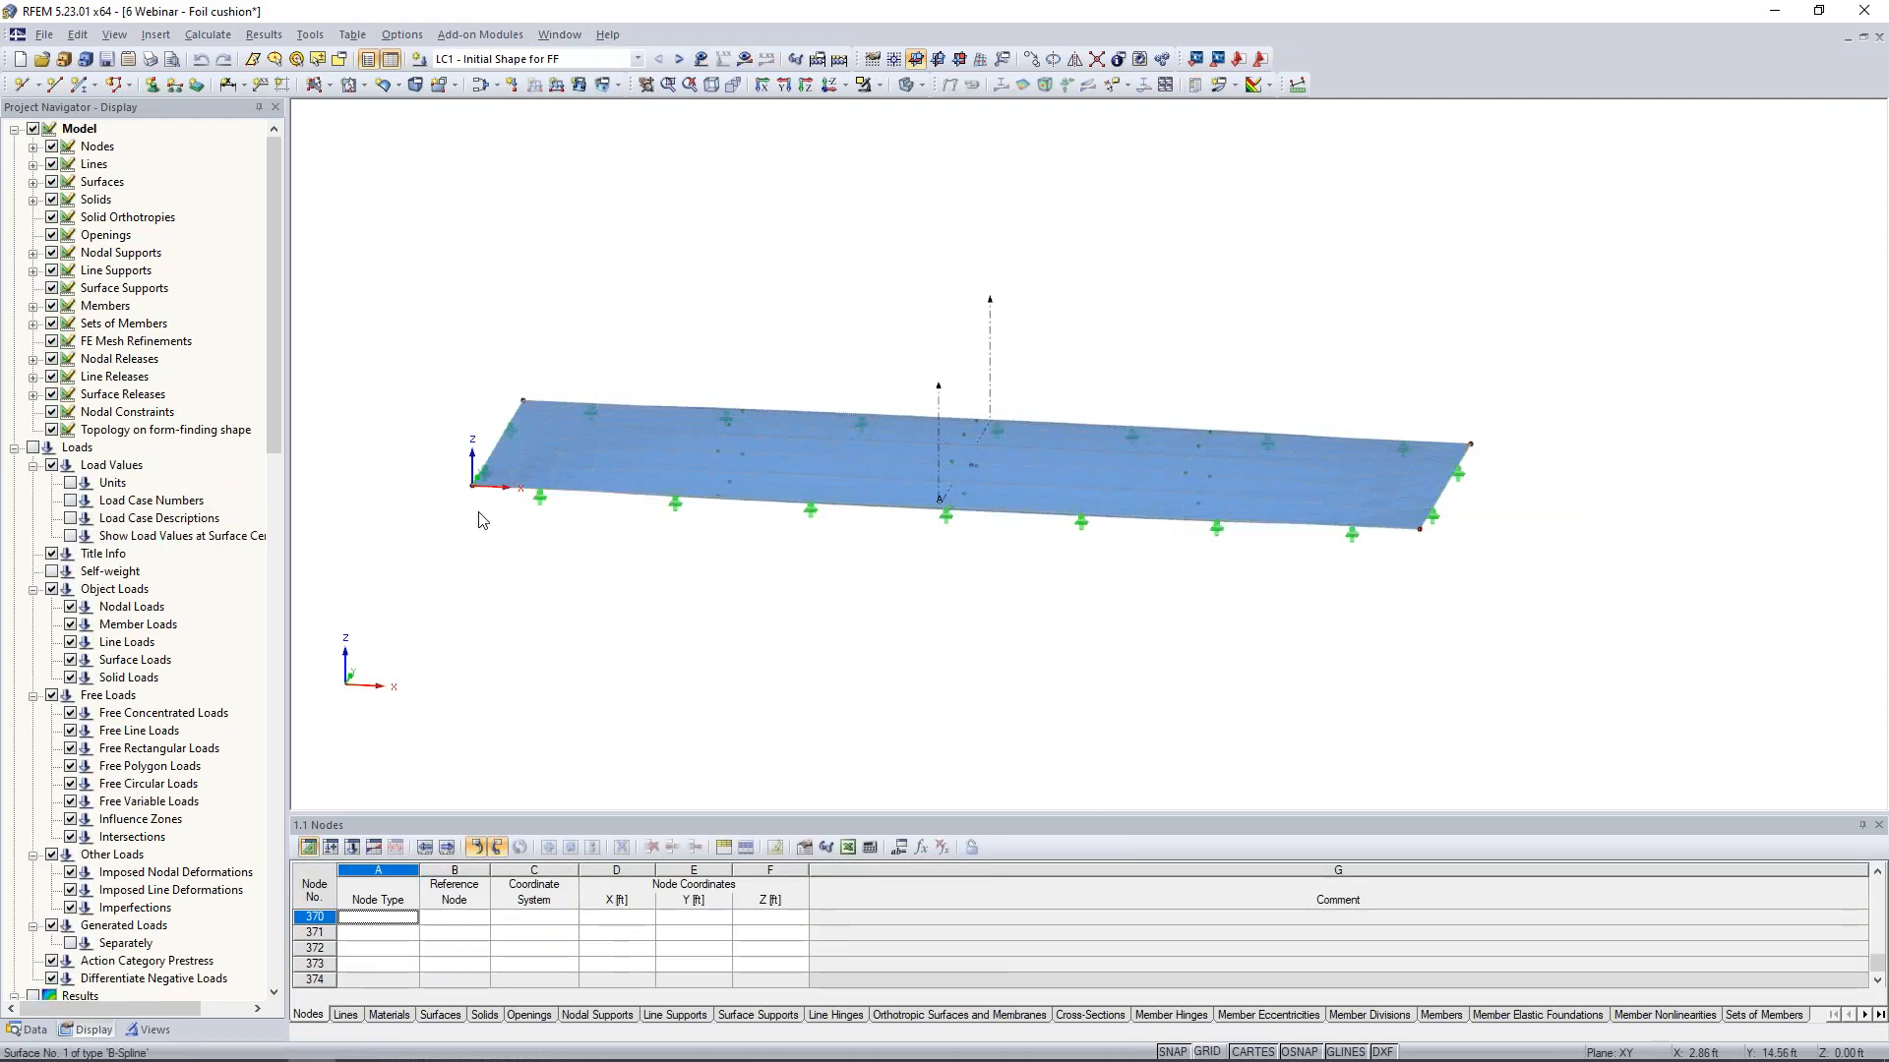
left_click(34, 1030)
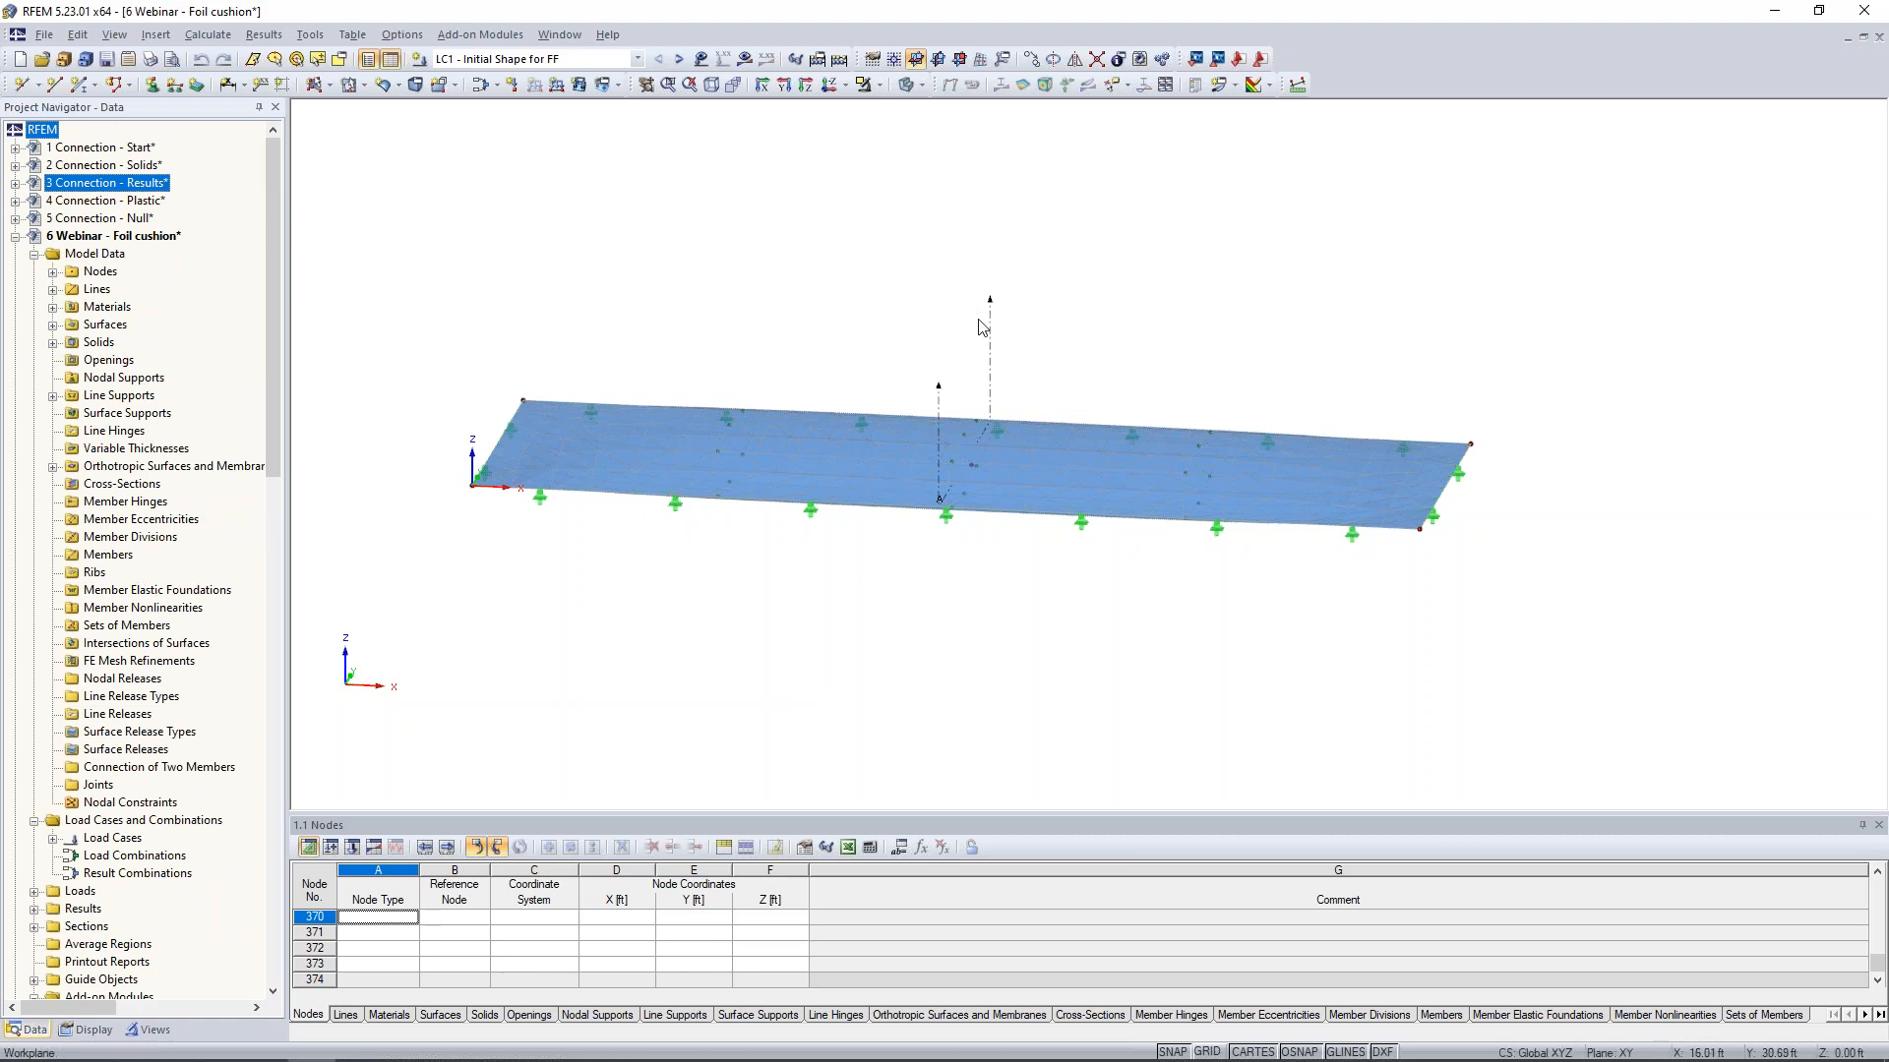
middle_click_drag(822, 372, 796, 293, "ctrl")
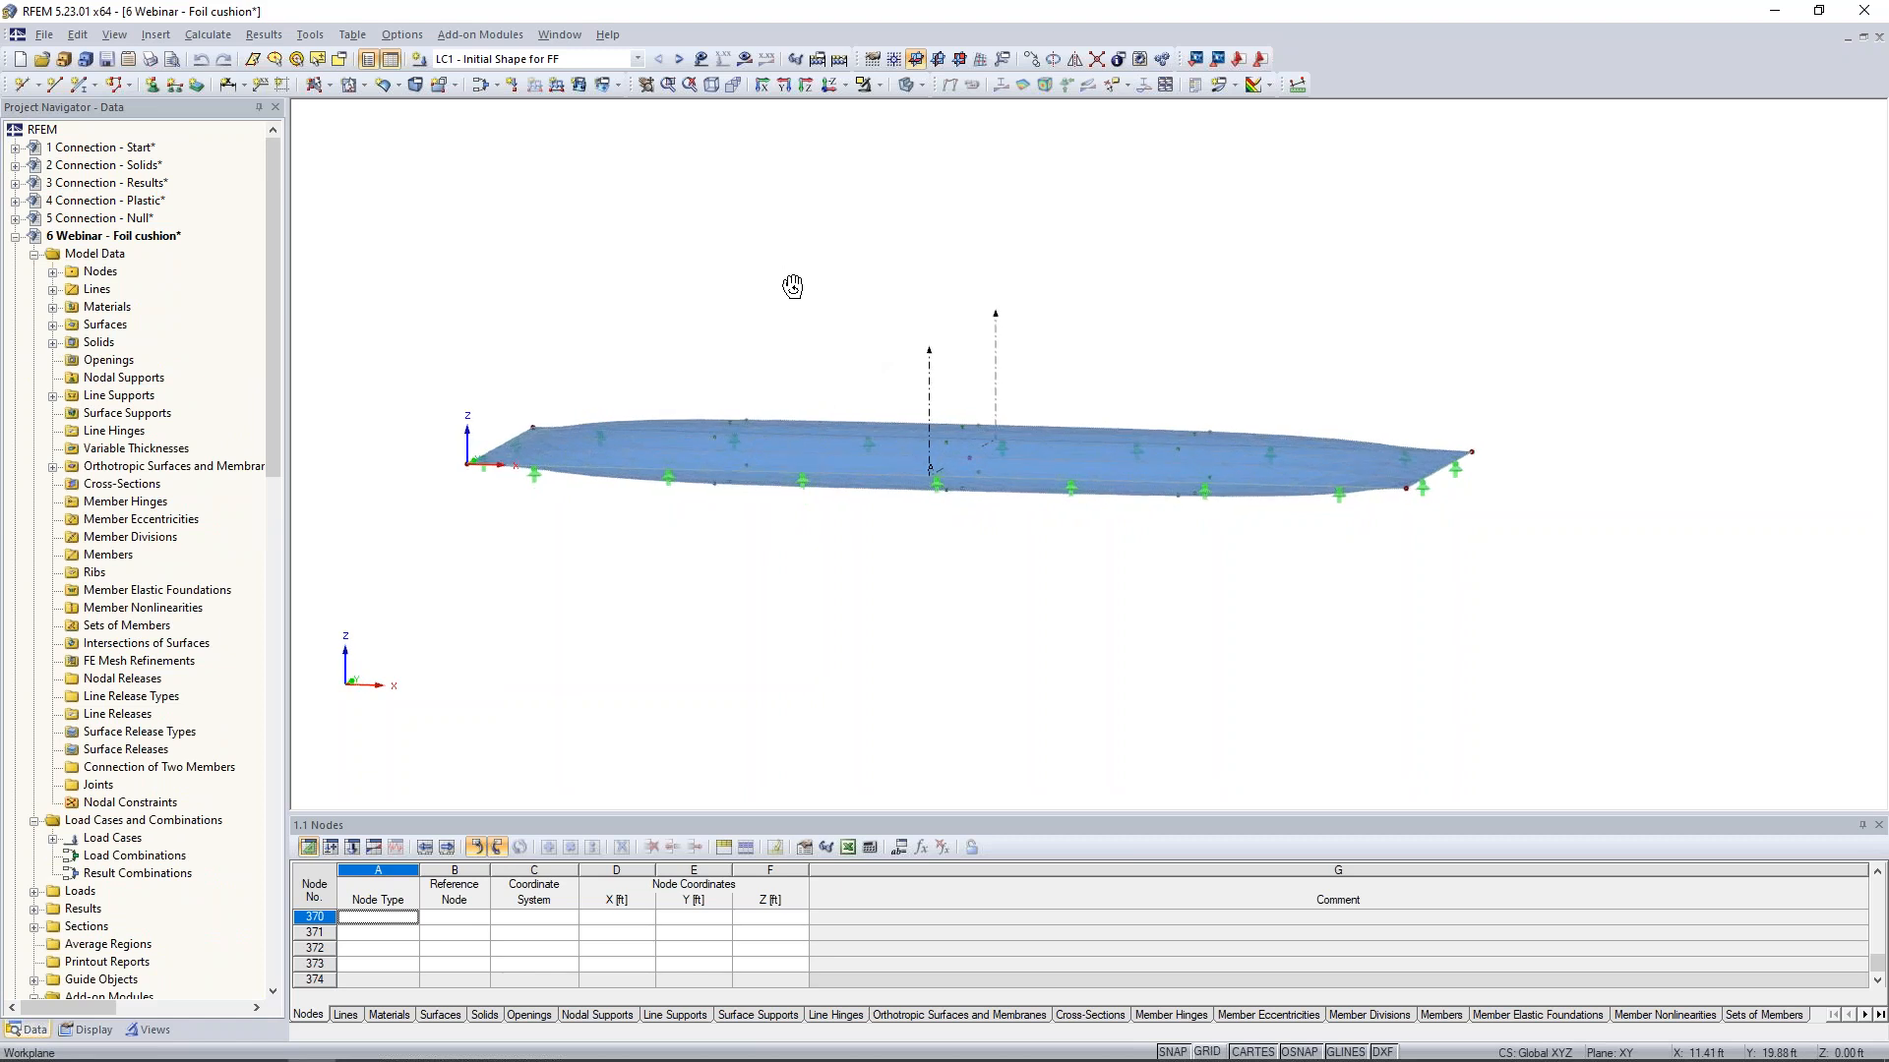
scroll(846, 394, "up", 3)
middle_click_drag(871, 365, 822, 367, "ctrl")
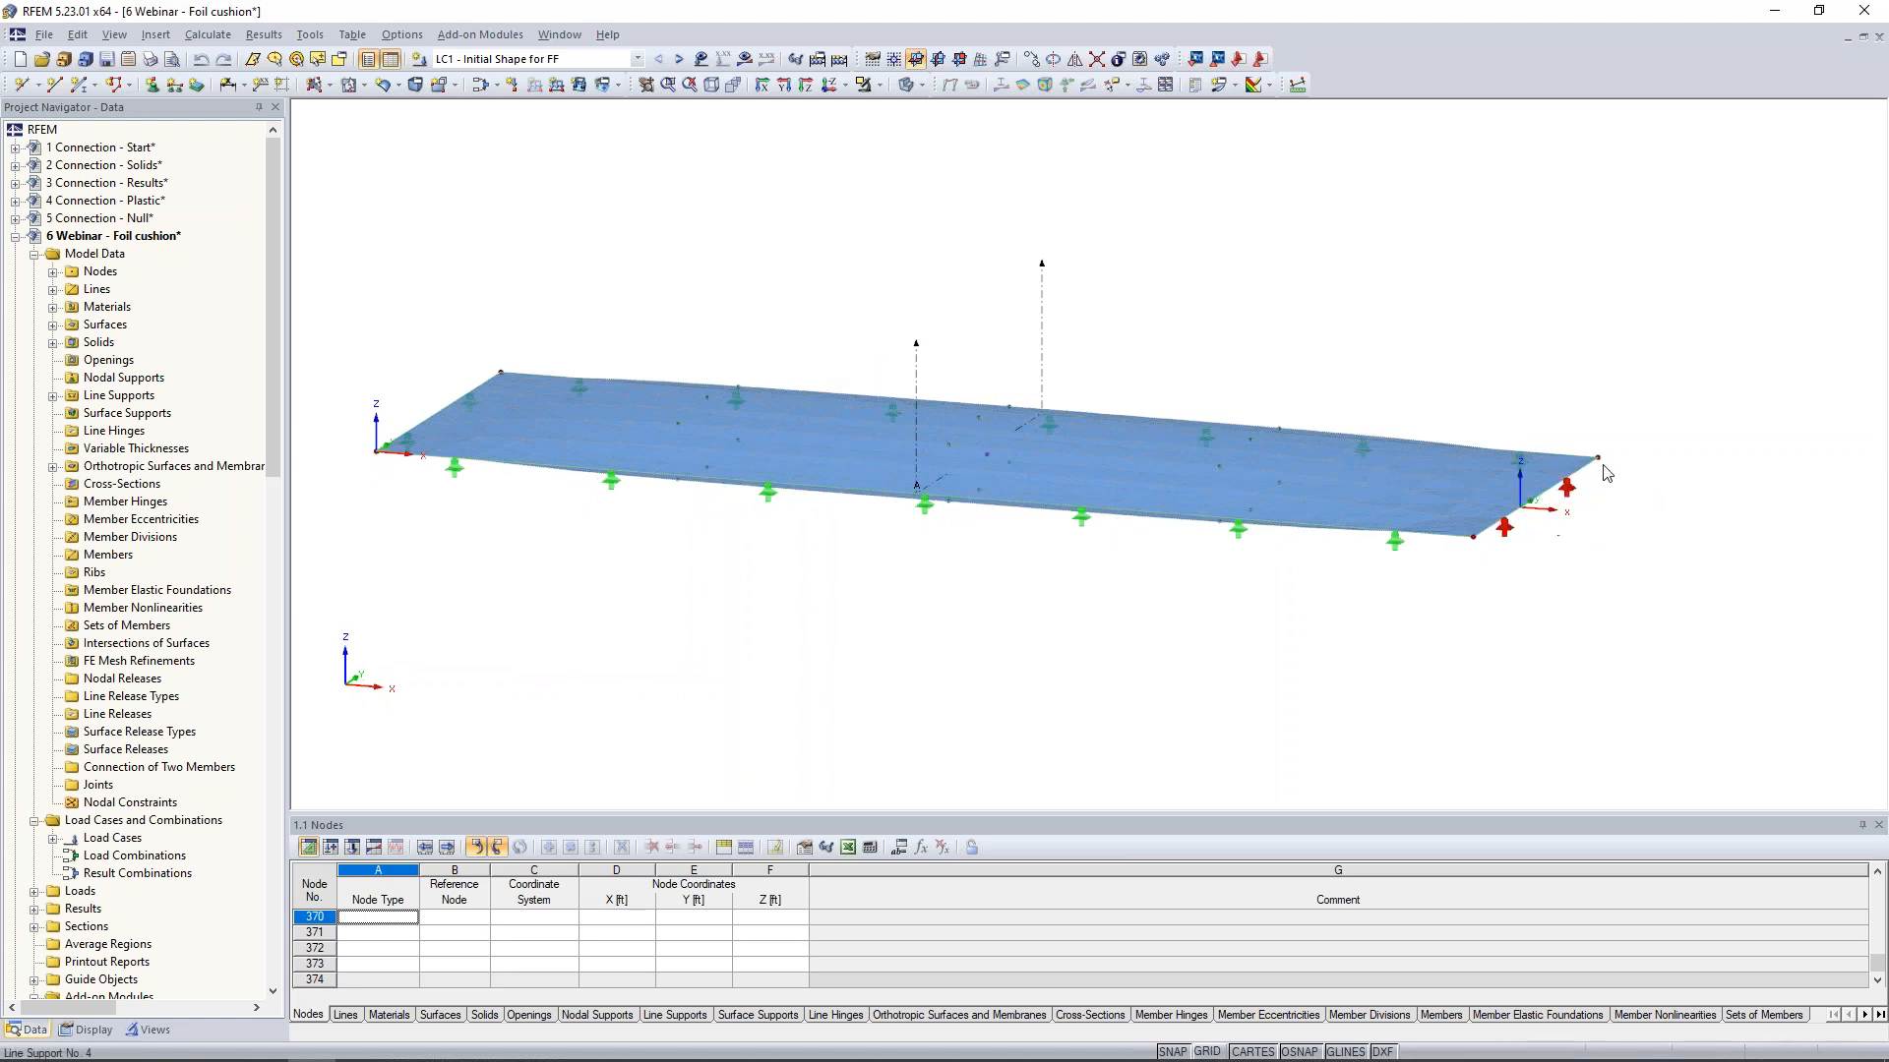
middle_click_drag(801, 641, 980, 594, "ctrl")
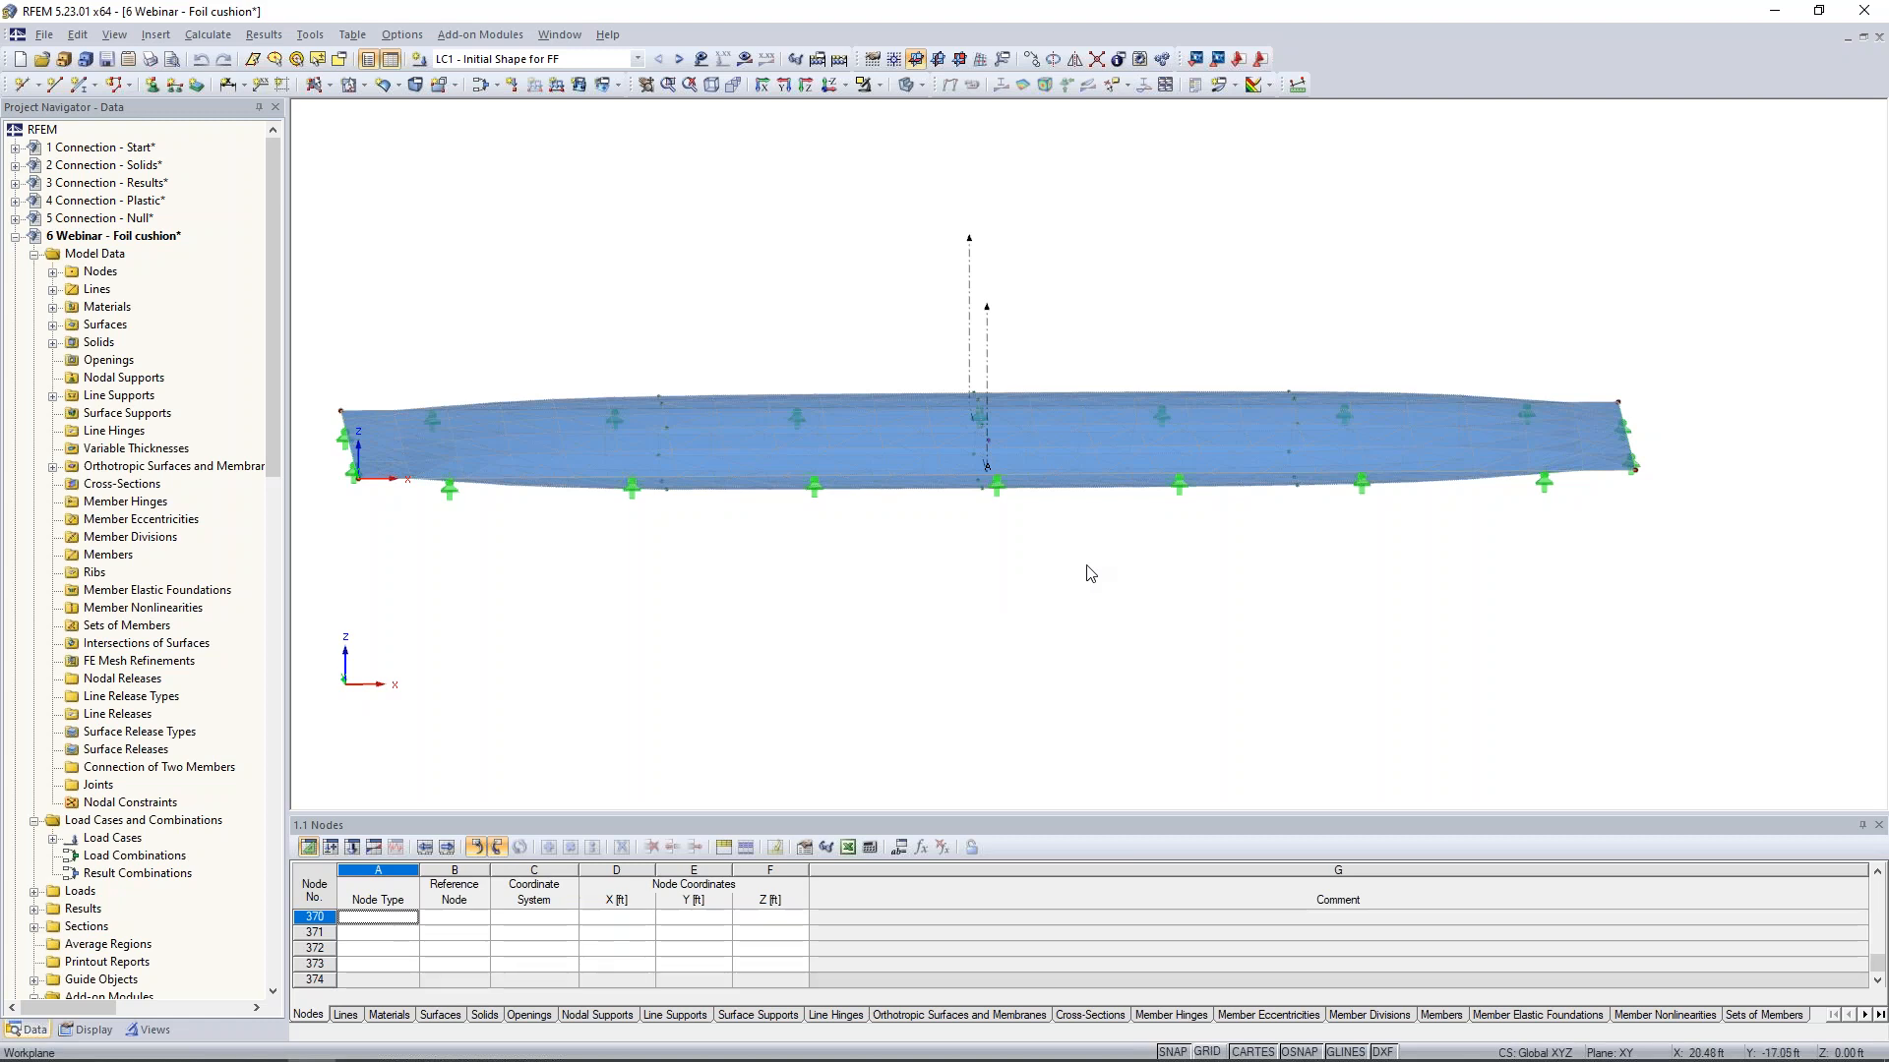
middle_click_drag(1436, 590, 1340, 651, "ctrl")
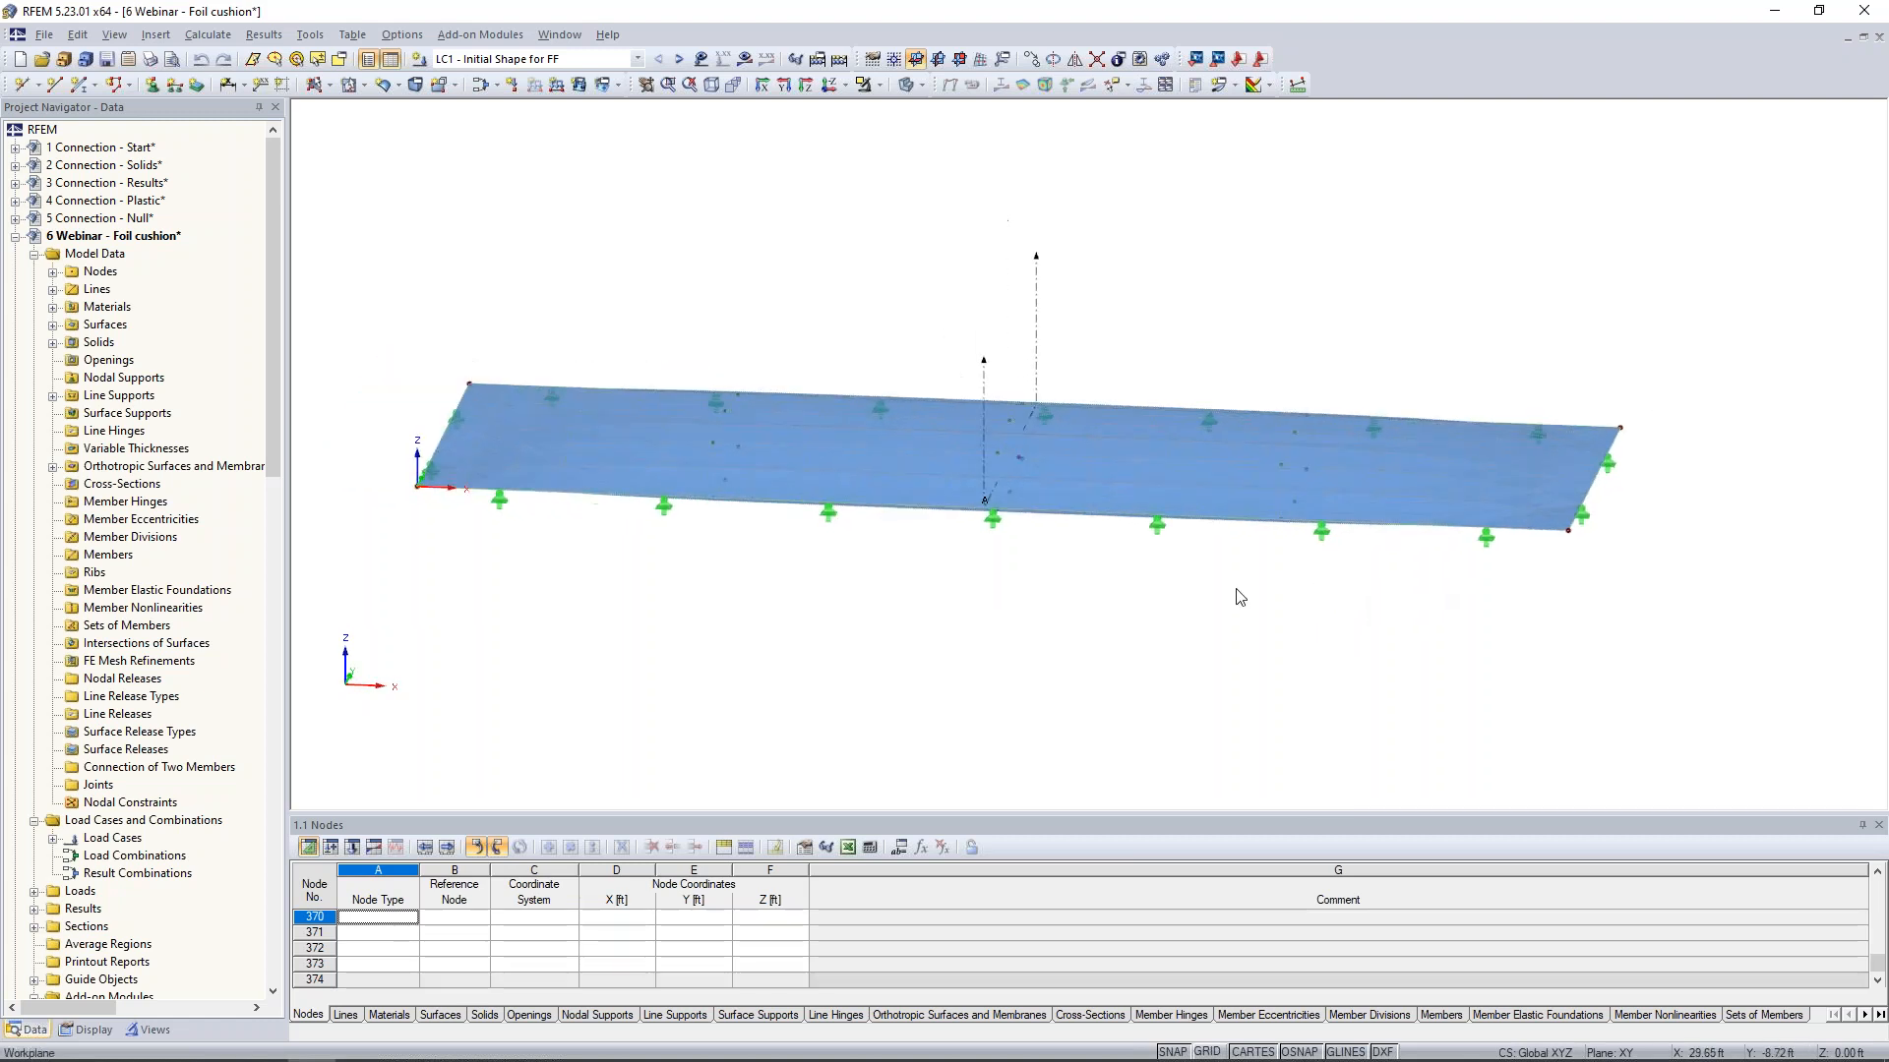
- Inspect the orthotropic membrane stiffness and form-finding prestress settings of surface 1, leaving them as they are
left_click(759, 477)
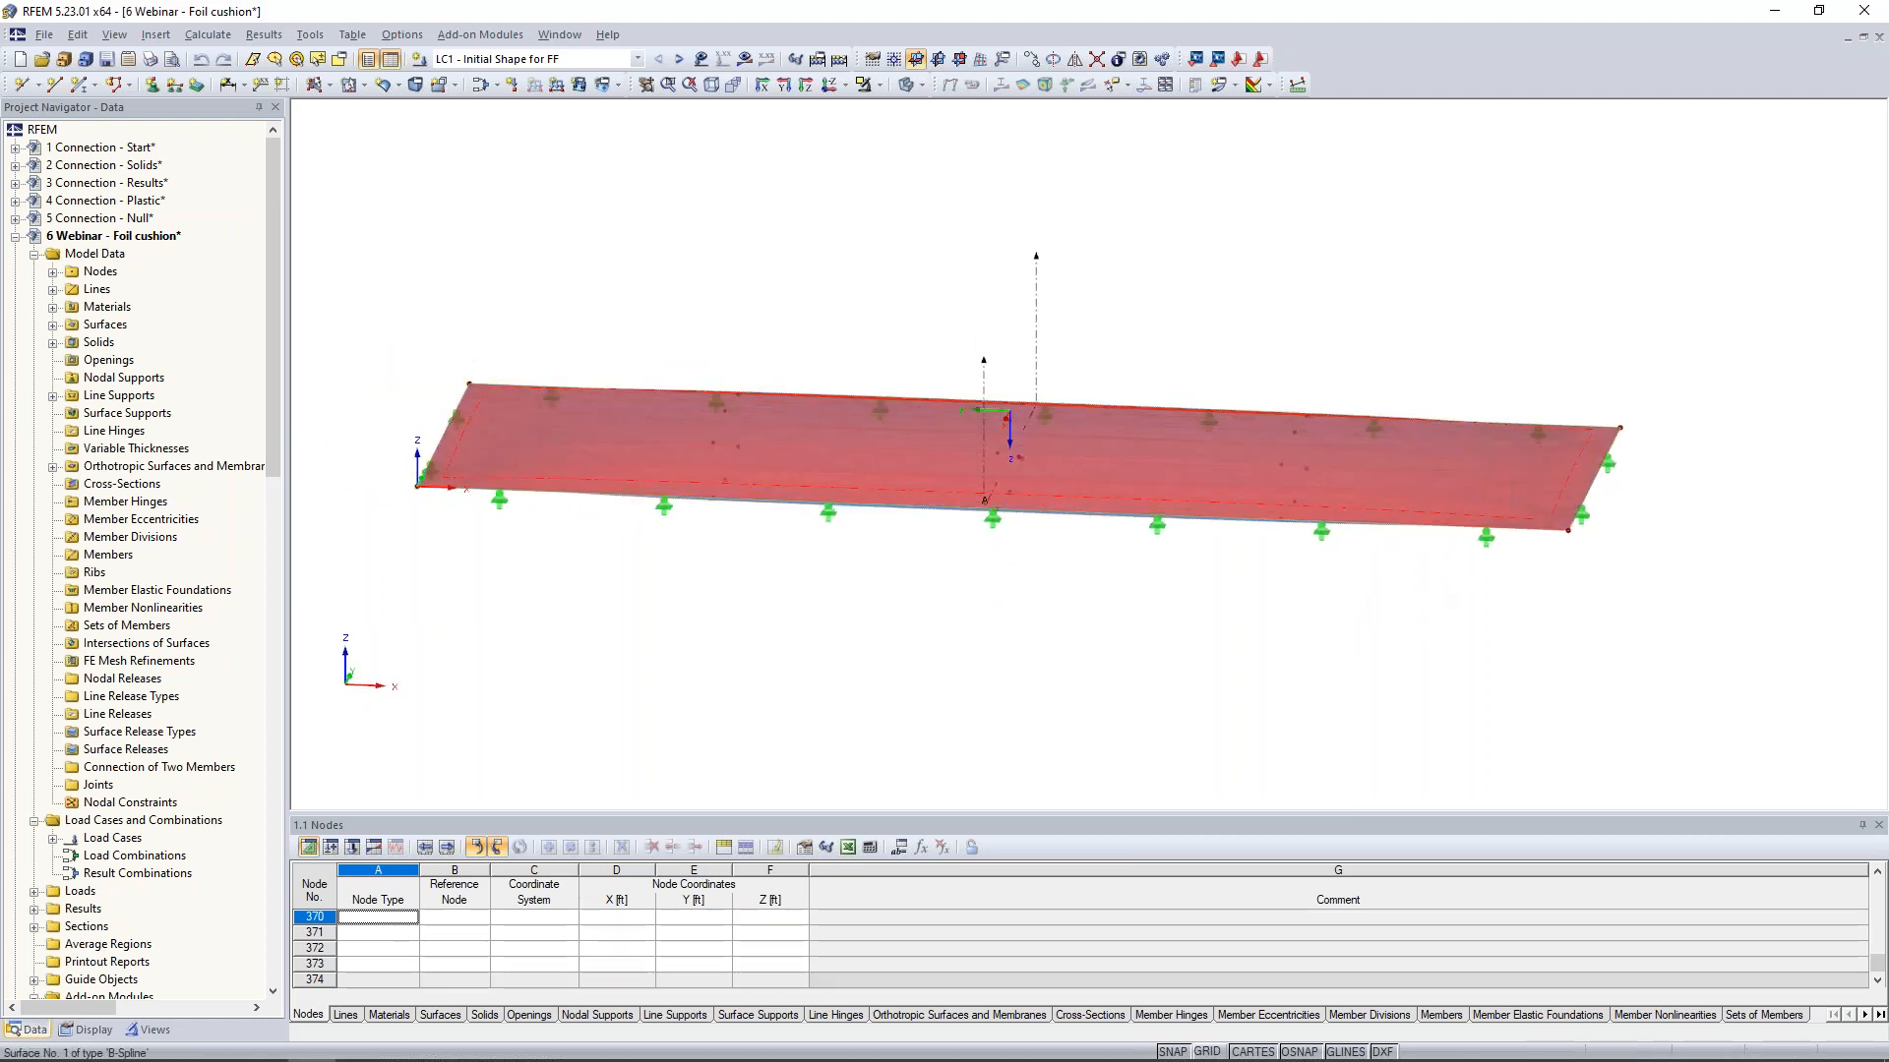
double_click(759, 476)
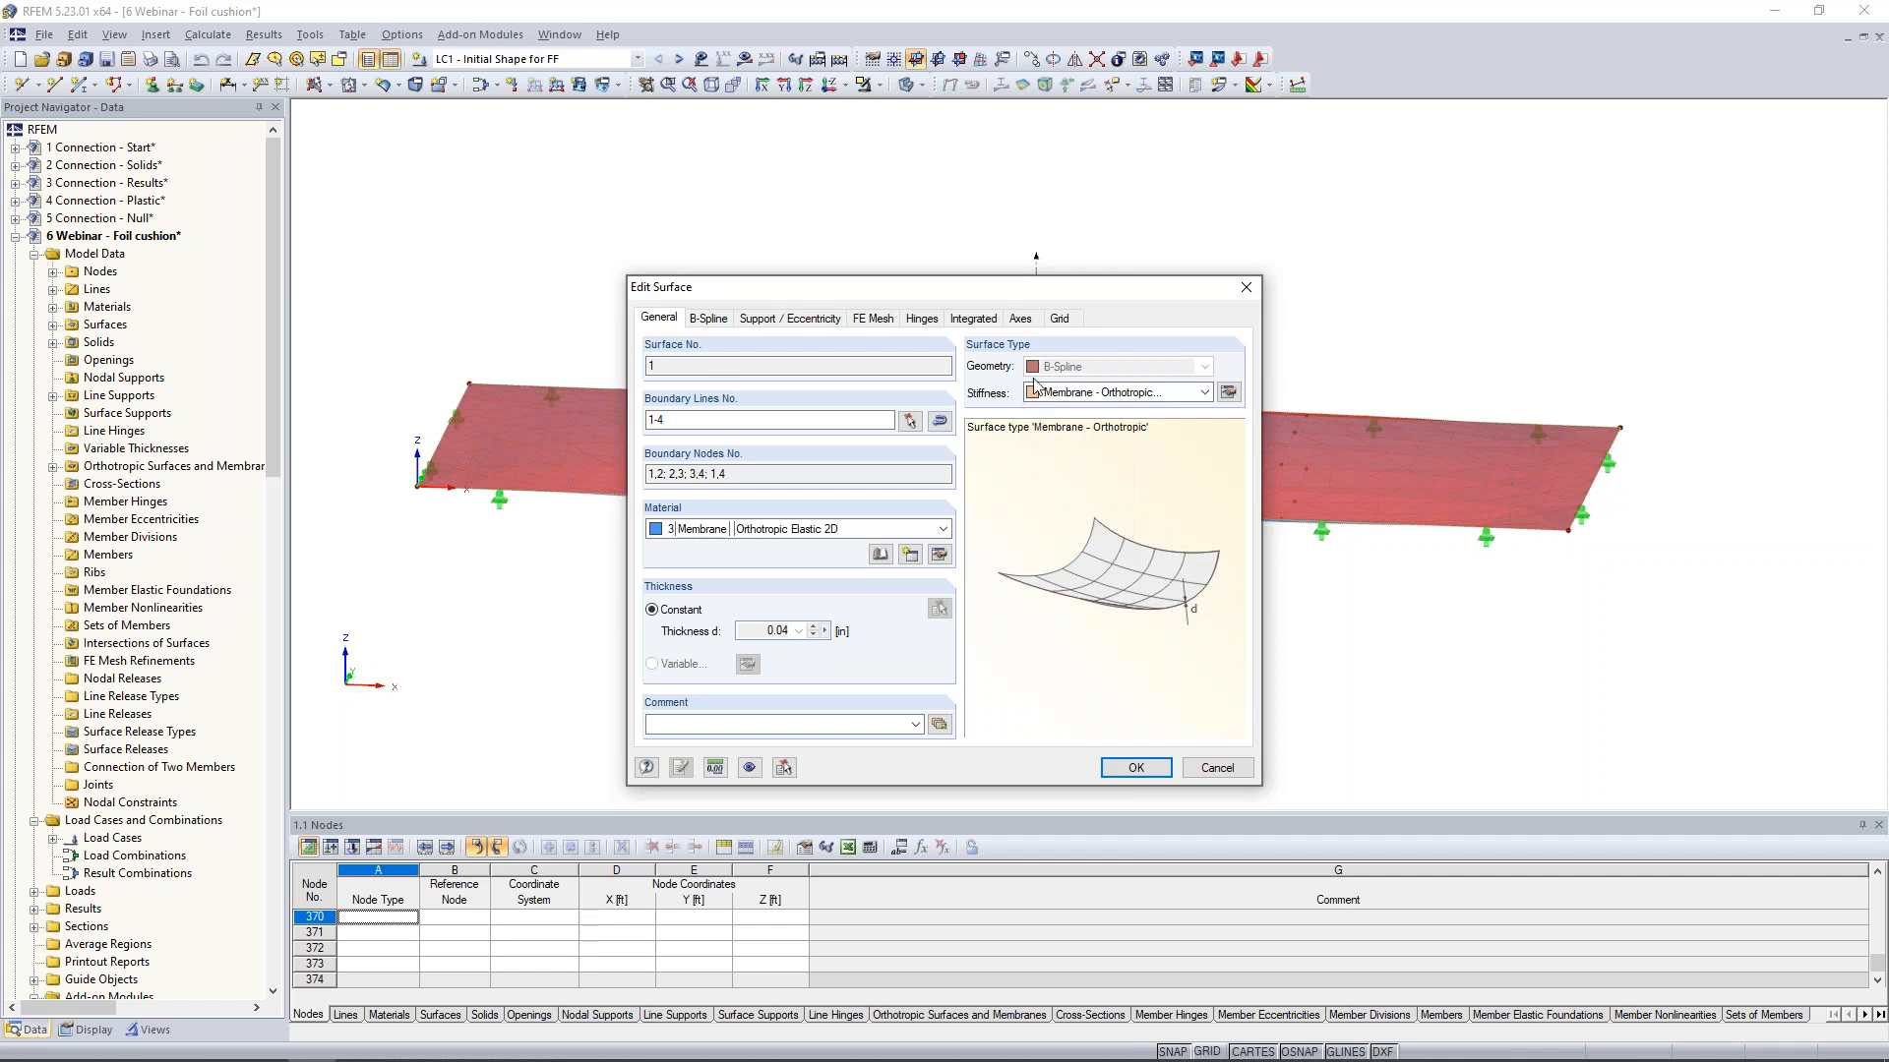
left_click(1228, 392)
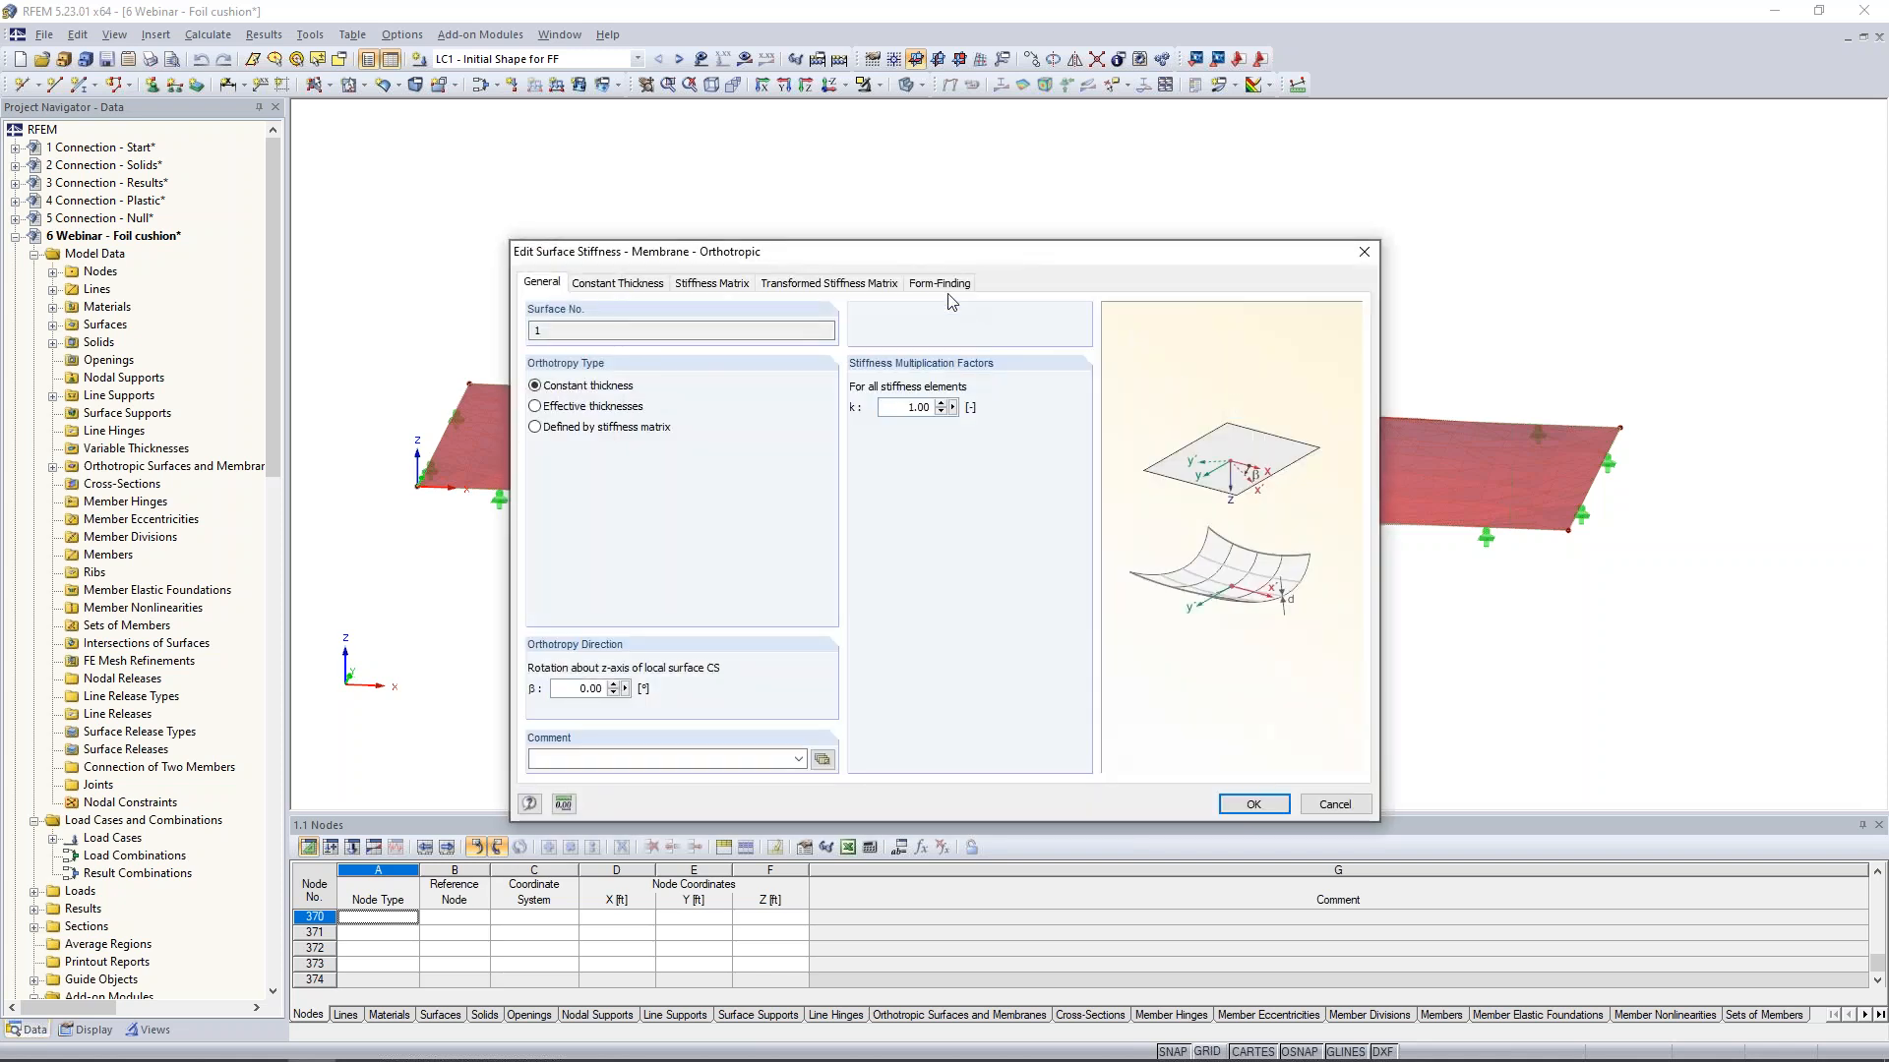
left_click(945, 287)
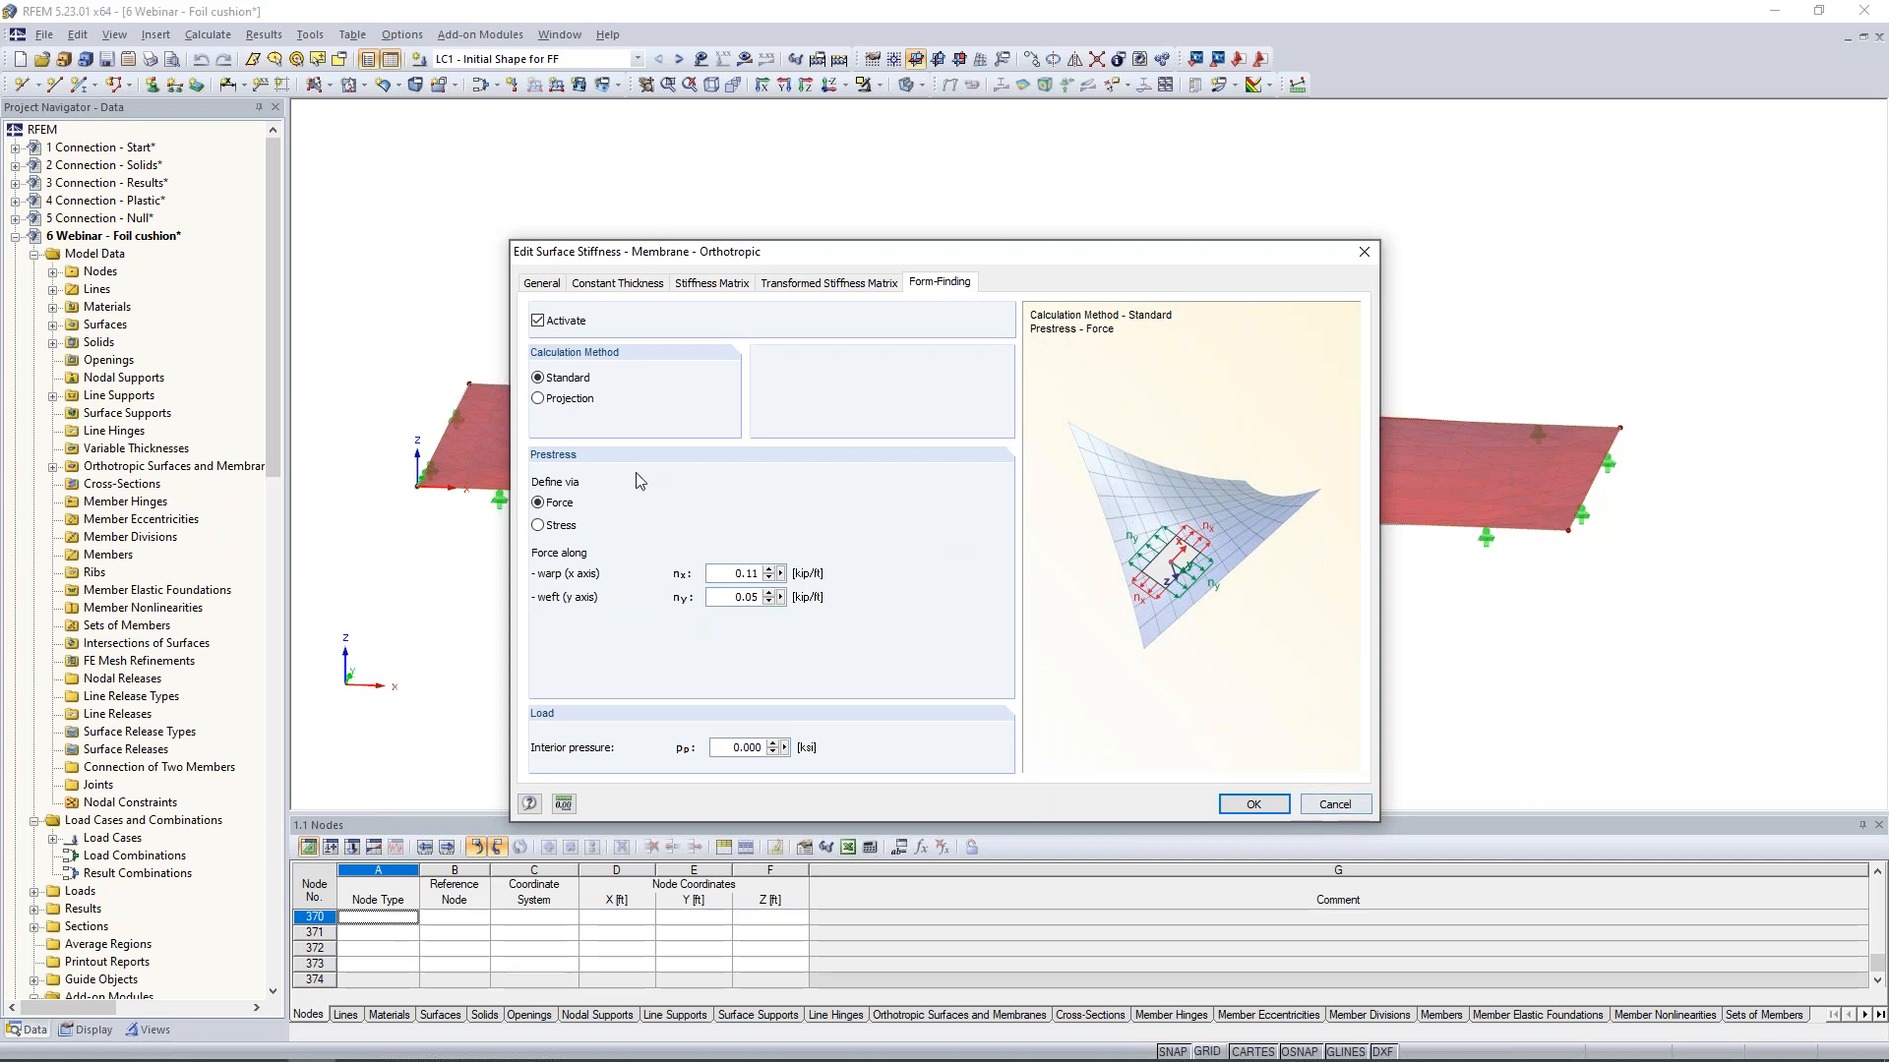
left_click(1347, 808)
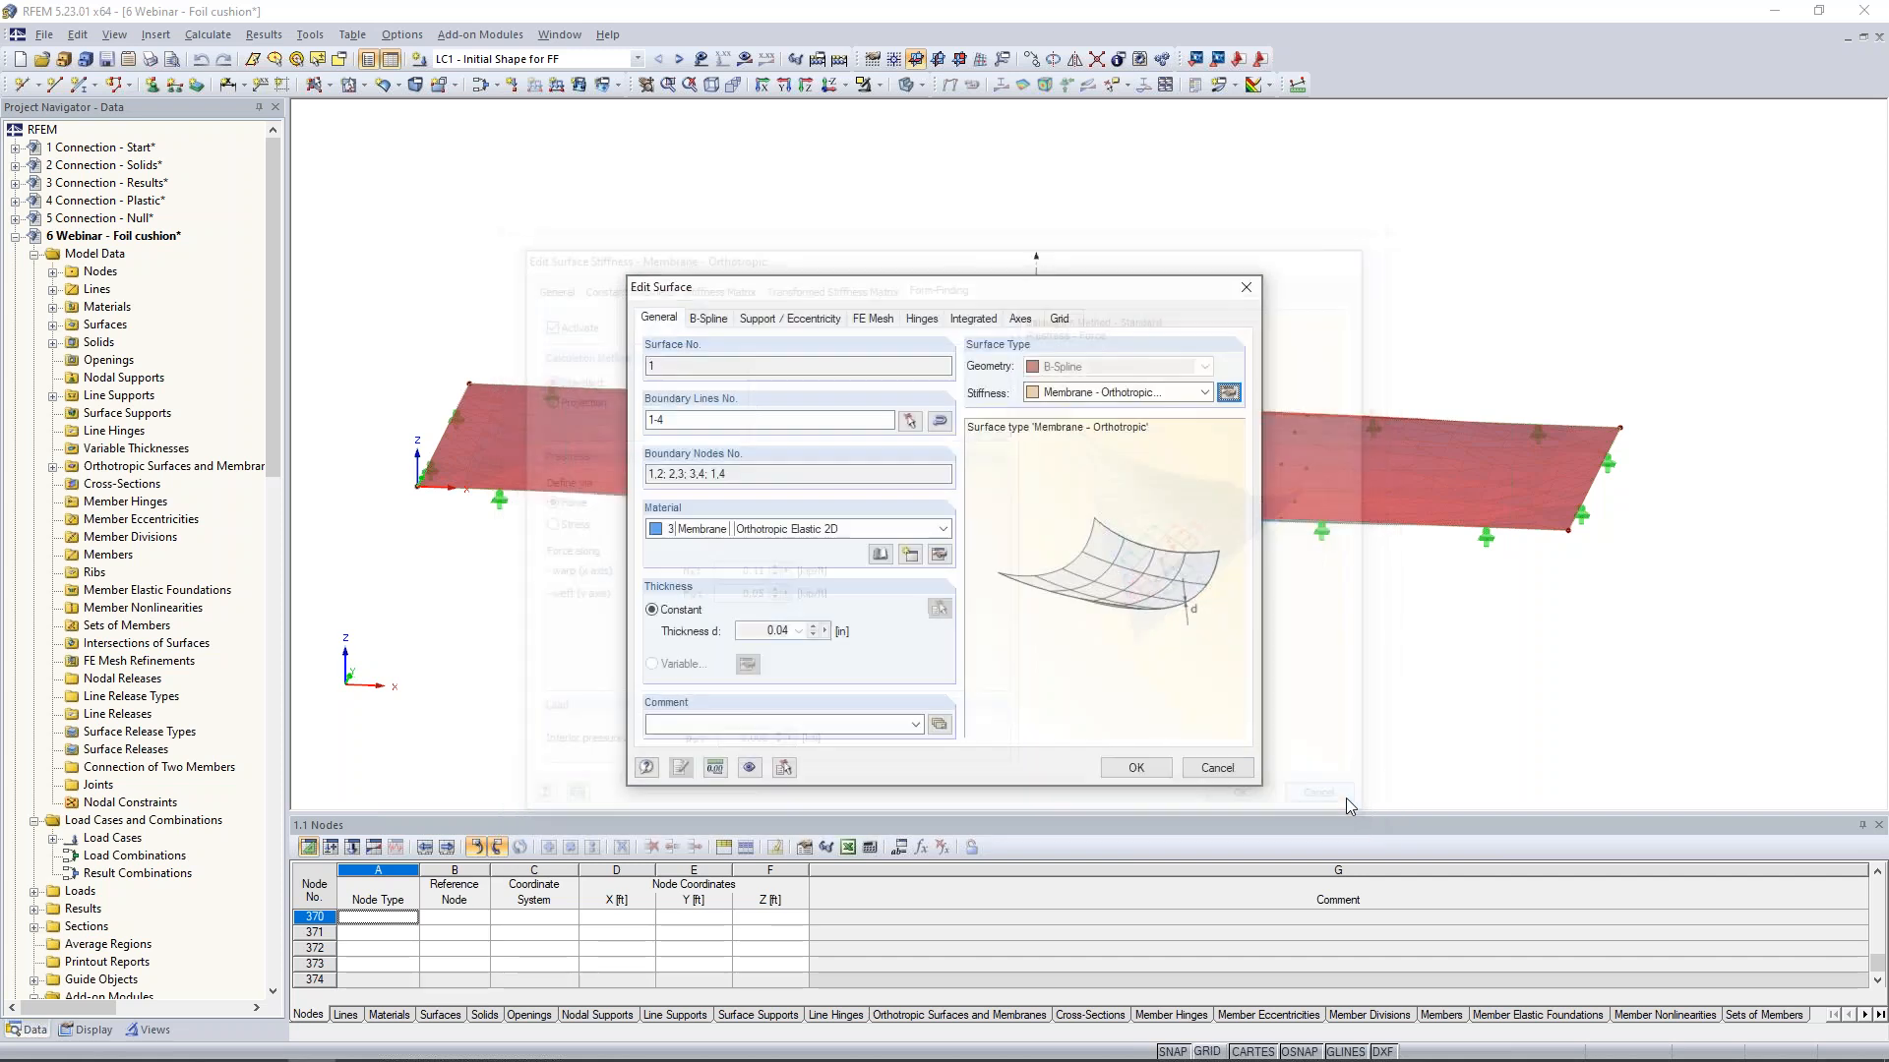
left_click(1239, 771)
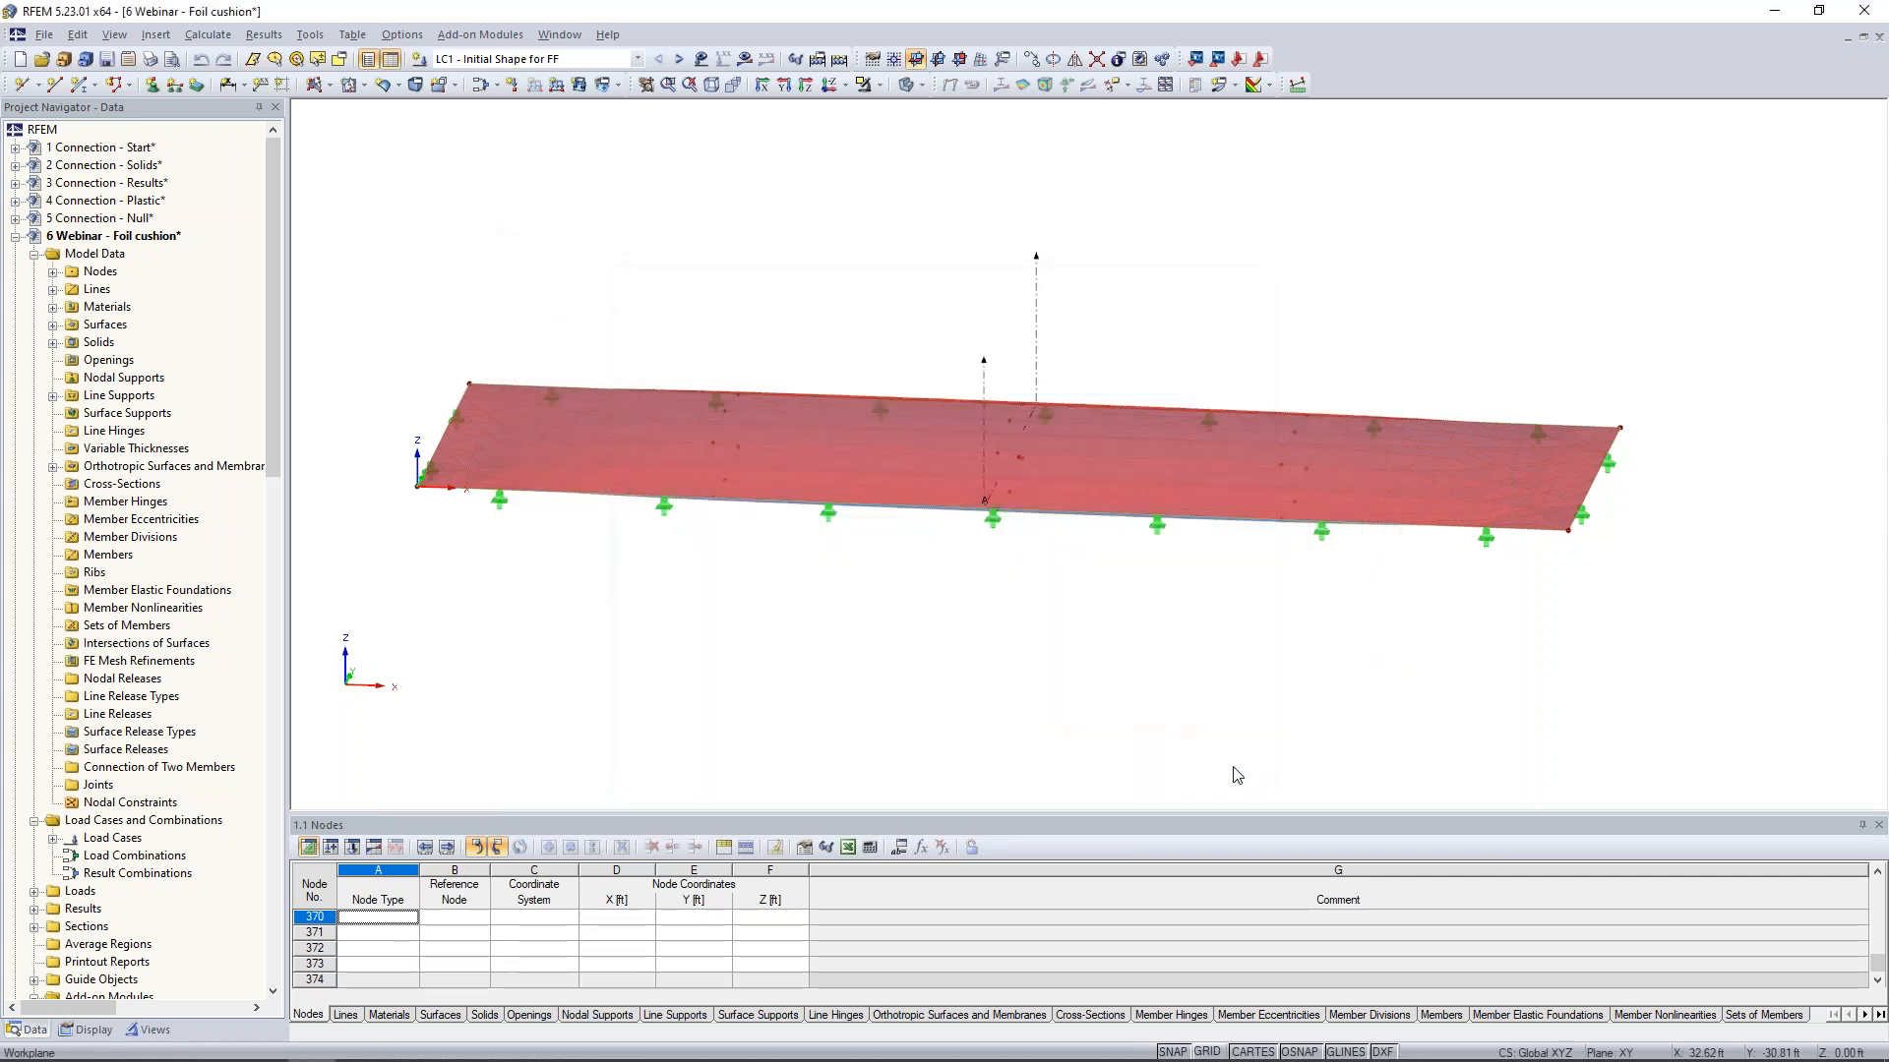
- Check the general properties of membrane surface 2 on the cushion's opposite side without changing them
middle_click_drag(1124, 701, 1212, 405, "ctrl")
double_click(1162, 432)
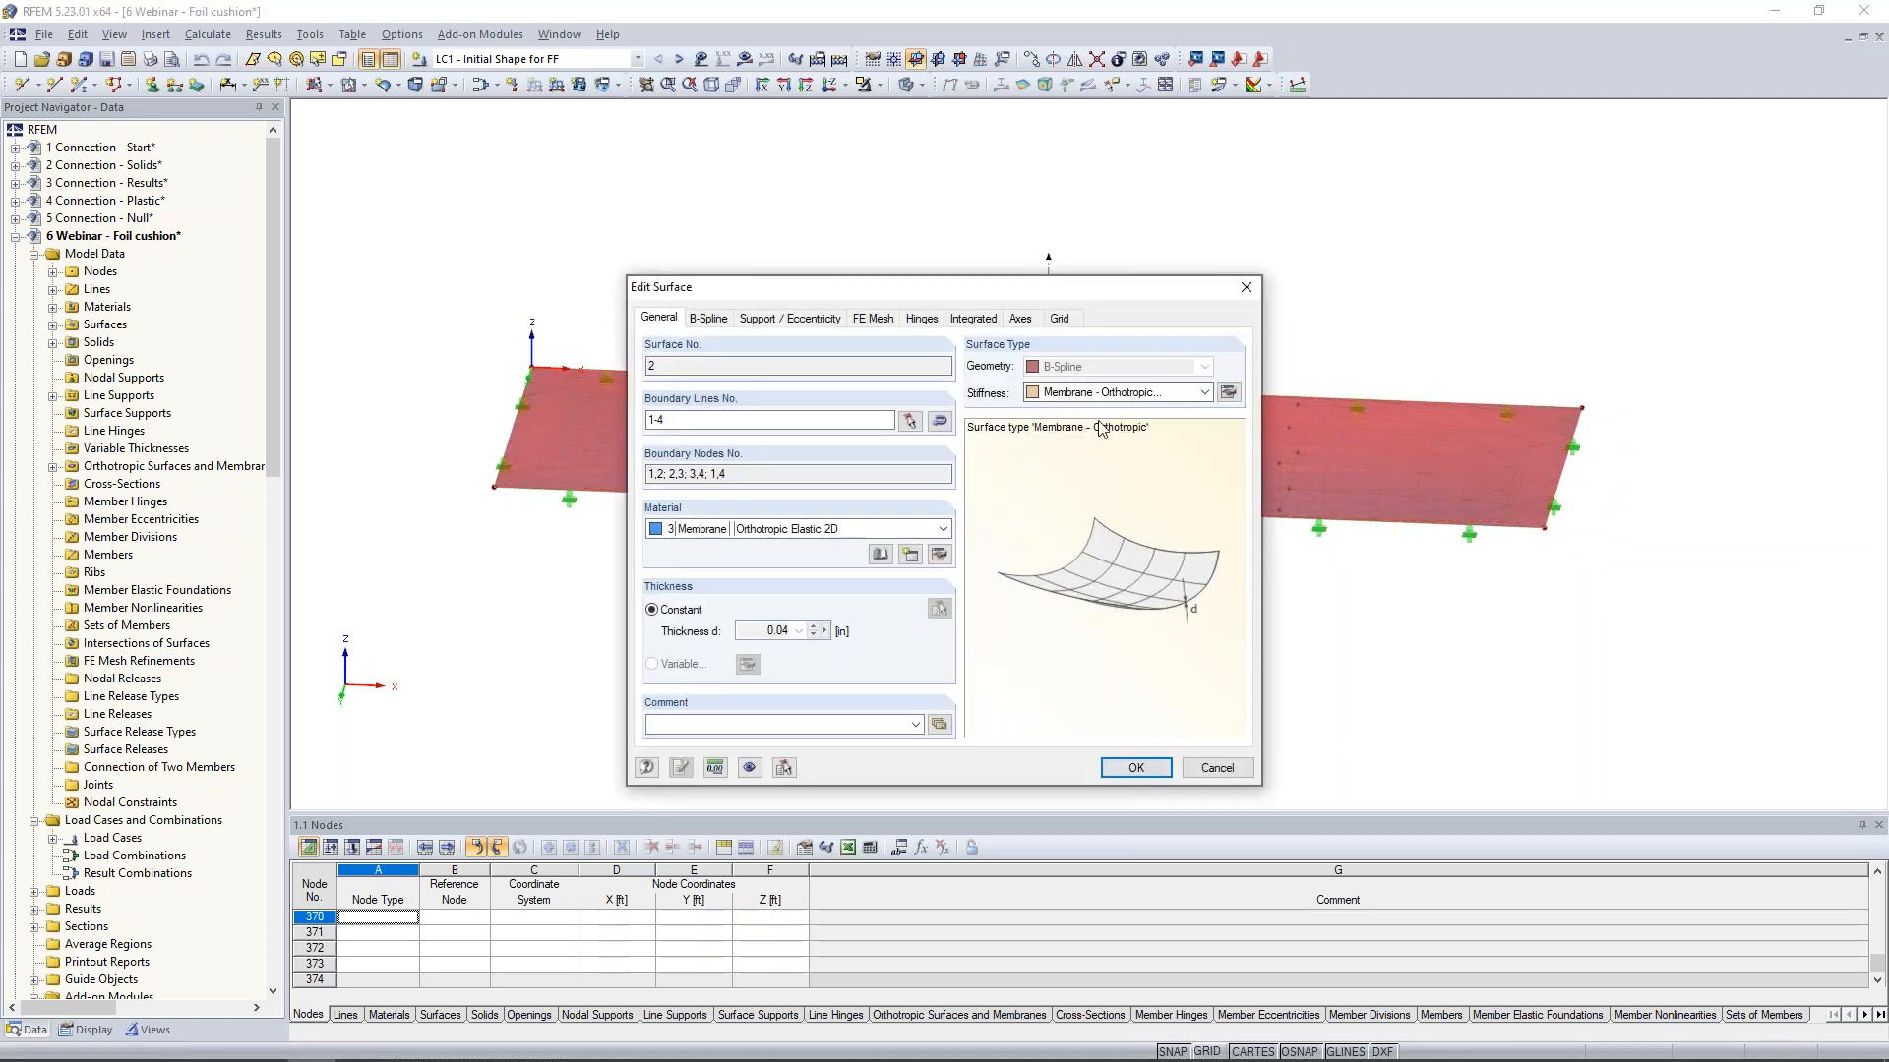
left_click(1220, 769)
- Open the cushion's gas solid and look through the gas material library, including Helium, without adopting a different material
middle_click_drag(1227, 570, 1126, 732, "ctrl")
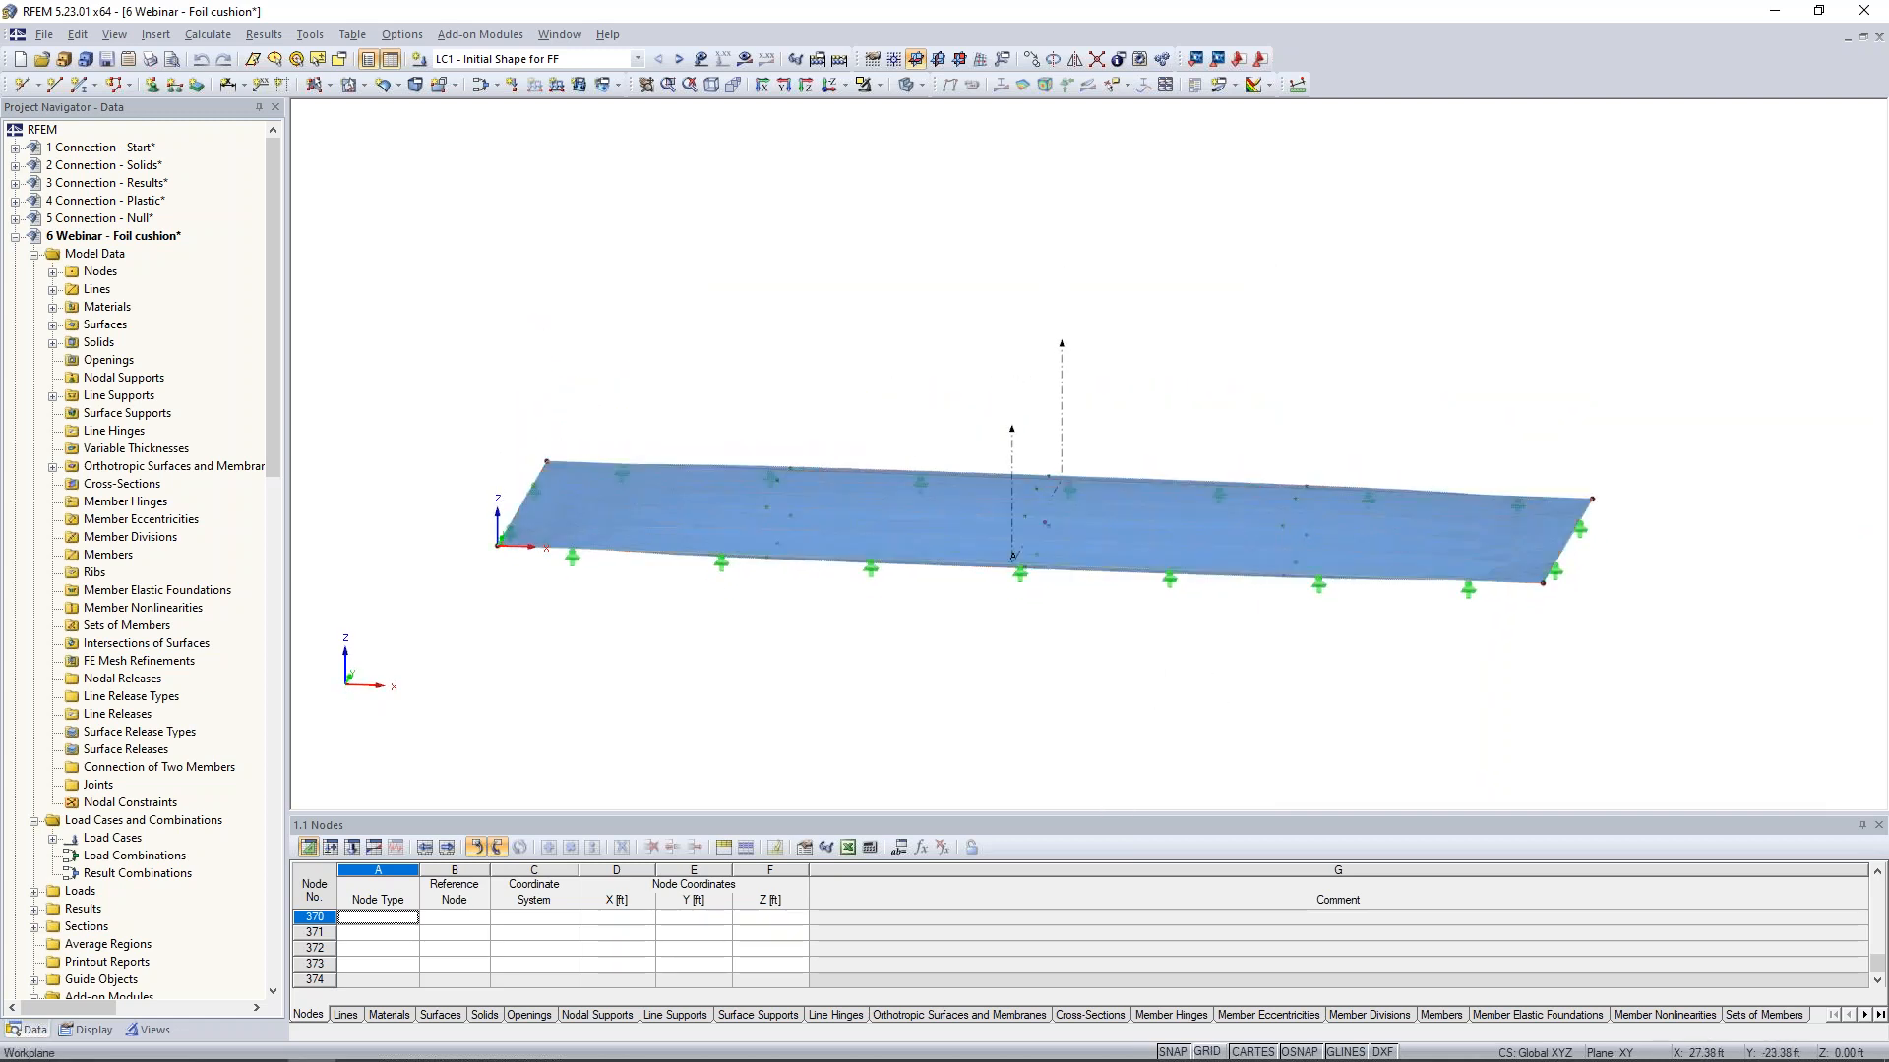
scroll(1033, 600, "up", 2)
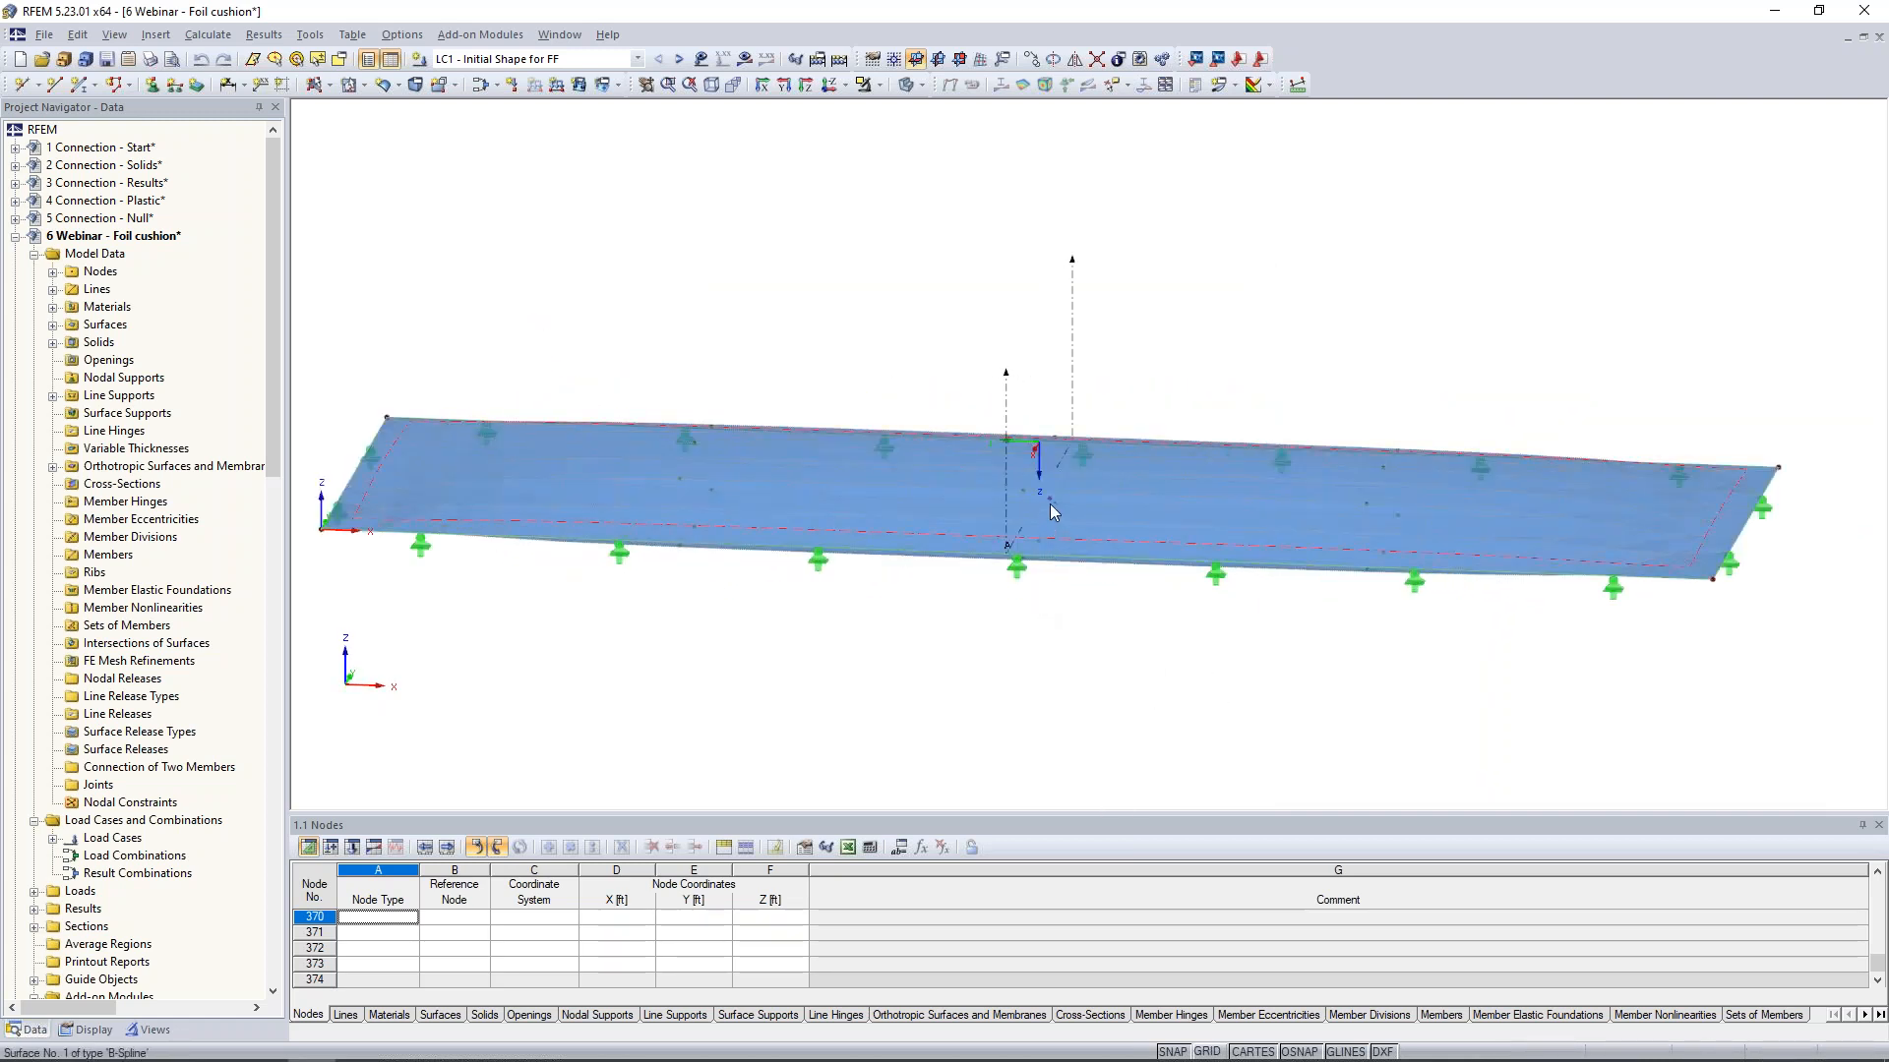
double_click(1050, 504)
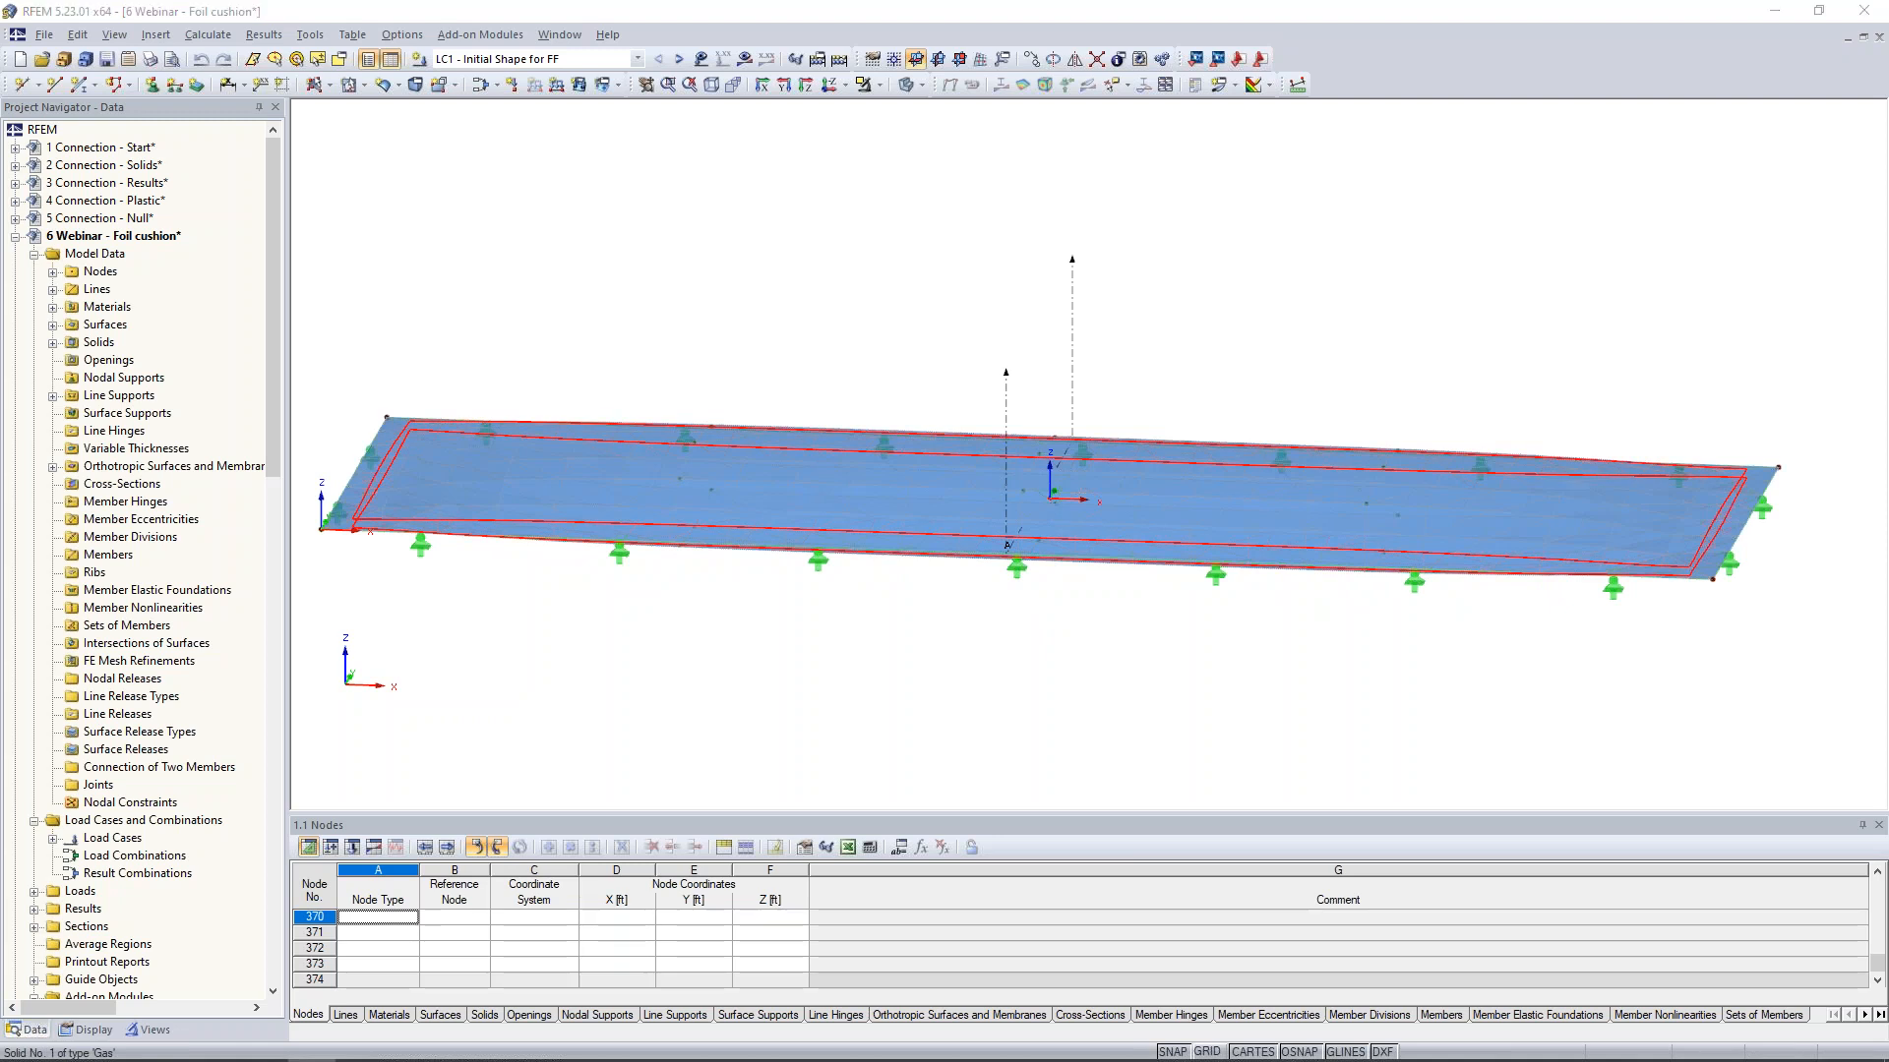
left_click(1037, 373)
left_click(1020, 401)
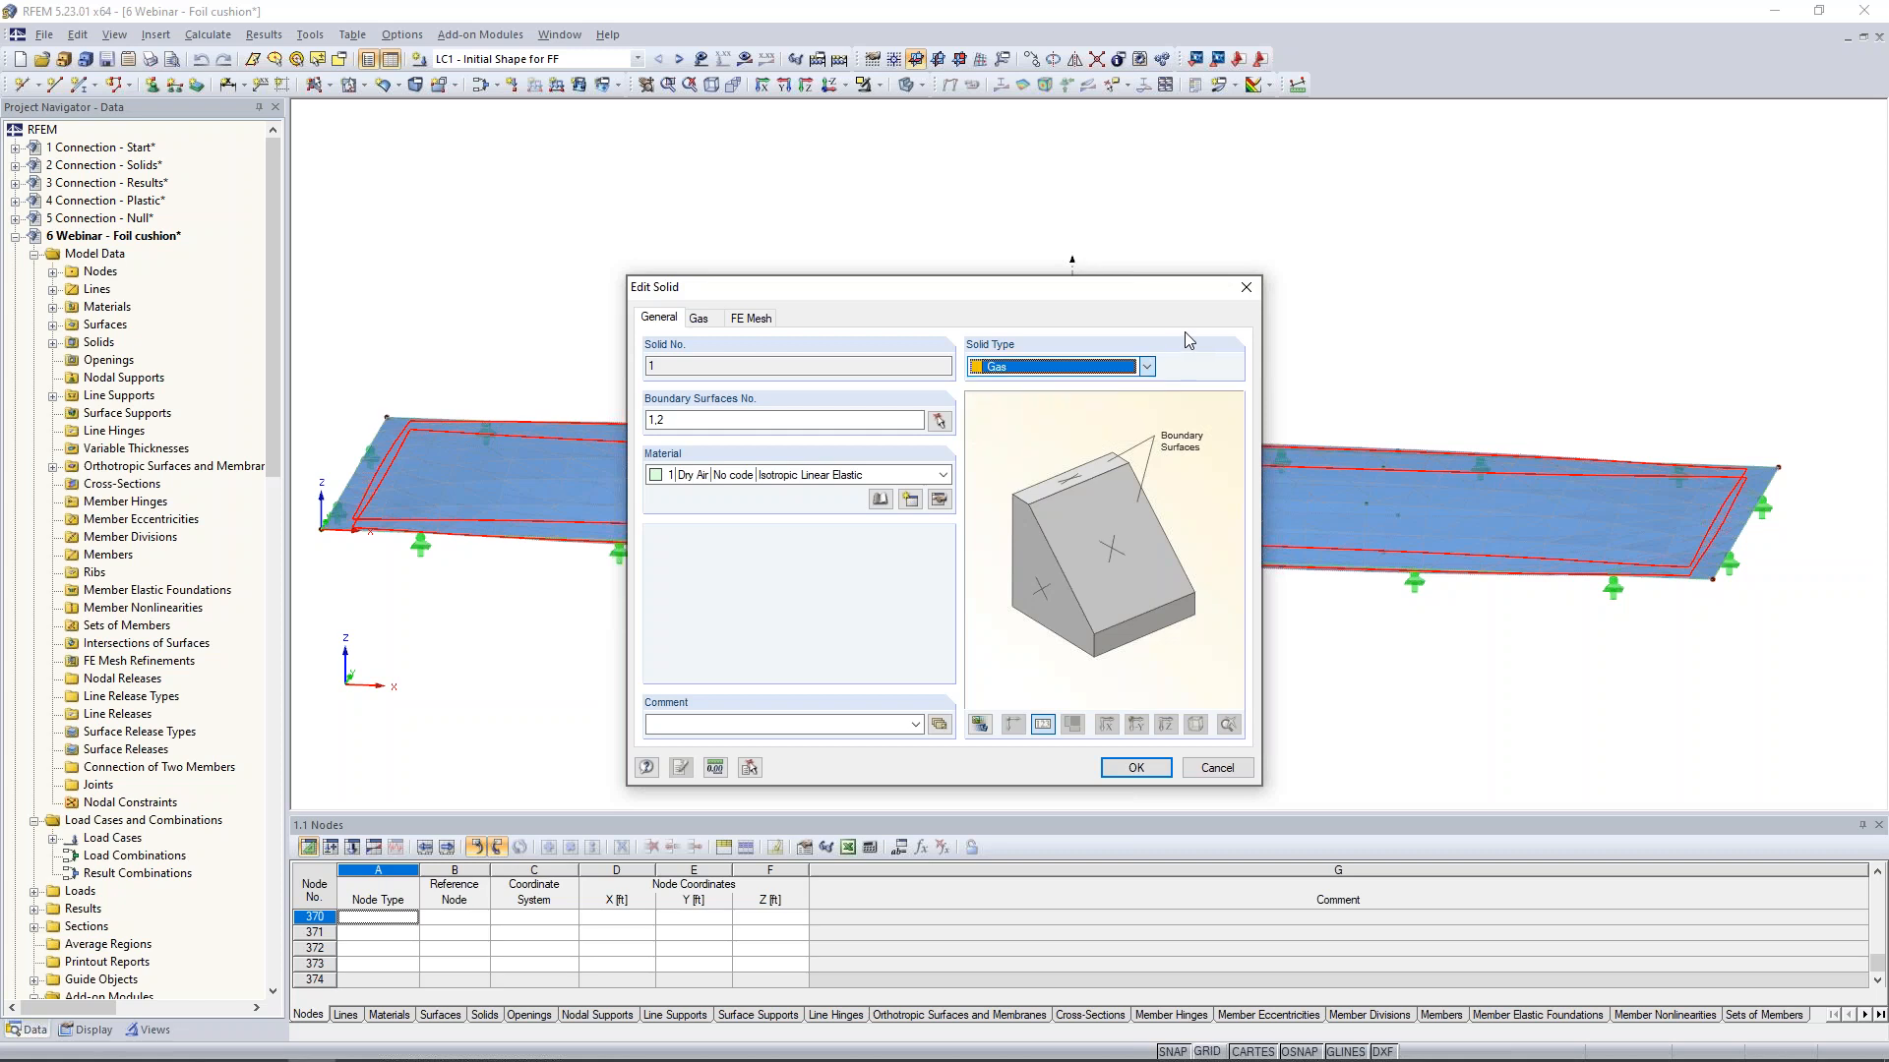
left_click(880, 499)
left_click(880, 500)
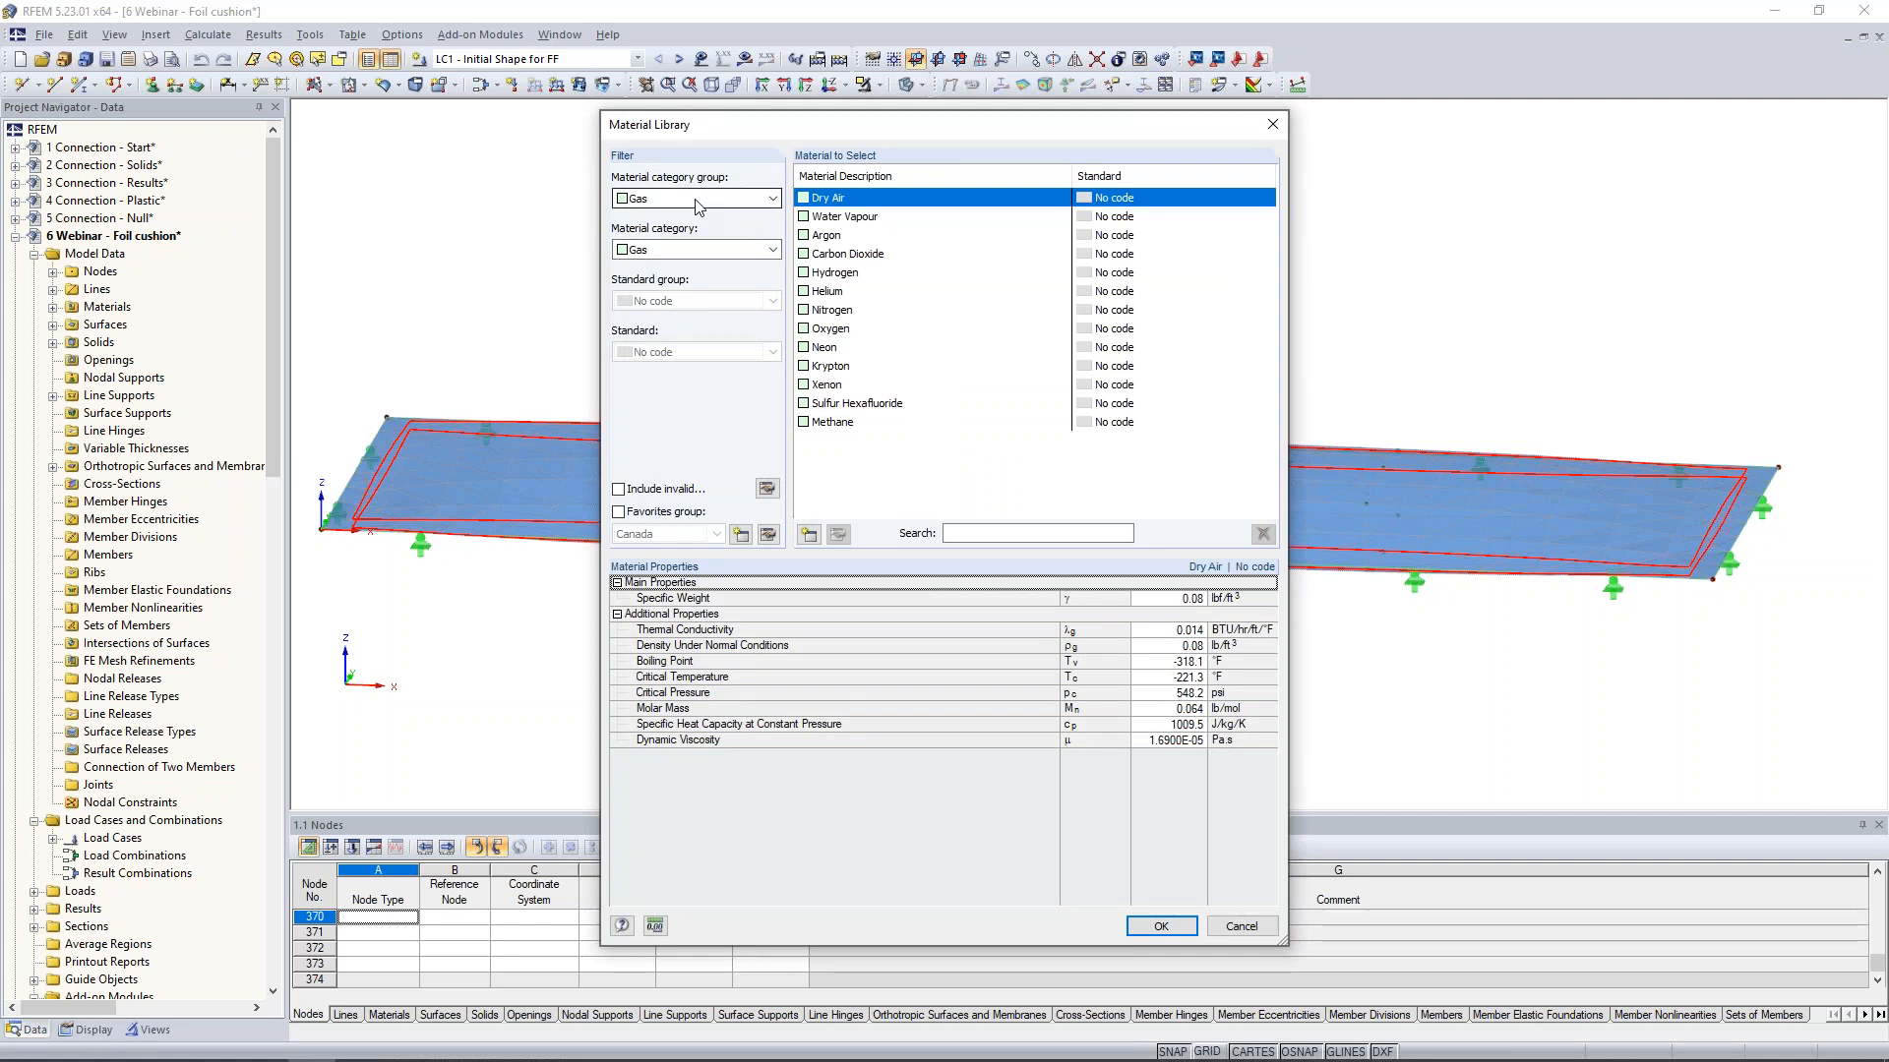
left_click(836, 291)
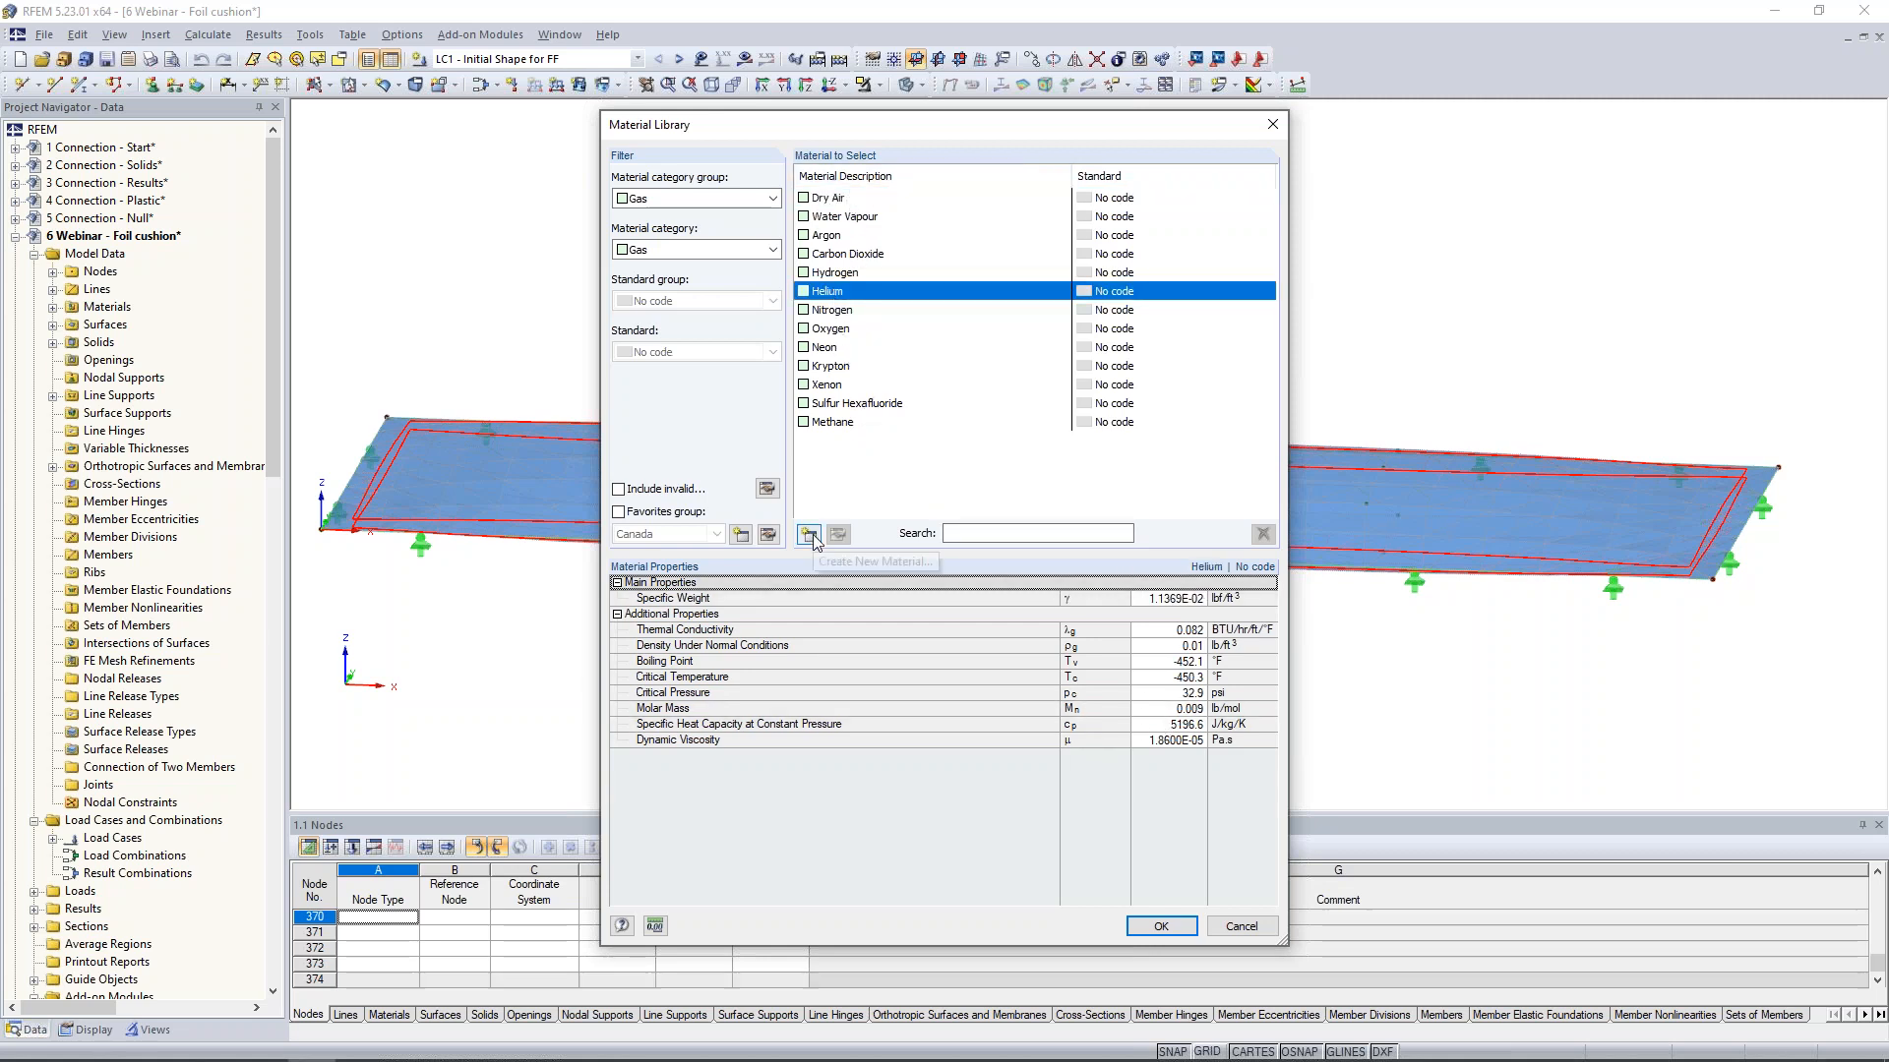
left_click(1241, 926)
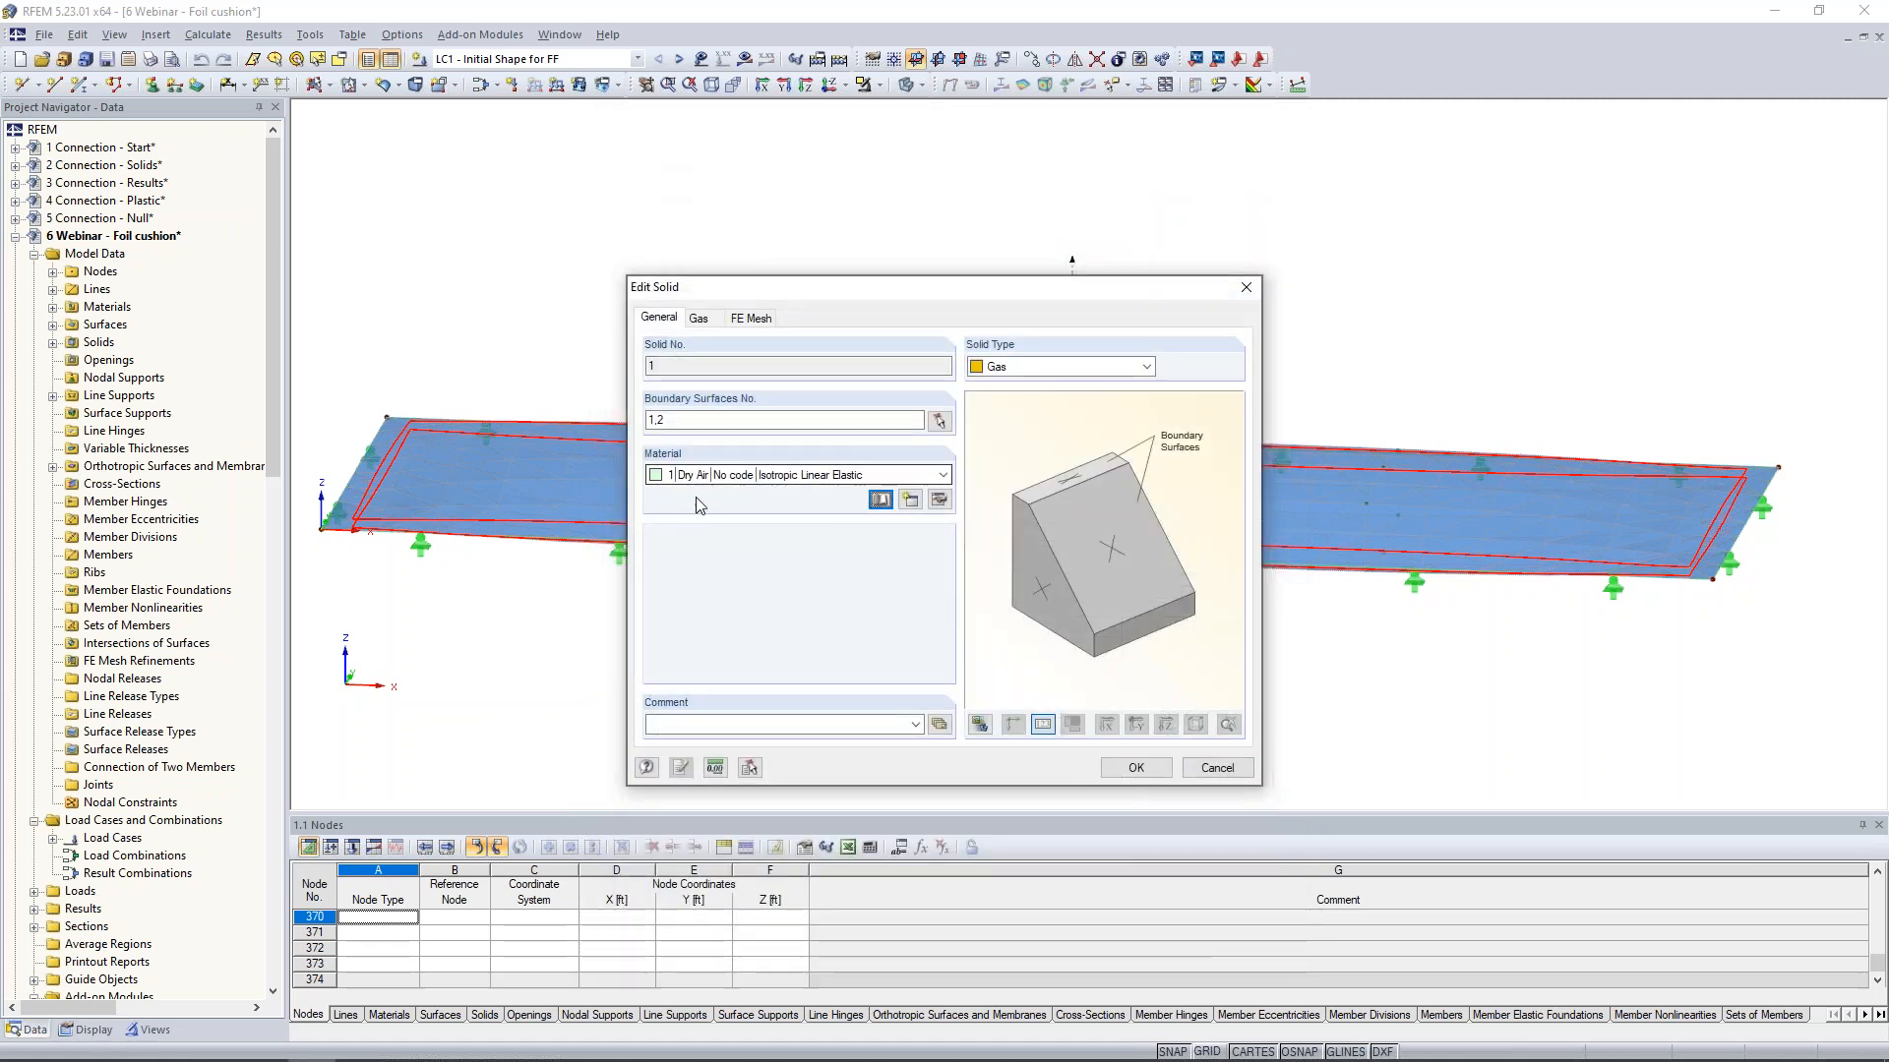
- Review the gas solid's initial atmospheric pressure and temperature parameters without changing them
left_click(699, 318)
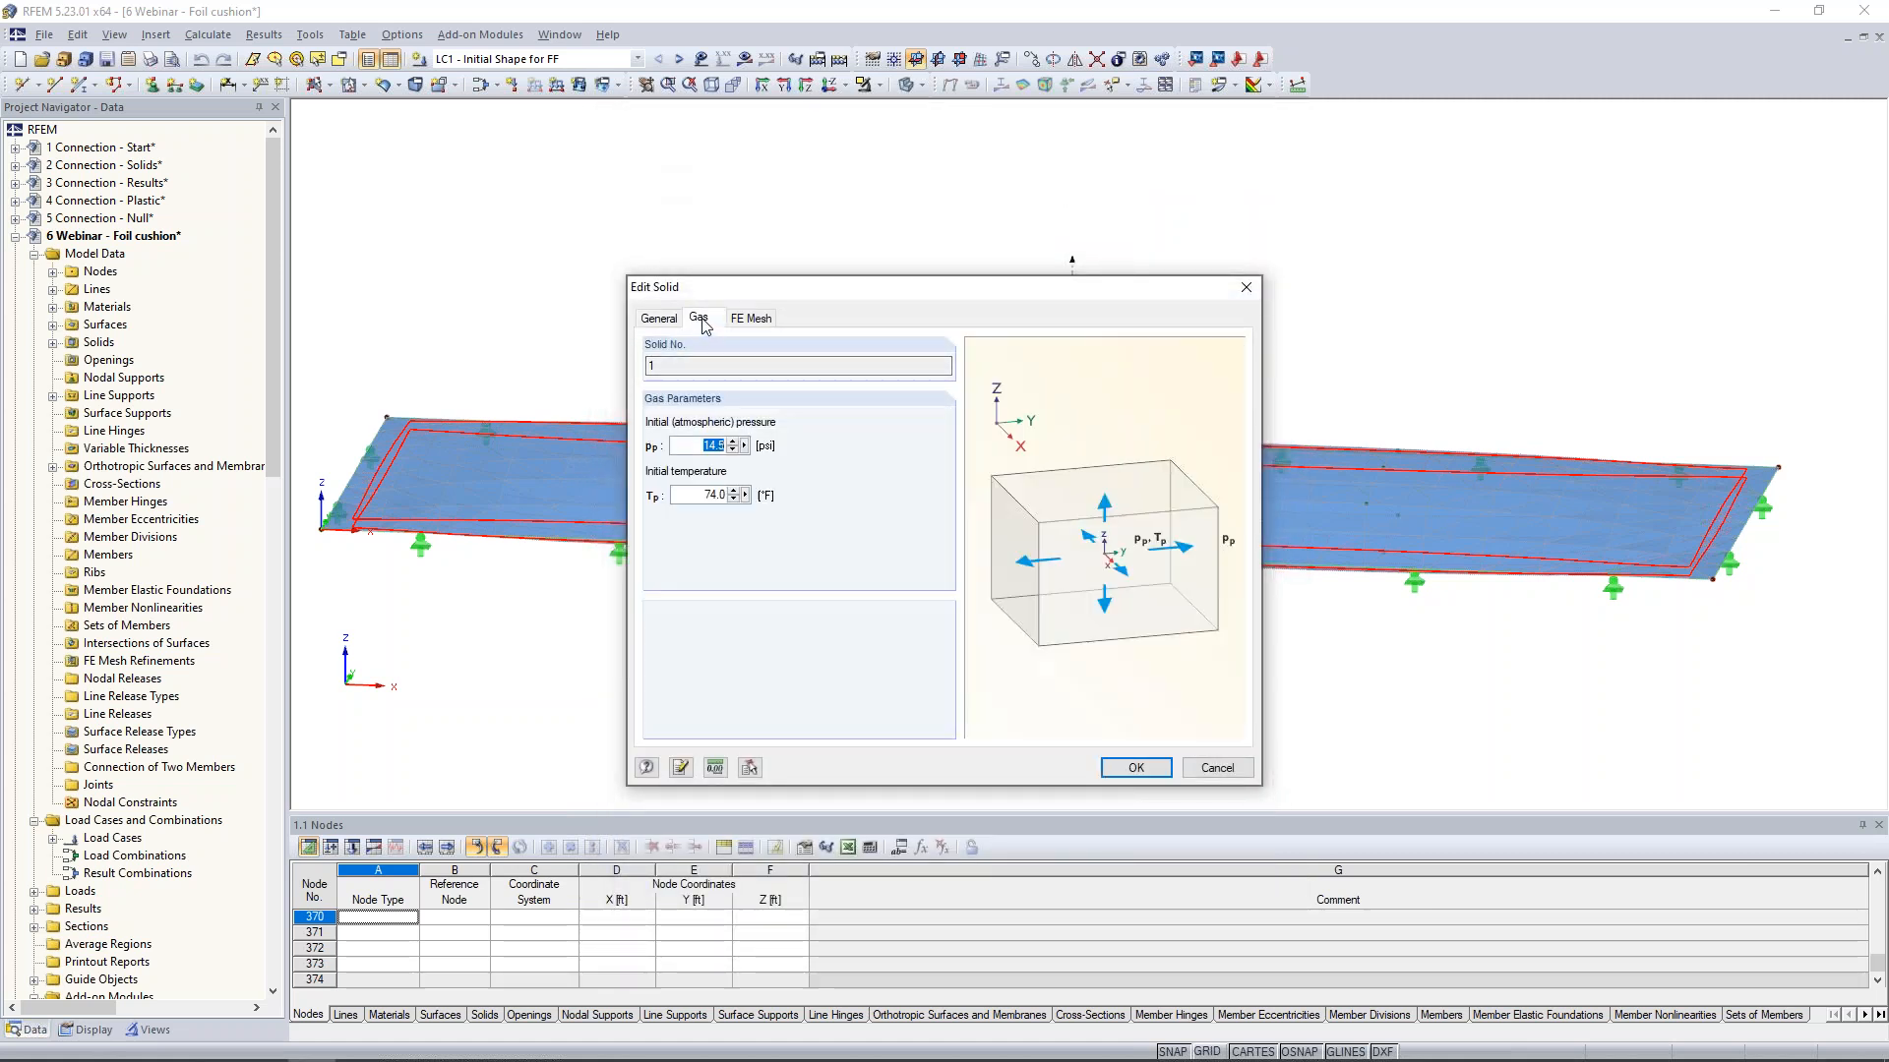
left_click(692, 446)
left_click(1217, 768)
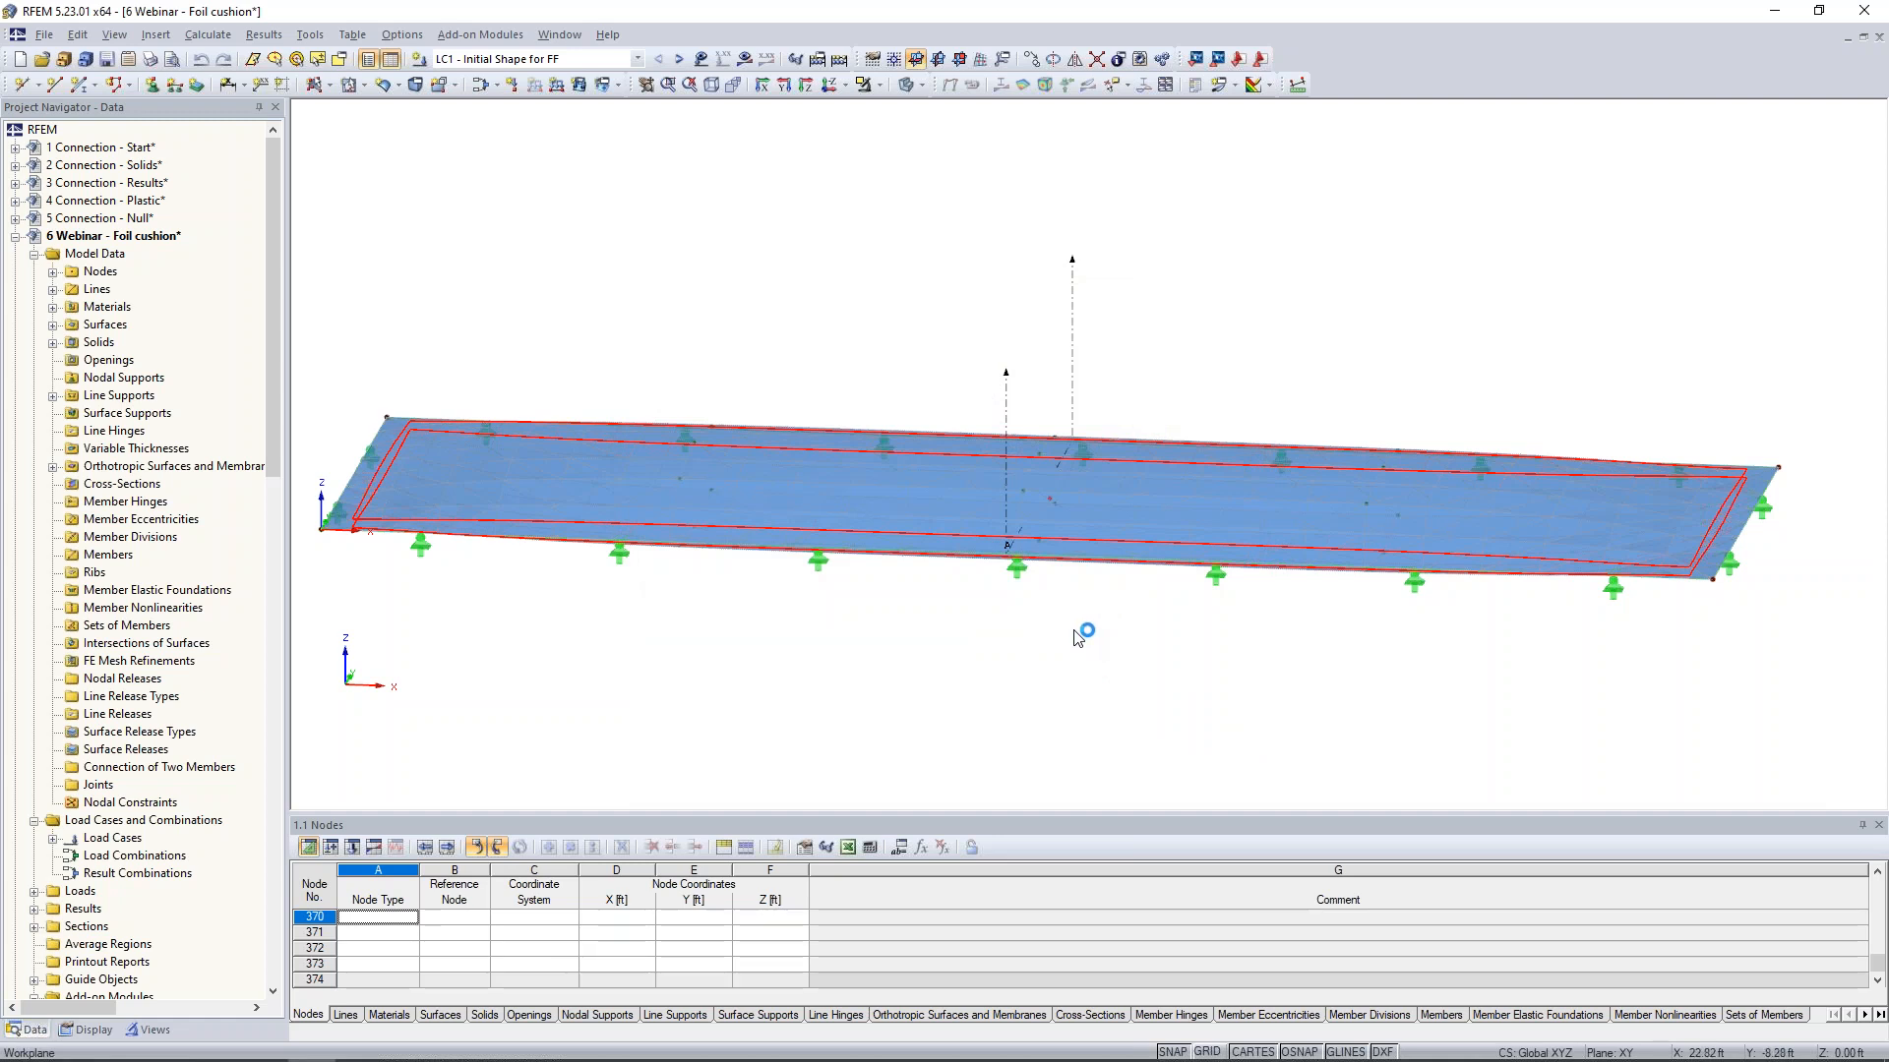
- Display the loads of LC1 - Initial Shape for FF on the foil cushion
scroll(1104, 617, "down", 1)
middle_click_drag(1103, 621, 998, 639, "ctrl")
scroll(1079, 673, "down", 1)
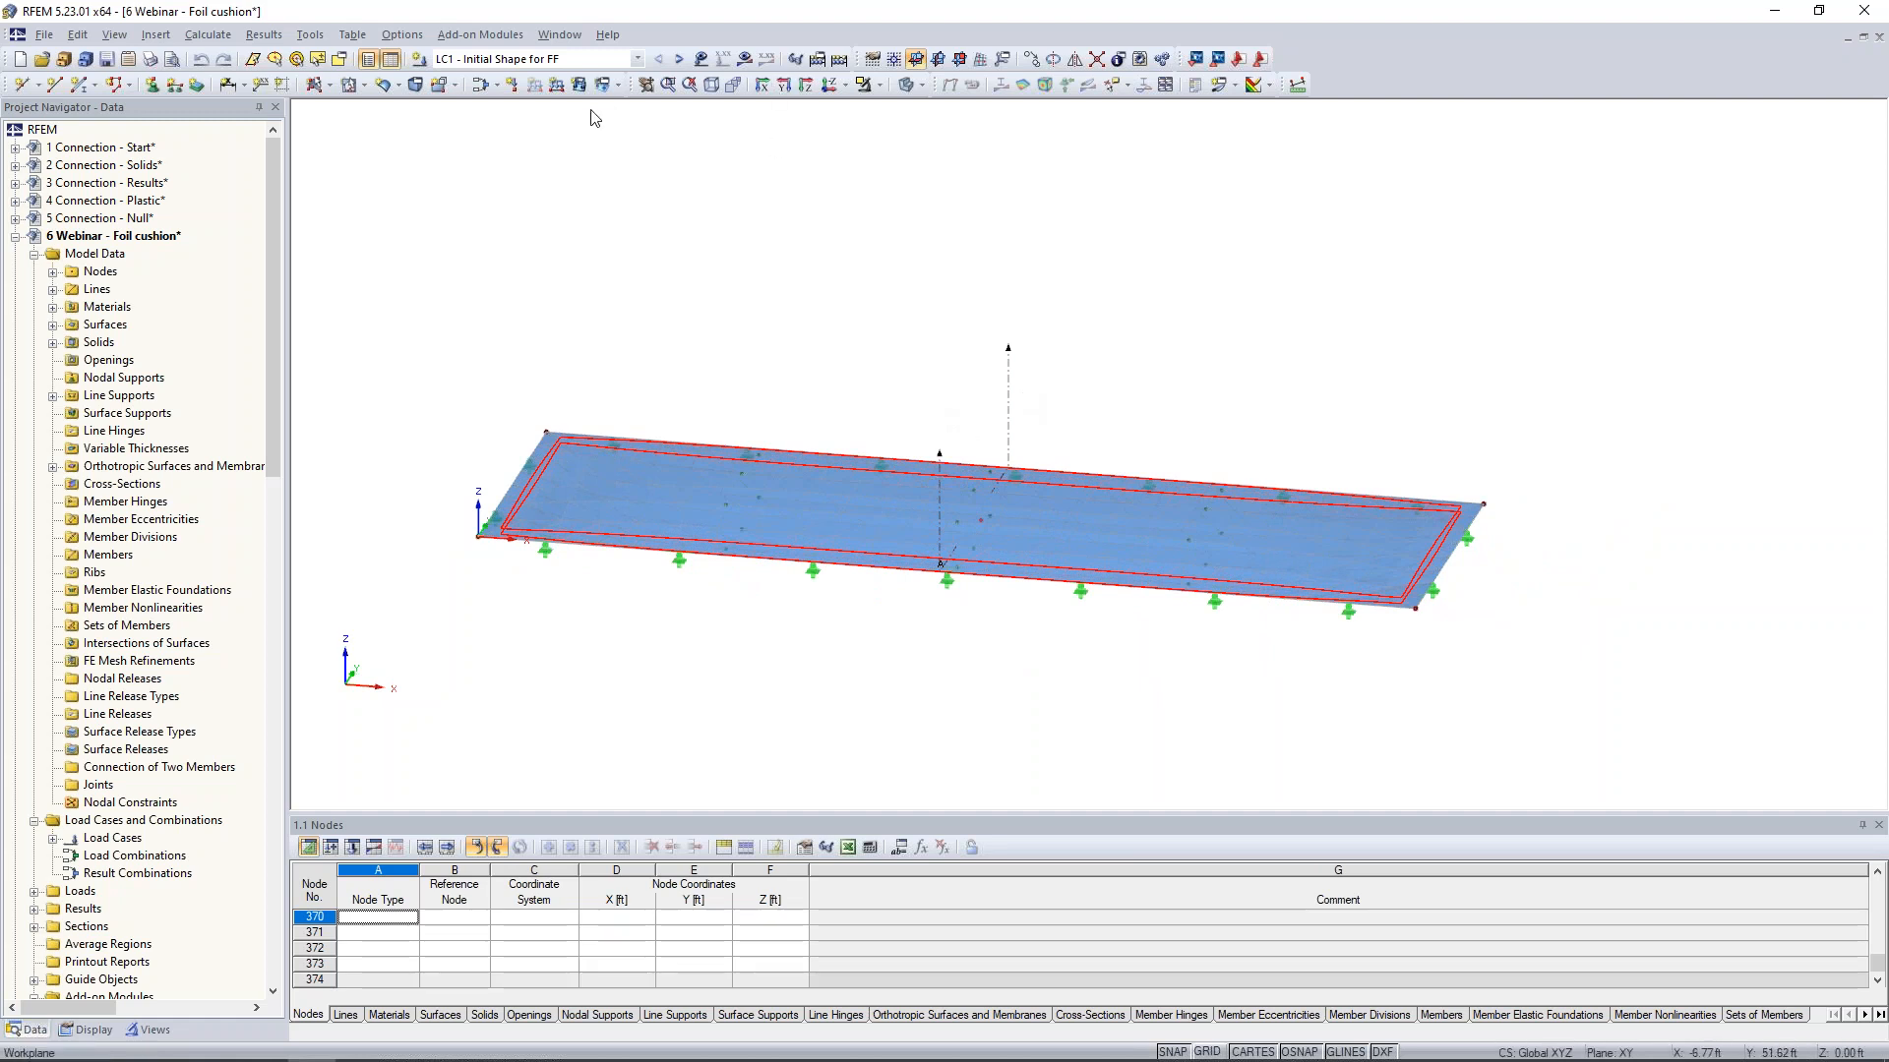
left_click(700, 58)
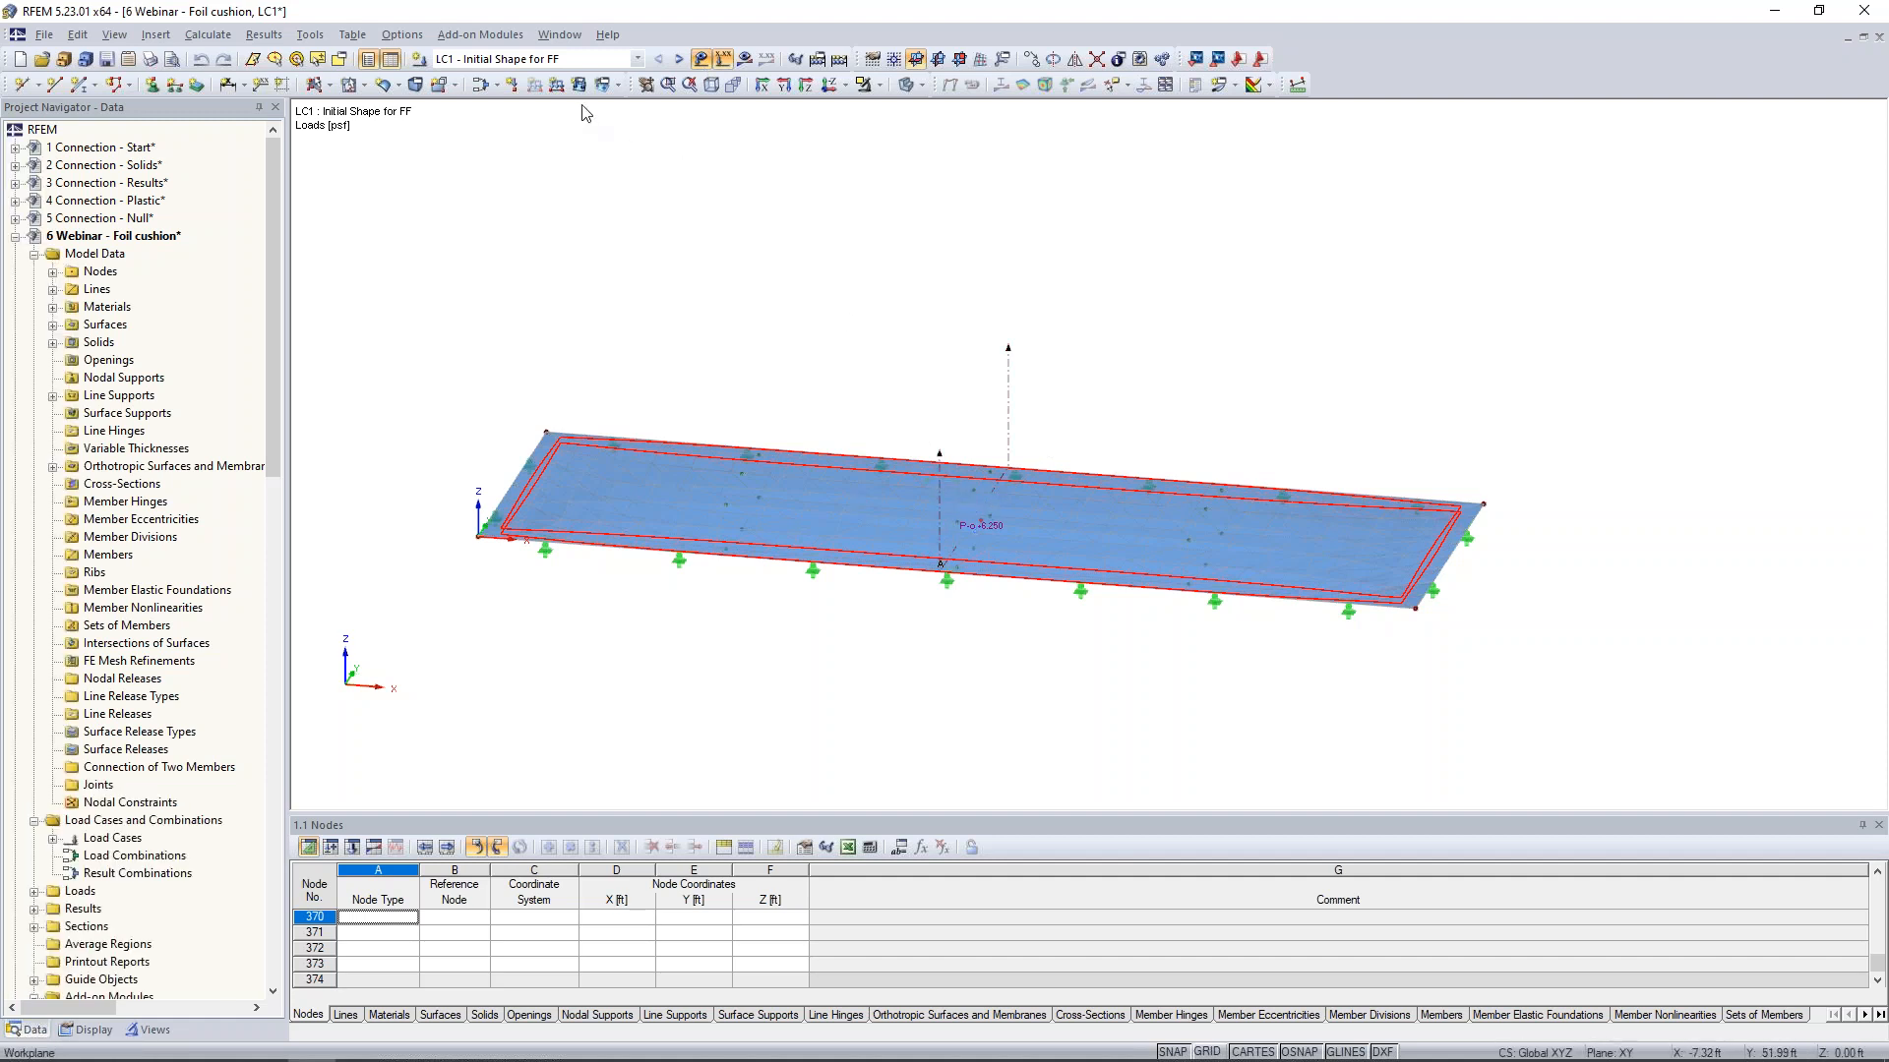
- Review the existing gas-type solid load's behaviour options and magnitude, keeping its settings
left_click(617, 85)
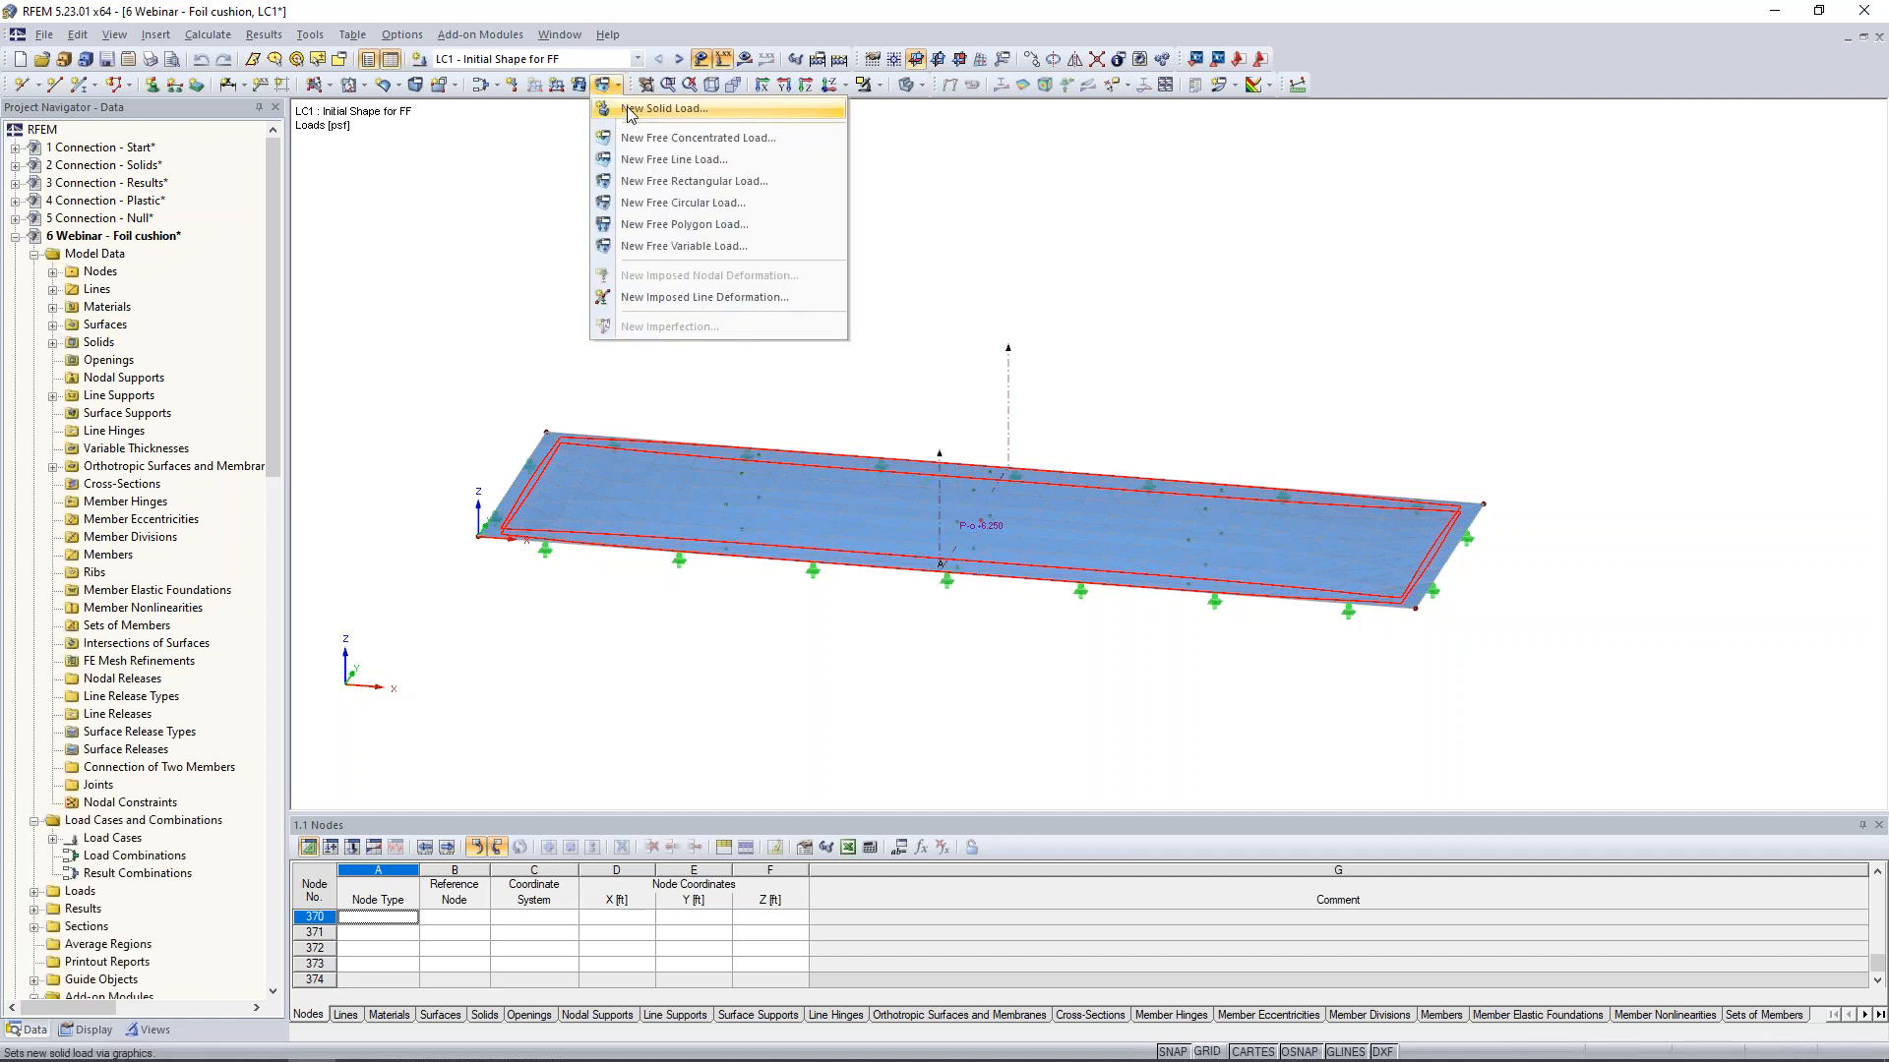
left_click(649, 109)
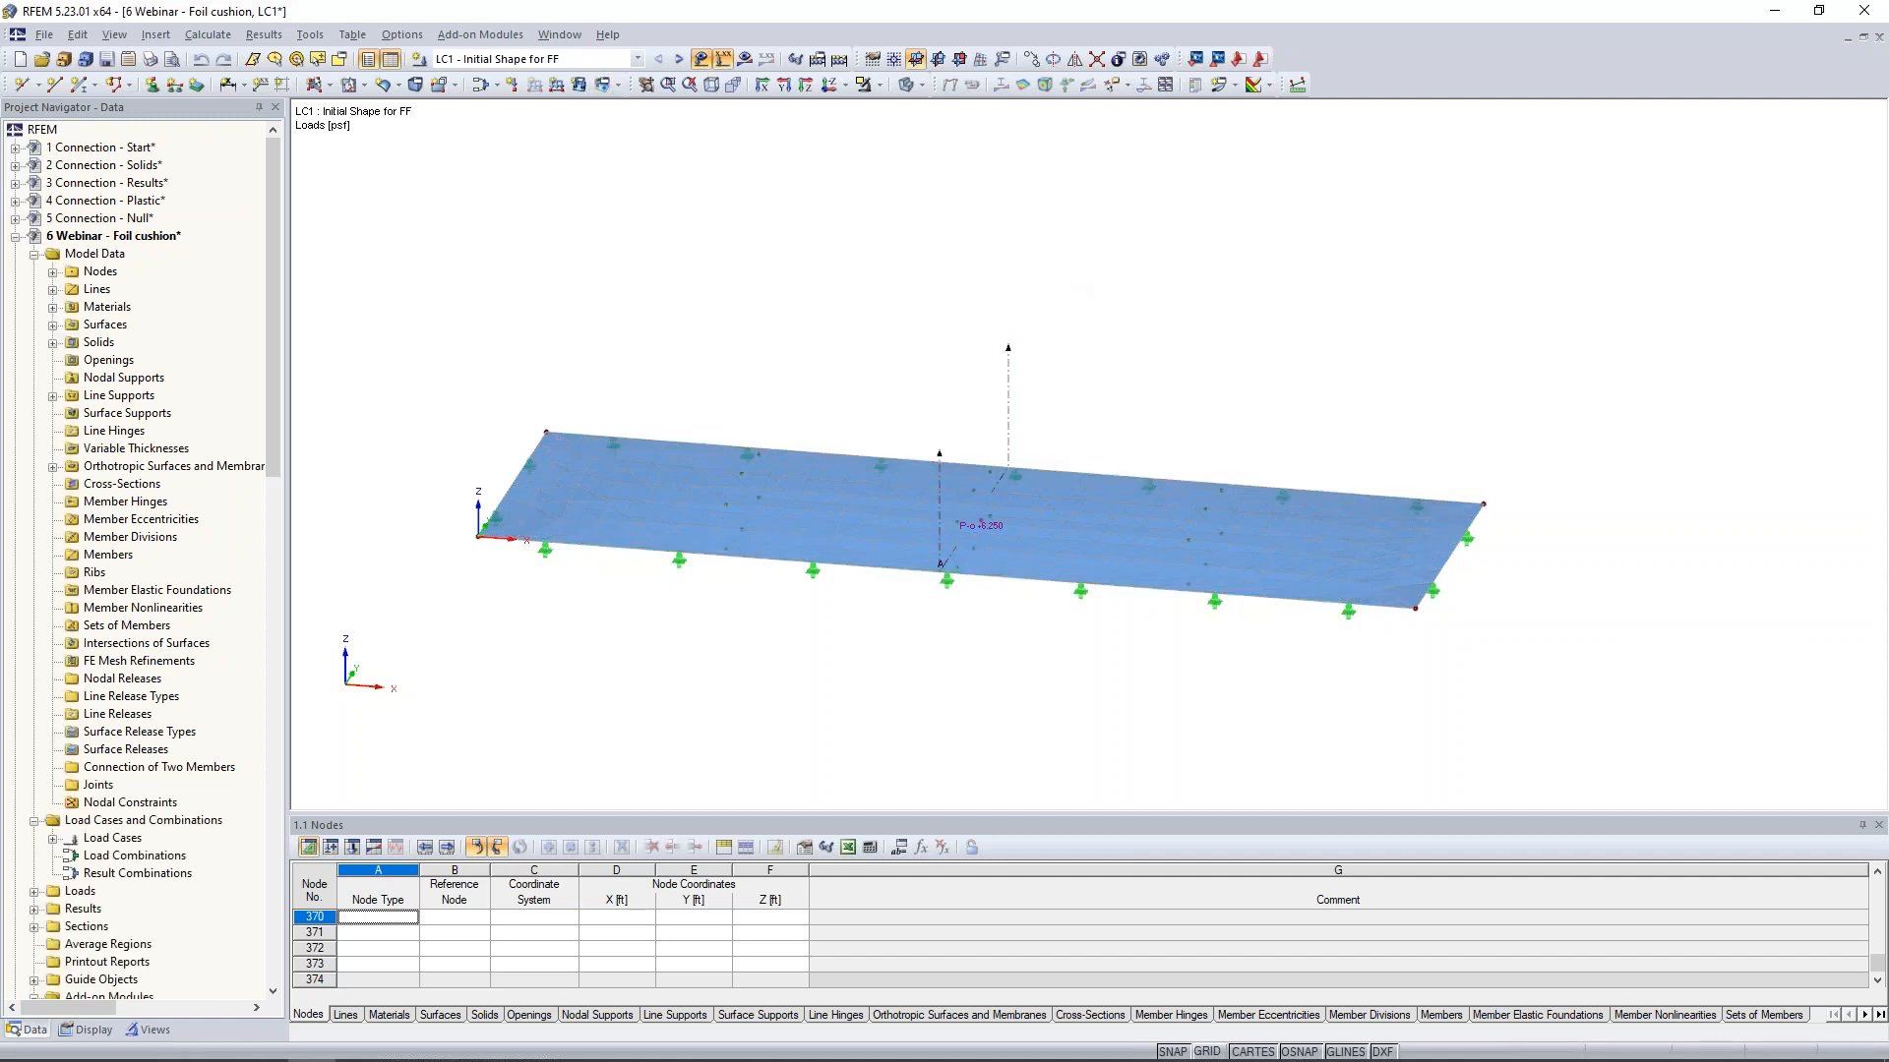
double_click(984, 525)
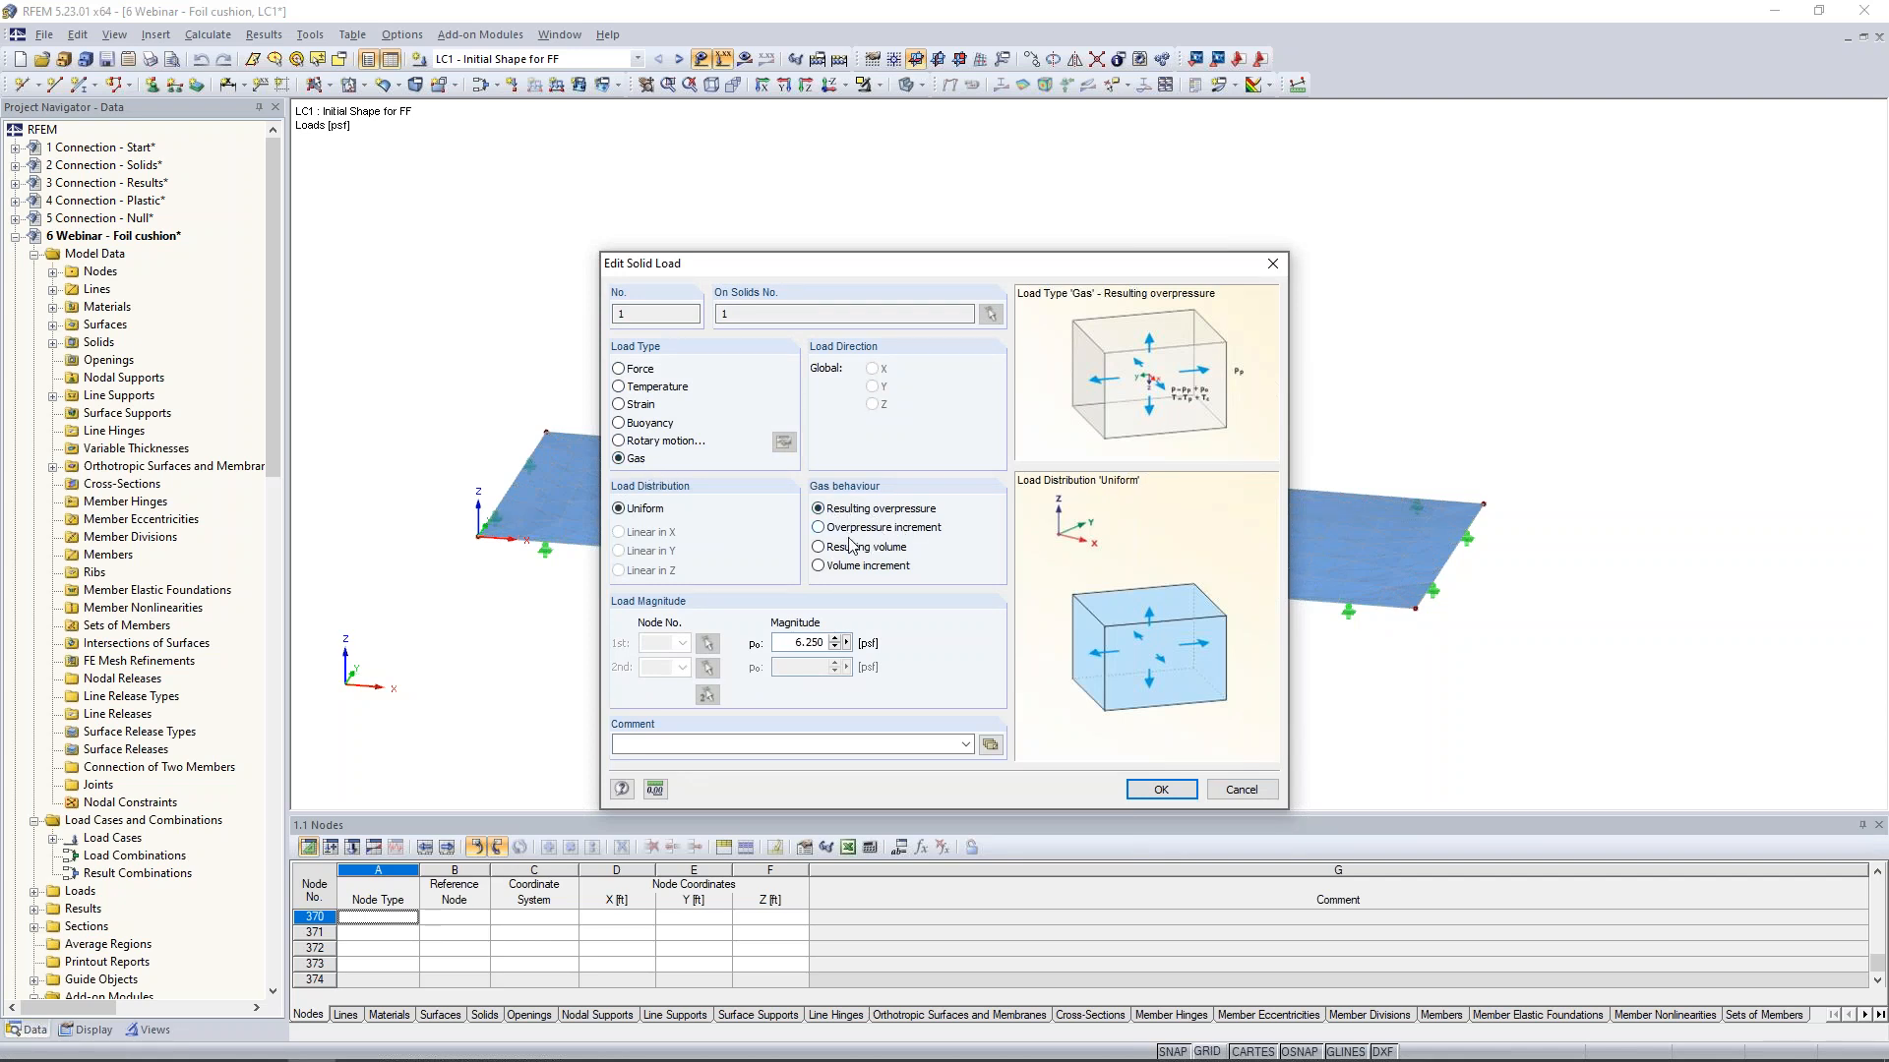
left_click(785, 641)
left_click(1241, 789)
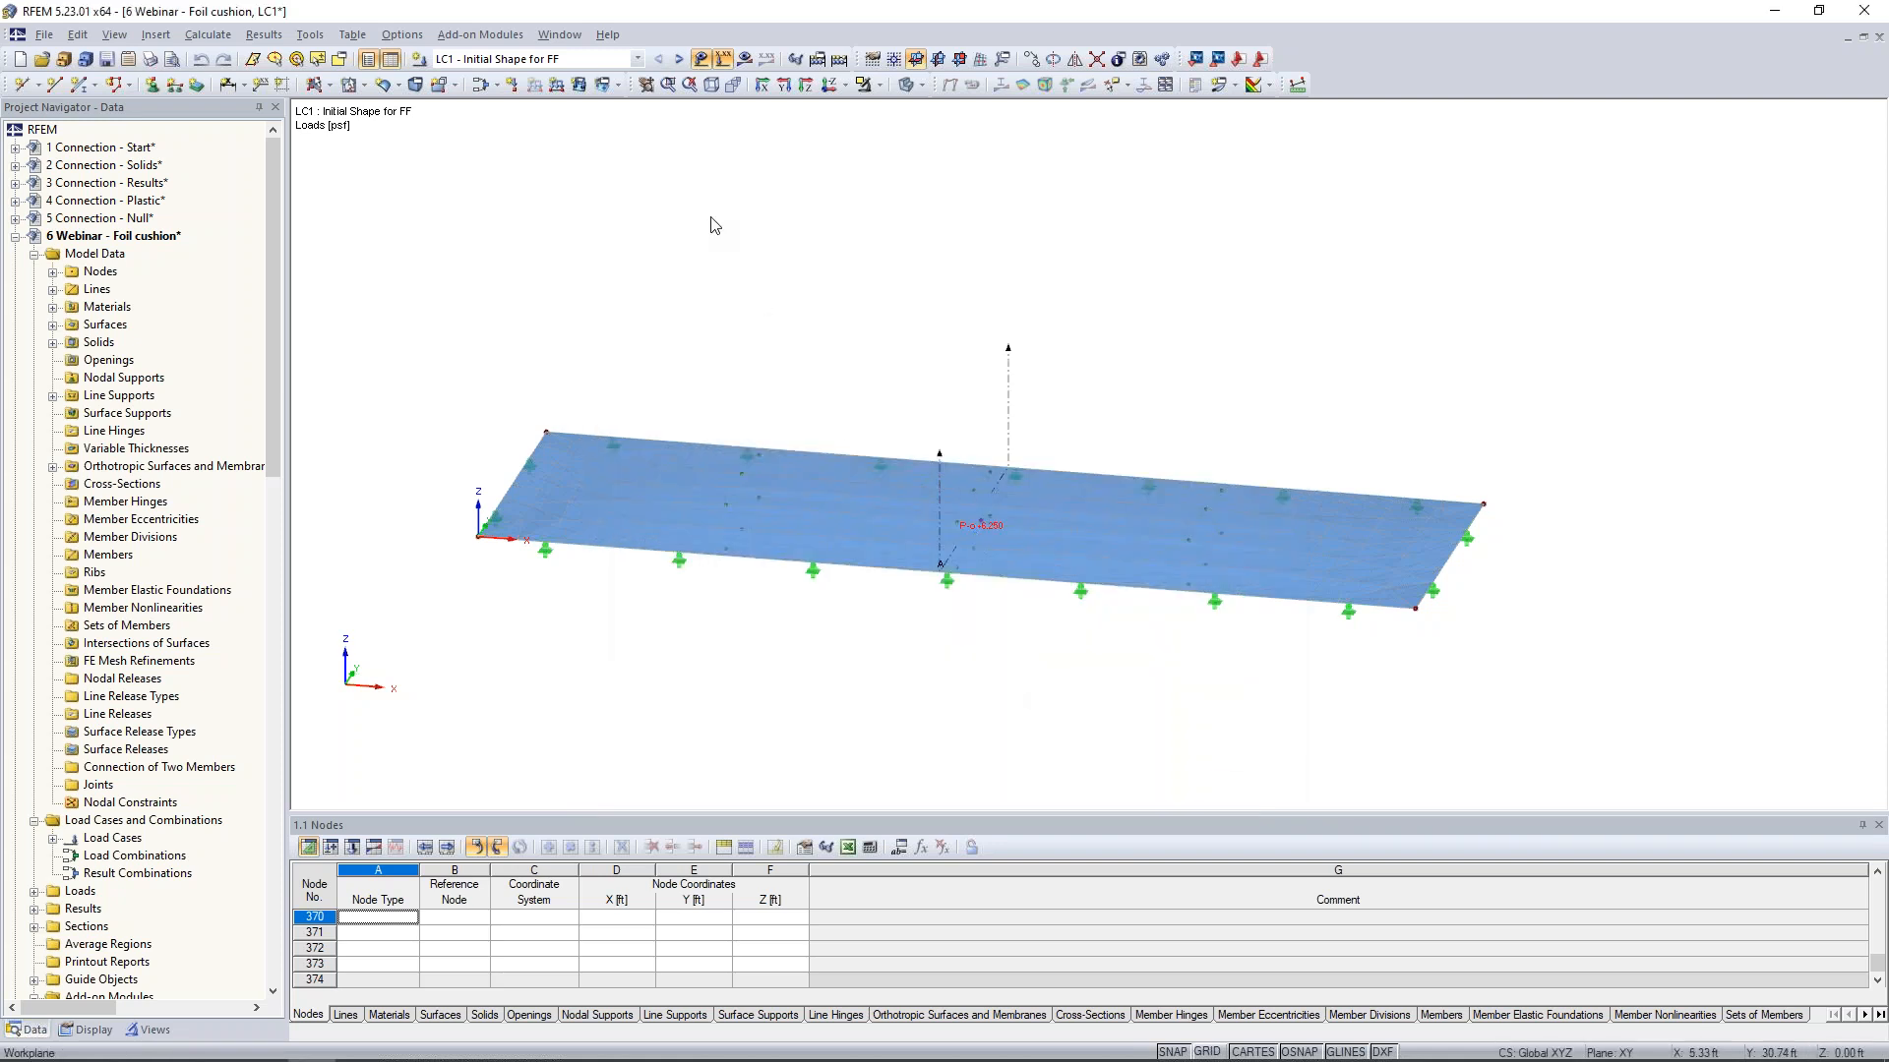
- Display the LC1 results as shape contour lines on the surfaces and examine the form-found cushion up close
left_click(744, 59)
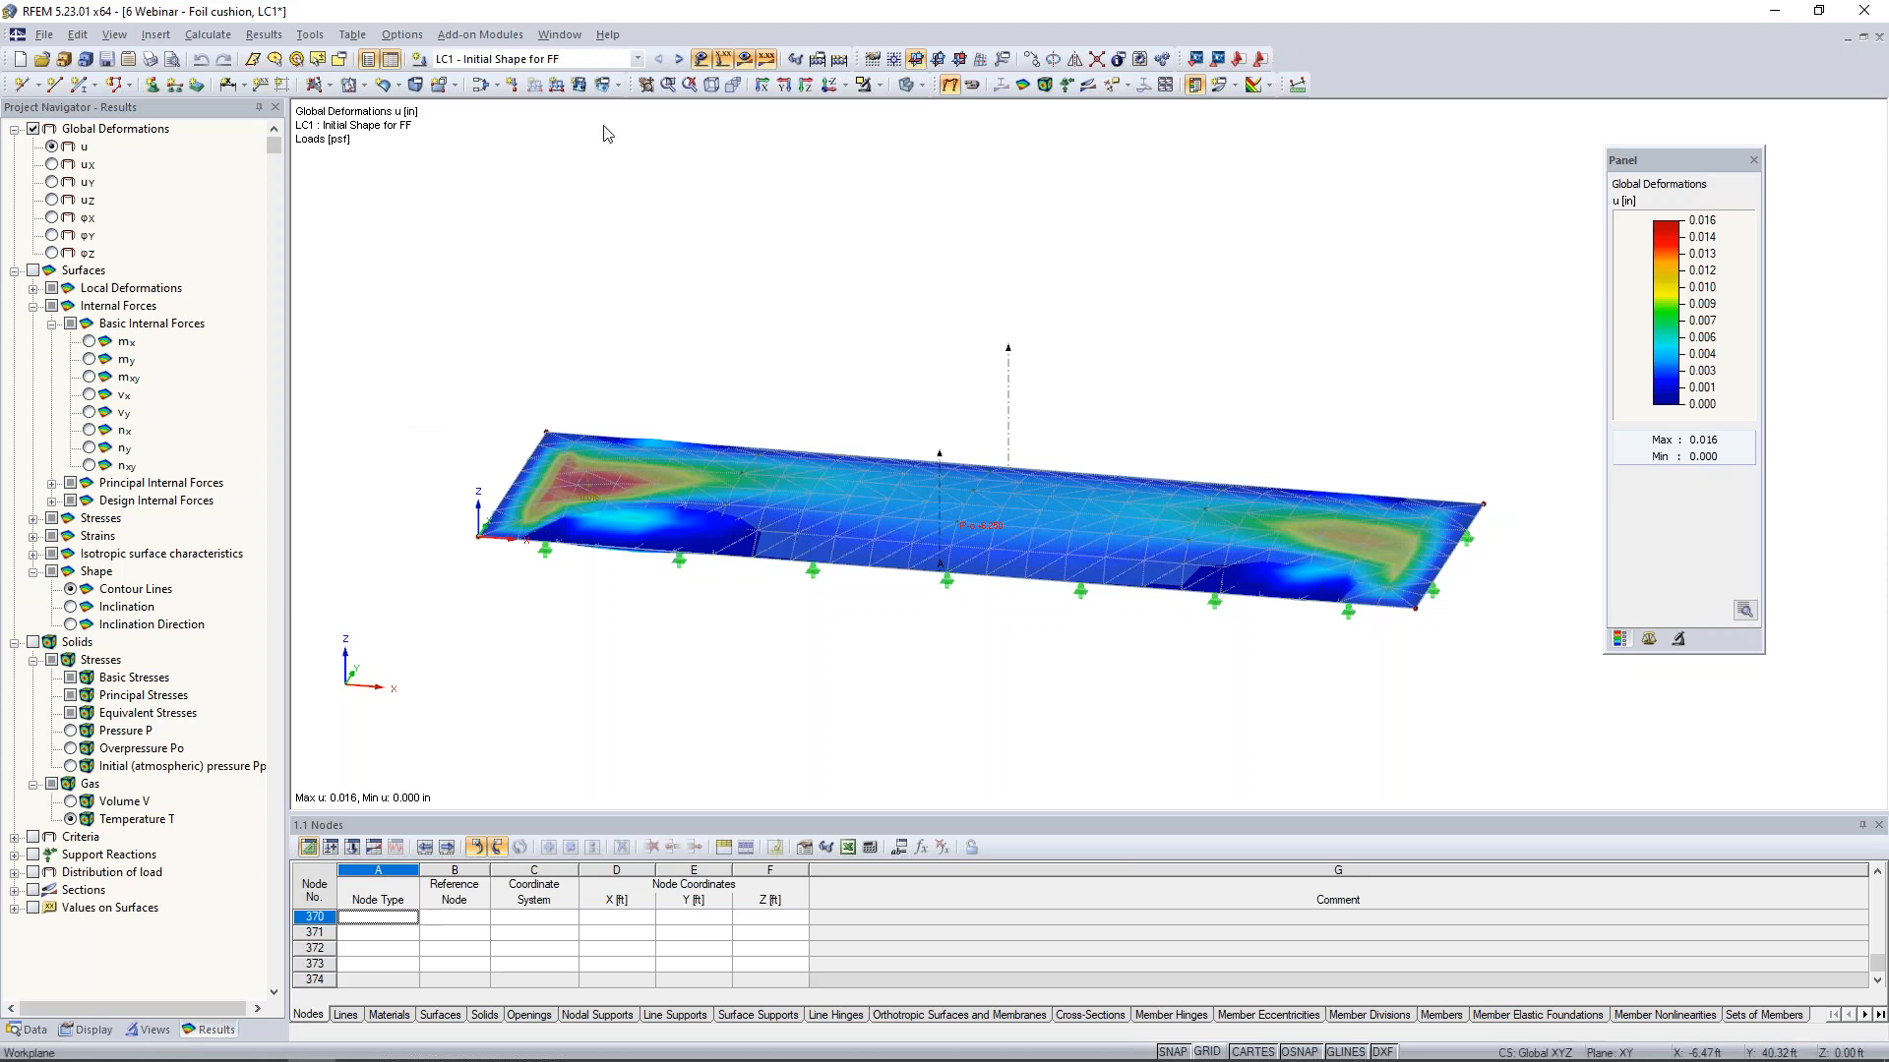
left_click(71, 590)
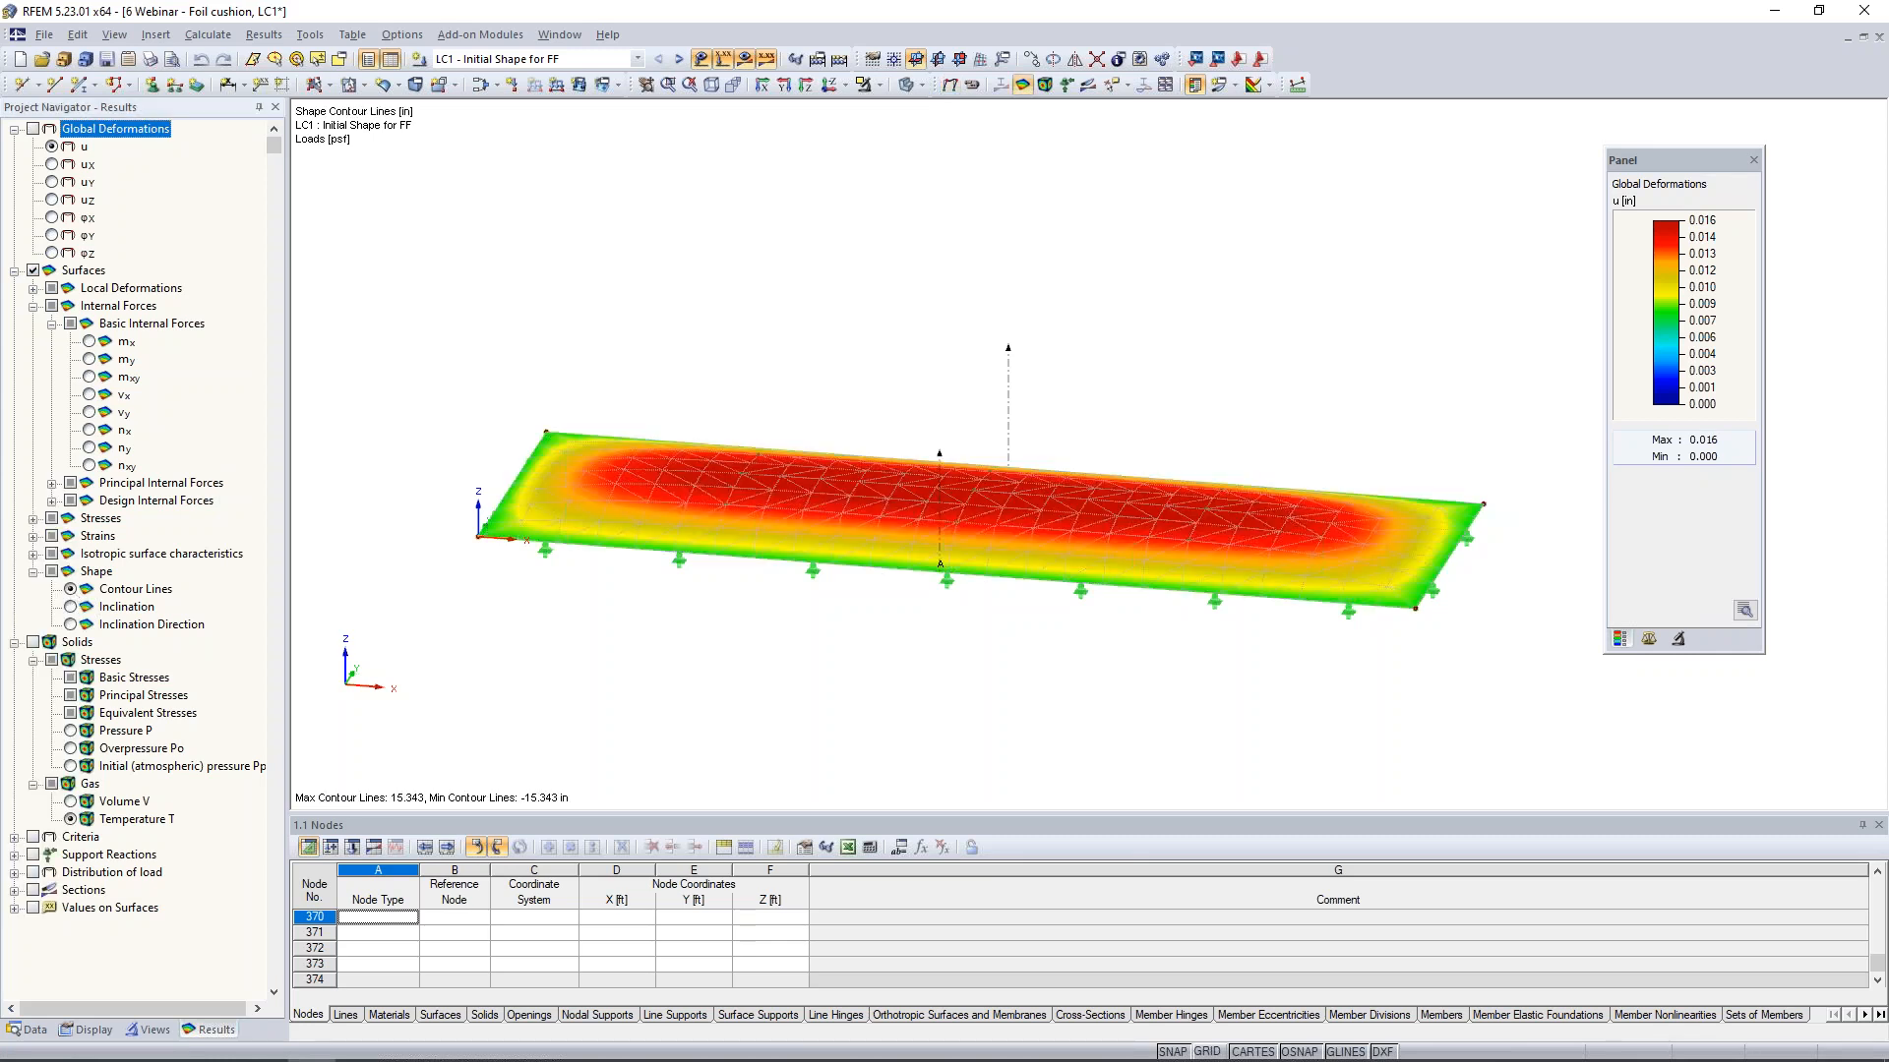
middle_click_drag(1017, 693, 785, 586, "ctrl")
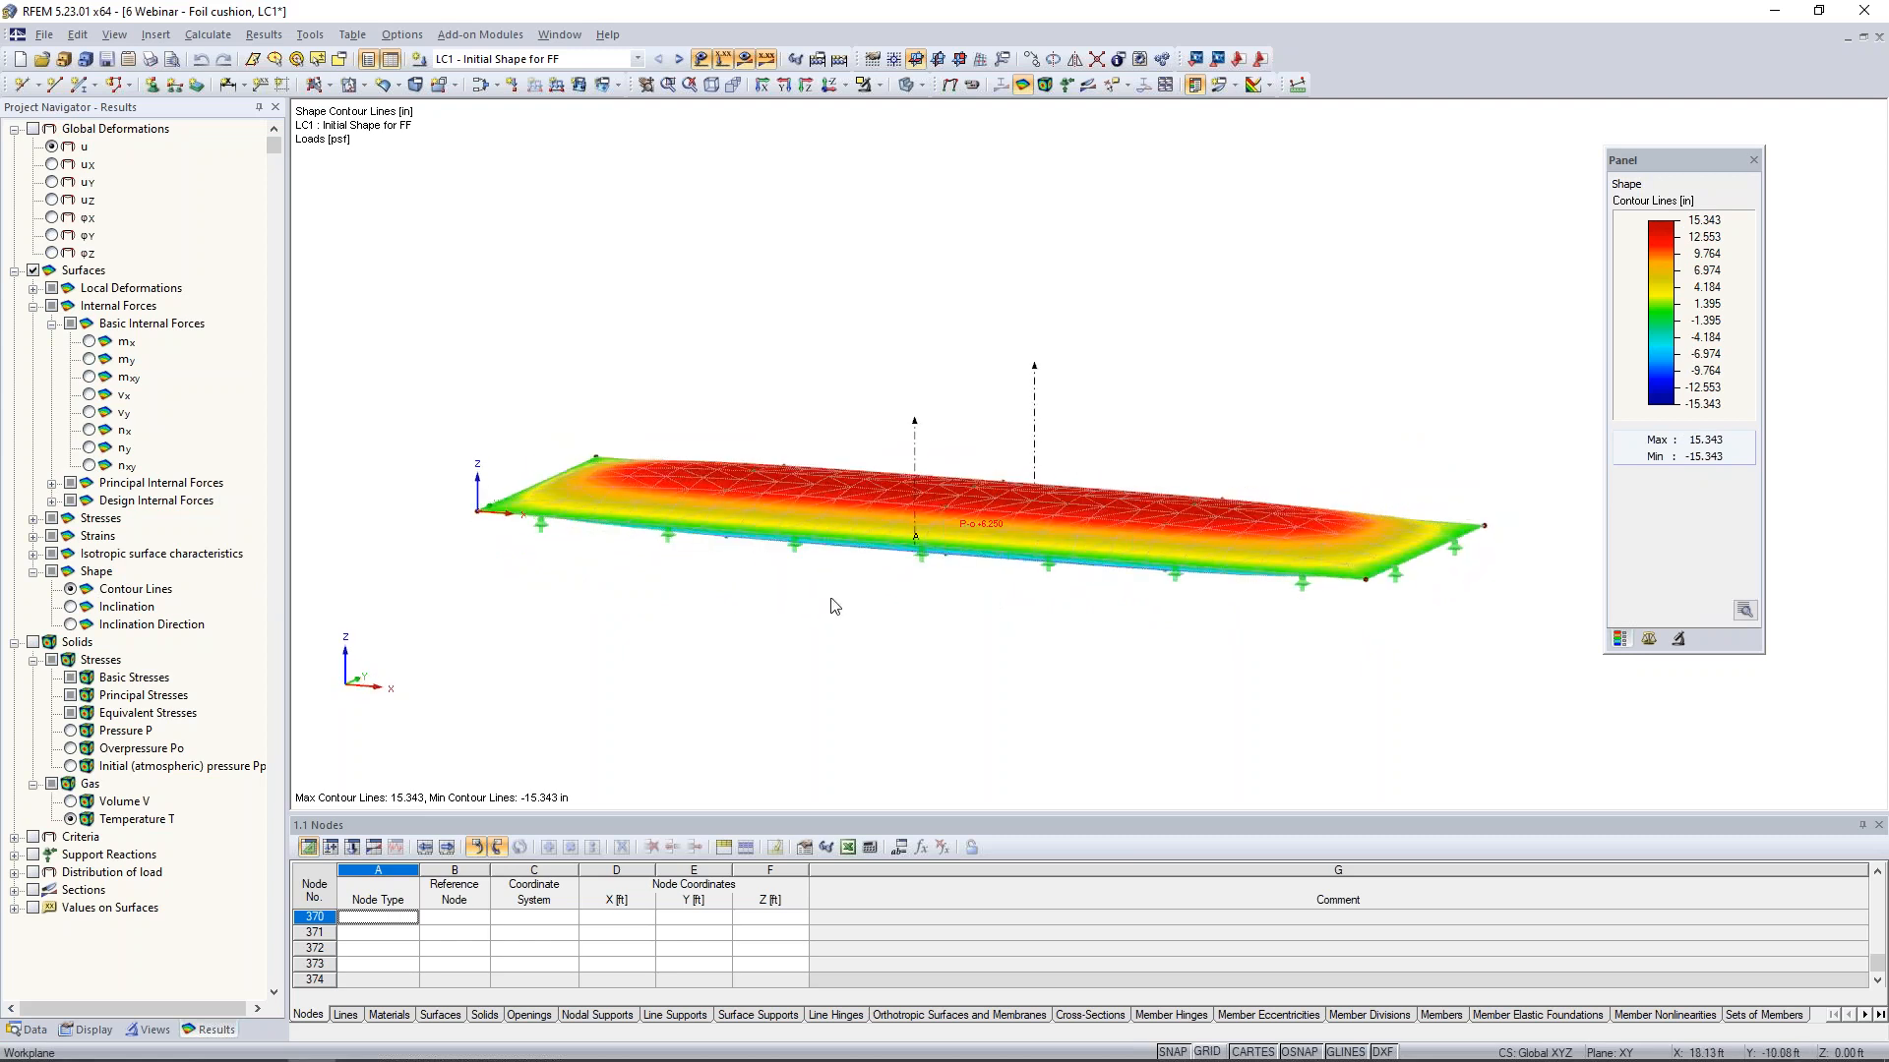
scroll(894, 599, "up", 2)
middle_click_drag(898, 597, 852, 613, "ctrl")
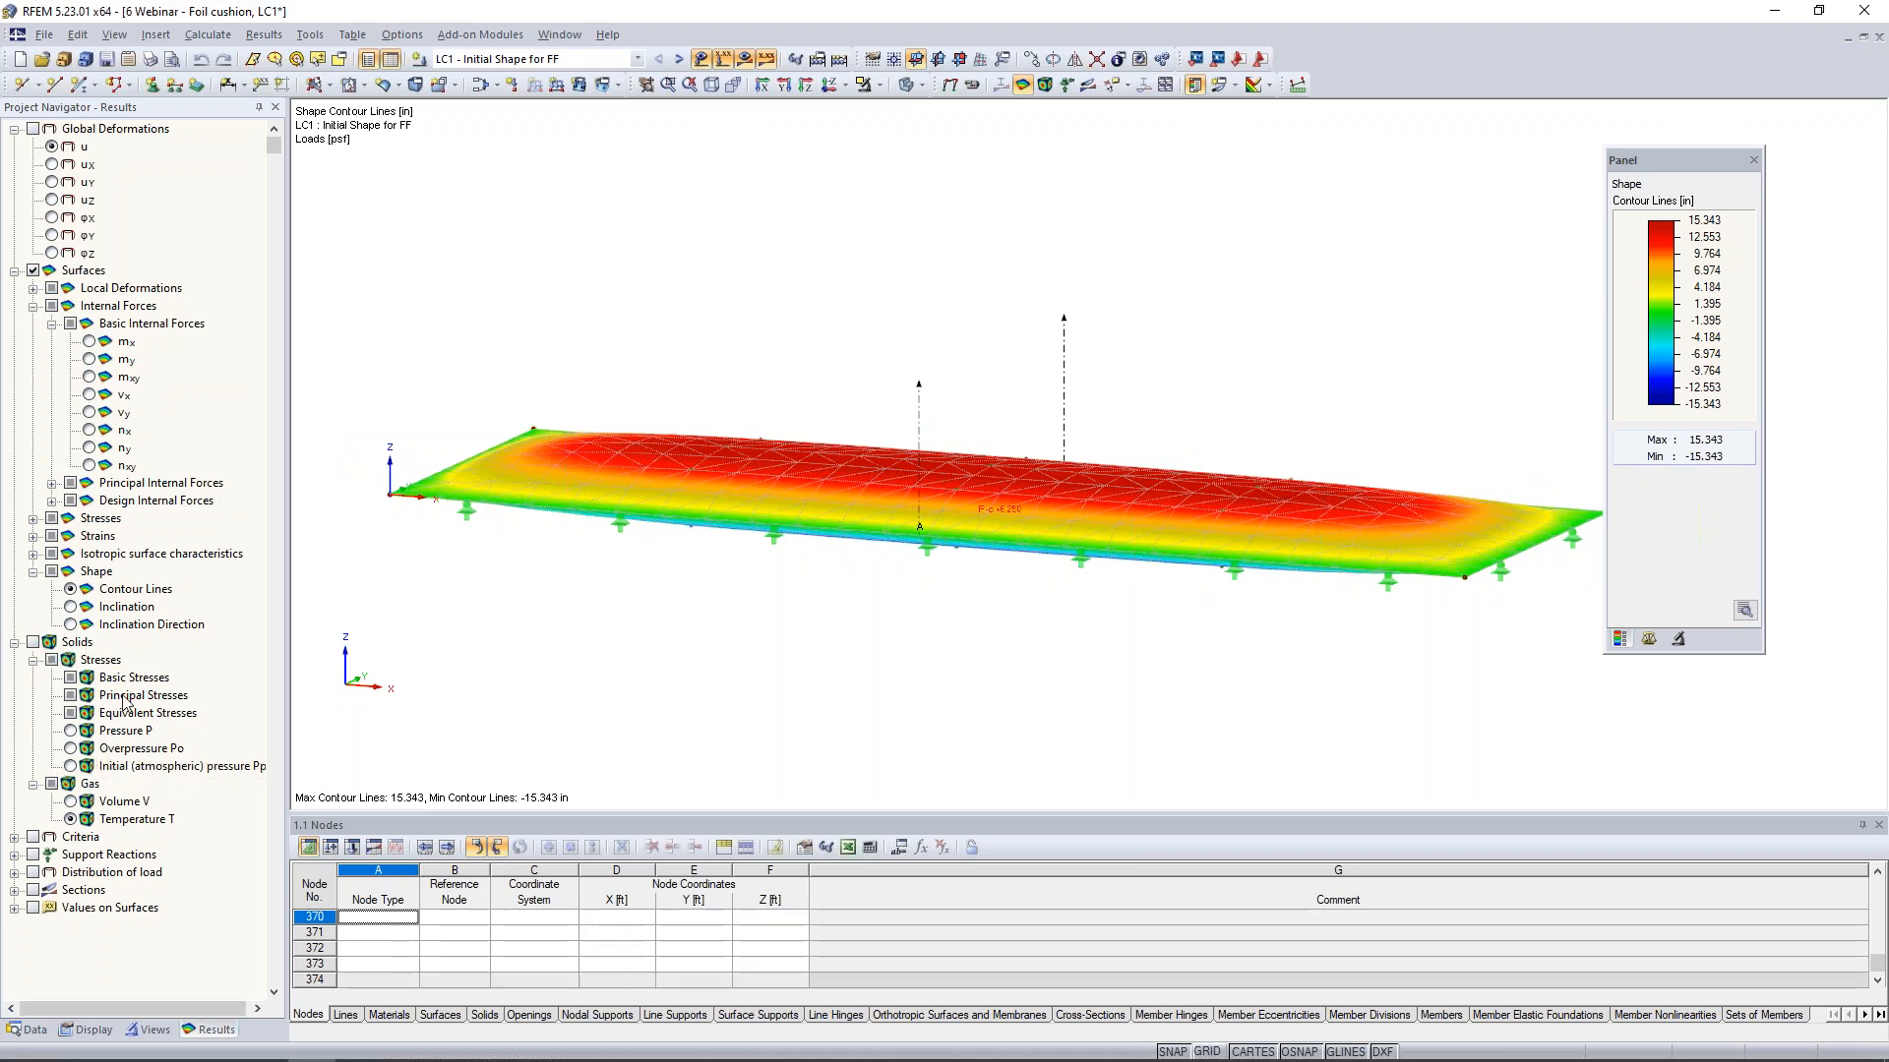
- Display the LC1 pressure P of the gas solid, followed by its gas volume V, and examine the cushion
left_click(71, 731)
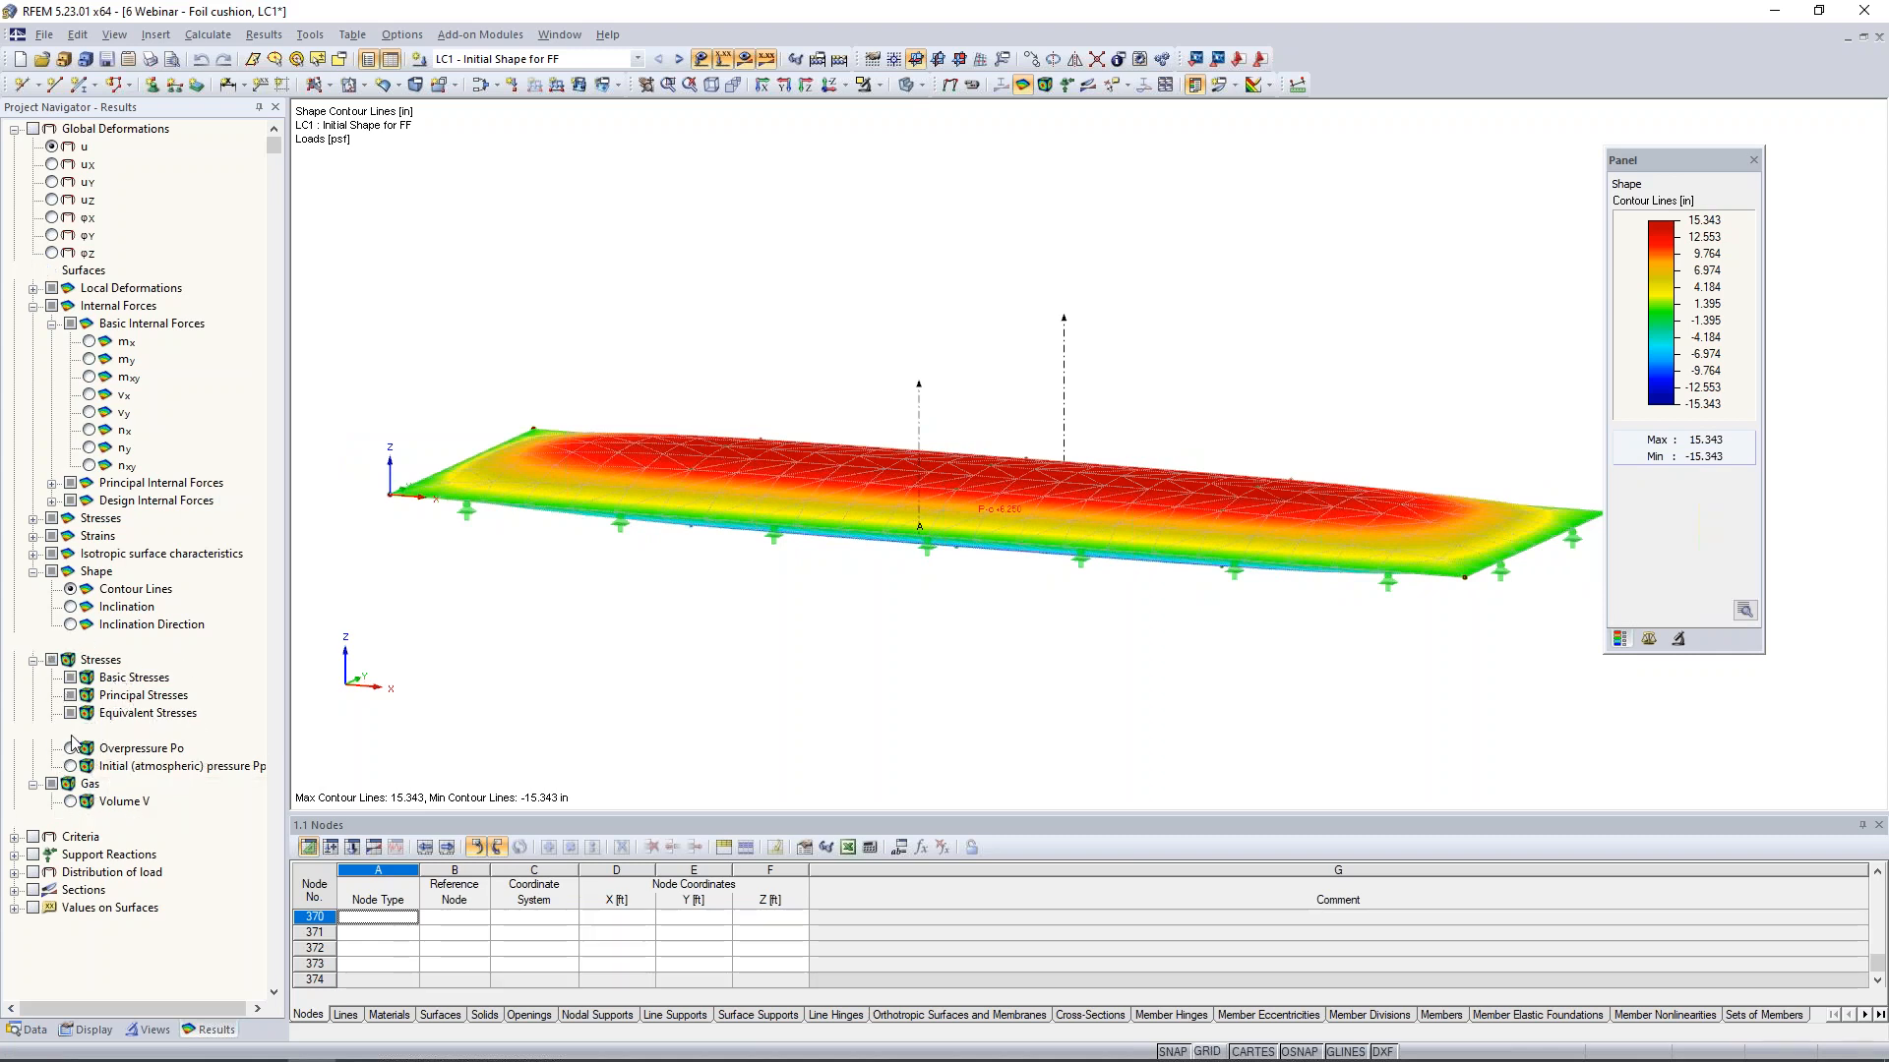
left_click(71, 749)
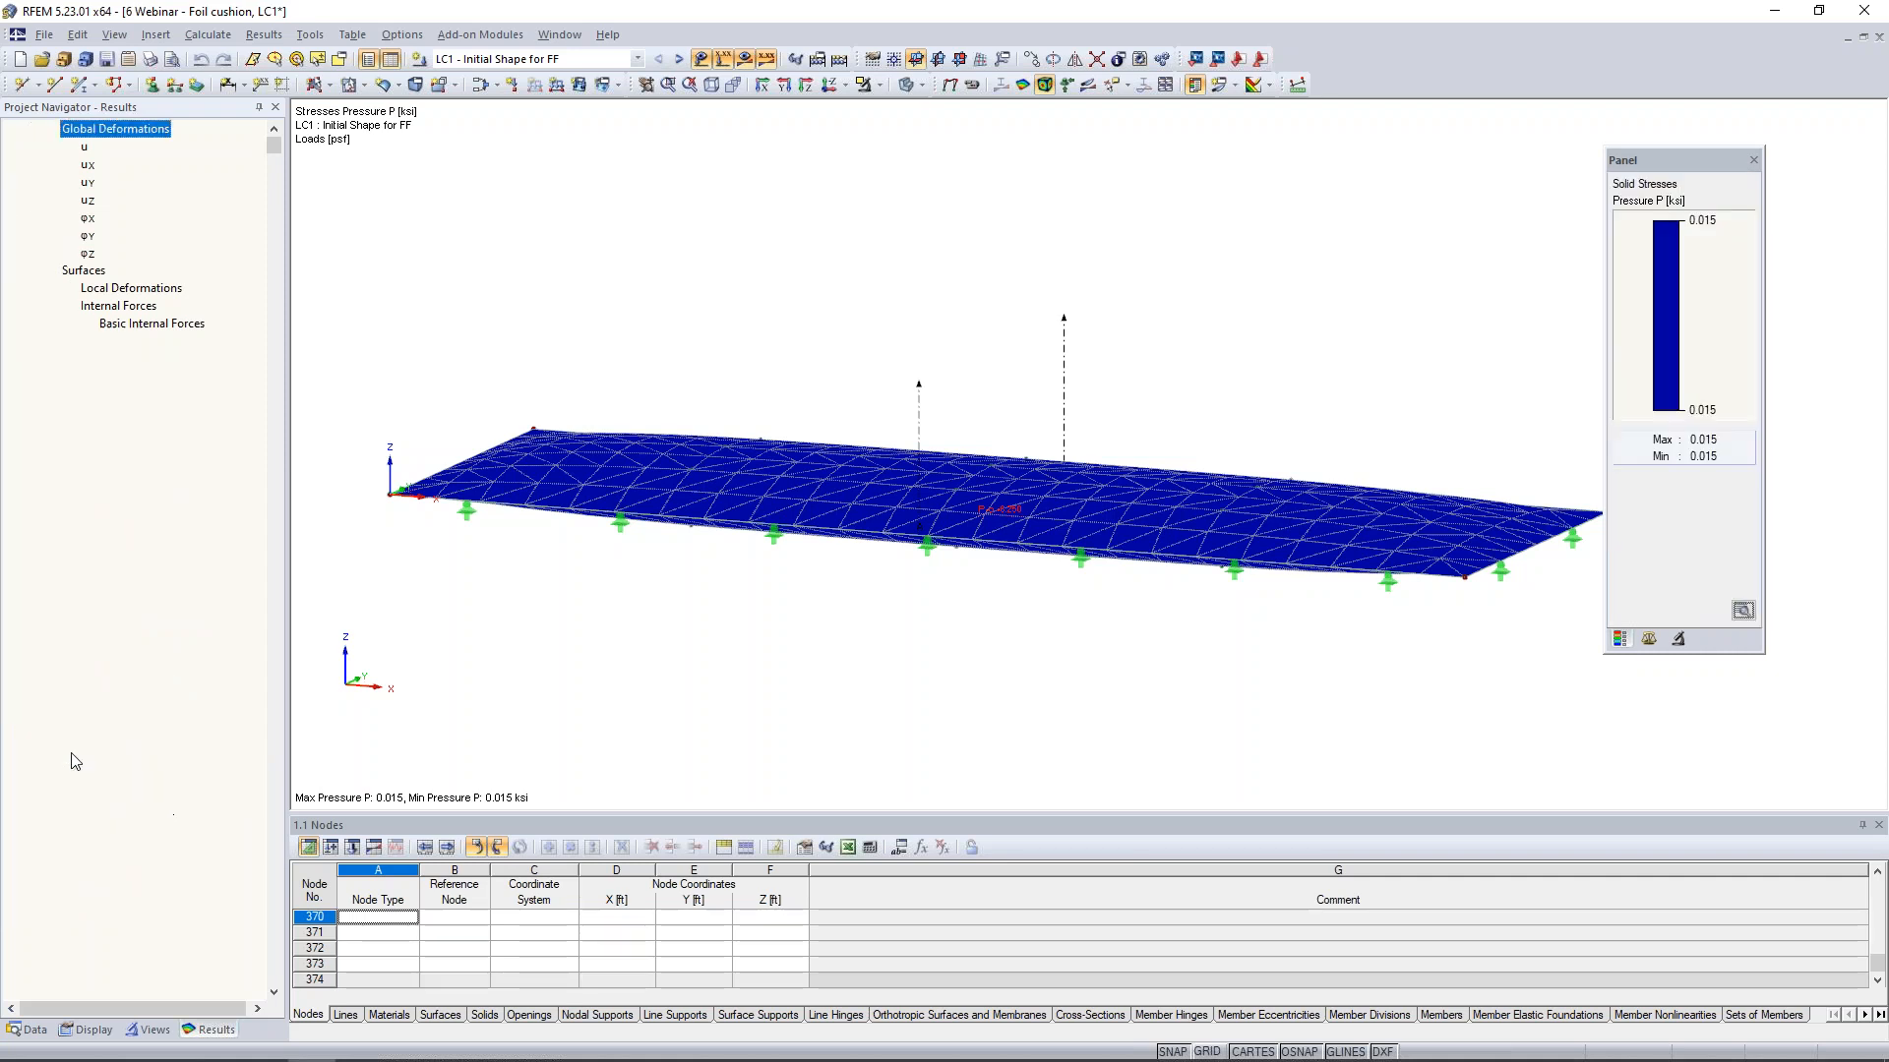
left_click(70, 802)
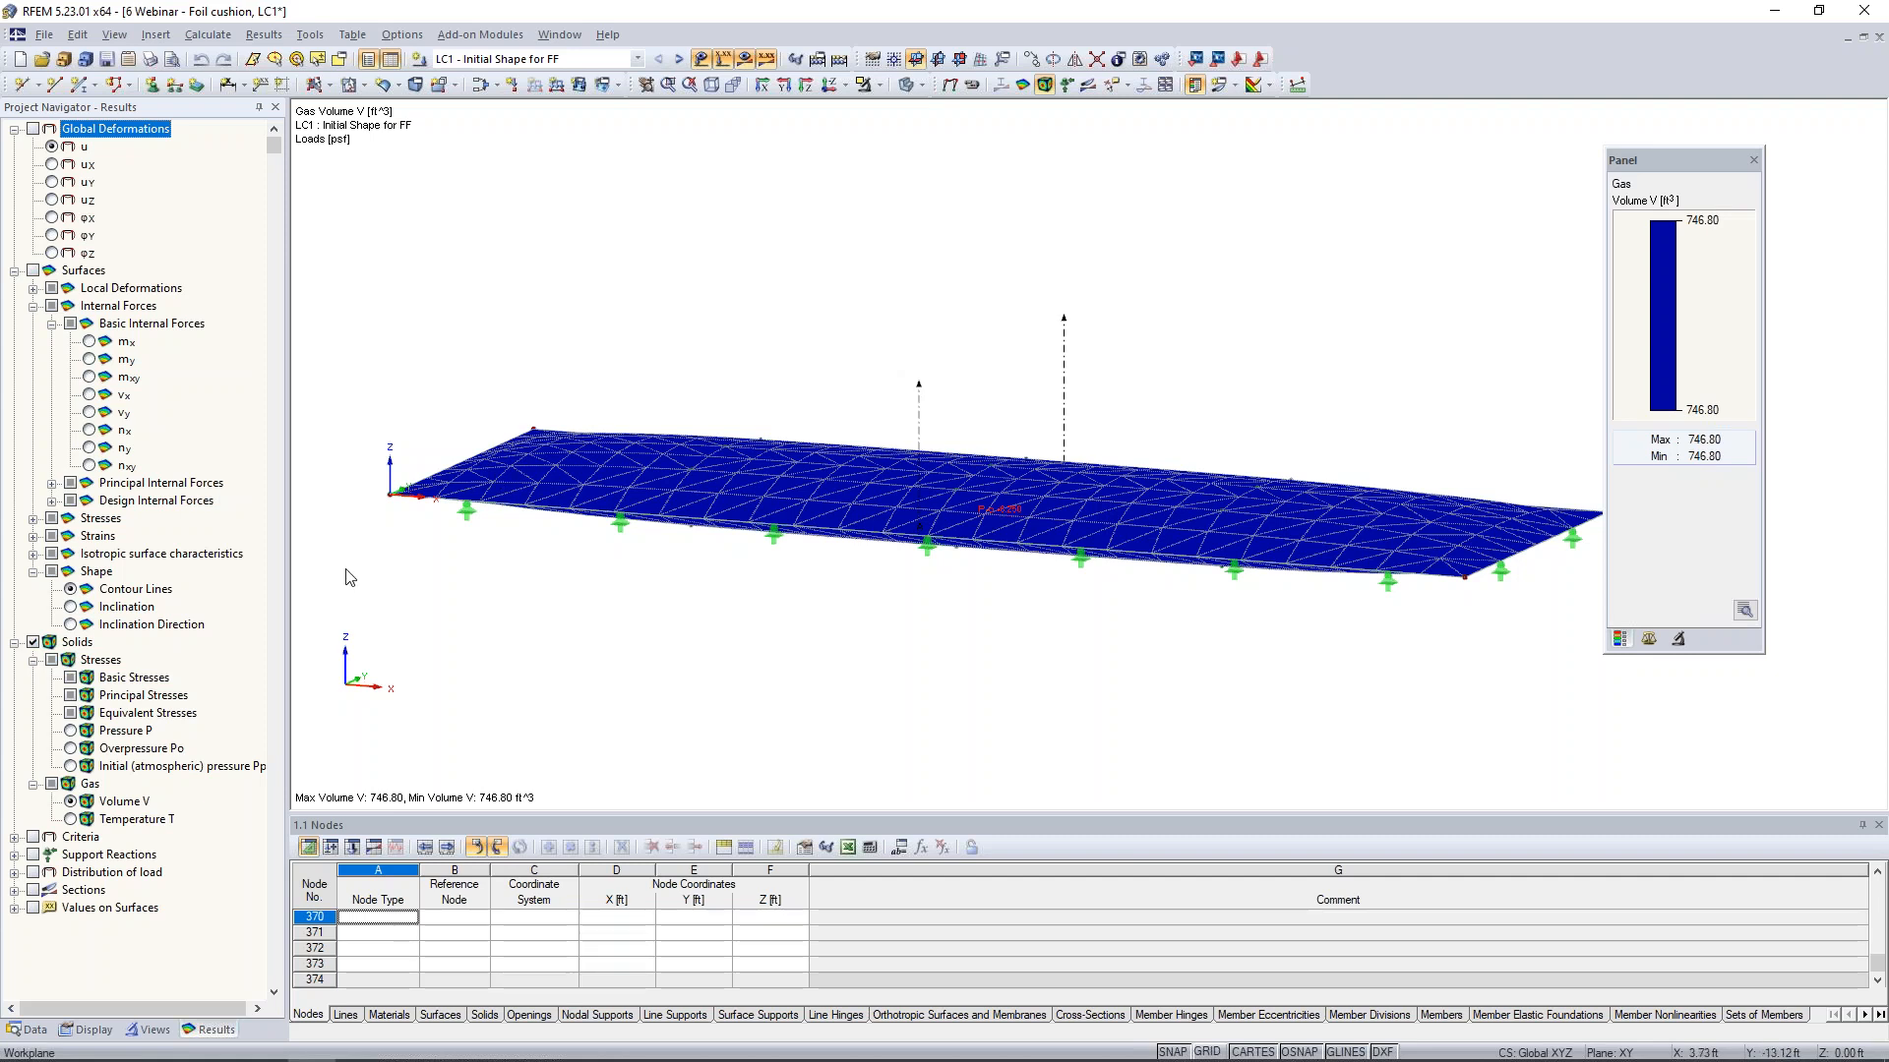
middle_click_drag(670, 583, 972, 654, "ctrl")
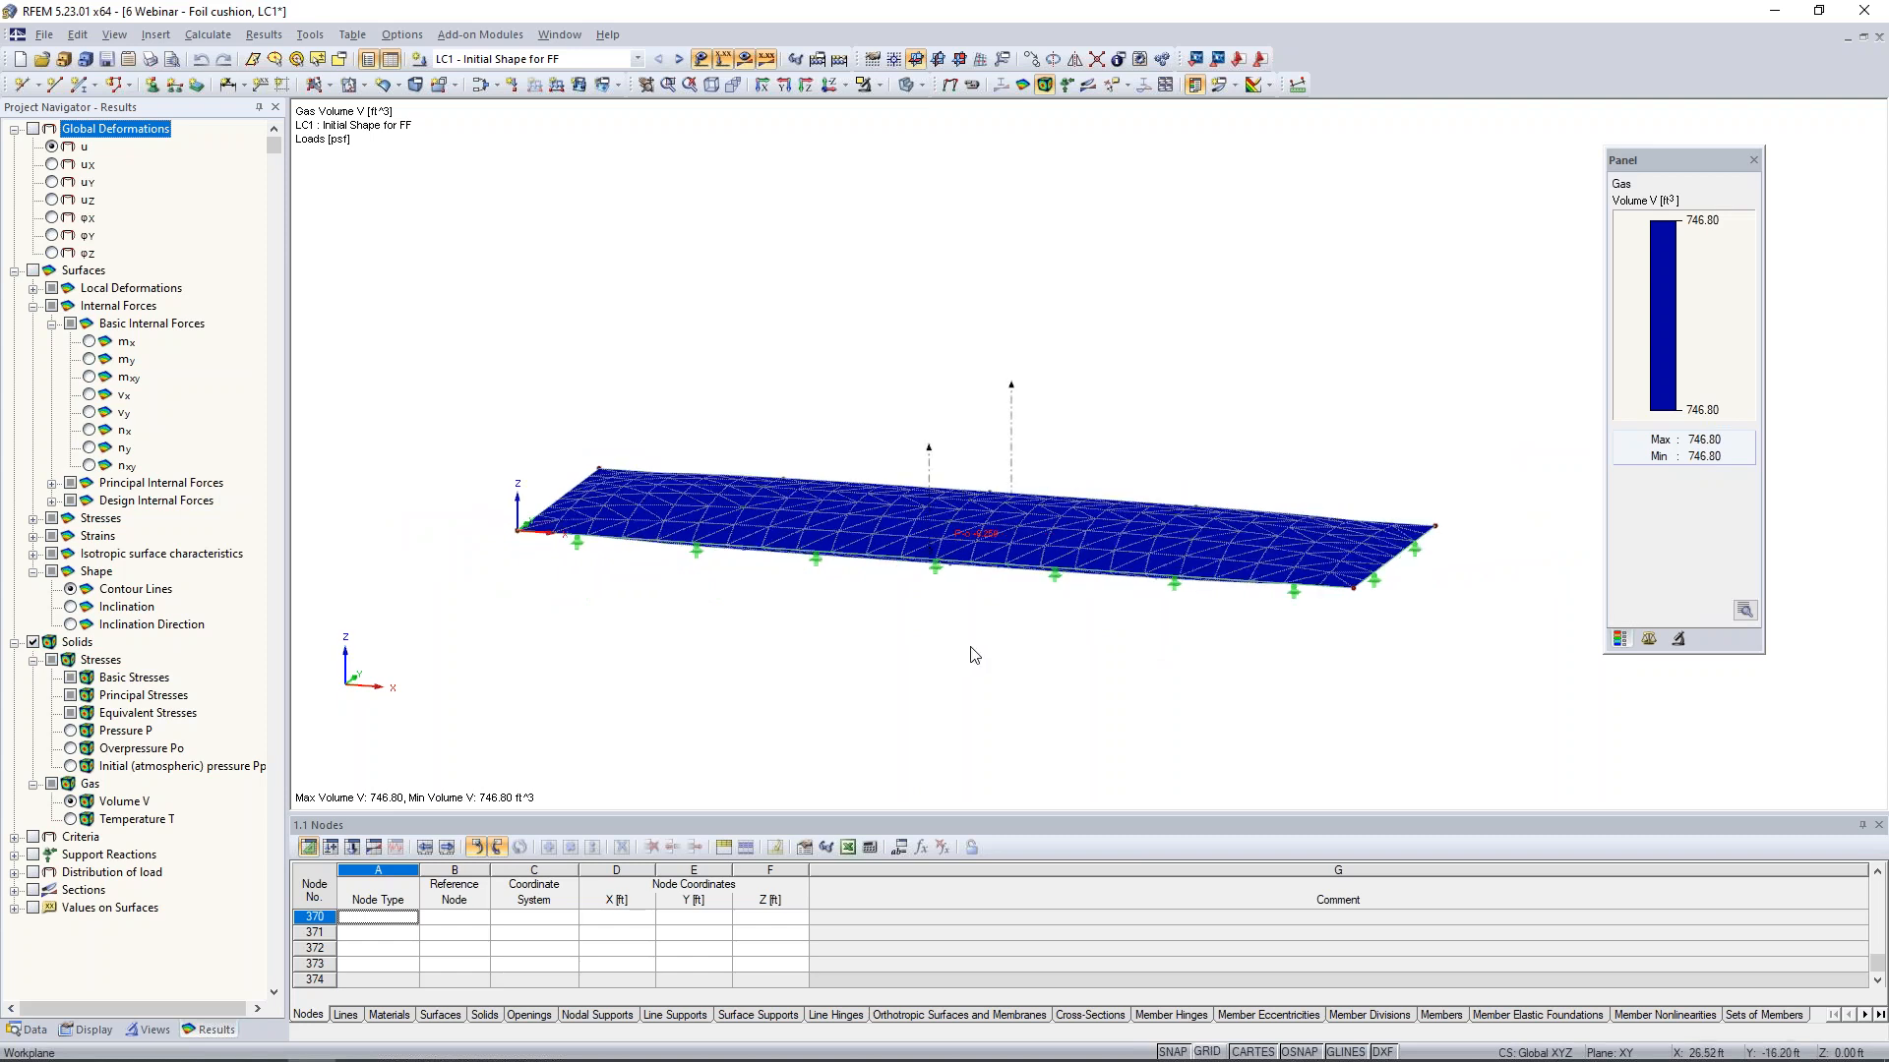
- Switch to LC2 - Open Cushion - Pressure + Snow and check the solid load with the results temporarily hidden
left_click(680, 60)
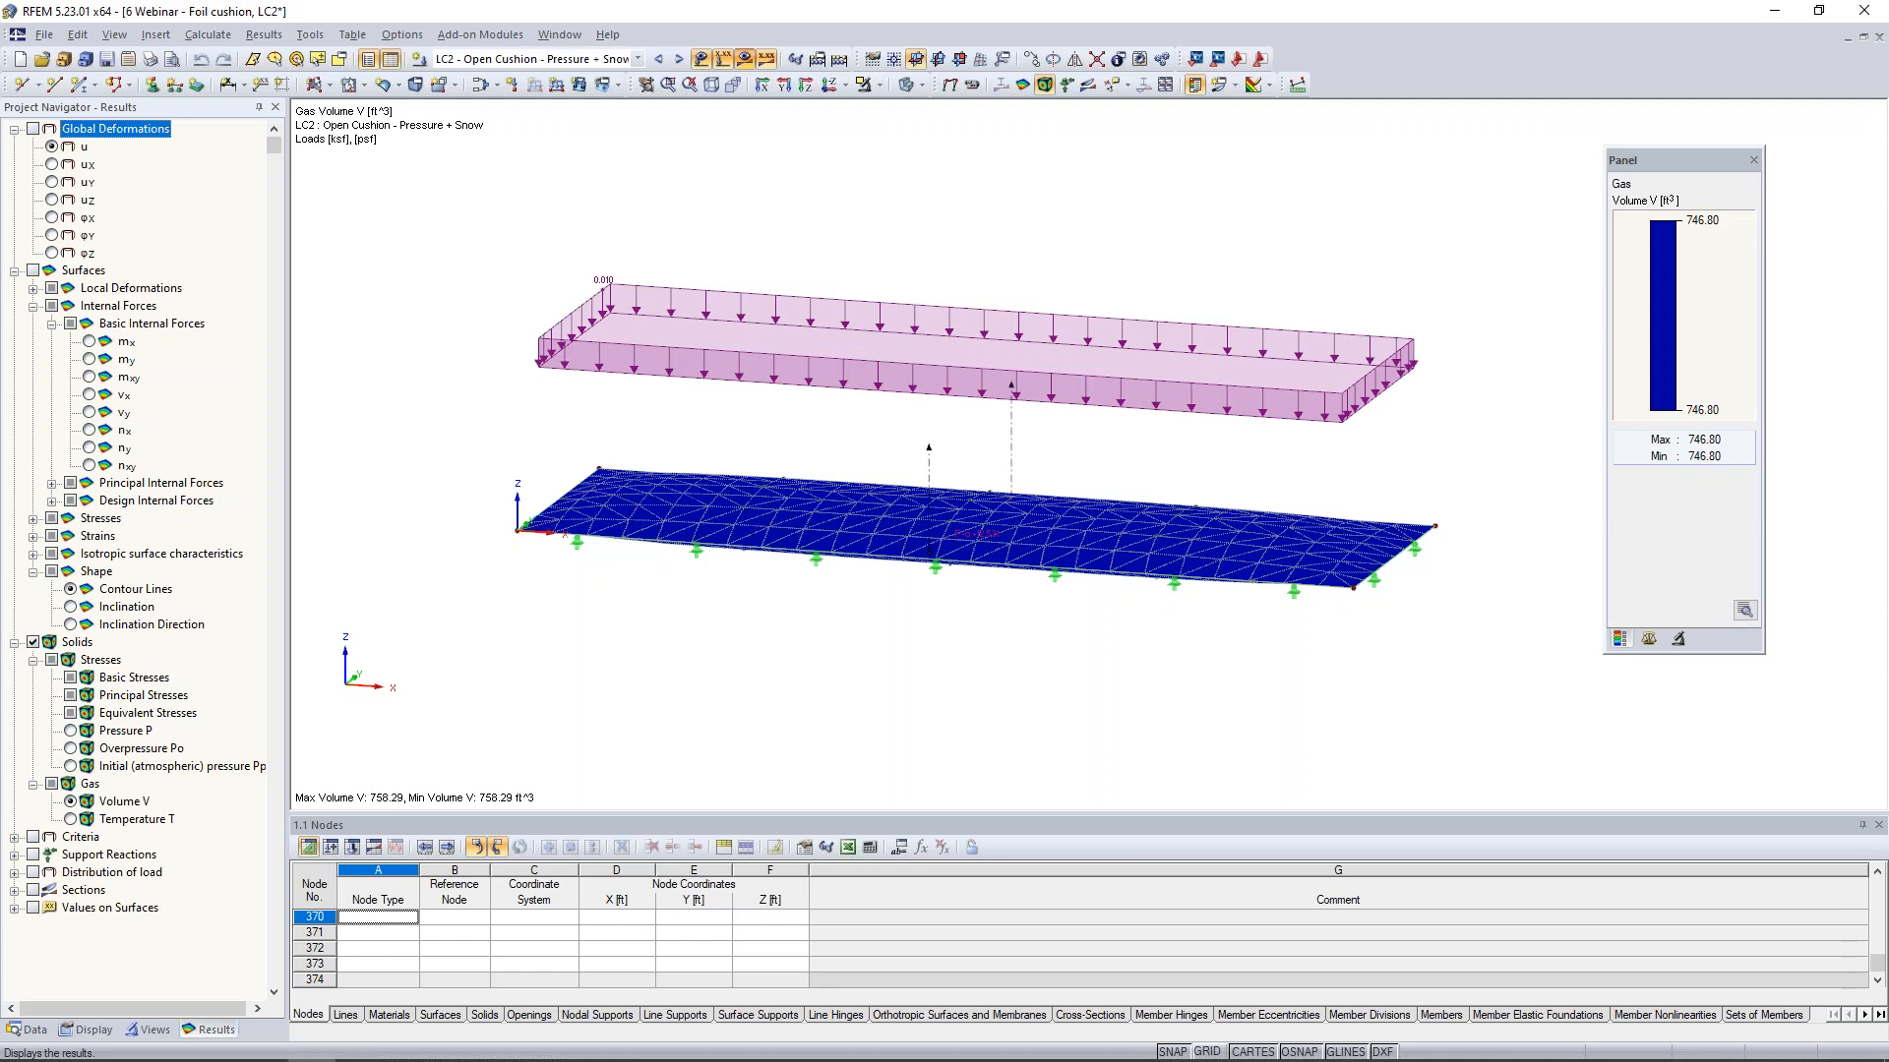
left_click(746, 60)
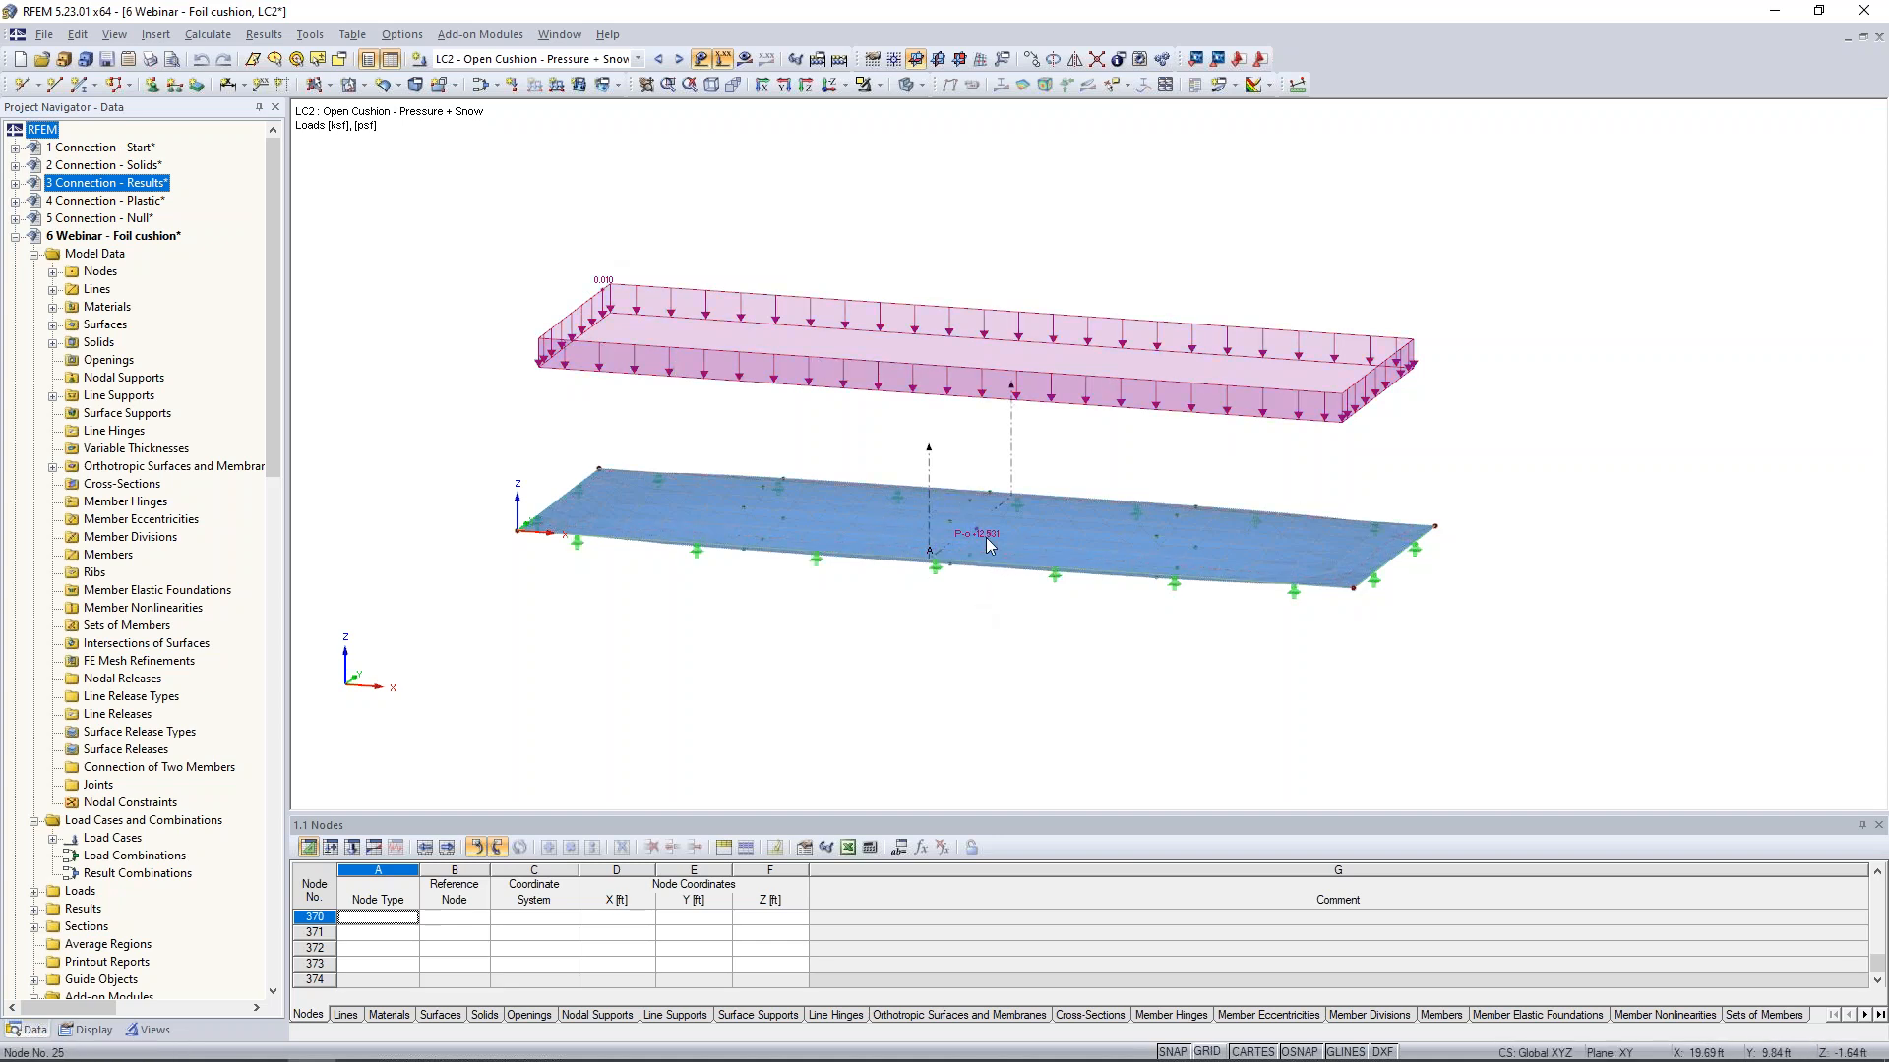
mouse_move(977, 537)
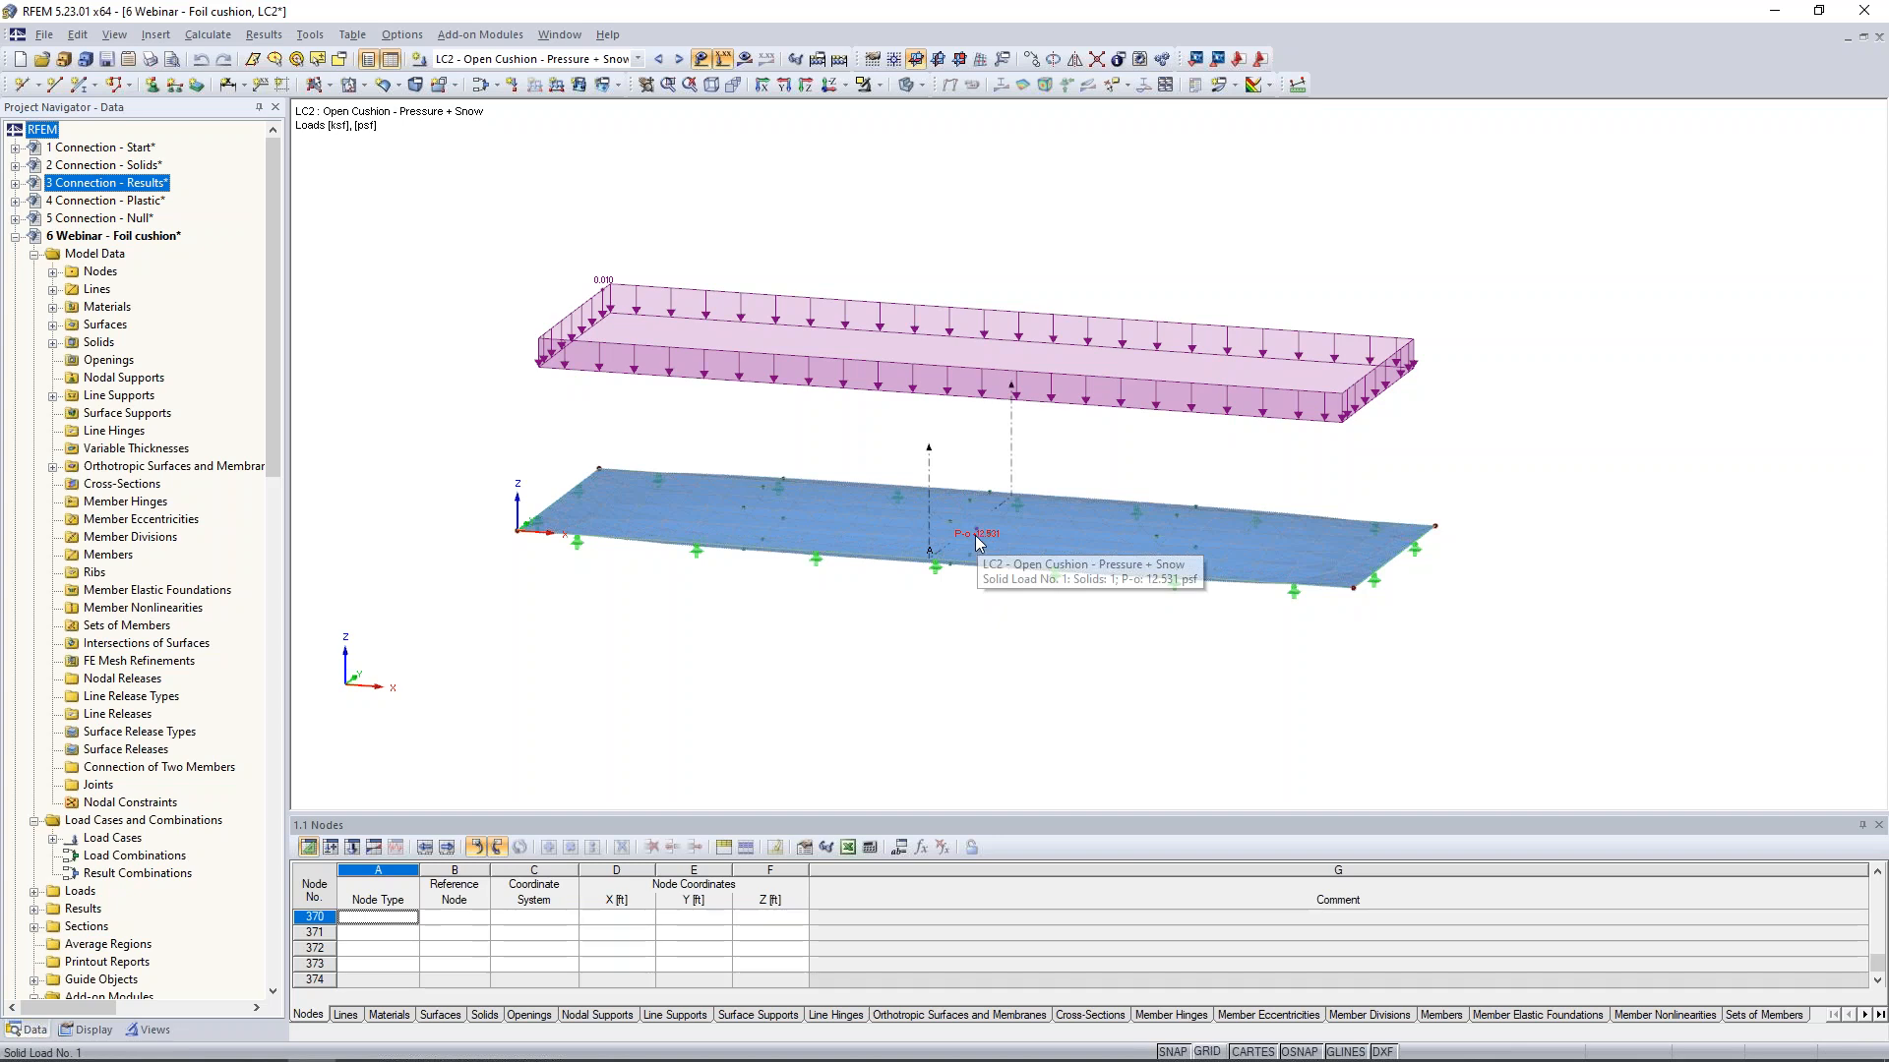
left_click(744, 59)
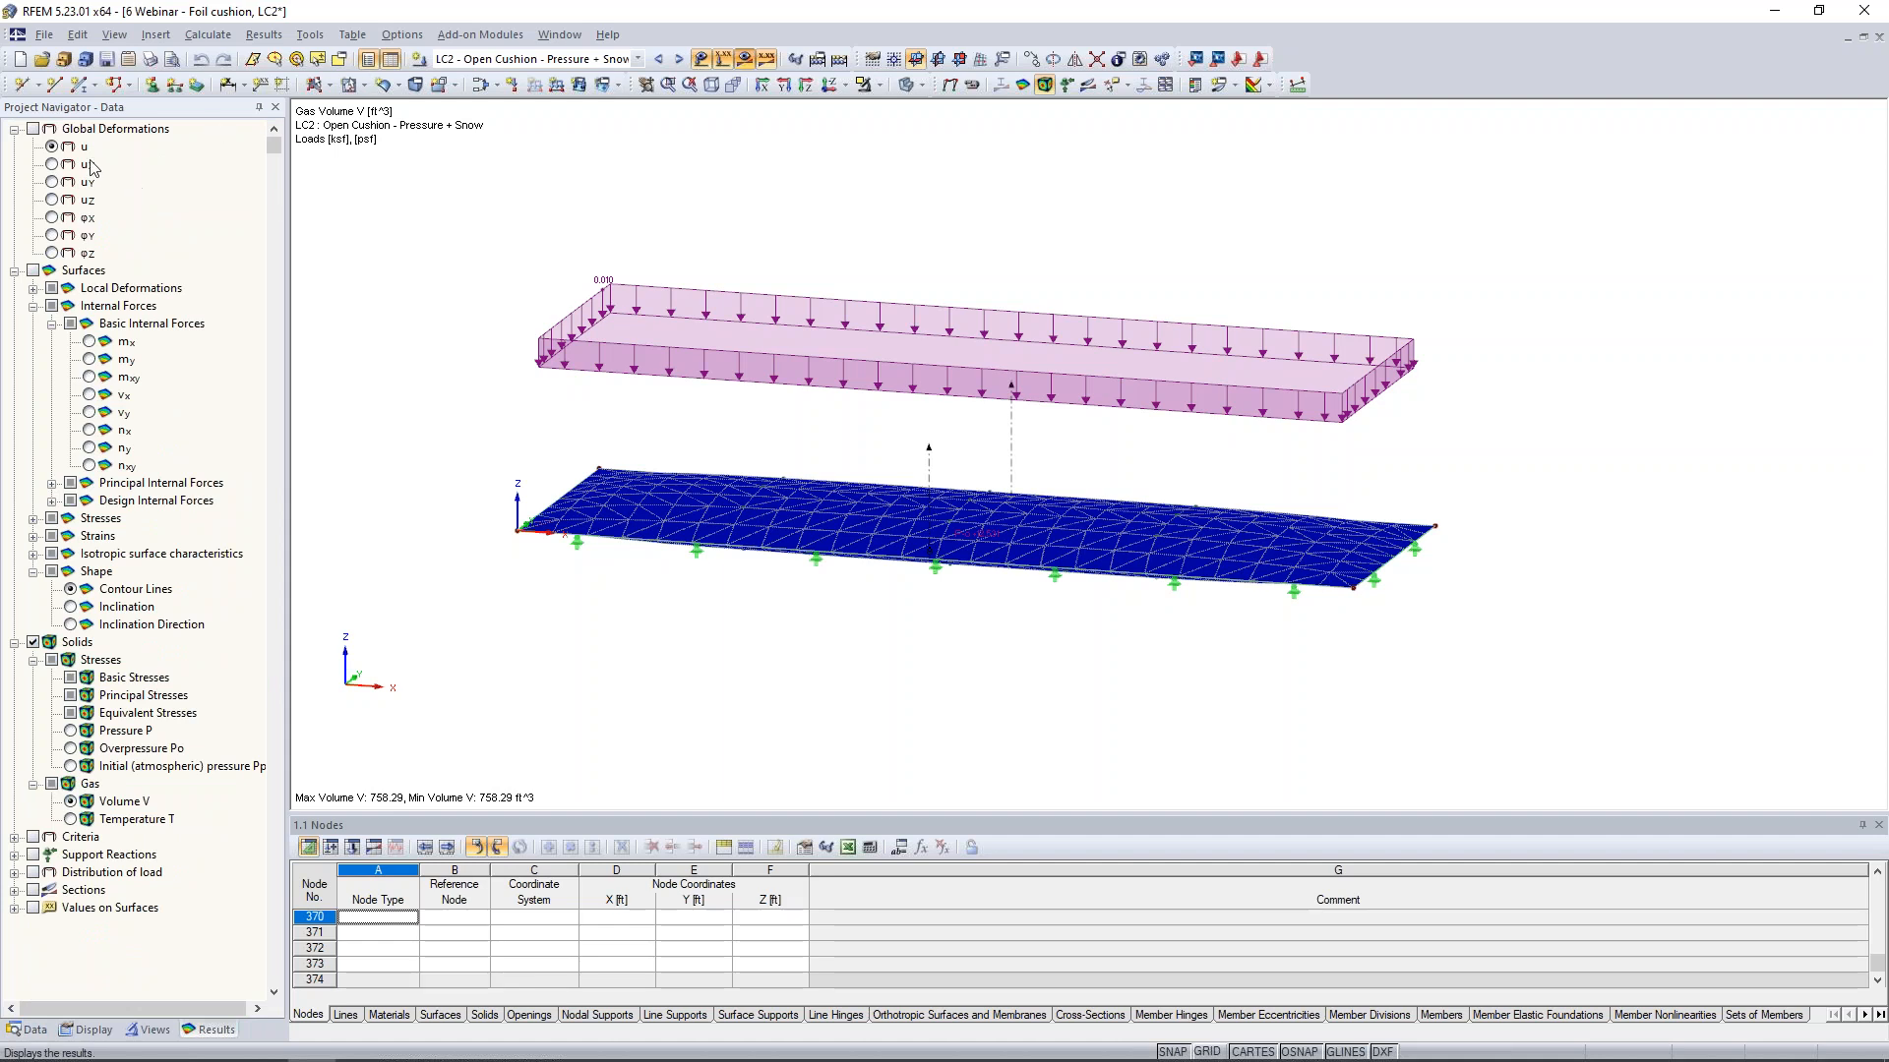
- Display the LC2 global deformations u, animate them, and examine the cushion from below and above
left_click(33, 130)
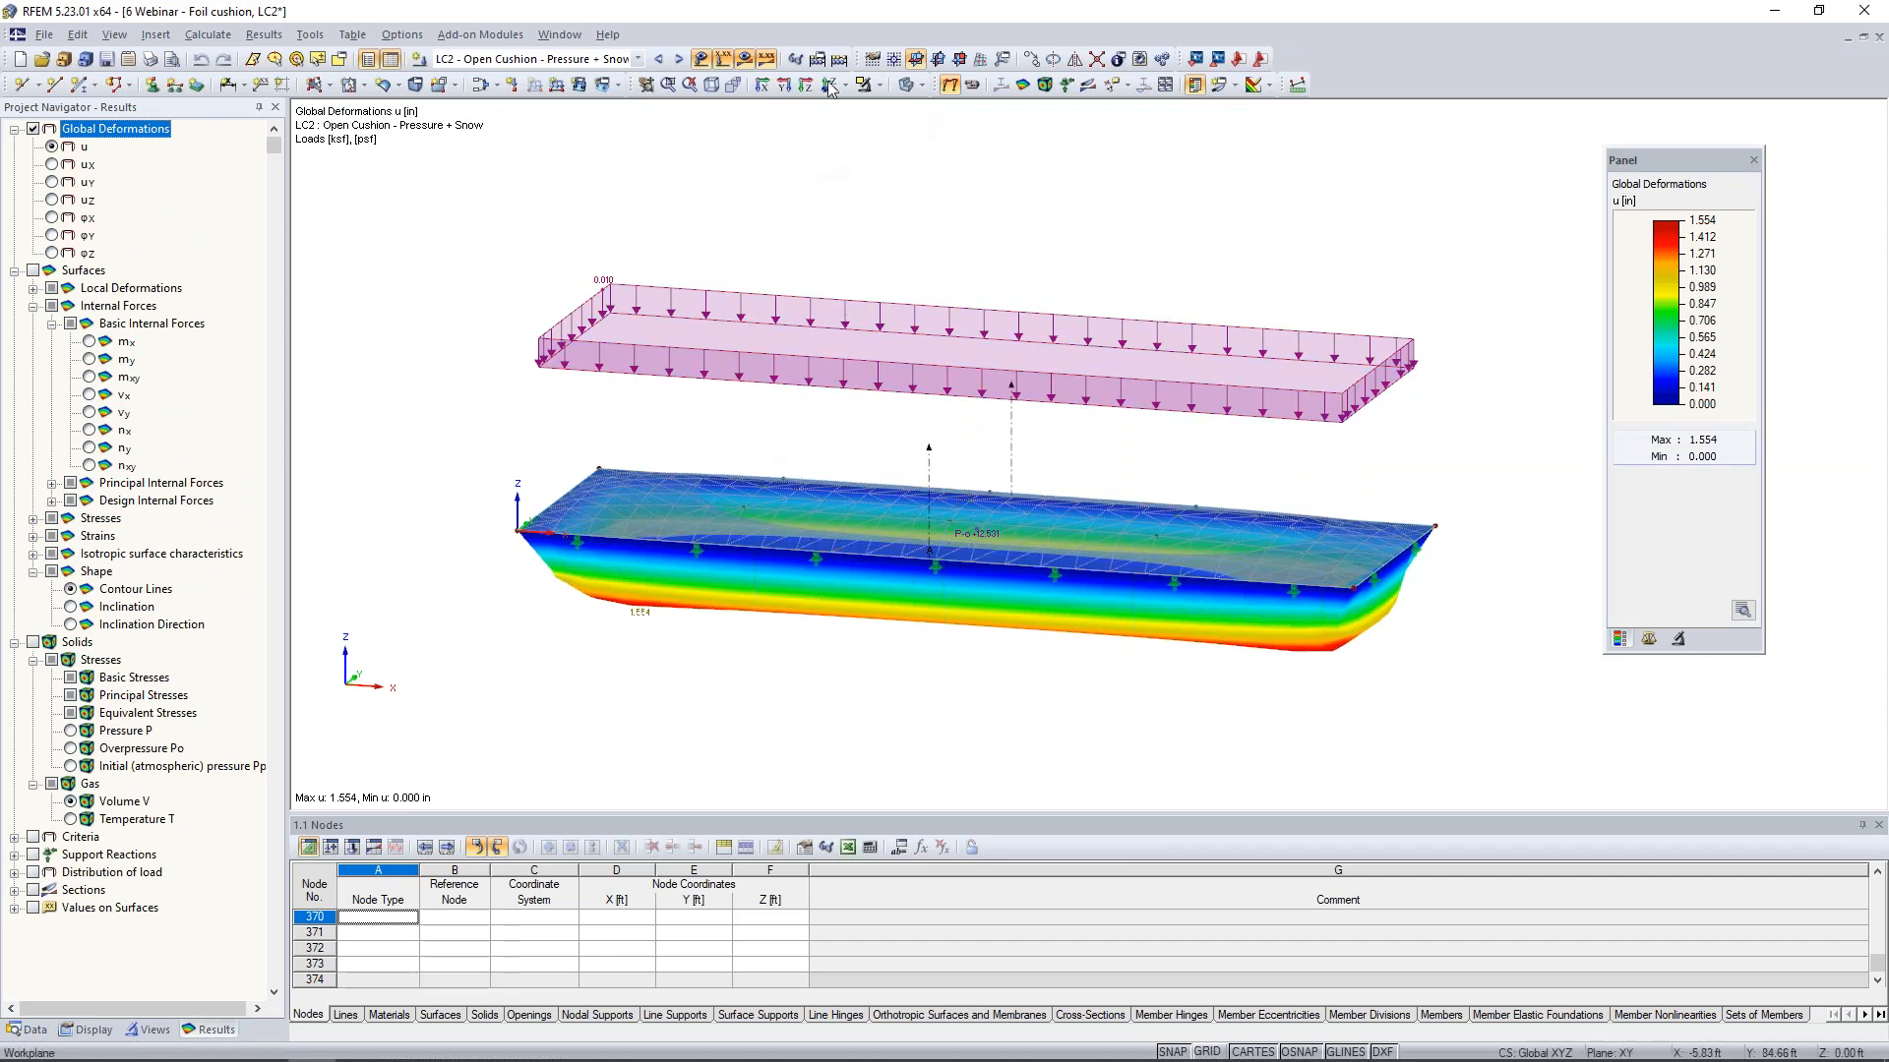
left_click(970, 85)
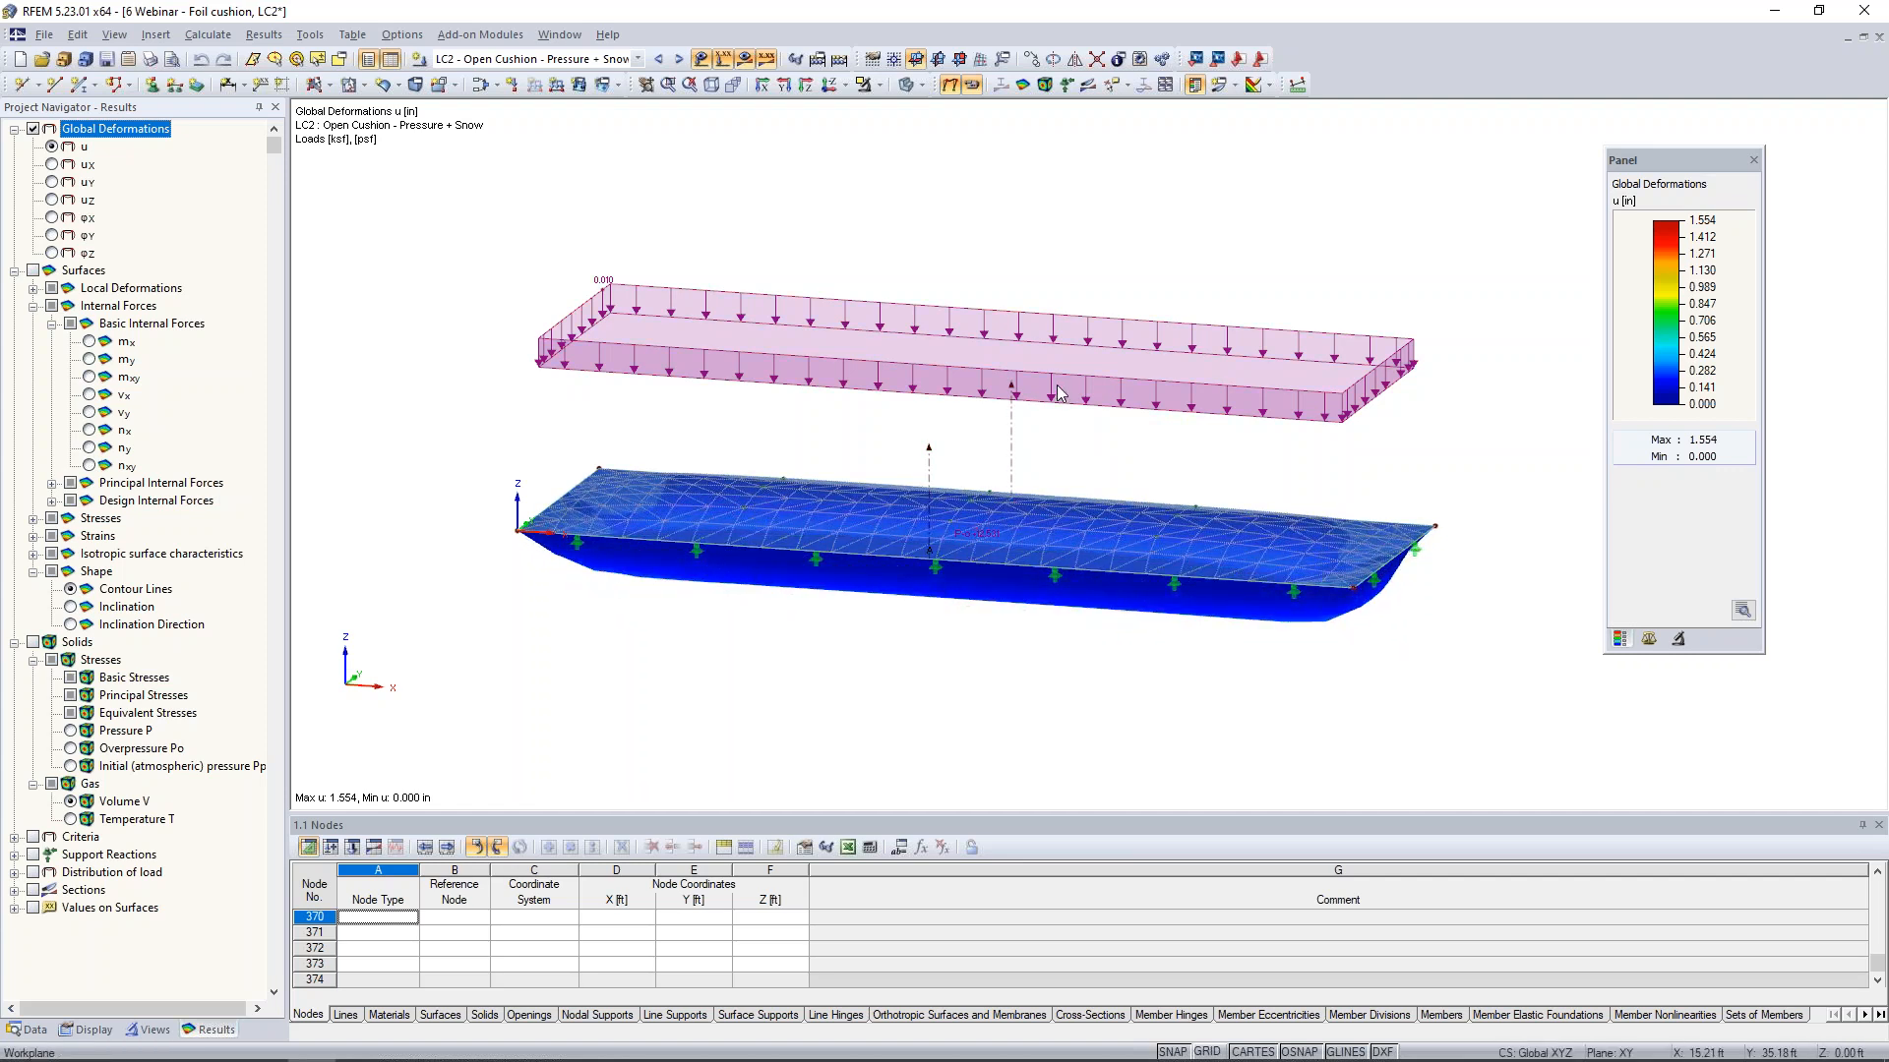
middle_click_drag(1019, 581, 1065, 430, "ctrl")
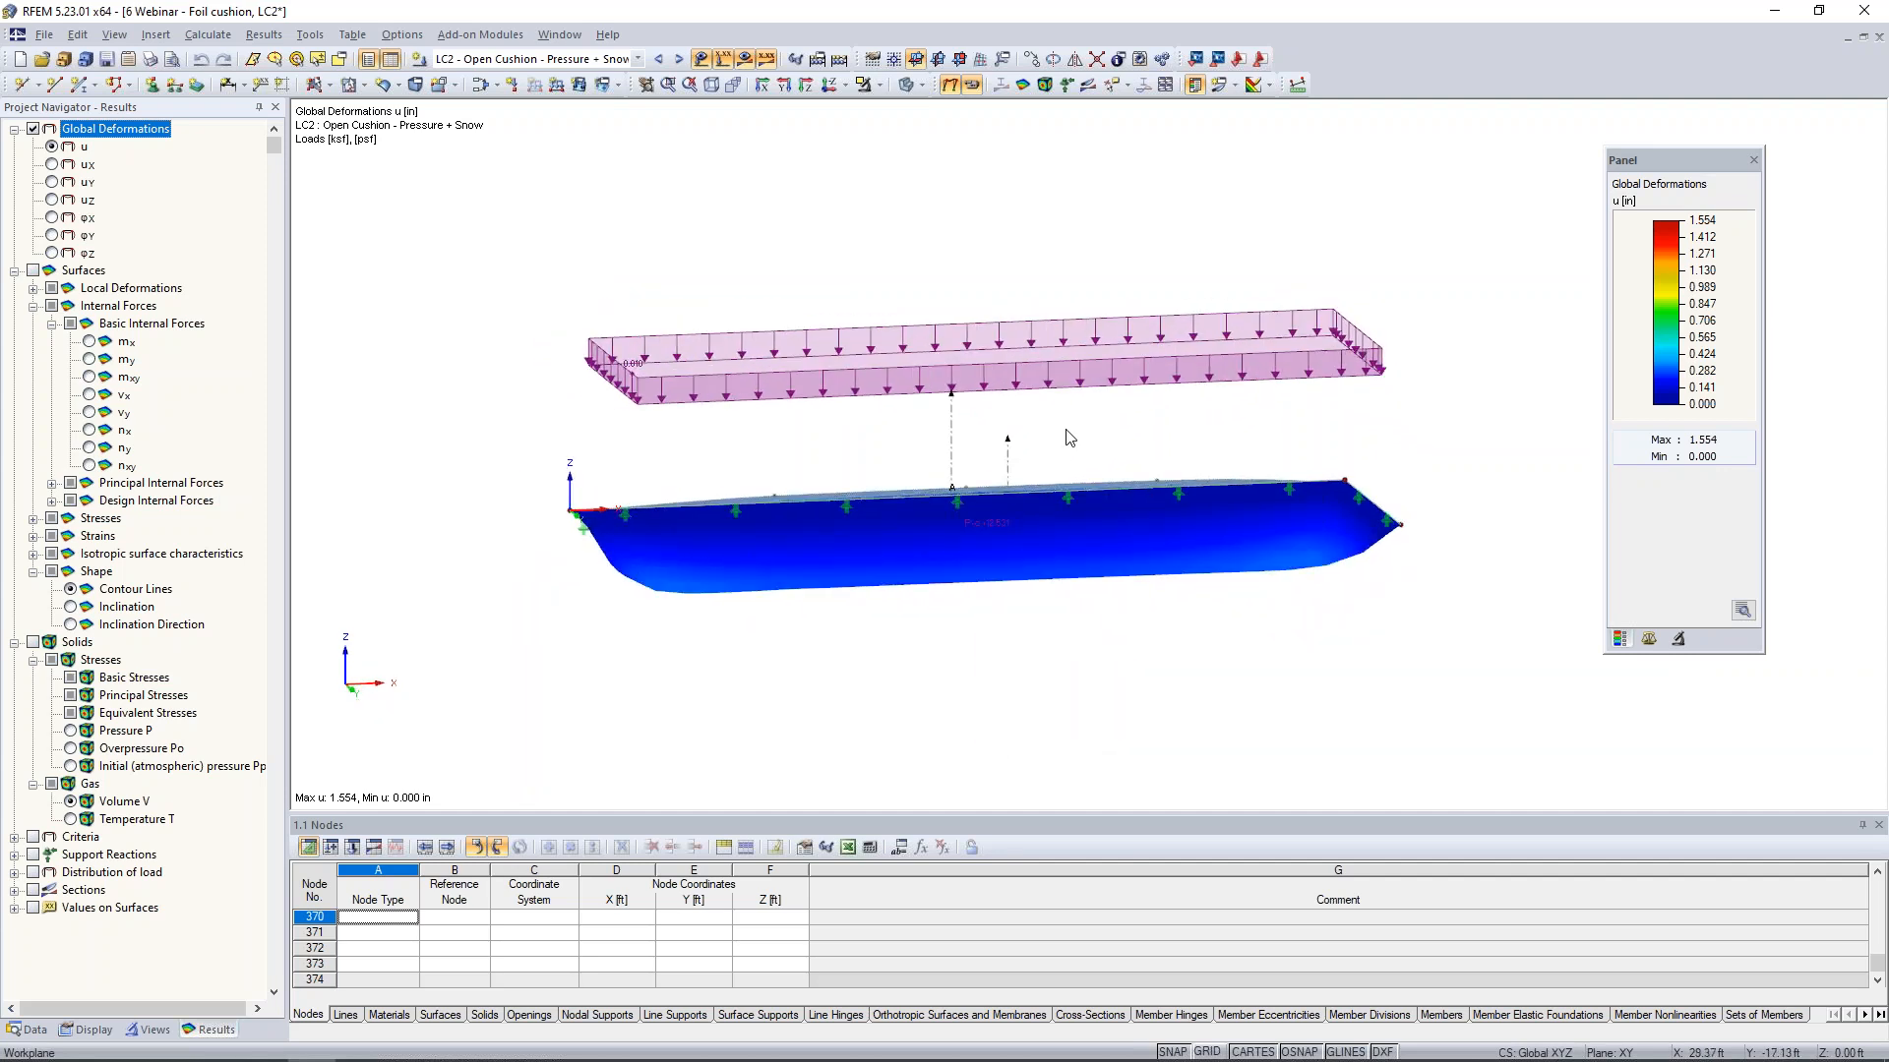
middle_click_drag(1106, 553, 1116, 641, "ctrl")
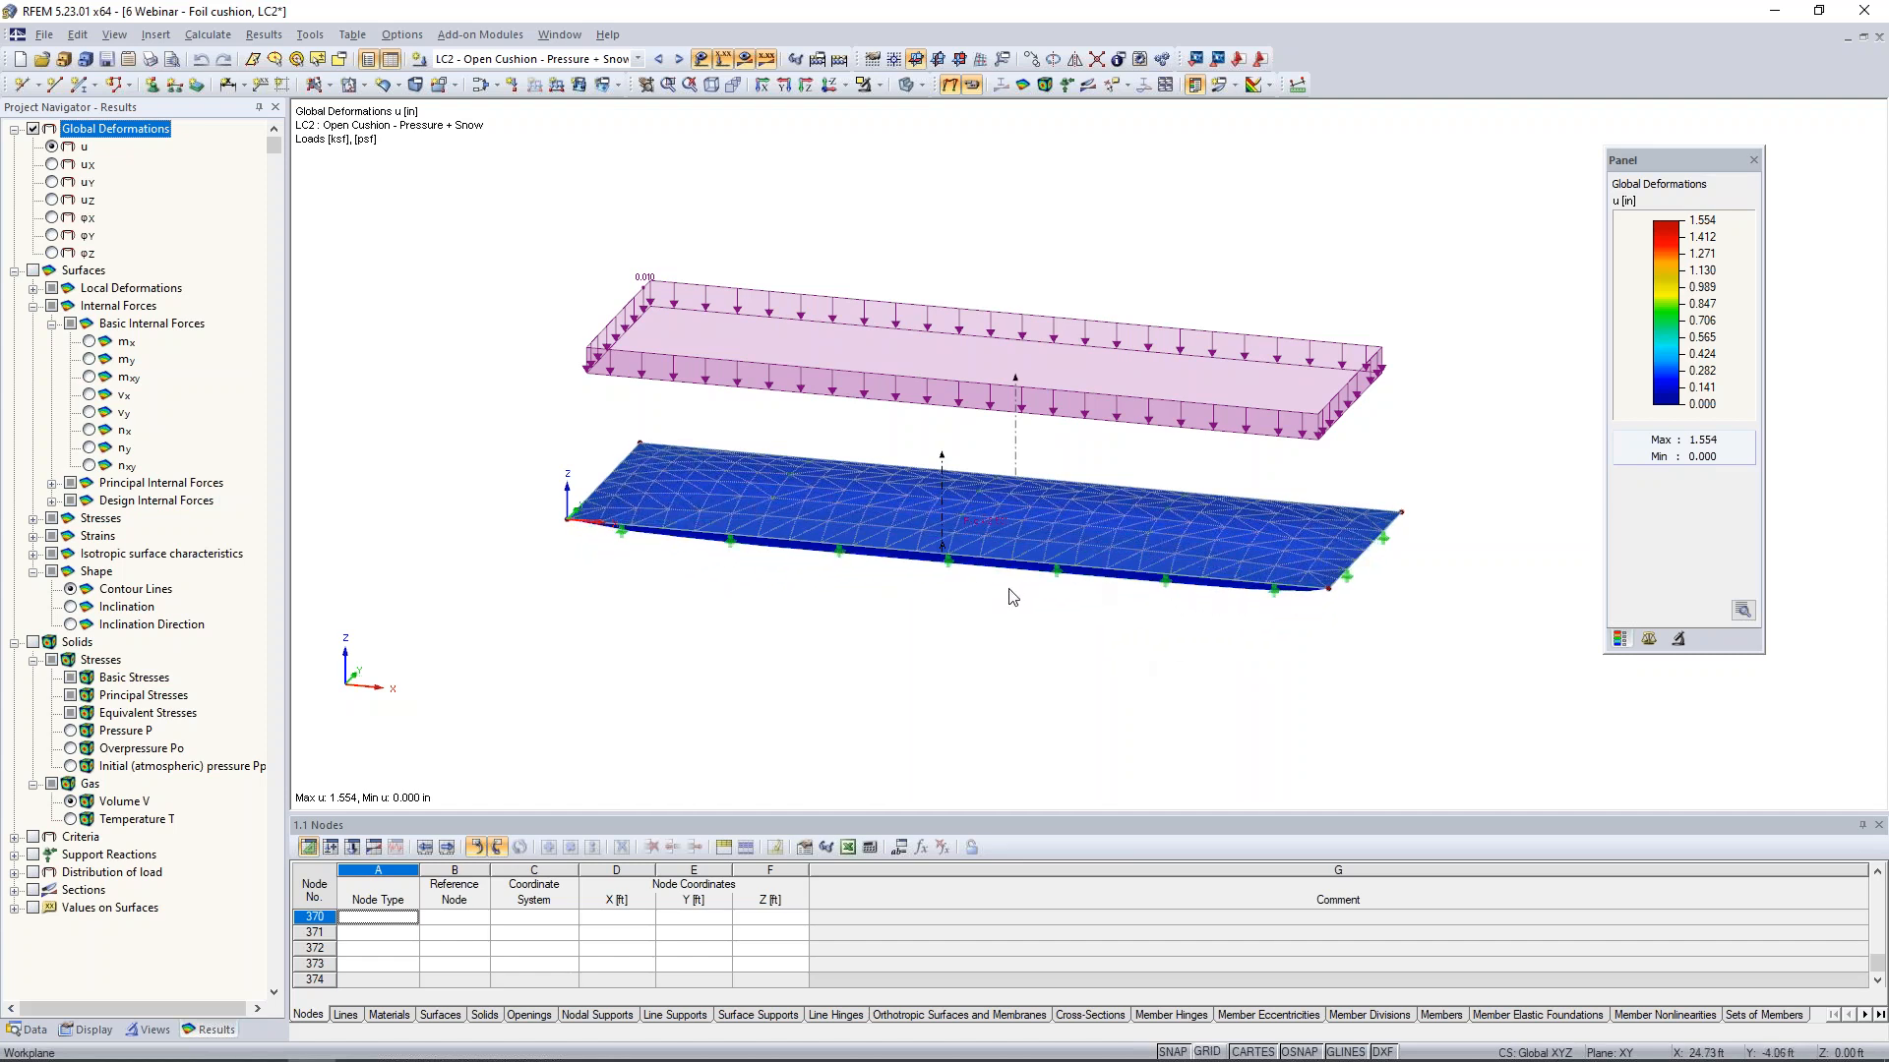
scroll(1097, 590, "up", 3)
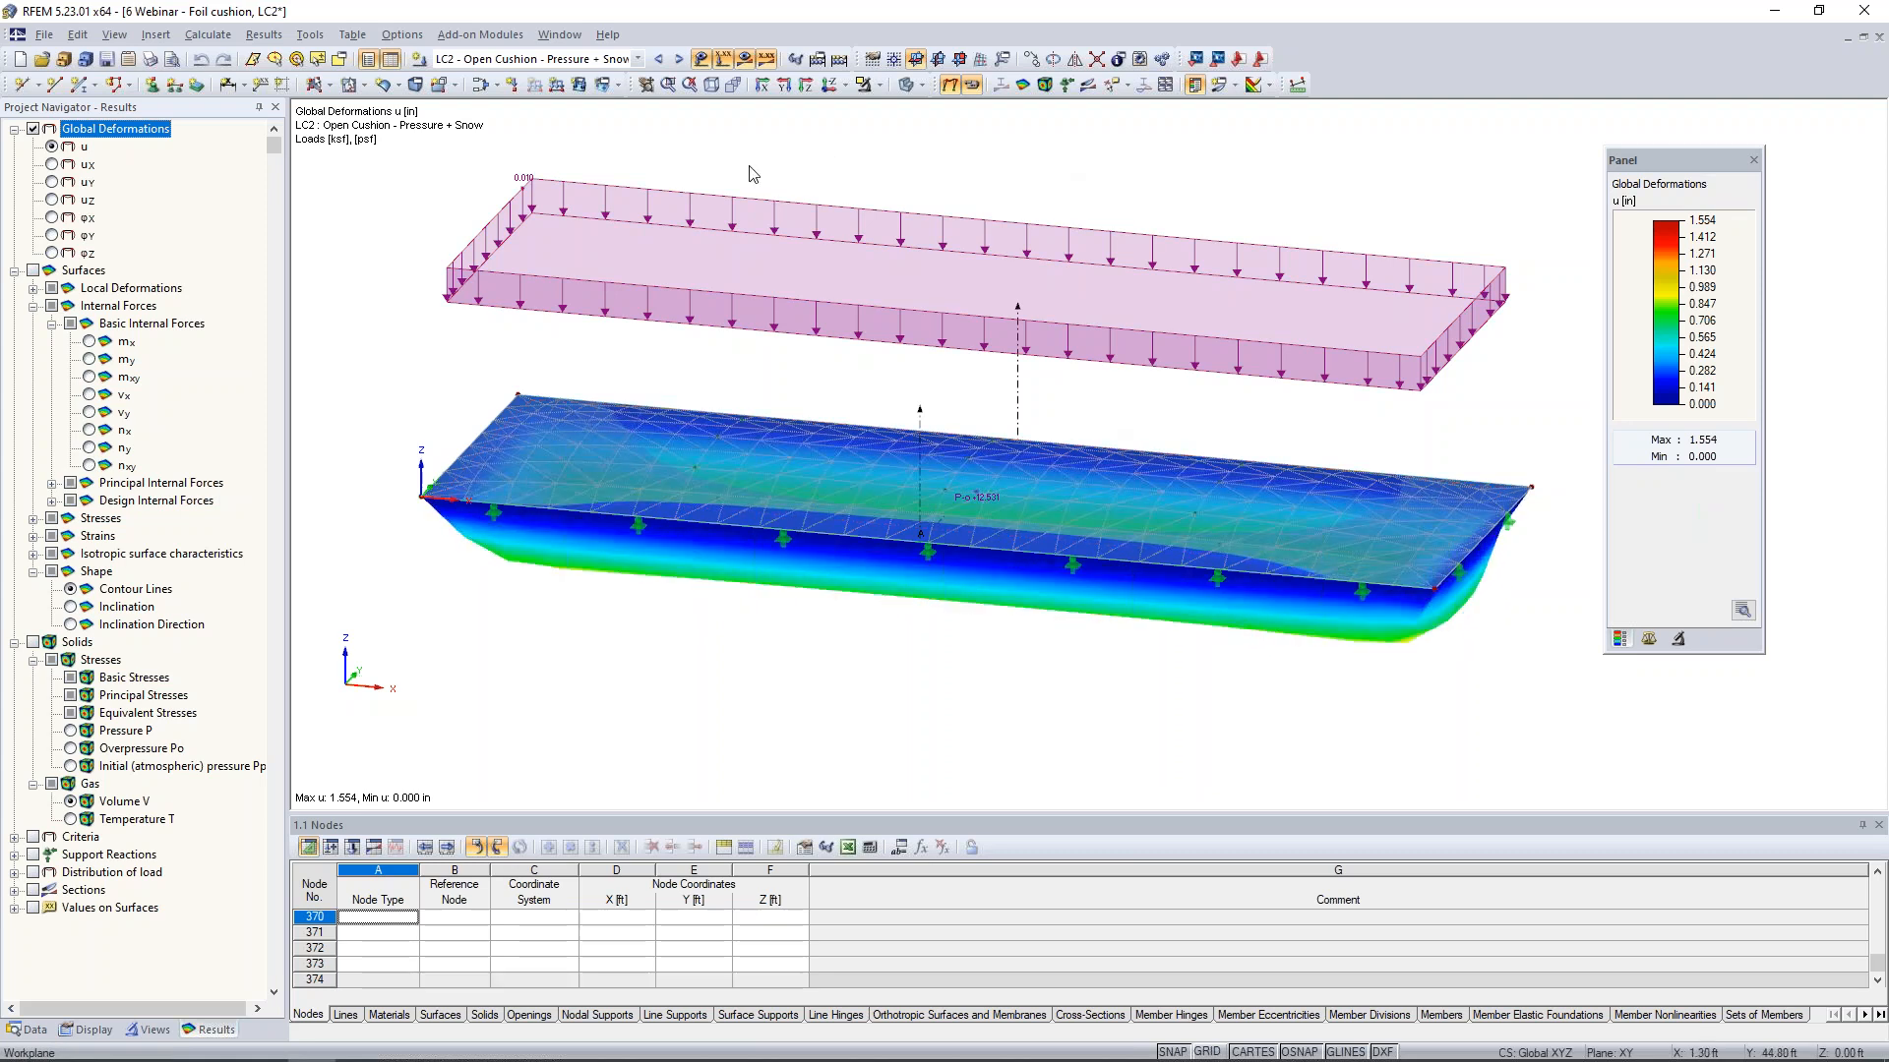
- Hide the foil cushion's results and switch to the 8 Contact Solid model
left_click(743, 60)
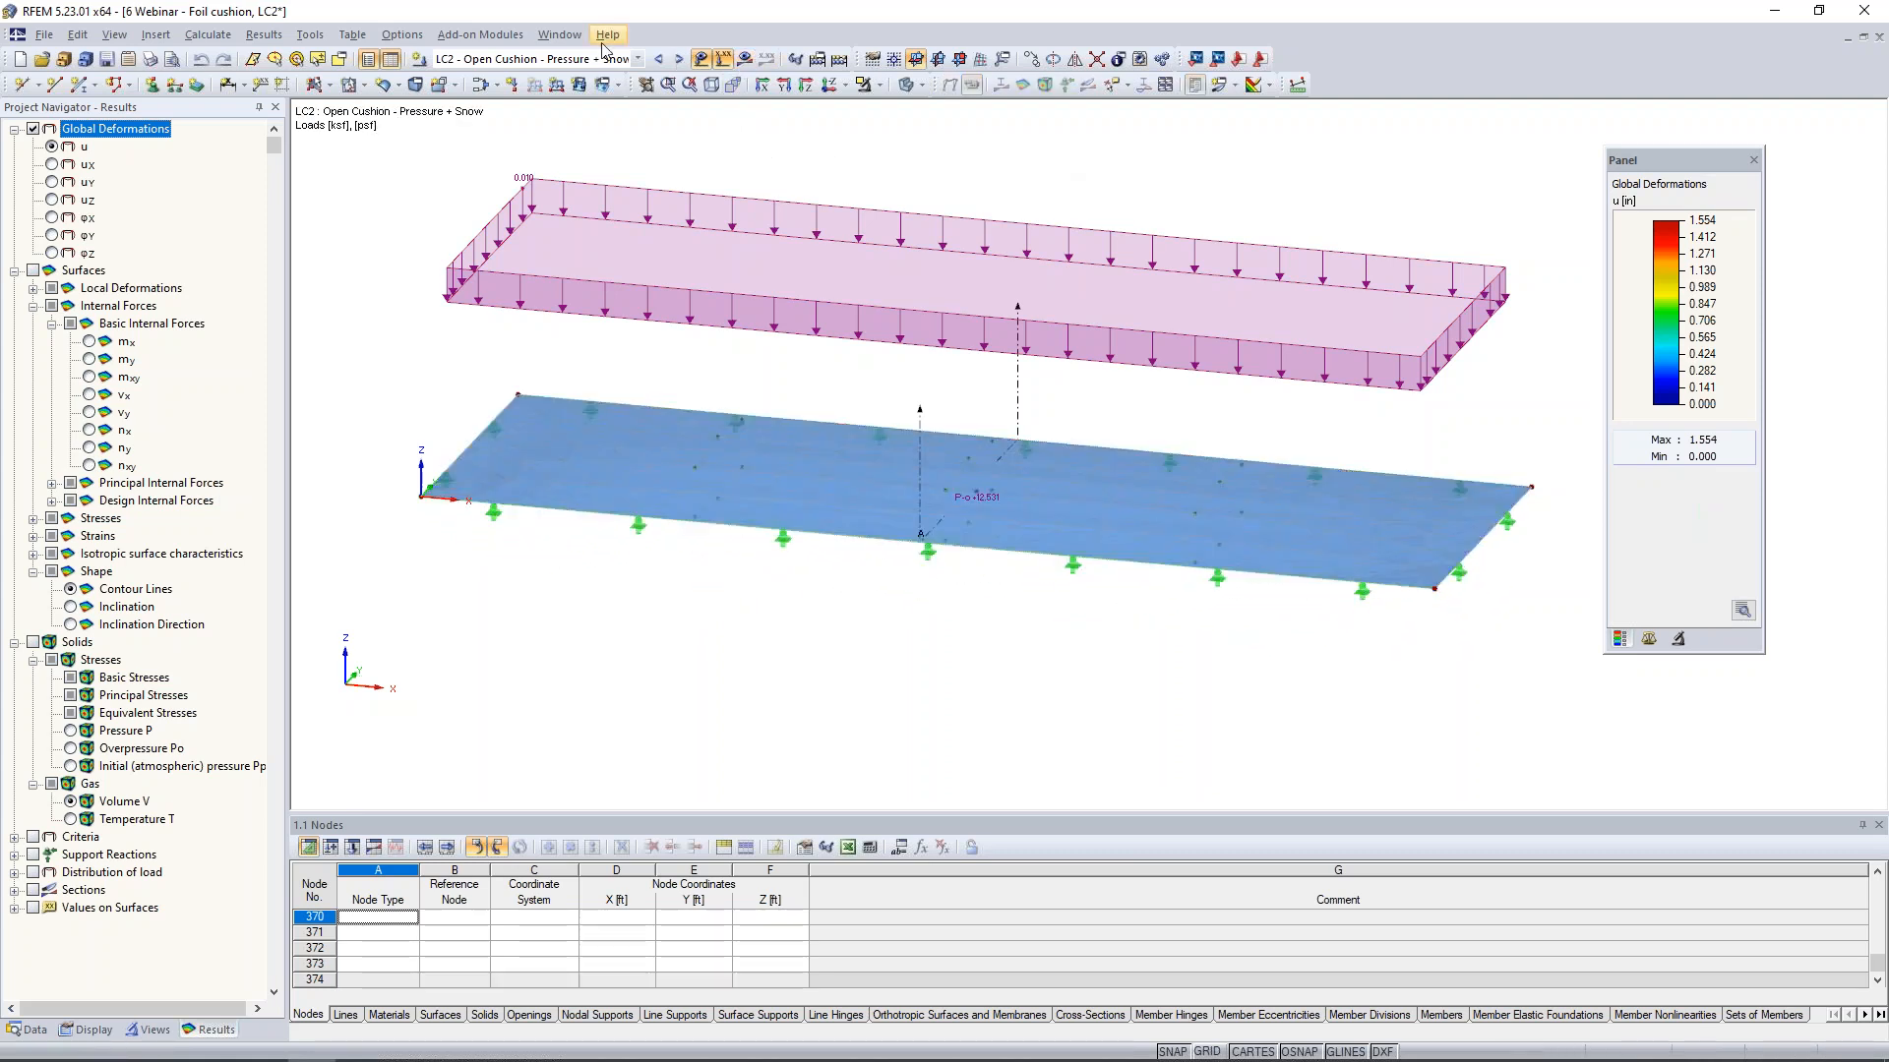
left_click(578, 37)
left_click(628, 414)
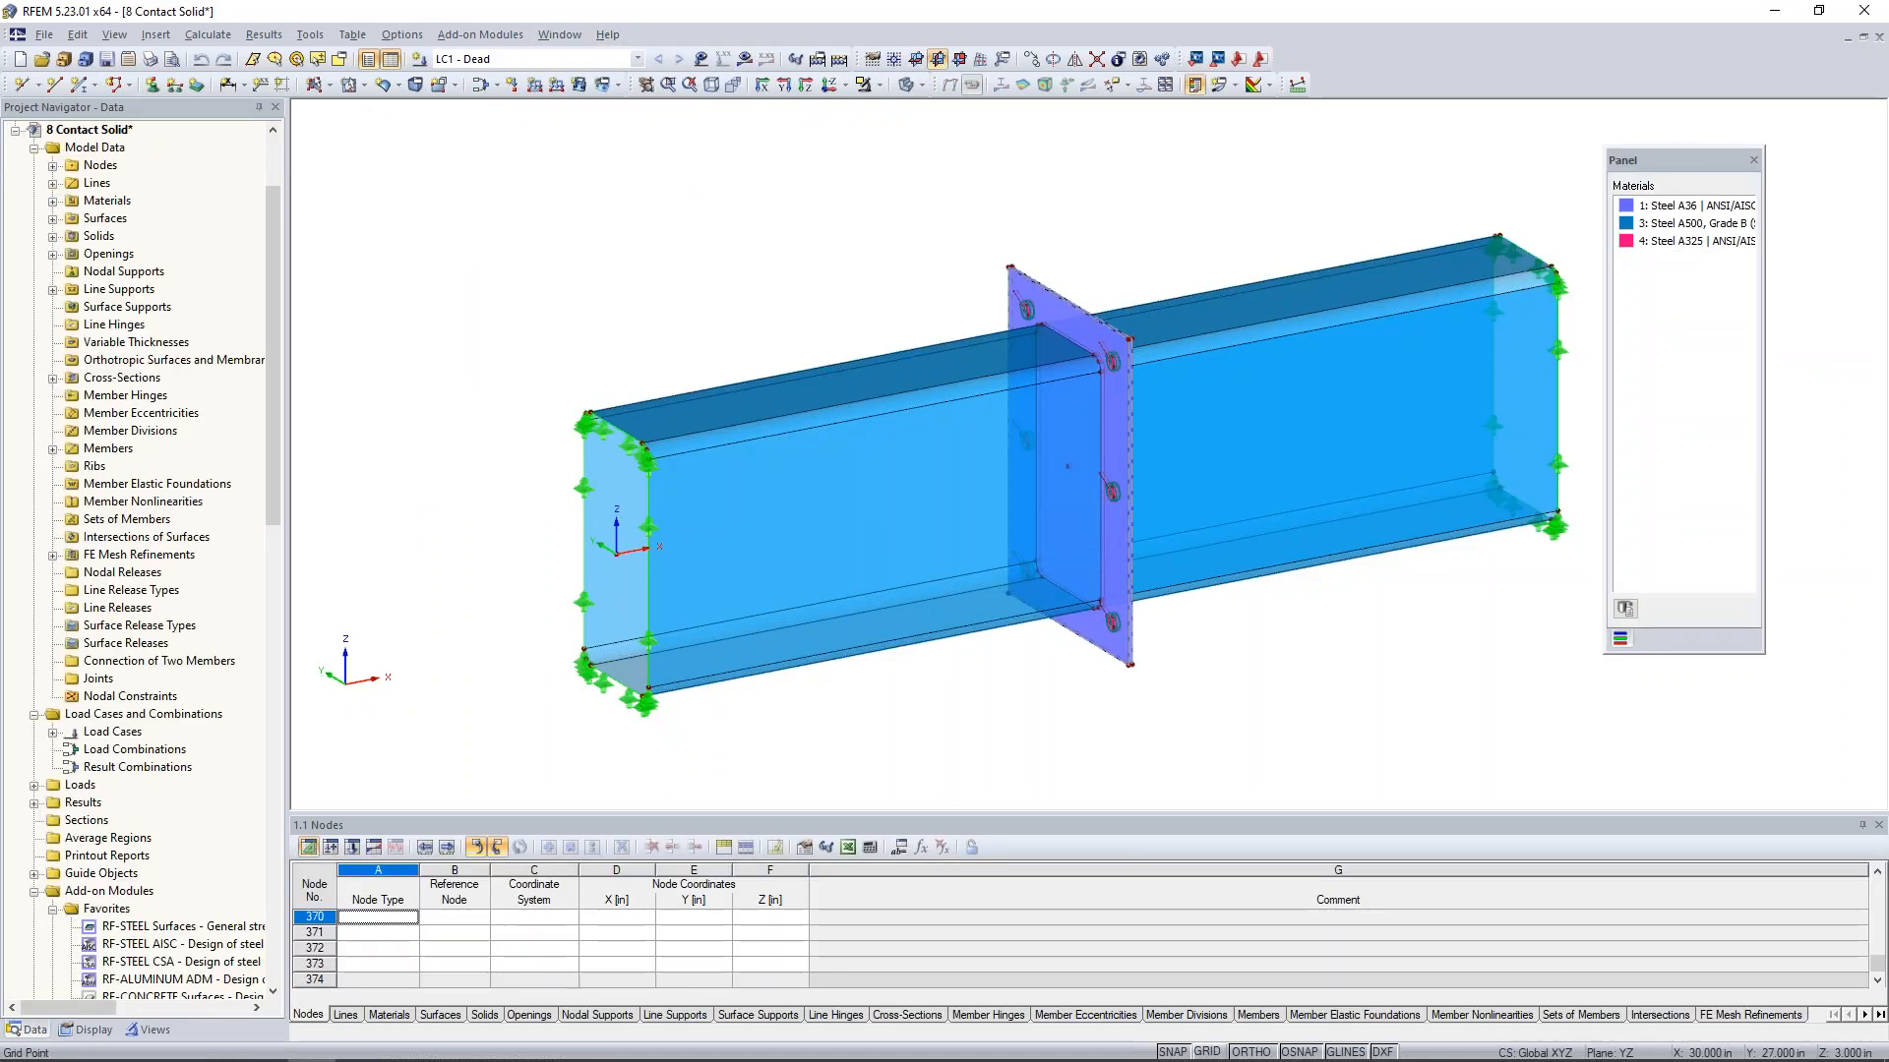
- Review the material and thickness of the tube's side wall surface, keeping its settings
middle_click_drag(838, 287, 753, 307)
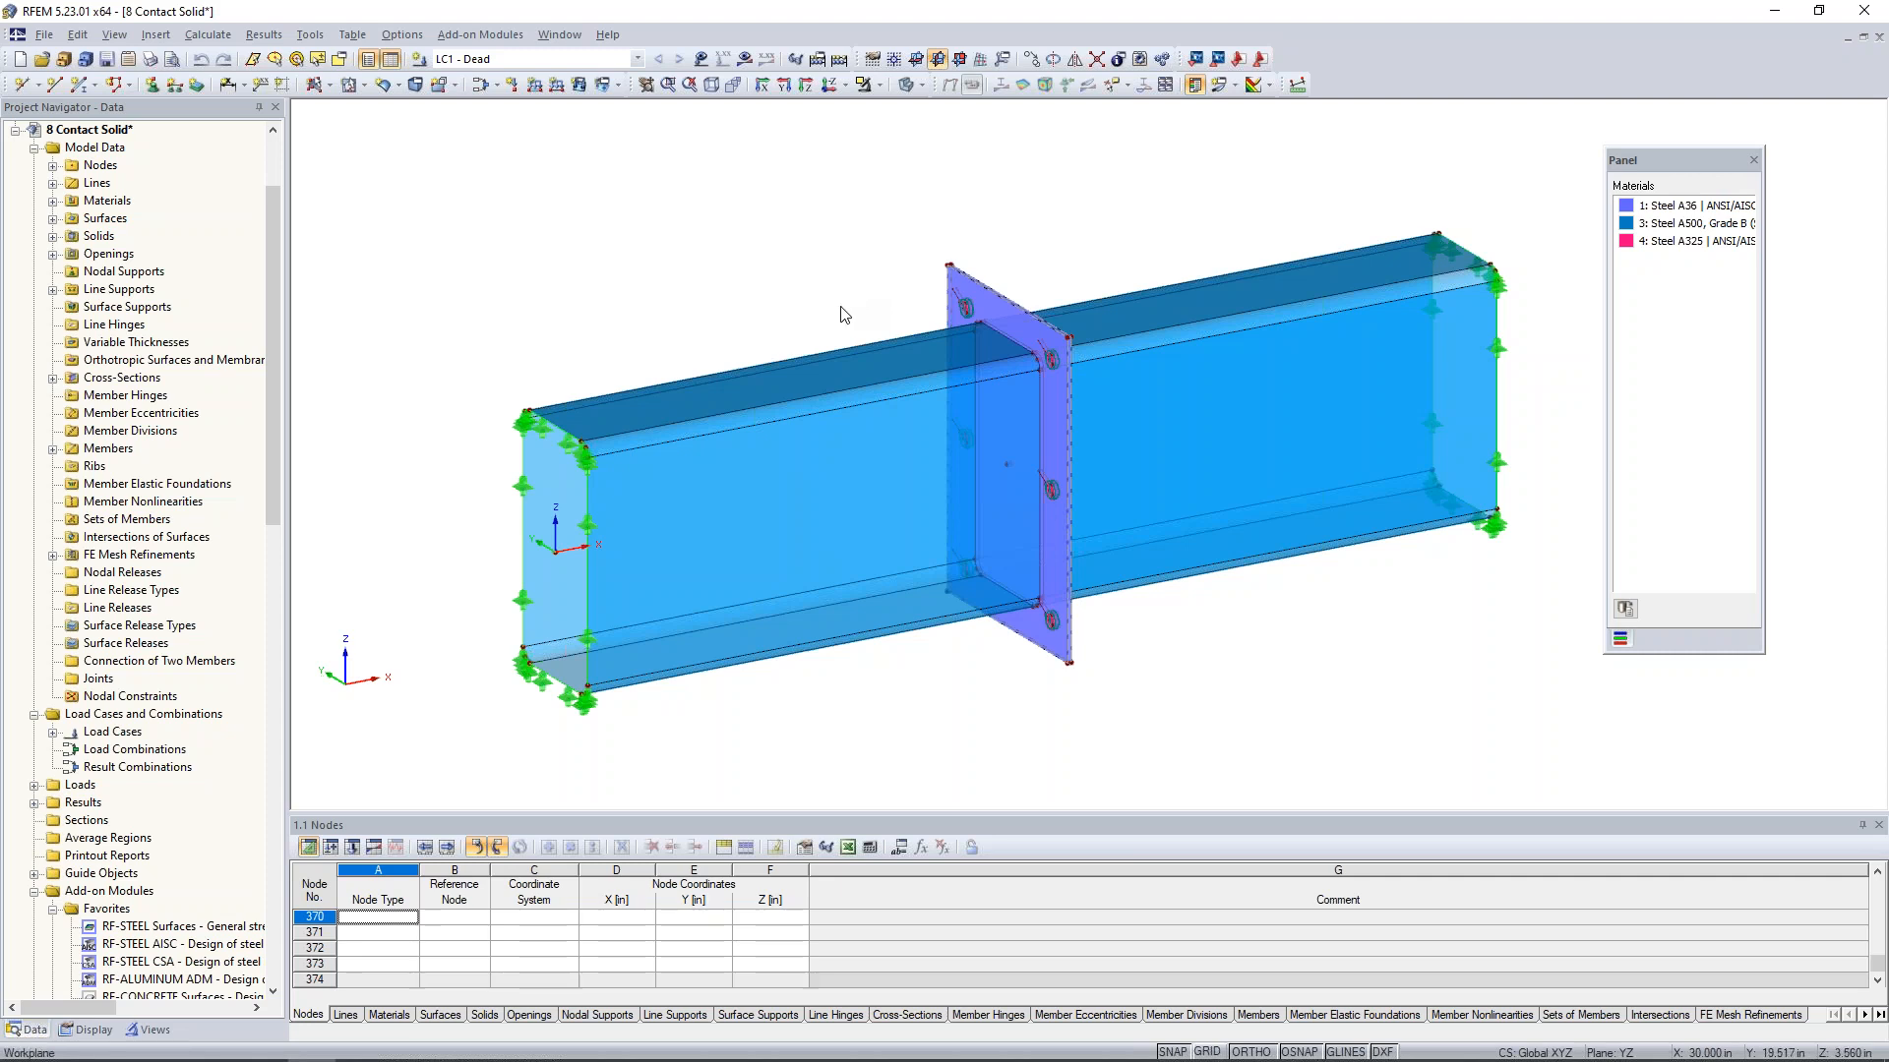
middle_click_drag(841, 307, 755, 281, "ctrl")
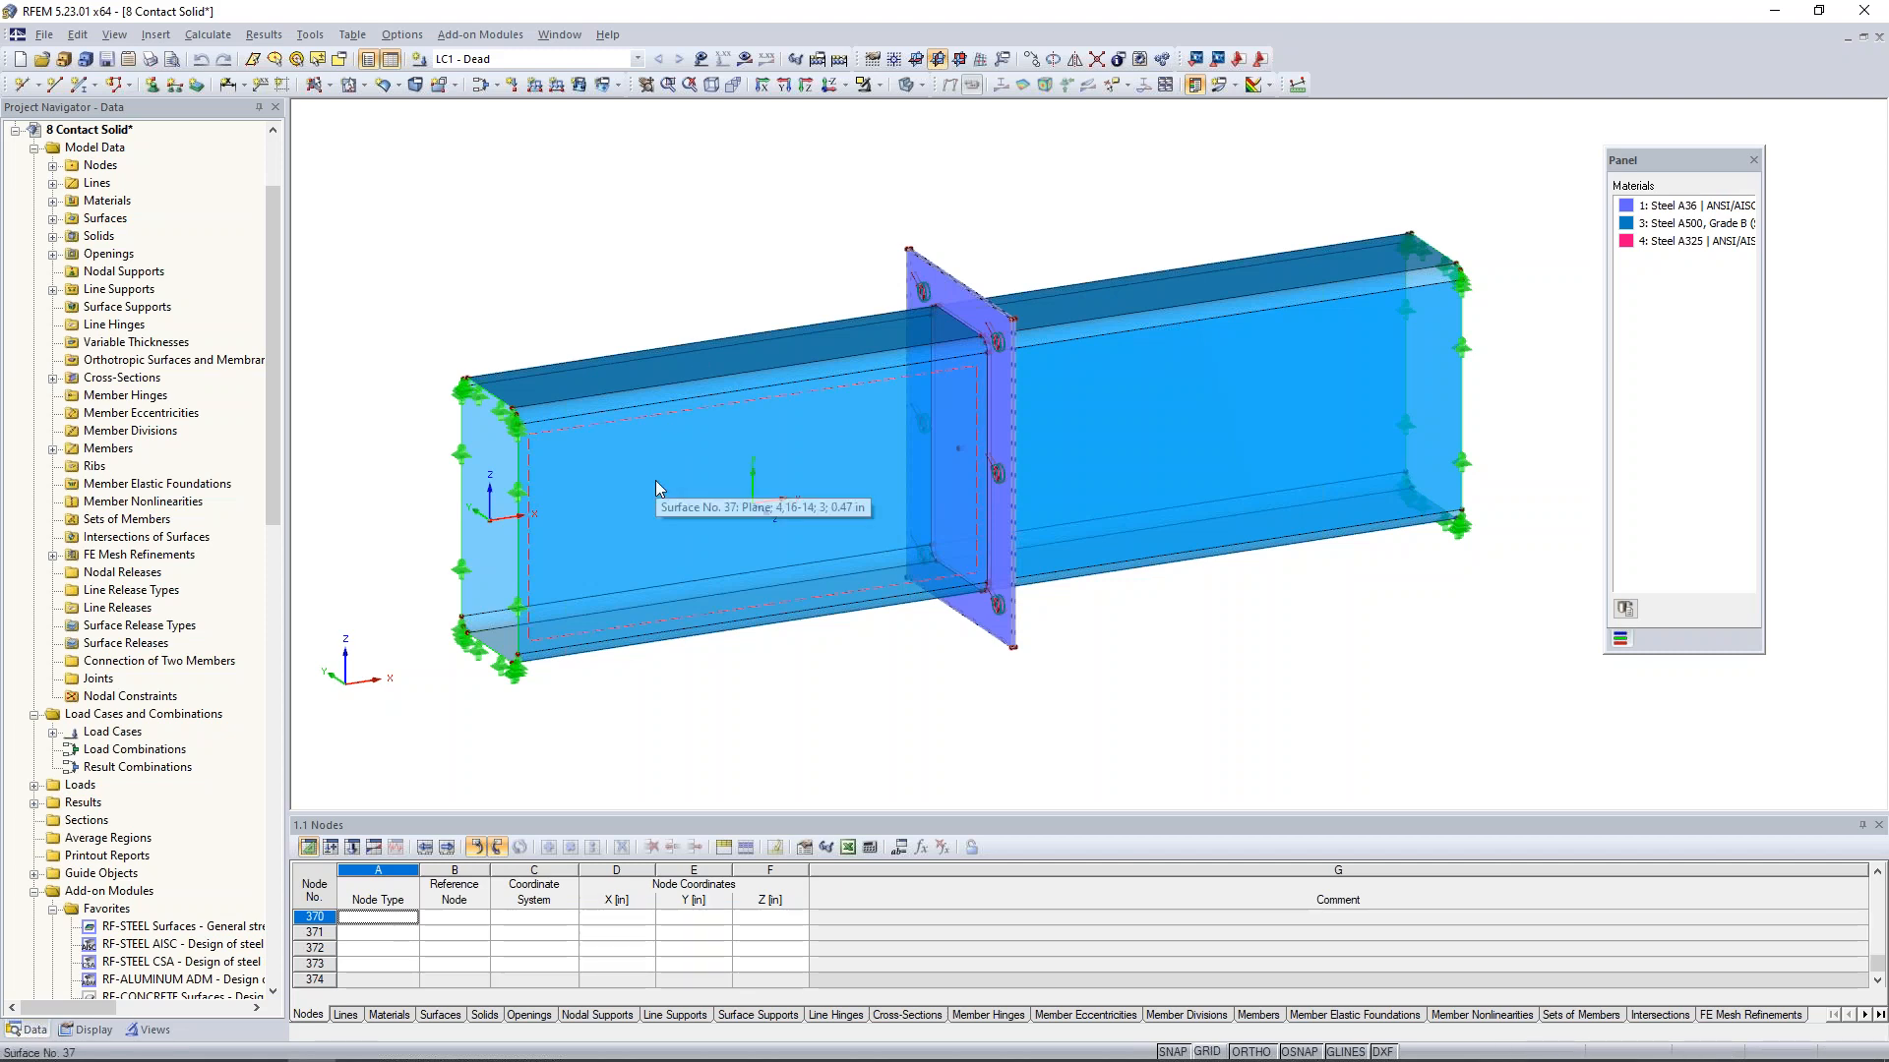
double_click(729, 425)
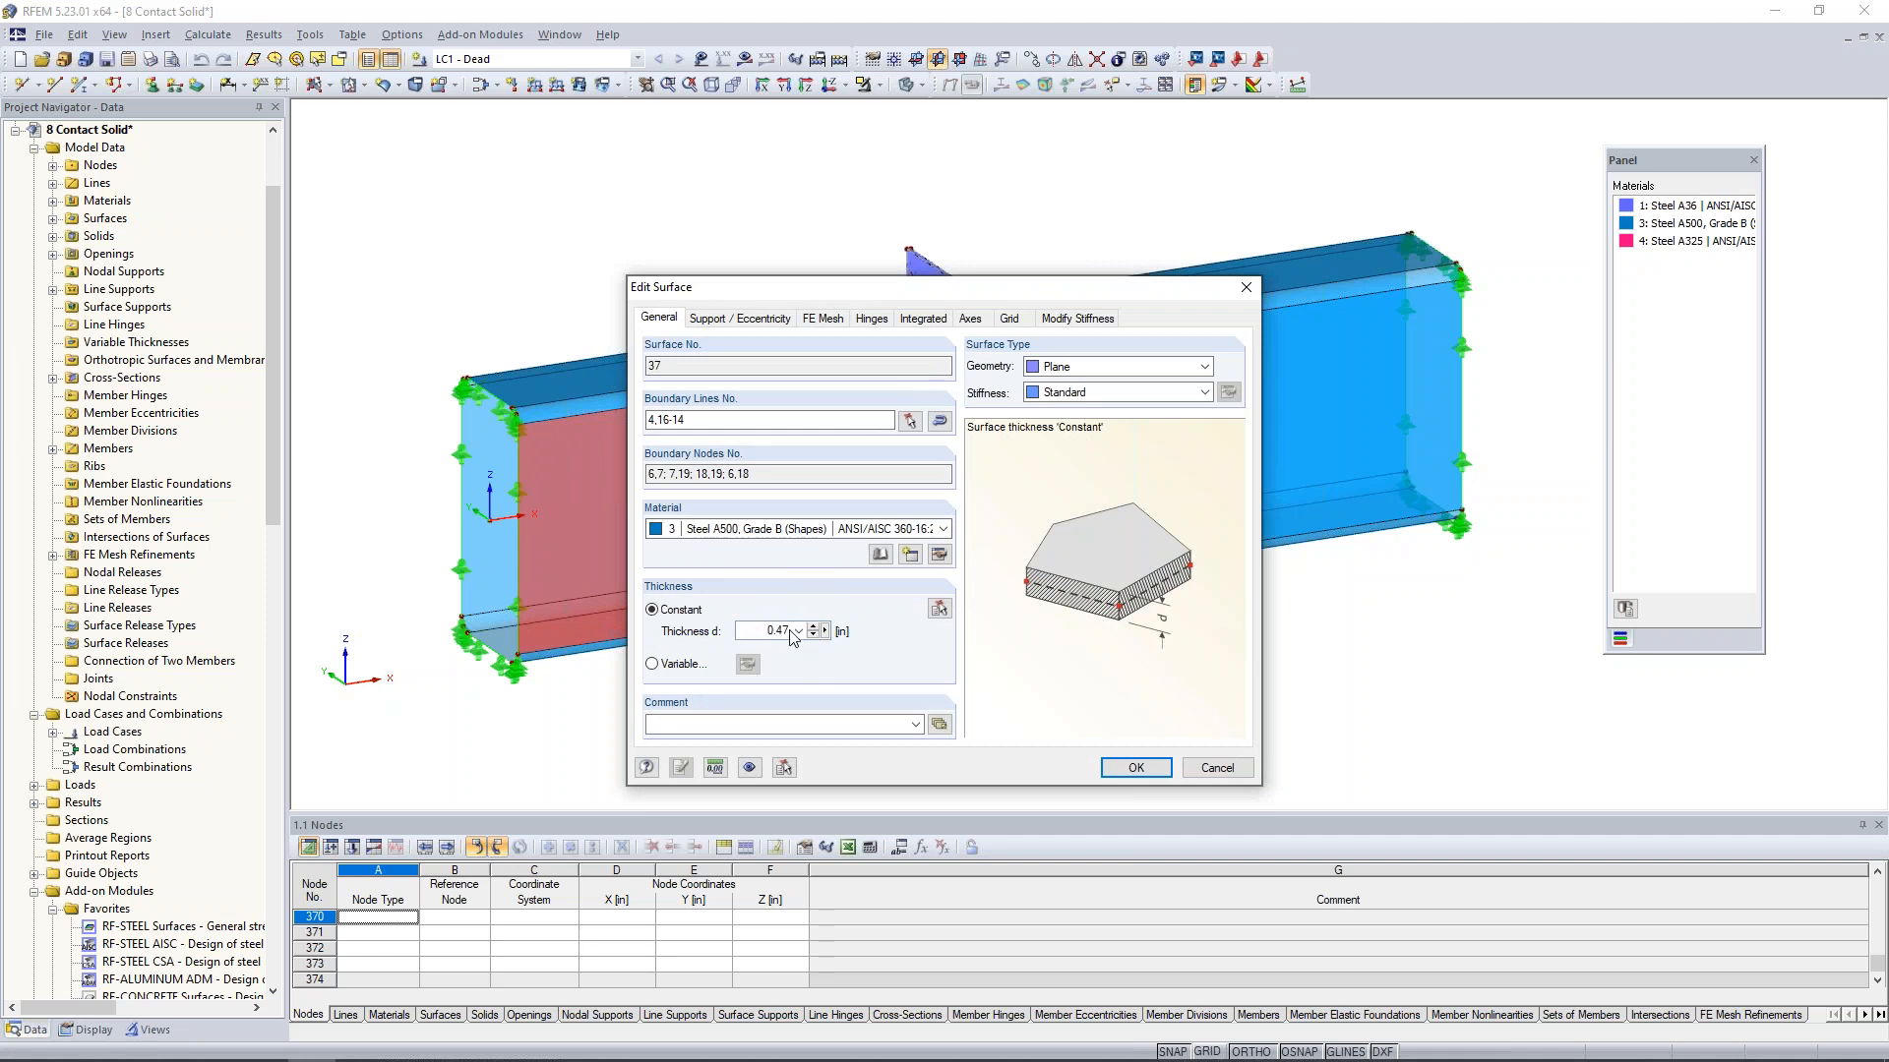
left_click(1215, 768)
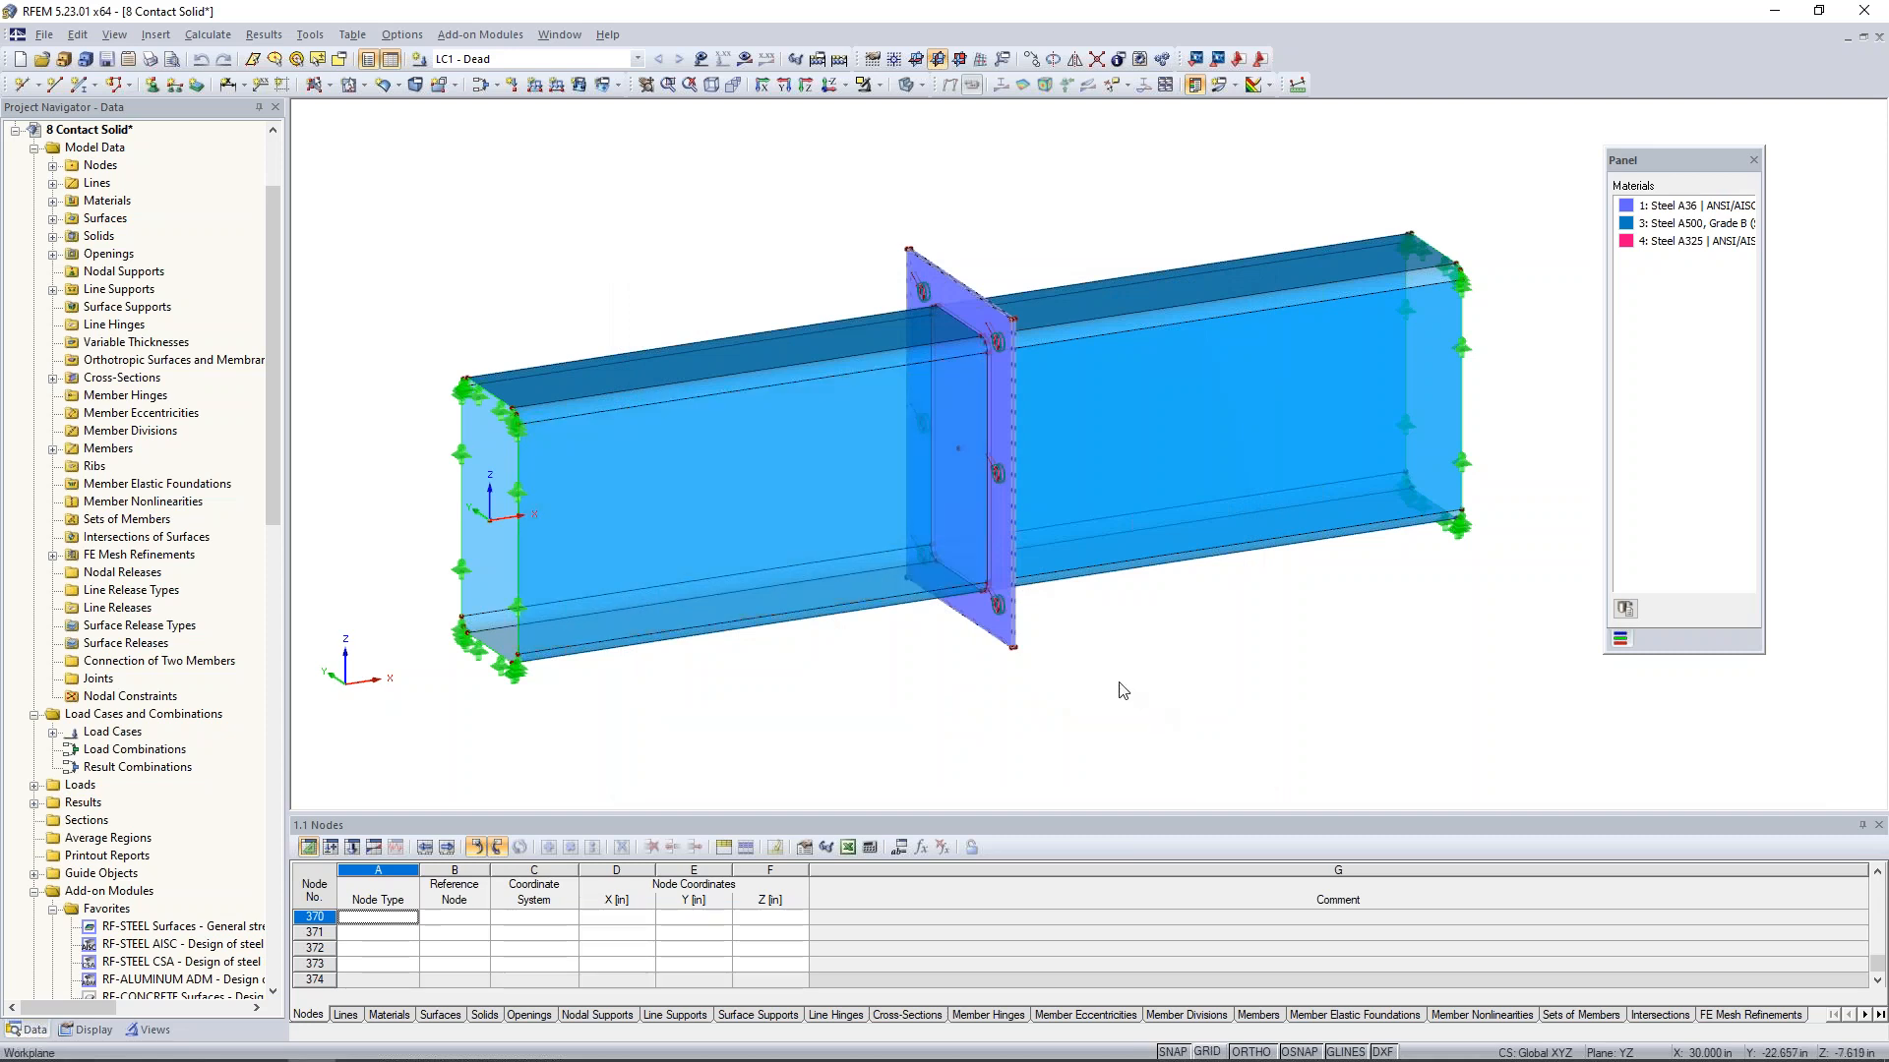
- Review the material and thickness of the near end plate surface at the tube joint without changing them
scroll(1063, 677, "up", 3)
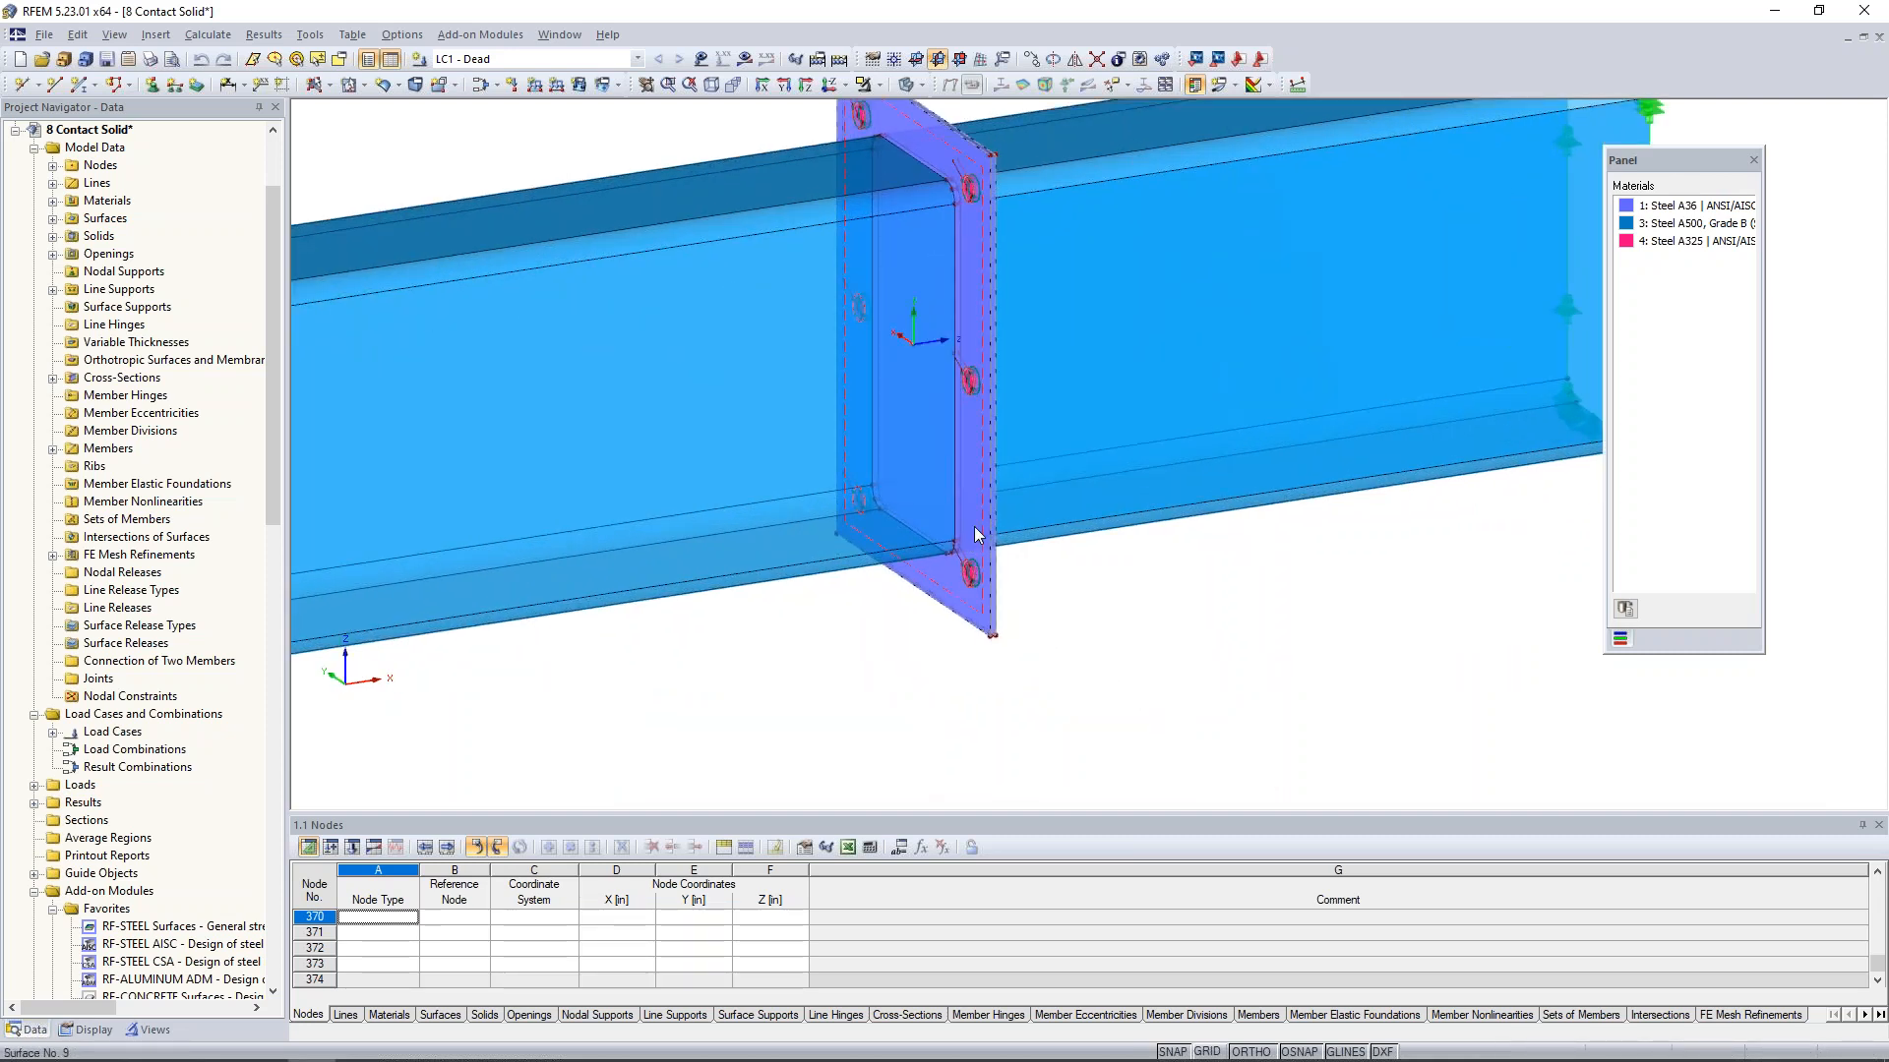
left_click(973, 528)
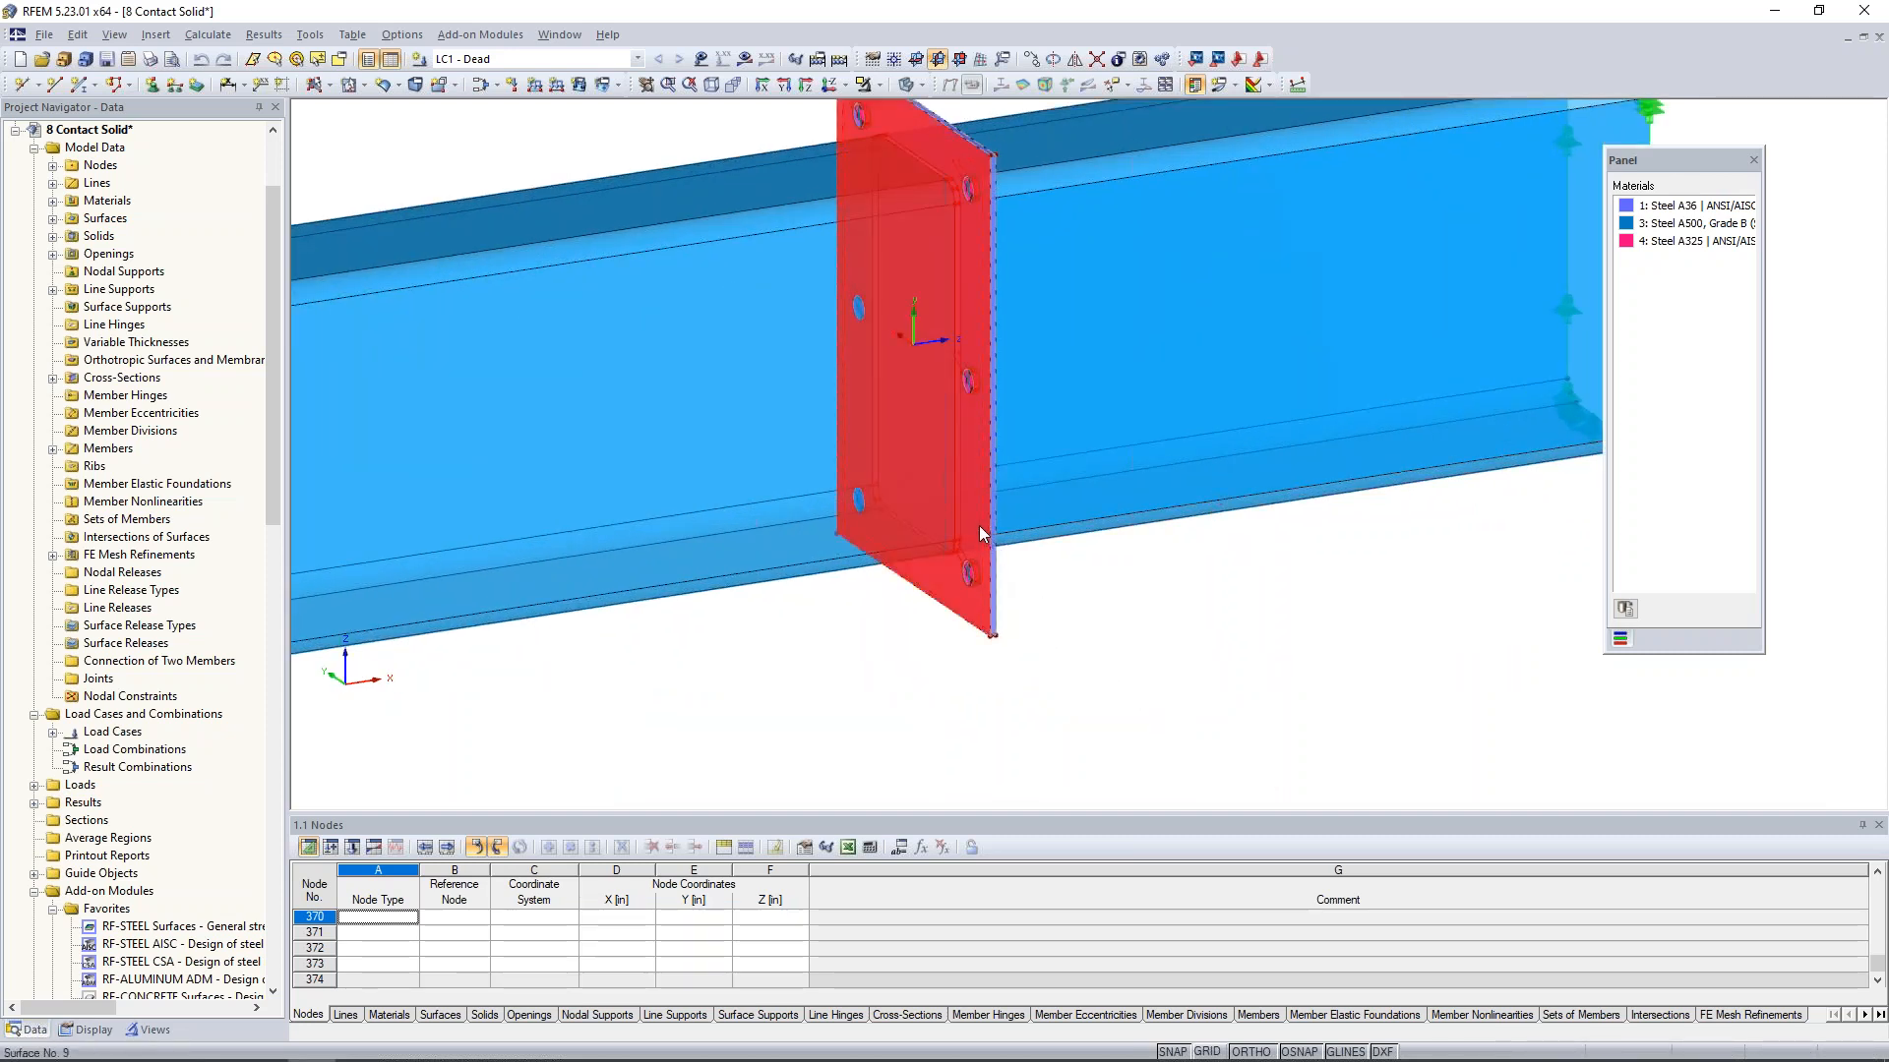
double_click(981, 532)
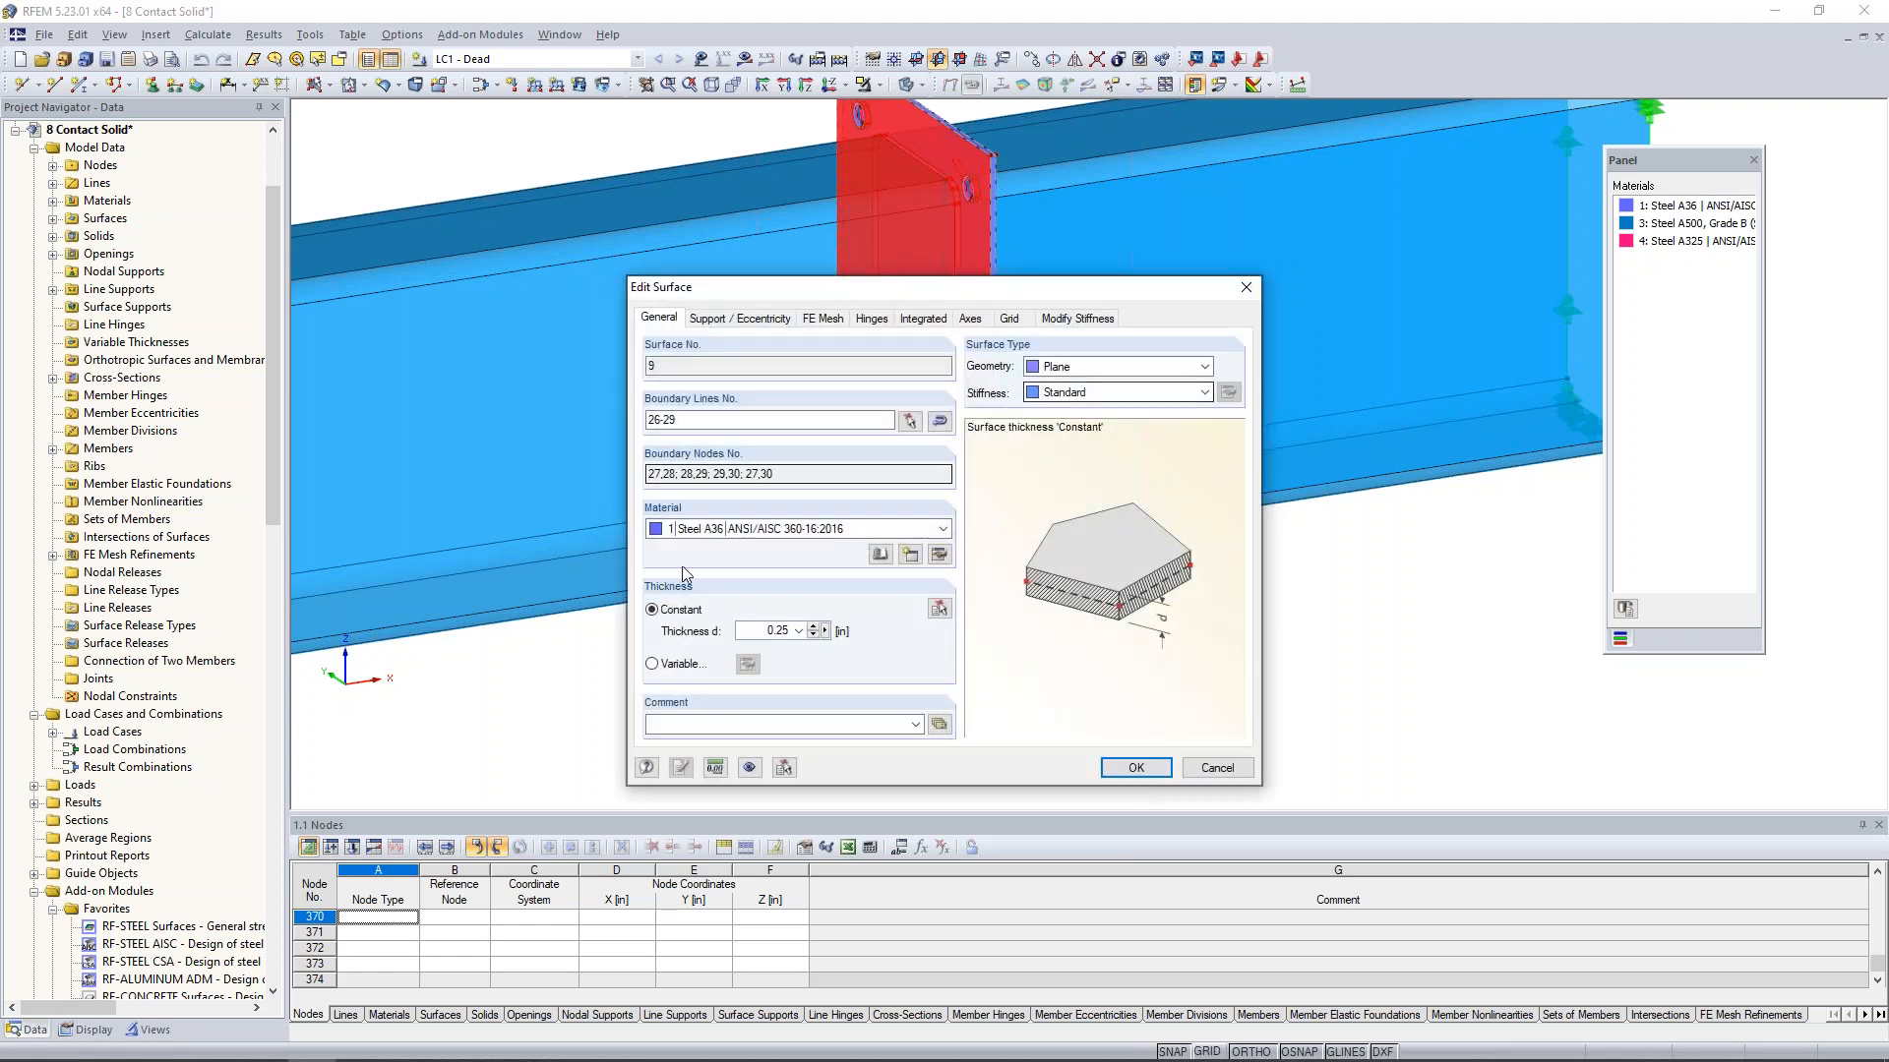
left_click(1209, 777)
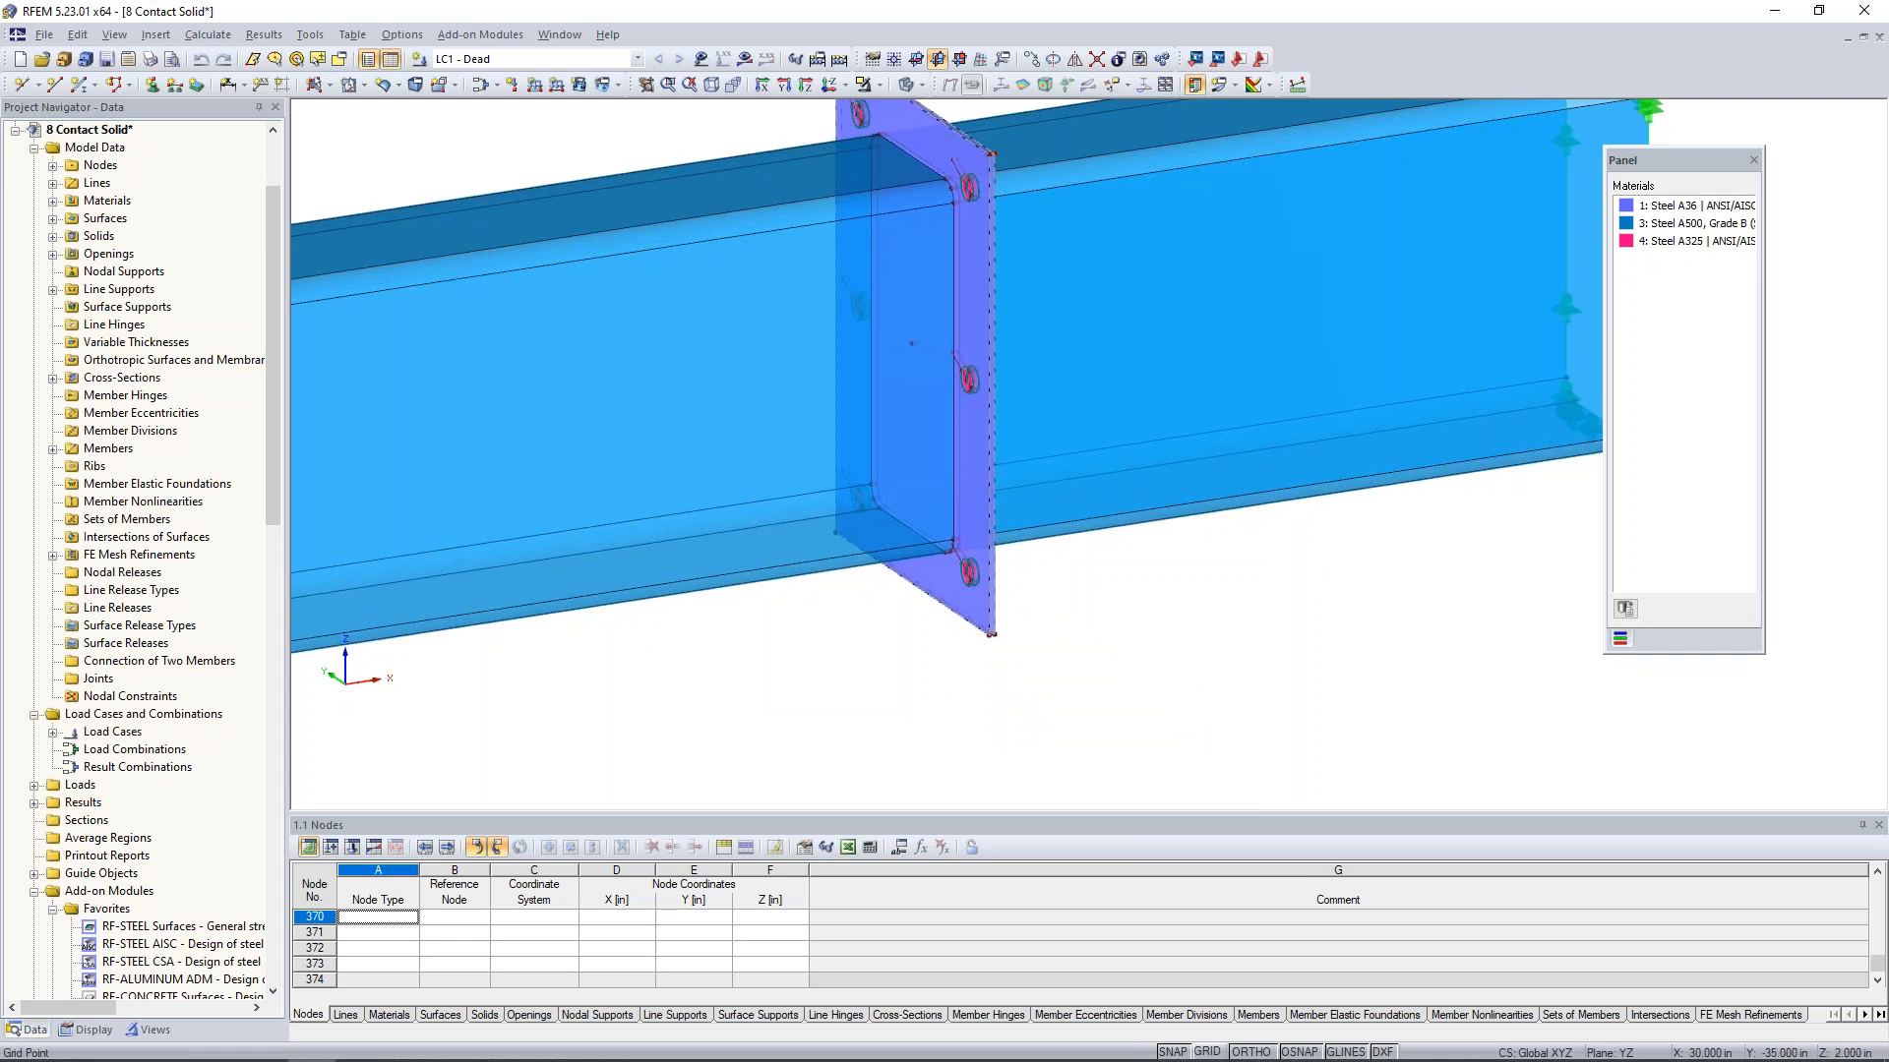
- Review the properties of the end plate surface on the opposite side of the joint and clear the selection
scroll(944, 653, "up", 3)
middle_click_drag(945, 653, 672, 590, "ctrl")
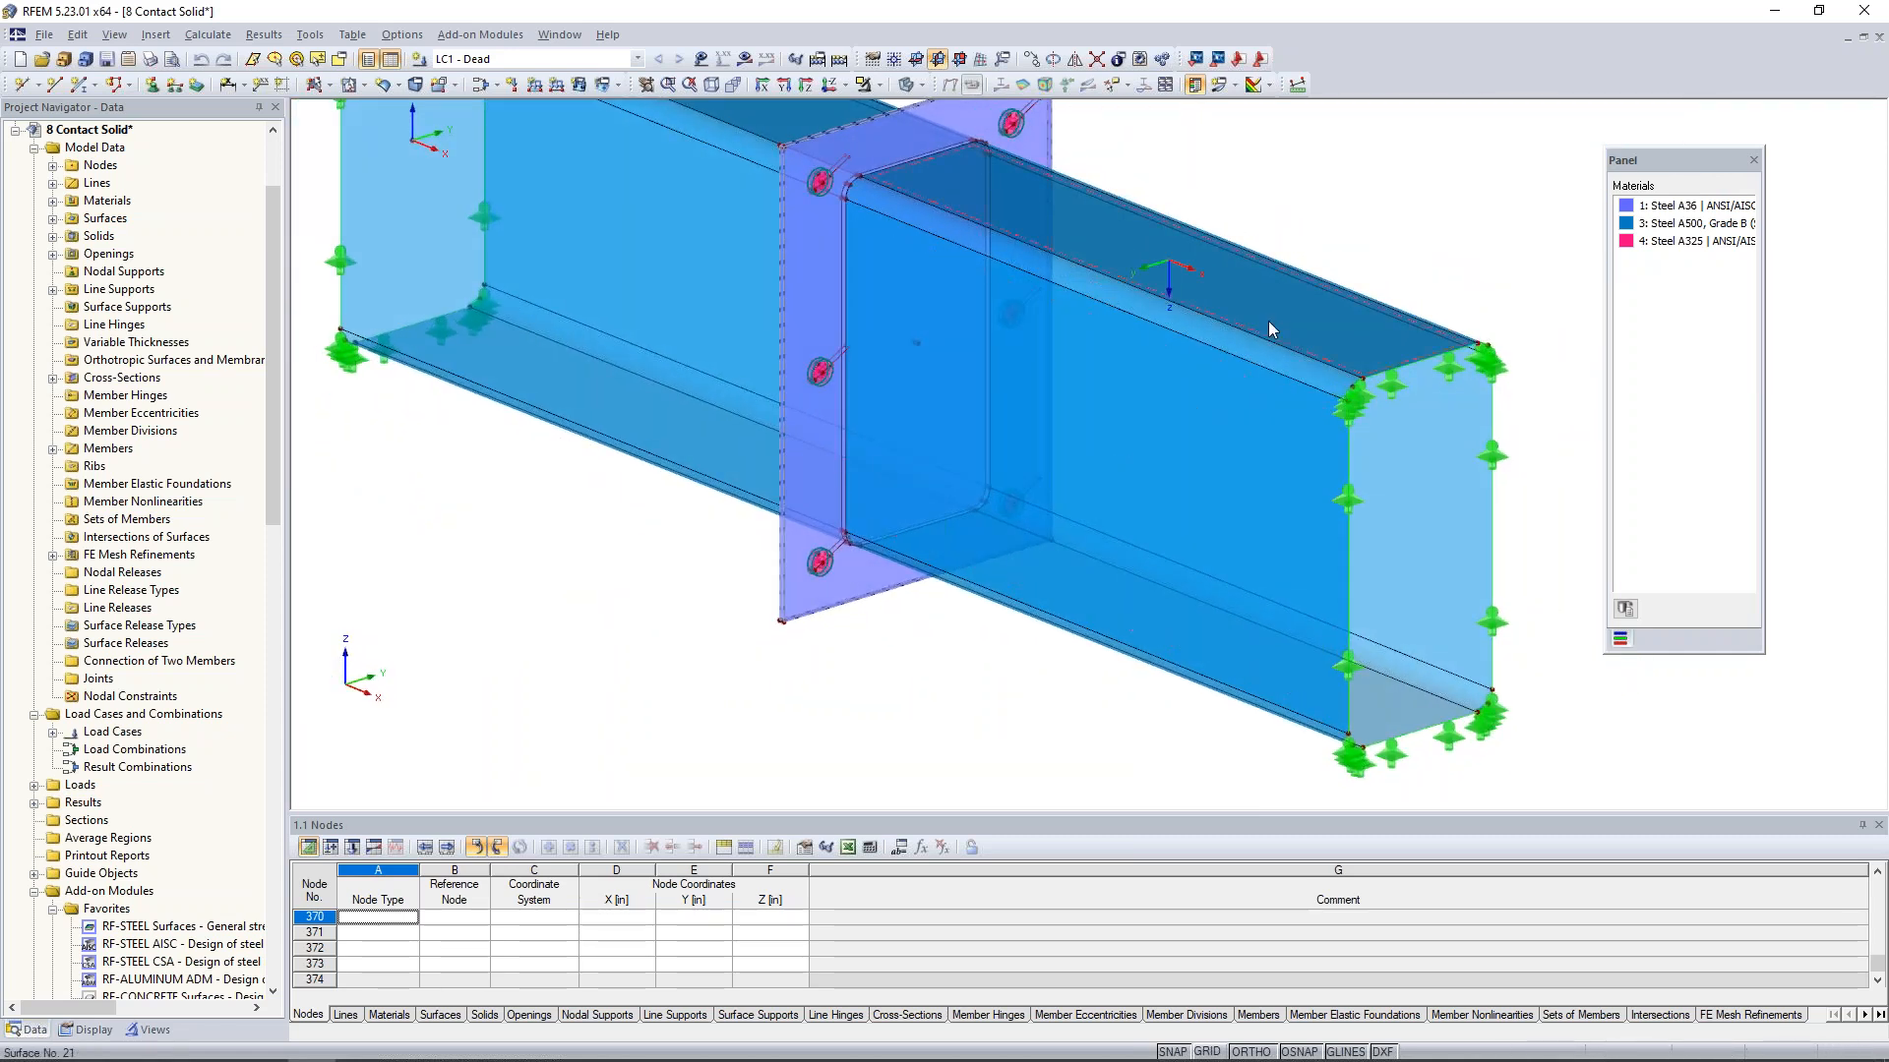
left_click(799, 604)
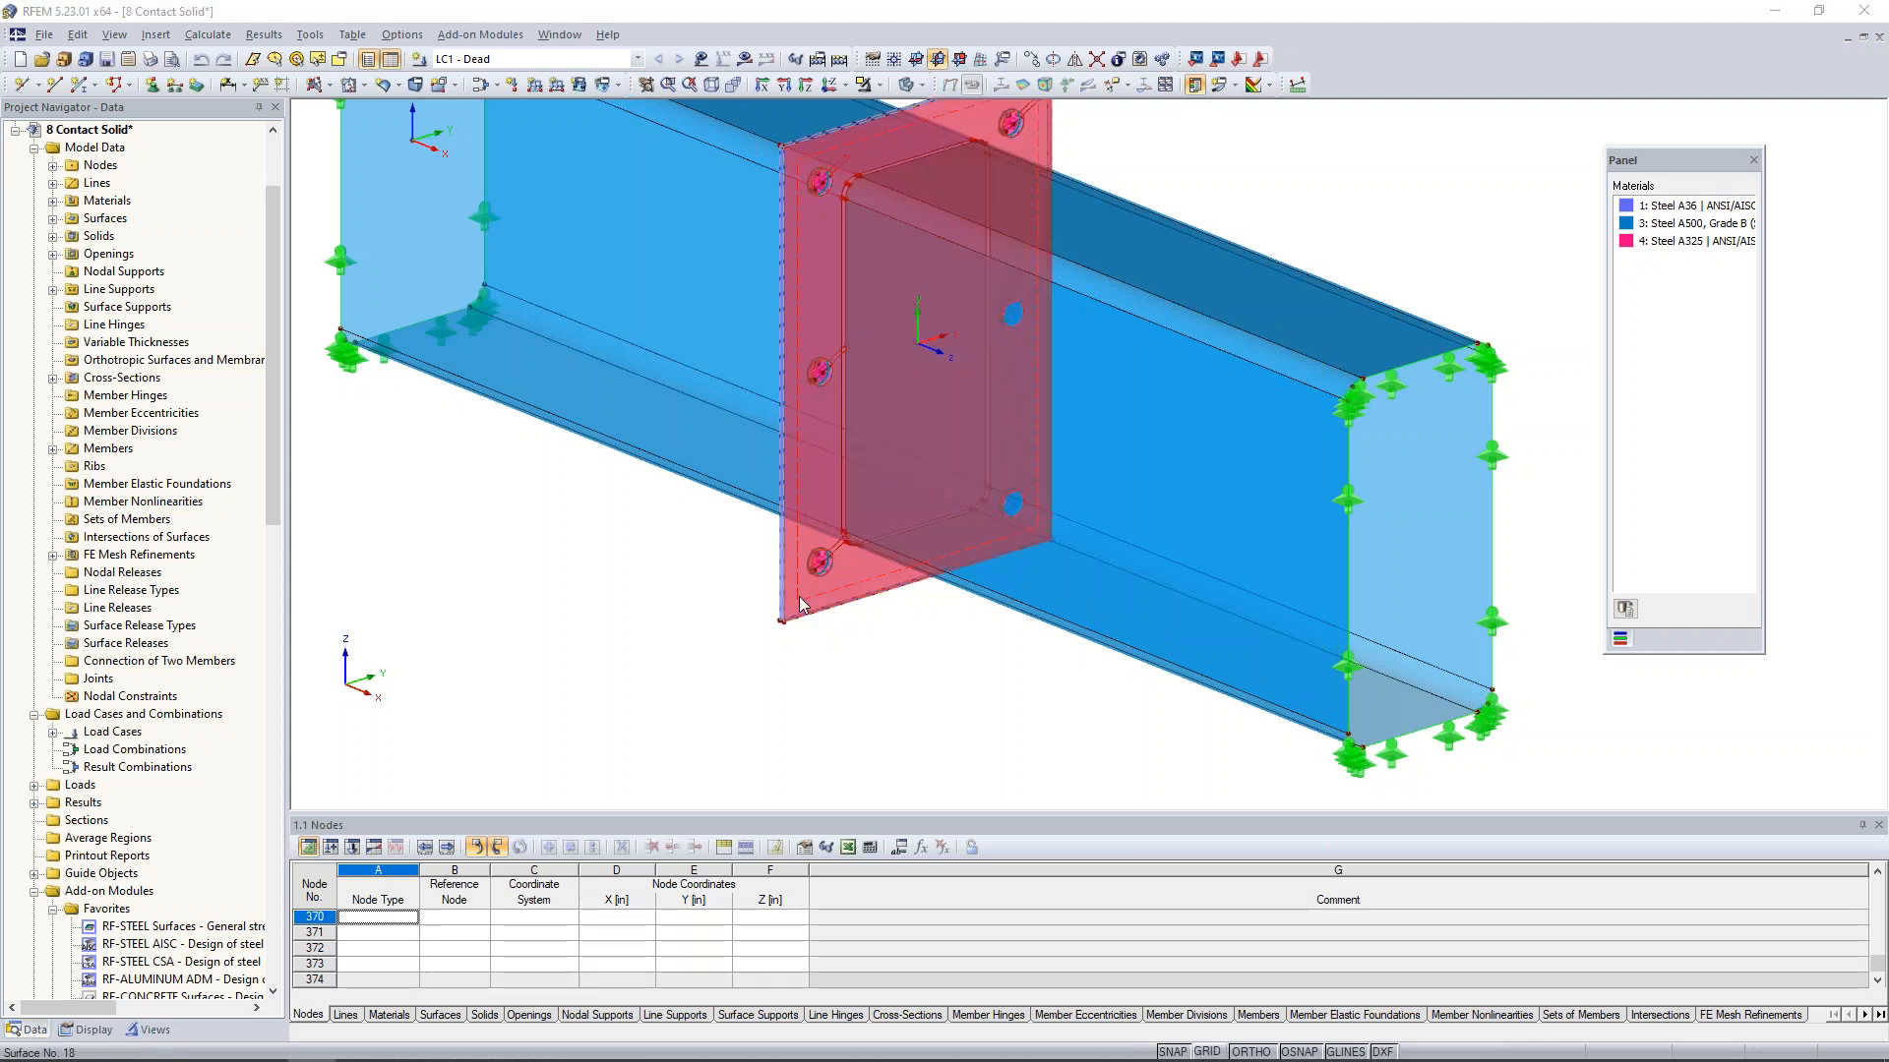
double_click(800, 603)
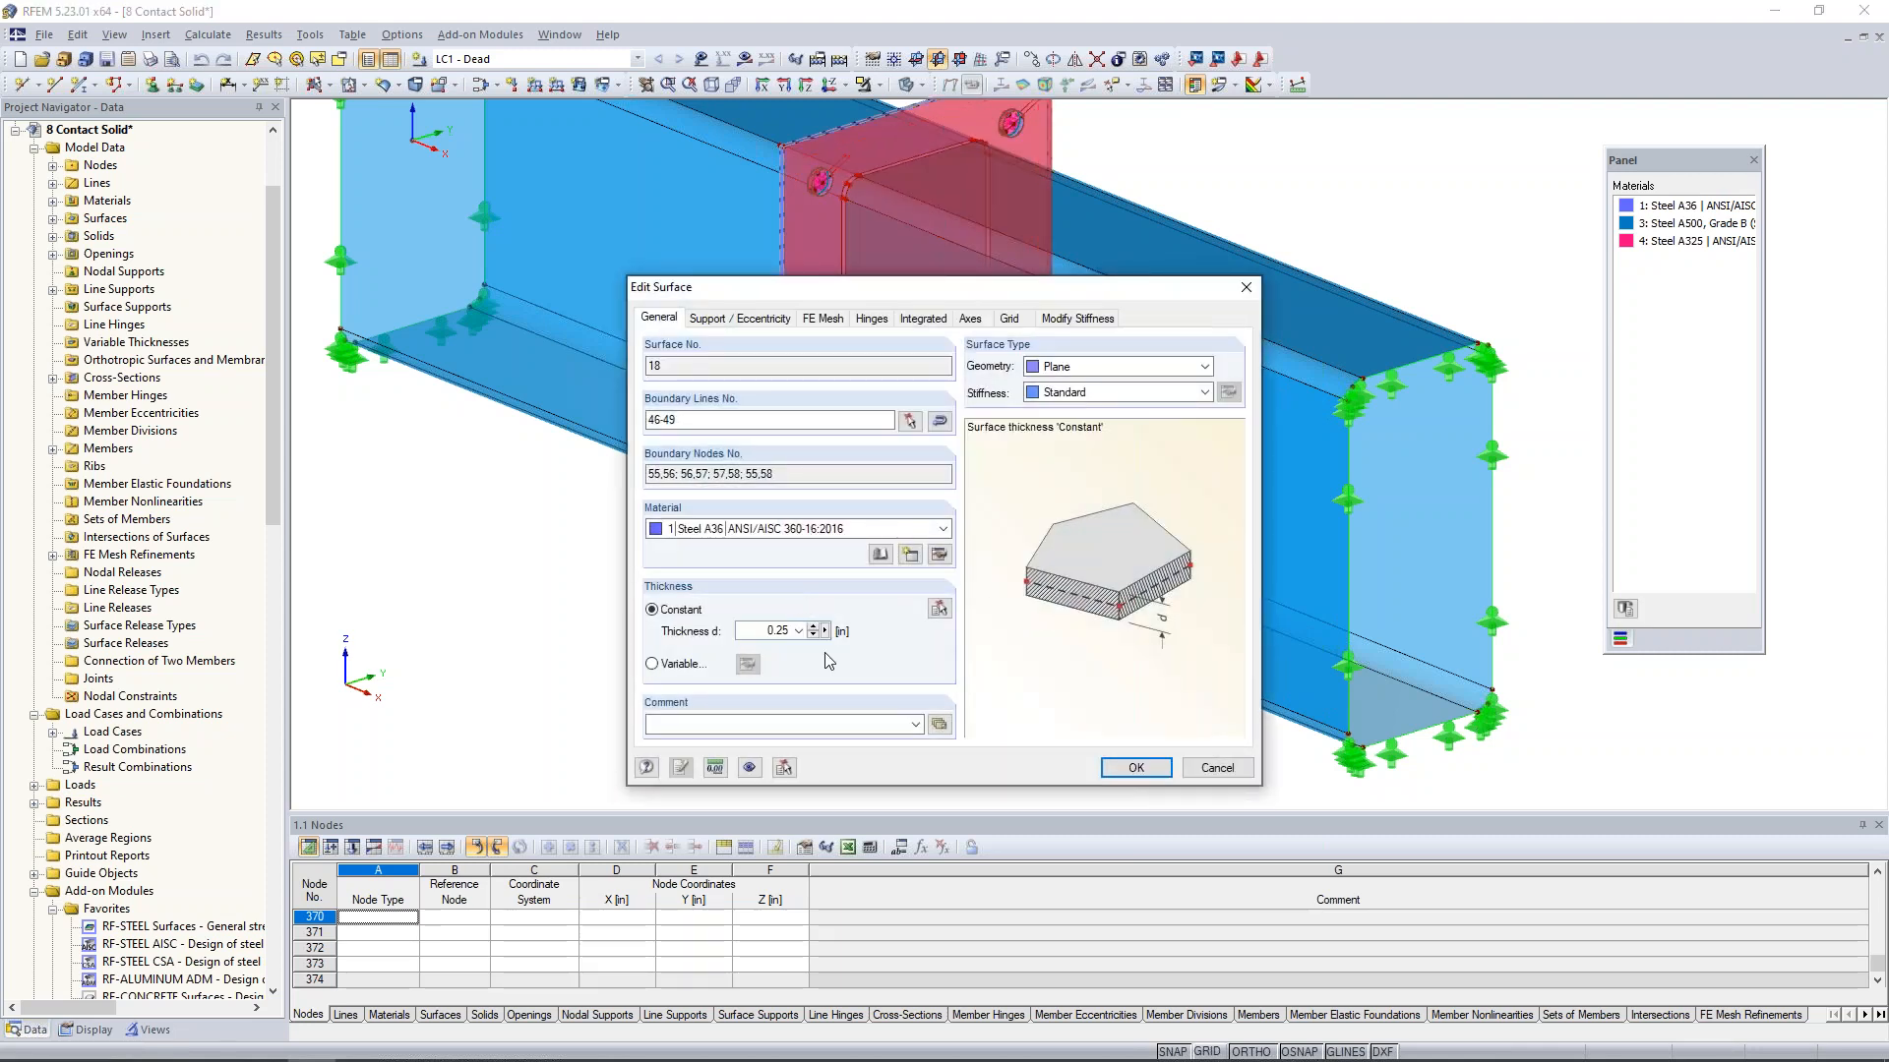
left_click(1211, 769)
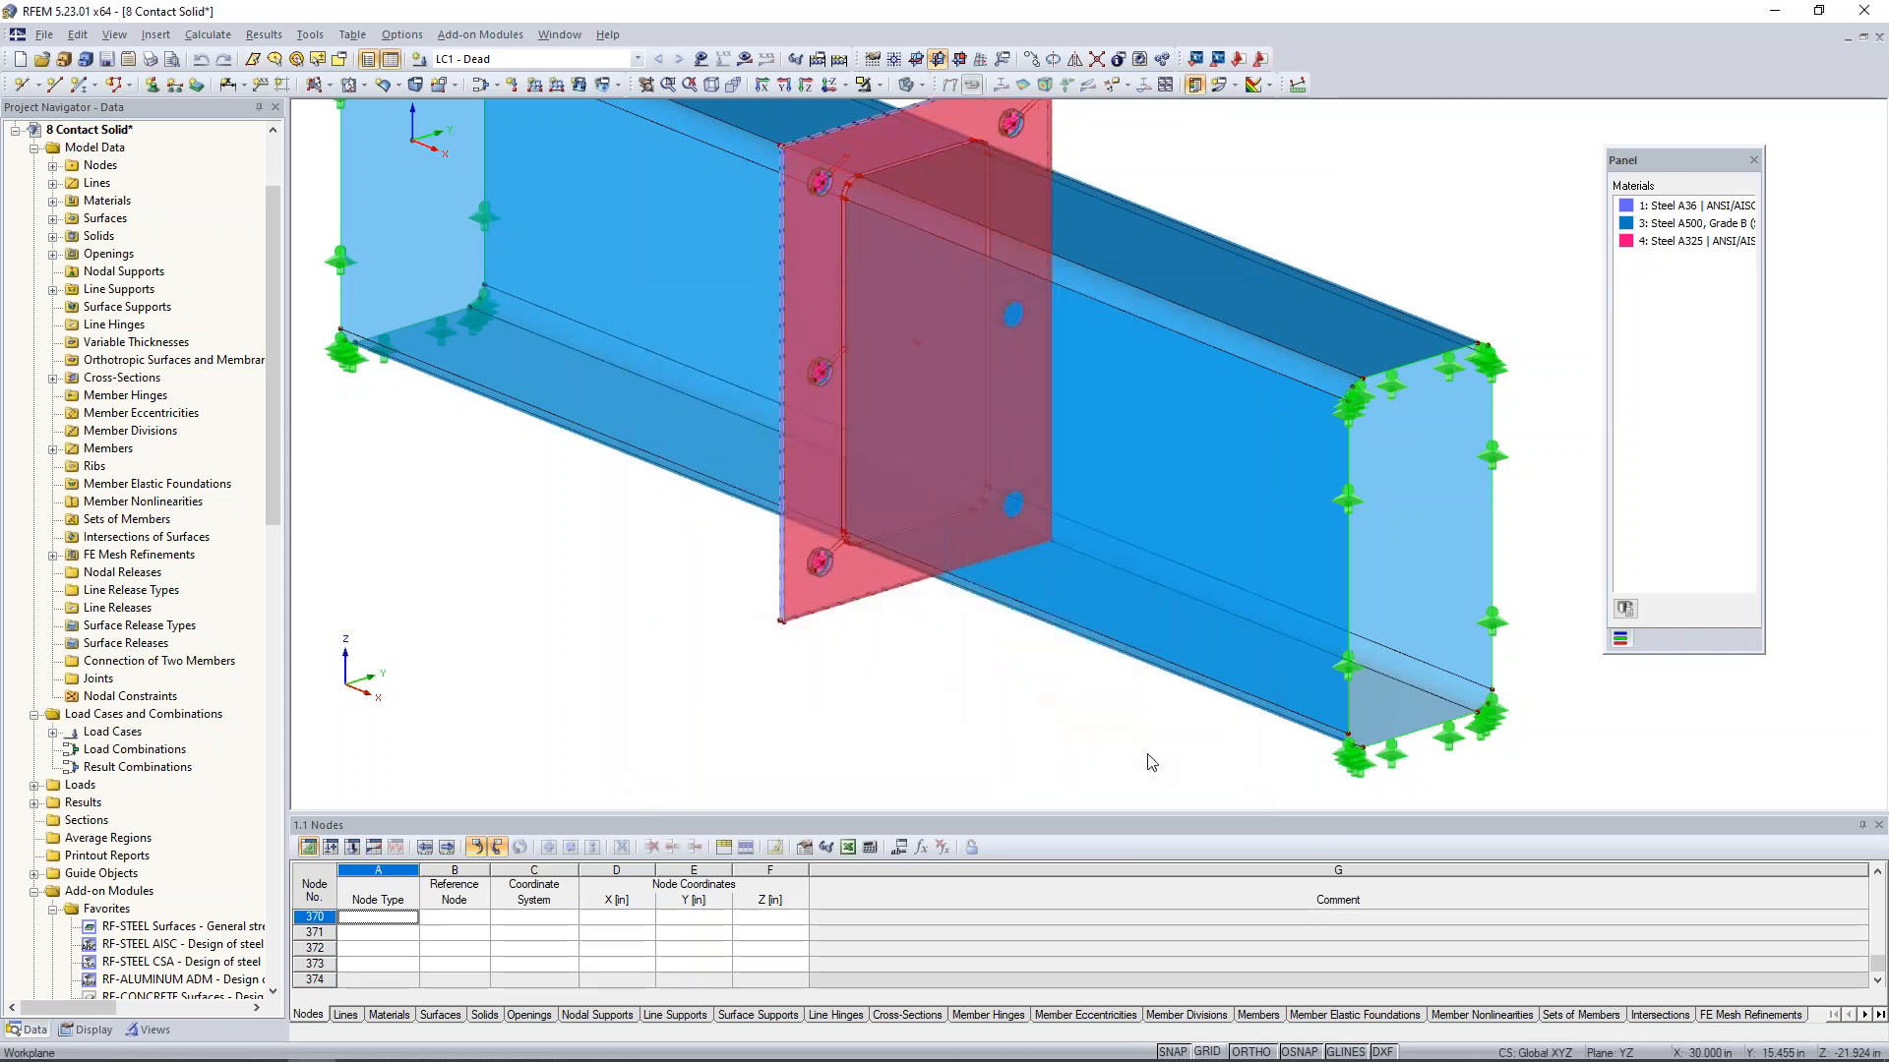
left_click(704, 663)
- Display the model as wireframe and zoom in on the gap between the two end plates
middle_click_drag(693, 637, 1278, 645, "ctrl")
scroll(885, 633, "down", 3)
scroll(966, 512, "down", 1)
scroll(928, 456, "up", 3)
scroll(928, 456, "up", 1)
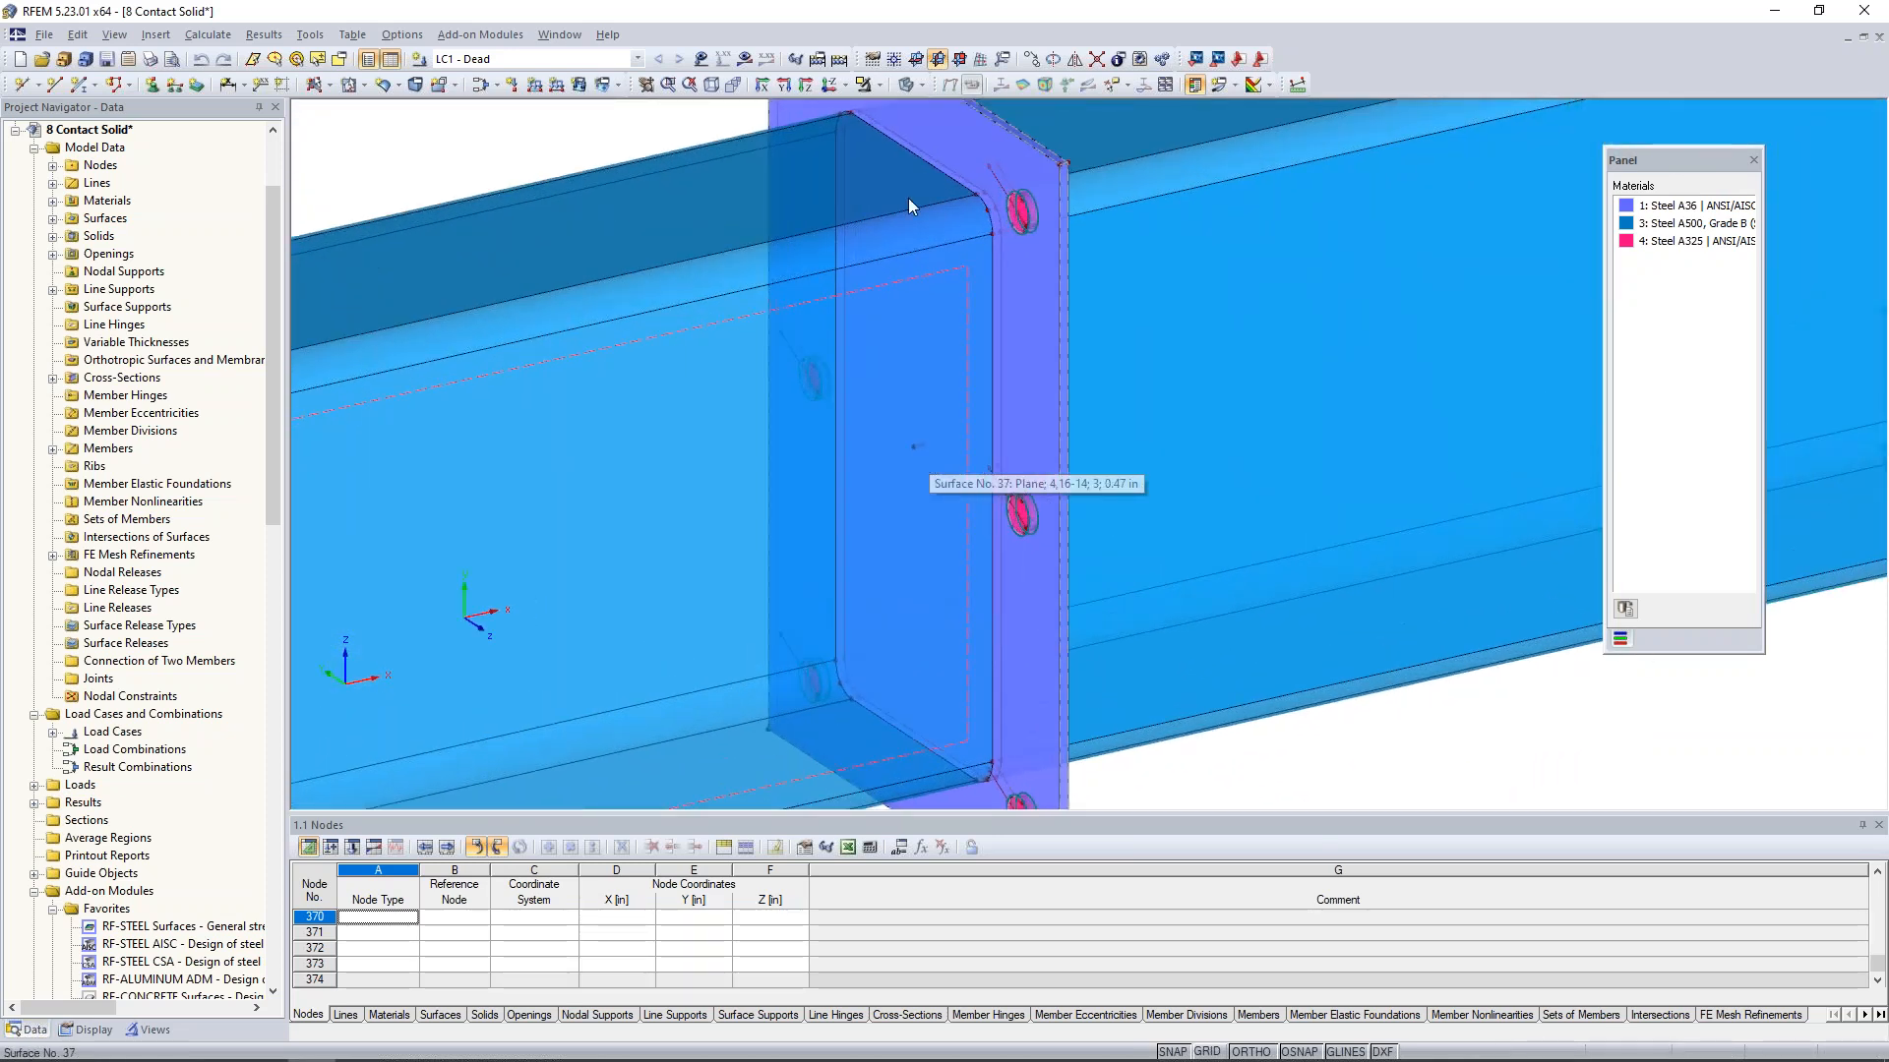
left_click(918, 88)
left_click(924, 109)
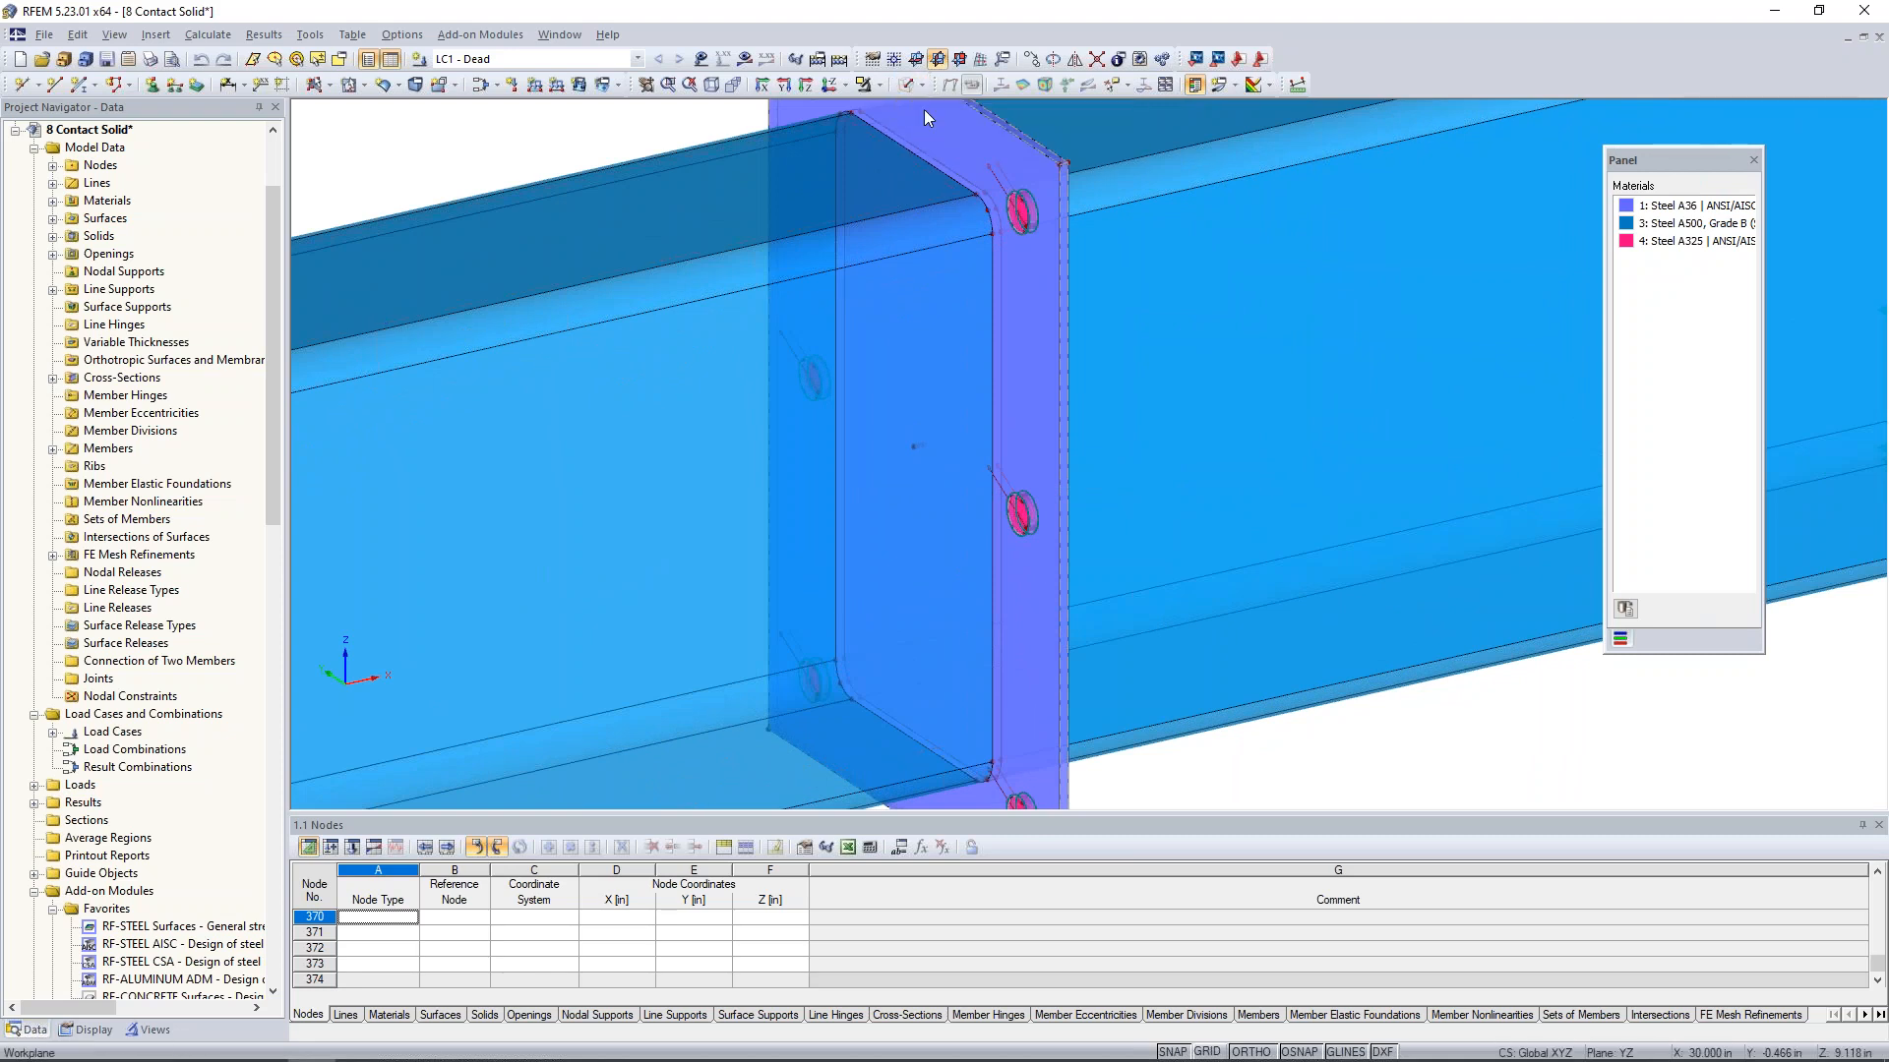
scroll(928, 460, "up", 3)
scroll(905, 415, "up", 2)
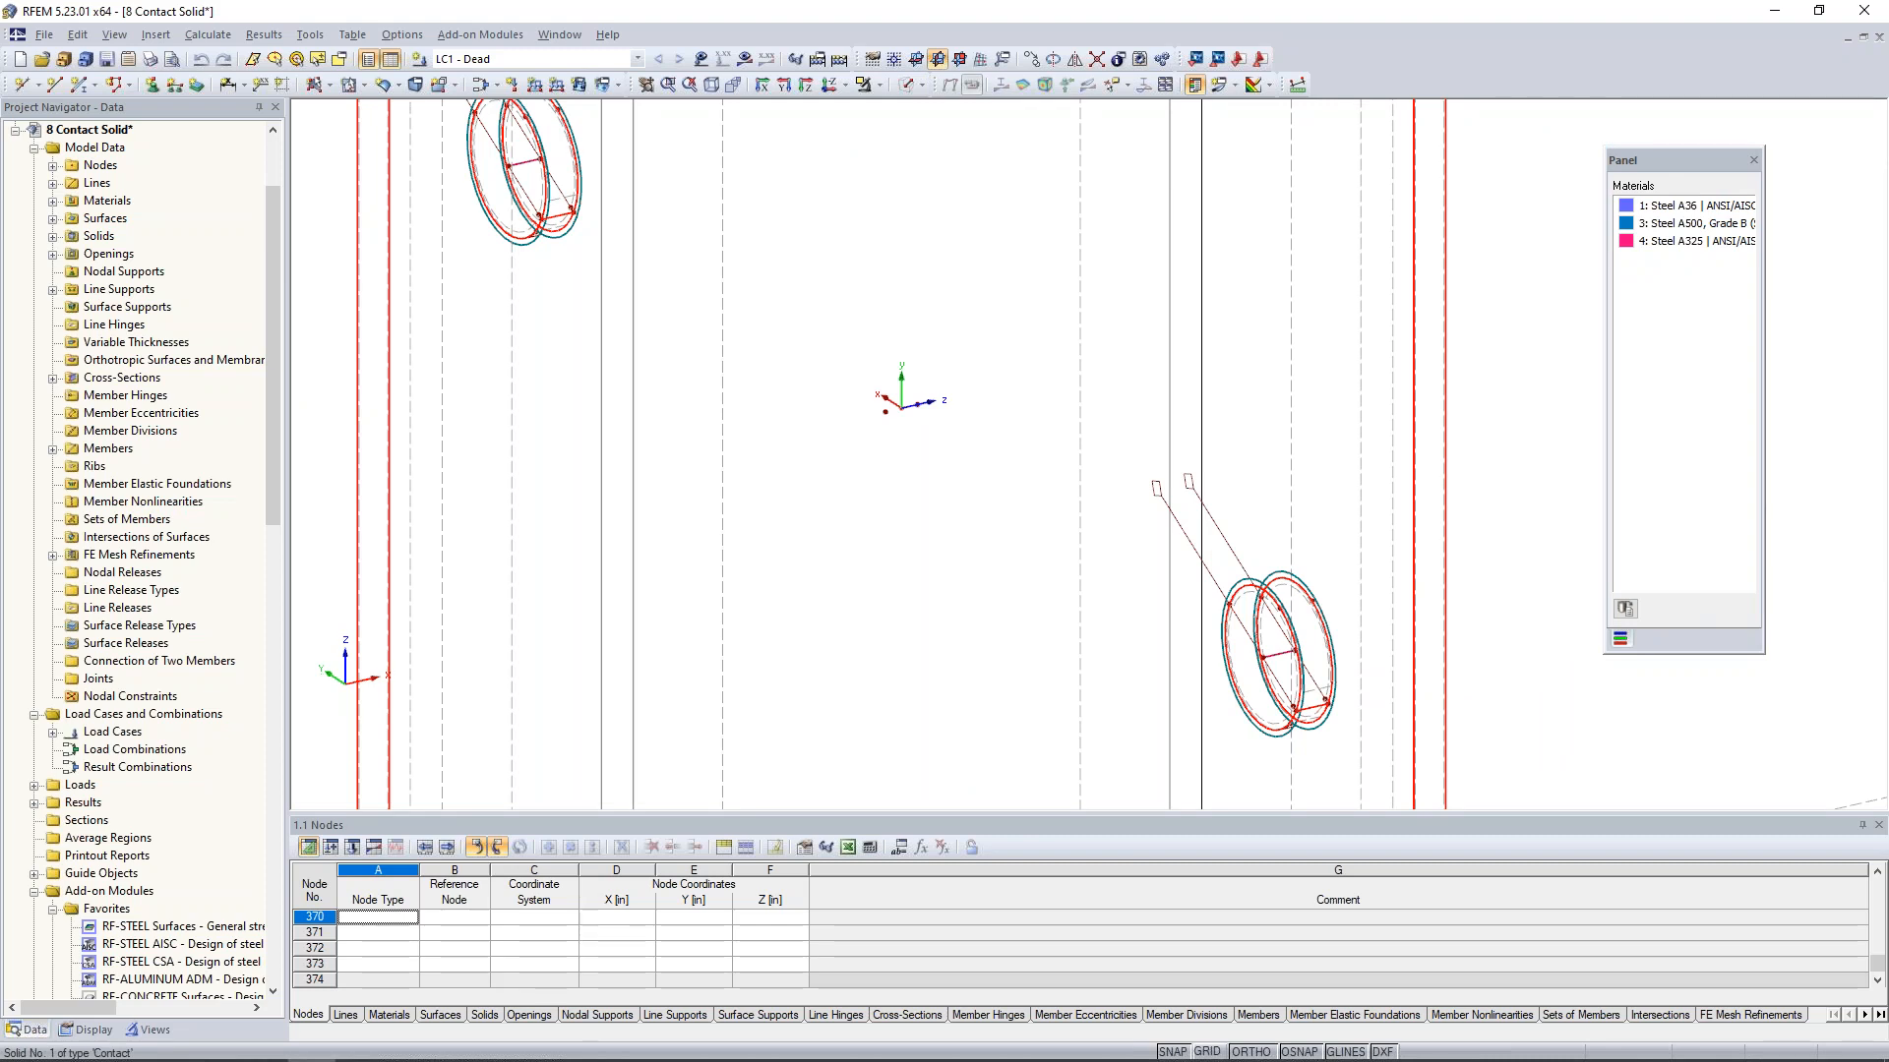
- Open the solid between the end plates for editing and review the available solid types, keeping Contact
double_click(959, 469)
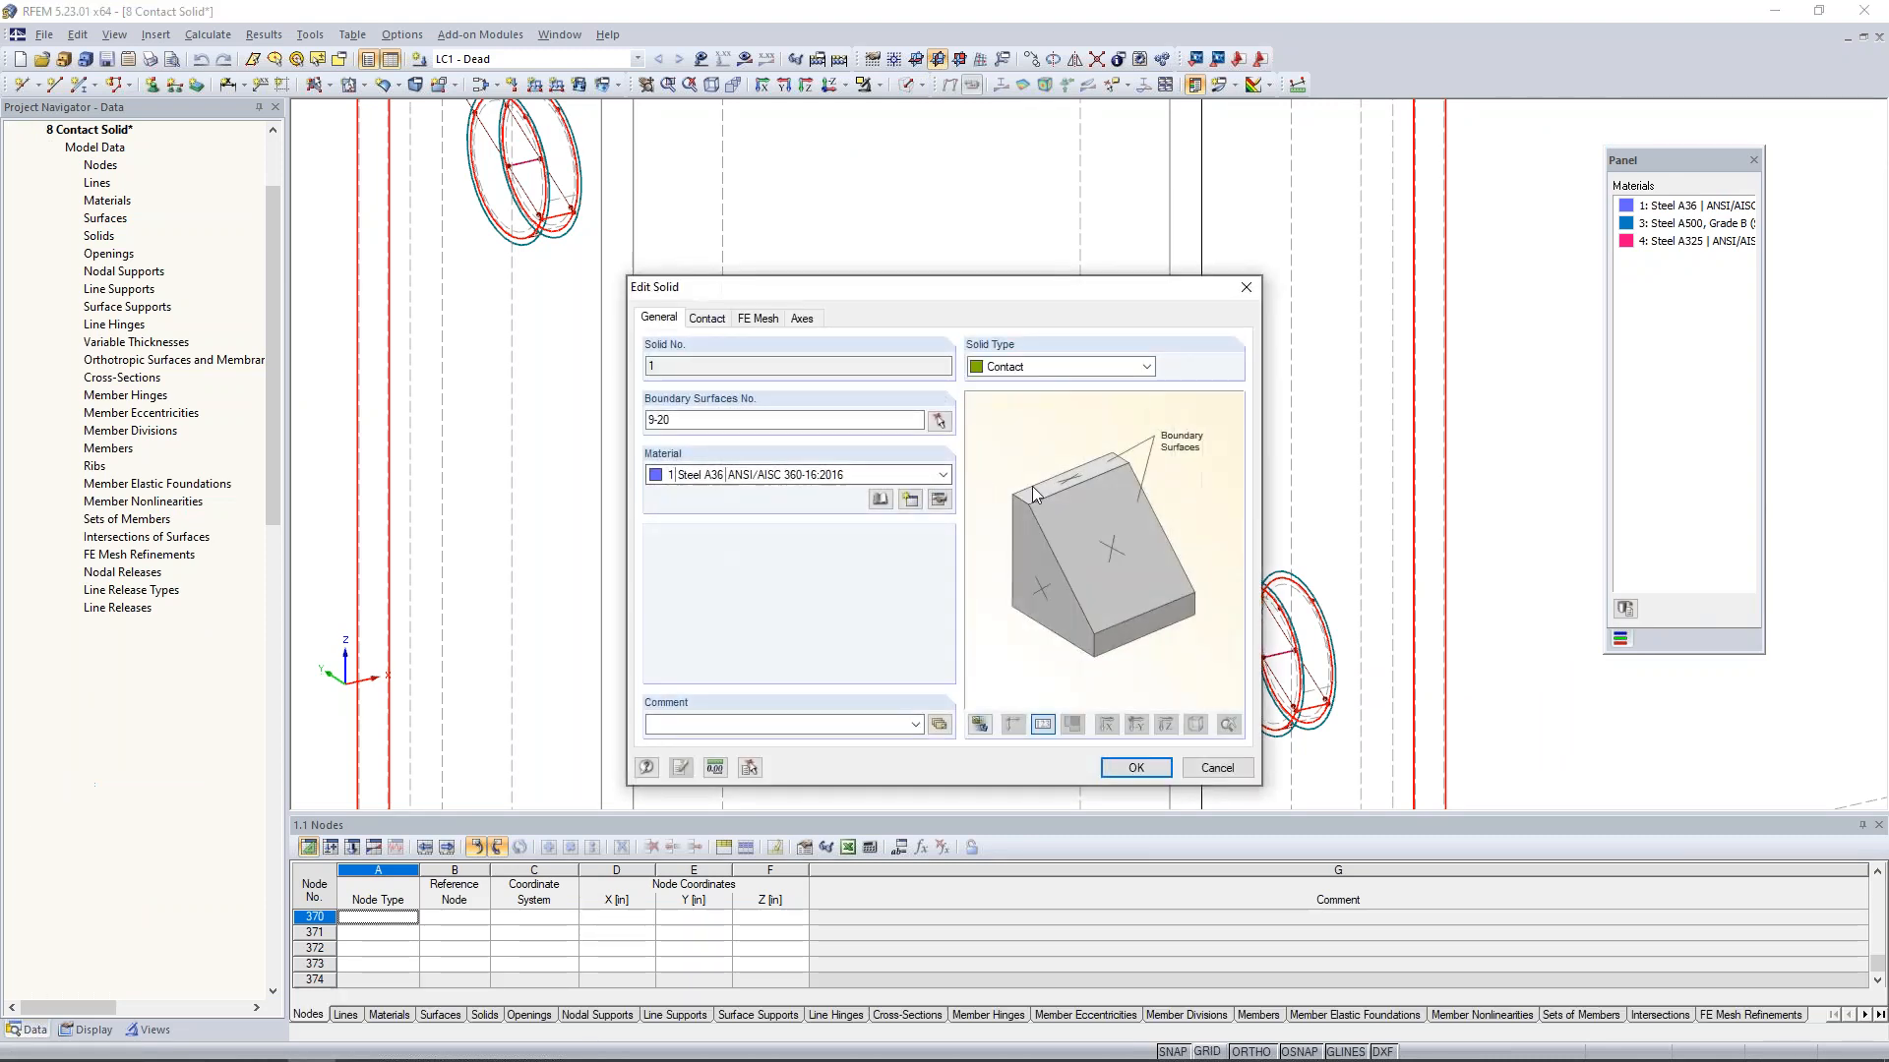
left_click(1024, 368)
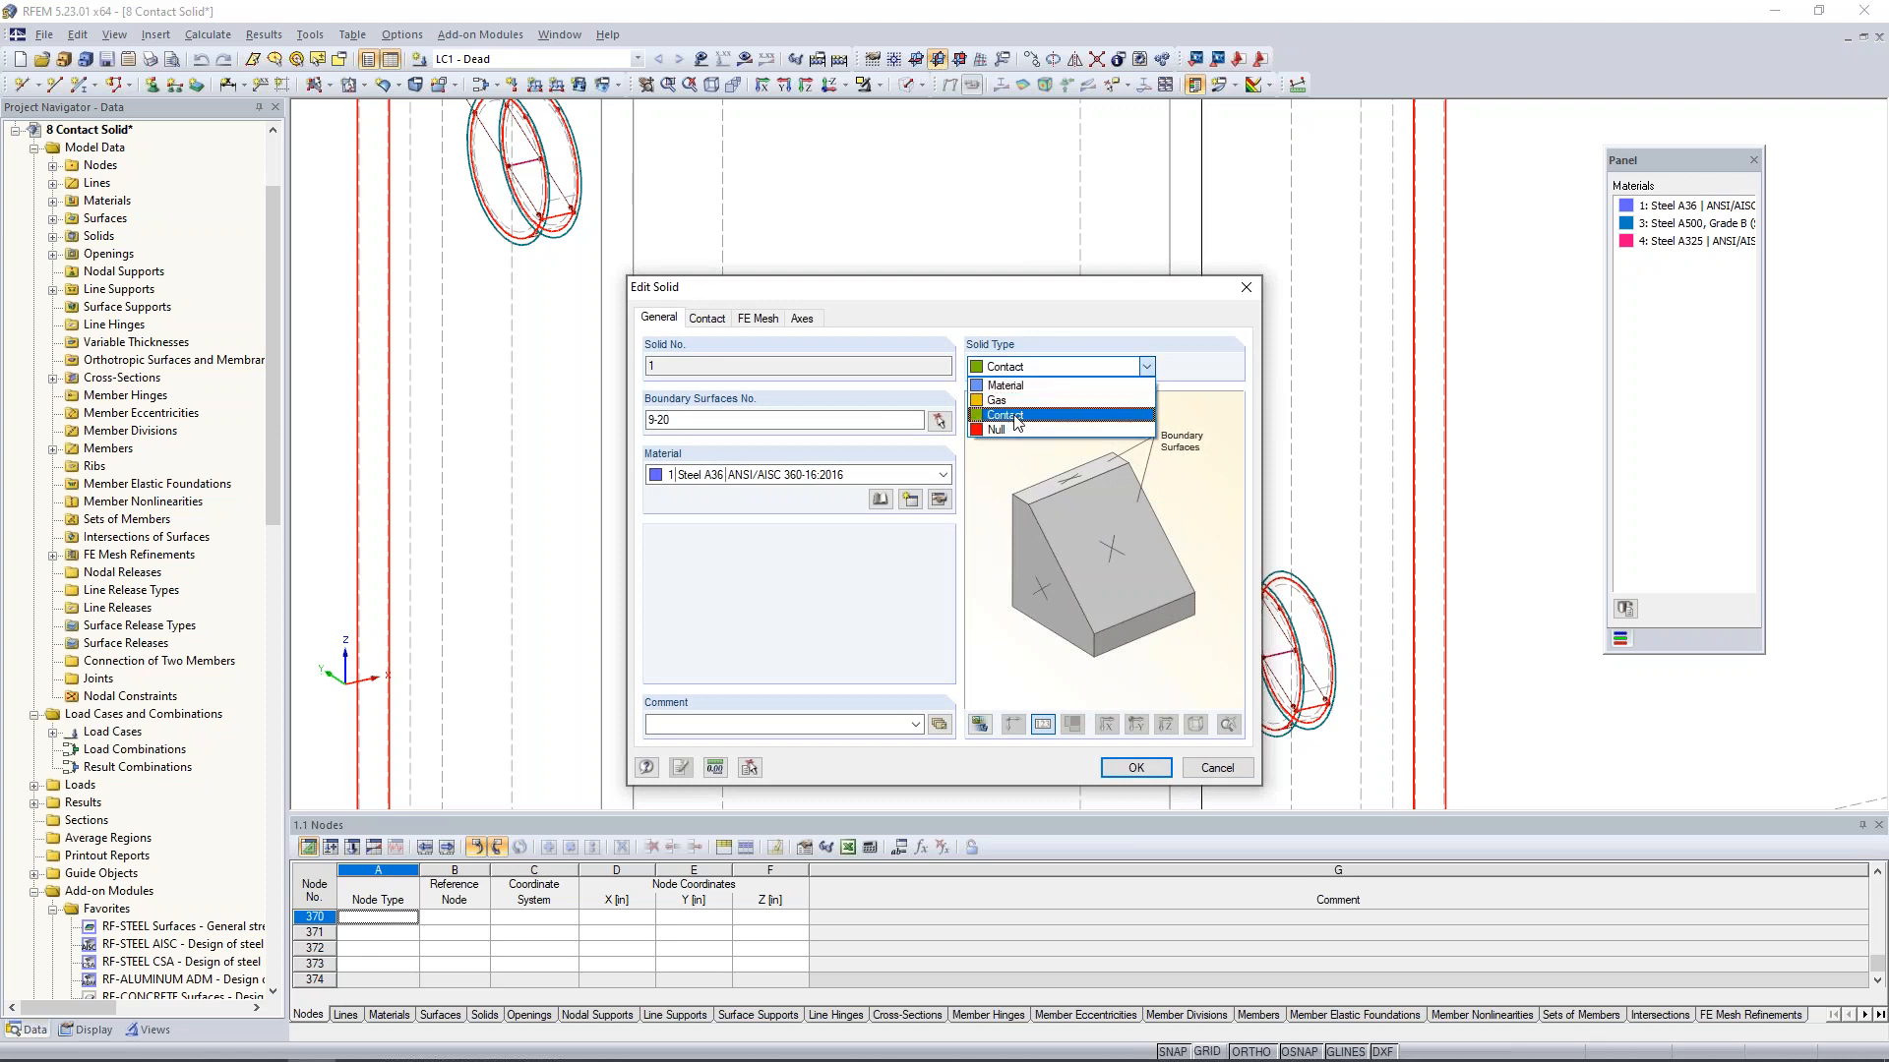
left_click(883, 603)
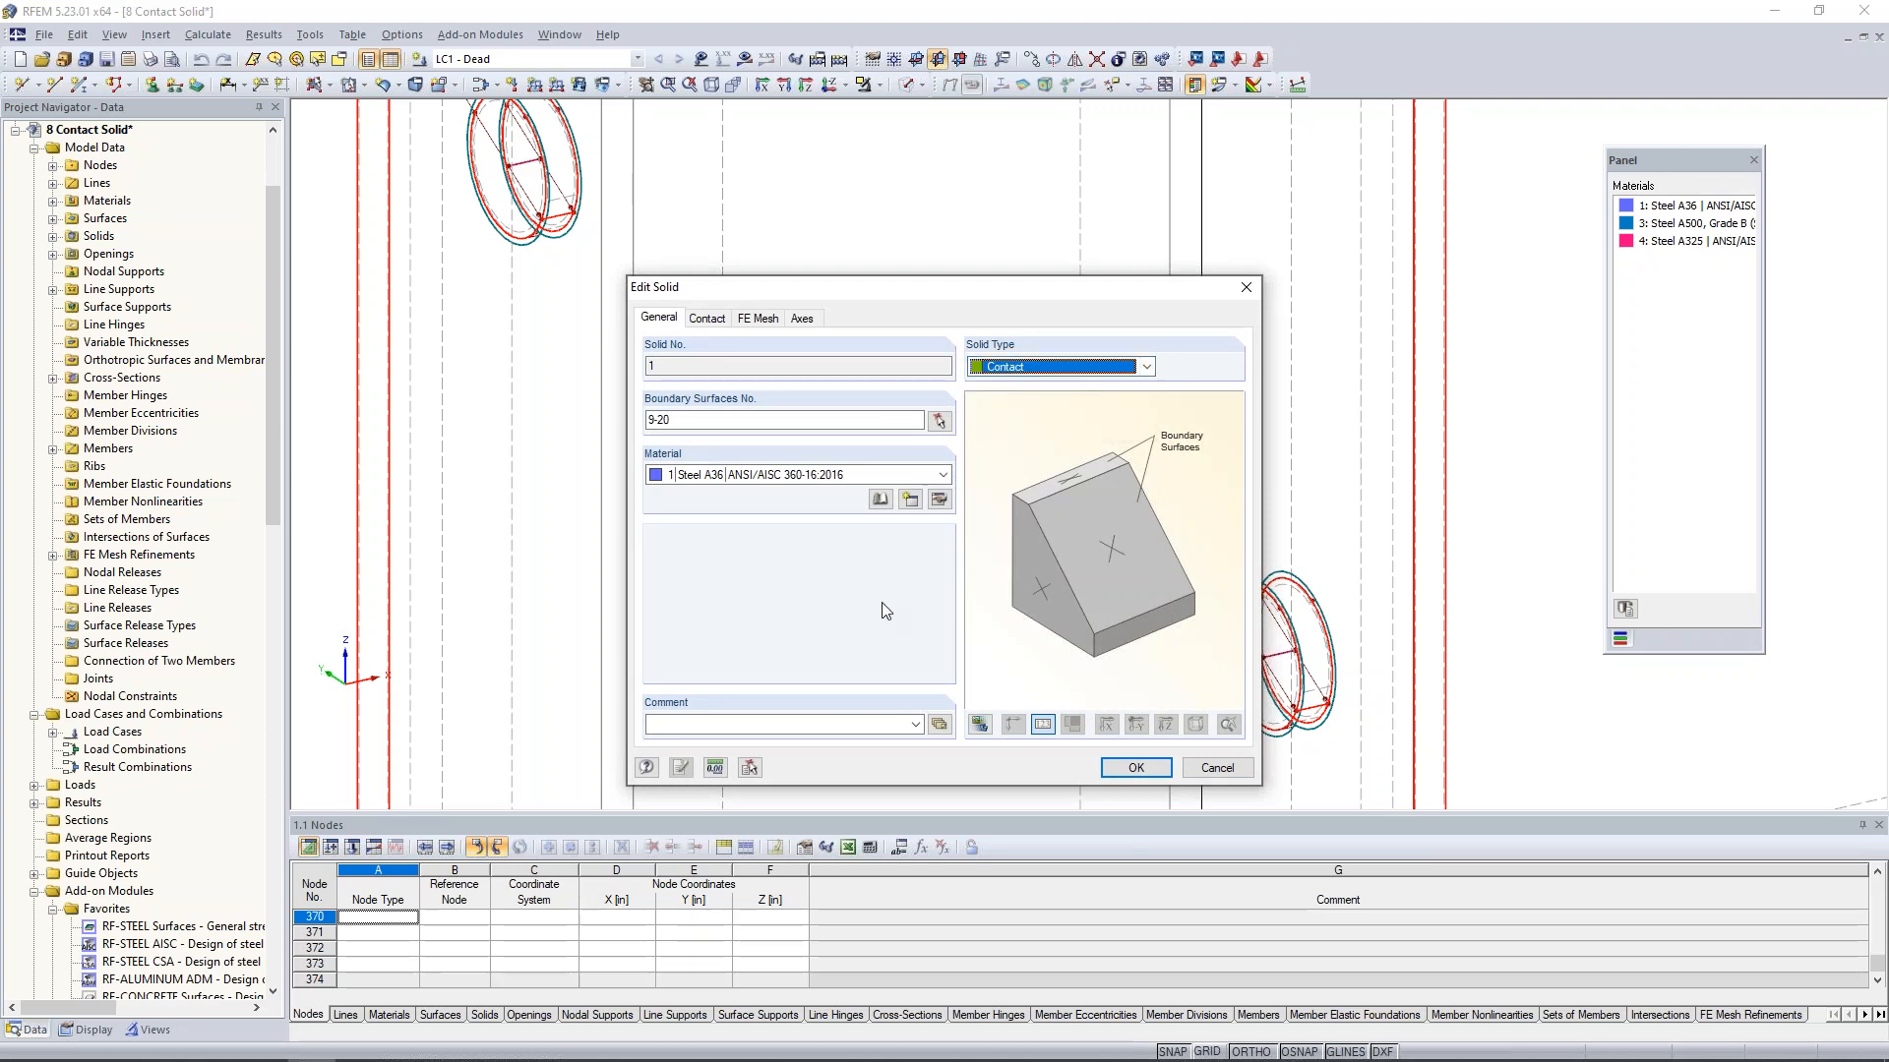
- Switch to the PowerPoint slide show of Webinar - Intro to Solid Modeling in RFEM.pptx
key("super+Tab")
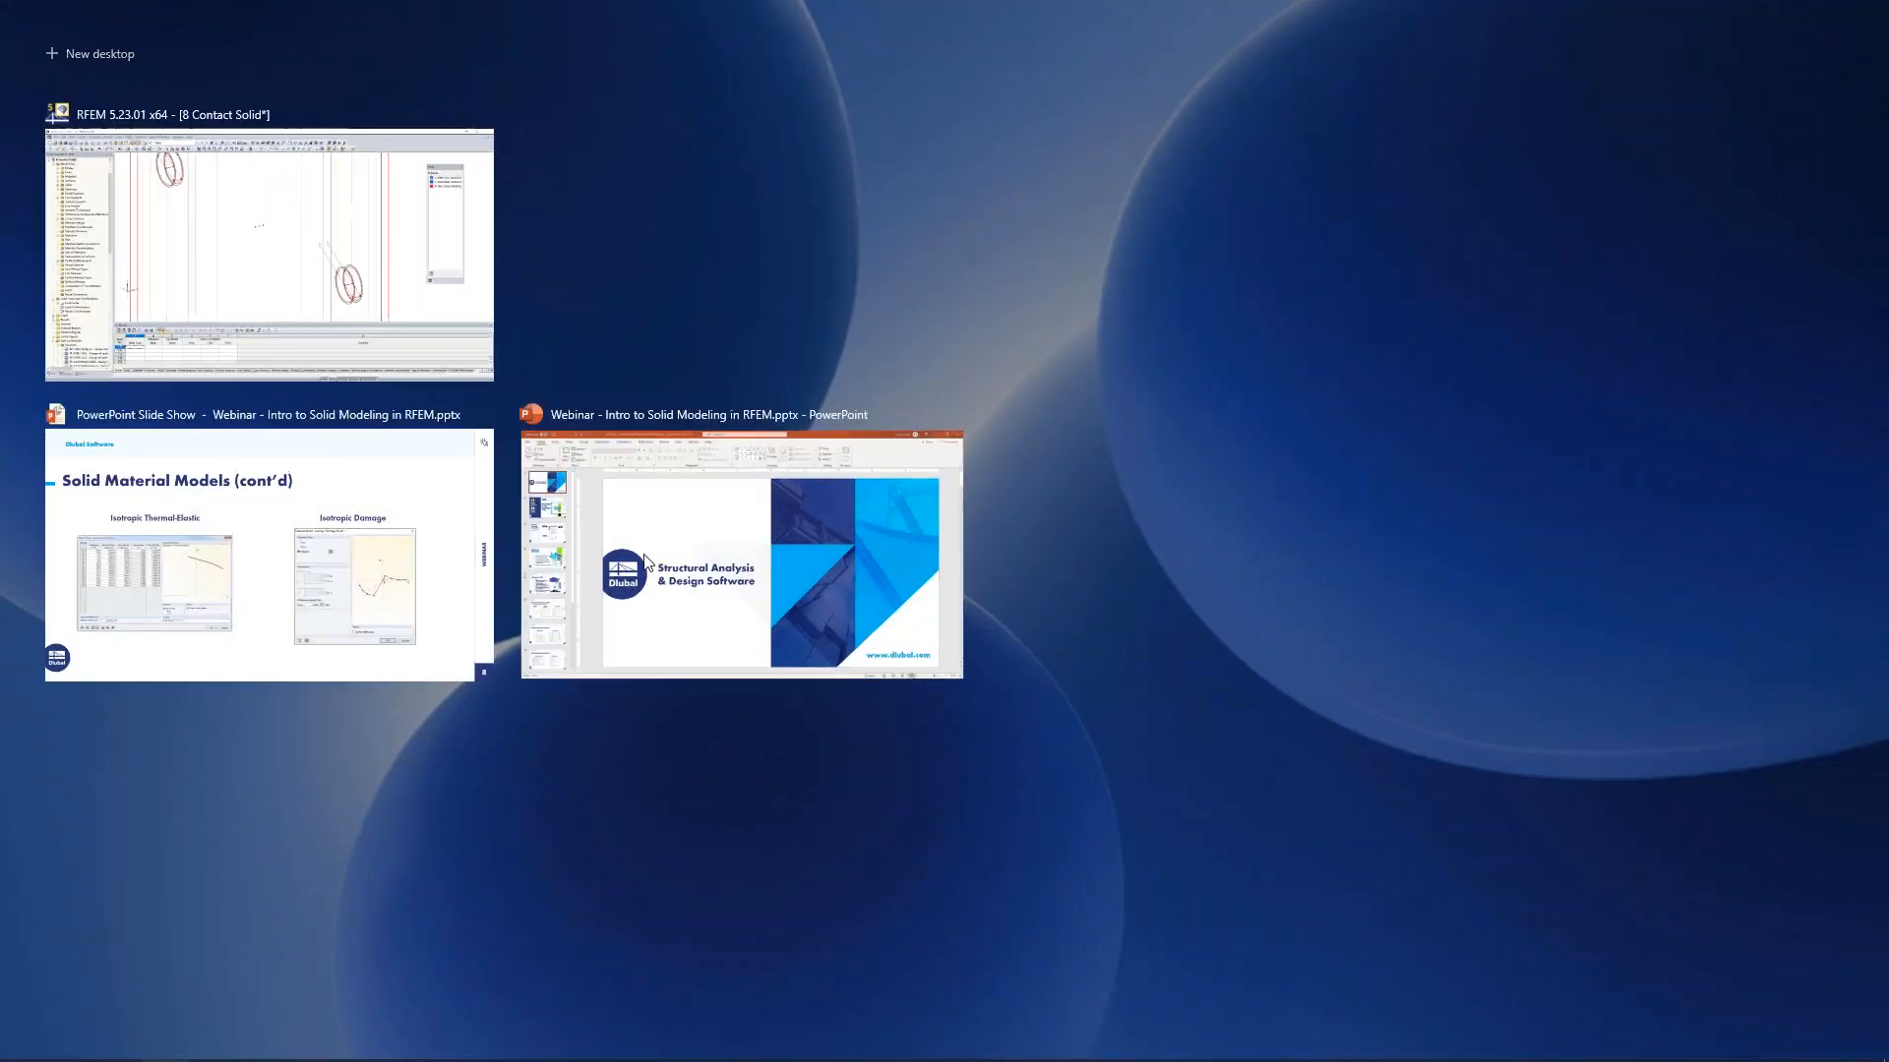
left_click(414, 587)
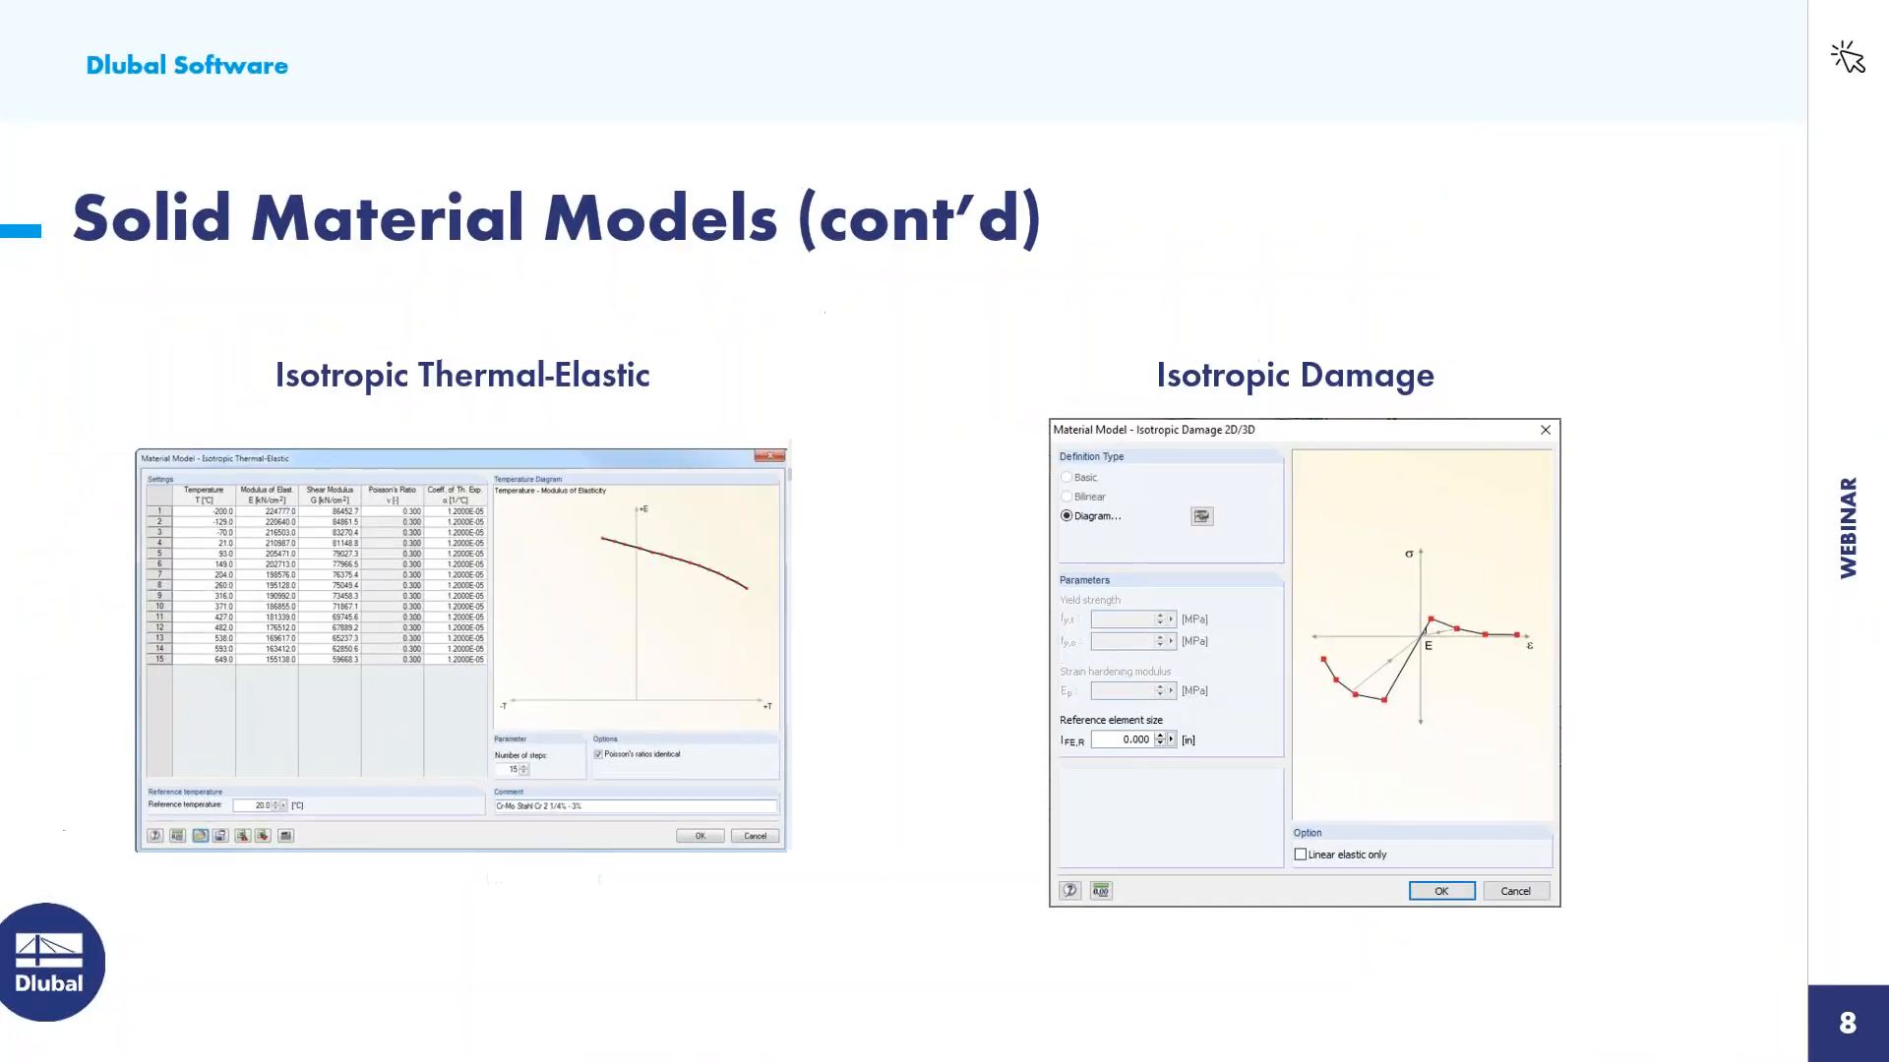
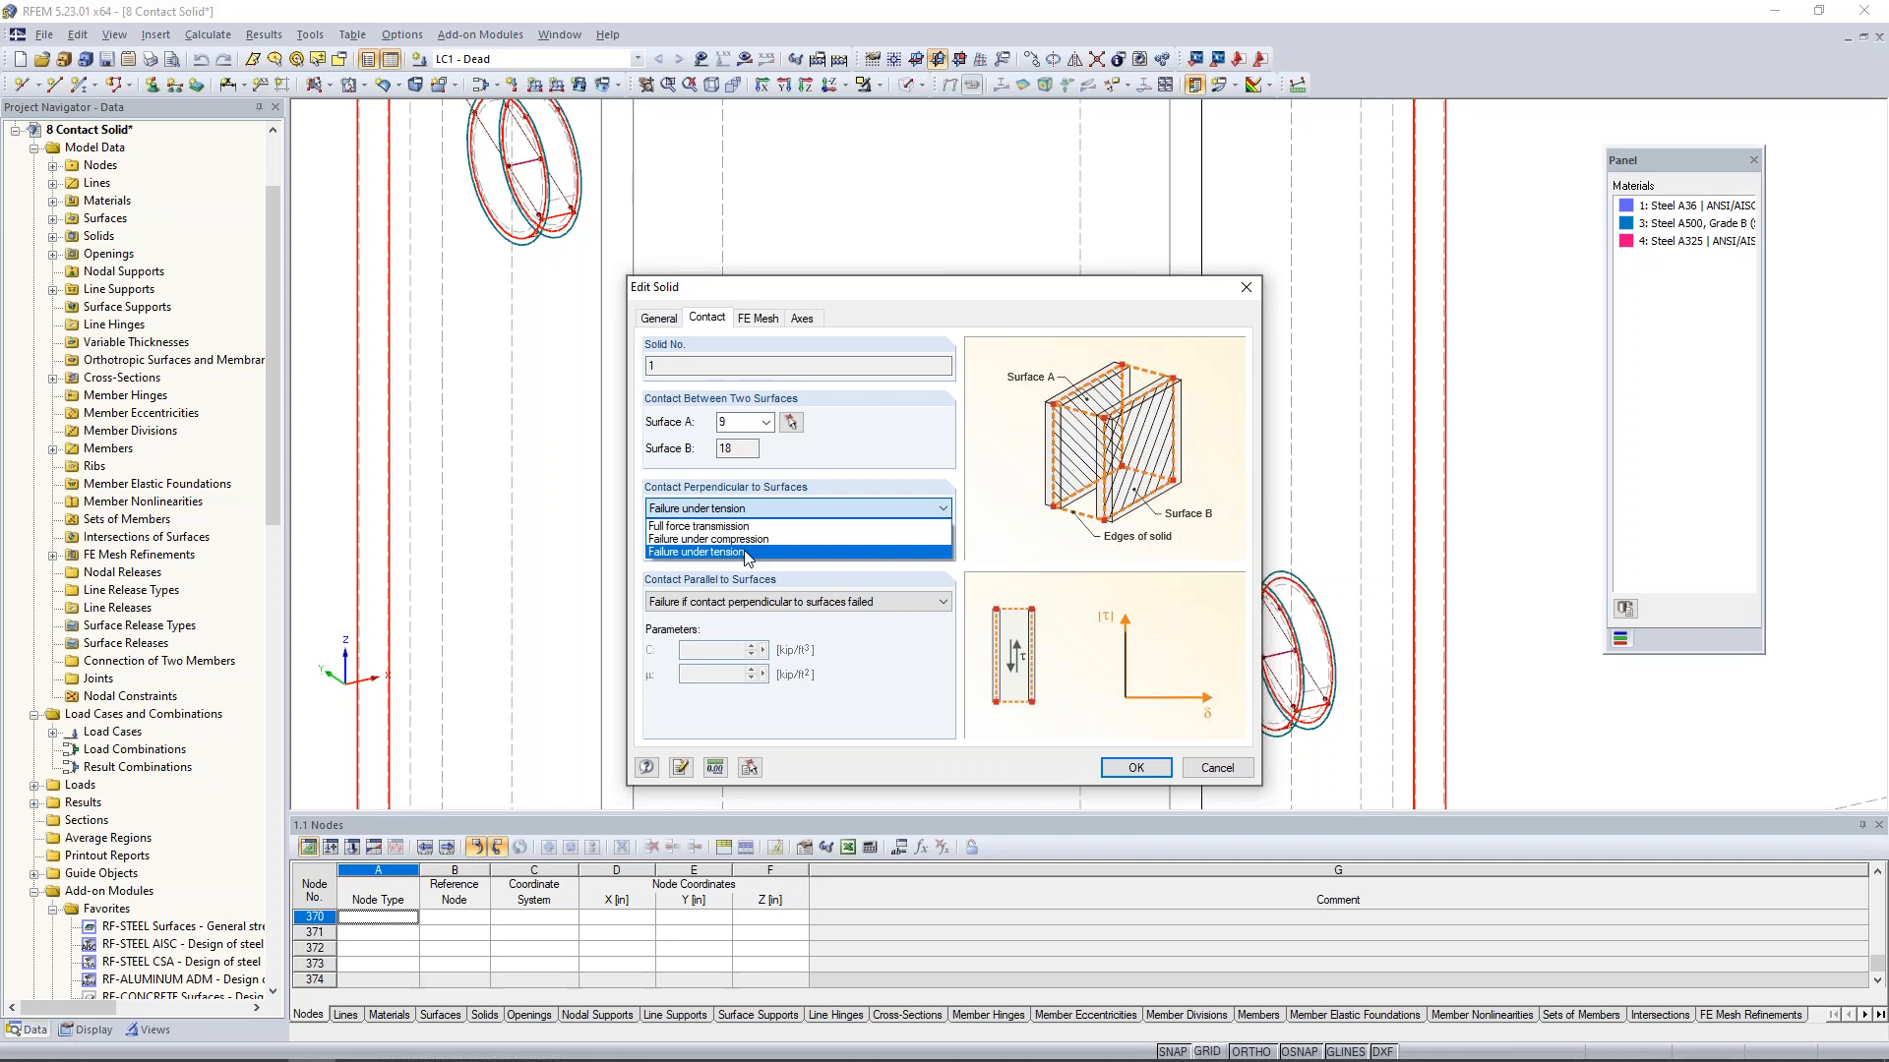
- Review the contact solid's perpendicular and parallel contact options, keeping Failure under tension, and cancel the solid editing
left_click(745, 554)
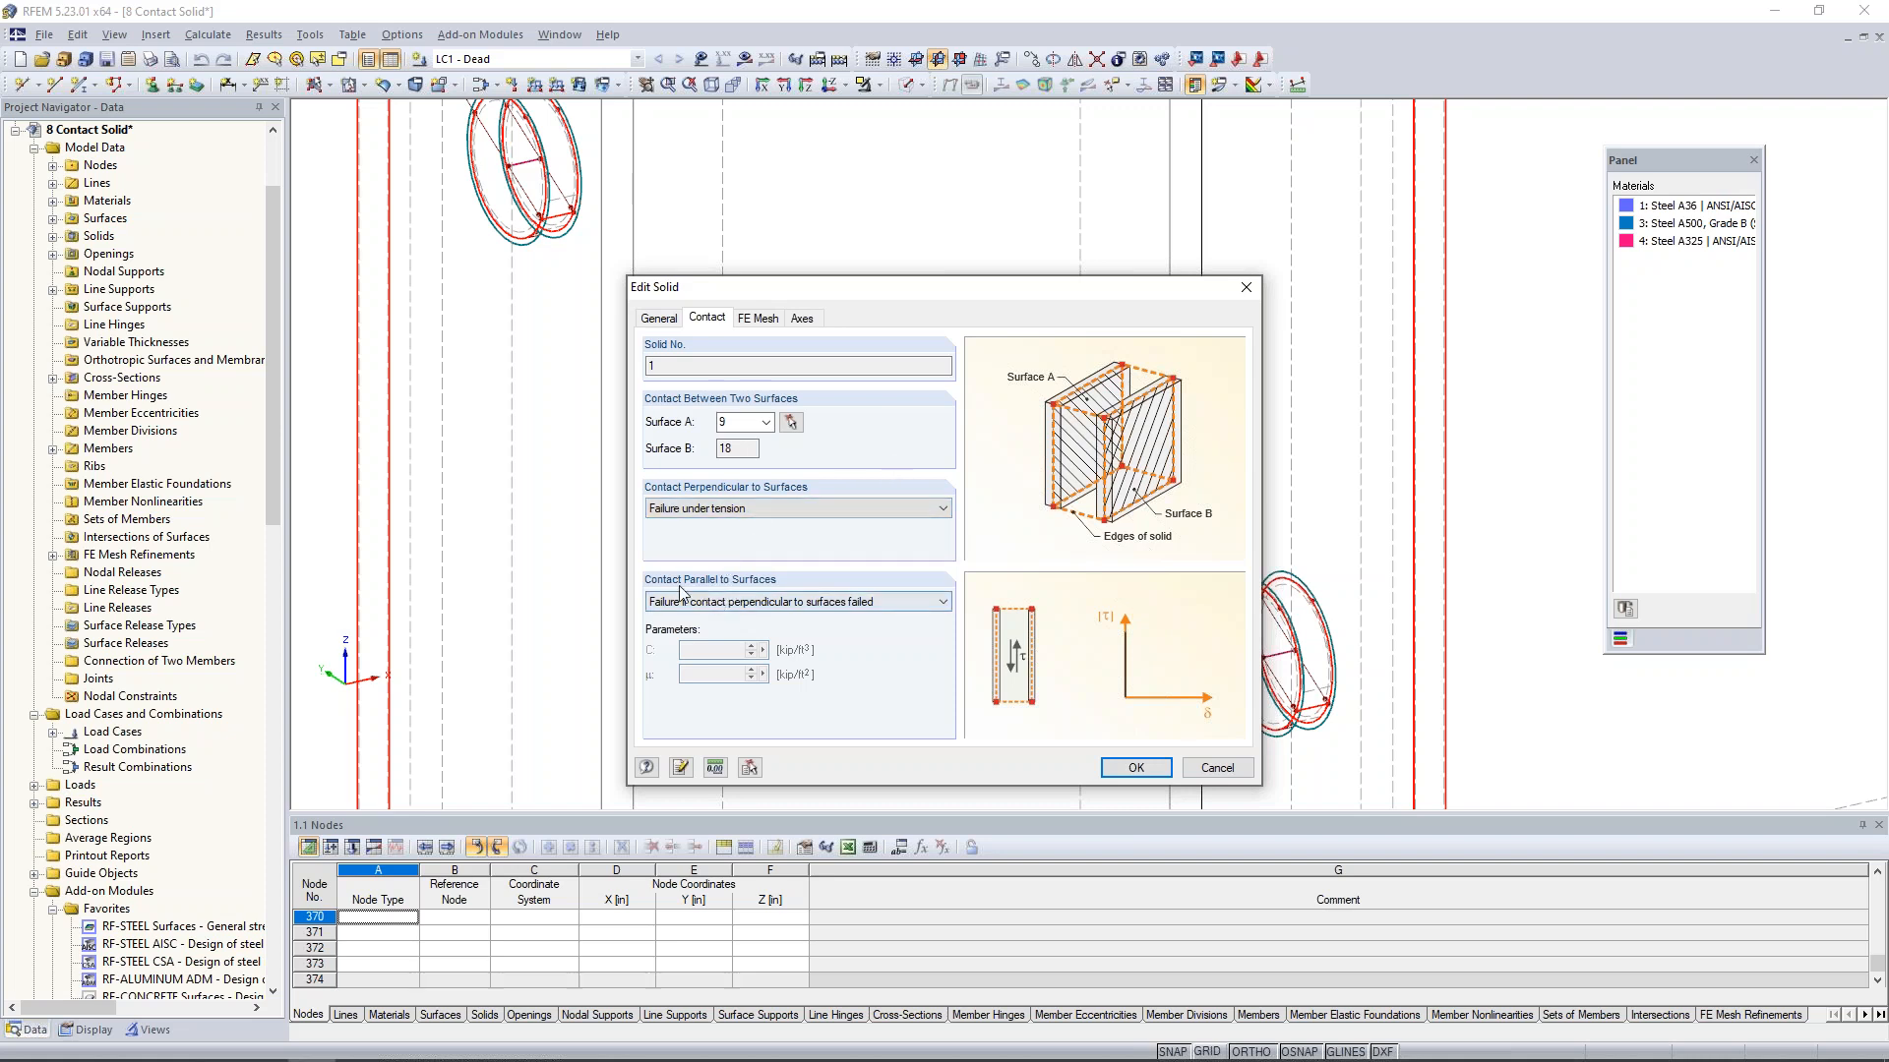
left_click(727, 603)
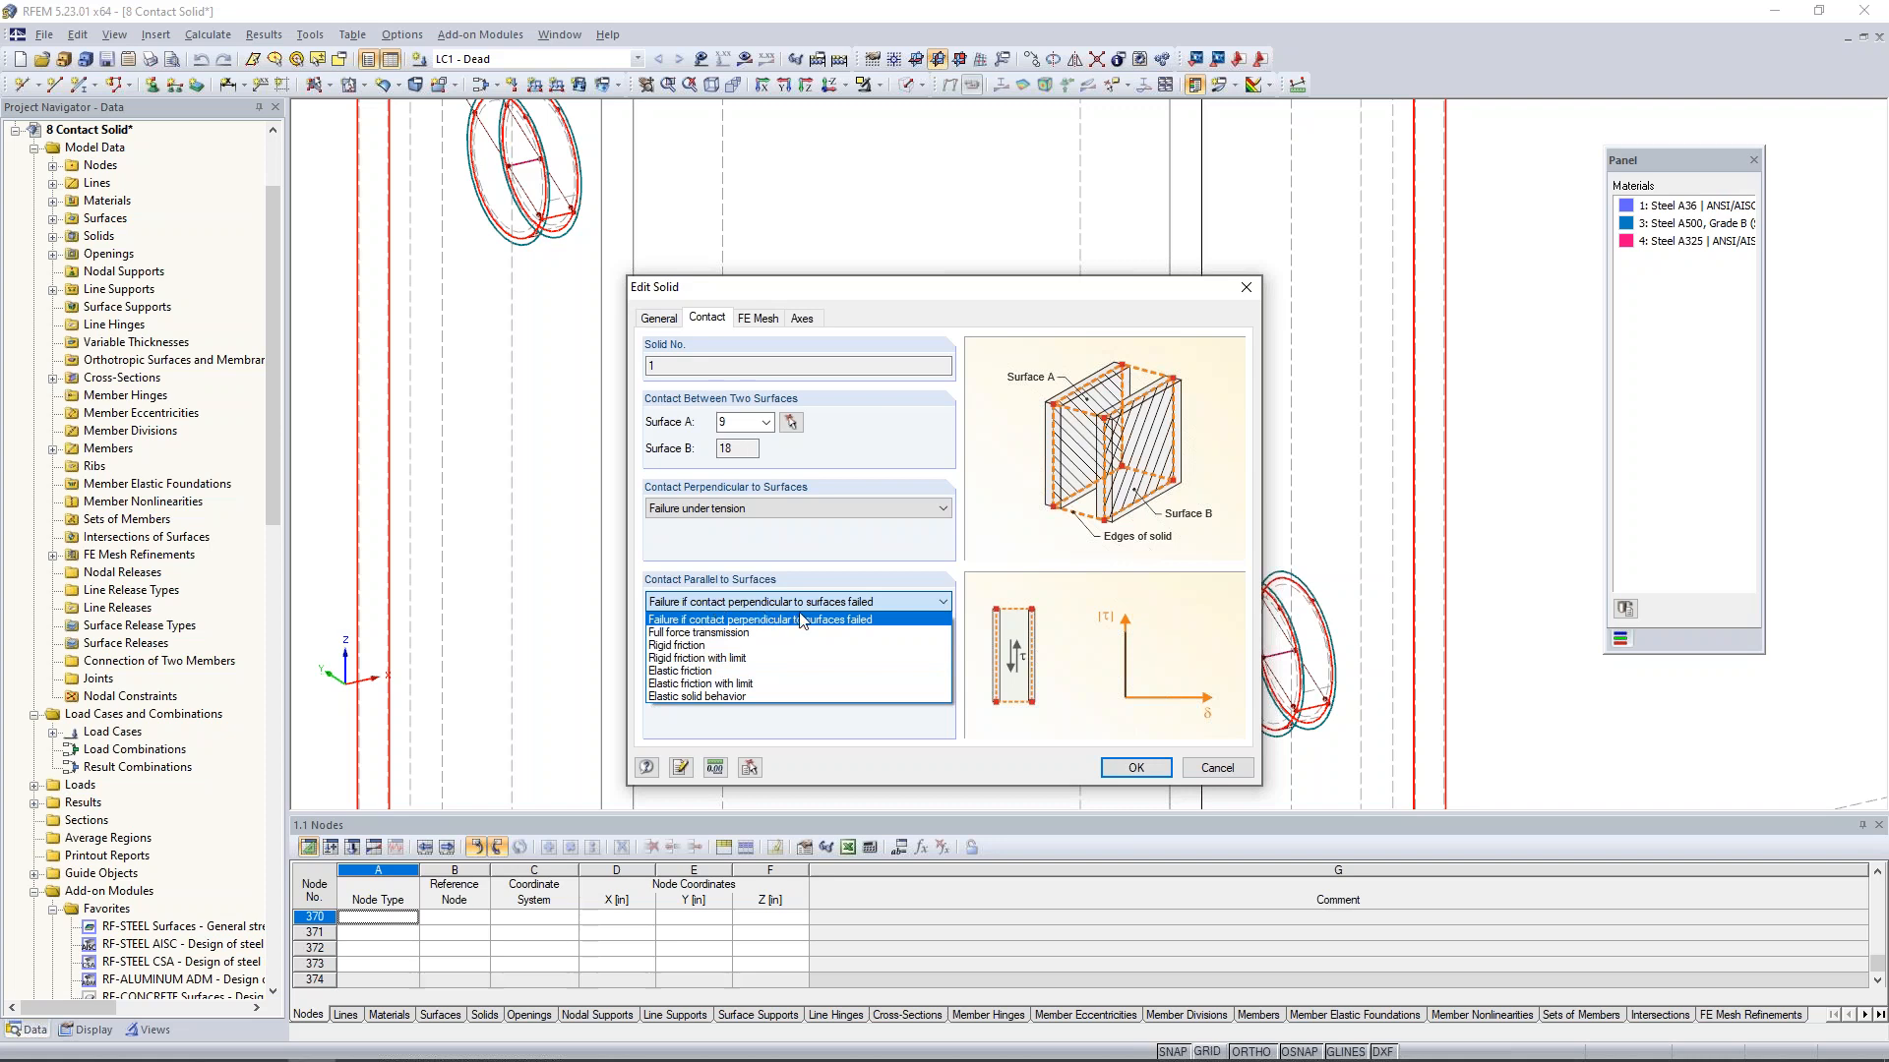
left_click(884, 568)
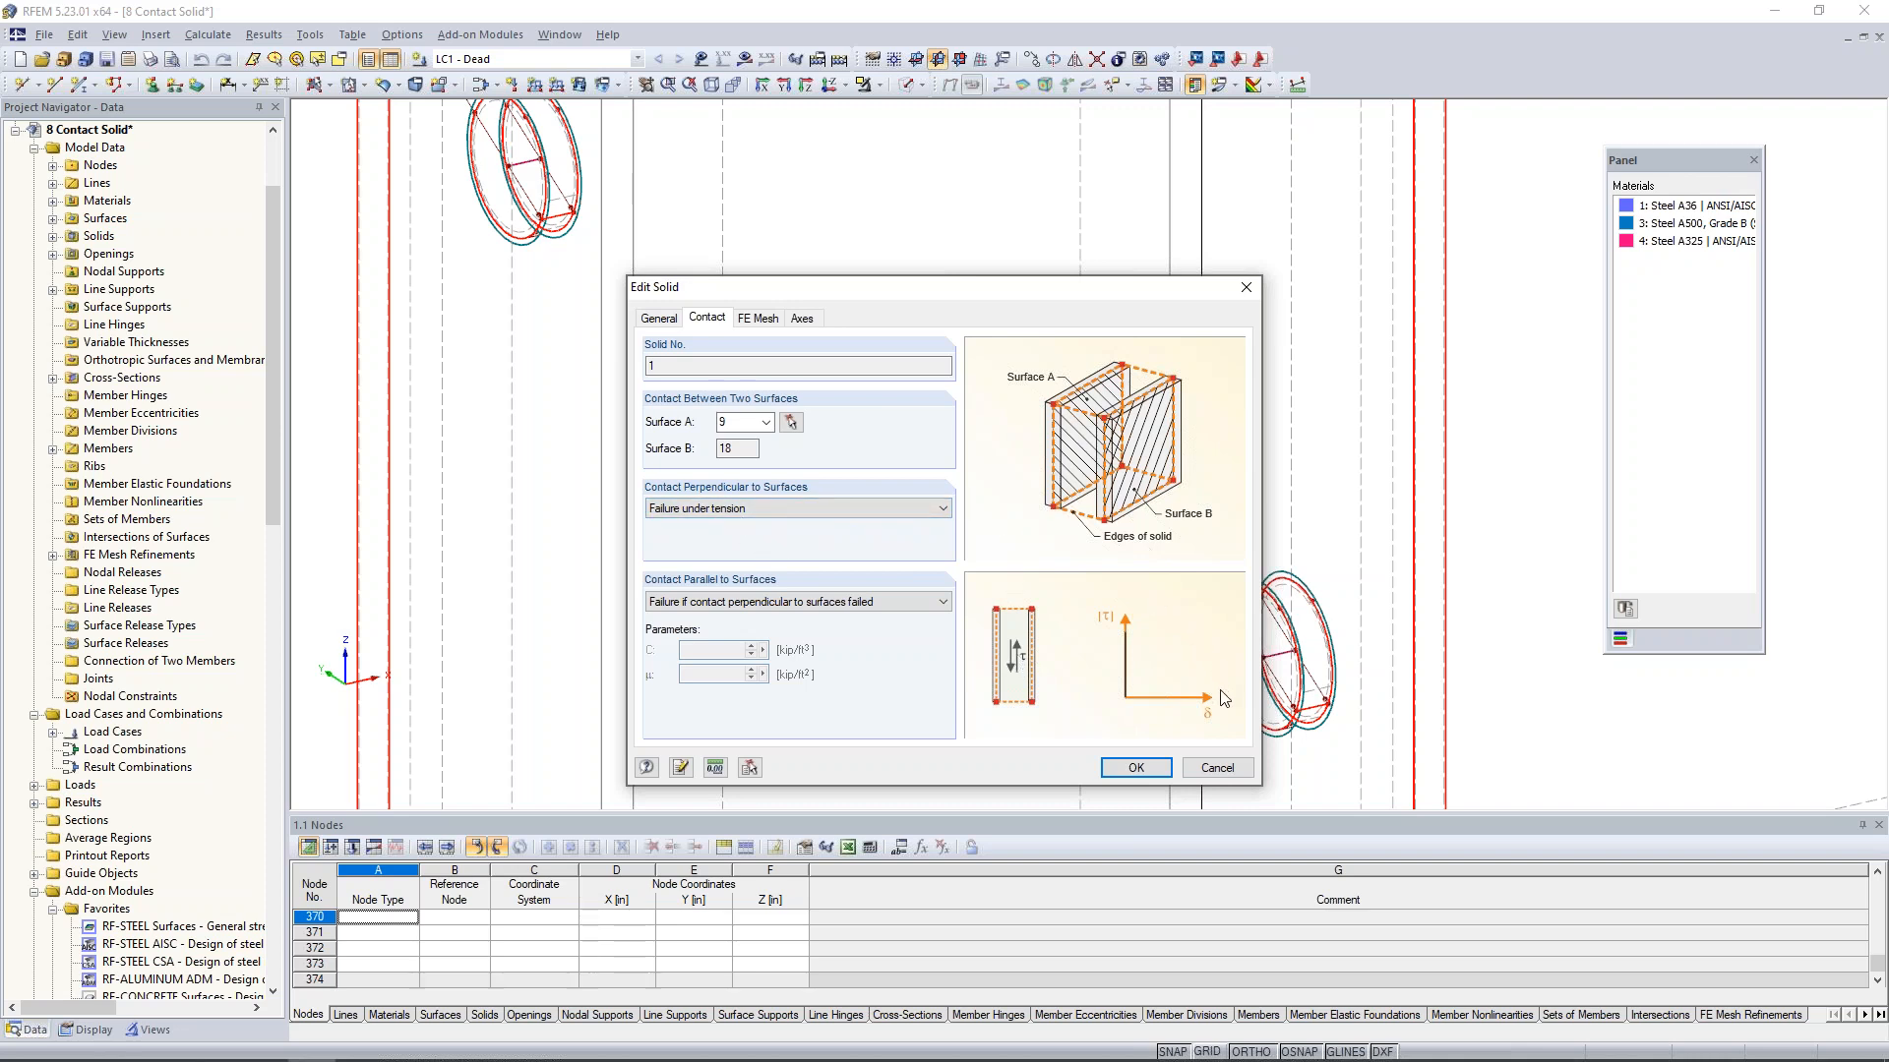
left_click(1220, 768)
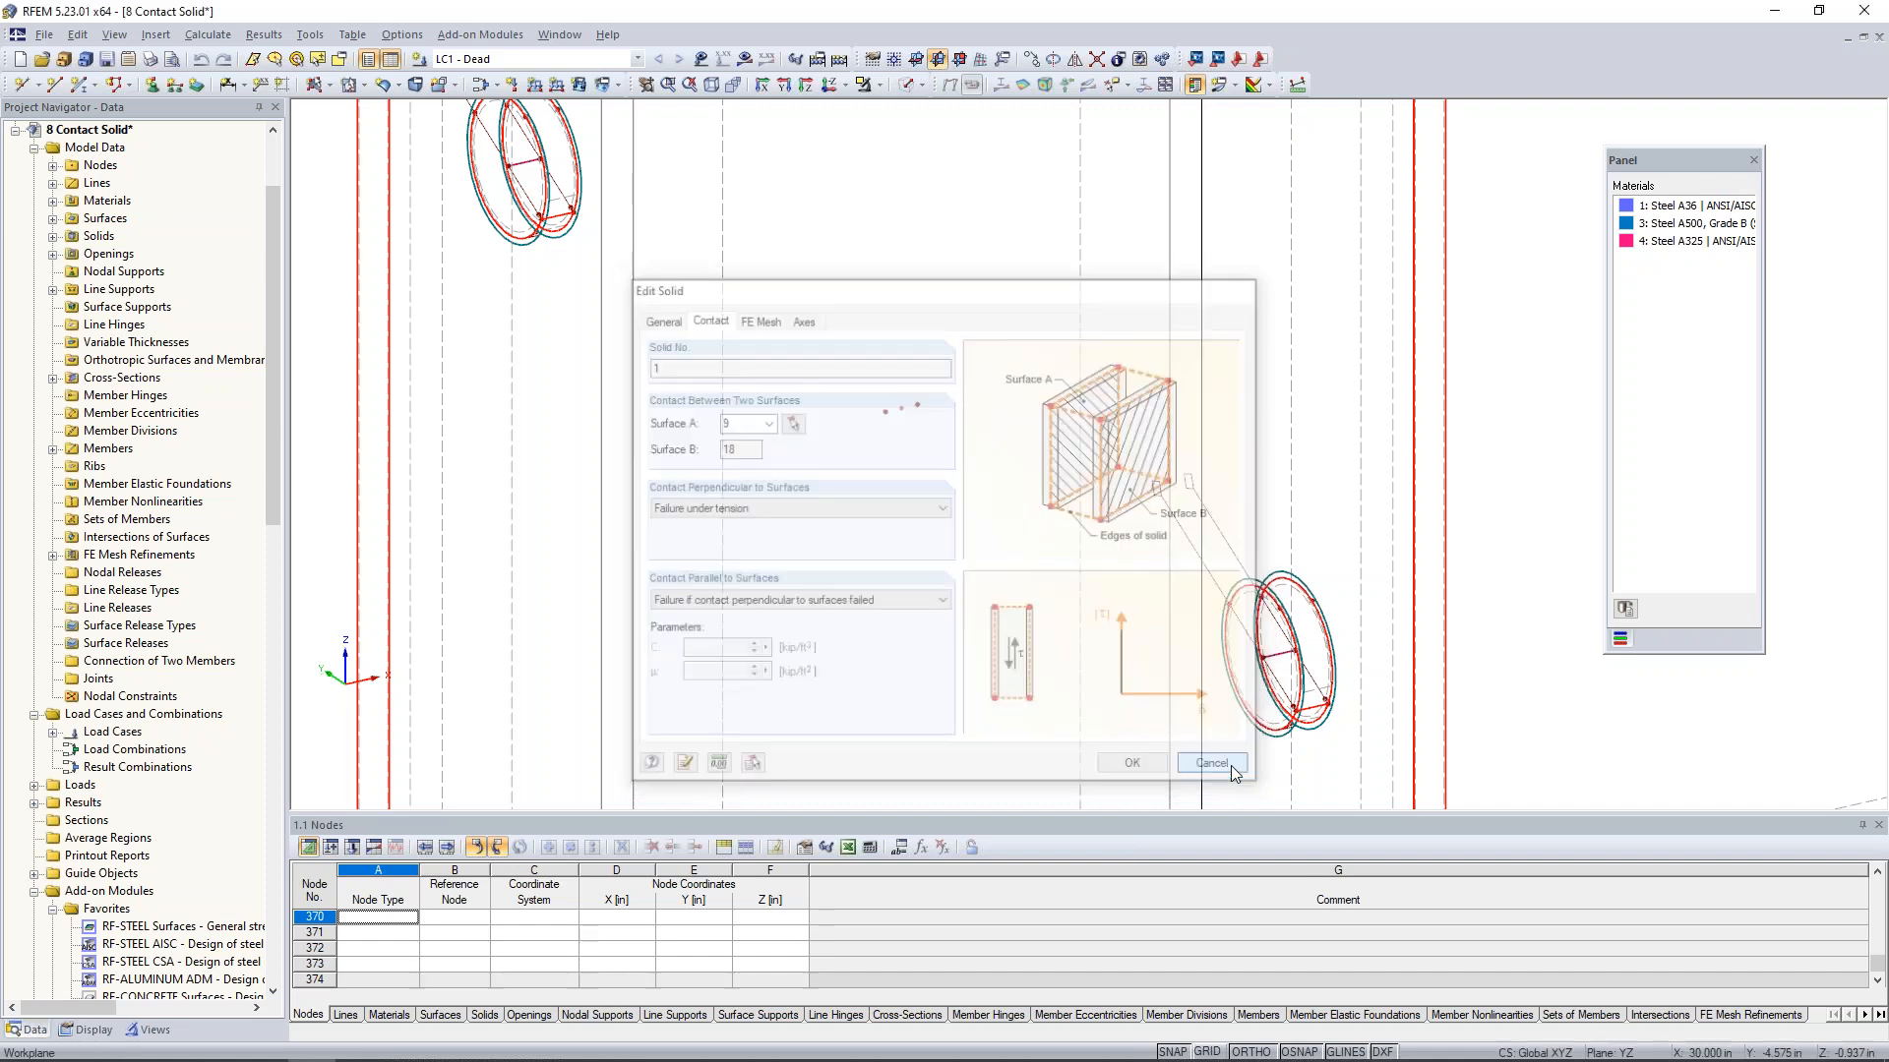
- Clear the selection and measure the distance between the two end plates at their upper corner nodes
scroll(1125, 489, "down", 8)
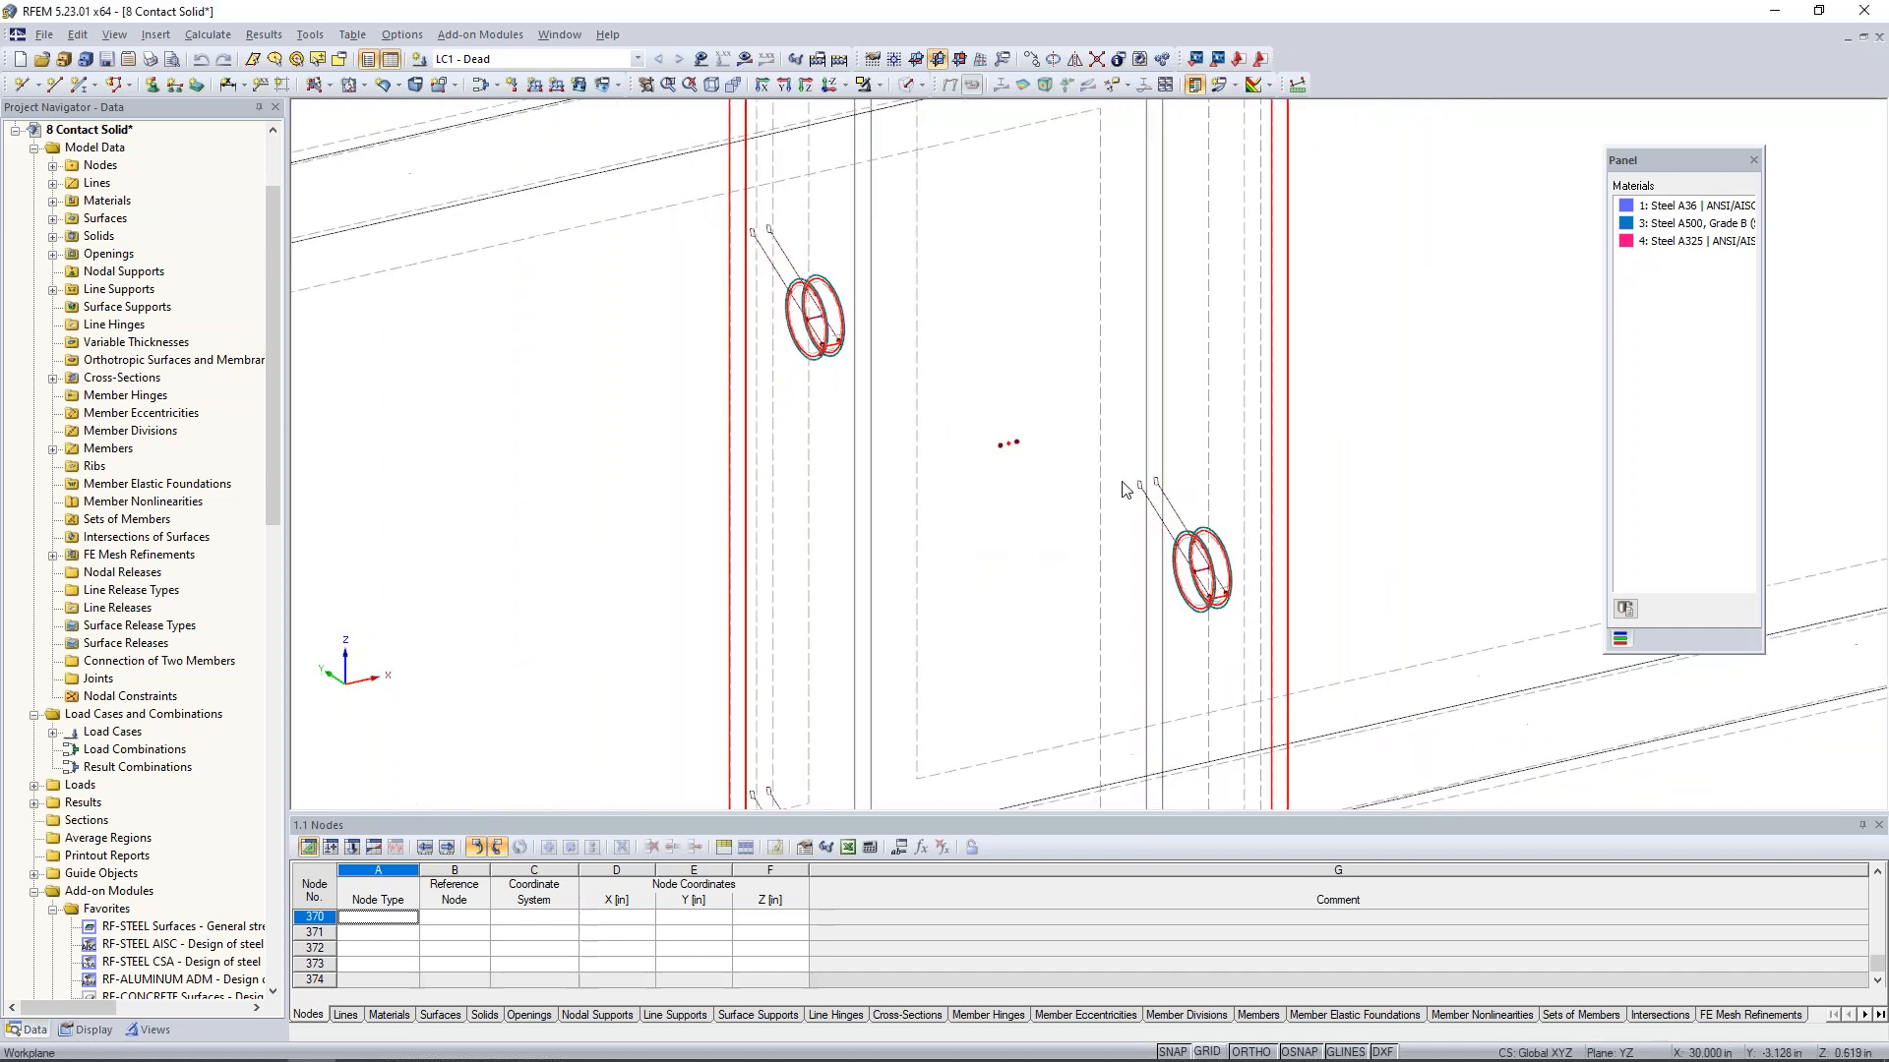
middle_click_drag(1126, 489, 1045, 333, "ctrl")
scroll(1045, 333, "up", 3)
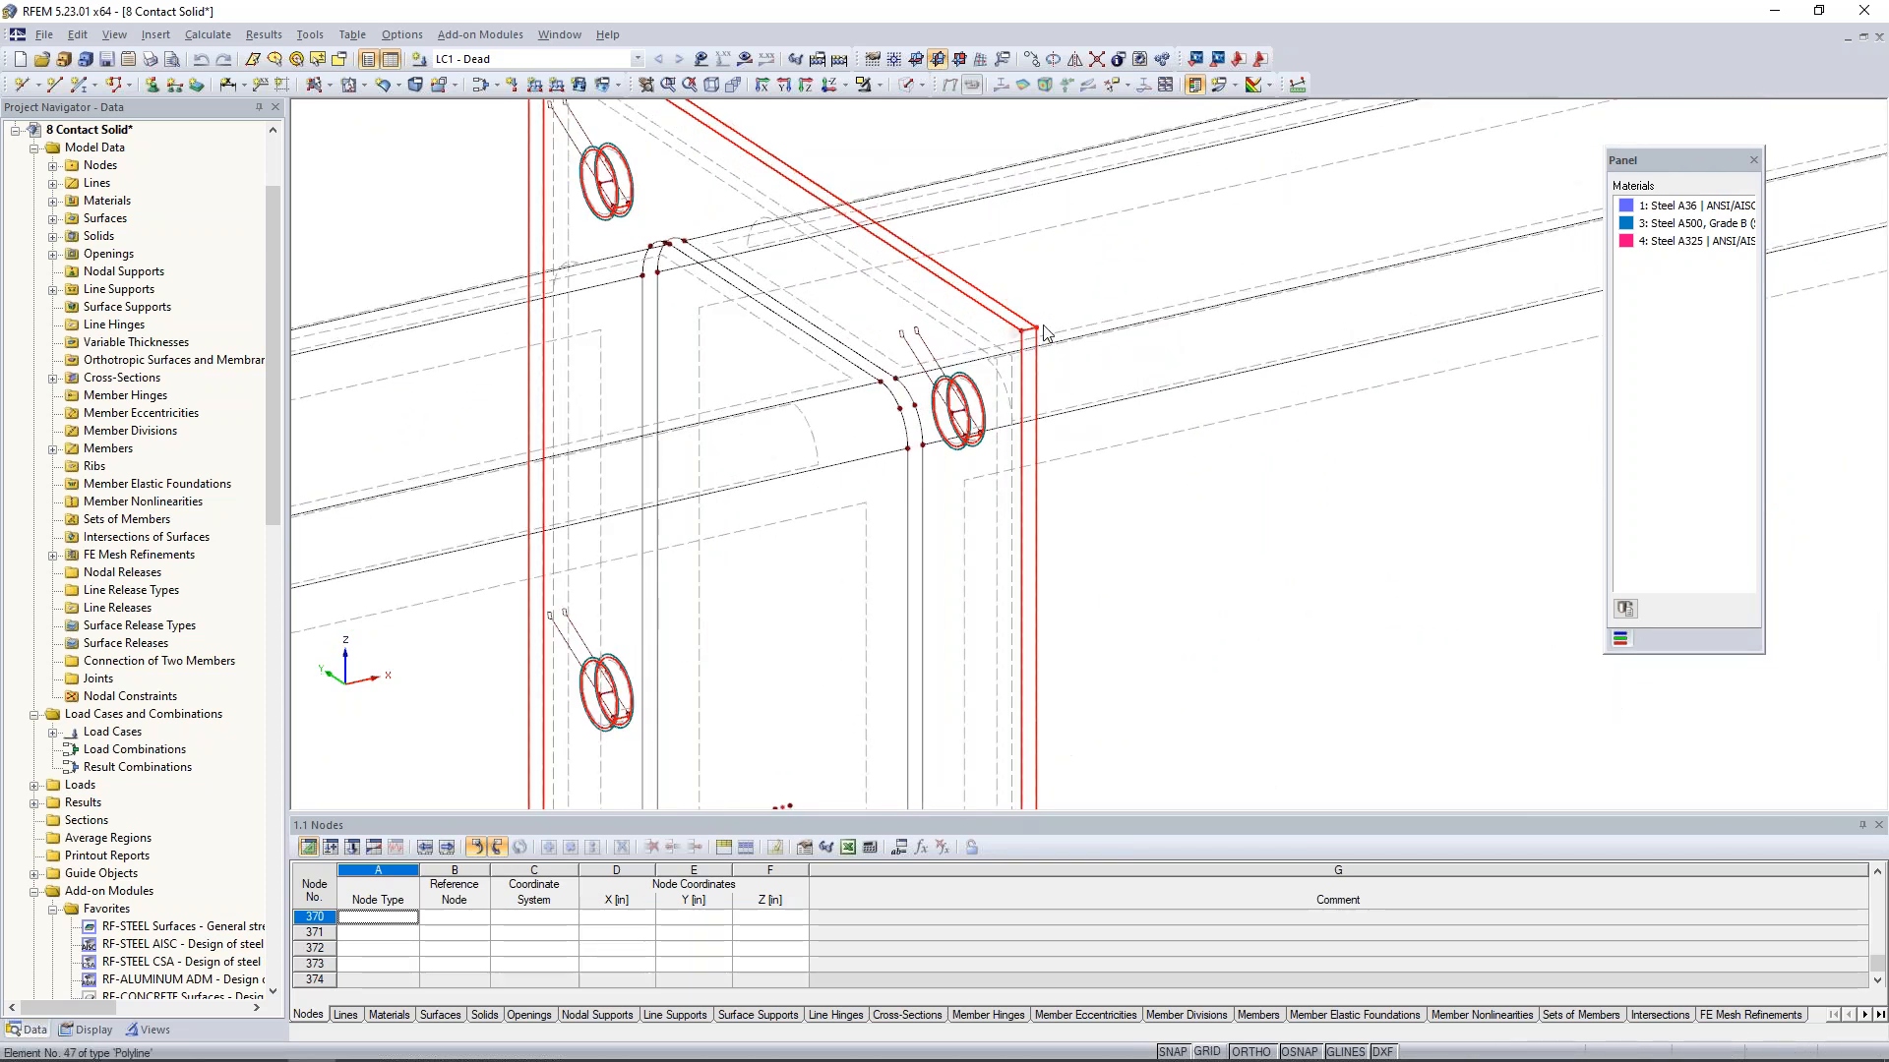
left_click(1155, 113)
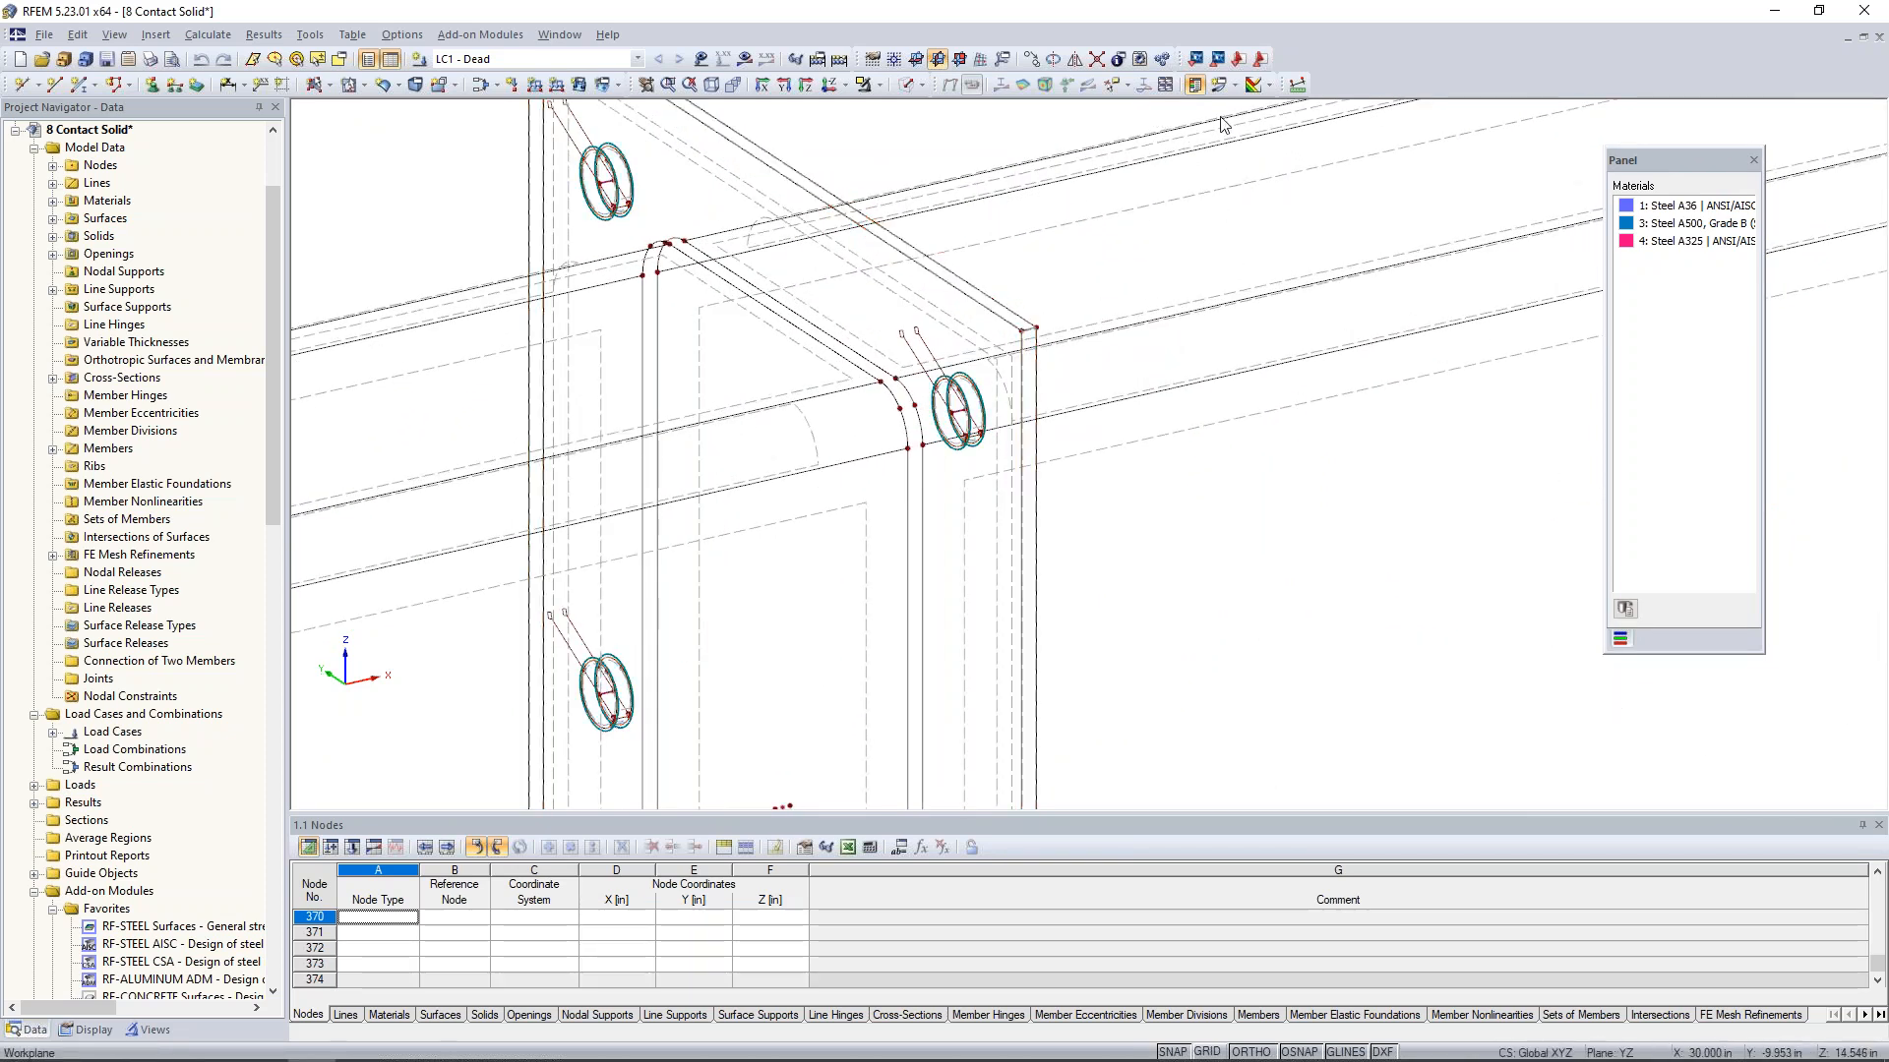
left_click(1297, 85)
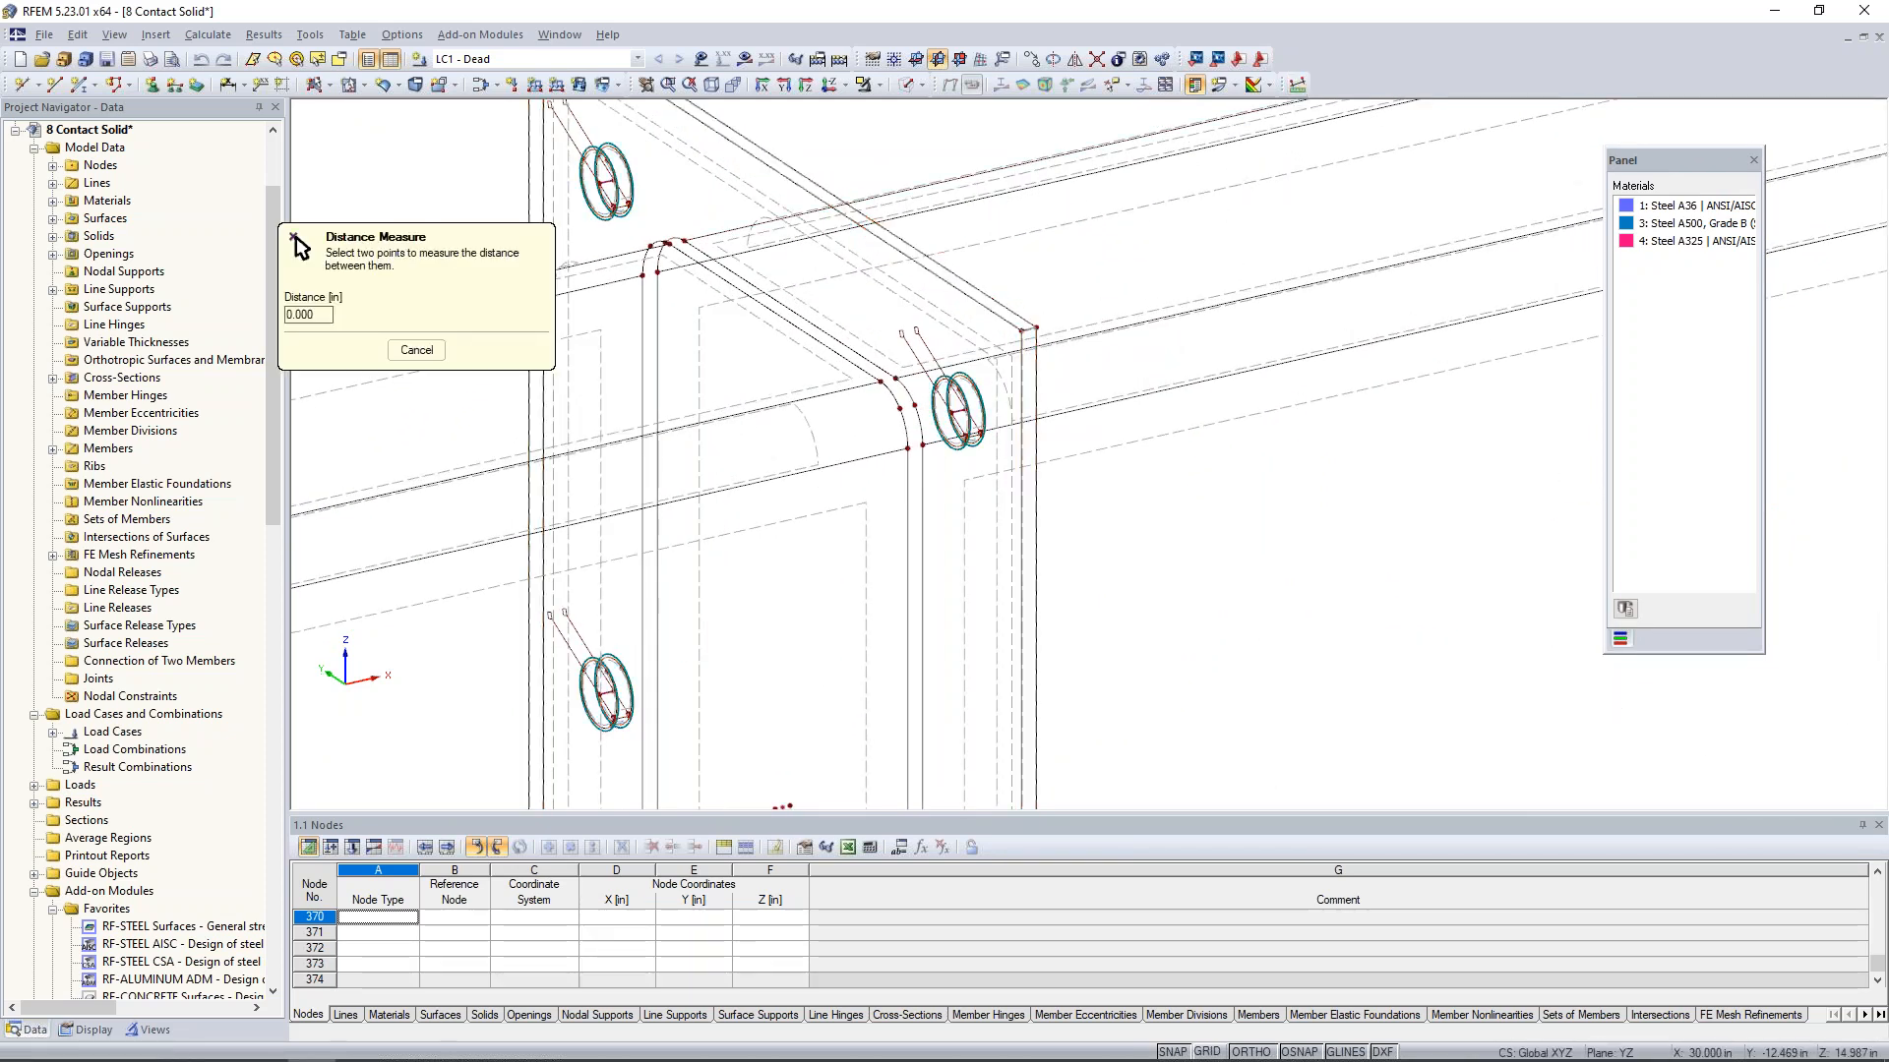
scroll(1030, 317, "up", 3)
left_click(1016, 338)
left_click(1045, 330)
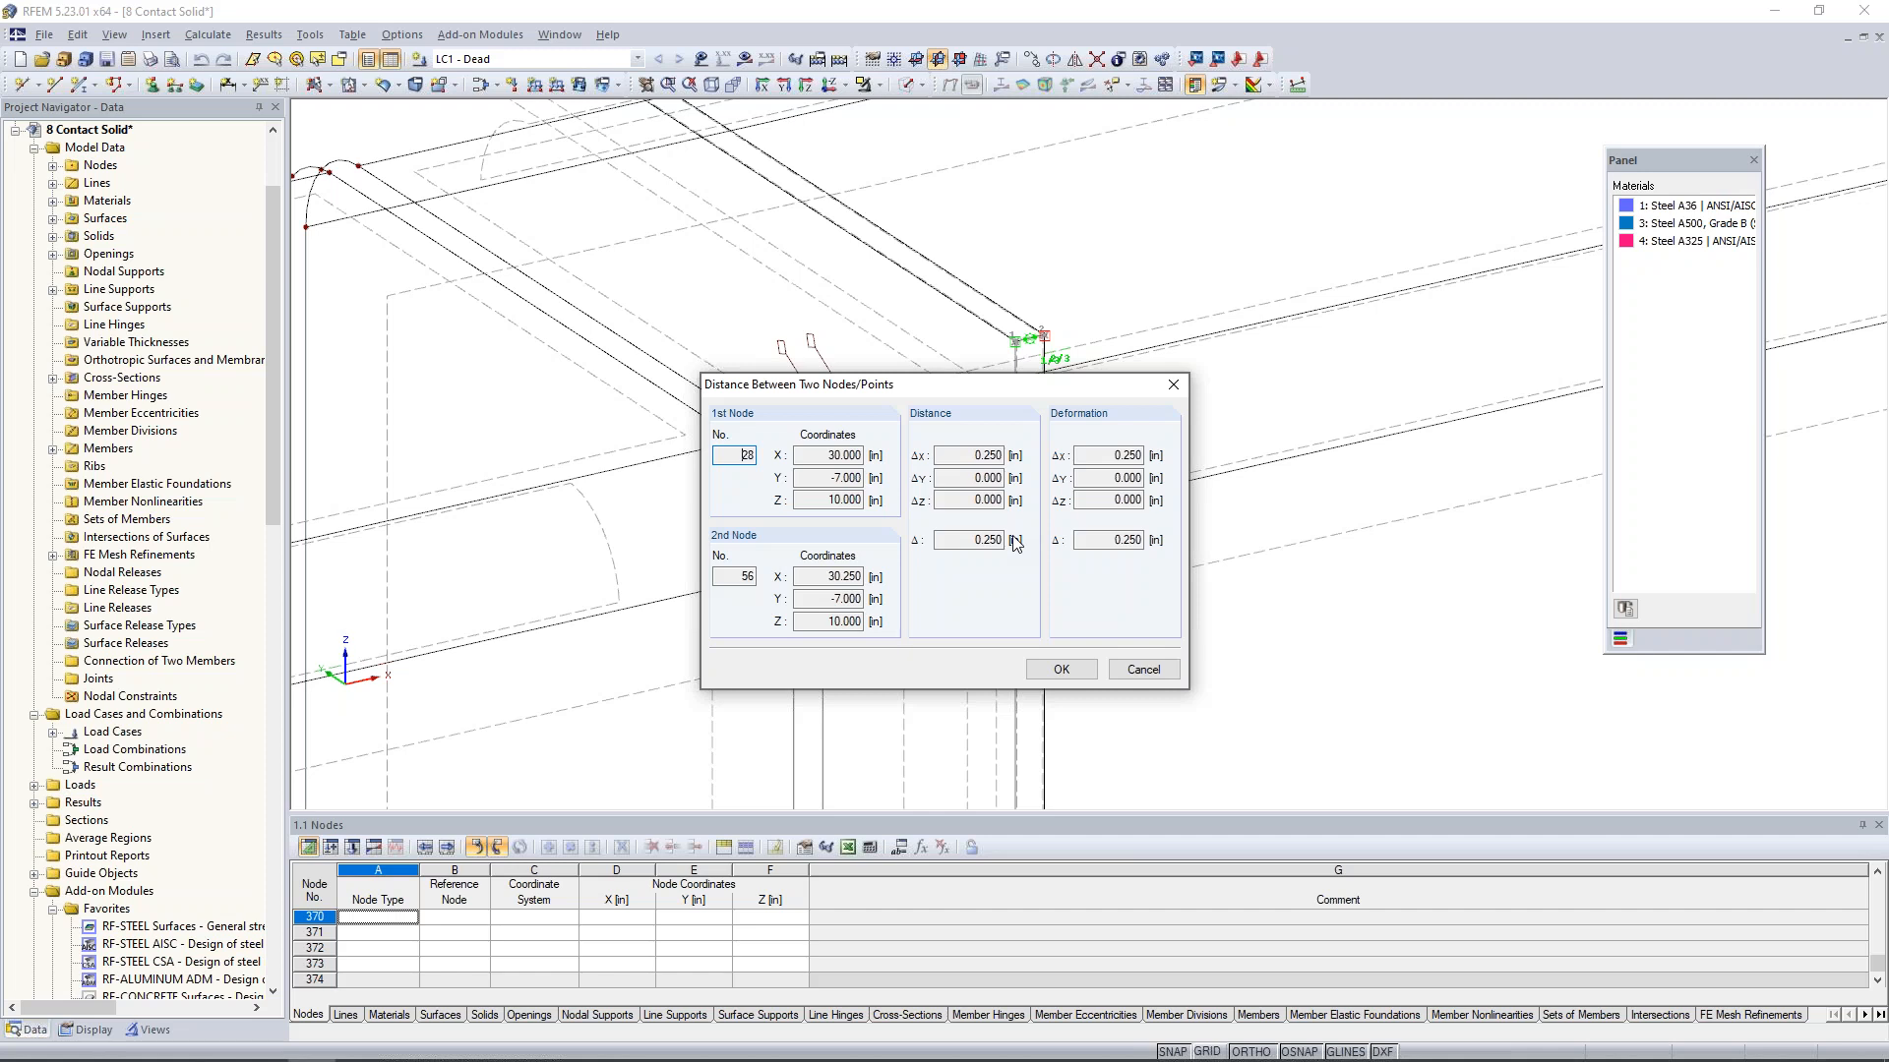
left_click(1142, 676)
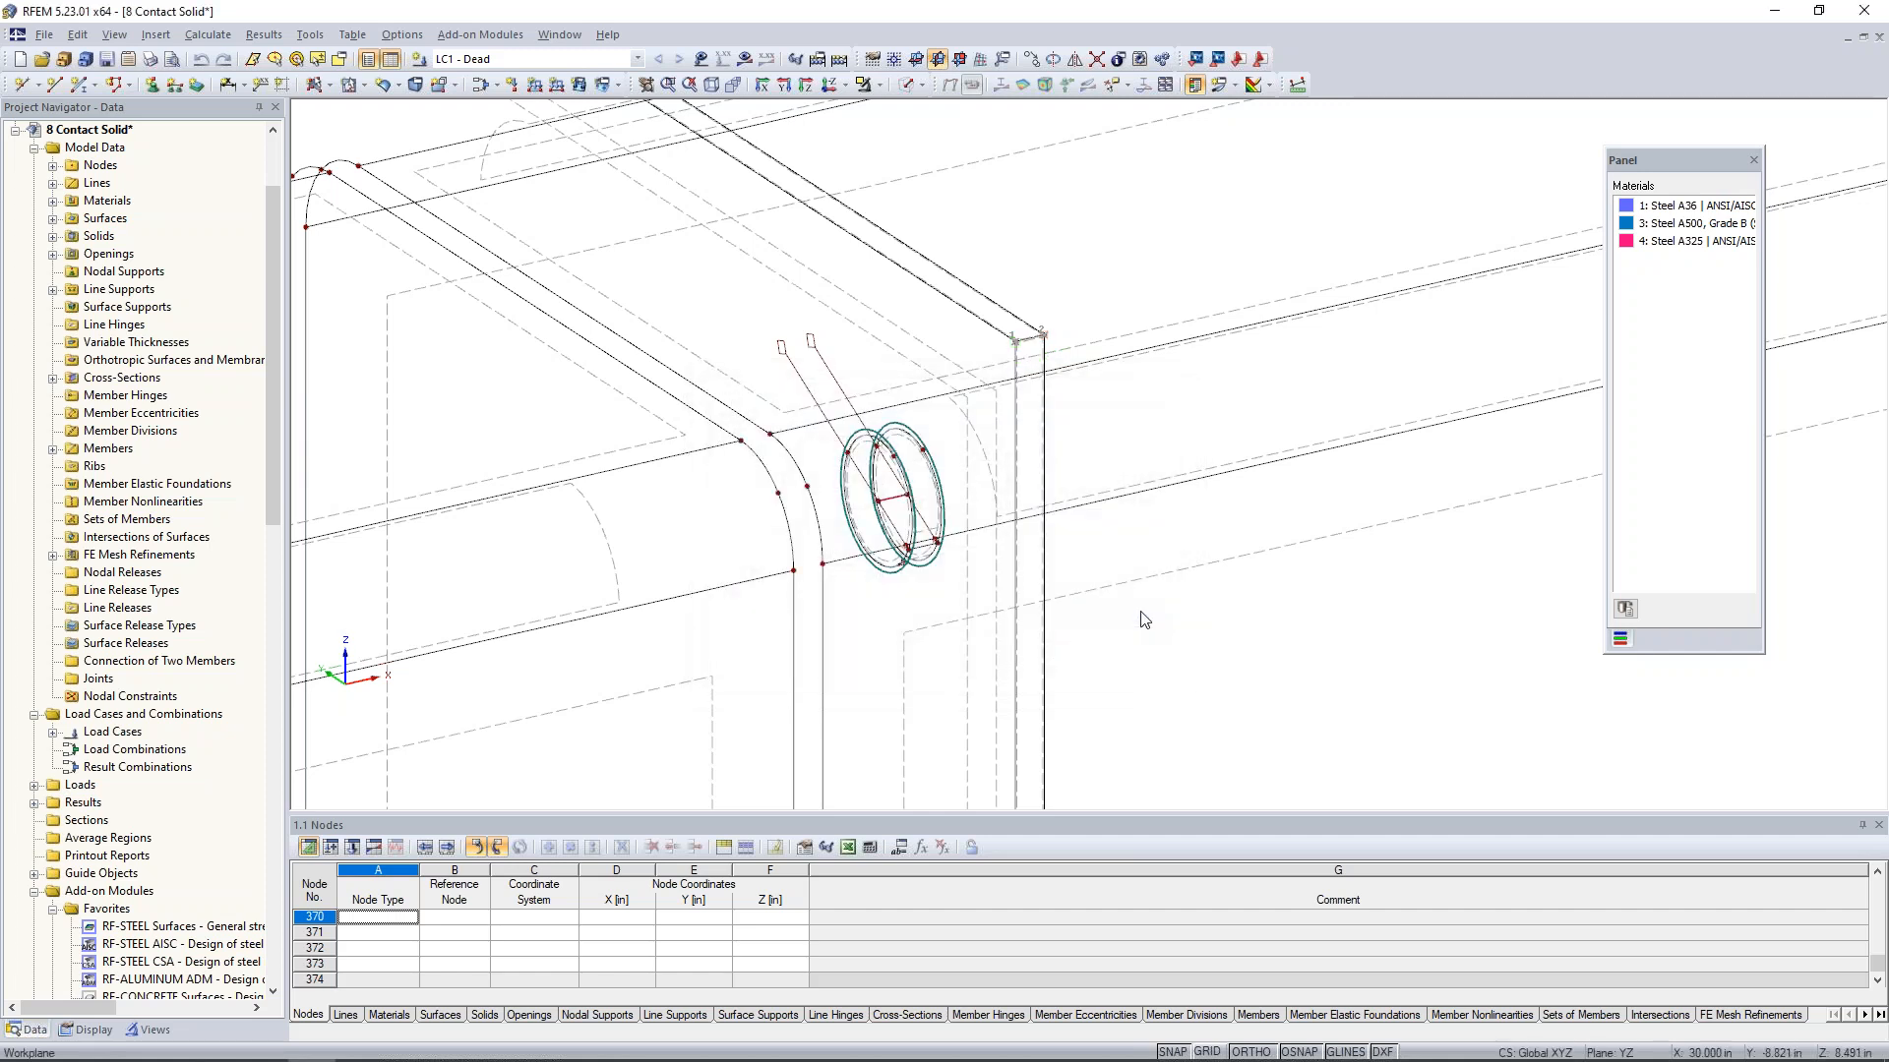
- Open the upper bolt member between the end plates, review its type and cross-section, and cancel the editing
scroll(1144, 620, "down", 5)
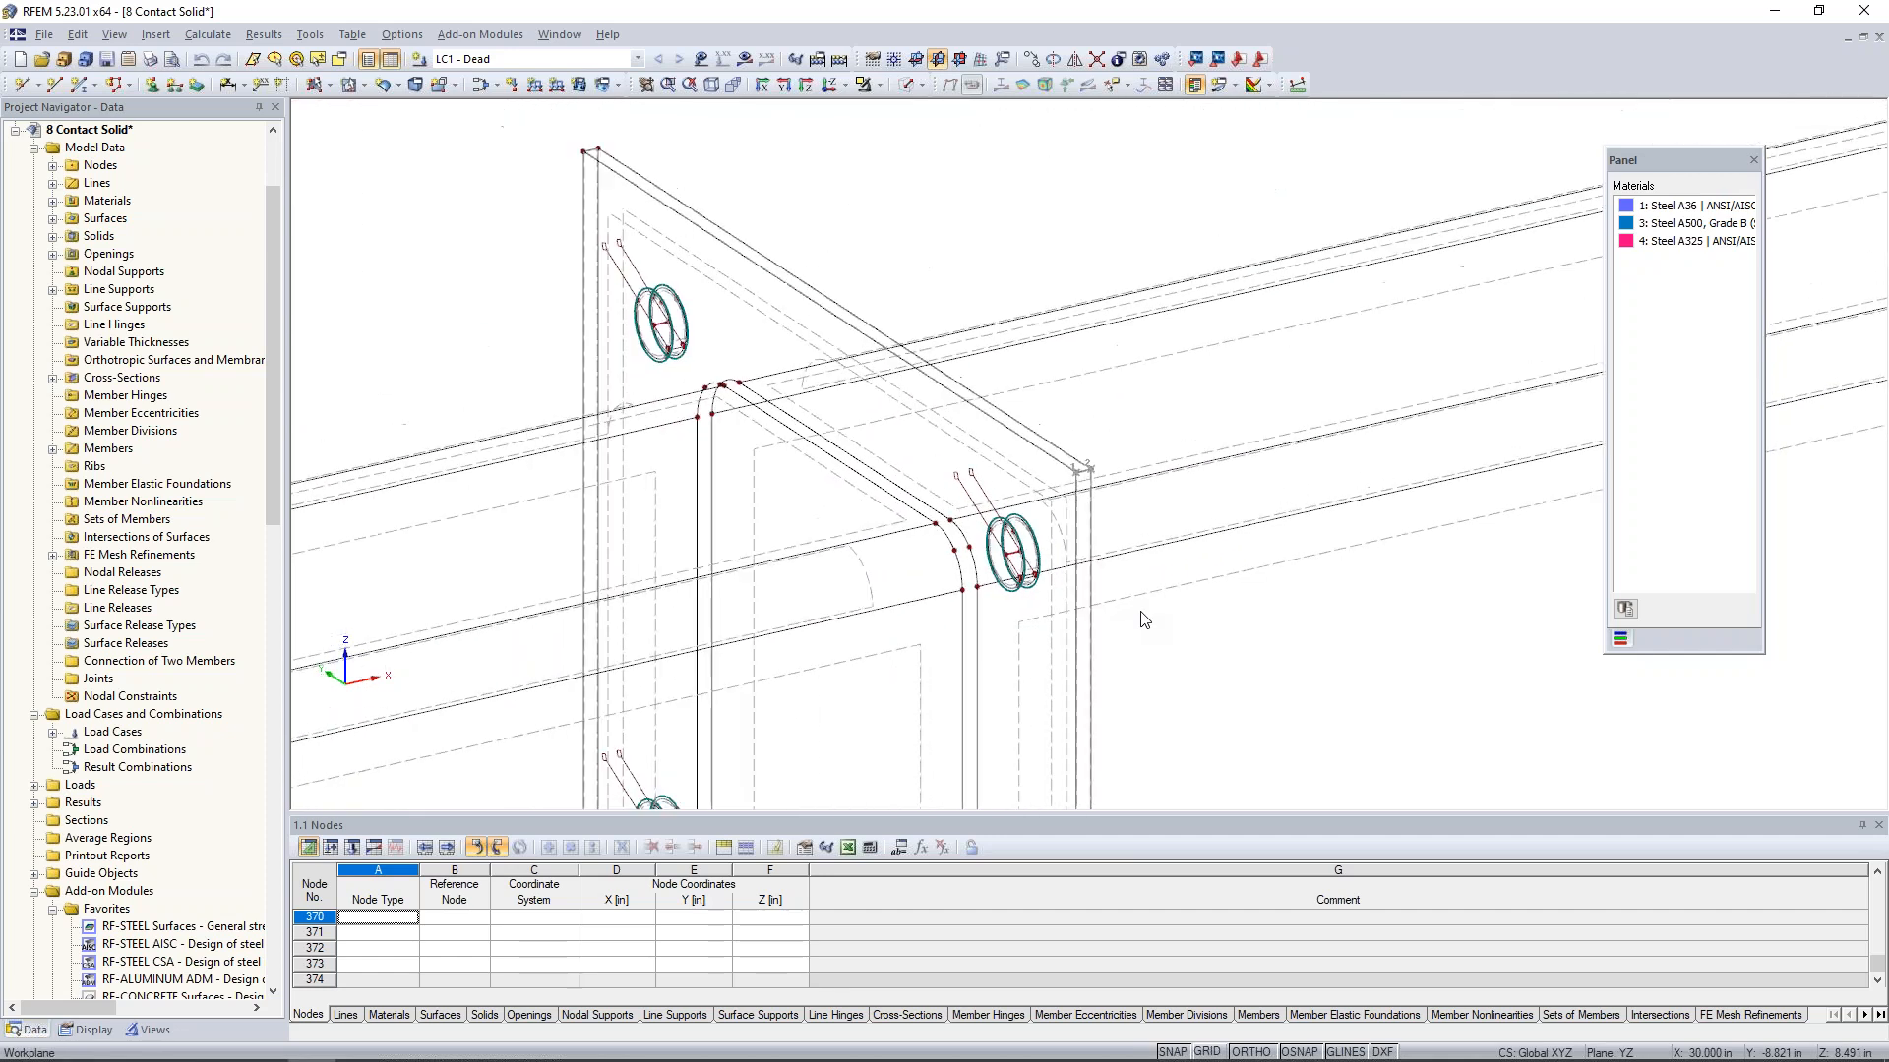
middle_click_drag(1178, 652, 1055, 500)
scroll(1055, 500, "down", 1)
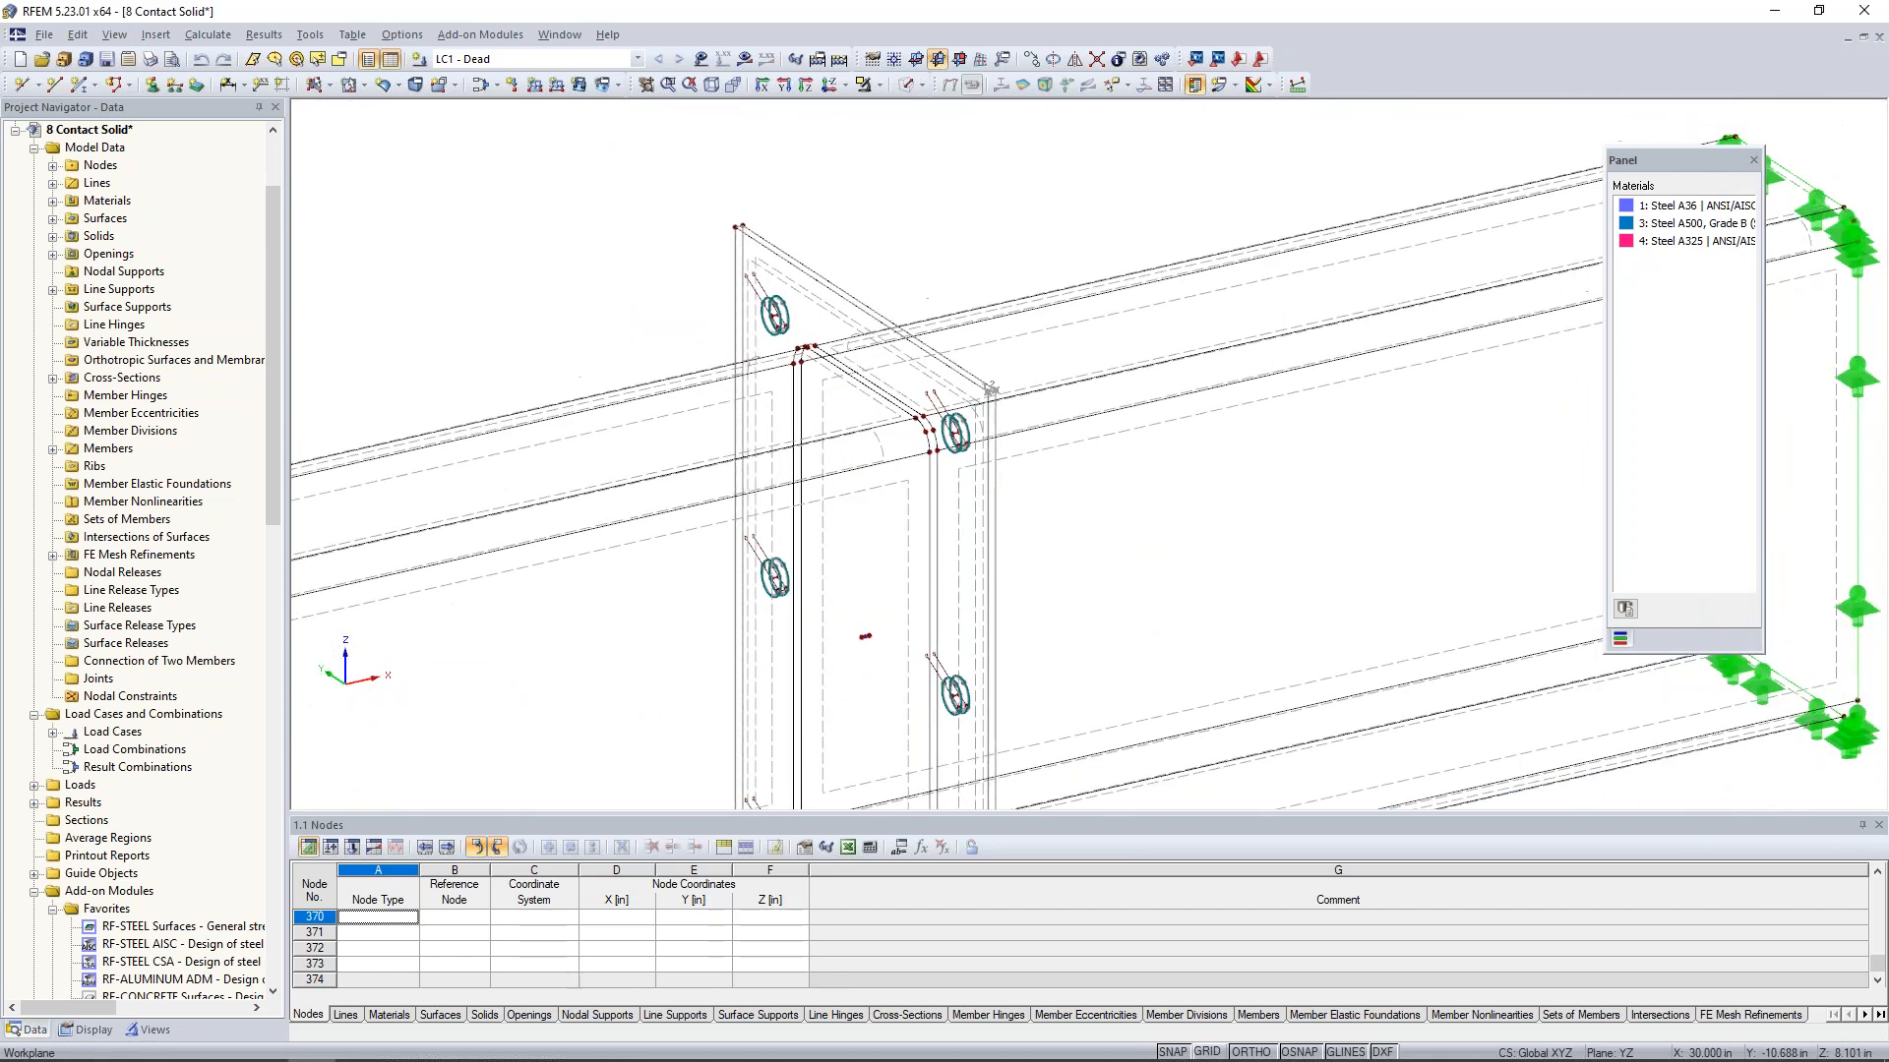
scroll(753, 323, "up", 3)
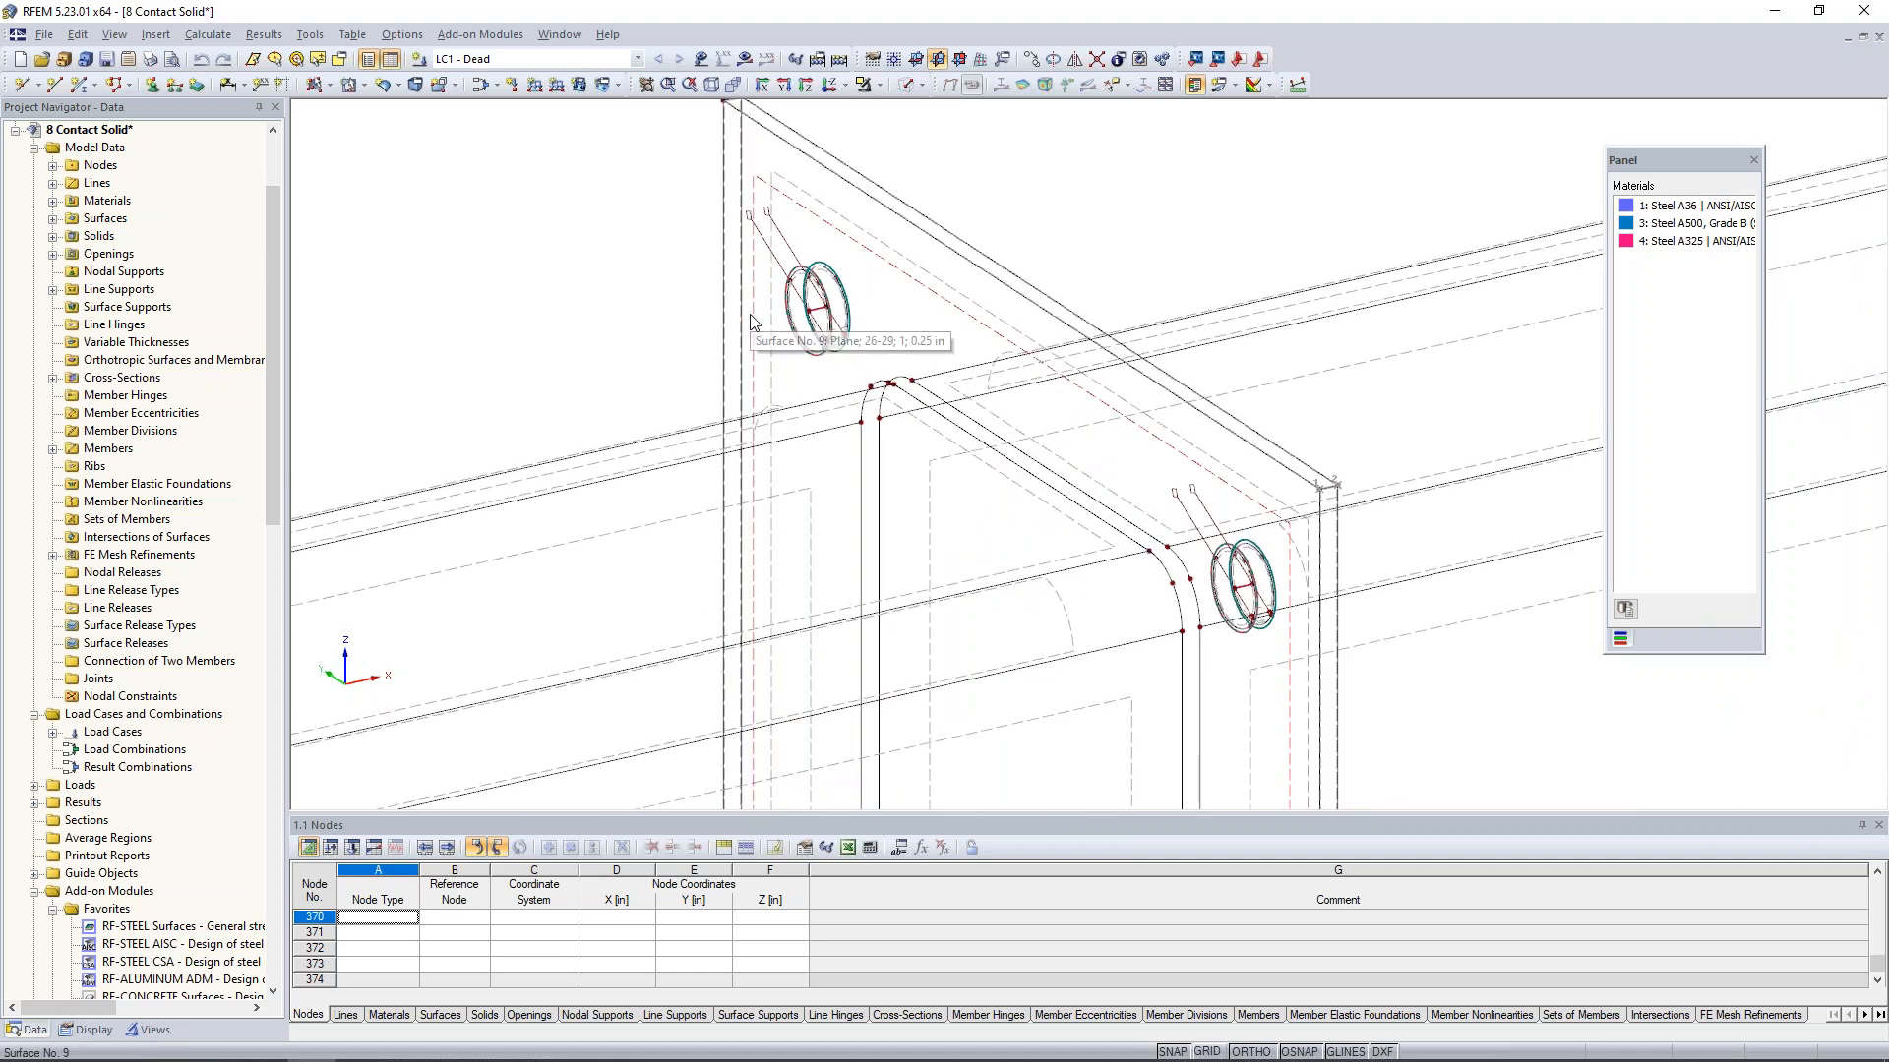
double_click(821, 311)
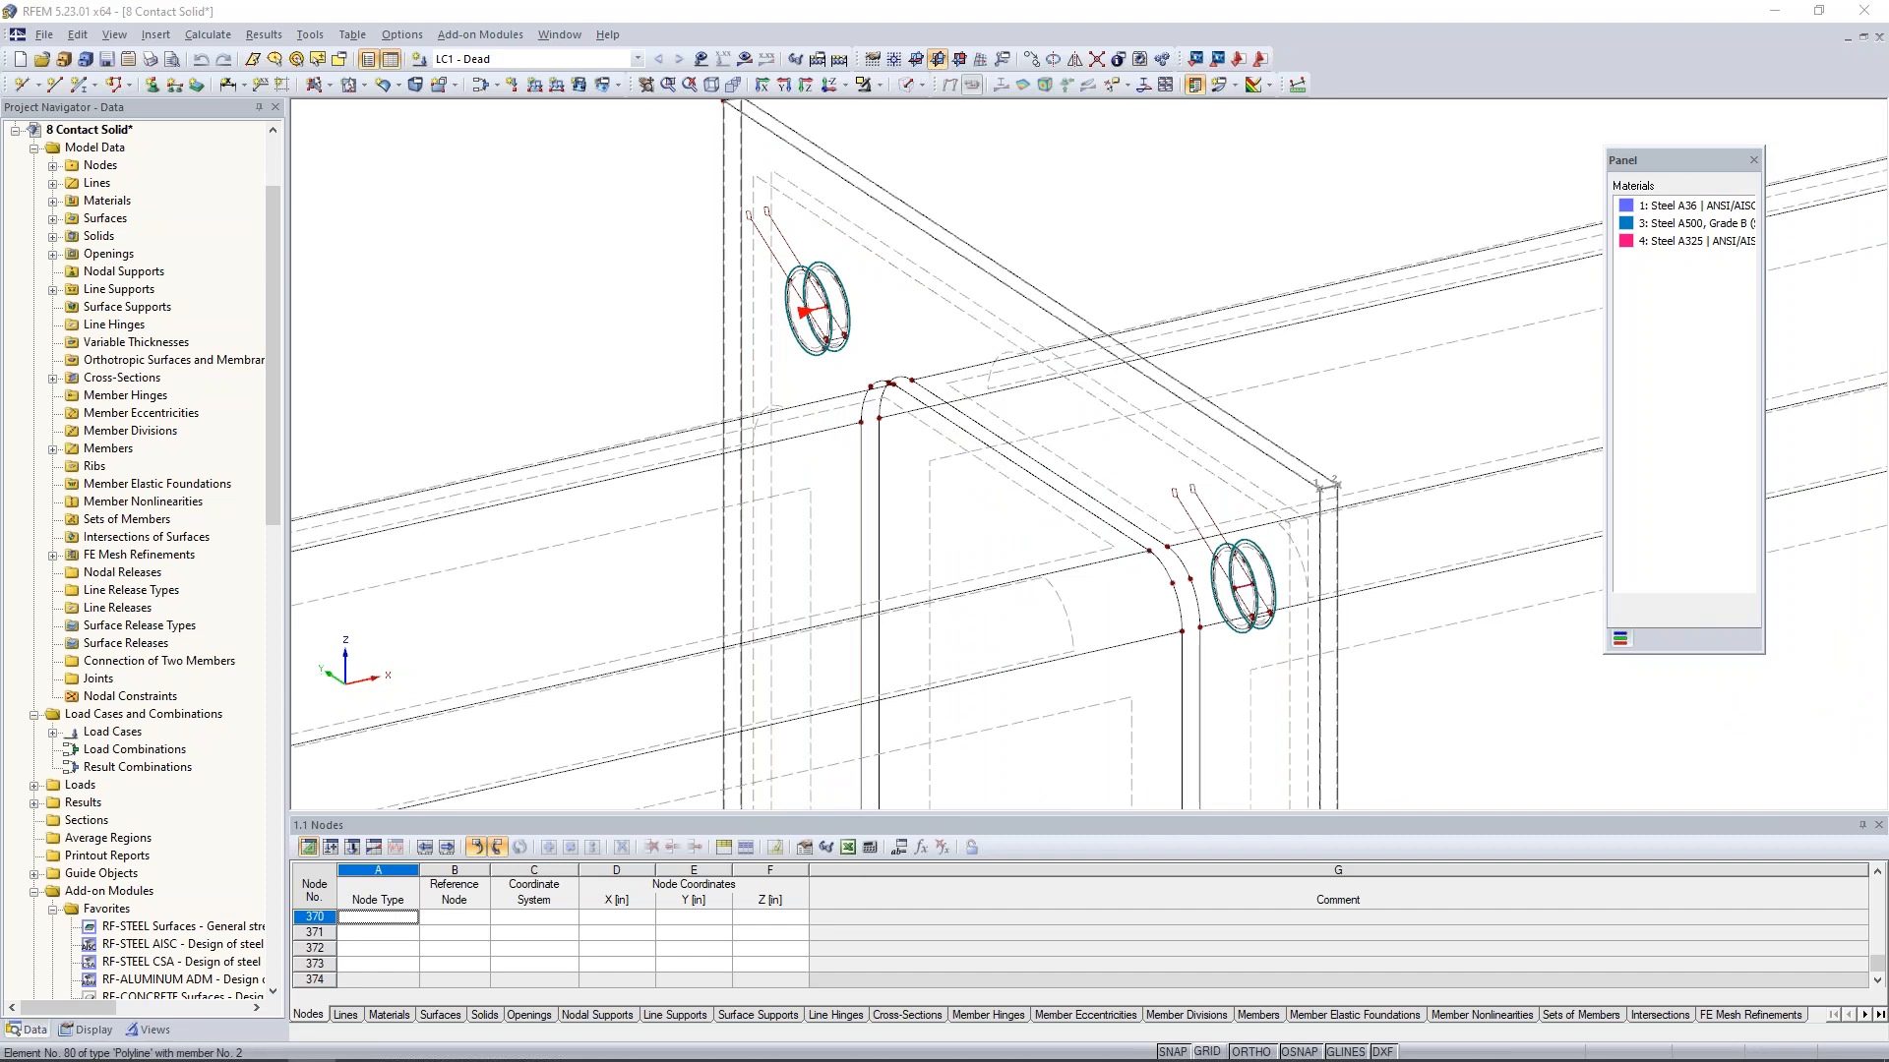
left_click_drag(1005, 286, 1286, 258)
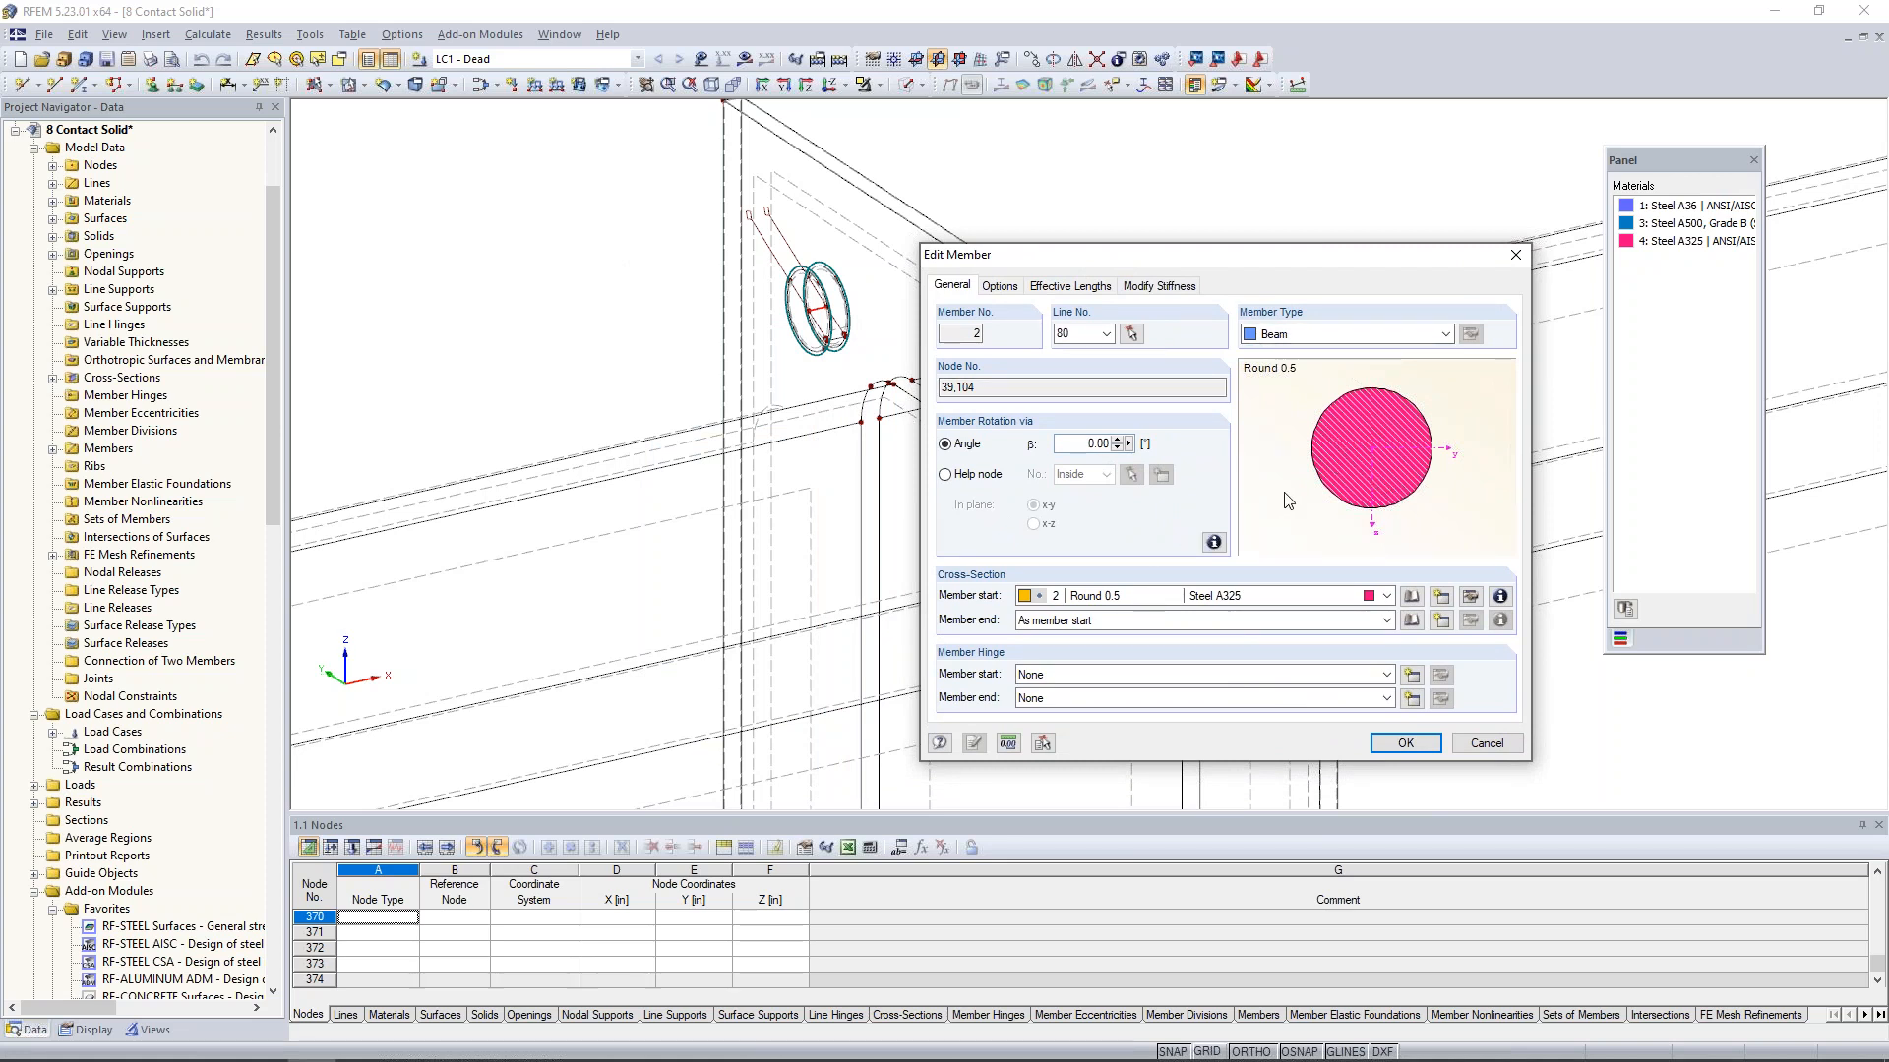
left_click(1487, 743)
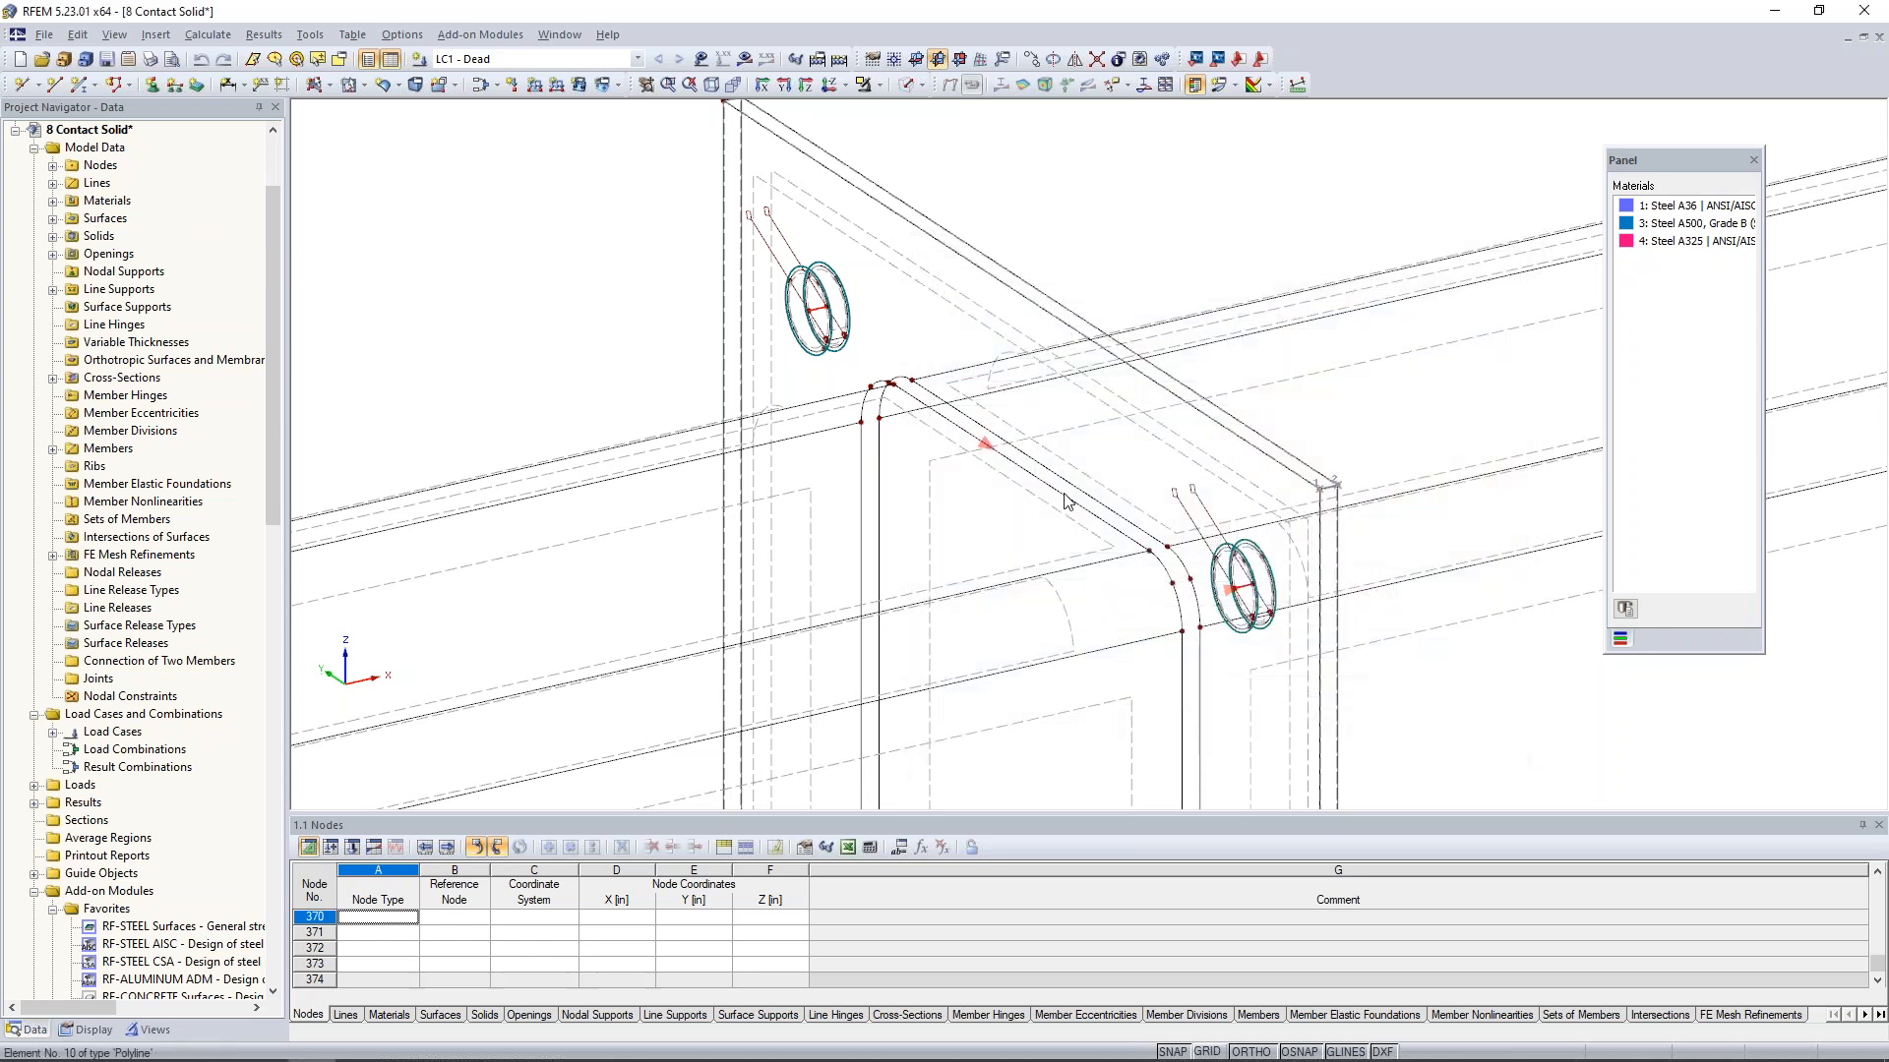
- Show the LC1 - Dead loads on the whole beam model
scroll(1068, 501, "down", 5)
middle_click_drag(1101, 562, 1021, 519, "ctrl")
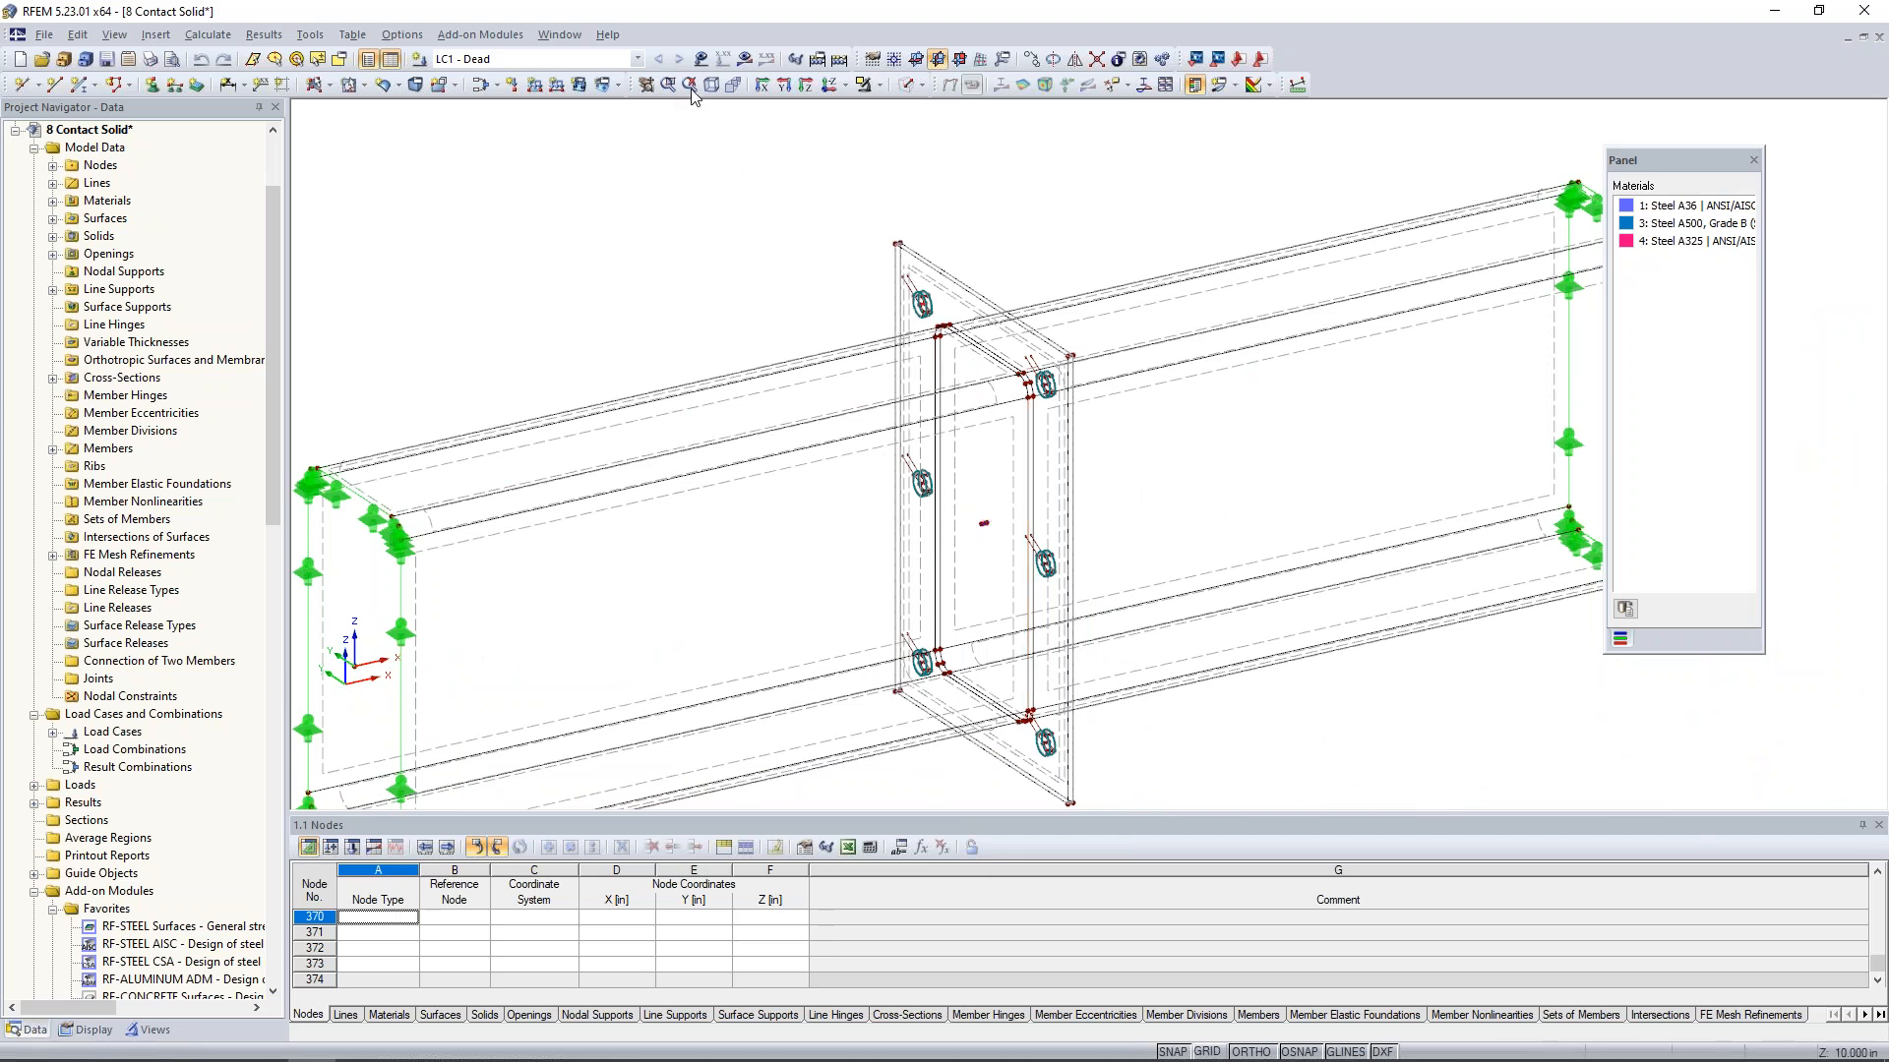
left_click(701, 59)
scroll(845, 256, "down", 3)
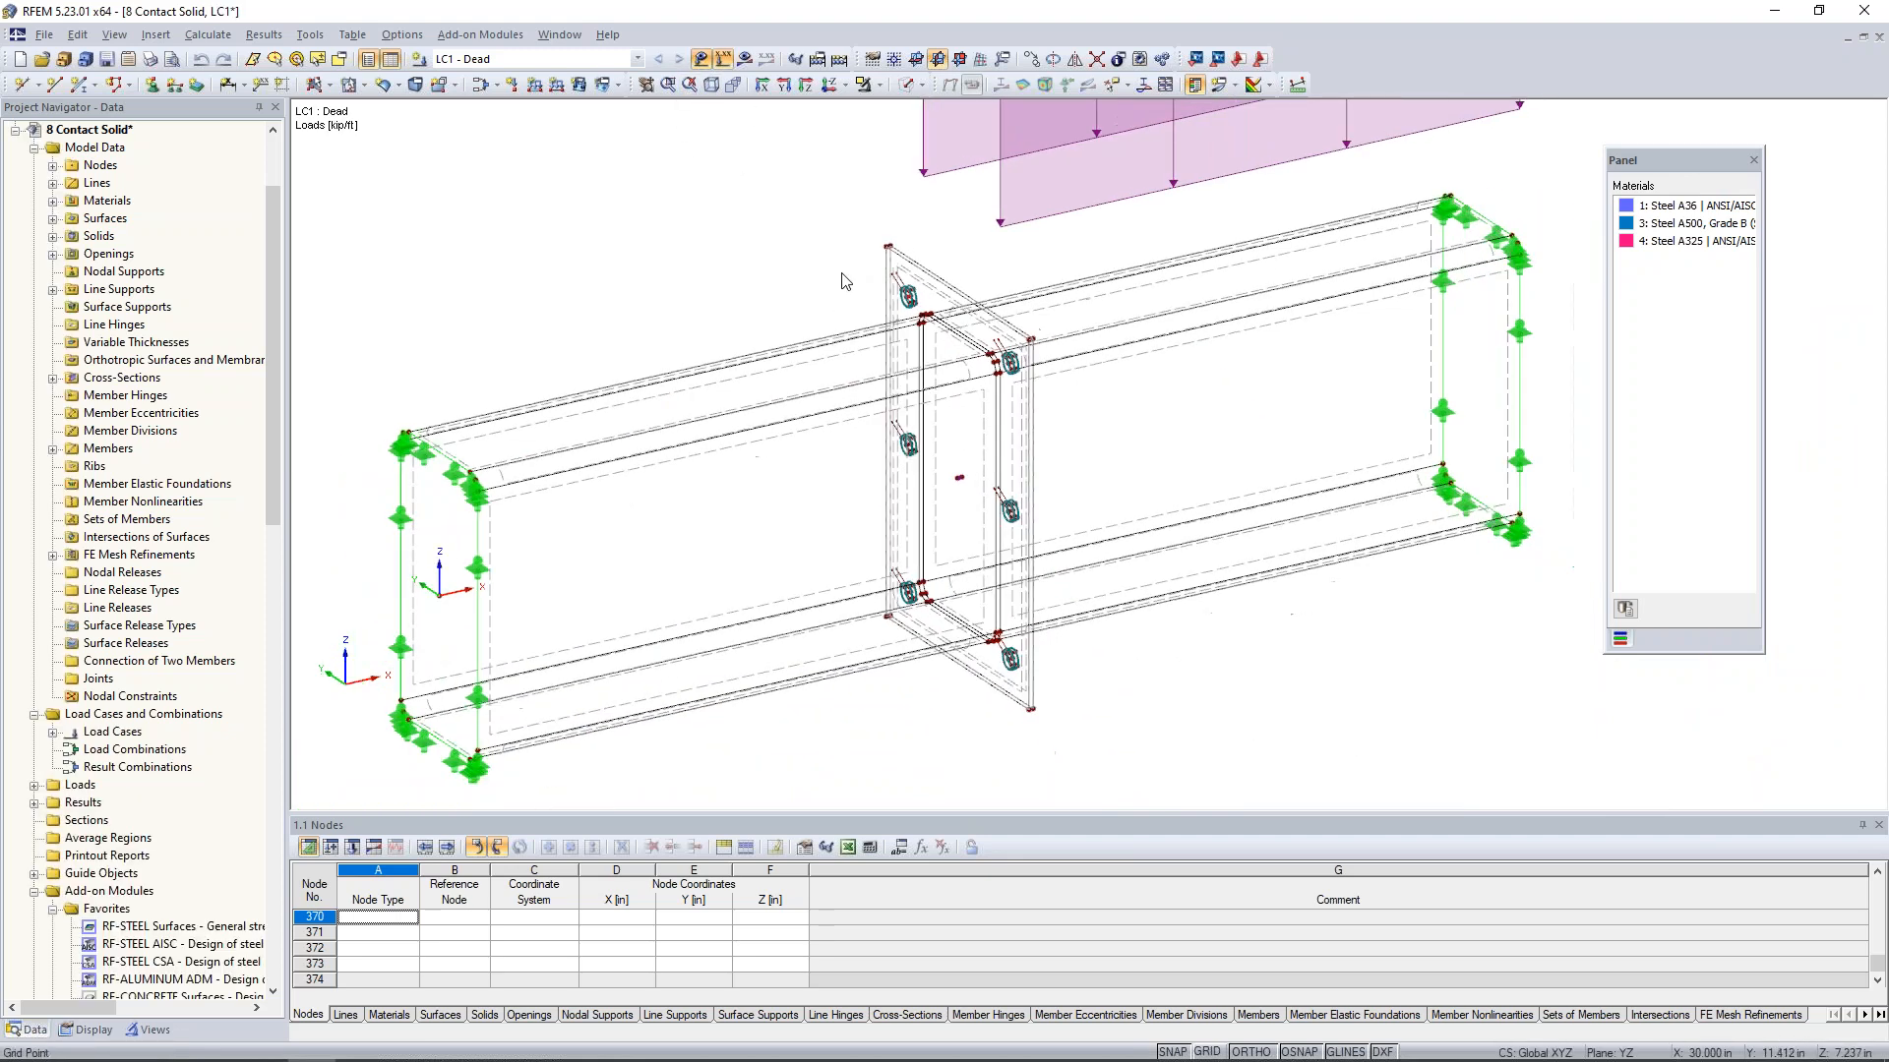
middle_click_drag(952, 294, 871, 455)
scroll(872, 455, "down", 1)
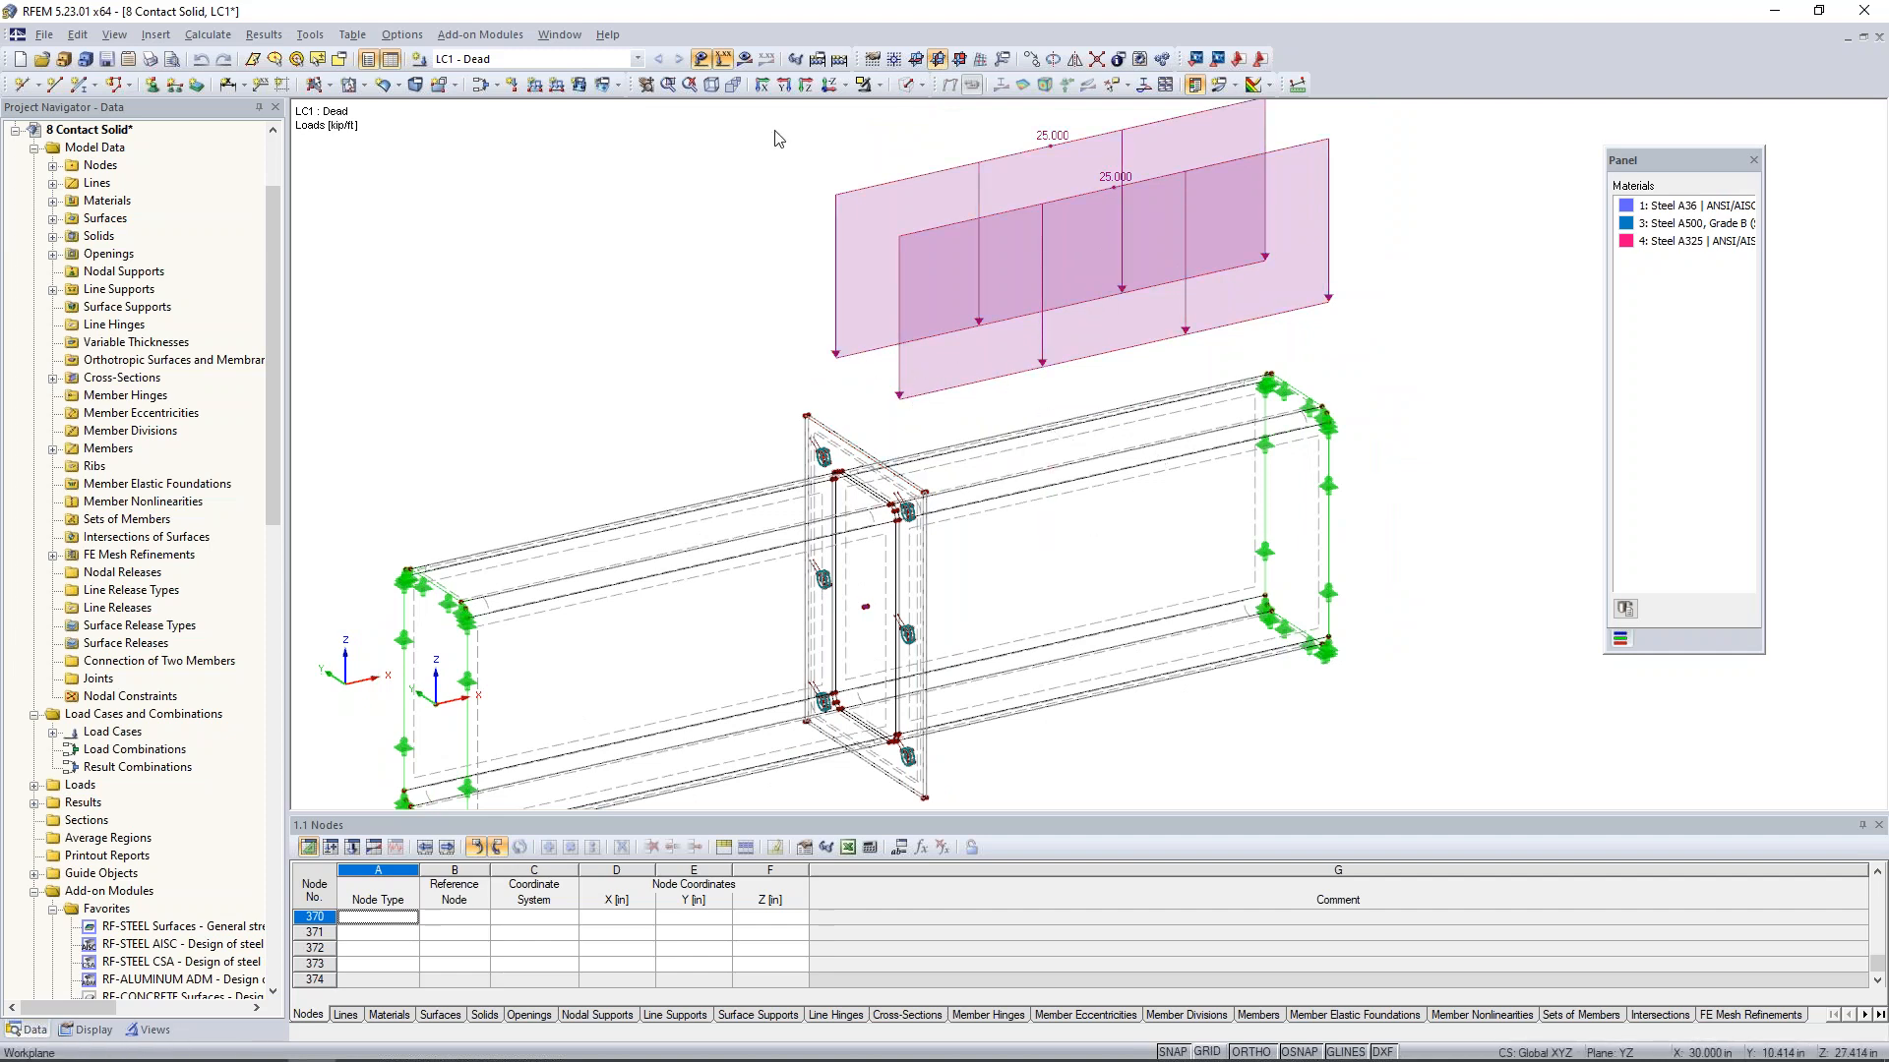
- Display the LC1 global deformation results and examine the deformed end plate joint from the side
left_click(745, 60)
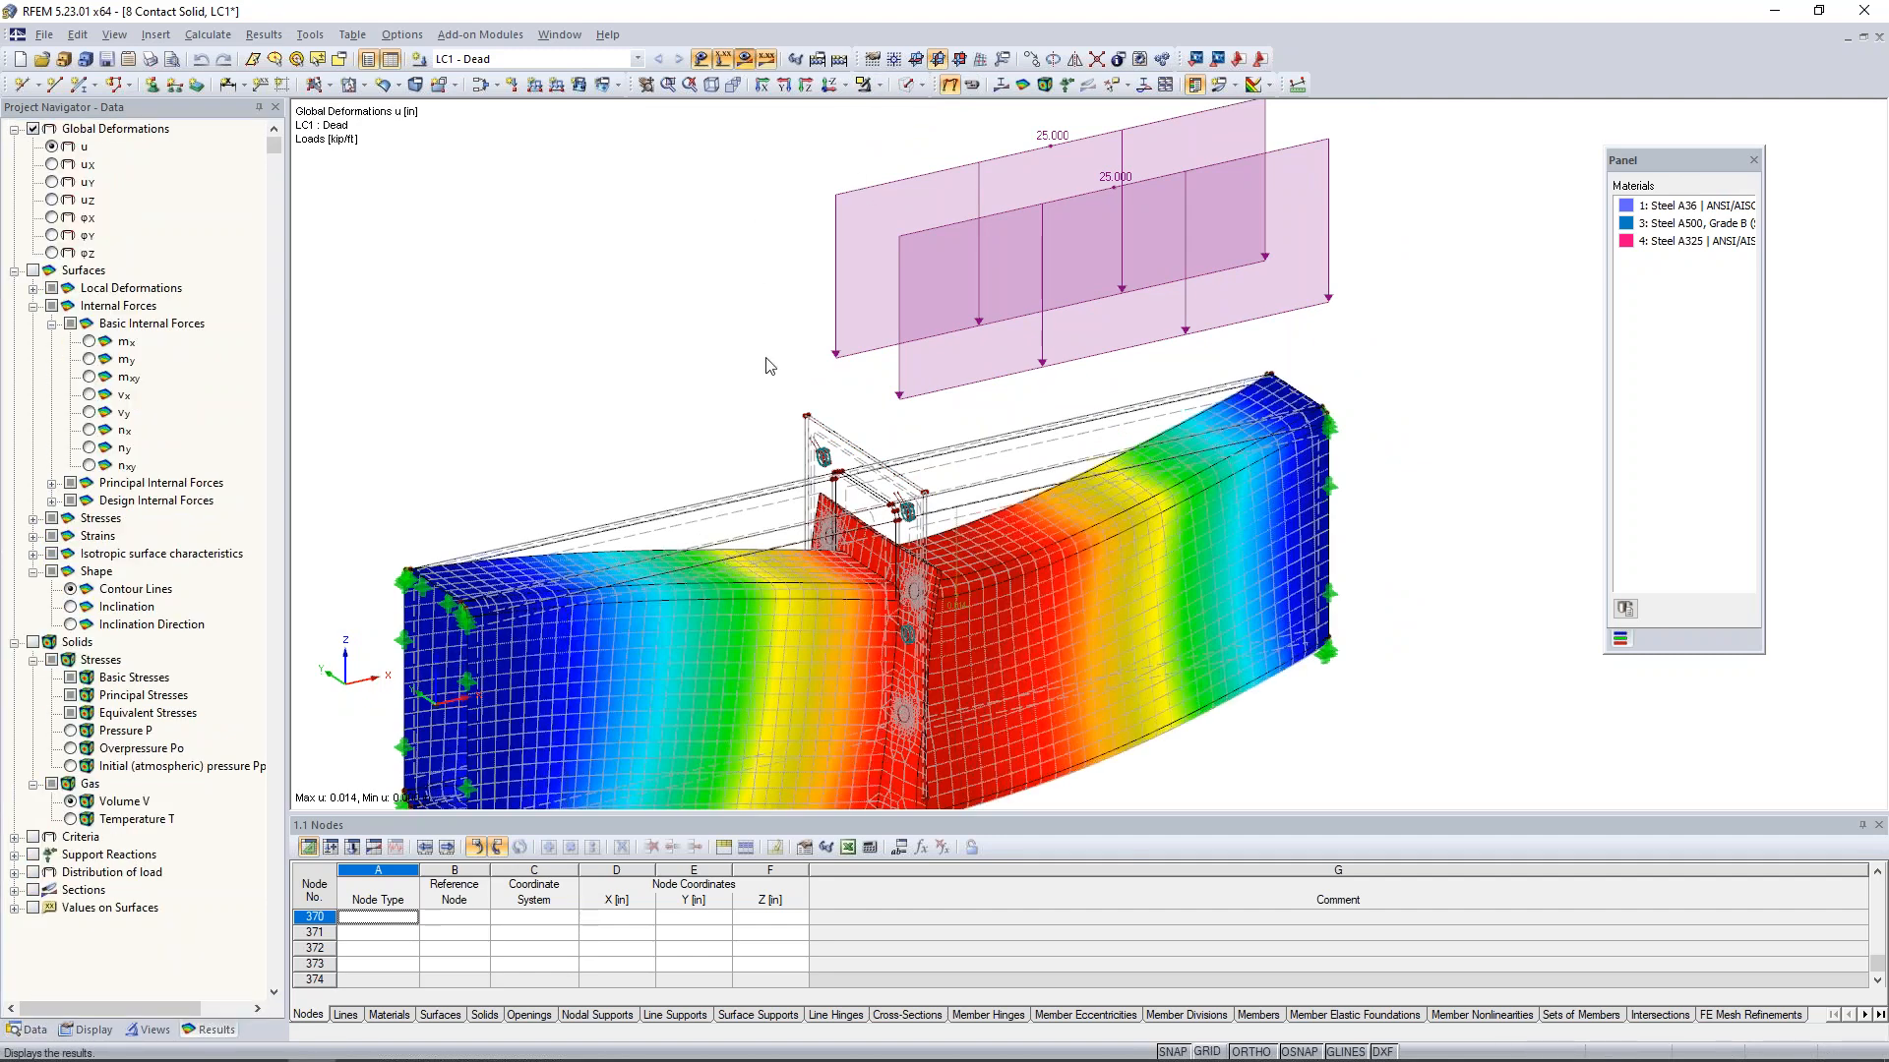
middle_click_drag(771, 337, 779, 211)
middle_click_drag(889, 586, 986, 551, "ctrl")
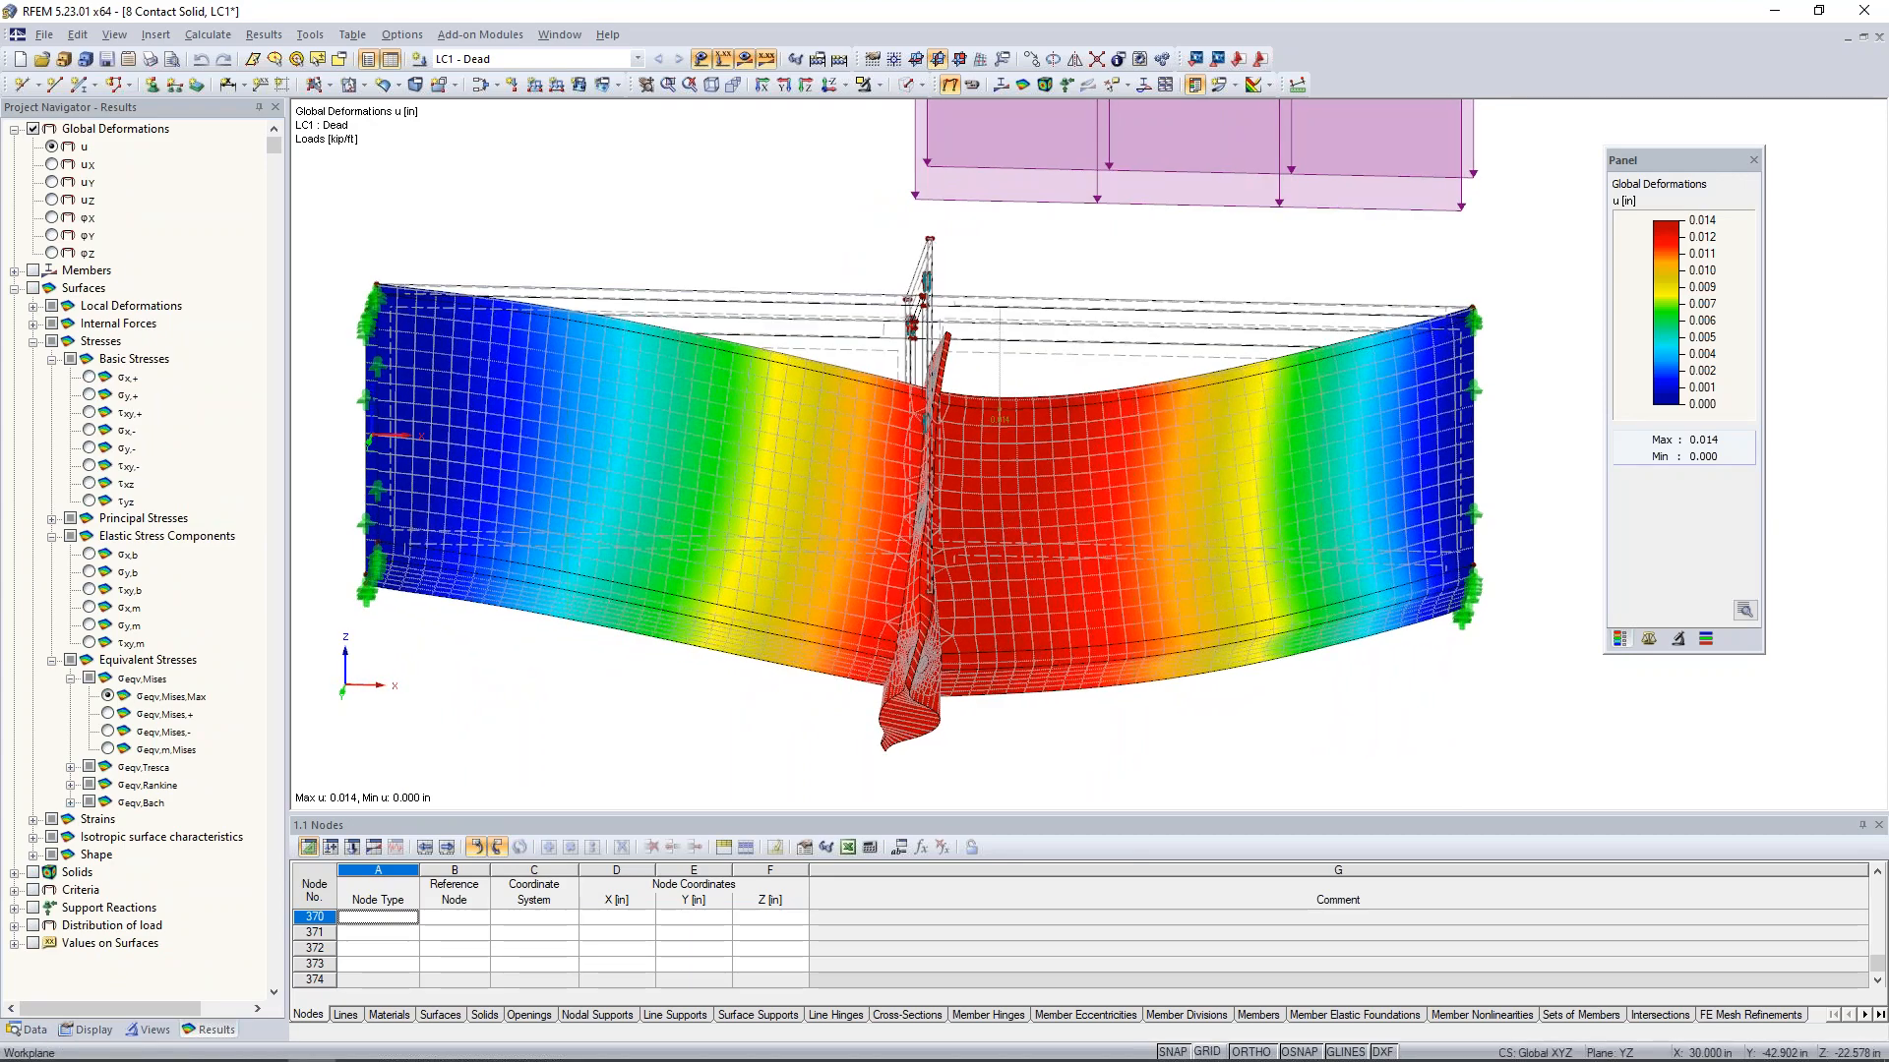
middle_click_drag(990, 619, 1007, 502)
scroll(935, 590, "up", 7)
scroll(935, 590, "down", 2)
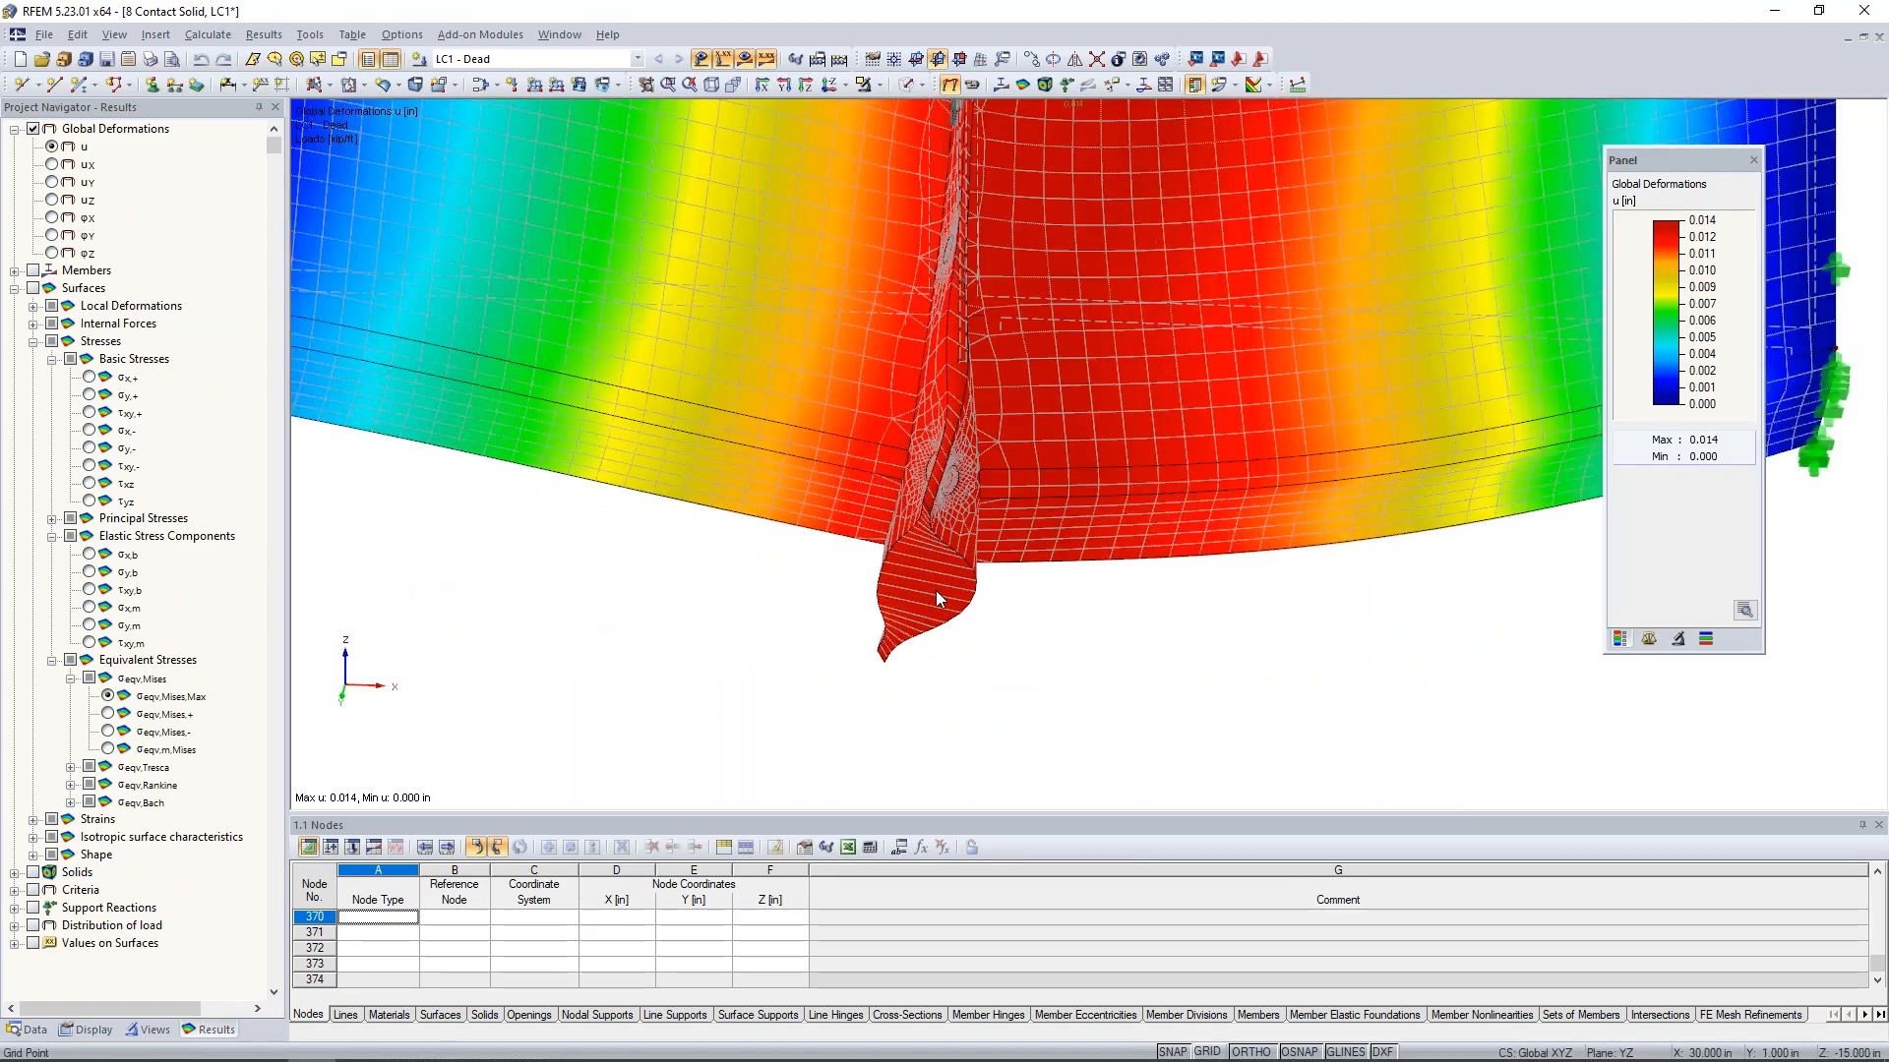
scroll(935, 591, "down", 3)
middle_click_drag(952, 570, 960, 619, "ctrl")
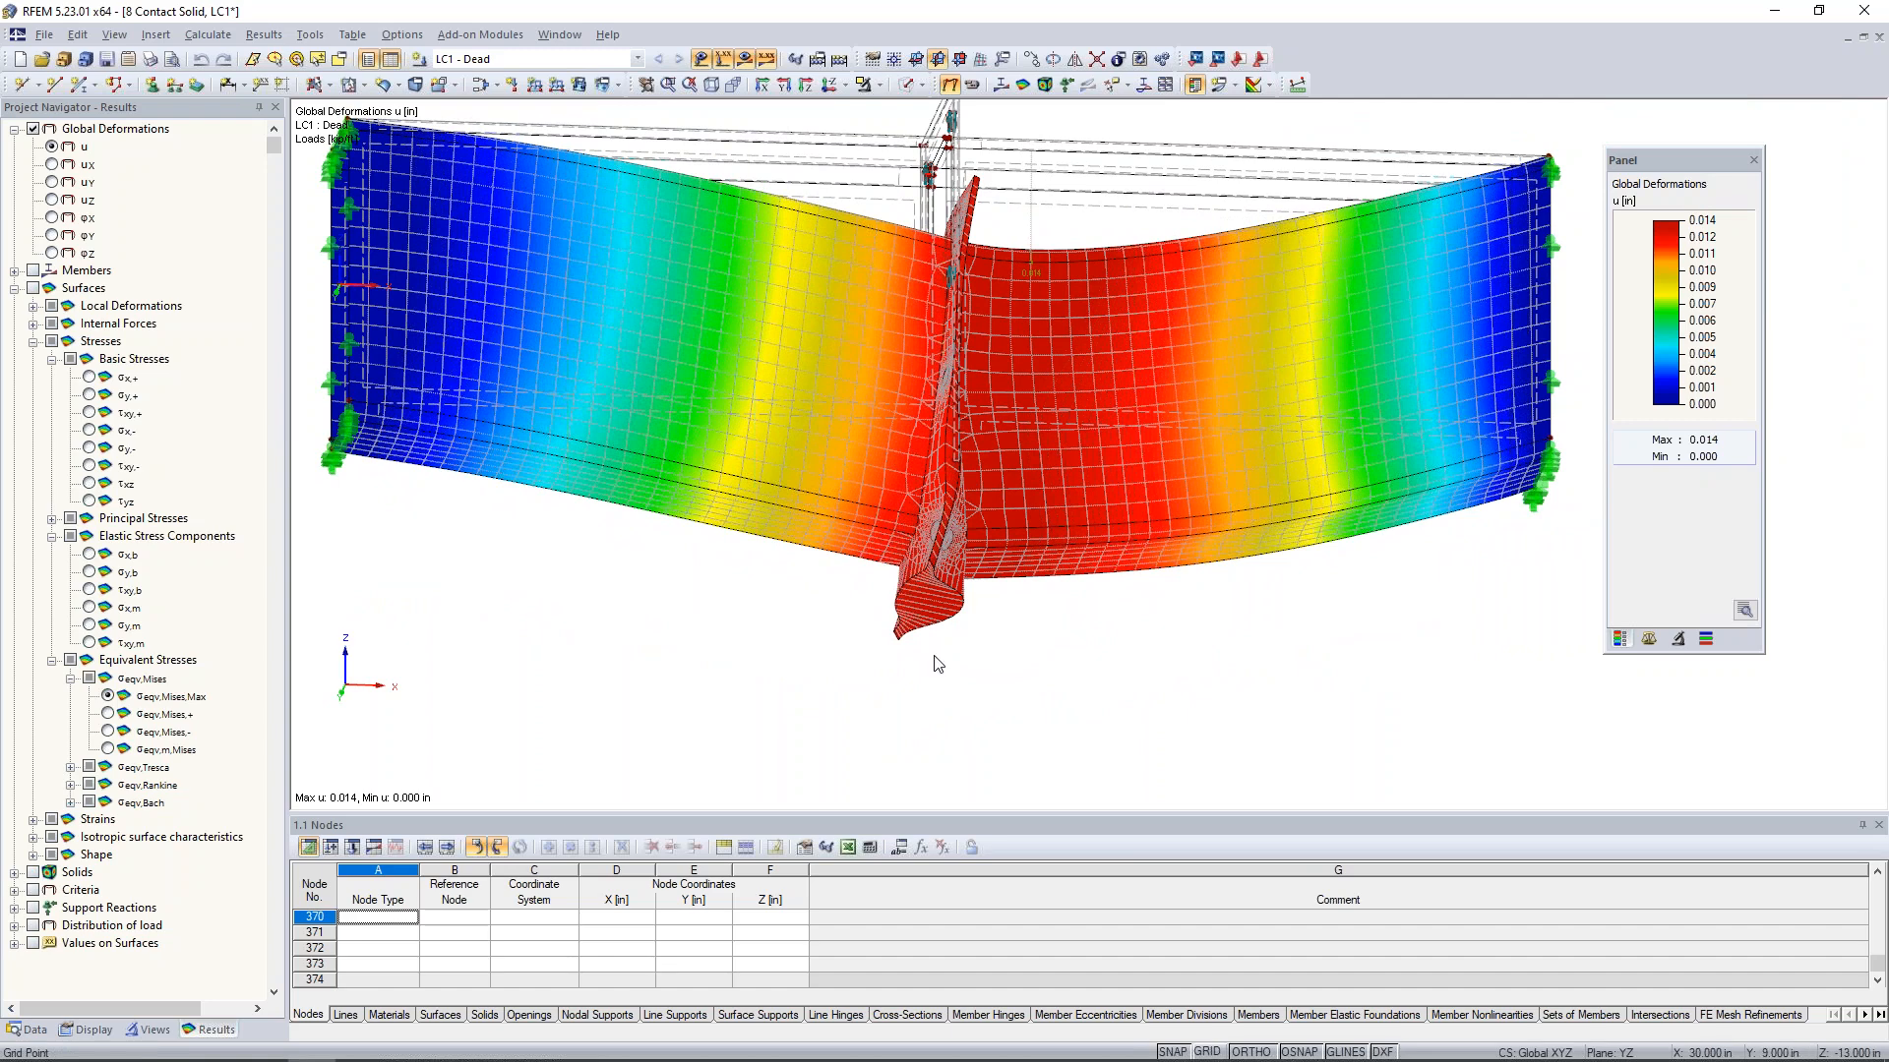
- Set the results display to remove contact solids from display
left_click(89, 1030)
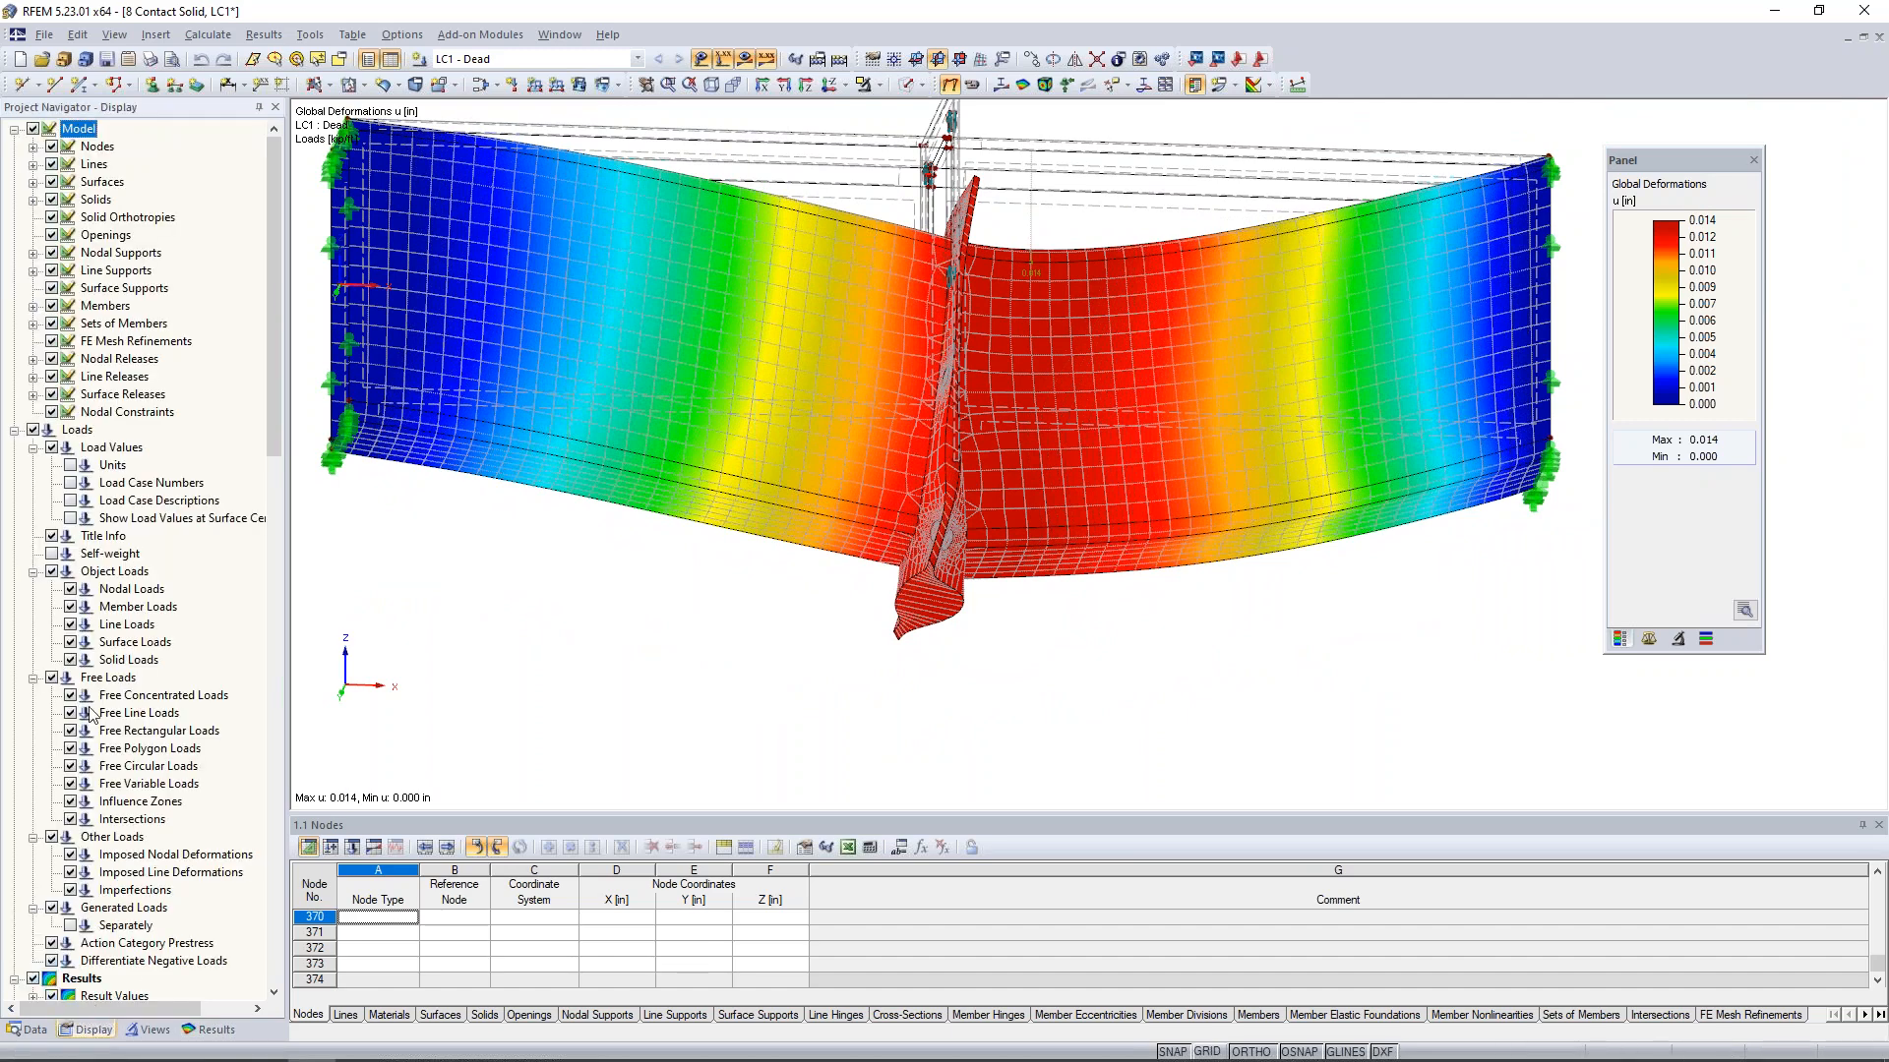
scroll(95, 668, "down", 10)
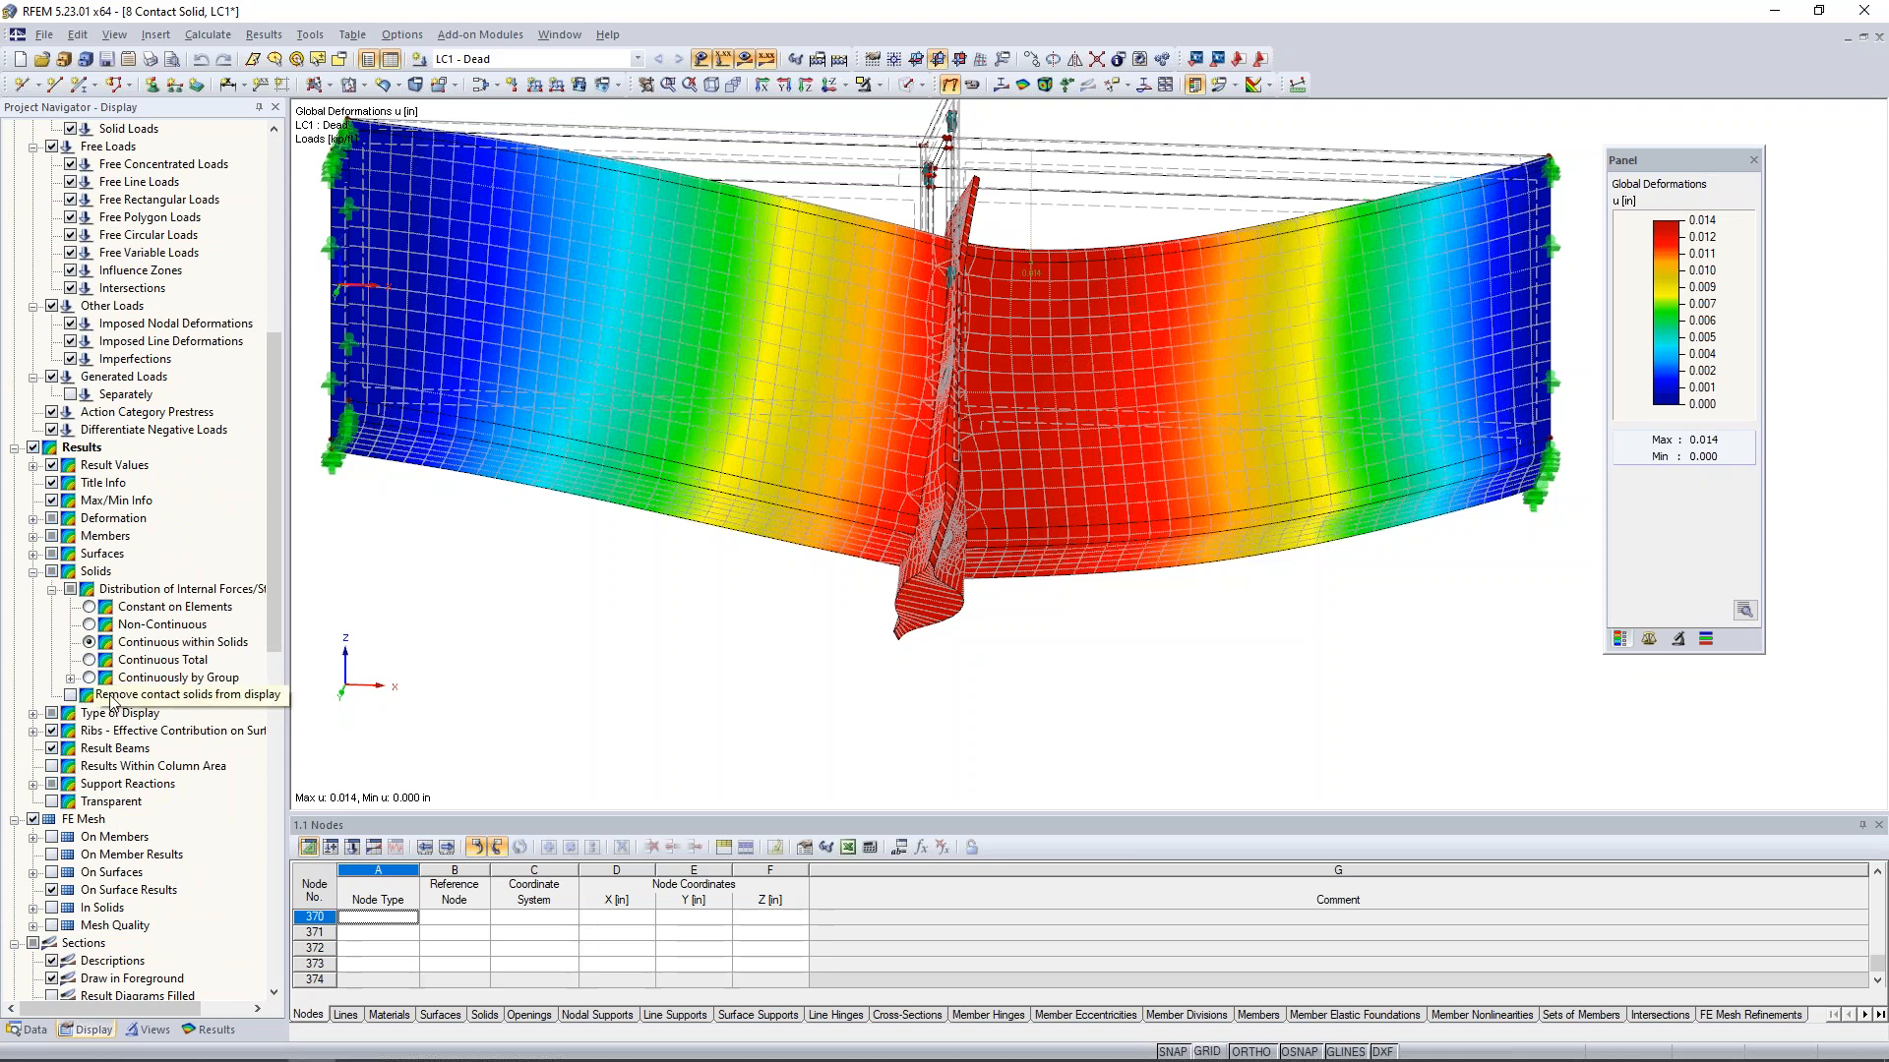
left_click(70, 695)
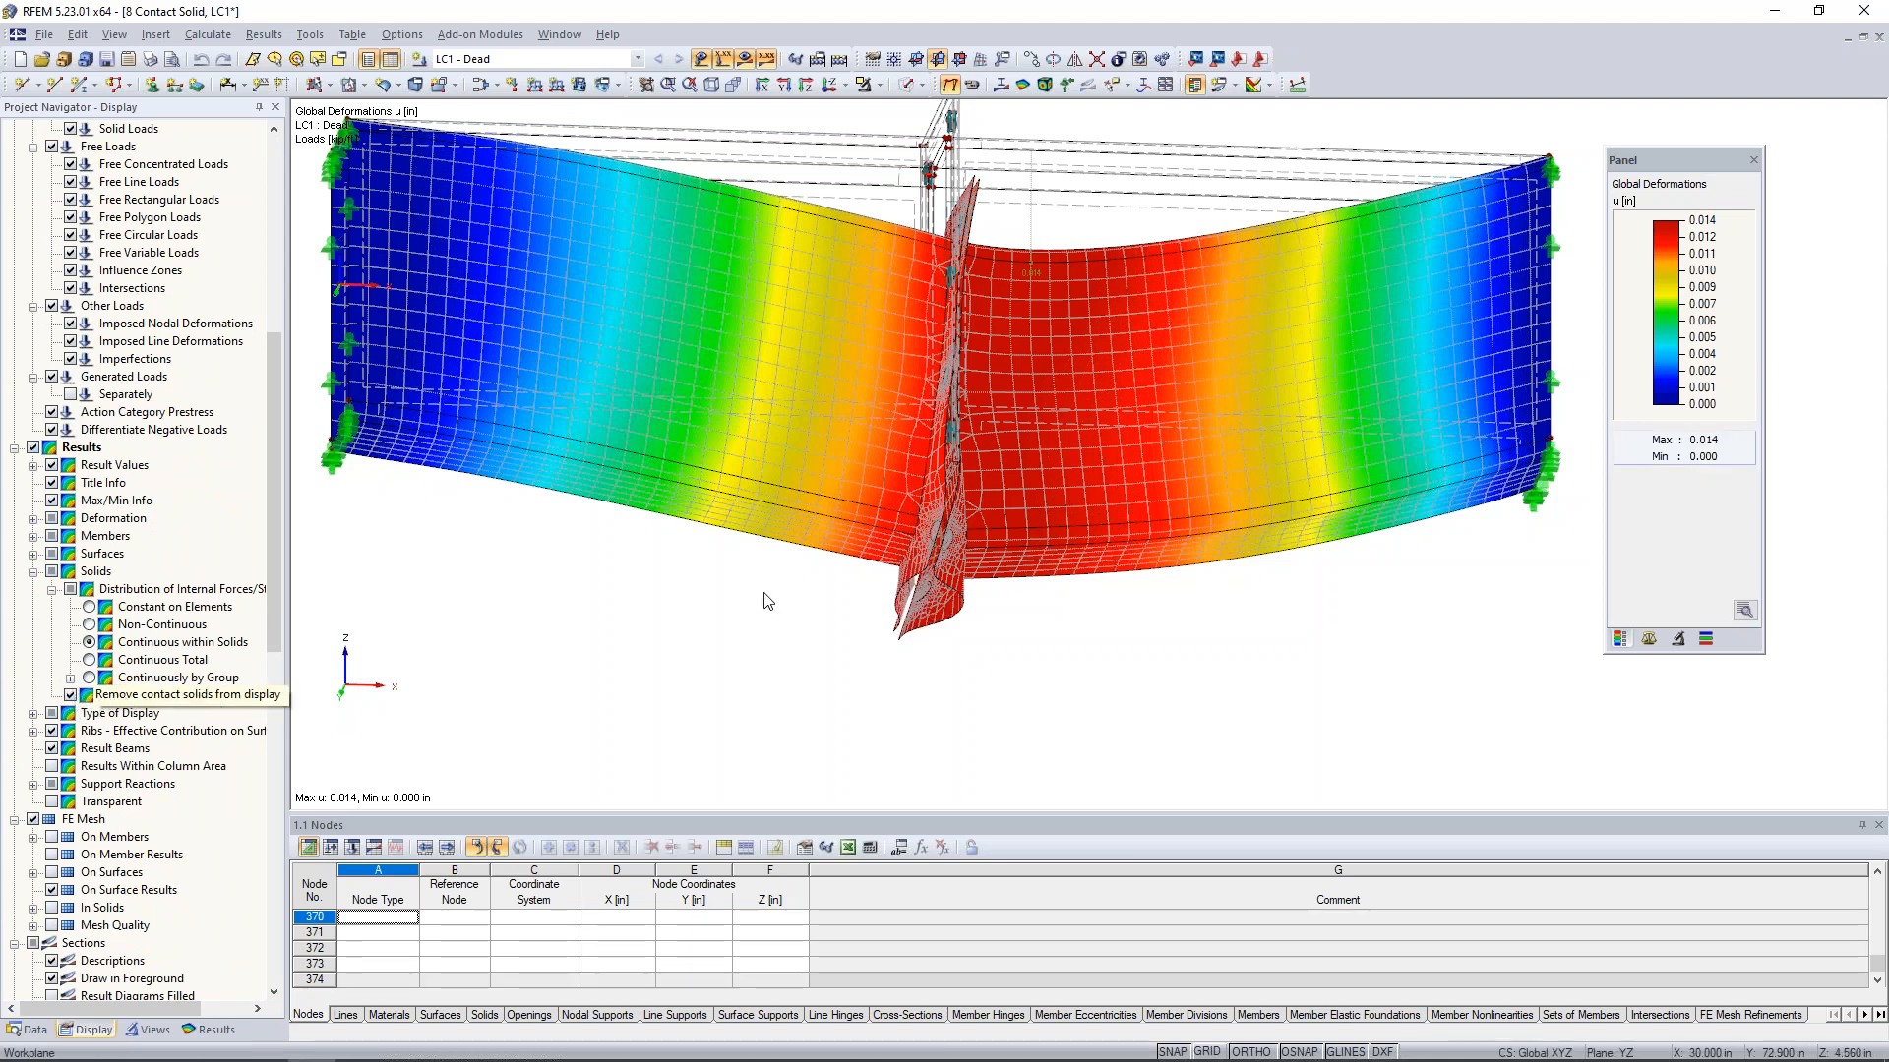
- Examine the deformed end plates from the side, comparing the gap at the lower edge with the contact at the upper edge
middle_click_drag(767, 600, 702, 688, "ctrl")
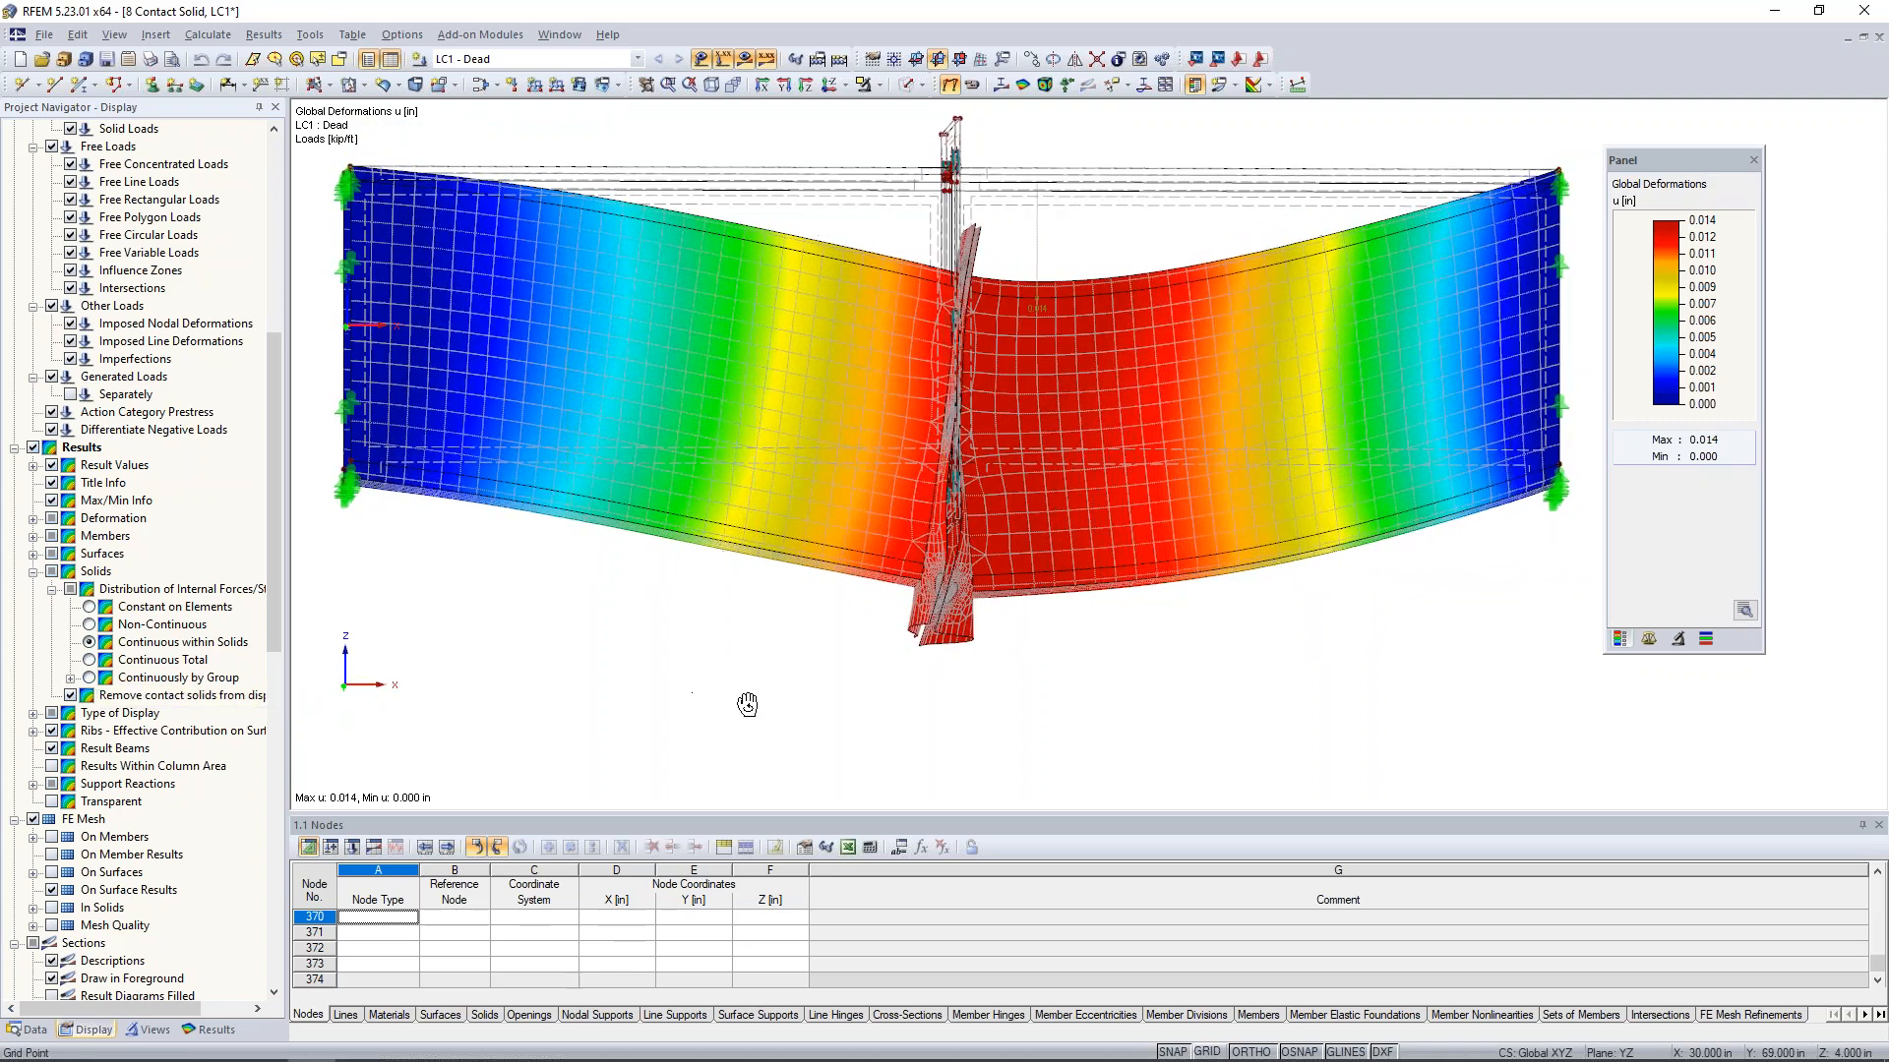
scroll(925, 654, "up", 5)
mouse_move(1062, 610)
middle_mouse_down("ctrl")
mouse_move(1062, 371)
mouse_move(1049, 641)
middle_mouse_up("ctrl")
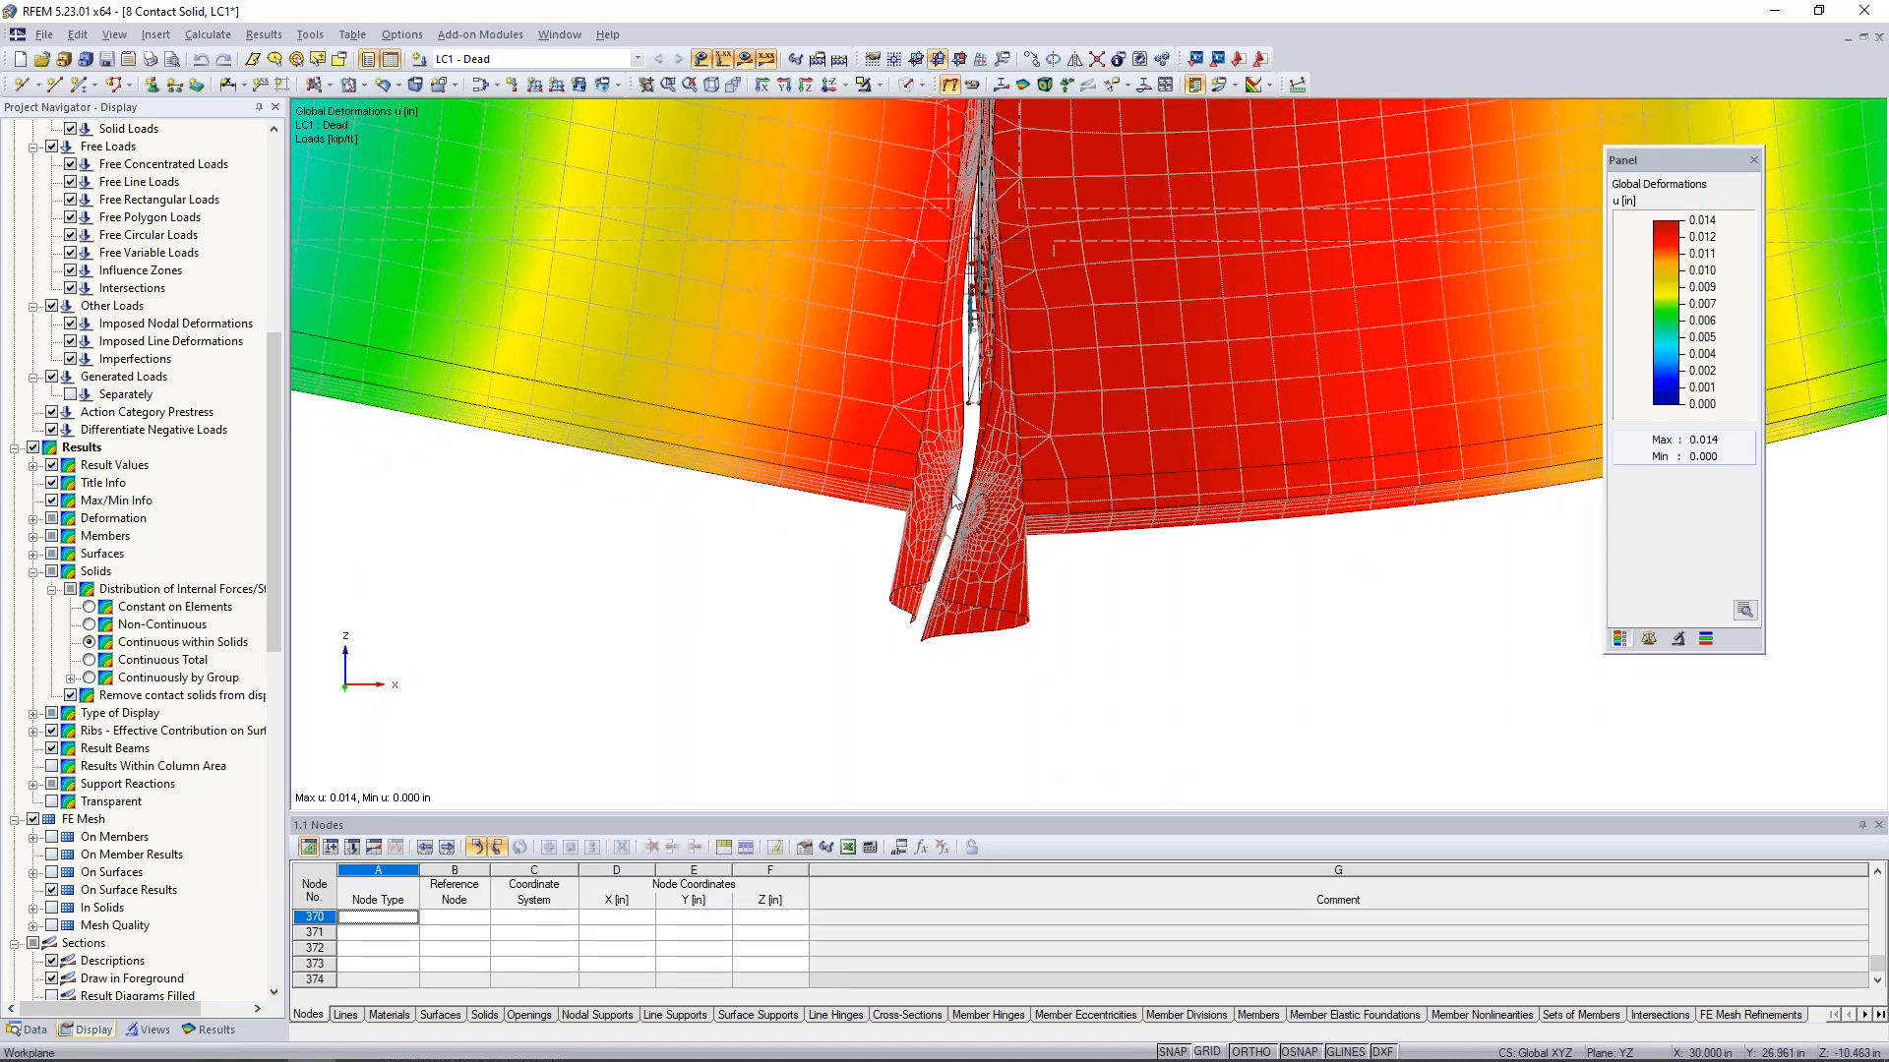
scroll(1058, 618, "down", 3)
middle_click_drag(1017, 476, 1054, 506, "ctrl")
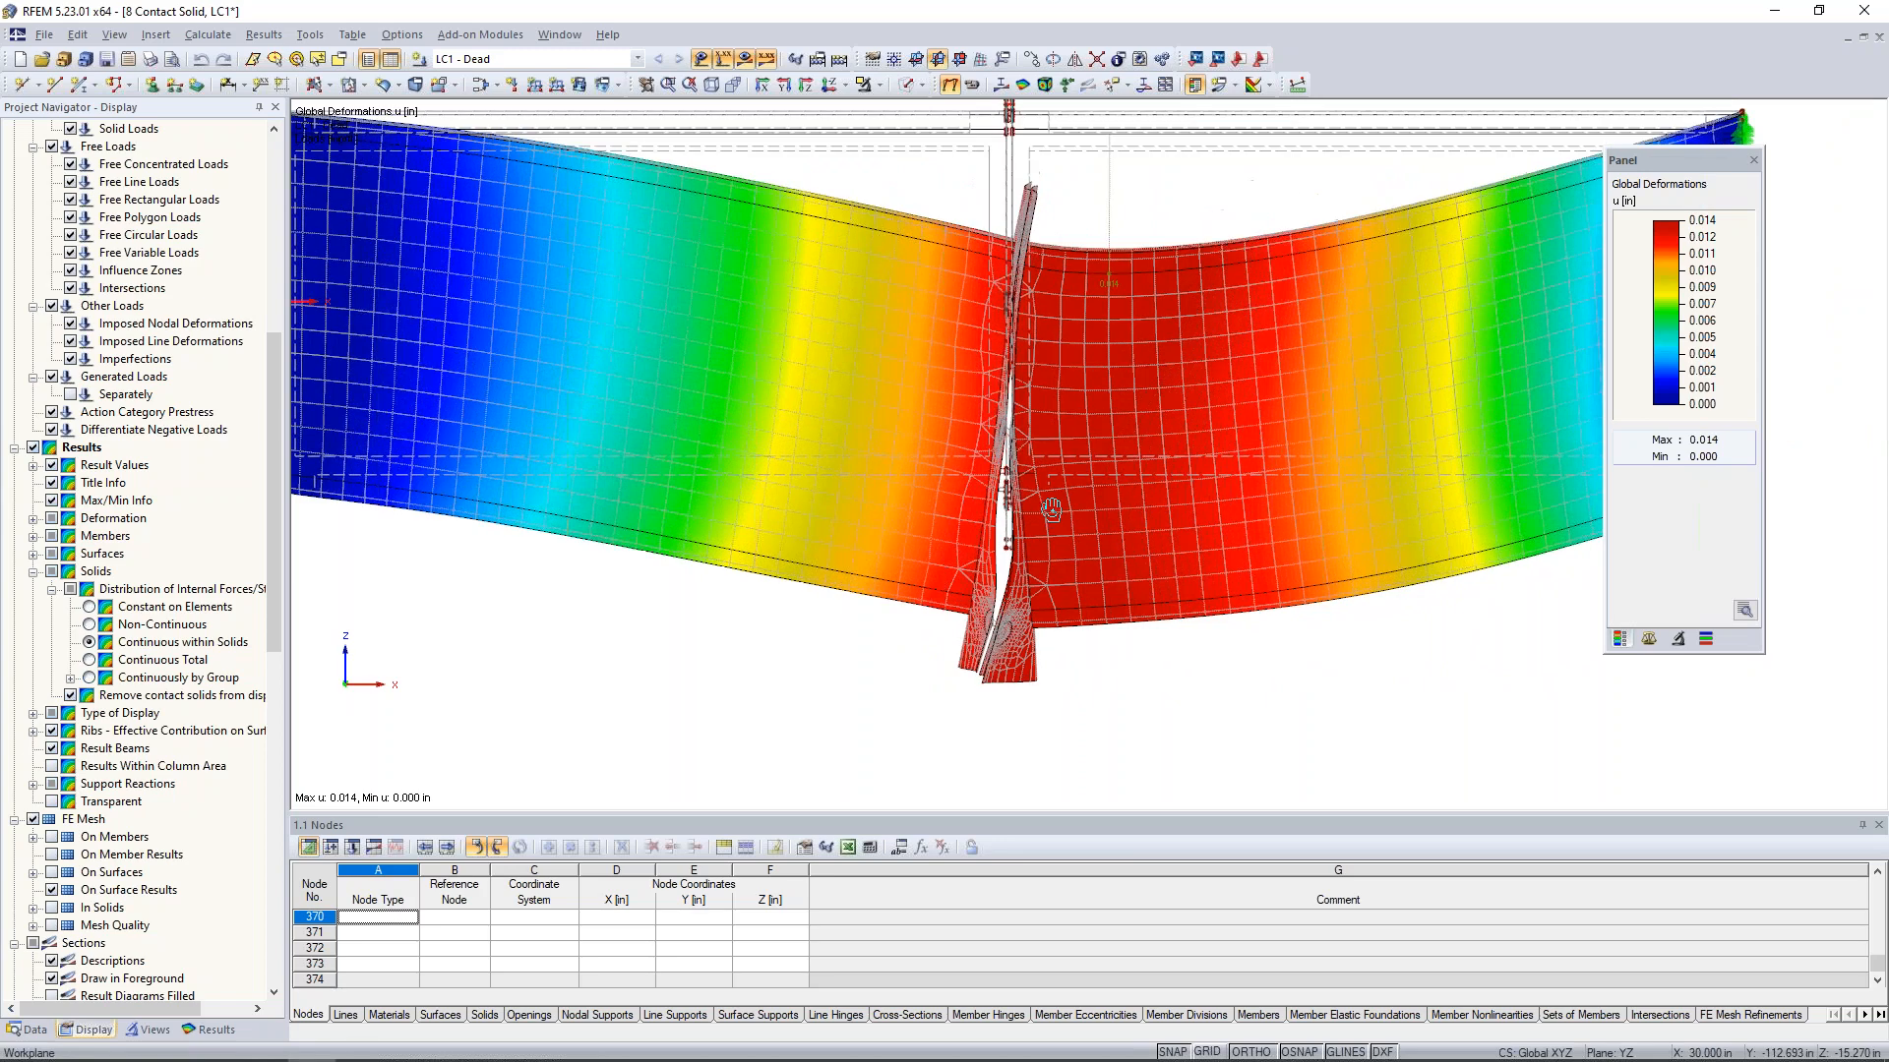
scroll(1029, 340, "up", 1)
scroll(1024, 218, "up", 2)
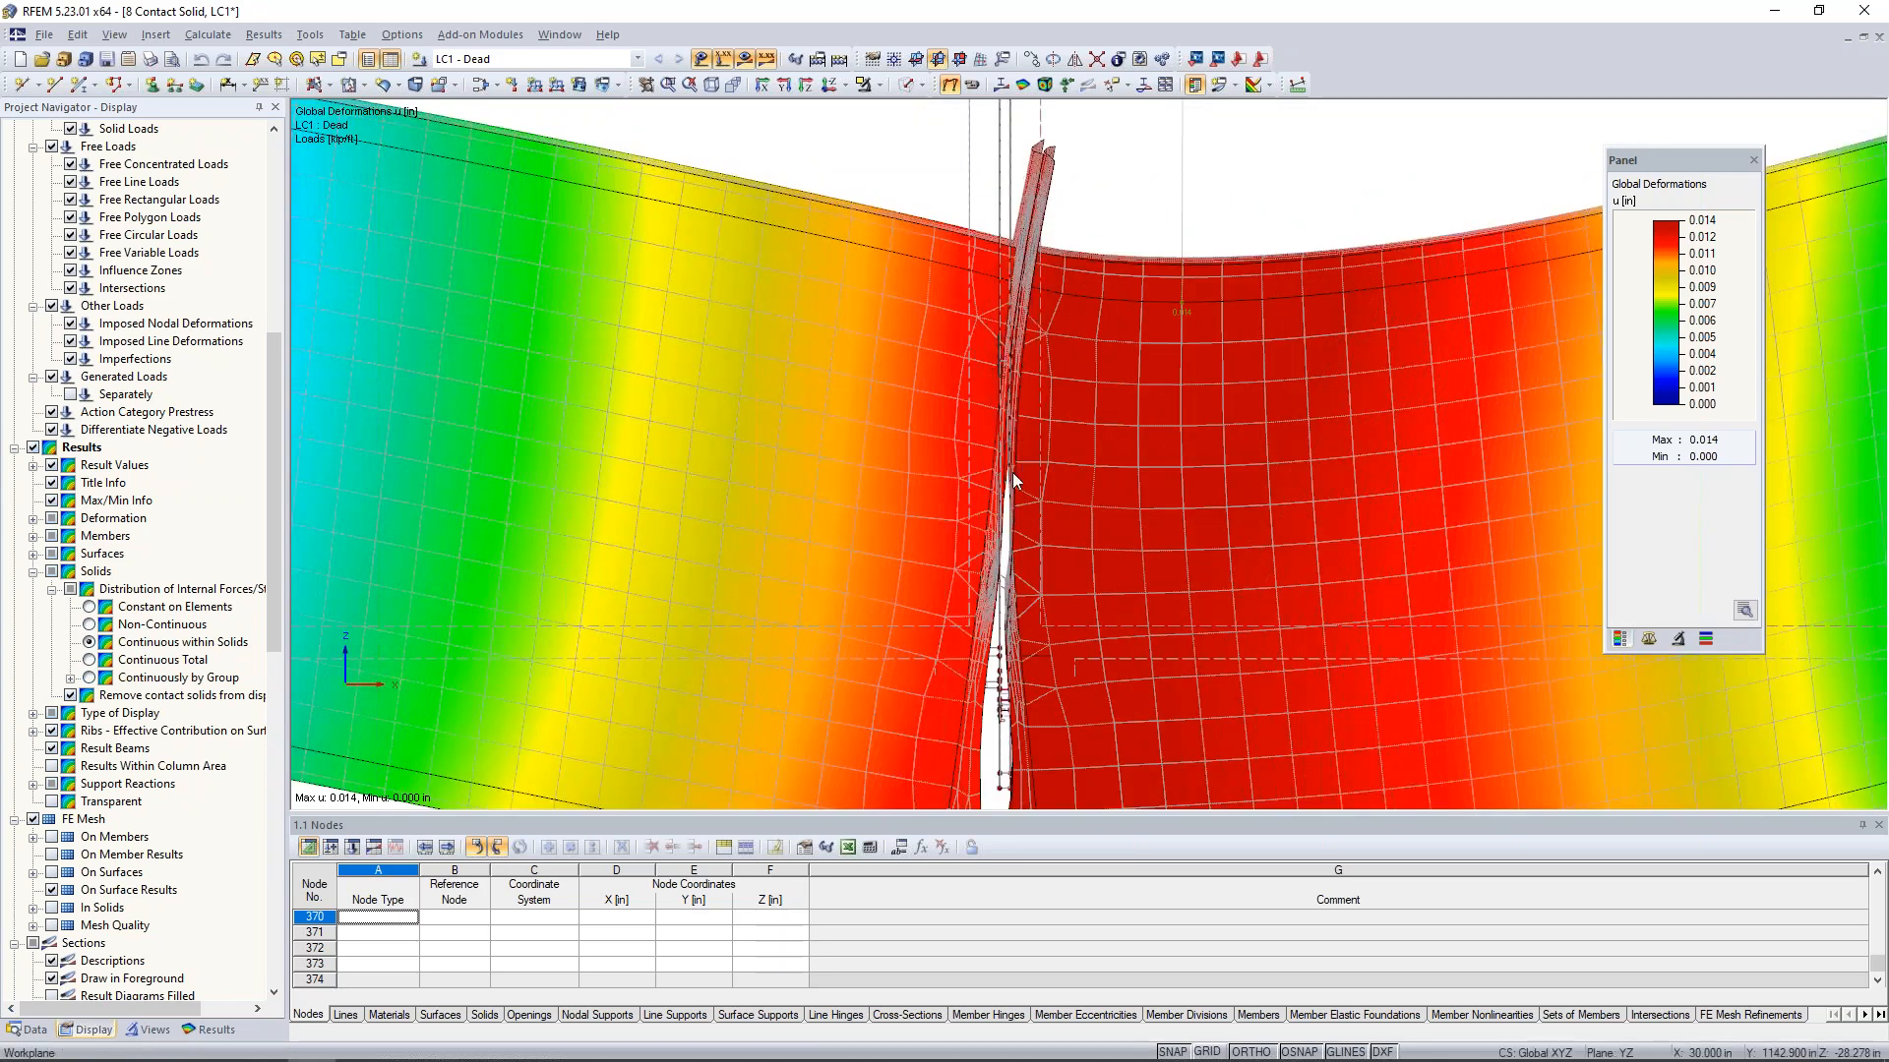
scroll(1012, 502, "down", 3)
middle_click_drag(1130, 588, 1181, 714, "ctrl")
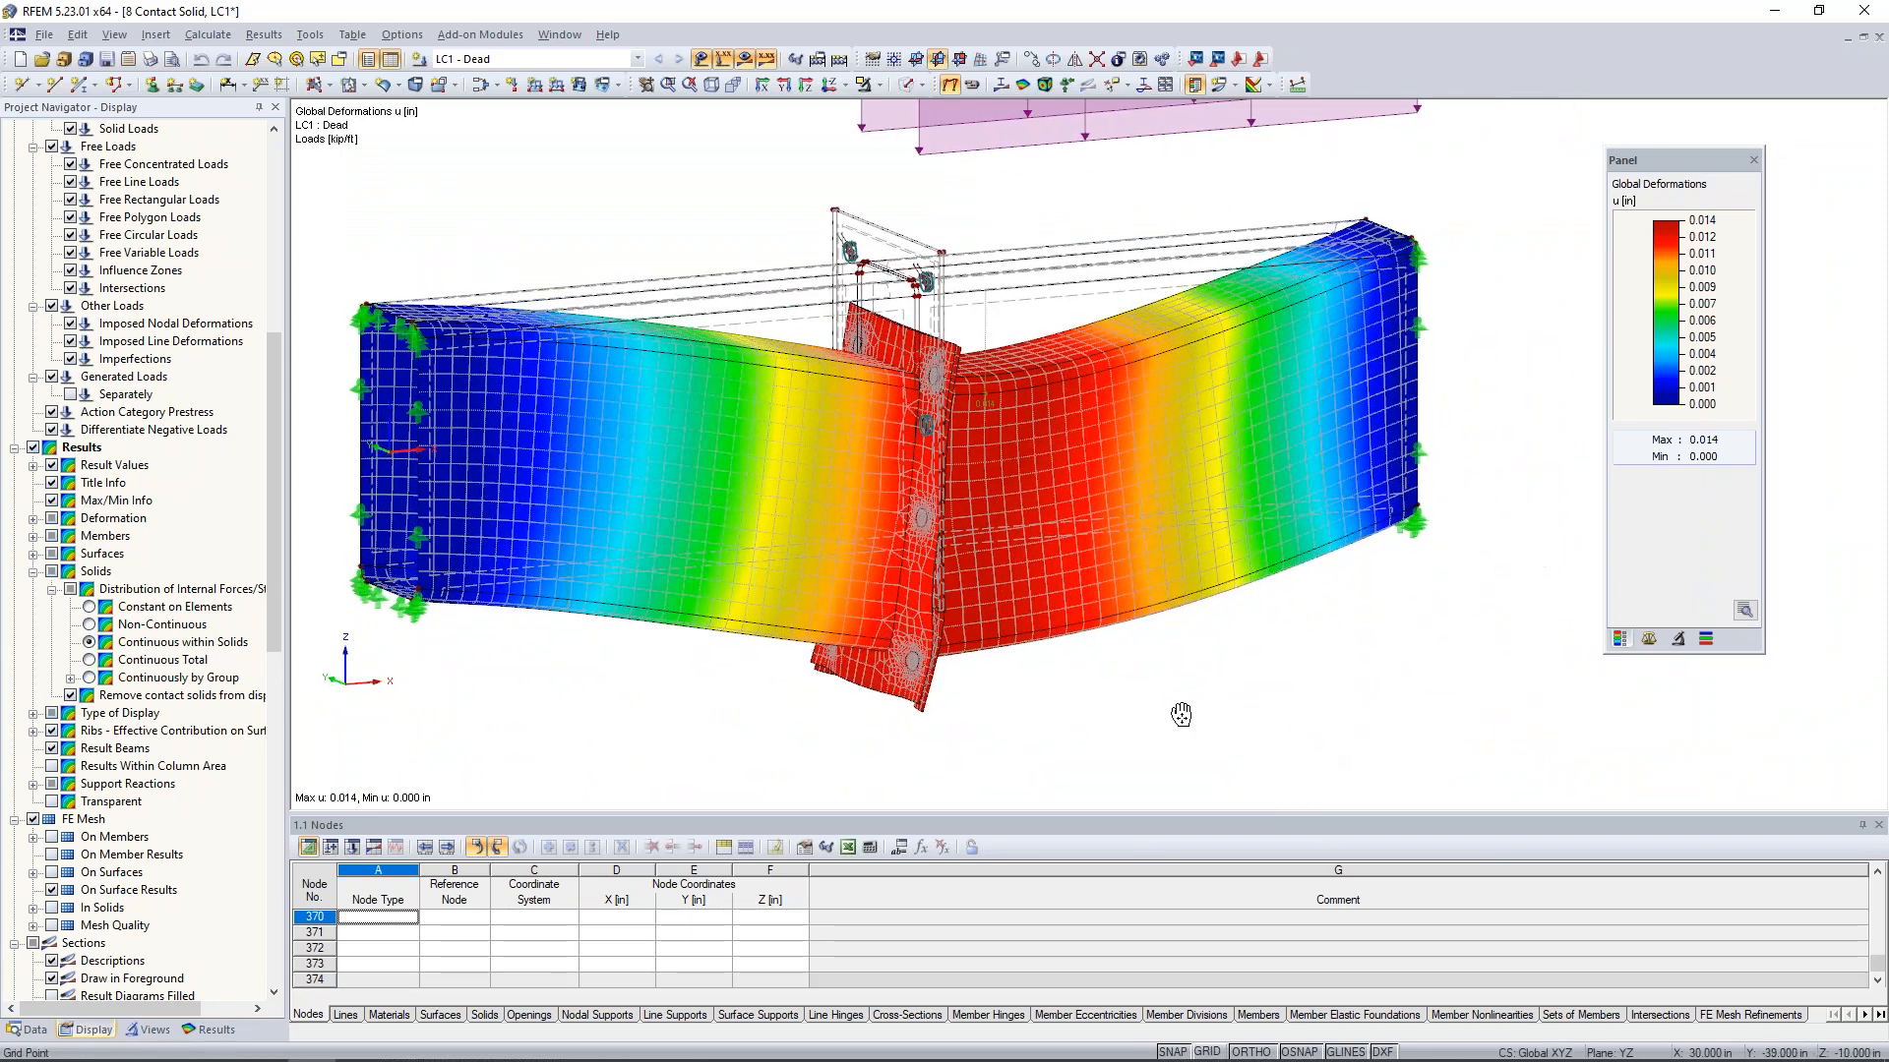
- Replace the global deformations with the member internal forces N and examine the axial forces in the bolts
left_click(219, 1033)
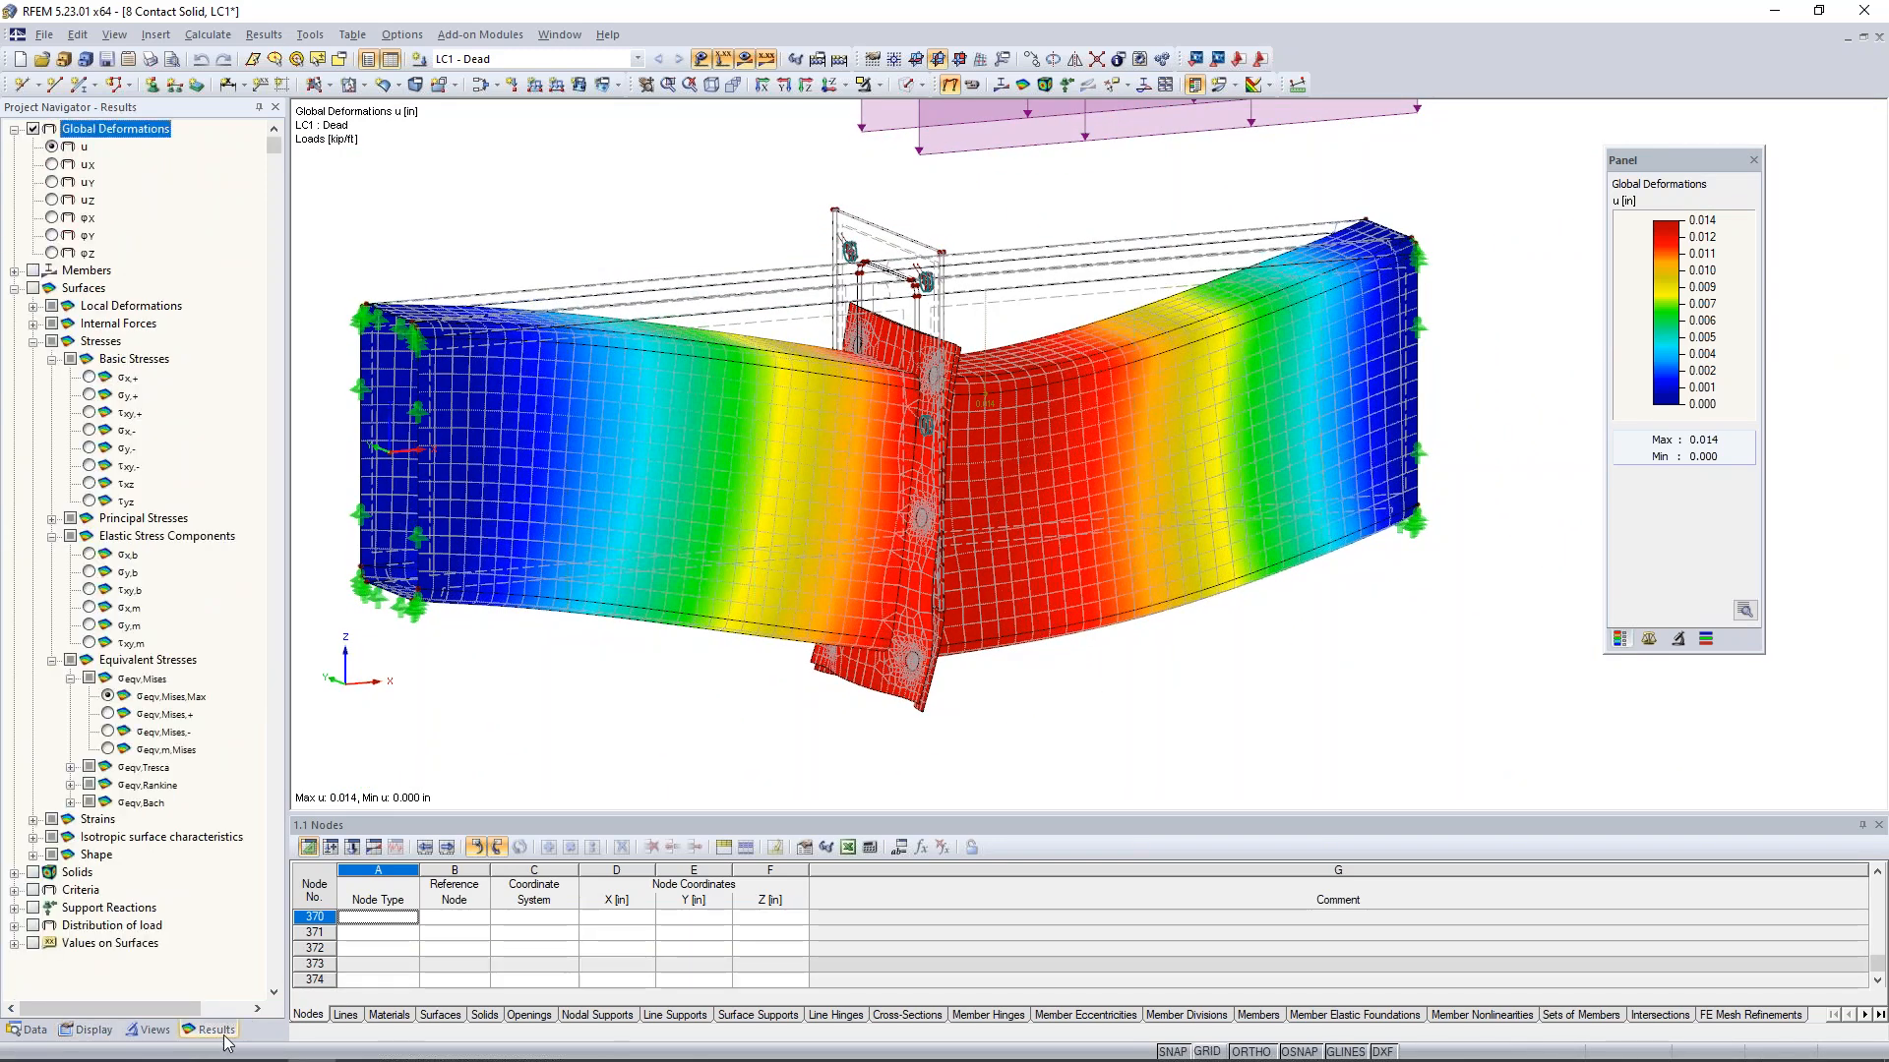
left_click(14, 270)
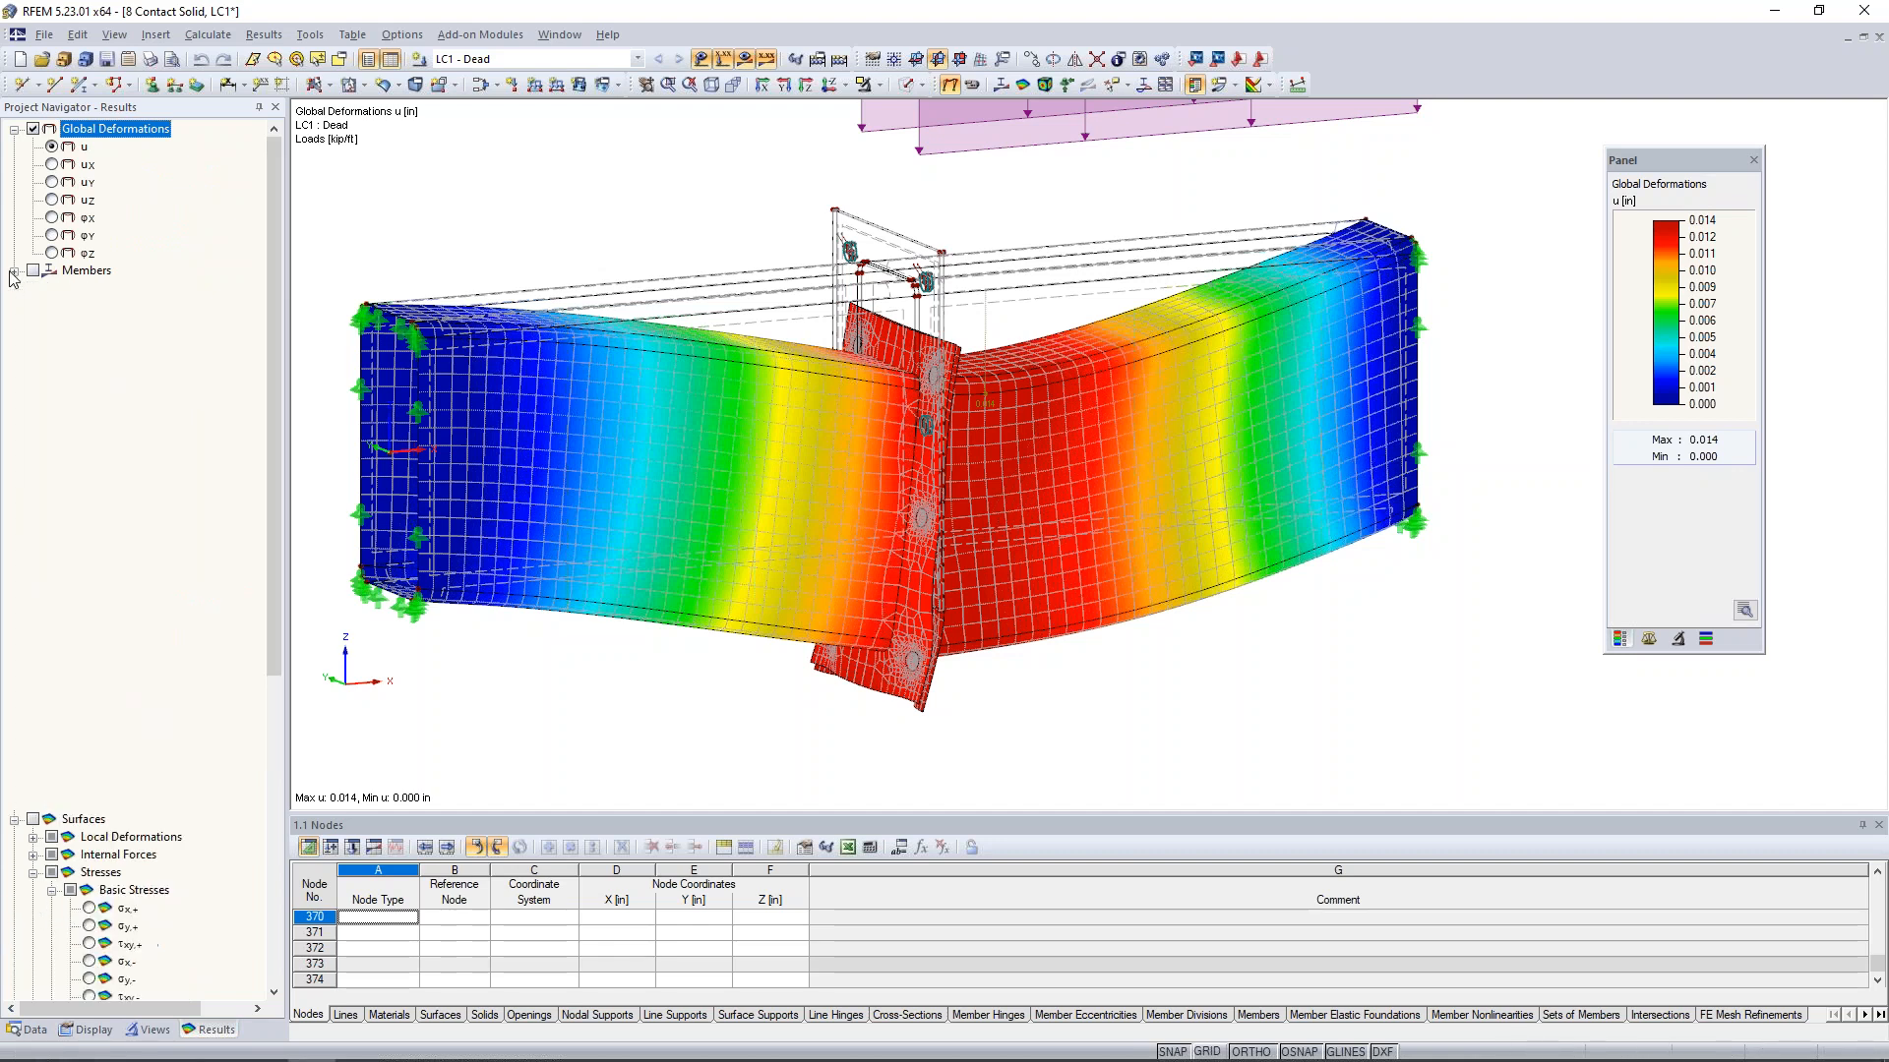
left_click(33, 271)
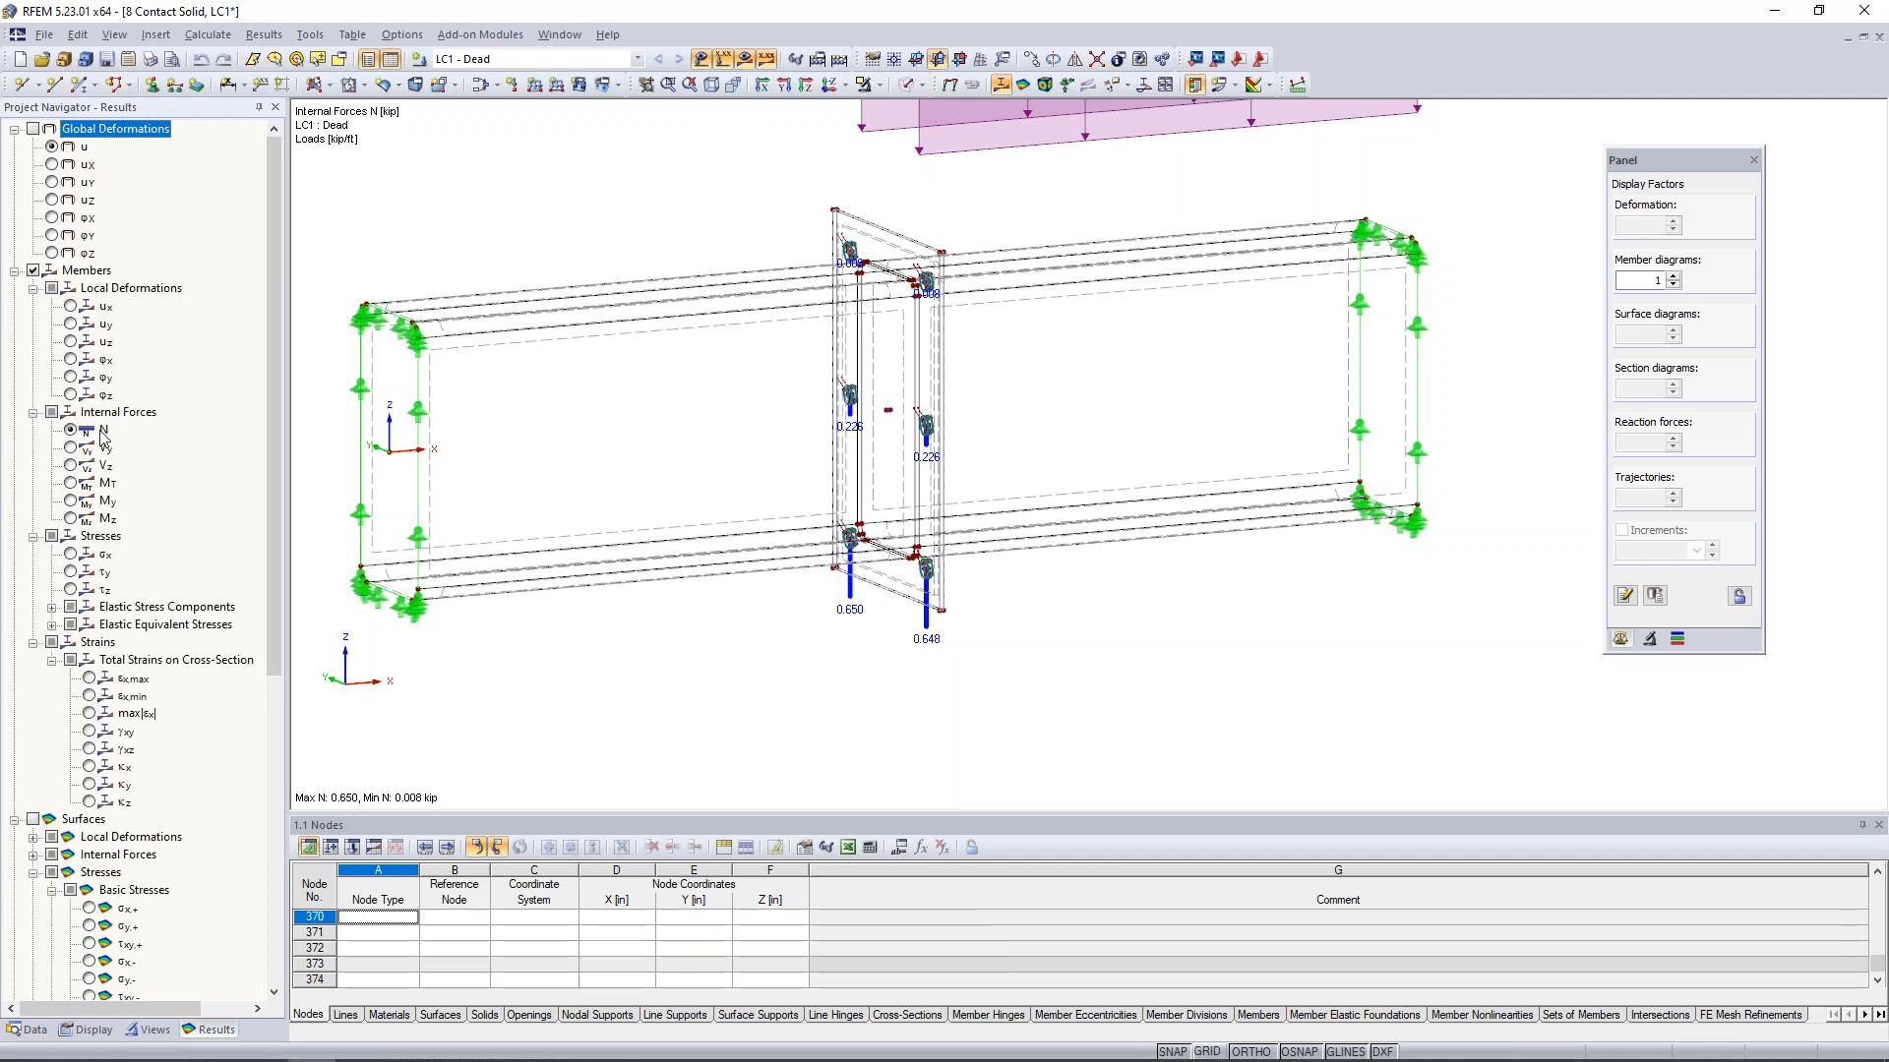
scroll(885, 583, "up", 5)
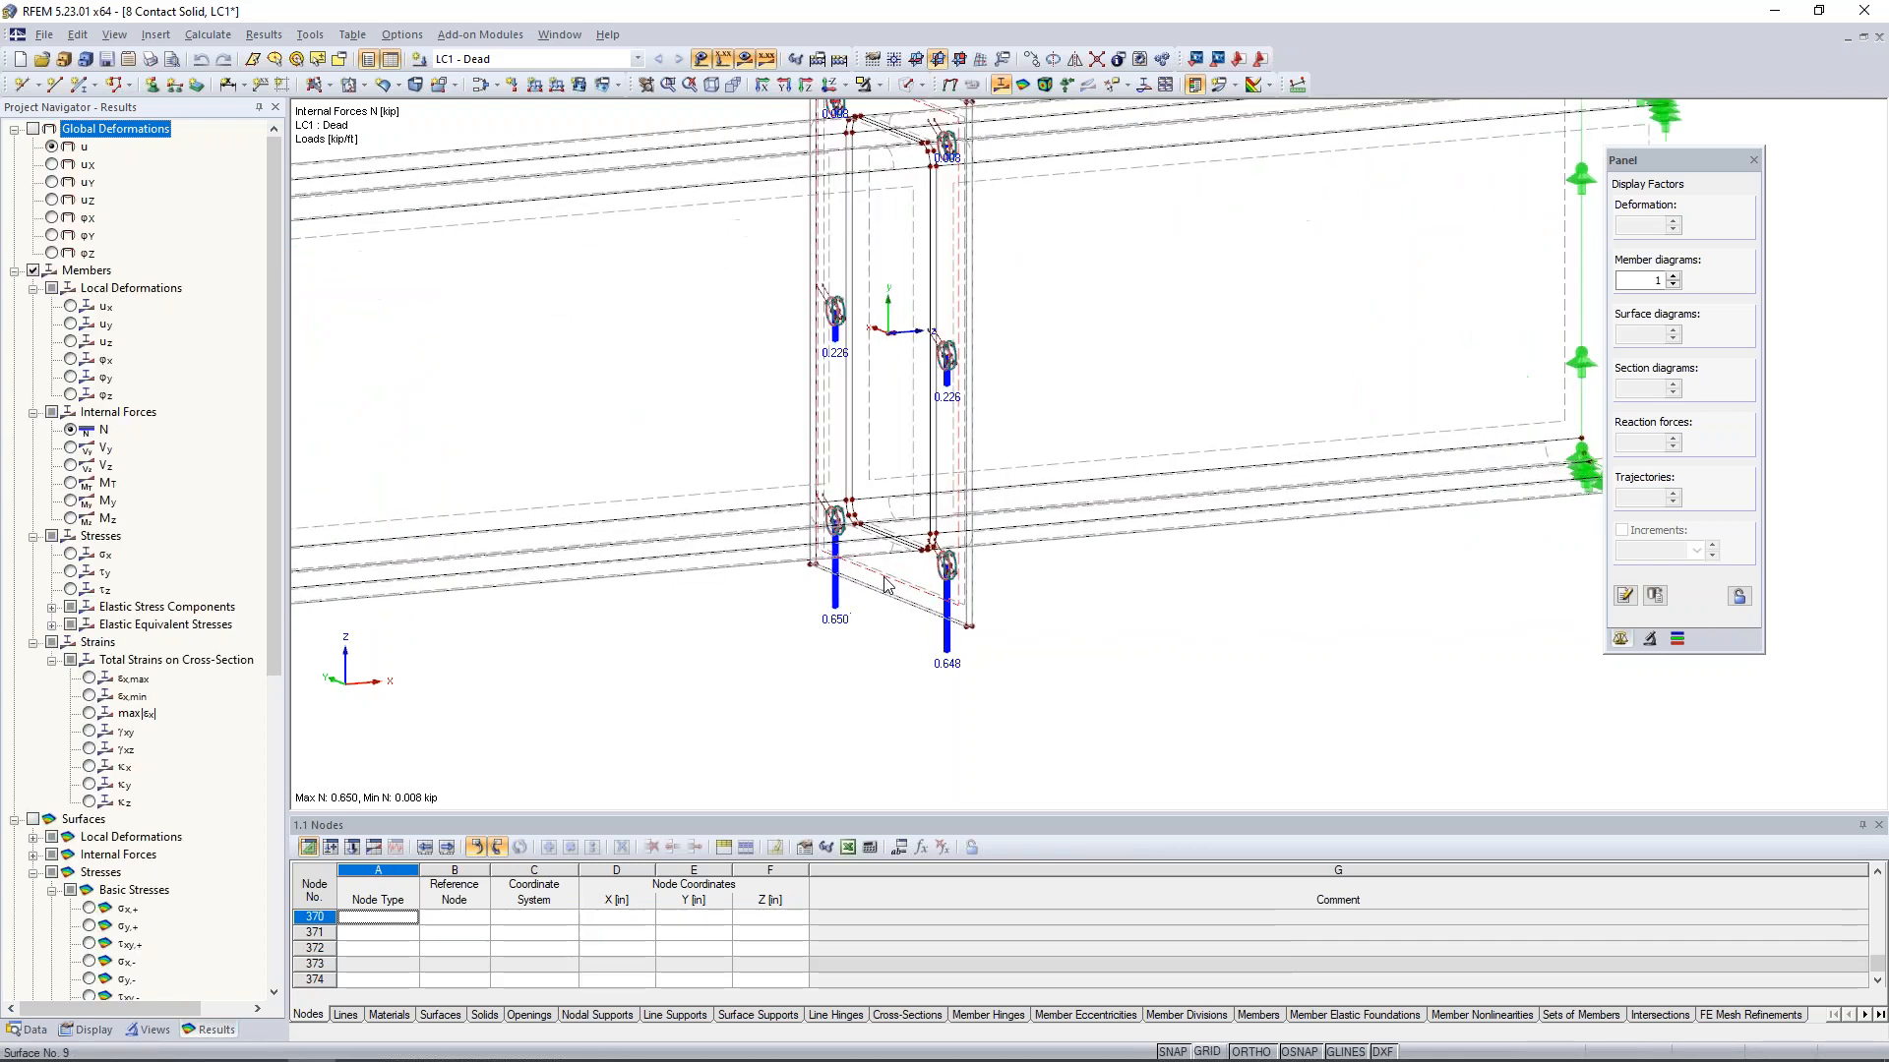
- Compare the bolt axial forces N at the lower, middle and upper rows of the end plate joint
middle_click_drag(889, 641, 907, 710)
scroll(909, 674, "down", 2)
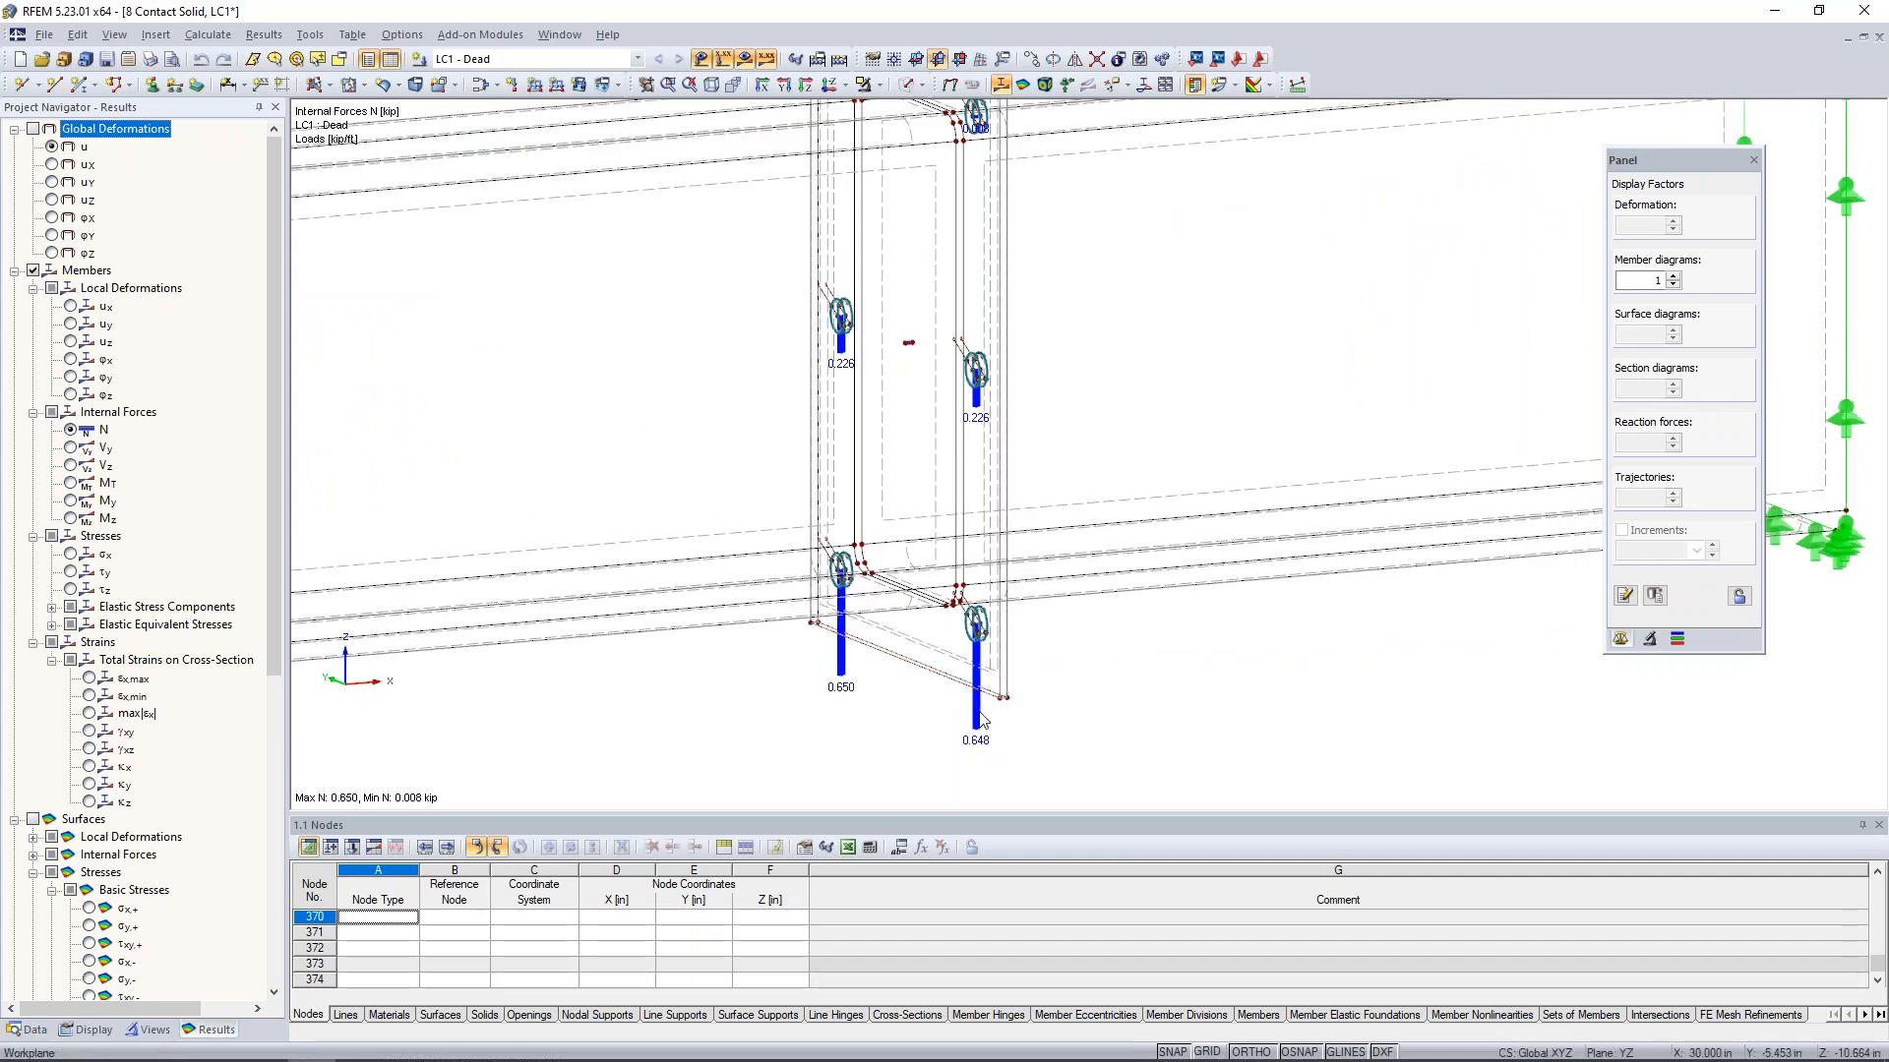
middle_click_drag(1031, 474, 1033, 684)
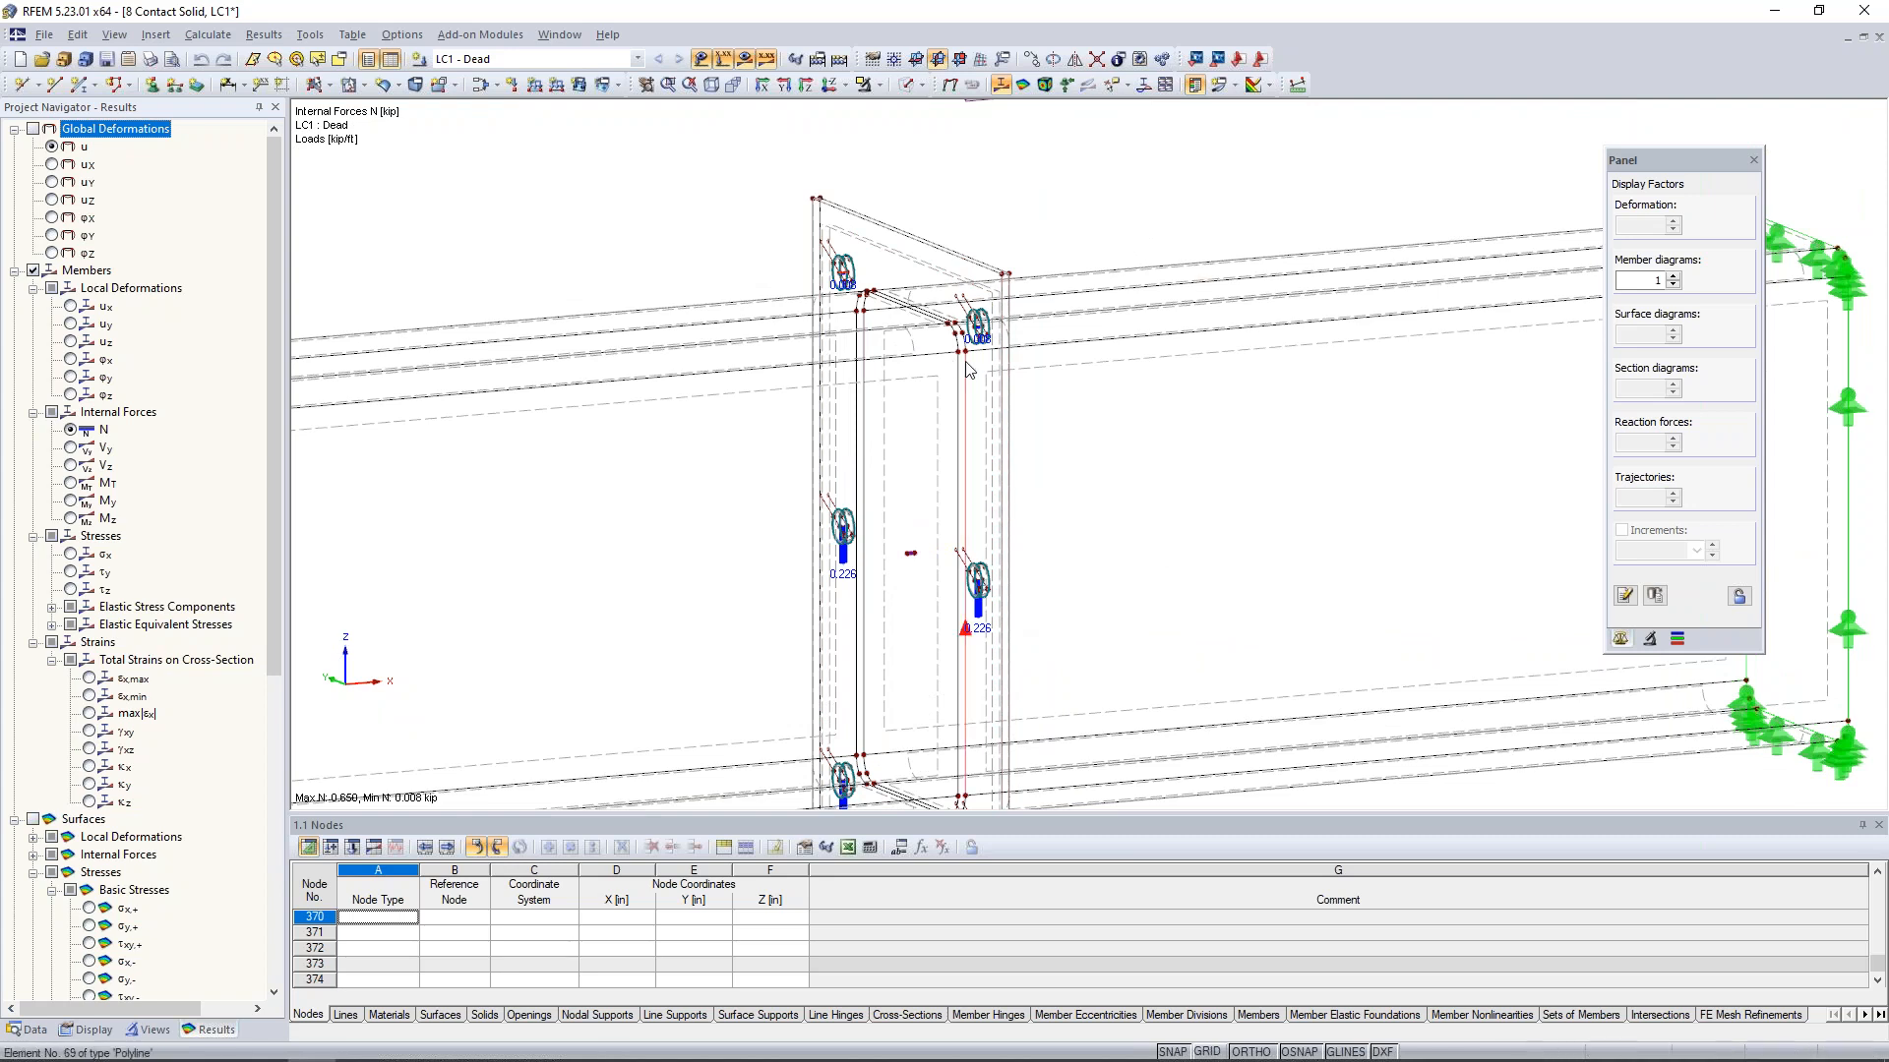
scroll(967, 369, "down", 3)
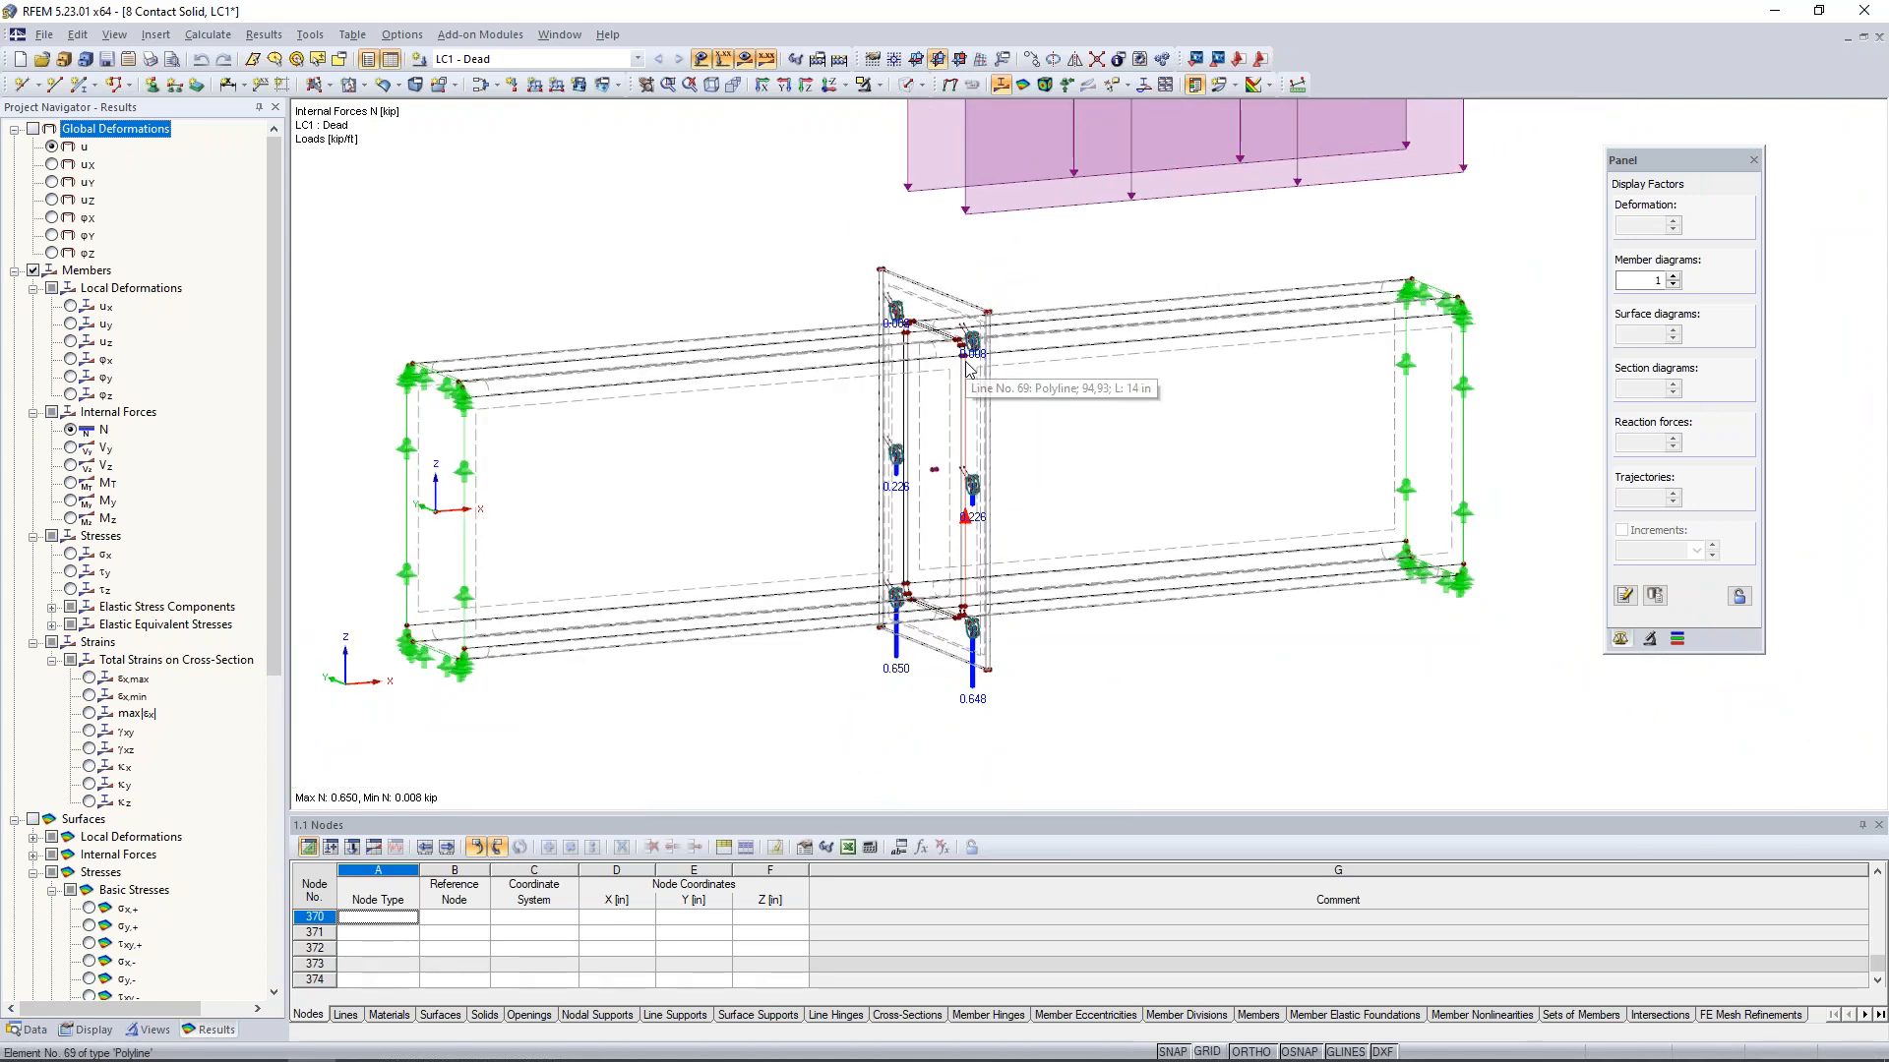
- Replace the member internal forces with the surface equivalent stresses Sigma-eqv,Mises,Max
left_click(14, 272)
left_click(33, 271)
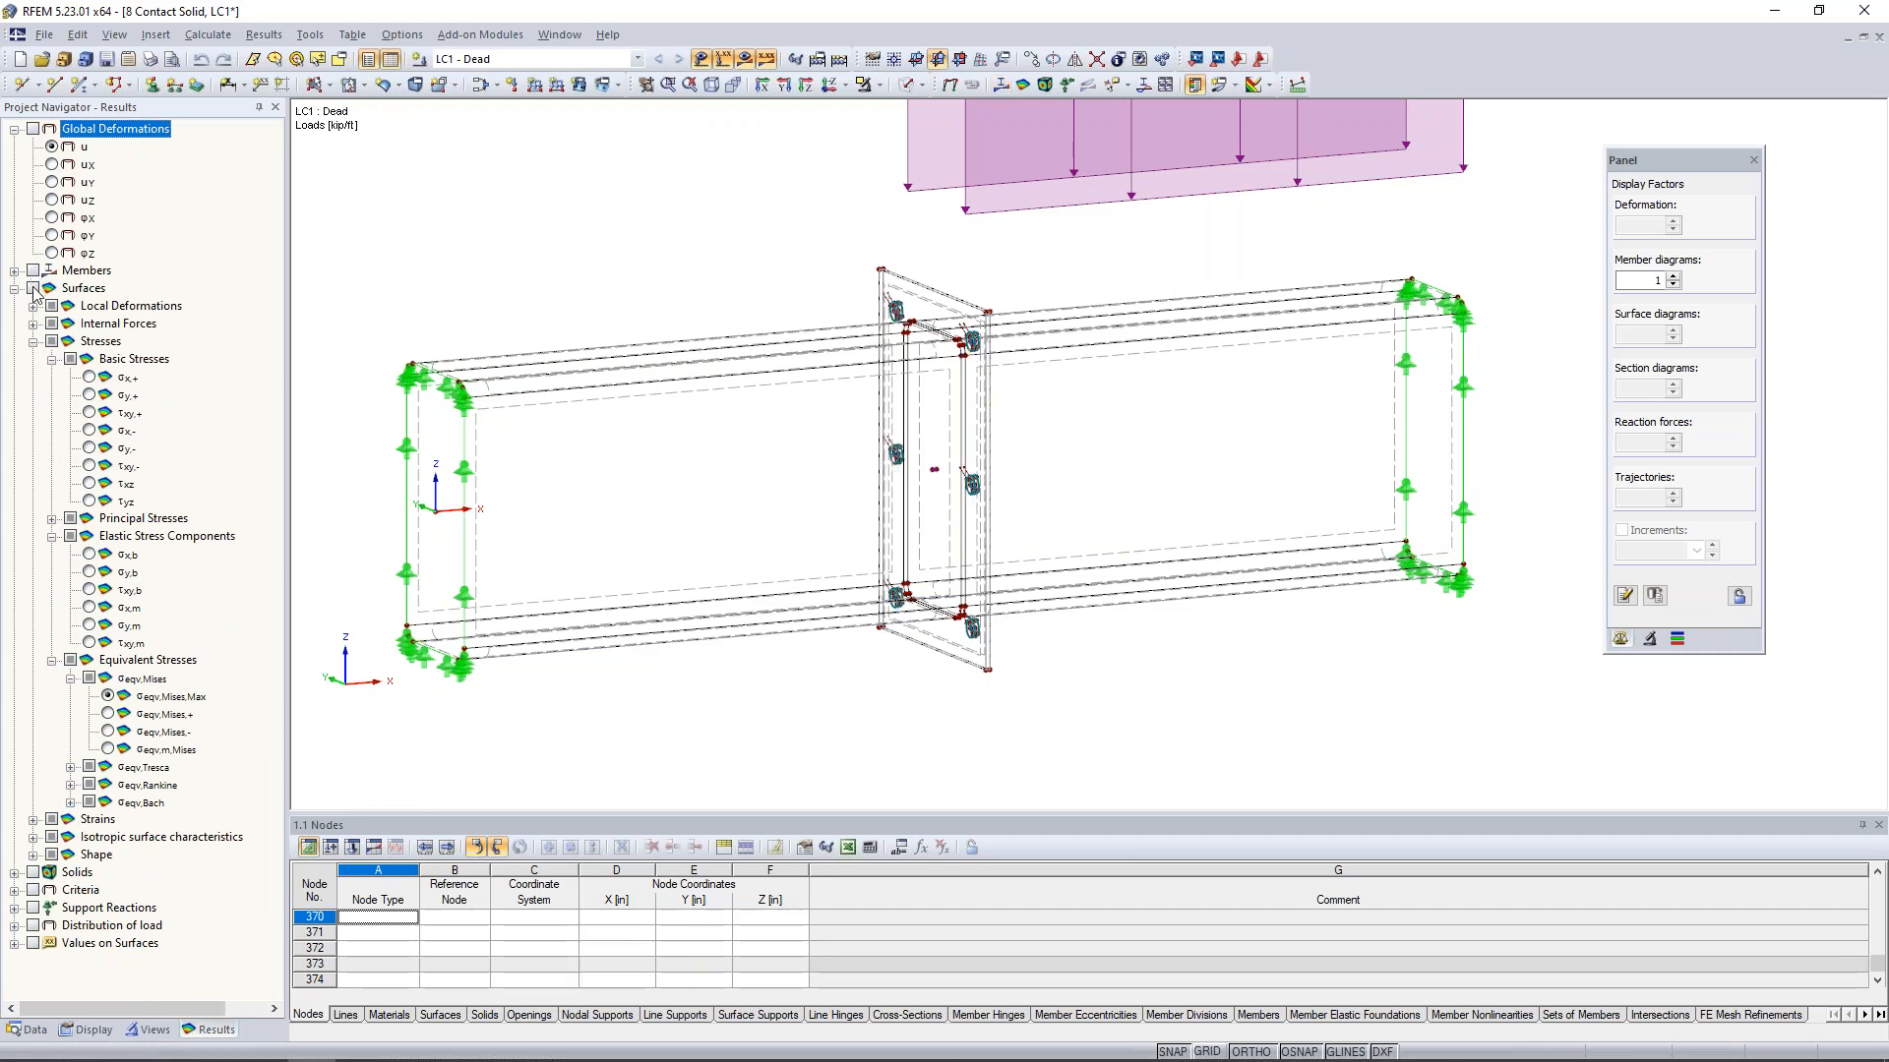
left_click(34, 288)
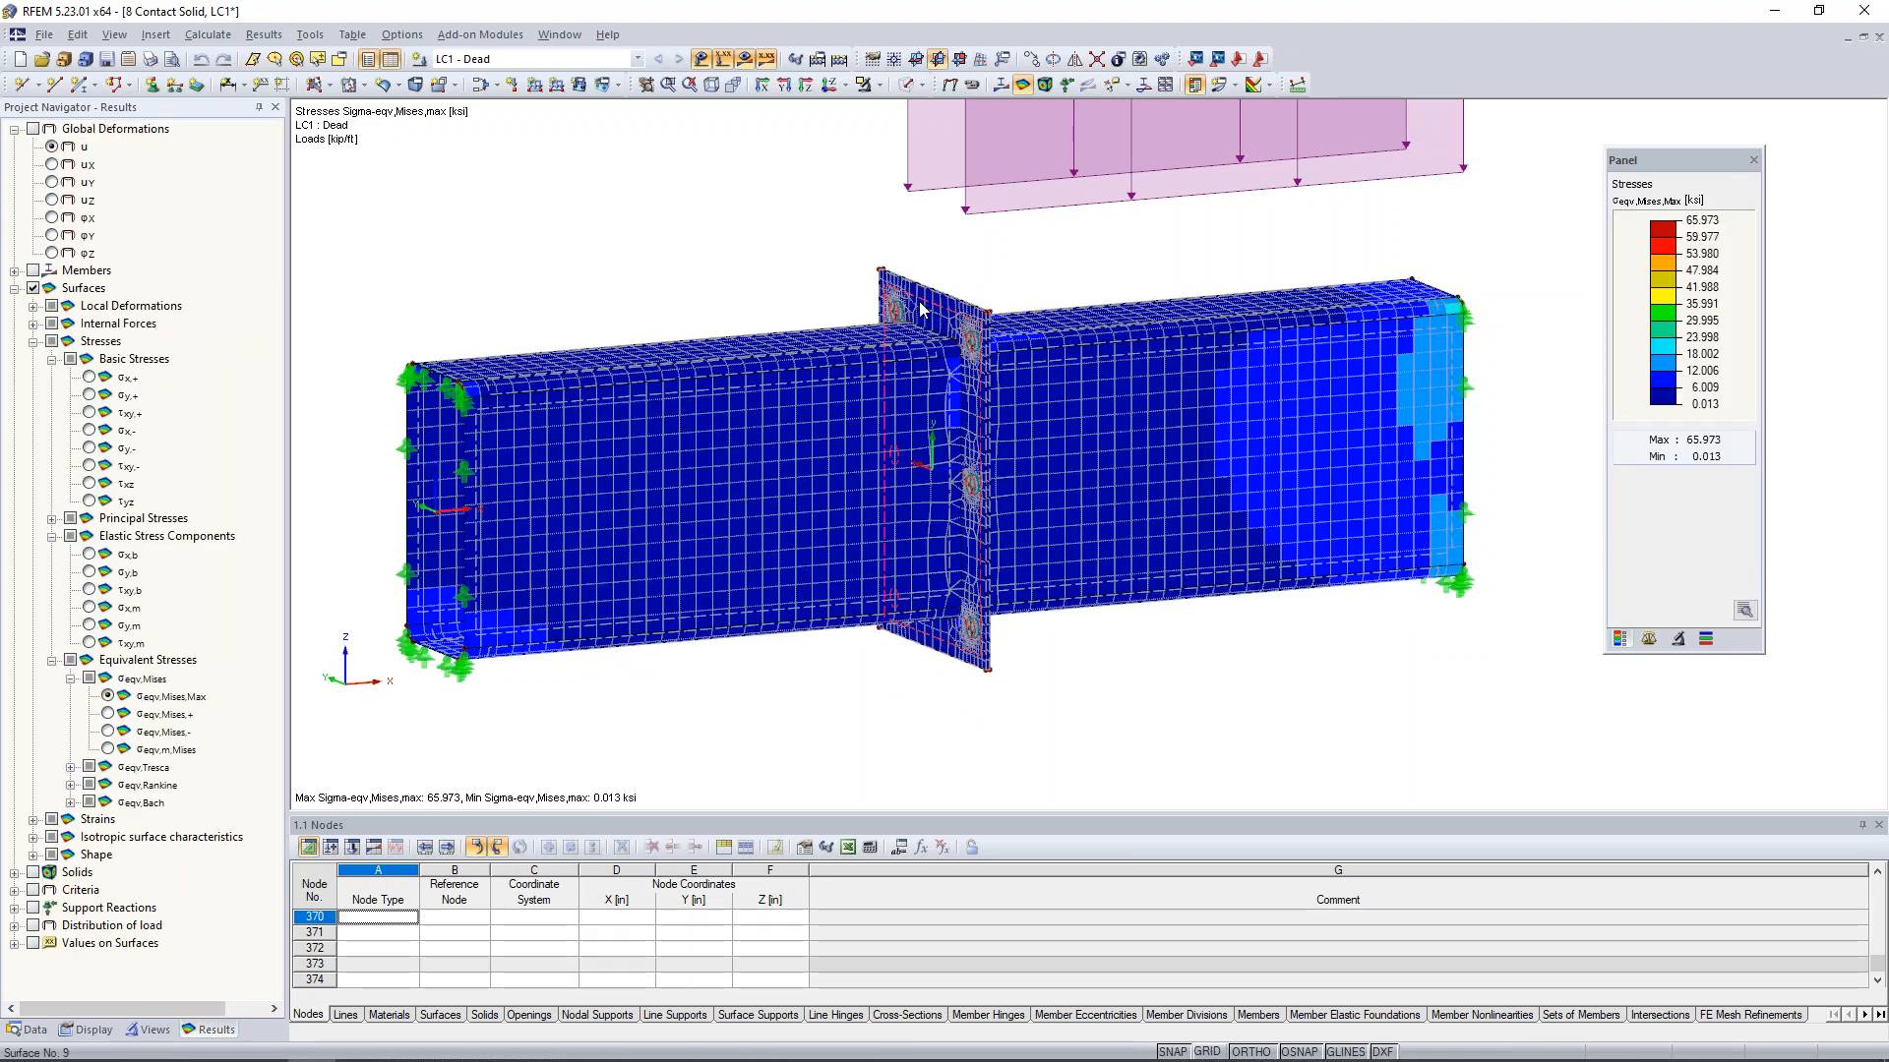
- Isolate the first end plate with Visibility by Selected Objects and examine its von Mises stresses from both sides
left_click(878, 85)
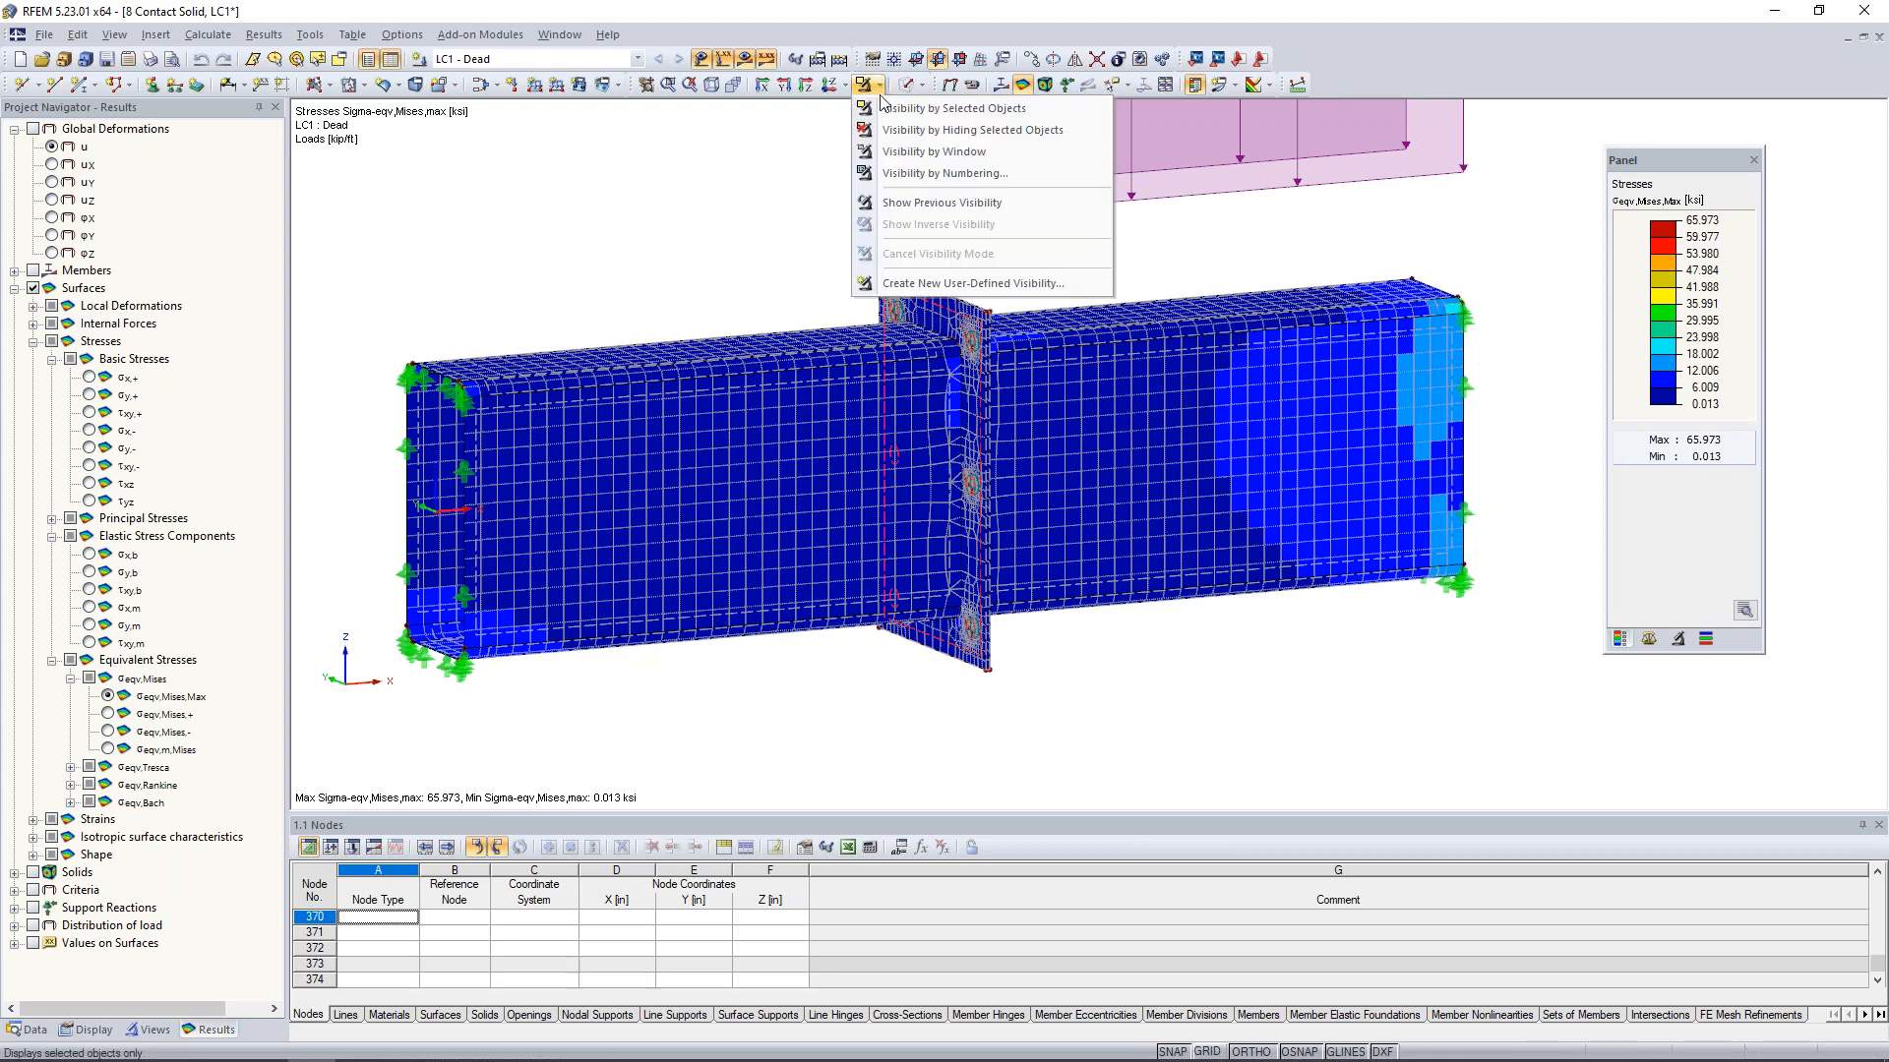
left_click(881, 110)
middle_click_drag(839, 540, 934, 527, "ctrl")
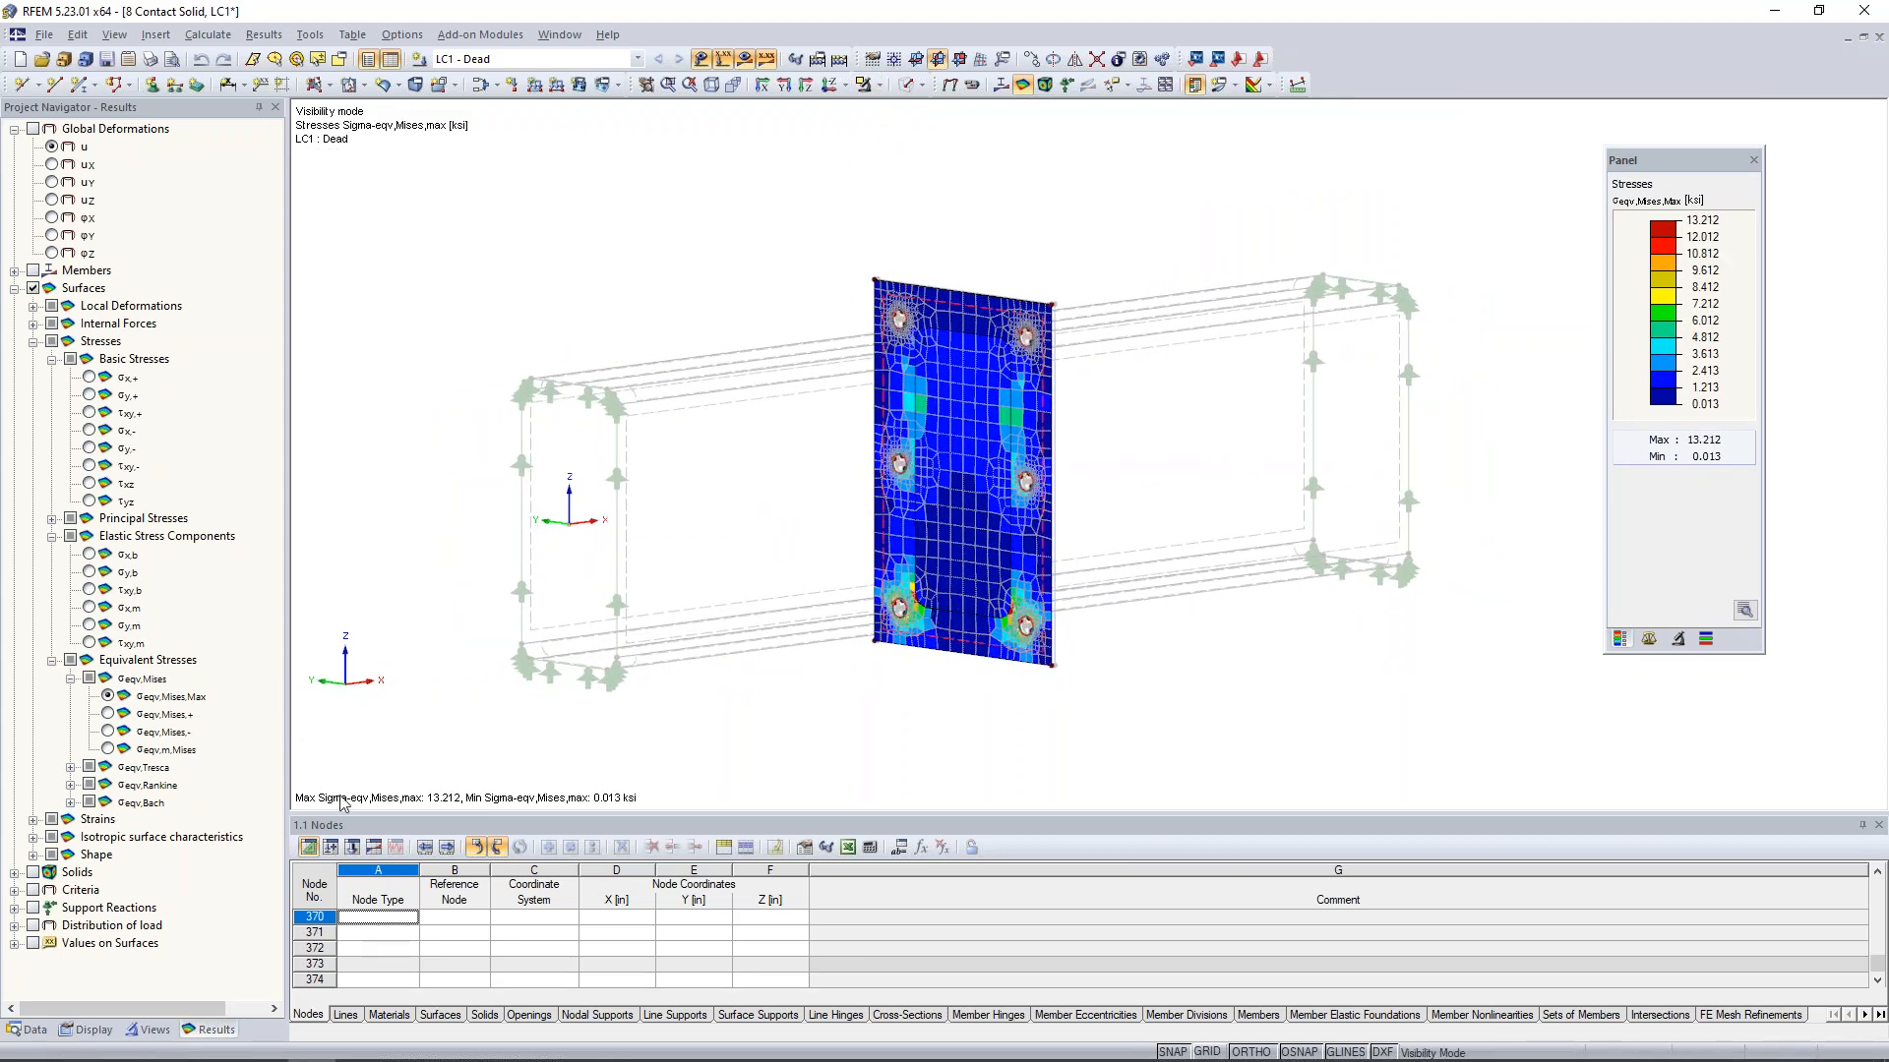
scroll(949, 485, "up", 5)
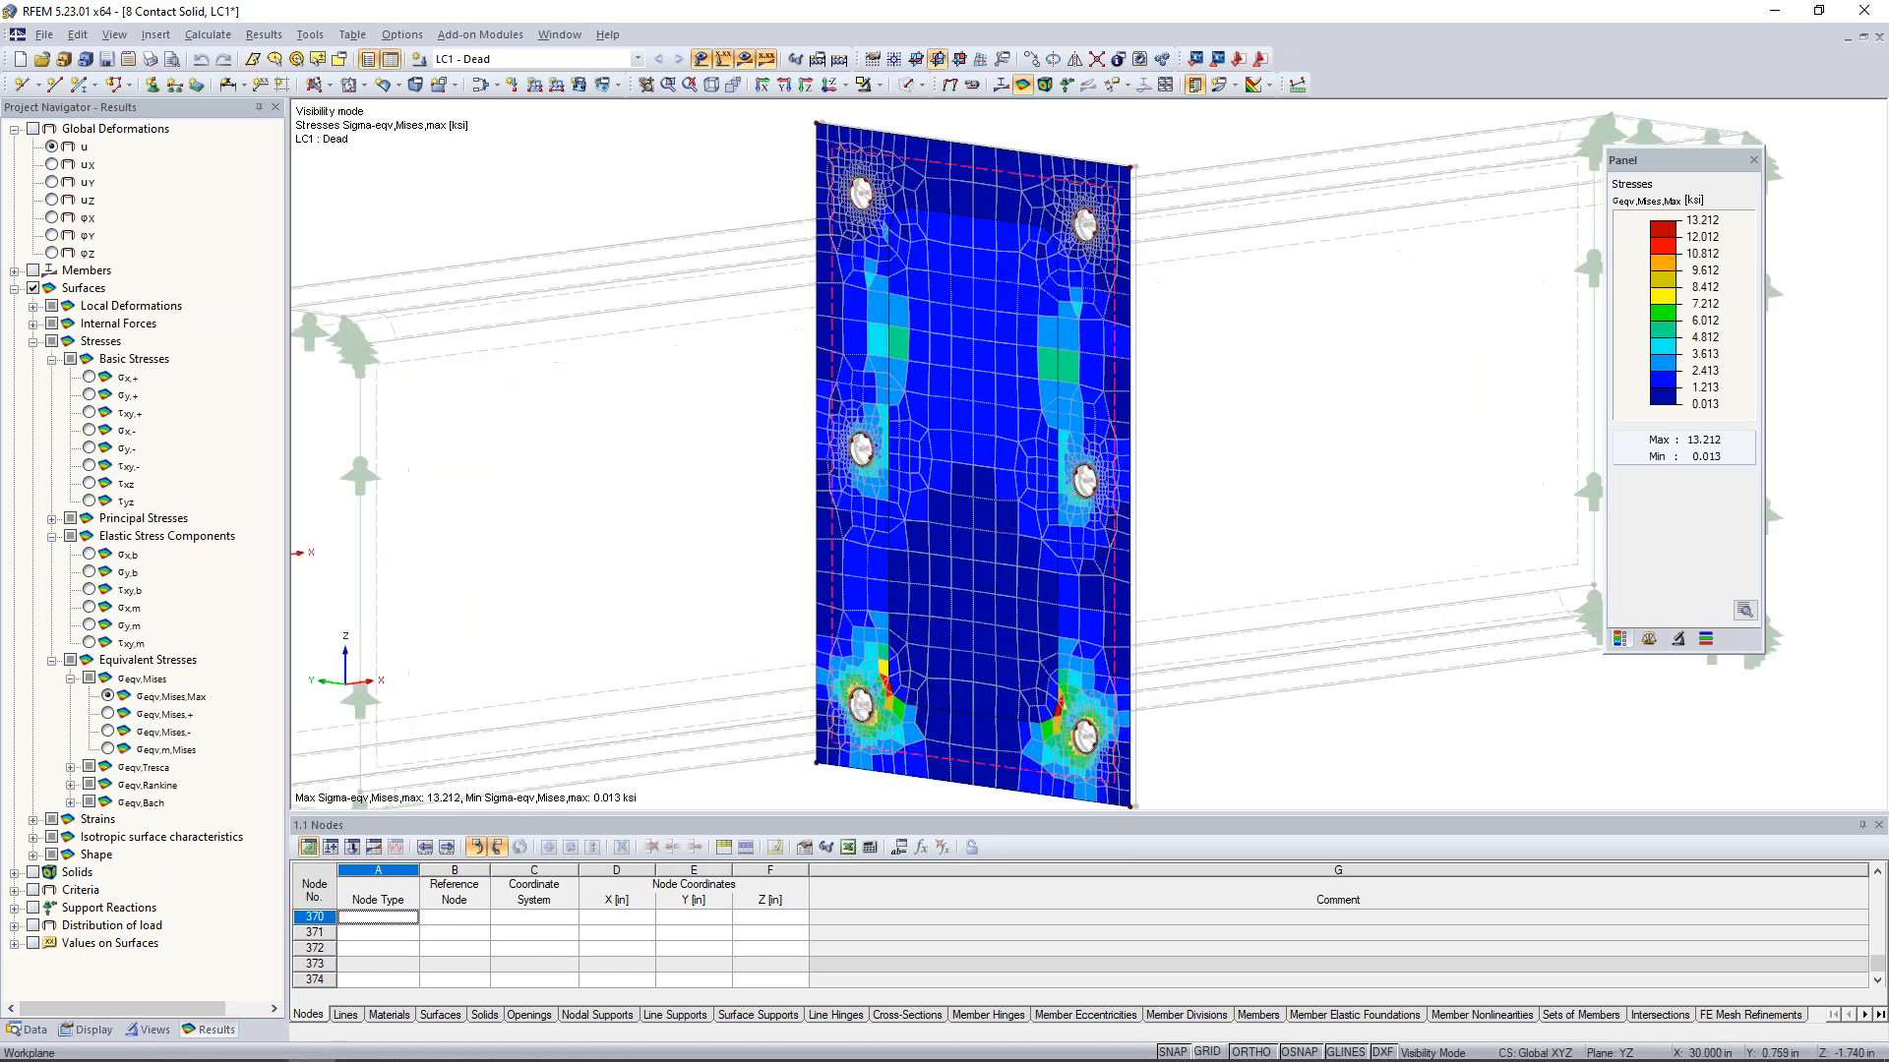
middle_click_drag(953, 522, 900, 522)
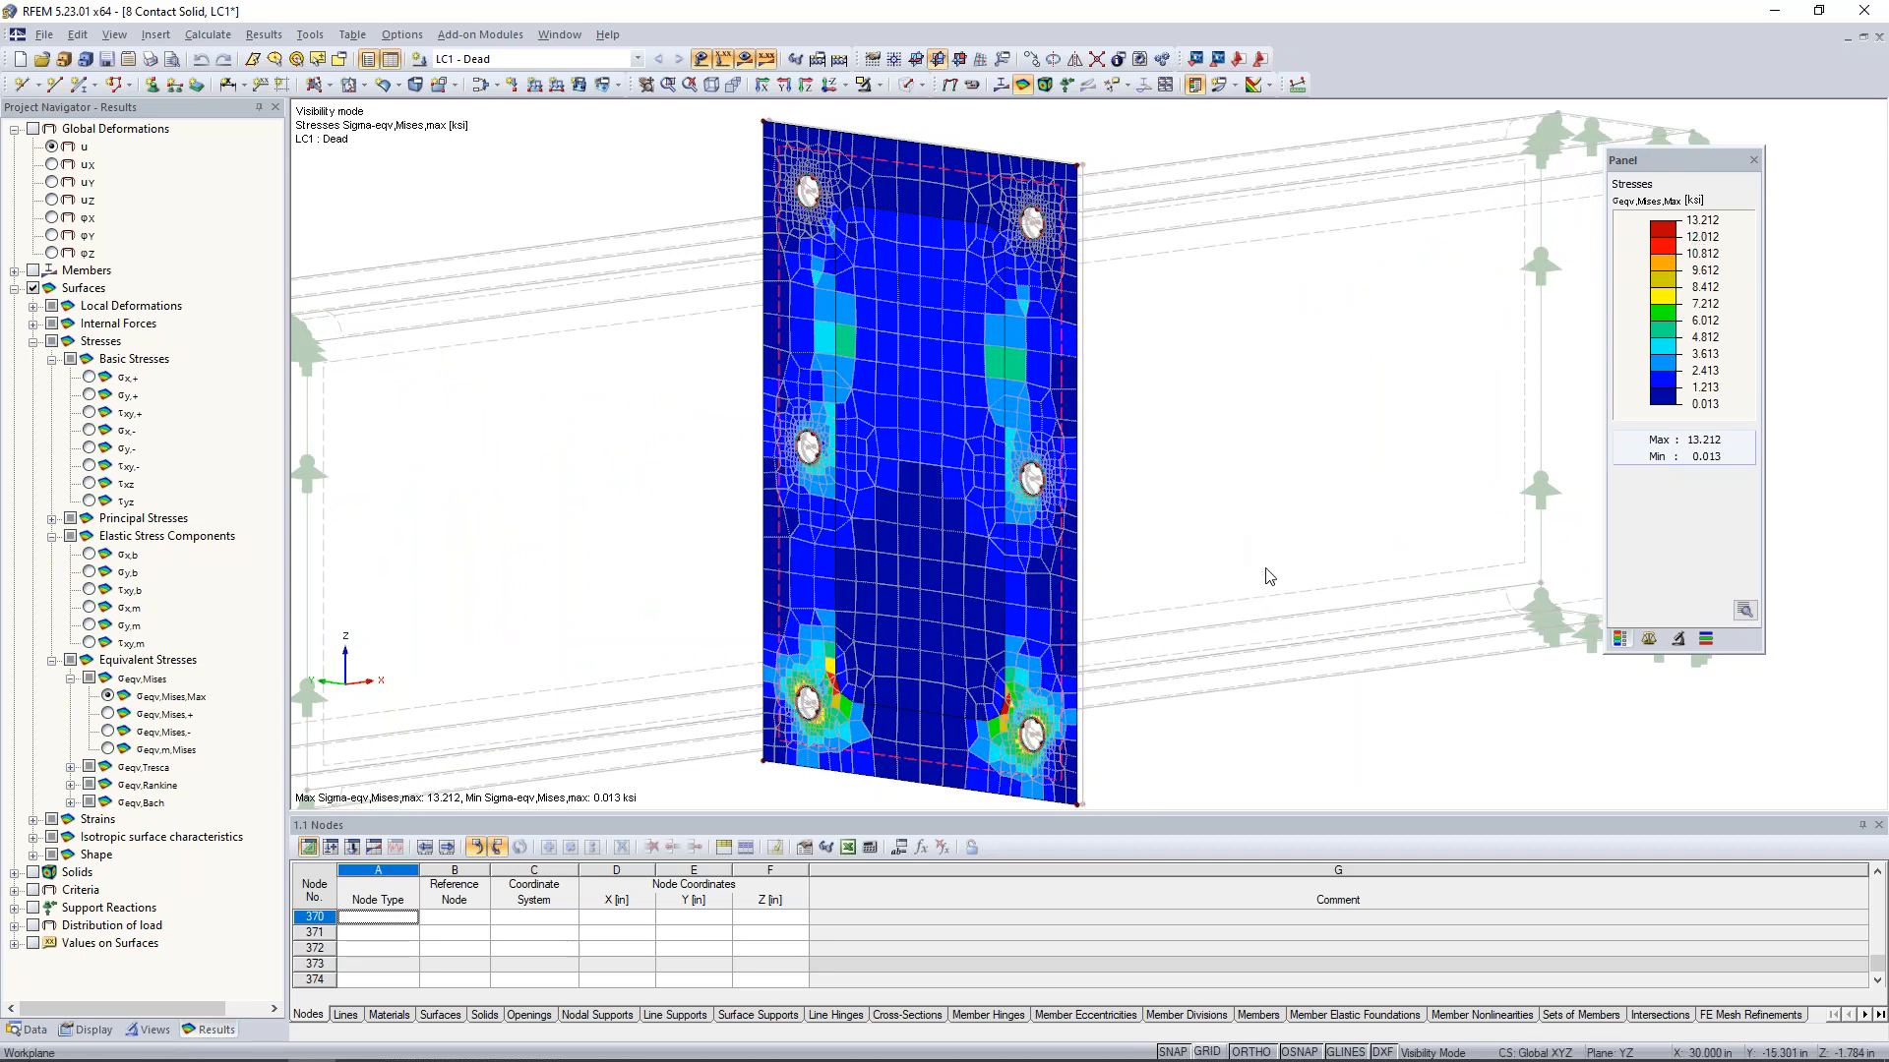
middle_click_drag(1299, 523, 689, 472, "ctrl")
- Cancel the visibility mode, isolate the opposite end plate by selected objects and examine its von Mises stresses
left_click(868, 85)
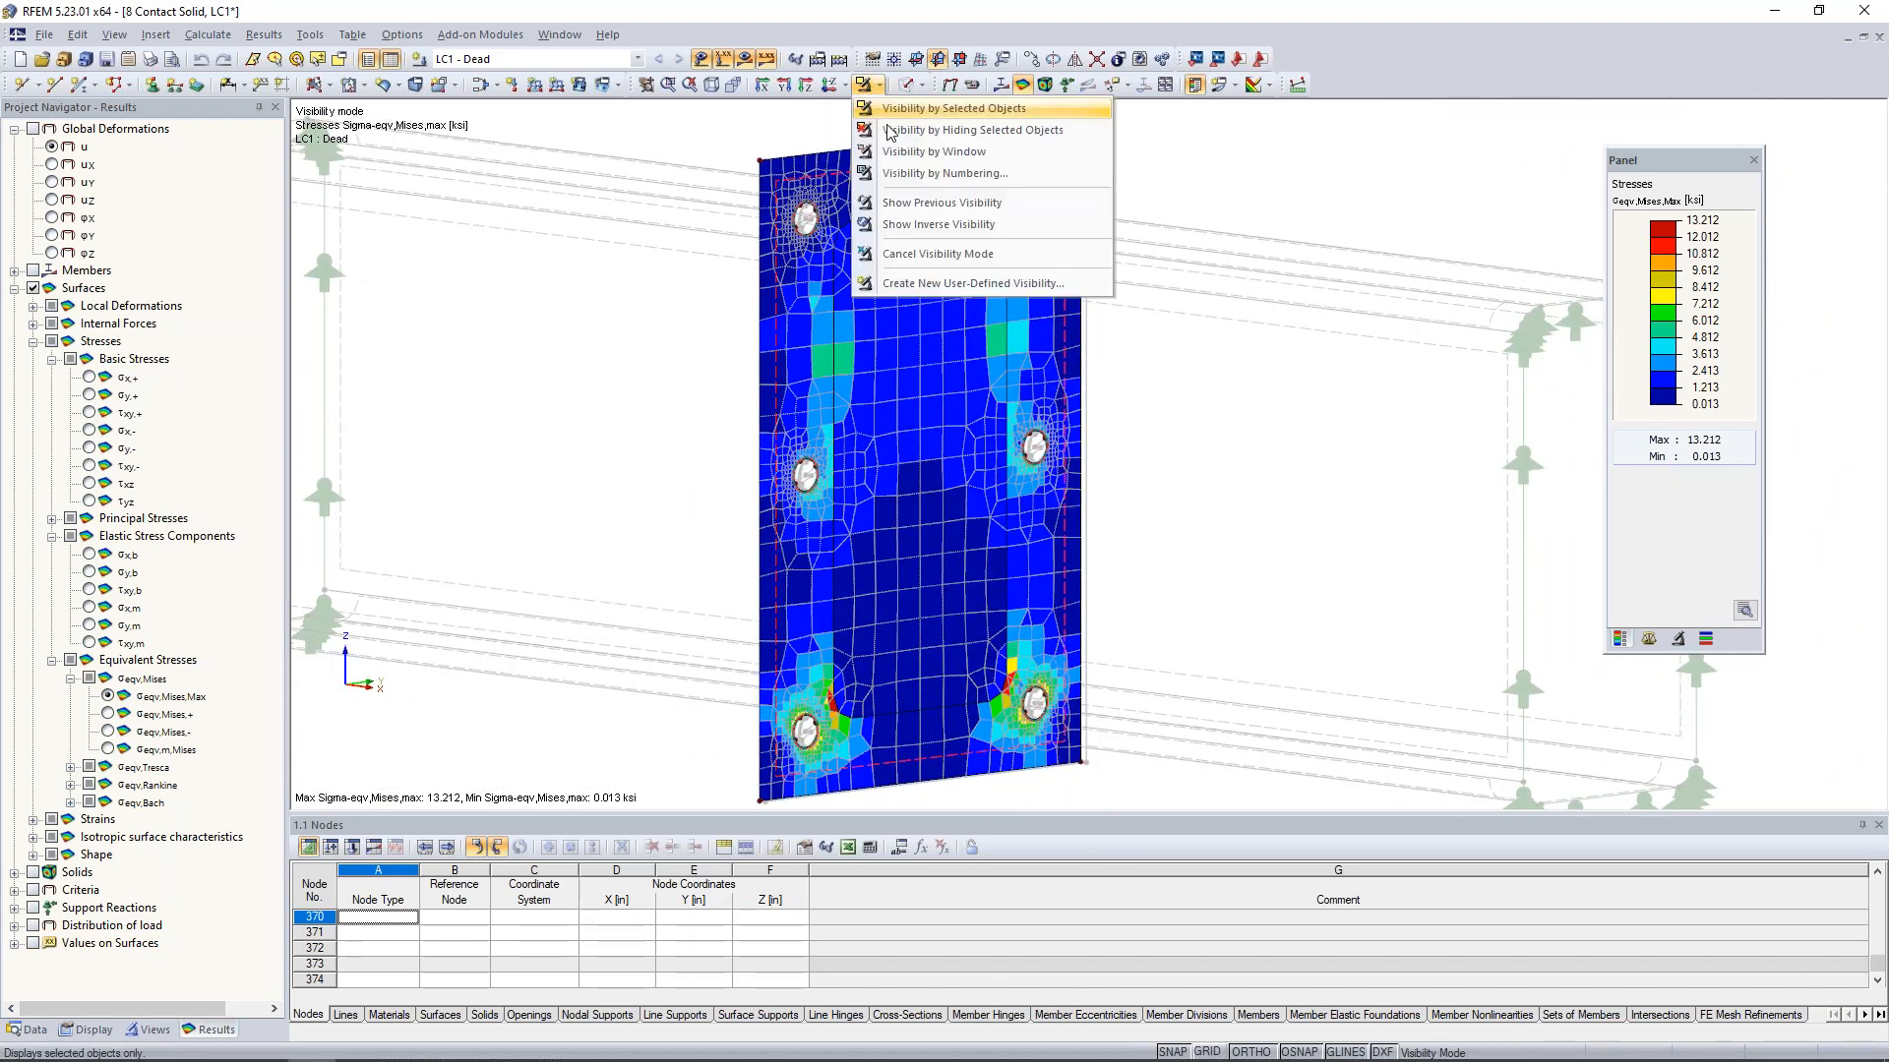
left_click(934, 254)
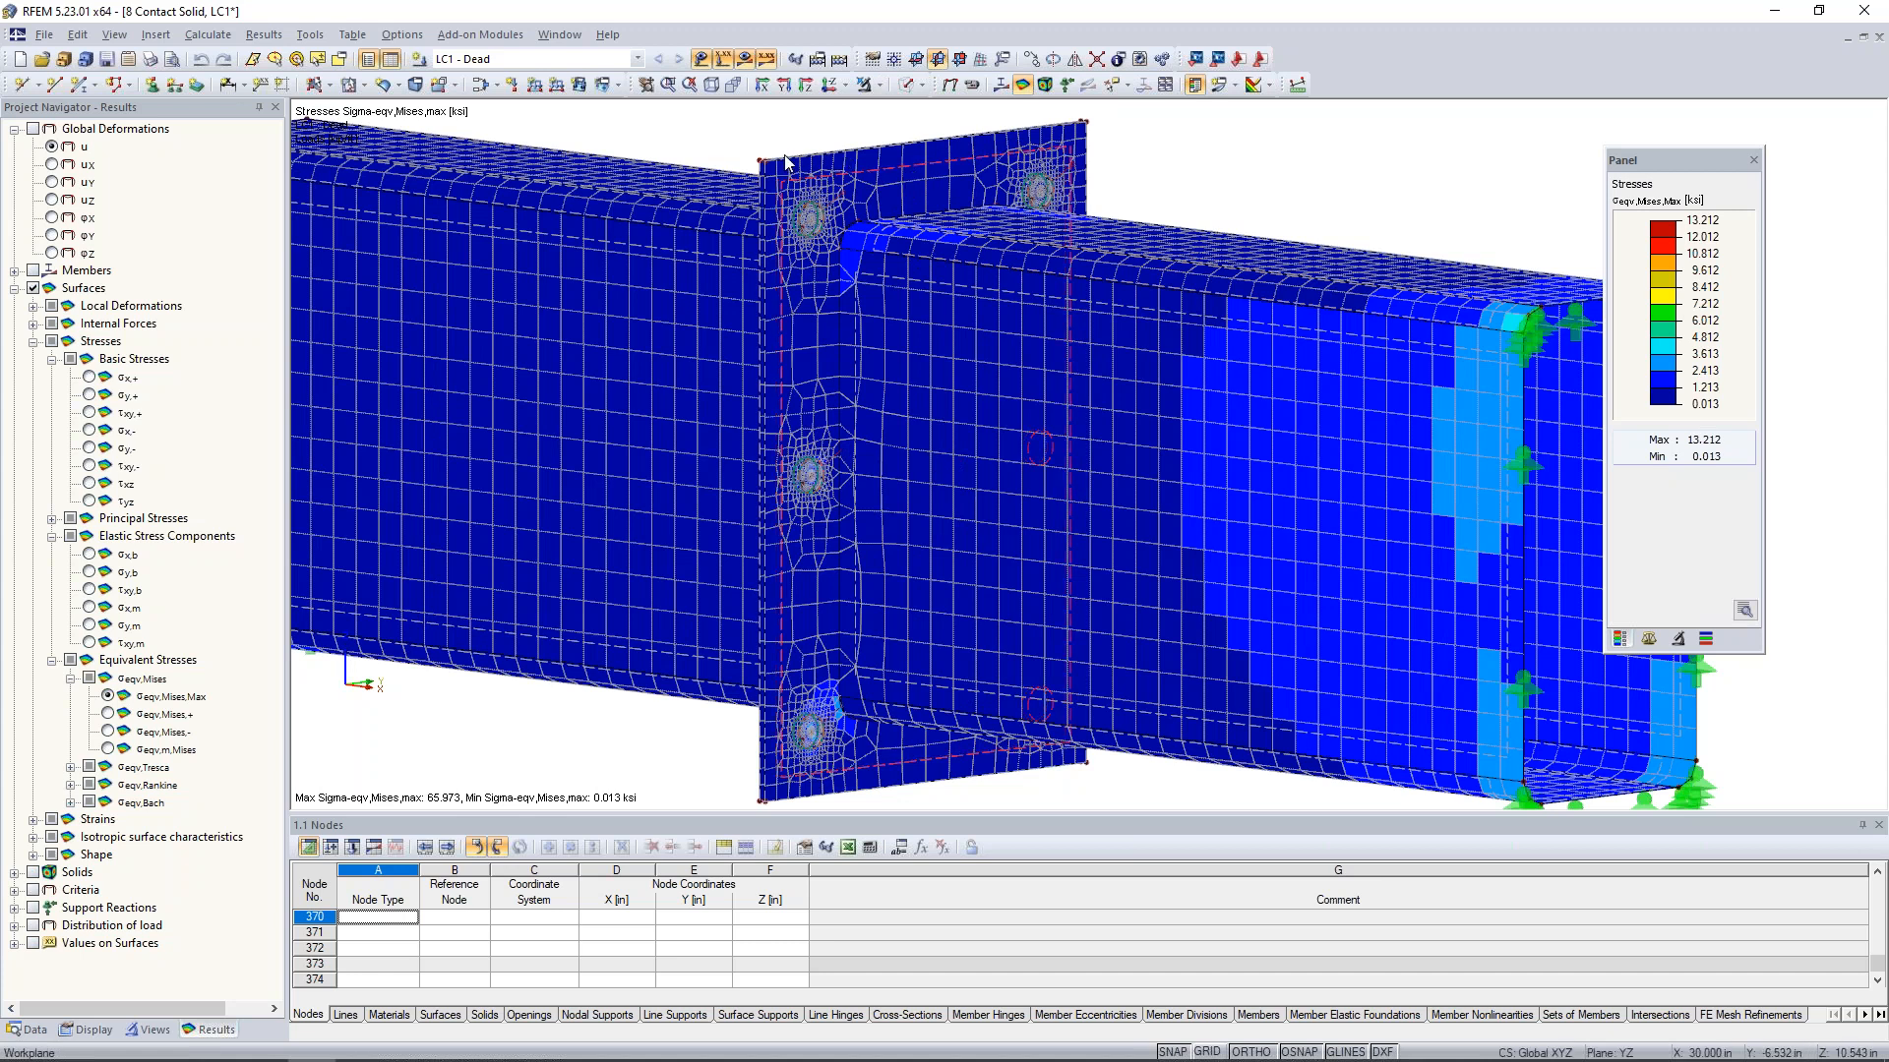
left_click(868, 84)
left_click(883, 109)
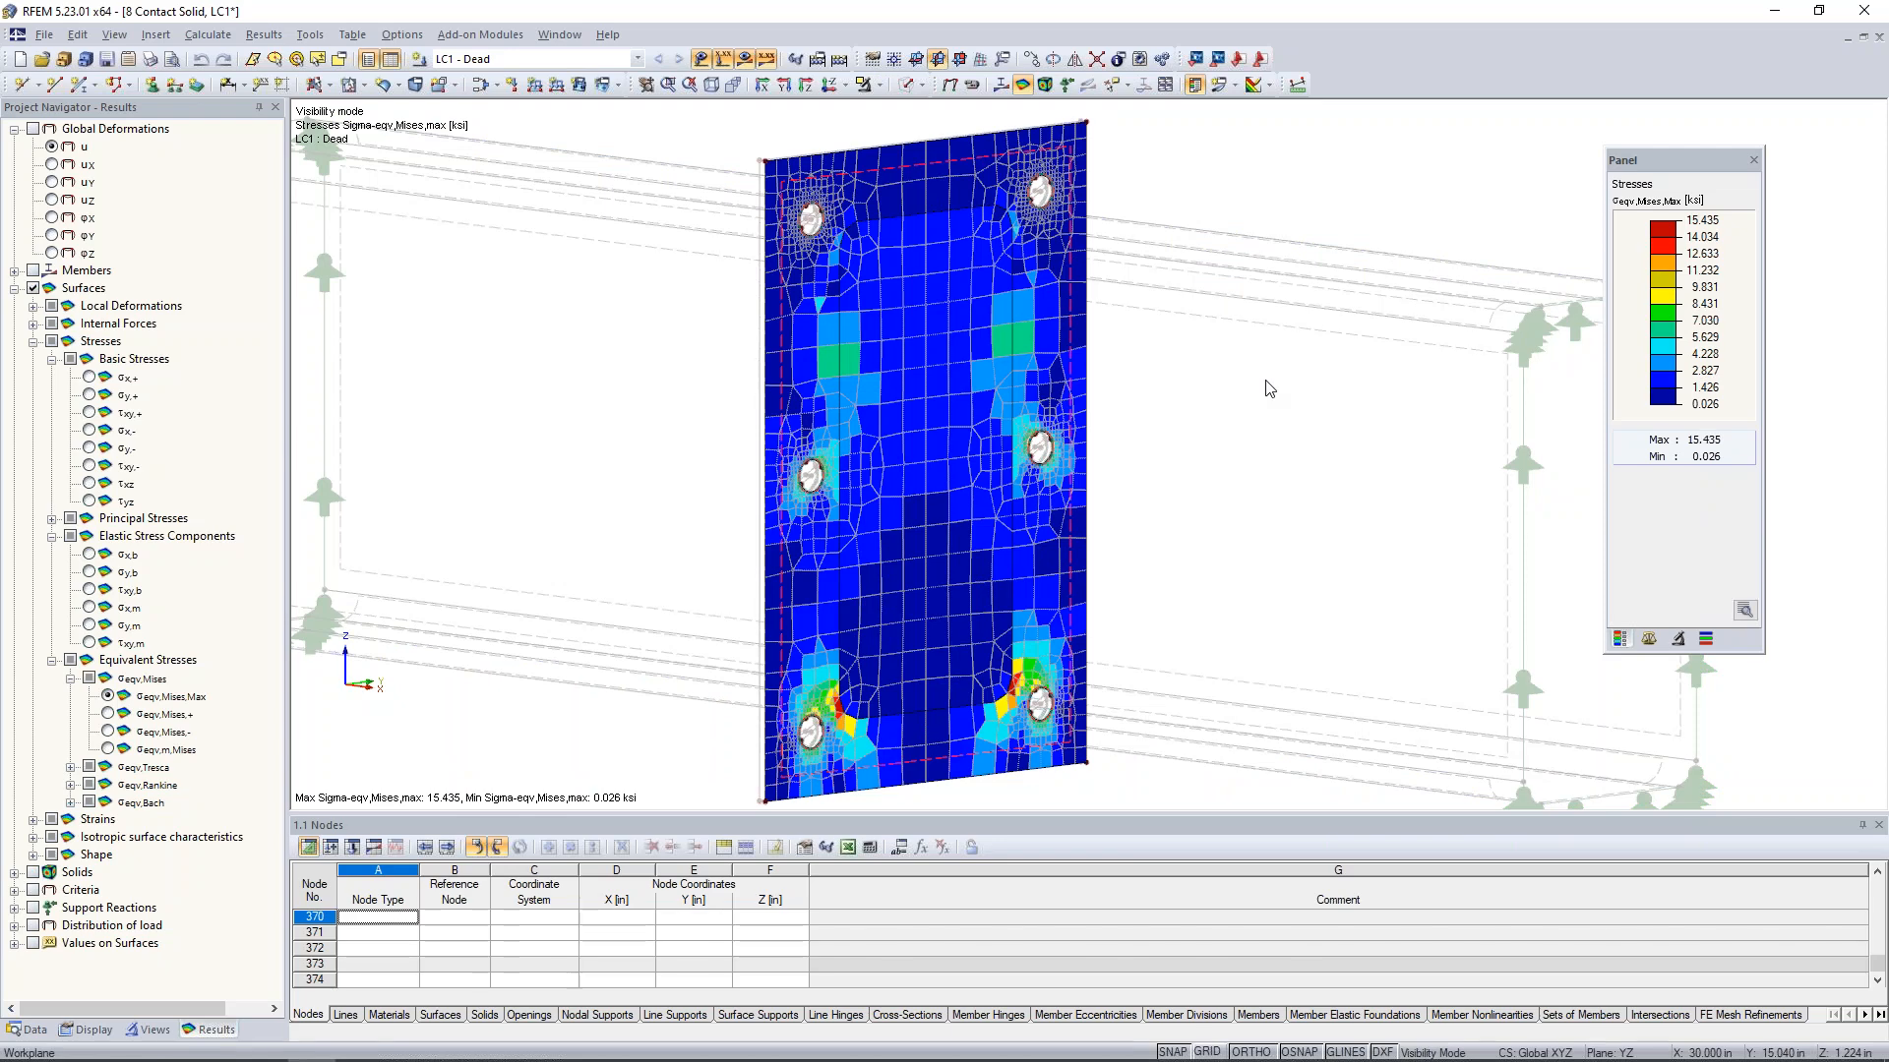
scroll(1269, 389, "down", 5)
middle_click_drag(864, 437, 1111, 462, "ctrl")
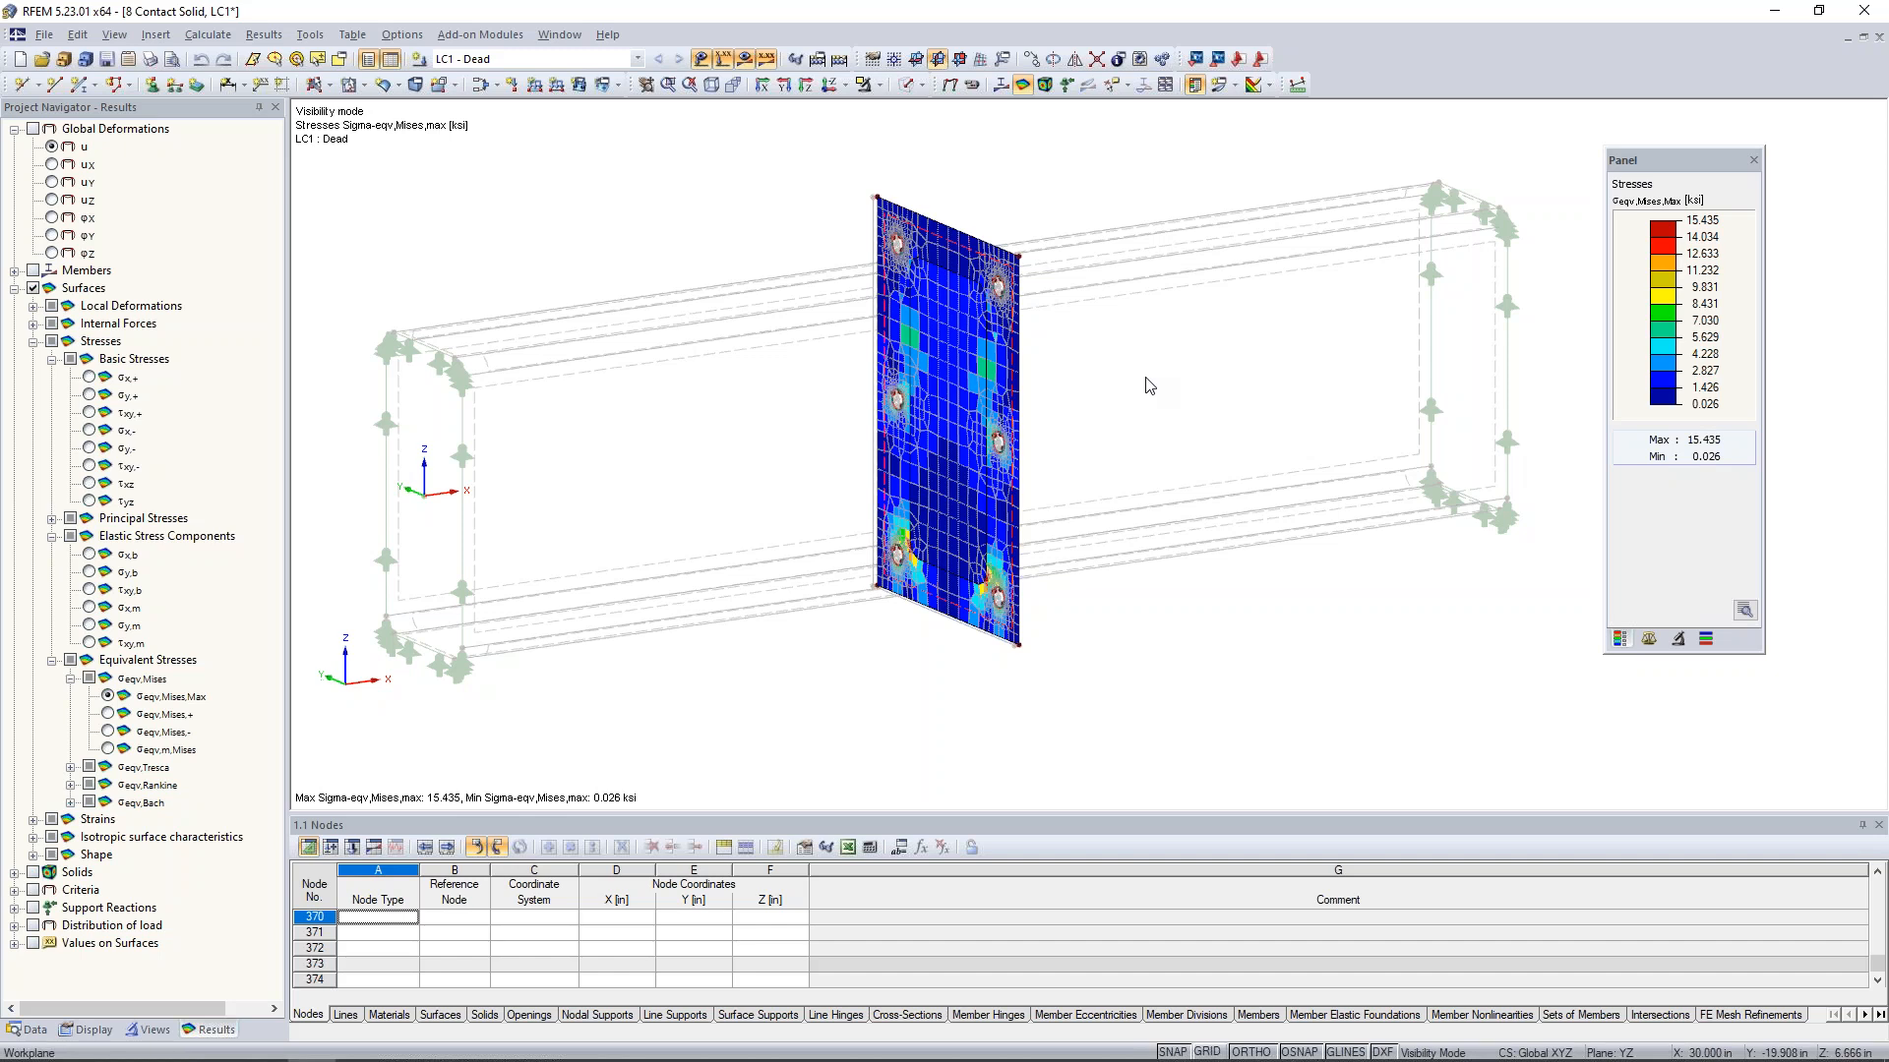
- Switch to the PowerPoint slide show of the webinar and show the Dlubal Software Information slide
key("super+Tab")
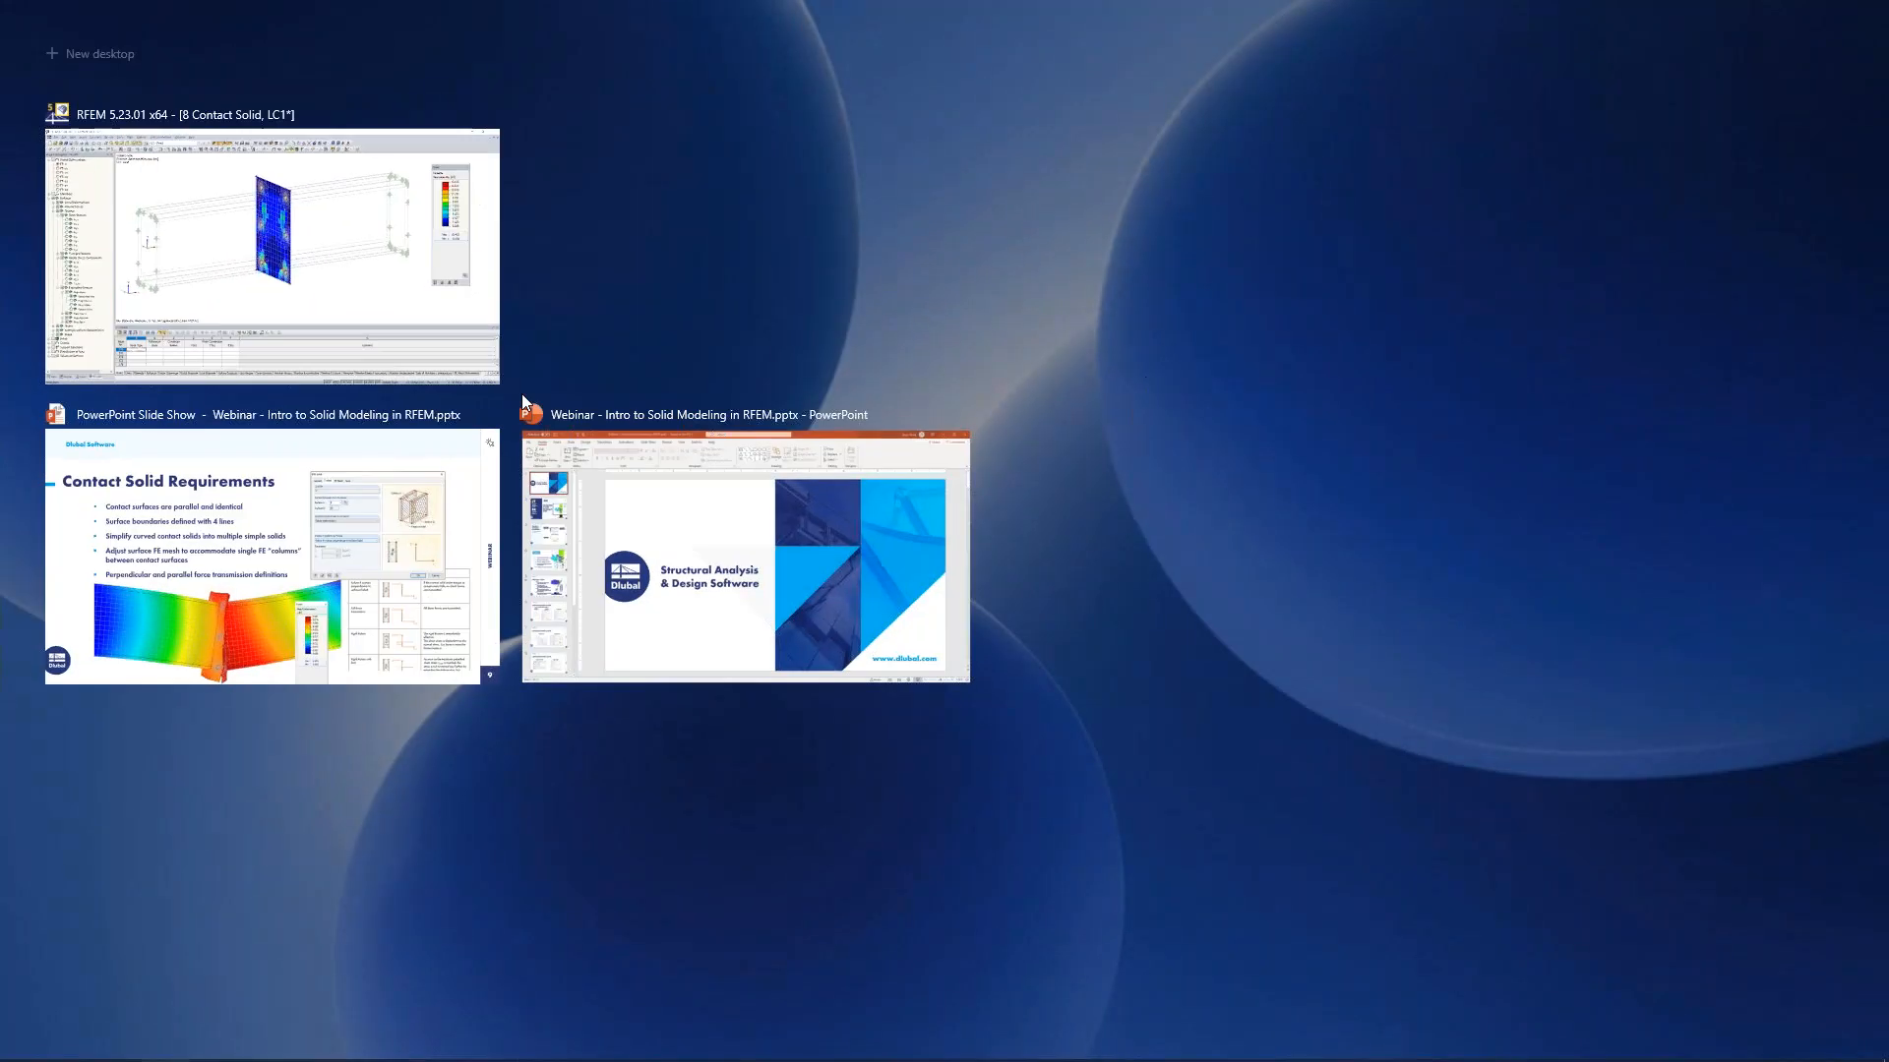
left_click(354, 584)
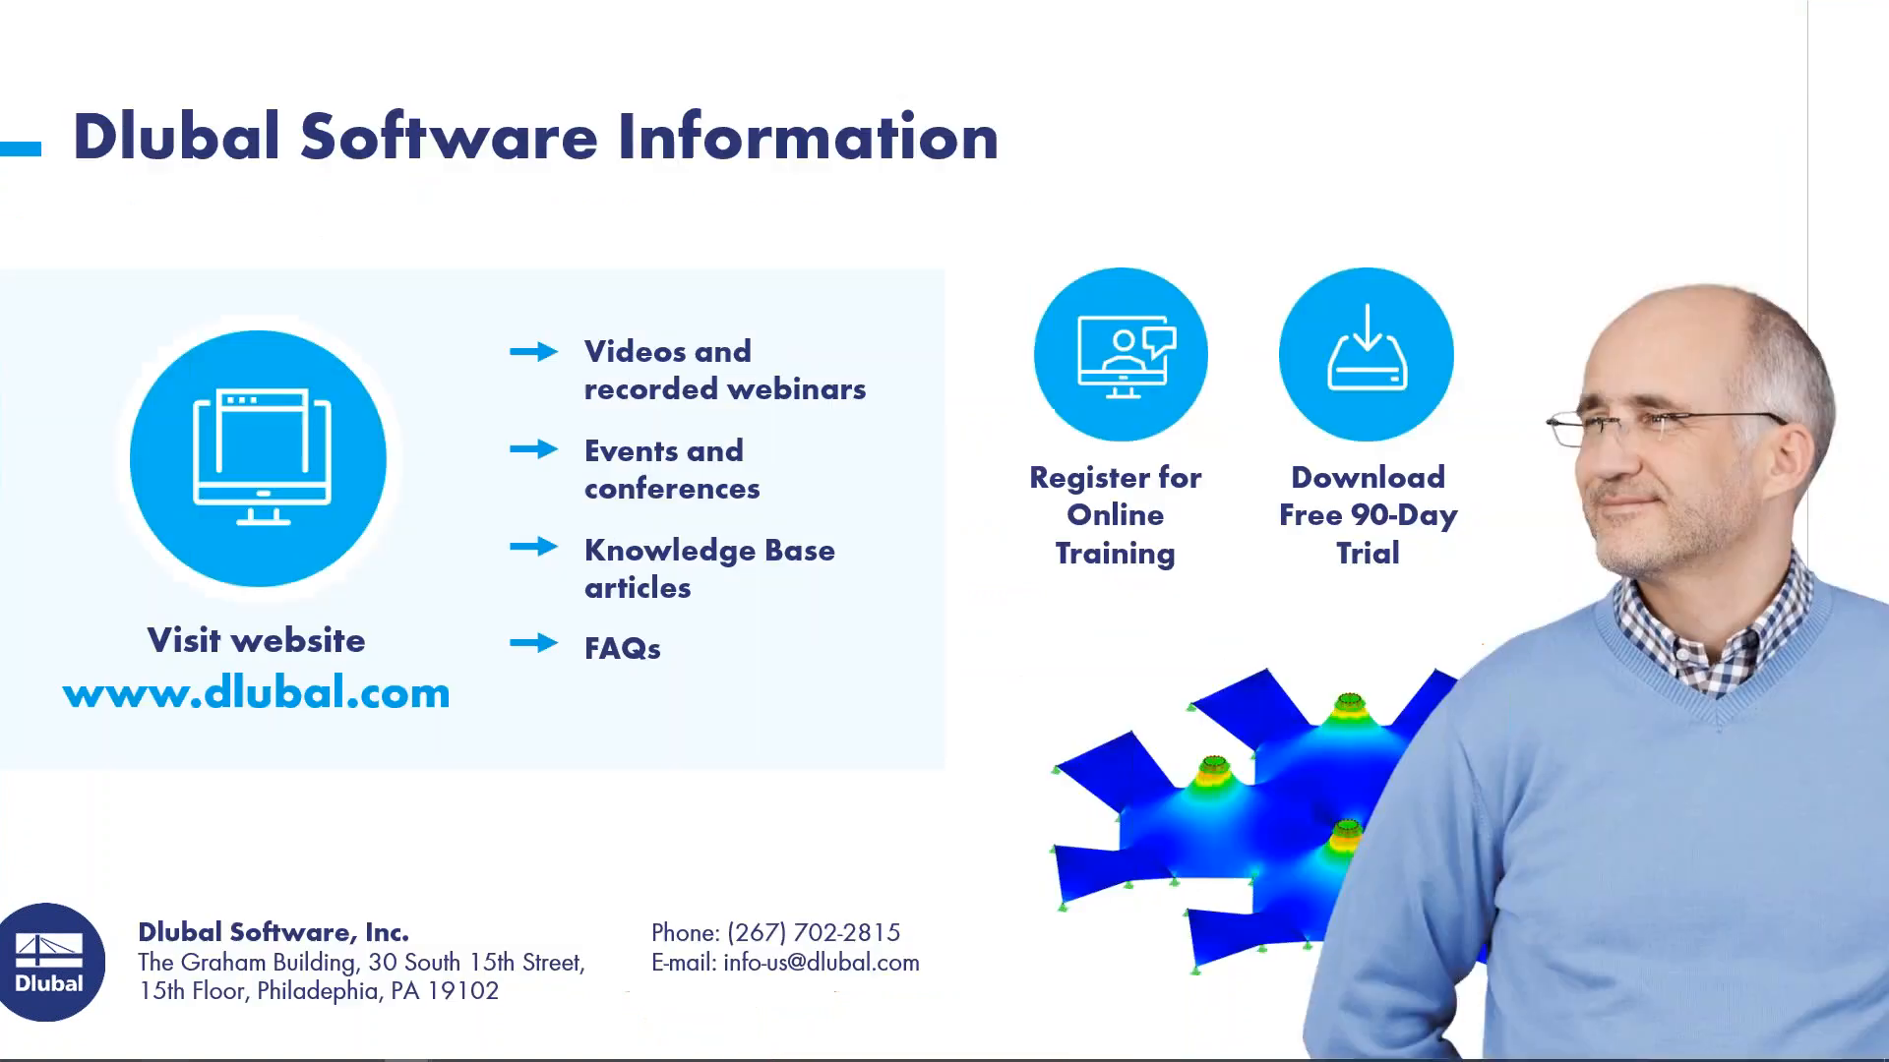